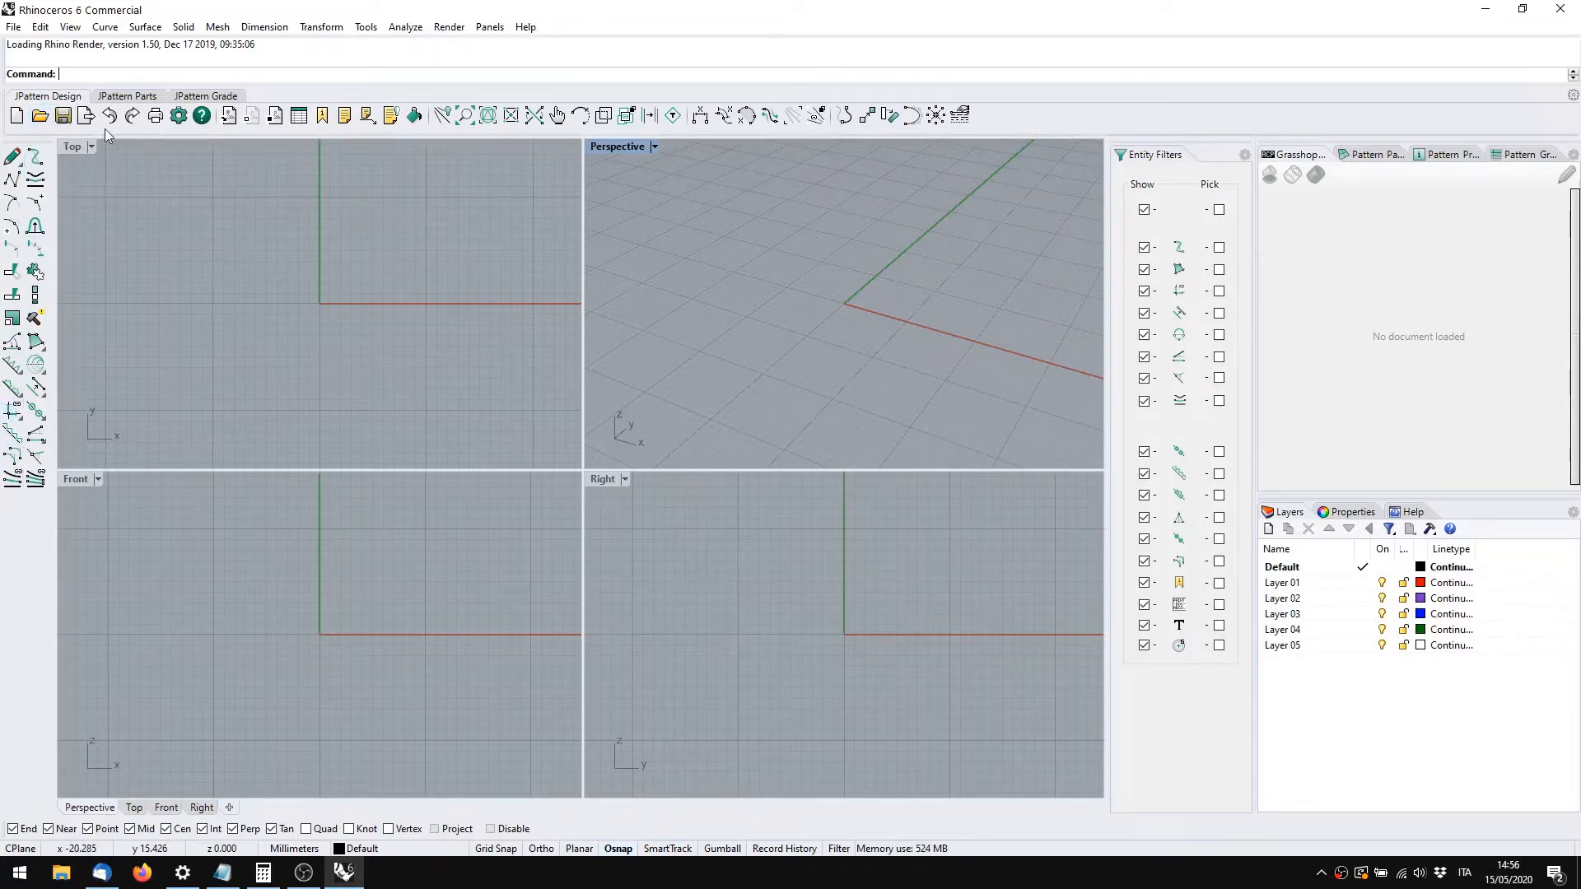
Maximize the Top viewport and zoom out until the whole construction grid is in view
left_click(127, 96)
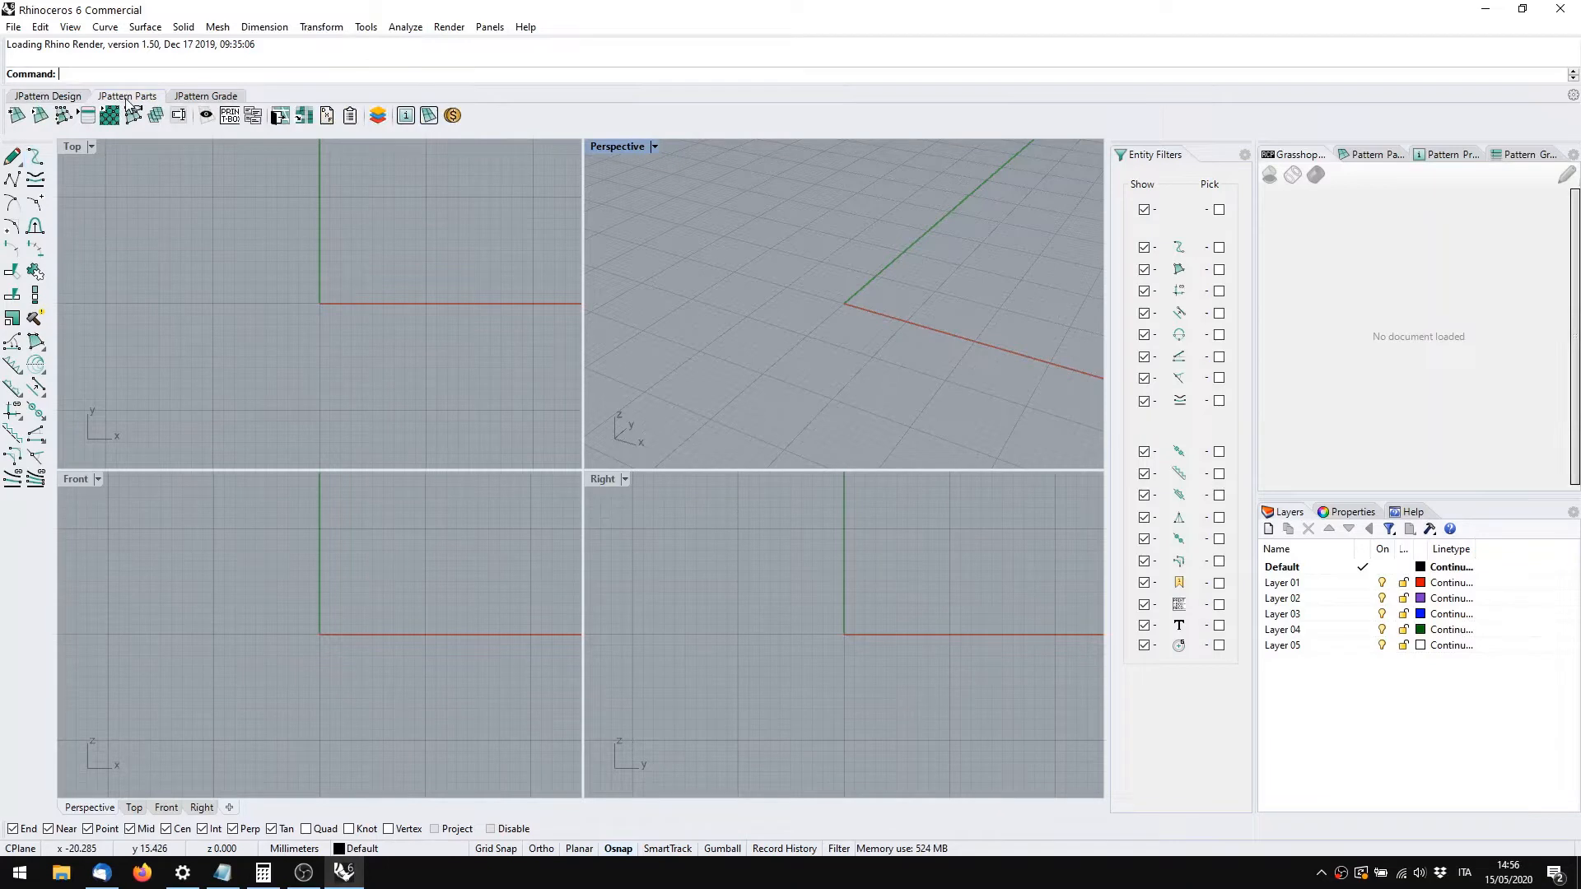
left_click(62, 97)
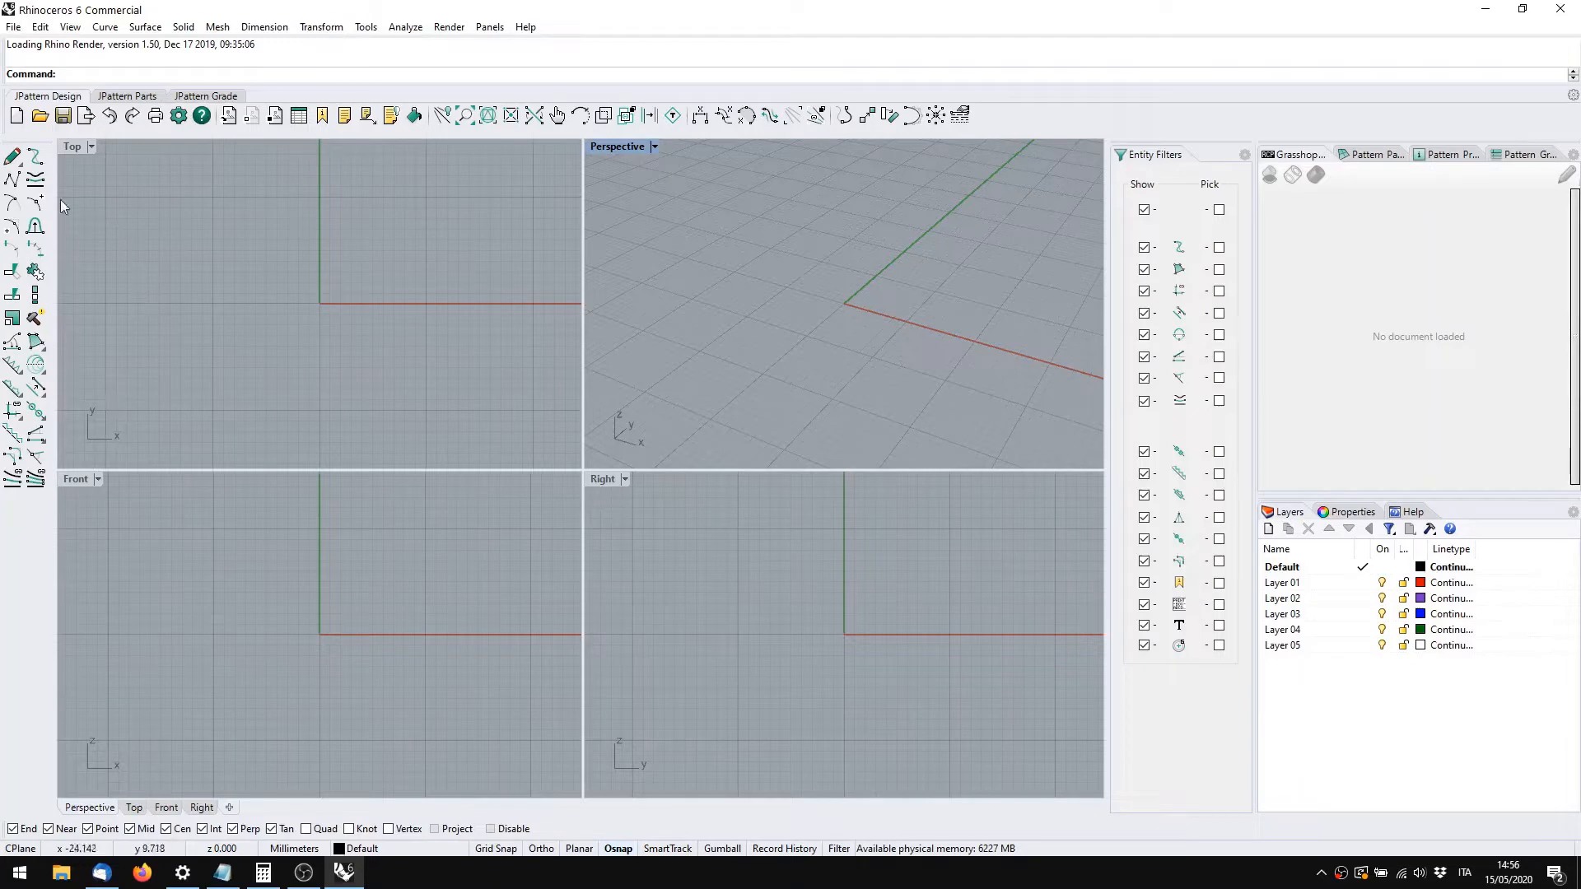
double_click(73, 146)
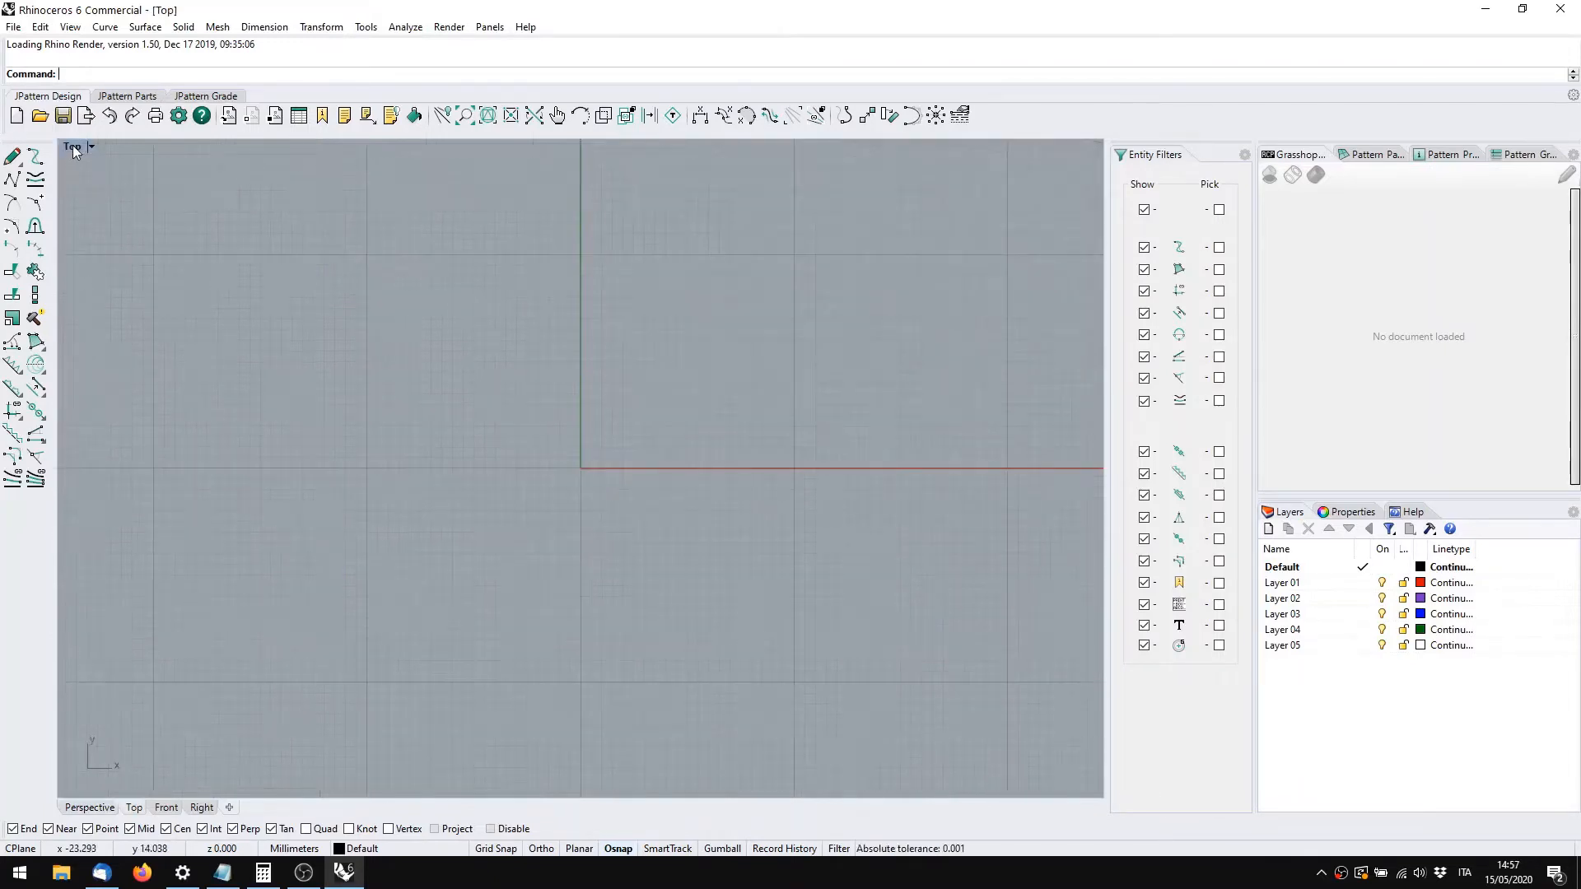
scroll(313, 426, "down", 6)
right_click_drag(321, 428, 596, 432)
scroll(566, 446, "down", 4)
scroll(559, 442, "up", 4)
scroll(560, 433, "down", 2)
scroll(598, 433, "down", 2)
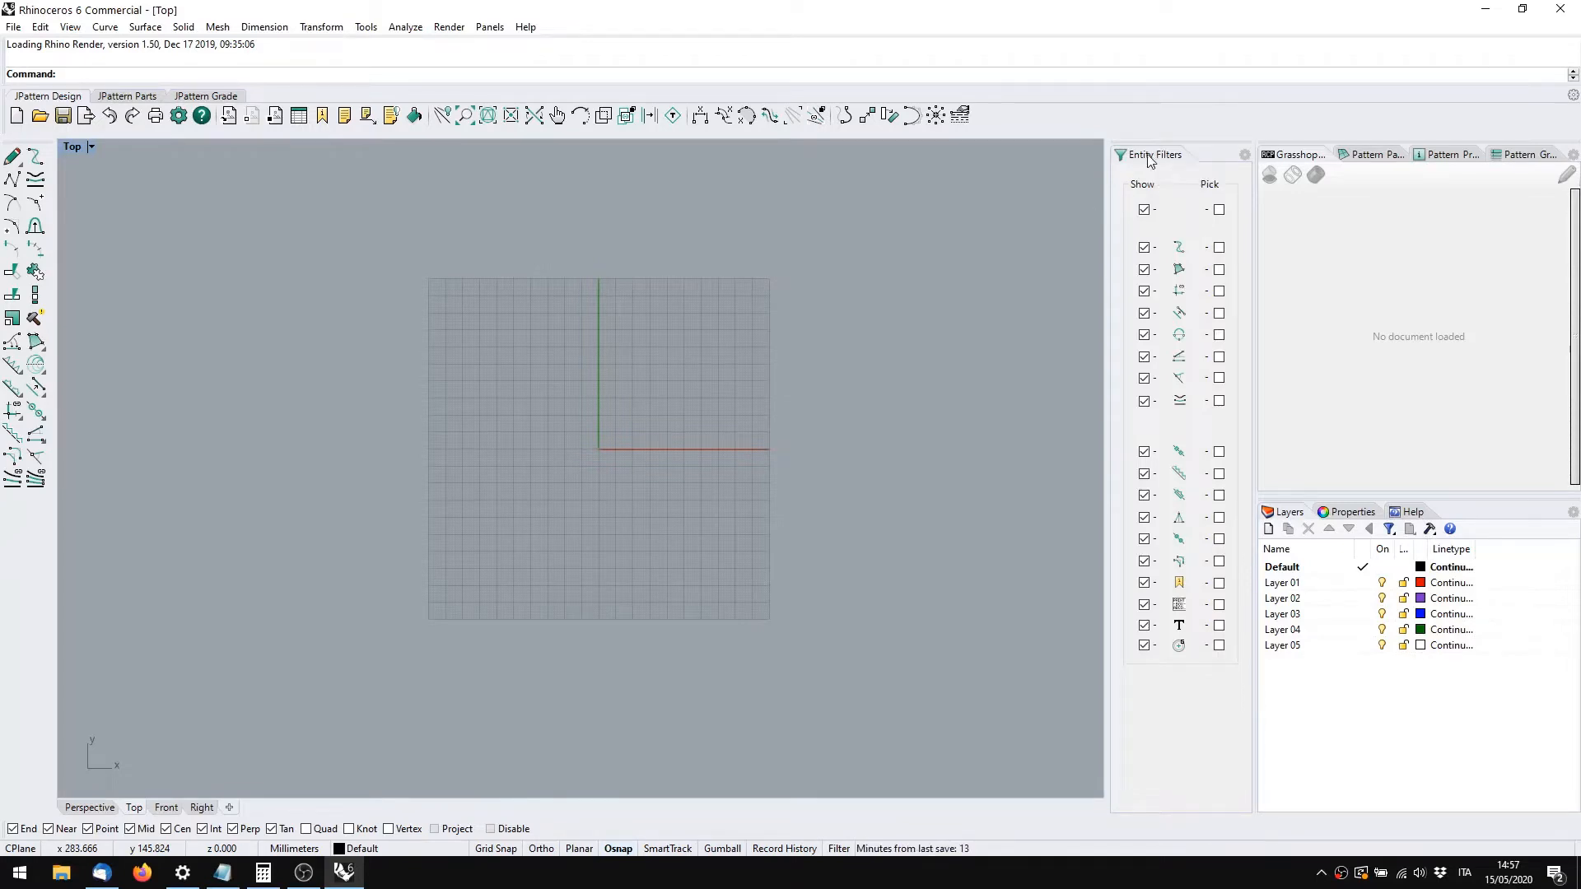
Float the Entity Filters panel, dock it back beside the viewport, and view the pattern panels
left_click_drag(1151, 157, 883, 224)
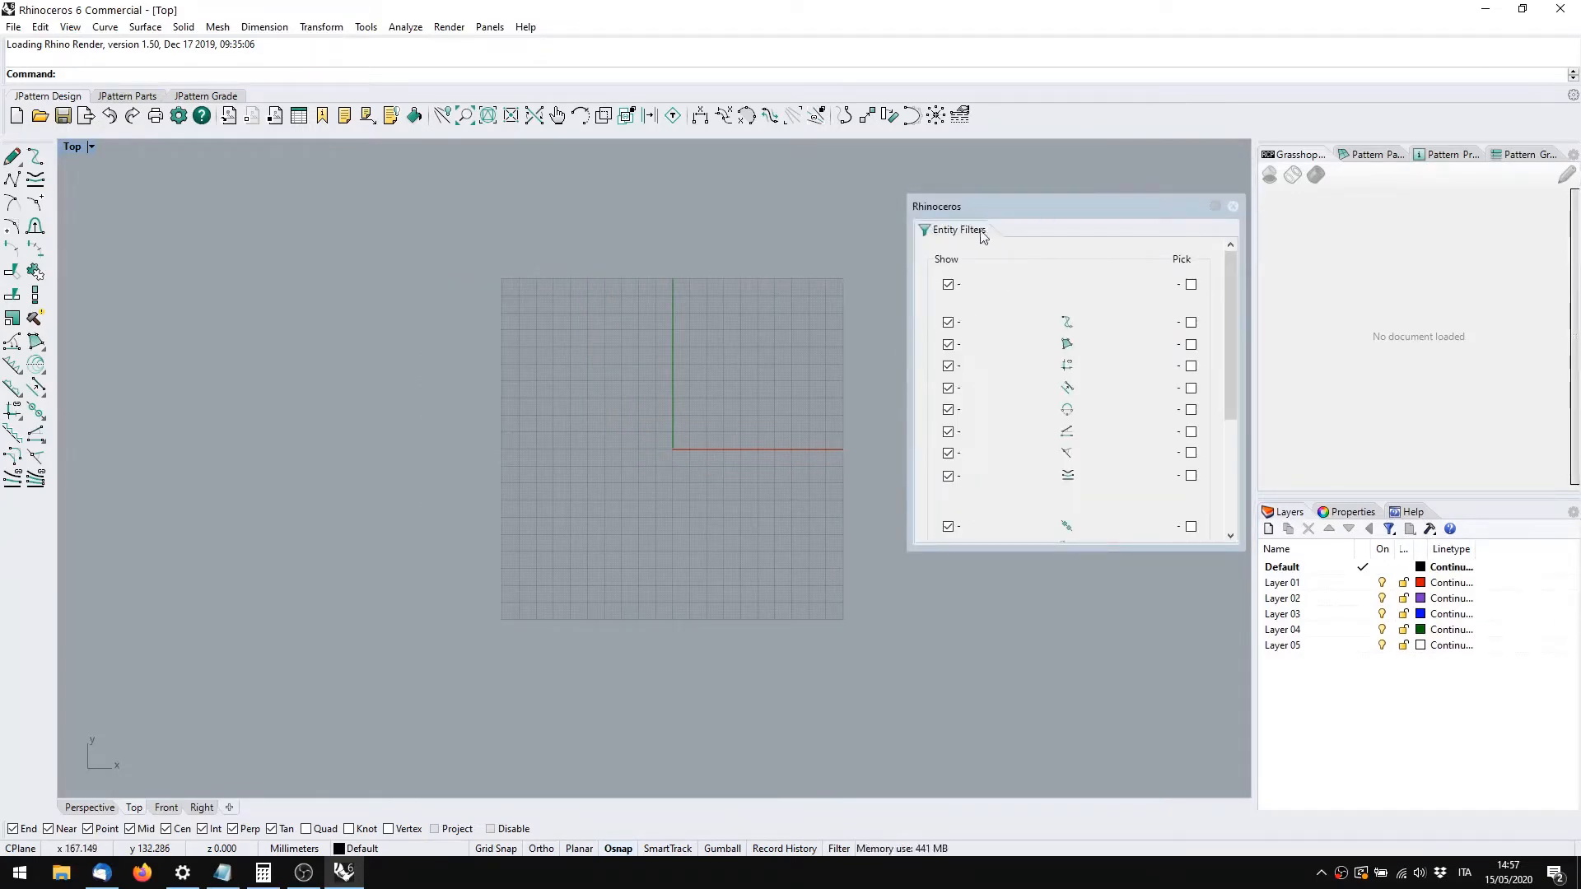
left_click_drag(985, 207, 1210, 223)
left_click(1361, 156)
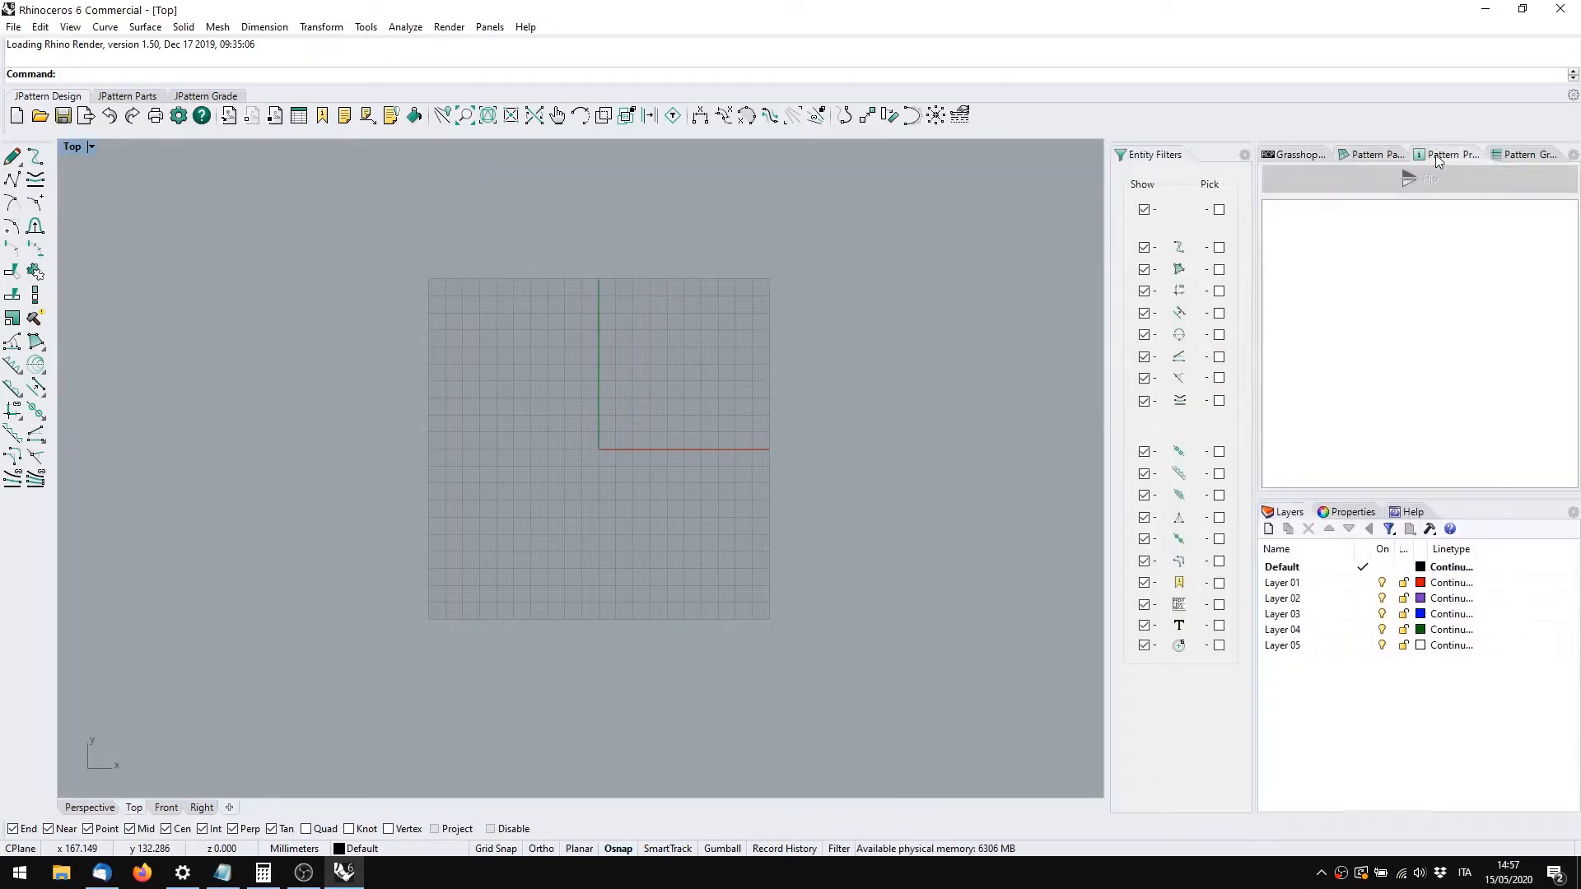
left_click(1443, 156)
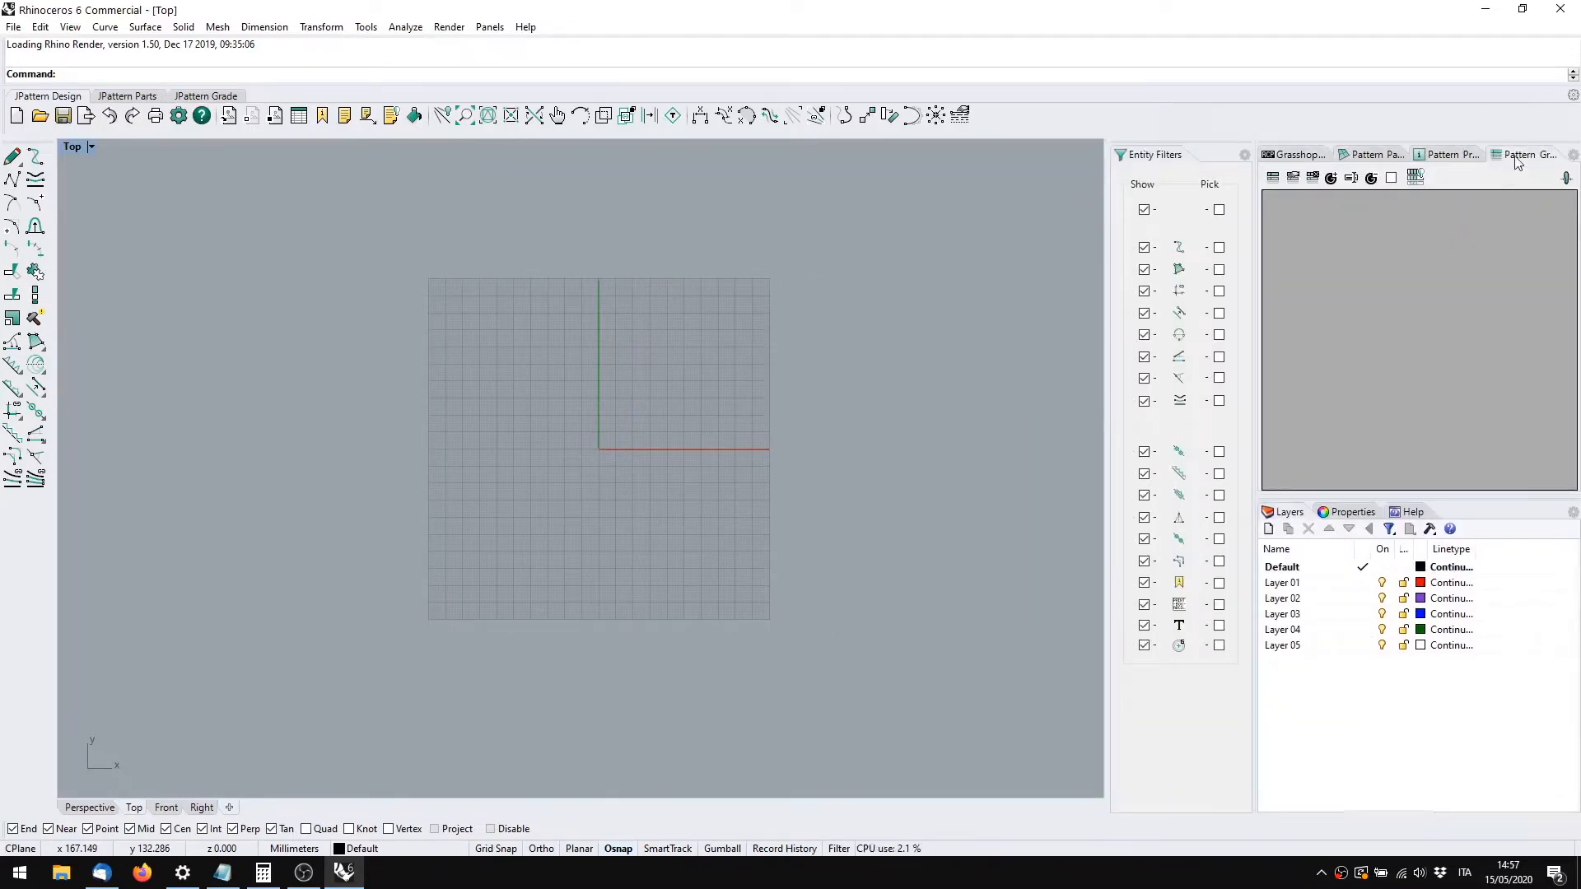
Reorder the docked panels so that Pattern Parts comes first and Pattern Grading second
left_click_drag(1522, 155, 1298, 158)
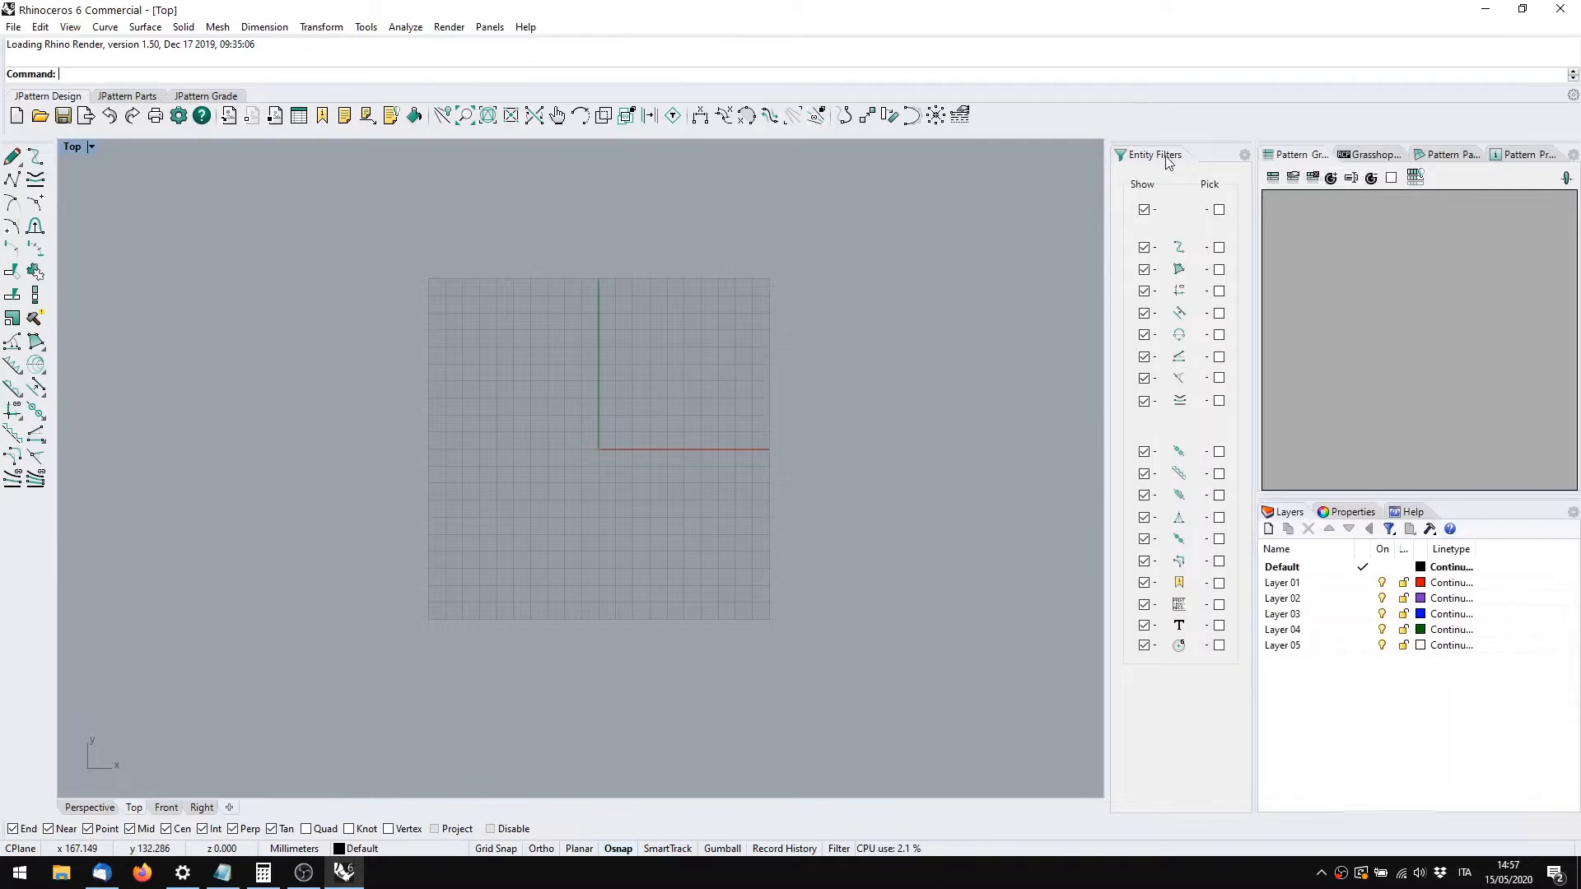
left_click_drag(1450, 156, 1287, 157)
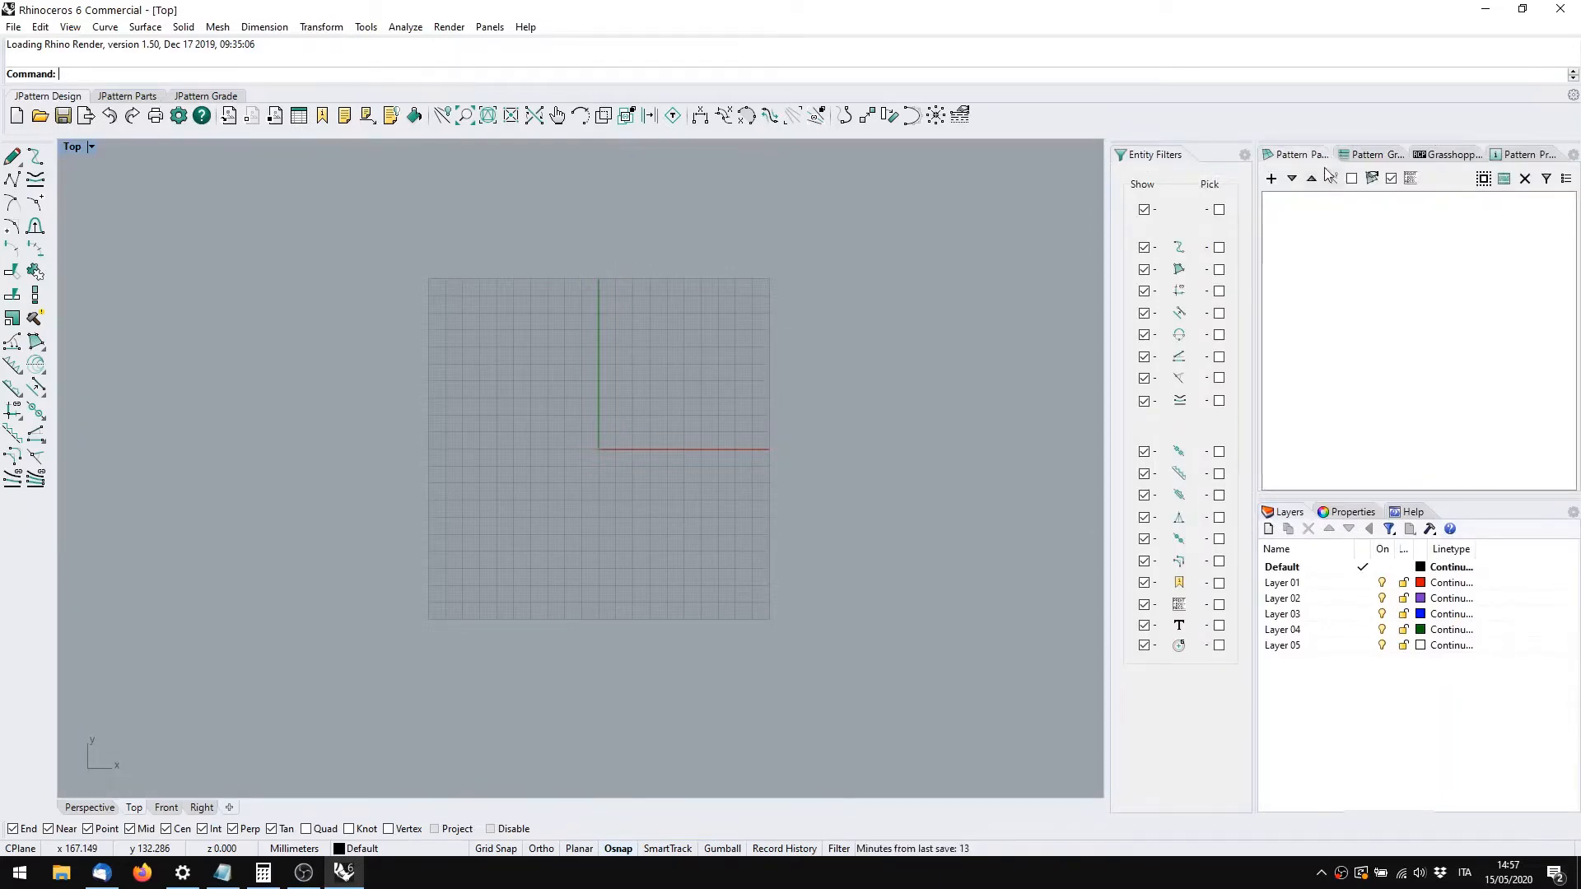
left_click(1359, 156)
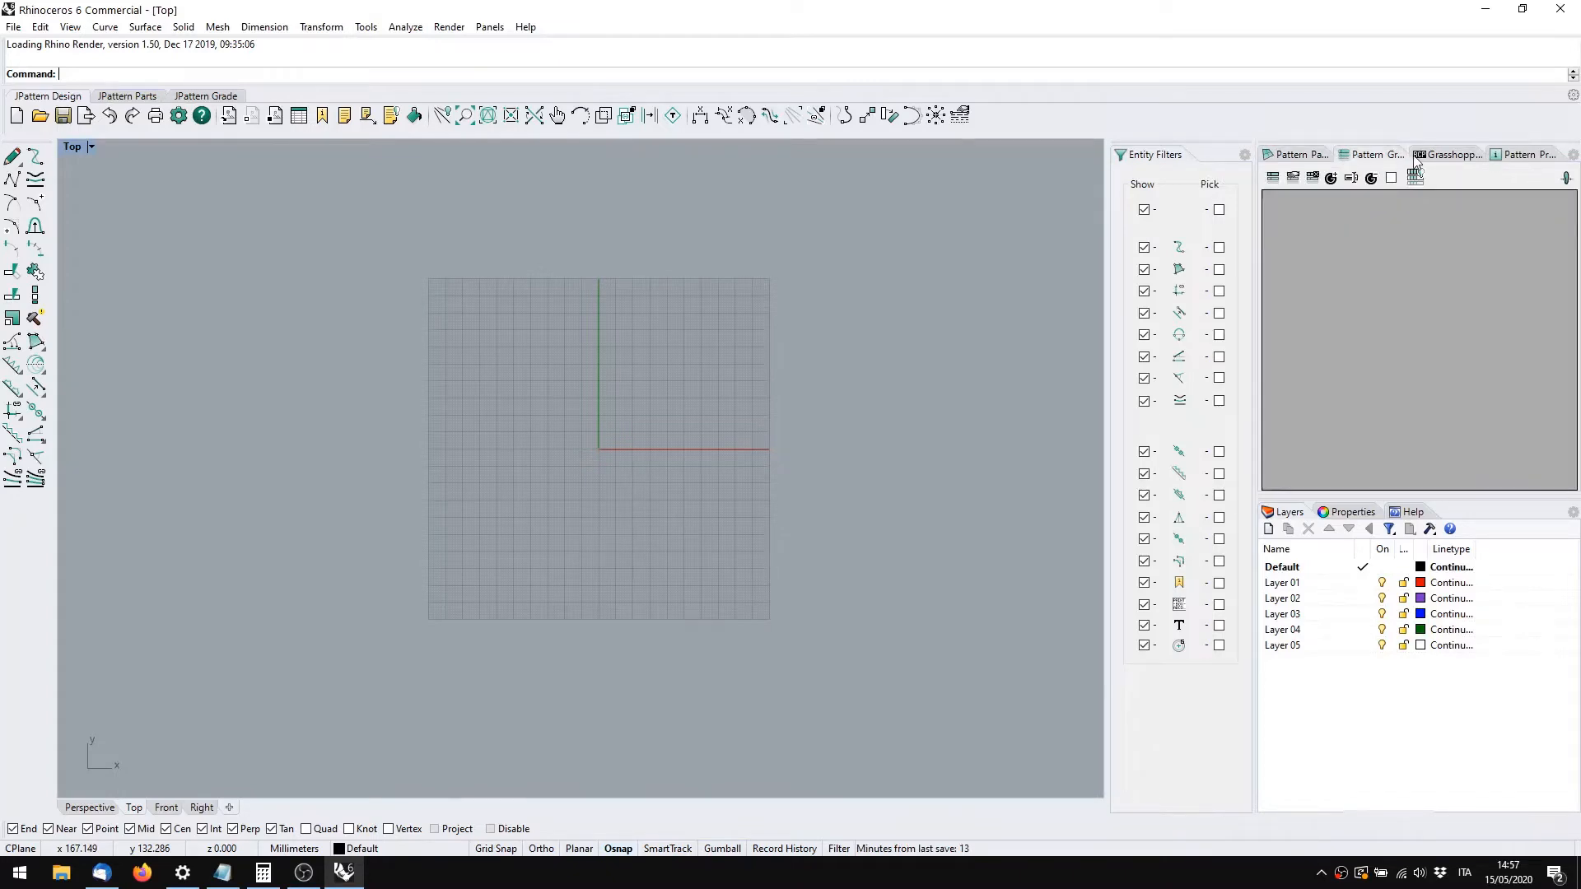
Remove the Grasshopper panel, bring Pattern Properties to the front and widen the viewport area slightly
left_click_drag(1418, 160, 833, 224)
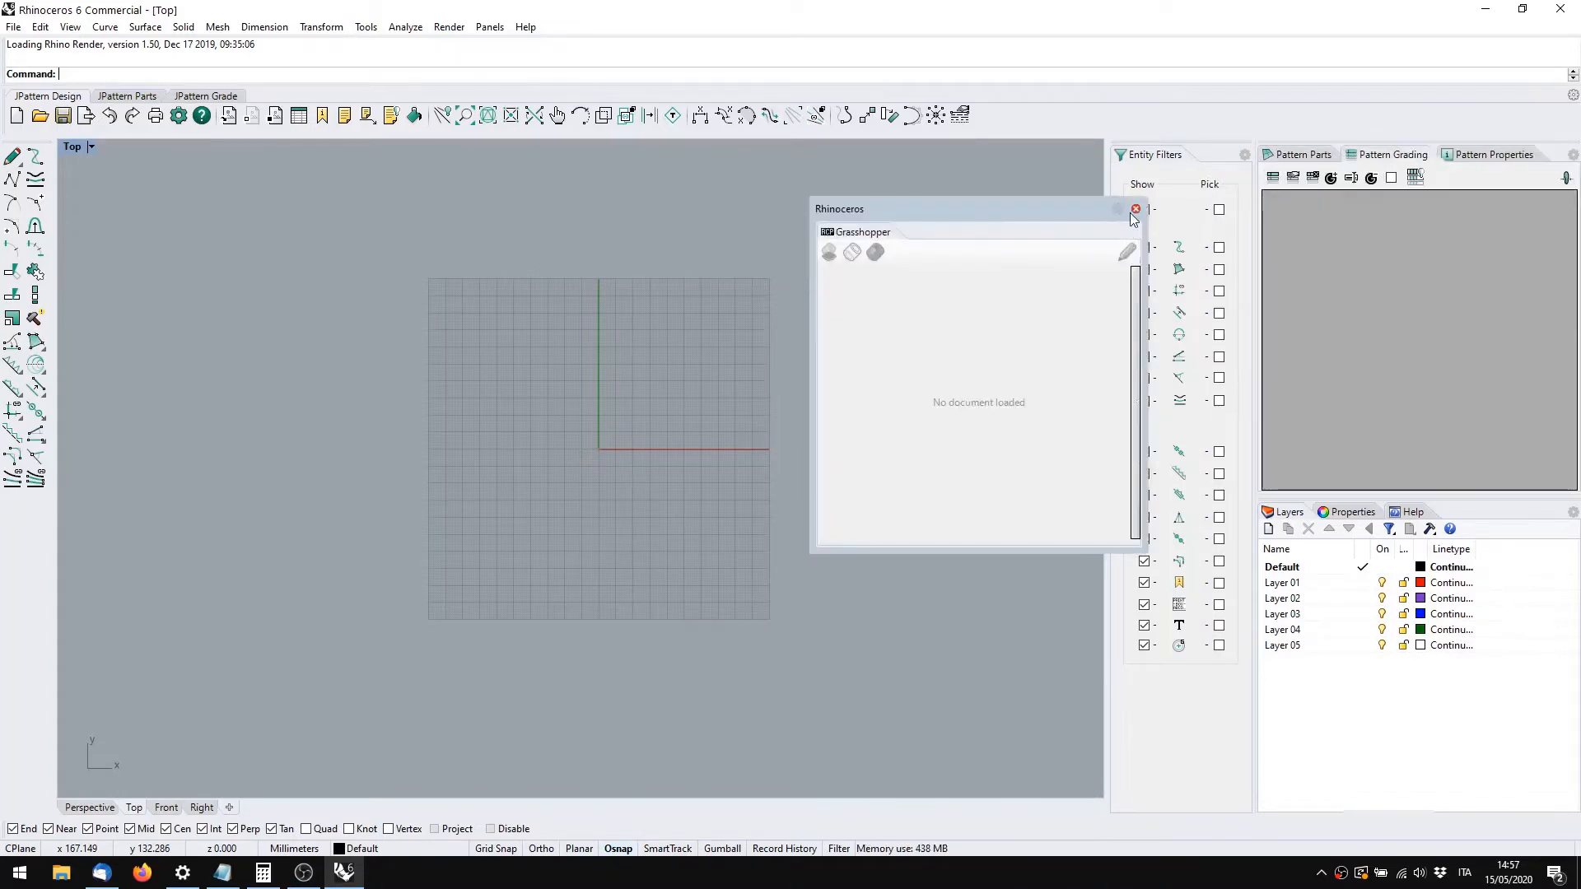
left_click(1135, 208)
left_click(1482, 156)
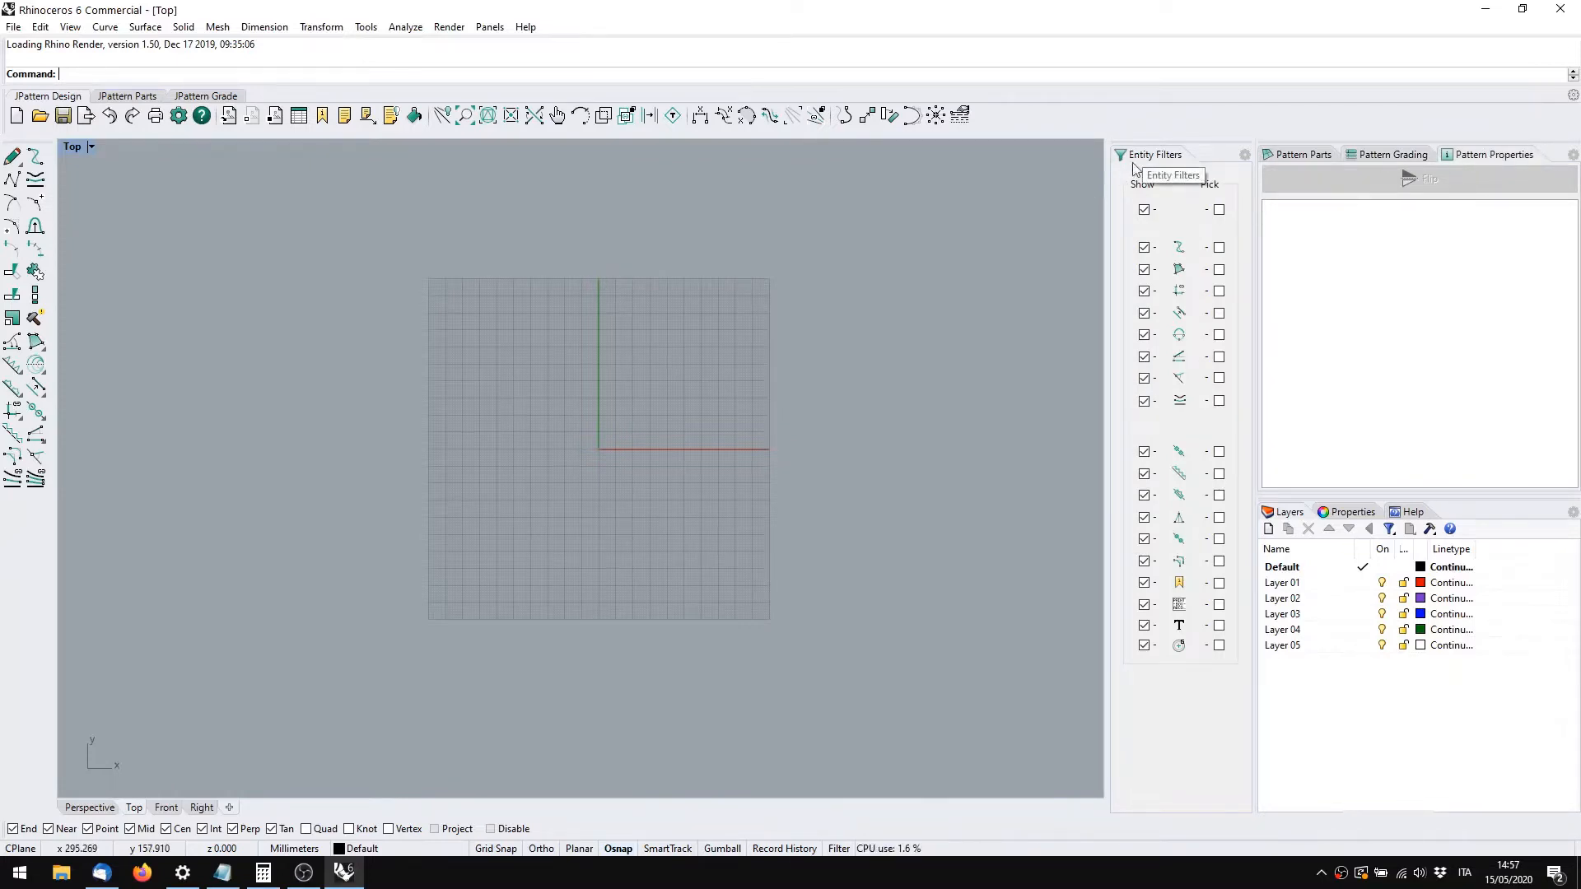
left_click_drag(1254, 338, 1267, 343)
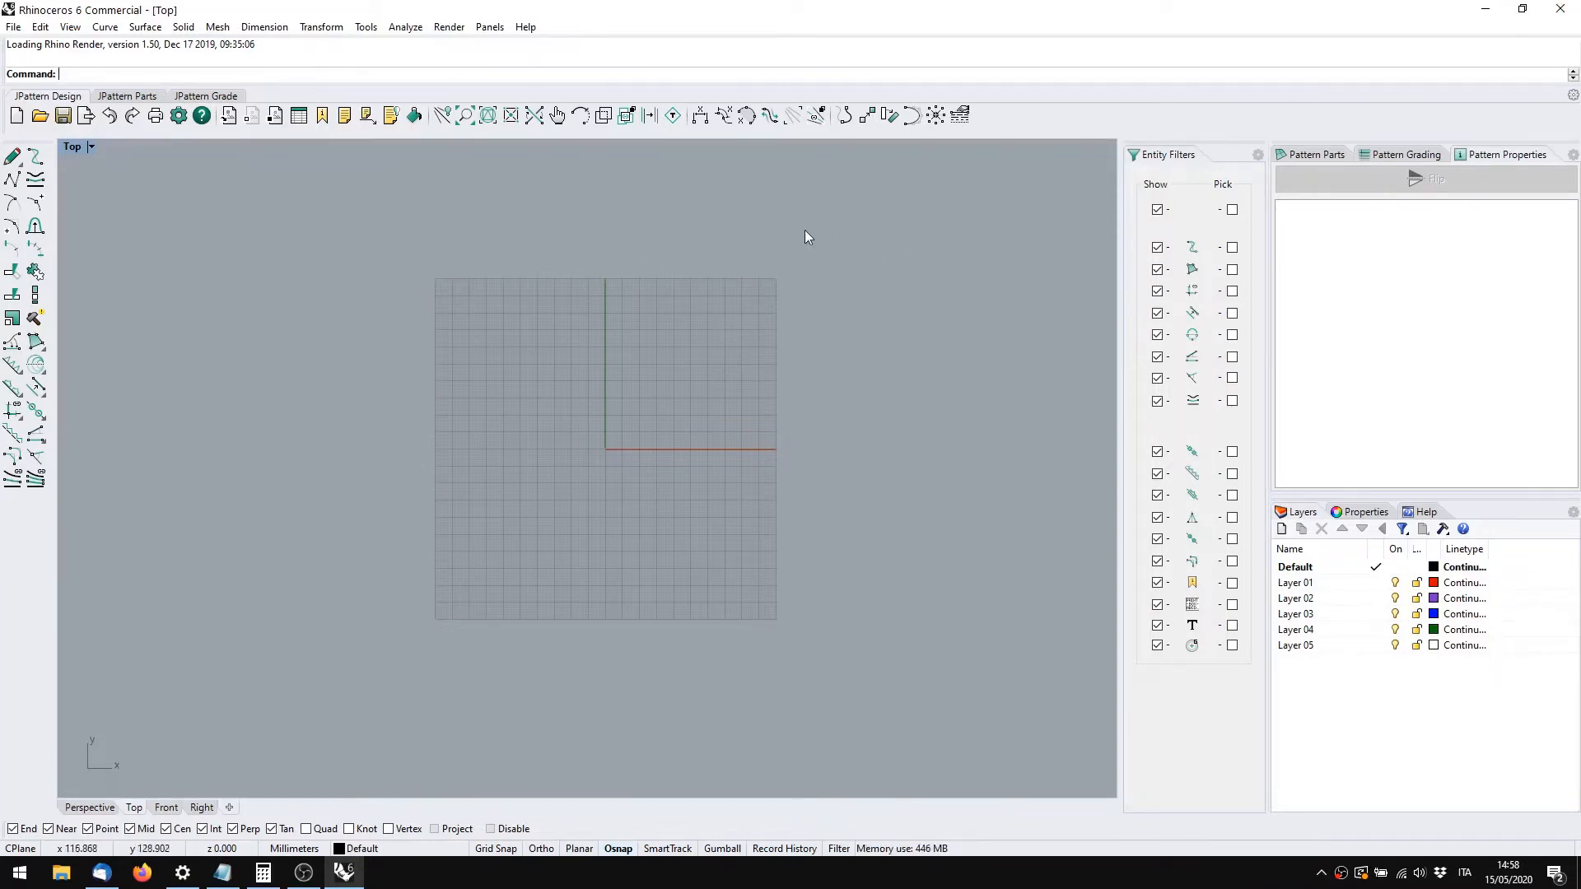
Import the shoe scan "scansione francesina.jpg" from the Desktop and place it at the origin of the Top view
left_click(229, 121)
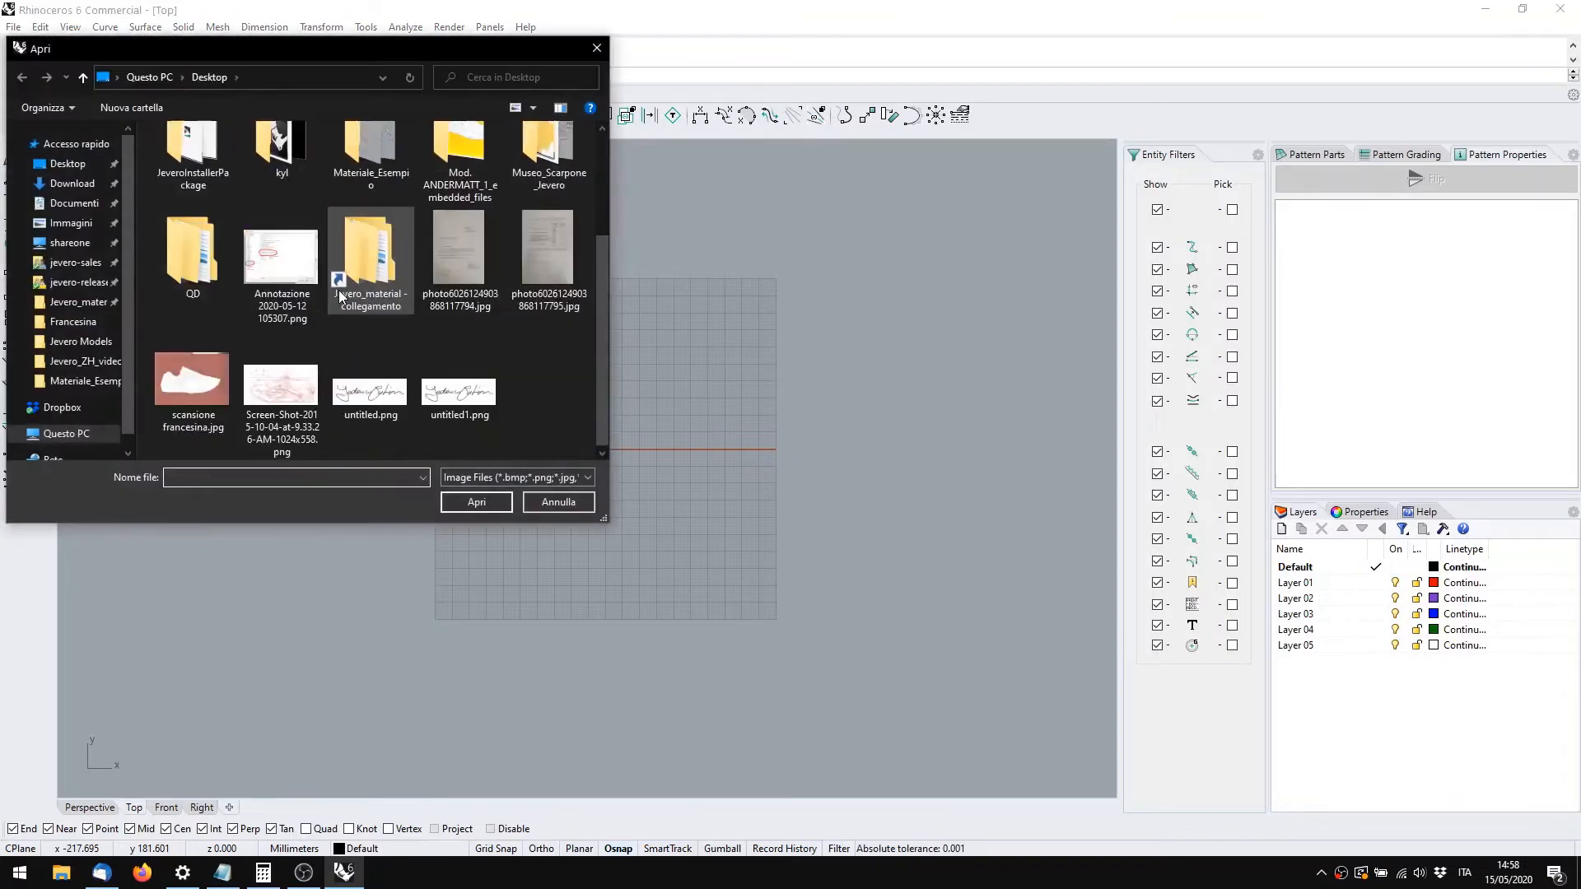
left_click(198, 380)
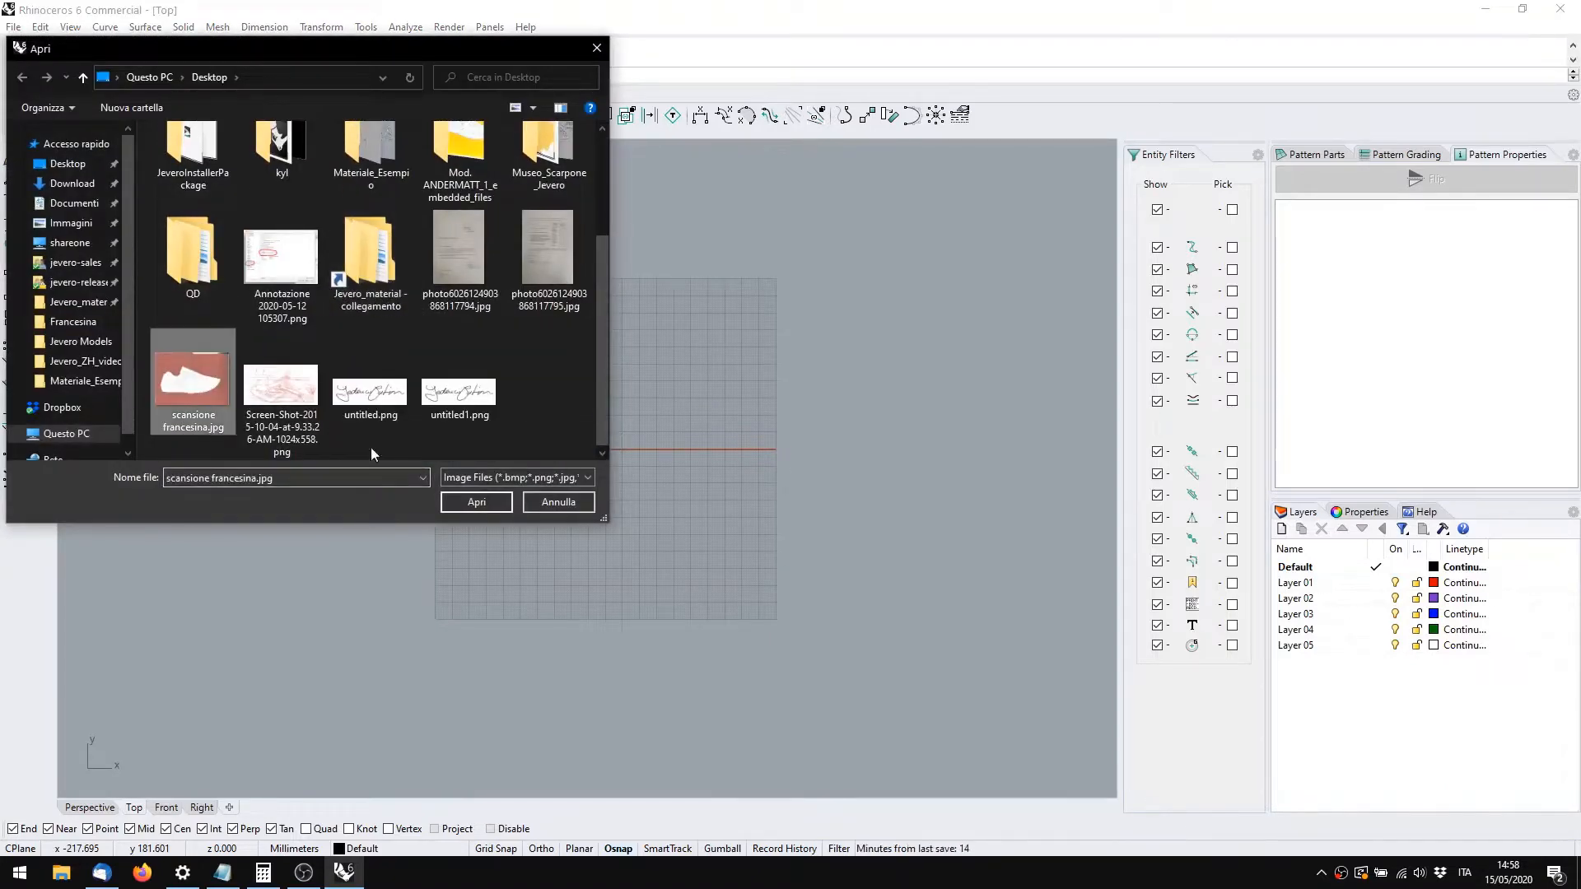
left_click(478, 503)
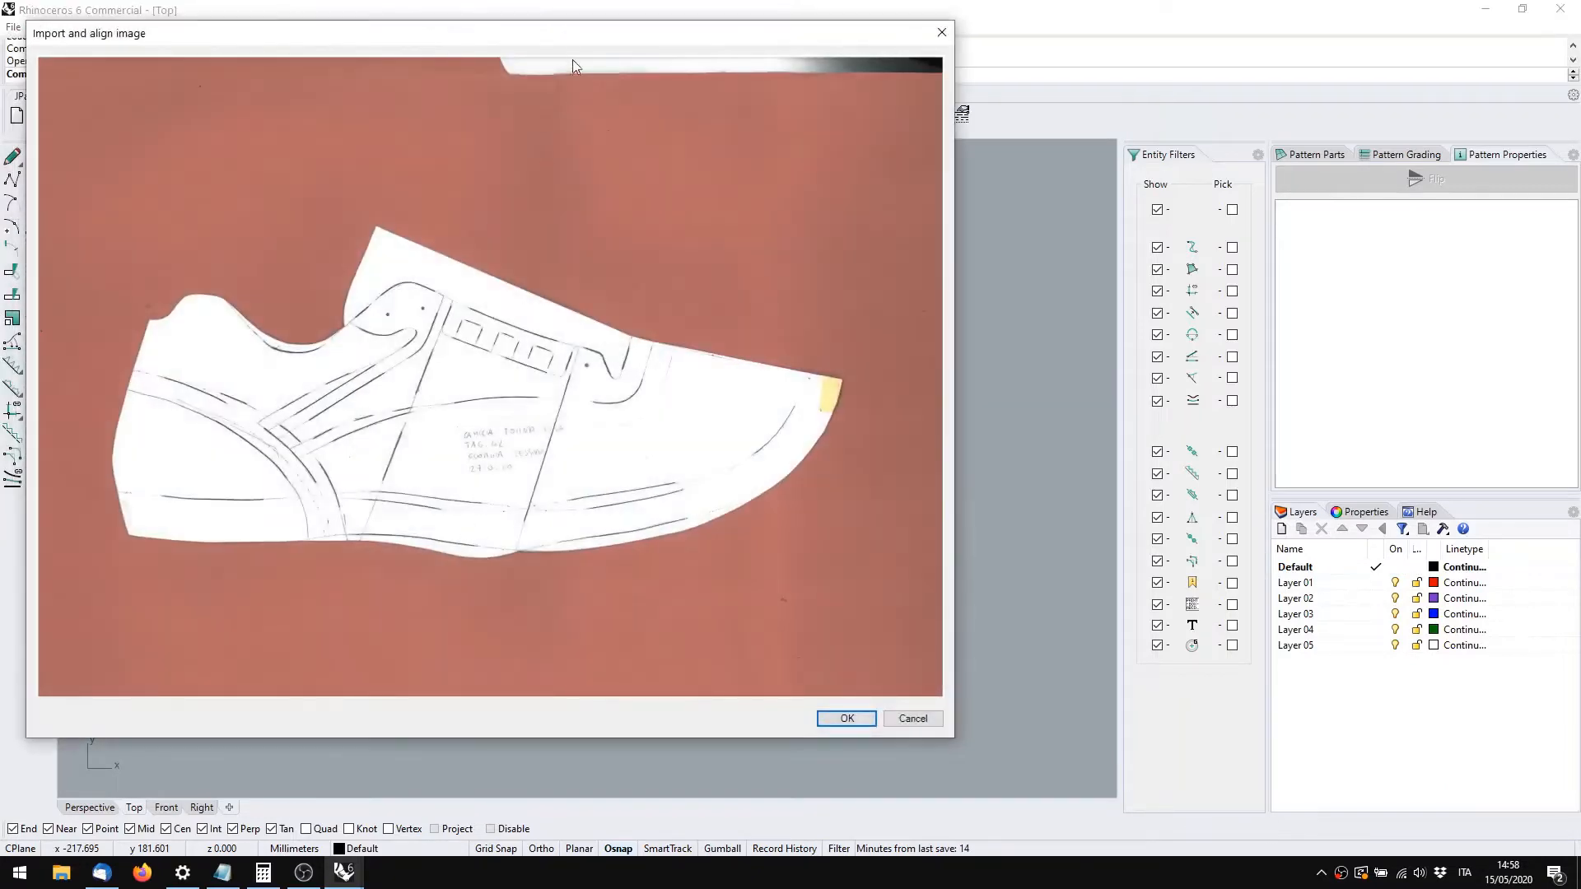
left_click_drag(572, 38, 728, 87)
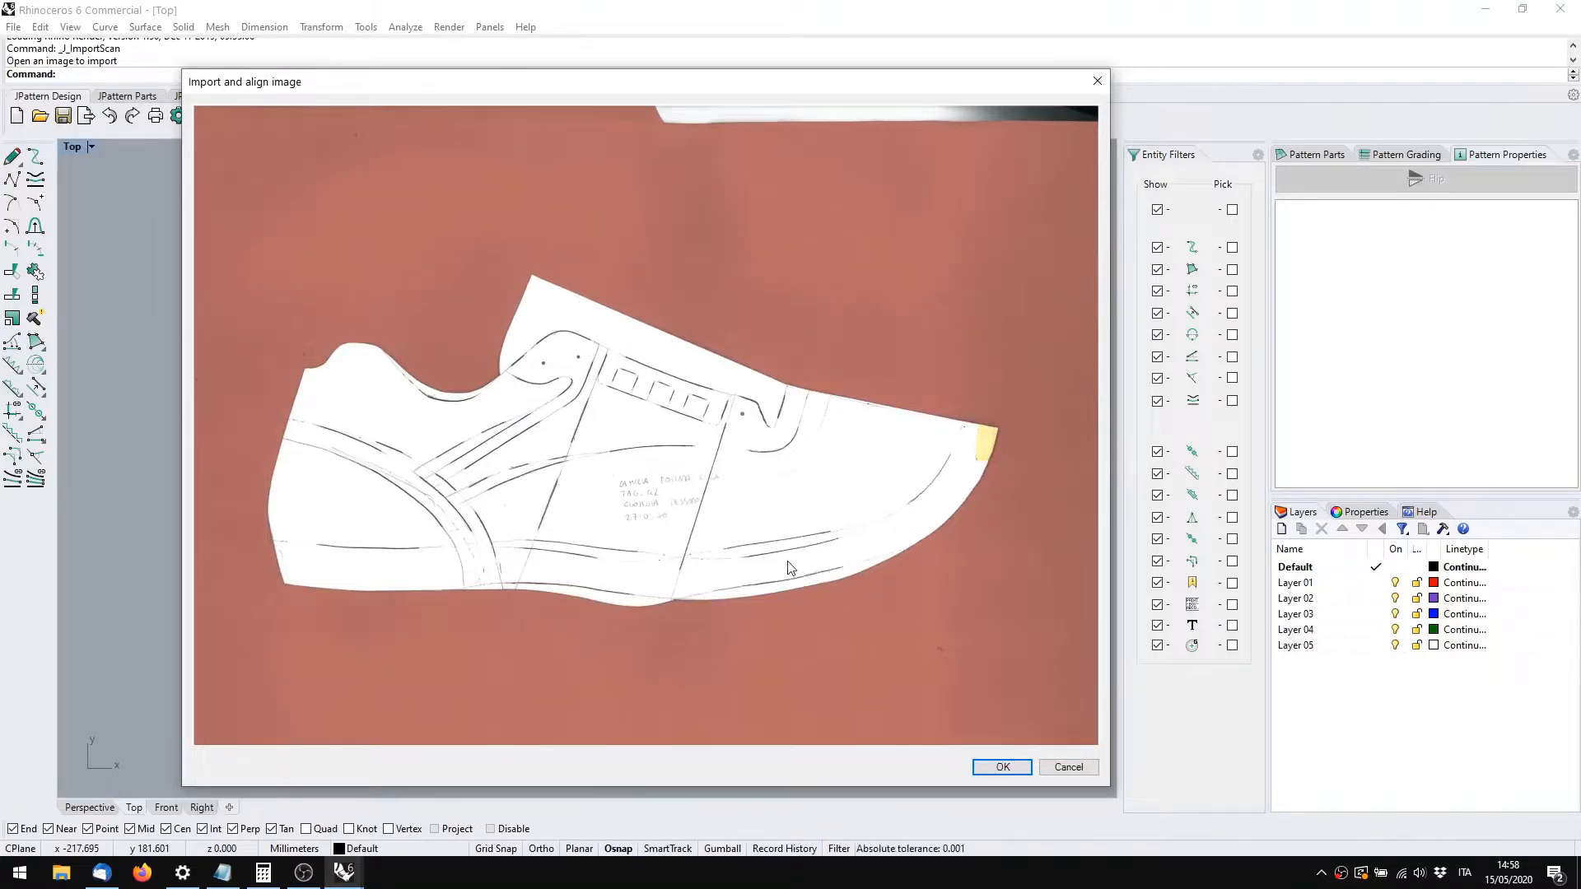
left_click(1002, 767)
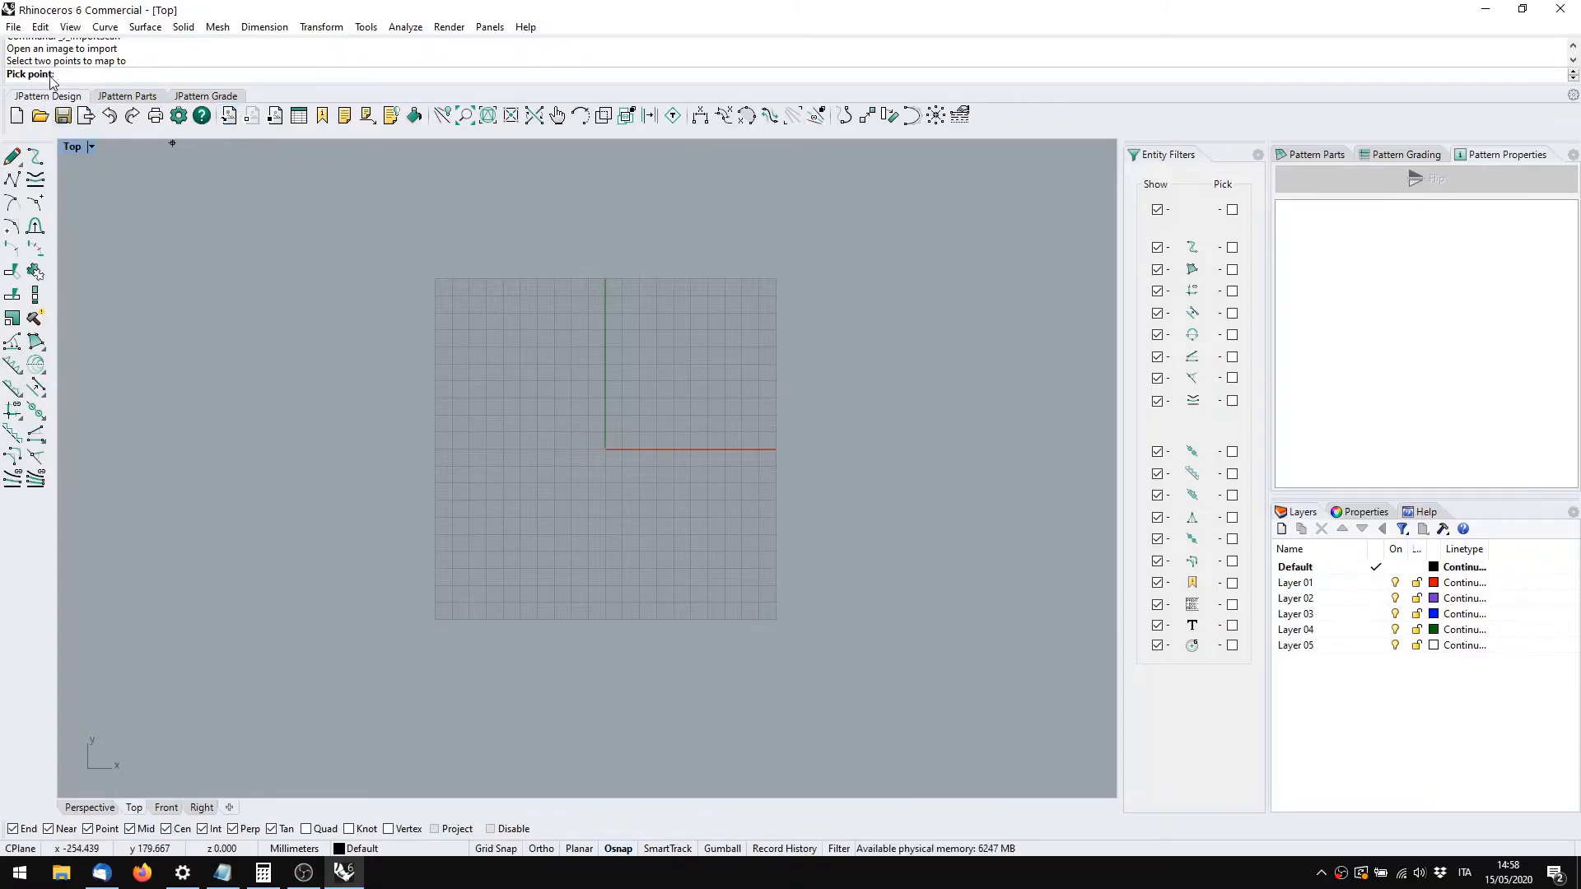
left_click(605, 450)
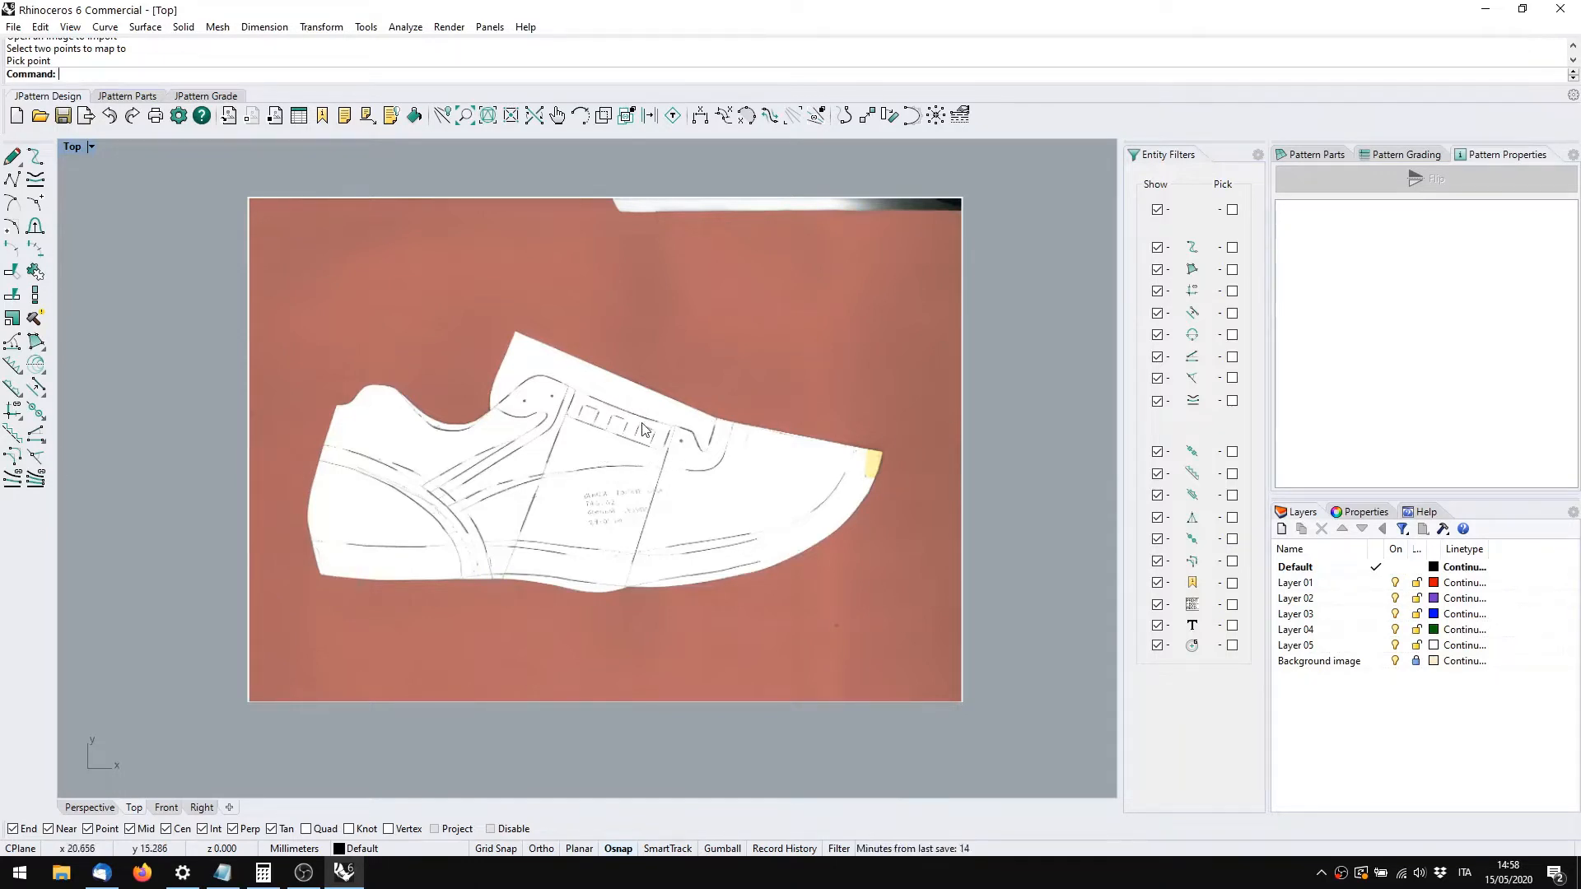
scroll(642, 428, "up", 1)
scroll(642, 427, "up", 2)
scroll(642, 427, "down", 6)
right_click_drag(643, 435, 614, 454)
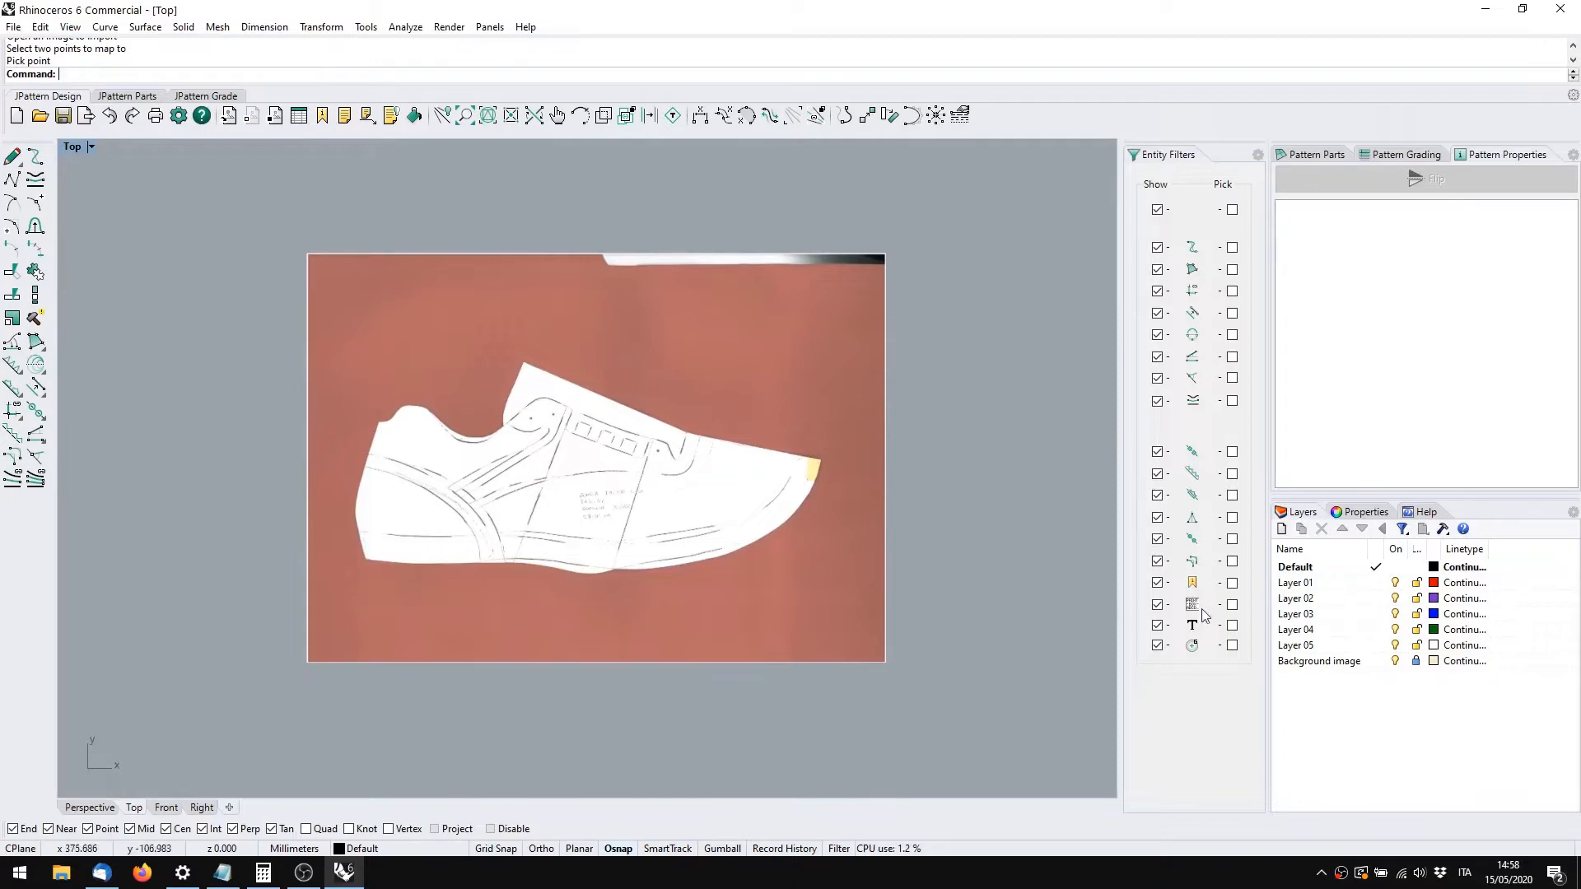
Select the Background image layer and toggle its visibility off and on again
left_click(1317, 662)
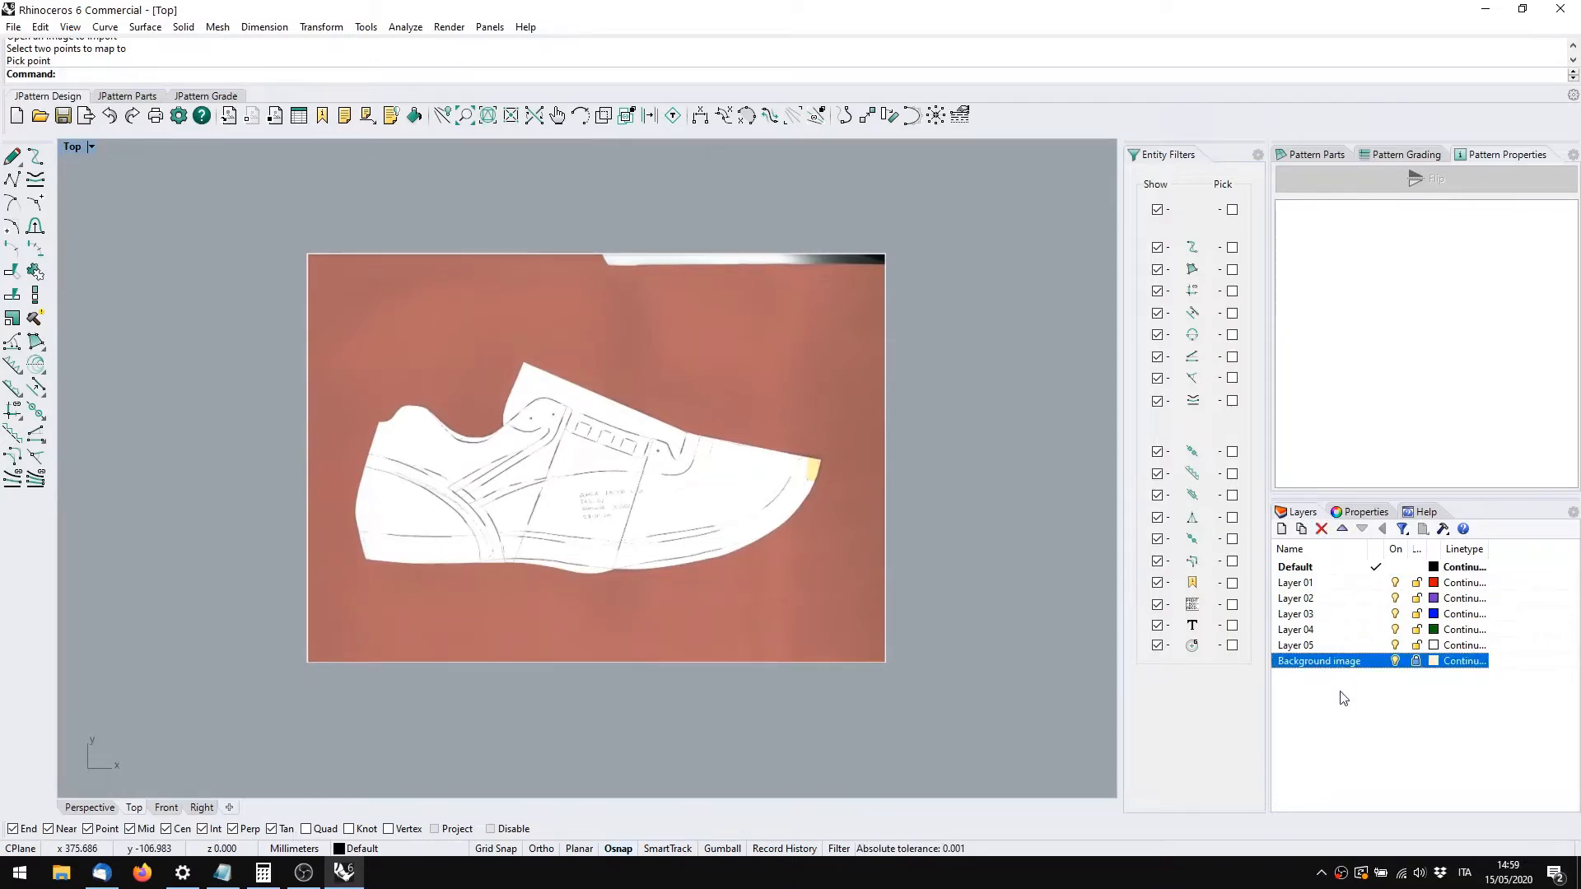
left_click(1340, 693)
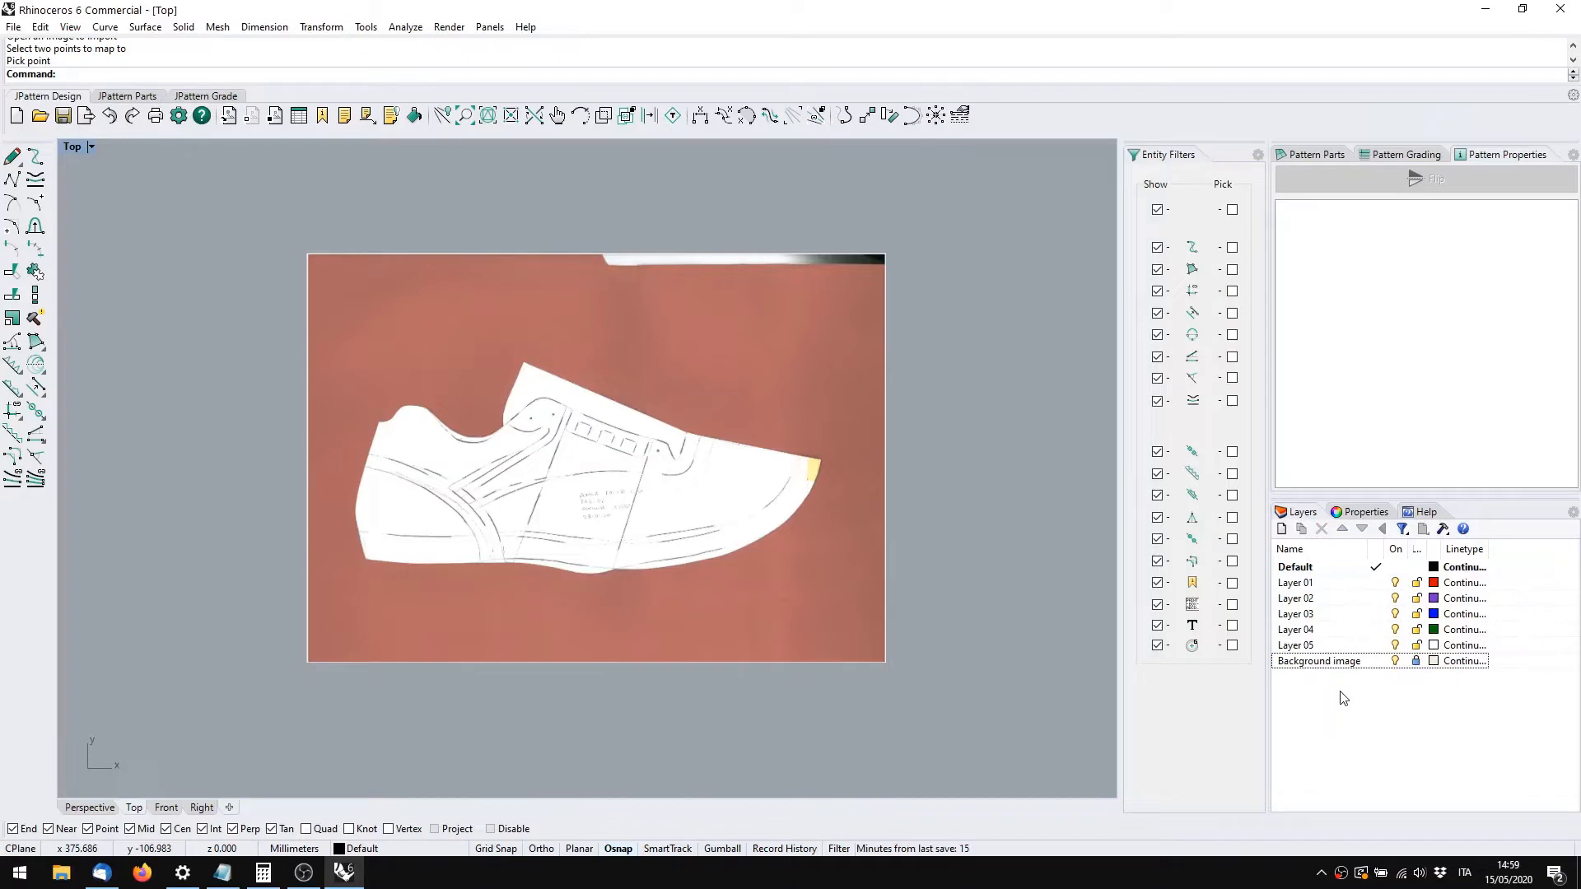
left_click(1415, 662)
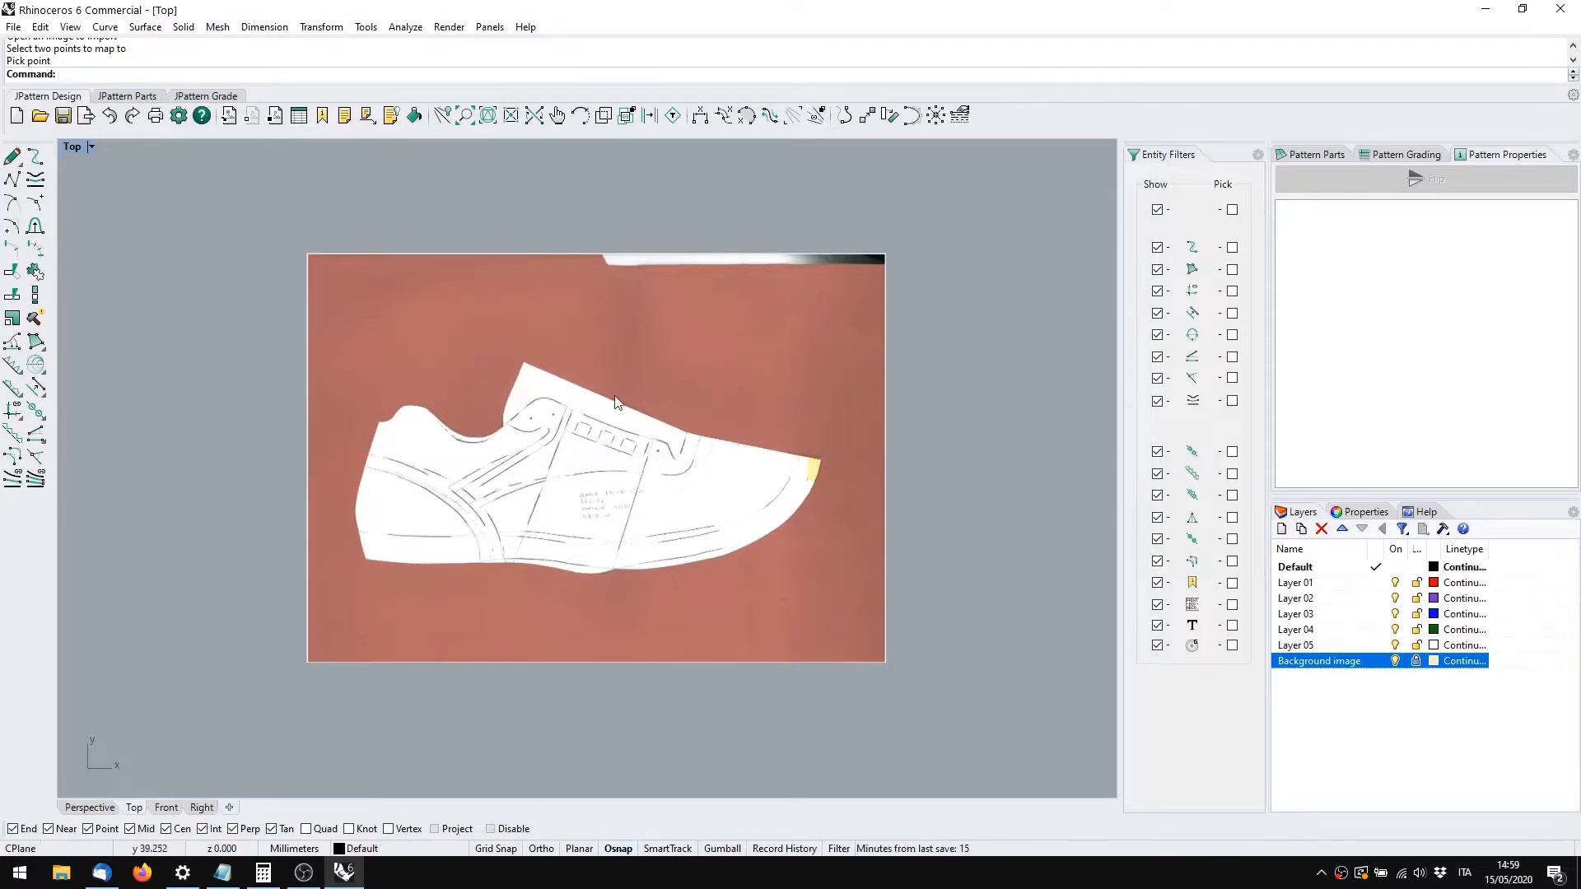
scroll(641, 445, "down", 5)
right_click_drag(646, 458, 602, 387)
scroll(559, 409, "up", 4)
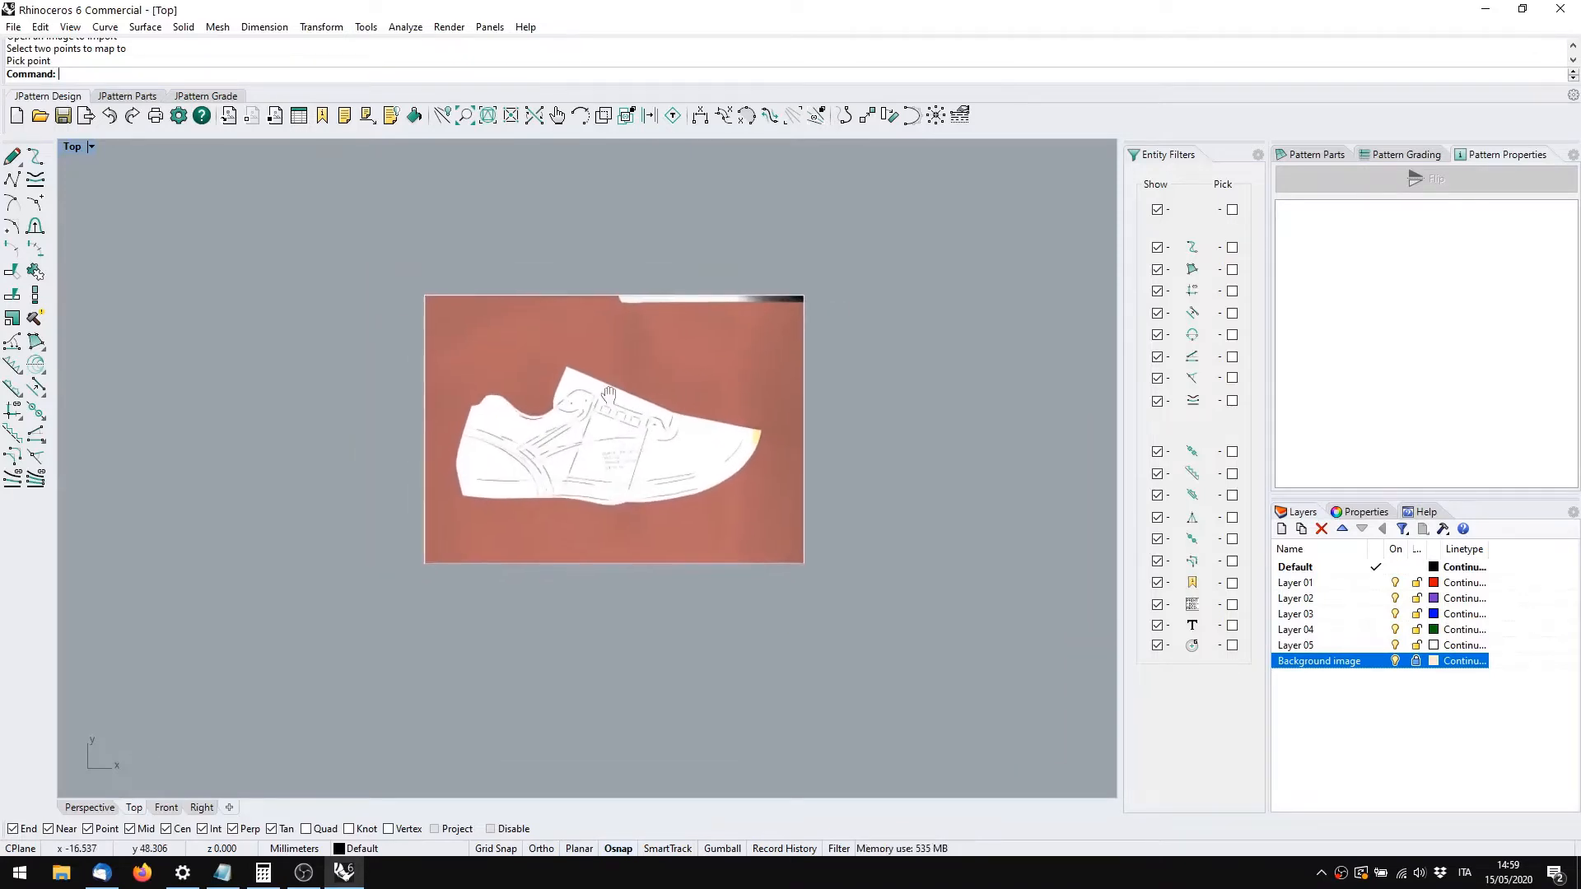
left_click(1394, 661)
left_click(1395, 662)
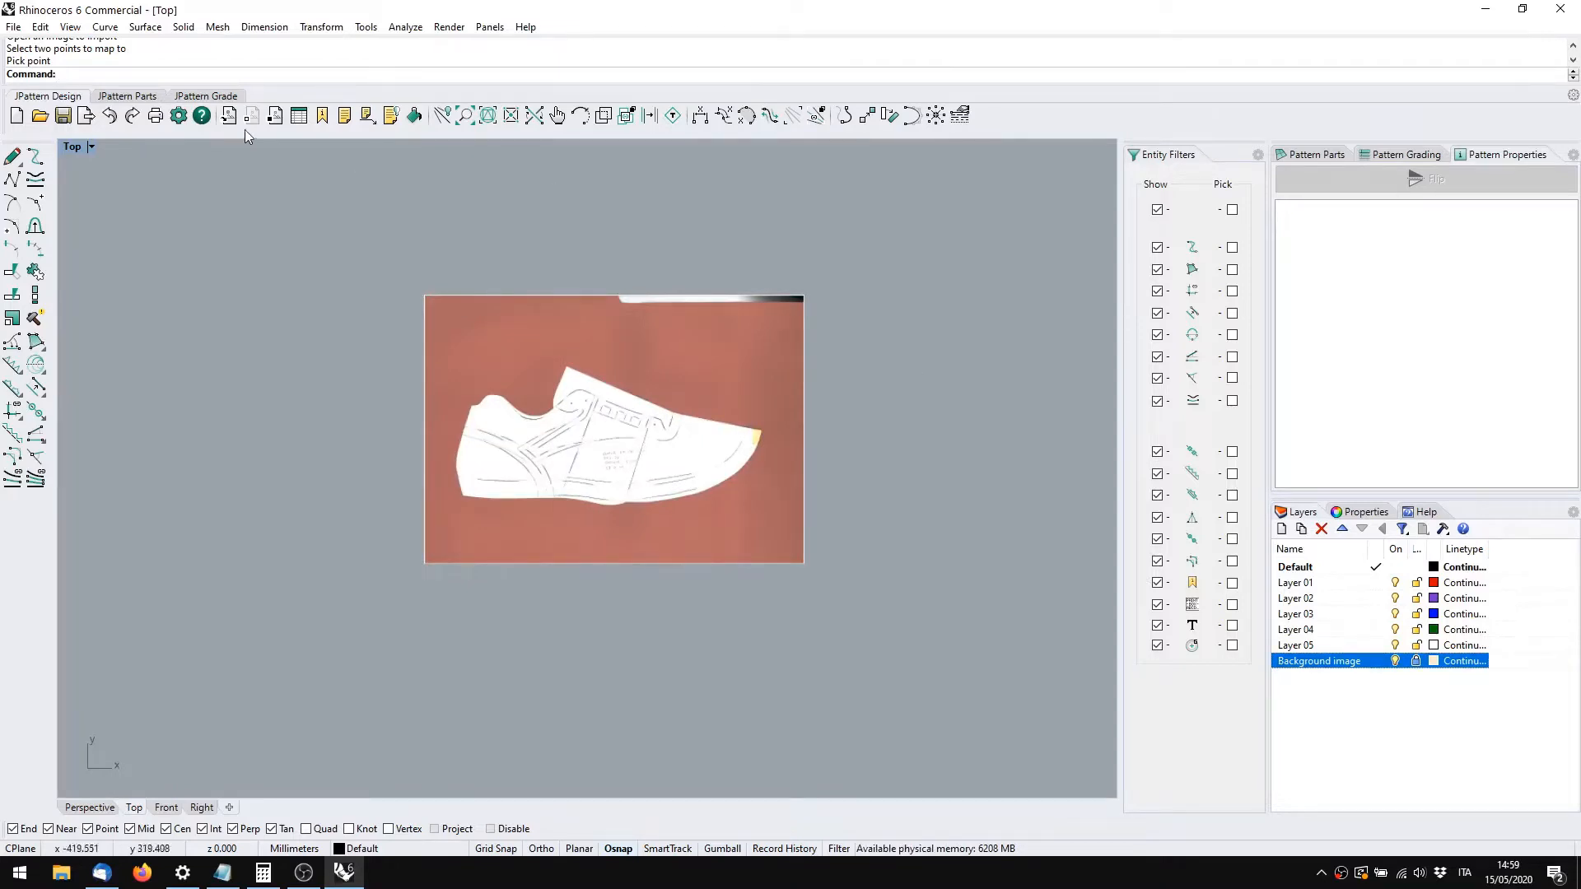
Hide the imported background scan data and show it again
left_click(265, 120)
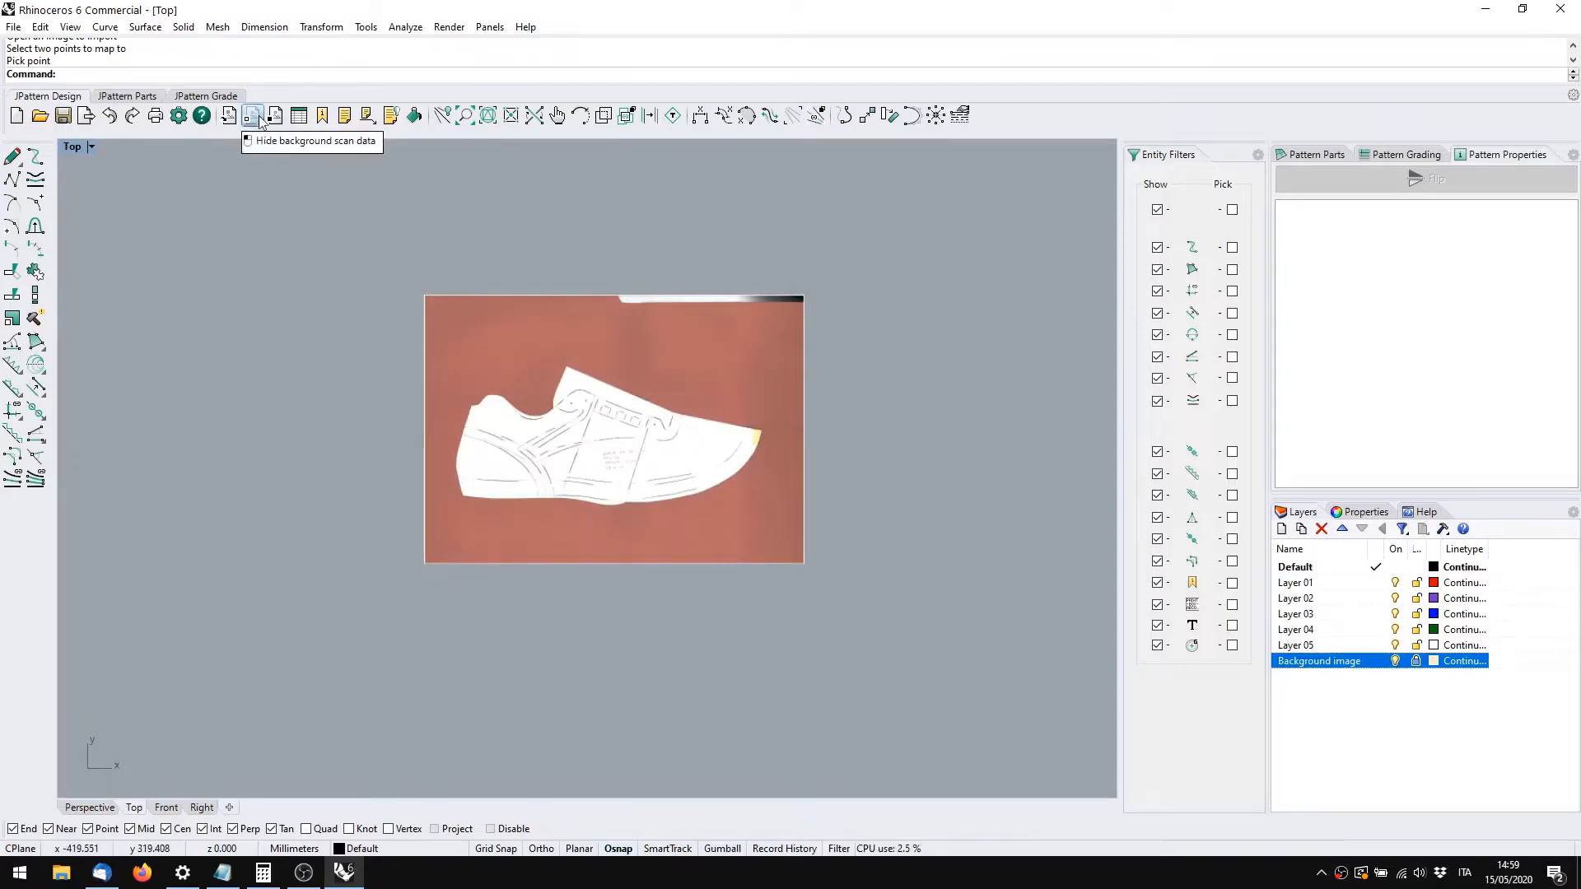
left_click(277, 120)
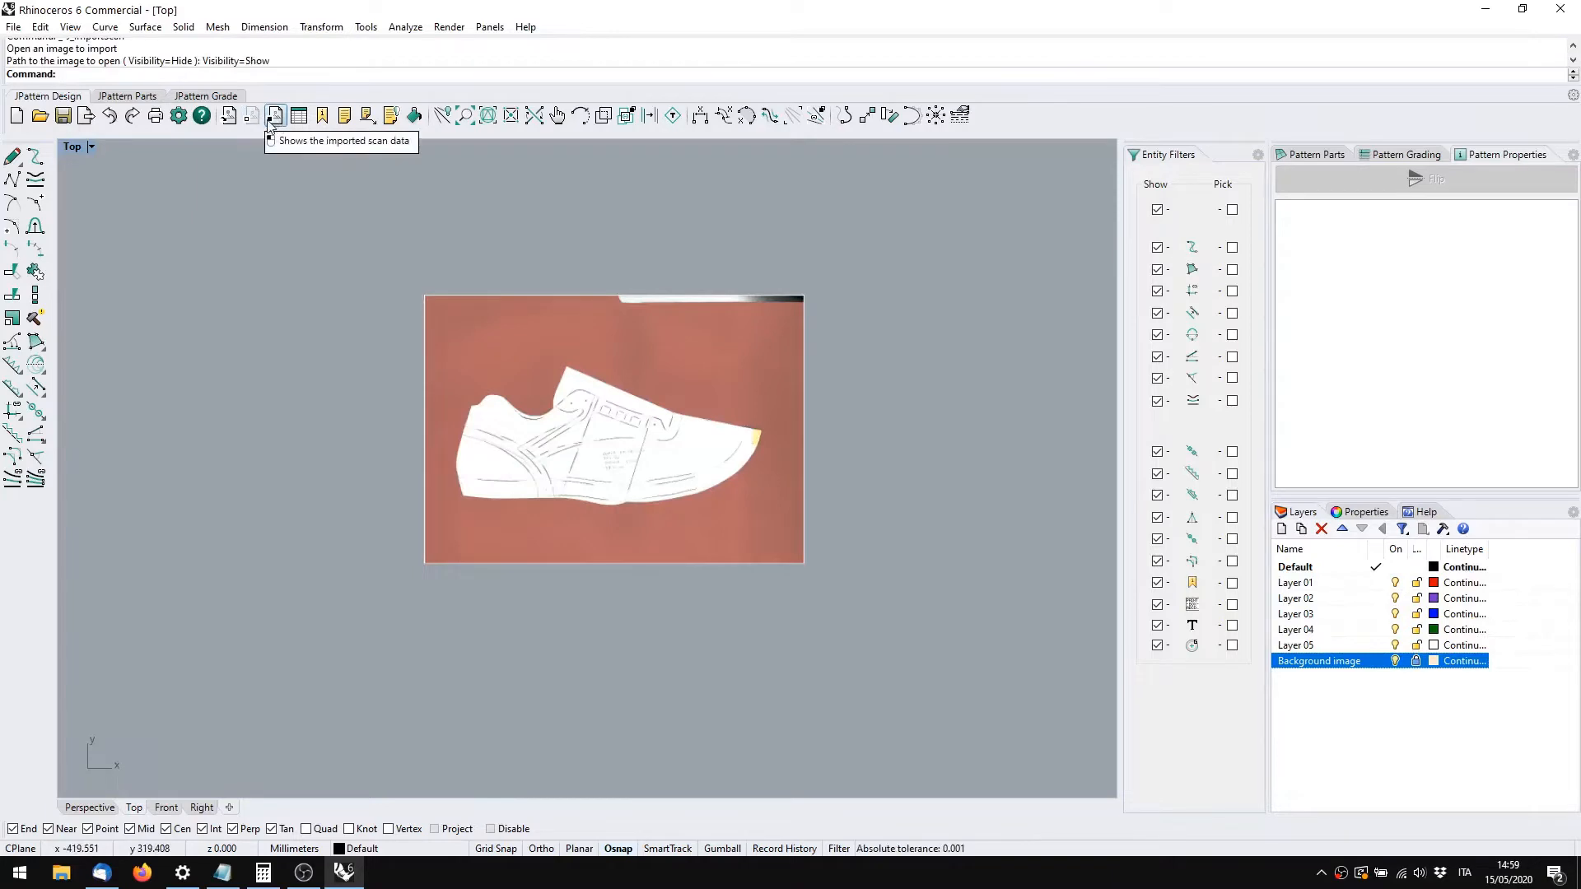
left_click(261, 120)
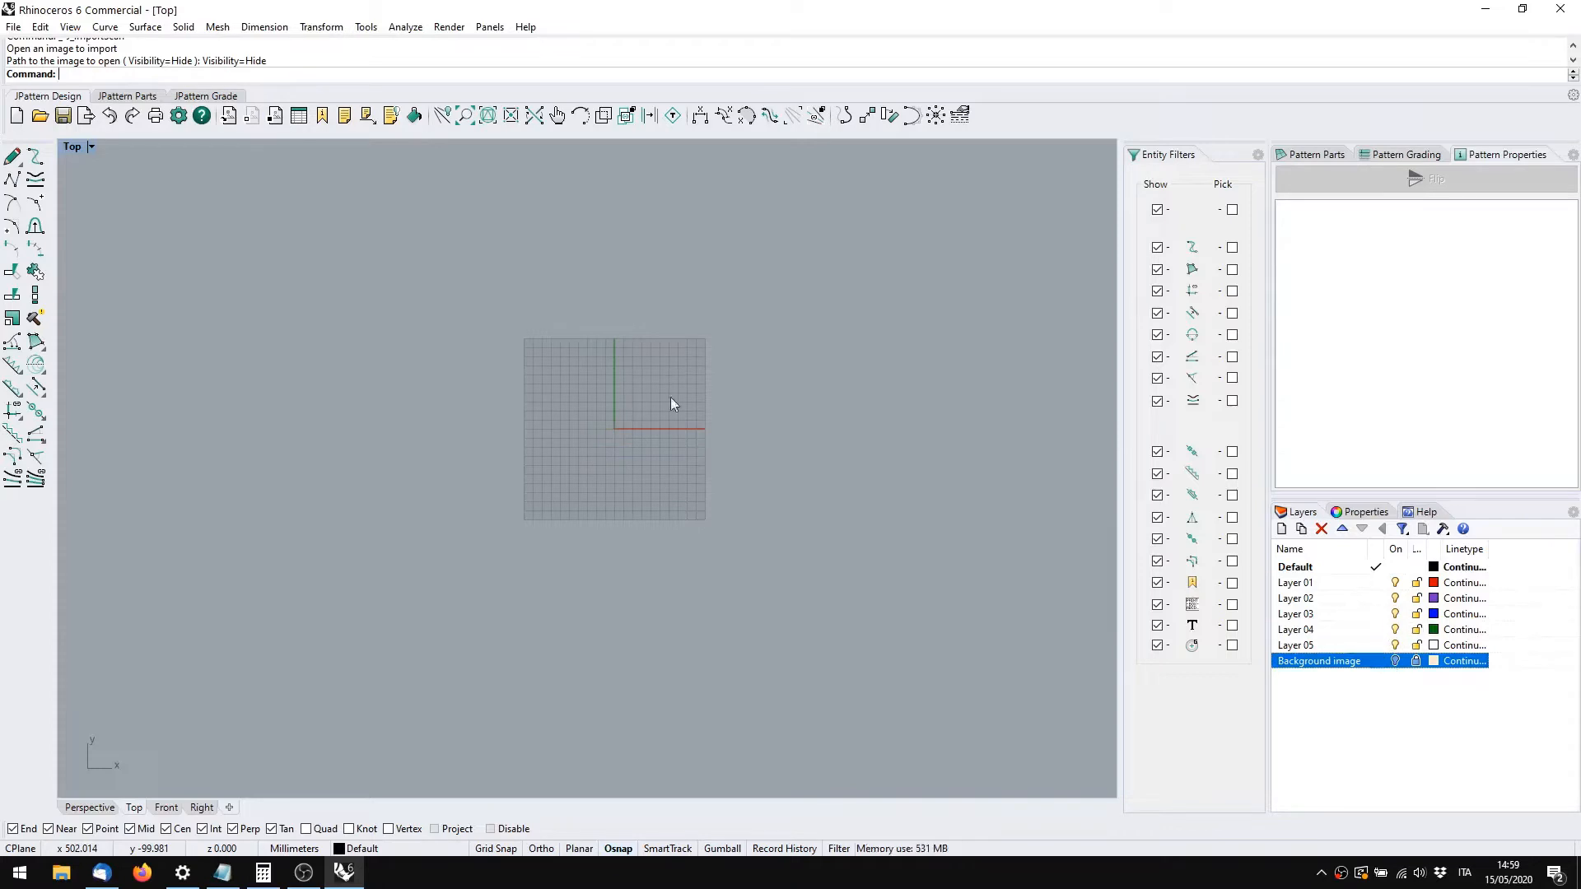
left_click(275, 115)
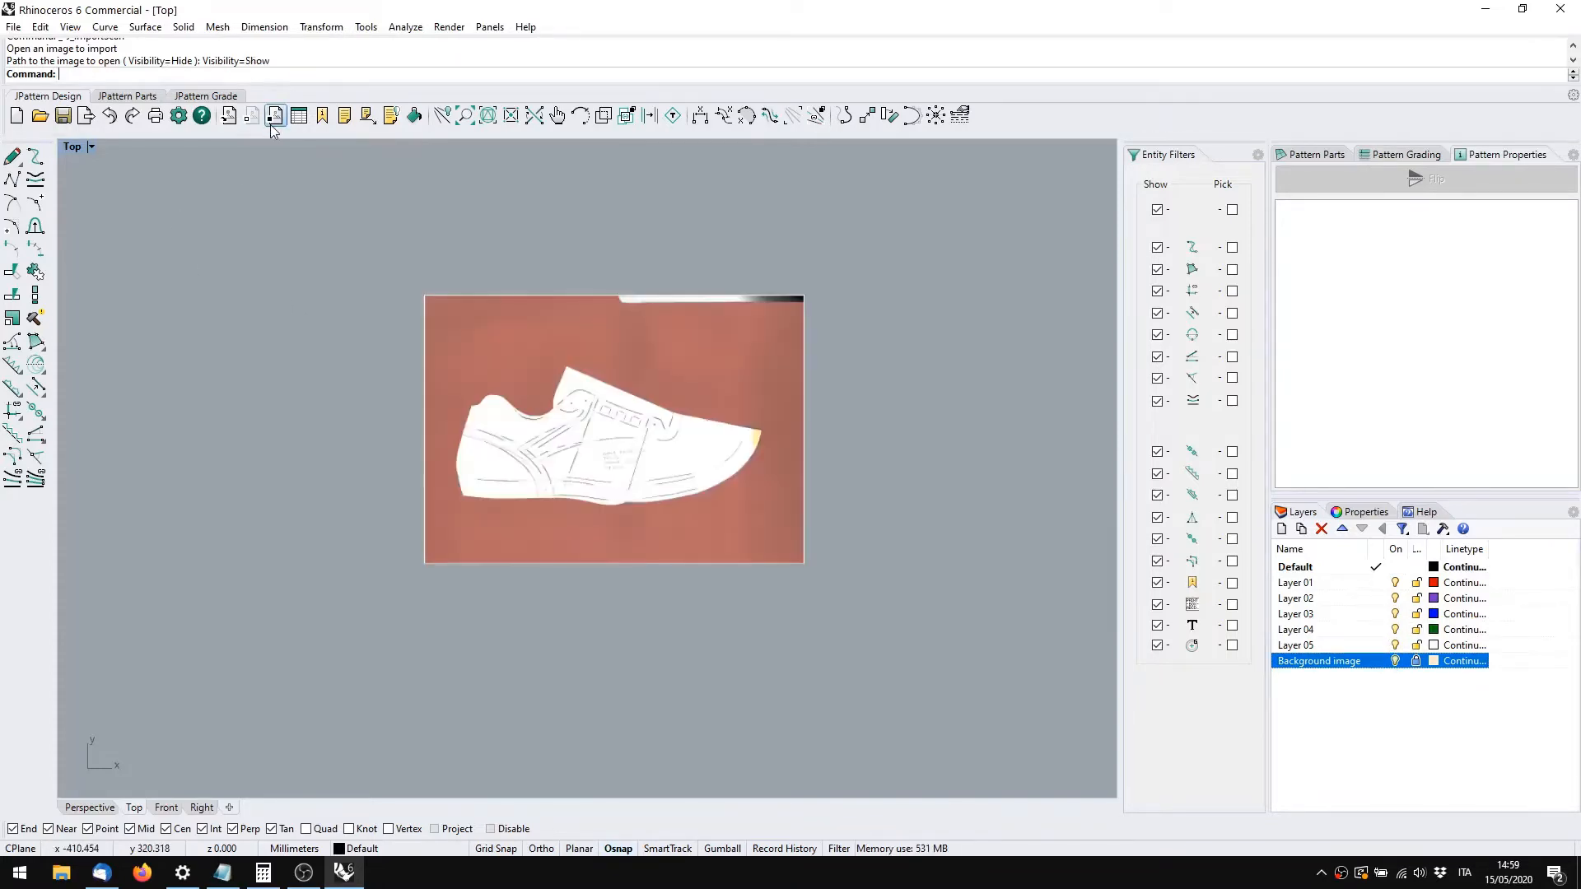
Try to select the scan on the locked Background image layer with a window around it
scroll(597, 404, "up", 1)
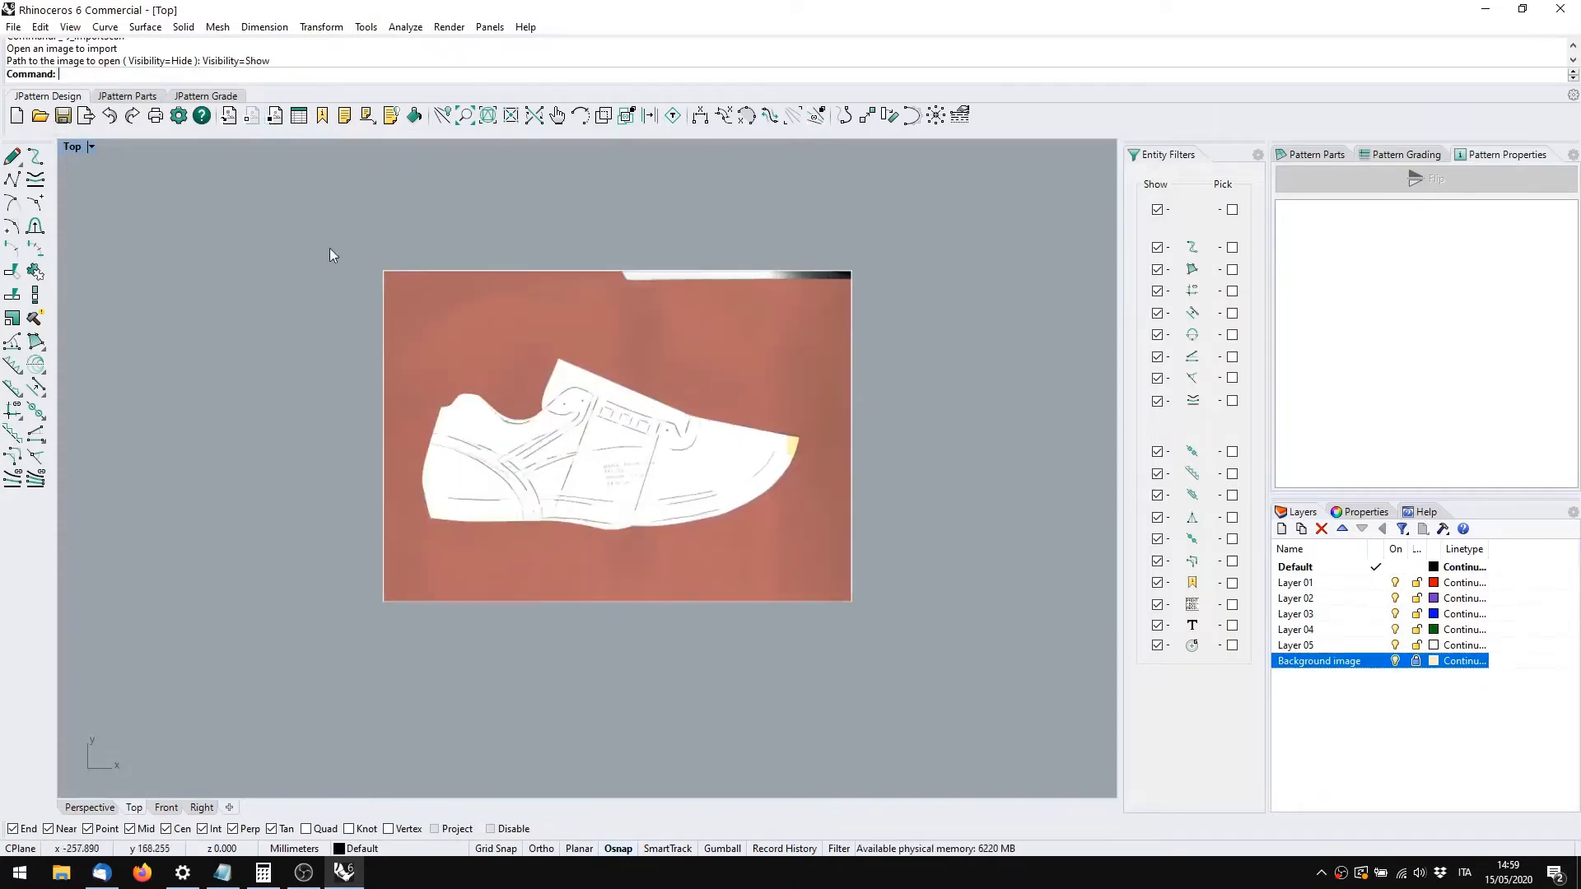
left_click_drag(360, 226, 910, 663)
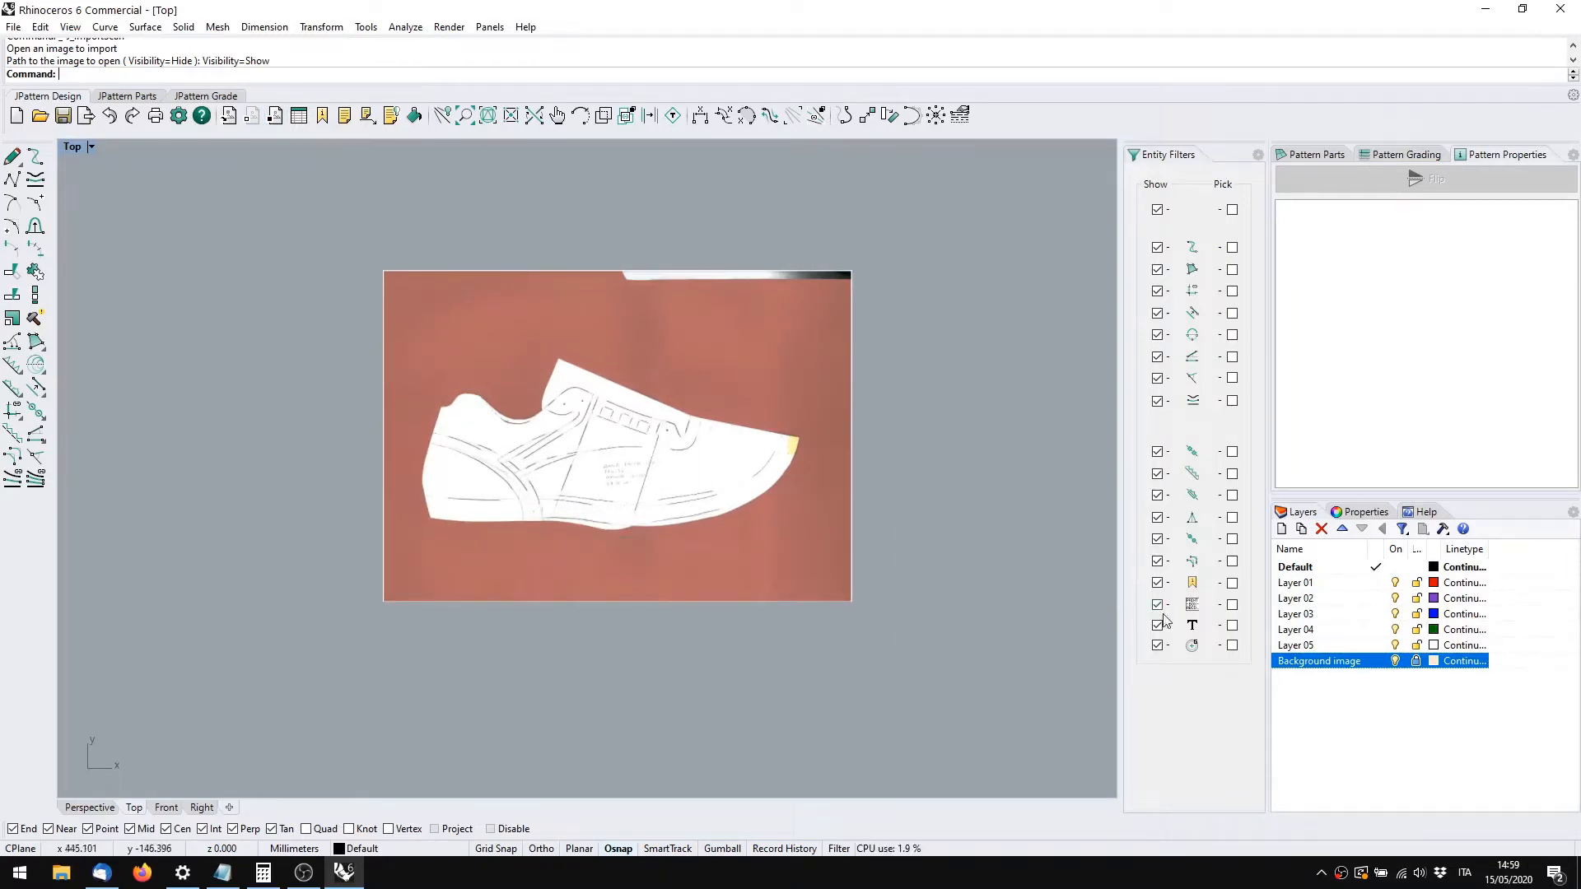
right_click_drag(872, 578, 639, 529)
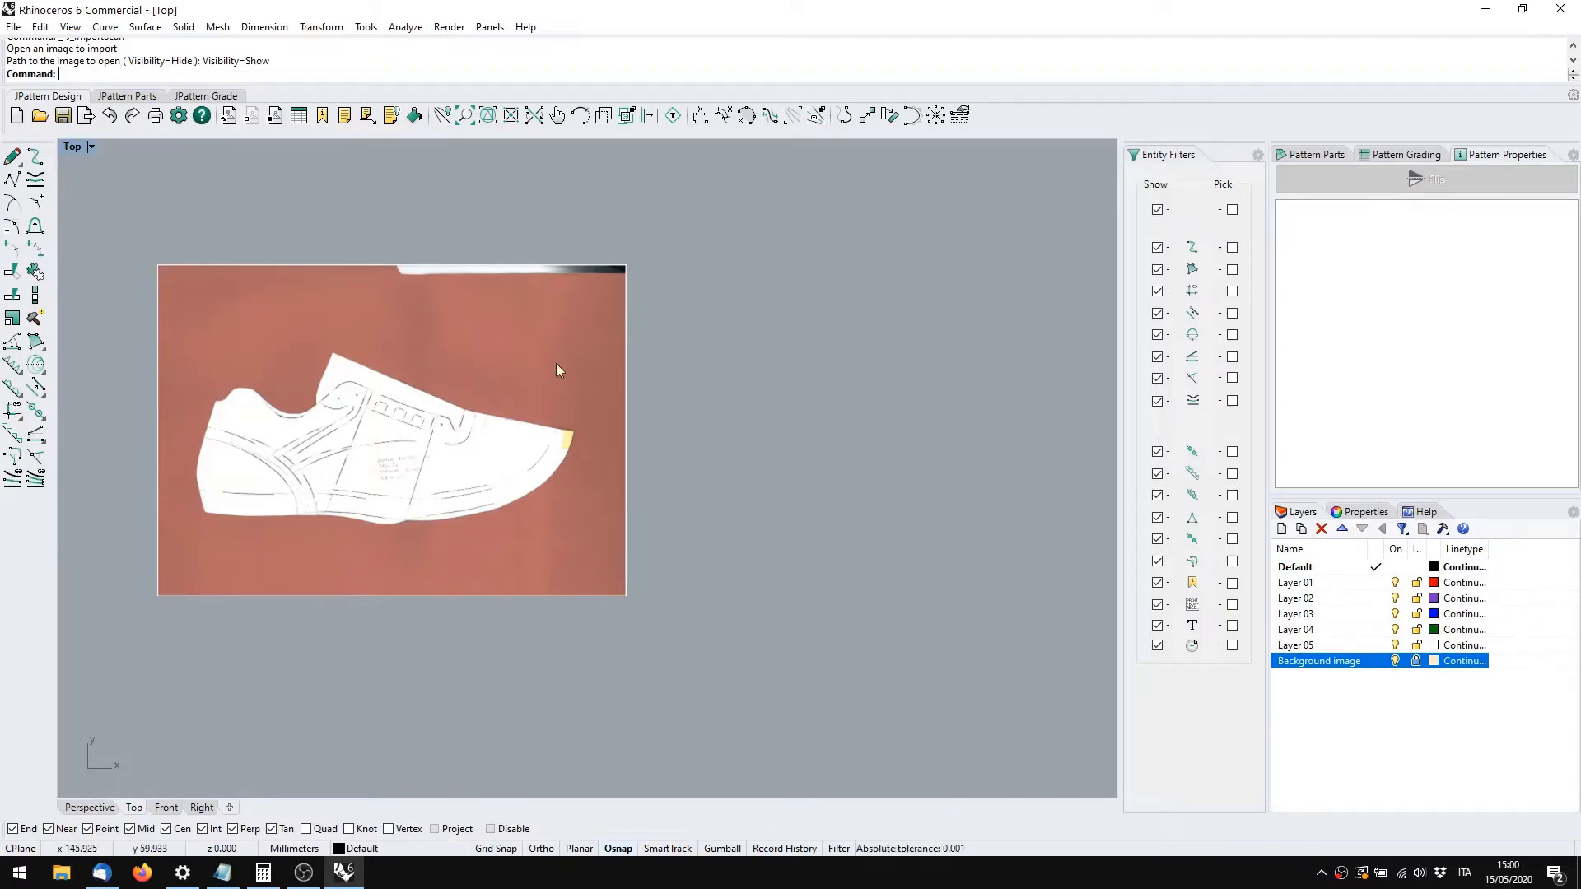
right_click_drag(458, 393, 731, 368)
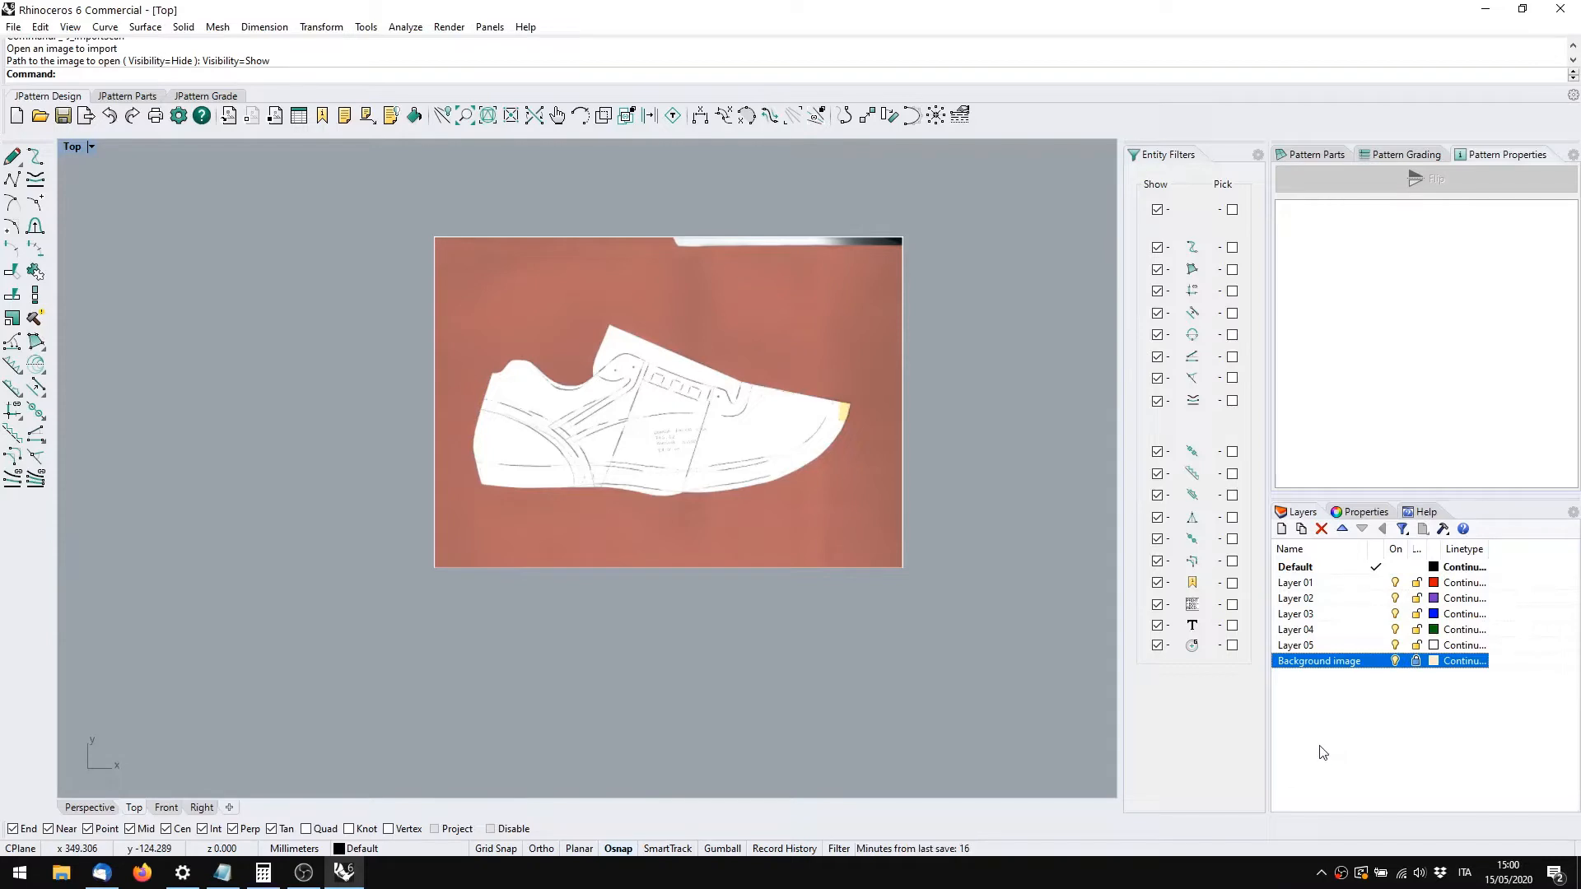
left_click(1416, 661)
scroll(658, 425, "up", 3)
right_click_drag(659, 426, 593, 494)
right_click_drag(687, 471, 781, 507)
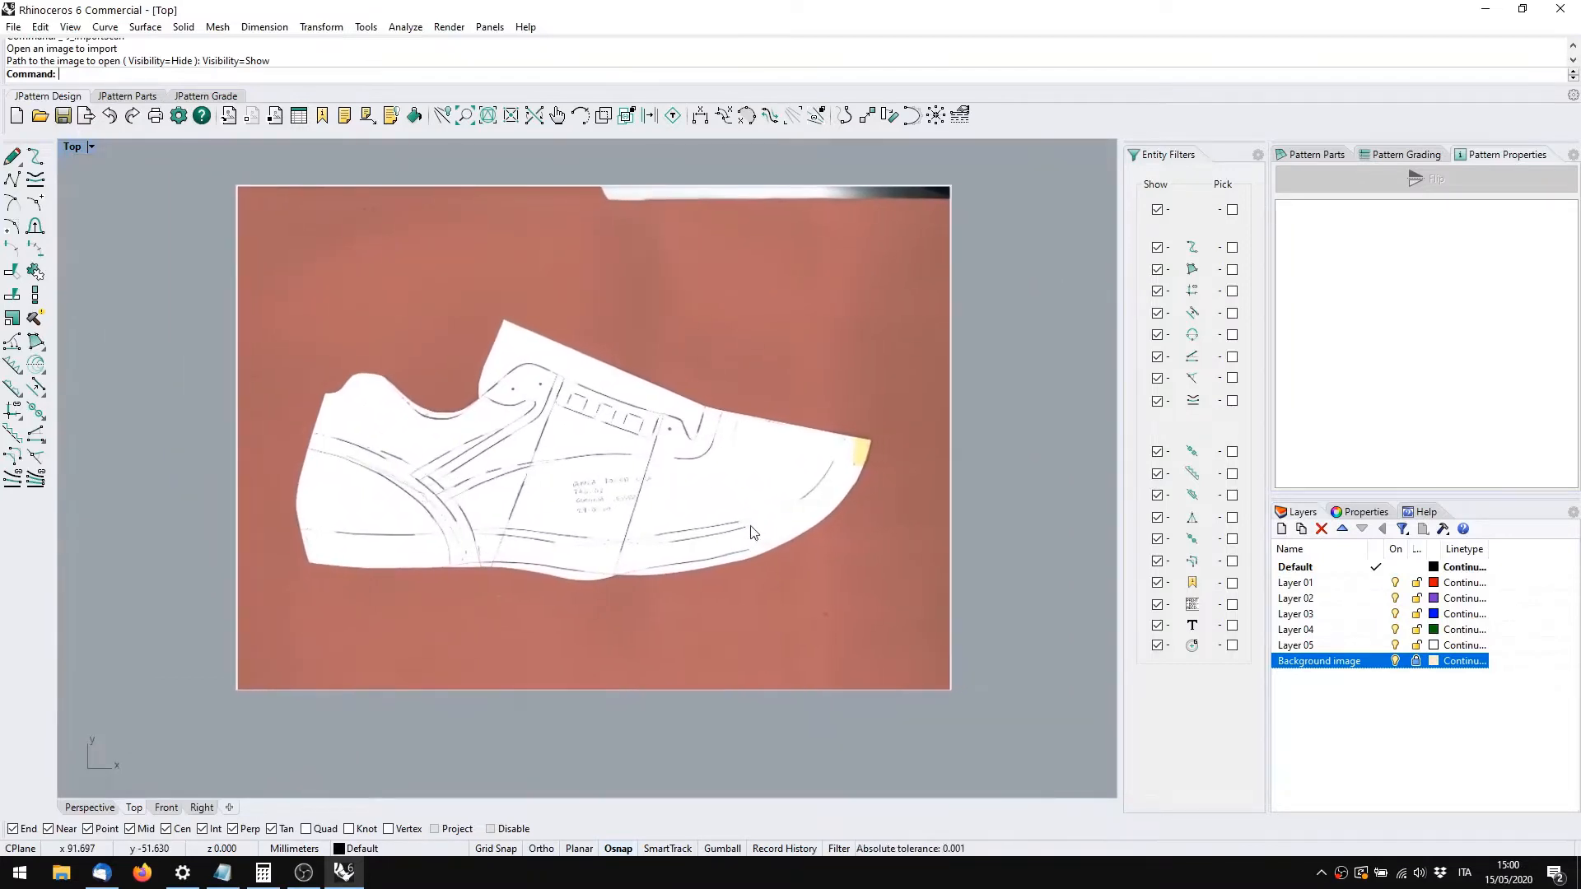
scroll(751, 532, "down", 3)
scroll(656, 519, "up", 3)
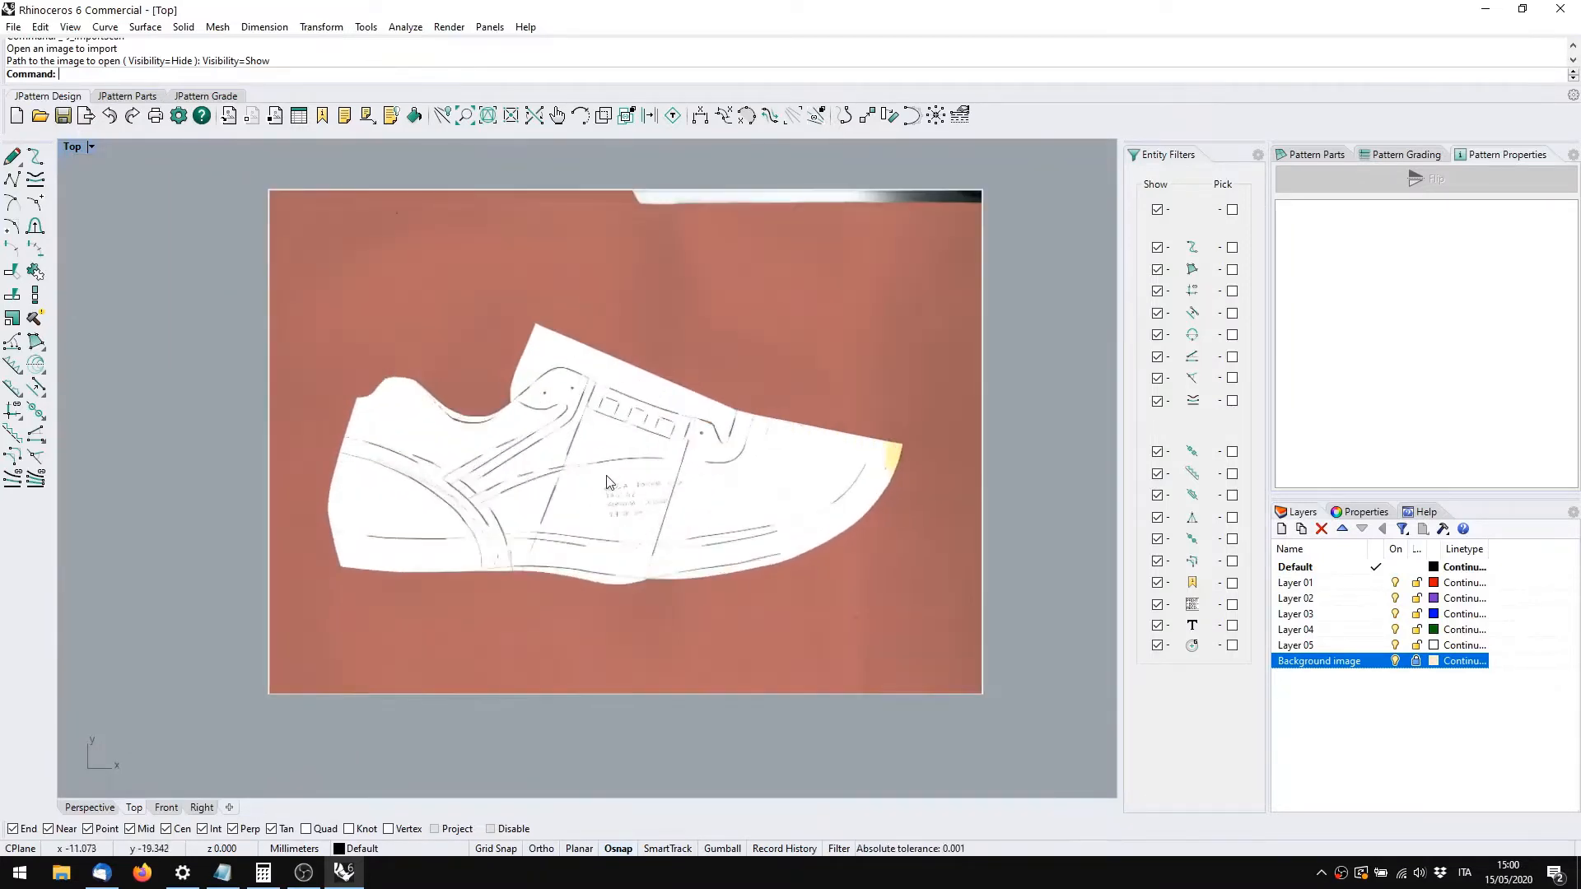
scroll(606, 484, "up", 2)
scroll(606, 486, "down", 3)
scroll(607, 481, "up", 2)
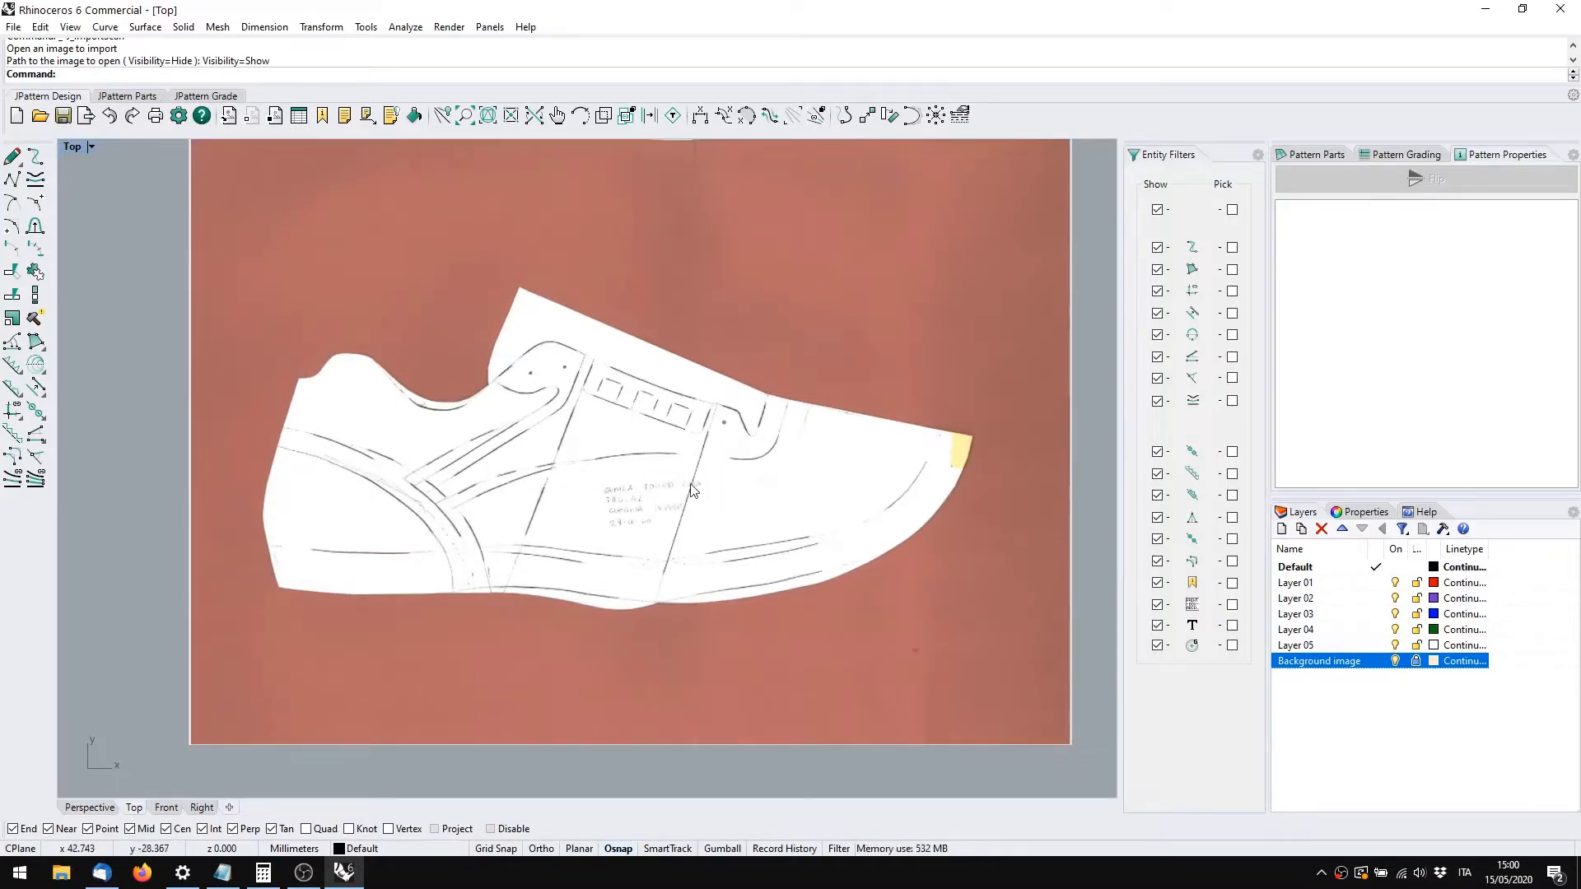
left_click_drag(431, 321, 930, 723)
left_click_drag(509, 434, 929, 714)
right_click_drag(574, 510, 664, 415)
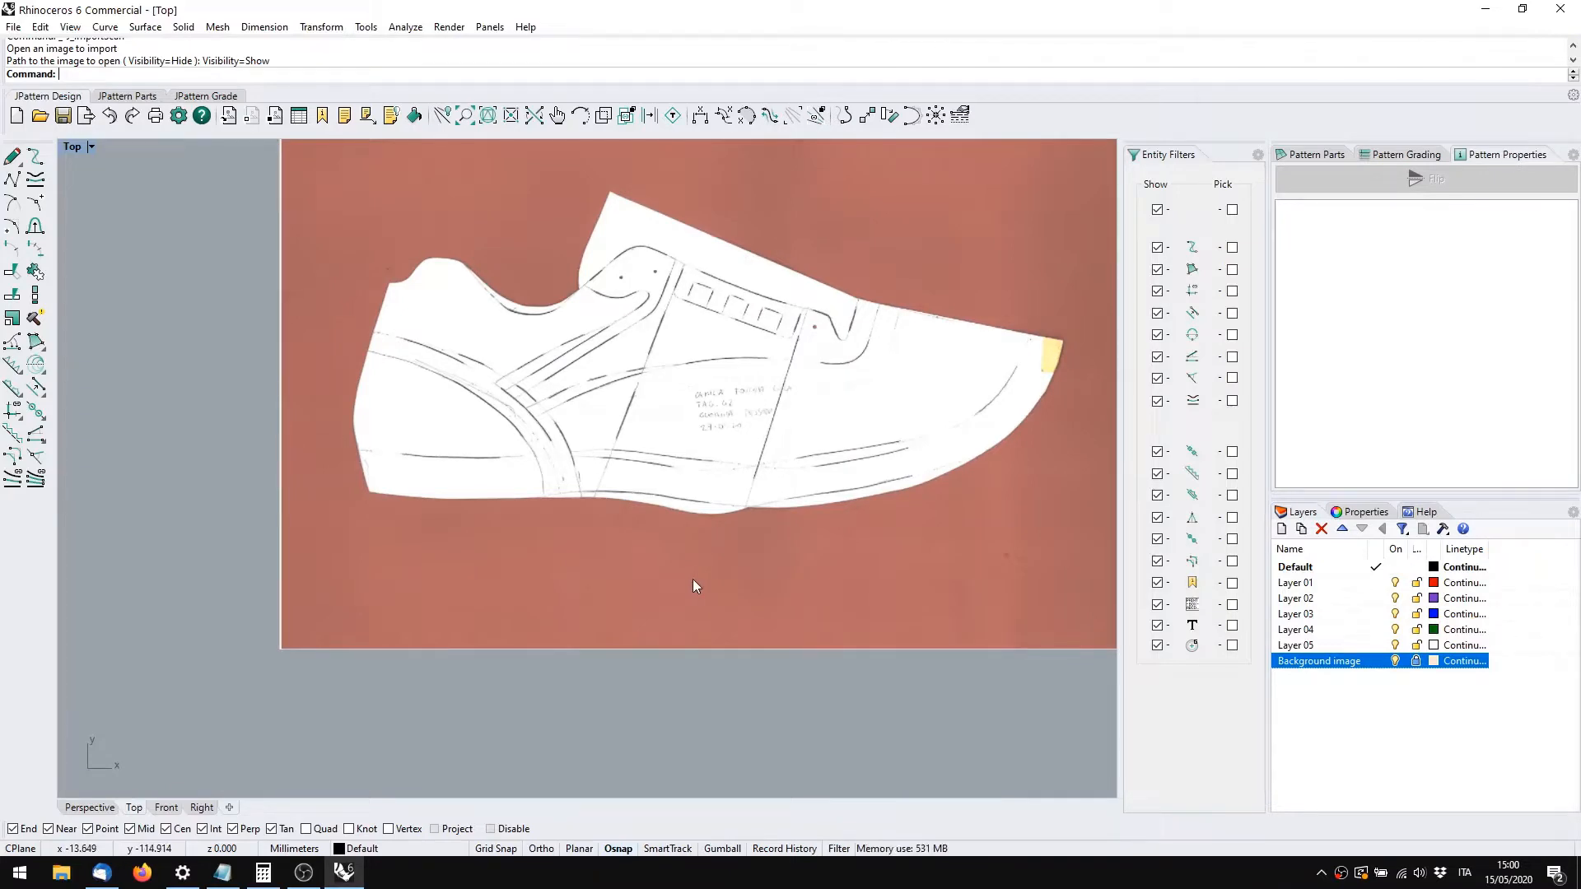
right_click_drag(824, 425, 718, 485)
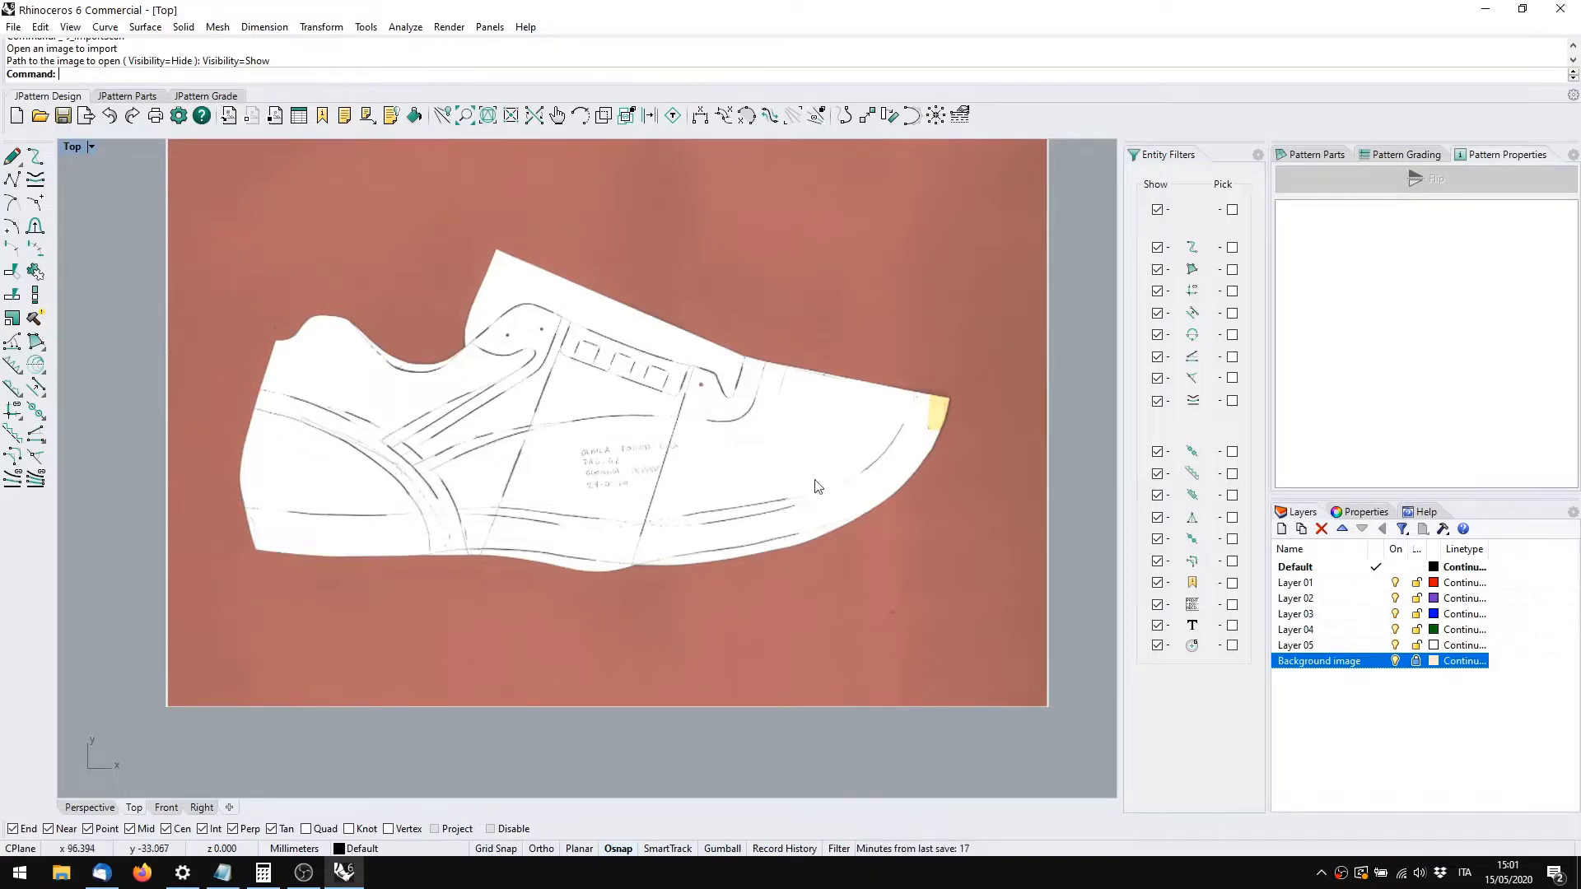
right_click_drag(318, 448, 471, 396)
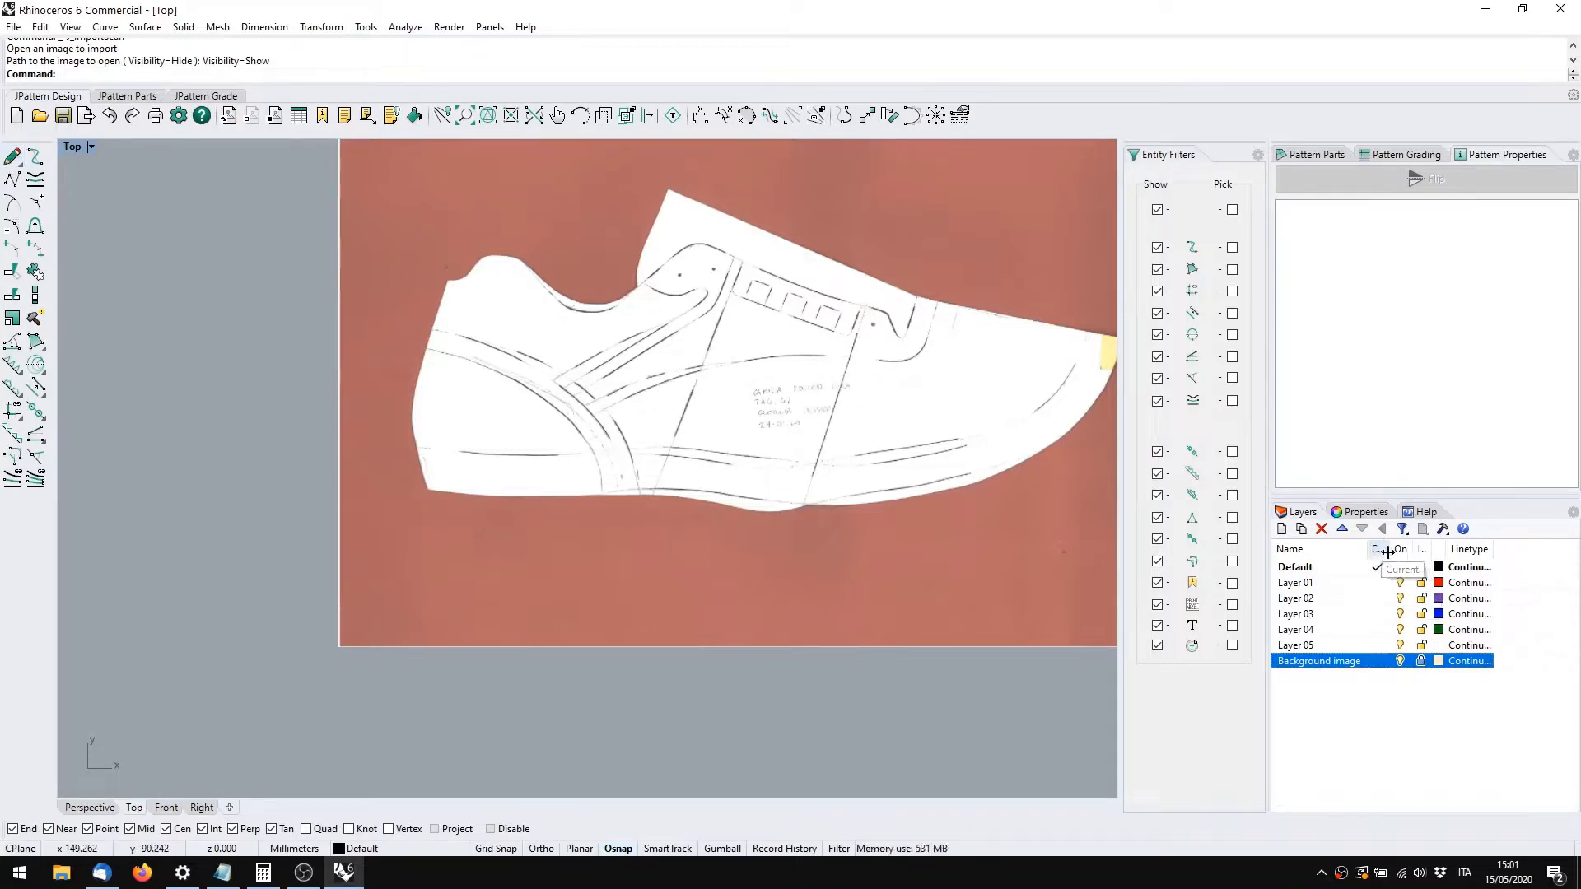
Widen the Current column in the layer list and make Layer 01 the current layer
left_click_drag(1385, 549, 1412, 566)
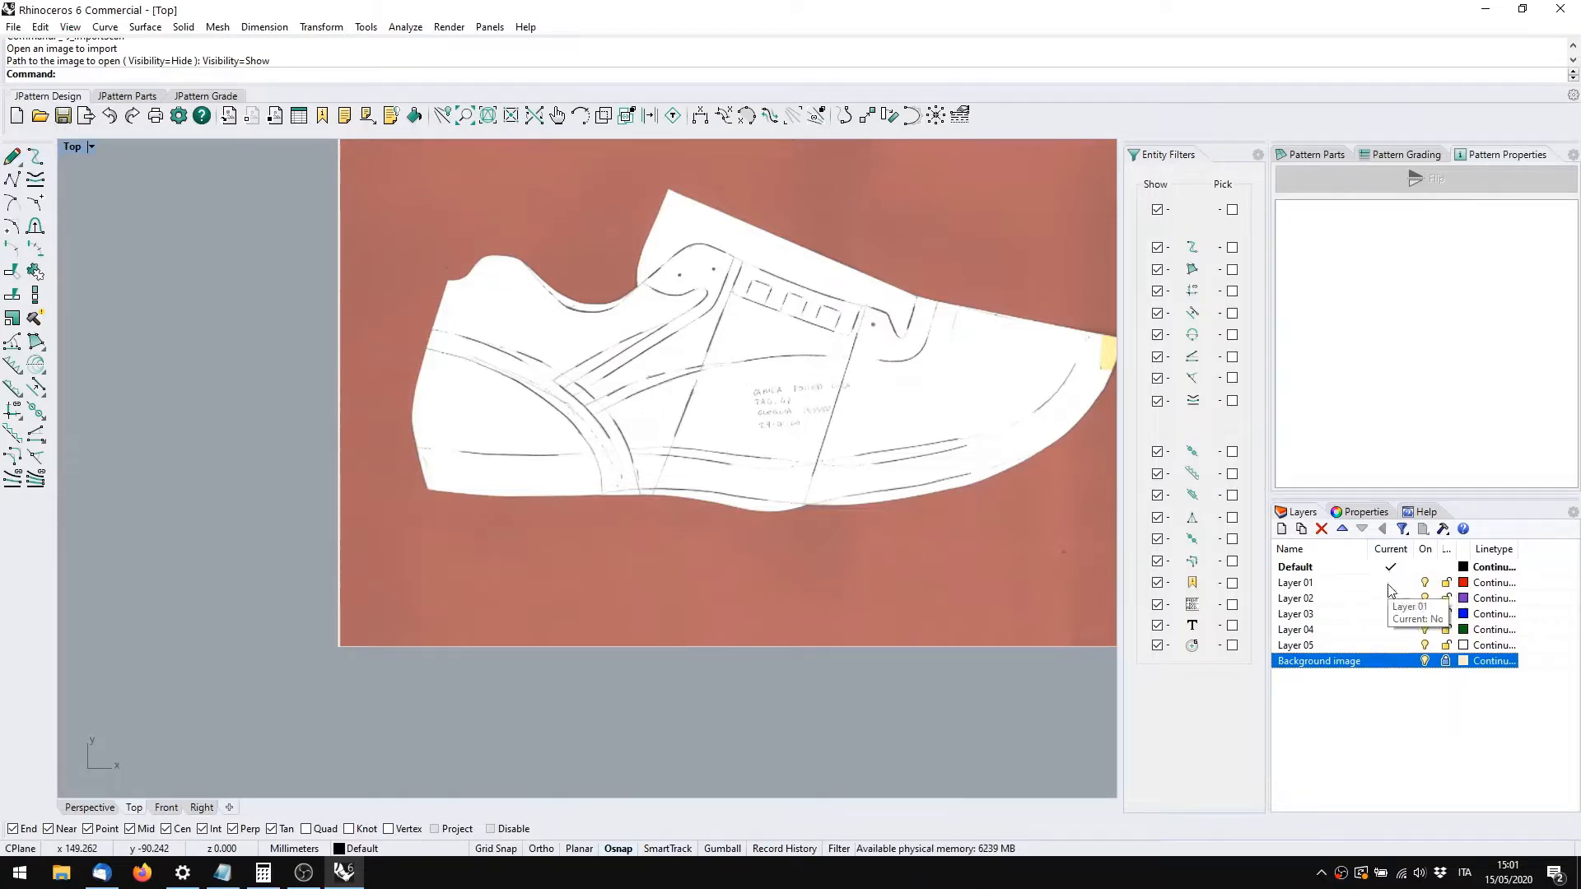
left_click(1390, 582)
left_click(1389, 599)
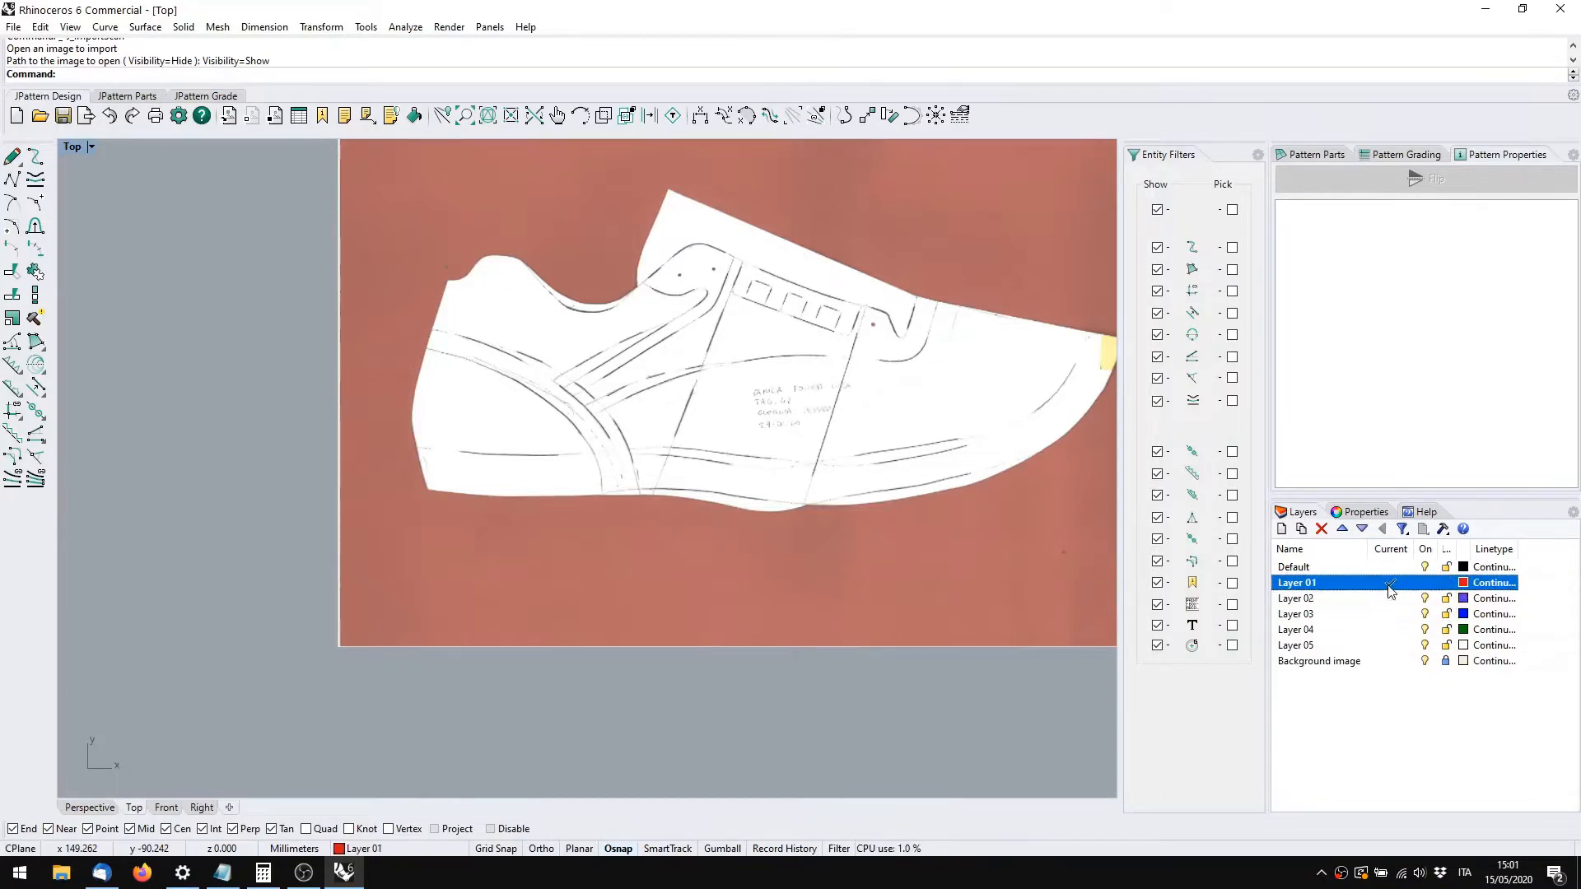
left_click(1390, 568)
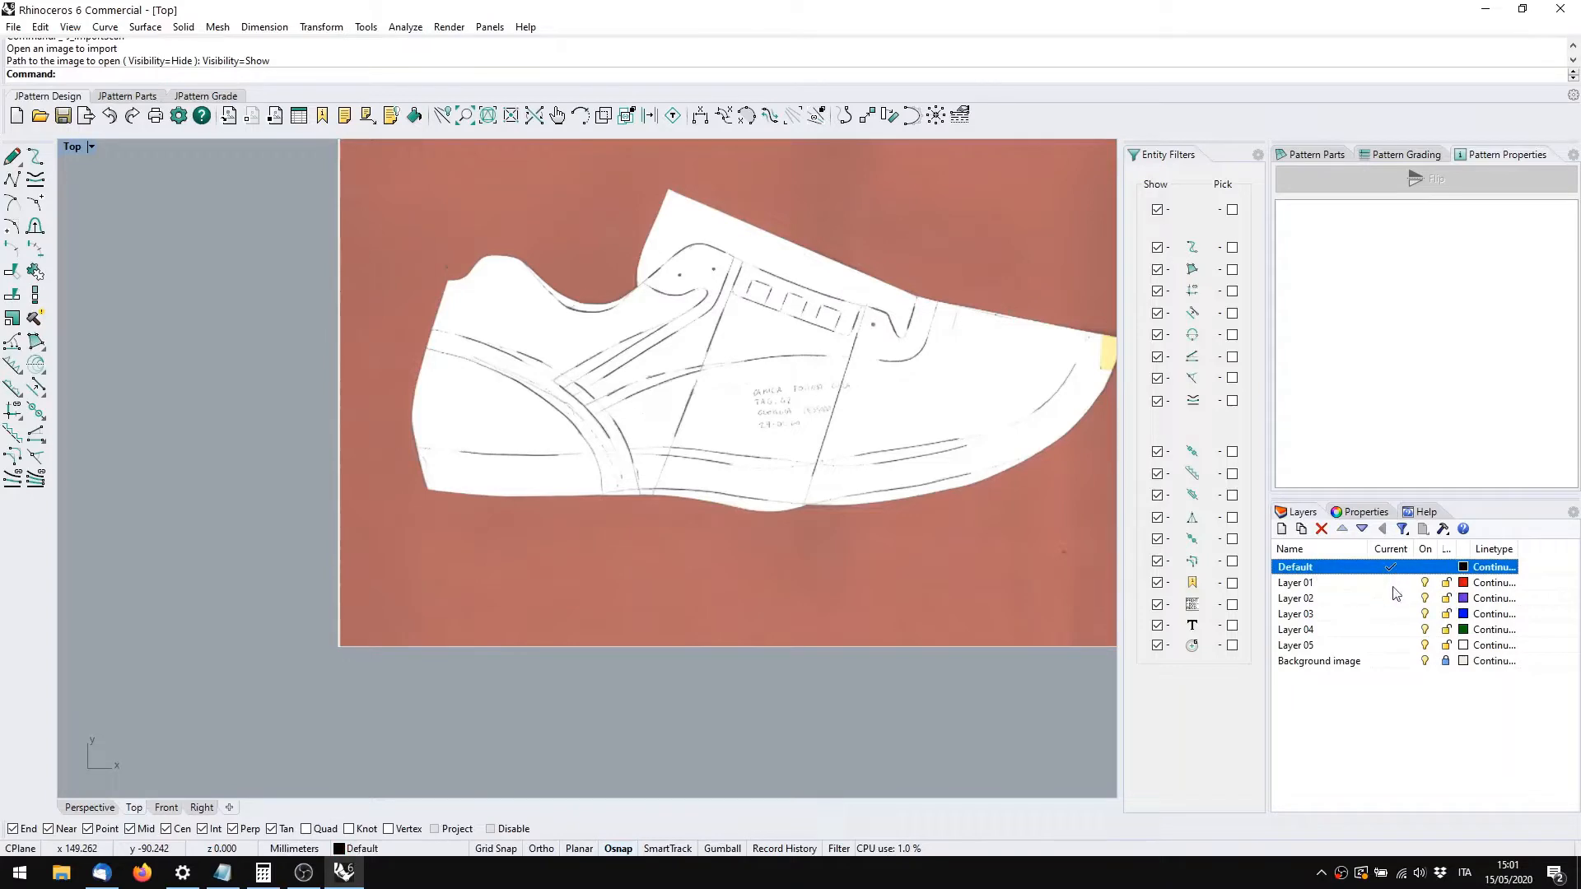
left_click(1390, 583)
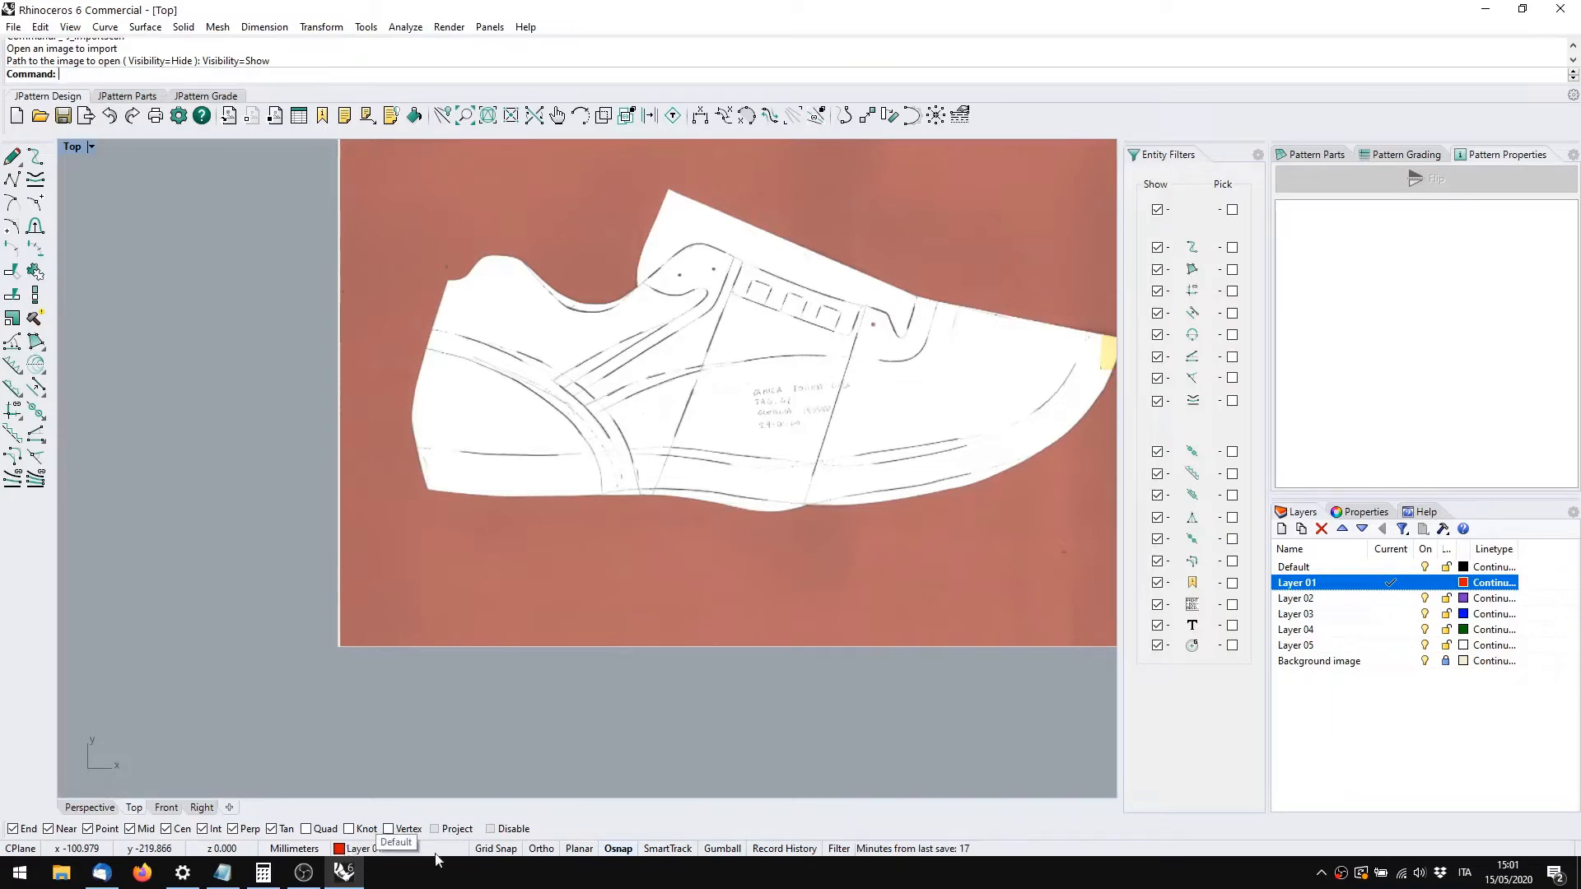
Draw a four-point, degree 3 base curve on Layer 01 in the empty area beside the scan
left_click(12, 156)
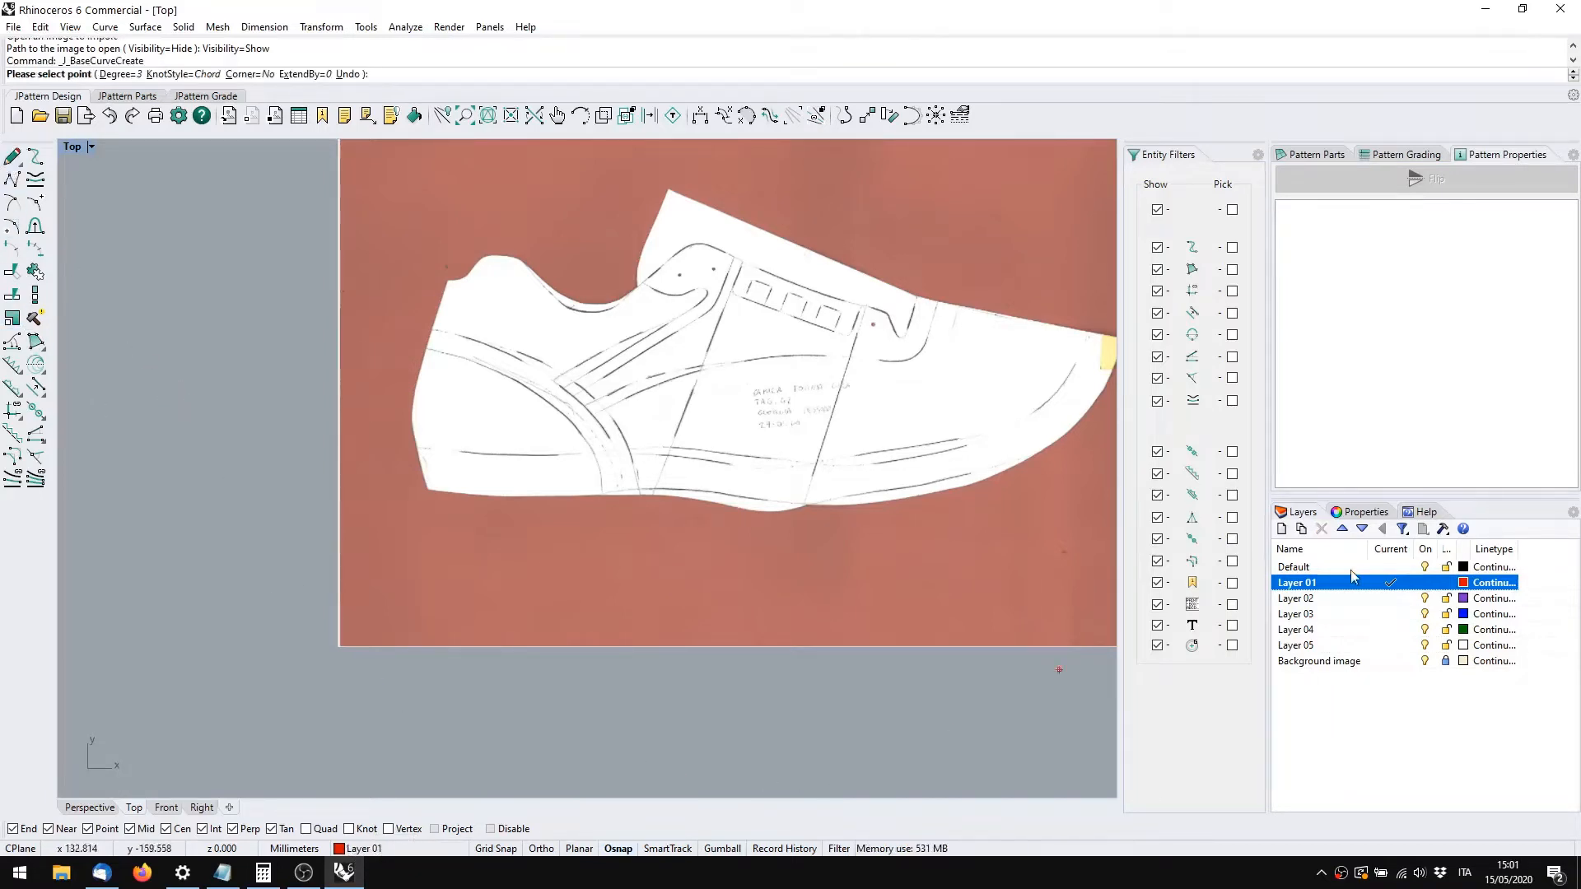
left_click(153, 480)
left_click(213, 580)
left_click(335, 675)
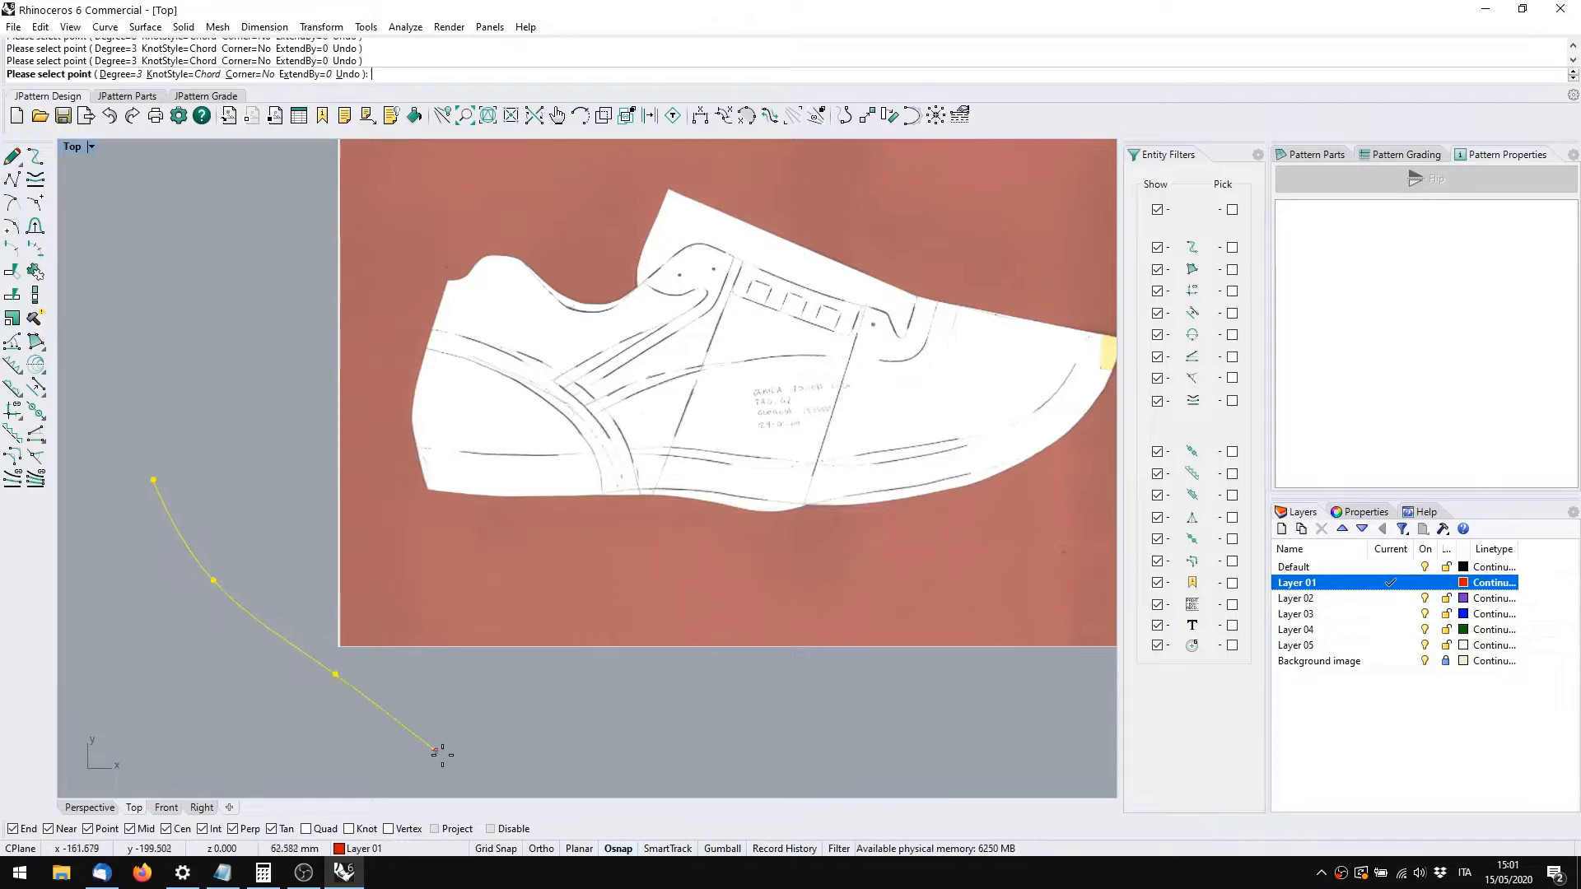
left_click(442, 754)
key("Return")
right_click_drag(401, 623, 765, 509)
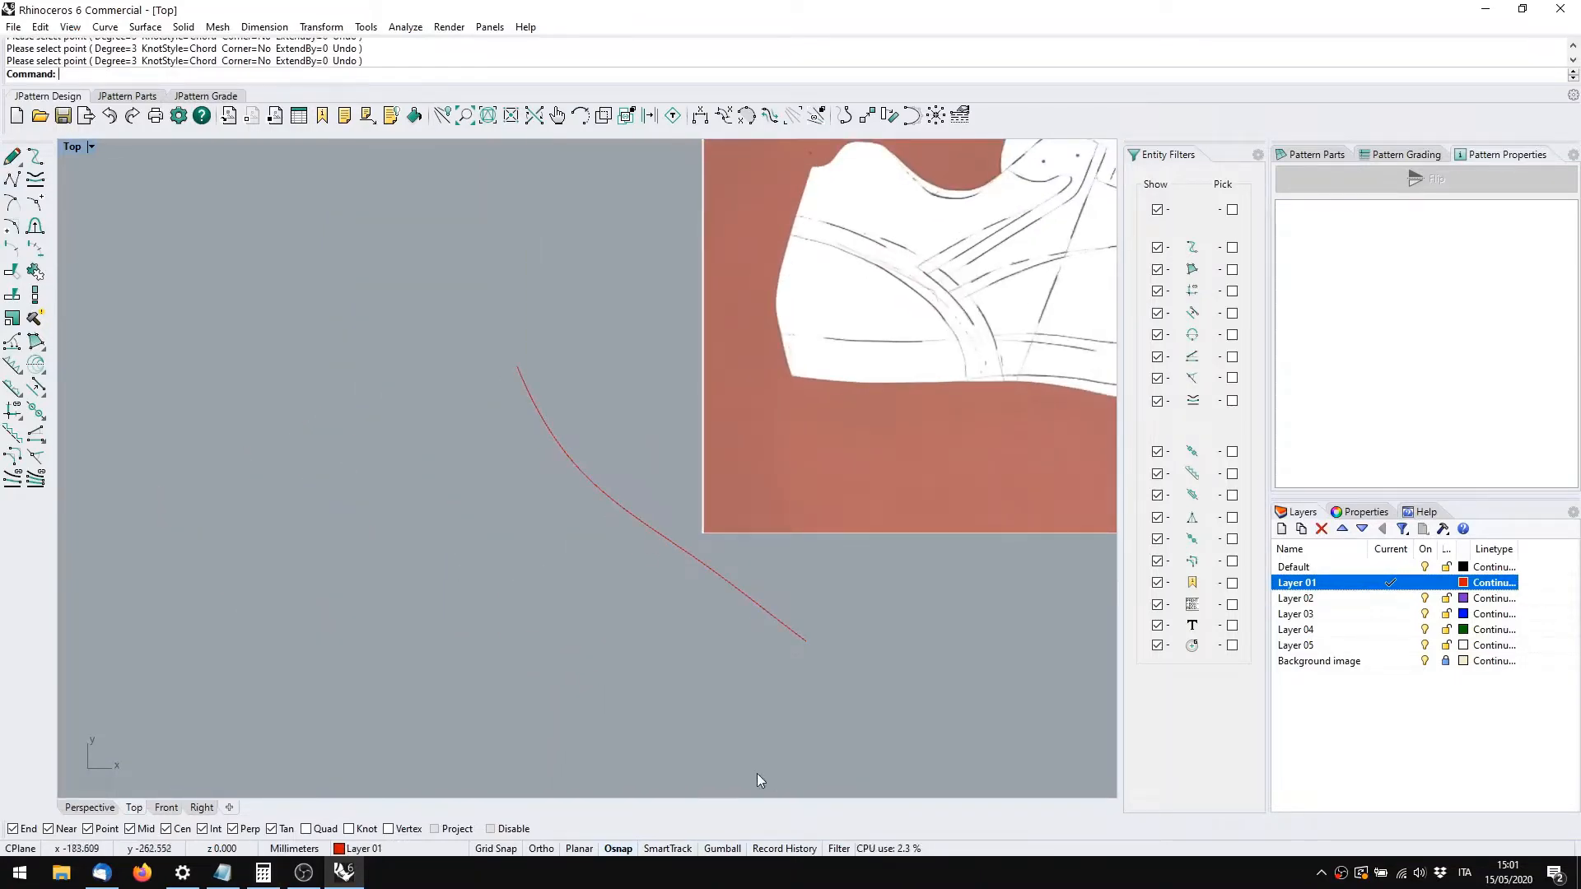
scroll(663, 525, "up", 4)
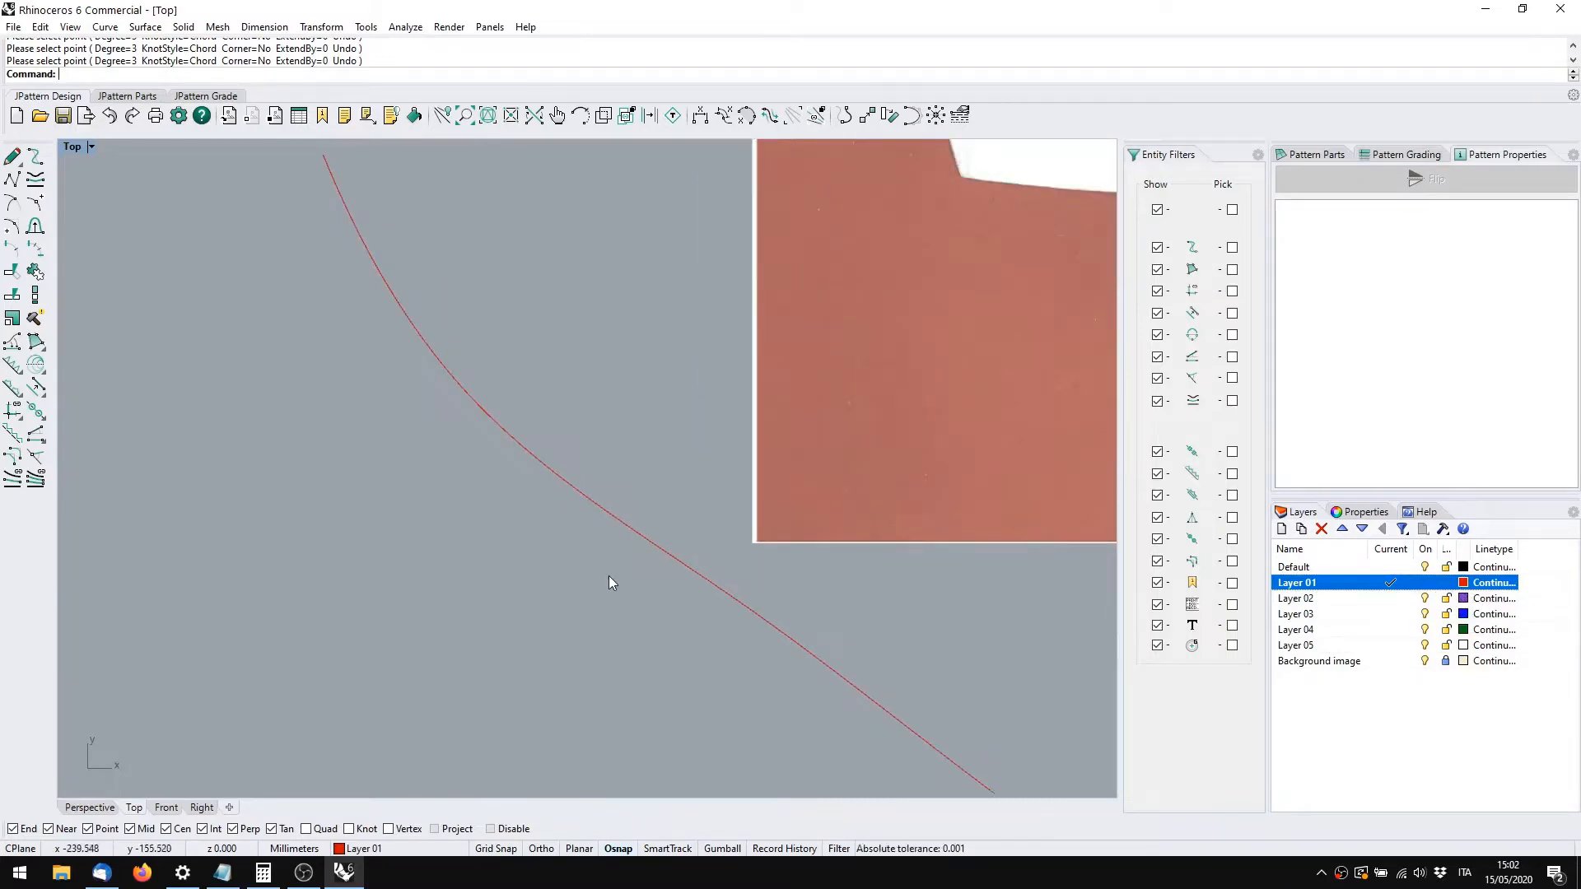
scroll(609, 575, "down", 4)
right_click_drag(635, 556, 492, 536)
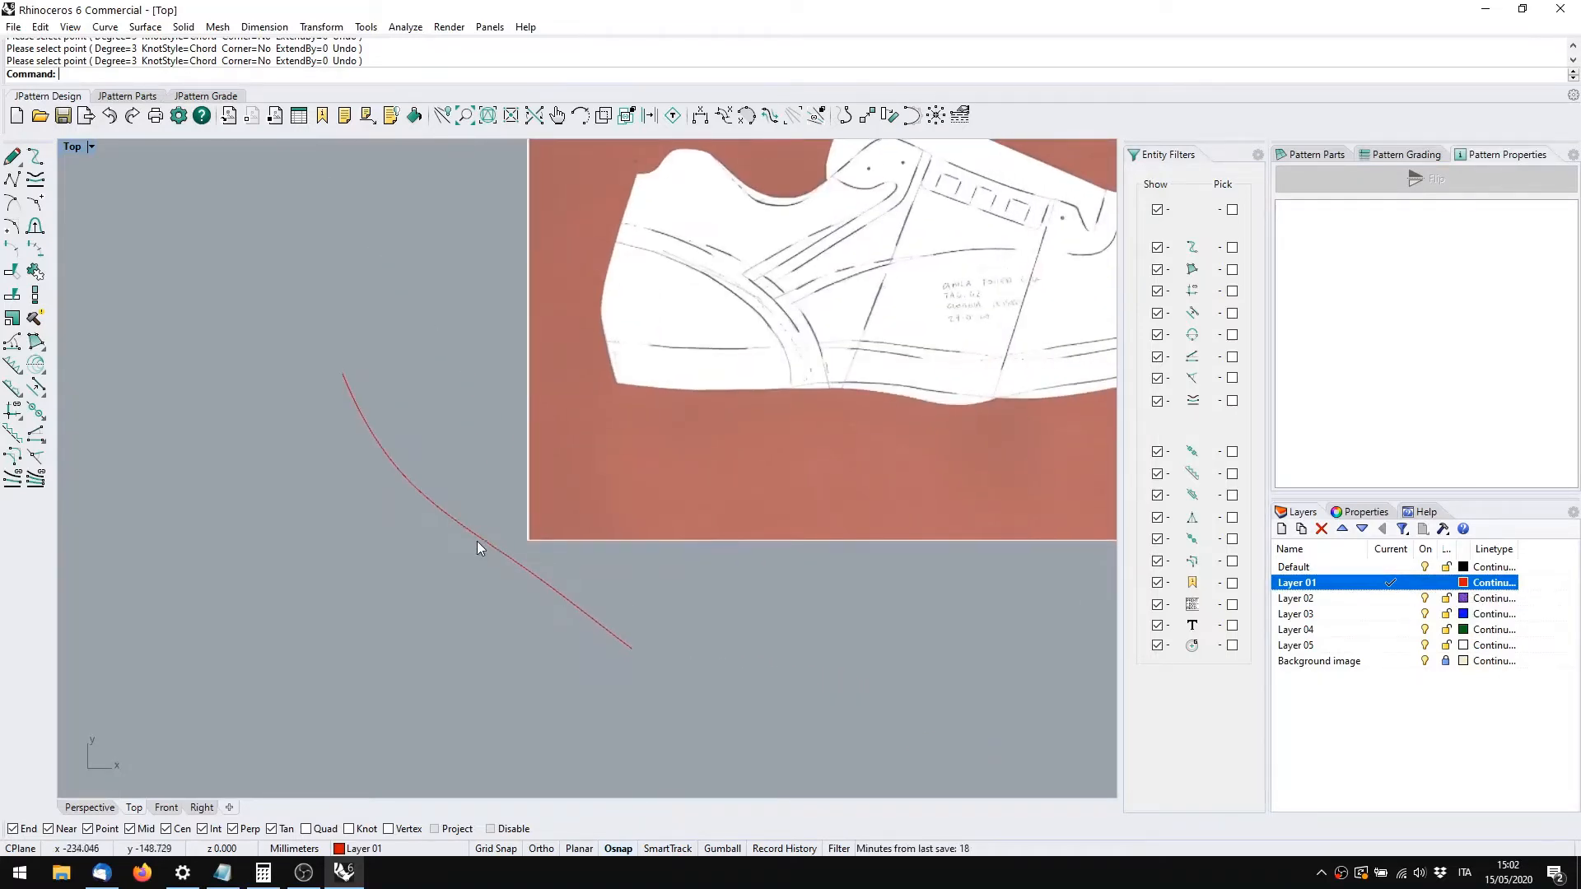
Move the test curve to the Default layer and make Default the current layer
left_click(477, 536)
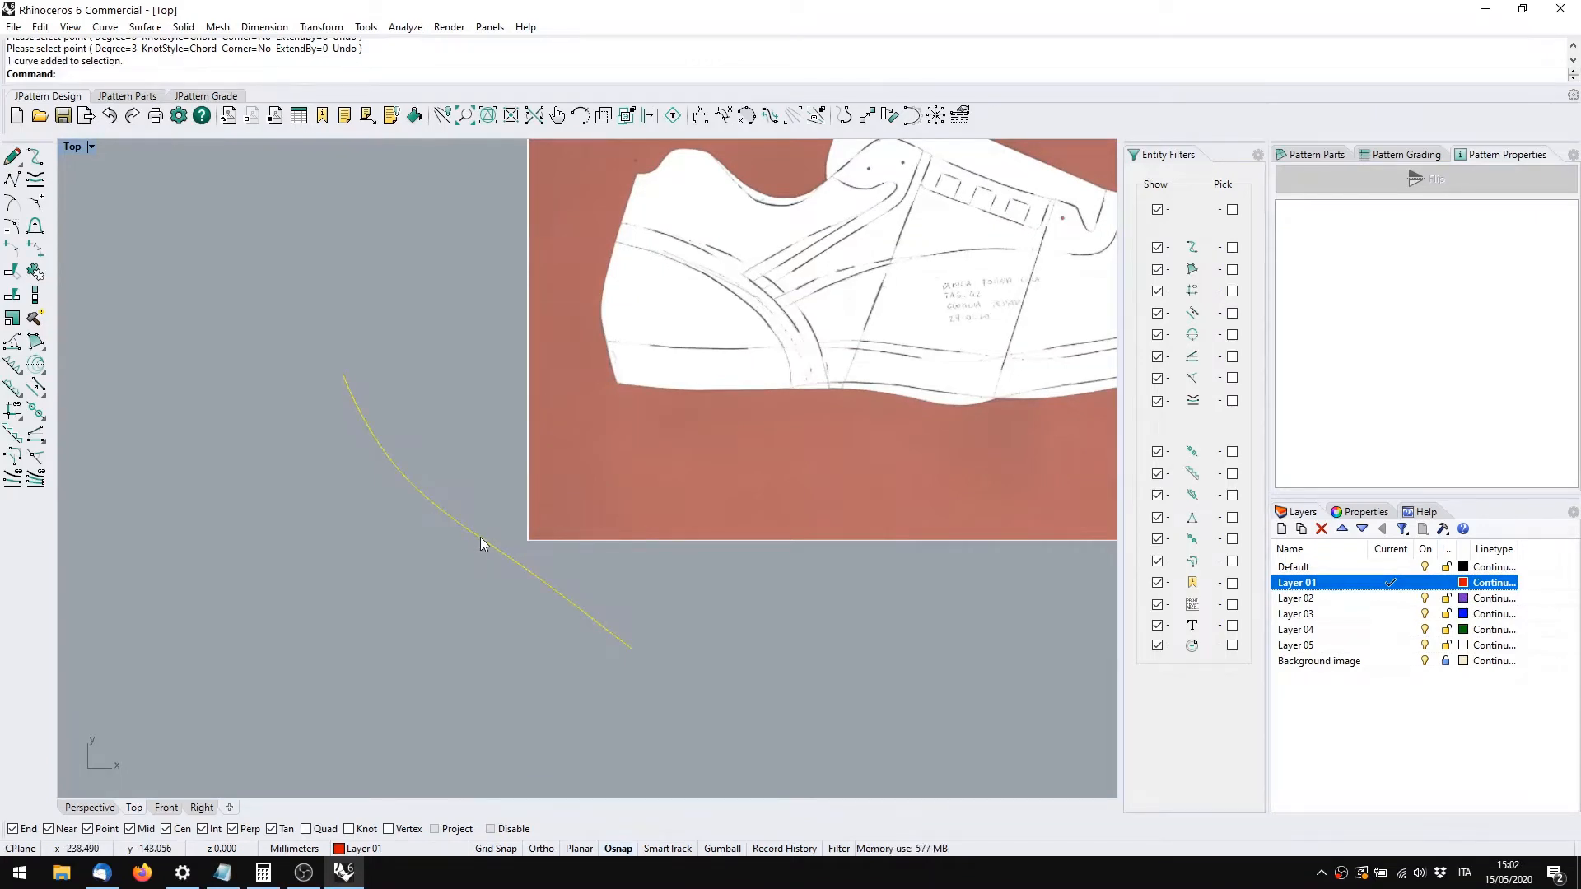
left_click(374, 848)
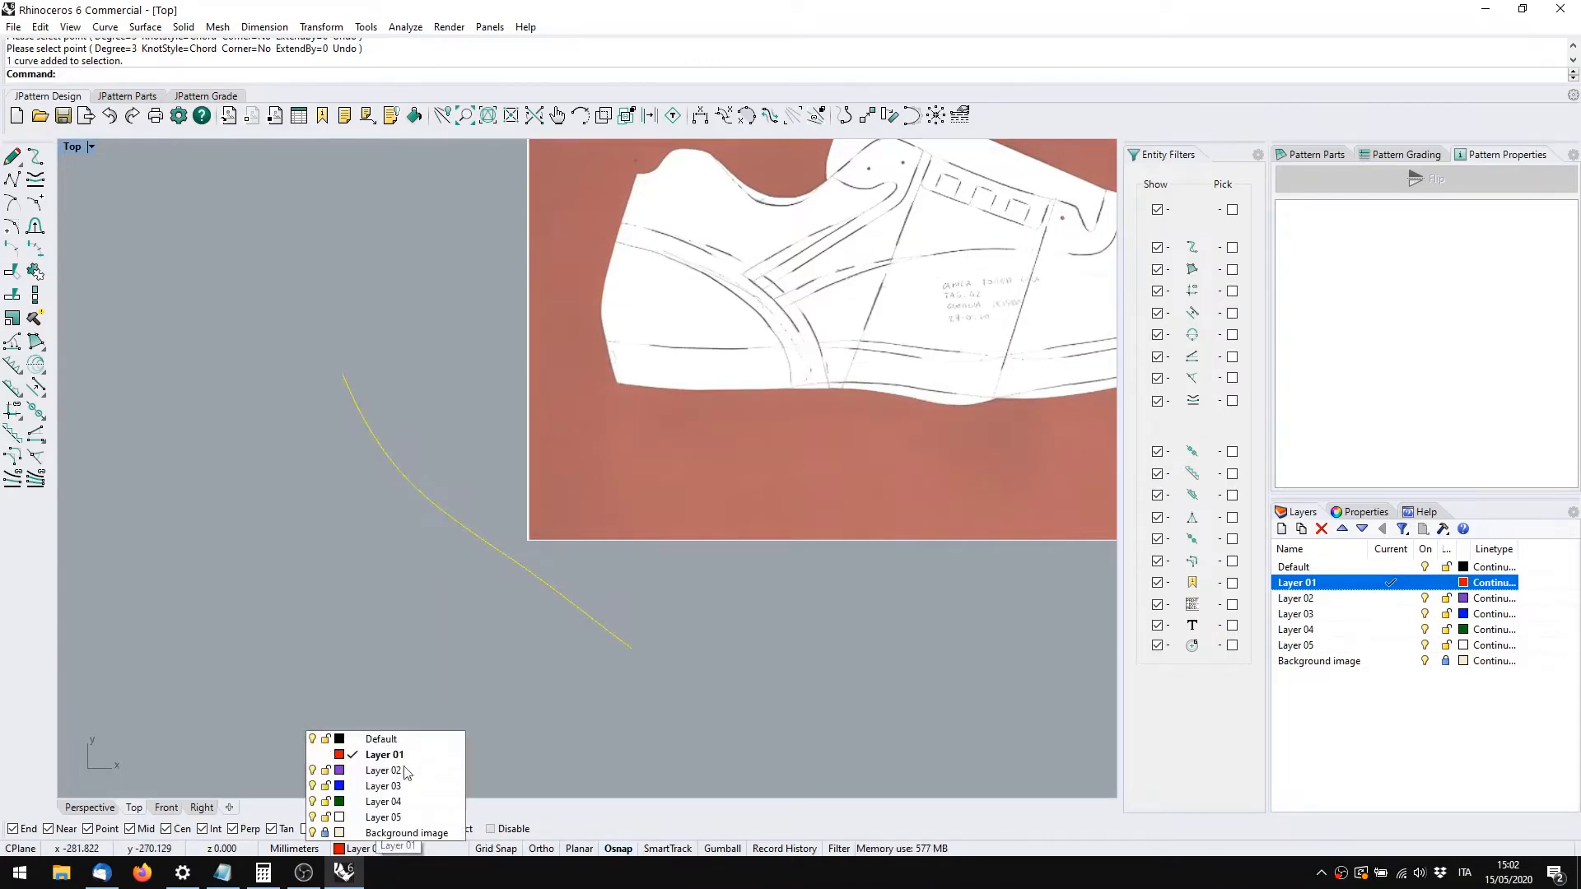
left_click(381, 738)
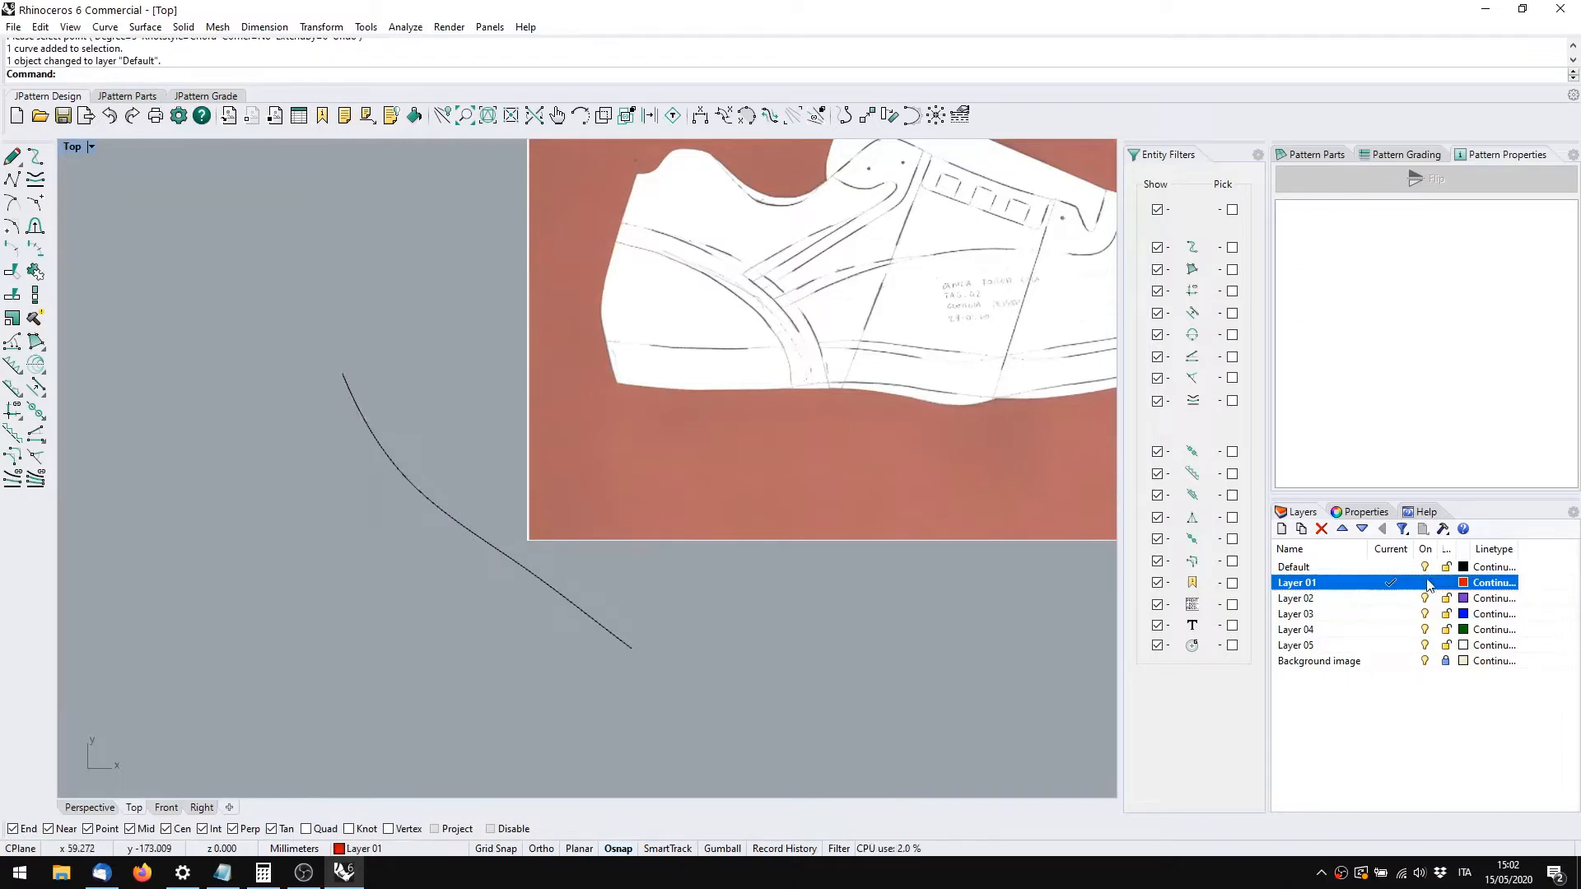
left_click(1390, 567)
right_click_drag(644, 469, 499, 495)
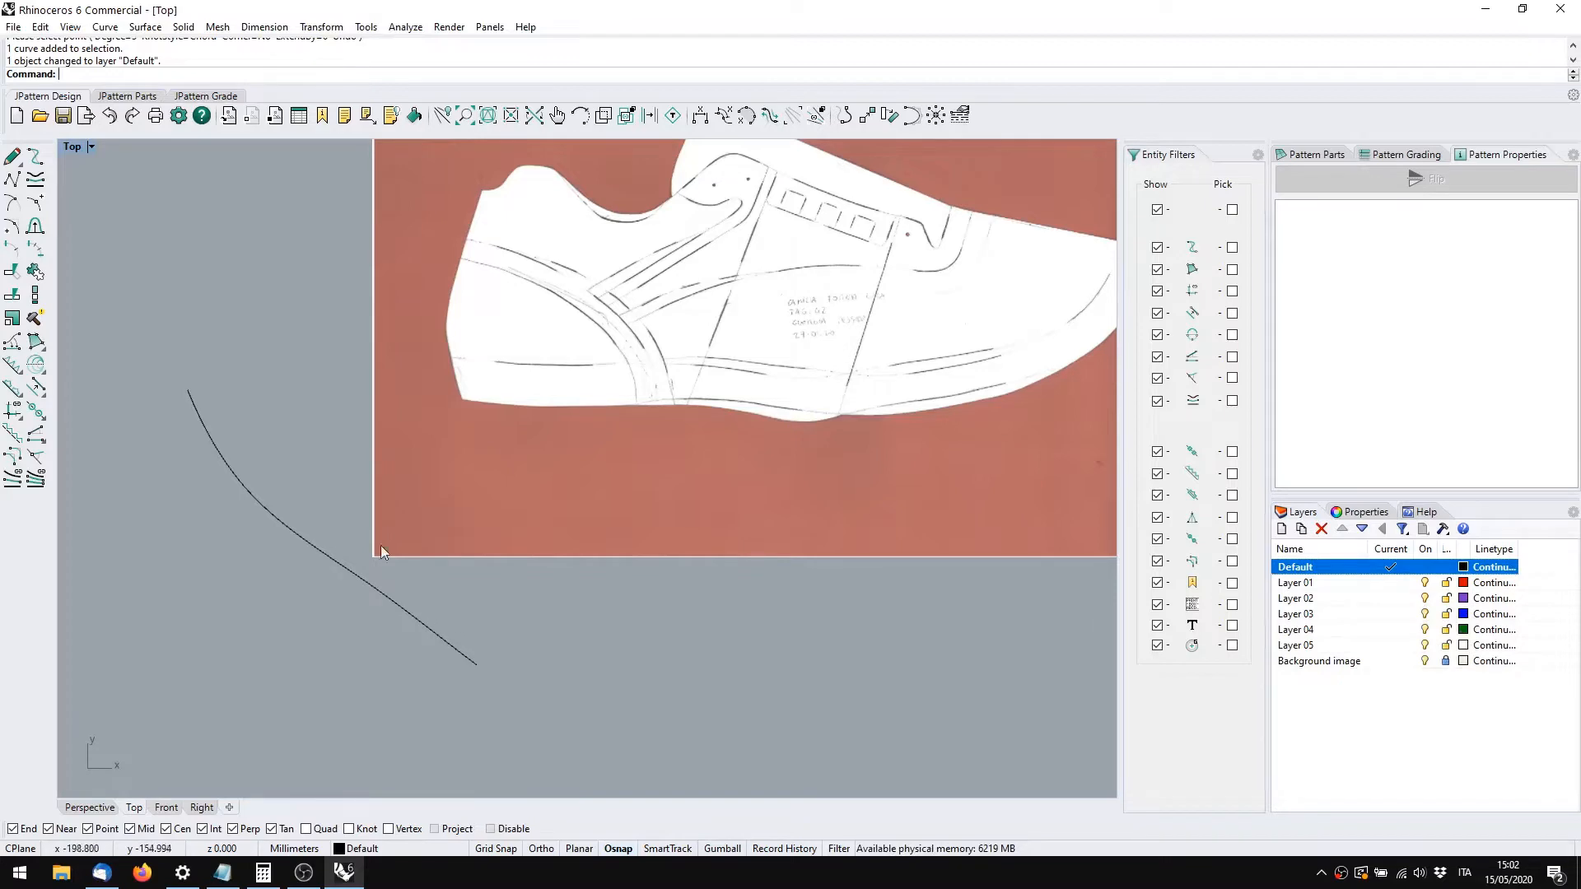
Delete the test curve beside the scanned pattern
right_click_drag(427, 445, 353, 522)
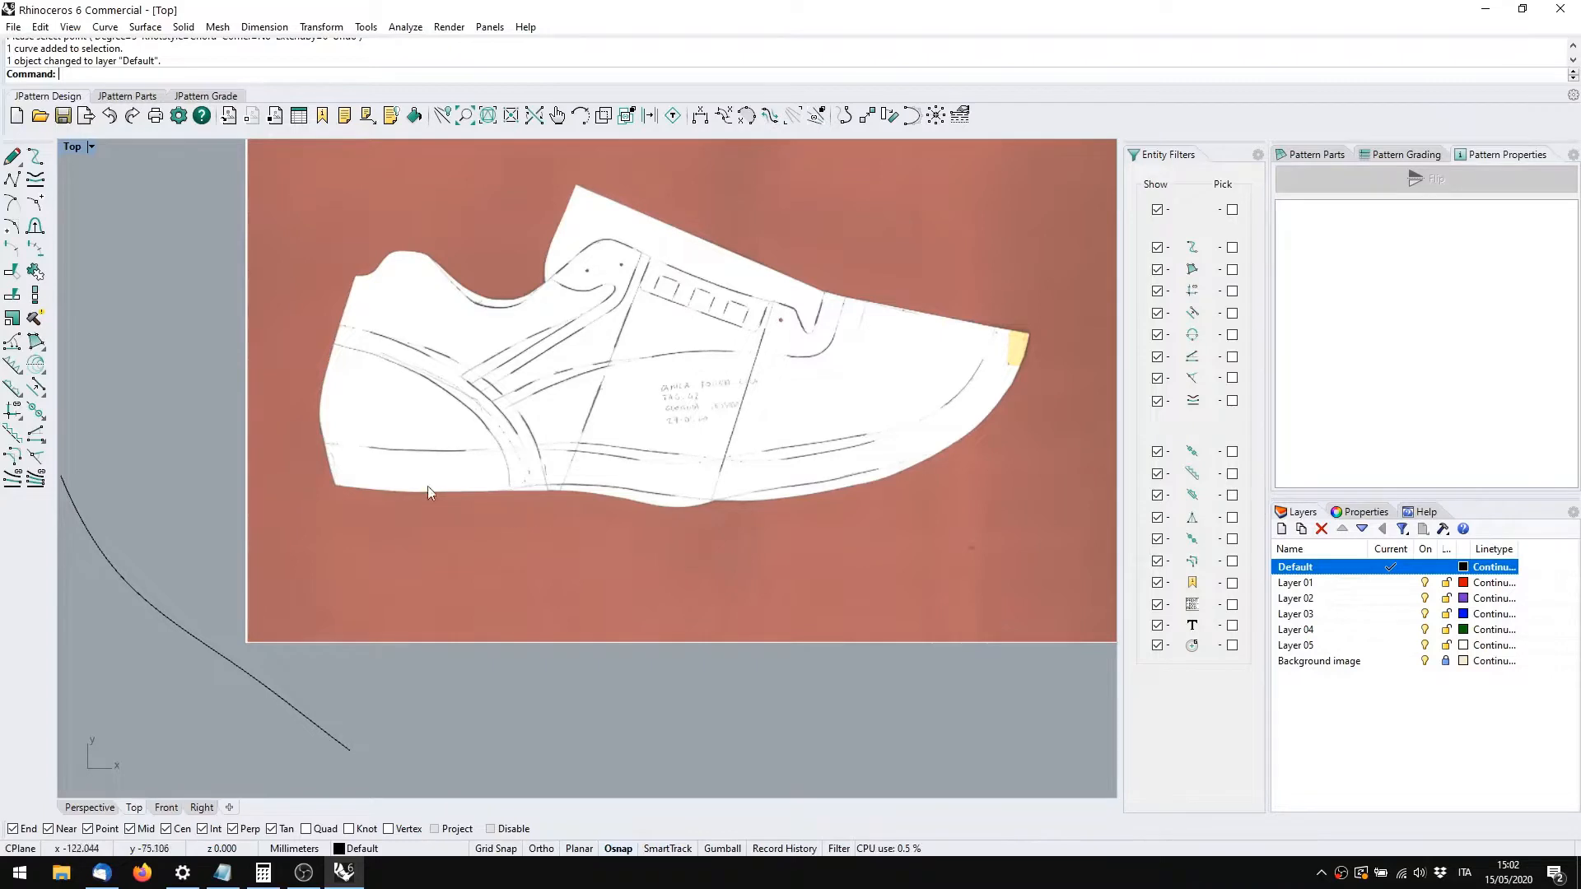
right_click_drag(427, 485, 668, 511)
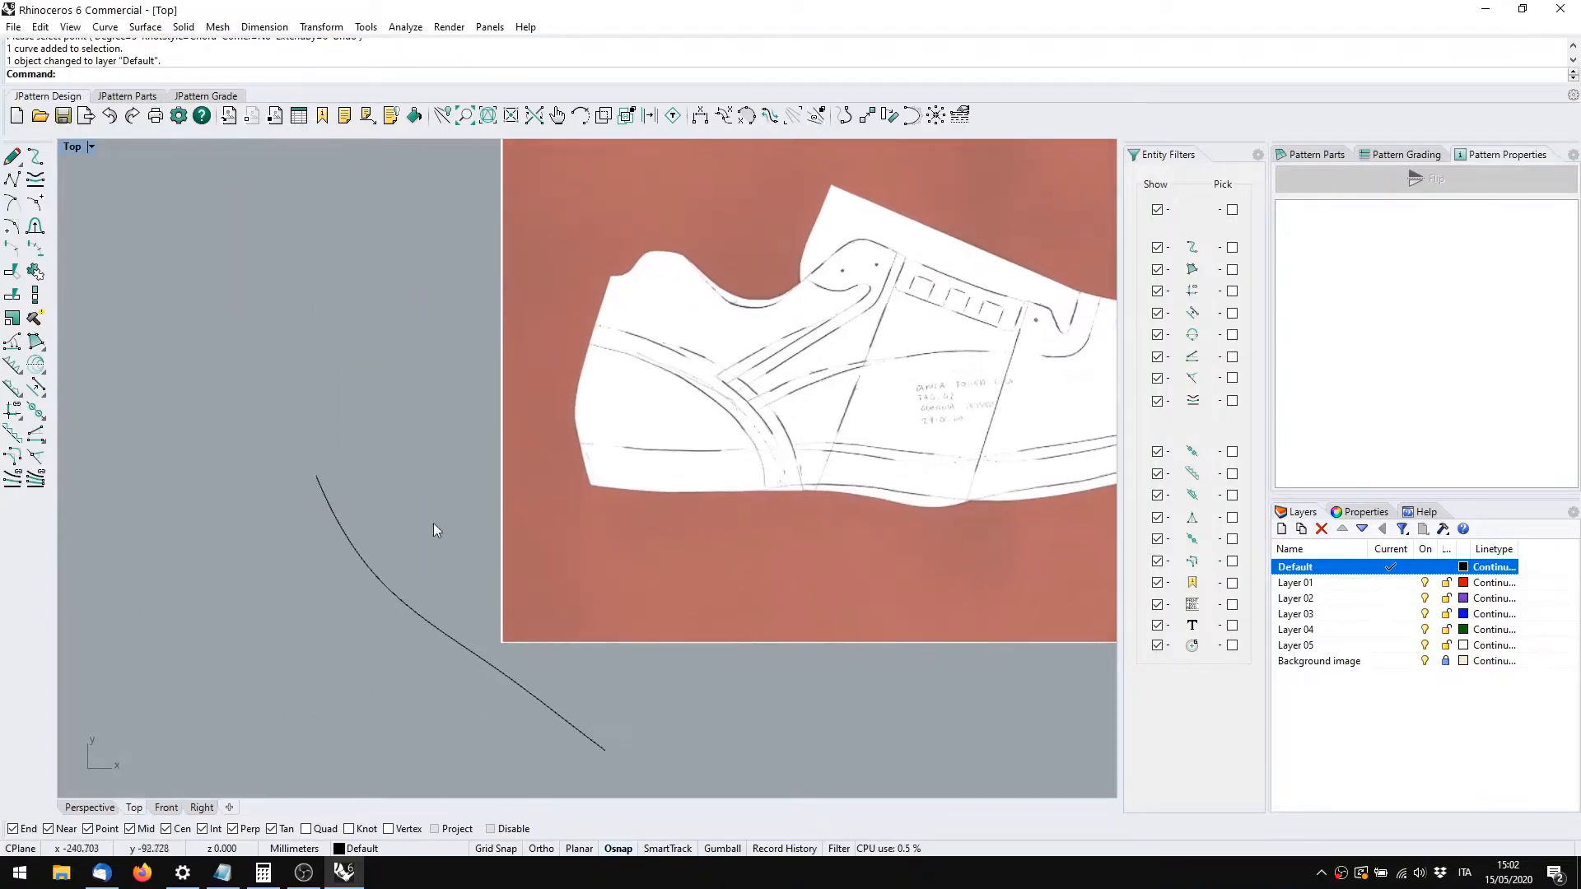
left_click_drag(433, 522, 297, 581)
key("Delete")
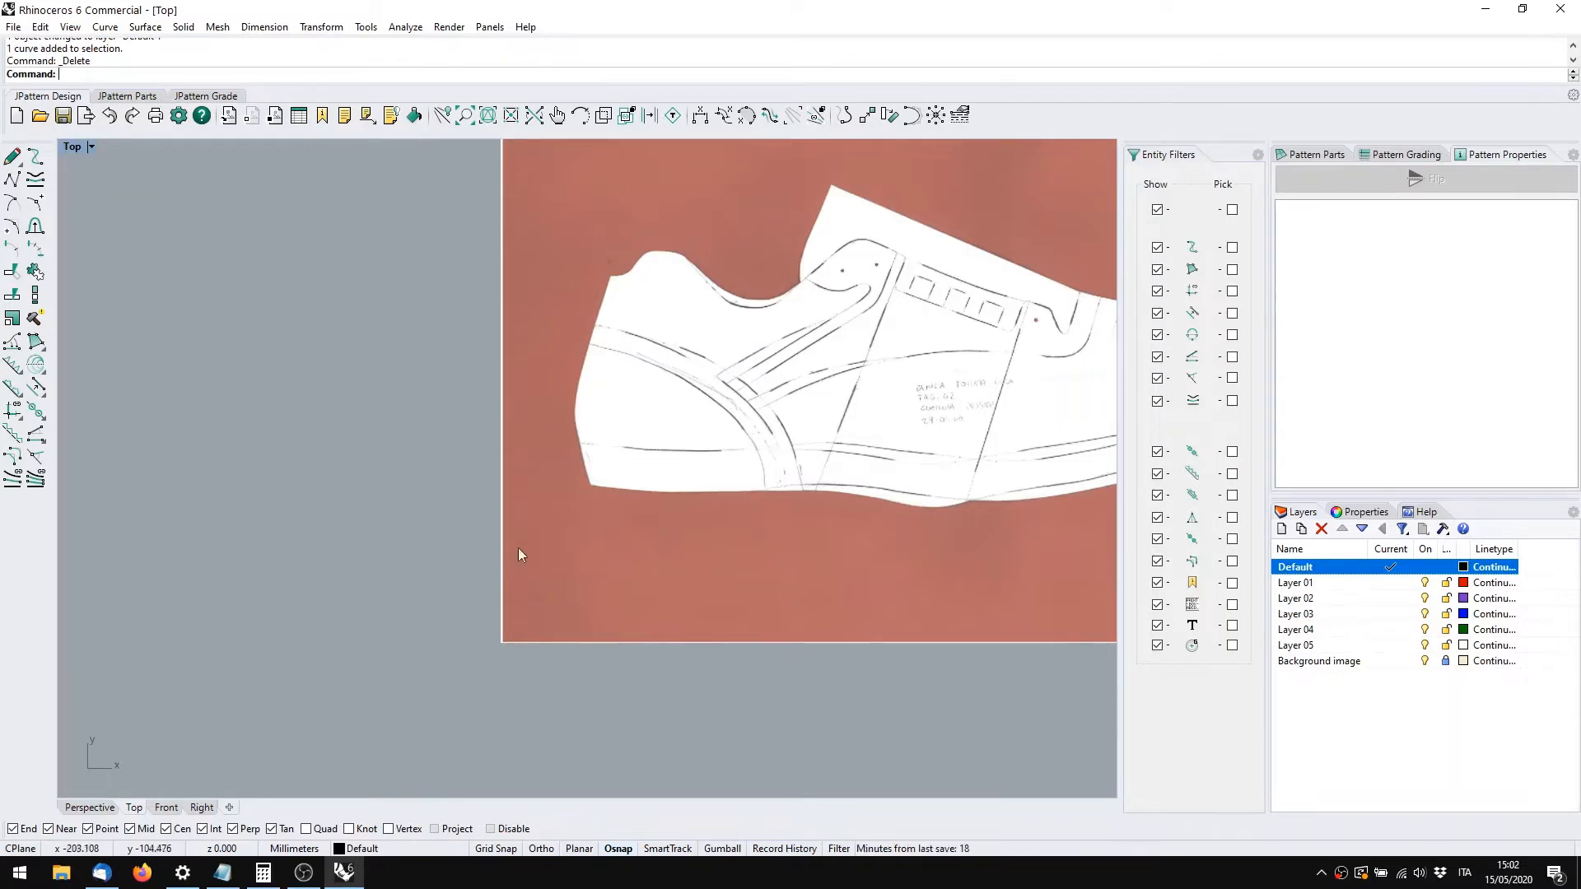
Start a degree 3 base curve at the top corner of the scanned heel and place two more points down its straight back edge
right_click_drag(518, 547, 399, 559)
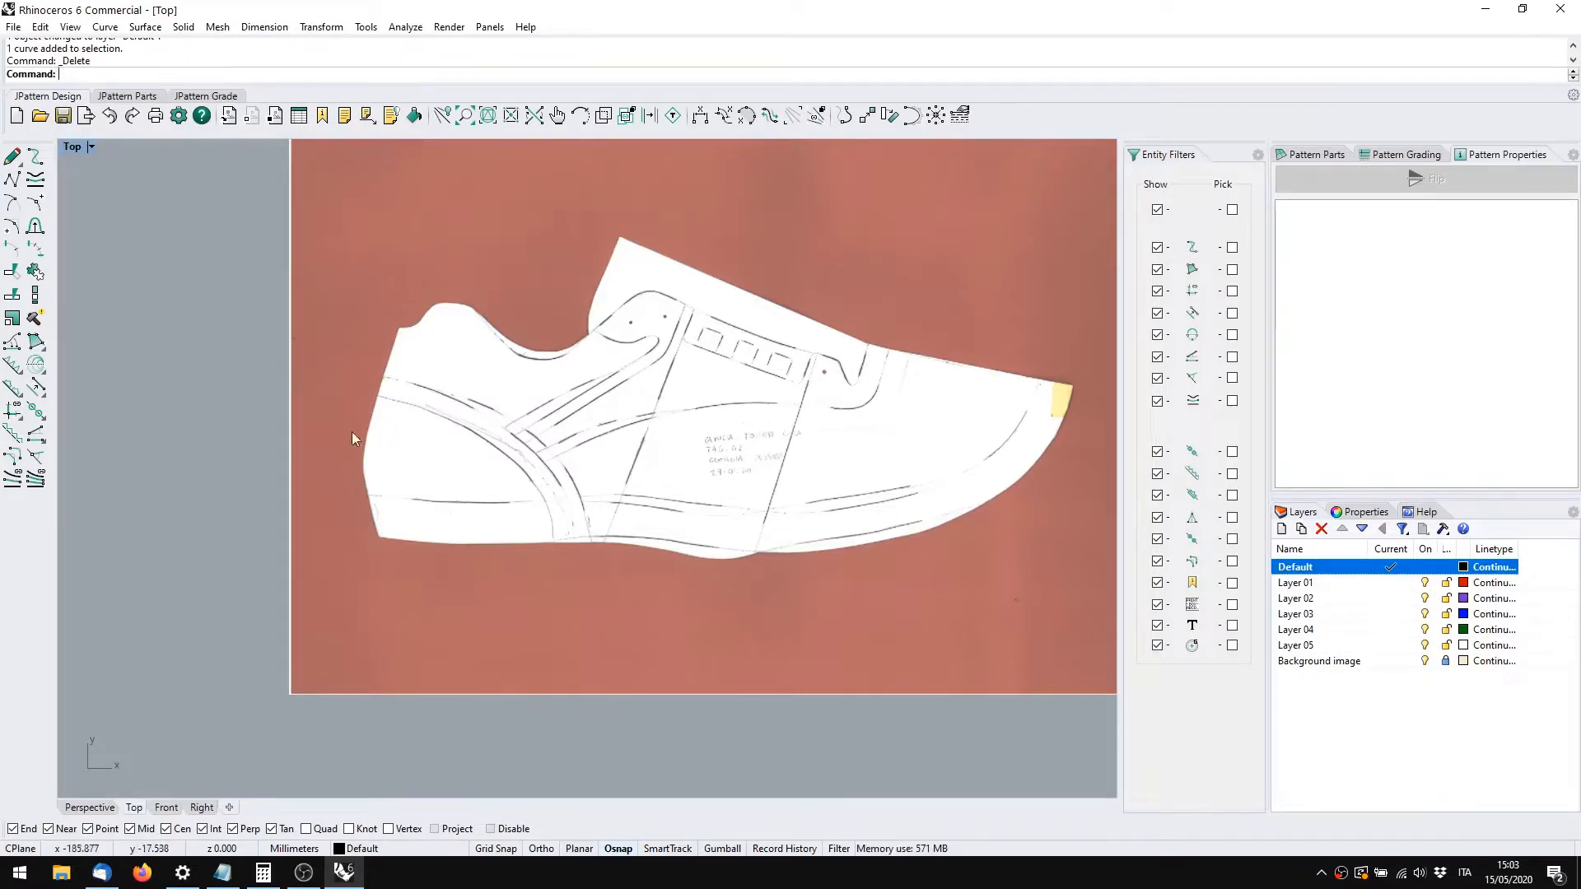
left_click(12, 155)
scroll(314, 430, "up", 5)
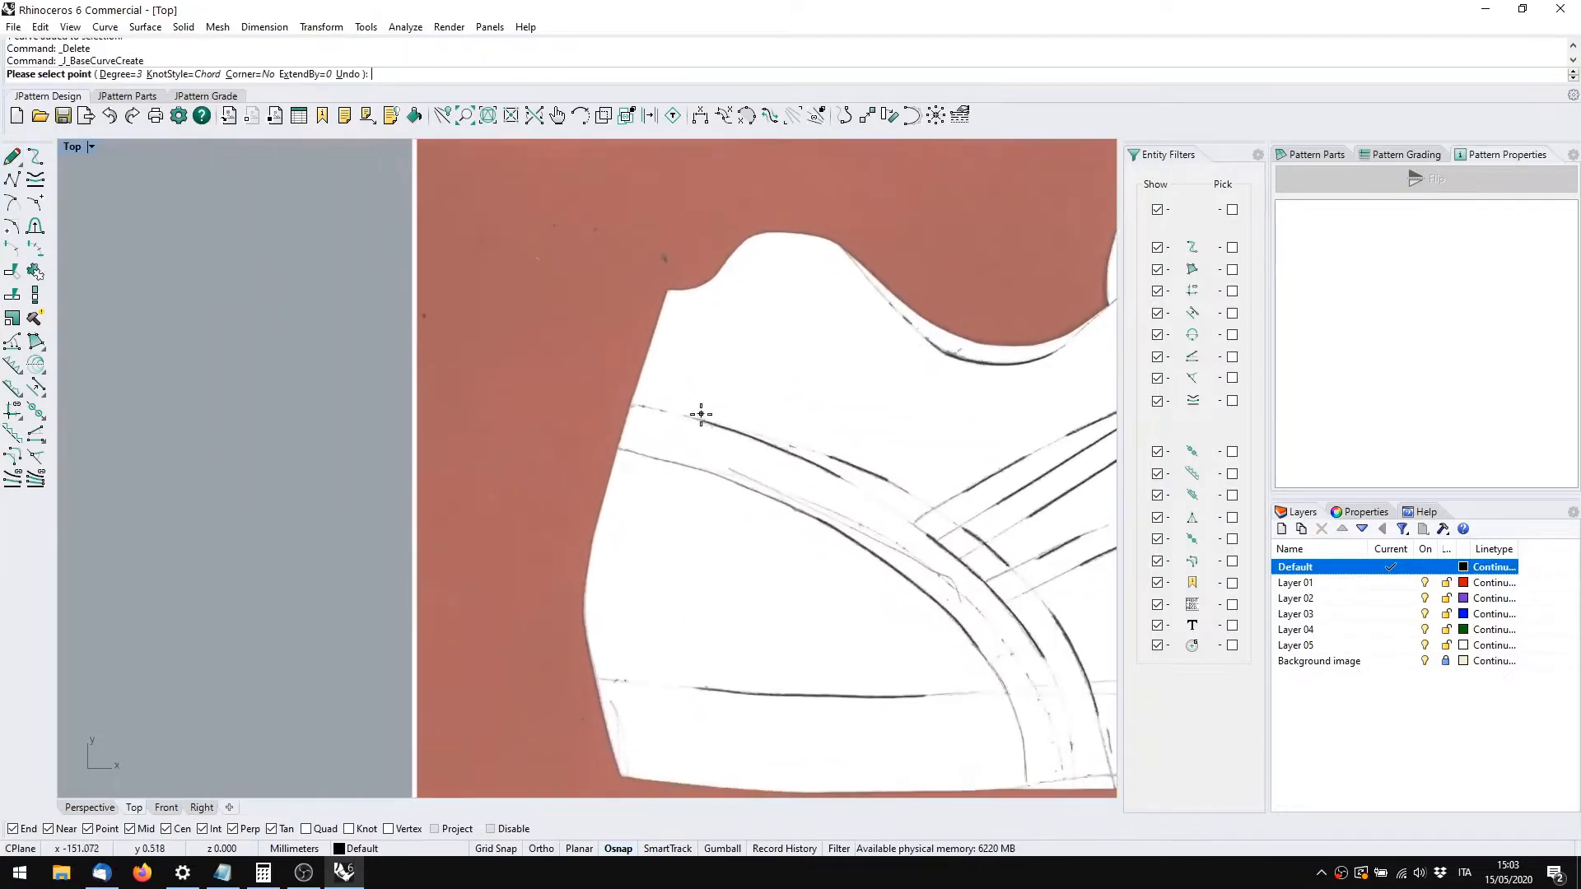
scroll(735, 298, "up", 5)
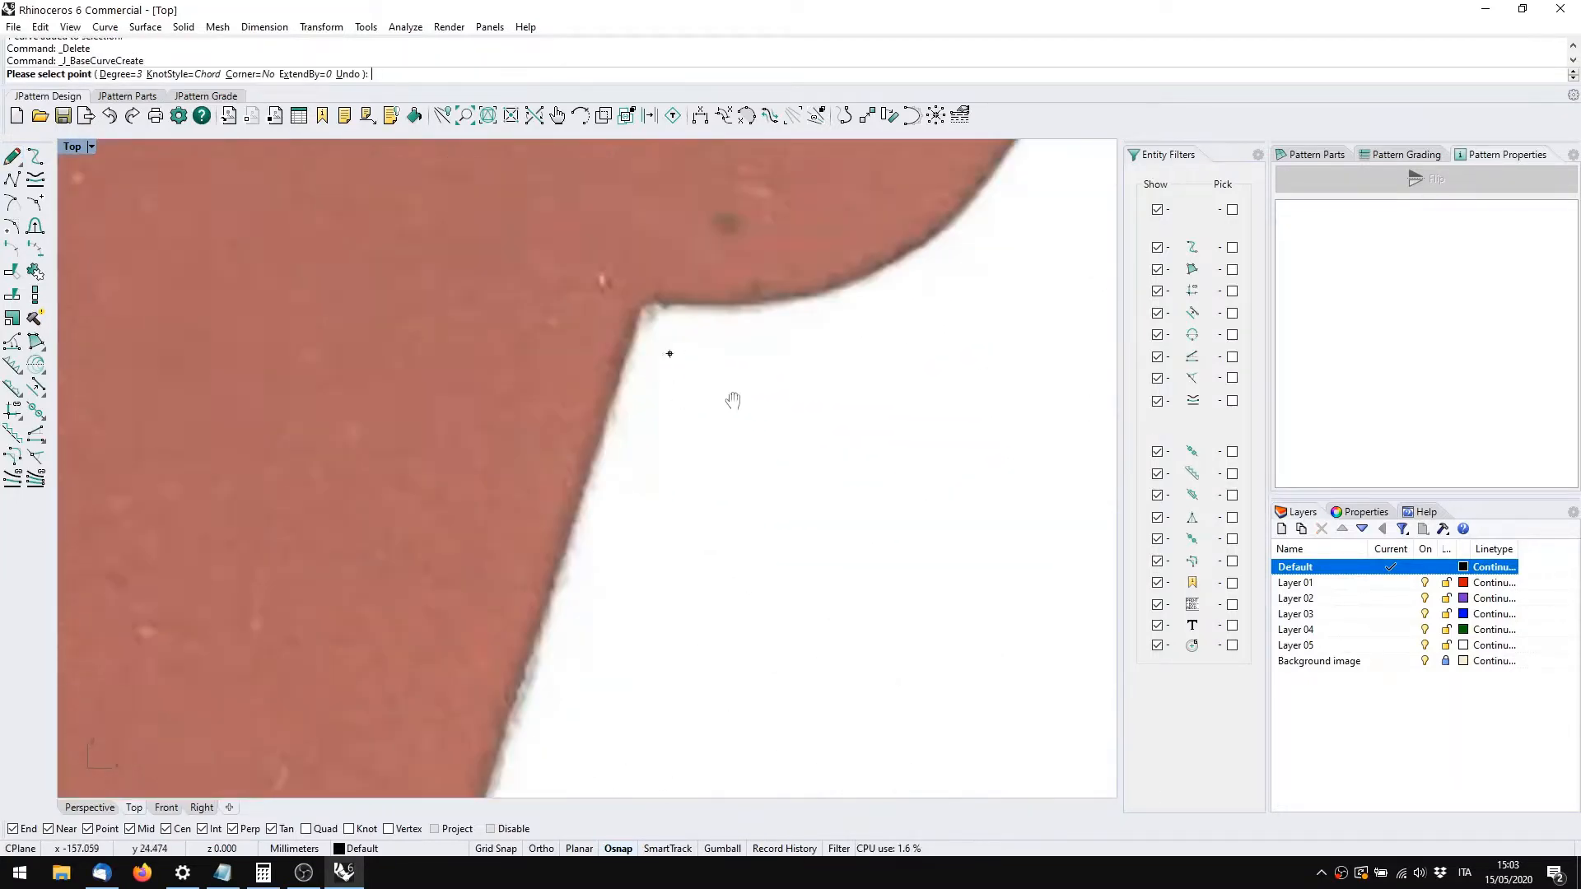
left_click(769, 414)
scroll(768, 407, "down", 4)
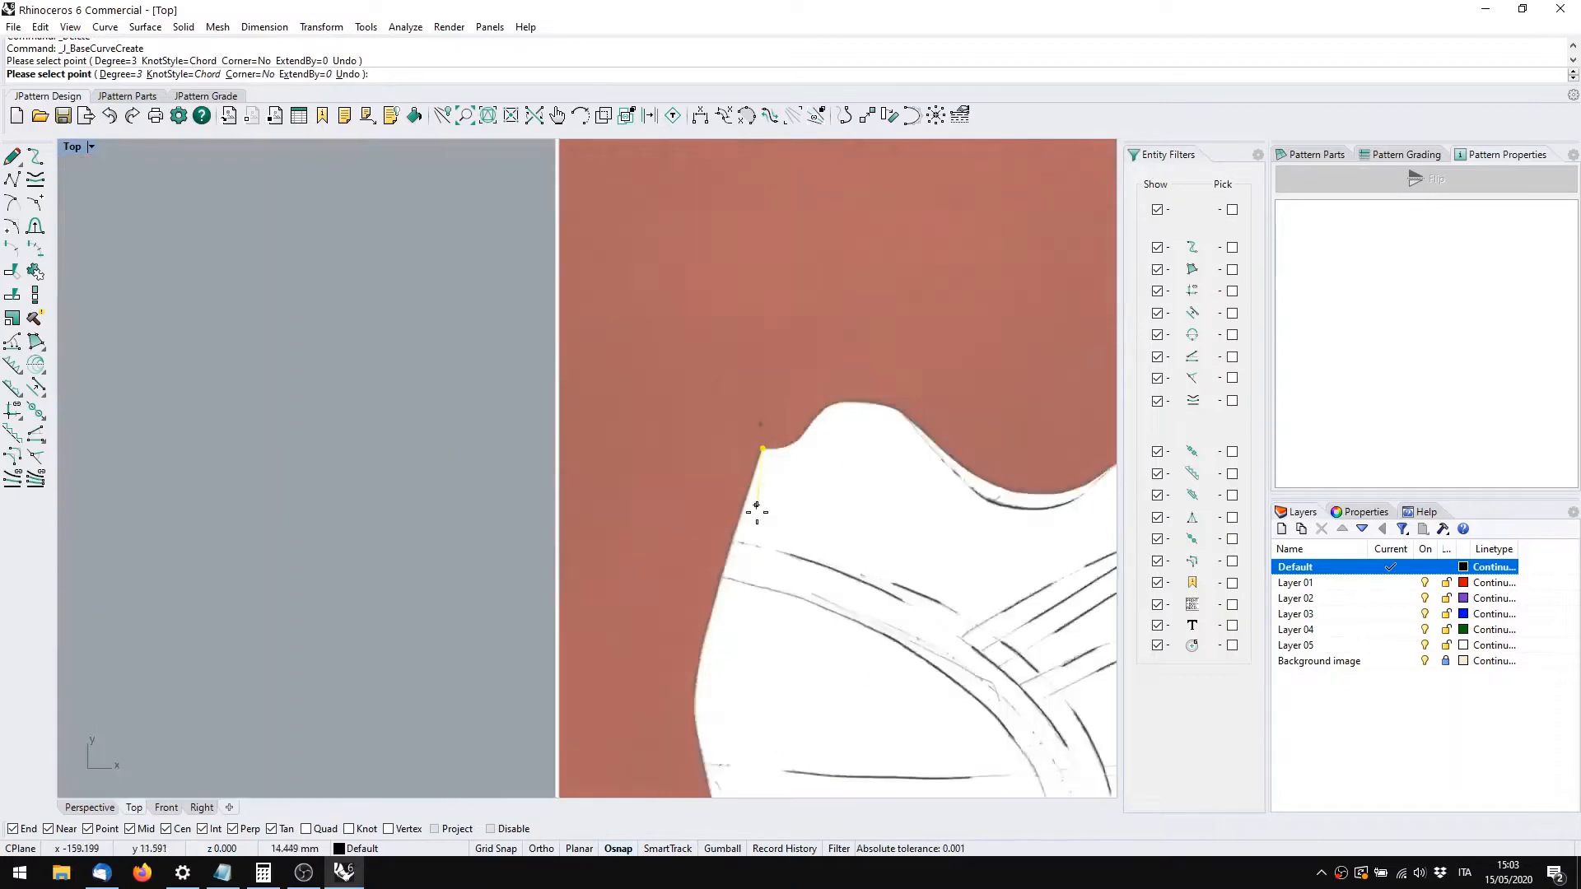
scroll(770, 398, "up", 1)
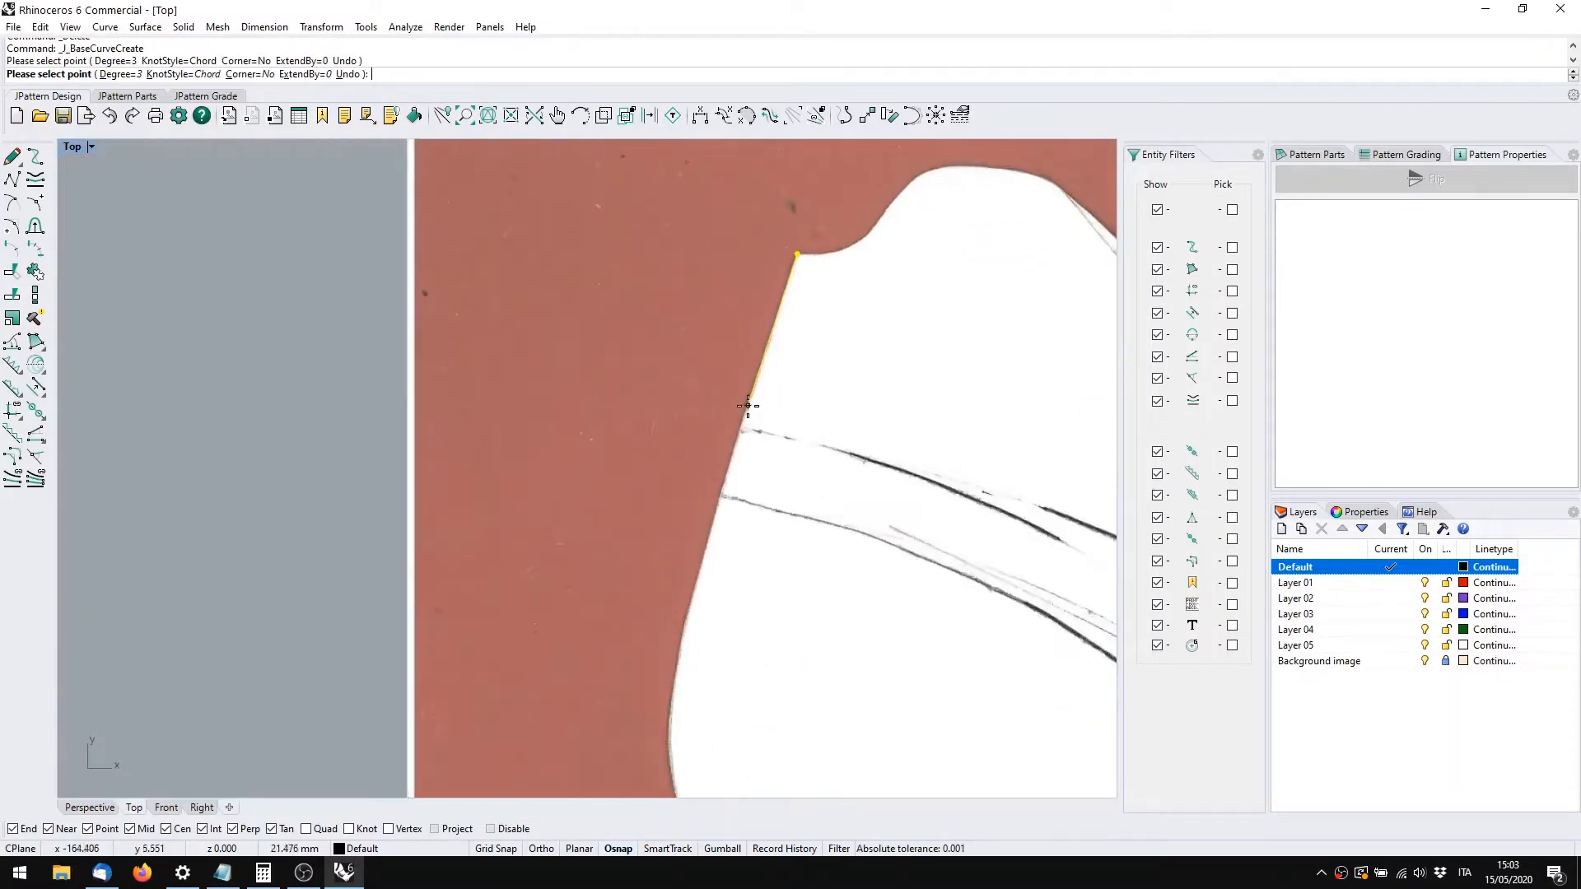
left_click(746, 405)
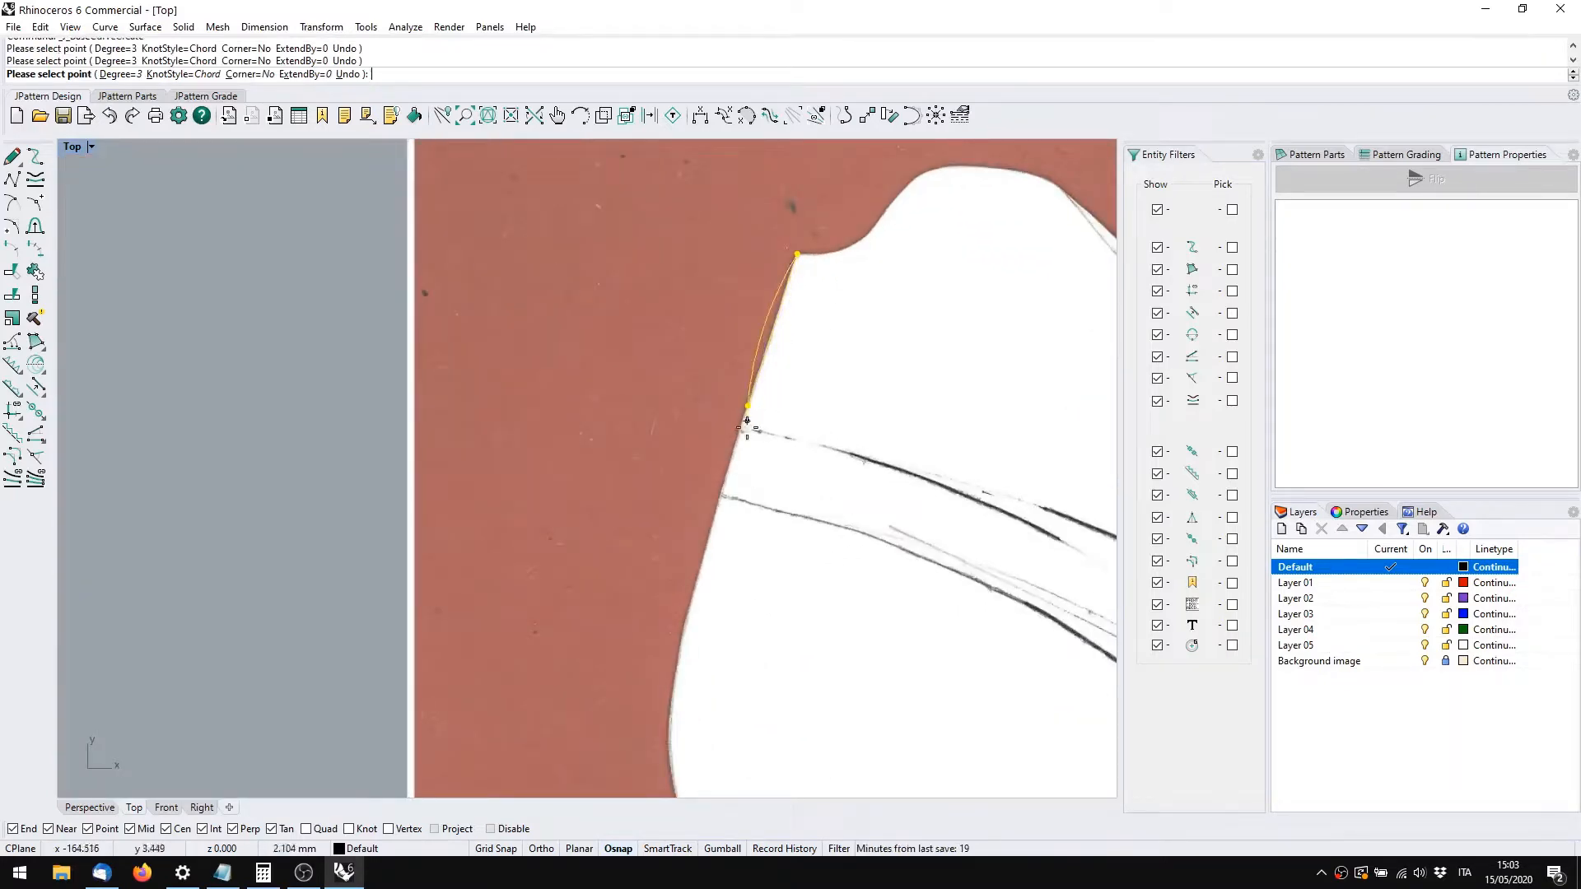
left_click(706, 545)
Continue the heel curve around the bulge and finish it slightly past the bottom heel corner
right_click_drag(707, 545, 733, 329)
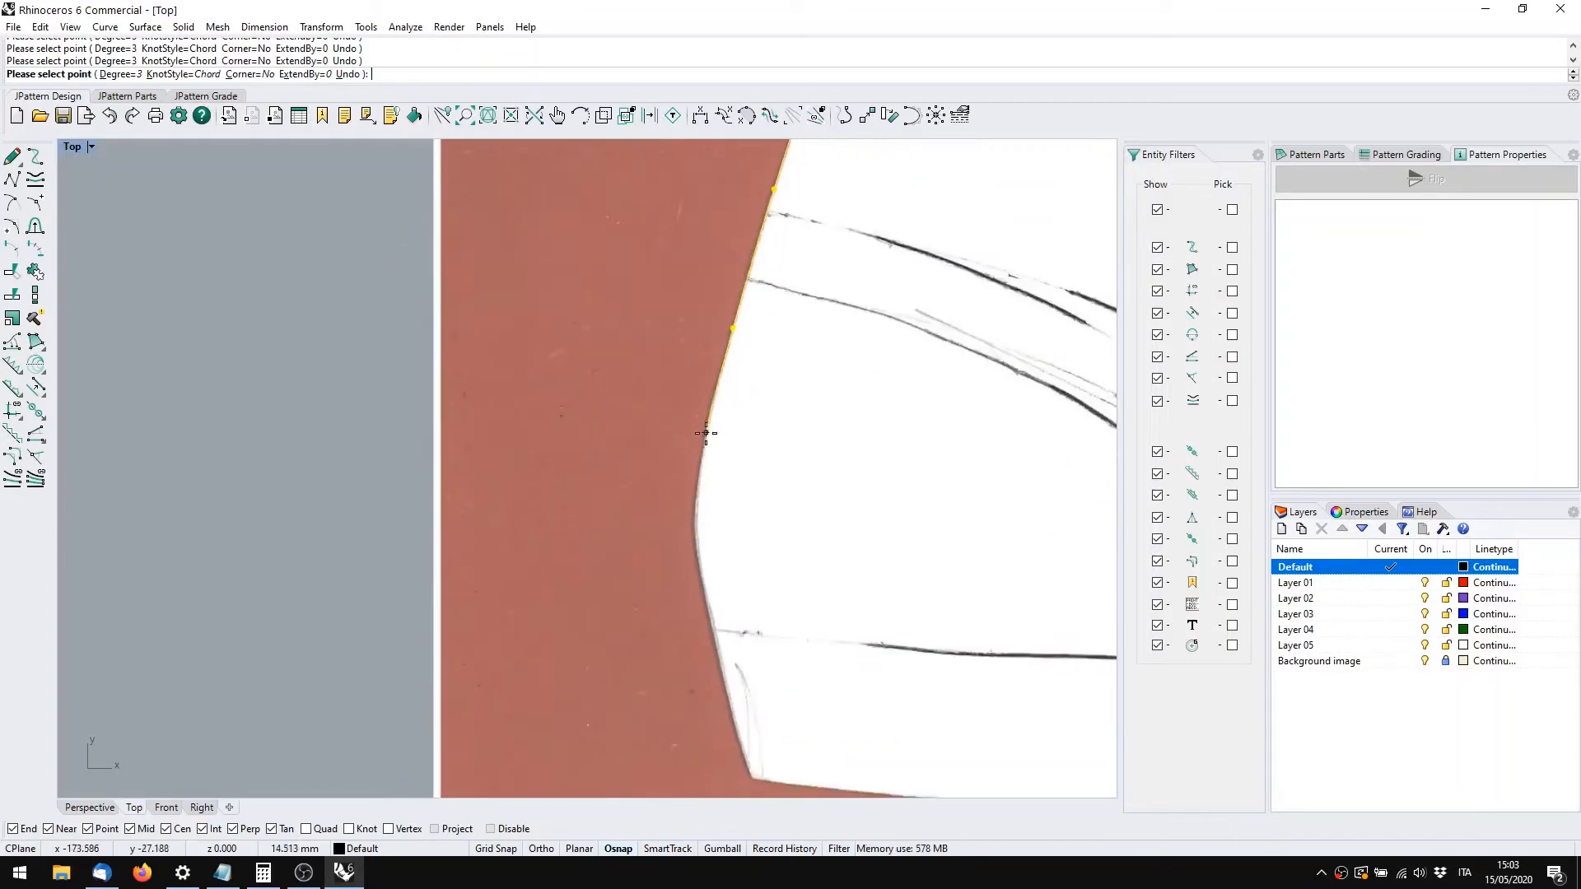
left_click(705, 433)
left_click(694, 532)
right_click_drag(693, 532, 706, 365)
left_click(714, 418)
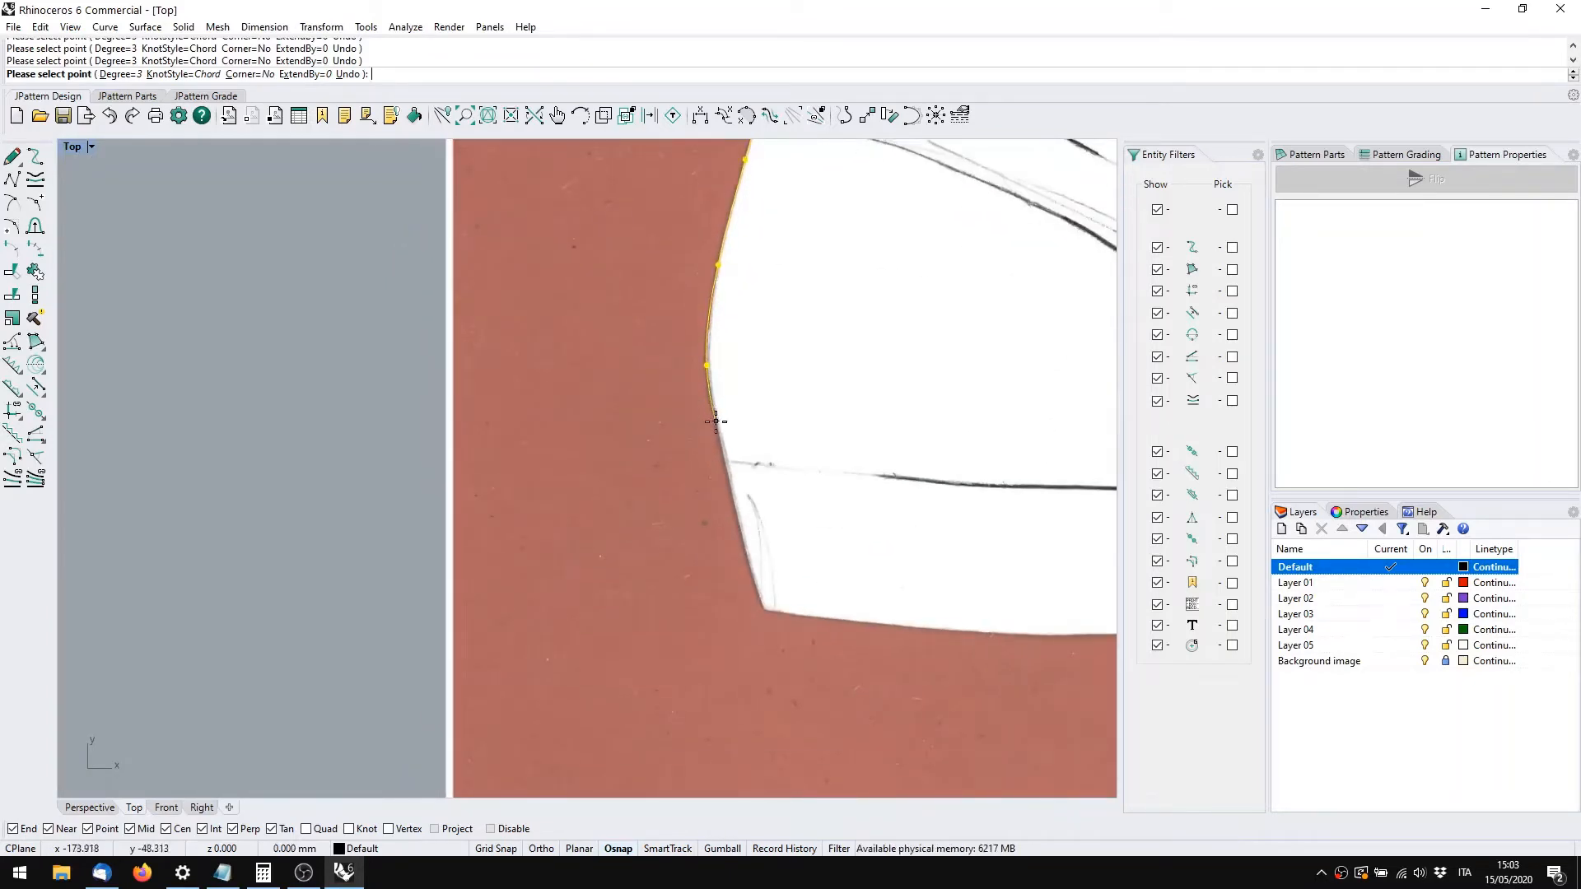
left_click(780, 662)
right_click(780, 662)
scroll(873, 586, "down", 5)
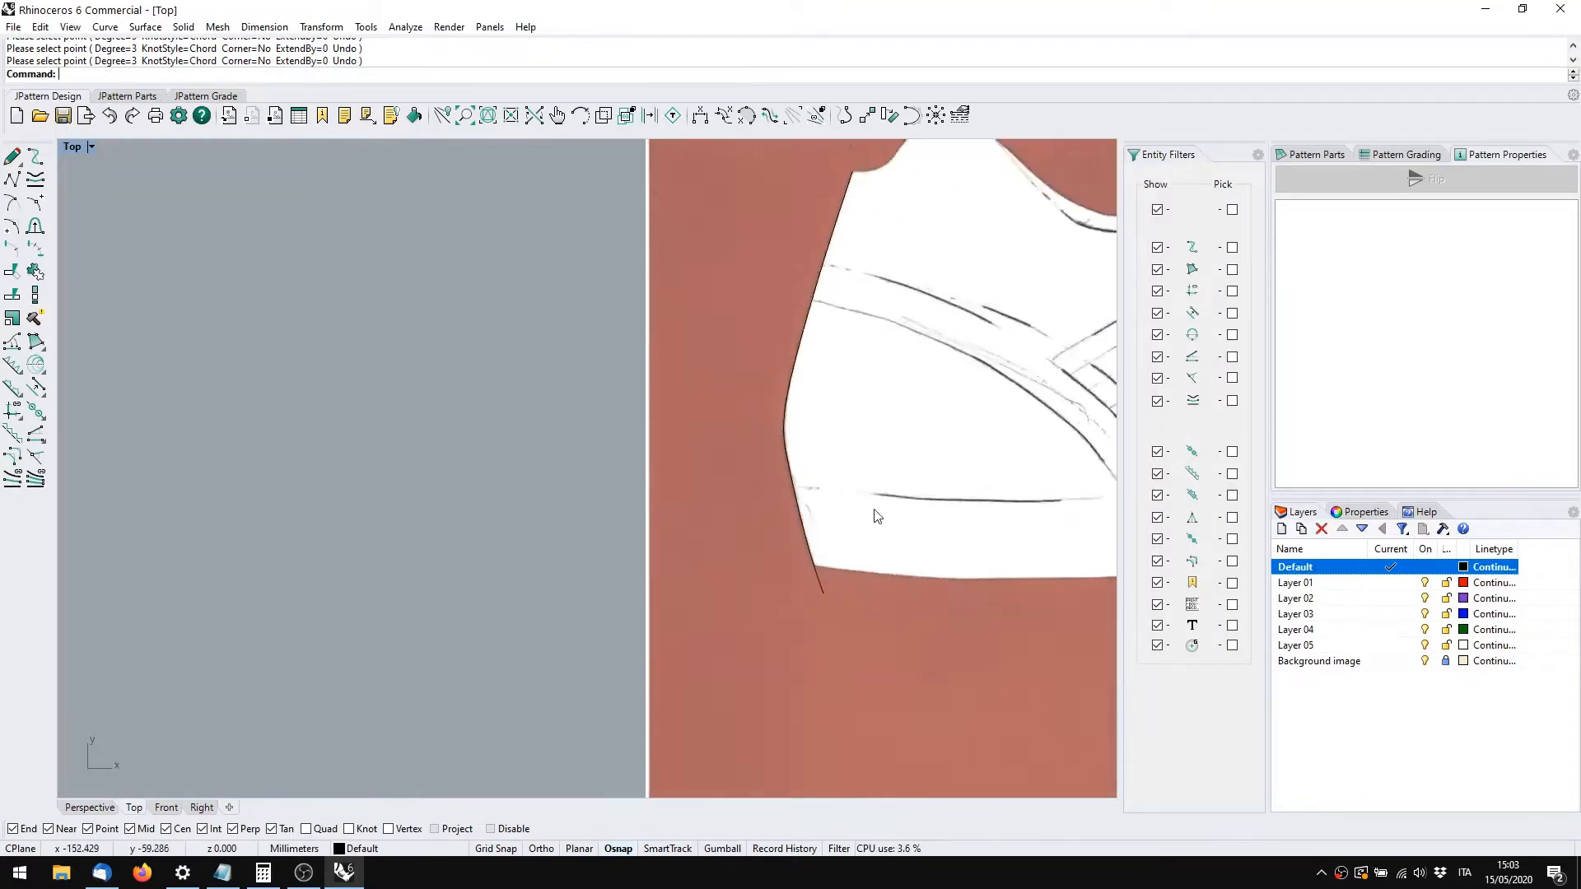
Edit the heel curve's points and extend its upper end beyond the top heel corner along the edge direction
scroll(683, 304, "up", 5)
scroll(692, 298, "up", 1)
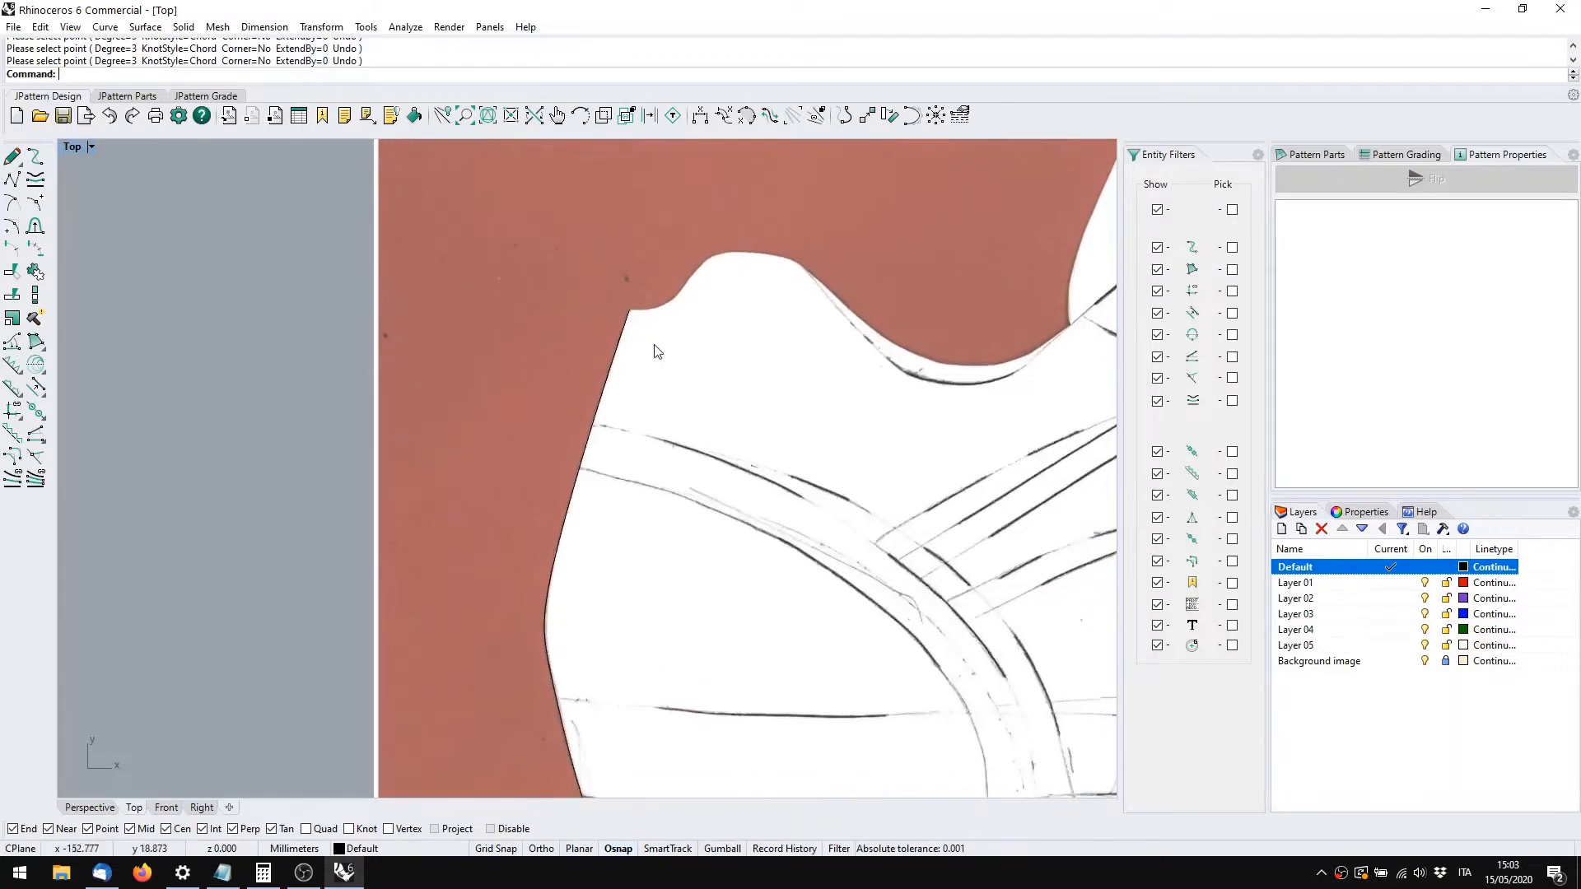
left_click(629, 328)
scroll(630, 323, "up", 2)
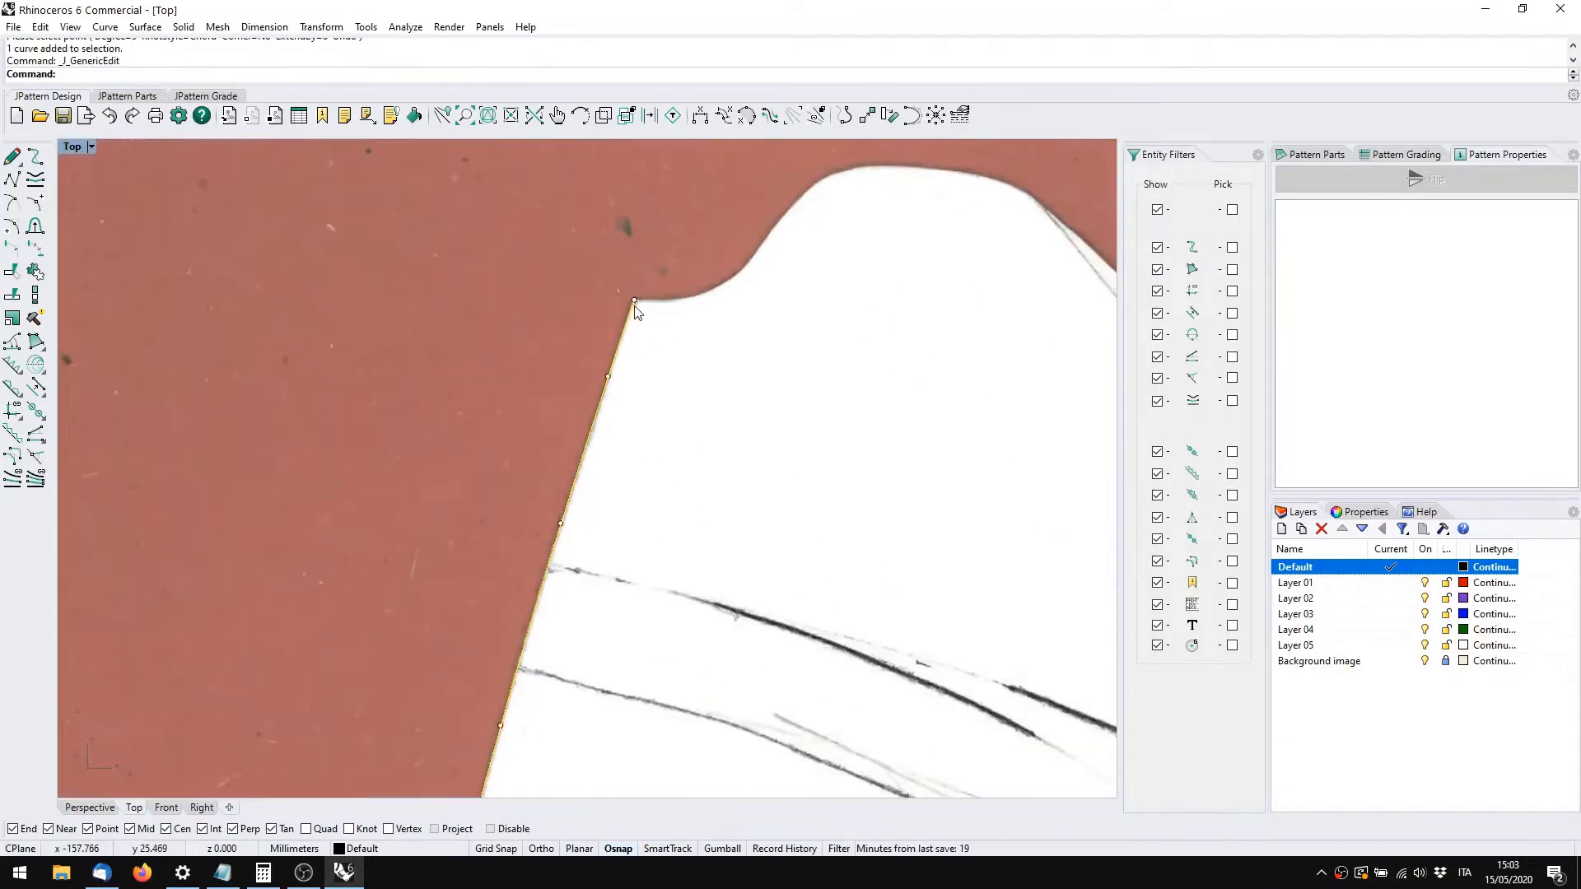
left_click_drag(632, 304, 663, 201)
scroll(625, 219, "down", 2)
scroll(539, 301, "down", 7)
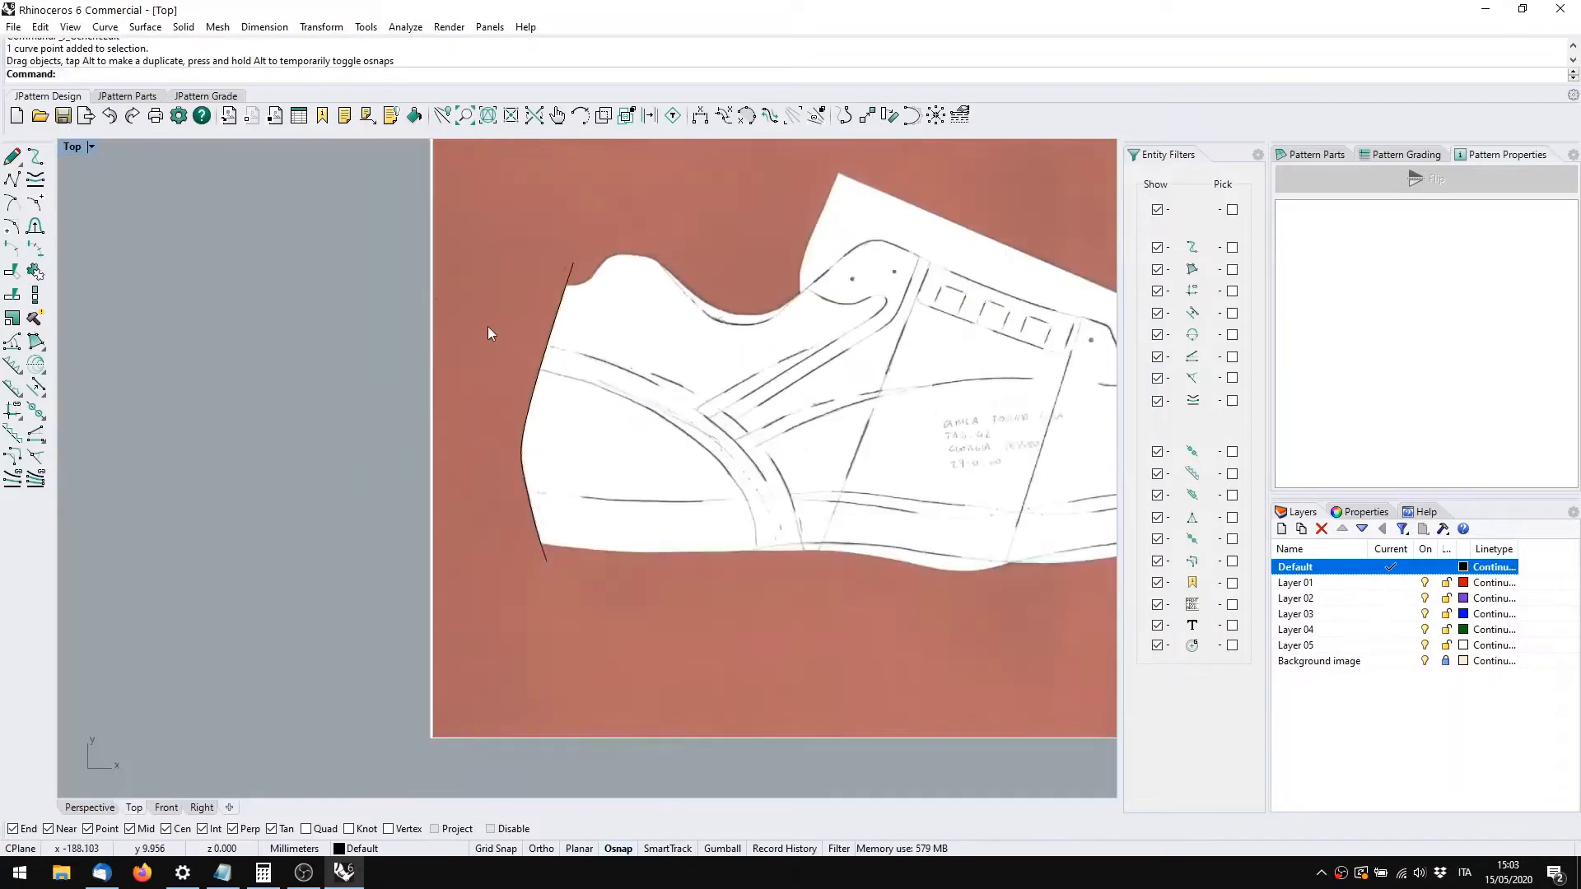
Draw a four-point degree 3 test base curve across the middle of the scanned pattern and delete it
mouse_move(482, 323)
right_mouse_down()
mouse_move(492, 283)
mouse_move(437, 309)
right_mouse_up()
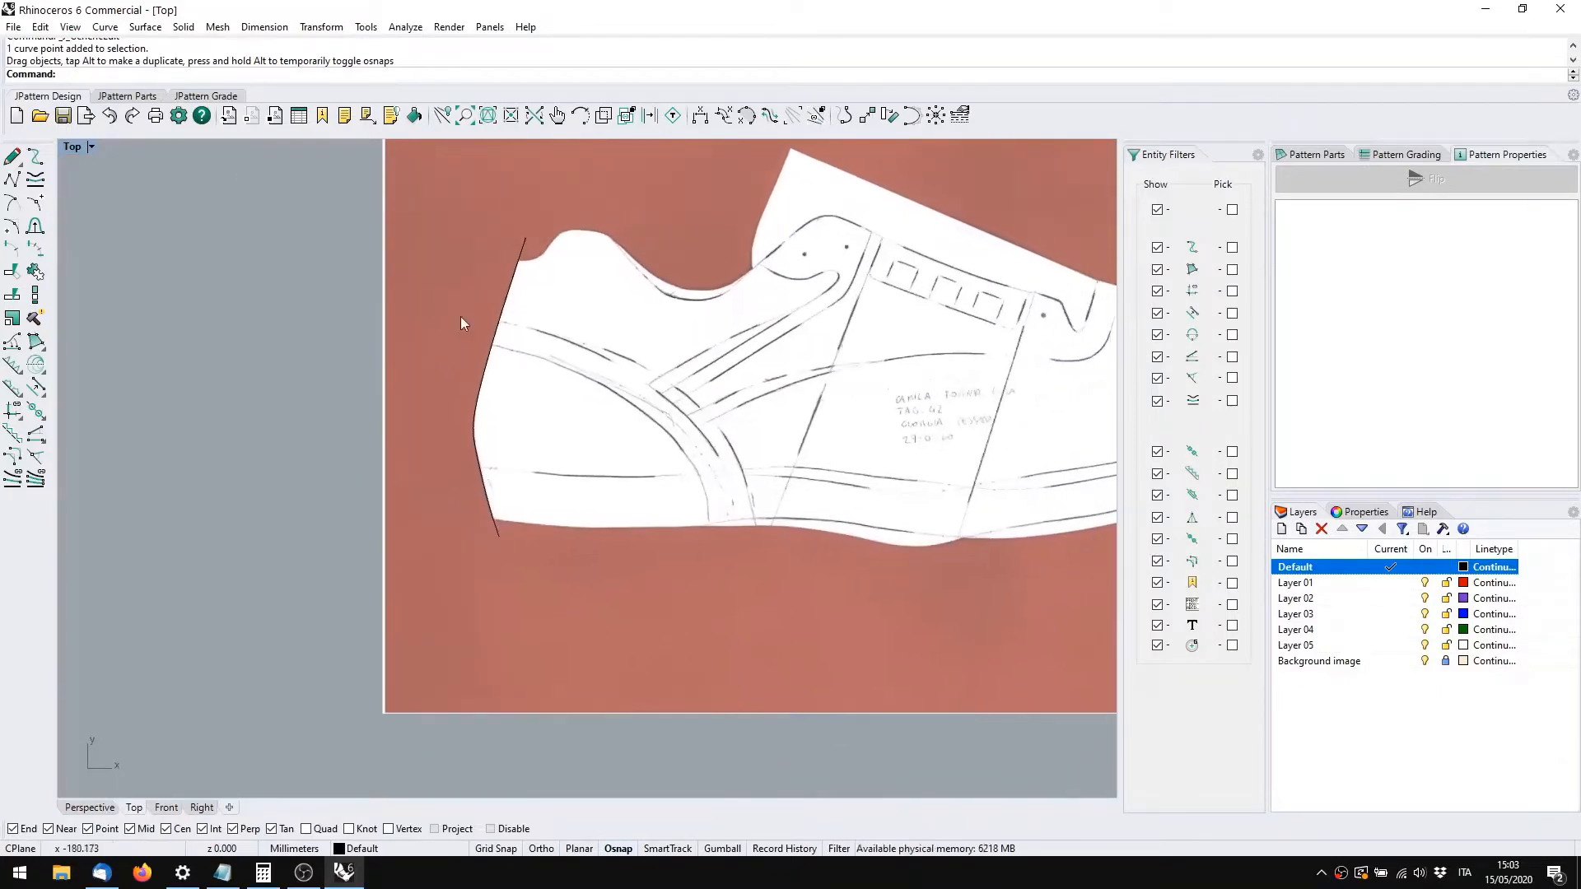
left_click(491, 356)
left_click(35, 156)
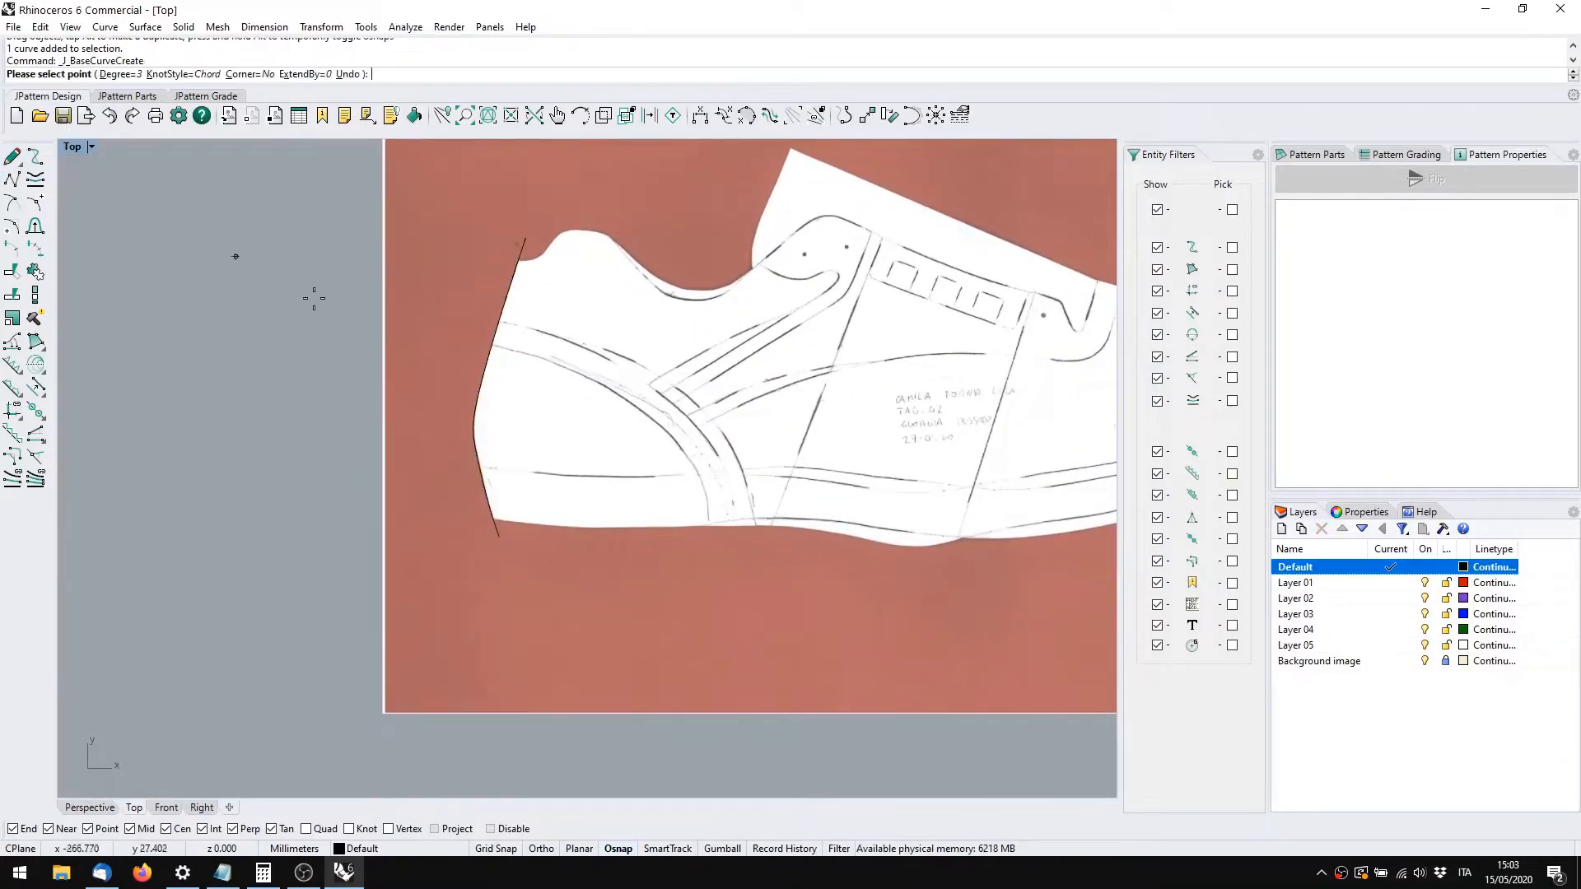
left_click(612, 294)
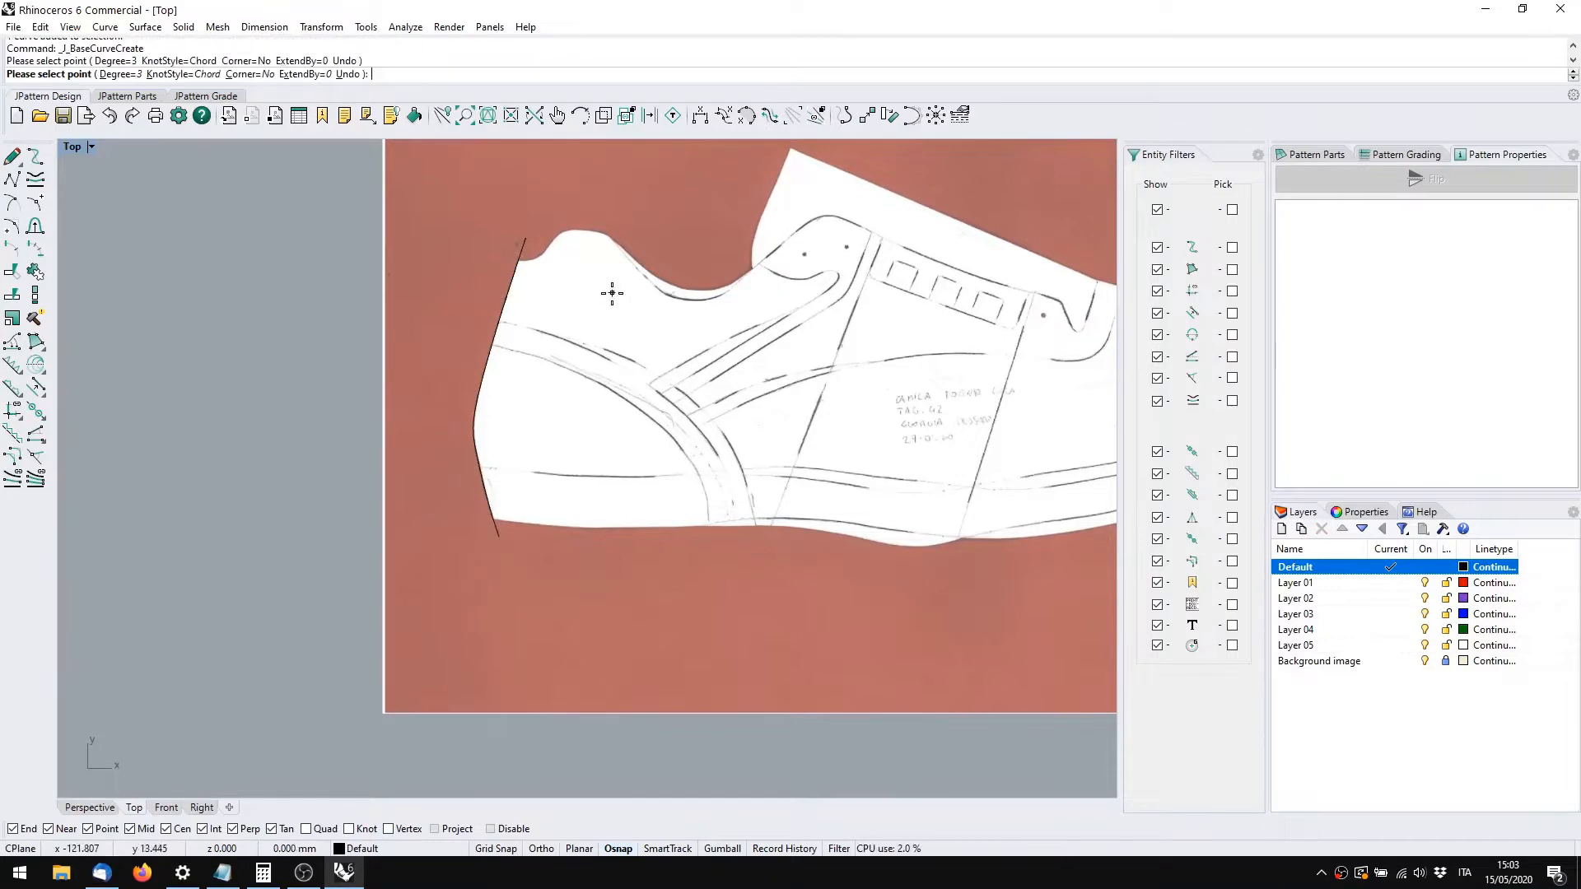
left_click(667, 355)
left_click(754, 403)
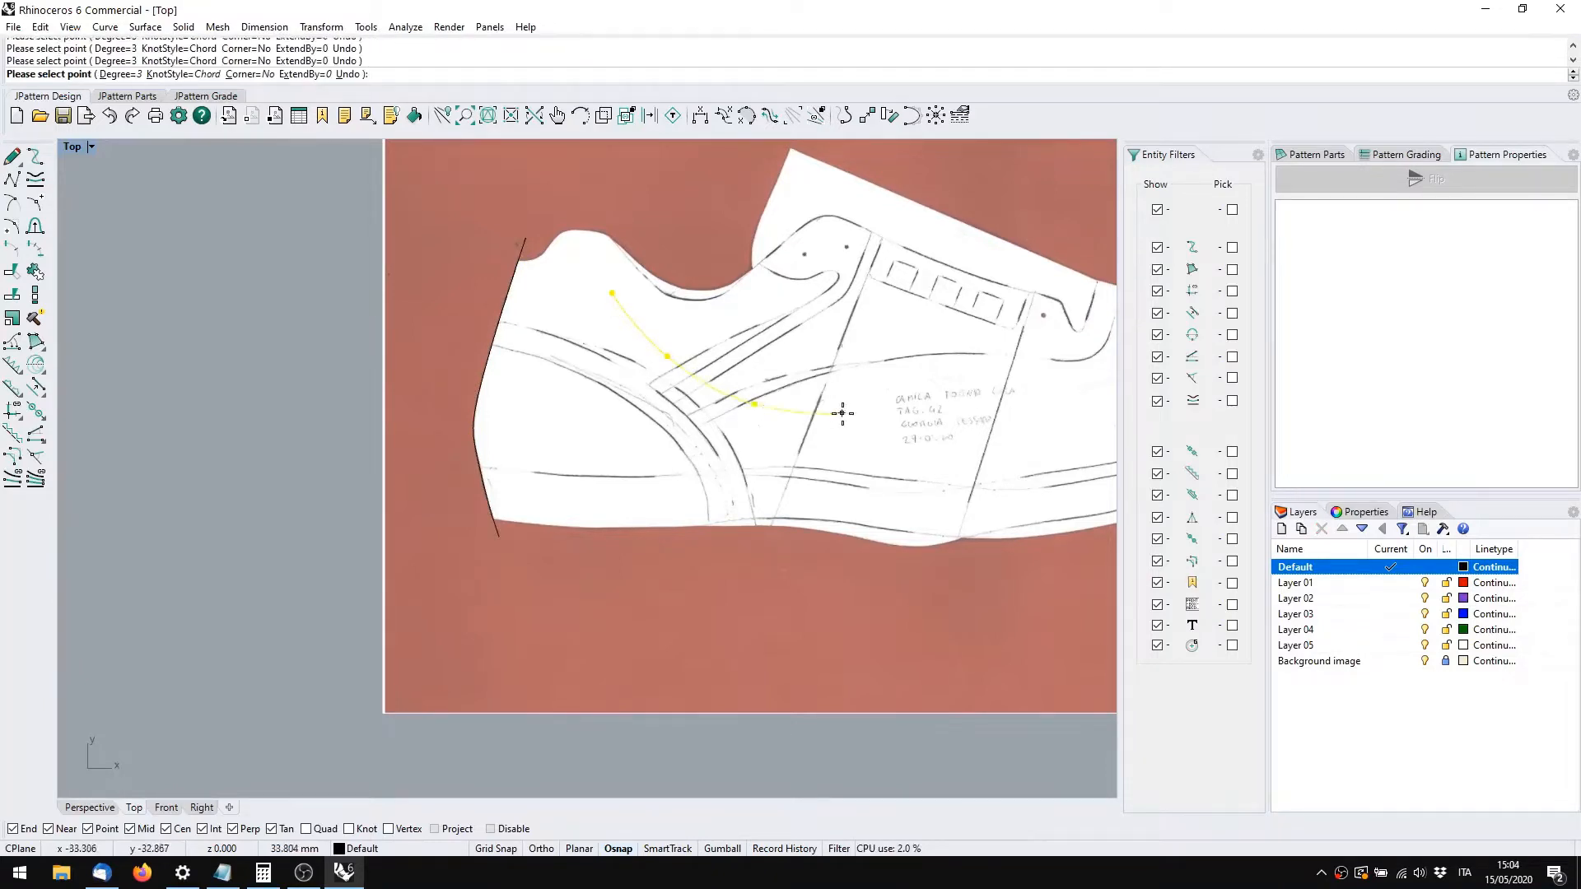
left_click(889, 402)
key("Return")
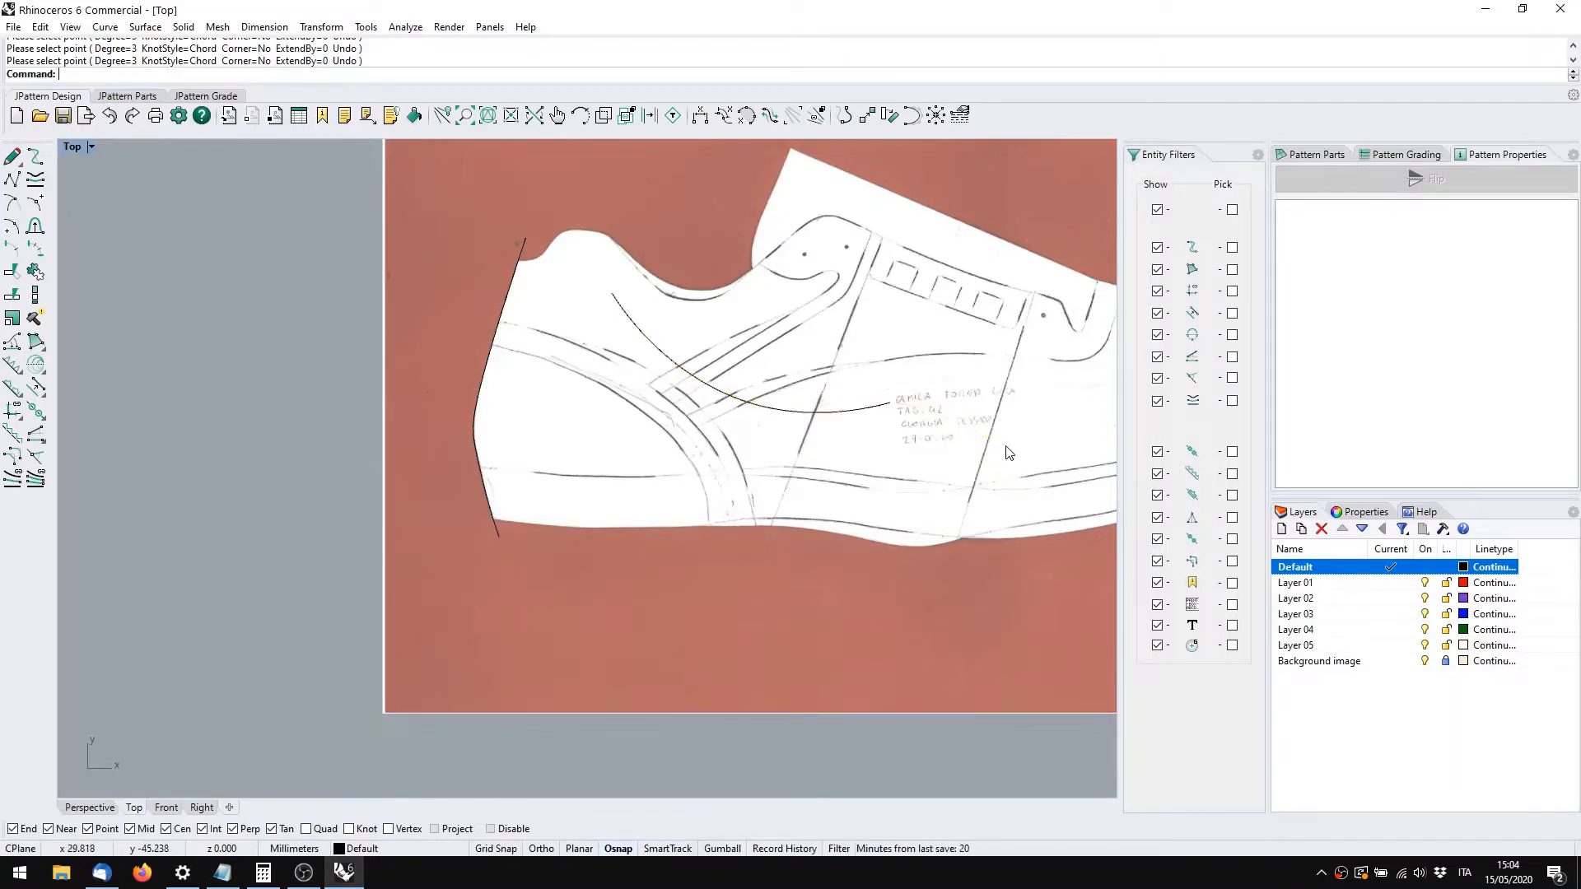
left_click(788, 411)
key("Delete")
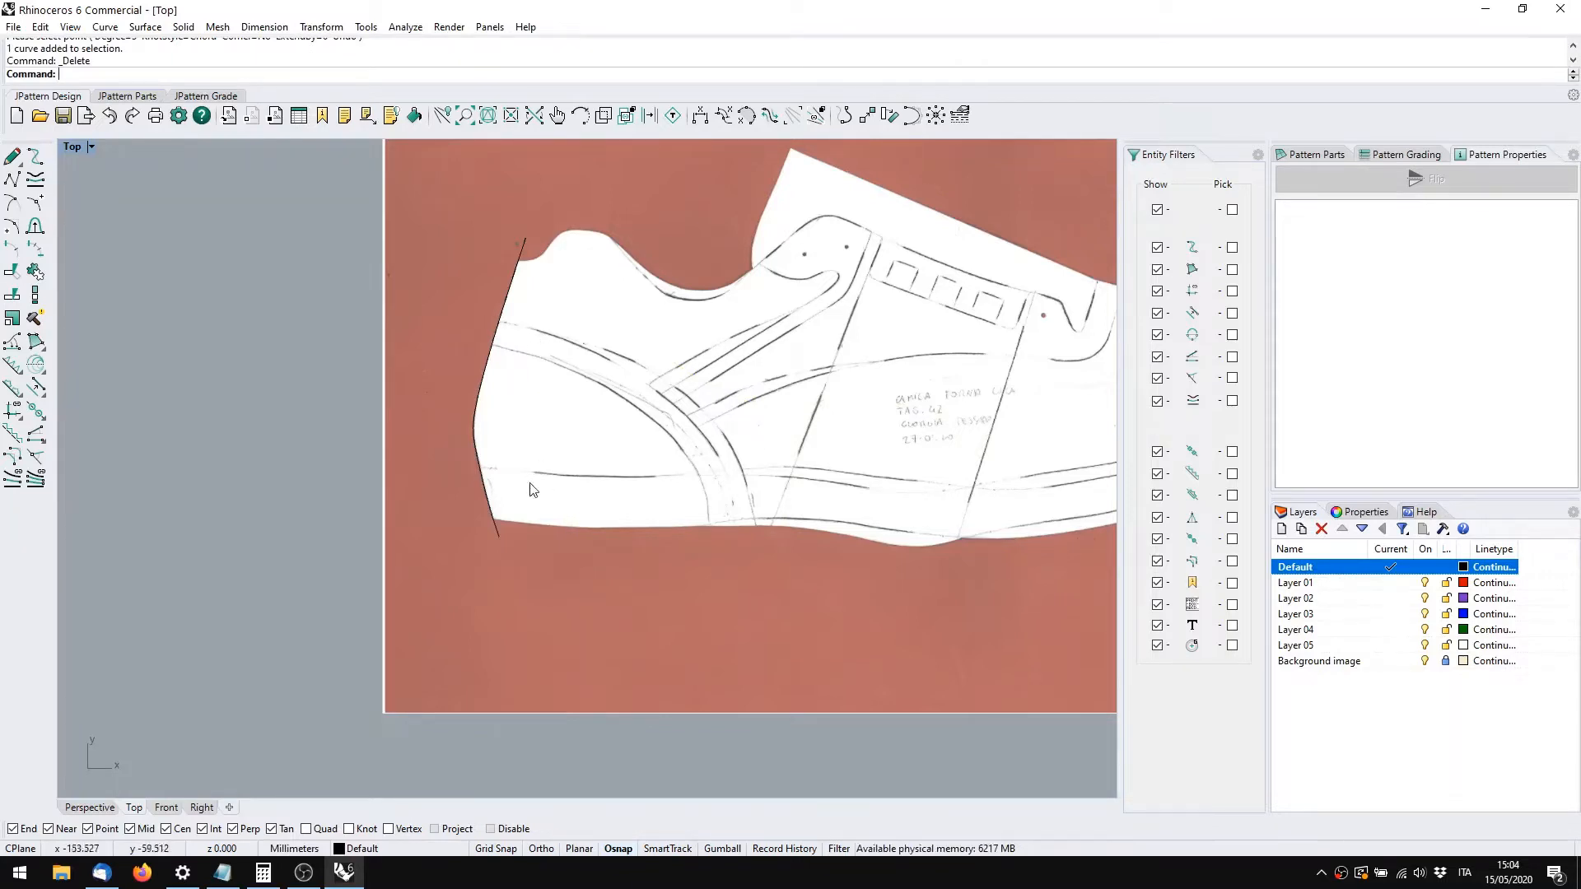
Display the heel curve's edit points and check their placement along the scanned back edge
left_click(484, 411)
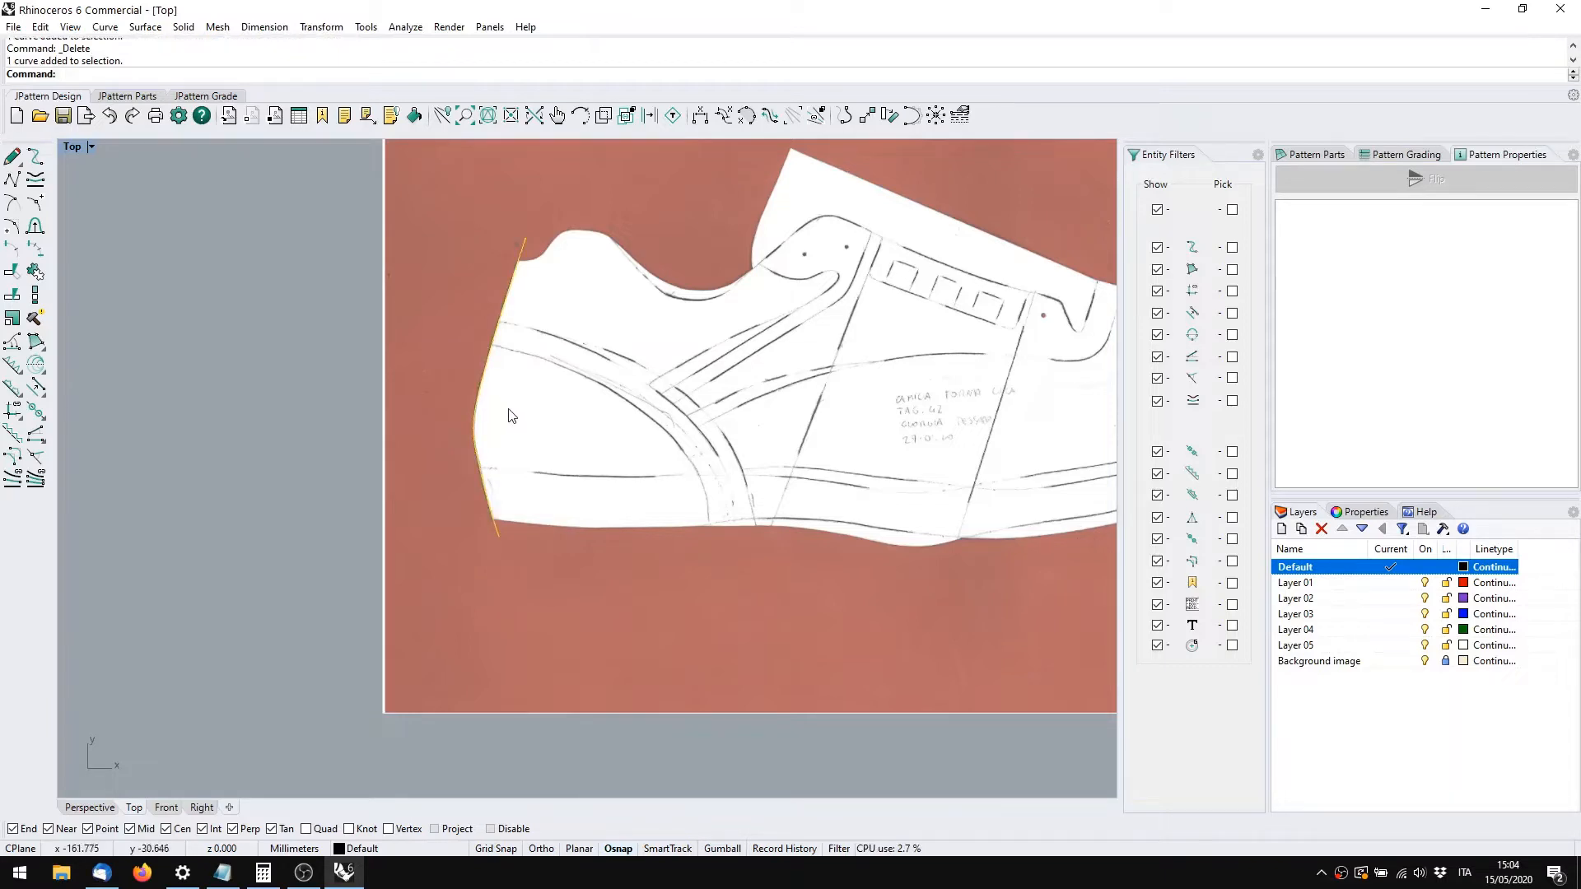
right_click_drag(514, 416, 522, 447)
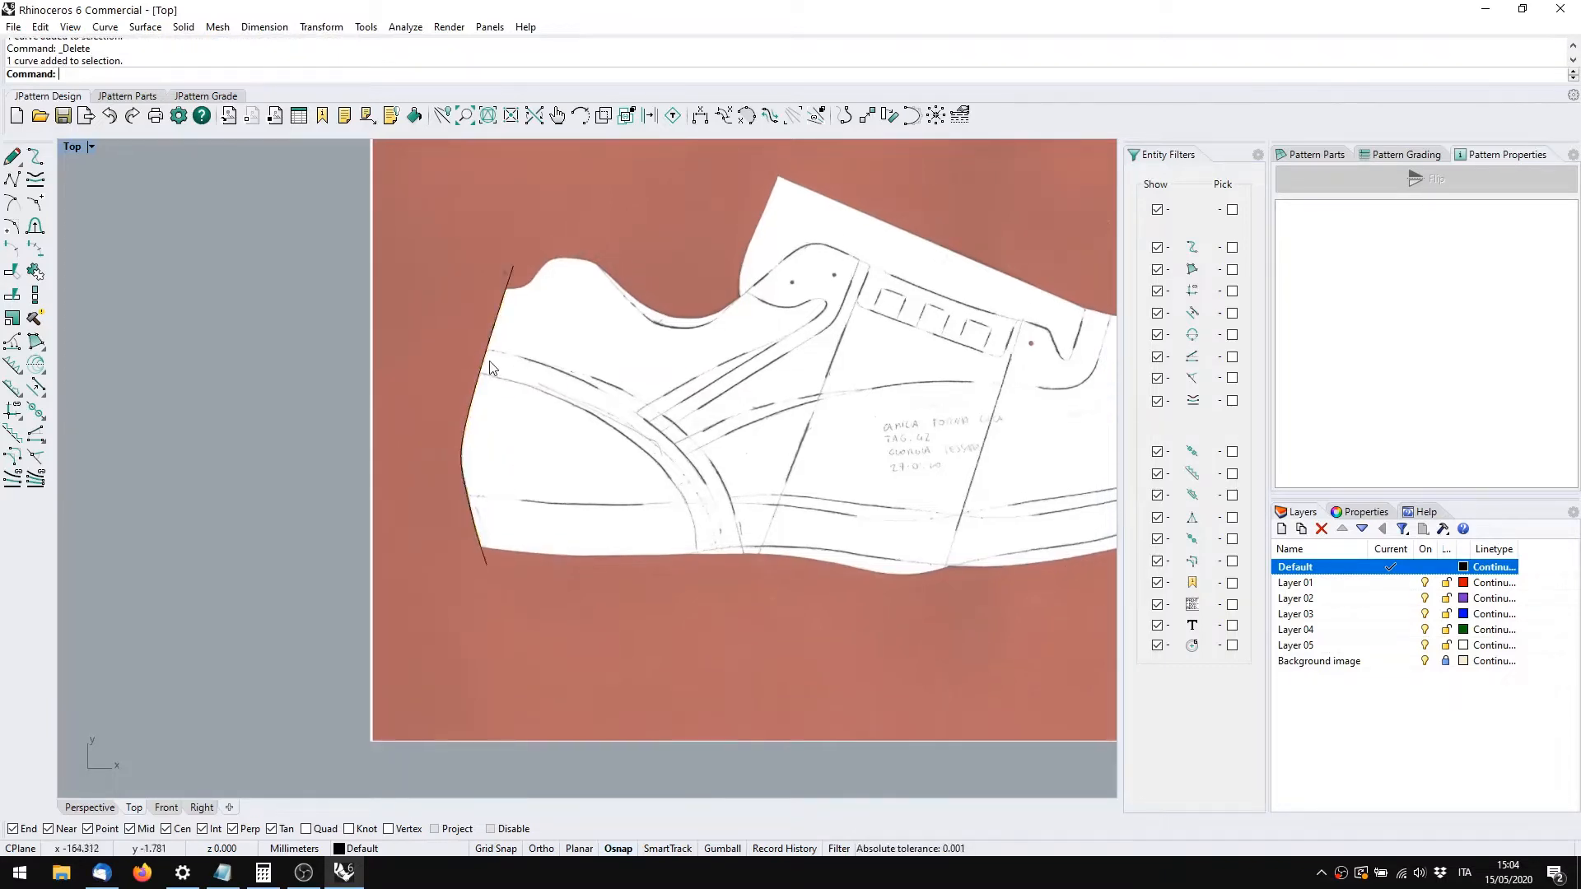
left_click(489, 363)
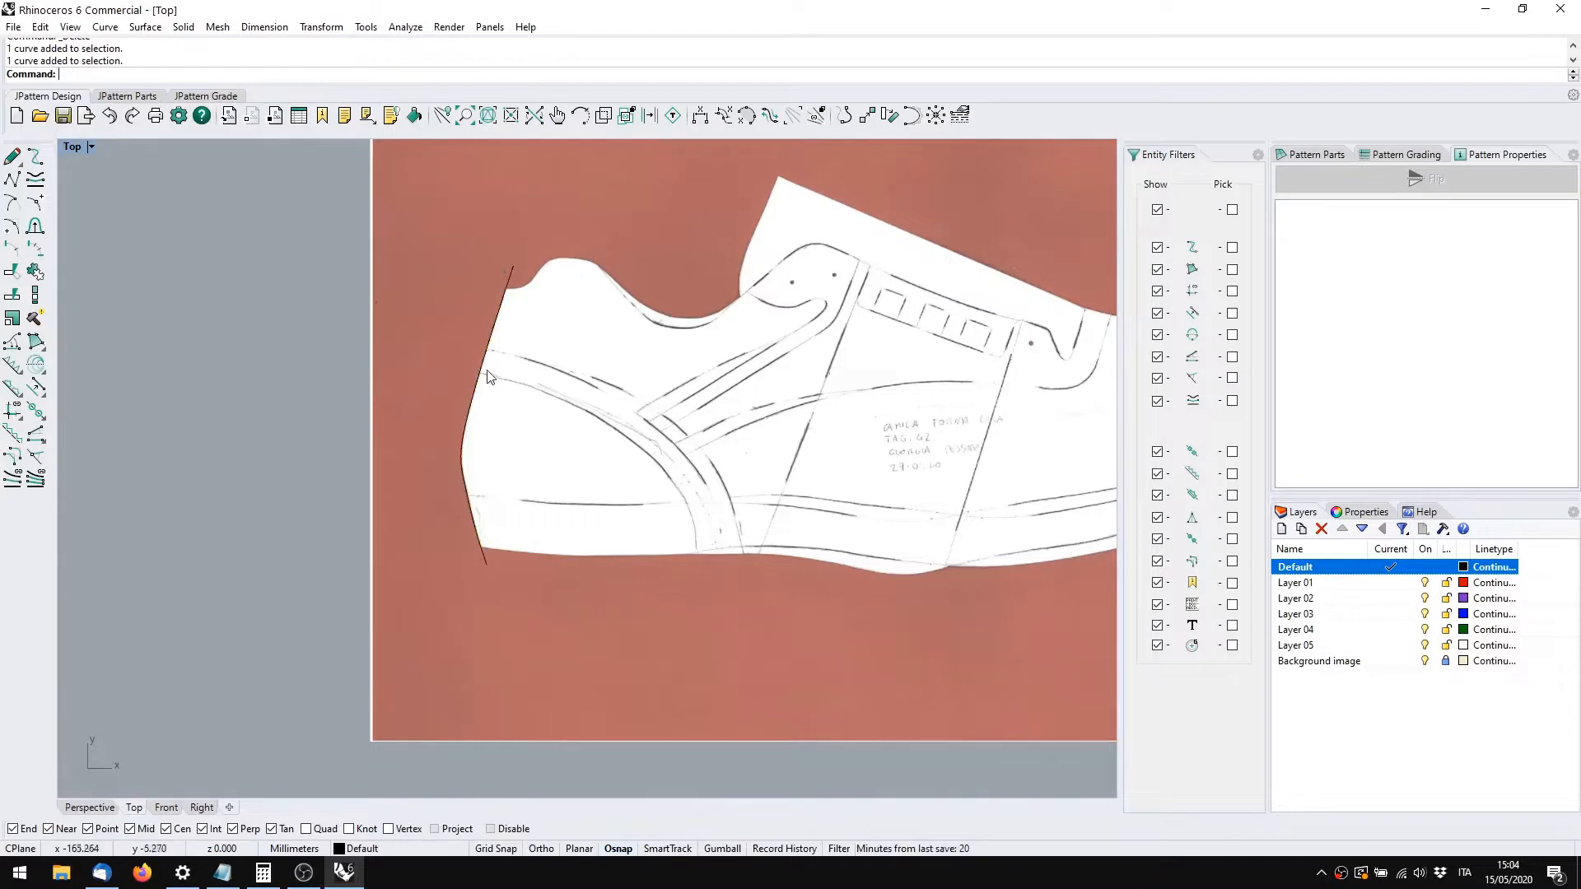
double_click(482, 365)
scroll(487, 341, "up", 15)
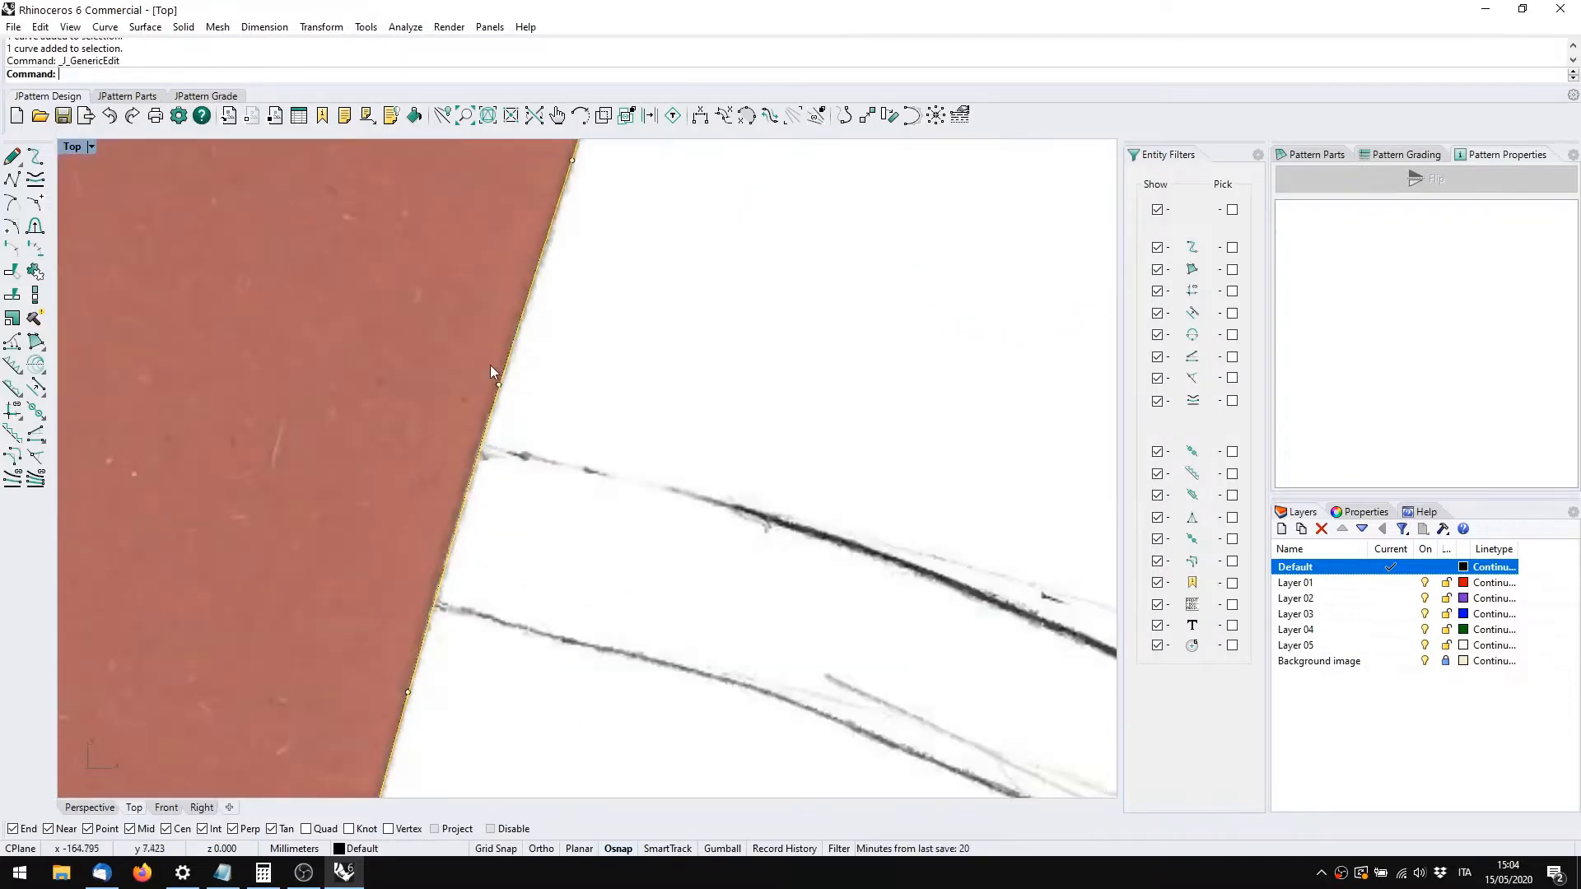
scroll(492, 372, "down", 15)
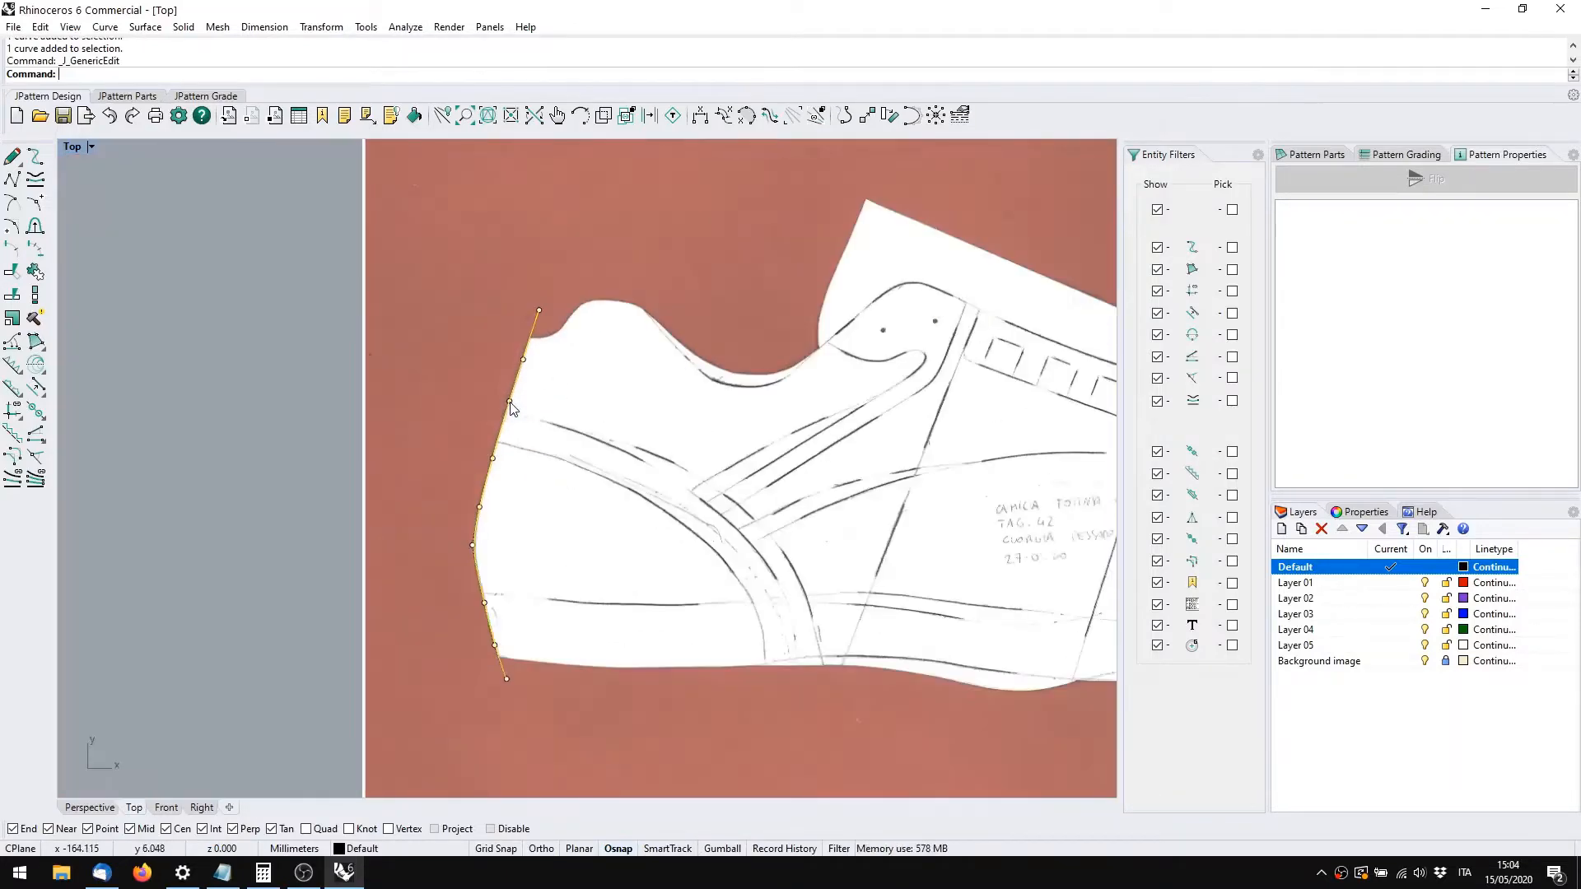
left_click(548, 404)
Turn on the heel curve's points and nudge an upper point to fit the straight back edge of the scan
left_click(517, 400)
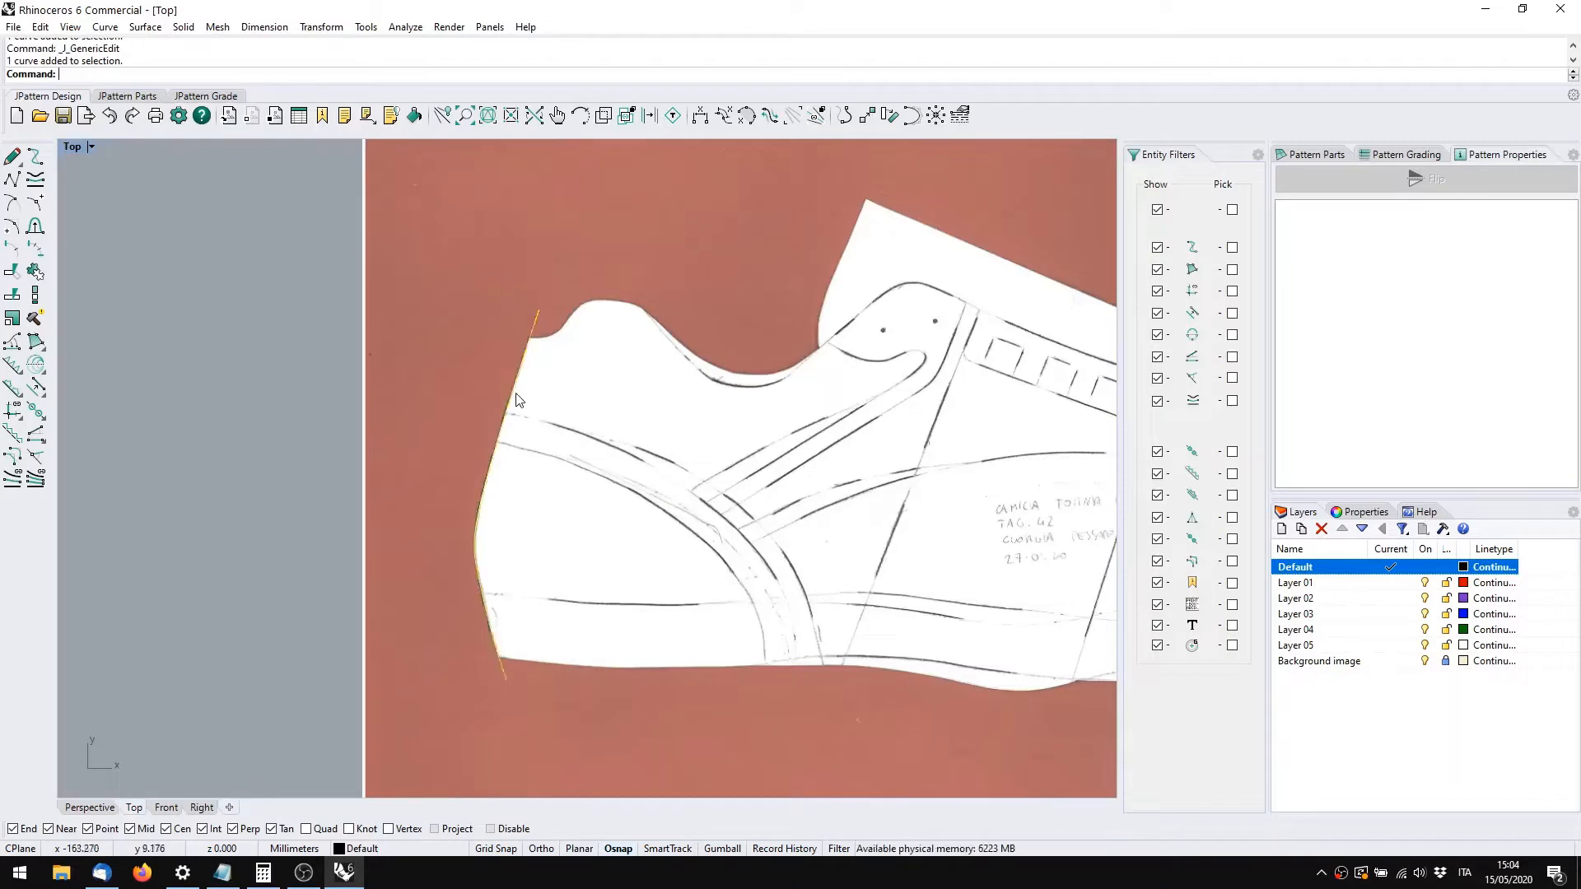
key("F10")
scroll(539, 414, "up", 5)
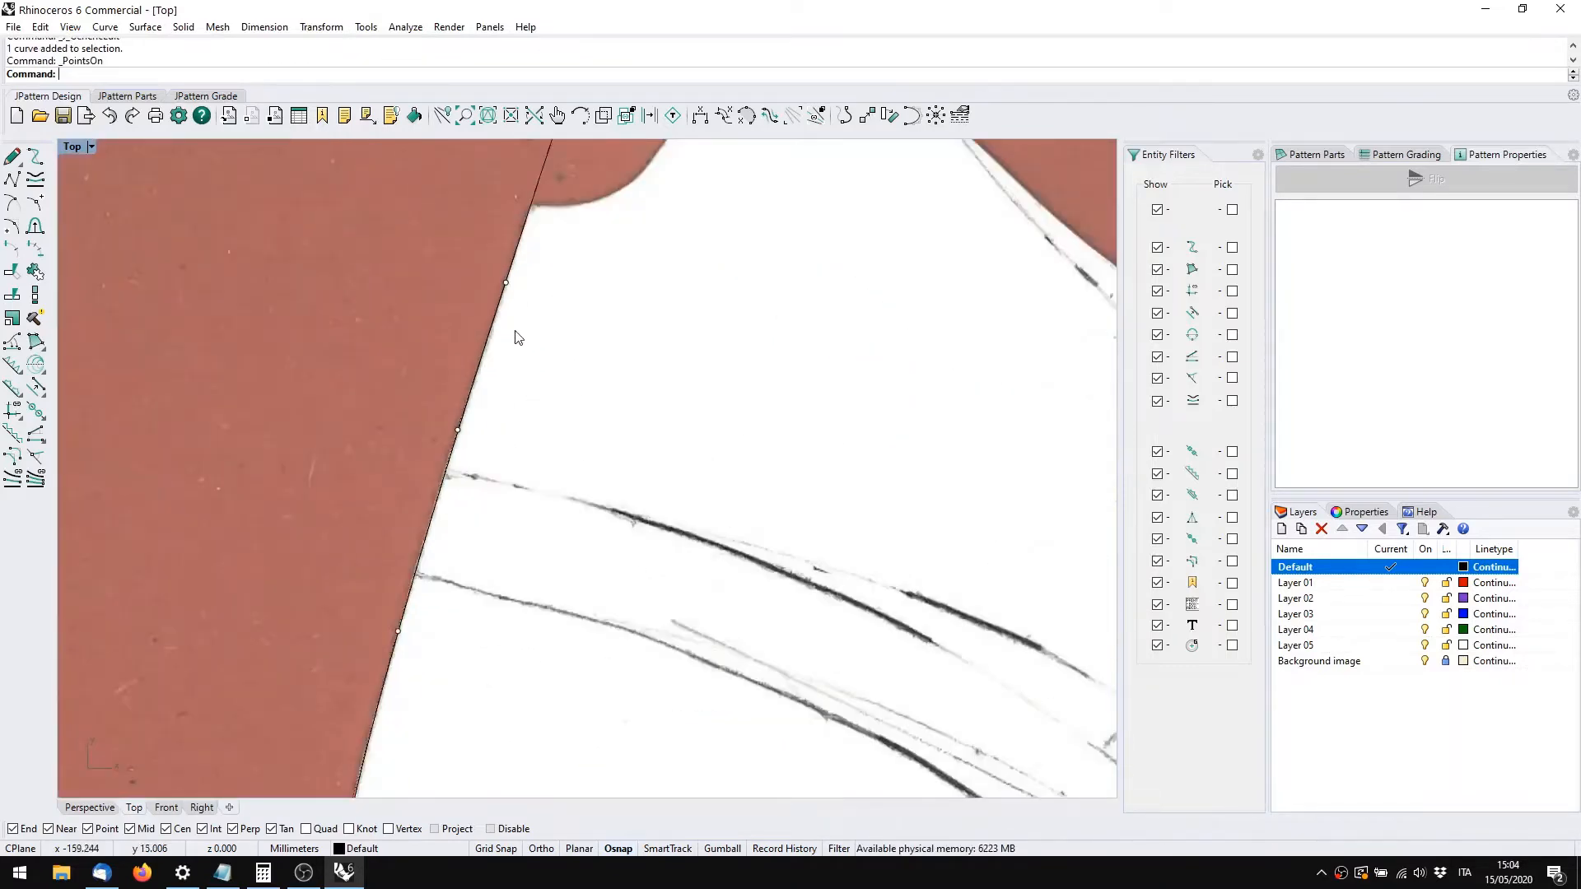
left_click(531, 417)
mouse_move(528, 417)
left_mouse_down()
mouse_move(381, 357)
mouse_move(536, 418)
left_mouse_up()
scroll(584, 424, "down", 3)
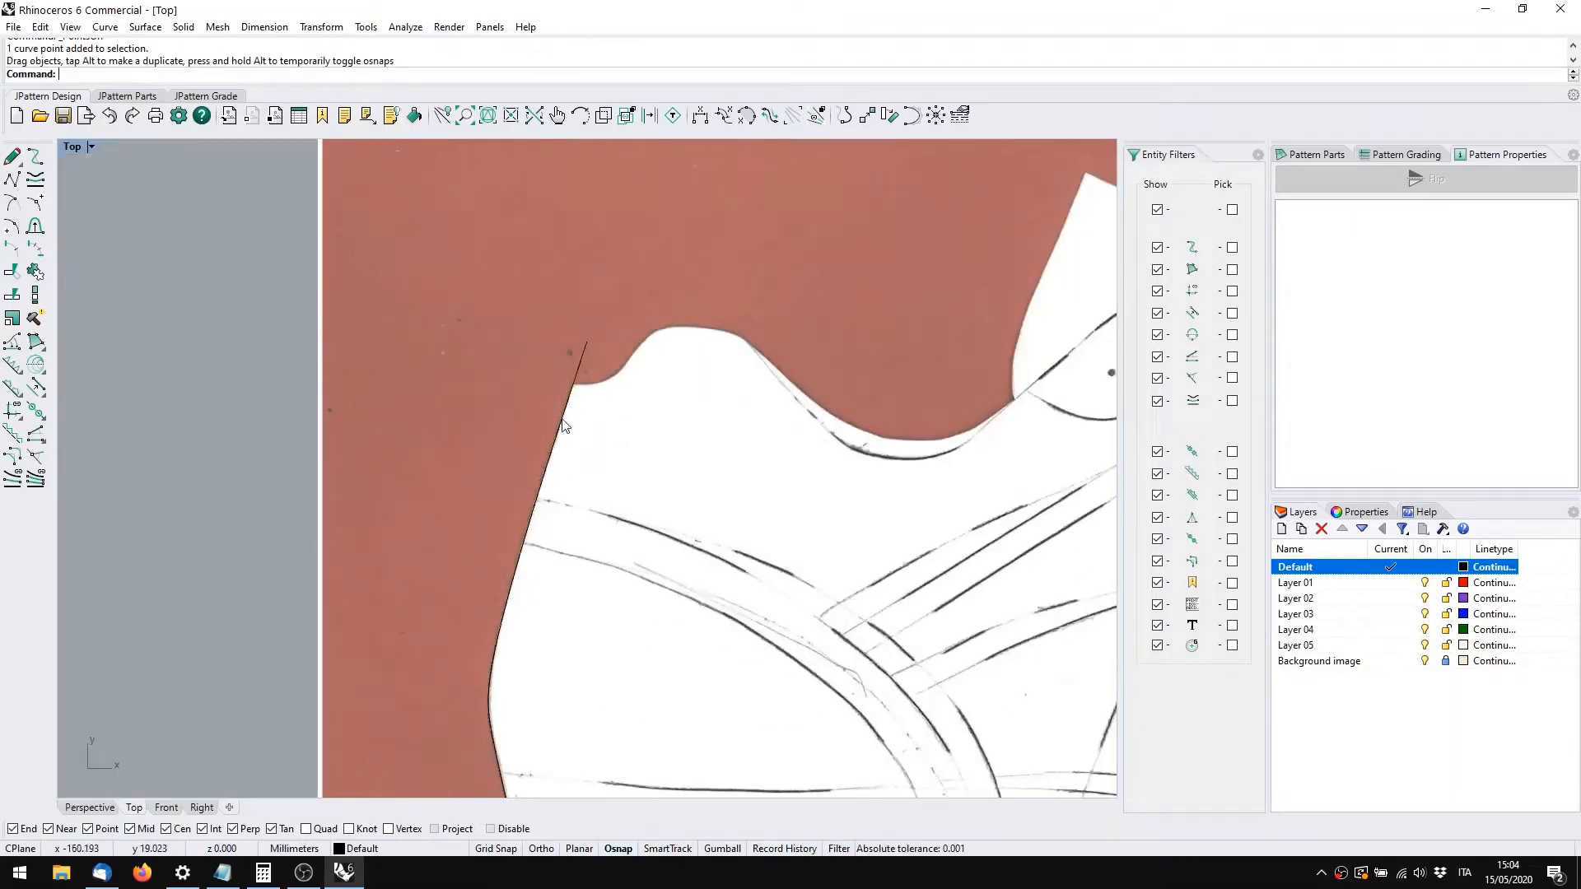
Pull the heel curve's upper end point slightly farther beyond the top heel corner, along the edge direction
scroll(580, 385, "up", 5)
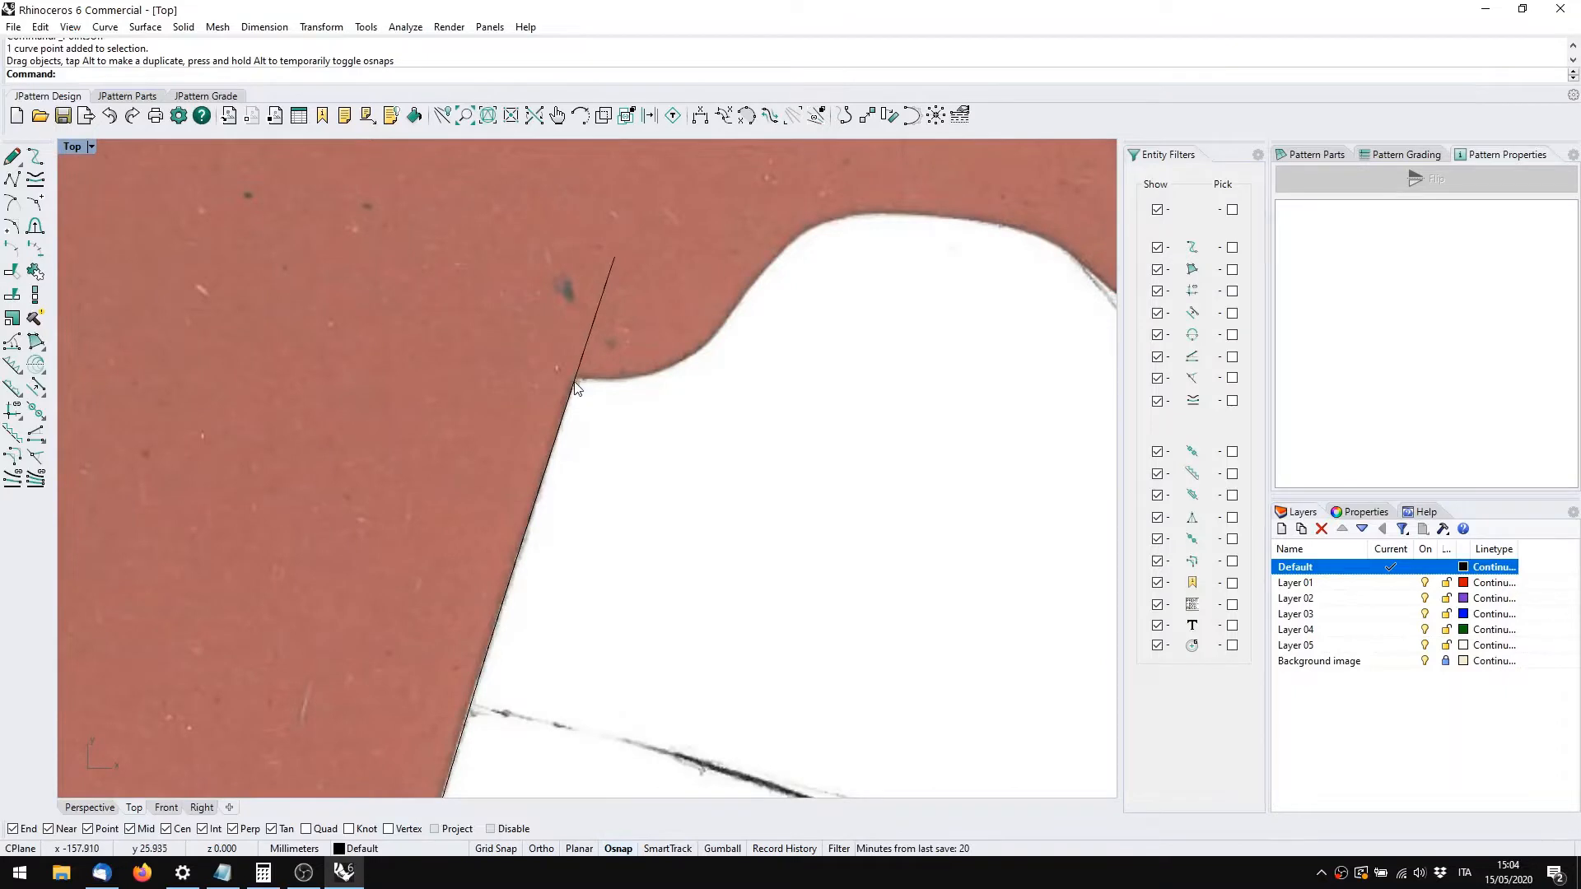
left_click(606, 298)
left_click_drag(614, 258, 626, 222)
scroll(637, 339, "down", 6)
right_click_drag(622, 418, 519, 282)
right_click_drag(608, 508, 580, 513)
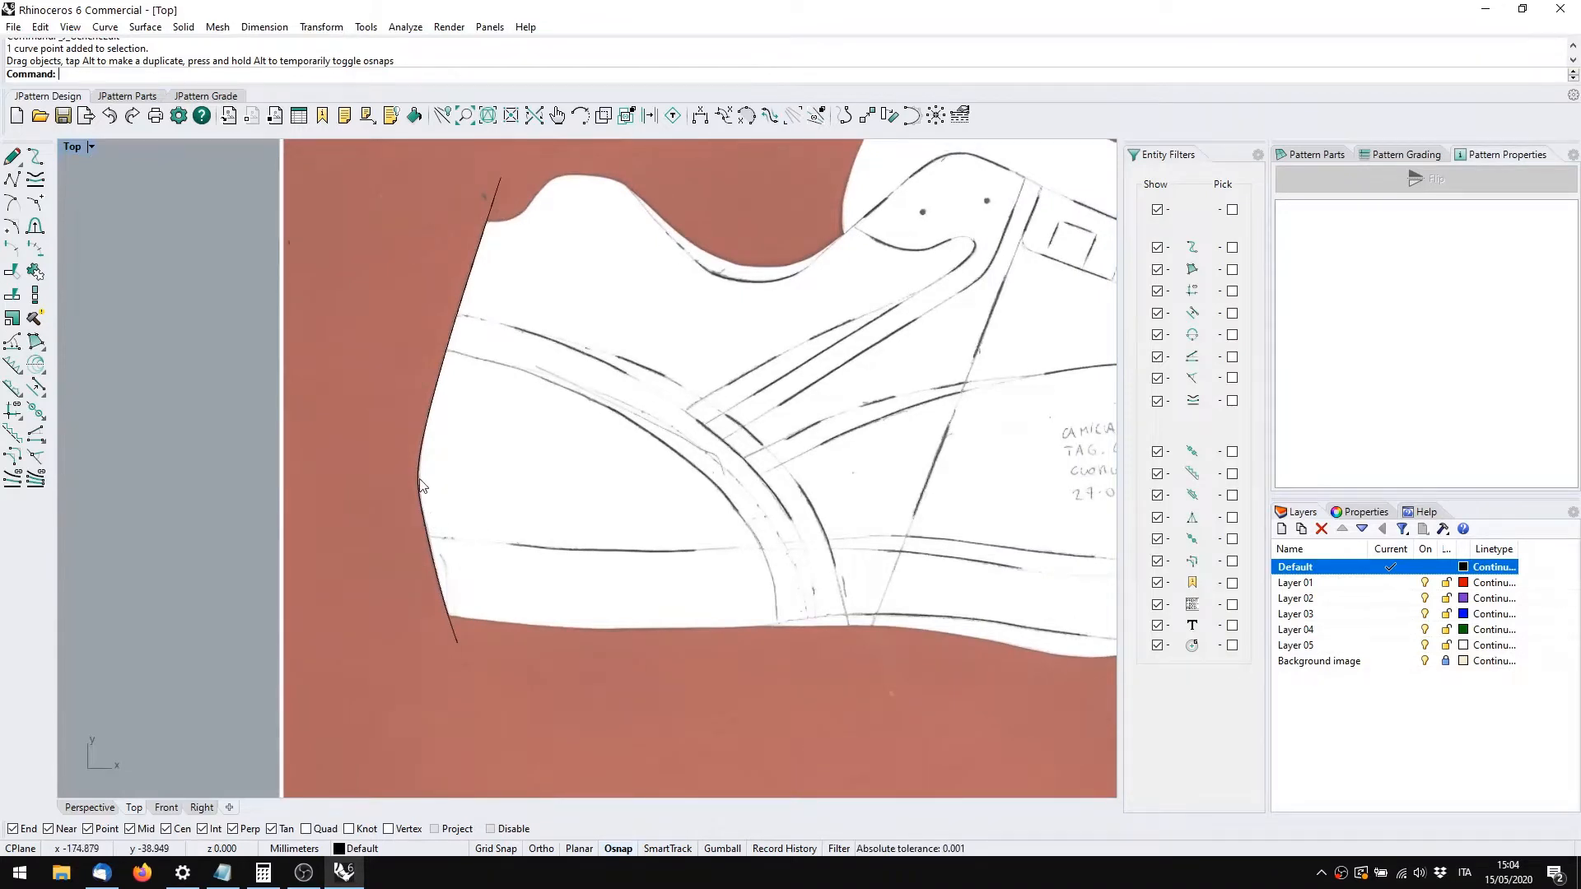
scroll(453, 620, "up", 5)
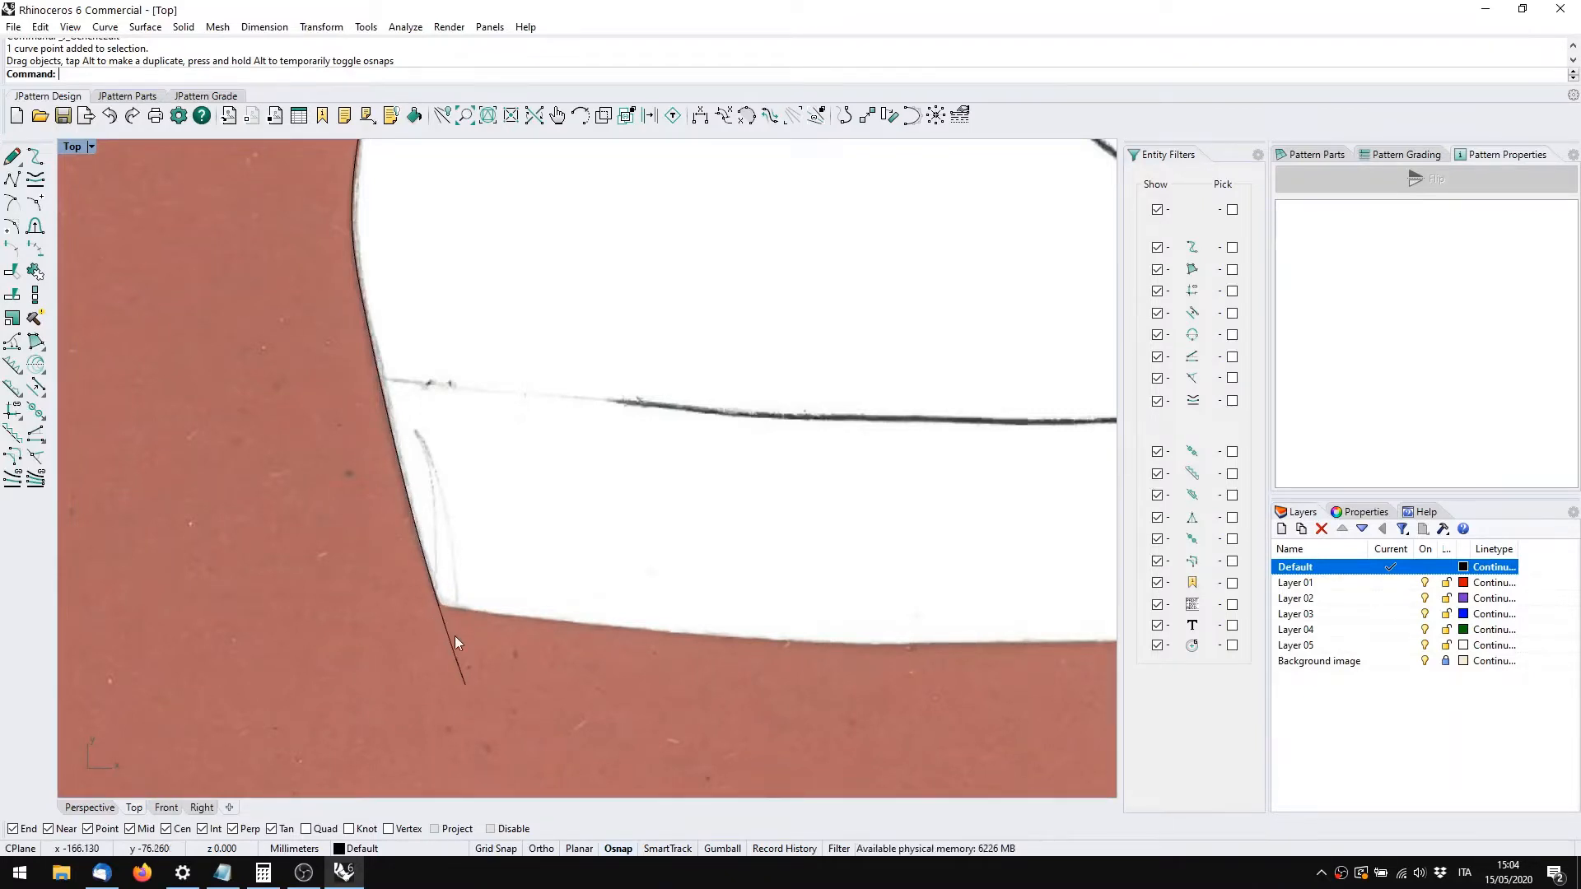
scroll(585, 581, "down", 5)
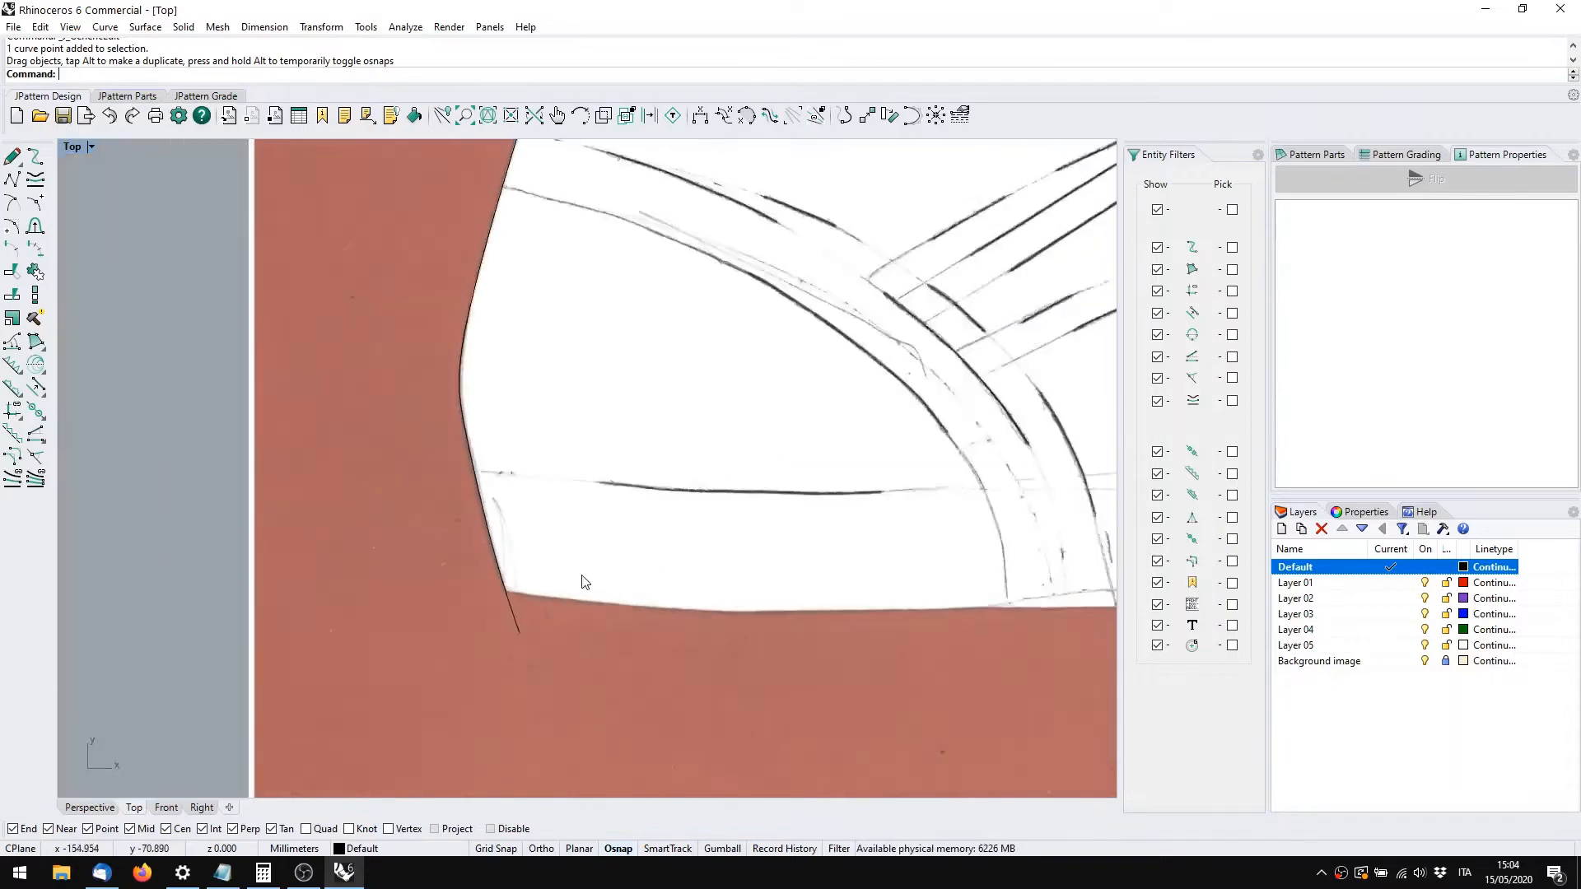
right_click_drag(584, 580, 343, 565)
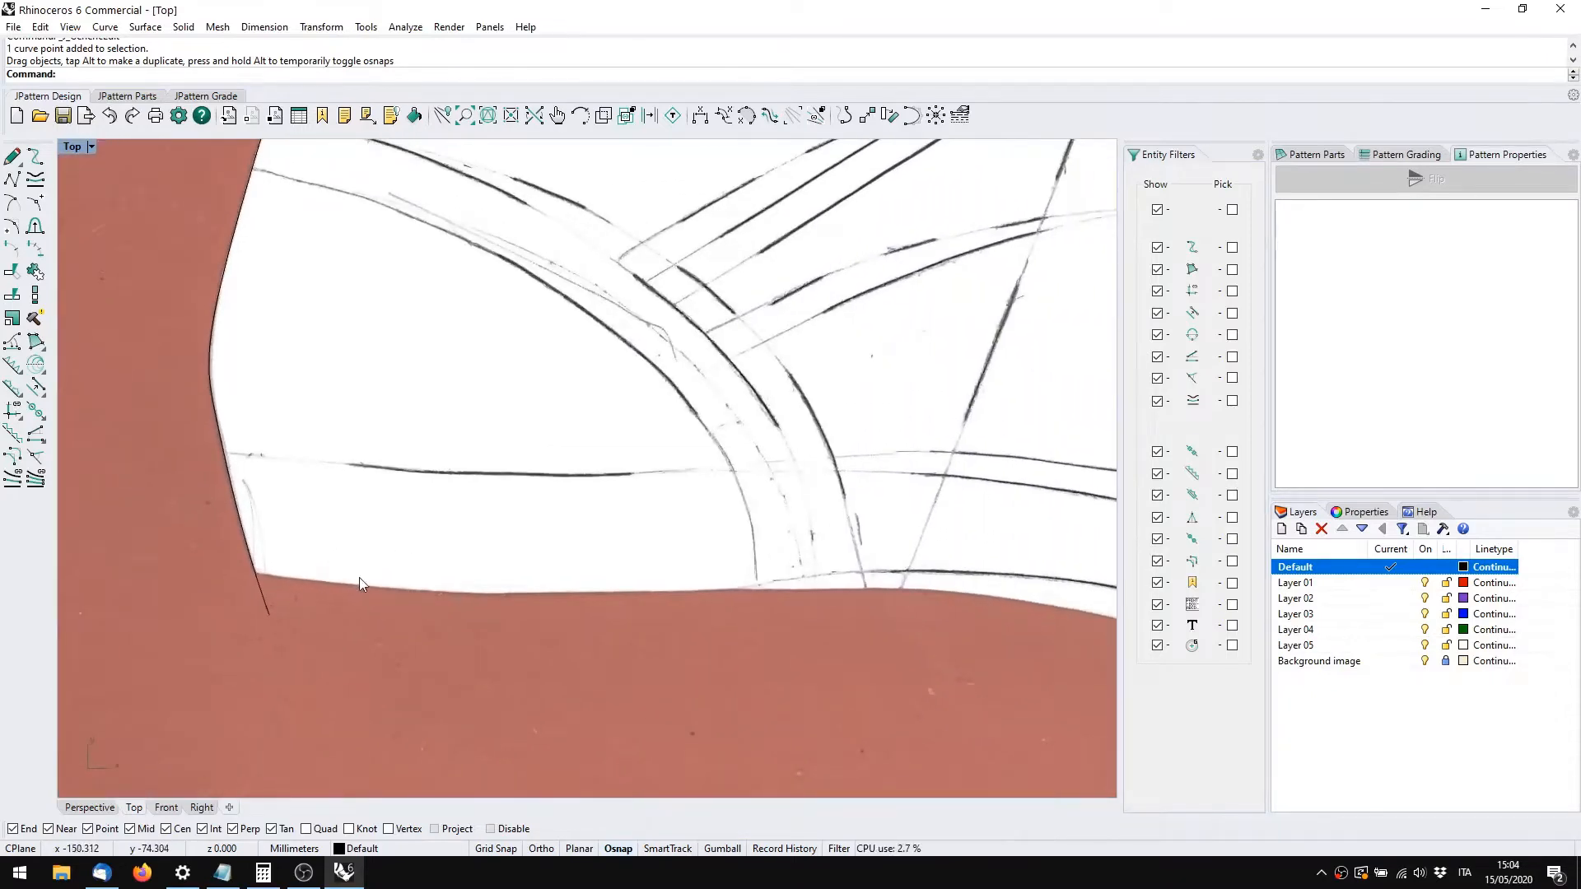
right_click_drag(502, 586, 452, 568)
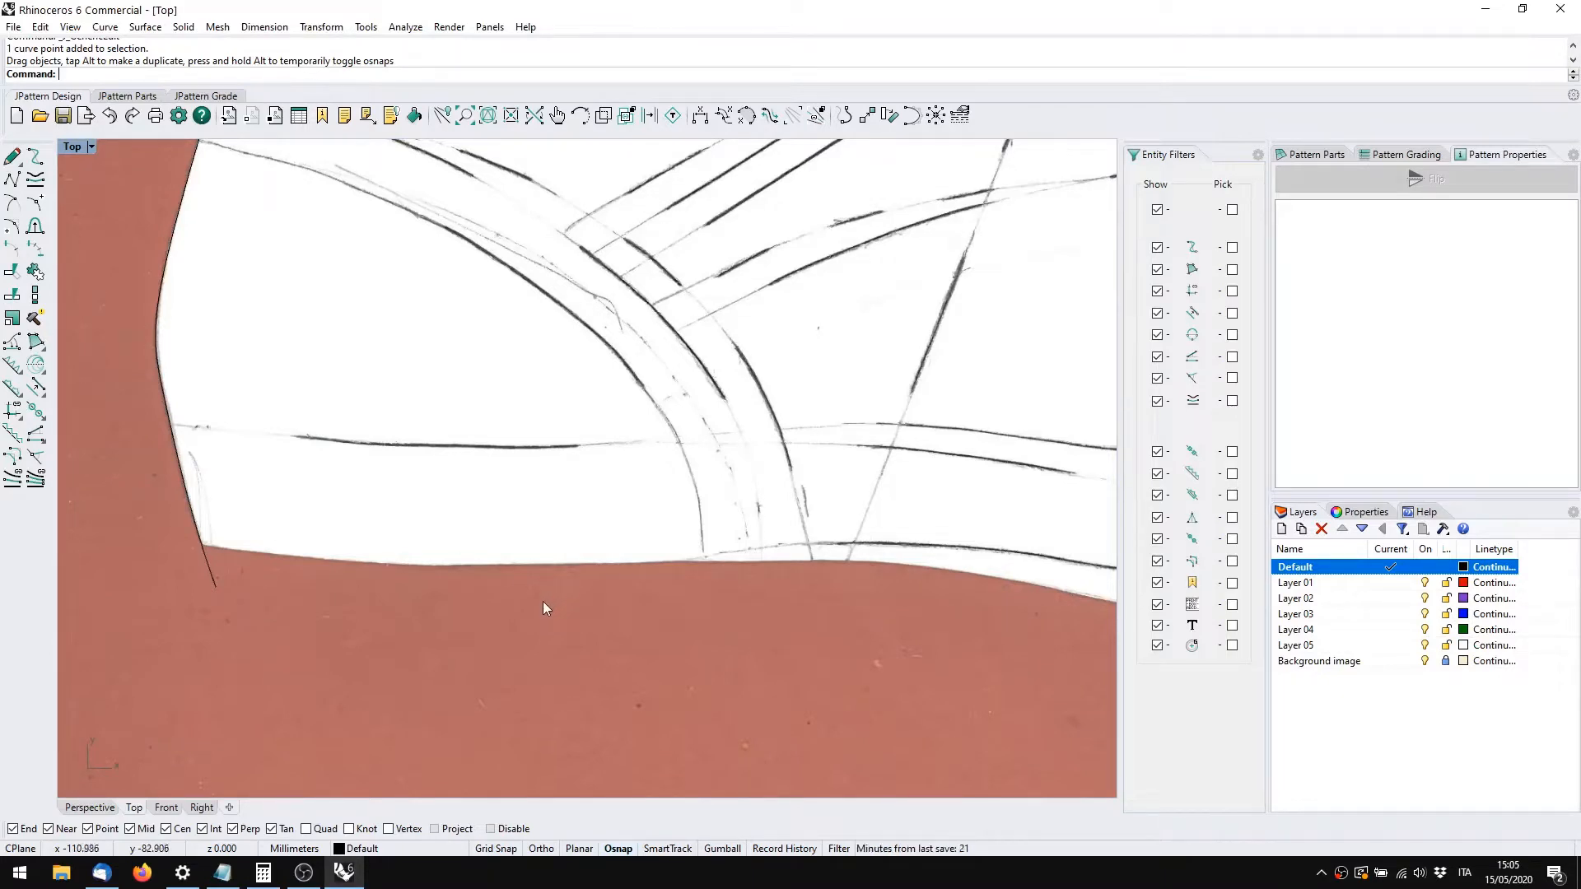
scroll(589, 574, "down", 1)
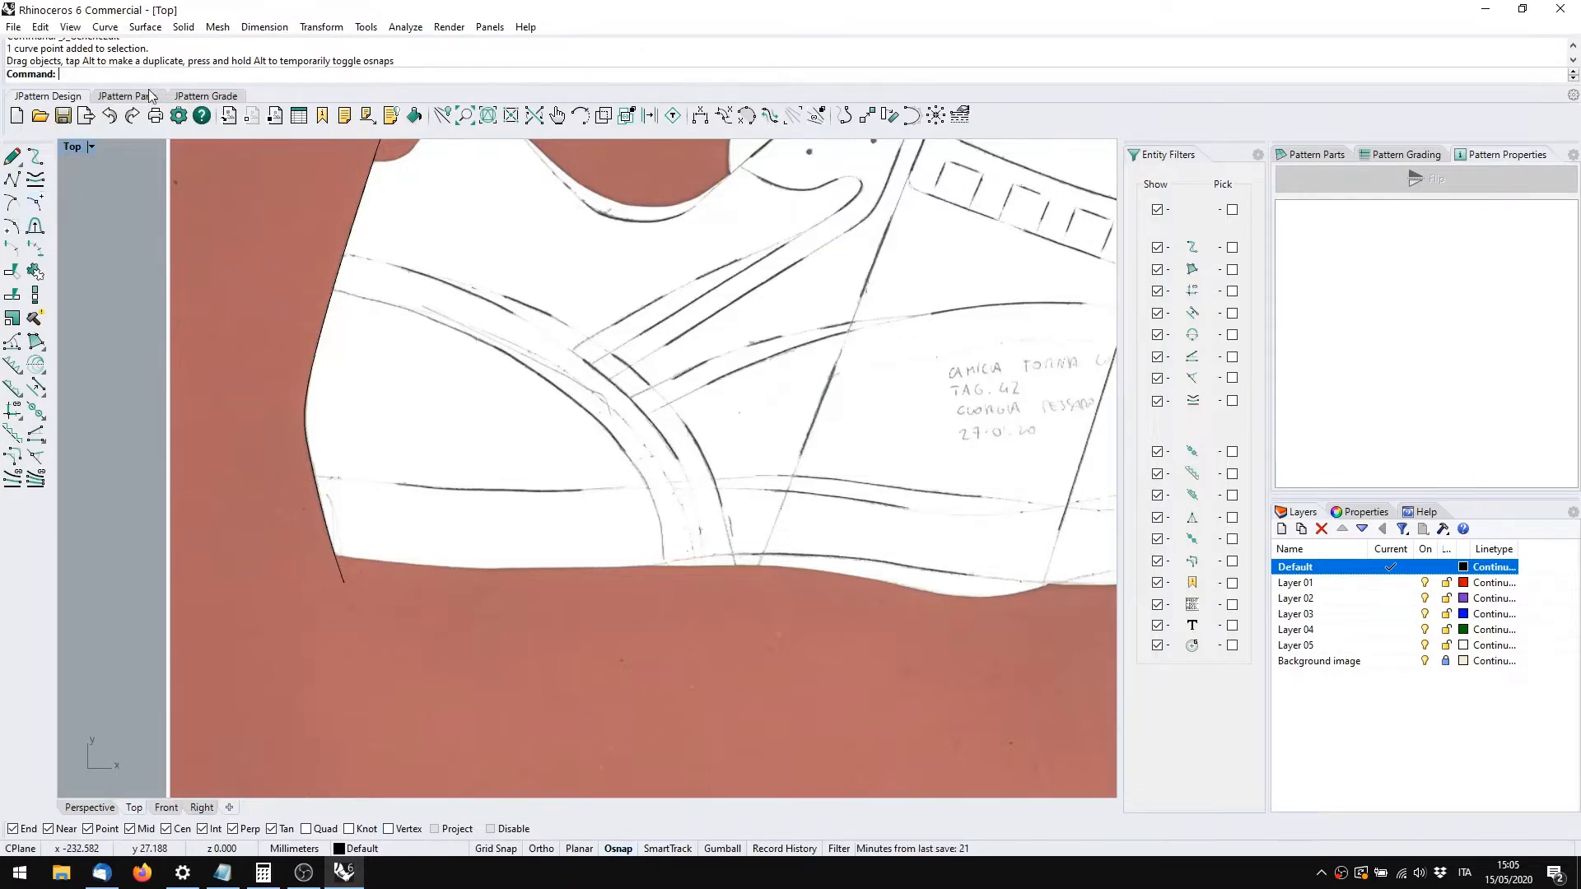
Enlarge the command history area and try the q alias for a base curve with ExtendBy=15
left_click_drag(157, 83, 167, 113)
key("Return")
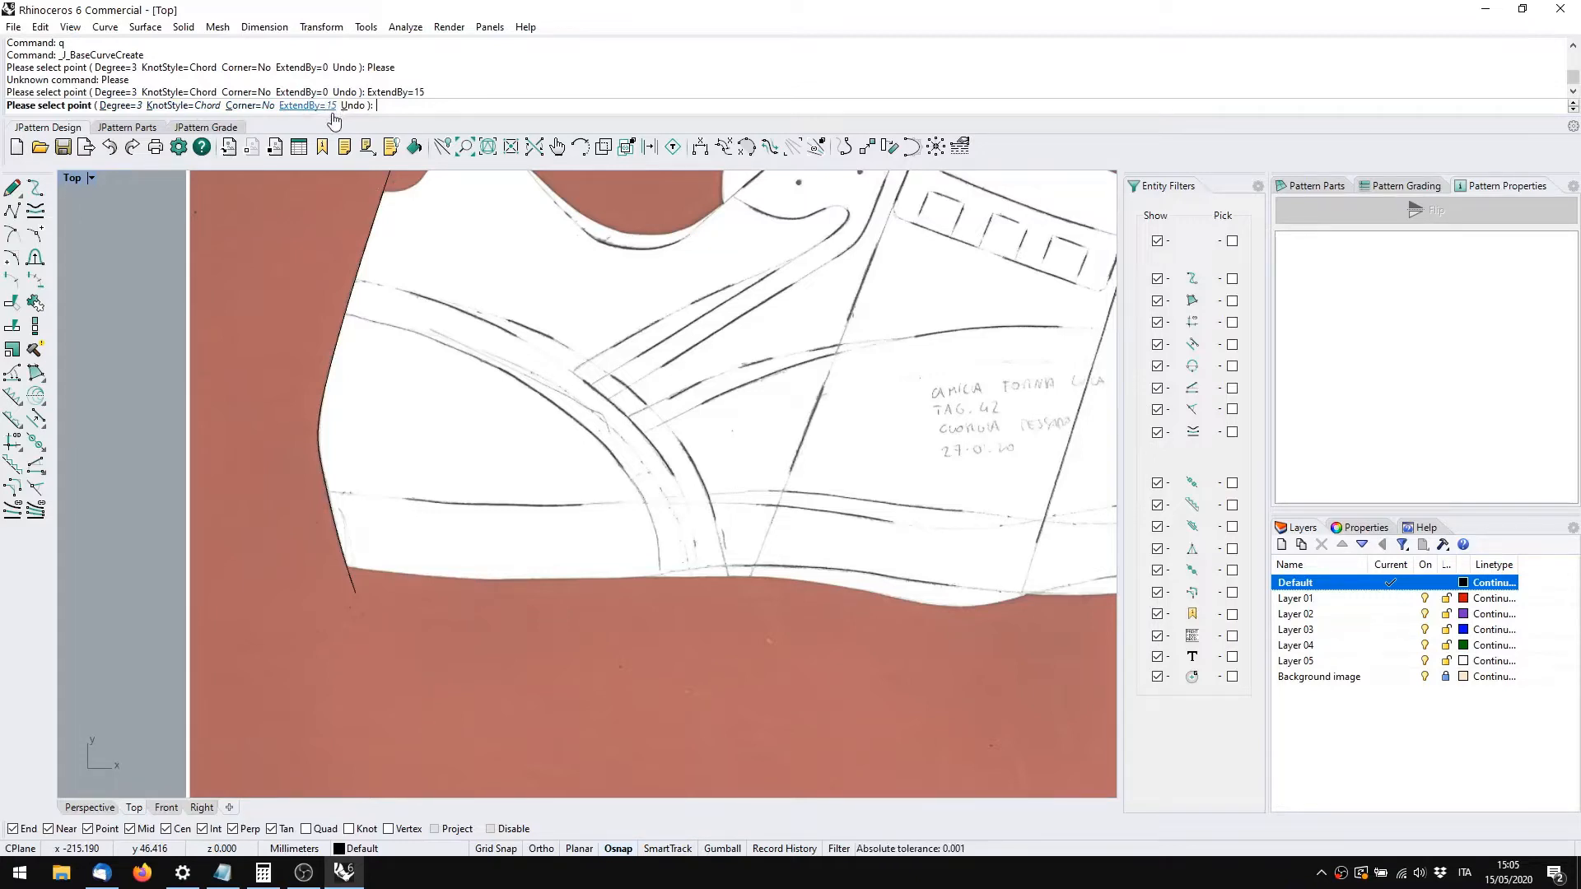
right_click(571, 475)
right_click_drag(610, 503, 506, 532)
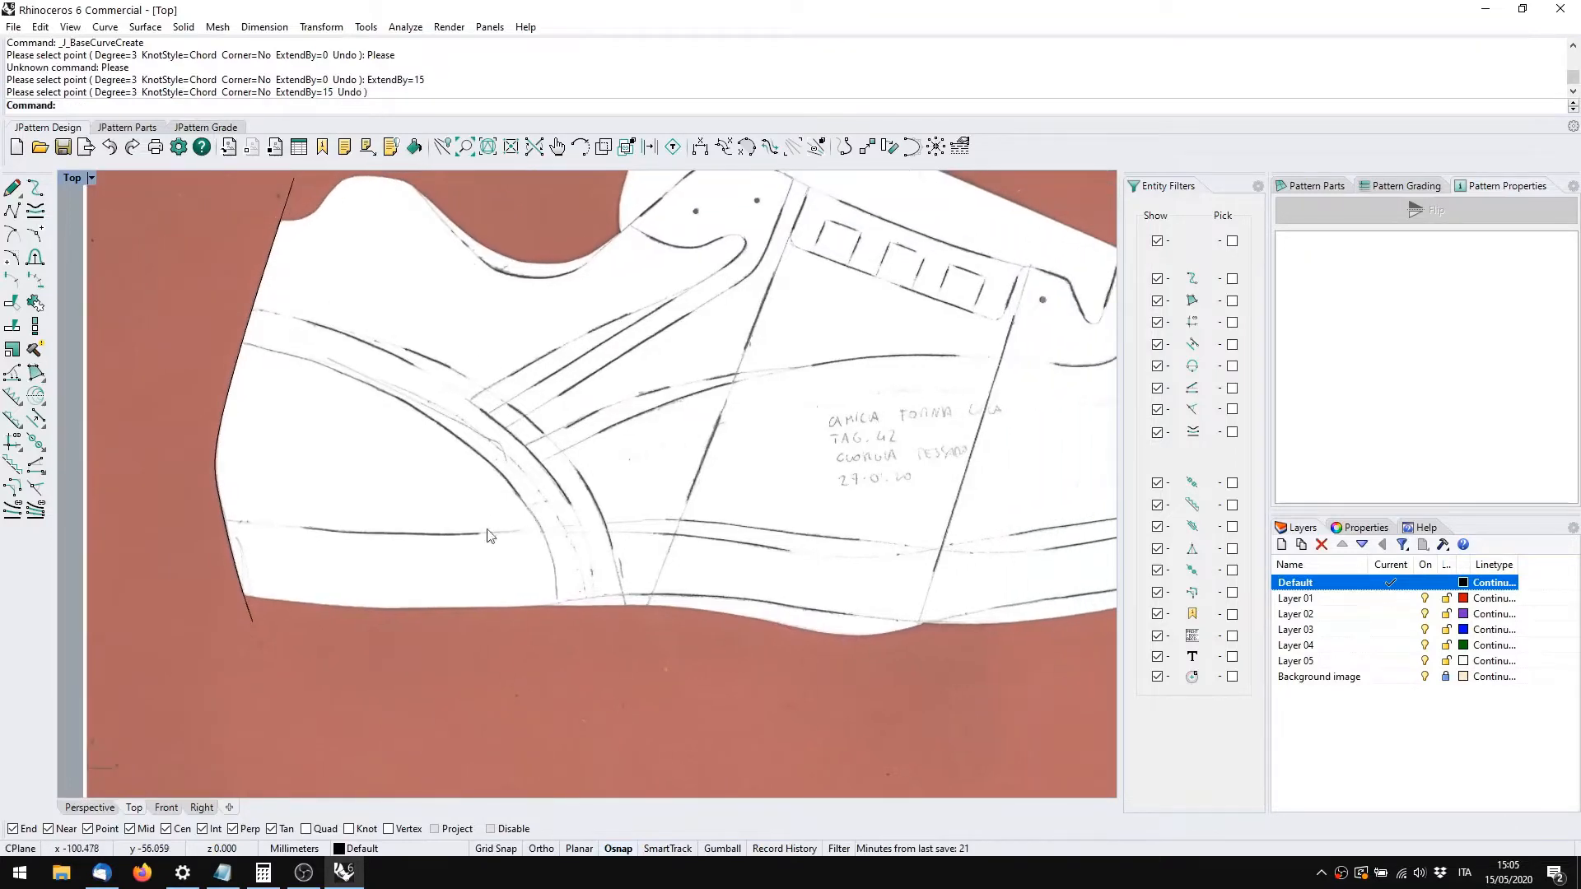
Remove the word "Please" from the q alias macro so it reads _J_BaseCurveCreate ExtendBy=15, and apply the options
left_click(178, 148)
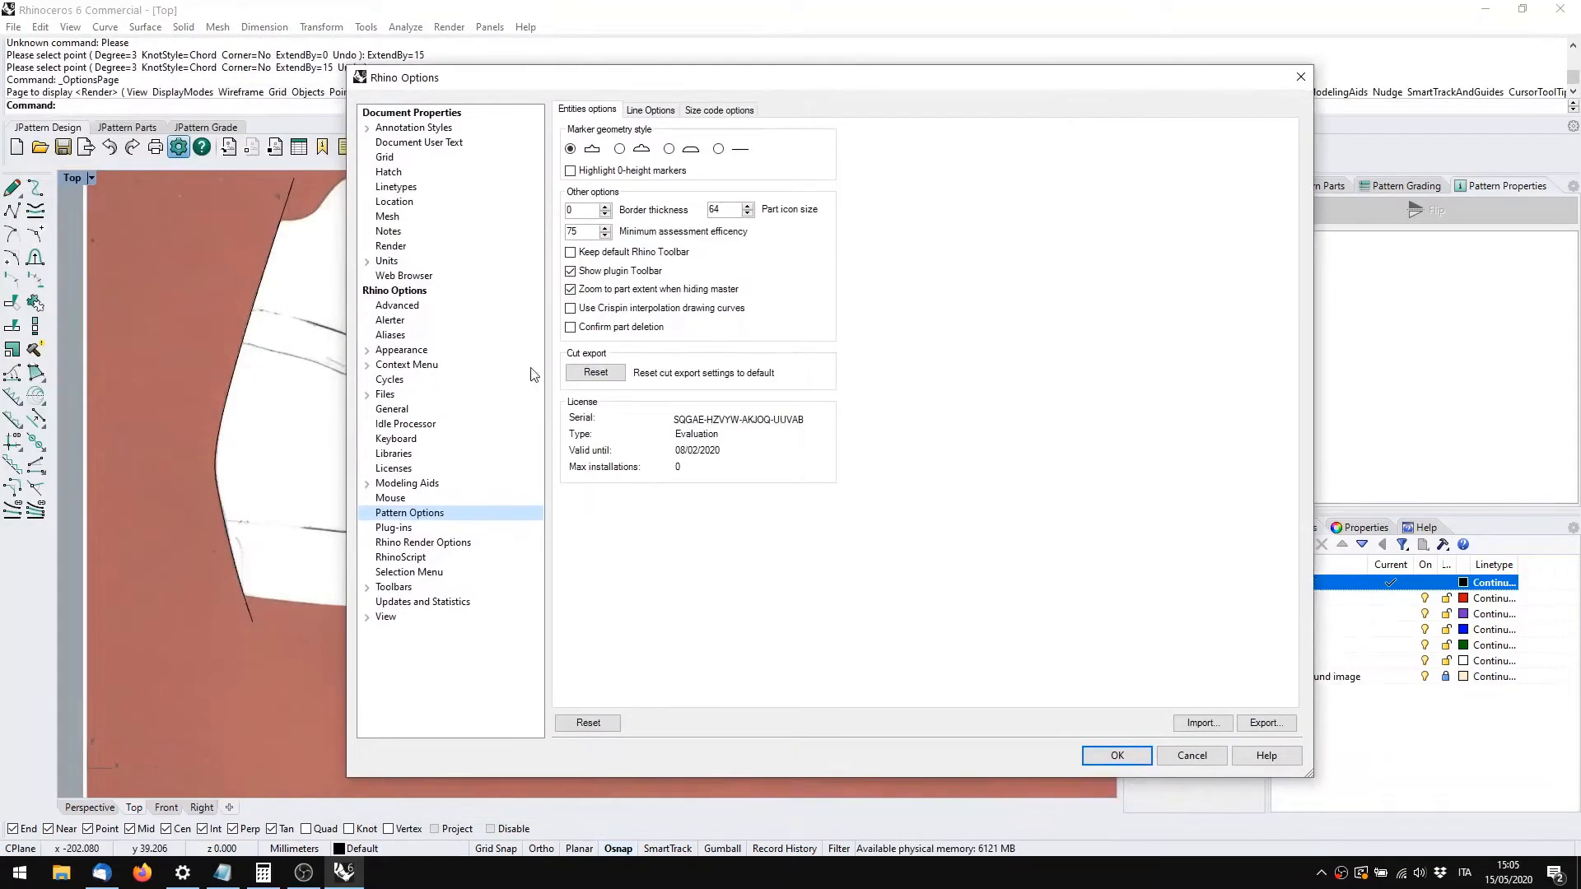
left_click(393, 335)
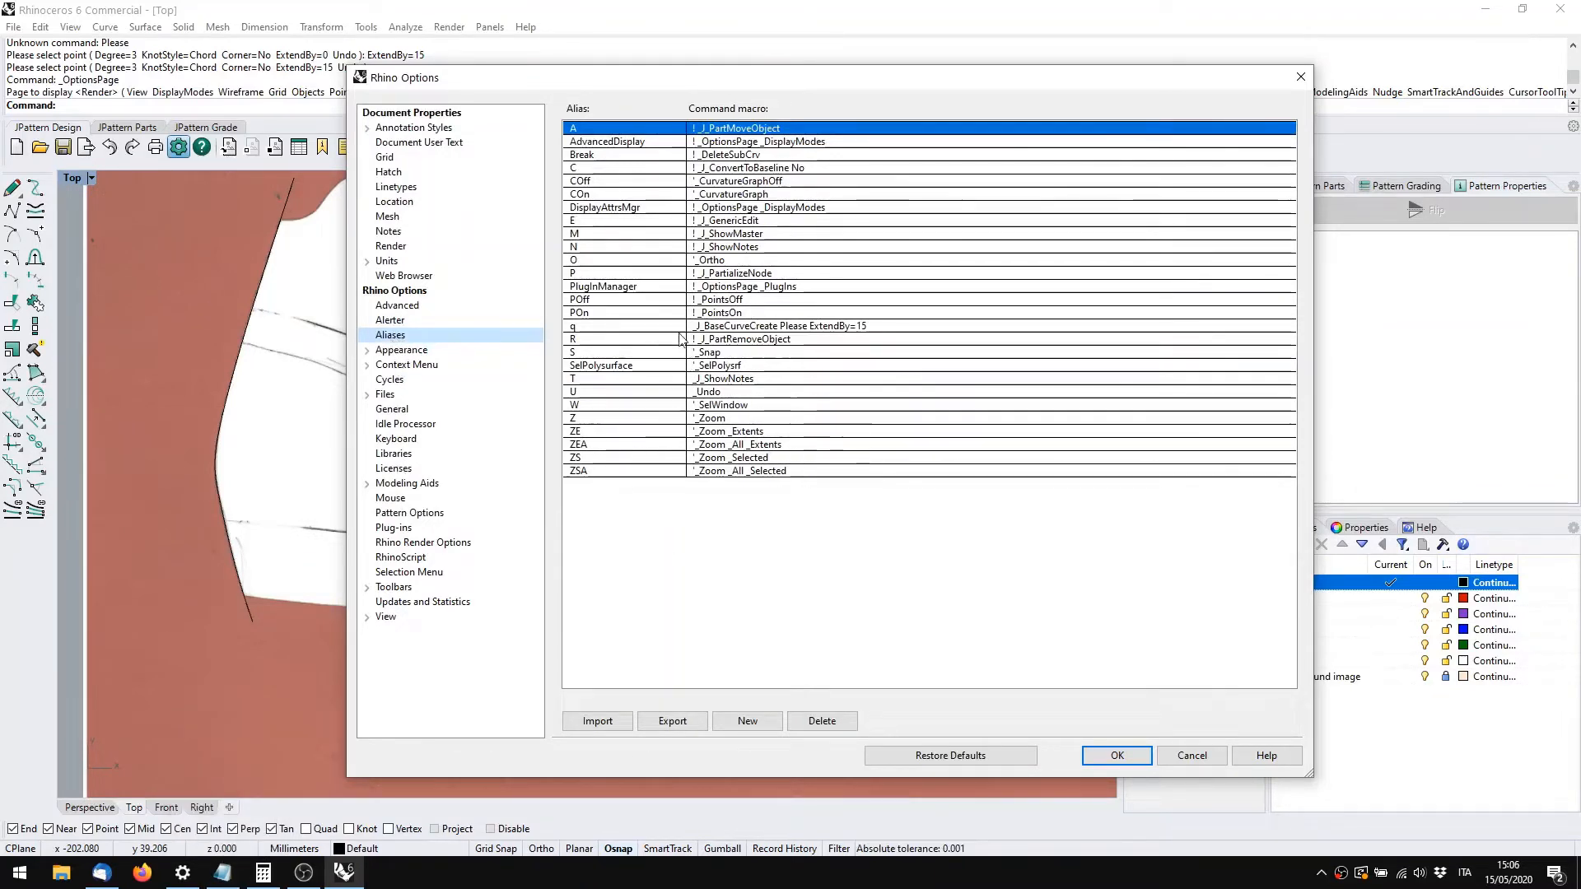
left_click(657, 324)
left_click(657, 323)
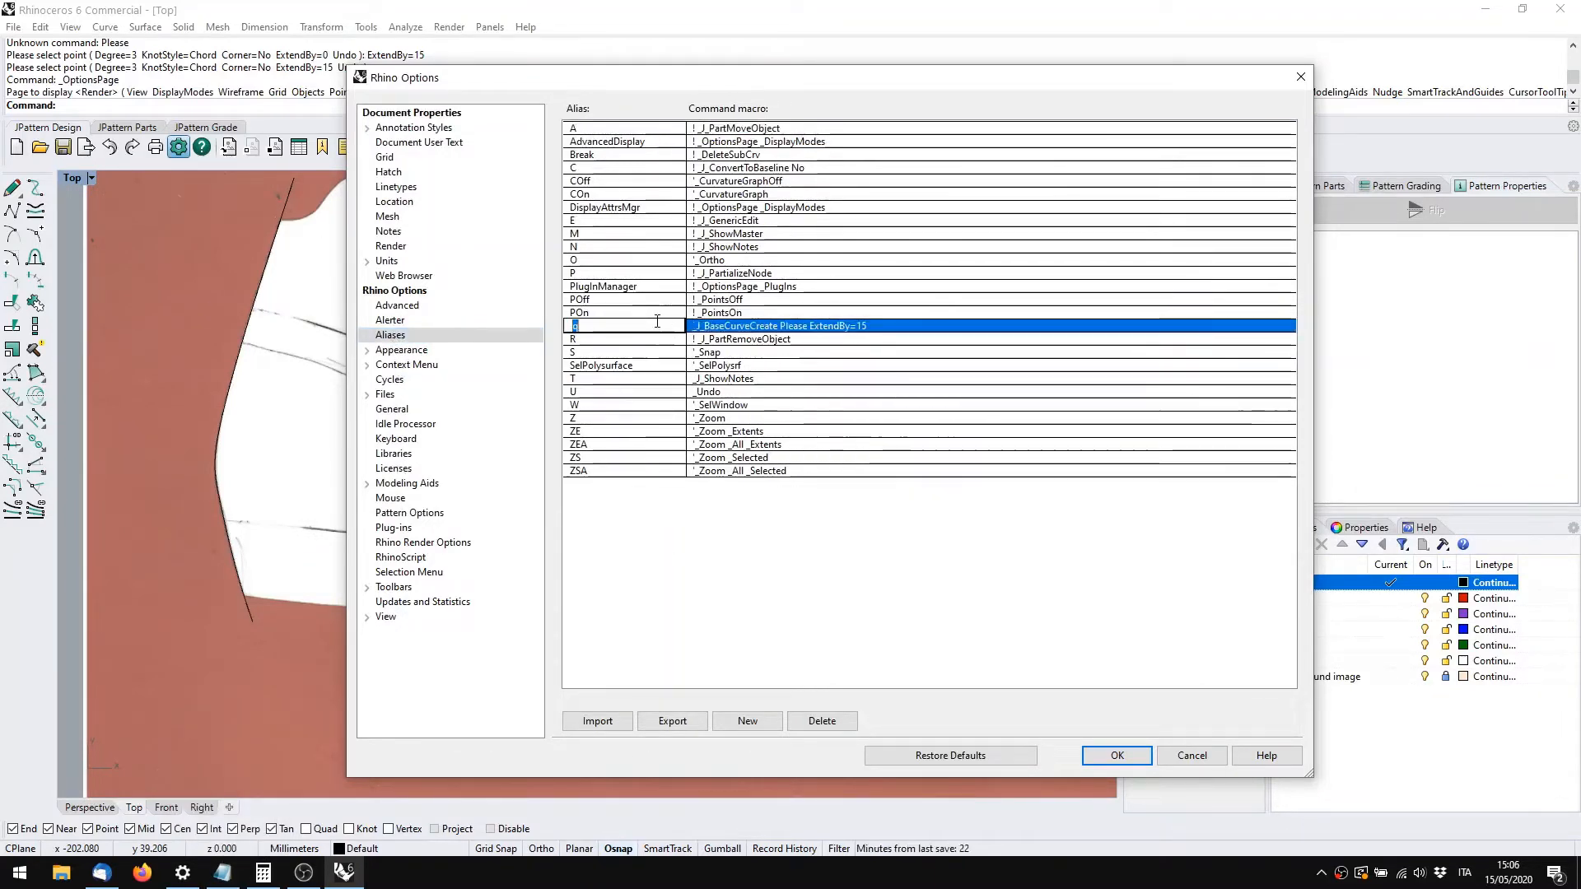
left_click(878, 325)
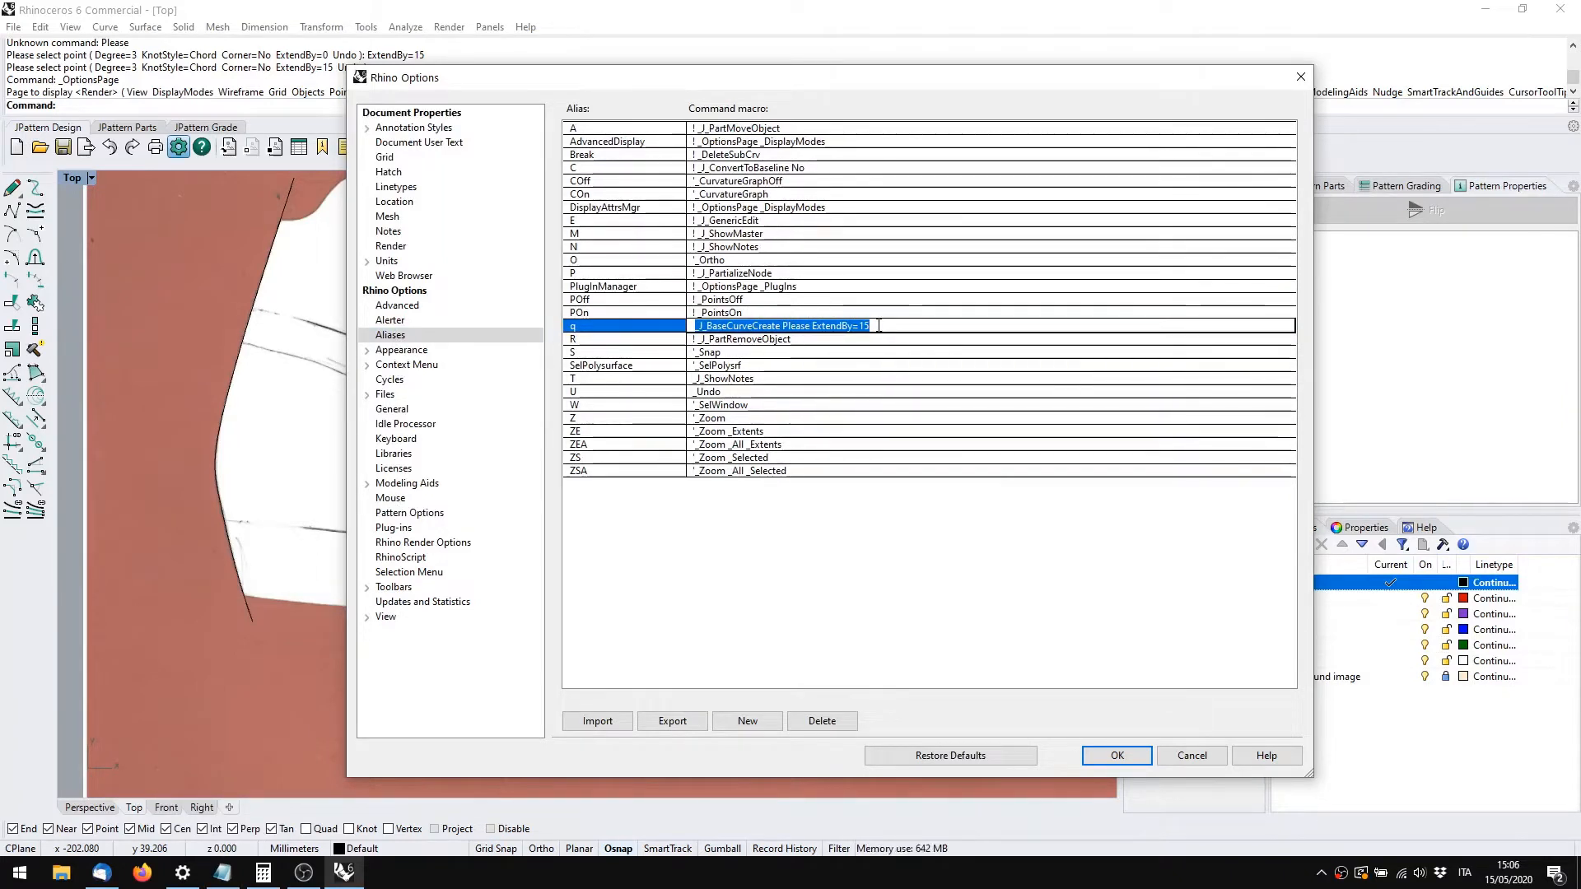
left_click(878, 325)
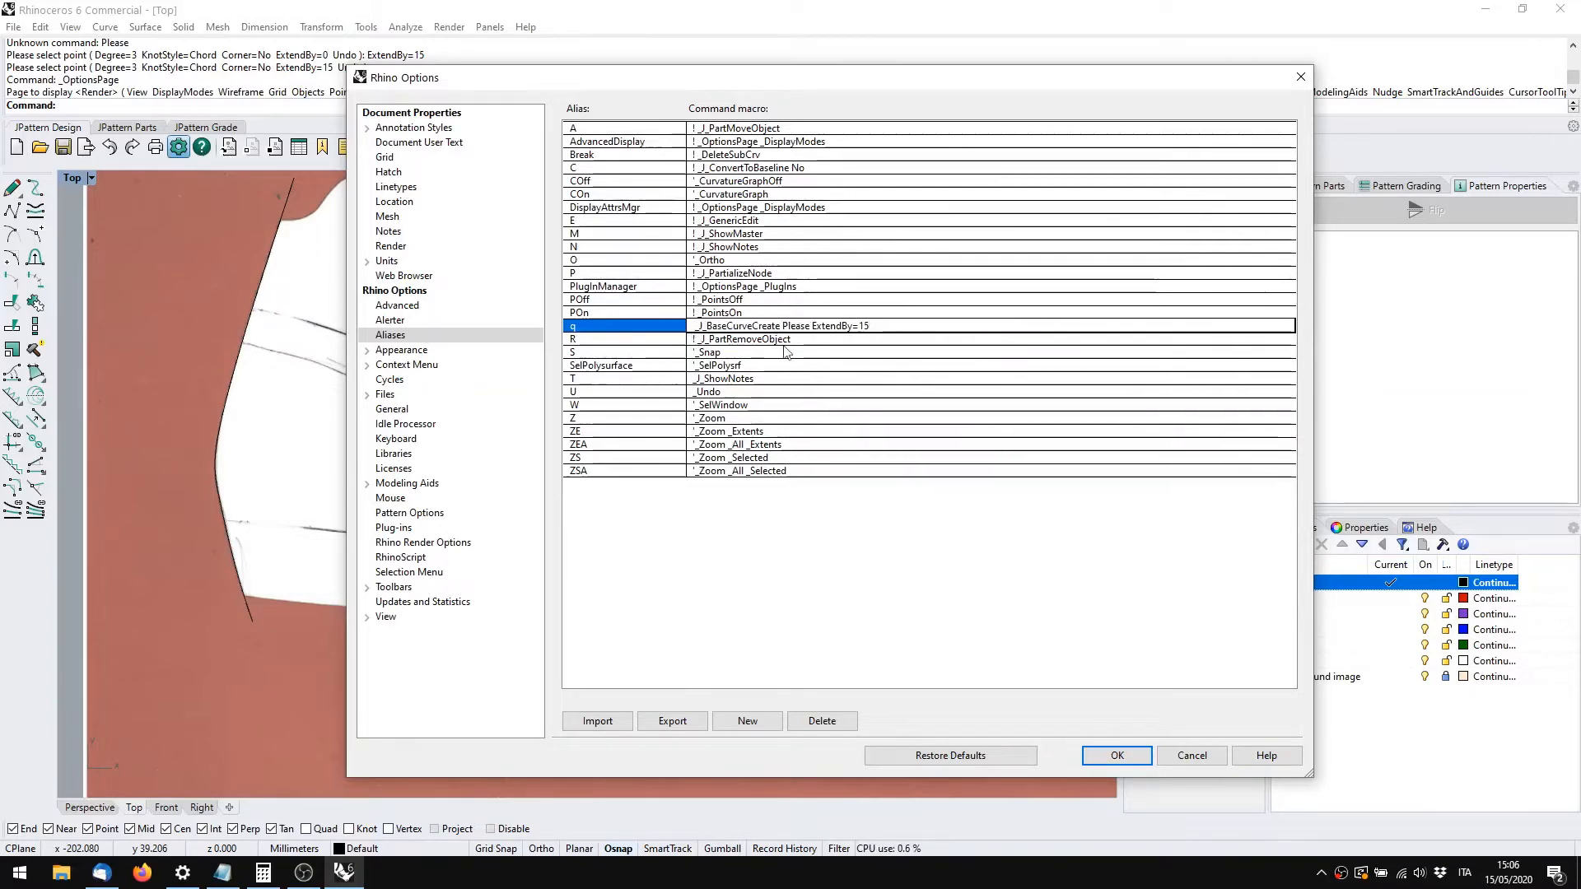
double_click(790, 326)
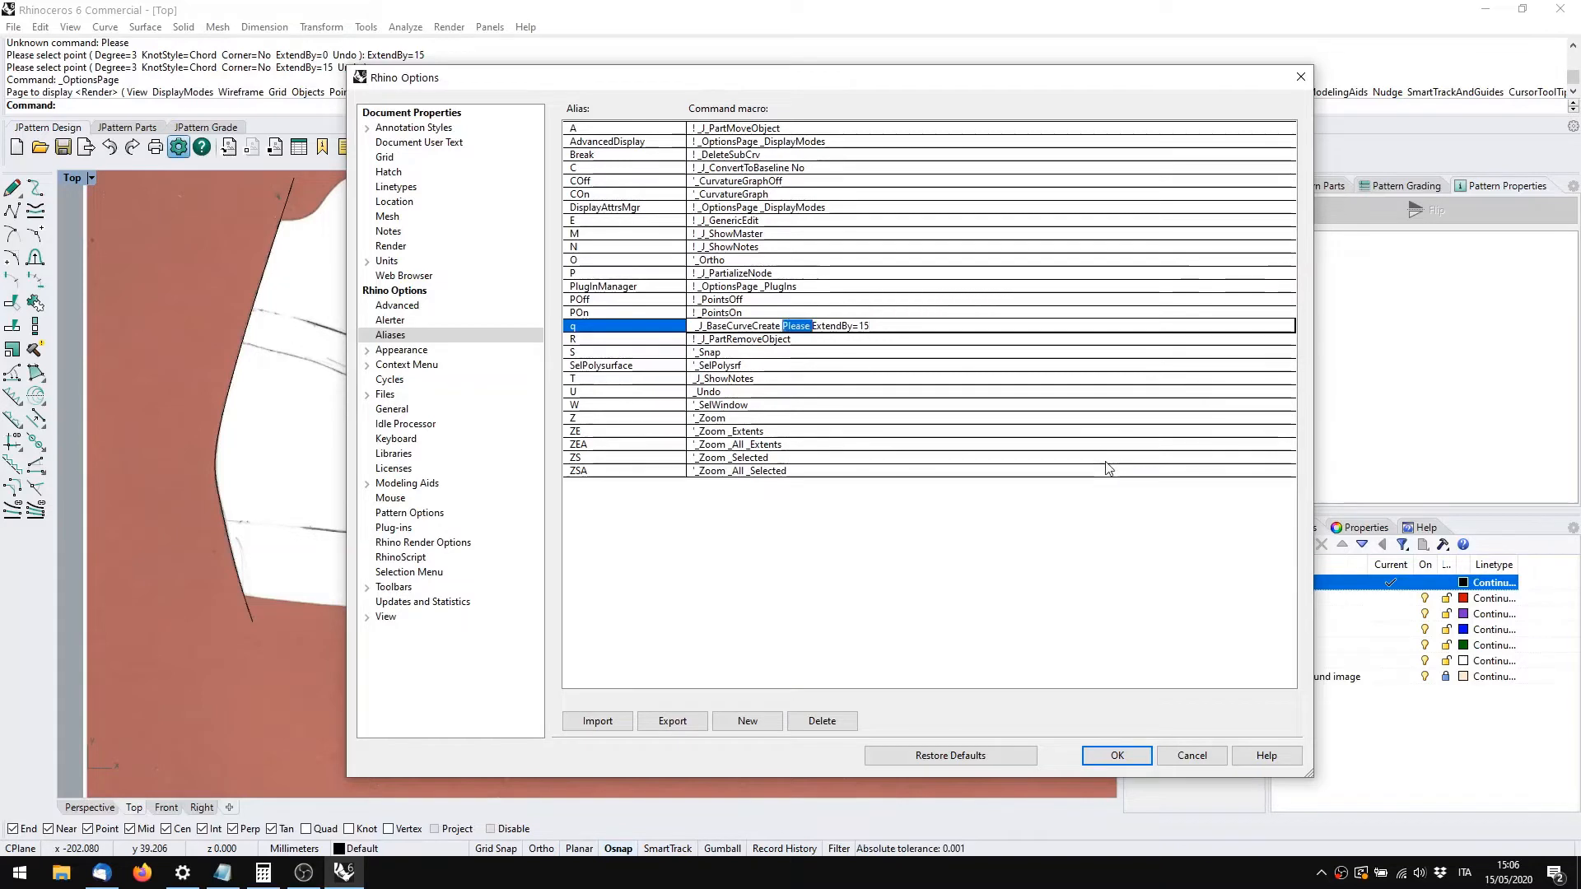
key("Delete")
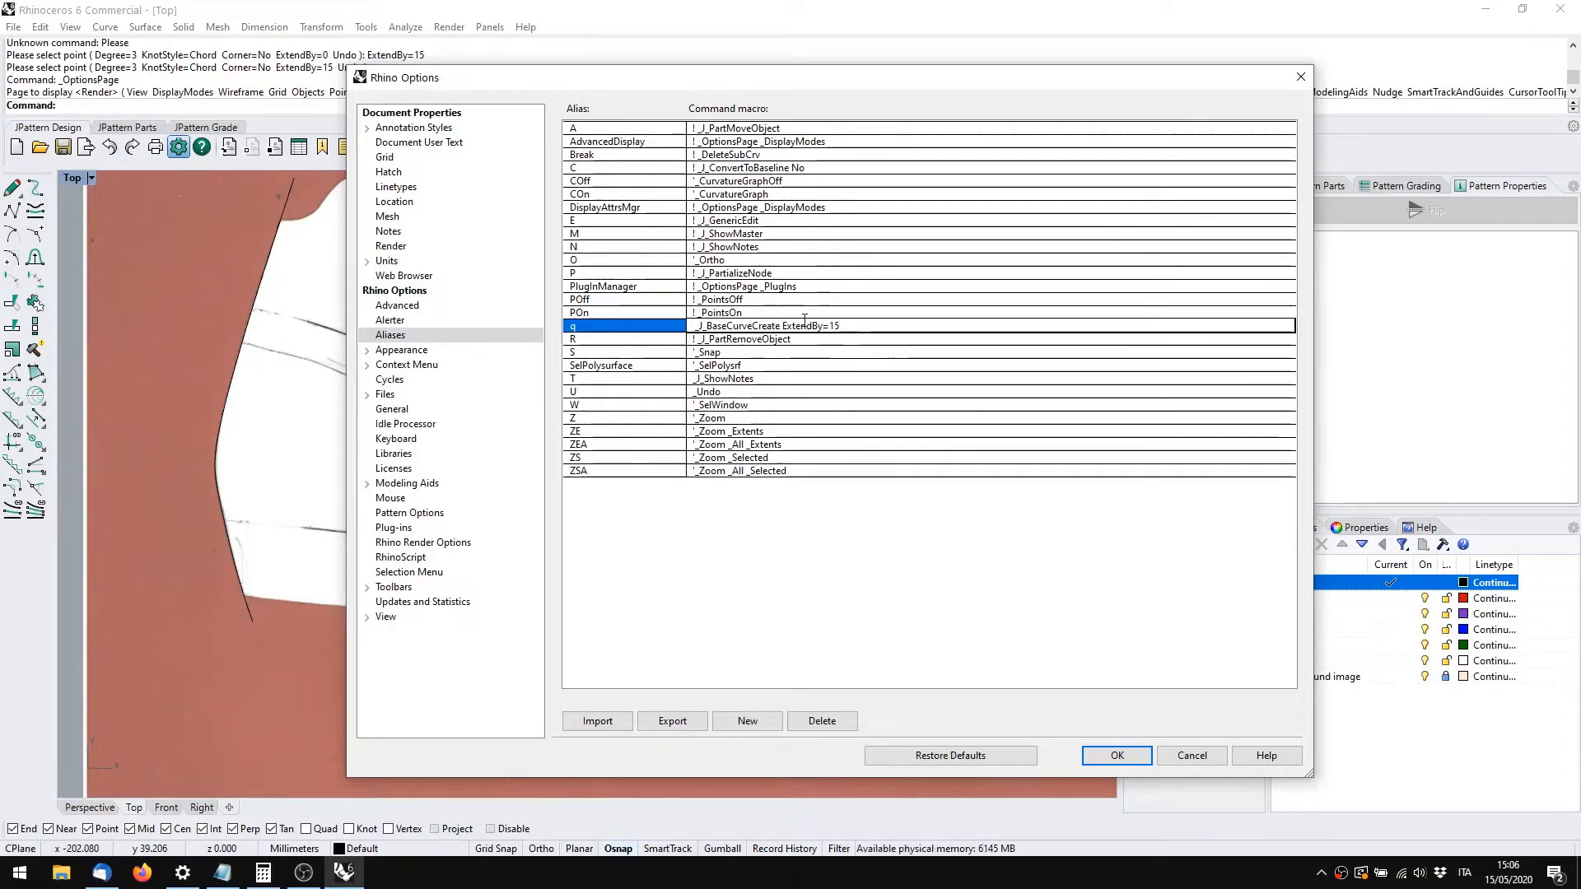
left_click(783, 329)
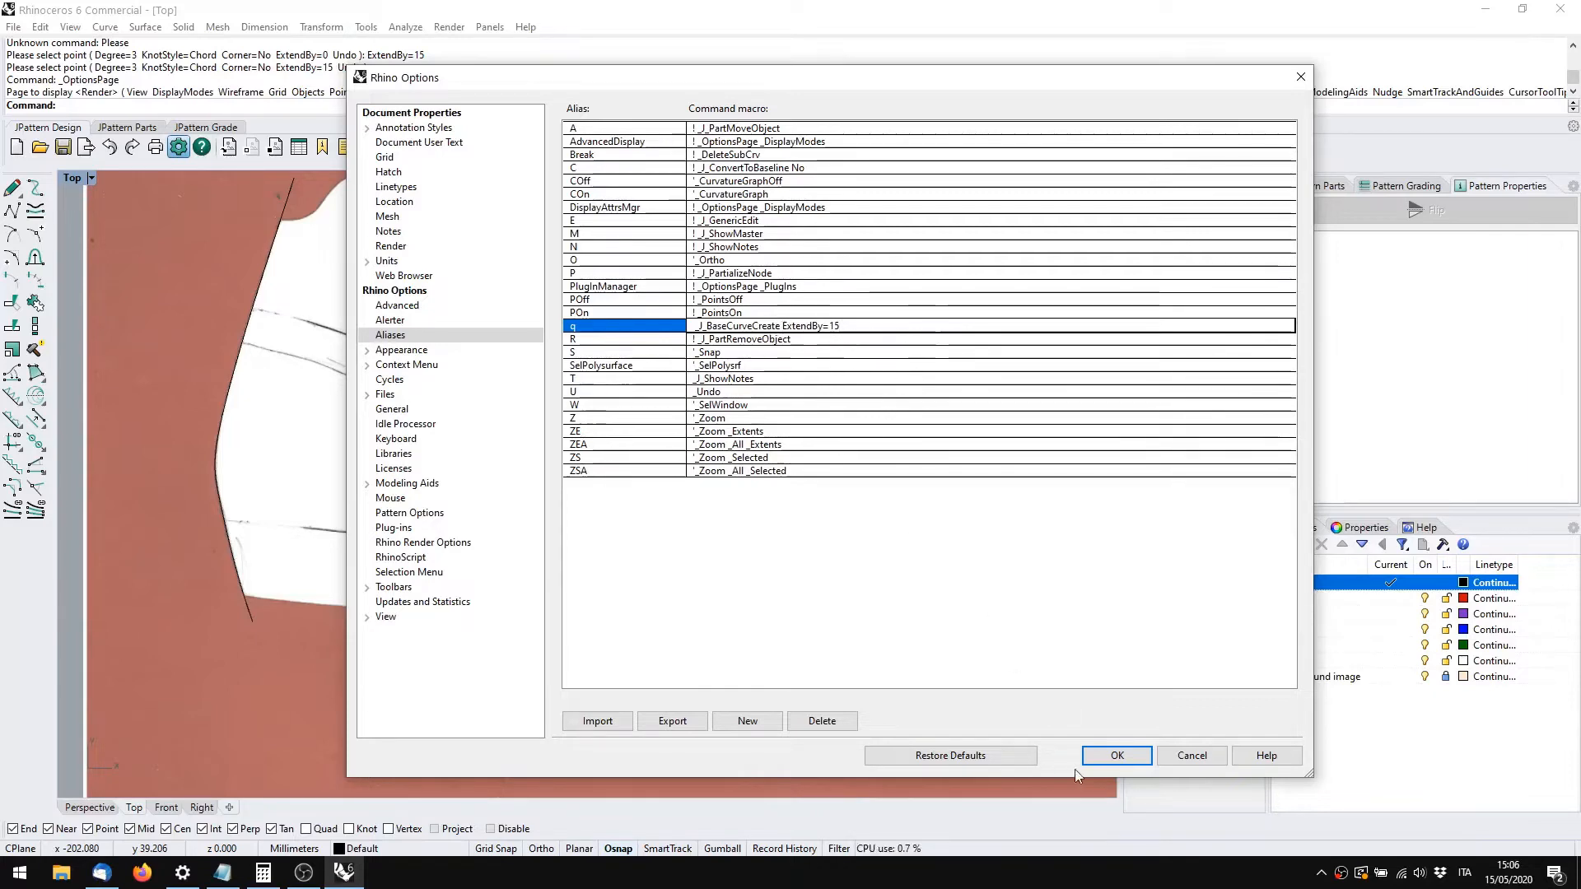
left_click(1105, 762)
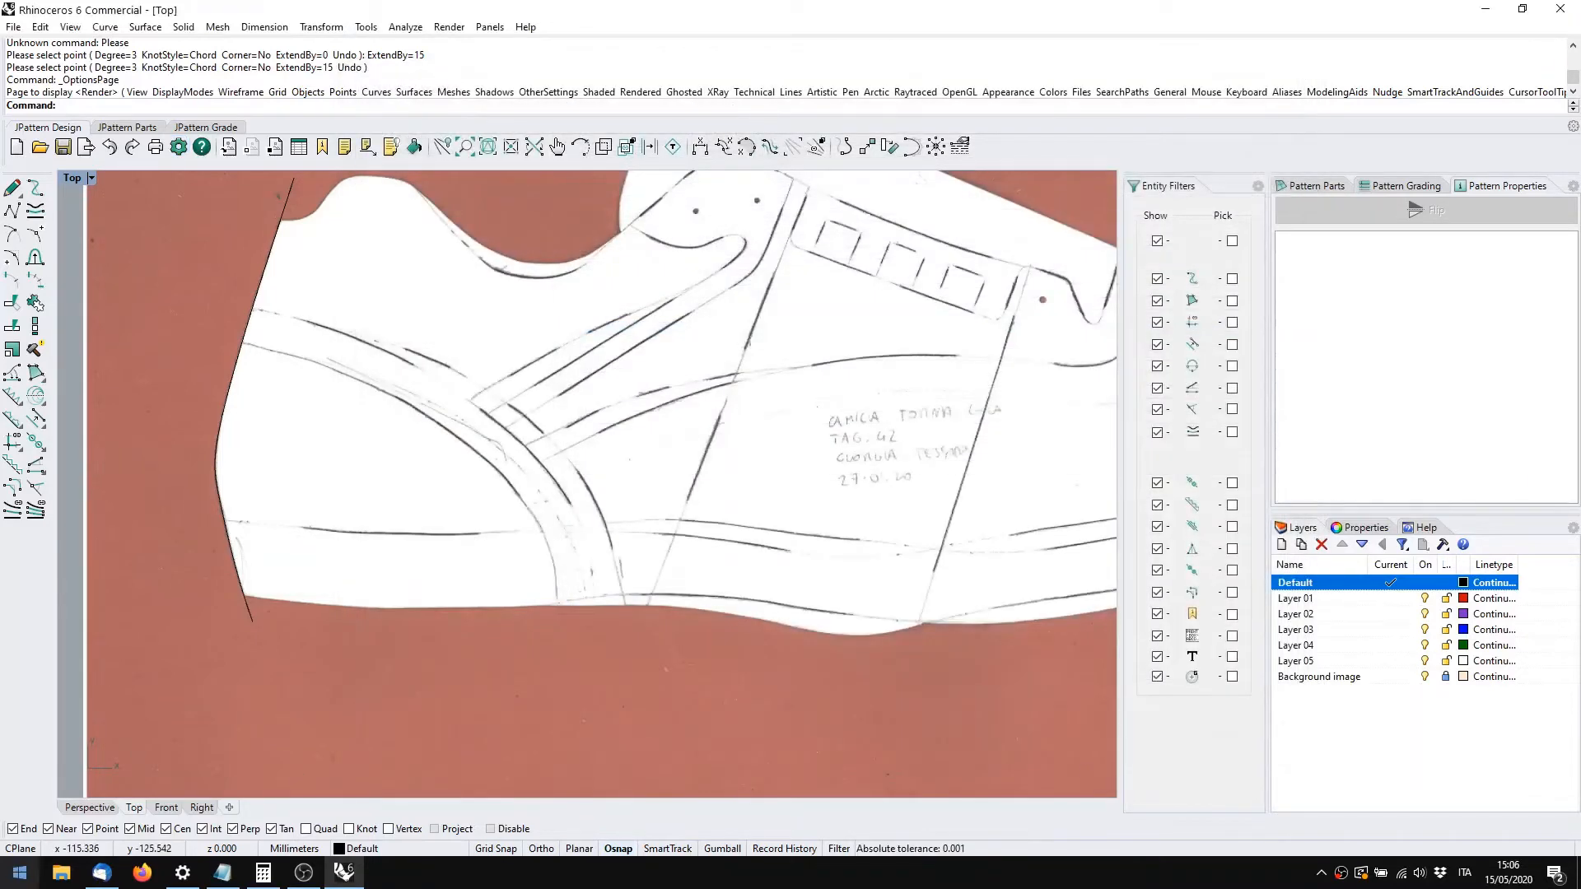
type("q")
key("Return")
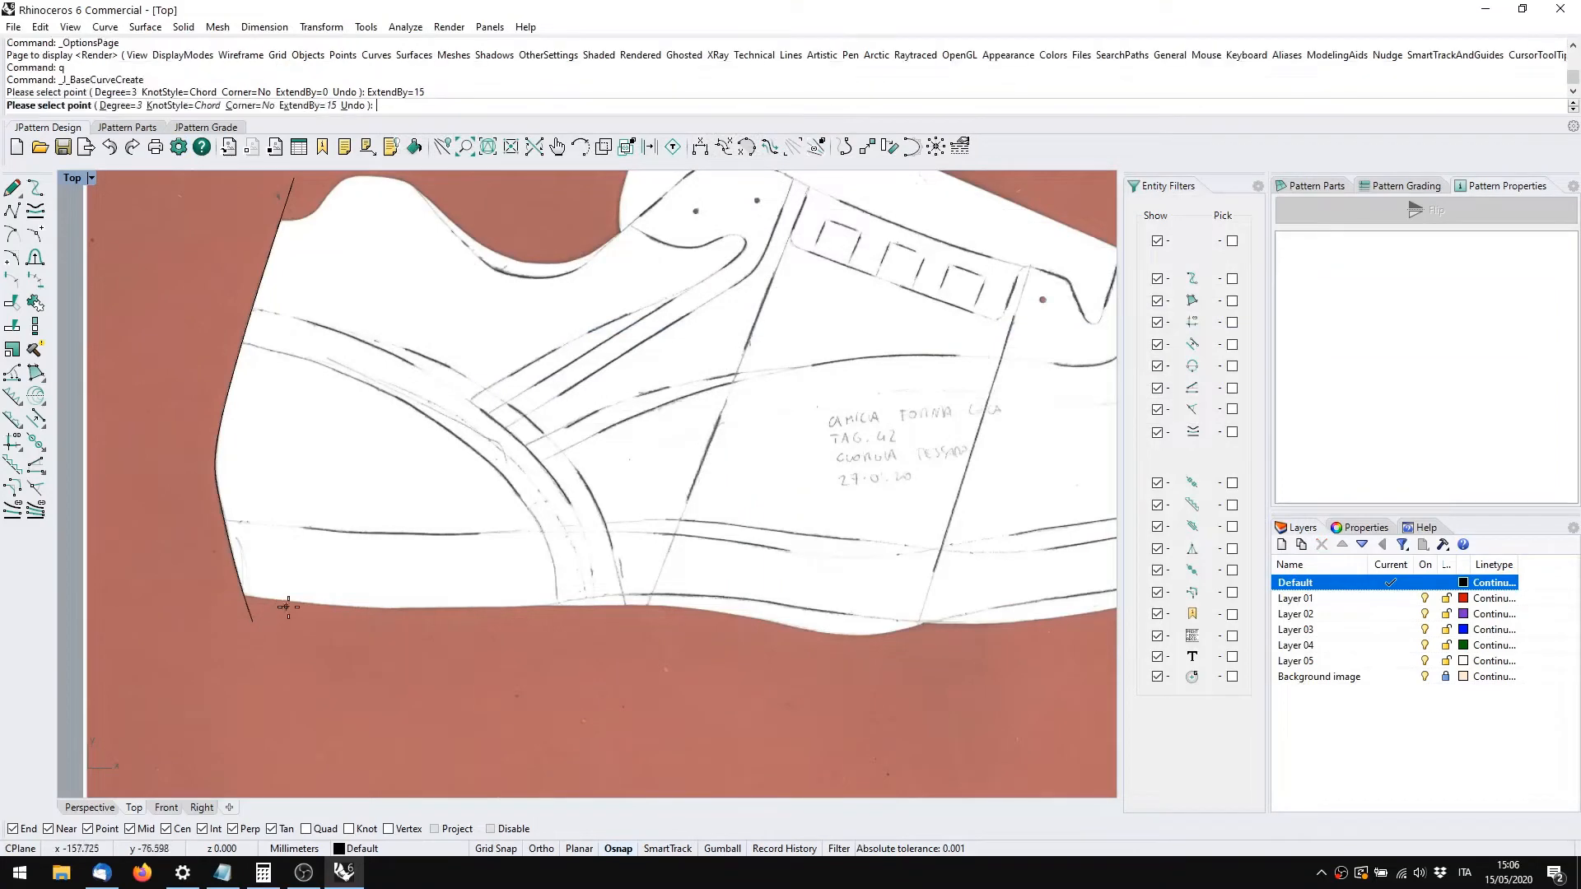
scroll(246, 614, "up", 3)
right_click_drag(242, 609, 479, 502)
scroll(475, 544, "up", 3)
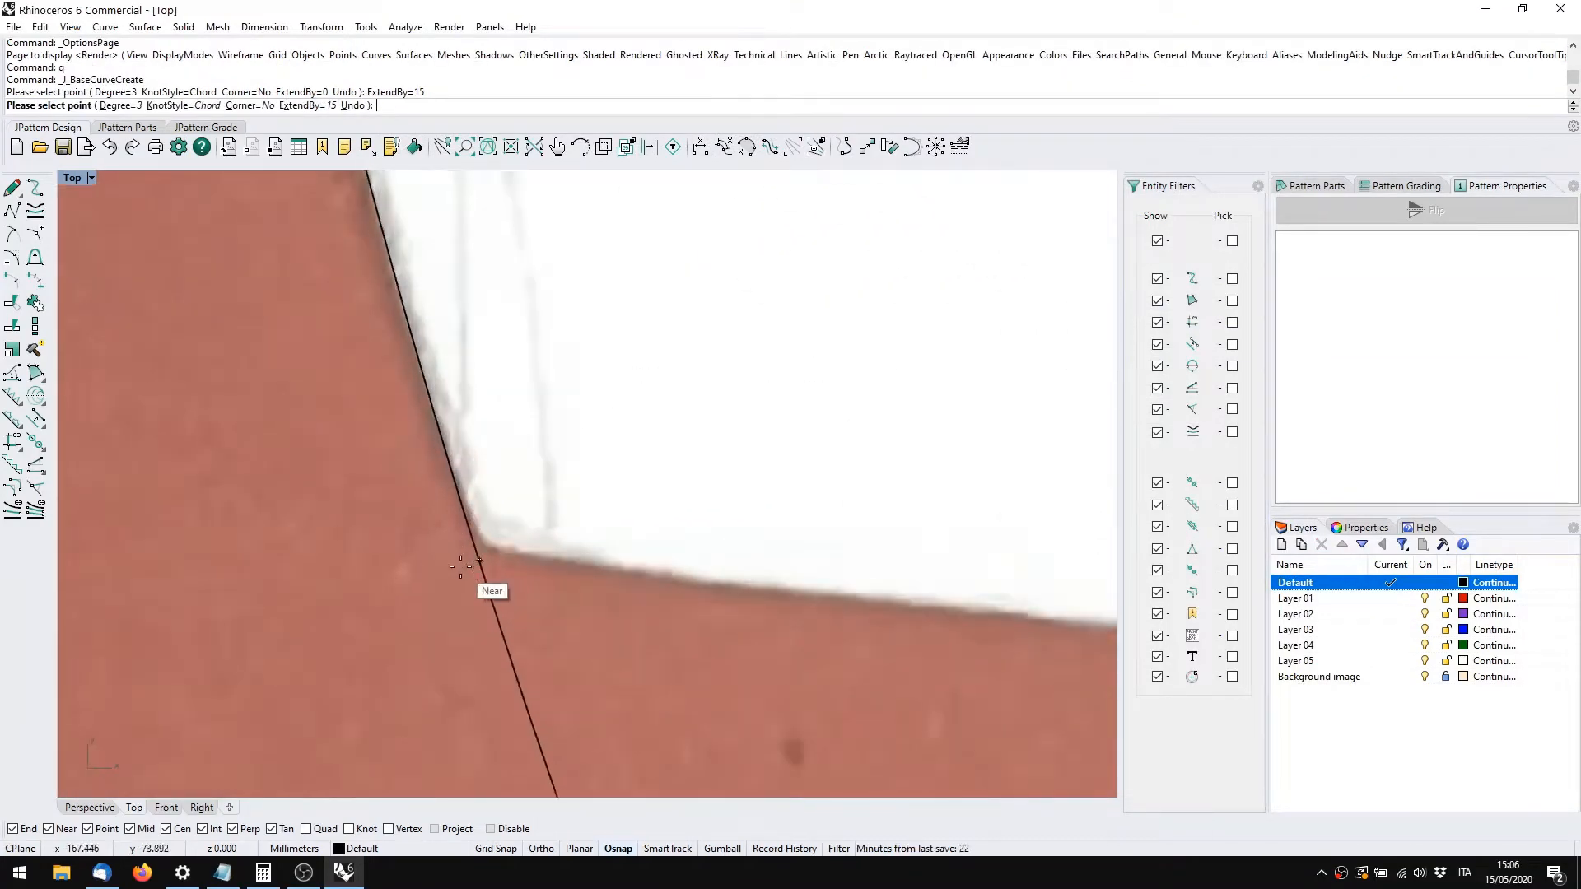
left_click(477, 550)
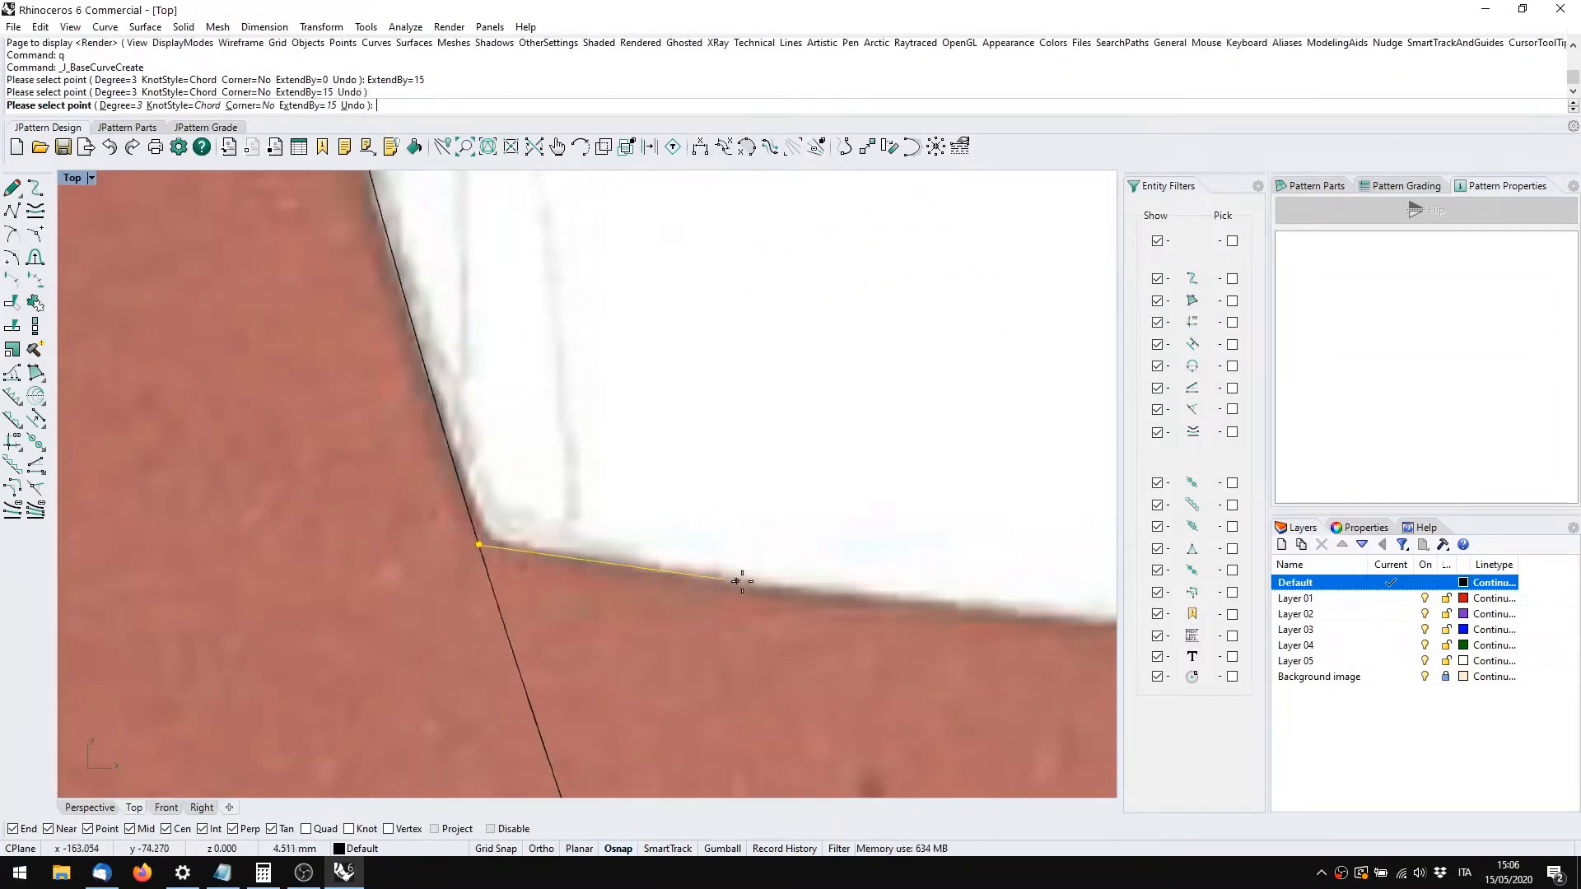
right_click_drag(741, 582, 401, 506)
scroll(406, 508, "down", 6)
left_click(574, 523)
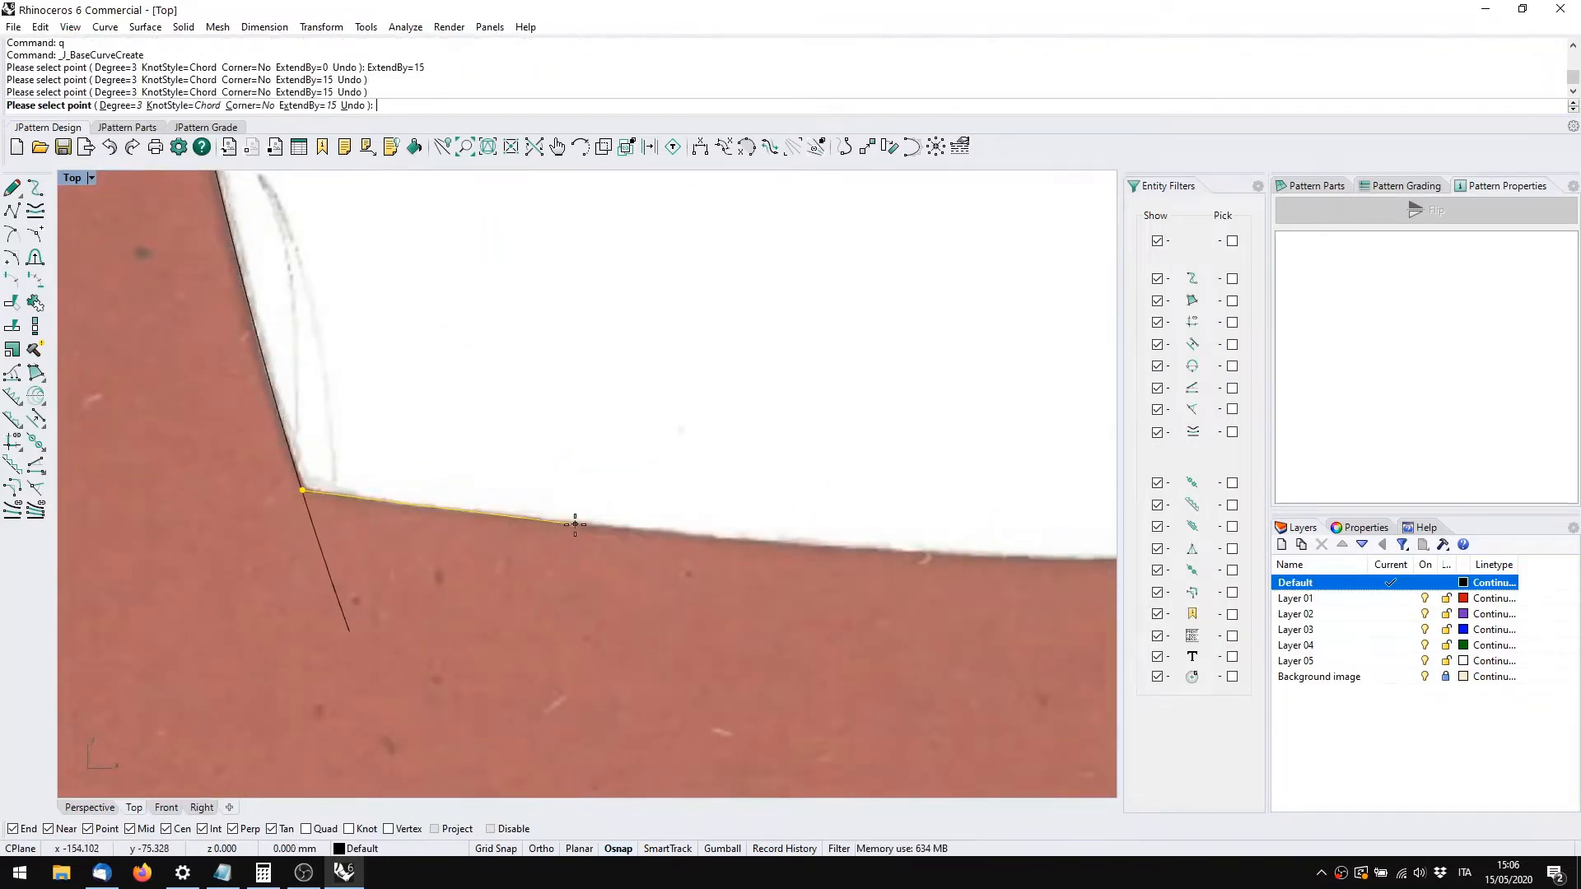
left_click(889, 551)
right_click_drag(889, 551, 599, 554)
scroll(477, 557, "down", 3)
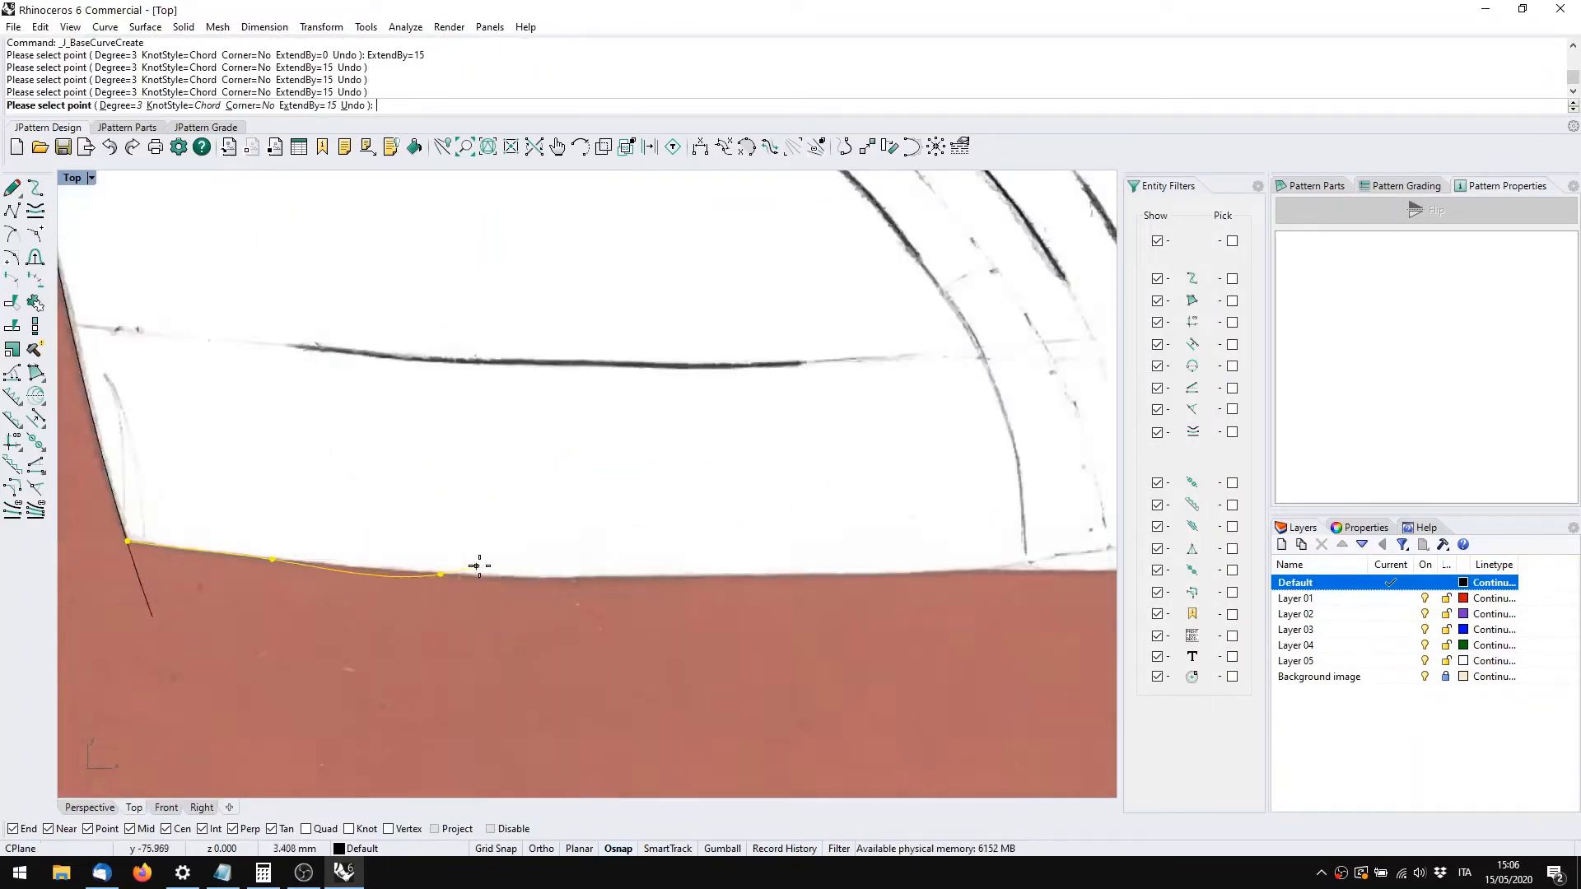
scroll(618, 564, "down", 2)
right_click(617, 590)
Start a base curve with ExtendBy=15 on the heel curve and trace the upper sole line forward past the heel counter lines
scroll(186, 380, "up", 6)
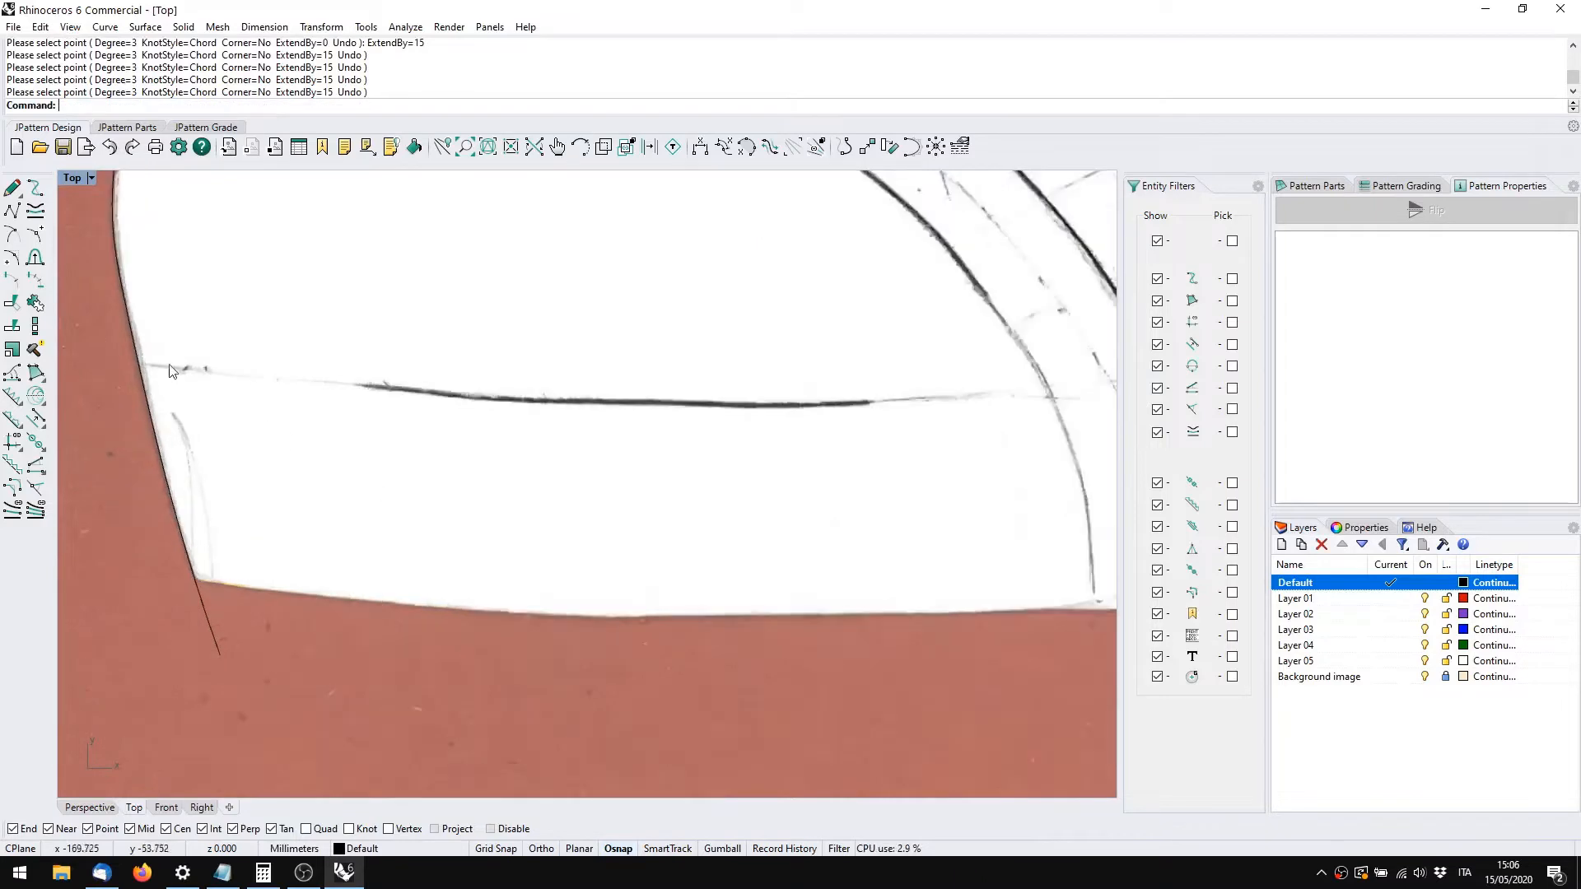
right_click_drag(177, 381, 540, 589)
type("q")
key("Return")
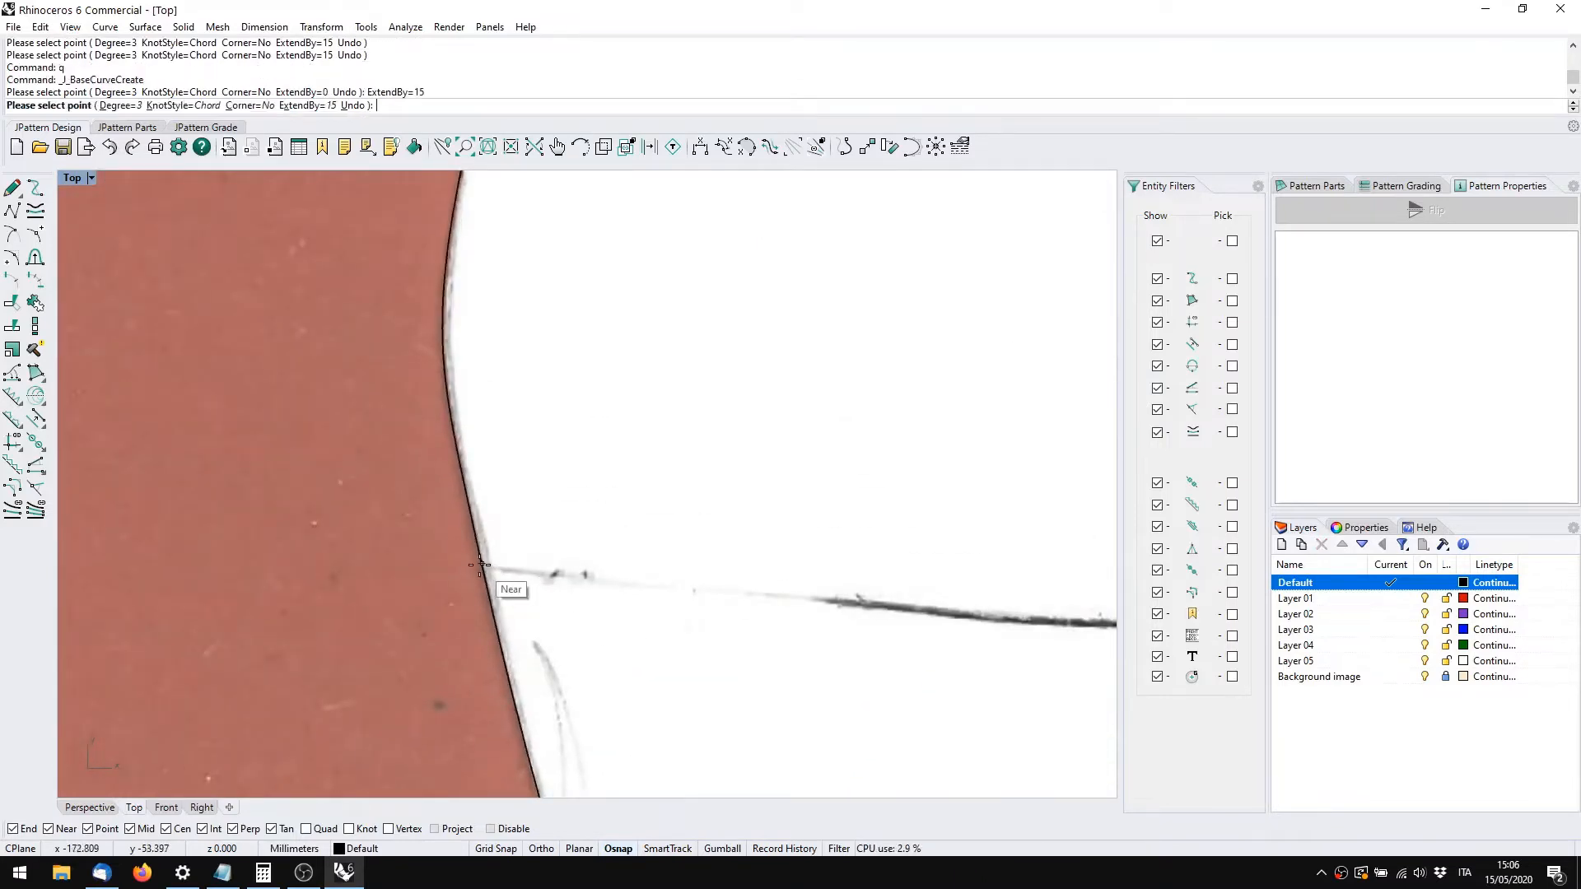
left_click(483, 567)
left_click(856, 605)
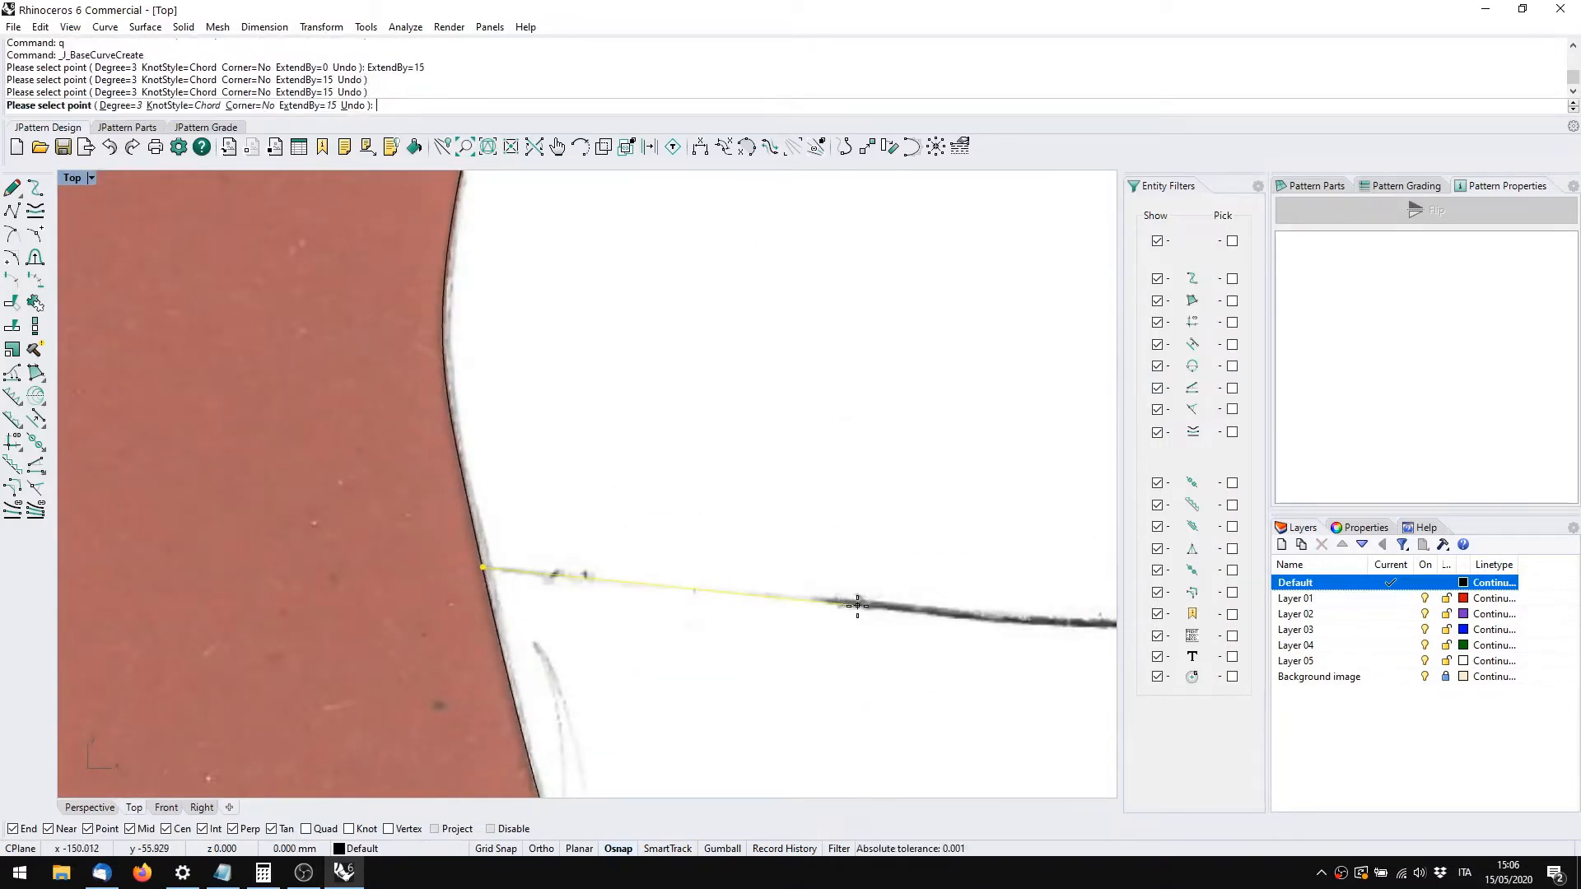
right_click_drag(894, 602, 510, 563)
left_click(896, 590)
scroll(644, 590, "down", 5)
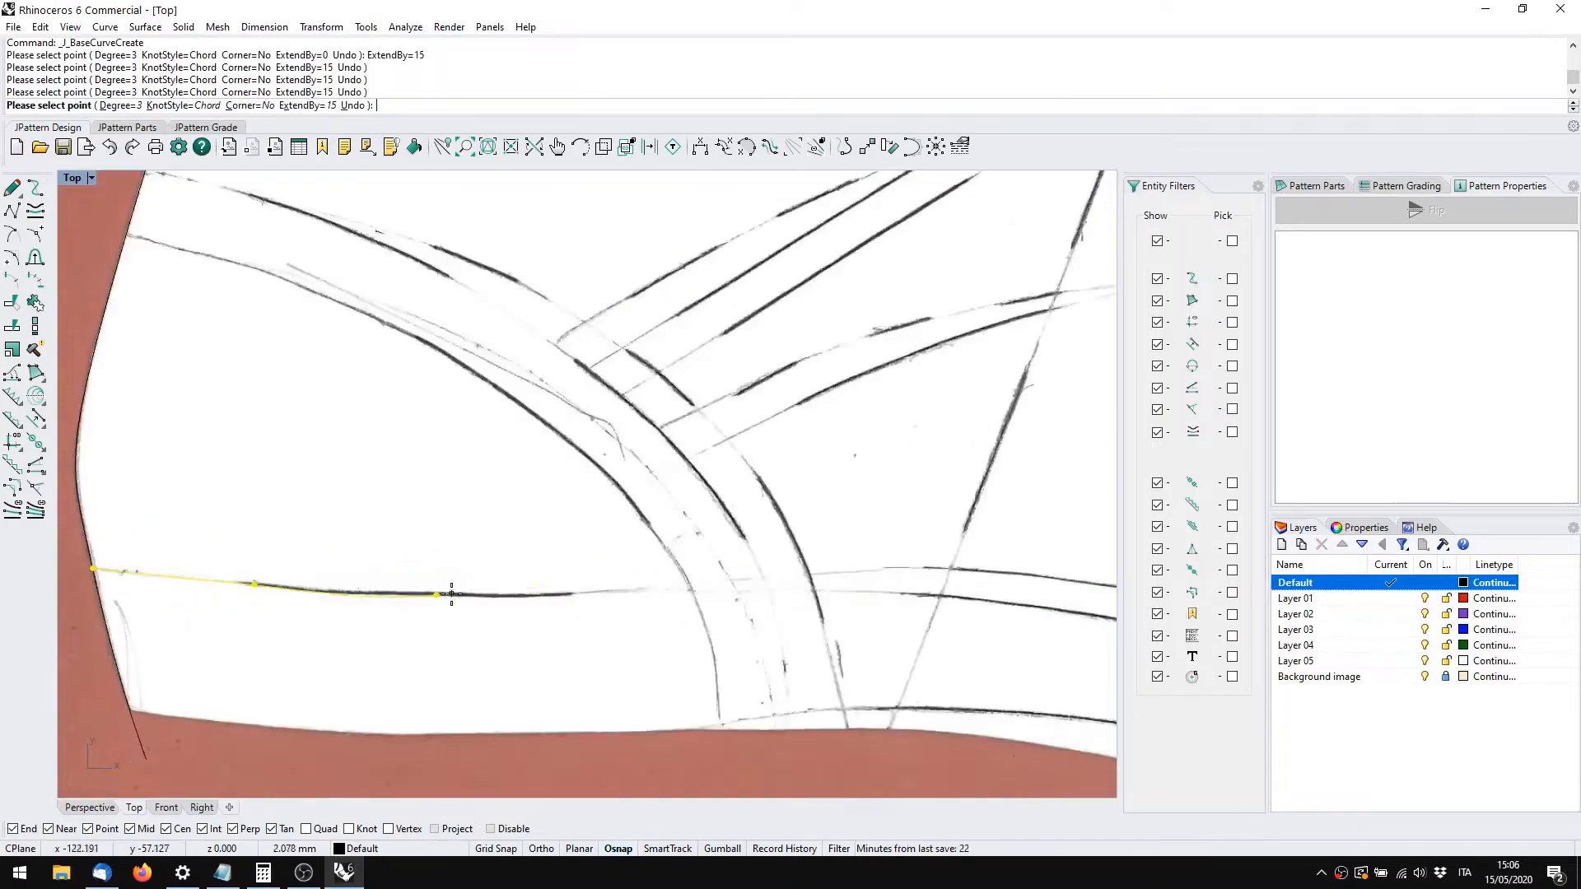
left_click(673, 586)
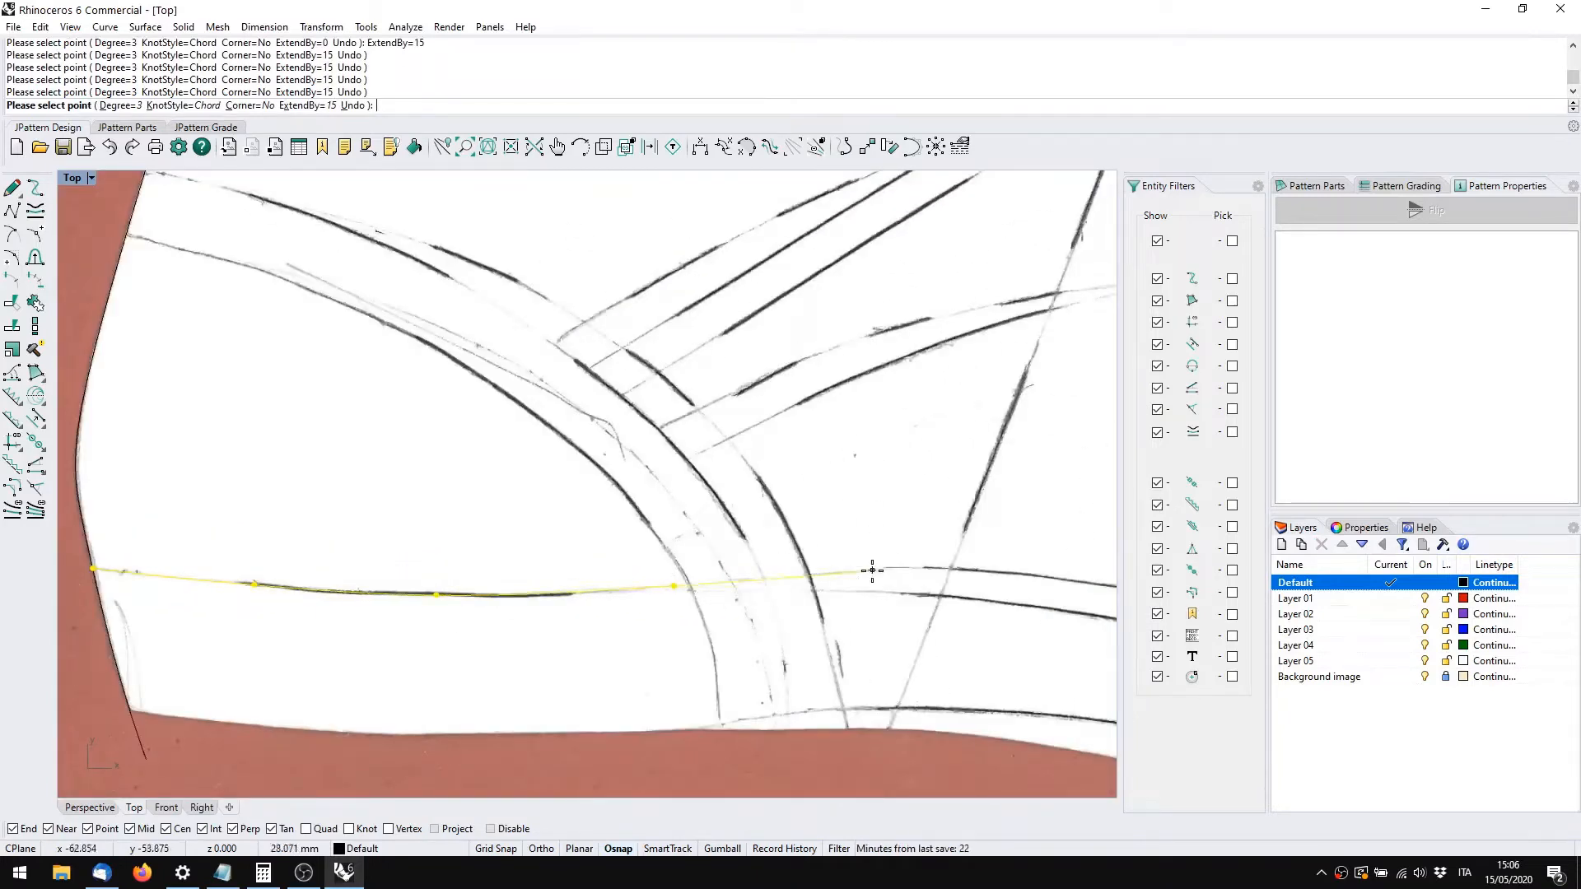
left_click(869, 569)
Continue the base curve along the drawn line through the midfoot and up around the toe, finishing it beyond the top front edge
right_click_drag(941, 565, 501, 532)
left_click(681, 548)
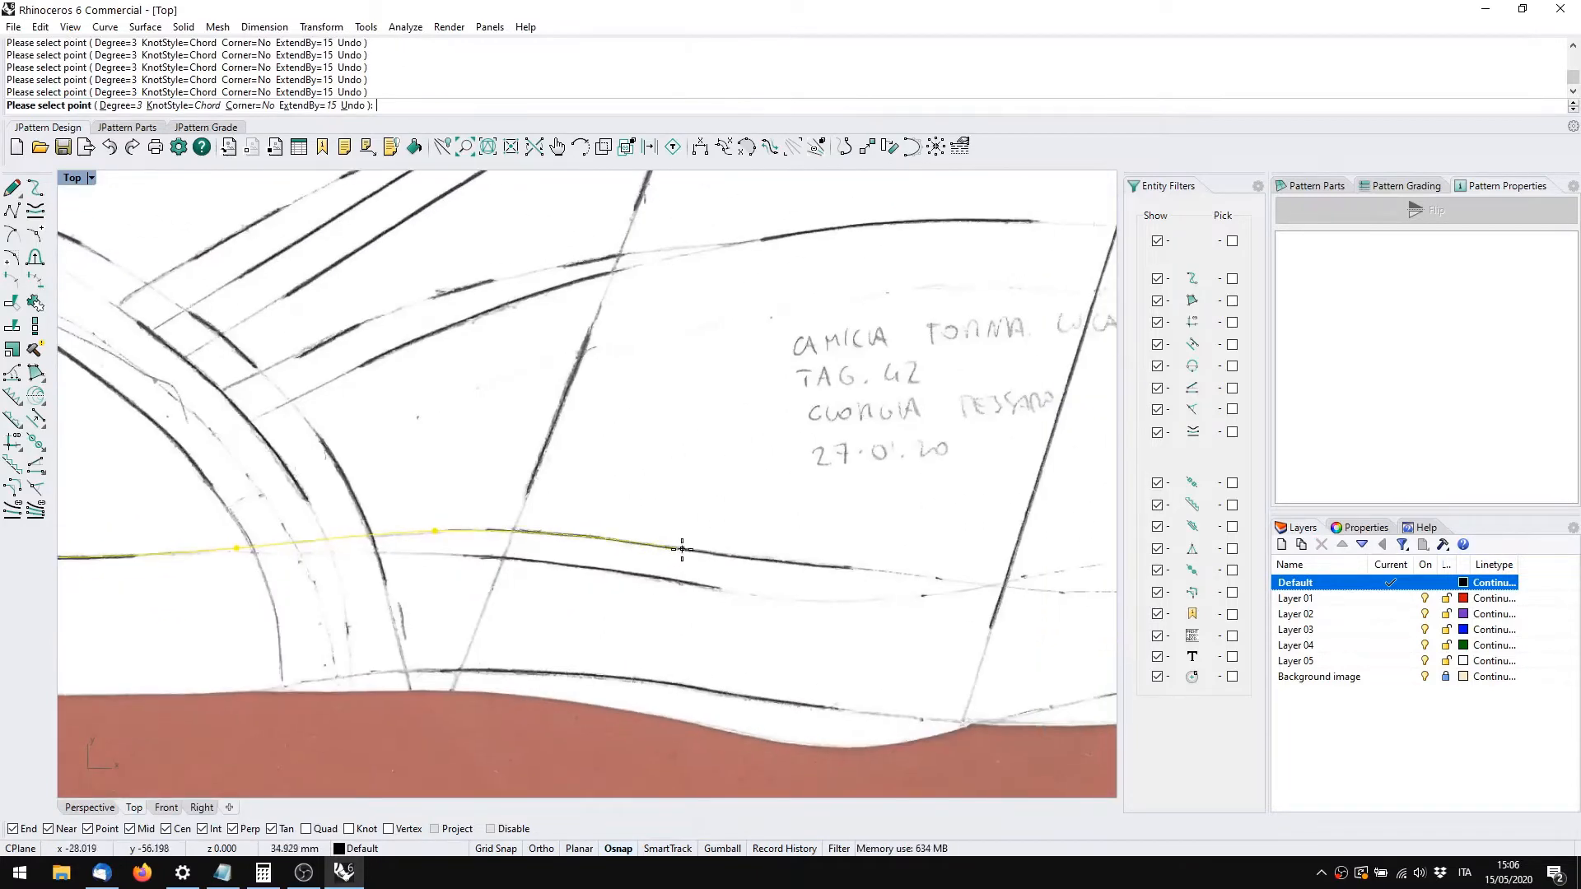
left_click(854, 568)
right_click_drag(1070, 592, 289, 557)
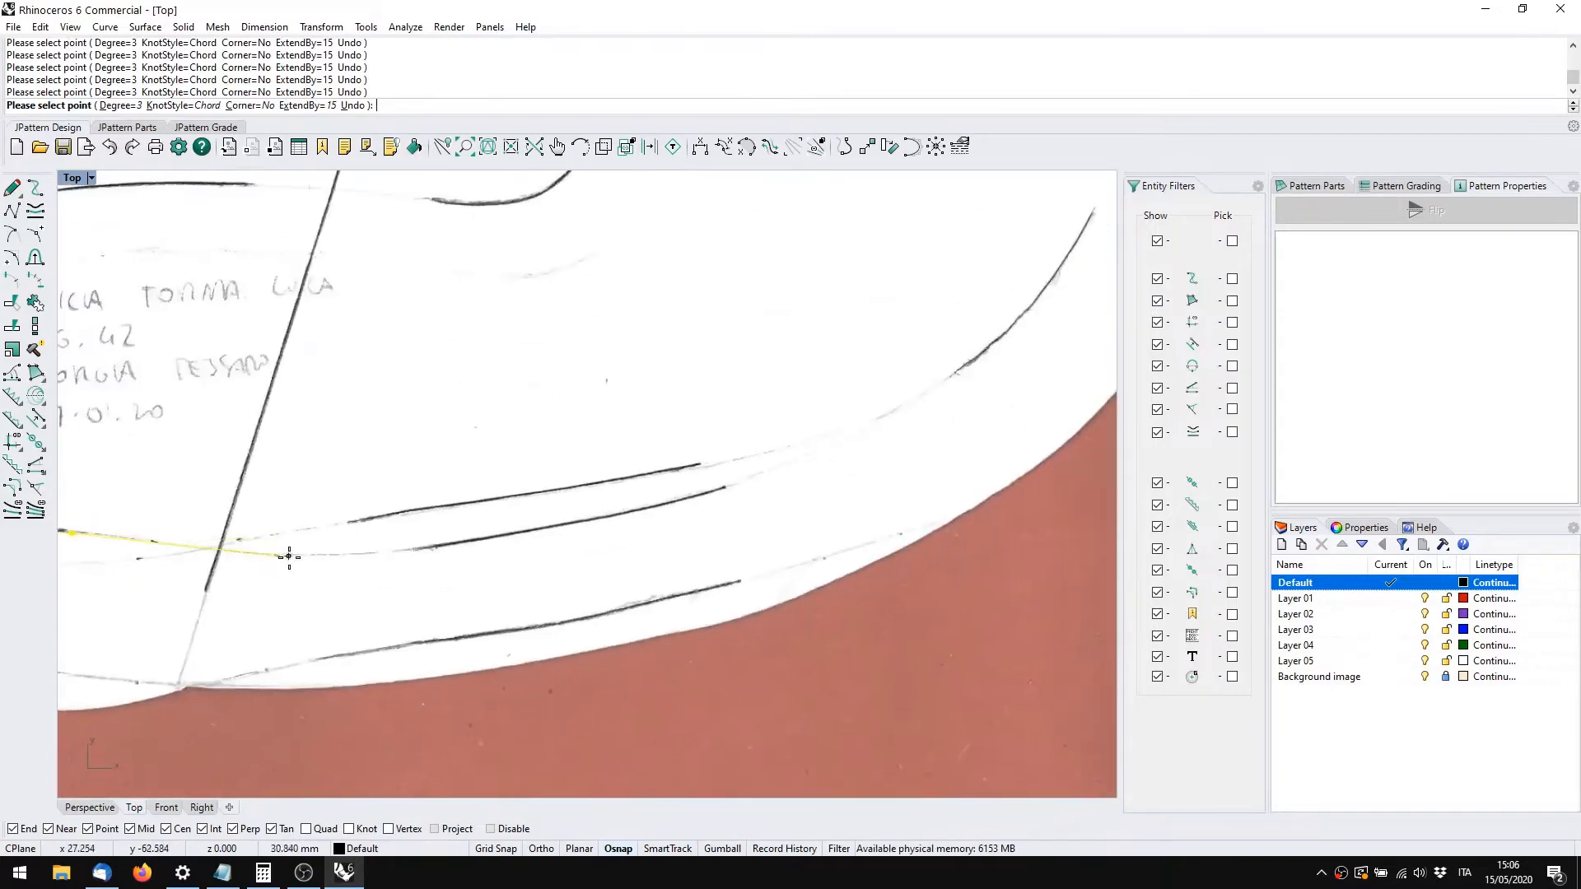
left_click(492, 539)
left_click(797, 462)
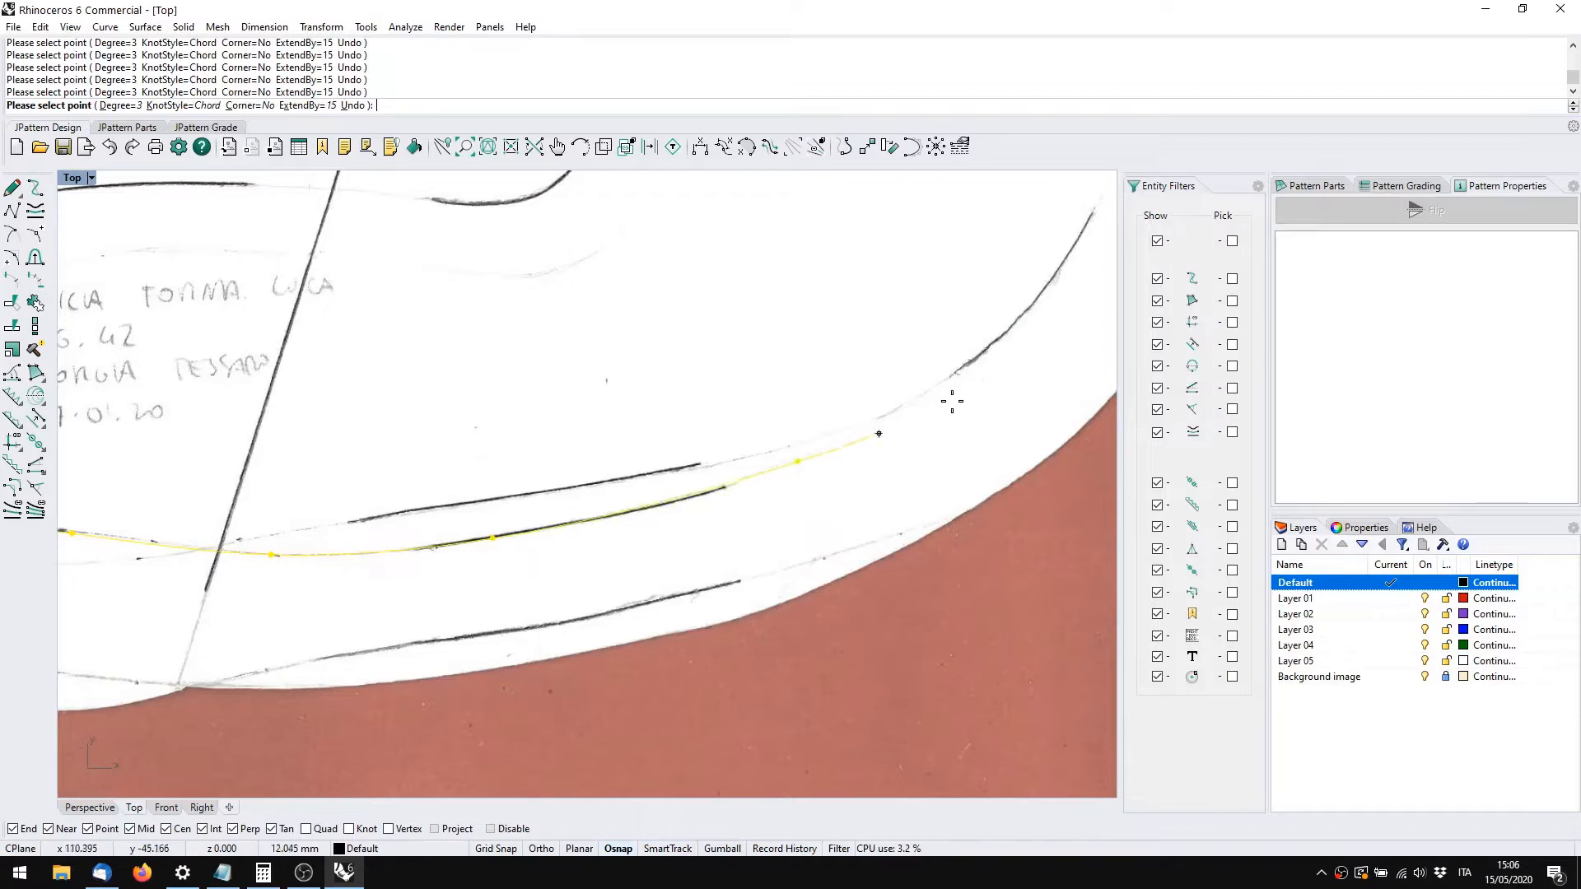
left_click(1026, 312)
right_click_drag(1059, 263, 765, 612)
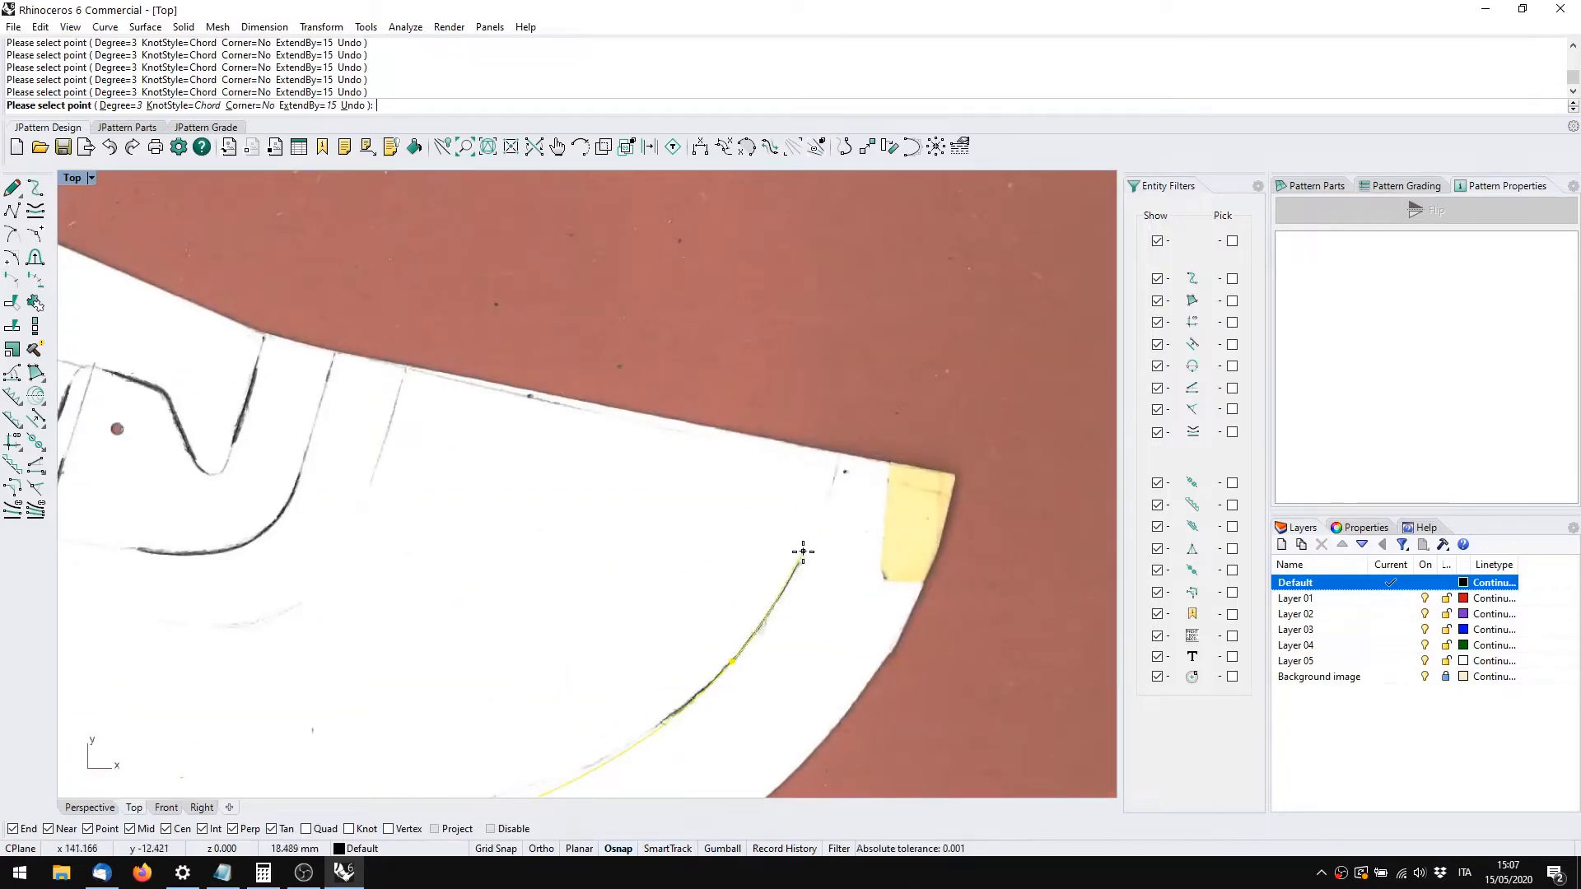
left_click(803, 551)
left_click(852, 406)
right_click(852, 407)
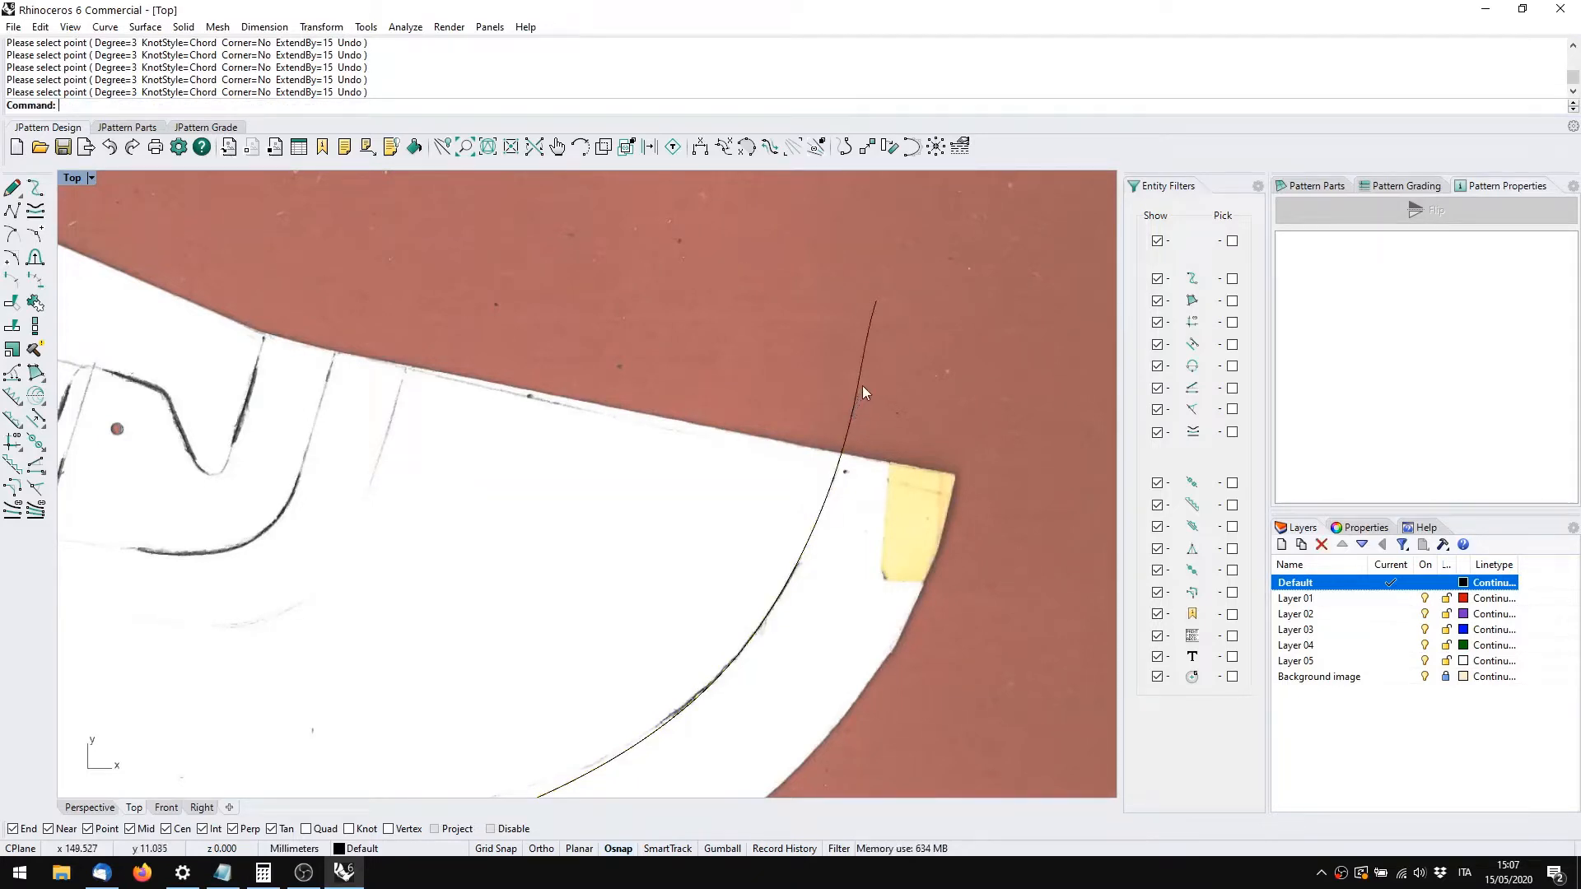
Examine the new base curve's extensions beyond the toe and heel edges of the scan
scroll(822, 413, "down", 8)
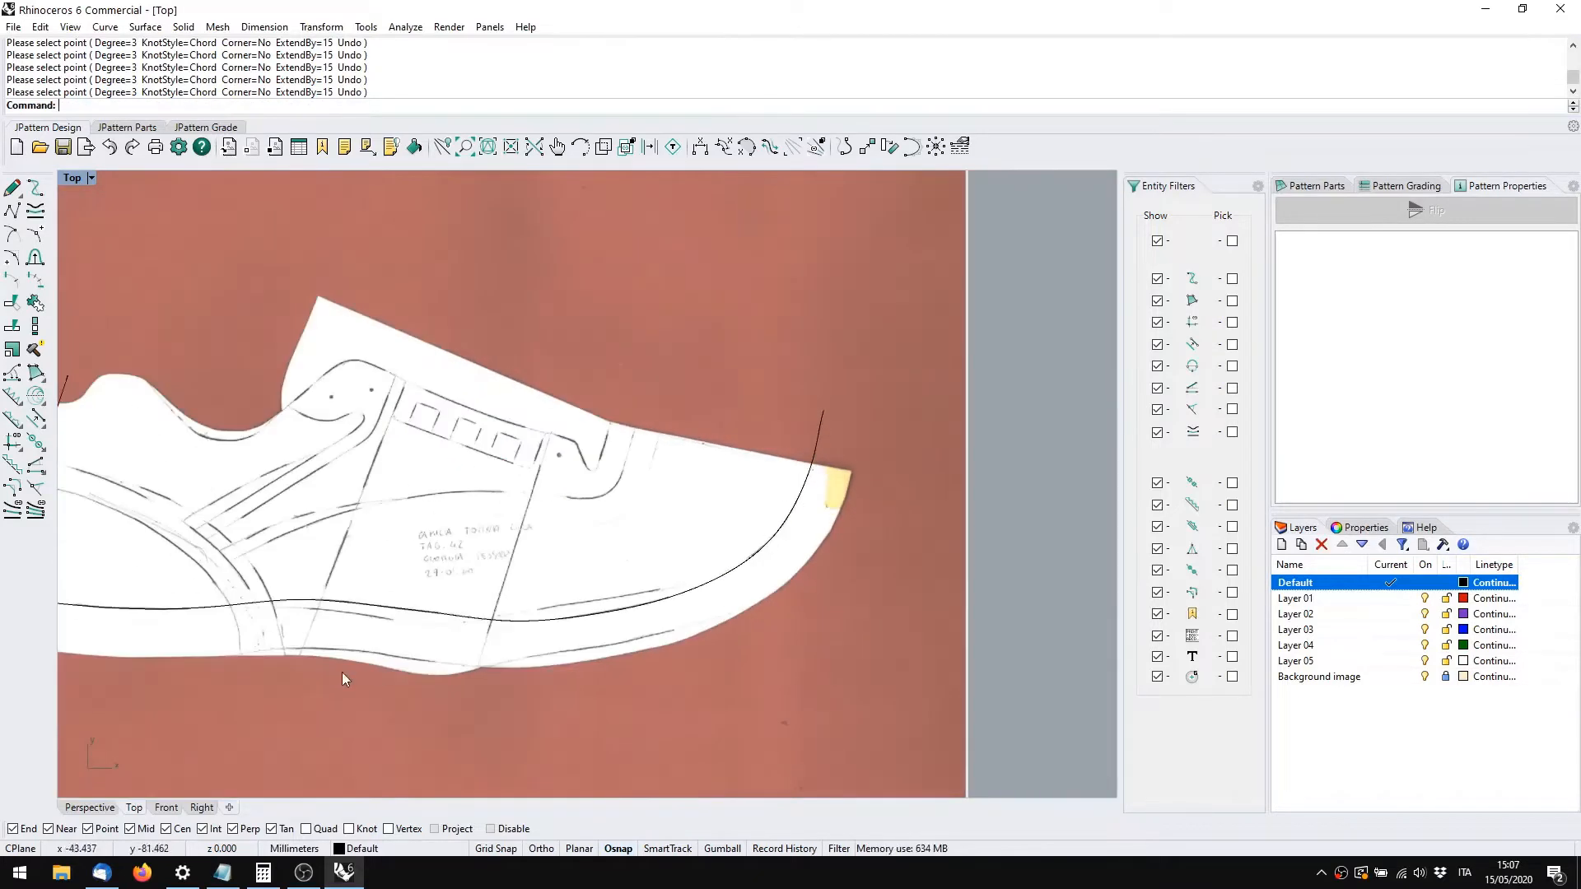
scroll(280, 548, "up", 10)
scroll(280, 553, "up", 3)
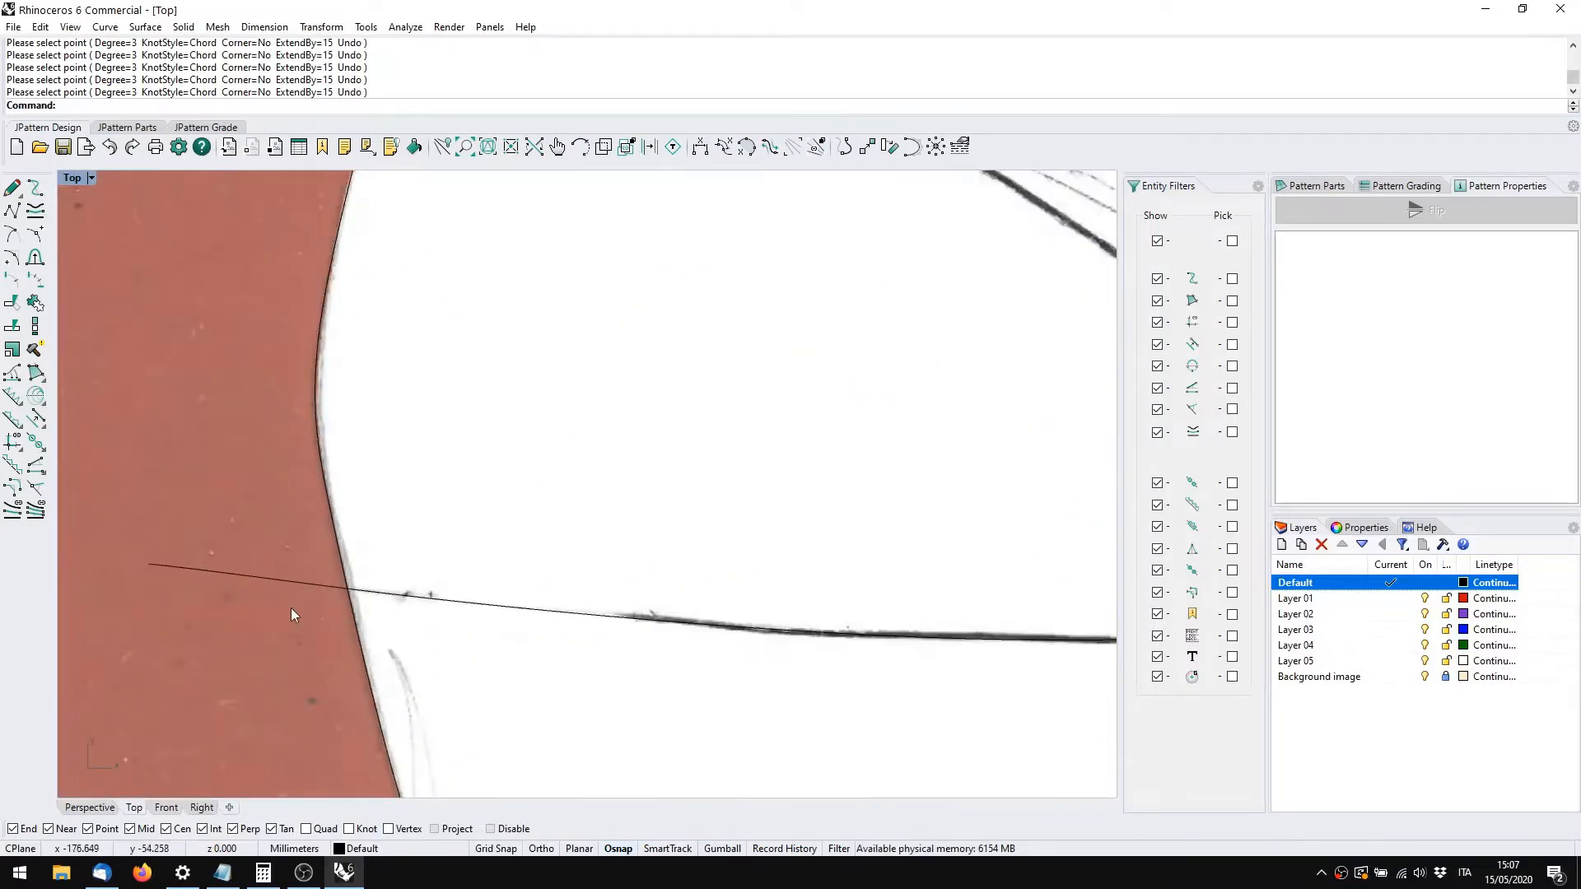
scroll(497, 520, "down", 12)
right_click_drag(772, 574, 643, 570)
scroll(716, 536, "down", 5)
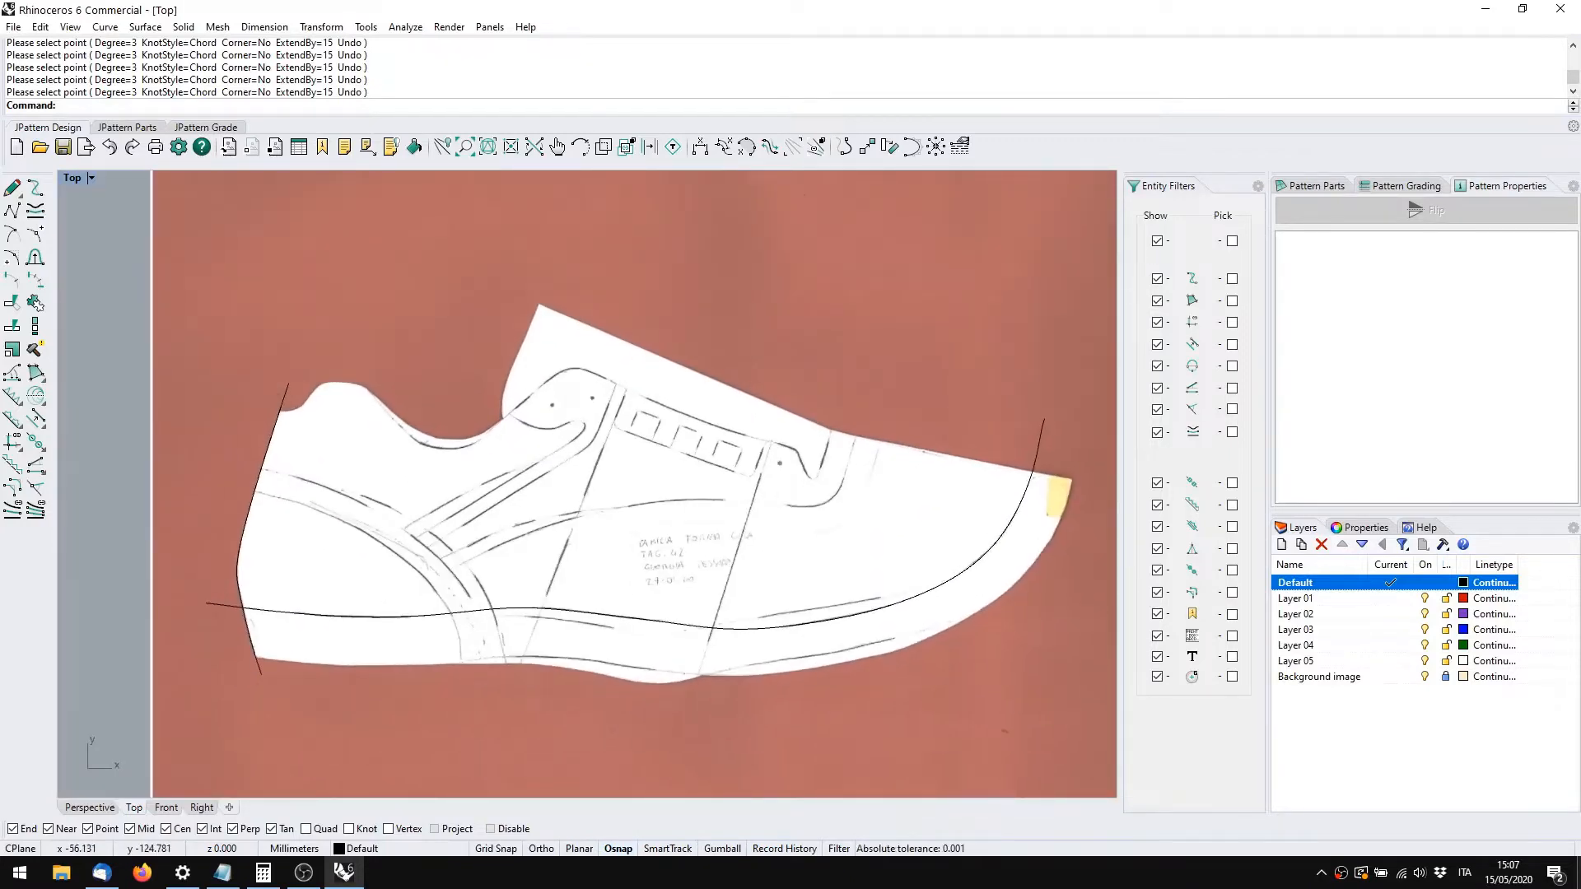
right_click(1340, 872)
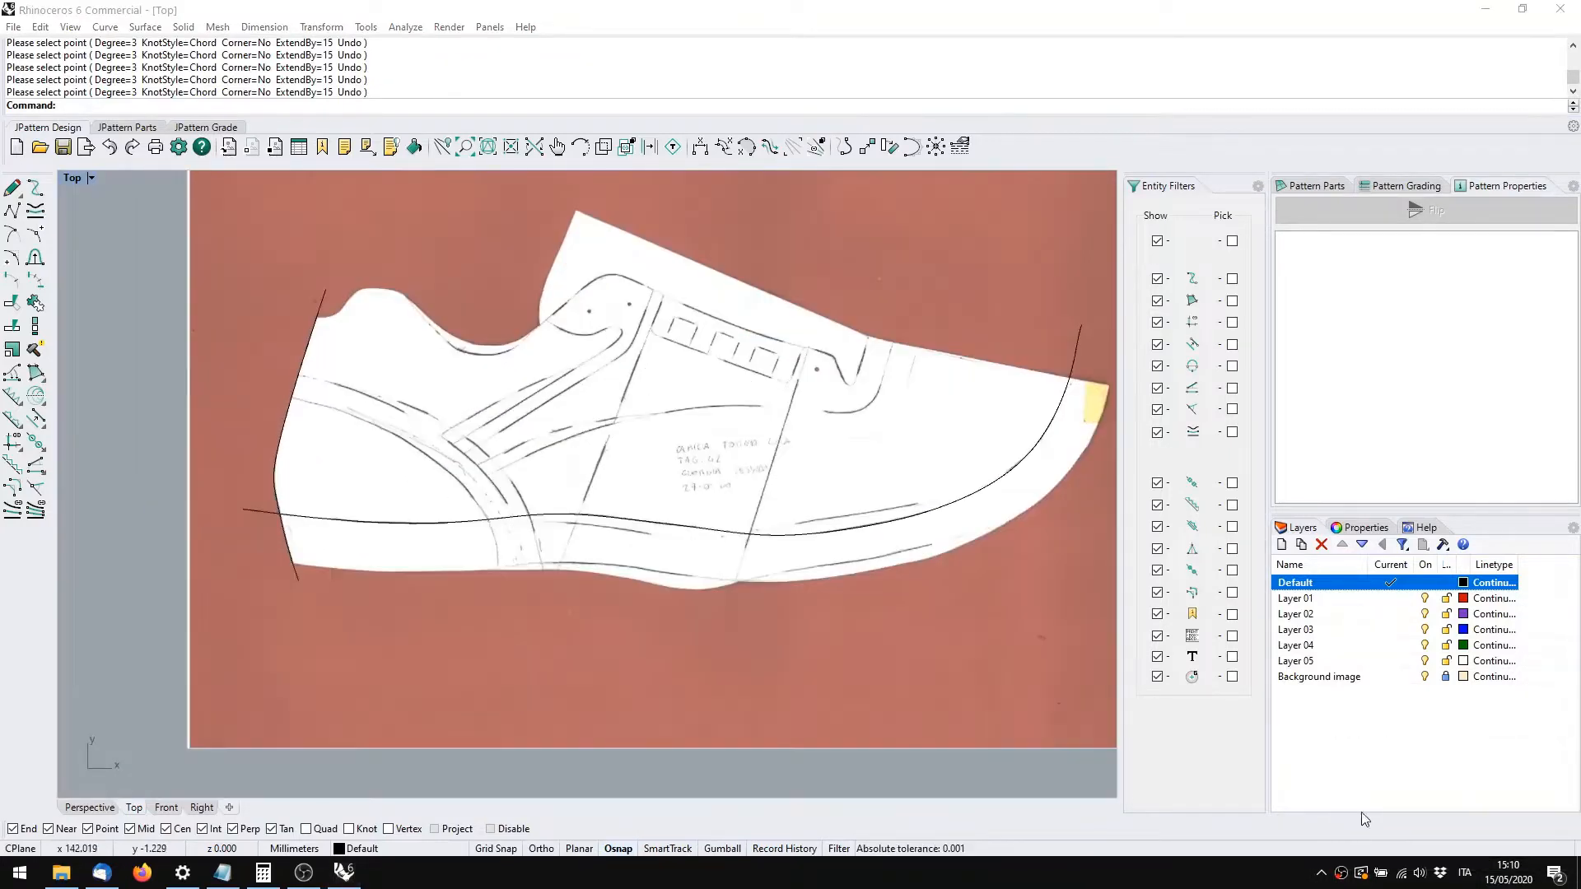
left_click(775, 482)
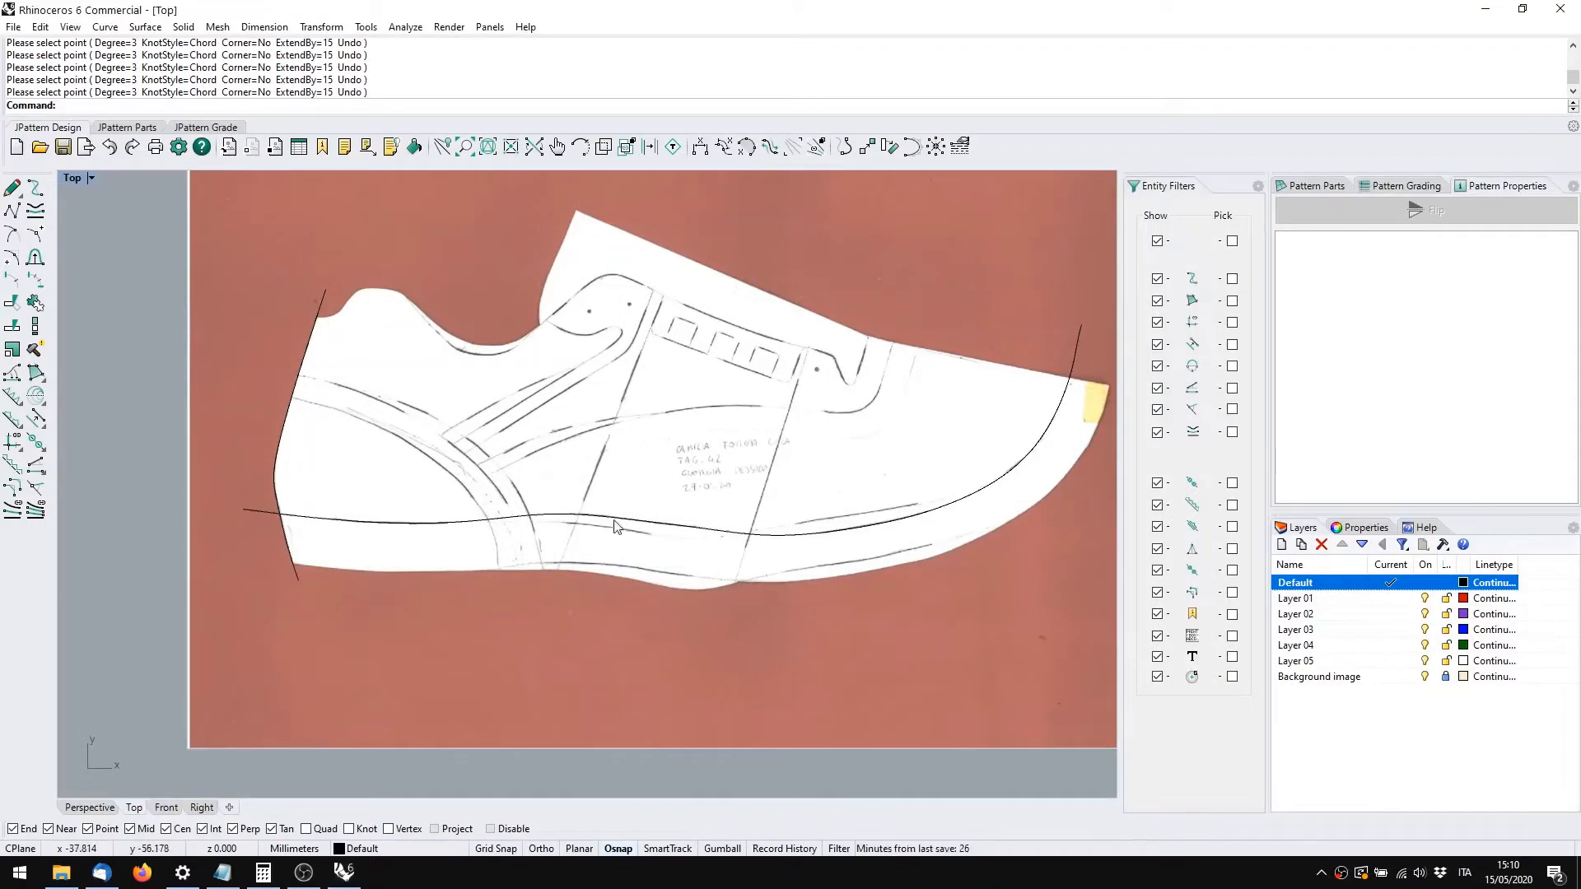
scroll(535, 531, "up", 3)
left_click(630, 533)
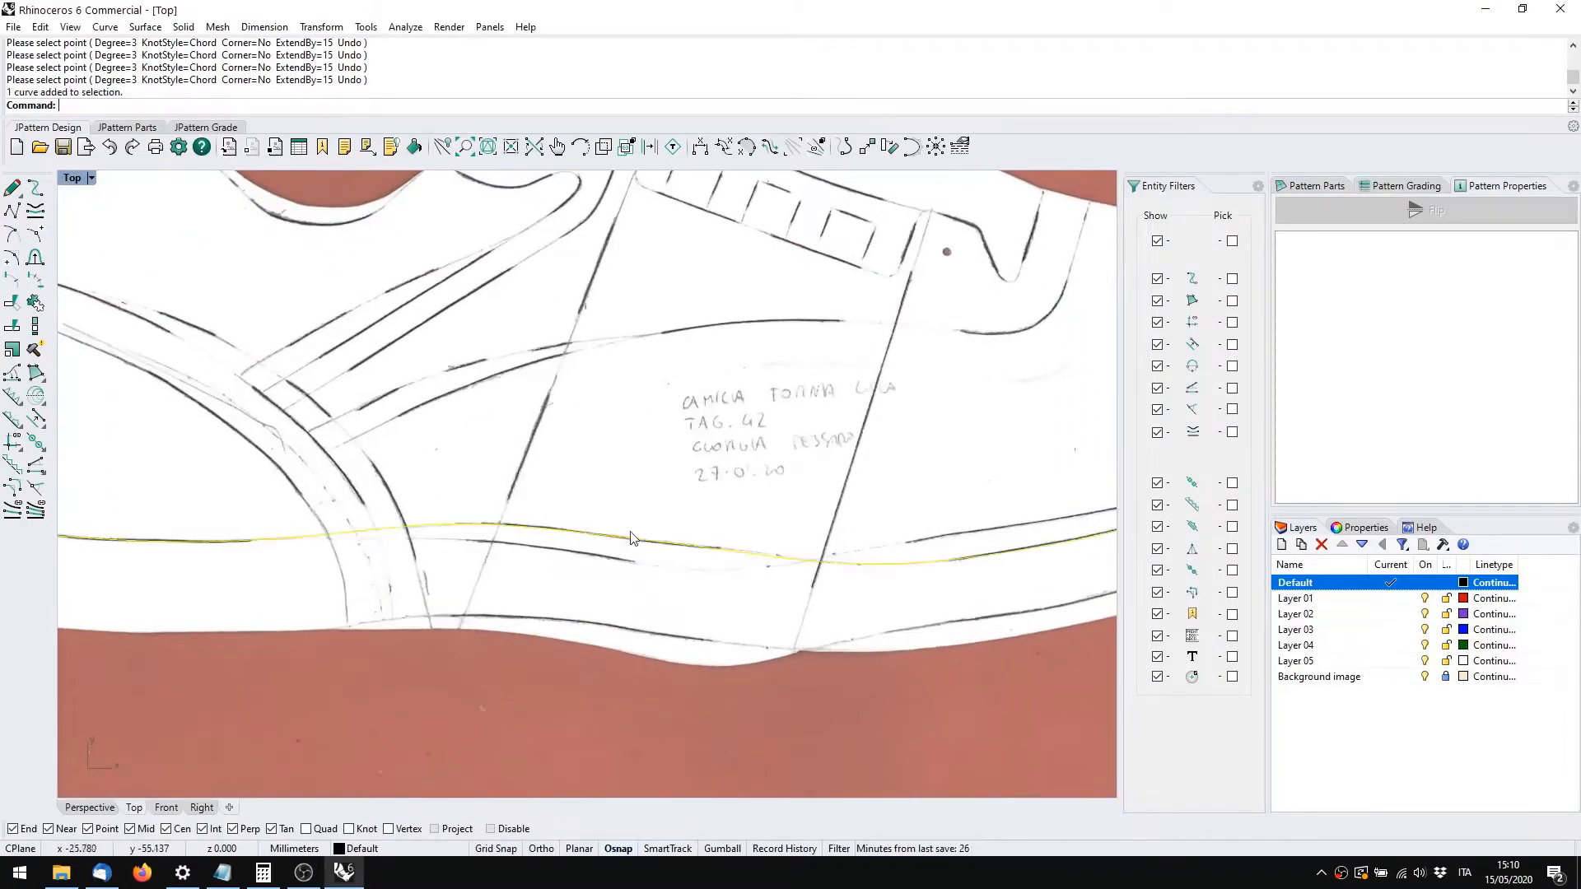
key("Escape")
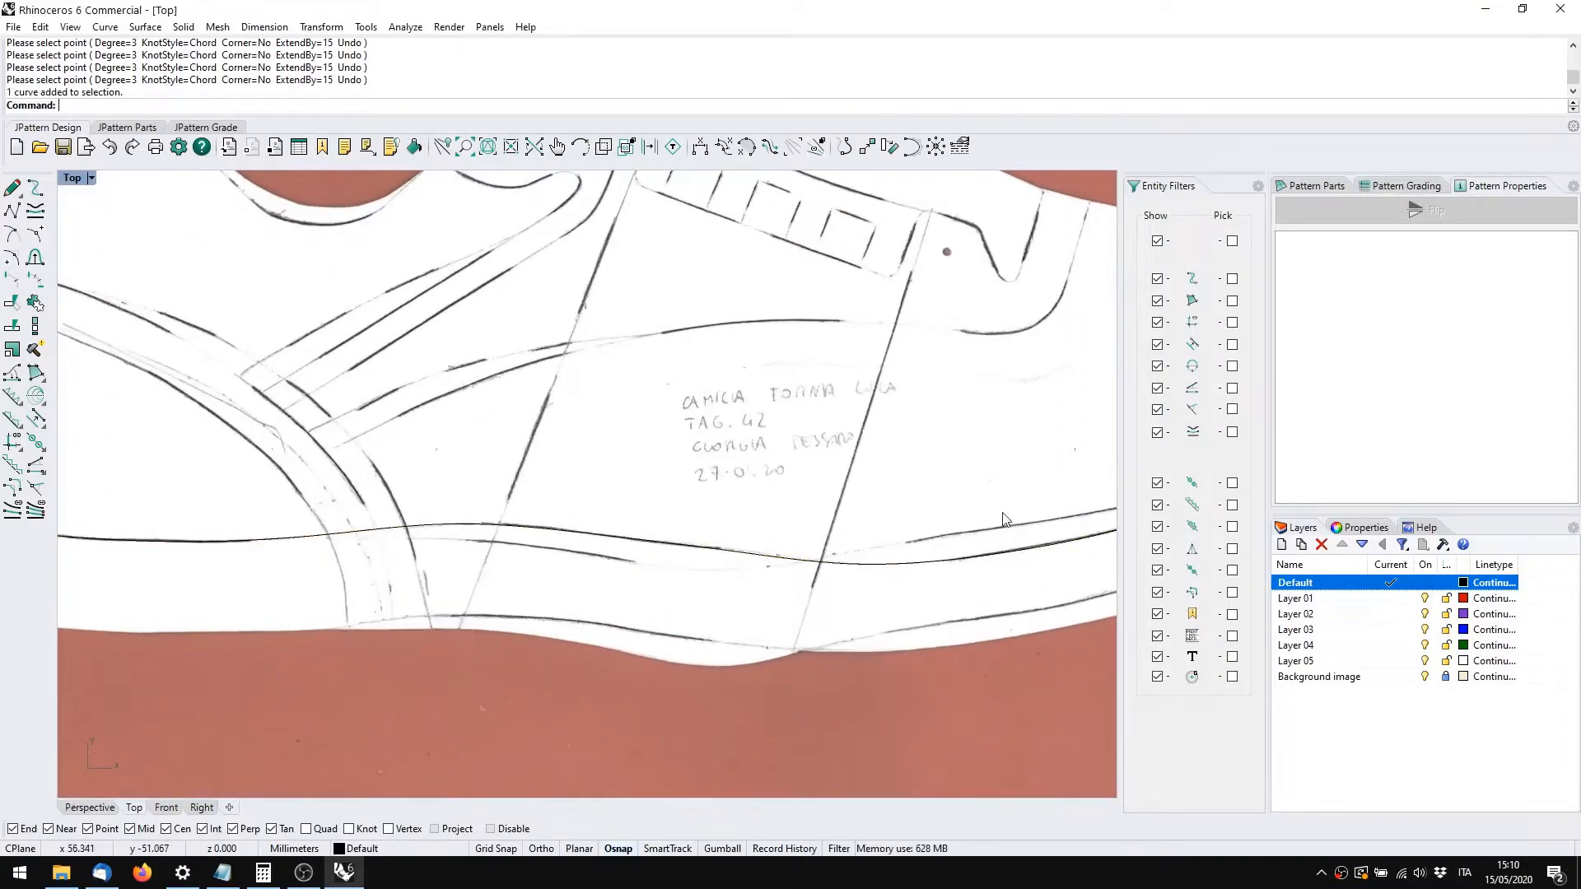
Copy the heel-to-toe base curve and paste the duplicate in place
mouse_move(880, 550)
right_mouse_down()
mouse_move(545, 567)
mouse_move(807, 524)
right_mouse_up()
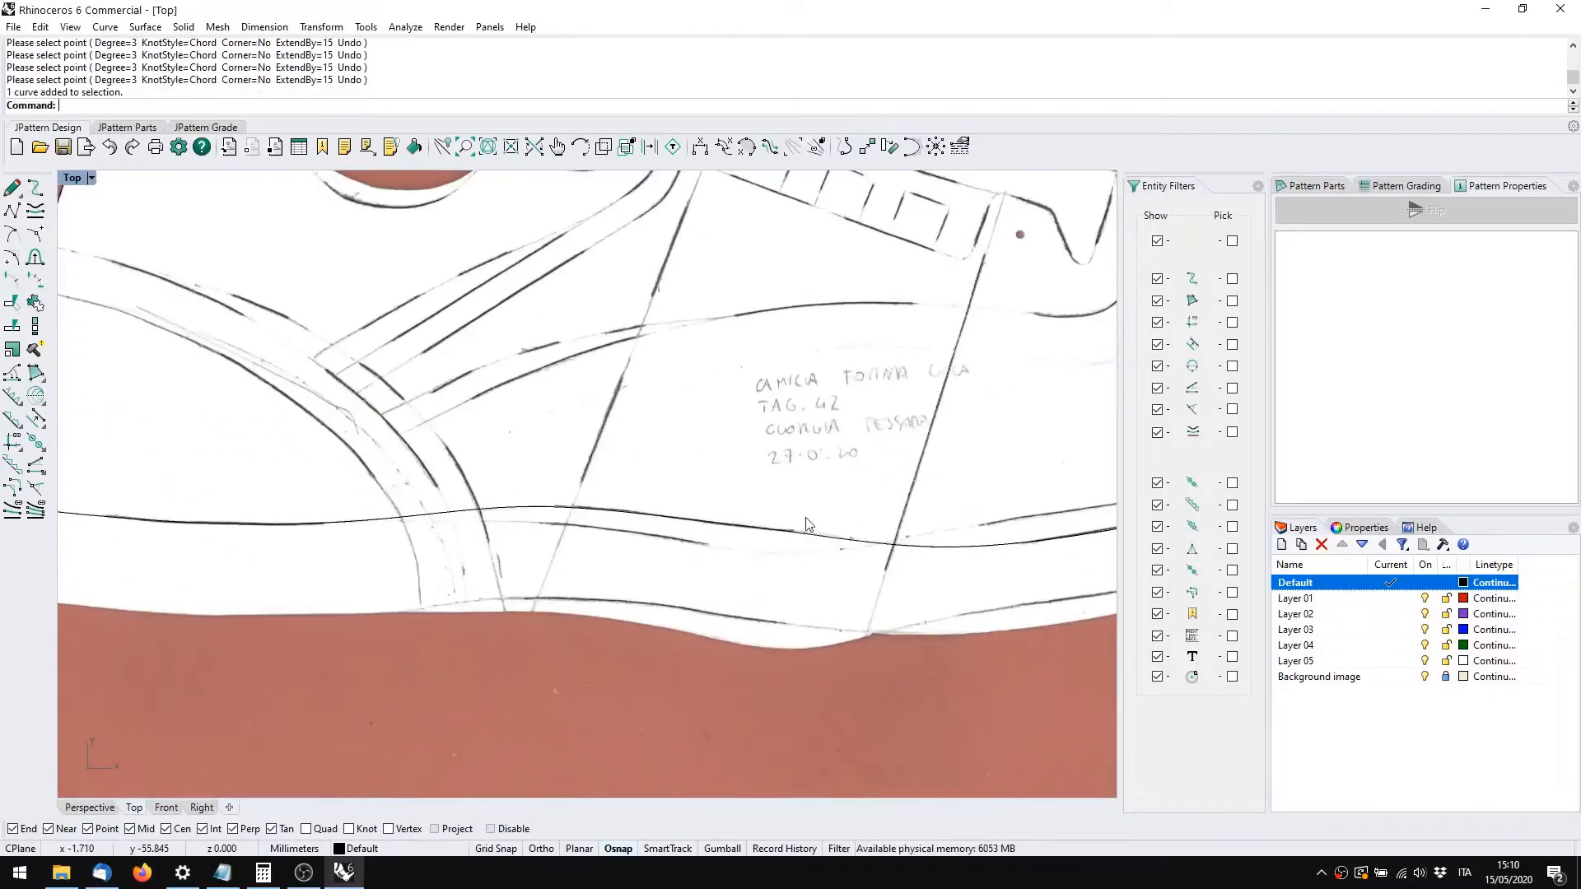
scroll(588, 528, "up", 3)
mouse_move(536, 494)
right_mouse_down()
mouse_move(922, 405)
mouse_move(865, 444)
mouse_move(755, 434)
right_mouse_up()
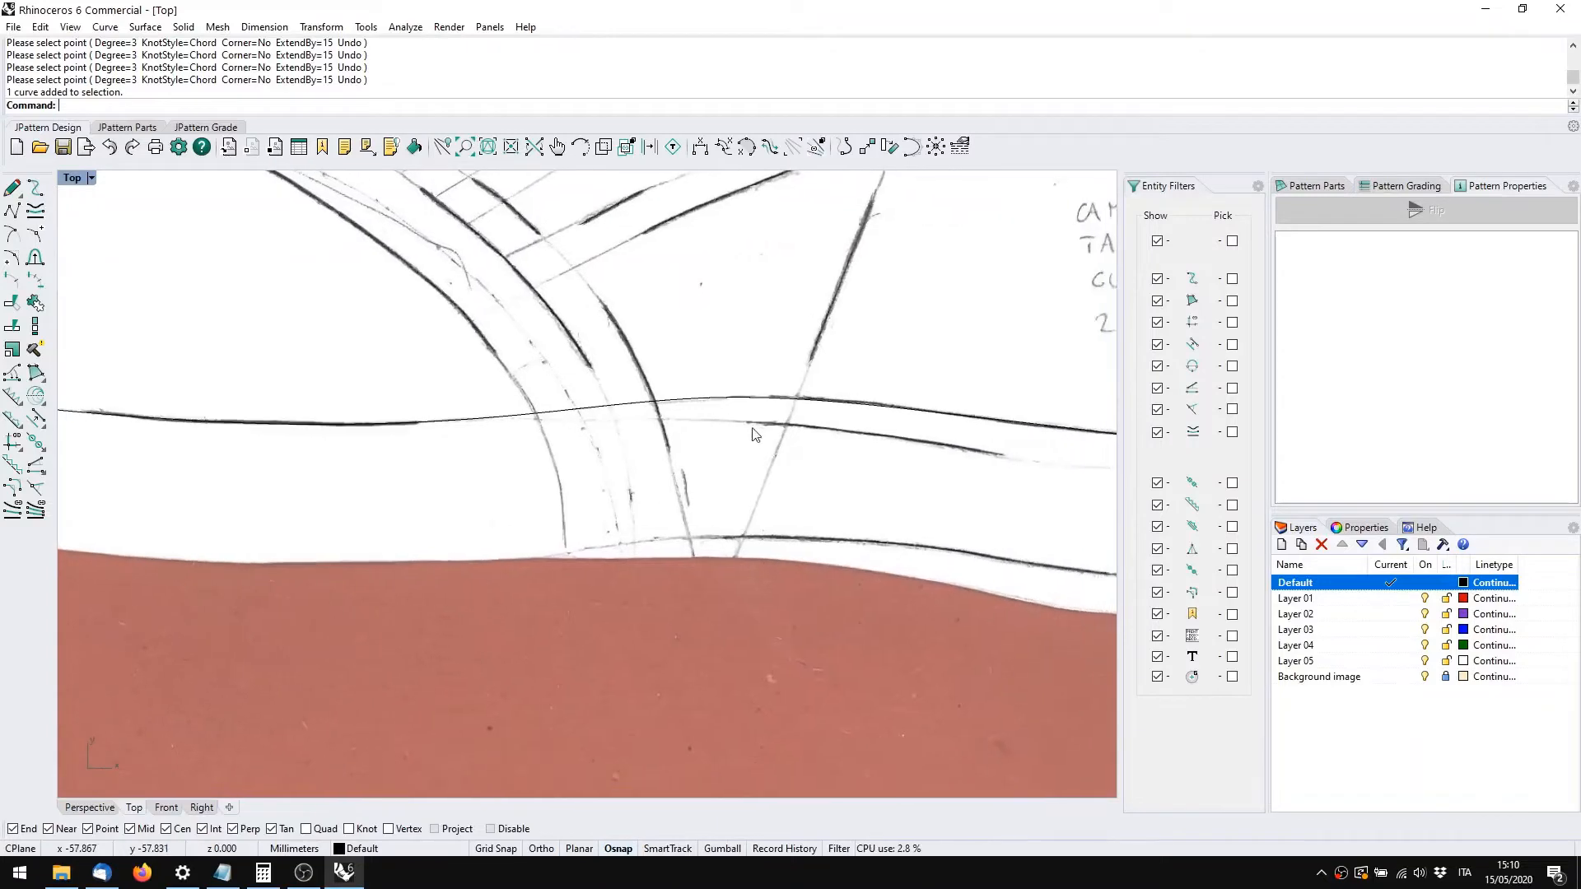
left_click(717, 405)
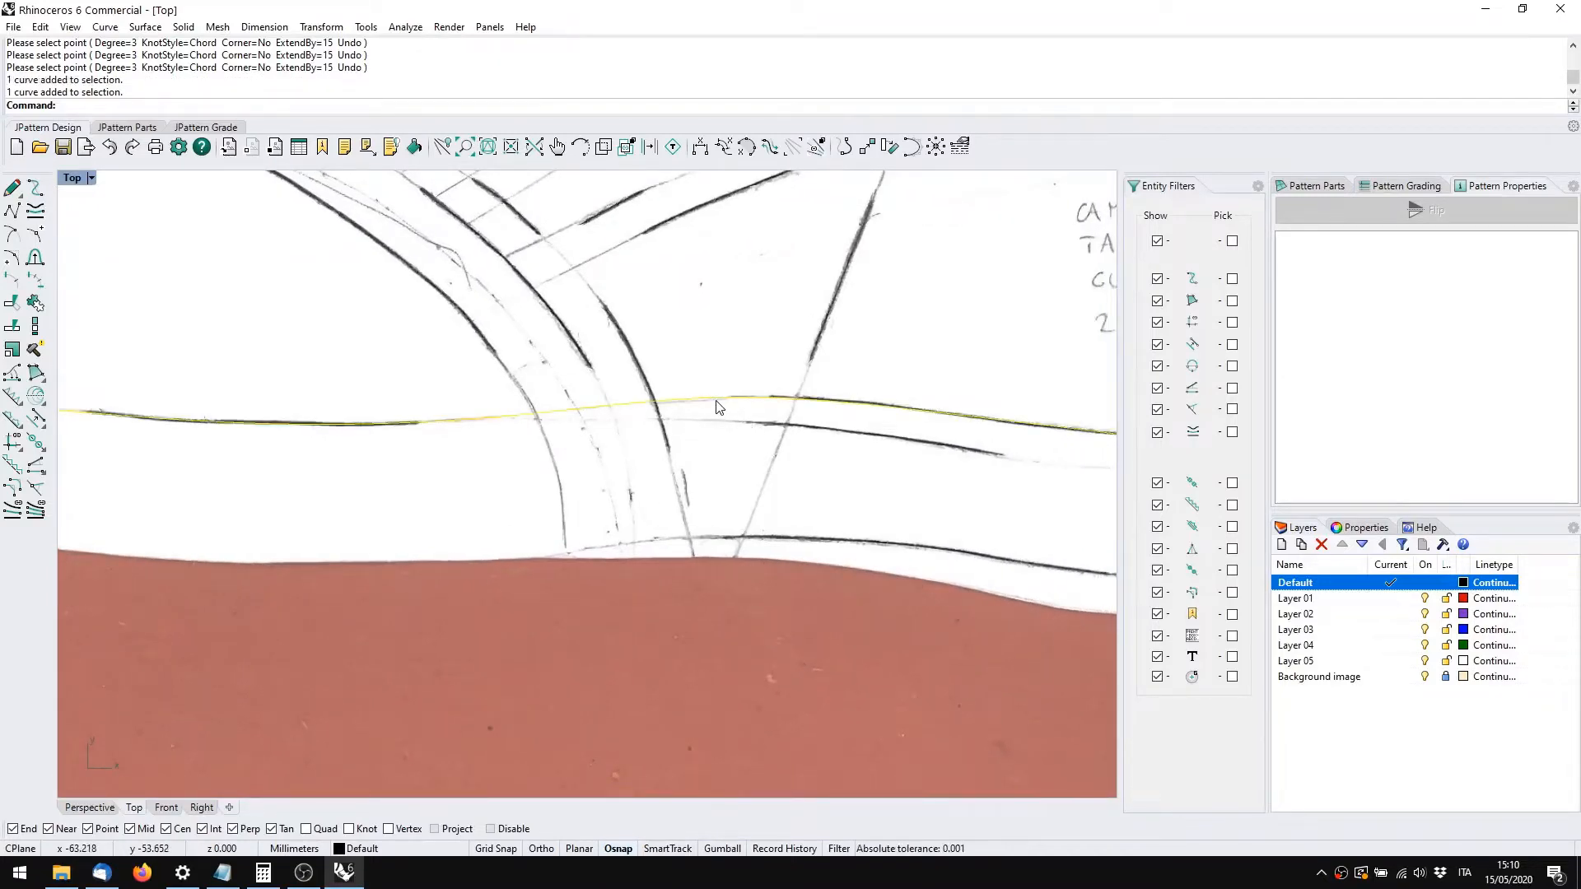
key("ctrl+c")
key("ctrl+v")
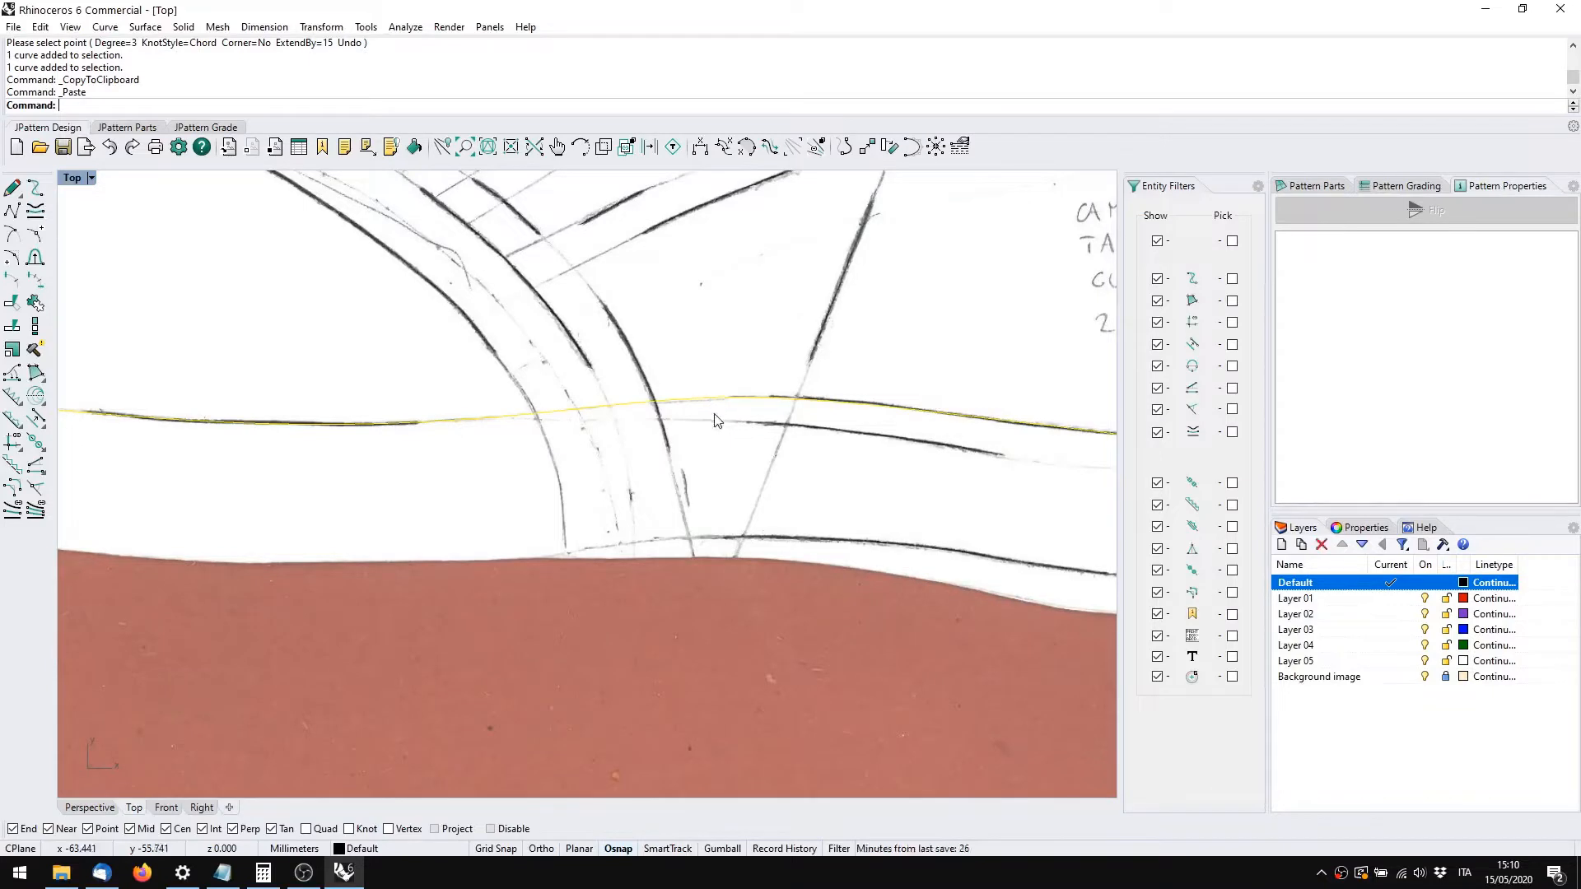
Turn on the duplicate's control points and lower three midfoot points so it follows the second, lower pencil line
right_click_drag(789, 443, 528, 439)
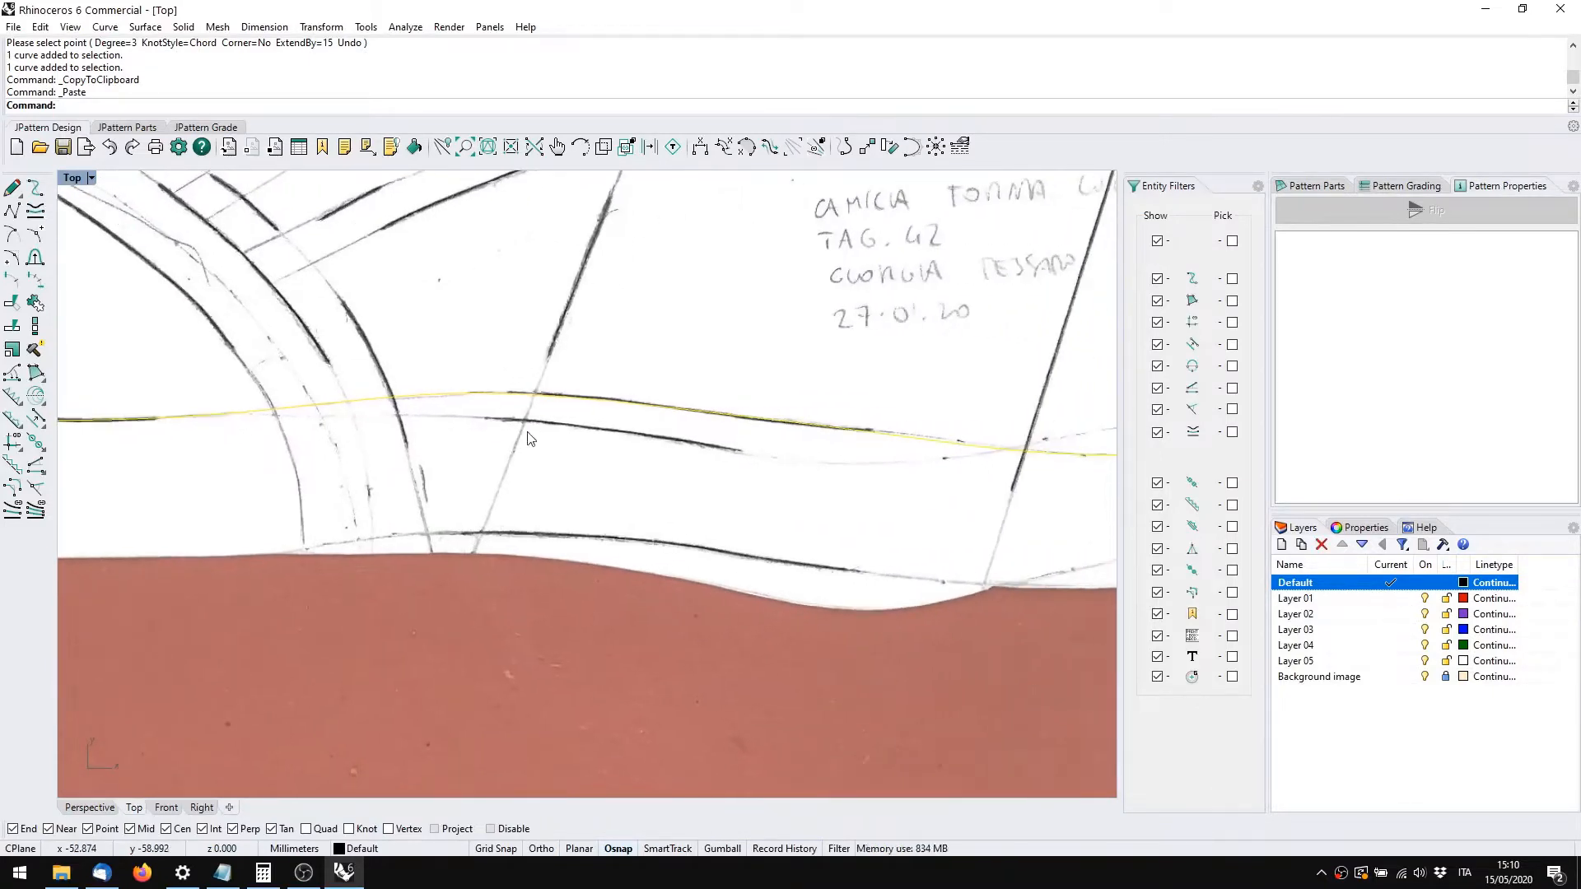
key("F10")
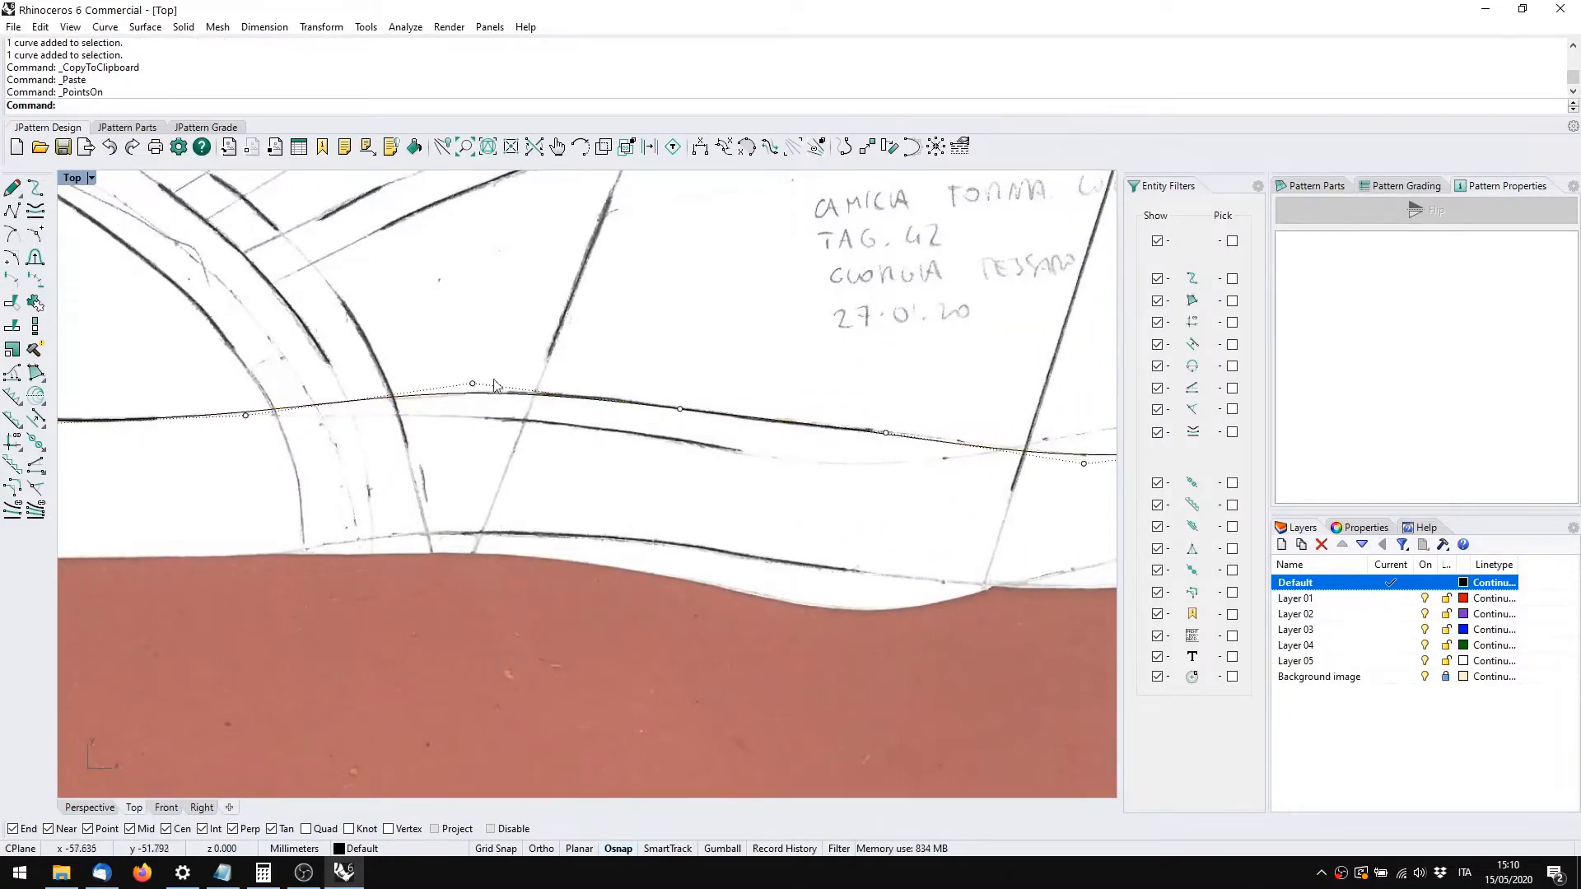
left_click_drag(474, 385, 476, 415)
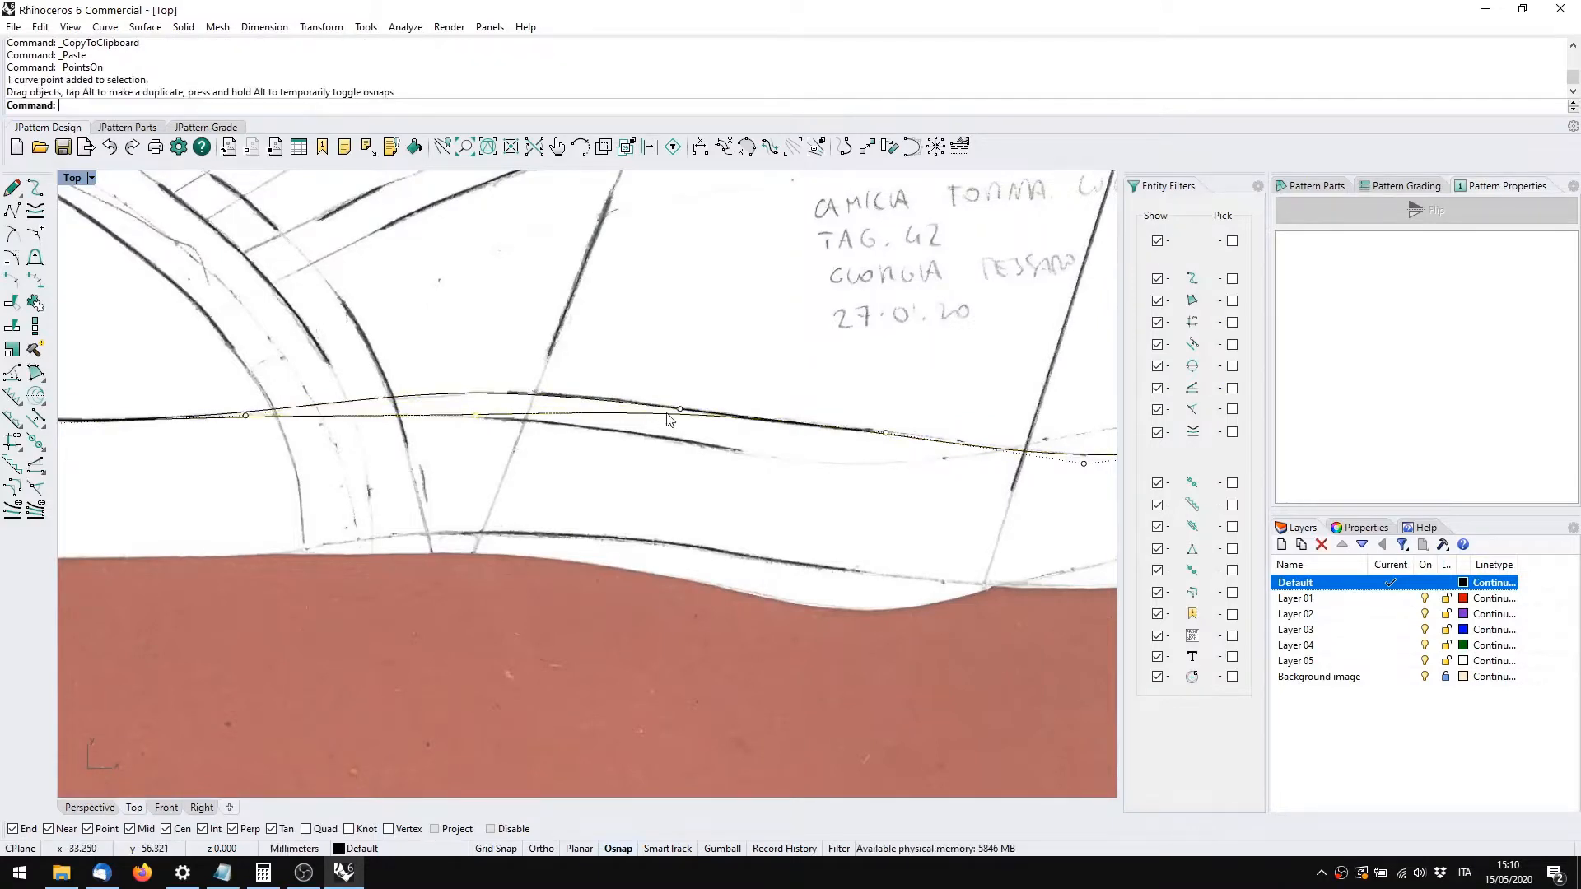
left_click_drag(678, 411, 679, 442)
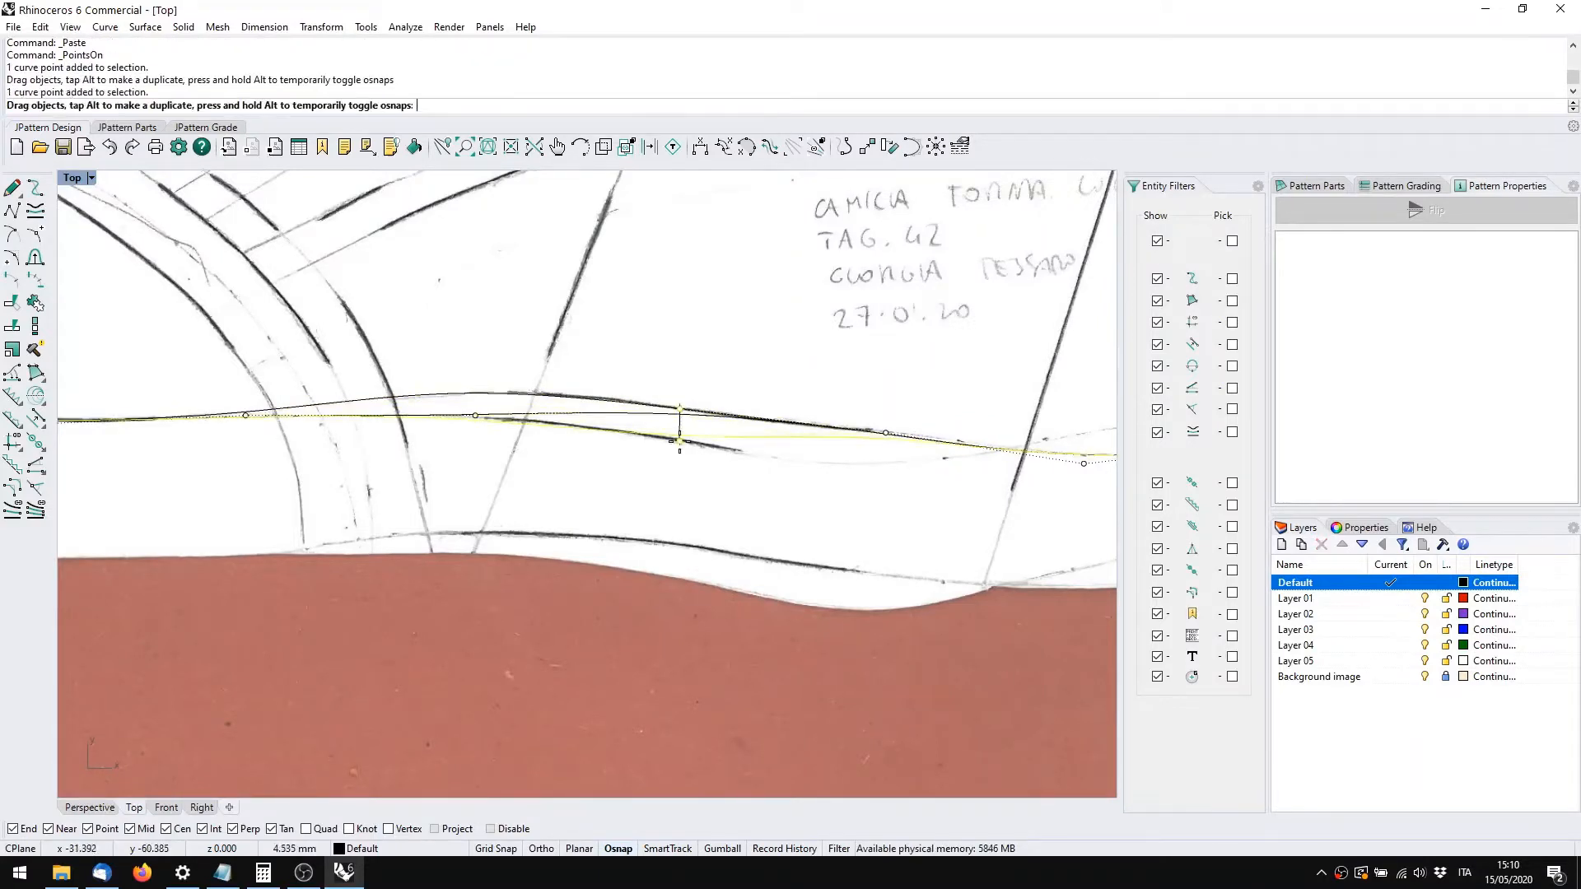
left_click(889, 436)
left_click_drag(890, 440, 885, 471)
Raise three of the duplicate's control points between the midfoot and toe to fit the upper forefoot pencil line
right_click_drag(931, 497, 520, 490)
left_click_drag(672, 457, 686, 422)
left_click(919, 432)
left_click_drag(922, 439, 932, 390)
right_click_drag(932, 390, 522, 484)
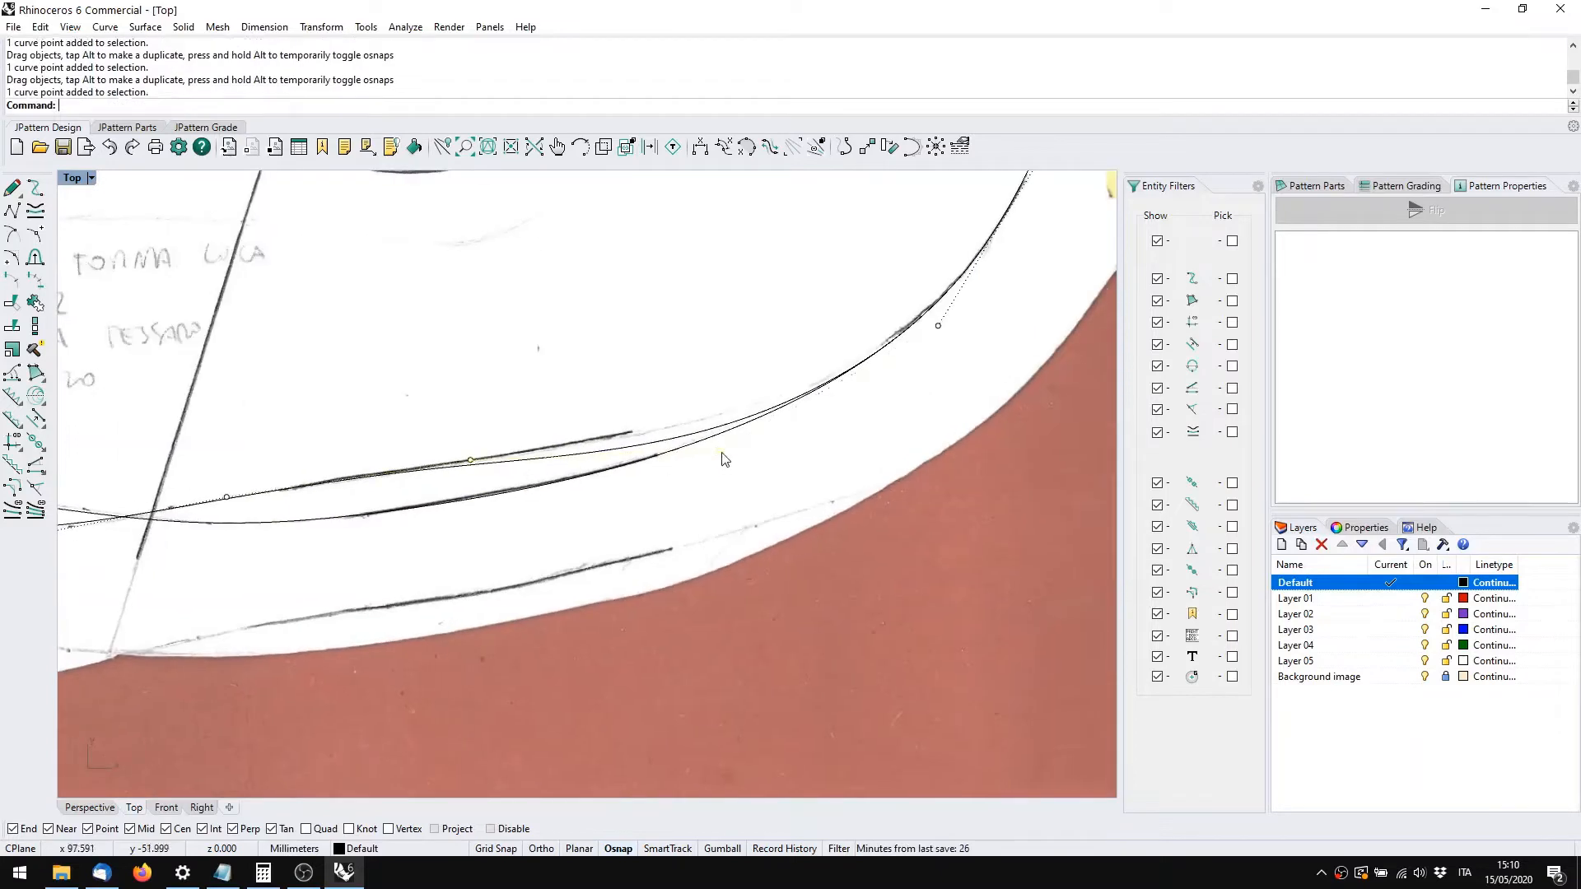
left_click_drag(723, 452, 723, 429)
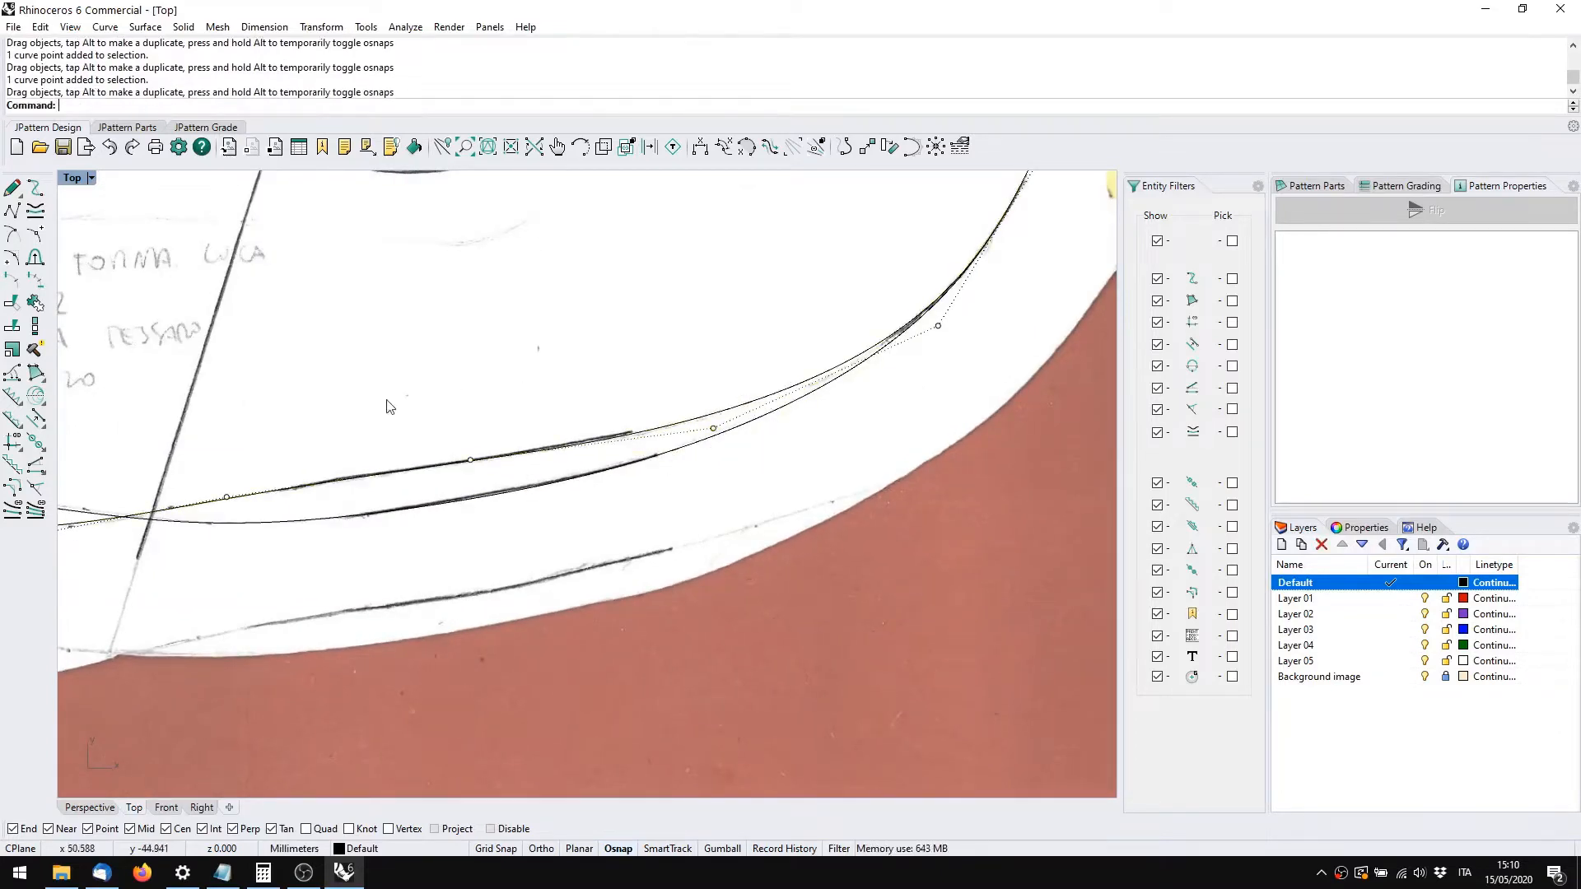
right_click_drag(388, 406, 782, 414)
scroll(612, 457, "down", 3)
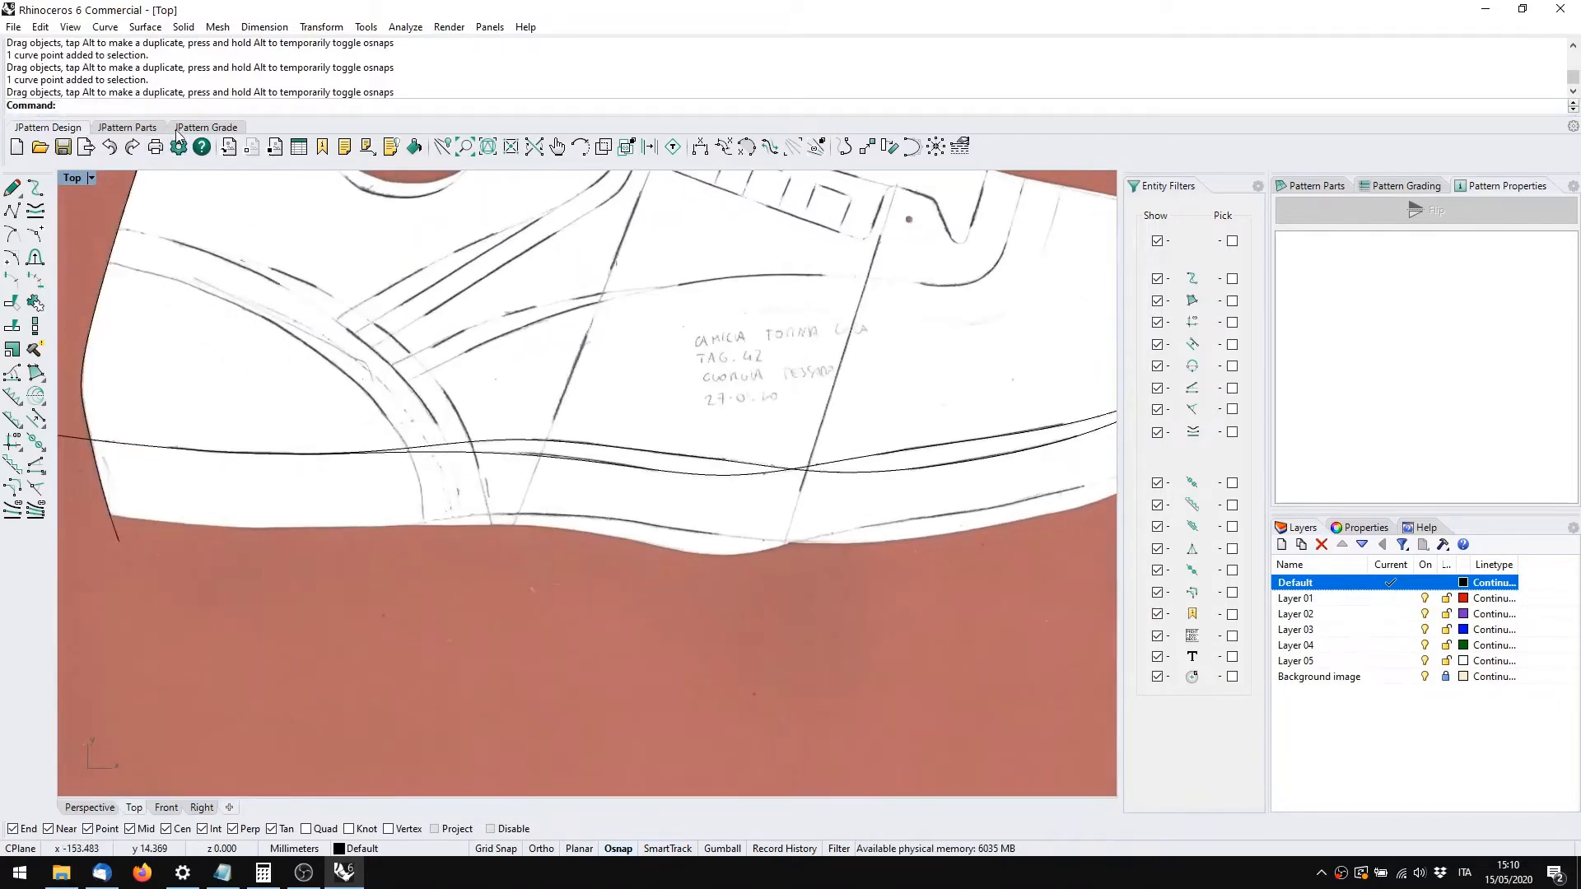
Enlarge the command history to review the copy and paste commands, and examine the Ctrl+D macro in the keyboard shortcut options
left_click_drag(174, 116, 175, 144)
scroll(147, 110, "up", 5)
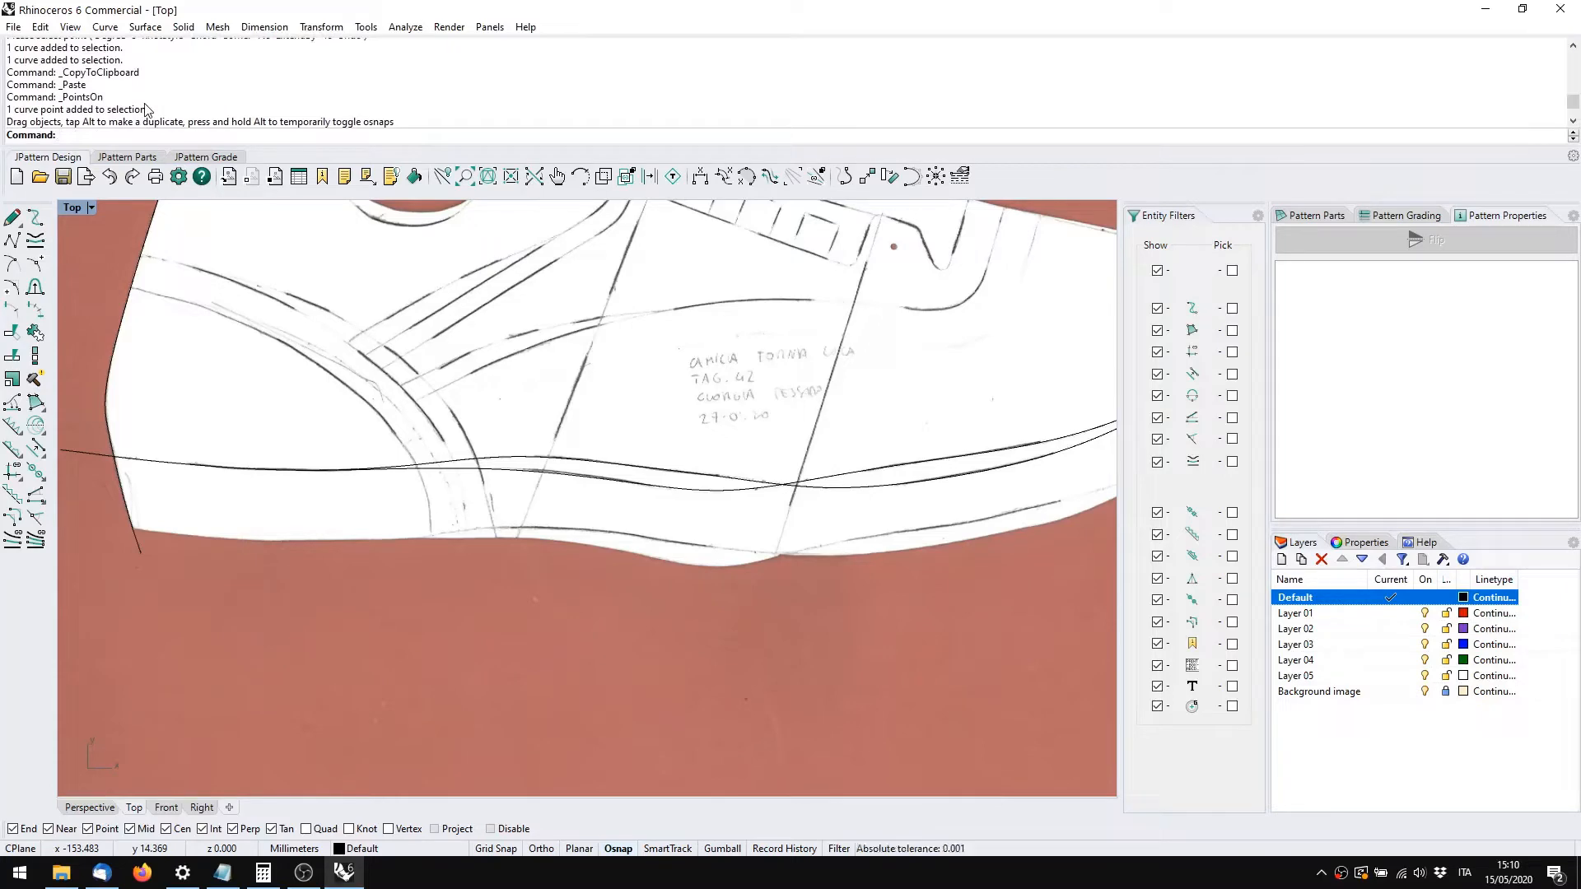
left_click(178, 176)
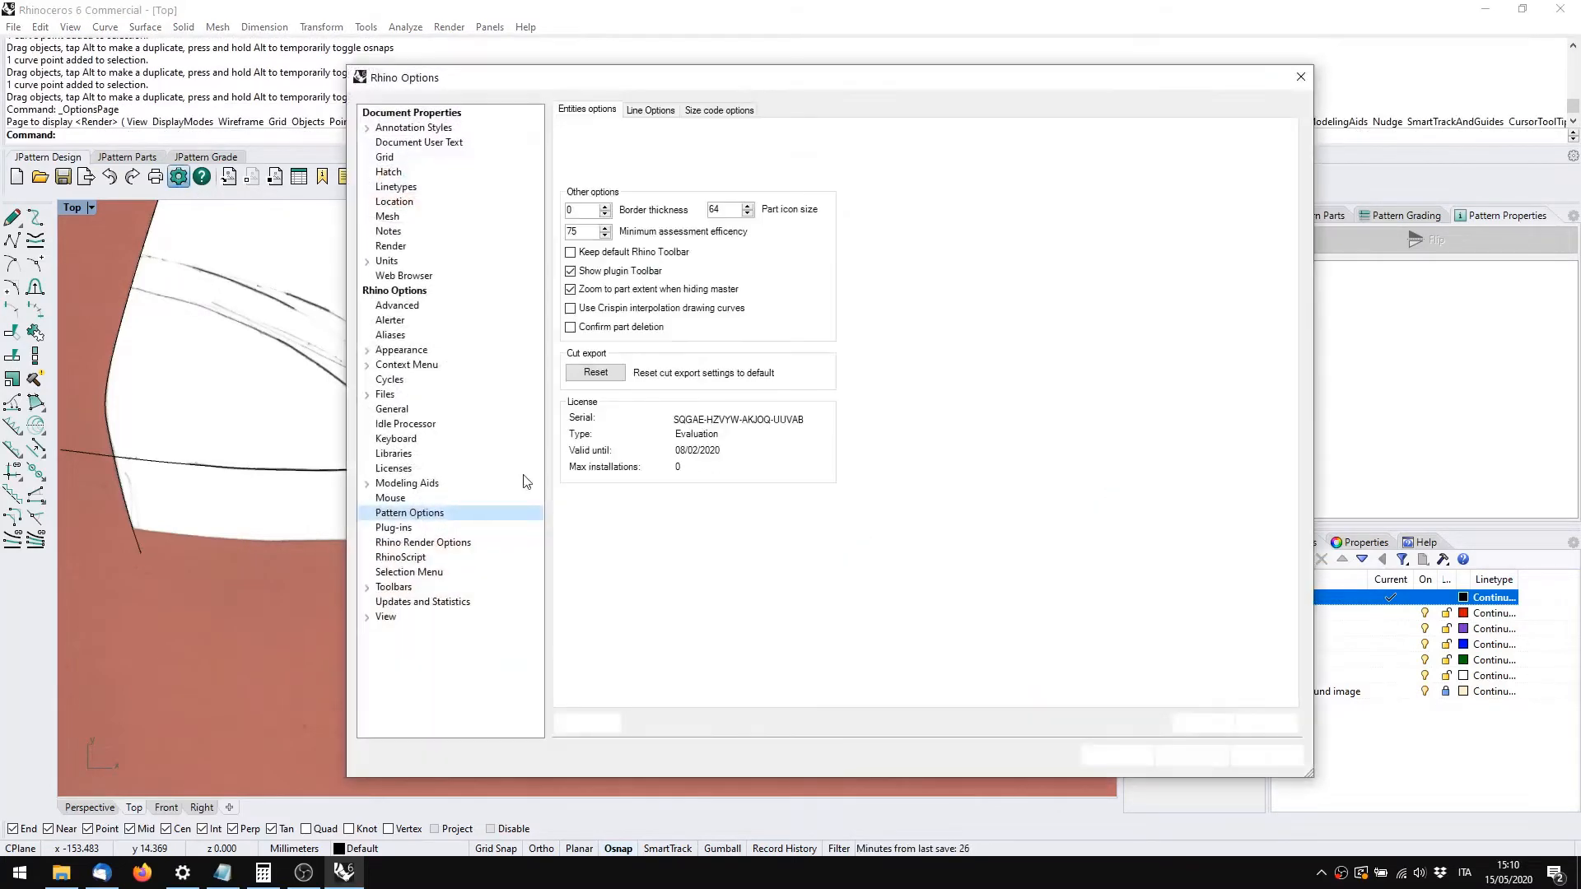
left_click(395, 439)
scroll(659, 370, "down", 10)
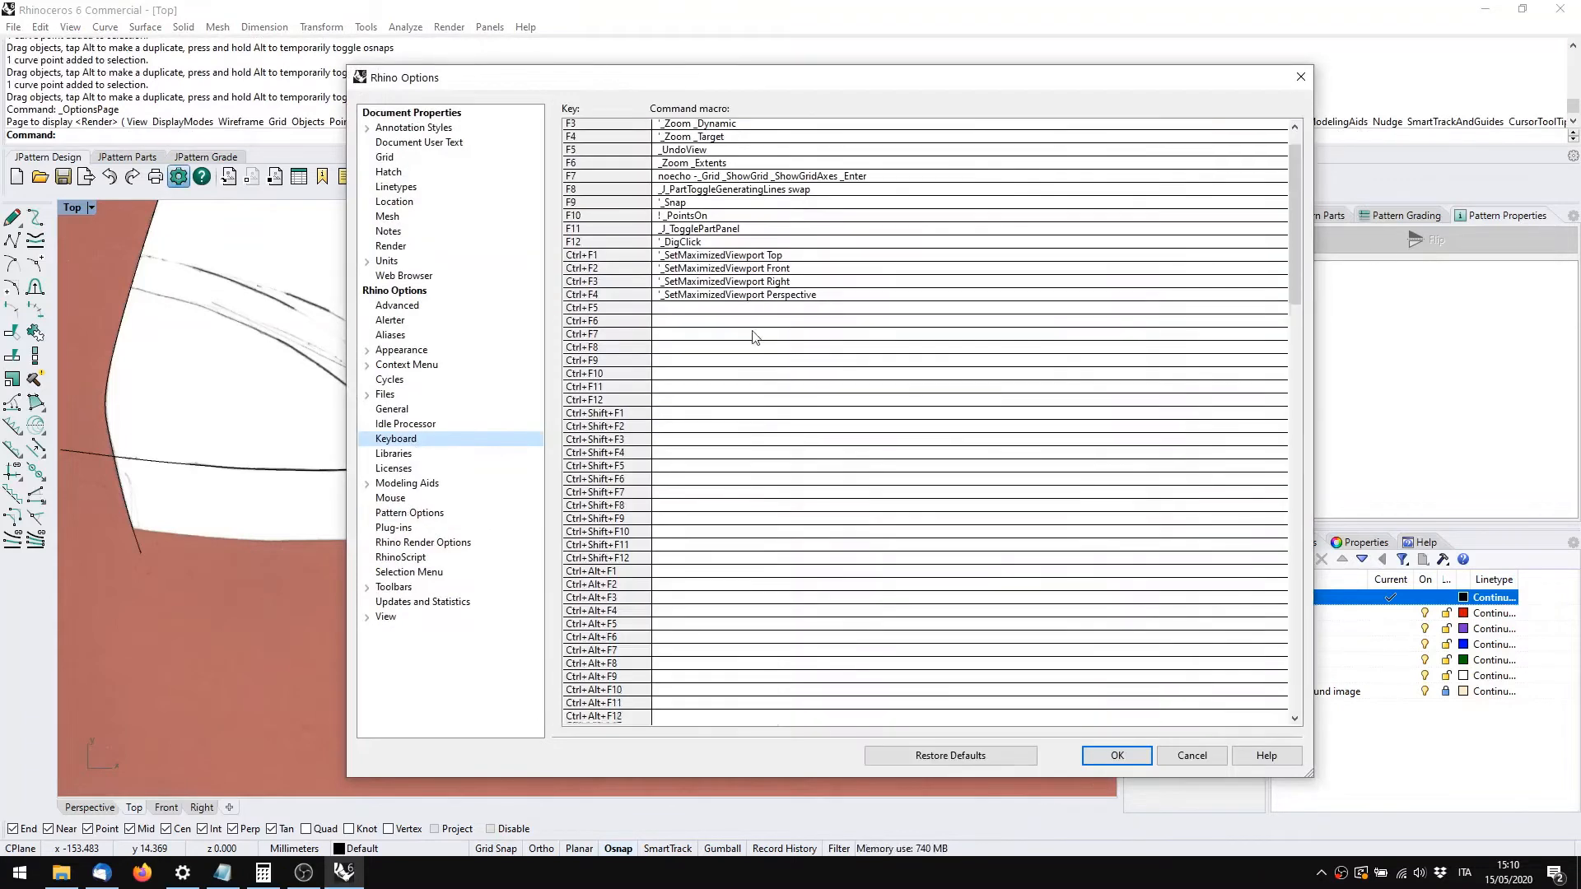
scroll(759, 368, "down", 1)
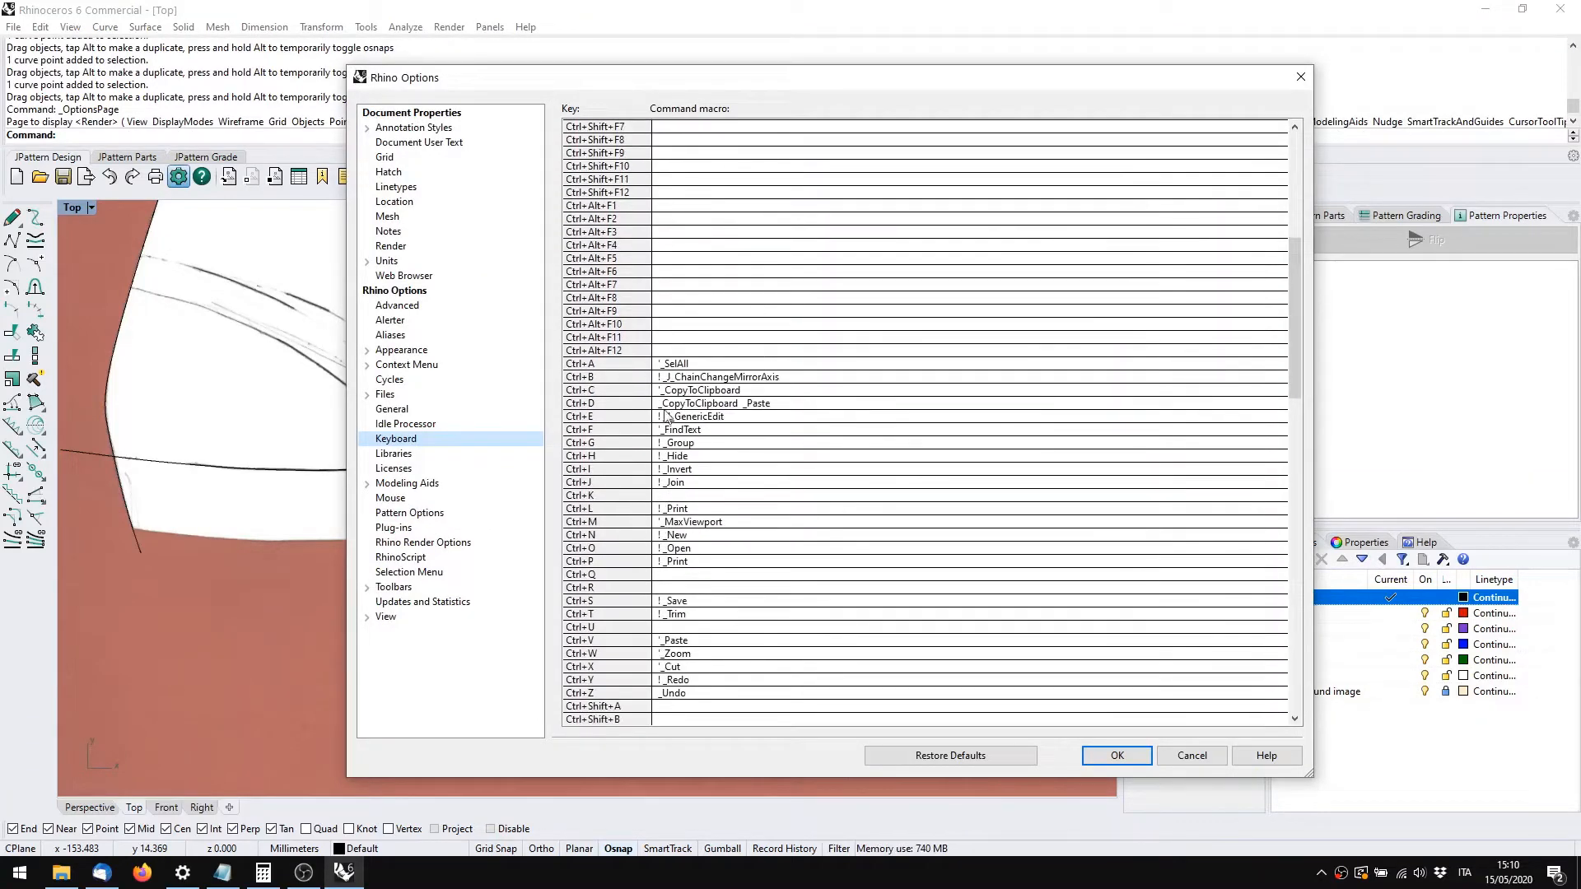
left_click(701, 403)
left_click(788, 403)
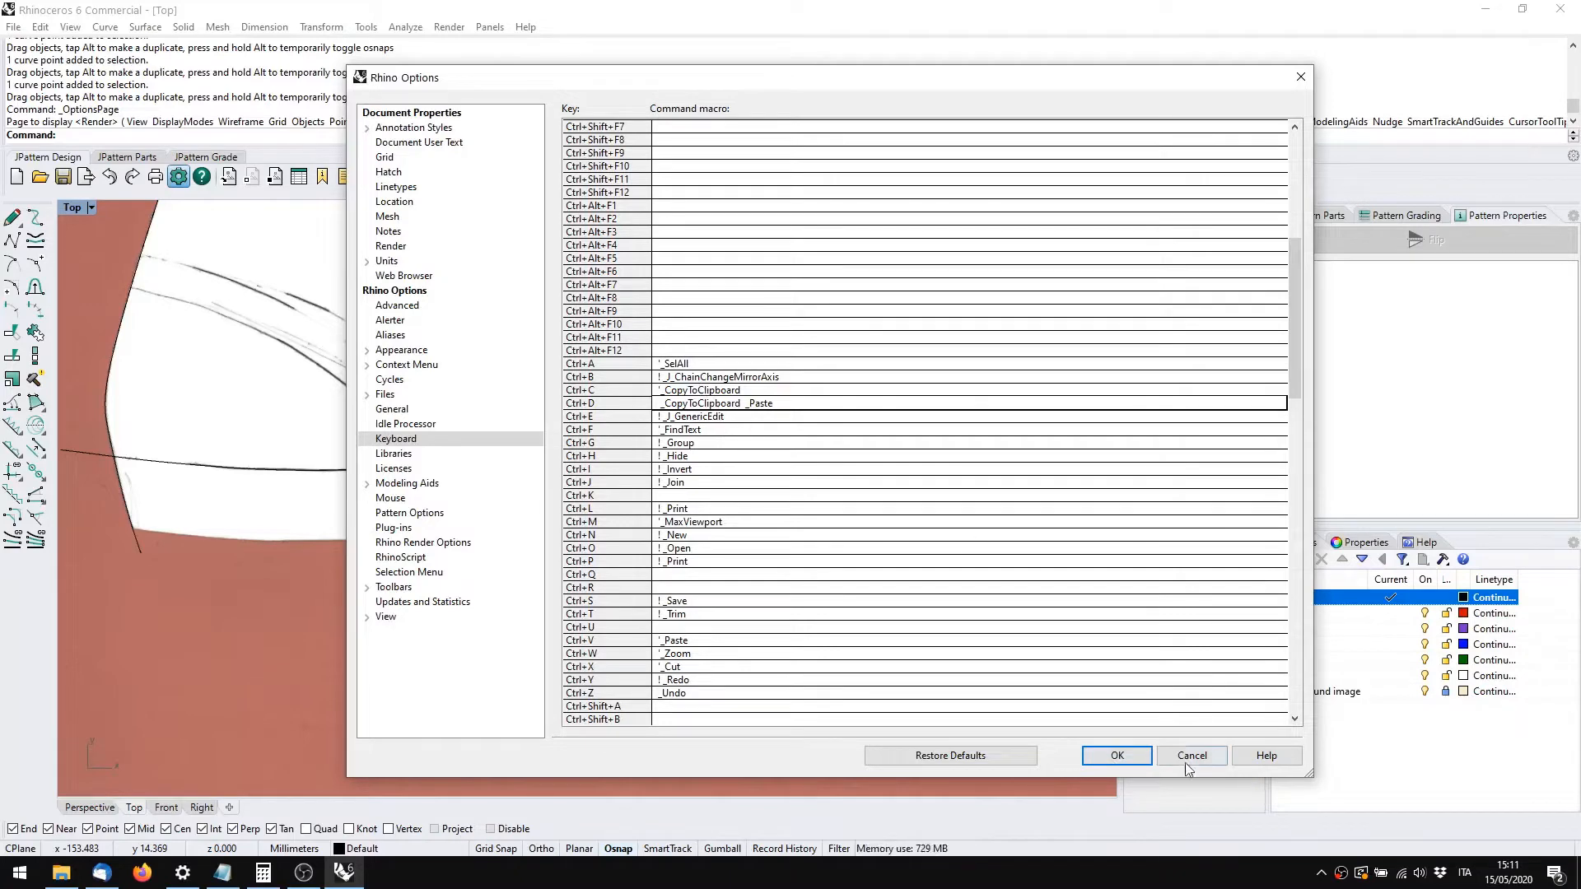
left_click(1122, 753)
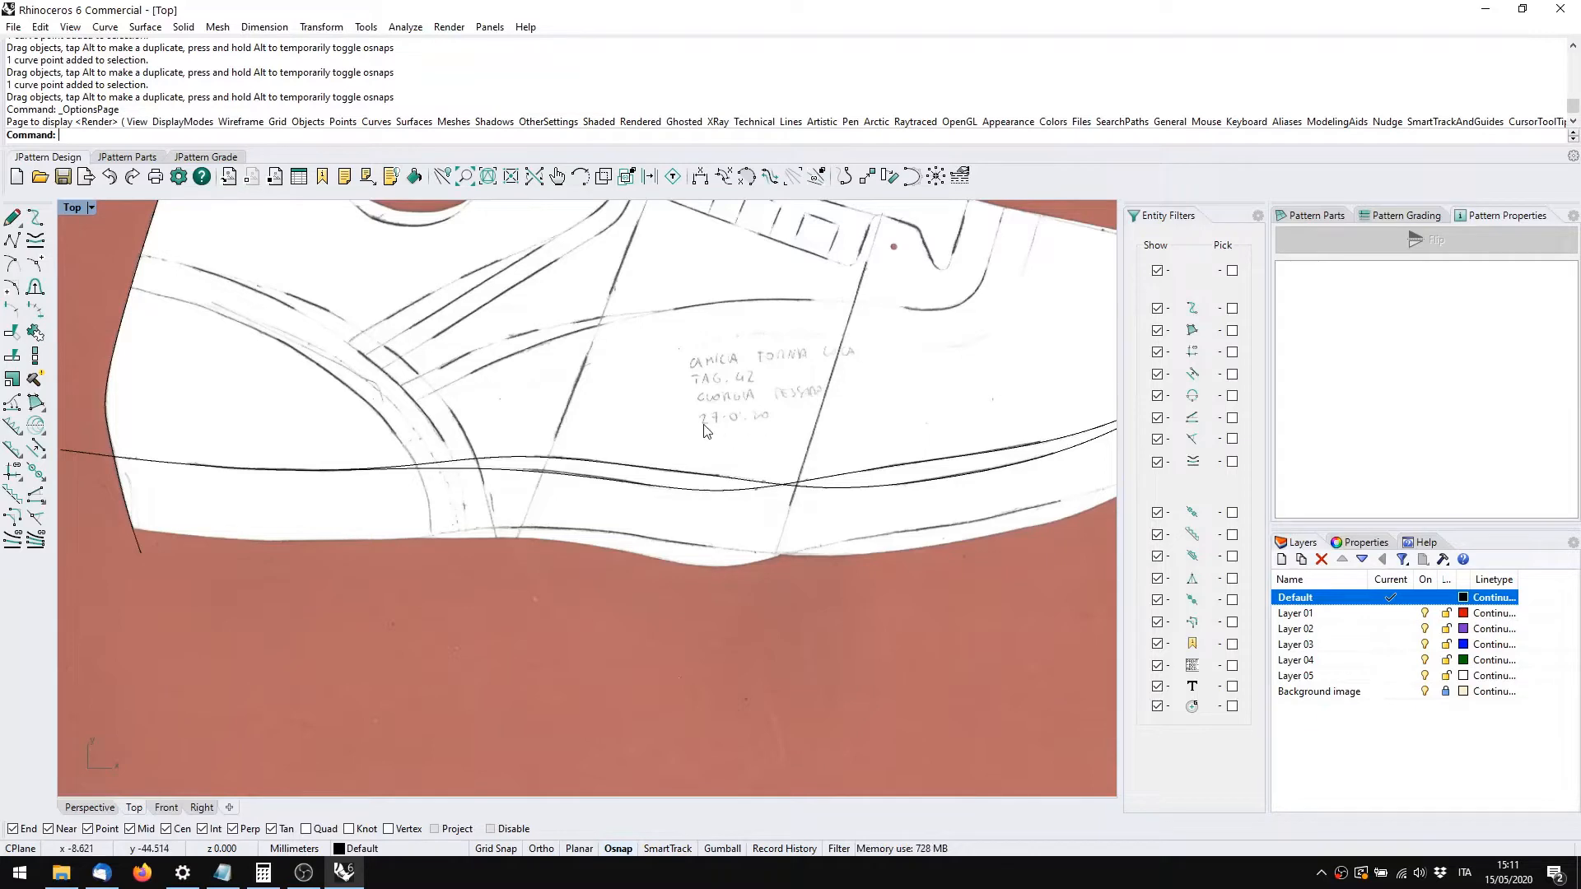
Inspect the two base curves from midfoot to toe and hide the Background image layer to view them without the scan
right_click_drag(681, 431, 612, 435)
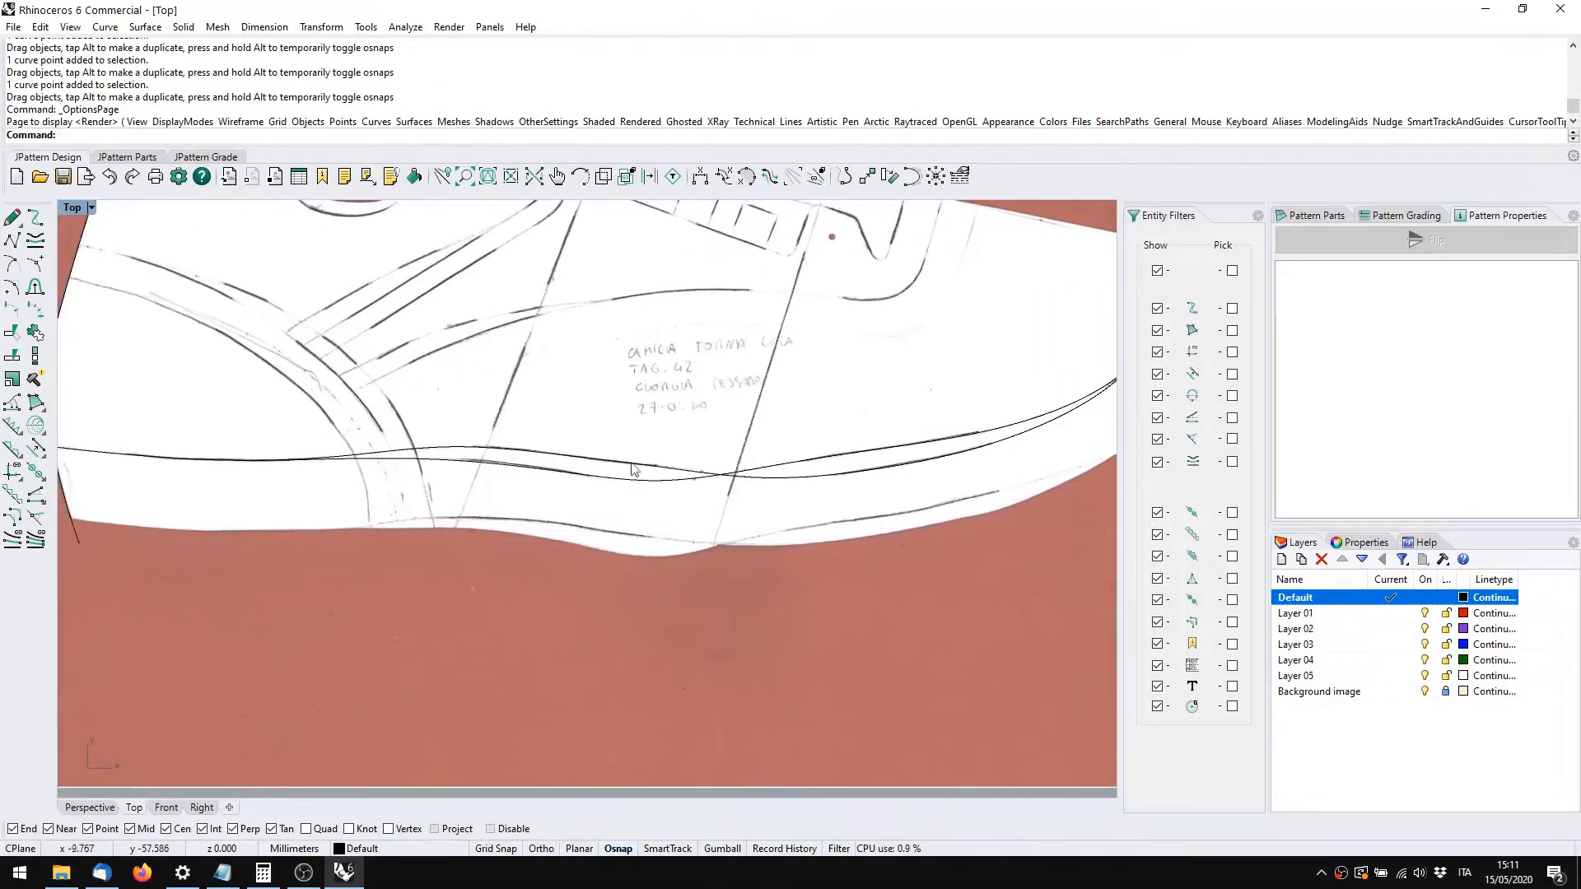
scroll(549, 474, "up", 2)
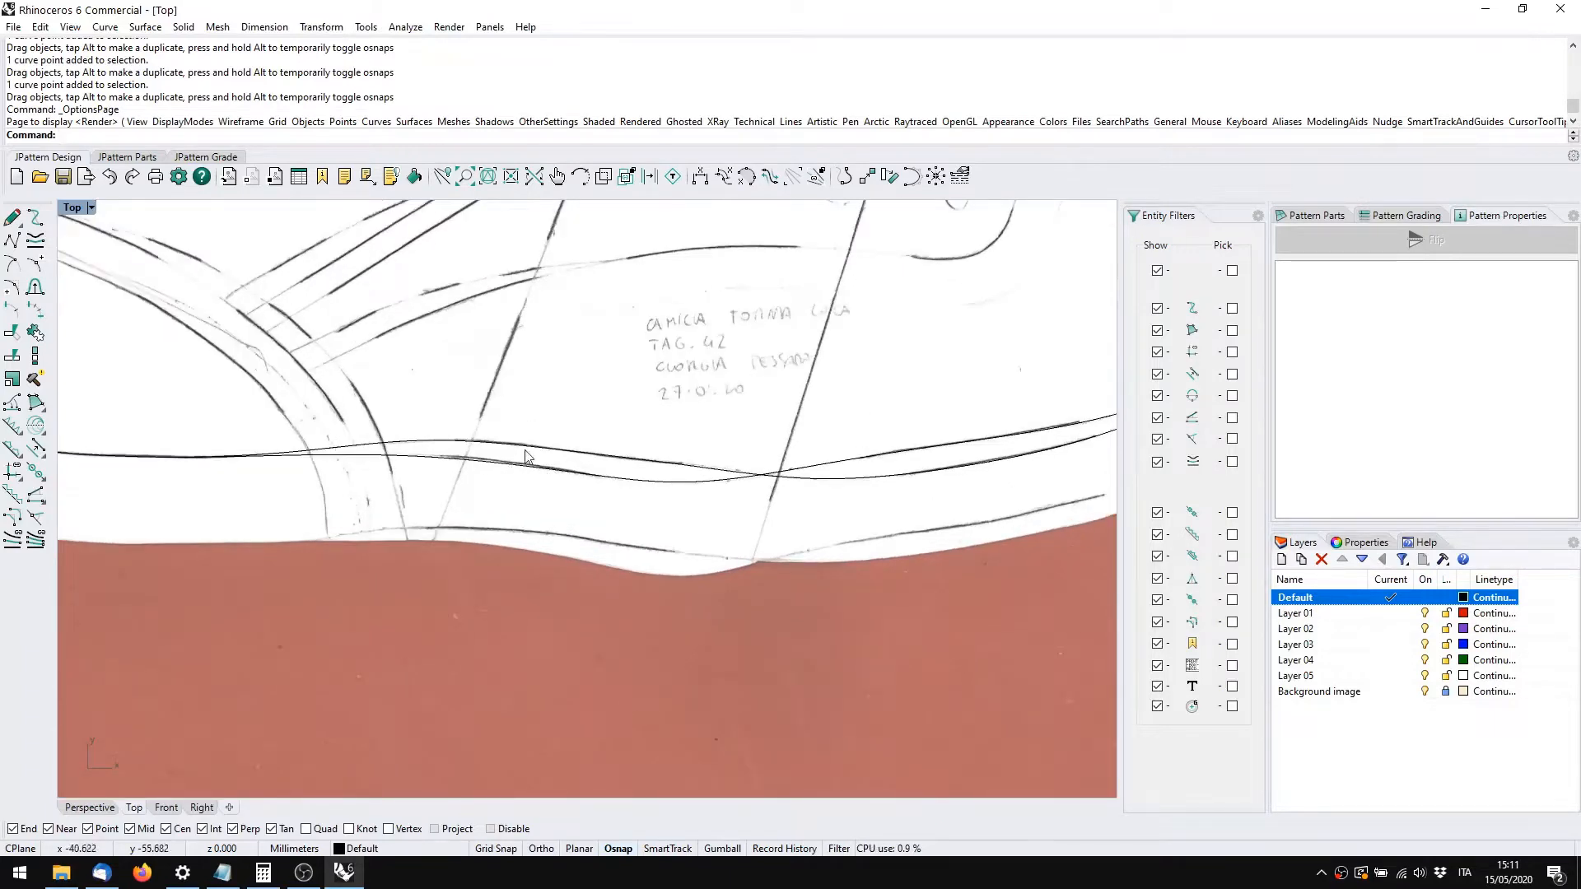
right_click_drag(473, 382, 508, 429)
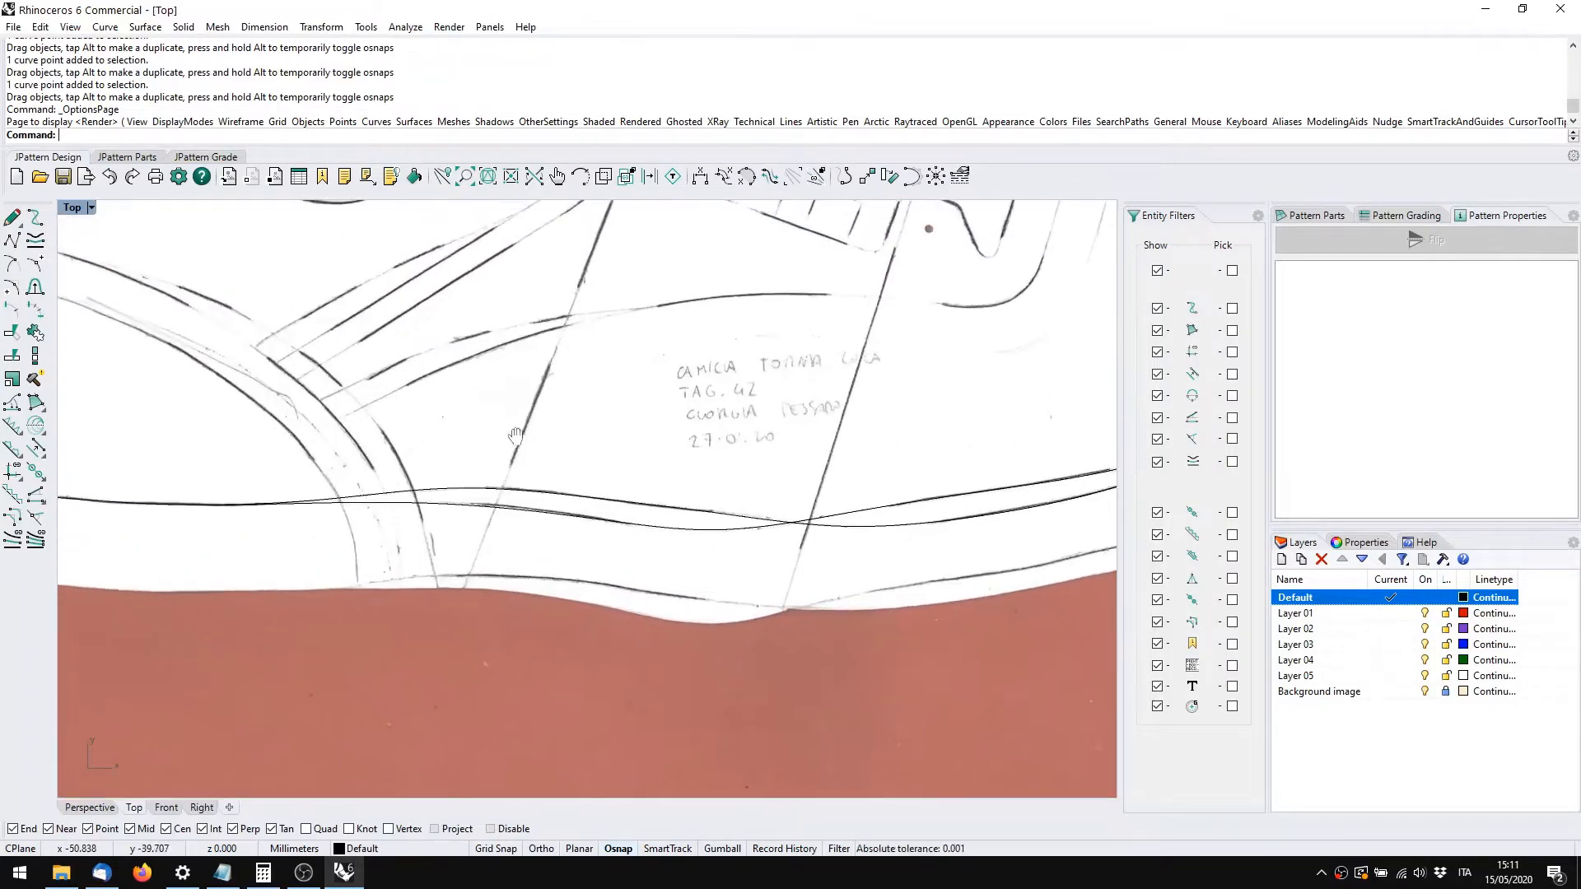
right_click_drag(626, 539, 170, 492)
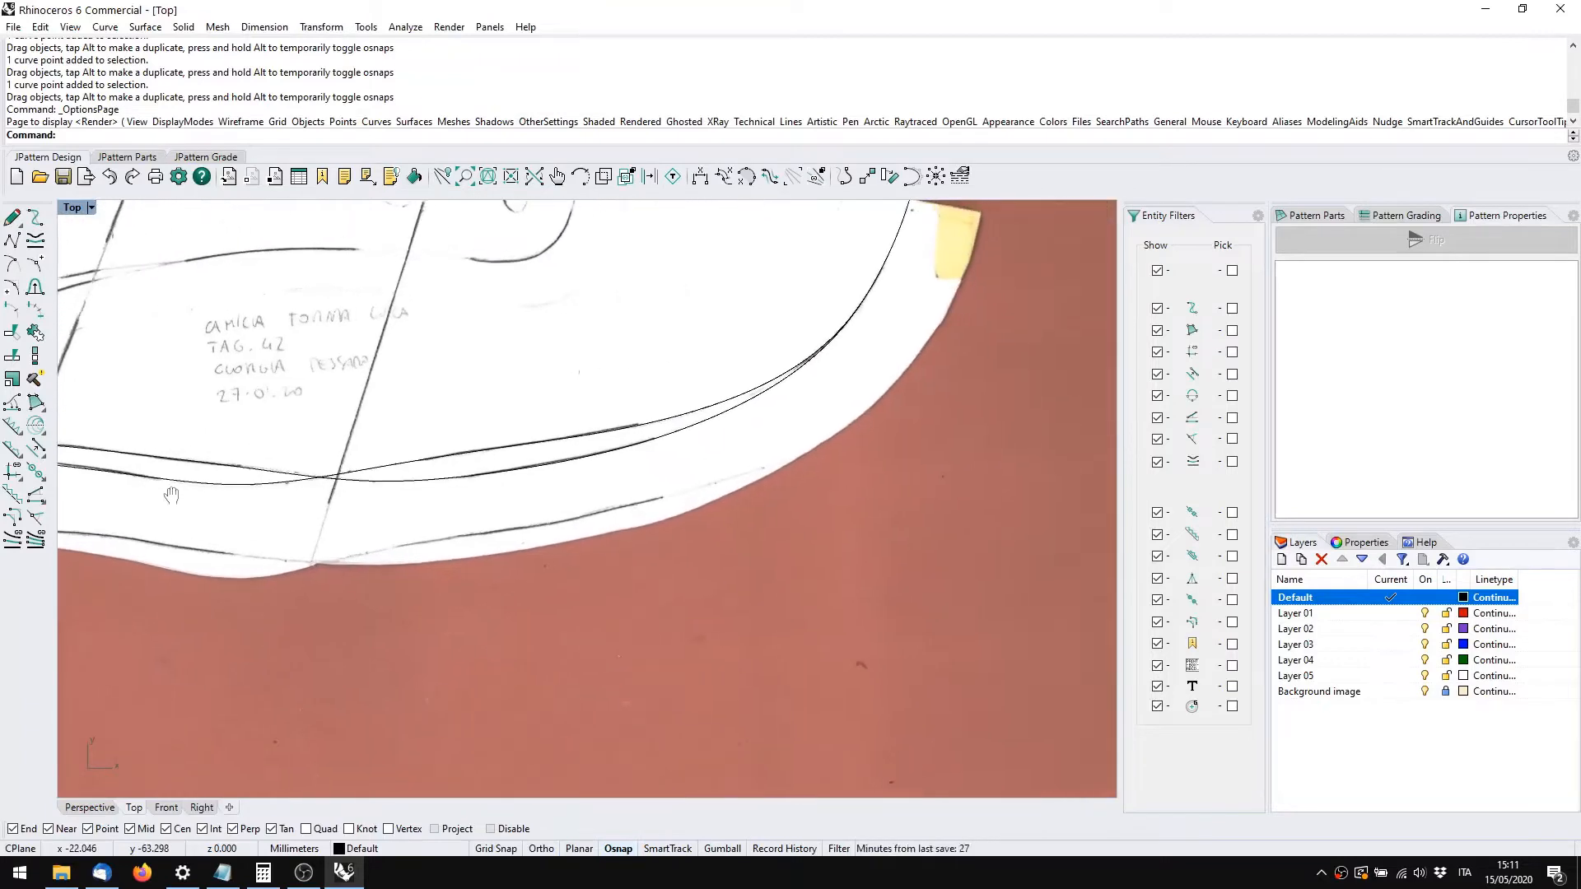
right_click_drag(787, 411, 750, 524)
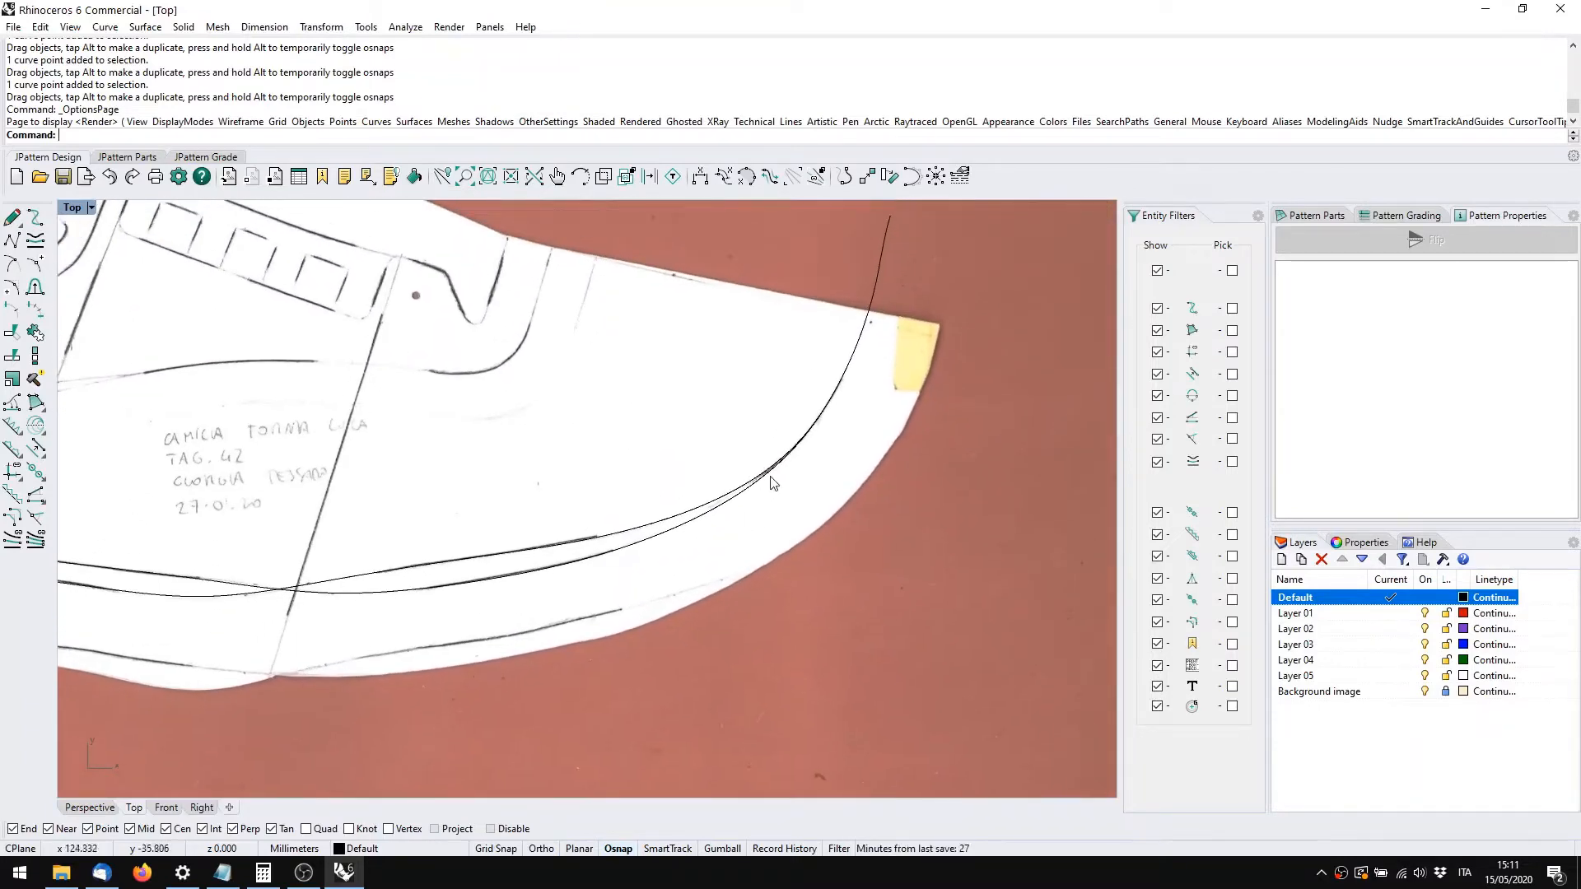
left_click_drag(809, 512, 636, 437)
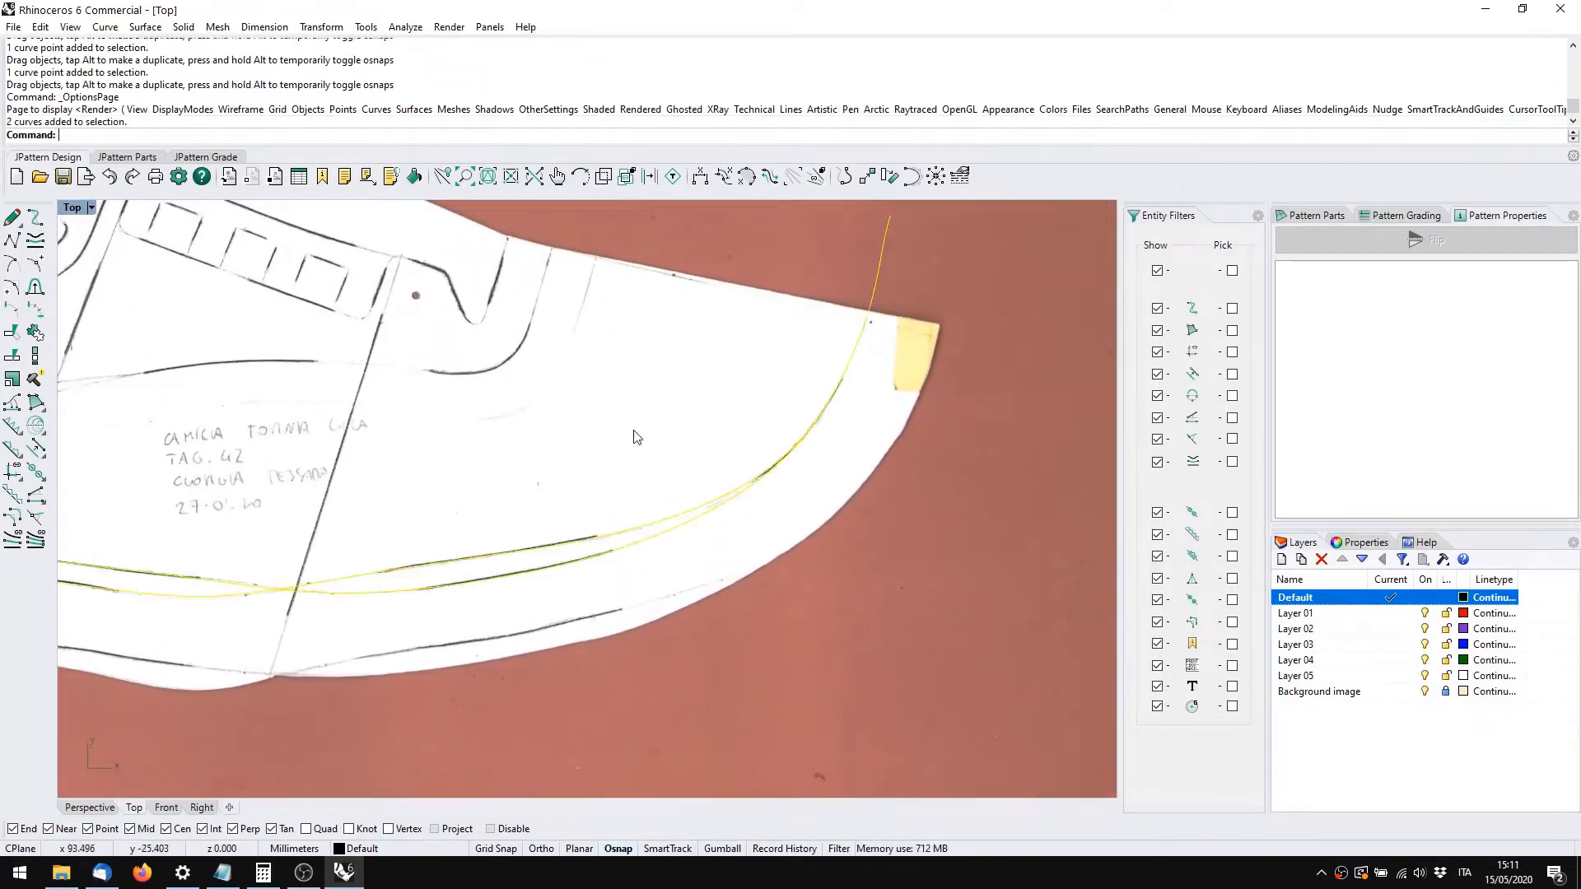
left_click(1424, 691)
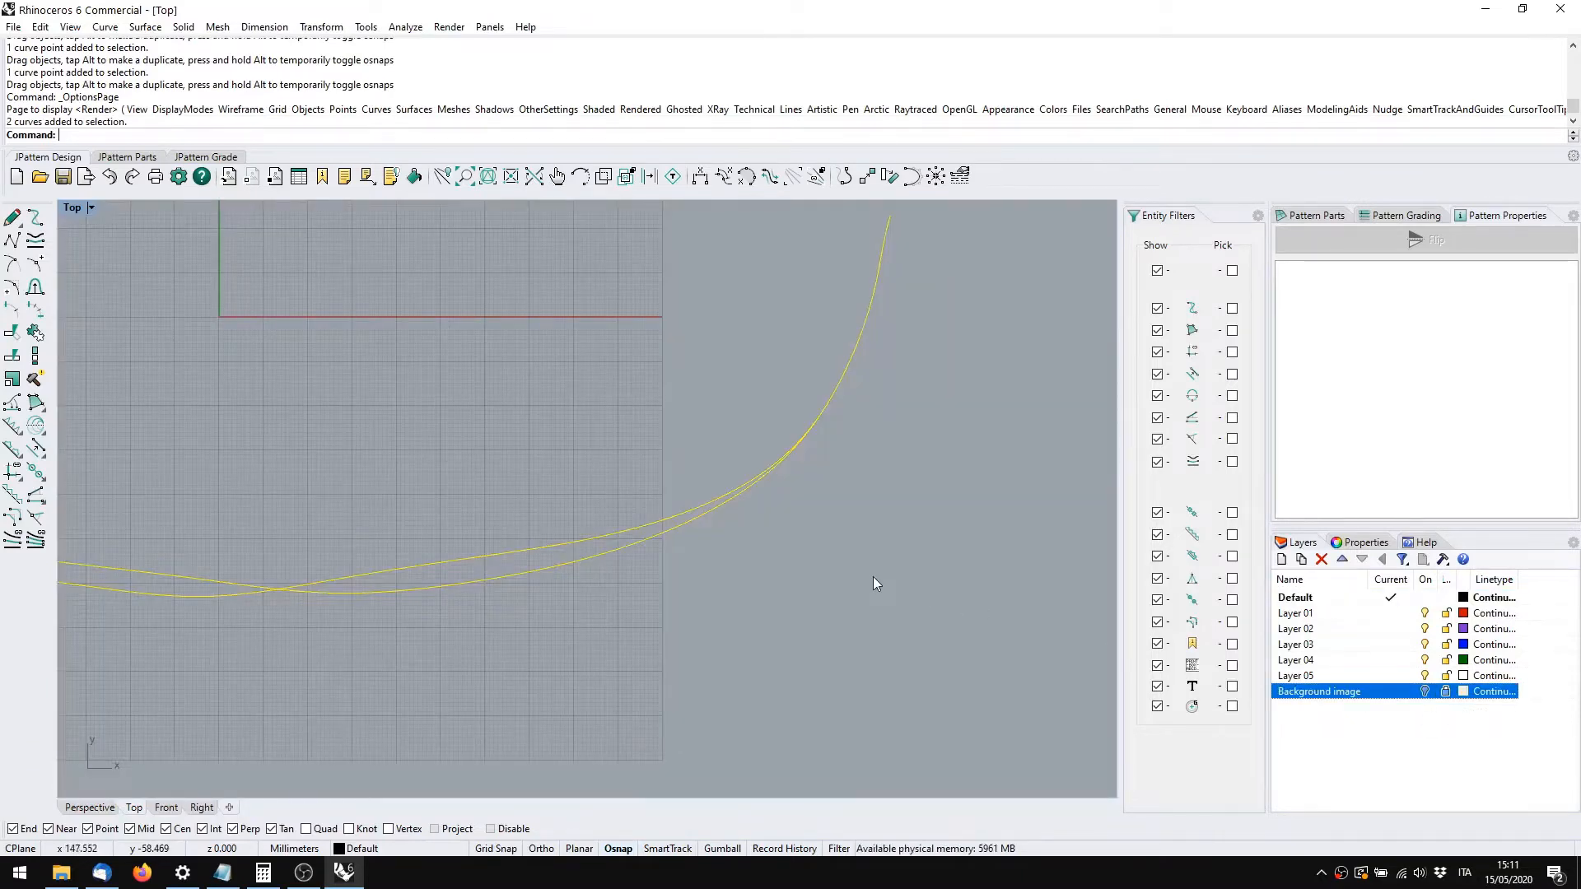
key("Escape")
right_click_drag(705, 551, 662, 633)
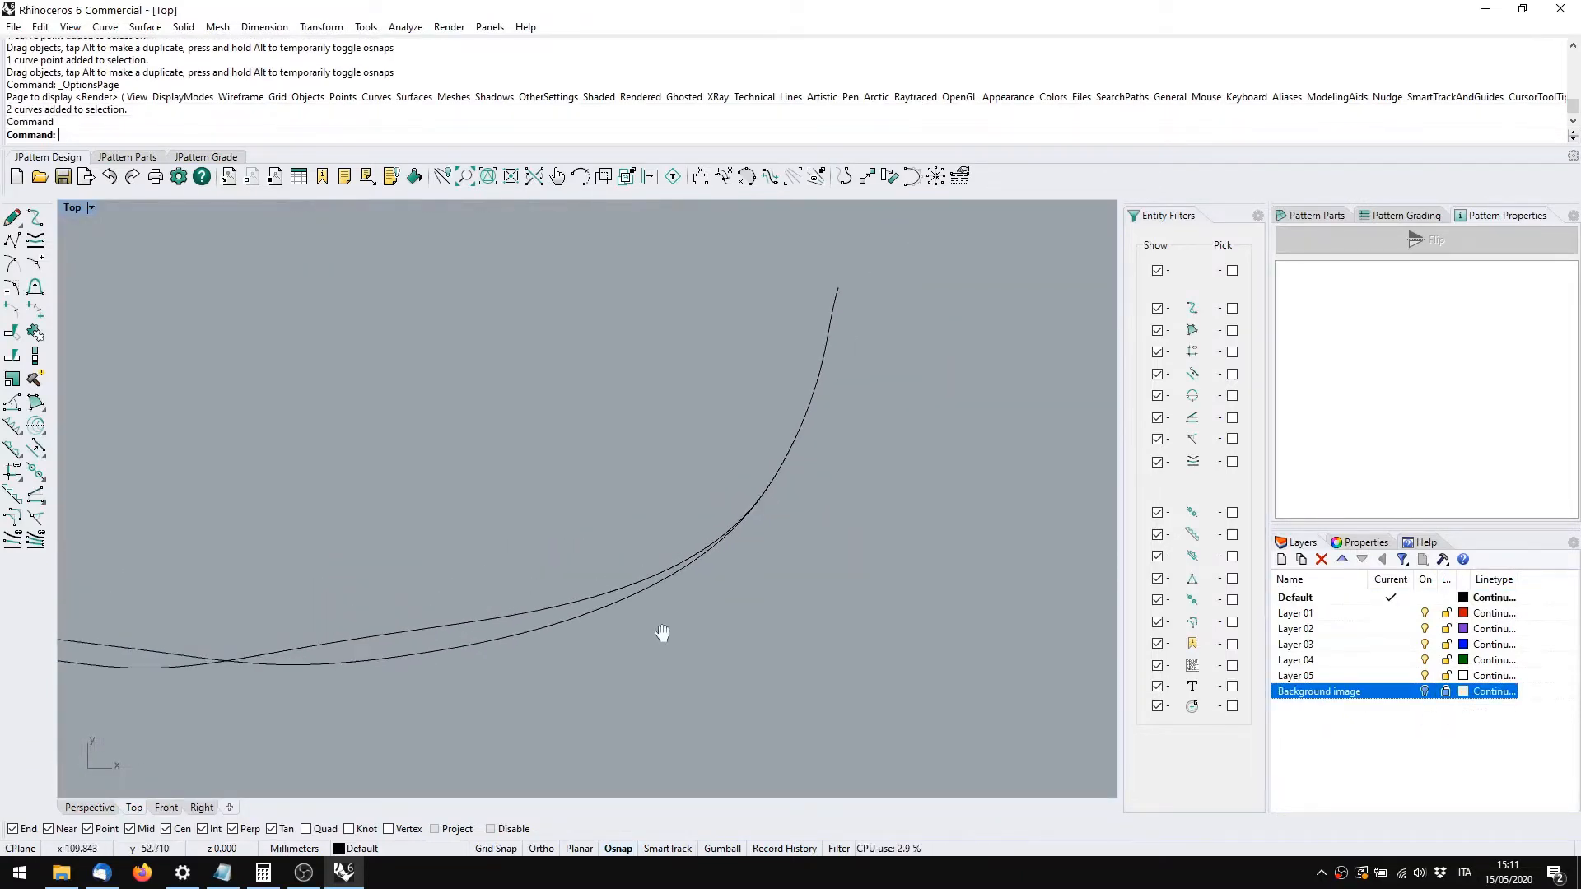
Turn on the control points of both base curves and examine how the points coincide towards the toe end
left_click_drag(815, 516, 703, 428)
key("F10")
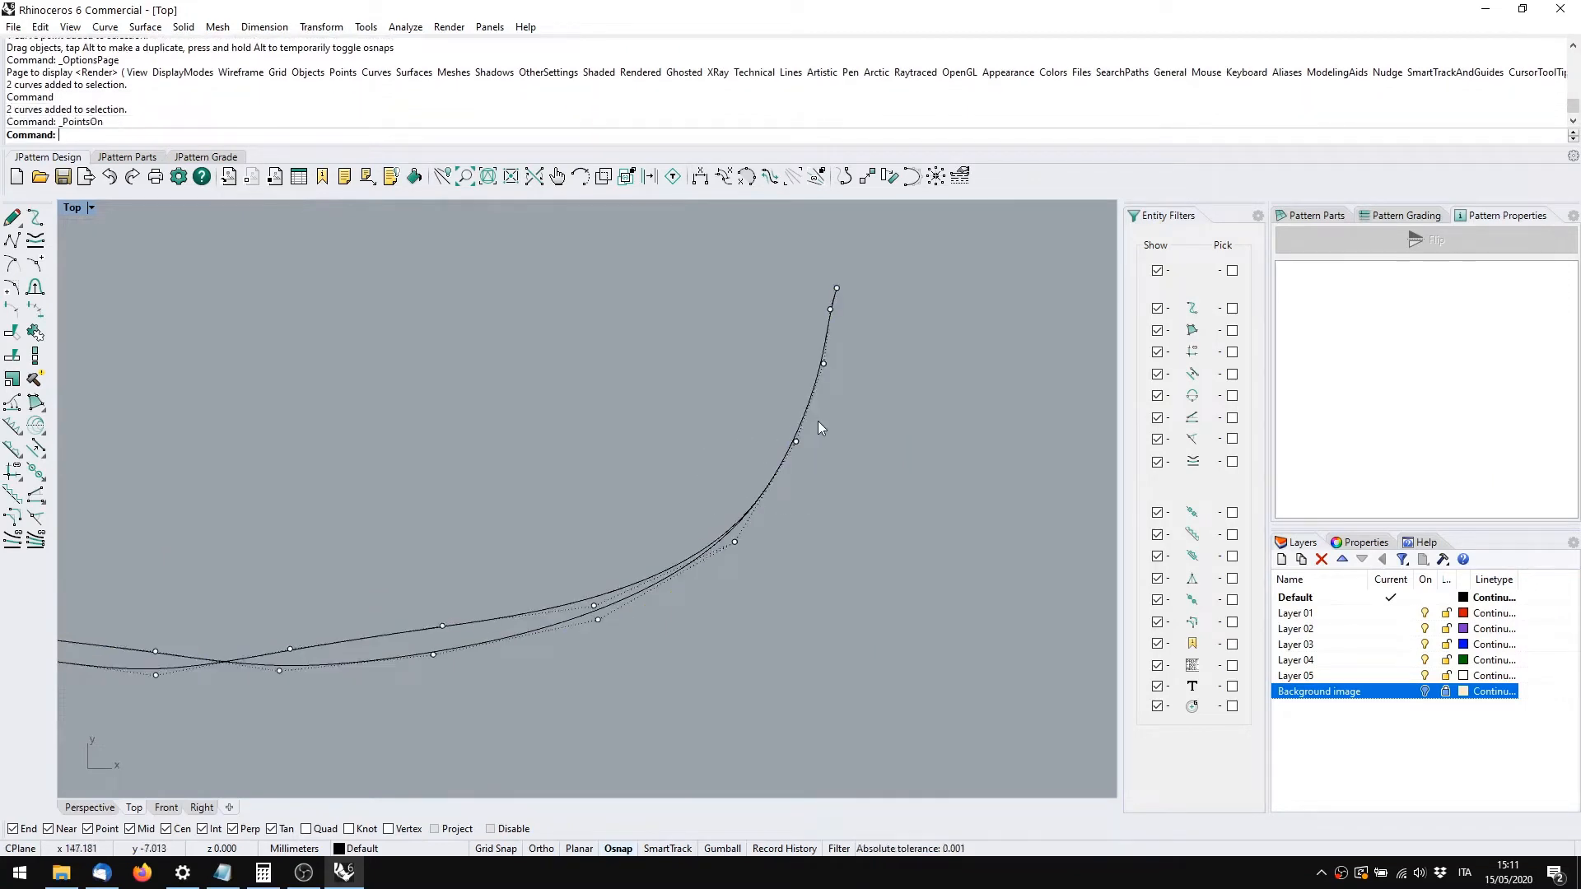
scroll(836, 325, "up", 5)
right_click_drag(744, 515, 726, 445)
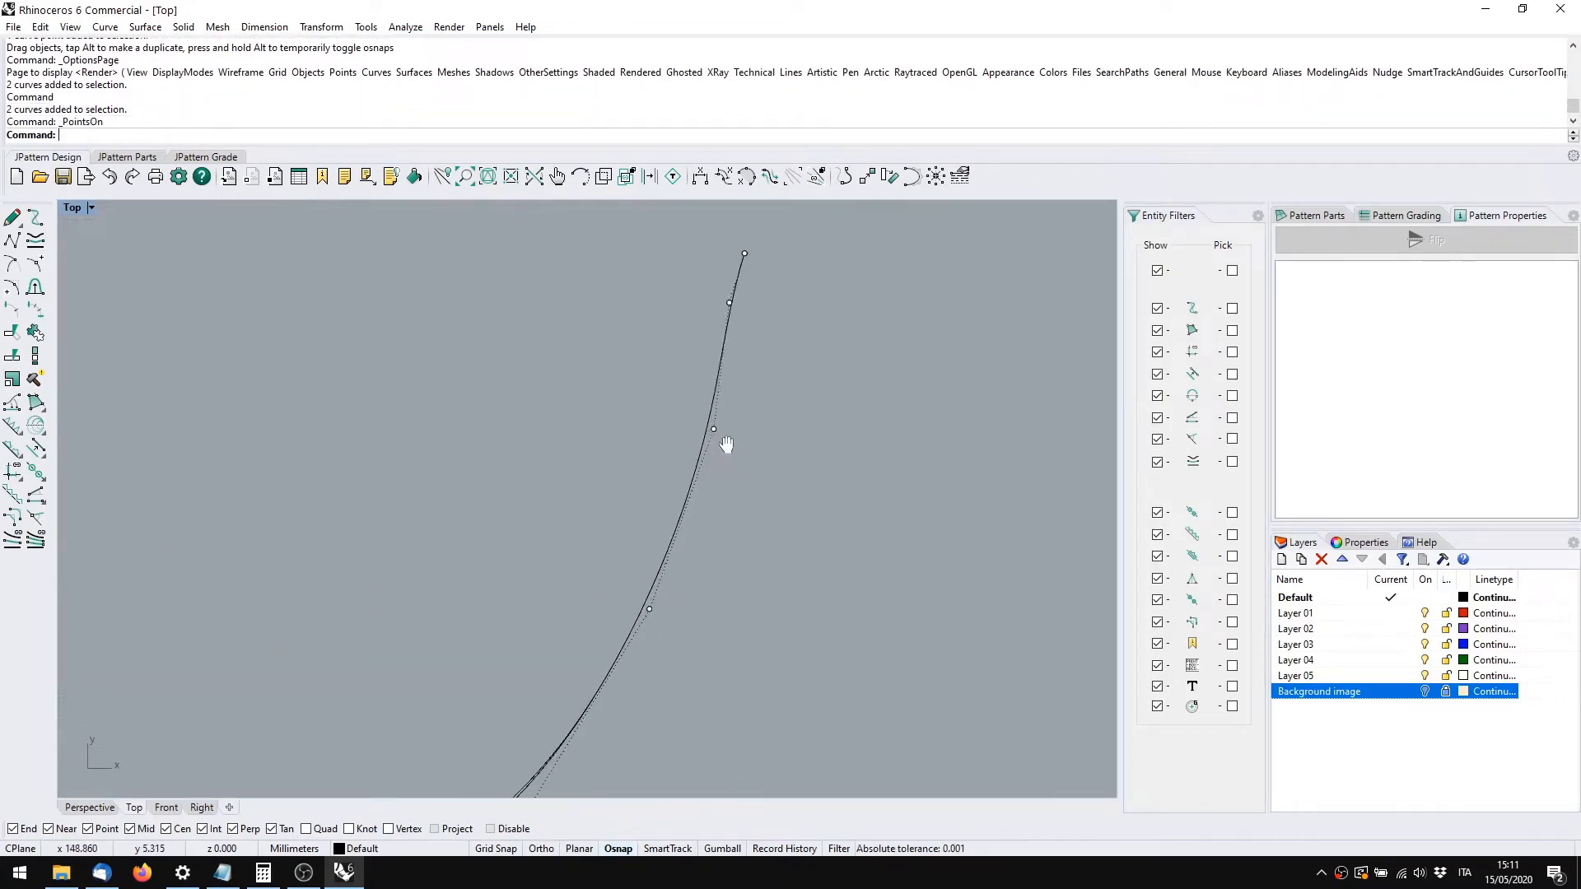
right_click_drag(700, 593, 768, 456)
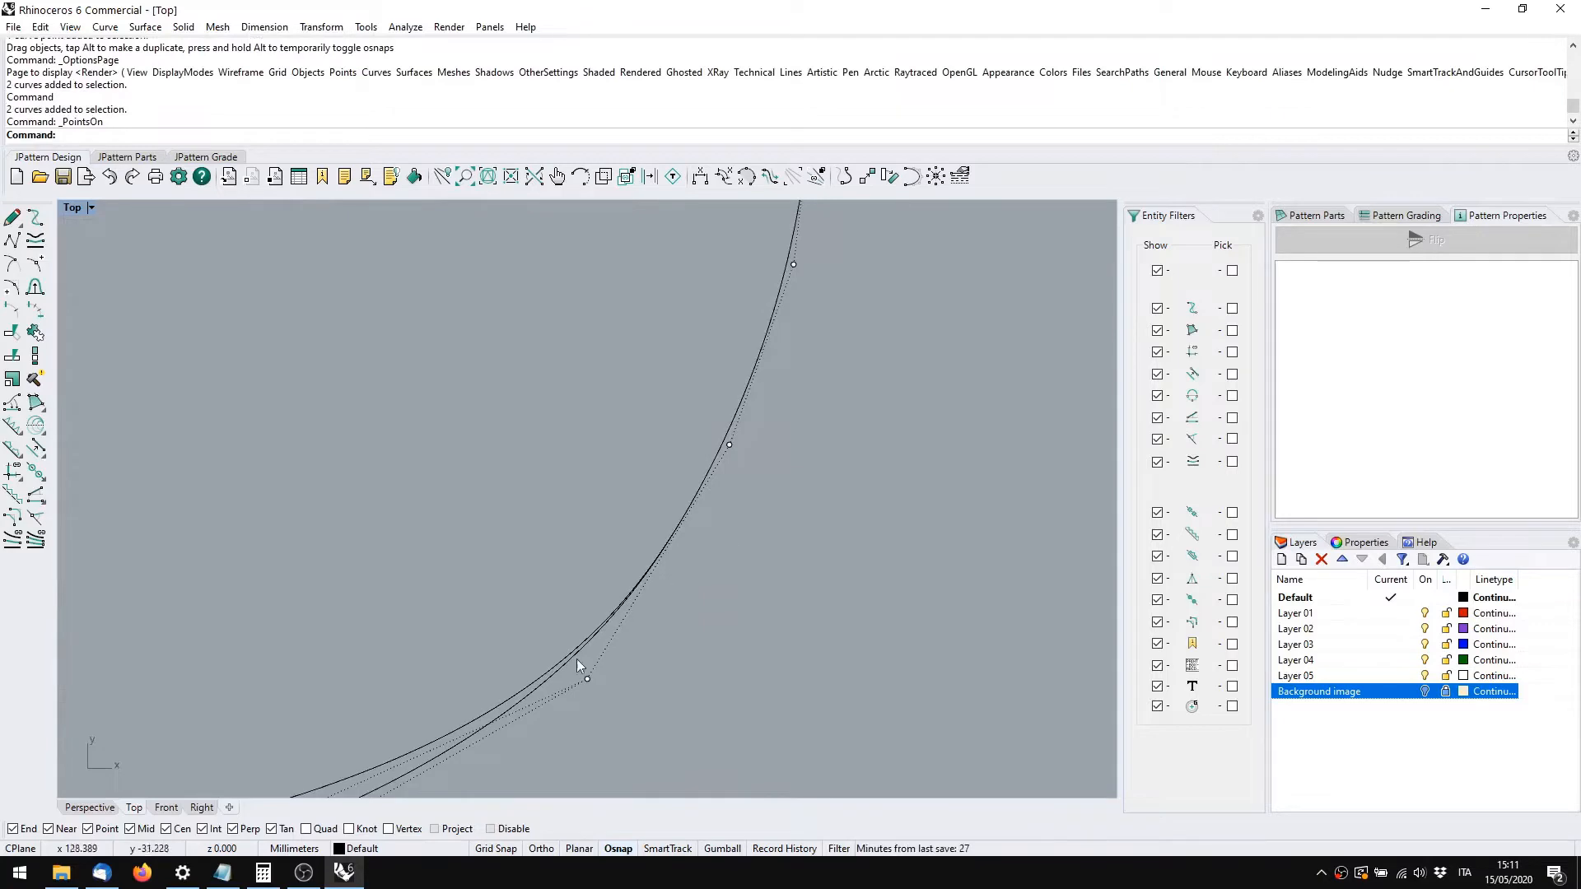
left_click(516, 703)
left_click(516, 704)
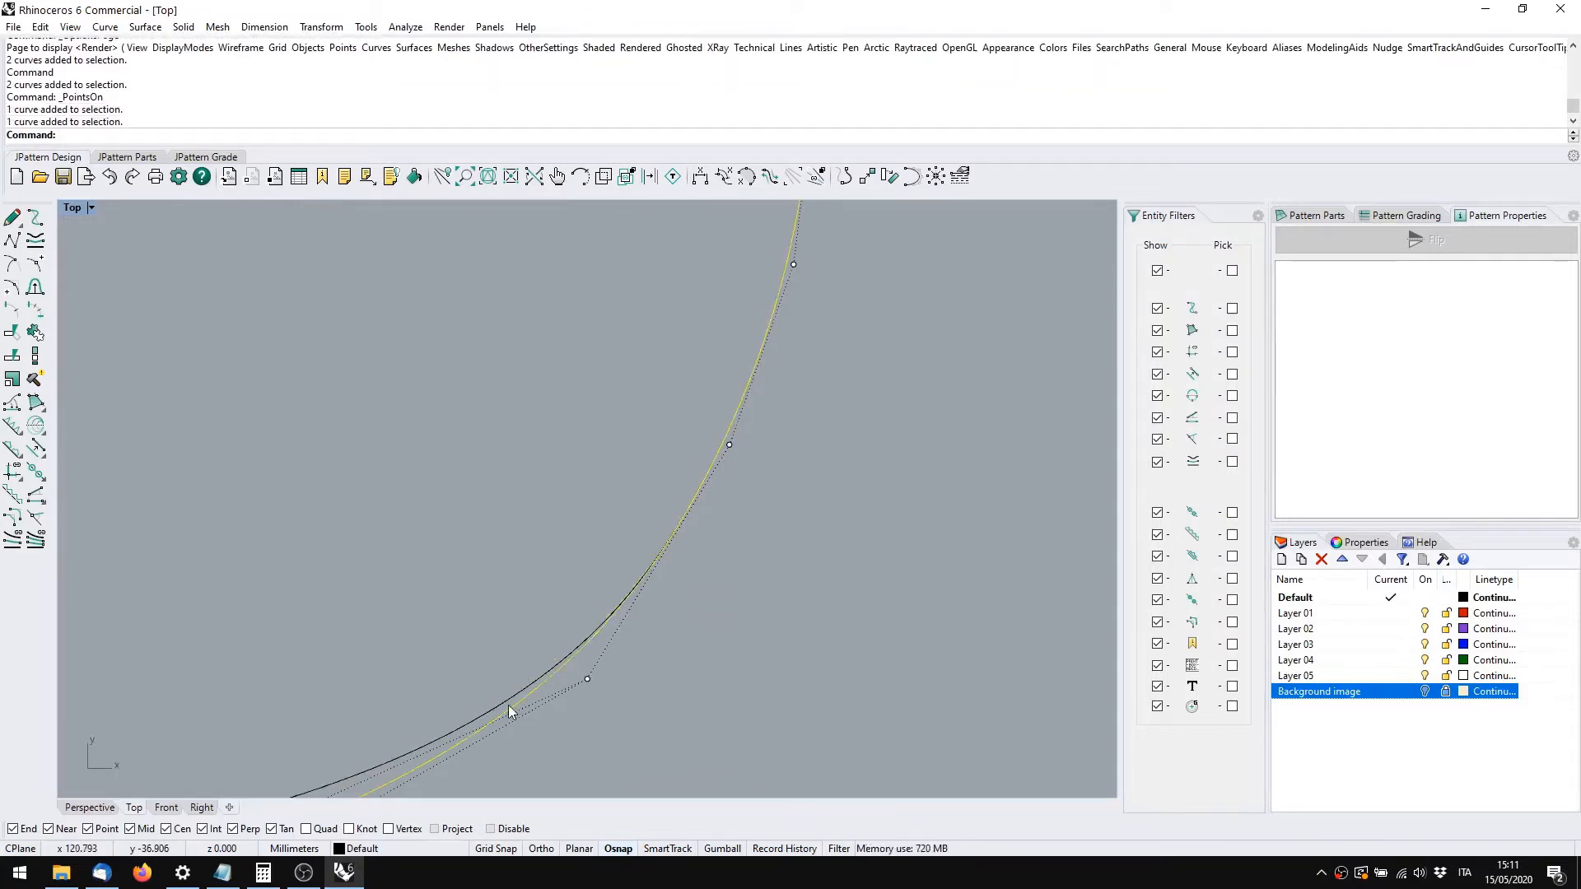
left_click(506, 704)
right_click_drag(572, 503, 529, 646)
left_click(540, 564)
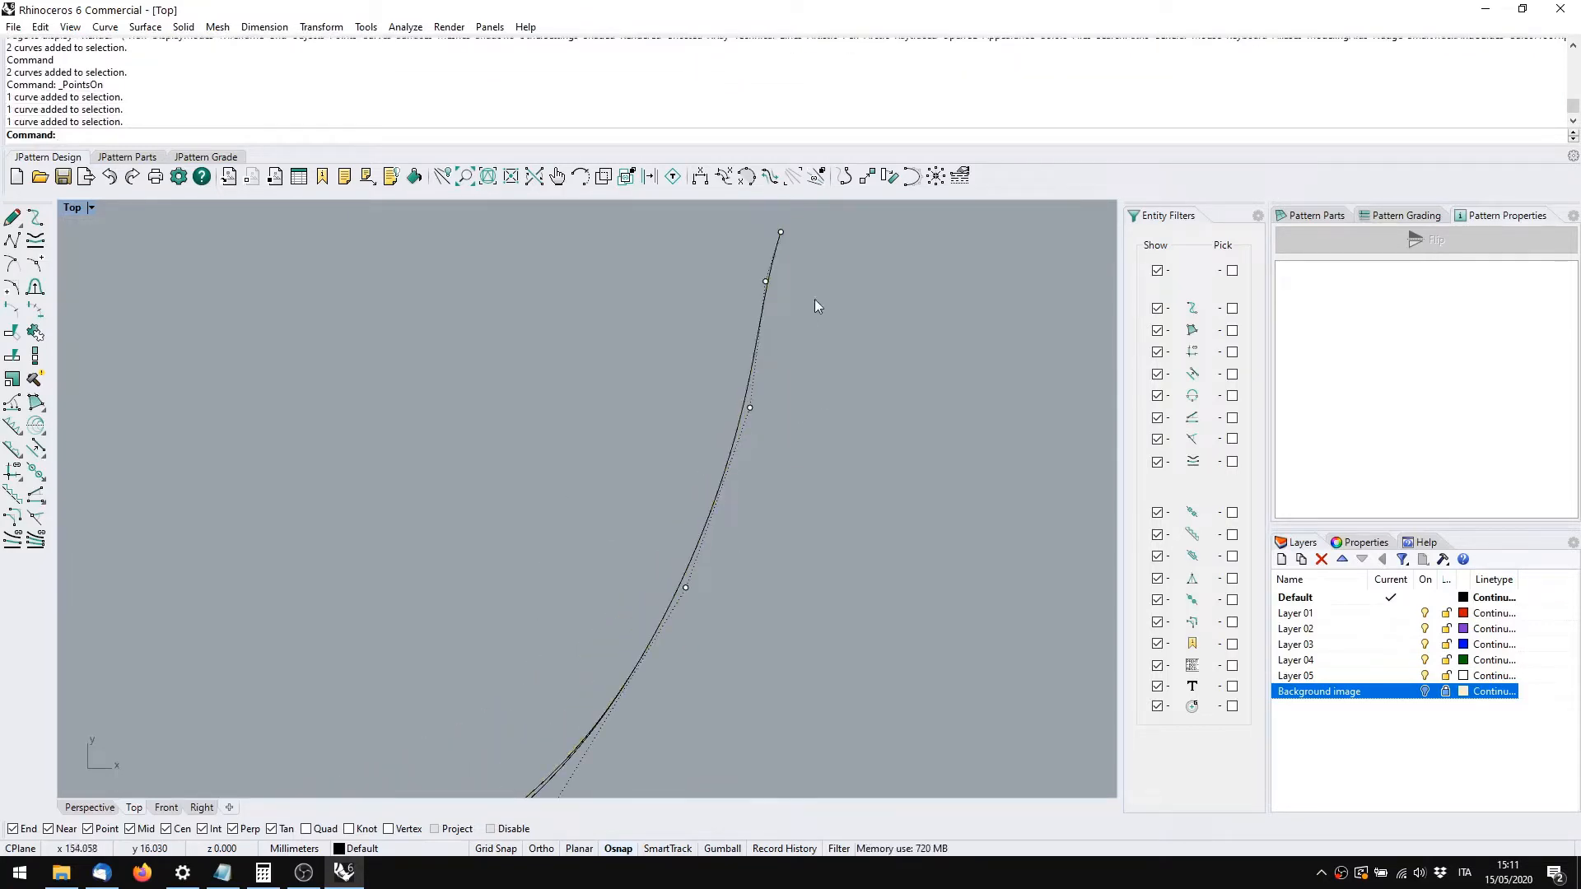
scroll(759, 591, "down", 4)
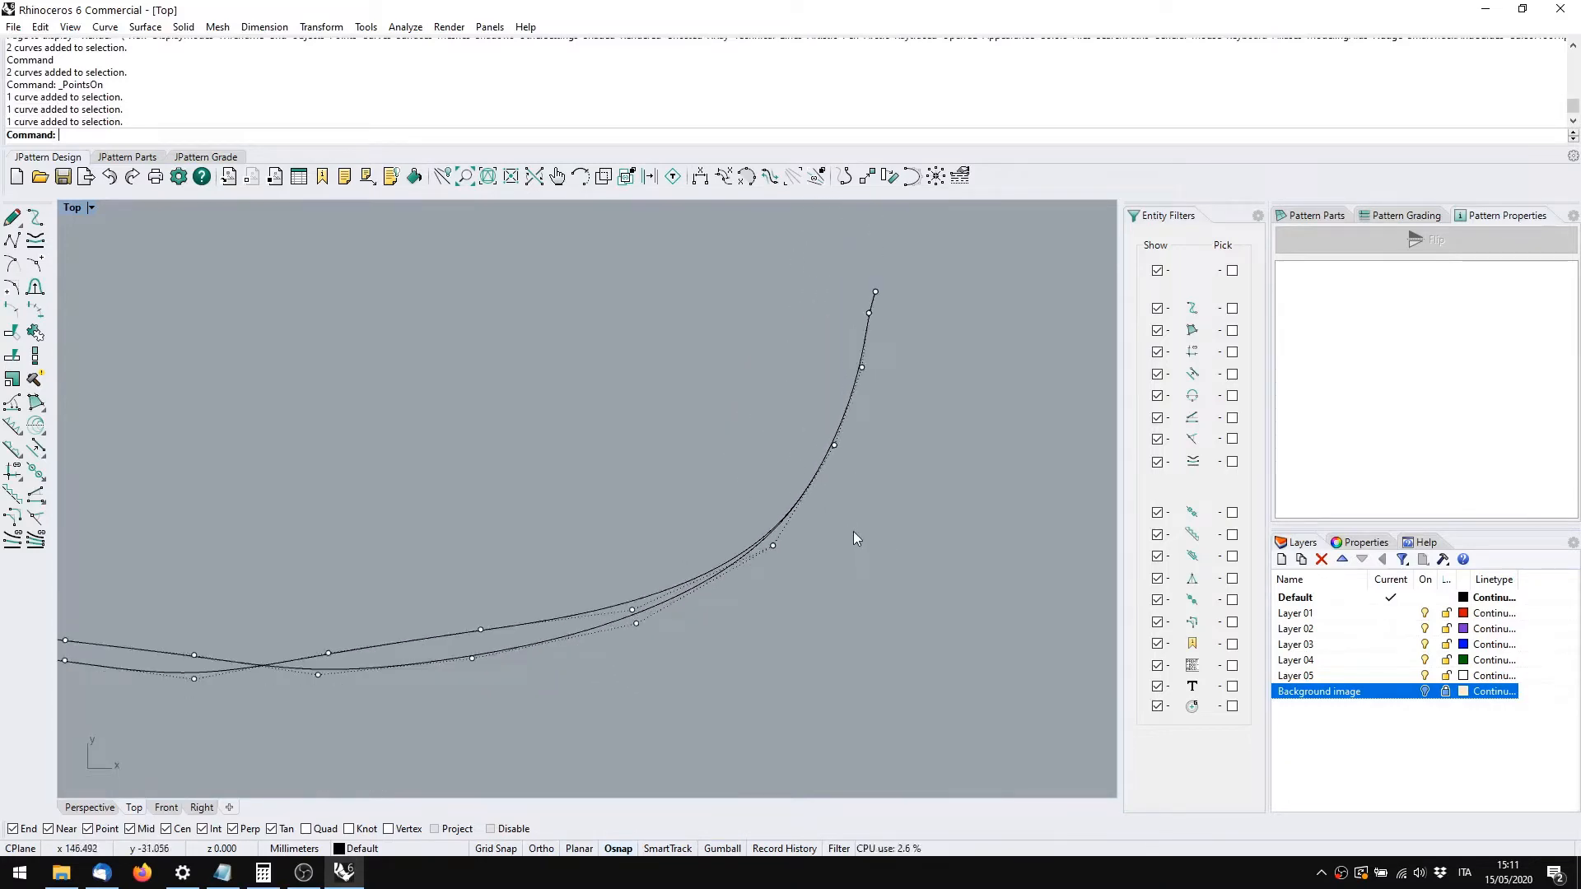
scroll(801, 447, "up", 5)
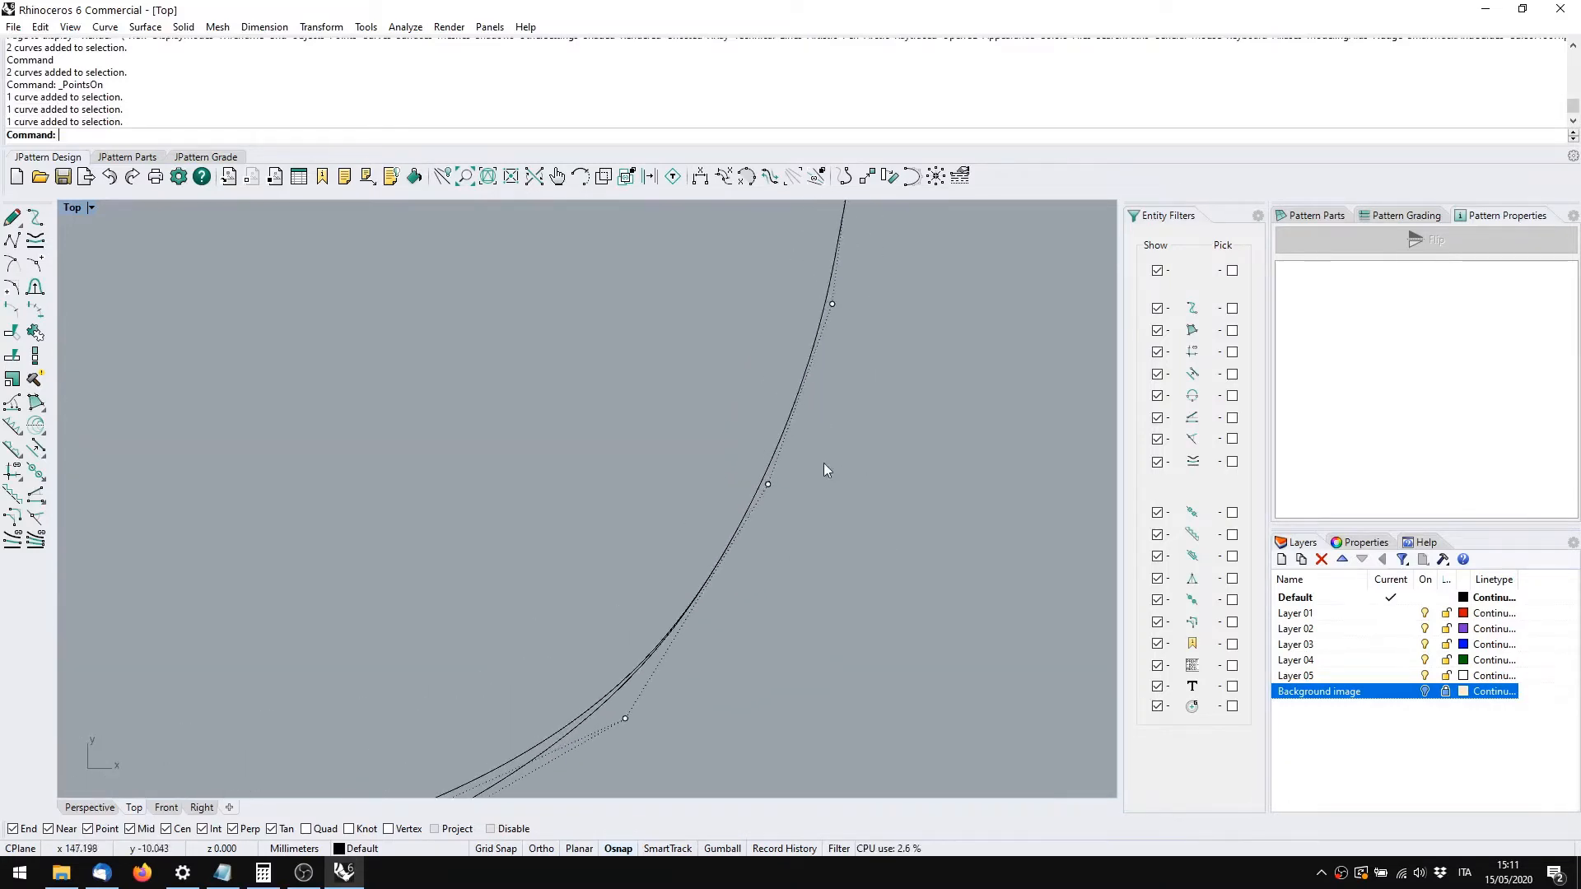
Try moving the coincident control point near the toe end of both curves inward together, and check the reshaped curves
mouse_move(714, 398)
left_mouse_down()
mouse_move(845, 475)
mouse_move(708, 417)
left_mouse_up()
key("F10")
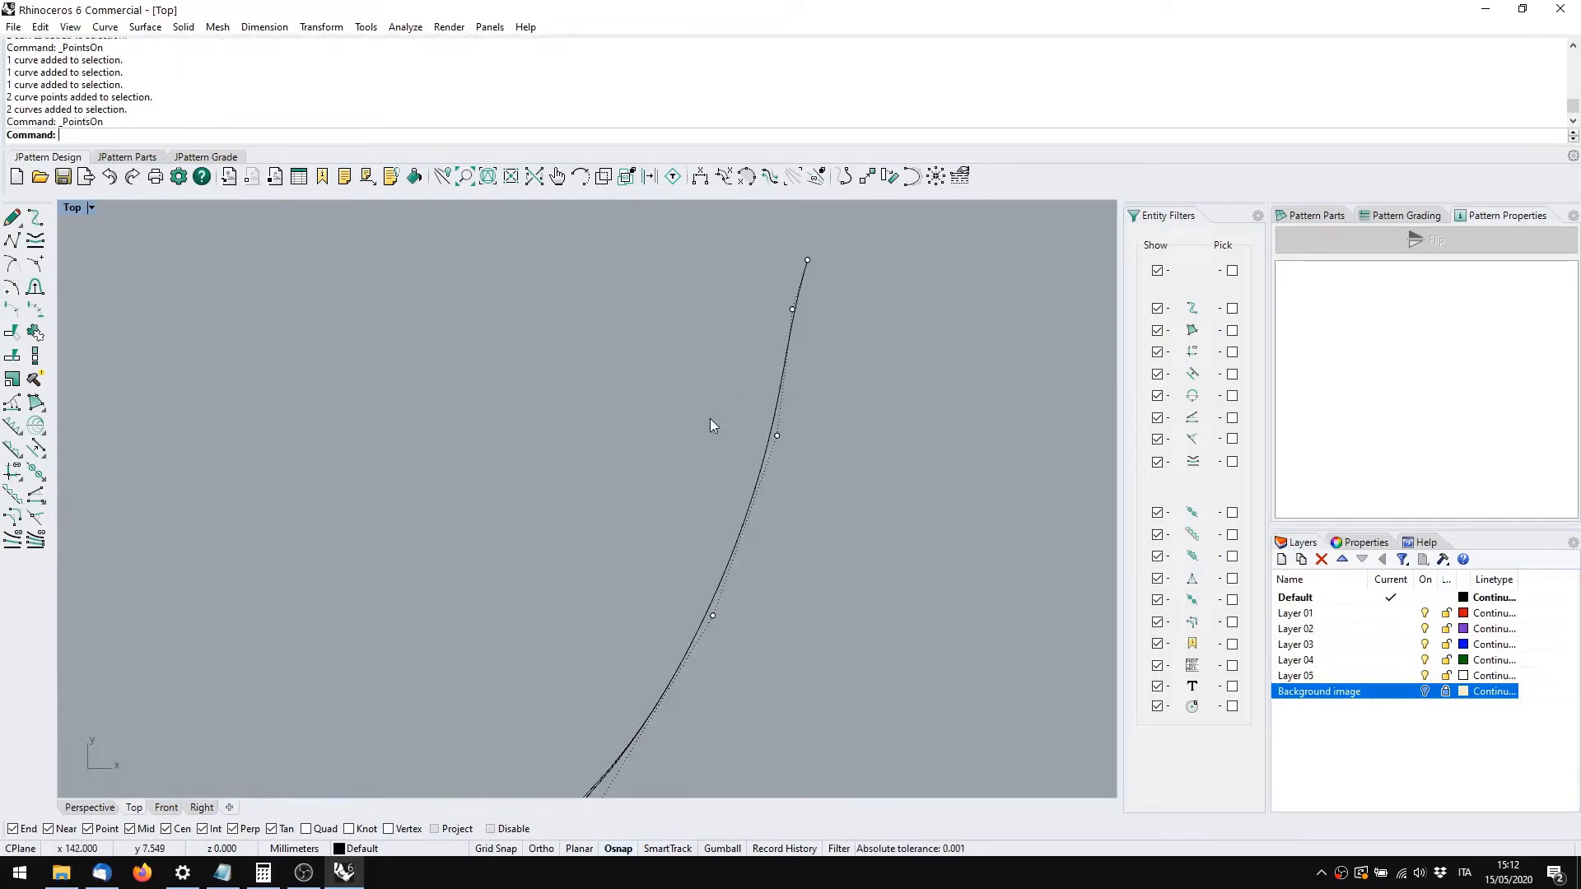
left_click(777, 435)
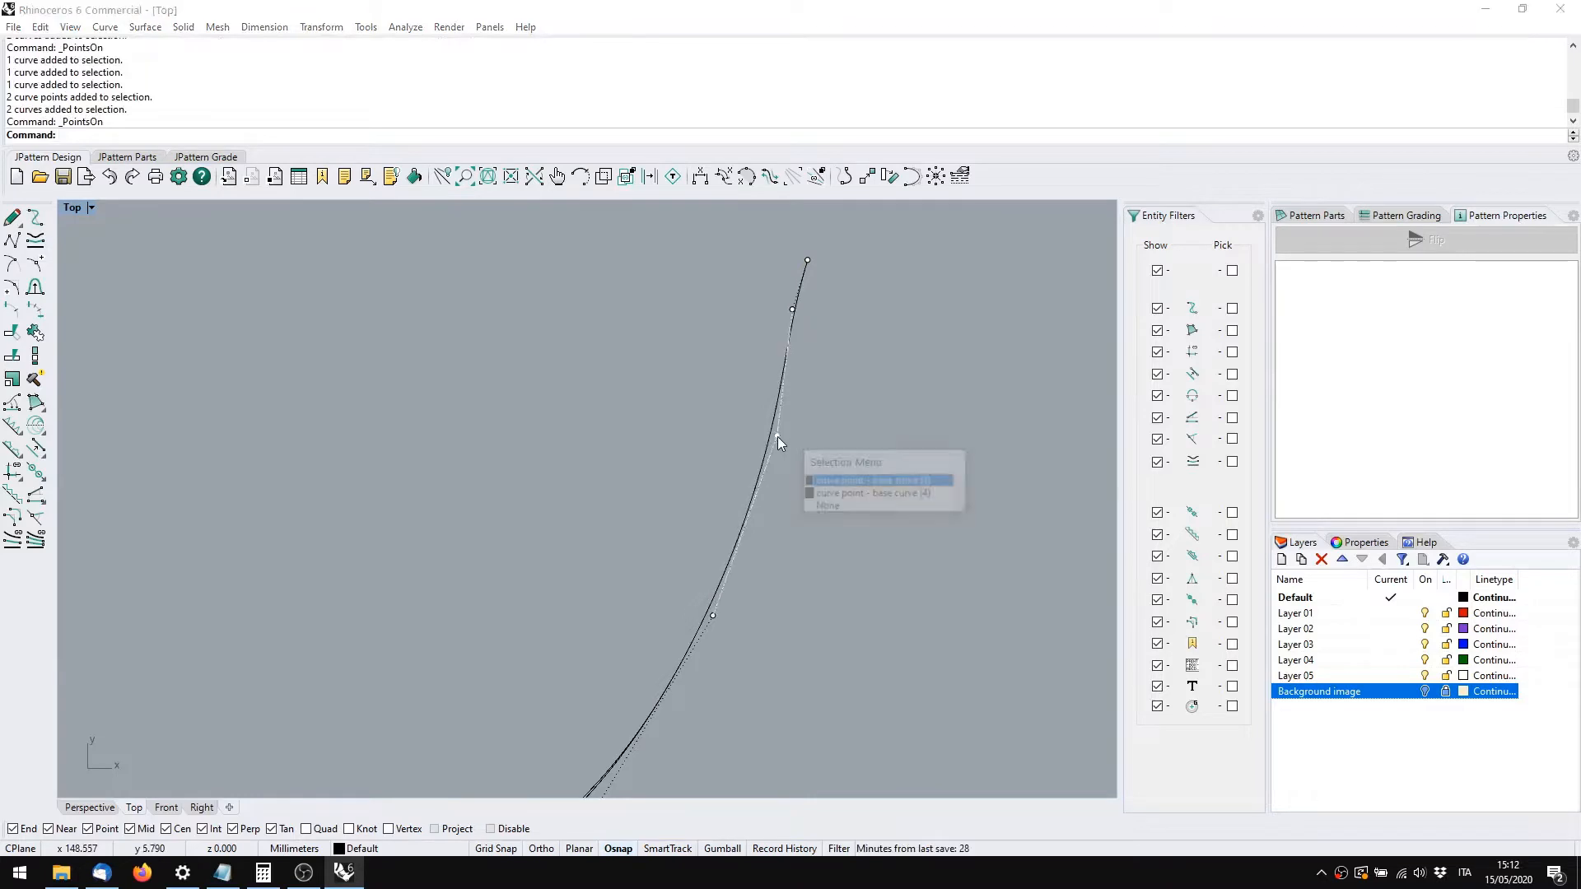
left_click(824, 492)
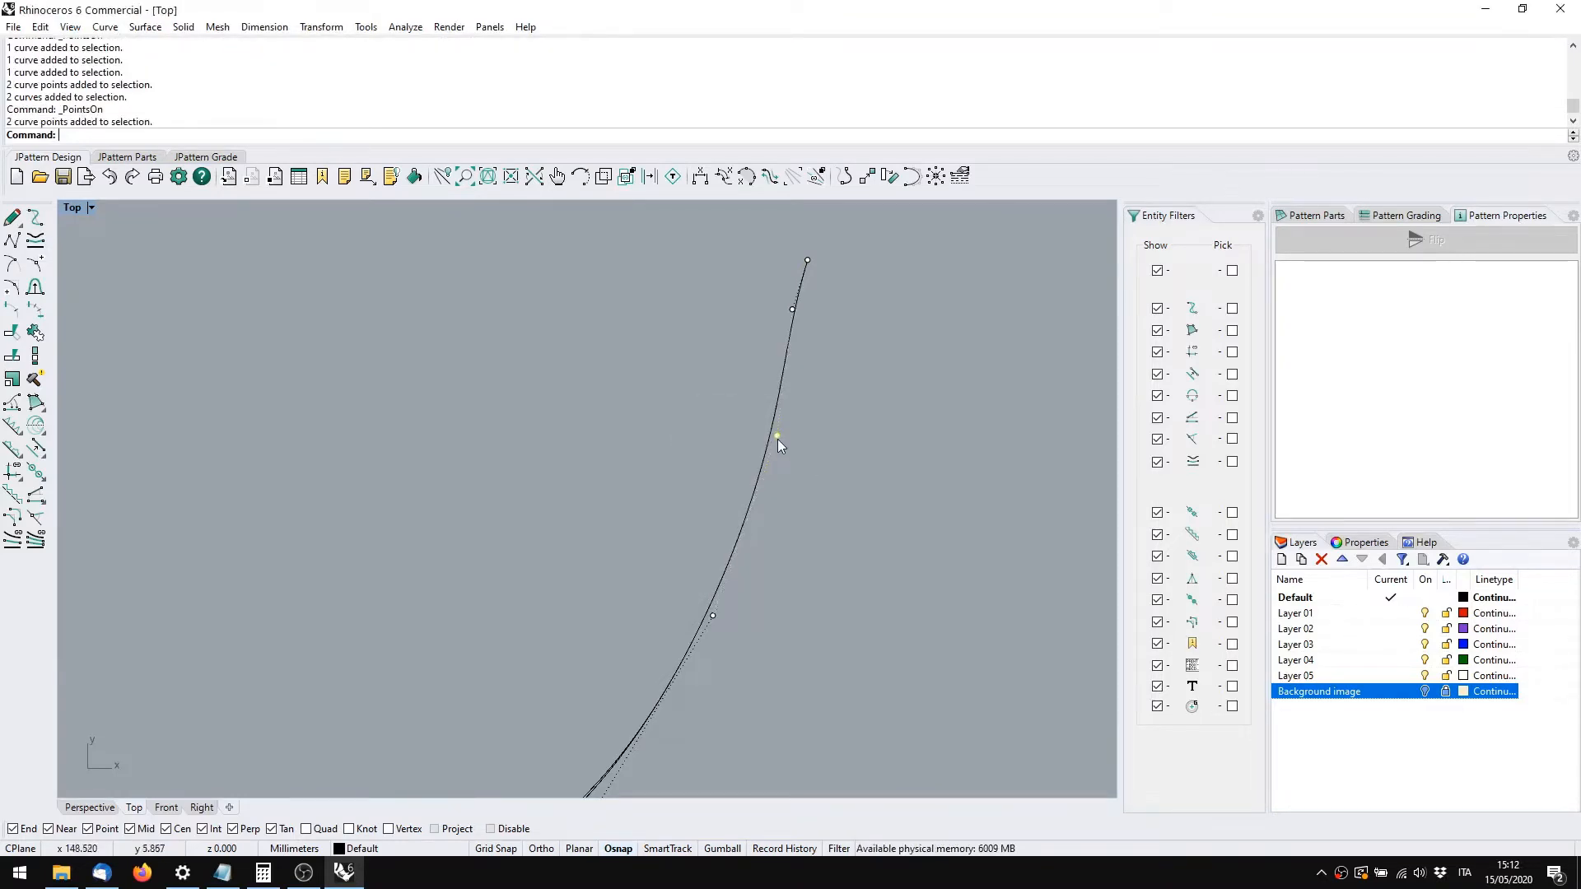
left_click_drag(778, 442, 683, 425)
right_click_drag(759, 538, 877, 332)
scroll(872, 426, "down", 4)
right_click_drag(891, 402, 874, 494)
scroll(897, 523, "down", 3)
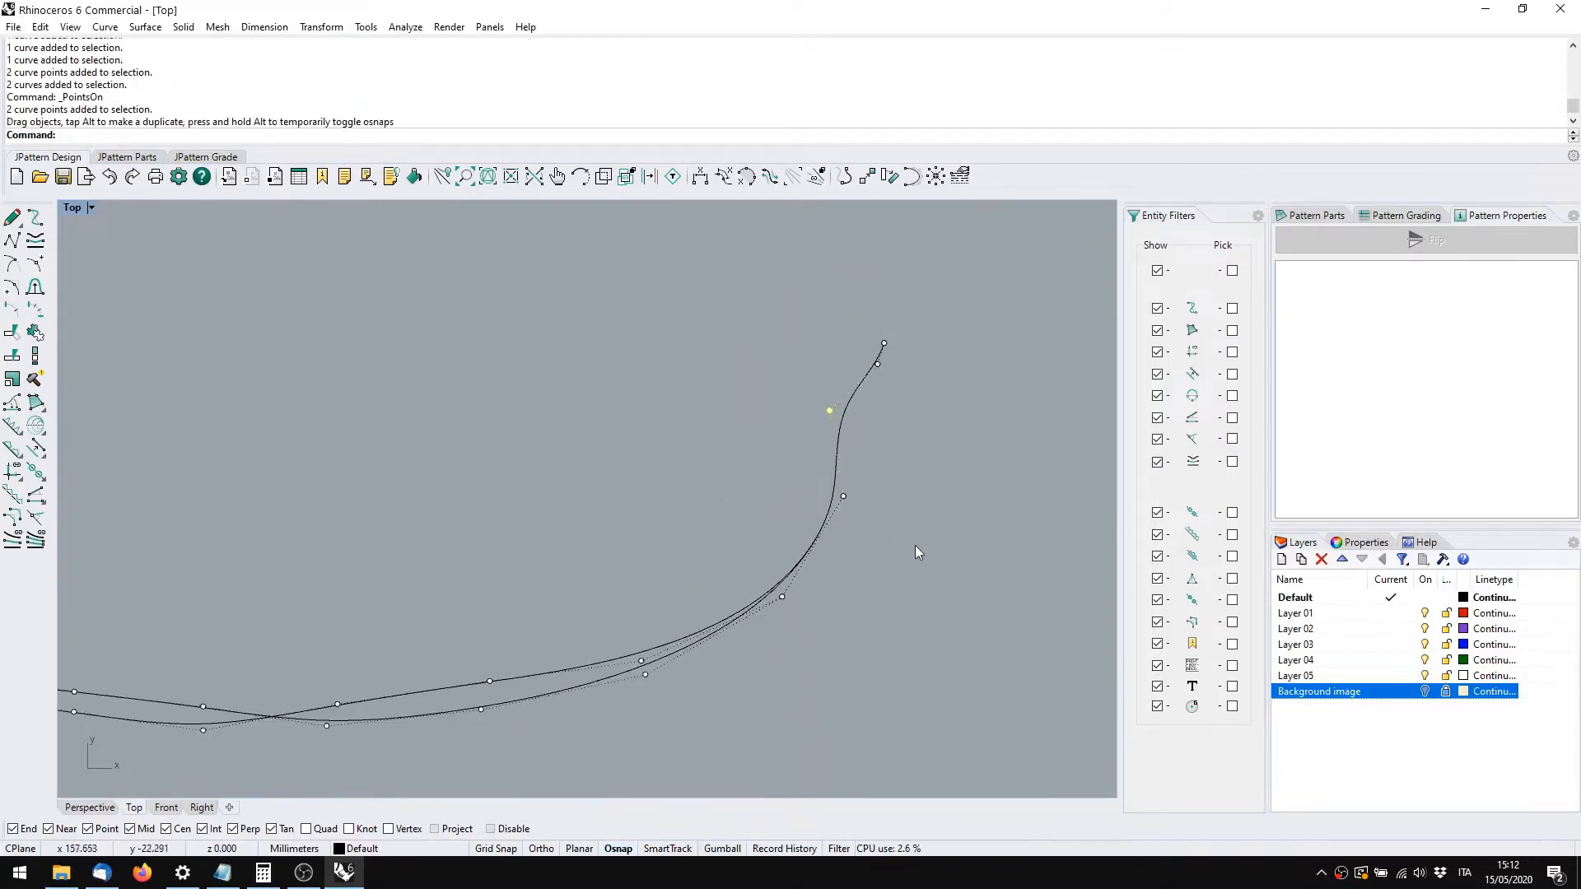
right_click_drag(917, 547, 1046, 476)
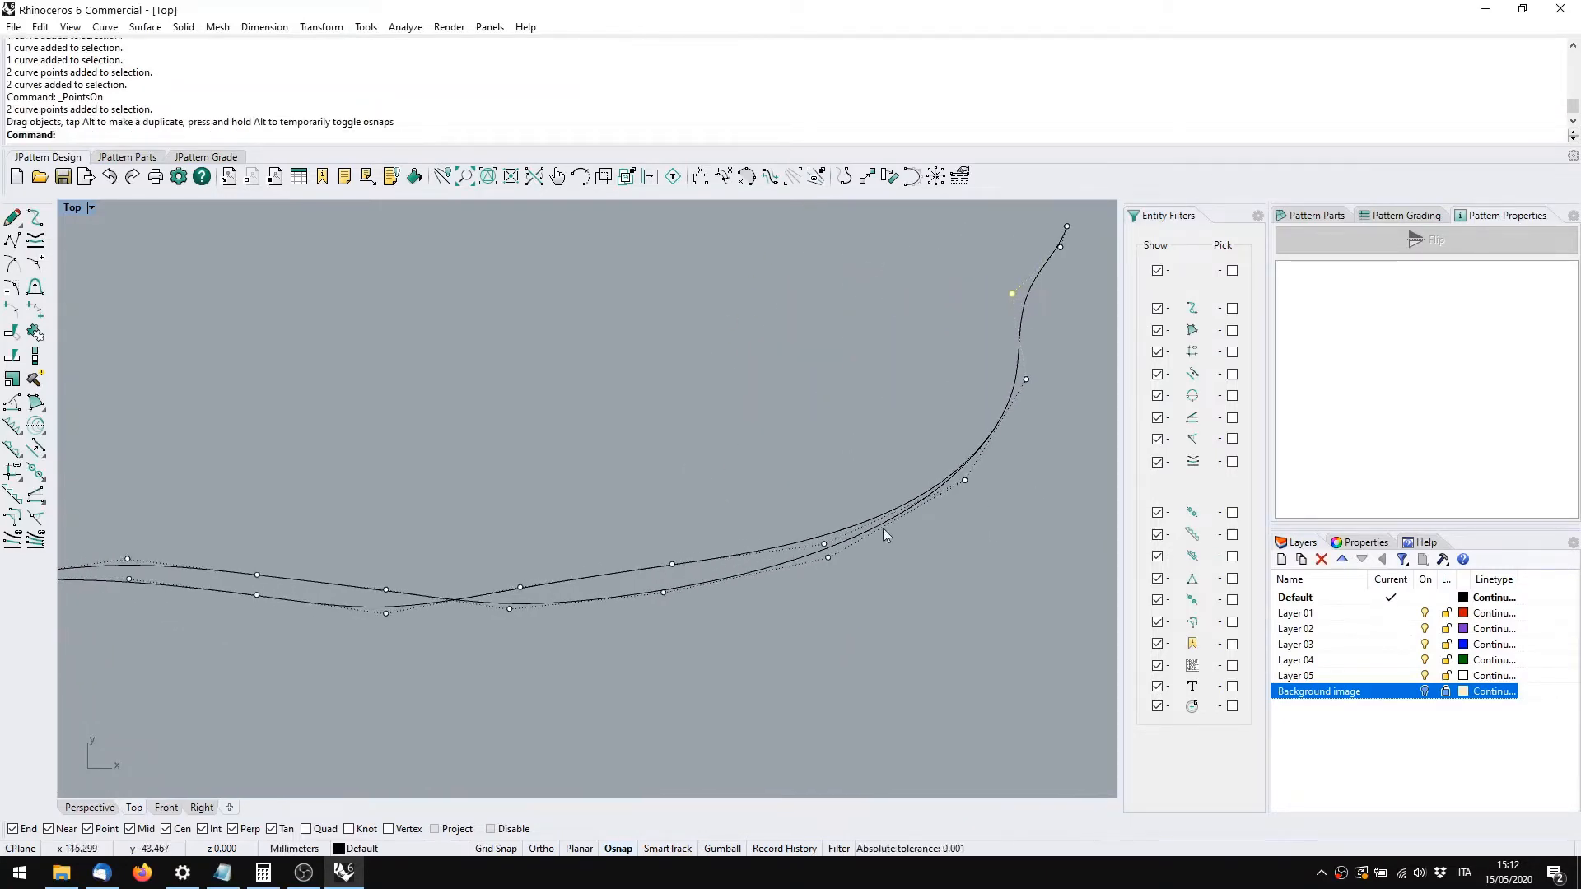
right_click_drag(578, 630, 760, 602)
scroll(562, 588, "down", 8)
right_click_drag(404, 588, 222, 564)
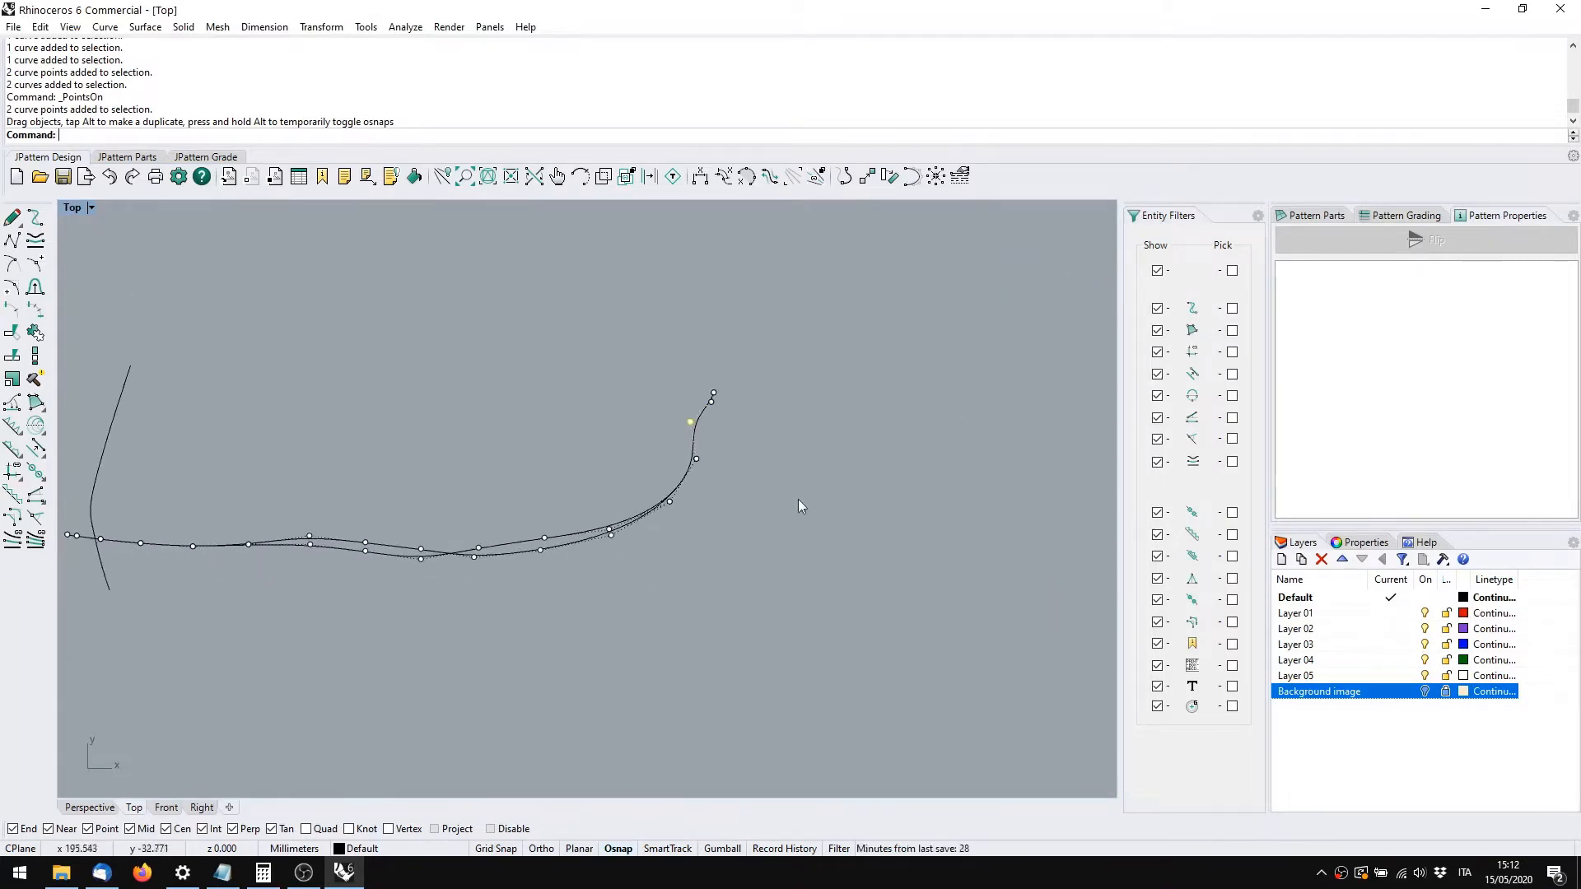
Undo the joint control point move and turn off the control points of both curves
key("ctrl+z")
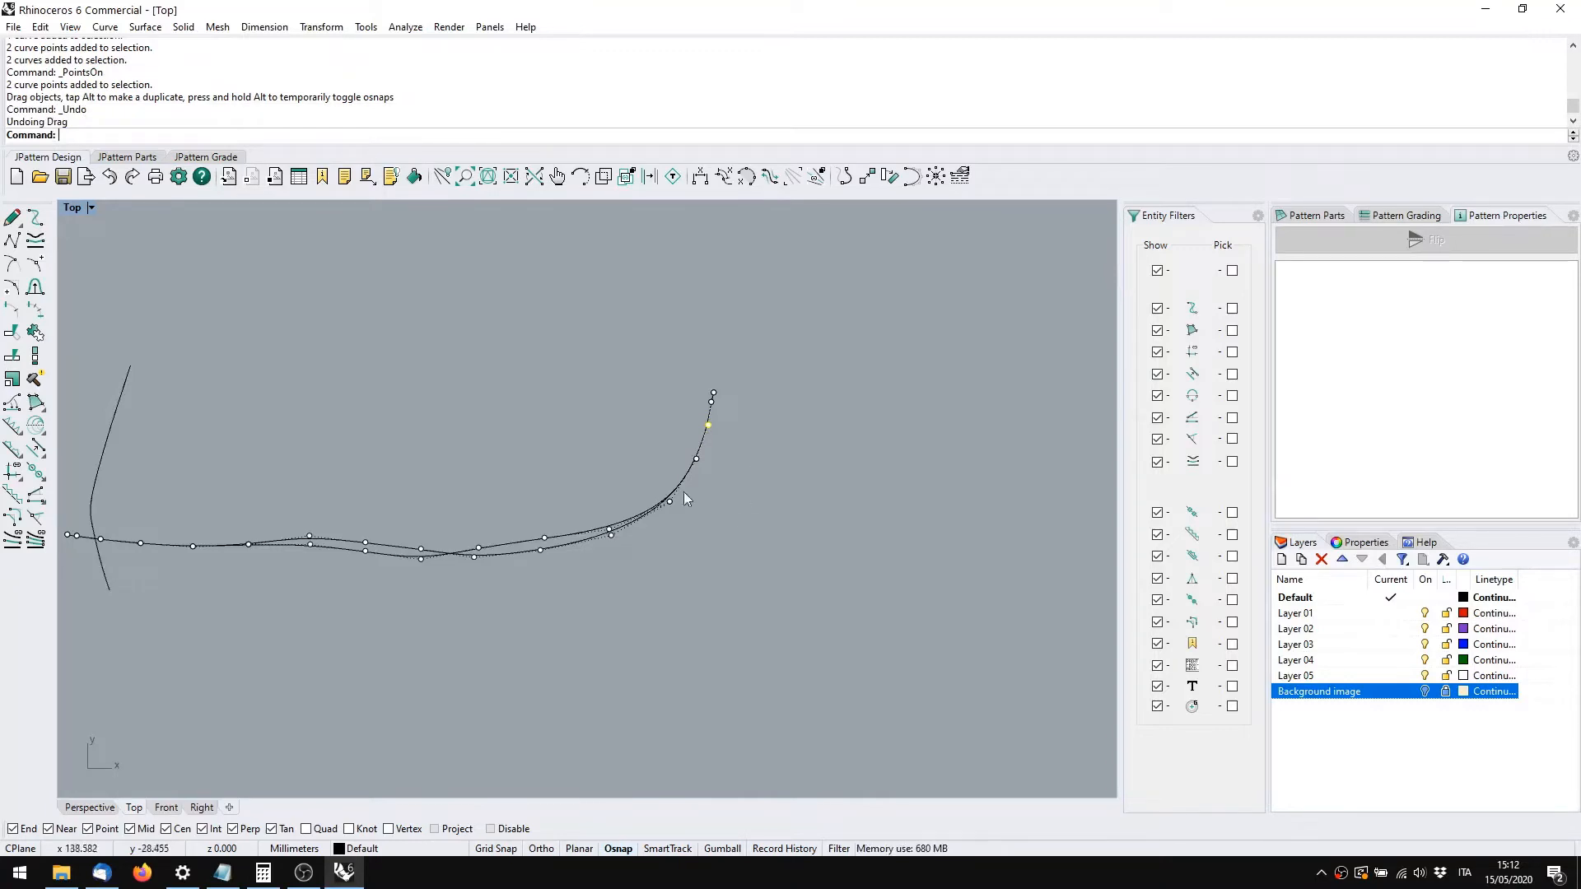
right_click_drag(470, 592, 625, 598)
key("Escape")
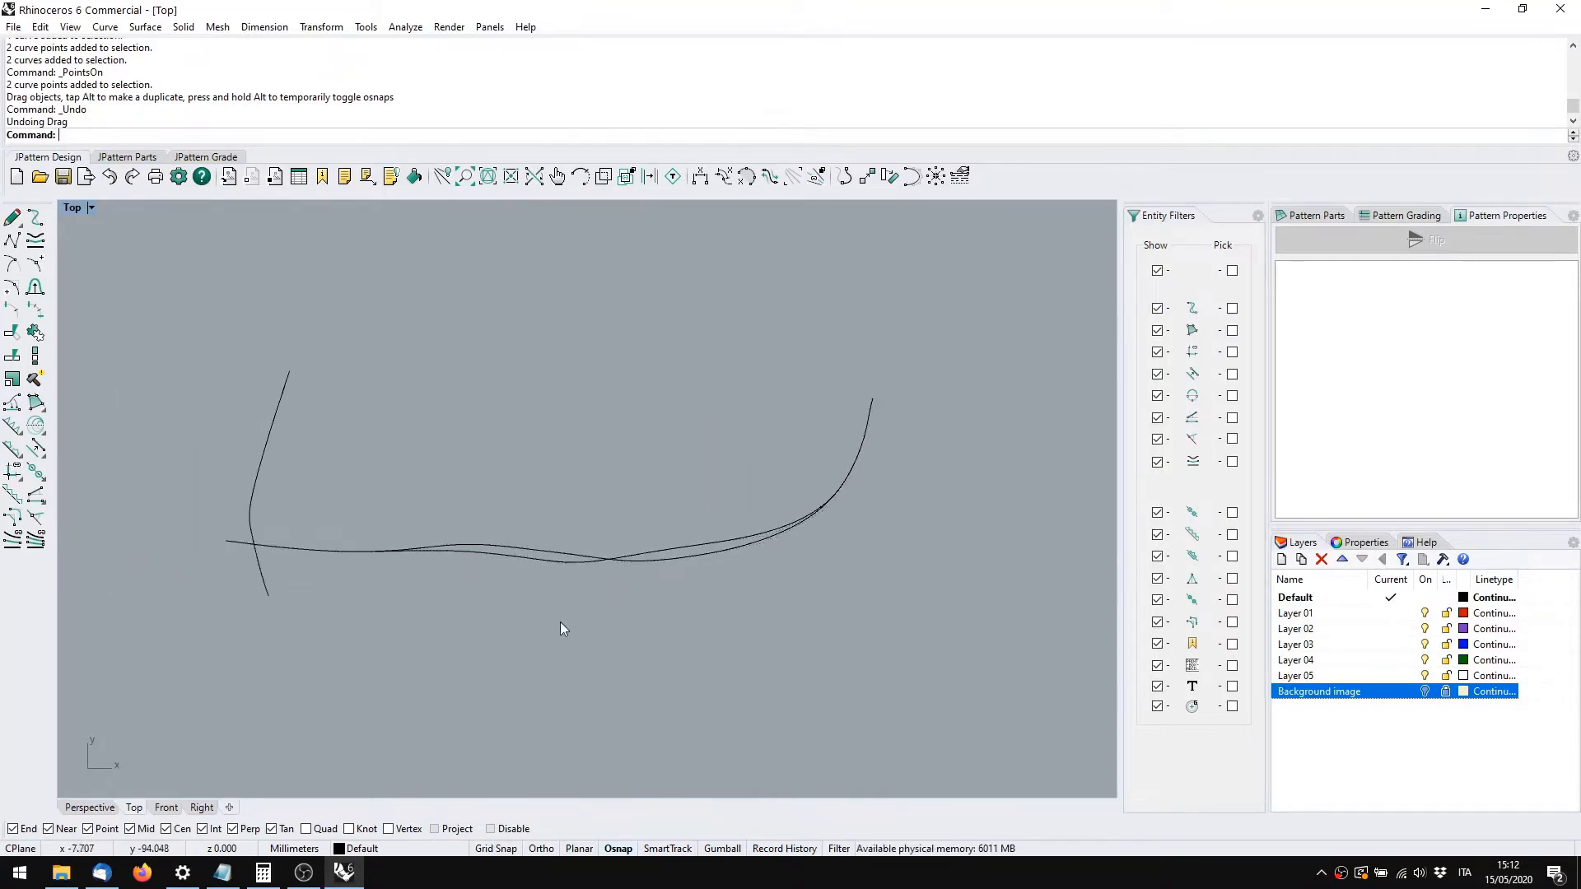
Compare the two base curves from heel to toe without the scan, and turn the Background image layer back on
scroll(560, 620, "up", 3)
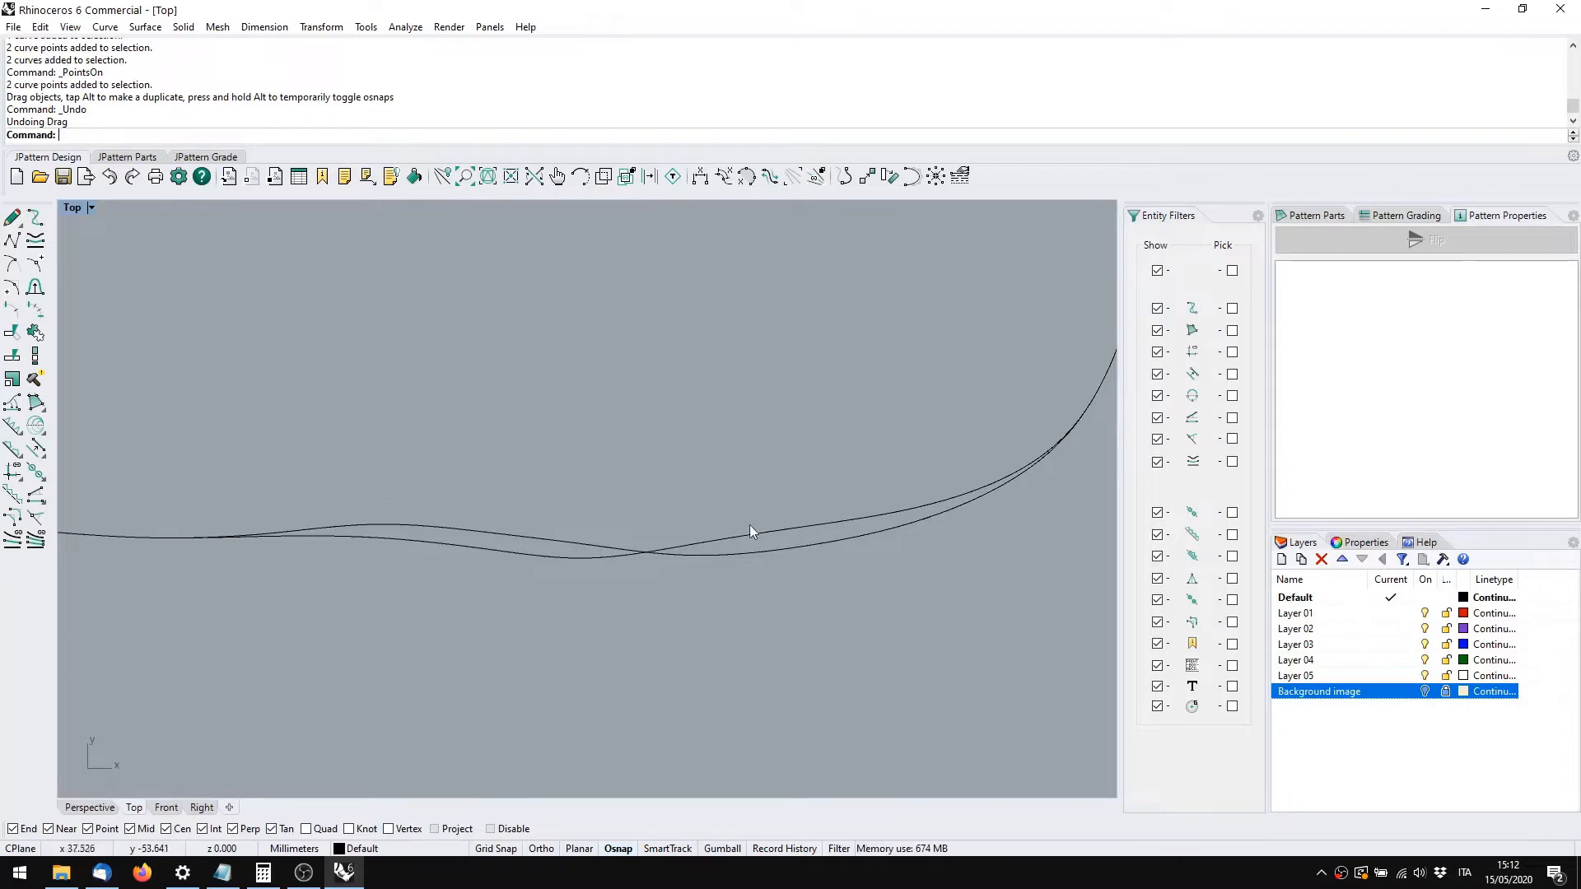
right_click_drag(750, 527, 640, 594)
right_click_drag(466, 595, 727, 605)
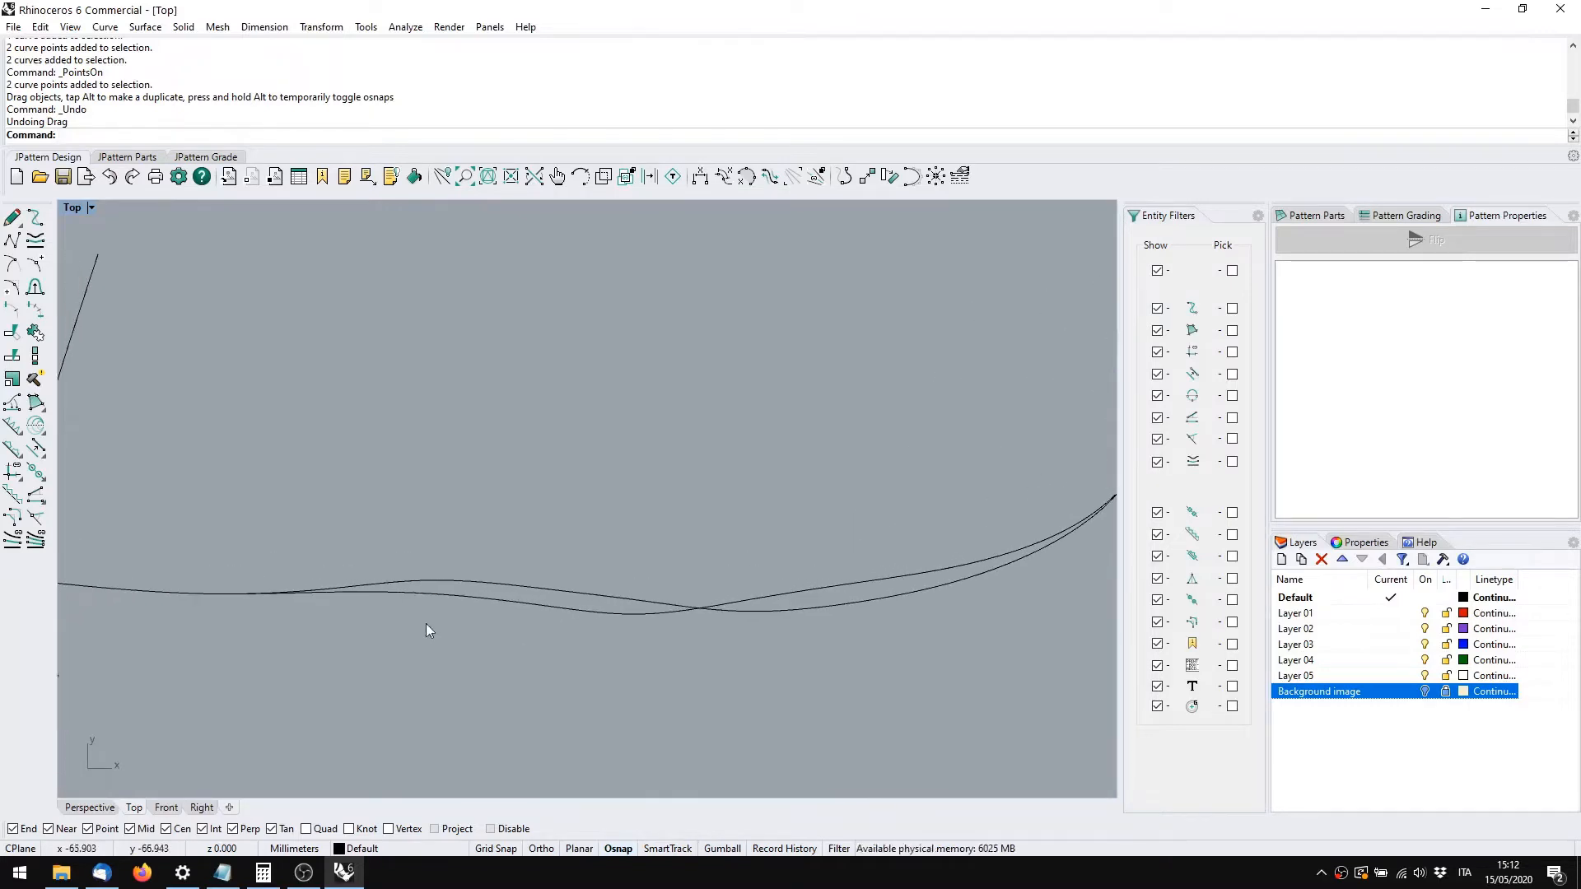
right_click_drag(239, 643, 518, 628)
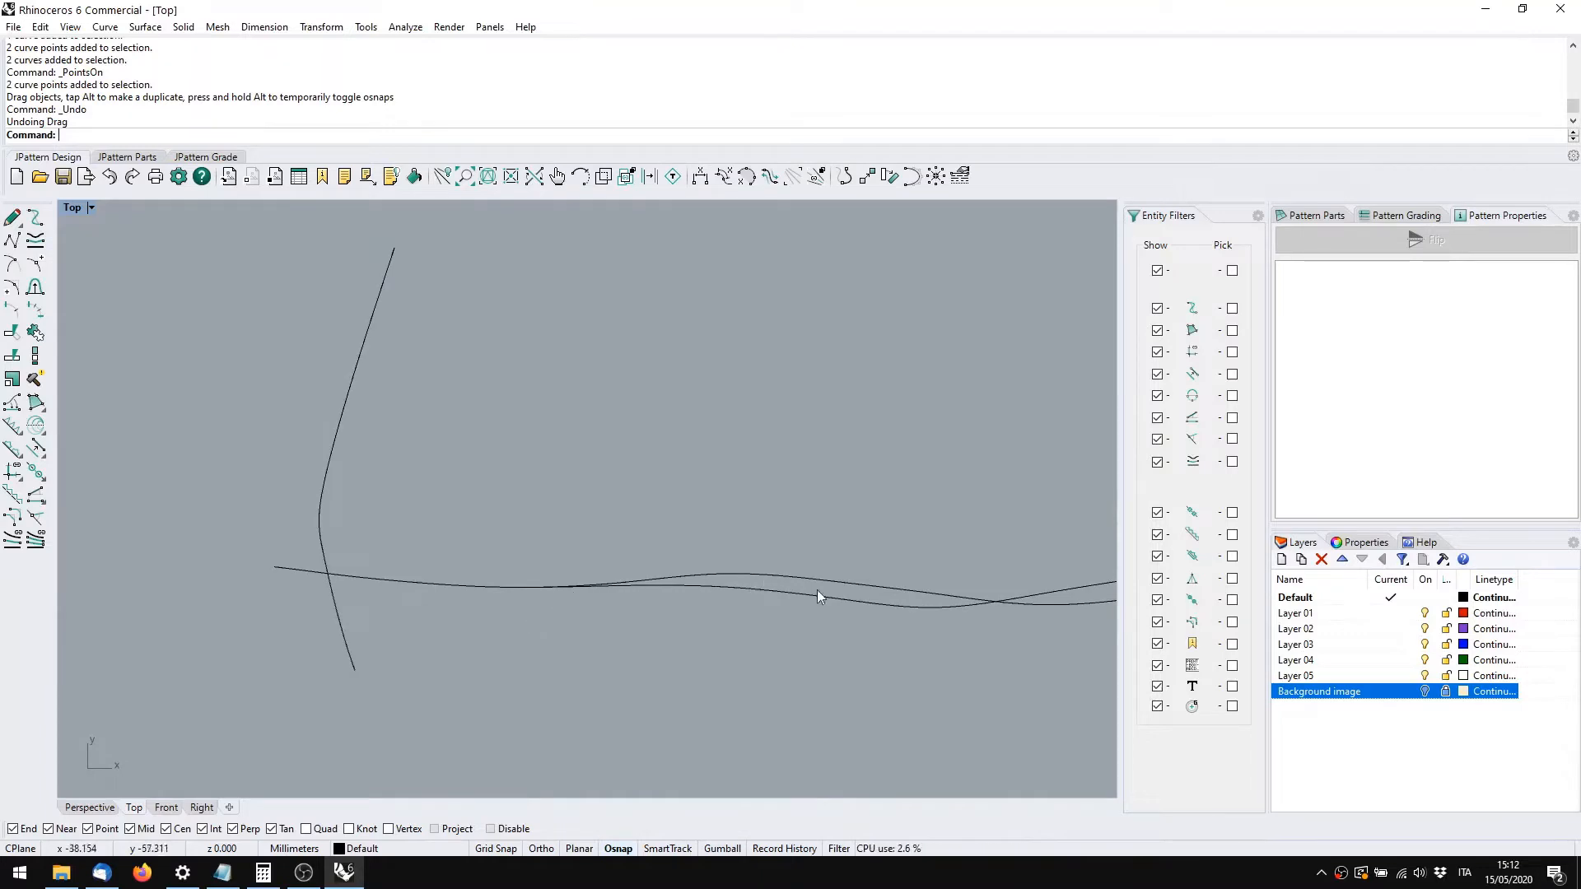
right_click_drag(816, 590, 659, 614)
right_click_drag(905, 585, 660, 609)
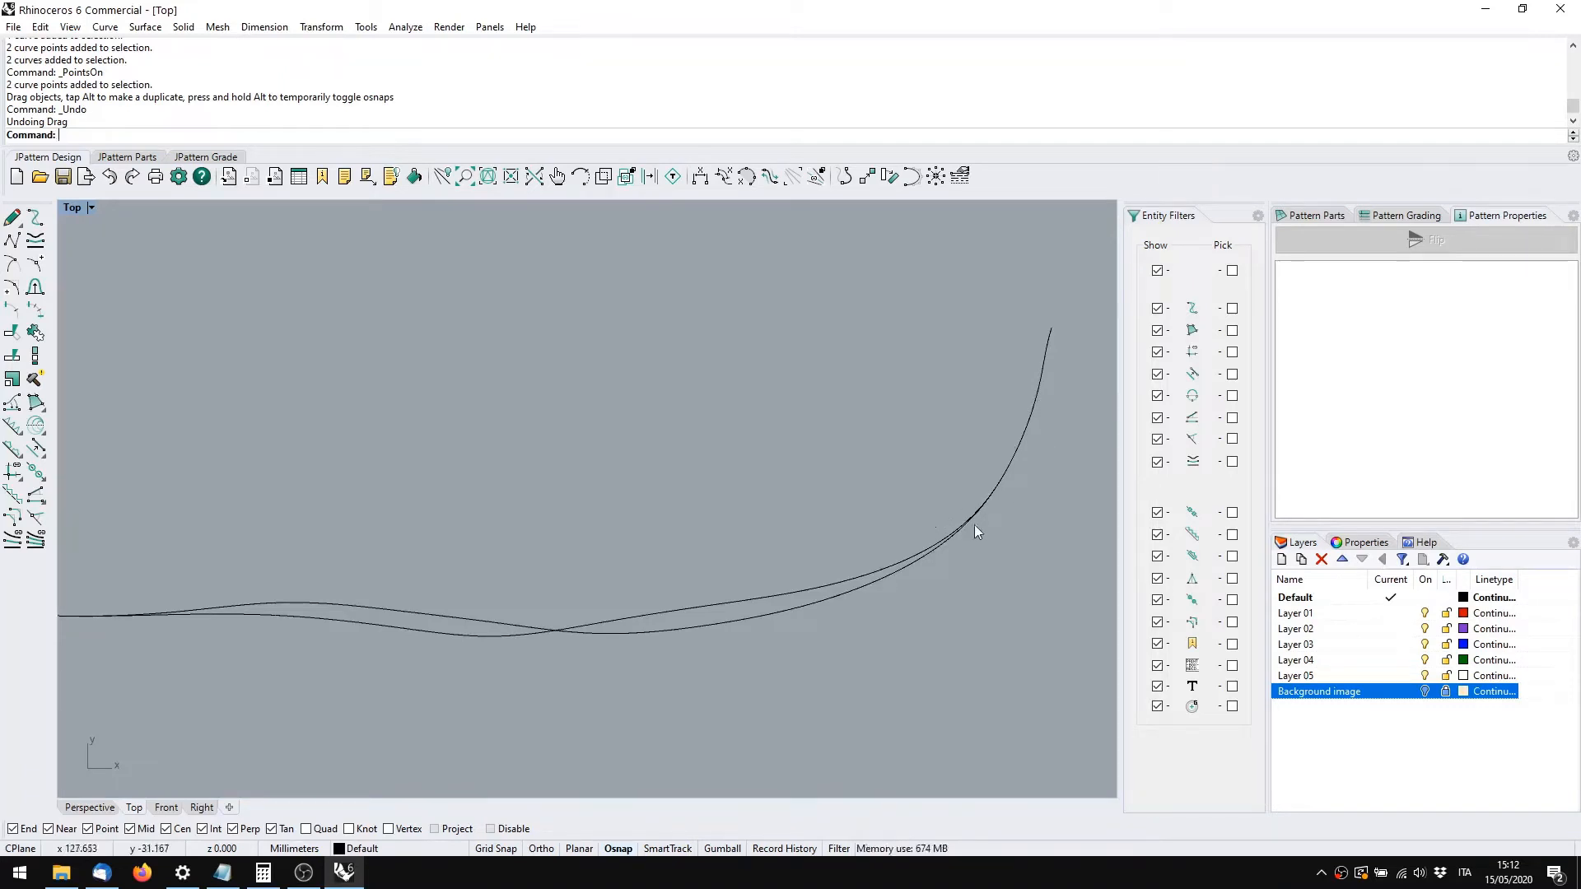
scroll(619, 515, "down", 4)
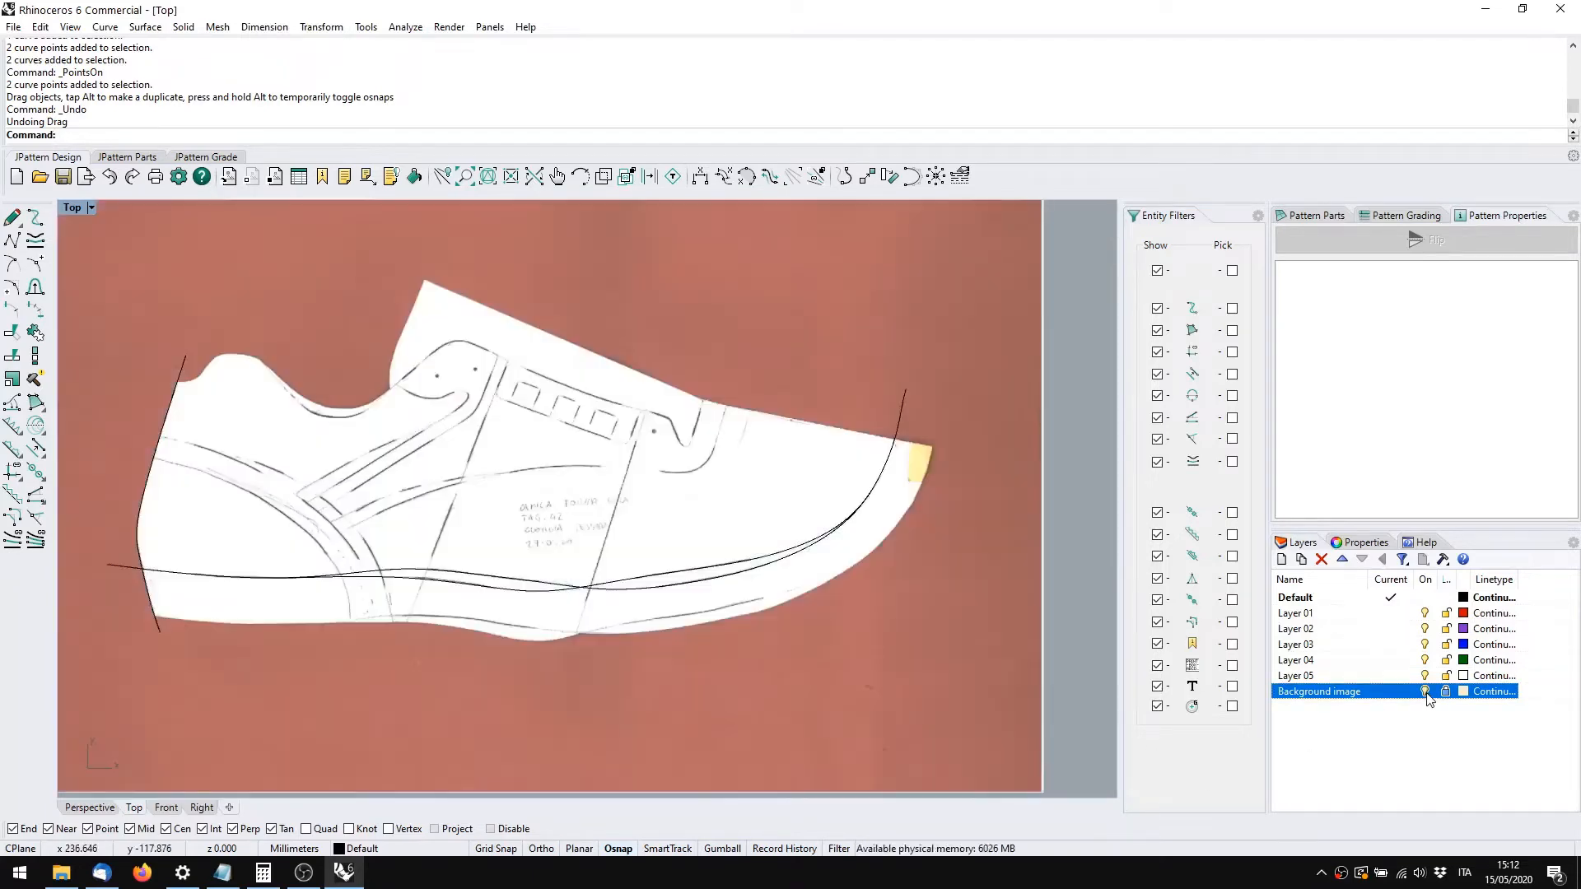
left_click(1425, 692)
right_click_drag(383, 599, 571, 609)
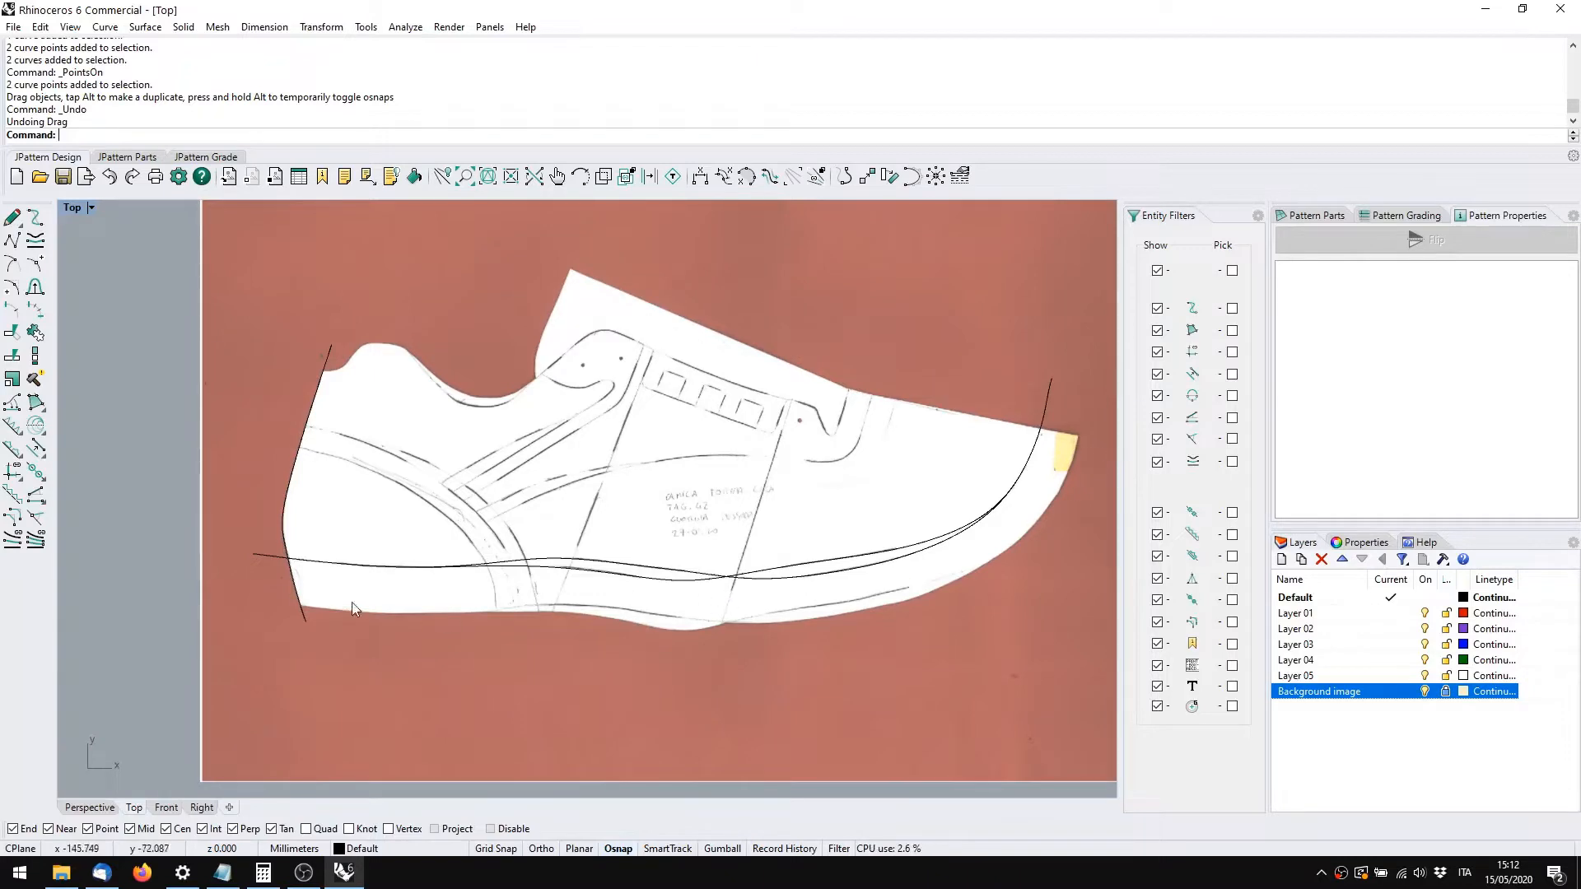
scroll(381, 538, "up", 4)
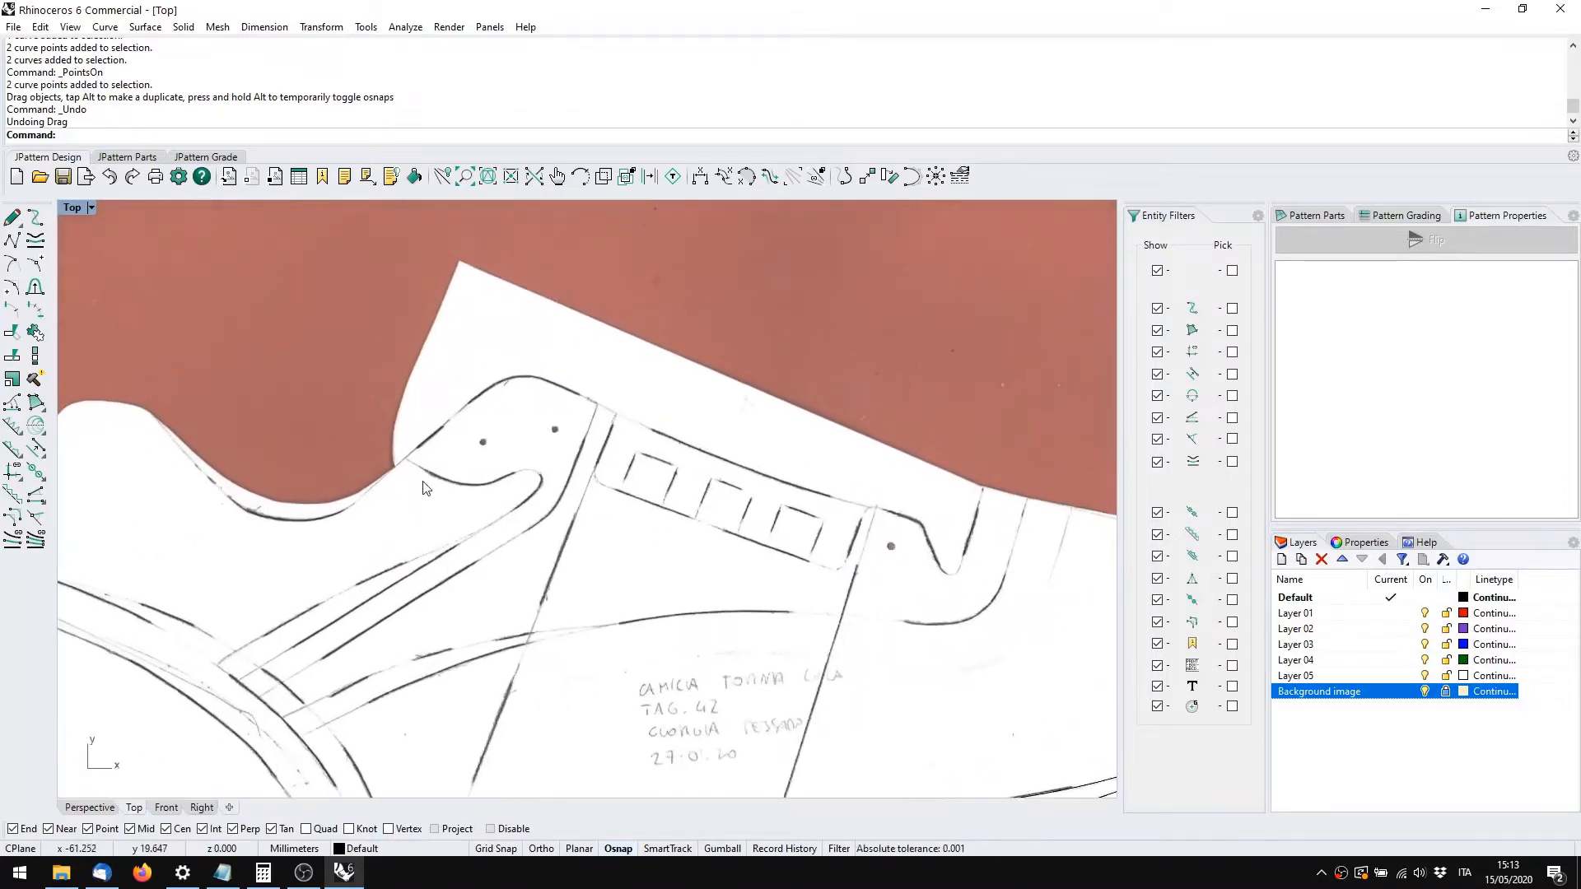
left_click(12, 216)
right_click_drag(542, 312, 205, 342)
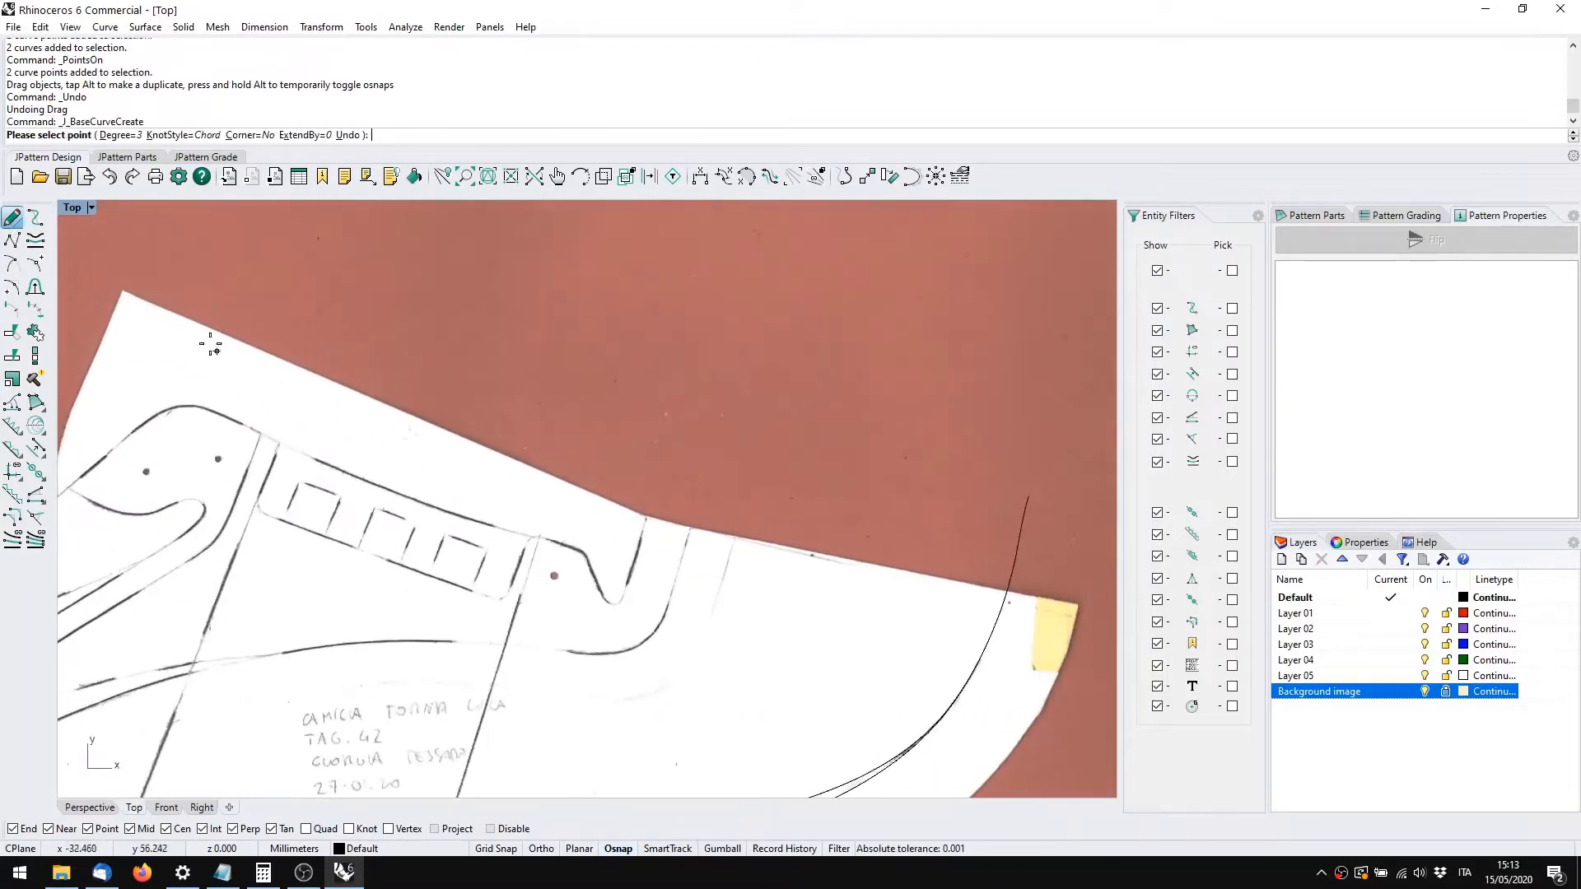
right_click_drag(74, 274, 197, 318)
key("Escape")
Draw a straight base curve about 157 mm long along the tongue's upper edge from its corner past the throat, with ExtendBy 15
type("q")
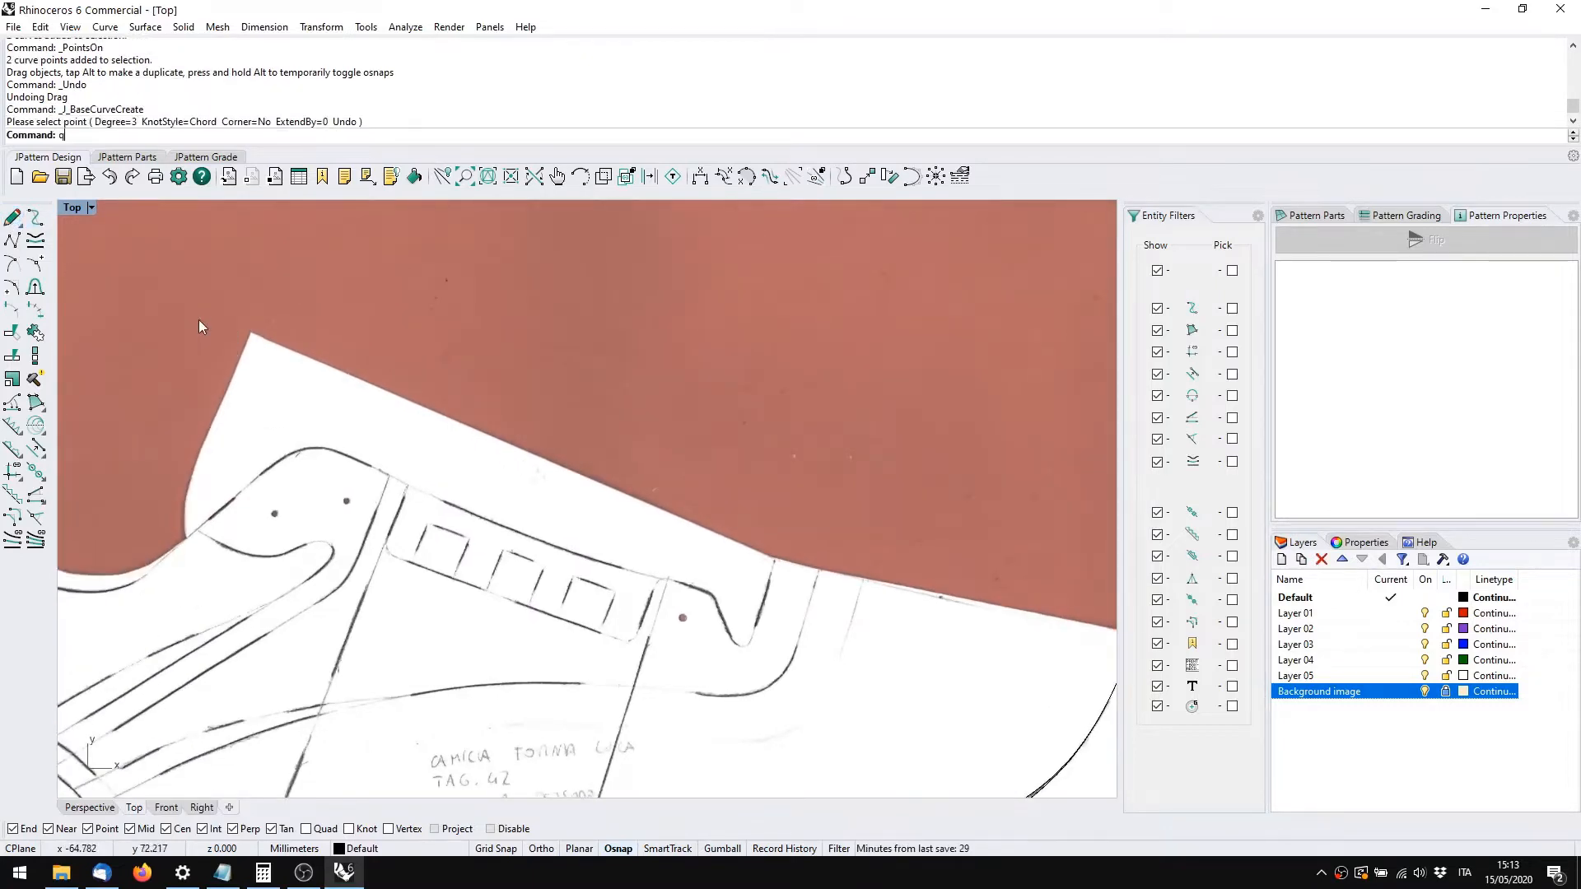
key("Return")
scroll(247, 333, "up", 3)
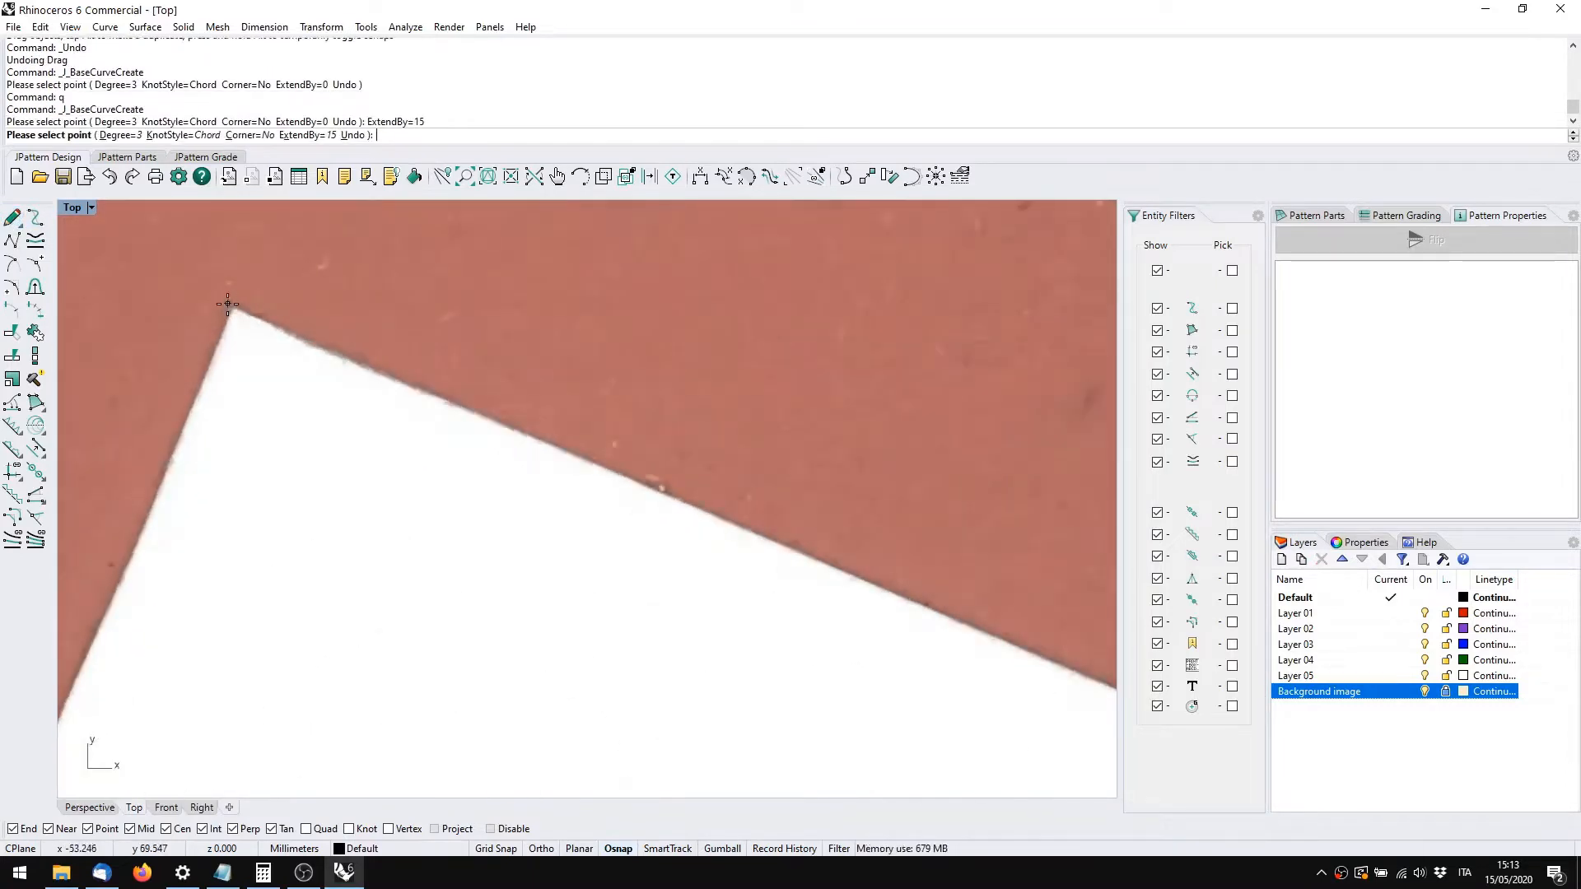
left_click(233, 308)
scroll(585, 480, "down", 7)
right_click_drag(733, 539, 202, 422)
scroll(428, 553, "up", 5)
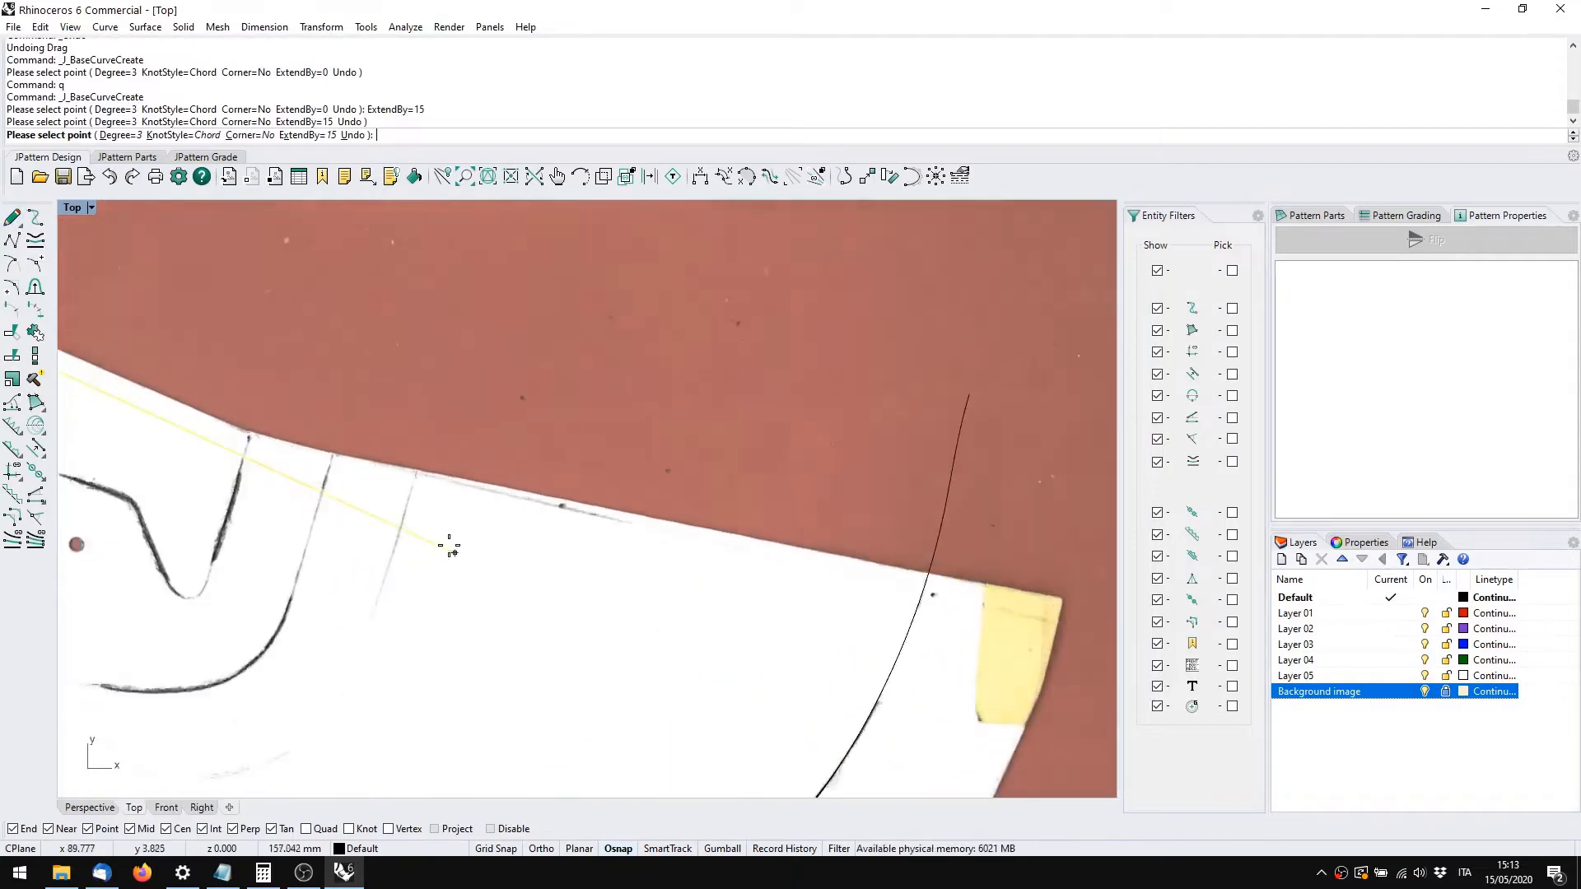
left_click(465, 519)
key("Return")
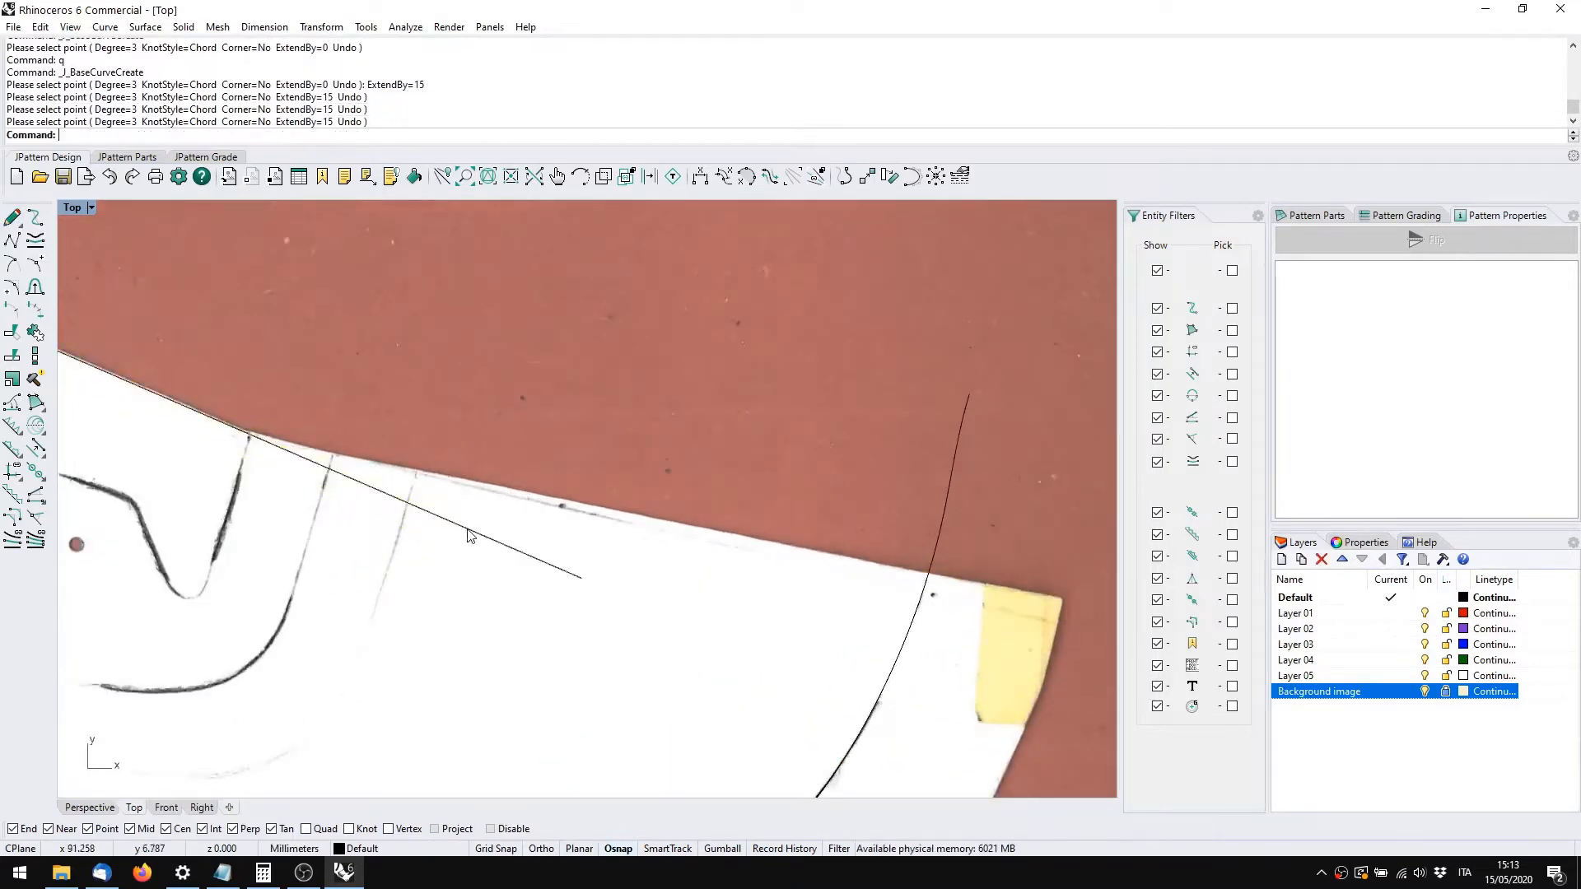
Draw a straight base curve about 124 mm long along the vamp's upper edge from the toe tip back past the throat, with ExtendBy 15
type("q")
key("Return")
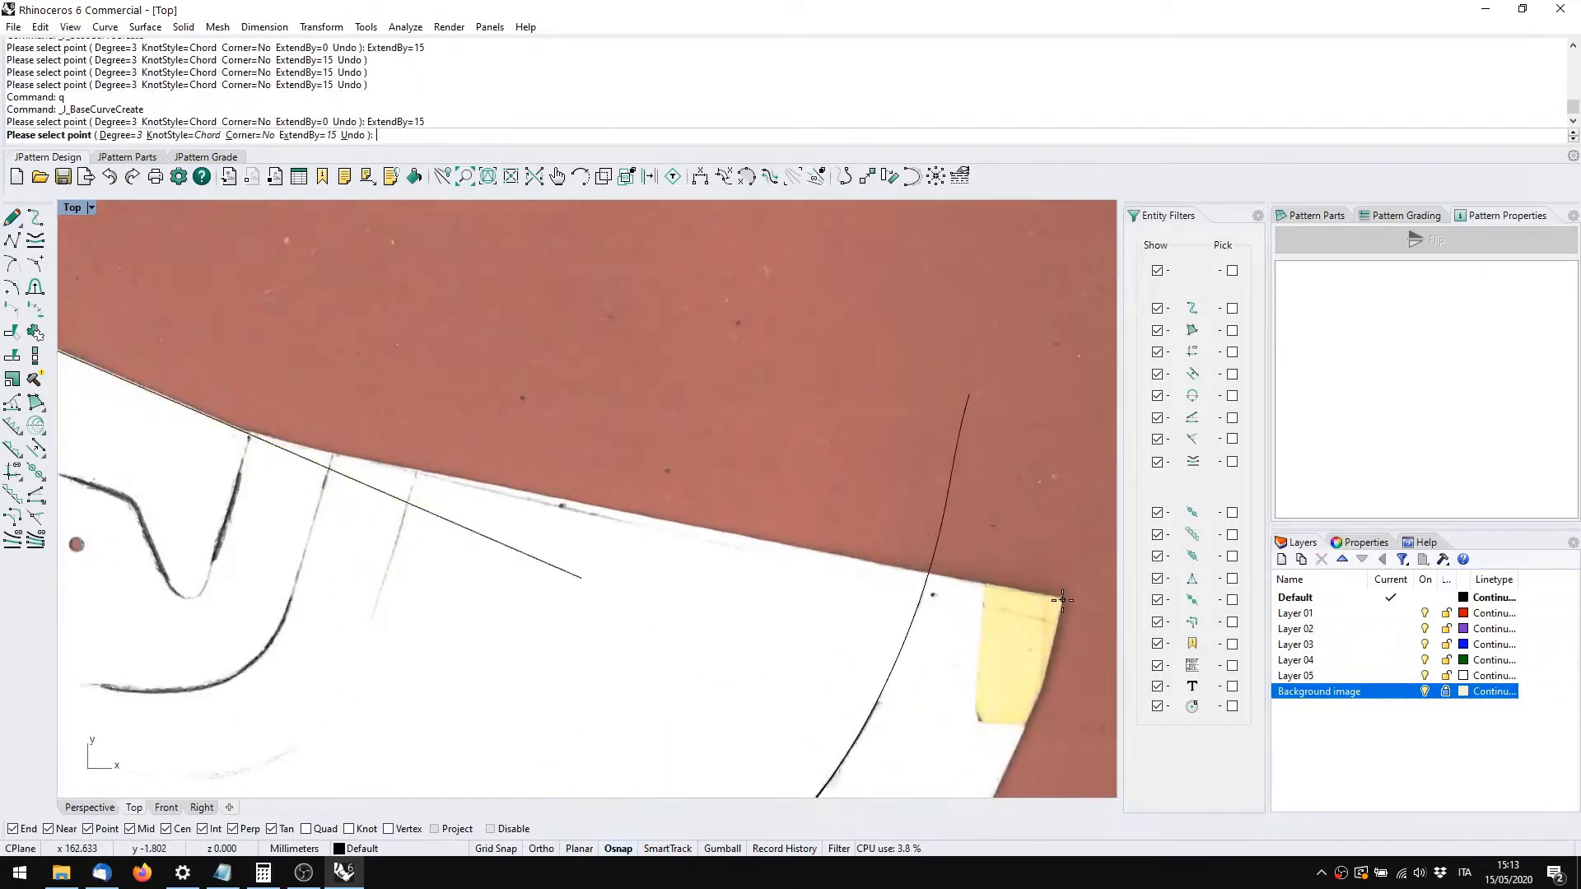
left_click(1058, 599)
right_click_drag(414, 519, 997, 677)
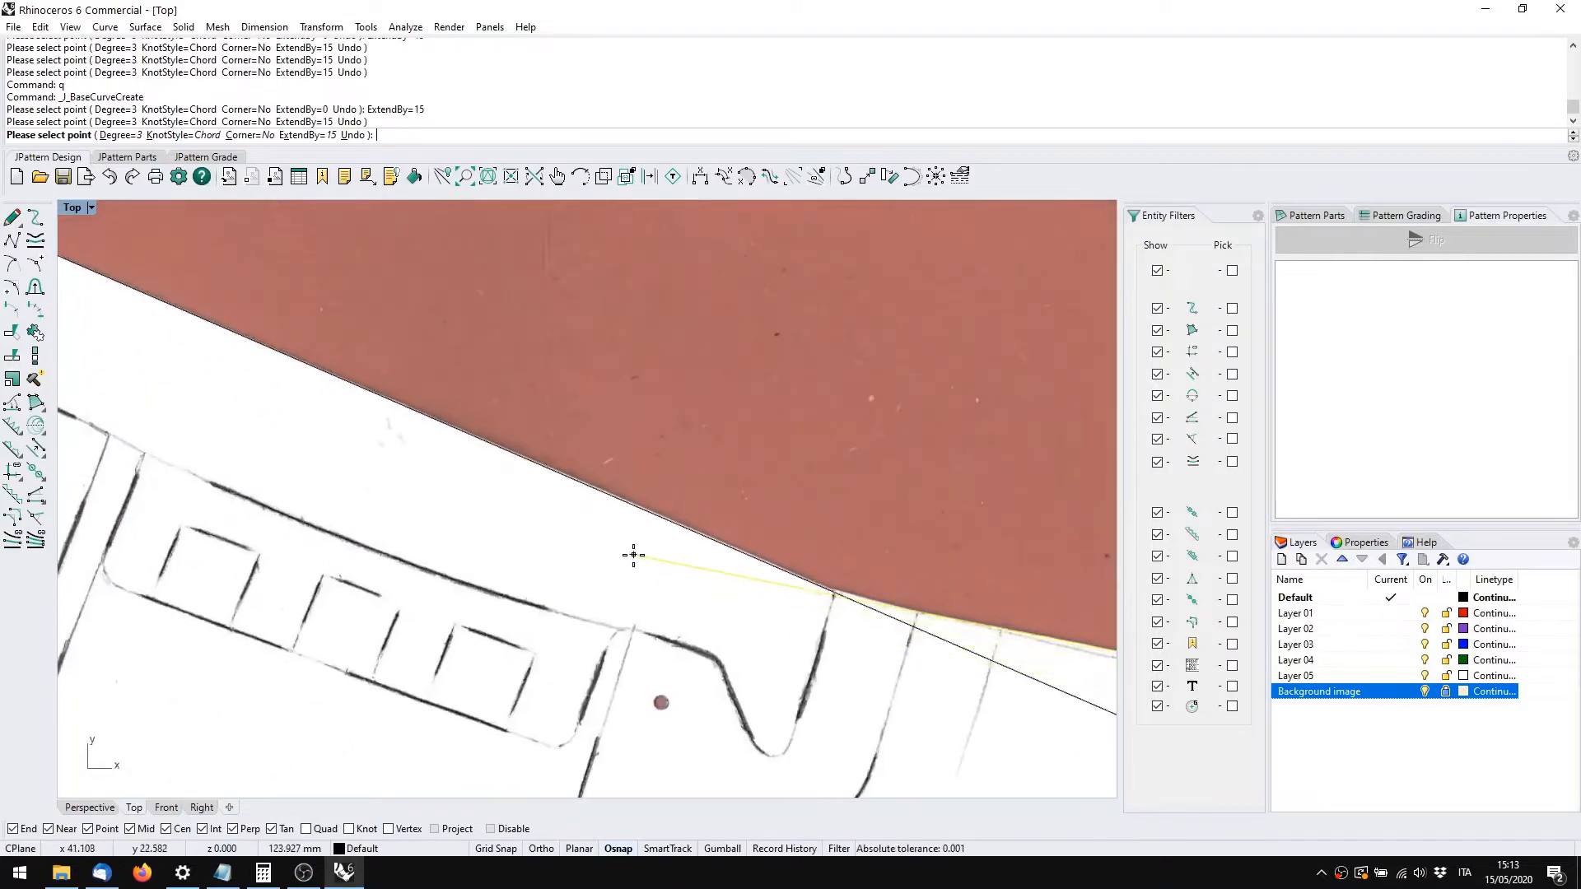
left_click(628, 554)
key("Return")
scroll(740, 535, "down", 4)
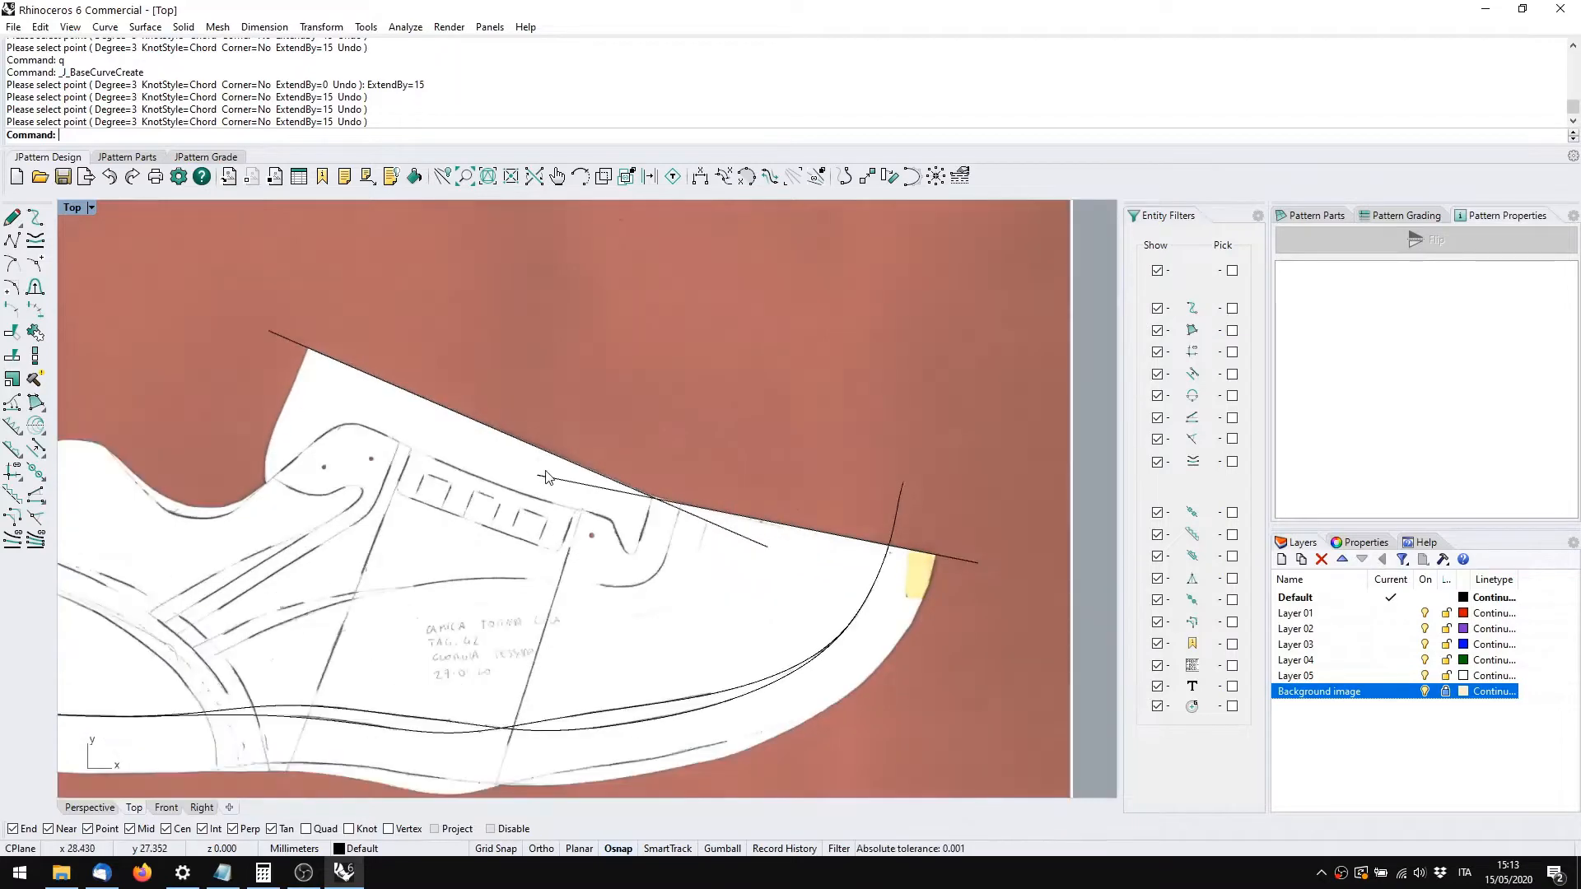
scroll(543, 471, "down", 2)
left_click(368, 380)
key("Escape")
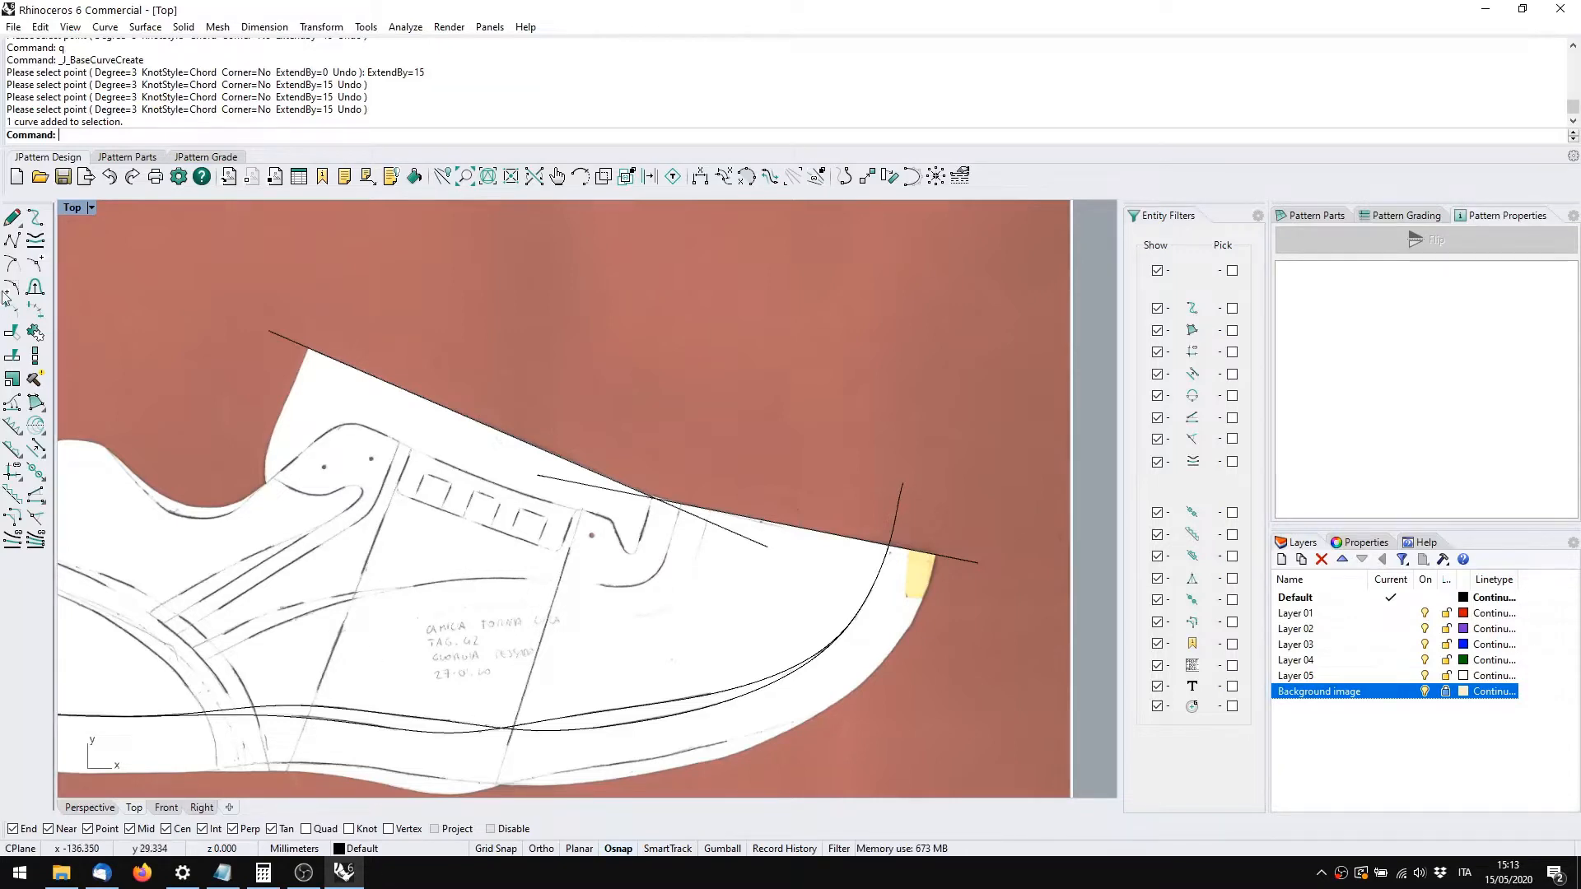
Draw a four-point S-shaped test base curve with ExtendBy 0 in the empty area above the tongue line
left_click(12, 216)
left_click(398, 317)
left_click(467, 288)
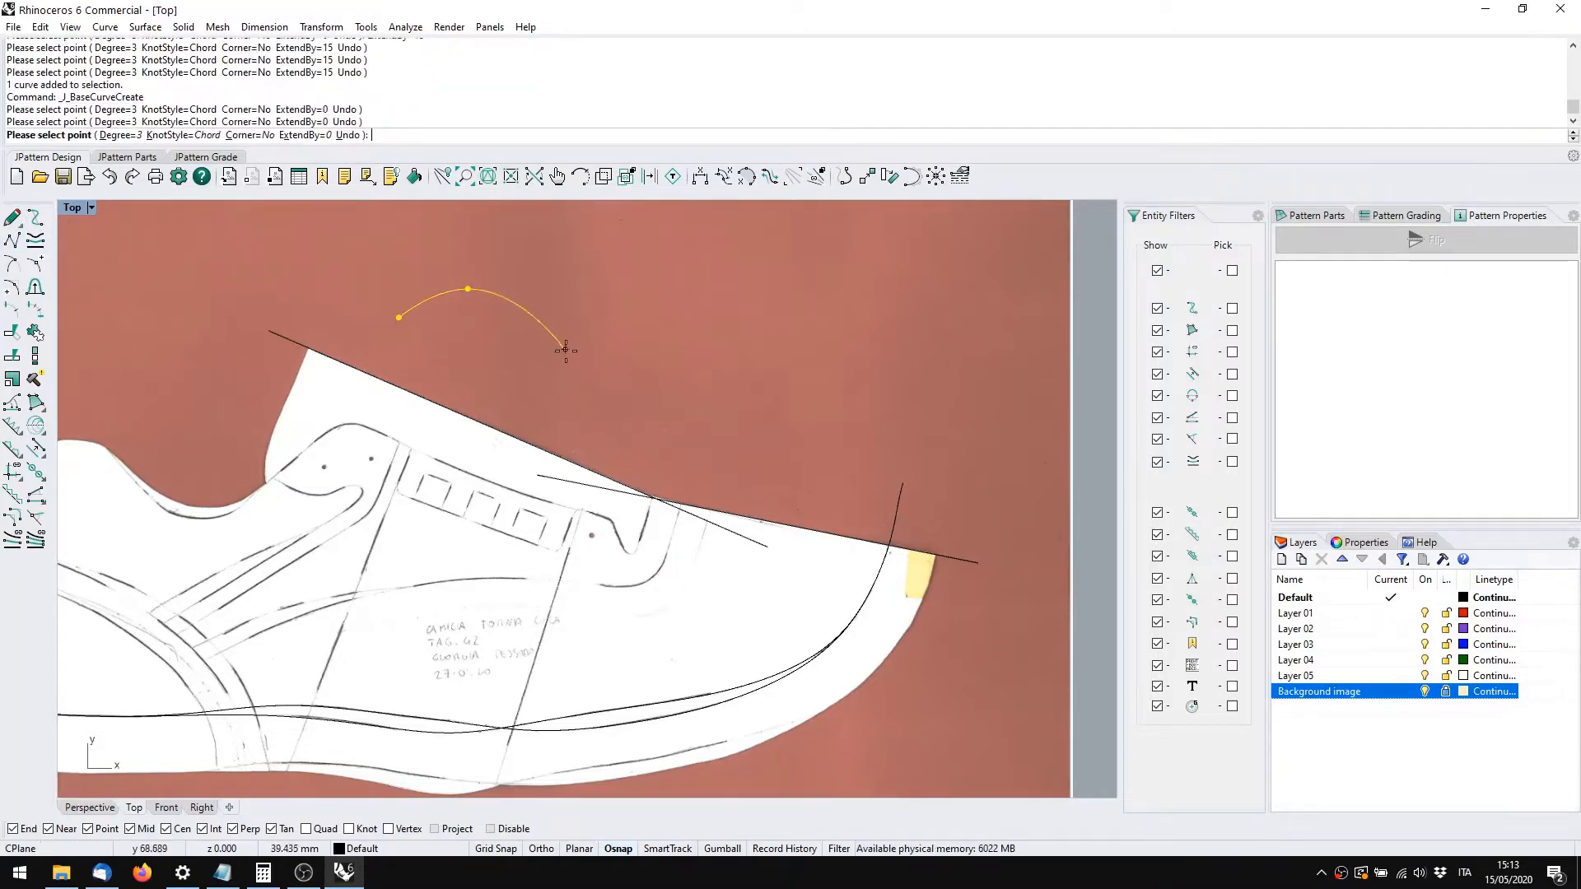
left_click(576, 362)
left_click(679, 356)
key("Return")
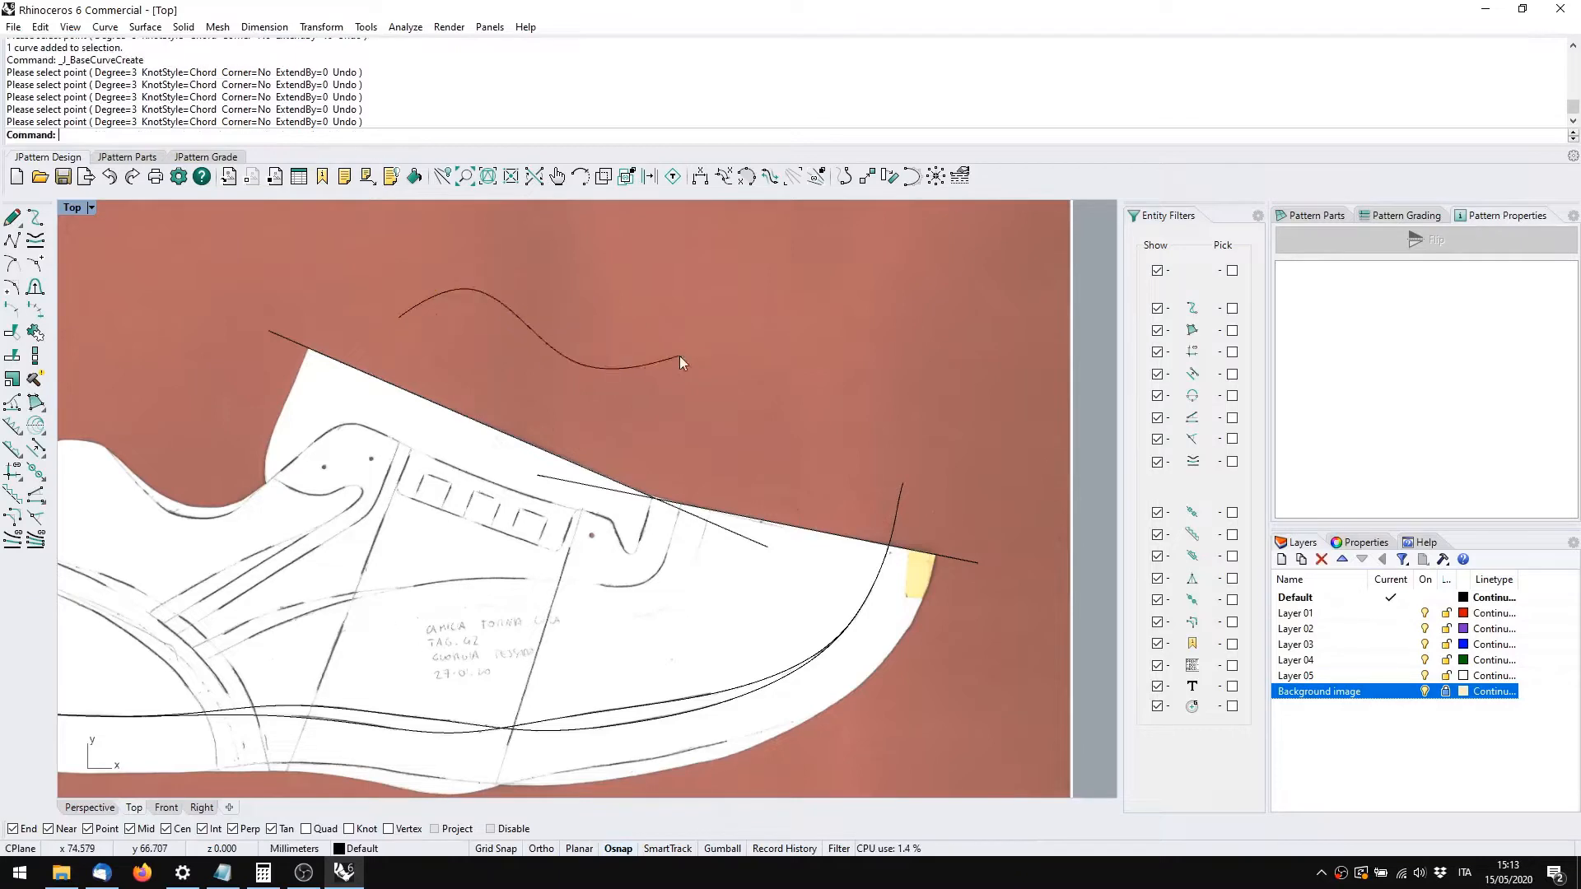
Examine the control points of the S-shaped test curve and delete the curve
left_click(645, 368)
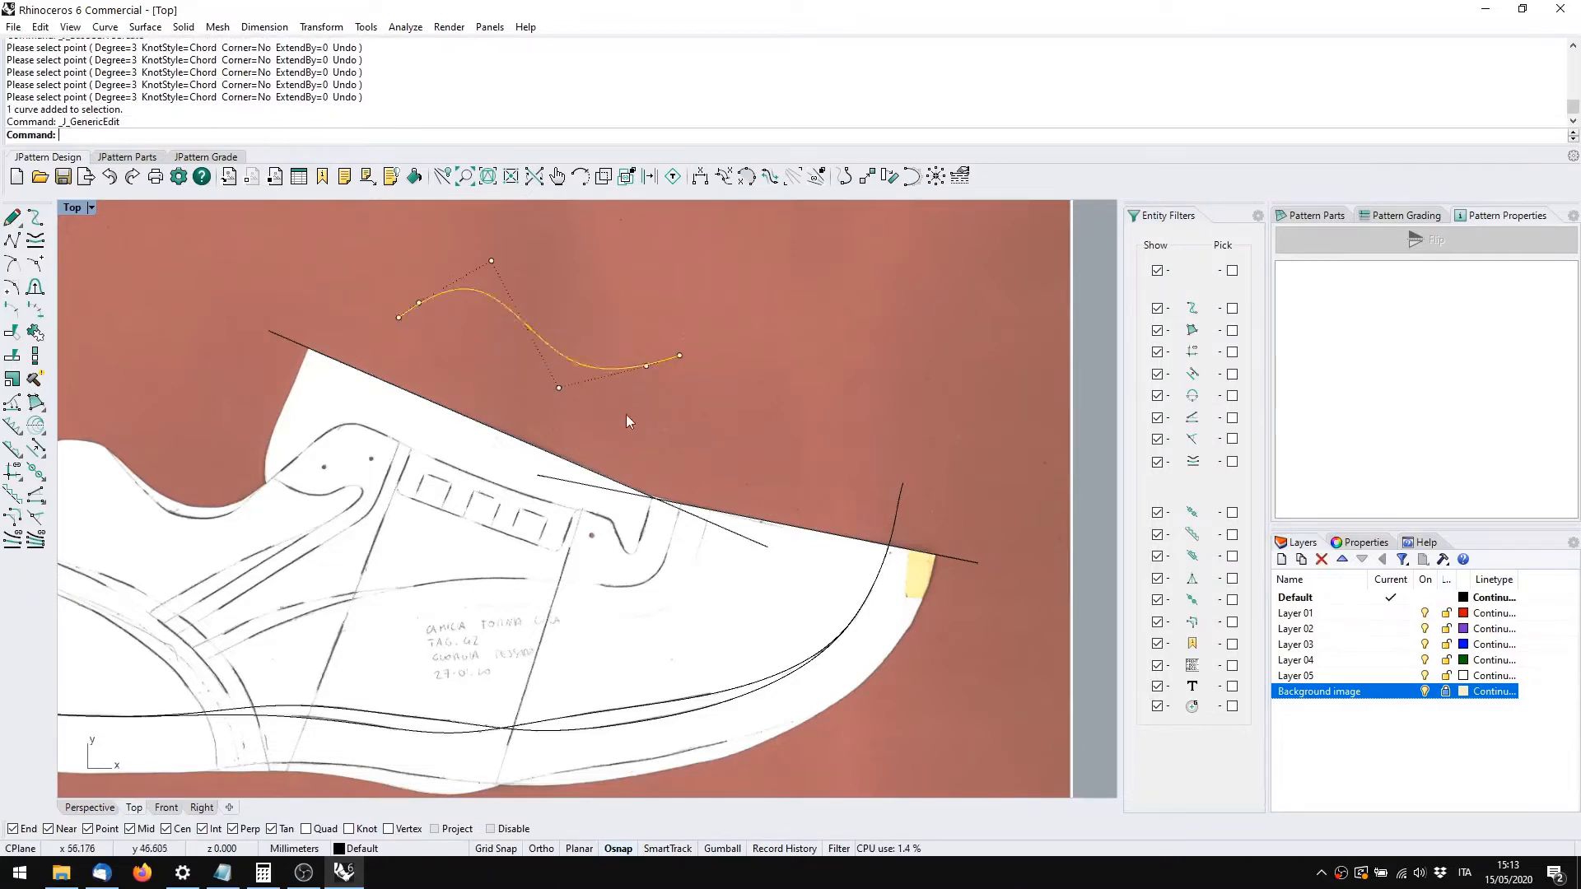
right_click_drag(626, 421, 679, 491)
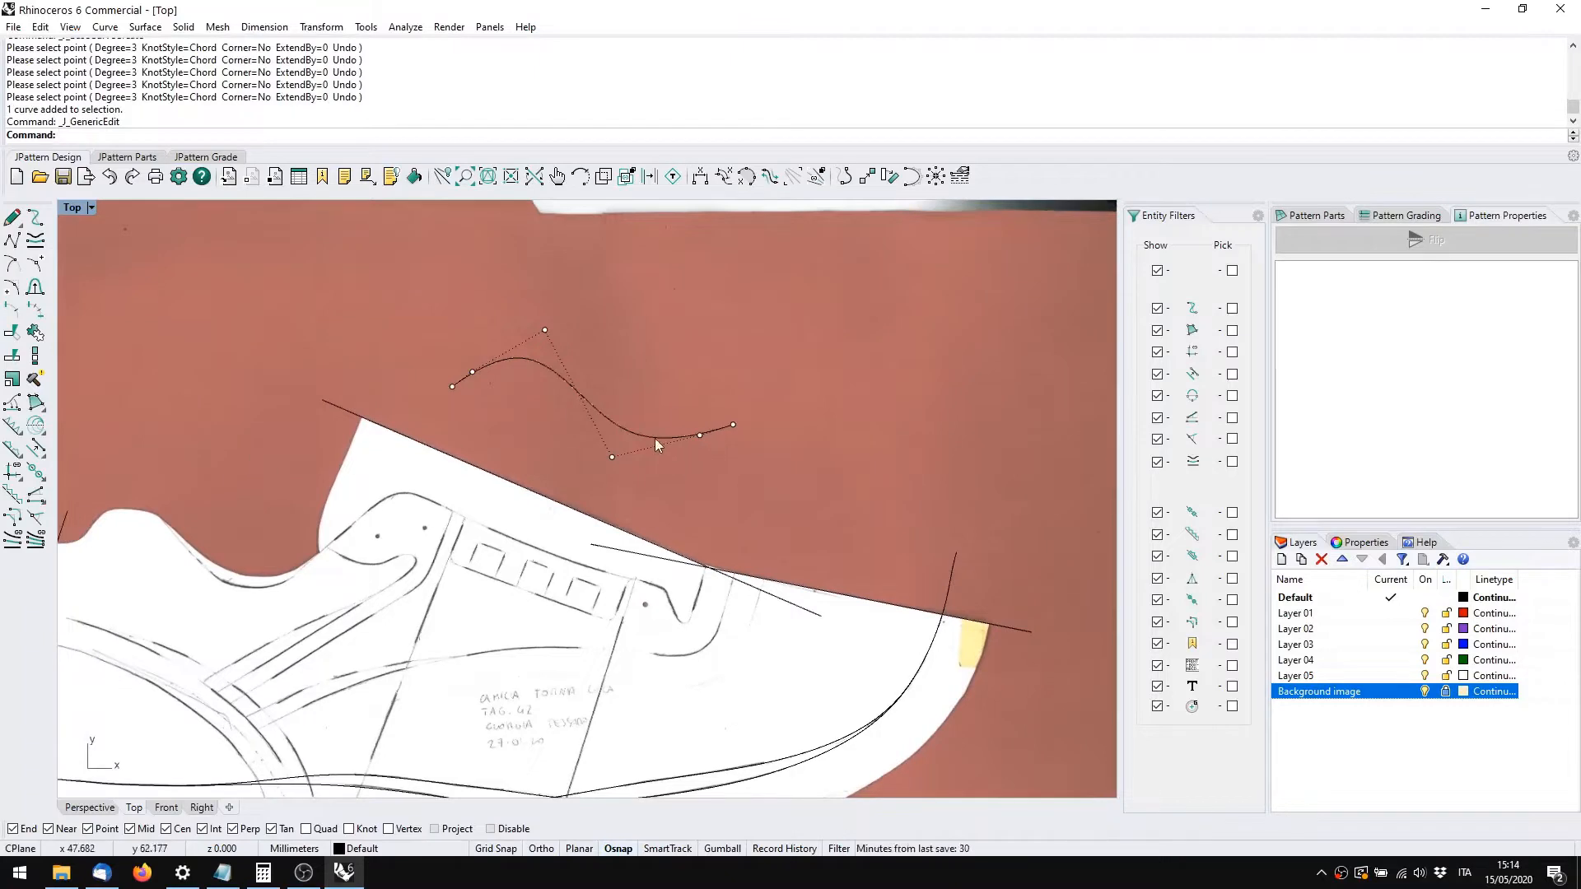
left_click(619, 394)
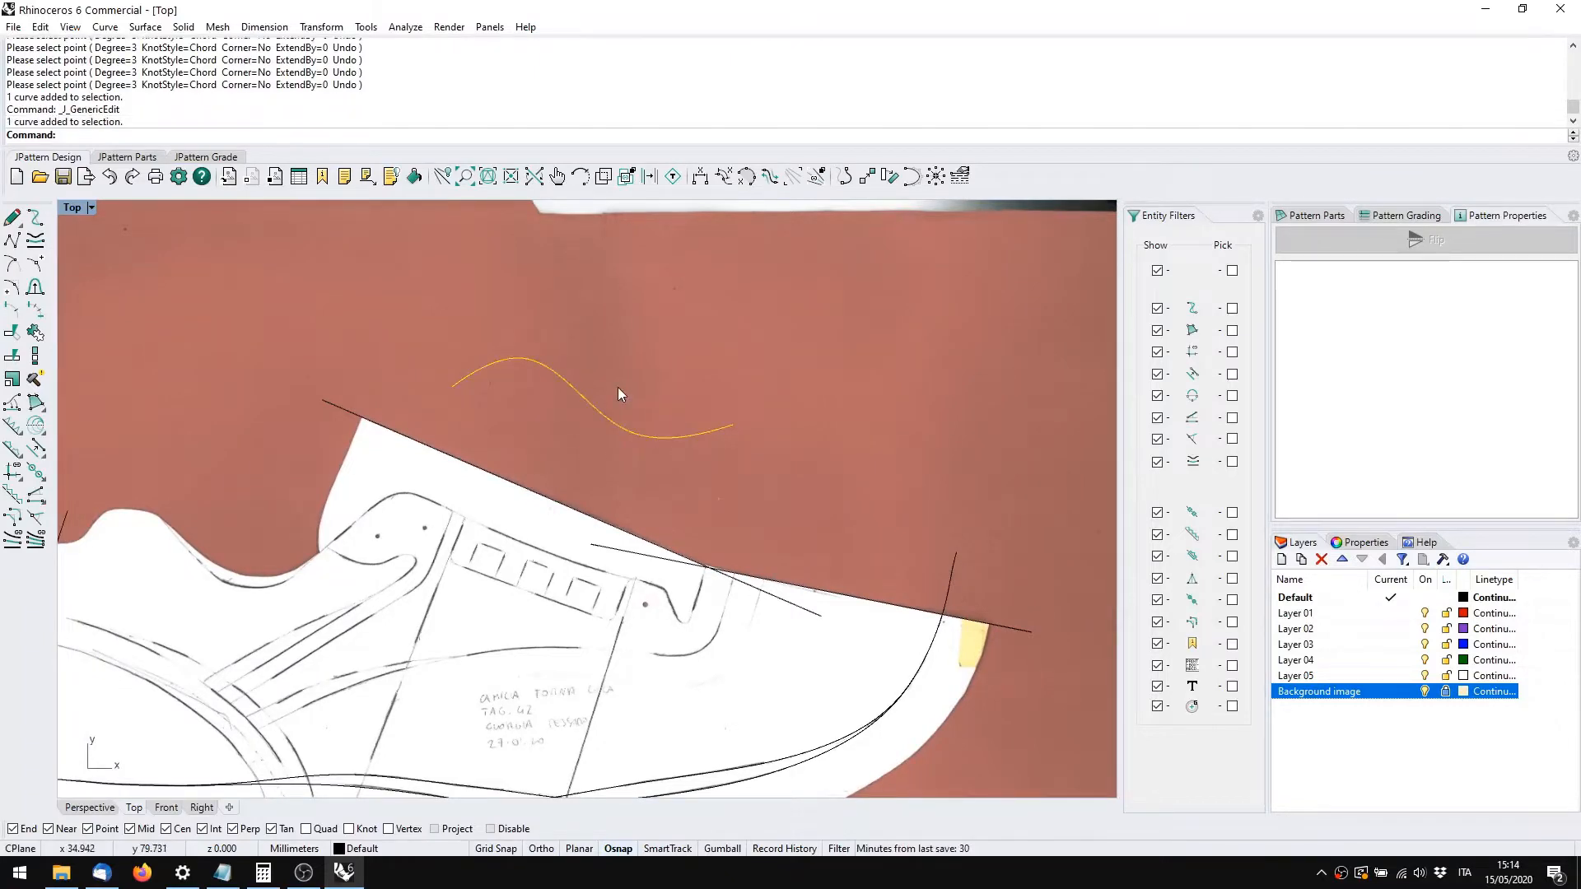
key("Delete")
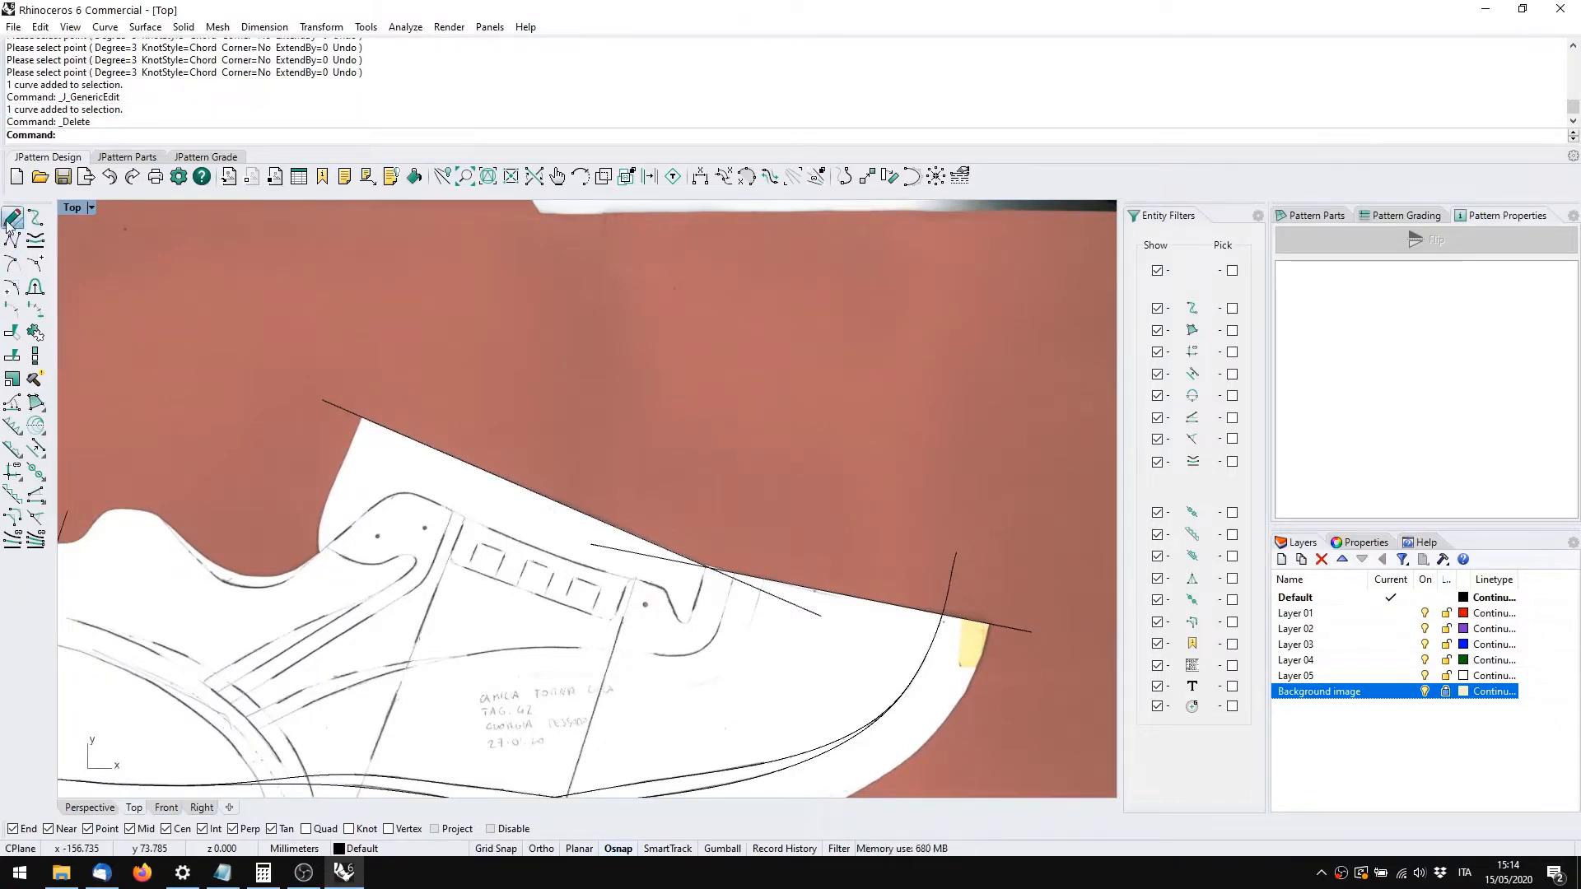
Draw a straight base curve about 50 mm long from the tongue's upper corner down its back edge, with ExtendBy 0
left_click(35, 217)
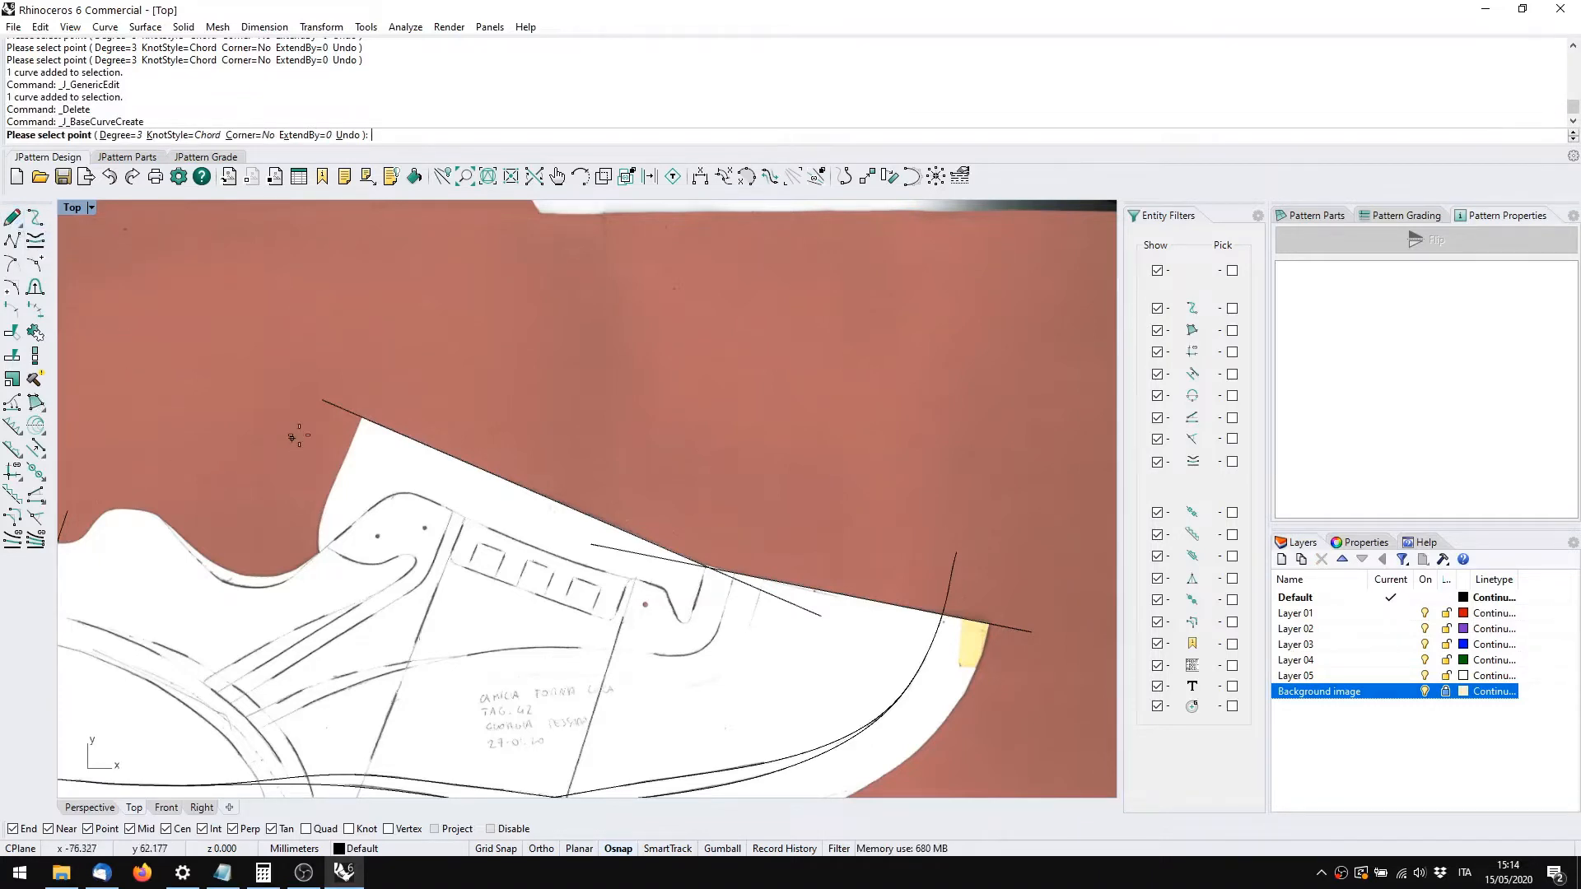
scroll(576, 350, "up", 5)
scroll(584, 348, "up", 3)
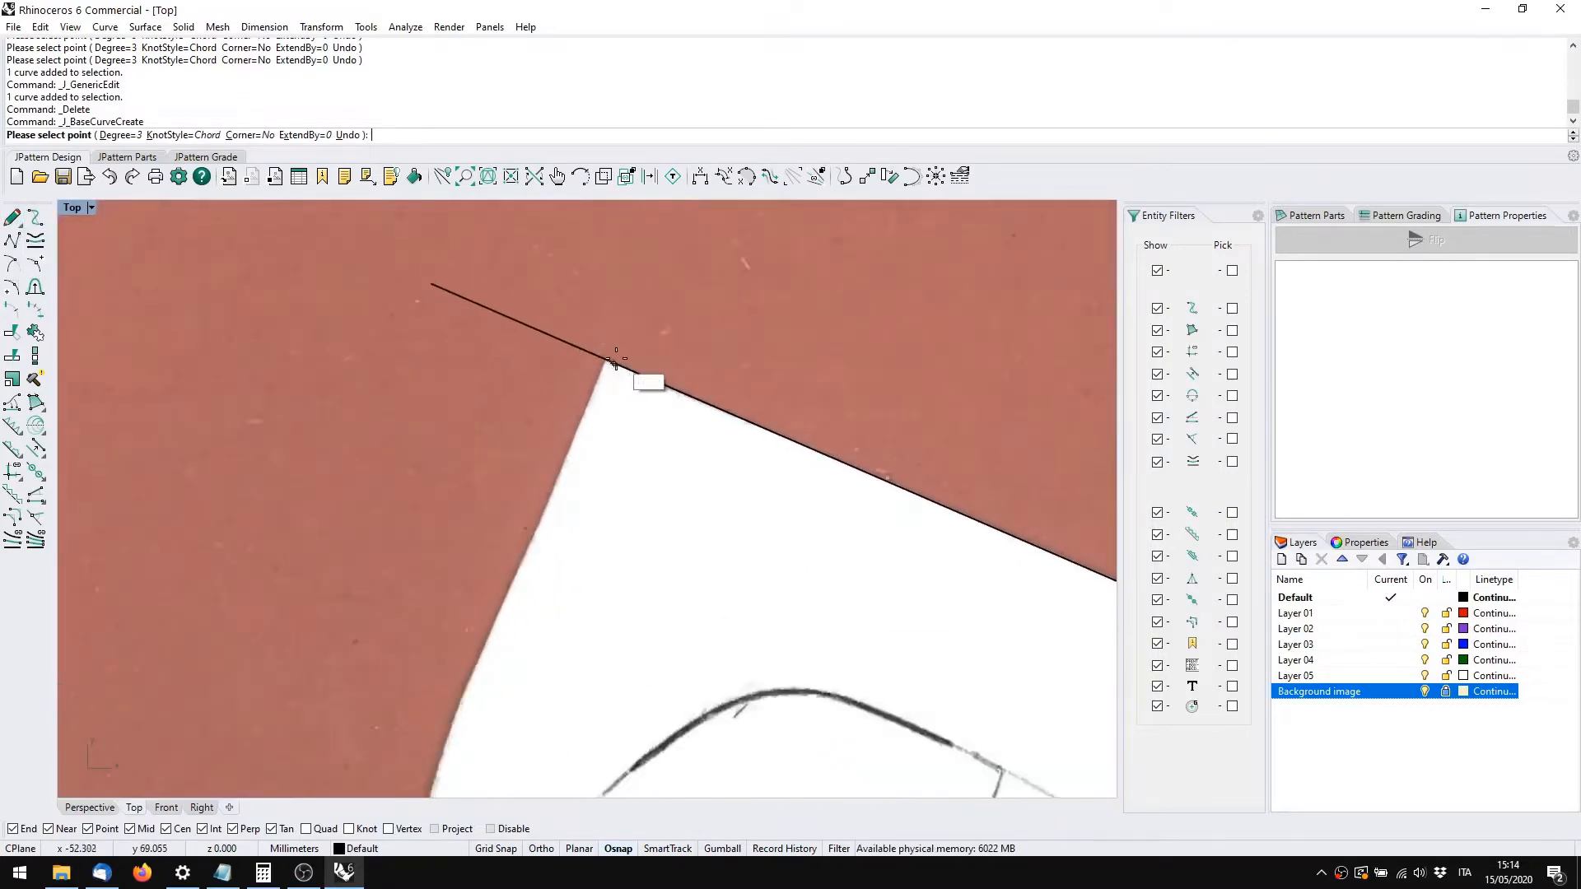
left_click(600, 360)
right_click_drag(543, 589, 610, 410)
right_click_drag(455, 652, 582, 430)
scroll(580, 437, "down", 4)
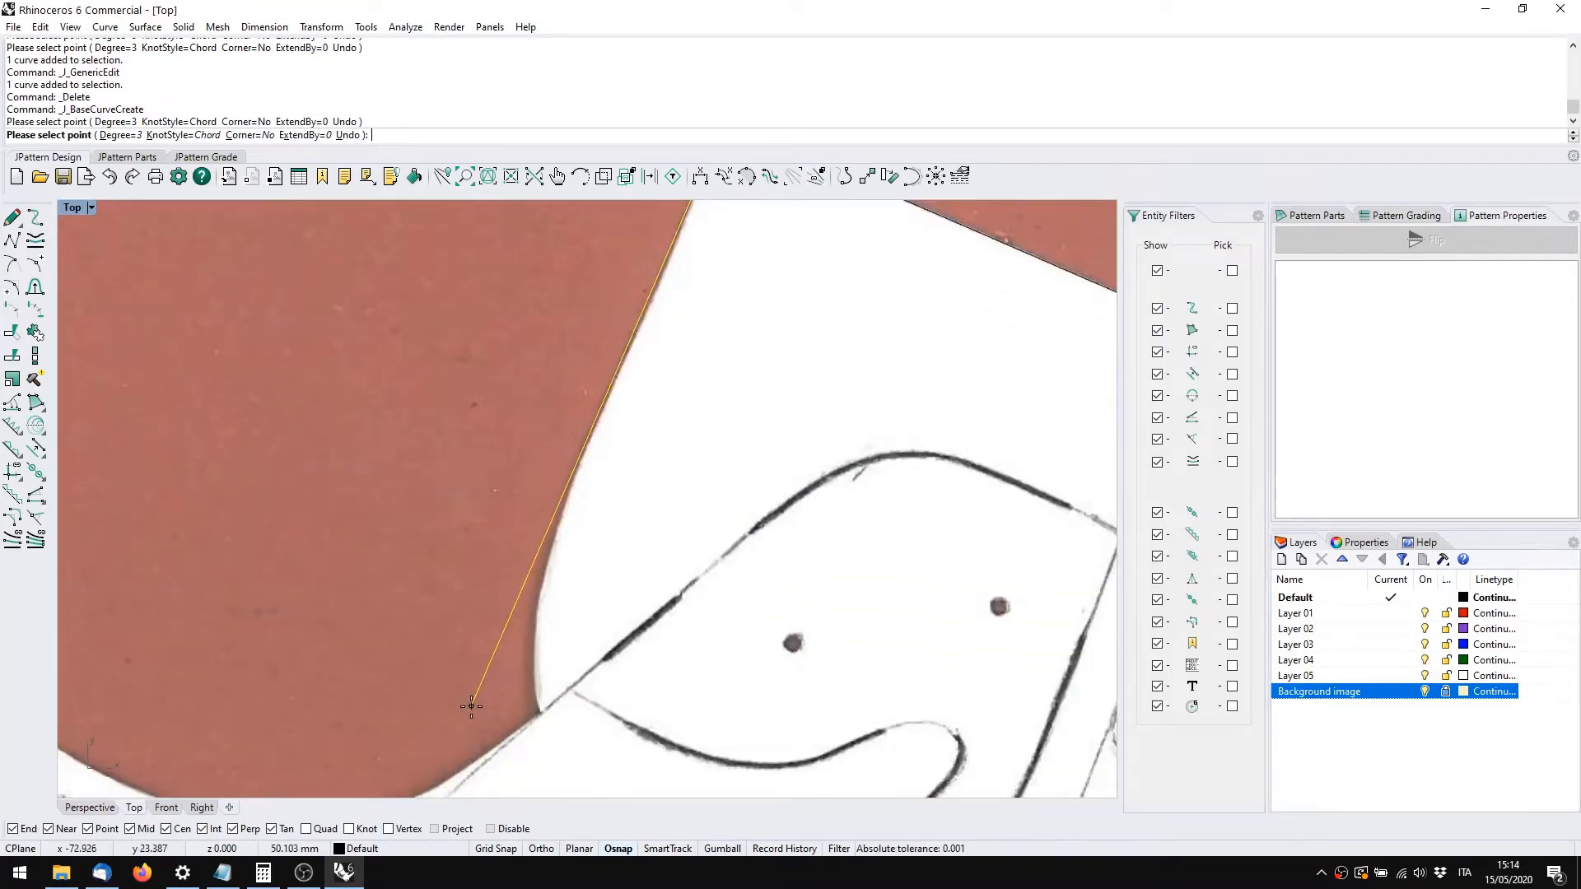
left_click(472, 699)
right_click(473, 699)
right_click_drag(727, 428, 660, 575)
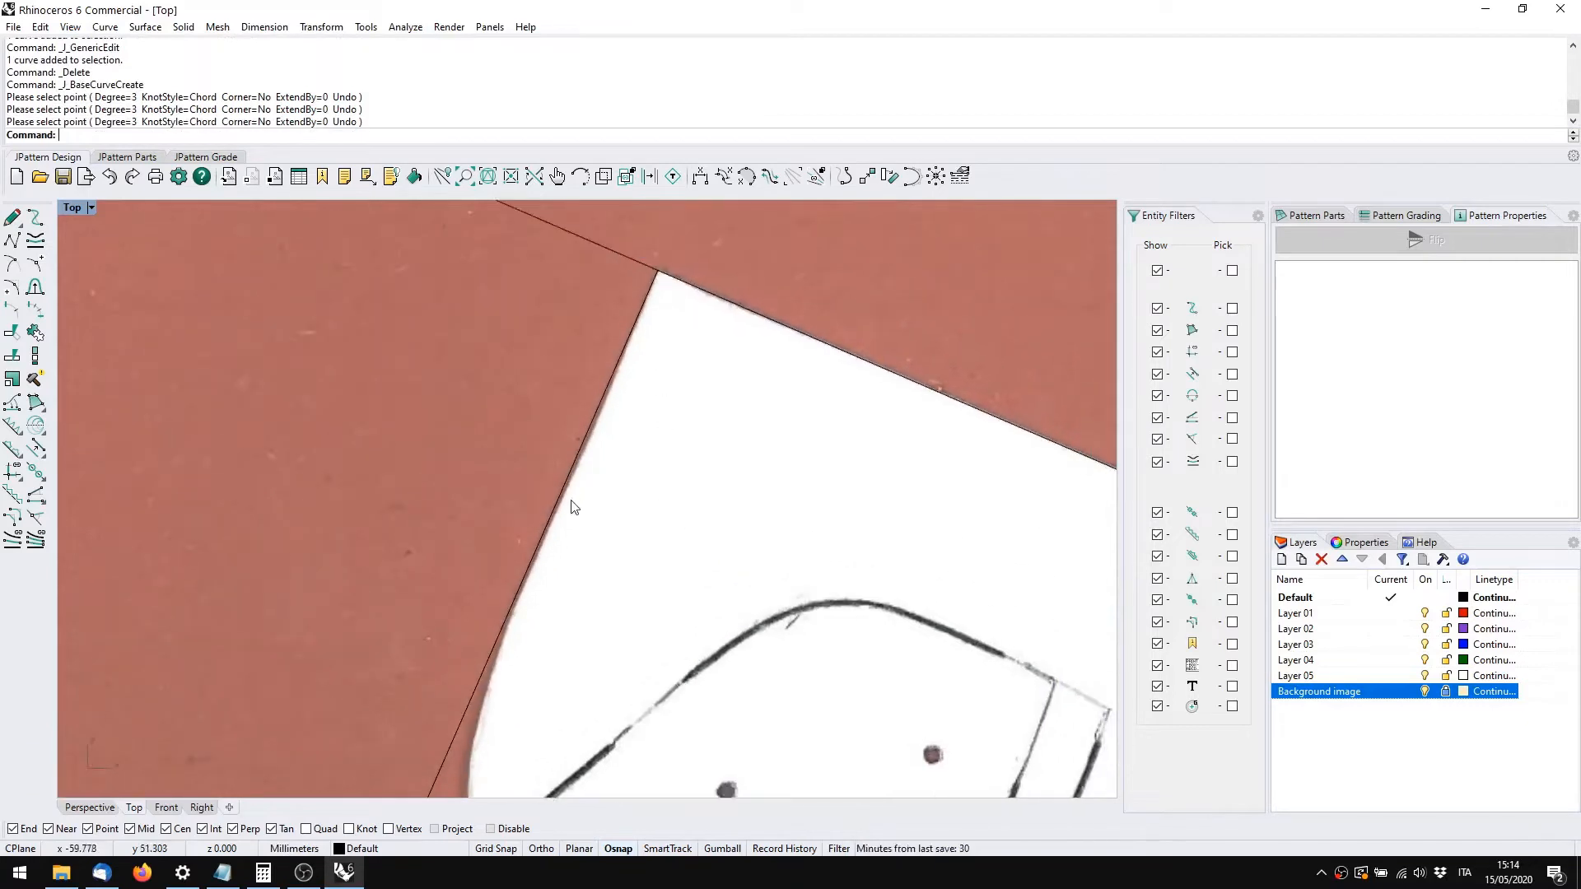
Draw a four-point base curve from the straight back line along the tongue's curved lower edge to the collar line
right_click_drag(536, 607, 564, 426)
left_click(558, 416)
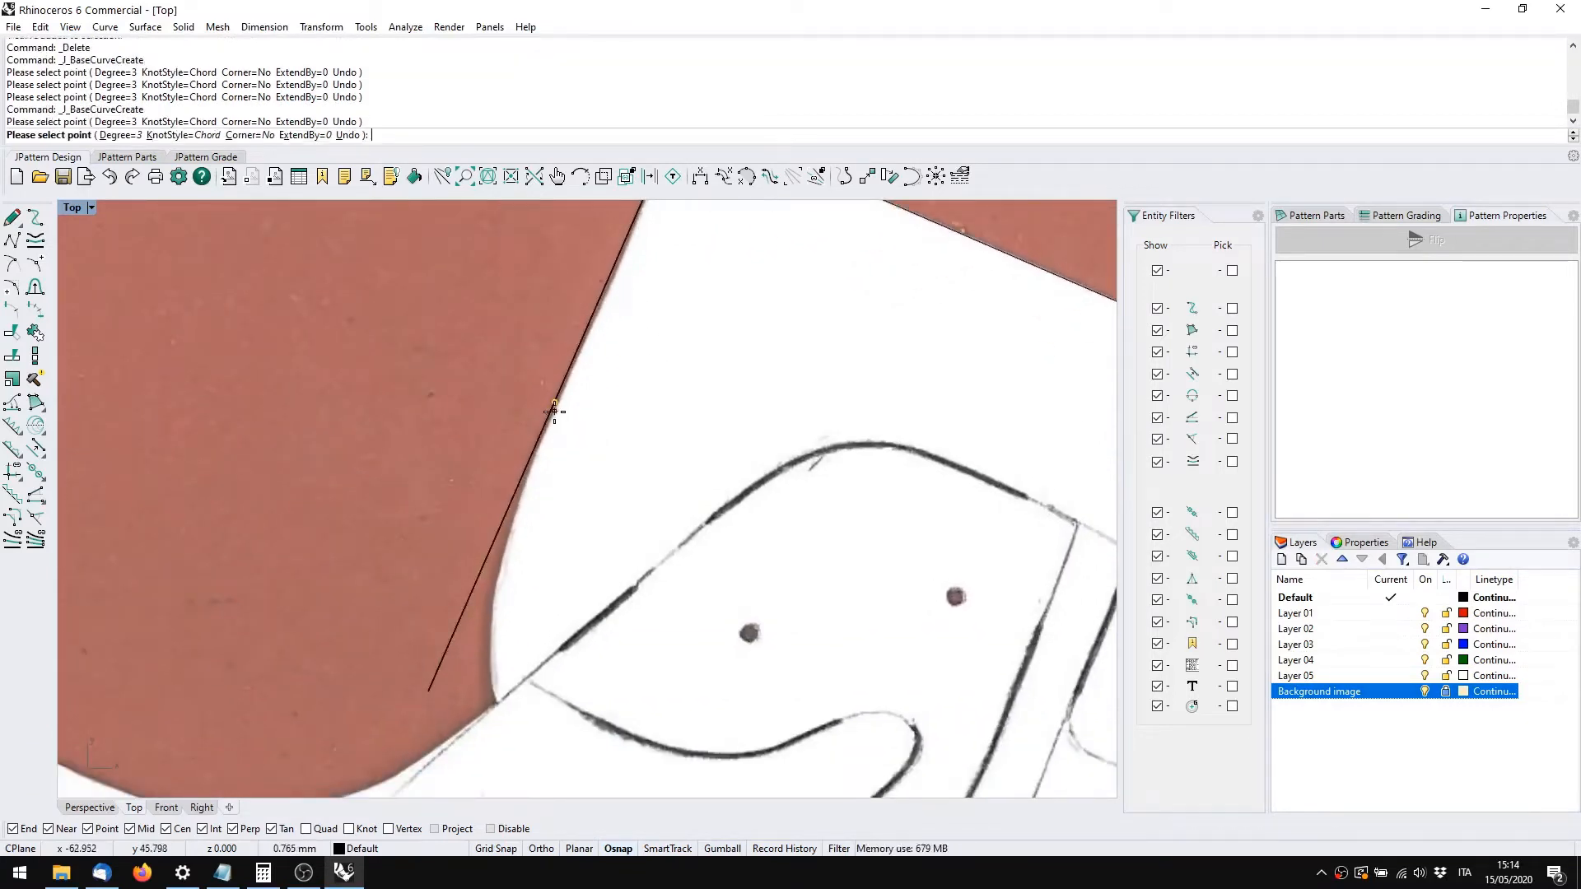
scroll(519, 512, "up", 3)
left_click(511, 528)
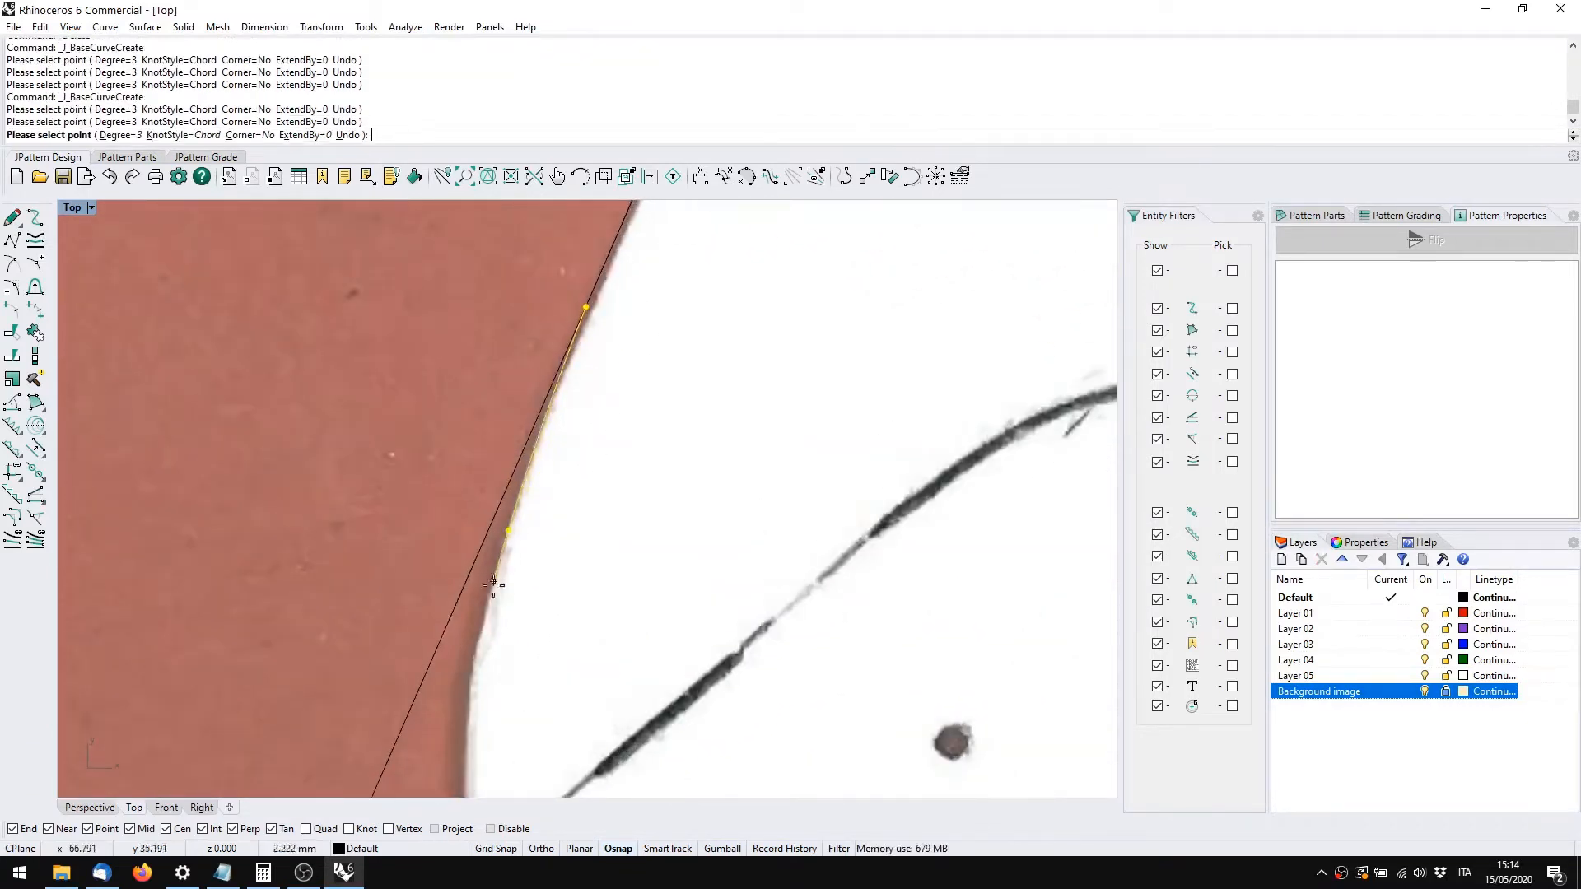
scroll(494, 531, "down", 3)
left_click(482, 532)
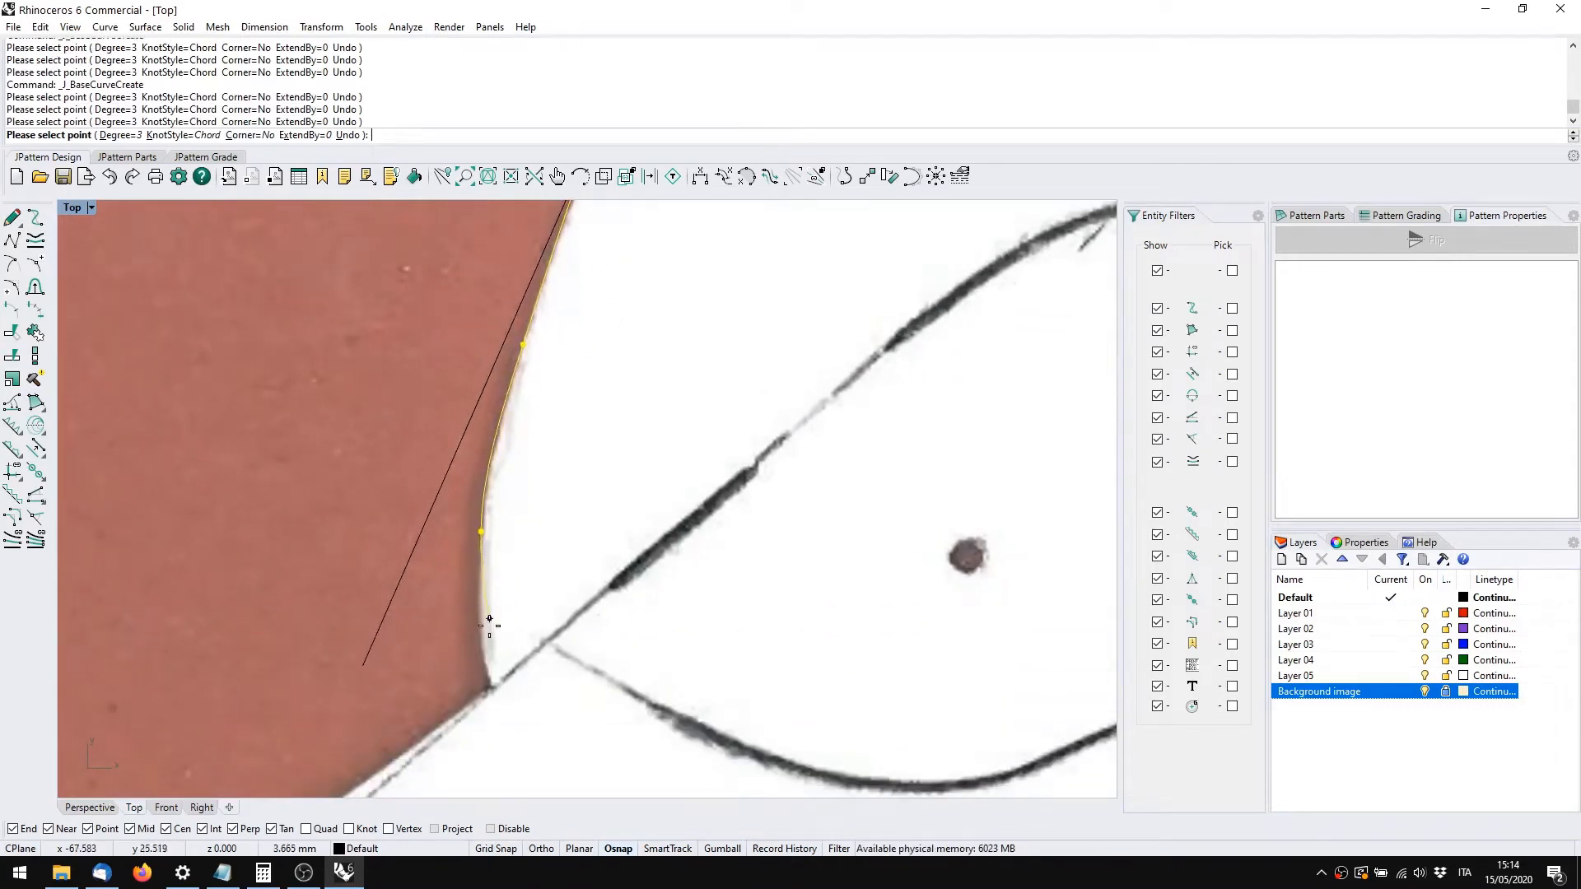
left_click(493, 684)
key("Return")
scroll(493, 684, "down", 3)
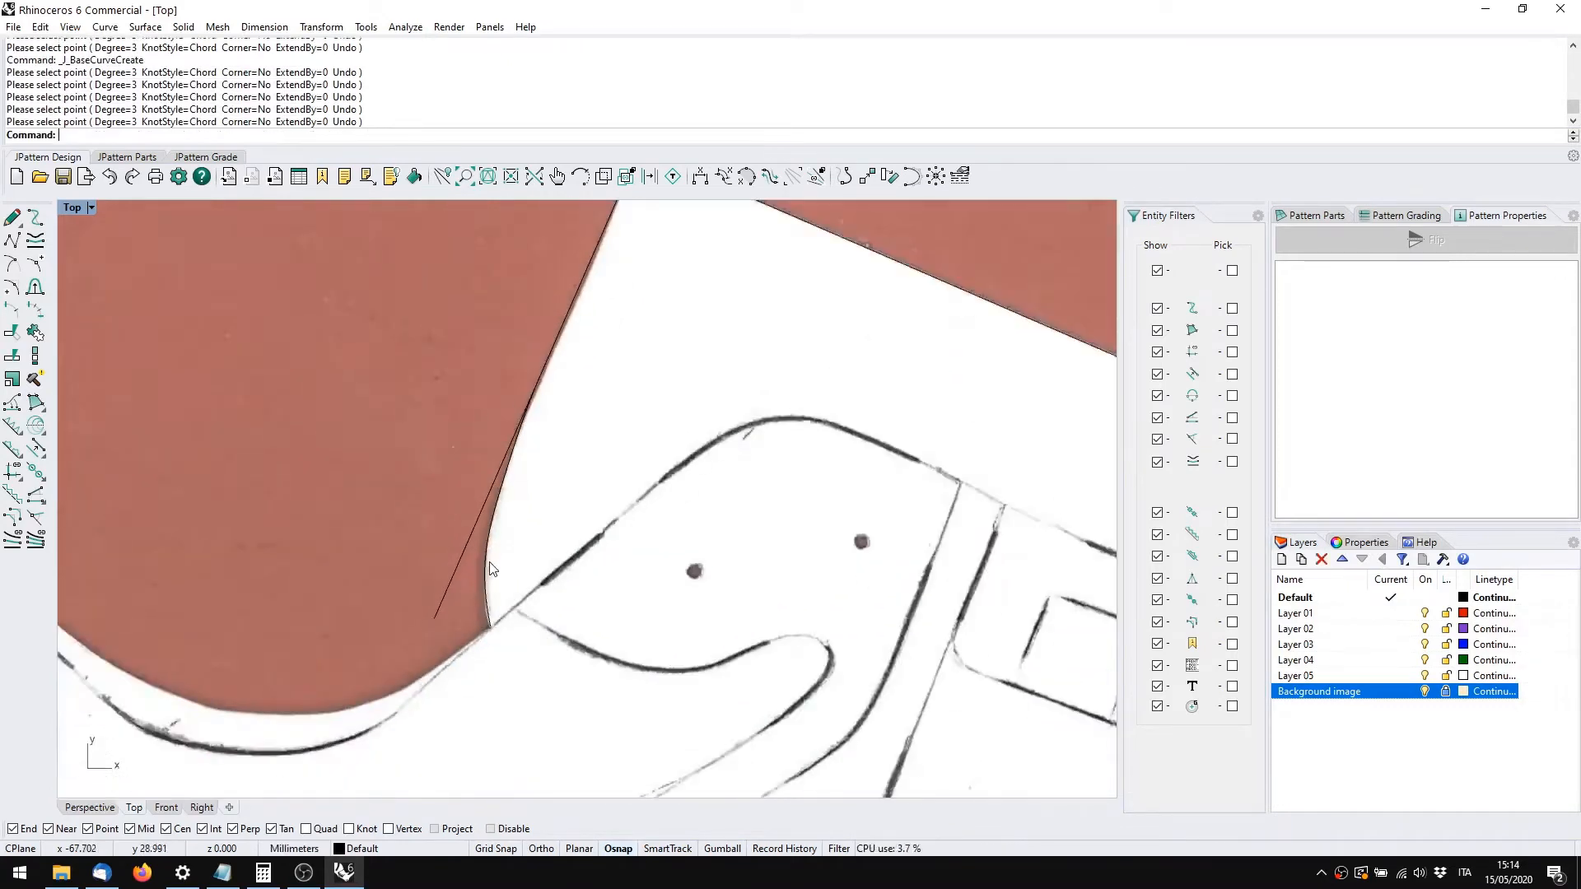
Inspect the tongue's straight back line and its curved lower edge individually, including their control points
scroll(519, 543, "up", 2)
left_click_drag(528, 586, 485, 533)
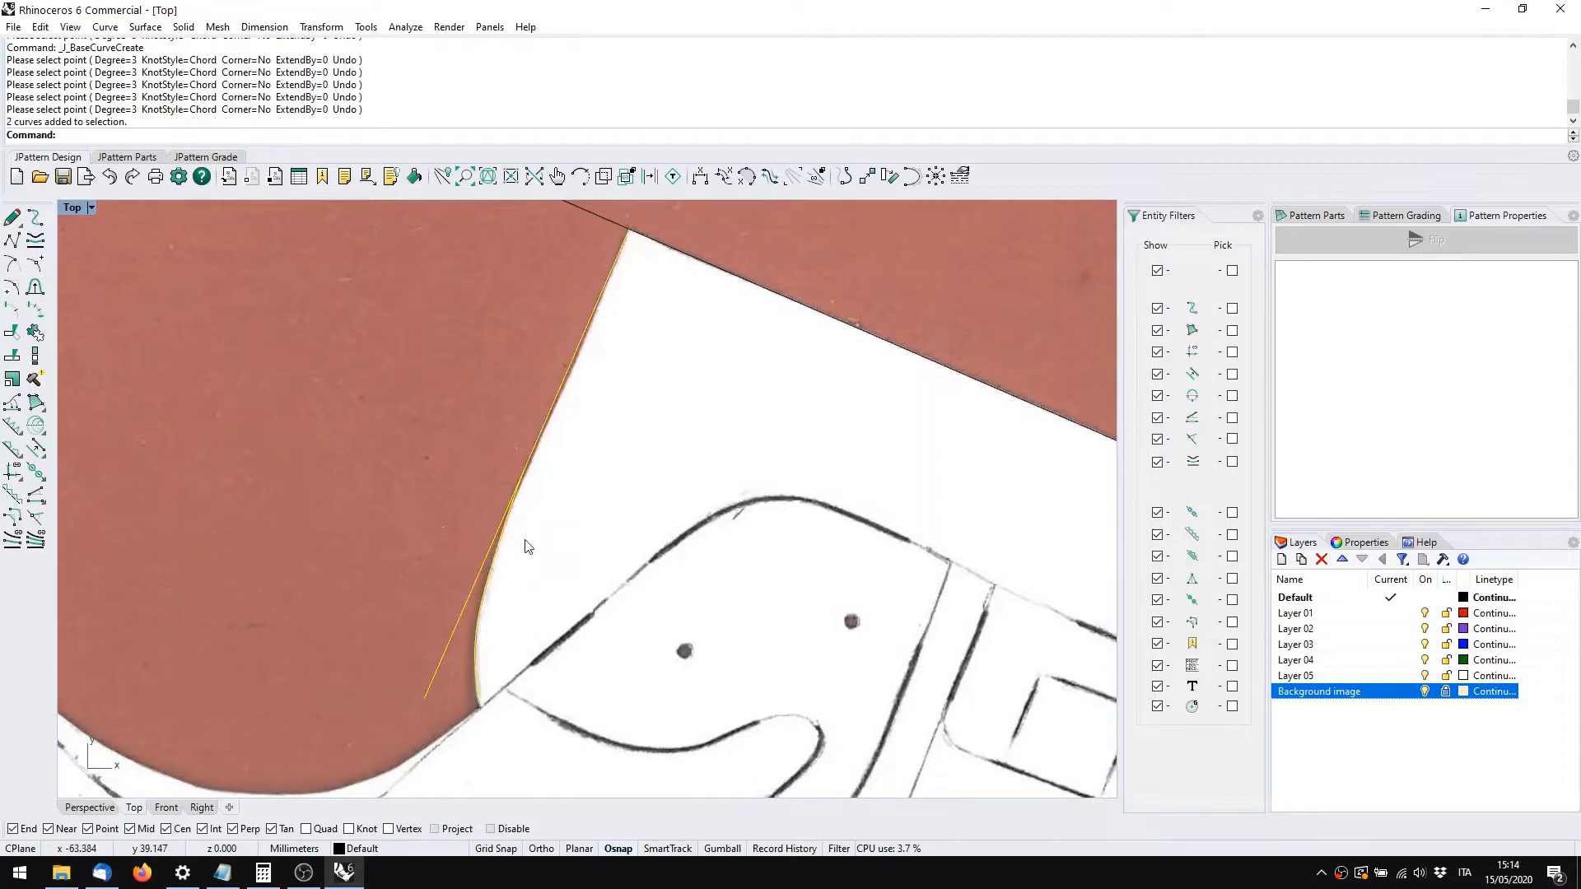
key("Escape")
double_click(482, 571)
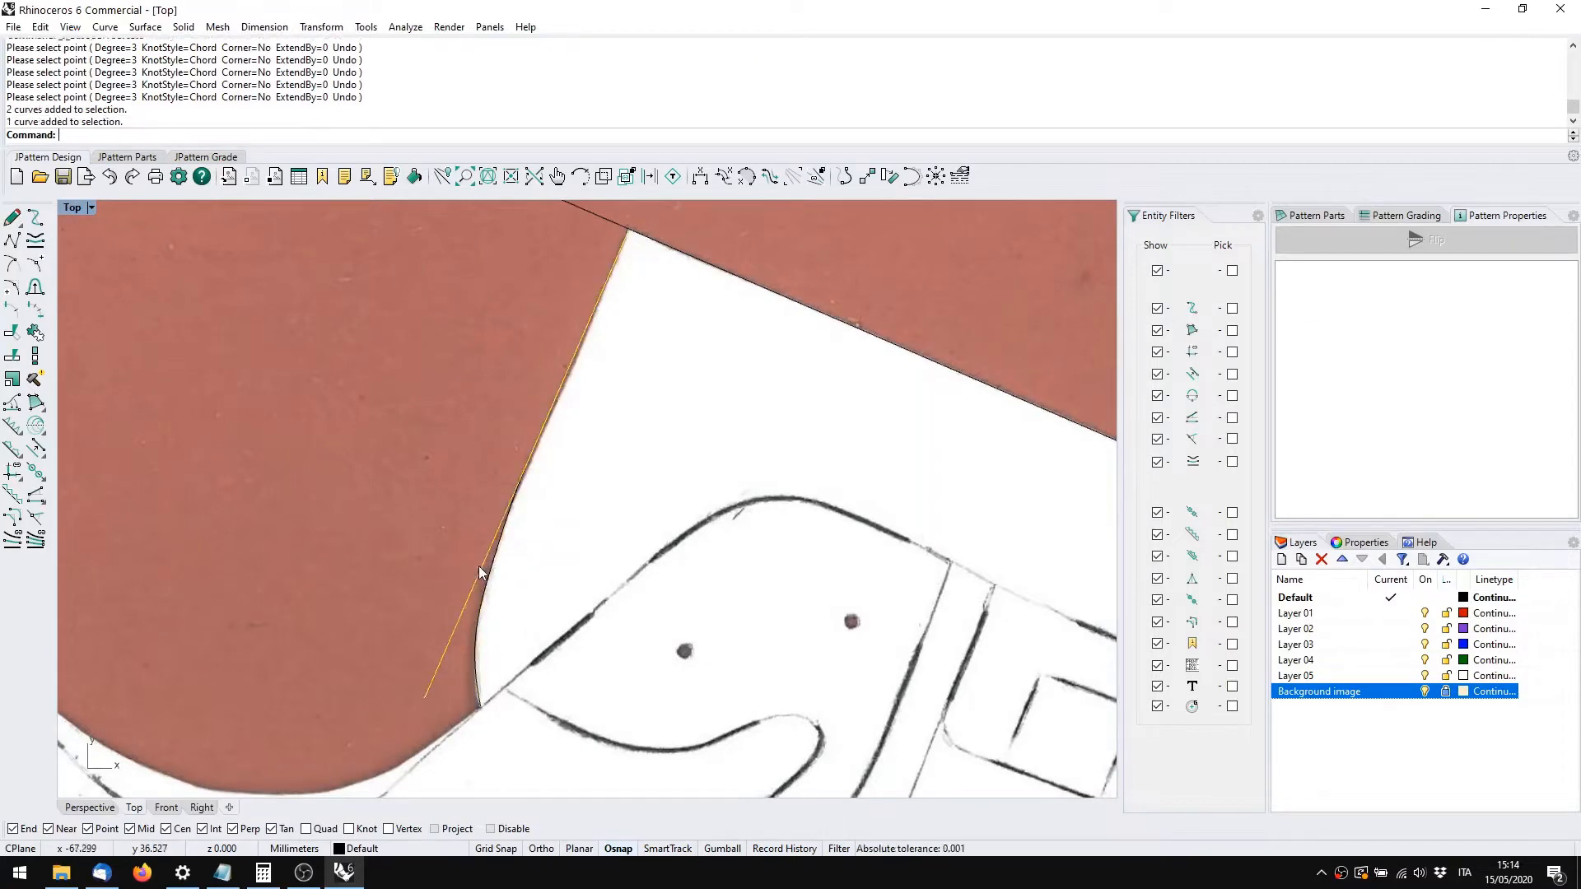
key("Escape")
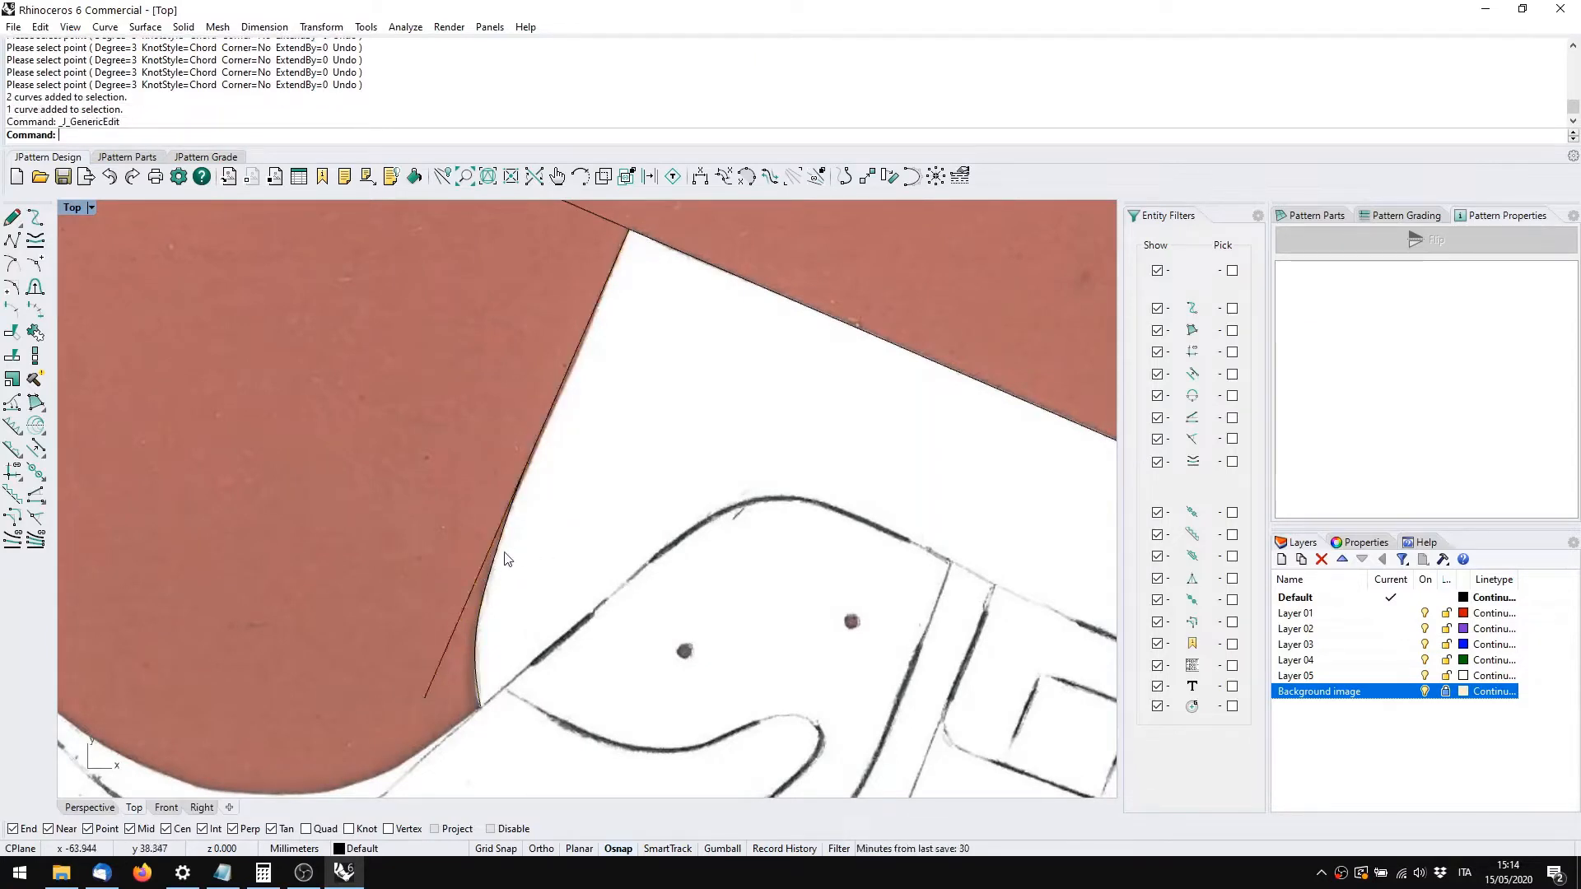
double_click(489, 592)
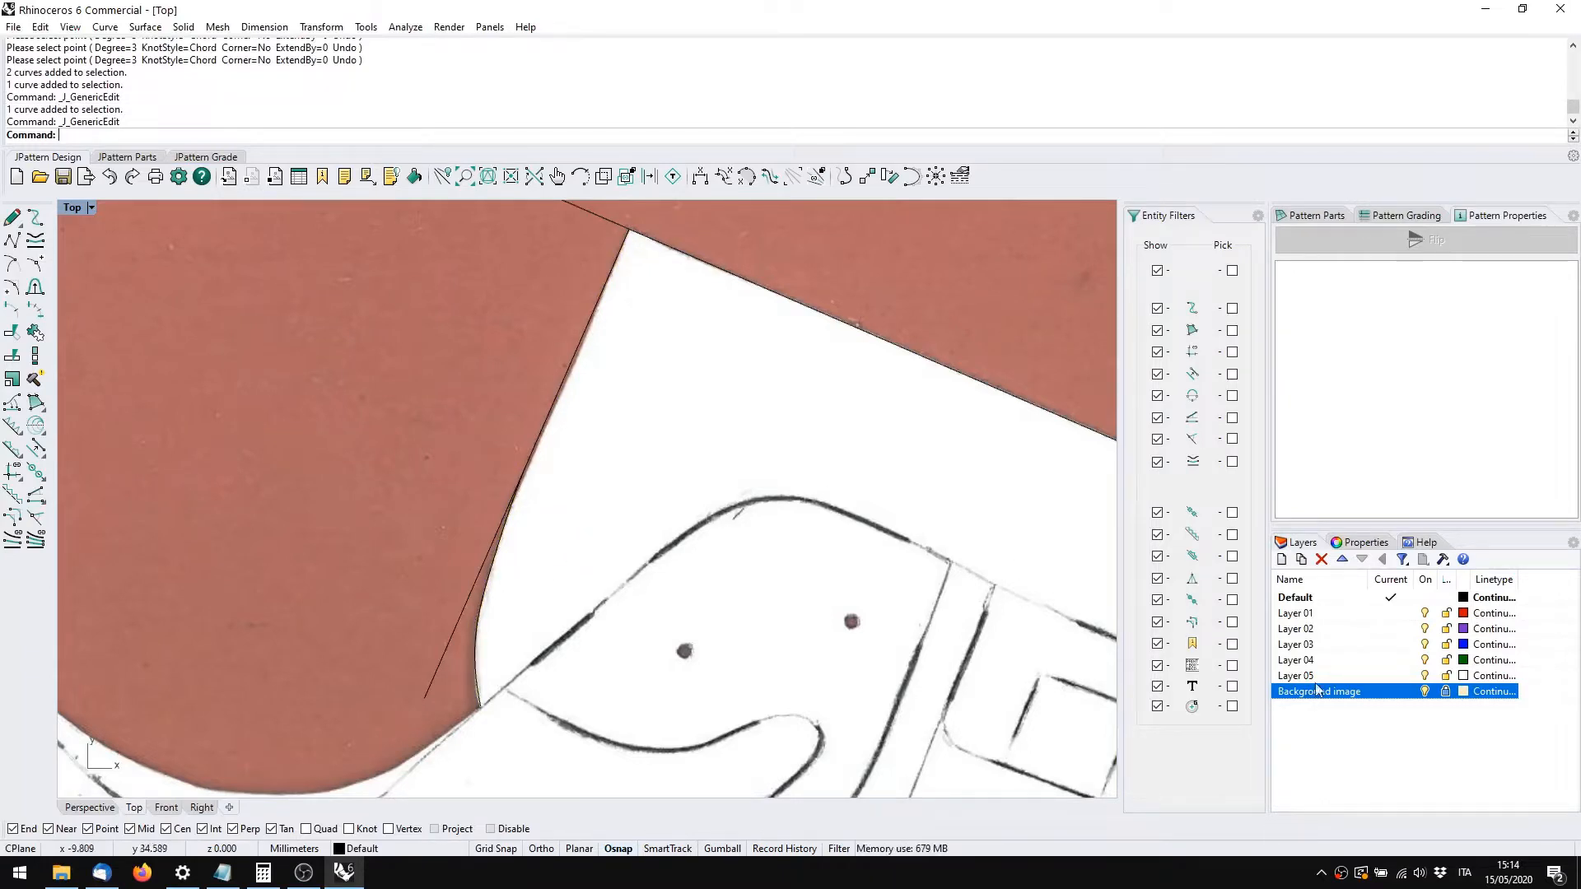
Turn off the Background image layer and trim the straight line's excess below its junction with the tongue's curved edge
left_click(1425, 692)
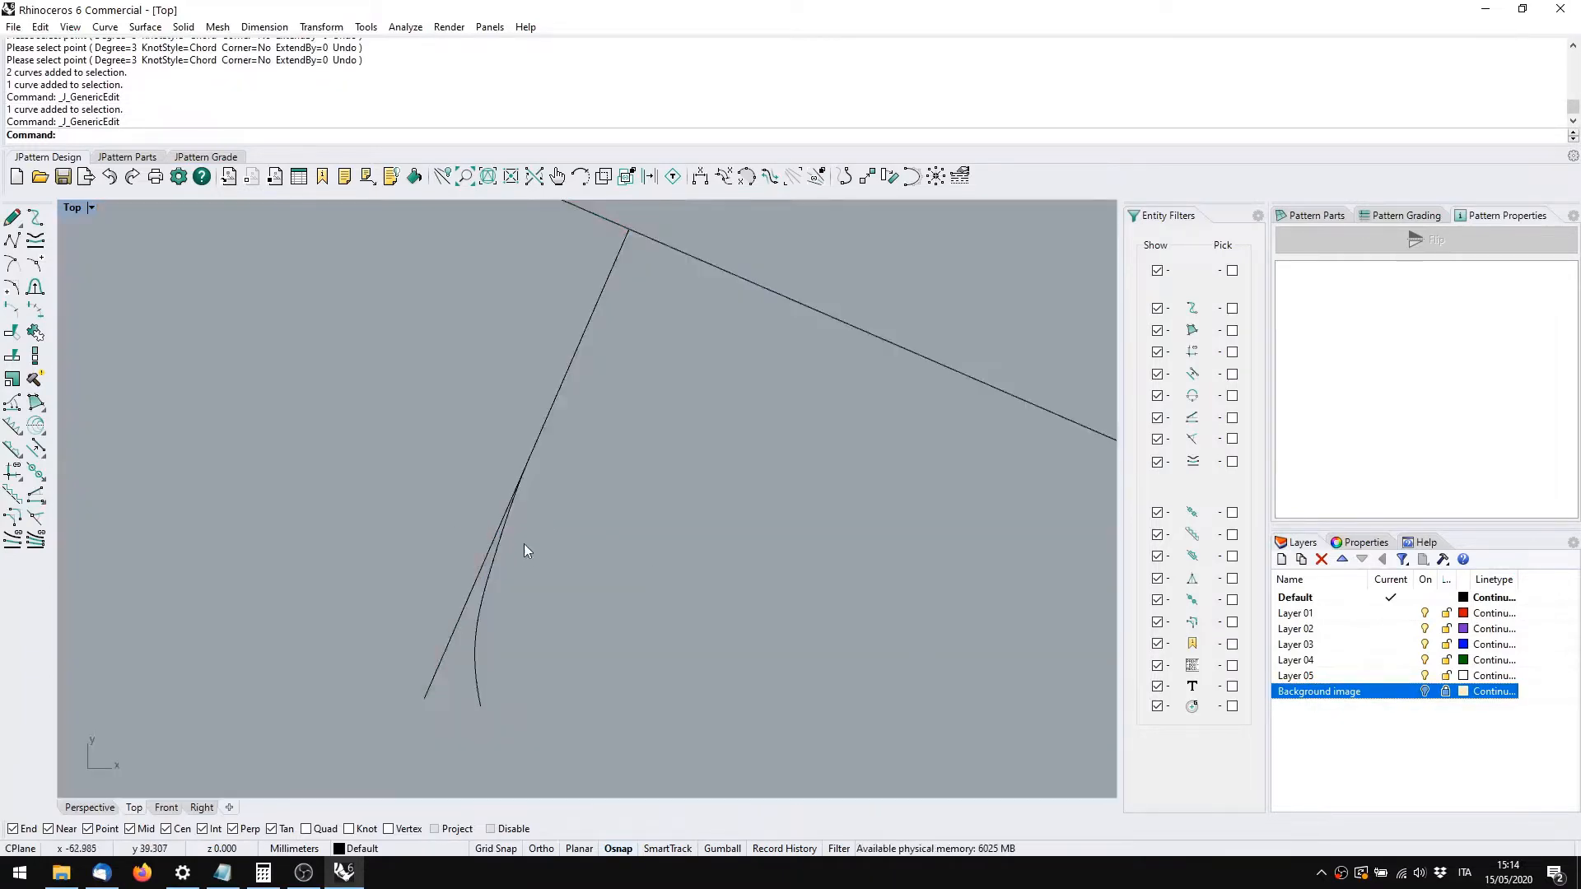
left_click_drag(580, 542, 390, 409)
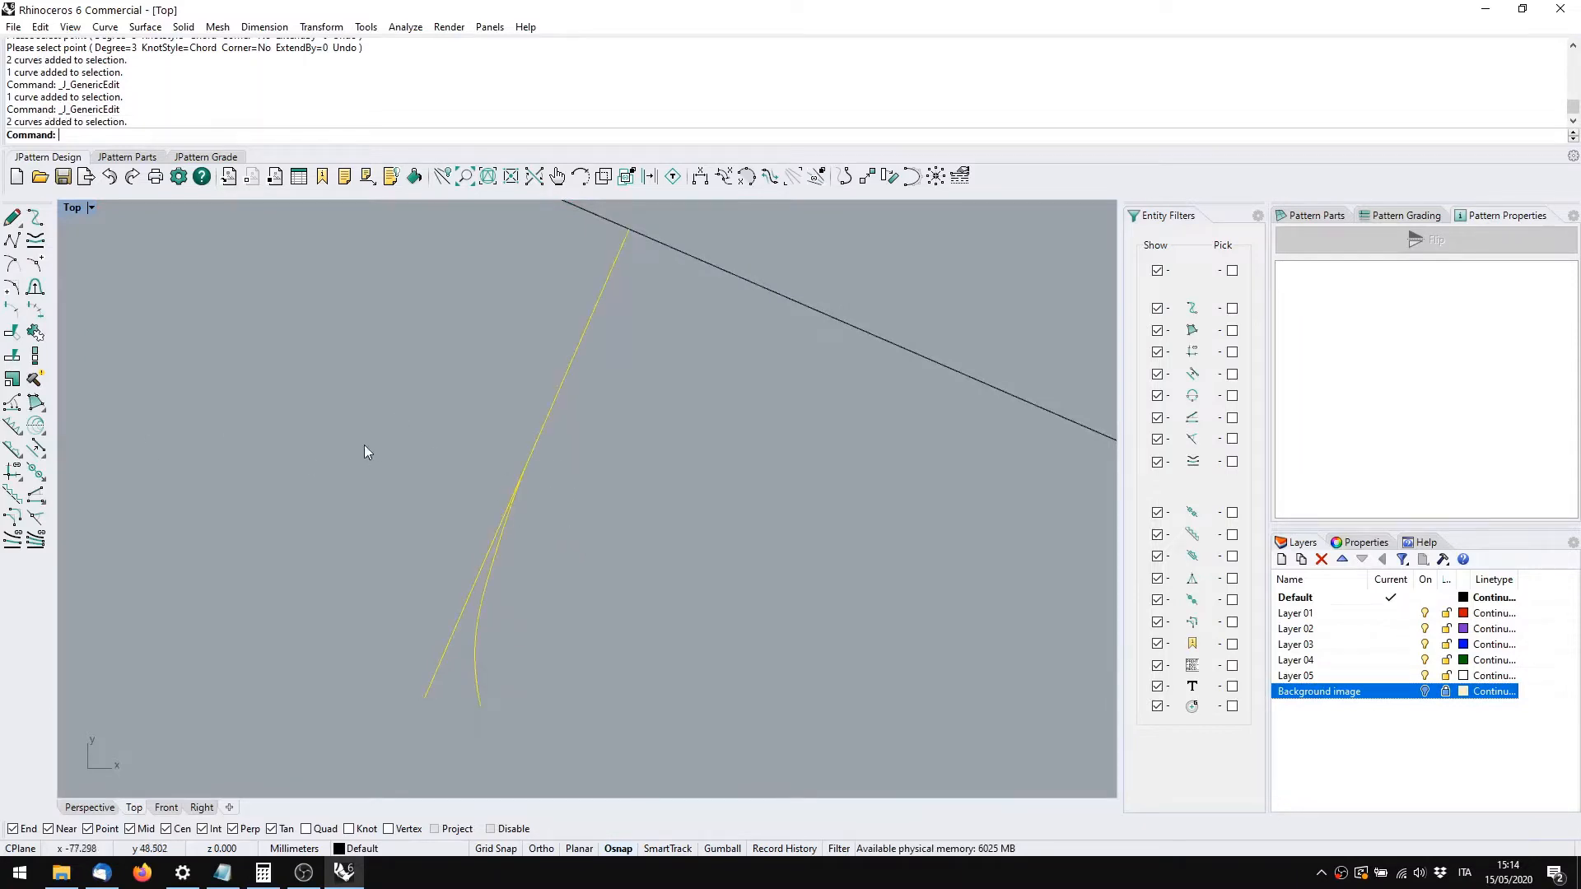
left_click(11, 333)
left_click(450, 648)
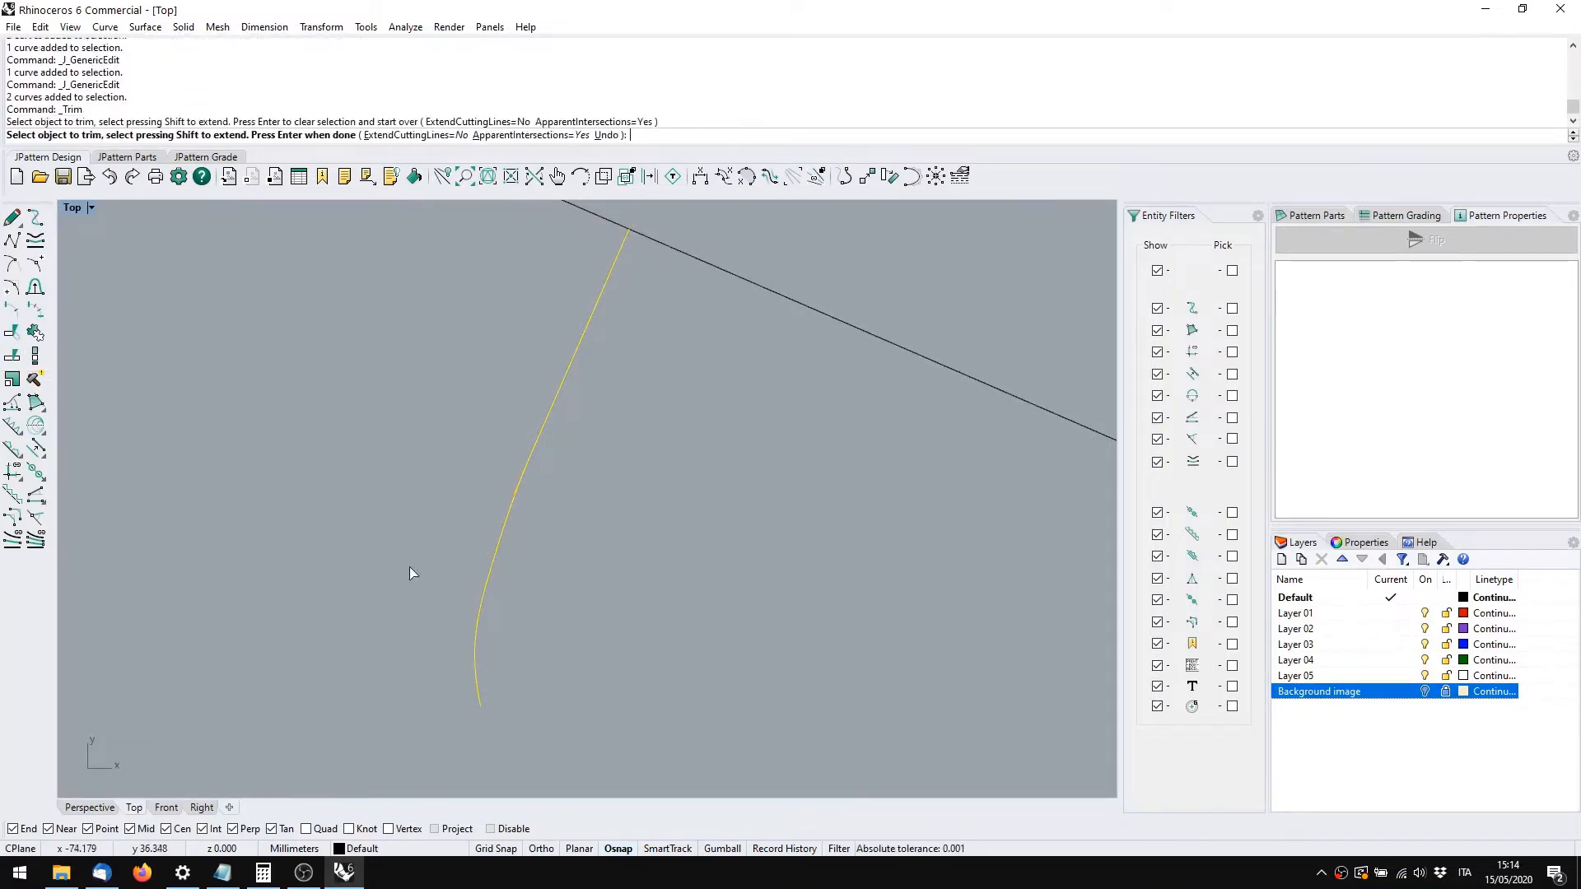
key("Return")
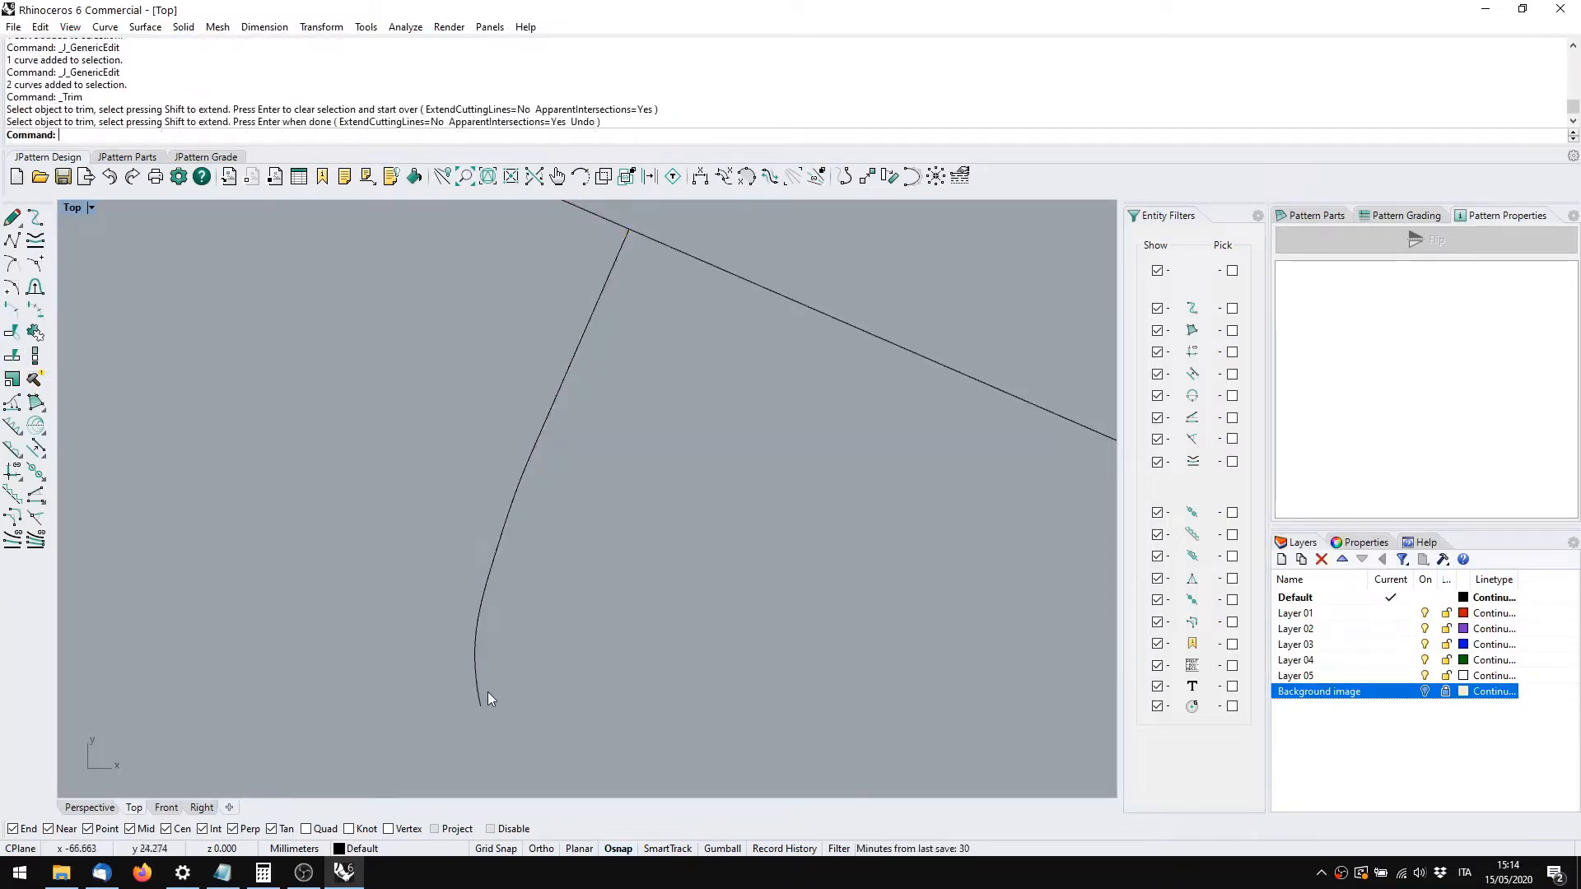
Check that the tongue's back edge consists of separate straight and curved segments by selecting each one
left_click(490, 581)
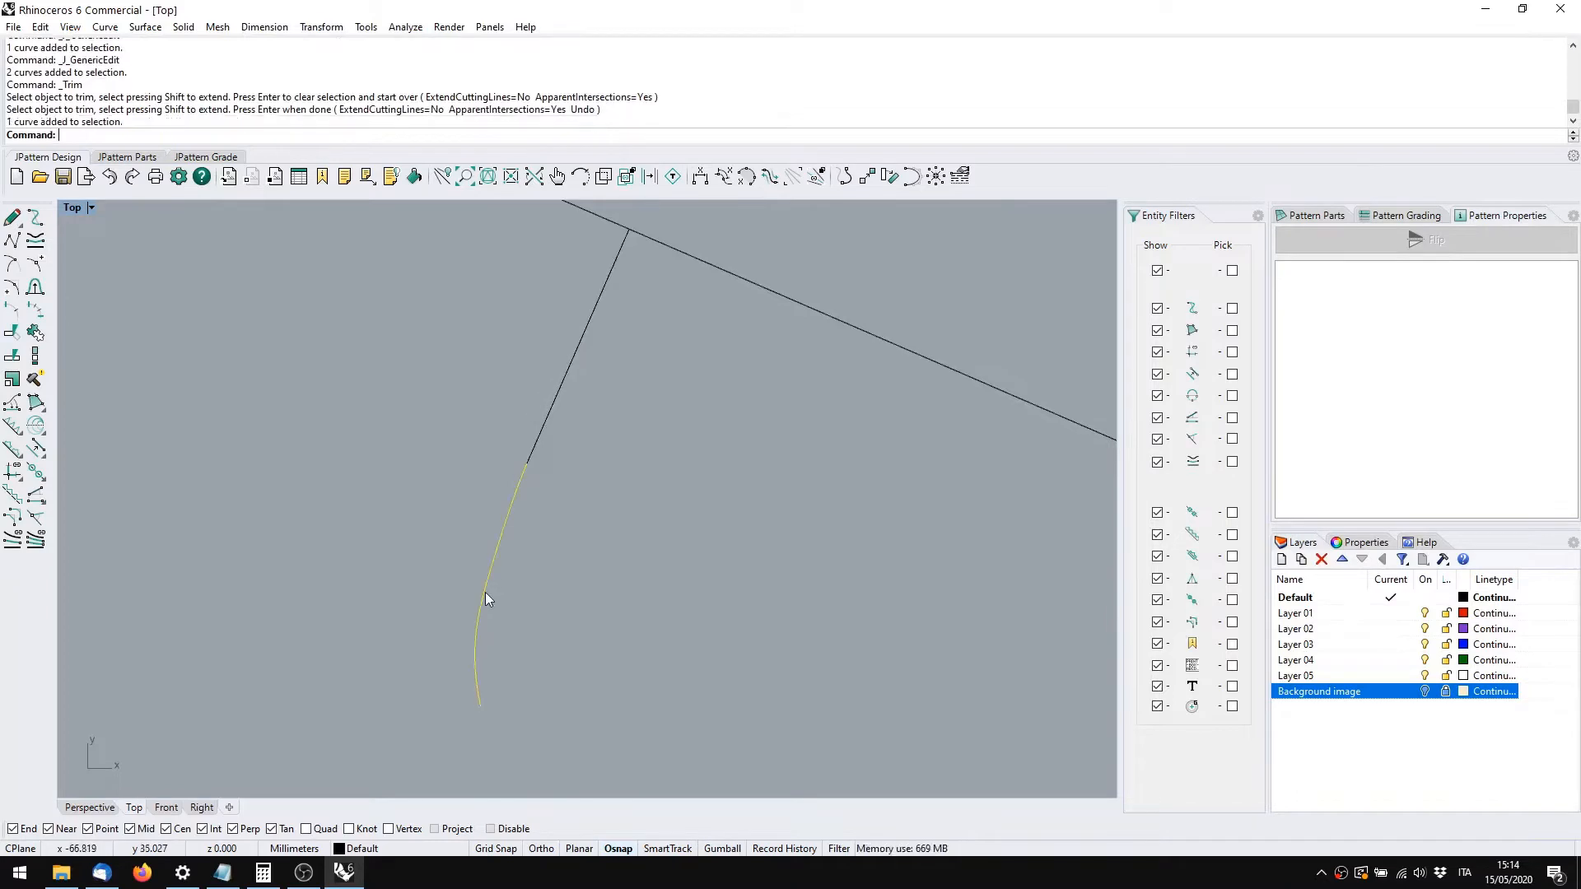
left_click(555, 411)
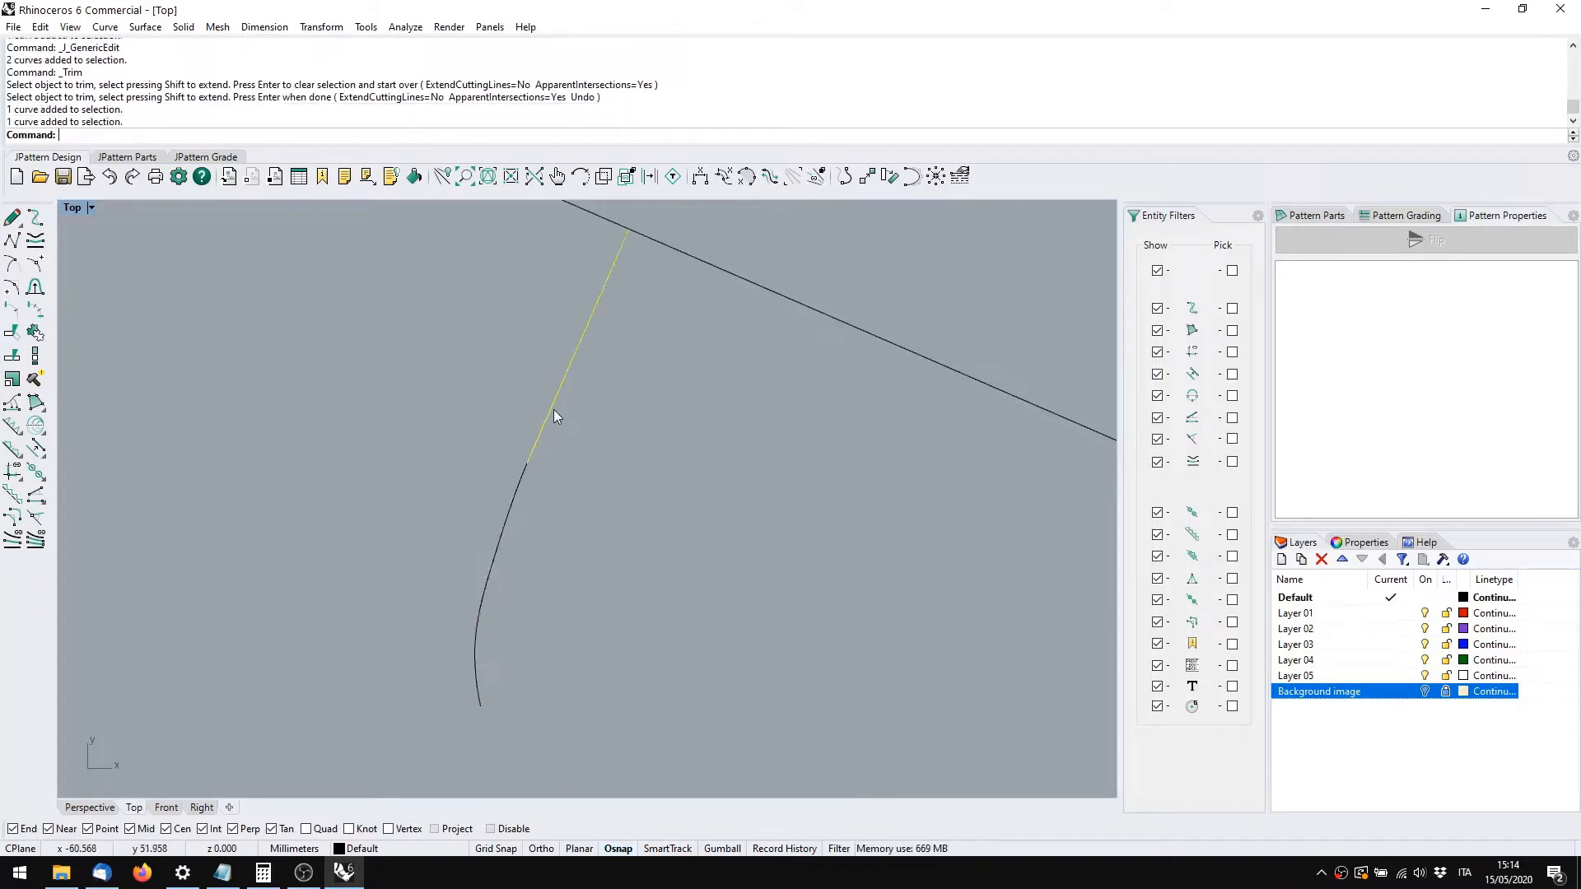
left_click(593, 545)
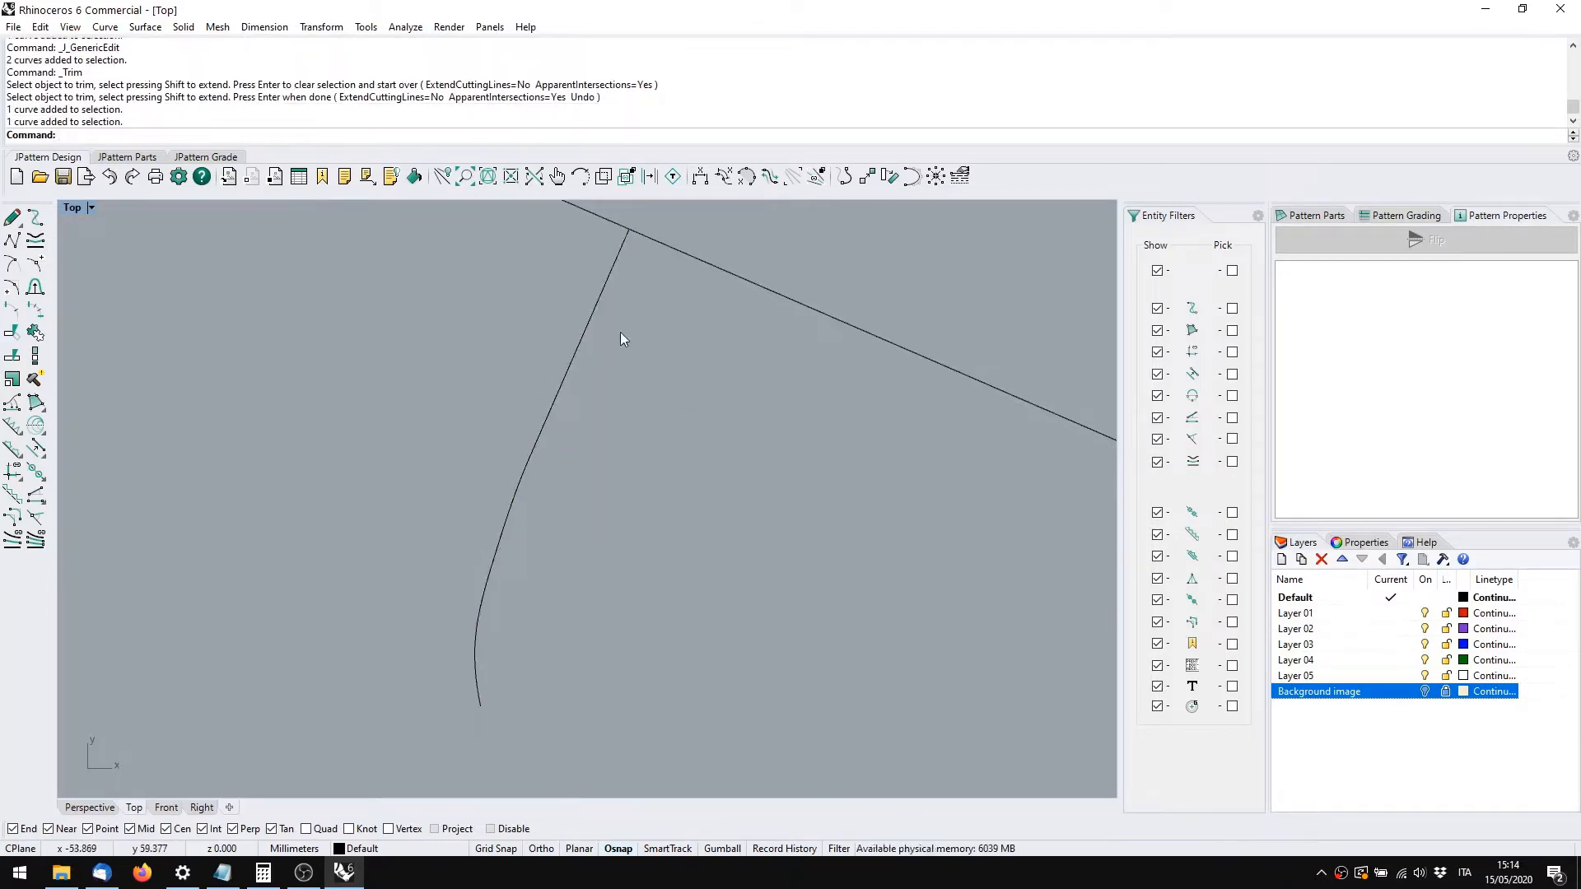
Join the tongue's straight and curved back segments into a single base curve, then check the result by selecting it
right_click_drag(620, 332, 602, 443)
right_click_drag(607, 685, 617, 567)
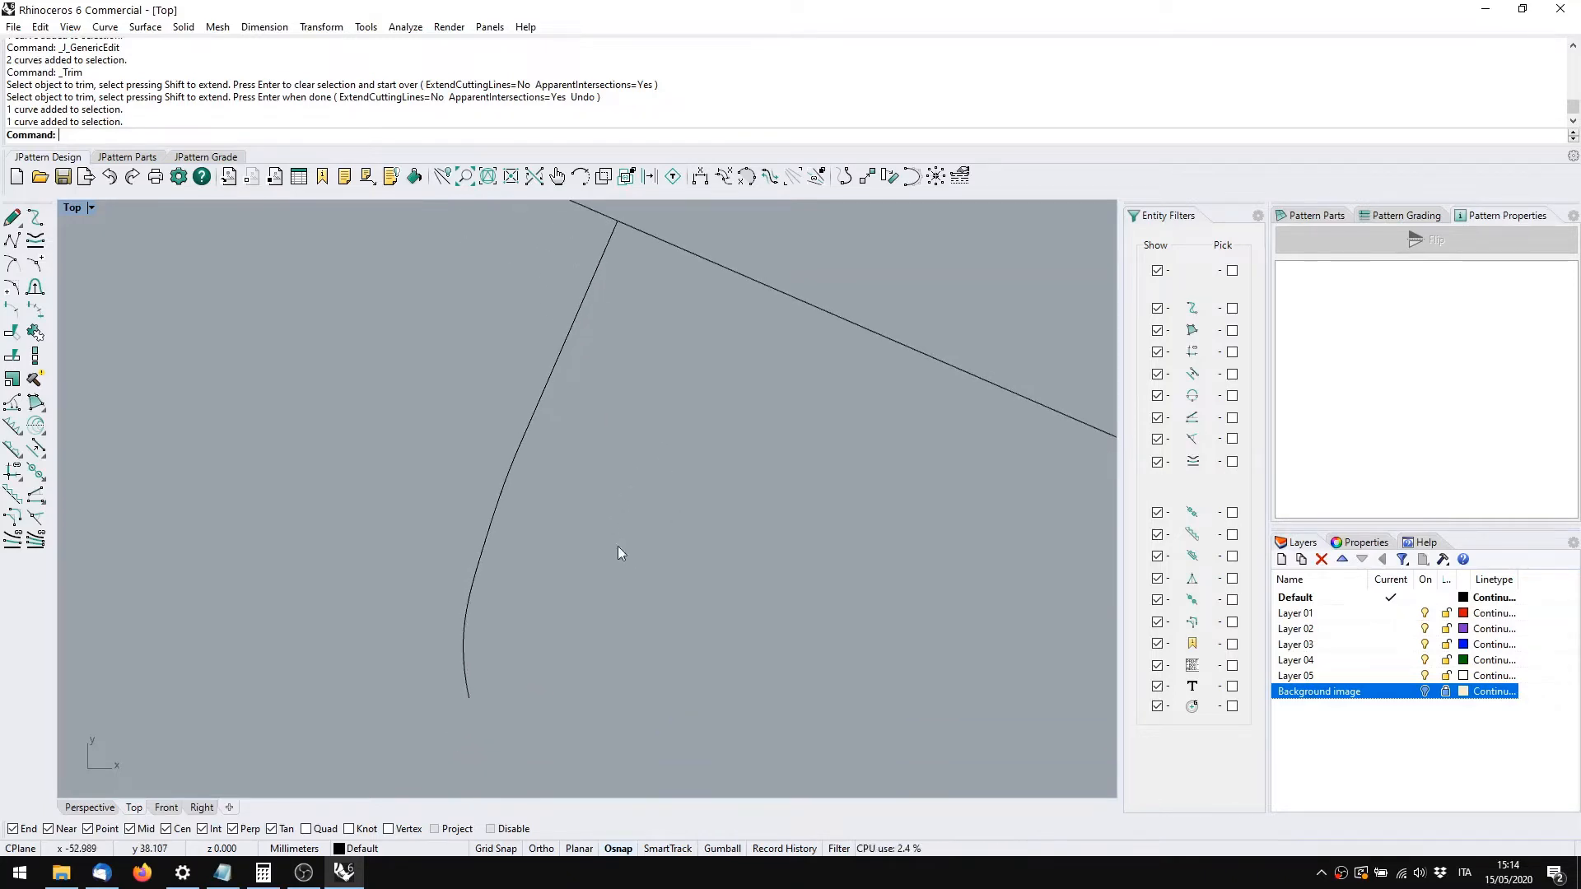
left_click_drag(618, 546, 426, 357)
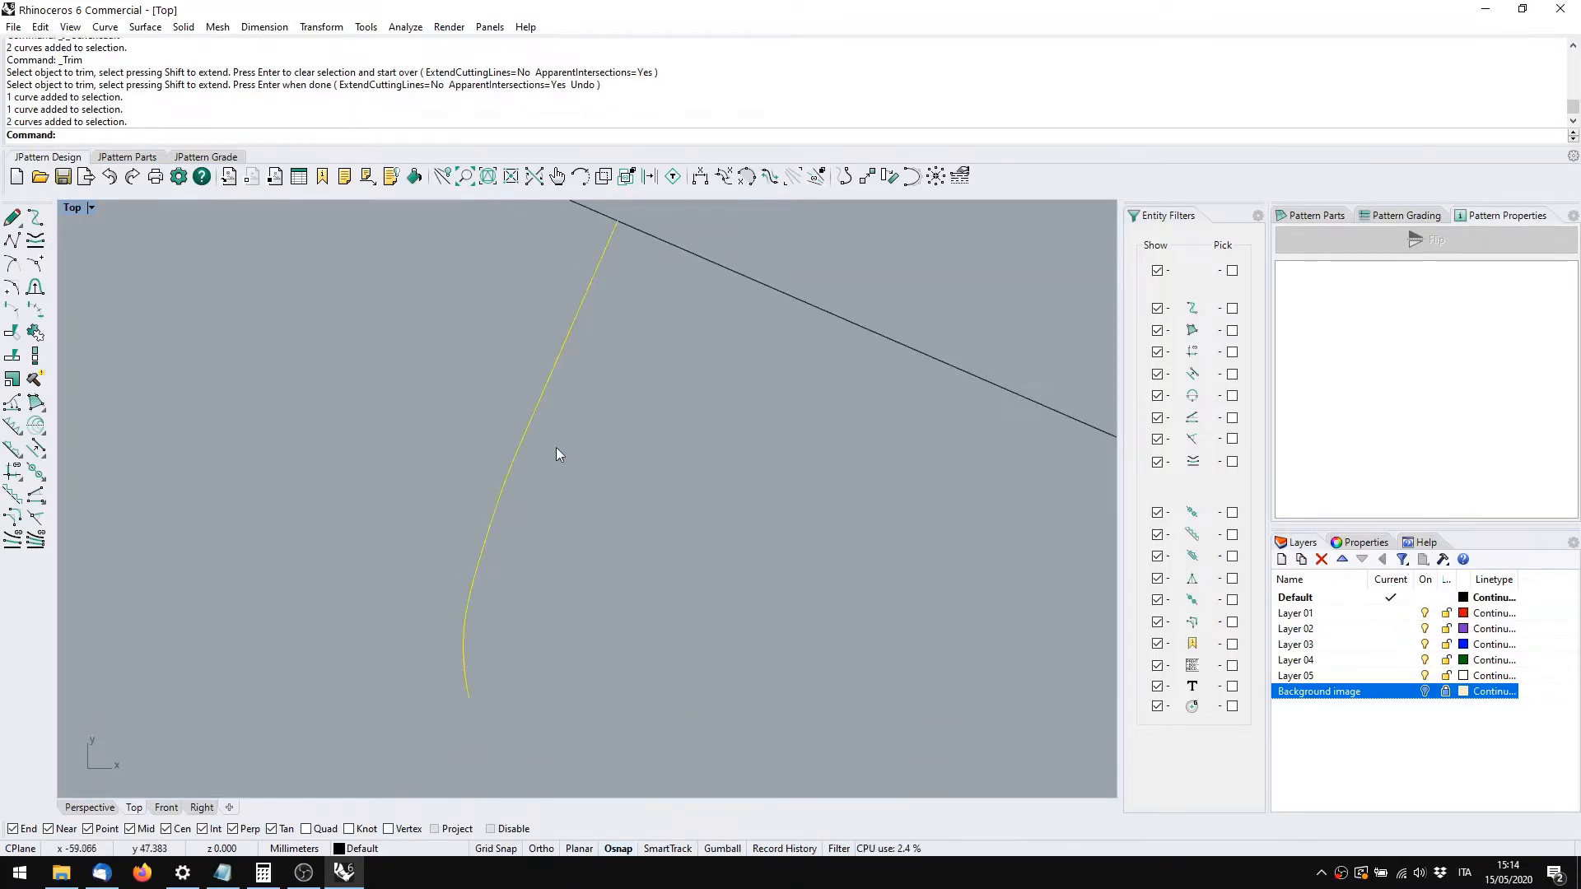
left_click(532, 456)
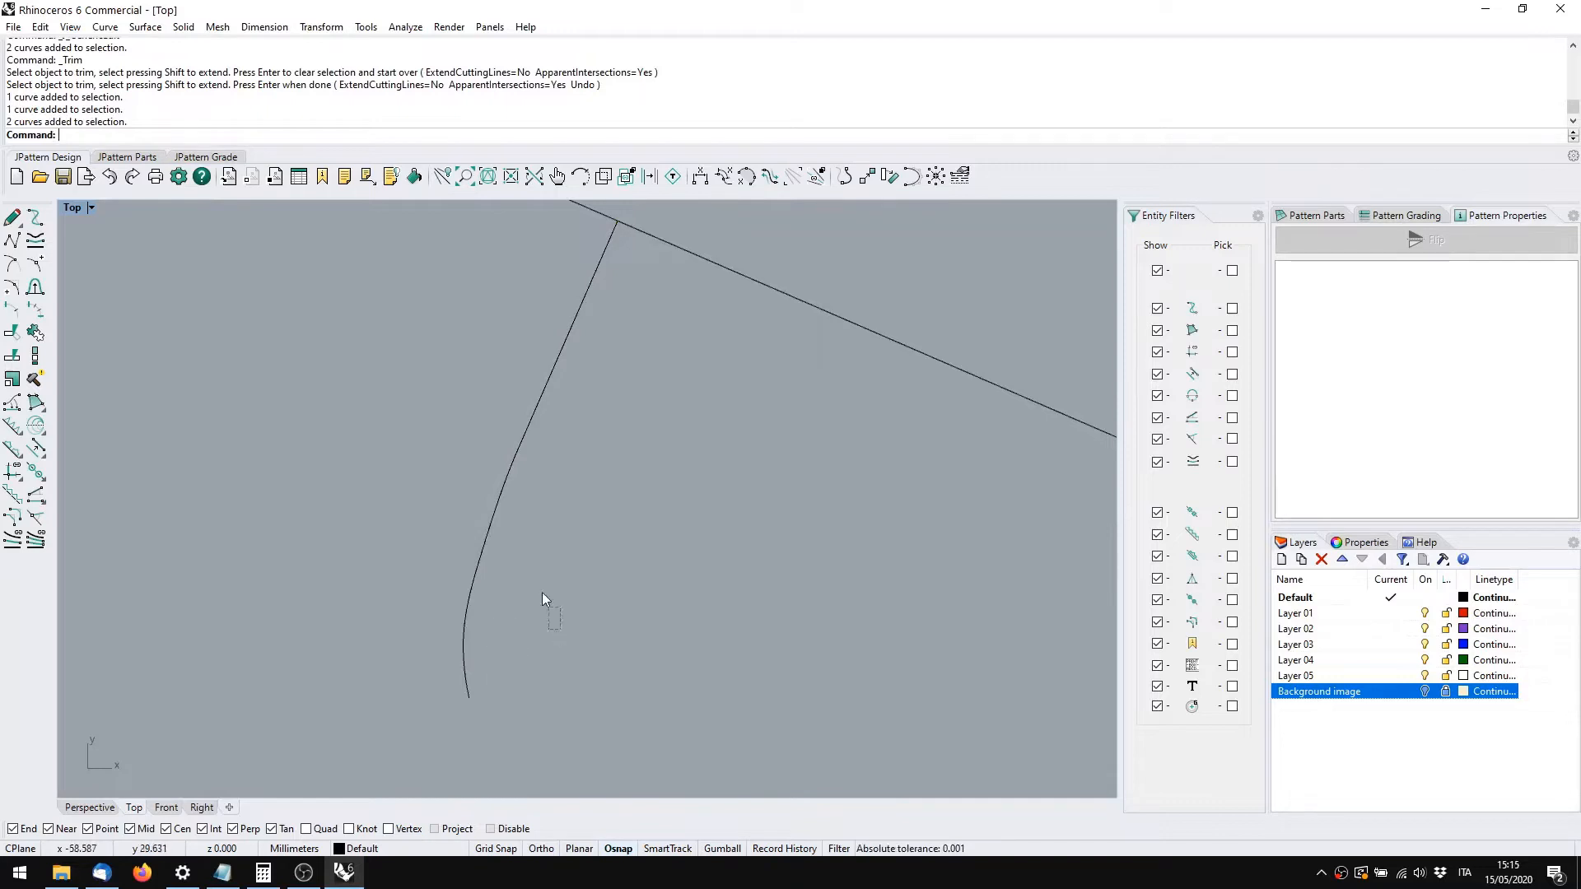
left_click_drag(541, 592, 133, 432)
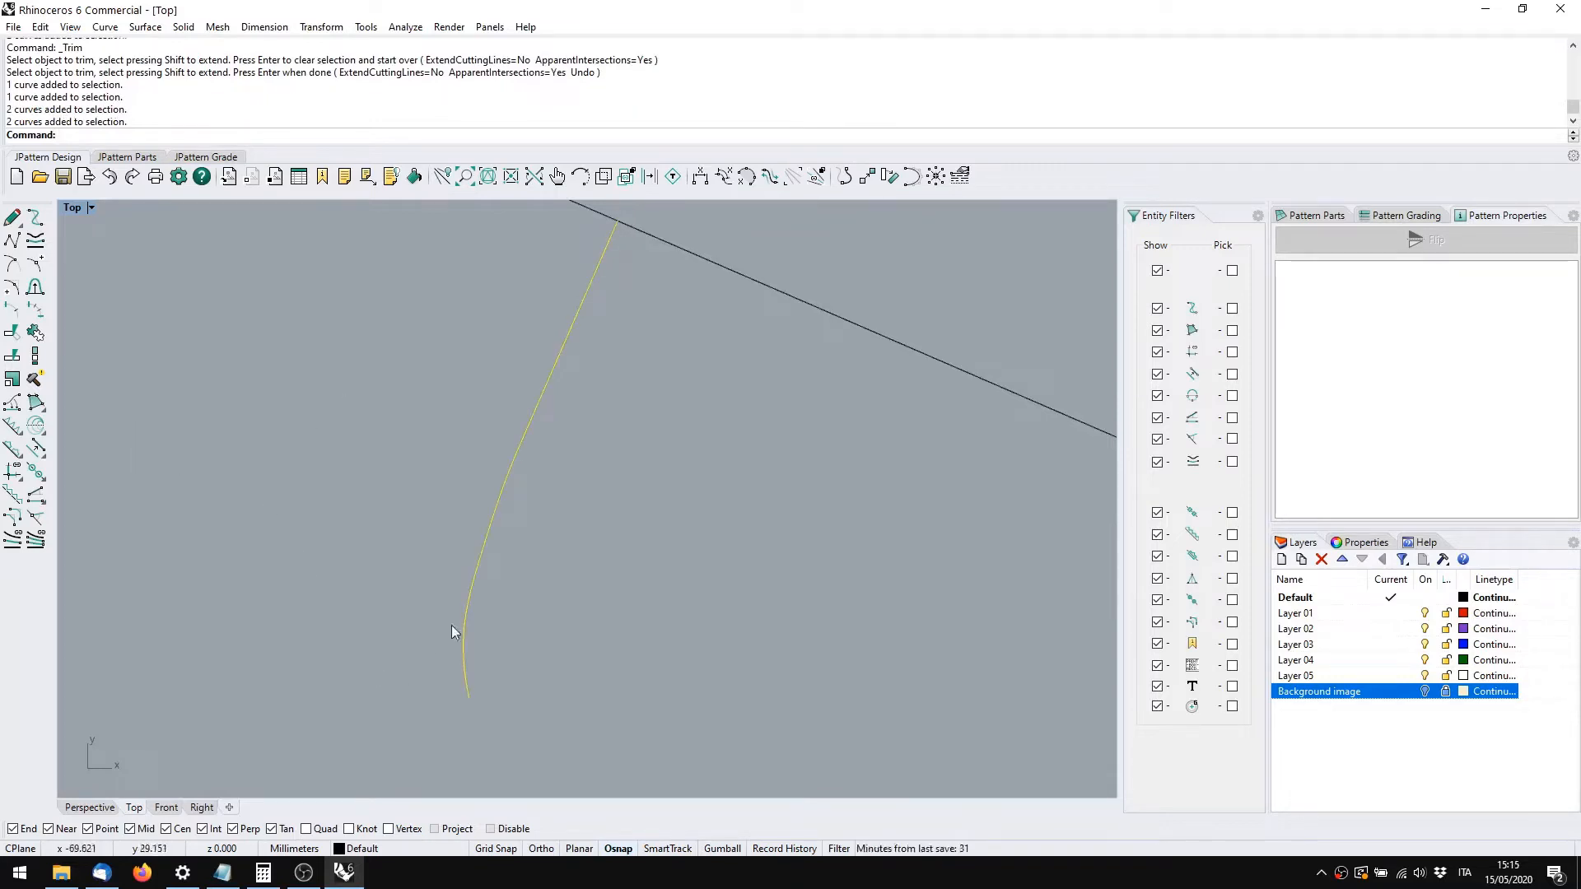
left_click(35, 354)
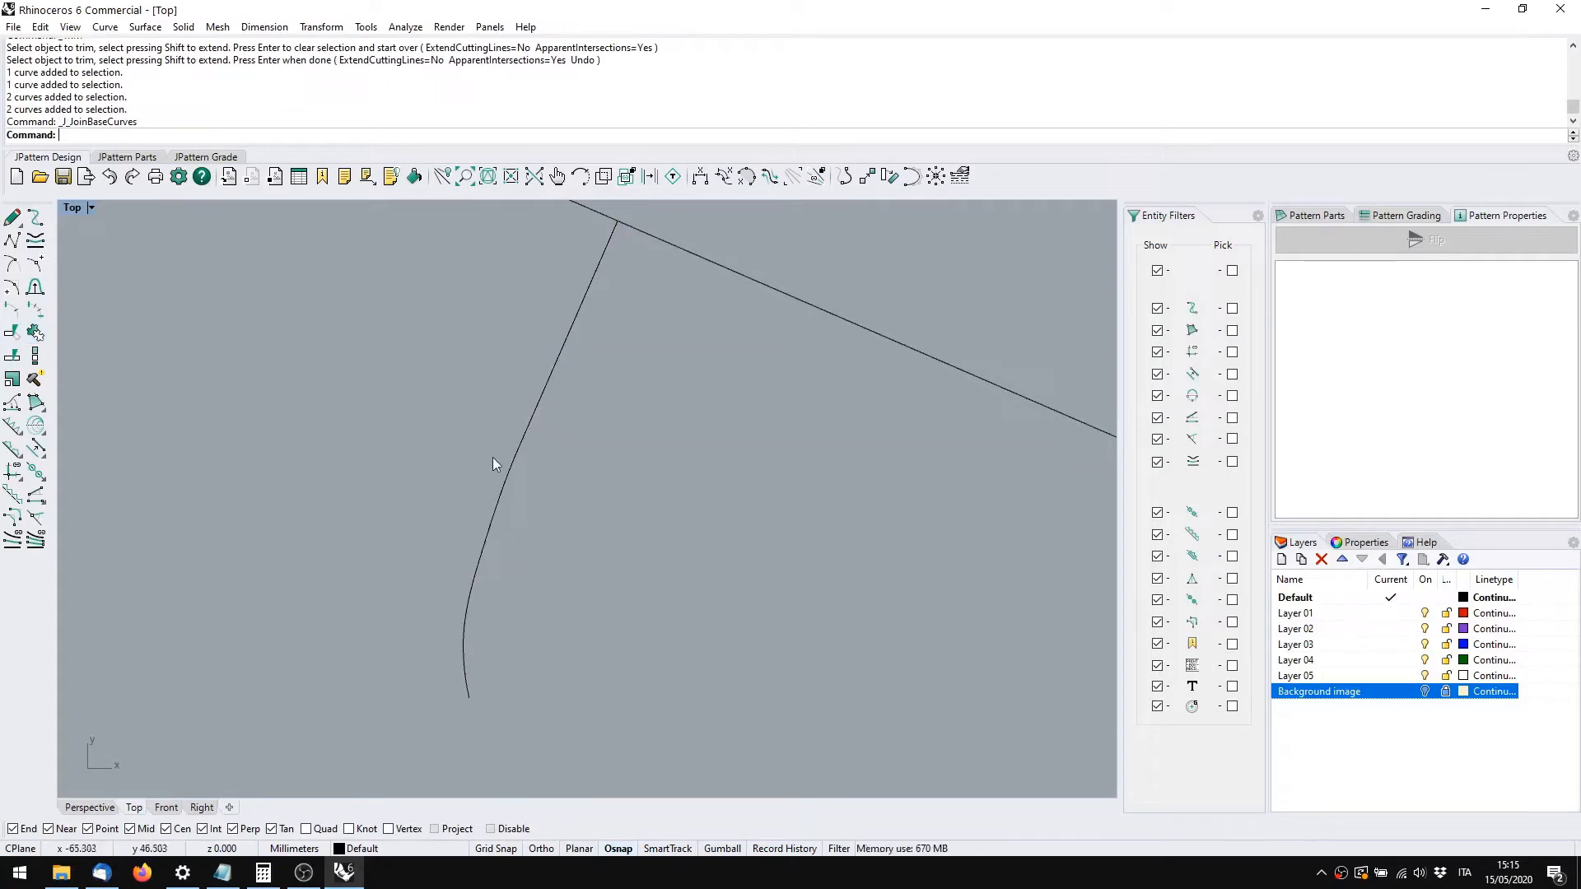
left_click(516, 470)
left_click(565, 606)
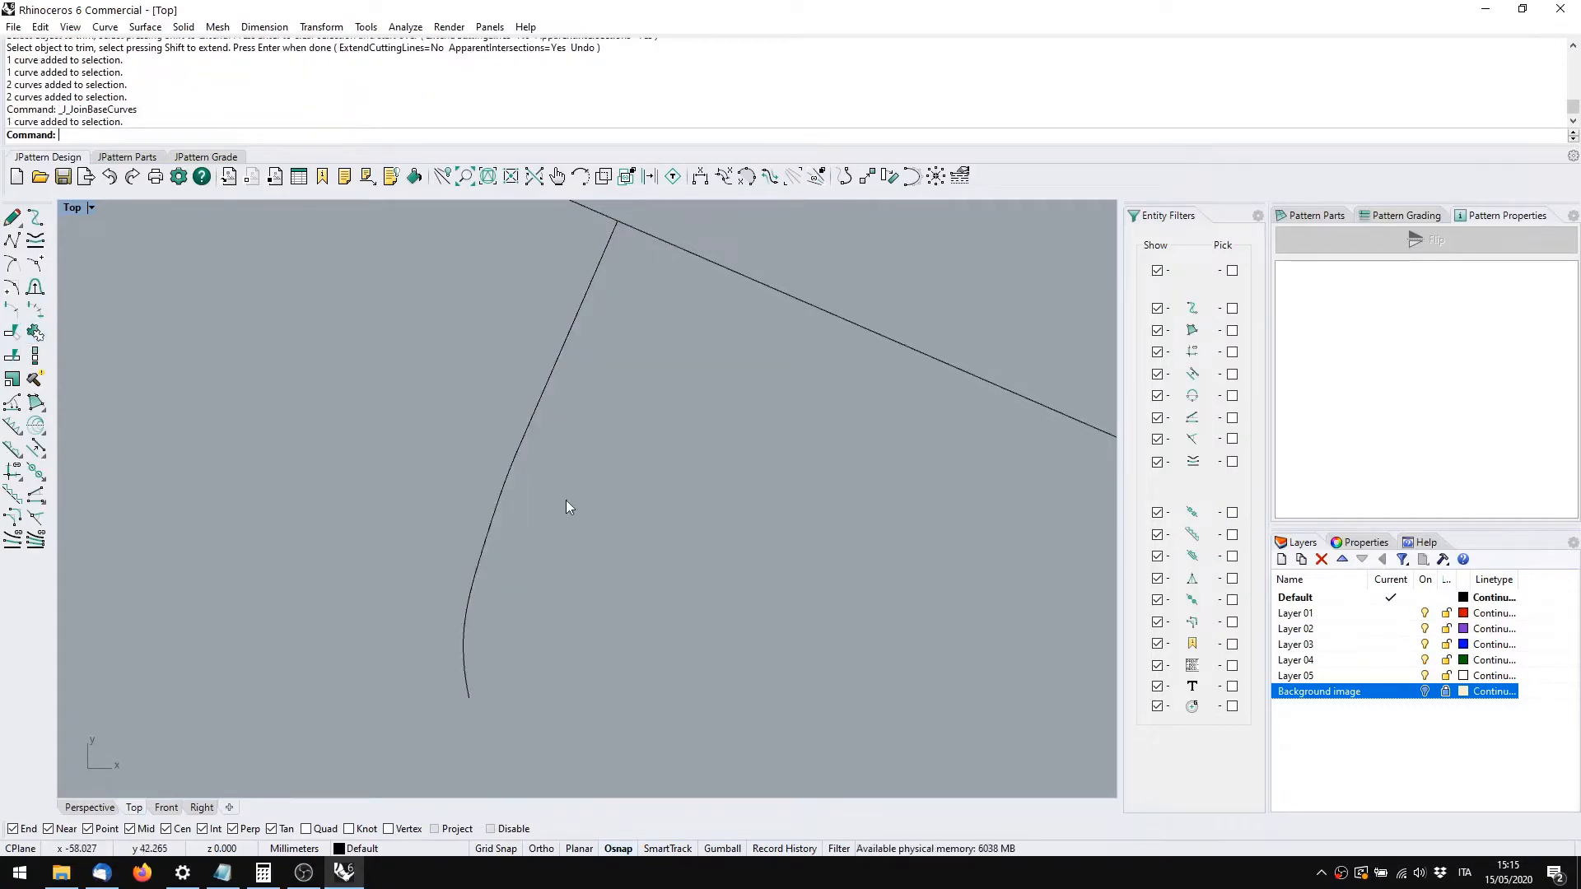
right_click_drag(565, 501, 481, 461)
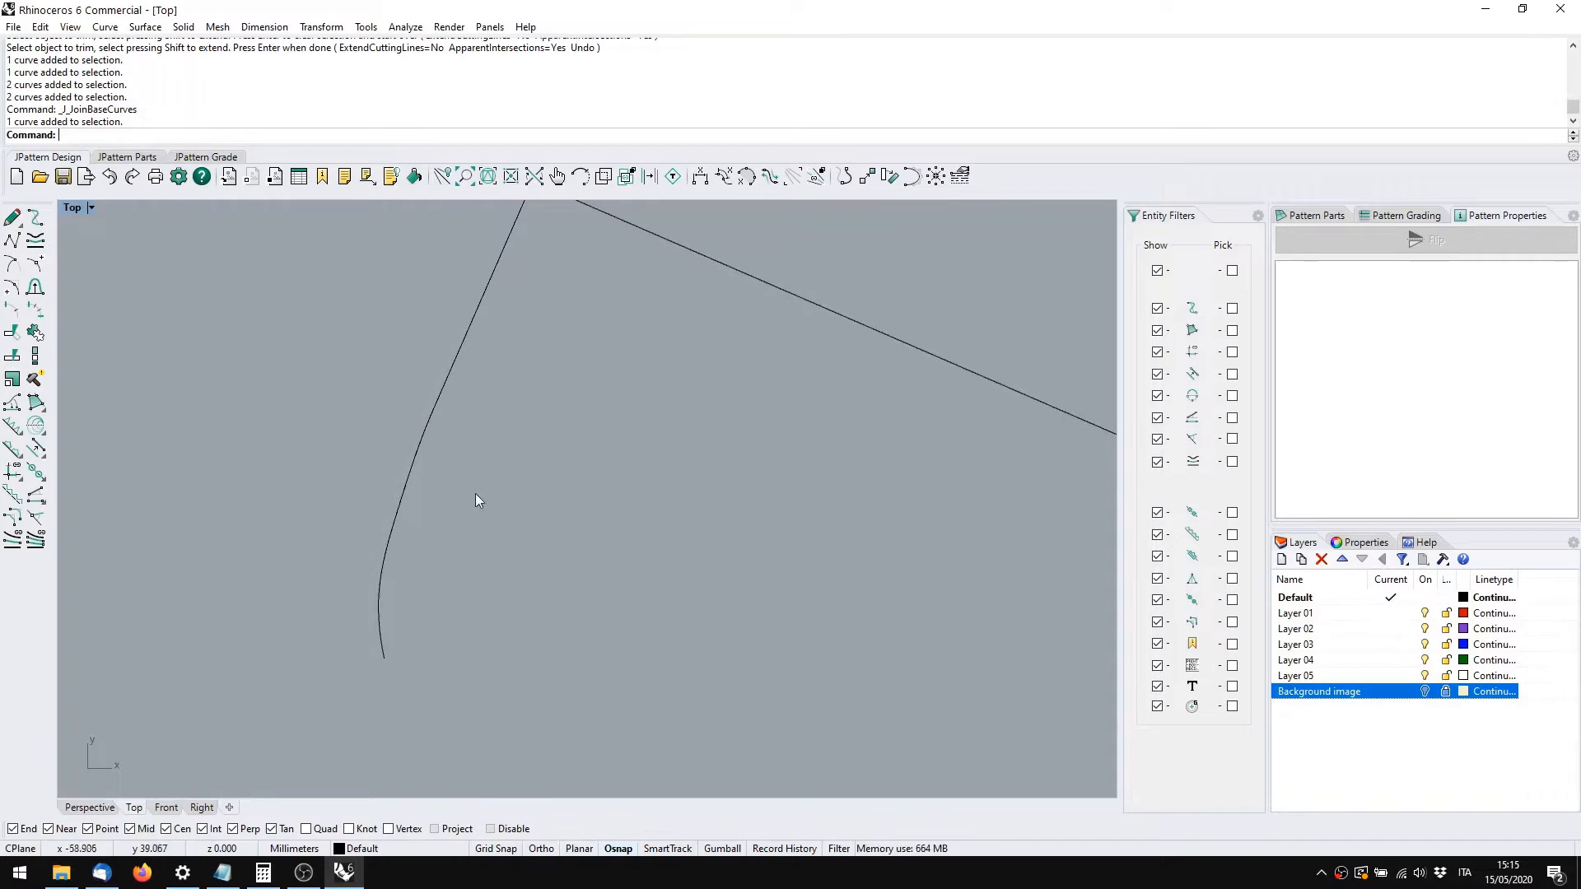
left_click(420, 440)
left_click(301, 390)
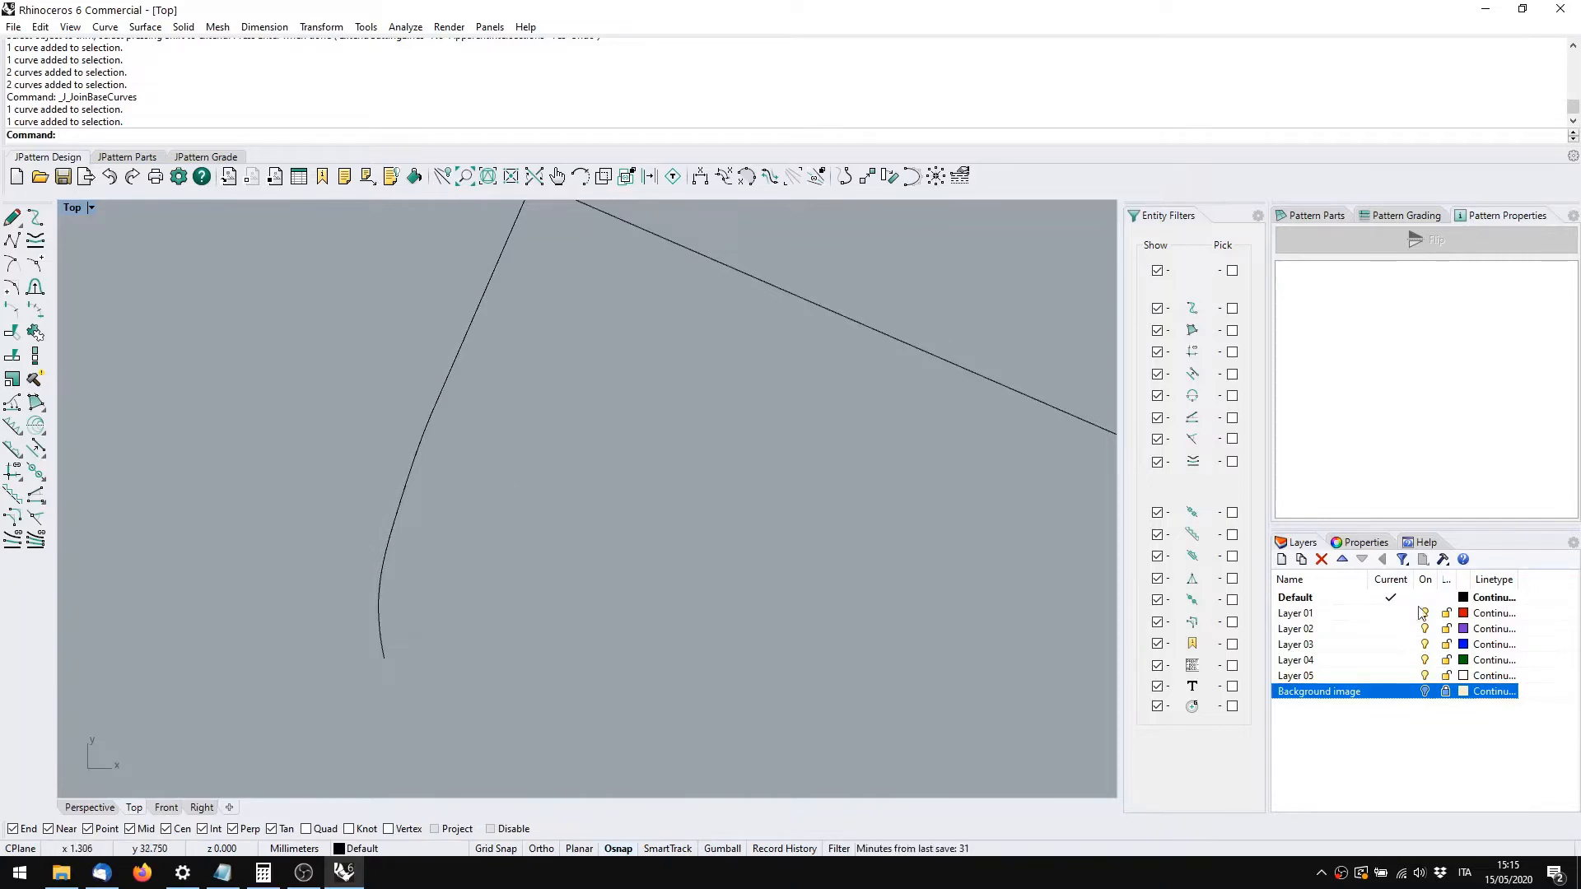
Turn the Background image layer back on to show the scanned shoe pattern behind the traced curves
scroll(448, 540, "down", 3)
right_click_drag(442, 548, 211, 395)
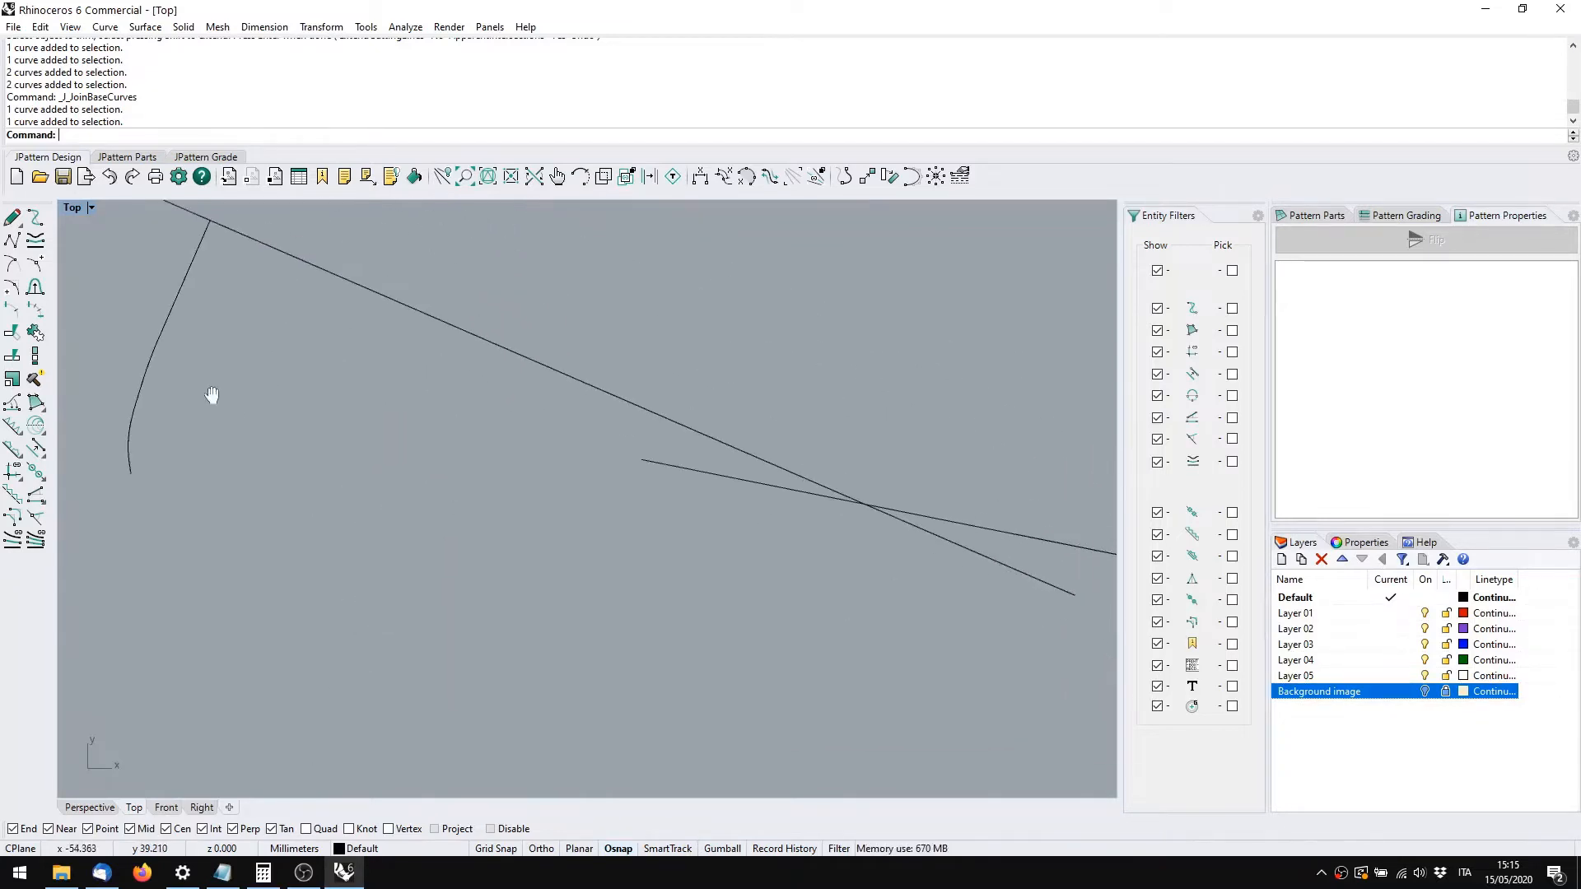
scroll(328, 406, "down", 3)
right_click_drag(328, 406, 403, 421)
left_click(1424, 691)
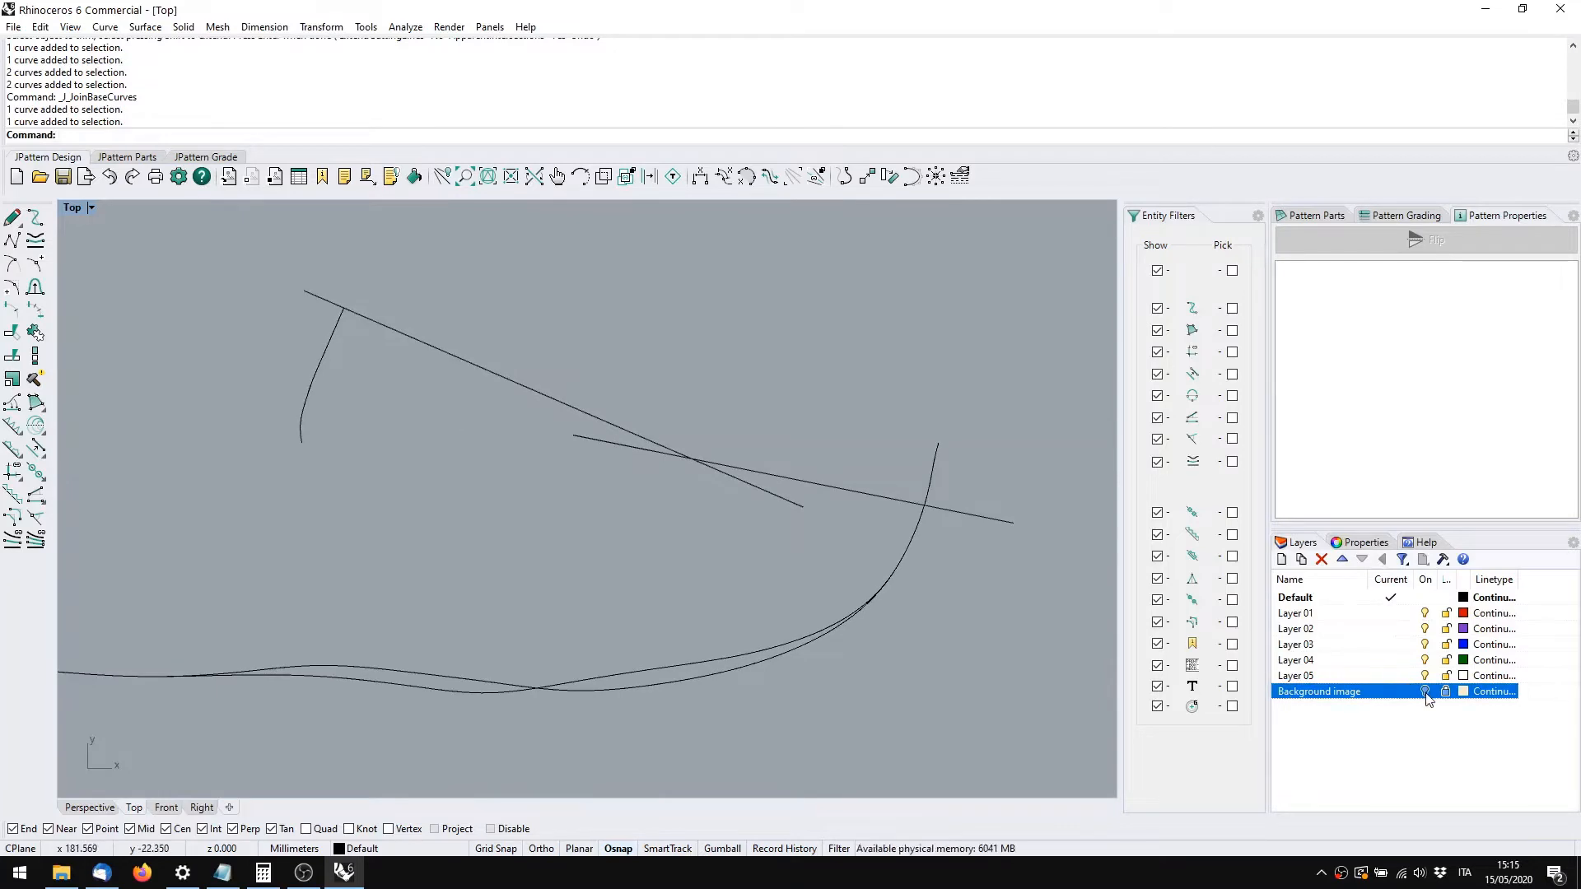
right_click_drag(184, 433, 471, 401)
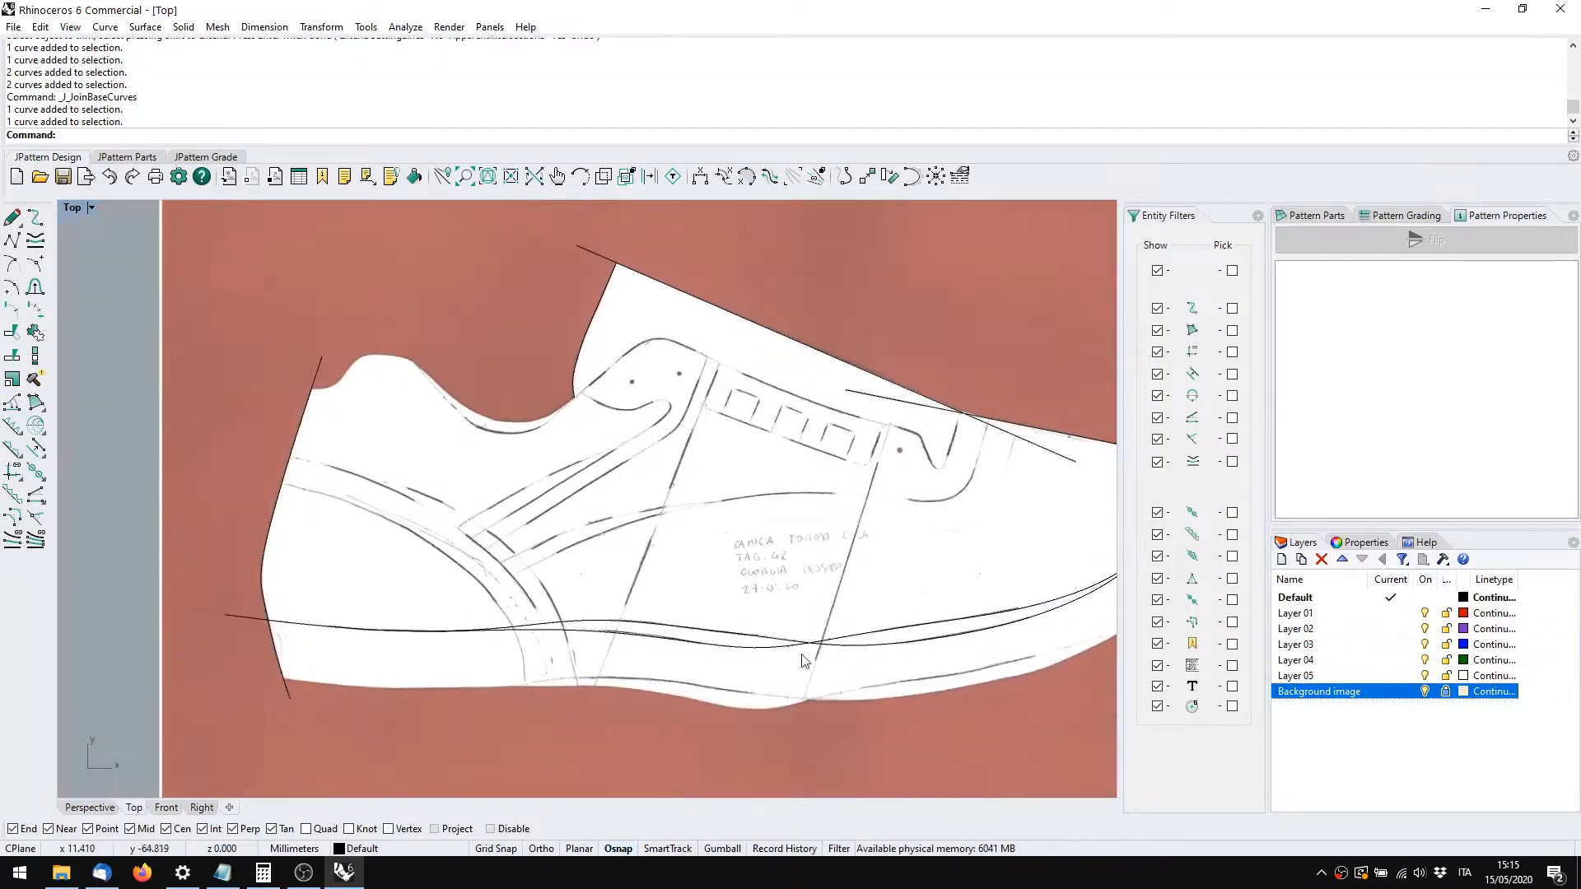
Draw a straight two-point base curve down the steep front edge of the side strap, extending it past the strap's bend
scroll(474, 545, "up", 3)
right_click_drag(580, 468, 470, 604)
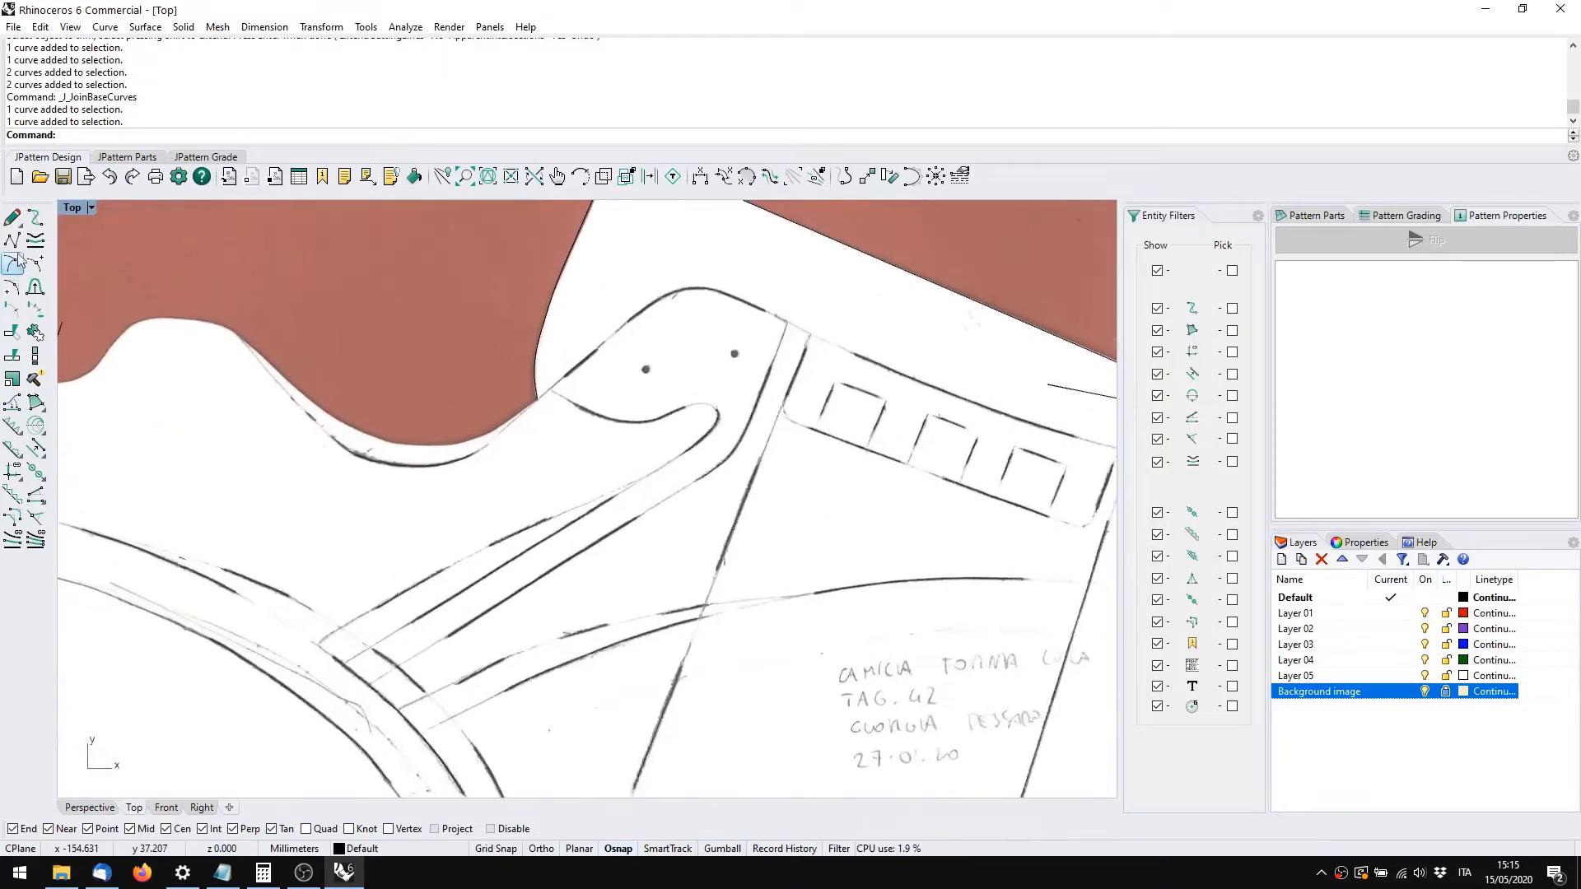
left_click(12, 217)
scroll(728, 312, "up", 6)
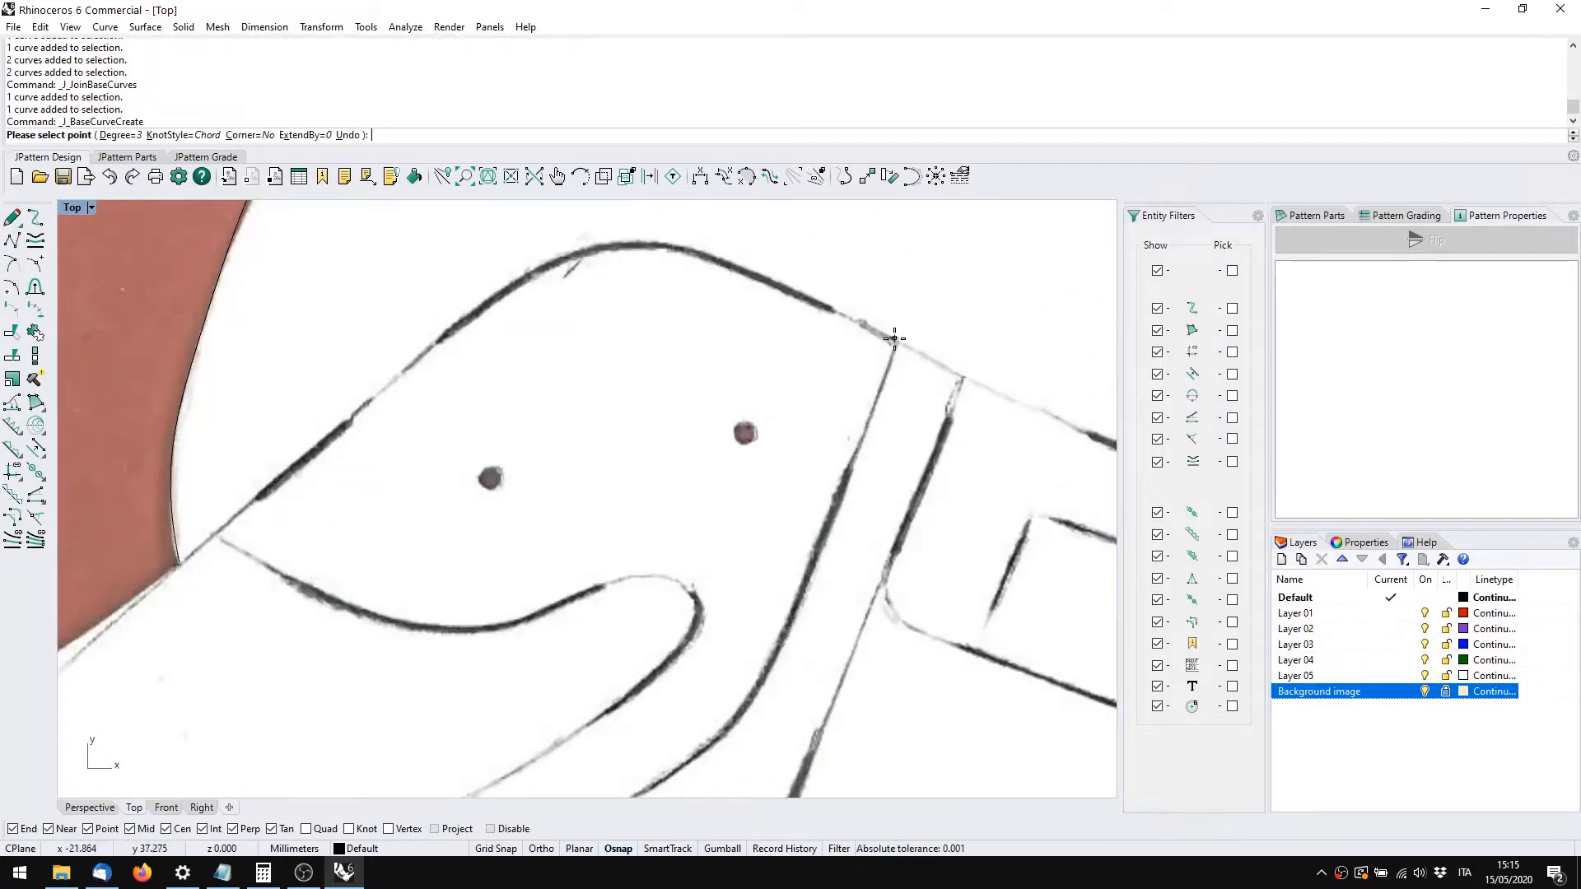
left_click(897, 339)
right_click_drag(769, 659, 812, 469)
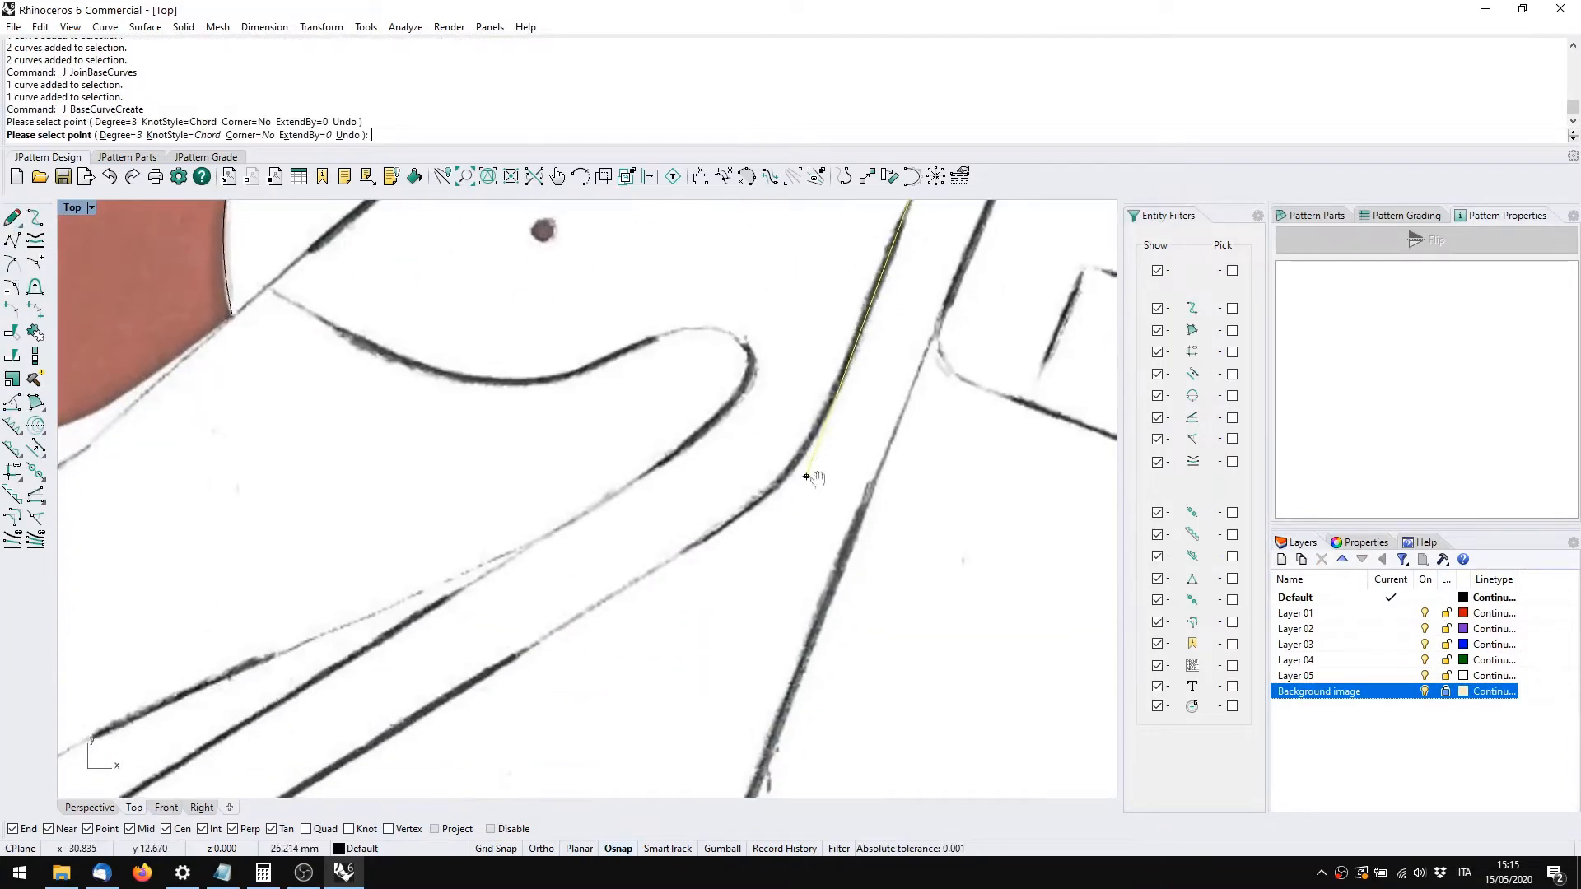
left_click(771, 576)
right_click(770, 576)
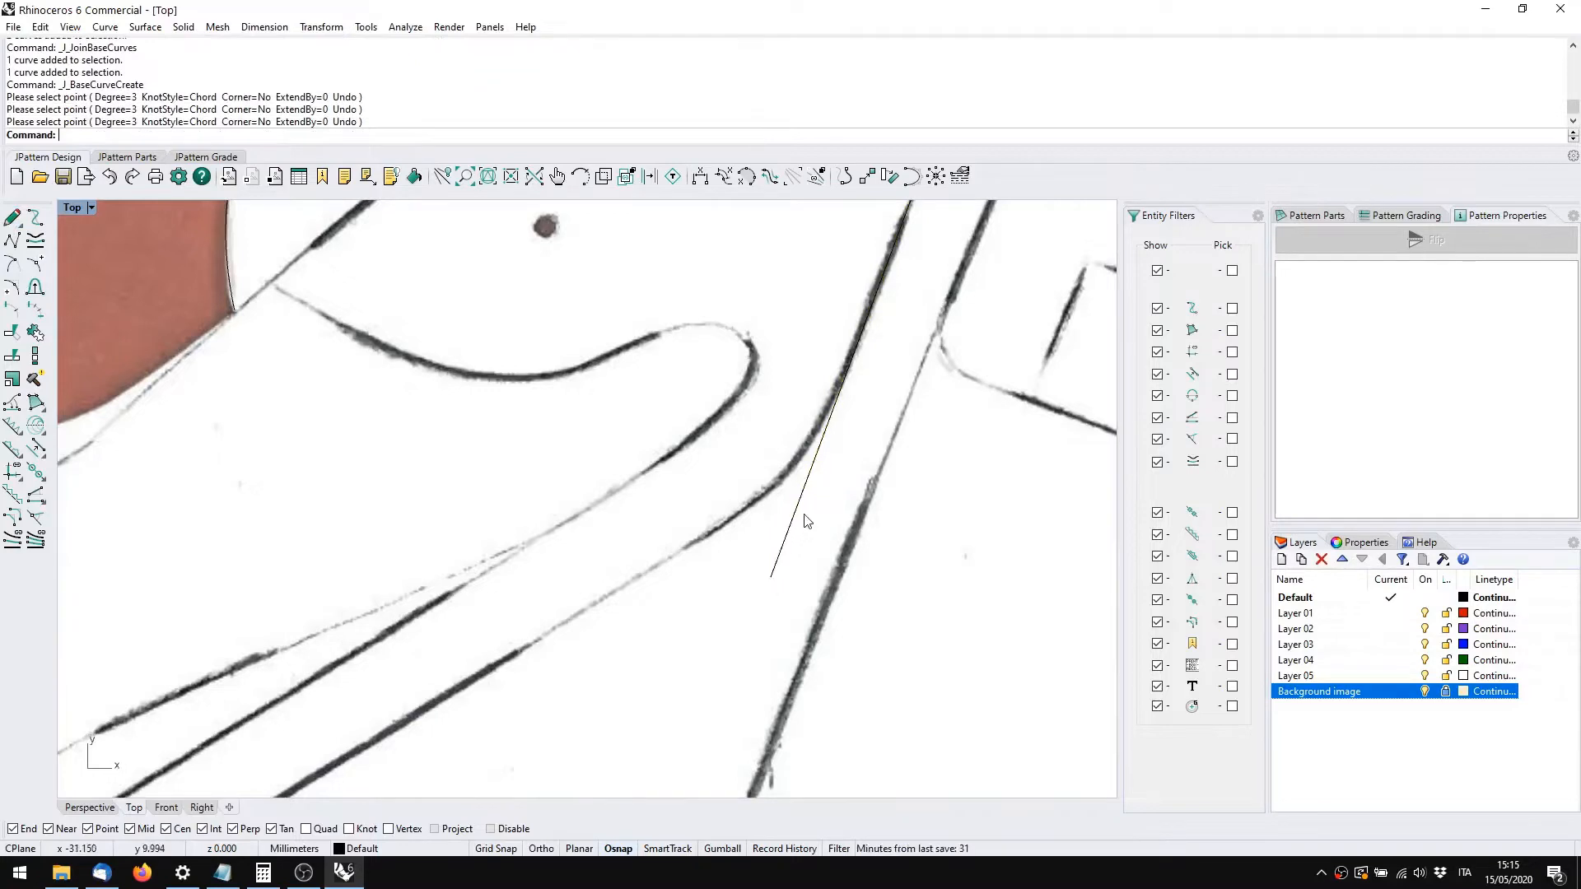
Draw a second straight base curve from the steep line along the strap's sloping lower edge, extending past the heel band
right_click(804, 491)
left_click(812, 458)
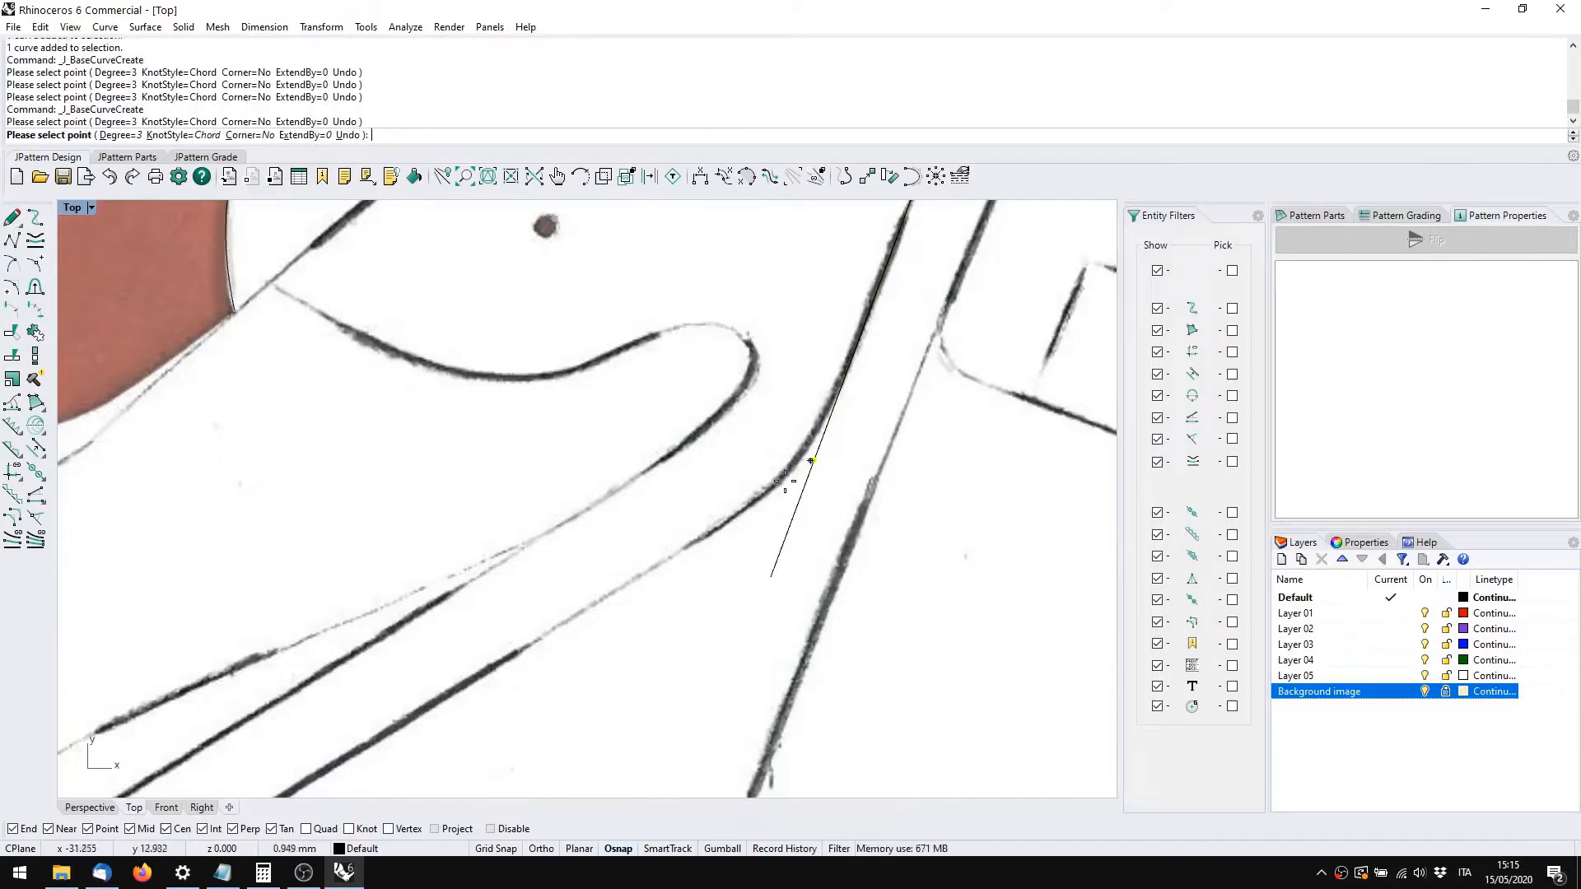
right_click_drag(628, 604, 804, 411)
scroll(311, 635, "down", 4)
right_click_drag(310, 635, 533, 529)
scroll(533, 529, "down", 2)
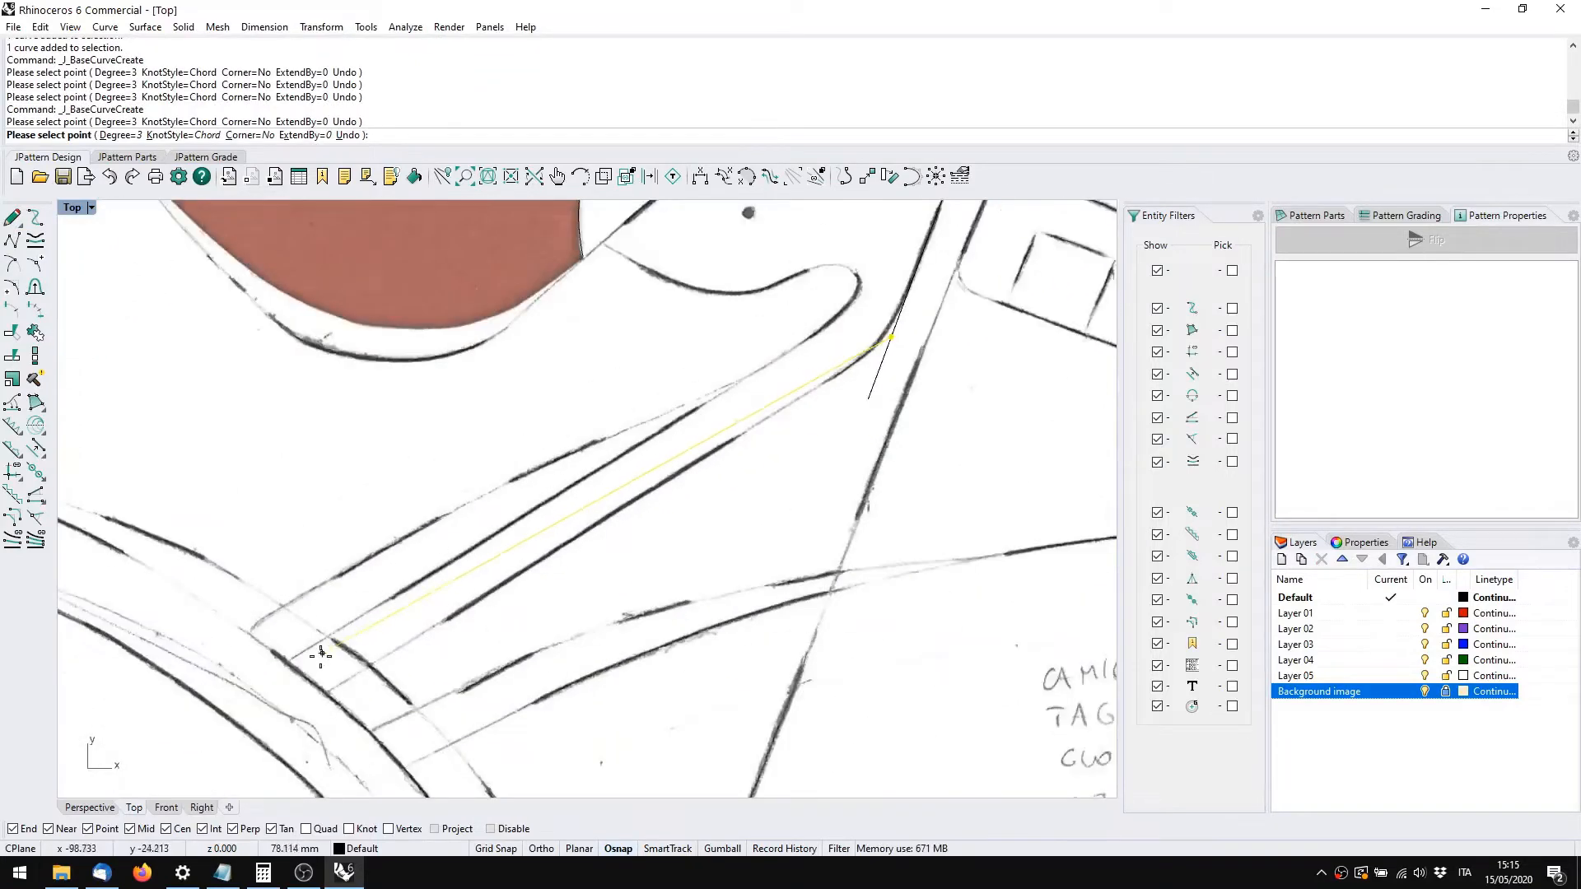
right_click_drag(319, 655, 462, 574)
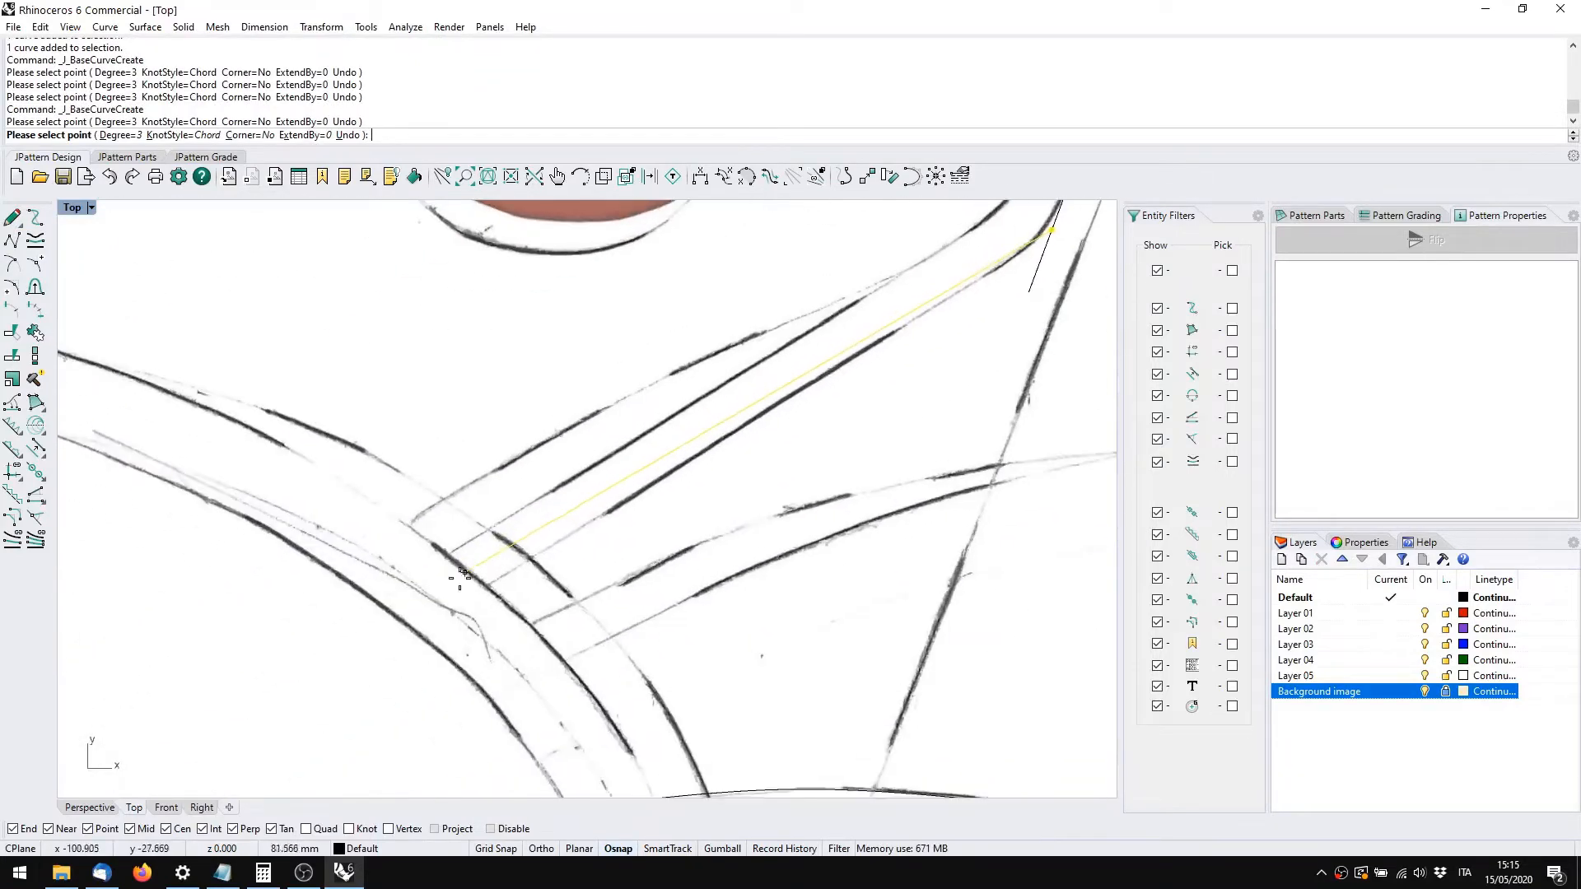
left_click(386, 651)
right_click(385, 655)
Try to fillet the two straight strap lines at their junction with a radius of 7, then undo the fillet
scroll(741, 457, "down", 5)
right_click_drag(796, 441, 564, 531)
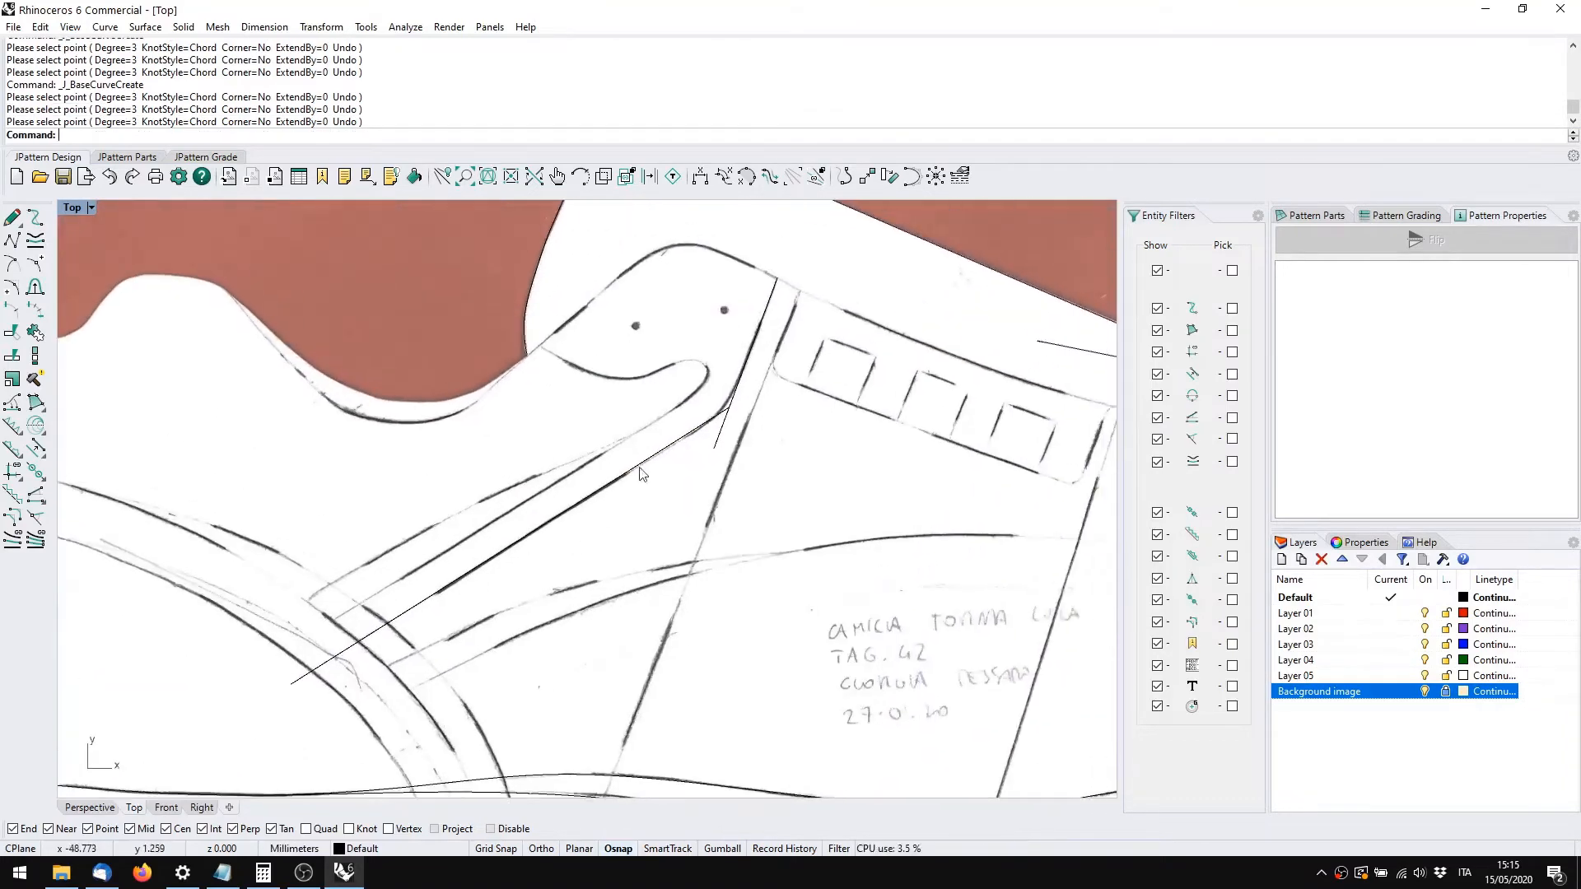
scroll(659, 420, "up", 10)
scroll(790, 383, "up", 4)
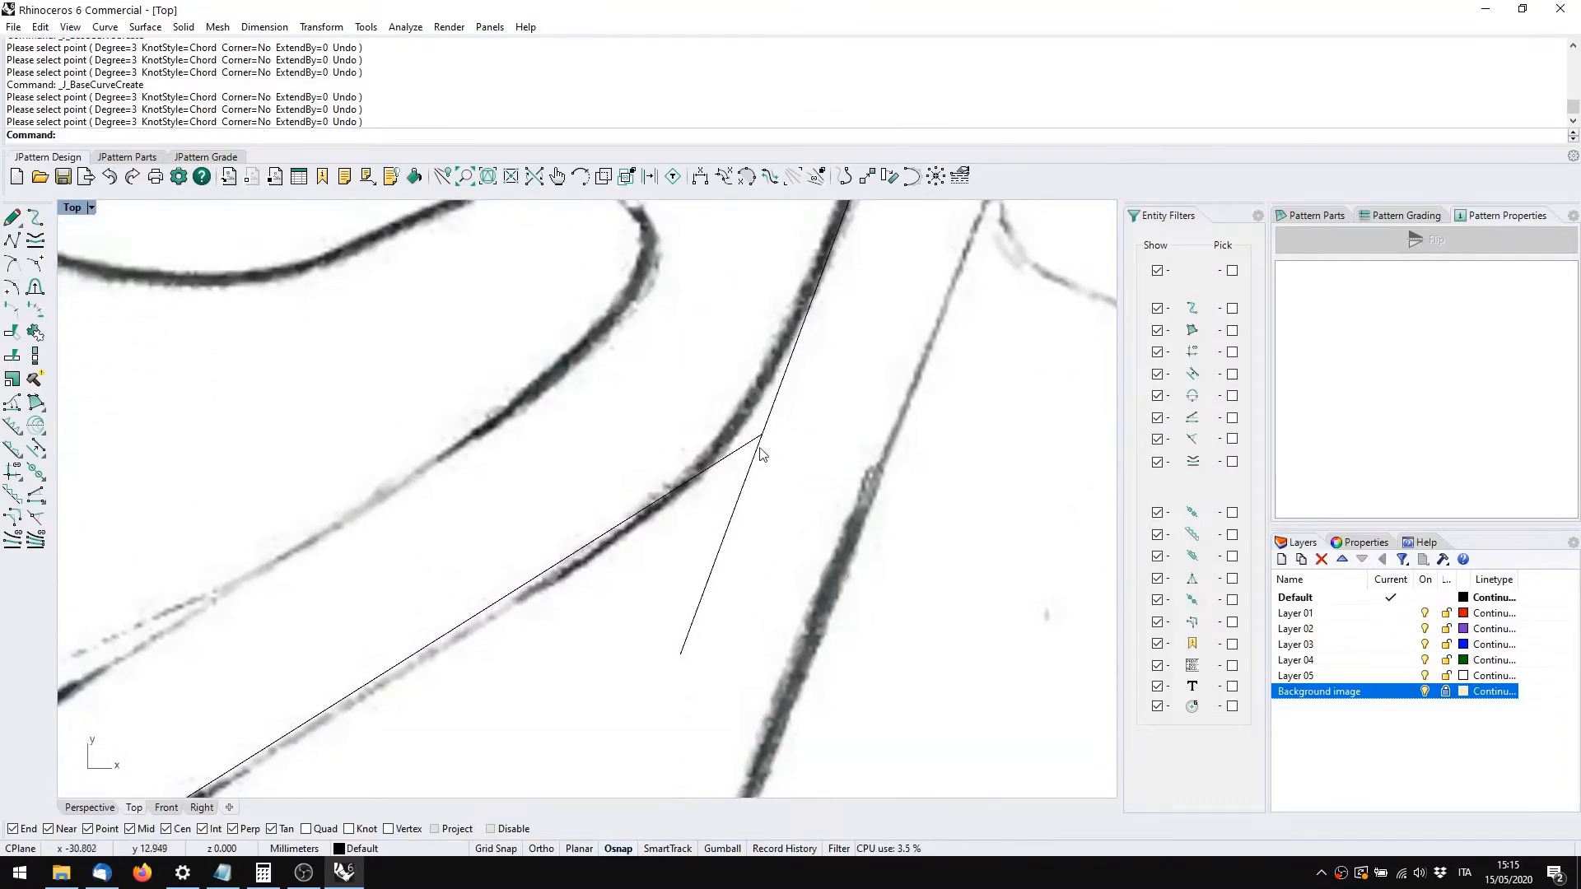
right_click_drag(761, 453, 690, 552)
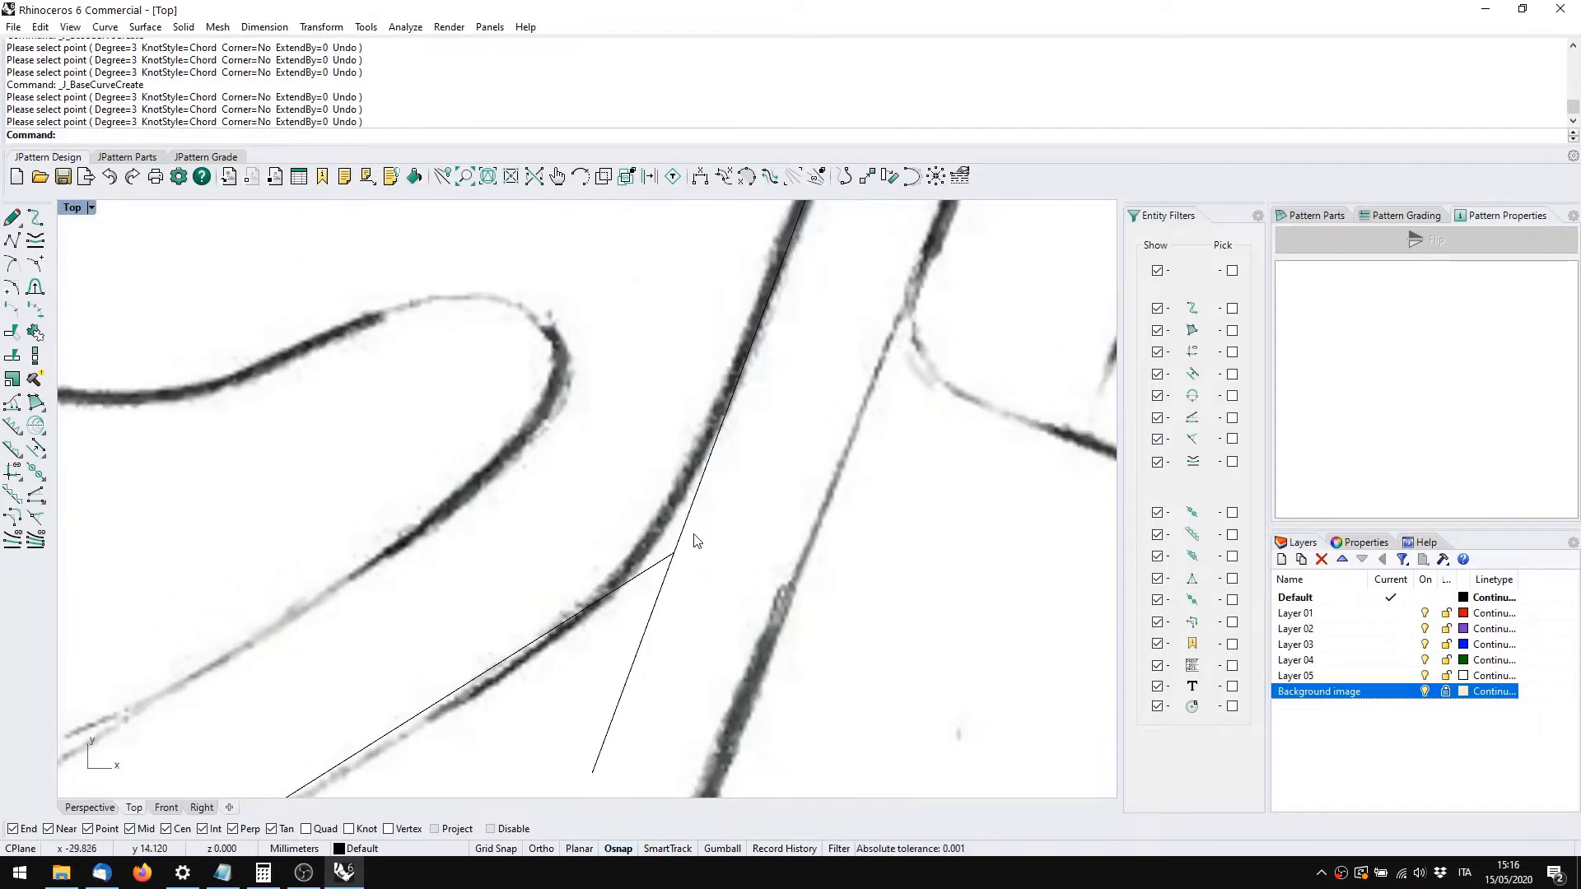
left_click_drag(700, 581, 645, 507)
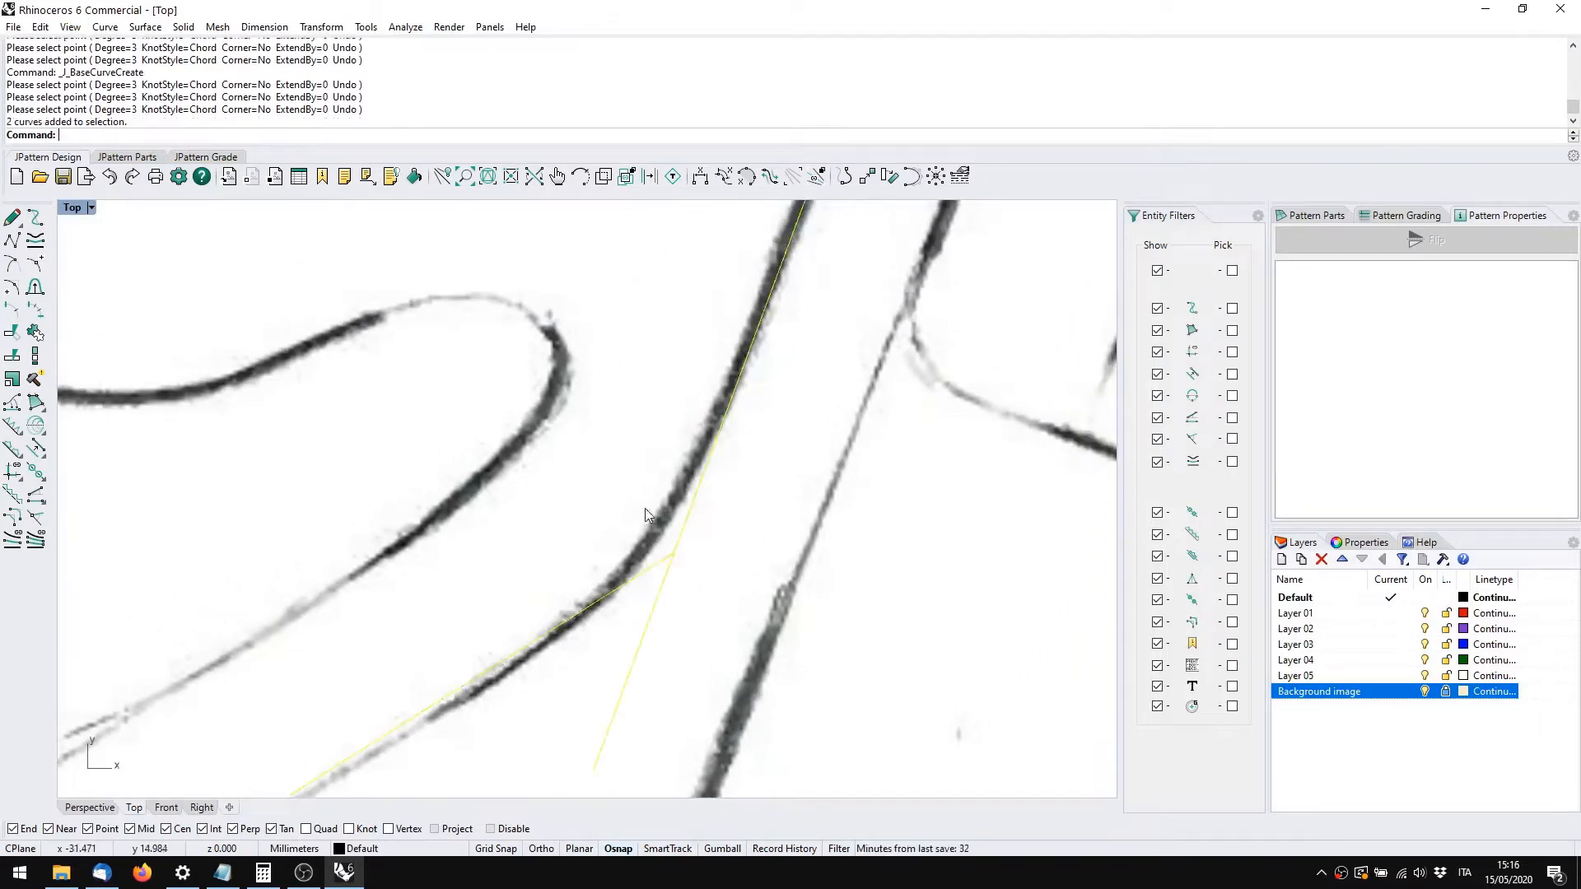
middle_click(628, 477)
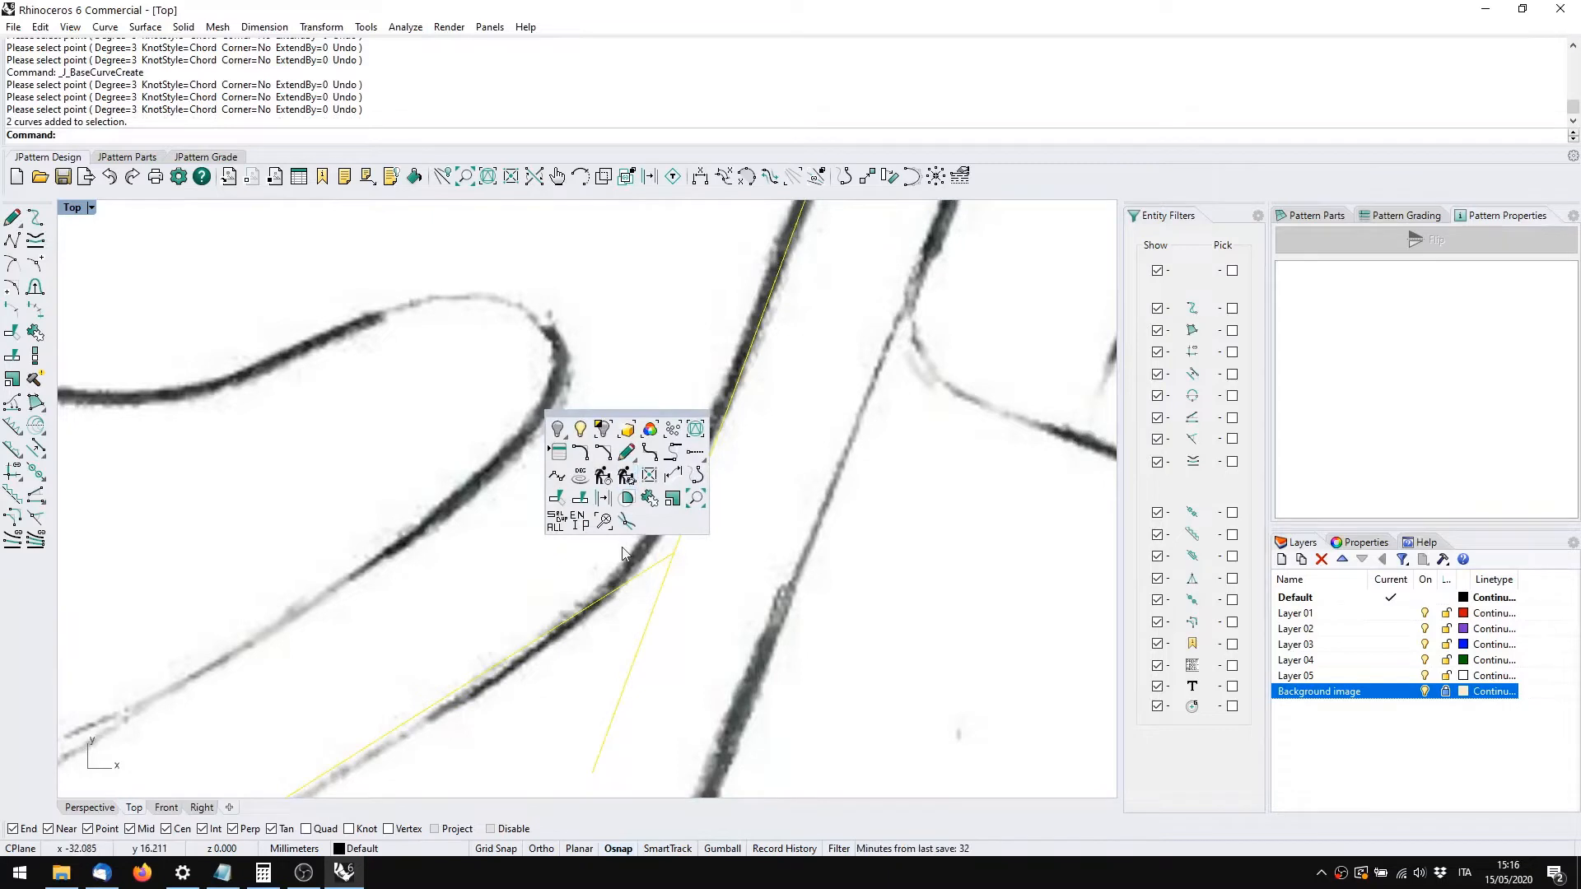
left_click(581, 452)
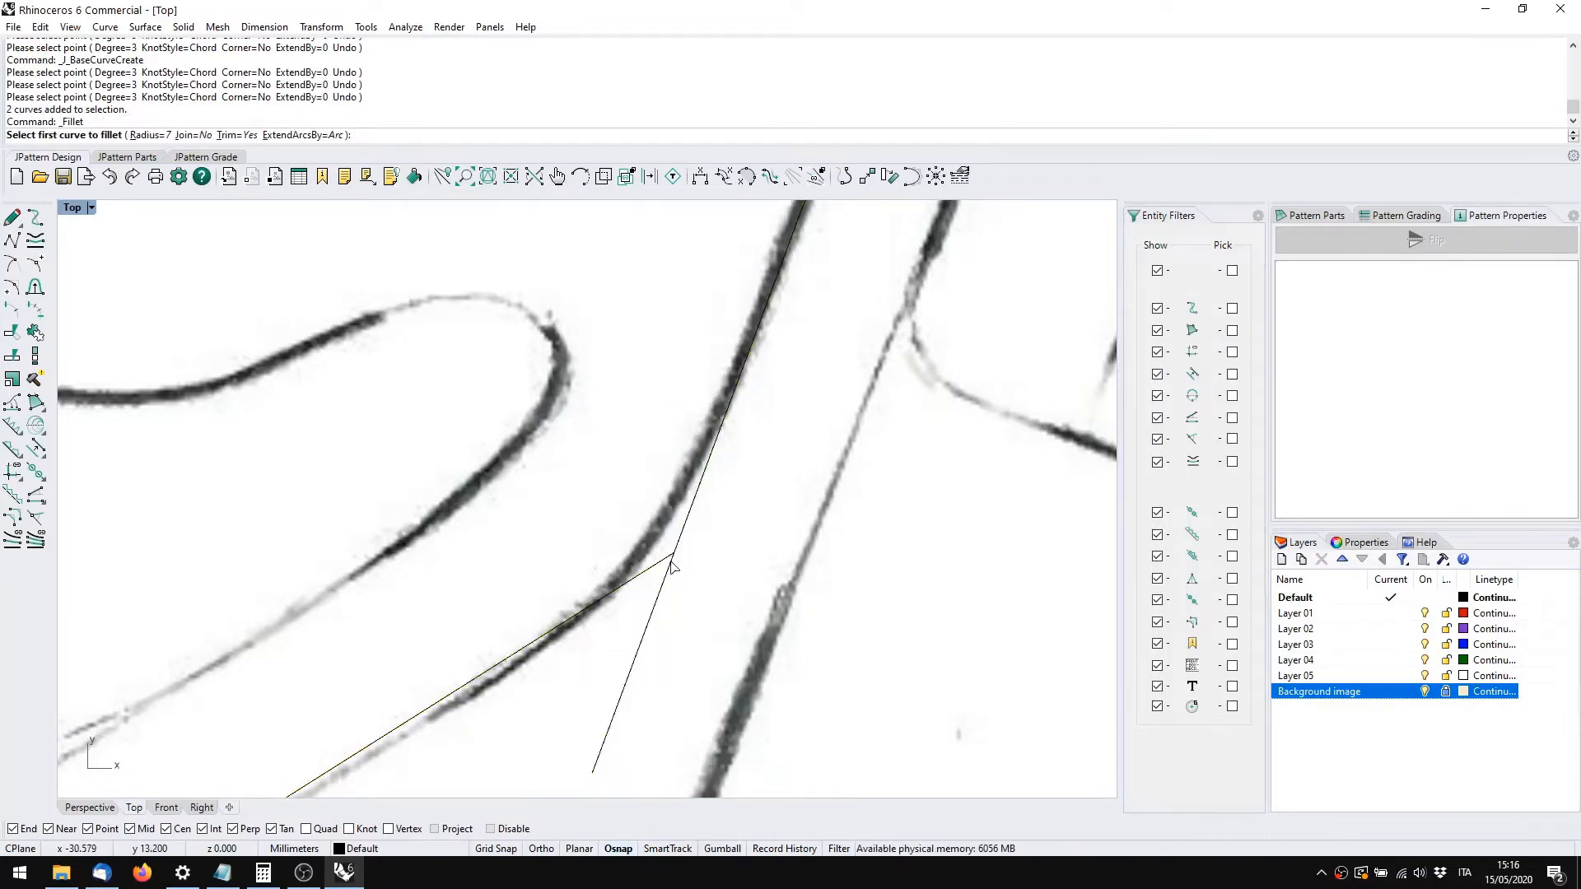
left_click(661, 565)
left_click(684, 540)
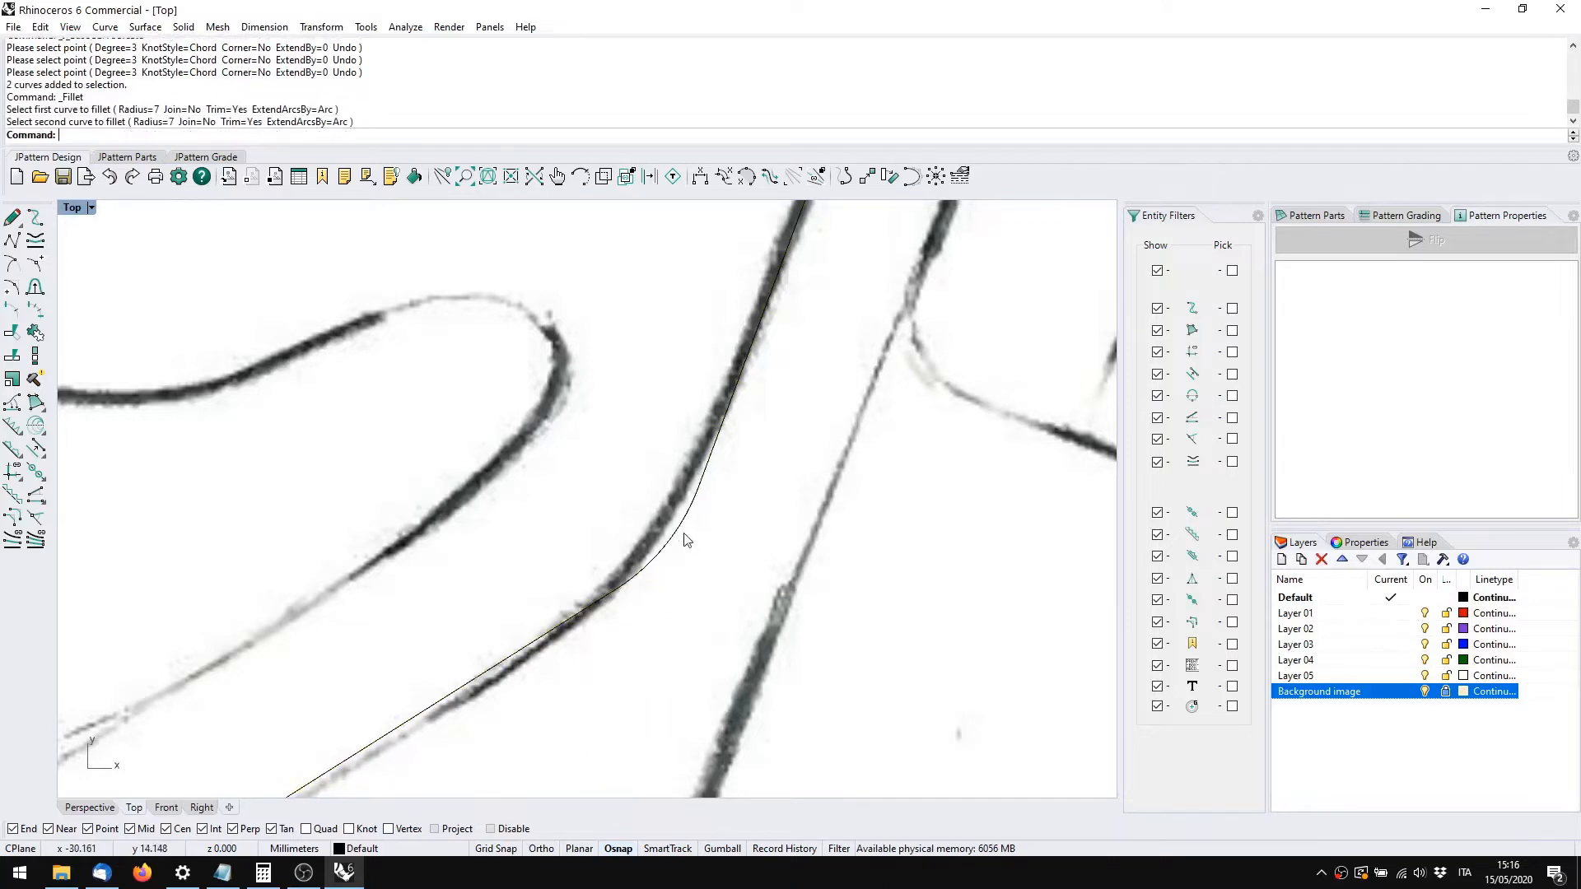
right_click_drag(685, 563, 914, 547)
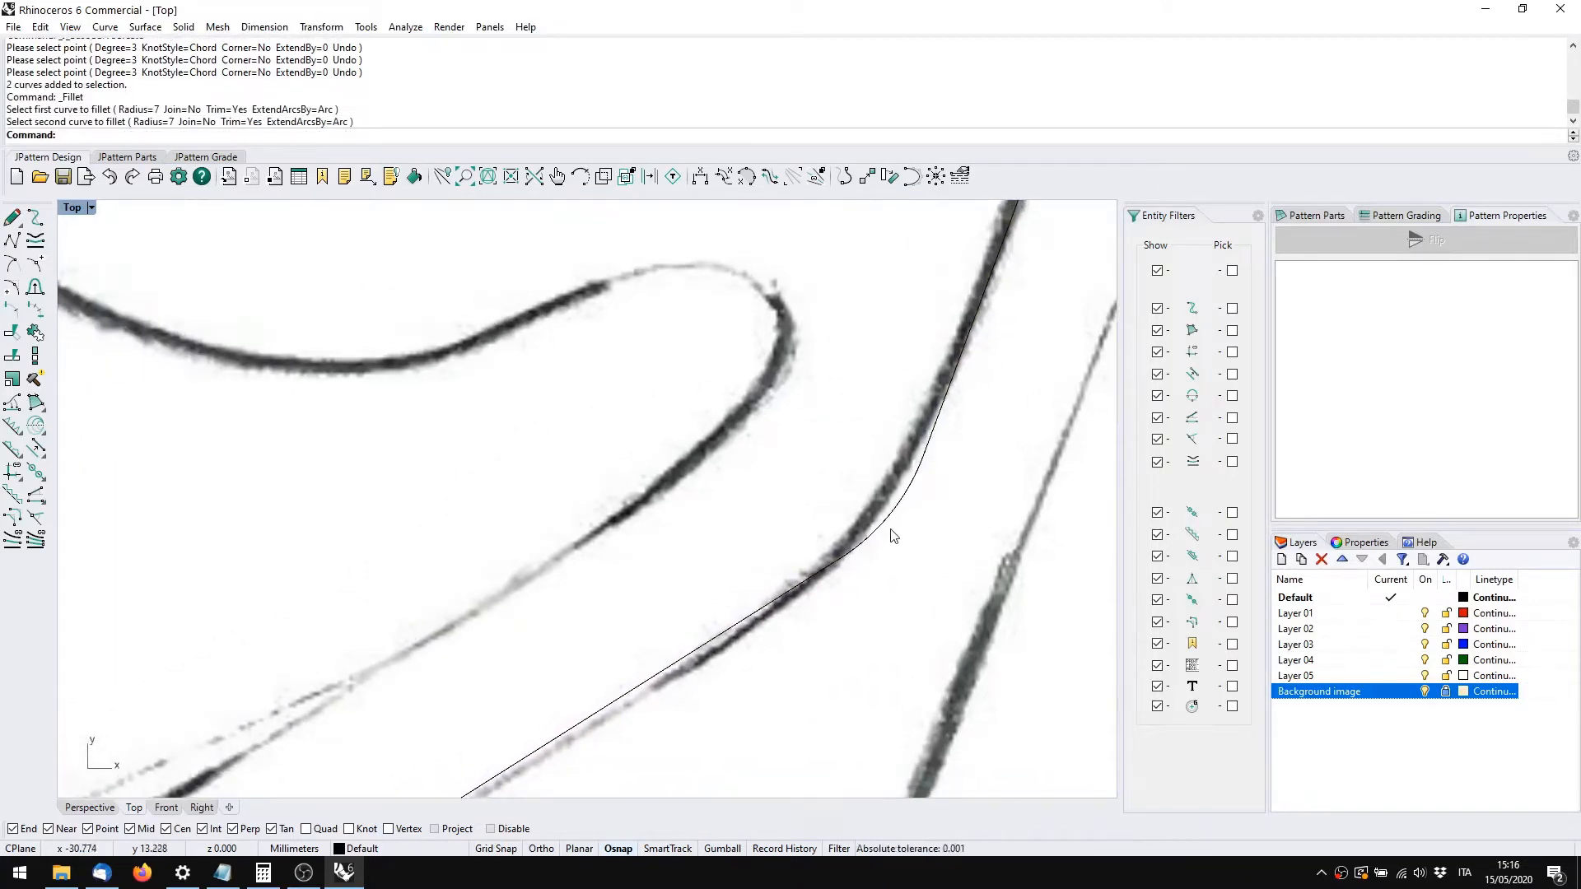
key("ctrl+z")
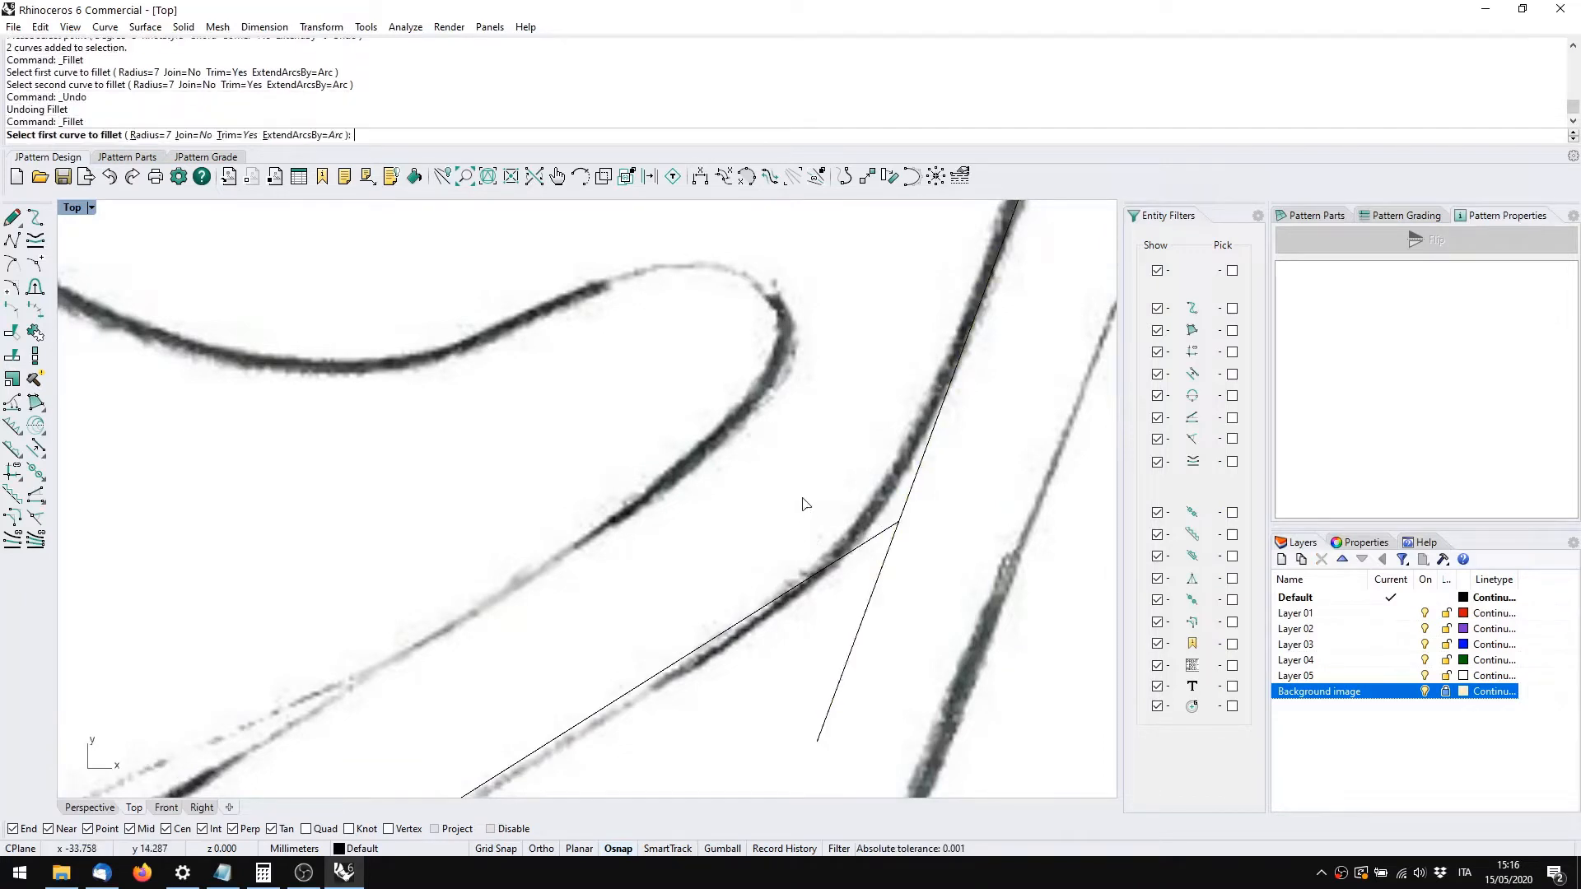
Fillet the two straight strap lines at their junction with a radius of 10
key("Return")
left_click(146, 135)
type("10")
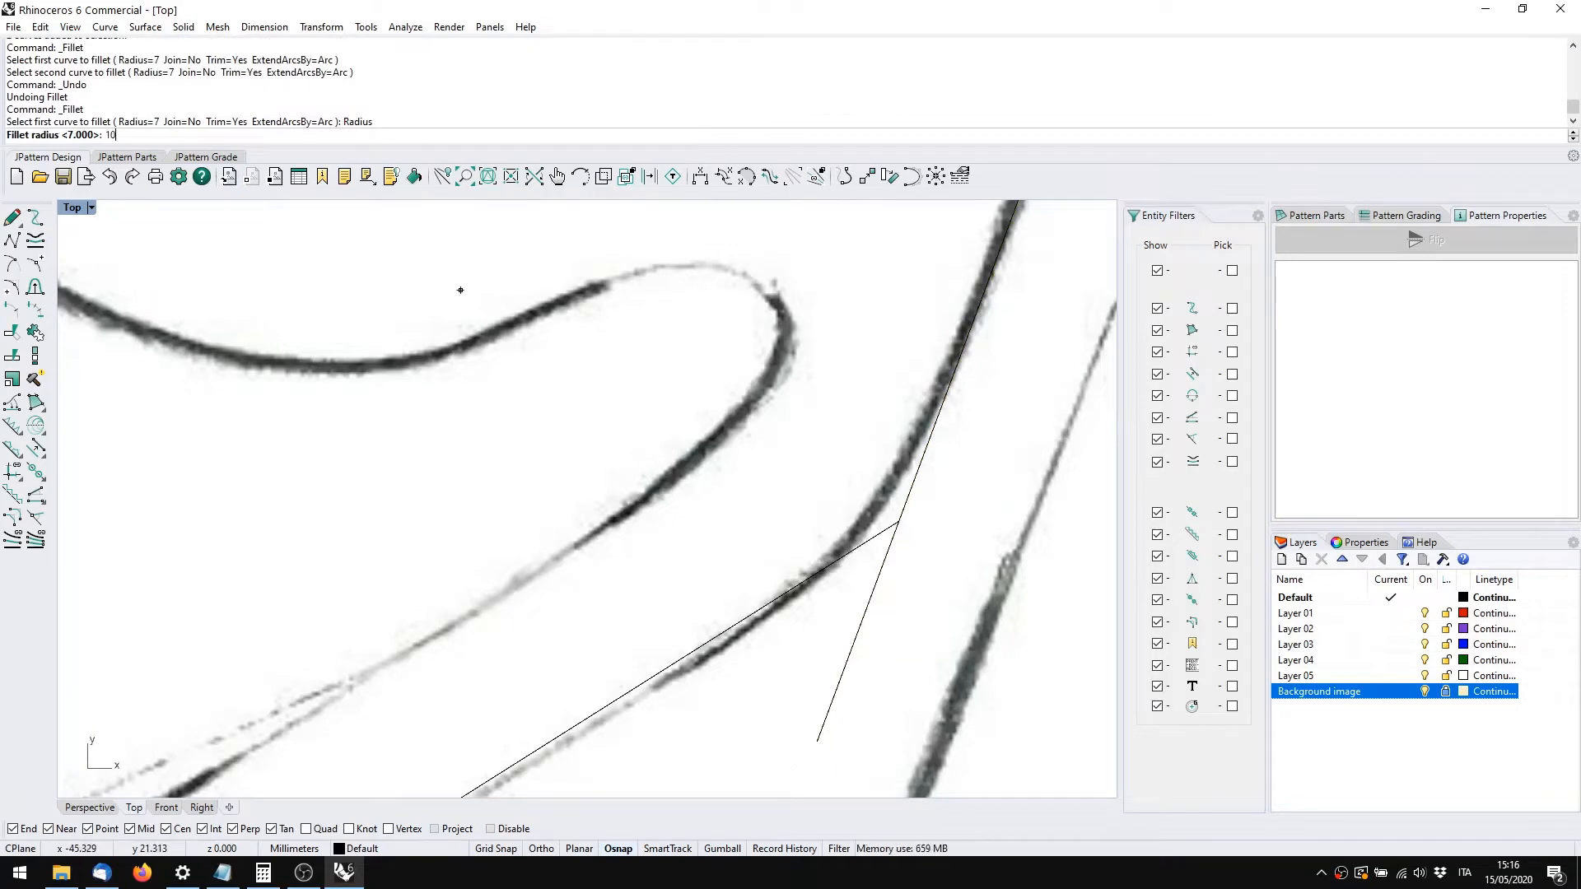
key("Return")
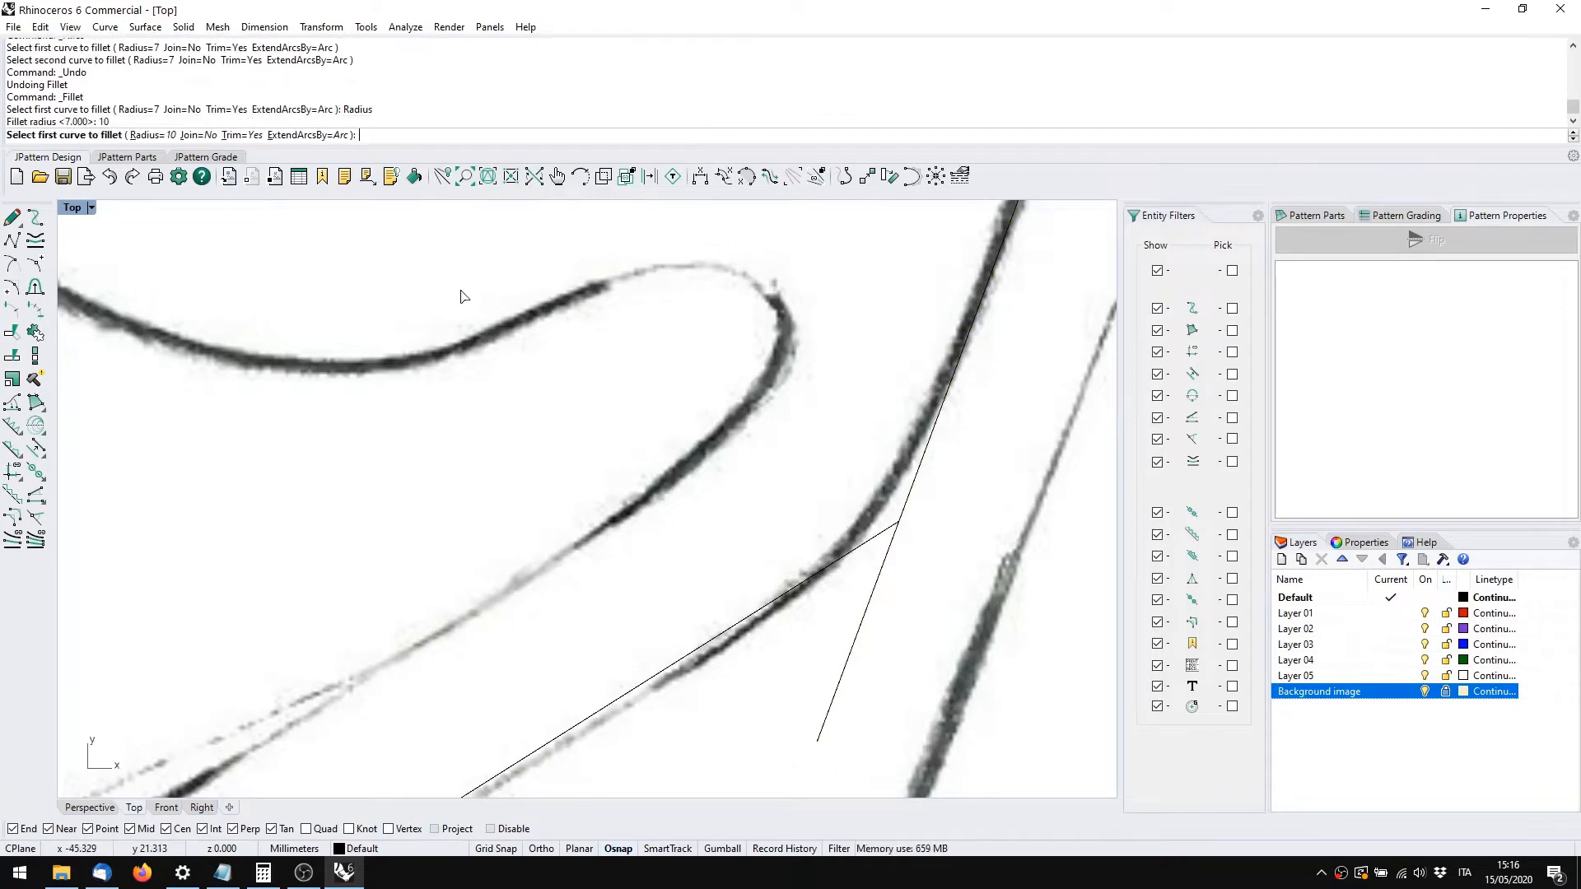
left_click(875, 547)
left_click(912, 504)
right_click_drag(937, 527, 867, 554)
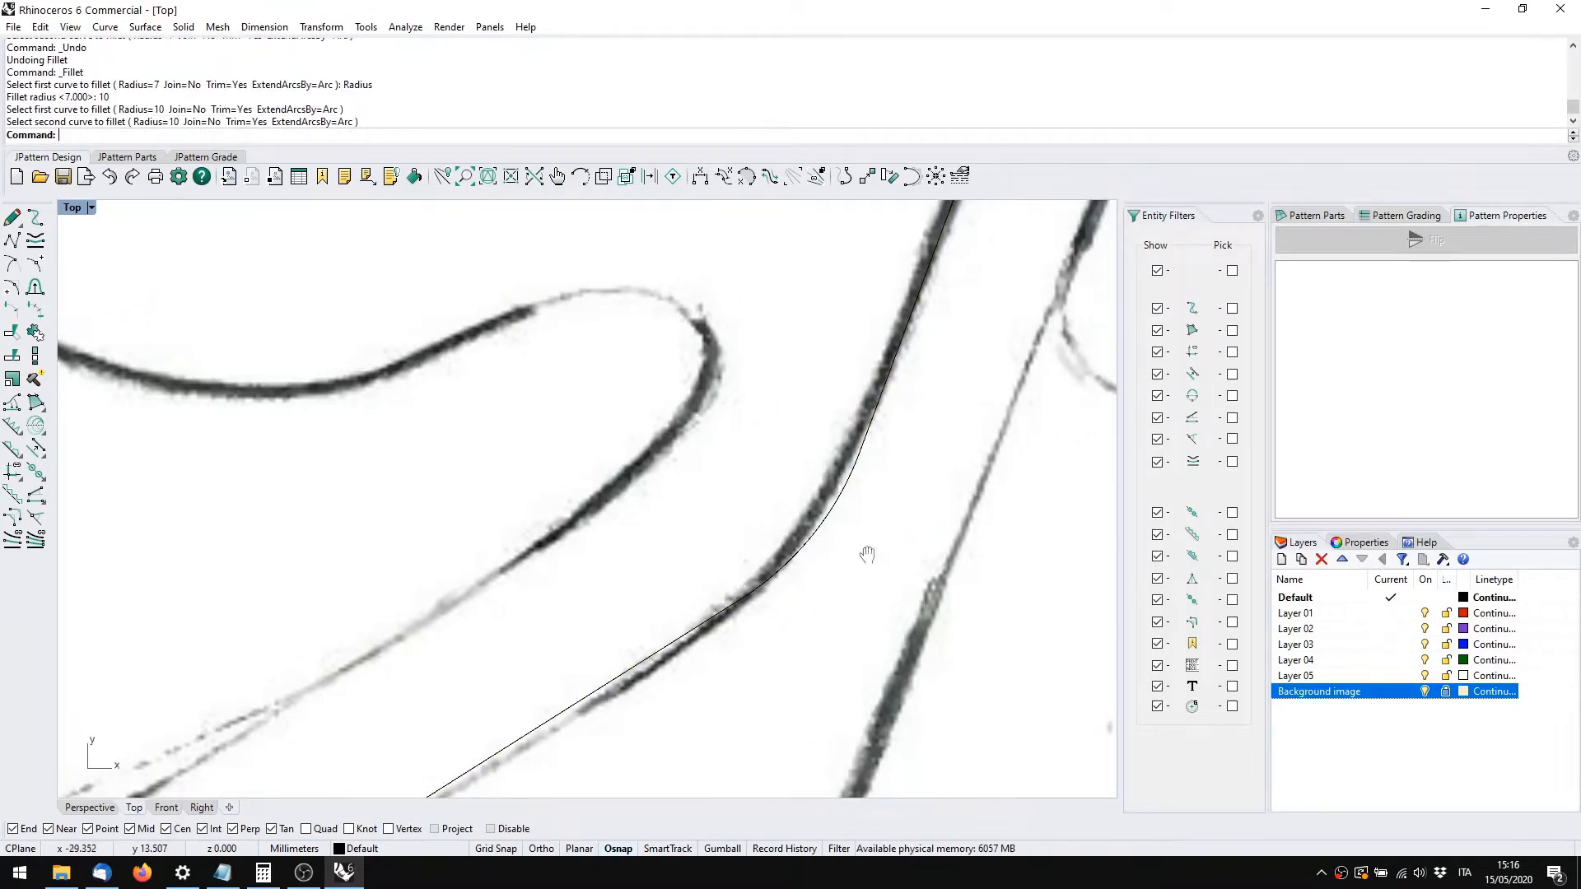
Turn off the Background image layer and join the two strap lines and their fillet arc into one base curve
left_click(1424, 691)
scroll(856, 530, "down", 5)
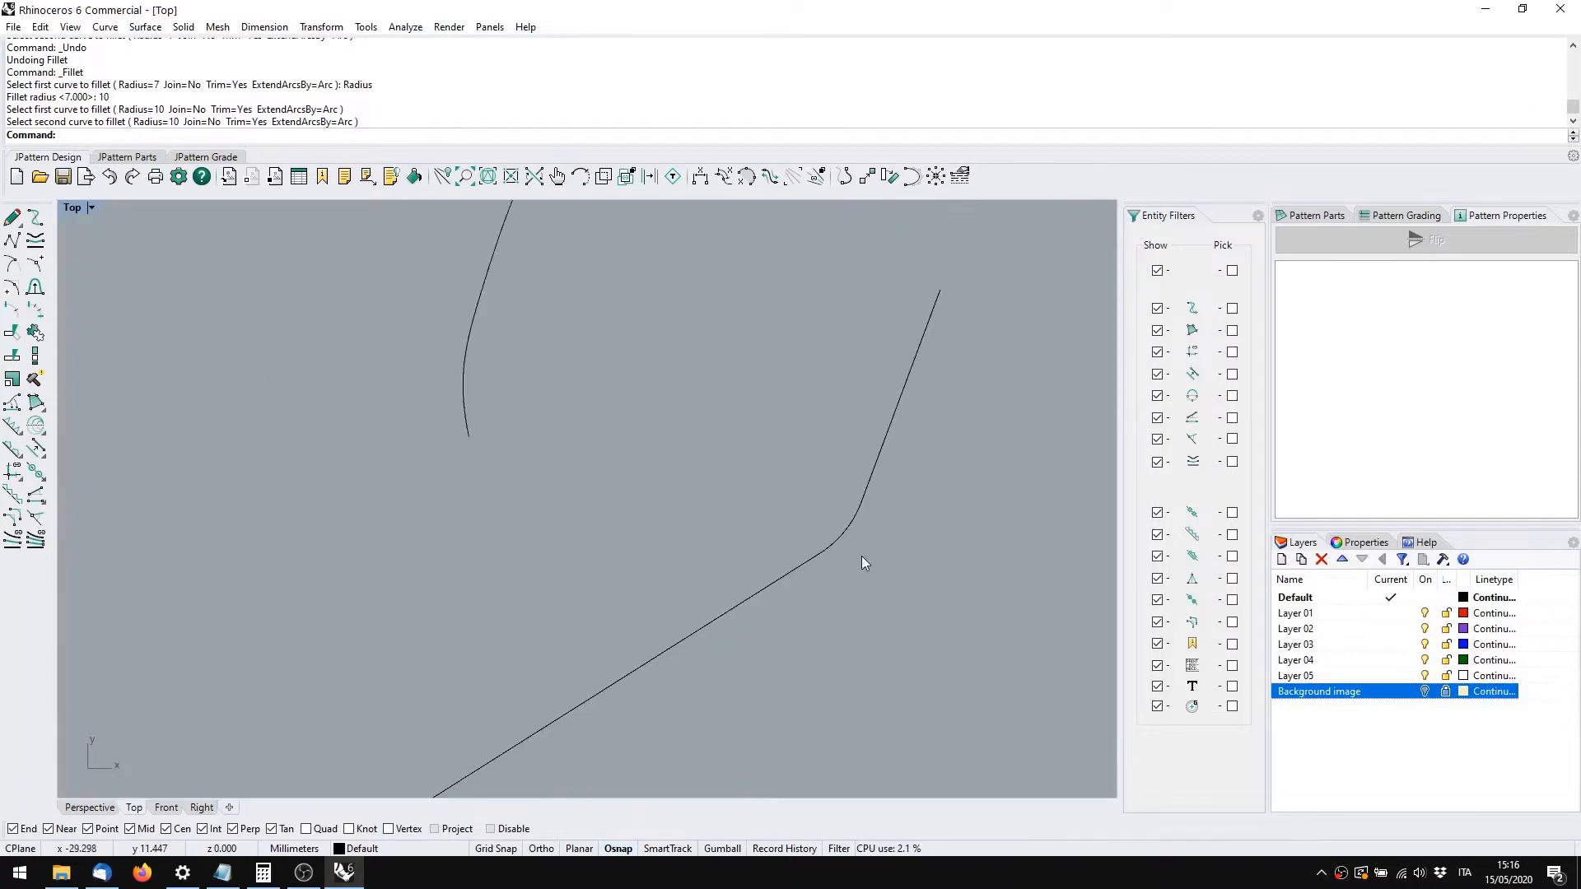
left_click(878, 481)
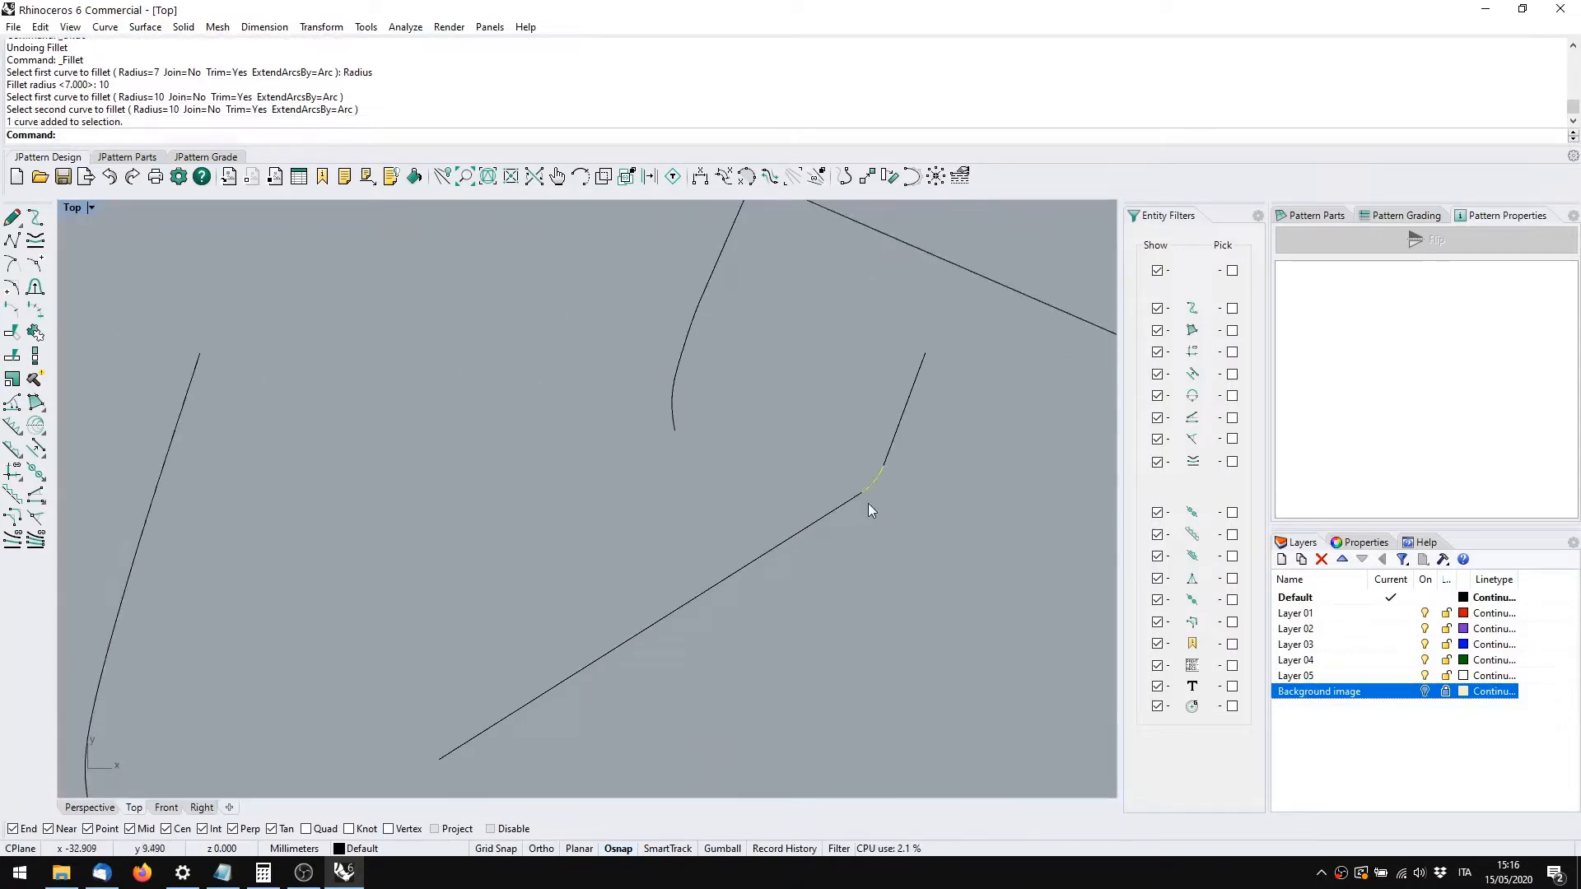
left_click_drag(896, 509, 624, 461)
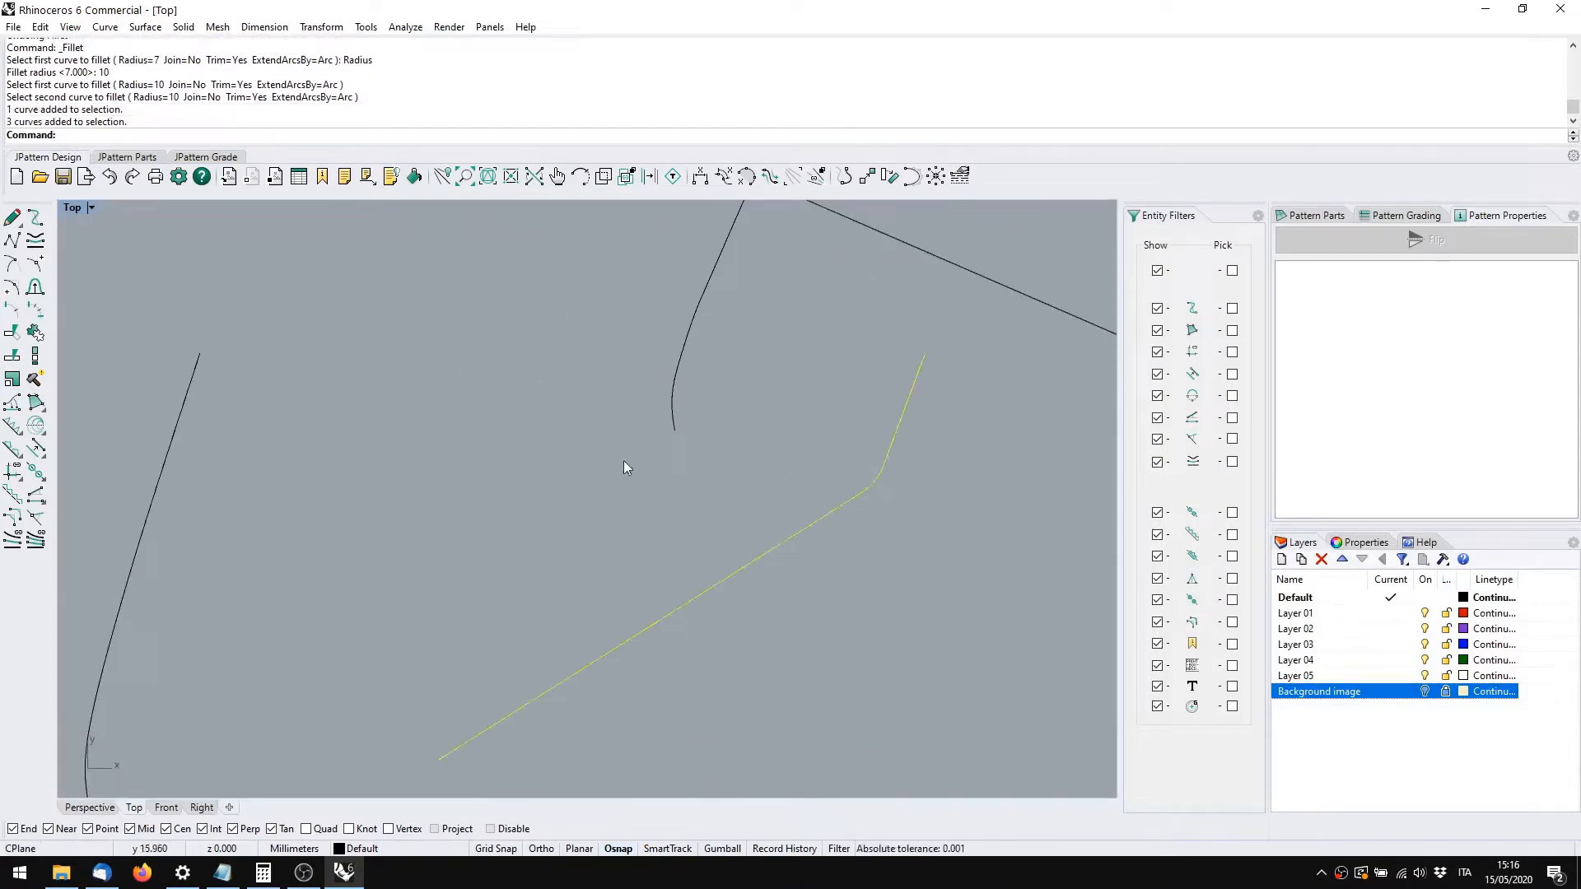
left_click(35, 332)
Check the joined strap curve by selecting it and showing its control points
right_click_drag(821, 511, 748, 512)
left_click(748, 517)
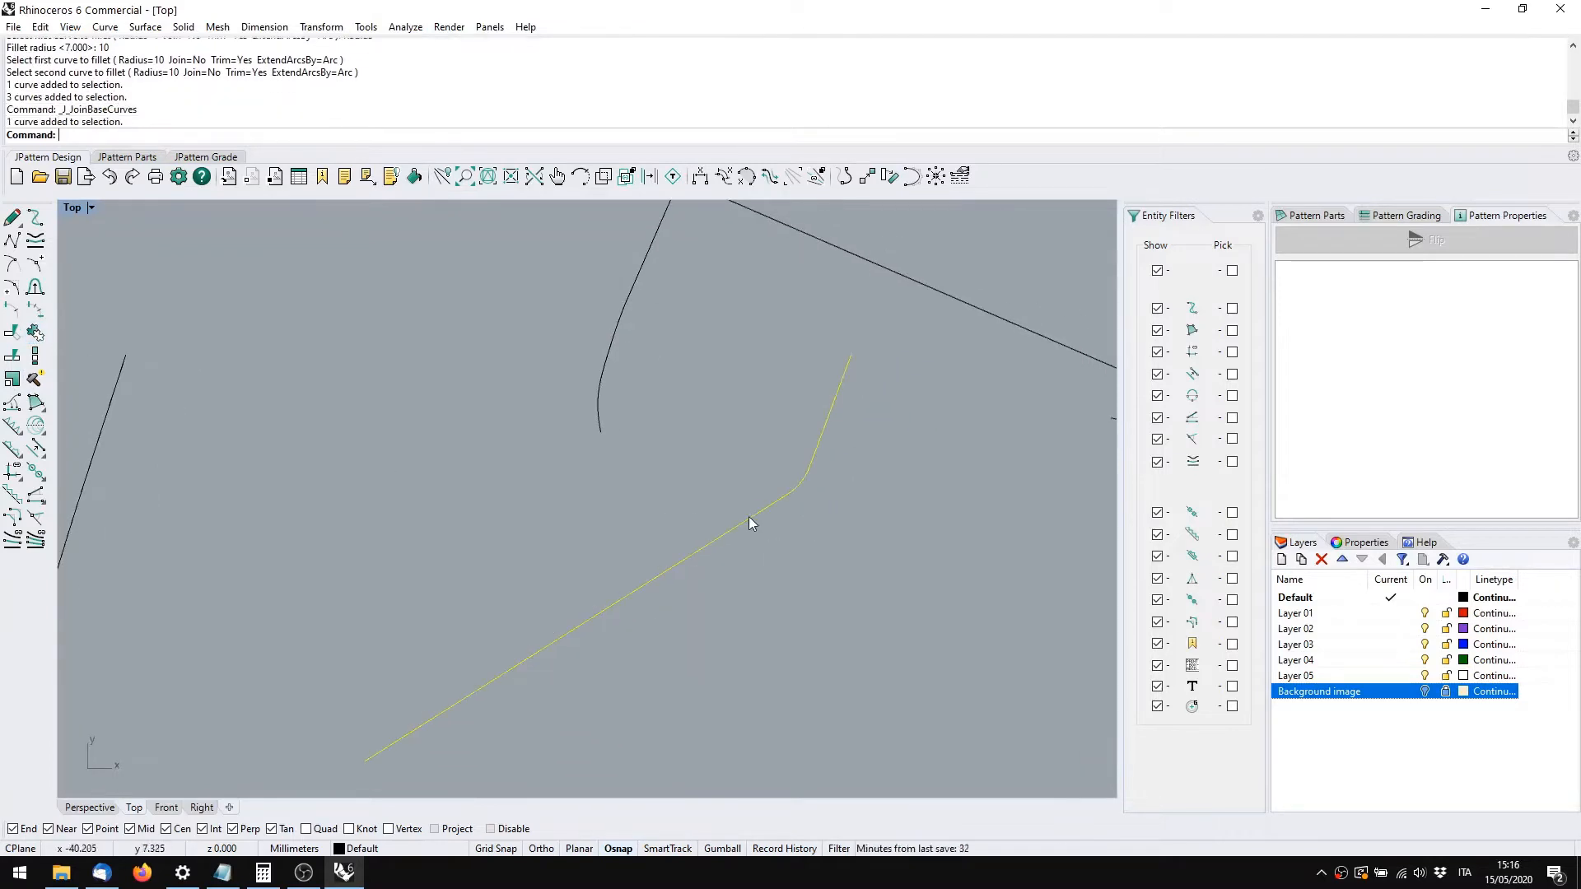
left_click(733, 497)
double_click(738, 526)
right_click_drag(746, 599, 763, 497)
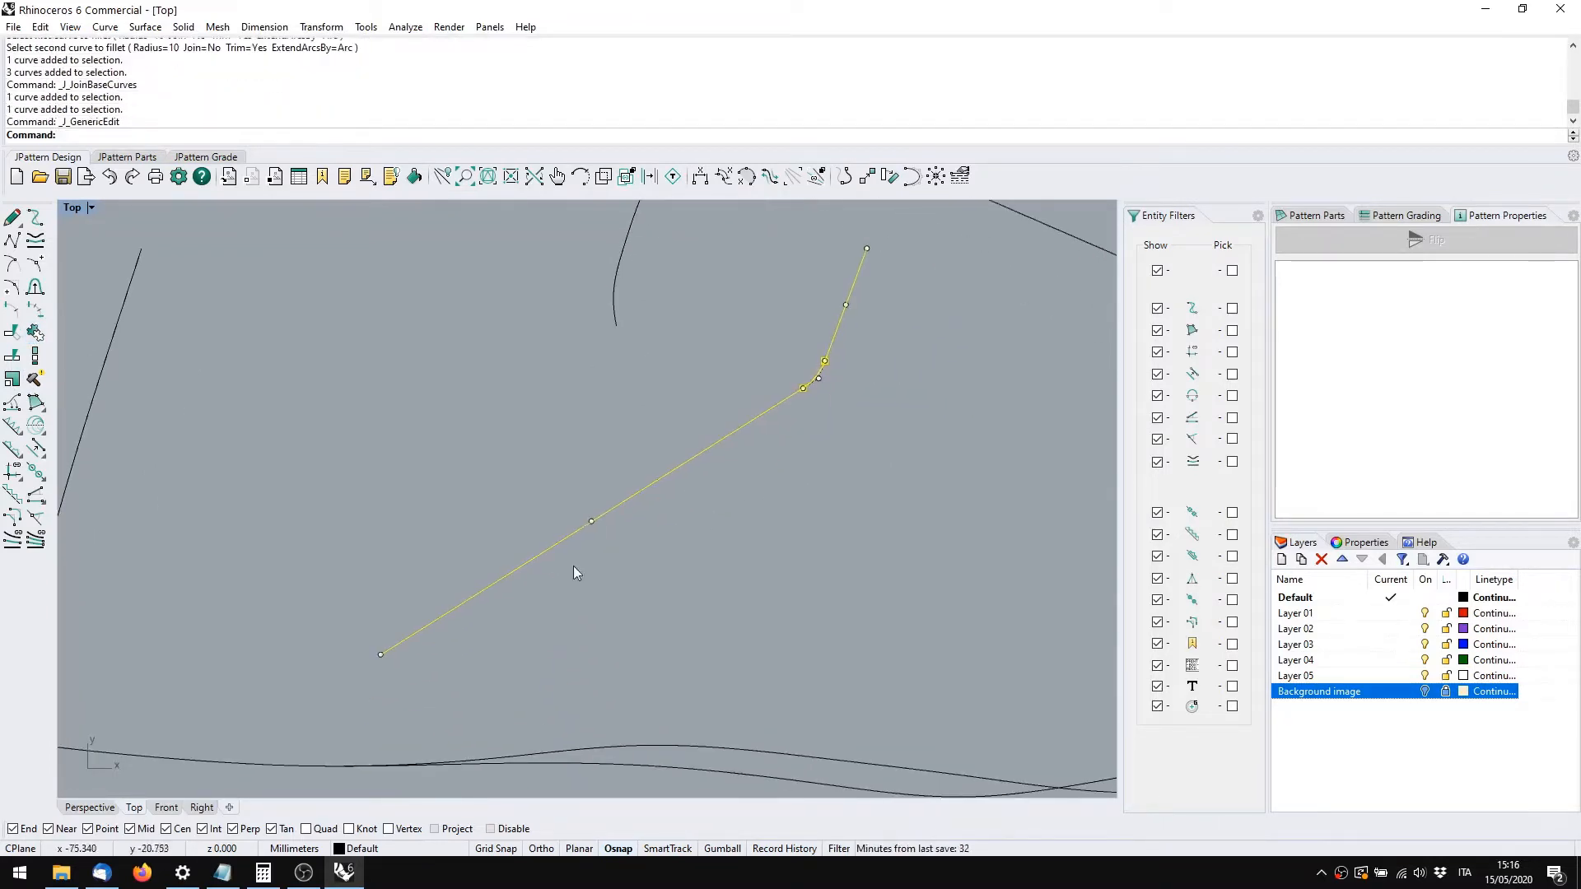
Deselect the joined strap curve, hide its control points and turn the Background image layer back on
left_click(605, 418)
key("Escape")
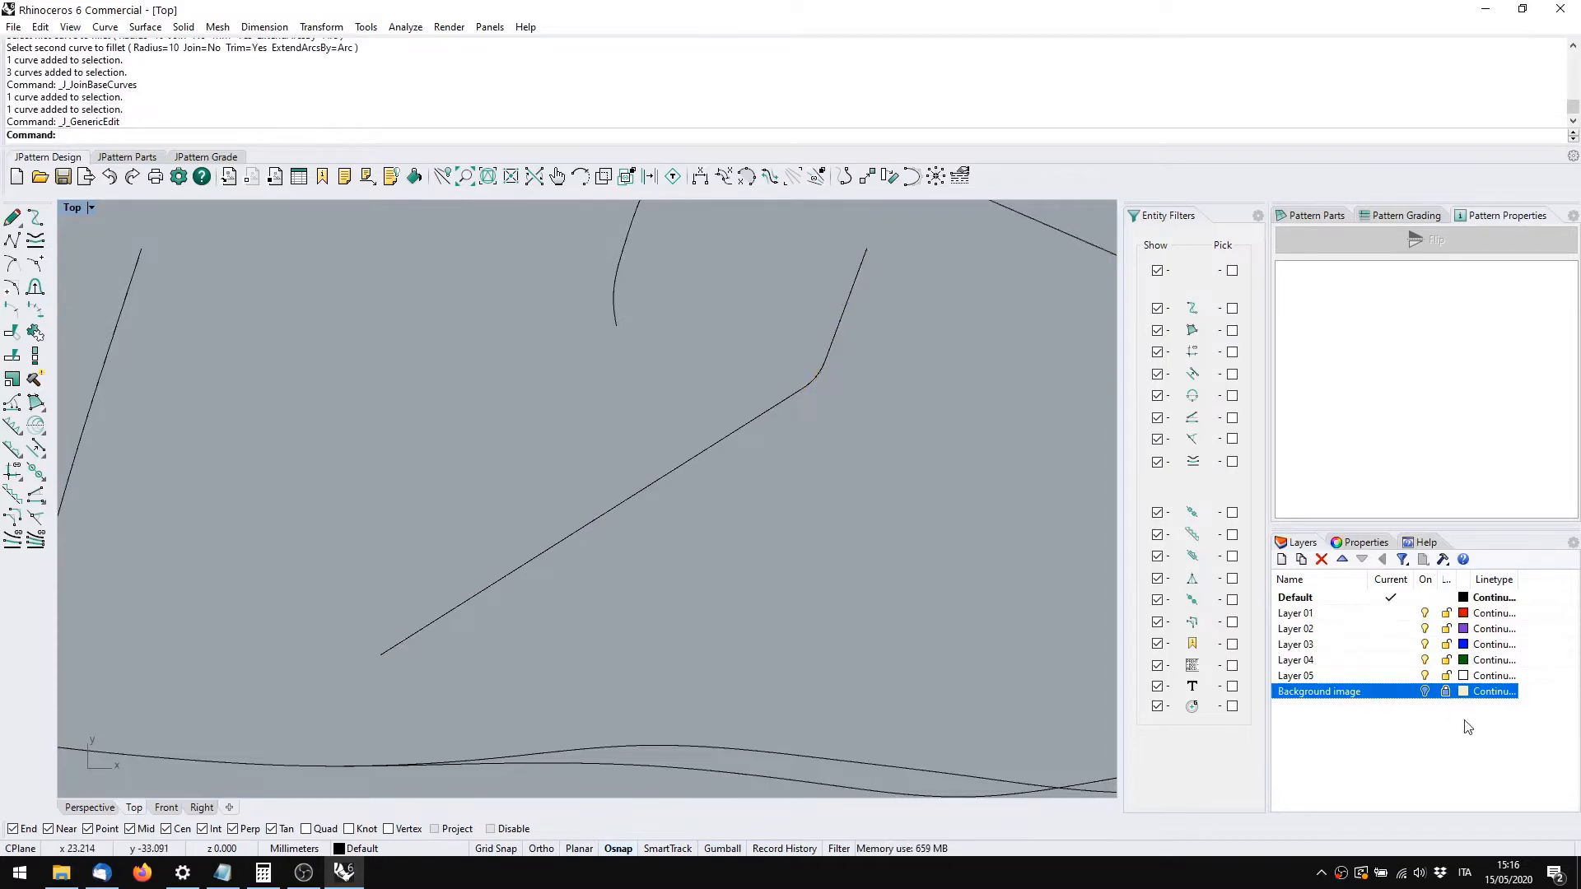
left_click(1424, 691)
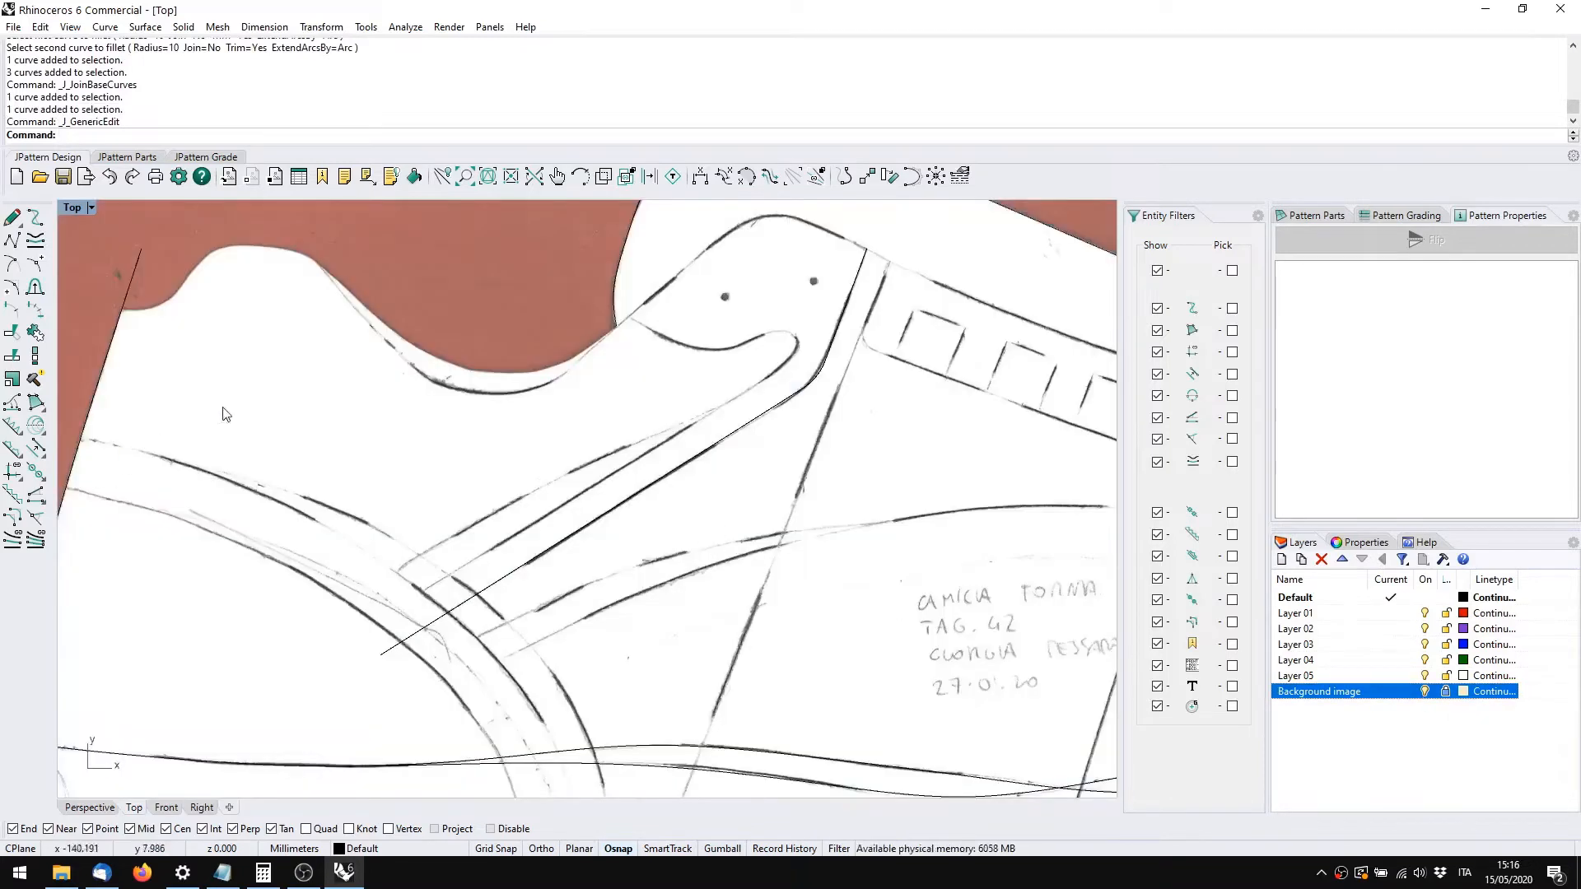
Start a base curve with ExtendBy=15 at the heel edge and trace the upper part of the lowest curved heel counter line
right_click_drag(243, 414, 314, 279)
left_click(12, 217)
scroll(120, 353, "up", 6)
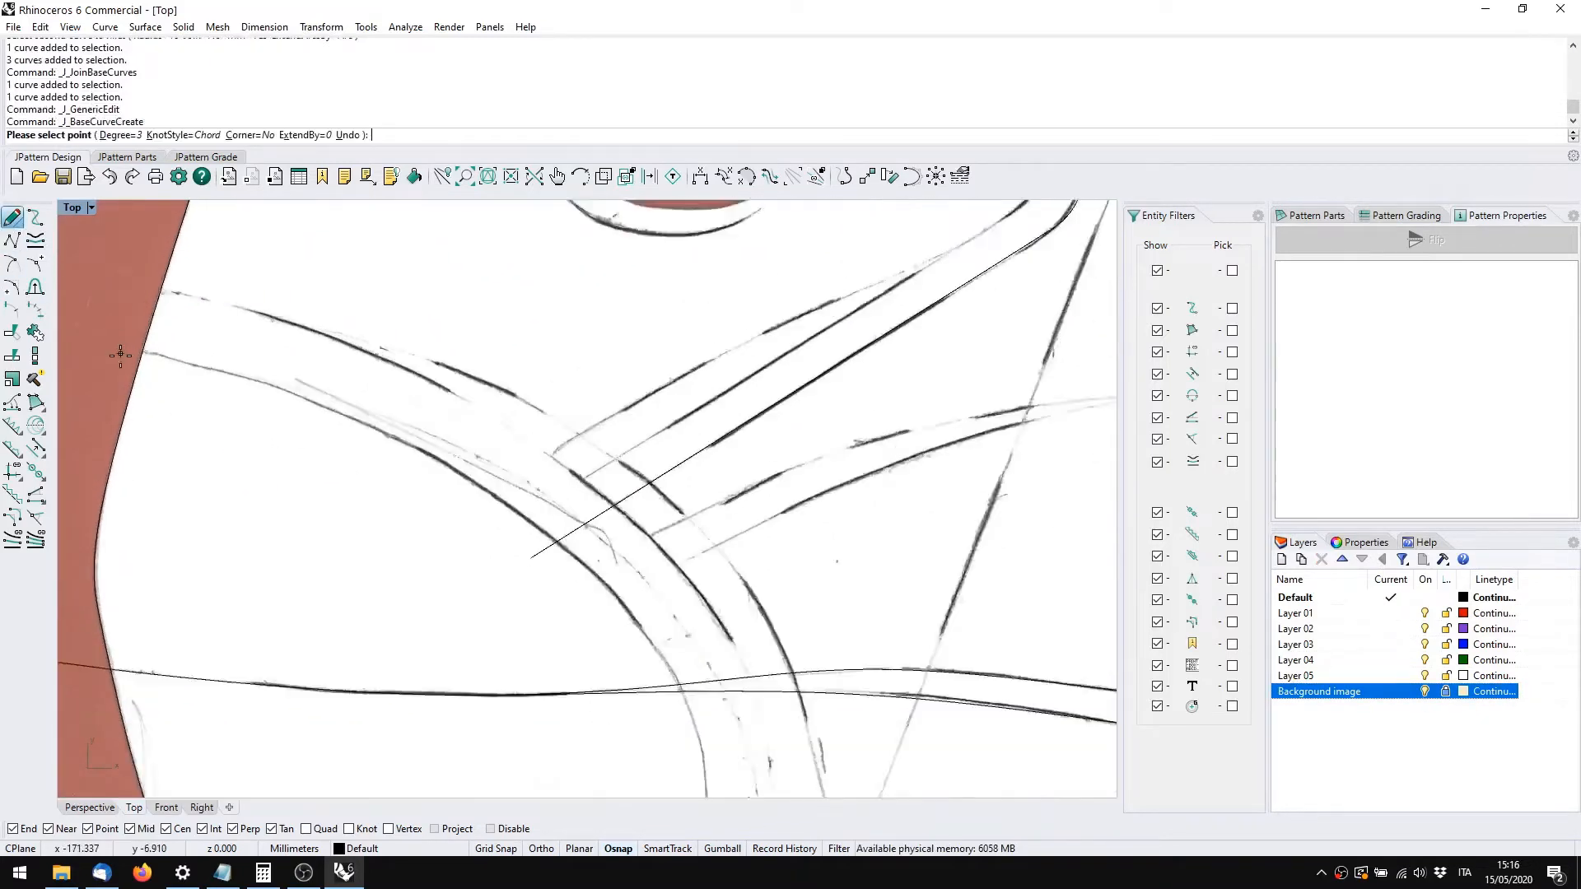
right_click_drag(220, 397, 342, 424)
key("Escape")
type("q")
key("Return")
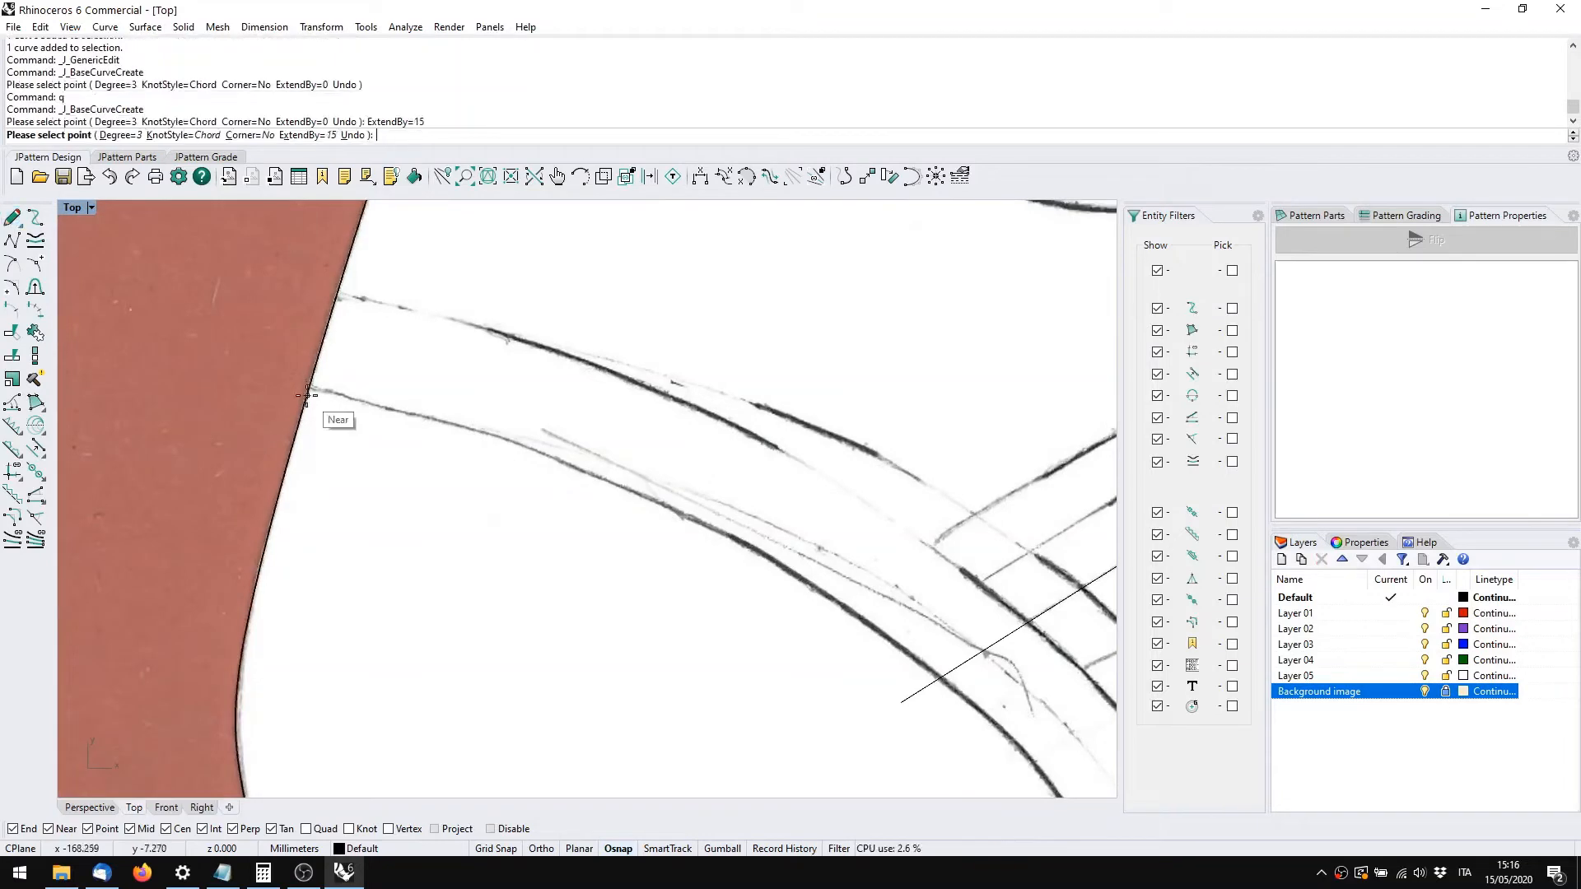
left_click(308, 388)
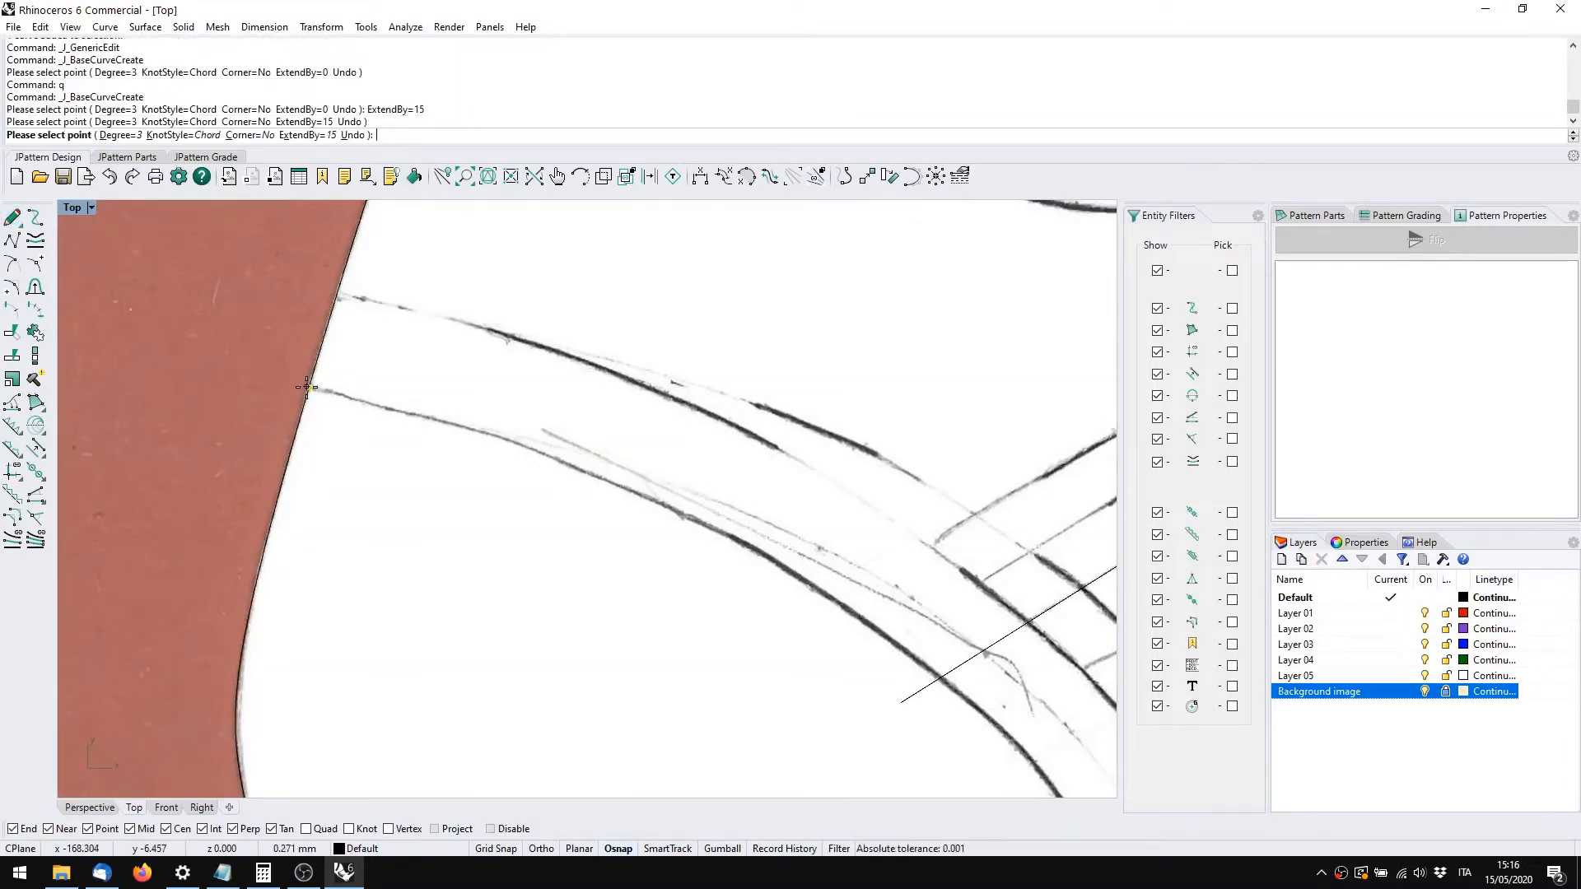
left_click(514, 442)
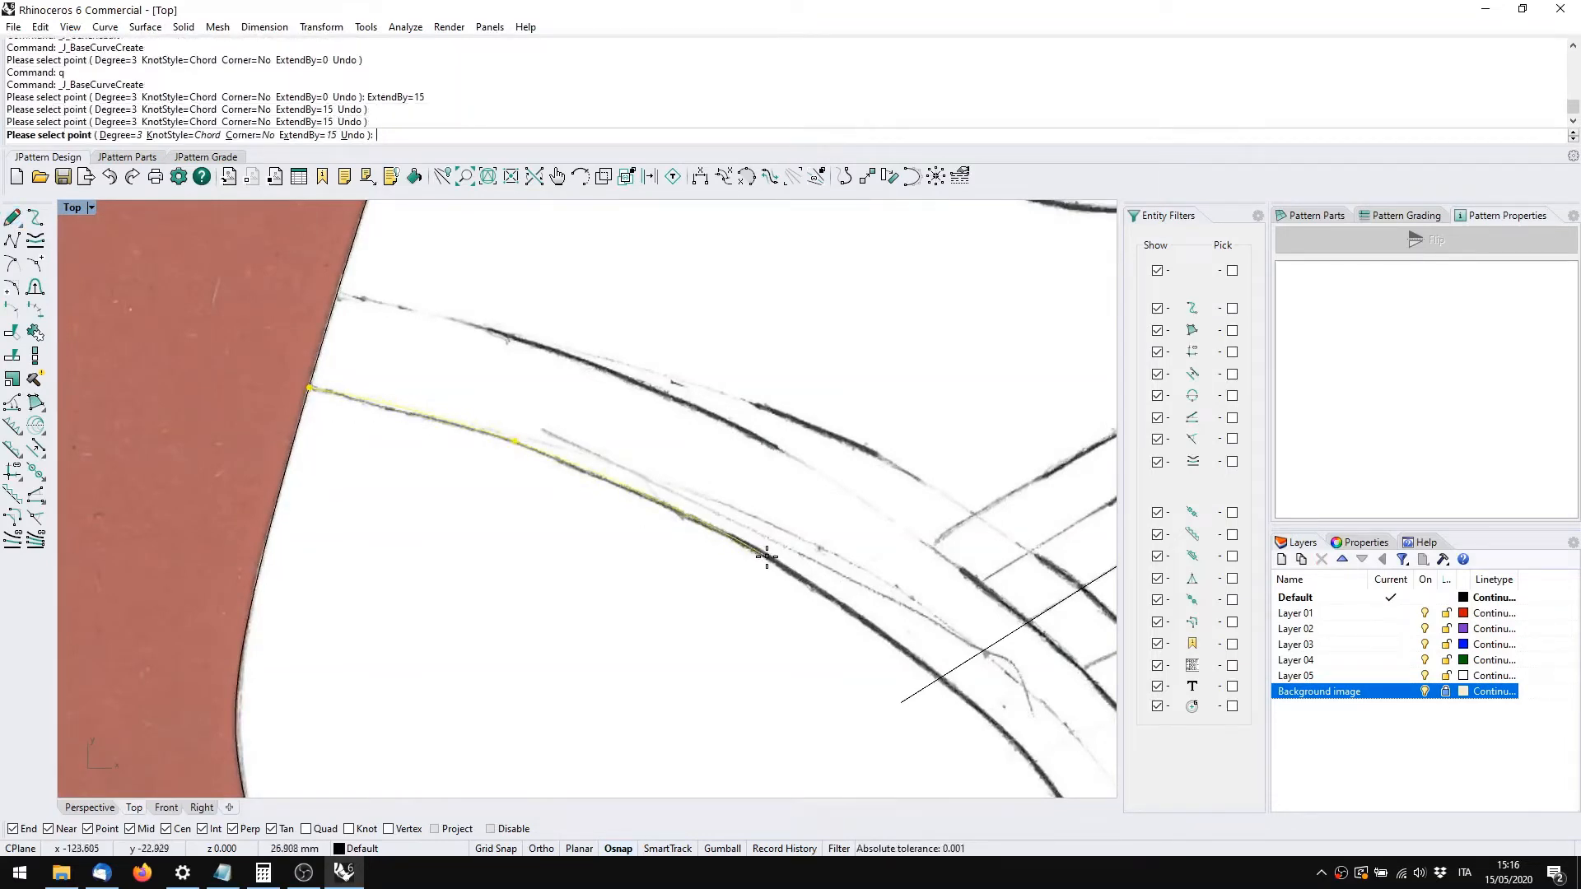
left_click(770, 560)
right_click_drag(769, 560, 396, 290)
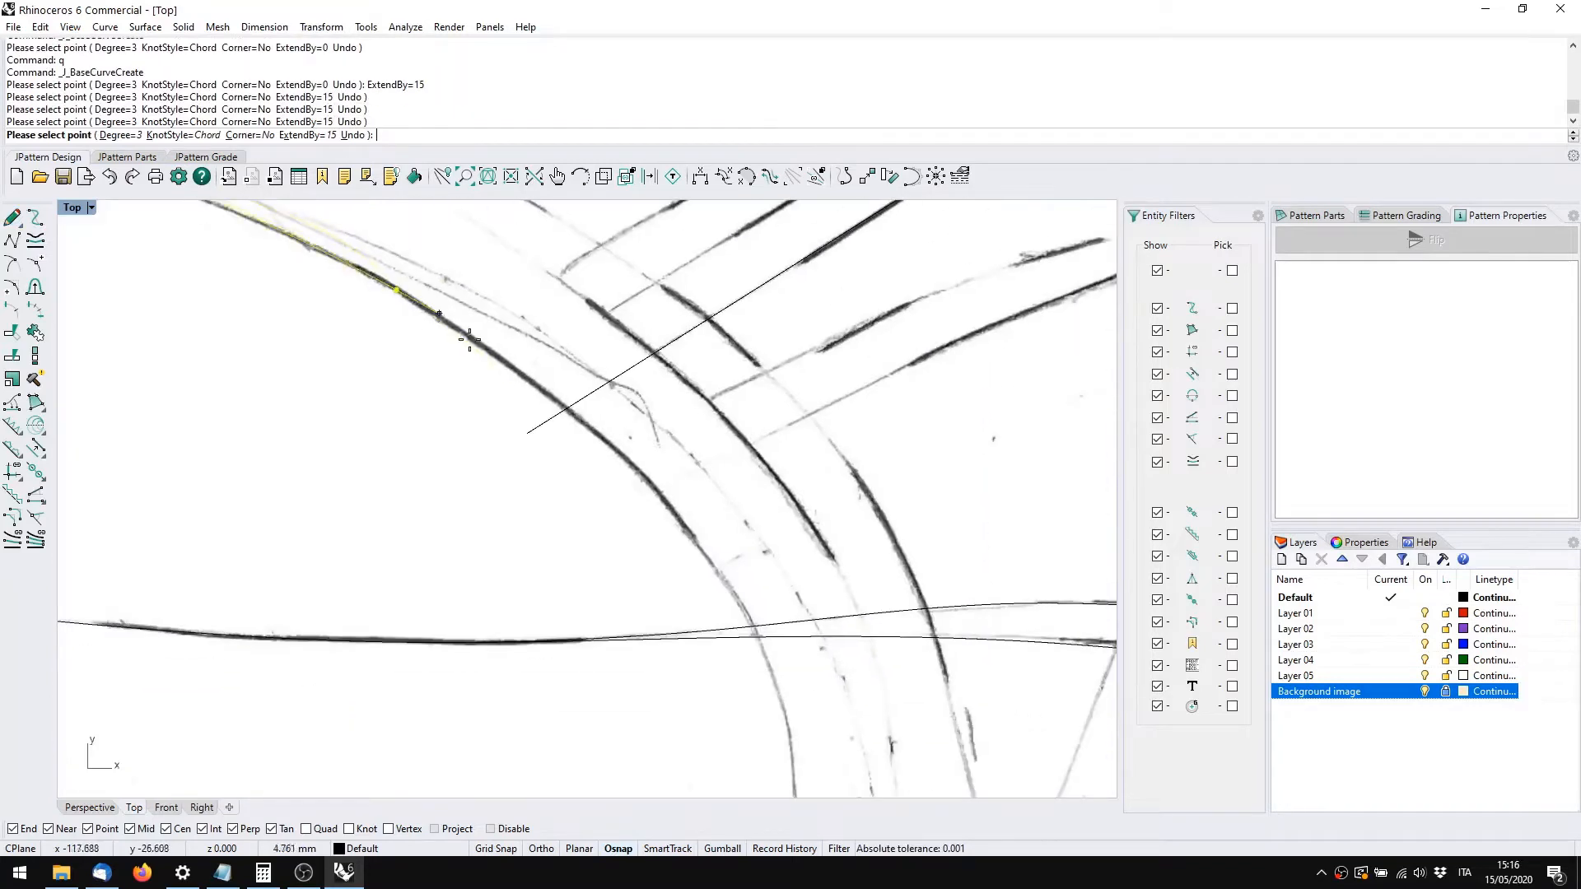
Continue the heel counter curve down to the sole edge, add a last point below it, and finish the curve
left_click(596, 434)
left_click(725, 581)
right_click_drag(725, 581, 684, 360)
left_click(747, 497)
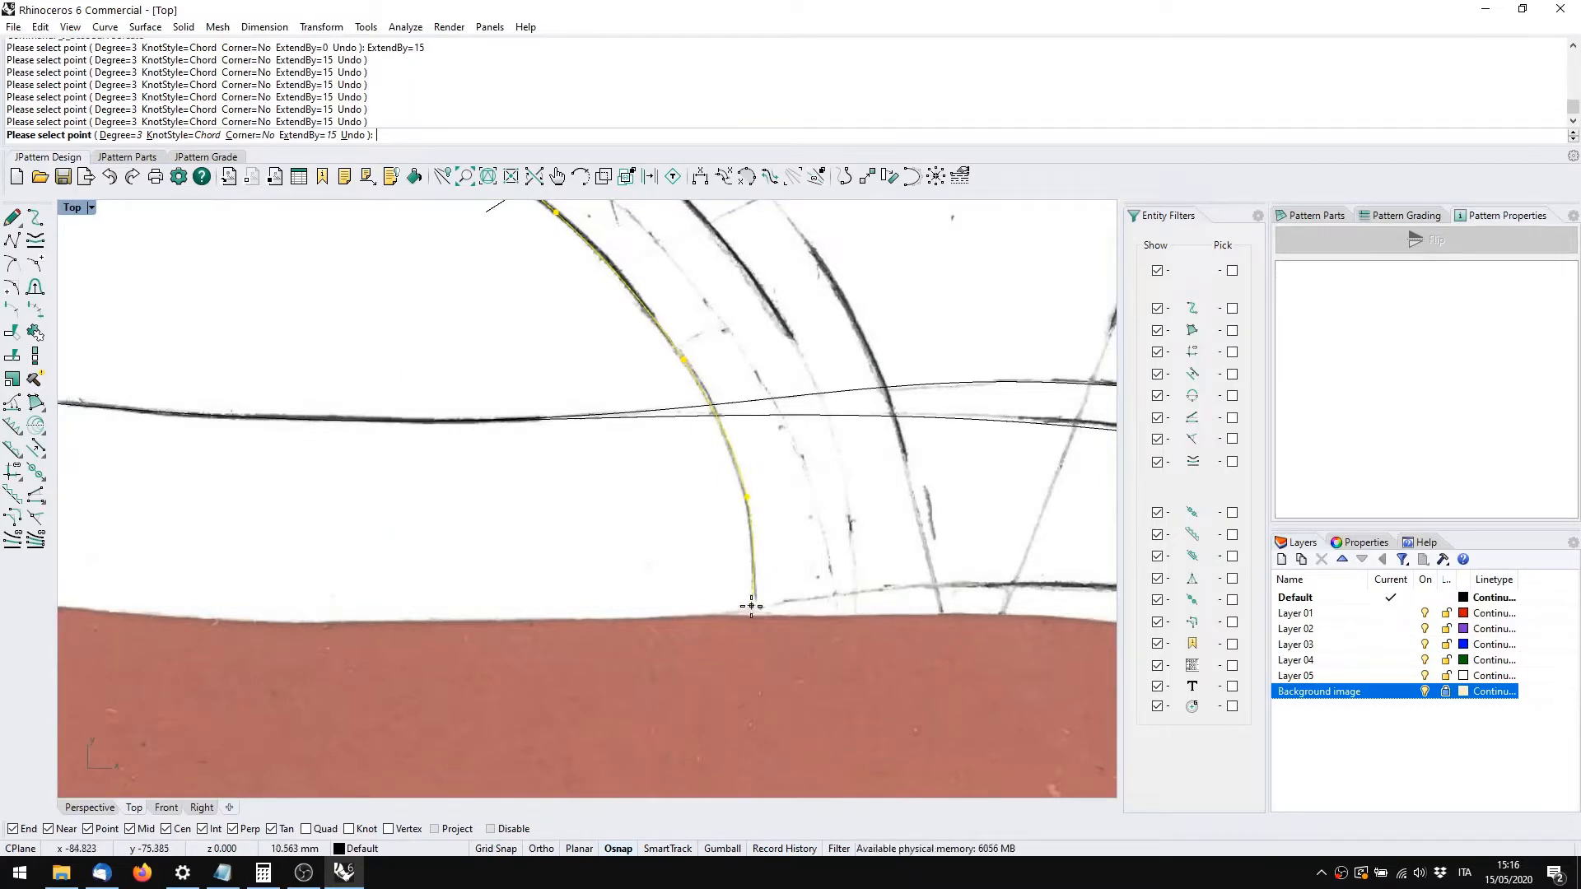
left_click(754, 614)
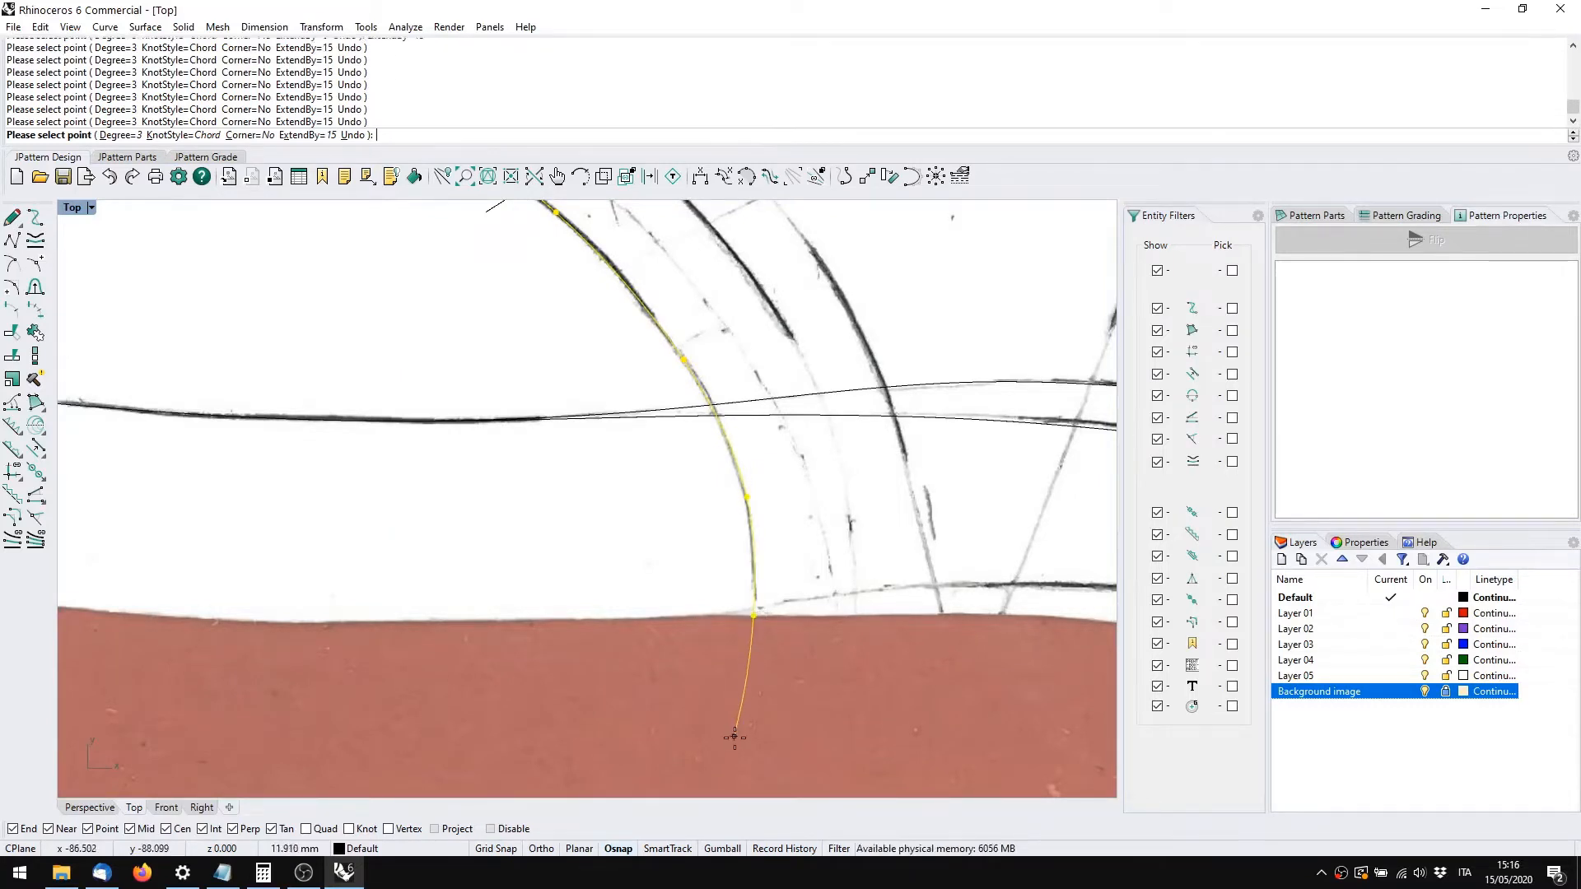
right_click_drag(736, 715, 751, 599)
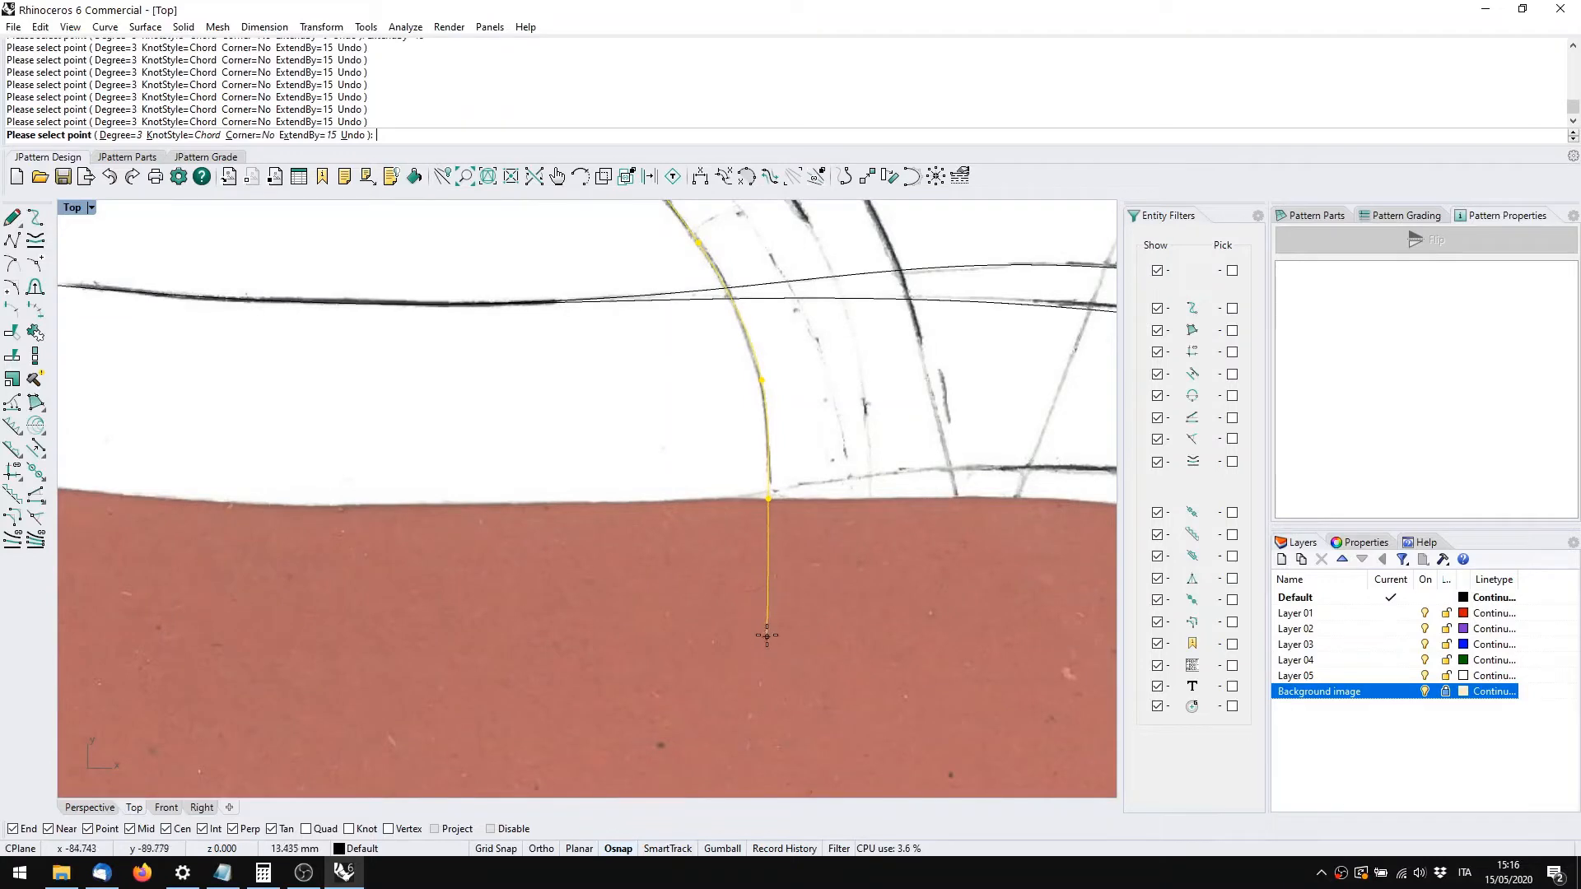
left_click(769, 586)
right_click(770, 568)
scroll(772, 575, "down", 5)
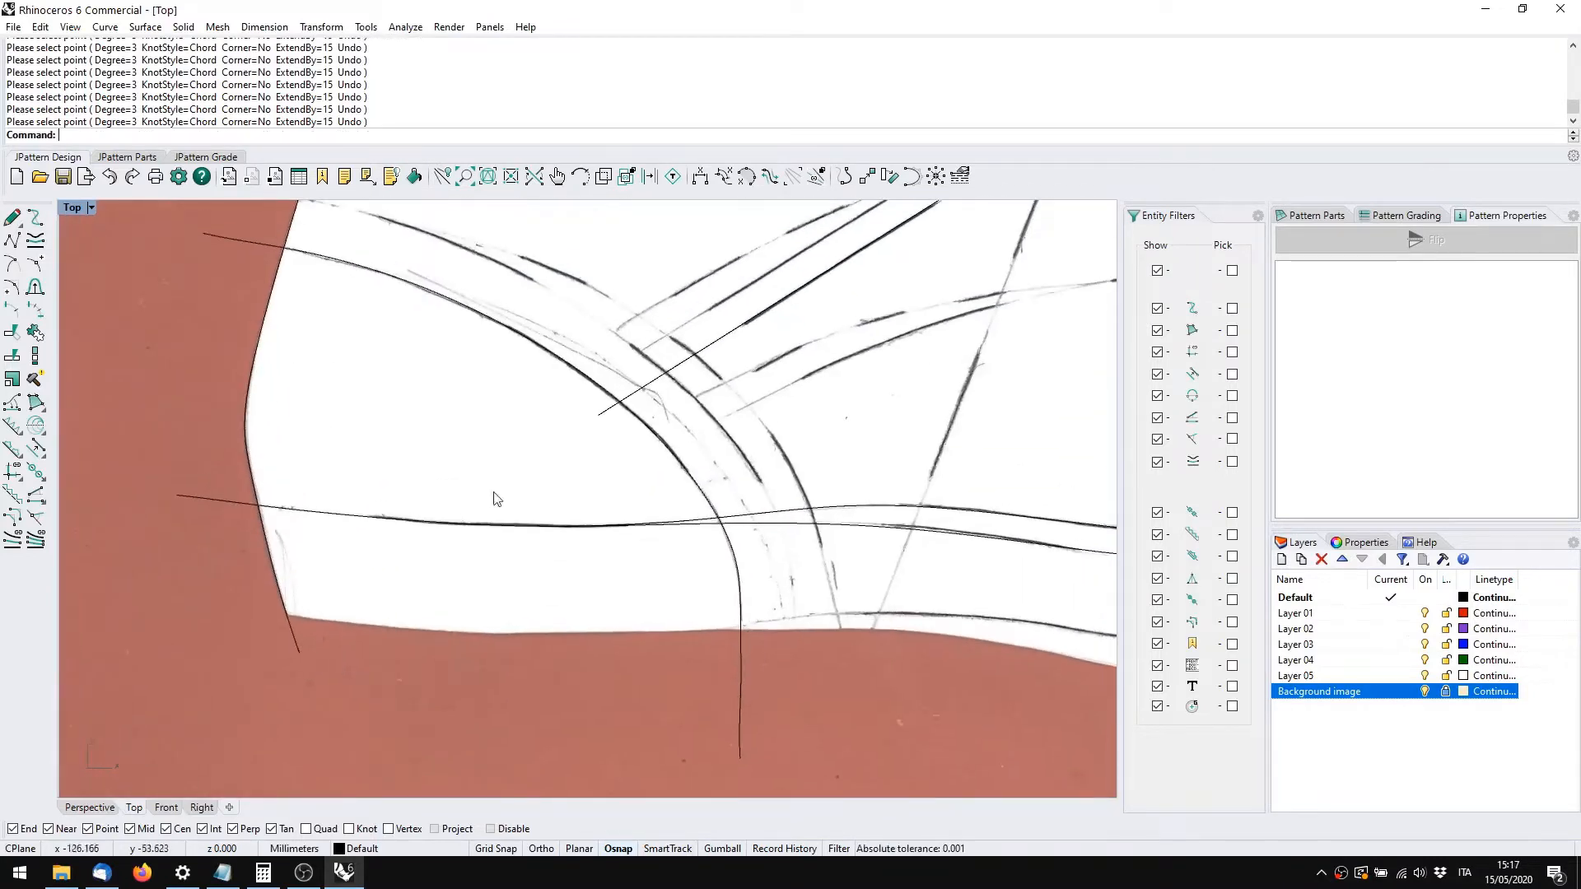
right_click_drag(550, 468, 279, 476)
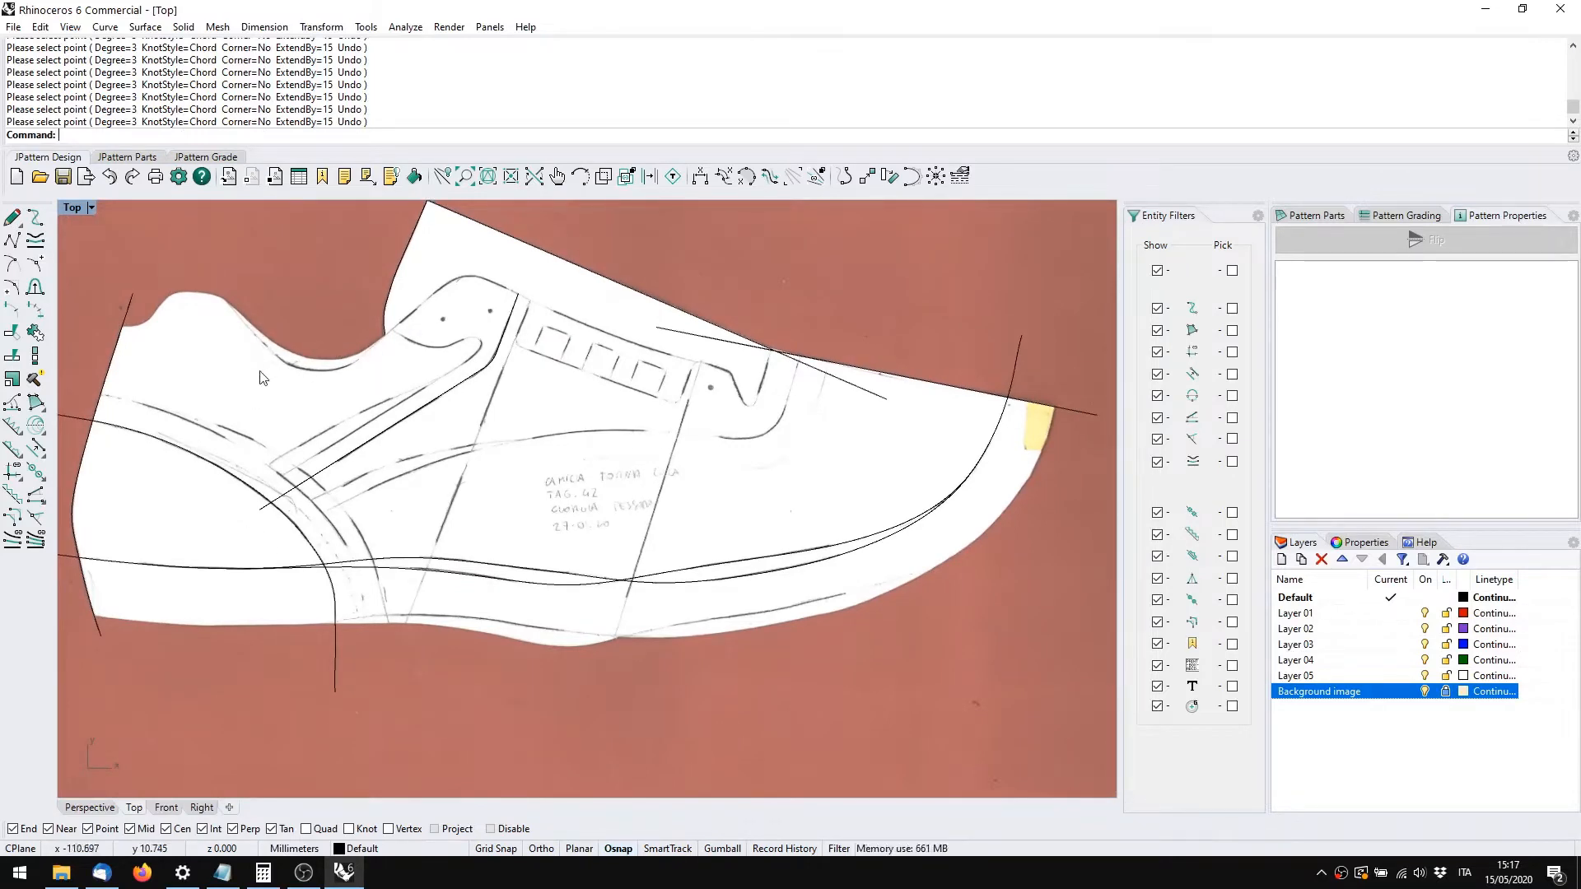
right_click_drag(380, 456, 663, 424)
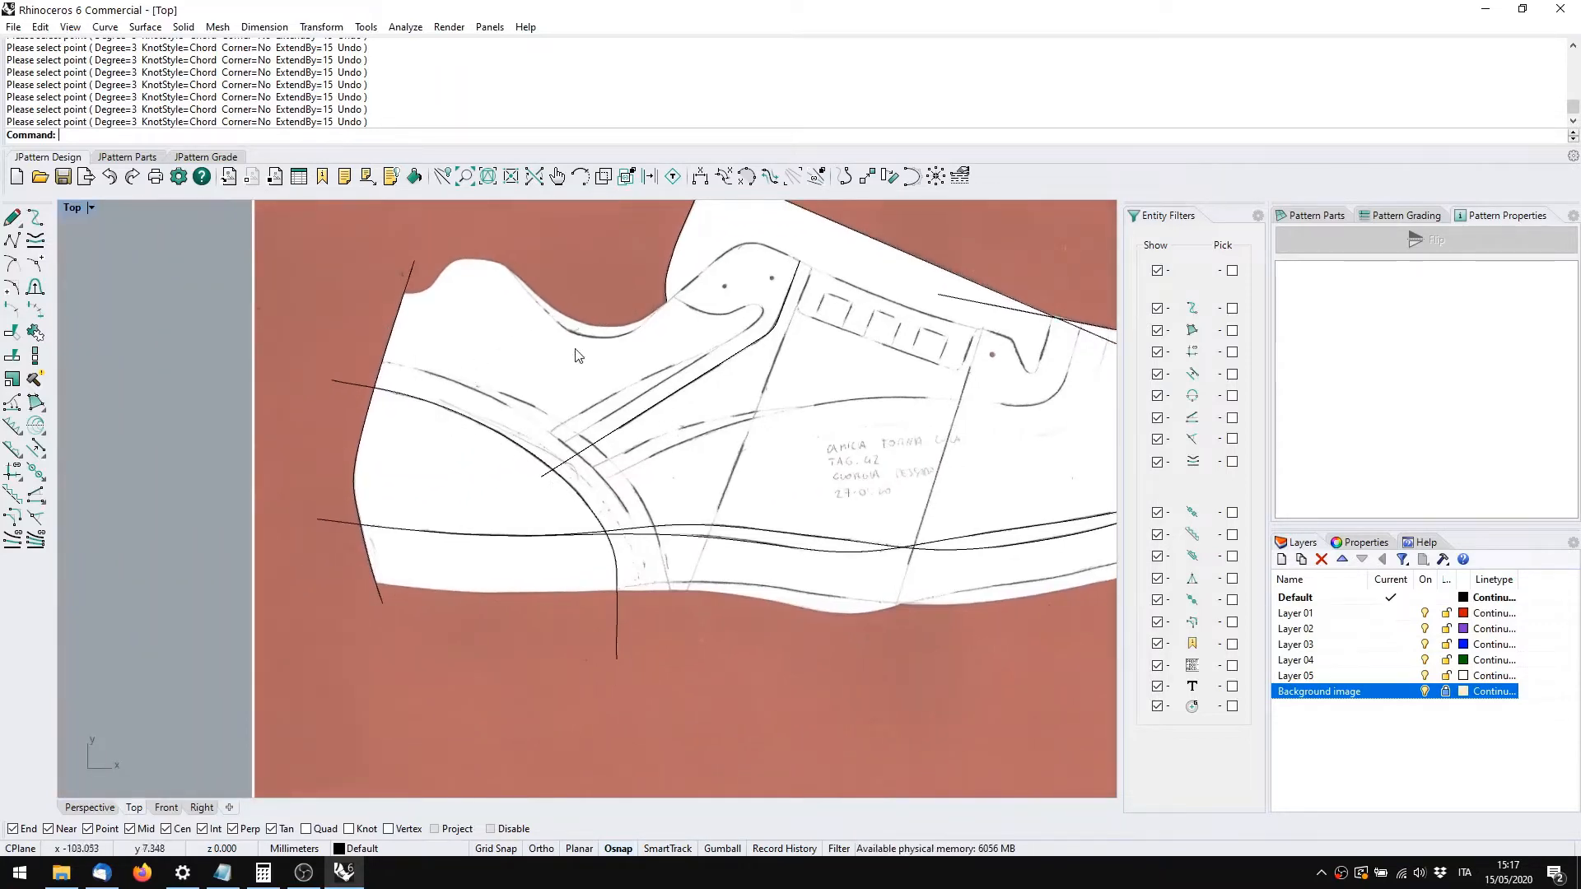
right_click_drag(733, 356, 583, 404)
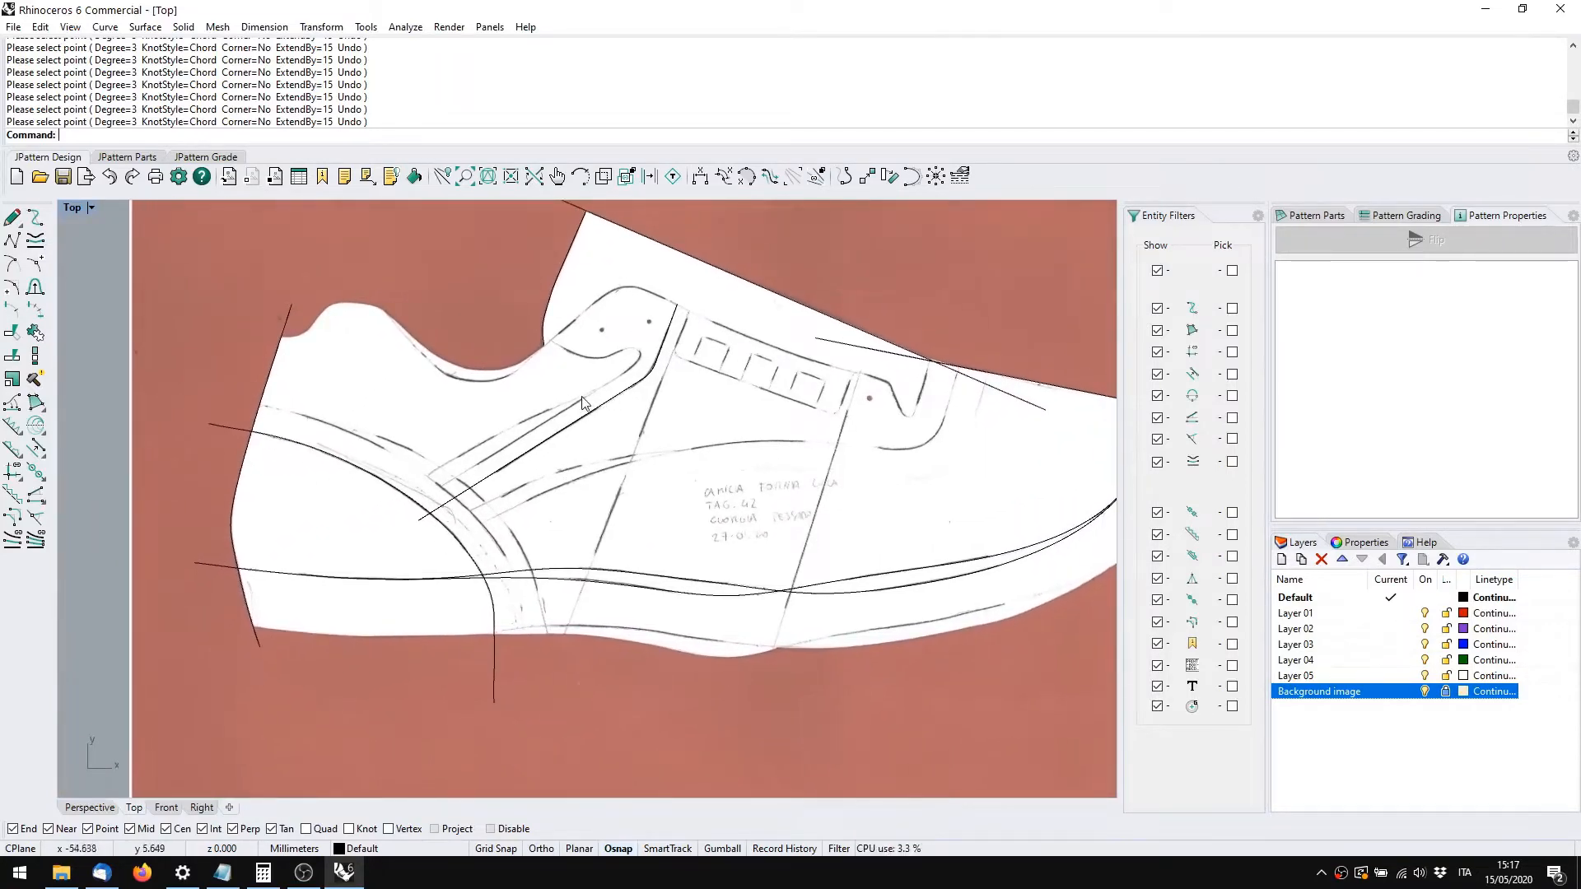
left_click(12, 216)
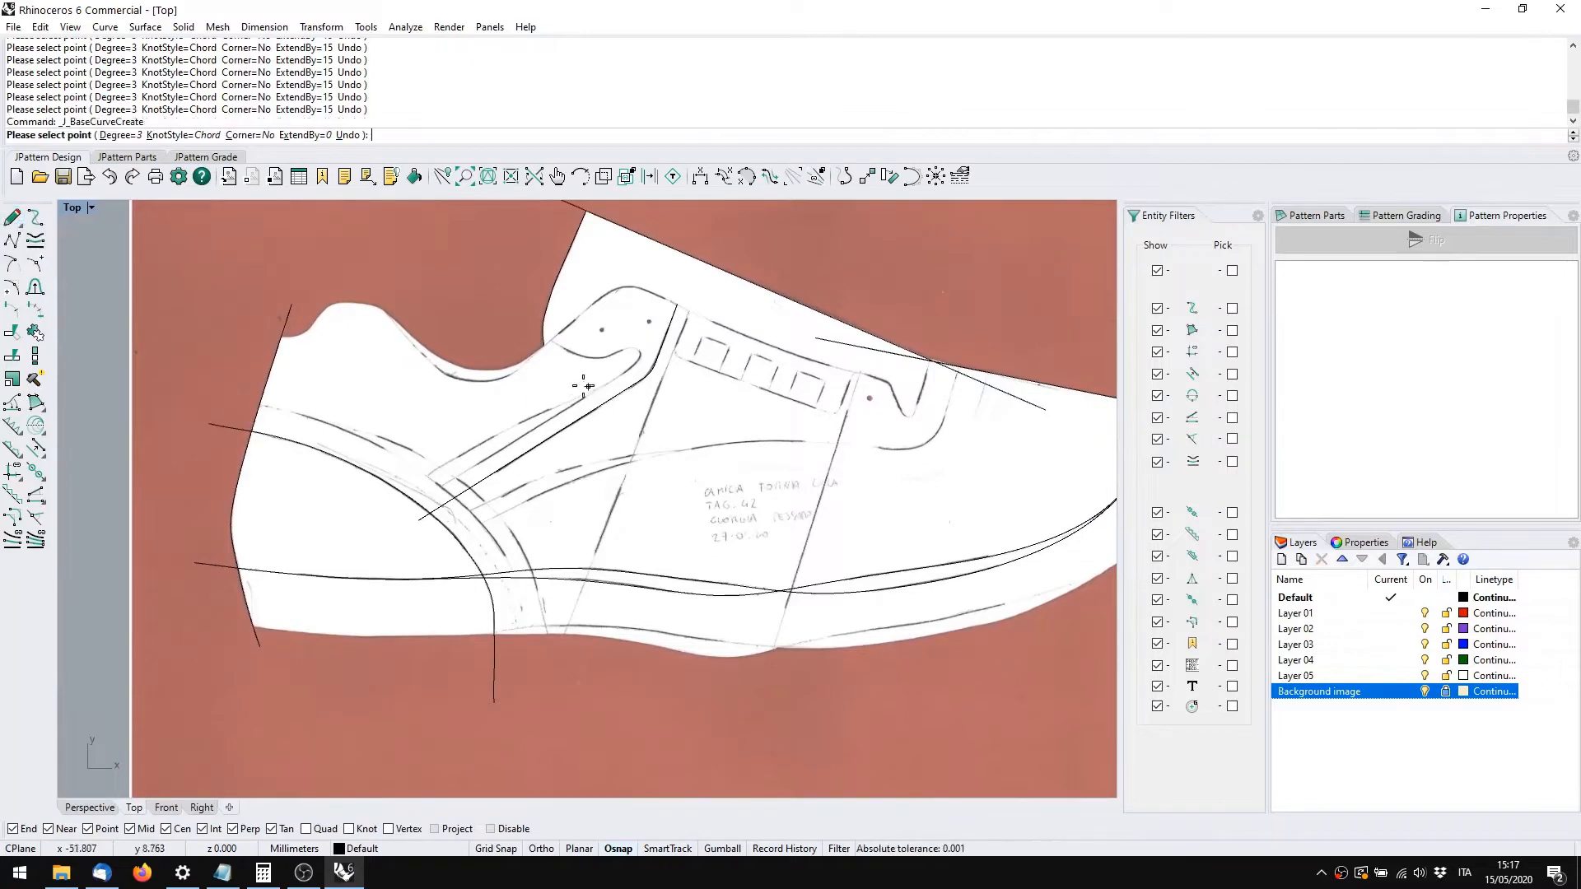
scroll(583, 386, "up", 10)
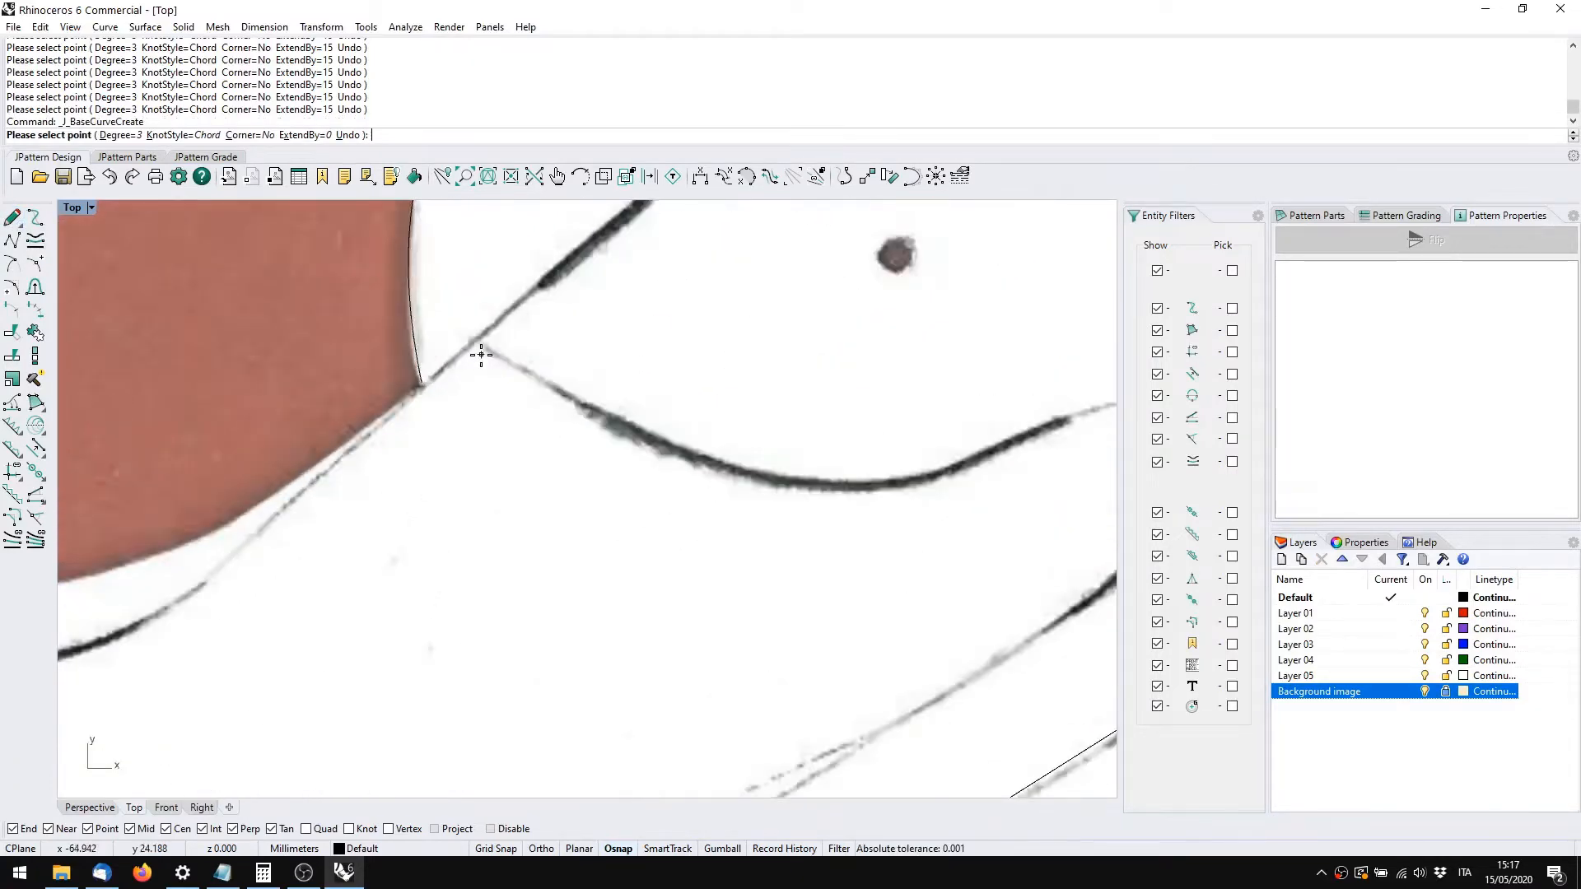
scroll(519, 396, "down", 3)
key("Escape")
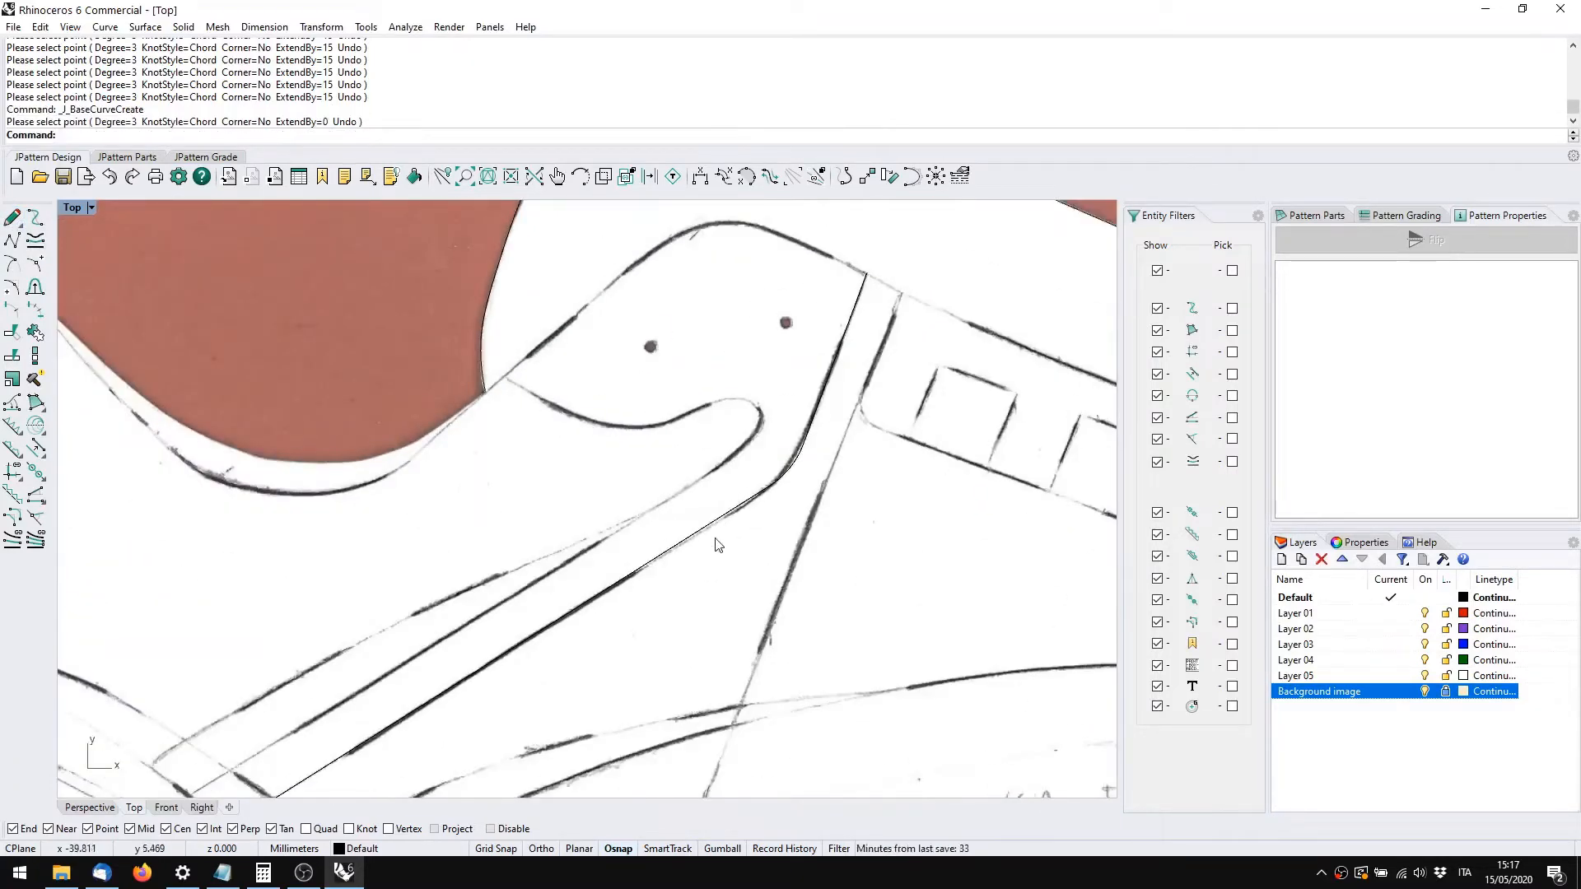
left_click(695, 534)
left_click(501, 608)
right_click_drag(430, 584, 678, 516)
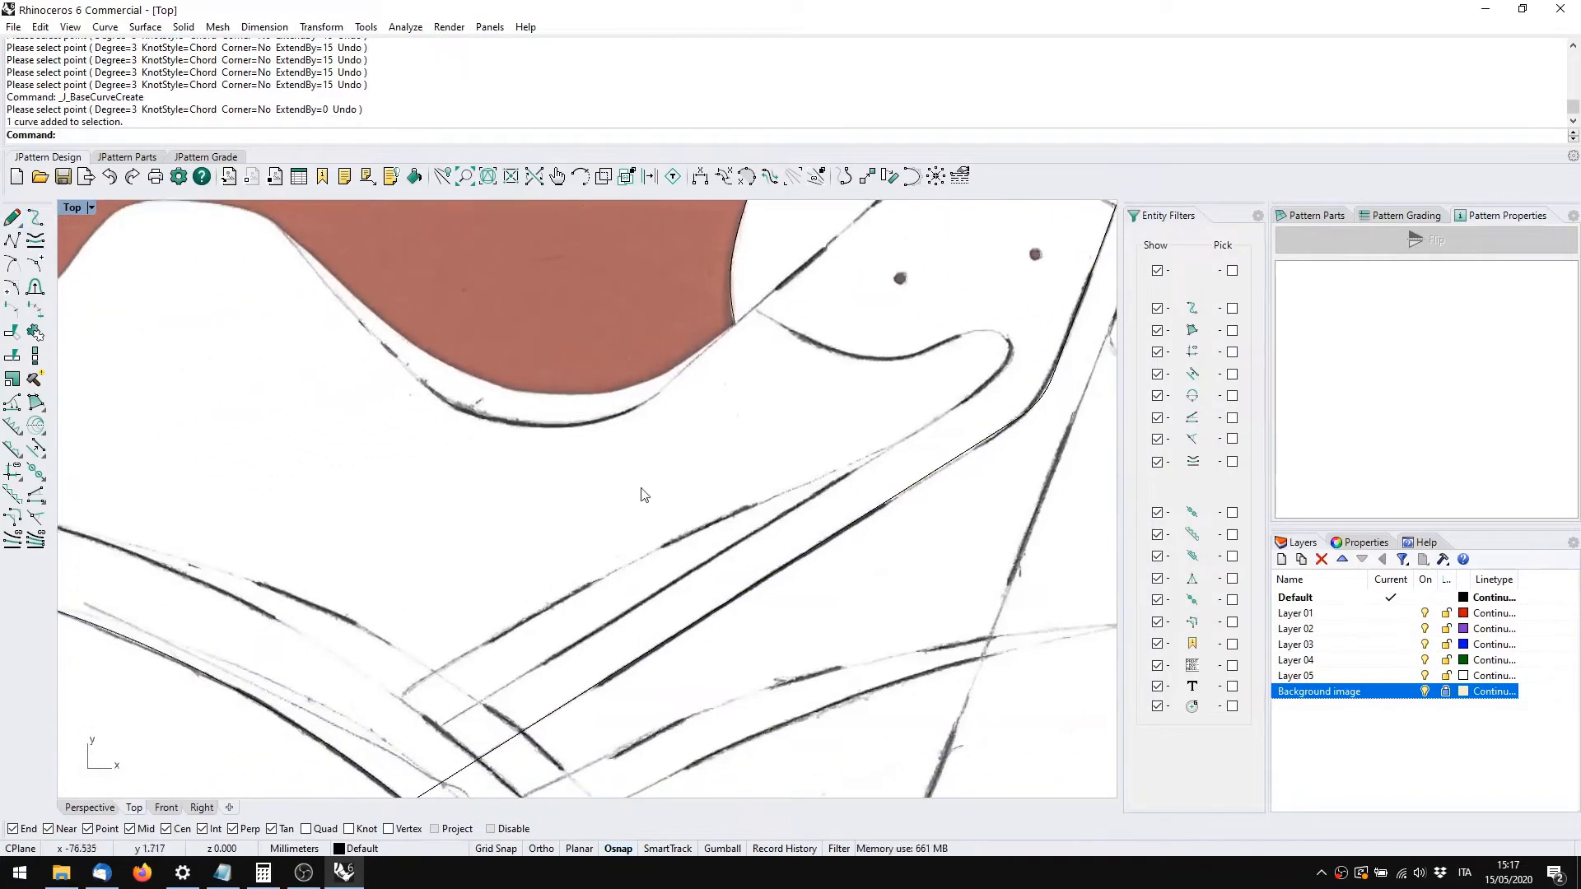
right_click_drag(334, 352, 571, 469)
Start a base curve with ExtendBy=0 on the heel line and trace the concave heel edge up to the hump of the collar
left_click(12, 217)
scroll(233, 402, "up", 4)
right_click_drag(271, 411, 374, 452)
key("XF86AudioLowerVolume")
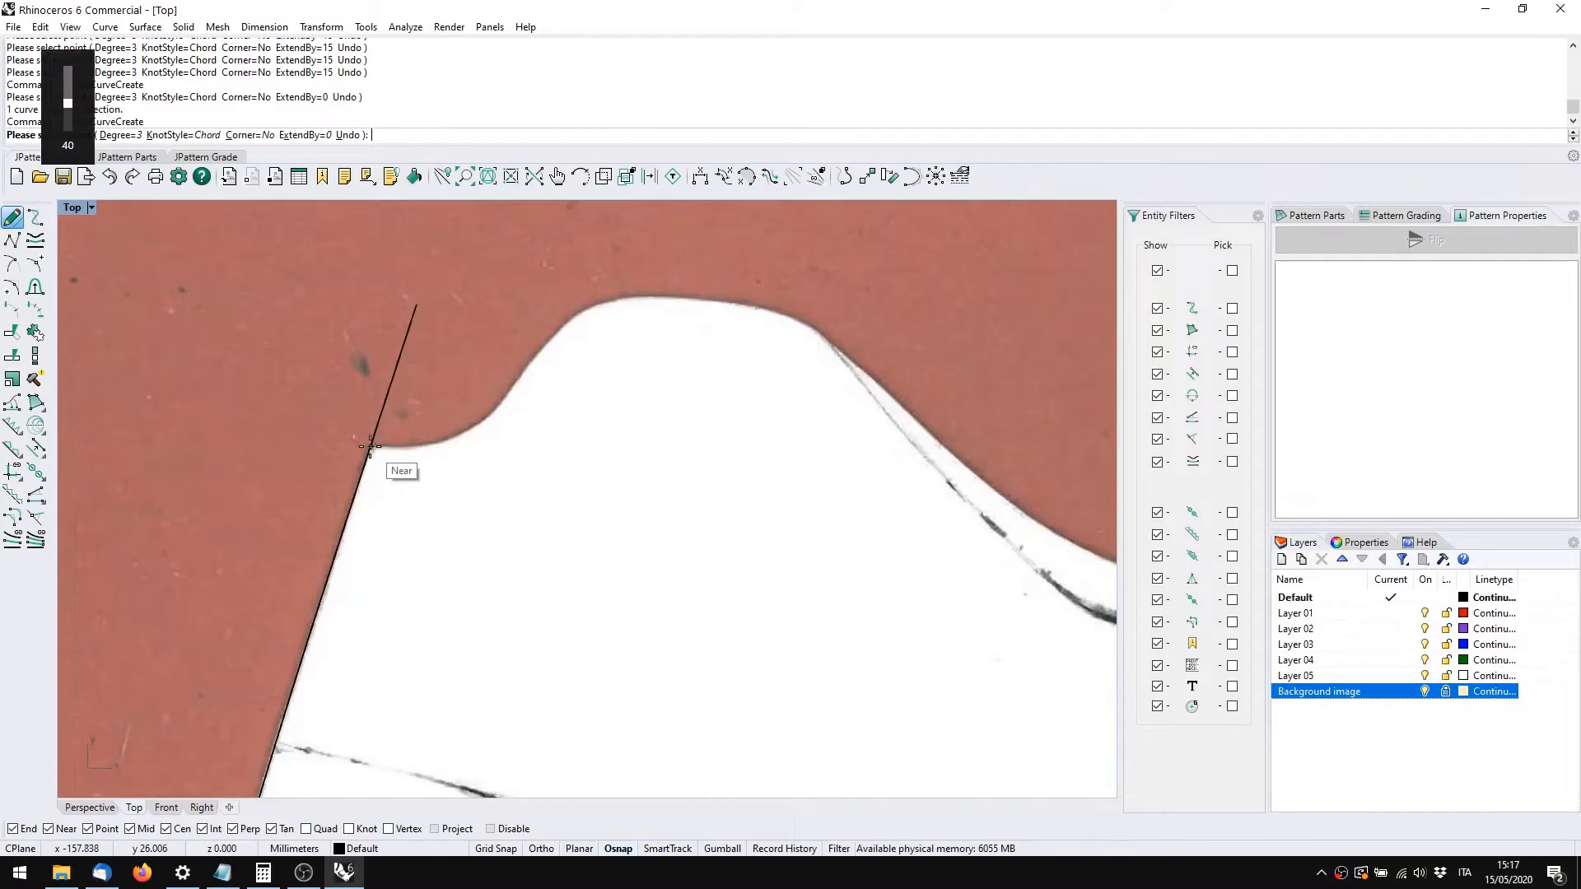
left_click(370, 446)
left_click(410, 444)
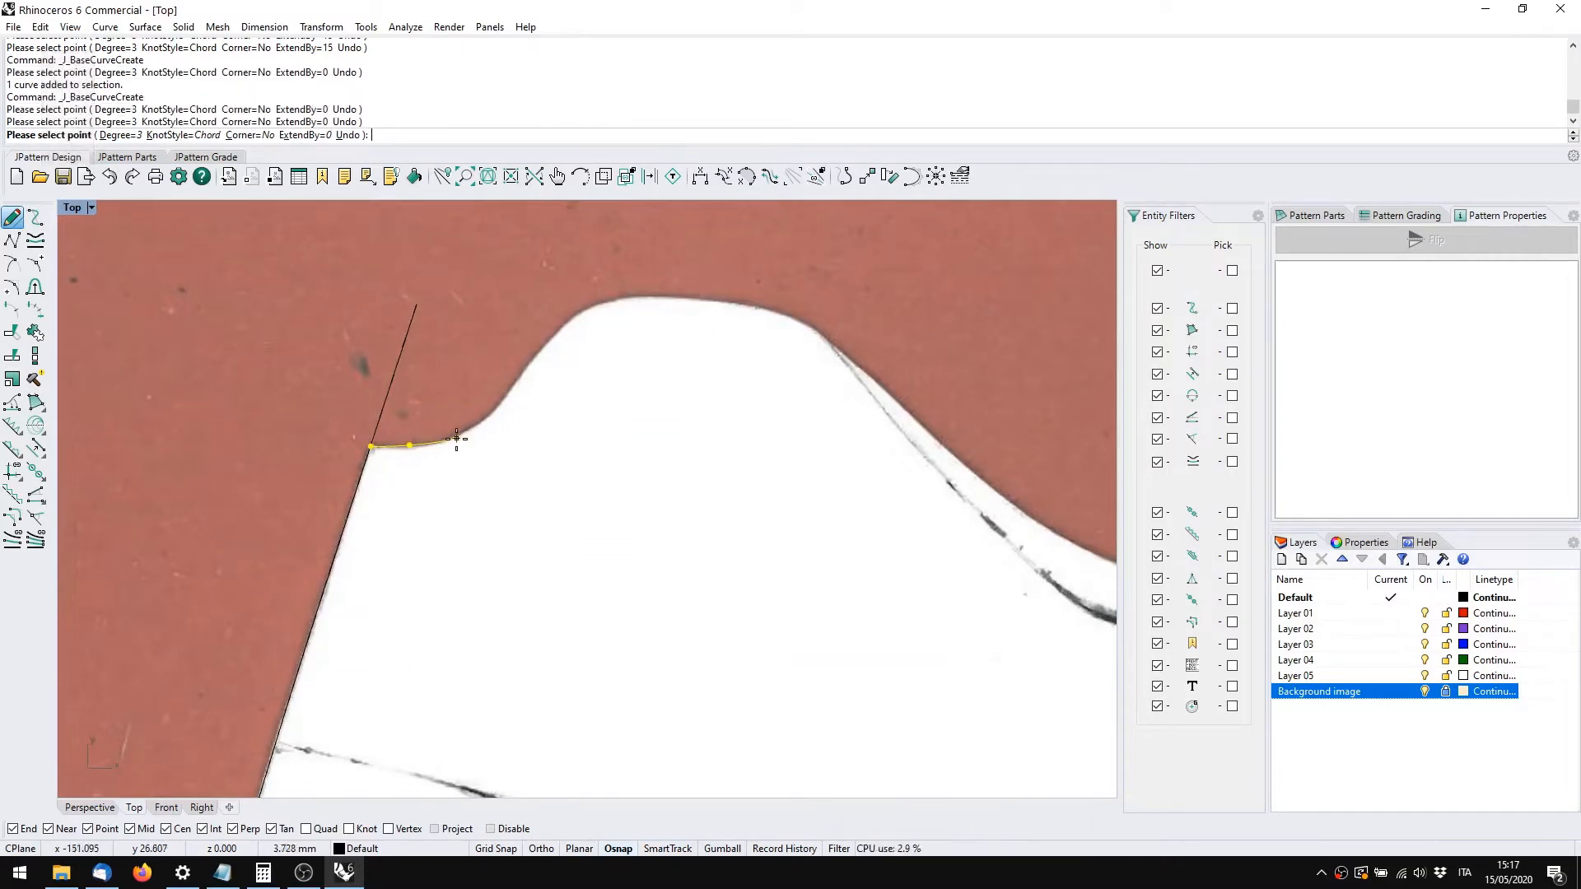
left_click(454, 439)
left_click(505, 397)
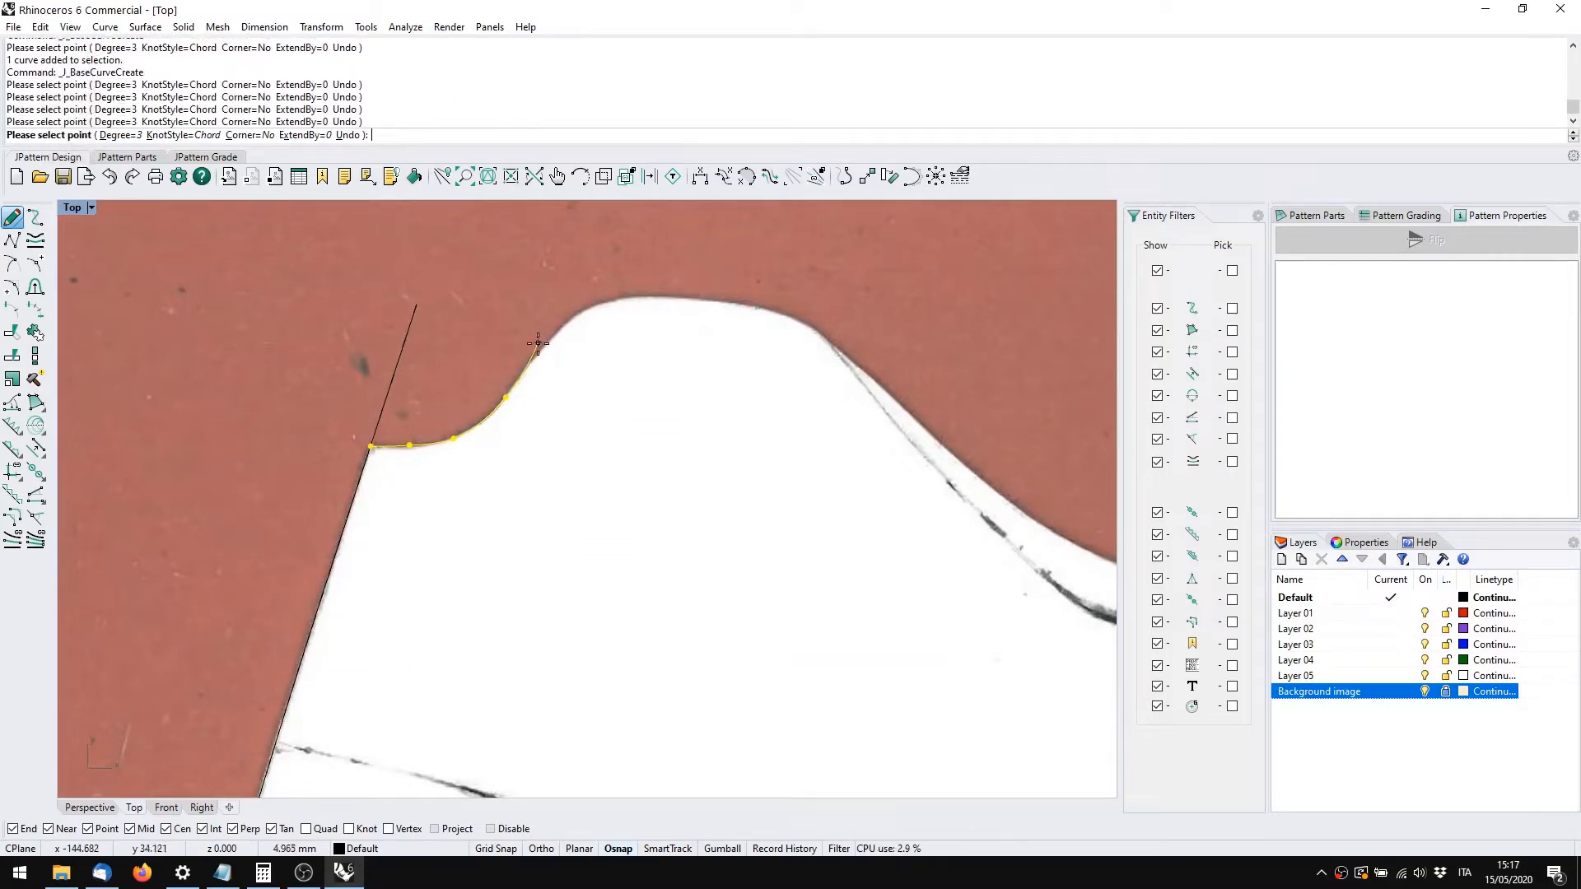
left_click(541, 346)
left_click(599, 301)
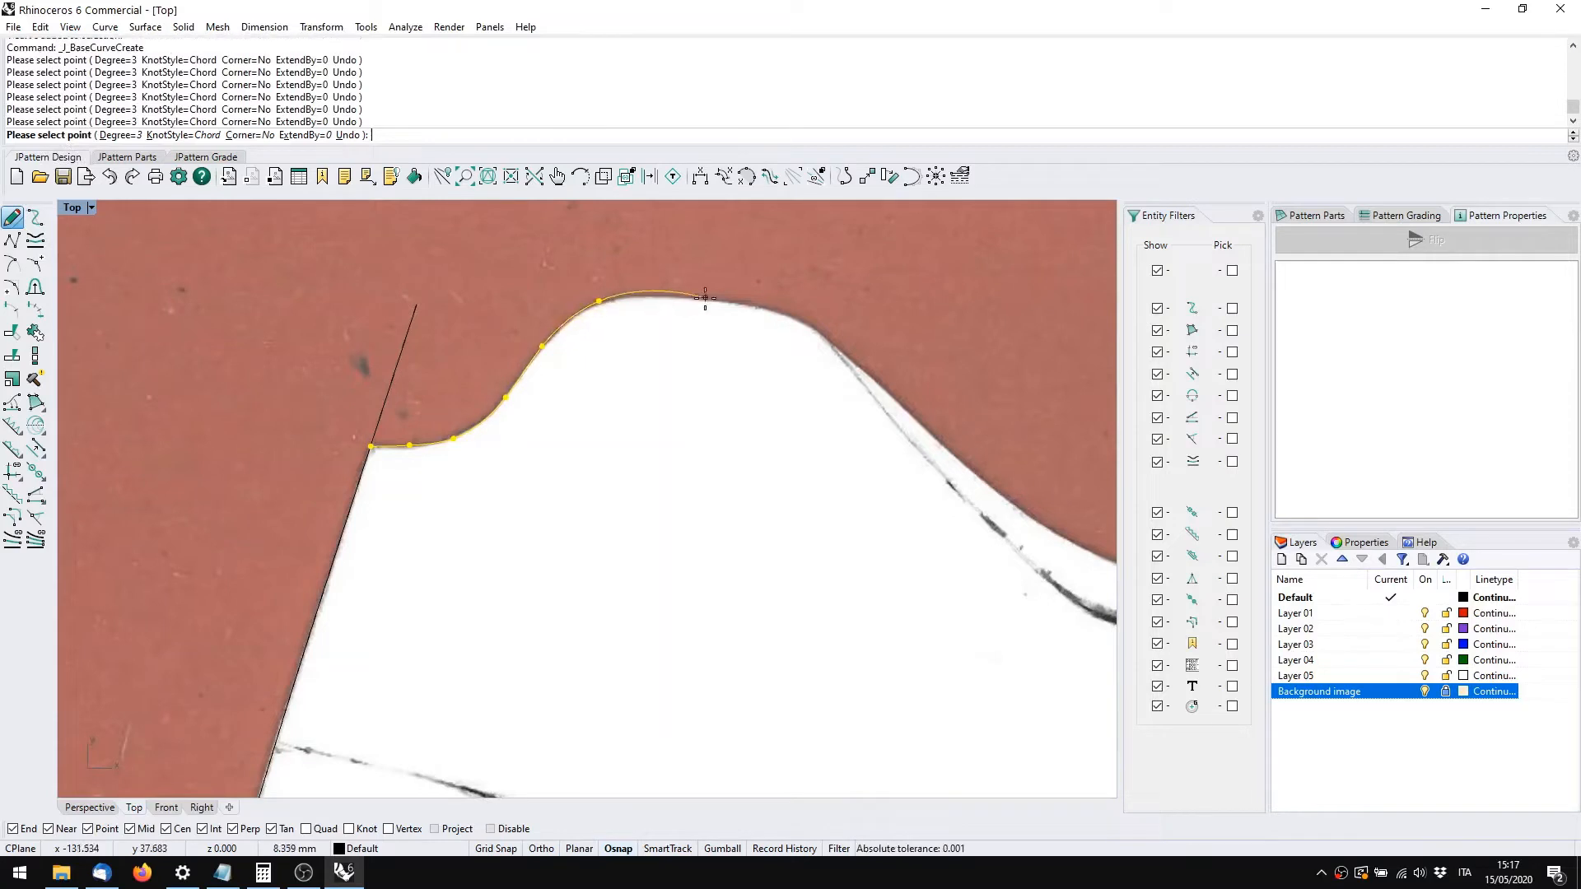
Continue the collar curve over the top of the hump and onto the start of the inner drawn line
left_click(651, 298)
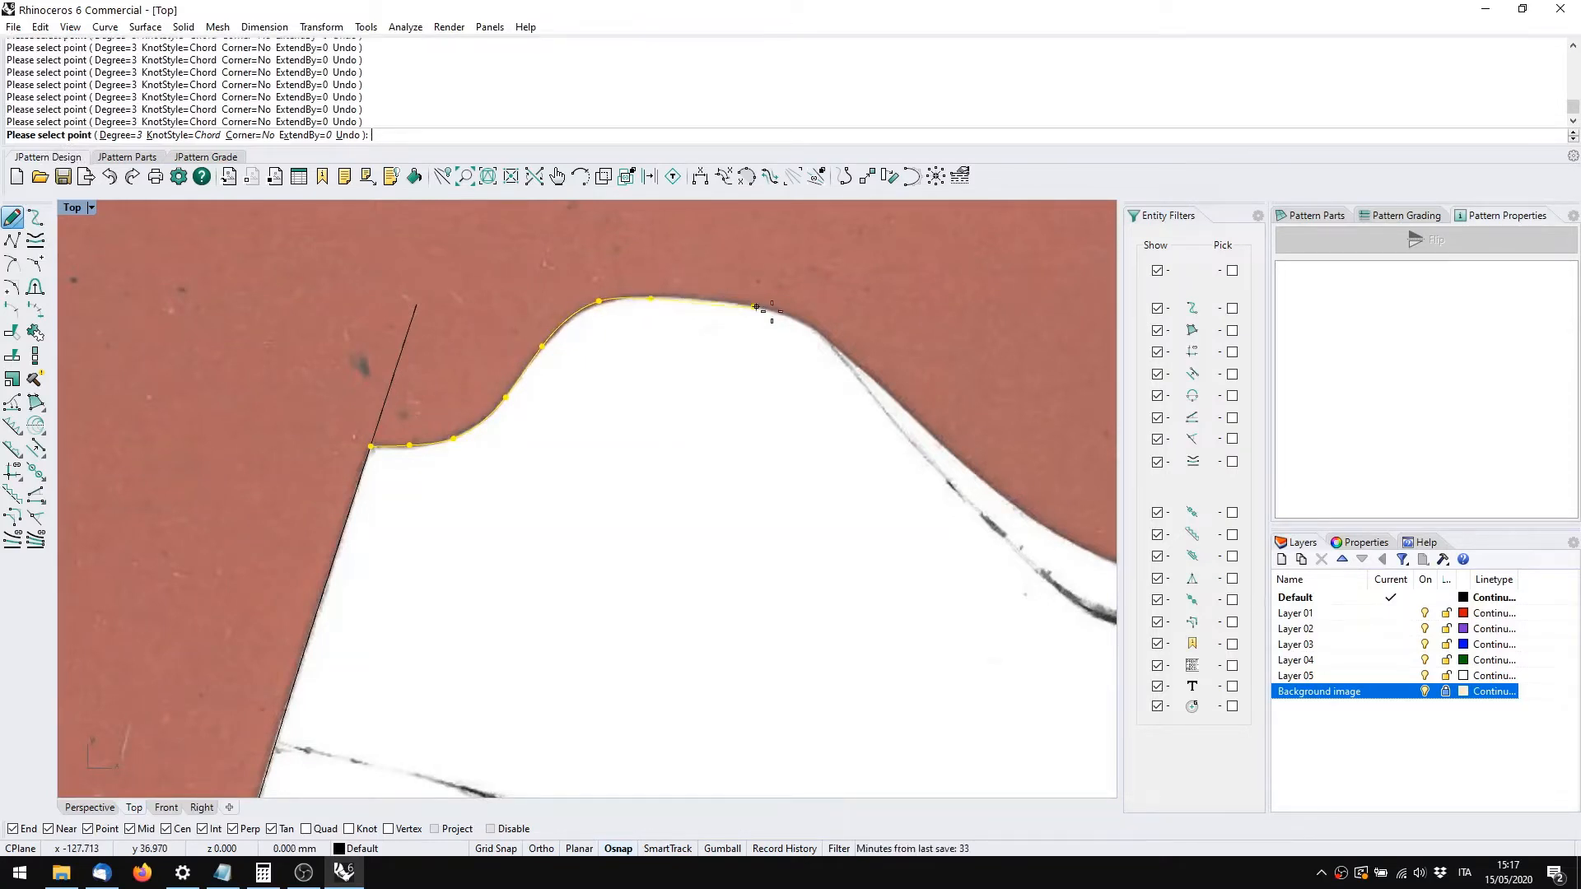
left_click(754, 307)
left_click(818, 328)
left_click(837, 352)
right_click_drag(882, 406, 513, 293)
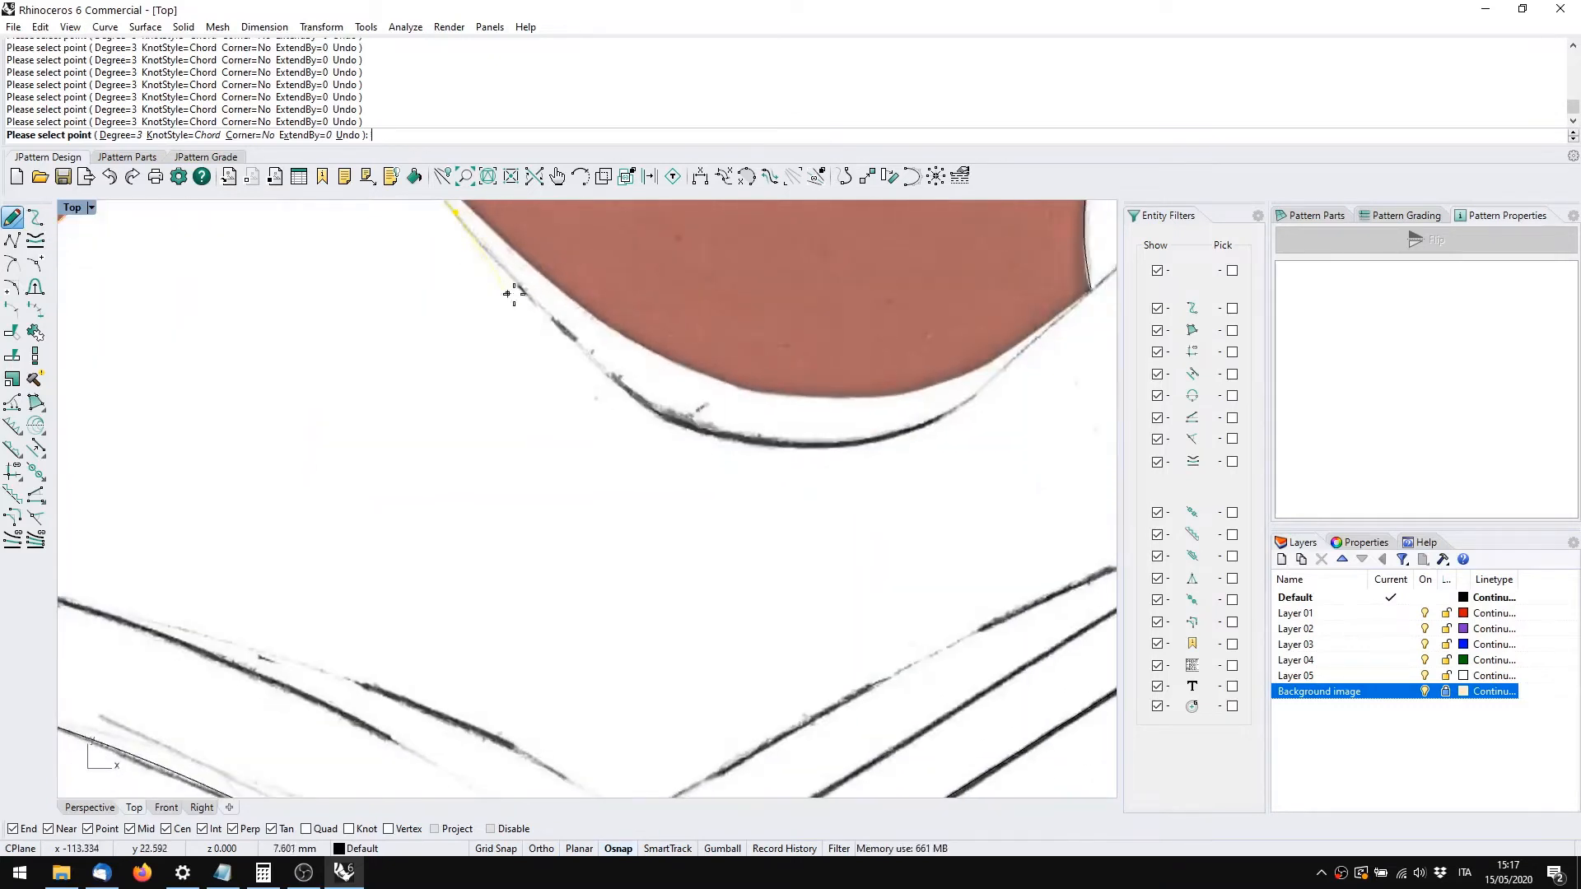
Trace the collar's drawn dip and its rise towards the lower end of the tongue edge
left_click(550, 316)
left_click(648, 405)
left_click(935, 420)
right_click_drag(930, 421, 301, 569)
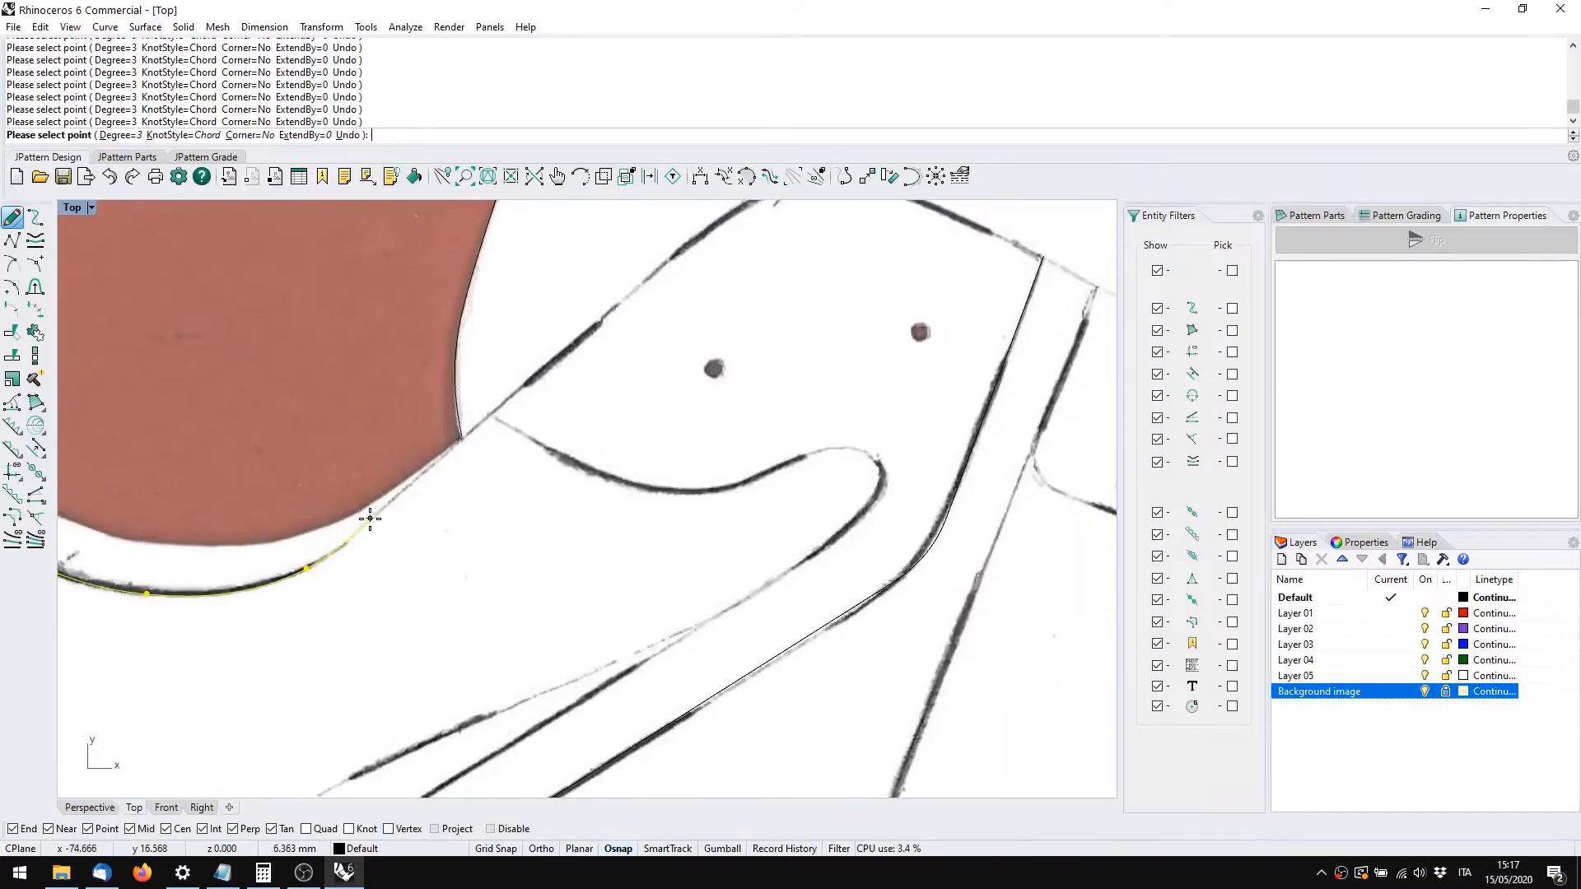
left_click(371, 517)
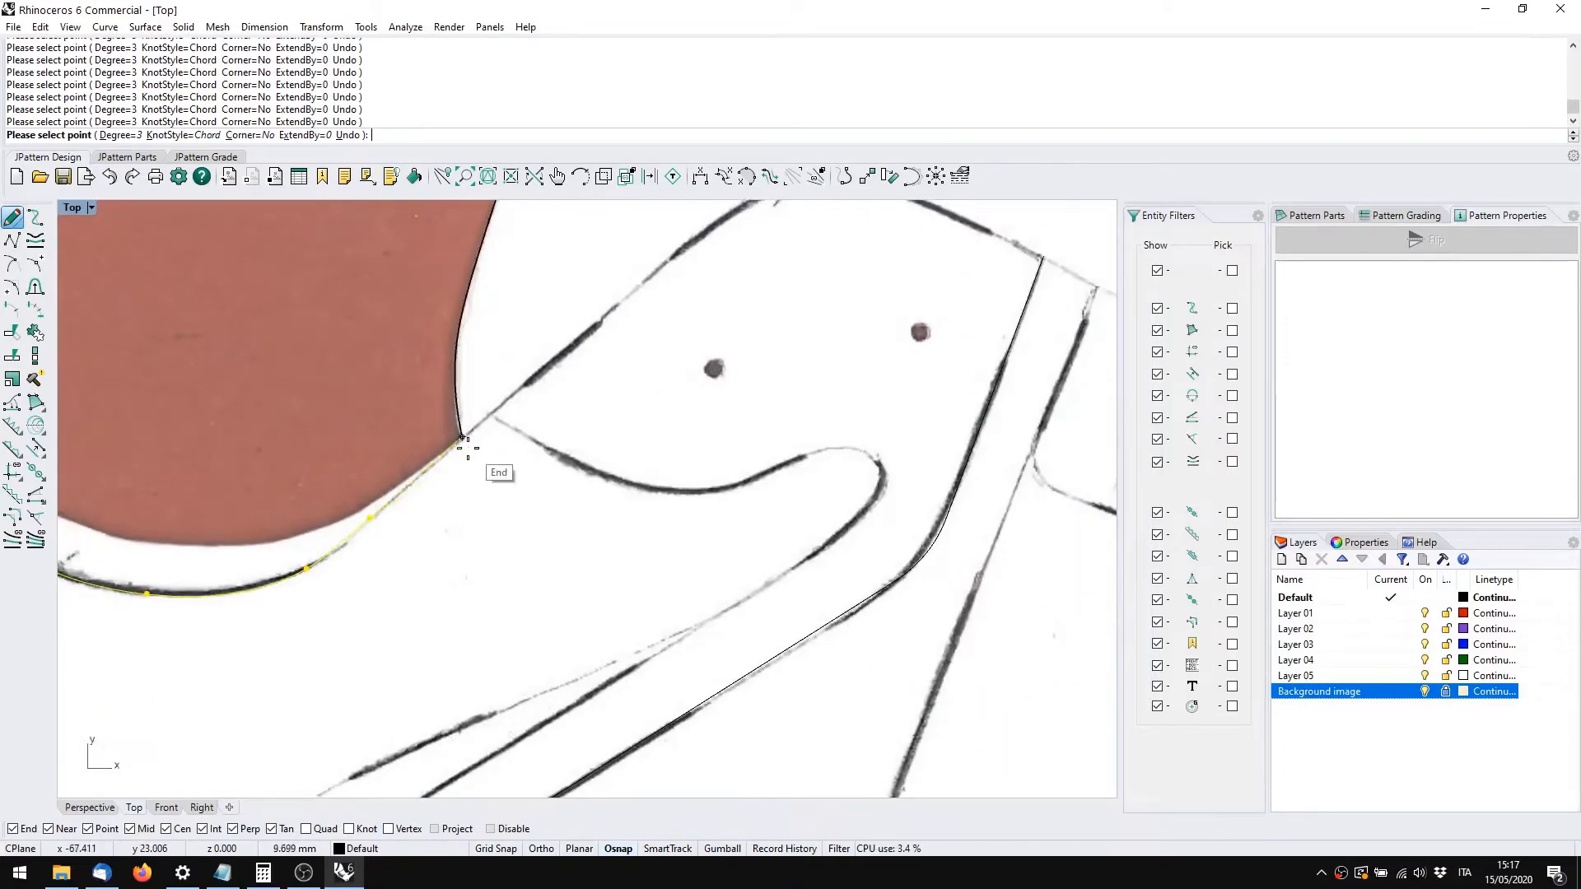
Extend the collar curve up the sloping edge and around the rounded top of the eyestay
left_click(516, 393)
left_click(651, 277)
right_click_drag(652, 272, 335, 555)
left_click(418, 494)
left_click(503, 466)
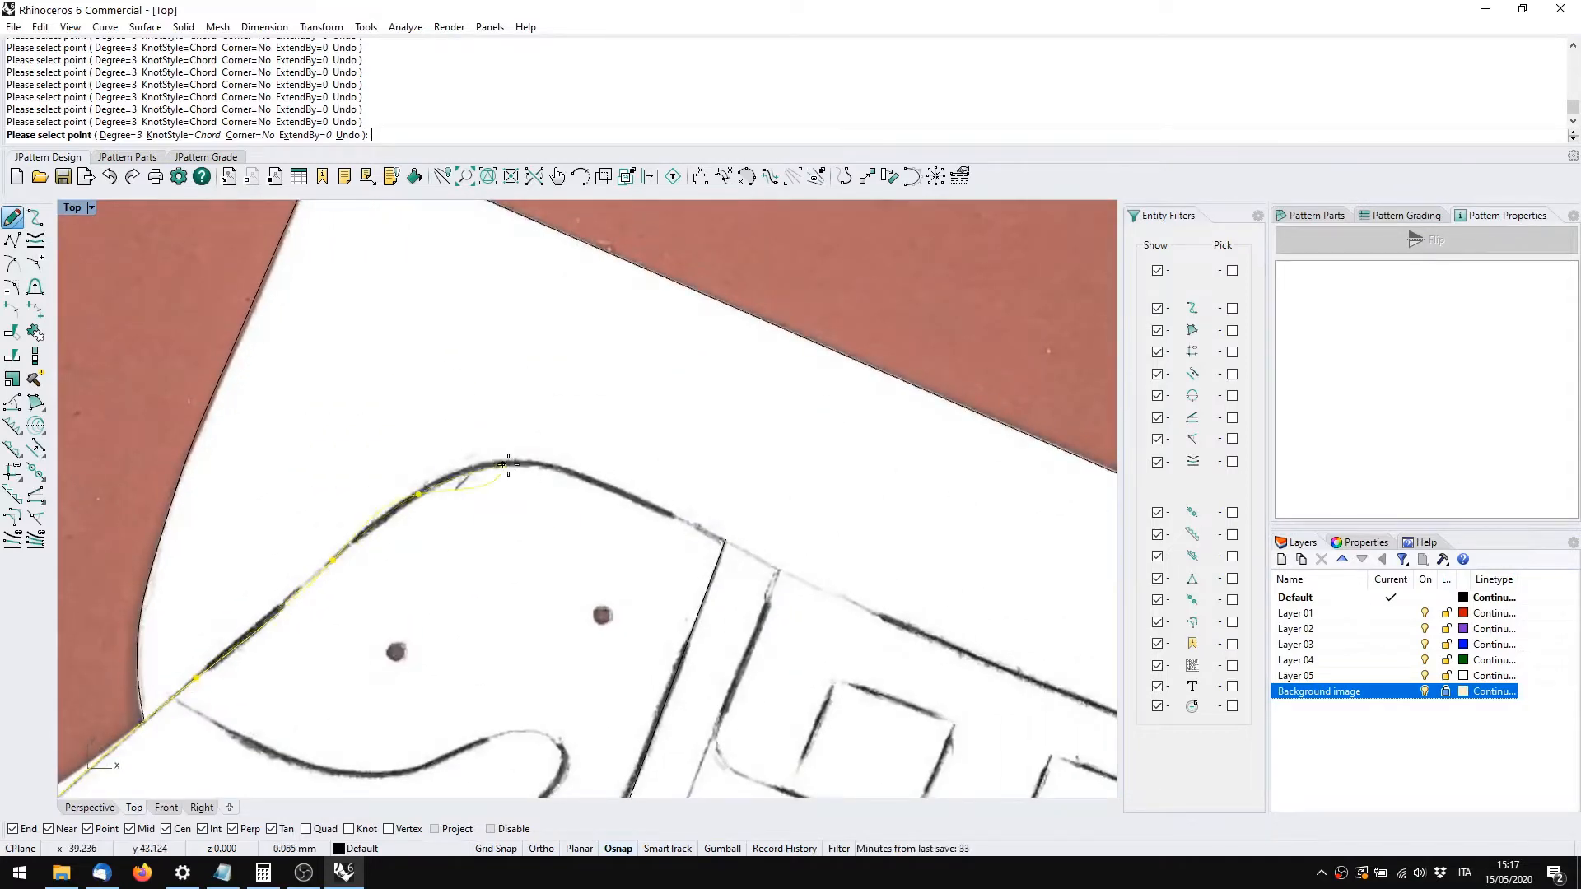
left_click(586, 477)
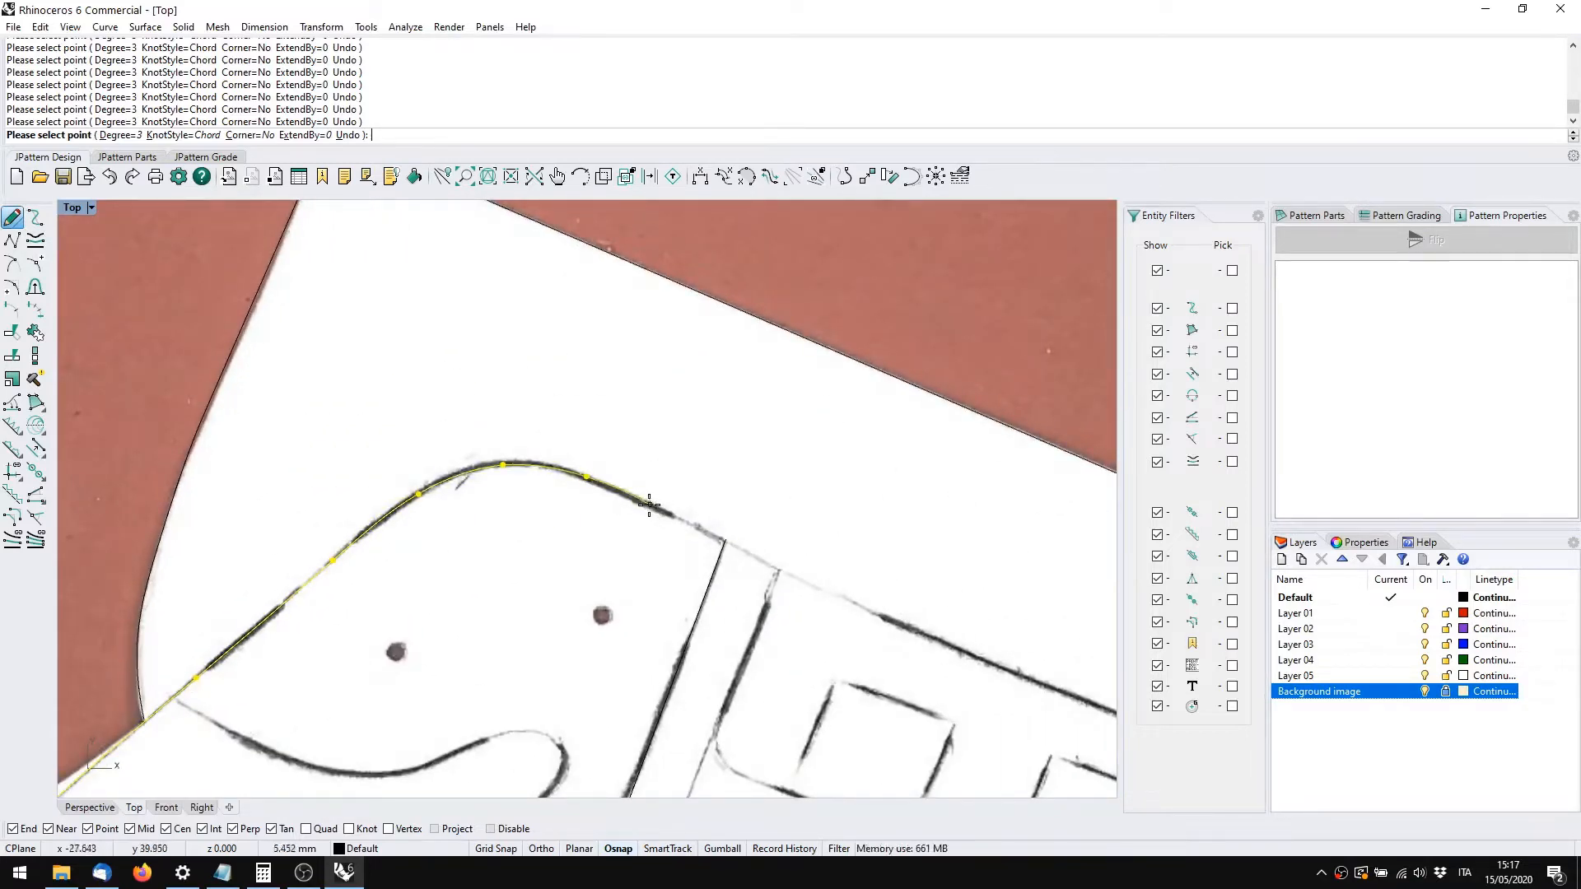
left_click(641, 502)
Trace the upper eyestay edge past the lace openings, place the last point beyond the V-shaped notch, and finish the curve
right_click_drag(772, 565, 380, 392)
left_click(603, 493)
right_click_drag(910, 601, 360, 475)
left_click(441, 509)
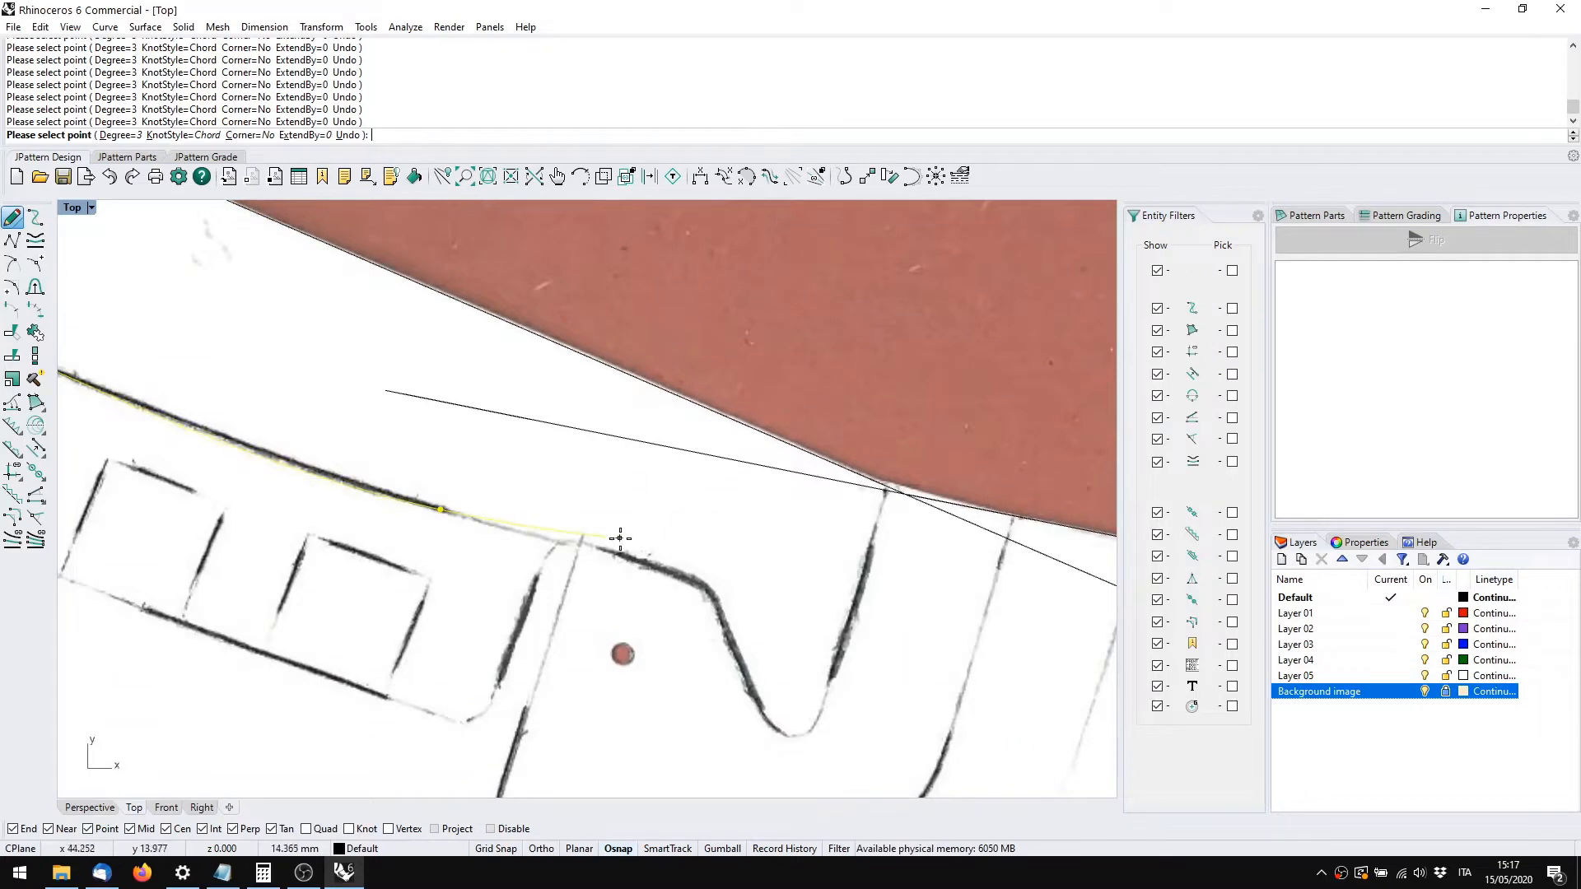
left_click(639, 560)
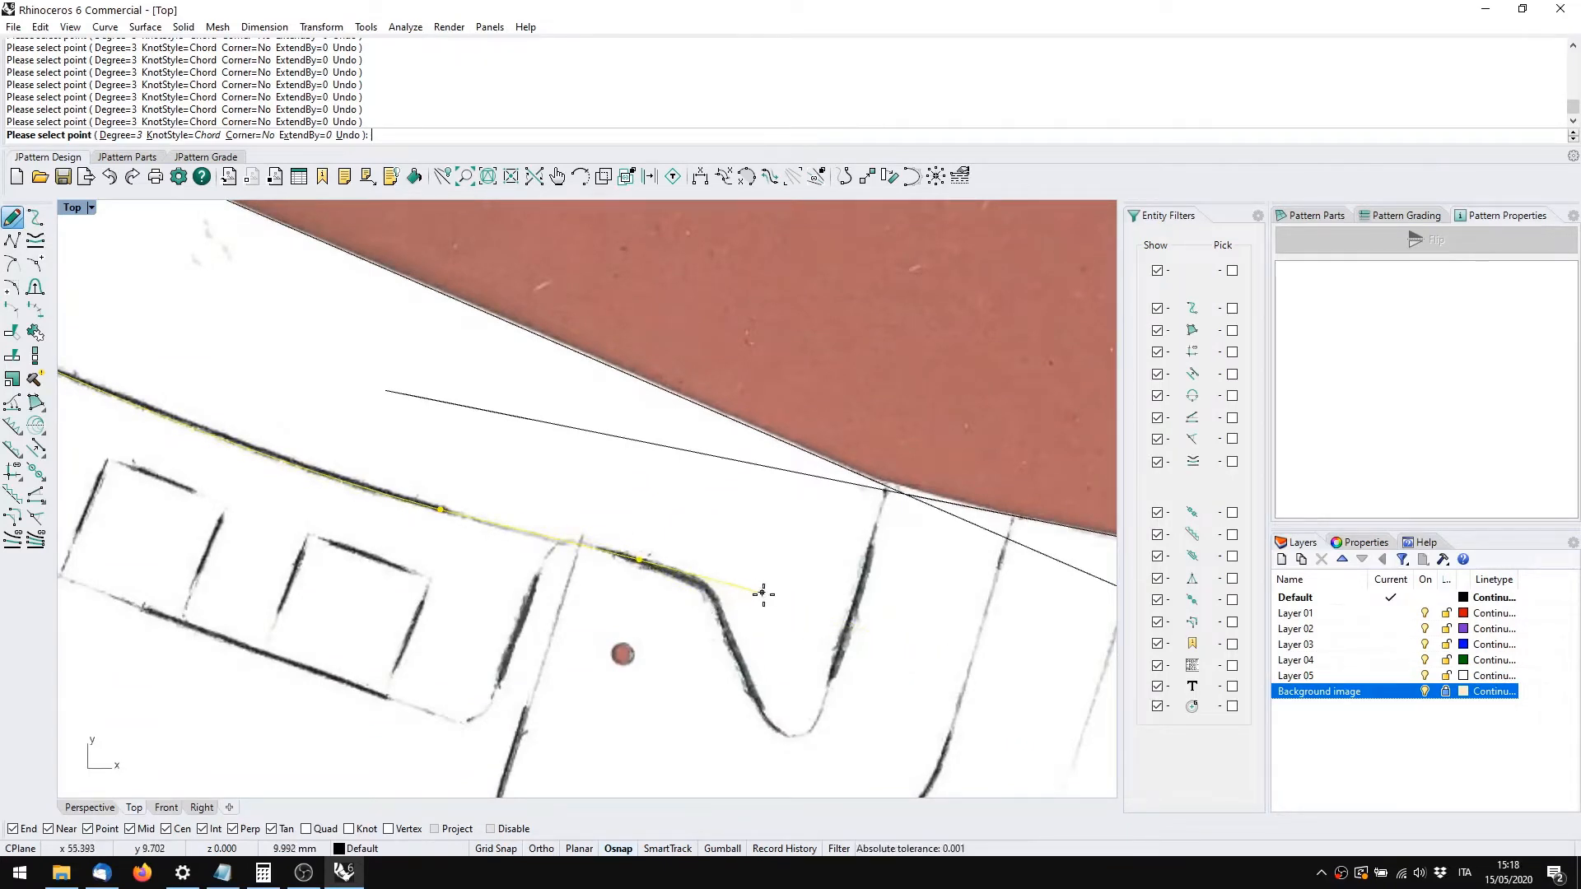
left_click(924, 638)
key("Return")
Turn off the Background image layer and show the control points of the new collar curve at the heel hump
scroll(140, 539, "down", 8)
right_click_drag(140, 539, 648, 481)
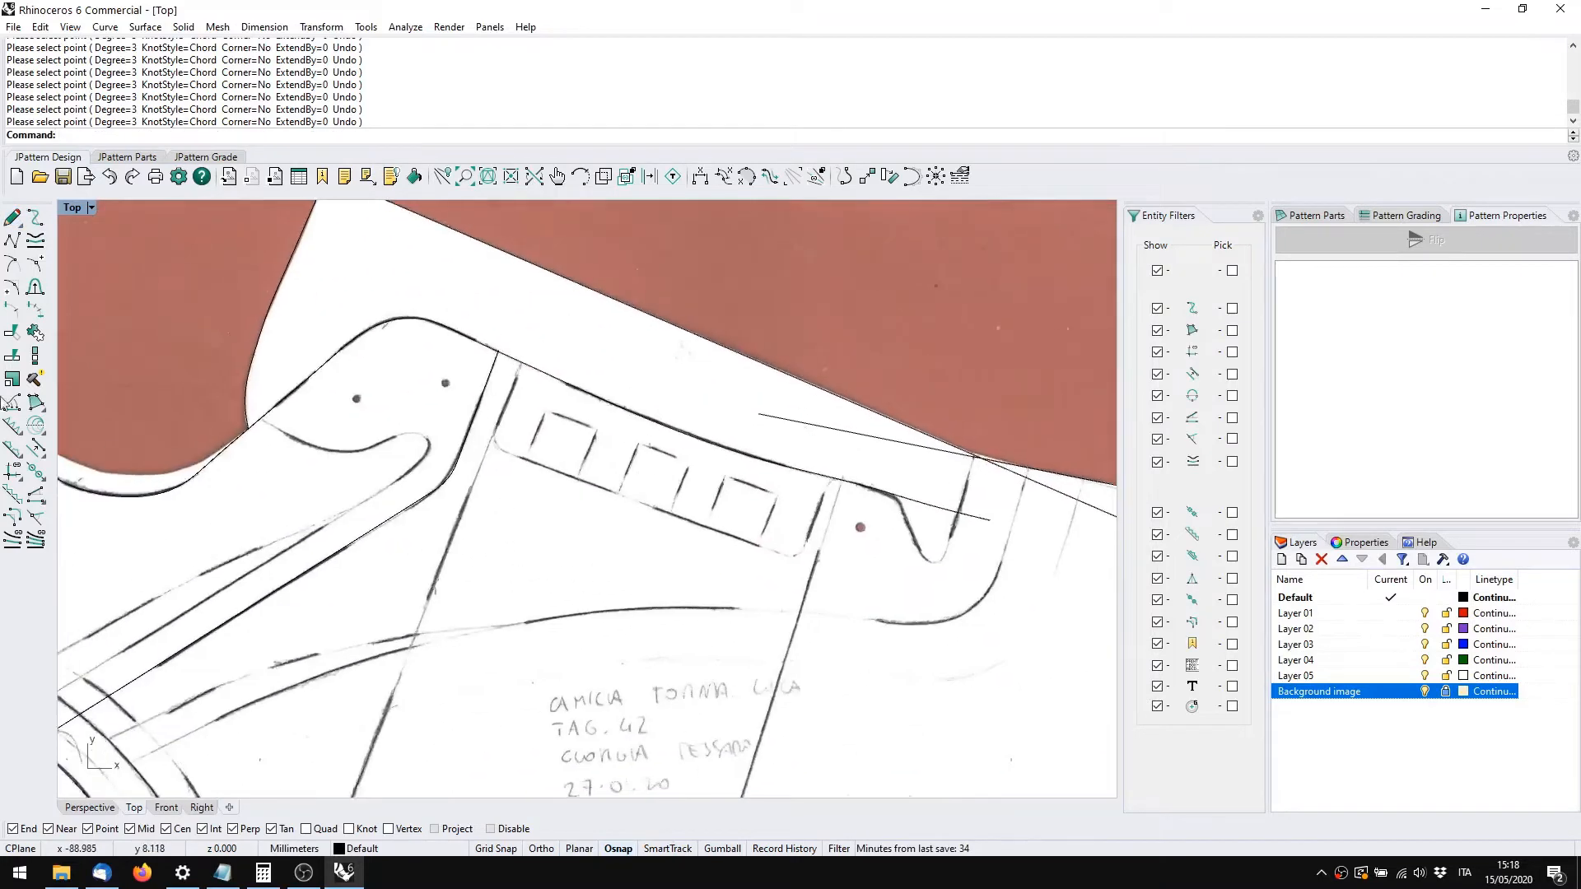
left_click(1425, 692)
right_click_drag(410, 541, 812, 500)
right_click_drag(272, 377, 381, 438)
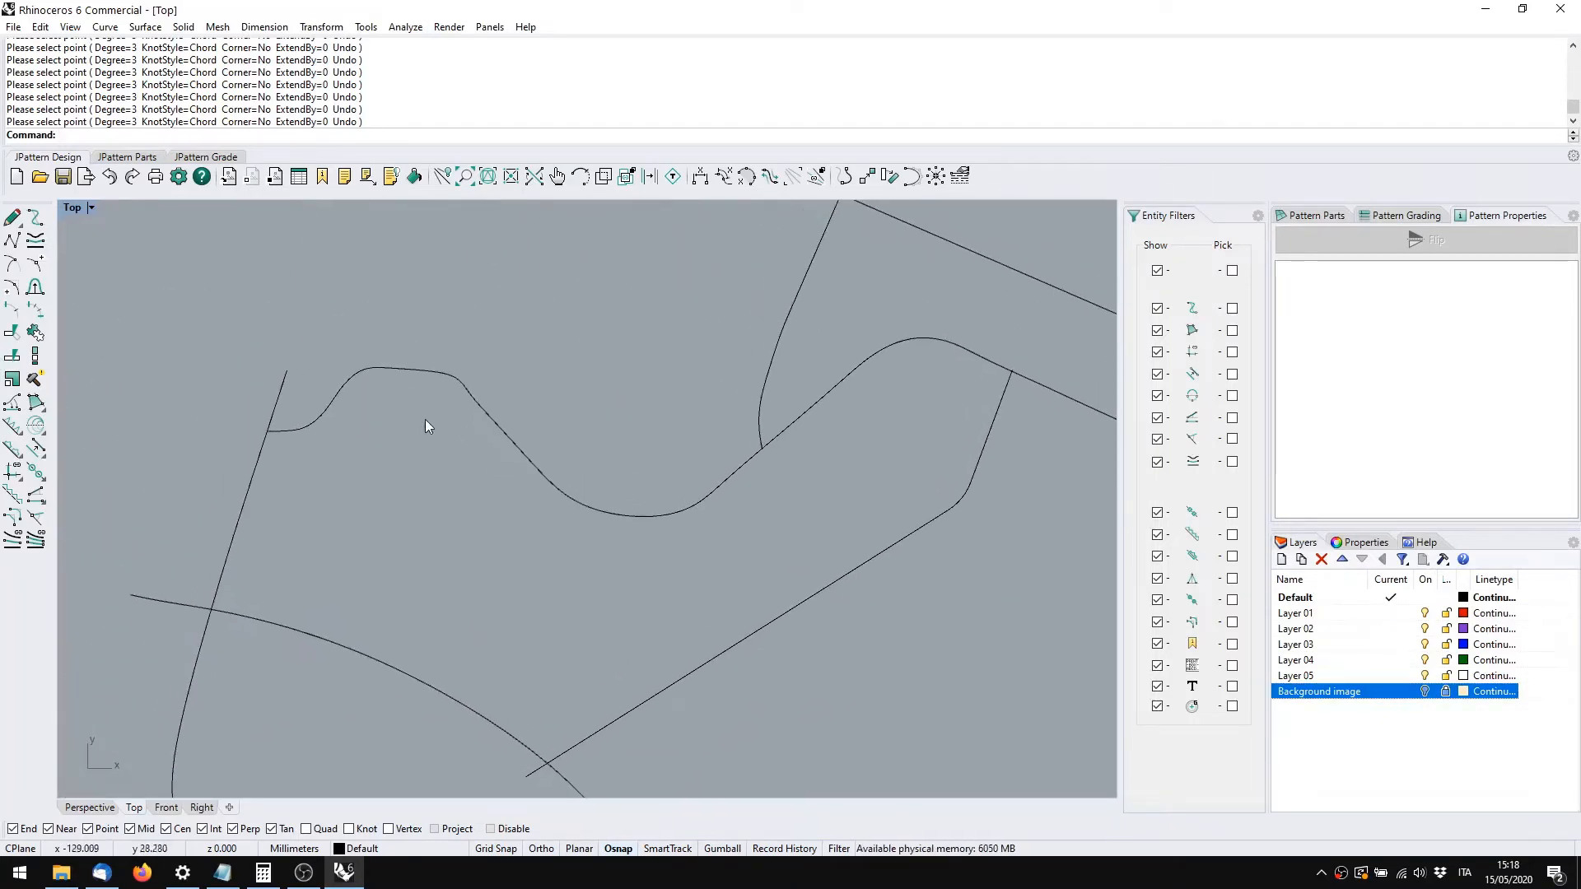
double_click(416, 383)
scroll(412, 374, "up", 4)
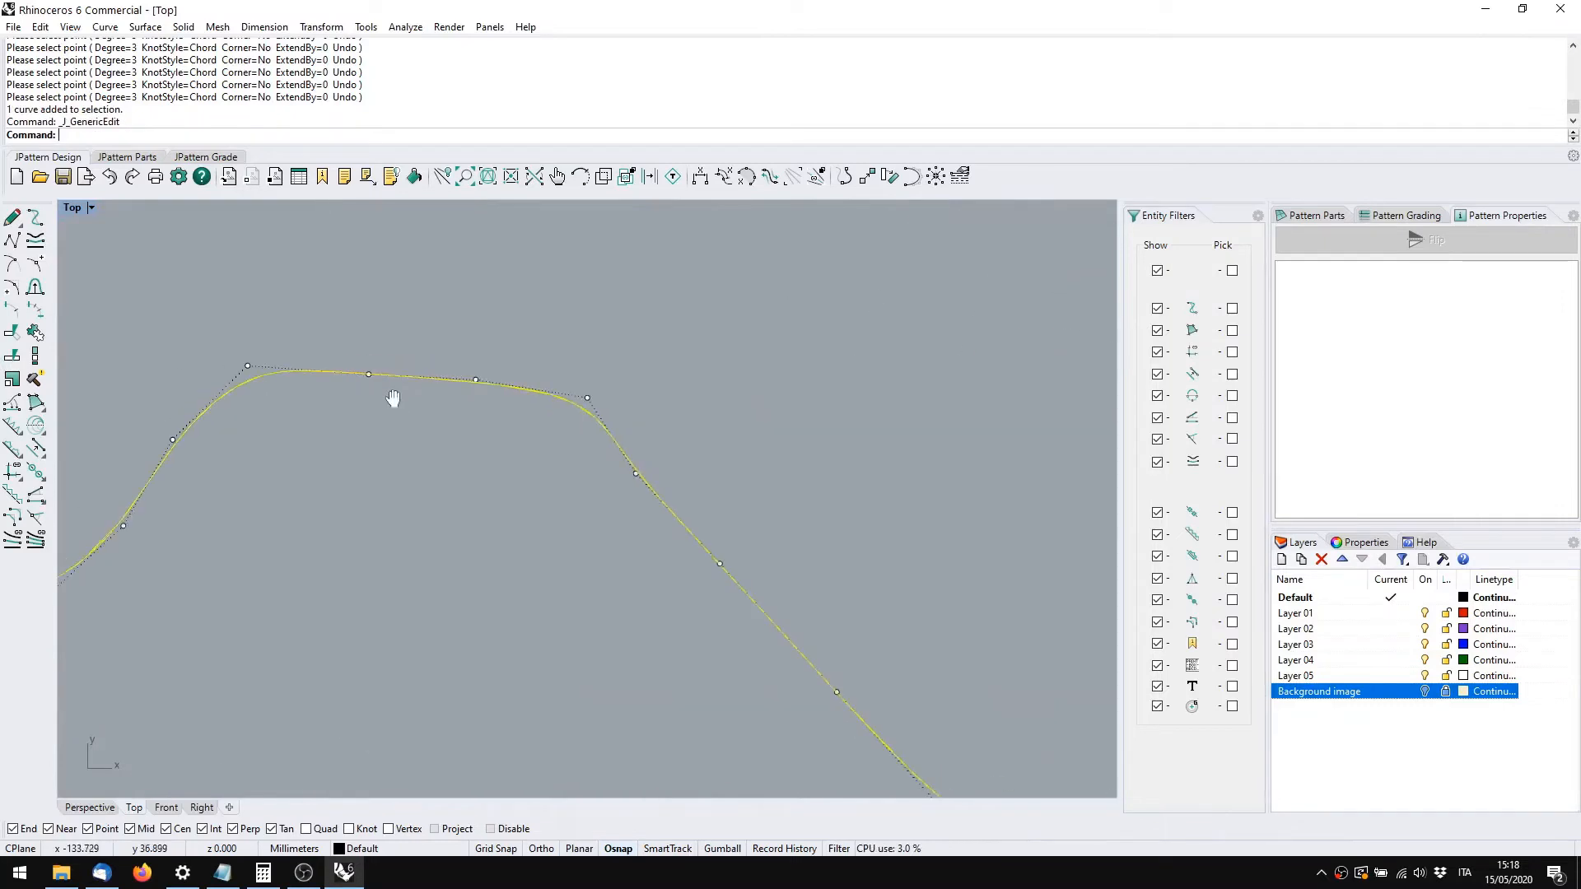
Nudge the collar curve's control point at the top of the heel hump up by 0.6 mm
left_click(416, 402)
key("alt+Up")
key("alt+Up")
key("alt+Up")
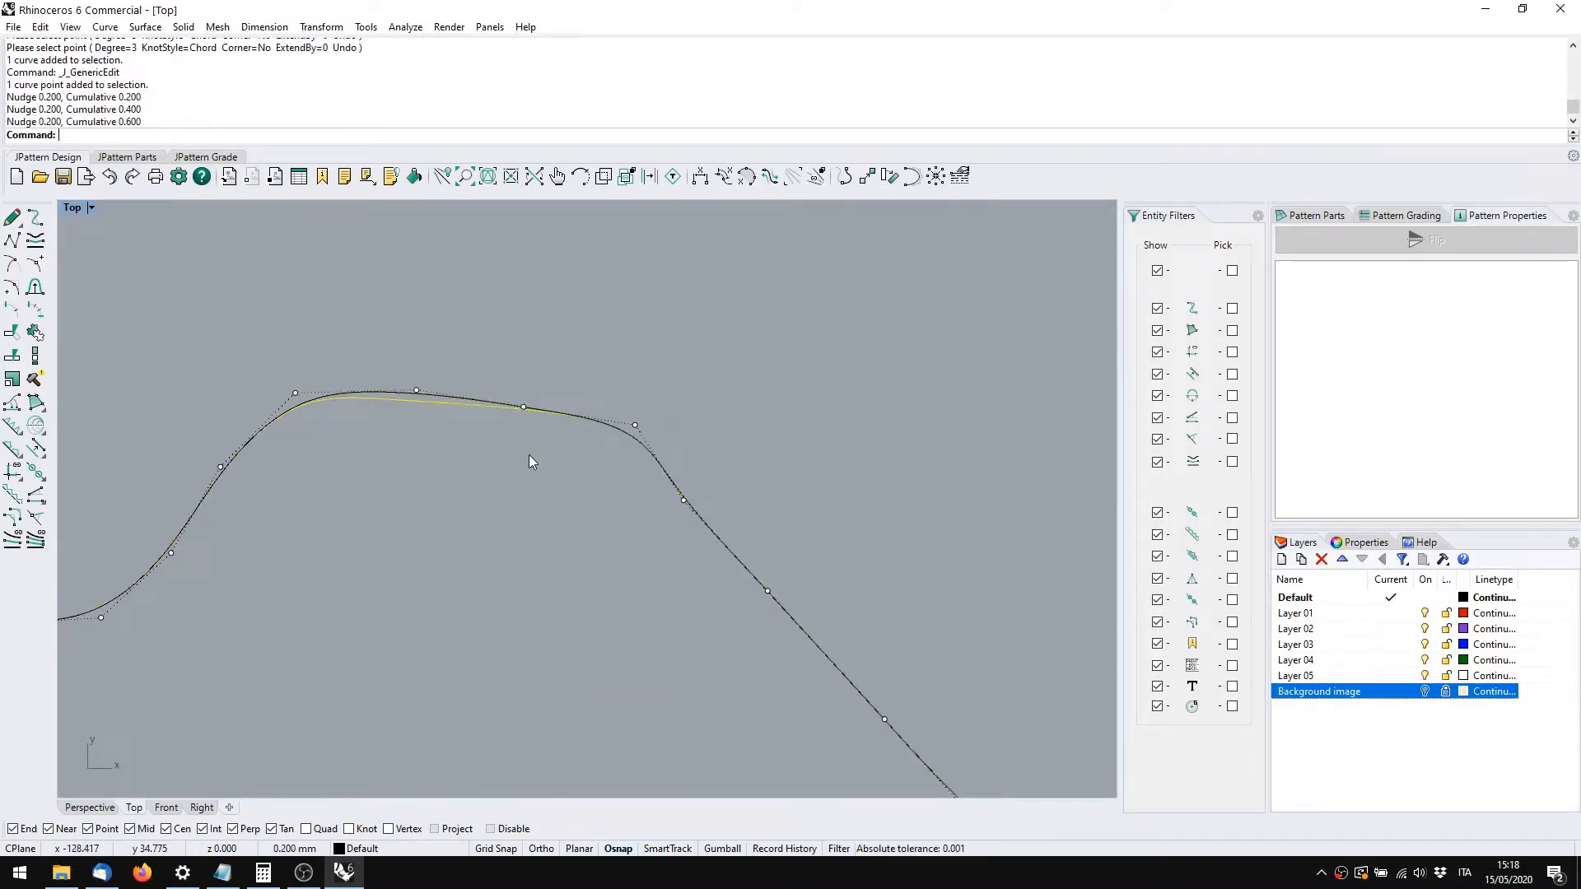
Nudge the control point just before the hump's front corner up by 0.6 mm and close the point editing
left_click(525, 408)
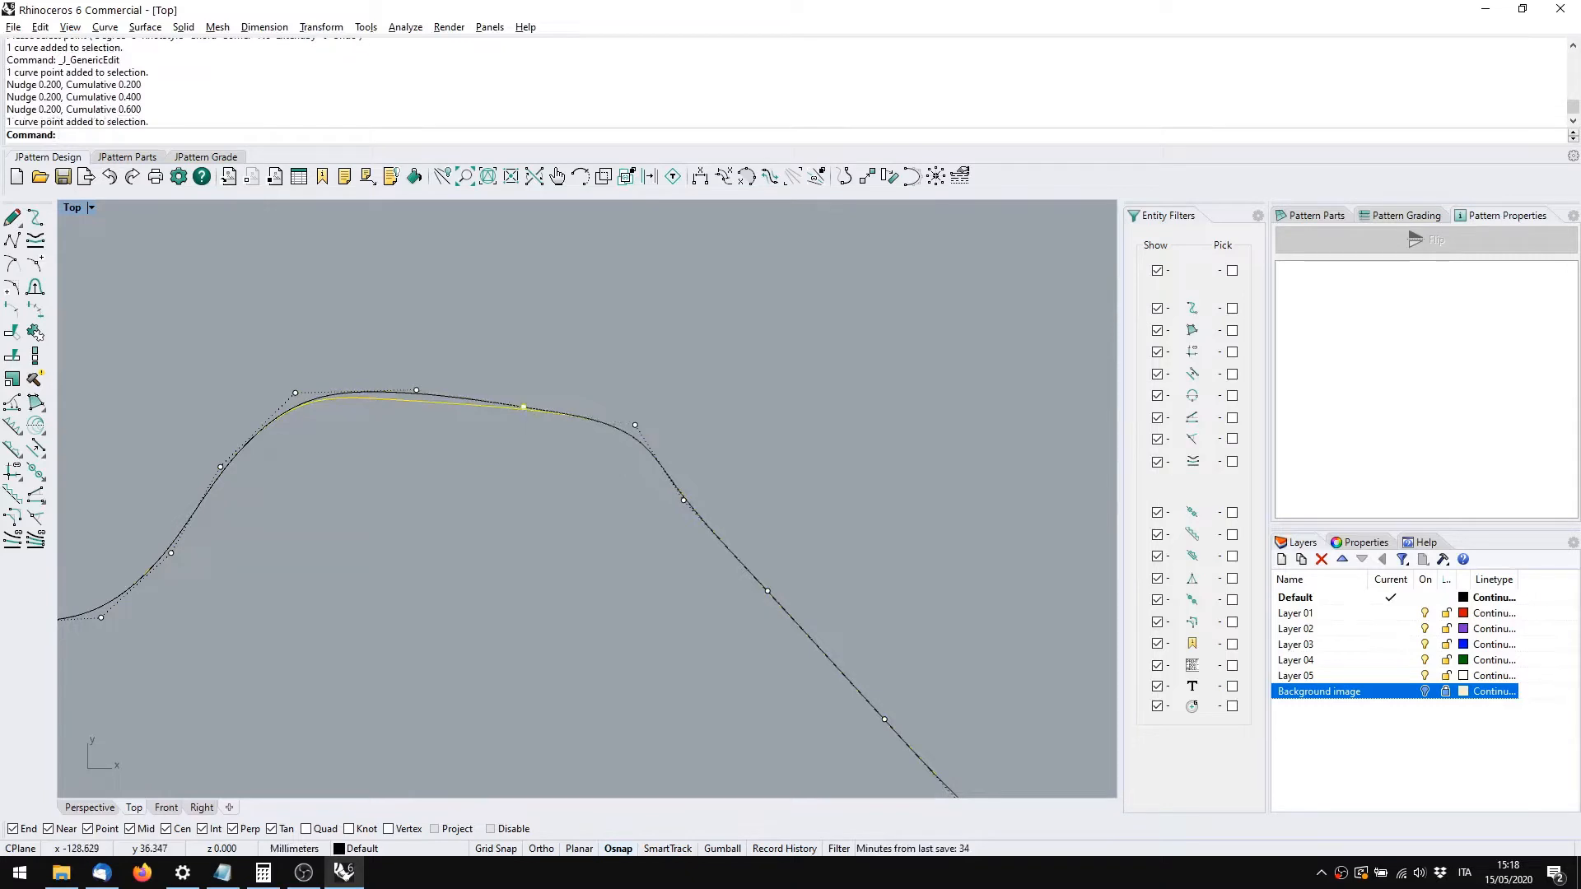
key("alt+Up")
key("alt+Up")
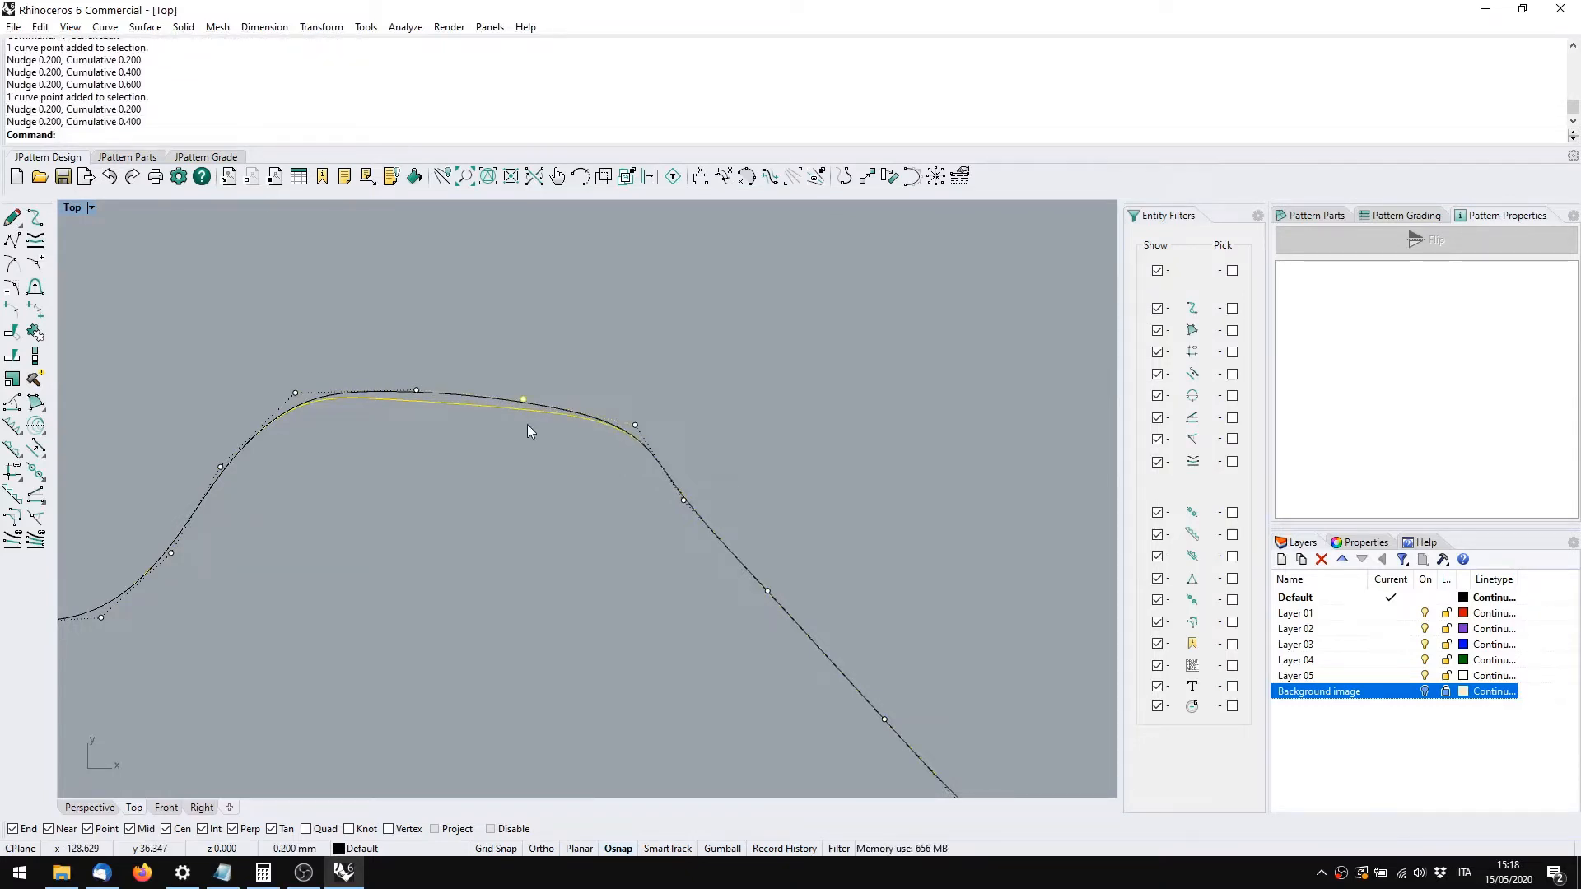
key("alt+Up")
key("alt+Right")
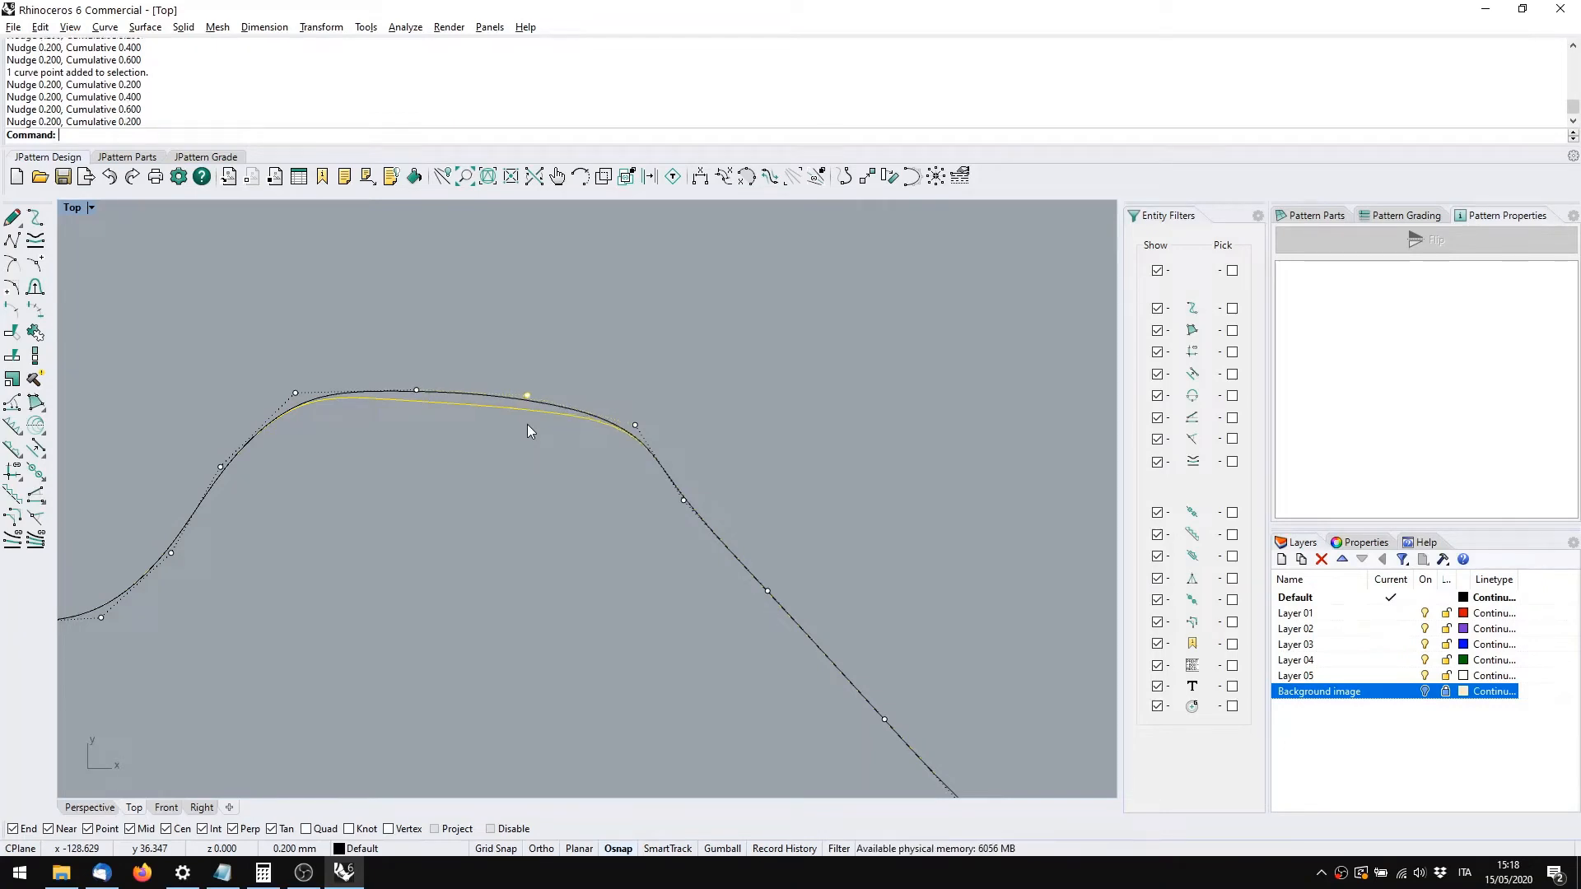
key("alt+Left")
key("alt+Right")
key("alt+Left")
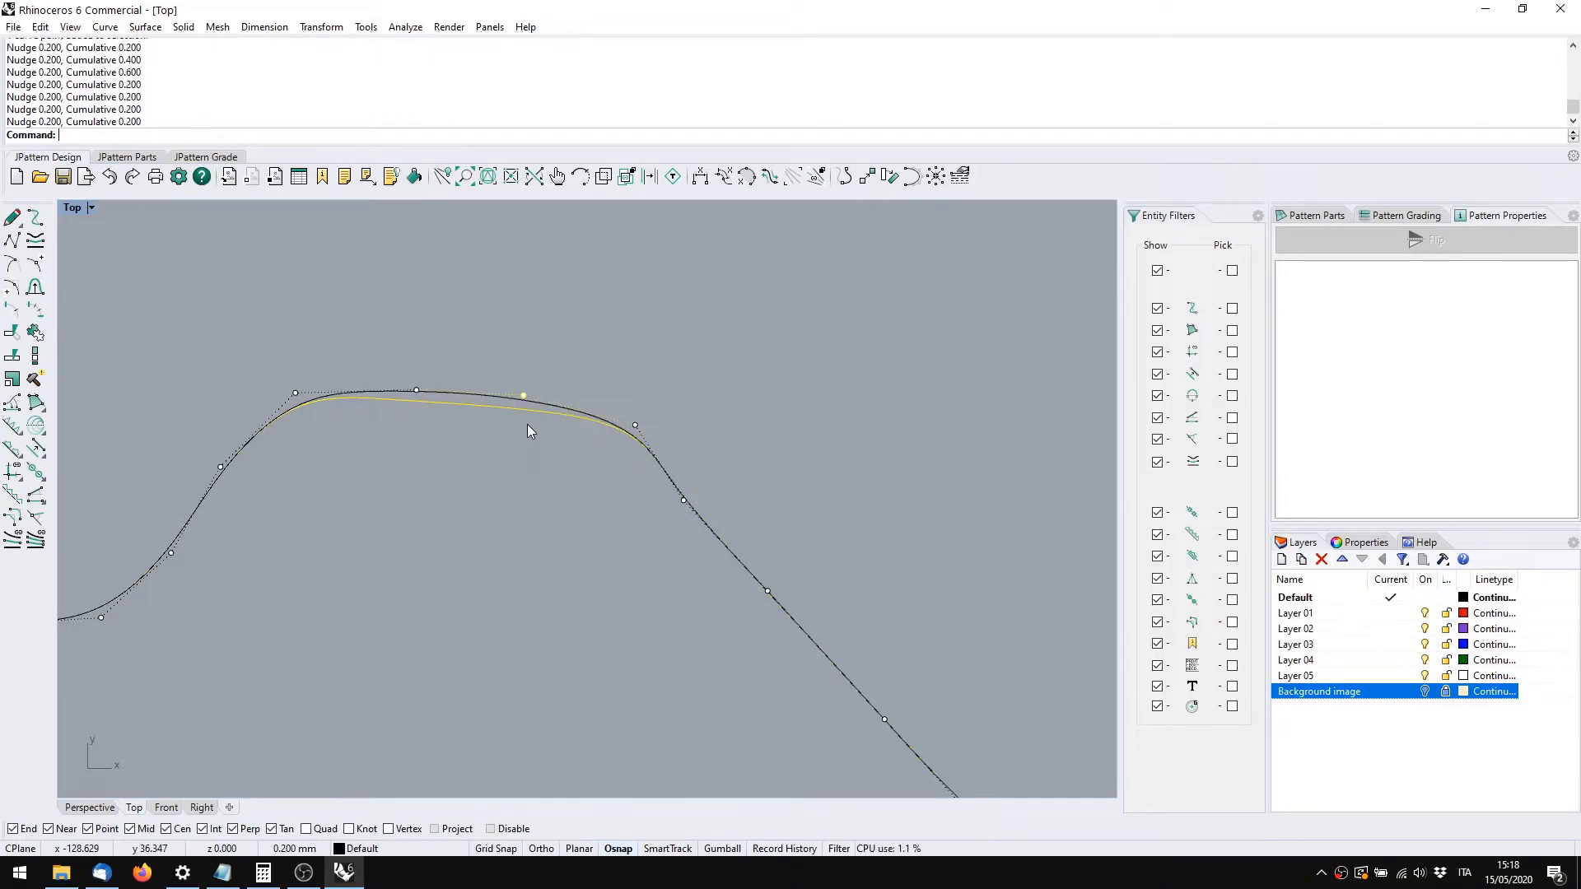
key("Escape")
Reopen the collar curve's points and, in 0.2 mm nudges, shift the hump's rear corner point up and left and the one before the front corner up
left_click_drag(119, 125, 132, 127)
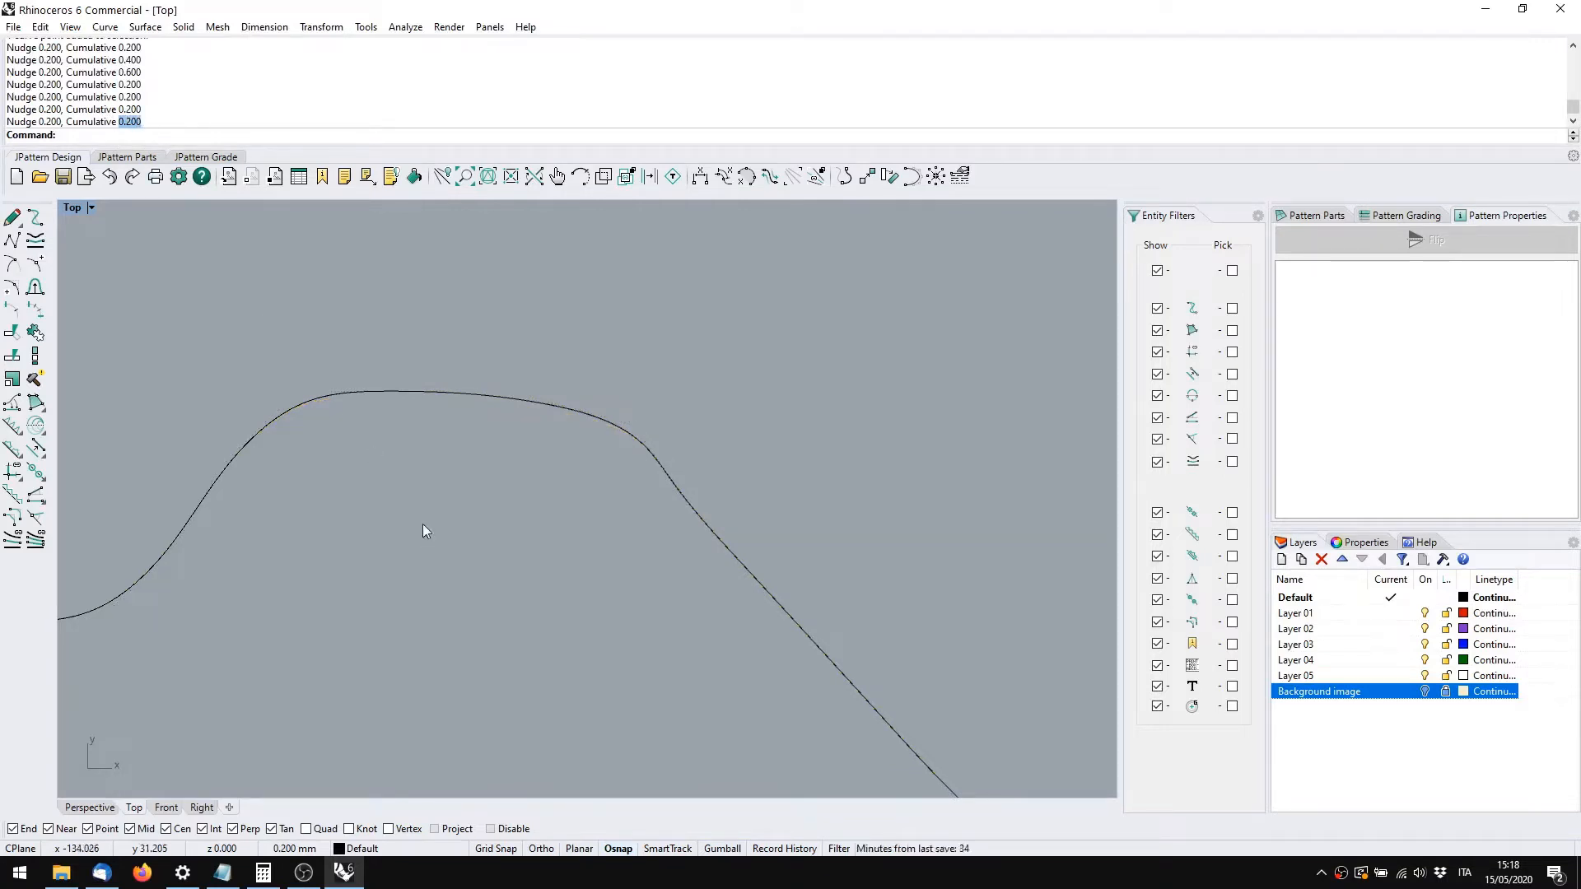
key("Escape")
double_click(410, 393)
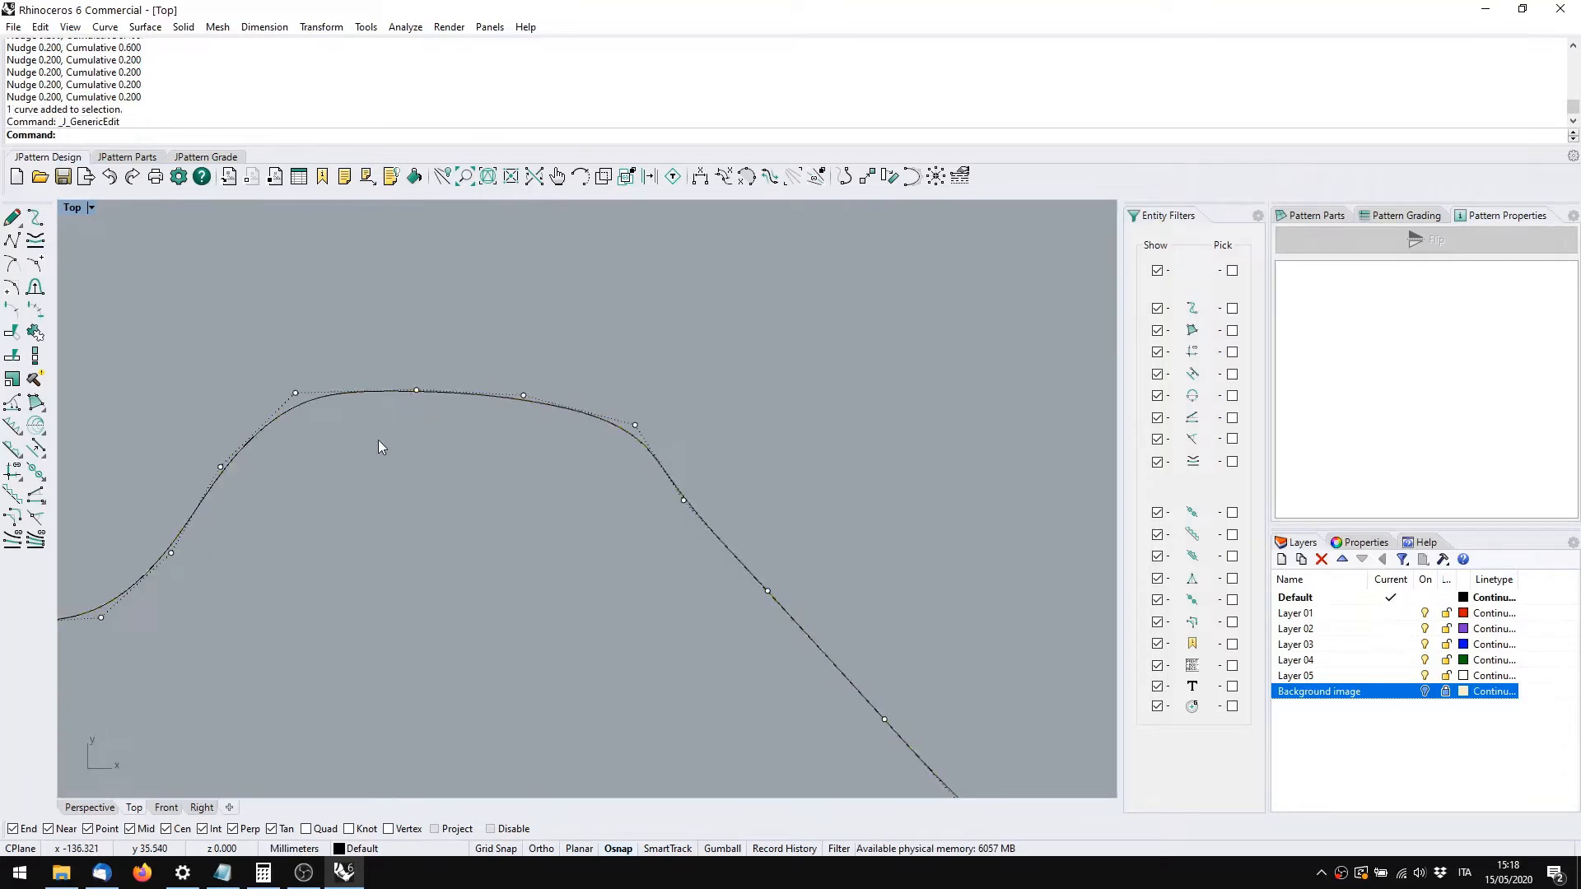
left_click(417, 390)
left_click(296, 393)
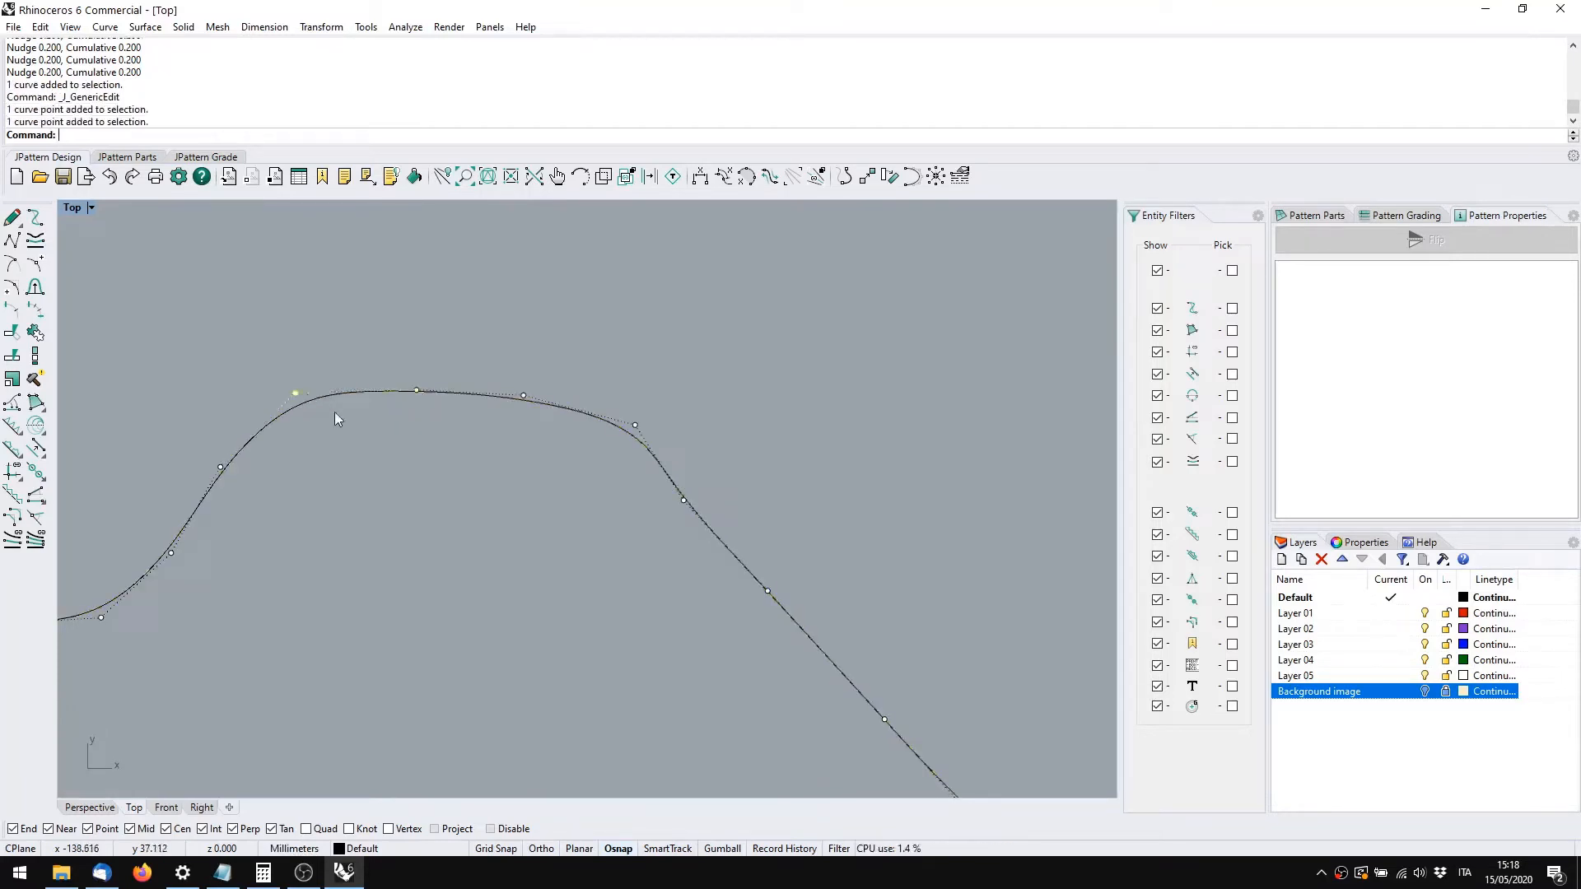
key("alt+Up")
key("alt+Left")
key("alt+Up")
key("alt+Left")
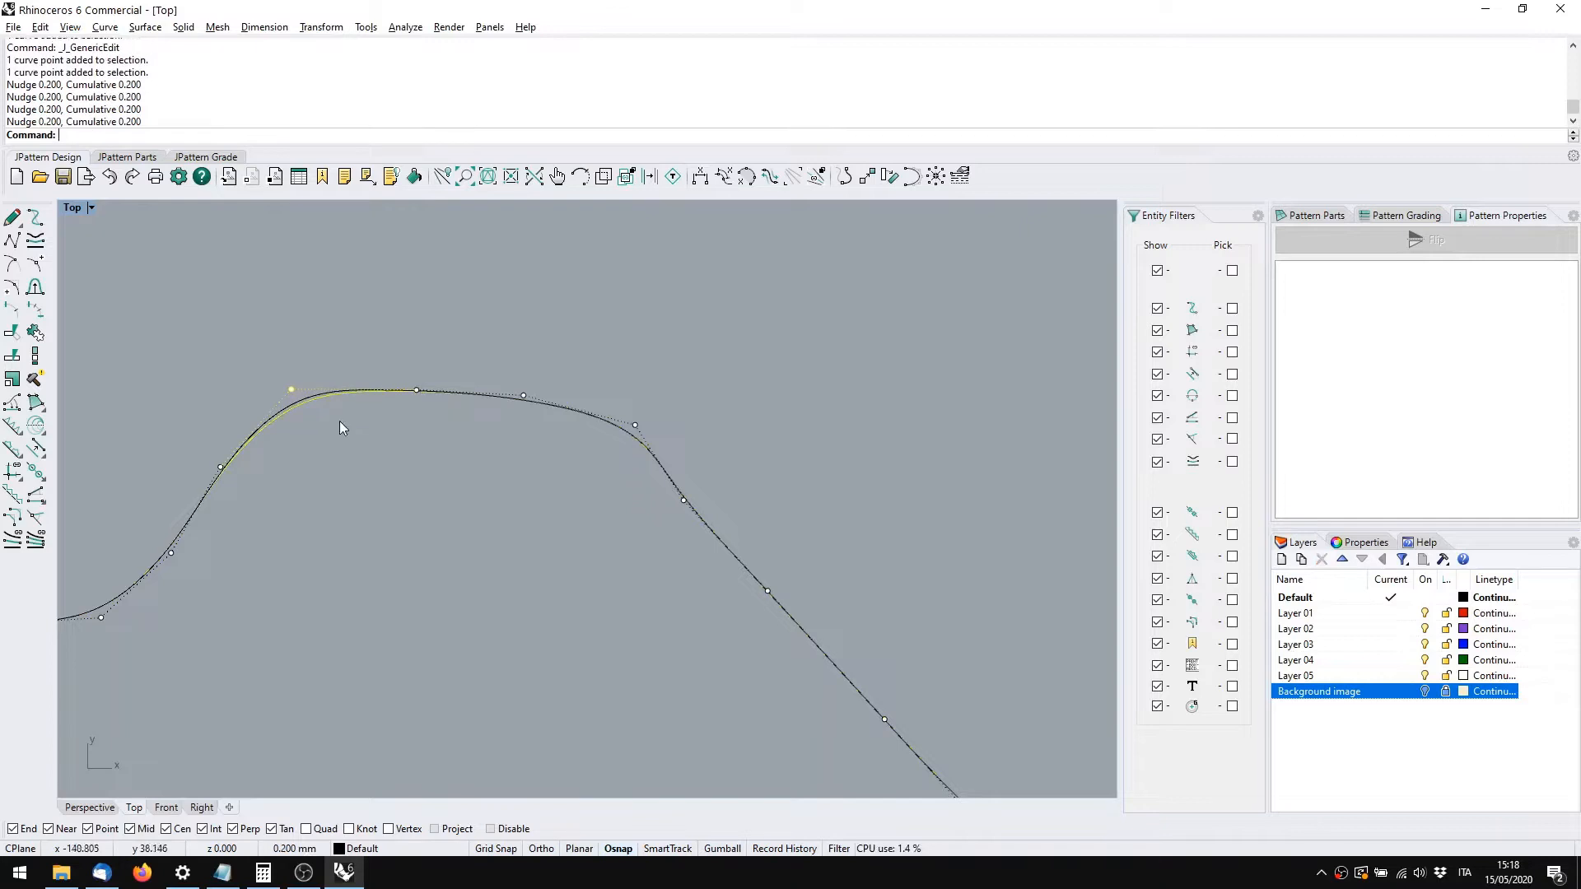
left_click(522, 397)
key("alt+Up")
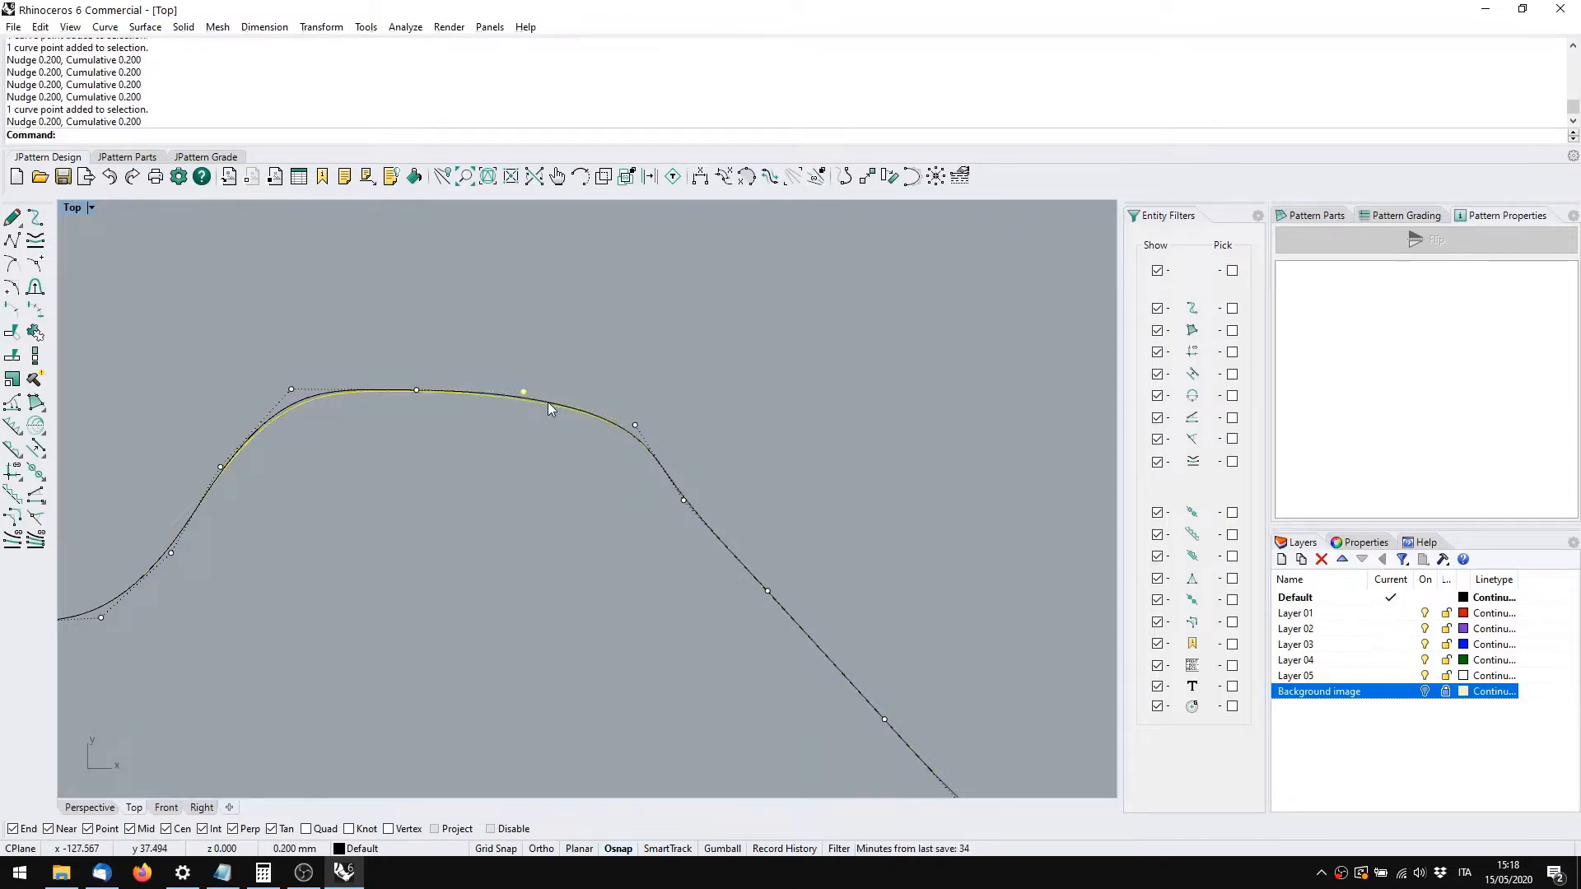
Nudge the control point at the start of the slope in front of the heel hump up 0.2 mm and right 0.4 mm
left_click(683, 501)
scroll(694, 507, "up", 3)
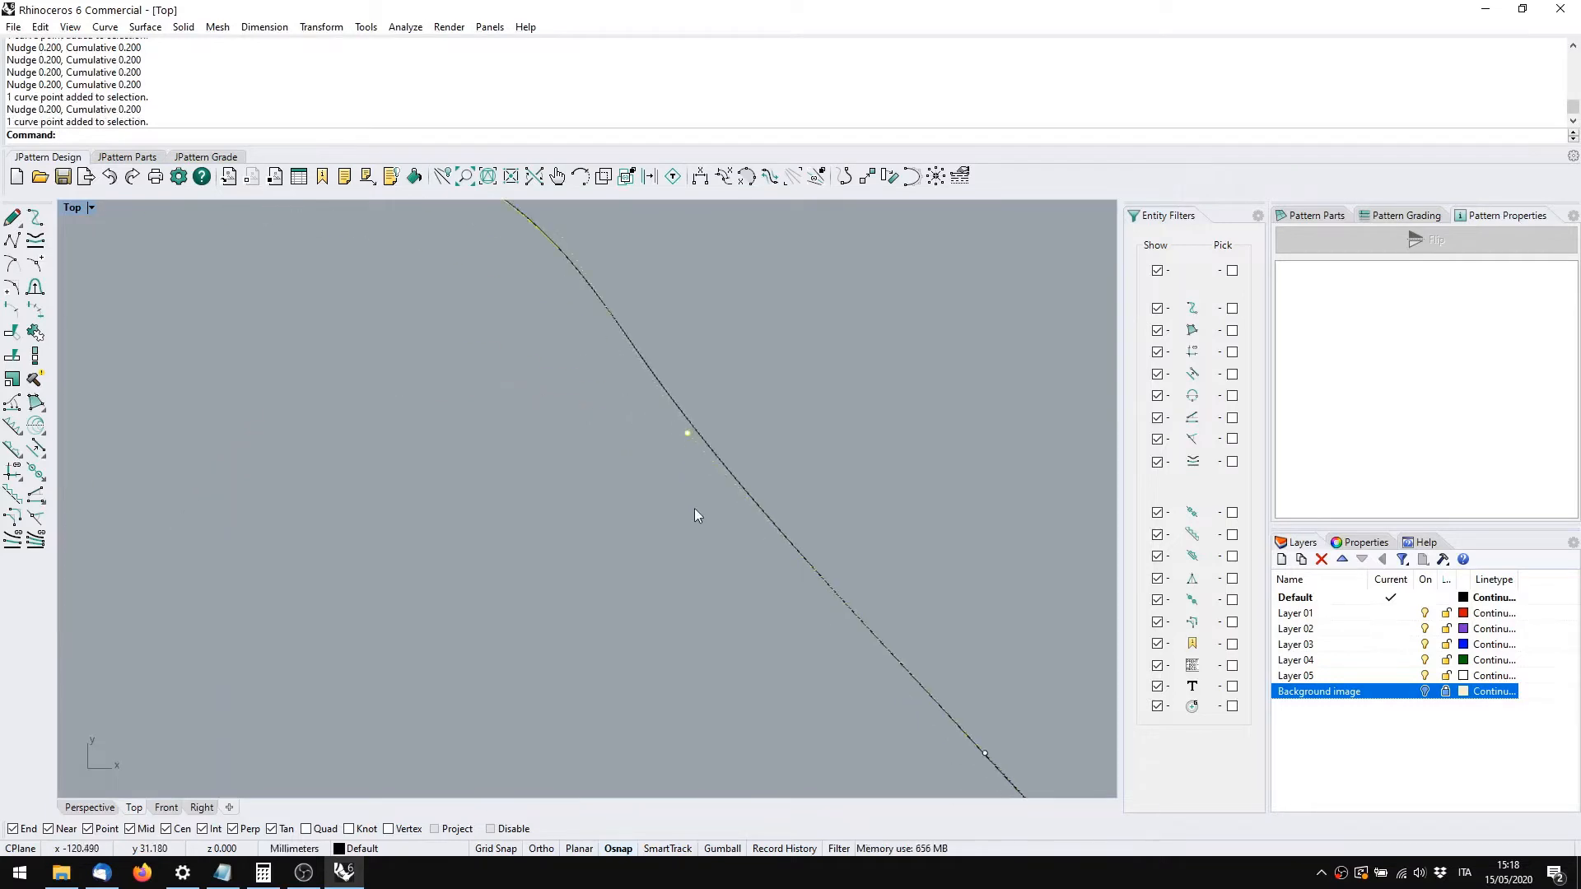
right_click_drag(694, 507, 603, 546)
key("alt+Up")
key("alt+Right")
key("alt+Right")
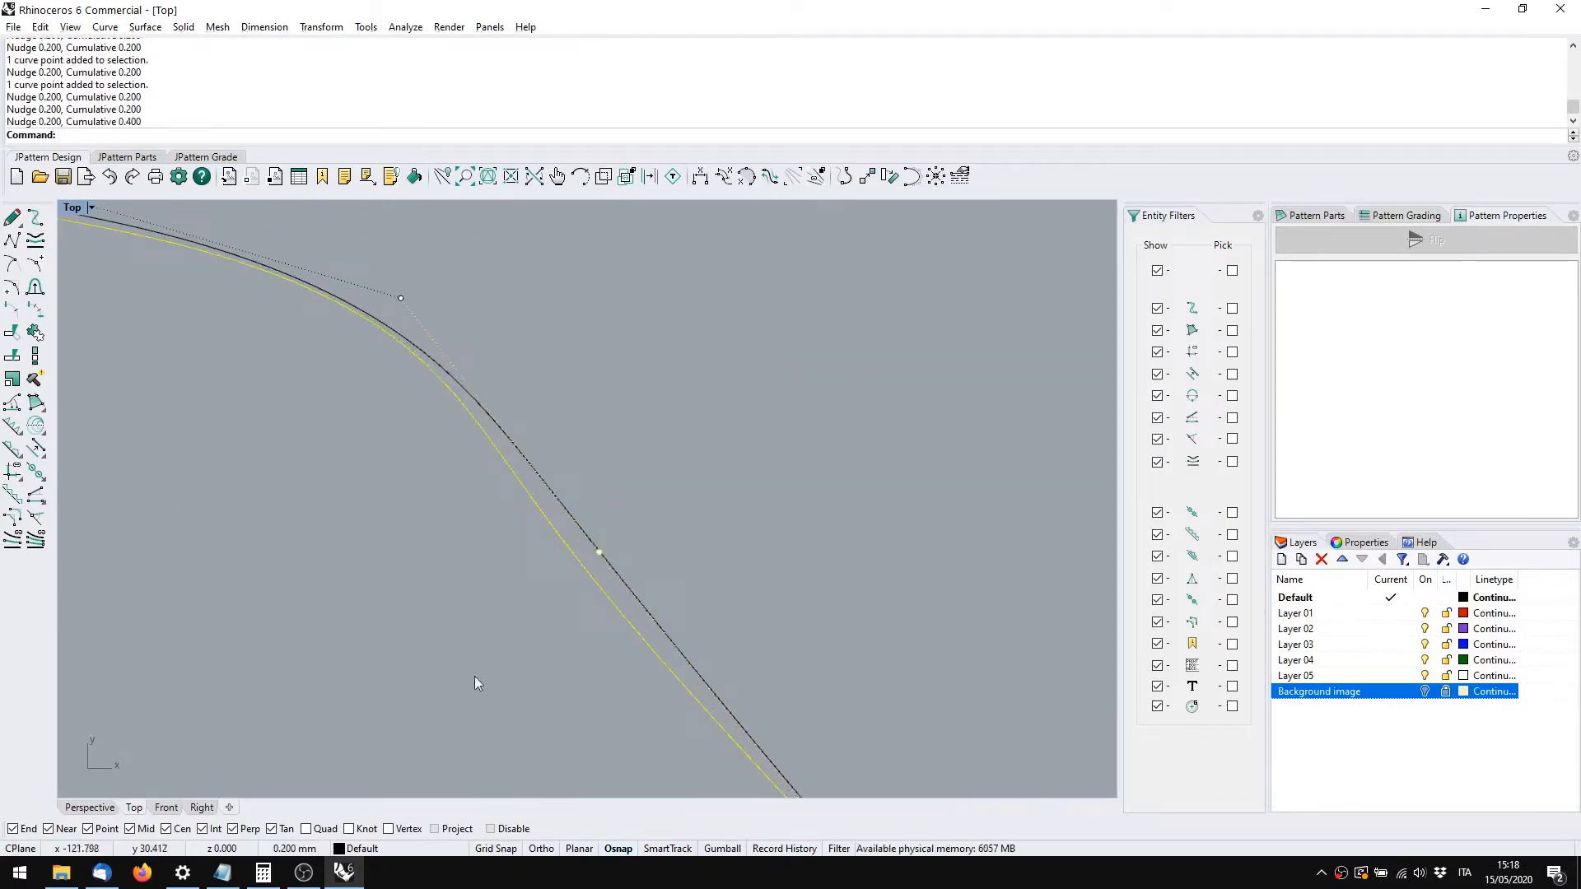
Turn on the Background image layer and stretch the collar curve's heel end horizontally beyond the back line
scroll(458, 625, "down", 3)
right_click_drag(459, 625, 835, 488)
scroll(518, 518, "down", 2)
scroll(575, 515, "up", 10)
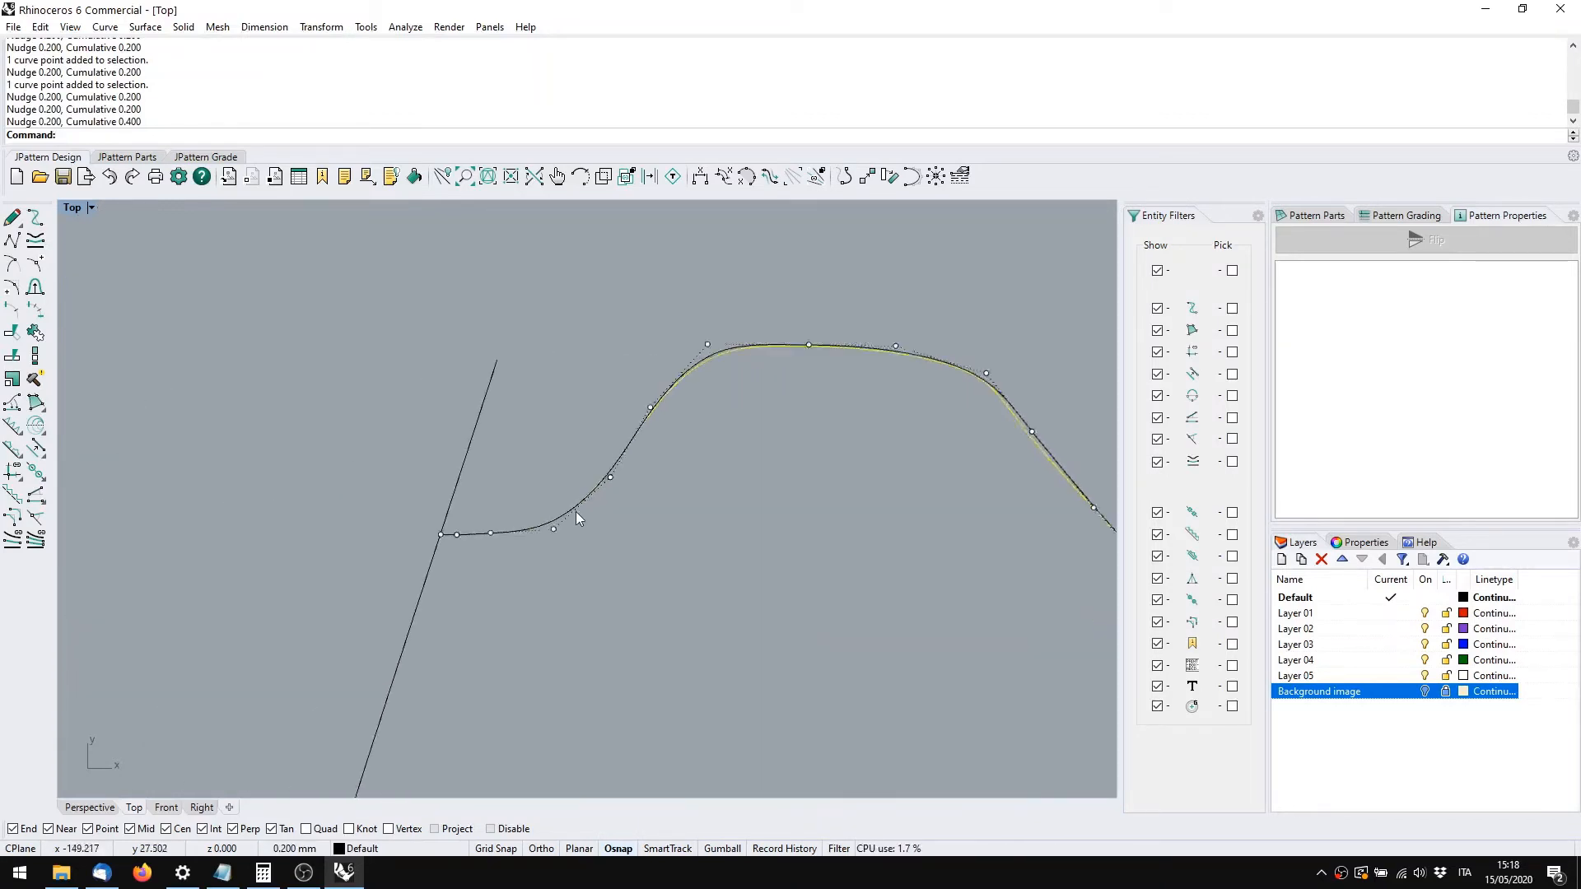
right_click_drag(557, 539, 571, 605)
right_click_drag(358, 618, 612, 606)
key("Escape")
left_click(626, 586)
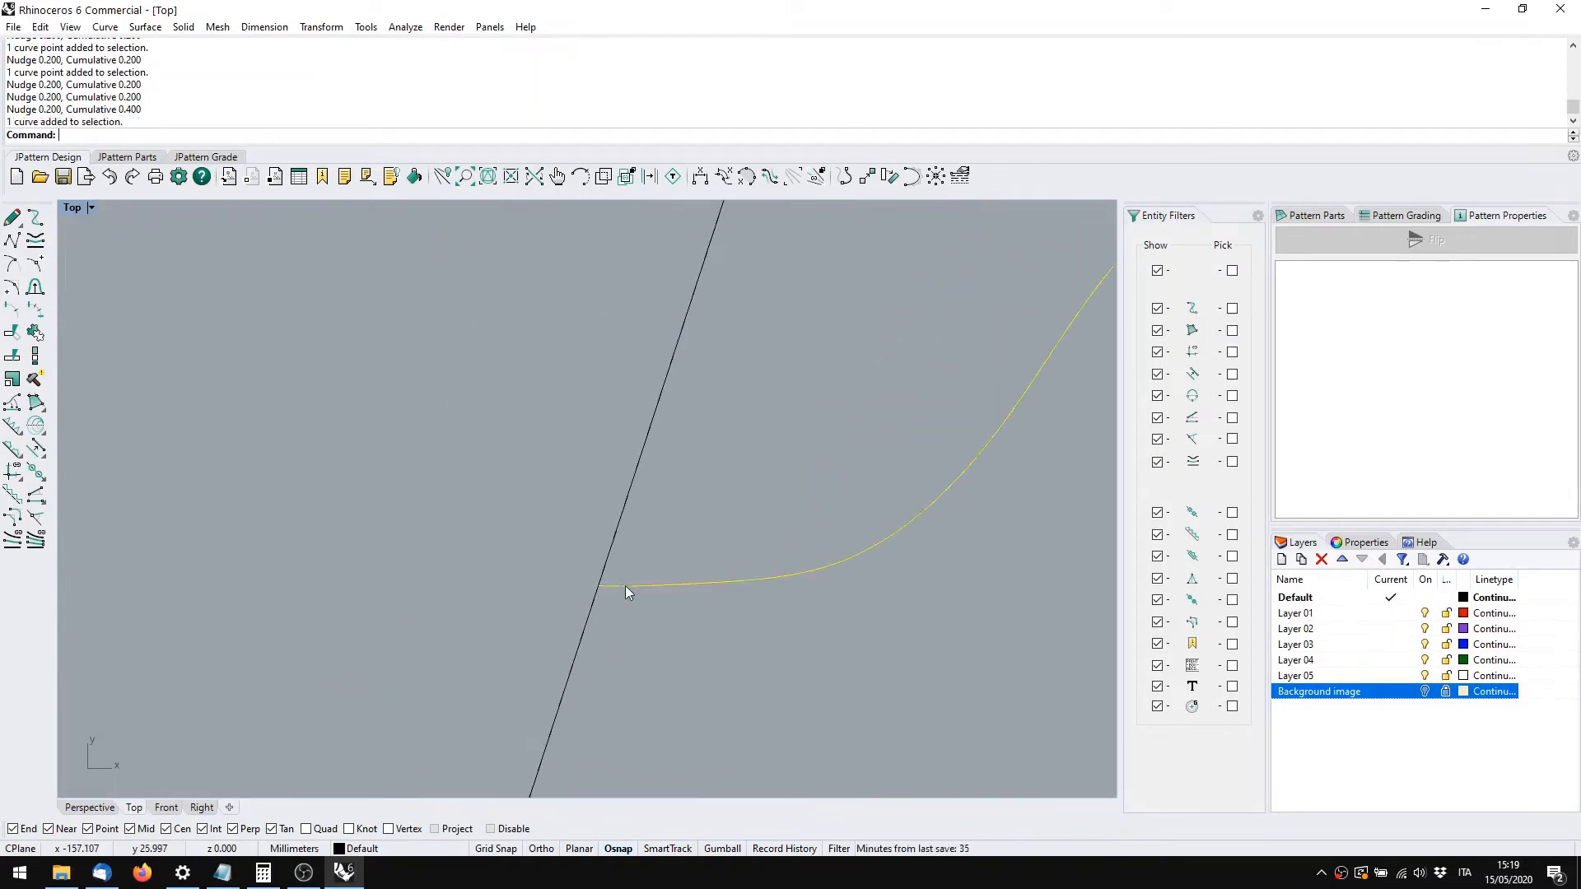
left_click(1425, 694)
left_click(1425, 694)
left_click(1425, 691)
left_click(774, 745)
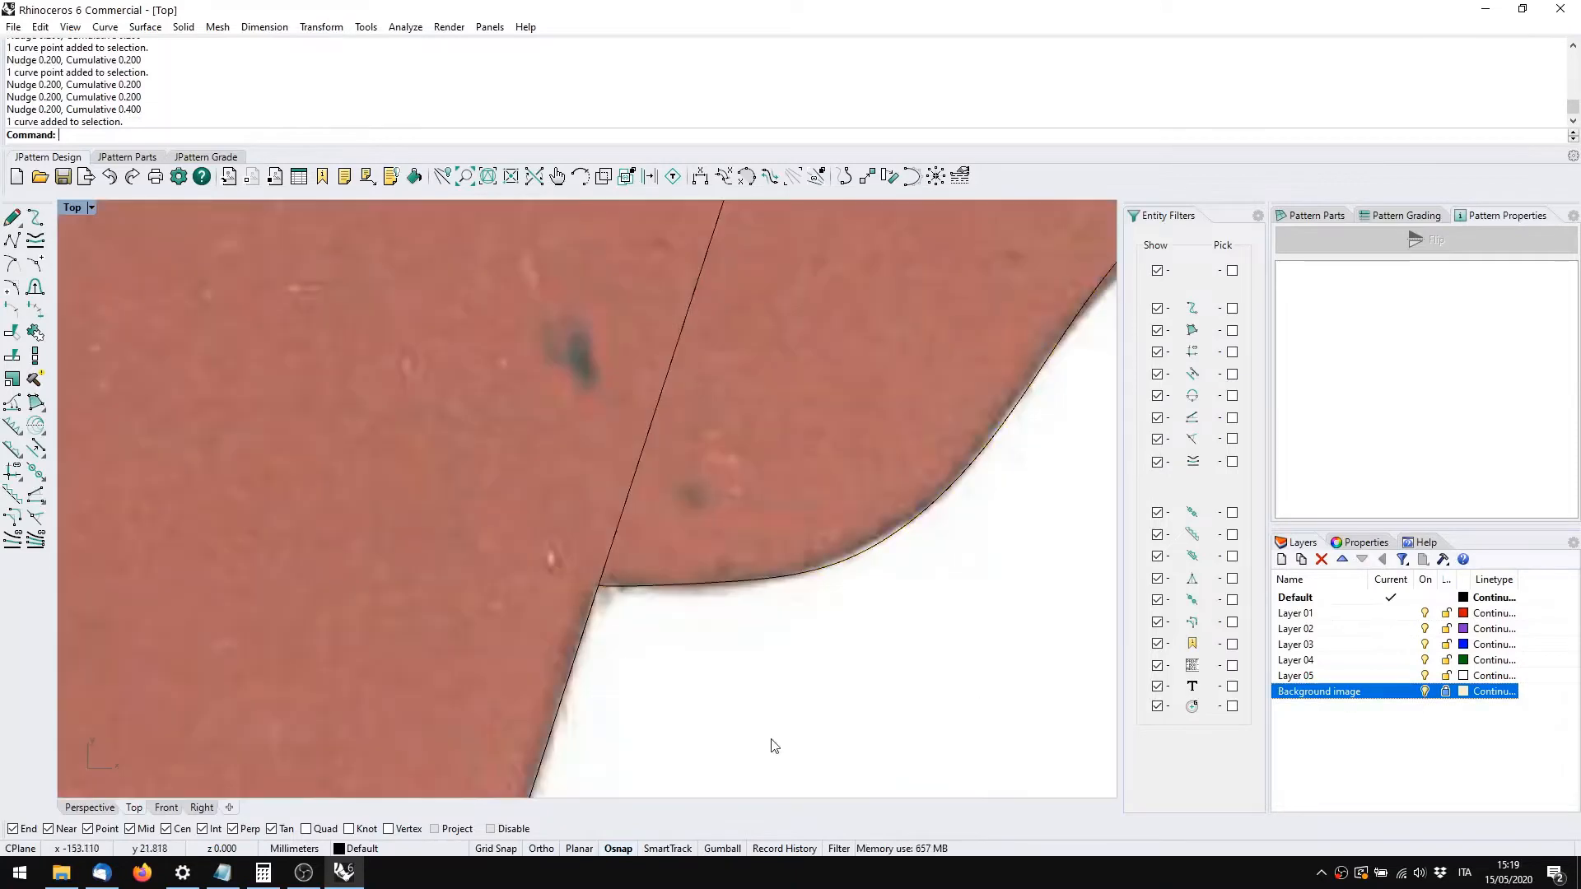
left_click(638, 587)
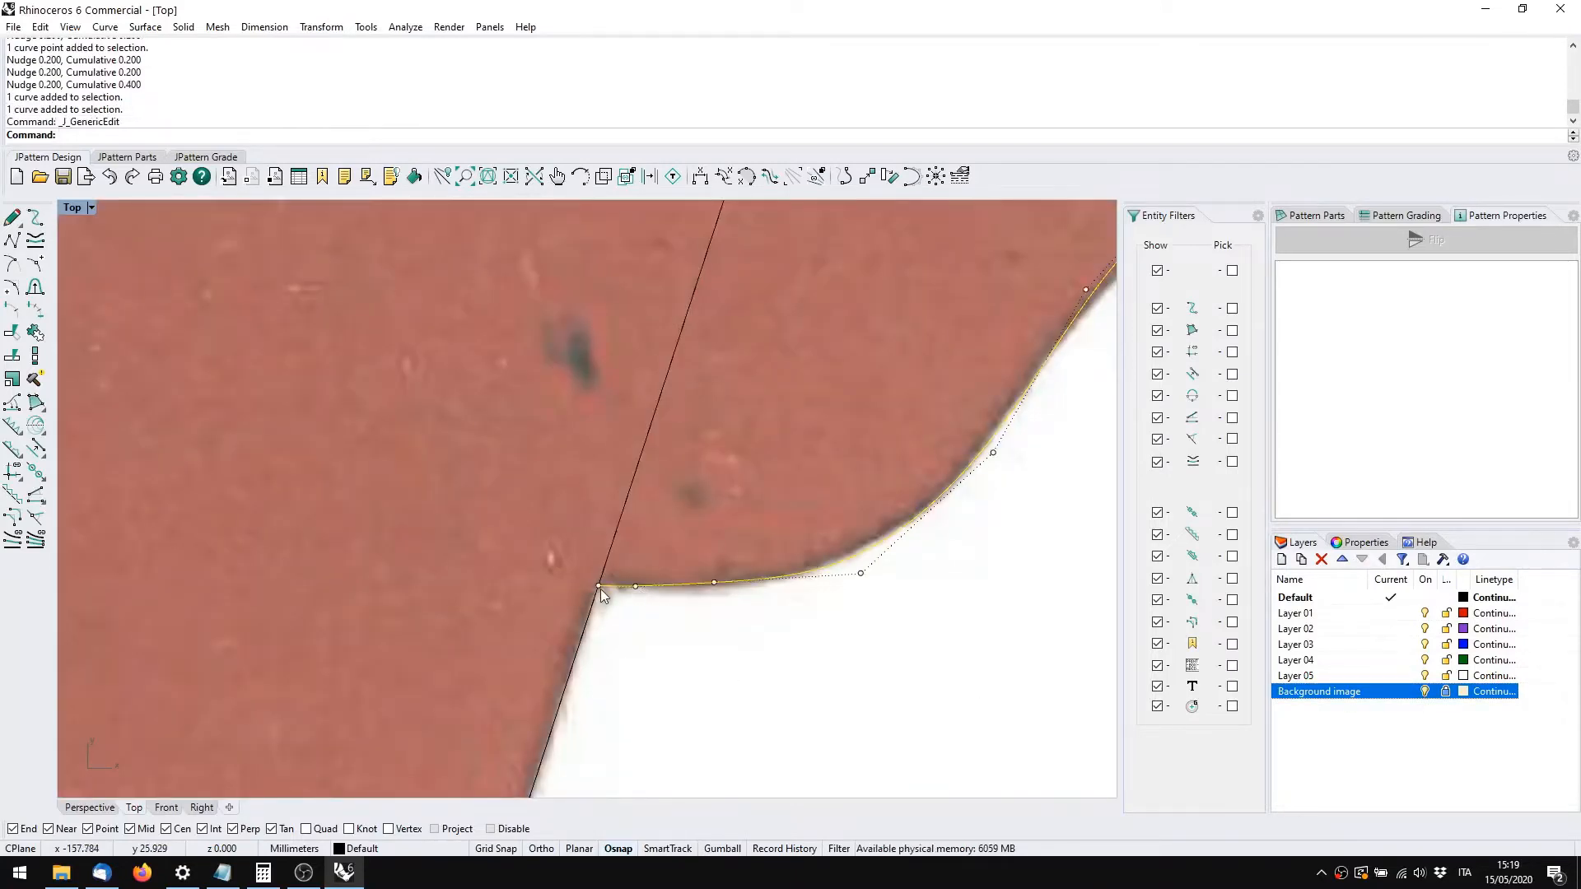
left_click_drag(598, 586, 531, 585)
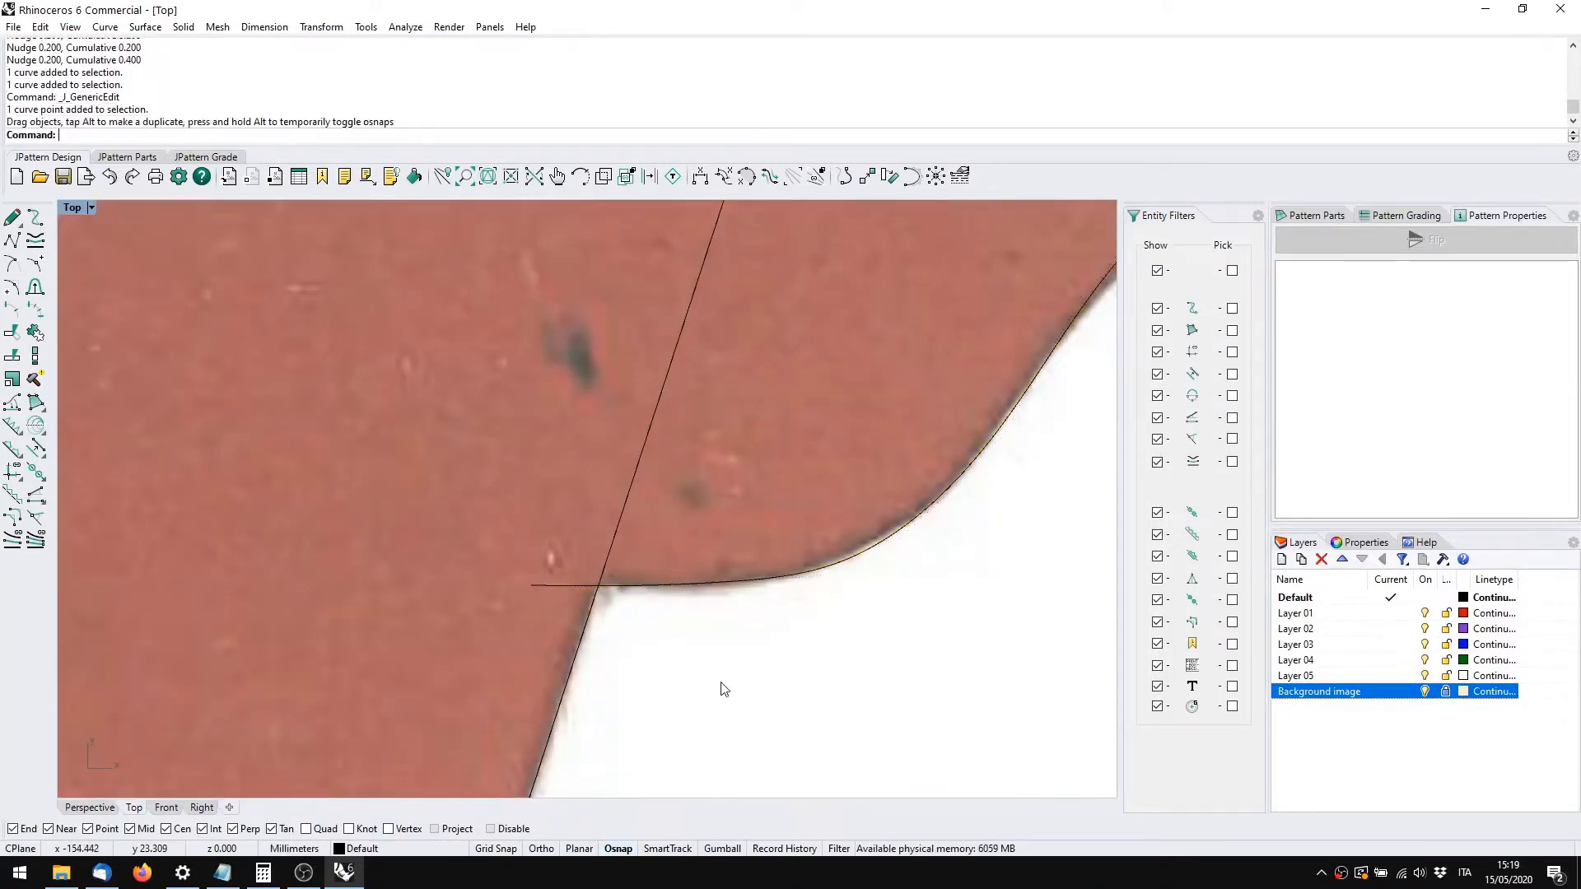
Turn off the Background image layer and stretch the lower end of the tongue edge curve across the collar curve
scroll(846, 628, "down", 1)
scroll(659, 470, "down", 2)
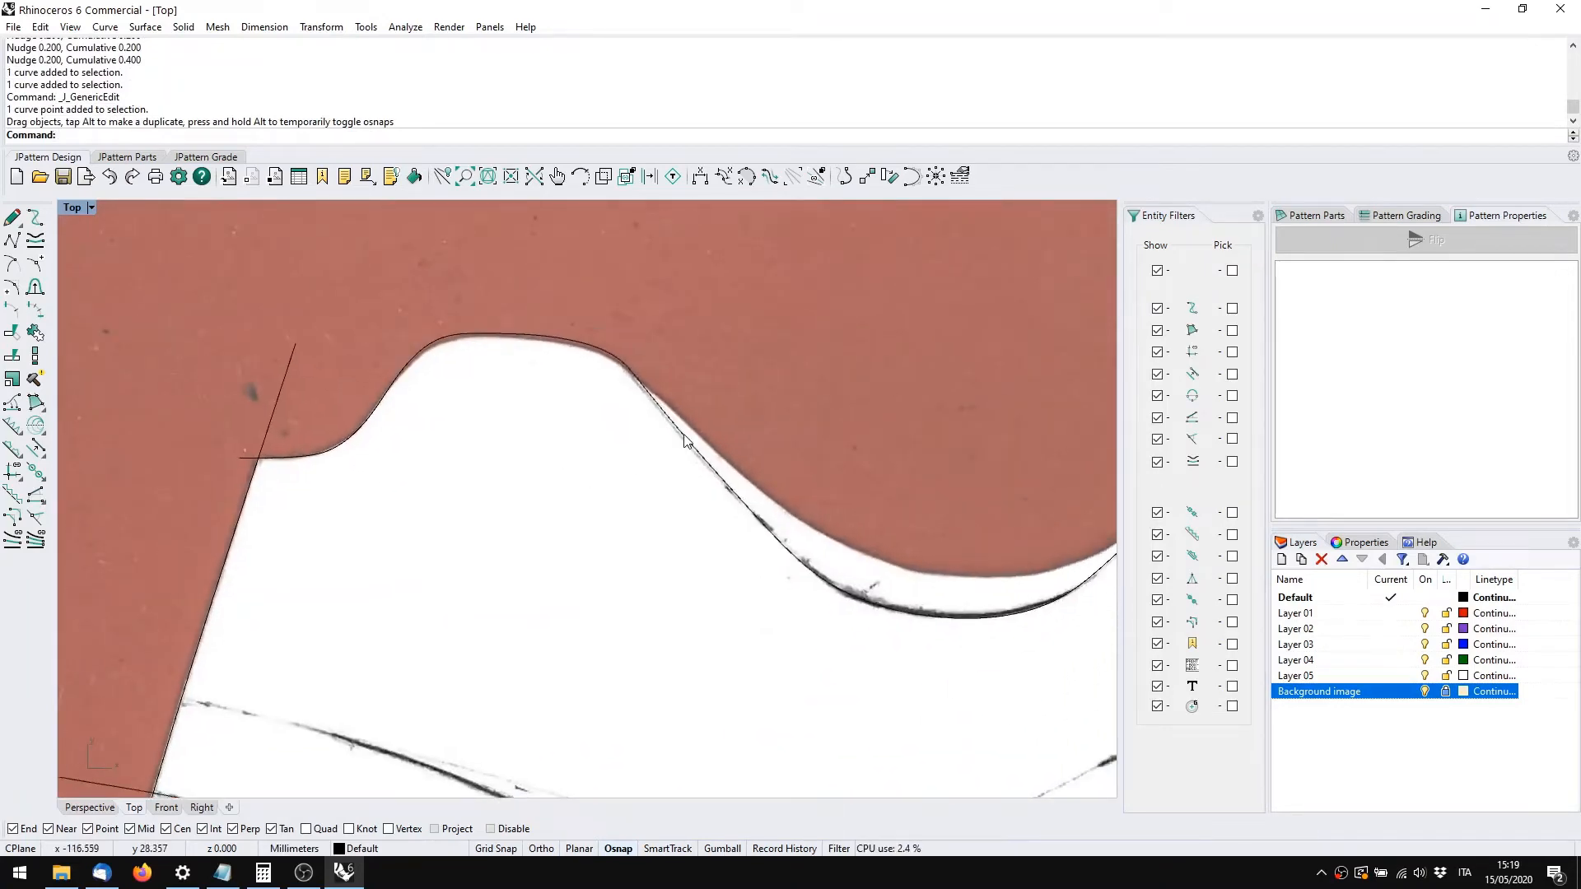
scroll(684, 439, "down", 3)
right_click_drag(648, 485, 230, 535)
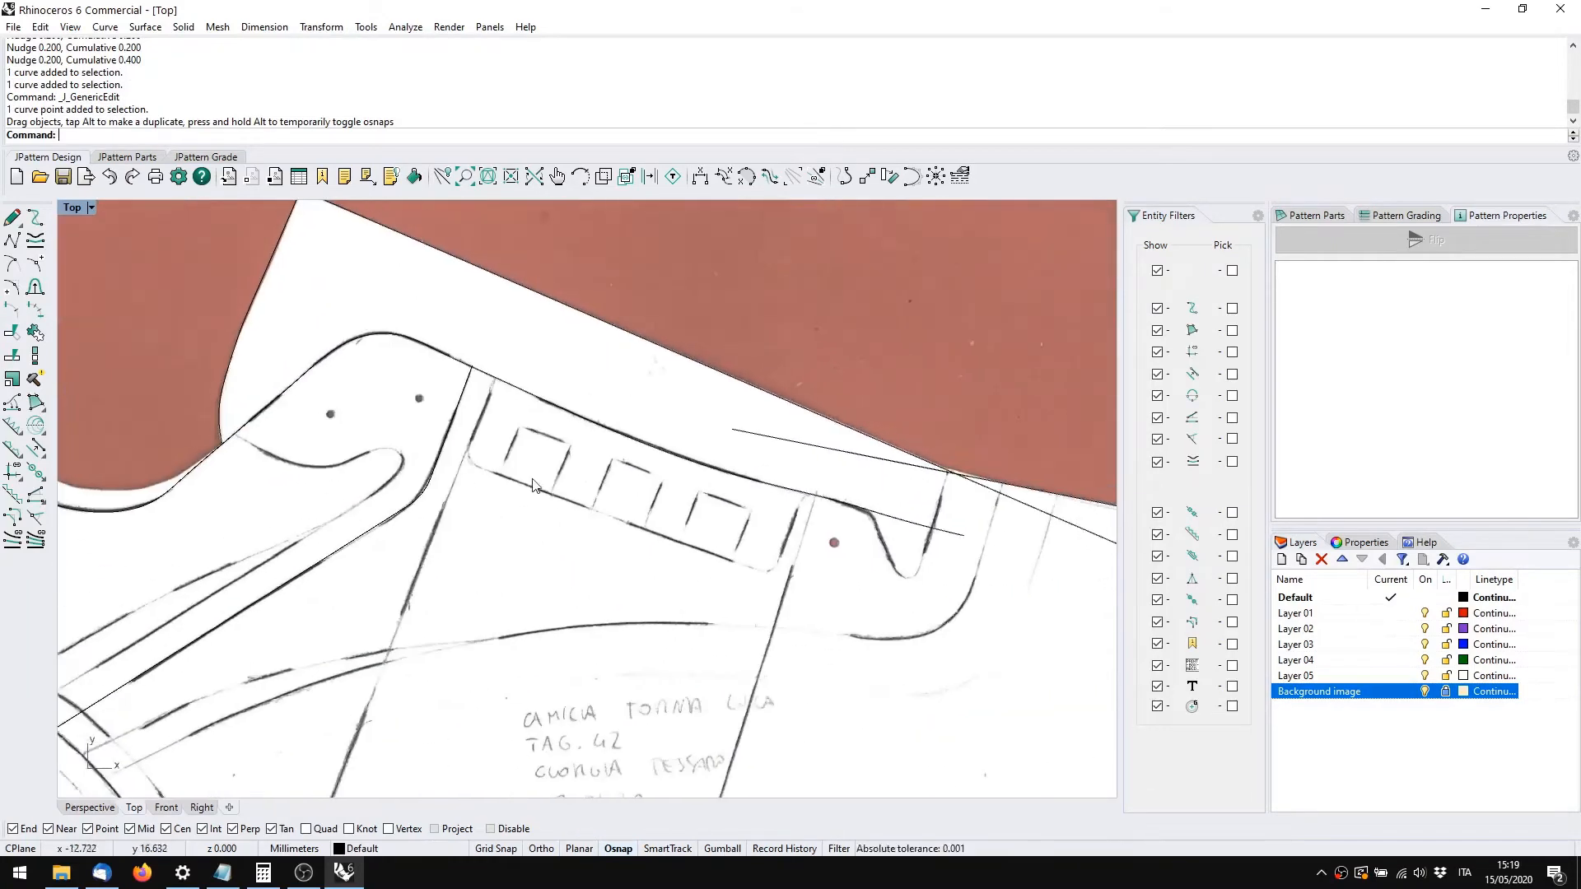
left_click(866, 511)
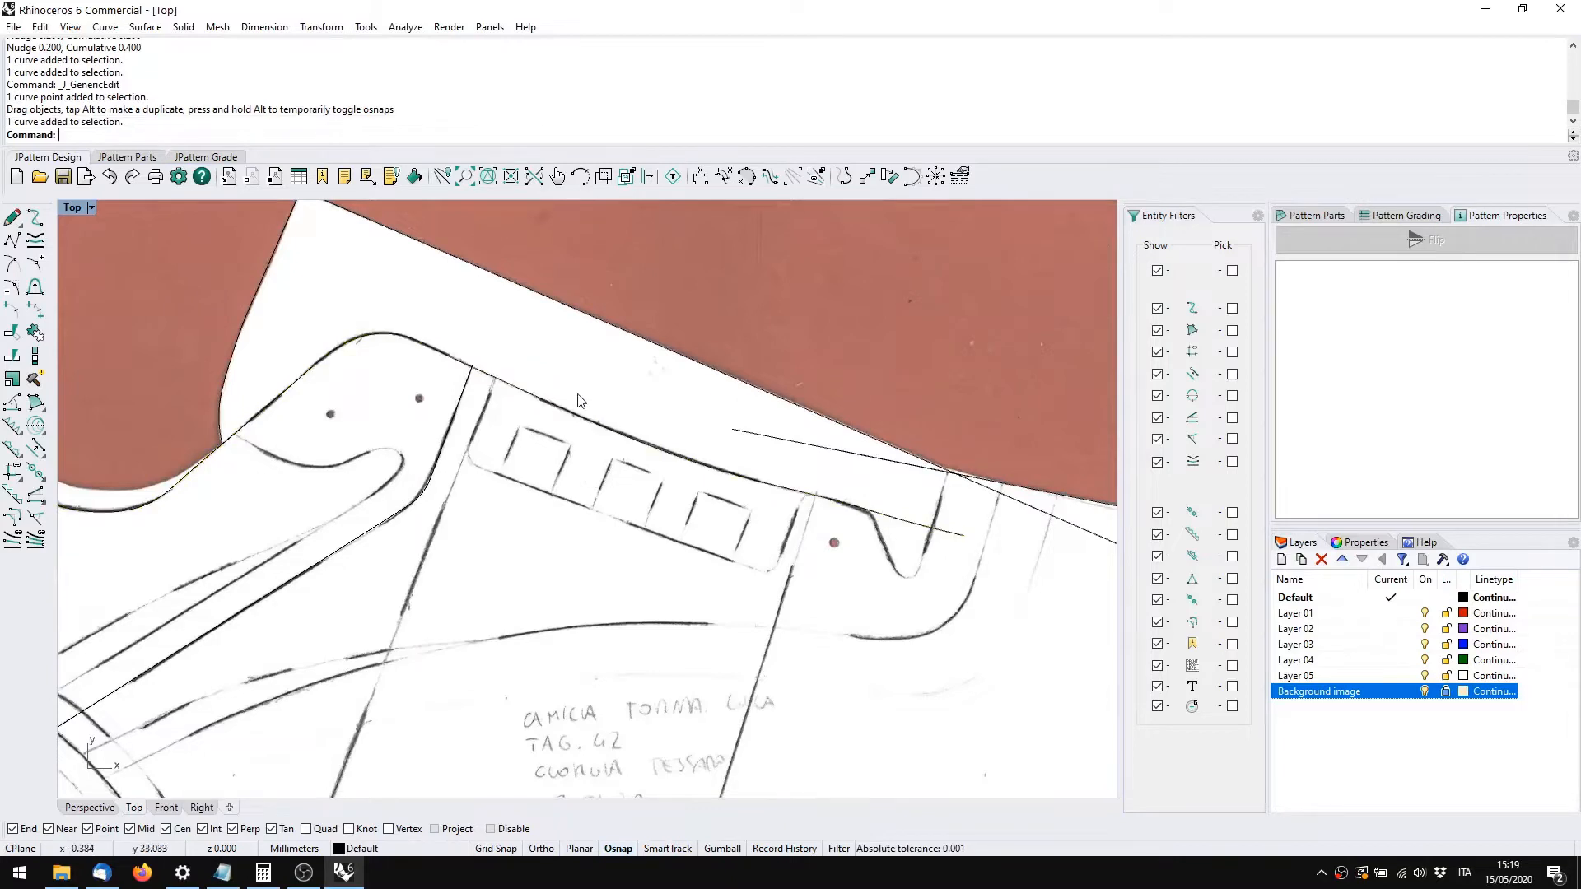
scroll(264, 462, "up", 3)
scroll(435, 352, "up", 3)
scroll(434, 352, "up", 2)
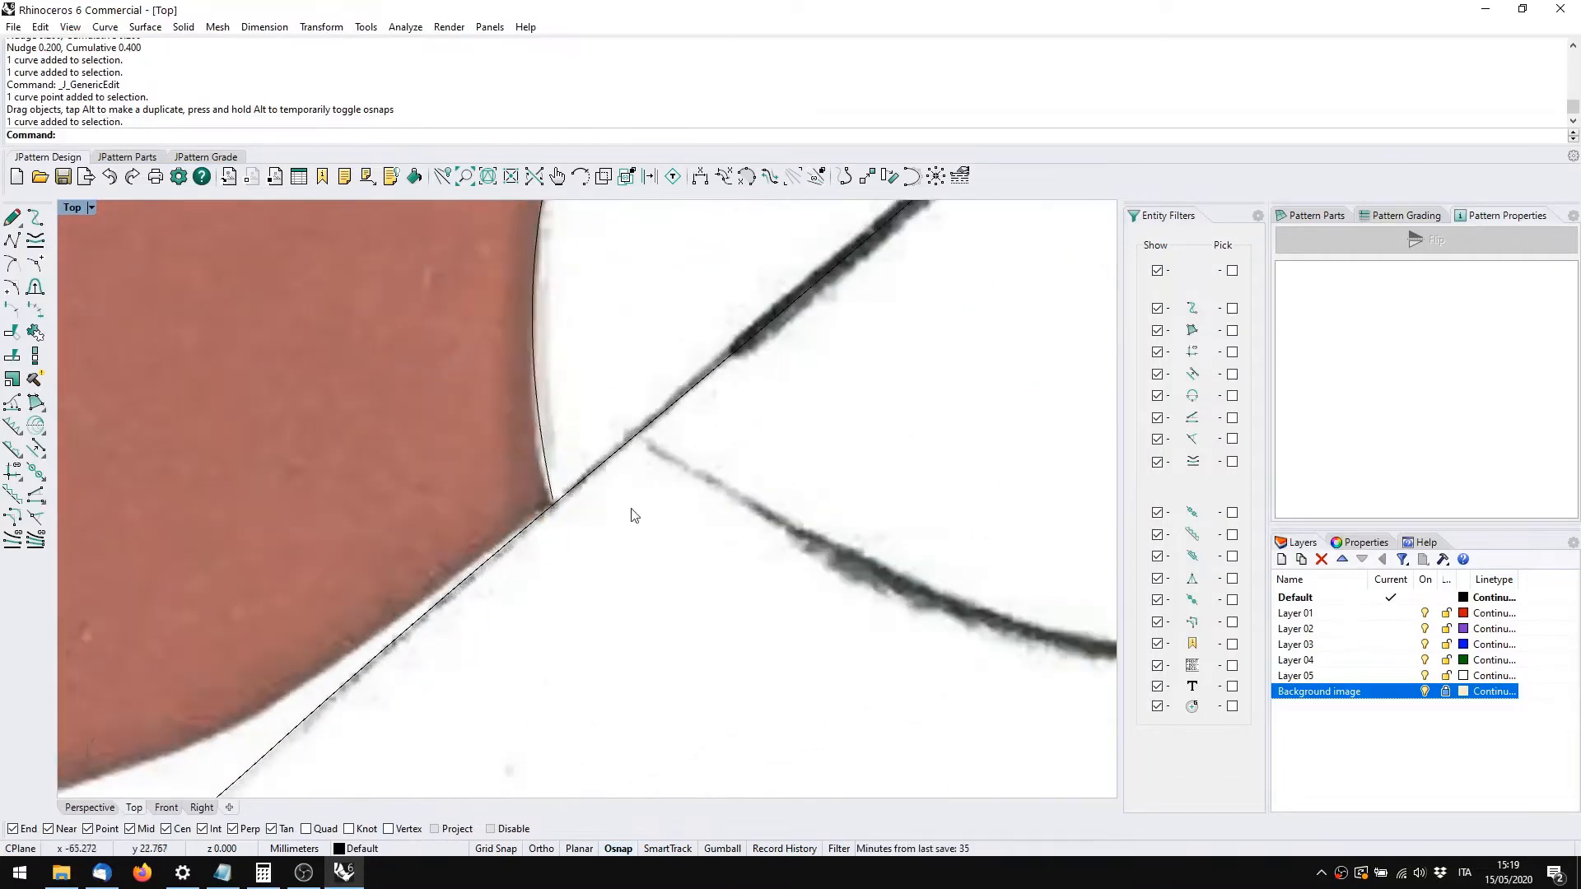
left_click(1425, 692)
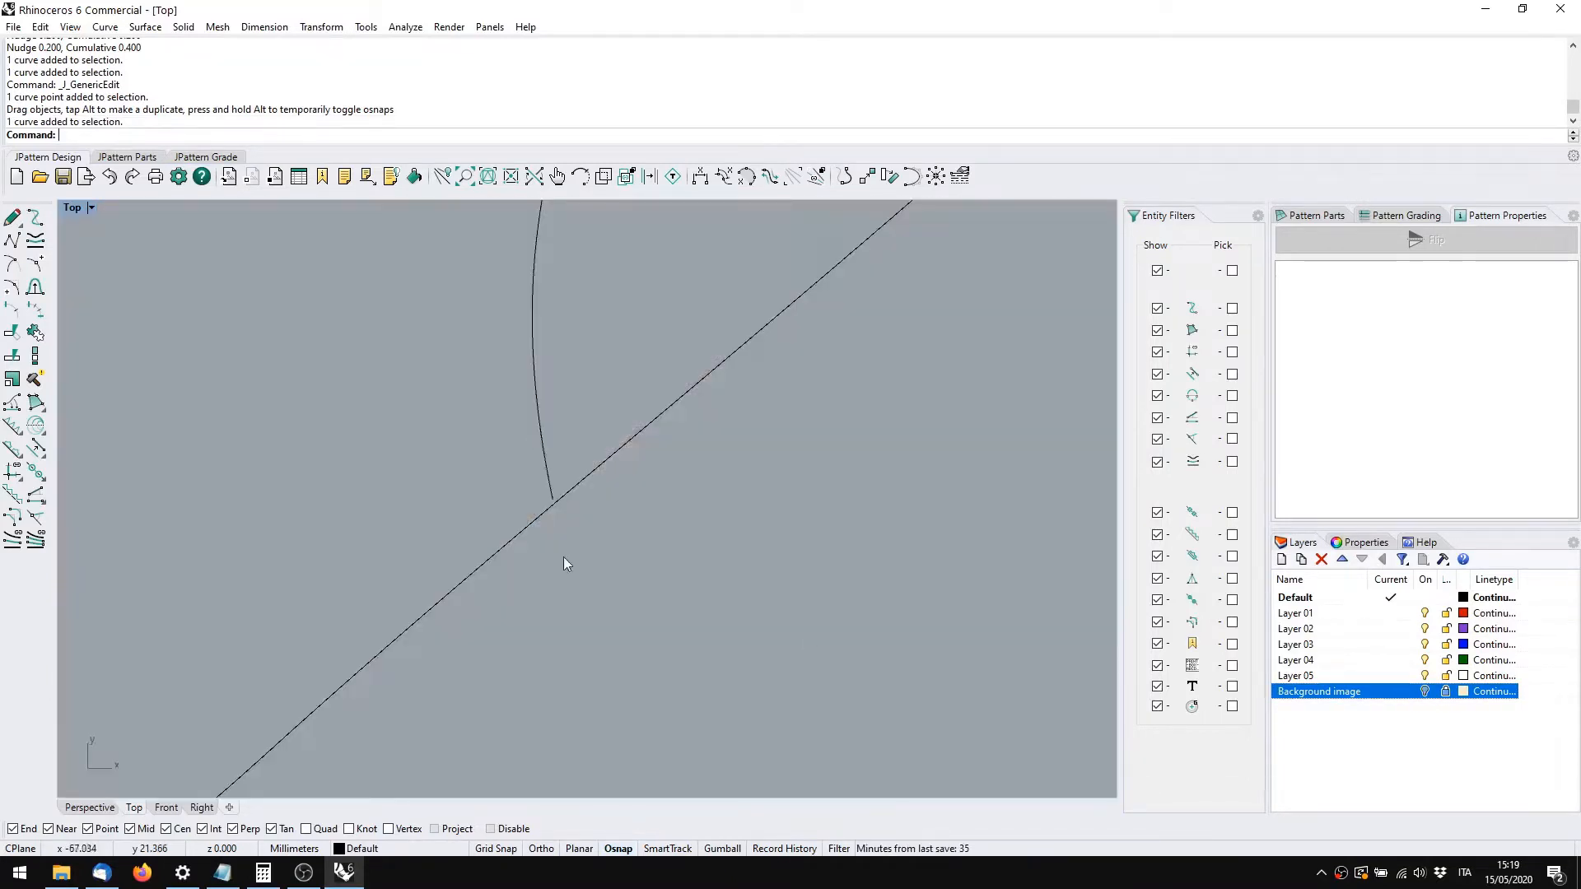
left_click(551, 486)
left_click_drag(554, 504, 567, 568)
Turn on the Background image layer and trace the slanted line behind the lace openings from the eyestay edge past the sole edge as a base curve
scroll(568, 565, "down", 15)
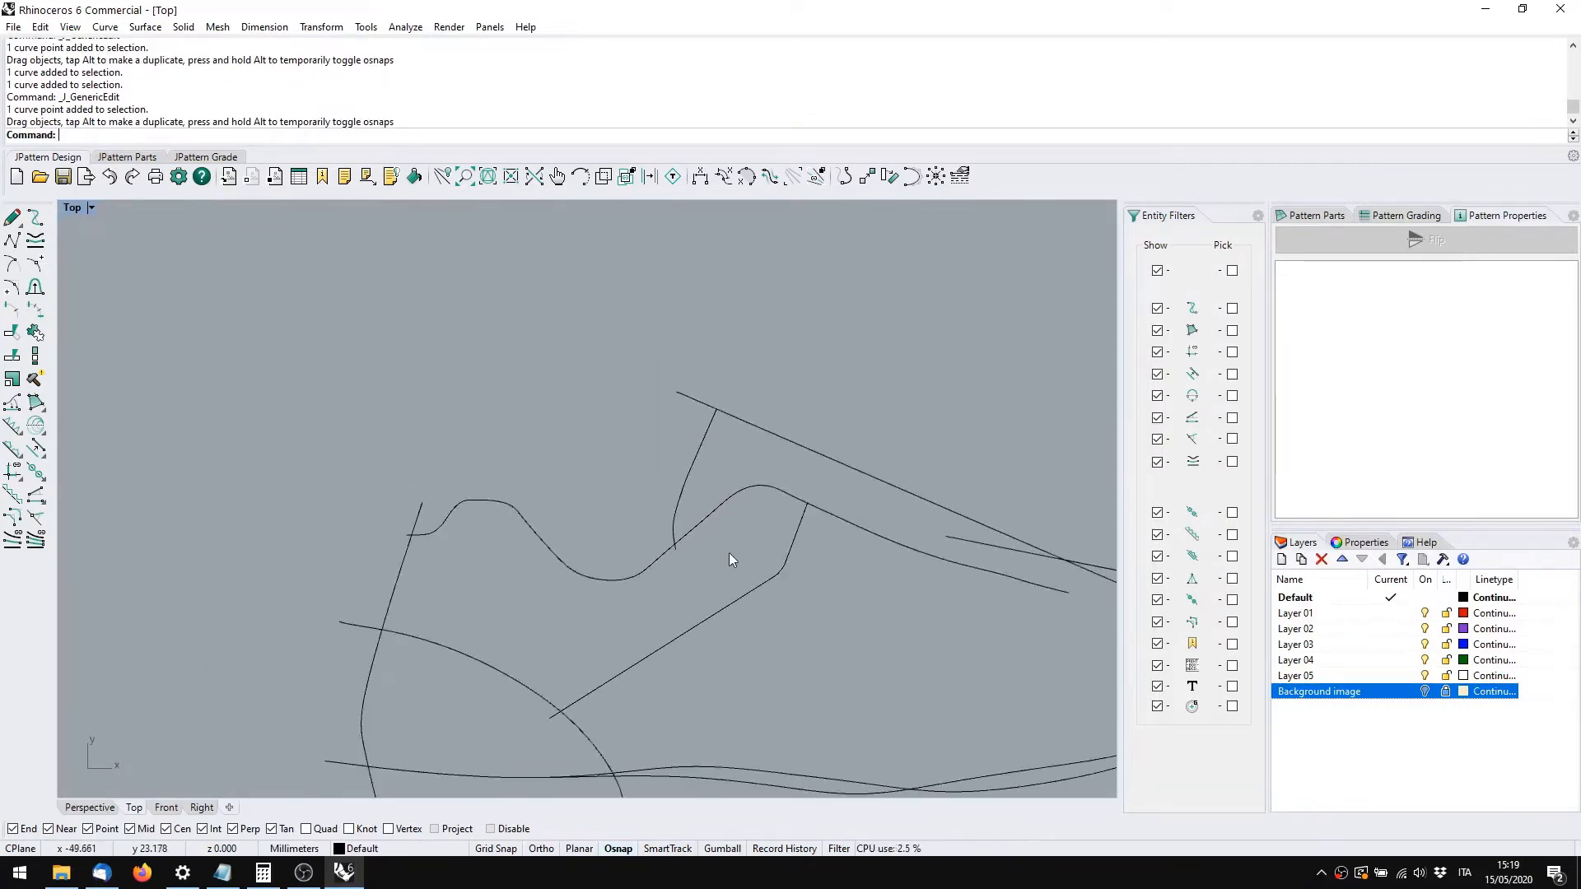
right_click_drag(696, 552, 610, 461)
right_click_drag(797, 489, 573, 451)
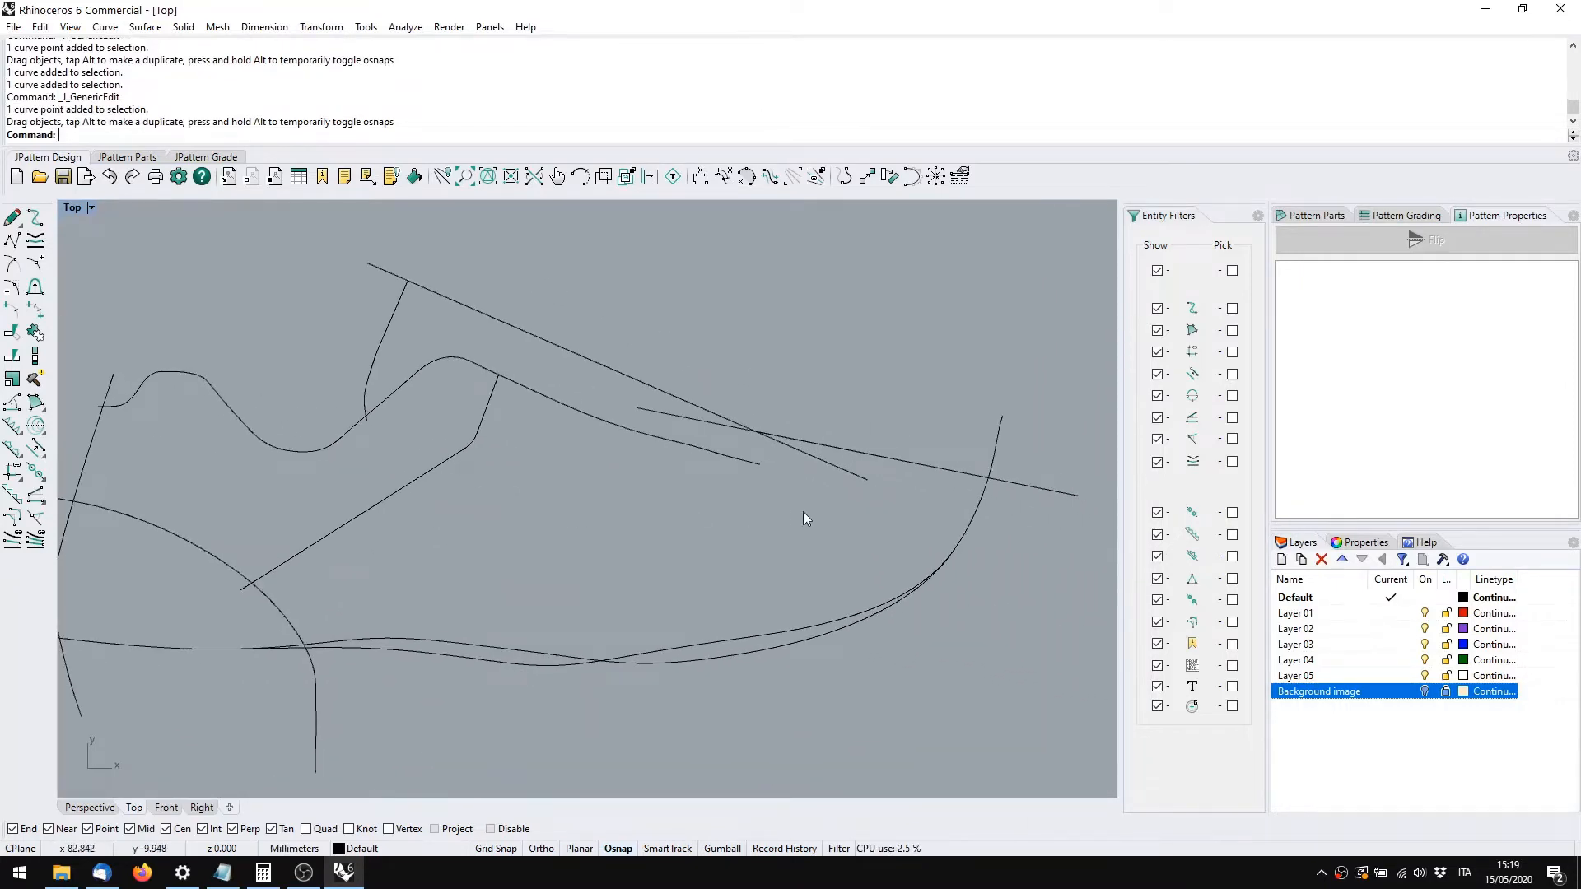
left_click(1425, 693)
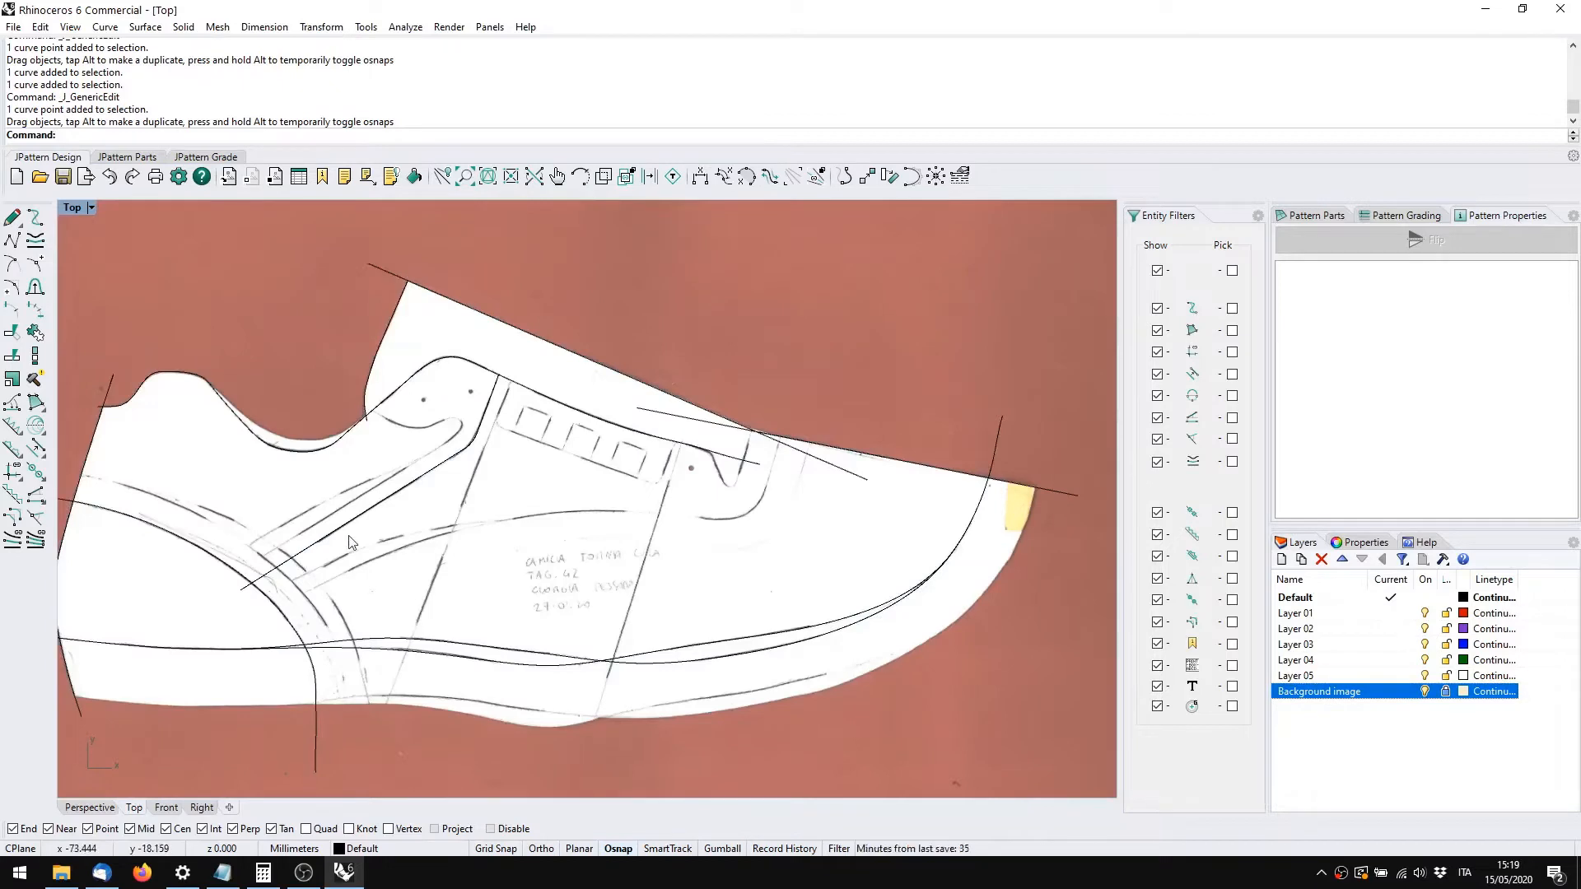
right_click_drag(458, 537, 566, 468)
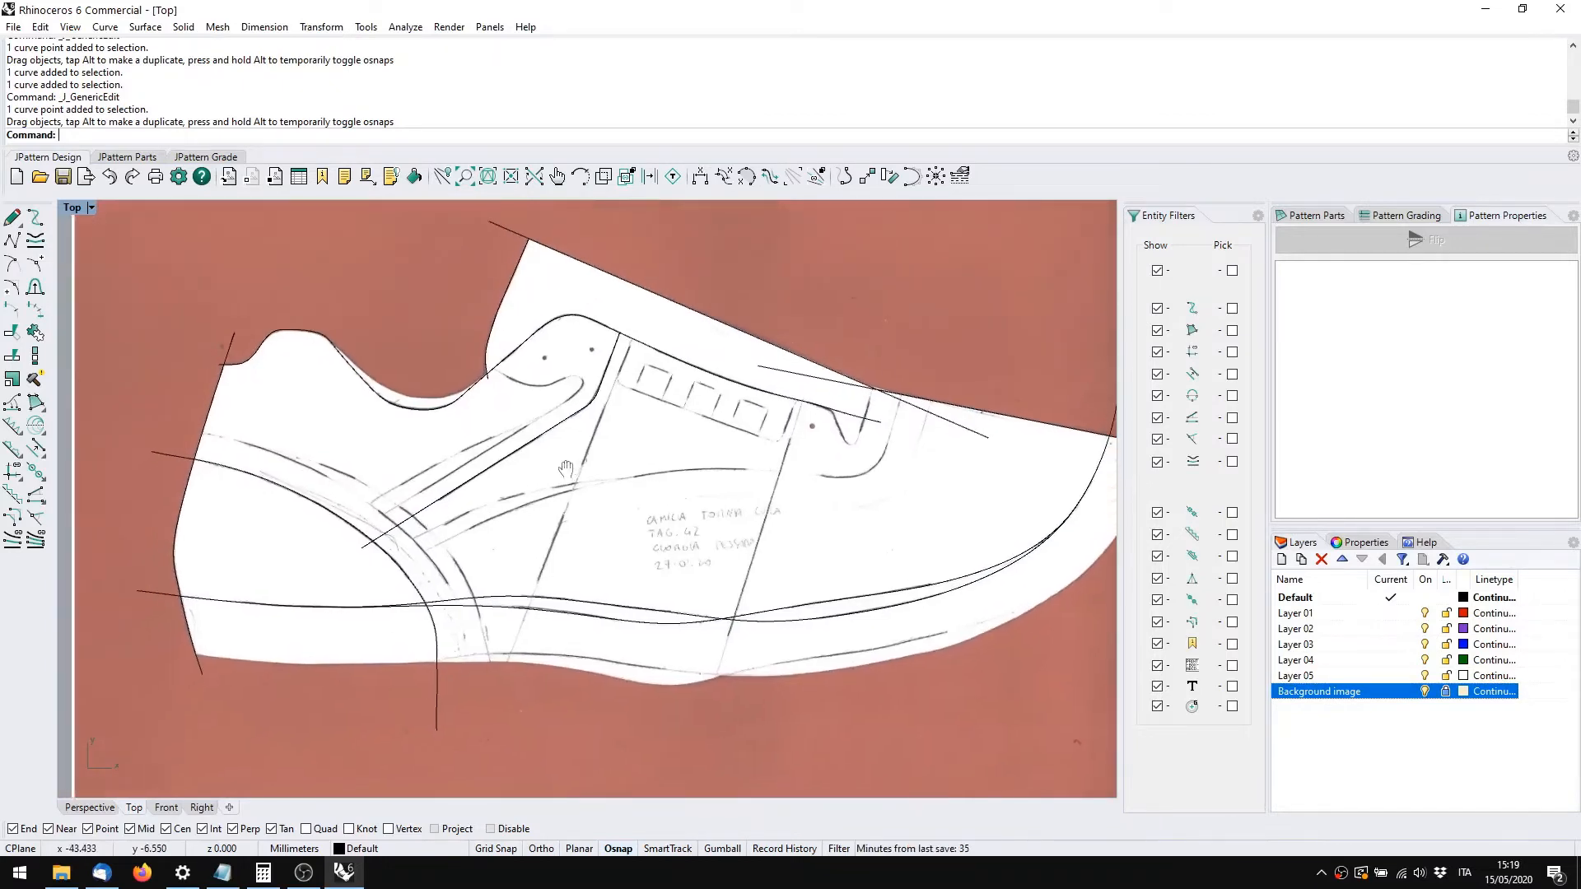
left_click(12, 218)
scroll(624, 352, "up", 4)
scroll(624, 353, "up", 3)
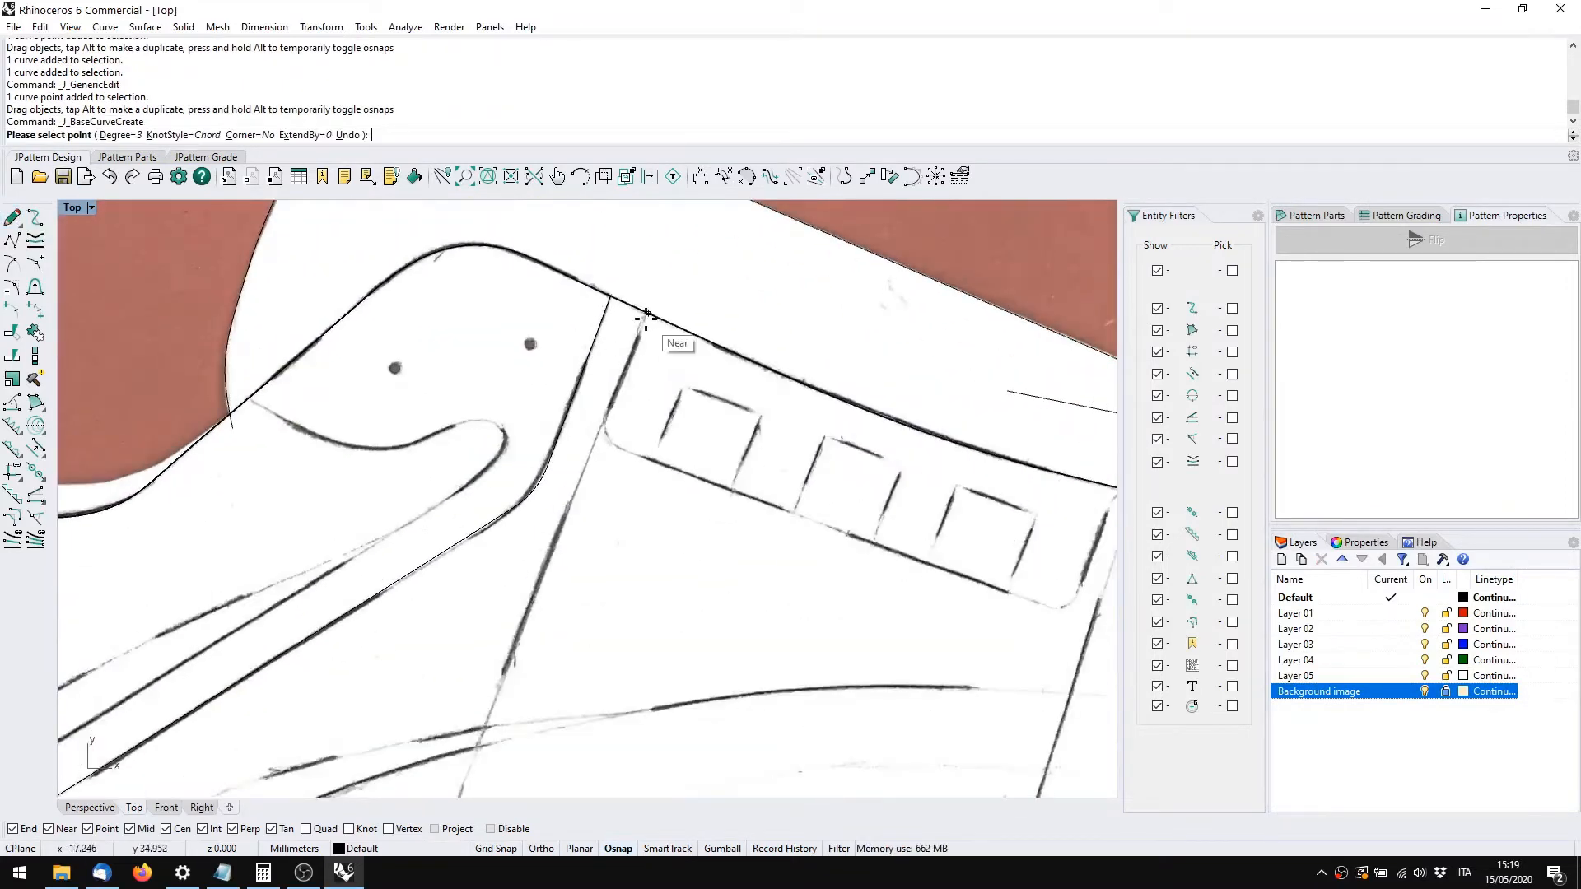
left_click(646, 315)
scroll(645, 315, "down", 7)
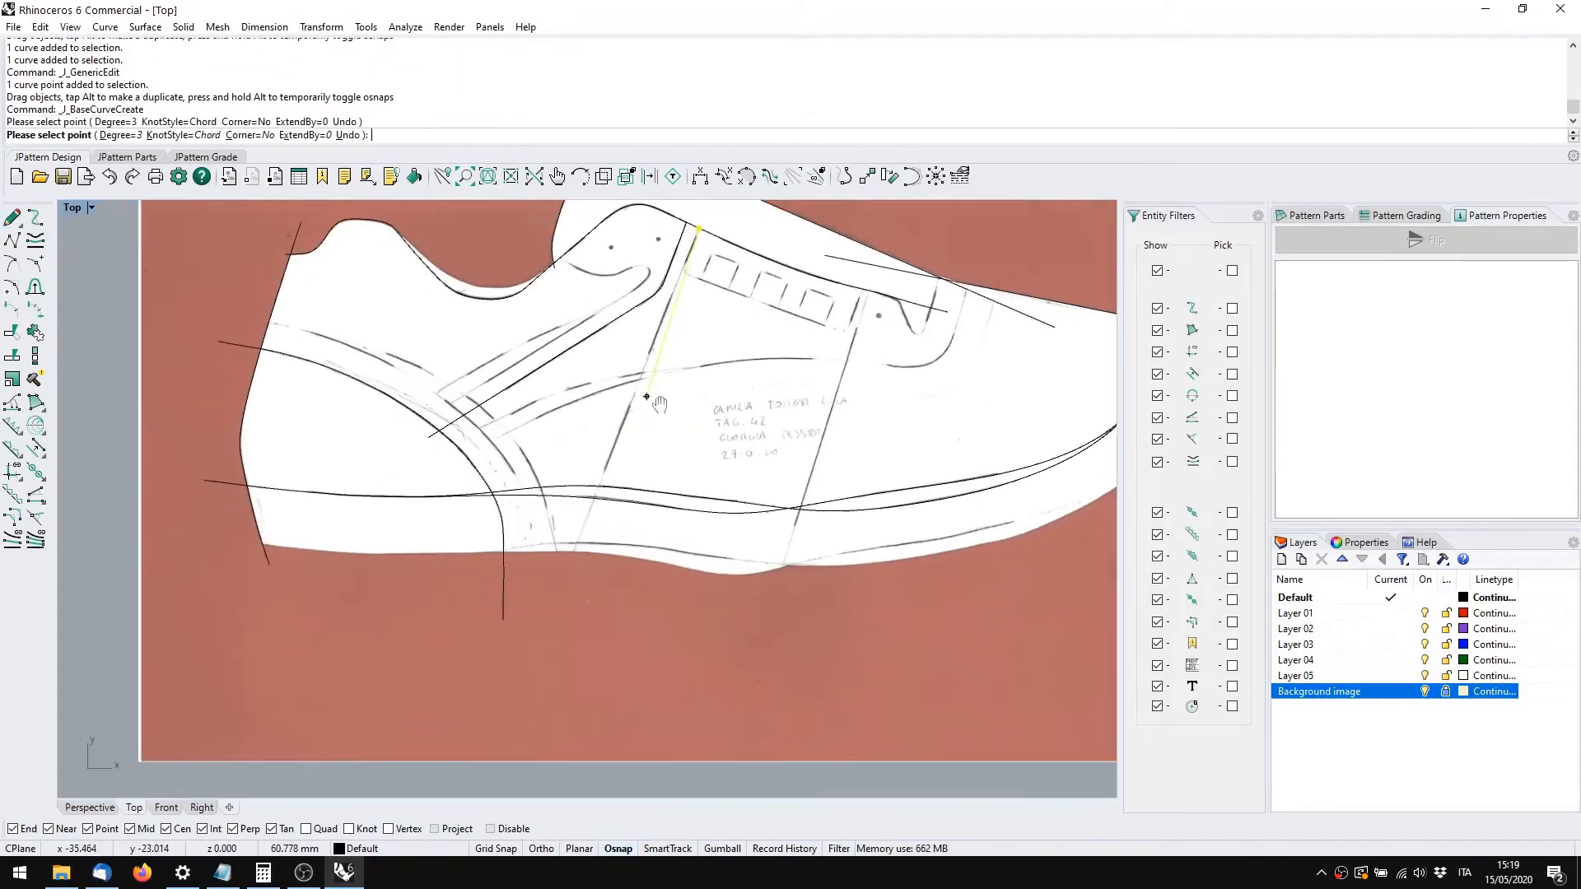
left_click(572, 574)
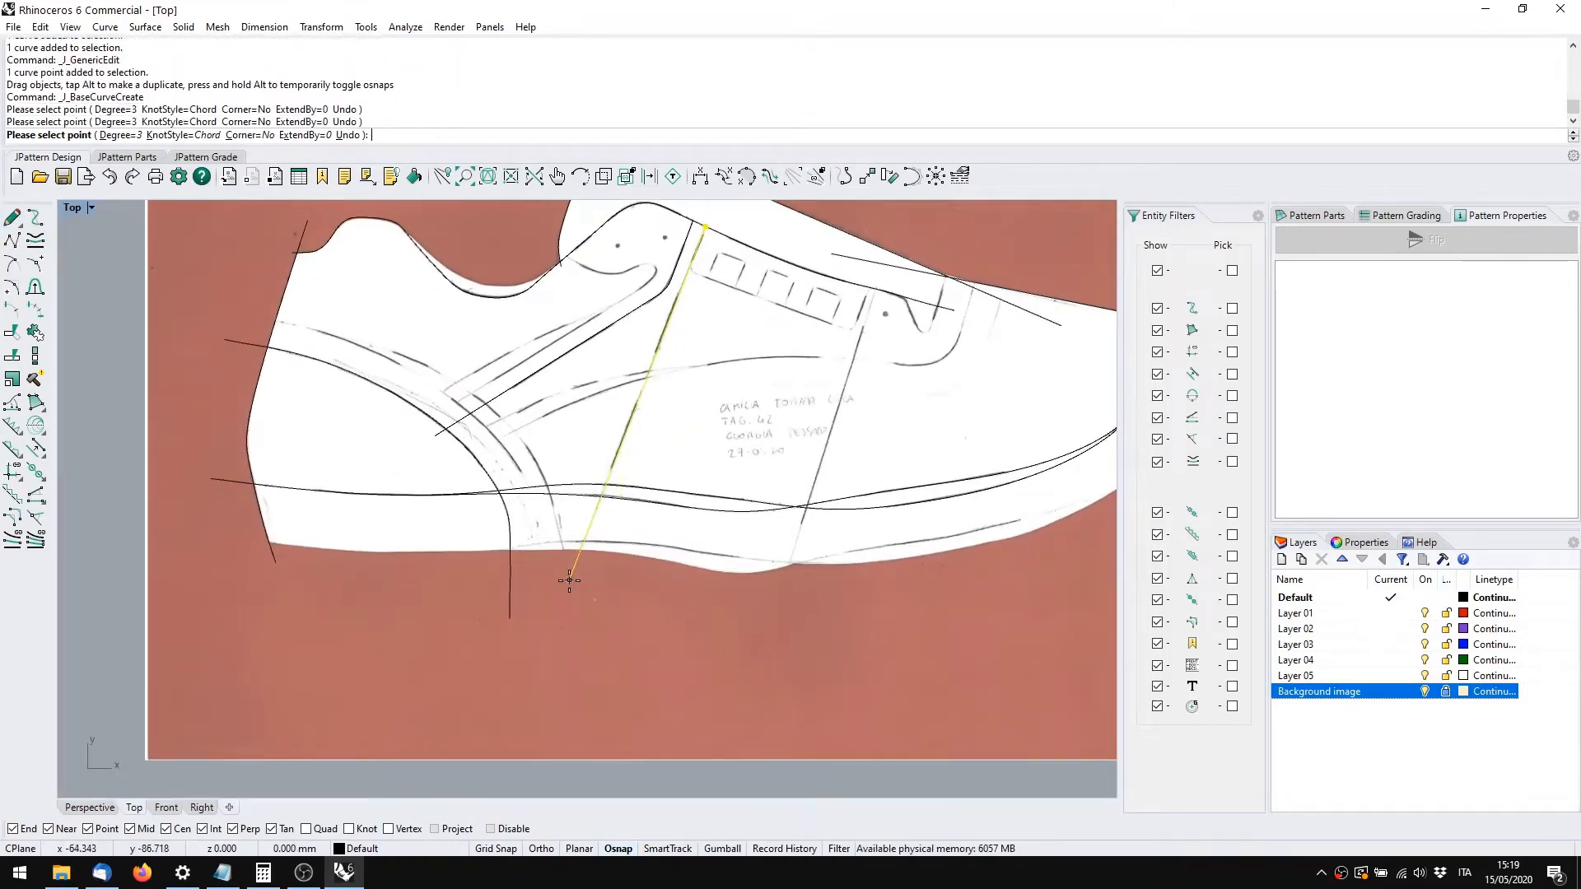
key("Return")
Trace the slanted line in front of the lace openings from the eyestay edge past the sole edge as a base curve
scroll(873, 302, "up", 5)
key("Return")
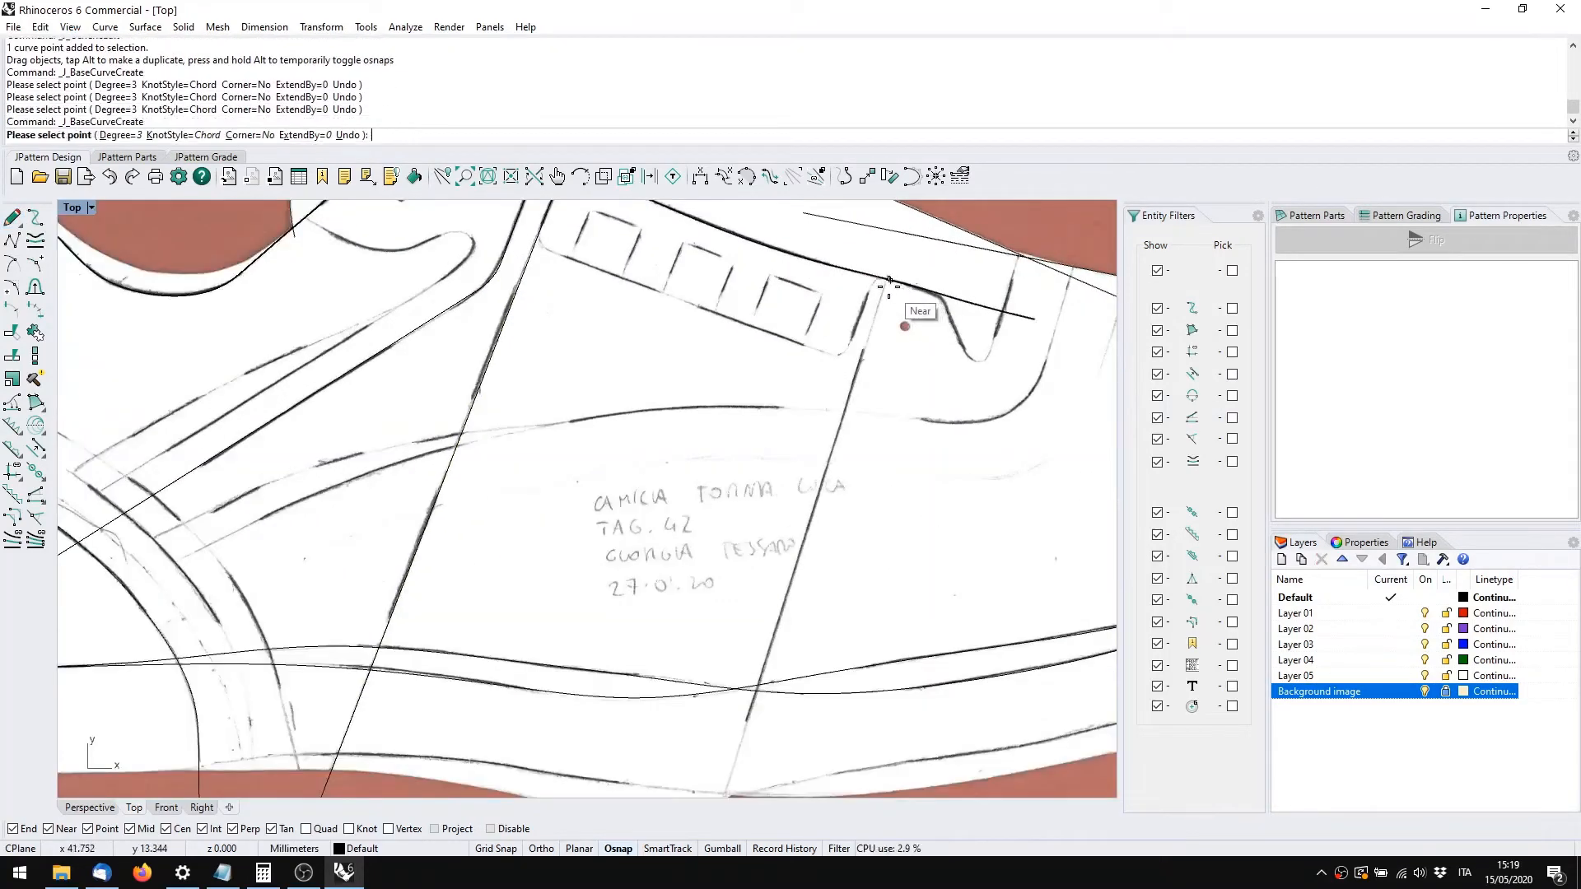
left_click(887, 279)
right_click_drag(828, 535, 871, 309)
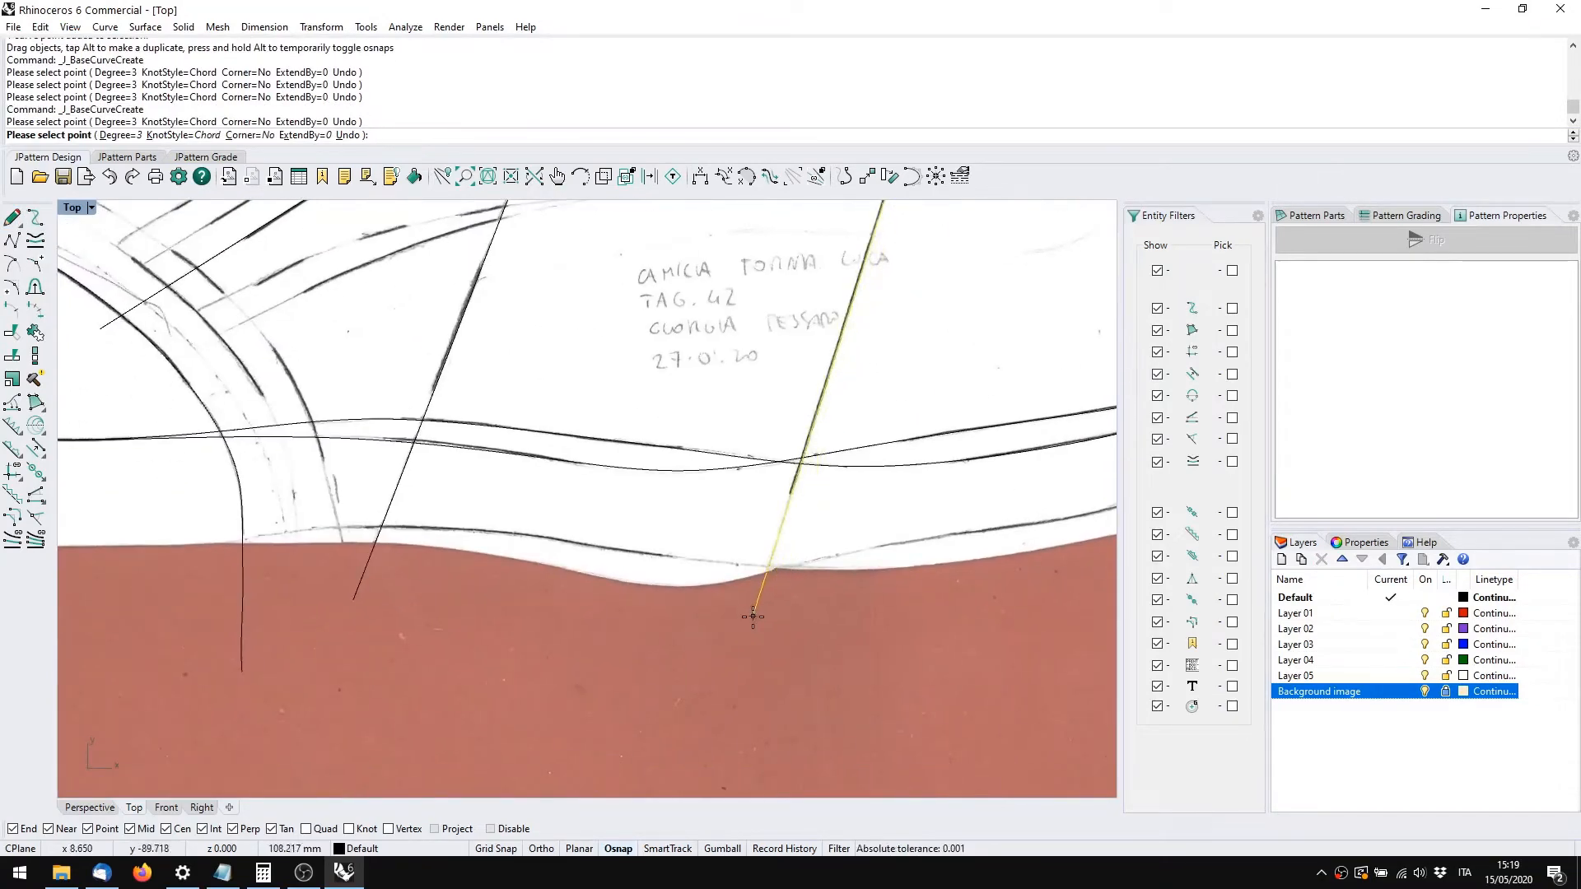
left_click(751, 617)
key("Return")
Trace the steep front edge of the side panel from the instep line downward as a straight base curve with ExtendBy set to 15
scroll(759, 575, "down", 5)
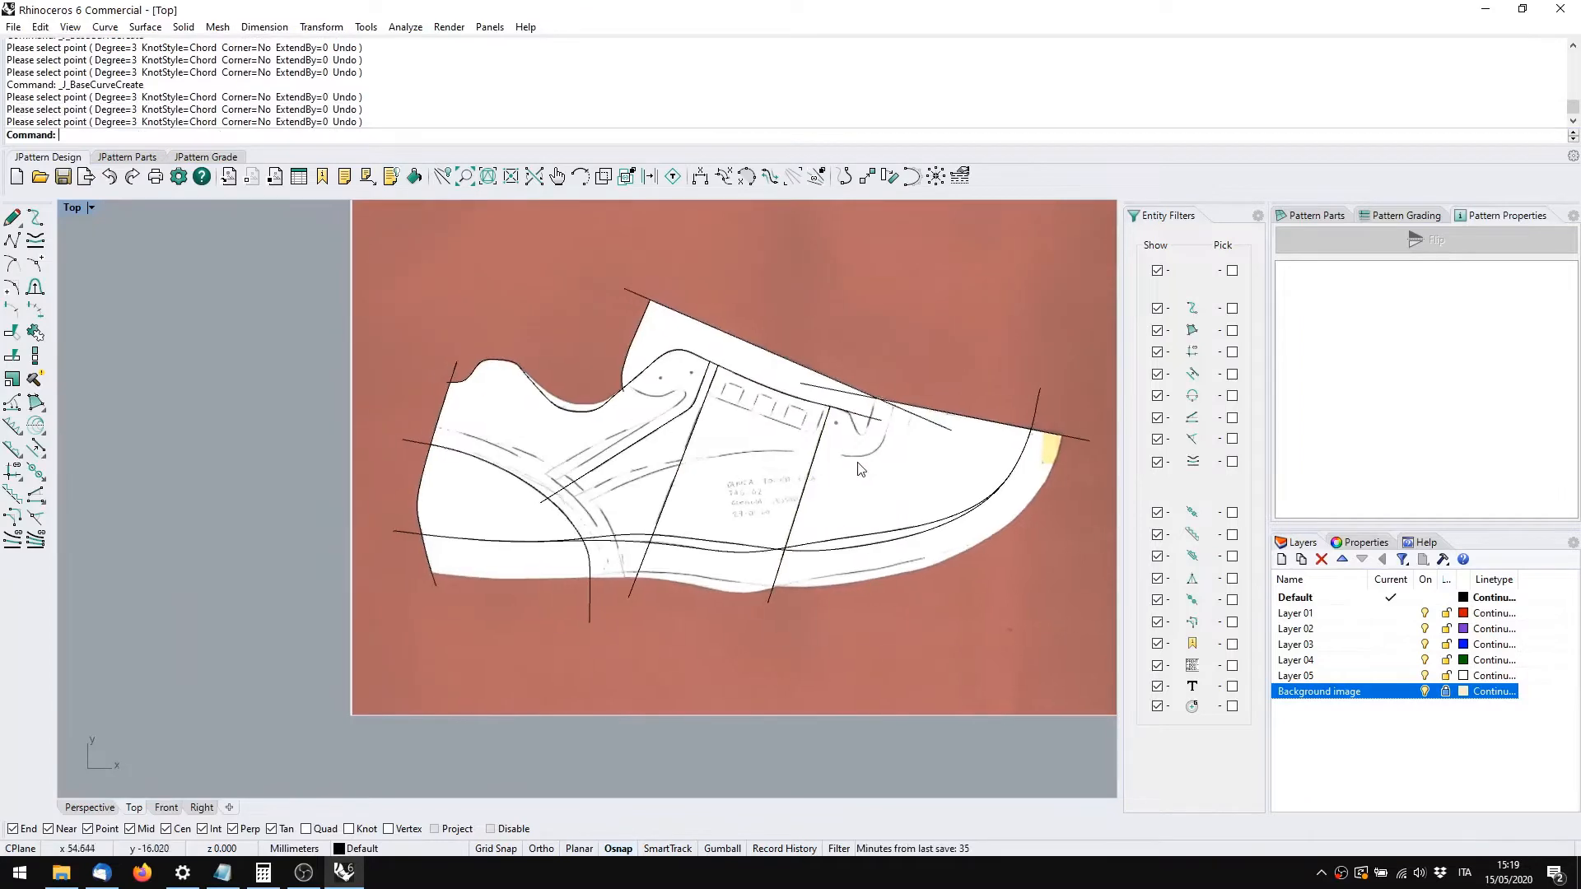
scroll(859, 469, "up", 5)
scroll(873, 501, "up", 2)
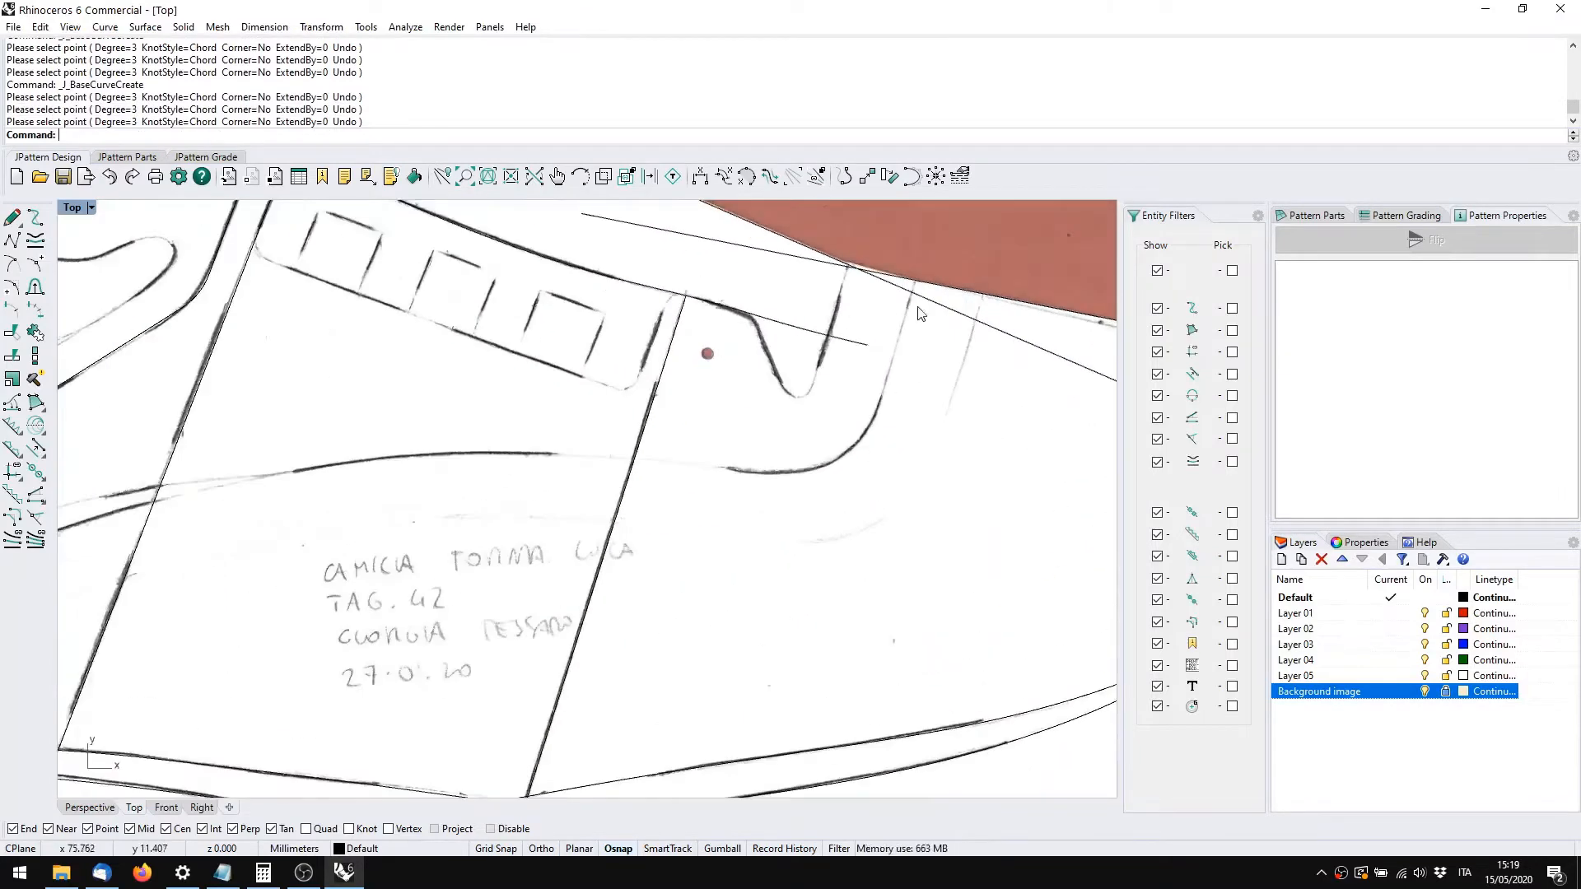
key("Return")
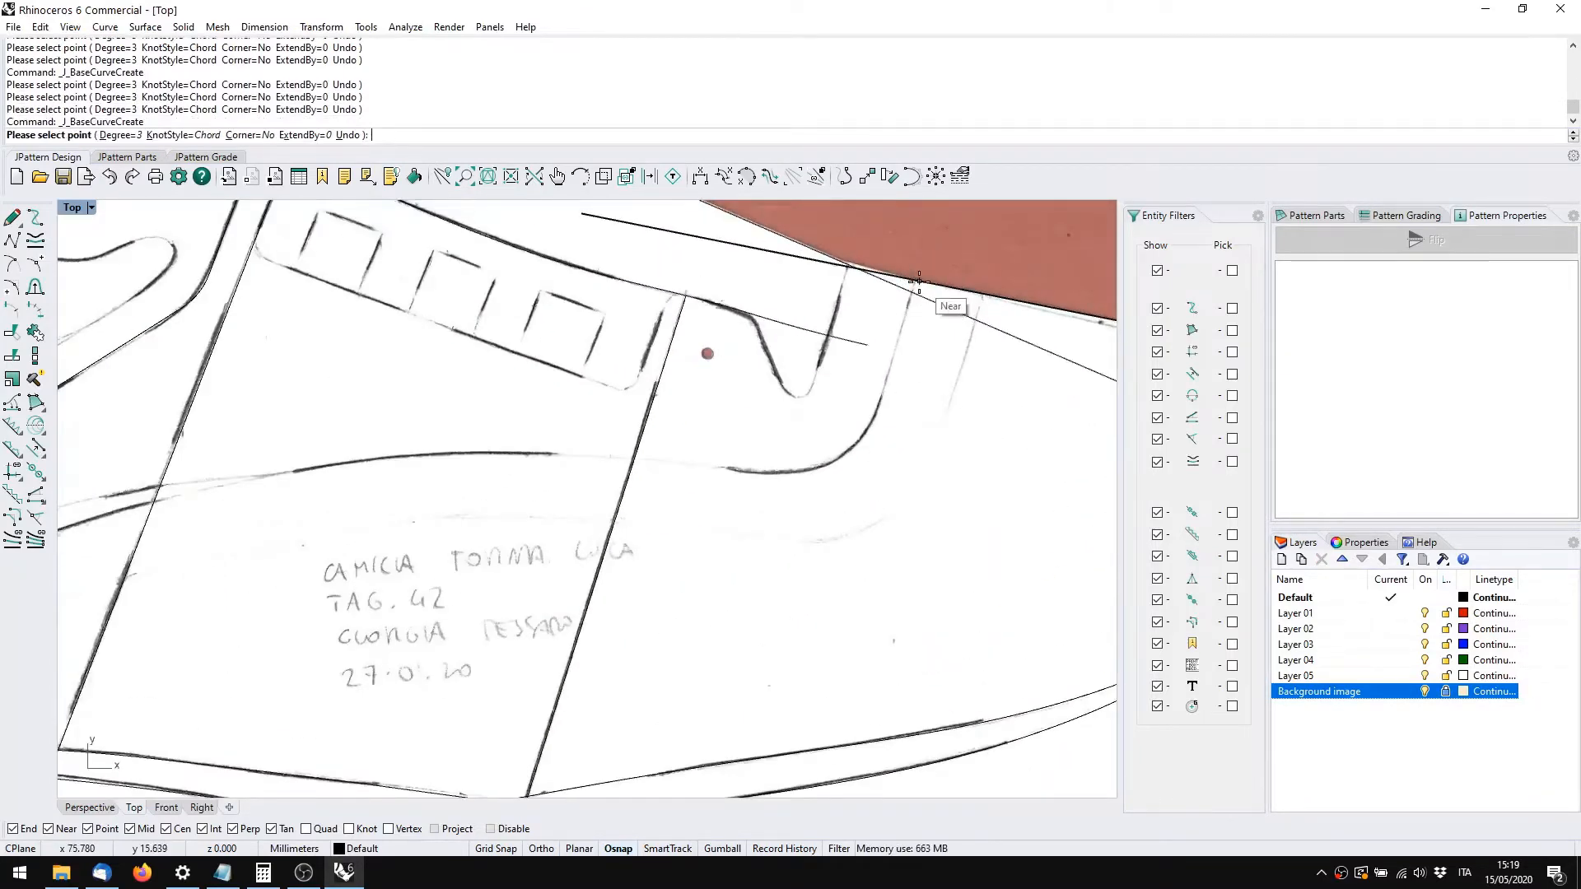
key("Escape")
type("e")
key("Return")
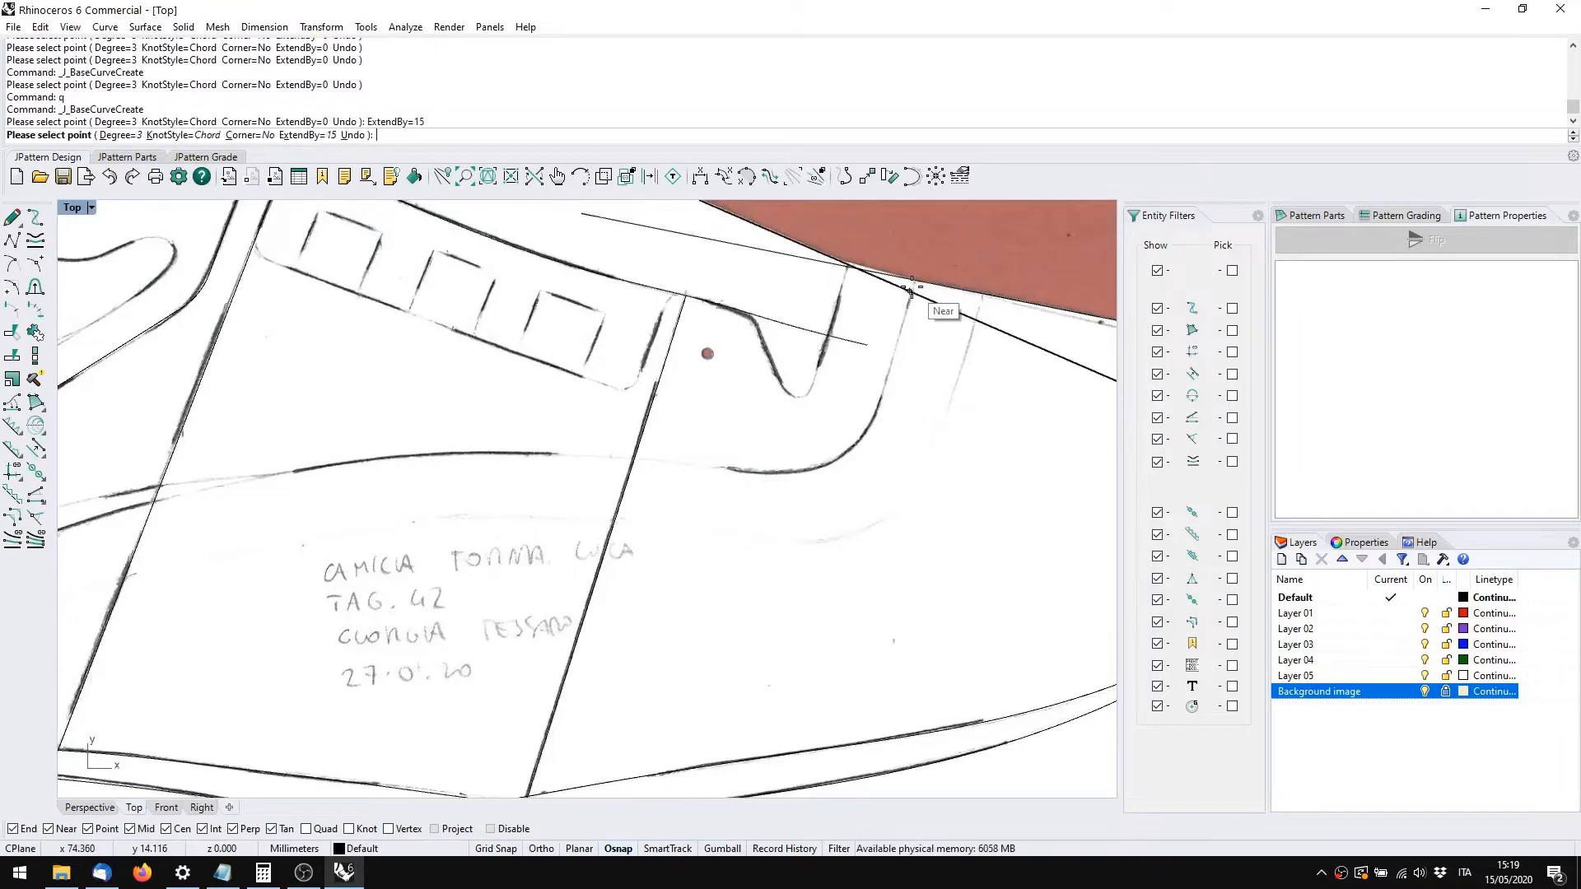
key("XF86AudioMute")
scroll(916, 280, "up", 6)
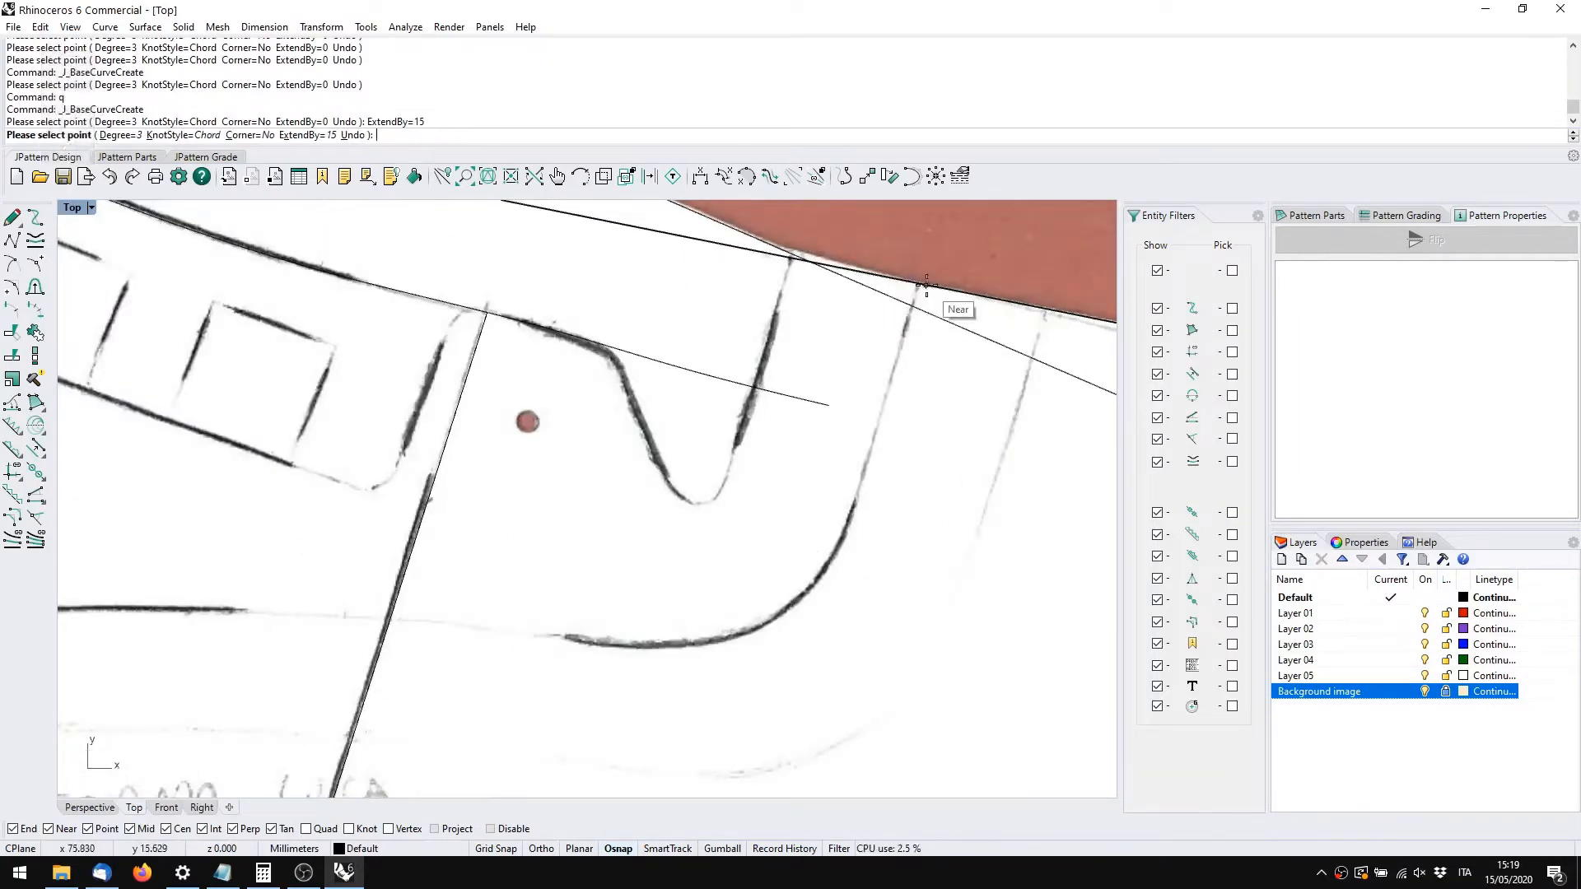
left_click(916, 281)
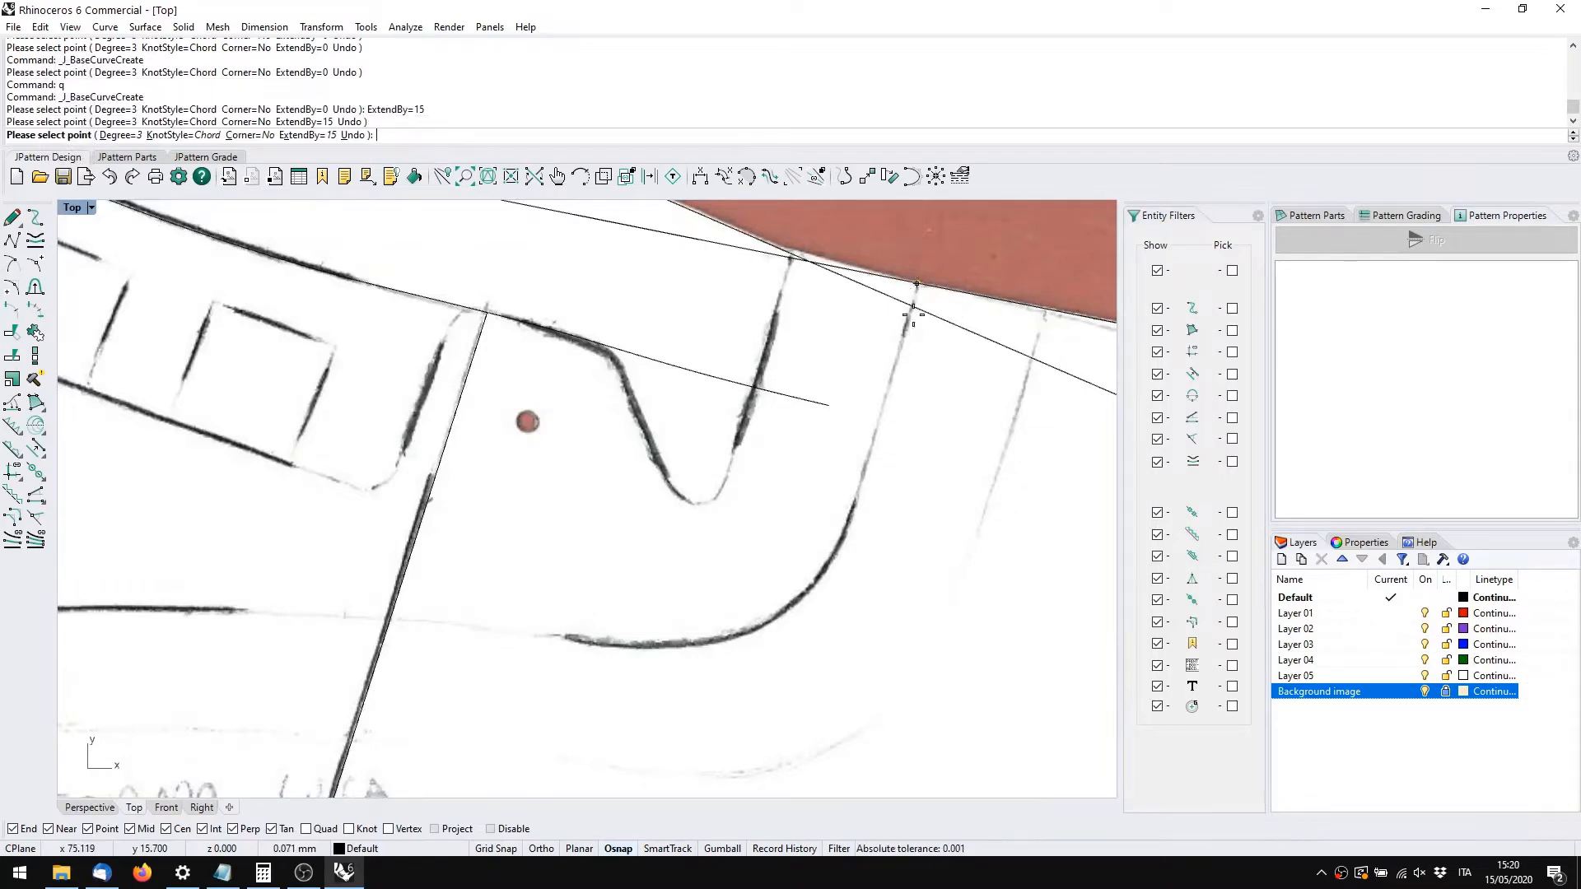
left_click(780, 766)
right_click(781, 767)
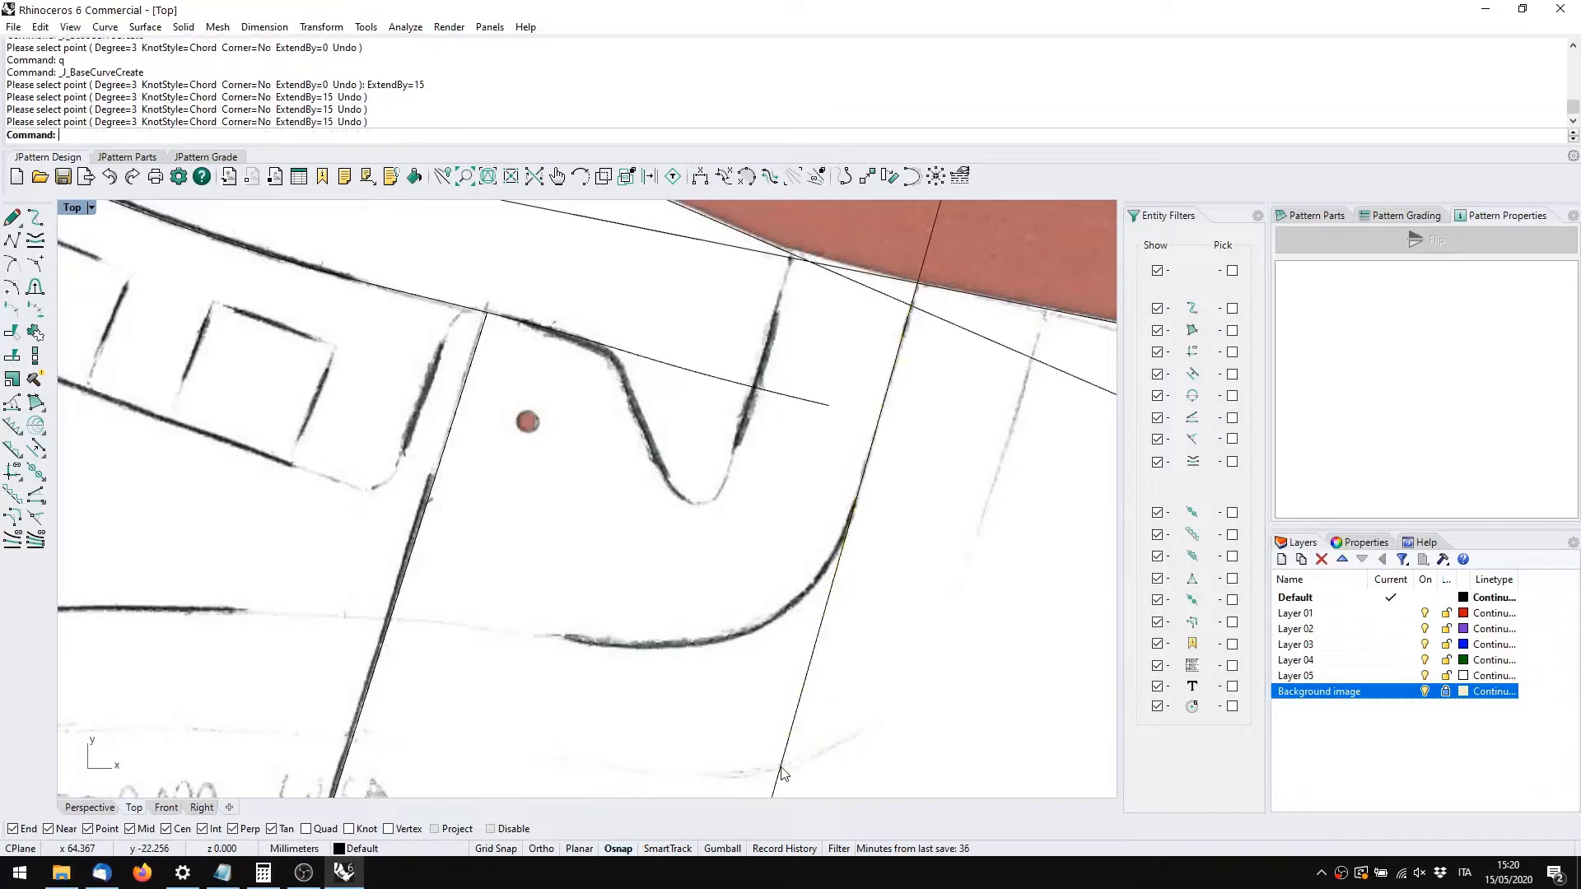
Trace the long lower edge of the side panel from the steep front line back past the heel counter curve as a base curve
right_click_drag(800, 697, 880, 484)
scroll(863, 532, "down", 6)
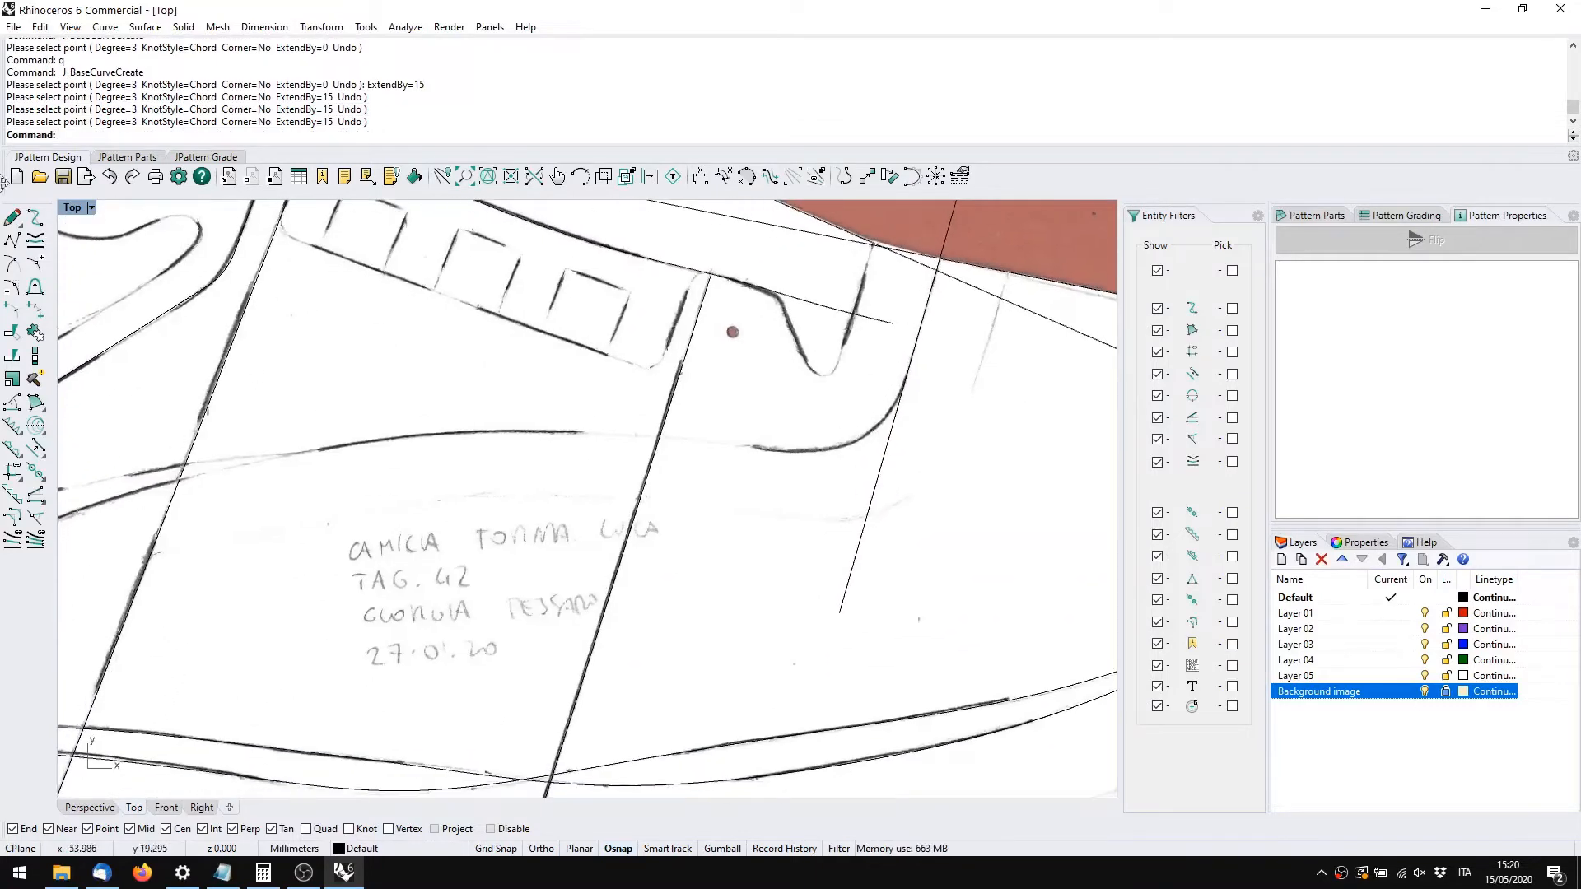
left_click(12, 217)
left_click(874, 462)
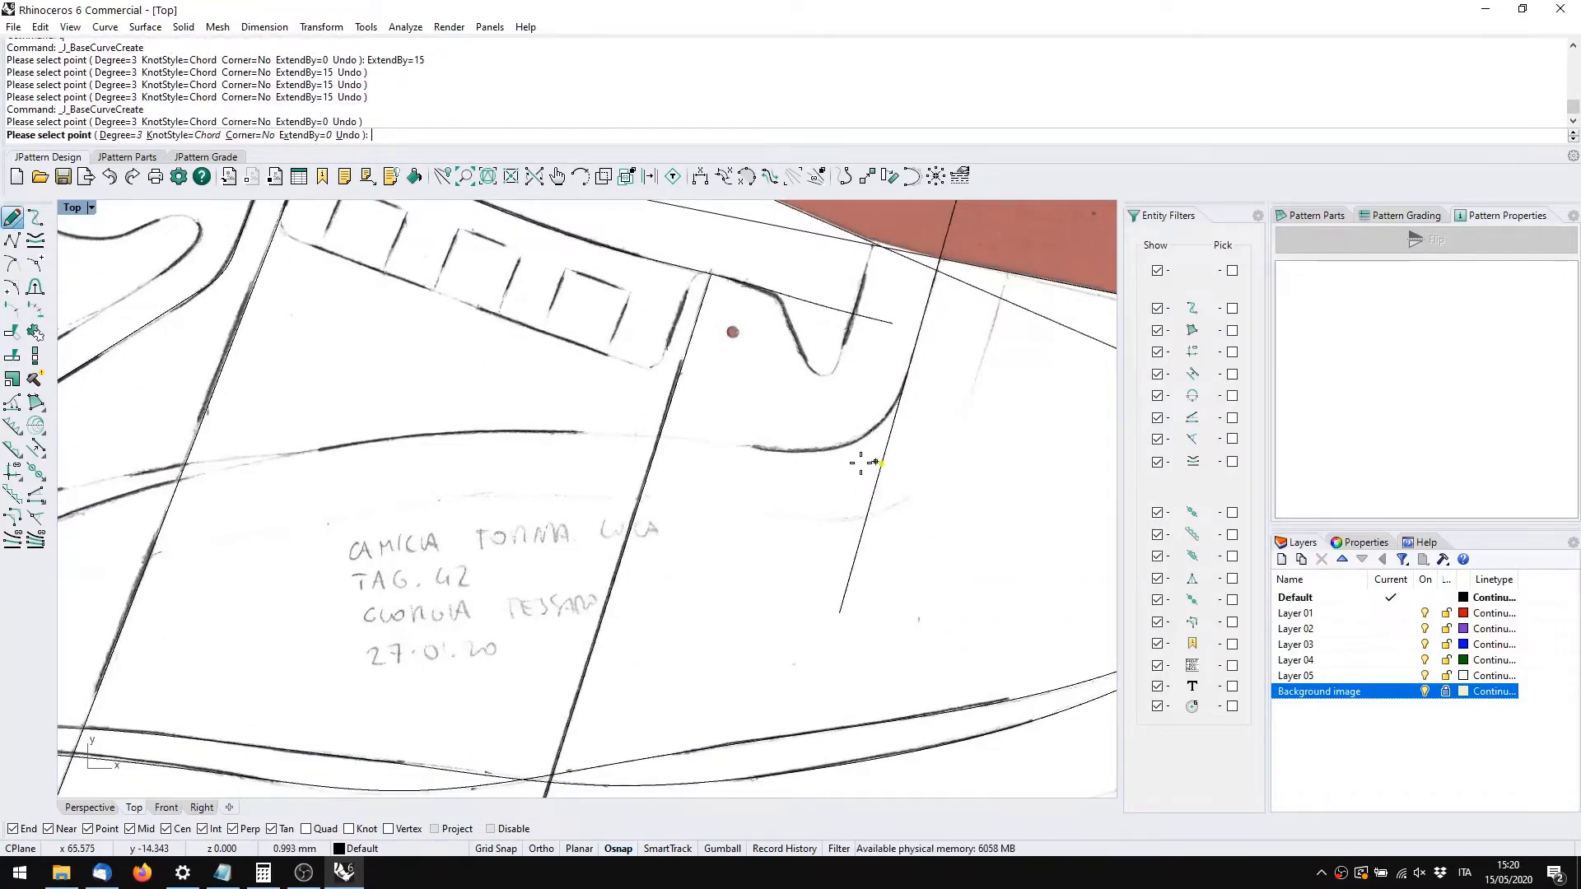
left_click(779, 448)
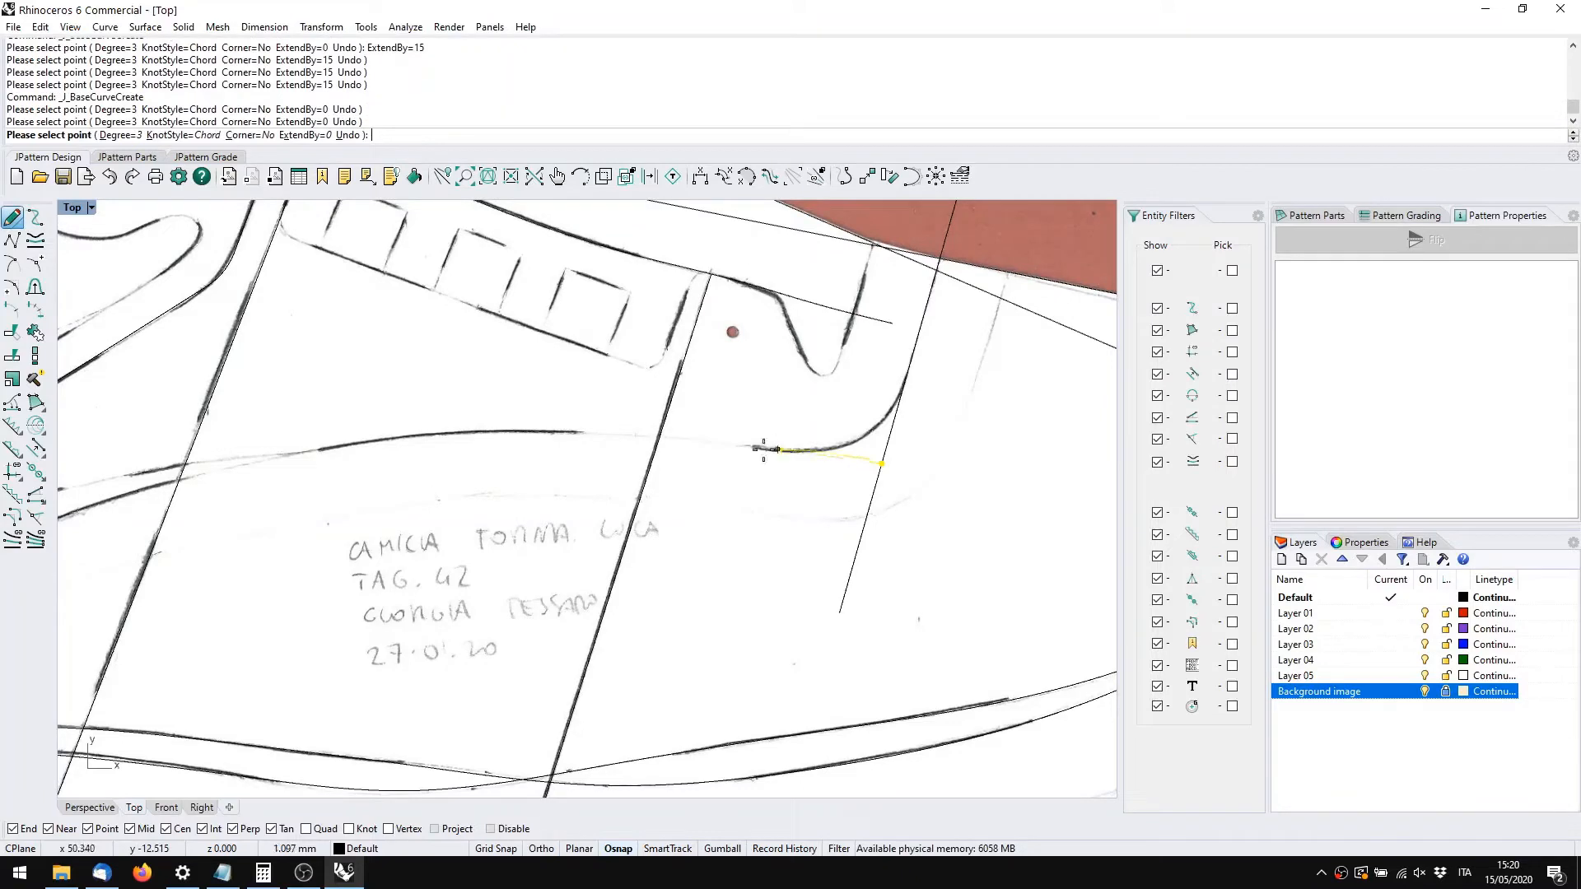
left_click(617, 433)
left_click(385, 438)
right_click_drag(368, 440, 767, 353)
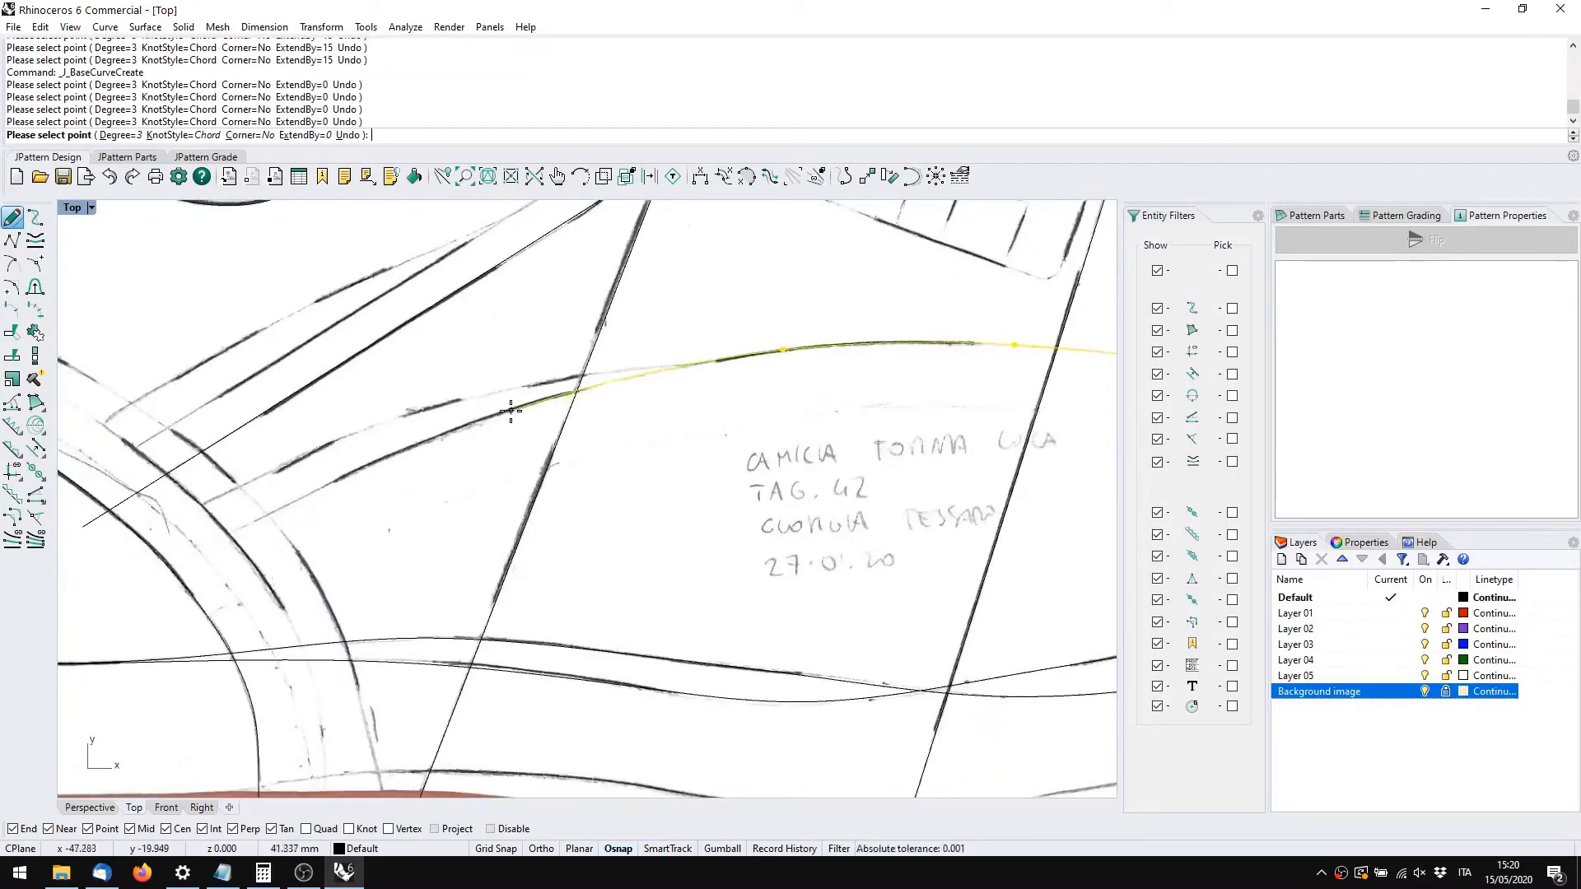
left_click(511, 410)
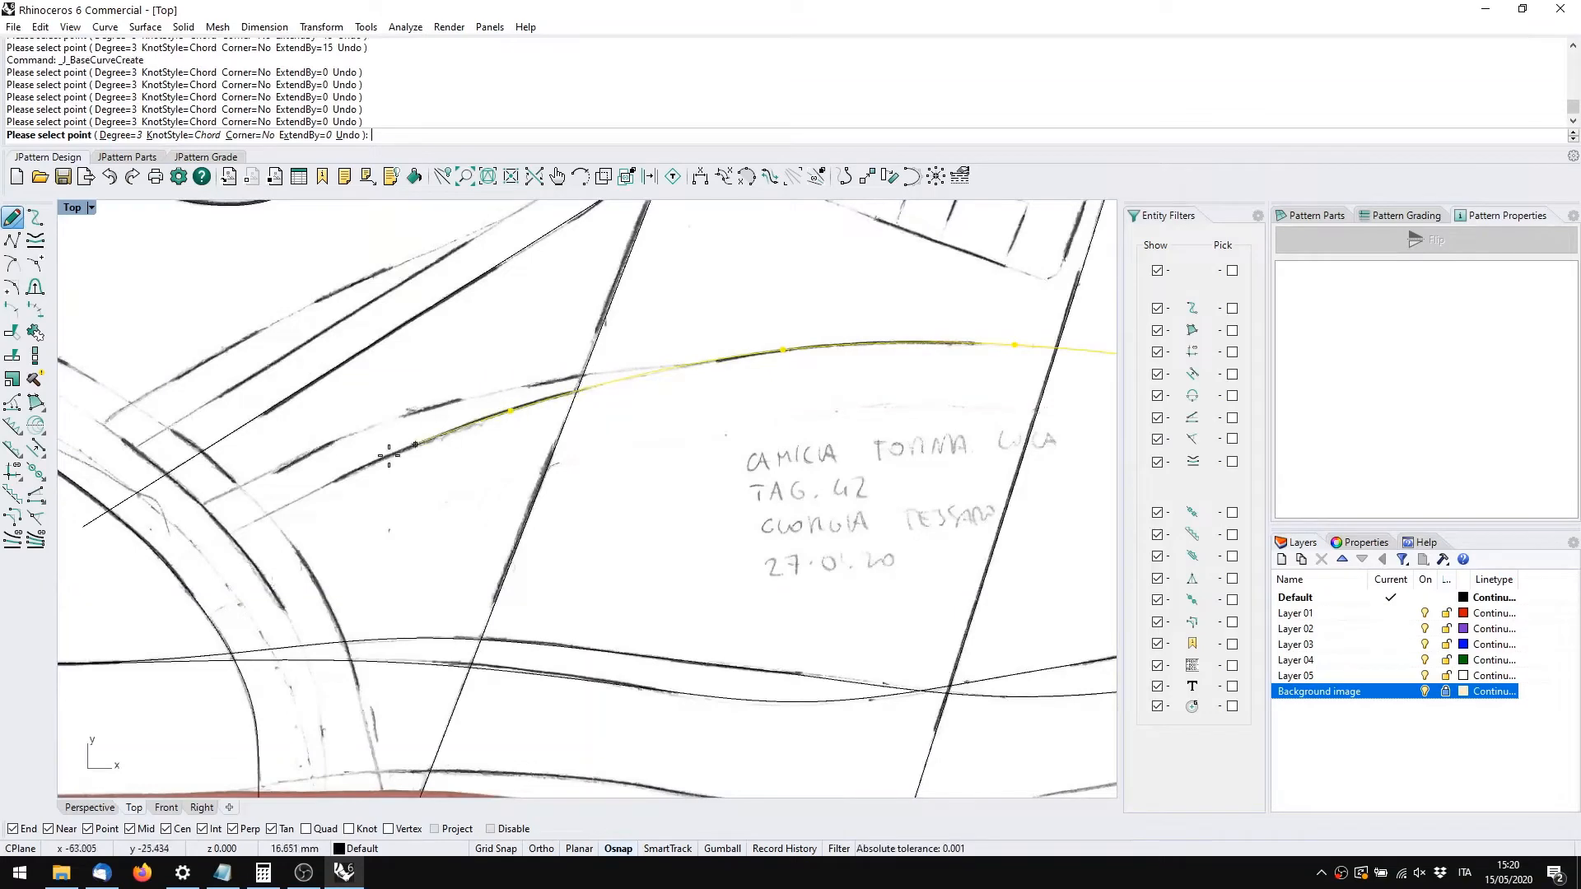
left_click(150, 578)
right_click(151, 579)
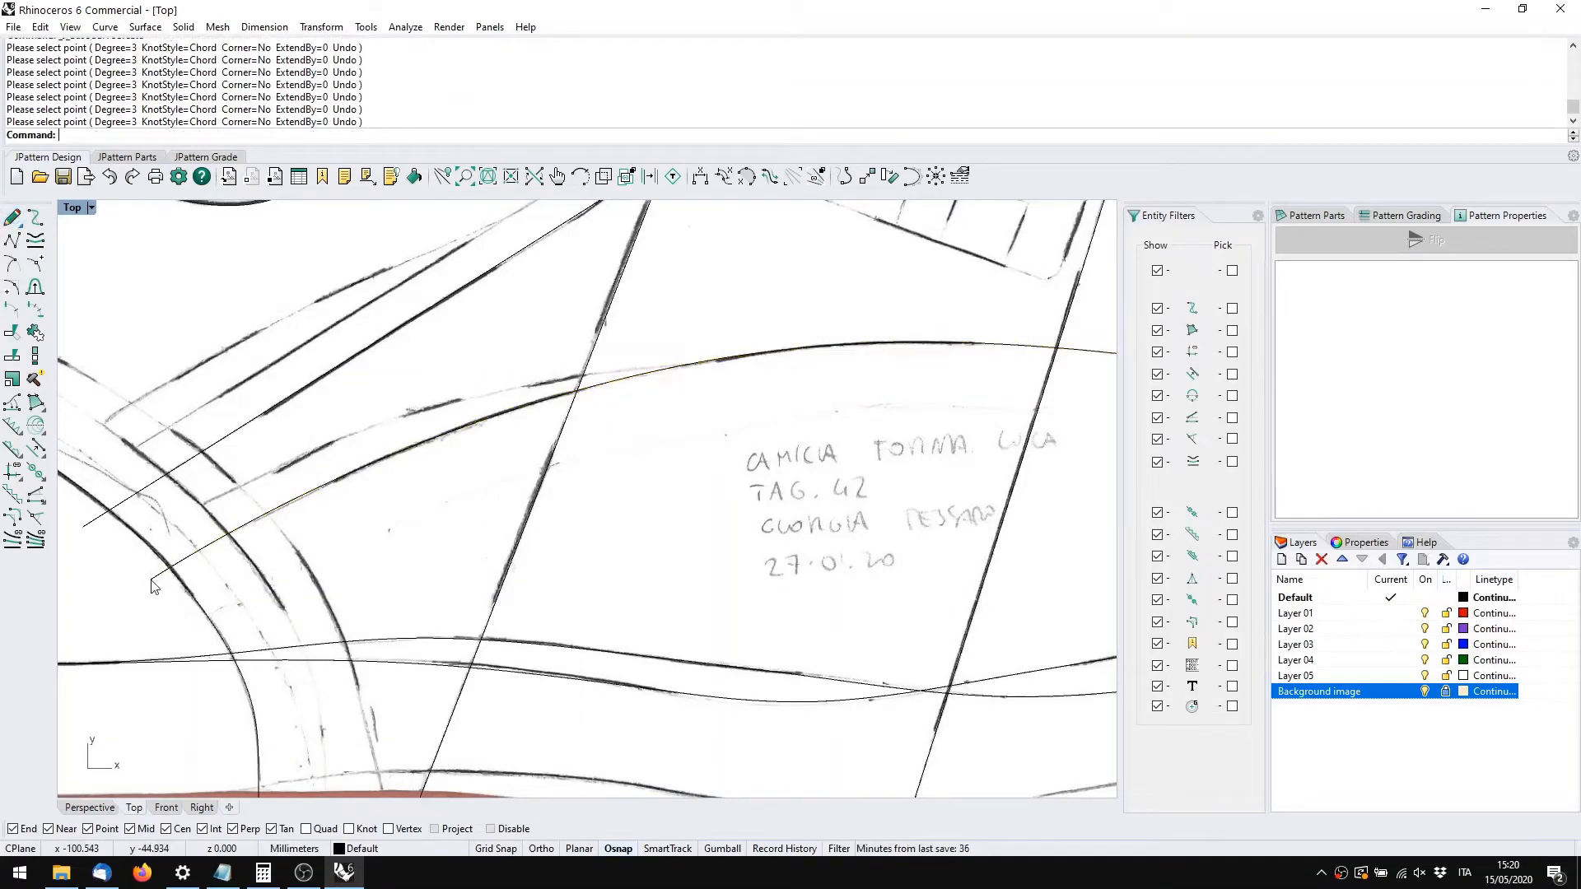
scroll(245, 510, "down", 6)
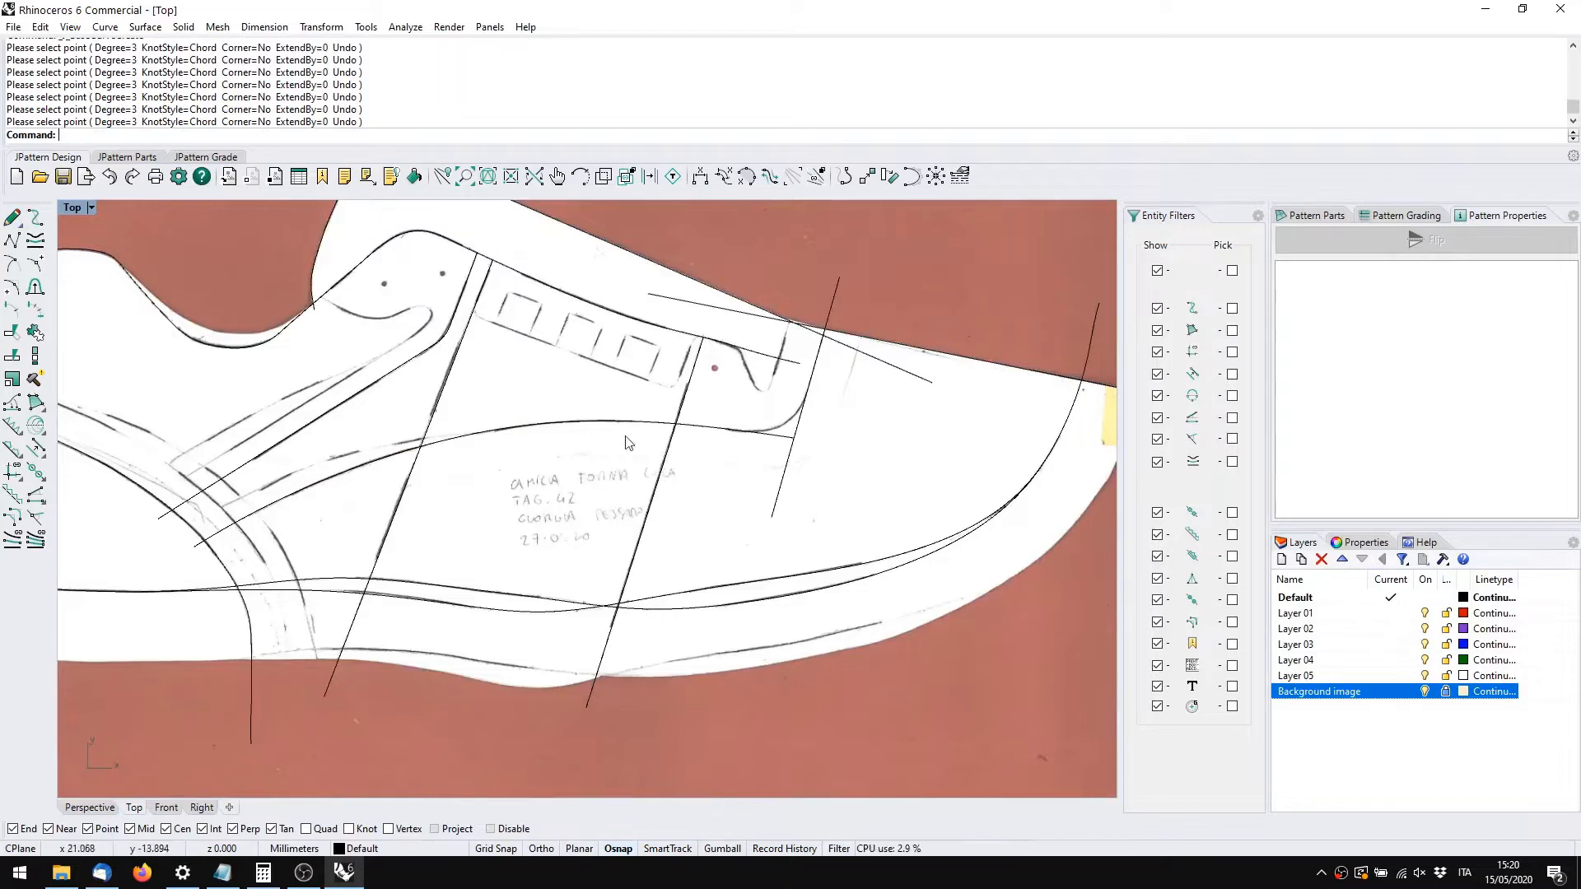
left_click(531, 428)
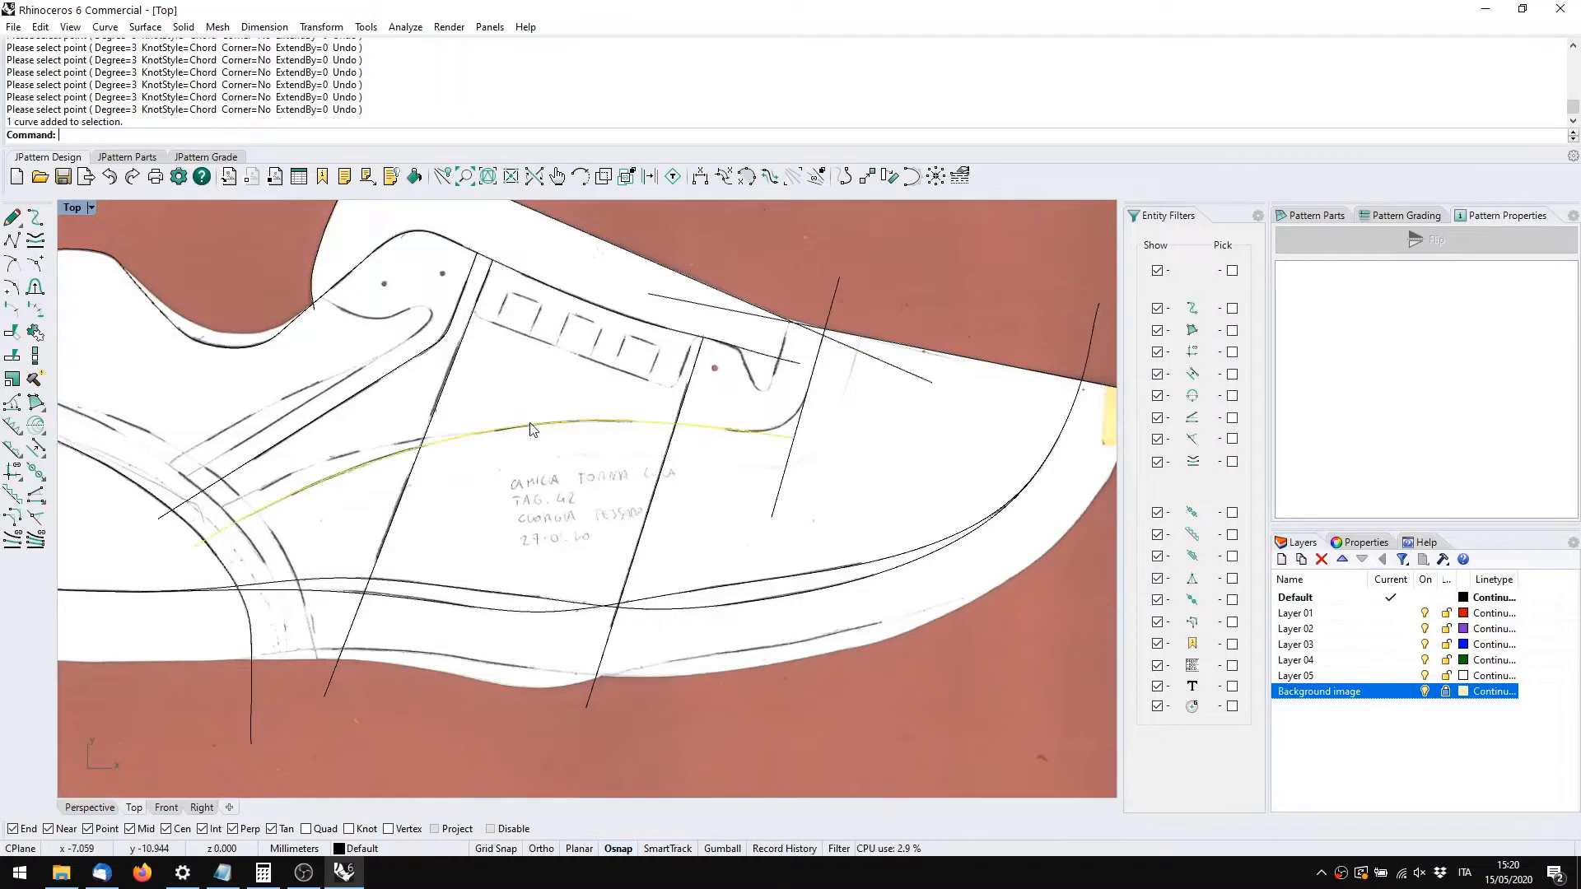
left_click(800, 426)
left_click(775, 438)
left_click(810, 430)
Try a 20 mm fillet between the steep front line and the long side panel curve, and undo it
scroll(816, 430, "up", 6)
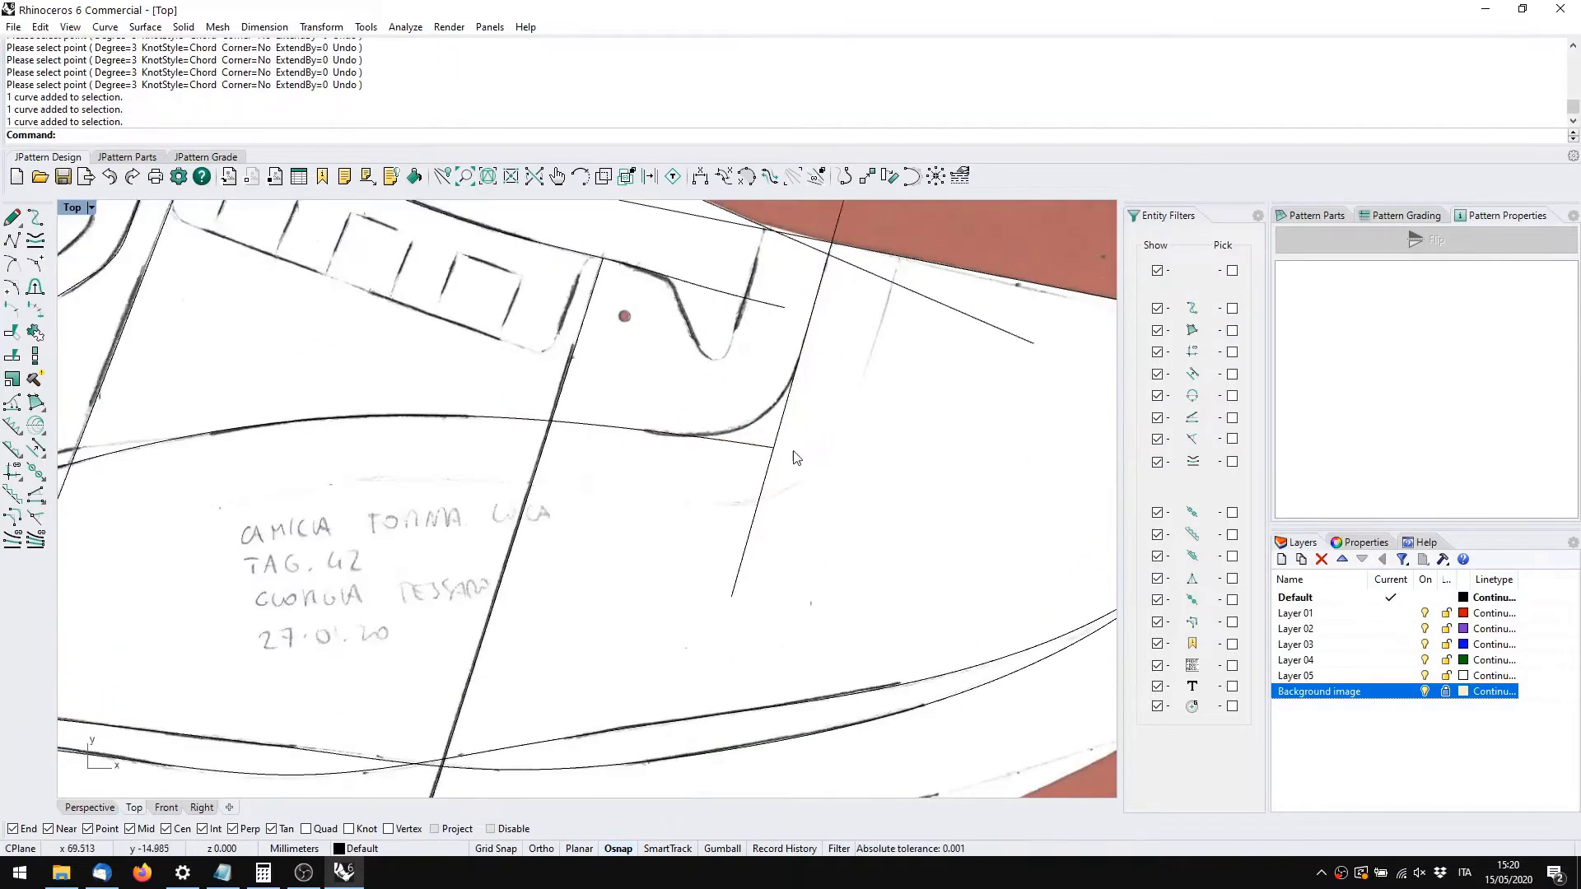
left_click_drag(801, 480, 709, 396)
middle_click(710, 397)
left_click(662, 389)
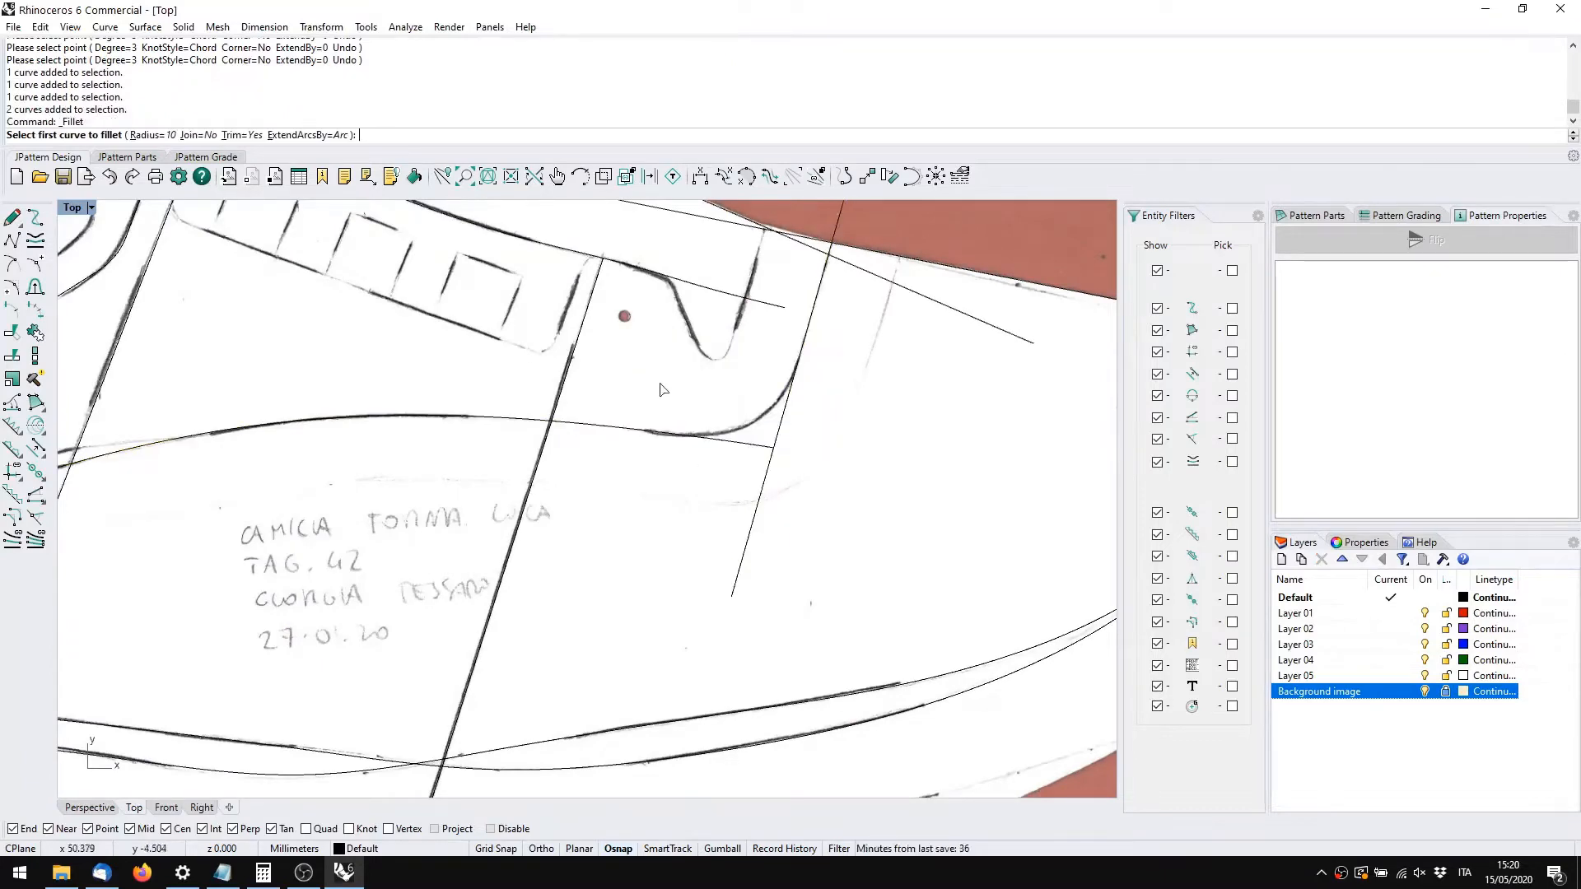
left_click(153, 135)
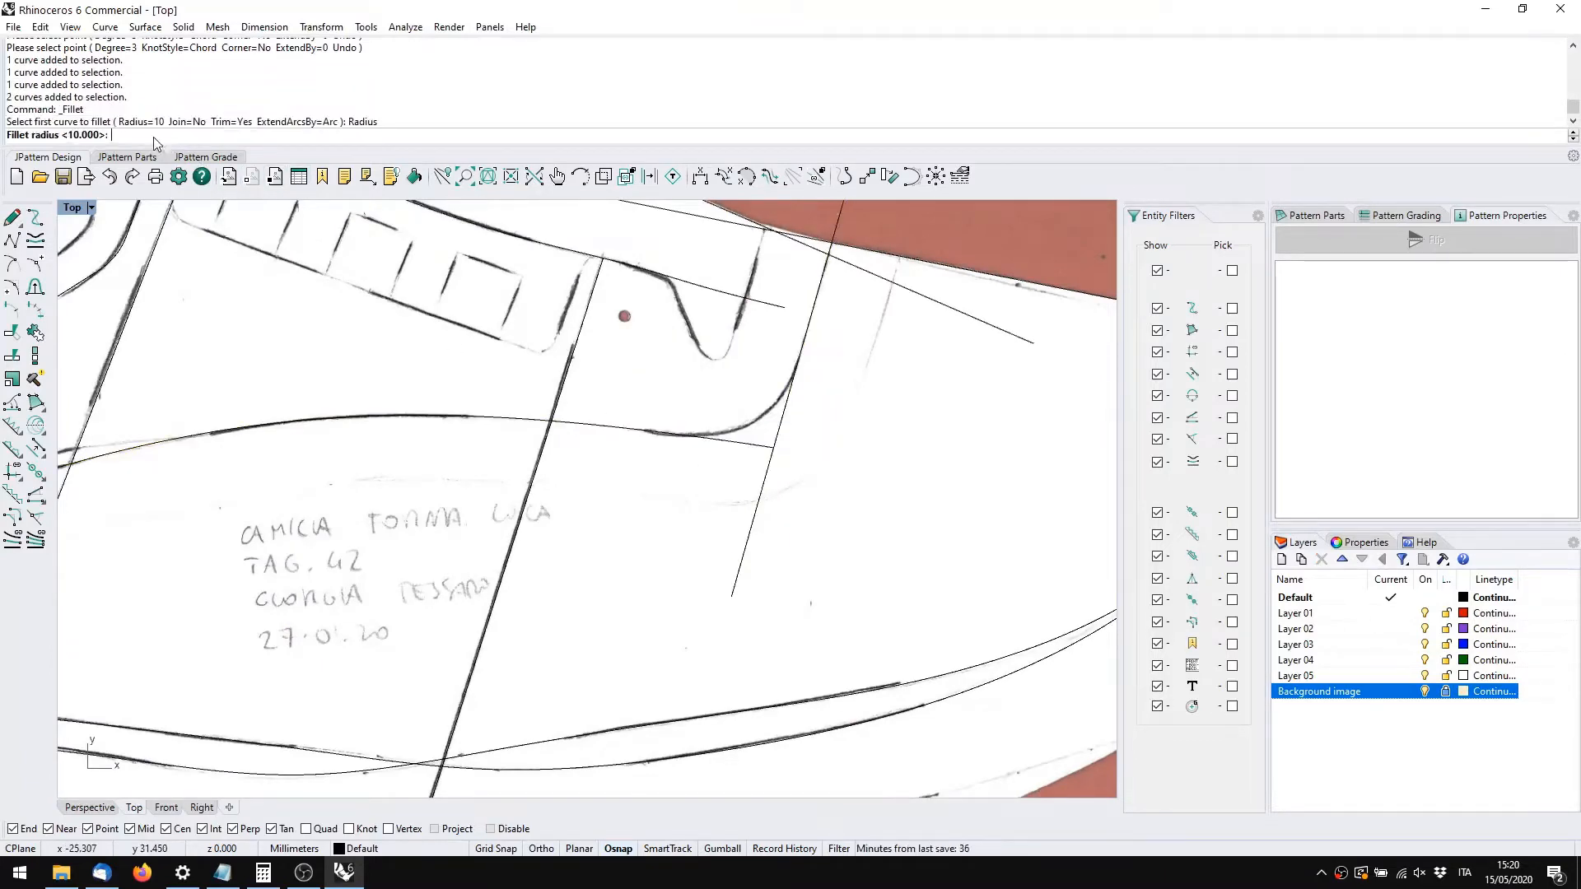
type("20")
key("Return")
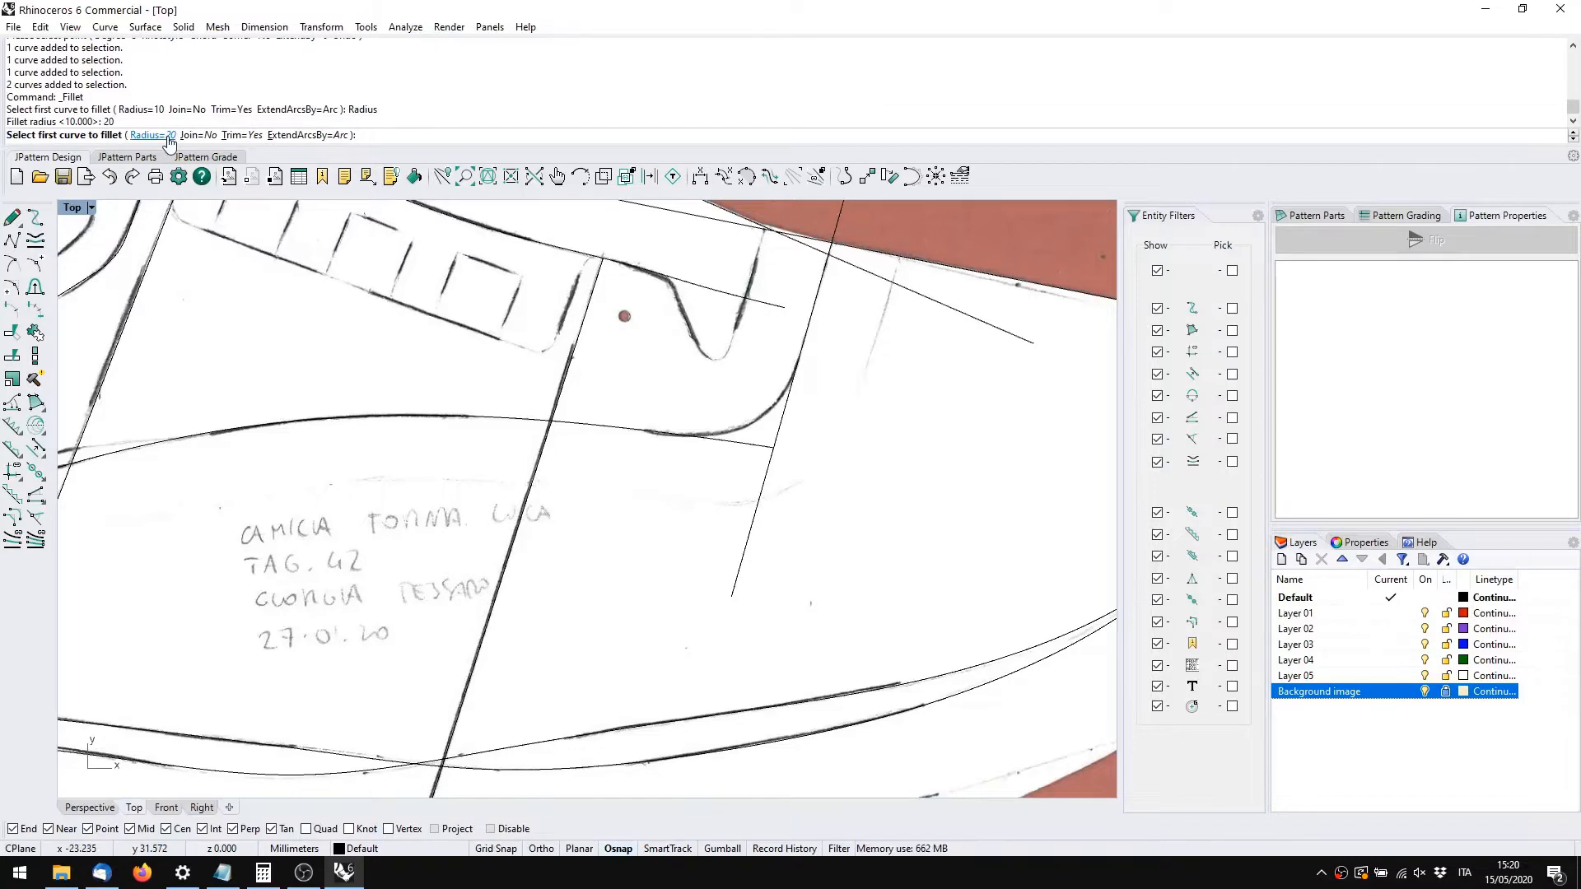
key("Escape")
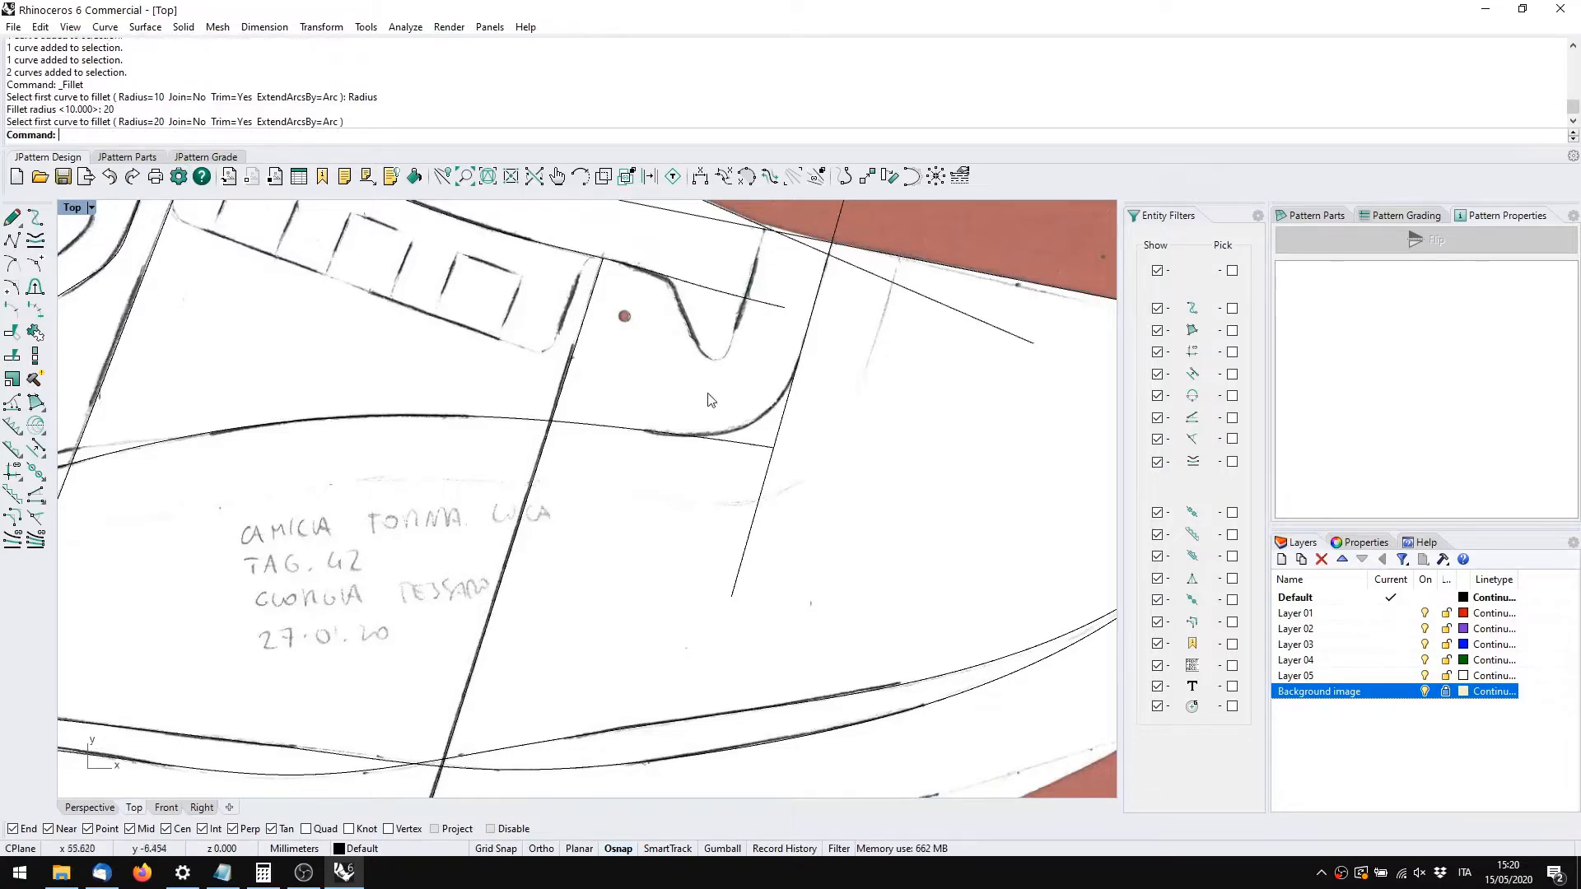
right_click(750, 442)
left_click(776, 435)
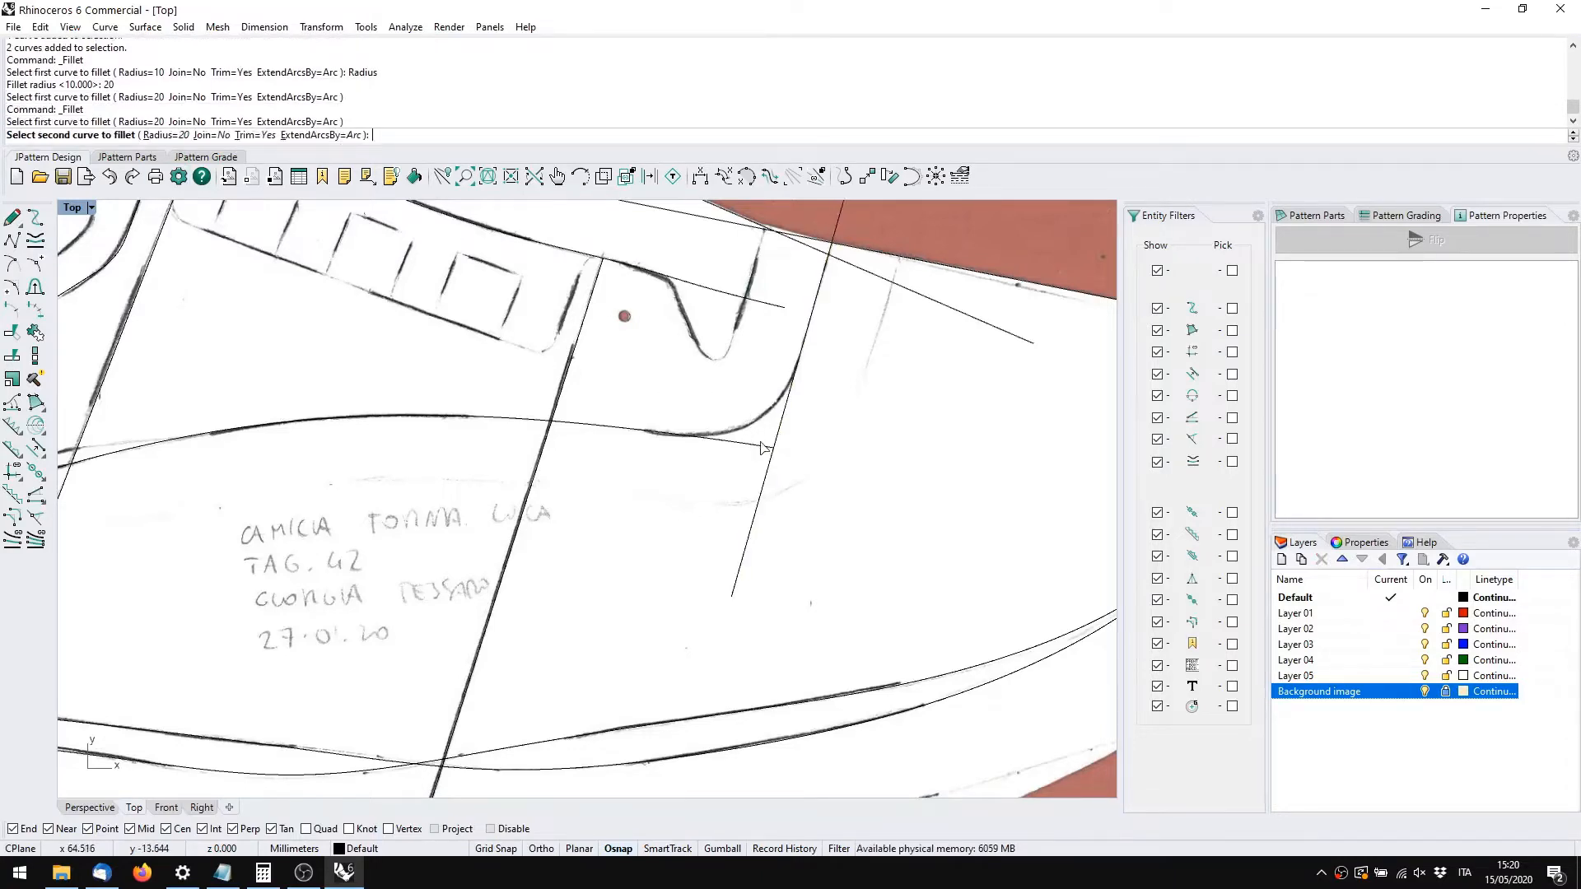
left_click(761, 445)
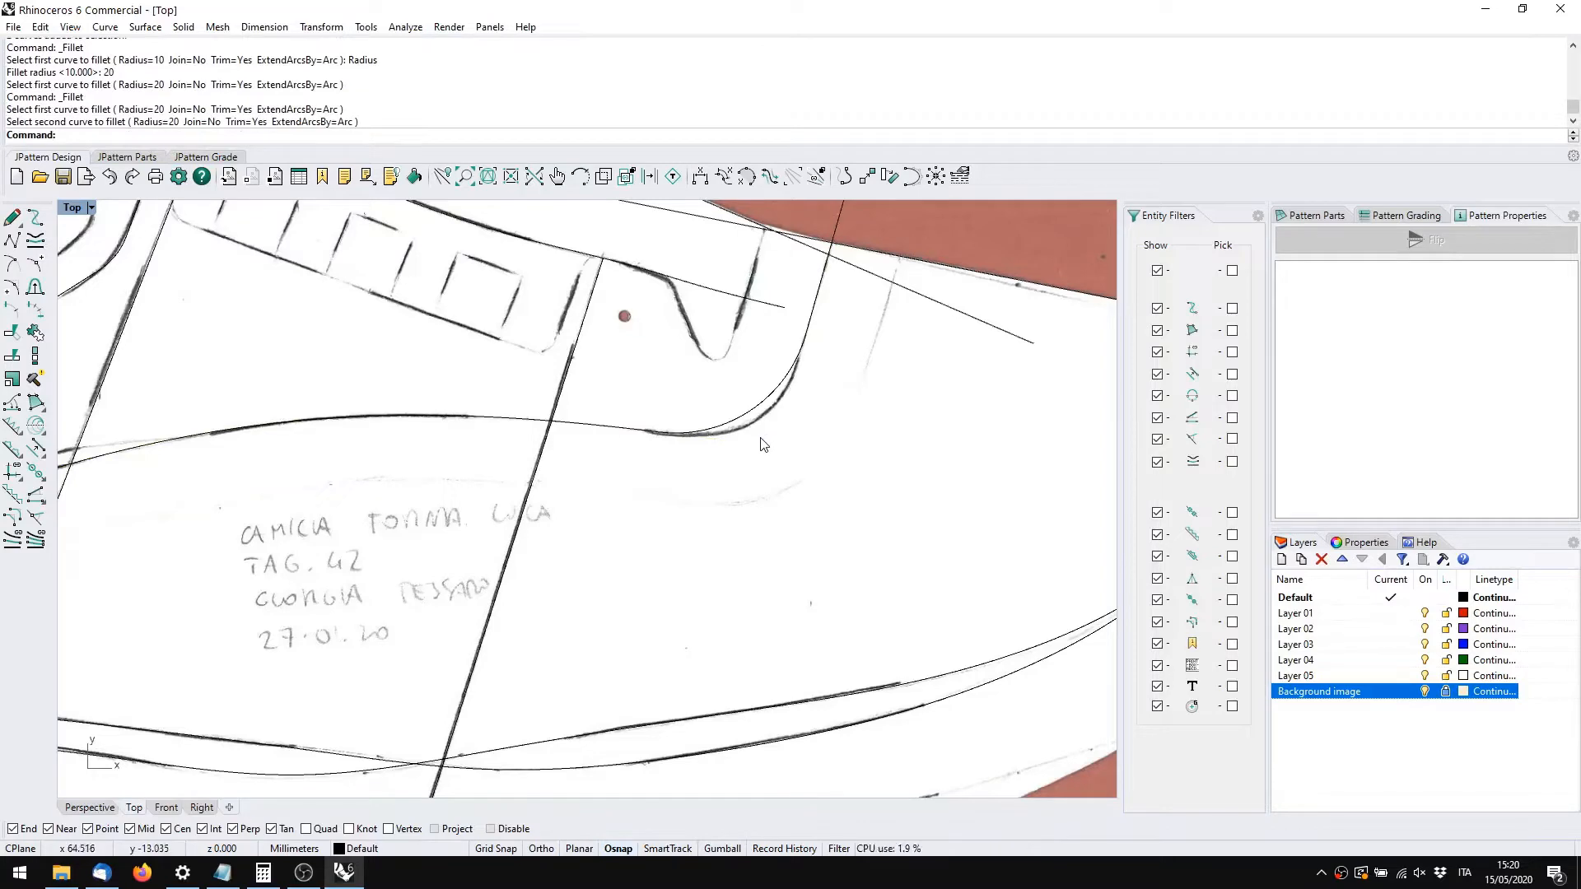
key("ctrl+z")
Fillet the corner between the long side panel curve and the steep front line with a 16 mm radius
right_click(753, 424)
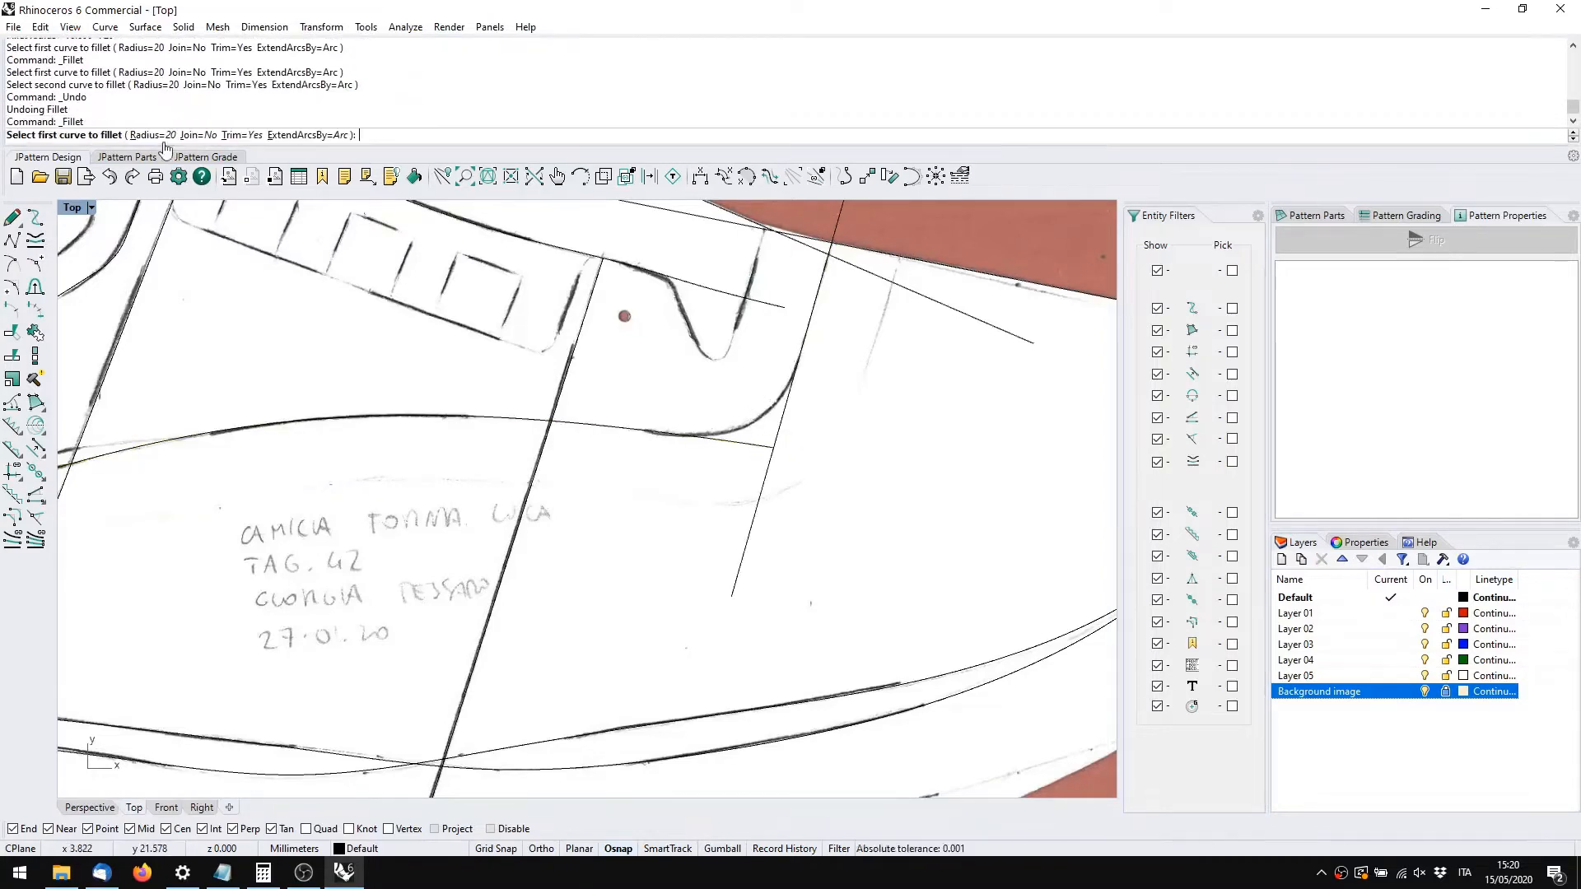
left_click(150, 135)
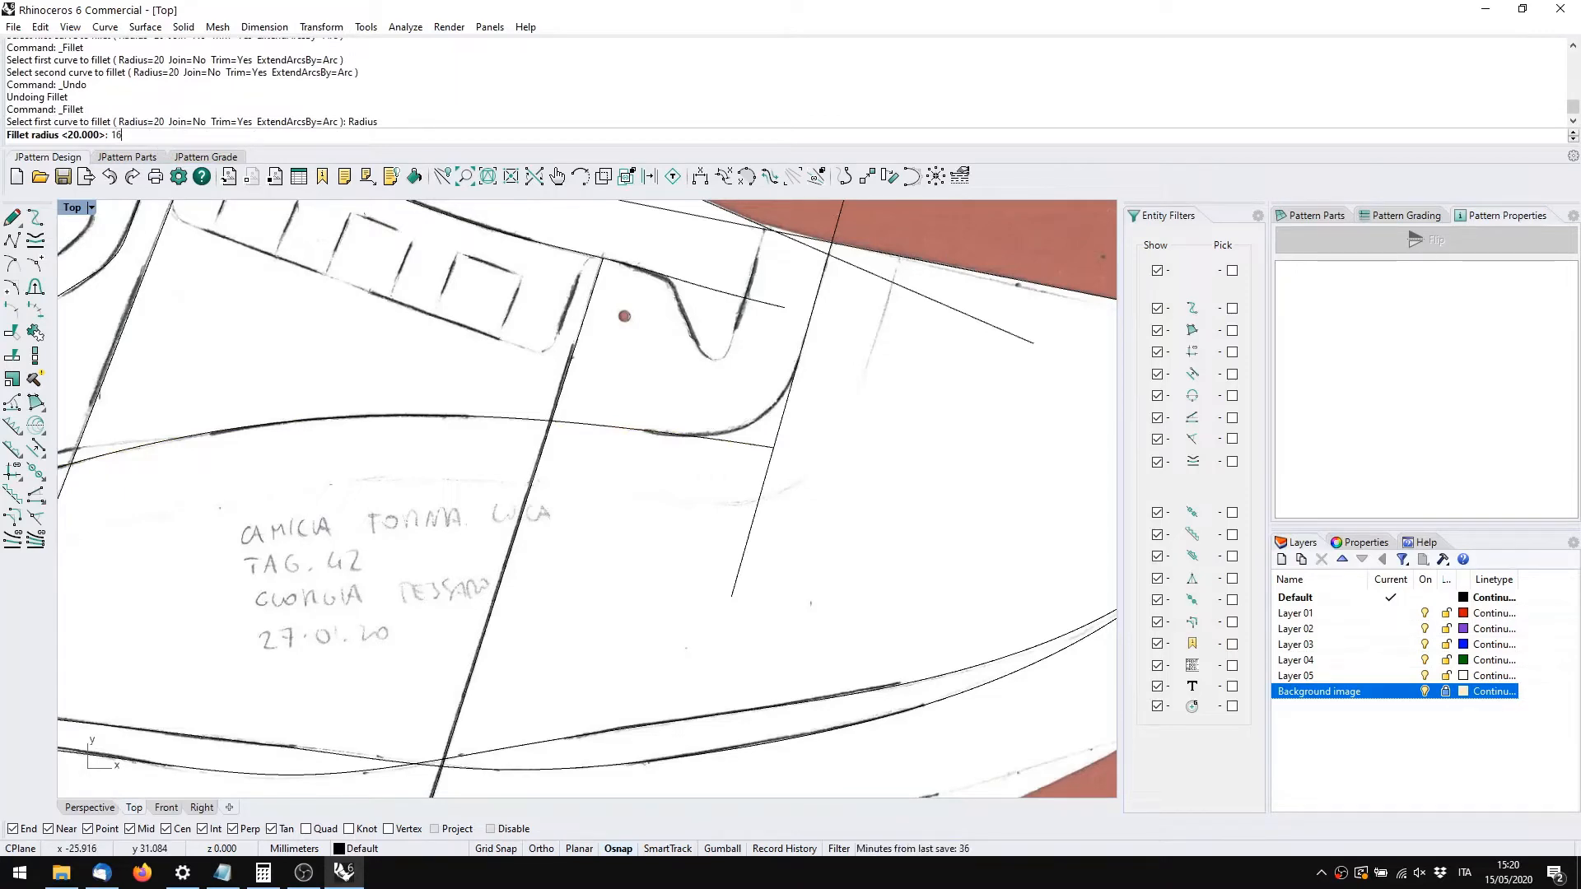
key("Return")
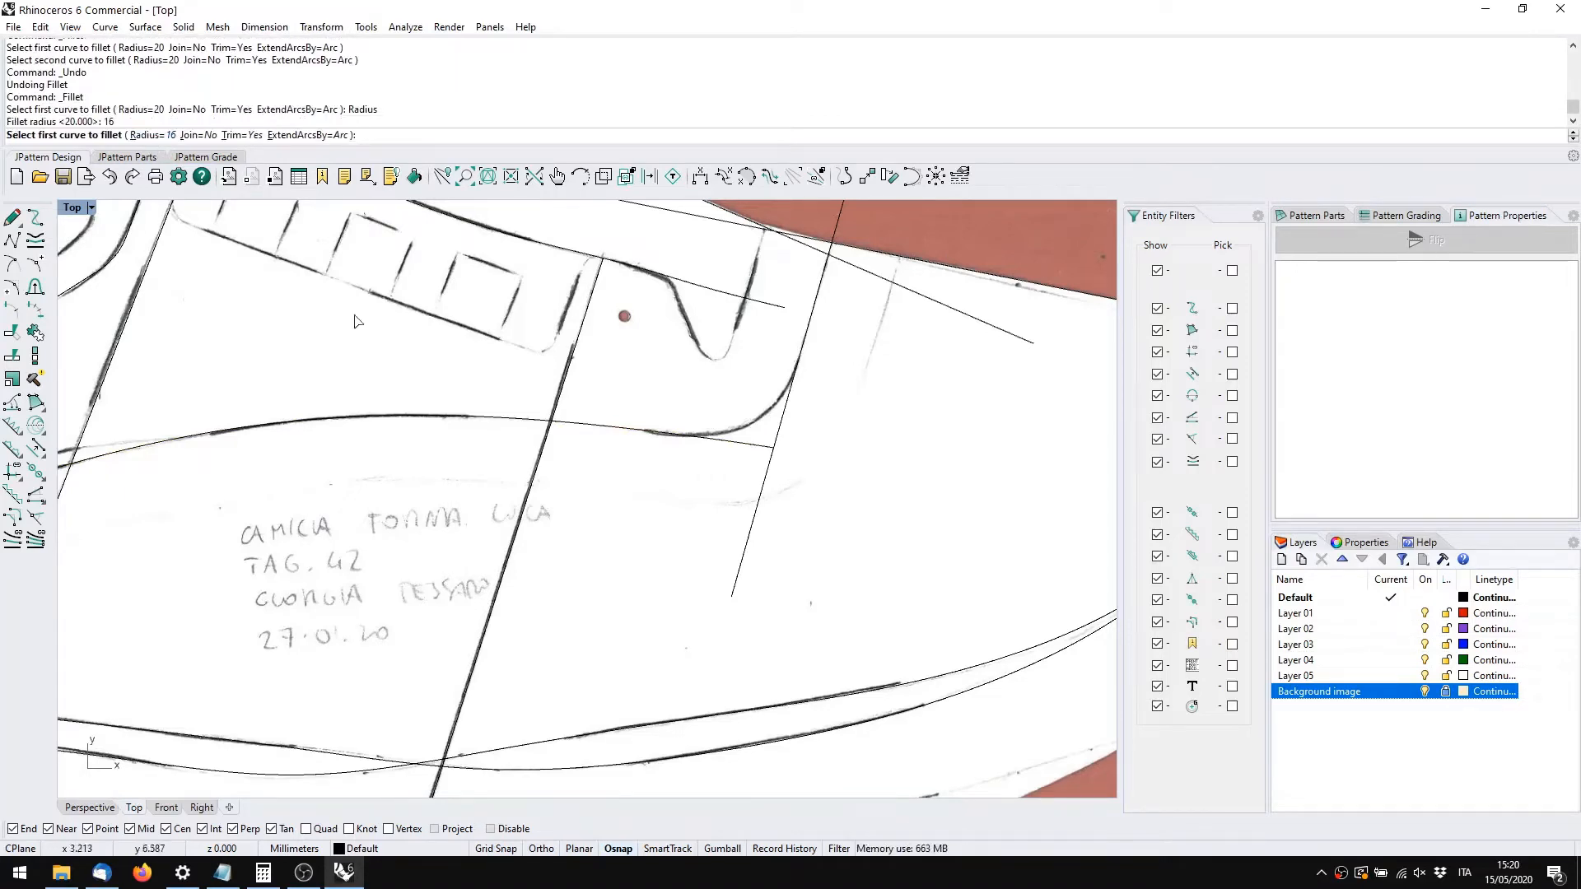
left_click(757, 451)
left_click(782, 434)
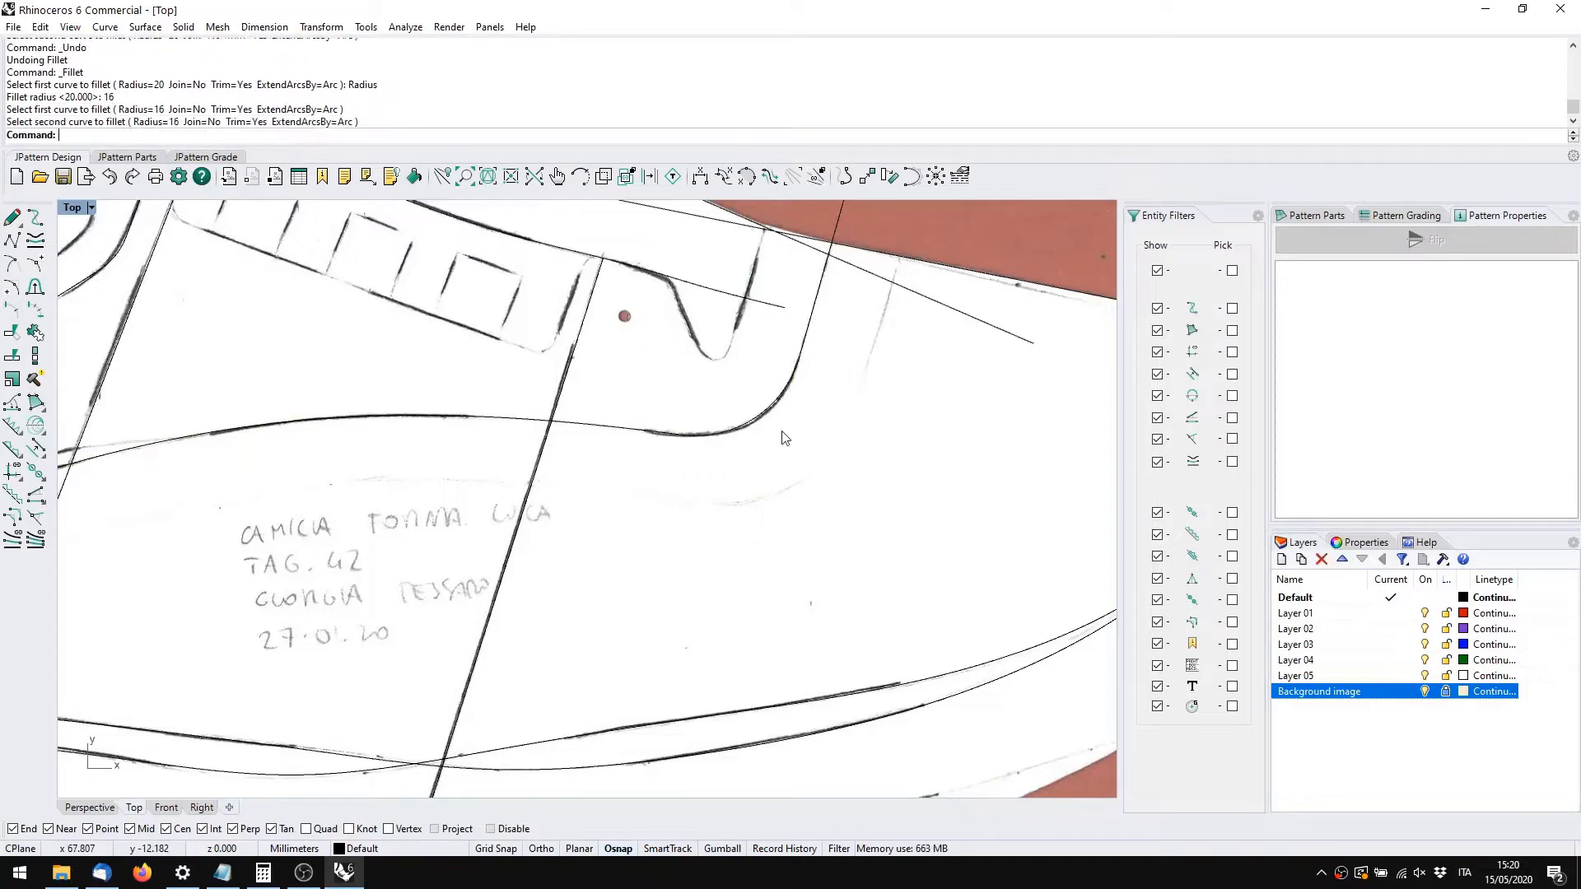
Join the long side panel curve, the fillet arc and the steep front line into one base curve
scroll(691, 494, "down", 5)
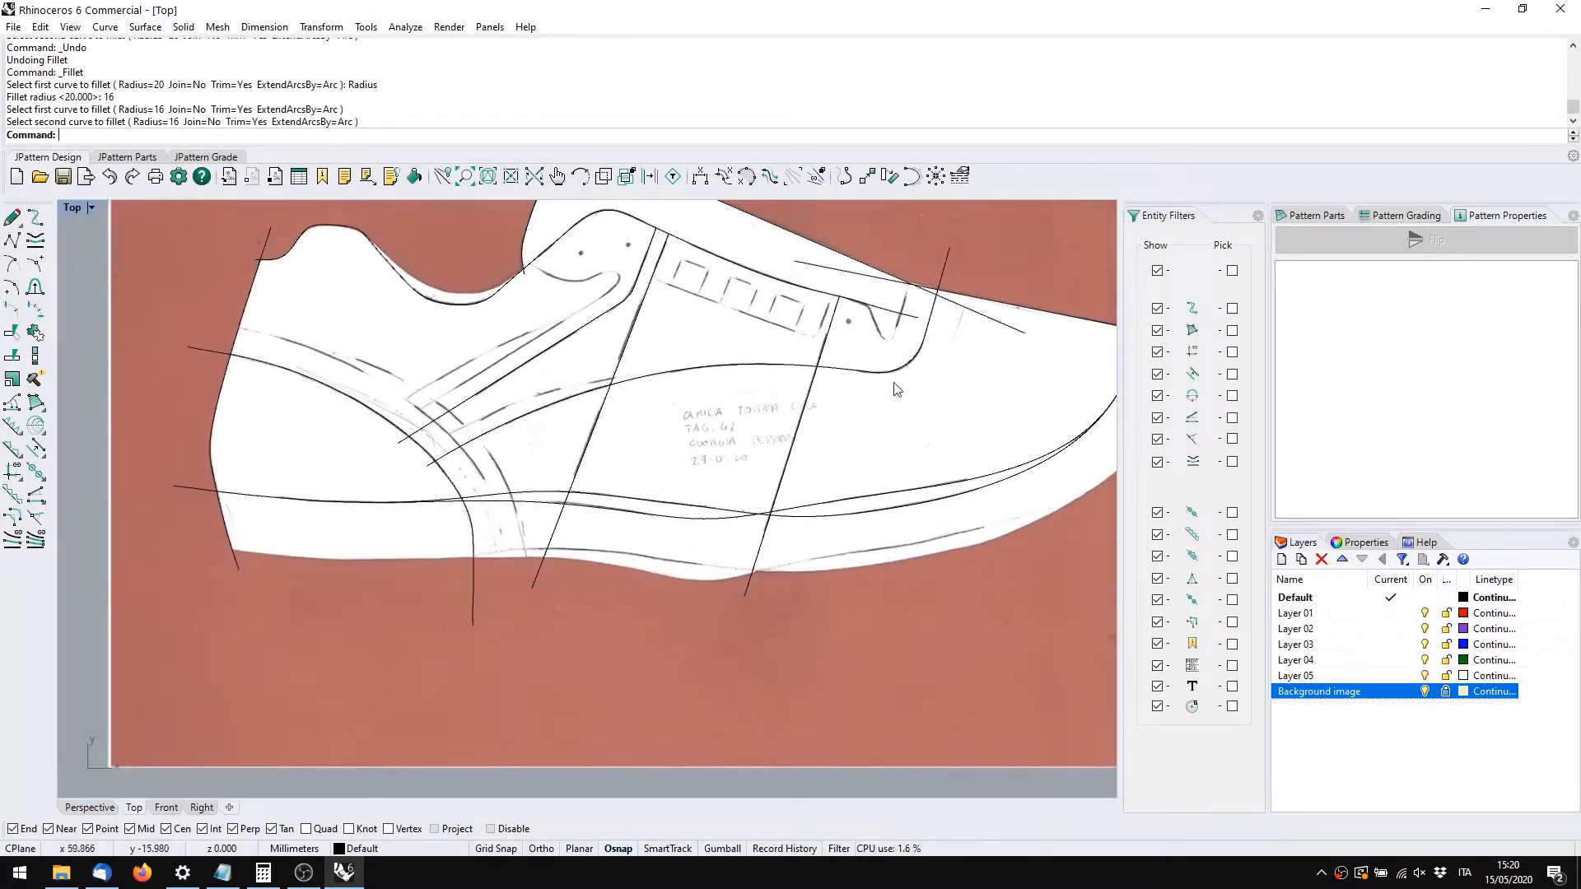
left_click(920, 357)
left_click_drag(955, 421, 893, 368)
scroll(832, 441, "up", 4)
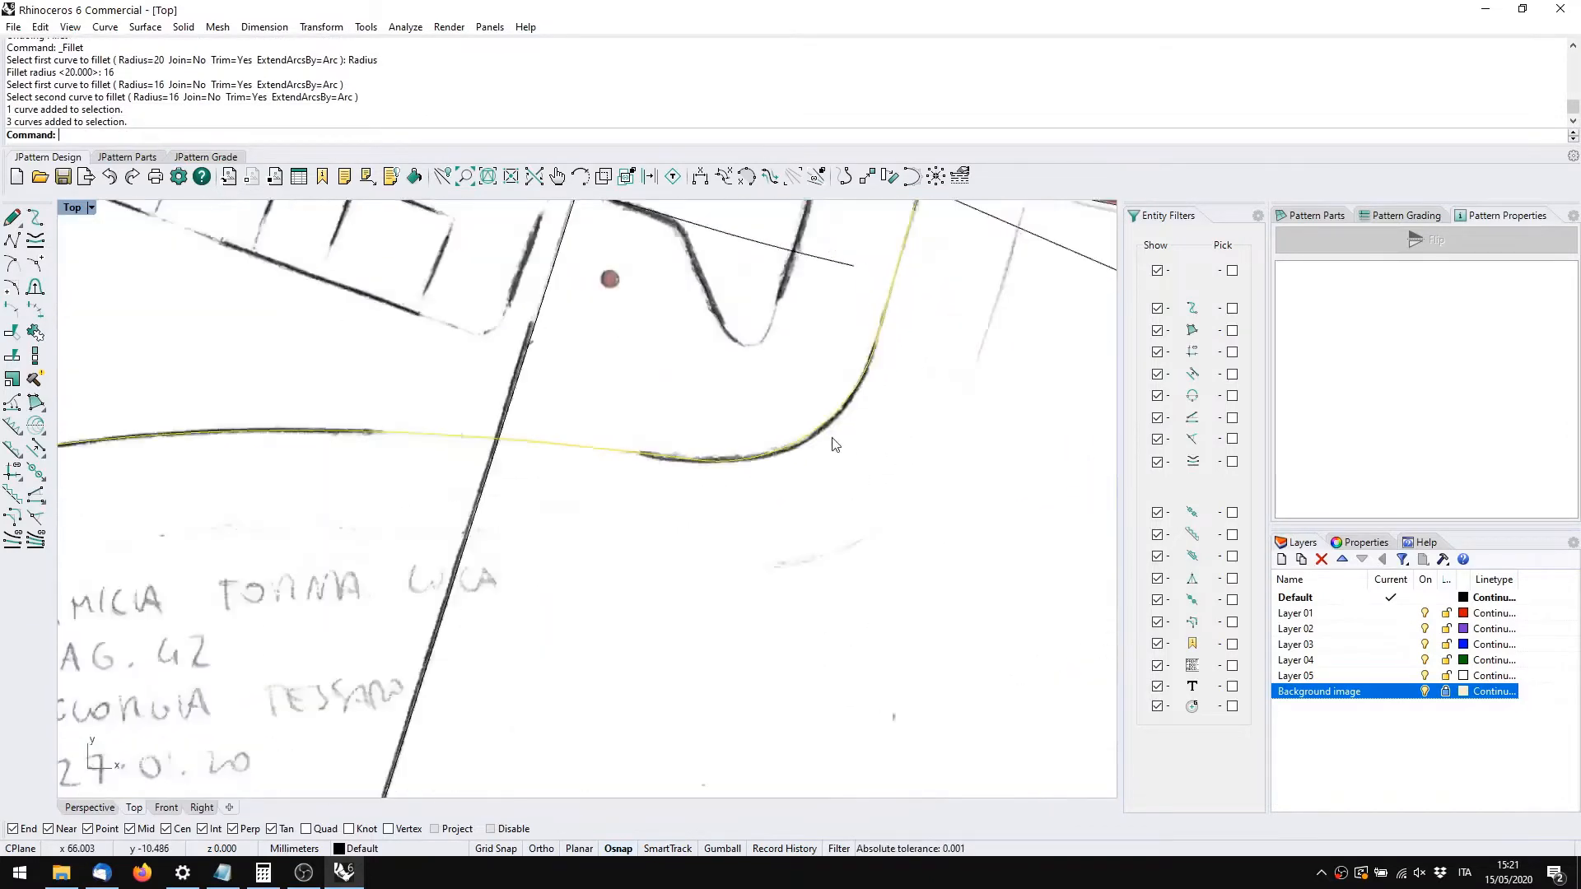
key("Escape")
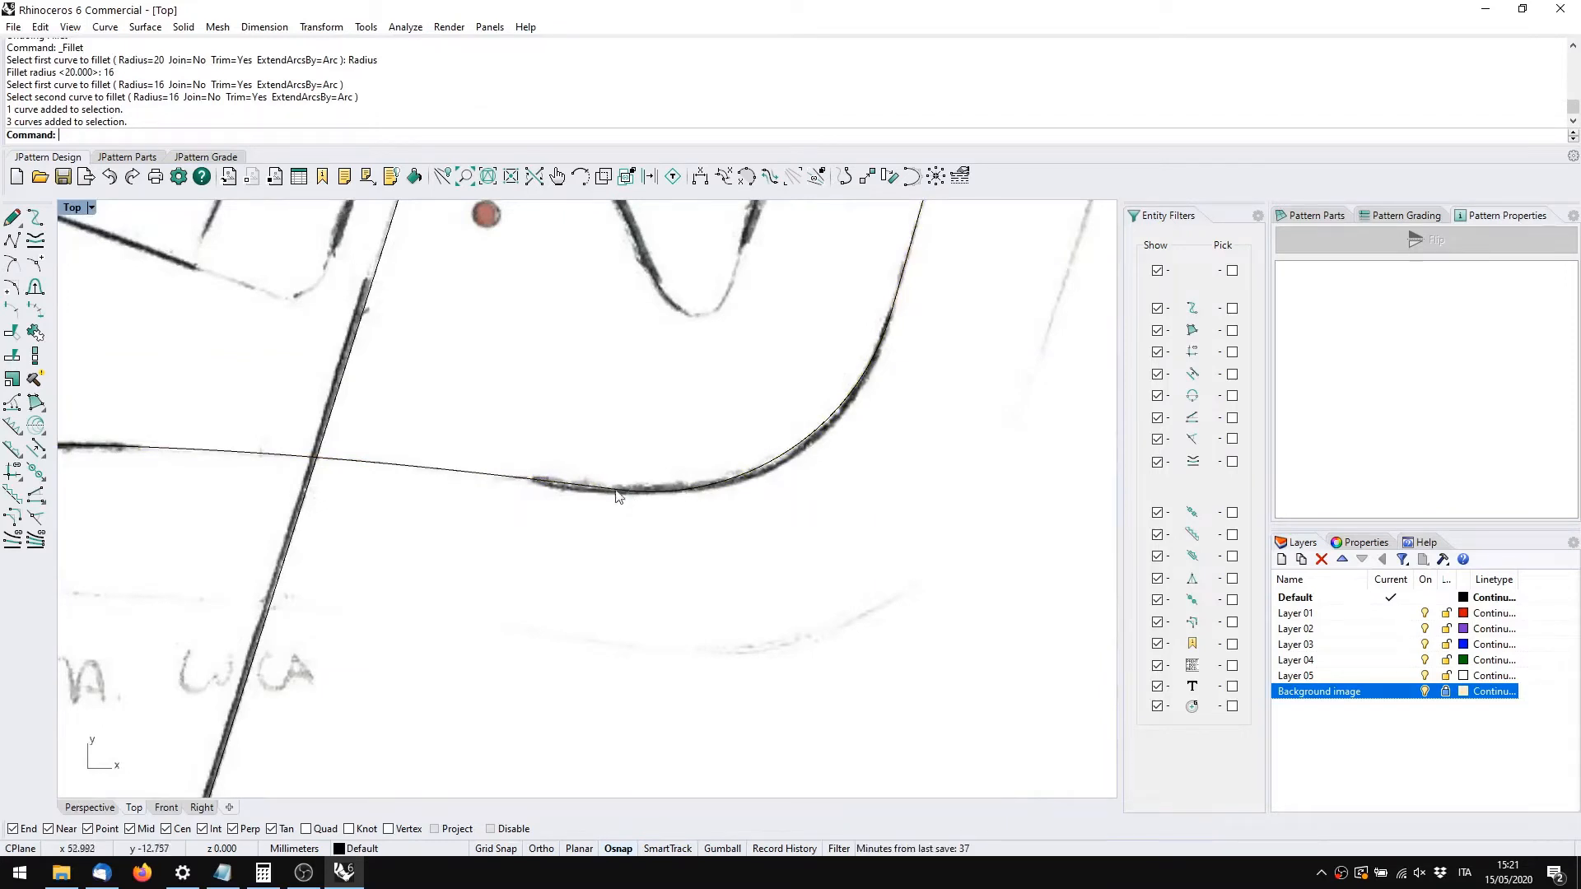
left_click(485, 477)
left_click(672, 492)
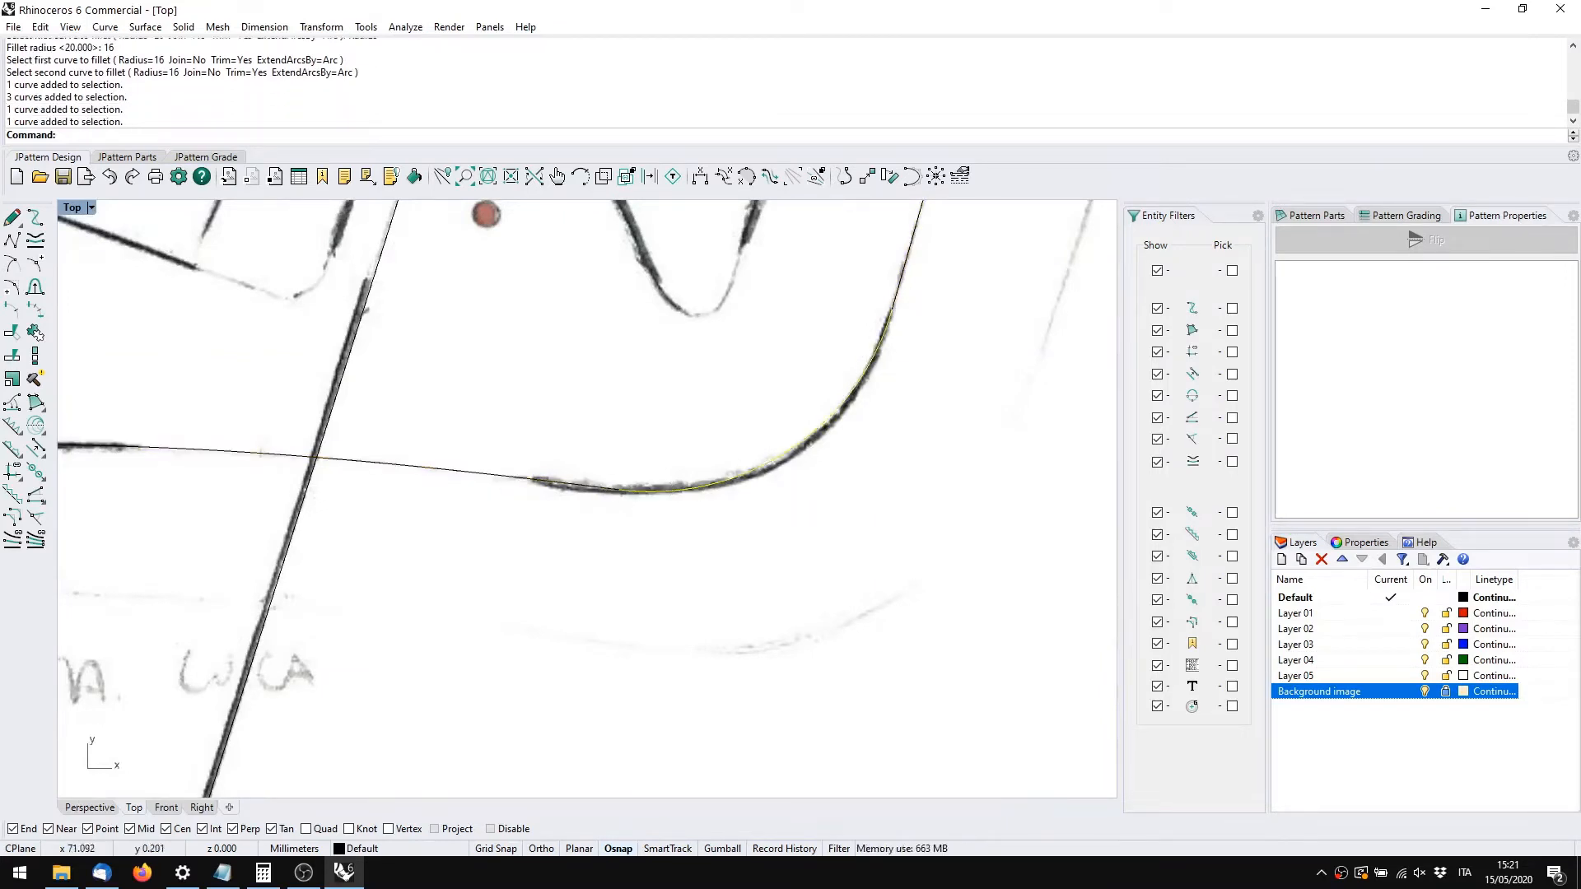
left_click(902, 290)
left_click(885, 338)
left_click(895, 295)
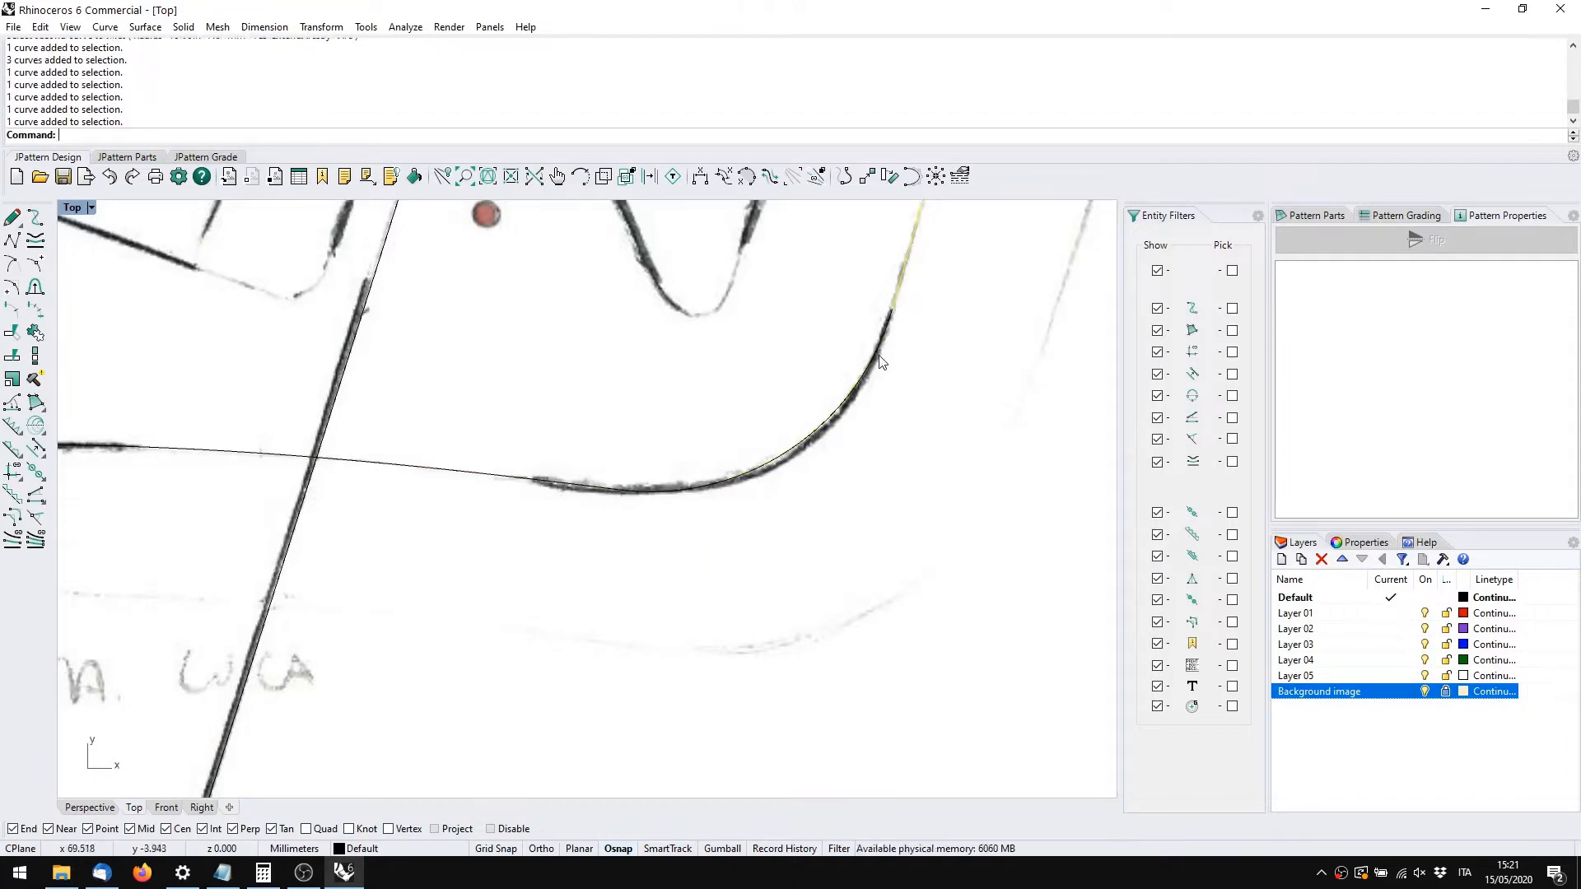
left_click(875, 371)
left_click(470, 479)
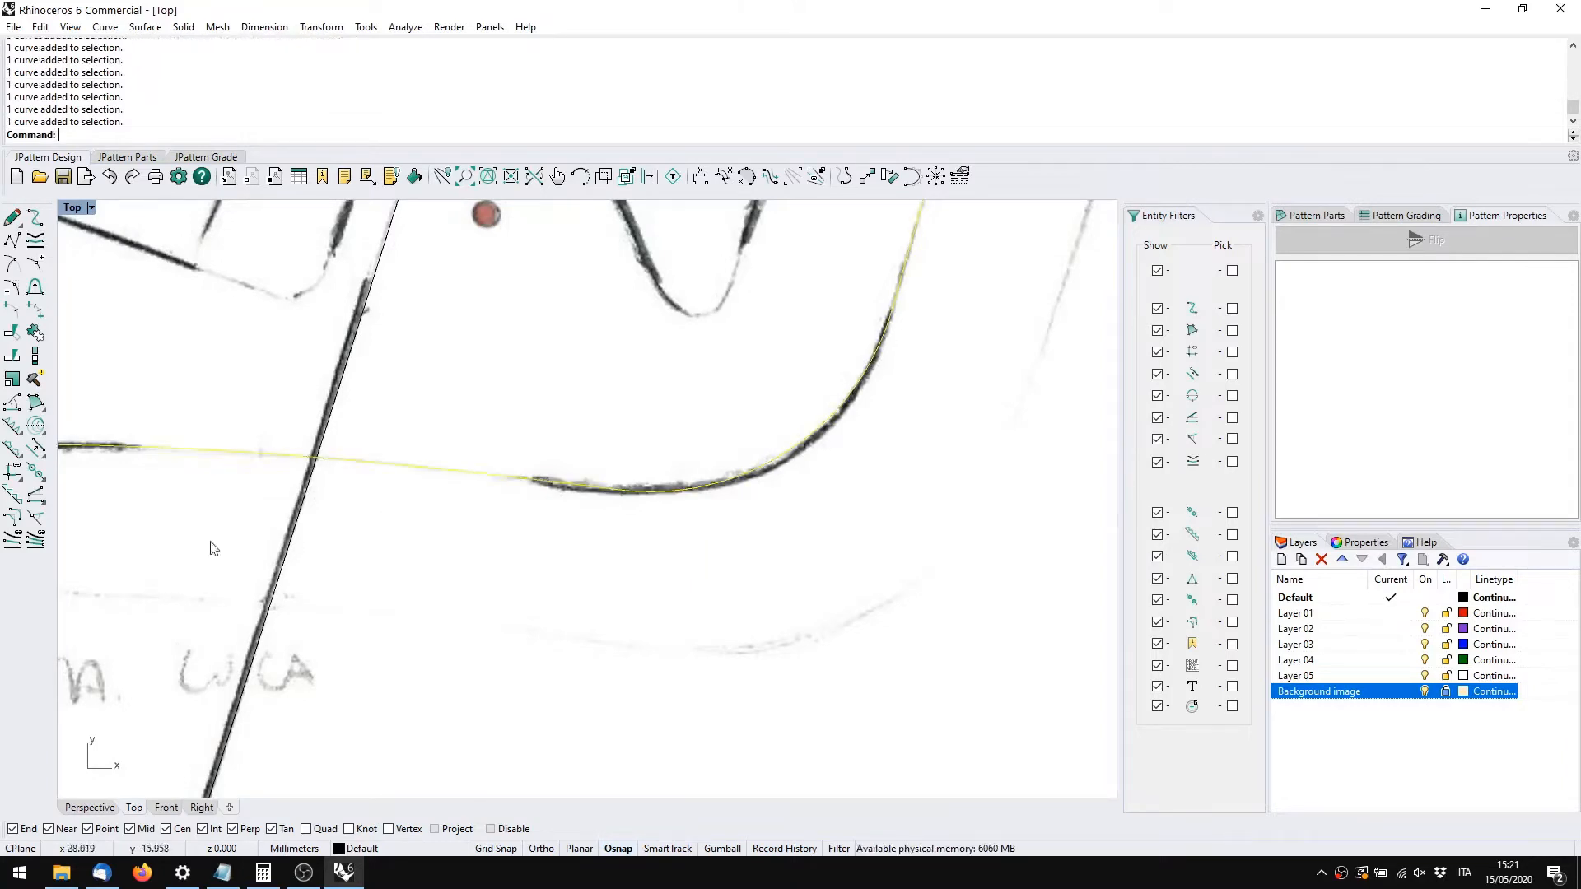
left_click(35, 332)
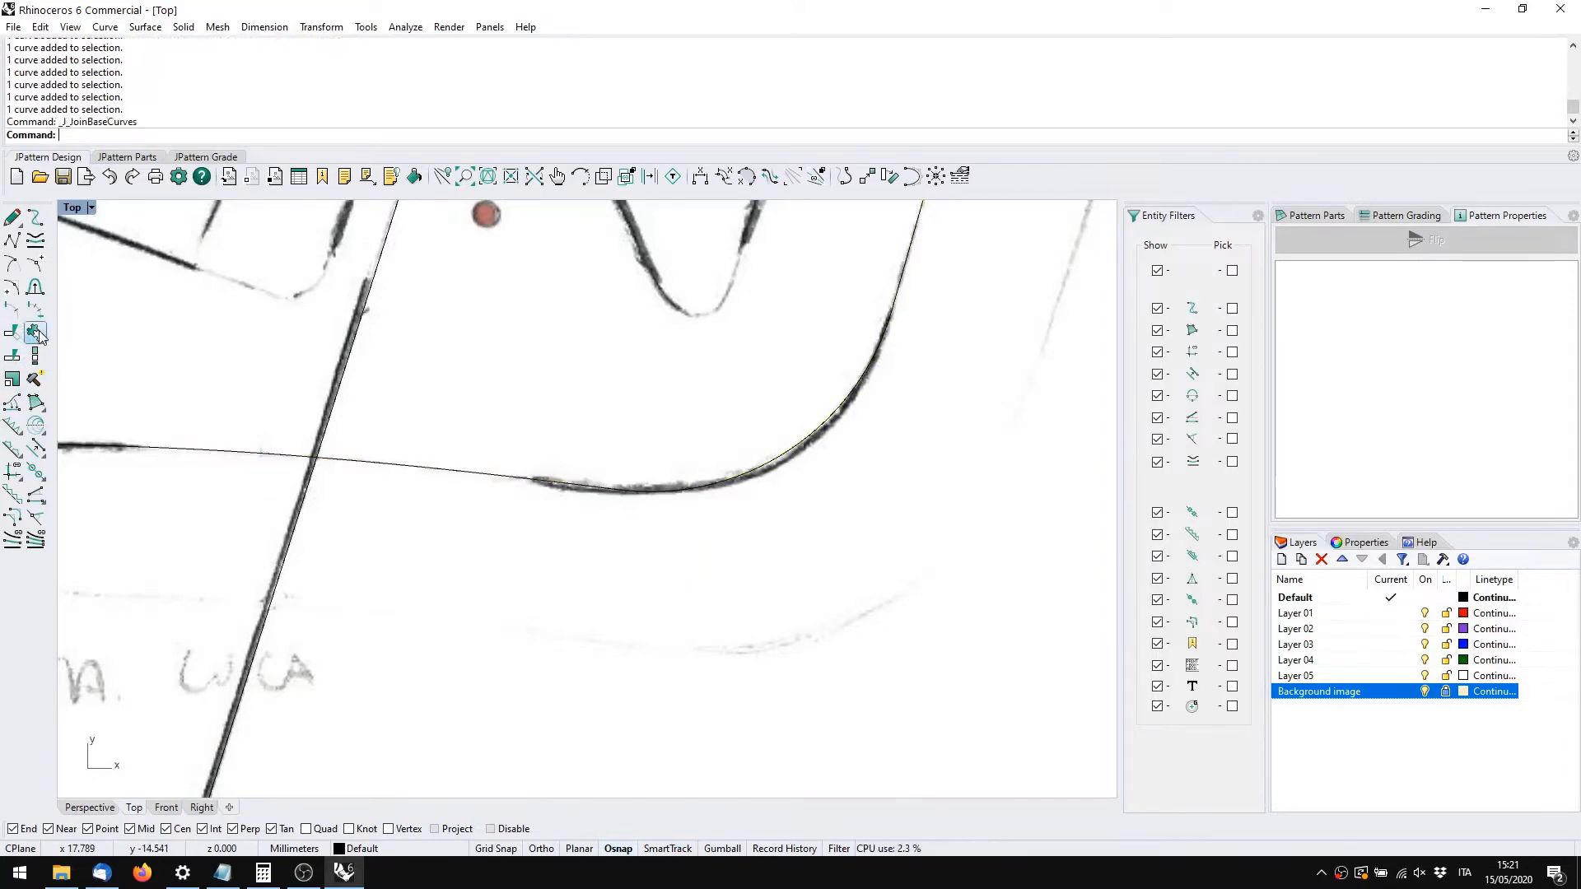
left_click(666, 492)
scroll(850, 505, "down", 5)
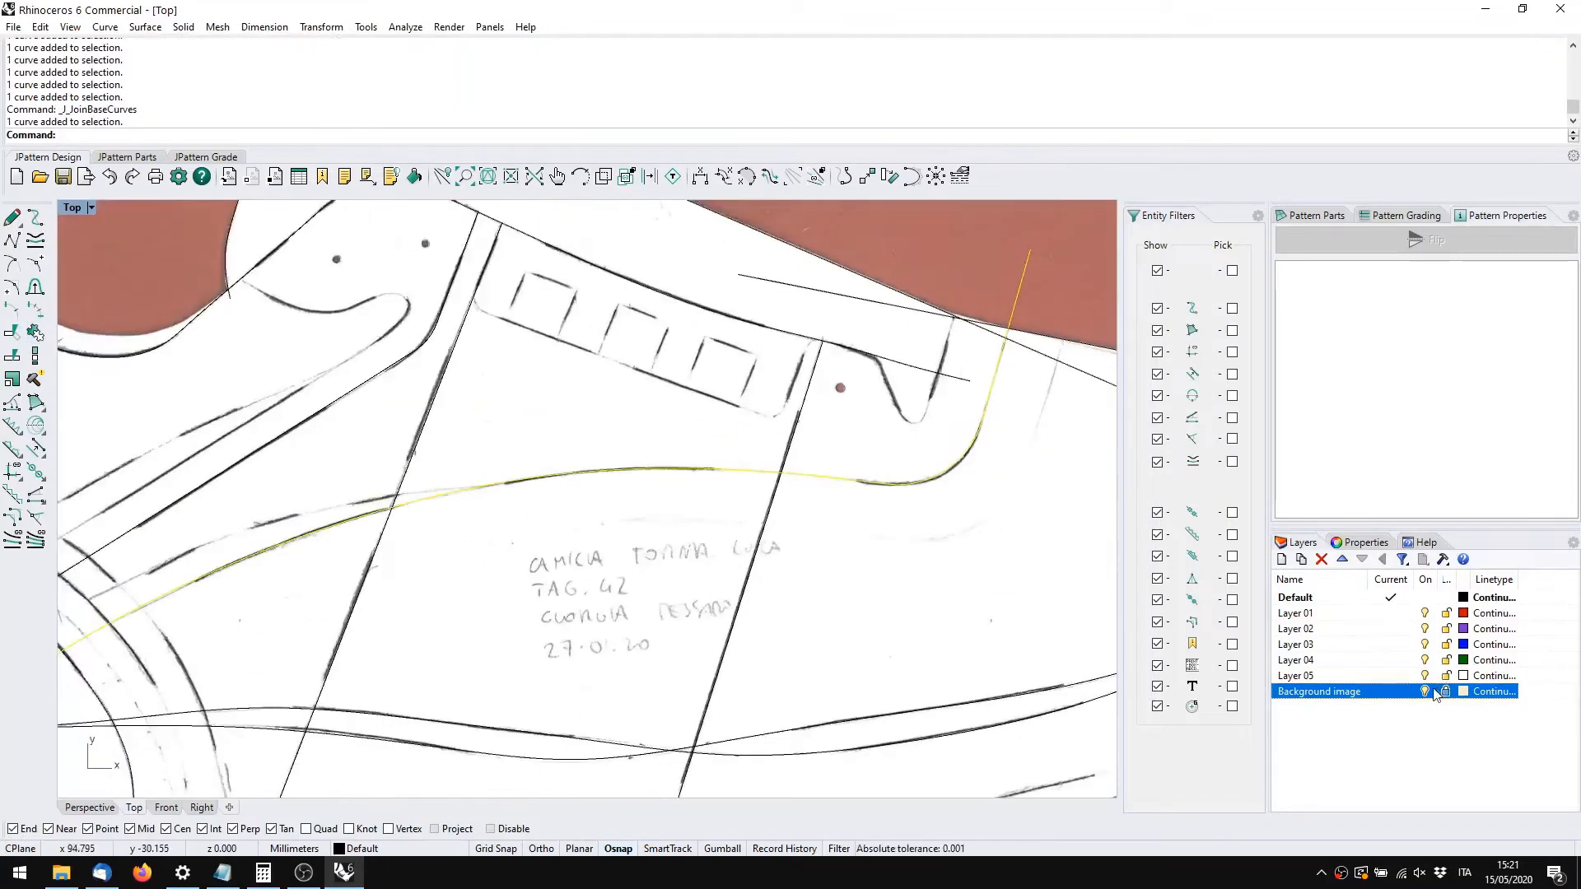
Turn off the Background image layer and inspect the control points of the joined side panel curve
left_click(1425, 692)
scroll(600, 592, "up", 2)
left_click(747, 529)
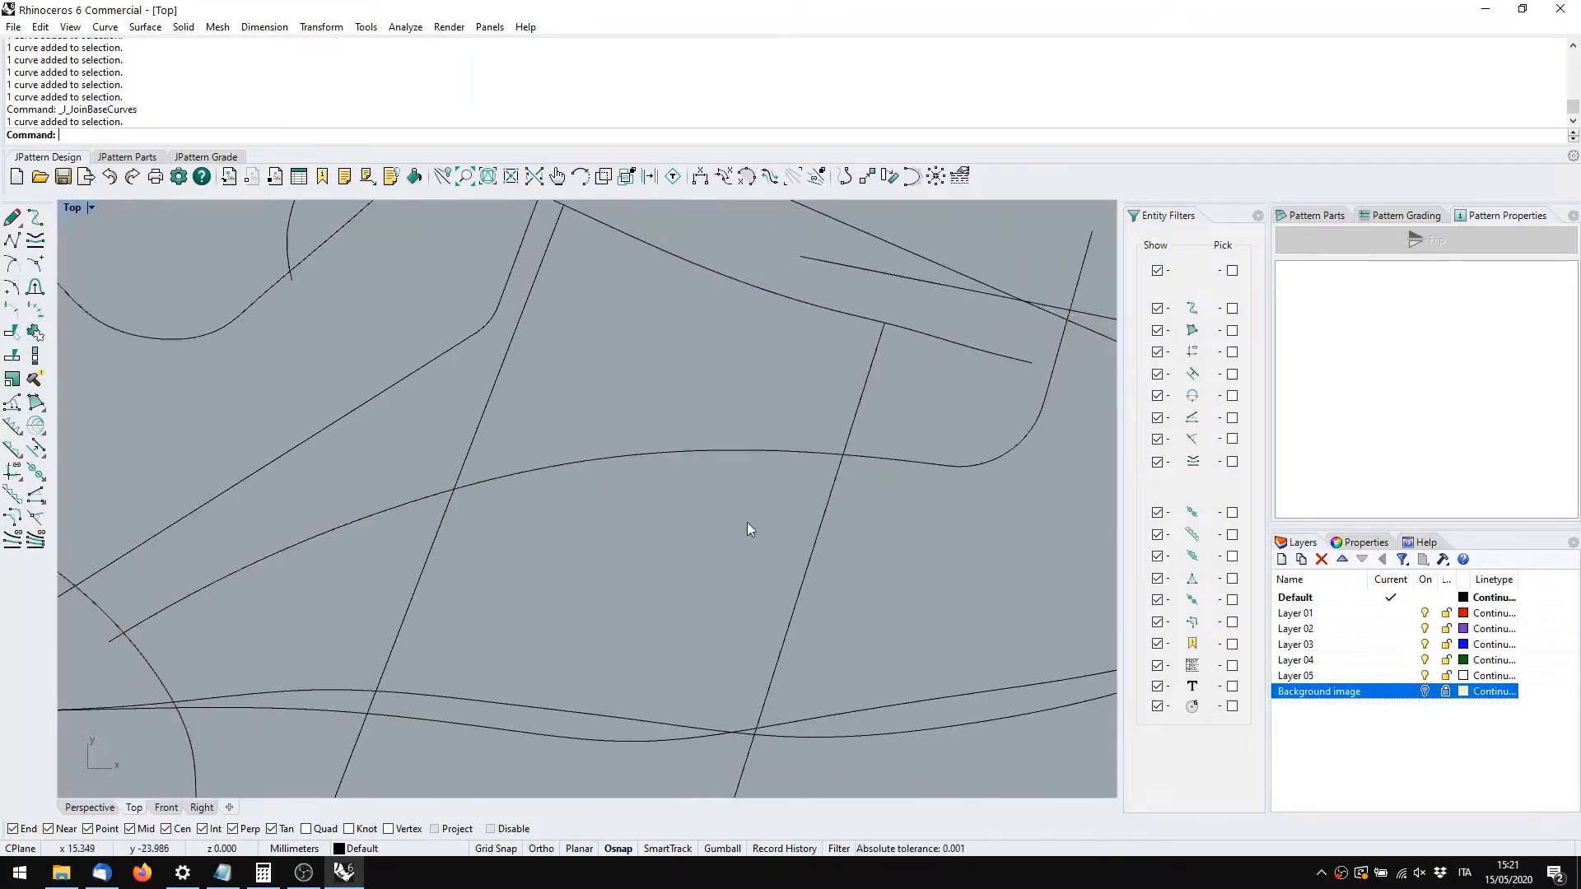
double_click(746, 456)
scroll(724, 511, "down", 2)
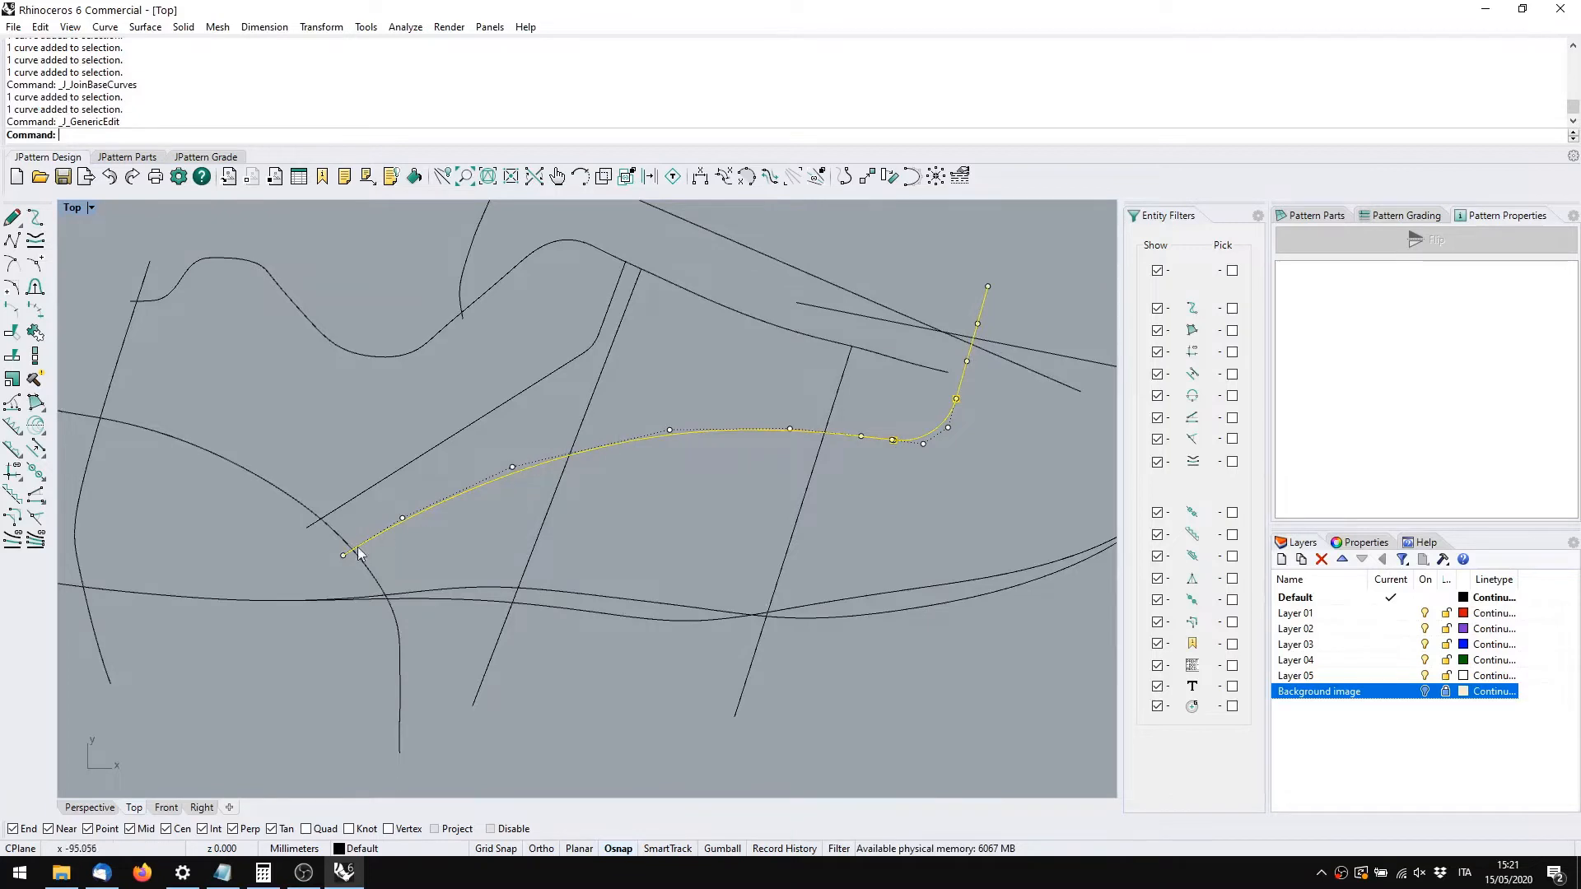
key("Escape")
Duplicate the joined side panel curve in place and, with the Background image layer on, pick one of the two overlapping curves
left_click(645, 439)
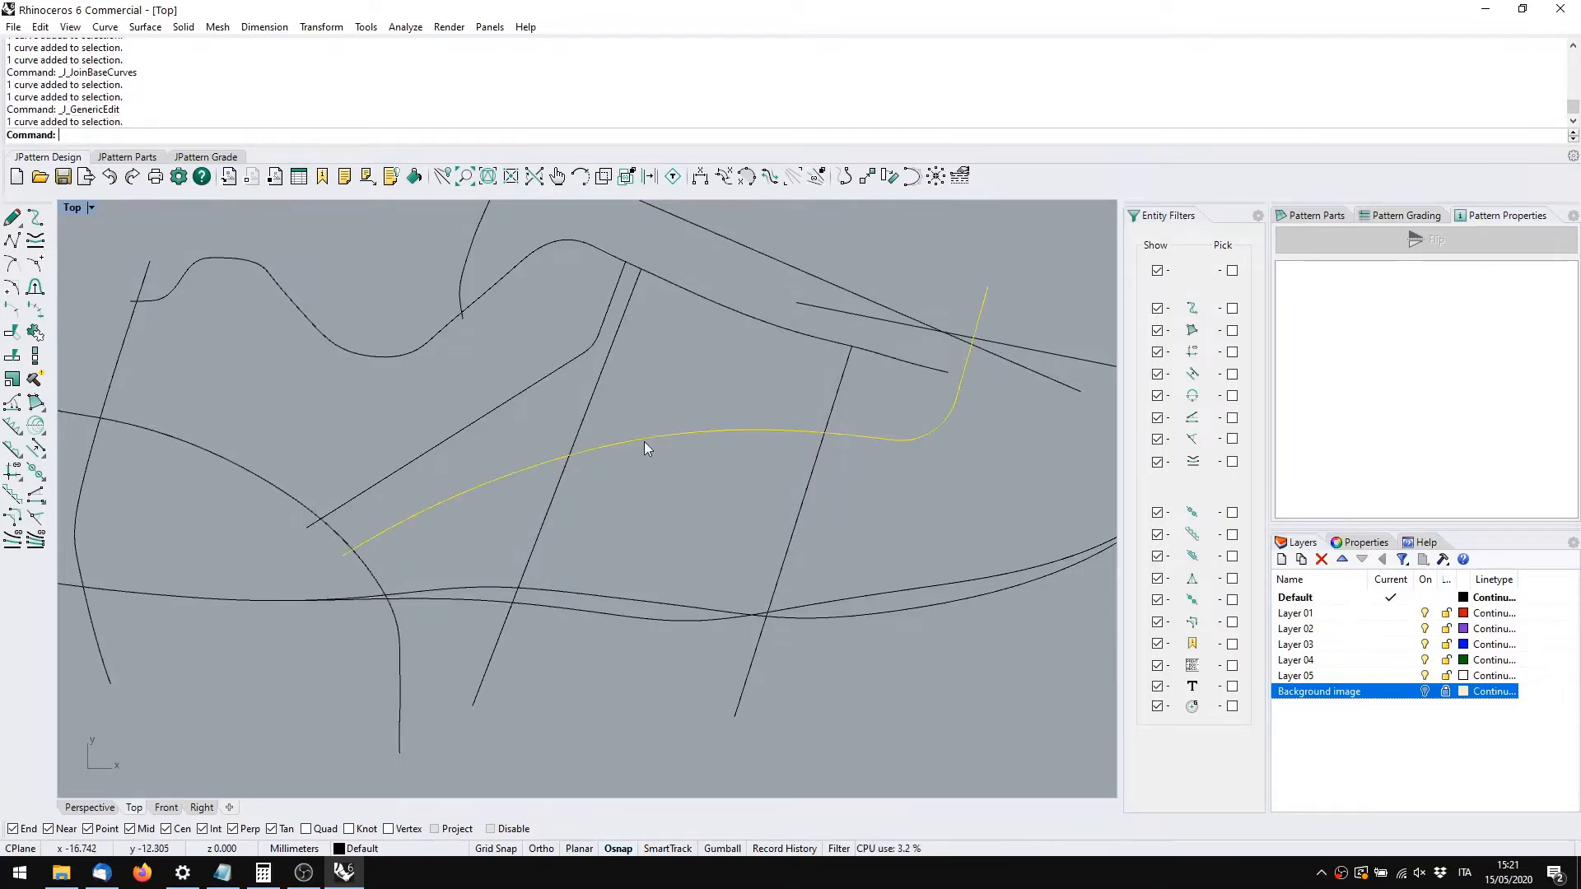
key("ctrl+c")
key("ctrl+v")
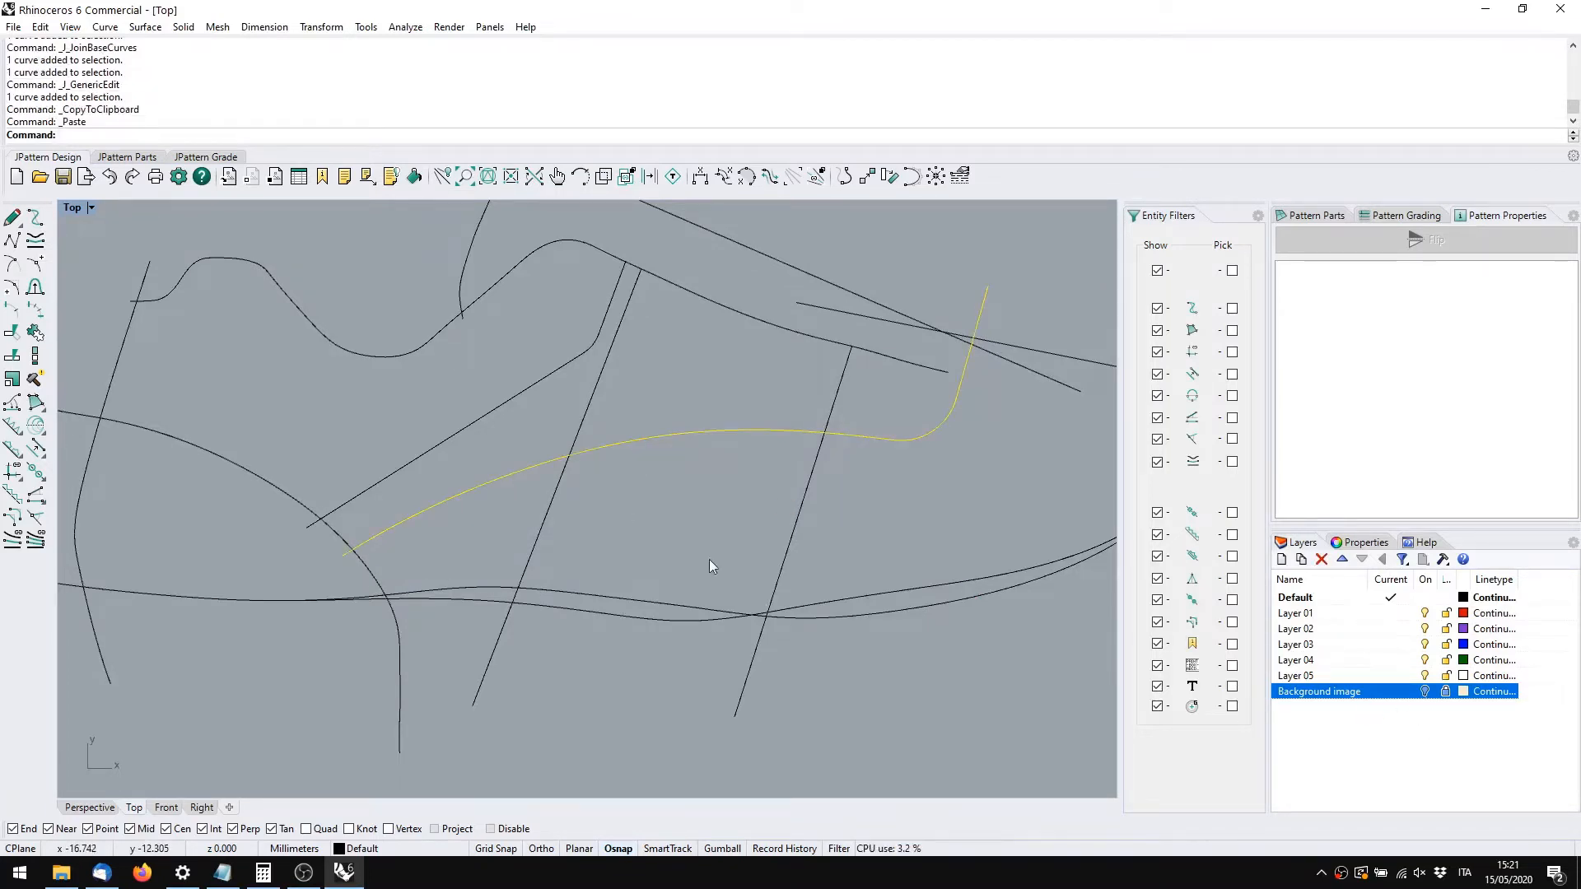
scroll(520, 460, "up", 5)
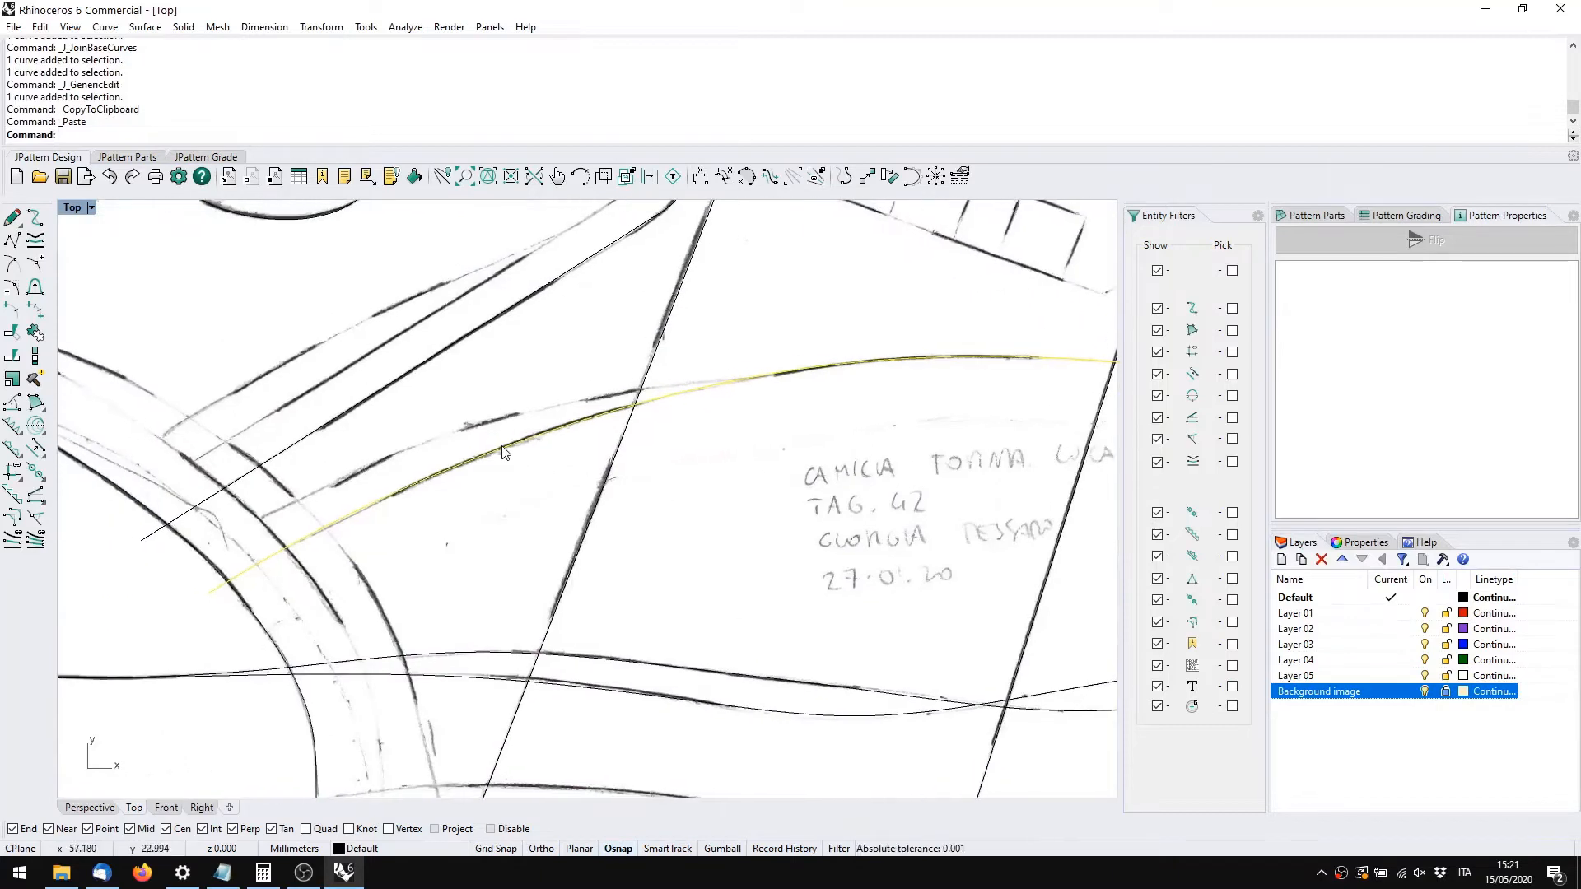
left_click(501, 473)
left_click(494, 461)
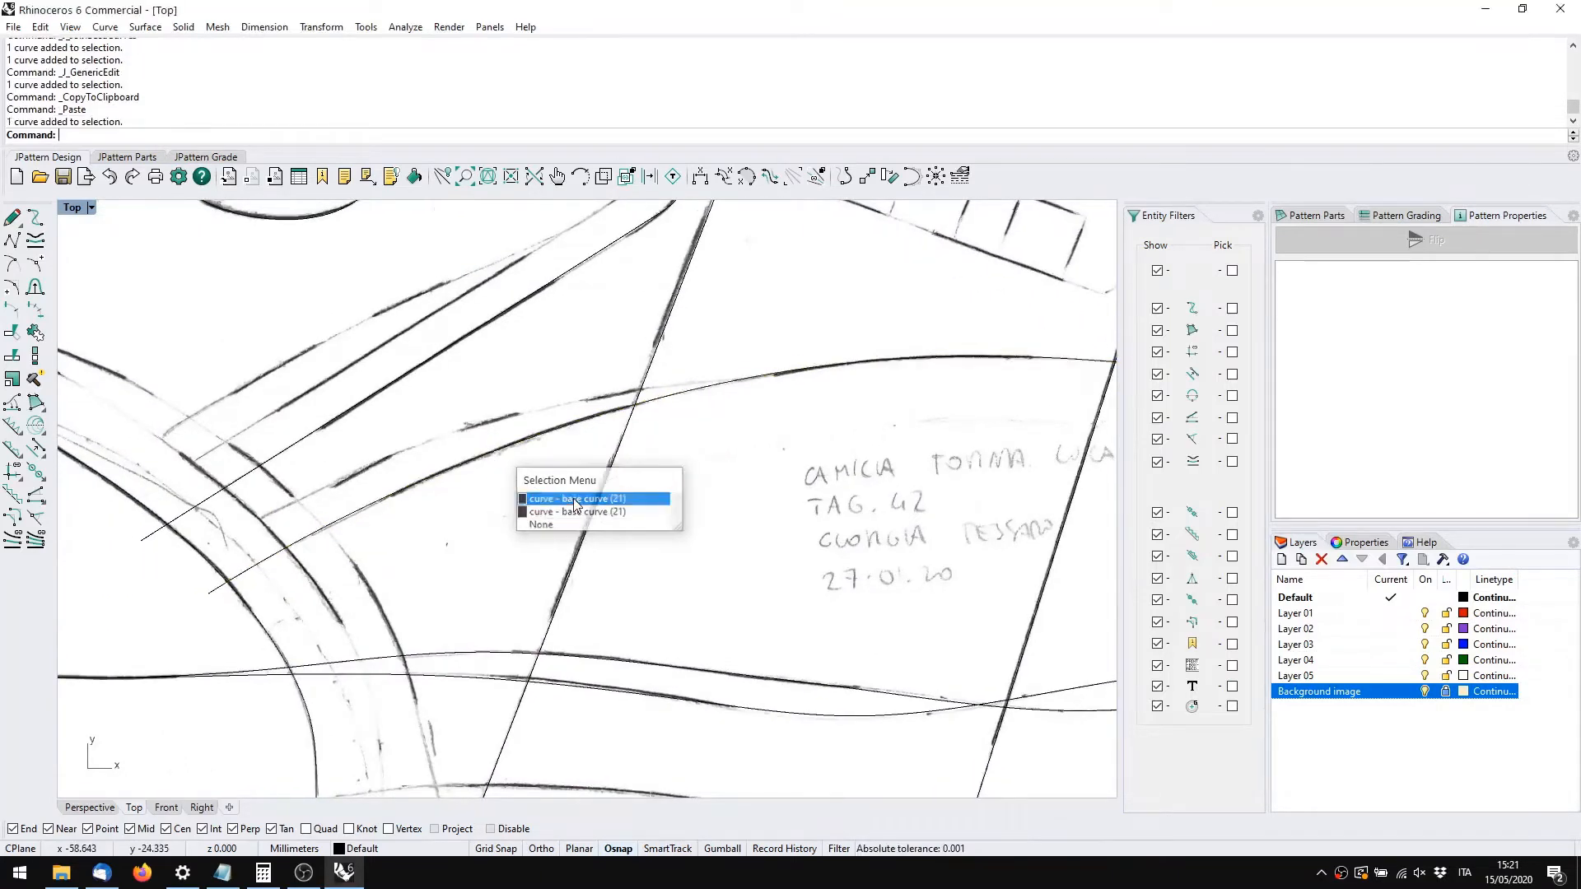
Reshape the pasted curve by moving its rear control points onto the upper sketched line, ending it at the second curved heel band line
left_click(573, 498)
key("F10")
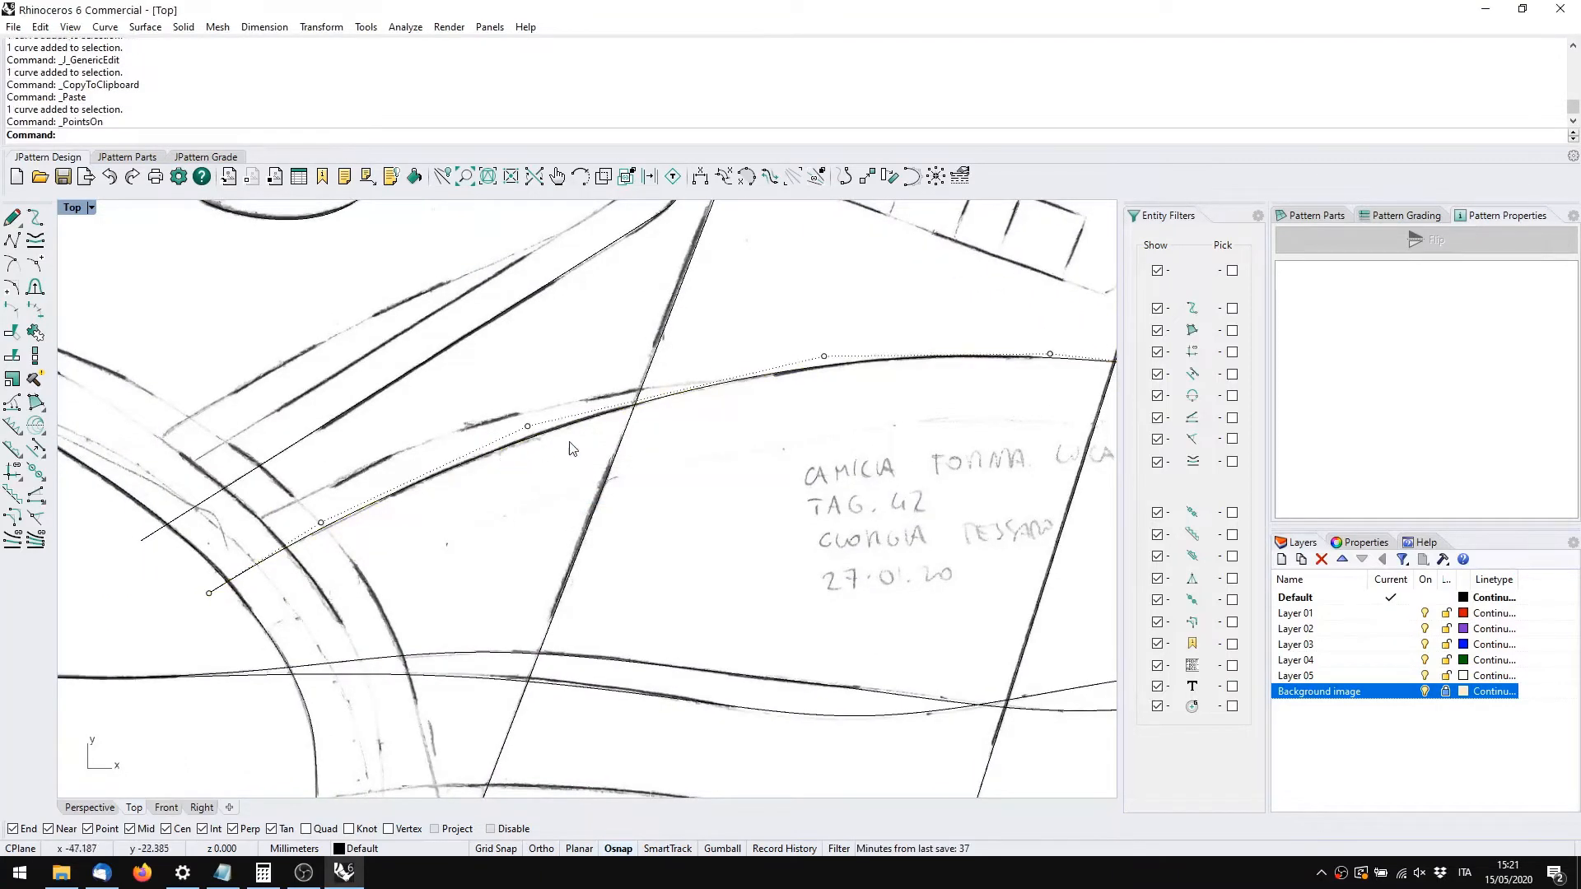
left_click_drag(528, 426, 521, 405)
left_click_drag(322, 528, 296, 476)
left_click_drag(209, 593, 143, 626)
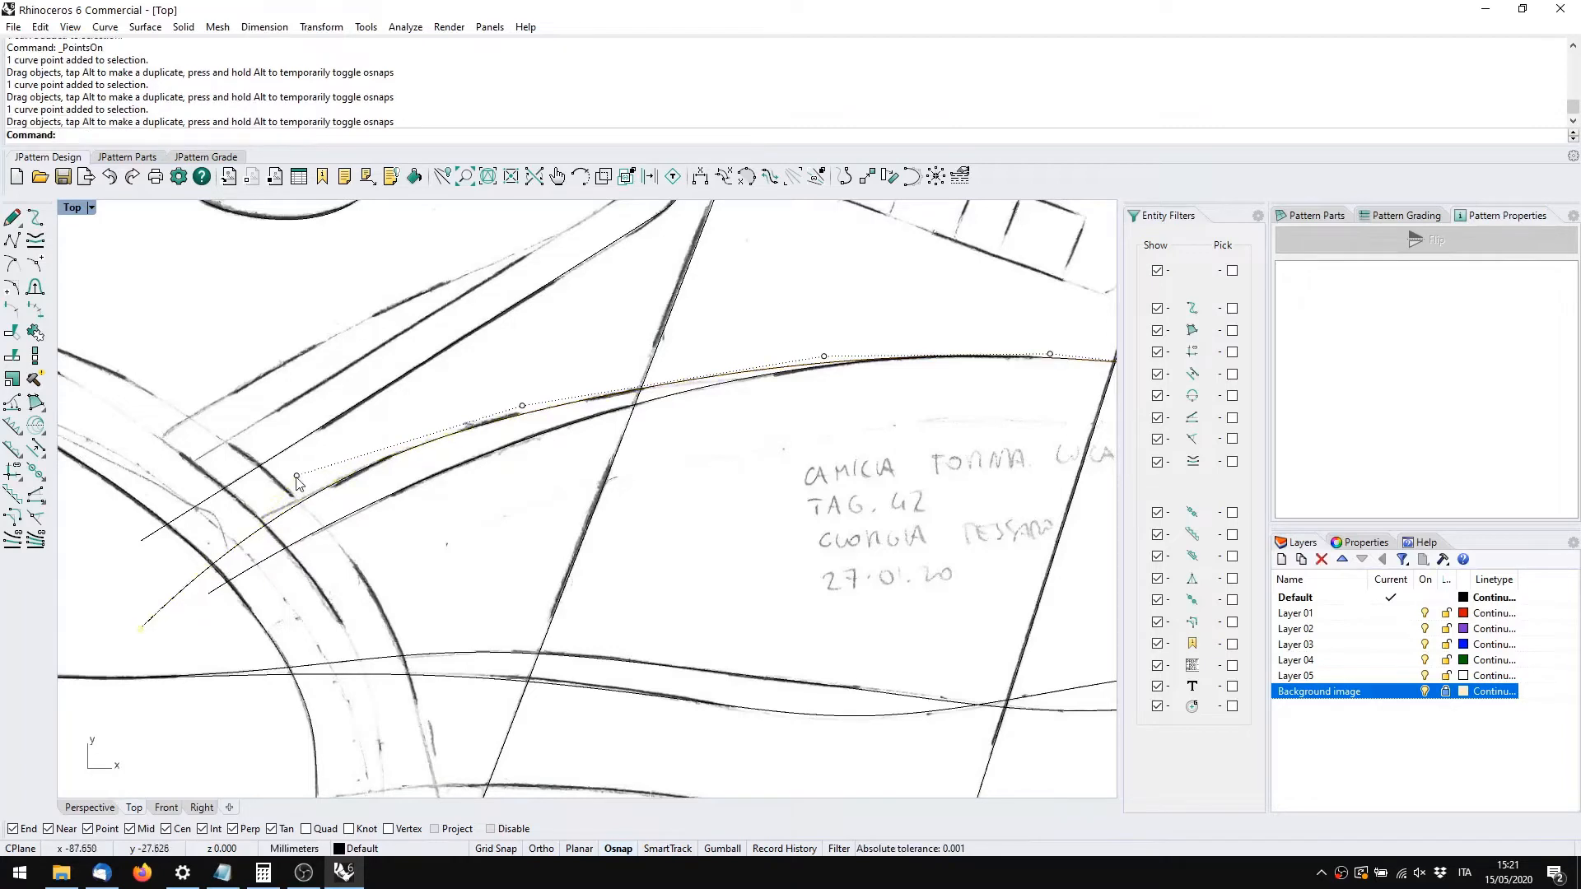
left_click_drag(296, 475, 283, 480)
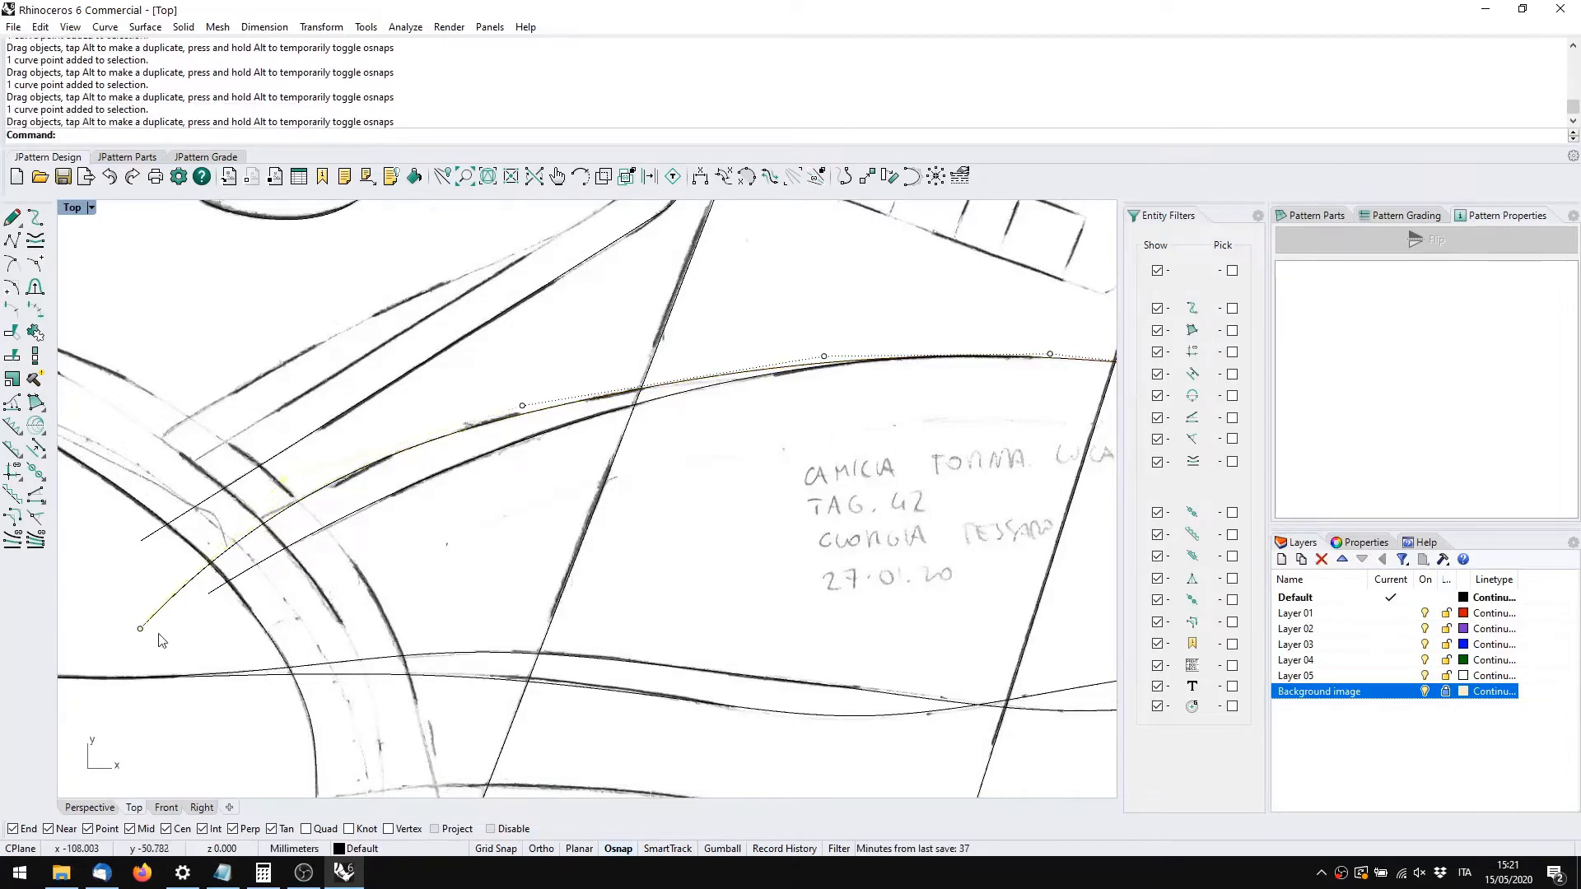
left_click_drag(142, 629, 372, 459)
left_click(500, 519)
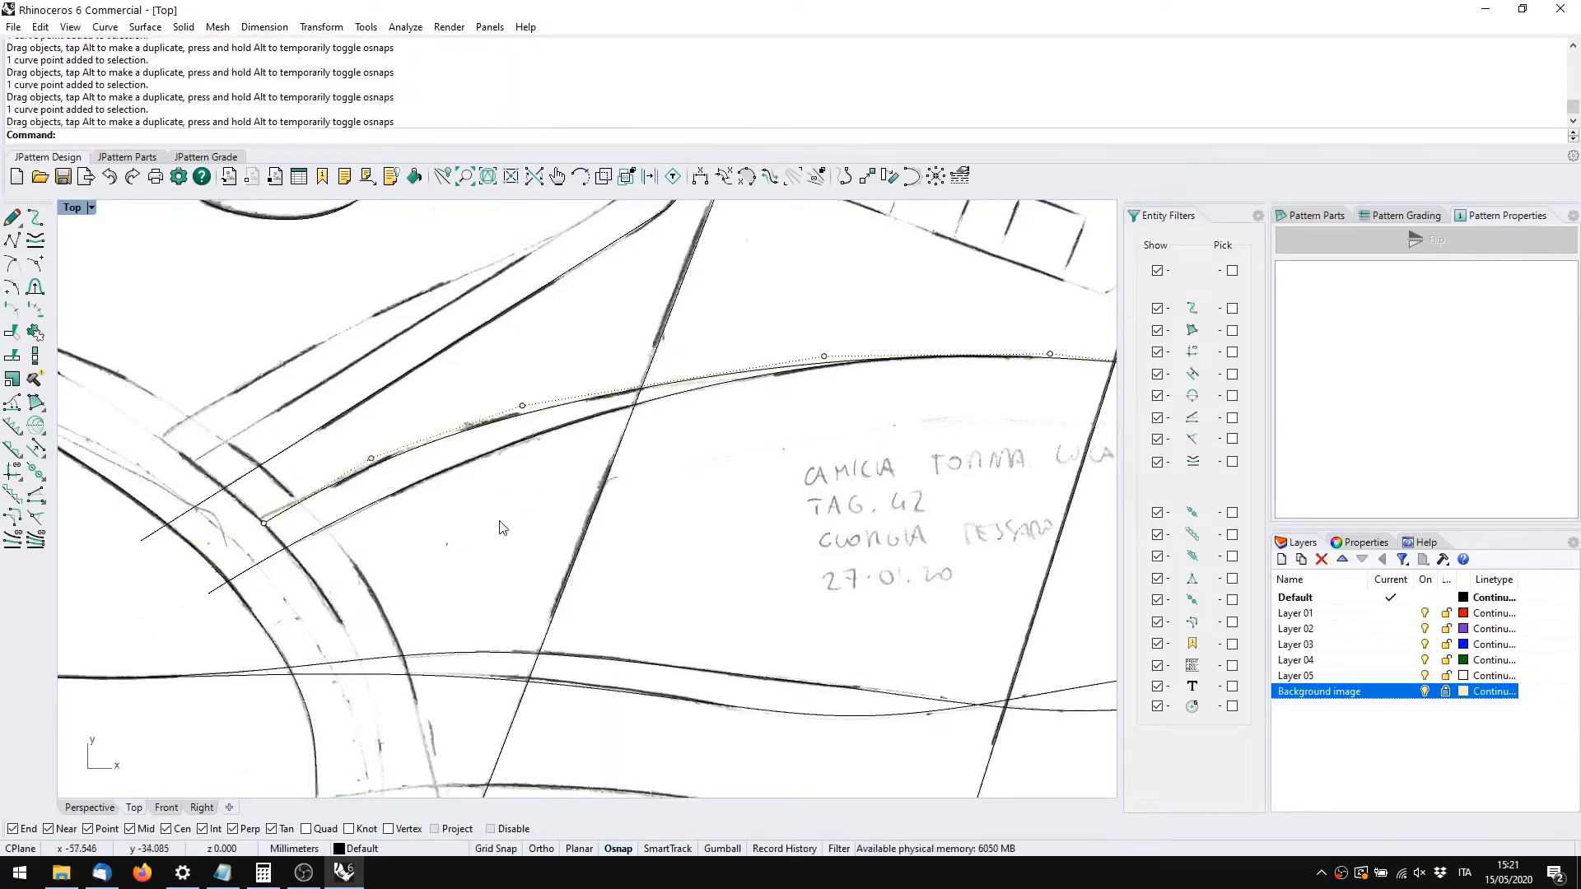
Extend the reshaped curve's heel-side end on one side past the heel curve
scroll(499, 527, "down", 5)
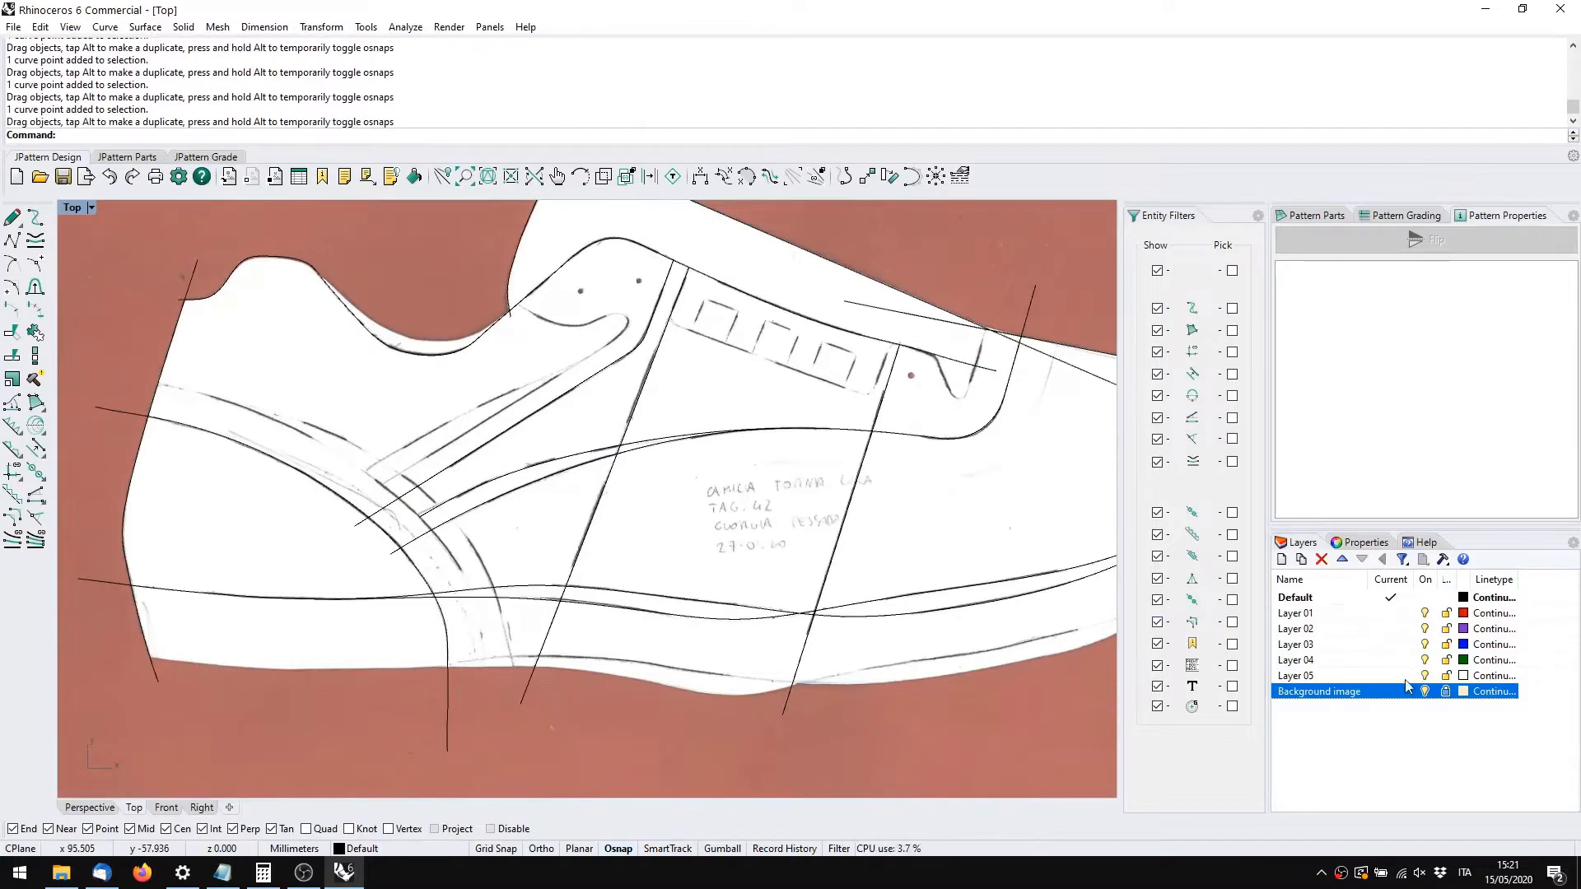
left_click(1424, 692)
left_click(1424, 691)
left_click(844, 175)
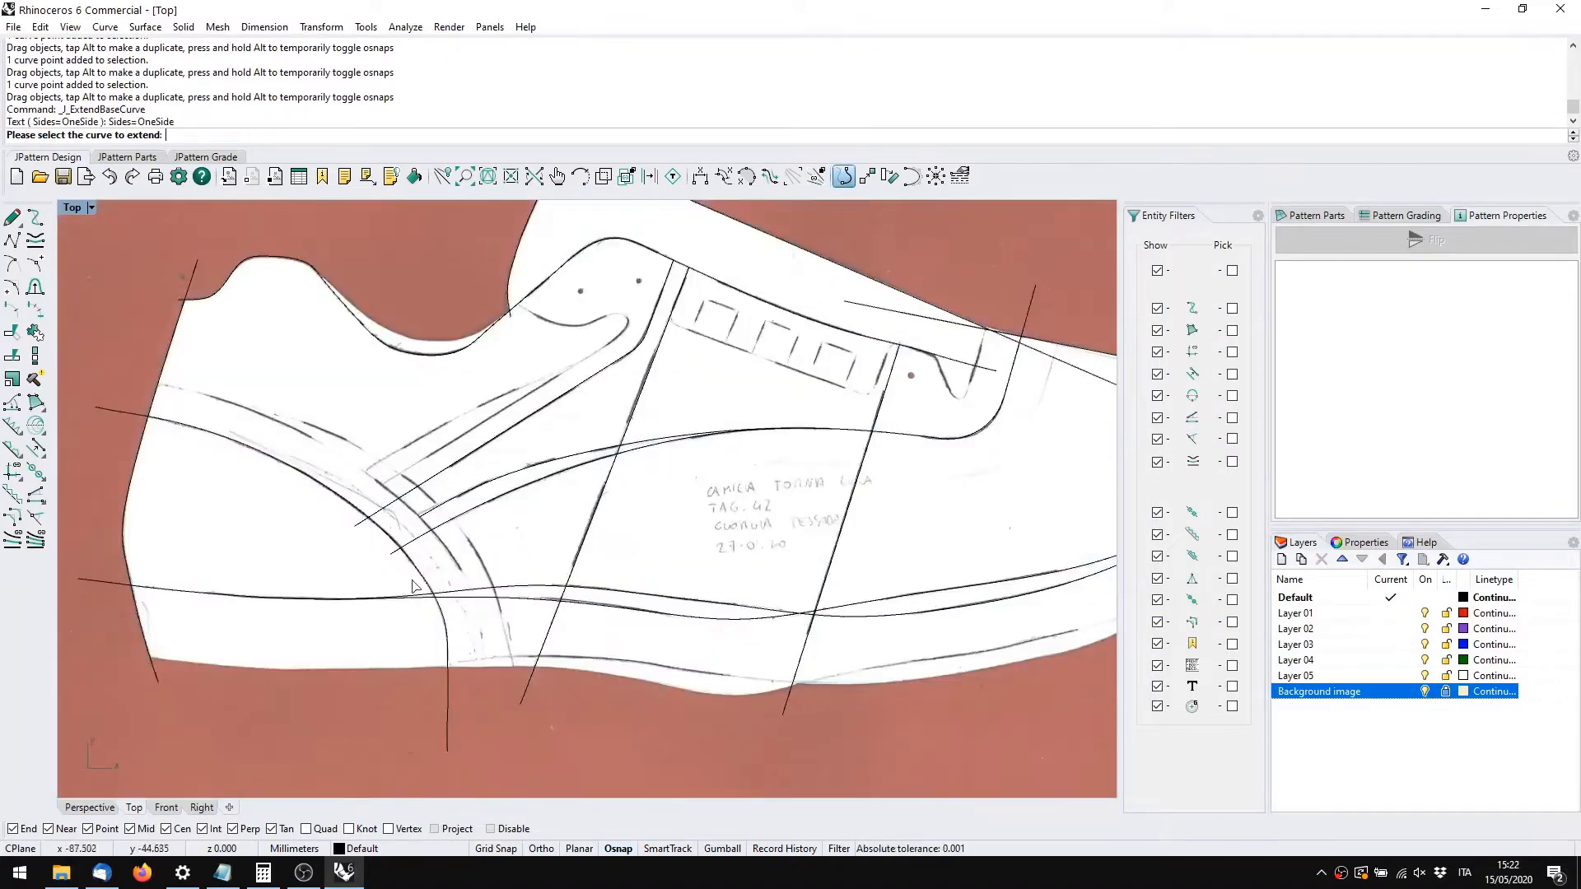
left_click(430, 521)
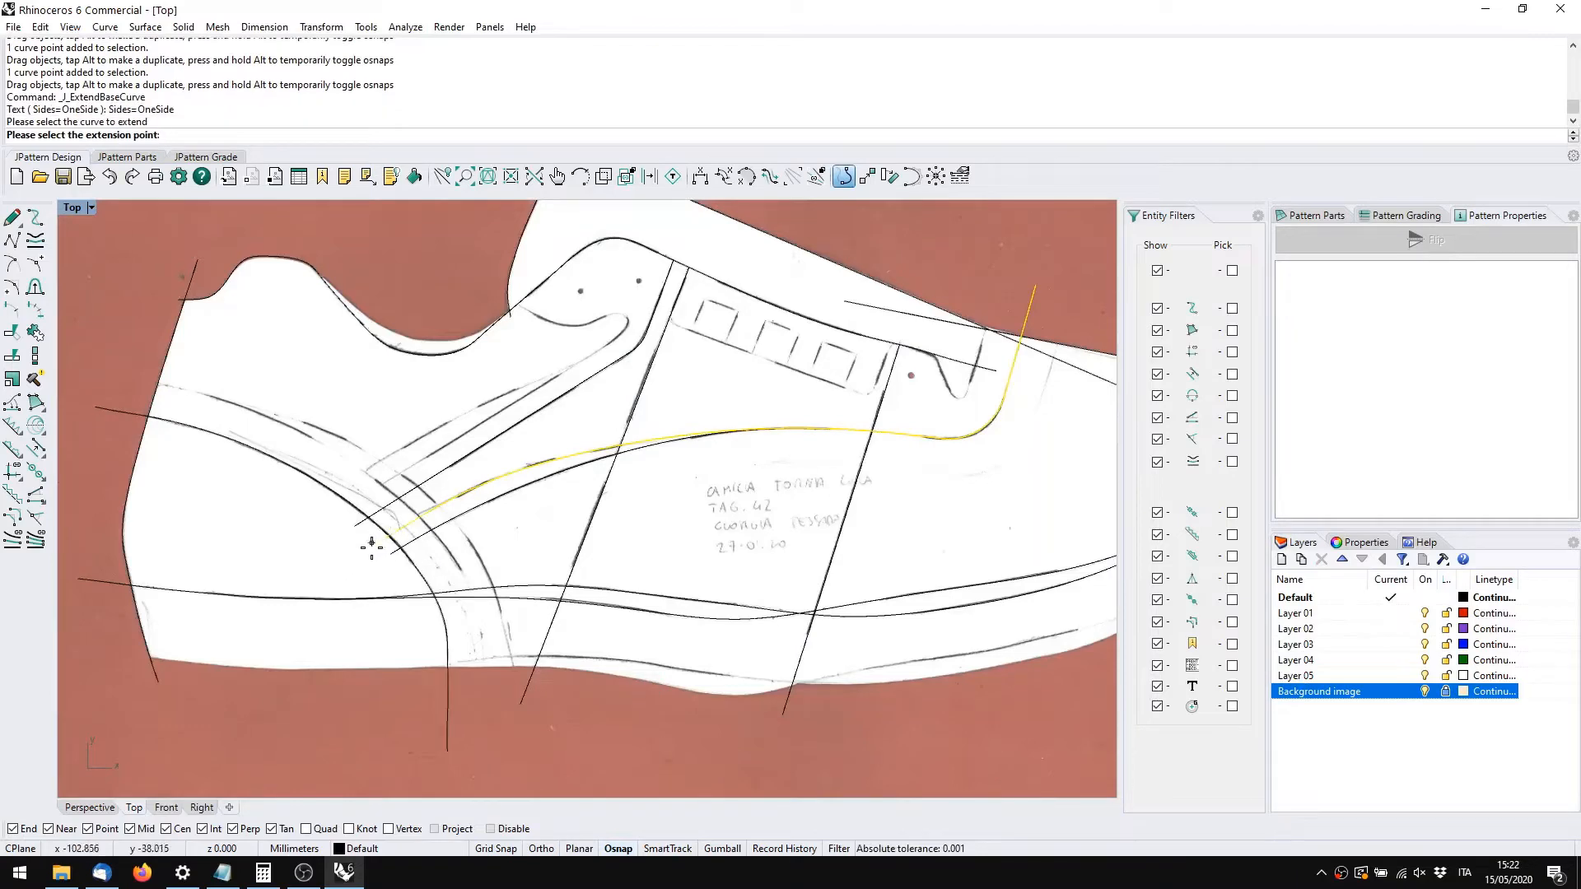
scroll(371, 536, "up", 5)
left_click(407, 543)
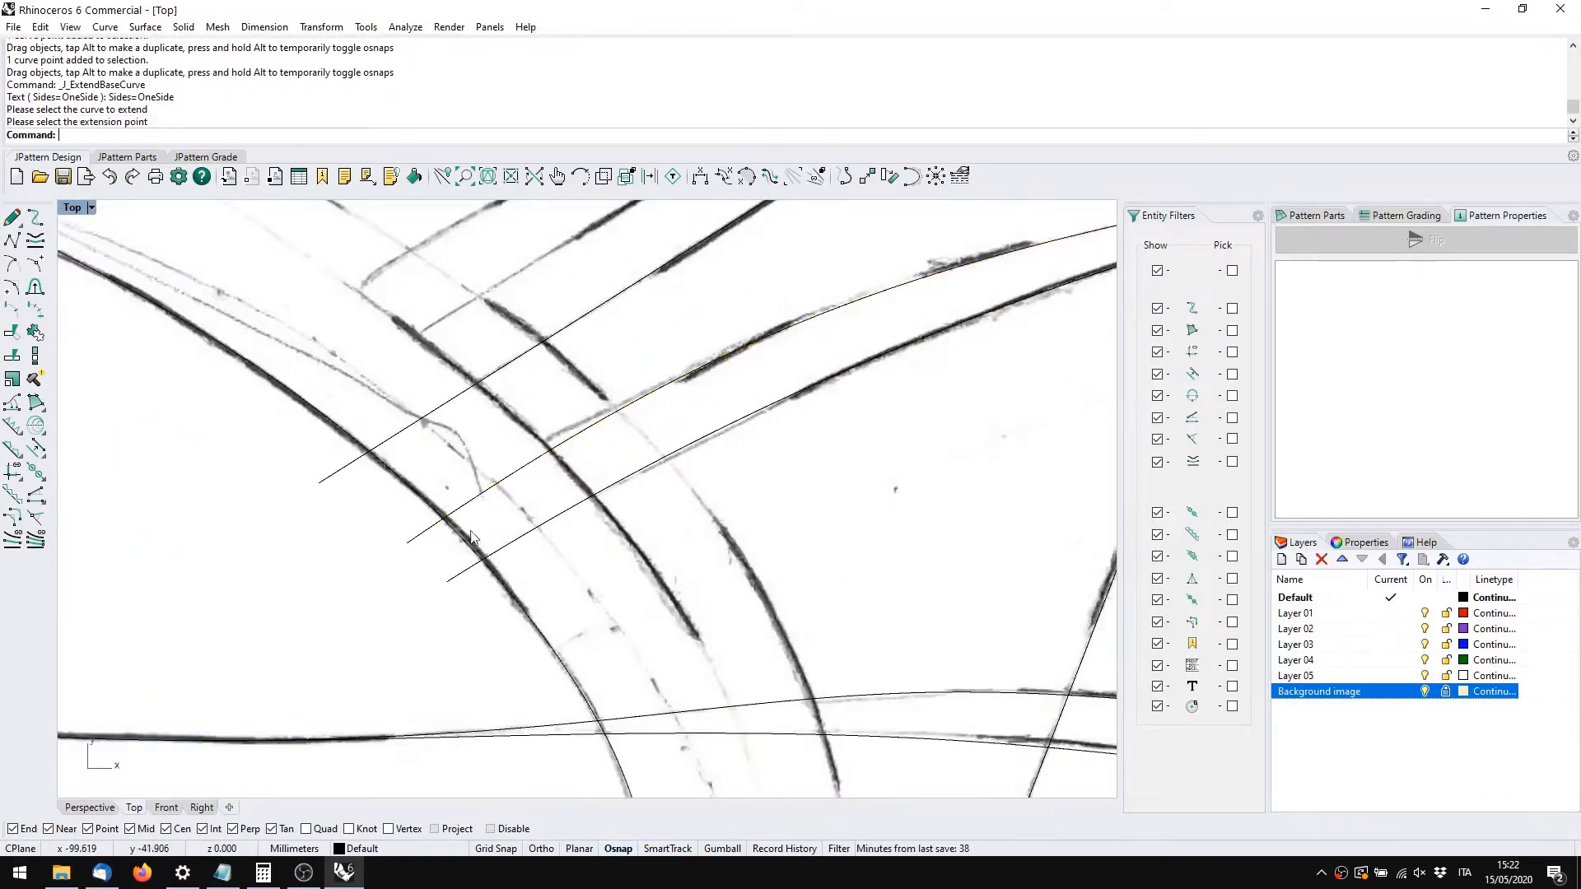
Shift the last two control points of the extended curve so its end runs parallel to the neighbouring curves
scroll(755, 471, "down", 1)
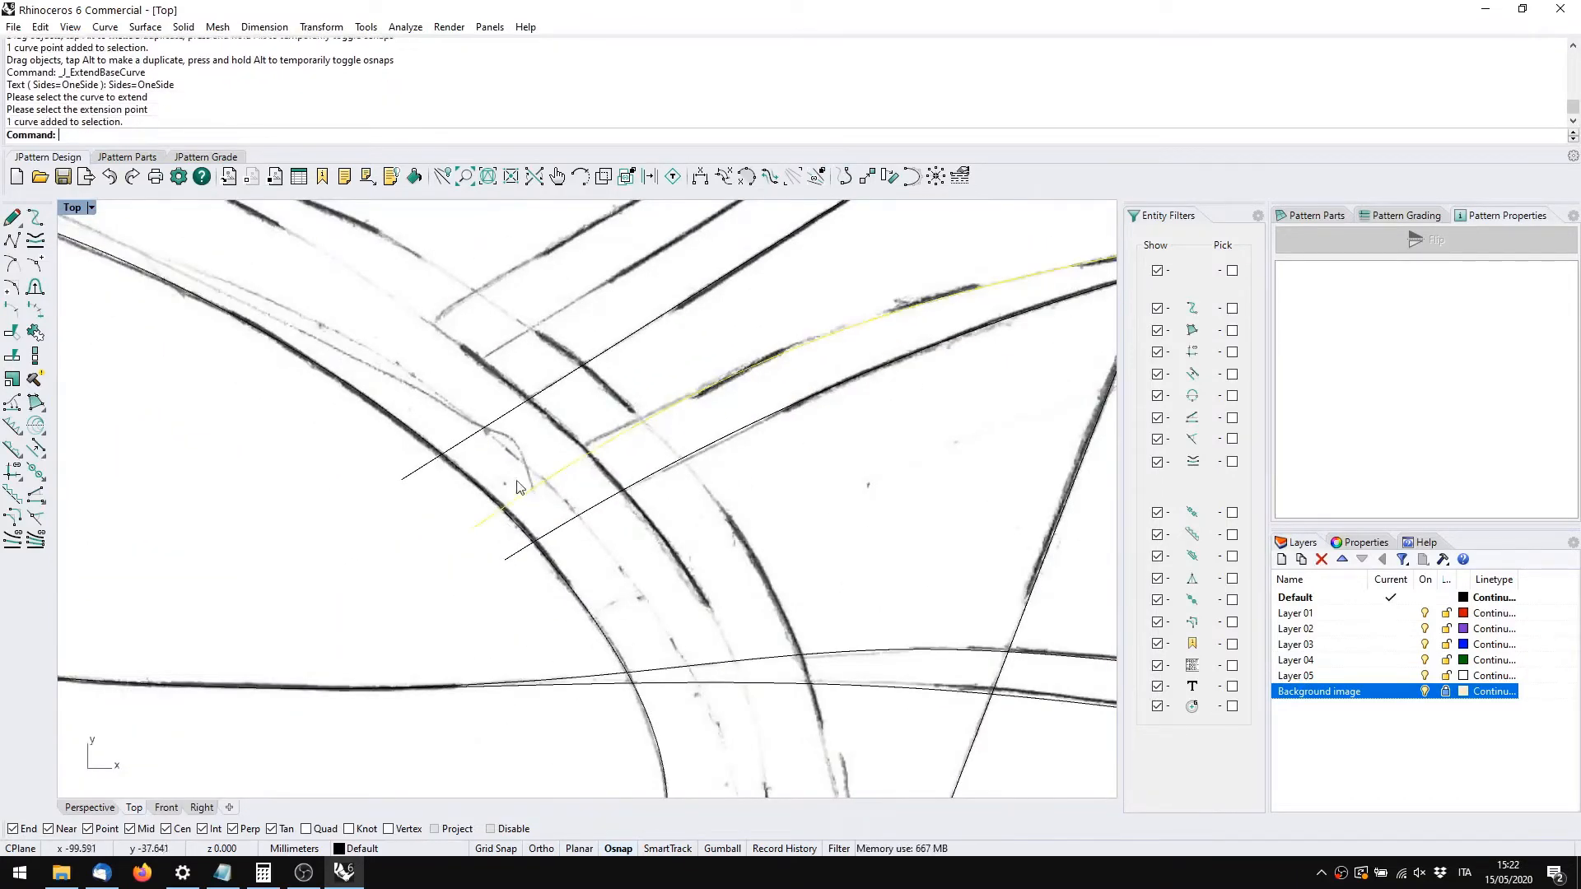
left_click(535, 496)
key("F10")
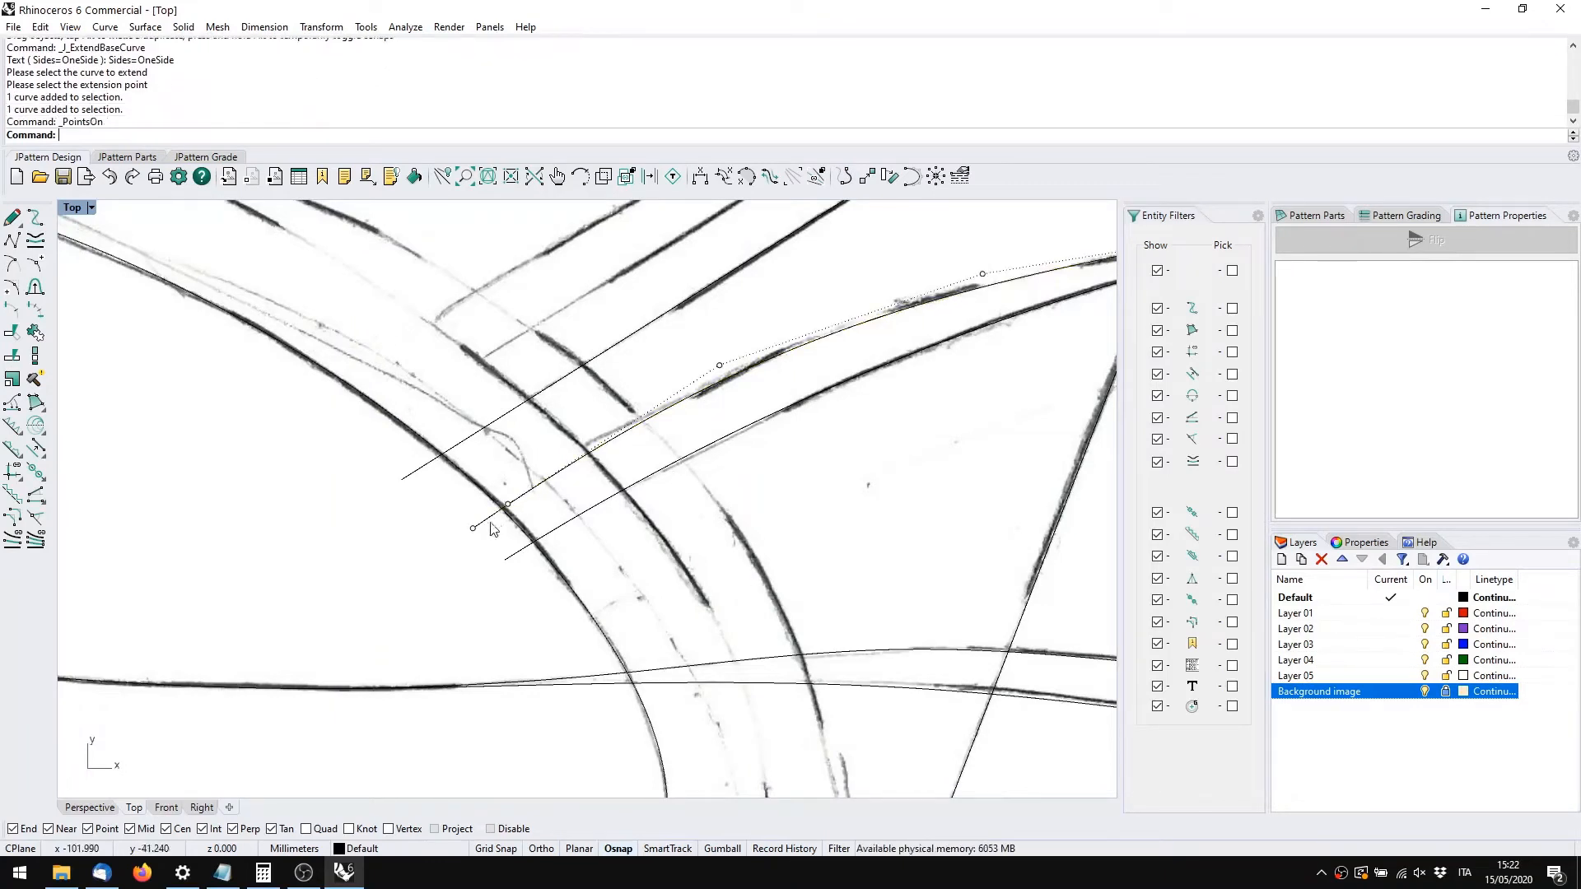
mouse_move(437, 508)
left_mouse_down()
mouse_move(518, 555)
mouse_move(434, 562)
mouse_move(441, 496)
mouse_move(515, 532)
mouse_move(463, 518)
left_mouse_up()
Duplicate the topline curve in place and raise the copy's four control points in the collar dip to the edge of the white pattern
scroll(482, 562, "down", 5)
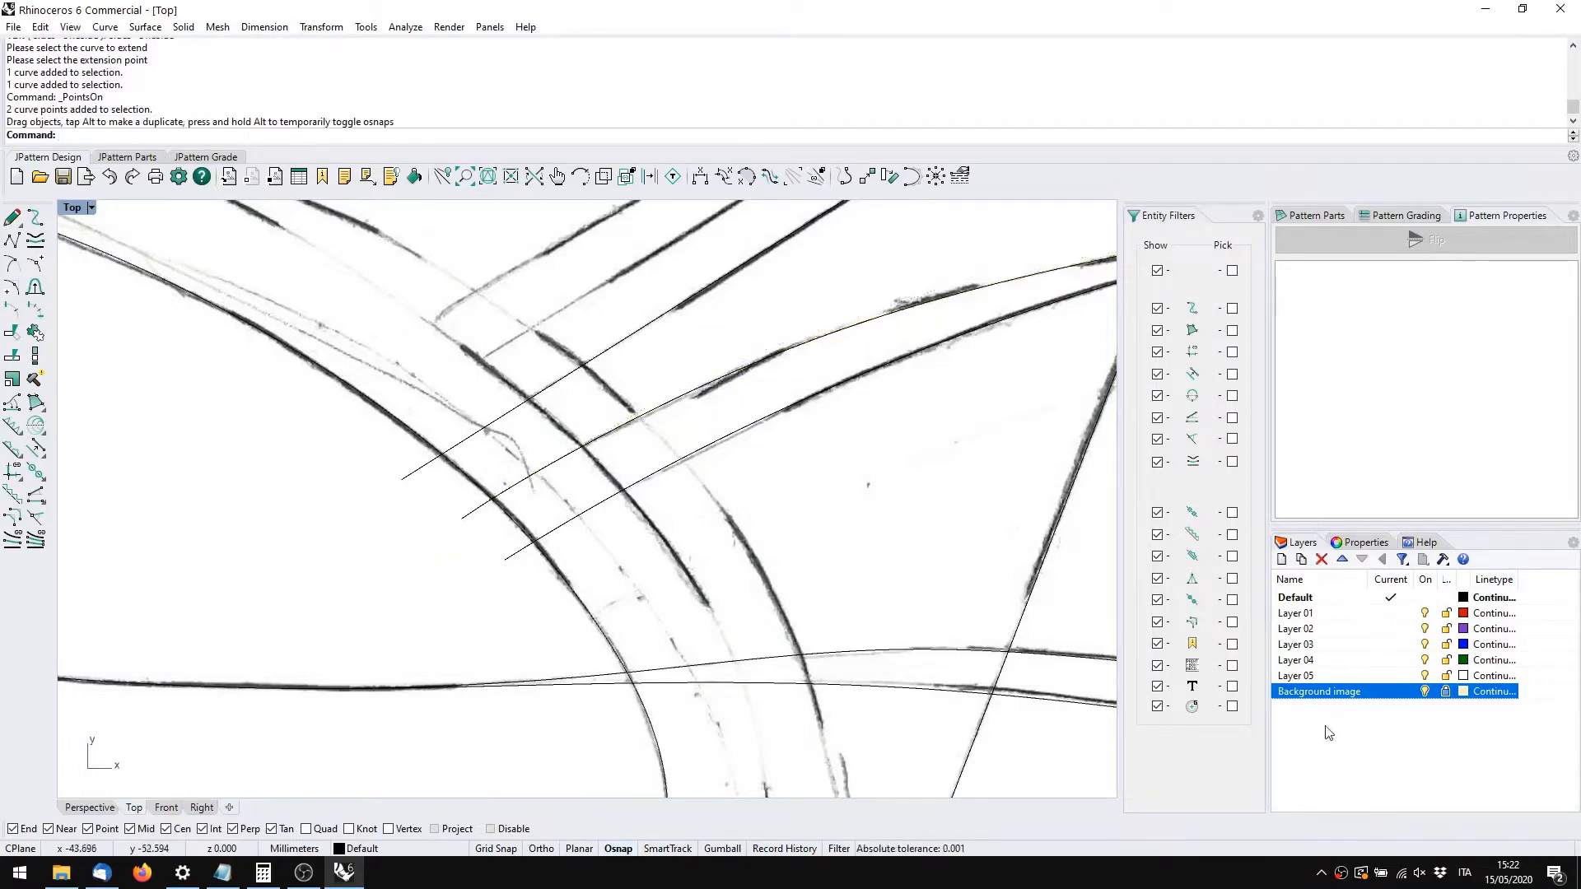
scroll(612, 460, "down", 3)
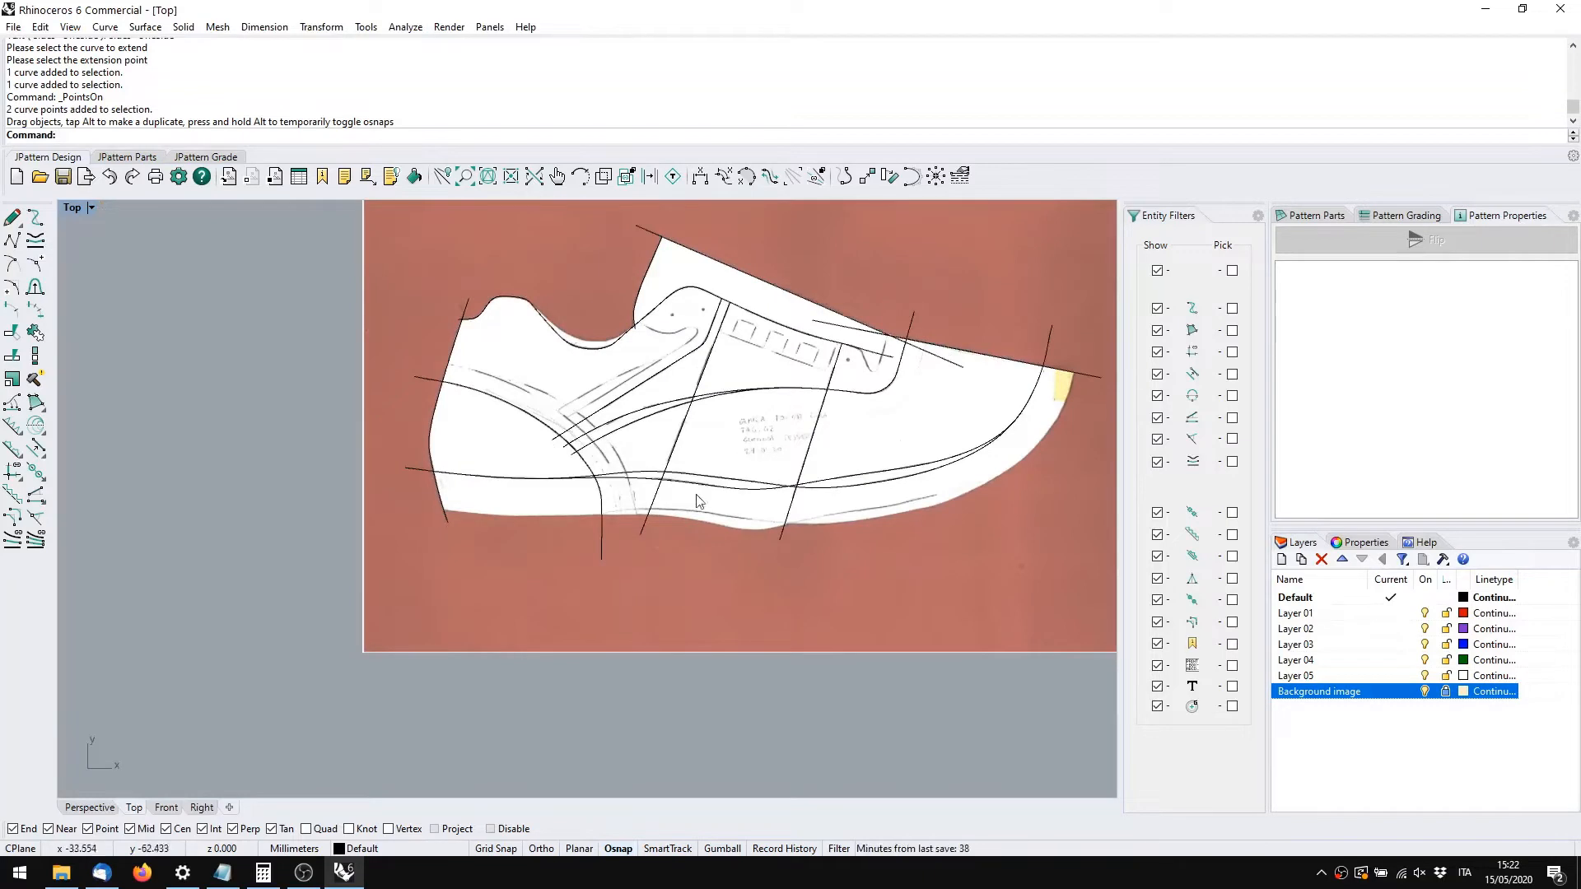
scroll(649, 362, "up", 5)
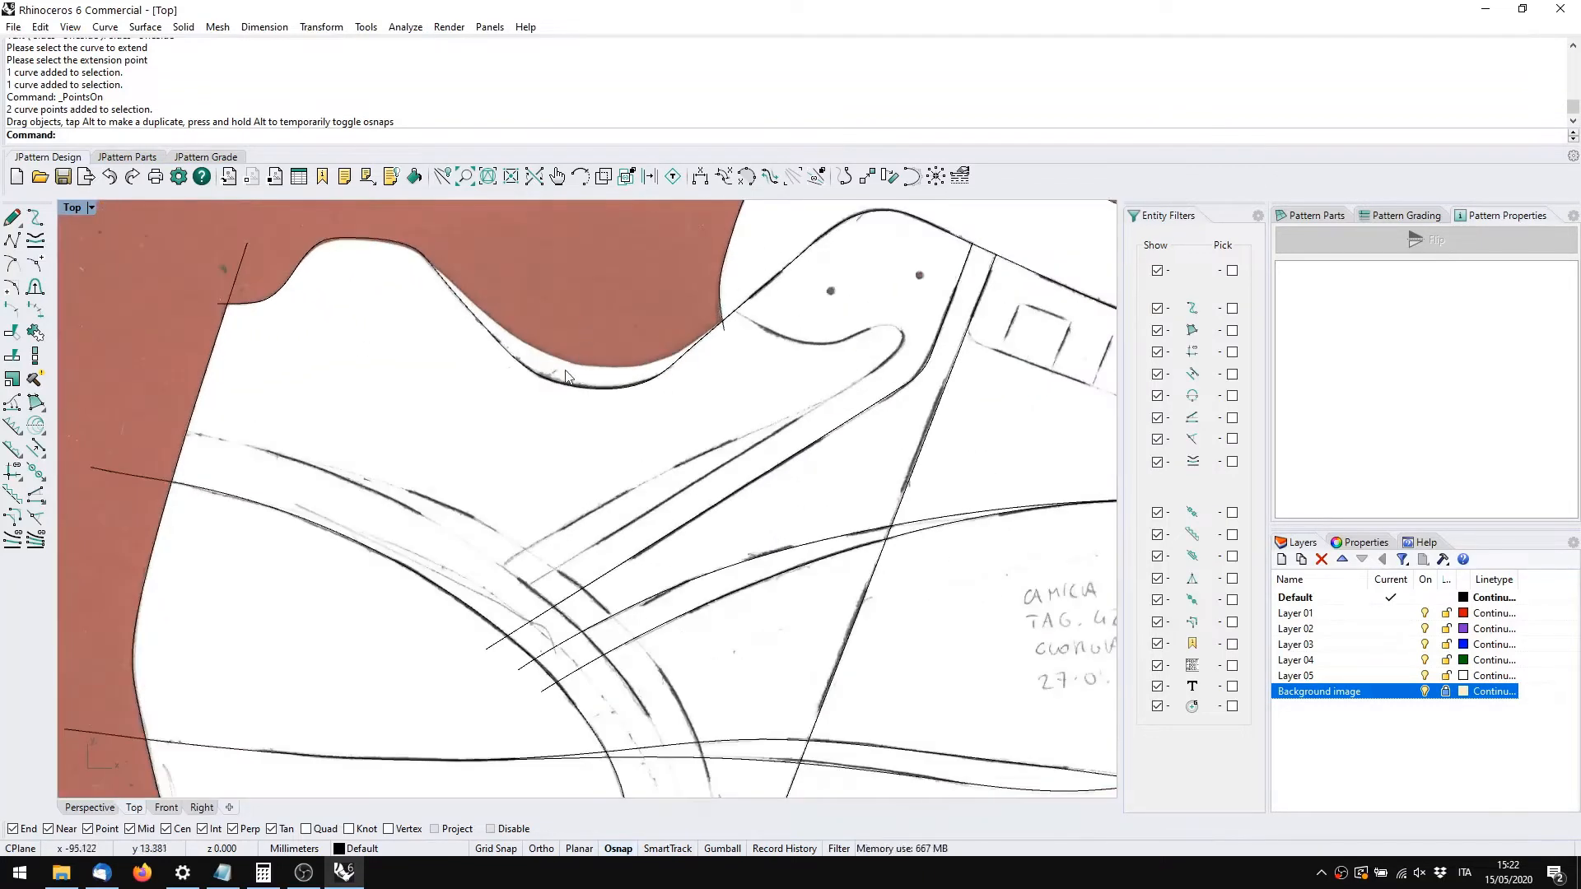
right_click_drag(577, 371, 496, 464)
left_click(496, 470)
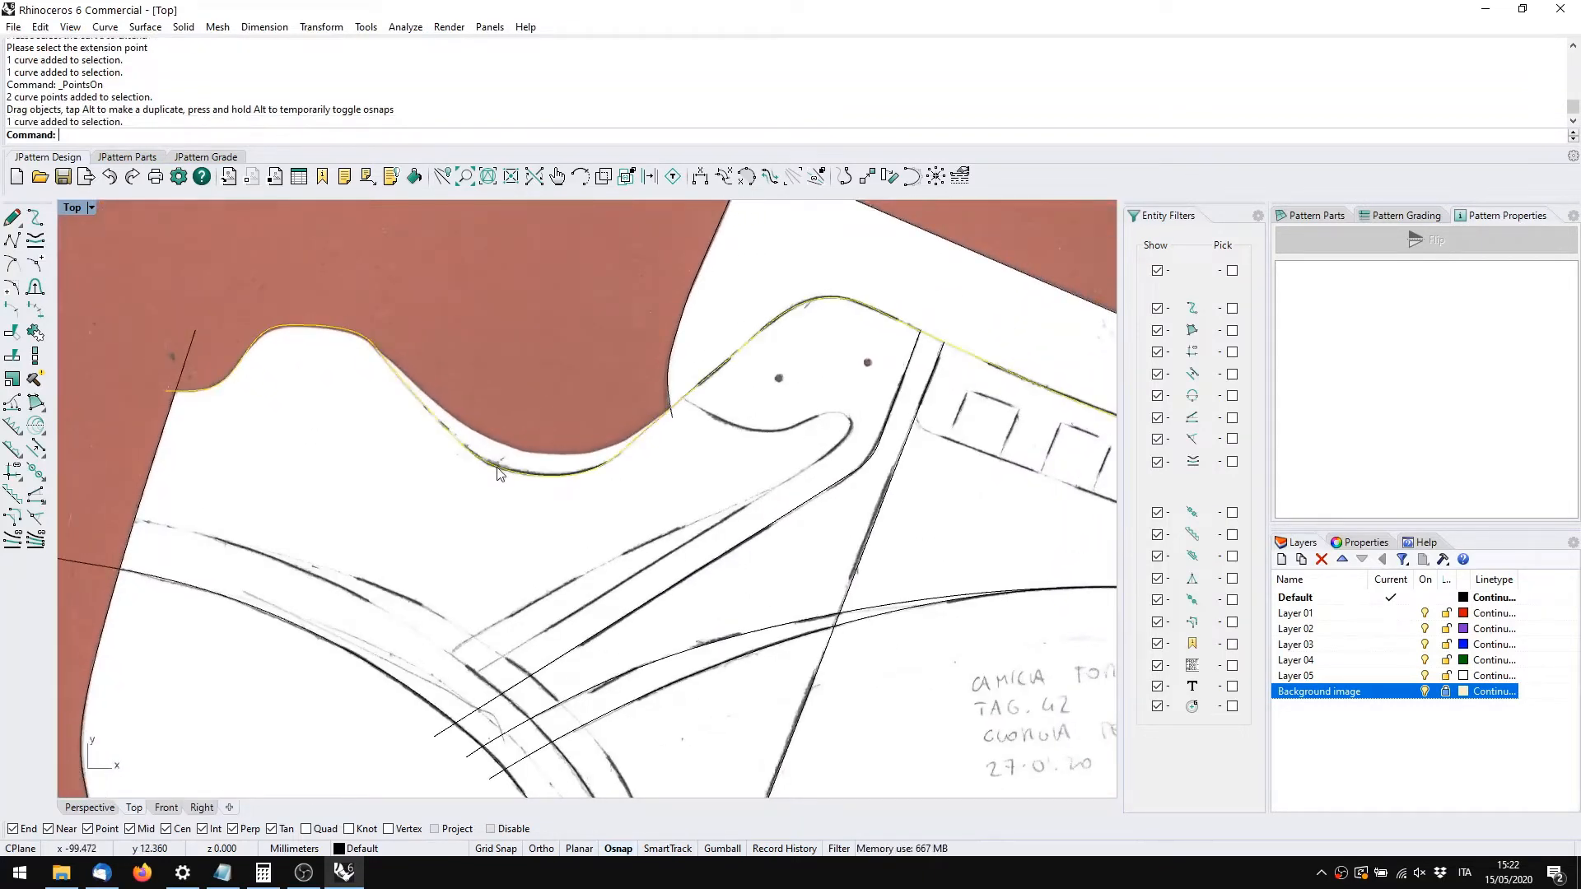
key("ctrl+c")
key("ctrl+v")
scroll(523, 457, "up", 3)
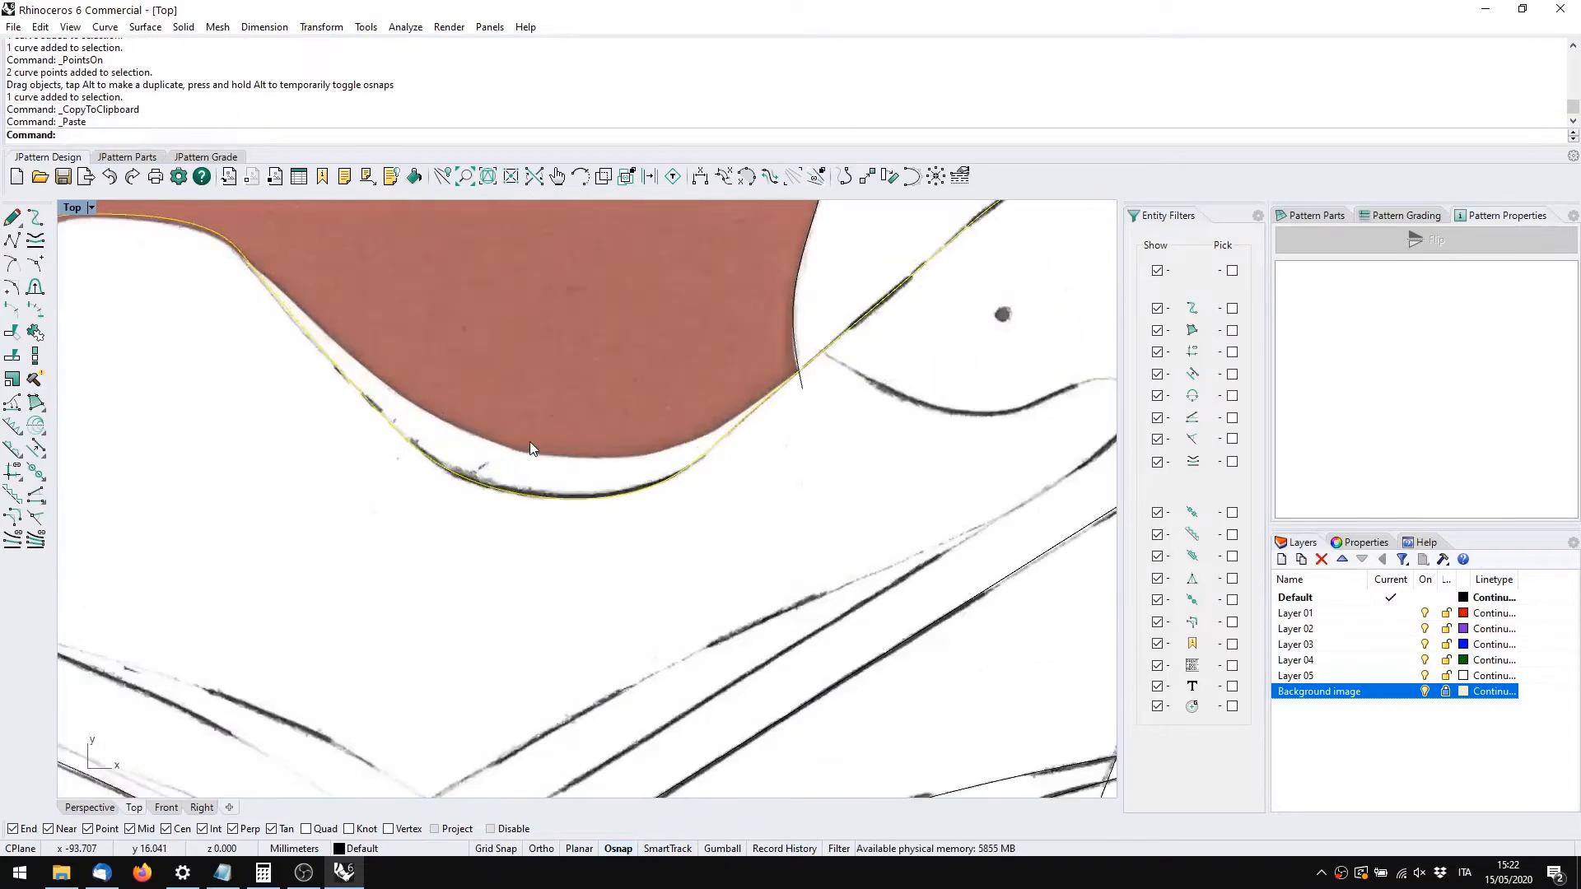
key("F10")
scroll(536, 452, "down", 2)
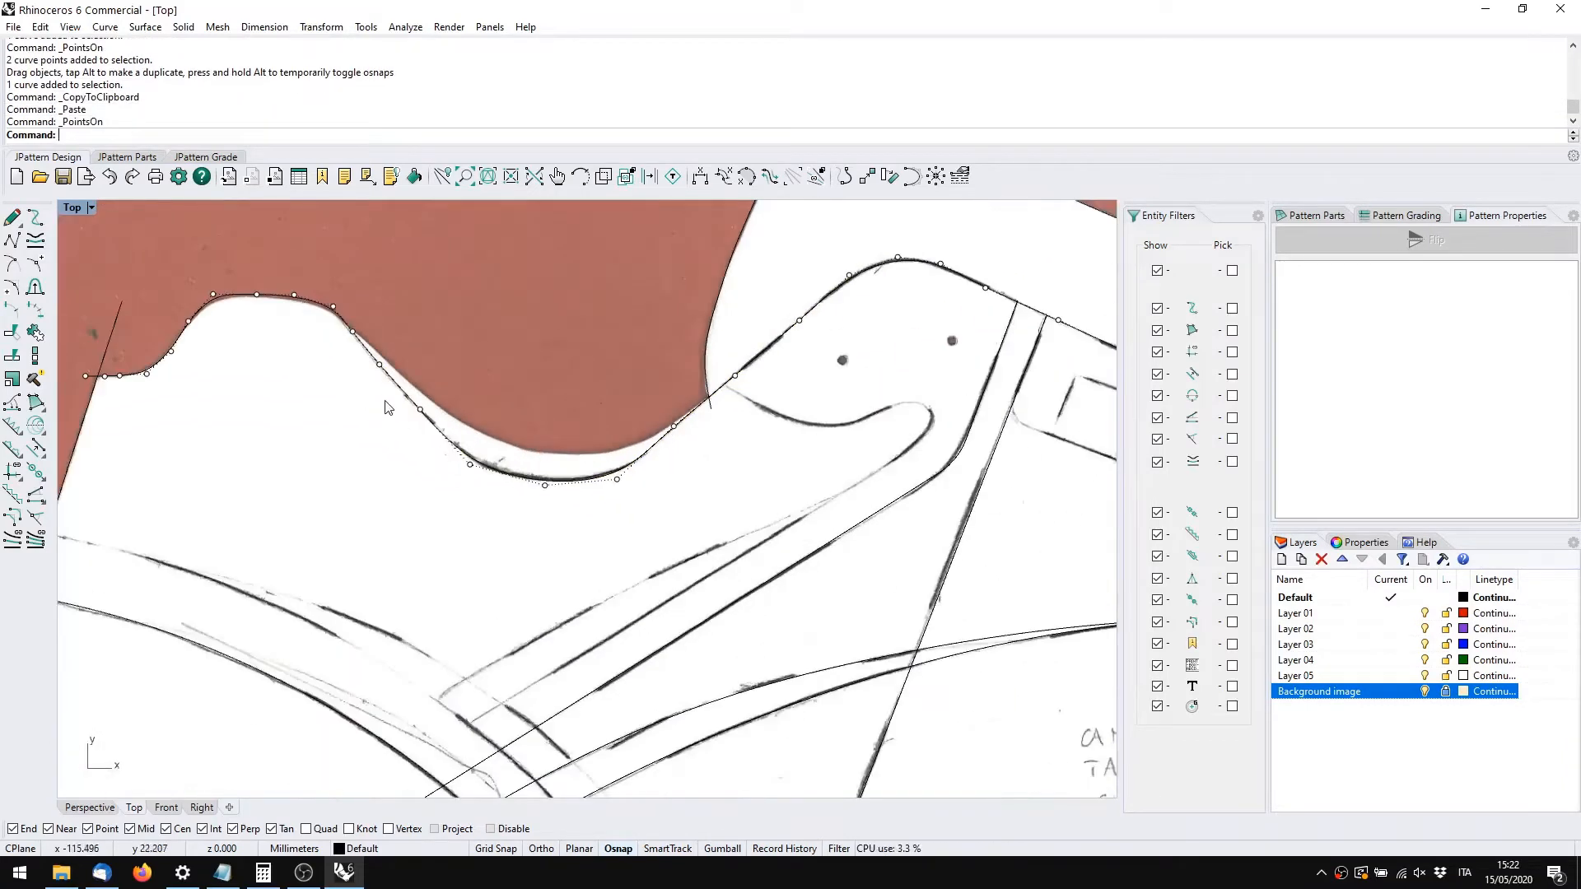
left_click_drag(383, 401, 617, 452)
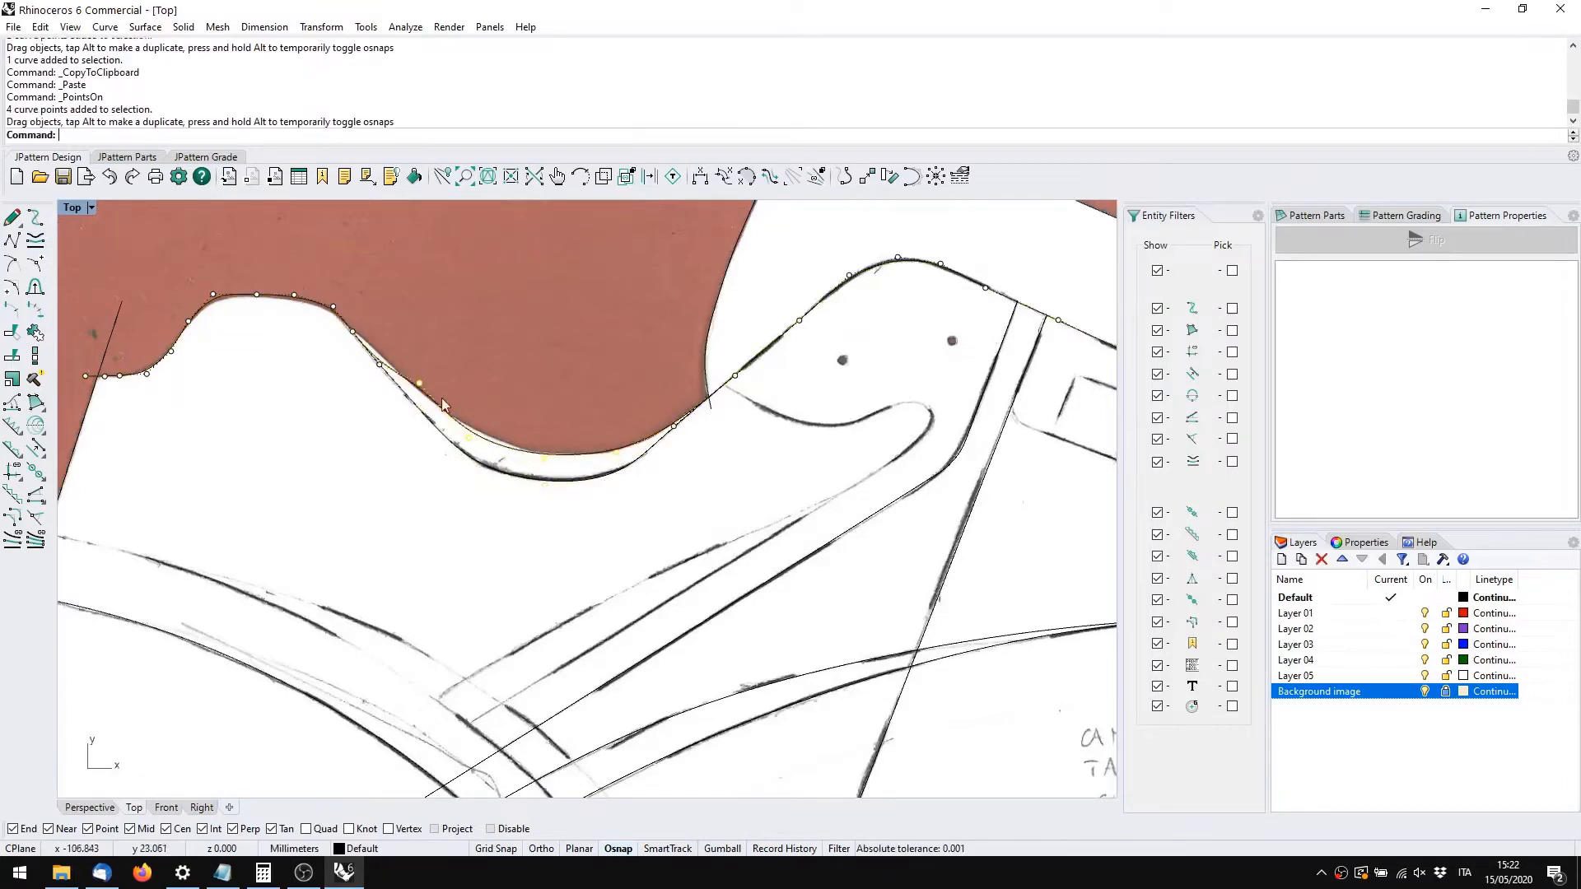
Move individual control points on the rear slope of the copied topline so it follows the pattern's collar edge
scroll(356, 334, "up", 4)
scroll(533, 409, "up", 2)
scroll(534, 409, "up", 2)
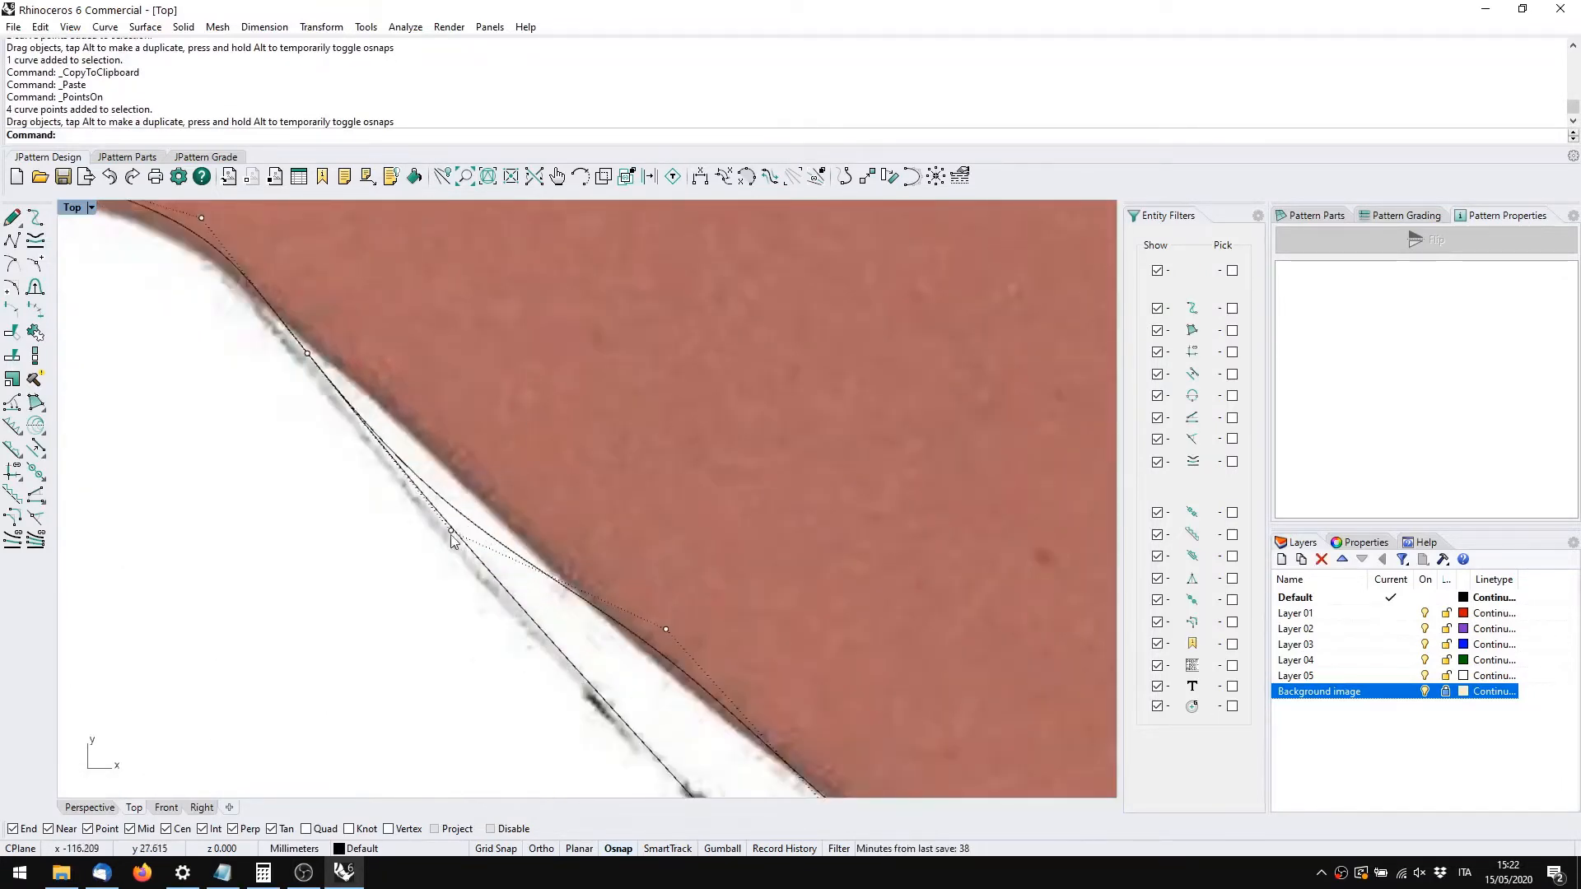
left_click_drag(451, 531, 468, 494)
scroll(730, 497, "up", 2)
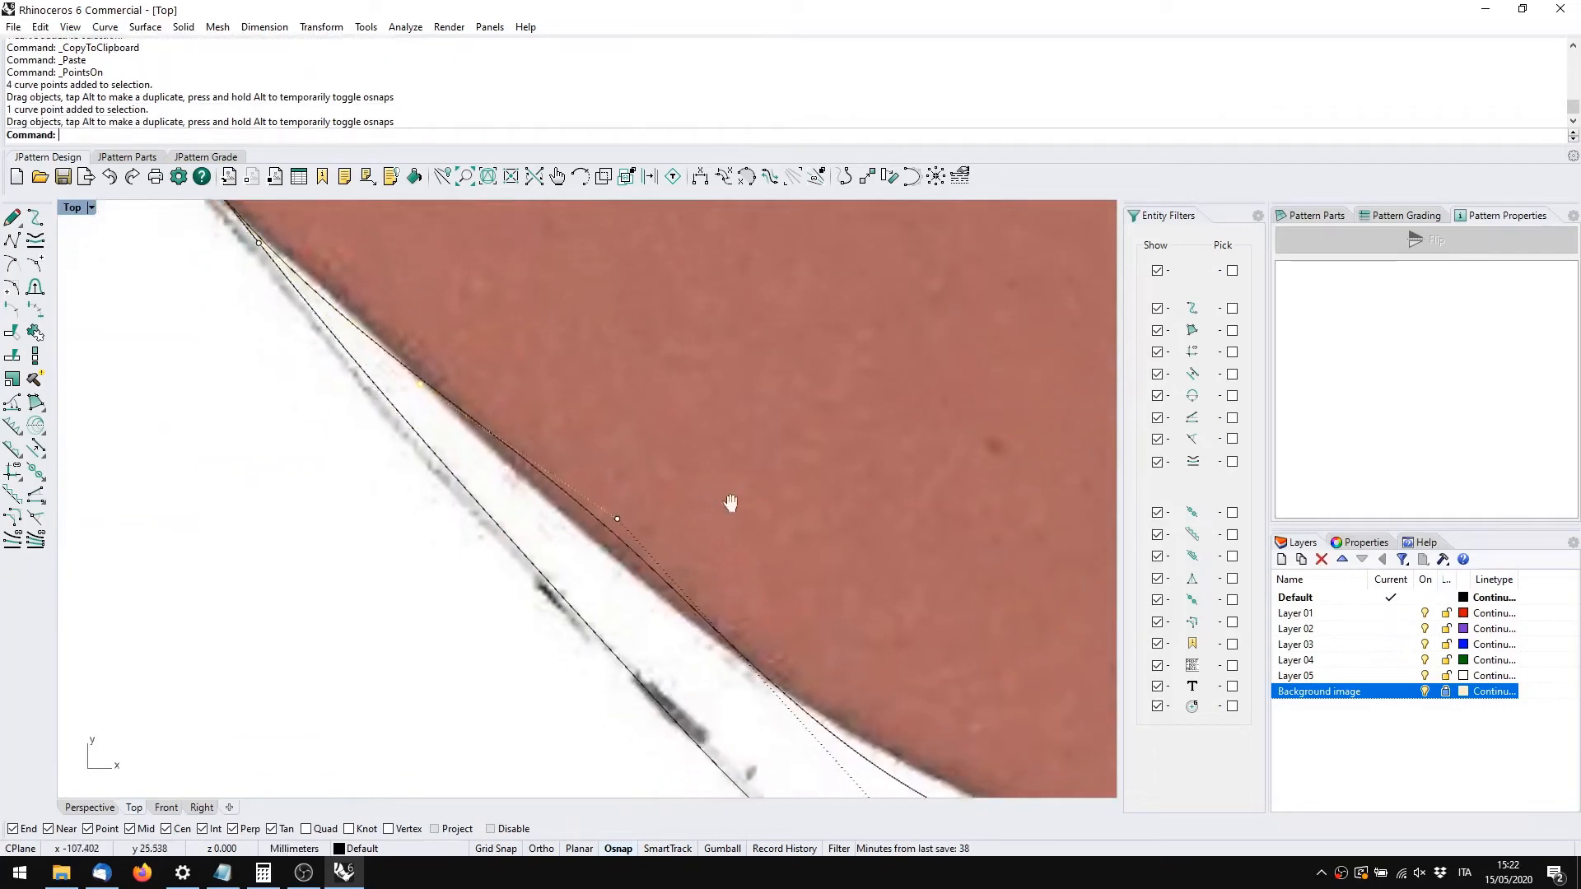
left_click_drag(614, 506, 600, 538)
scroll(772, 600, "down", 4)
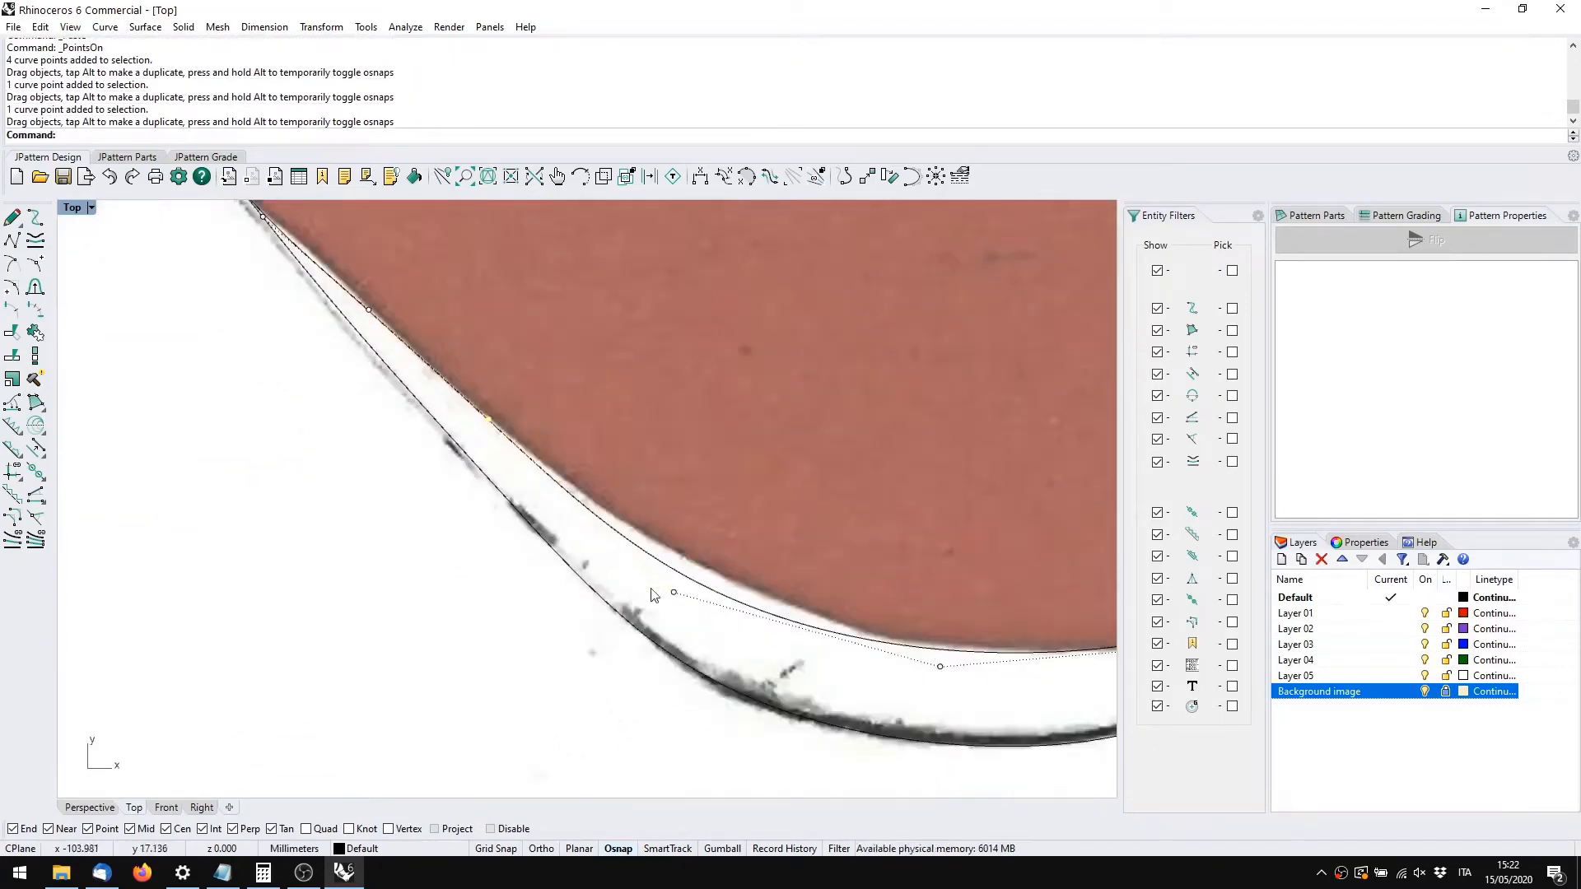
left_click_drag(690, 590, 735, 601)
scroll(603, 531, "down", 3)
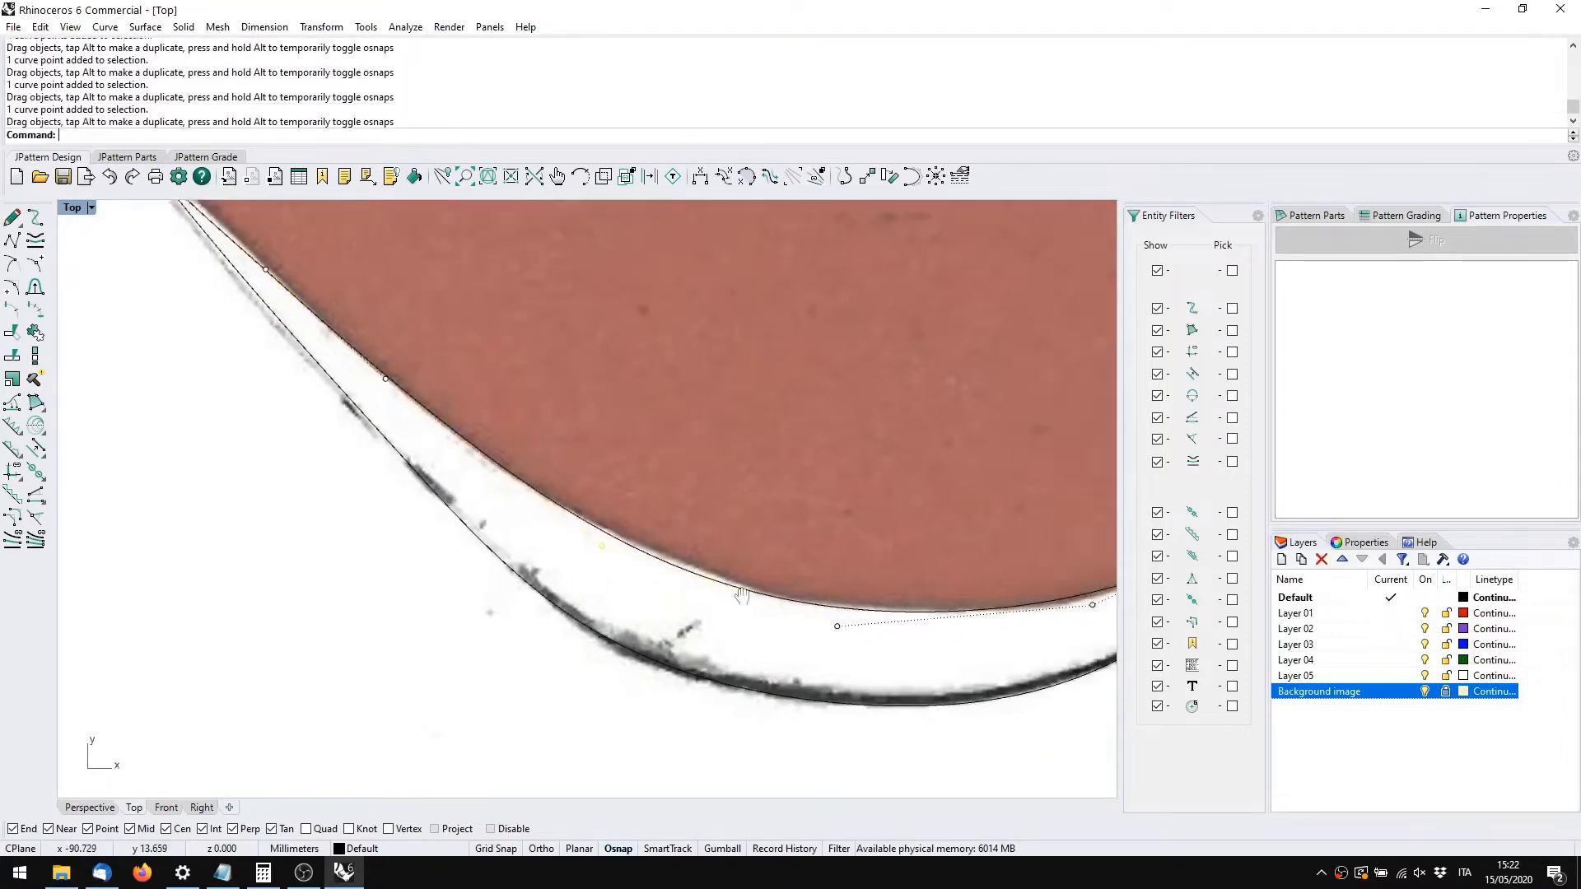
Nudge three control points at the bottom of the collar dip in 0.2 mm increments to fit the pattern edge
left_click(698, 505)
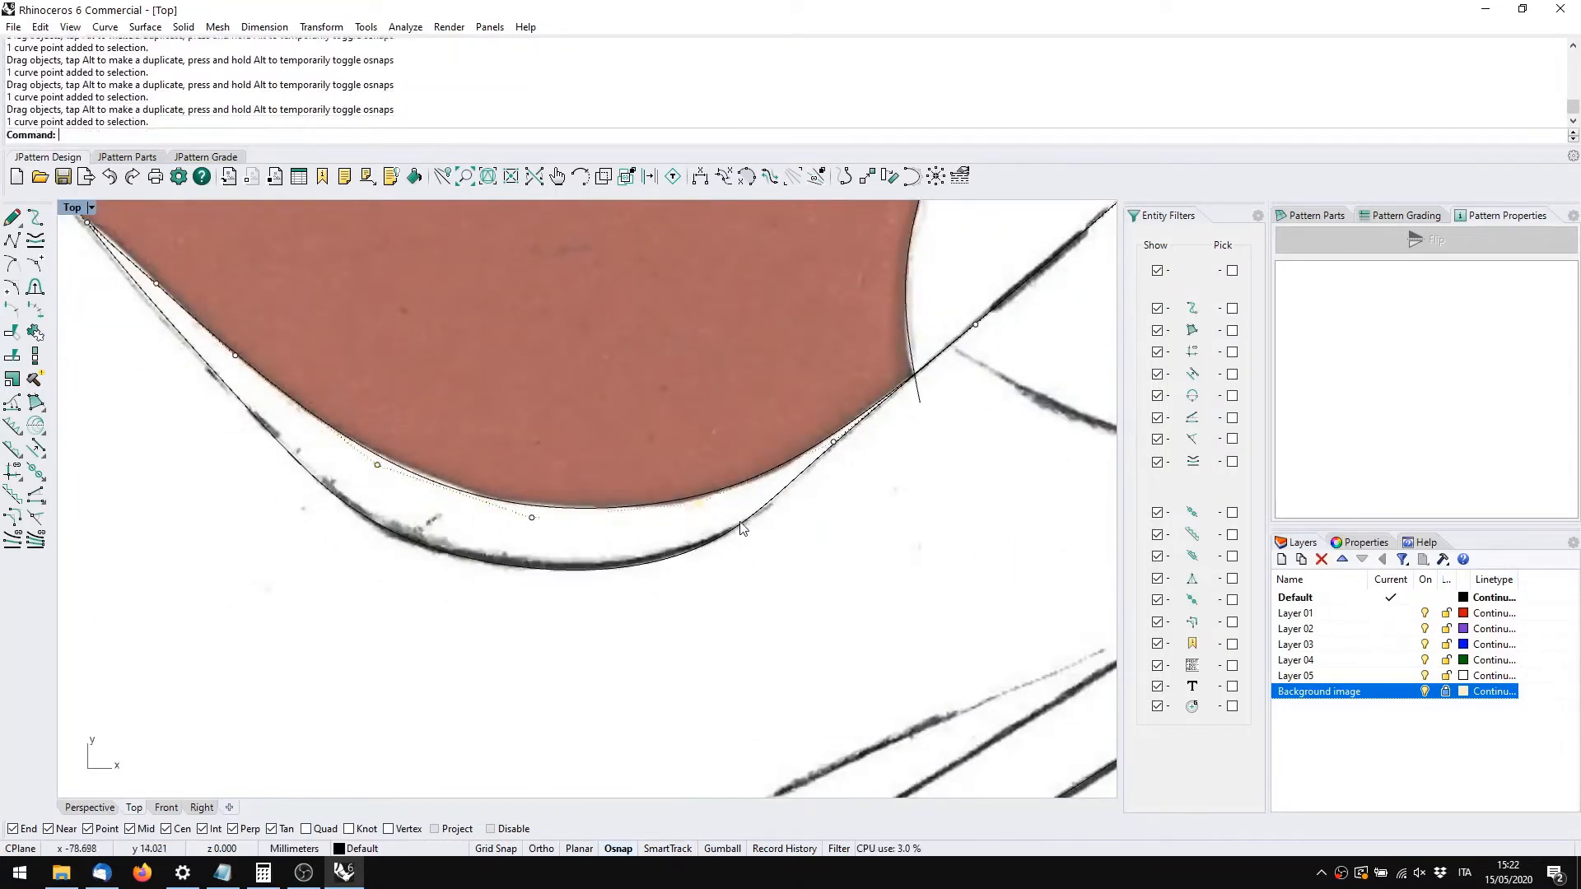
key("alt+Down")
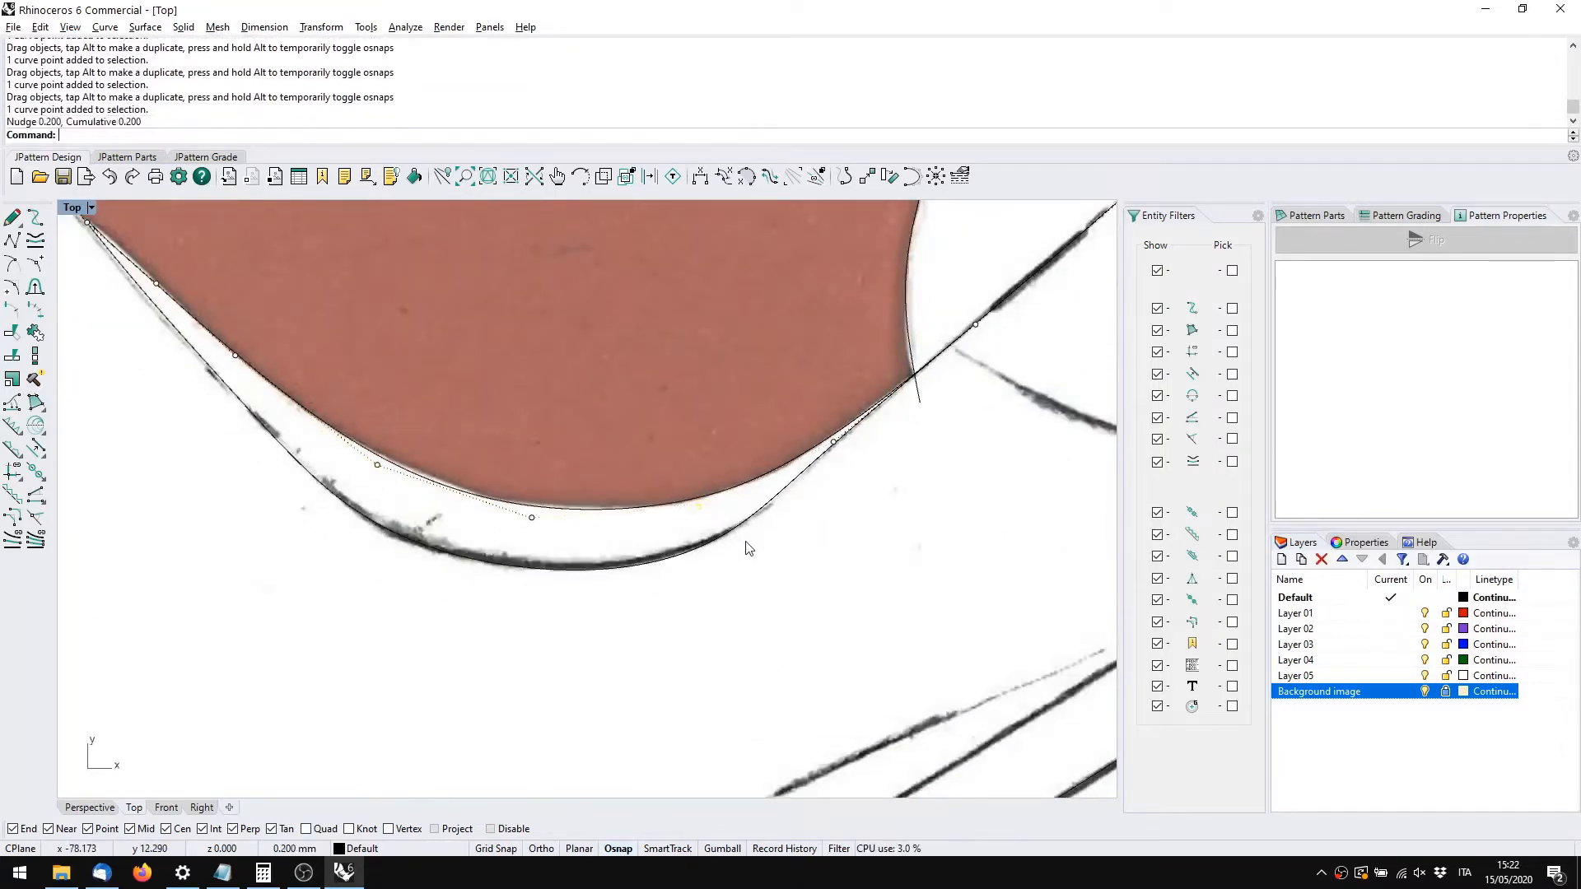
left_click(539, 518)
key("alt+Down")
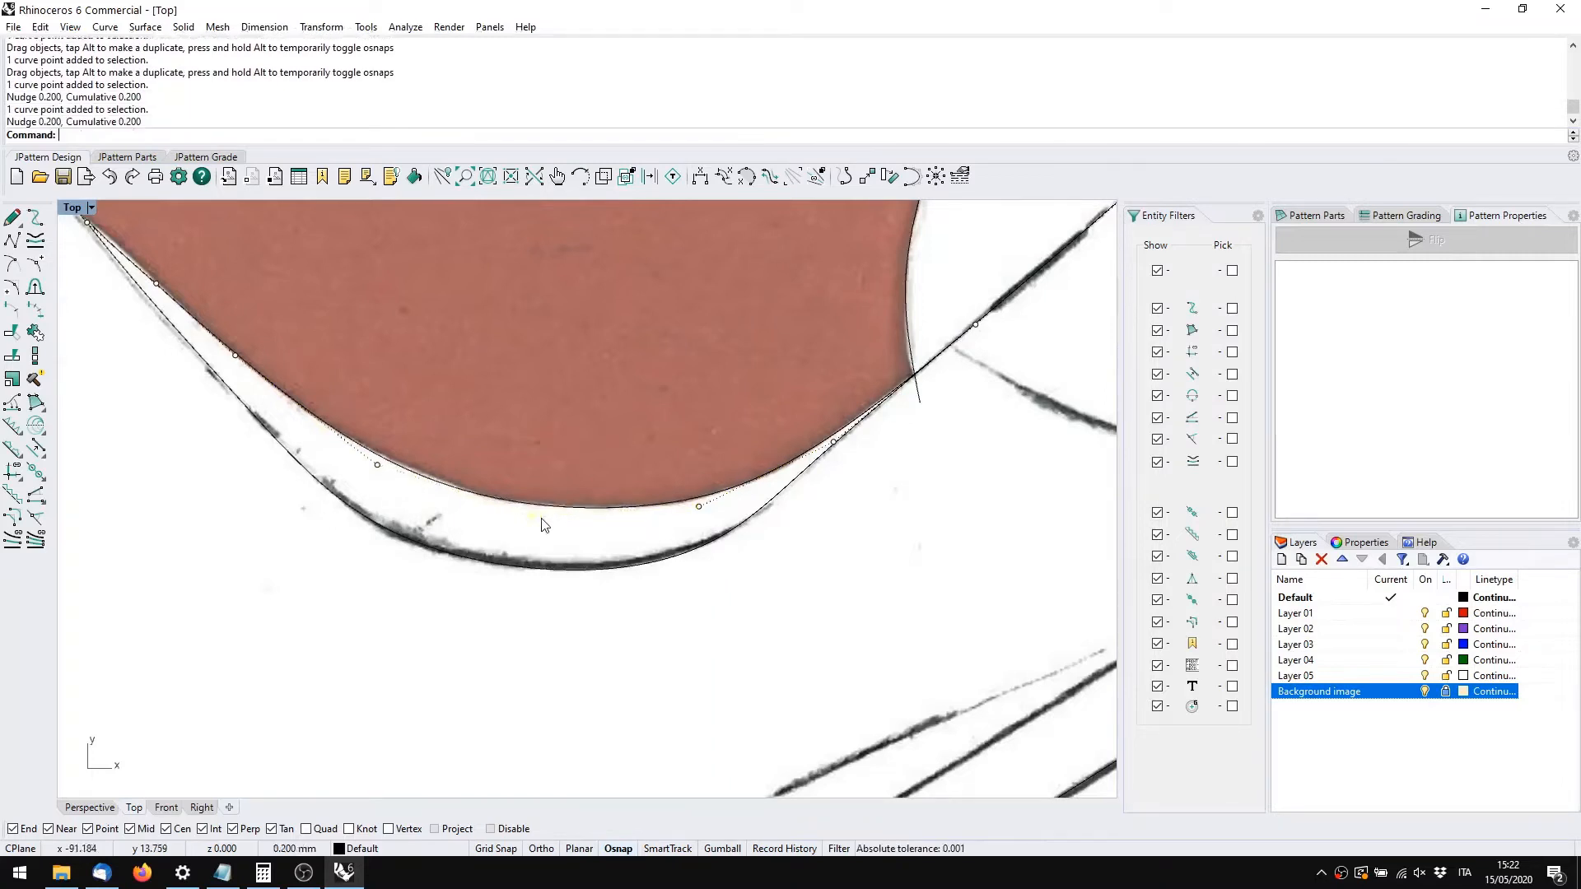
left_click(378, 465)
key("alt+Right")
key("alt+Right")
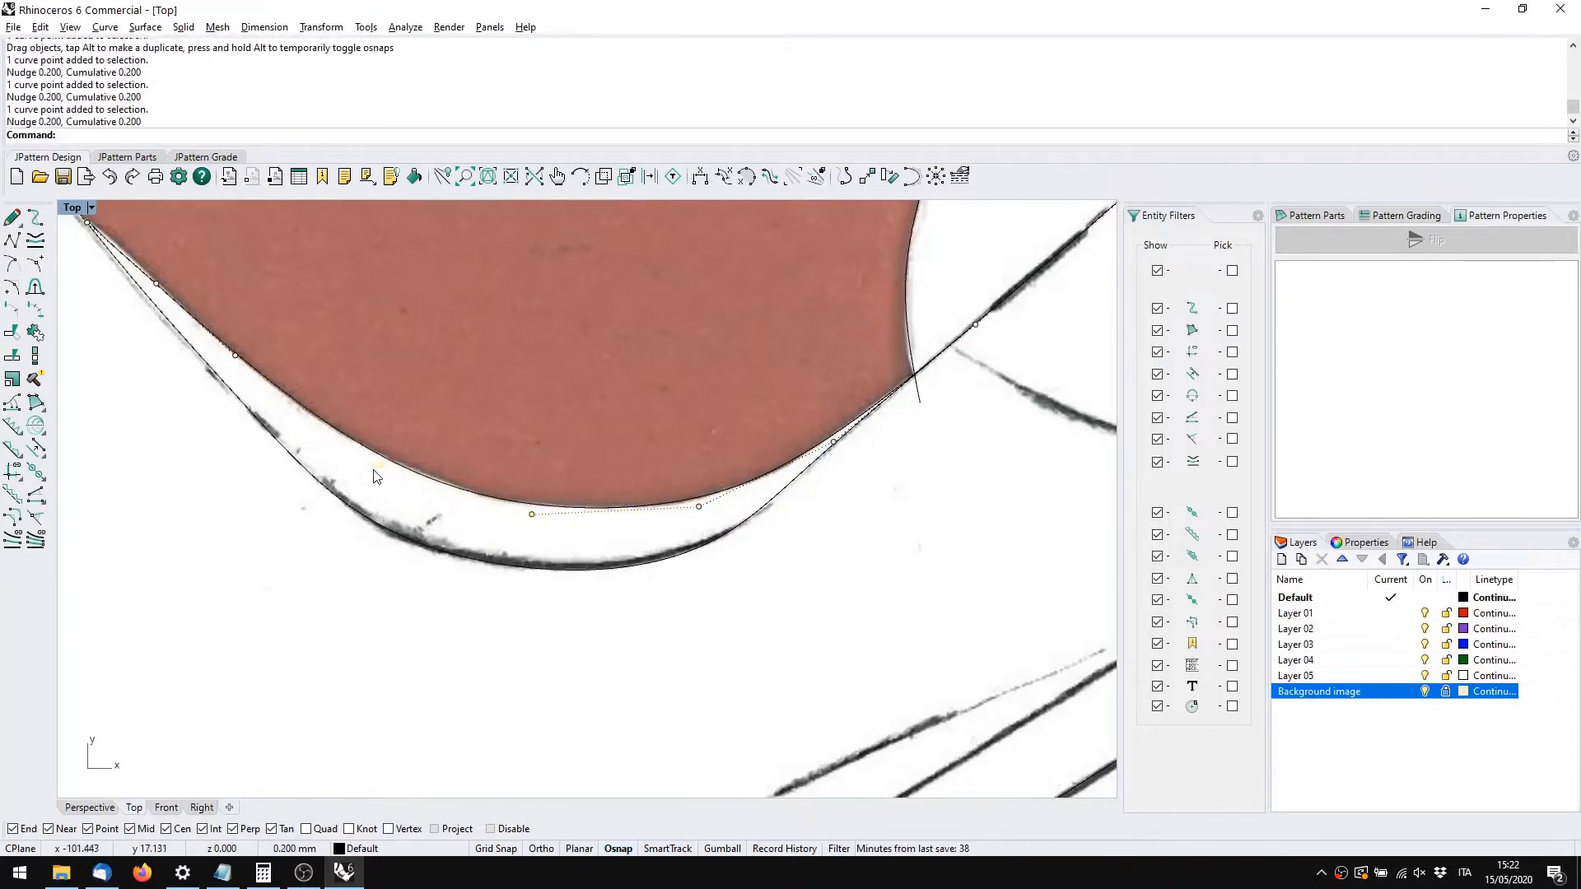
key("alt+Right")
key("alt+Left")
key("alt+Down")
key("alt+Down")
key("alt+Up")
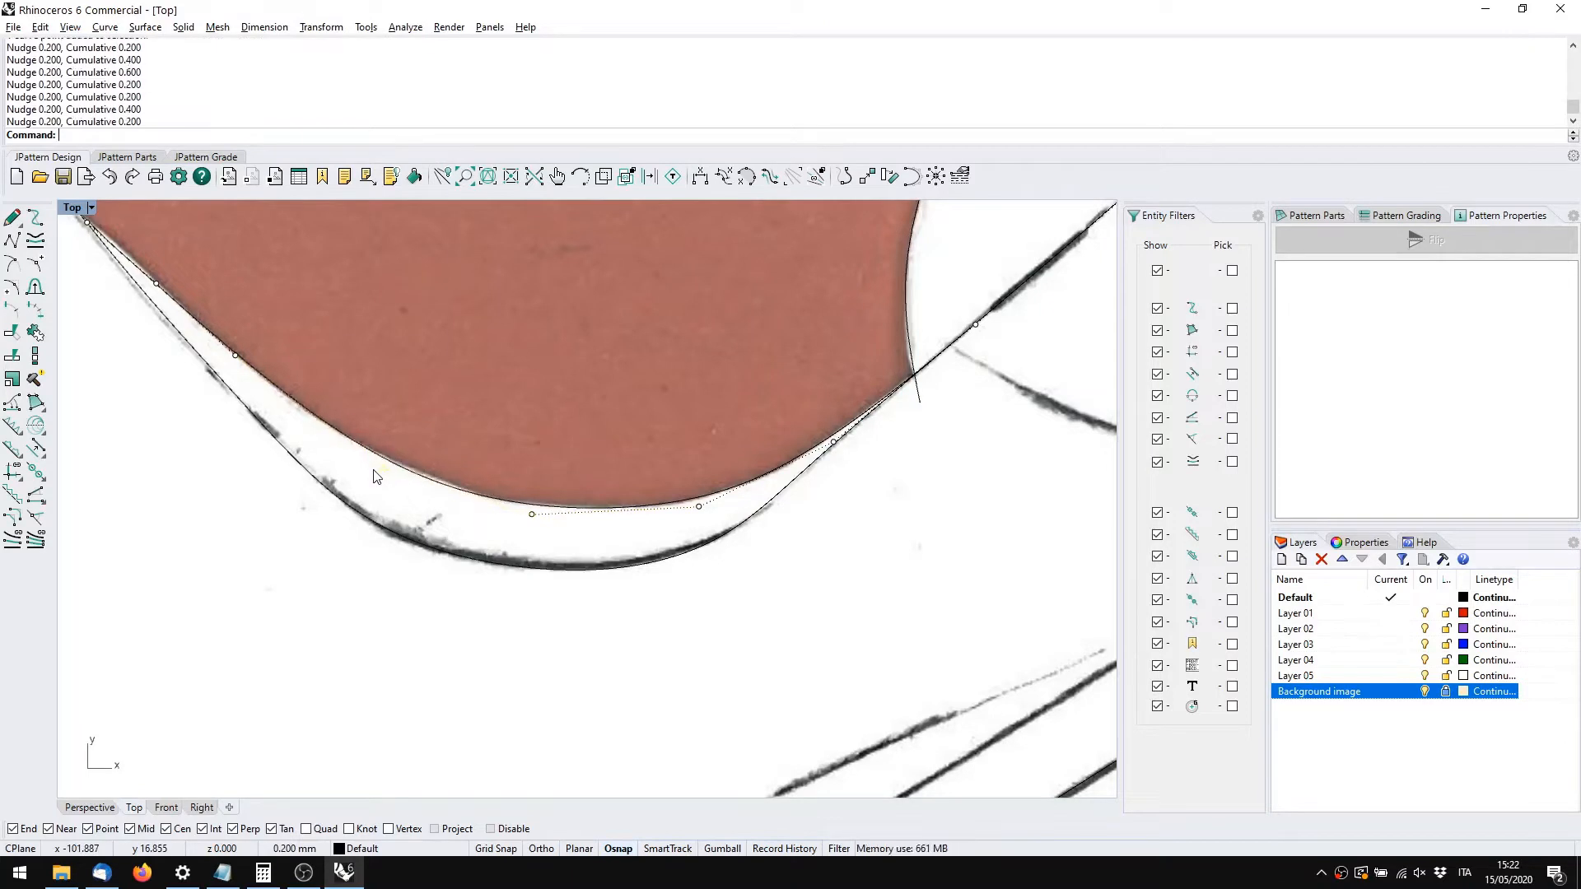
scroll(374, 476, "down", 5)
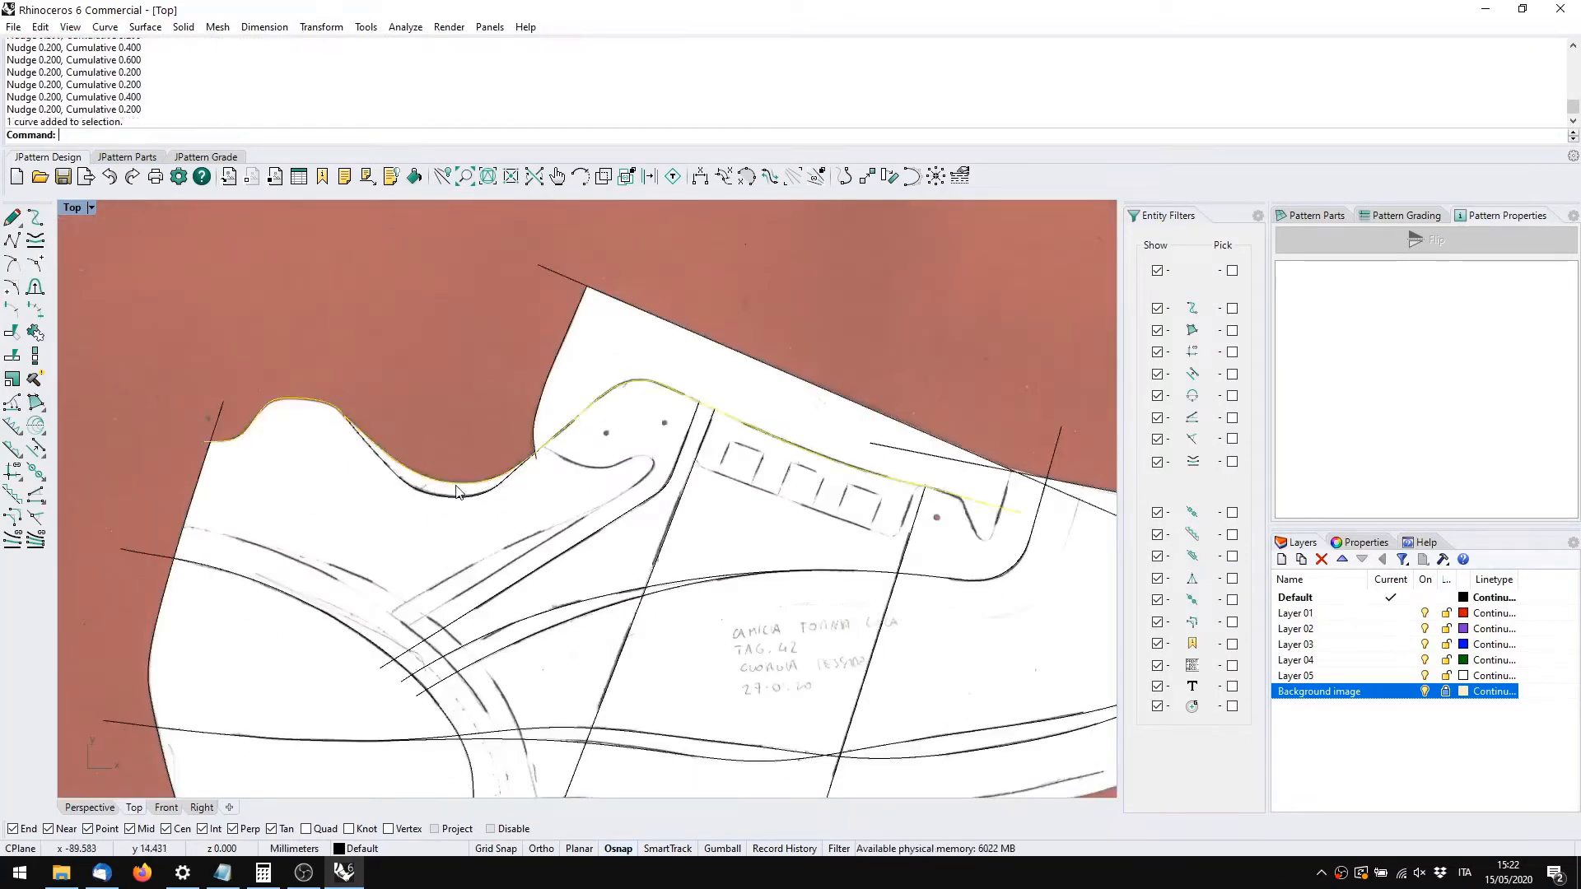
Compare the original and copied topline curves at the collar dip by highlighting them individually
left_click(457, 488)
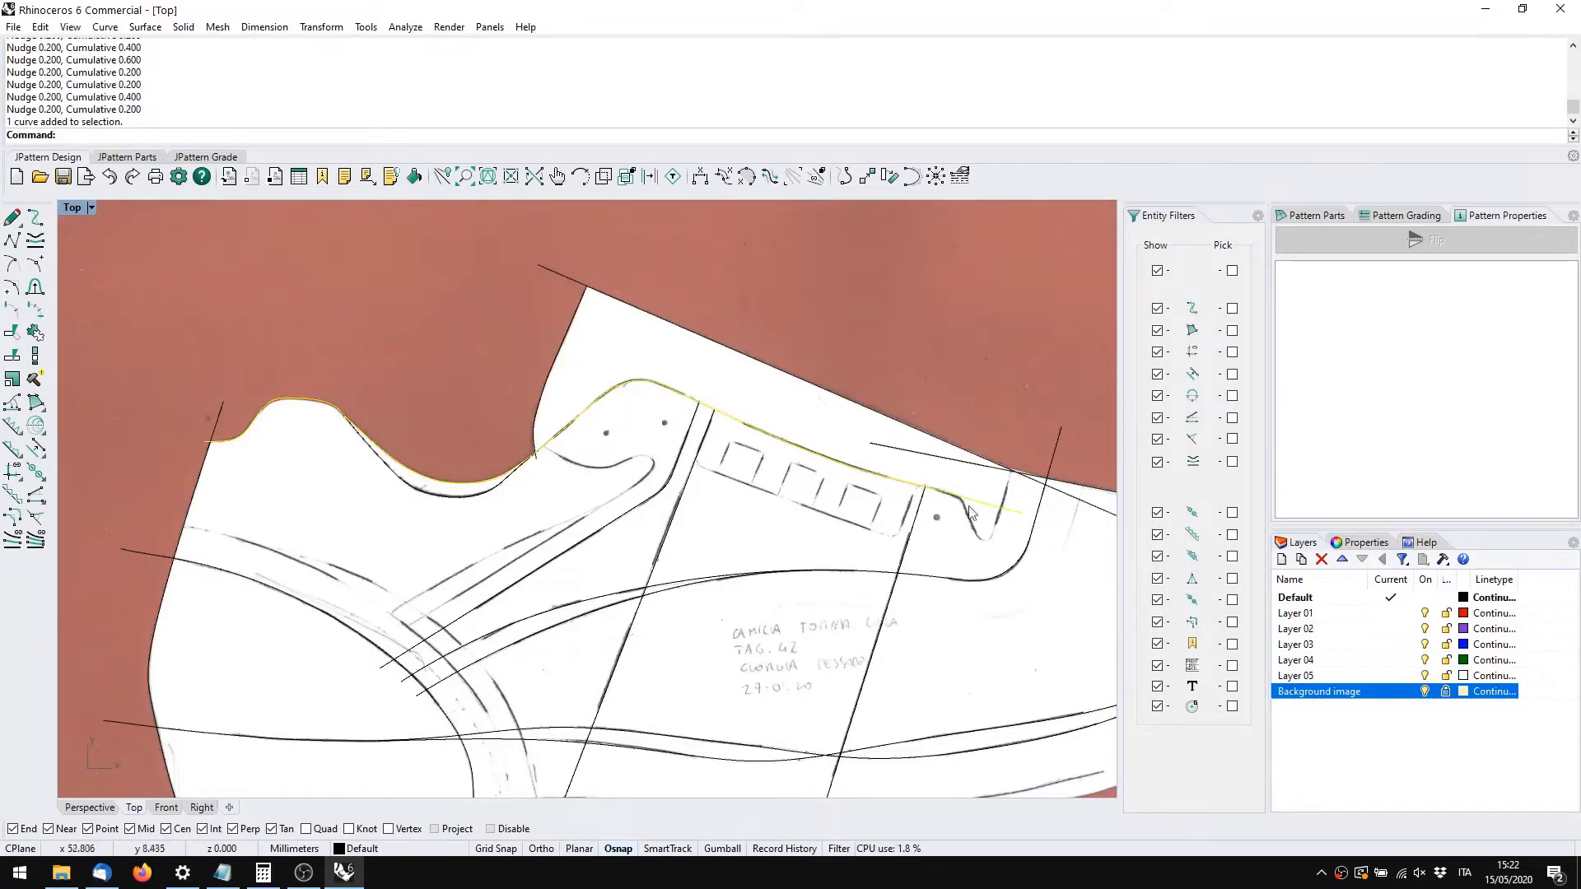
left_click(433, 496)
left_click(433, 497)
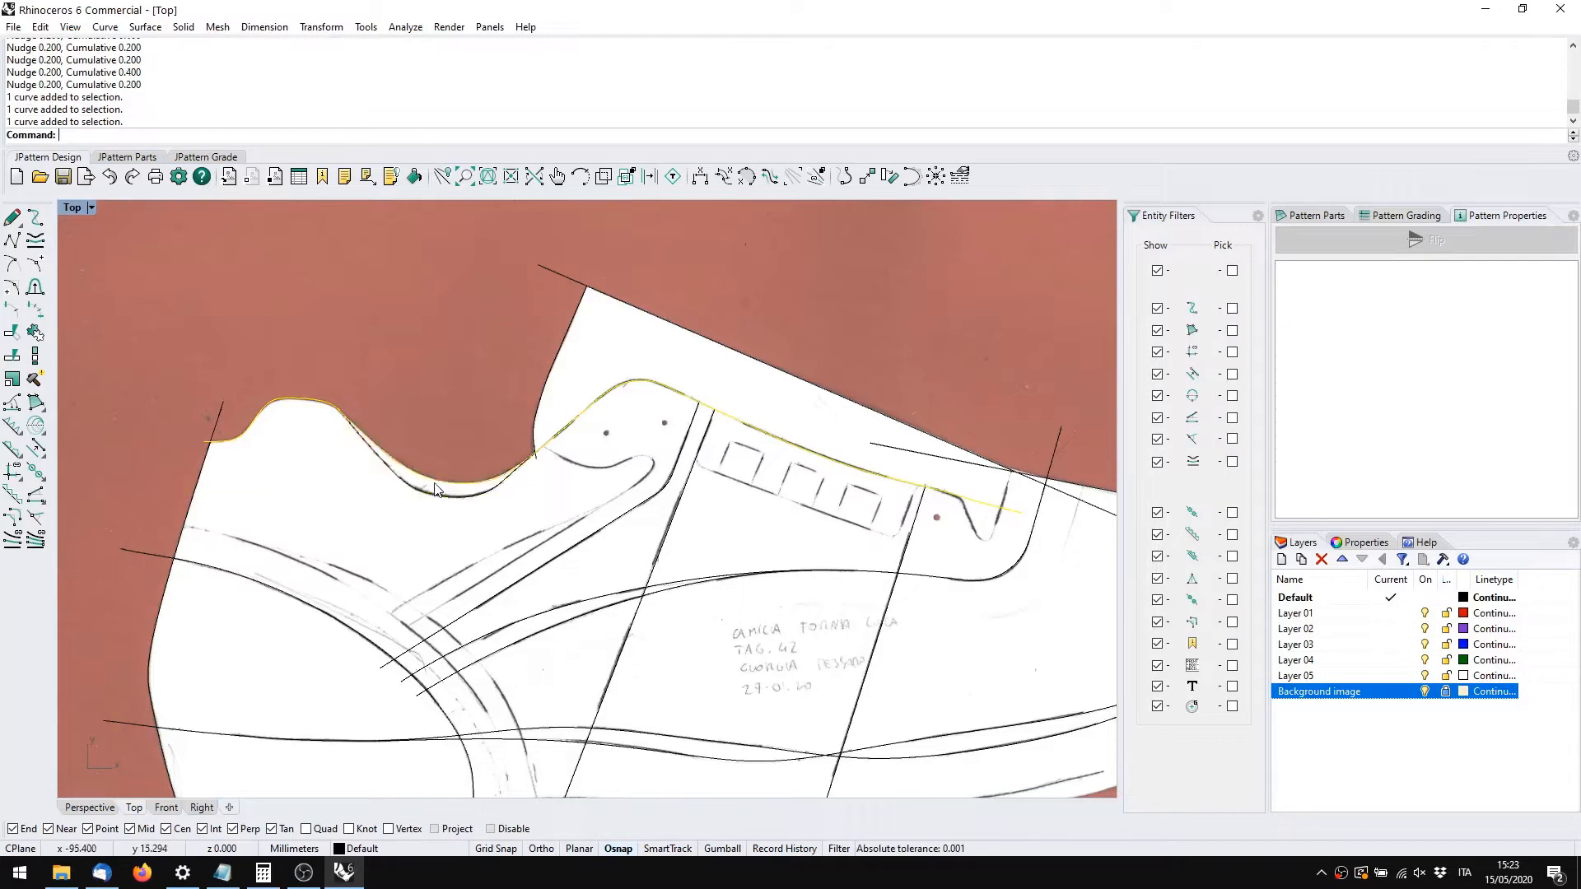
left_click(433, 497)
left_click(433, 483)
left_click(434, 493)
left_click(435, 432)
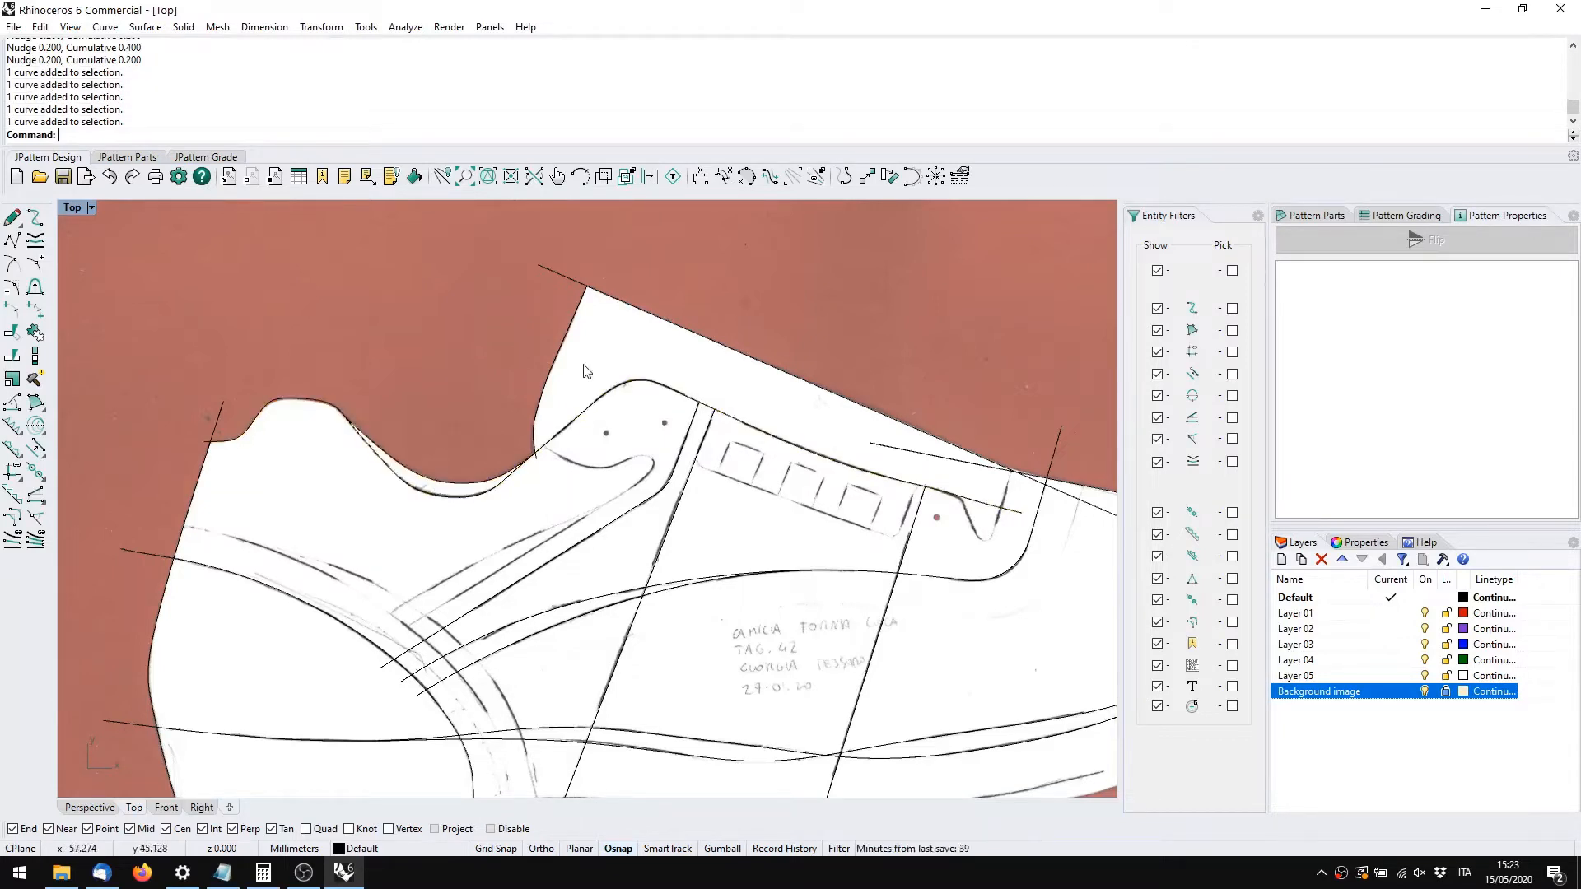
Start a base curve at the topline and trace the sketched dip below the eyelets to the start of the rounded tip
scroll(650, 346, "down", 4)
mouse_move(727, 629)
right_mouse_down()
mouse_move(391, 533)
mouse_move(518, 480)
mouse_move(610, 469)
mouse_move(632, 519)
right_mouse_up()
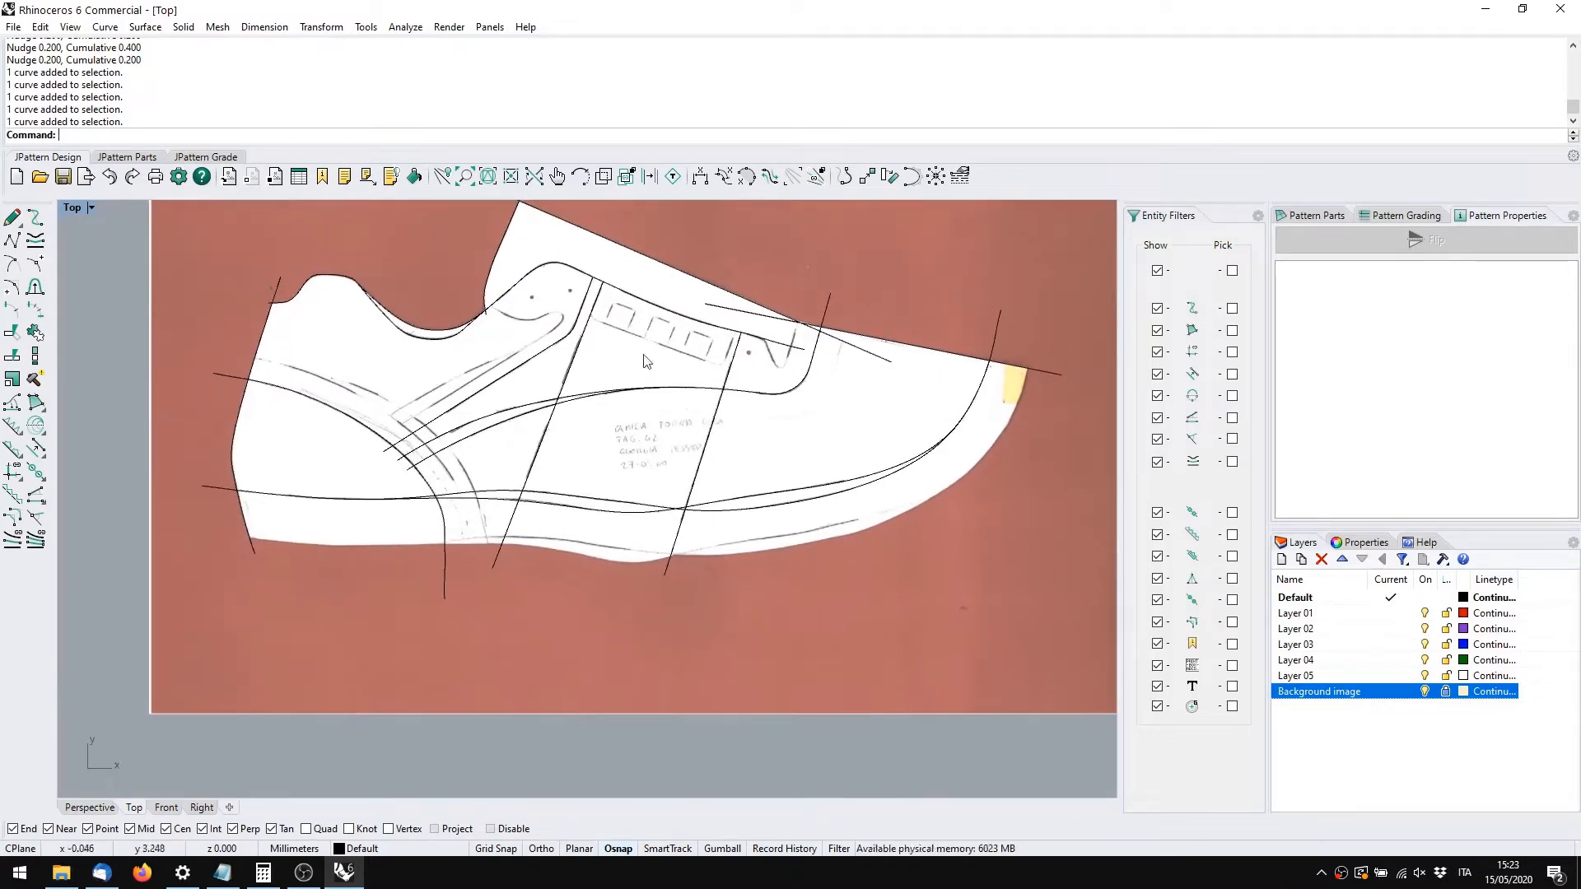
scroll(766, 382, "up", 5)
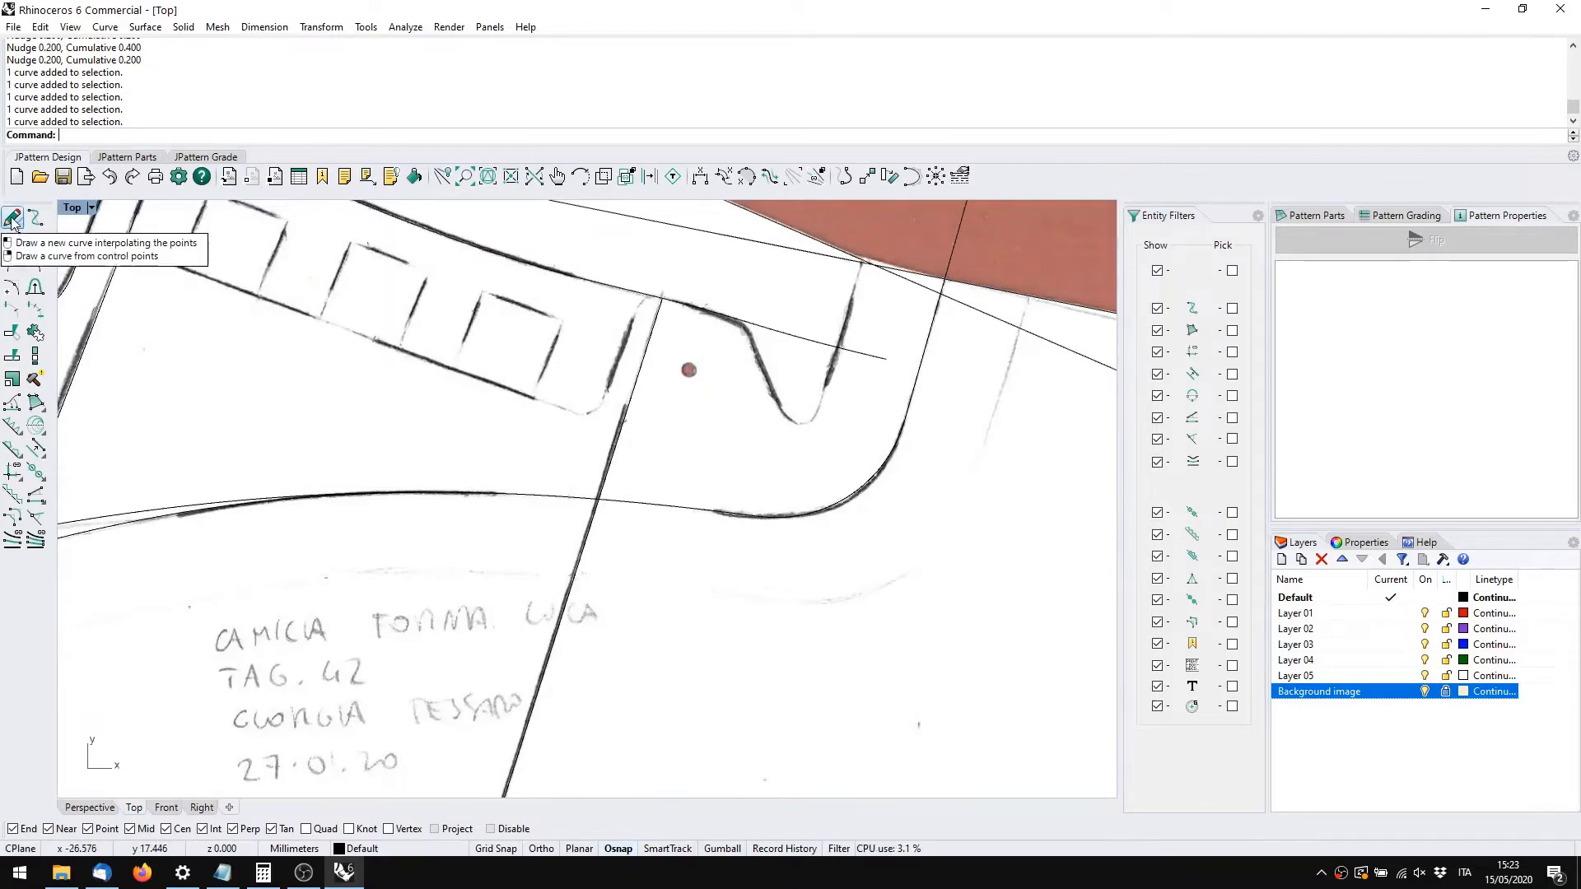
right_click_drag(305, 439, 1005, 564)
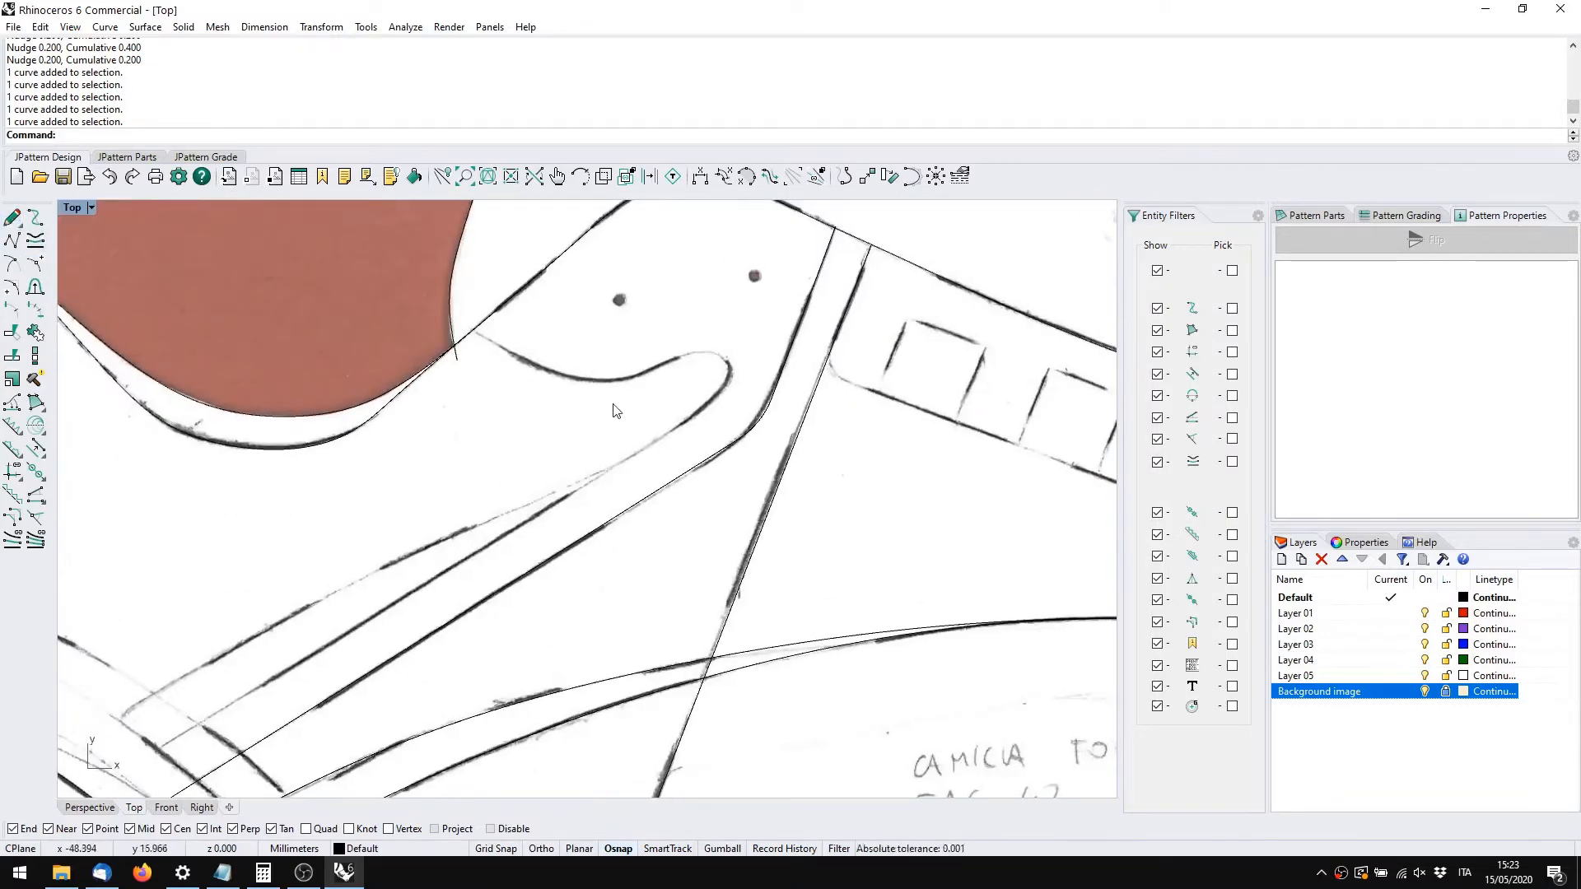
left_click(12, 217)
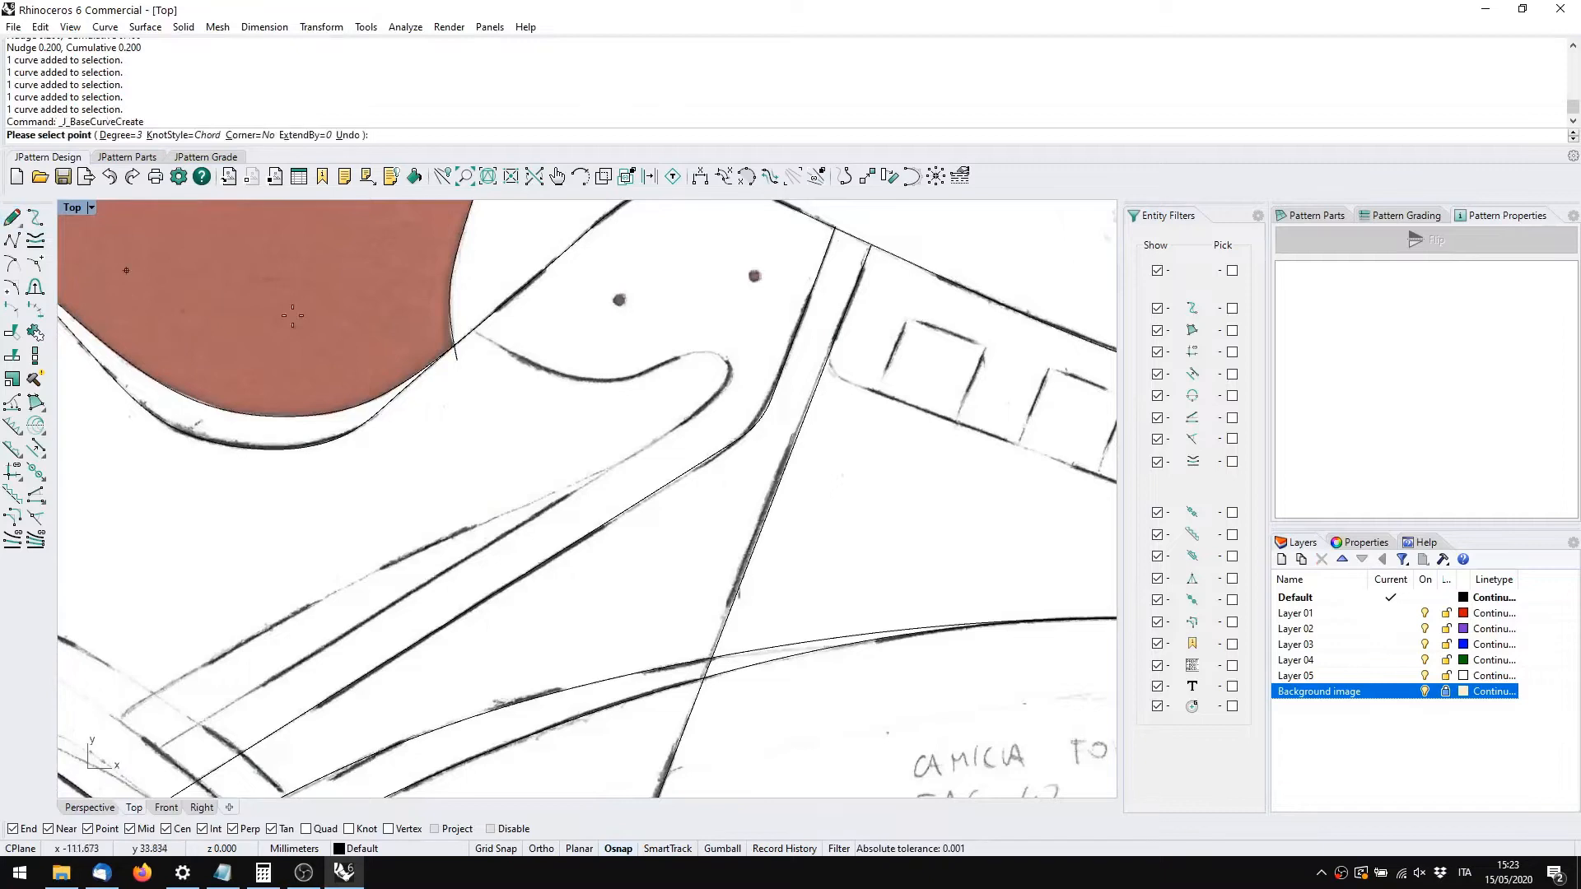
left_click(474, 331)
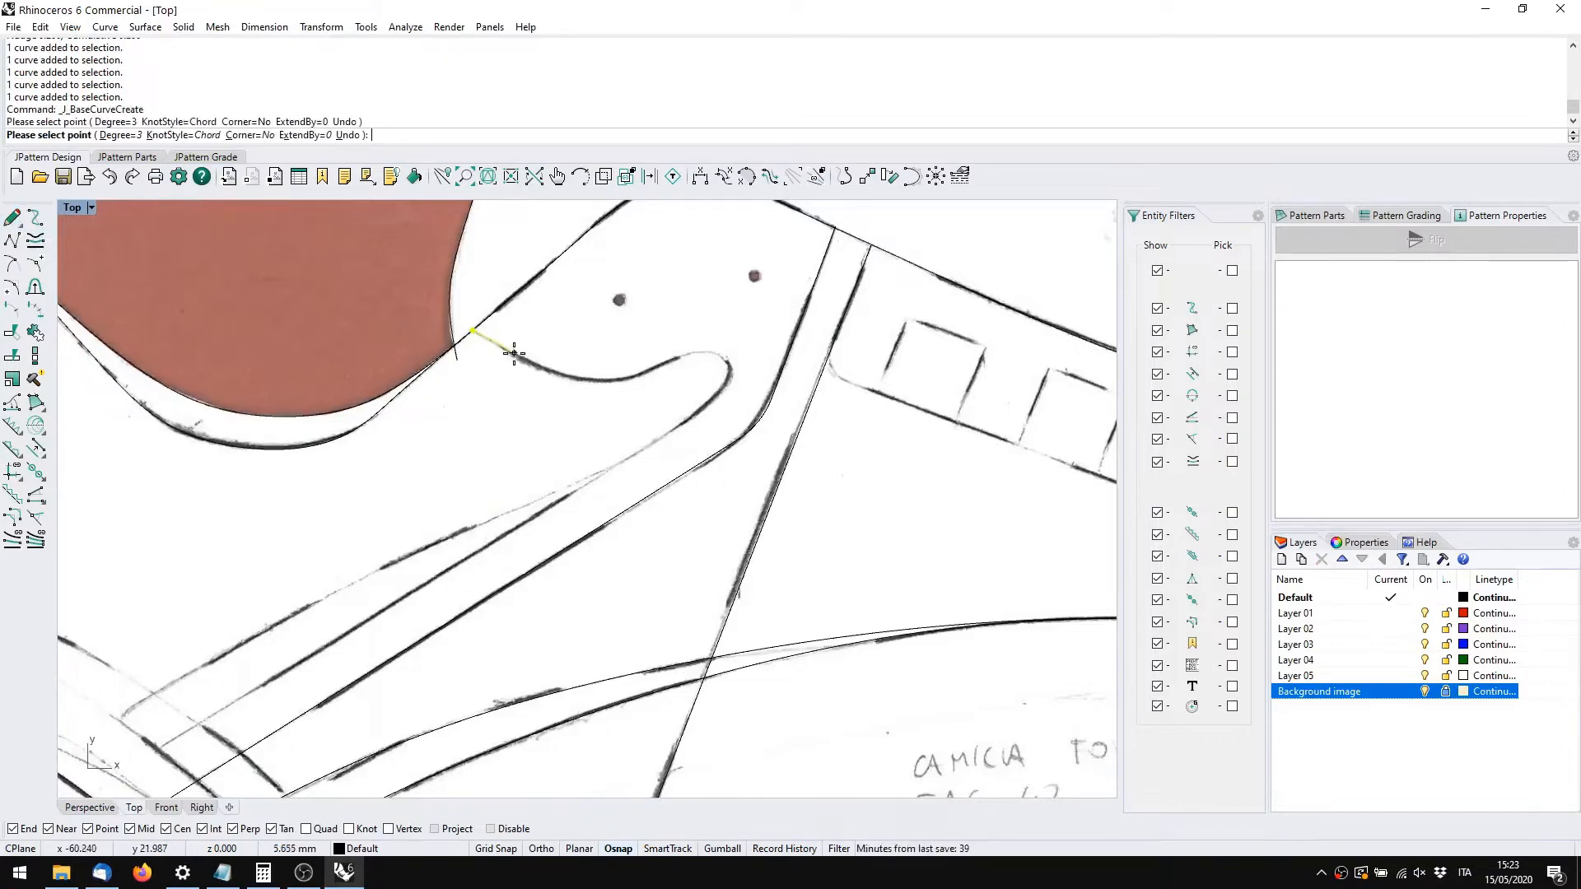
left_click(513, 354)
left_click(565, 379)
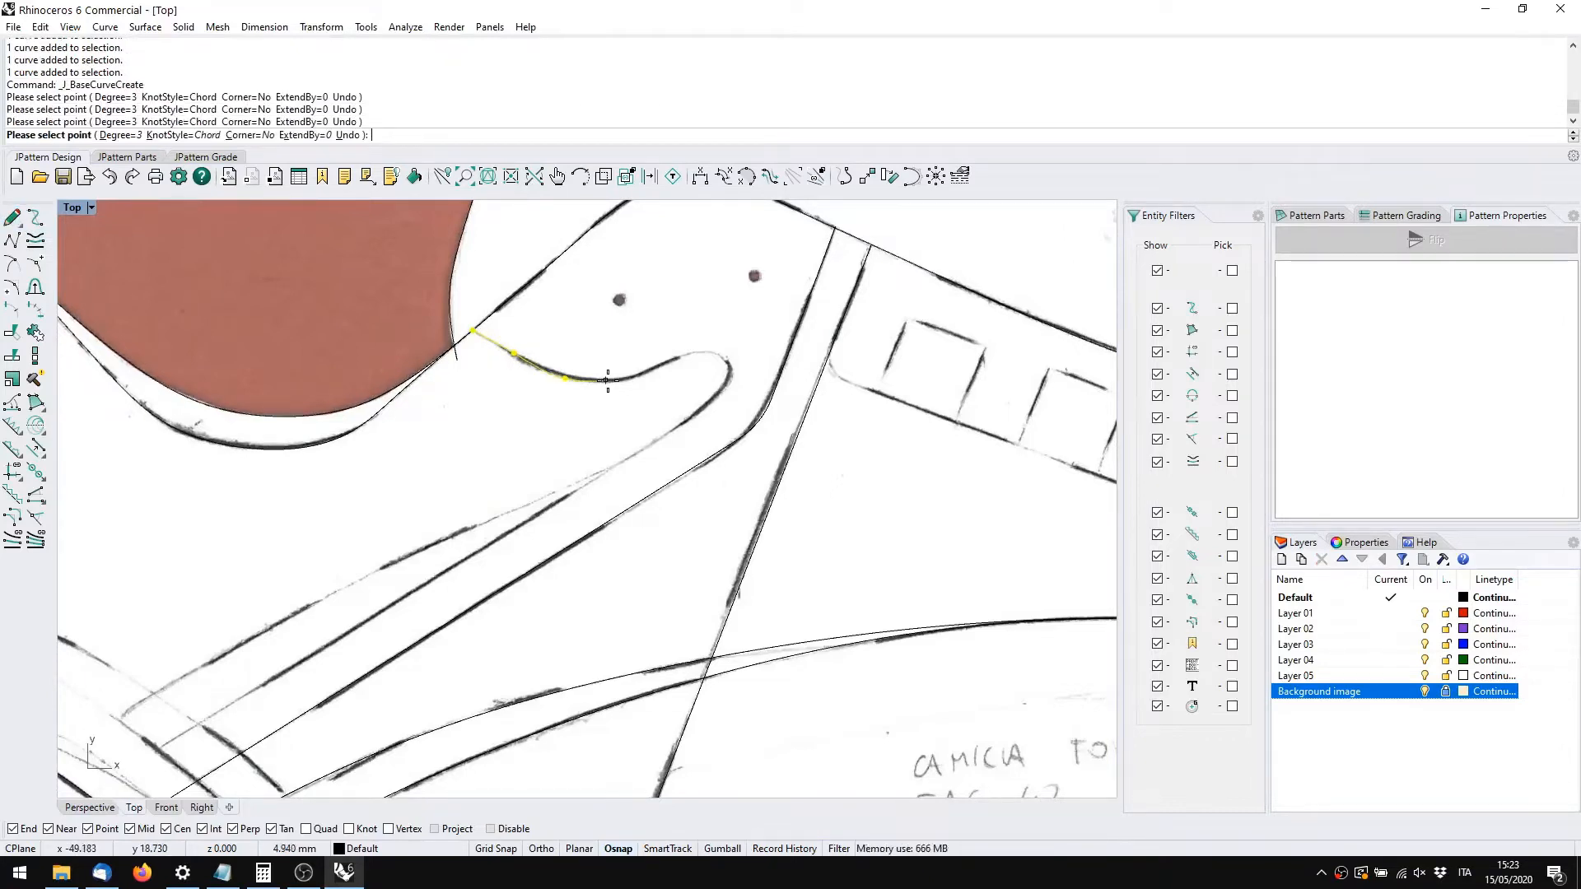
left_click(611, 380)
left_click(643, 374)
left_click(663, 363)
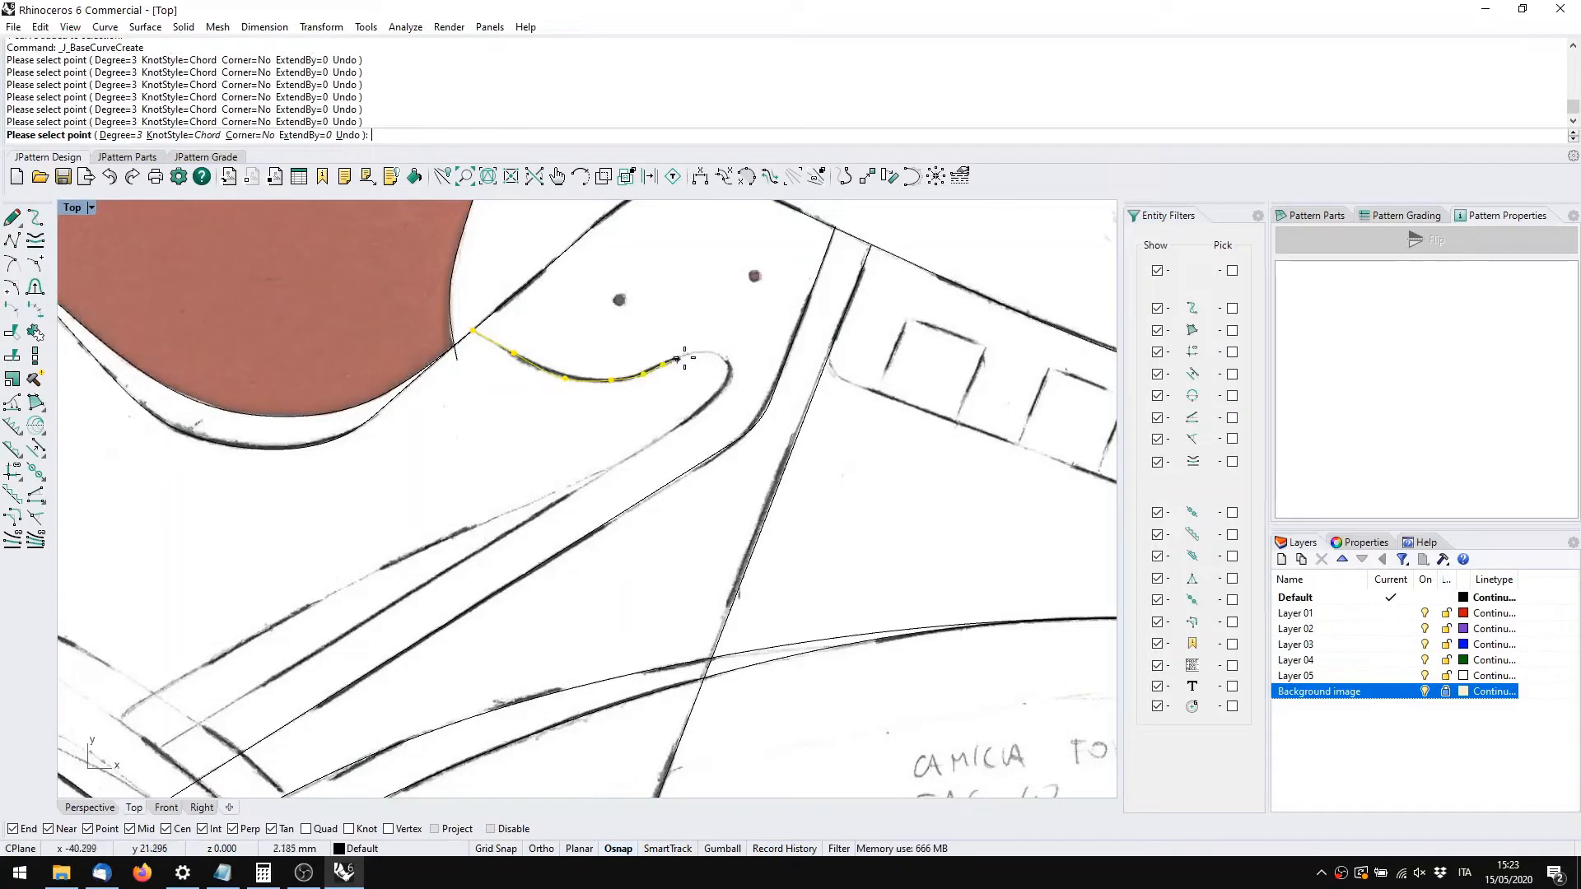
left_click(685, 355)
Continue the base curve around the rounded tip and onto the start of the sketched diagonal line
scroll(716, 355, "up", 5)
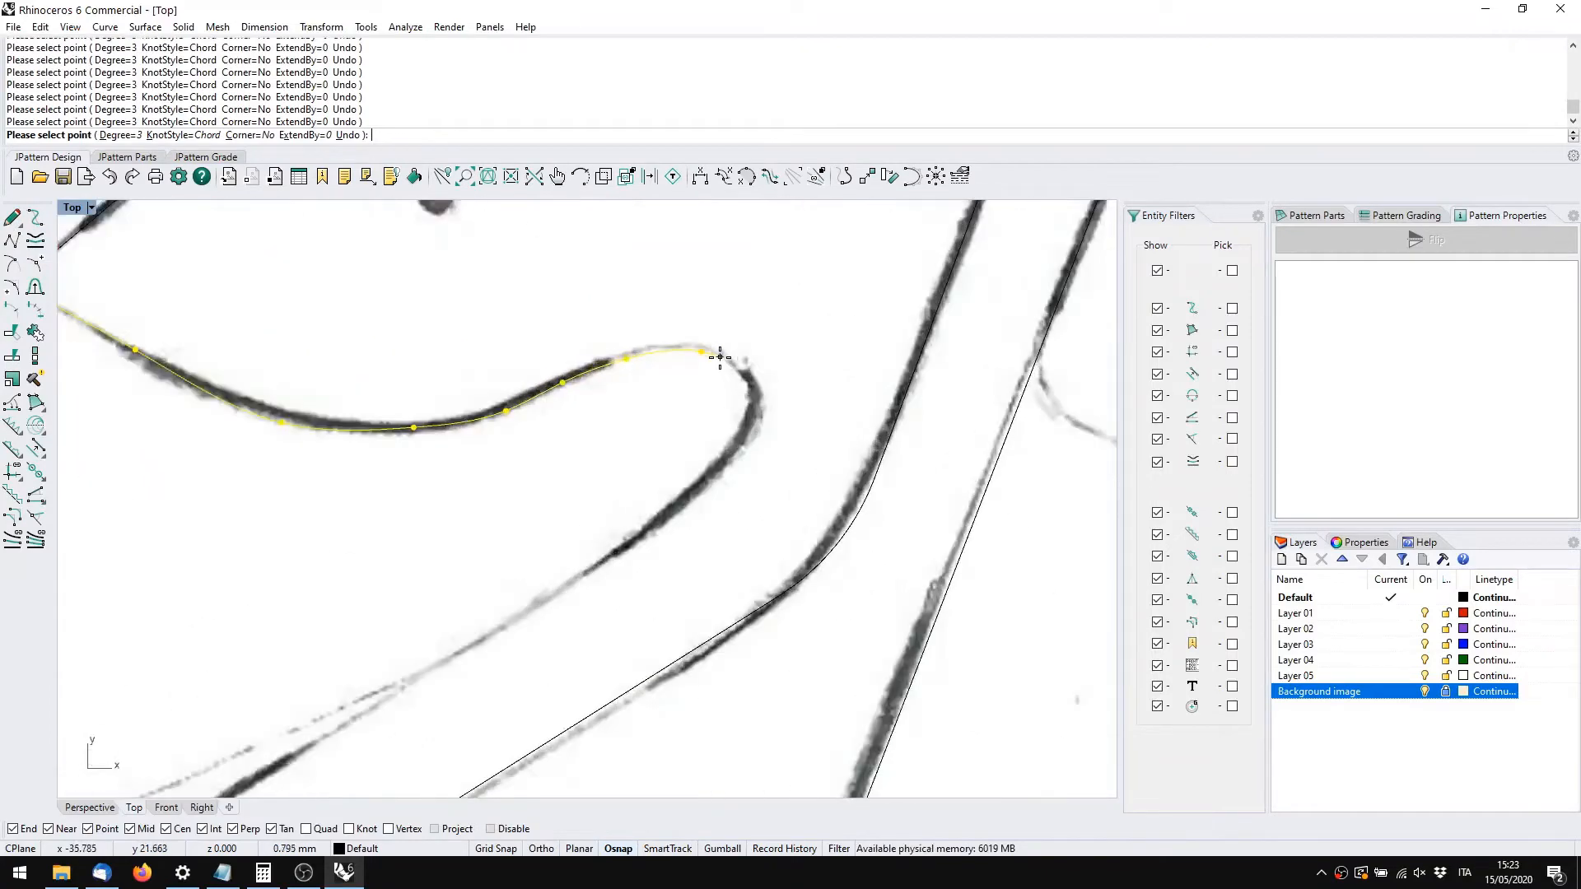
left_click(765, 430)
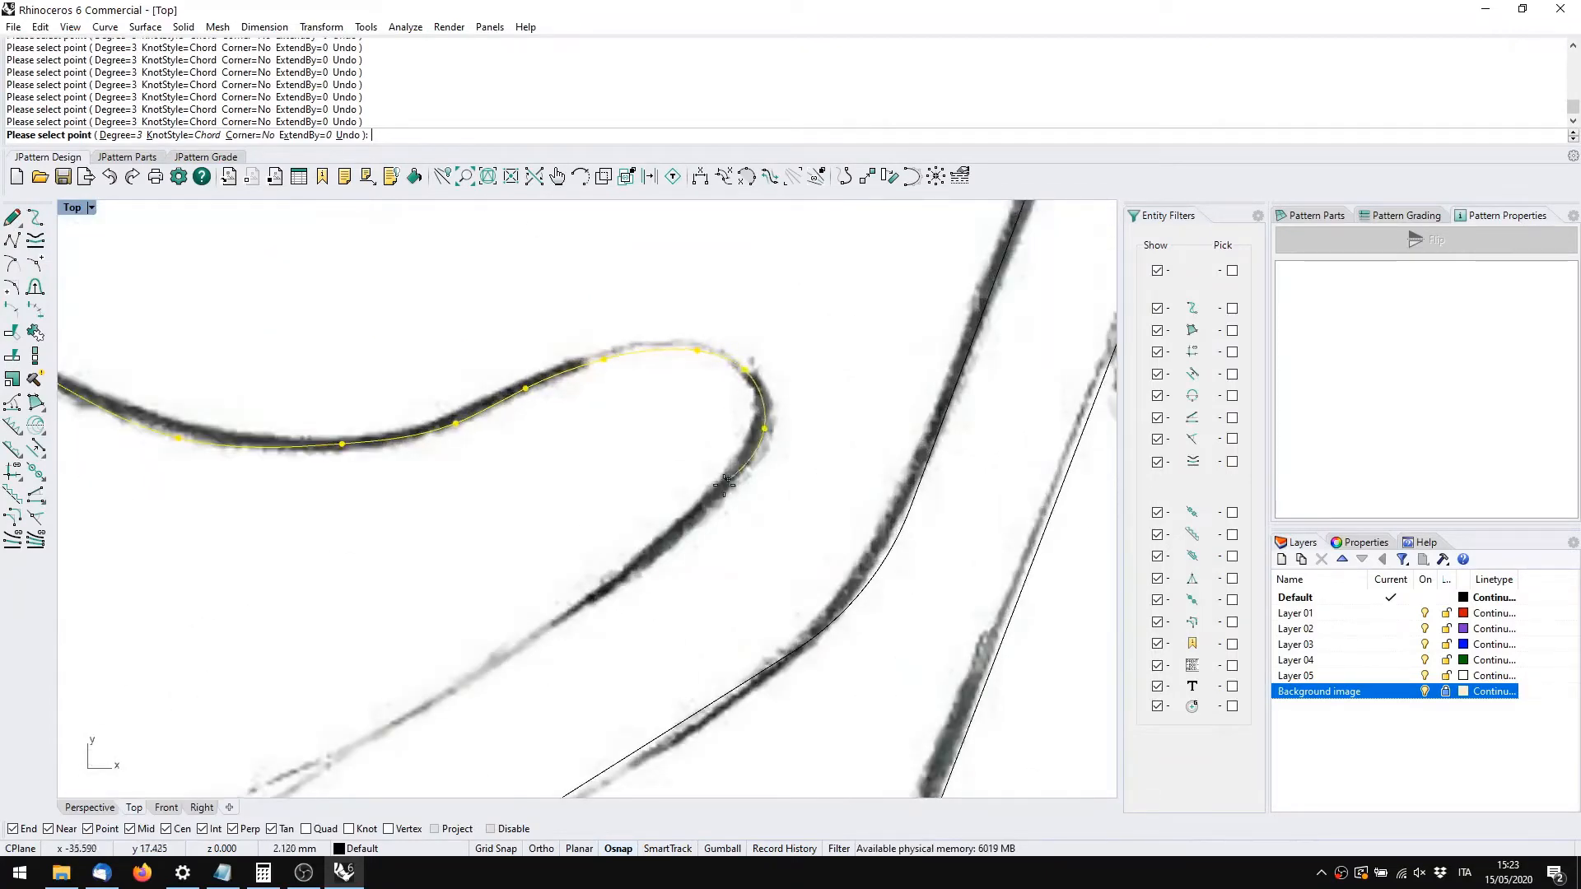
right_click_drag(713, 507, 748, 373)
left_click(747, 368)
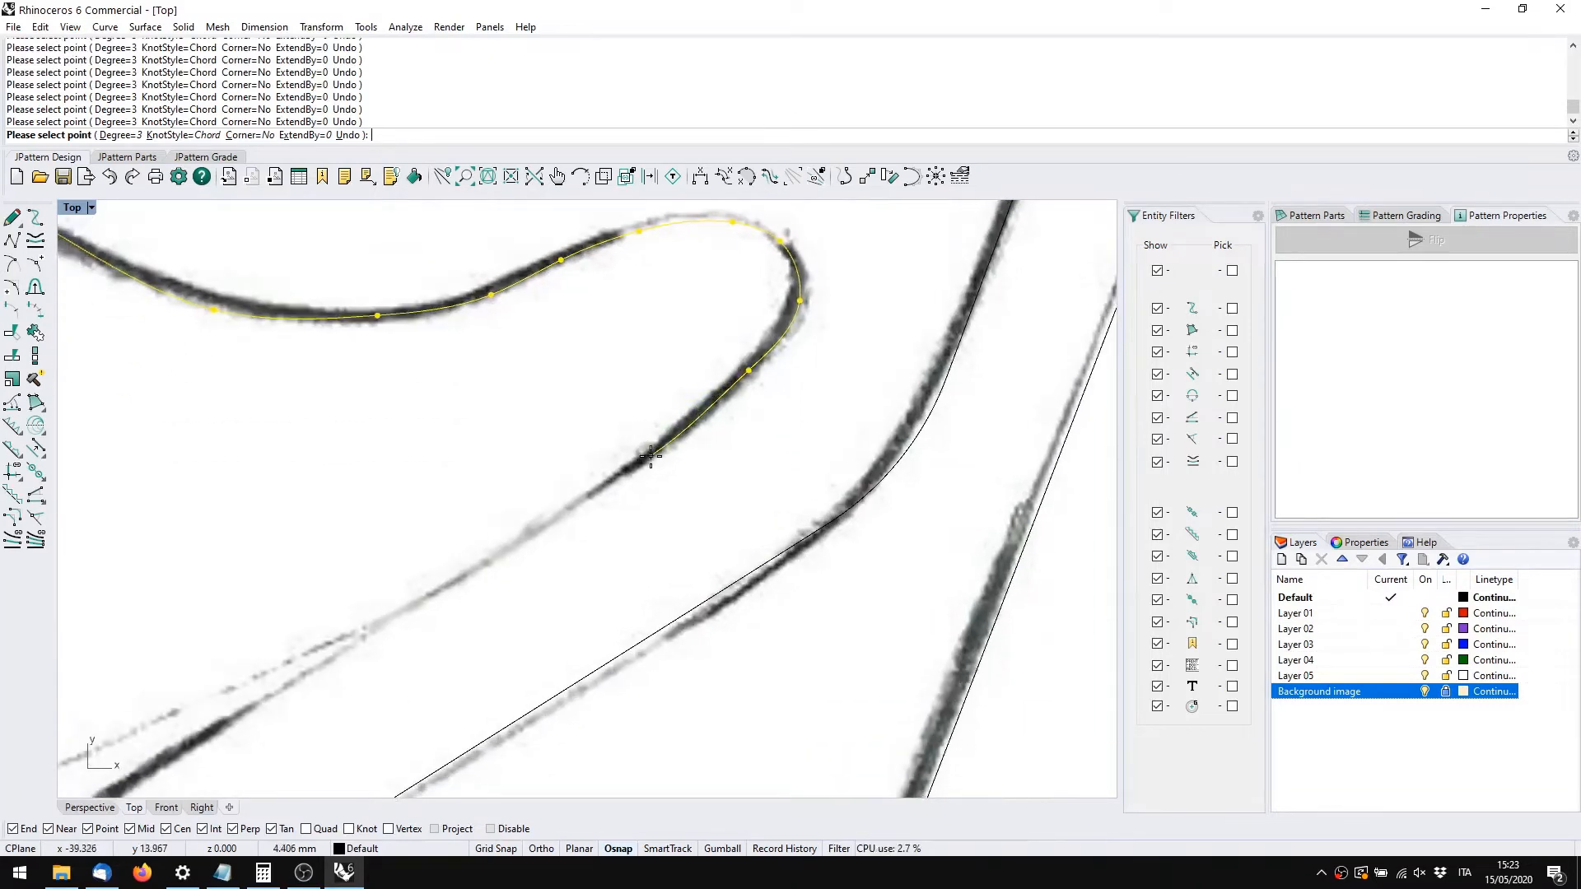
scroll(646, 452, "down", 4)
left_click(646, 453)
Continue the base curve along the sketched diagonal, run it slightly past the crossing heel lines, and finish it
right_click_drag(515, 531, 651, 391)
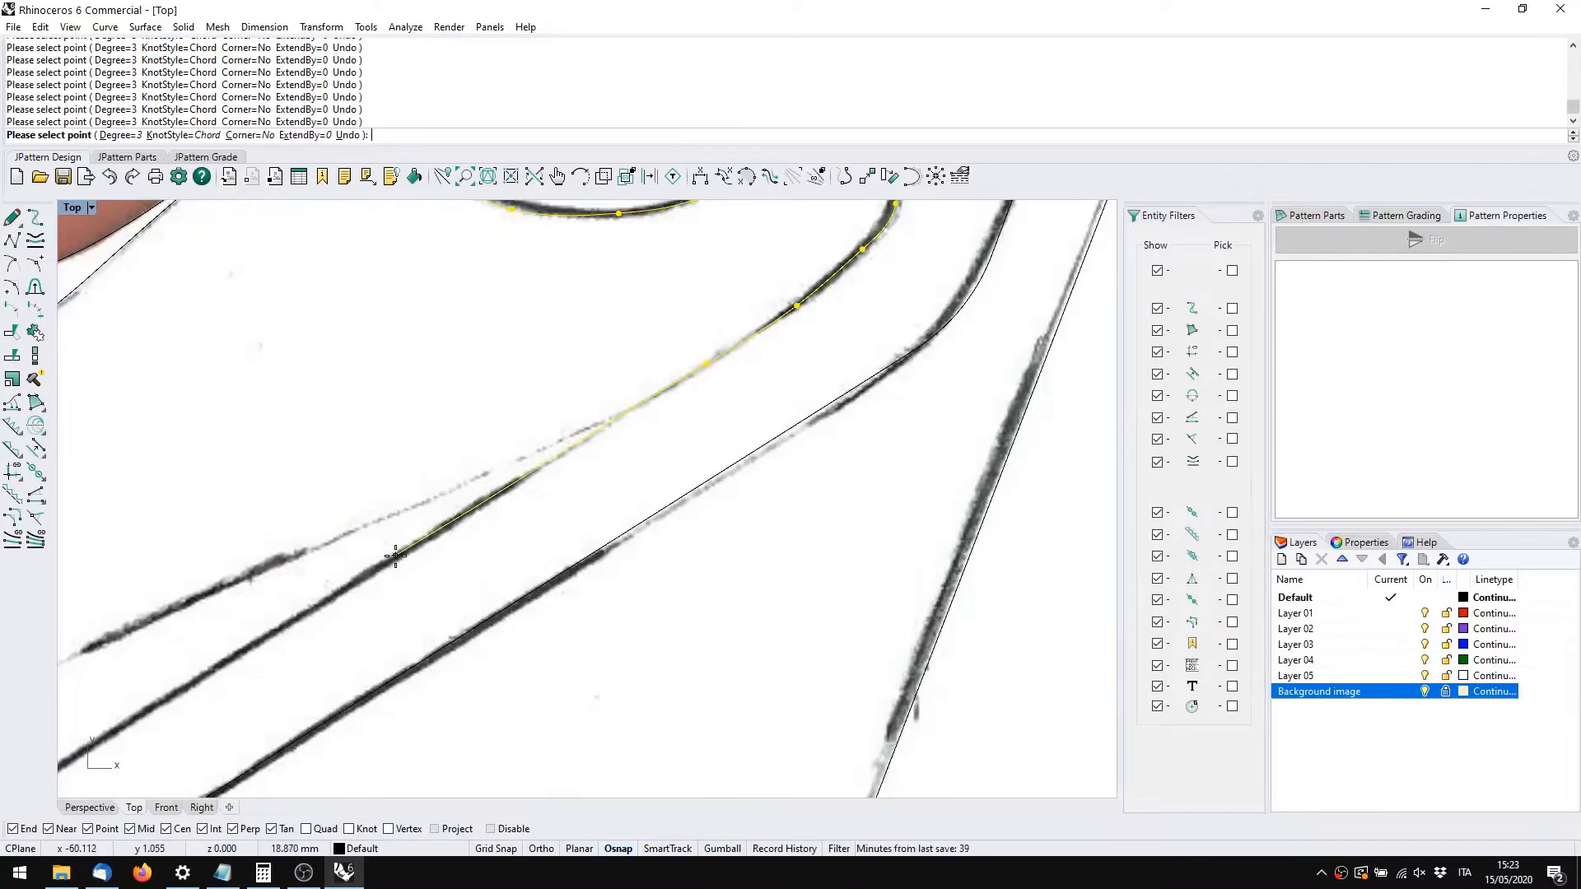
right_click_drag(395, 570, 445, 516)
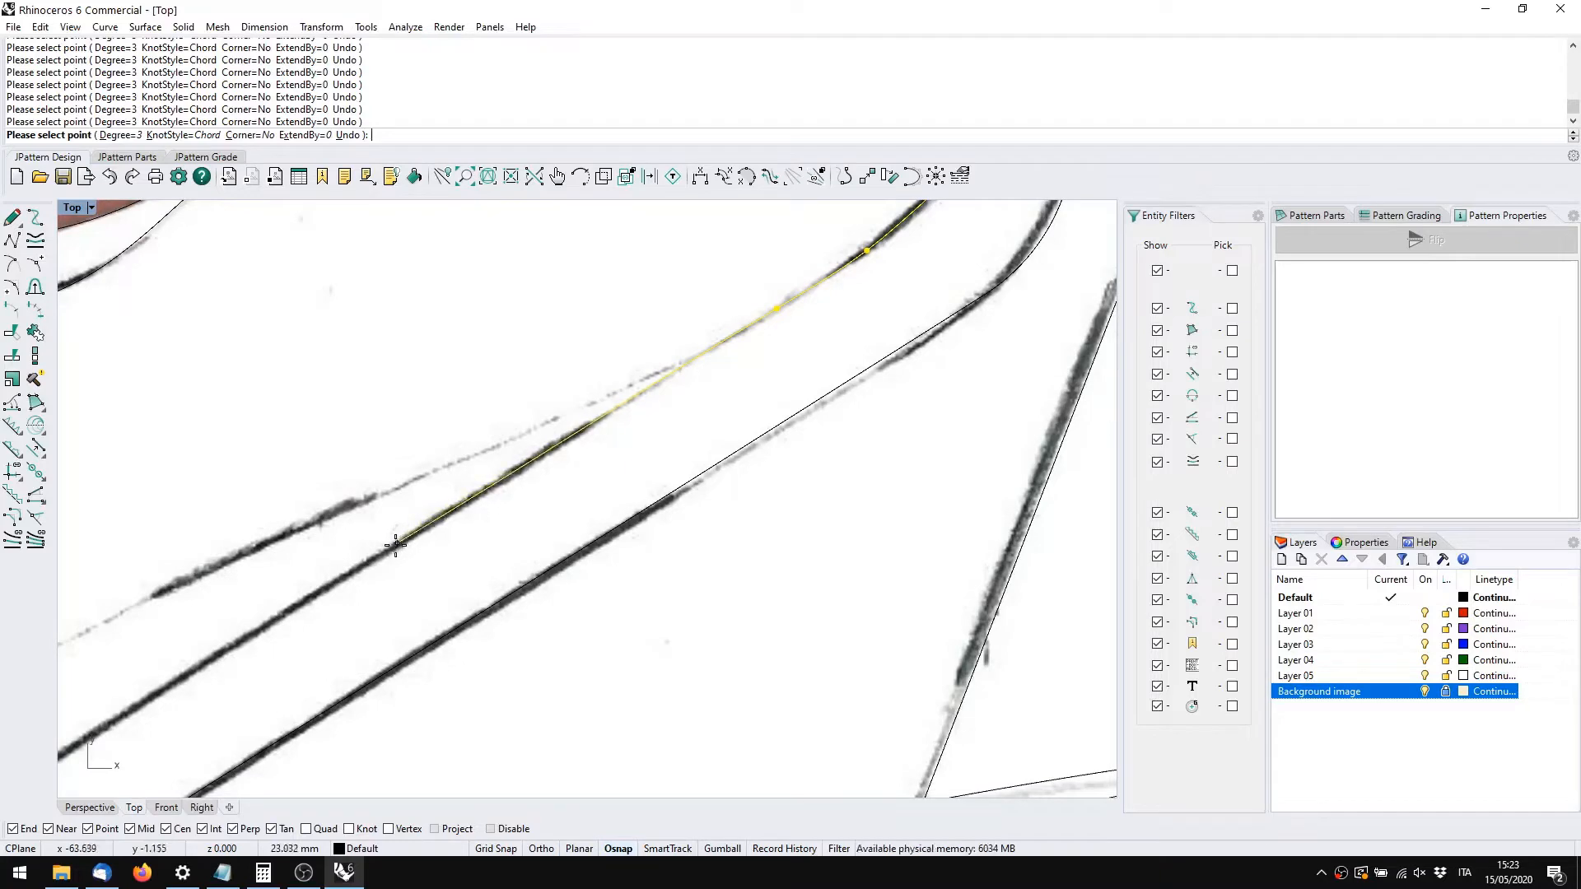
left_click(344, 573)
right_click_drag(344, 574, 717, 262)
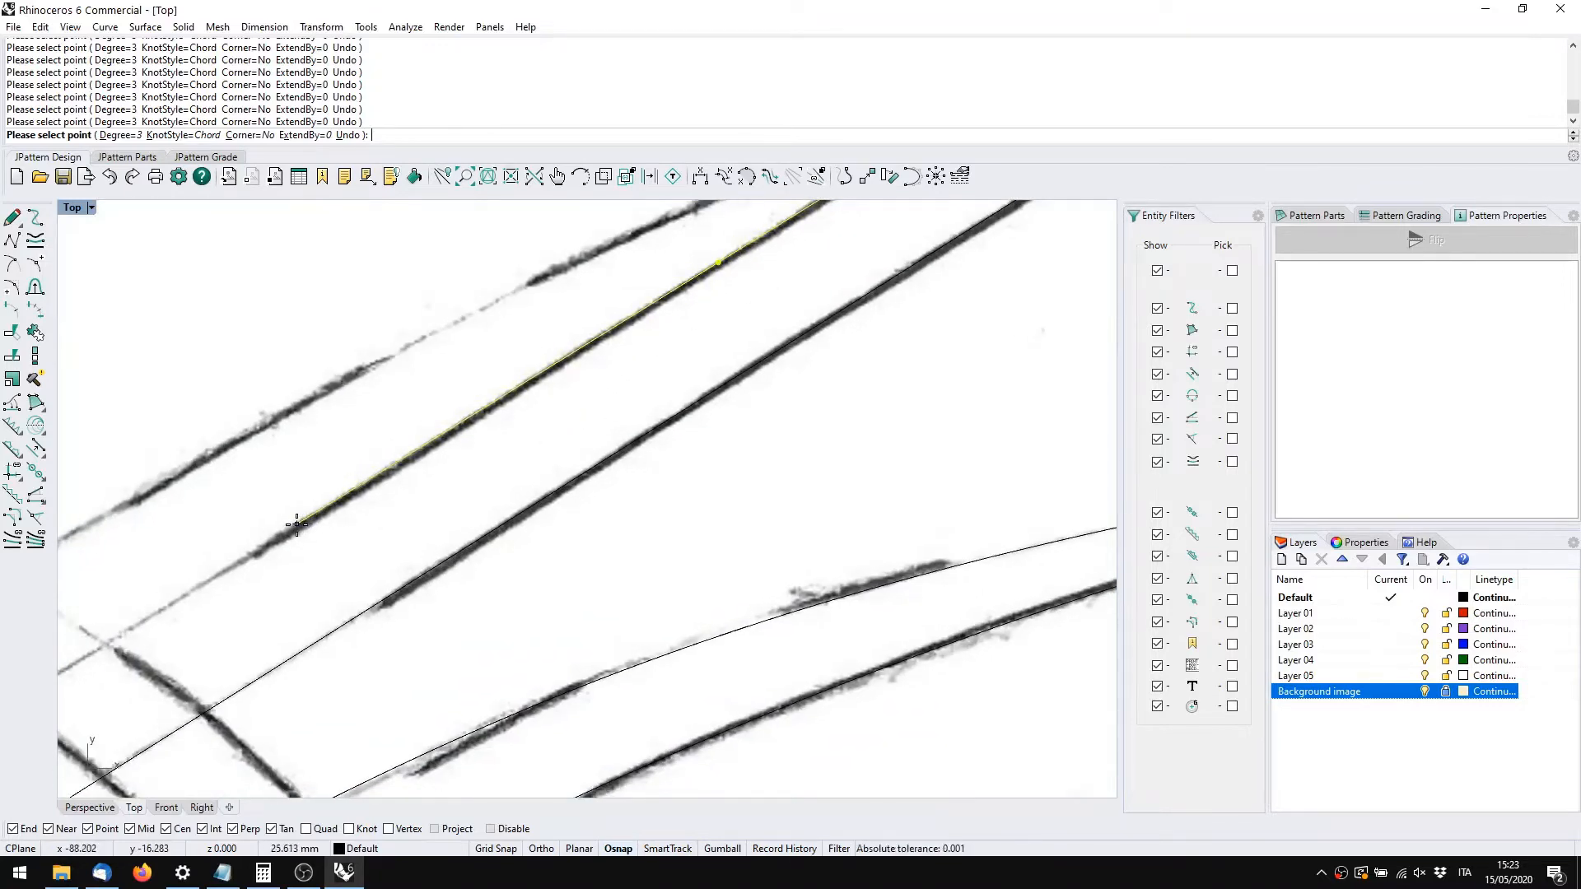
left_click(297, 524)
right_click_drag(296, 524, 775, 321)
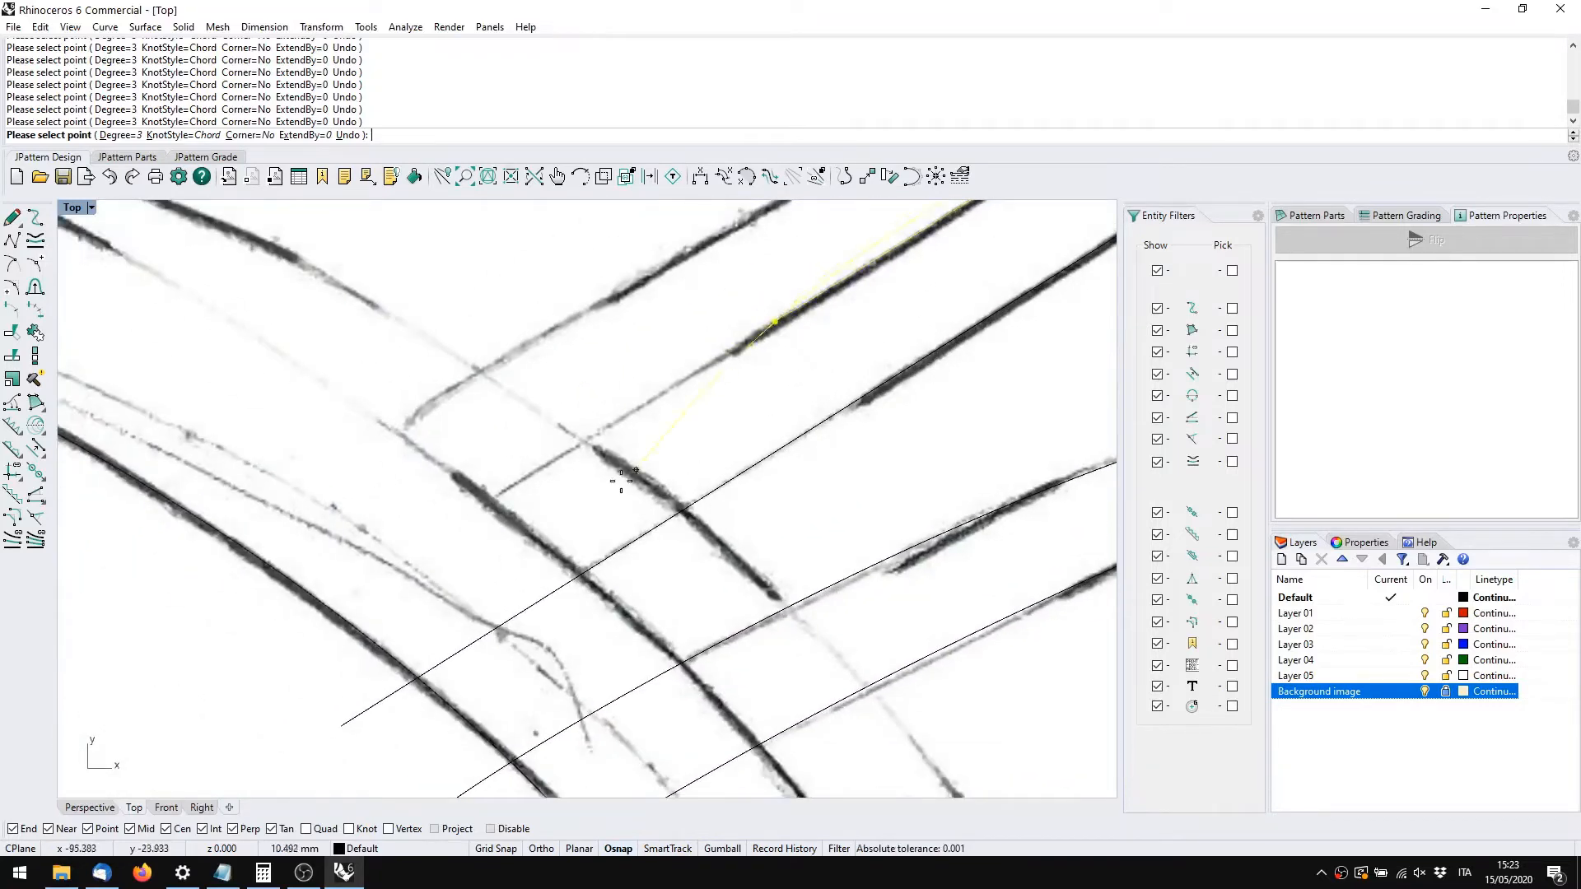
left_click(436, 532)
right_click(436, 533)
scroll(539, 479, "down", 10)
scroll(658, 394, "up", 5)
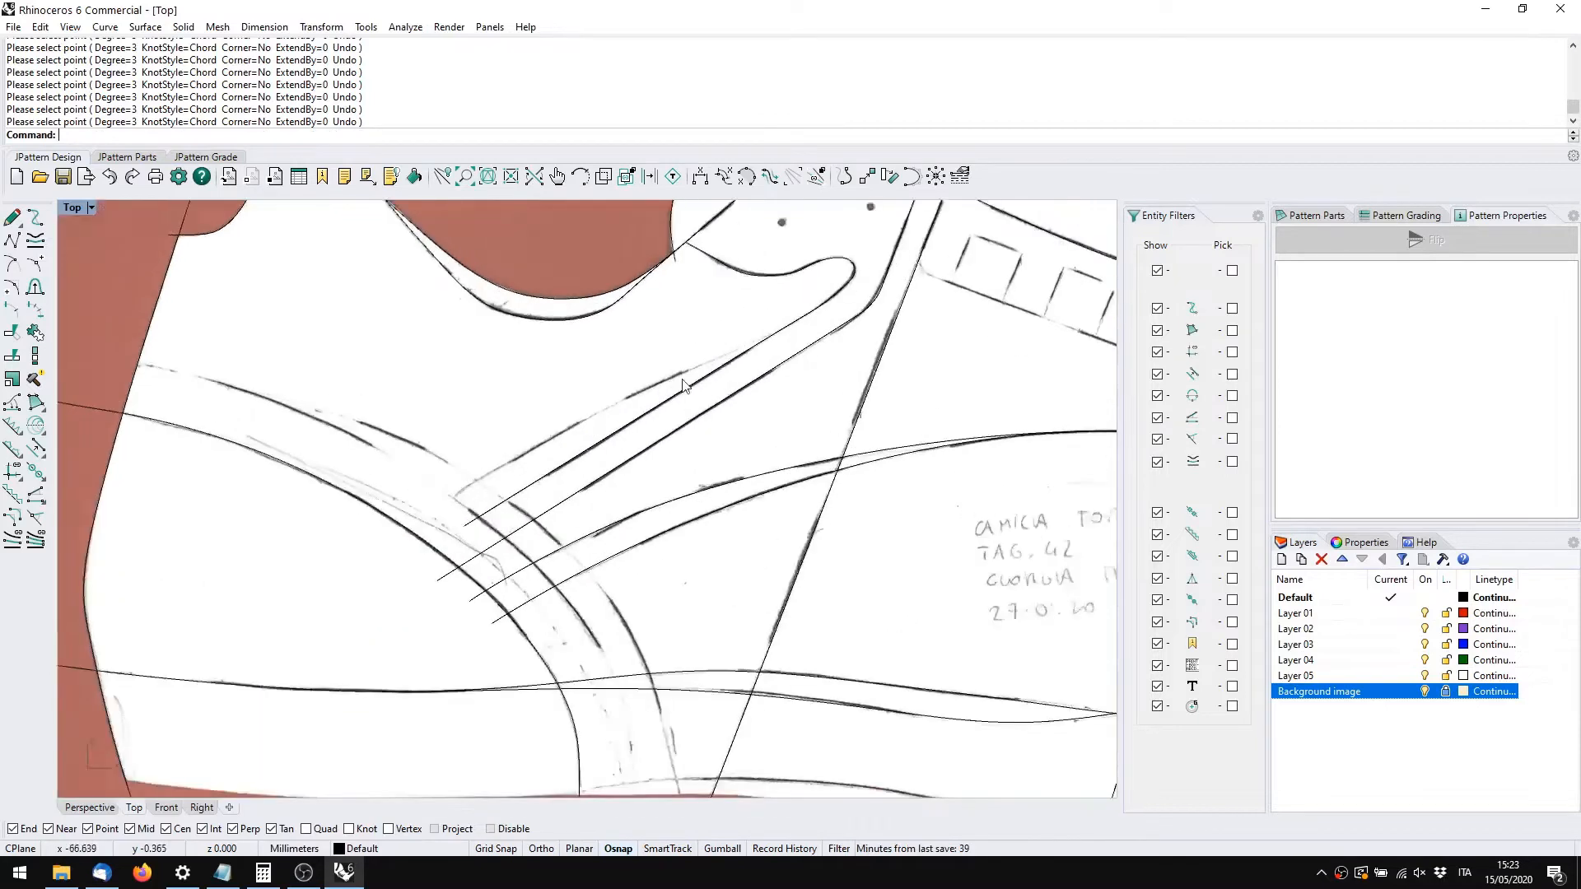
Duplicate the newly traced loop curve in place
double_click(815, 252)
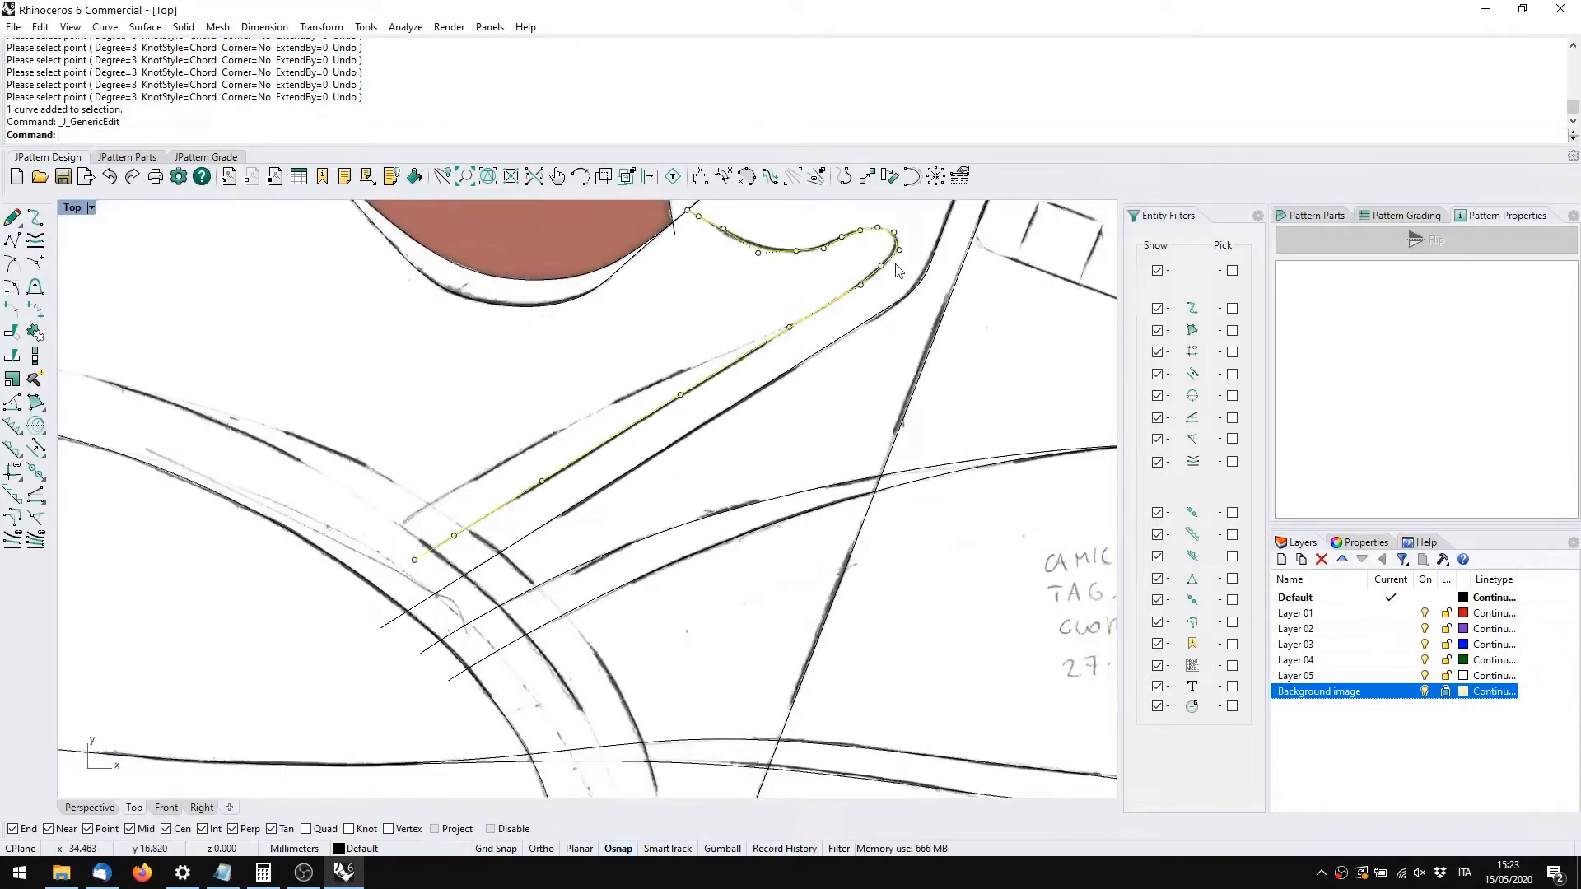
key("Escape")
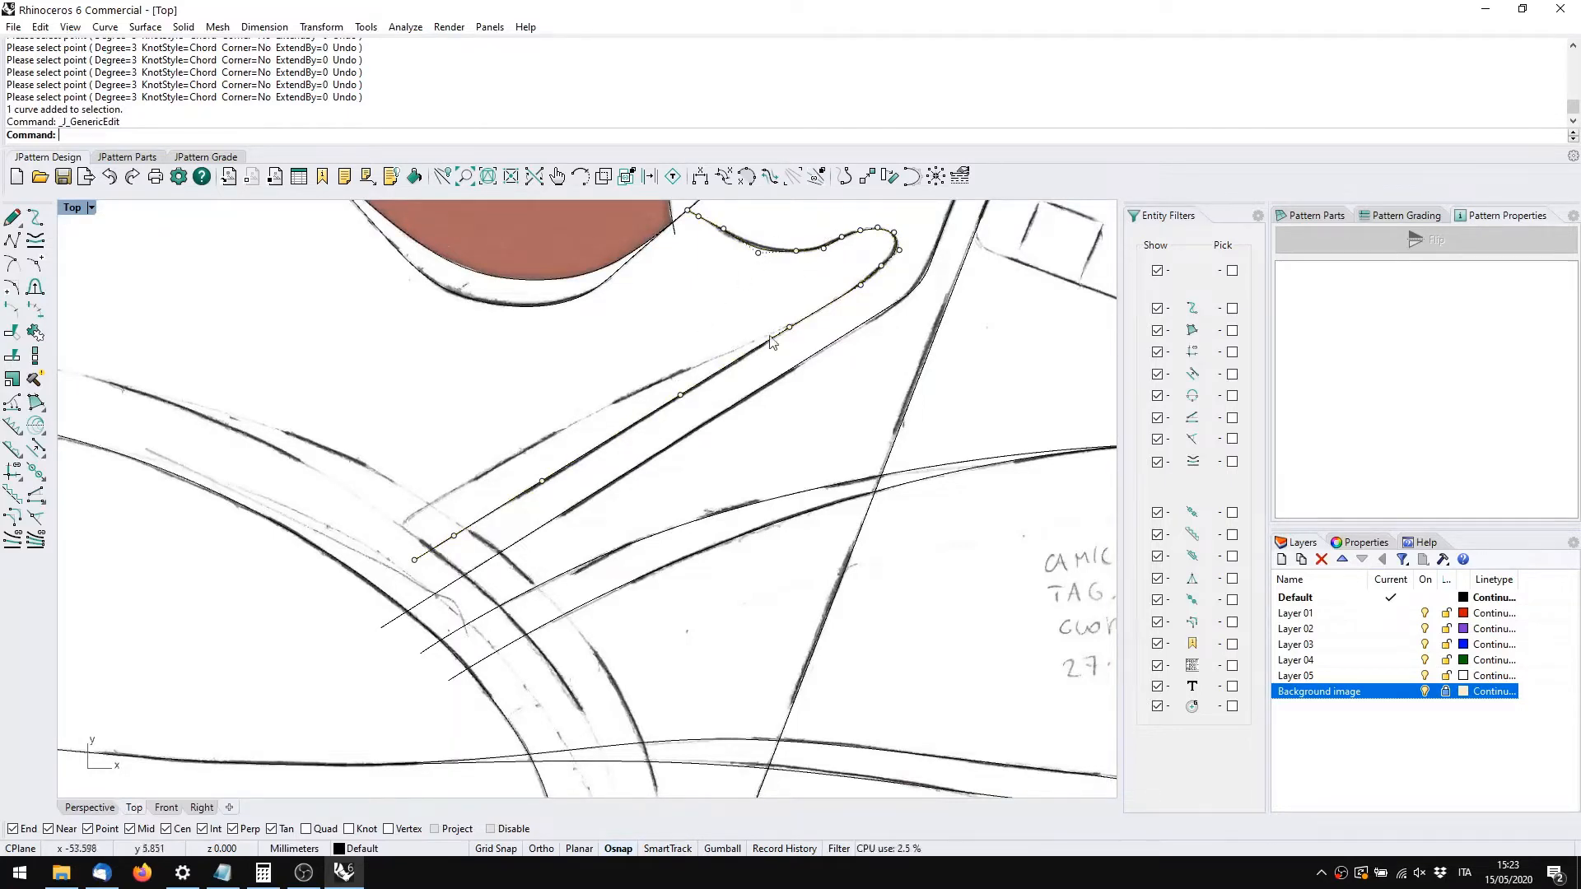
left_click(700, 390)
double_click(696, 386)
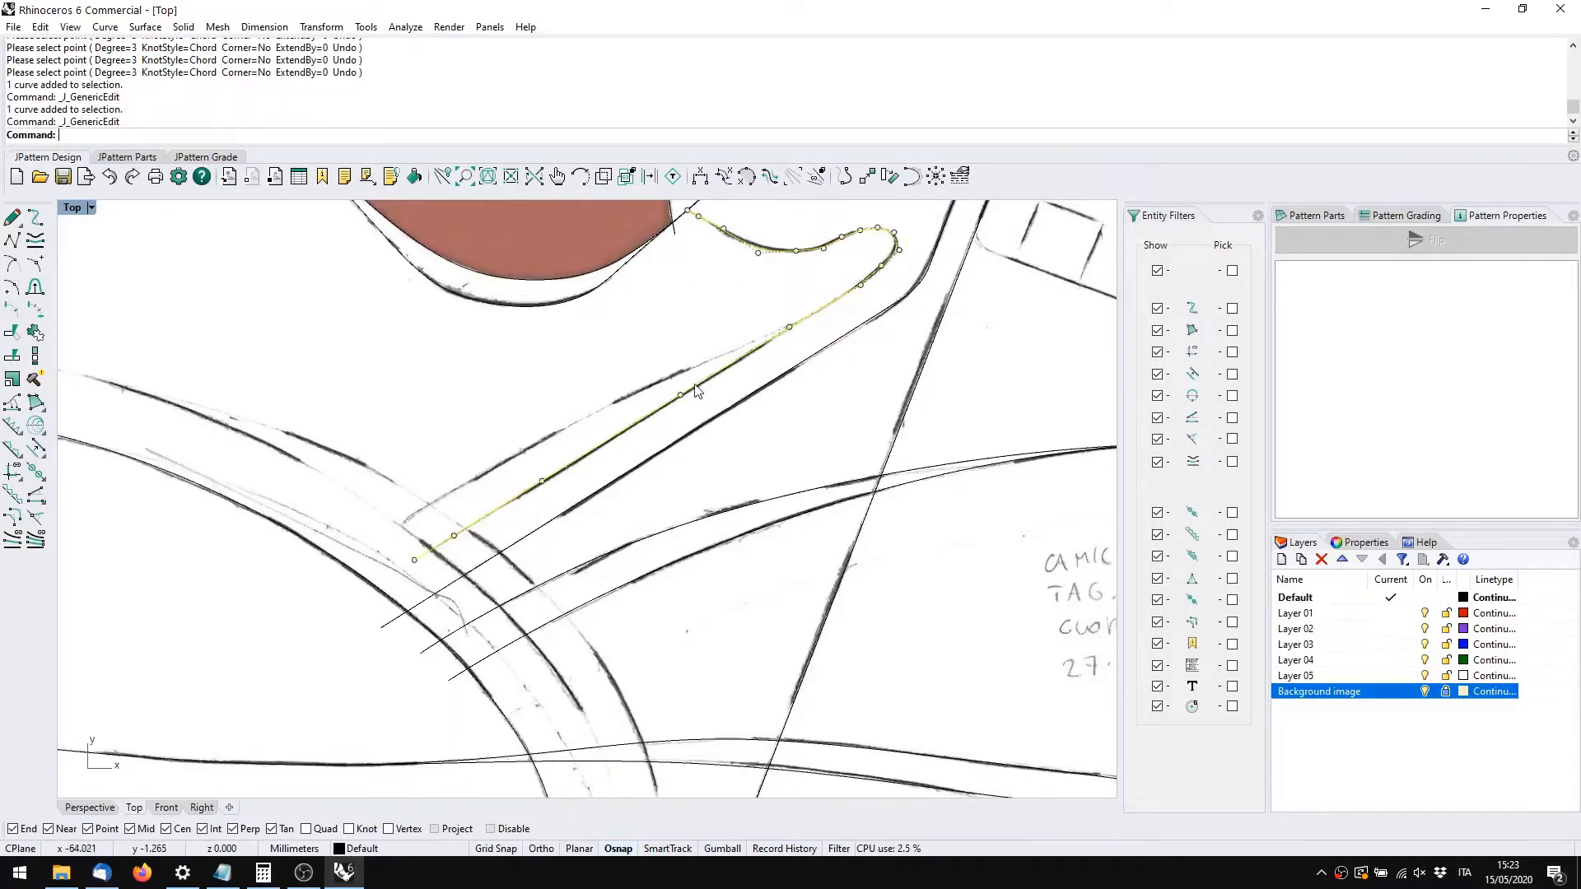
left_click(687, 379)
left_click(694, 385)
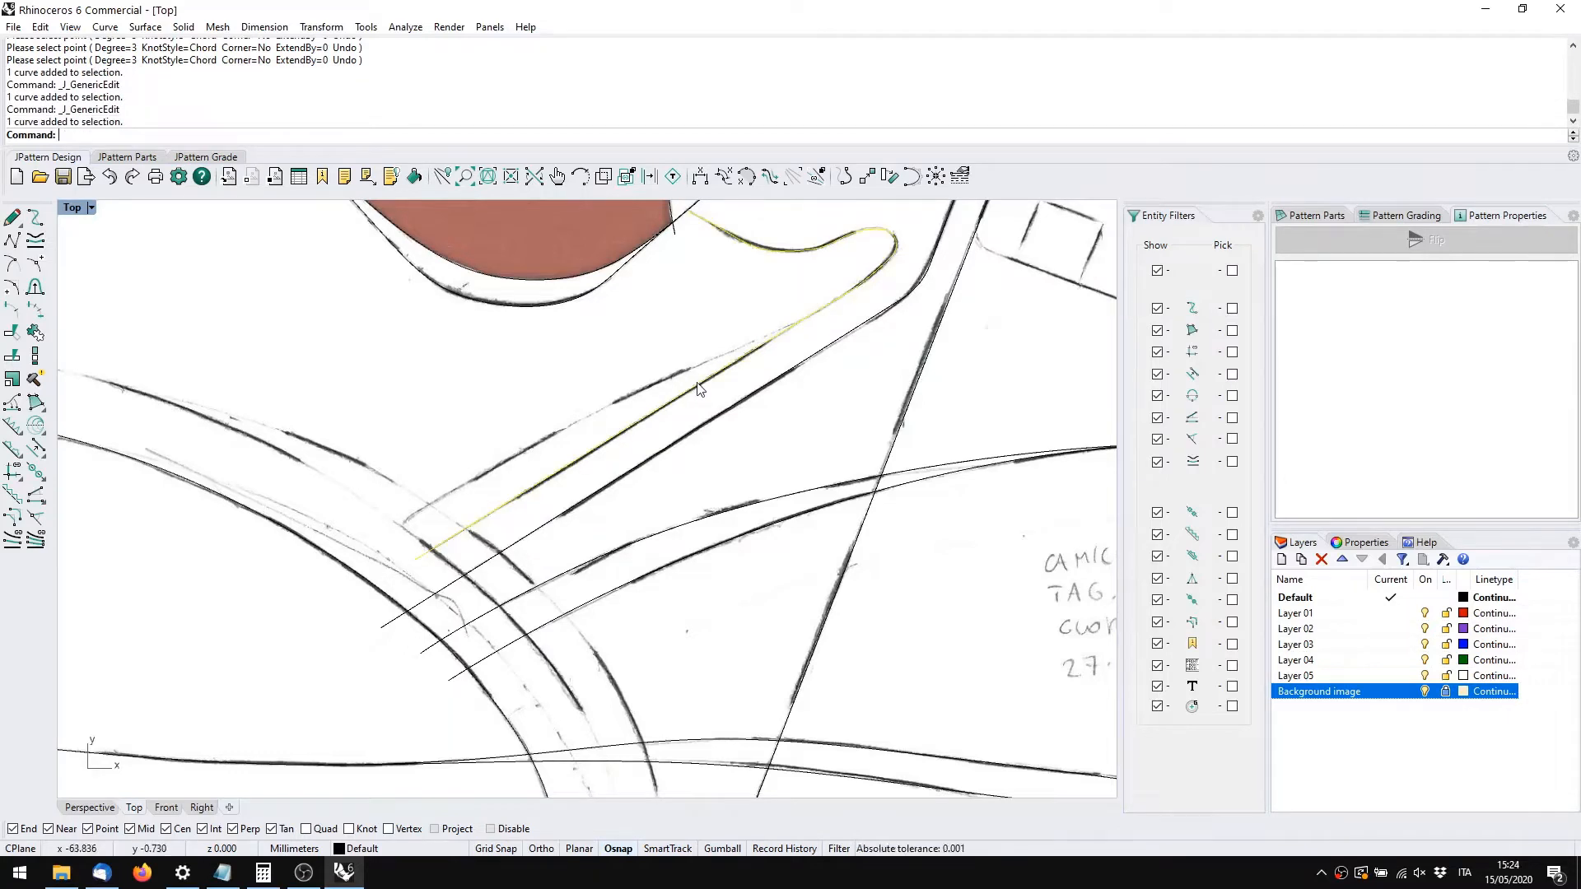
key("ctrl+c")
key("ctrl+v")
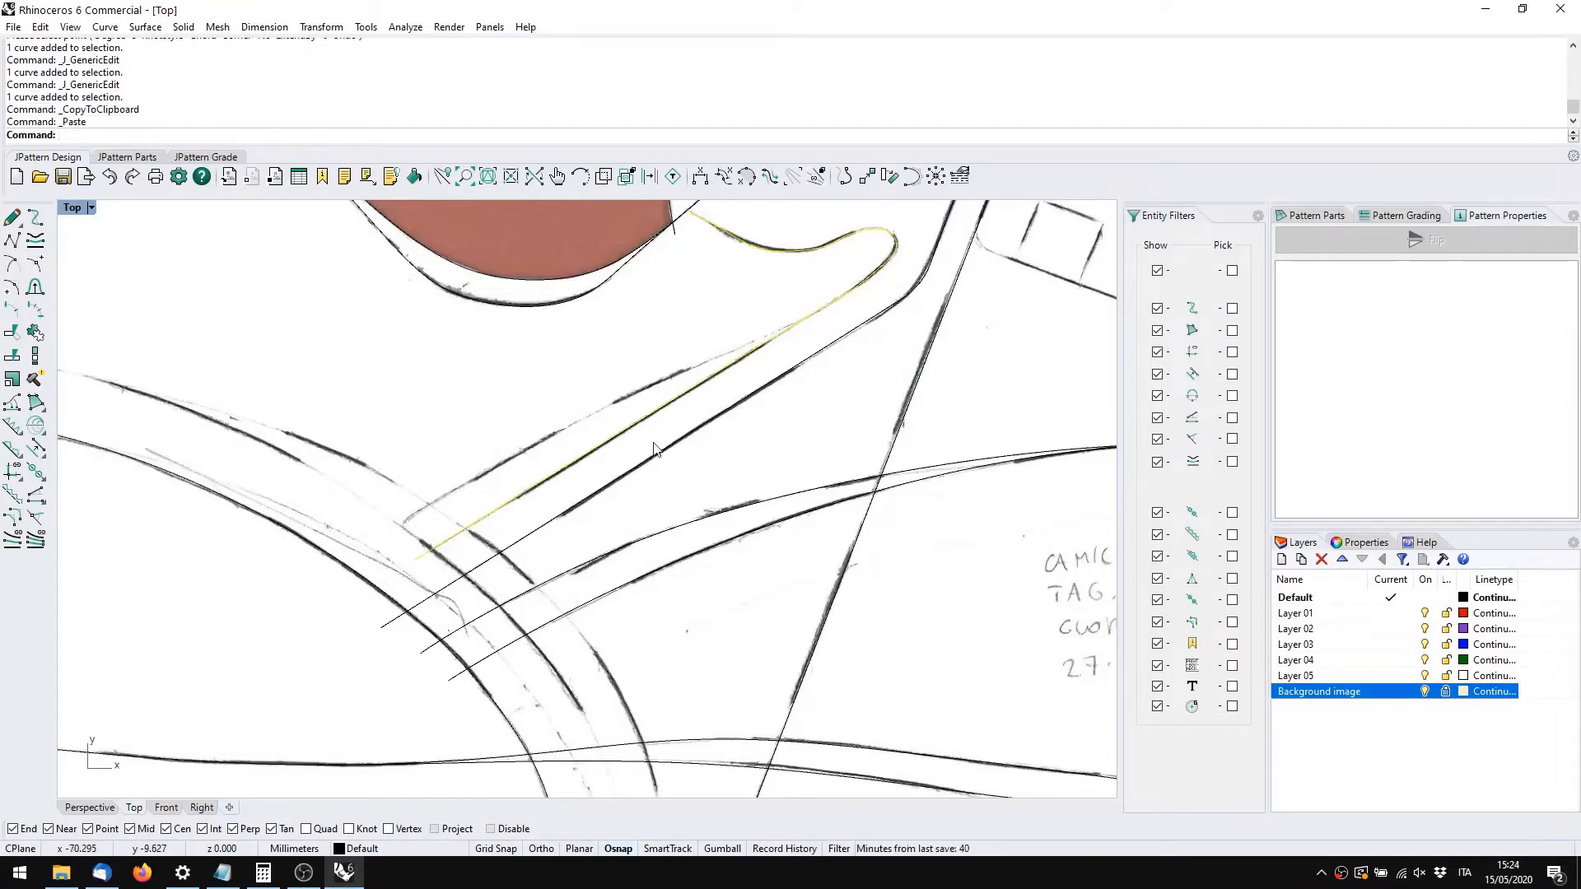
Move the copied curve's control points on the diagonal so it follows the upper sketched line down to the heel
key("F10")
scroll(737, 383, "up", 3)
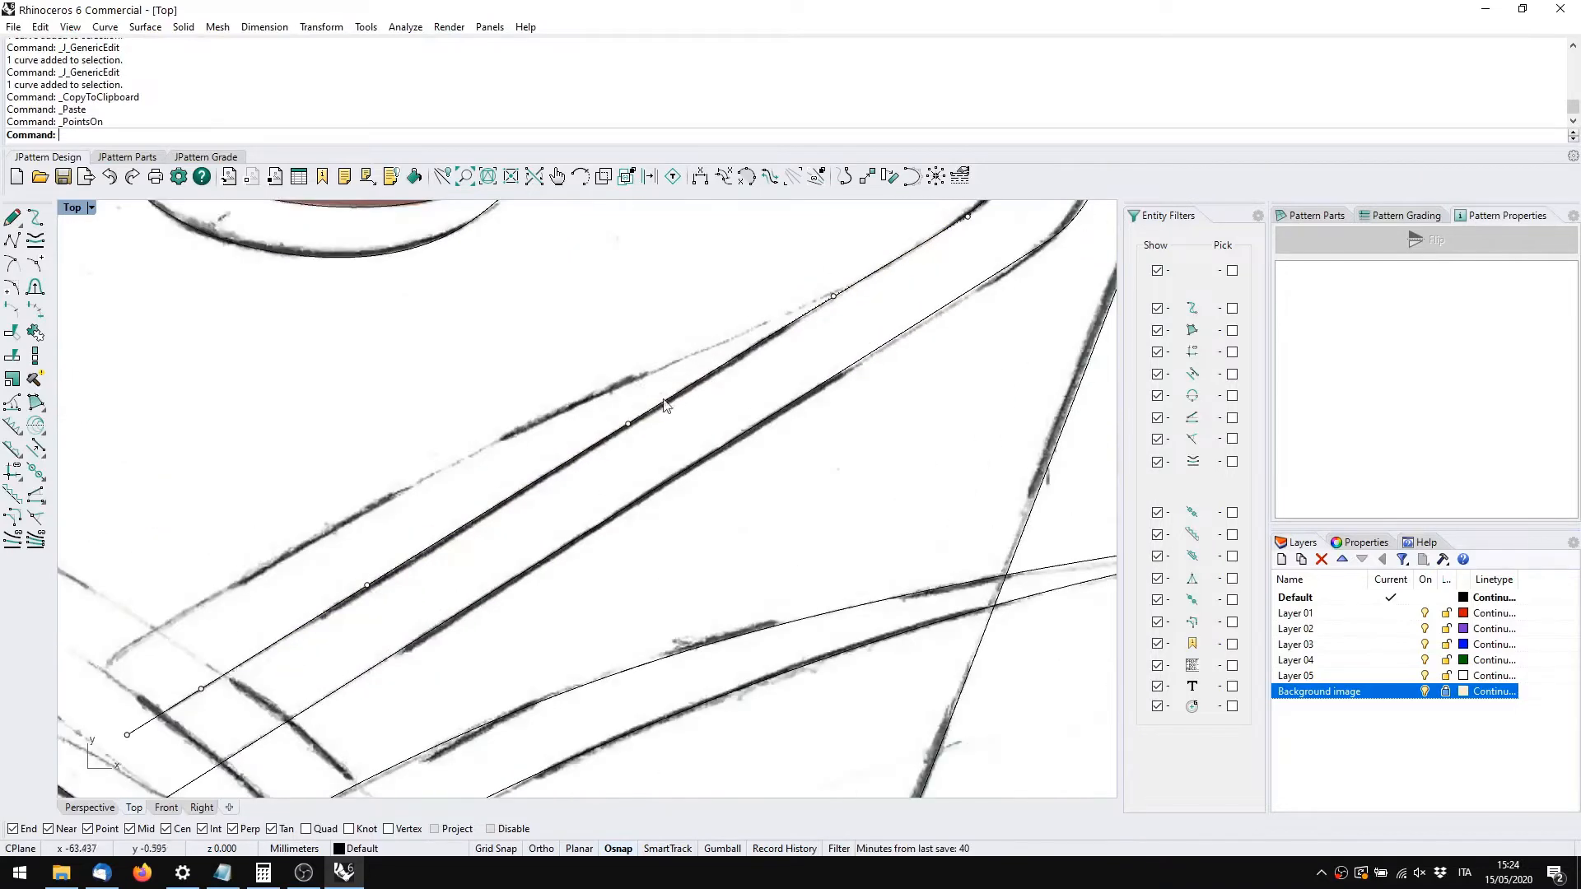
left_click_drag(627, 426, 583, 391)
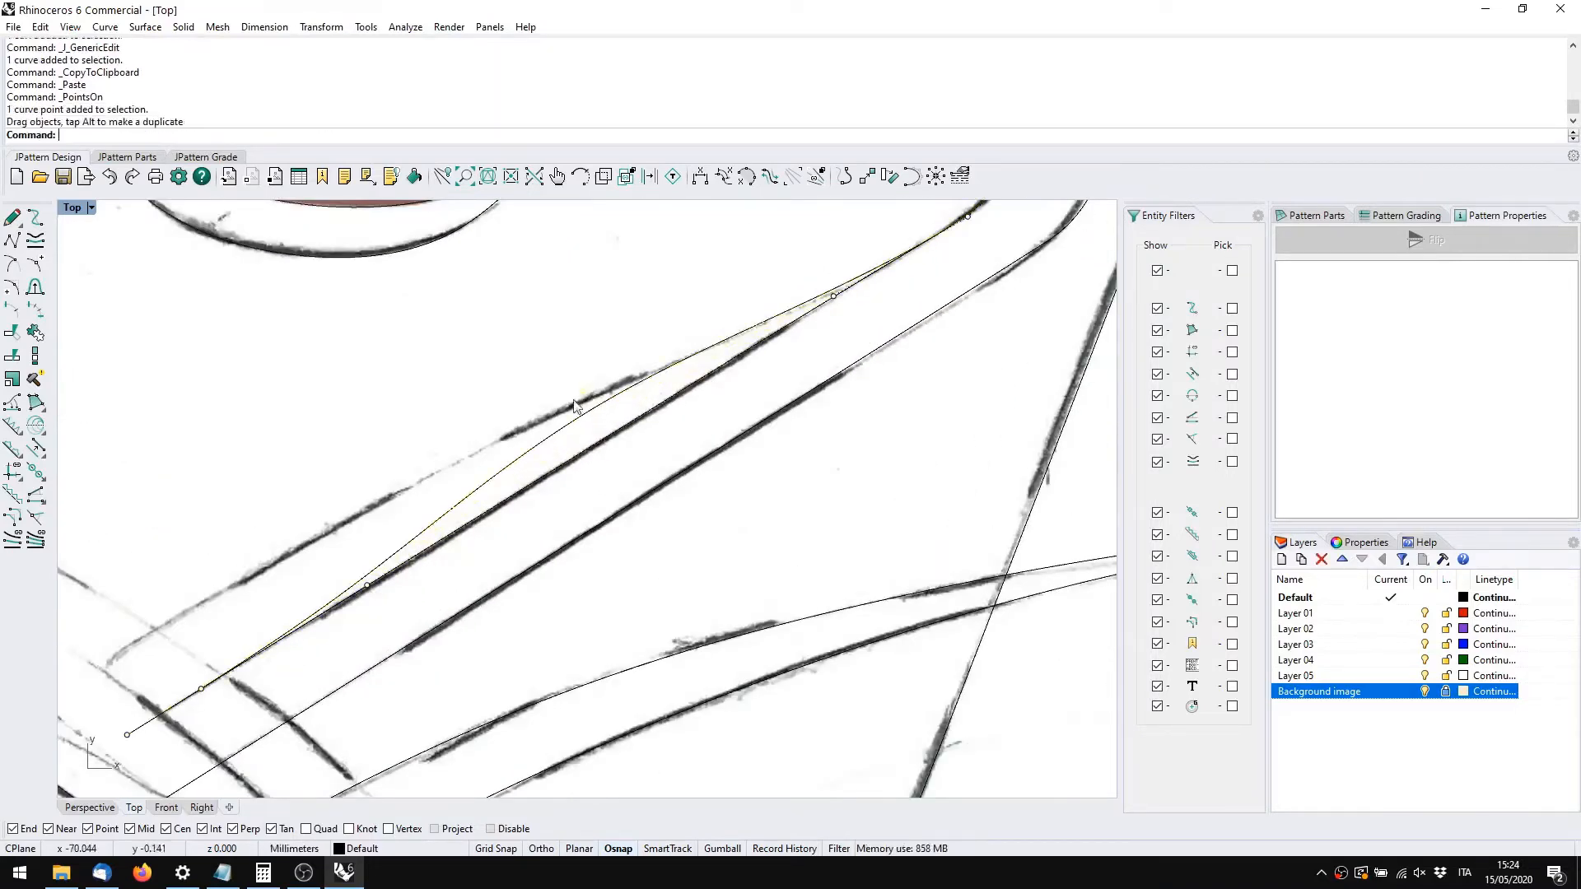
left_click_drag(367, 586, 318, 538)
right_click_drag(305, 615, 561, 526)
left_click_drag(457, 598, 574, 449)
left_click_drag(383, 645, 312, 601)
scroll(437, 460, "down", 6)
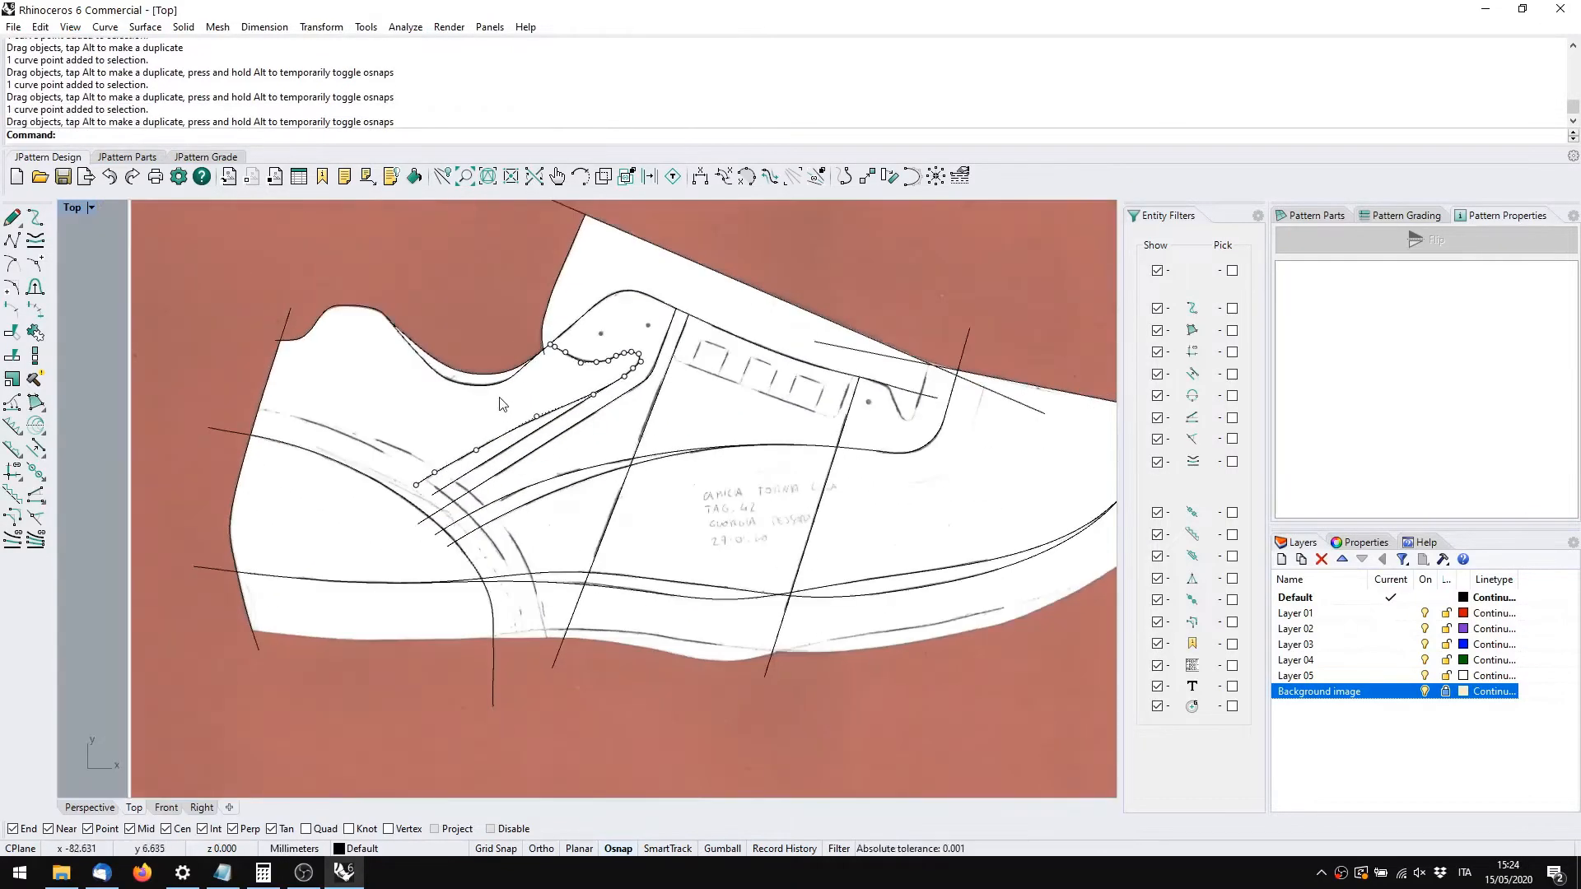
Move the four starting control points of the two loop curves together so both curves extend beyond the topline
scroll(476, 404, "up", 6)
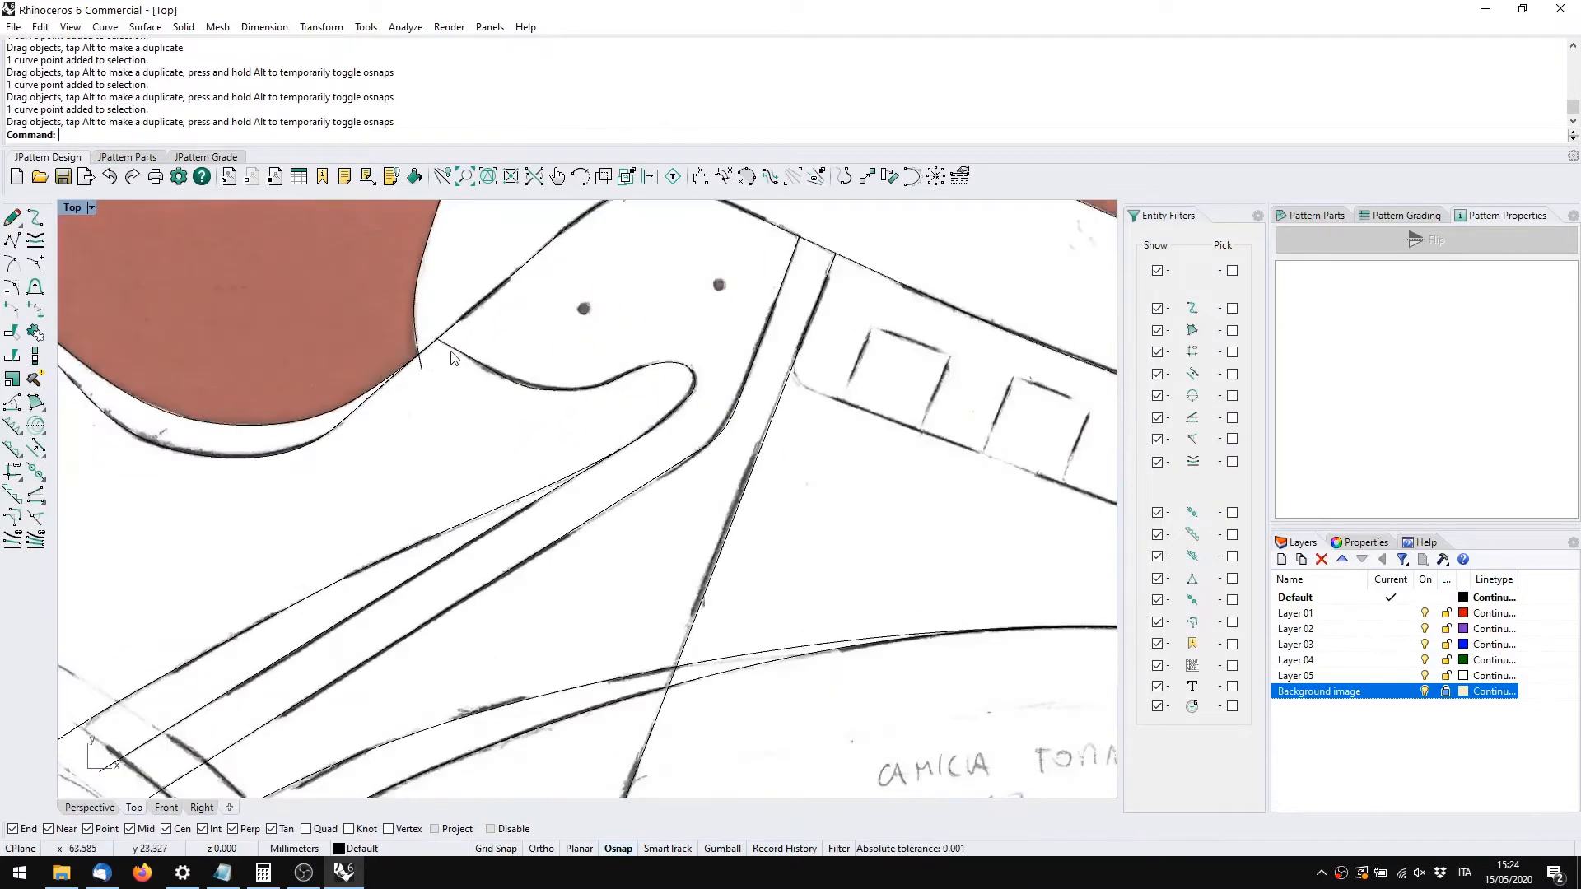
left_click(568, 489)
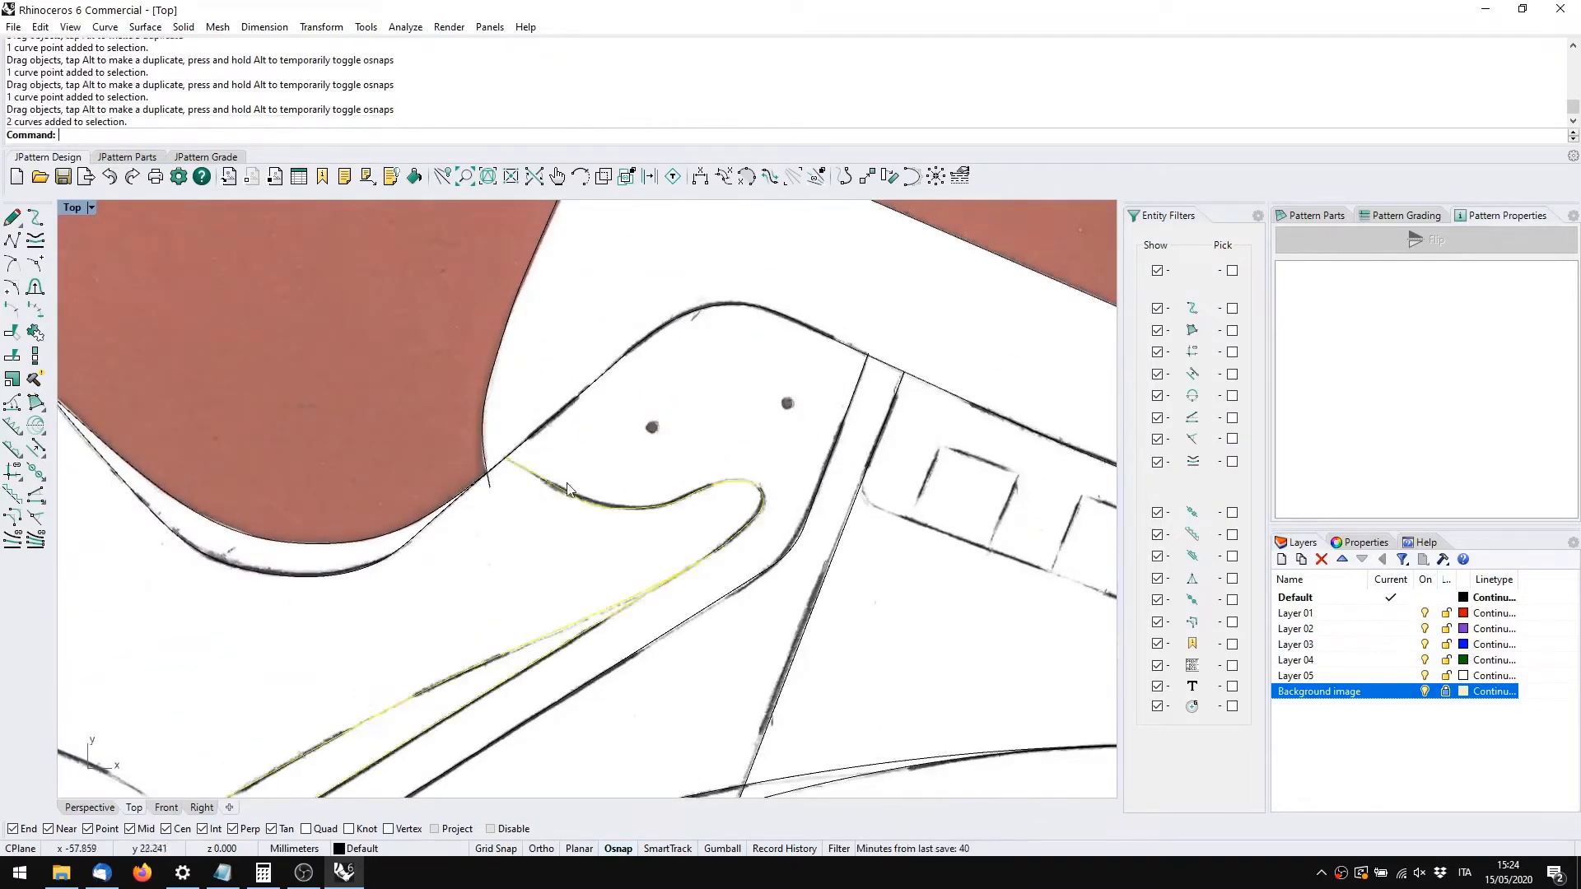
key("F10")
right_click_drag(444, 468, 549, 413)
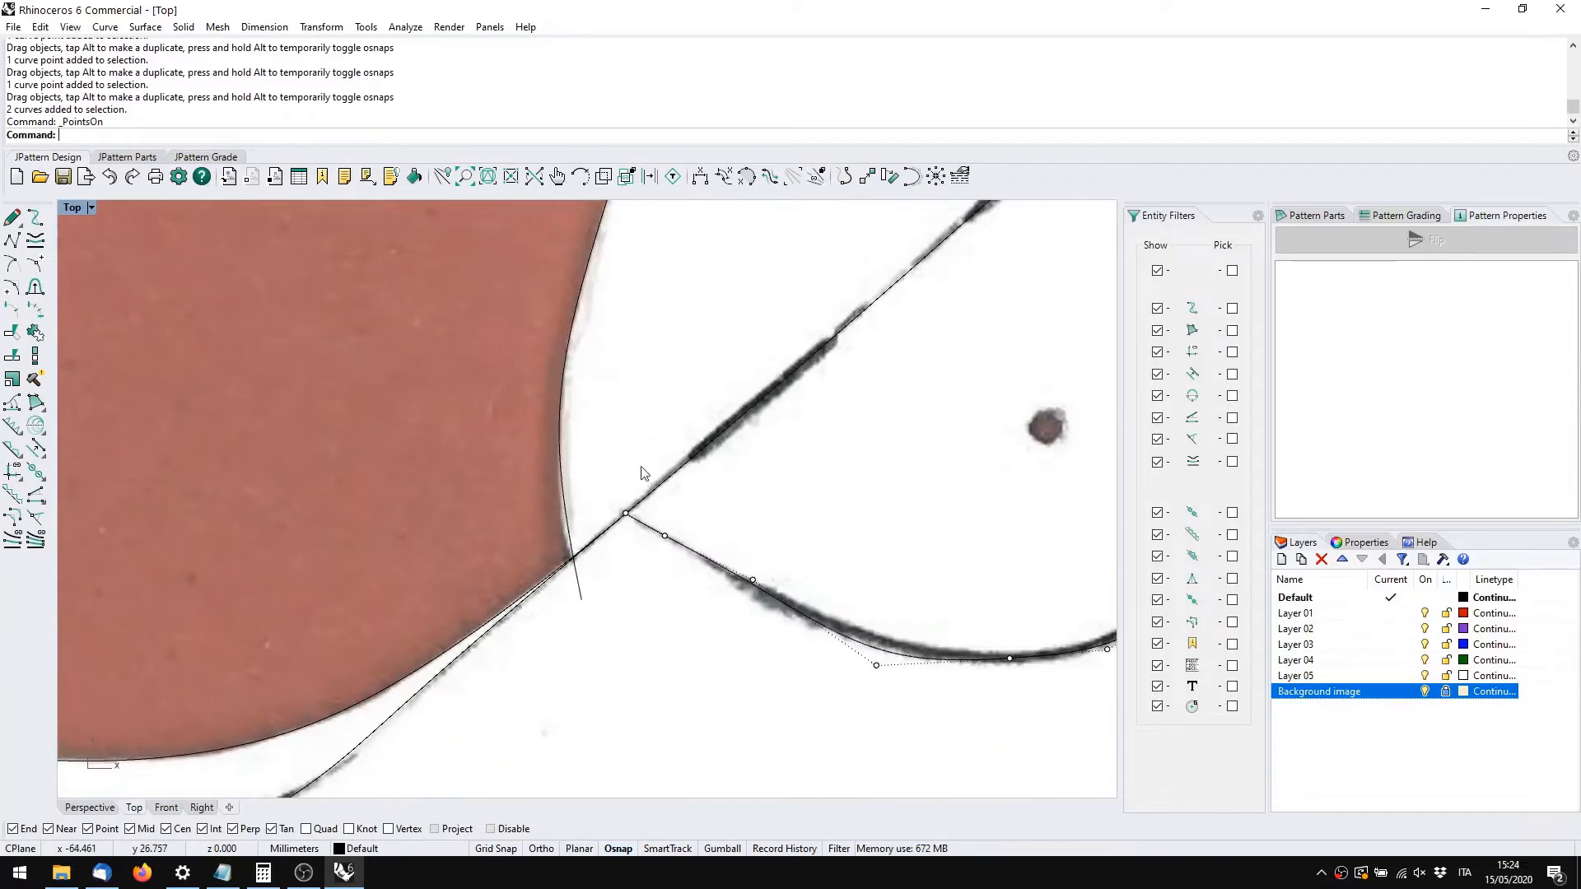
left_click_drag(670, 540, 608, 500)
scroll(656, 446, "down", 3)
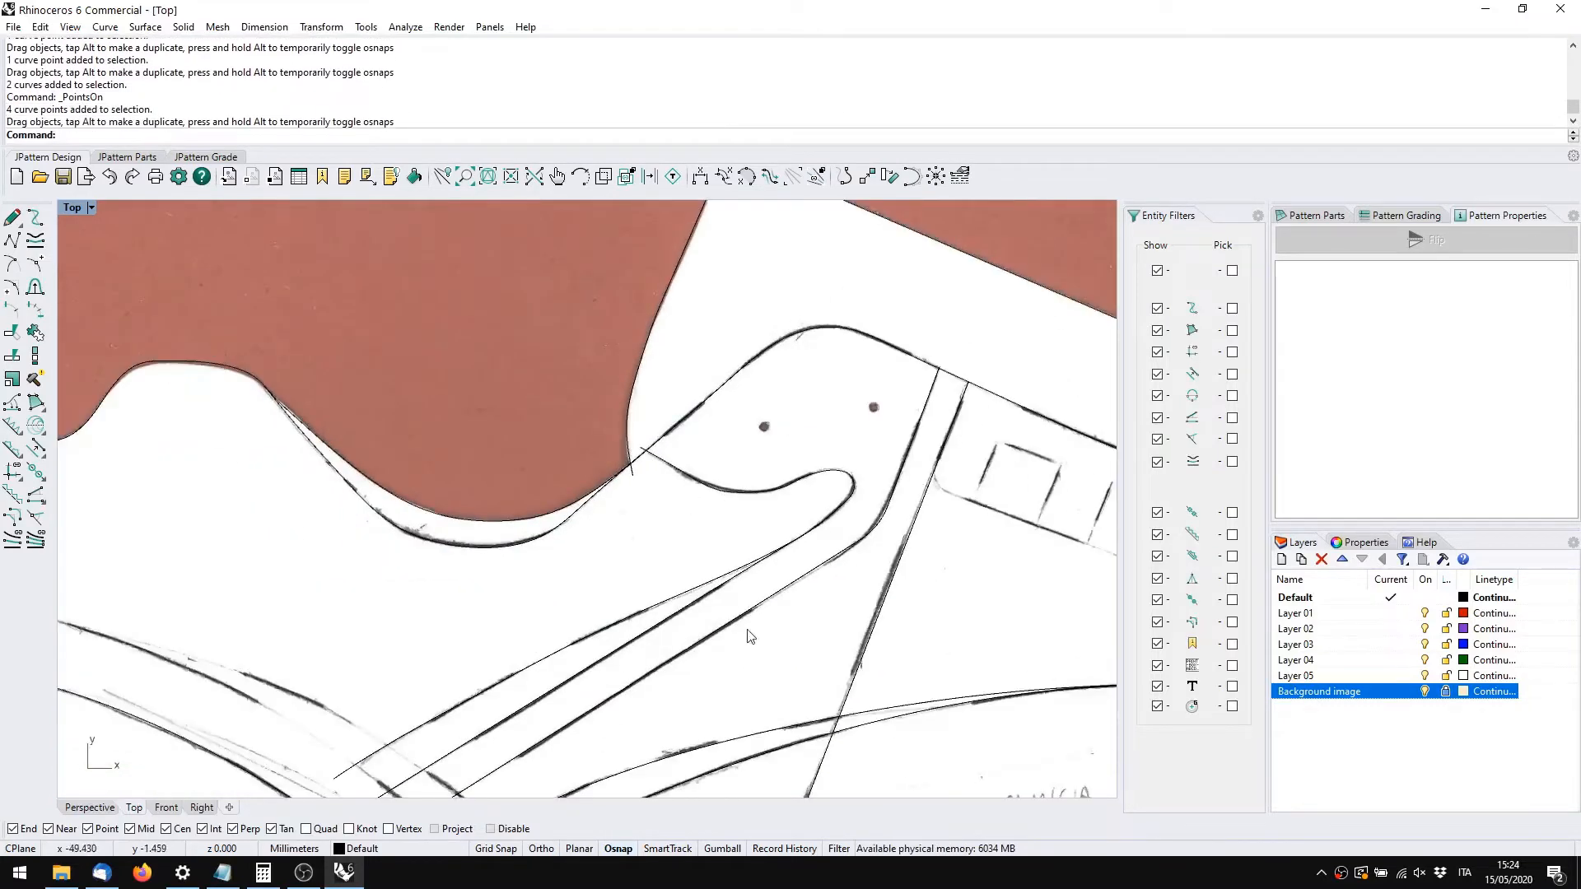
Hide the Background image layer and check the two overlapping loop curves near the topline without selecting either
left_click(774, 397)
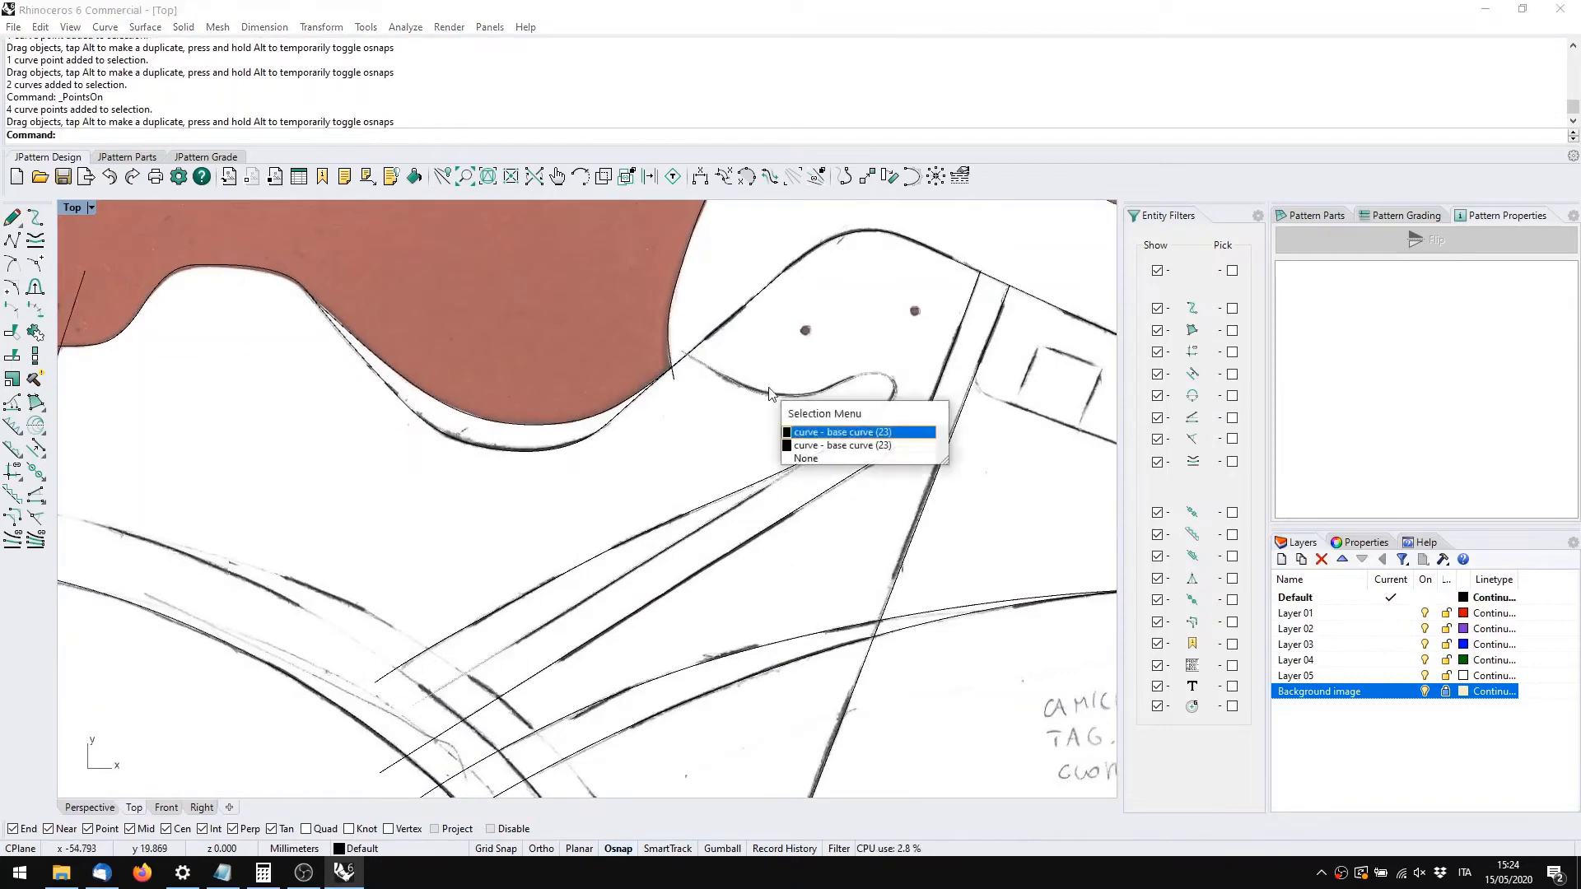
left_click(816, 458)
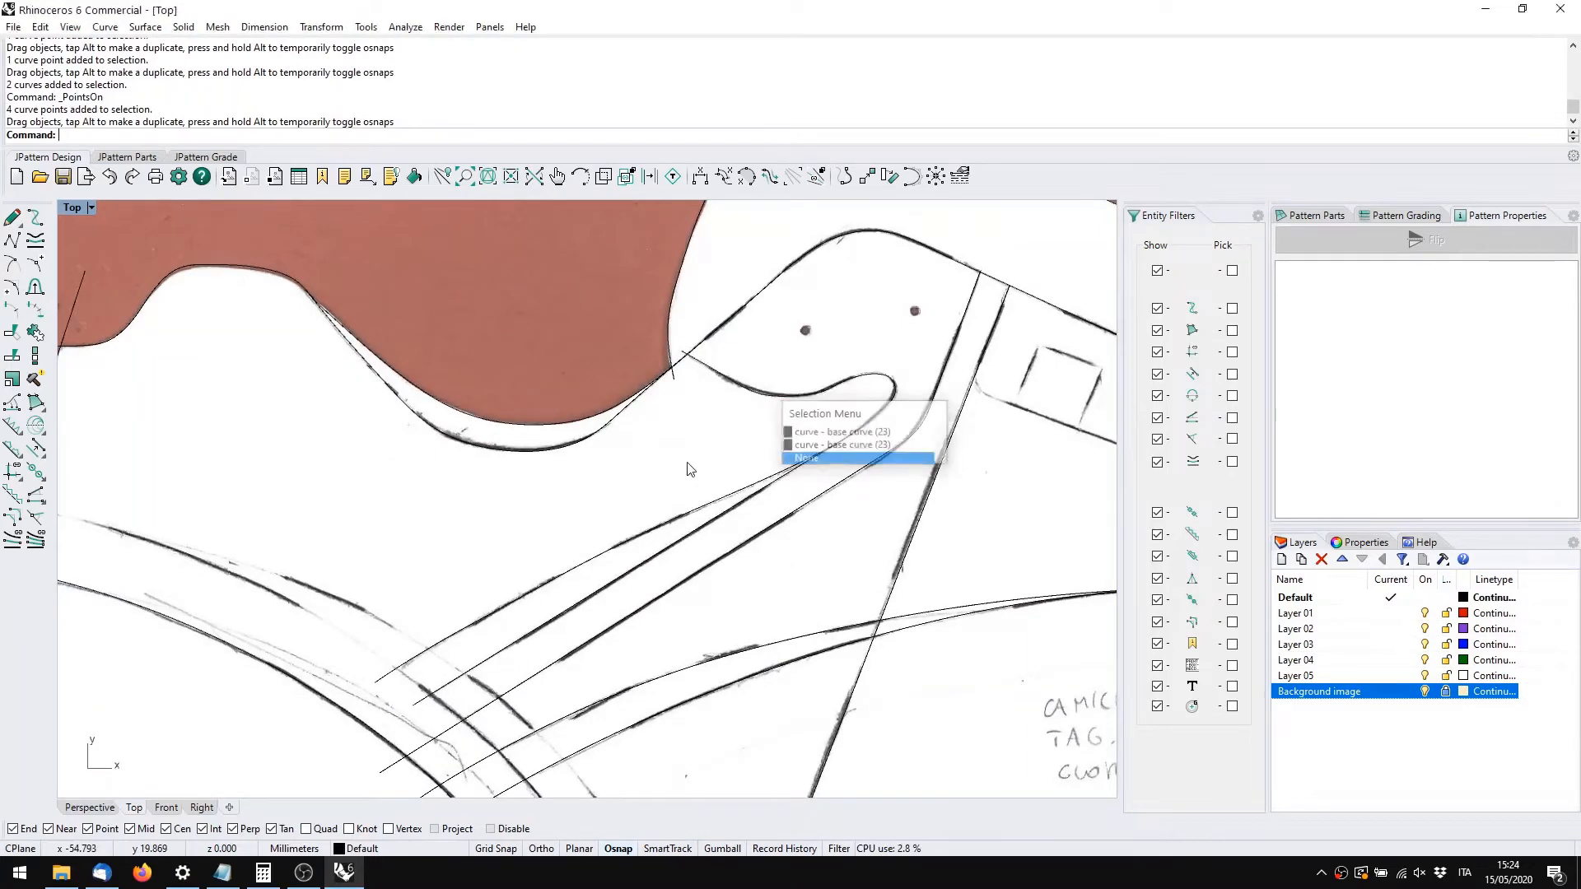
right_click_drag(741, 706, 747, 673)
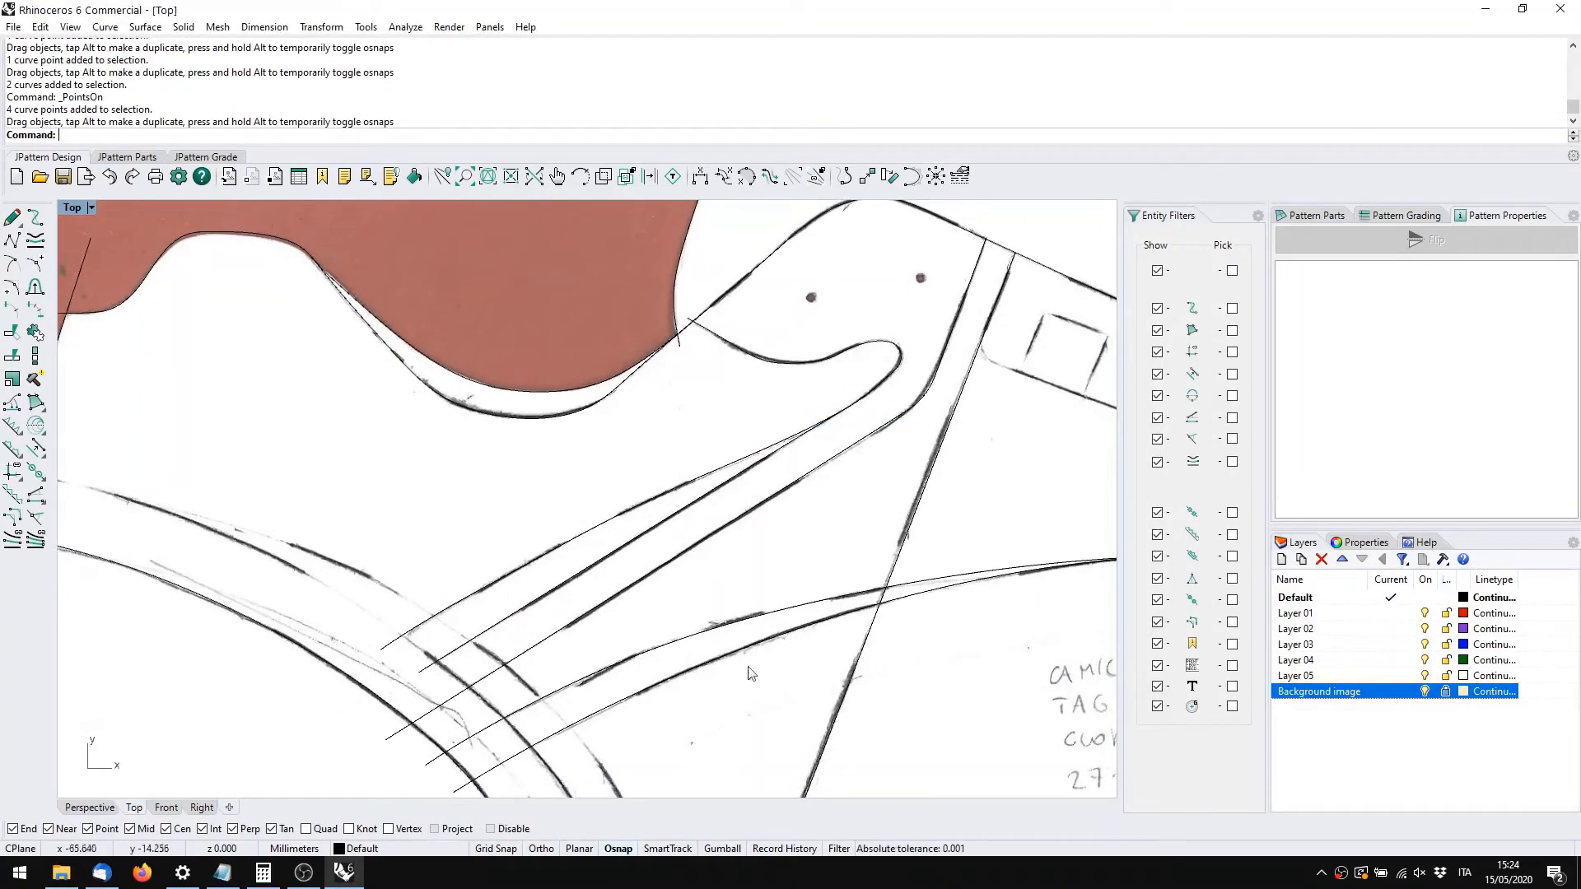
left_click(1425, 691)
scroll(789, 493, "down", 2)
scroll(754, 418, "up", 4)
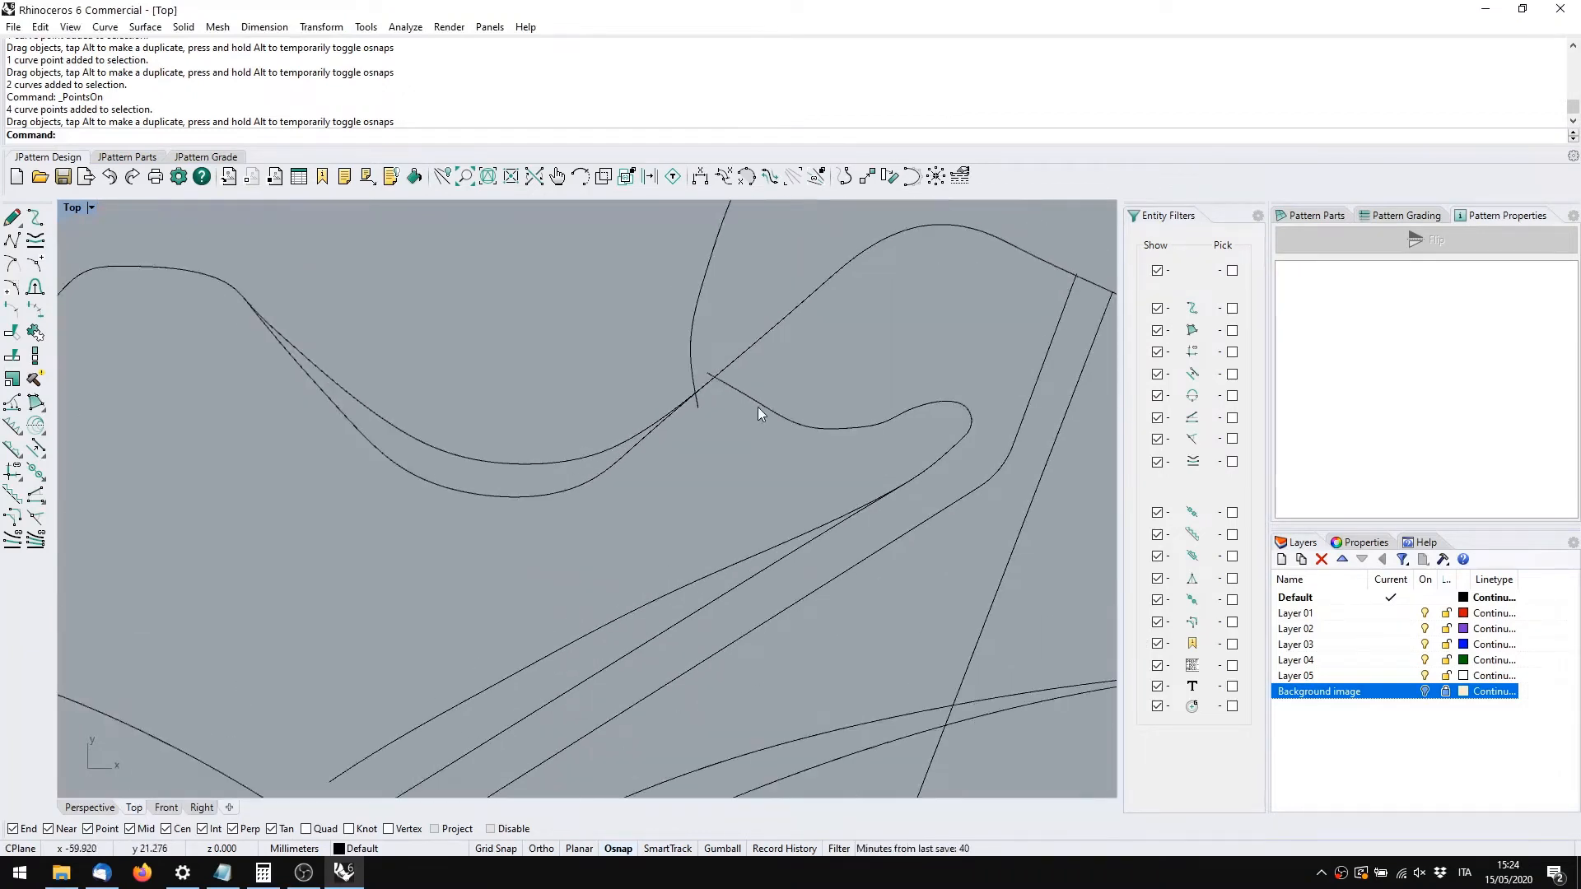
scroll(733, 387, "up", 5)
left_click(793, 388)
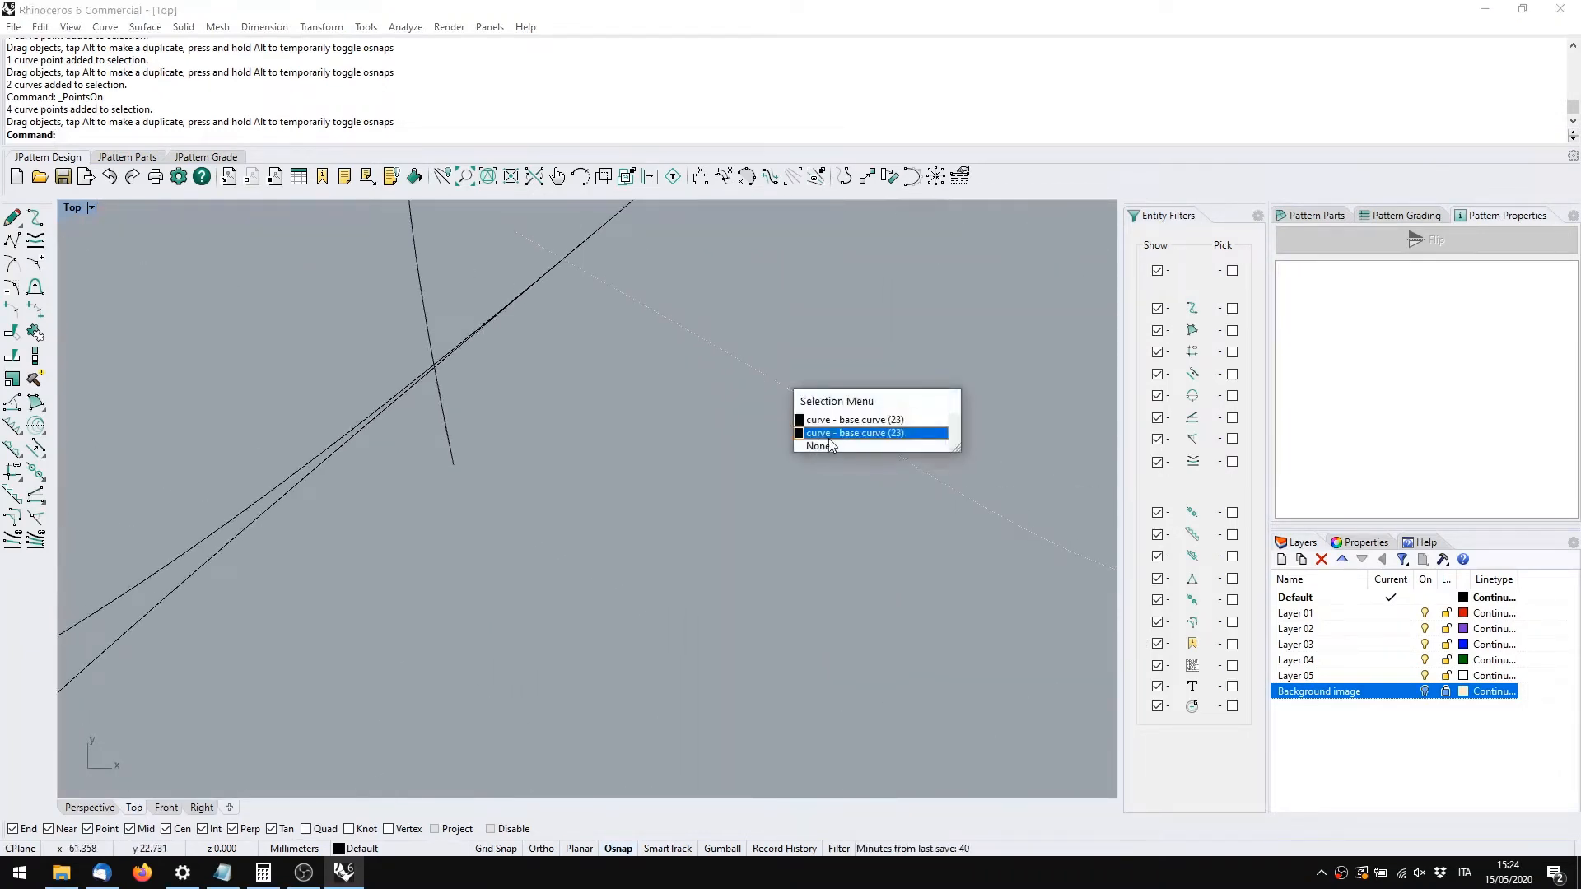
left_click(830, 445)
scroll(789, 438, "down", 4)
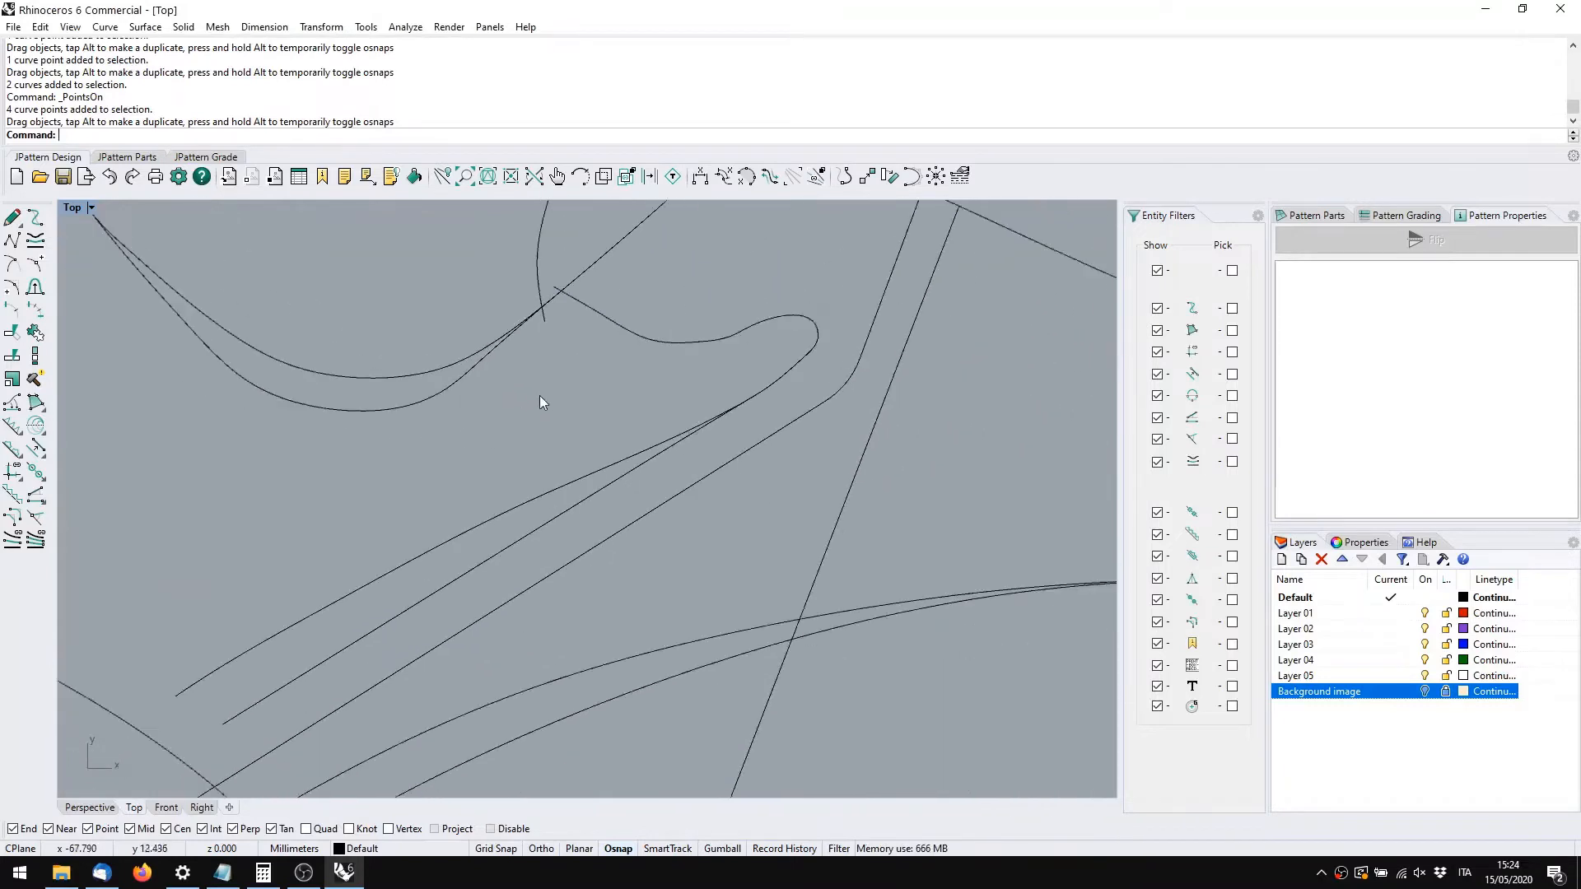
Nudge the lower loop curve's control point just before the topline crossing by 0.8 mm in four 0.2 mm increments
scroll(540, 397, "down", 3)
scroll(519, 397, "up", 4)
double_click(514, 398)
scroll(545, 372, "up", 2)
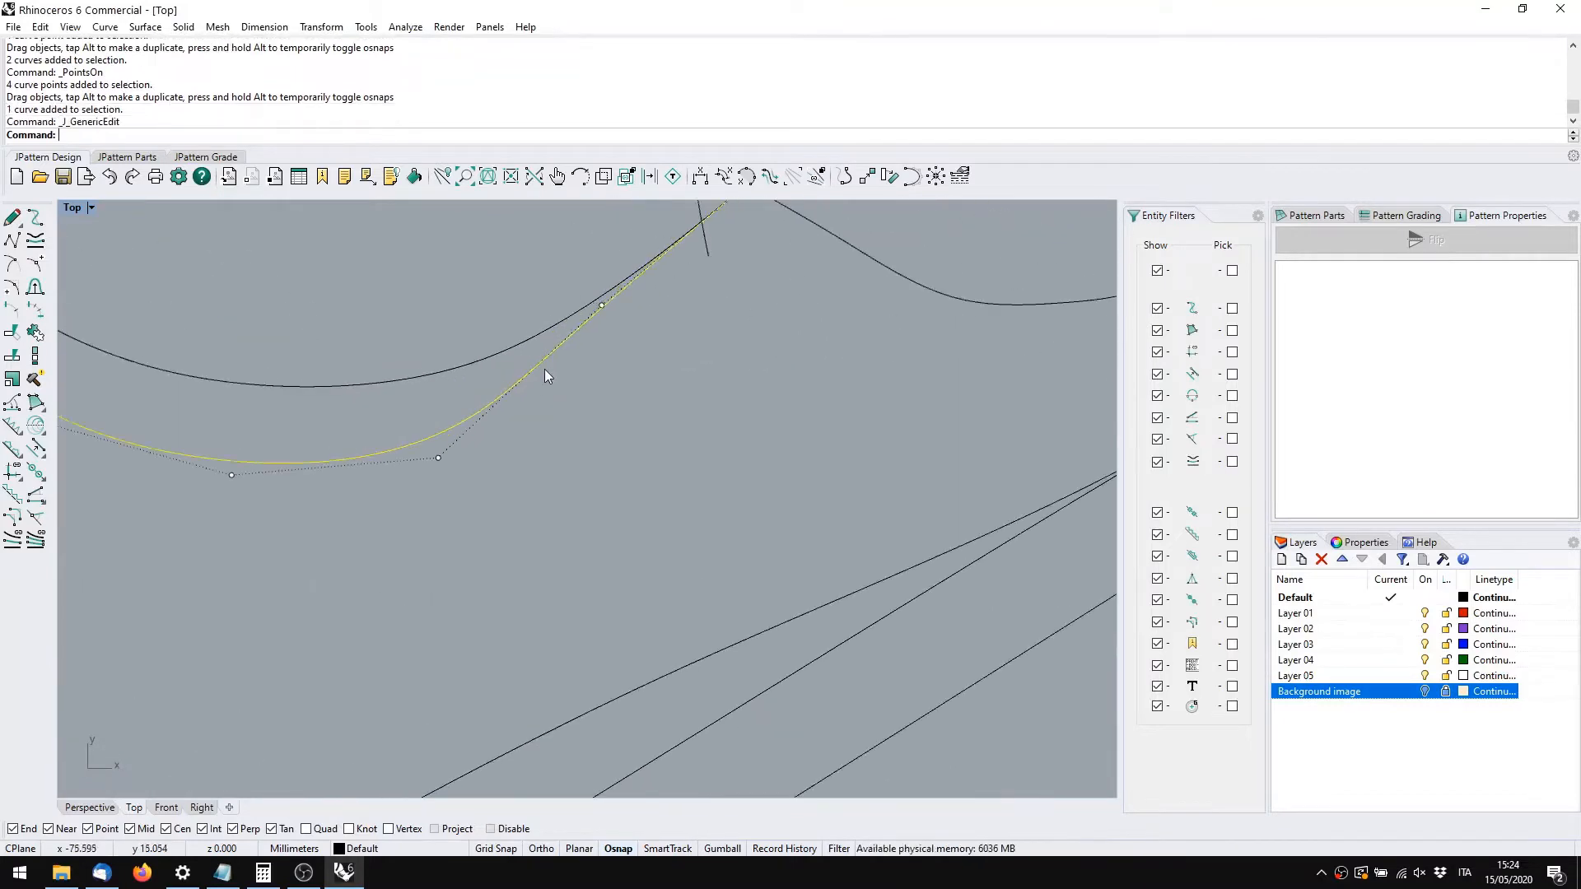
left_click(602, 307)
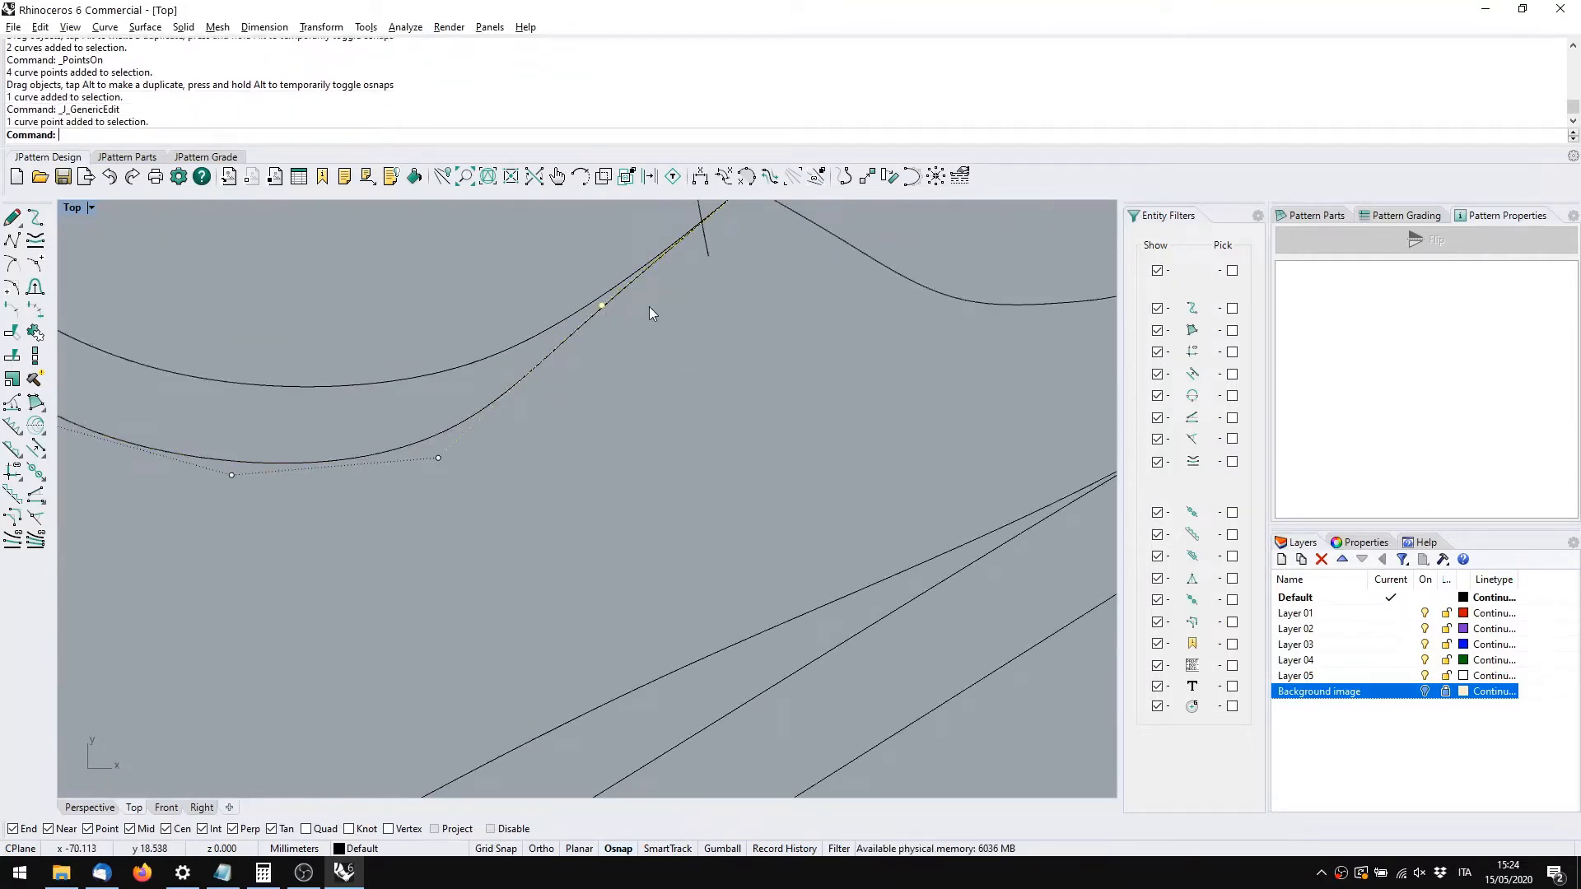
key("alt+Down")
key("alt+Down")
key("alt+Down")
key("alt+Down")
key("Escape")
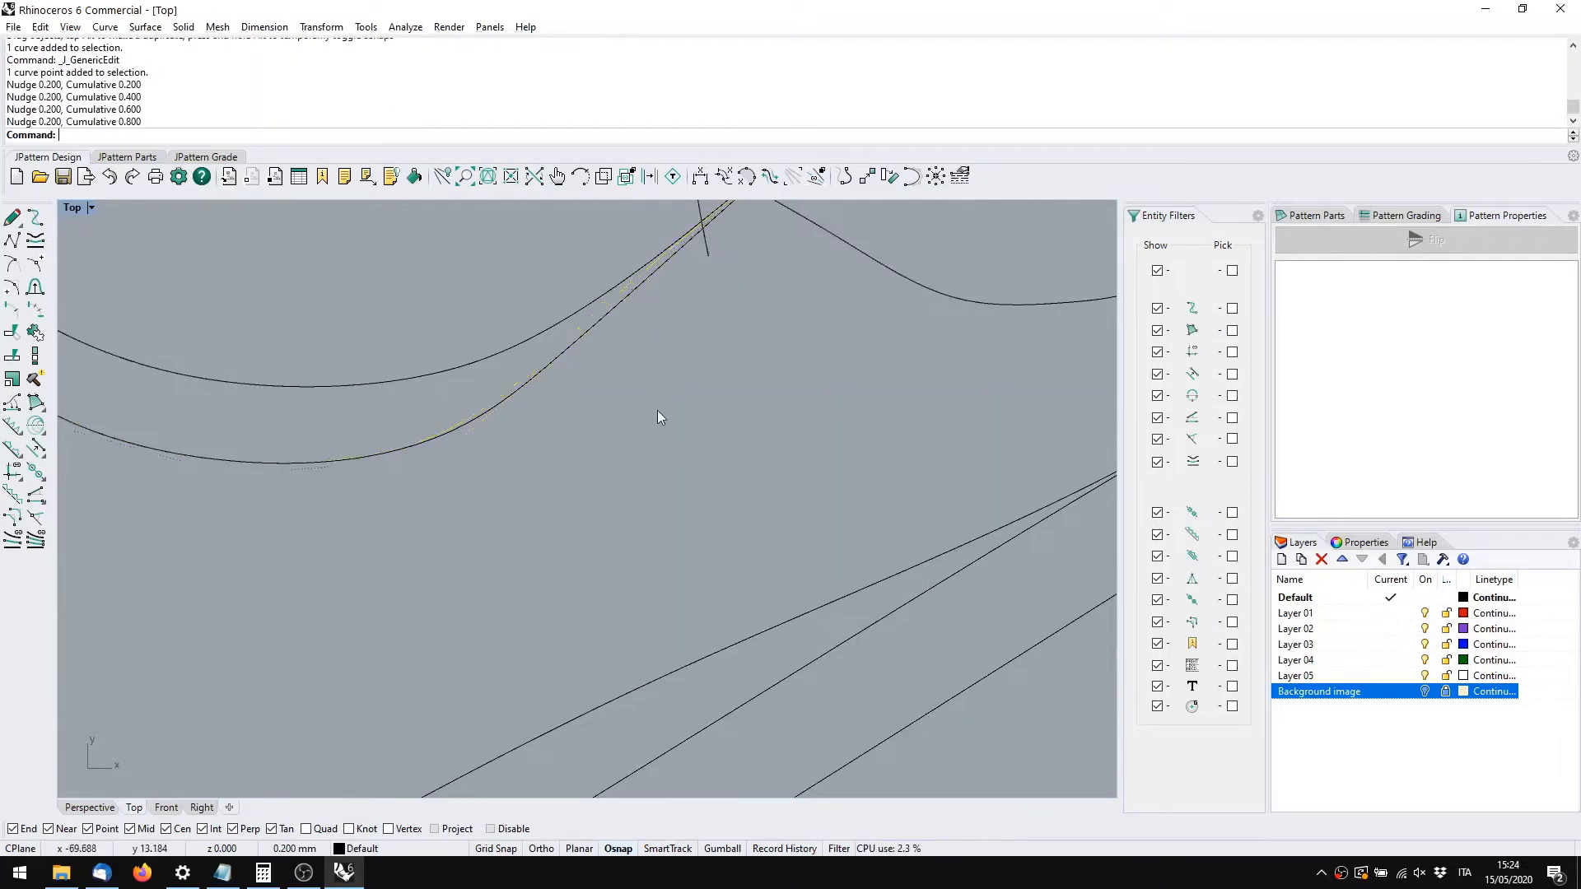
scroll(657, 410, "down", 5)
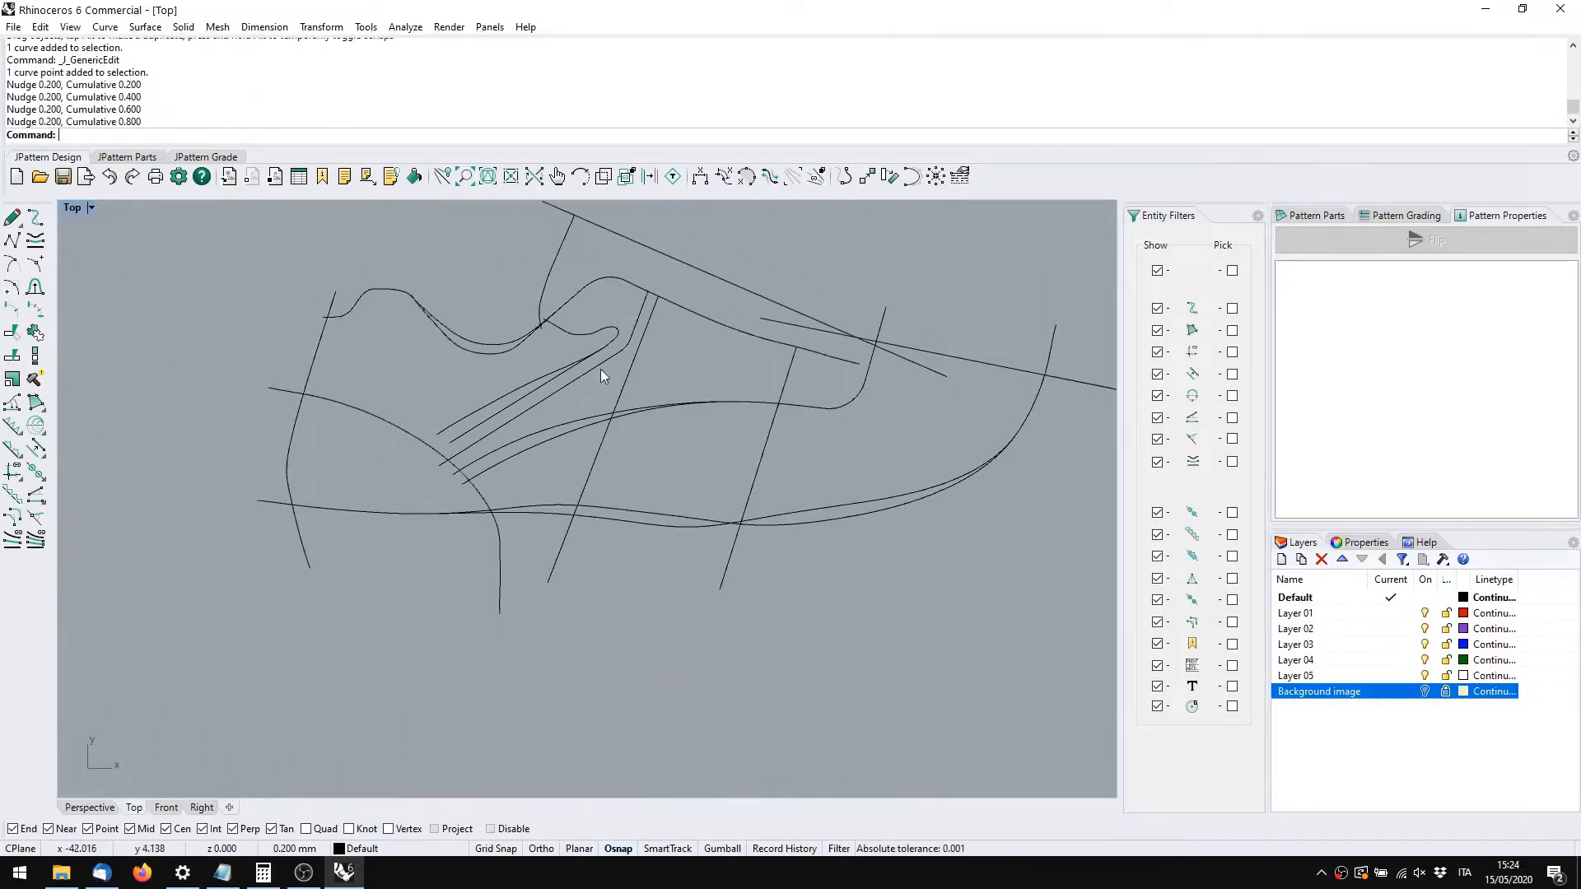
right_click_drag(705, 450, 634, 516)
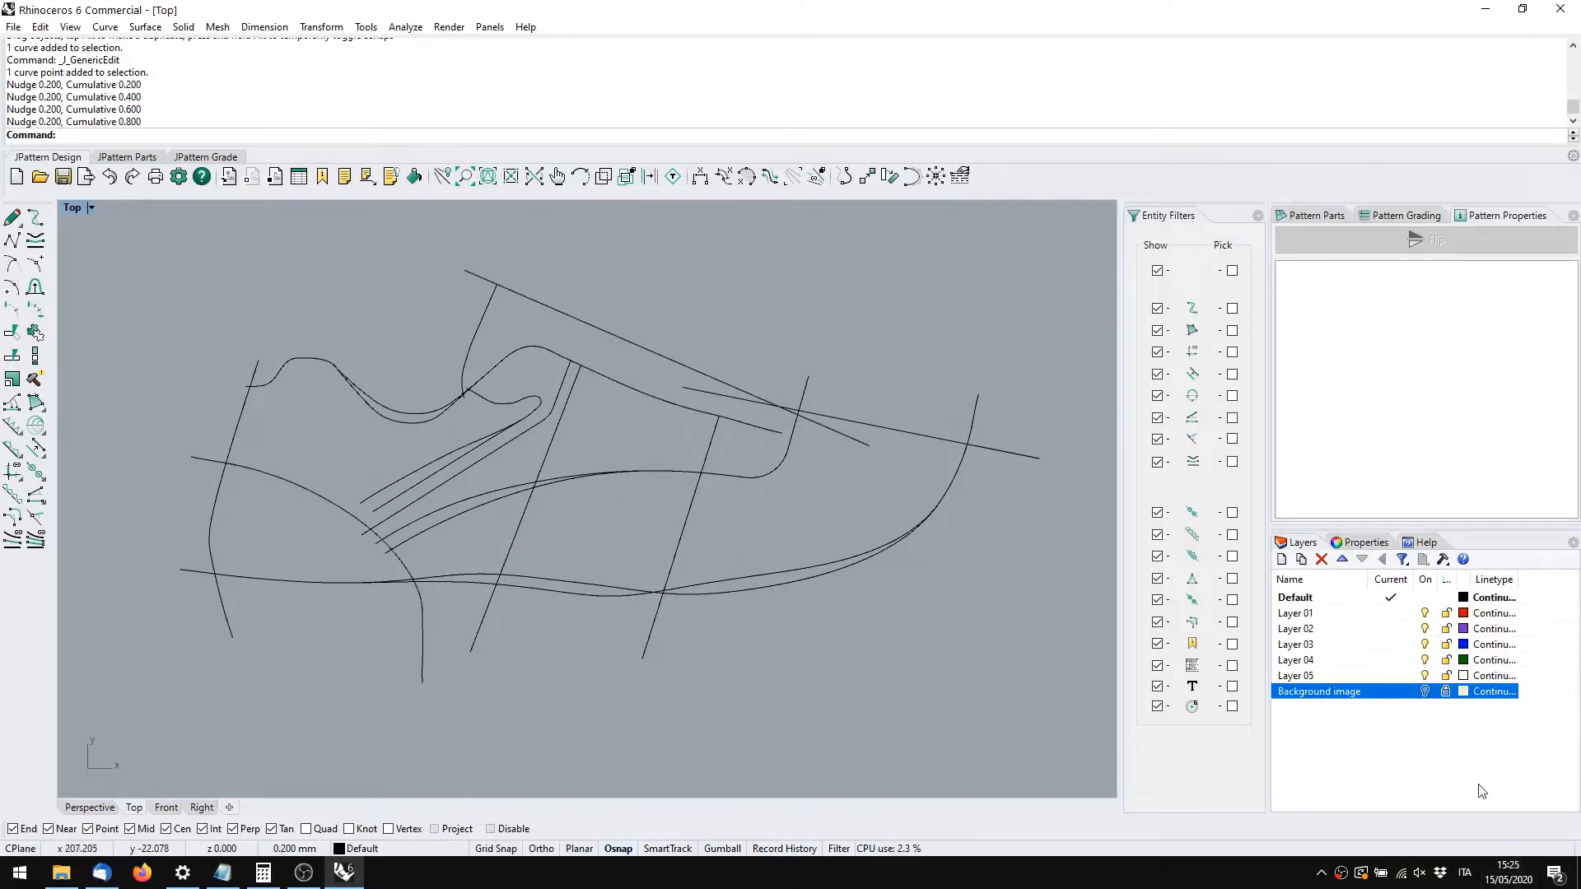
Show the Background image layer and trace the sketched straight line beneath the row of squares with a base curve
left_click(1424, 691)
scroll(532, 480, "up", 5)
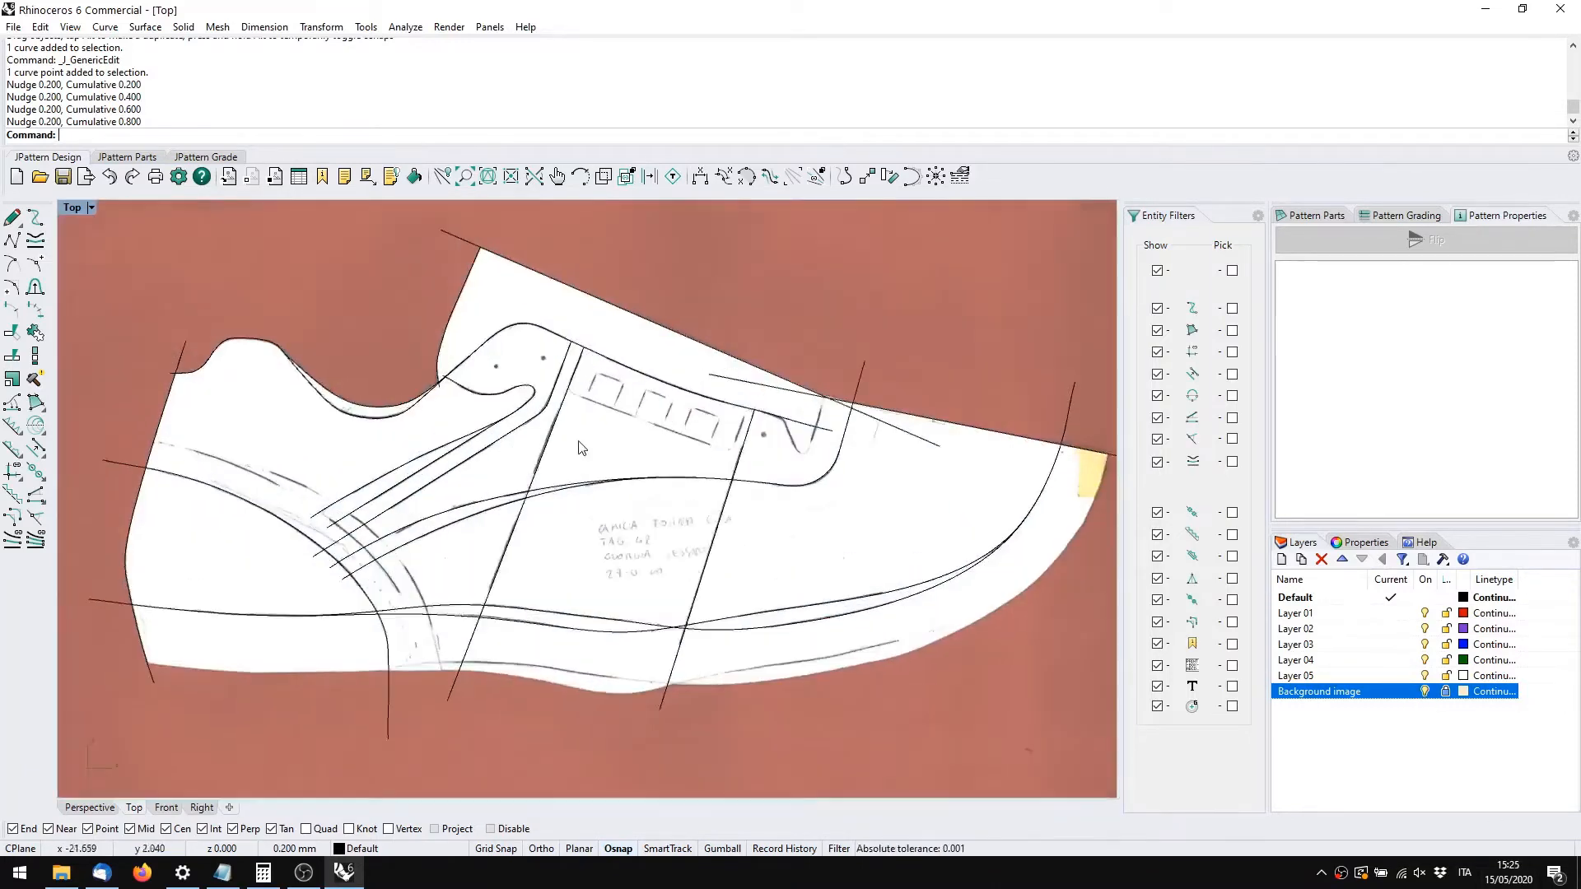
right_click_drag(633, 428, 585, 479)
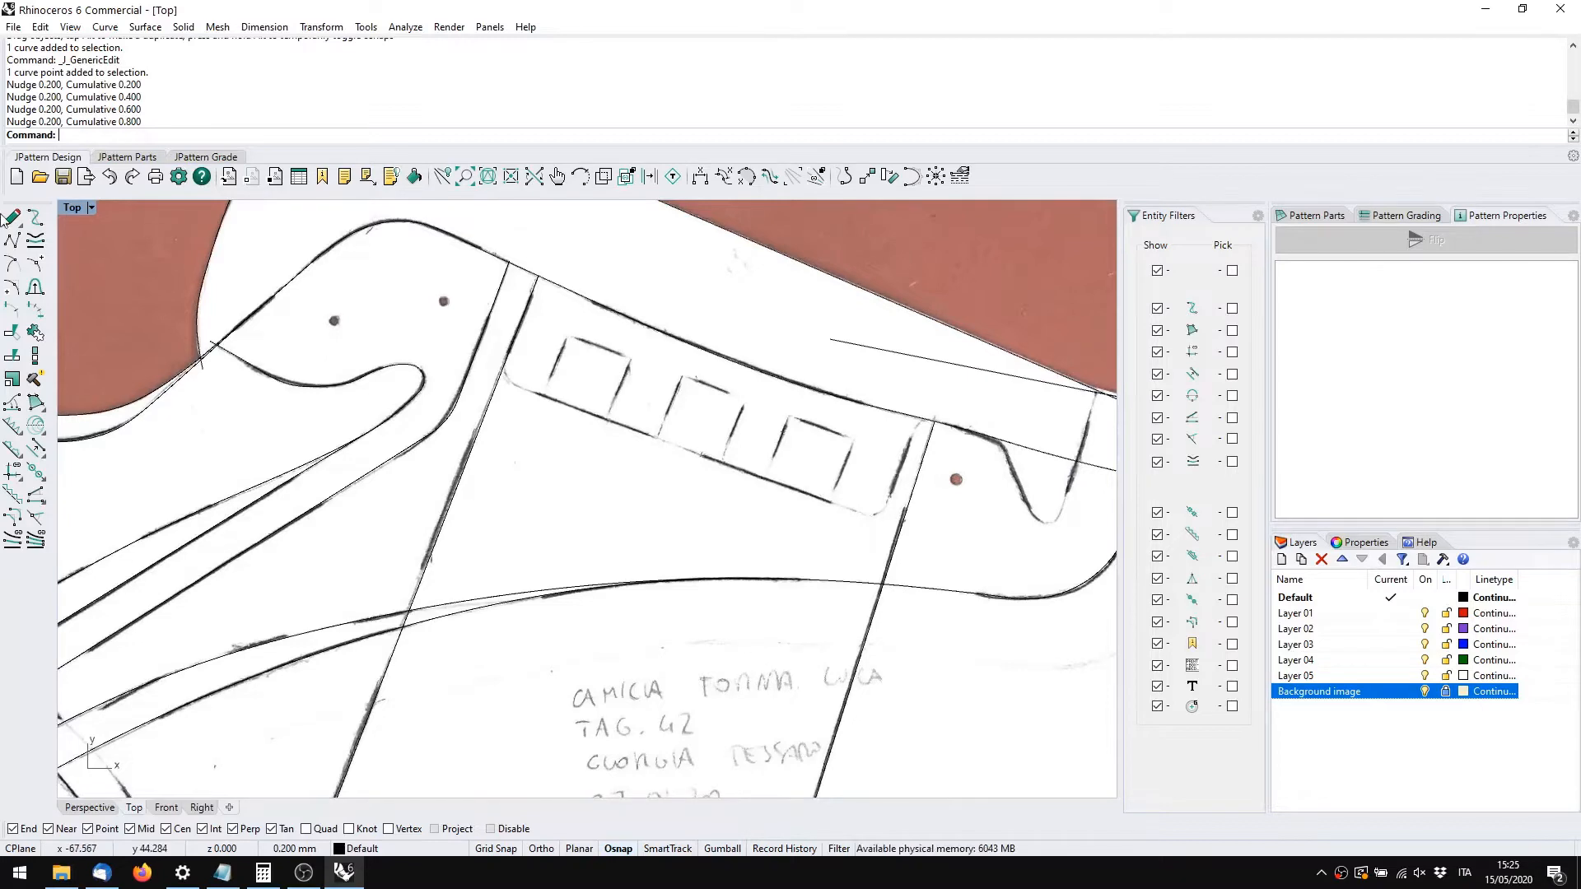
left_click(12, 217)
scroll(585, 387, "up", 5)
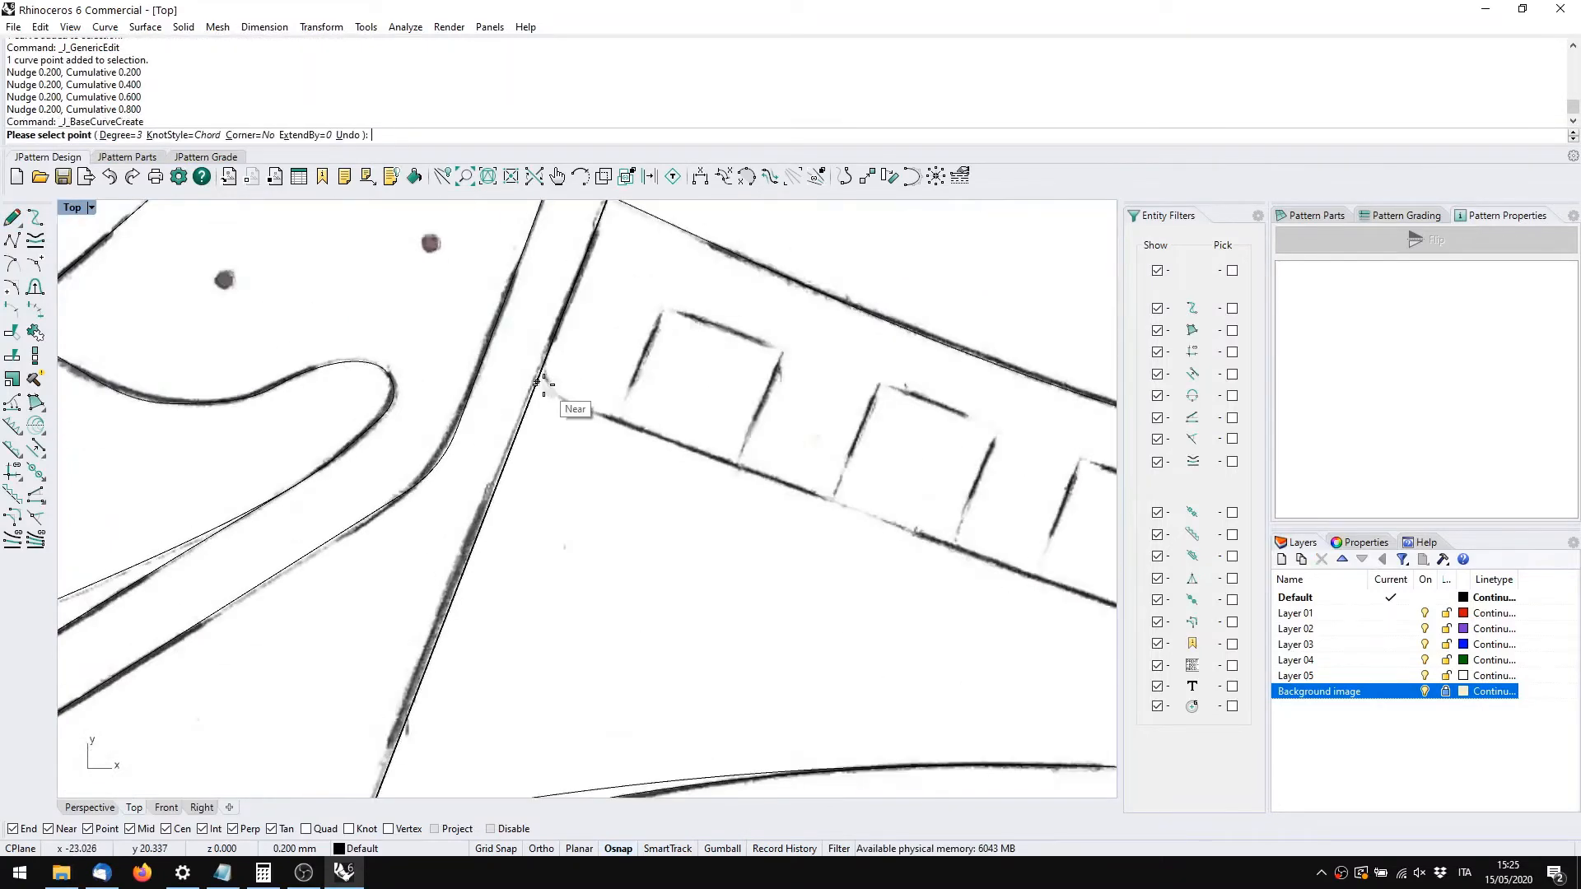
left_click(536, 390)
right_click_drag(774, 479, 365, 304)
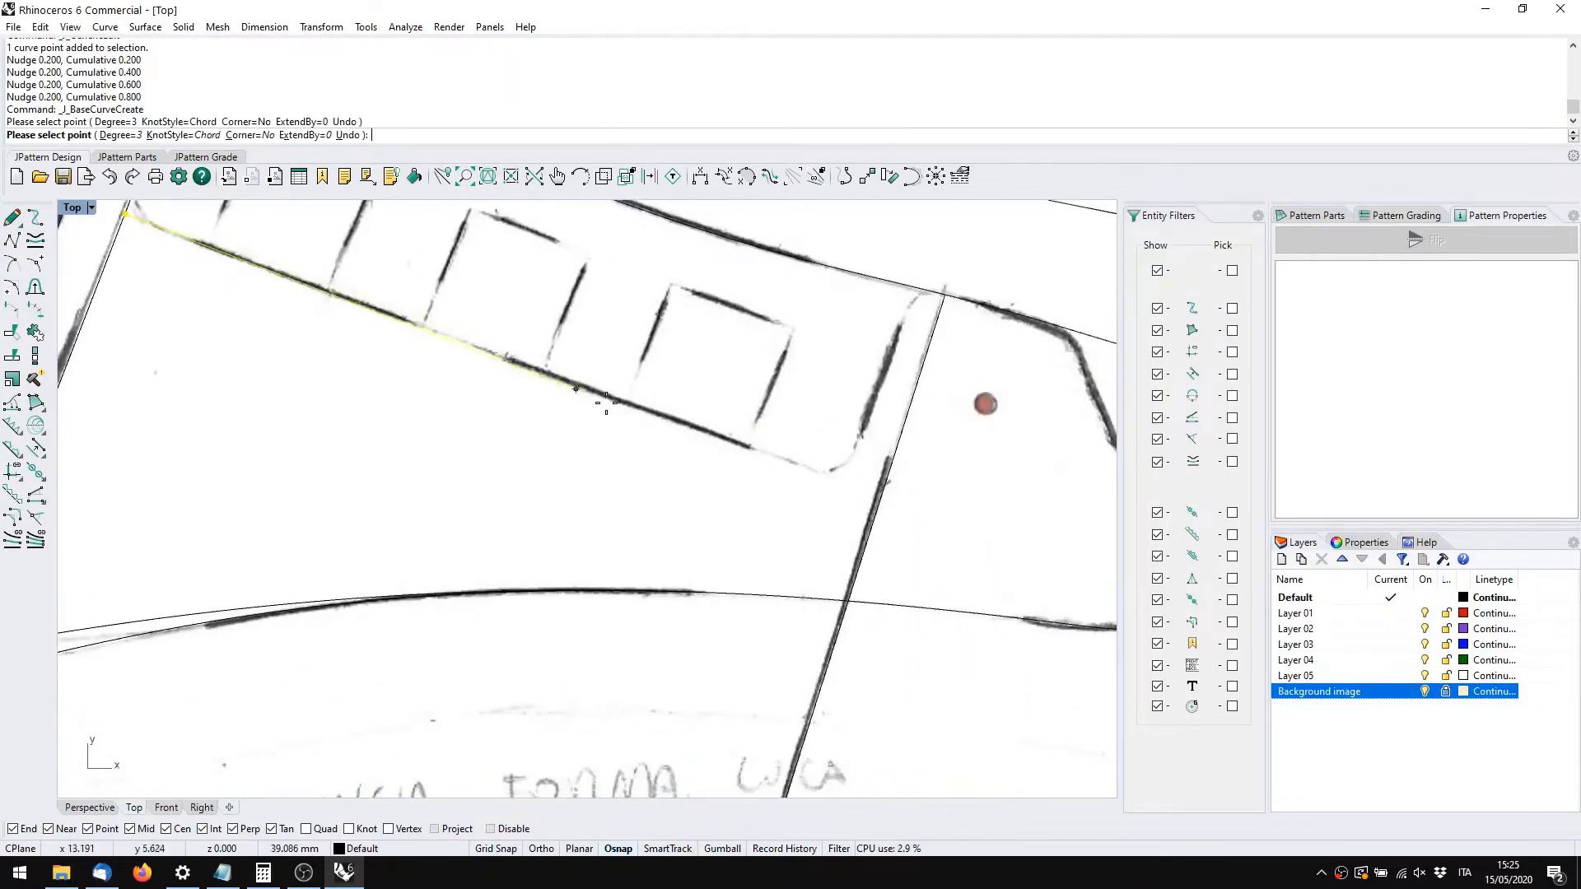
left_click(938, 518)
right_click(917, 514)
right_click_drag(263, 345, 888, 563)
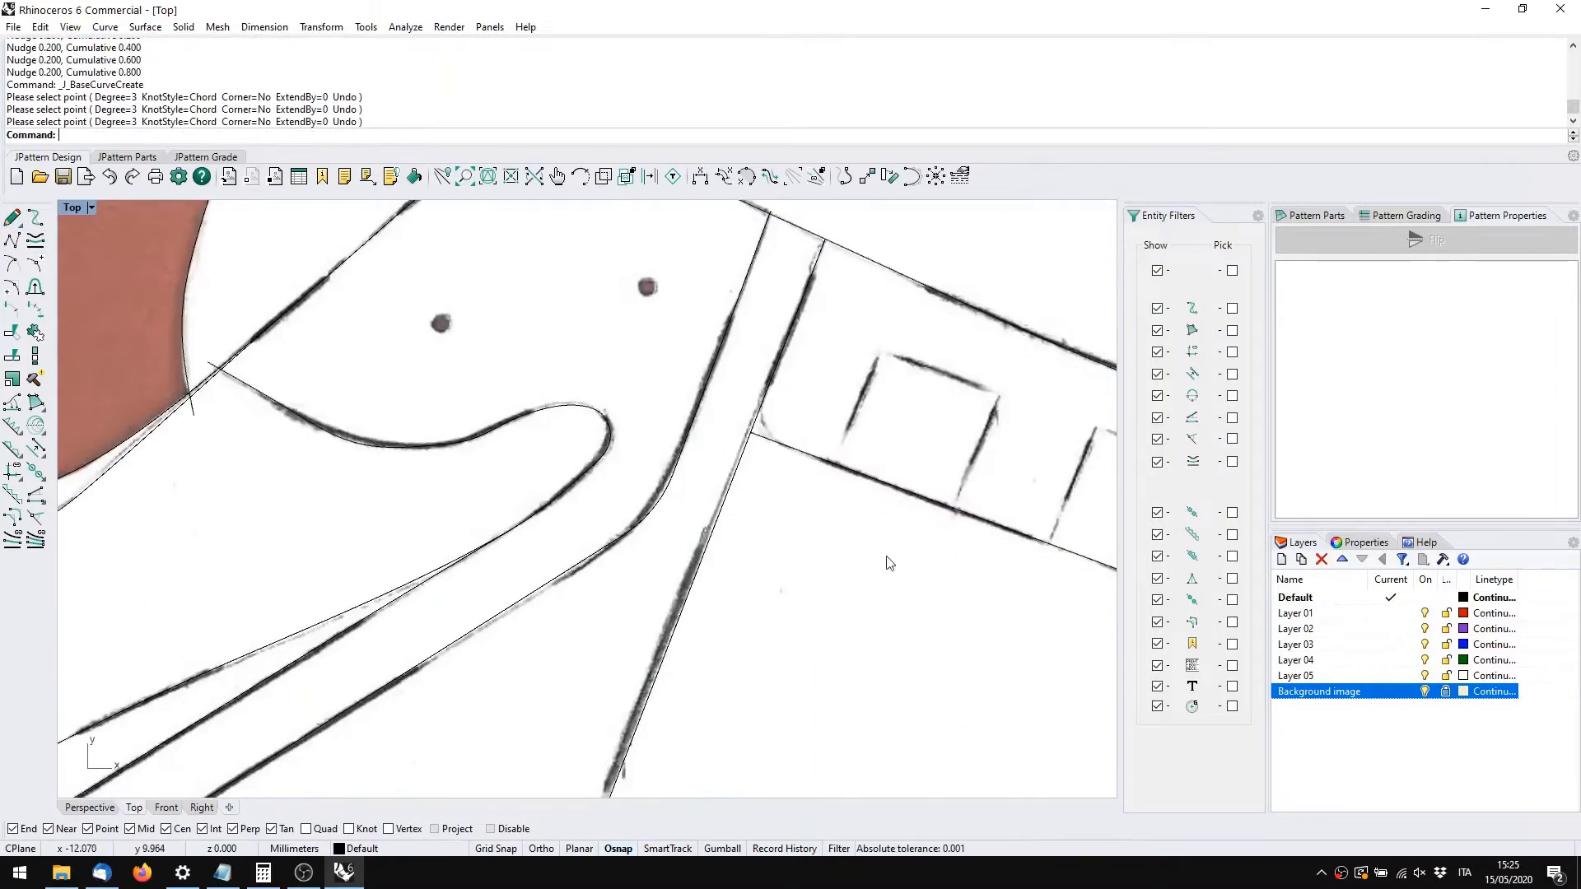
Move the new base curve's starting control point outward so the curve extends past the slanted line at the heel-side end
double_click(784, 447)
left_click_drag(750, 432, 724, 423)
key("Escape")
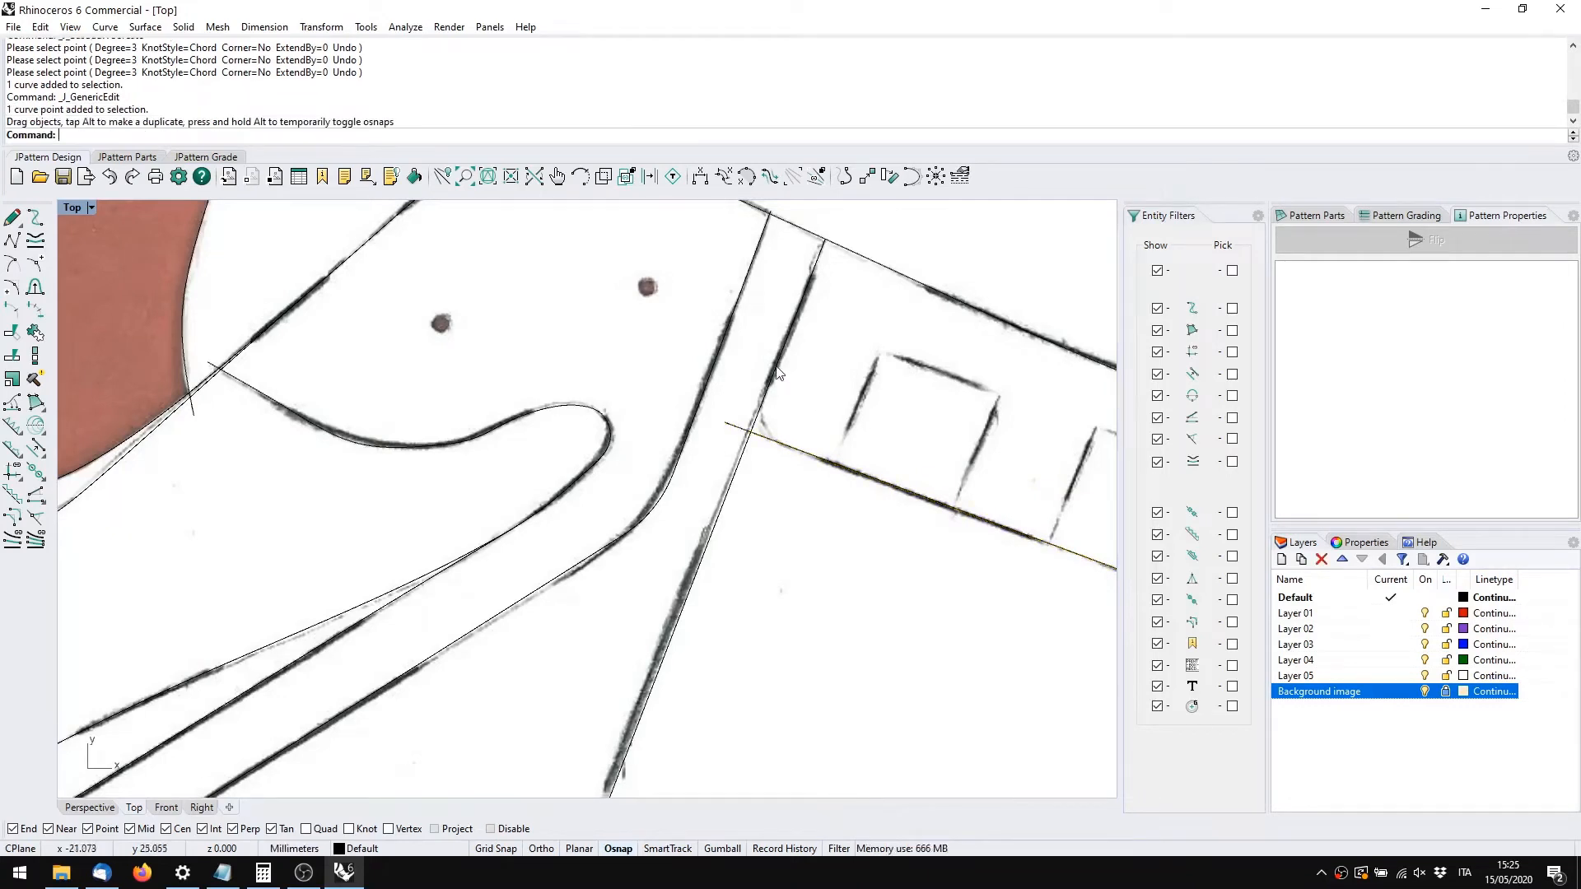
Display the floating Curve Tools toolbar and move it clear of the drawing area
right_click(269, 151)
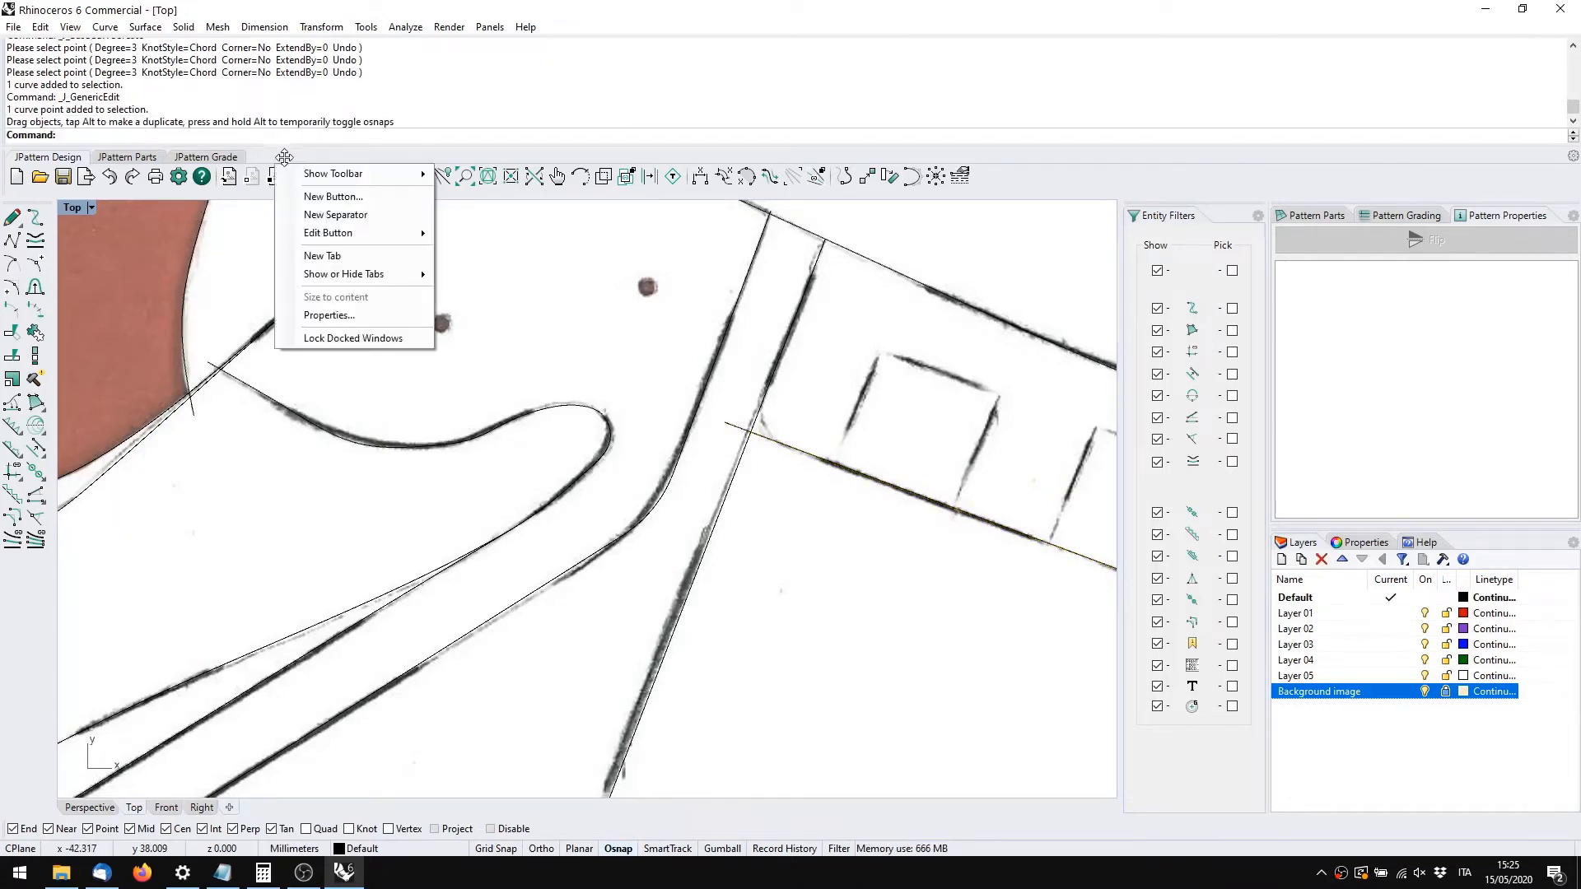
mouse_move(395, 174)
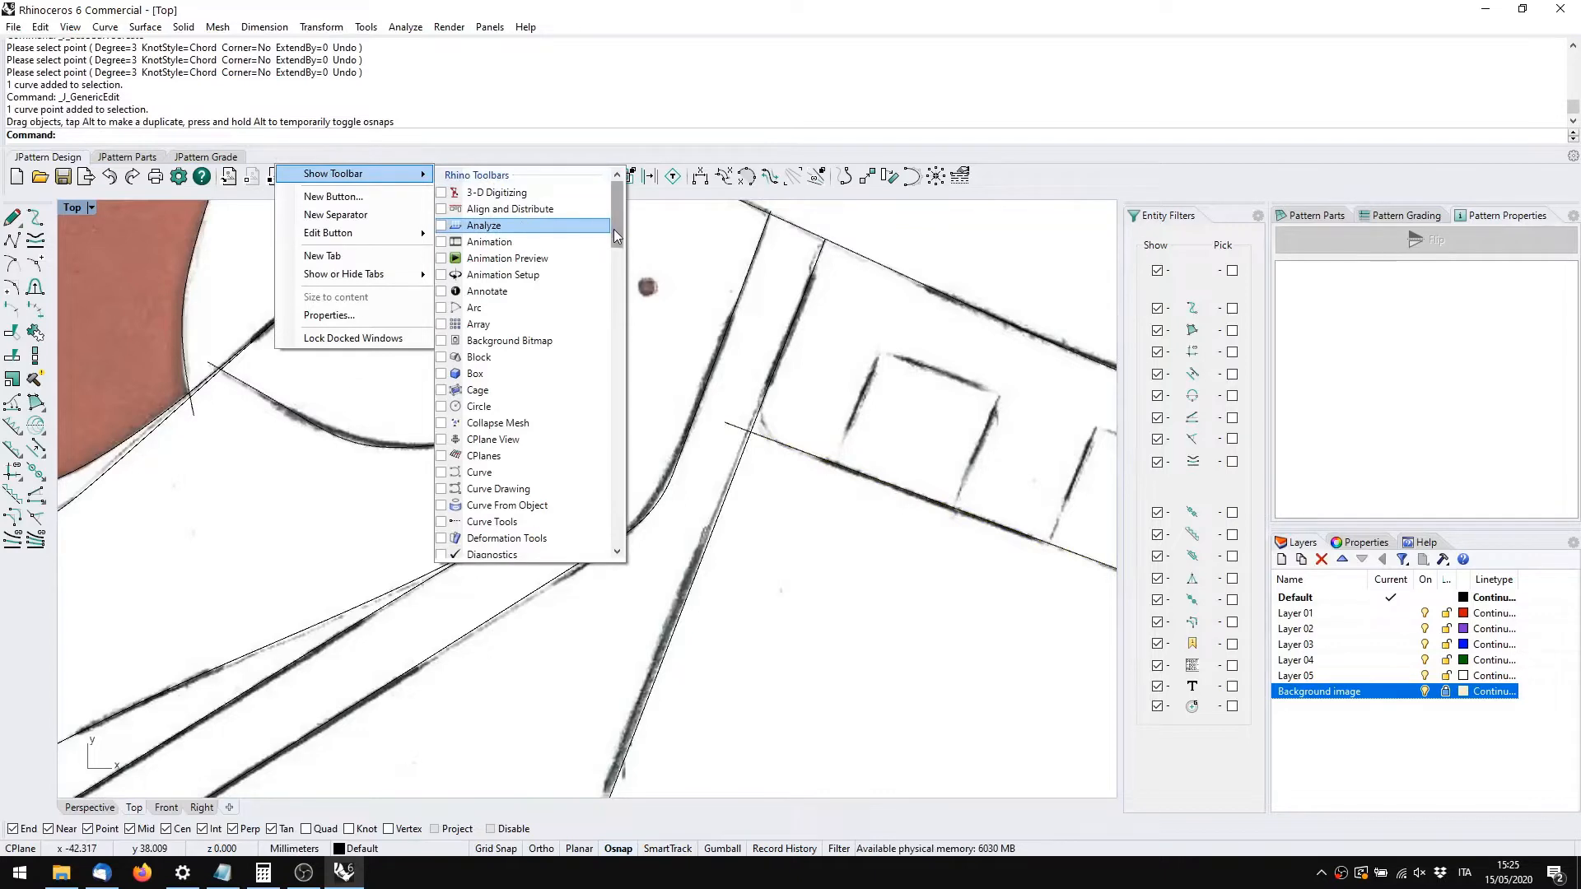
scroll(614, 230, "down", 9)
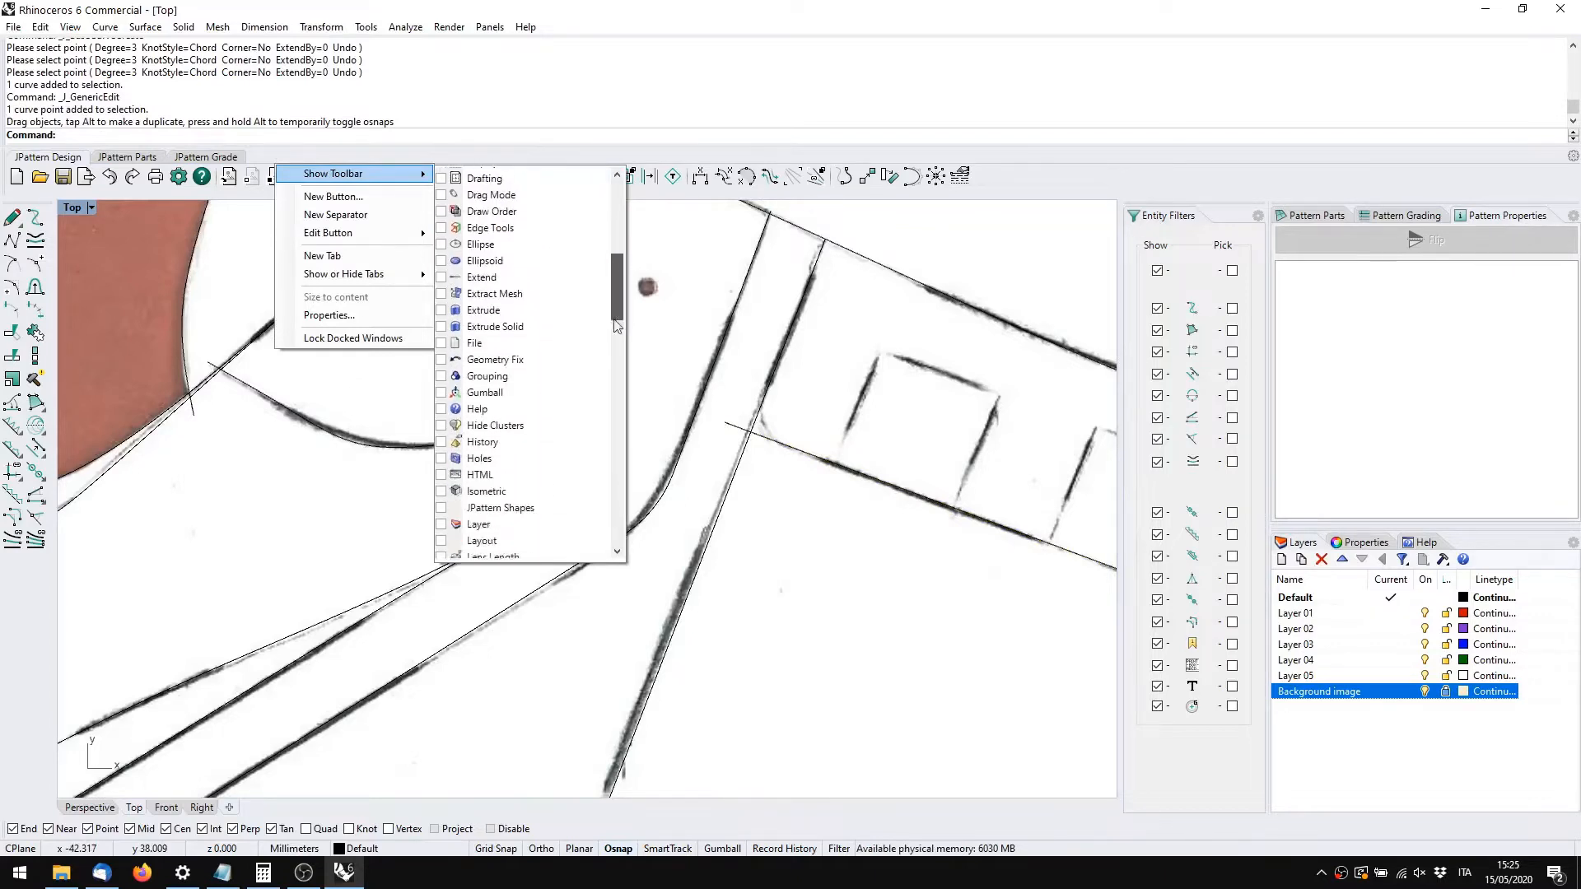
scroll(616, 321, "down", 5)
scroll(616, 321, "up", 3)
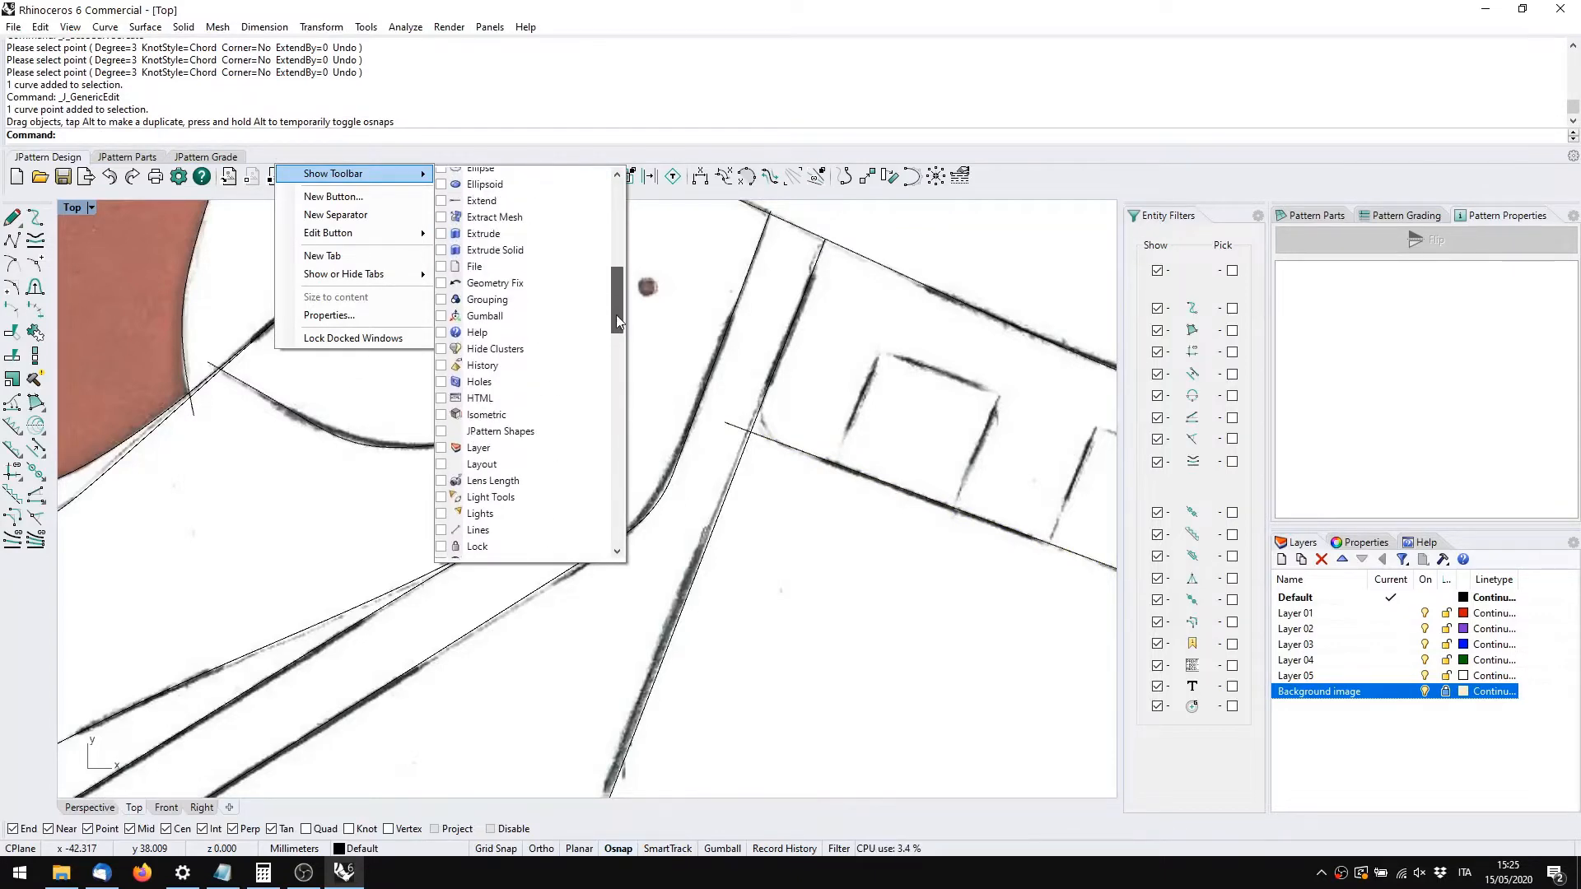
left_click_drag(615, 314, 621, 268)
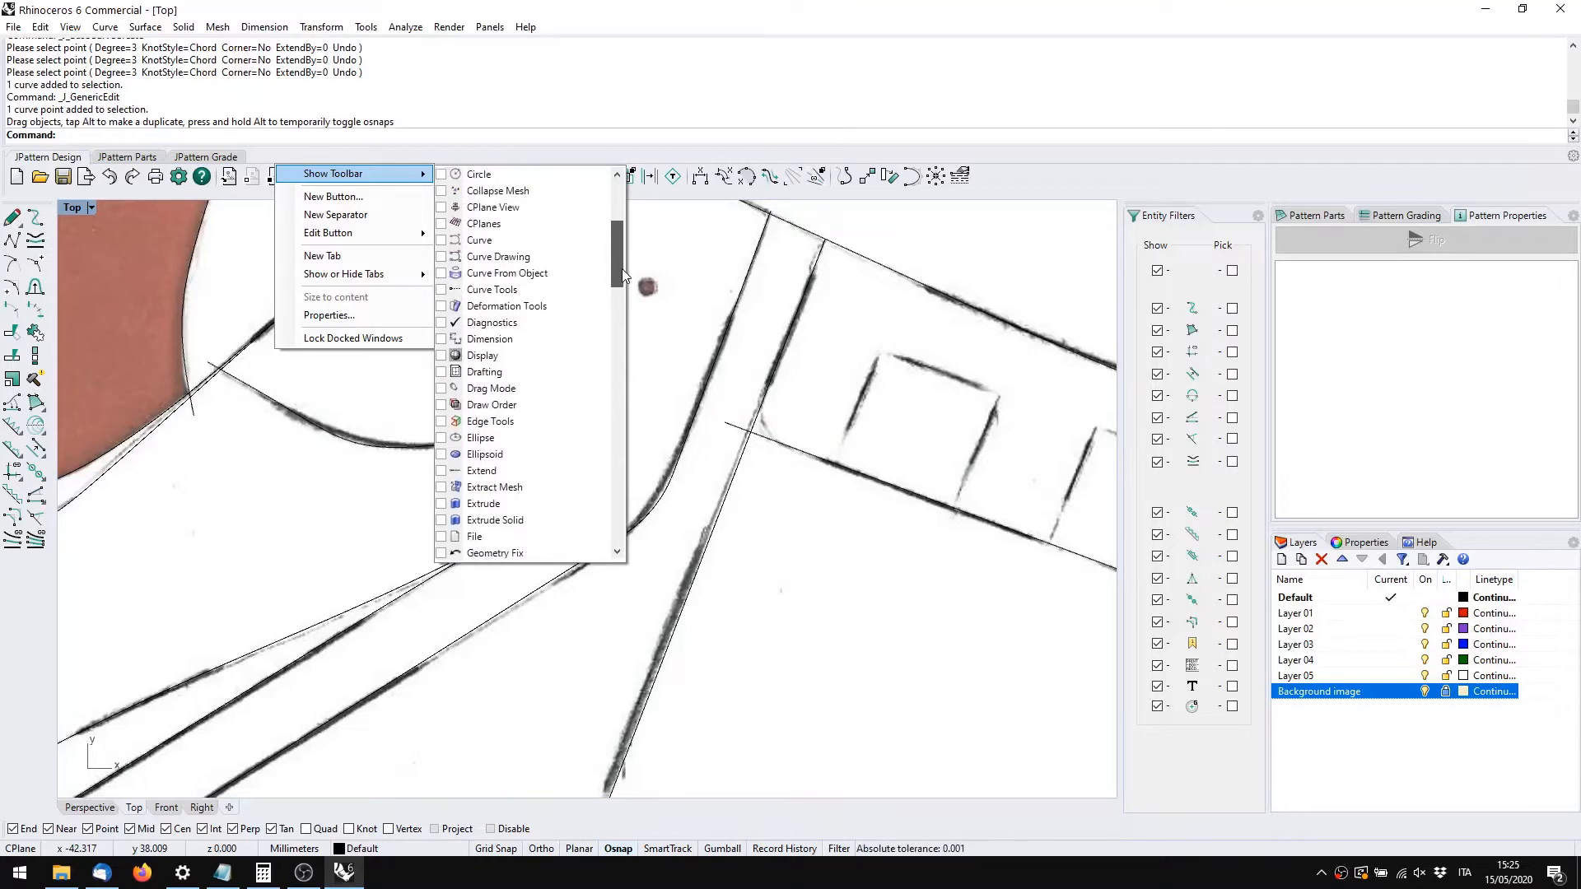
left_click(442, 290)
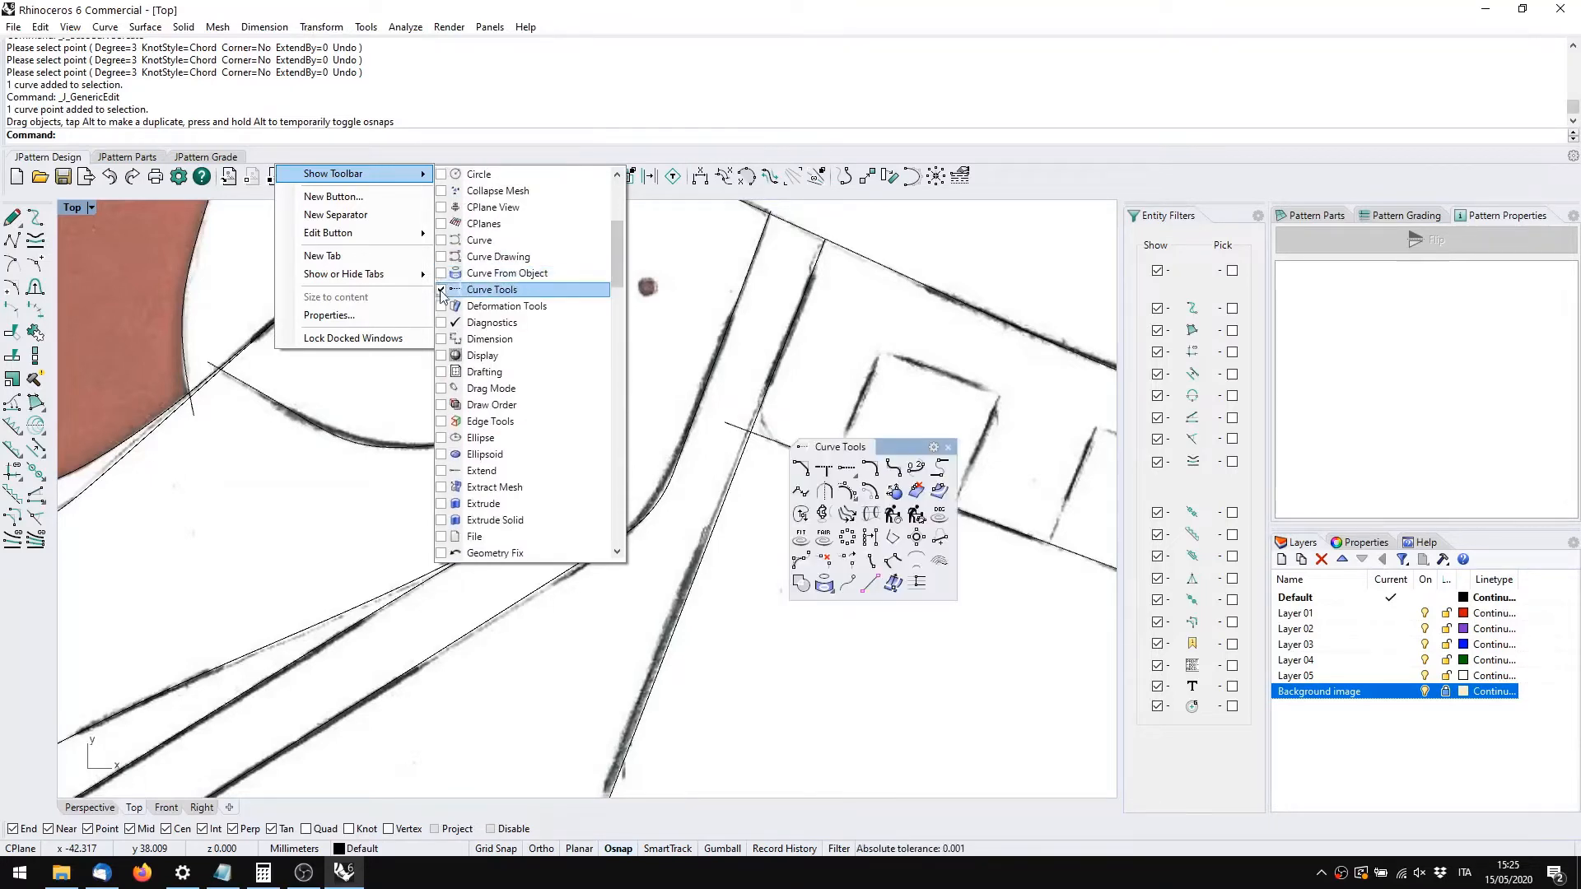
left_click_drag(902, 449, 1259, 14)
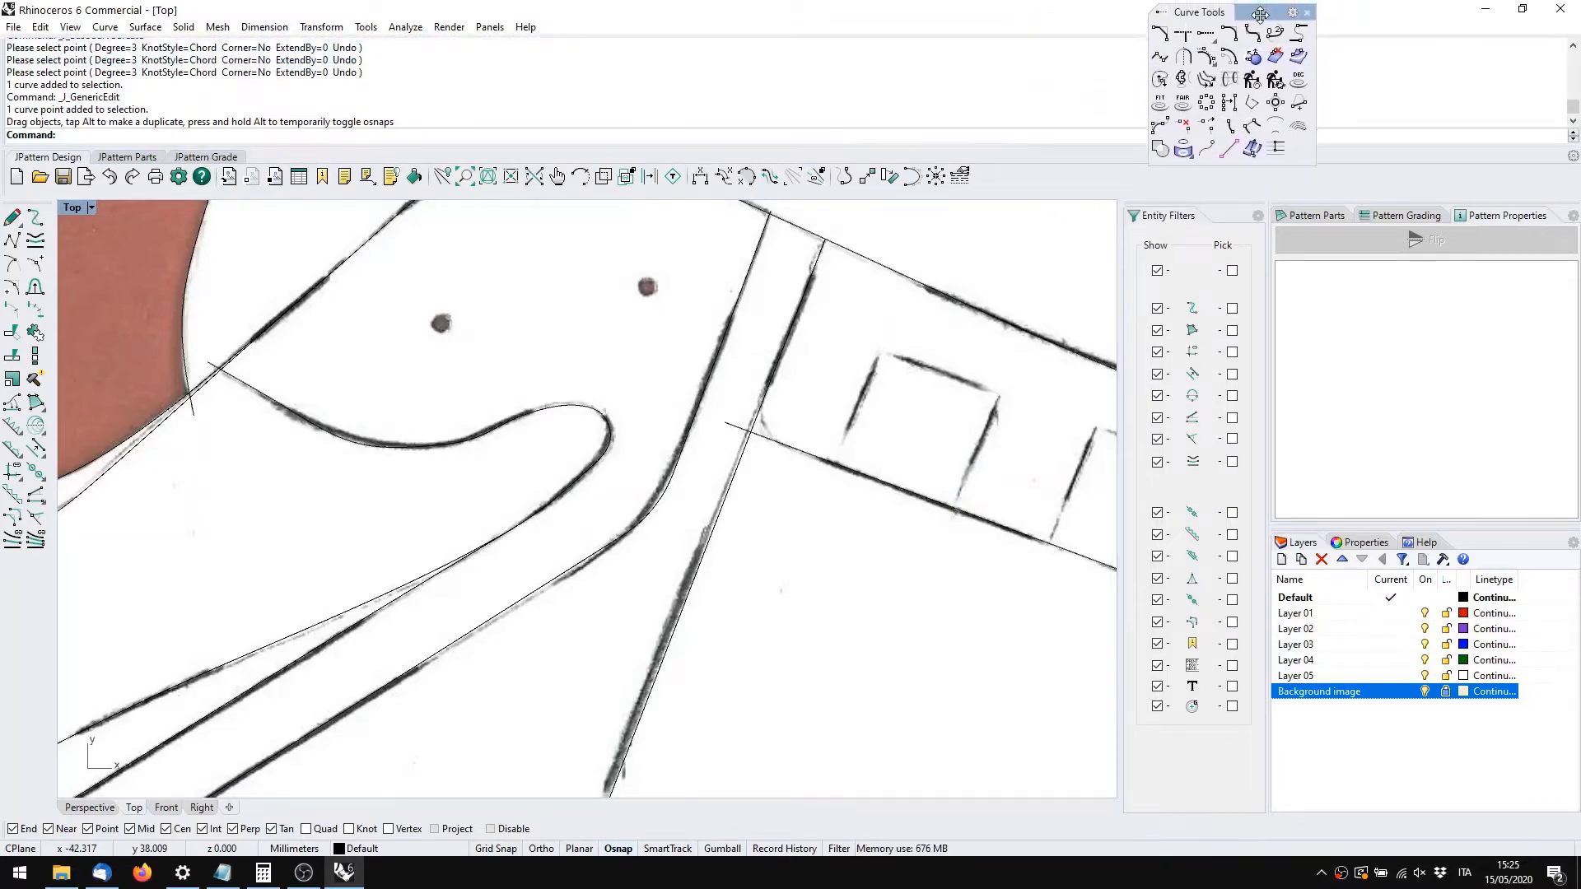
Hide the Background image layer so only the traced curves of the whole shoe pattern are displayed
scroll(741, 356, "down", 16)
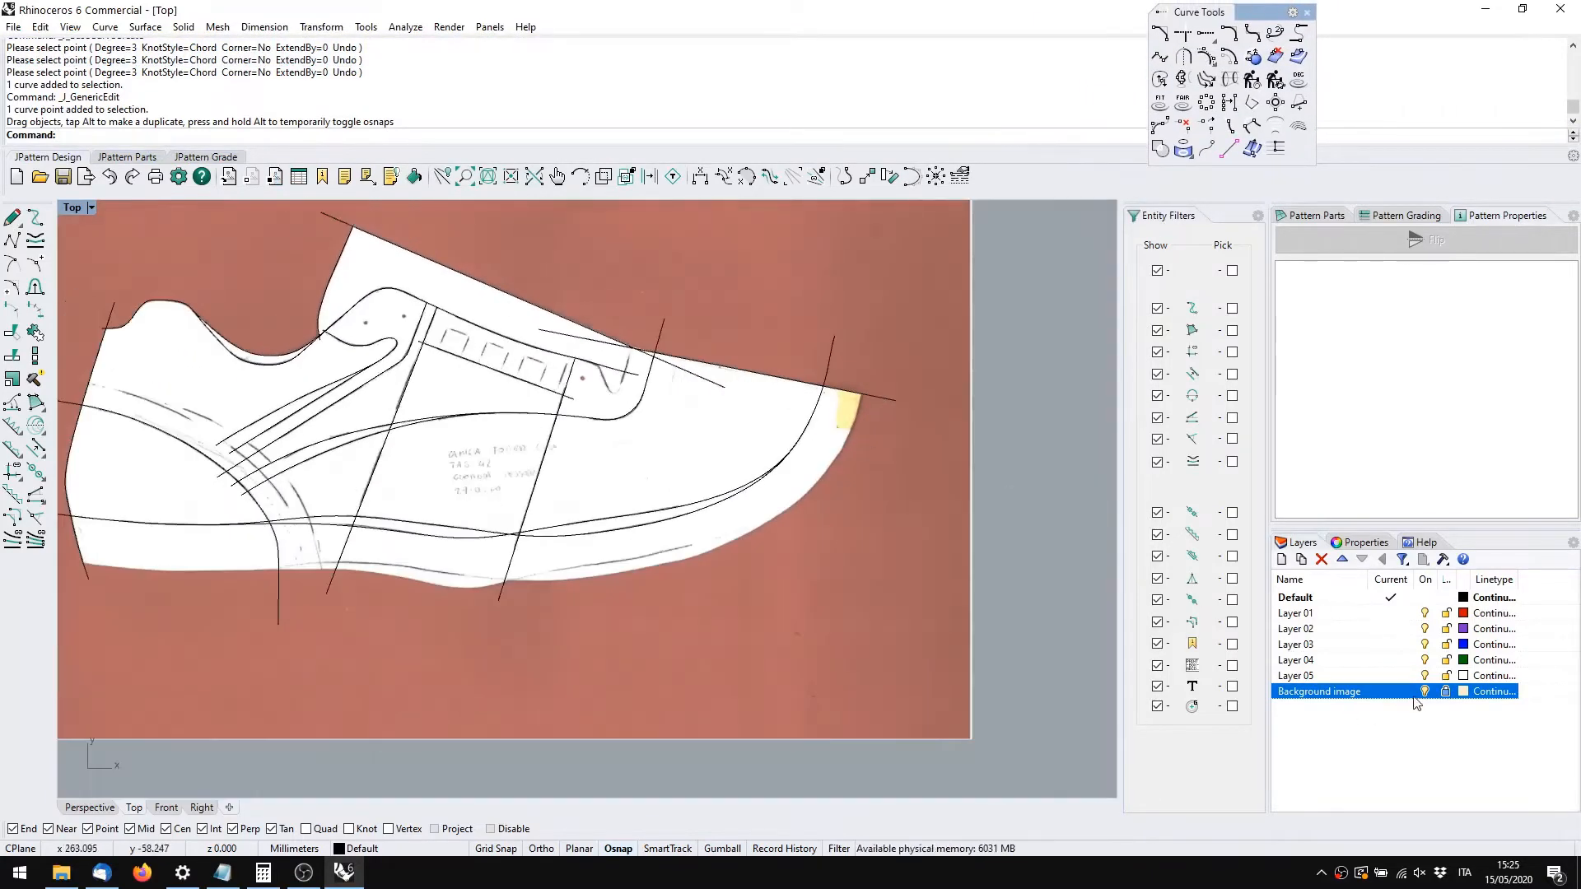
left_click(1424, 691)
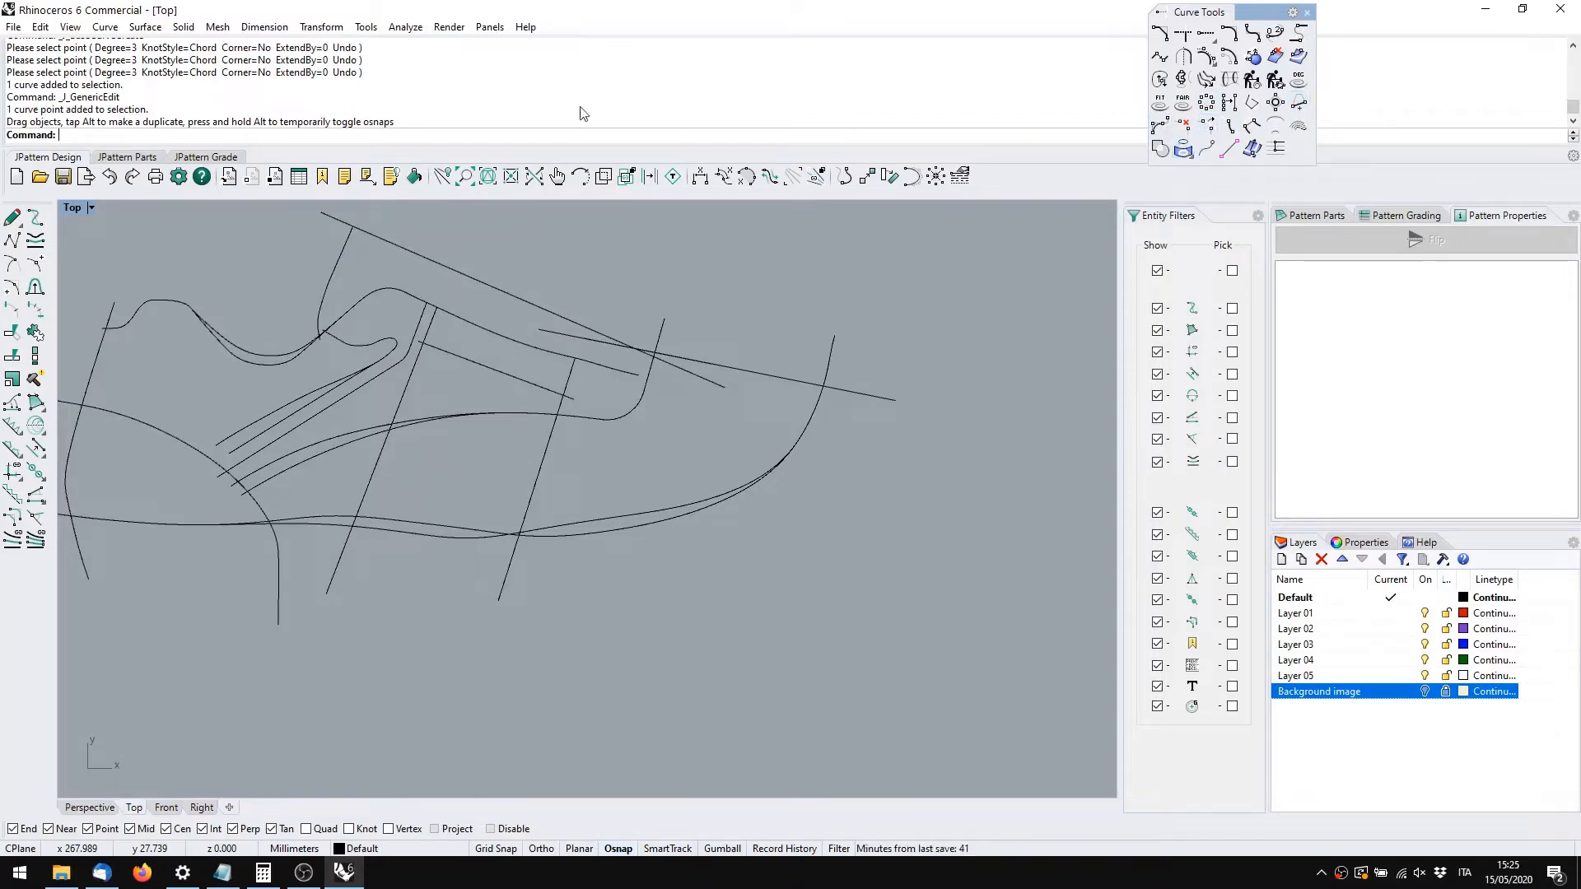
Display the Curve and Curve Drawing toolbars, and group Curve Drawing with Curve Tools in one widened floating window
right_click(414, 165)
mouse_move(494, 173)
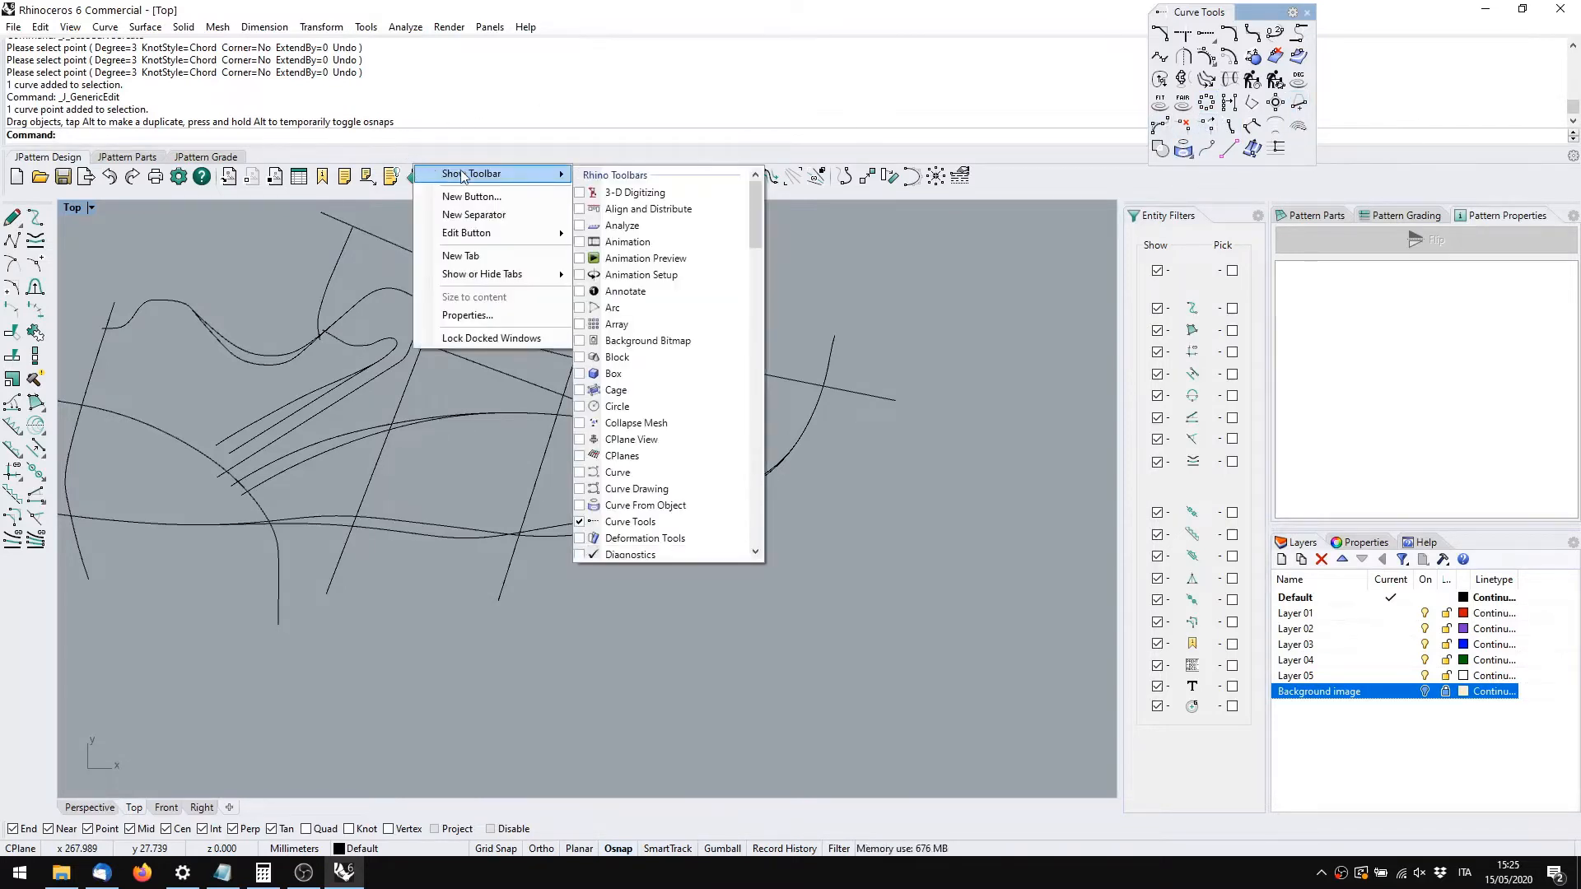
left_click(620, 473)
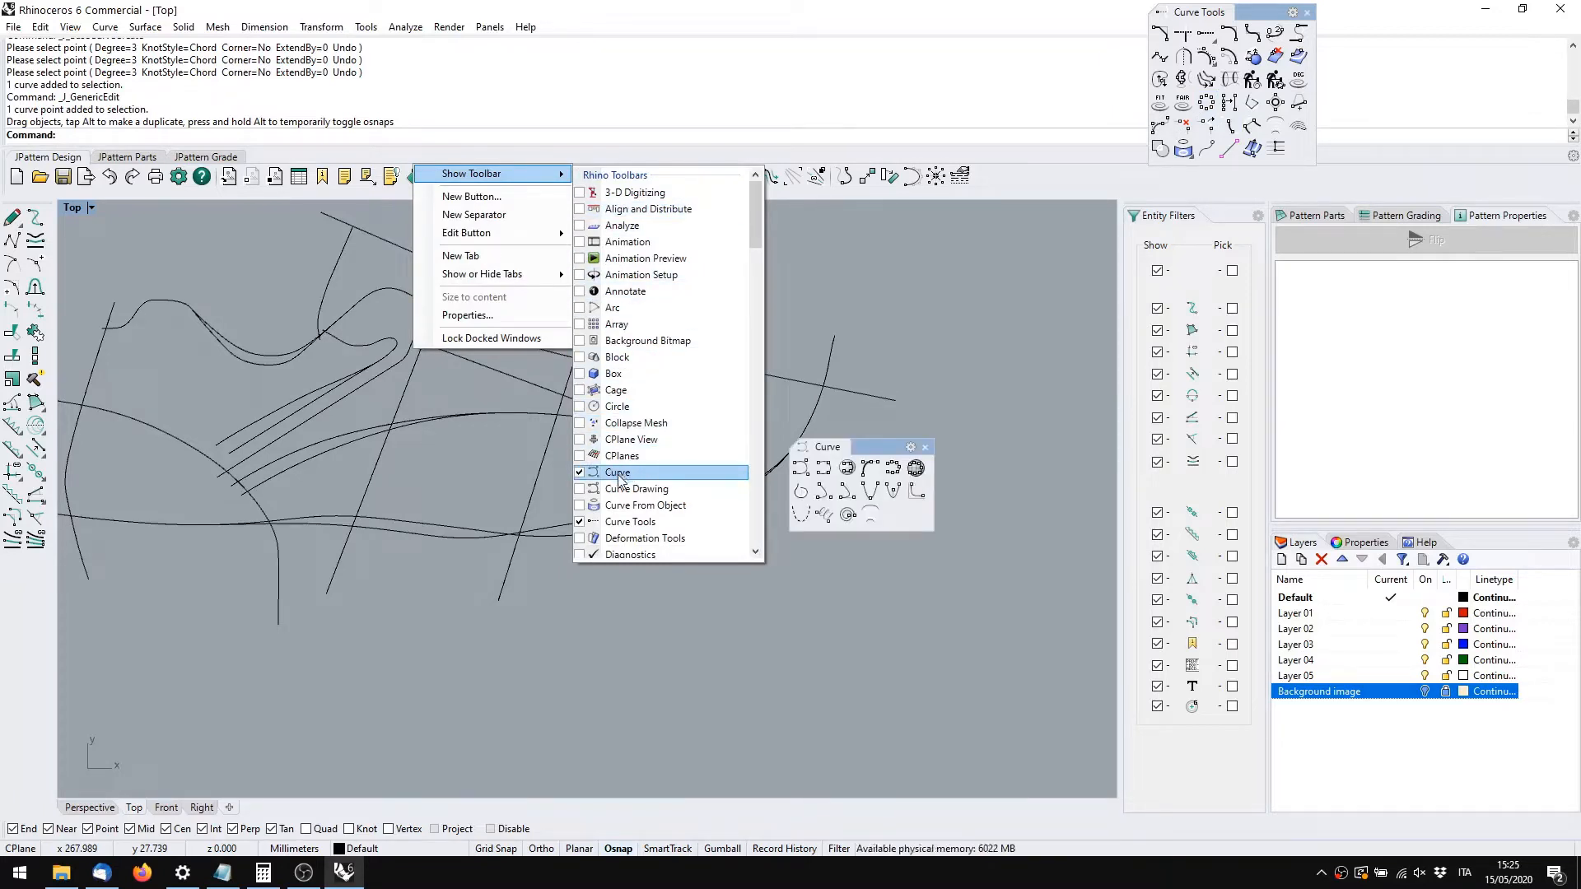
left_click(618, 492)
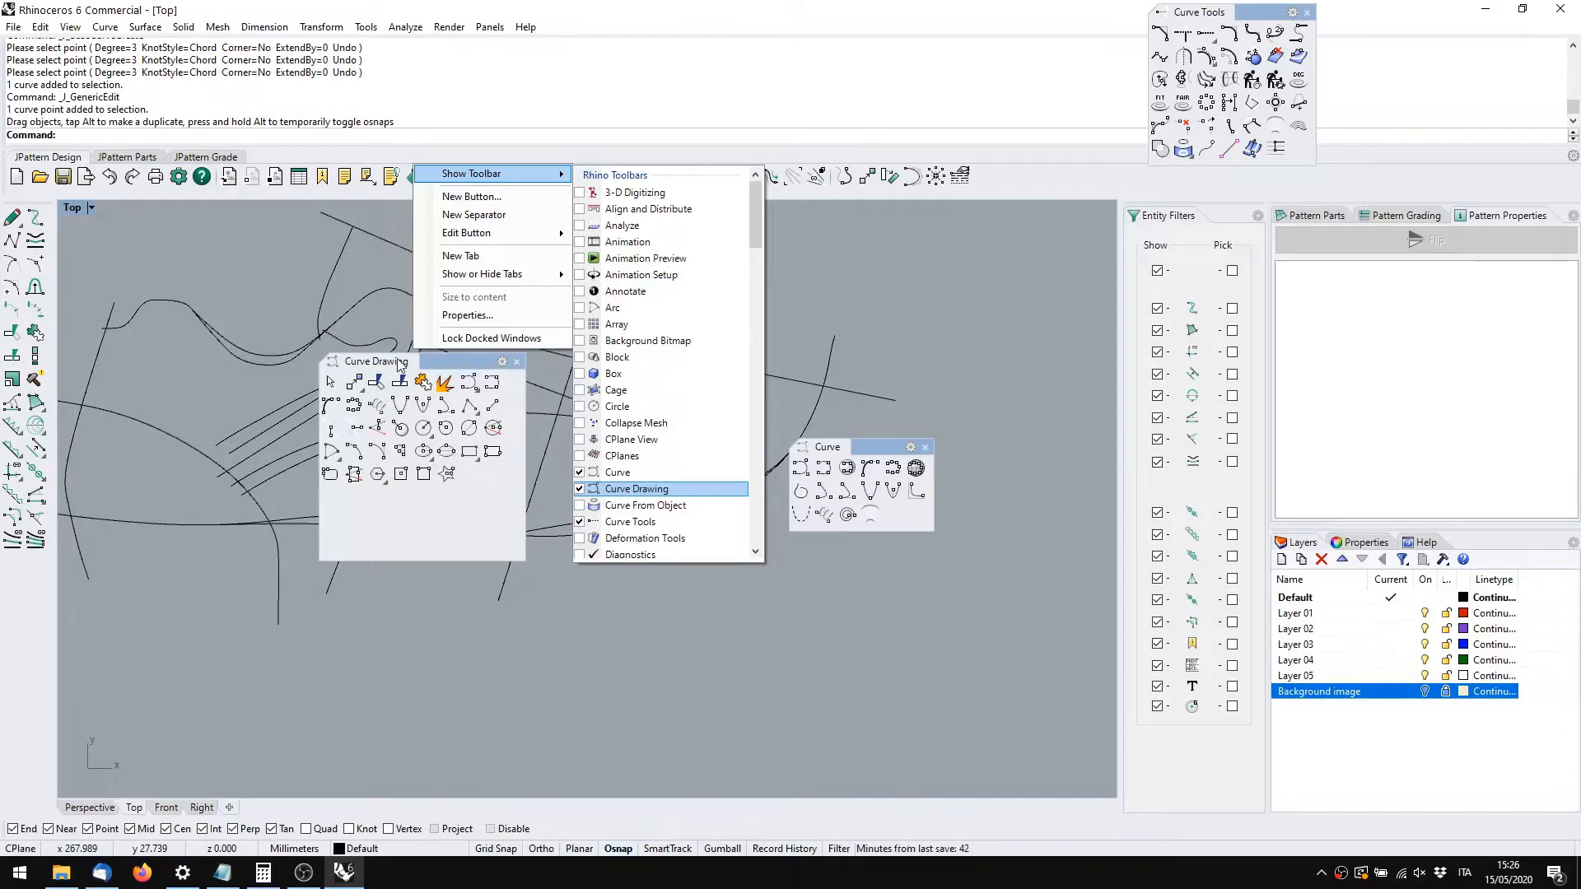
mouse_move(329, 362)
left_mouse_down()
mouse_move(550, 344)
mouse_move(772, 289)
mouse_move(1037, 41)
mouse_move(1103, 74)
mouse_move(1165, 62)
left_mouse_up()
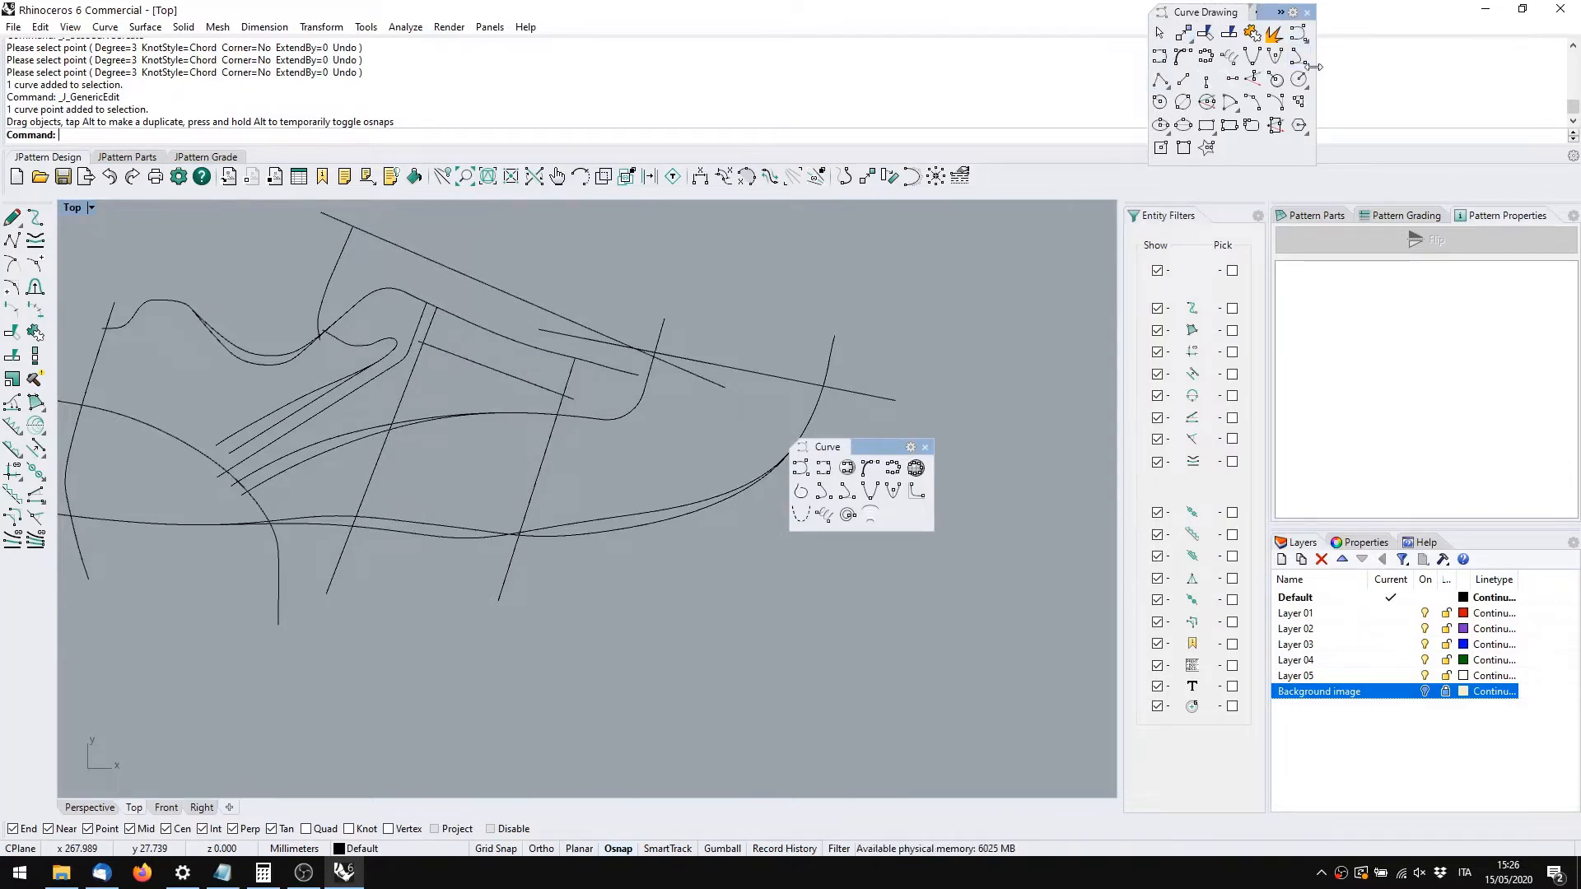
left_click_drag(1315, 68, 1504, 69)
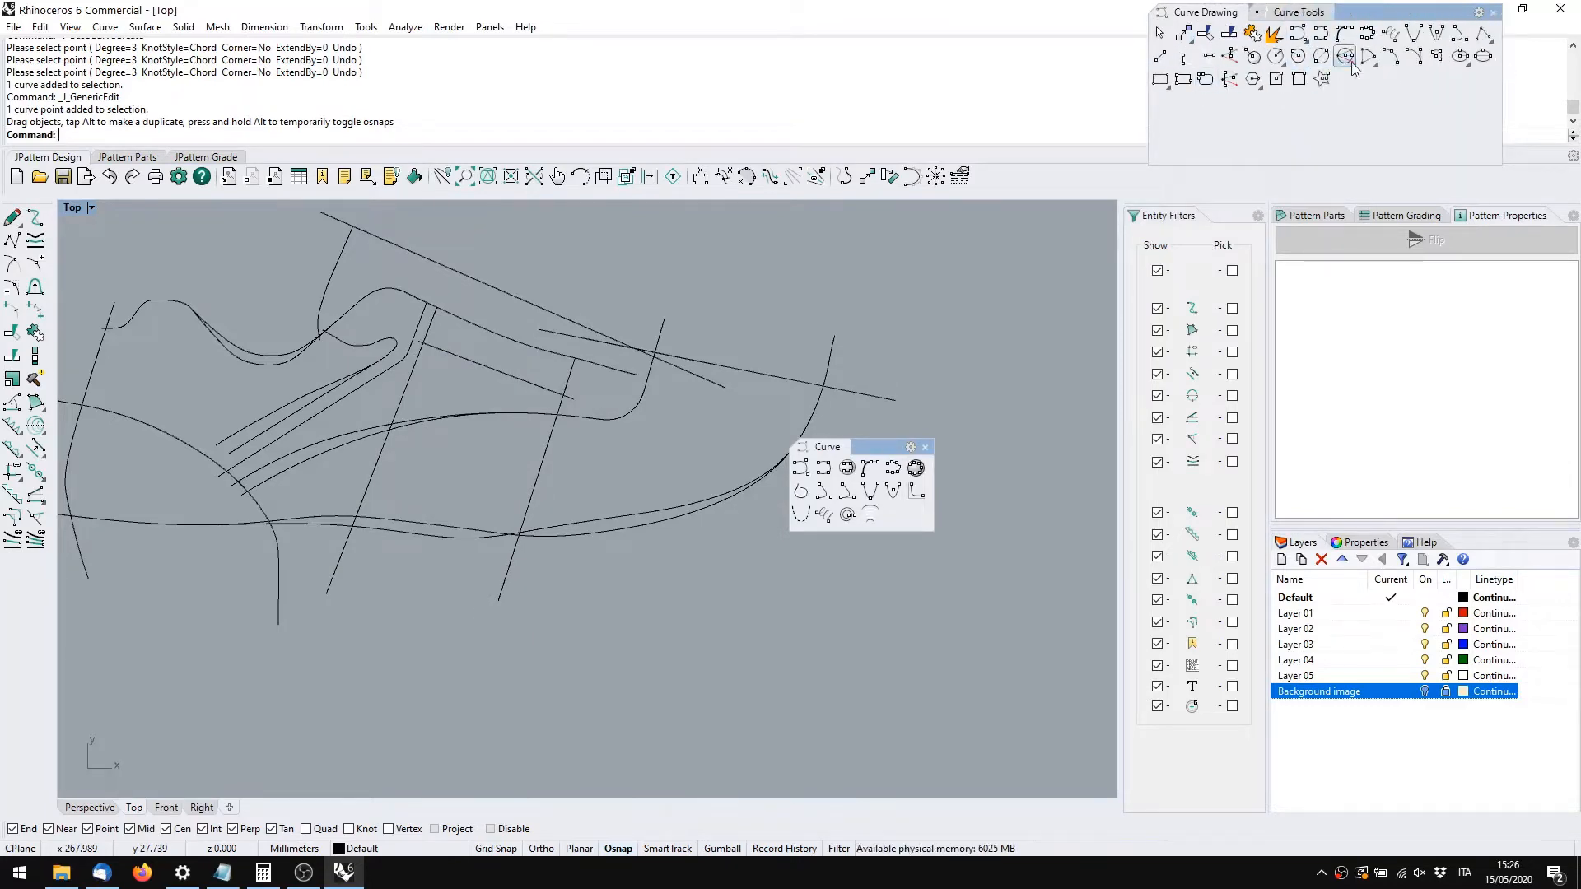
Draw a trial line perpendicular to the pattern's bottom curve near the toe and delete it
left_click(1208, 60)
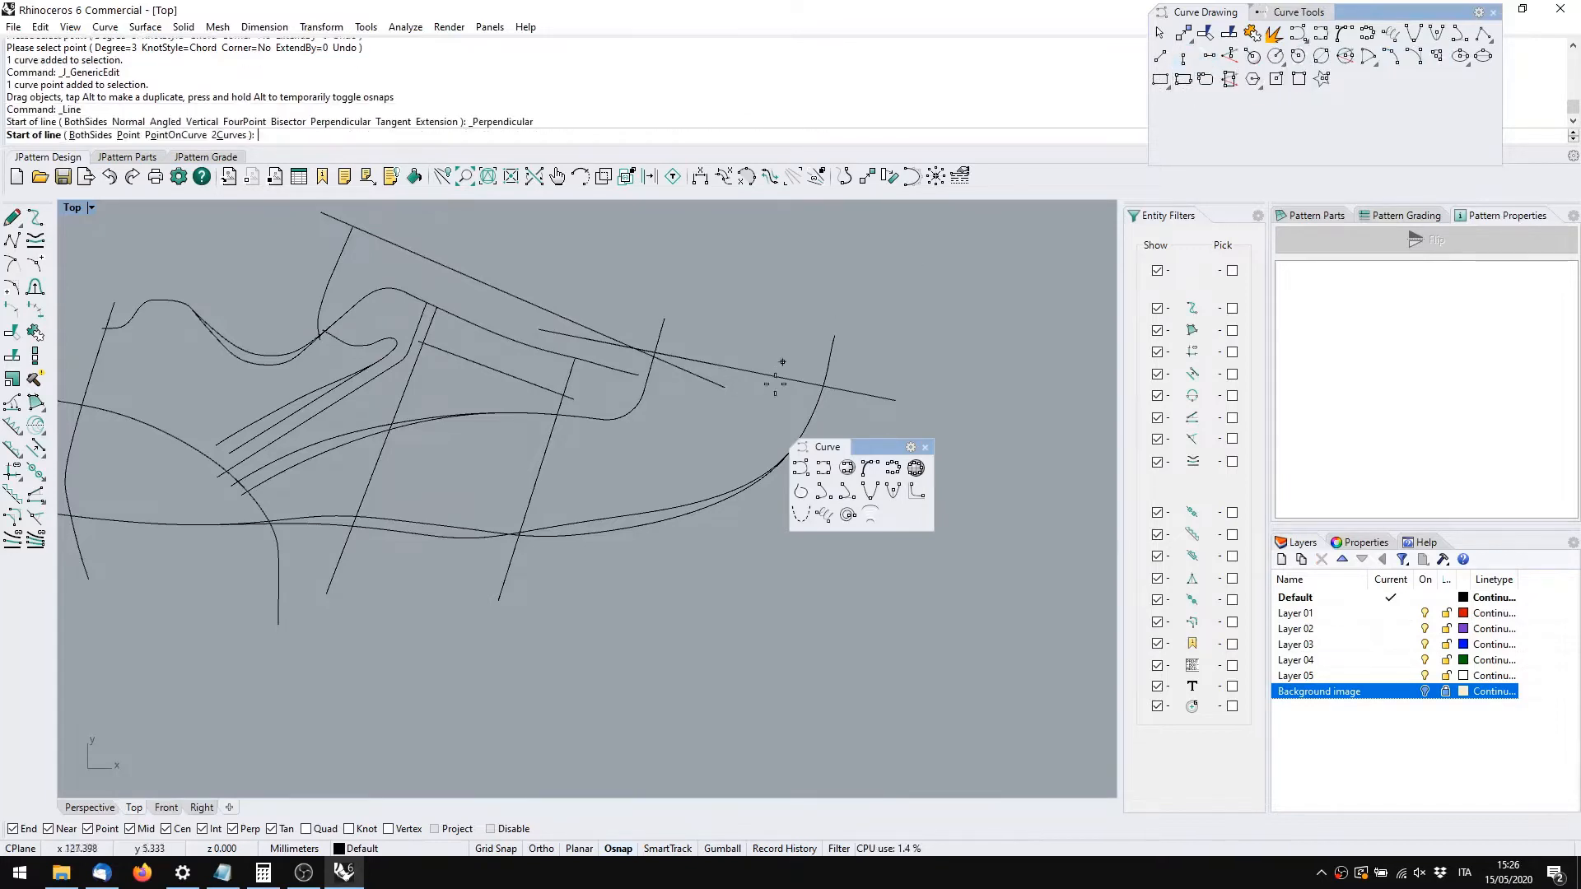
left_click(577, 536)
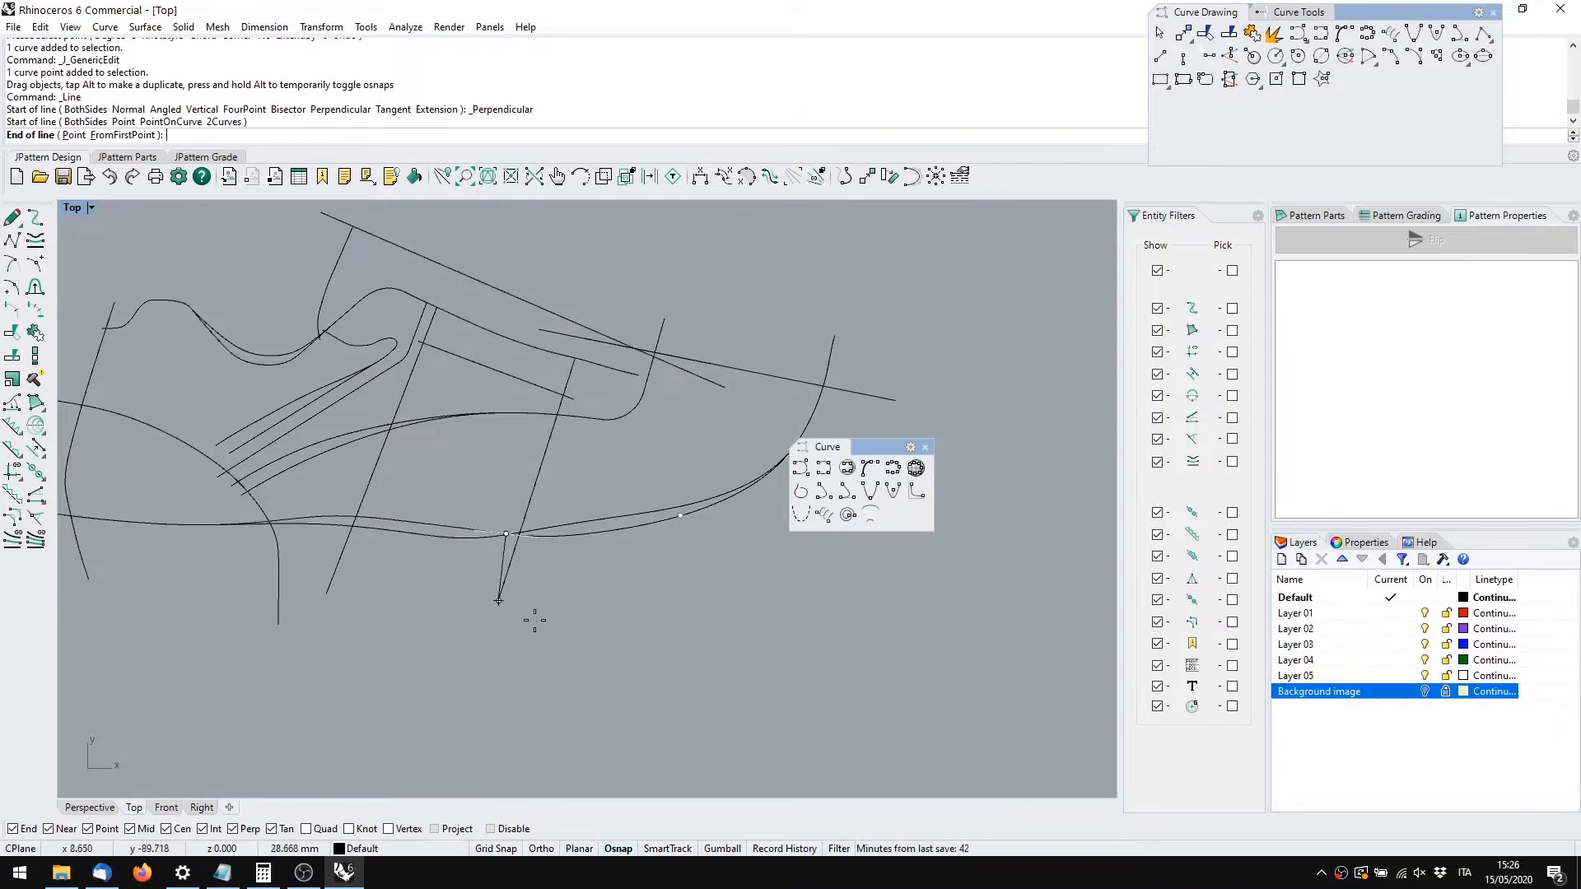
left_click(754, 605)
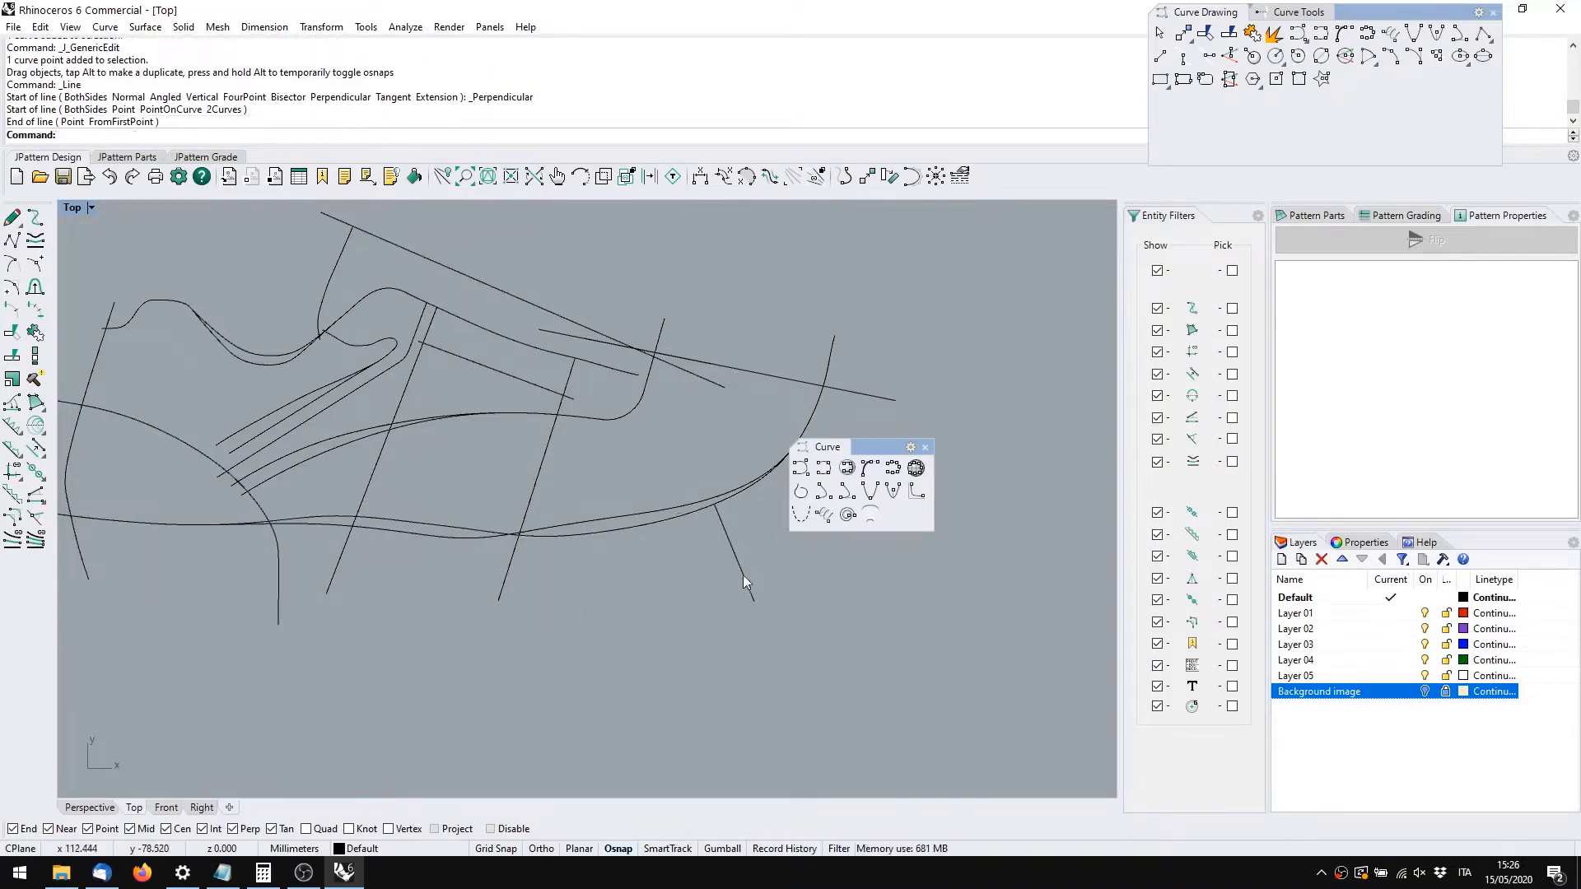
left_click(742, 575)
key("Delete")
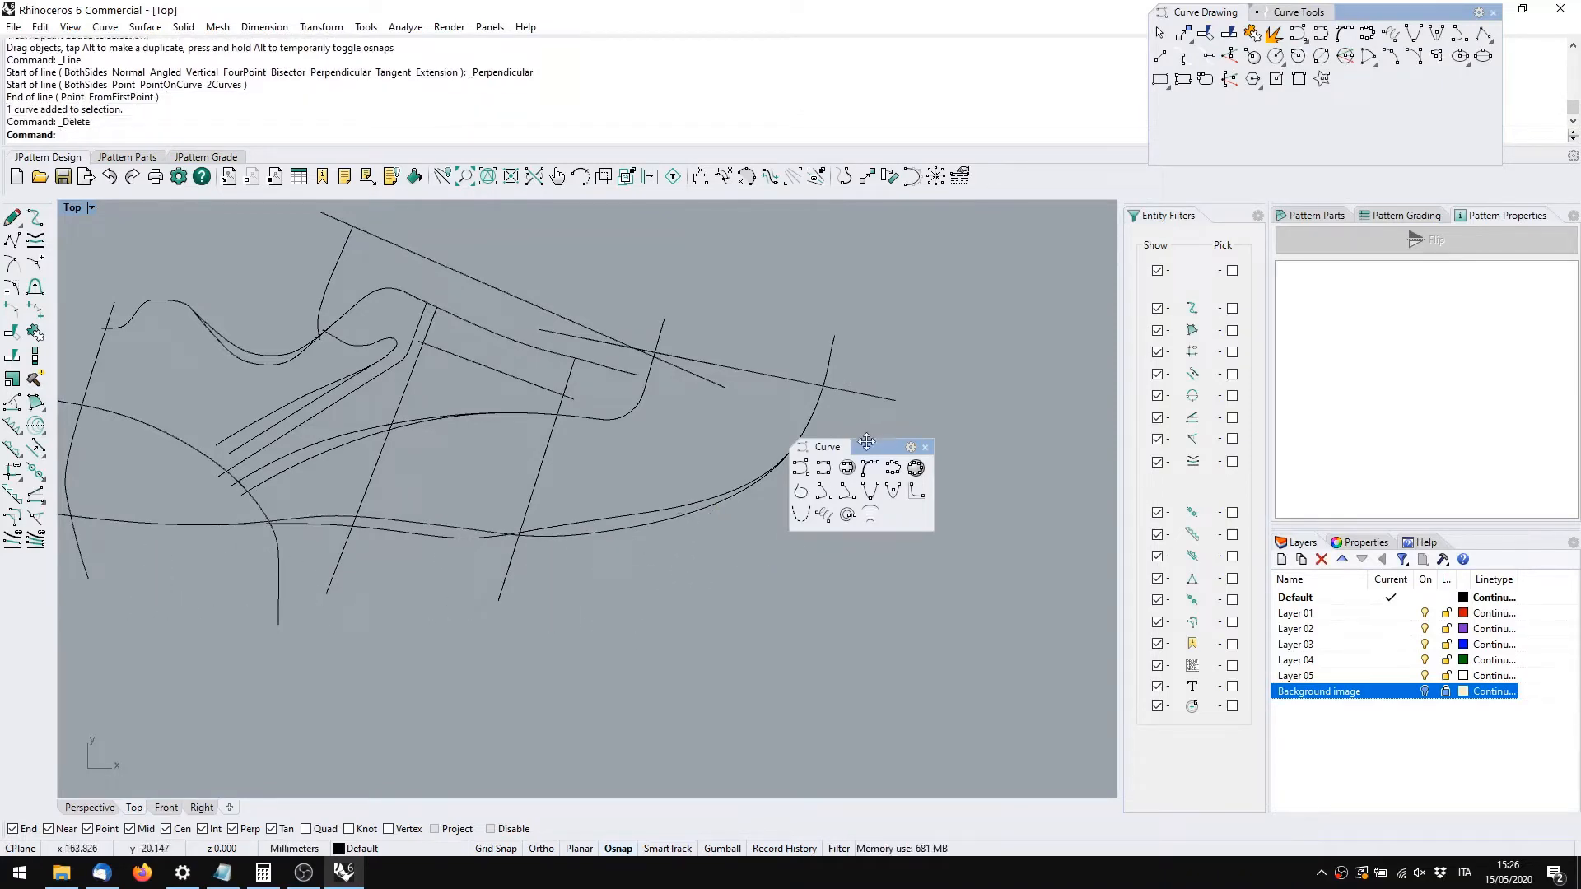
Group the Curve toolbar with Curve Drawing and Curve Tools, and bring the Curve Drawing tools to the front
left_click_drag(864, 447, 1438, 34)
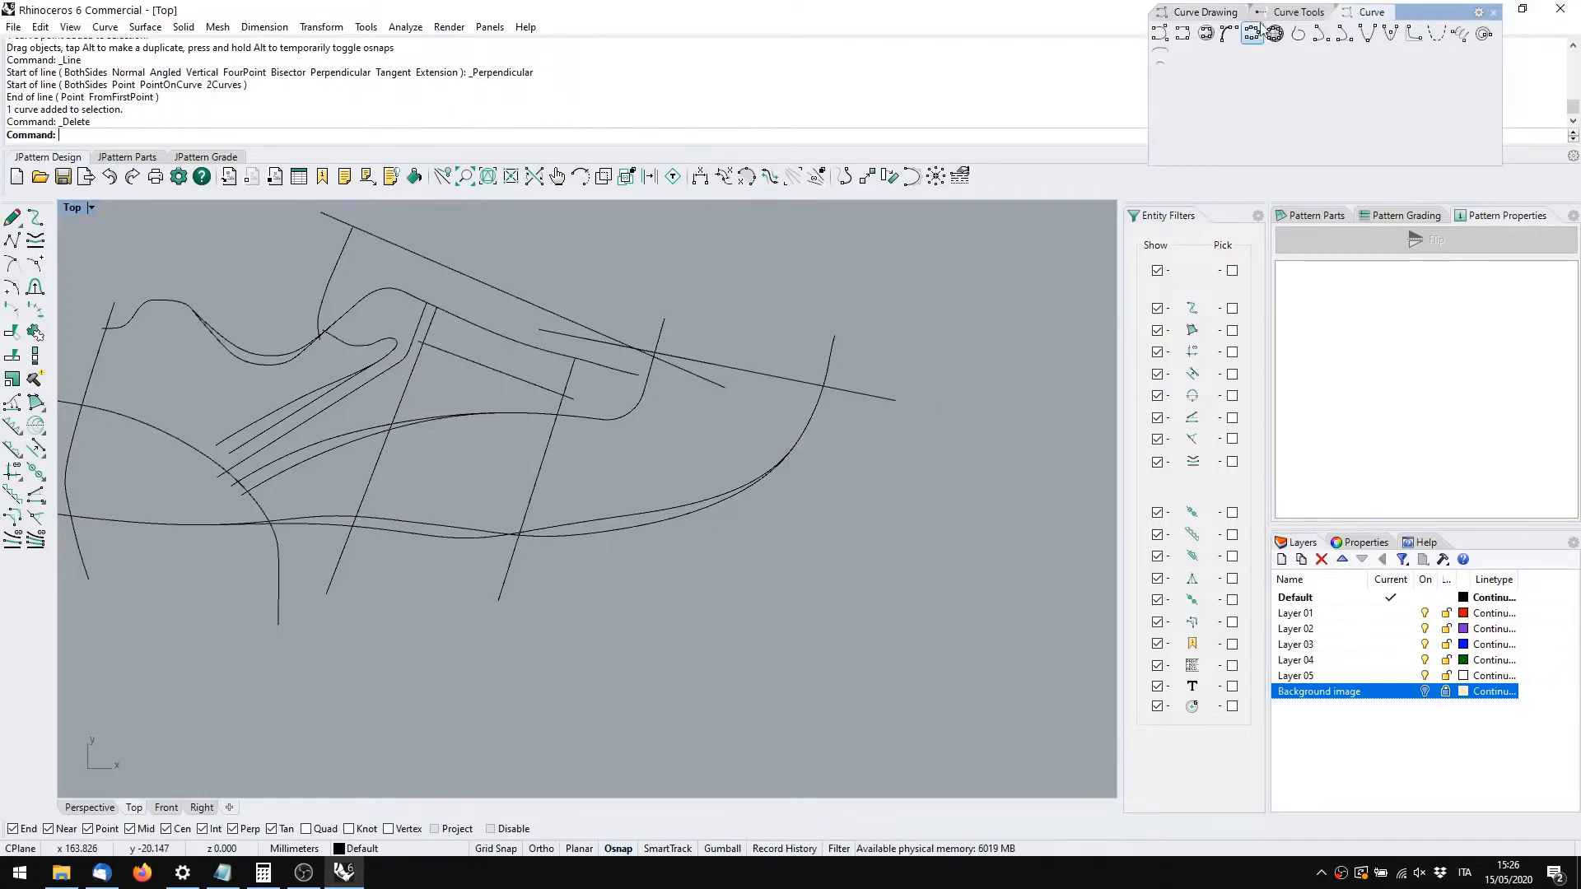
left_click(1242, 12)
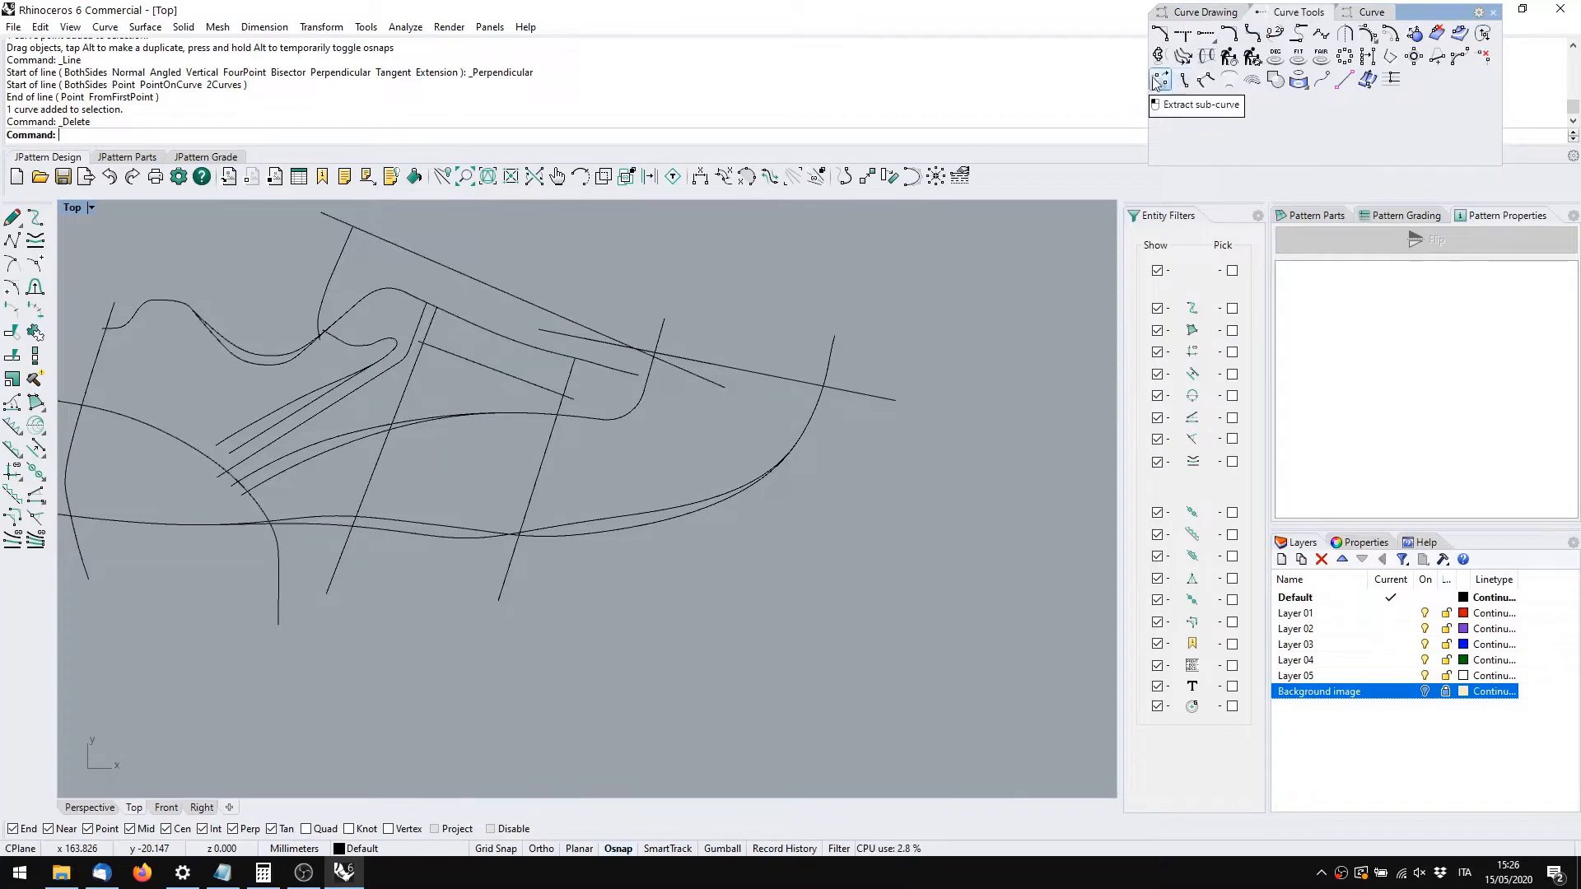
left_click(1220, 13)
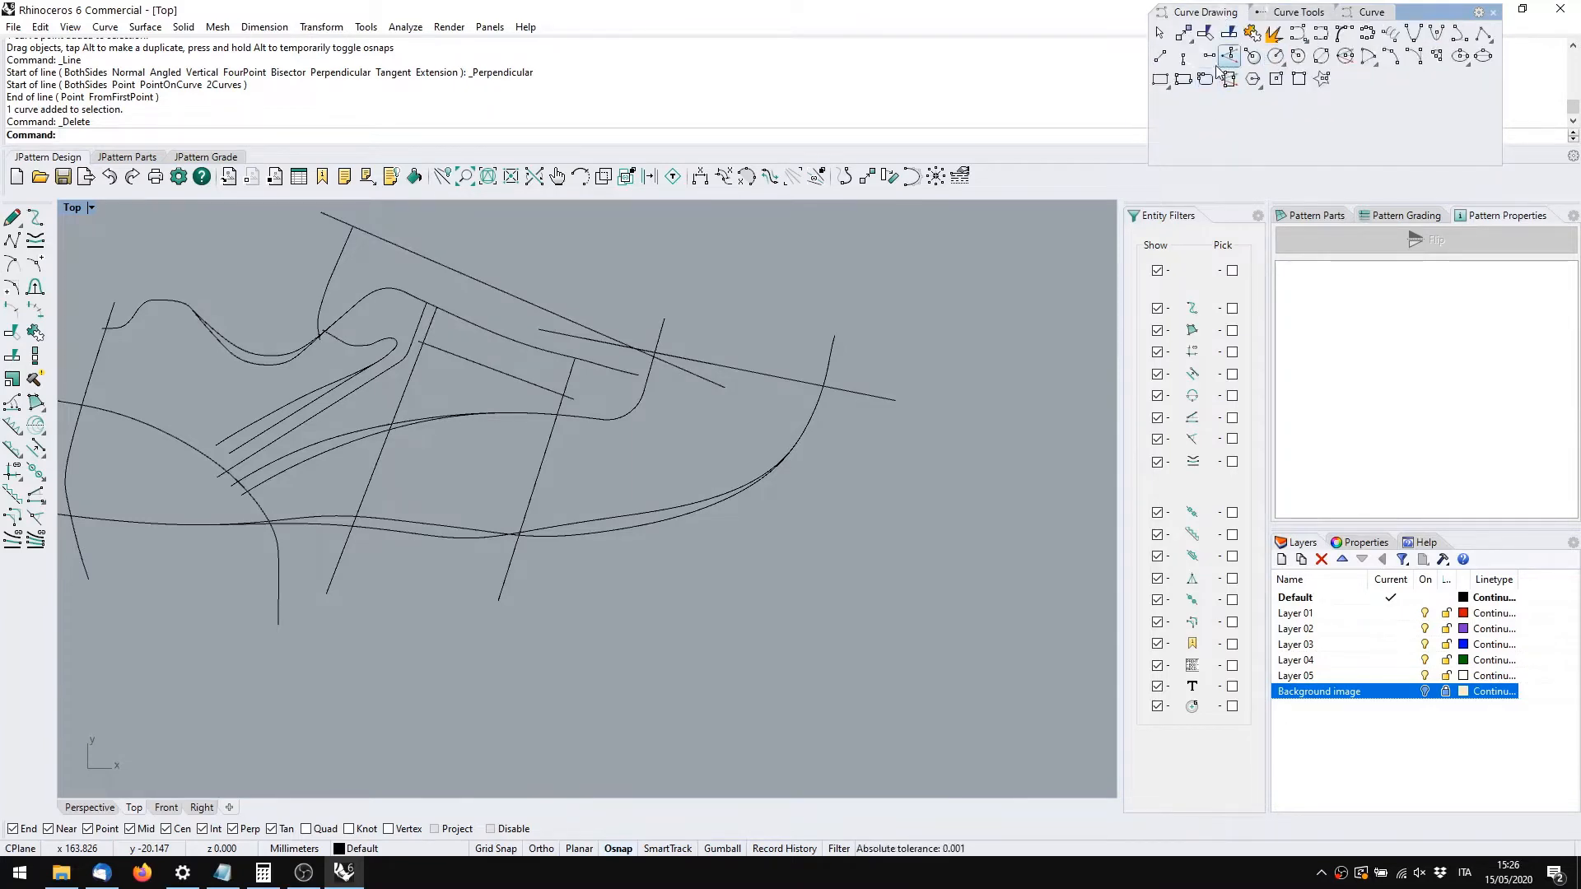
Try a line tangent to the pattern's bottom curve near the toe
left_click(1183, 59)
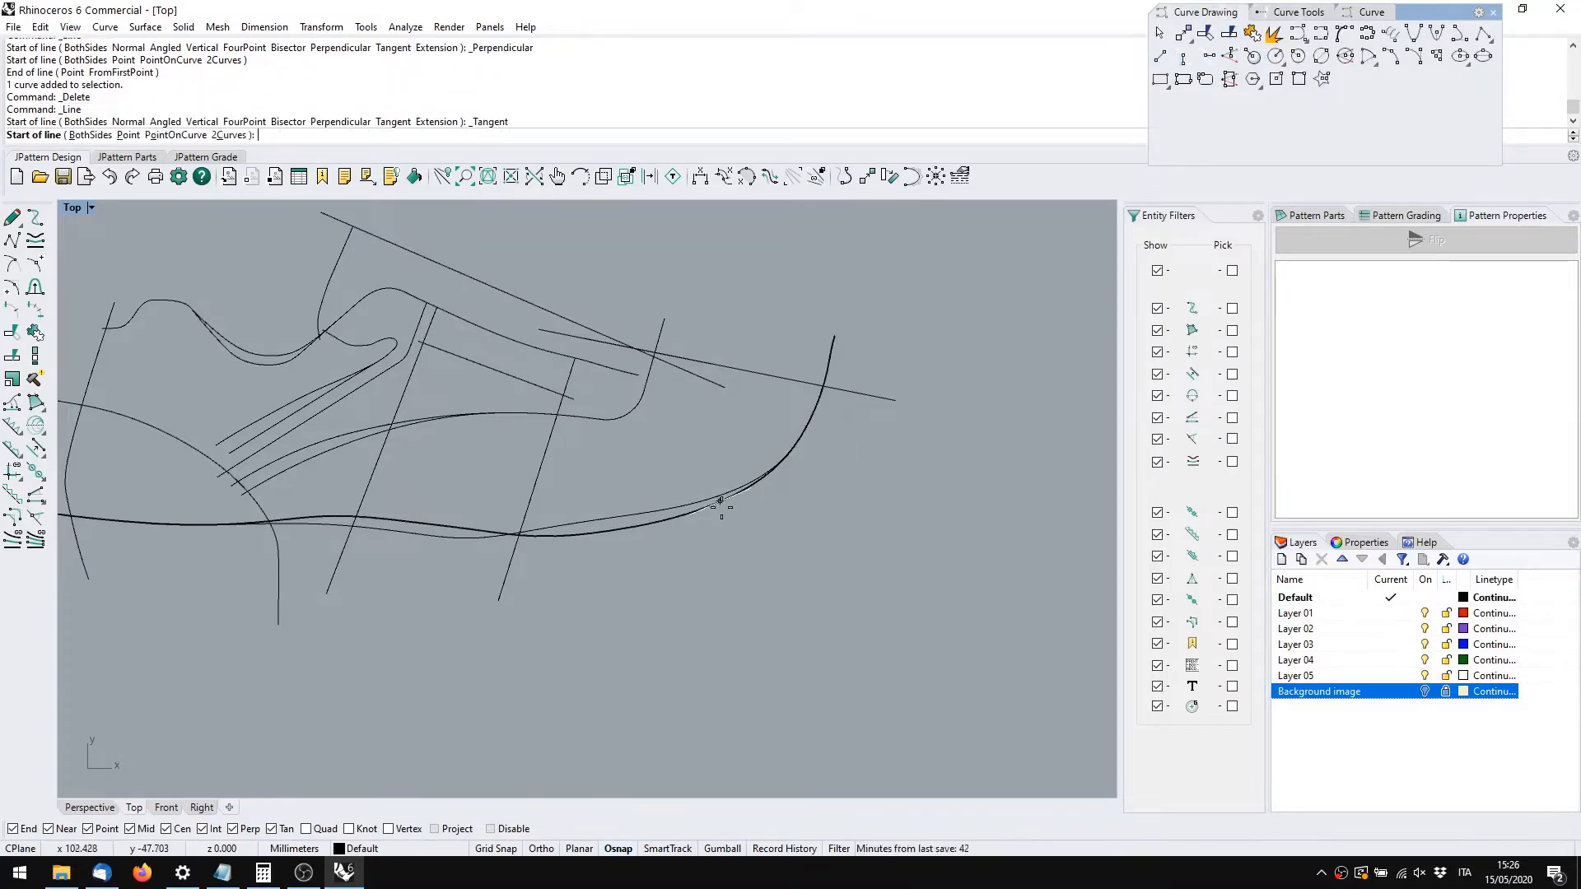
left_click(716, 504)
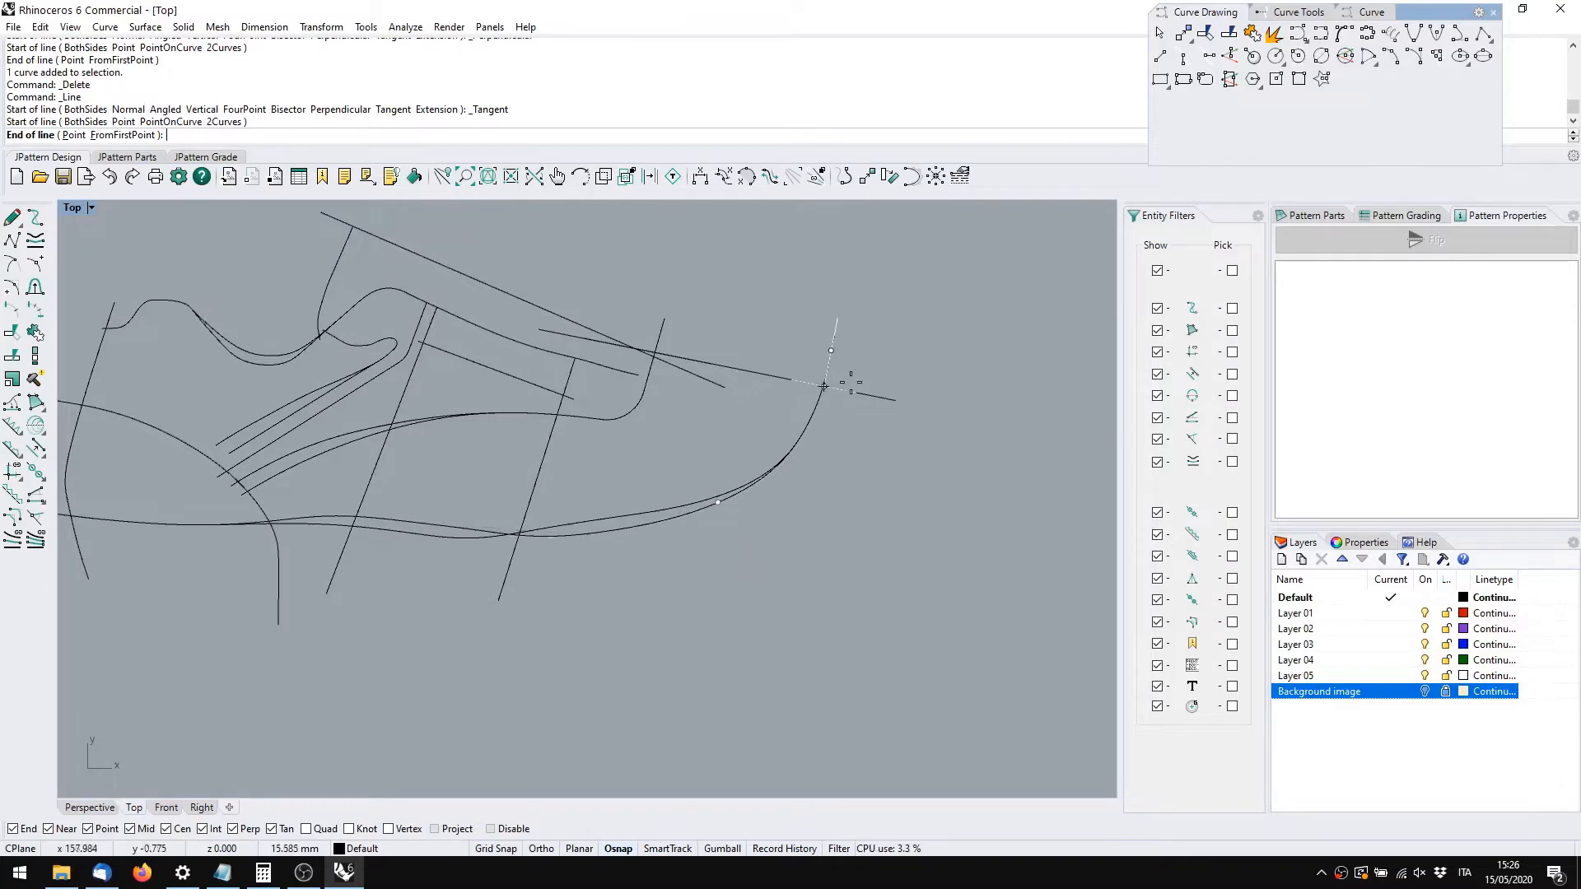
left_click(790, 557)
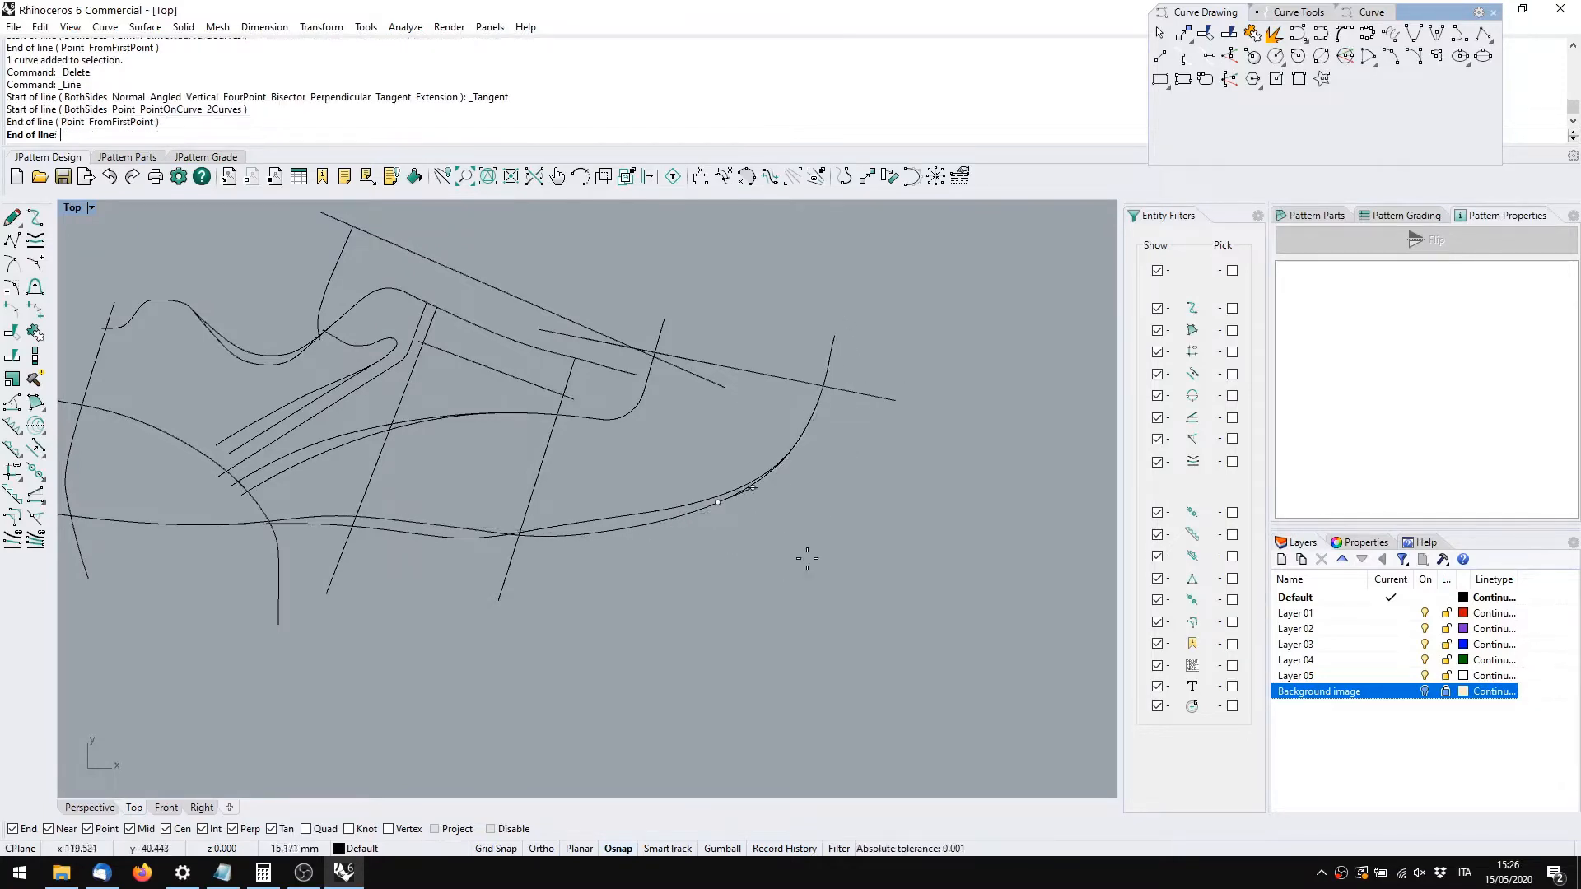
left_click(803, 498)
scroll(764, 484, "down", 4)
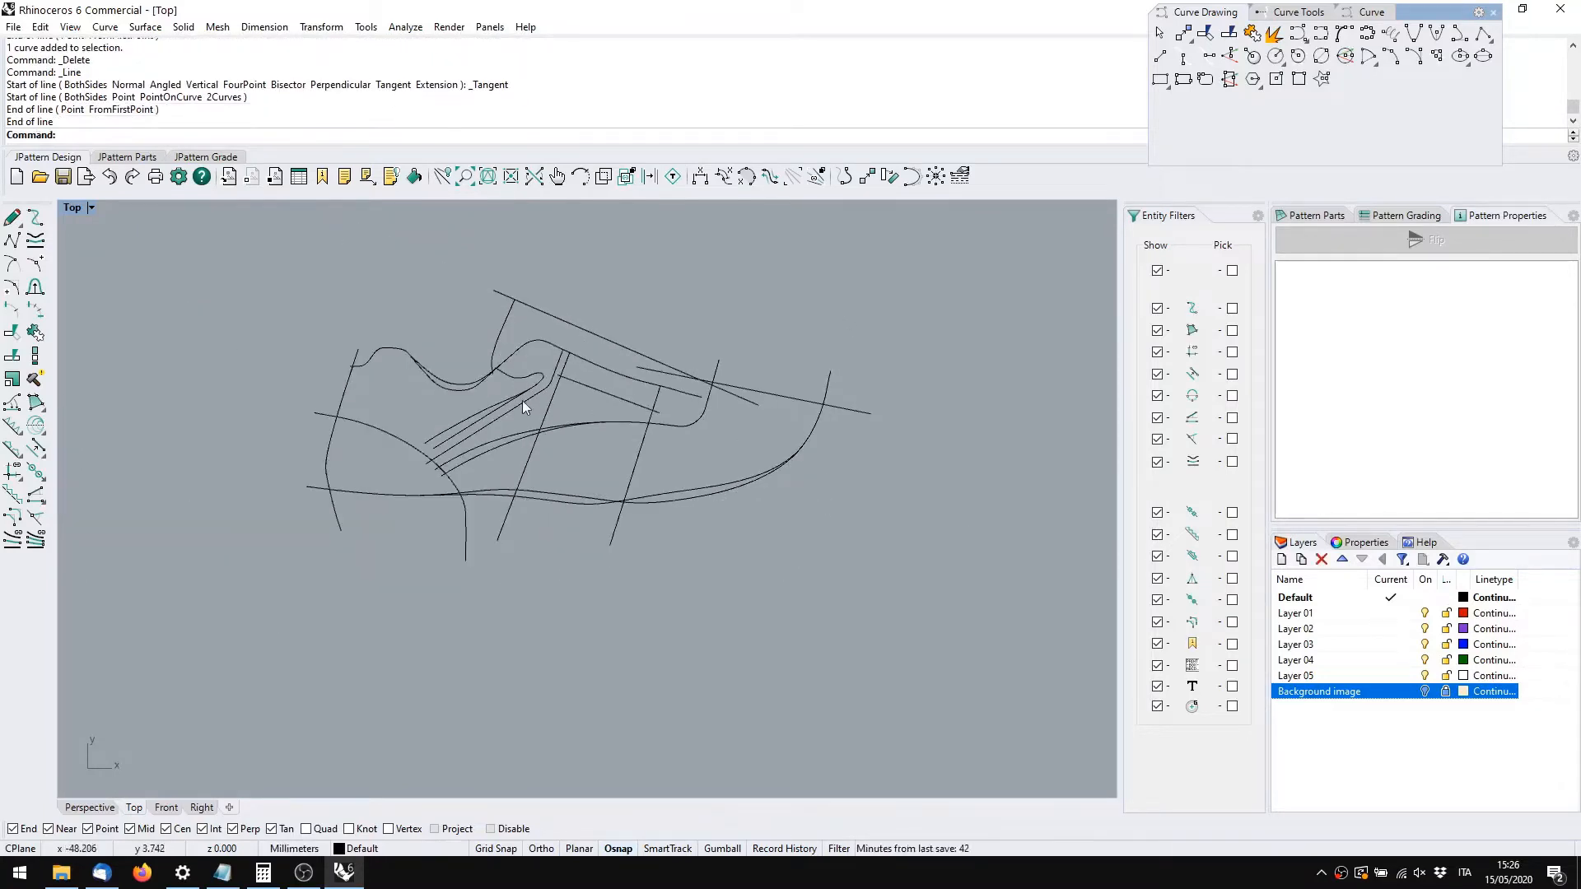
Move the grouped floating toolbars clear of the window controls and bring the Curve tools to the front
mouse_move(533, 407)
right_mouse_down()
mouse_move(621, 451)
mouse_move(542, 385)
right_mouse_up()
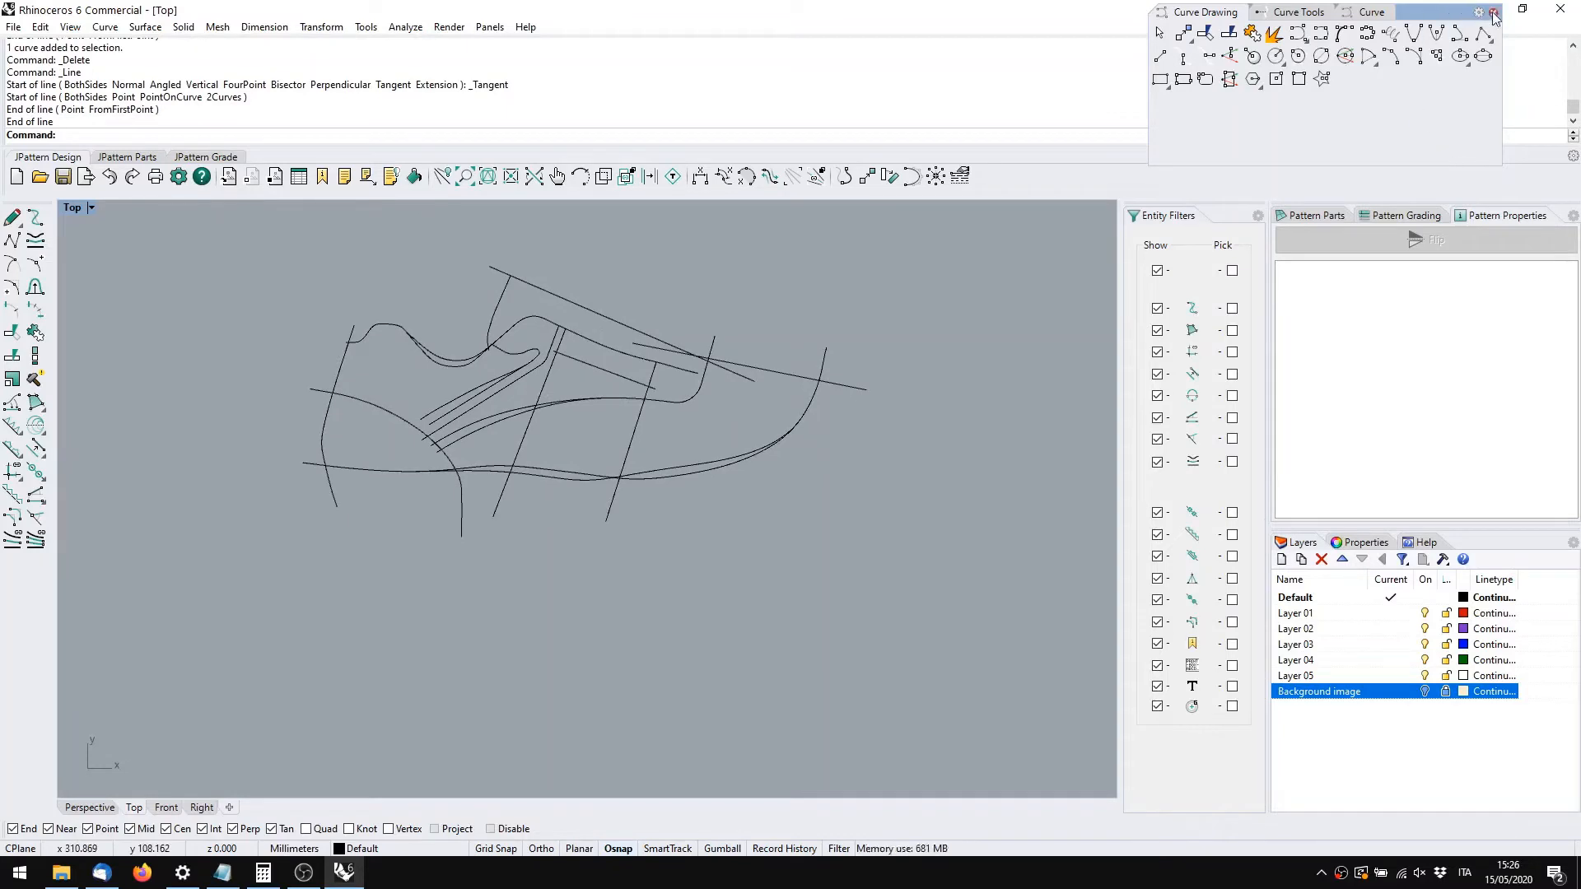
left_click_drag(1402, 8, 1317, 21)
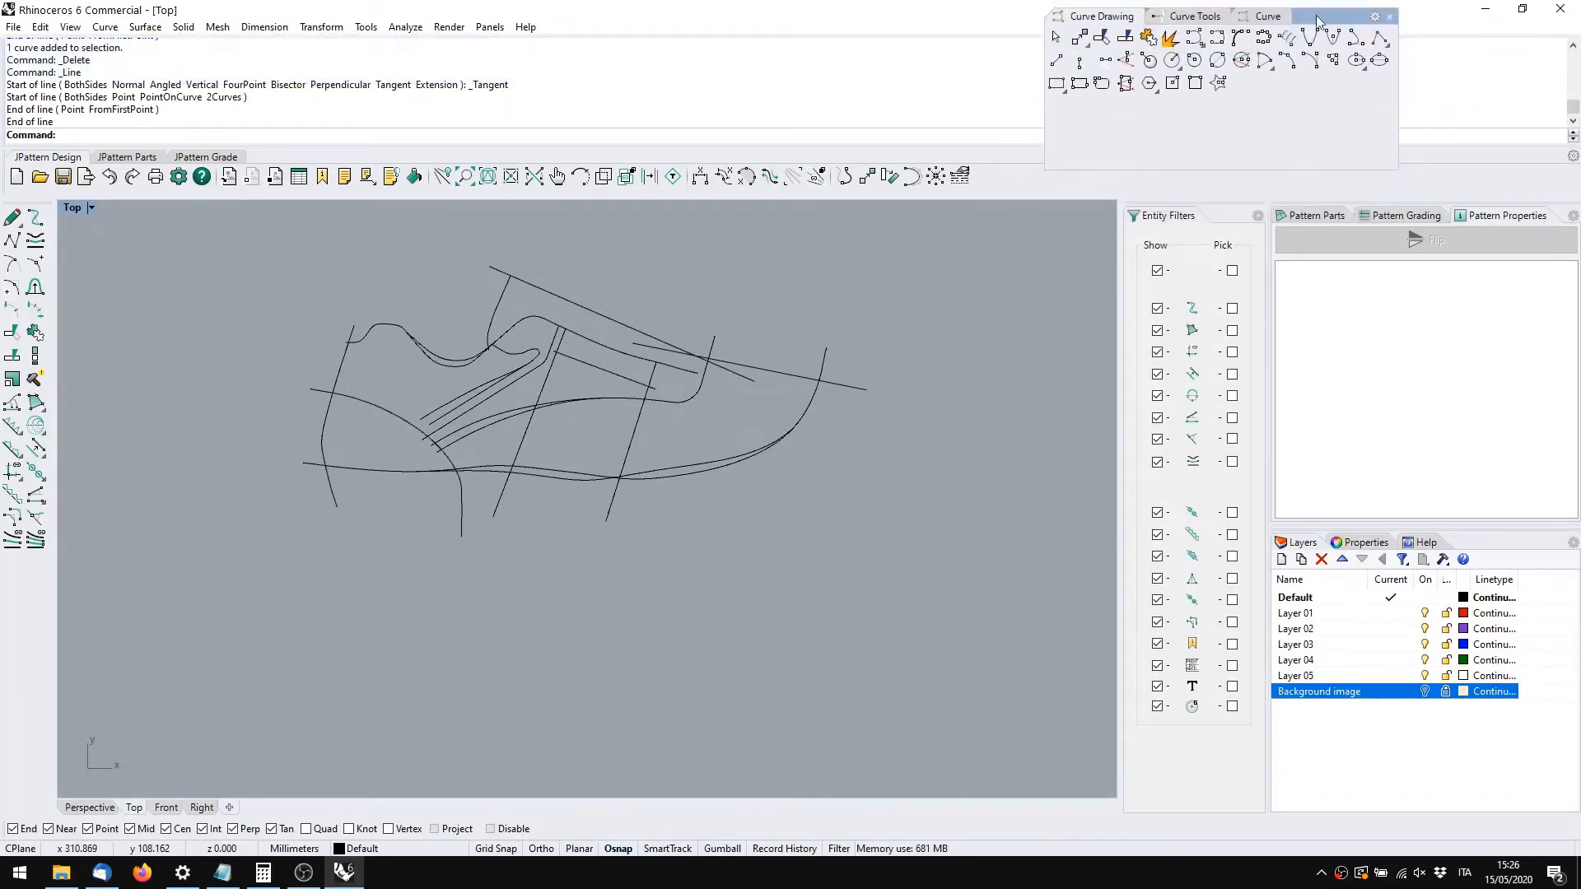
left_click(1175, 17)
left_click(1243, 17)
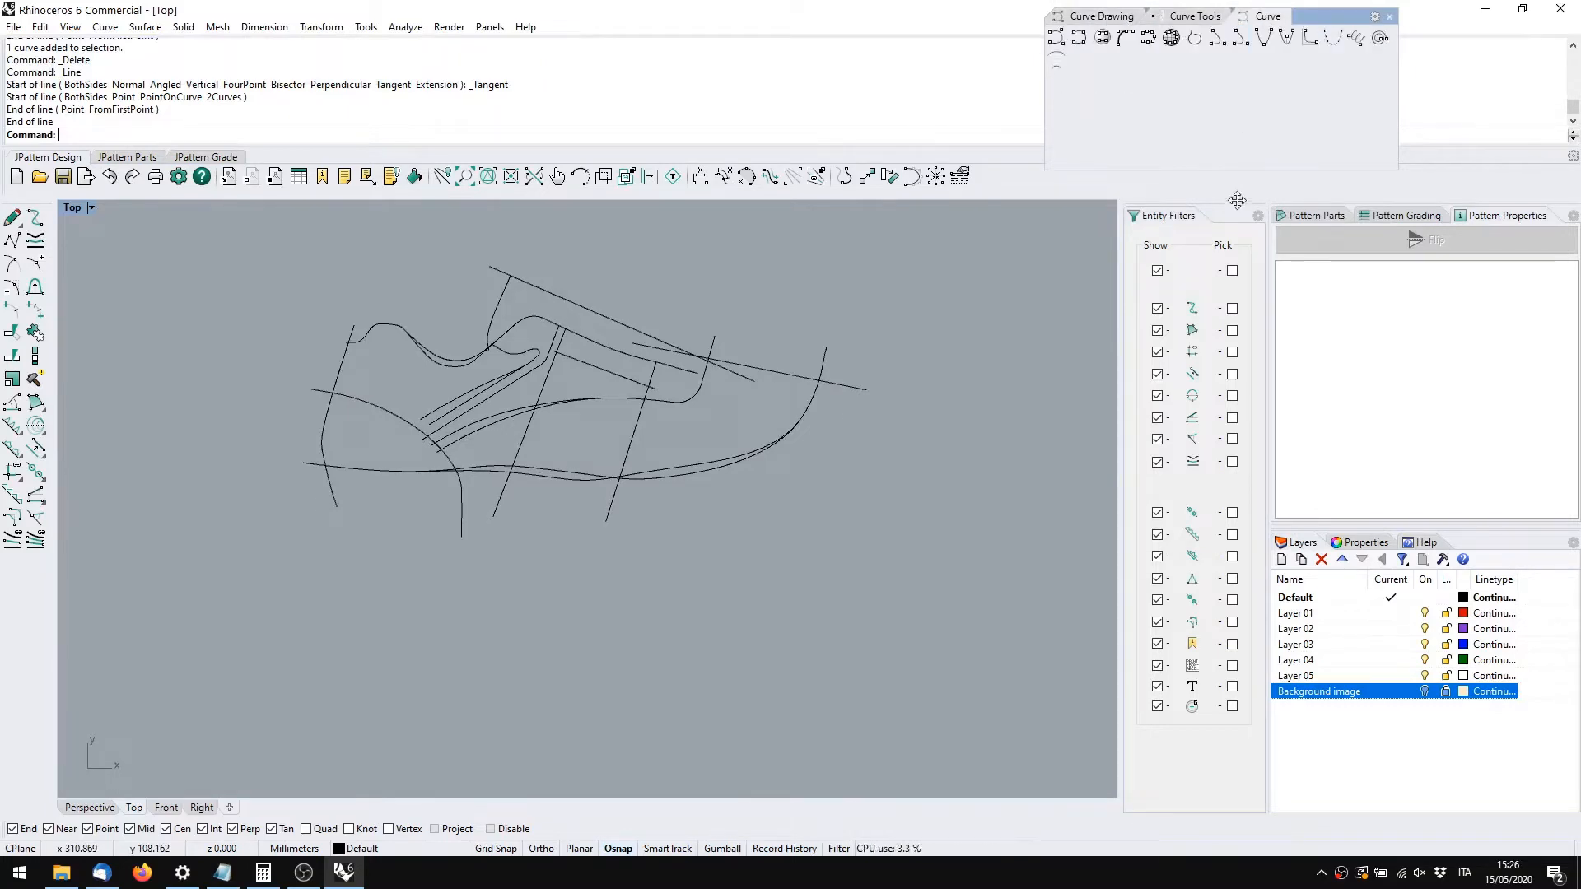
Turn the Background image layer on to show the scanned pattern beneath the traced curves
right_click_drag(595, 386, 587, 431)
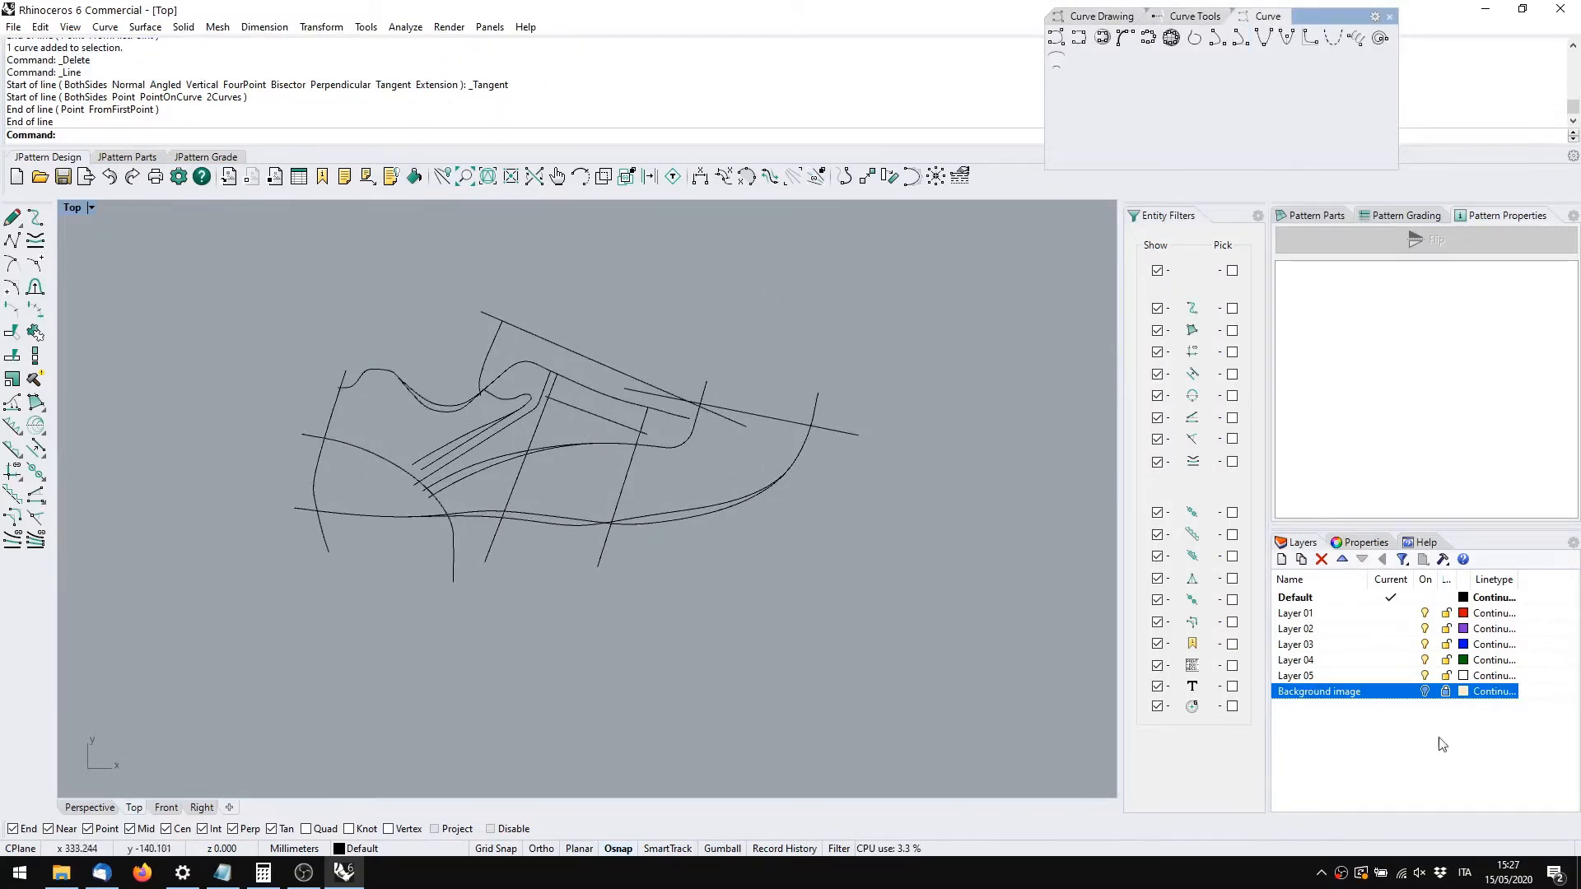
left_click(1424, 693)
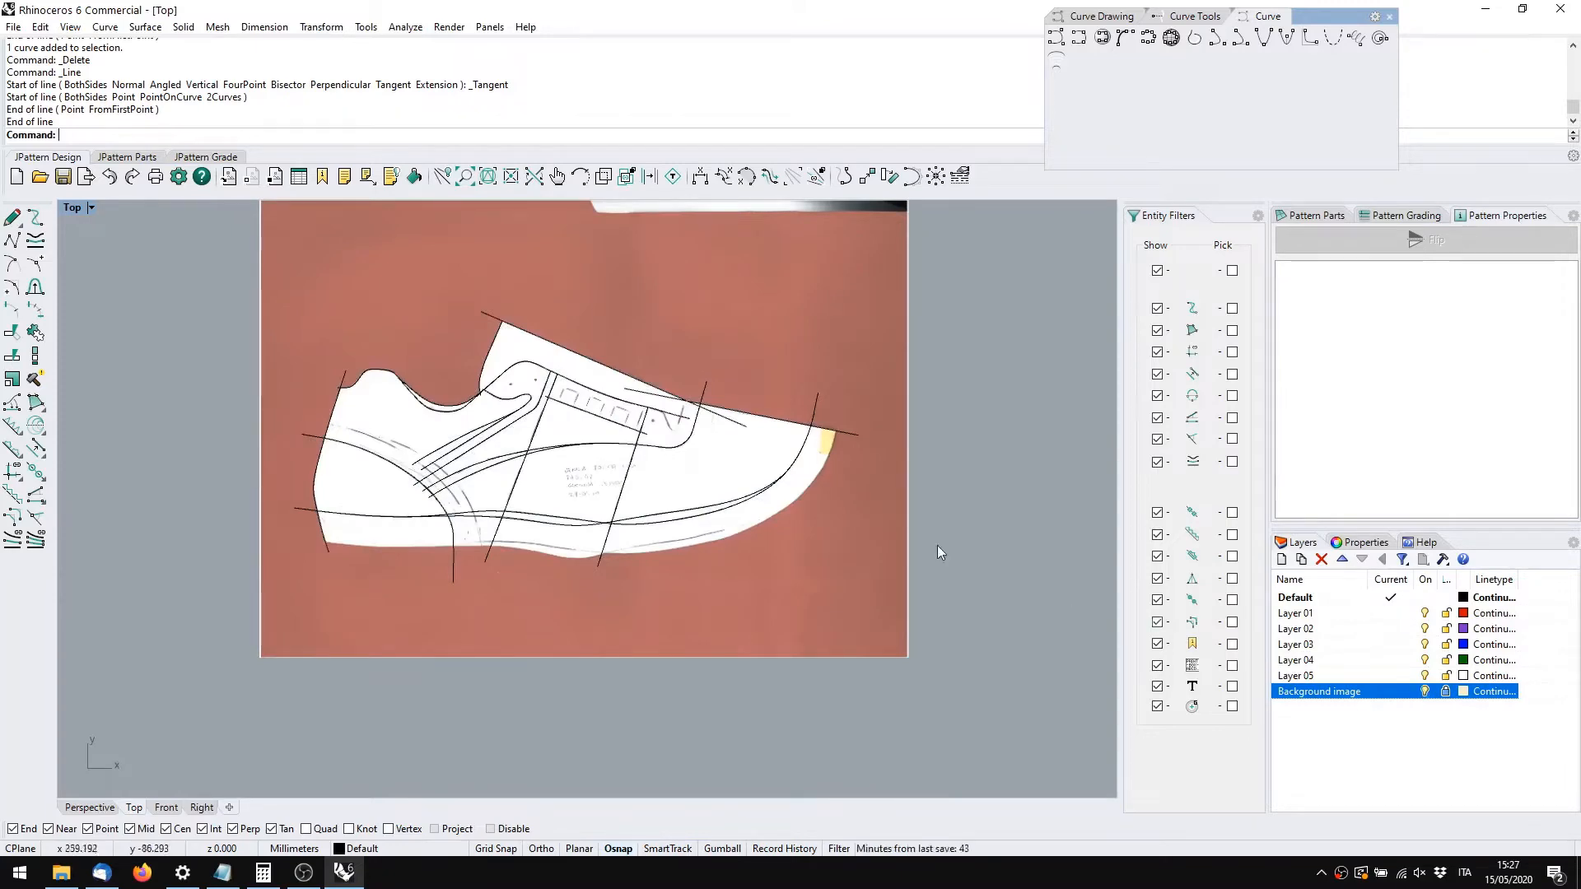
Trace the V-shaped notch beyond the eyelet strip with a base curve, following the scanned line and extending past the pattern's upper edge
scroll(644, 436, "up", 10)
scroll(644, 439, "up", 3)
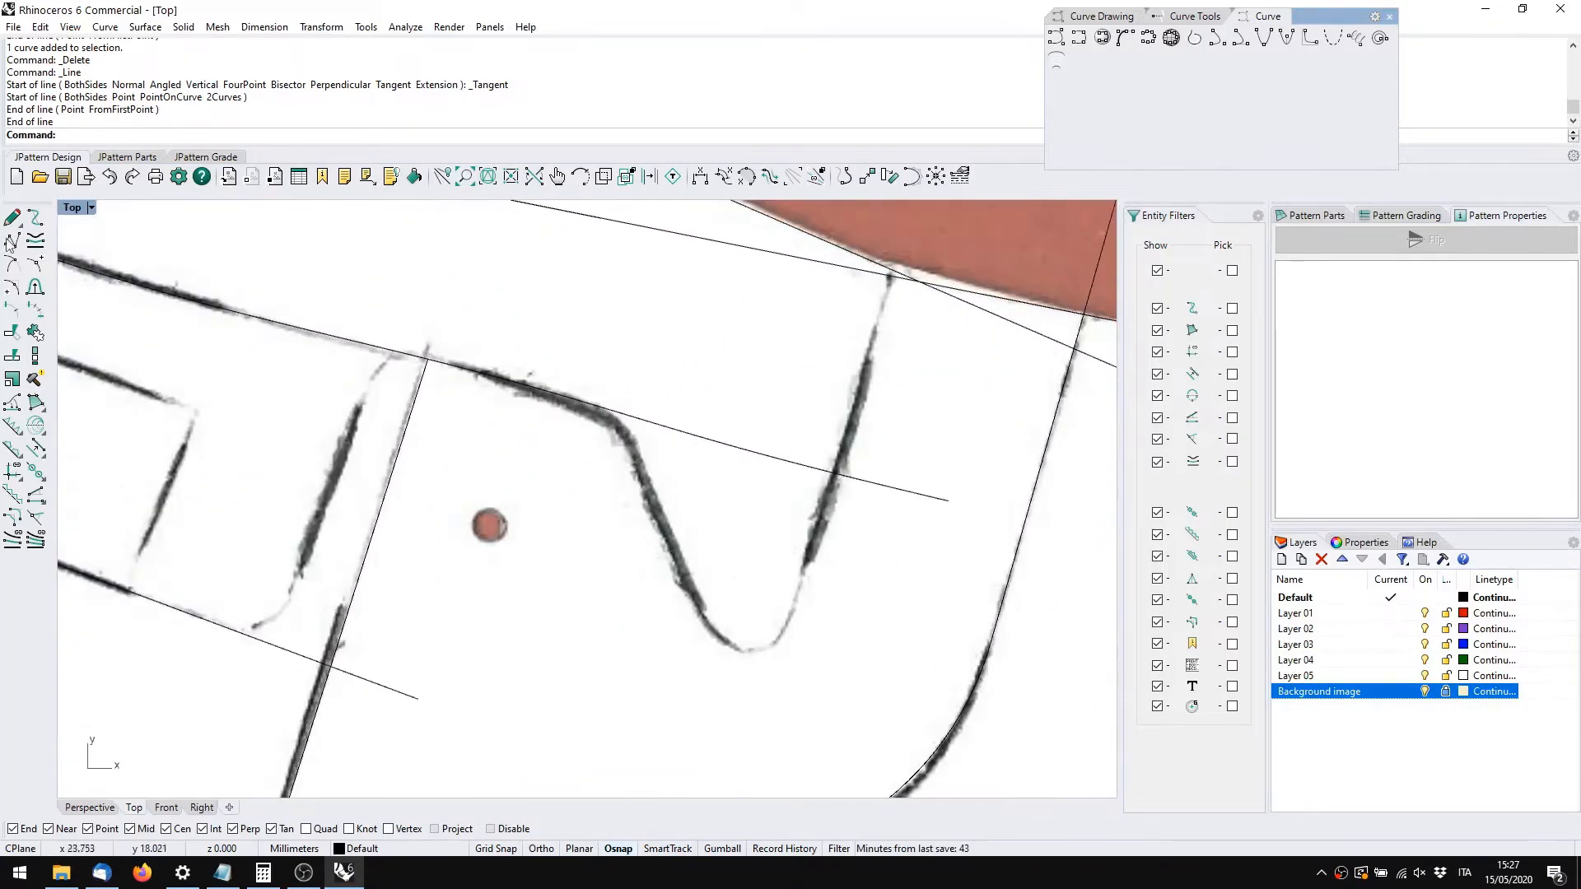
left_click(11, 219)
left_click(482, 374)
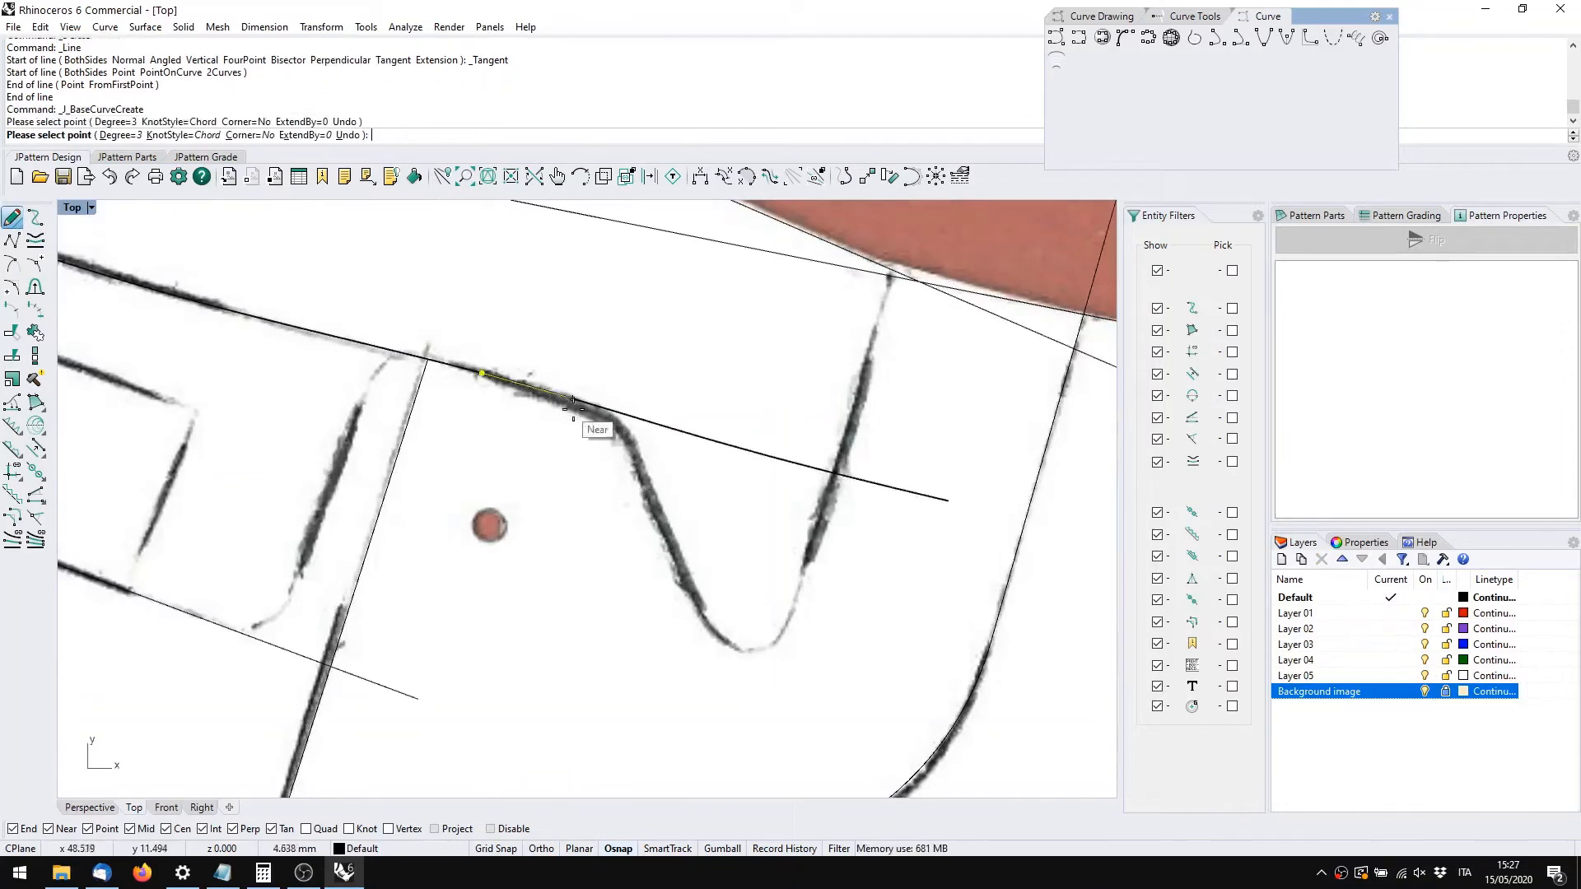
left_click(614, 424)
scroll(634, 430, "up", 5)
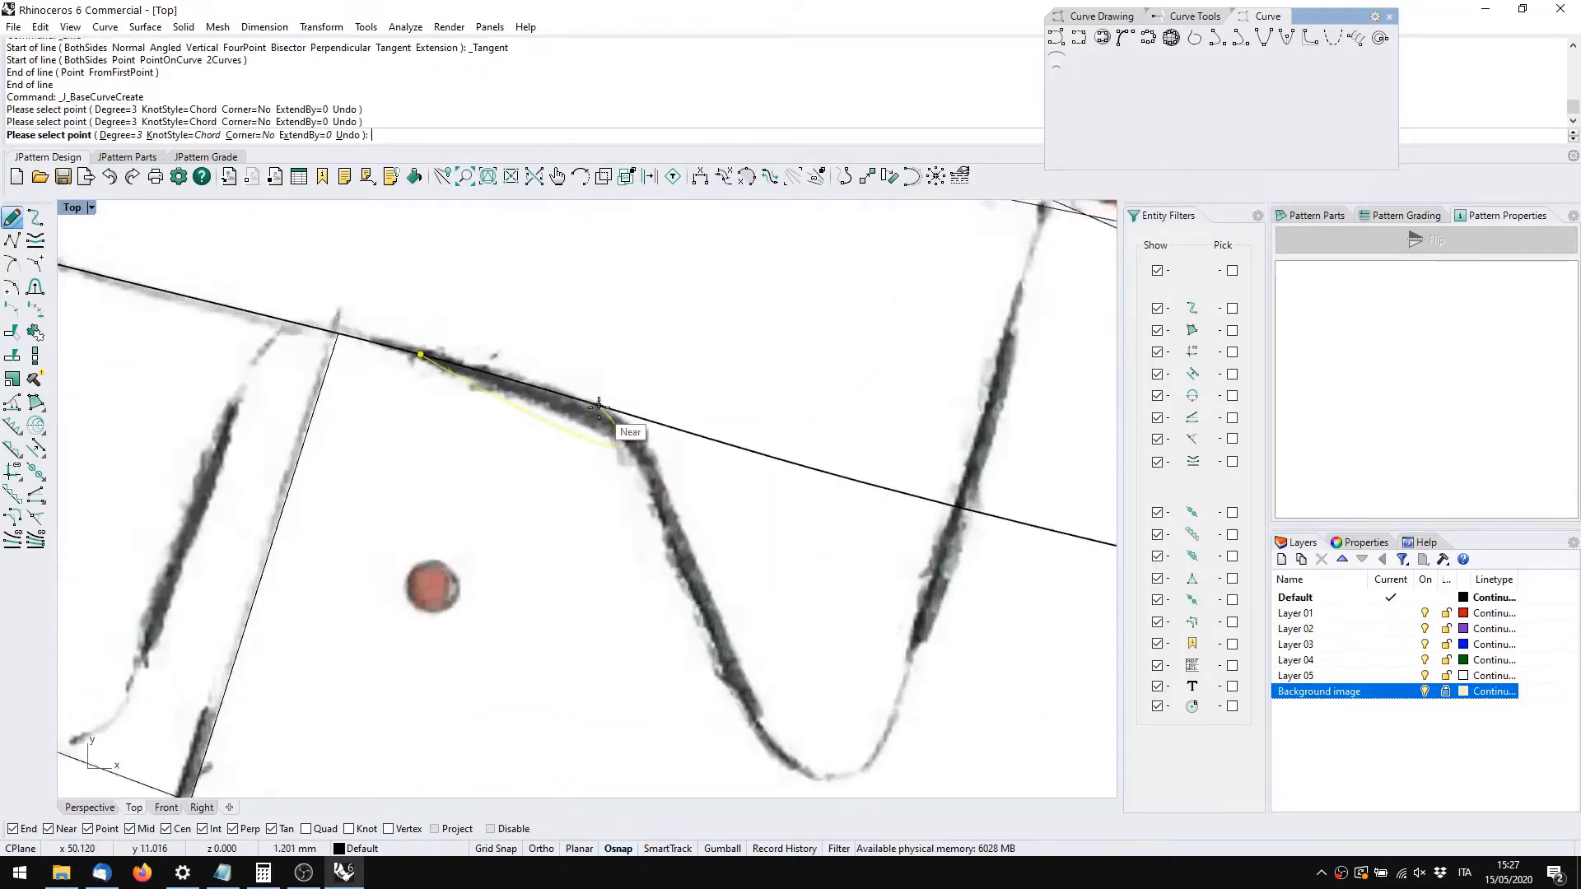
left_click(653, 460)
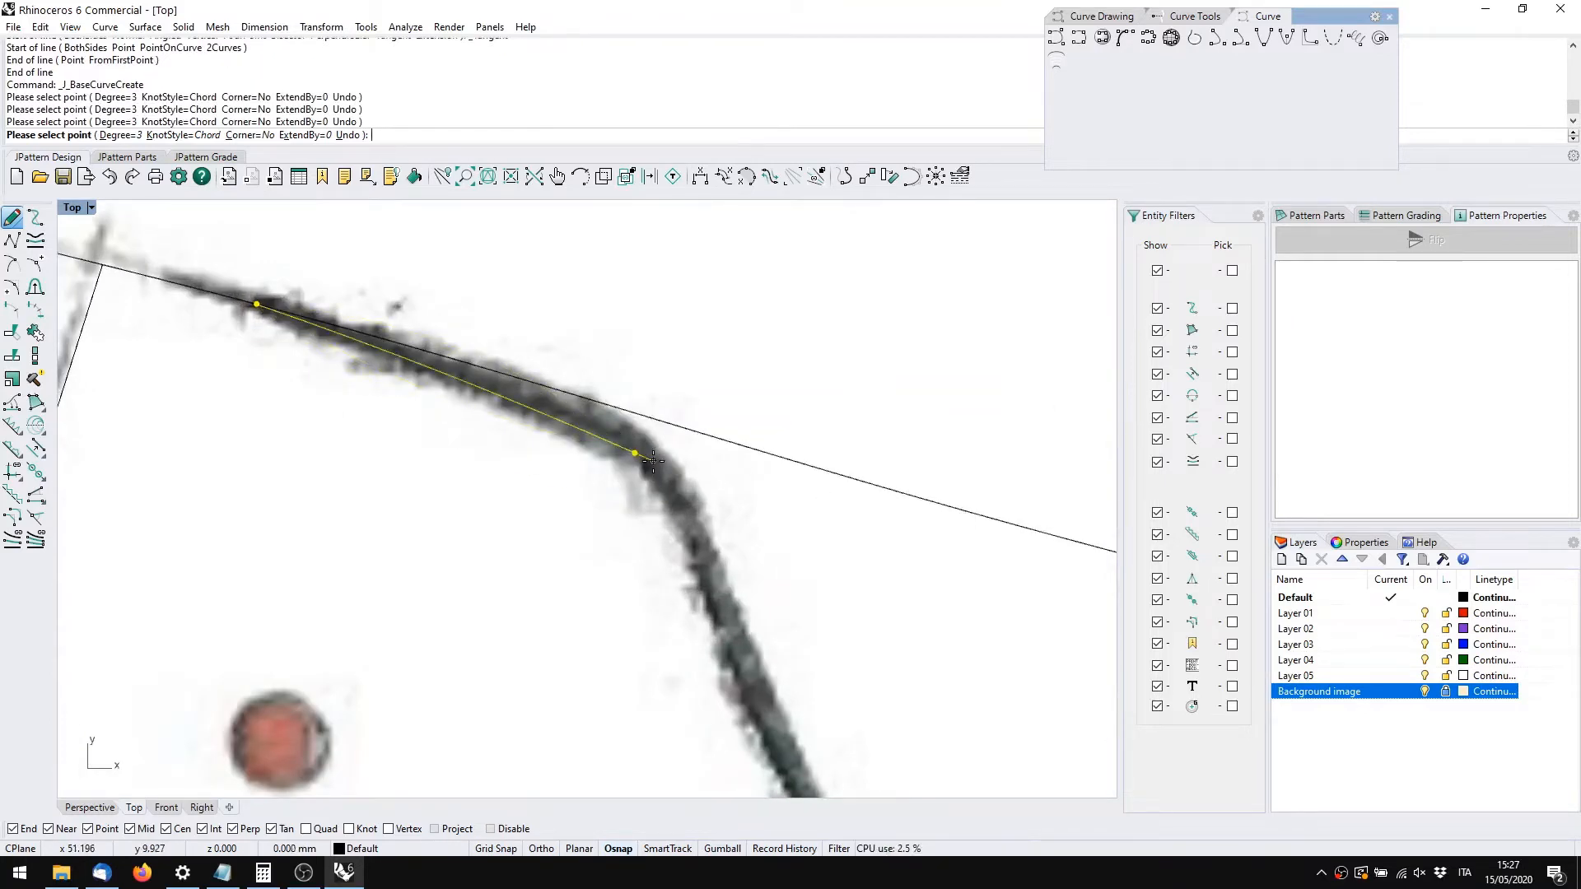
left_click(692, 535)
right_click_drag(797, 727, 705, 494)
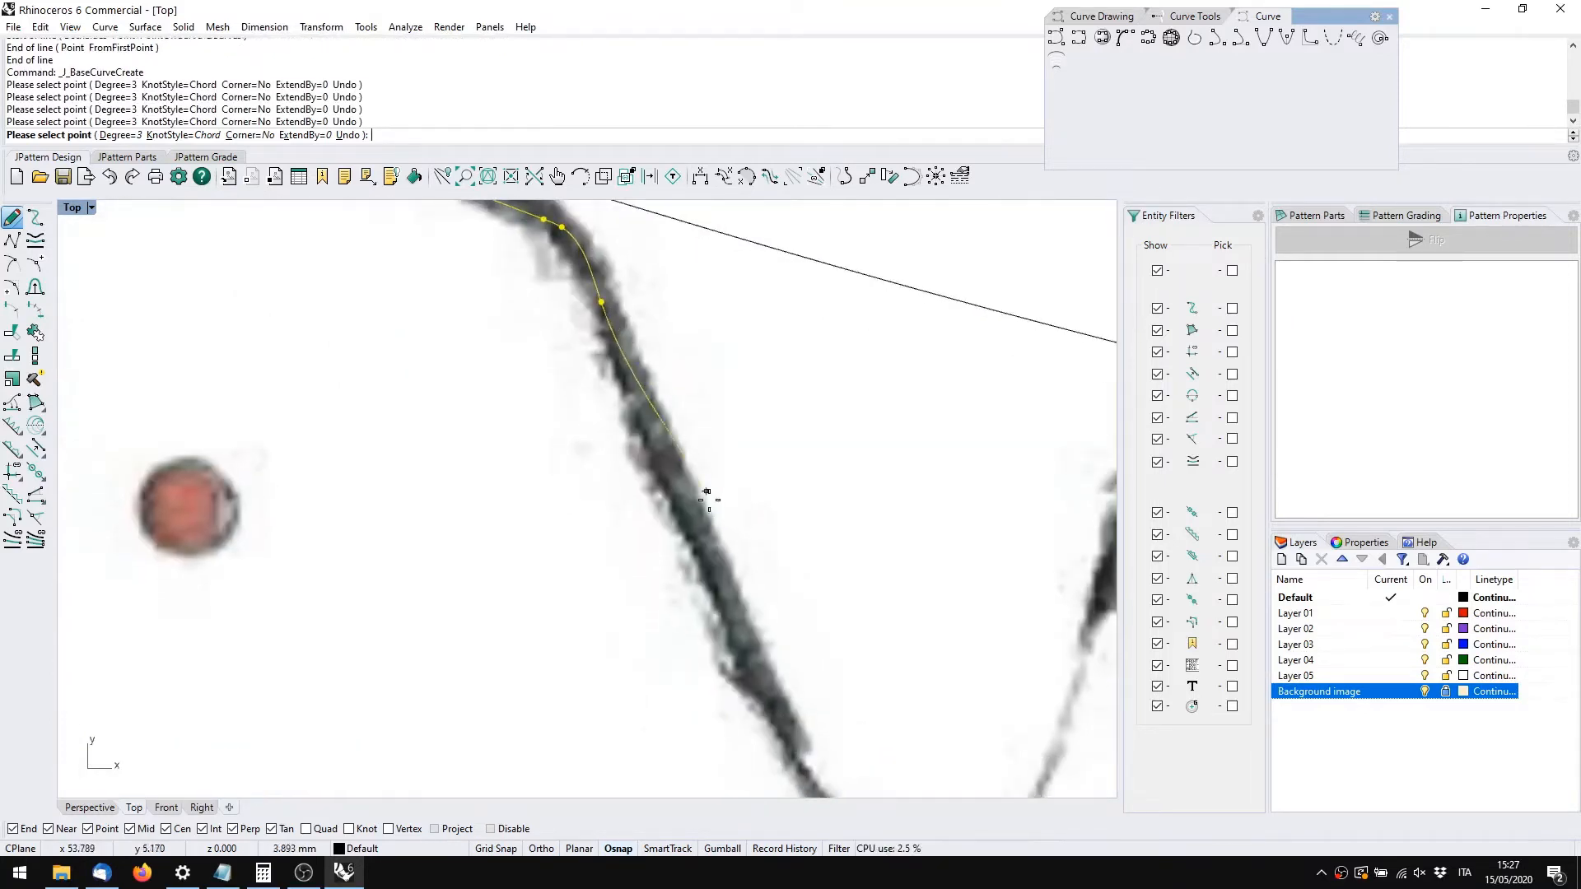
left_click(709, 573)
scroll(709, 574, "down", 4)
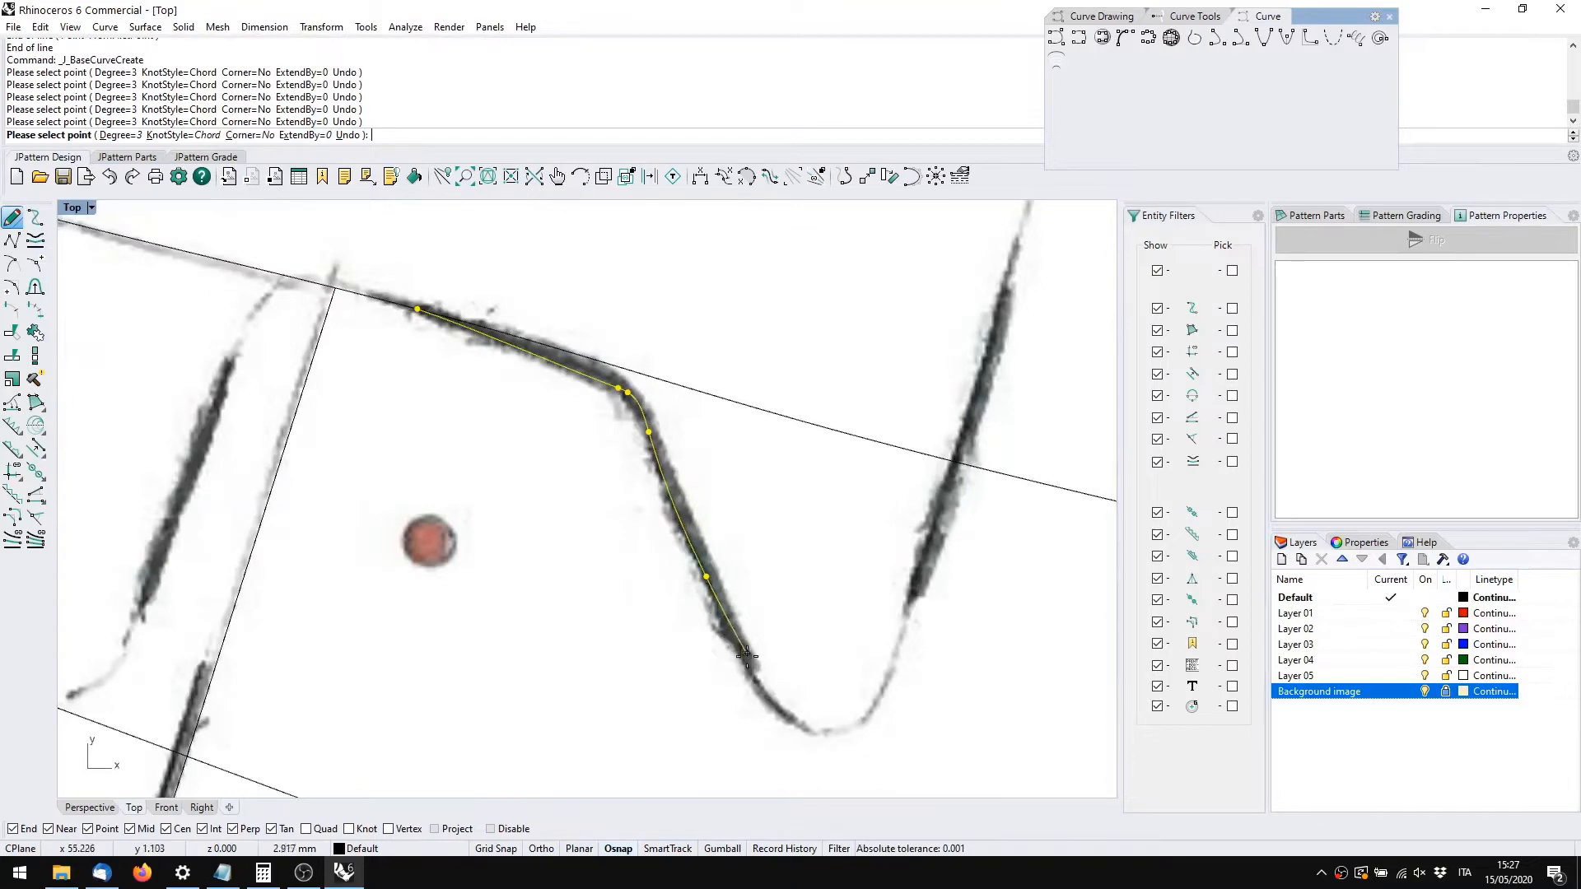
left_click(747, 665)
left_click(777, 708)
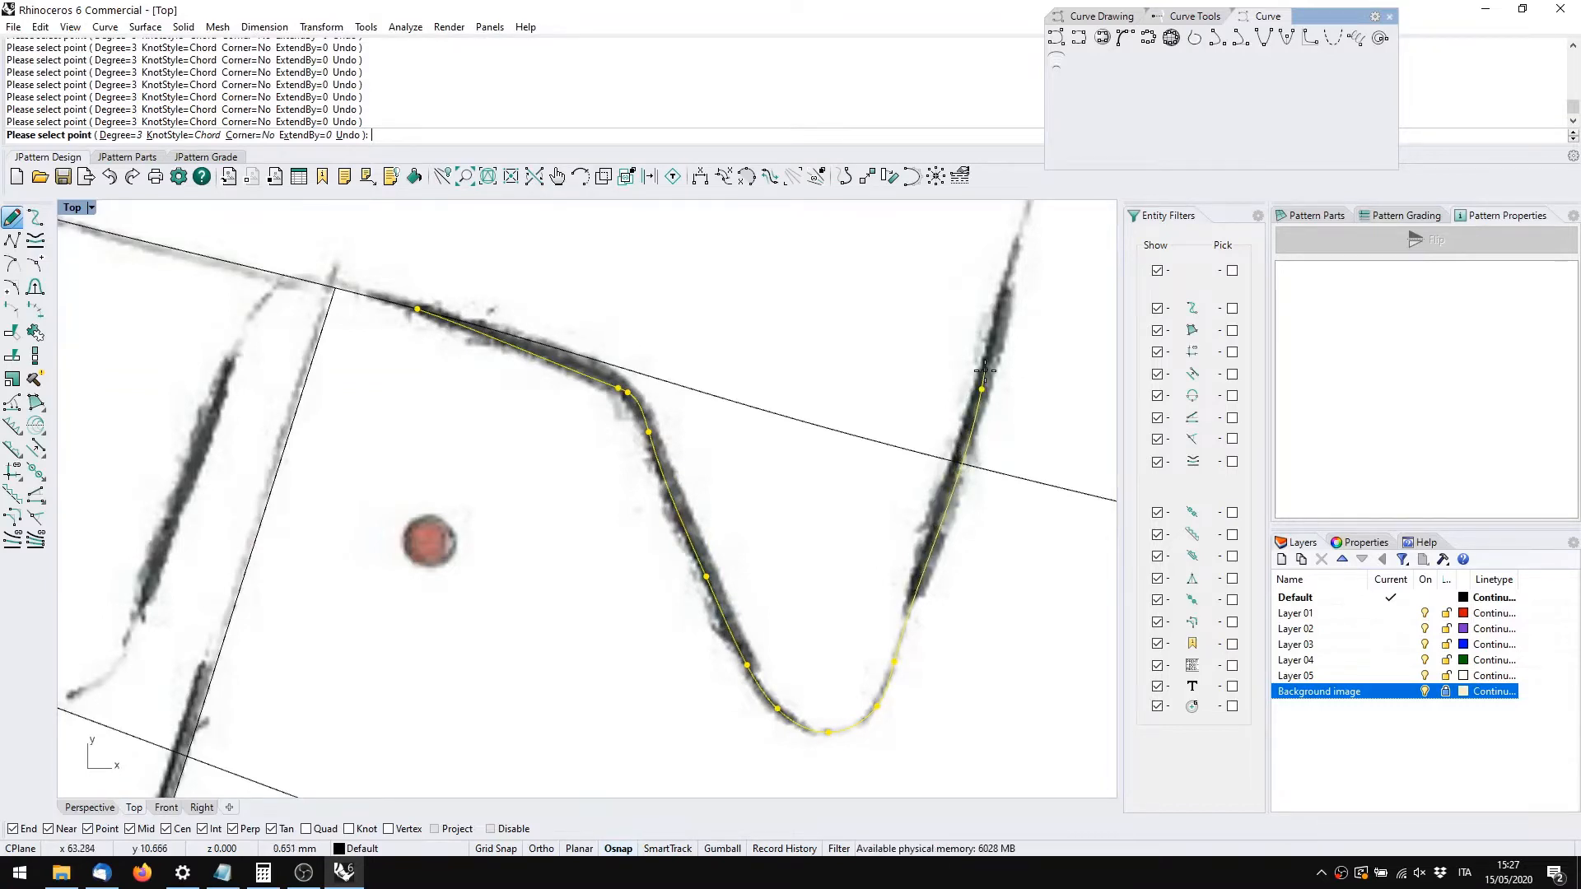
right_click_drag(981, 359, 862, 563)
scroll(862, 564, "down", 3)
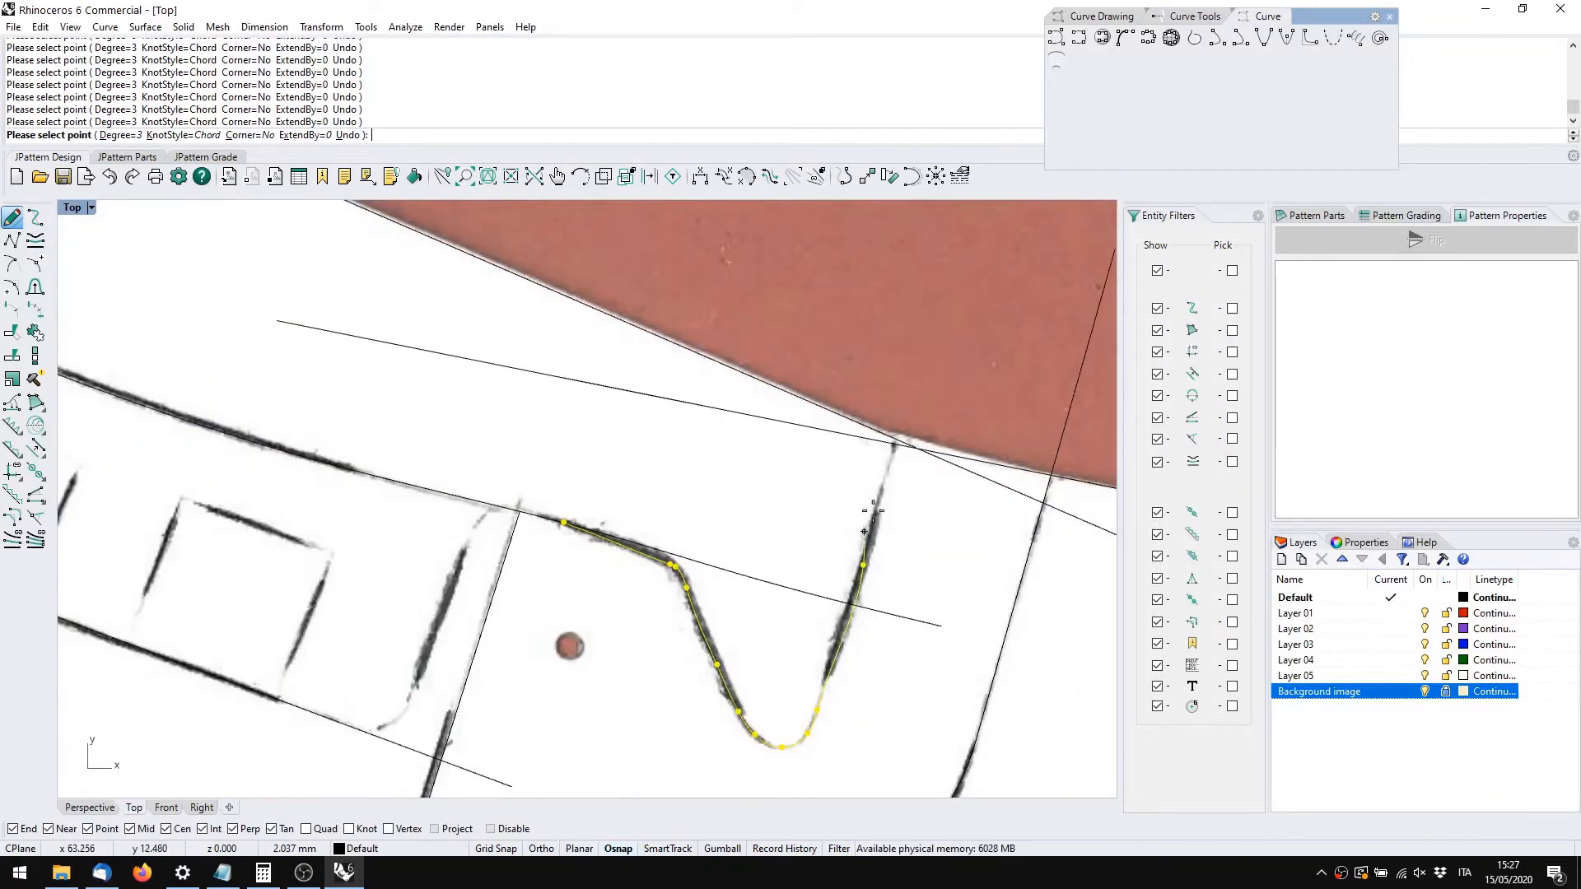
left_click(916, 352)
right_click(906, 354)
scroll(898, 357, "down", 7)
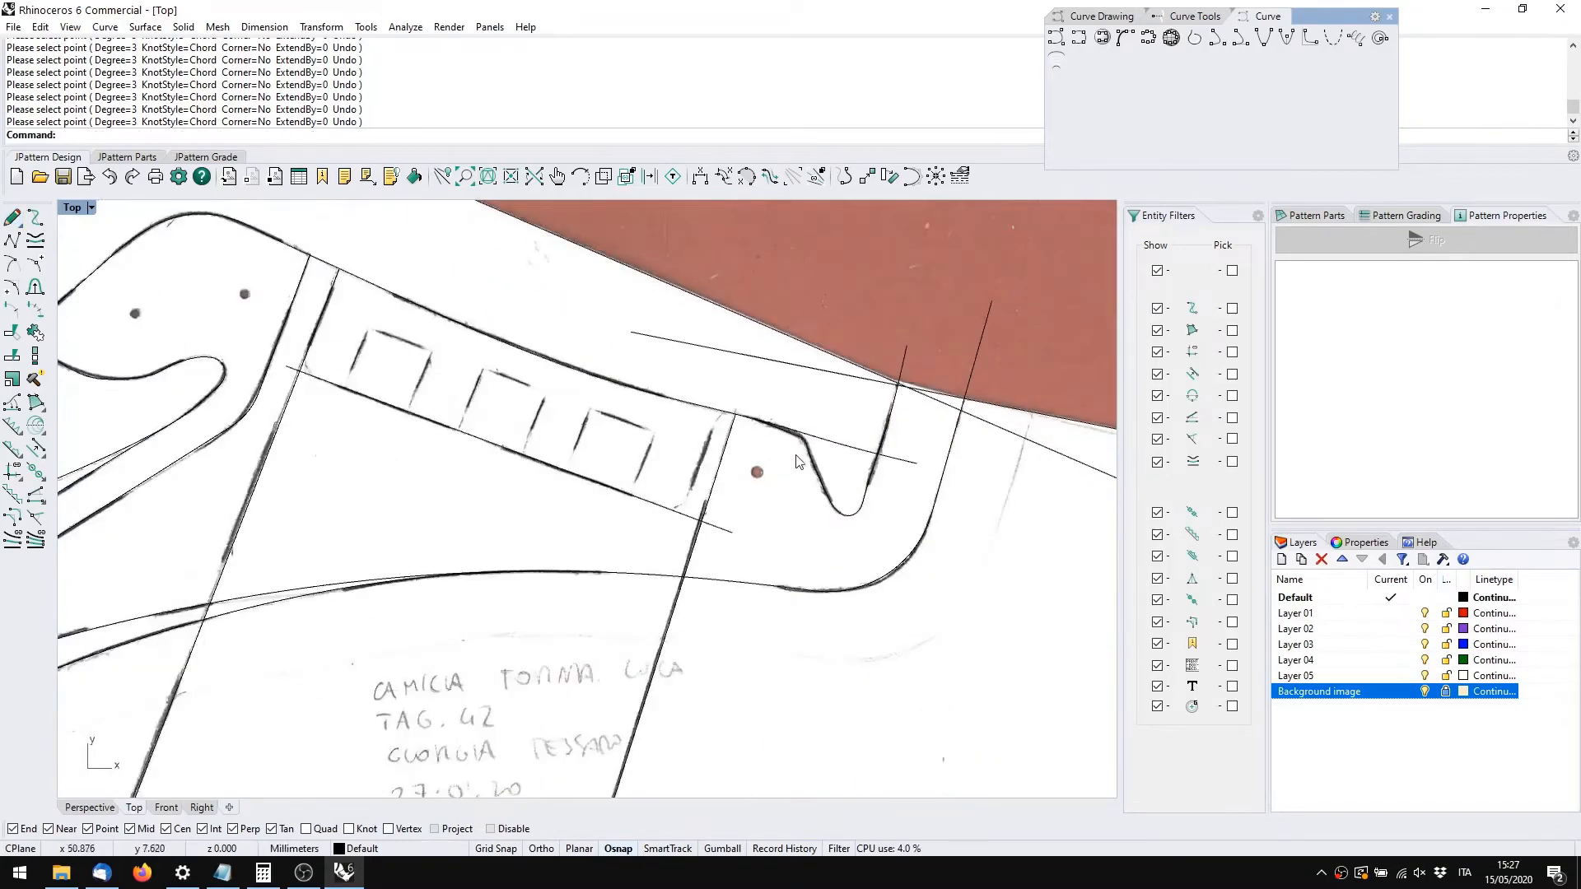
Examine the eyelet strip, heel curves and lower edge against the scan for parallel lines that are still untraced
right_click_drag(832, 438, 874, 412)
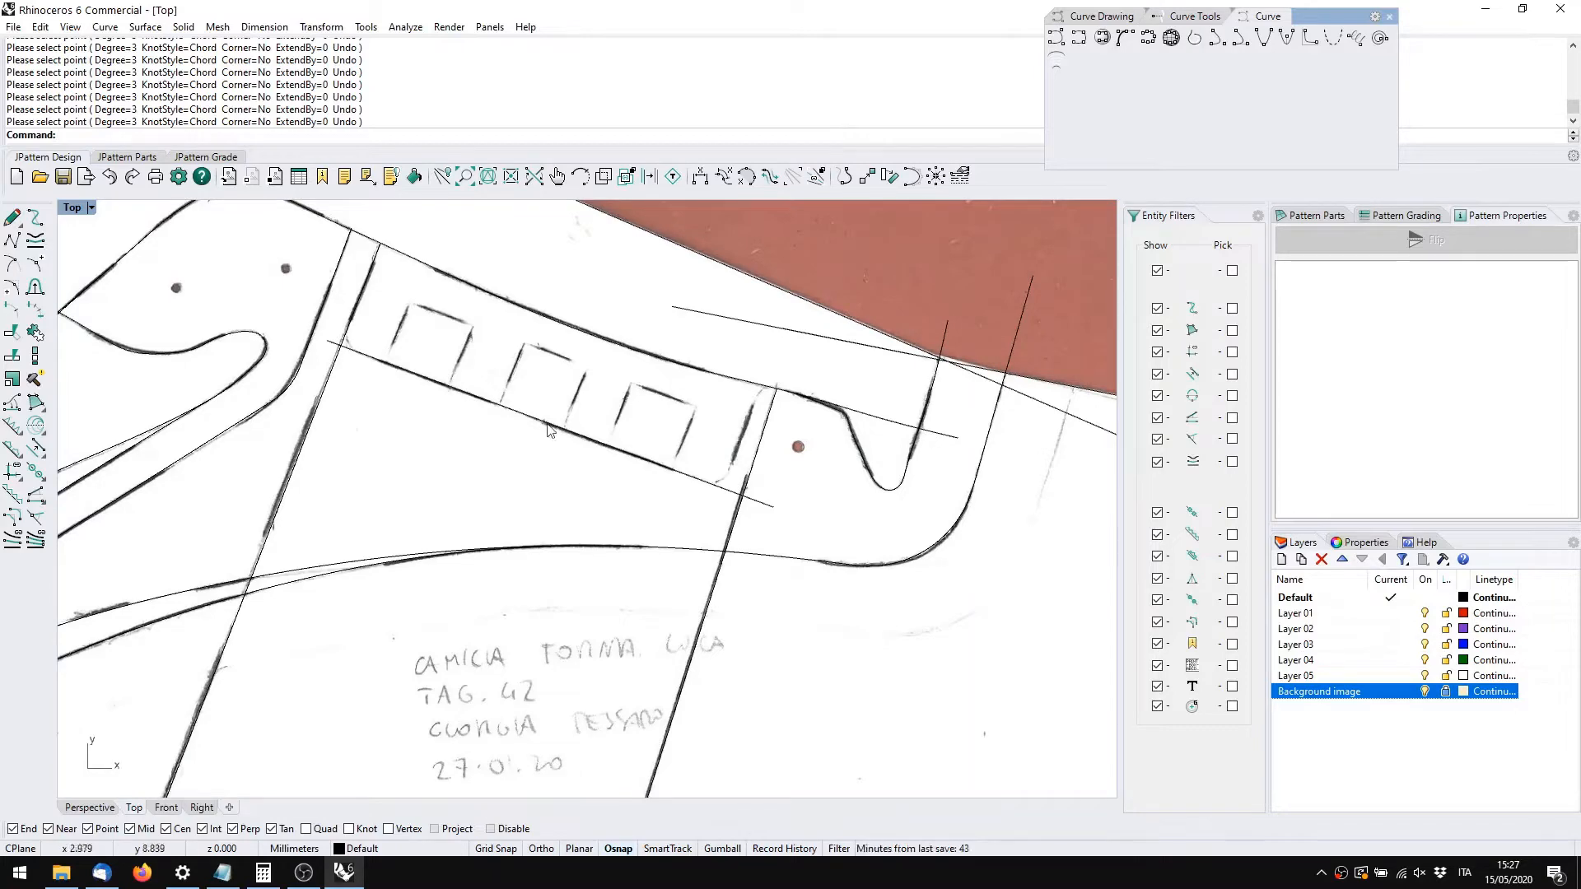
right_click_drag(479, 486, 669, 494)
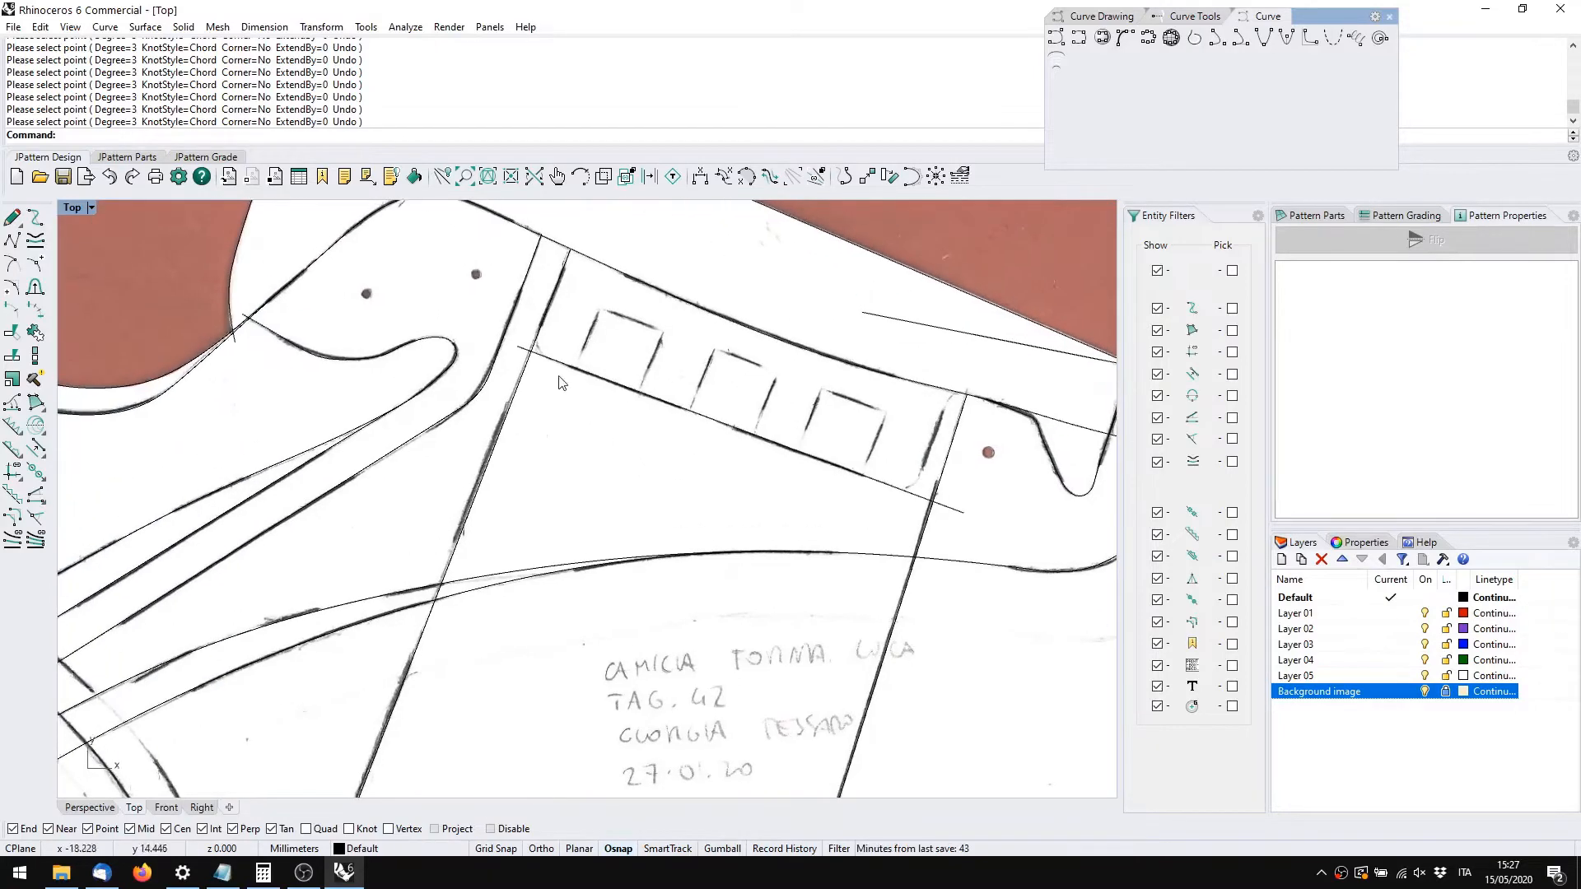
right_click_drag(194, 667, 803, 564)
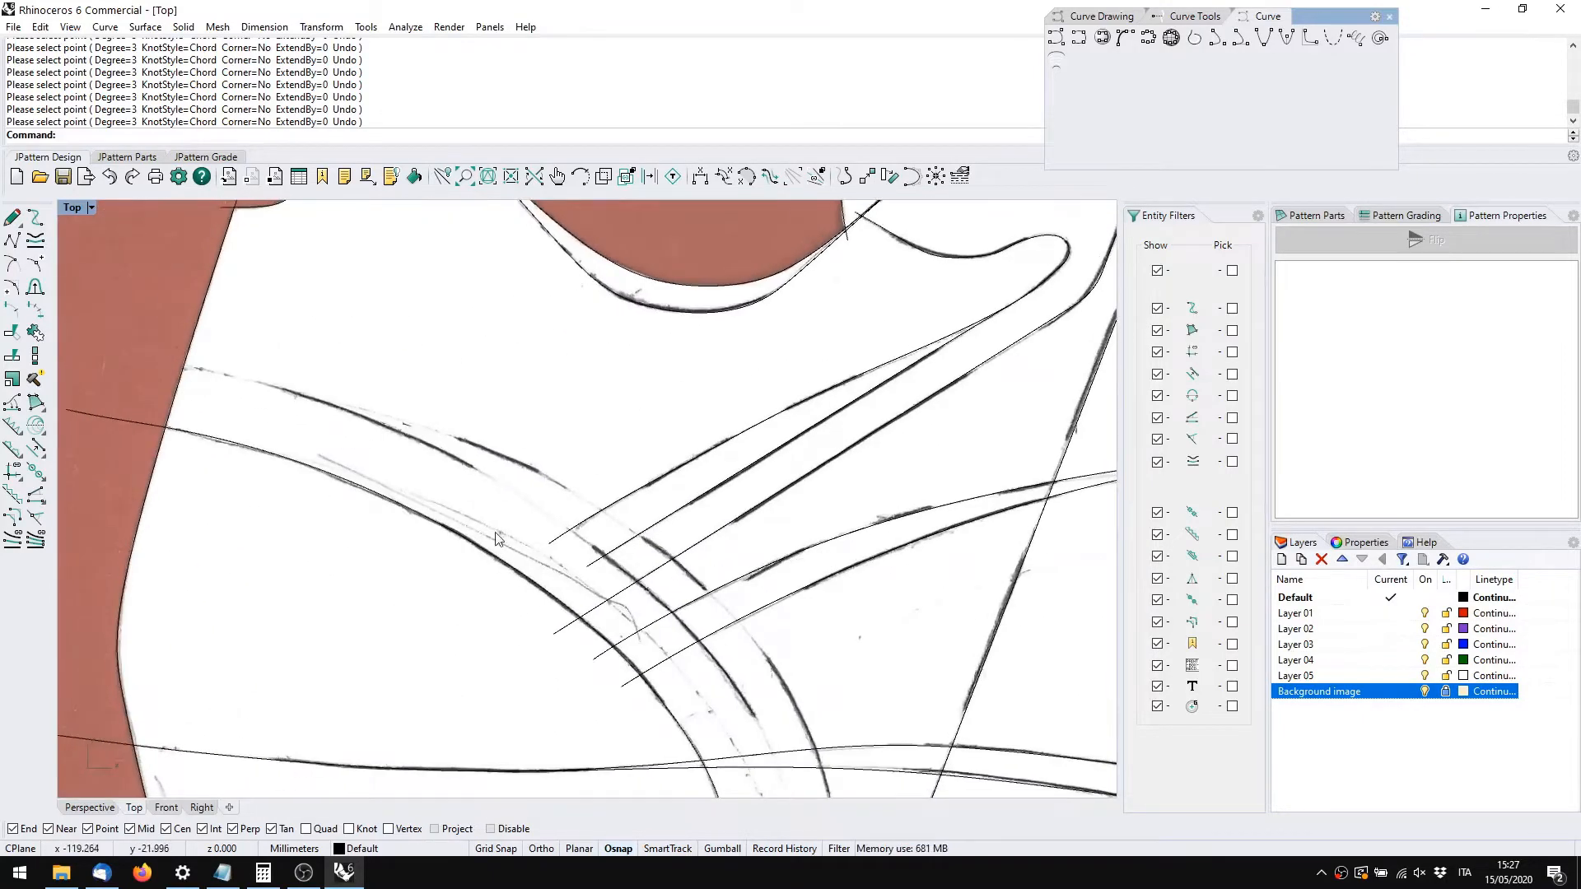
scroll(496, 537, "down", 4)
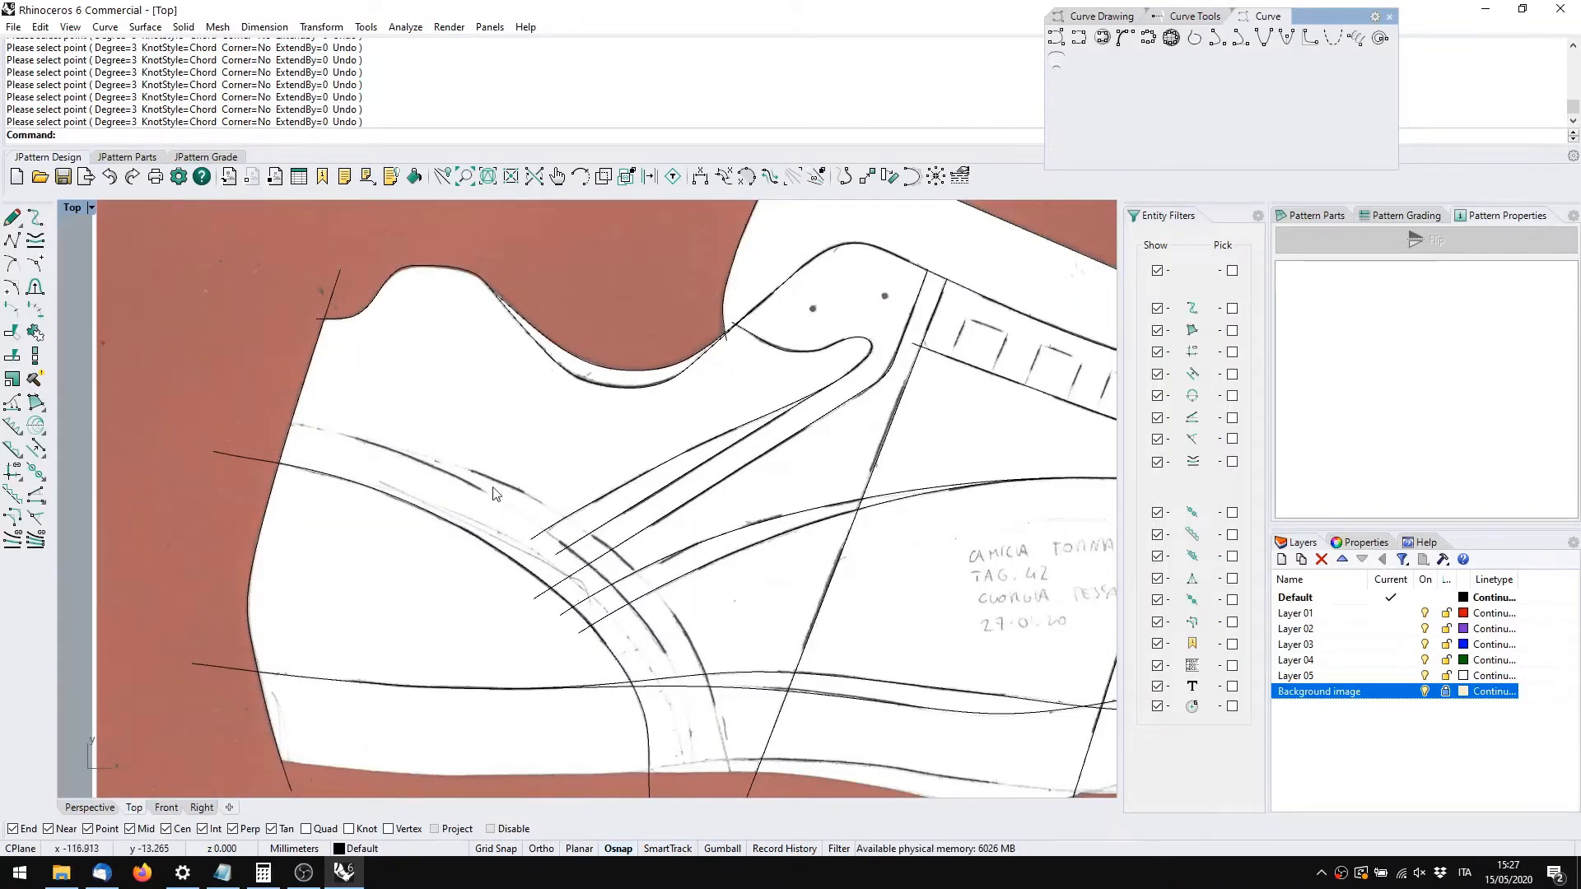
right_click_drag(525, 649, 530, 560)
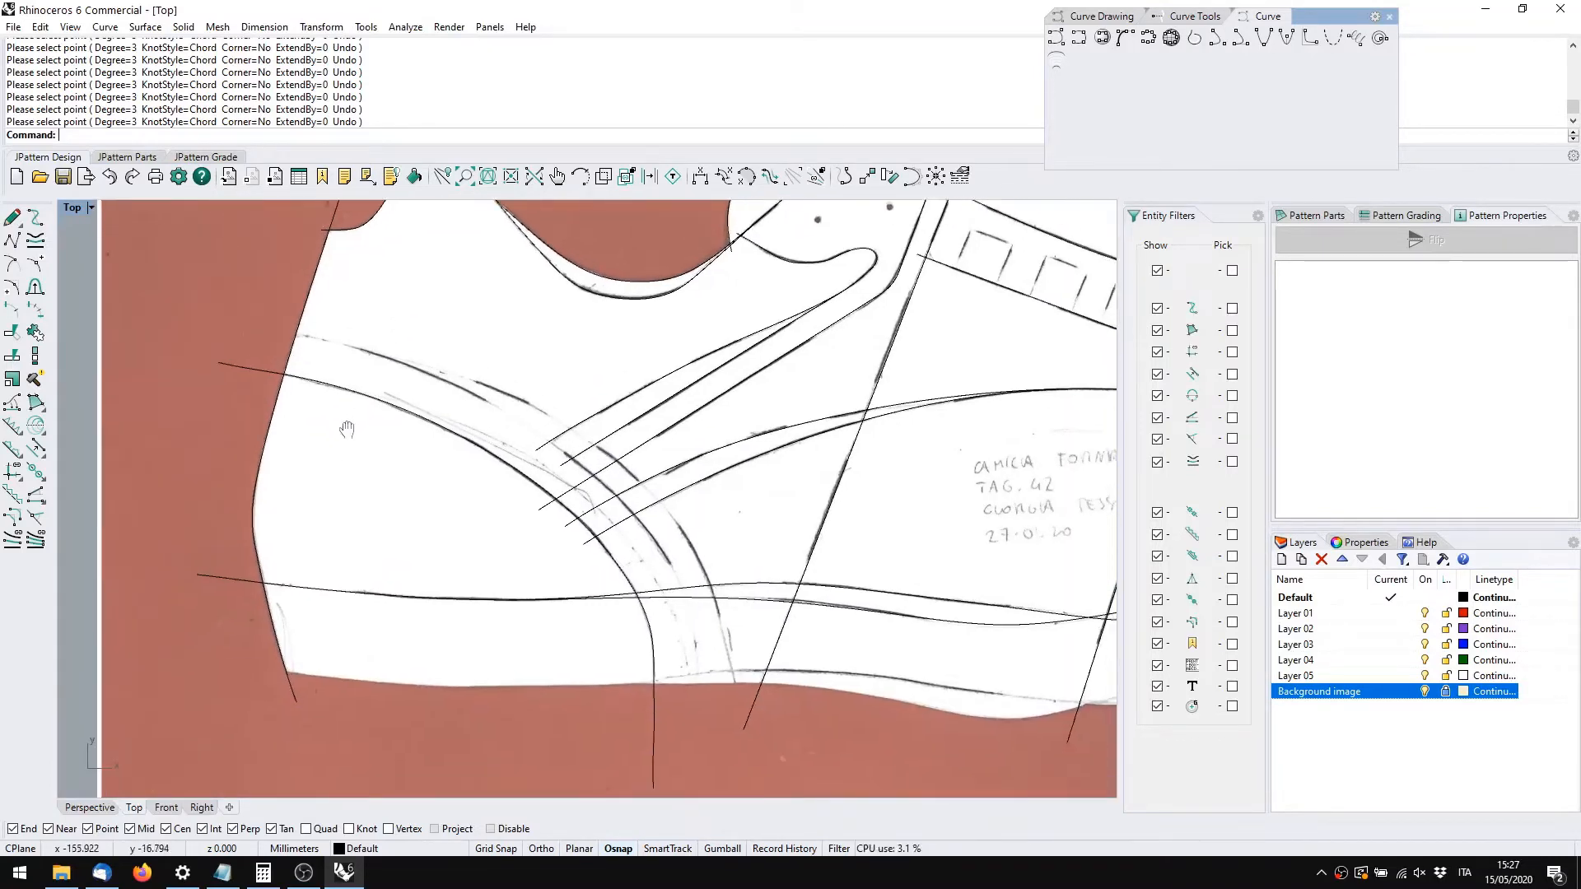
left_click(410, 412)
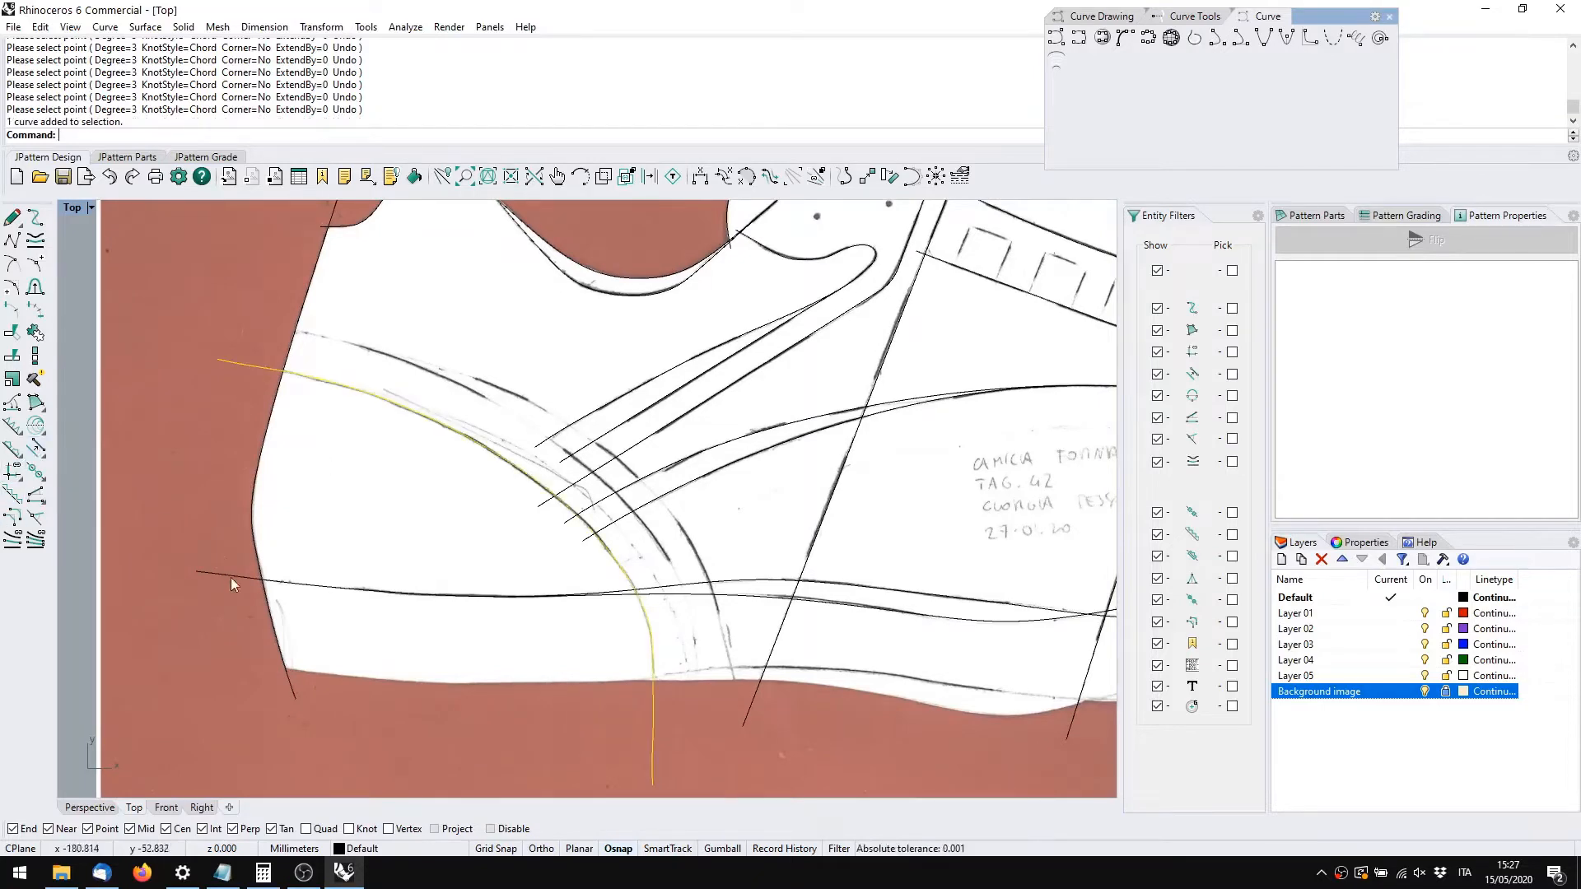
left_click(378, 552)
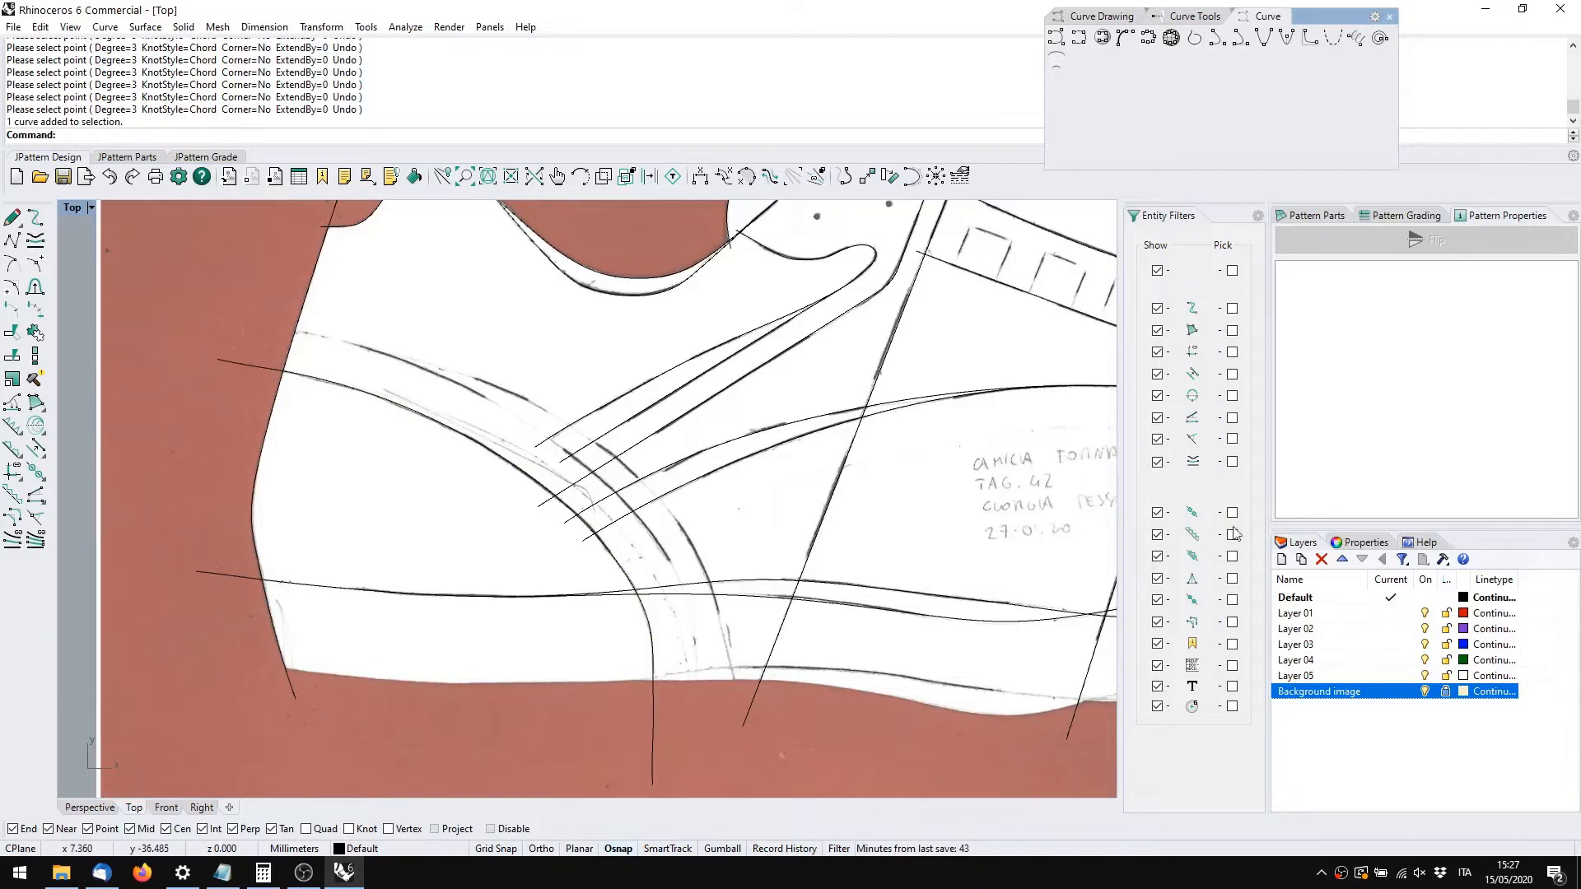
mouse_move(971, 547)
right_mouse_down()
mouse_move(651, 622)
mouse_move(701, 587)
right_mouse_up()
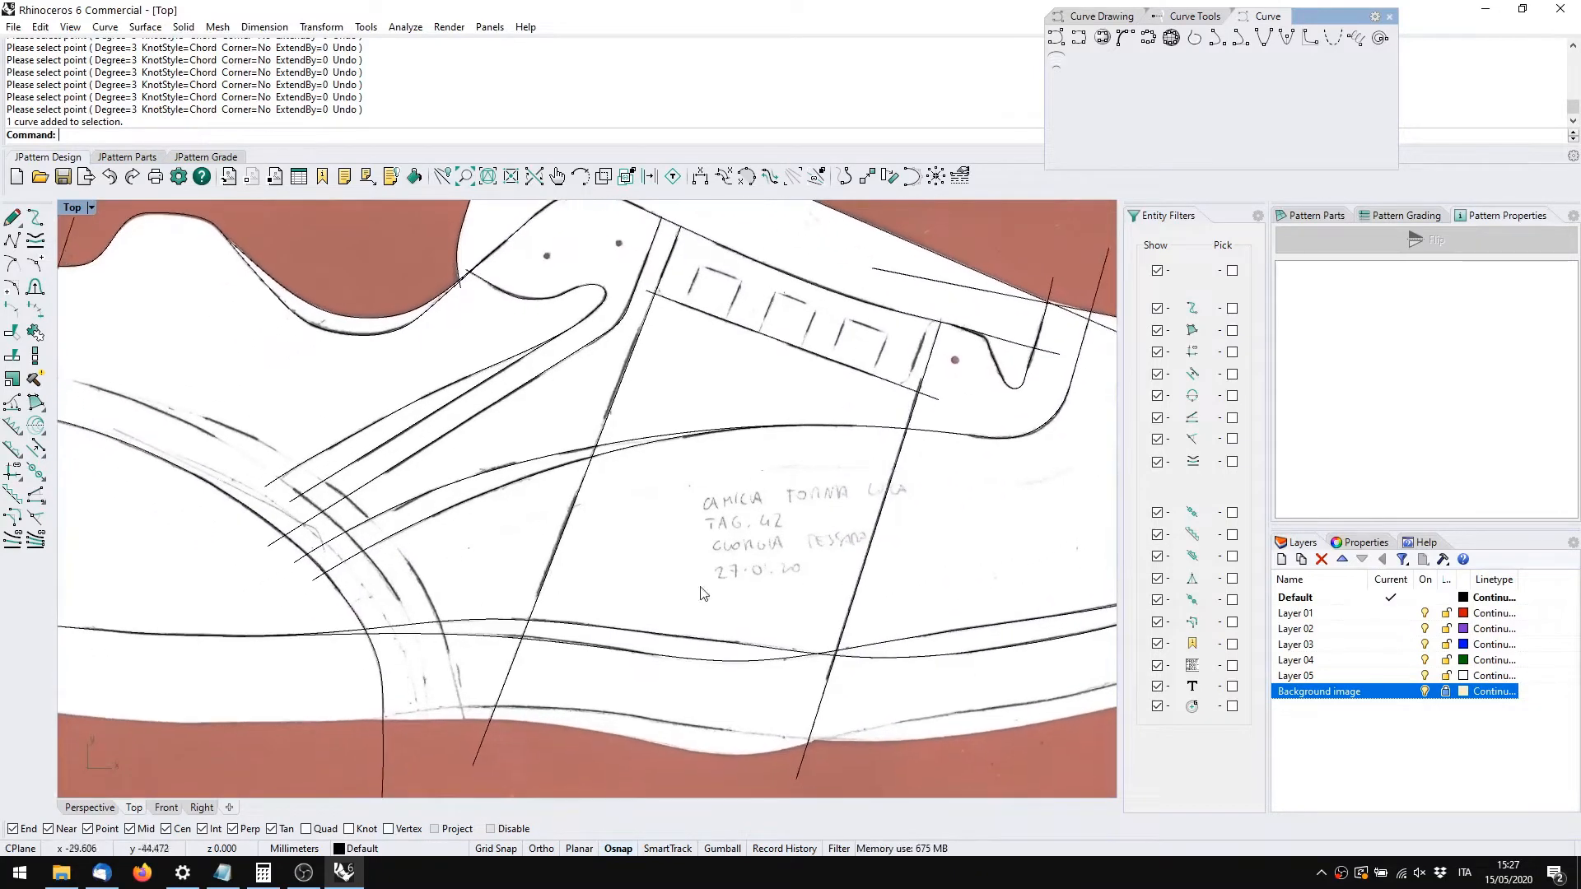
right_click(1342, 875)
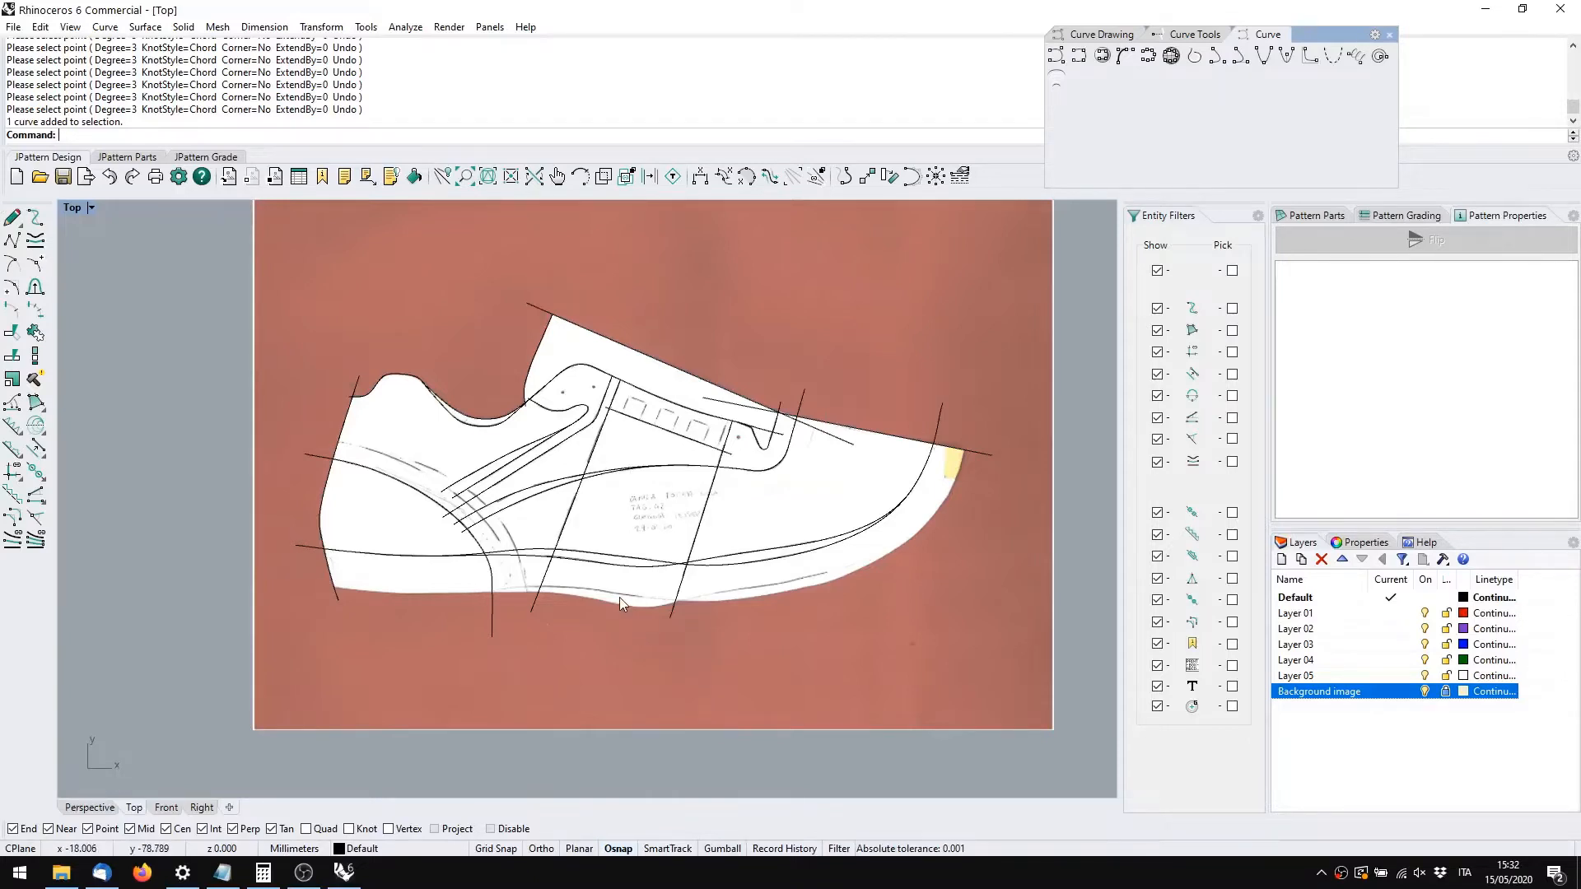
Start a new margin from the two long curves above the pattern's lower edge and flip it toward that edge
scroll(644, 589, "up", 3)
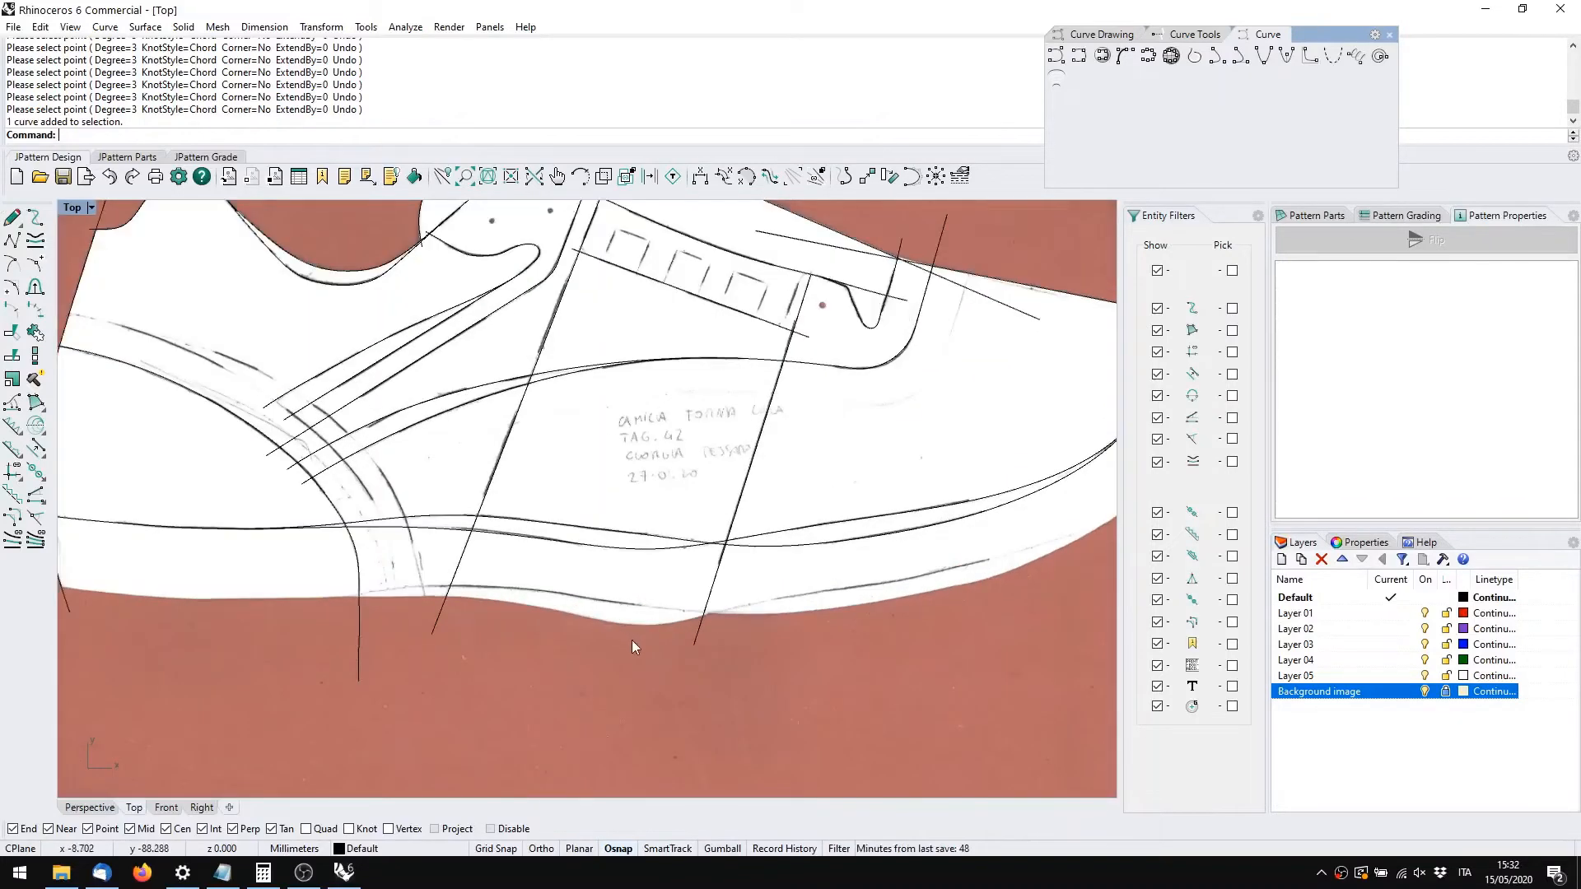
right_click_drag(624, 640, 484, 628)
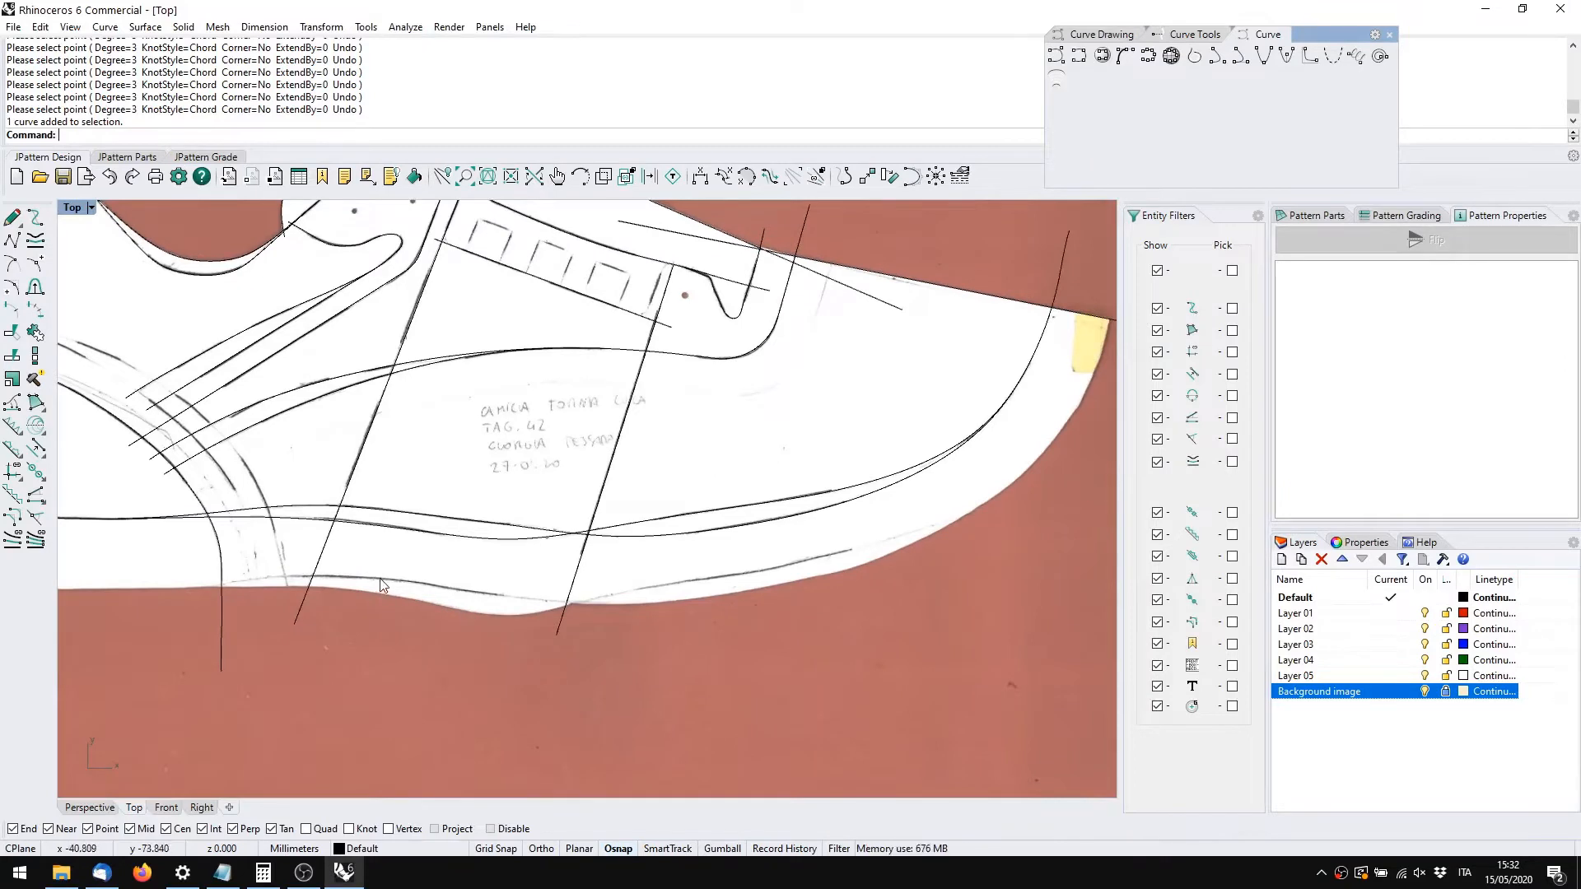
left_click(283, 508)
key("Escape")
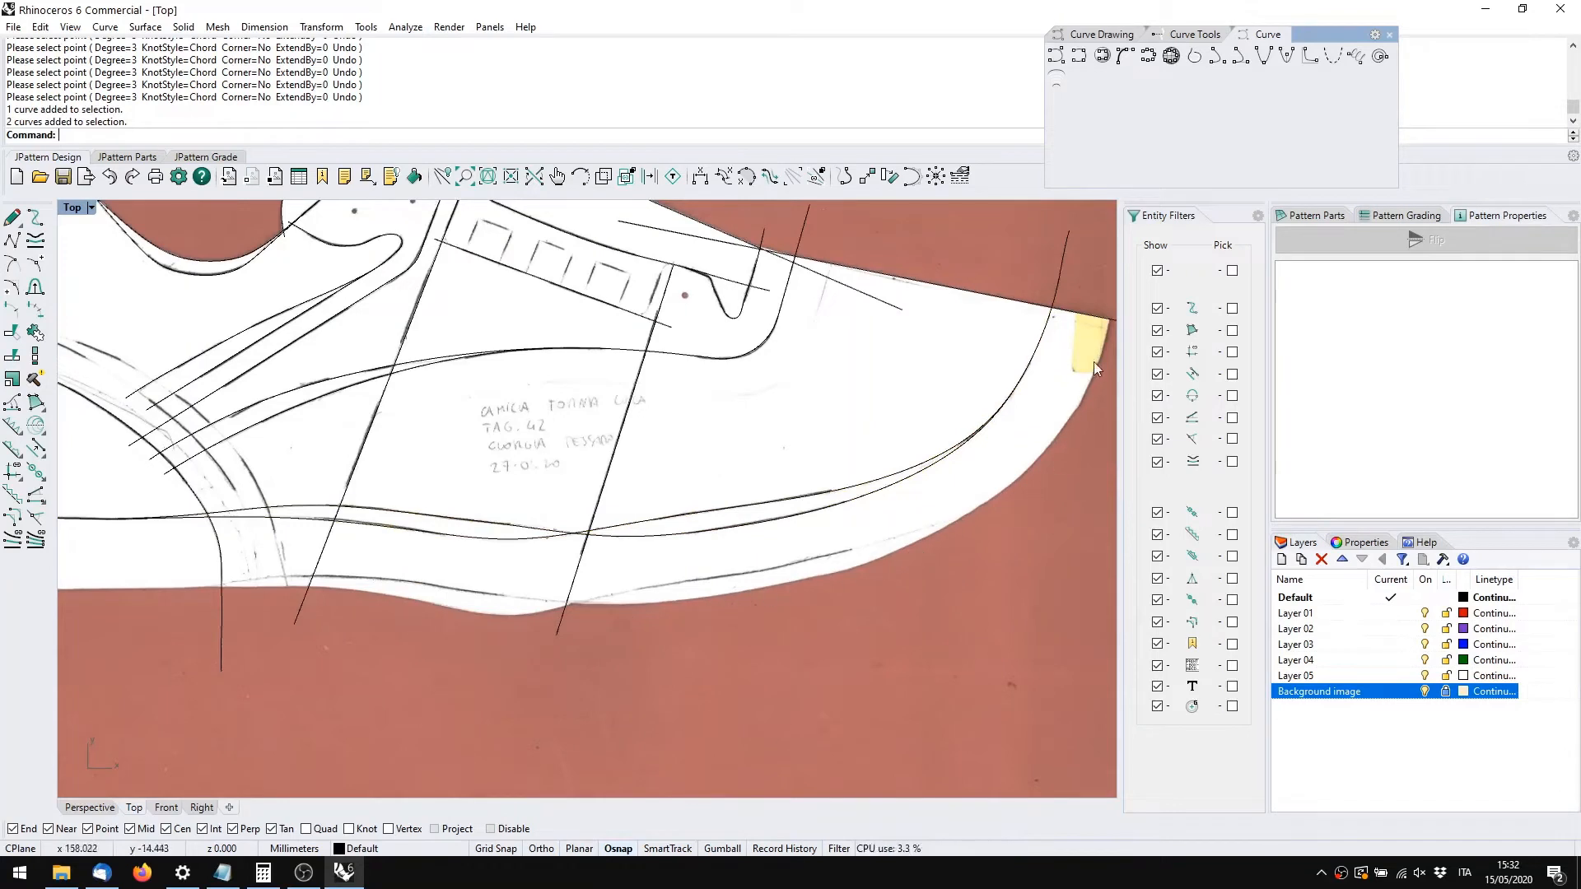
right_click_drag(374, 639, 574, 638)
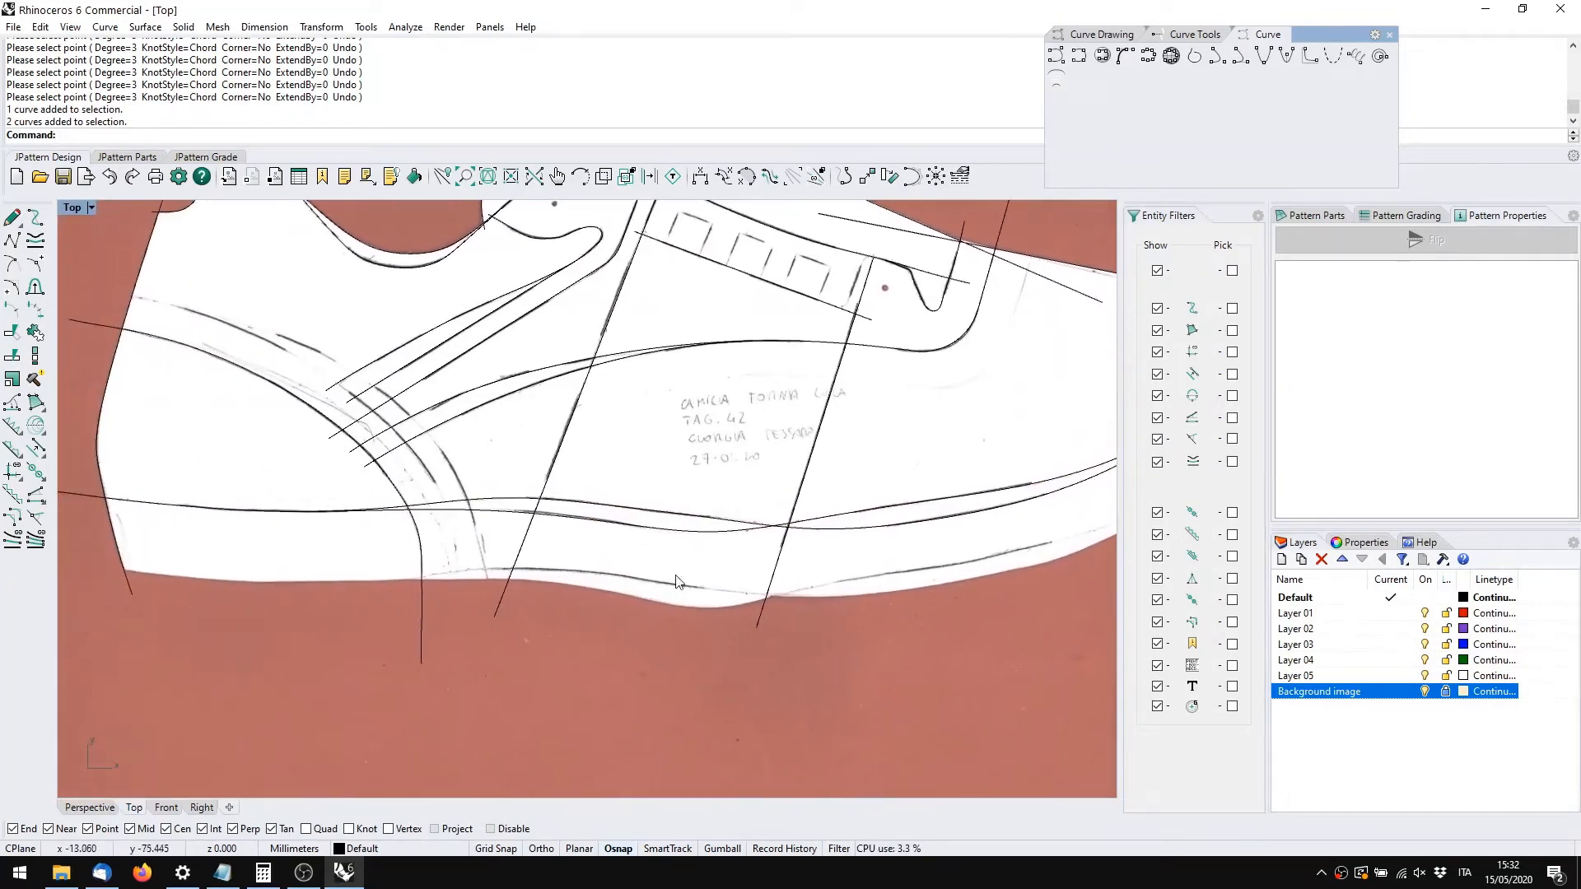
left_click_drag(691, 556, 665, 502)
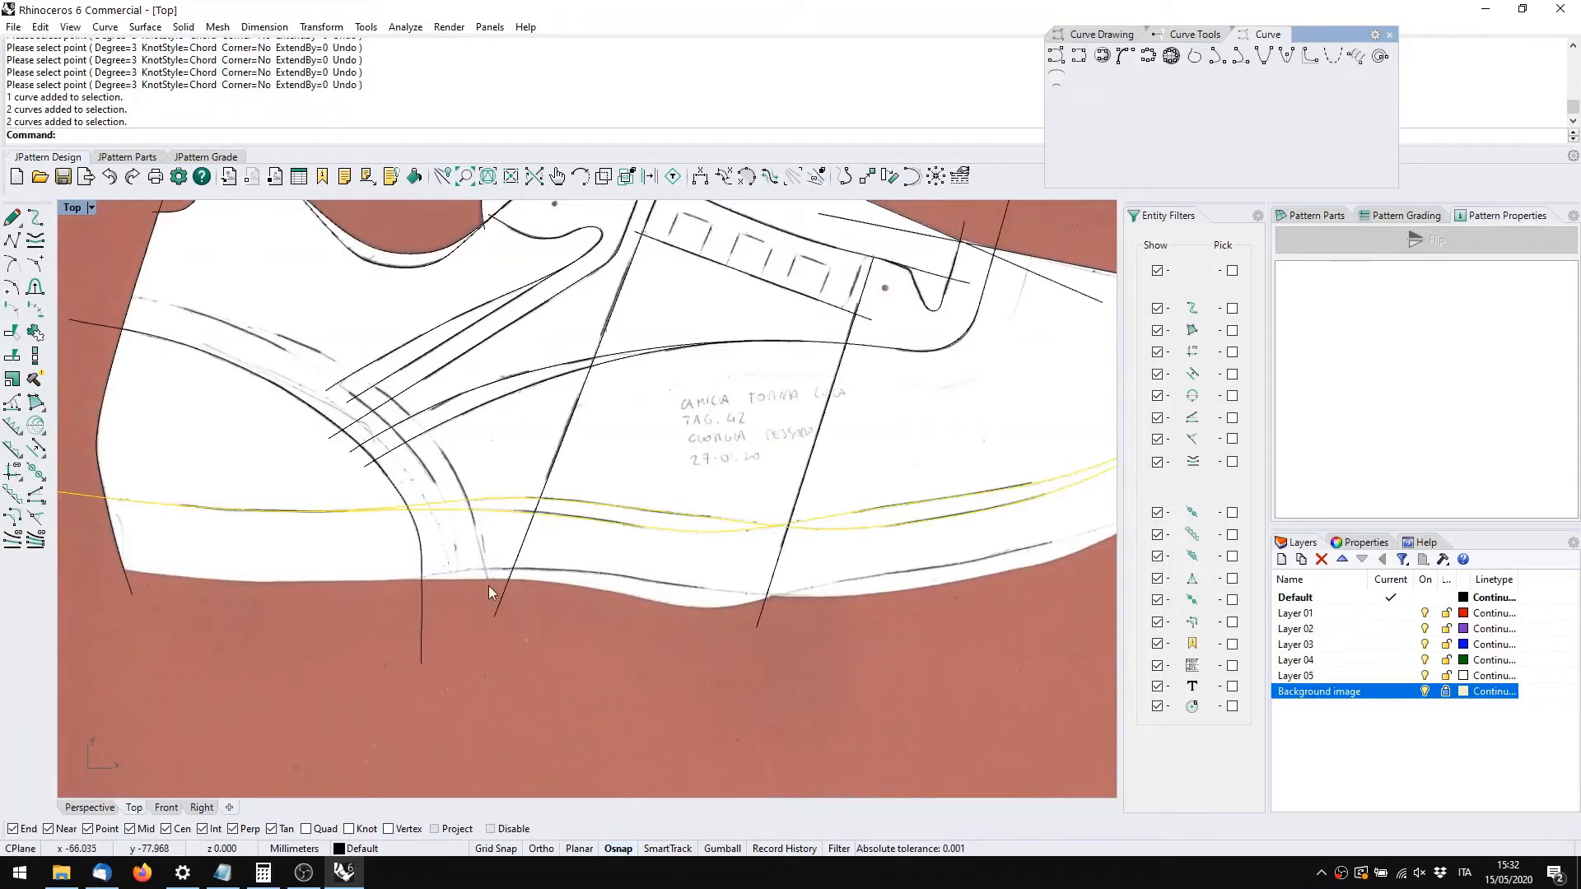
left_click(35, 448)
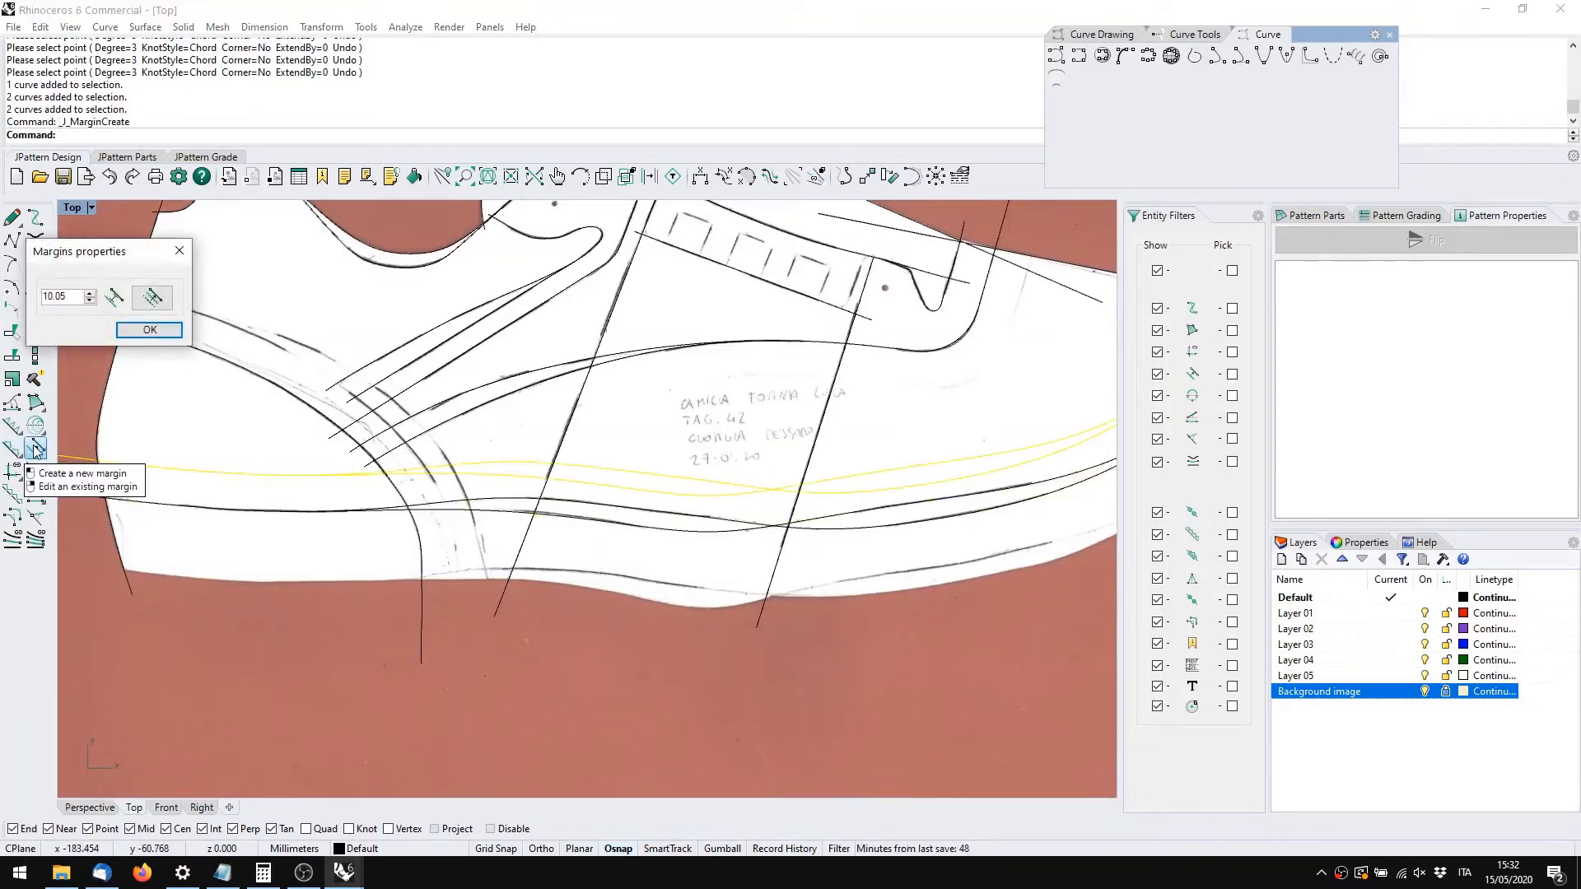
left_click_drag(111, 254, 309, 218)
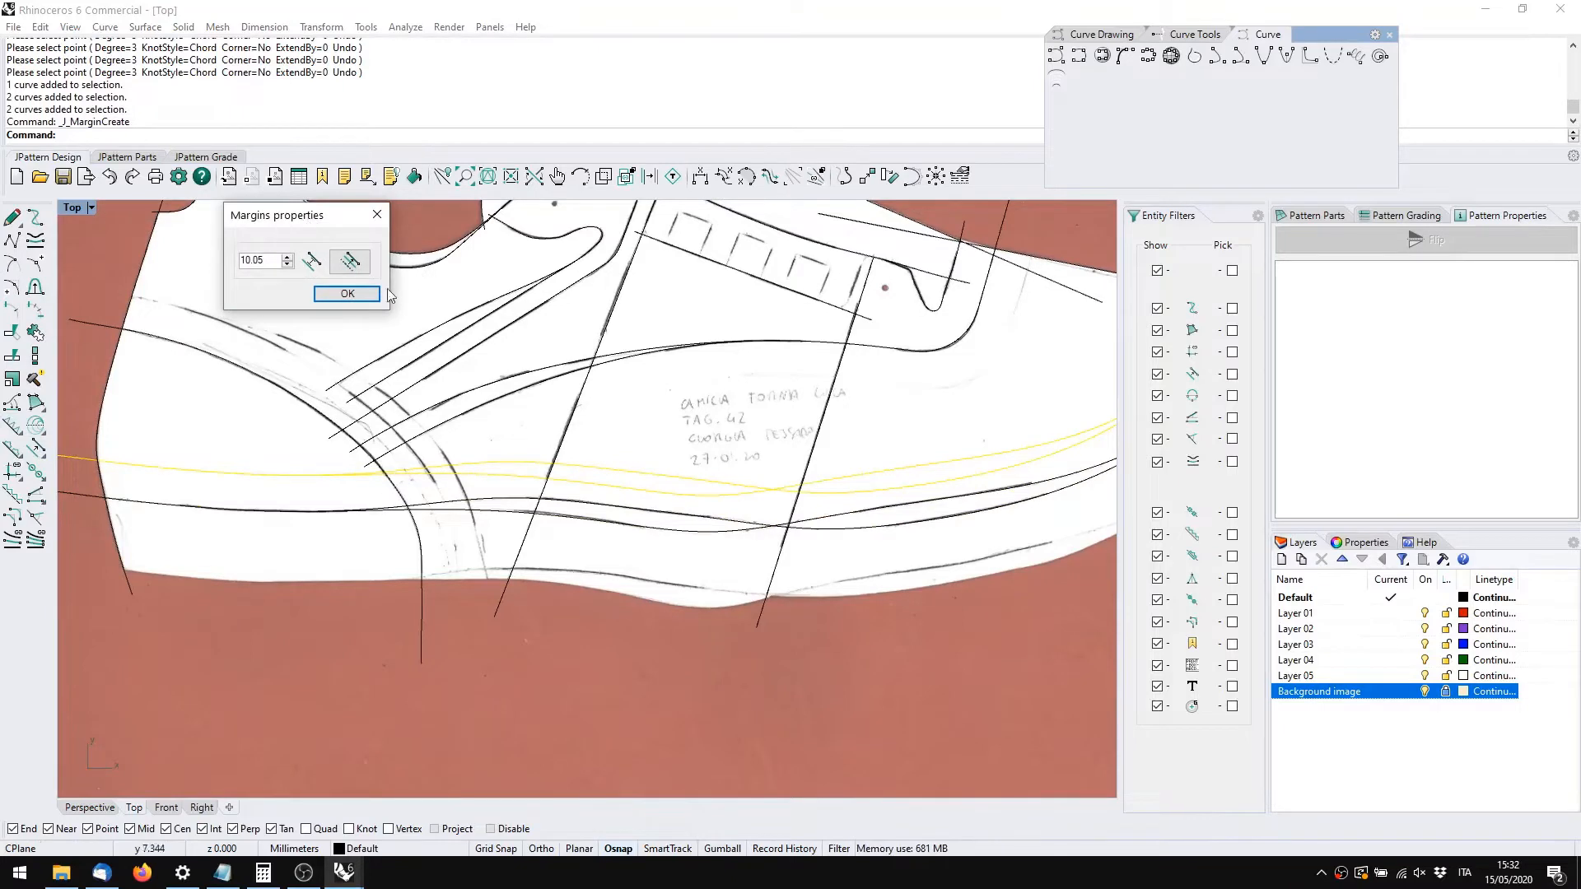
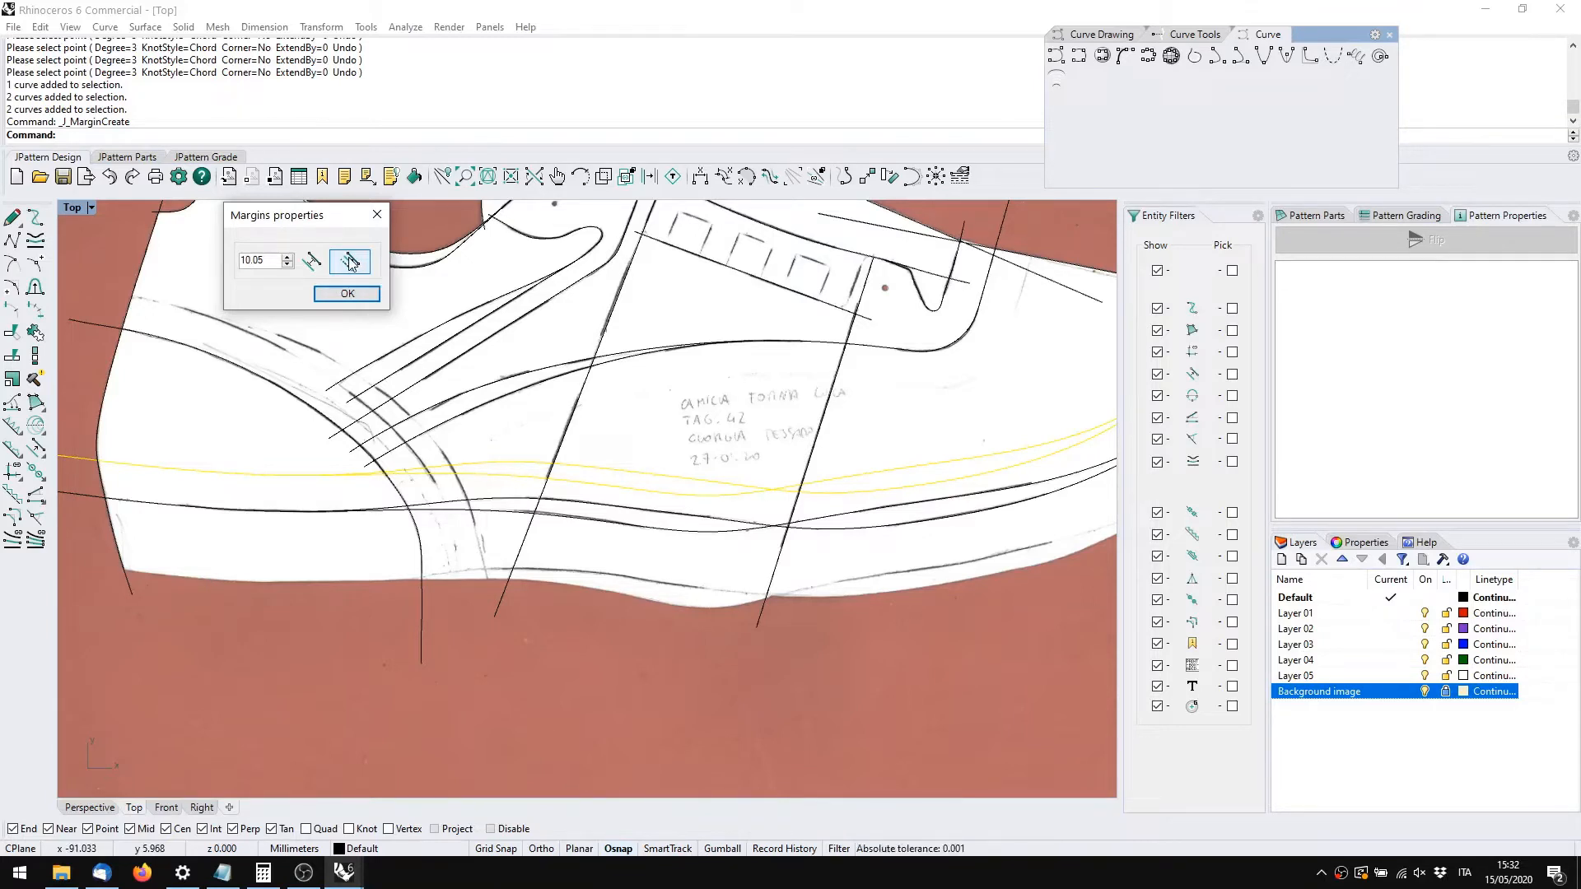
left_click(350, 262)
Set the margin distance to 19.05 mm so it follows the scanned lower edge, and create both margins
left_click(266, 264)
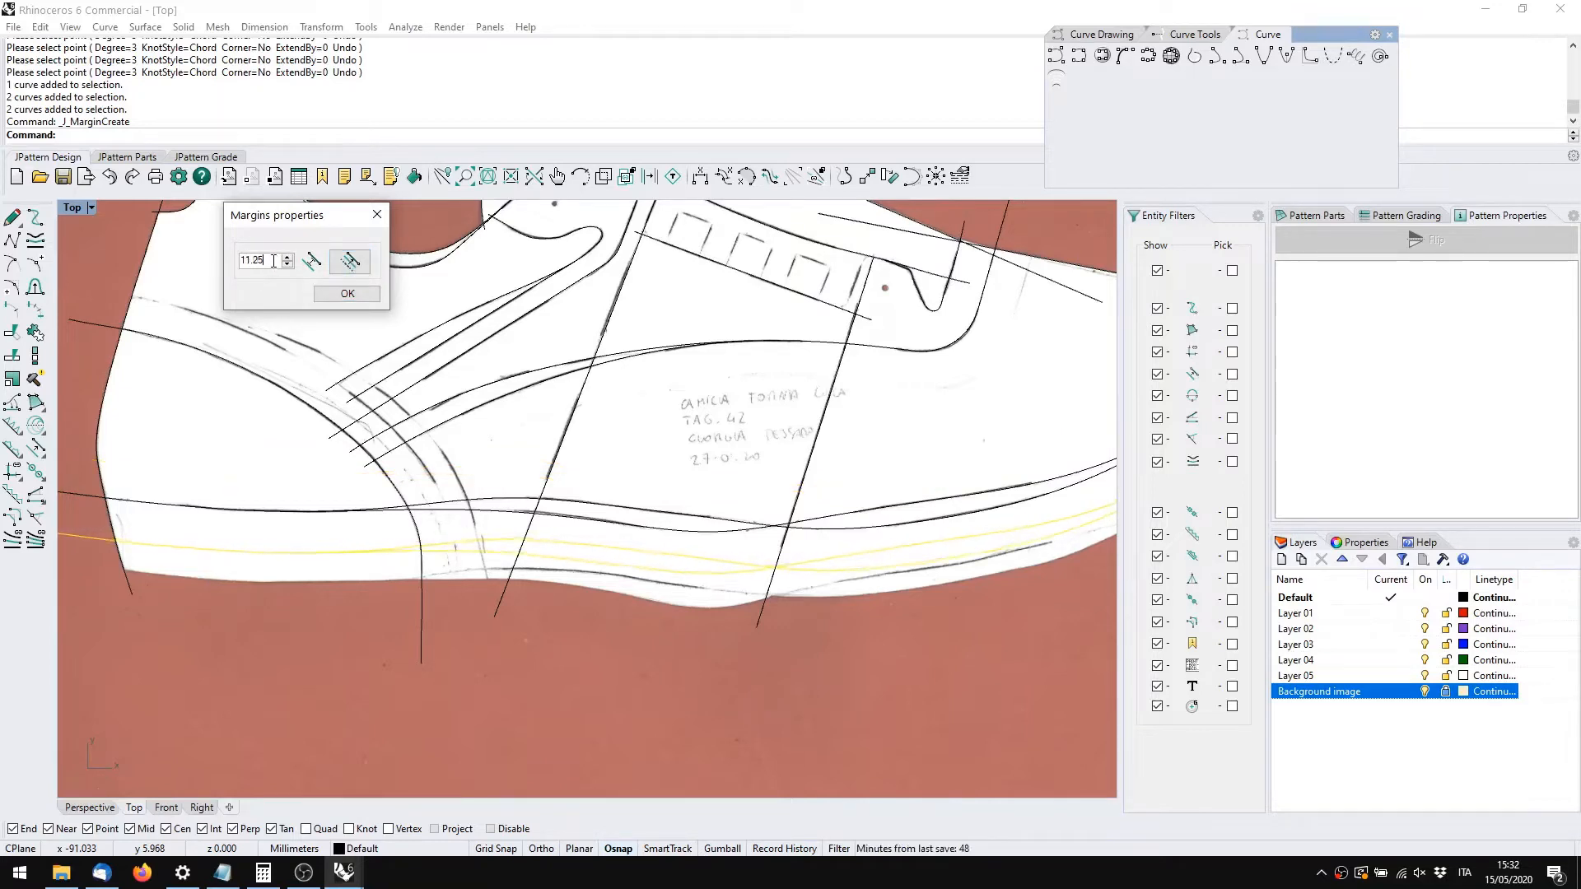
scroll(273, 260, "up", 20)
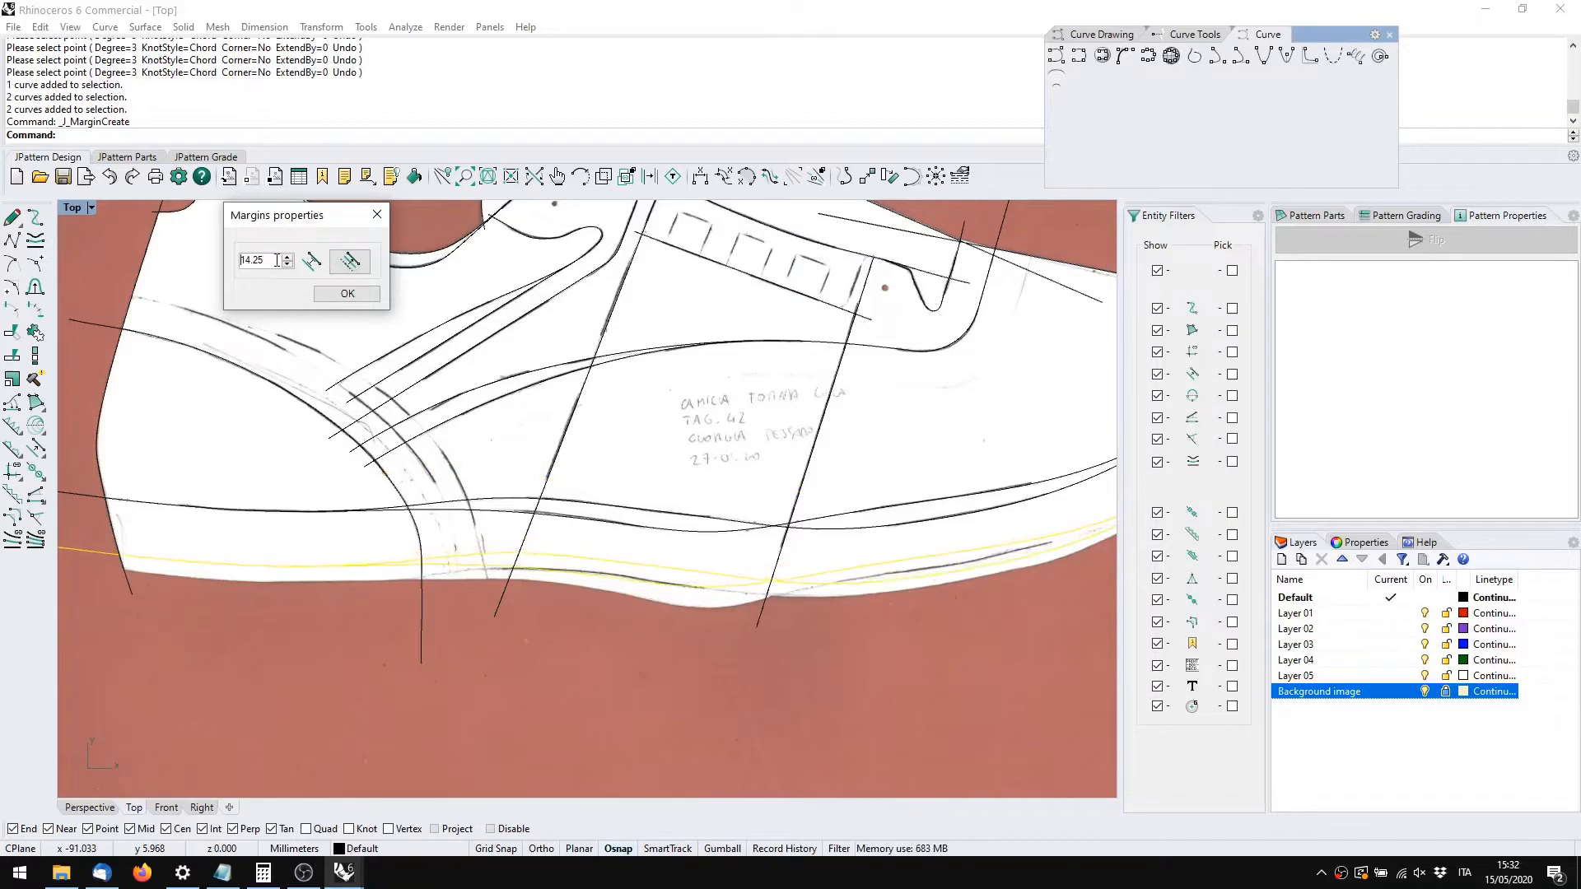
scroll(276, 260, "up", 20)
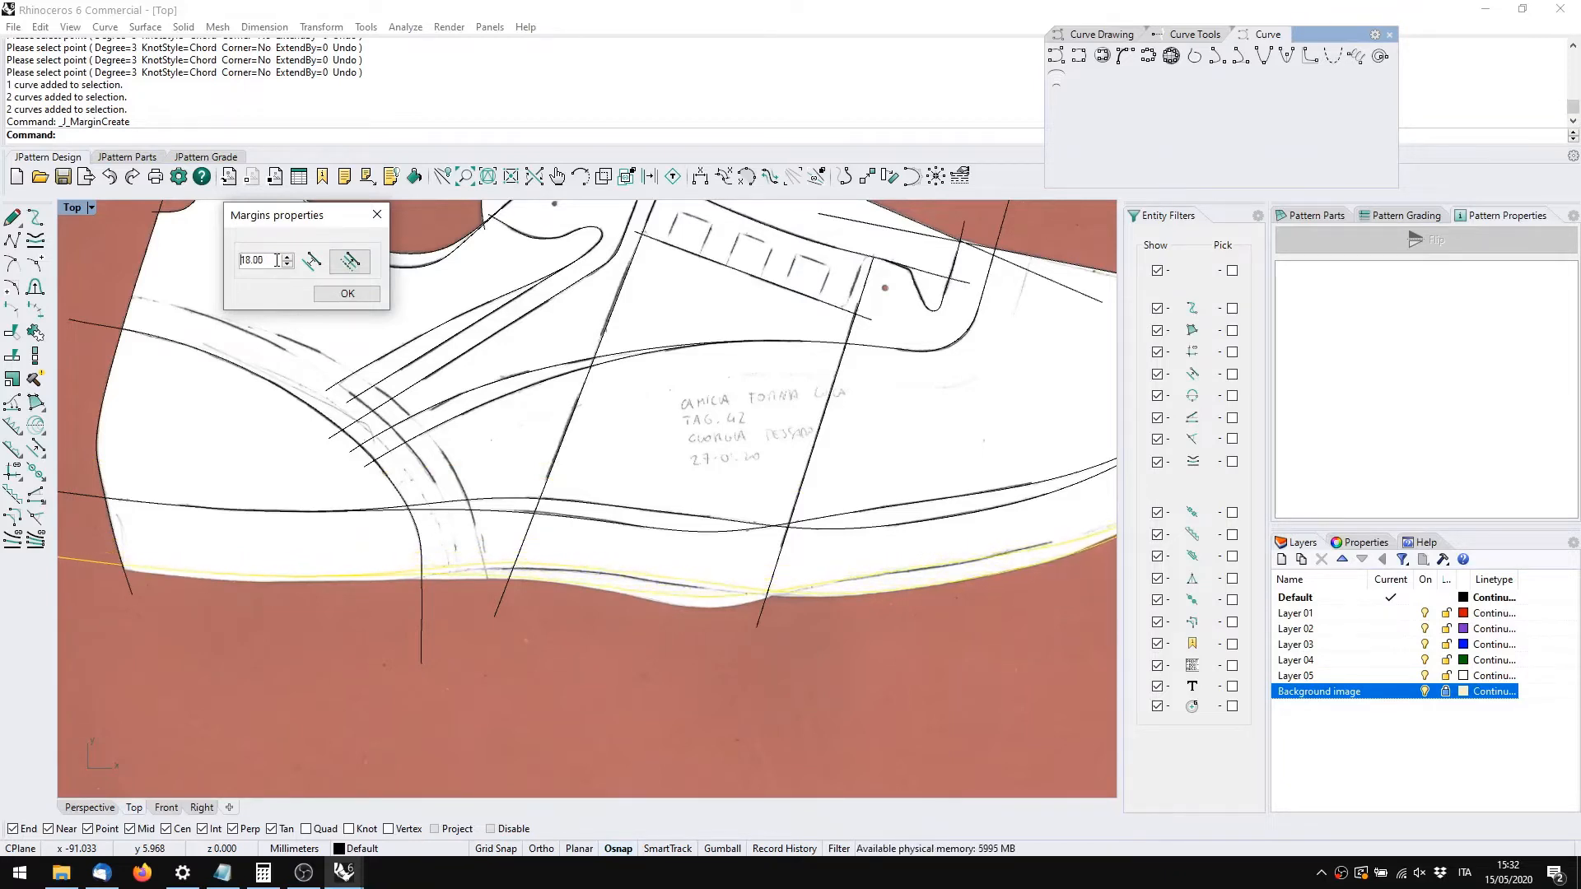
scroll(277, 261, "up", 4)
scroll(277, 260, "up", 1)
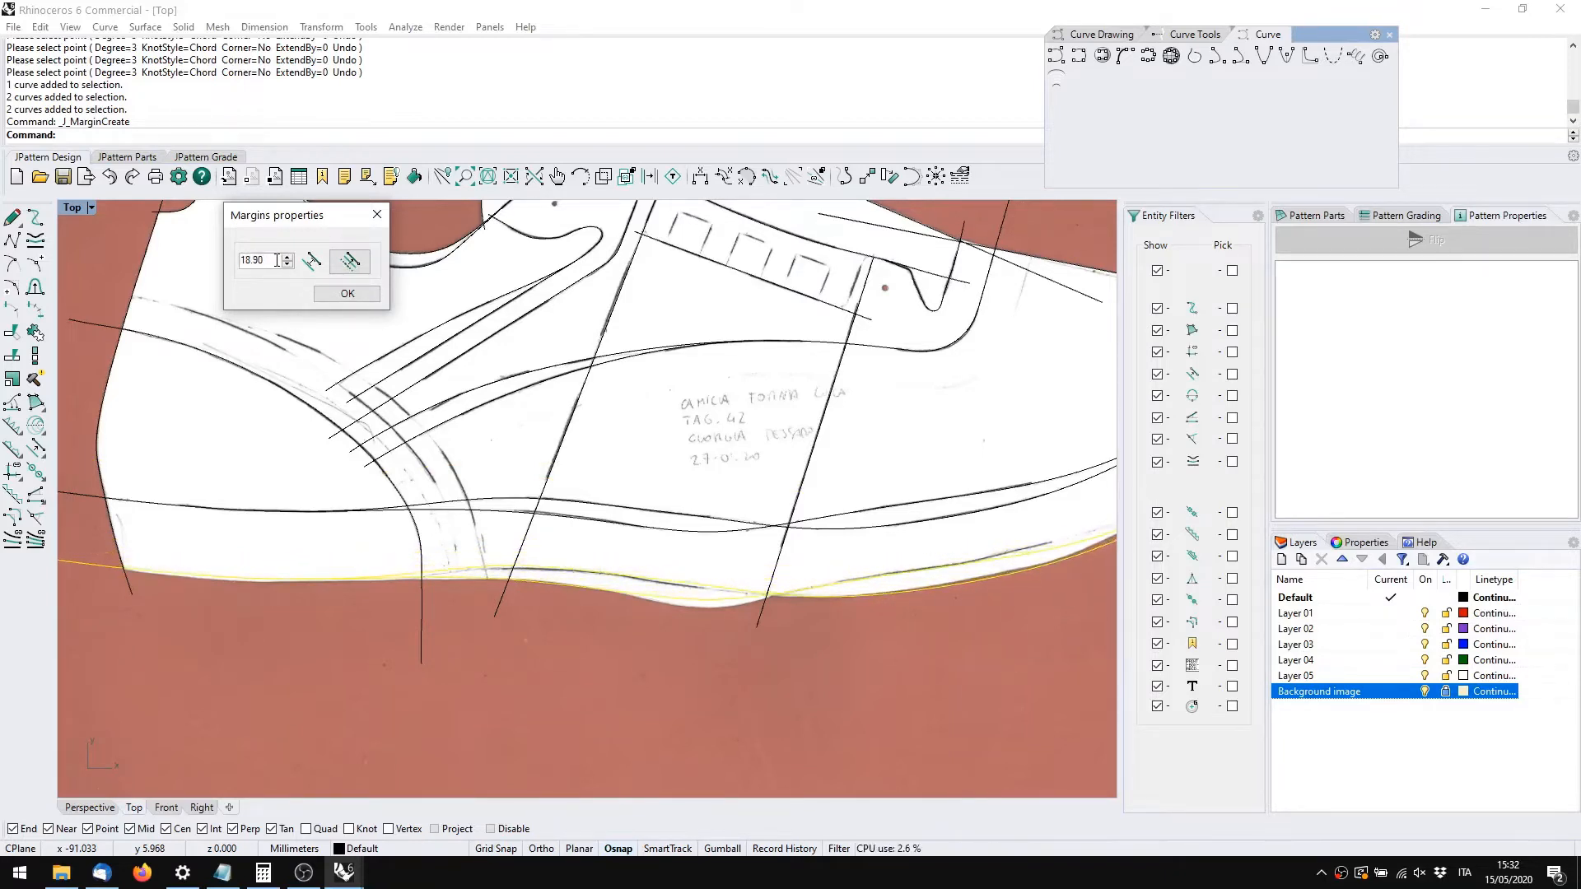
scroll(276, 260, "up", 1)
scroll(761, 605, "up", 5)
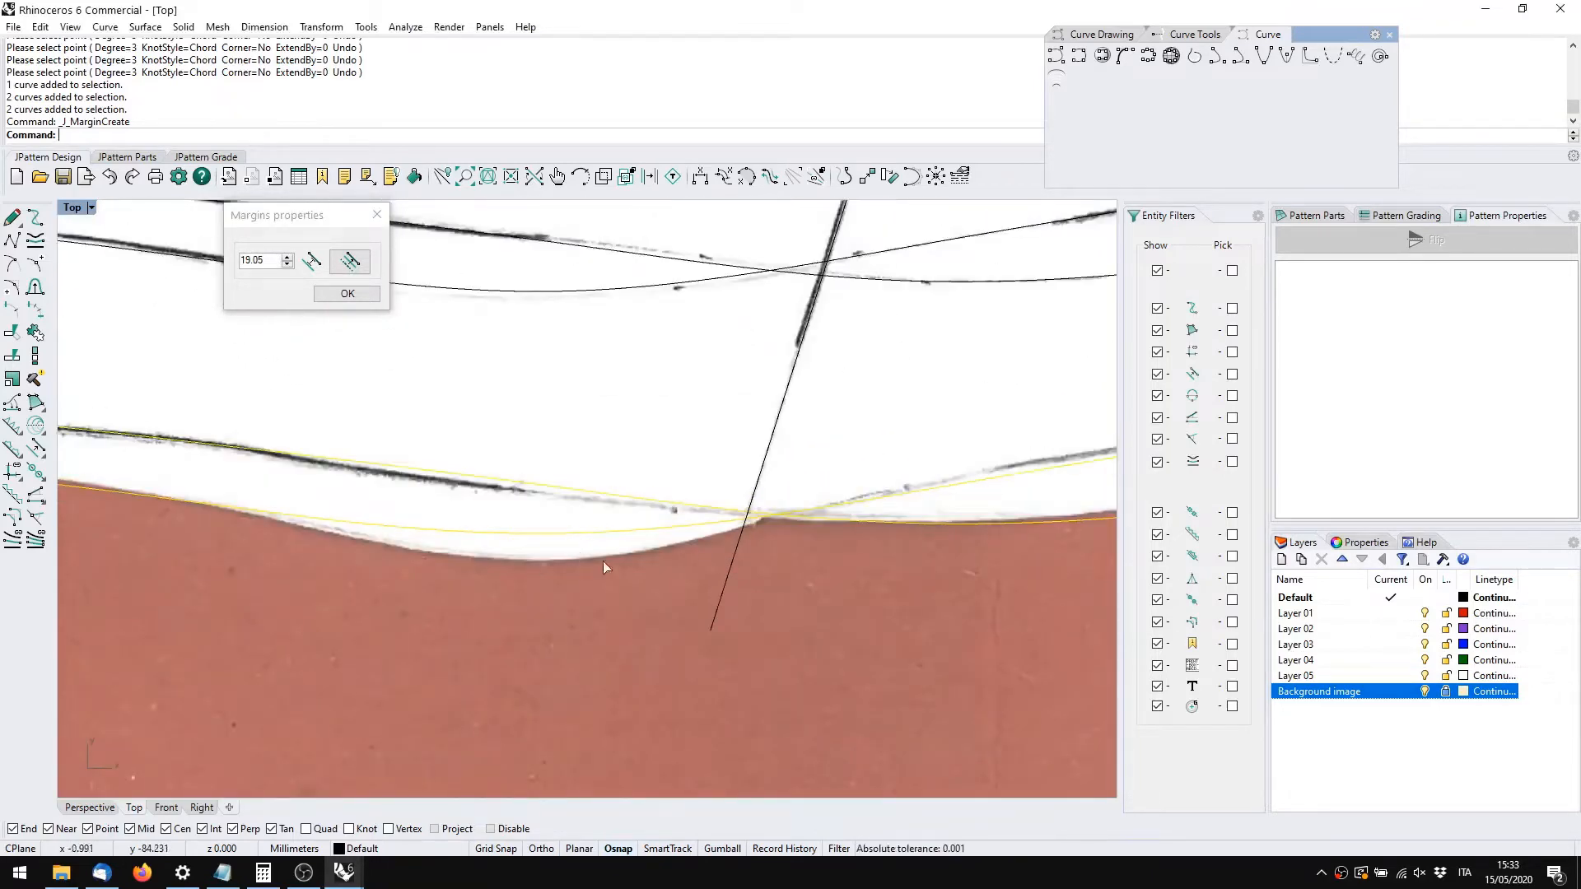
scroll(667, 555, "down", 4)
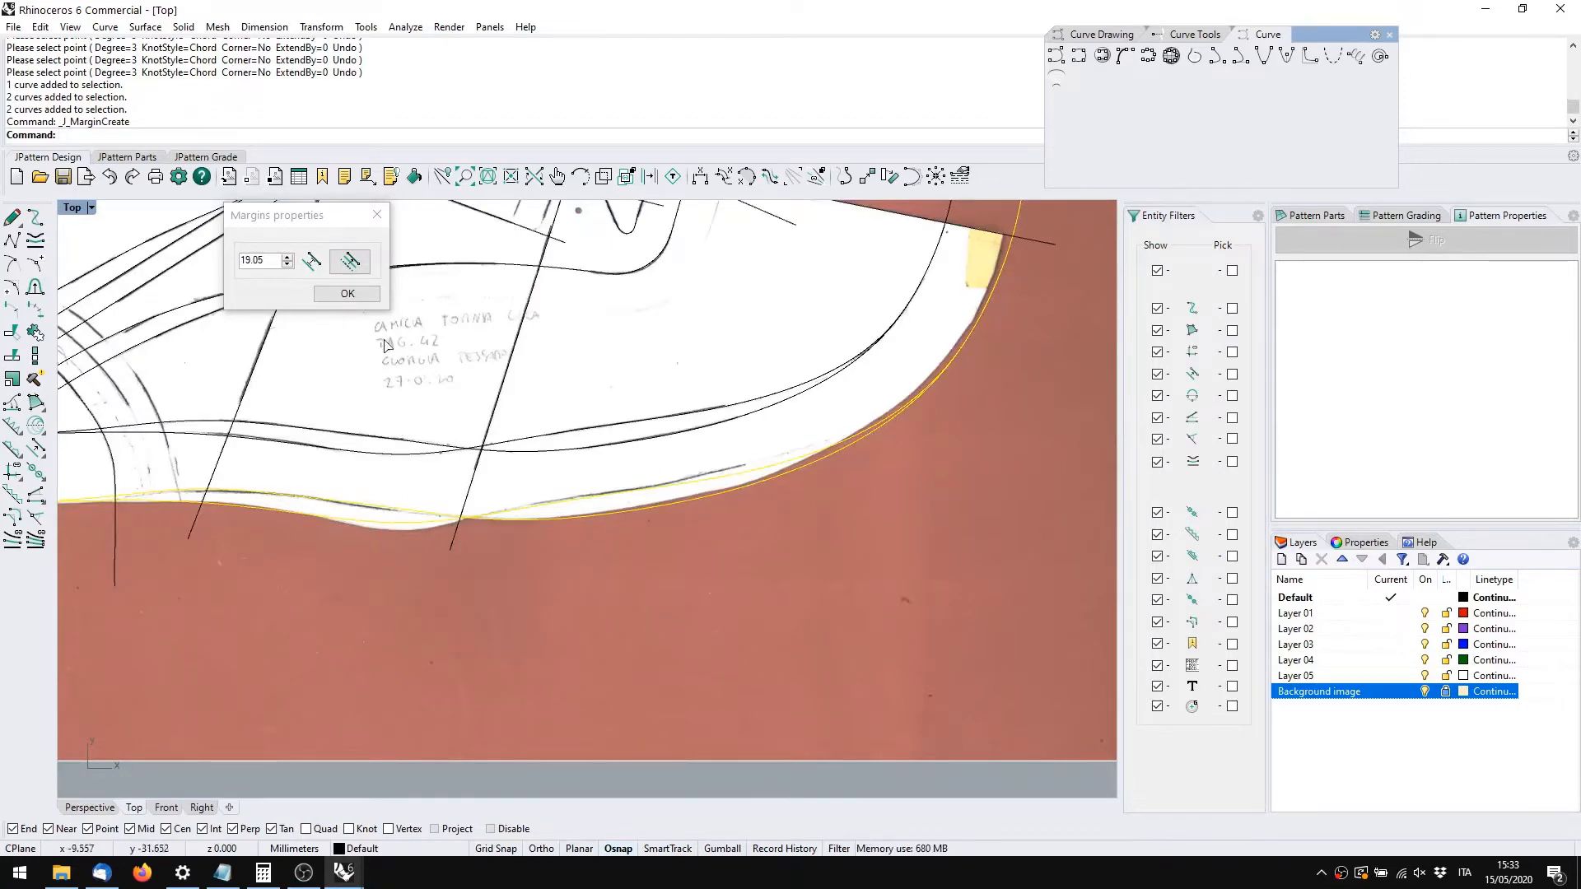
left_click(365, 299)
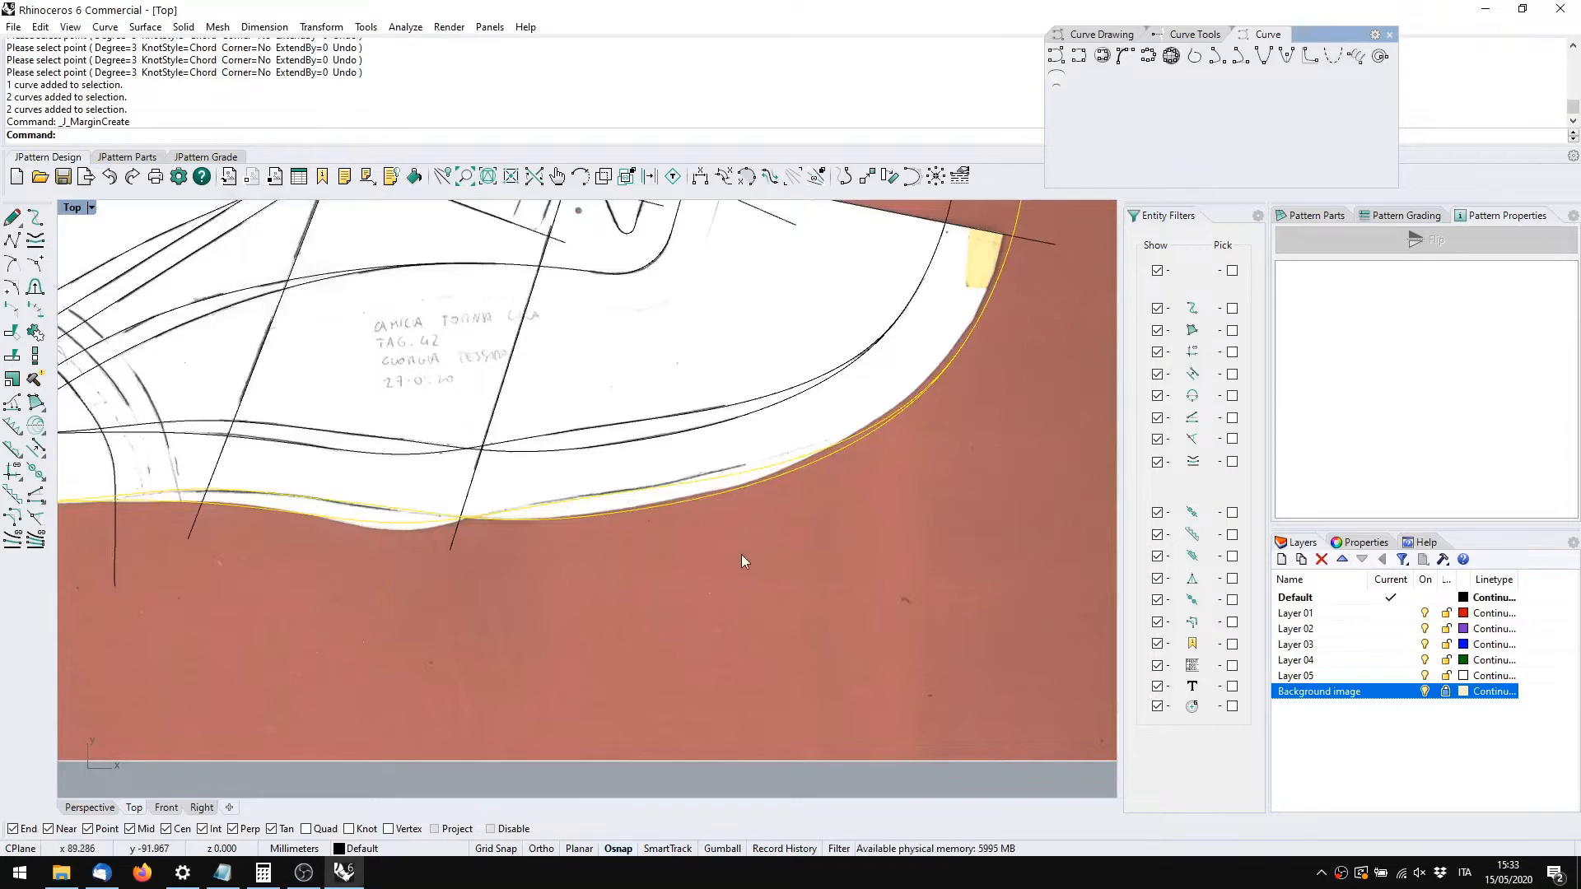
scroll(737, 562, "up", 2)
scroll(732, 564, "down", 2)
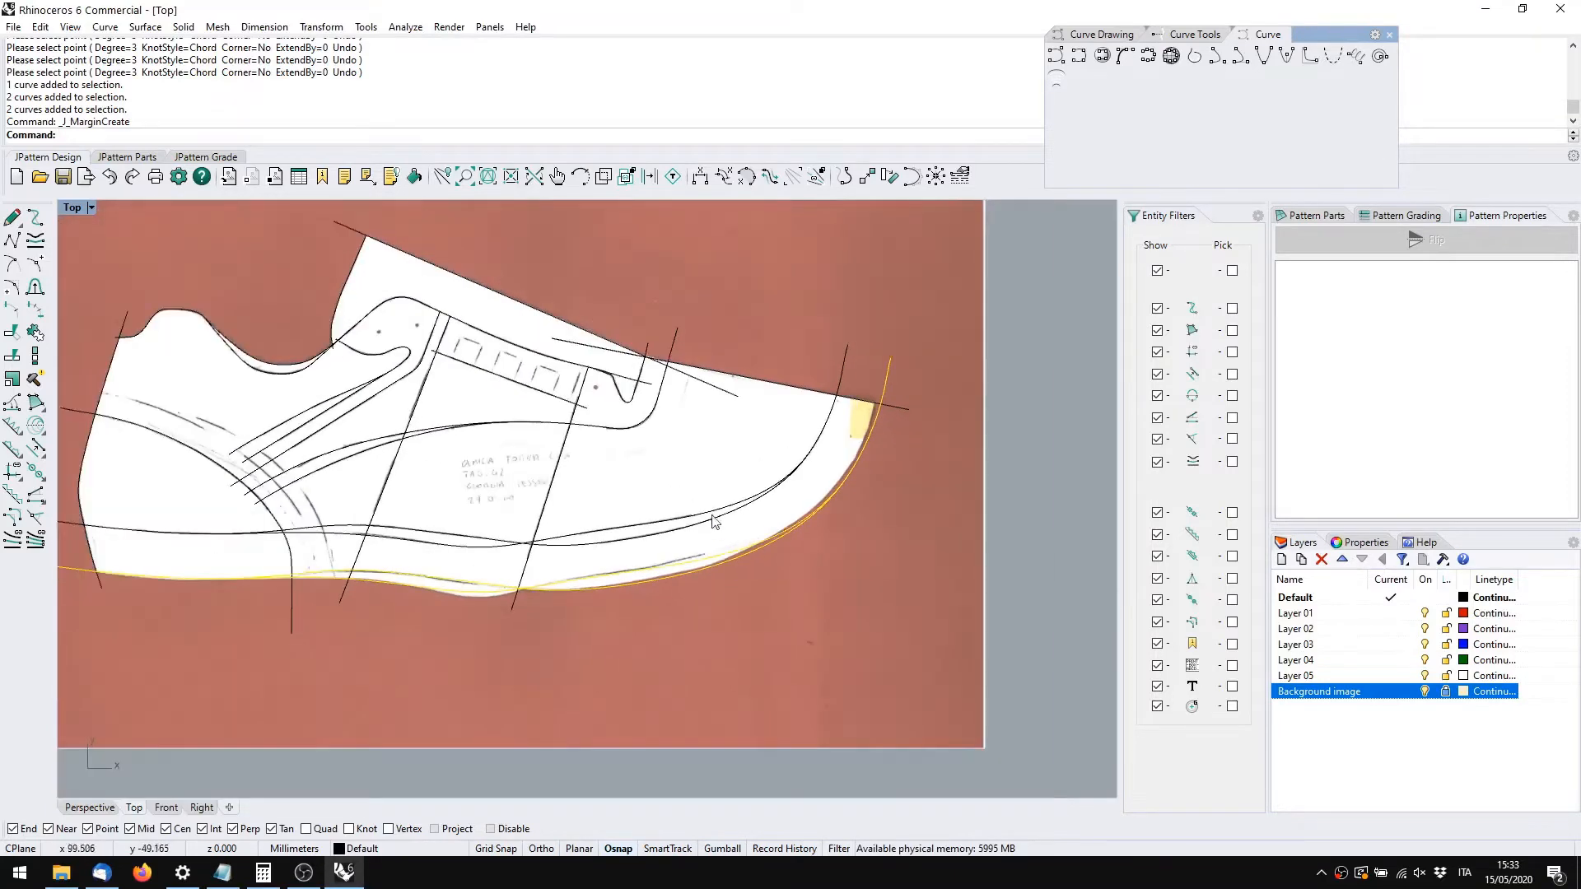
Turn on the grips of both new margins and try to move their shared toe end inward
left_click(43, 455)
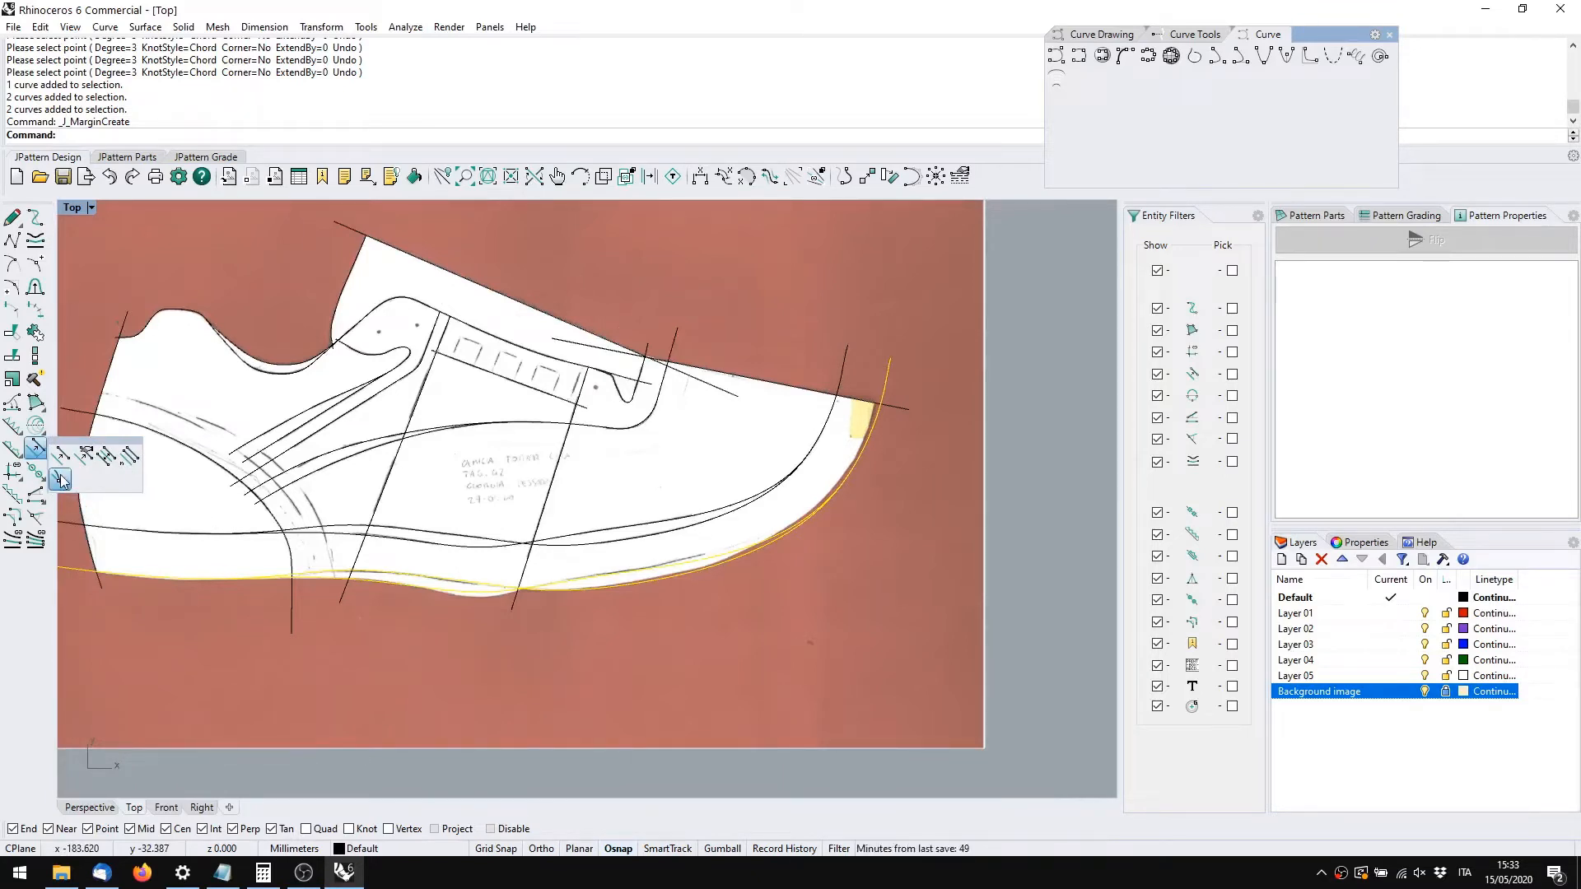
middle_click(669, 475)
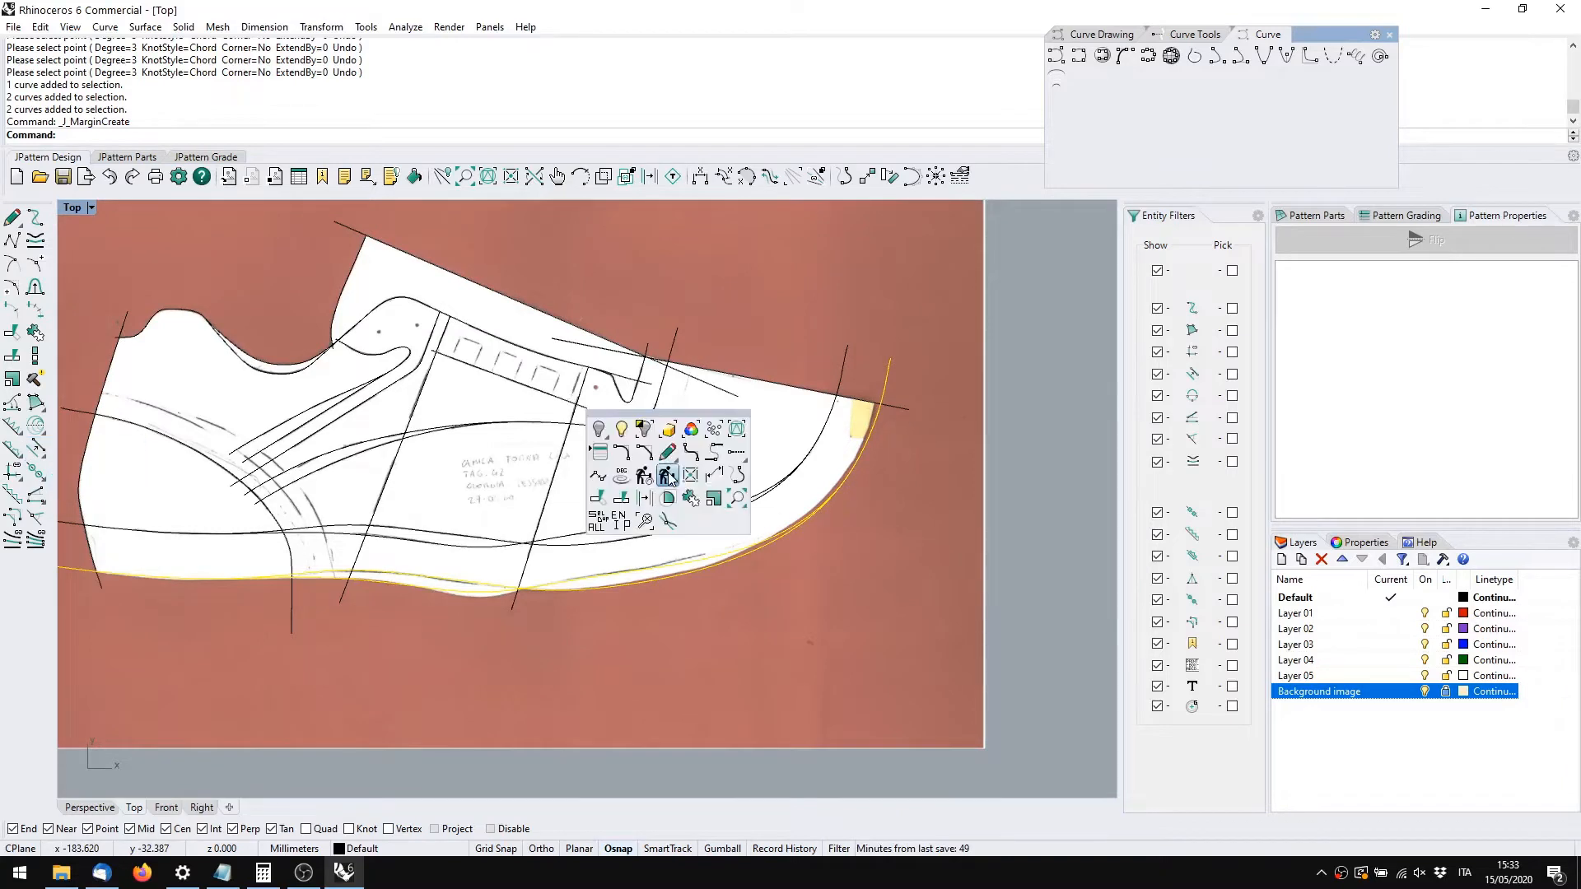
left_click(667, 522)
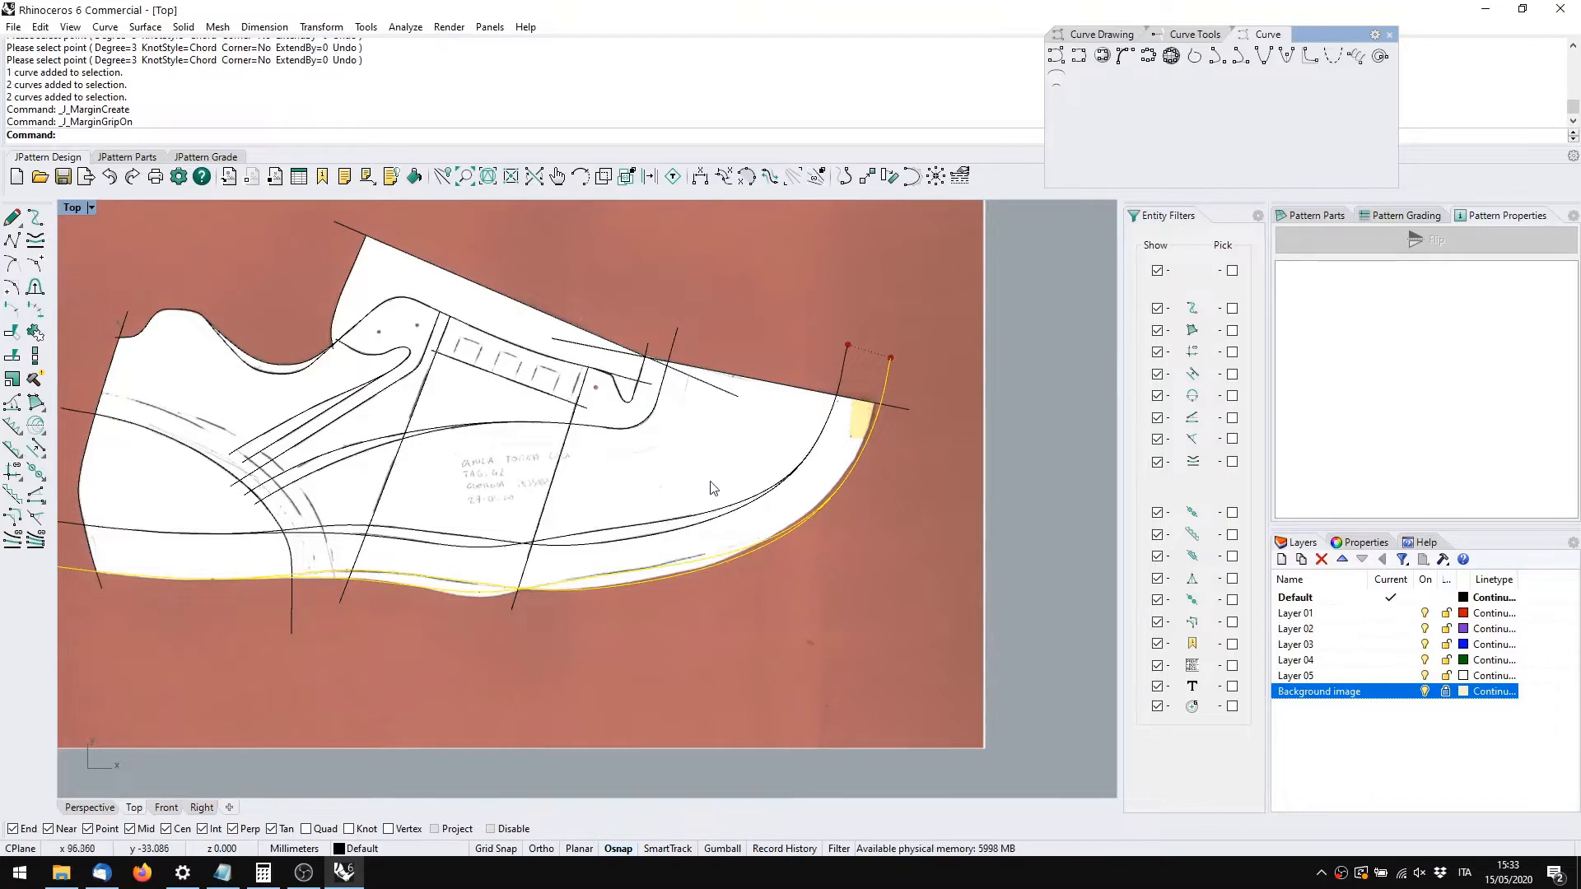
right_click_drag(143, 601, 461, 600)
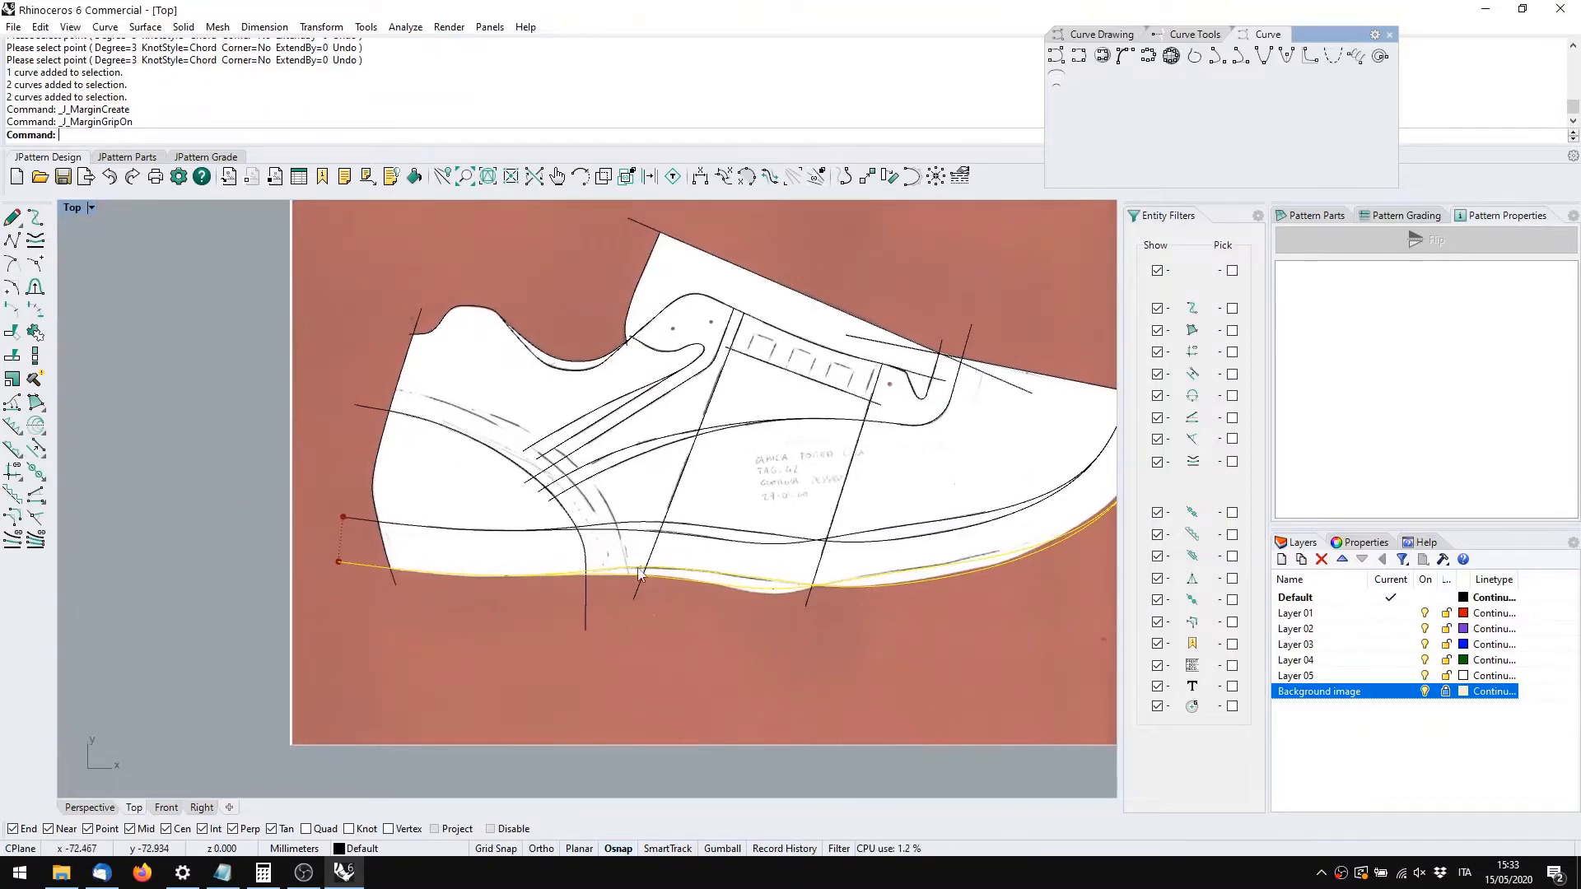
right_click_drag(804, 587, 401, 614)
scroll(837, 408, "up", 6)
left_click_drag(729, 365, 717, 365)
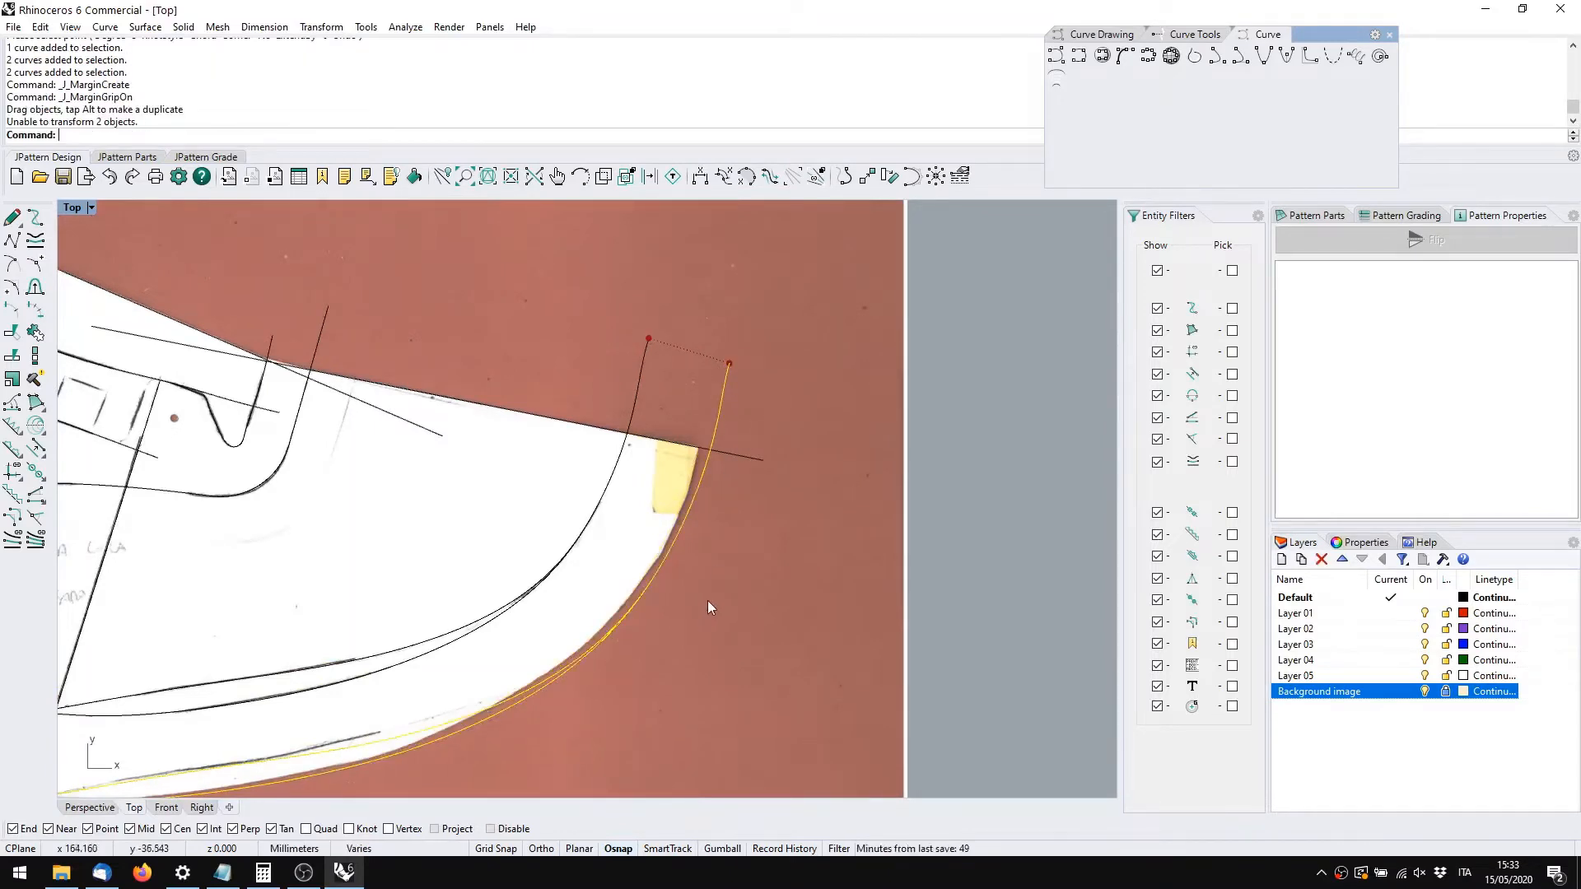
right_click_drag(726, 403, 762, 457)
key("Escape")
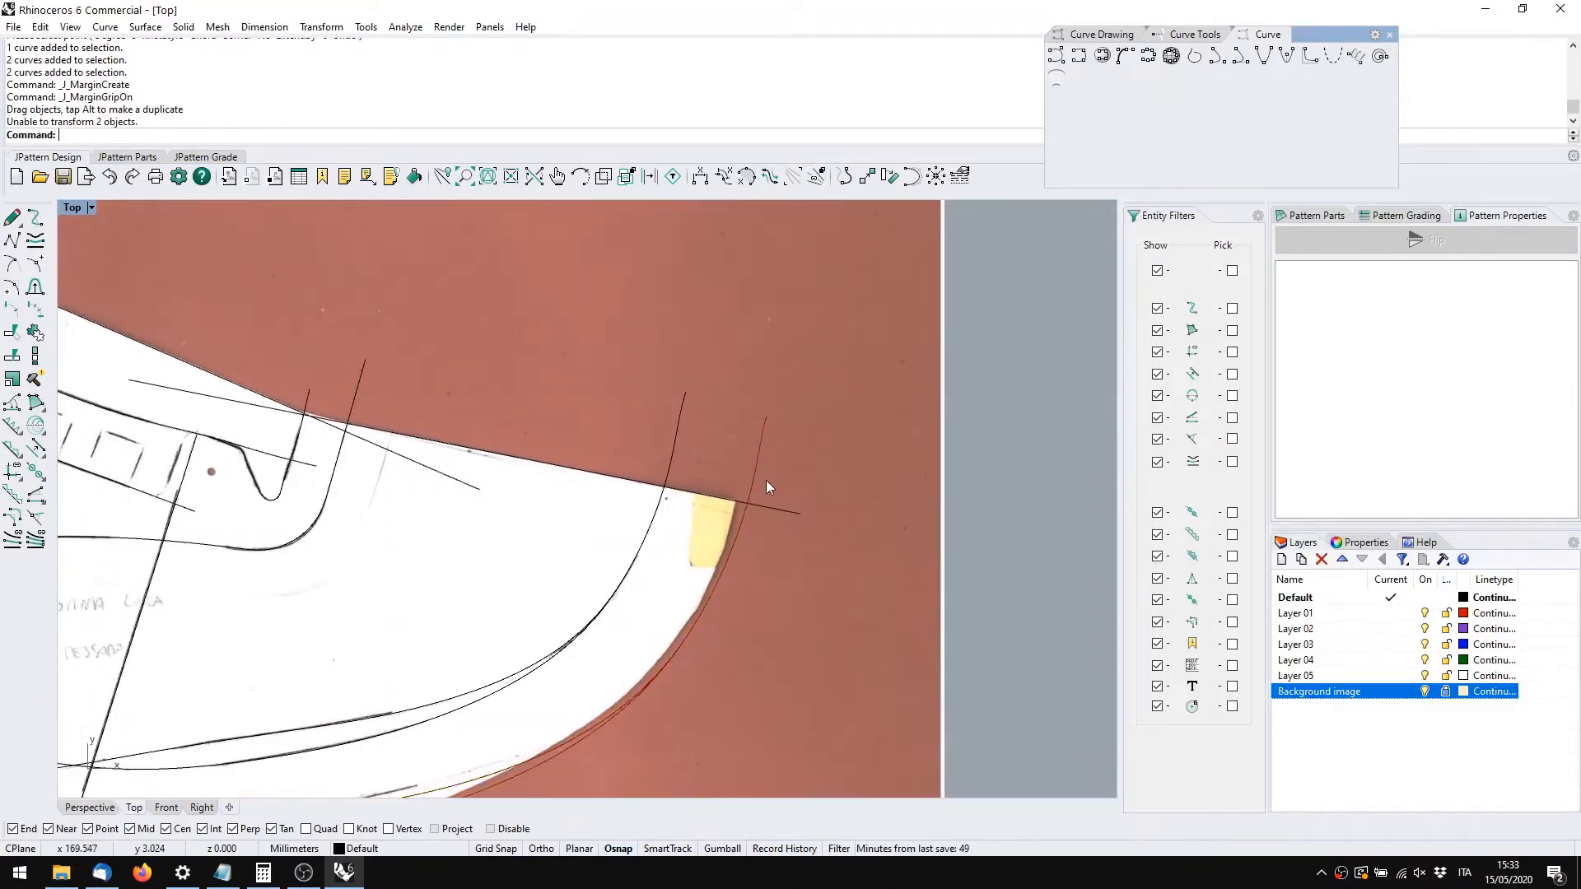
Try to move the toe-end grip of a single margin inward, and undo both the move and its grip display
left_click(754, 476)
left_click(817, 519)
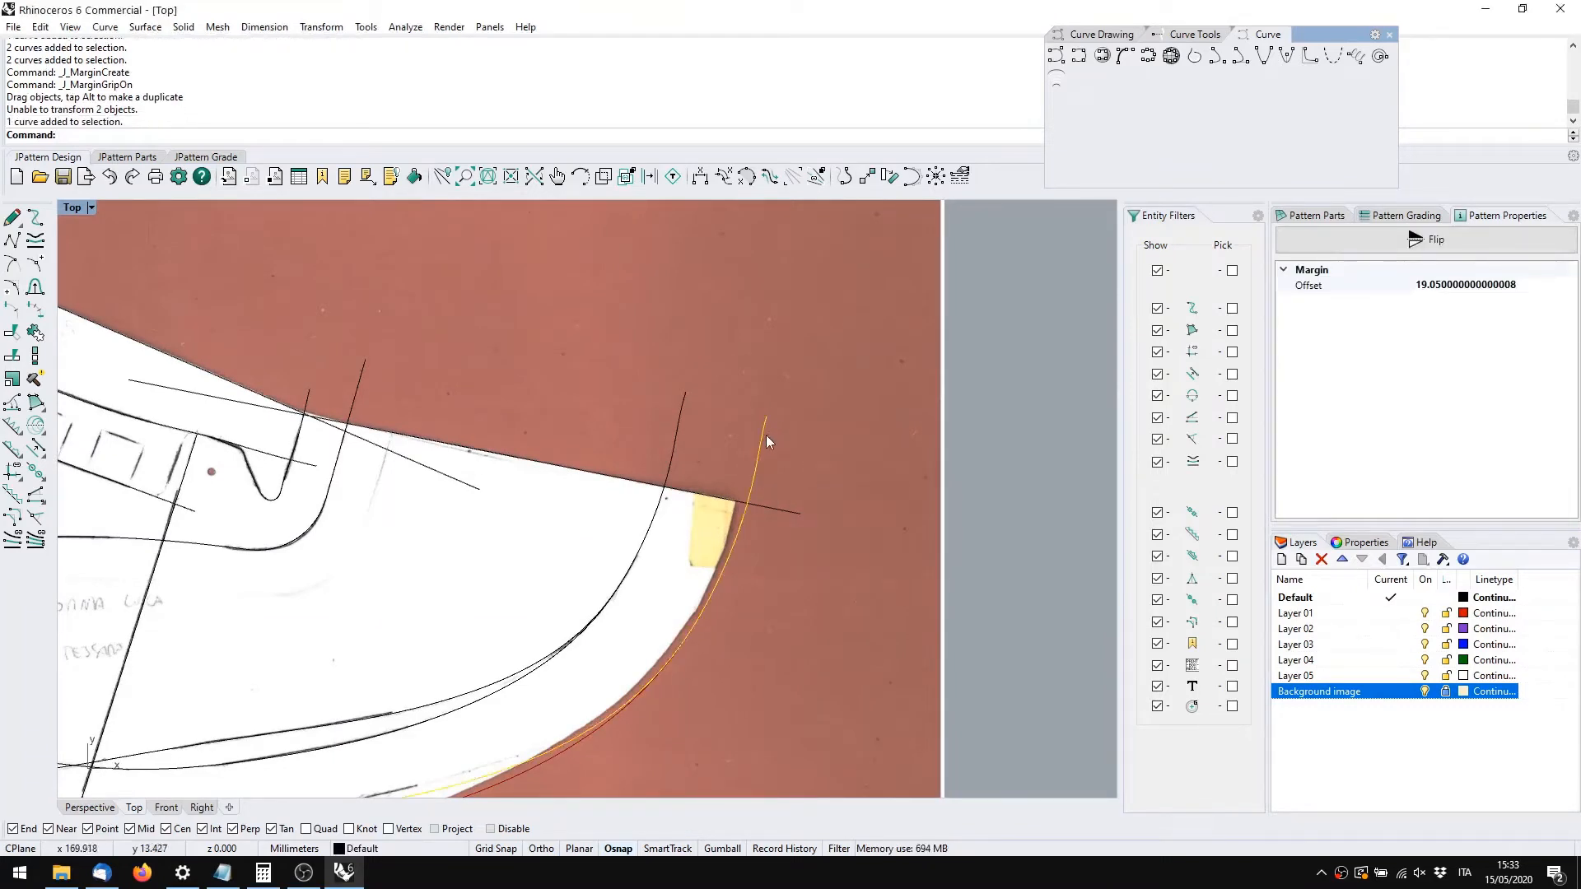
left_click_drag(764, 418, 778, 452)
scroll(748, 418, "up", 3)
scroll(819, 473, "down", 8)
right_click_drag(906, 580, 917, 518)
key("Escape")
right_click_drag(838, 593, 864, 559)
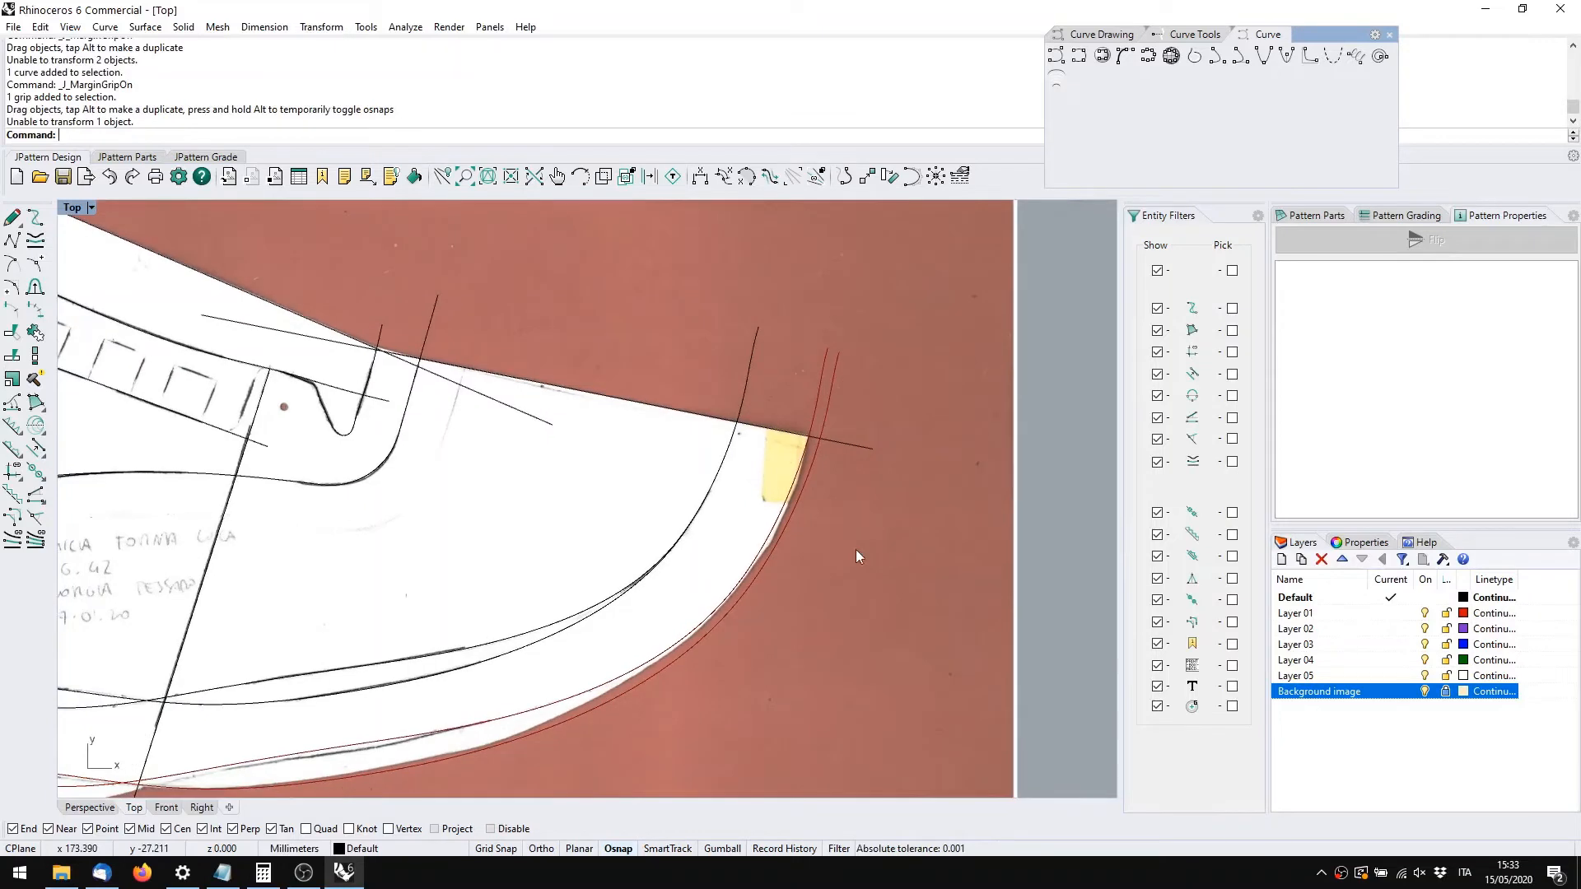
key("ctrl+z")
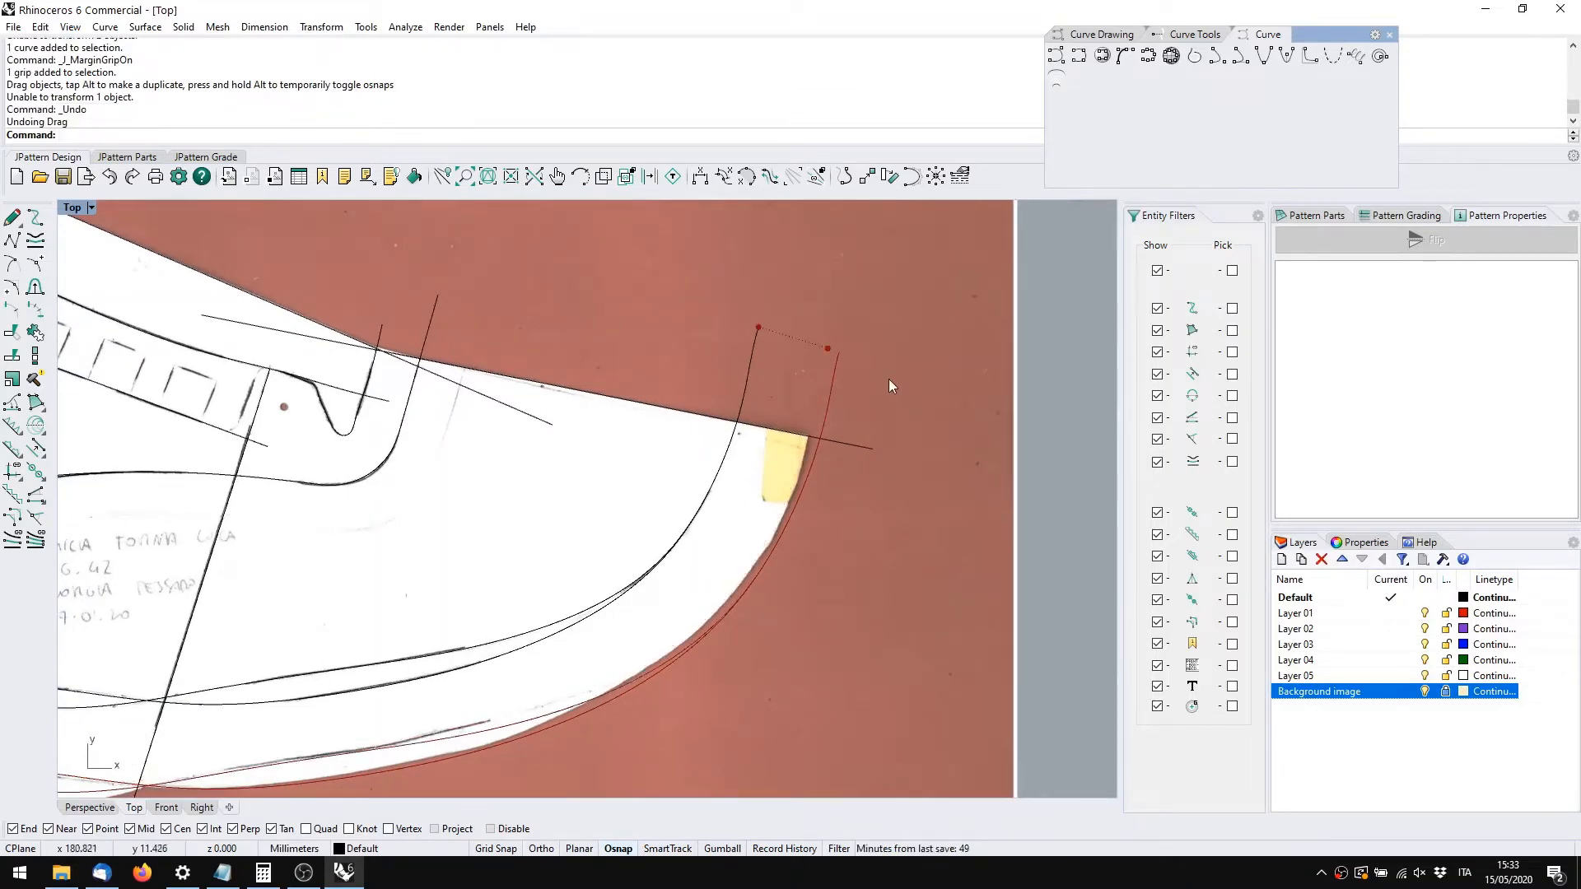
key("ctrl+z")
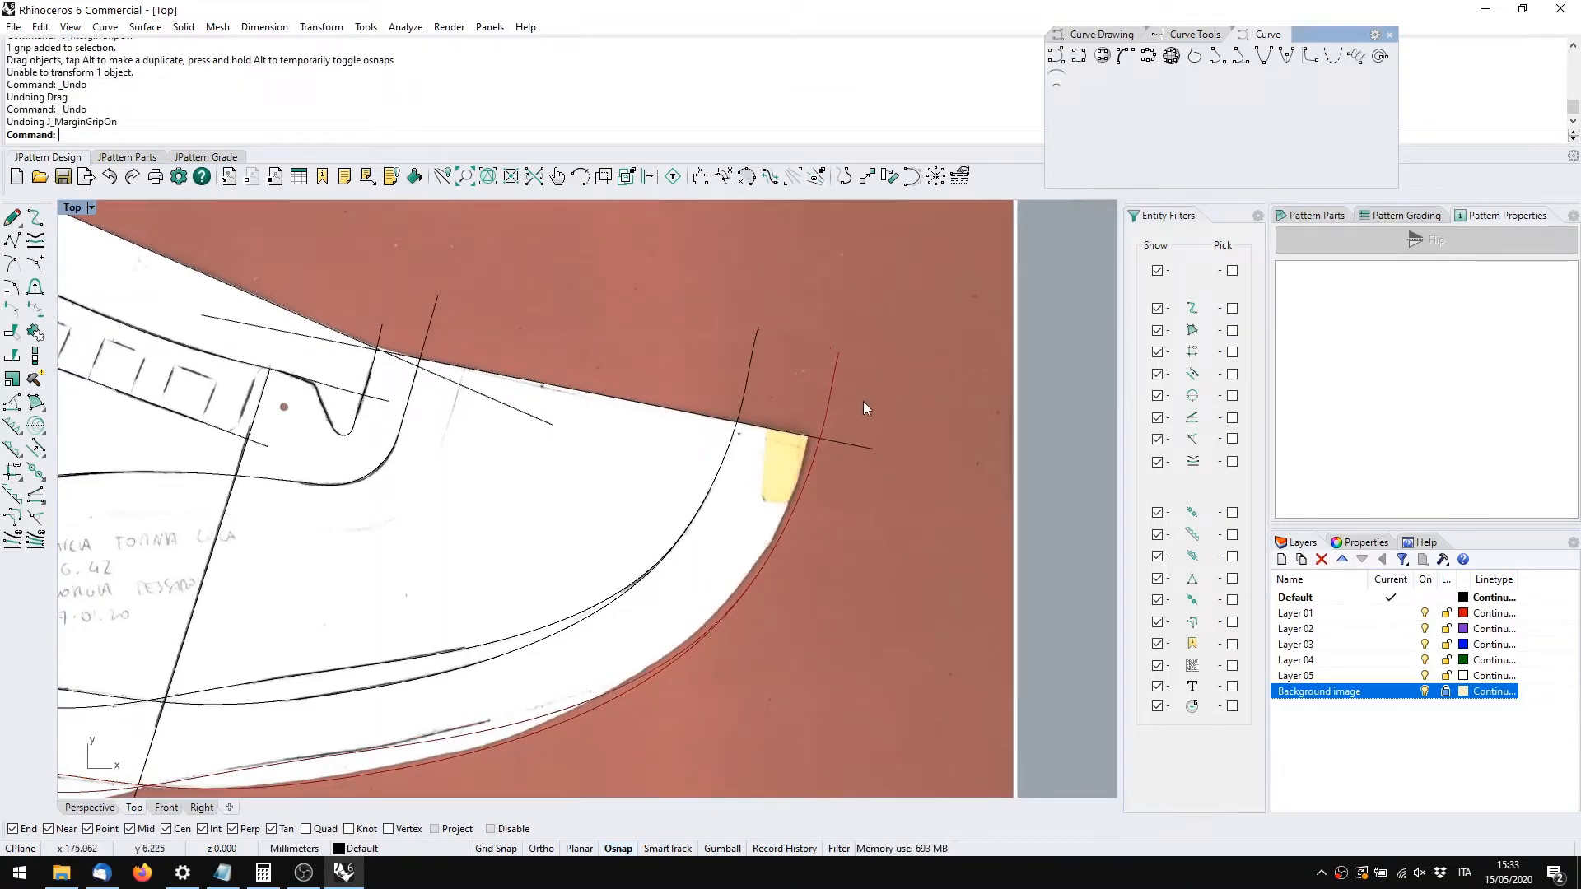
Turn on the grips of both margins and move their toe-end grips inward together to match the scanned toe edge
left_click_drag(863, 402, 812, 345)
left_click(852, 393)
left_click(830, 390)
left_click(845, 383)
middle_click(810, 277)
left_click(811, 322)
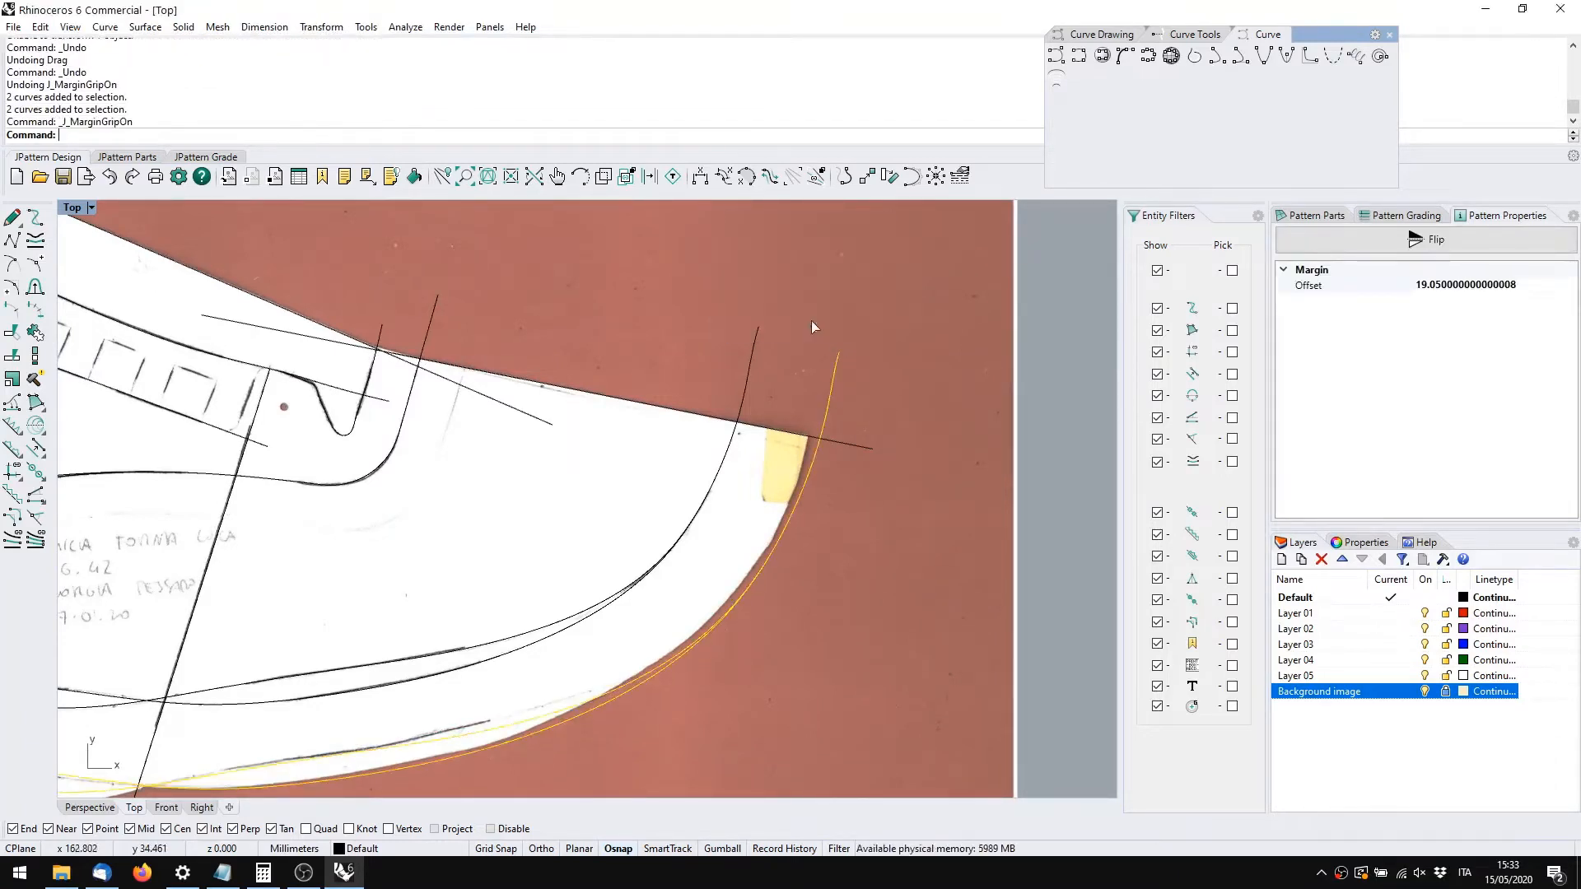
scroll(833, 344, "up", 3)
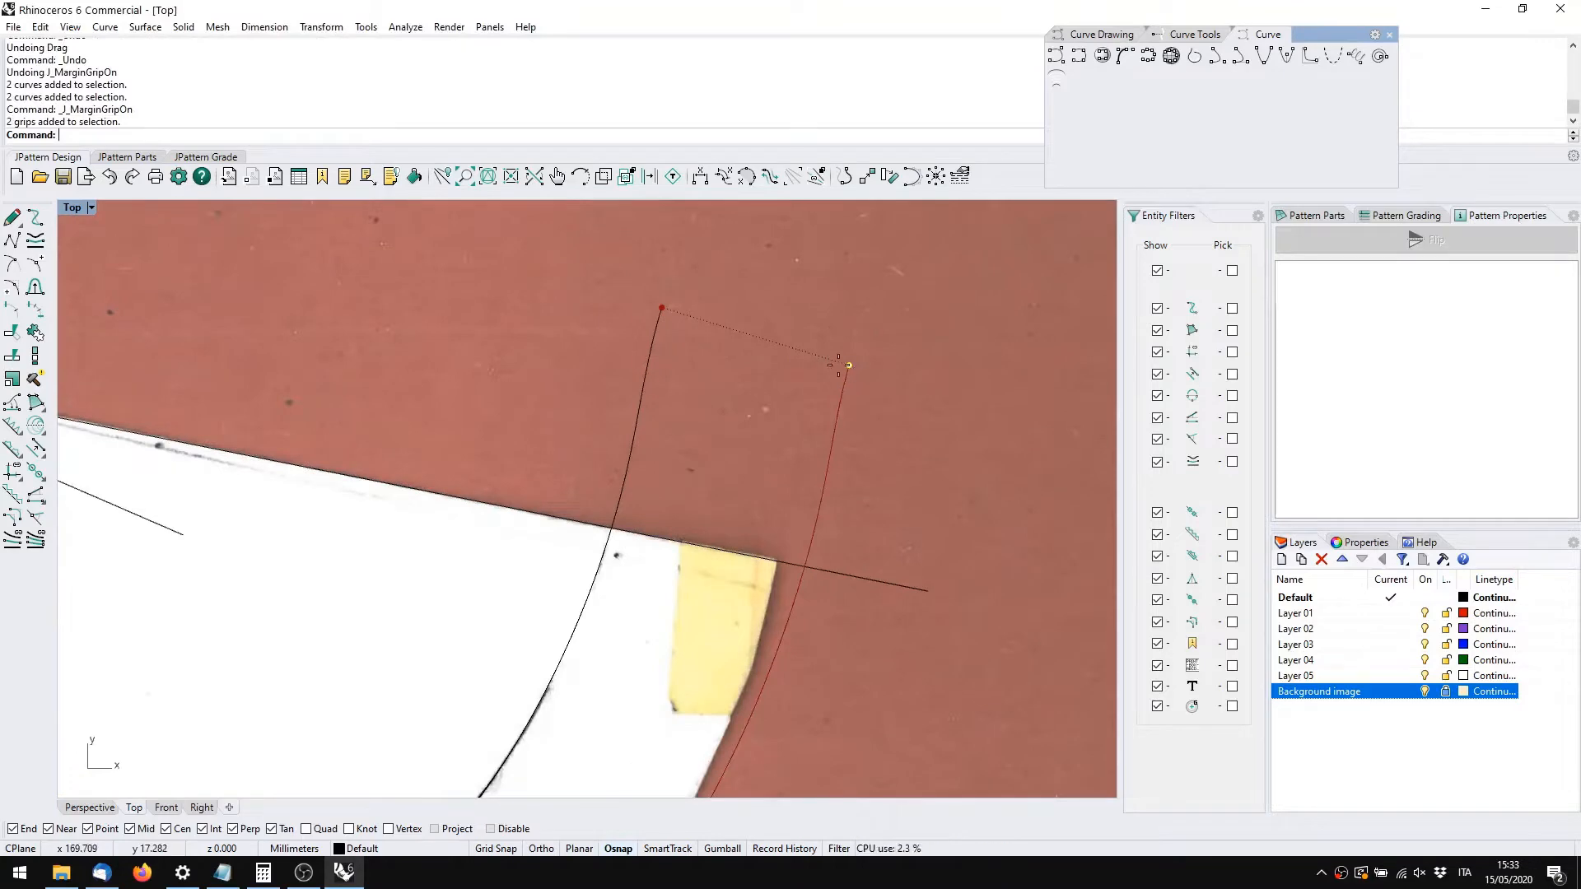
left_click_drag(852, 367, 823, 358)
scroll(857, 460, "down", 6)
scroll(857, 466, "down", 5)
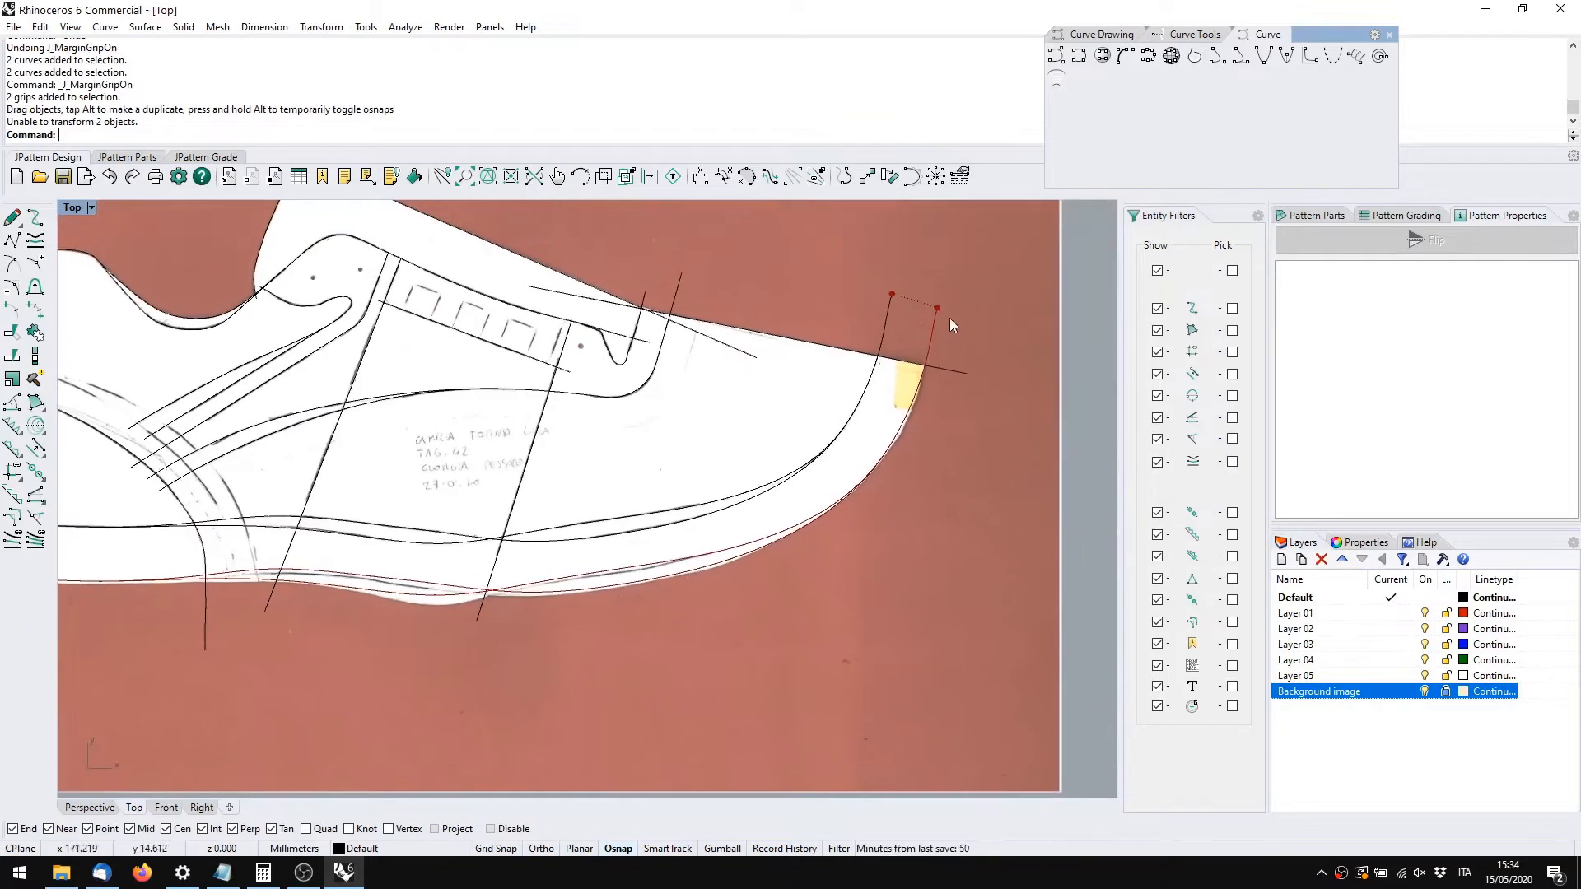
key("Escape")
right_click_drag(487, 615, 568, 578)
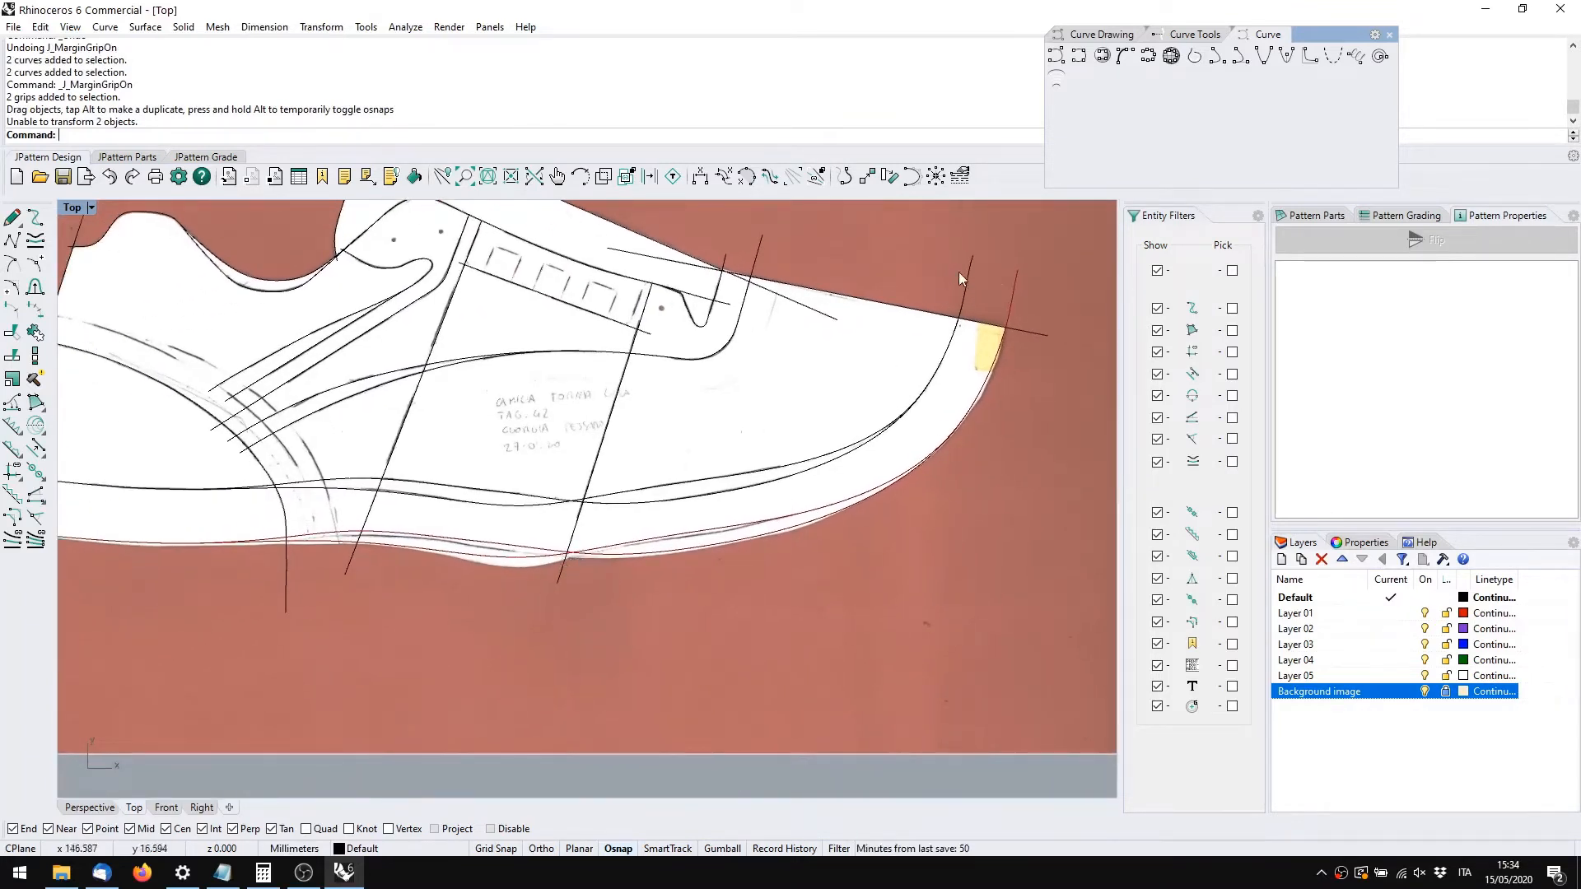
Add a point to the inner-toe margin at the bulge of the scanned lower edge and set its distance there to 19.80 mm
left_click(1018, 277)
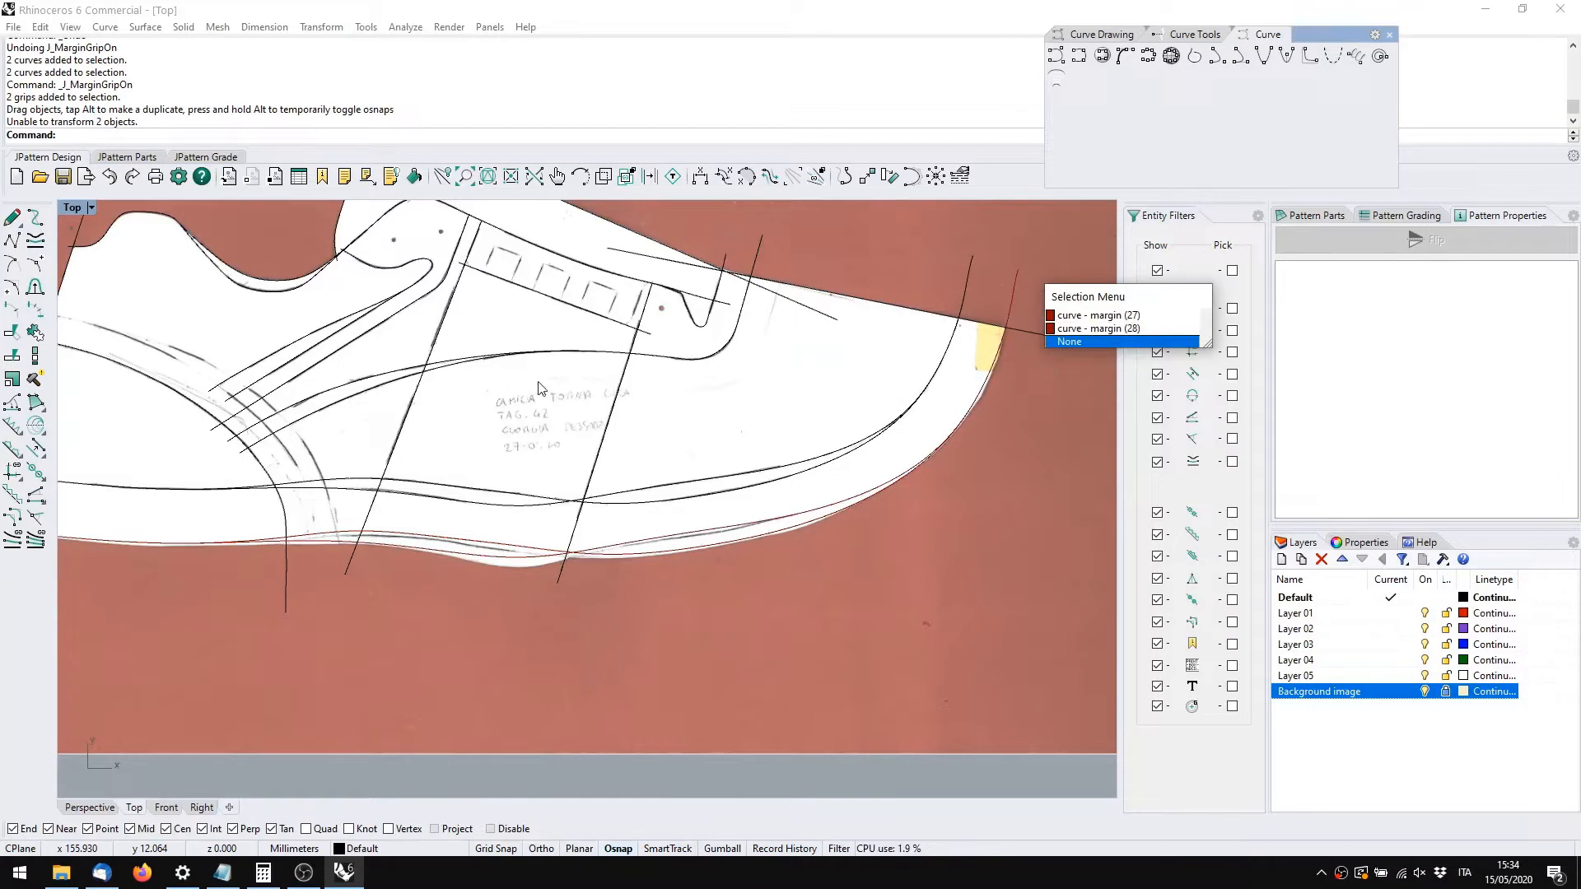
scroll(509, 581, "up", 5)
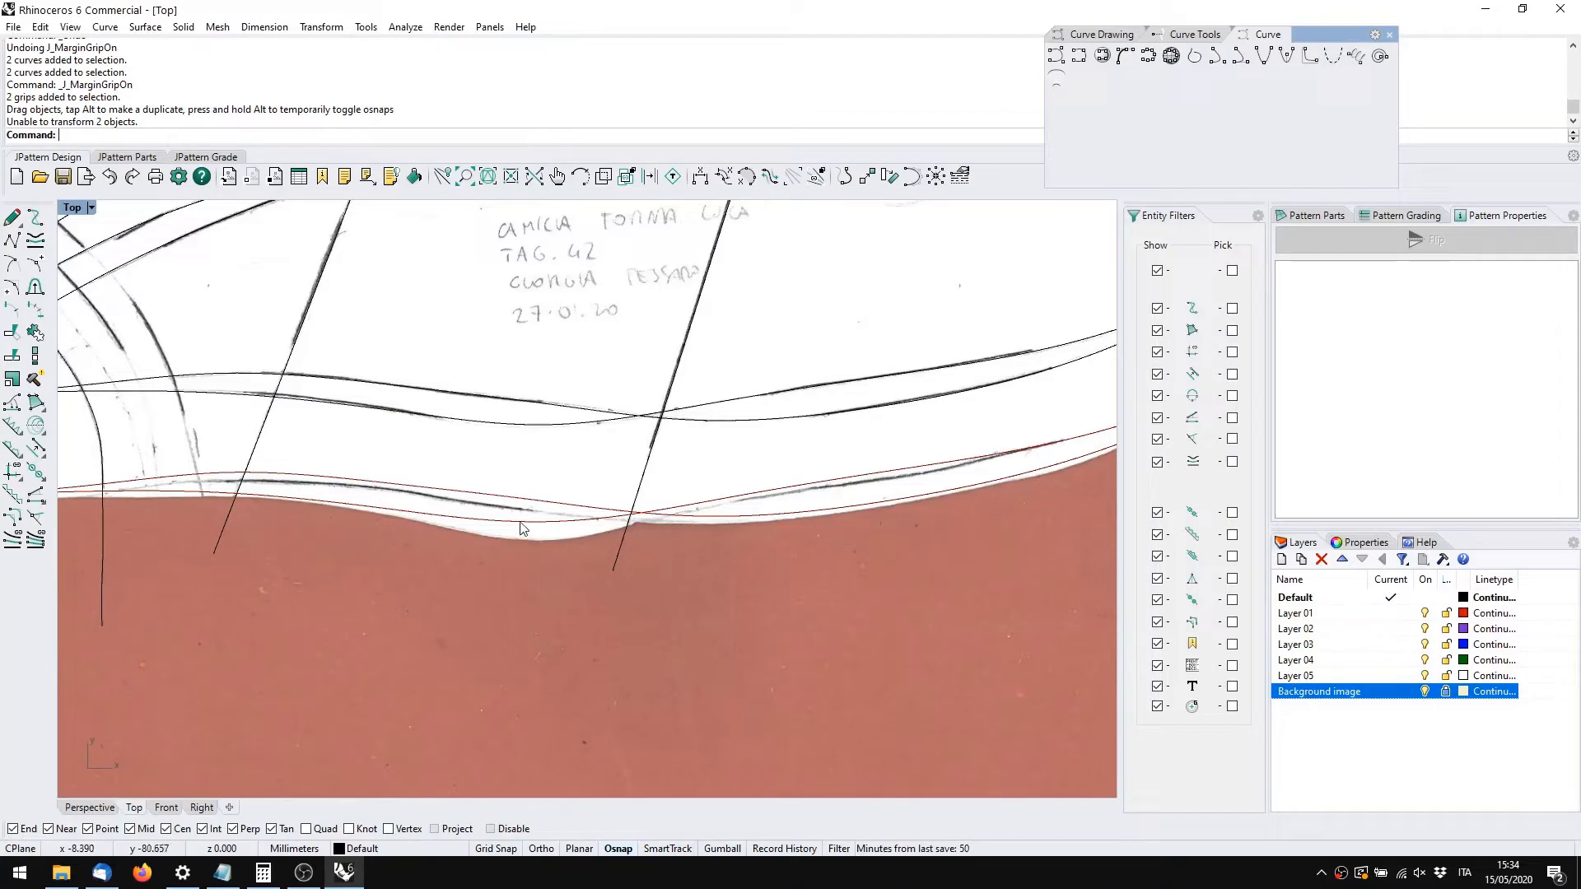
left_click(518, 526)
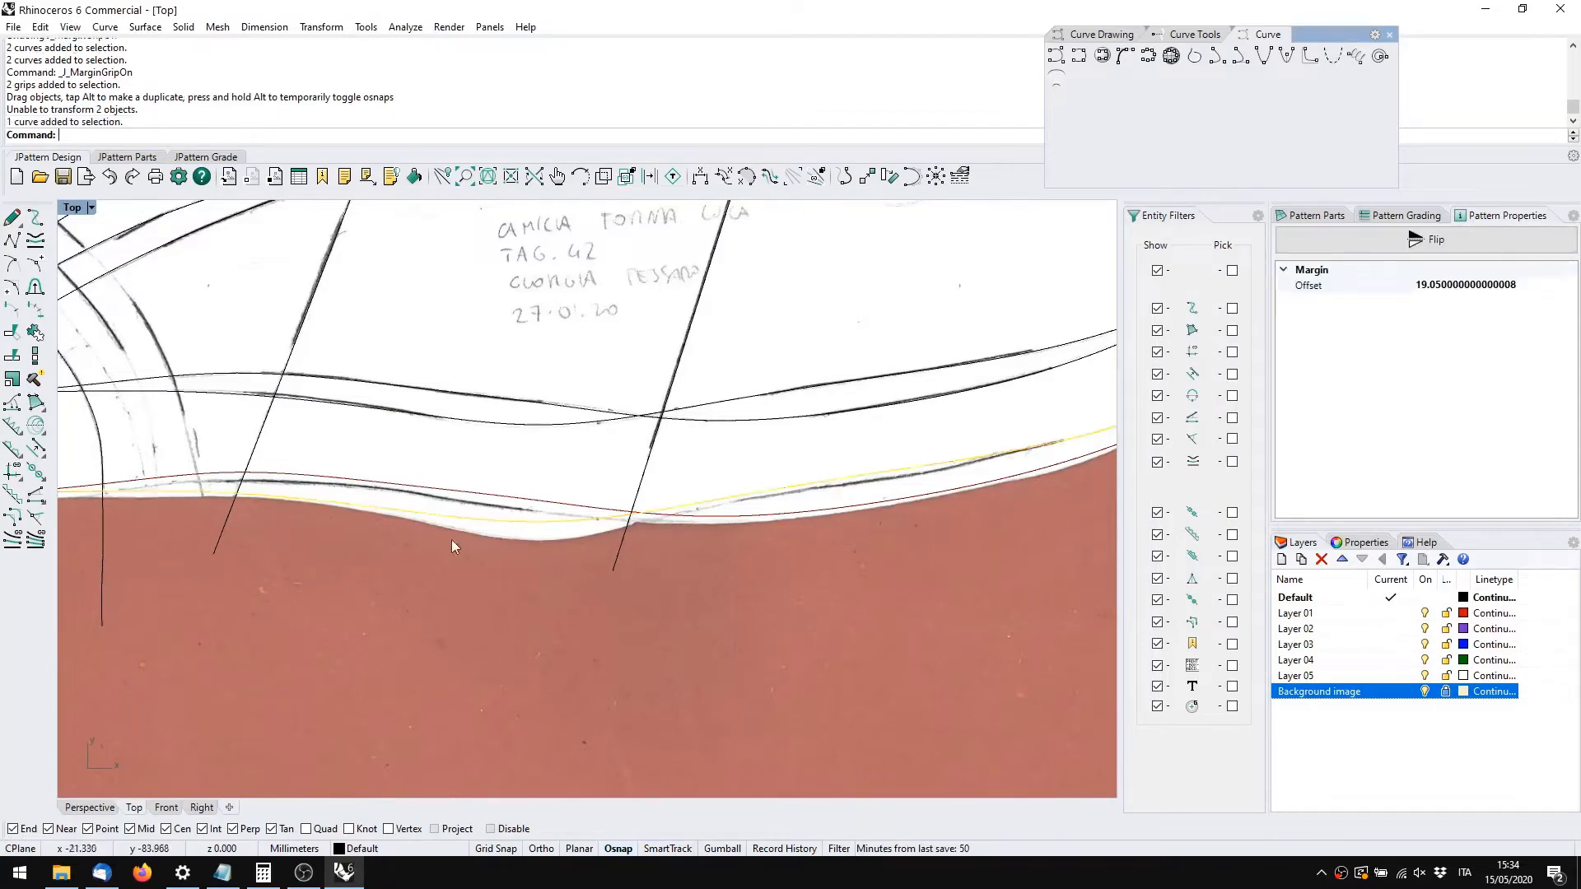
key("Escape")
double_click(500, 527)
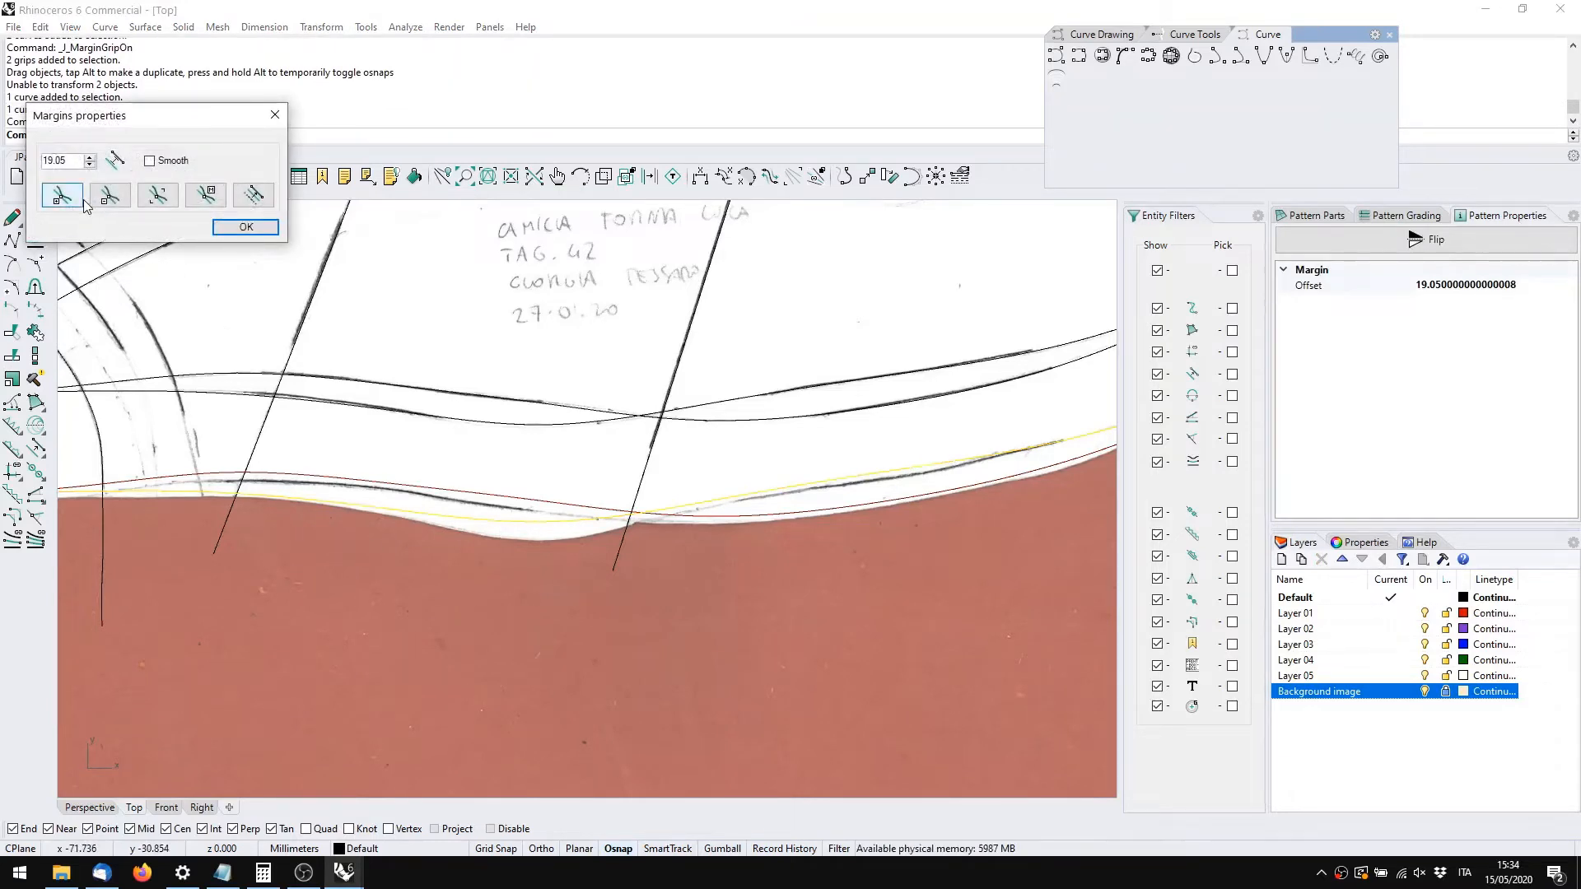
left_click(62, 196)
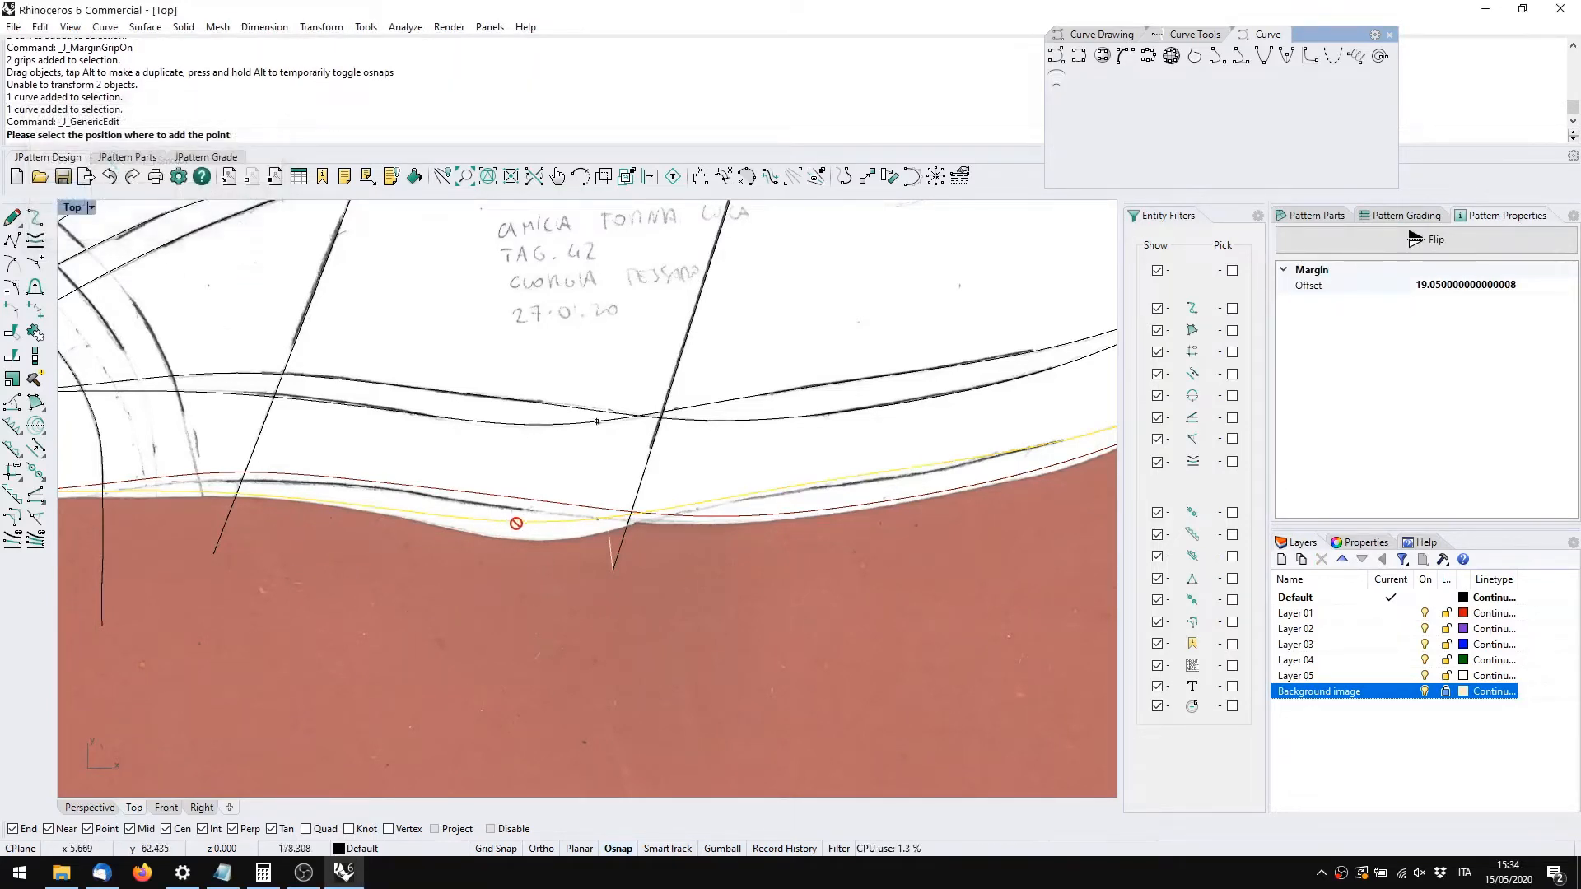
left_click(548, 428)
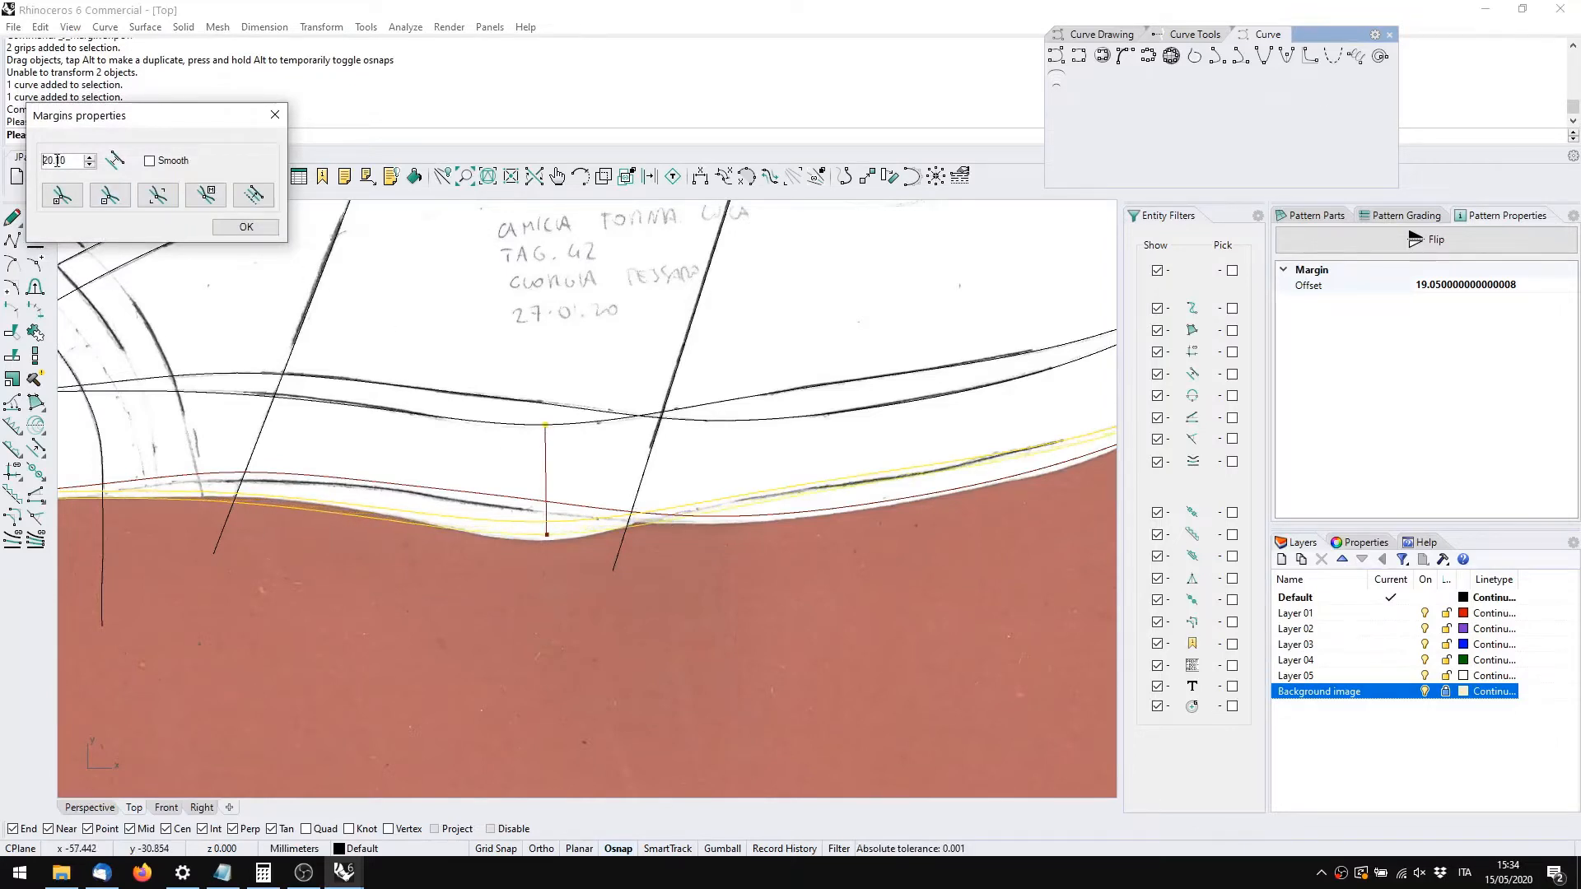
scroll(57, 161, "down", 1)
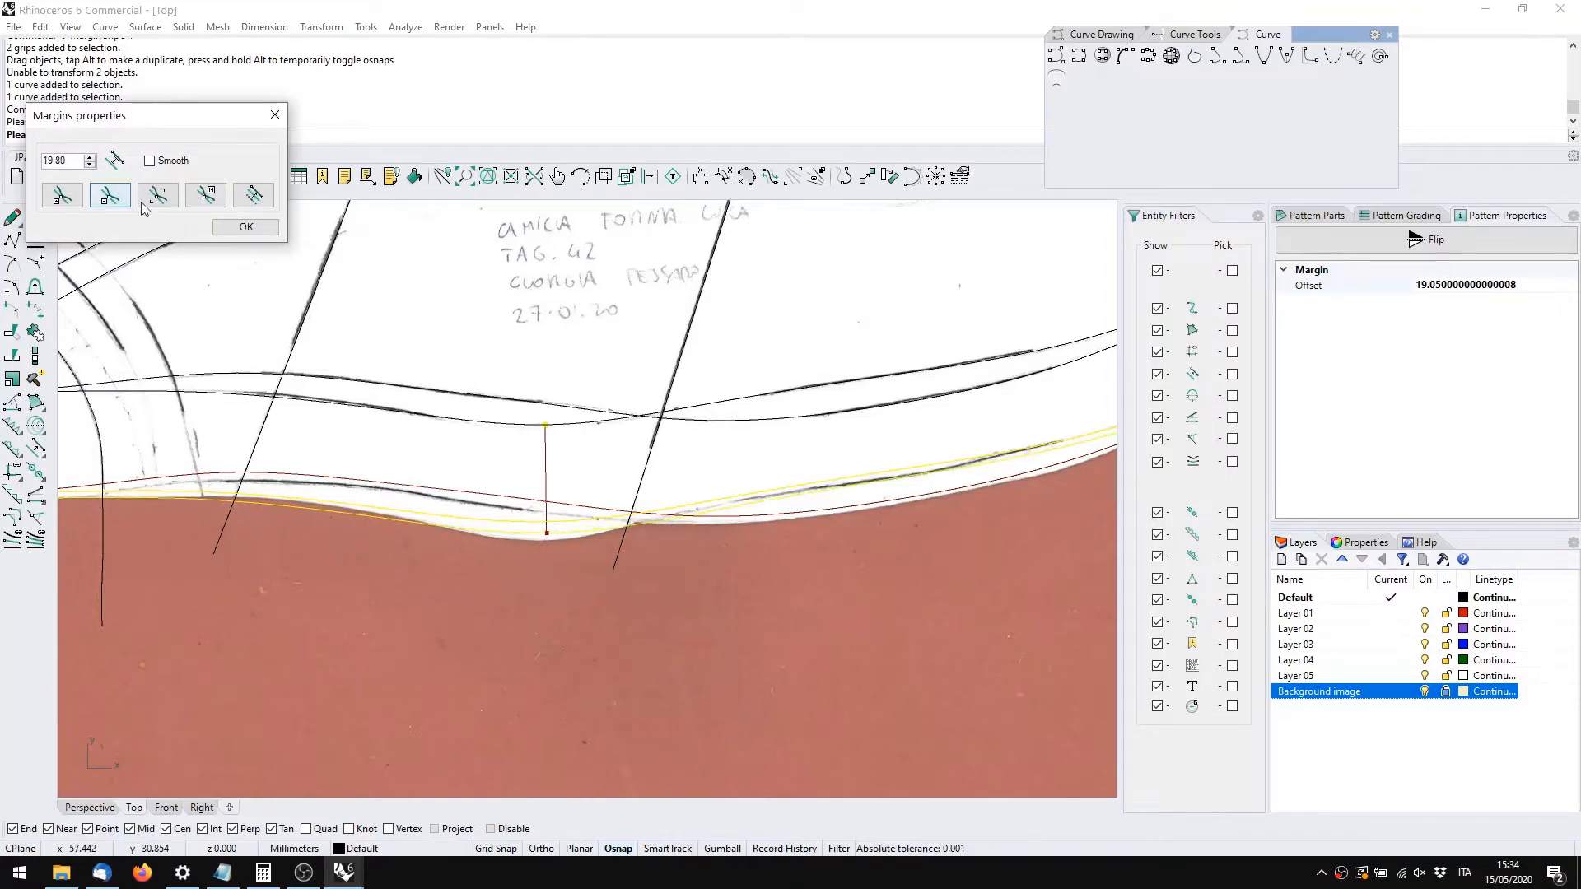
left_click(244, 228)
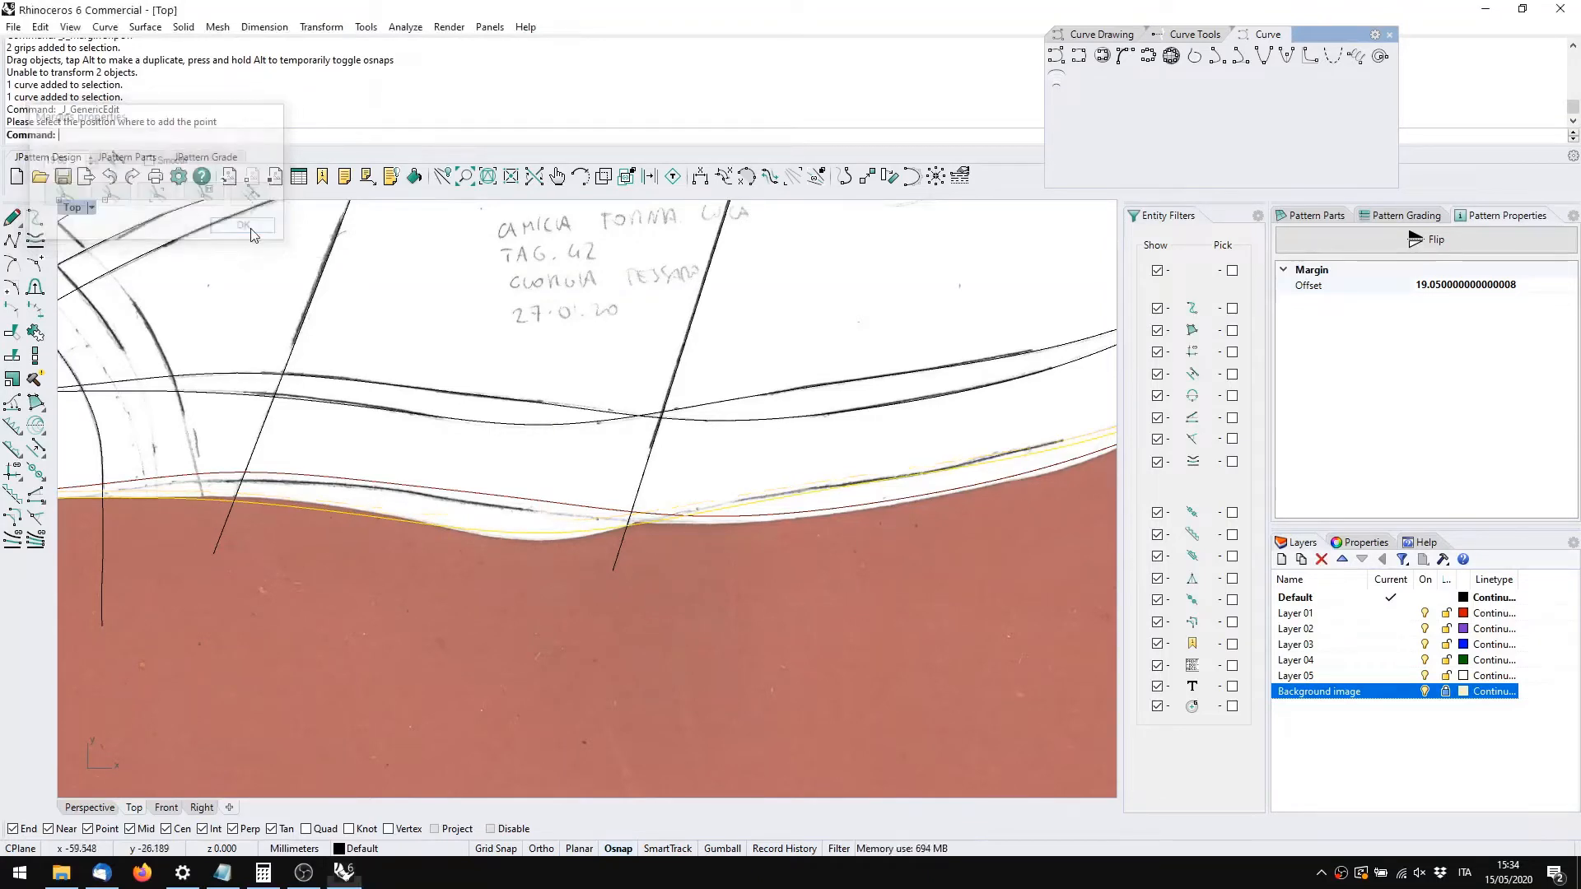
left_click(546, 459)
key("Return")
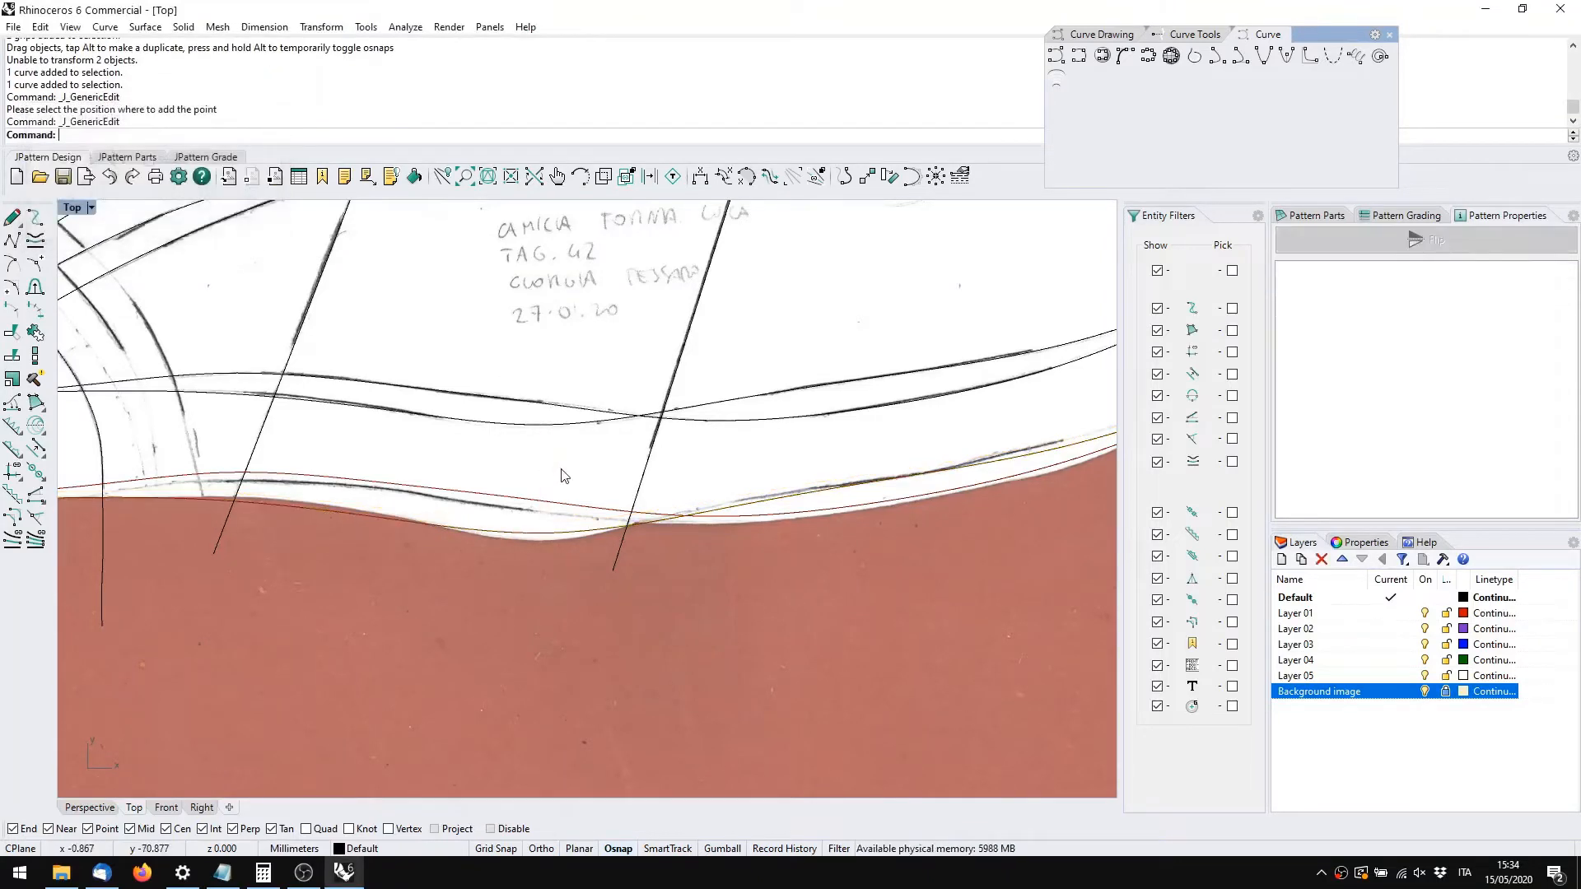
right_click(559, 421)
left_click(559, 425)
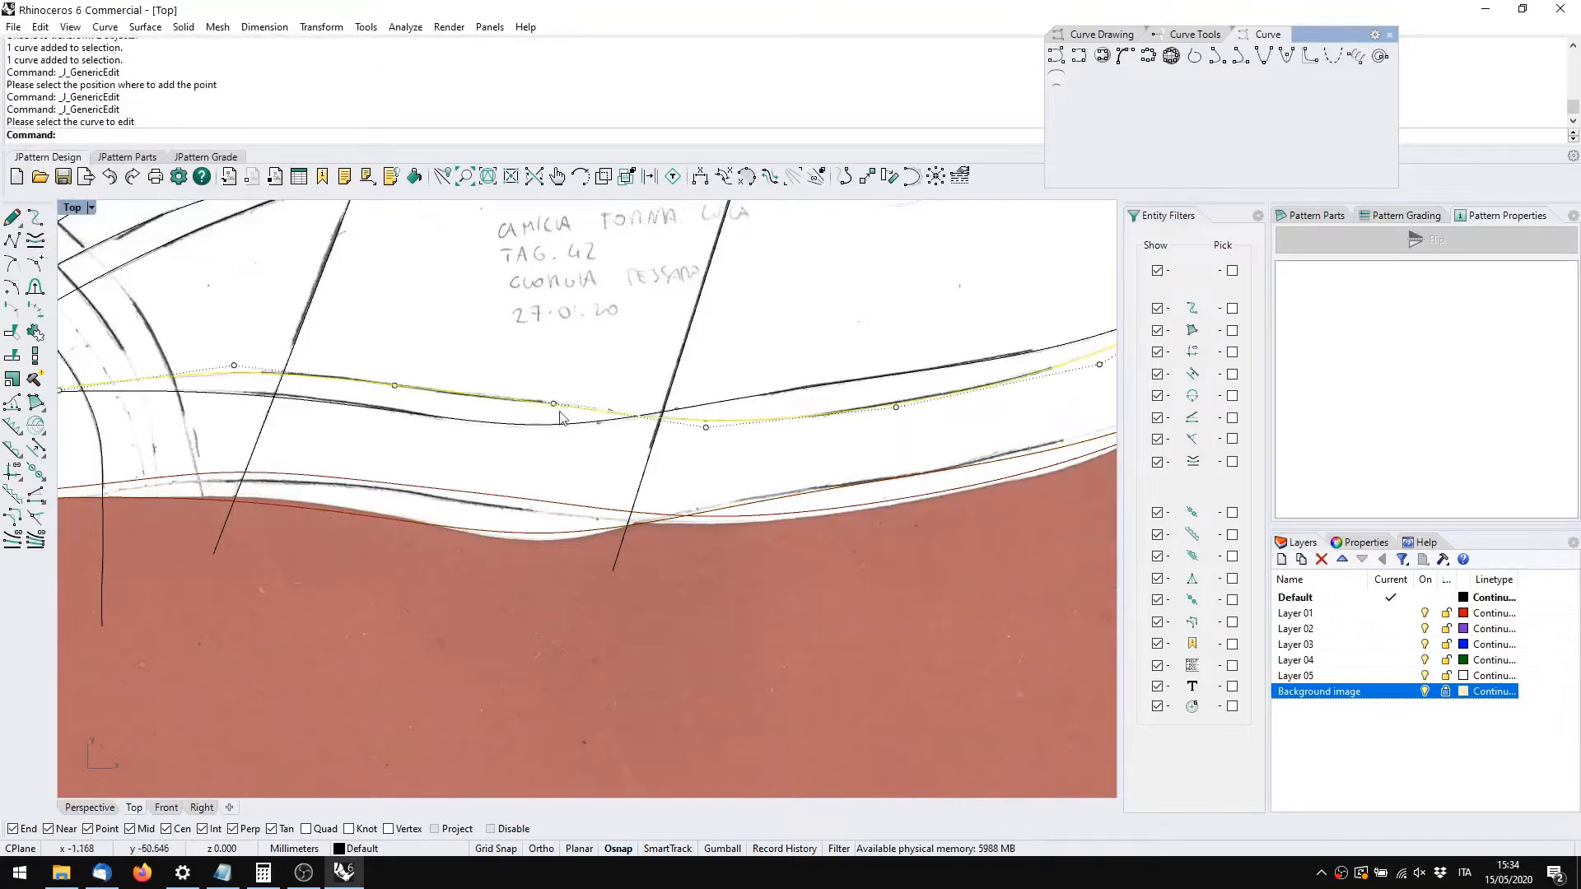
key("Escape")
left_click(563, 422)
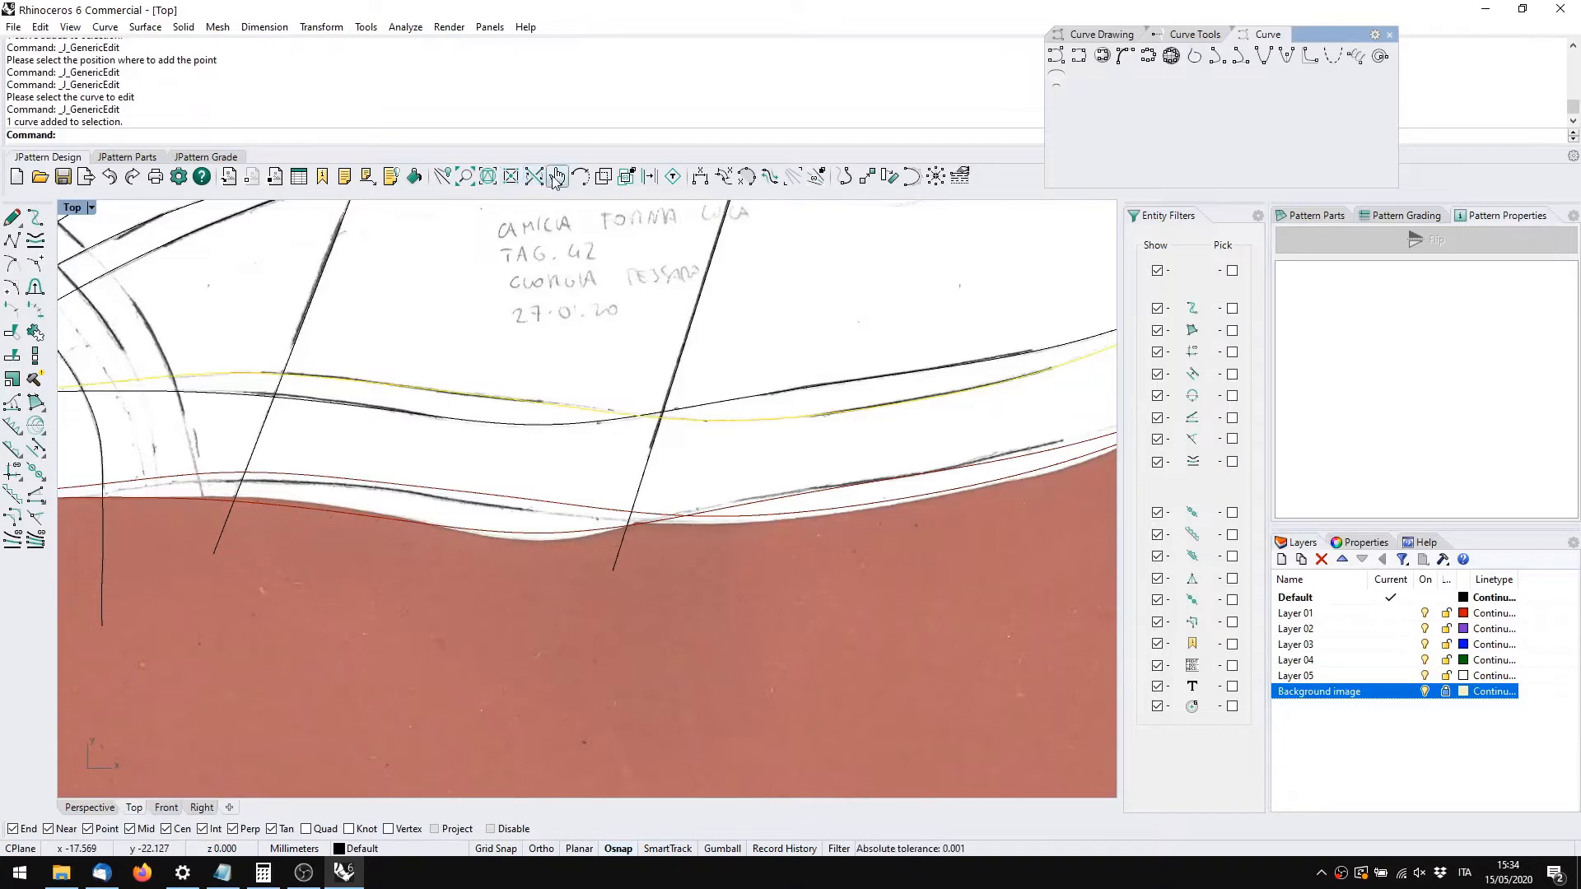
Set the distance of the other margin to 19.80 mm so it follows the scanned lower edge
left_click(566, 506)
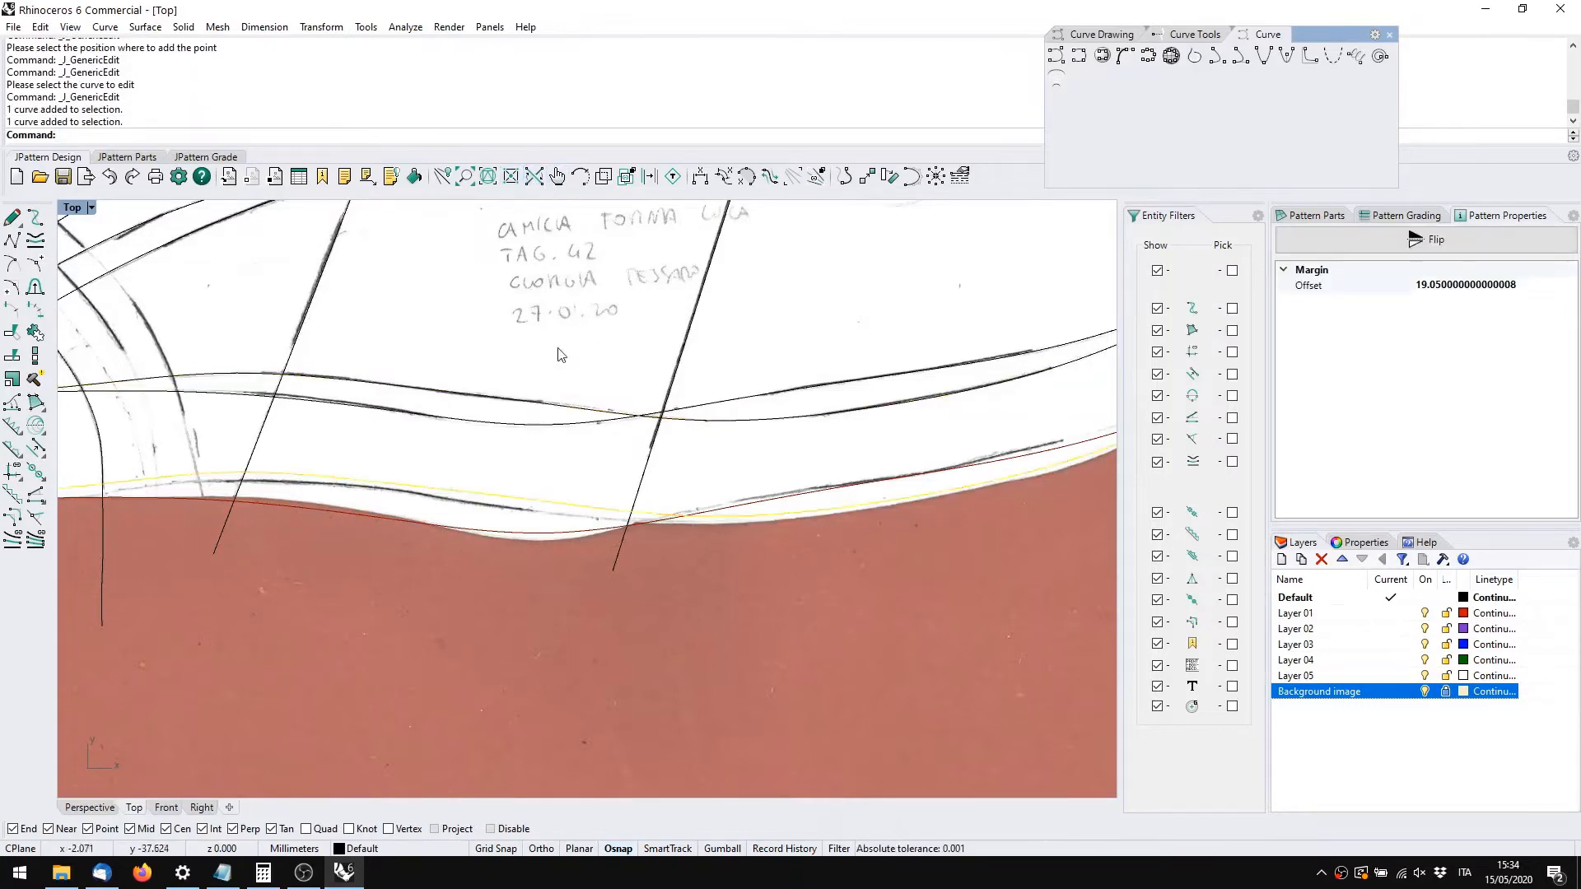
left_click(557, 176)
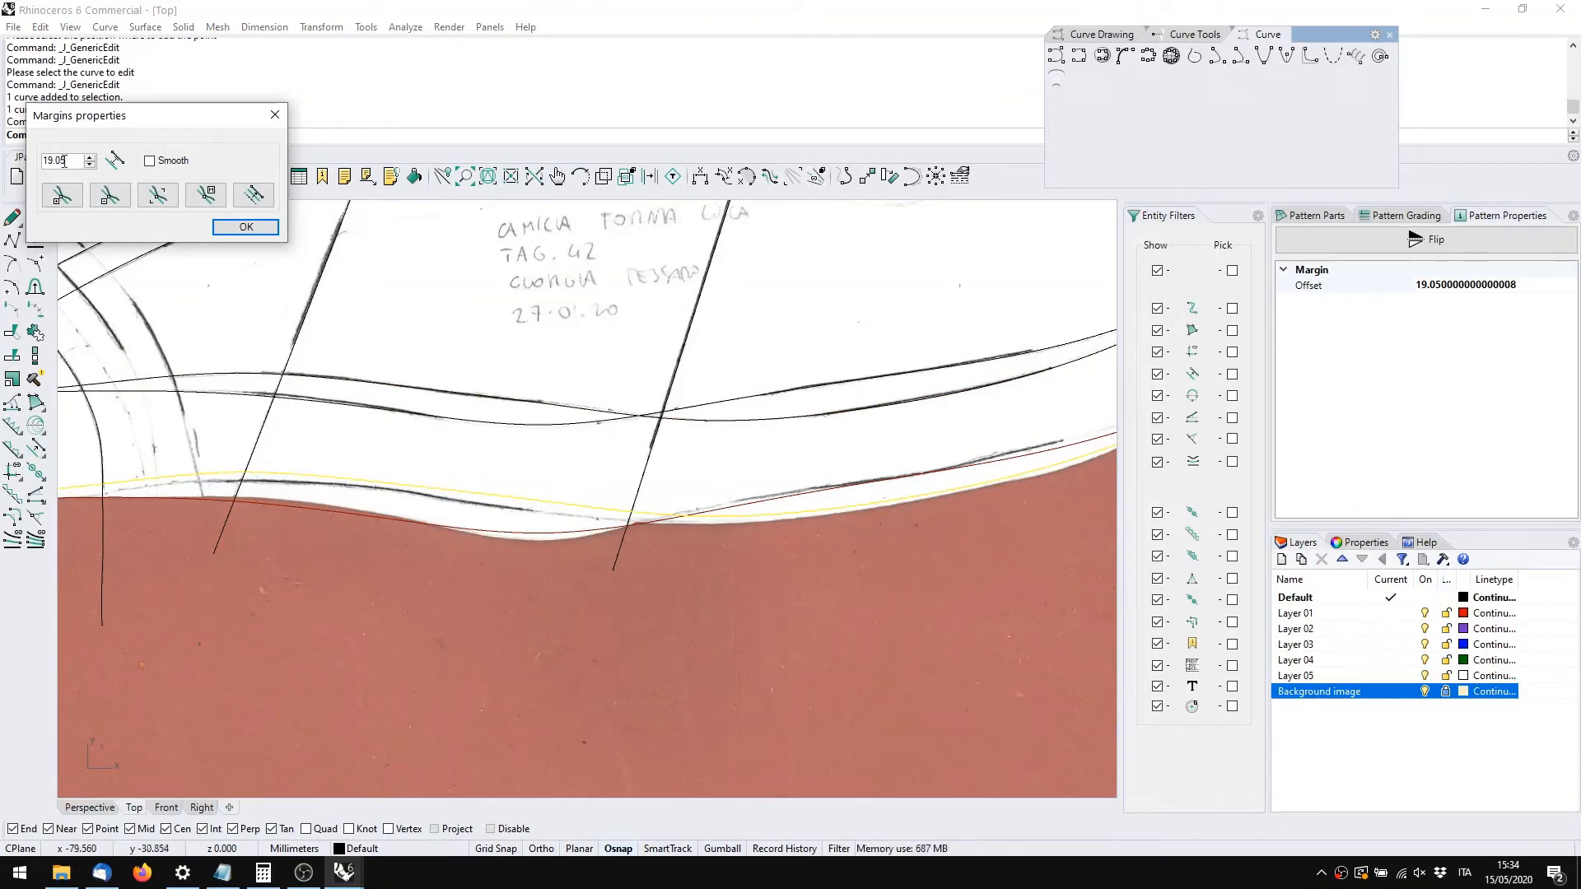
left_click_drag(66, 161, 61, 173)
left_click(246, 226)
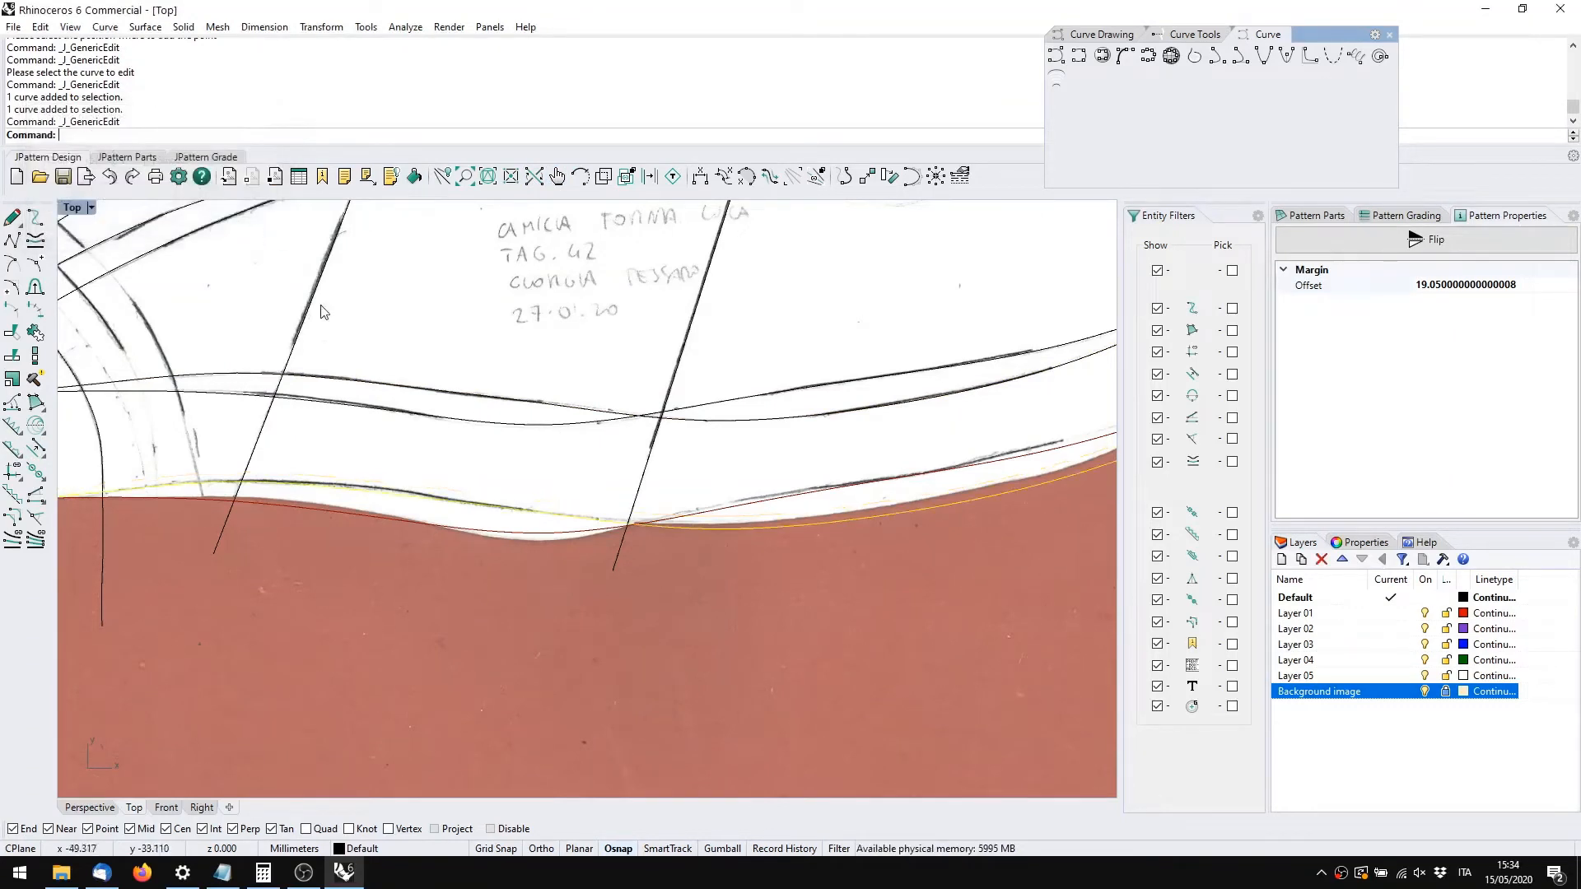
key("Escape")
Examine both margins against the scanned edge from heel to toe, and check the properties of the outermost margin at the toe
scroll(528, 462, "down", 4)
right_click_drag(578, 535, 810, 528)
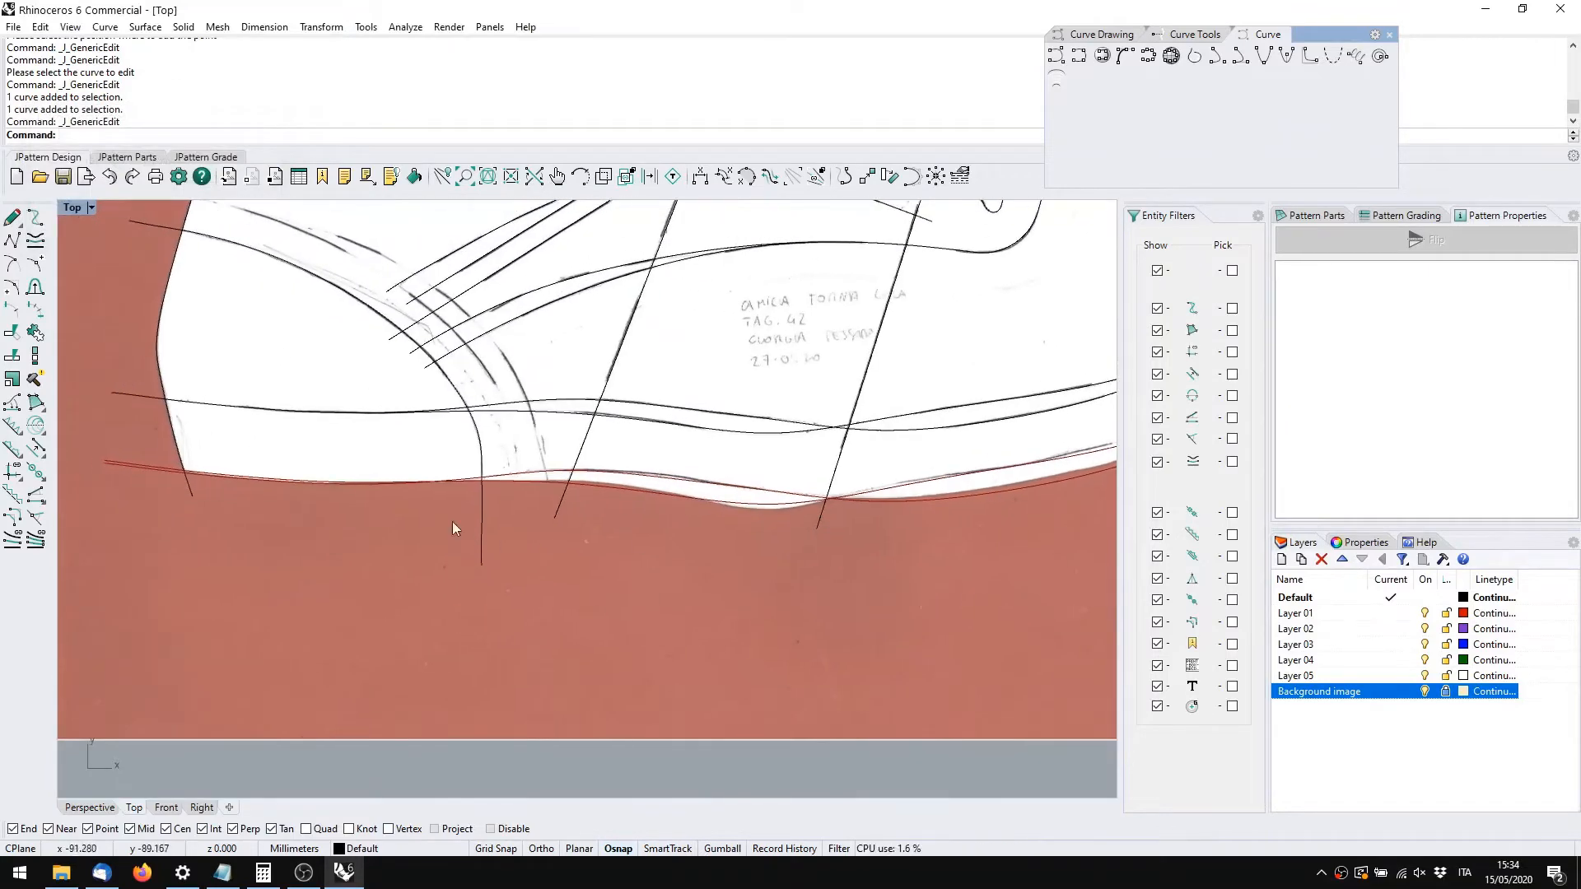
scroll(247, 481, "up", 6)
scroll(272, 491, "down", 6)
right_click_drag(731, 567, 344, 597)
right_click_drag(776, 438, 647, 527)
left_click(799, 496)
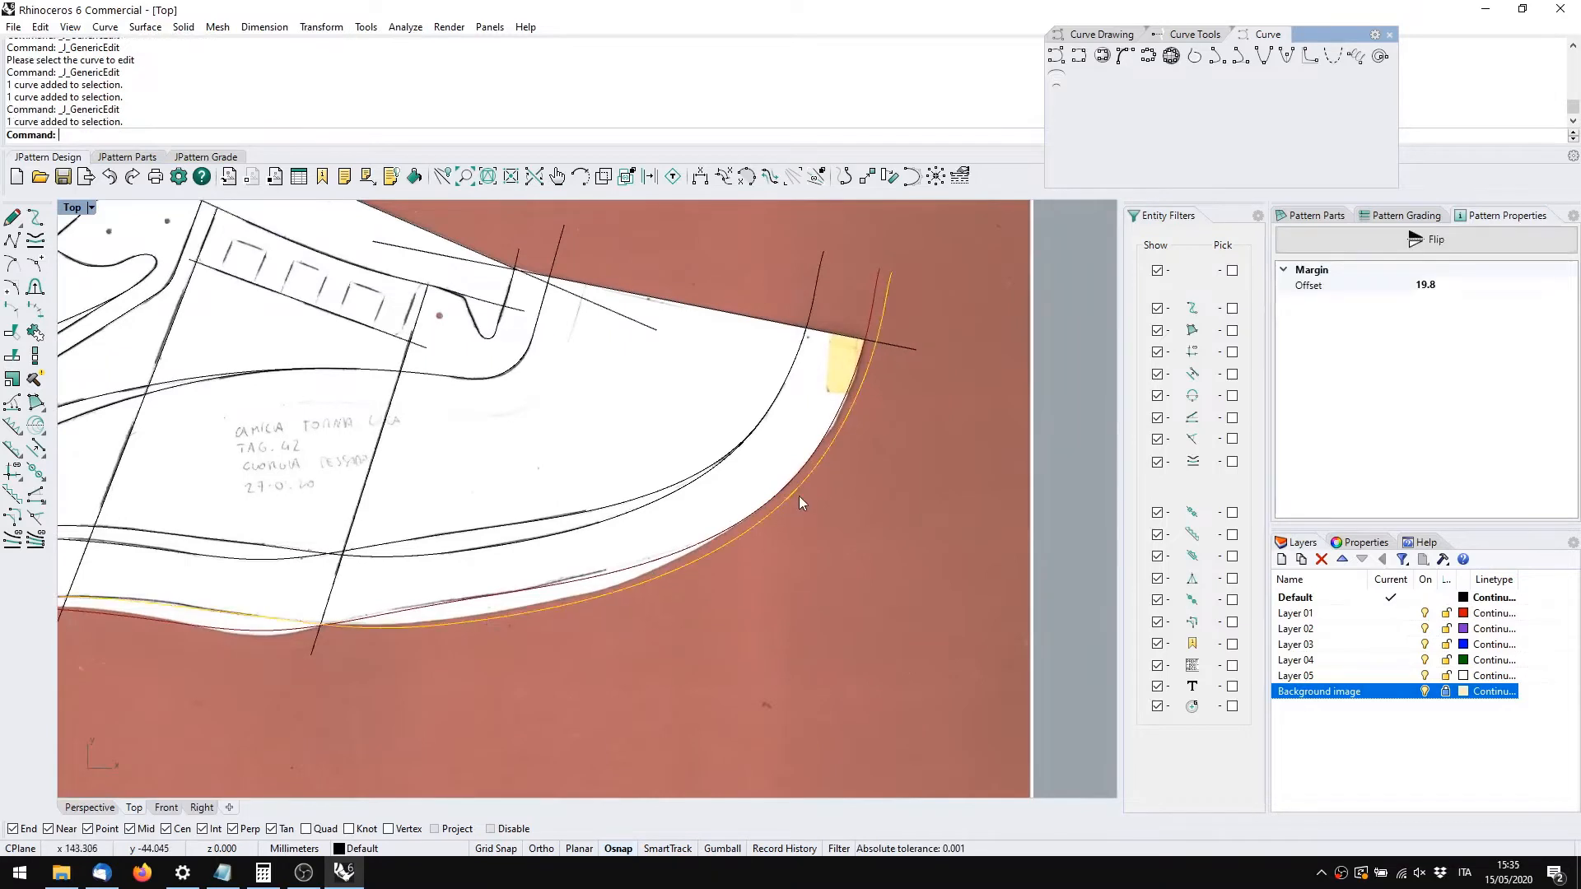
double_click(798, 495)
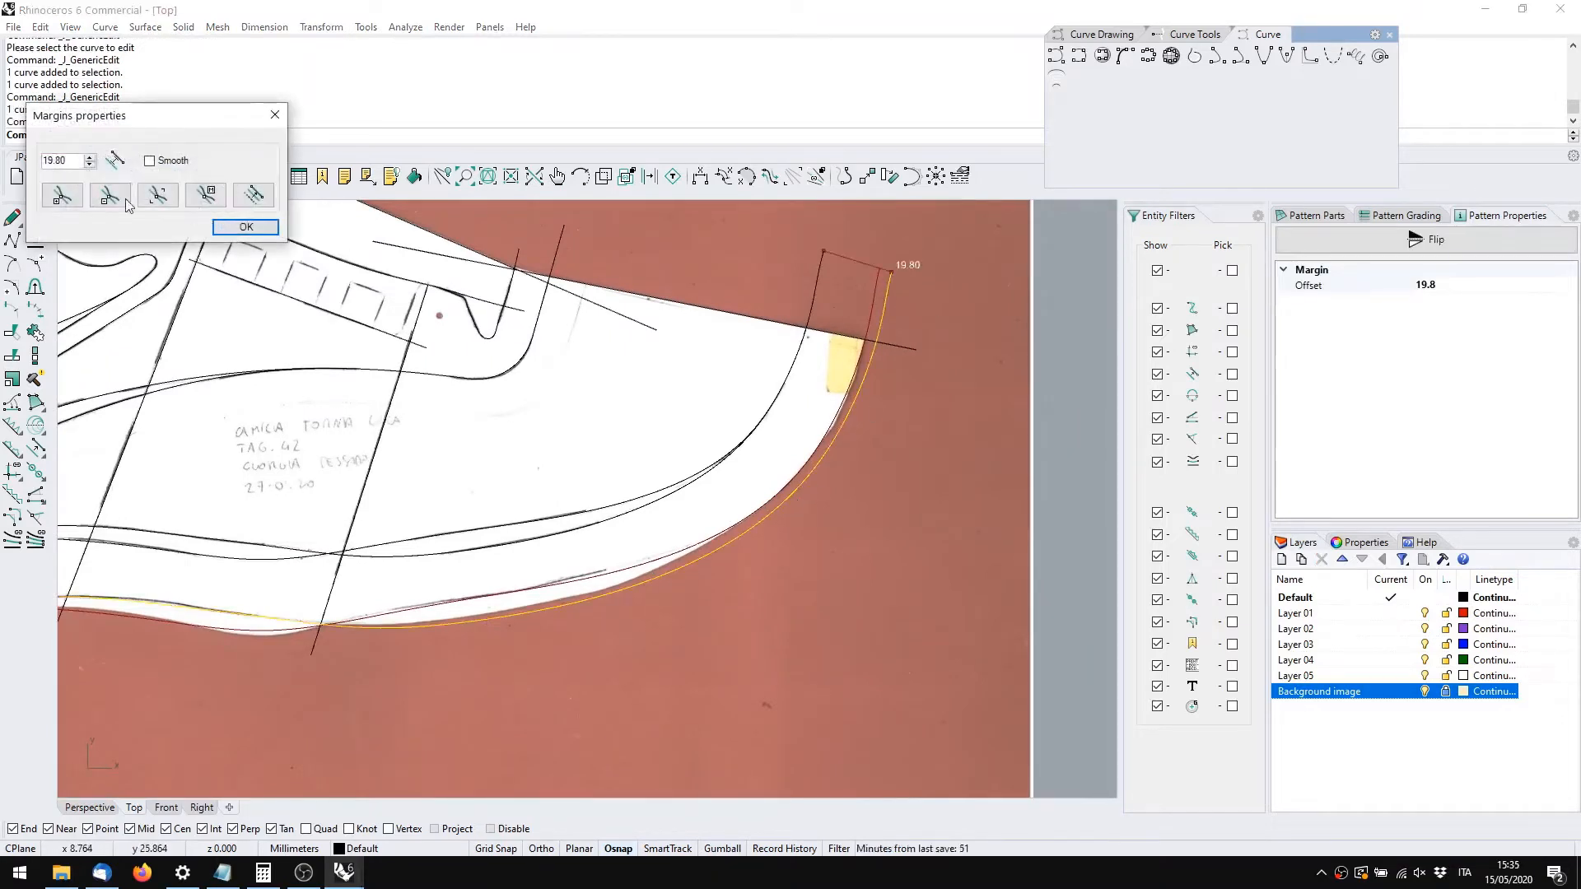
left_click(92, 195)
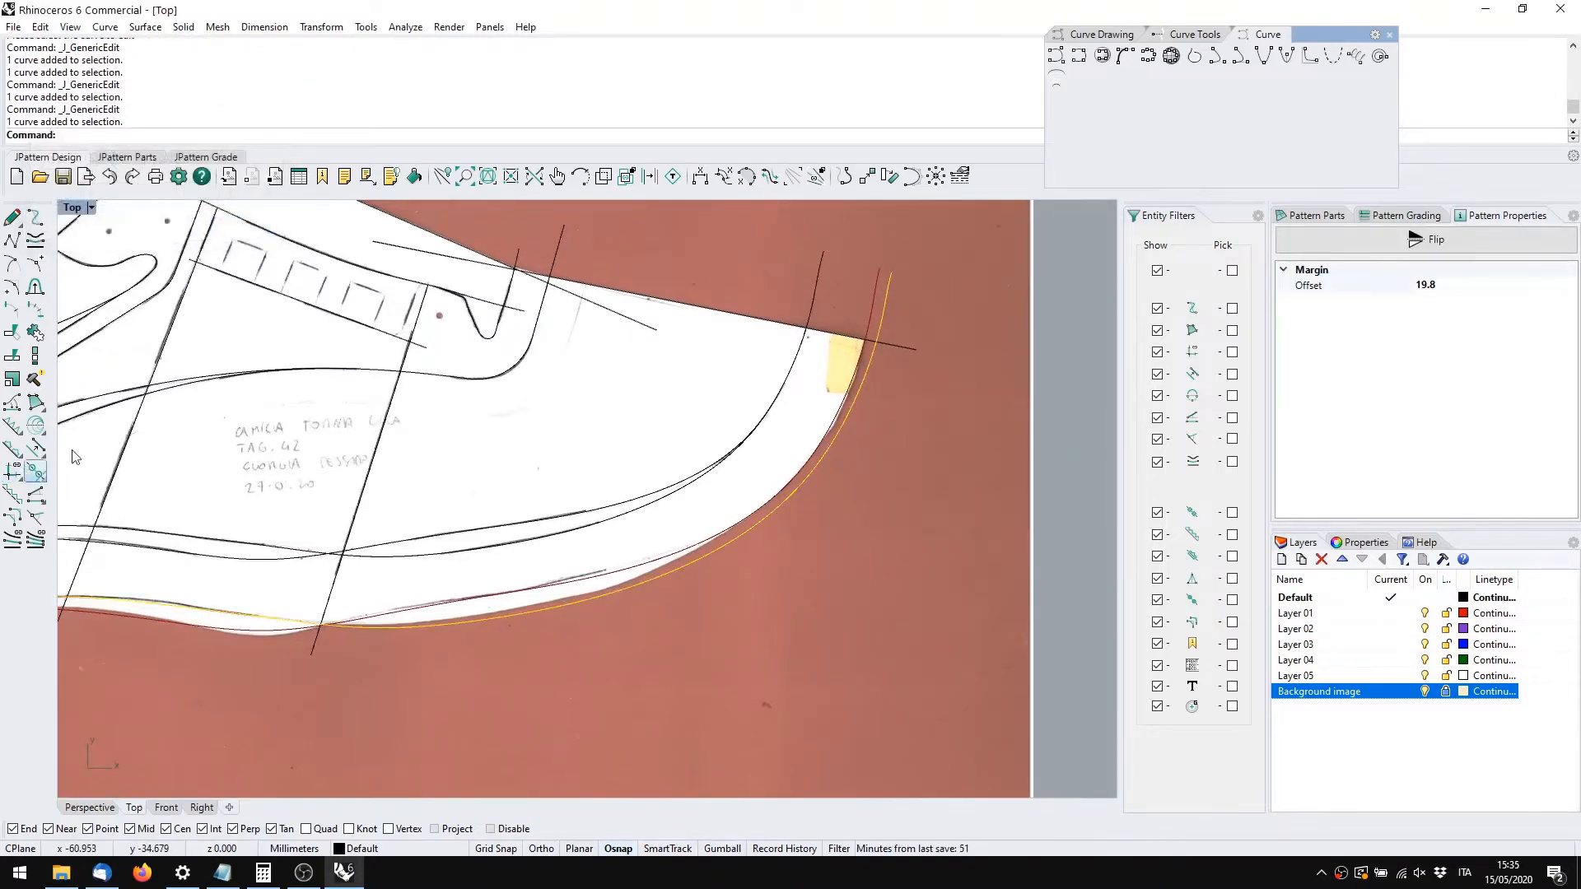
Turn on the grips of the outermost margin and move its toe-end grip inward to match the scanned toe edge
middle_click(443, 454)
left_click(449, 447)
scroll(872, 333, "up", 5)
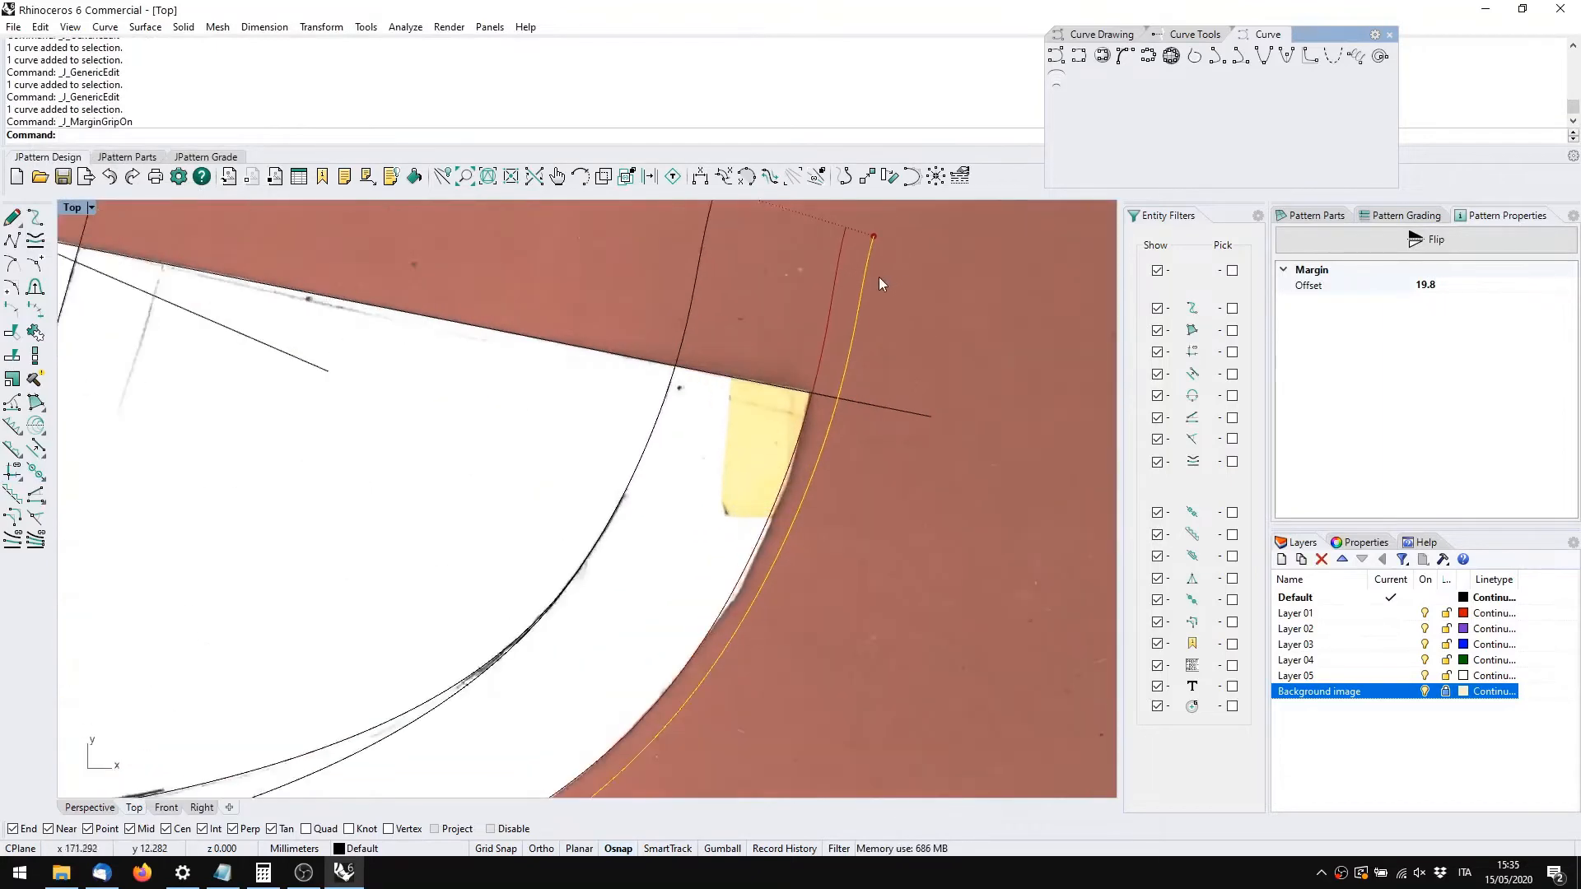
right_click_drag(878, 276, 833, 364)
left_click_drag(832, 362, 858, 448)
scroll(858, 448, "down", 6)
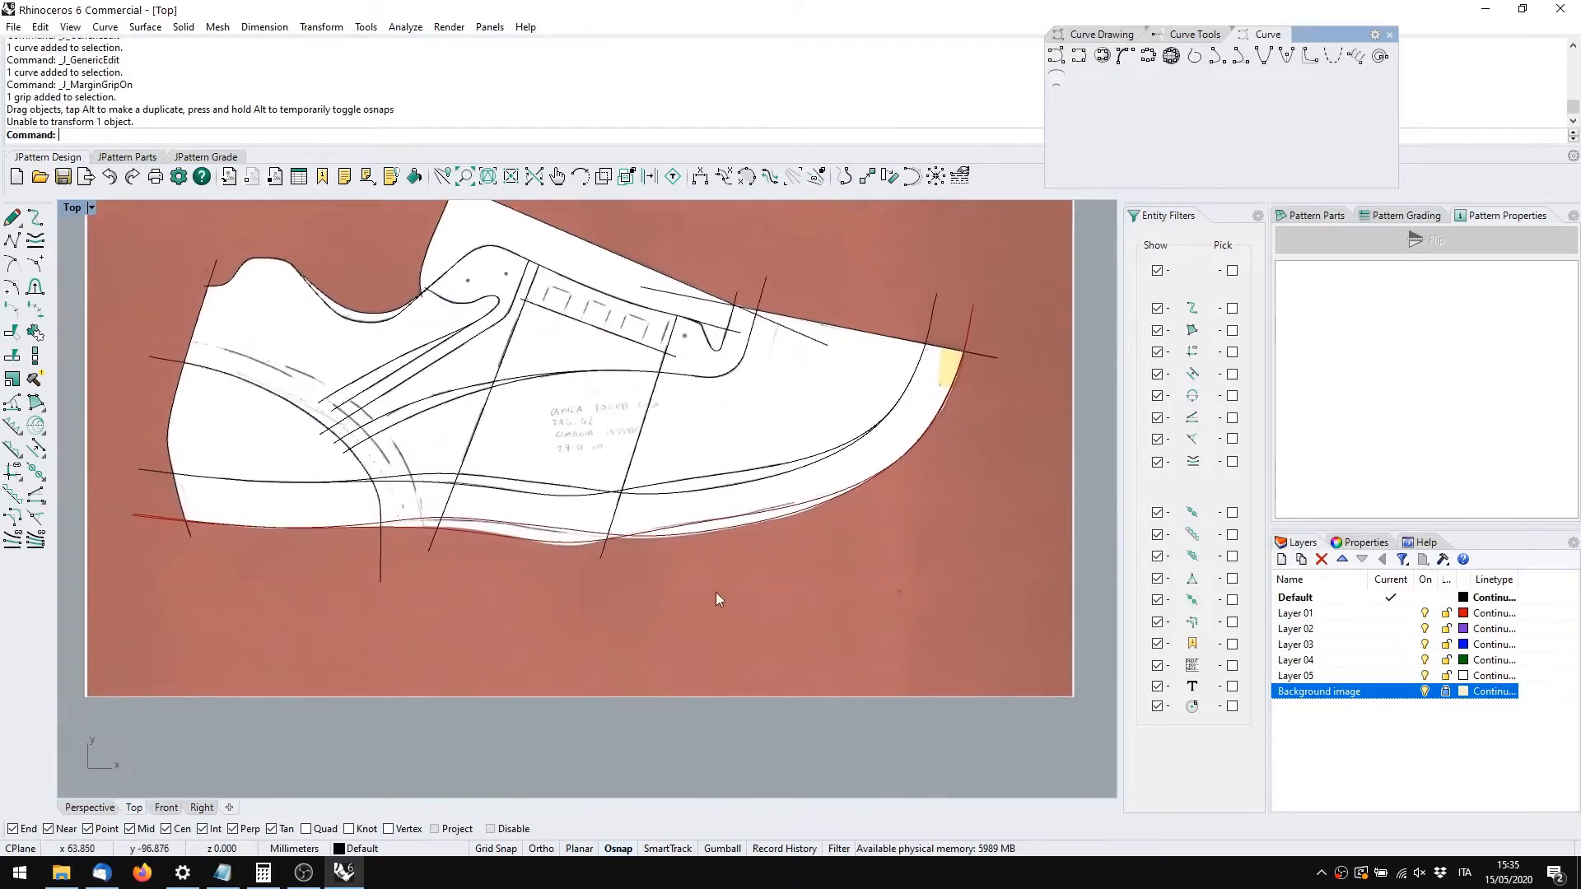
Hide the Background image layer and examine the course of the two margins from the heel to the toe
right_click_drag(554, 634, 519, 638)
left_click(1425, 691)
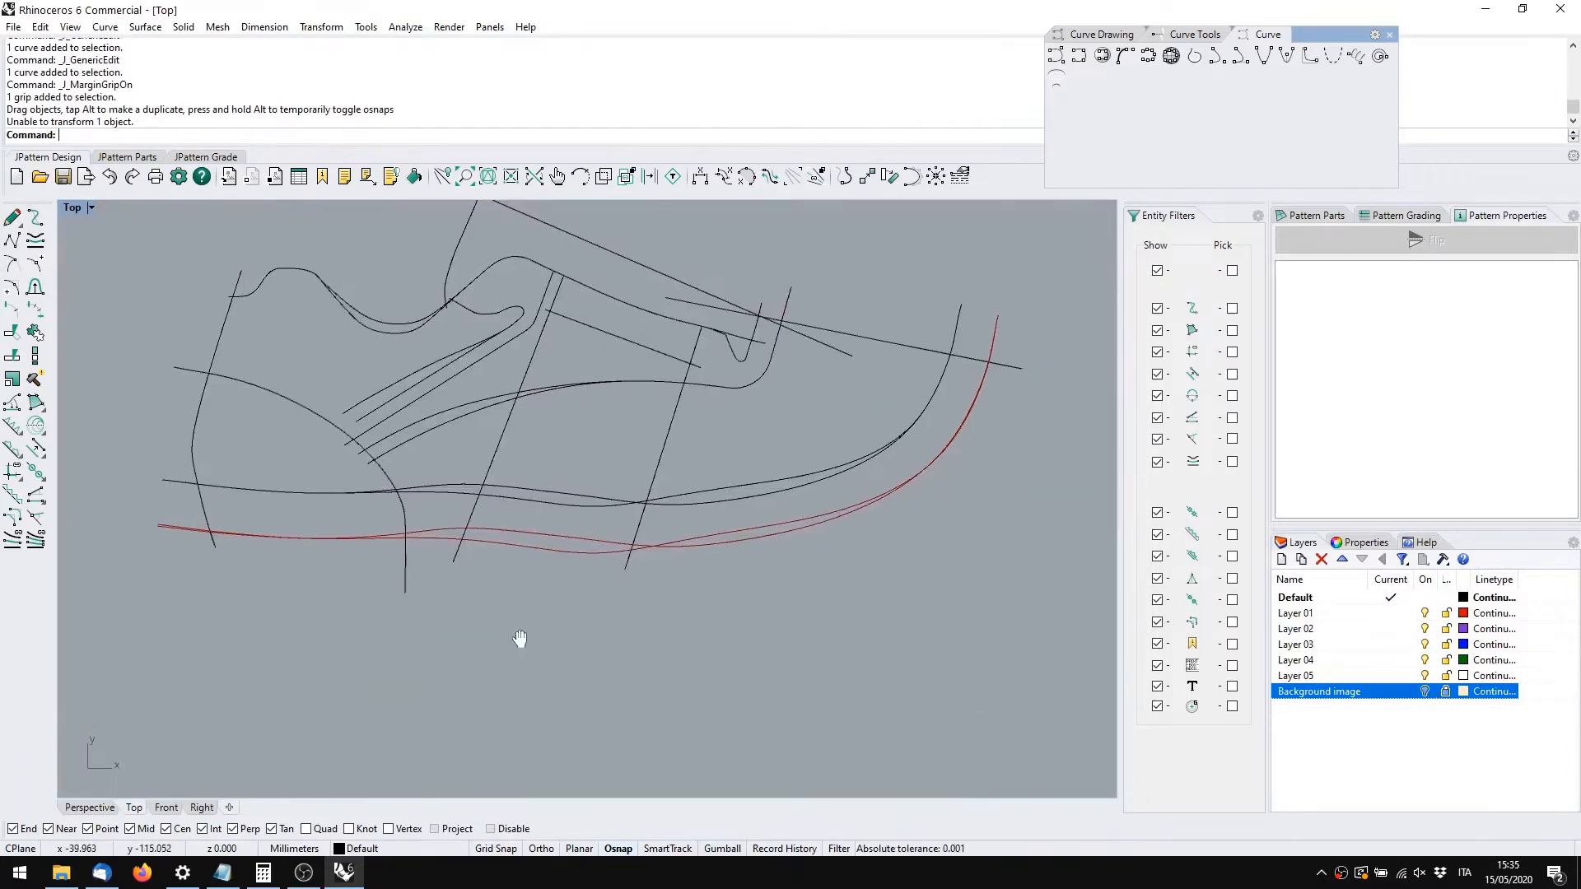
right_click_drag(370, 570, 599, 572)
scroll(395, 535, "up", 8)
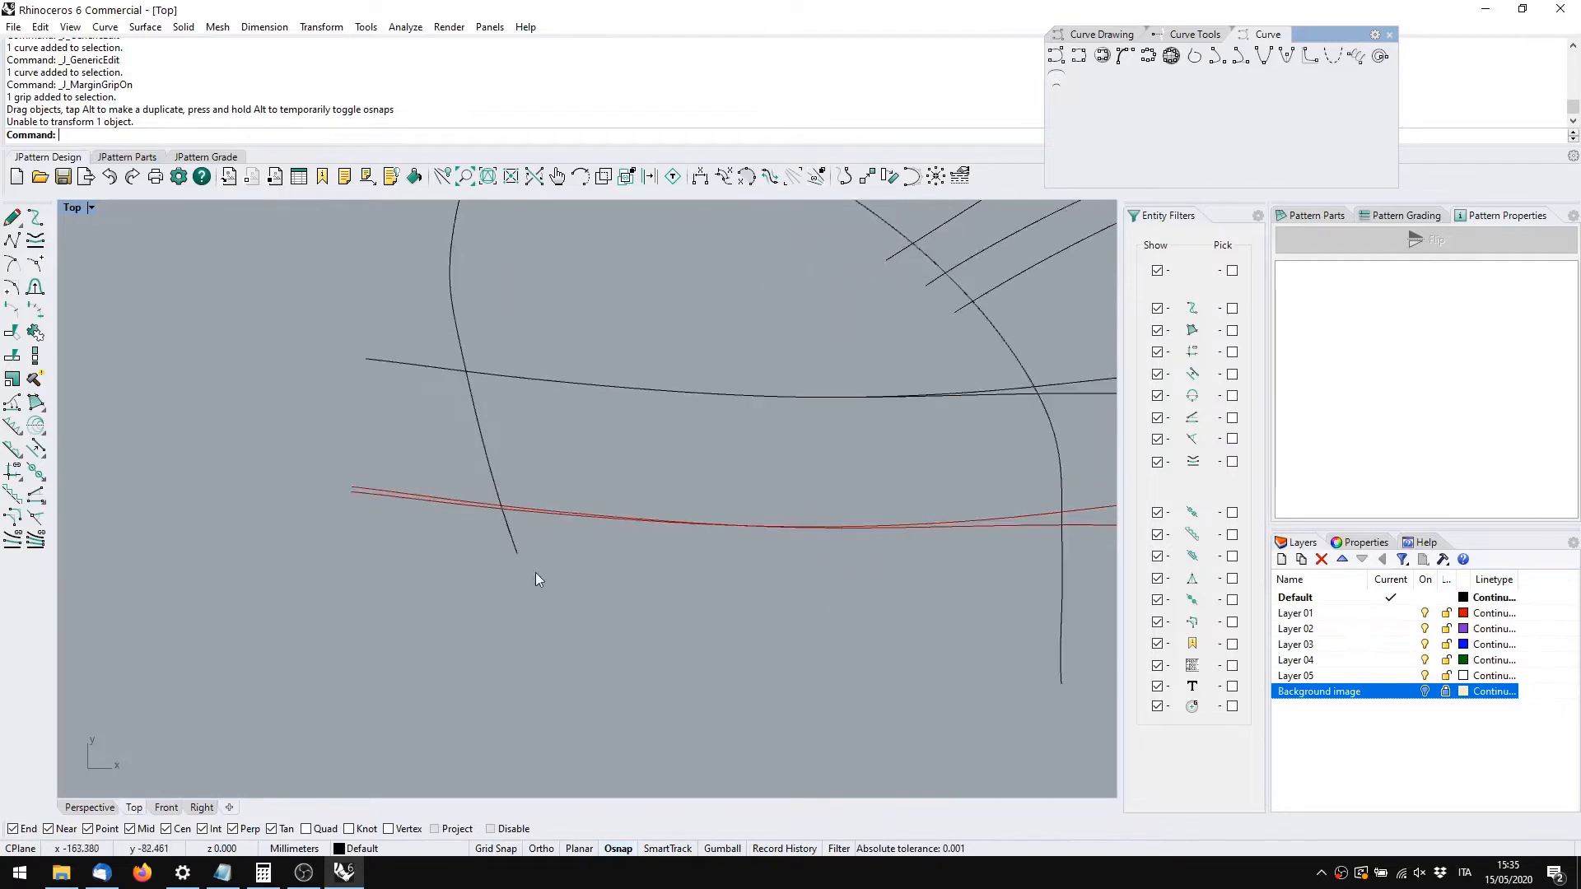
right_click_drag(535, 572, 413, 542)
scroll(511, 513, "down", 6)
right_click_drag(937, 581, 414, 613)
right_click_drag(917, 494, 688, 609)
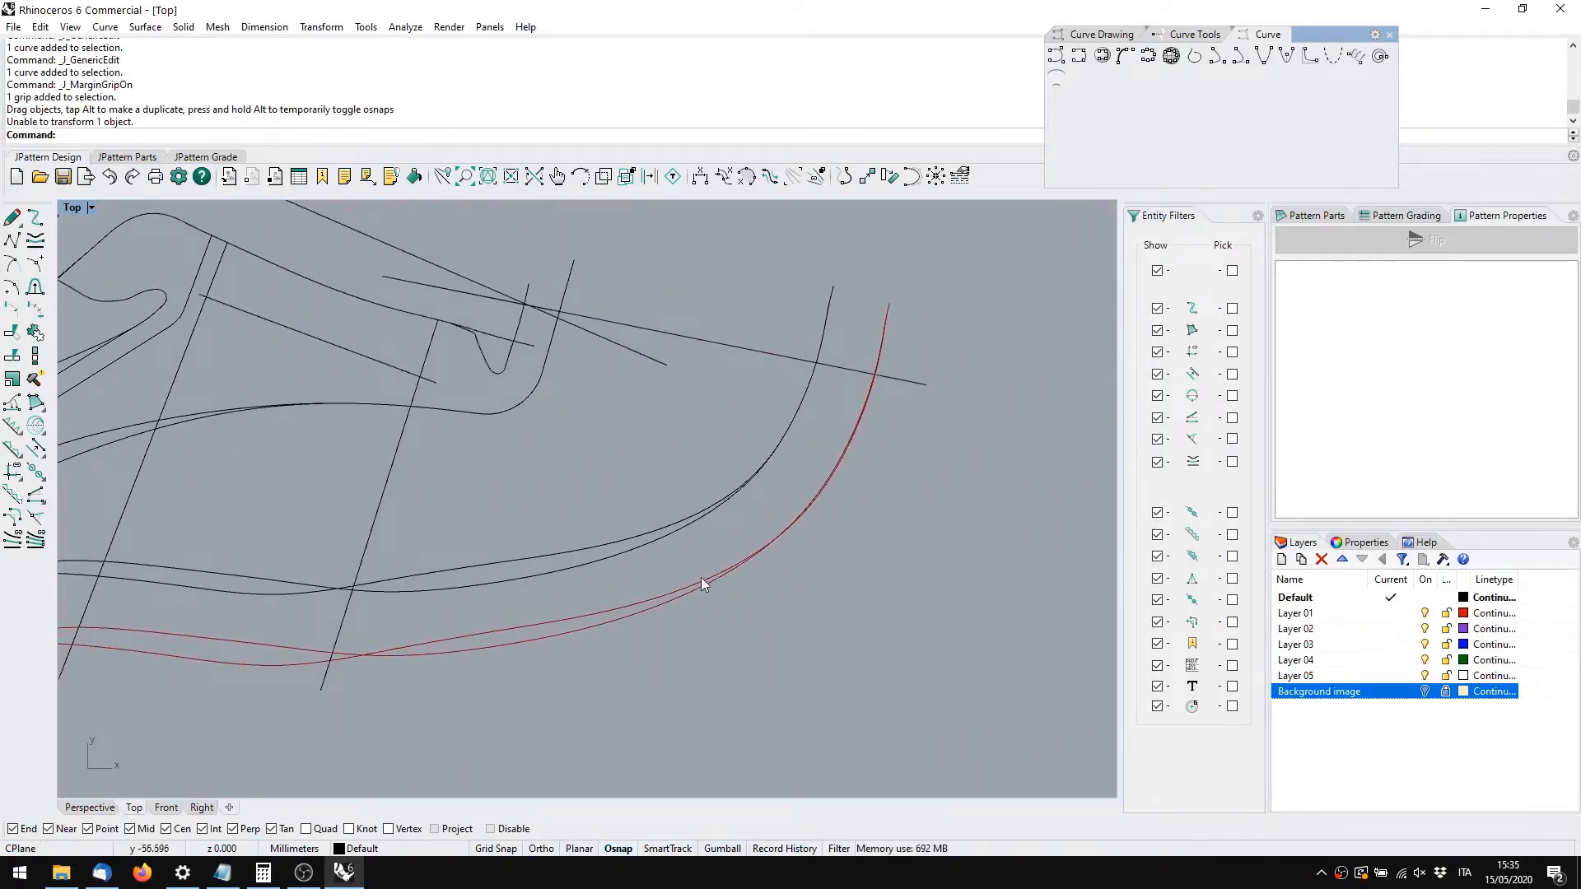
scroll(843, 468, "up", 6)
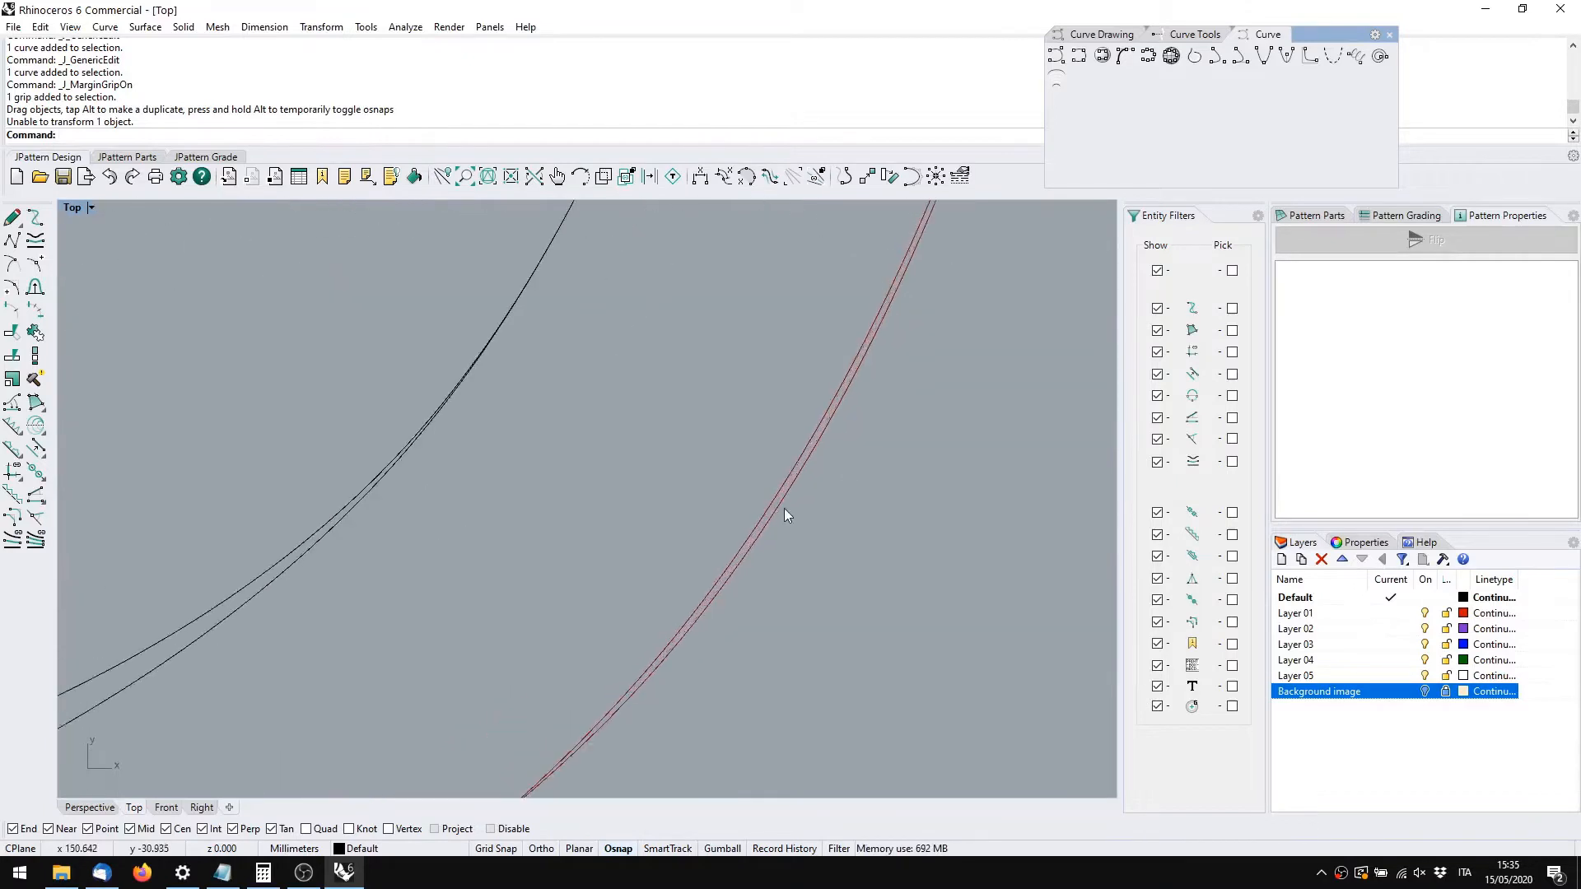
right_click_drag(777, 528, 842, 566, "ctrl")
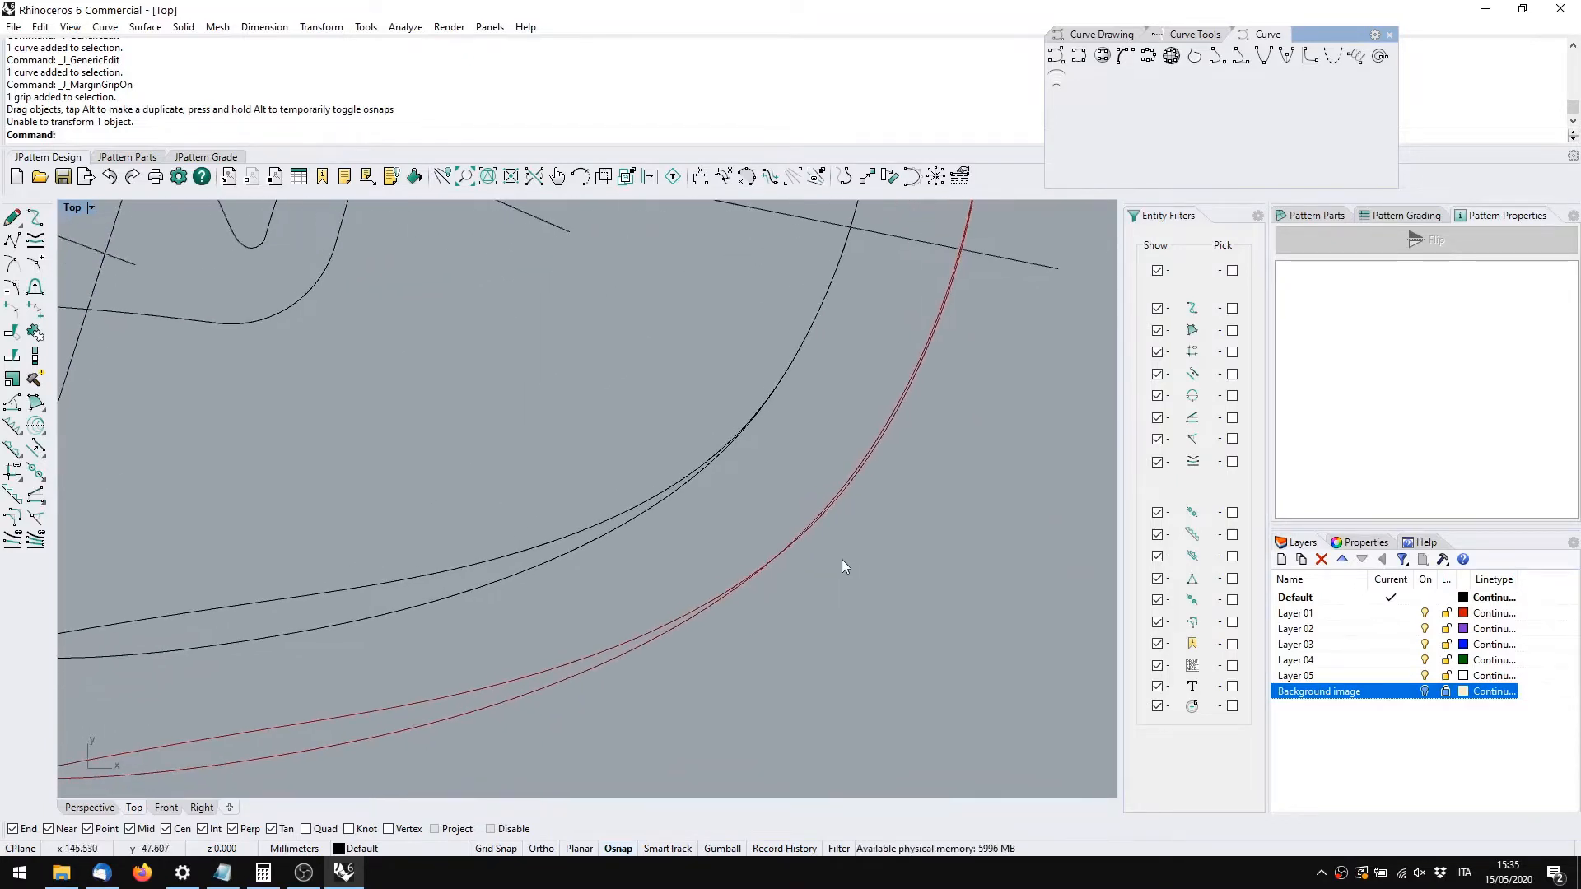
Select the two margins in turn to compare their courses and offsets where they converge toward the toe
left_click(857, 483)
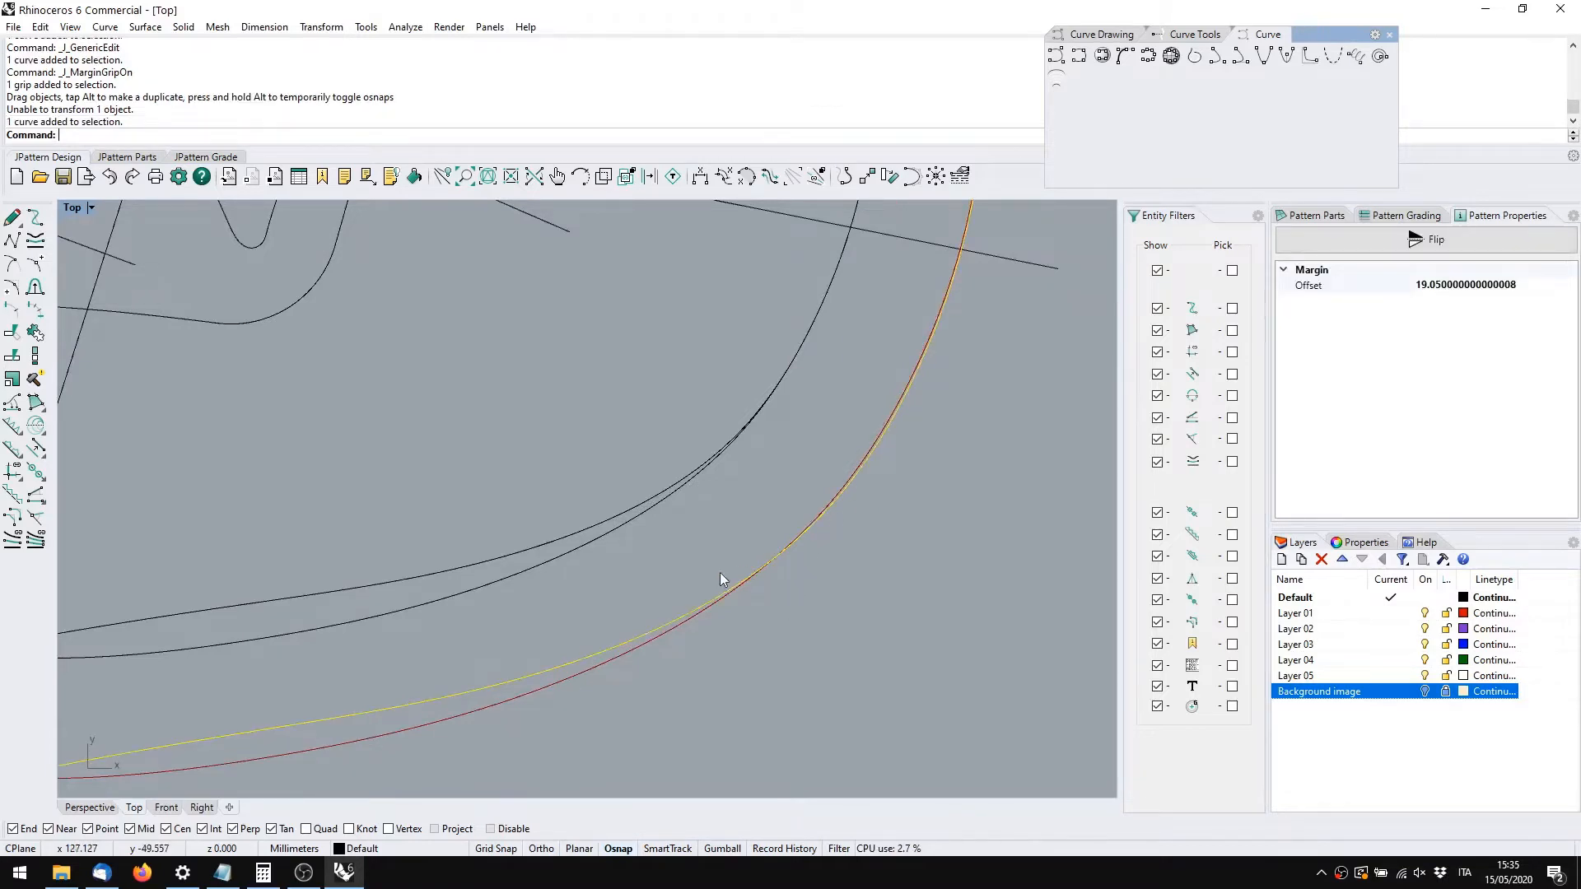
right_click_drag(720, 573, 774, 544)
left_click(941, 477)
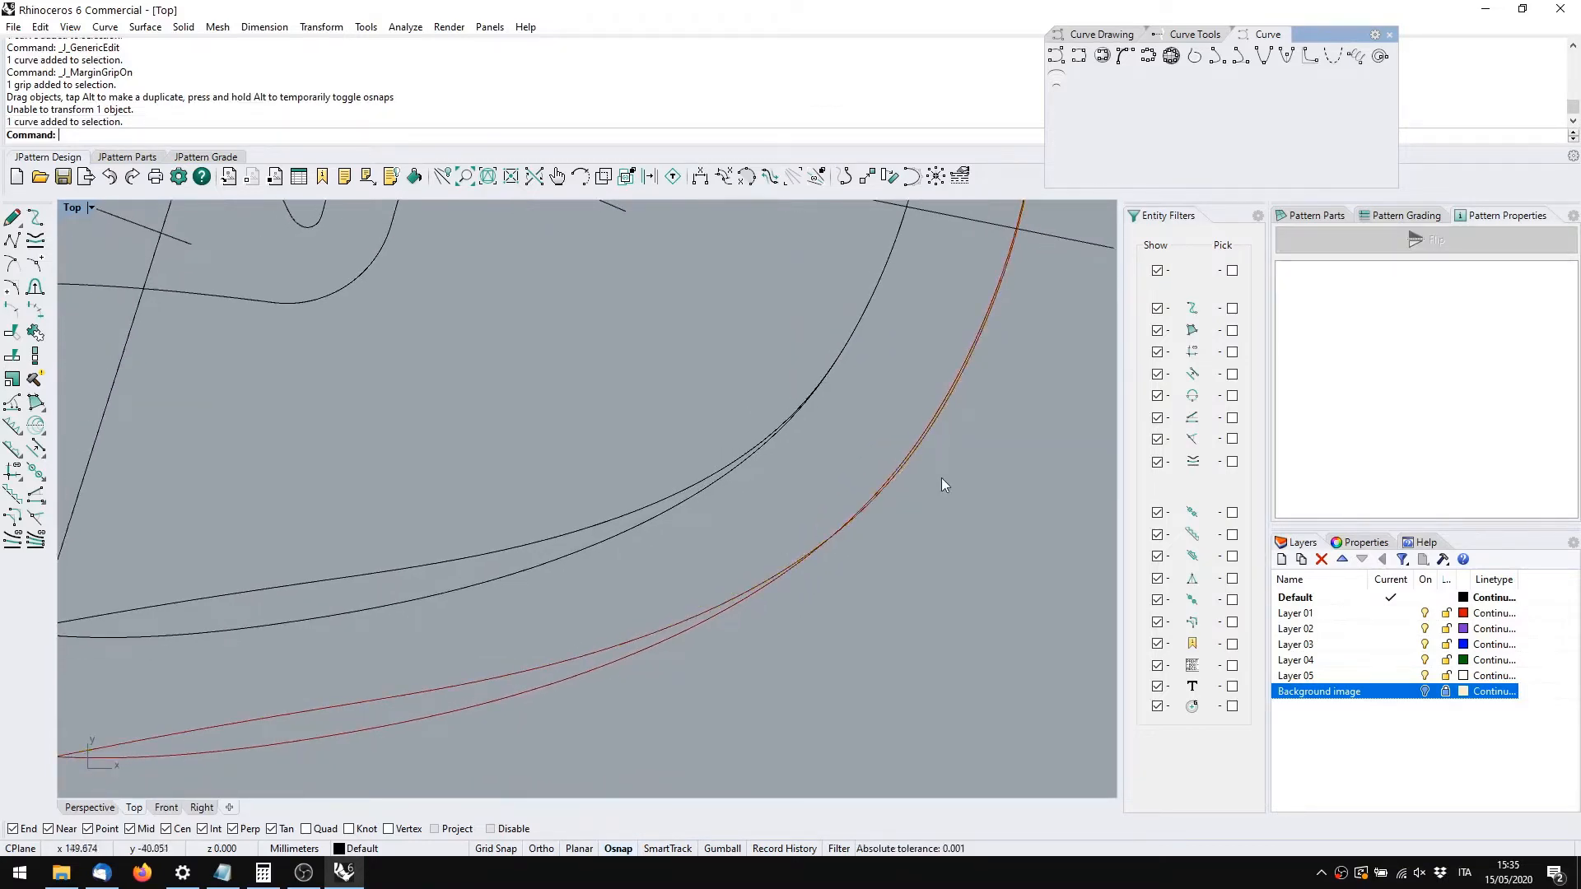
left_click(715, 609)
left_click(690, 592)
scroll(703, 538, "down", 6)
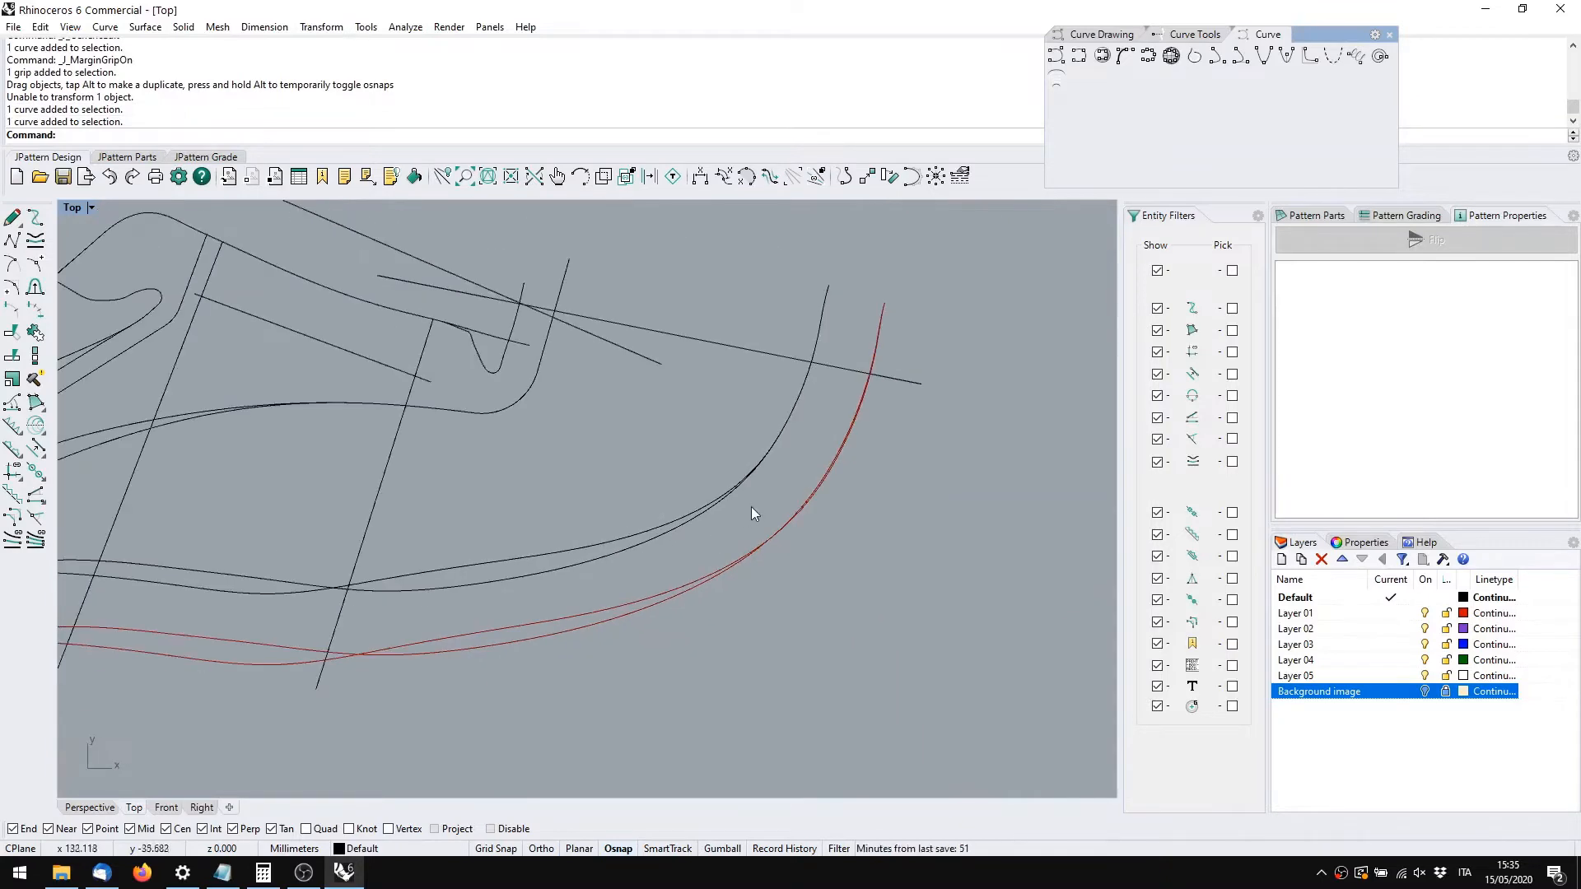
right_click_drag(751, 508, 829, 488)
left_click(677, 600)
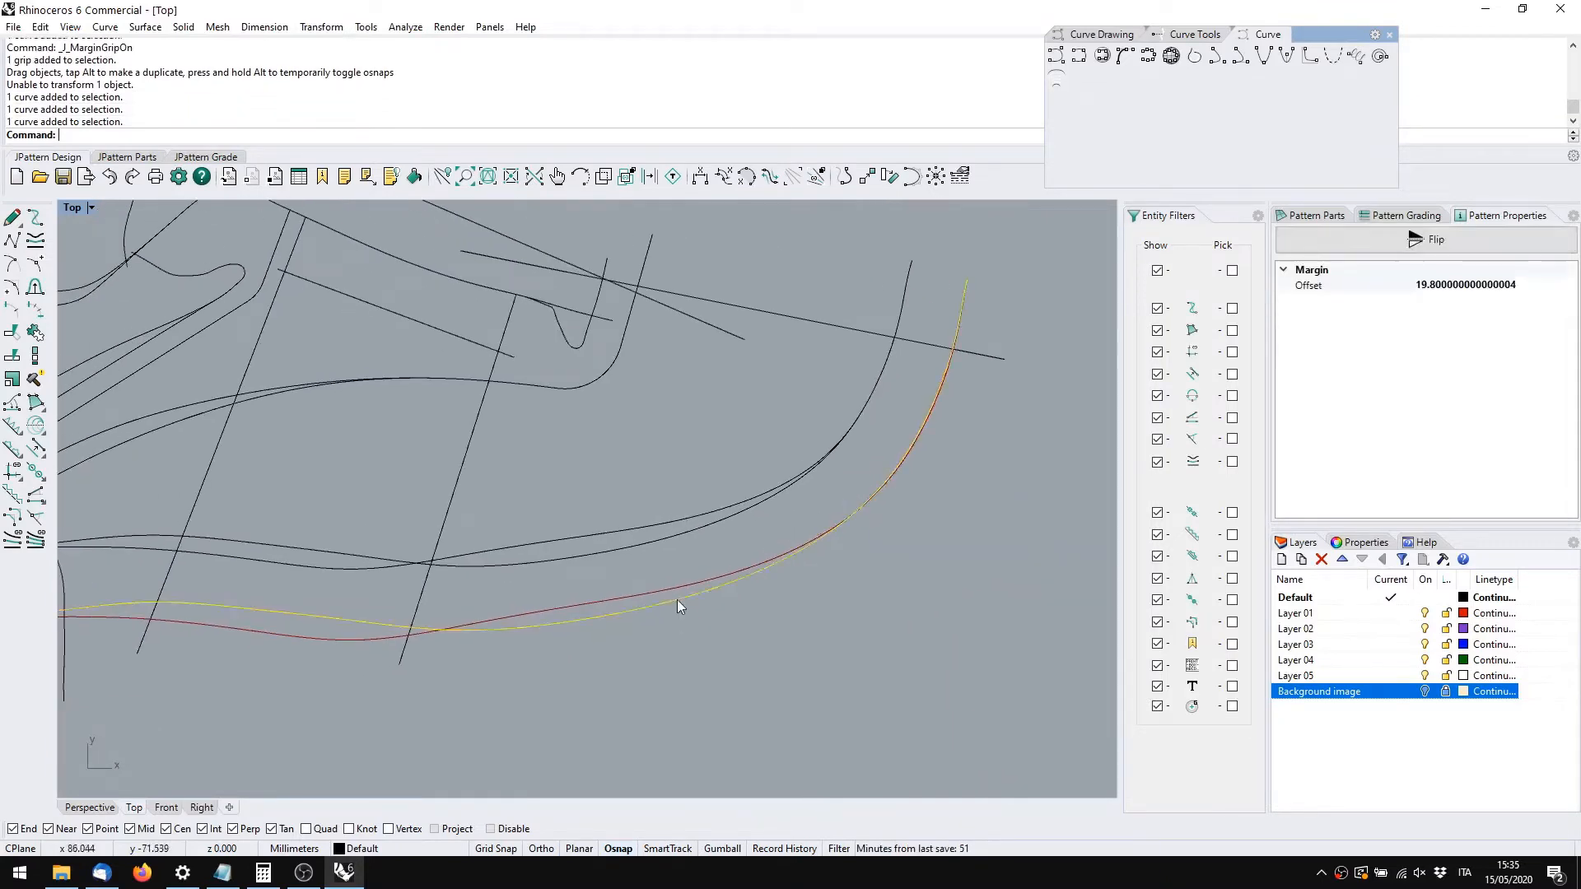
left_click(658, 591)
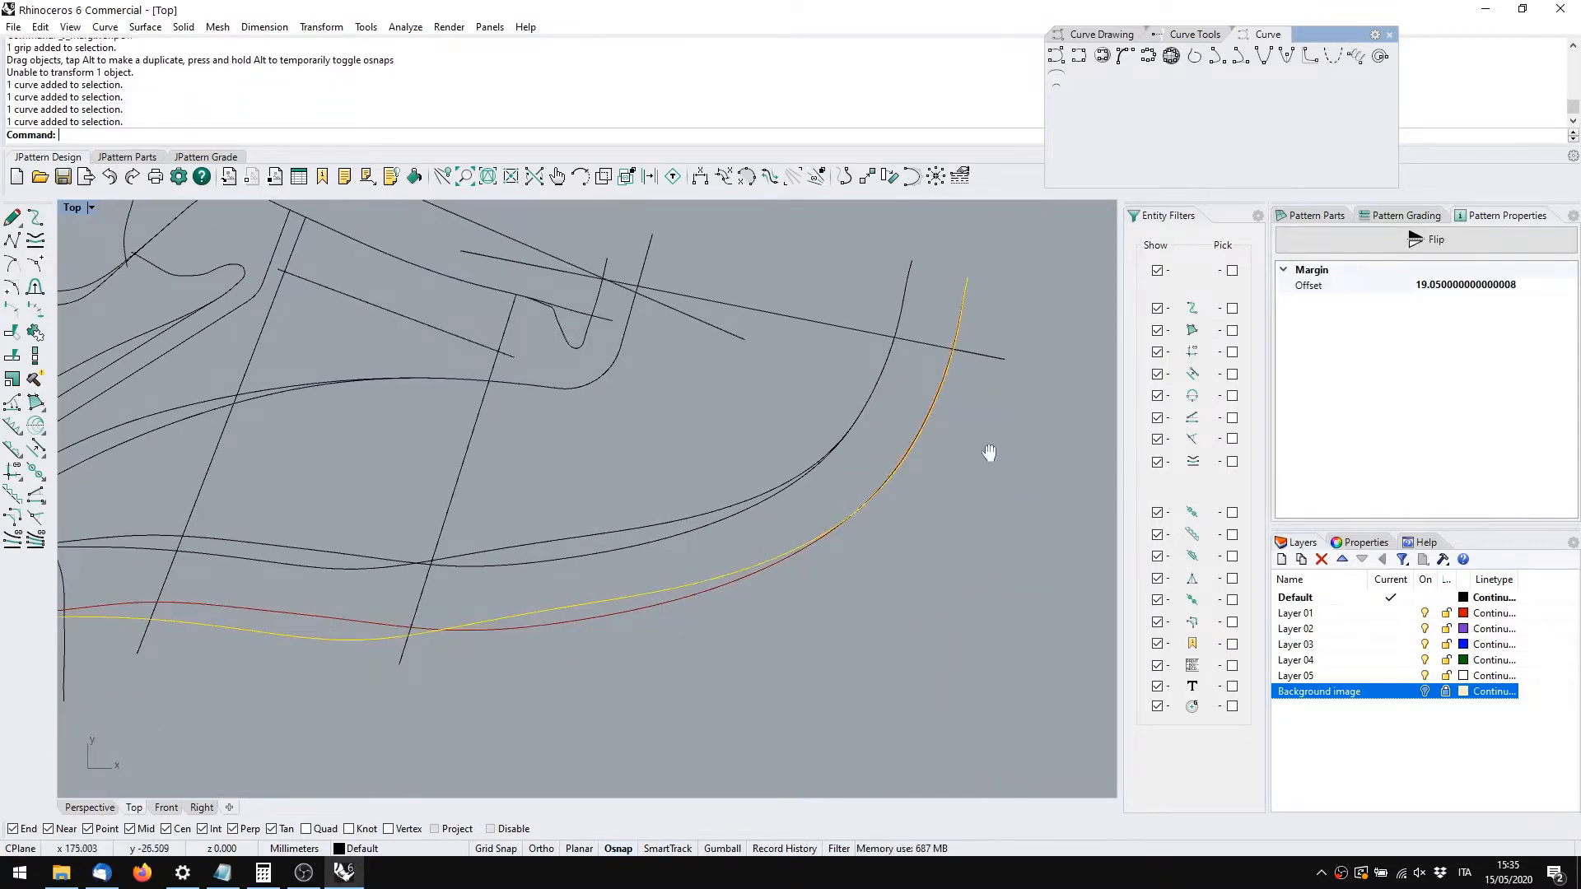
right_click_drag(963, 450, 837, 514)
left_click(837, 514)
left_click_drag(662, 665, 587, 628)
left_click(625, 610)
Examine how closely the two margins follow the traced curves around the toe and along the lower edge, ending with the whole pattern in view
right_click_drag(625, 610, 864, 543)
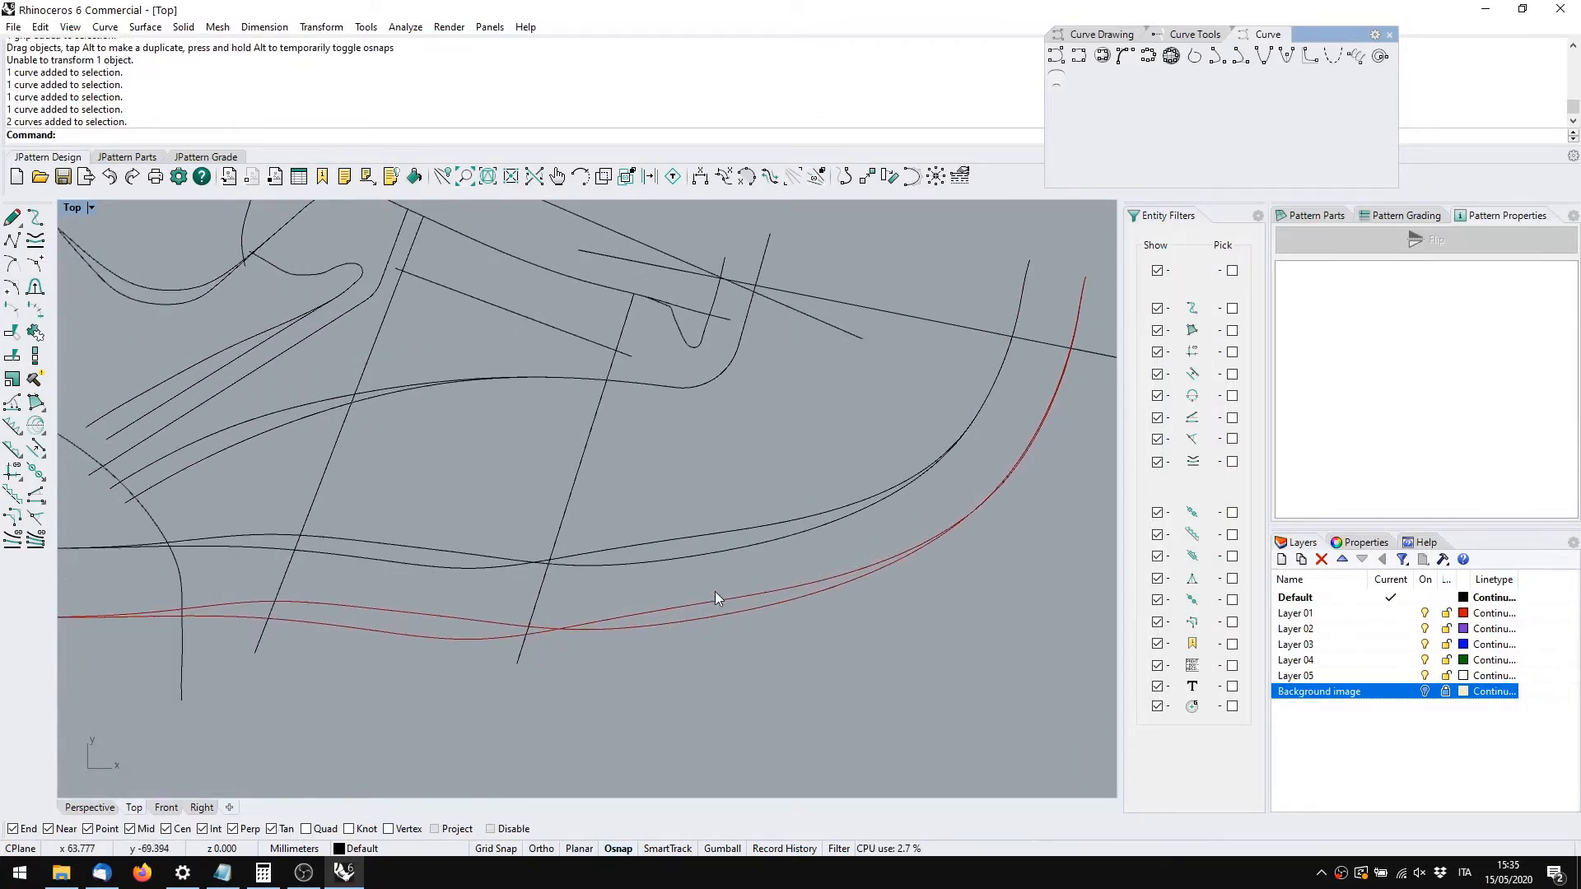
right_click_drag(761, 427, 560, 458)
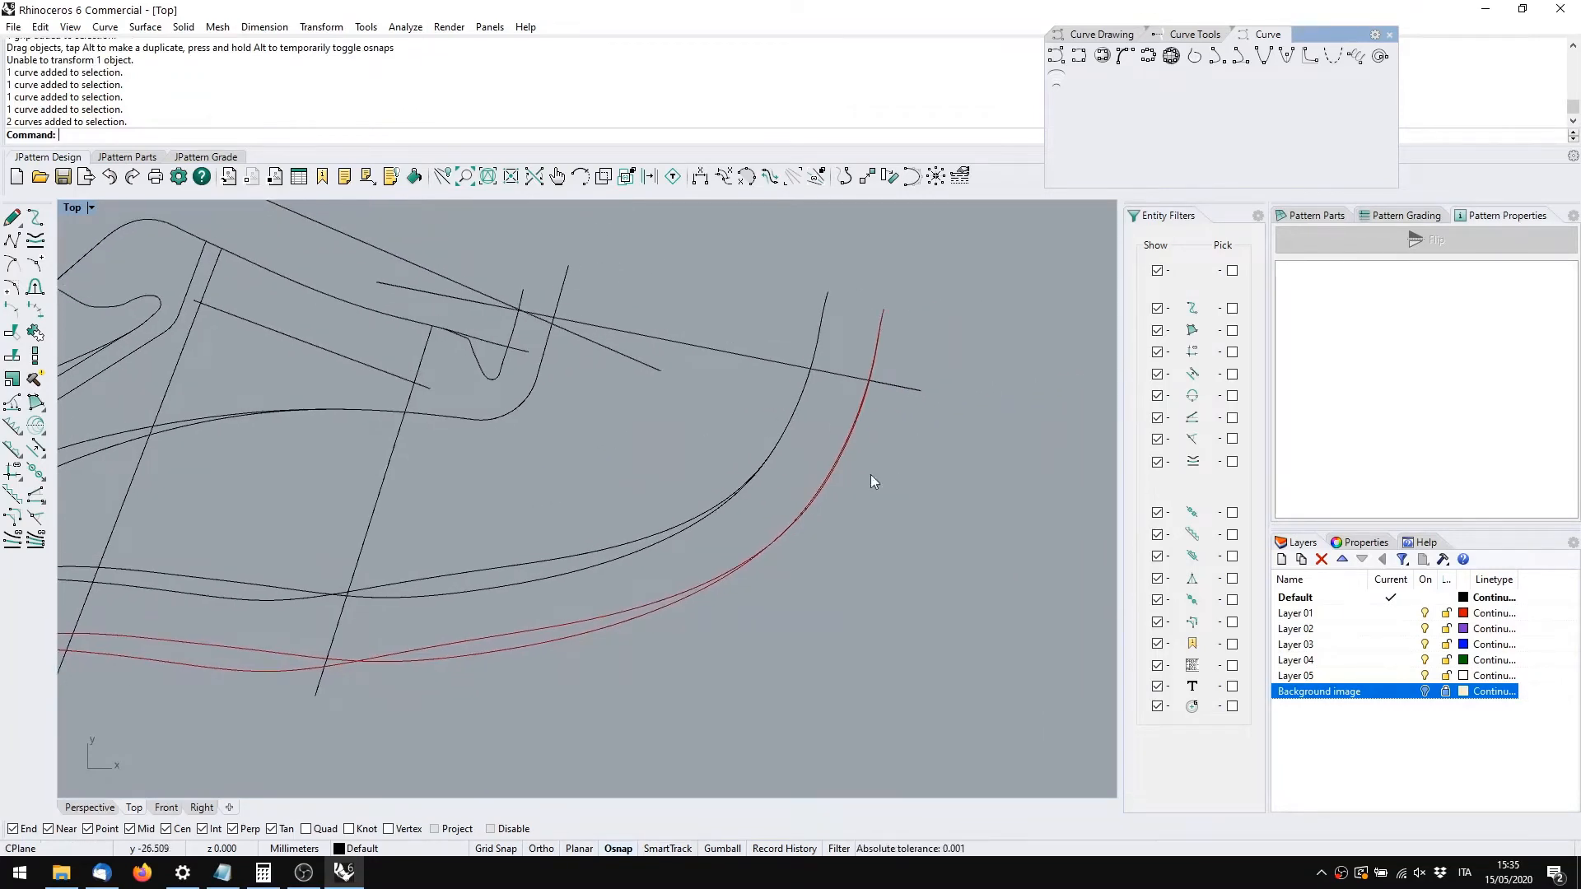
scroll(836, 465, "up", 3)
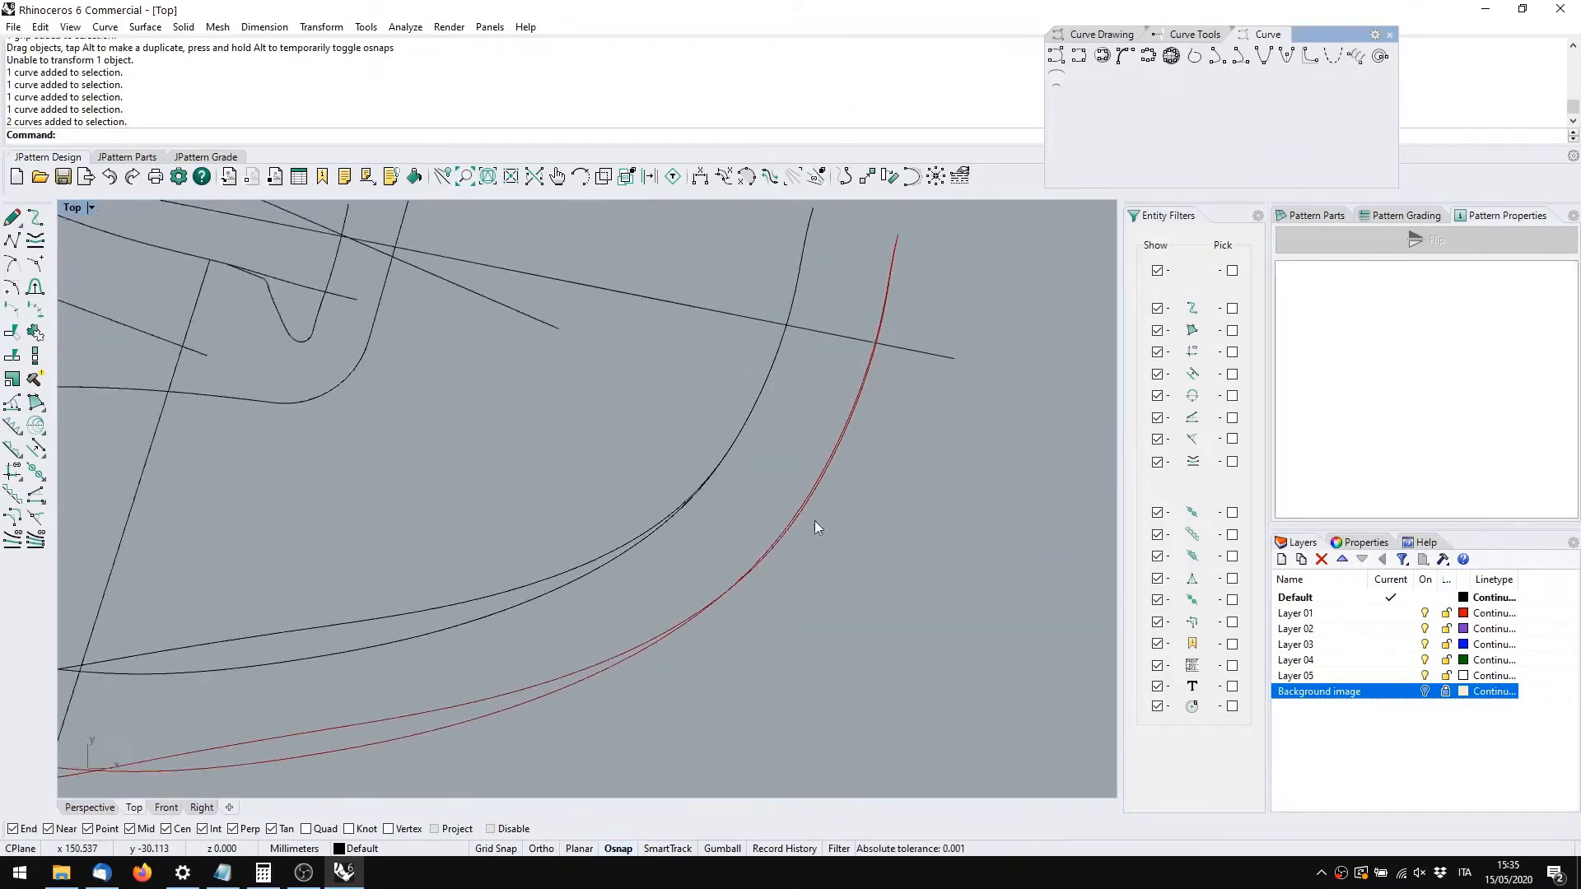
right_click_drag(829, 516, 935, 483)
right_click_drag(398, 596, 946, 540)
right_click_drag(303, 611, 877, 663)
right_click_drag(973, 525, 541, 480)
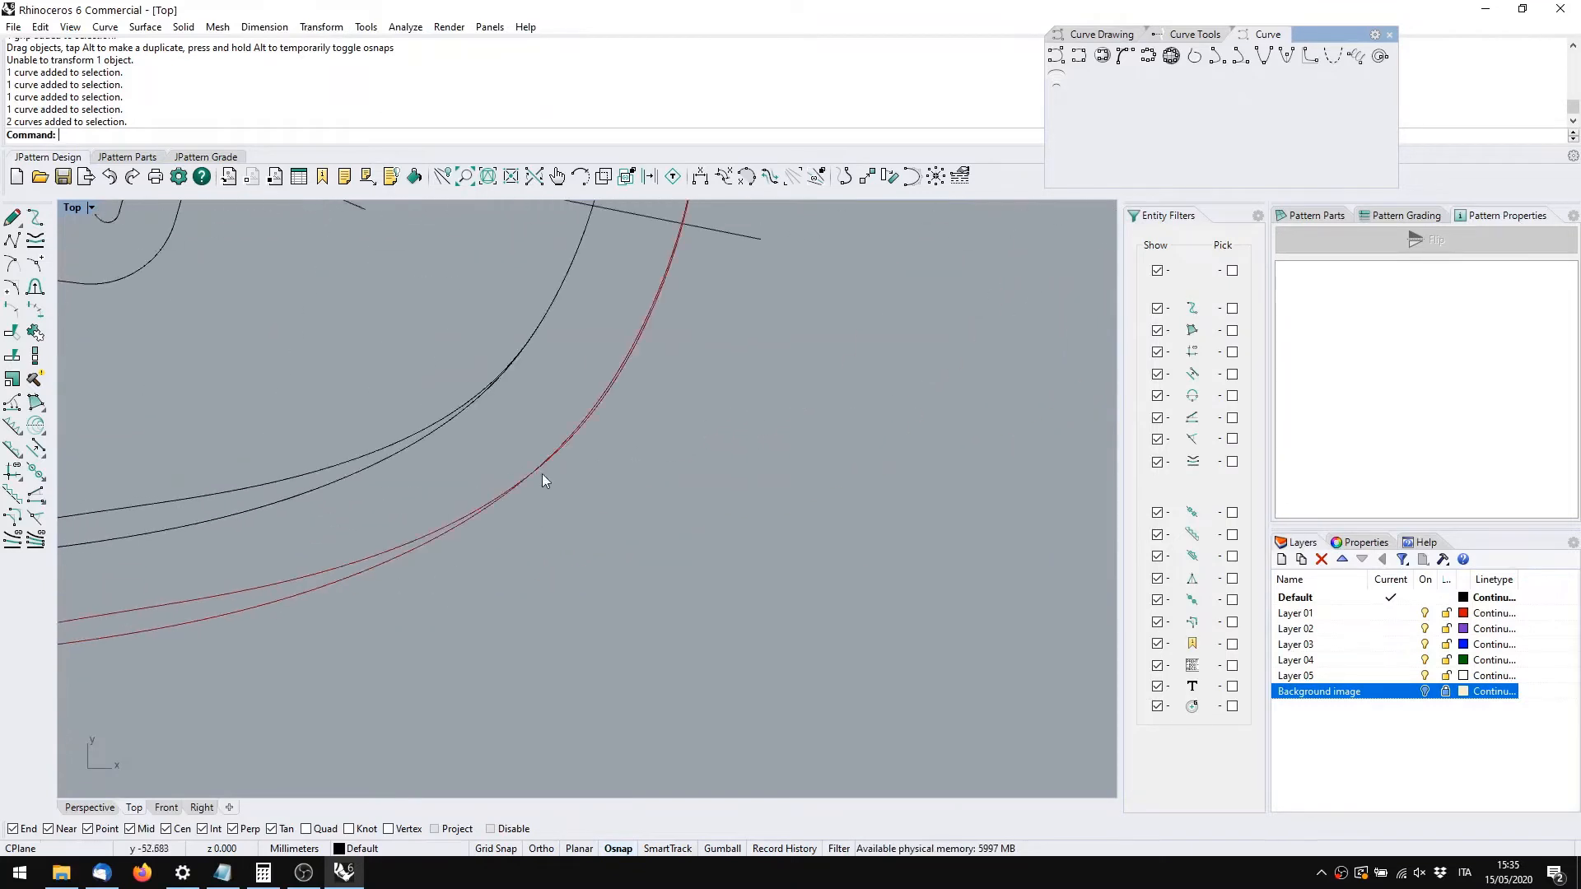
right_click_drag(318, 540, 864, 626)
scroll(481, 614, "down", 6)
right_click_drag(513, 616, 656, 594)
scroll(713, 603, "down", 2)
scroll(713, 600, "down", 2)
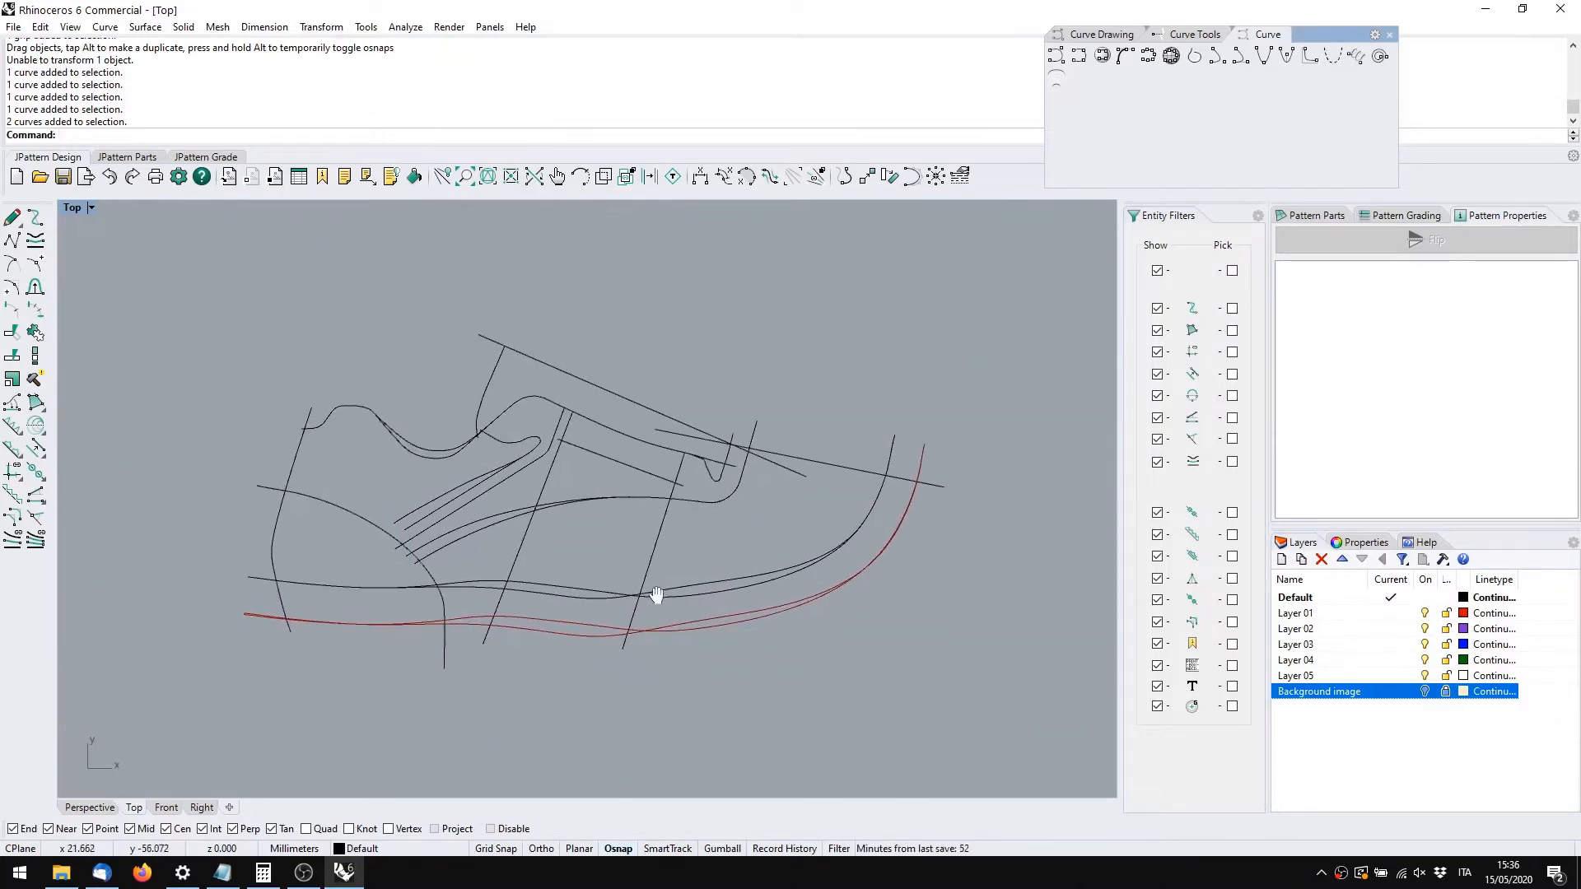
Show the Background image layer again and create a 10 mm margin from the curved heel line, flipped to its outer side
left_click(1424, 692)
scroll(328, 497, "up", 4)
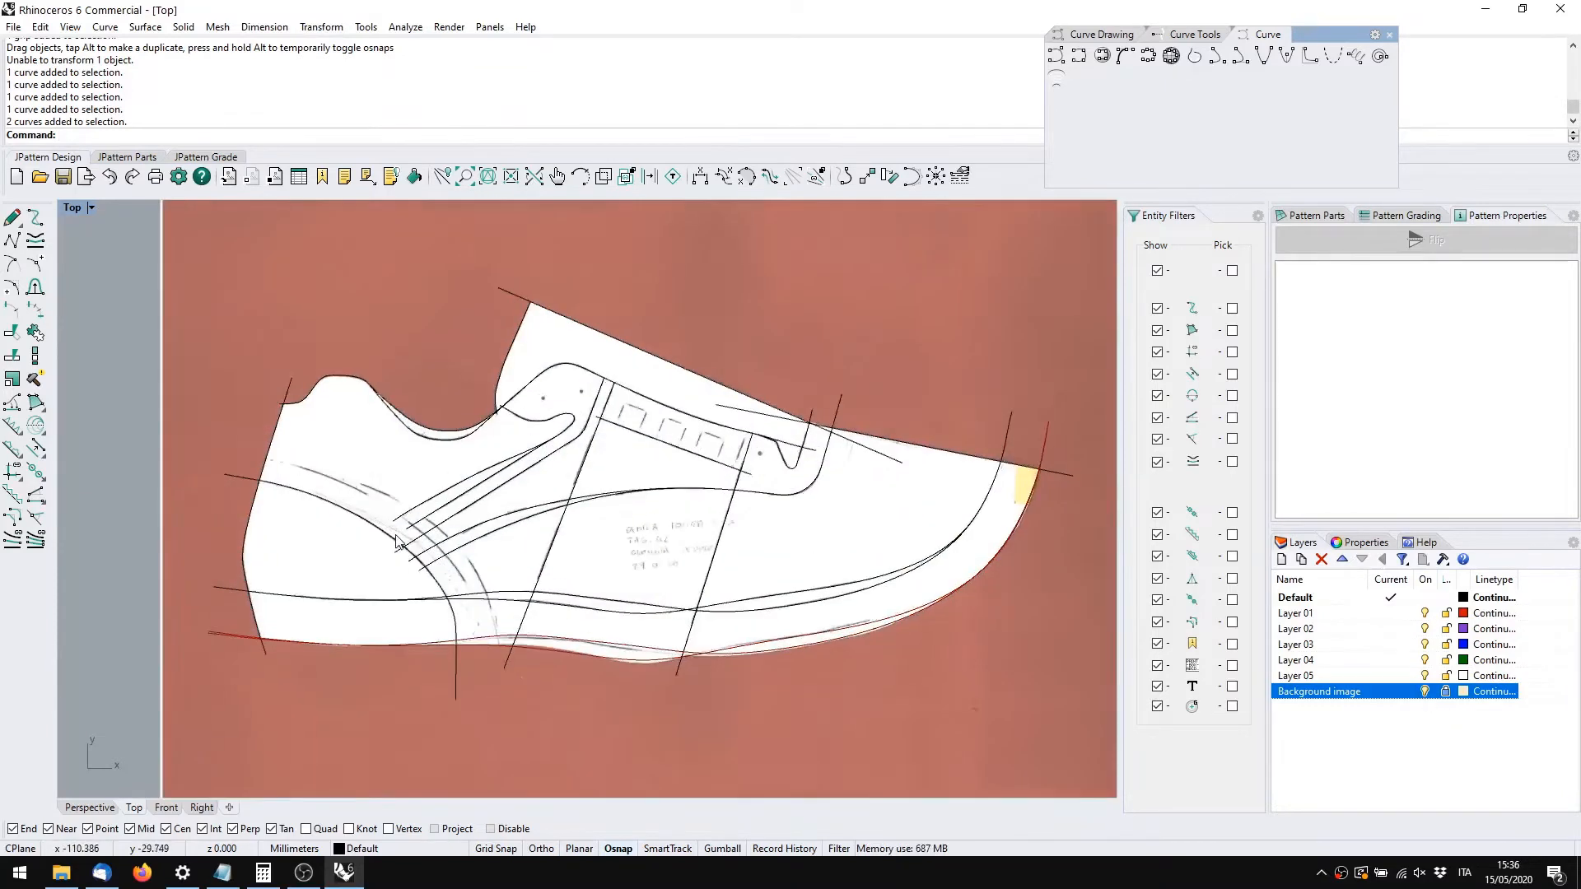
left_click(327, 497)
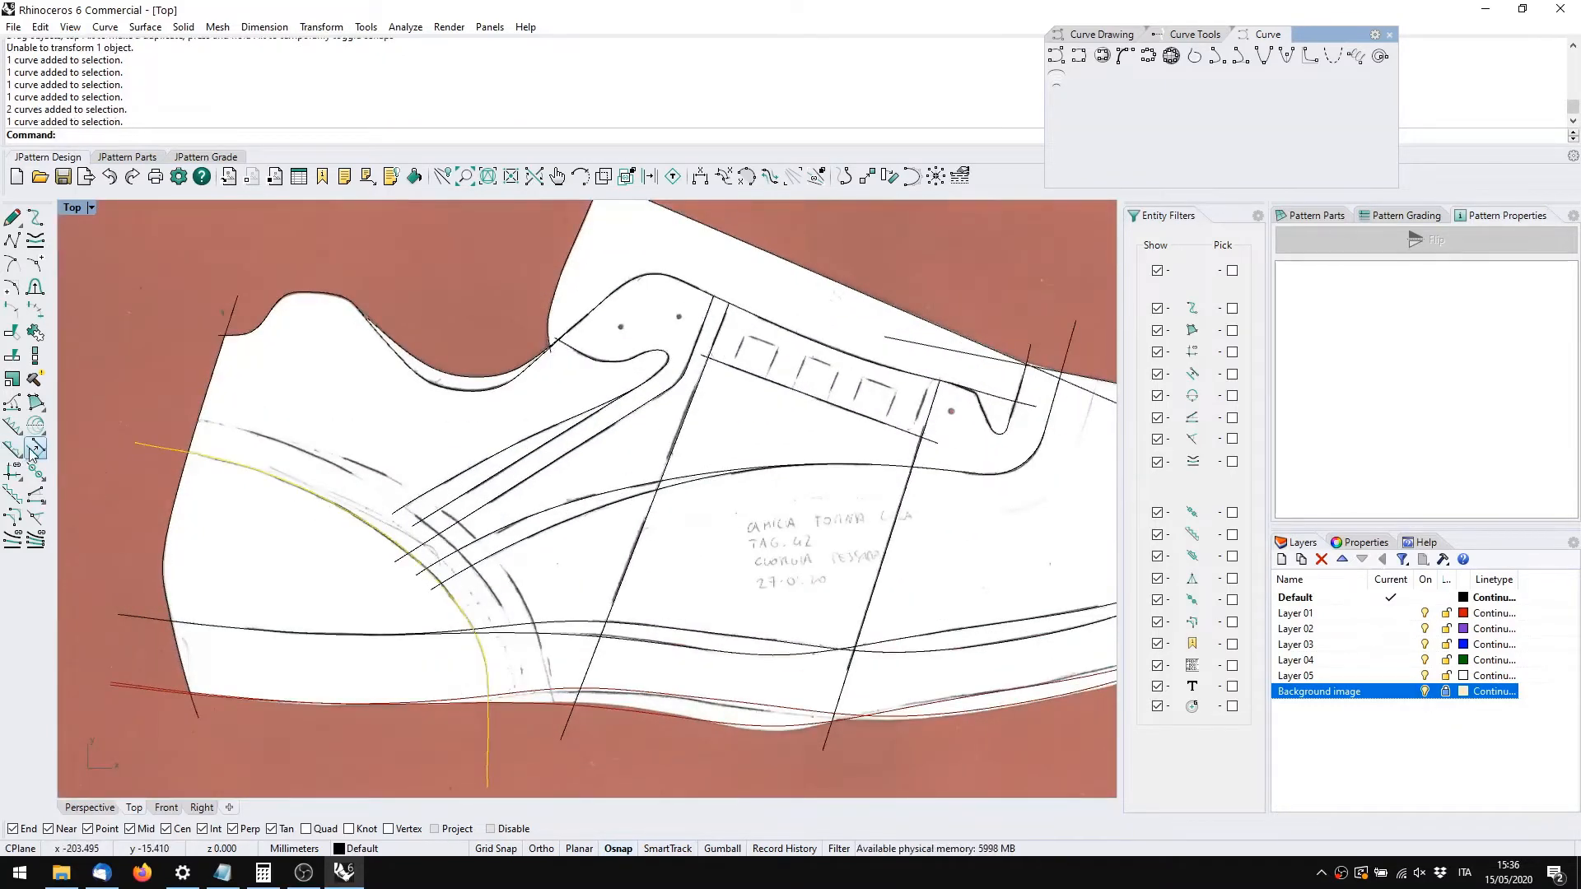
left_click(35, 450)
left_click(254, 250)
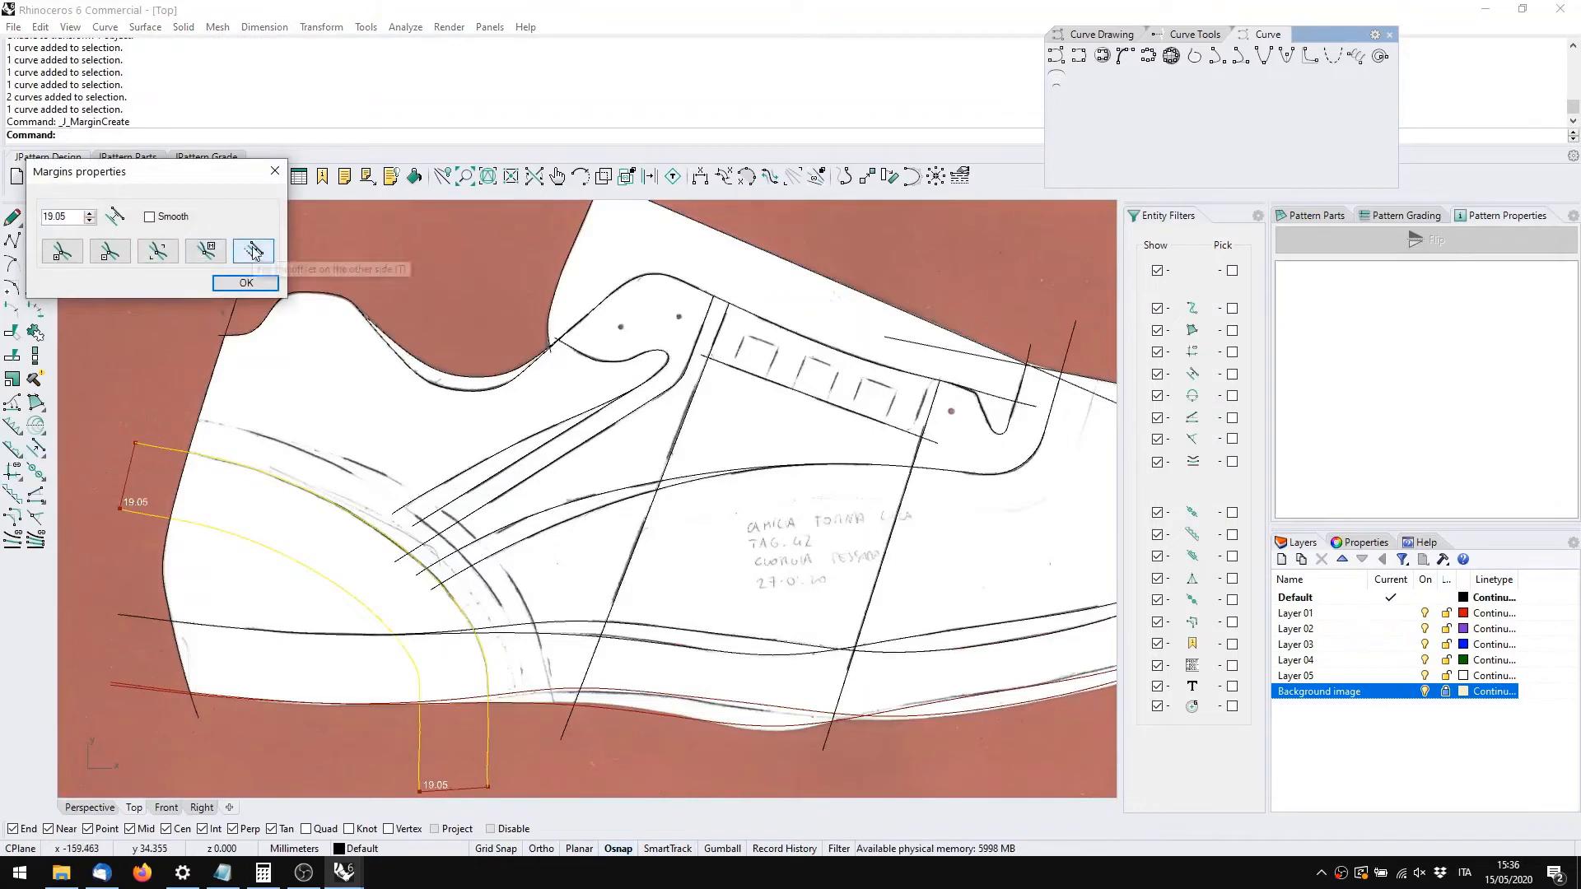
double_click(57, 216)
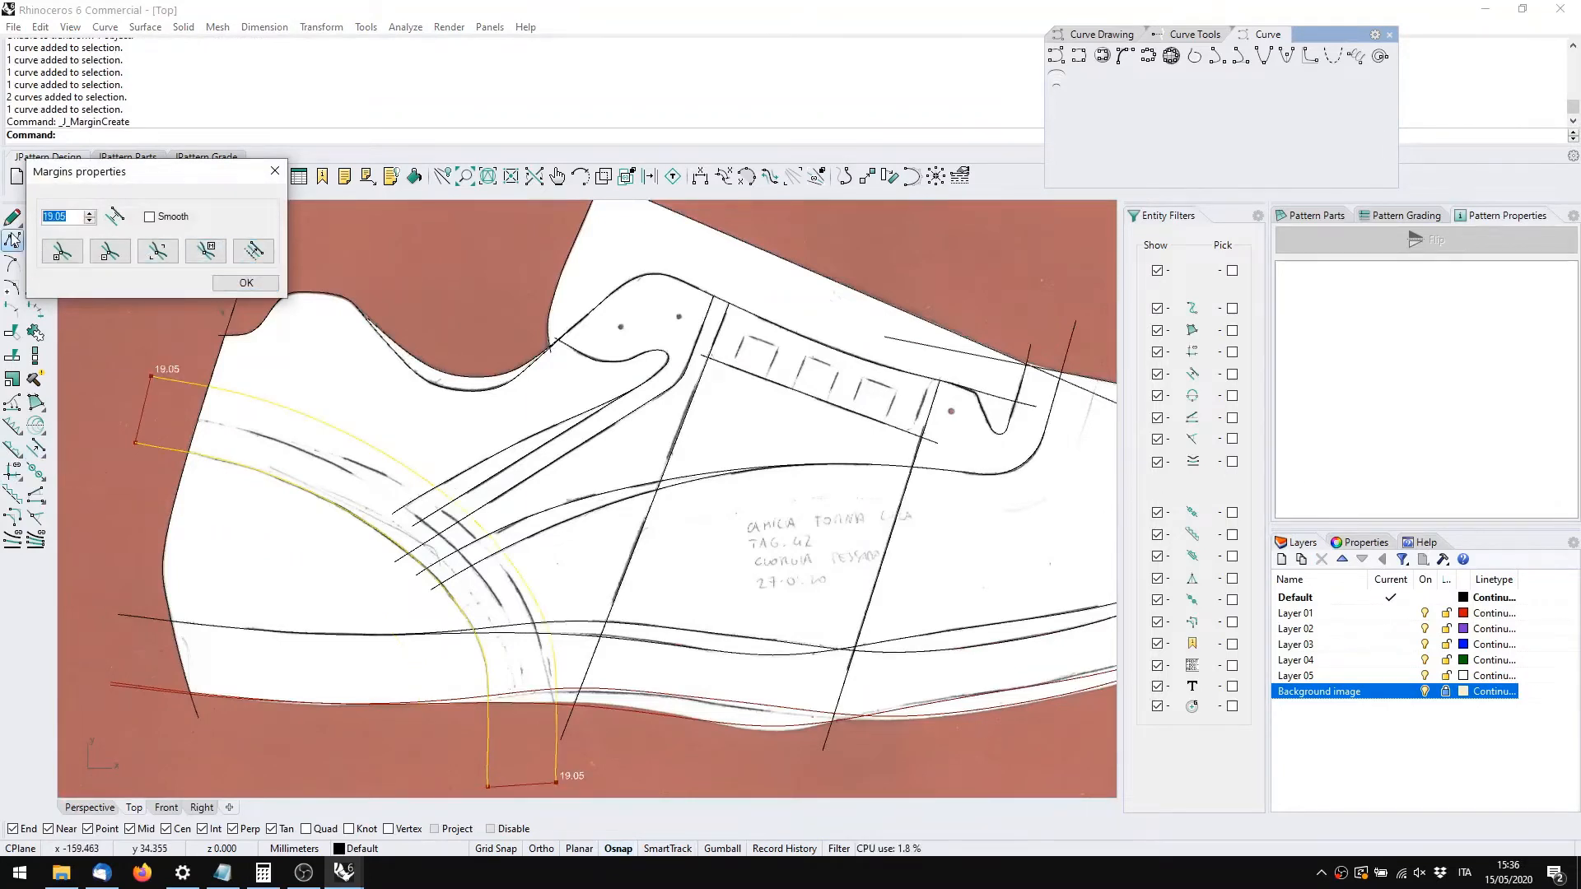
type("10")
key("Return")
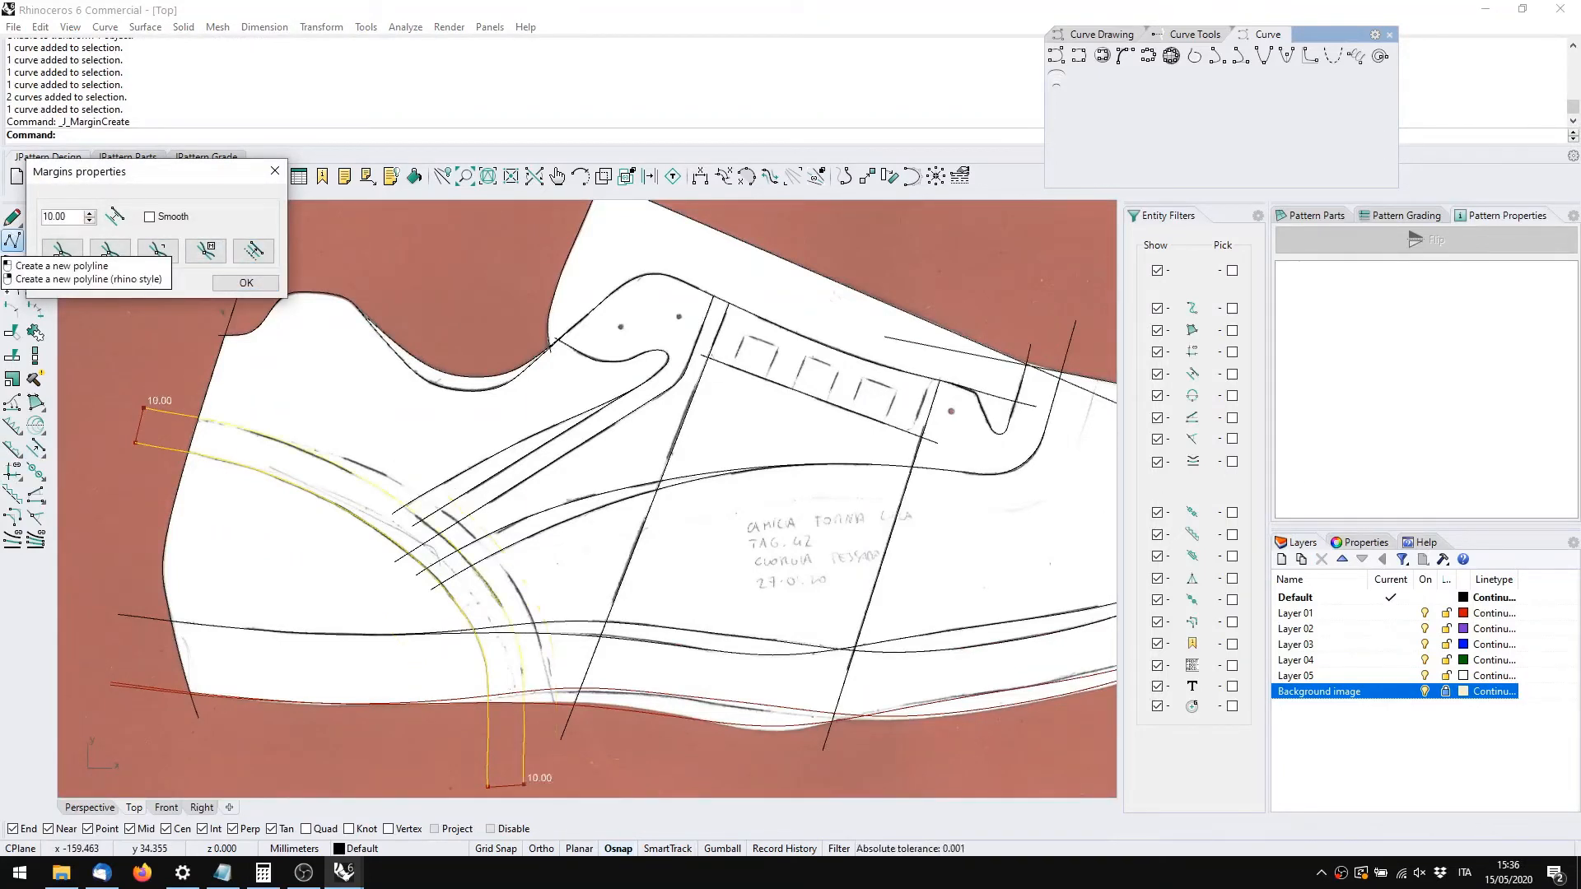
left_click(246, 282)
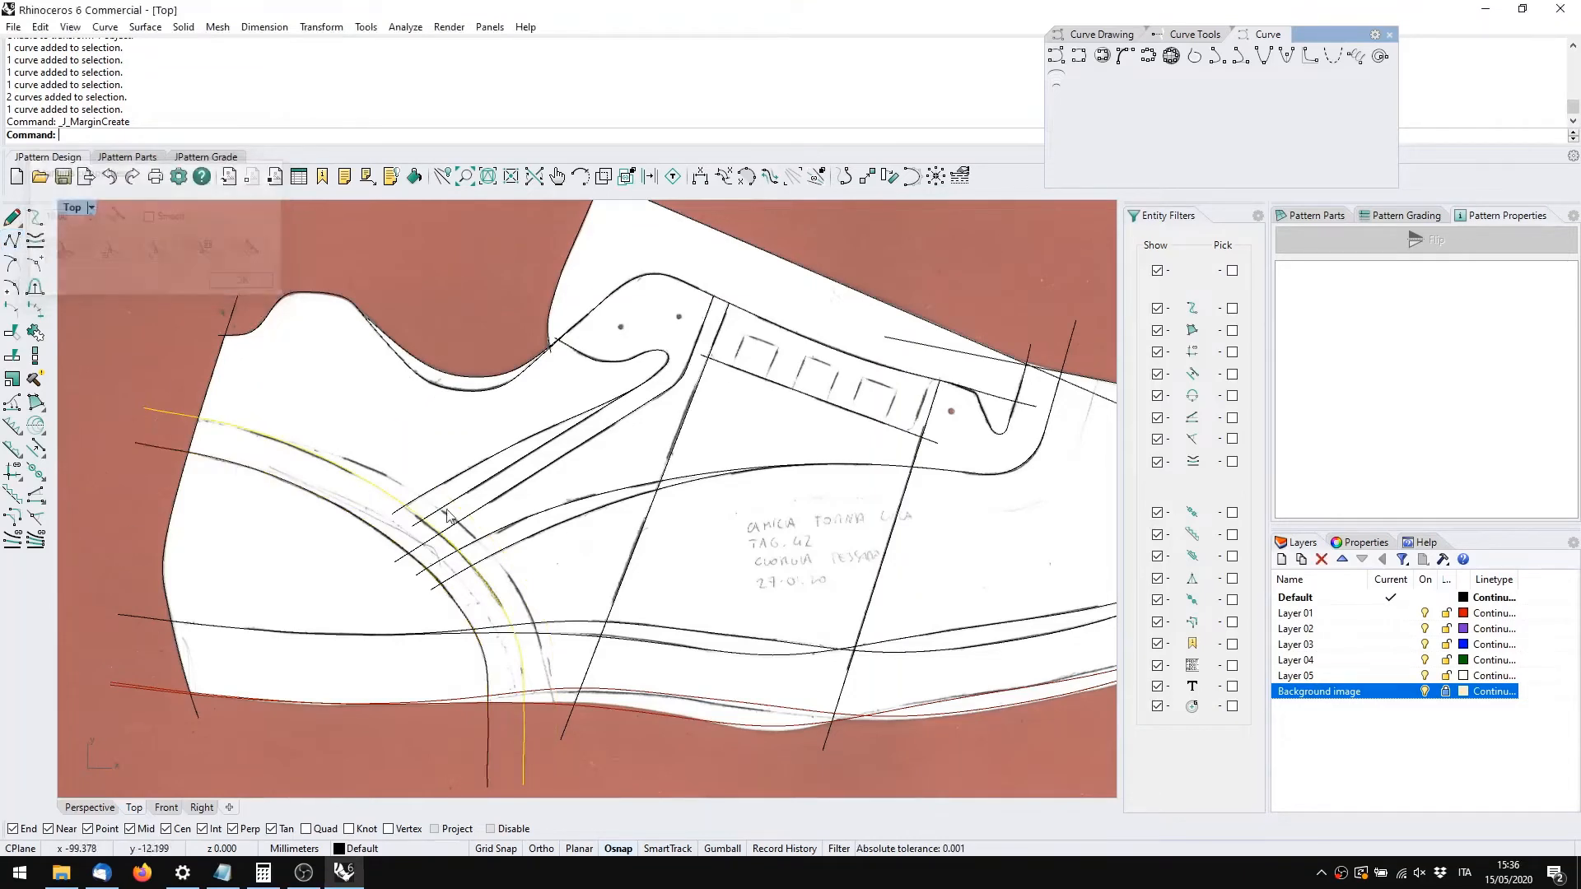
Create a second 10 mm margin from the curved heel line and move its lower-end grip outward toward the outer scanned line
right_click_drag(397, 480, 538, 460)
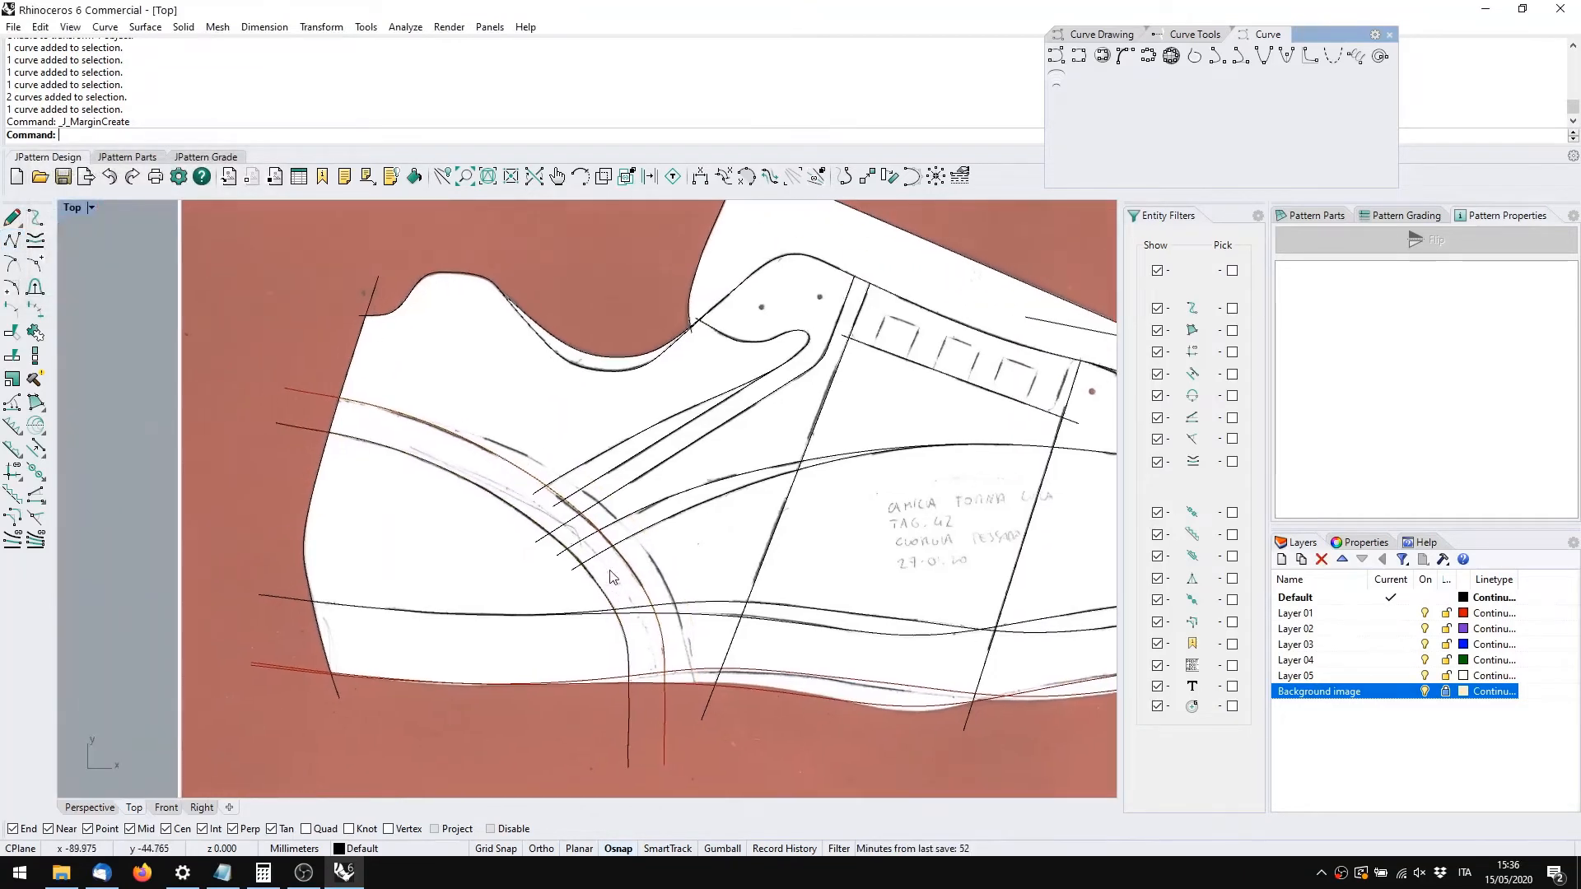
left_click(476, 492)
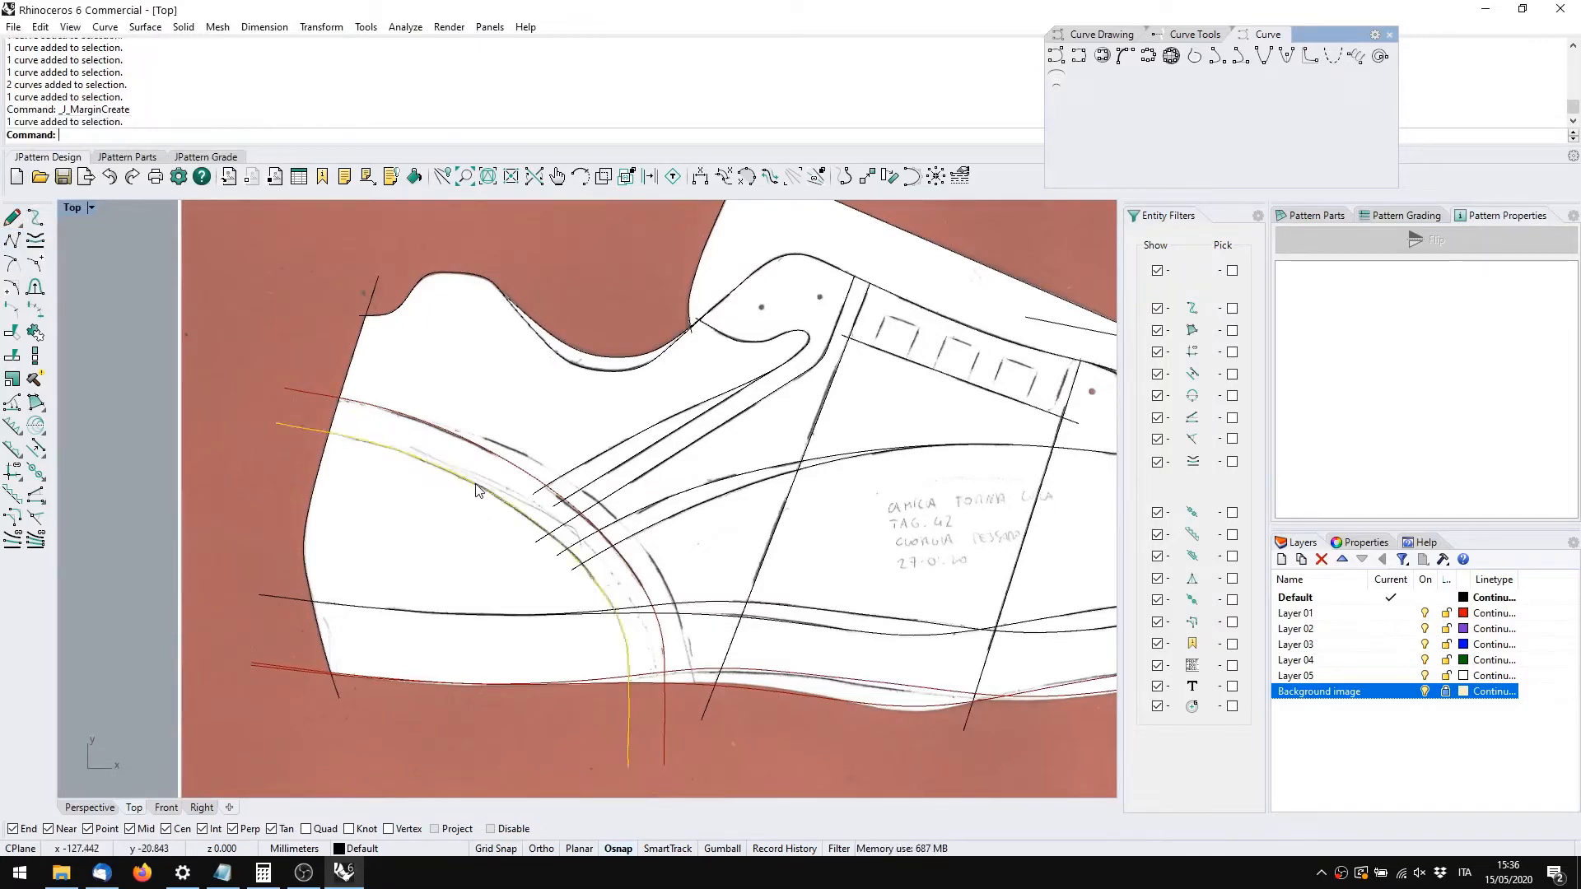
left_click(36, 449)
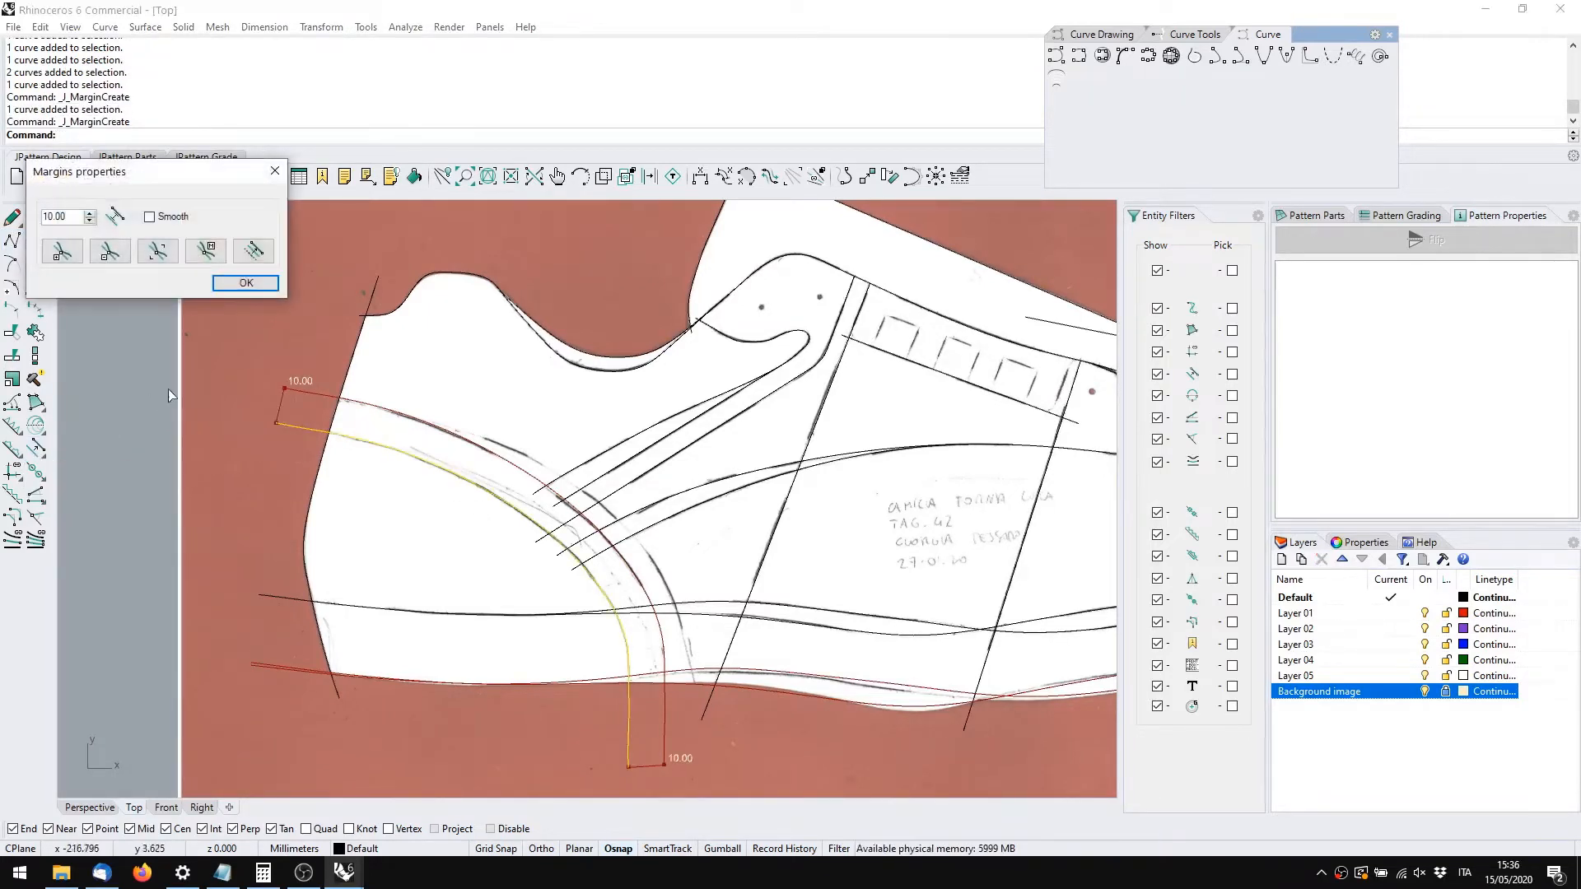
left_click(259, 284)
middle_click(415, 492)
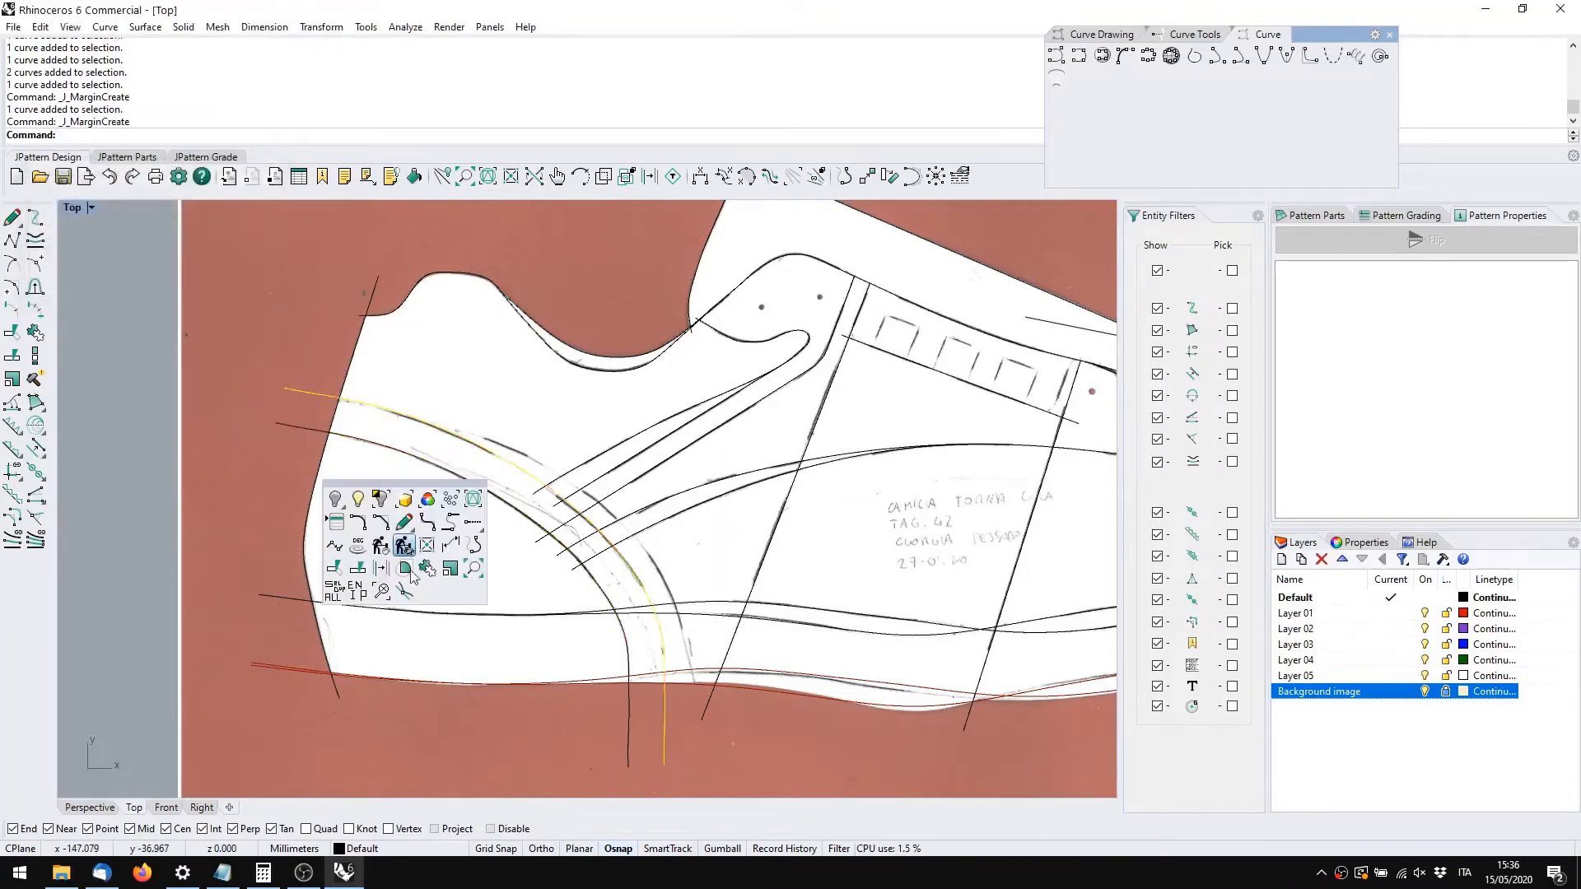
left_click(404, 587)
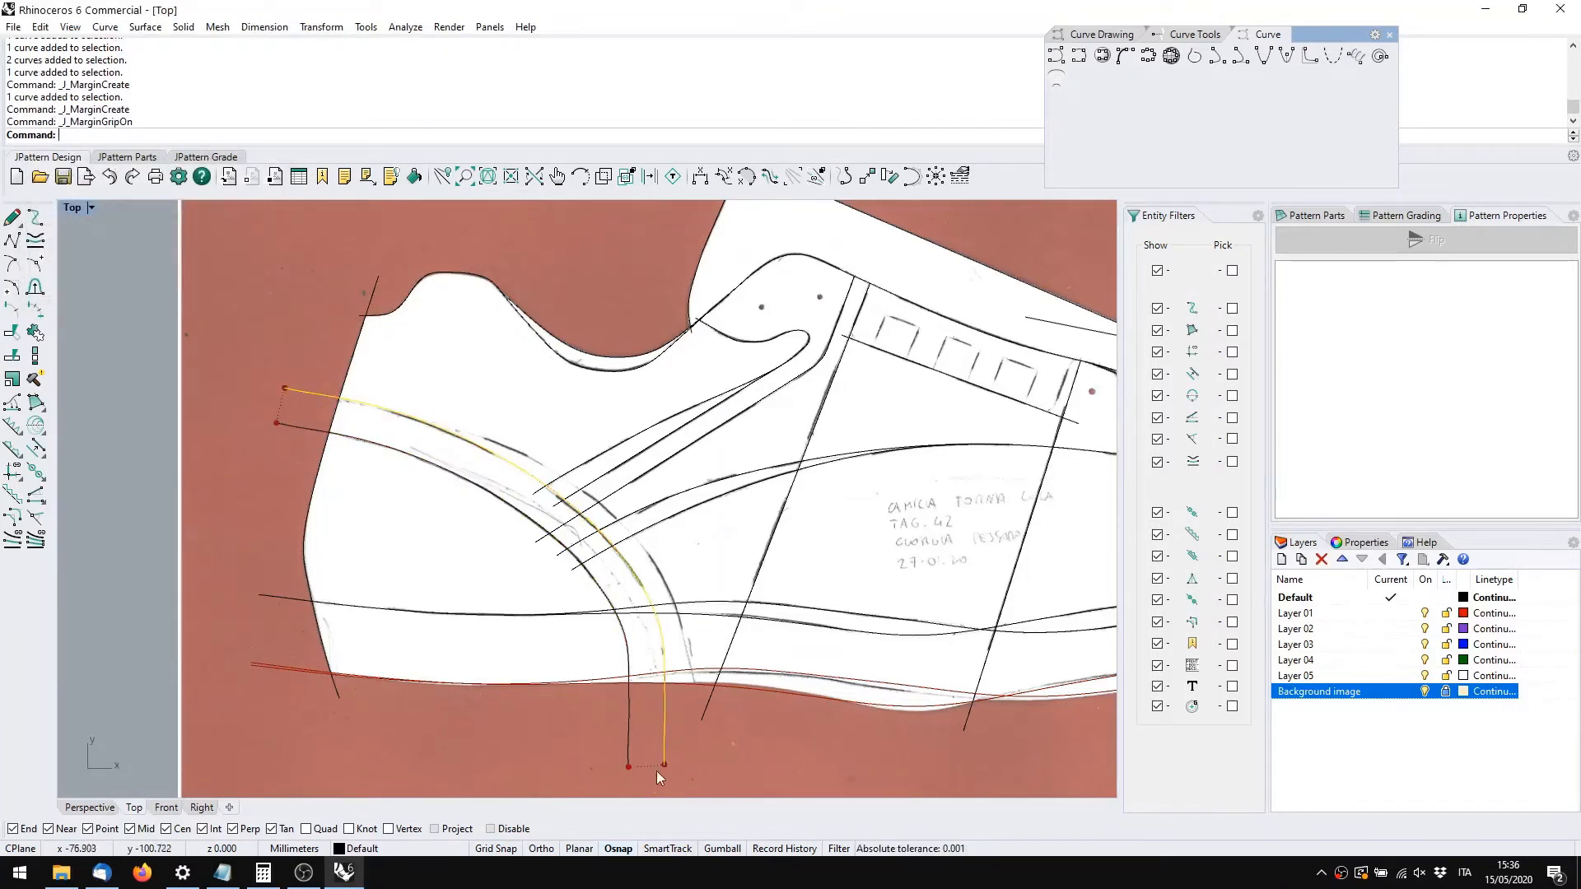
left_click_drag(663, 765, 772, 758)
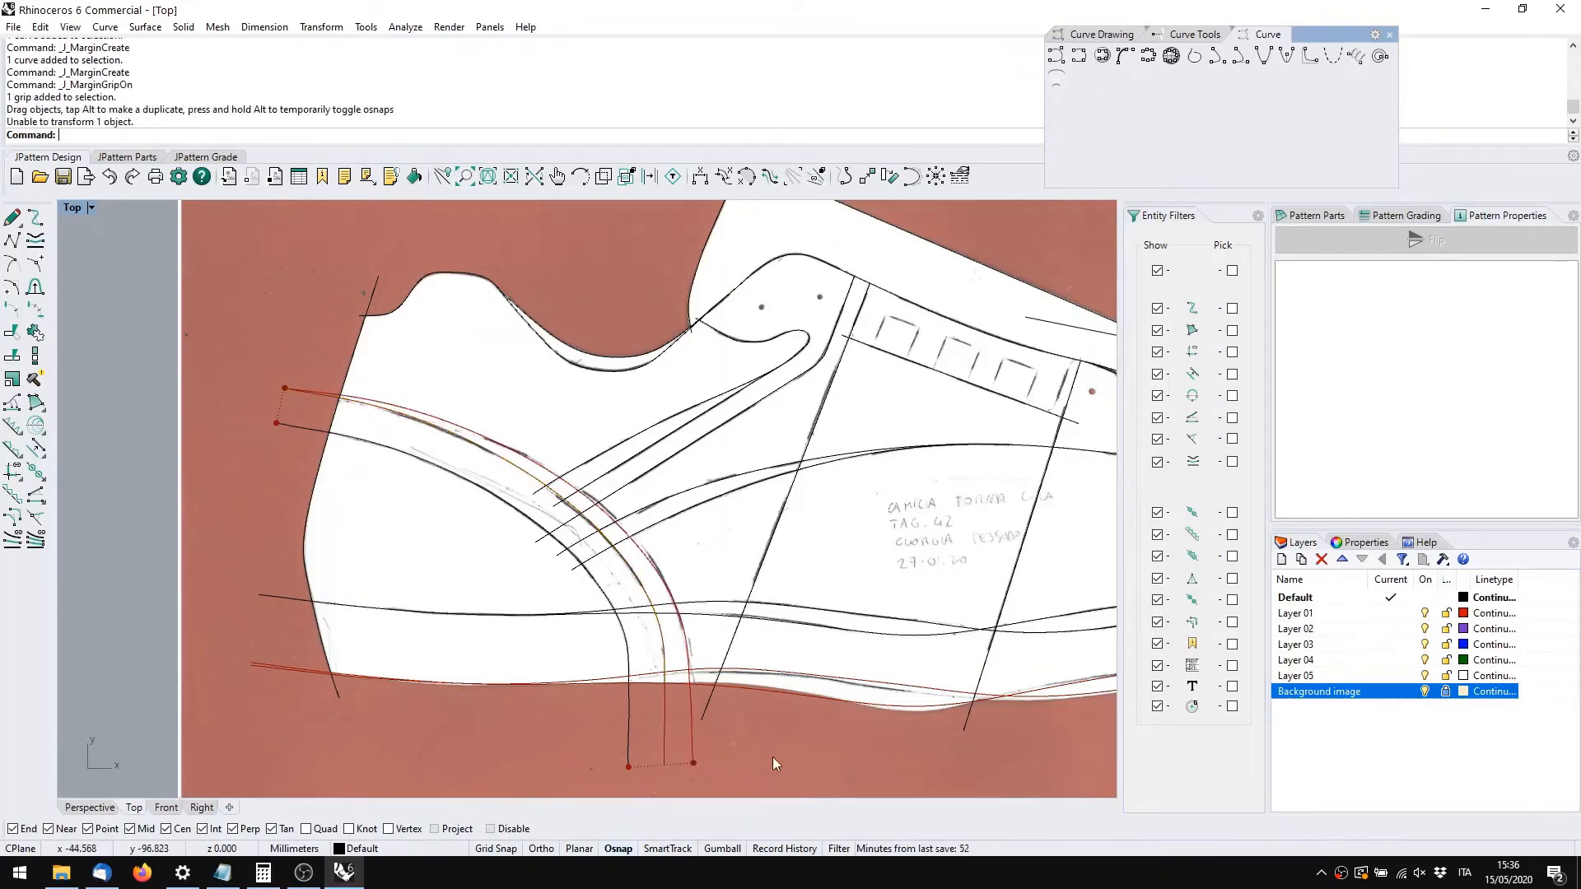
Check the second heel margin's offset in its properties and compare its upper end with the scanned lines at the back edge
scroll(772, 751, "down", 1)
scroll(403, 444, "up", 4)
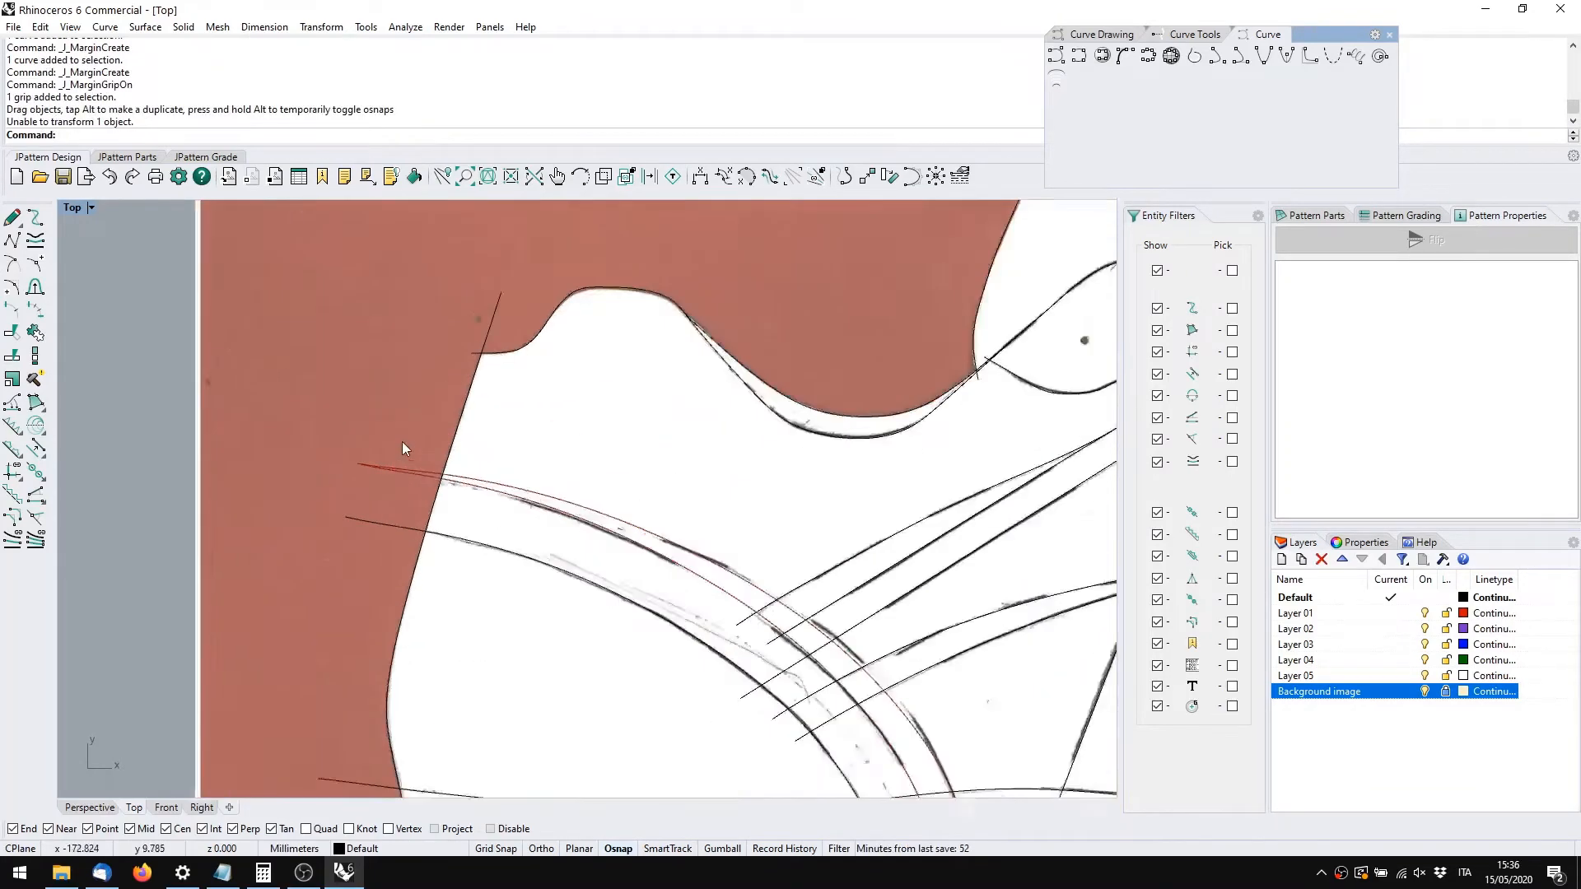
scroll(518, 601, "up", 4)
right_click_drag(514, 578, 536, 537)
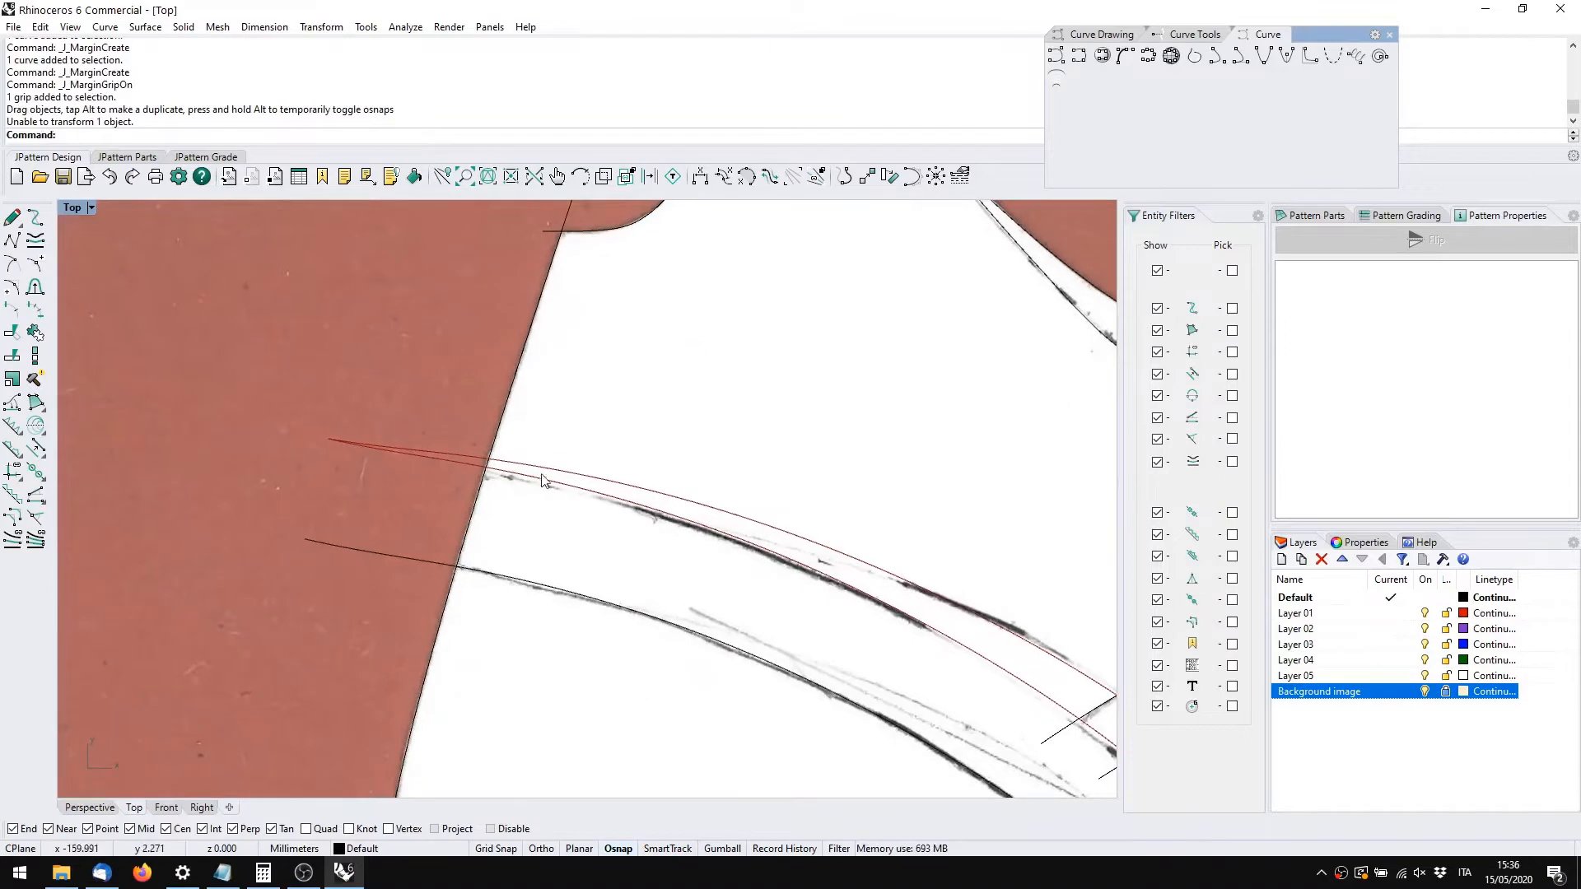
double_click(546, 473)
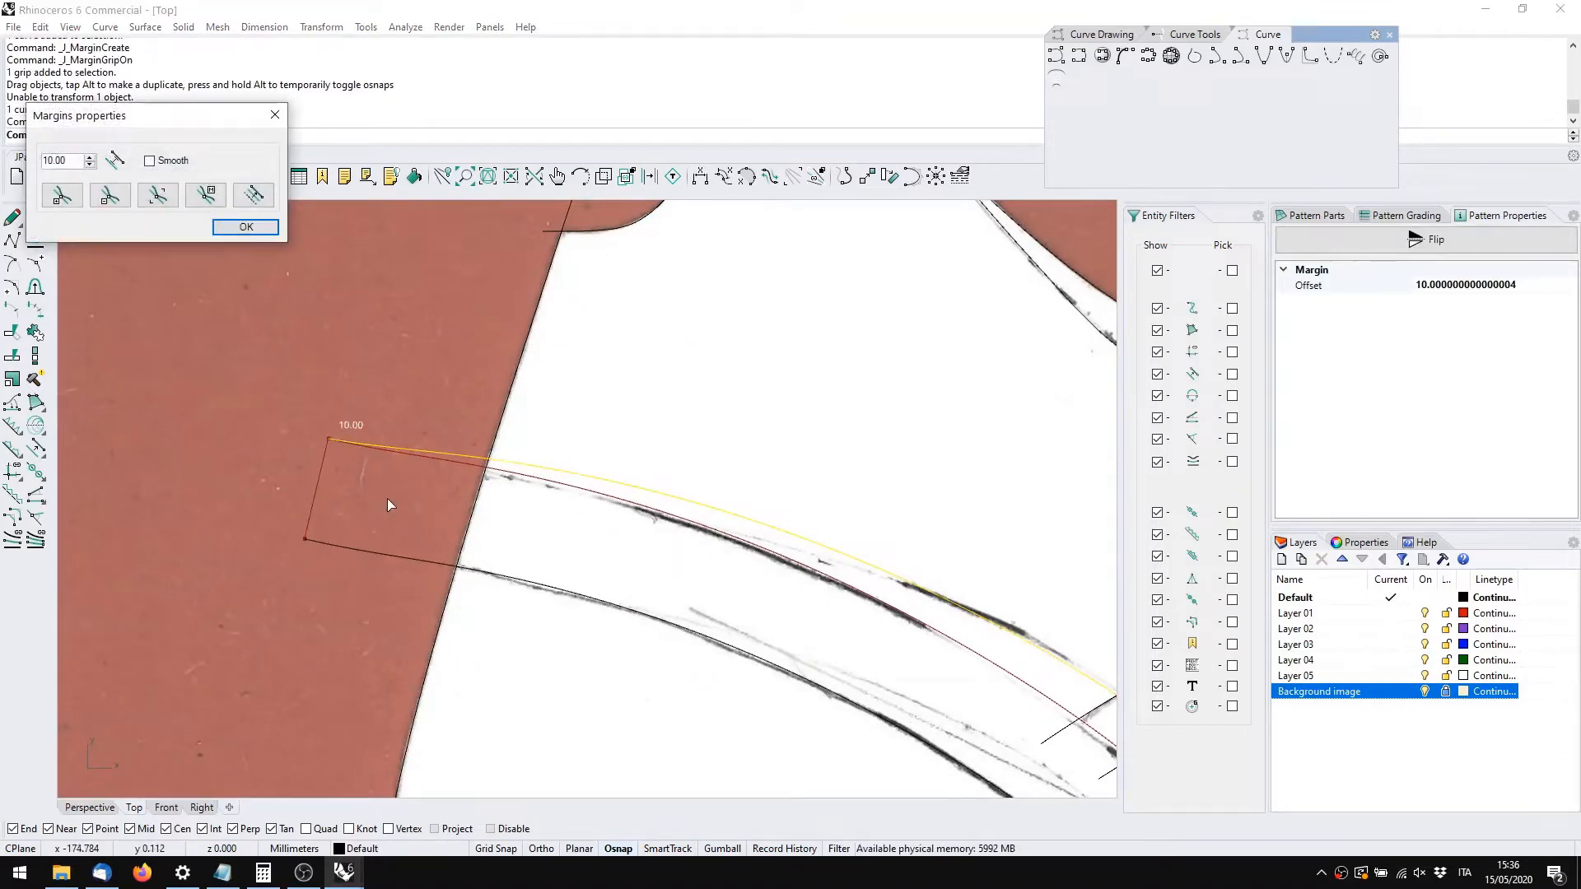
key("Return")
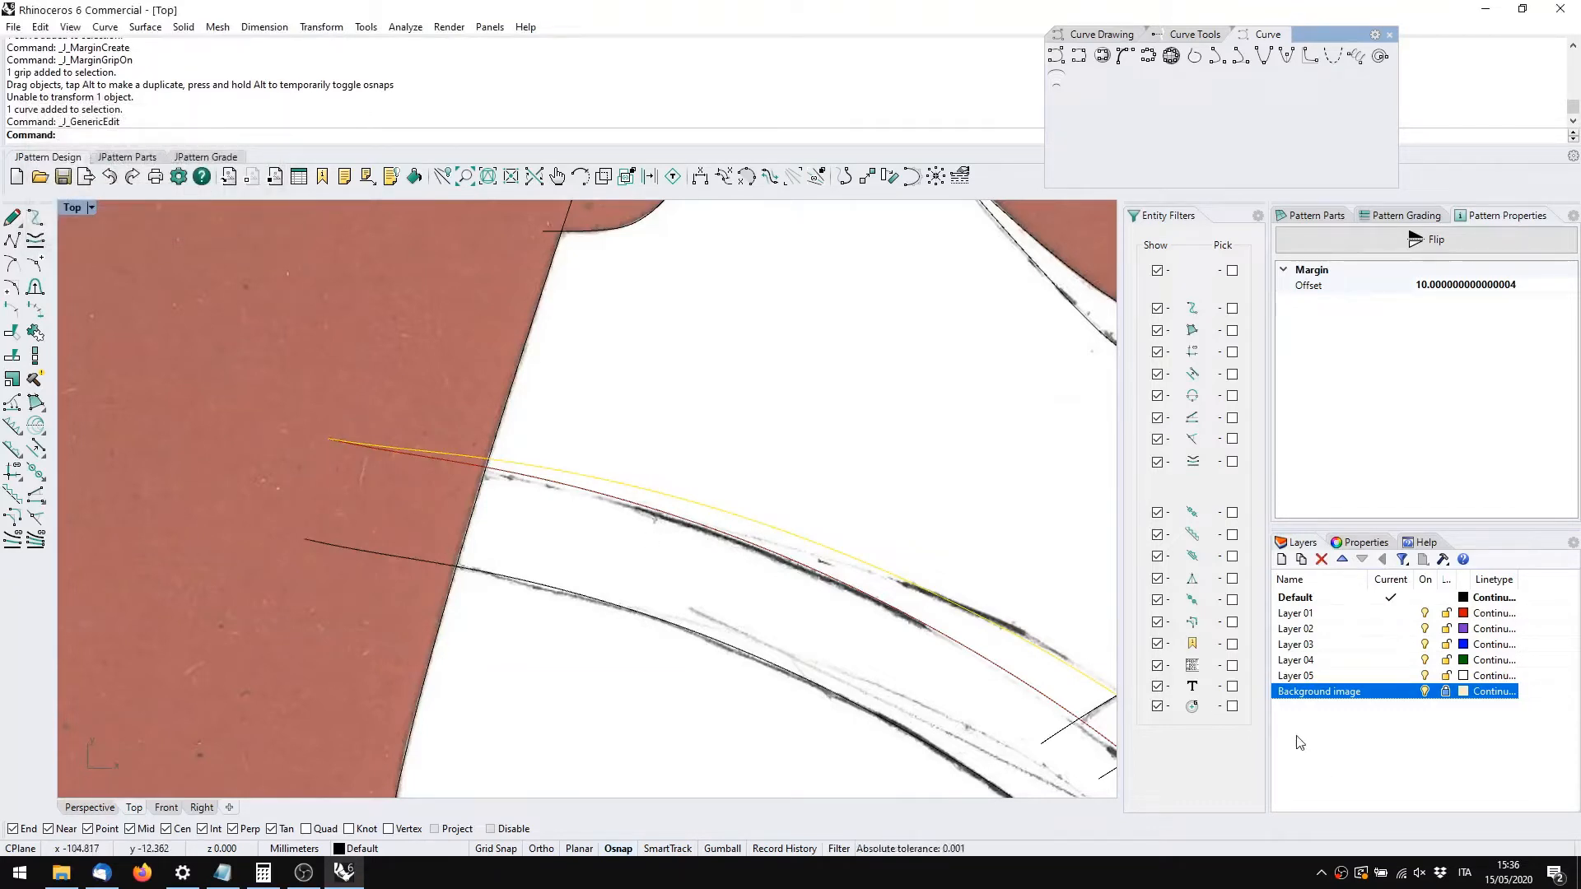
right_click(1342, 873)
left_click(1374, 819)
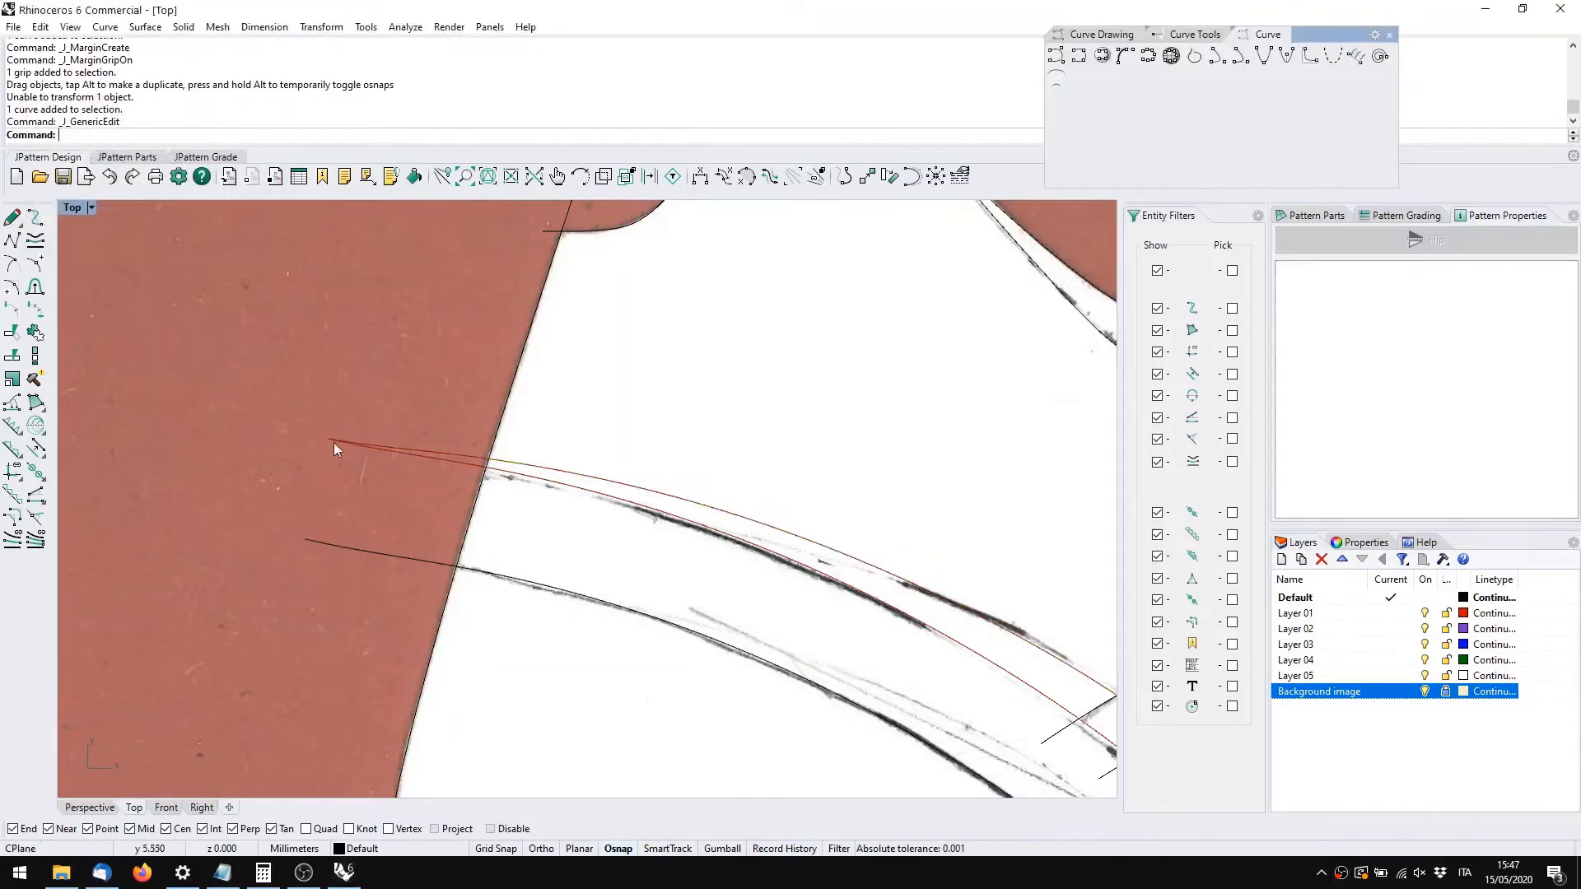
Turn on the second heel margin's grips and move its upper-end grip slightly inward, so both margins meet at the back edge
right_click_drag(634, 557, 571, 554)
left_click(532, 469)
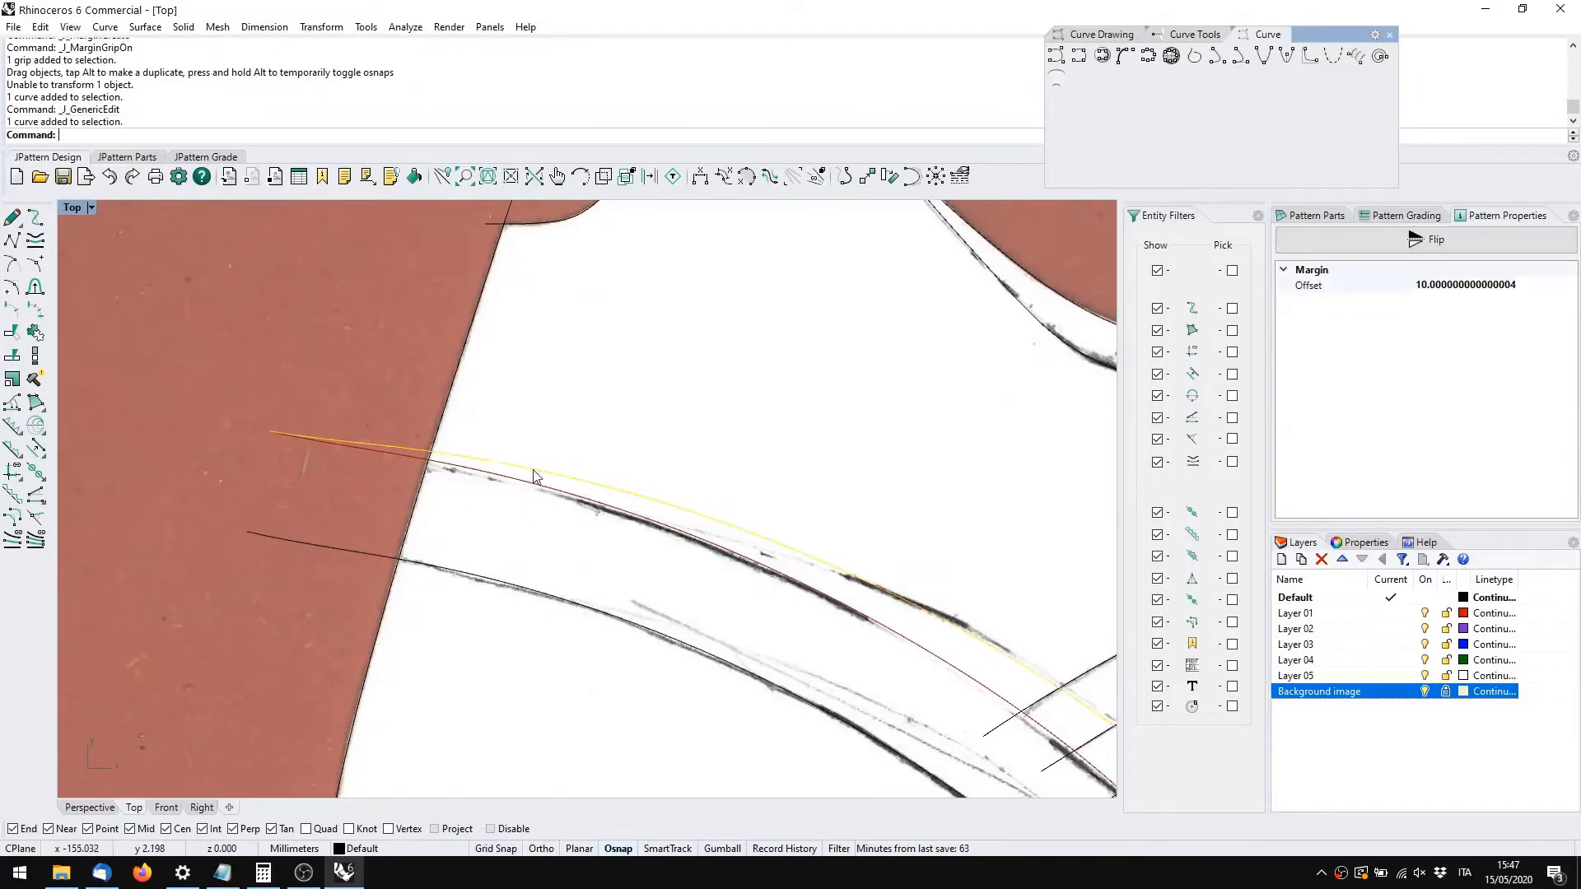
middle_click(258, 489)
left_click(260, 517)
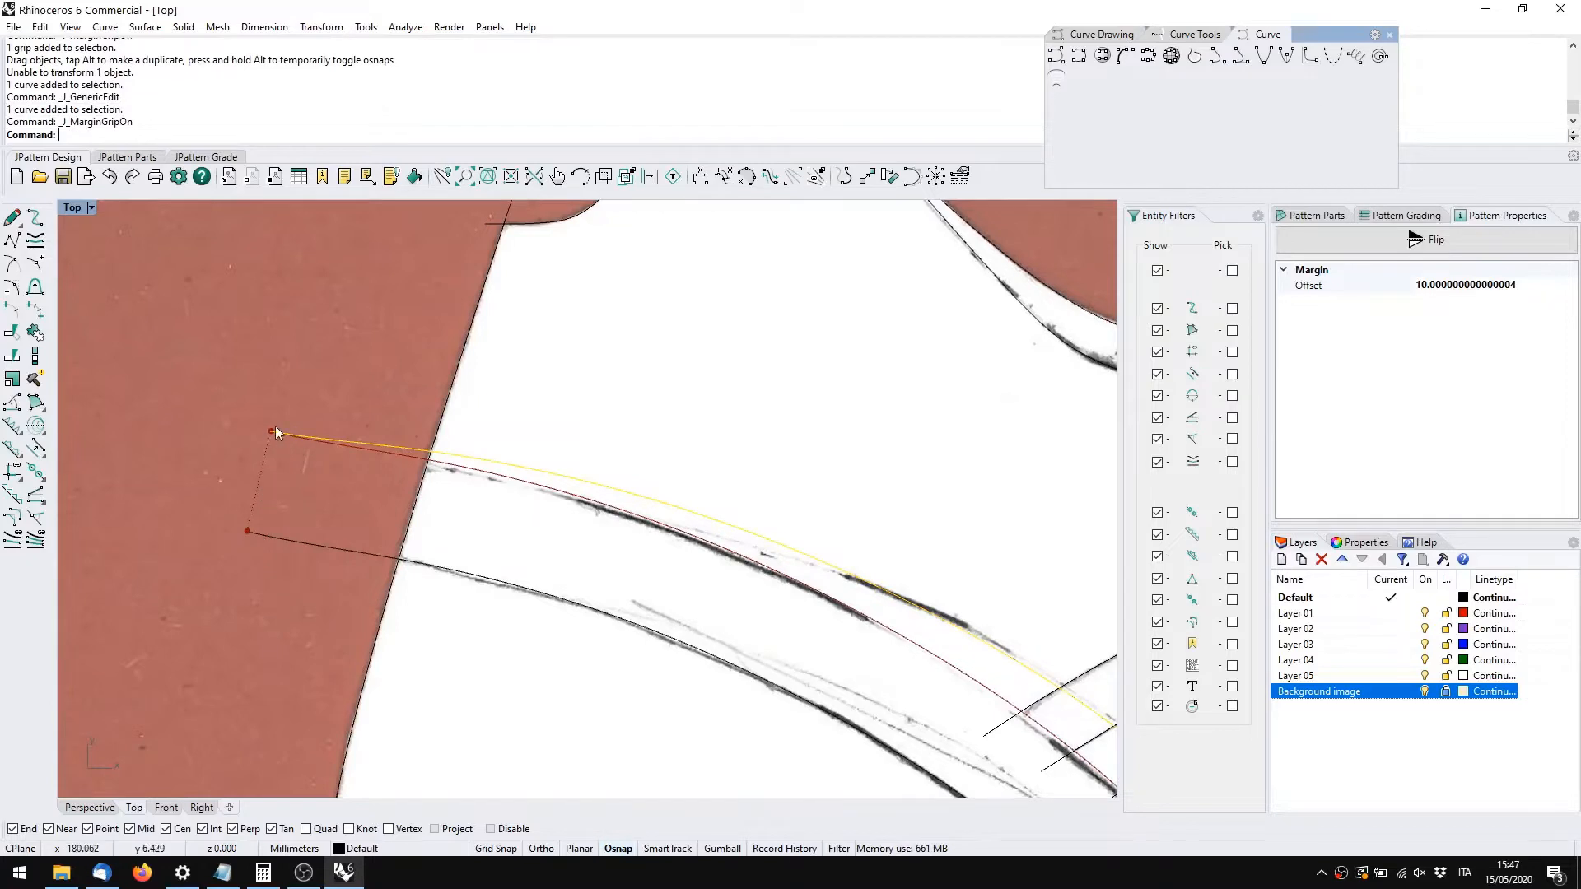
scroll(275, 429, "up", 5)
left_click_drag(264, 435, 260, 459)
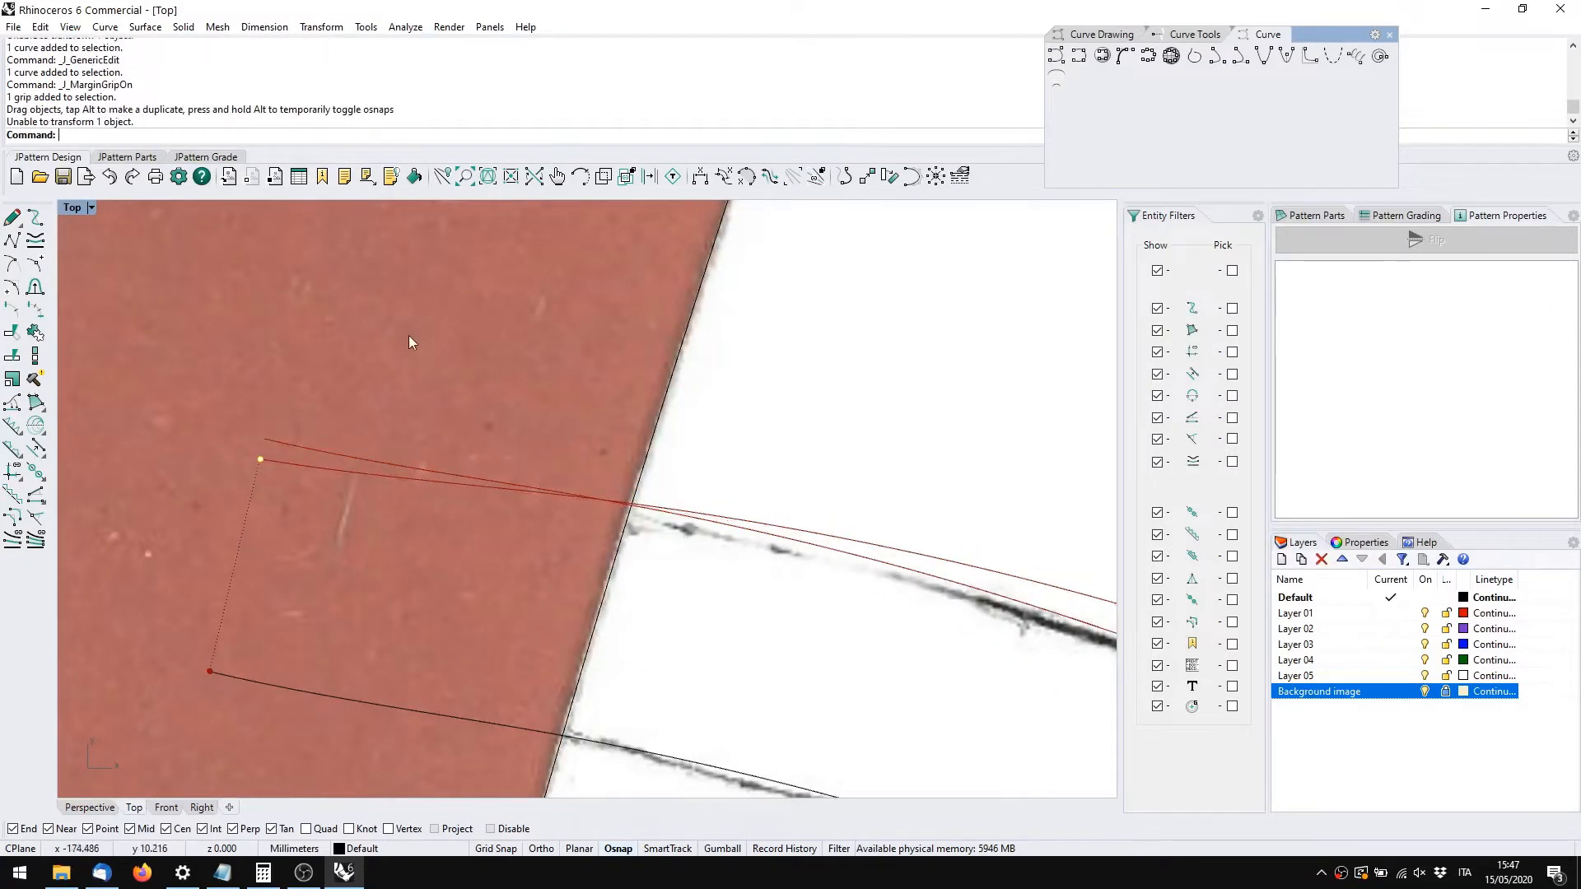
scroll(405, 342, "down", 8)
scroll(445, 375, "up", 10)
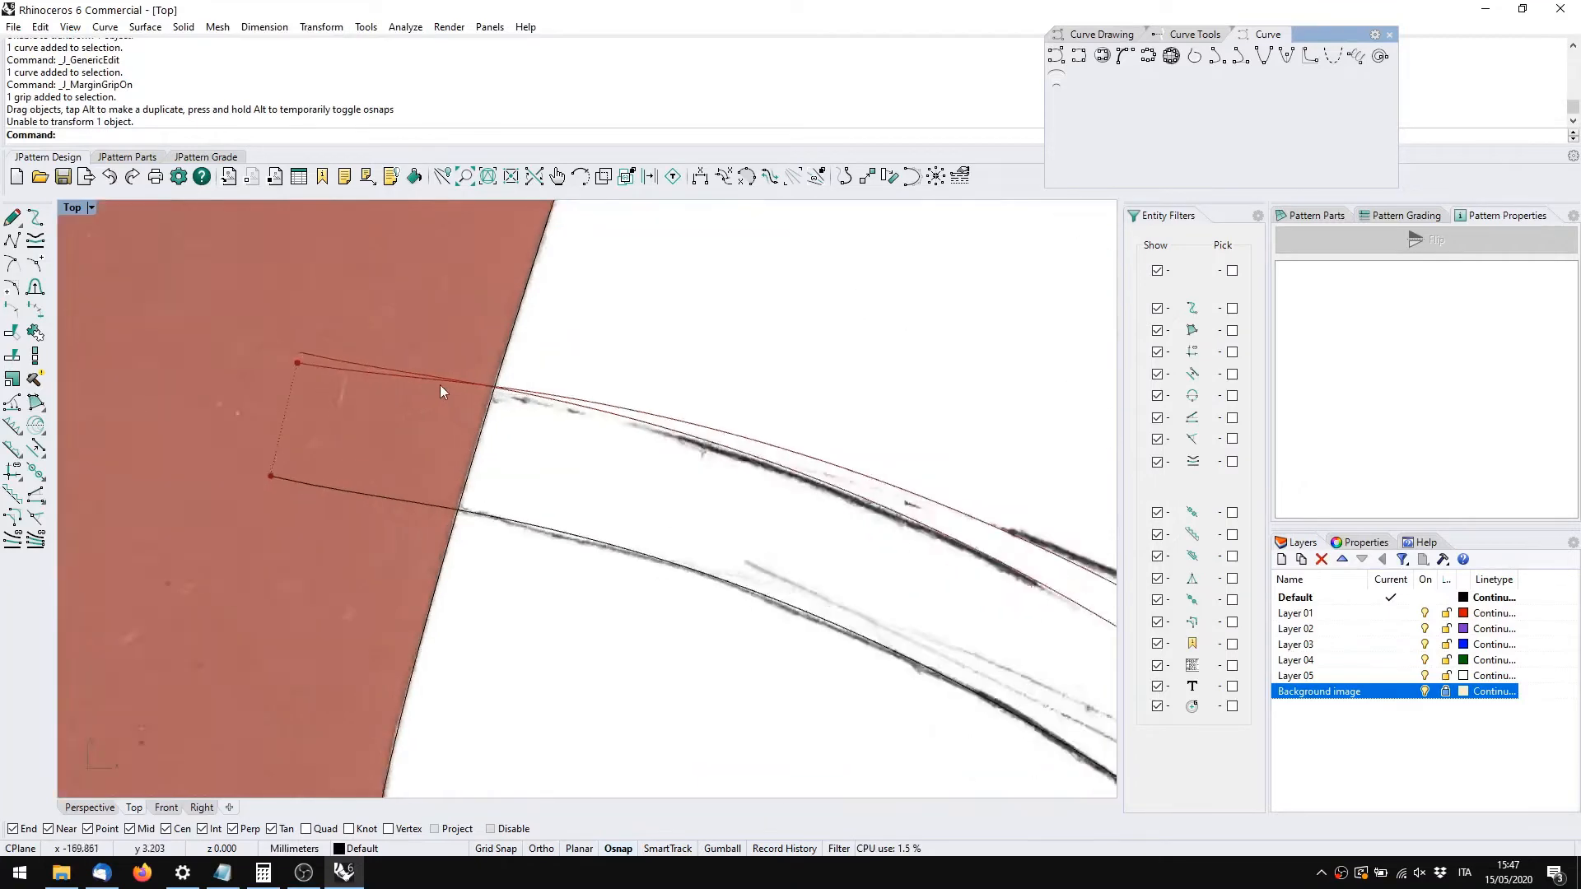
scroll(547, 407, "down", 7)
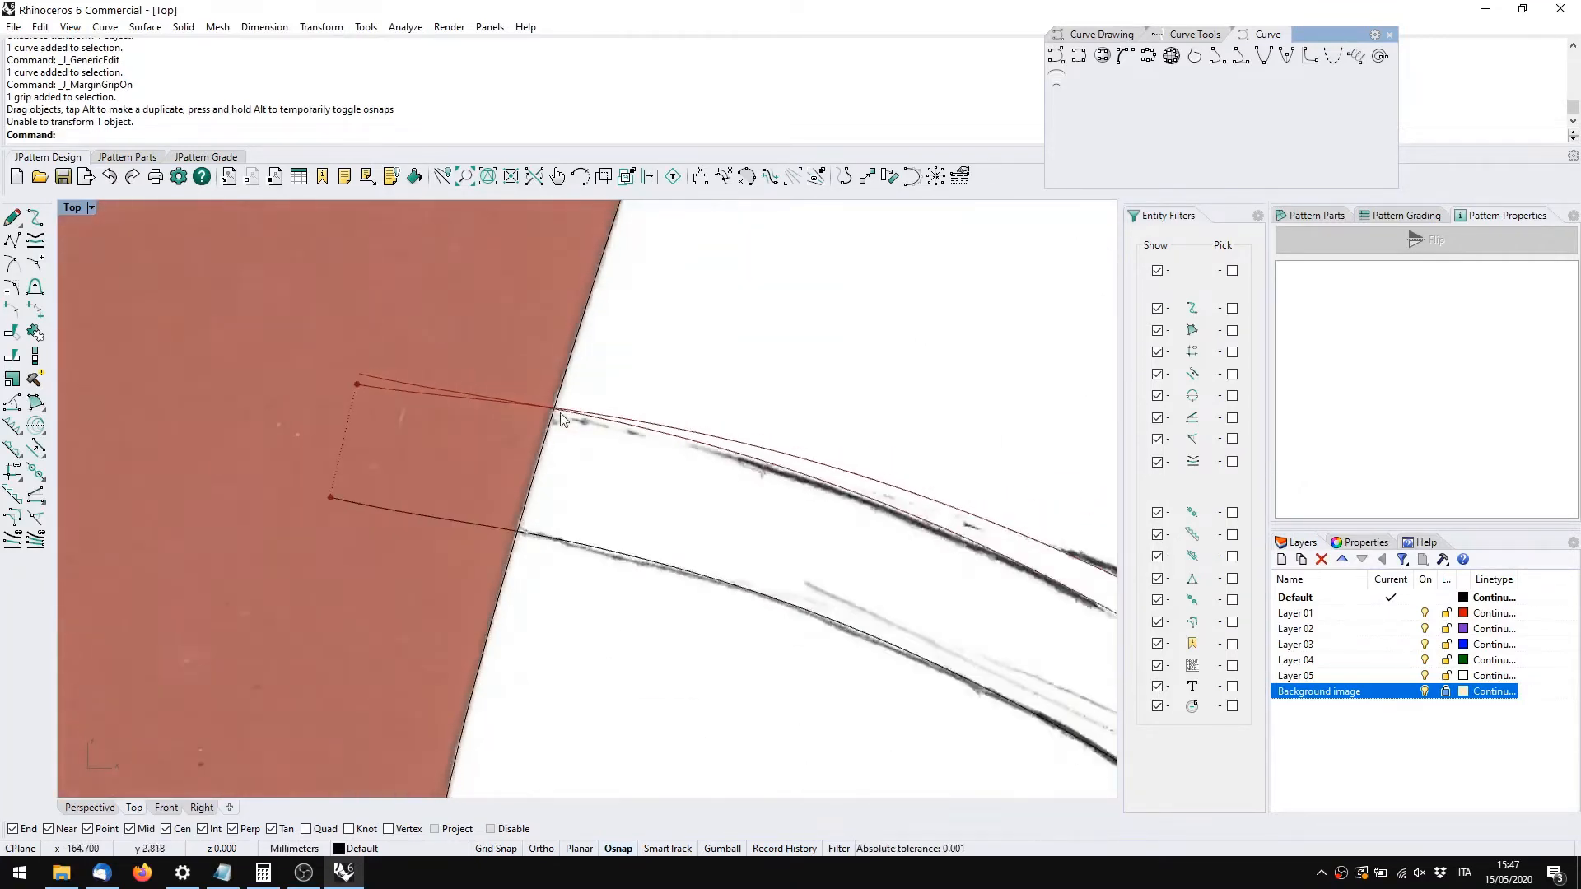
scroll(540, 410, "up", 4)
key("Escape")
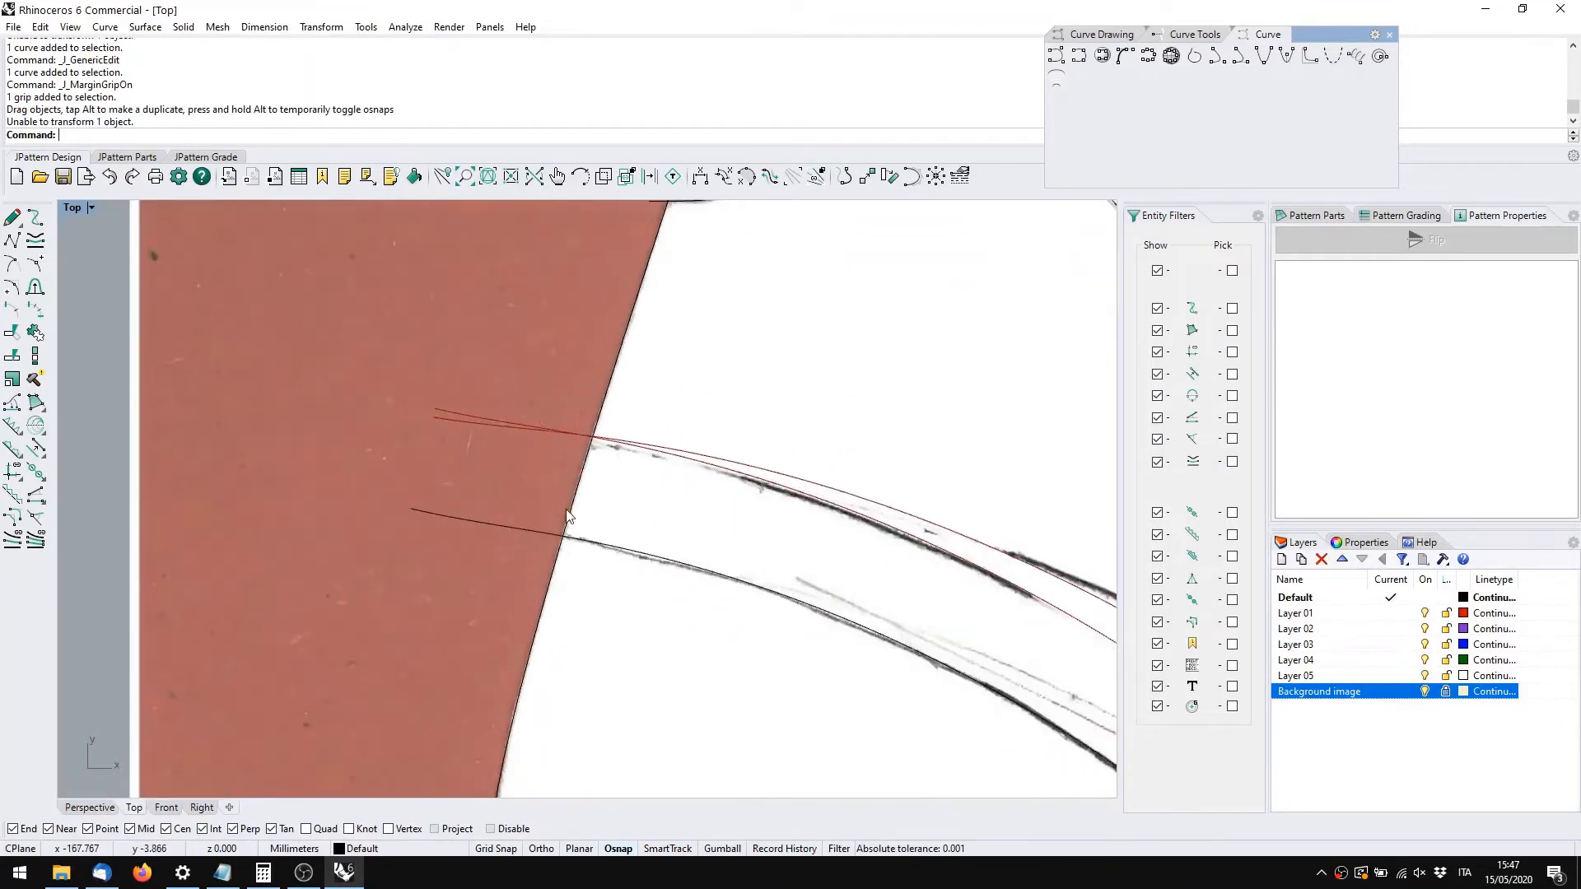
Shorten the curved heel line's overrun past the back edge by moving its two outer control points inward
right_click_drag(596, 571, 638, 559)
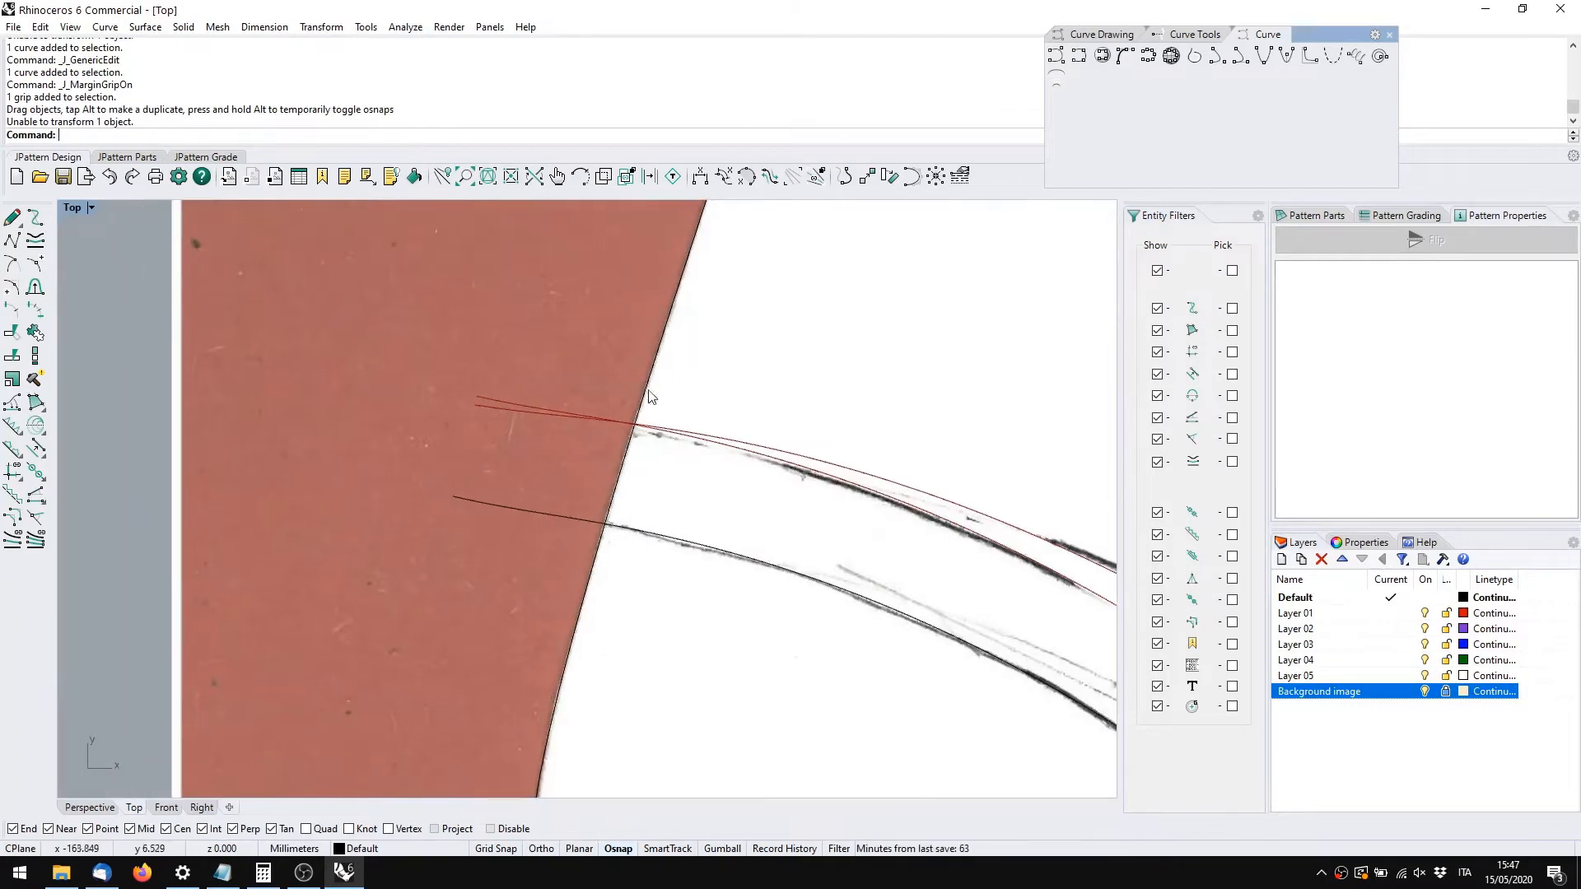
left_click(569, 515)
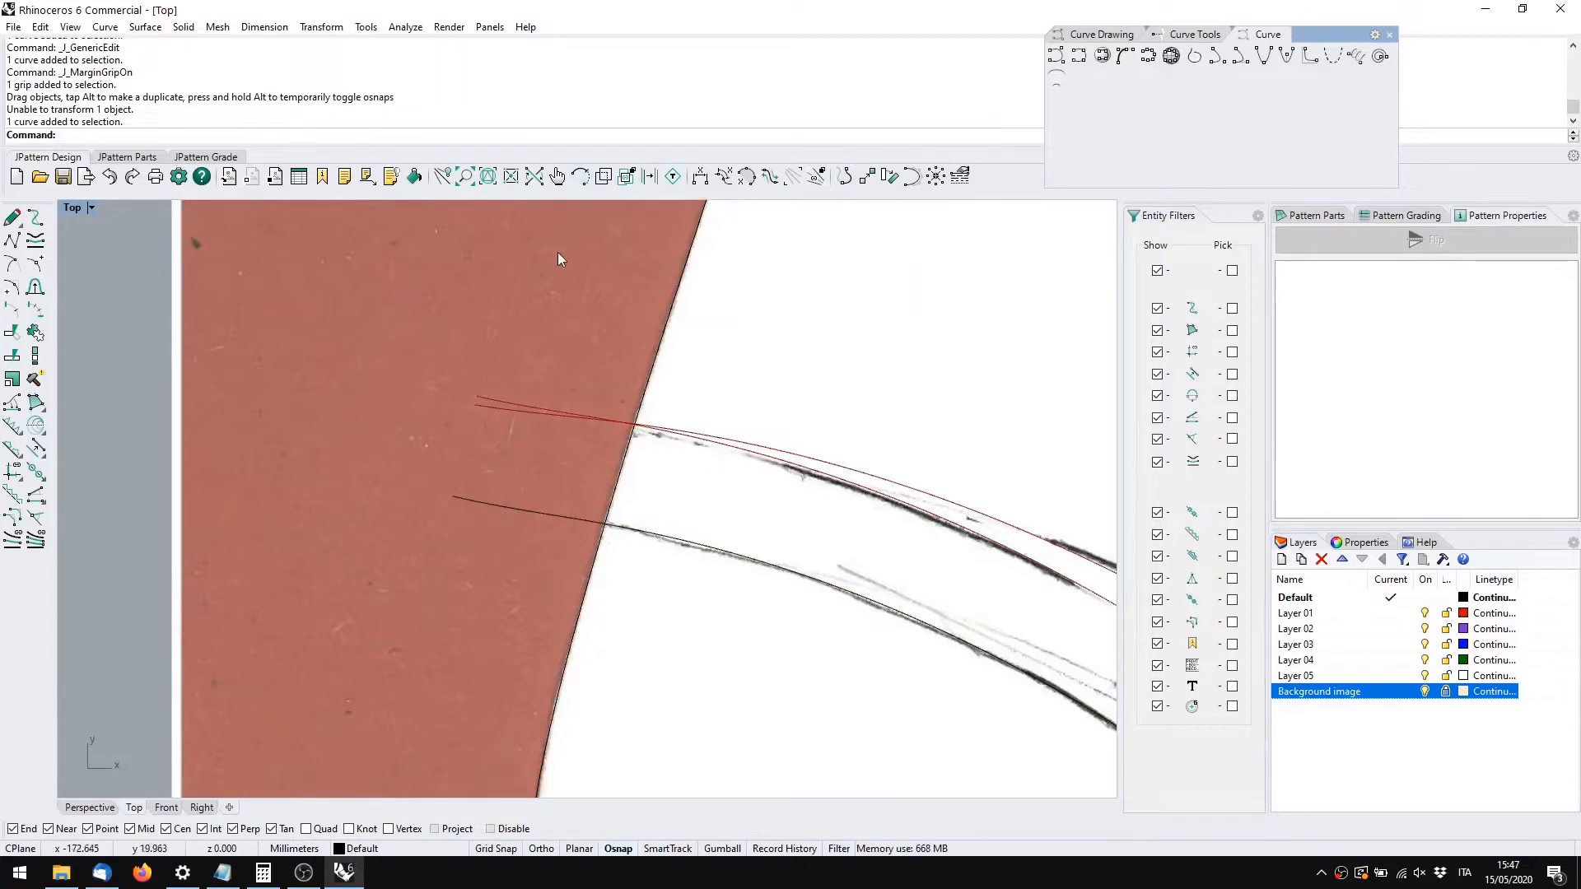
scroll(557, 252, "down", 2)
double_click(519, 458)
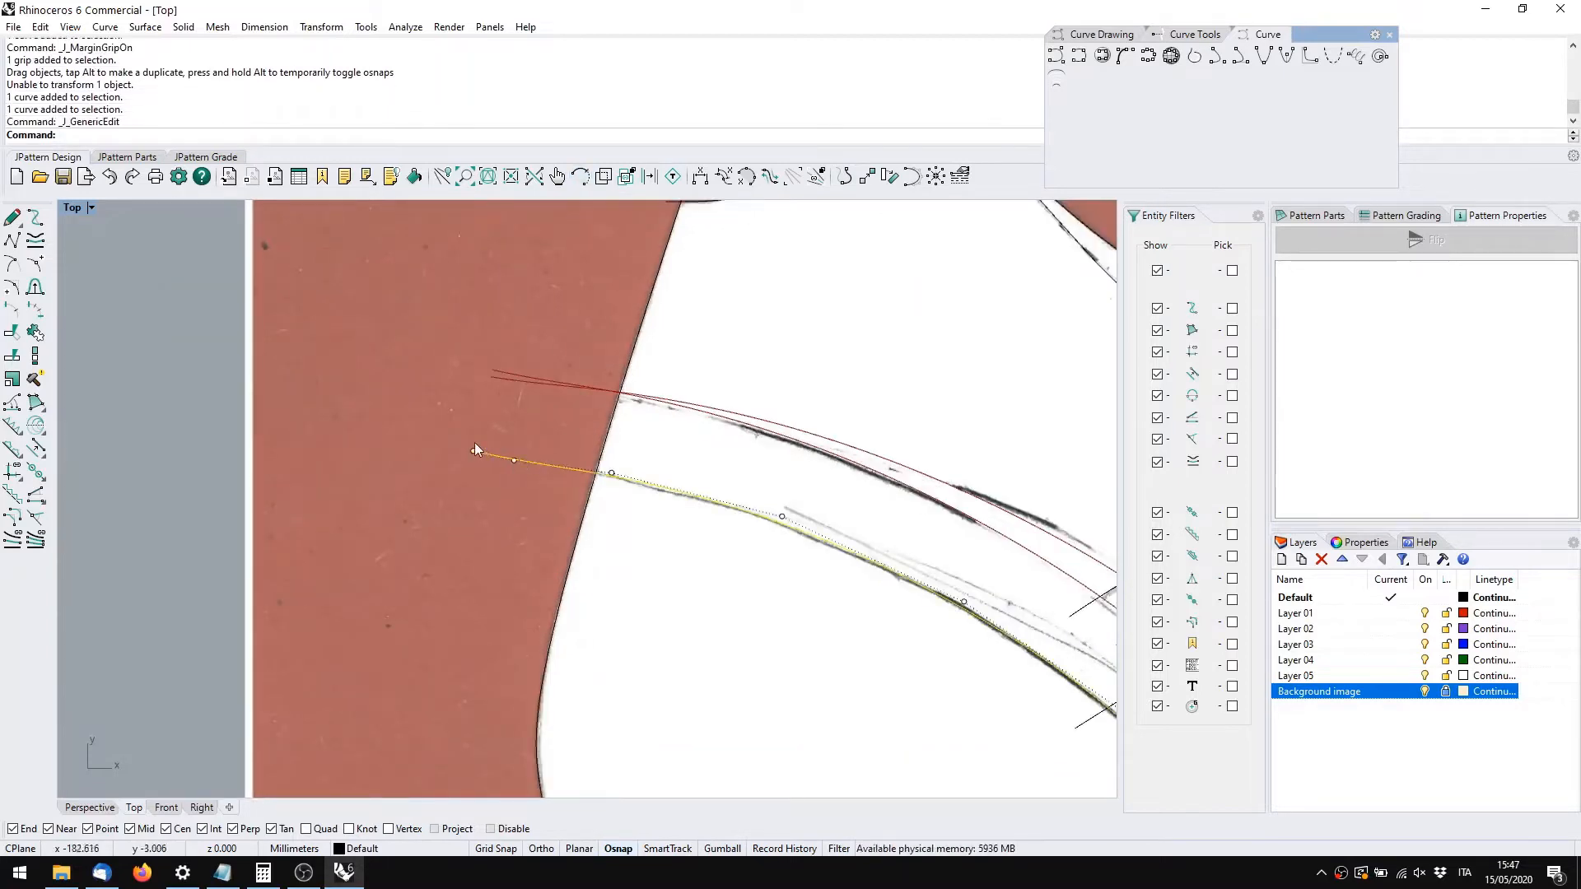
left_click_drag(461, 436, 574, 461)
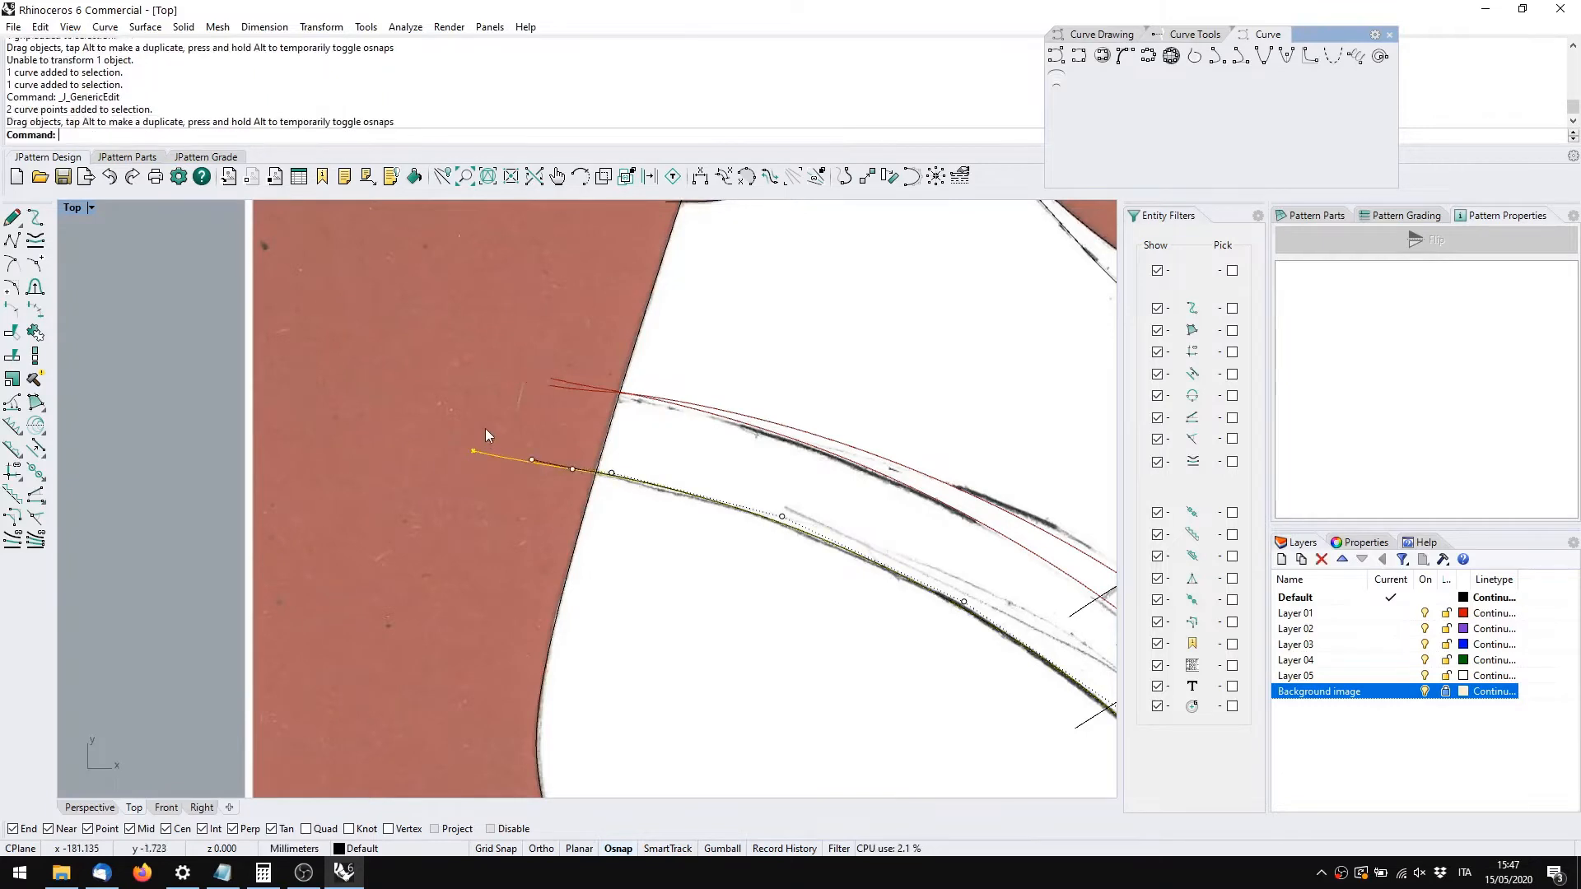
left_click(492, 418)
scroll(511, 412, "down", 2)
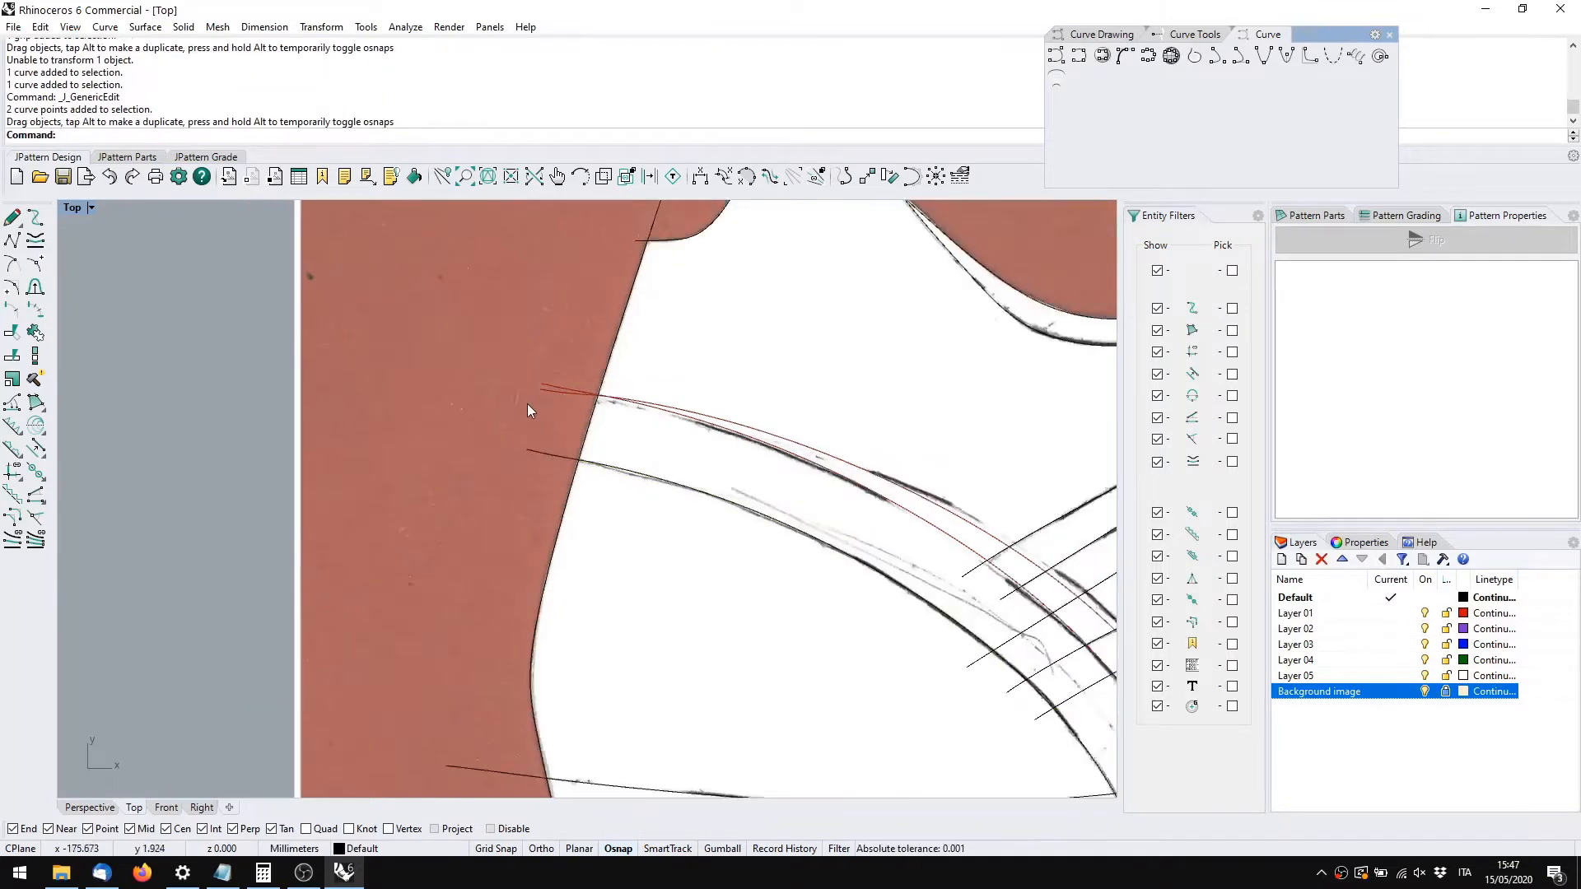
scroll(540, 458, "up", 2)
left_click(545, 446)
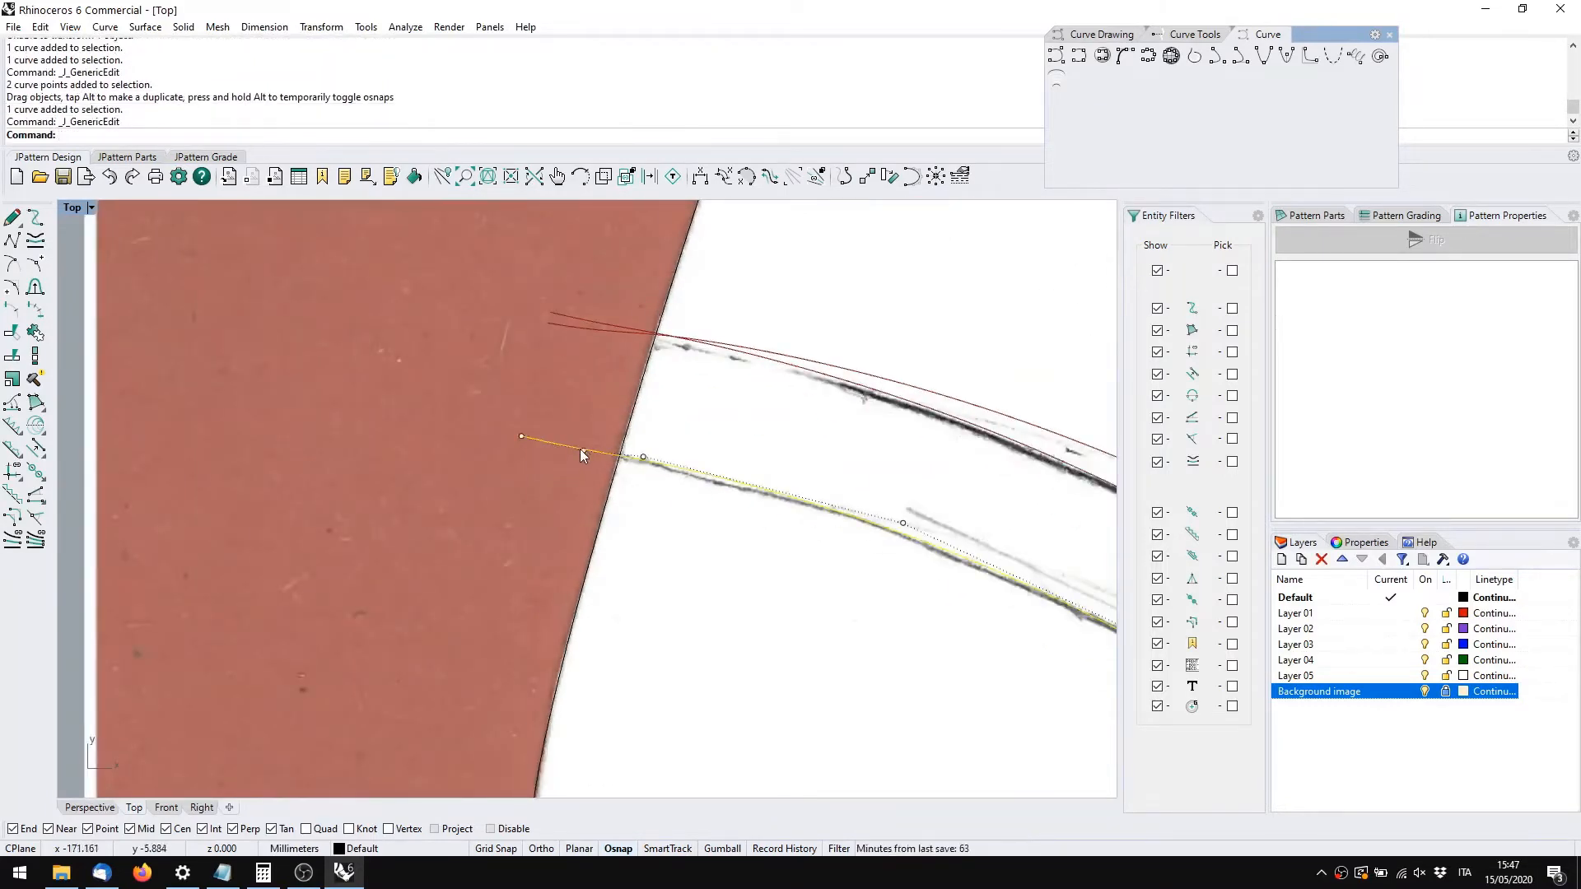
left_click(580, 446)
left_click(578, 407)
Hide the Background image layer and bring the whole pattern with its heel and lower margins into view
scroll(579, 408, "down", 6)
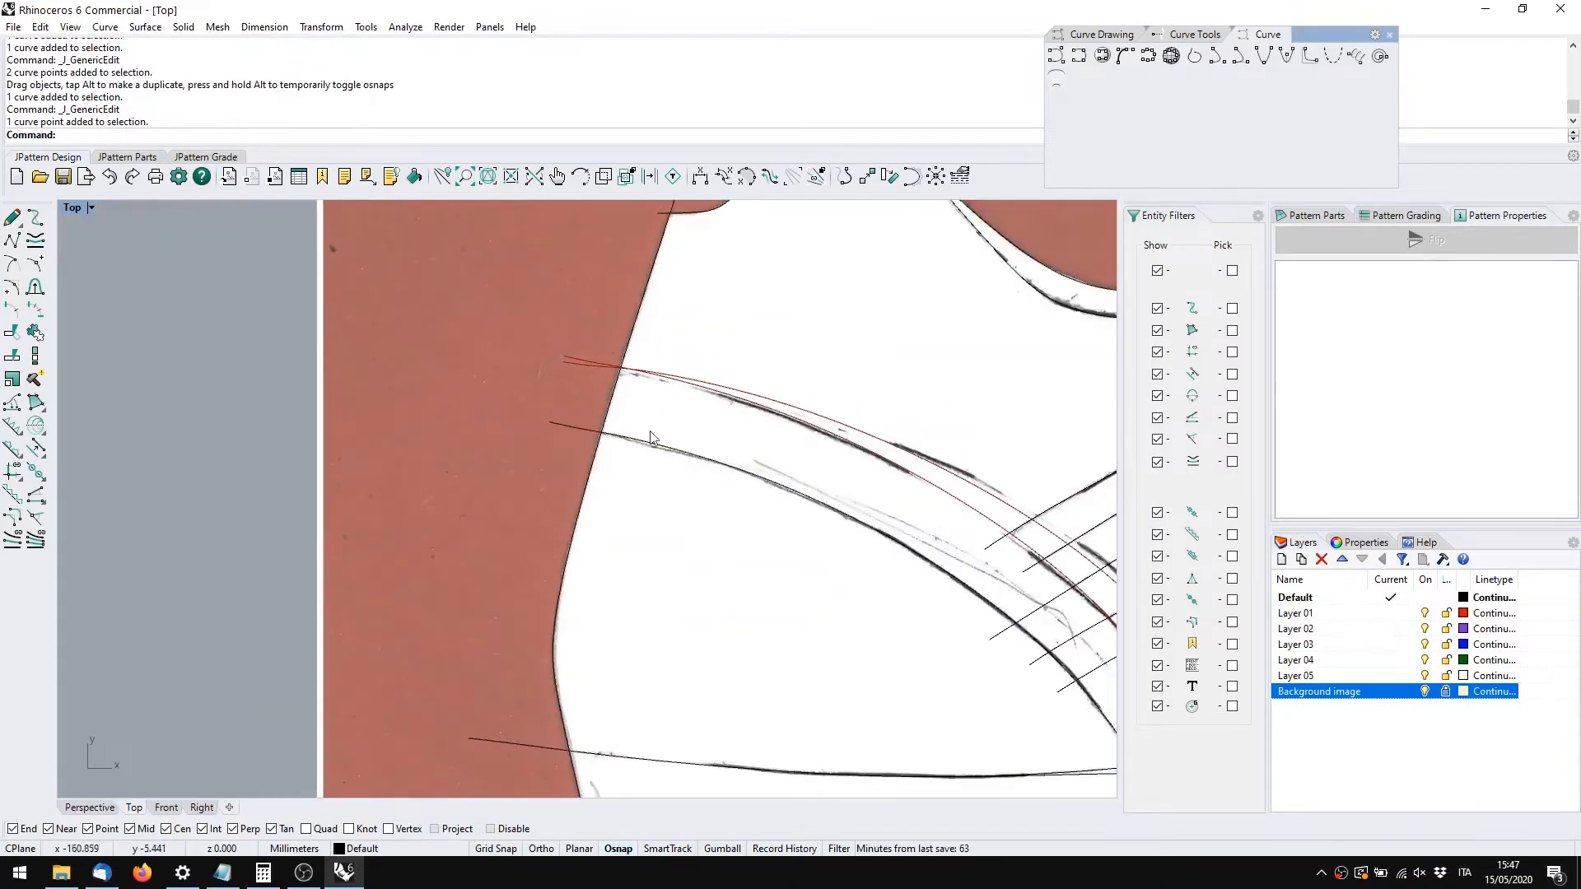
right_click_drag(679, 441, 332, 325)
scroll(517, 360, "down", 8)
left_click(1424, 691)
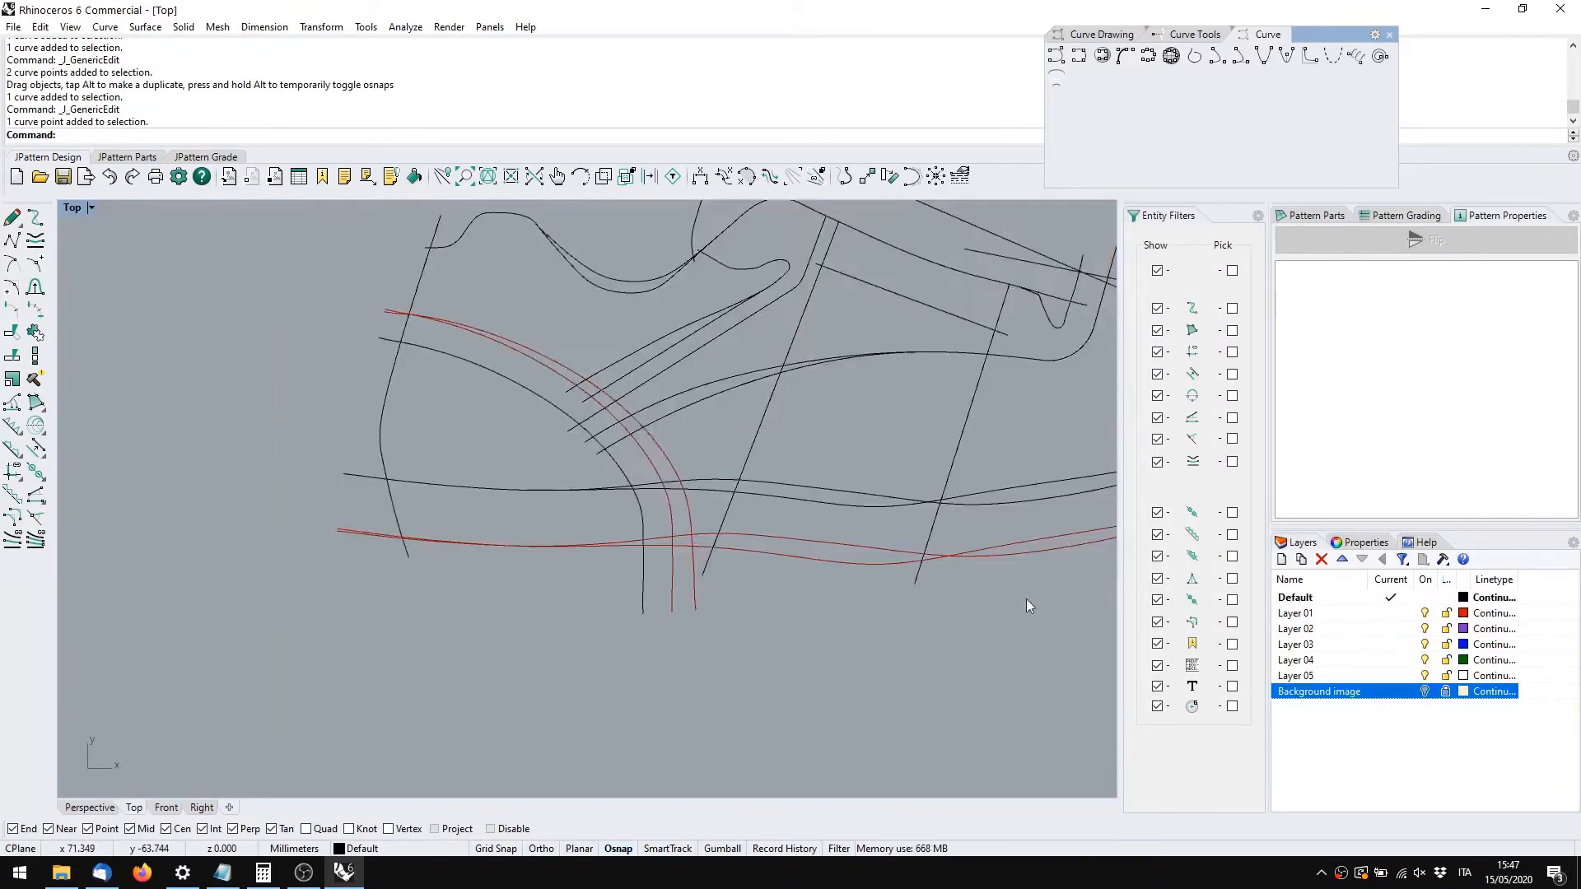
scroll(395, 487, "down", 4)
right_click_drag(392, 483, 494, 538)
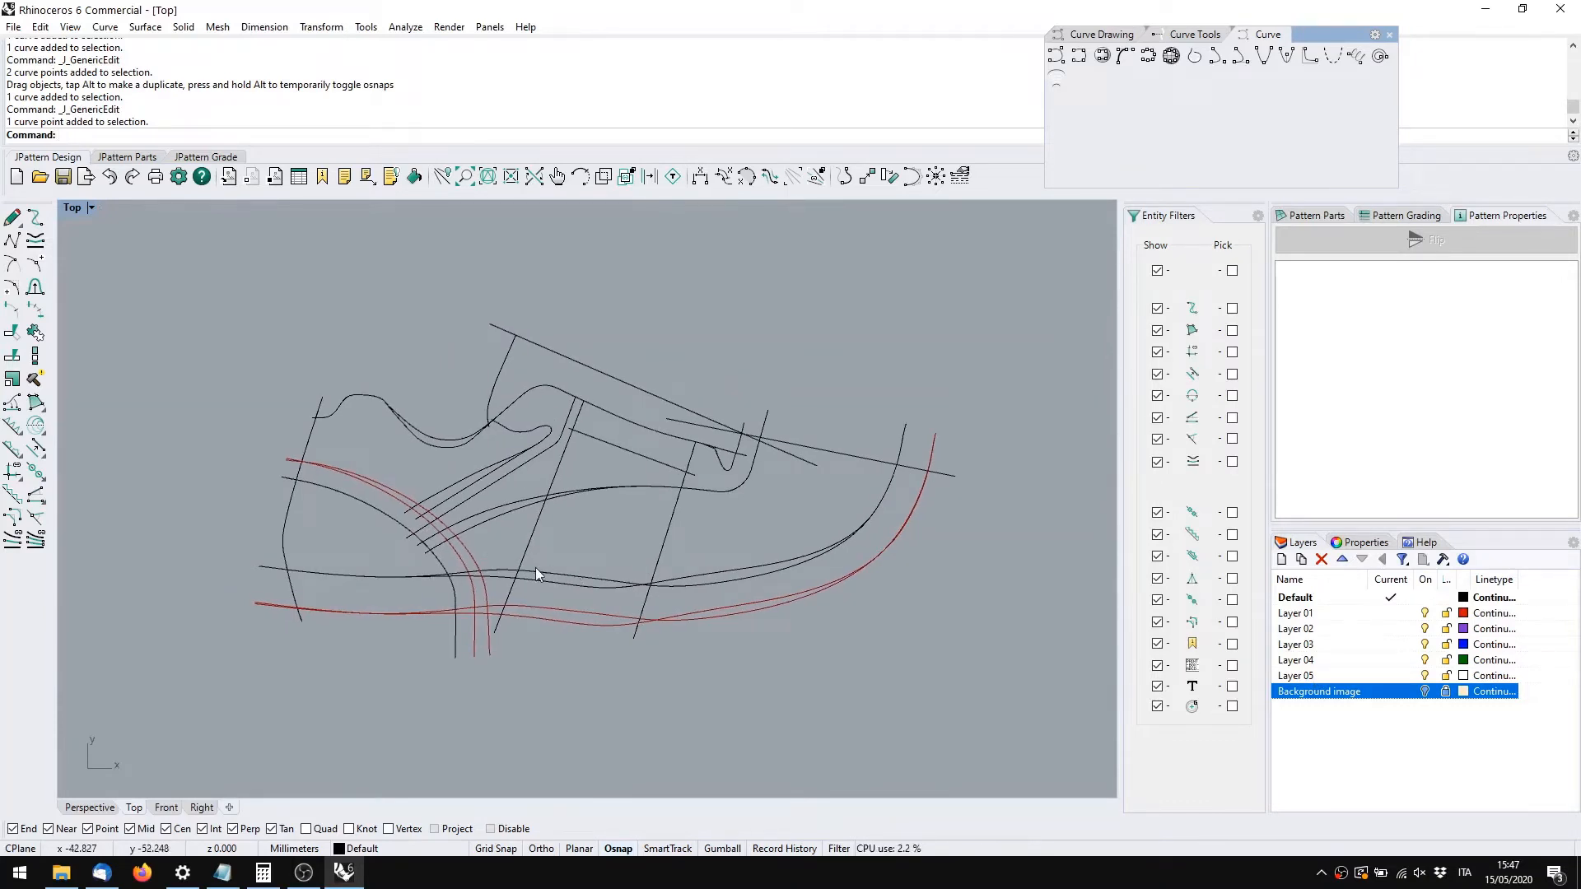
left_click(740, 476)
left_click(621, 412)
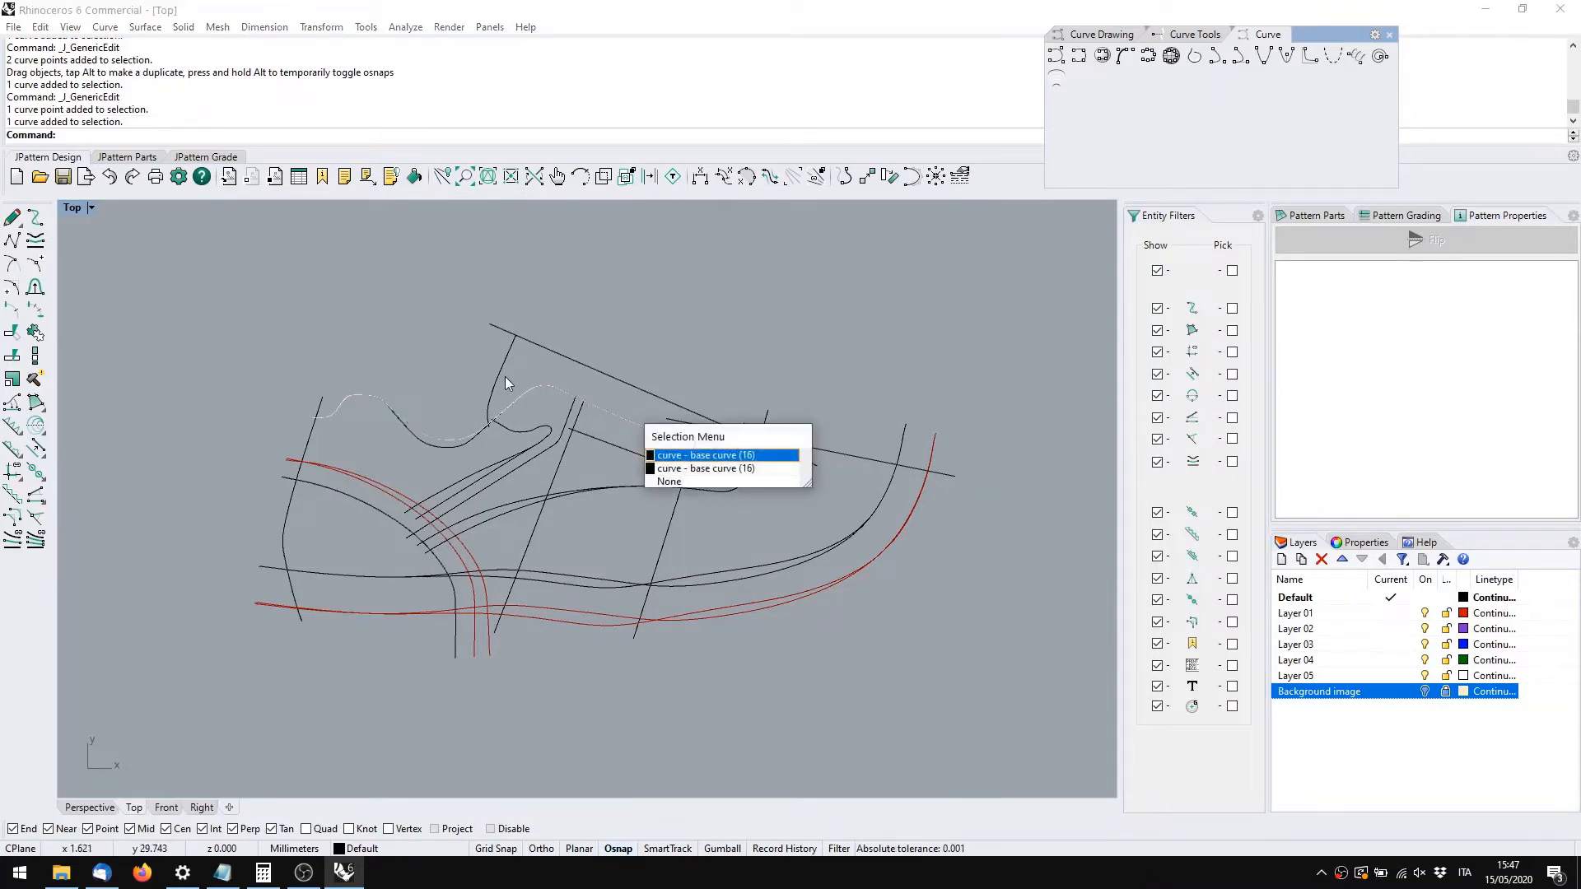
left_click(363, 372)
right_click_drag(512, 492, 498, 510)
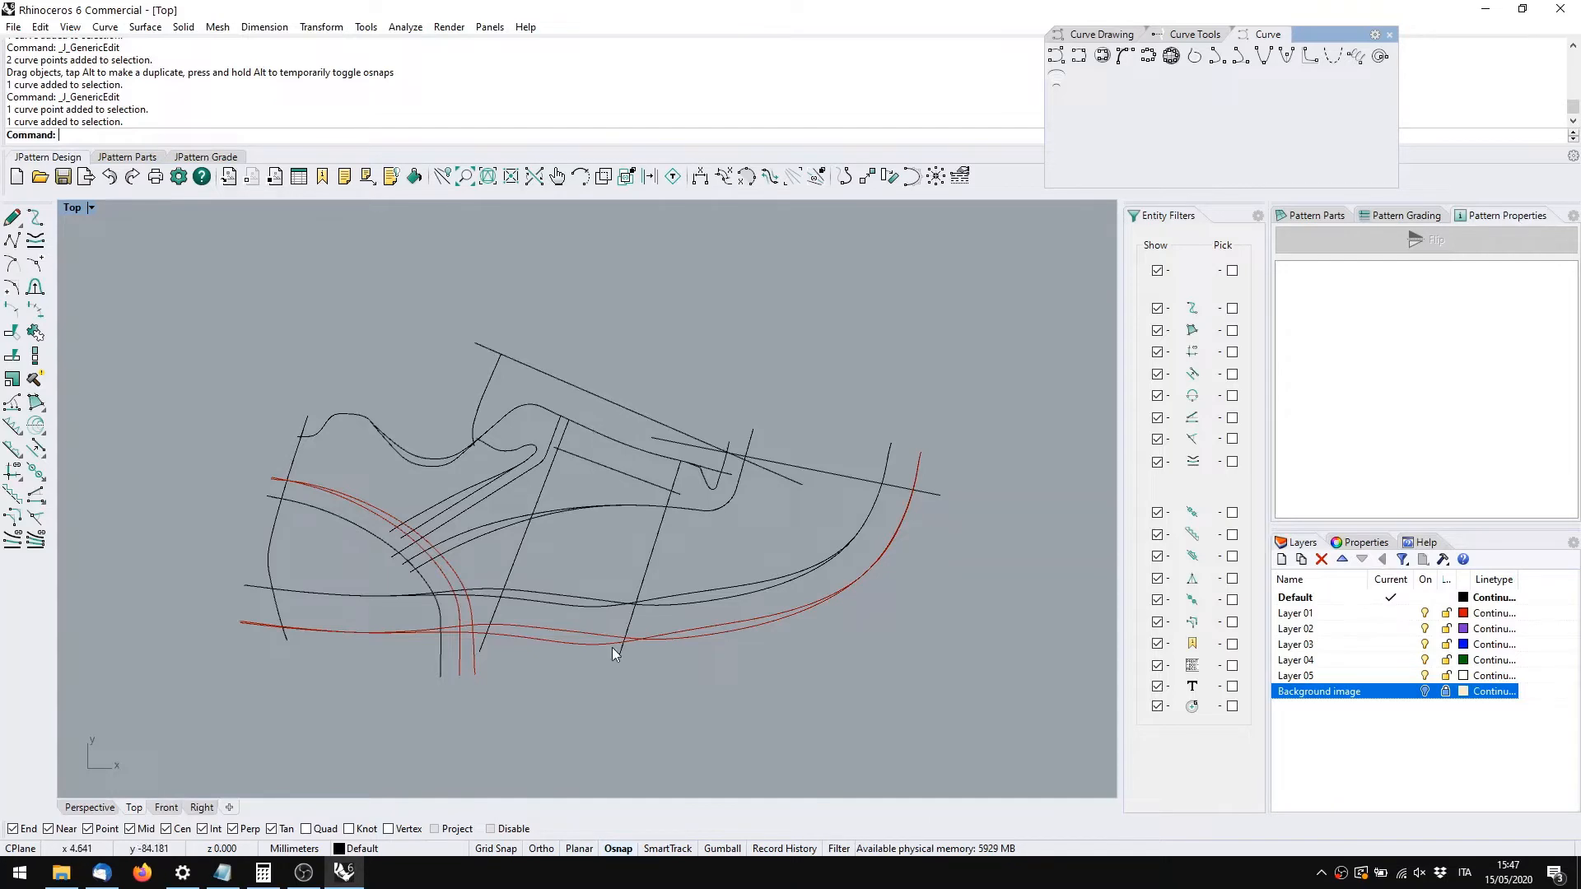
middle_click(731, 638)
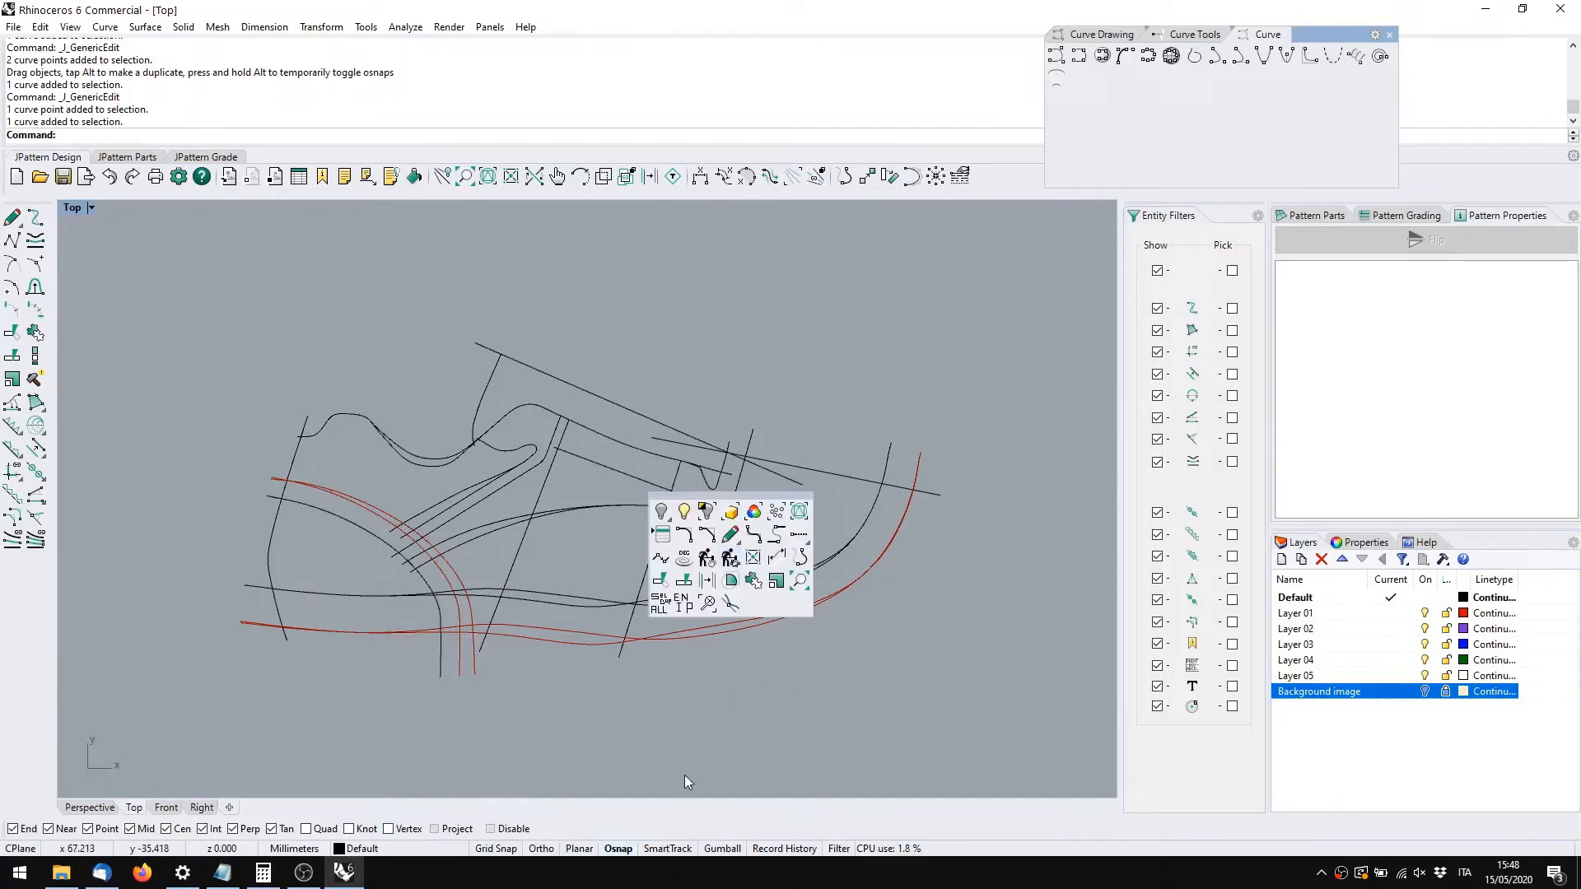
Zoom to the long straight line crossing the toe edge, and to a selection of the whole pattern
left_click(706, 606)
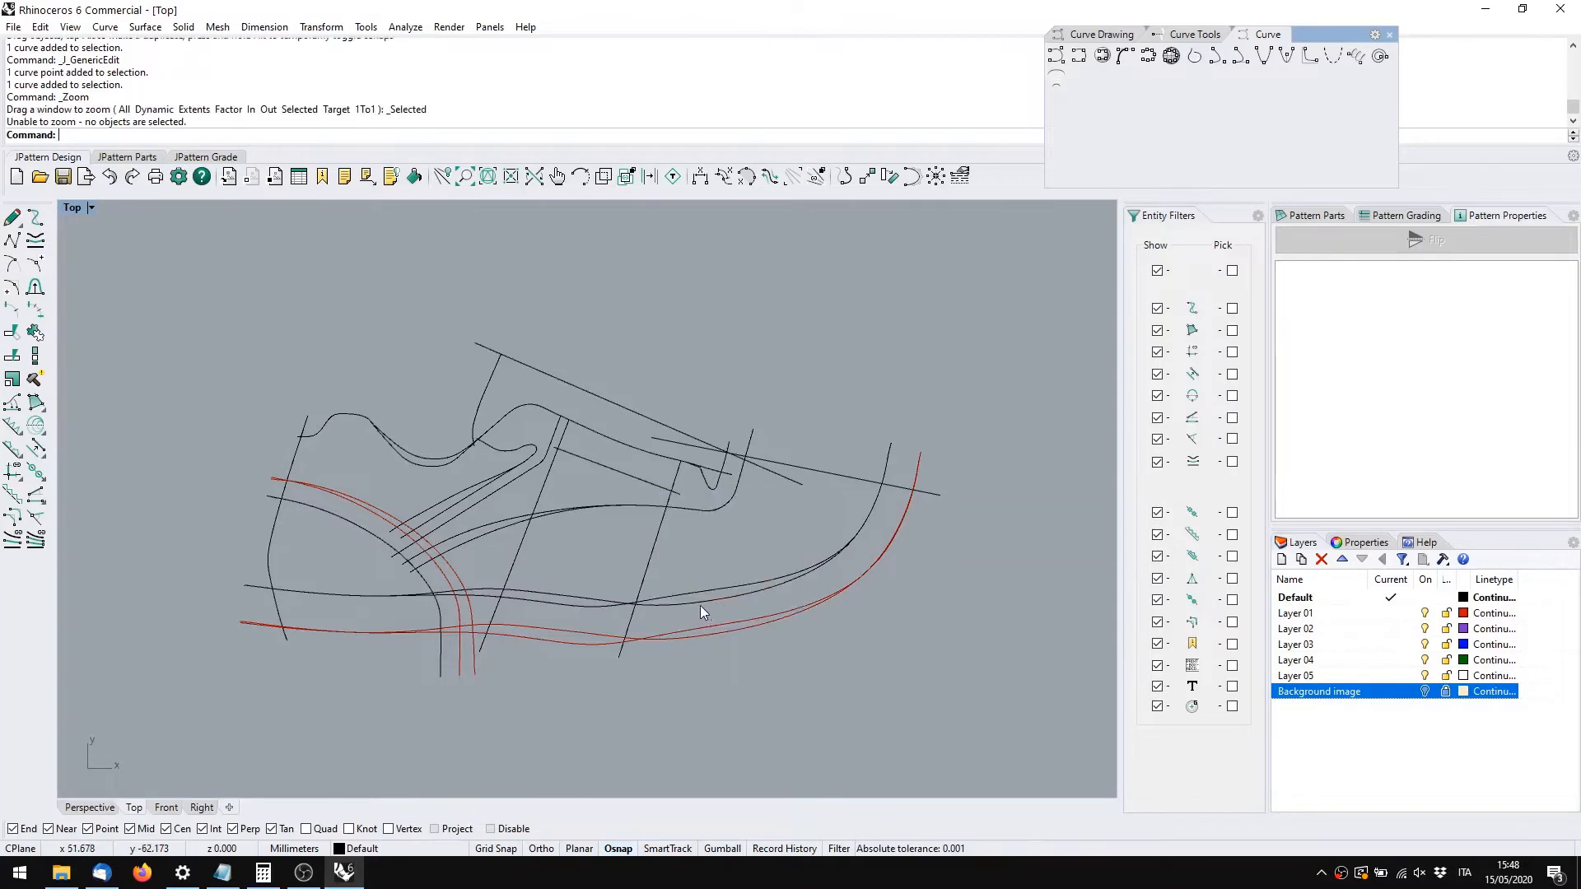
left_click(820, 475)
right_click(828, 436)
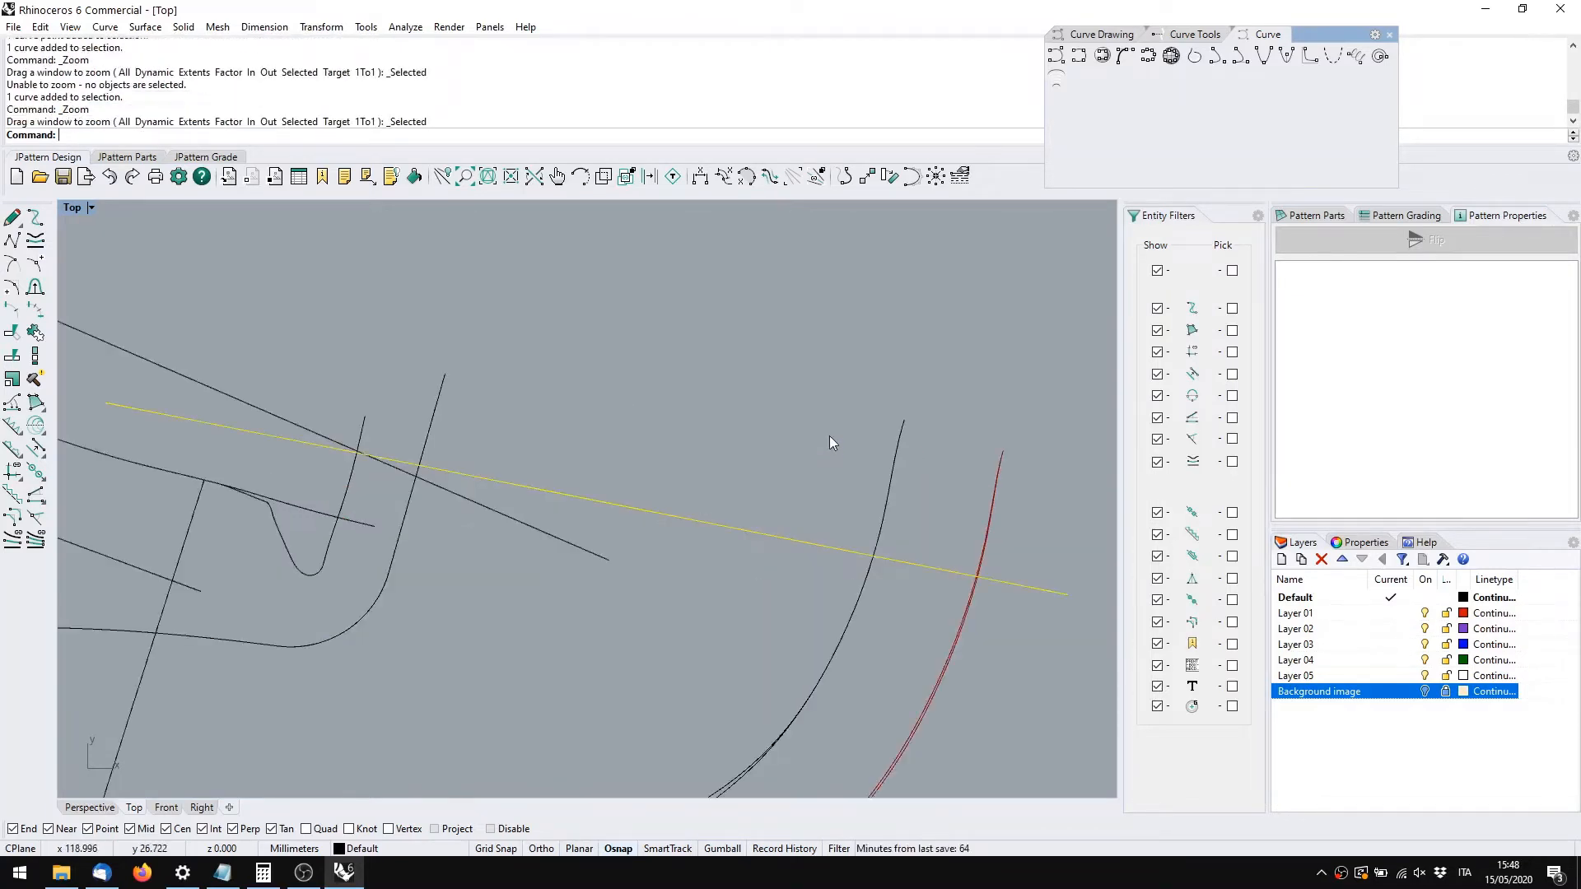
key("Escape")
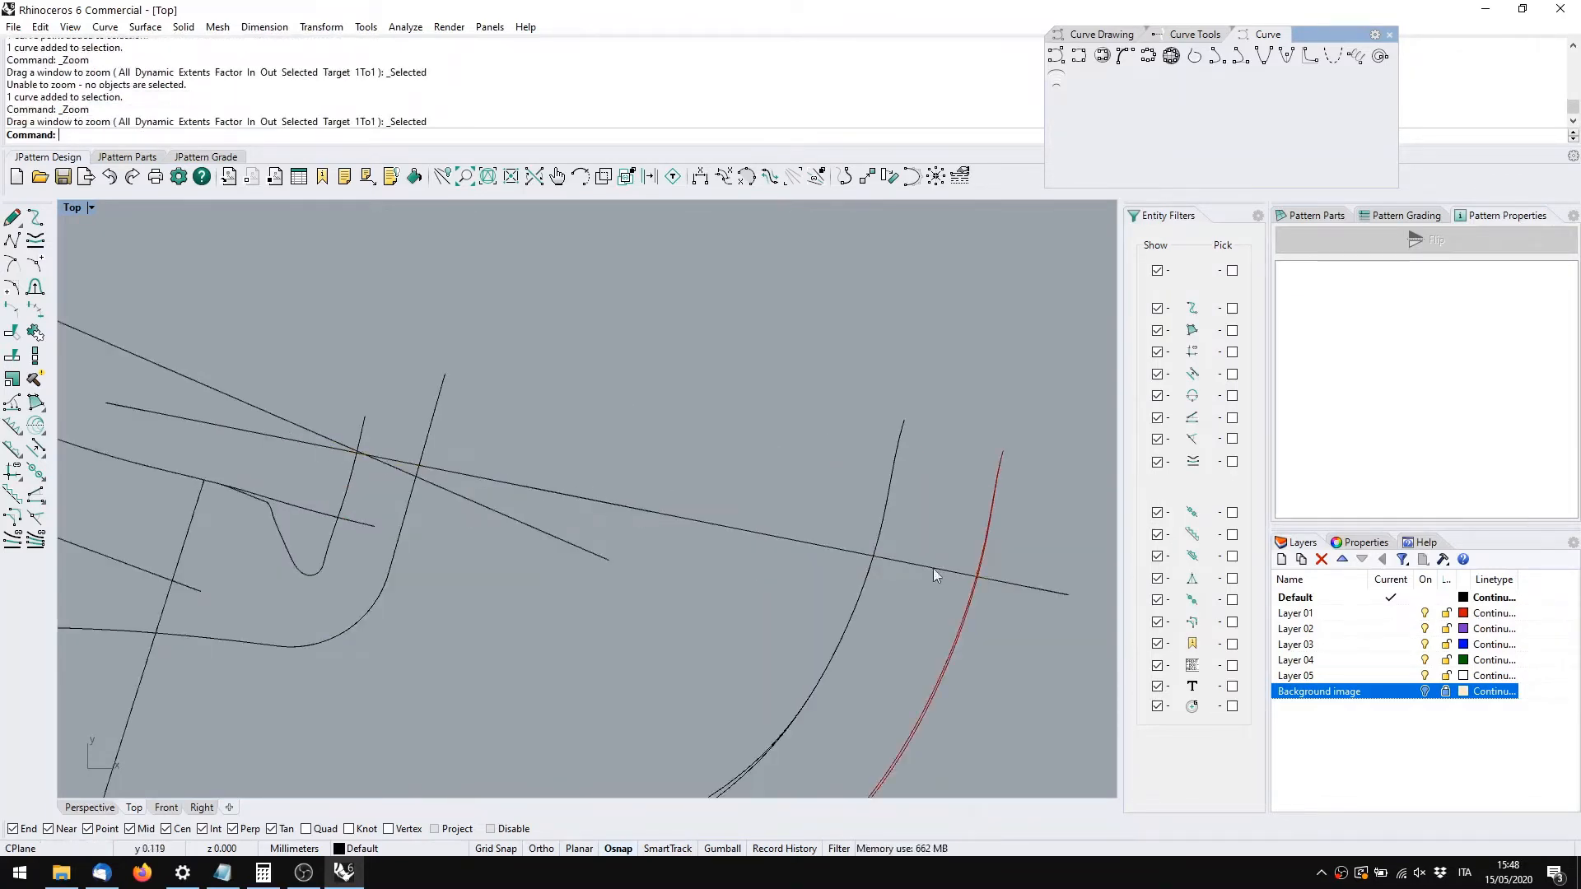
scroll(318, 578, "down", 18)
right_click_drag(389, 581, 662, 513)
left_click_drag(749, 671, 293, 350)
right_click(293, 346)
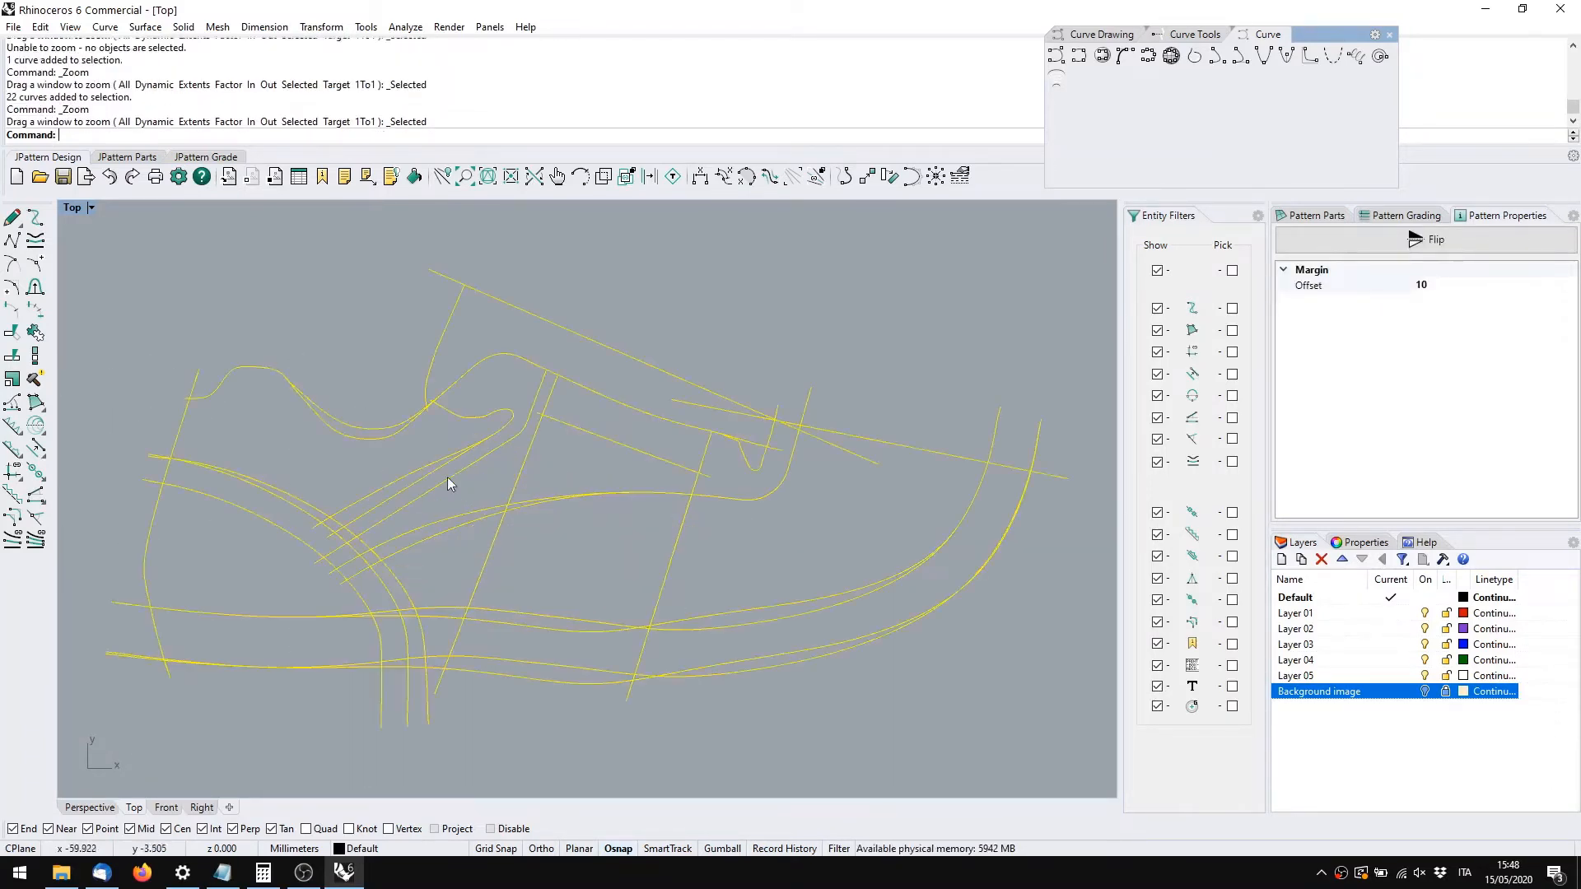
key("Escape")
Zoom in turn to separate selections of the lower curves with their margins and of the upper curves
left_click_drag(575, 708, 540, 595)
right_click(552, 558)
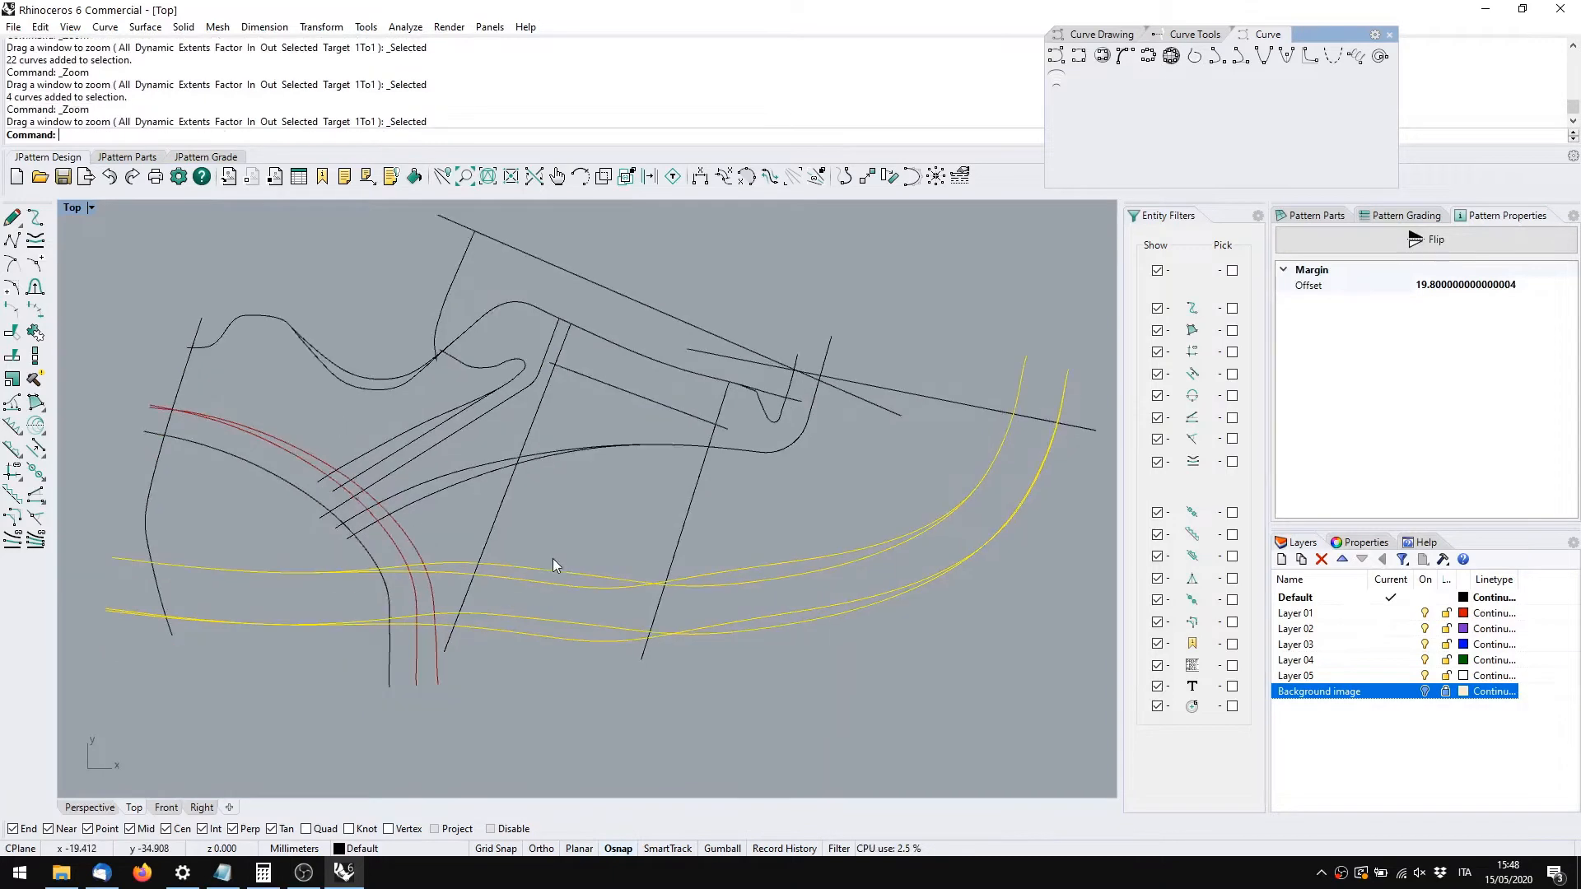
left_click_drag(626, 341, 565, 483)
right_click(577, 530)
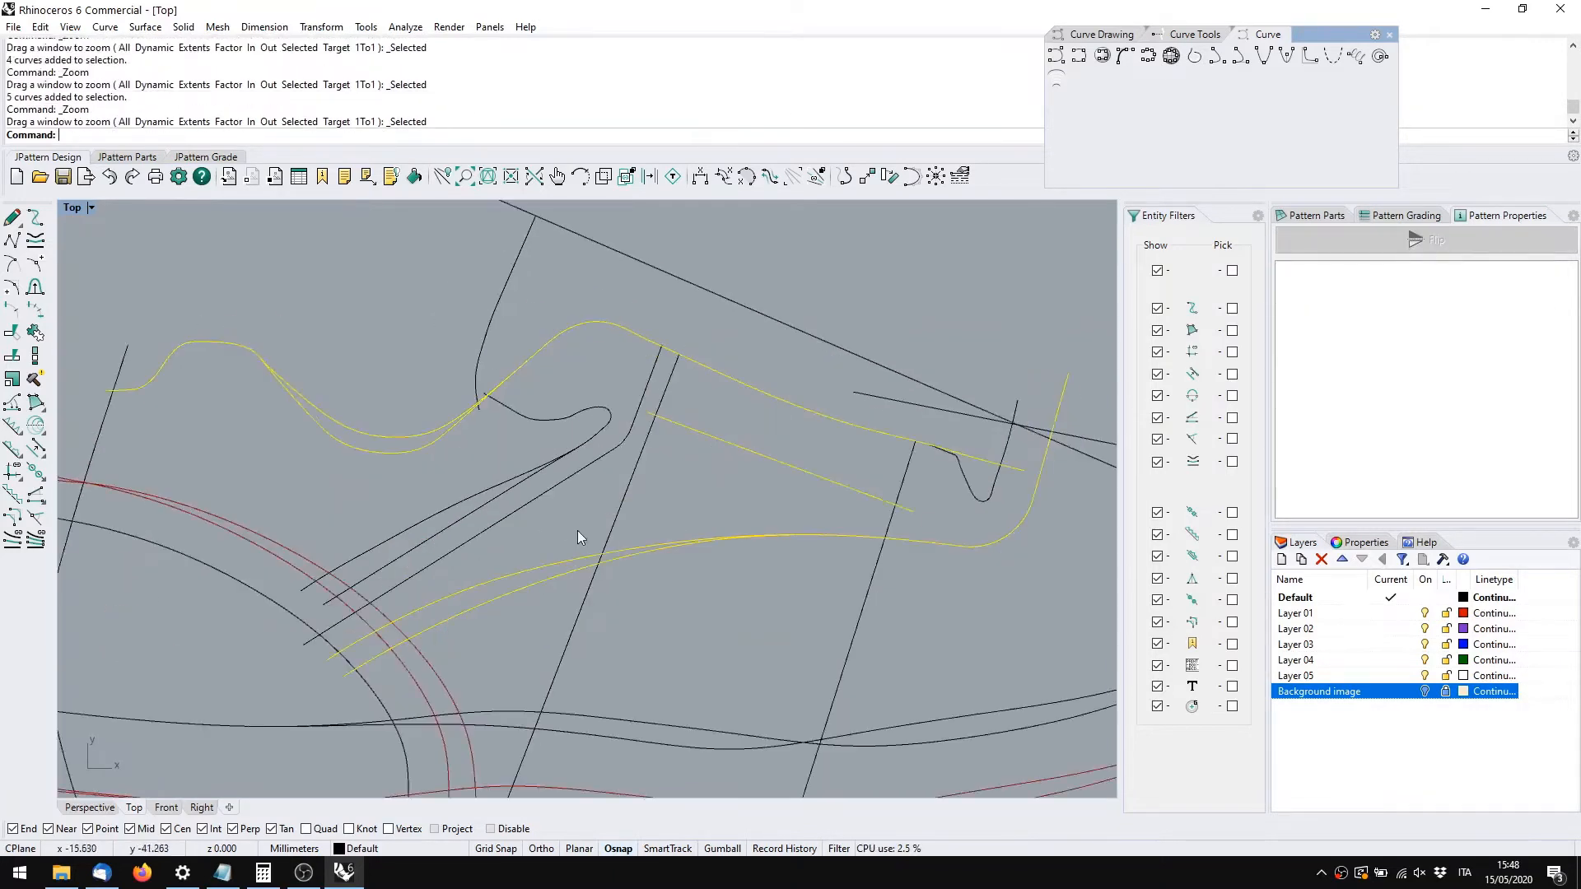
key("Escape")
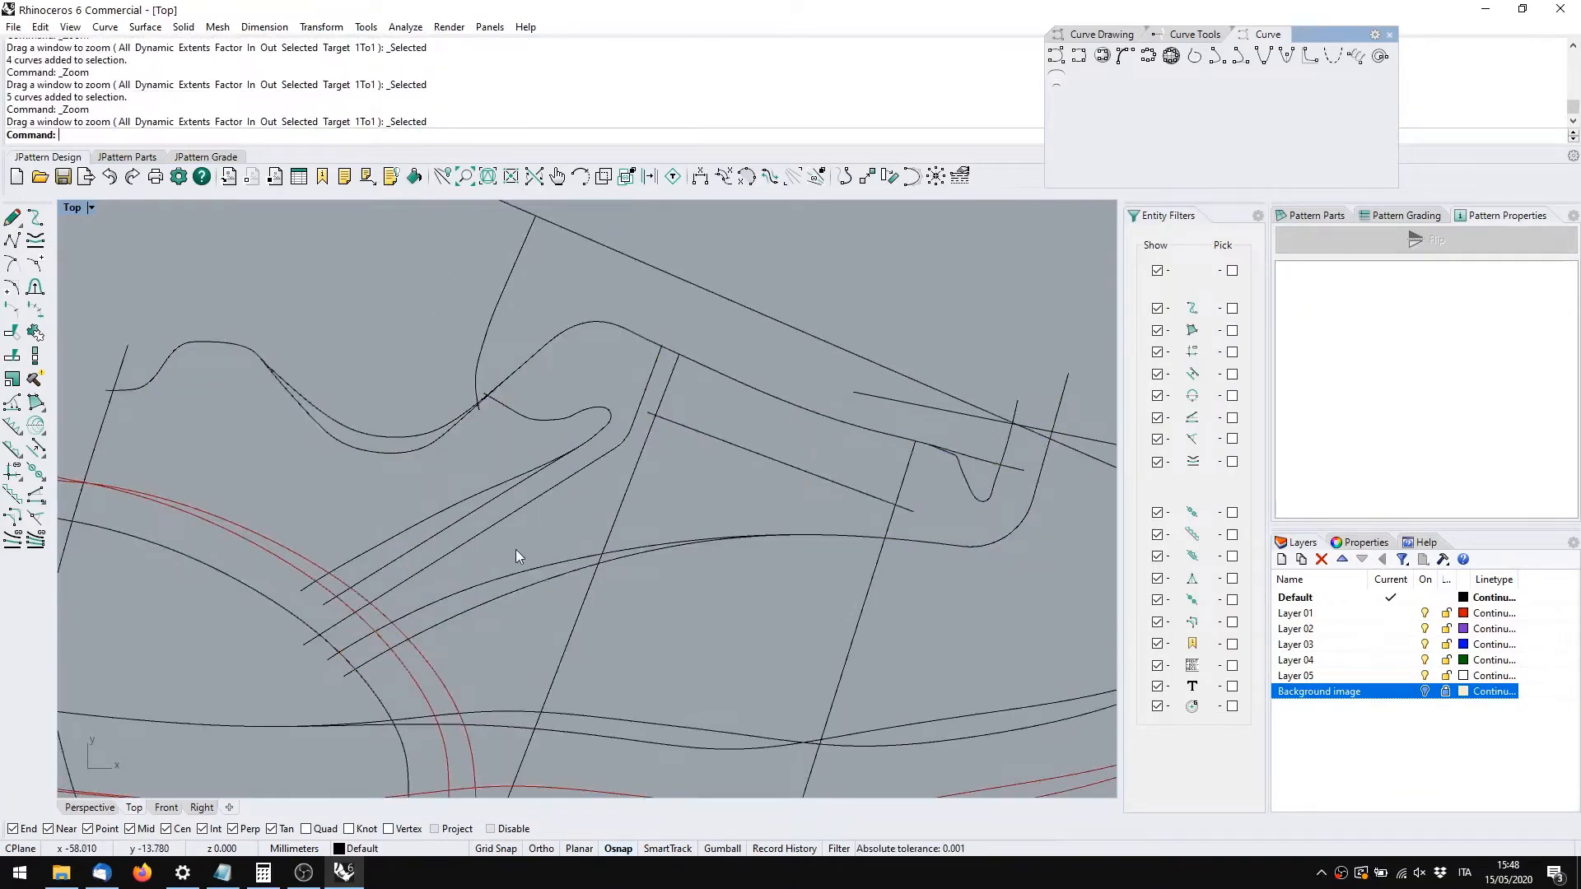
left_click_drag(519, 554, 321, 332)
right_click(319, 332)
key("Escape")
middle_click(328, 413)
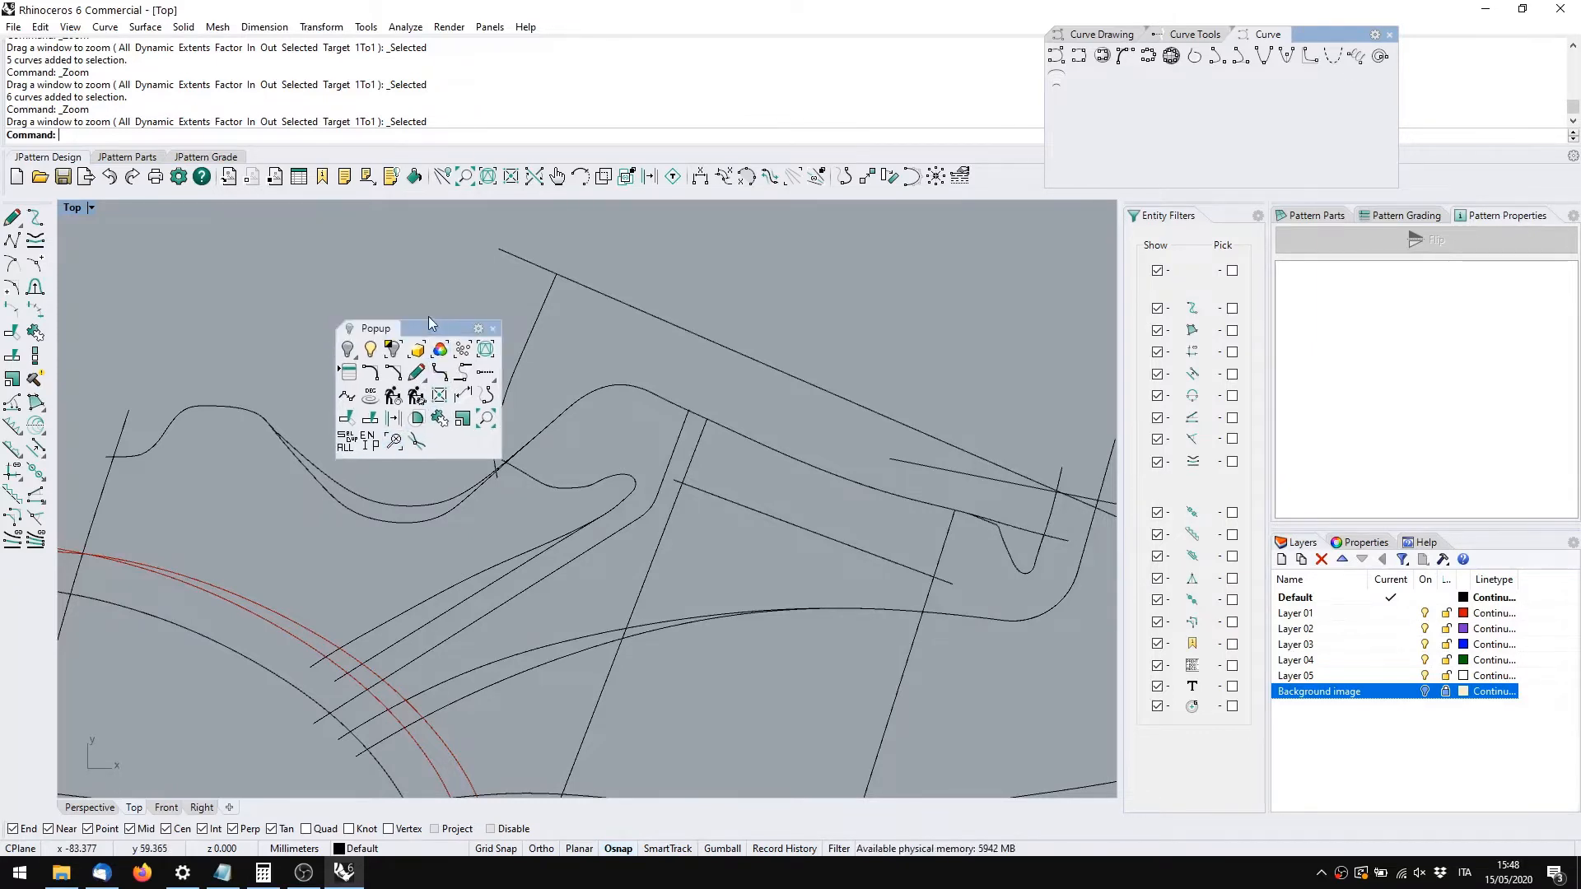
right_click(422, 325)
mouse_move(534, 403)
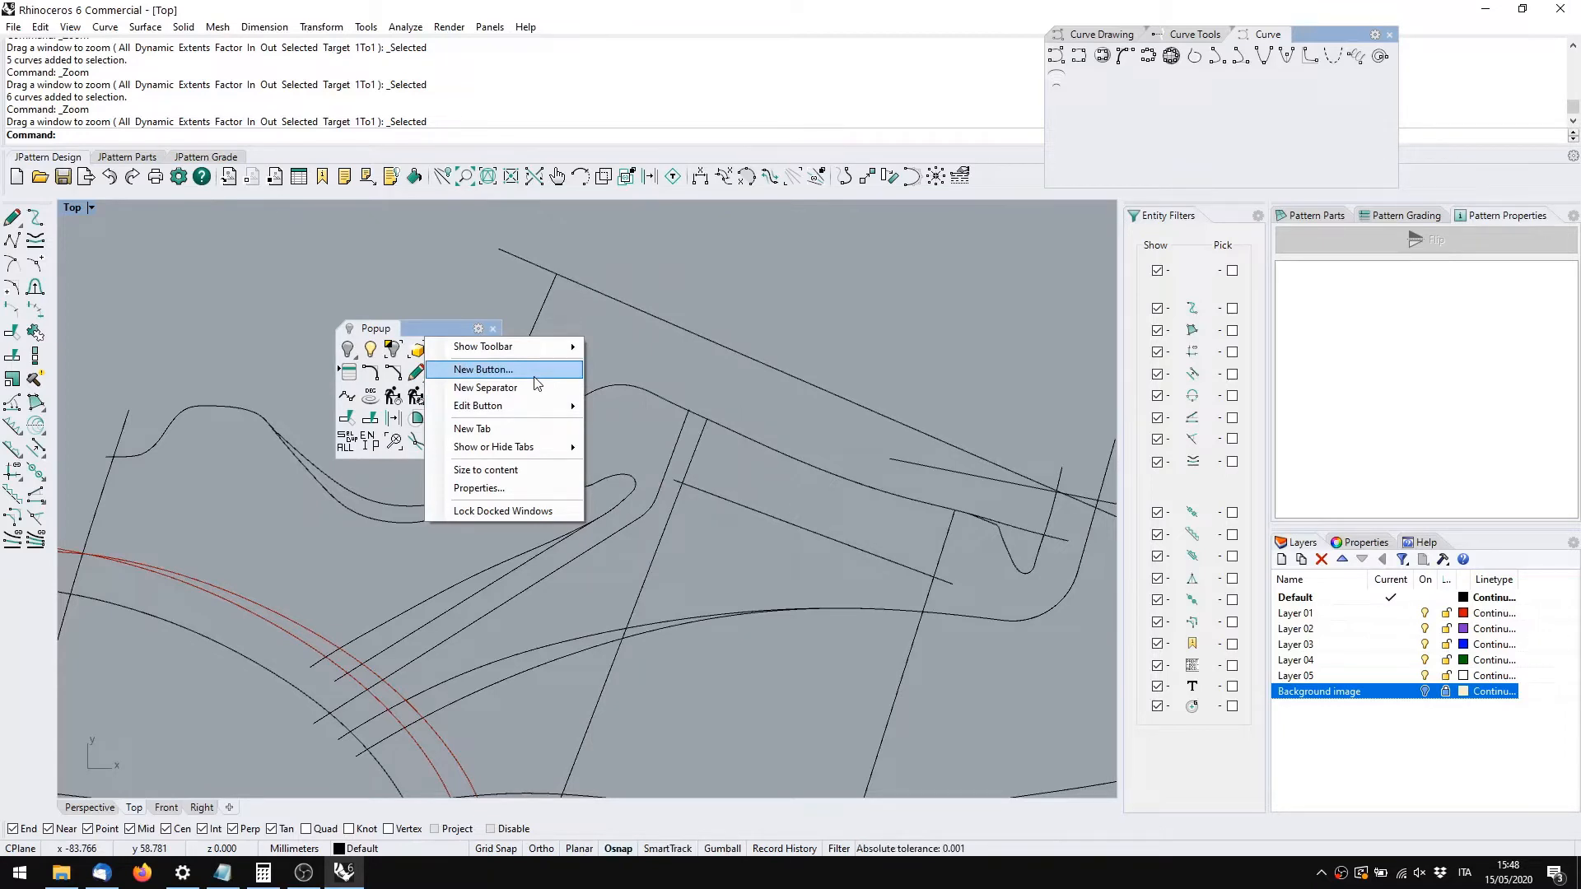
left_click(534, 377)
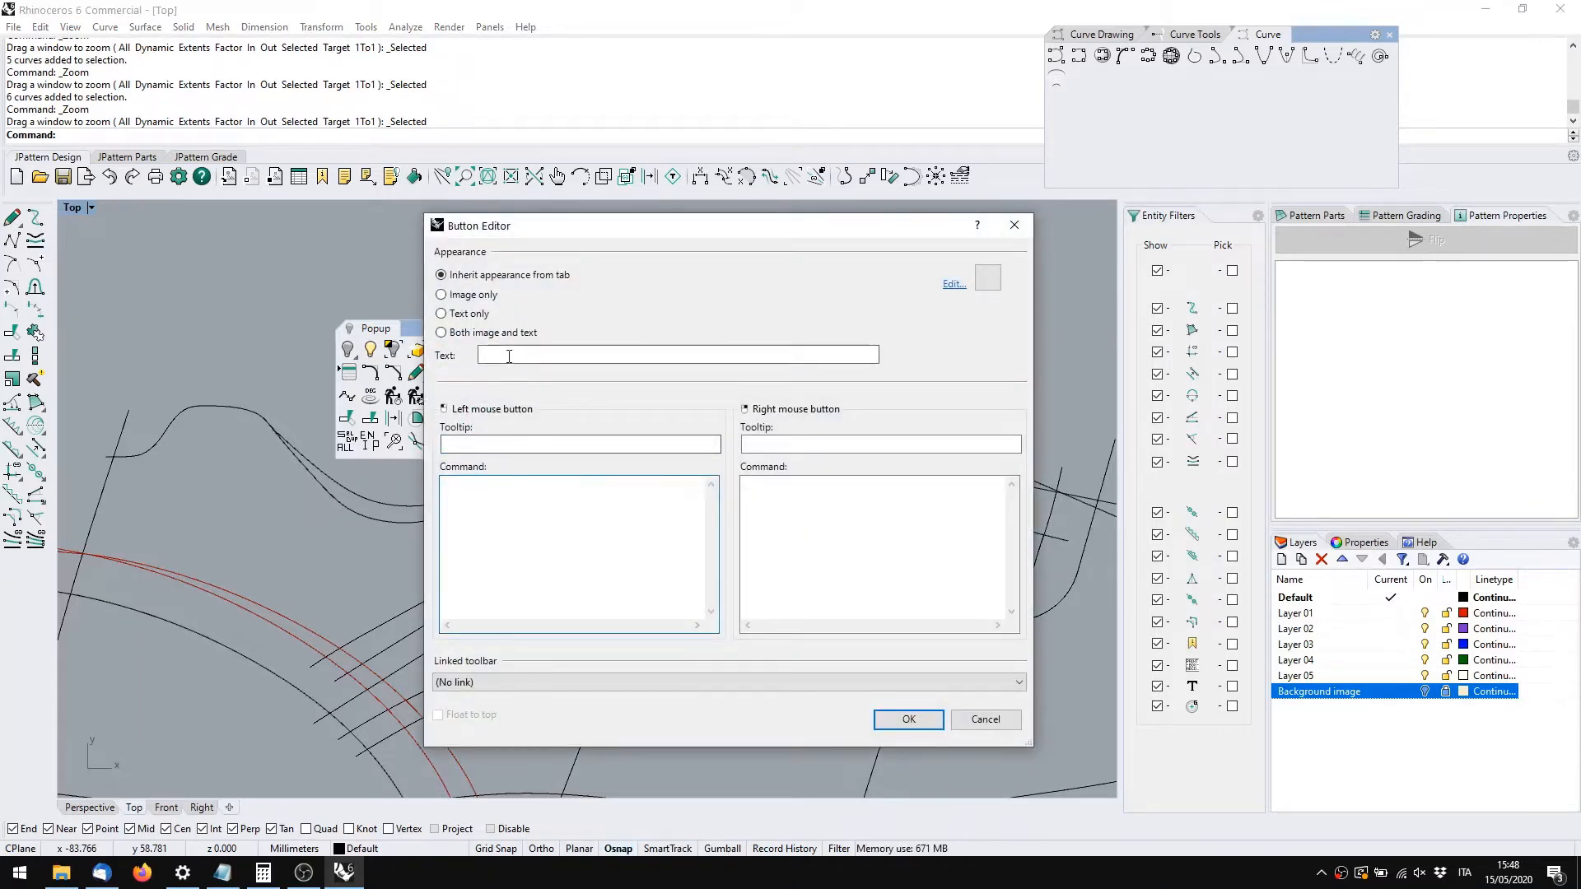
left_click(997, 271)
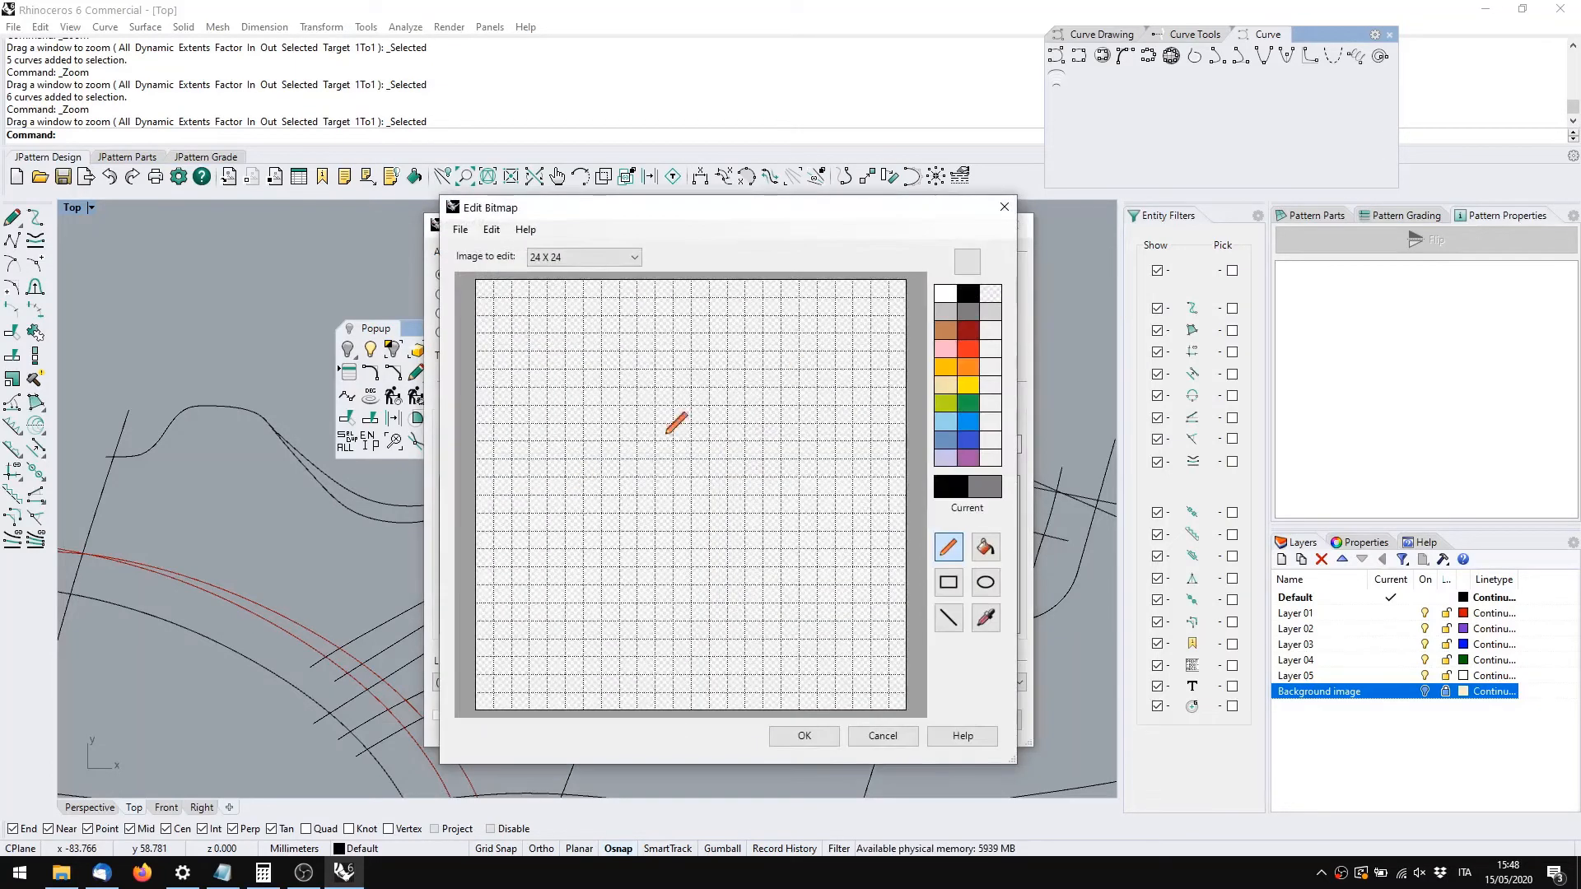
mouse_move(718, 430)
left_mouse_down()
mouse_move(653, 494)
mouse_move(612, 673)
left_mouse_up()
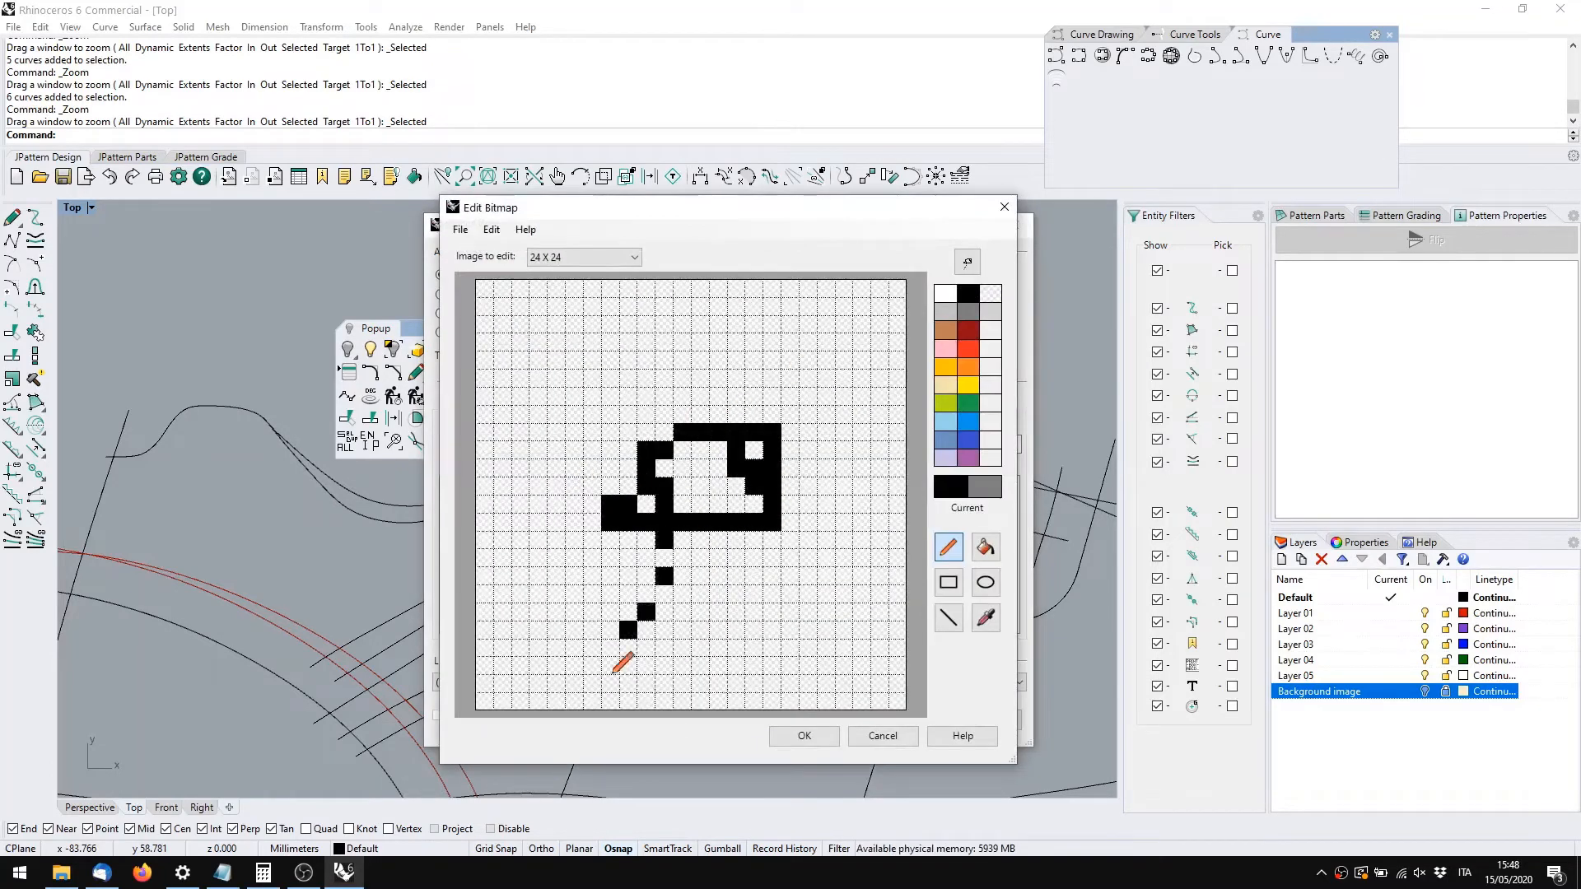
left_click(878, 735)
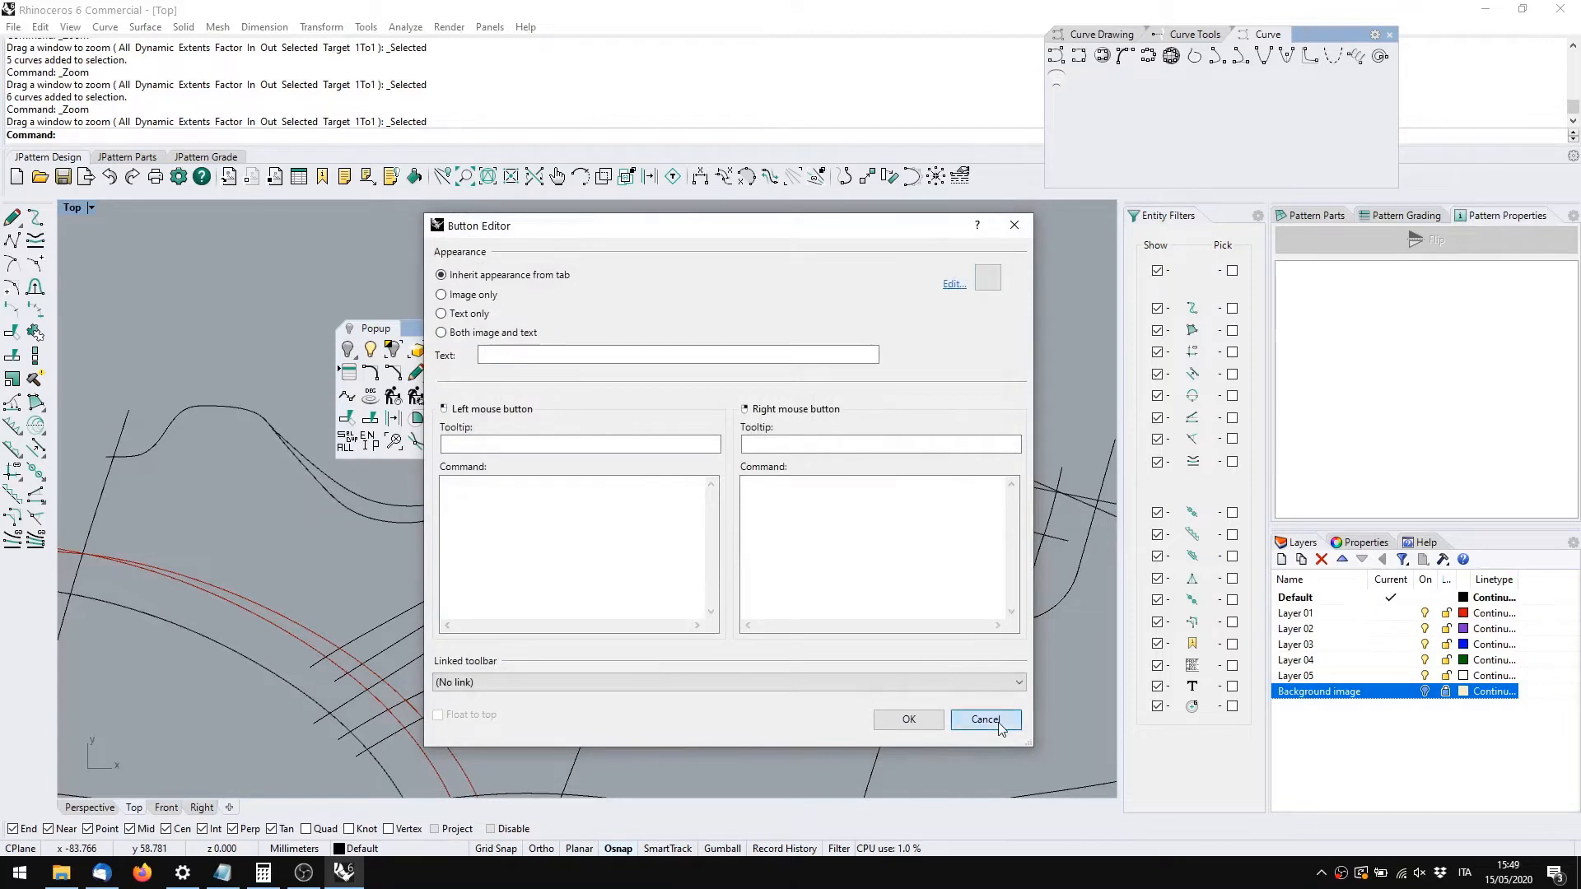
left_click(985, 718)
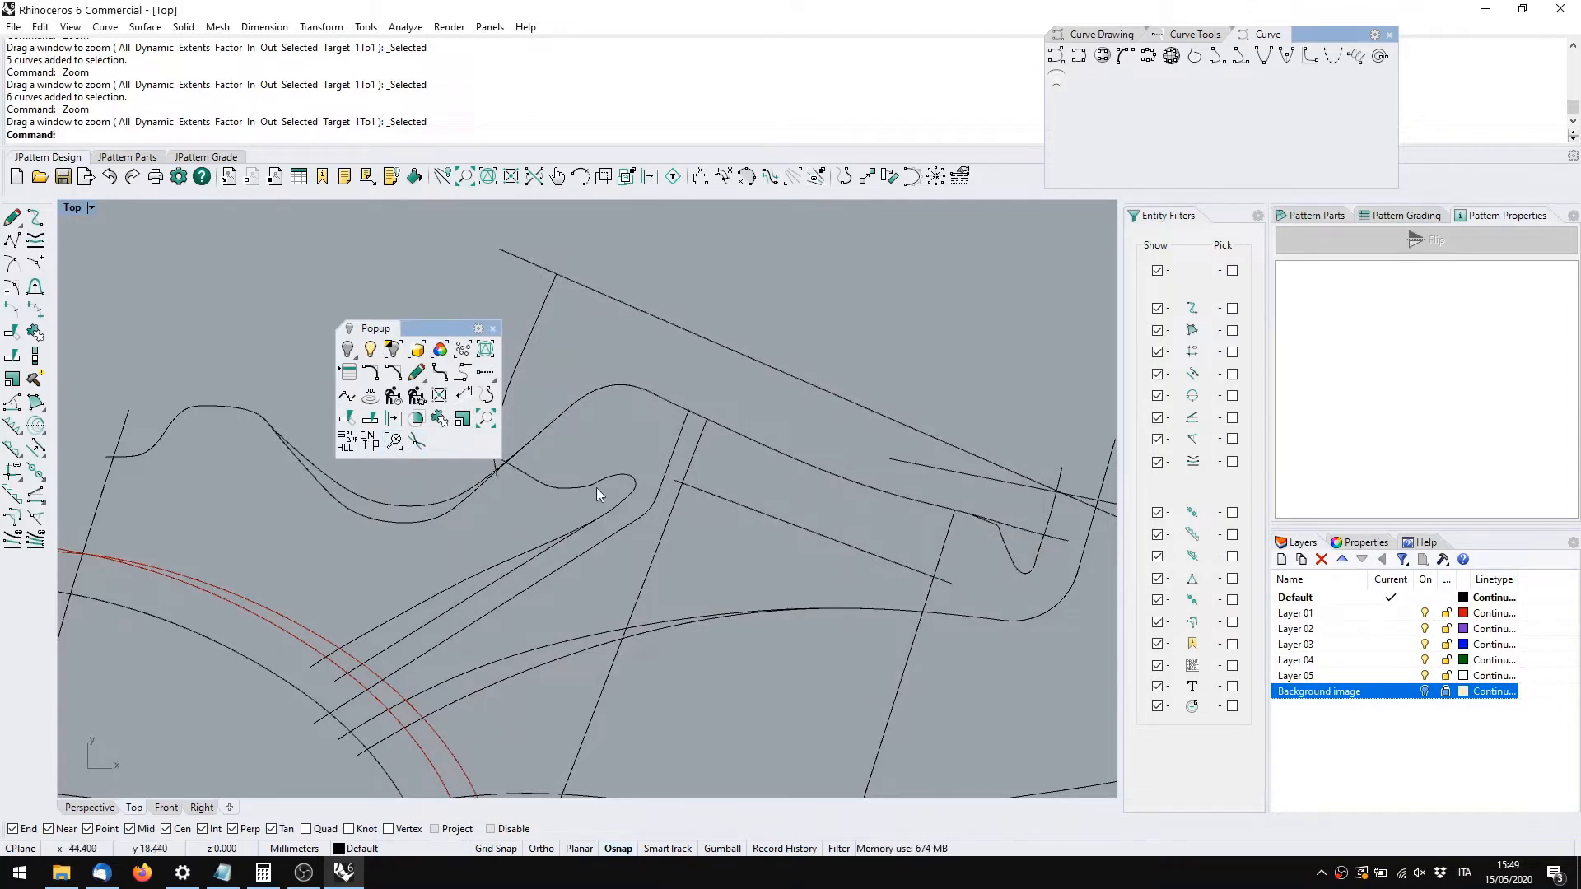
Highlight the Zoom command's Selected option in the command history and zoom to the two black lower curves
scroll(705, 515, "down", 3)
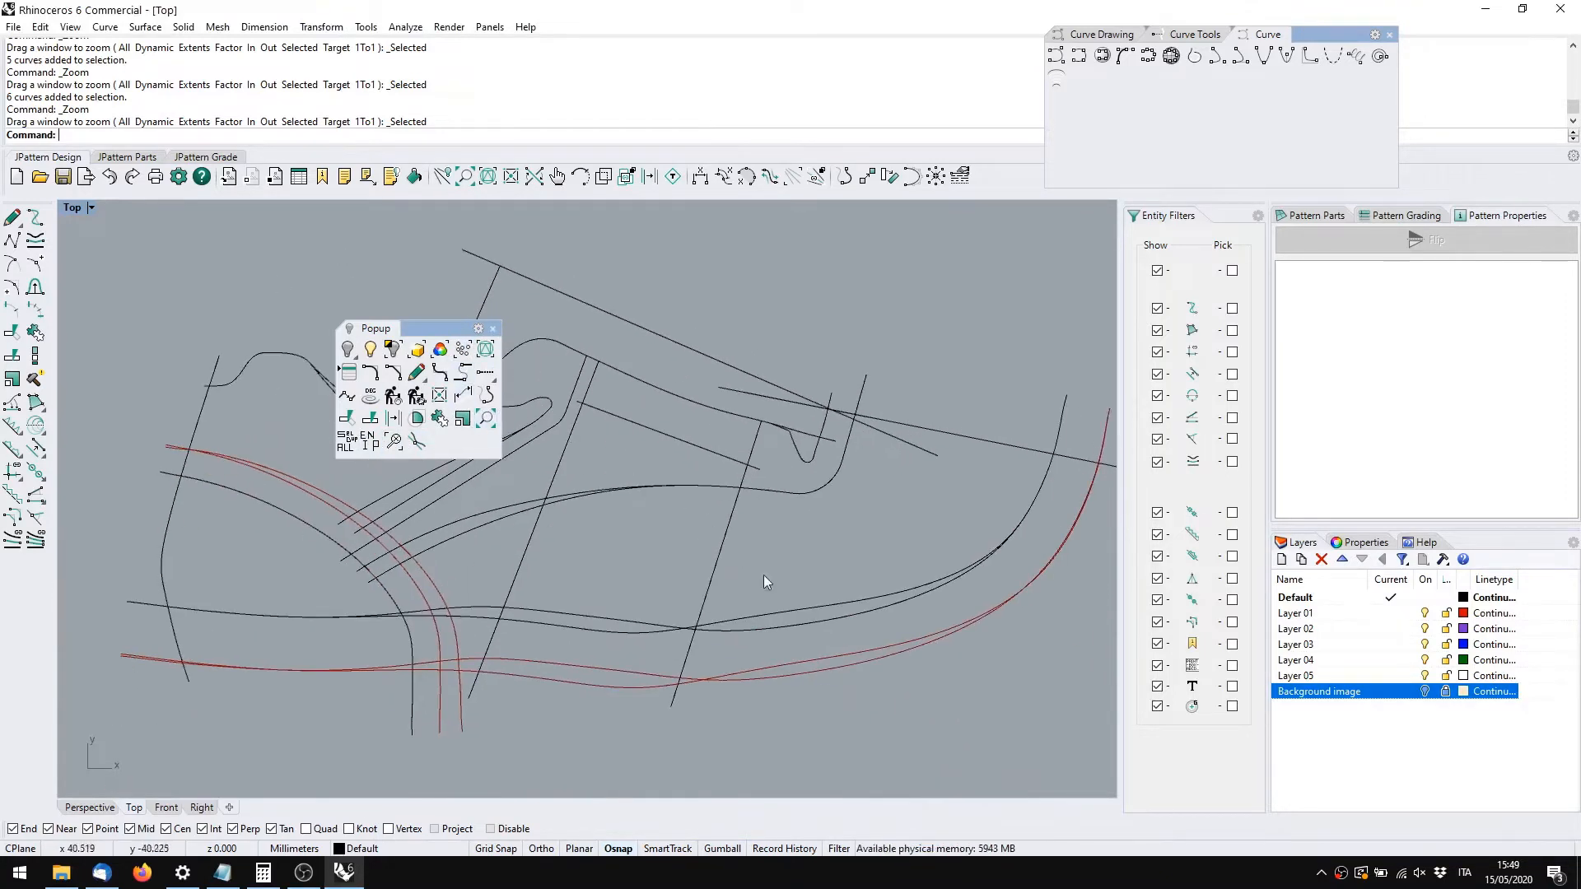
left_click_drag(385, 124, 430, 124)
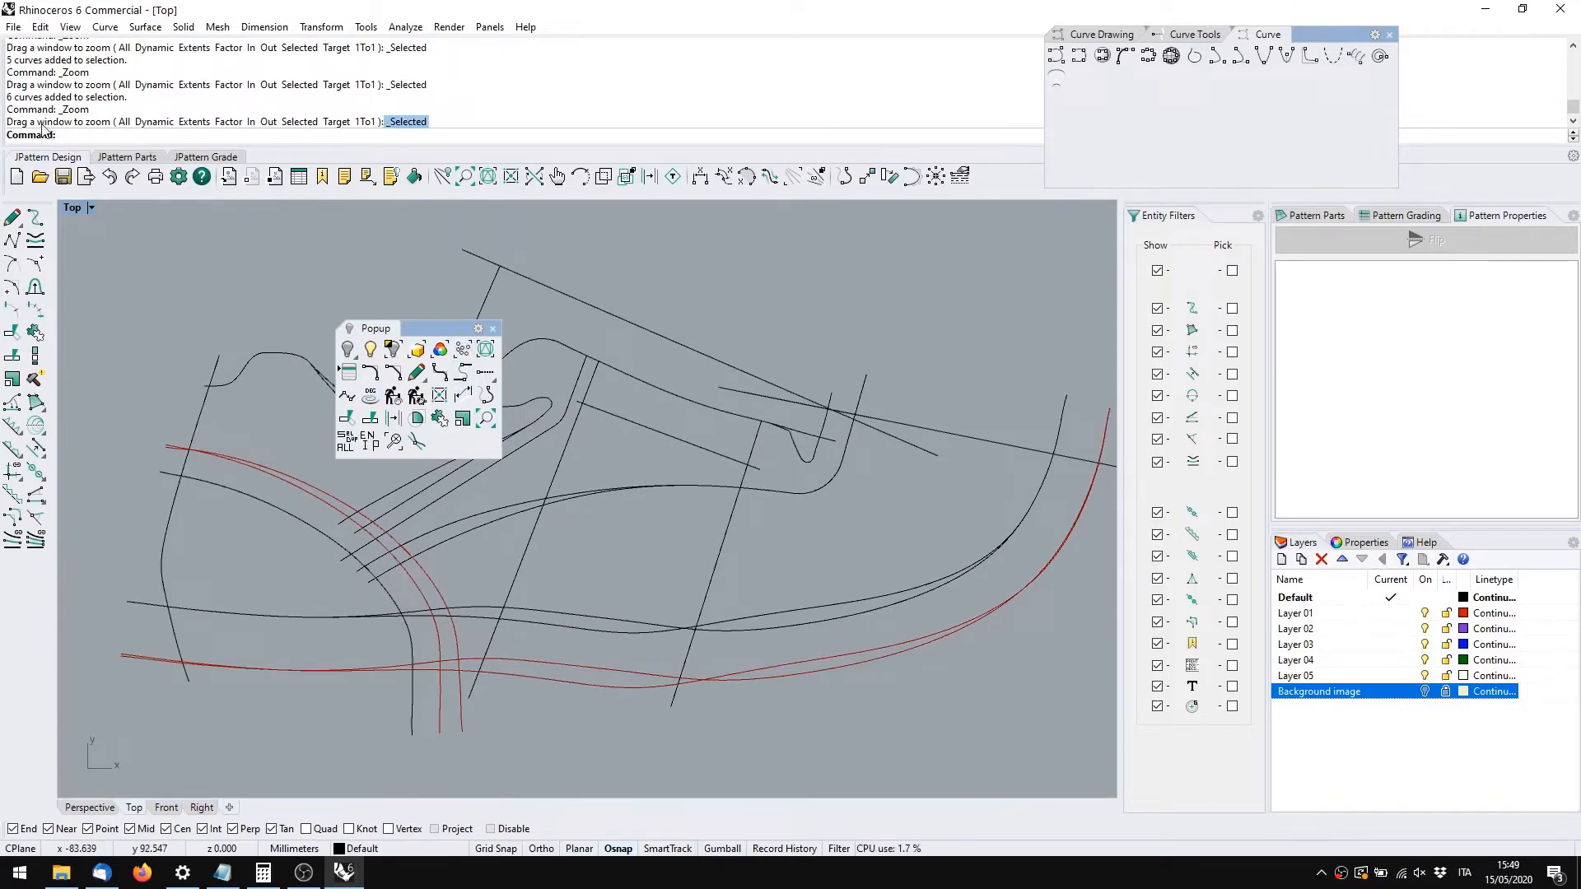
left_click_drag(52, 124, 447, 116)
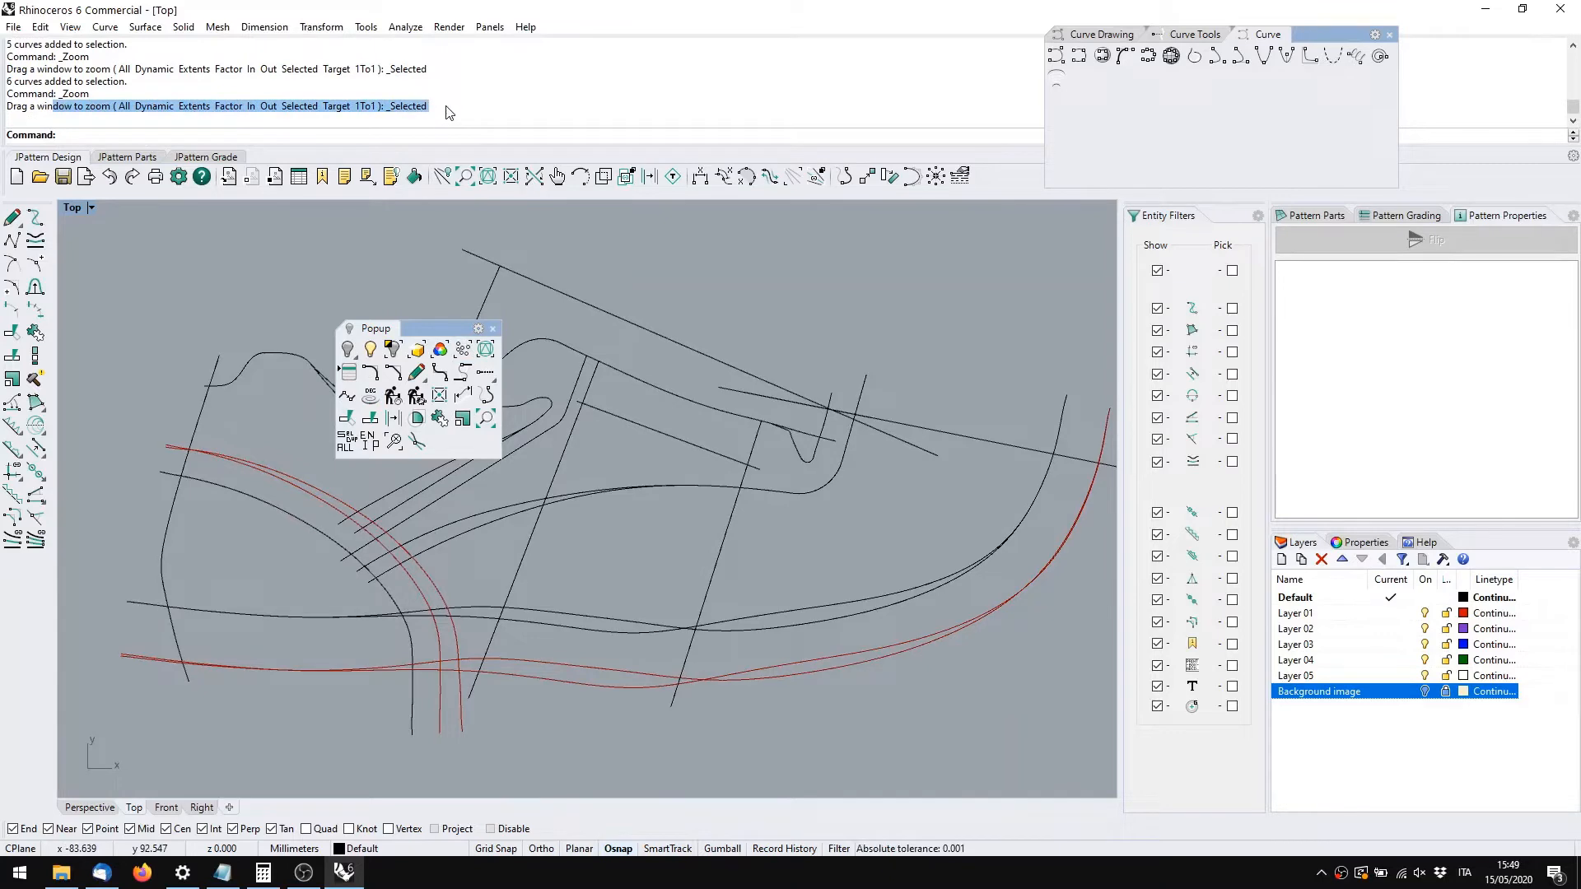
left_click_drag(802, 644, 787, 571)
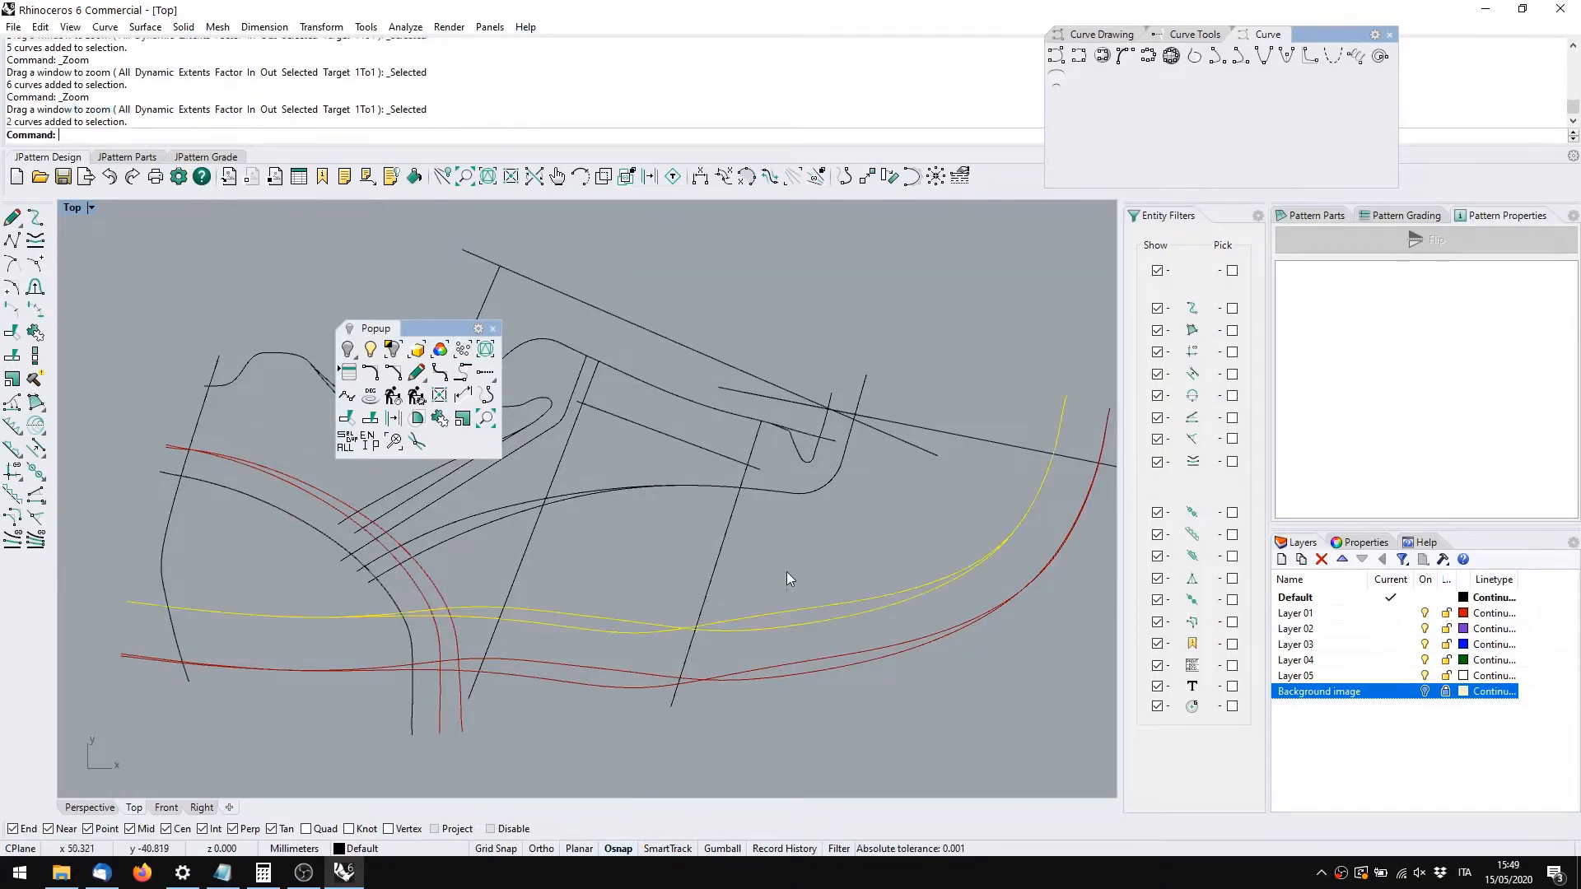
left_click(393, 440)
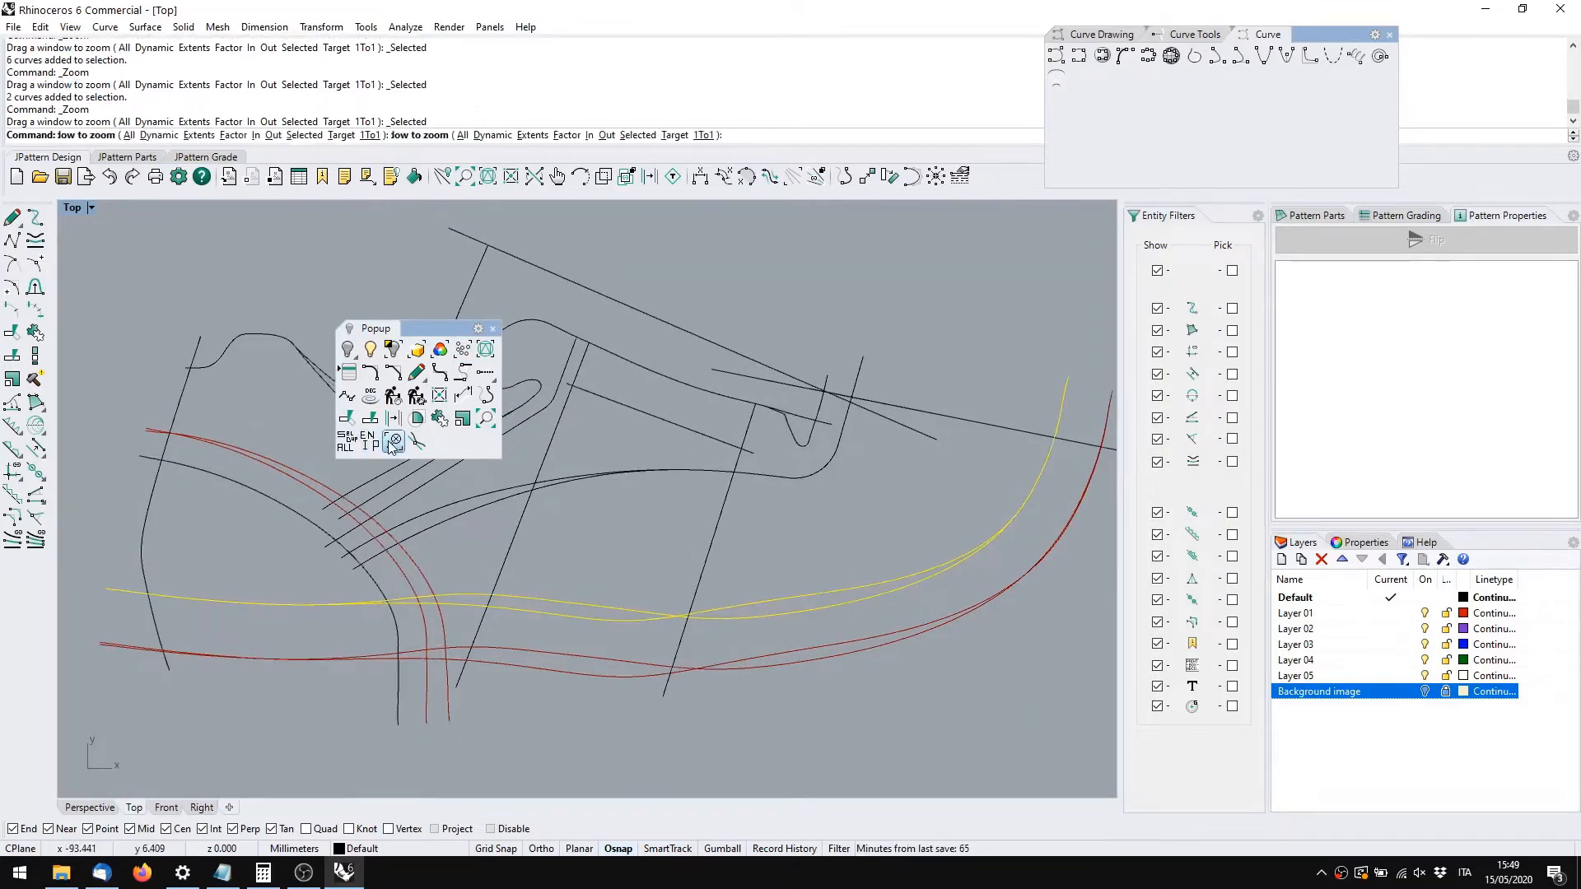
Zoom to the V-shaped notch curve near the upper front edge, and close the Popup toolbar
left_click(776, 504)
left_click(797, 432)
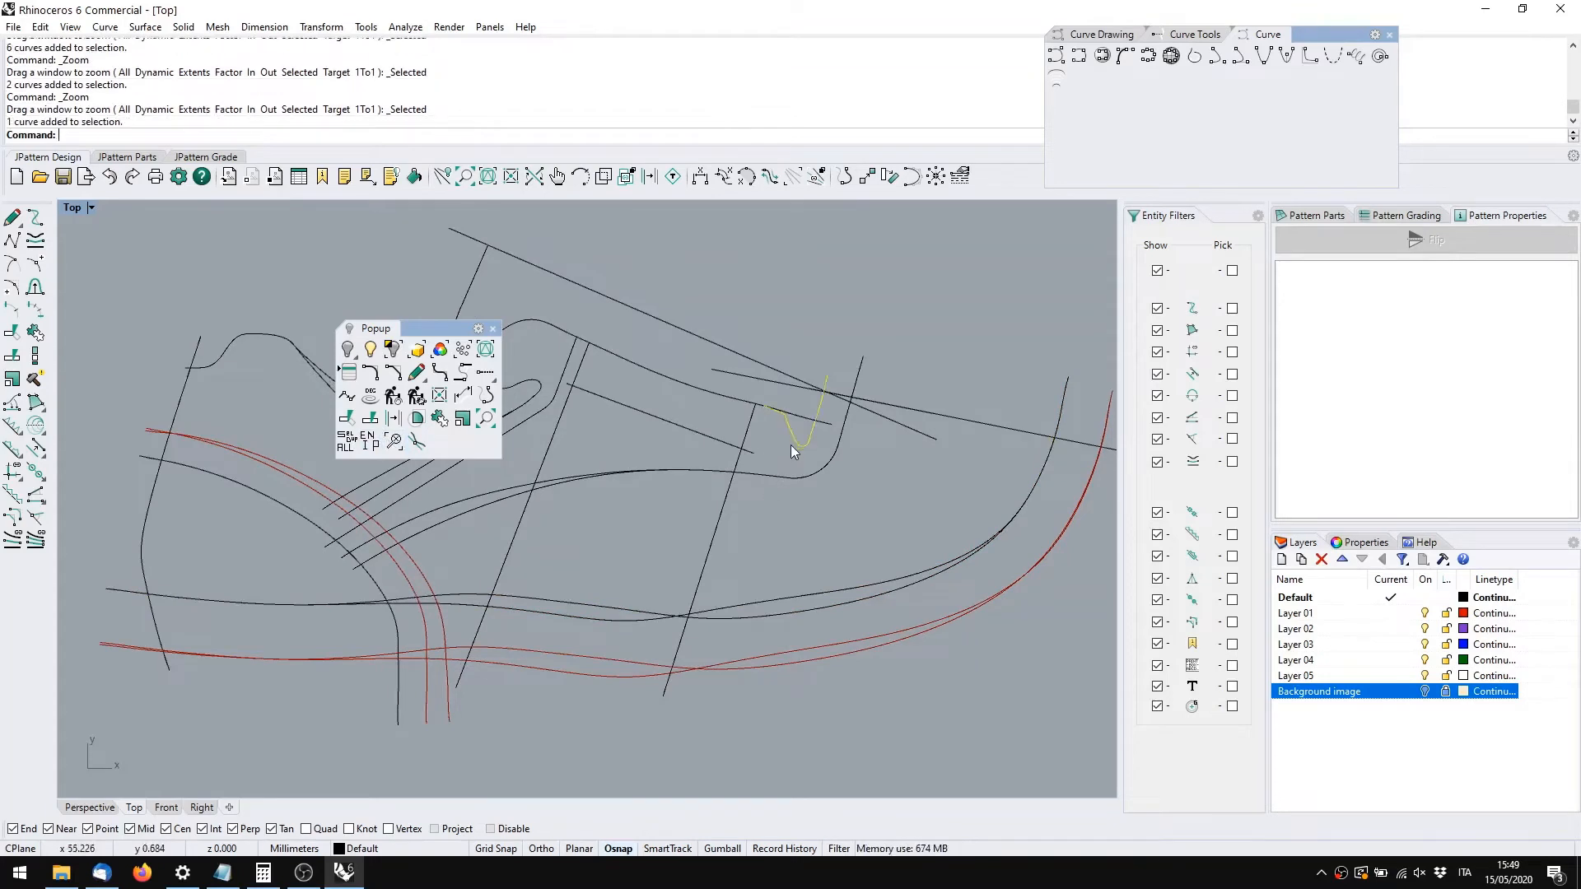
left_click(418, 421)
left_click(618, 493)
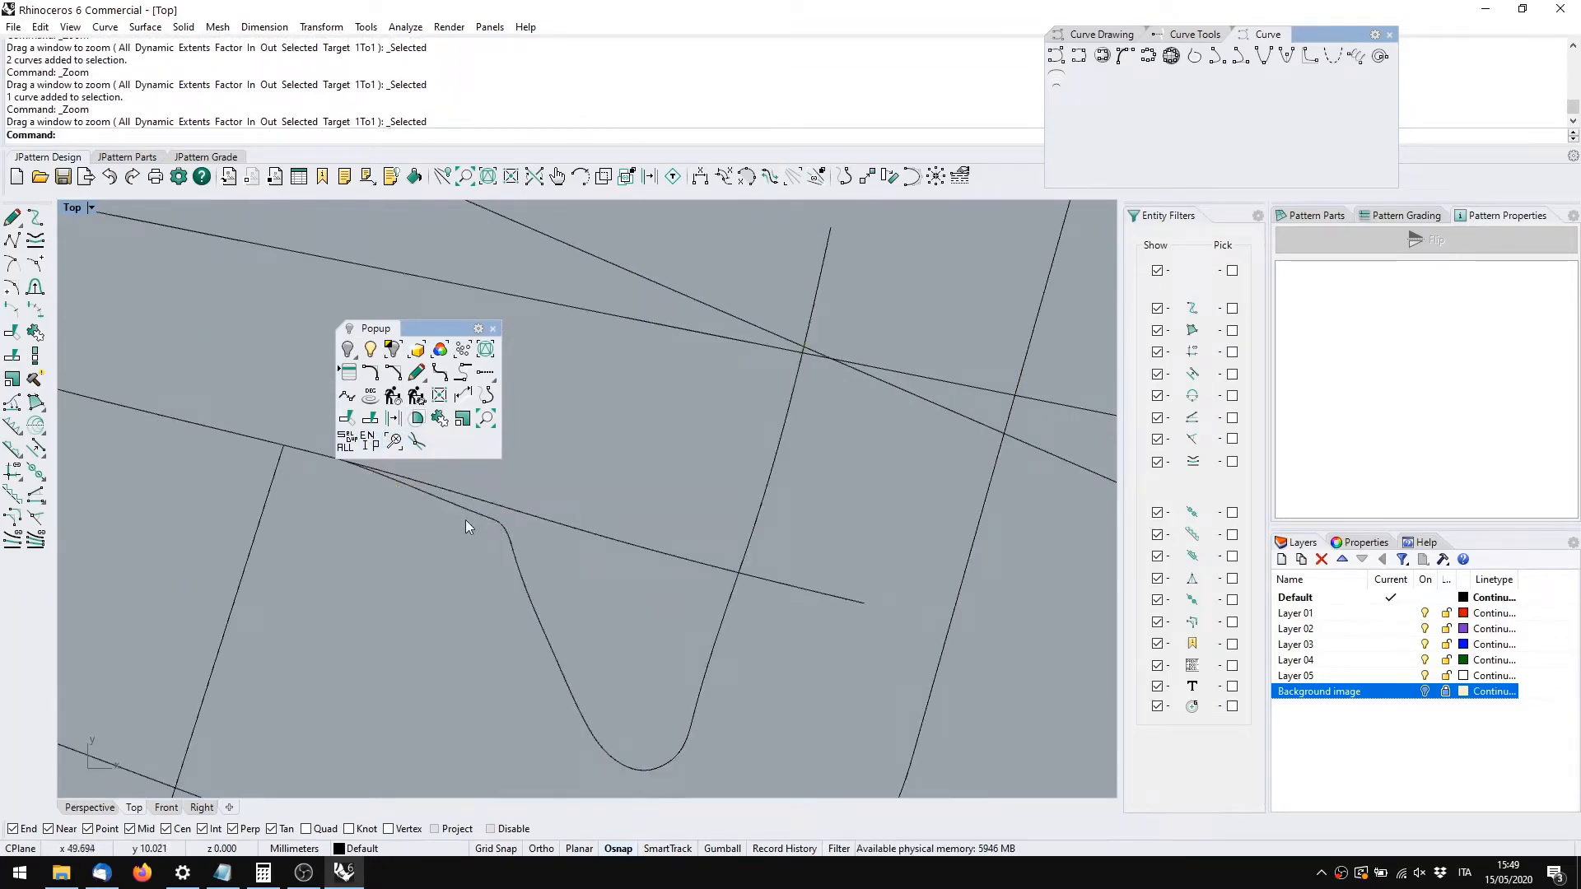
scroll(539, 487, "down", 10)
right_click_drag(543, 502, 634, 526)
scroll(507, 507, "down", 4)
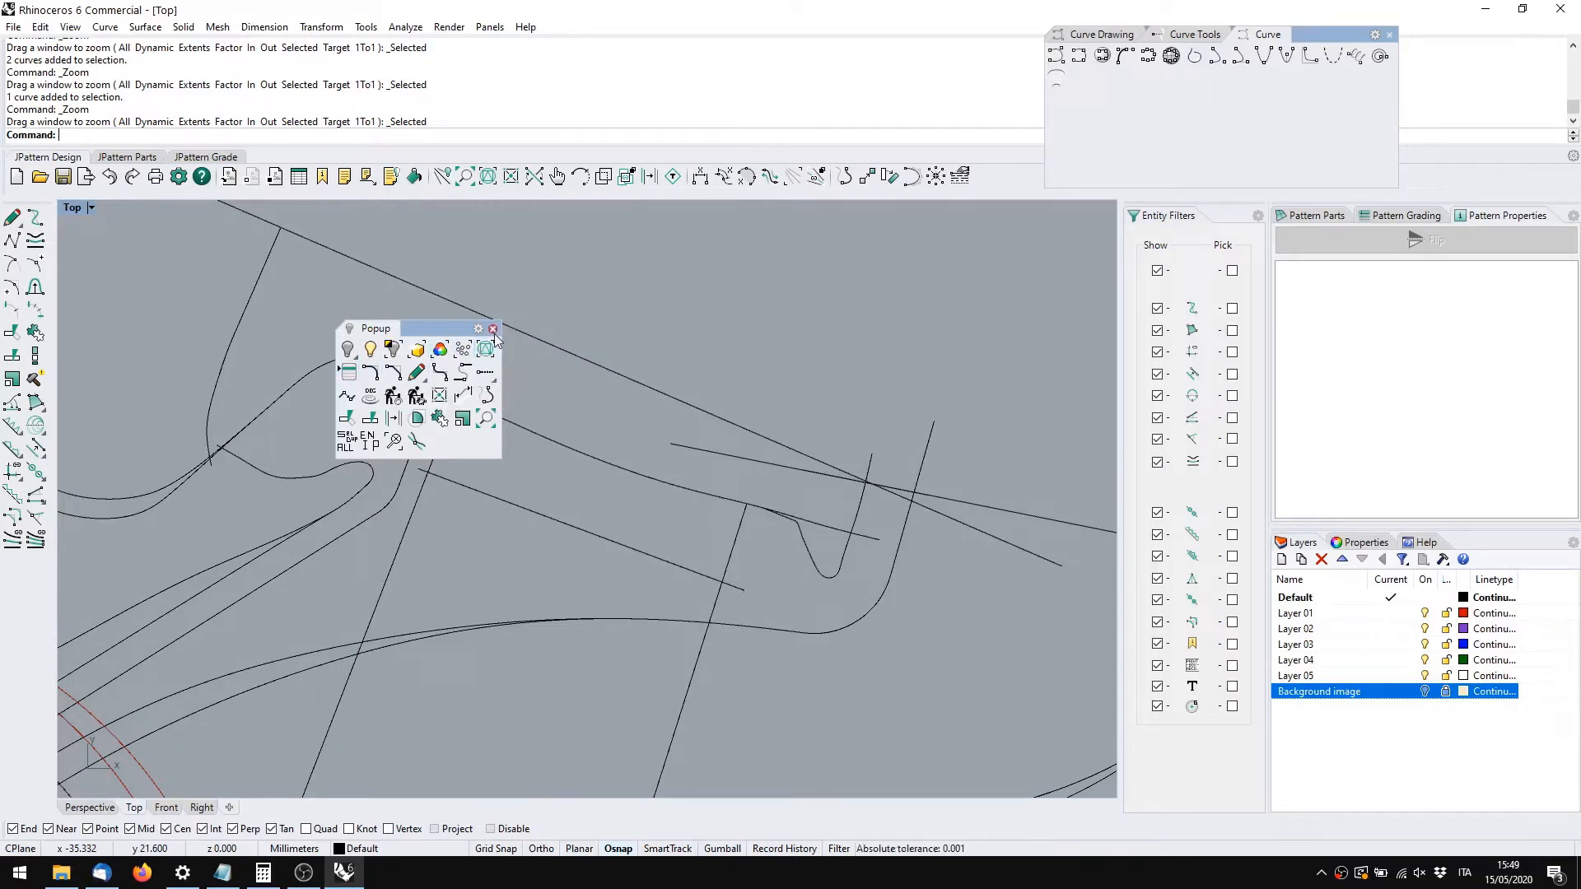
Bring the whole pattern back into view and zoom to one of the lower margins
scroll(499, 567, "down", 3)
mouse_move(498, 560)
right_mouse_down()
mouse_move(653, 448)
mouse_move(645, 540)
mouse_move(512, 546)
right_mouse_up()
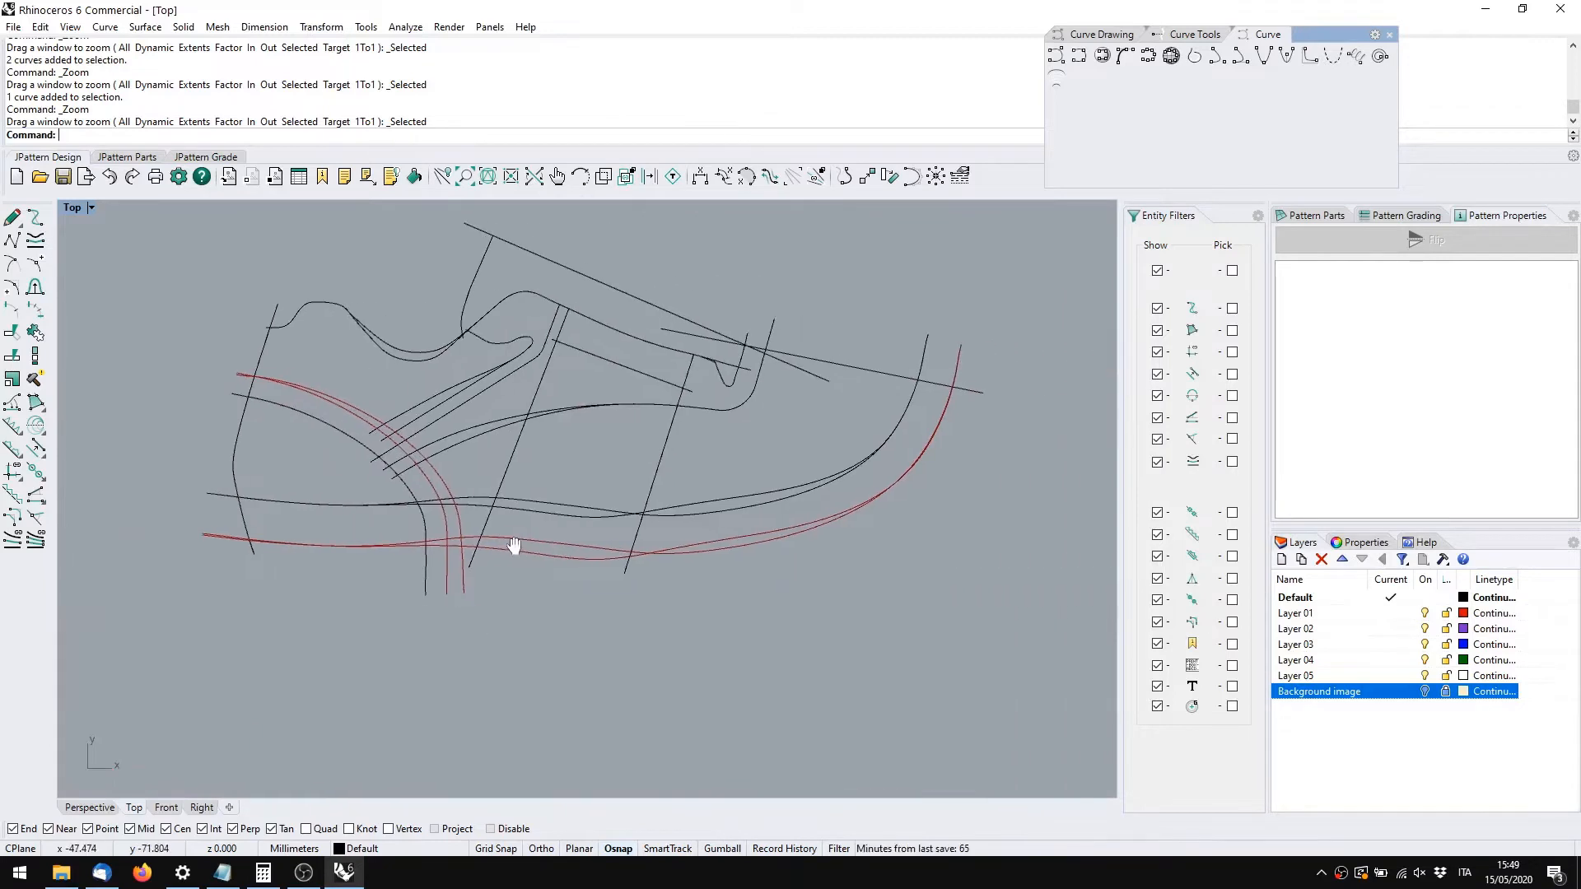
left_click(564, 541)
right_click(534, 590)
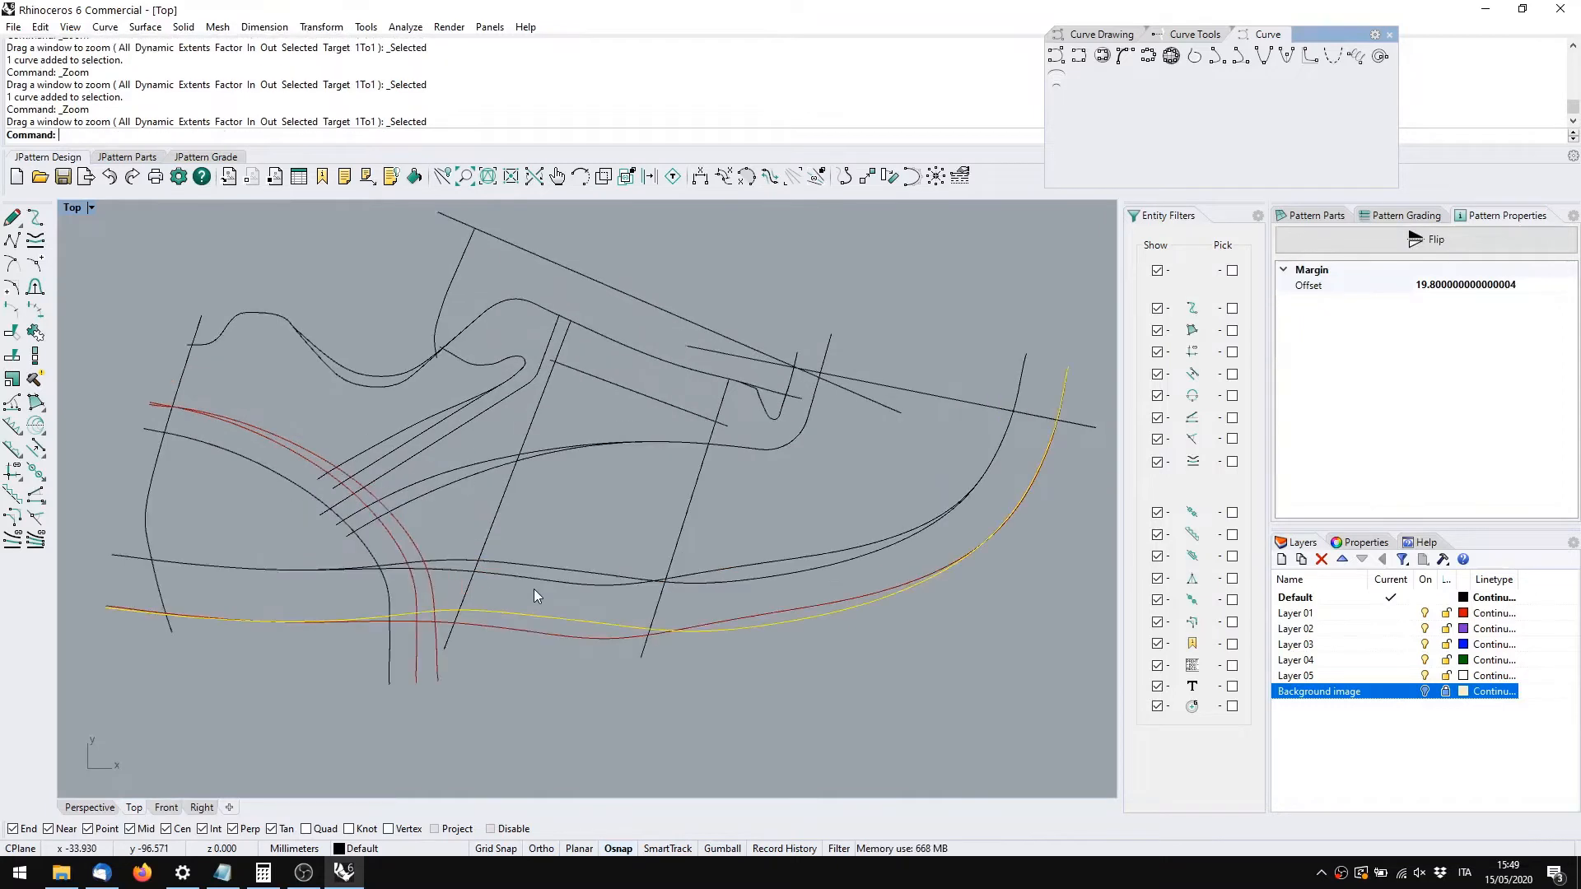
Select all the lower and heel margins starting from one lower margin, and isolate them
left_click(523, 669)
left_click(562, 621)
middle_click(568, 611)
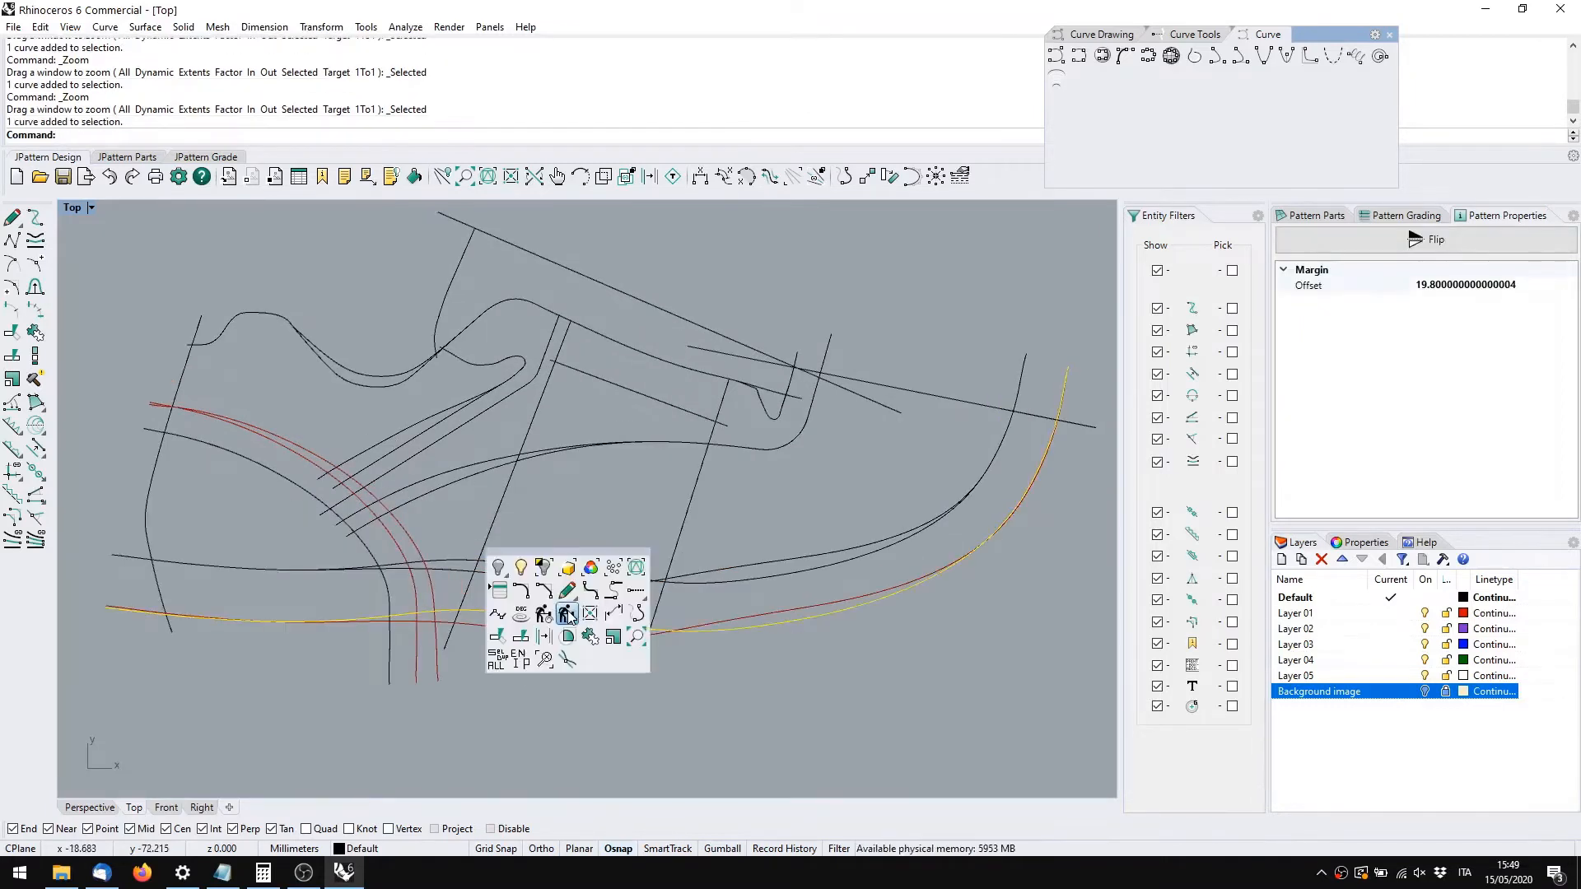
left_click(636, 567)
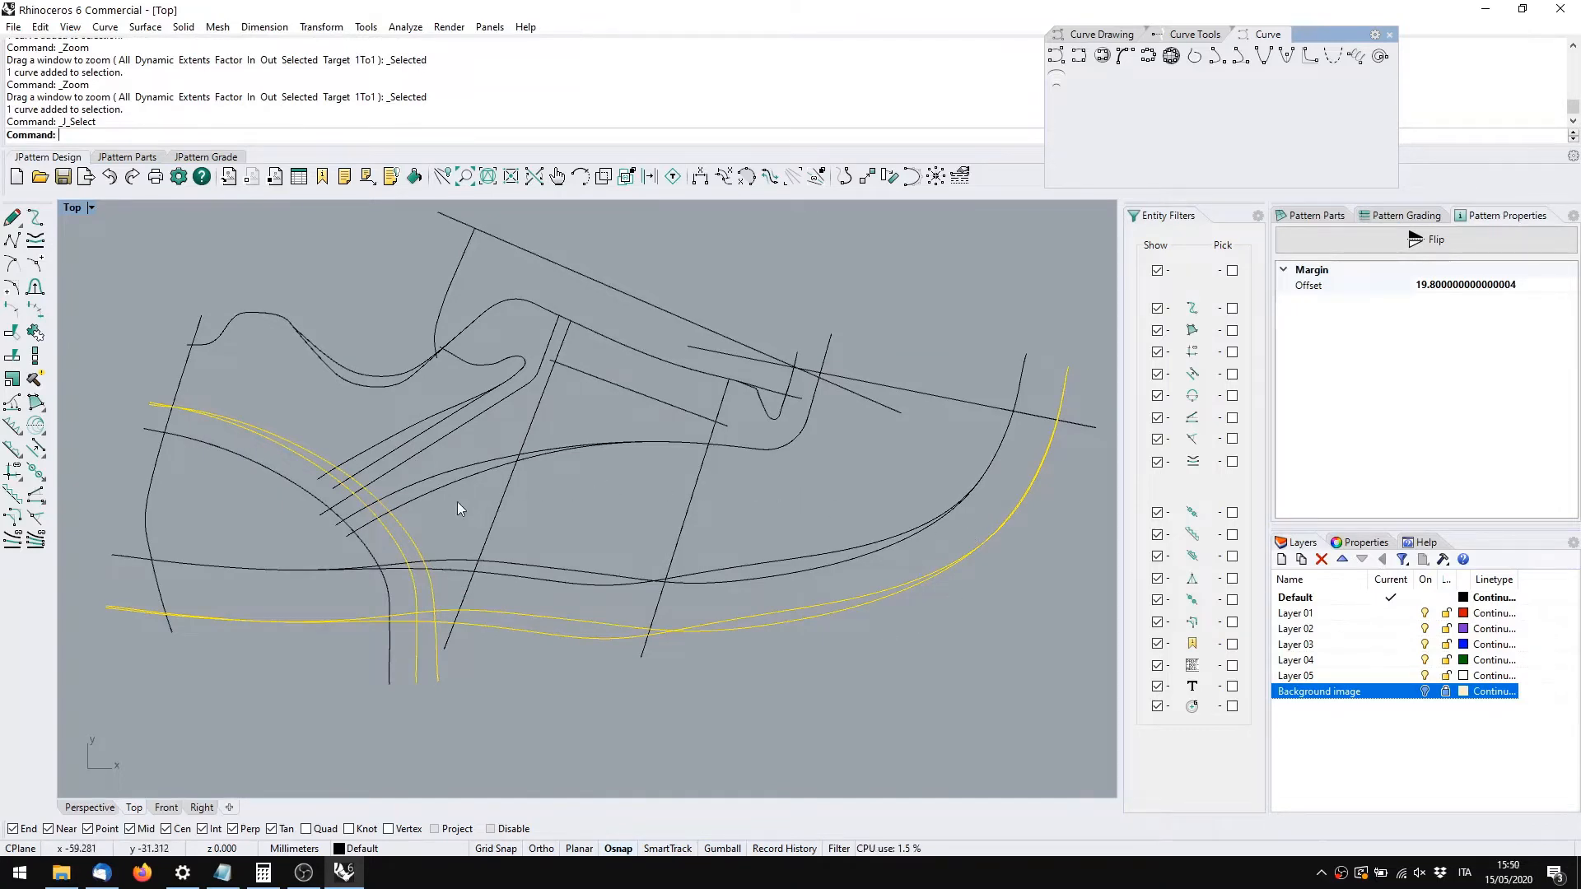
middle_click(571, 537)
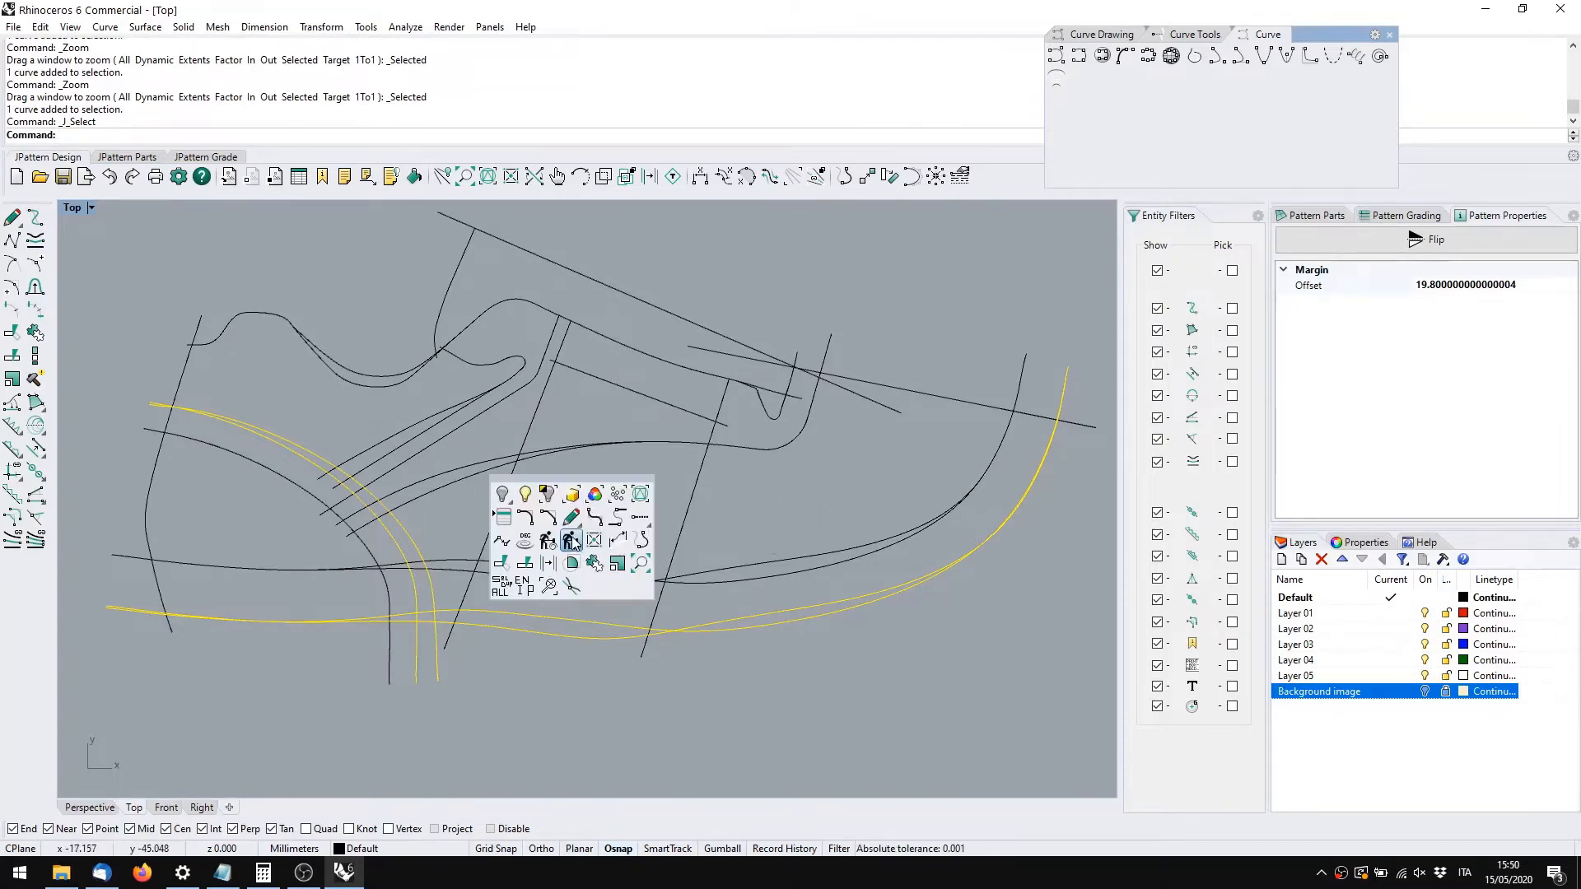
left_click(545, 493)
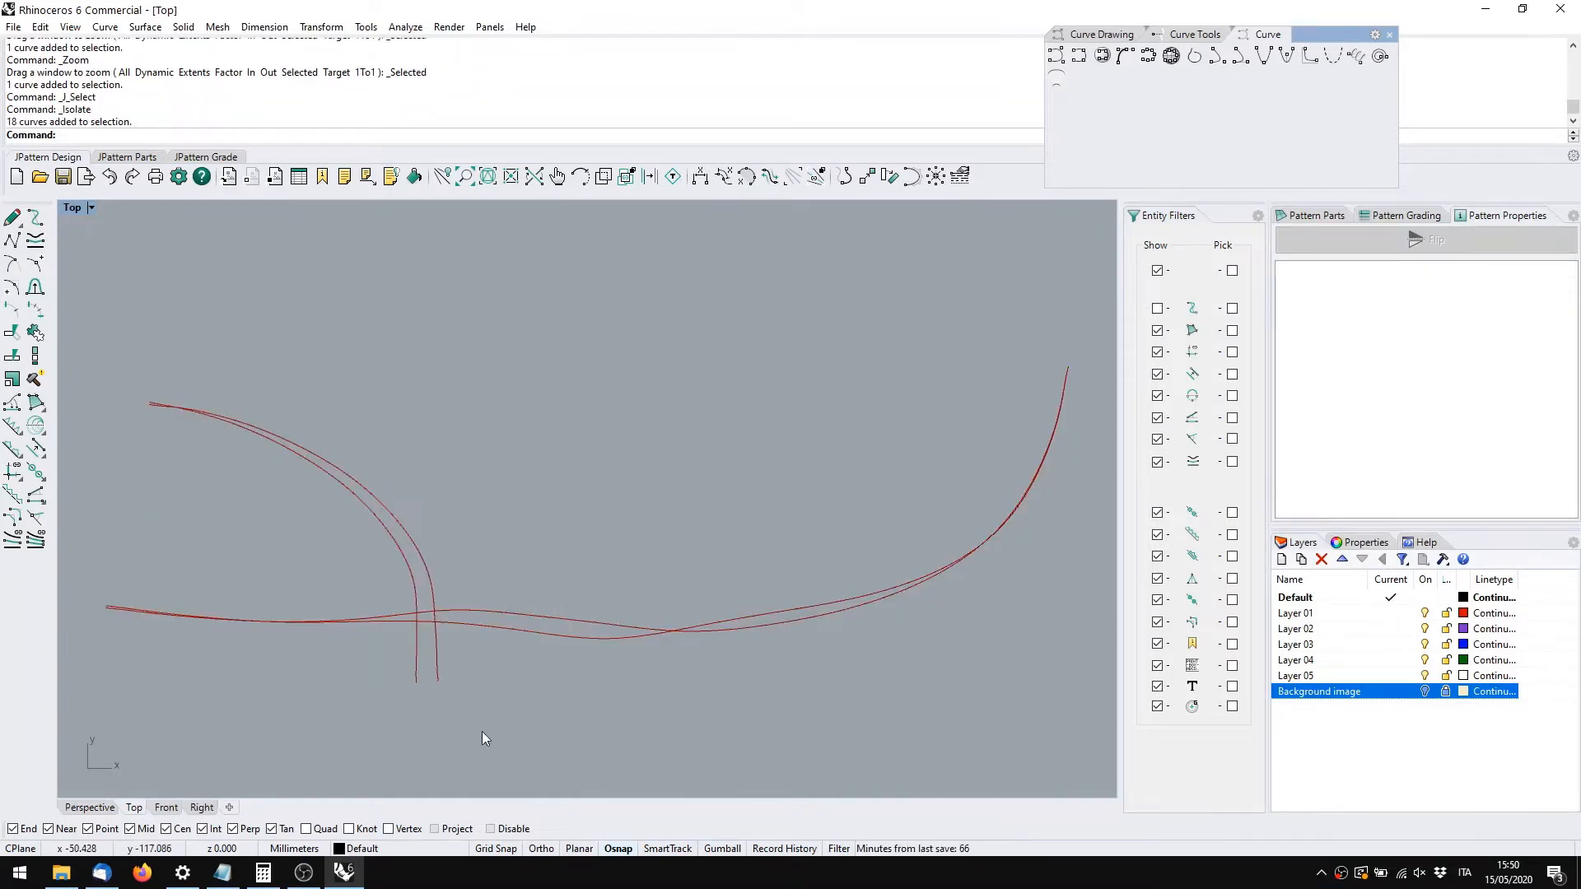
Show all the hidden pattern curves again around the isolated margins
right_click_drag(554, 618, 634, 623)
scroll(532, 586, "down", 2)
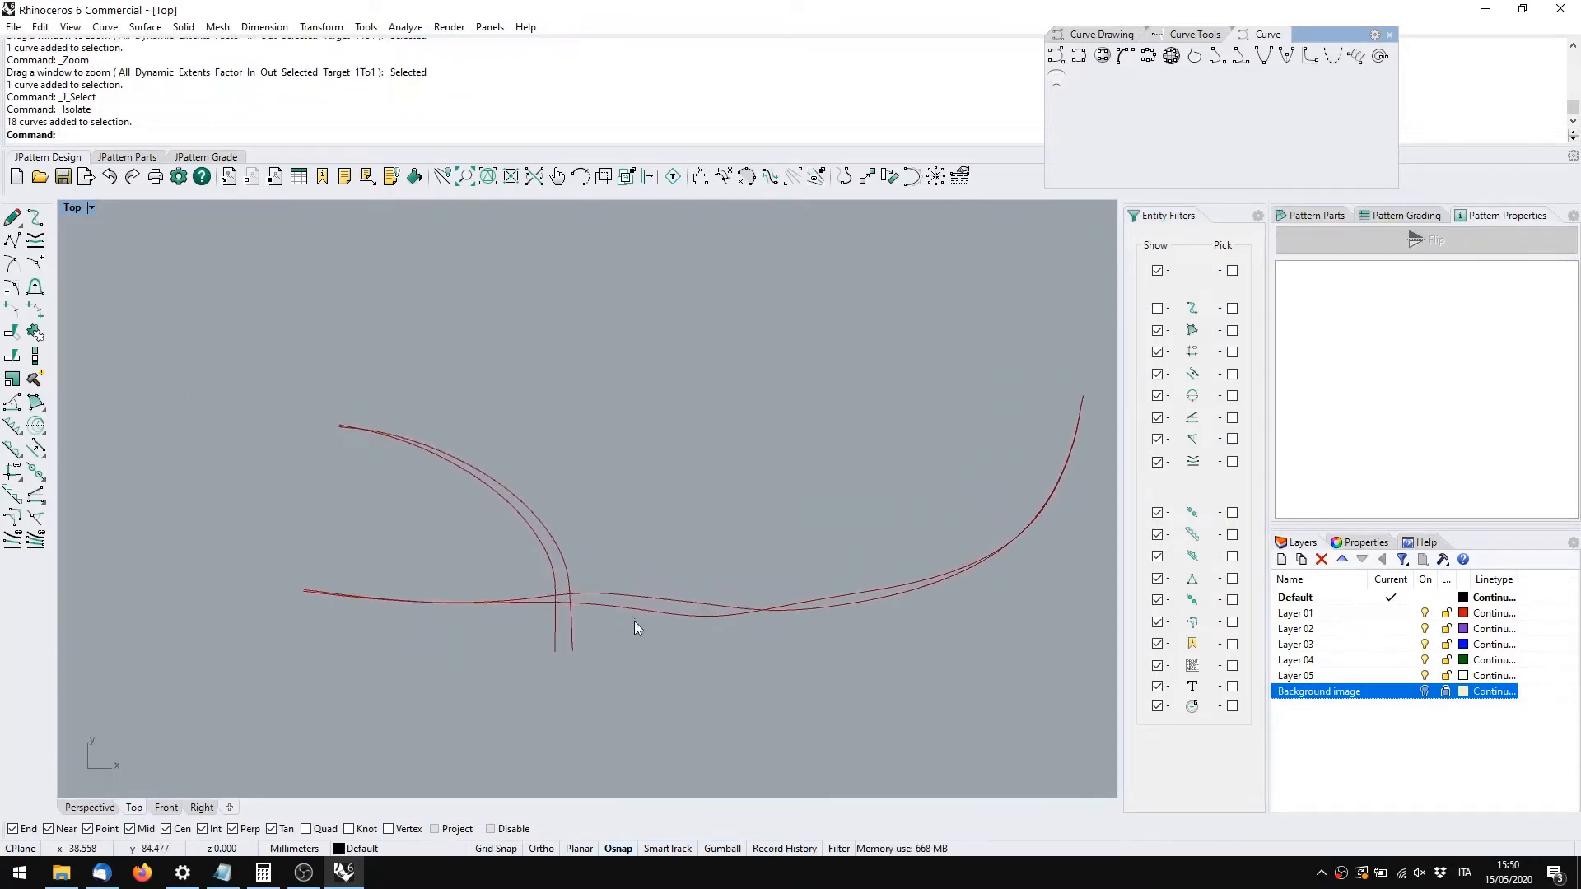
middle_click(623, 530)
left_click(590, 496)
middle_click(596, 530)
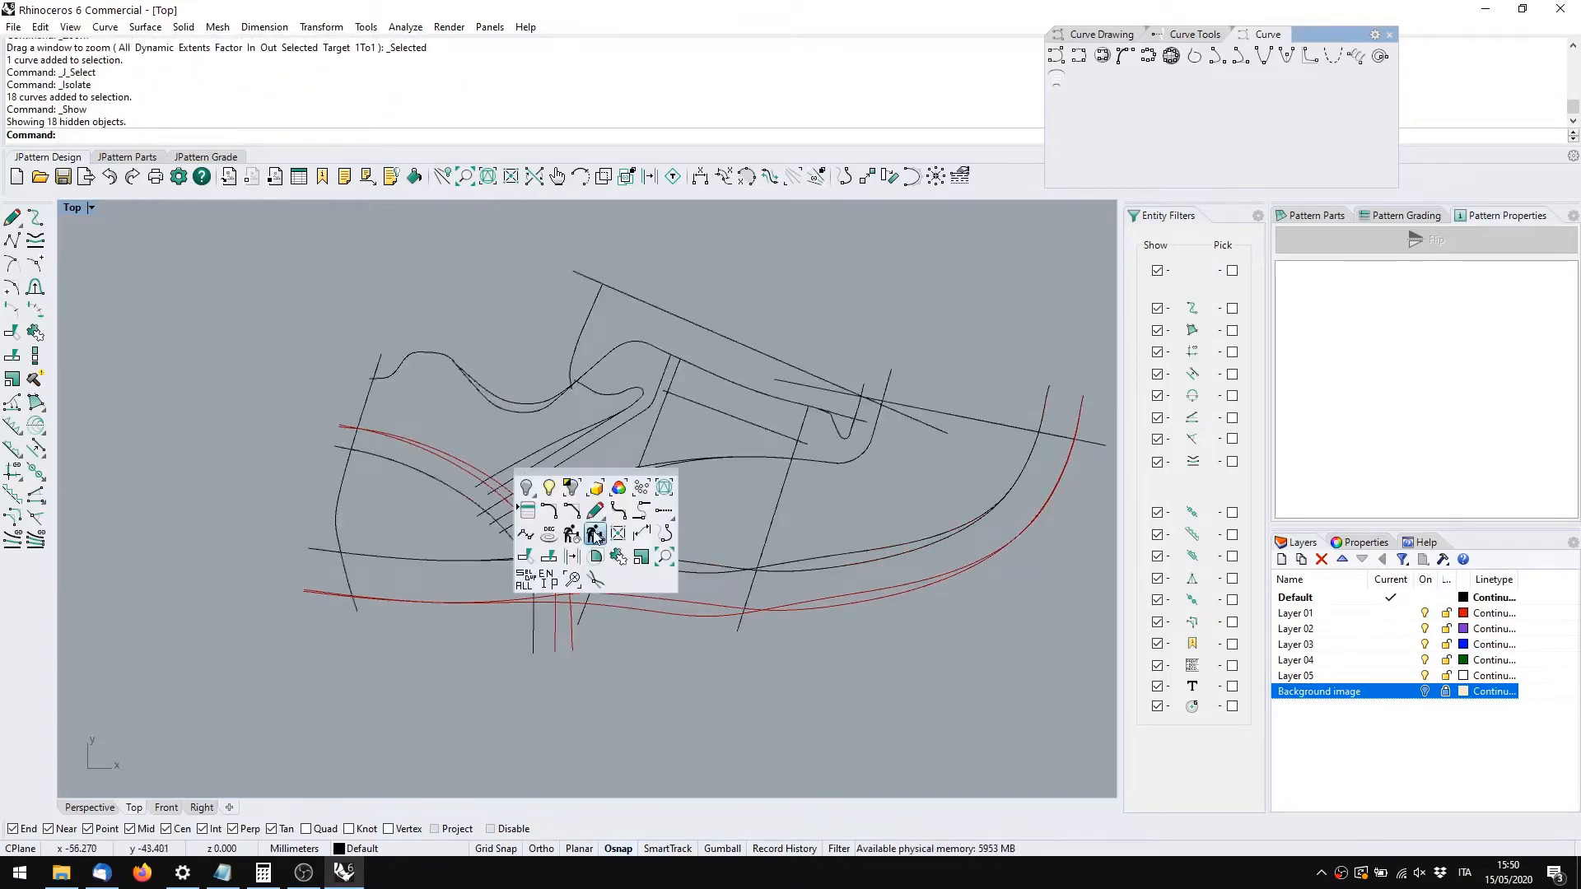
left_click(527, 488)
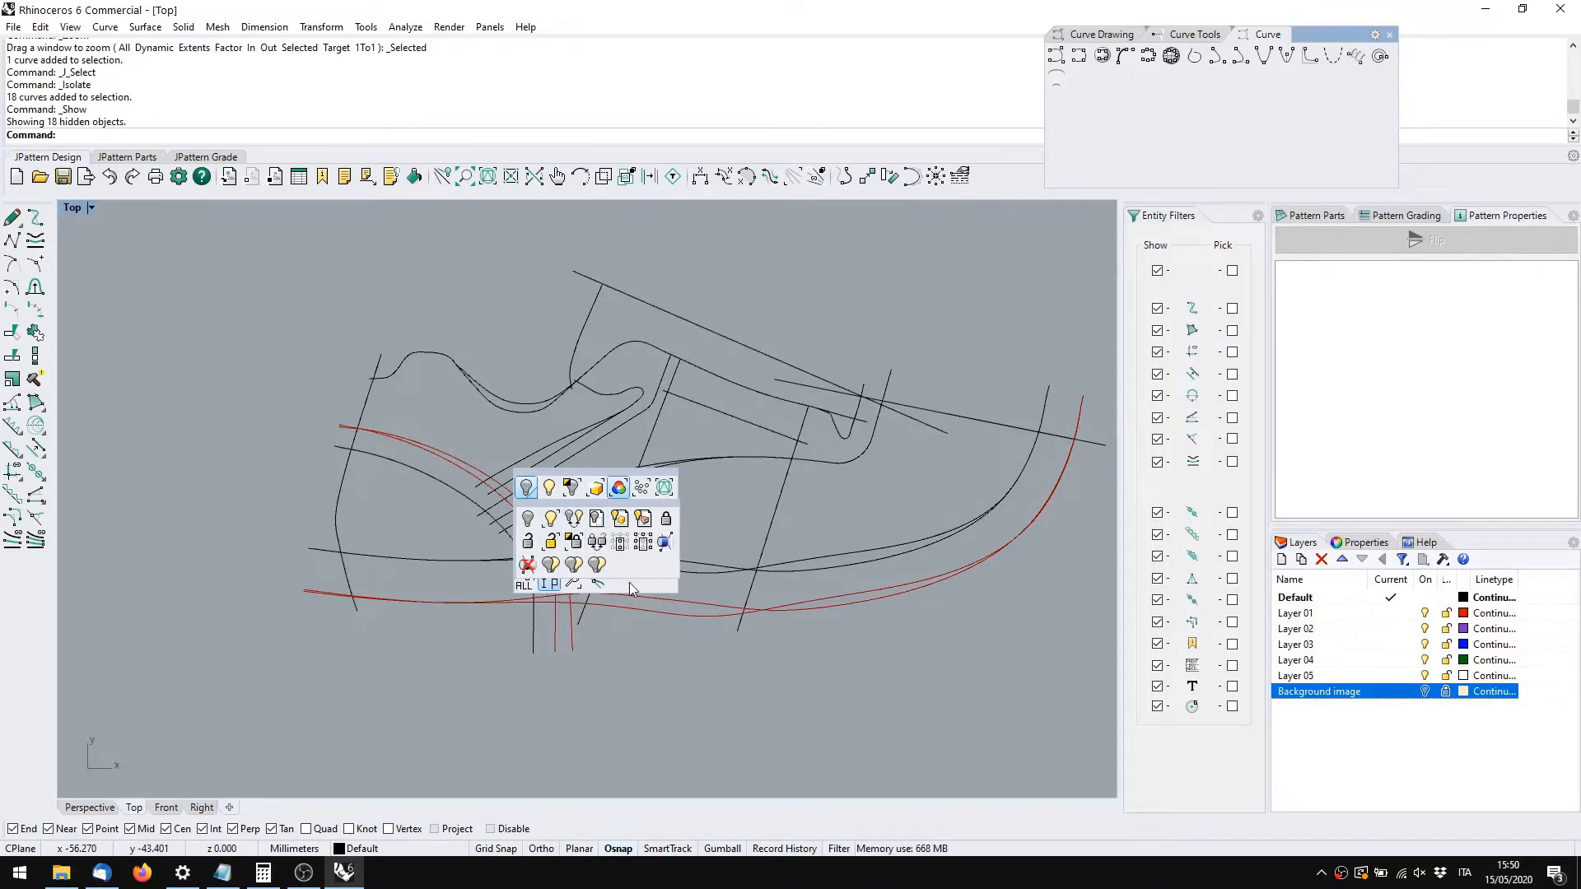
middle_click(613, 525)
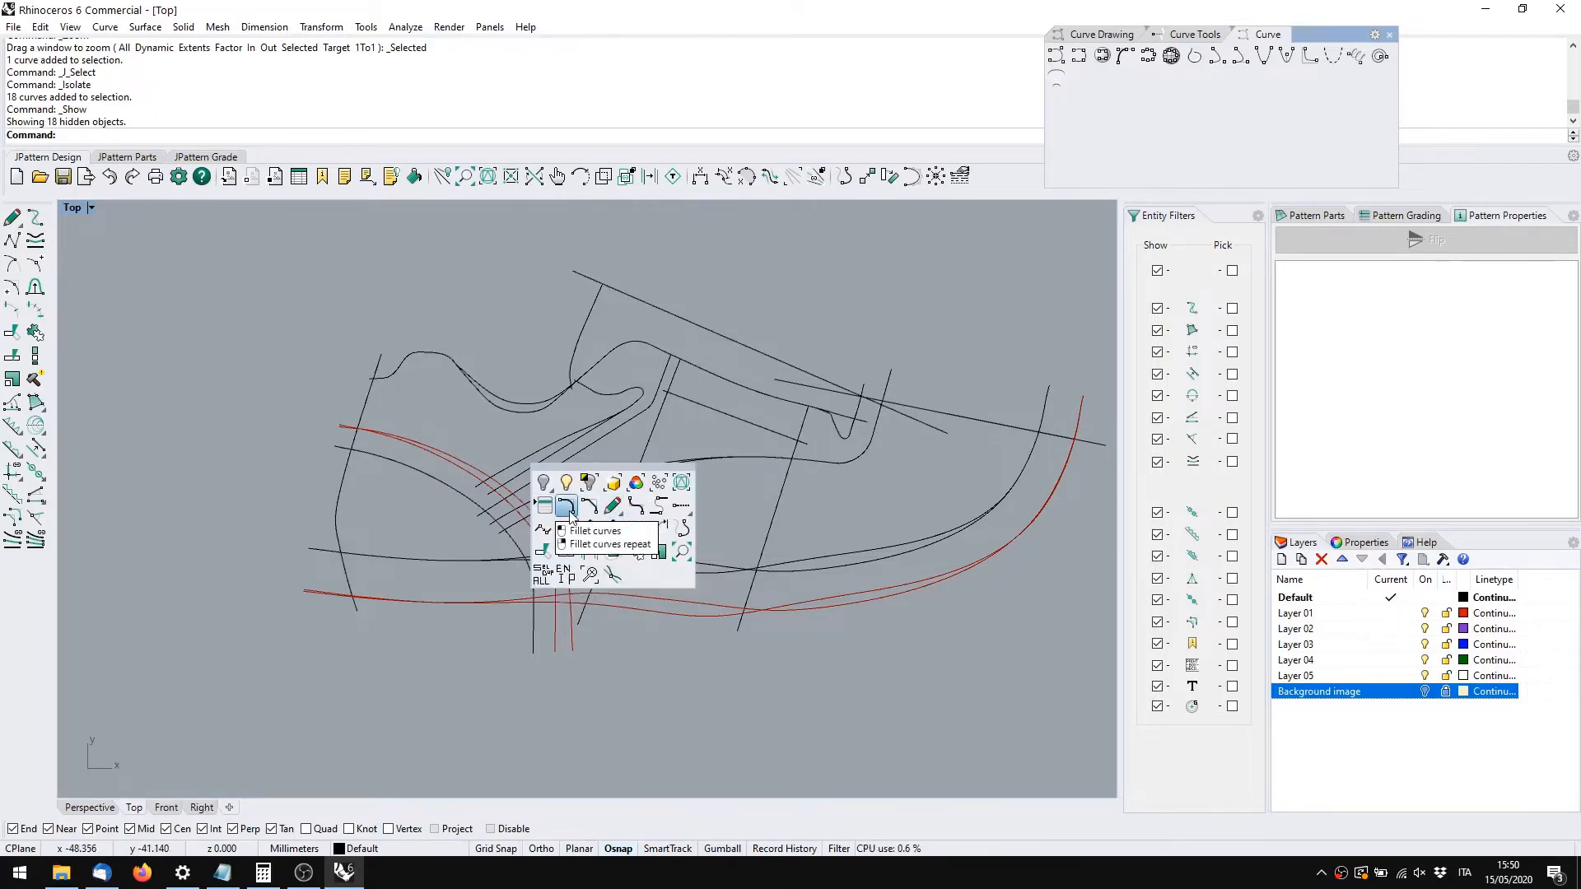
left_click(1194, 35)
left_click(1246, 34)
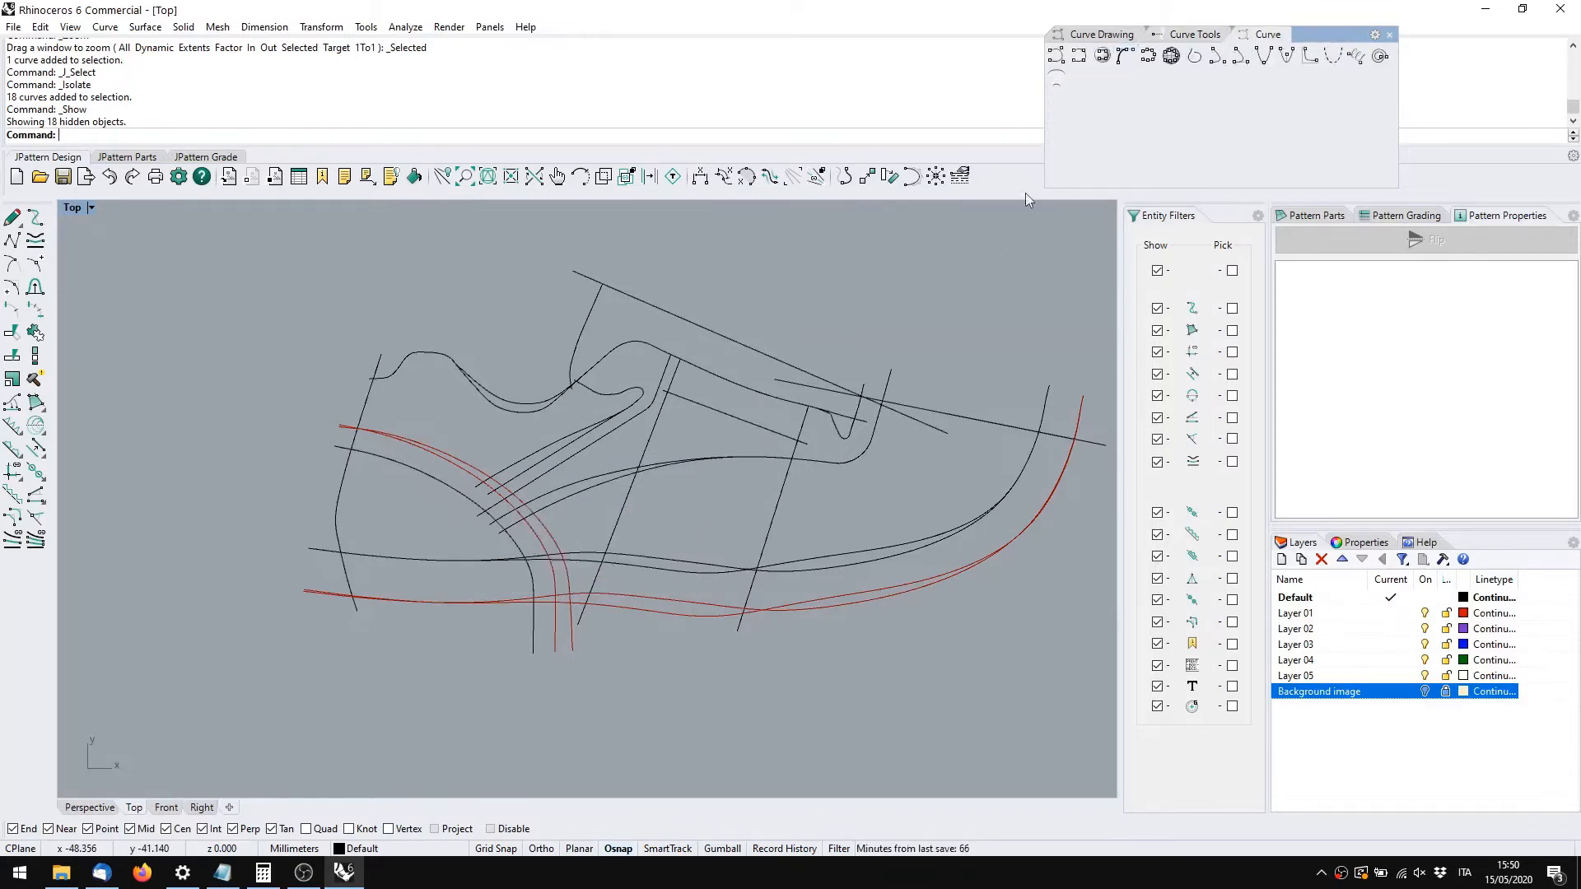
middle_click(564, 353)
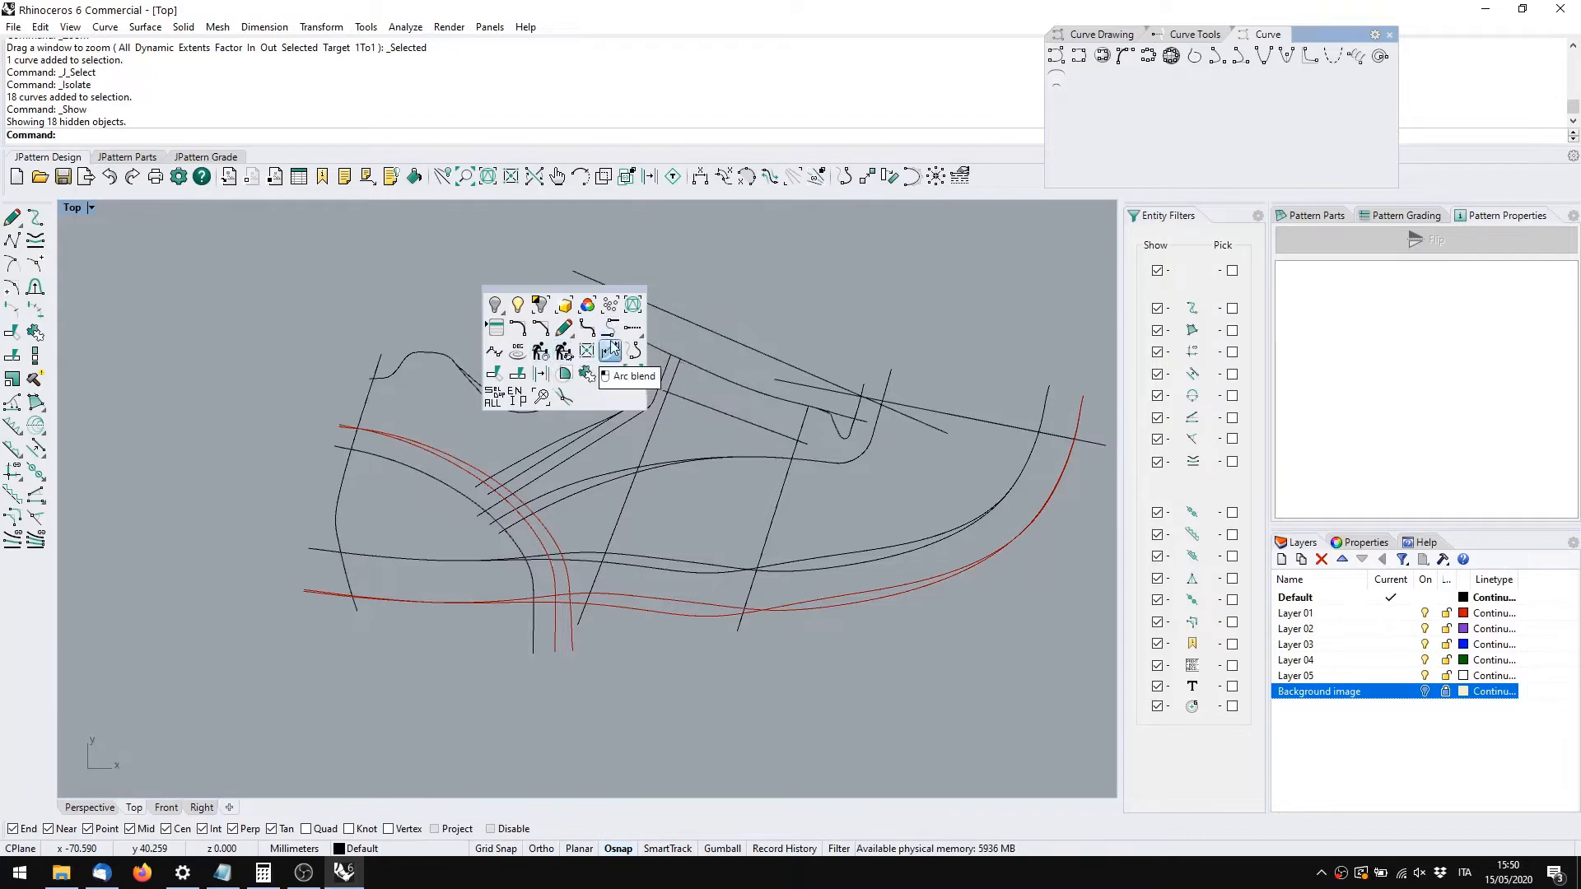
right_click_drag(576, 492, 527, 520)
middle_click(508, 515)
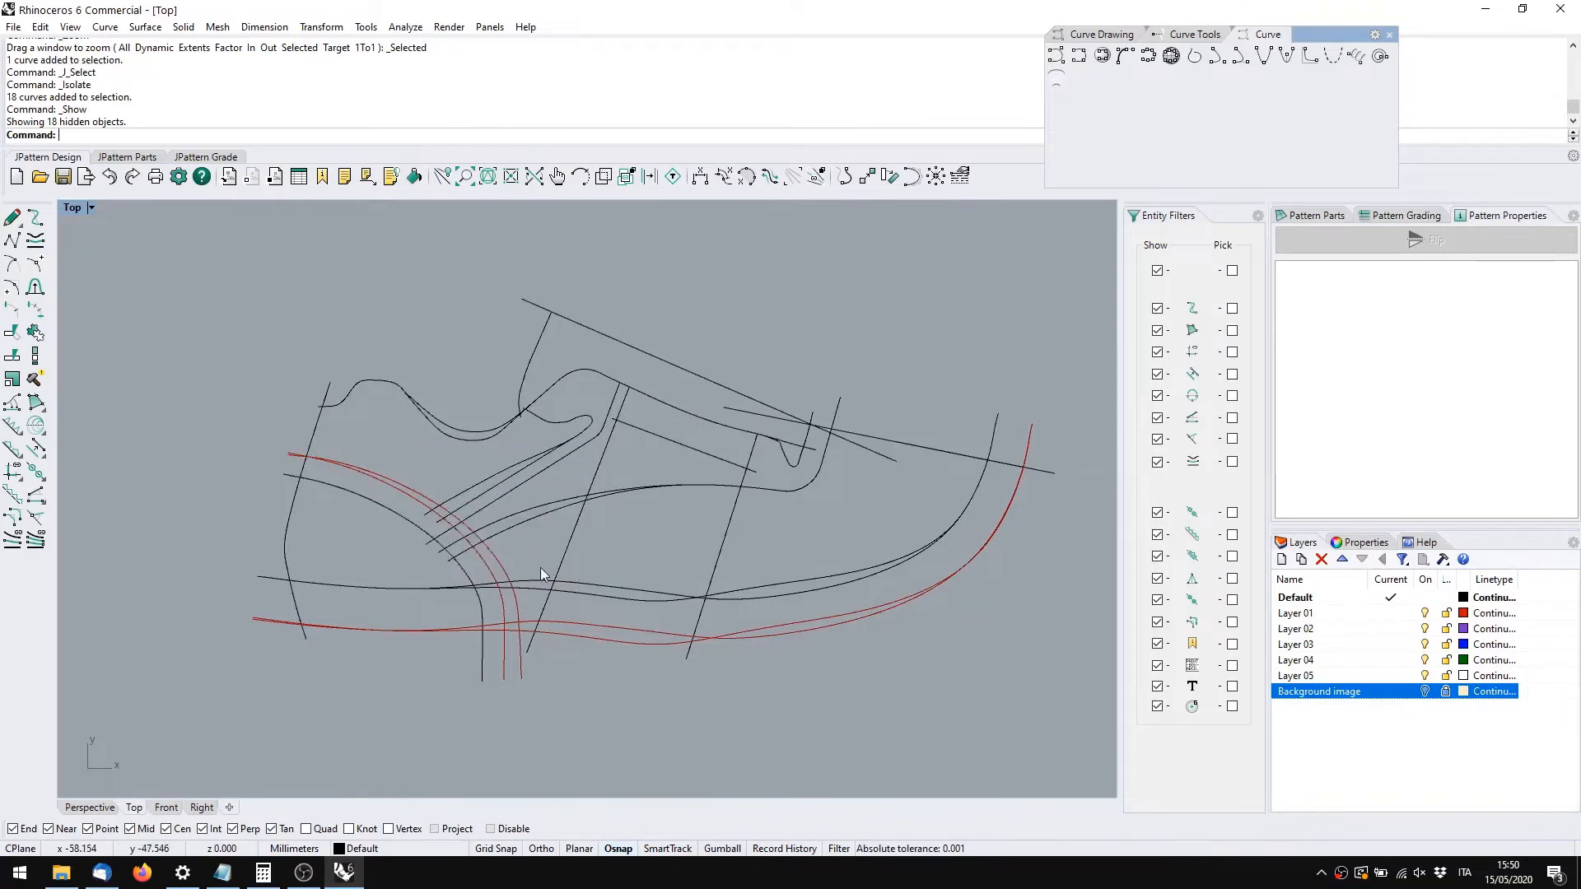
Zoom out to bring the entire shoe pattern into view around the margins
middle_click(586, 550)
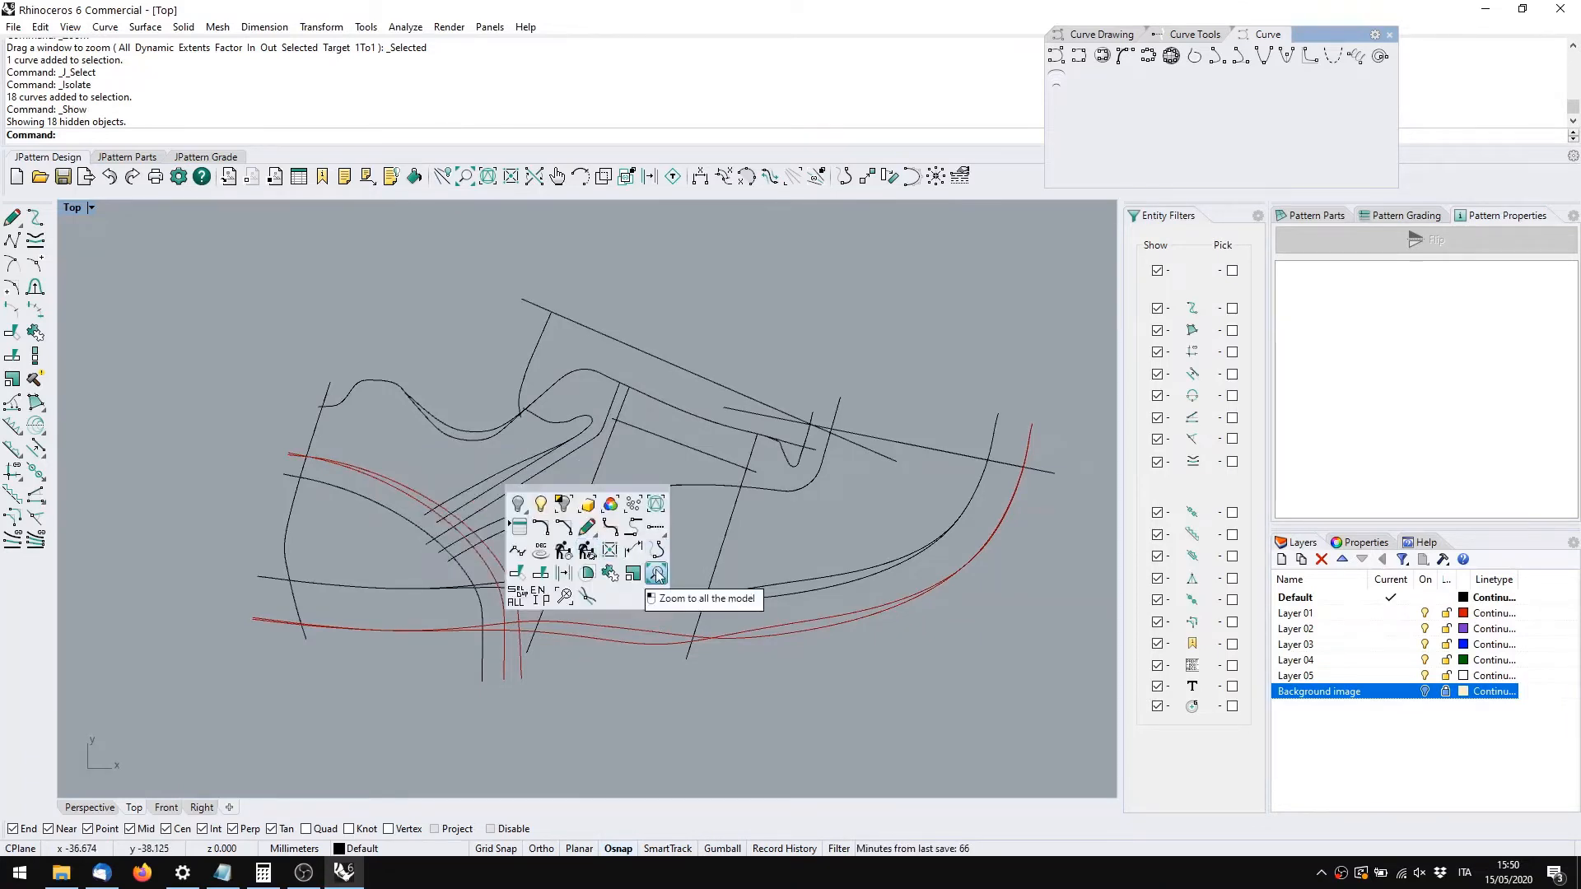
left_click(656, 574)
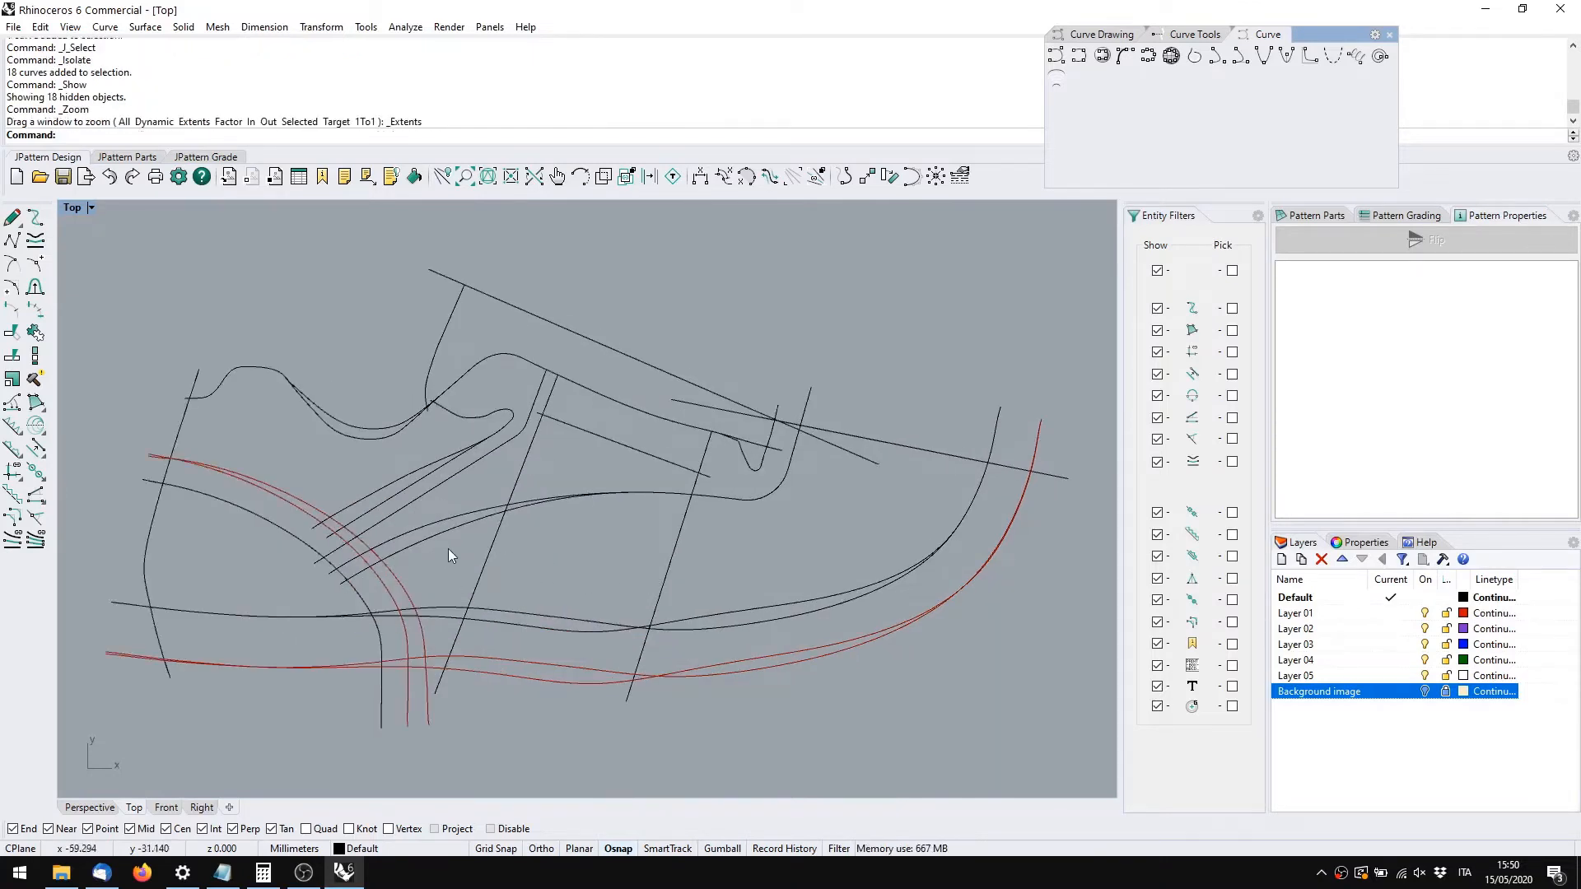
scroll(448, 549, "down", 4)
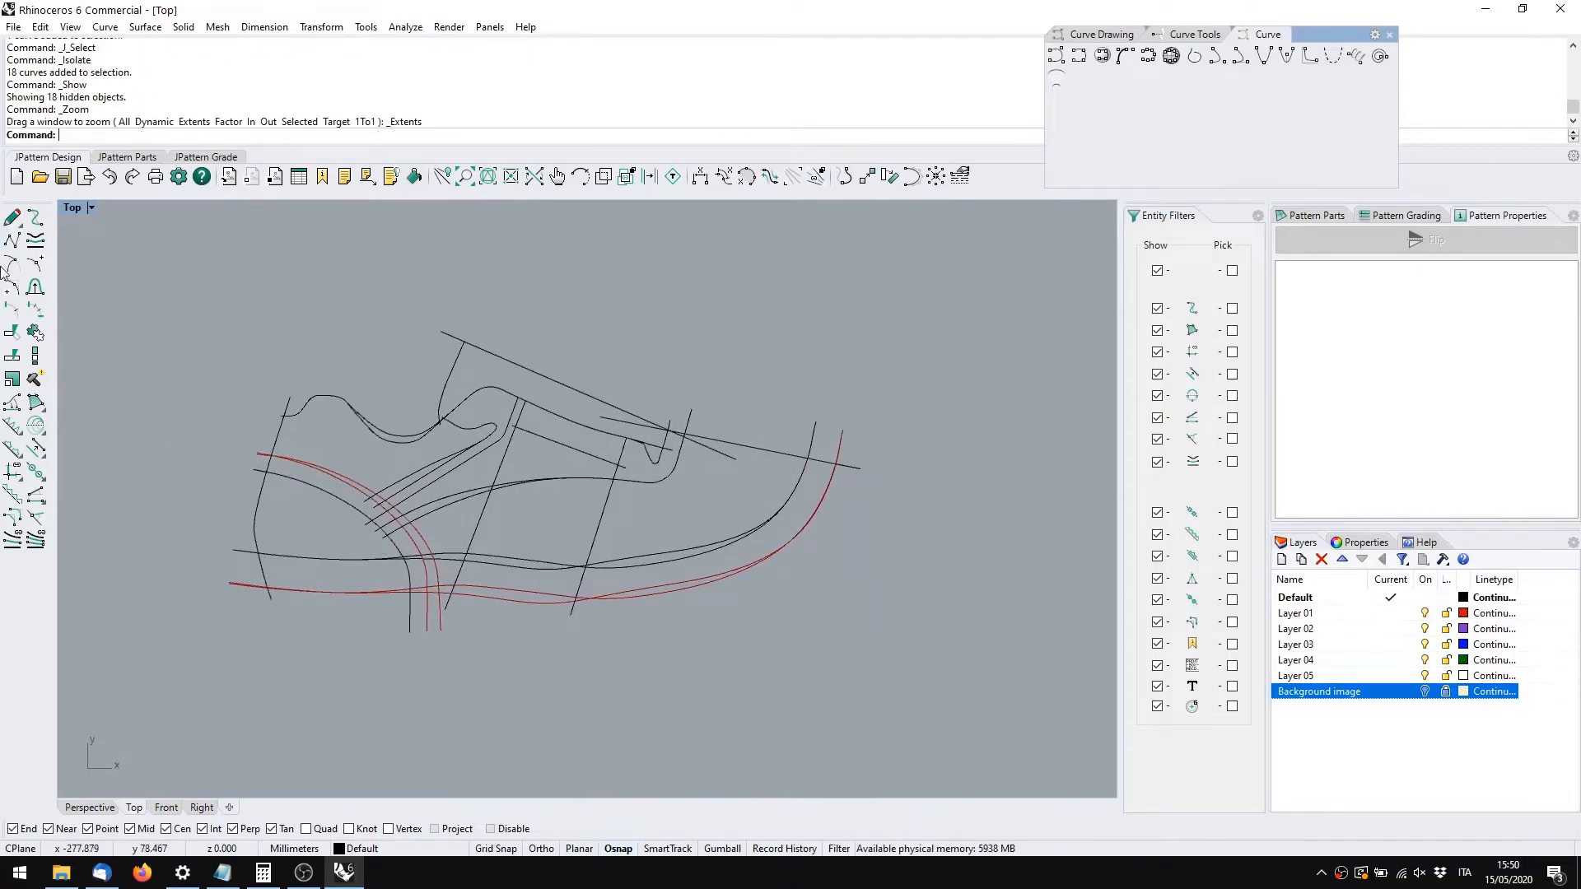
Draw a short diagonal base curve well away from the pattern, and zoom to the extents of the whole model
left_click(12, 217)
scroll(588, 529, "down", 8)
left_click(820, 409)
left_click(872, 466)
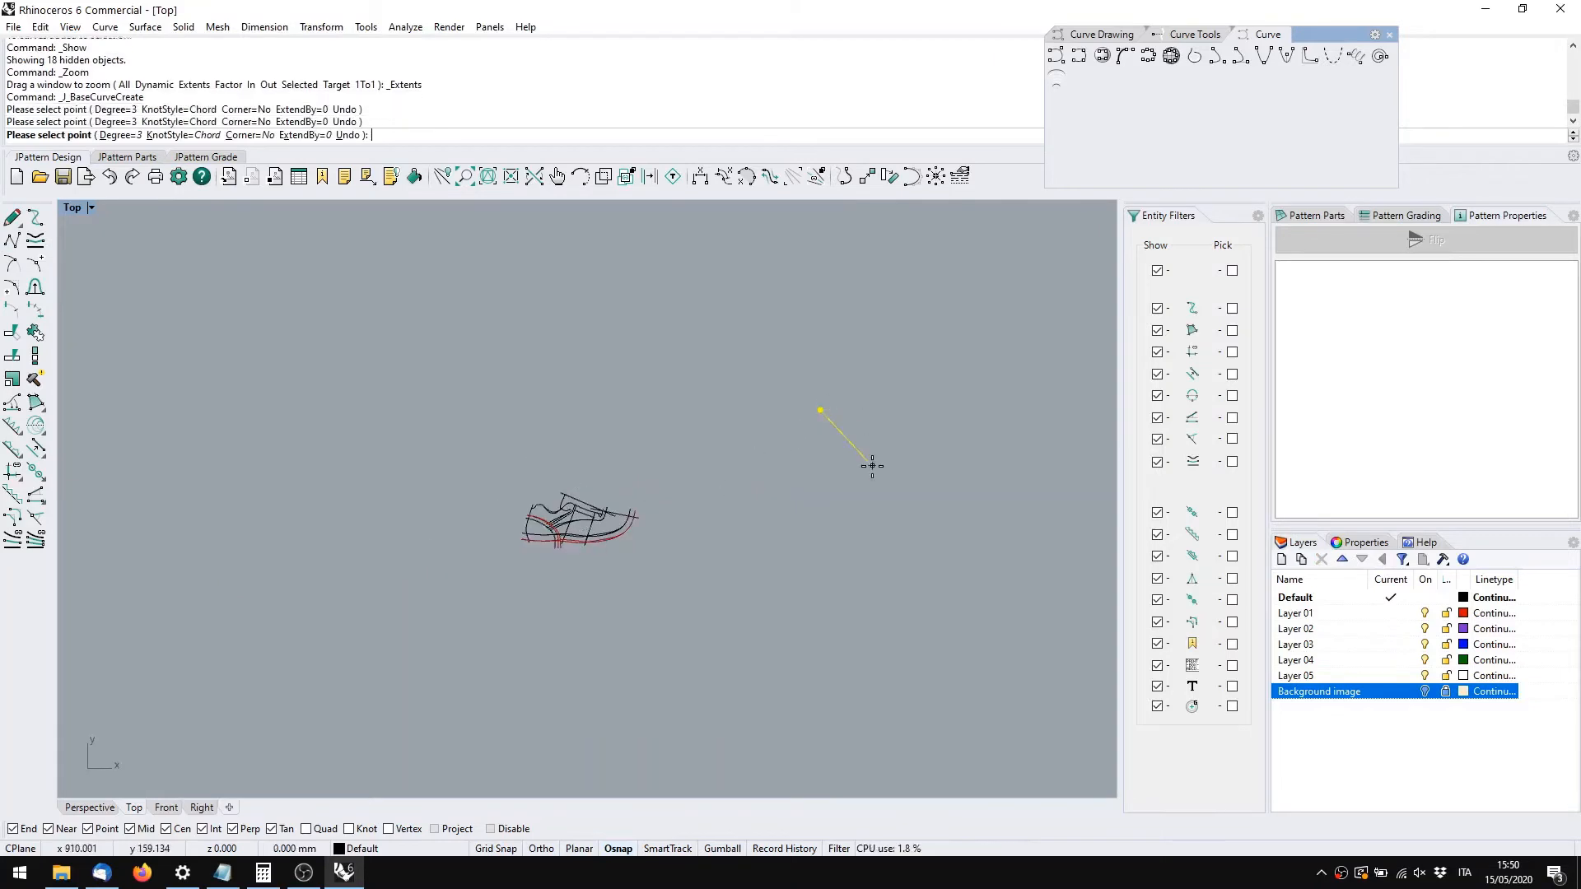
key("Return")
scroll(584, 576, "up", 6)
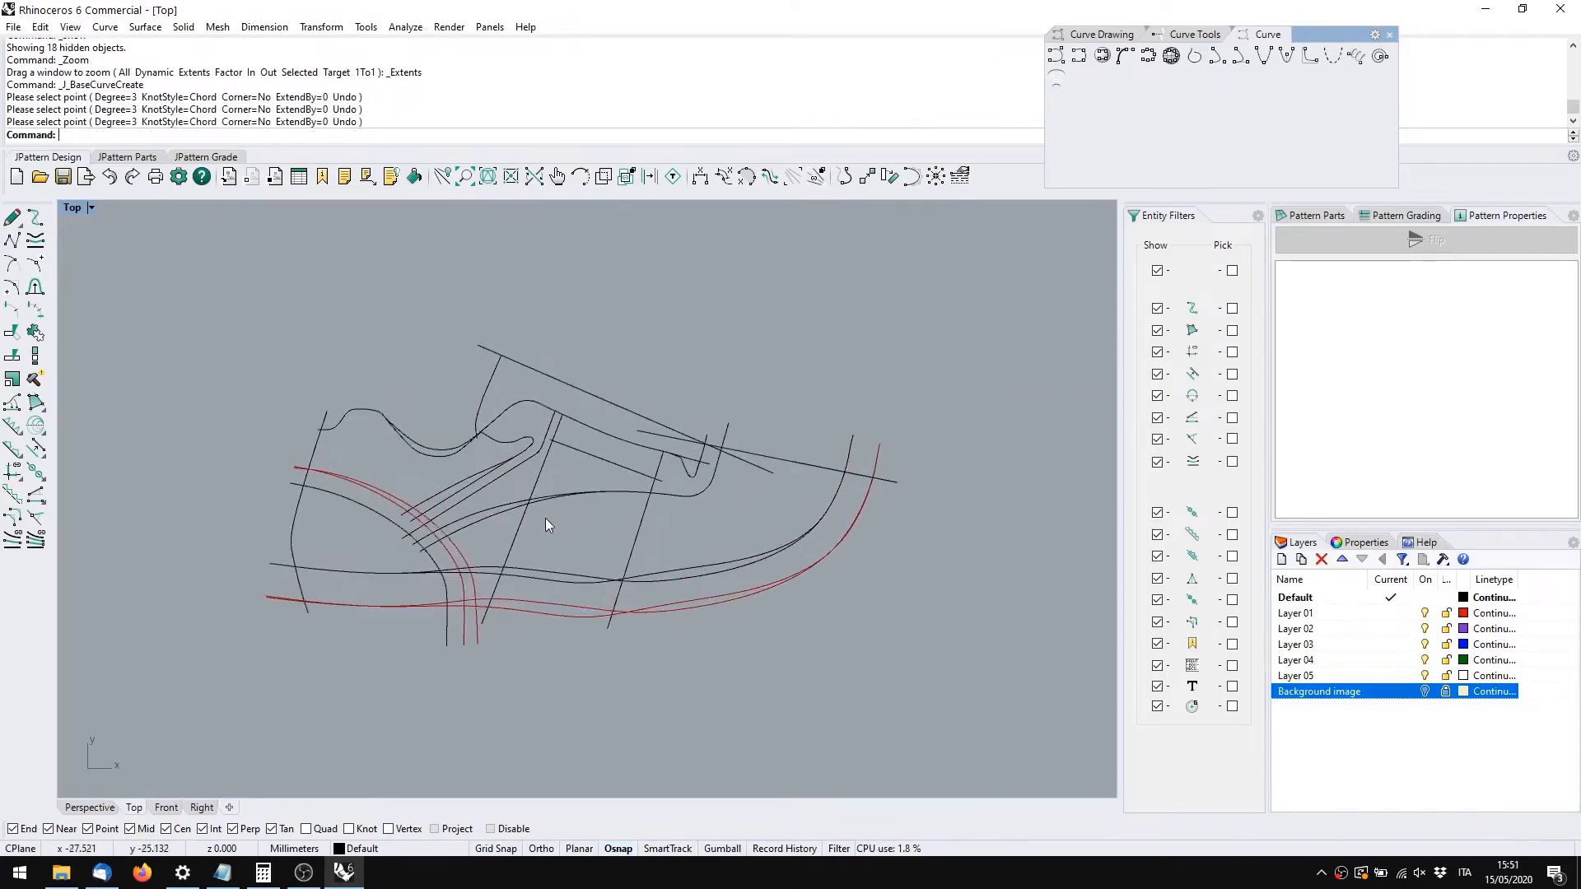
middle_click(545, 517)
left_click(603, 540)
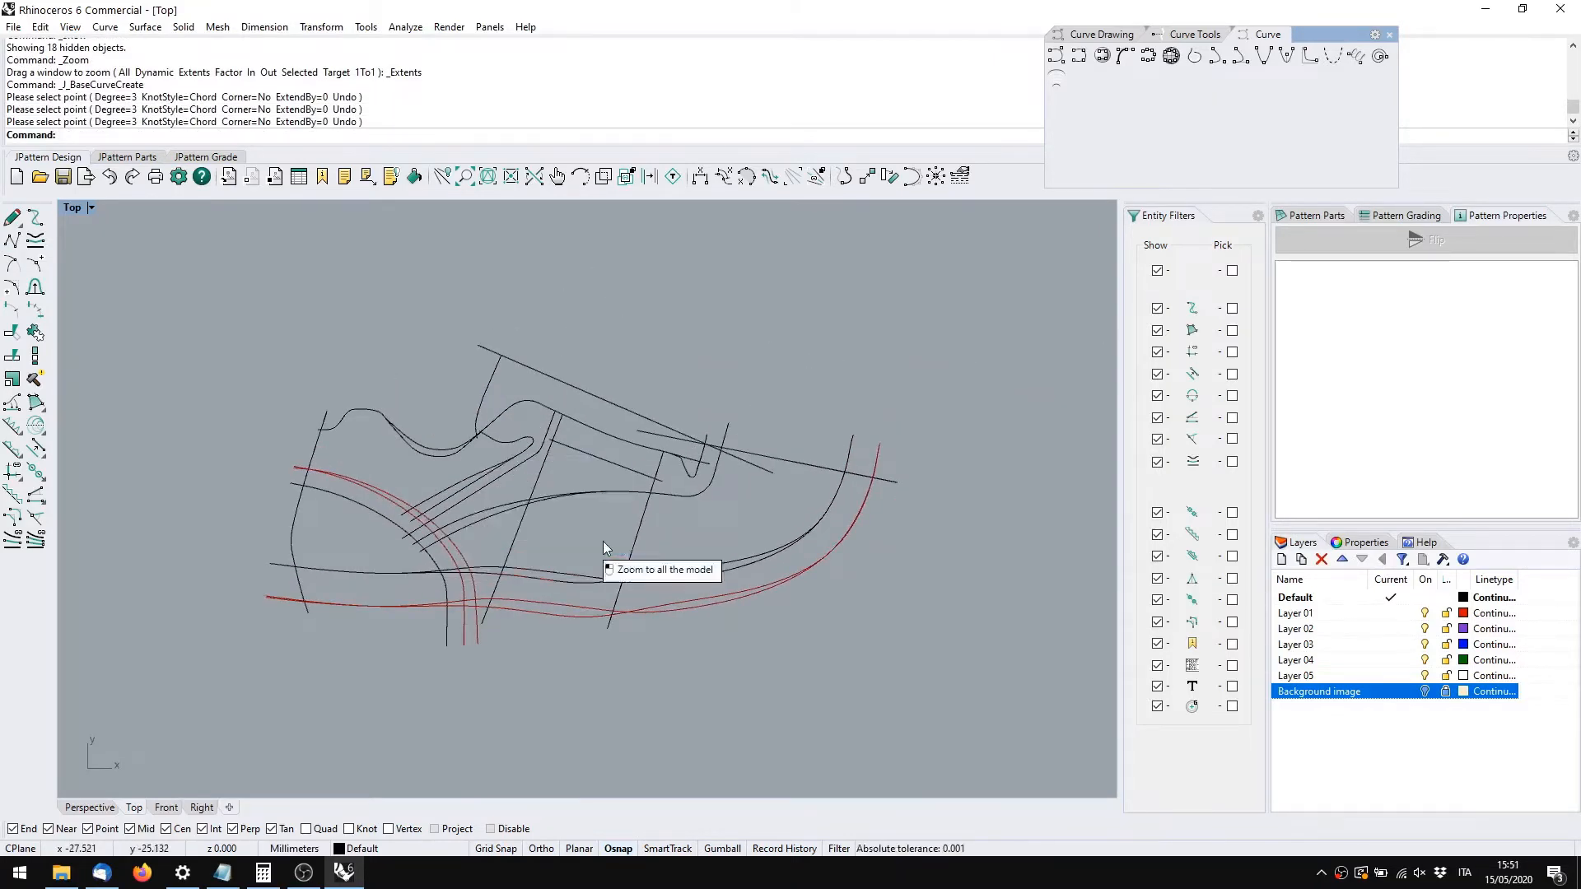
Delete the short diagonal curve lying away from the shoe pattern
left_click(989, 351)
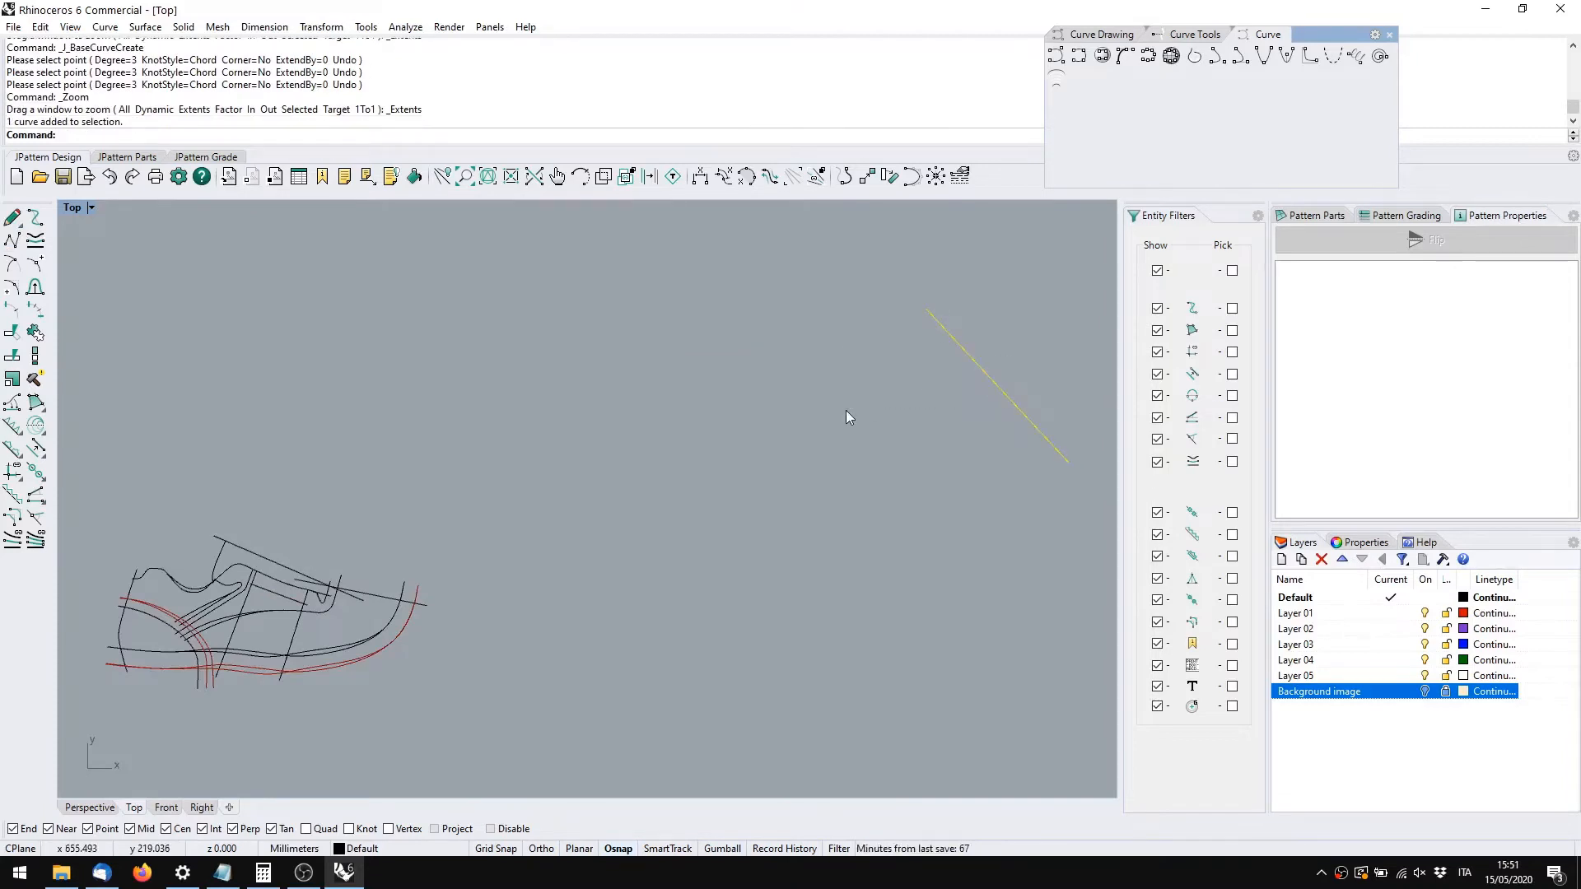
key("Delete")
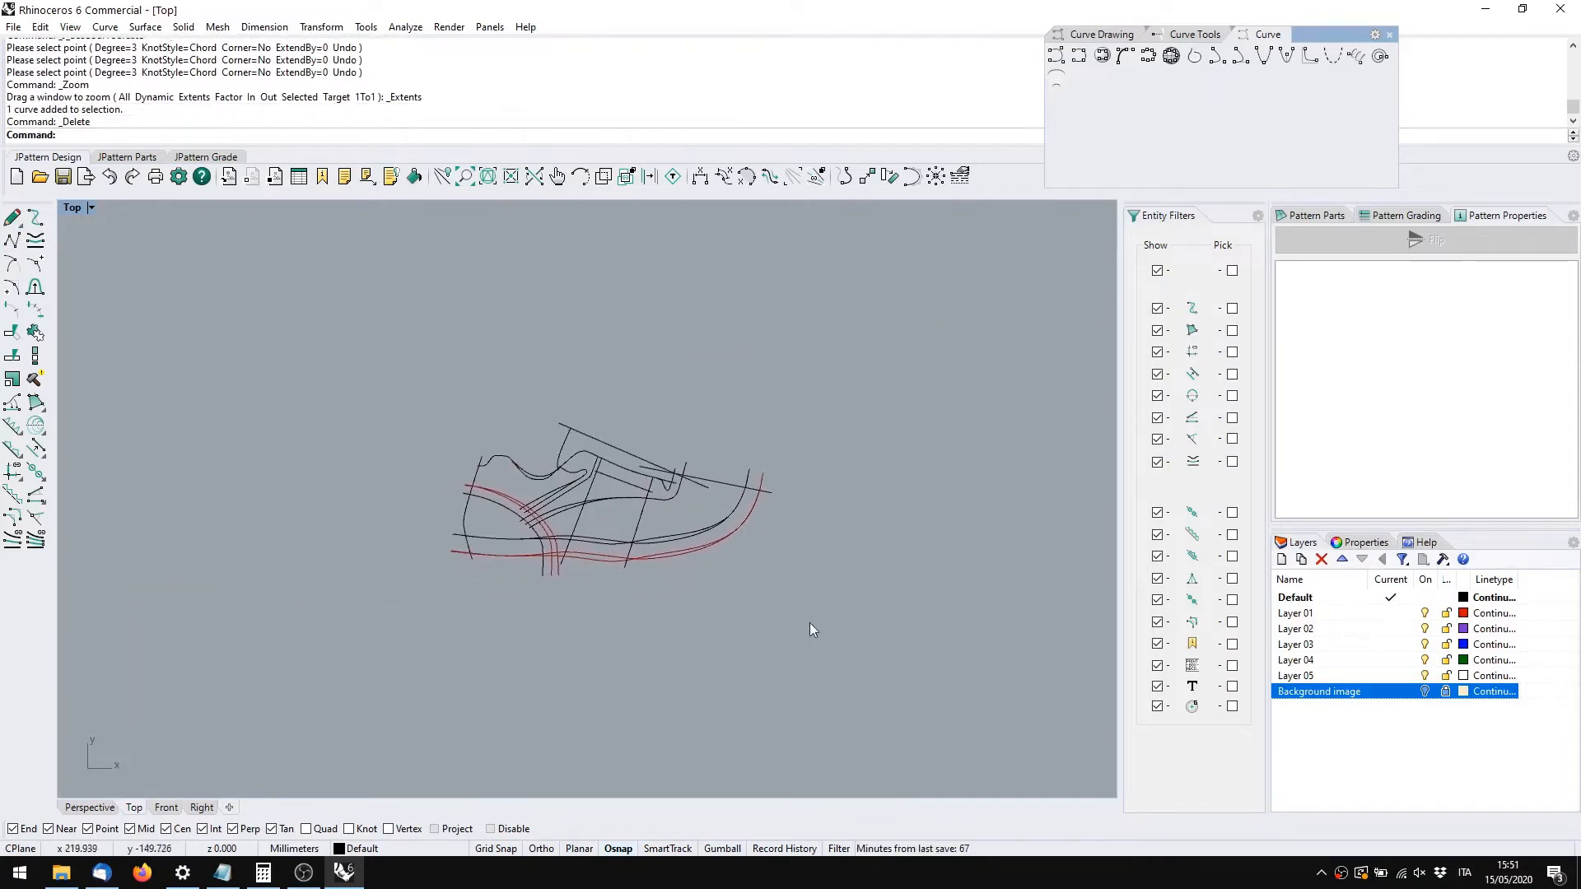
scroll(588, 507, "up", 6)
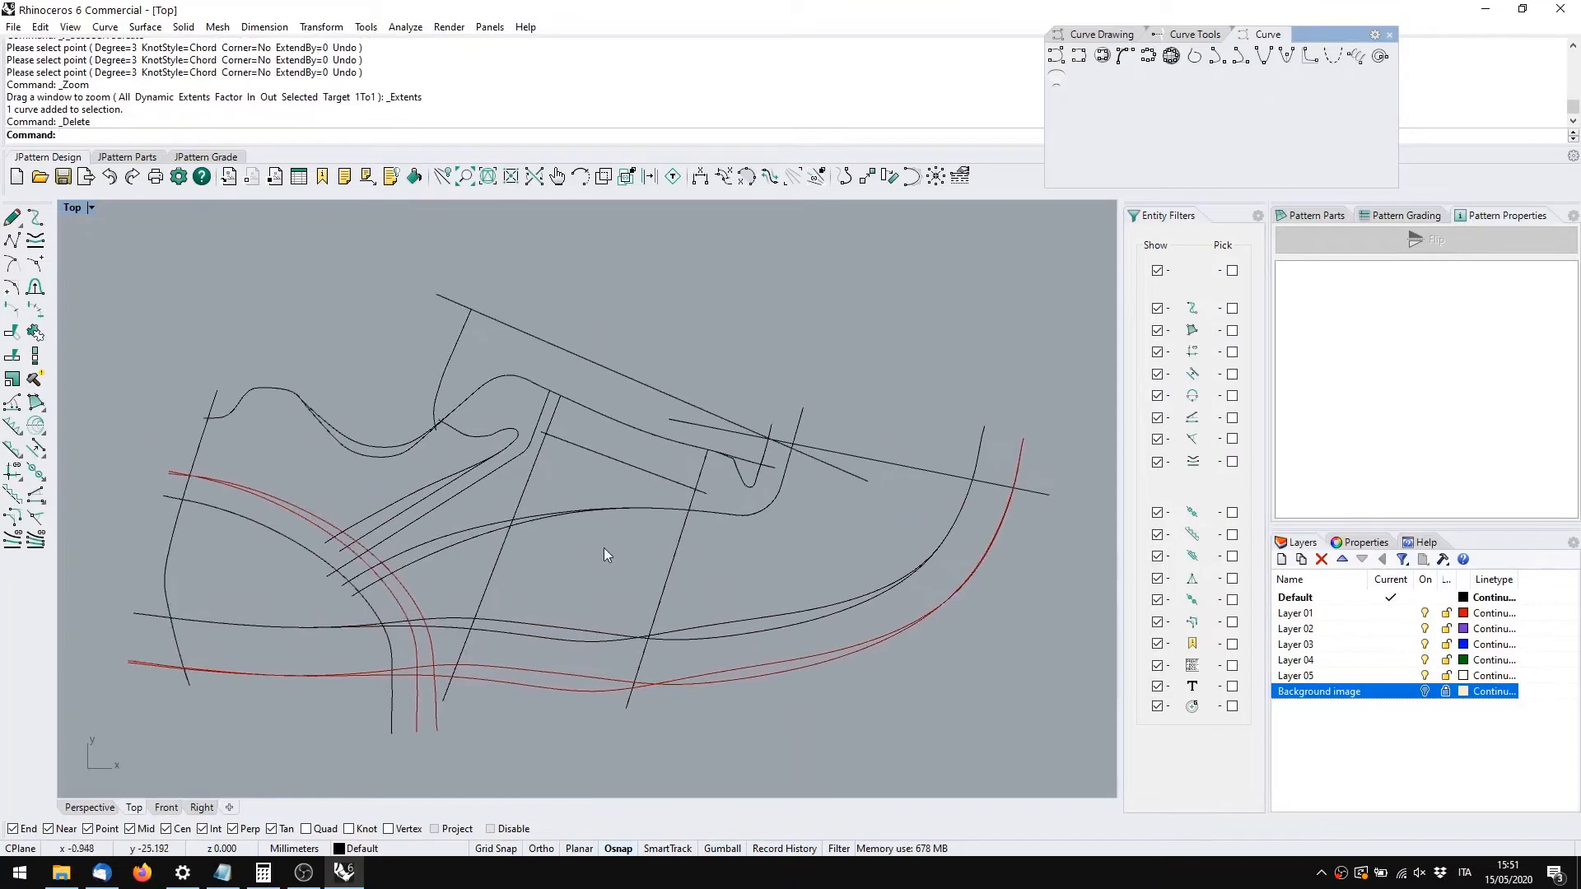
scroll(512, 579, "down", 6)
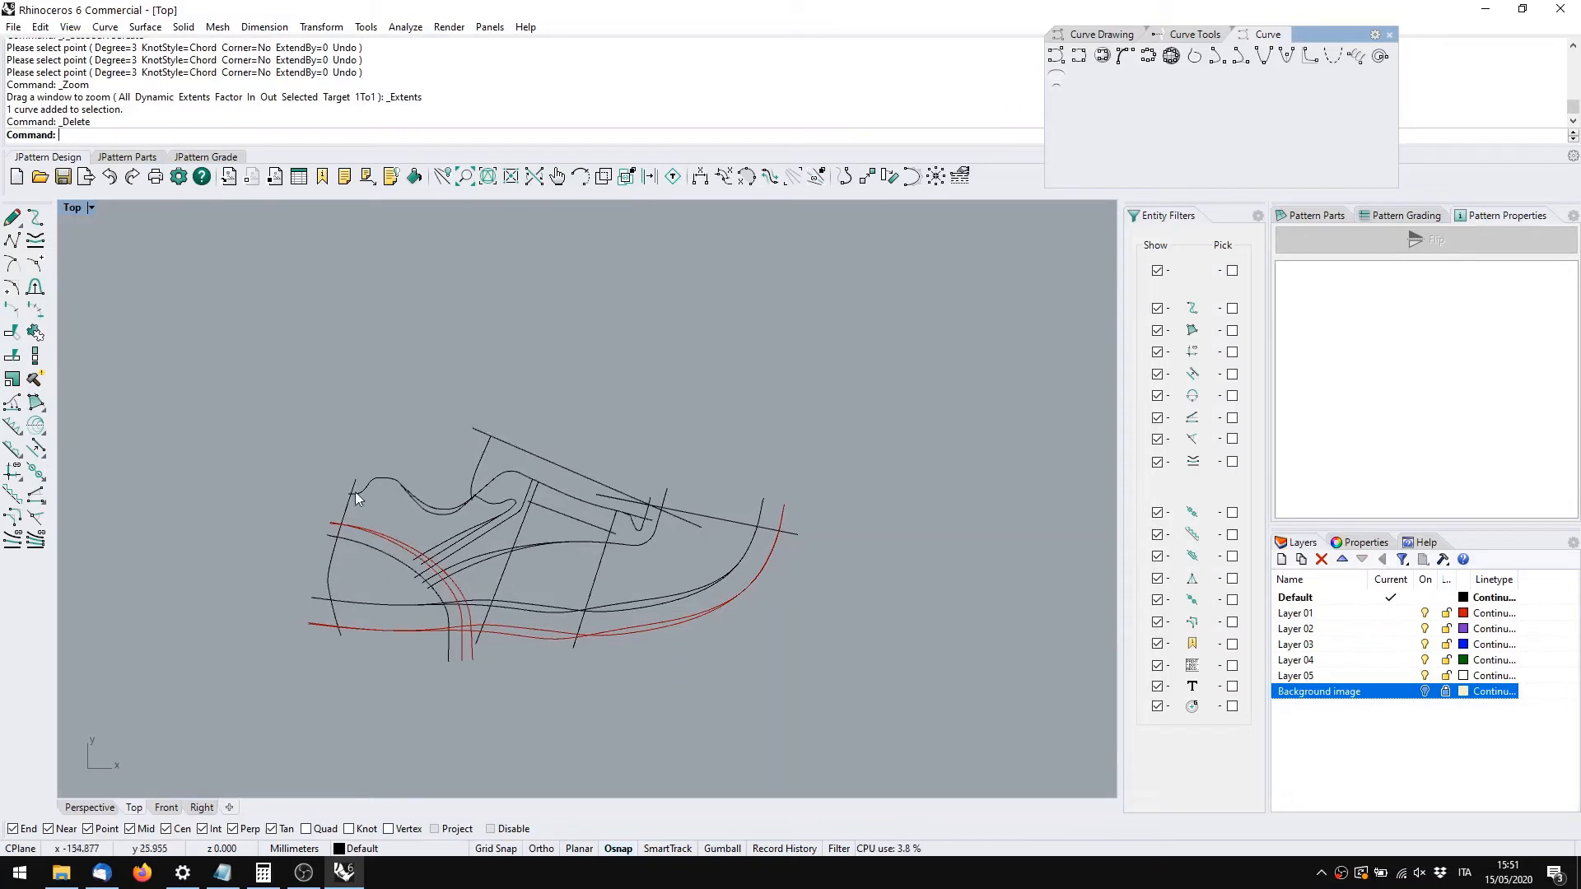
scroll(593, 521, "up", 5)
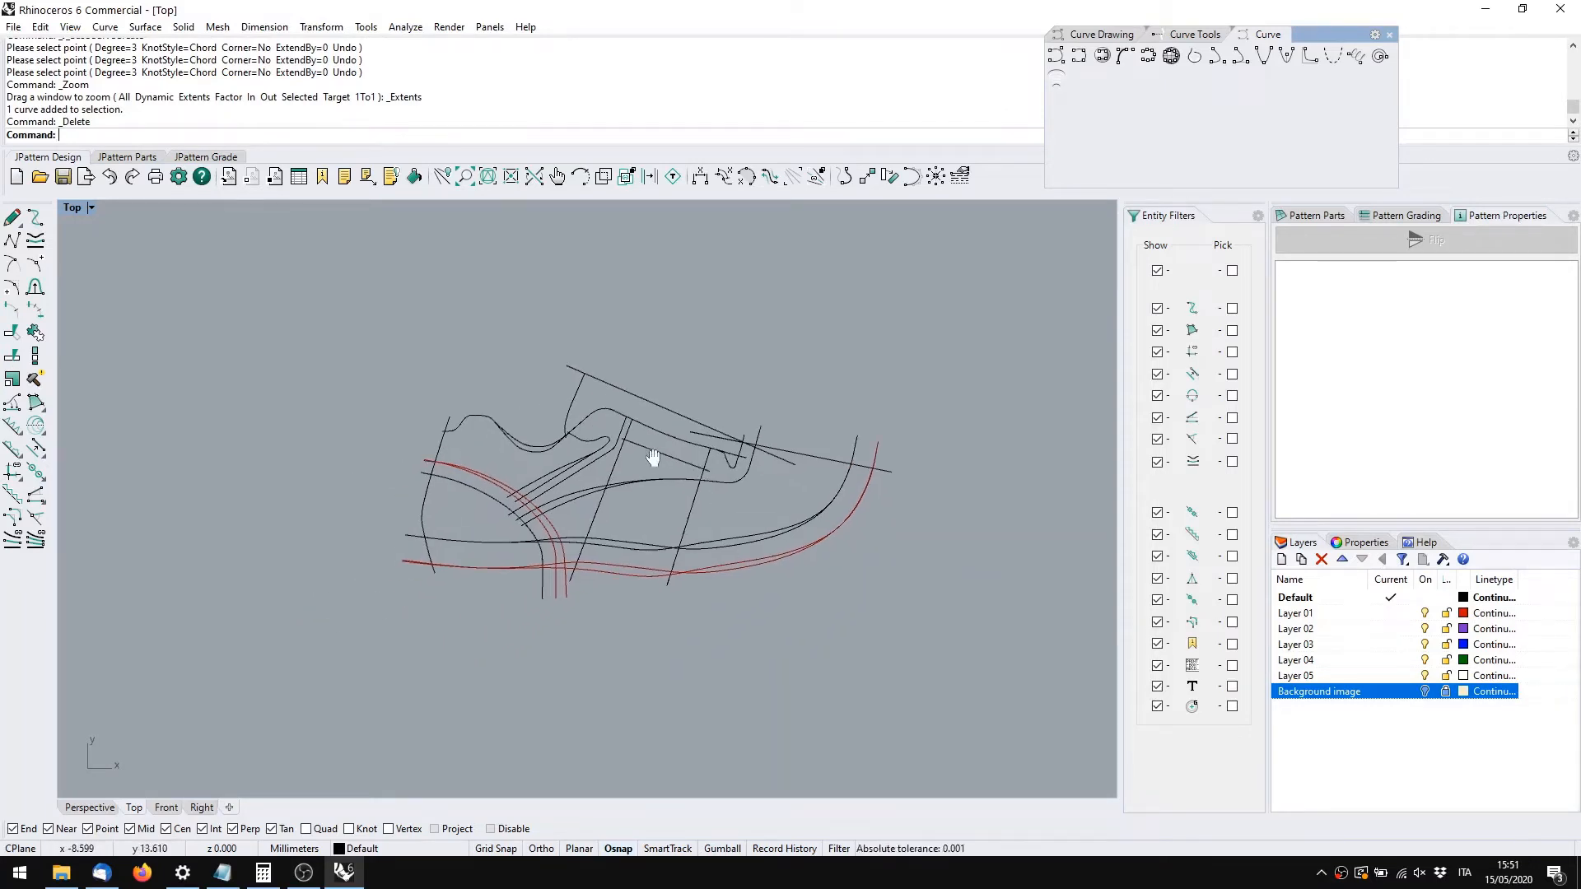
right_click_drag(689, 493, 699, 546)
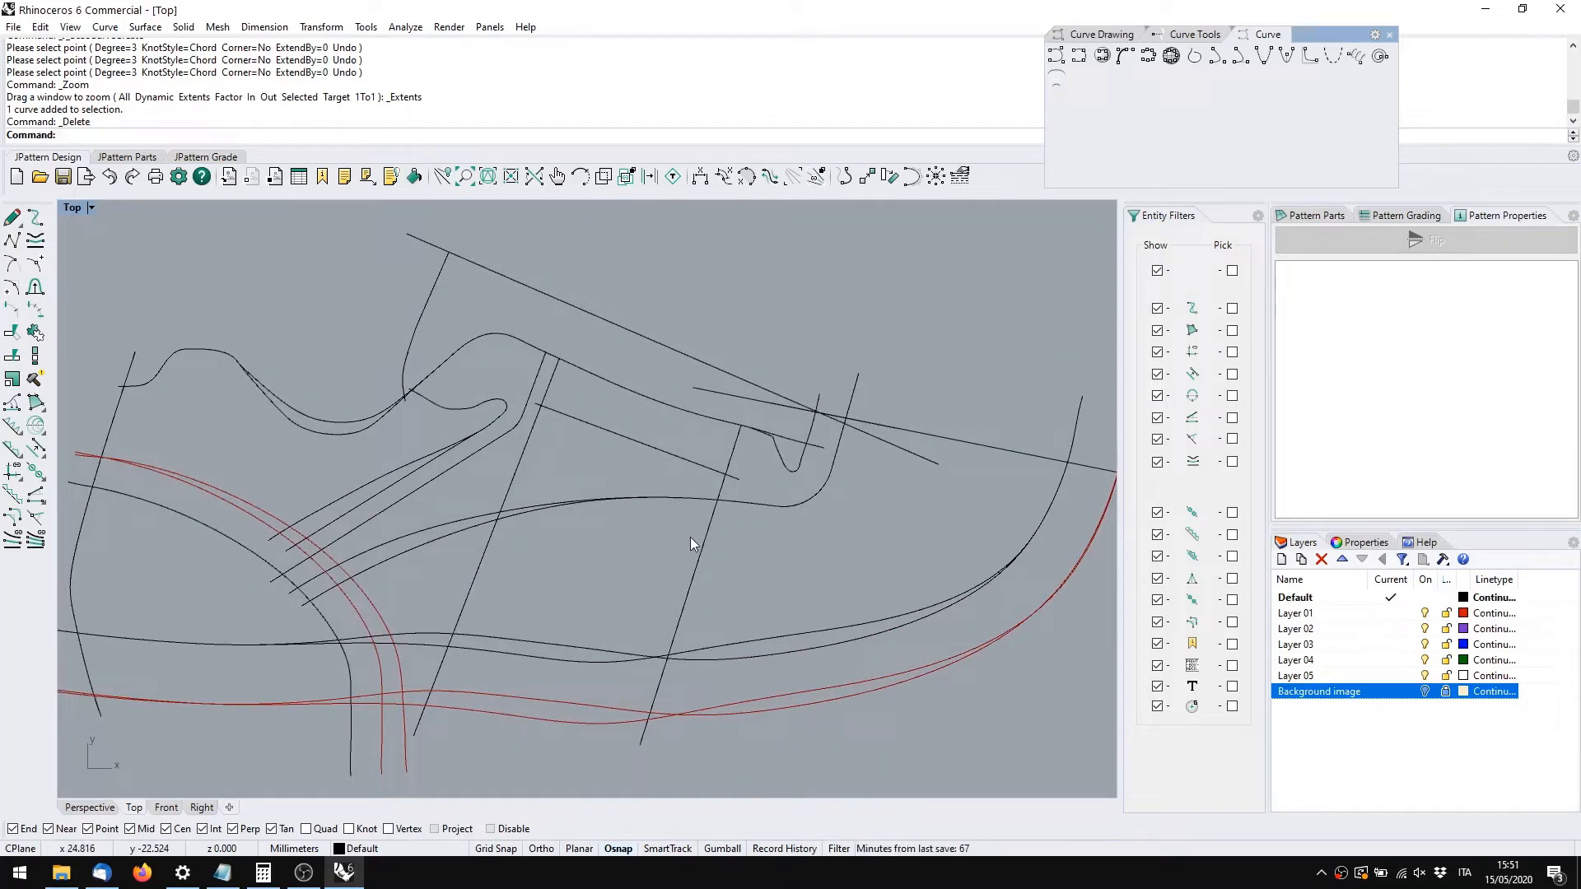
right_click(1341, 873)
left_click(1377, 824)
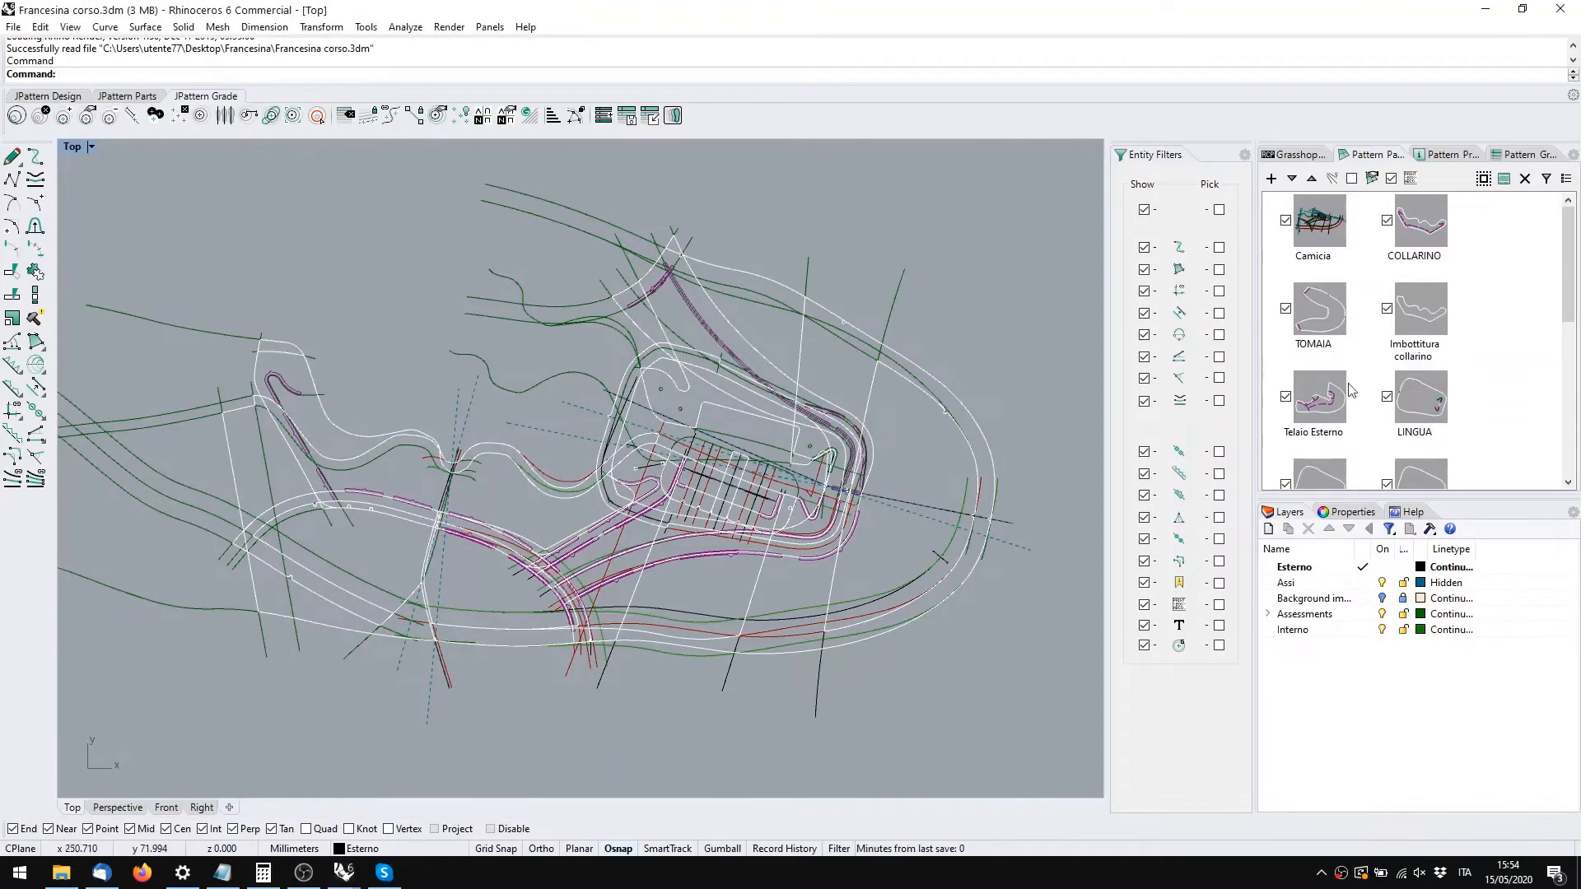
Look through the part thumbnails and the complete drawing of the Francesina corso pattern
scroll(1350, 390, "down", 4)
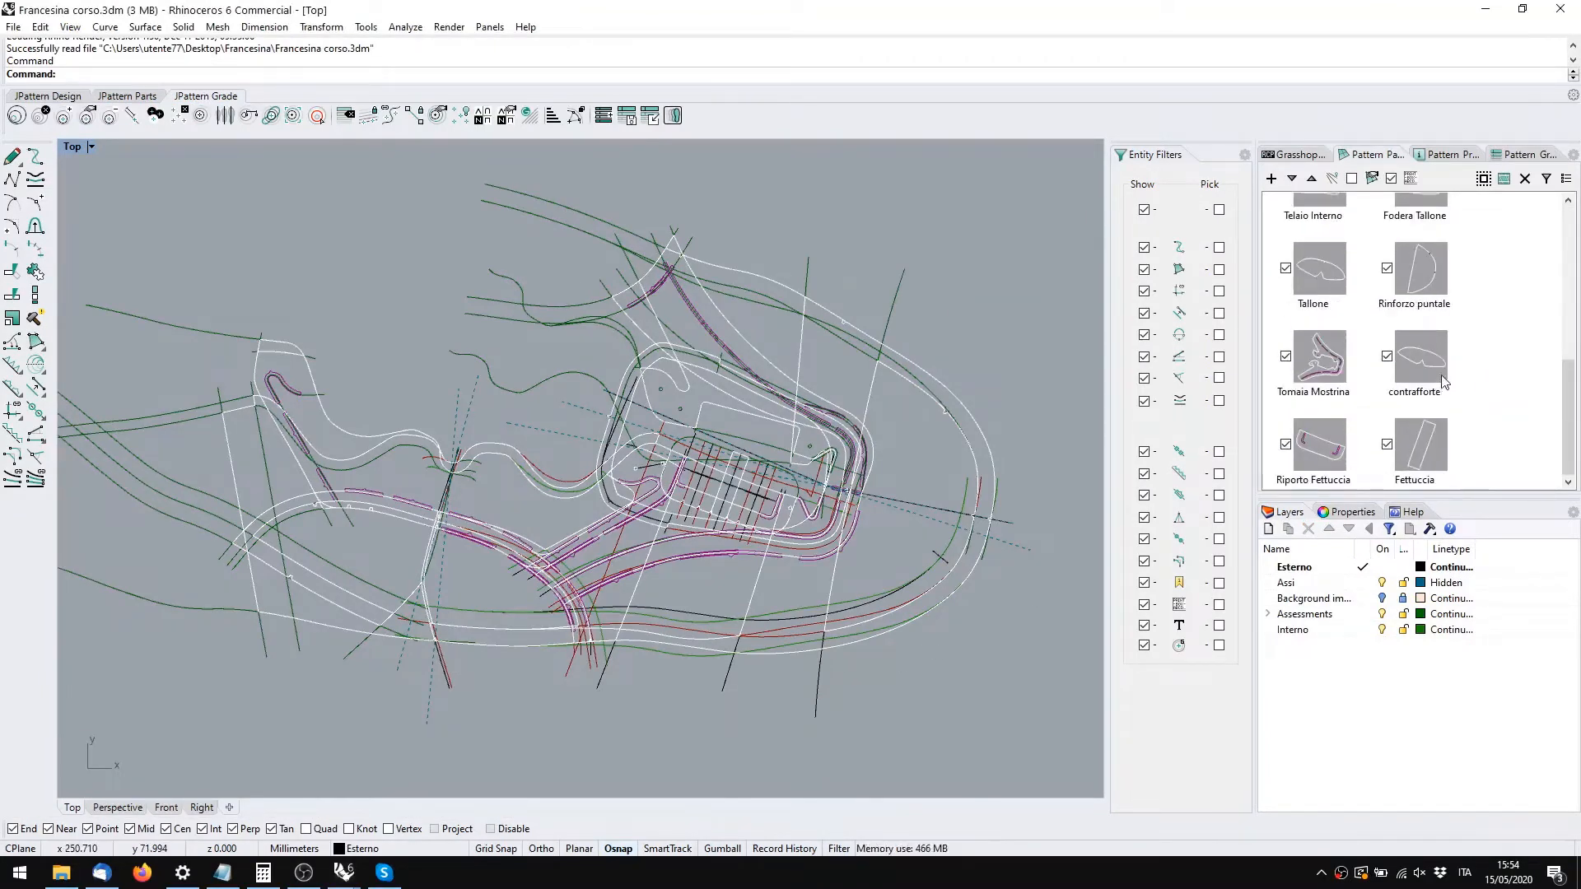
scroll(1450, 369, "up", 4)
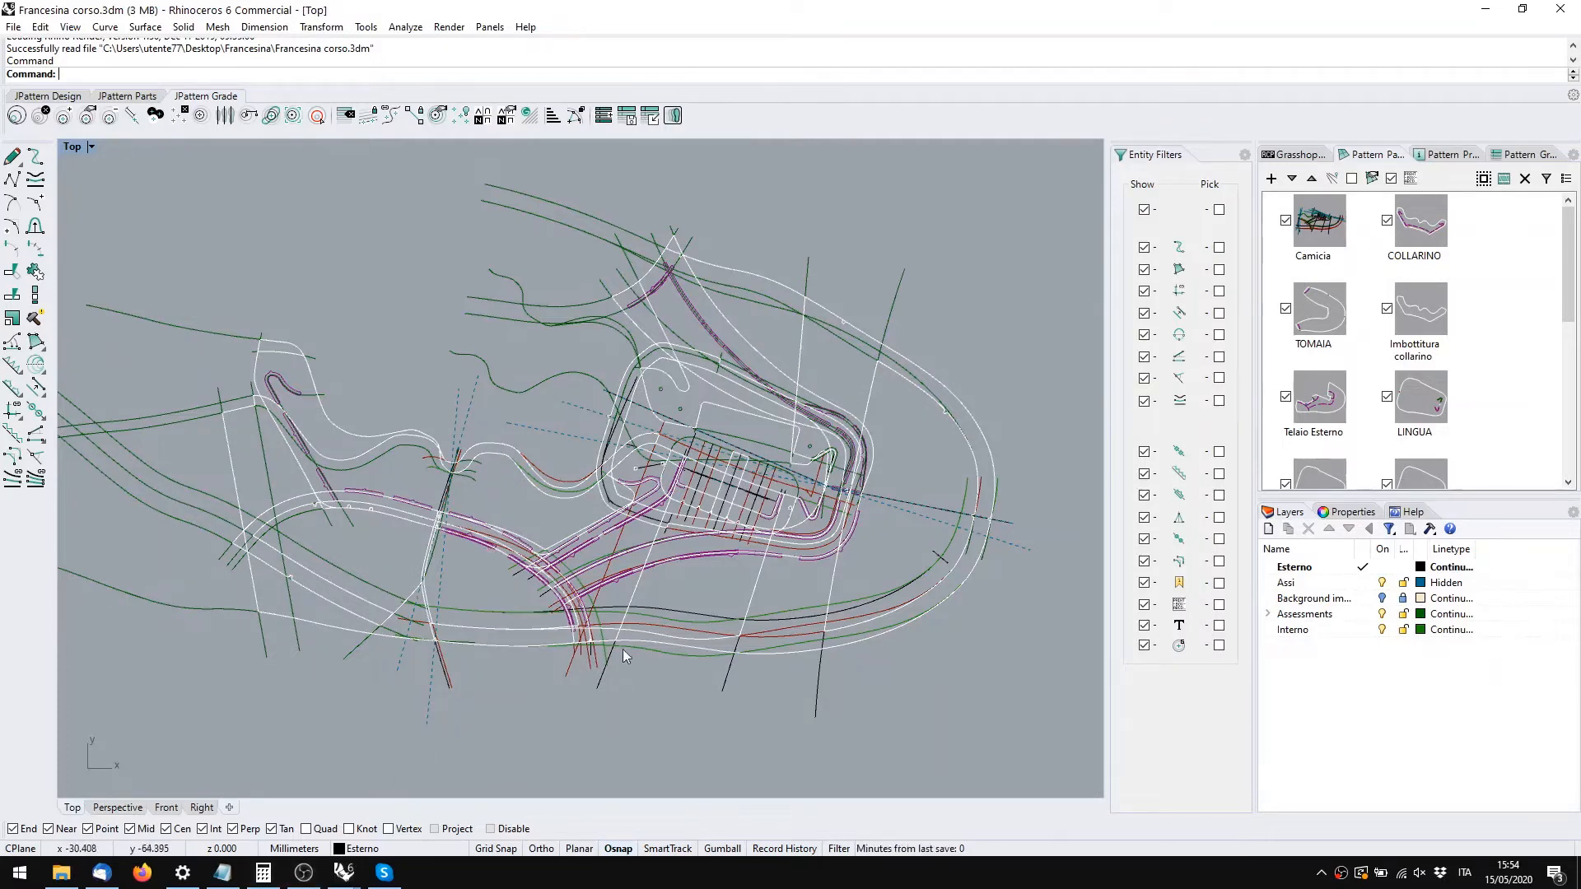
right_click_drag(631, 659, 657, 677)
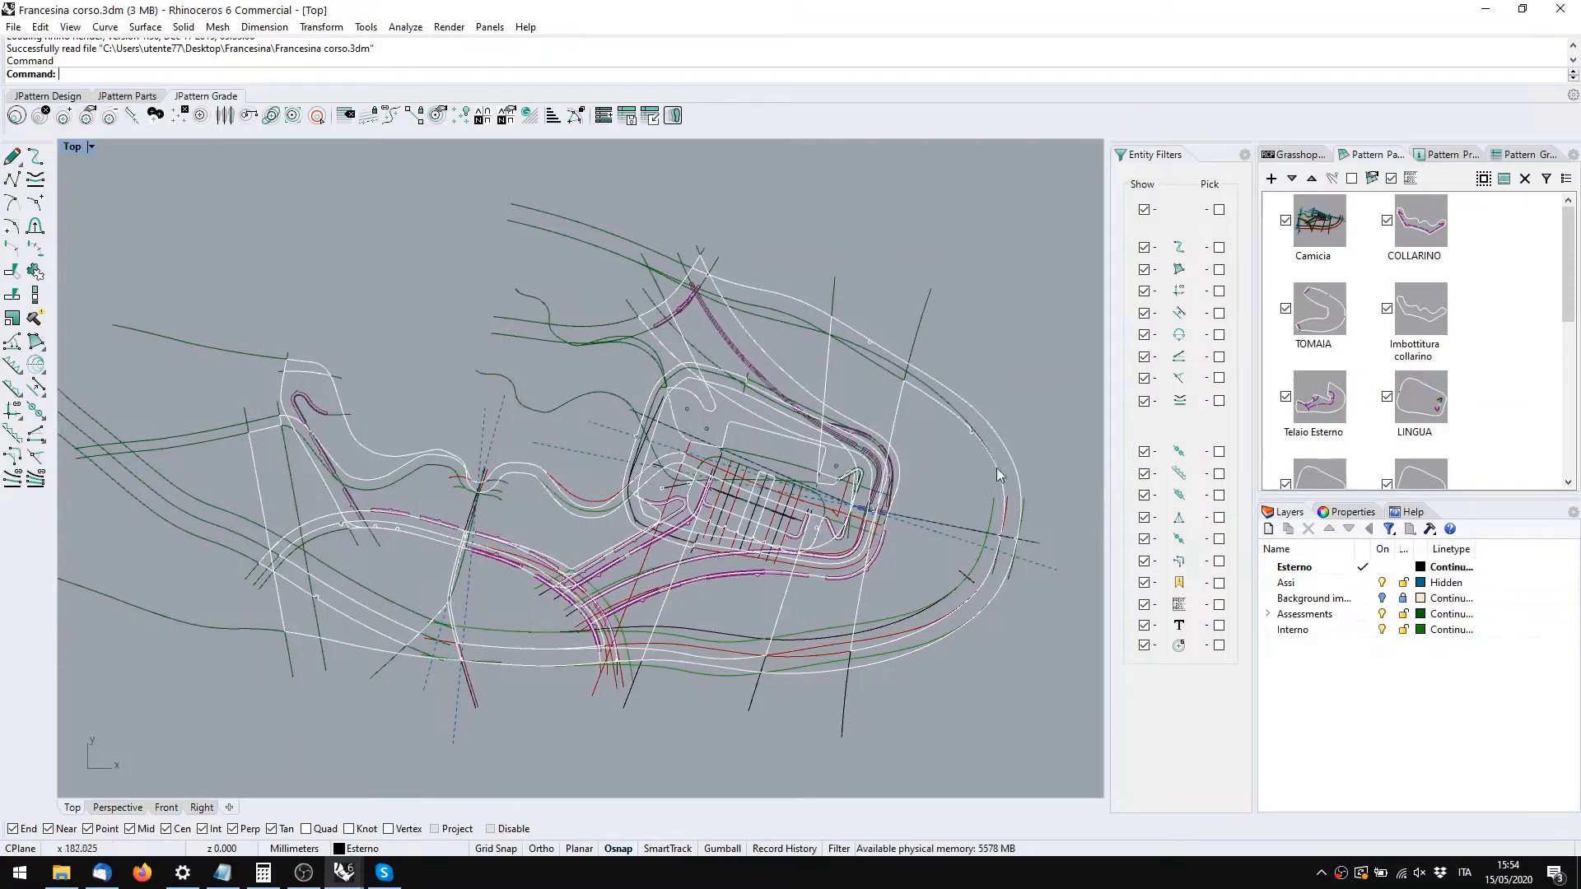
right_click_drag(849, 482, 822, 466)
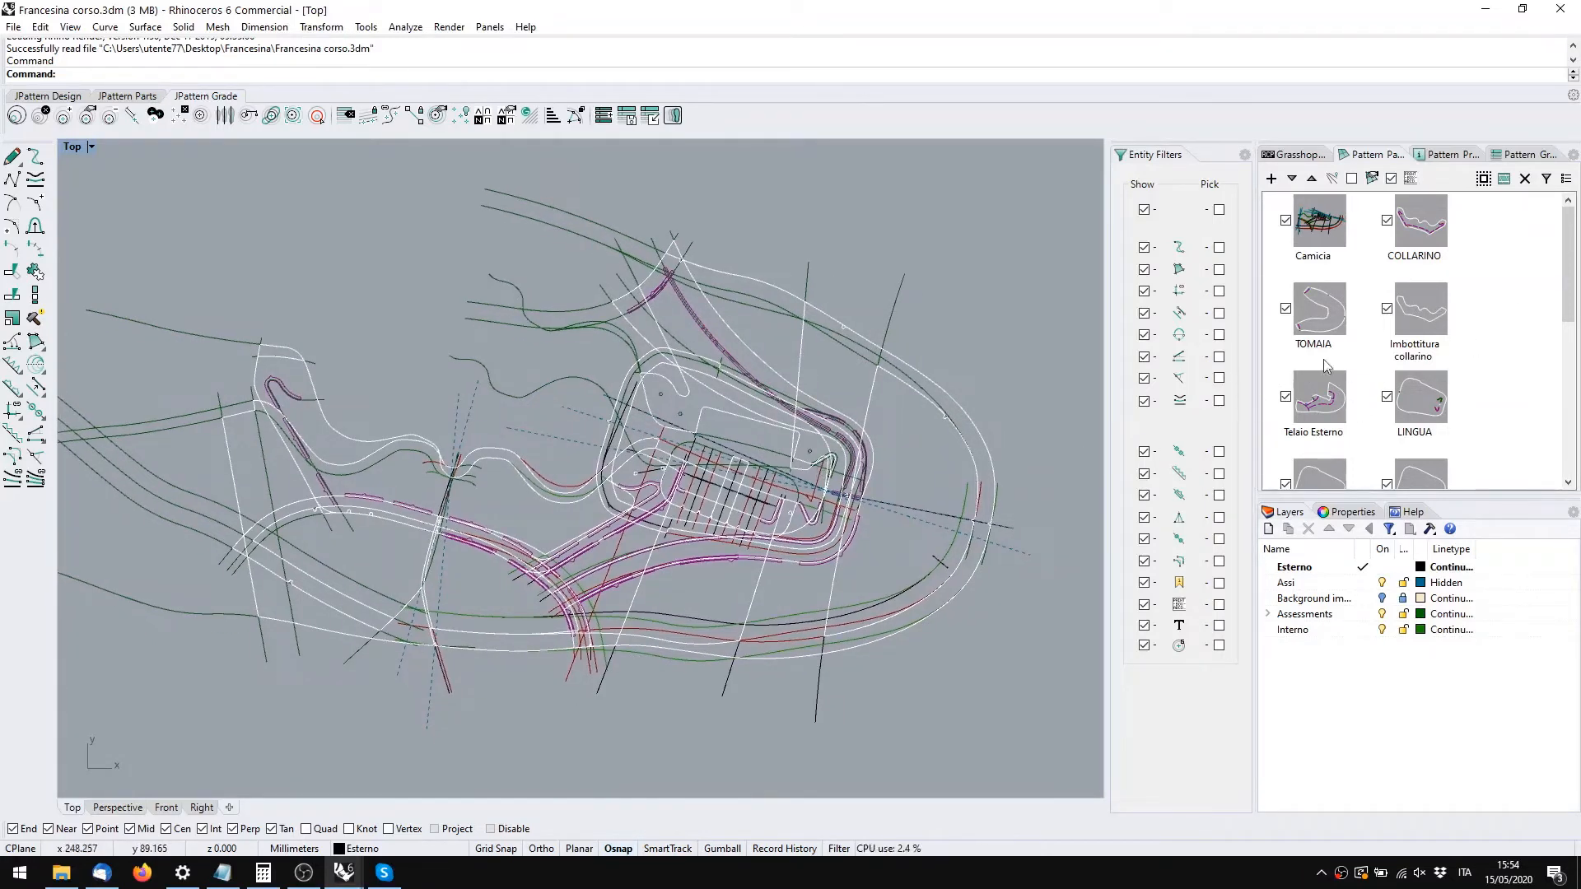
Show only the Camicia master part of the Francesina corso pattern
double_click(1324, 227)
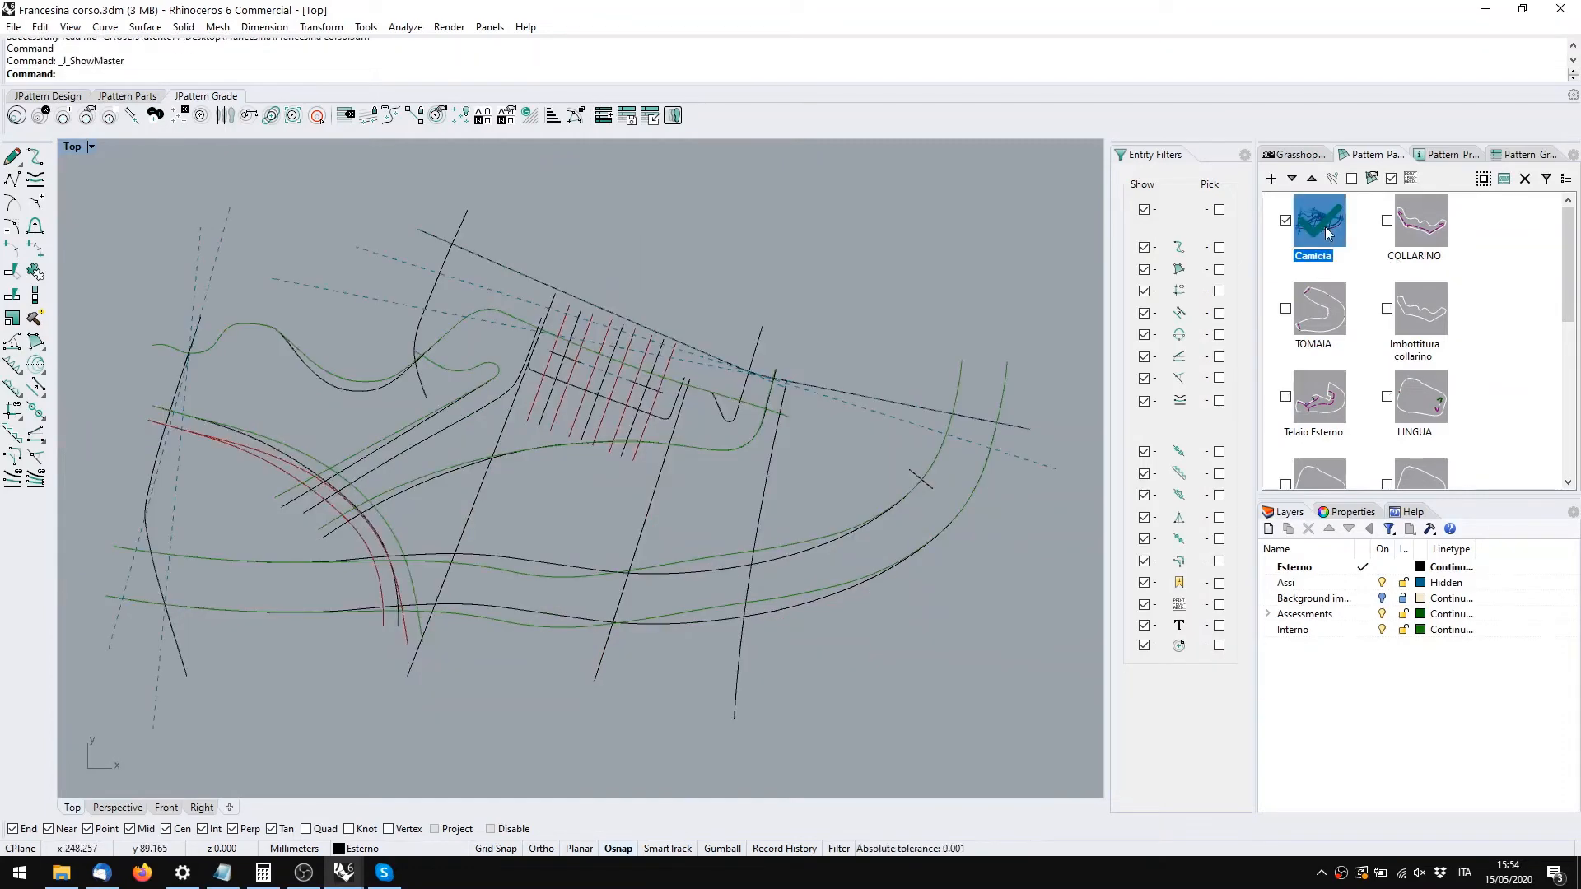
right_click(1324, 228)
left_click(1136, 241)
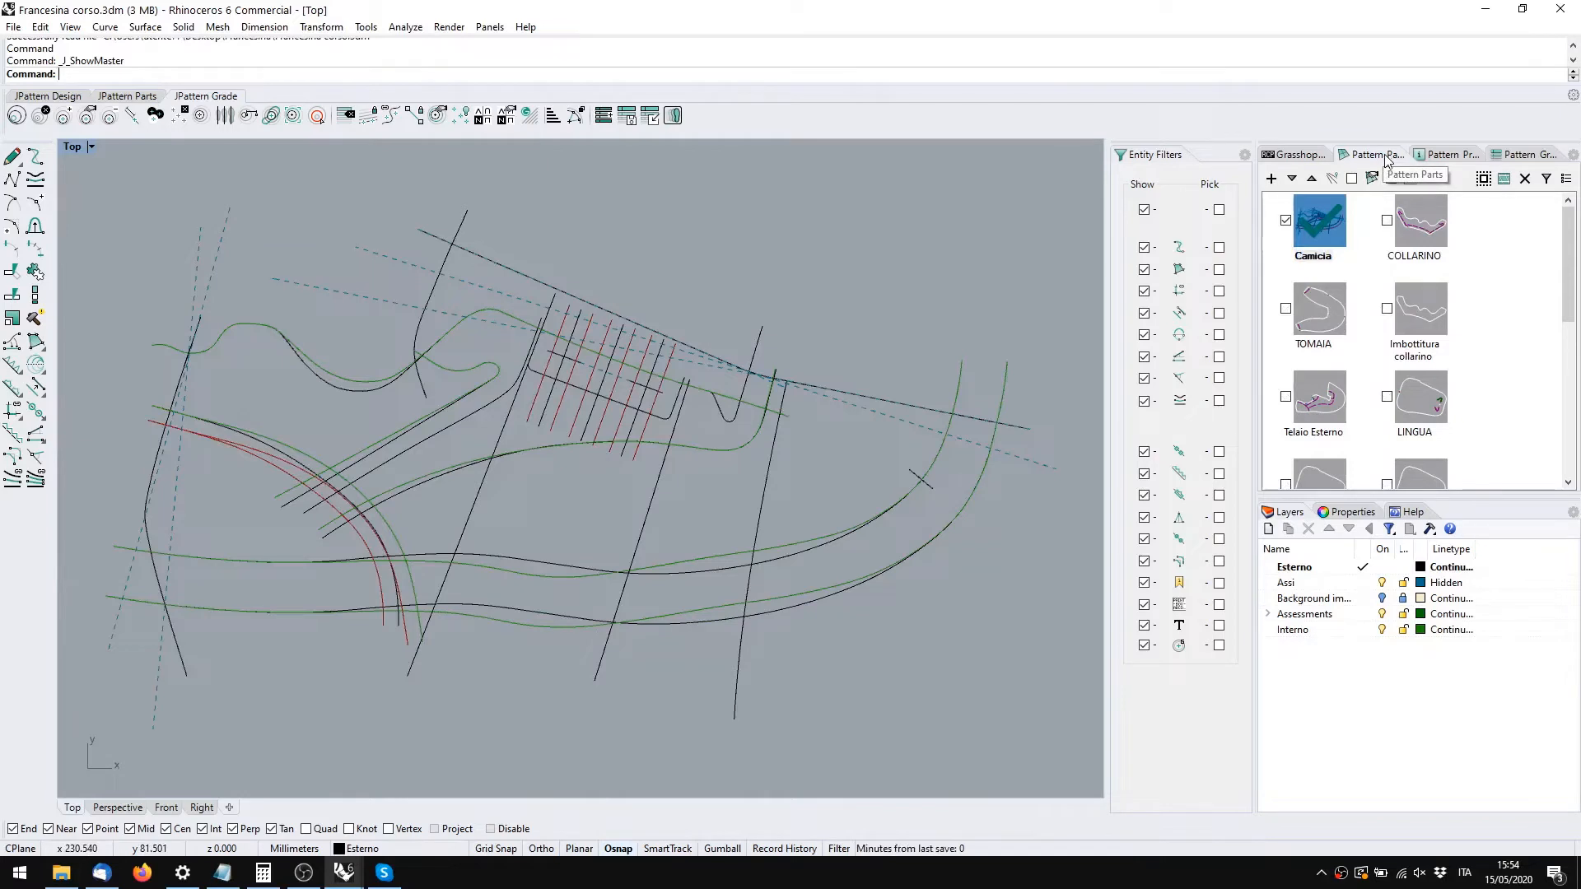
Widen the pattern parts list to three thumbnails per row and browse its parts, leaving Camicia unselected
scroll(1436, 401, "down", 3)
scroll(1434, 406, "up", 3)
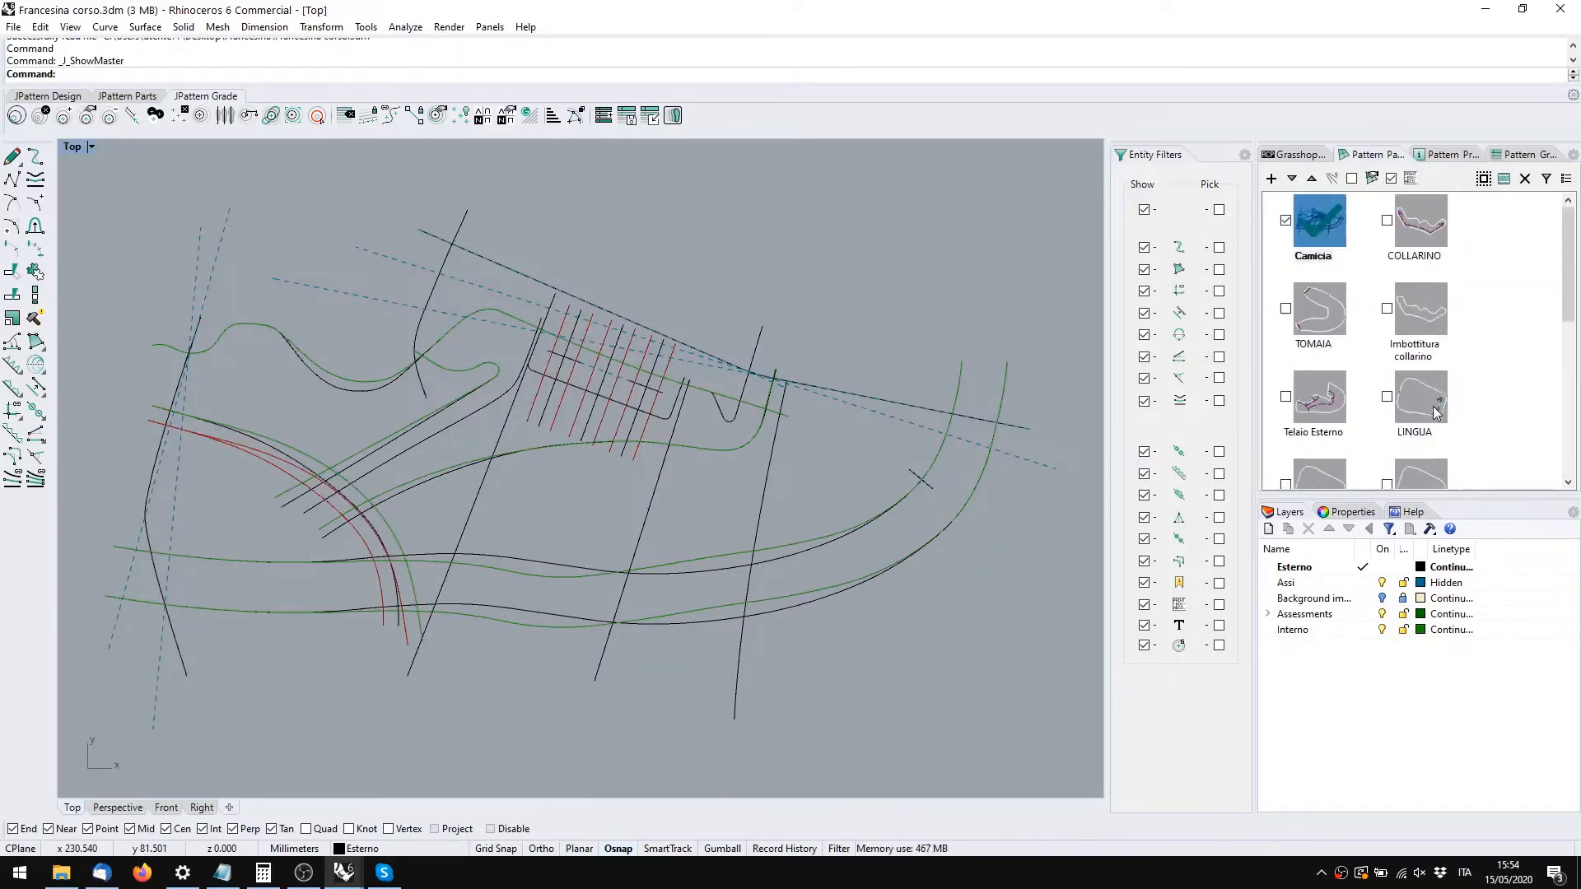
left_click_drag(1255, 304, 1235, 313)
scroll(1359, 346, "down", 3)
scroll(1333, 296, "up", 3)
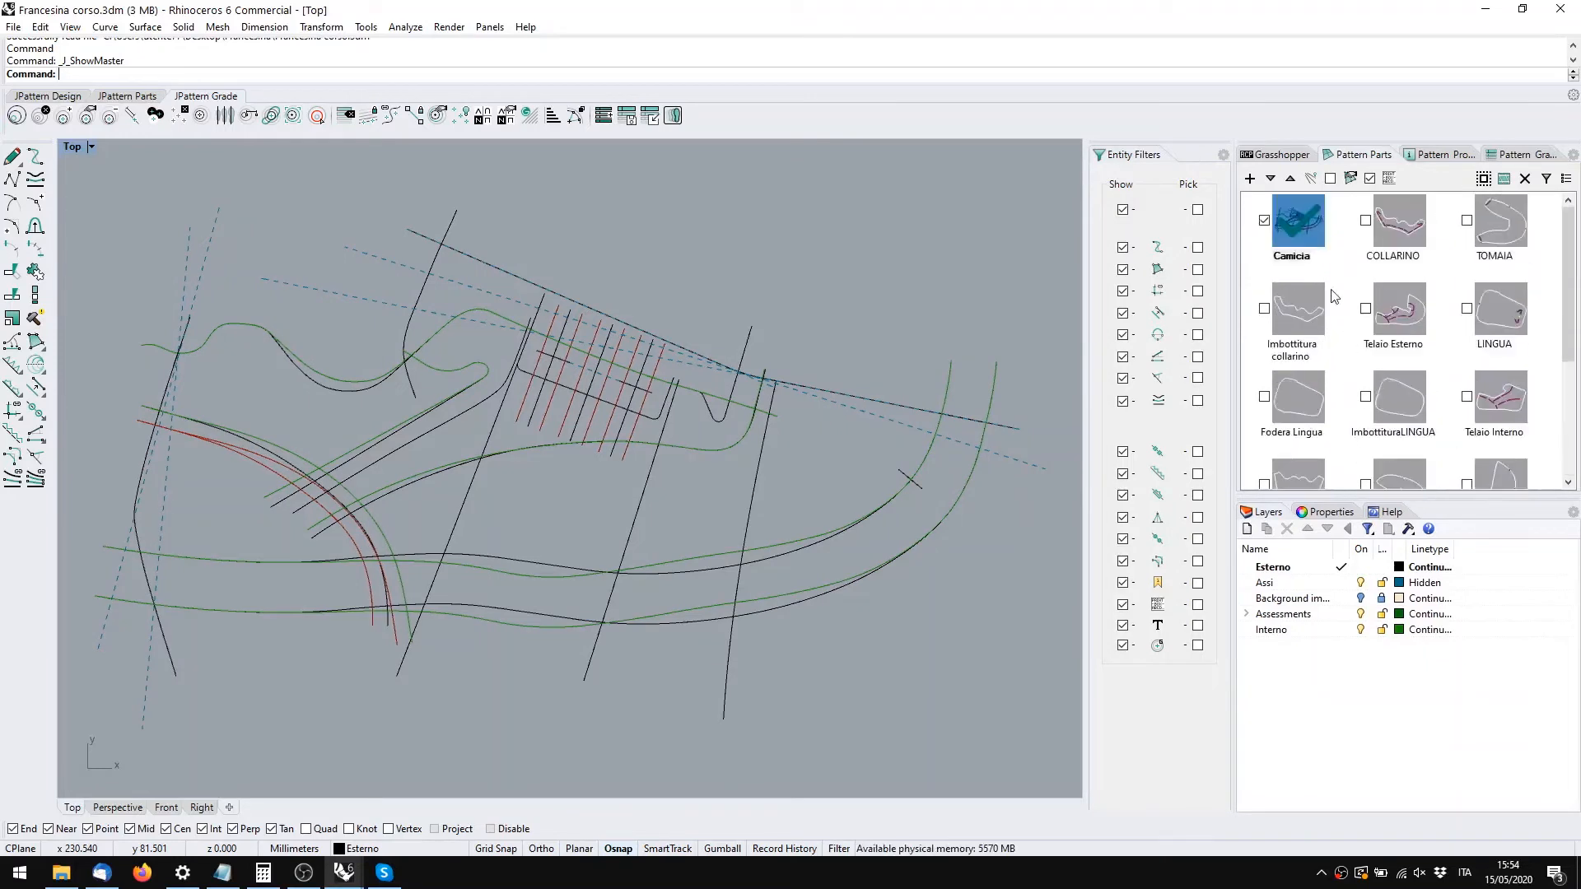
left_click(1338, 257)
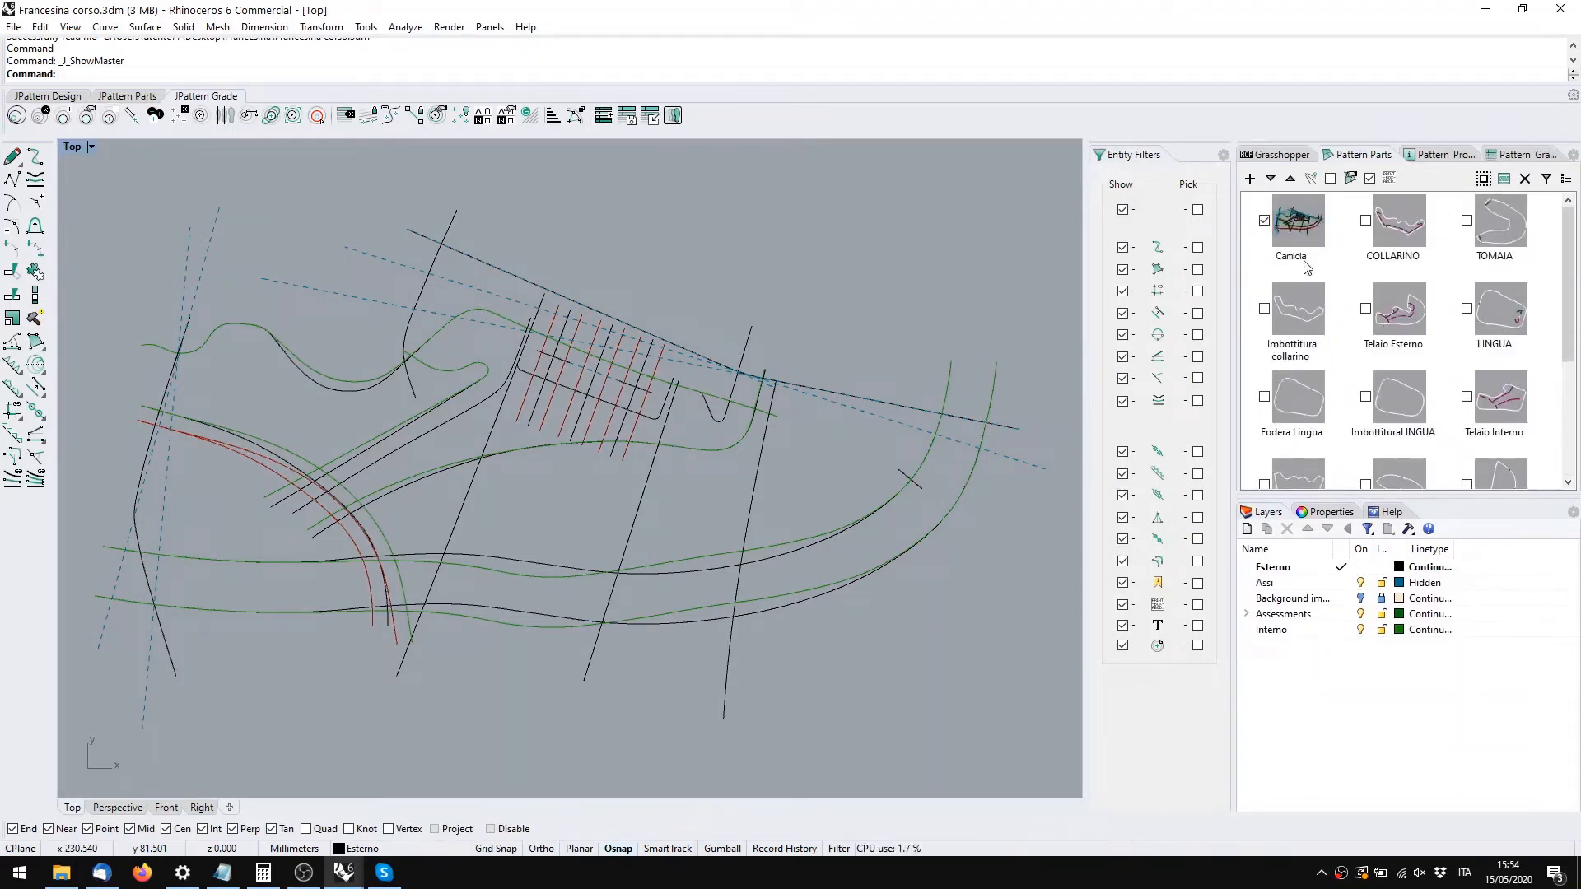
Examine the dashed axis lines at the front and heel of the Camicia part, selecting one of each
left_click(876, 417)
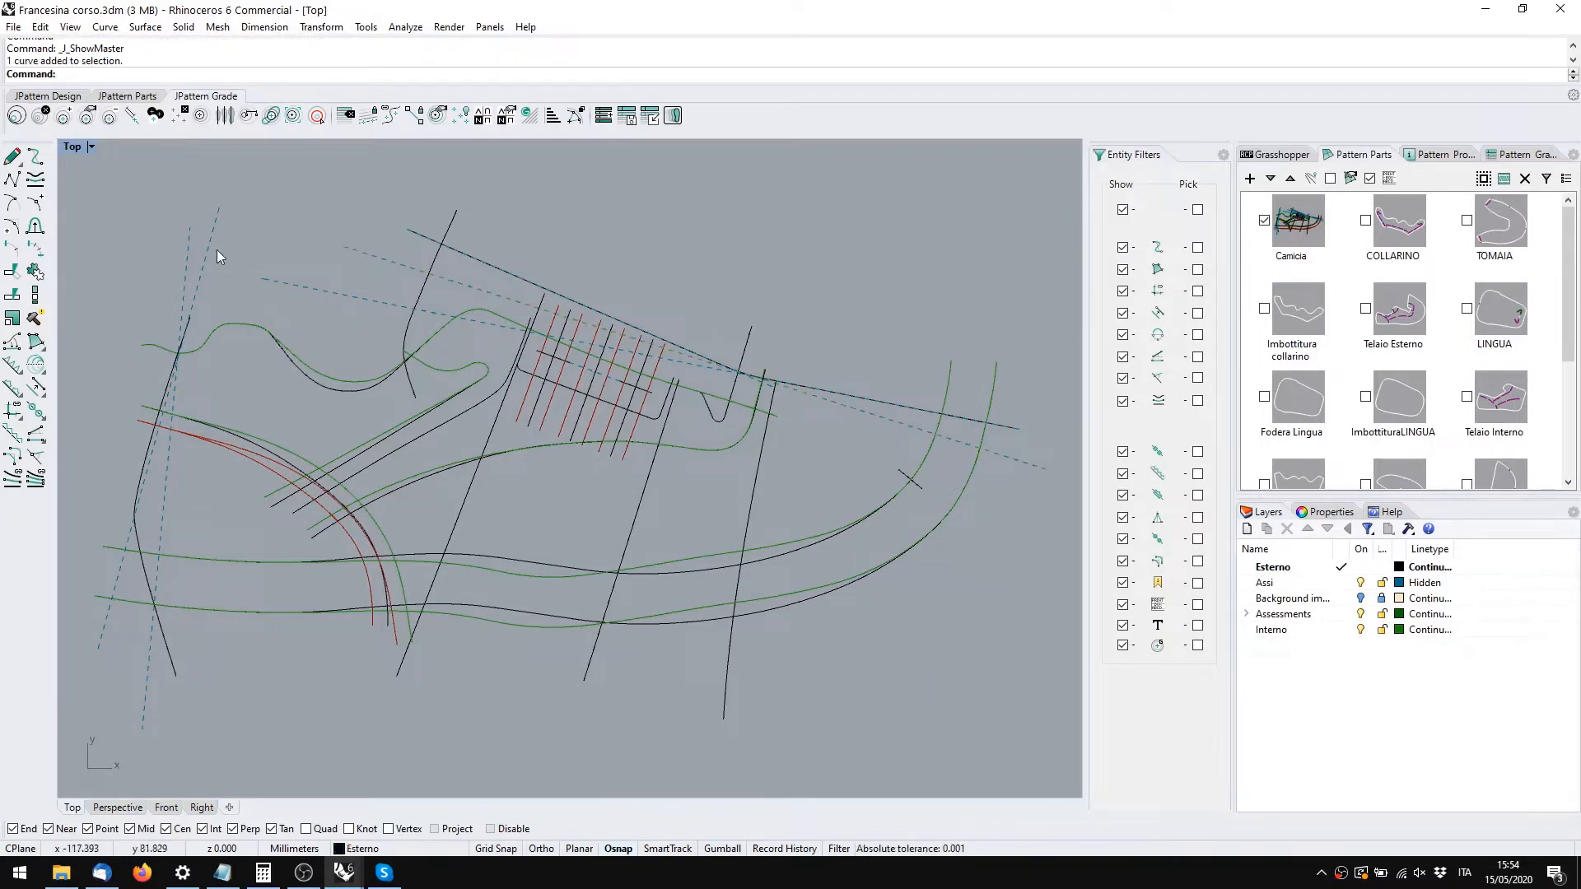
left_click(189, 251)
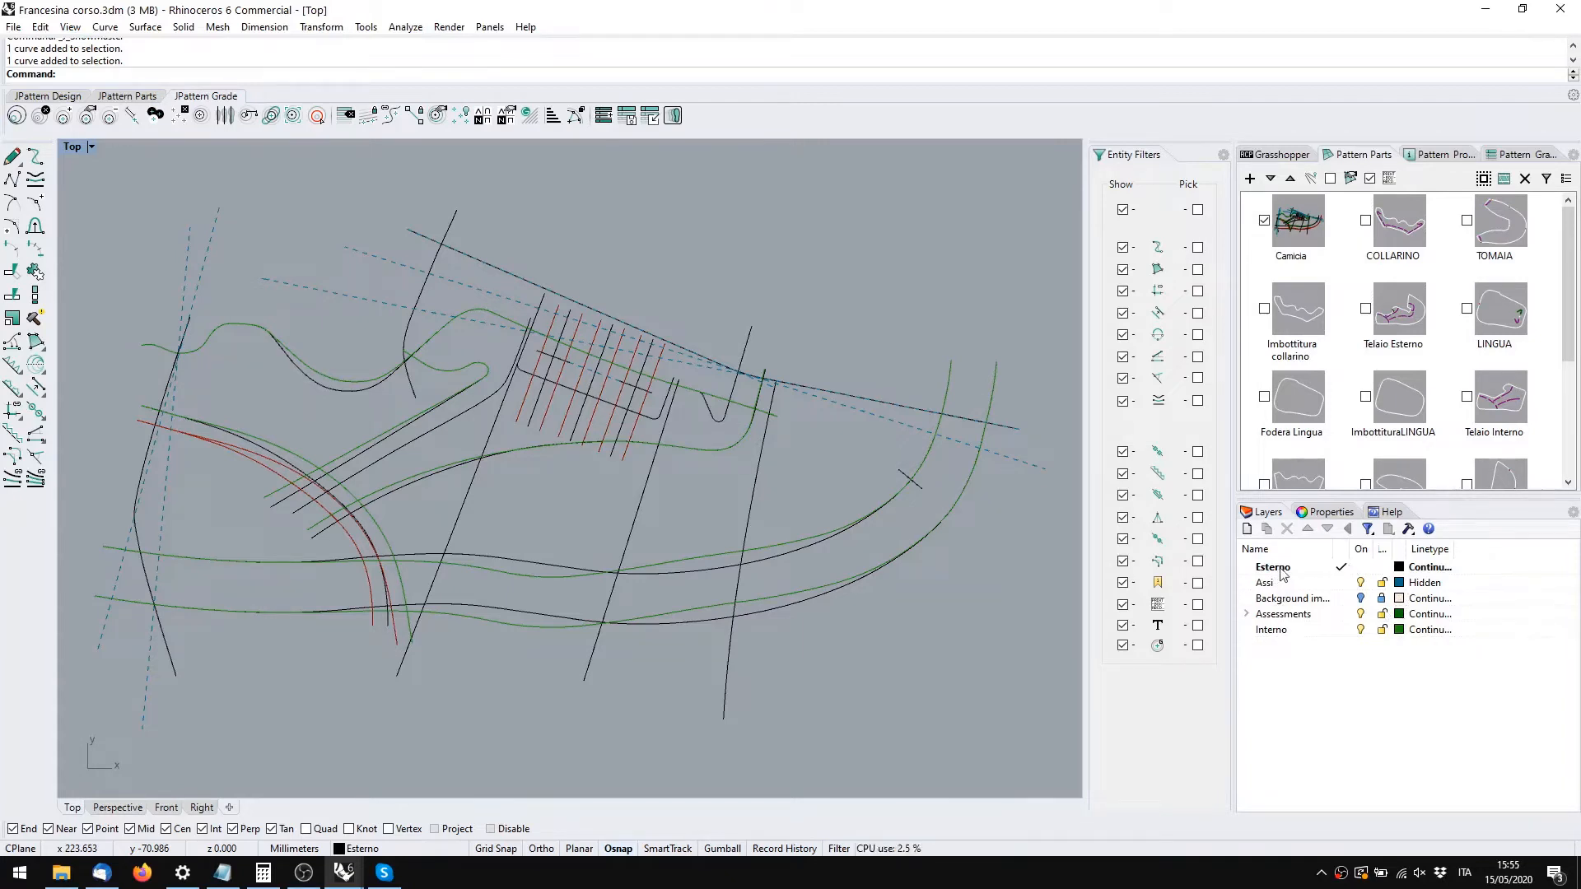
right_click_drag(435, 502, 640, 547)
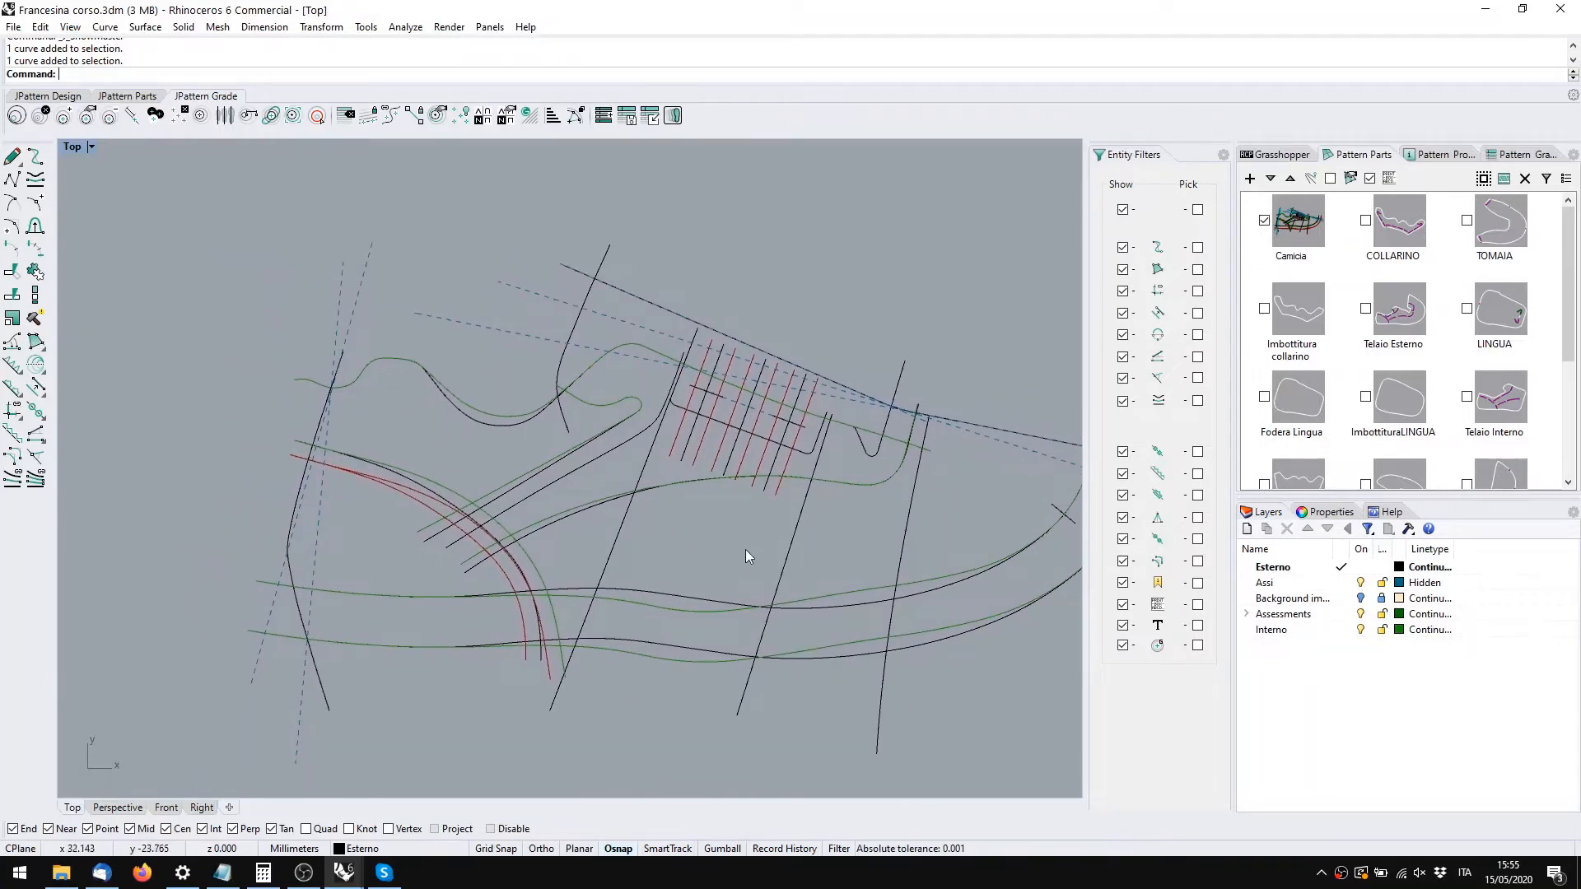
right_click_drag(744, 550, 681, 525)
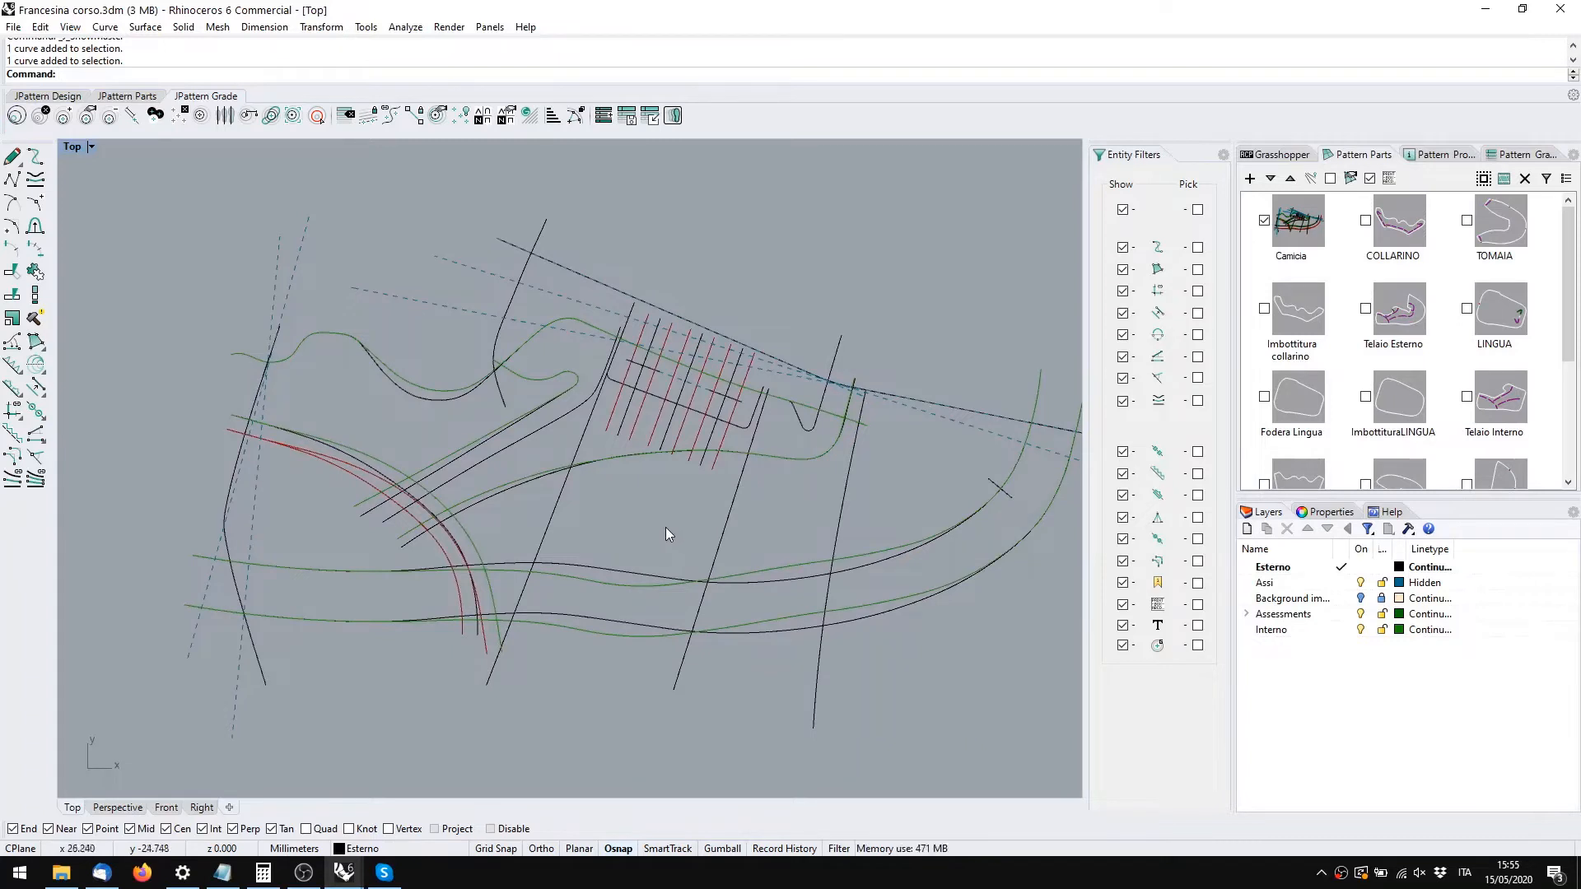
Switch back to the Rhino window containing the traced shoe pattern
left_click(340, 881)
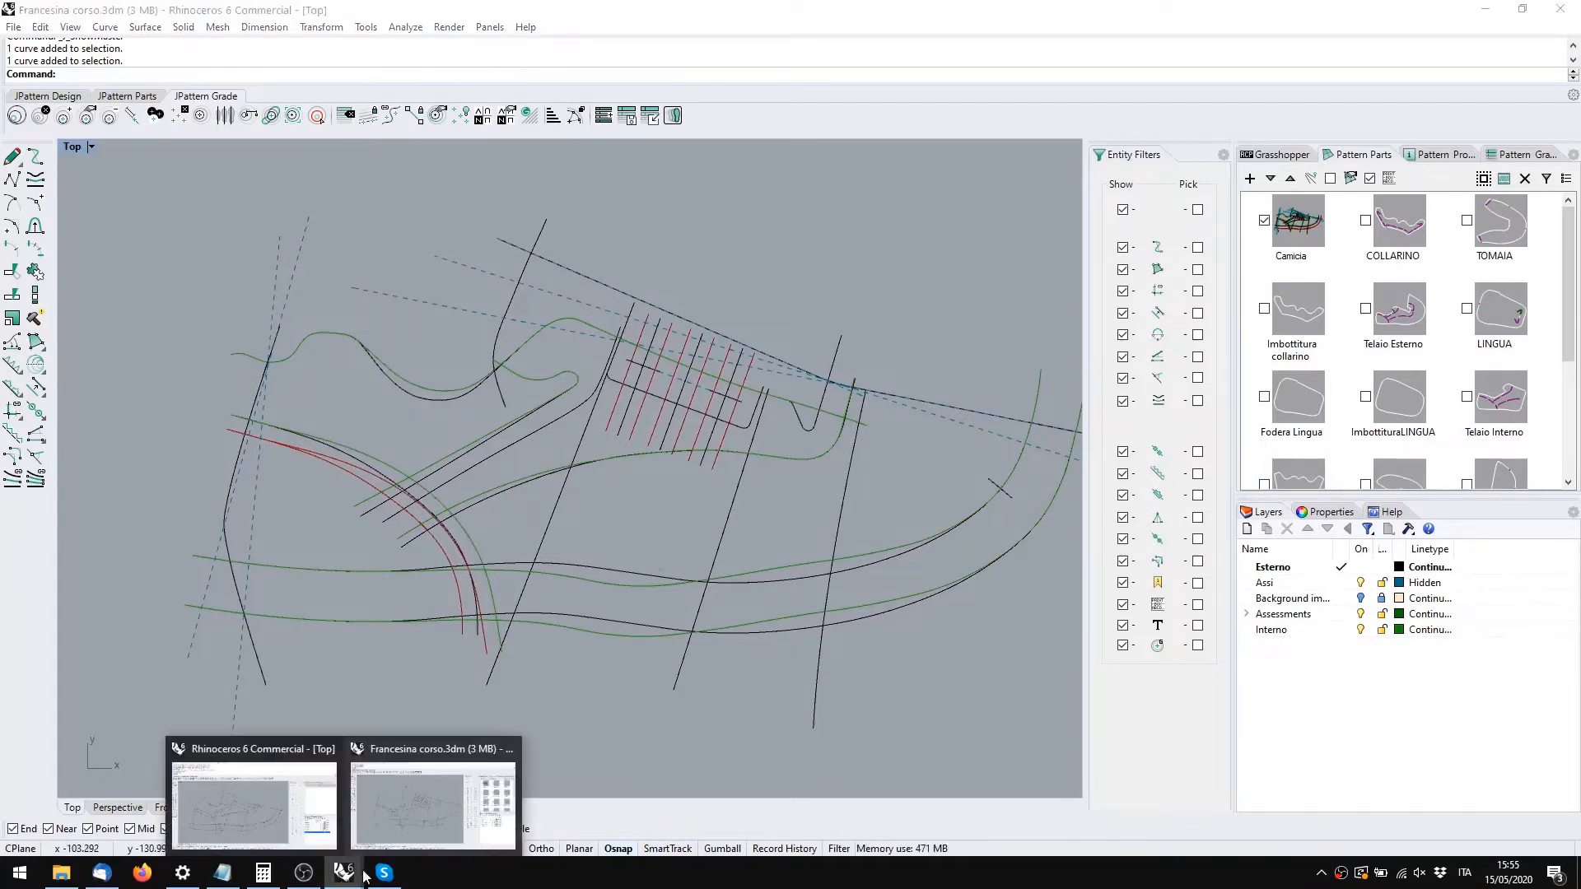
left_click(435, 797)
right_click_drag(315, 590, 377, 548)
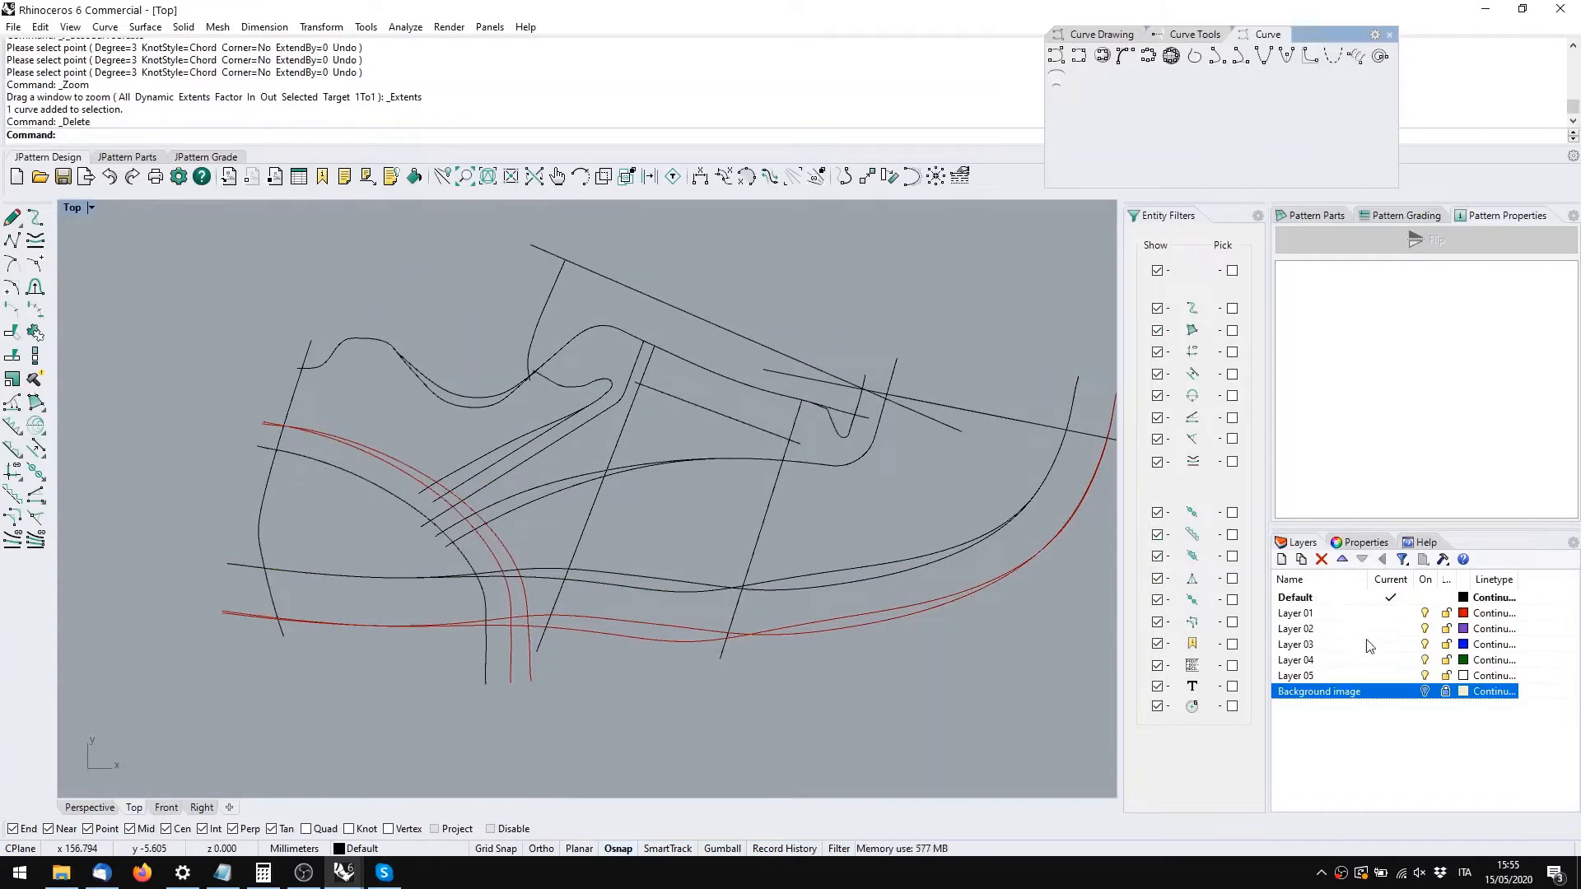
Set Layer 01 to the Hidden linetype and a blue colour with RGB 0, 125, 200
left_click(1363, 614)
left_click(1497, 614)
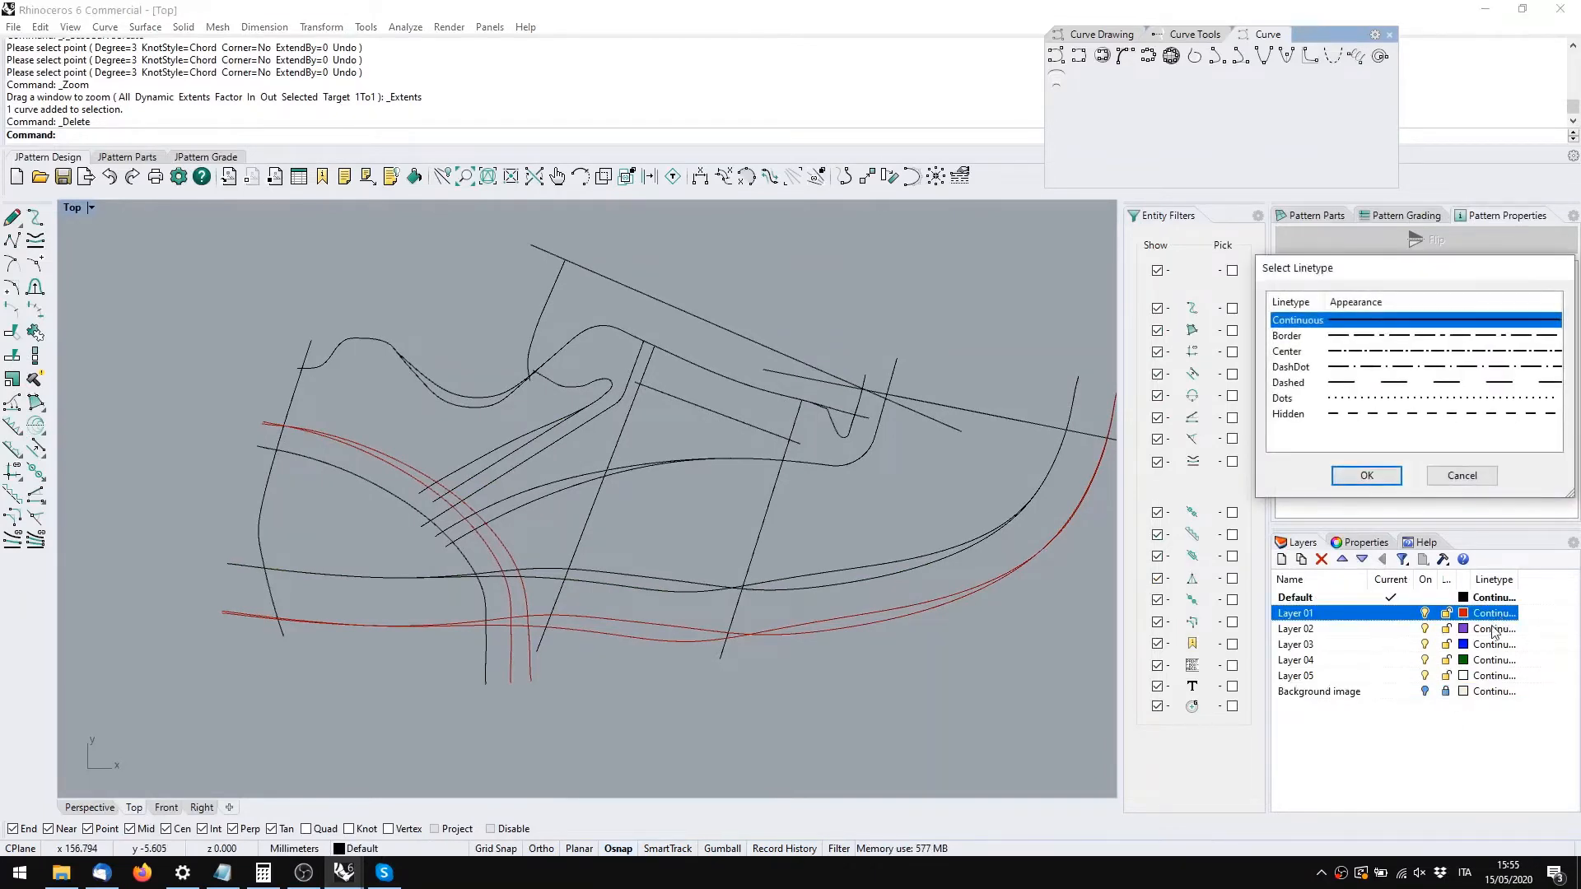
left_click(1377, 414)
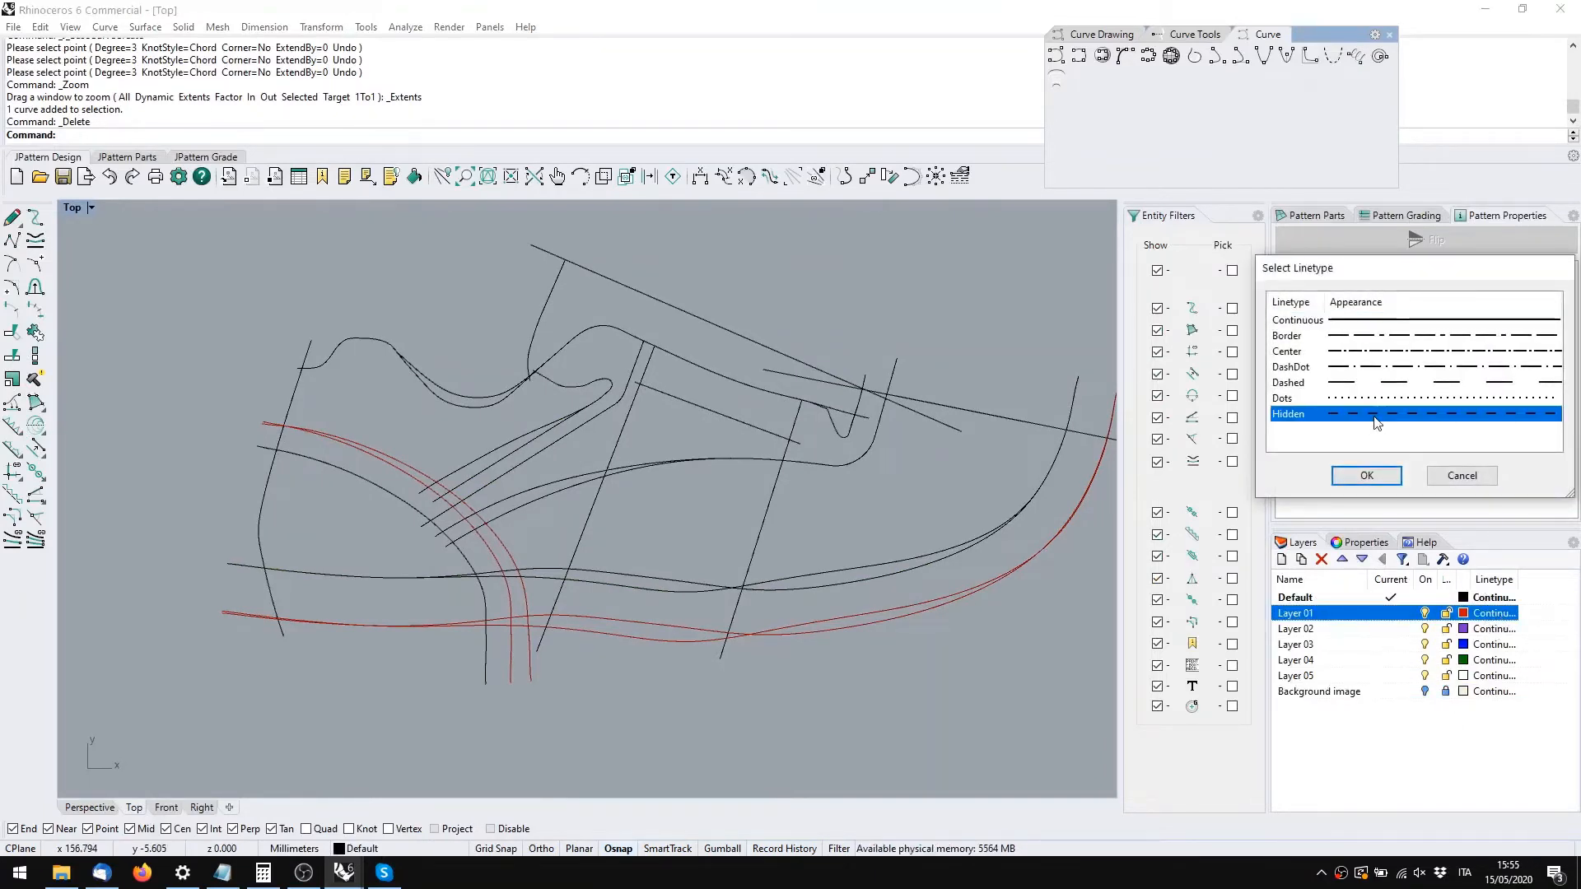
left_click(1365, 481)
left_click(1464, 614)
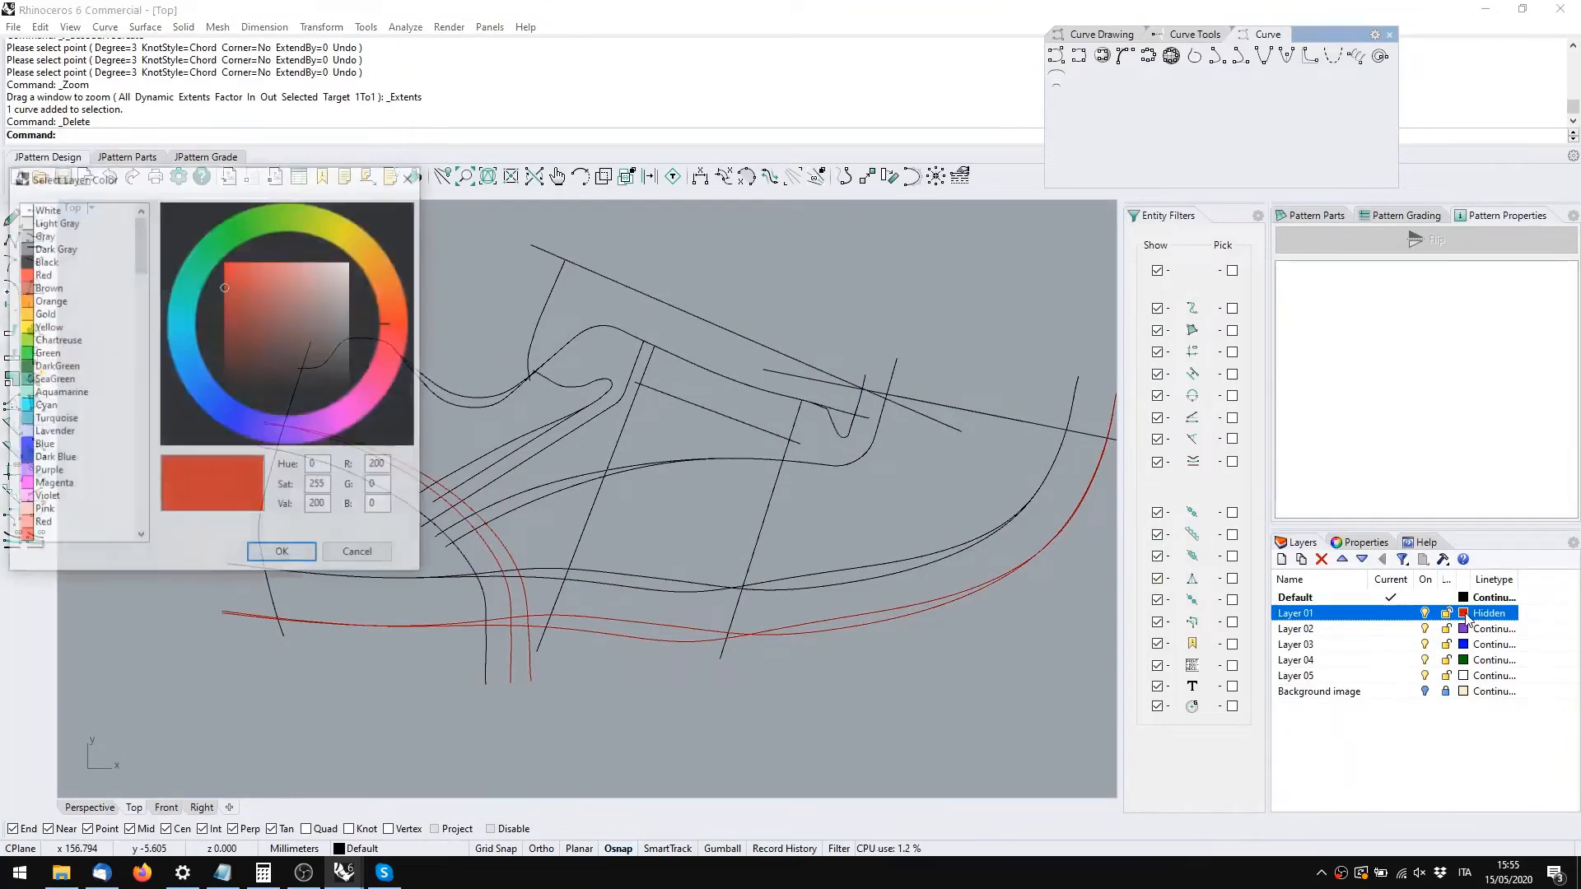
left_click(182, 368)
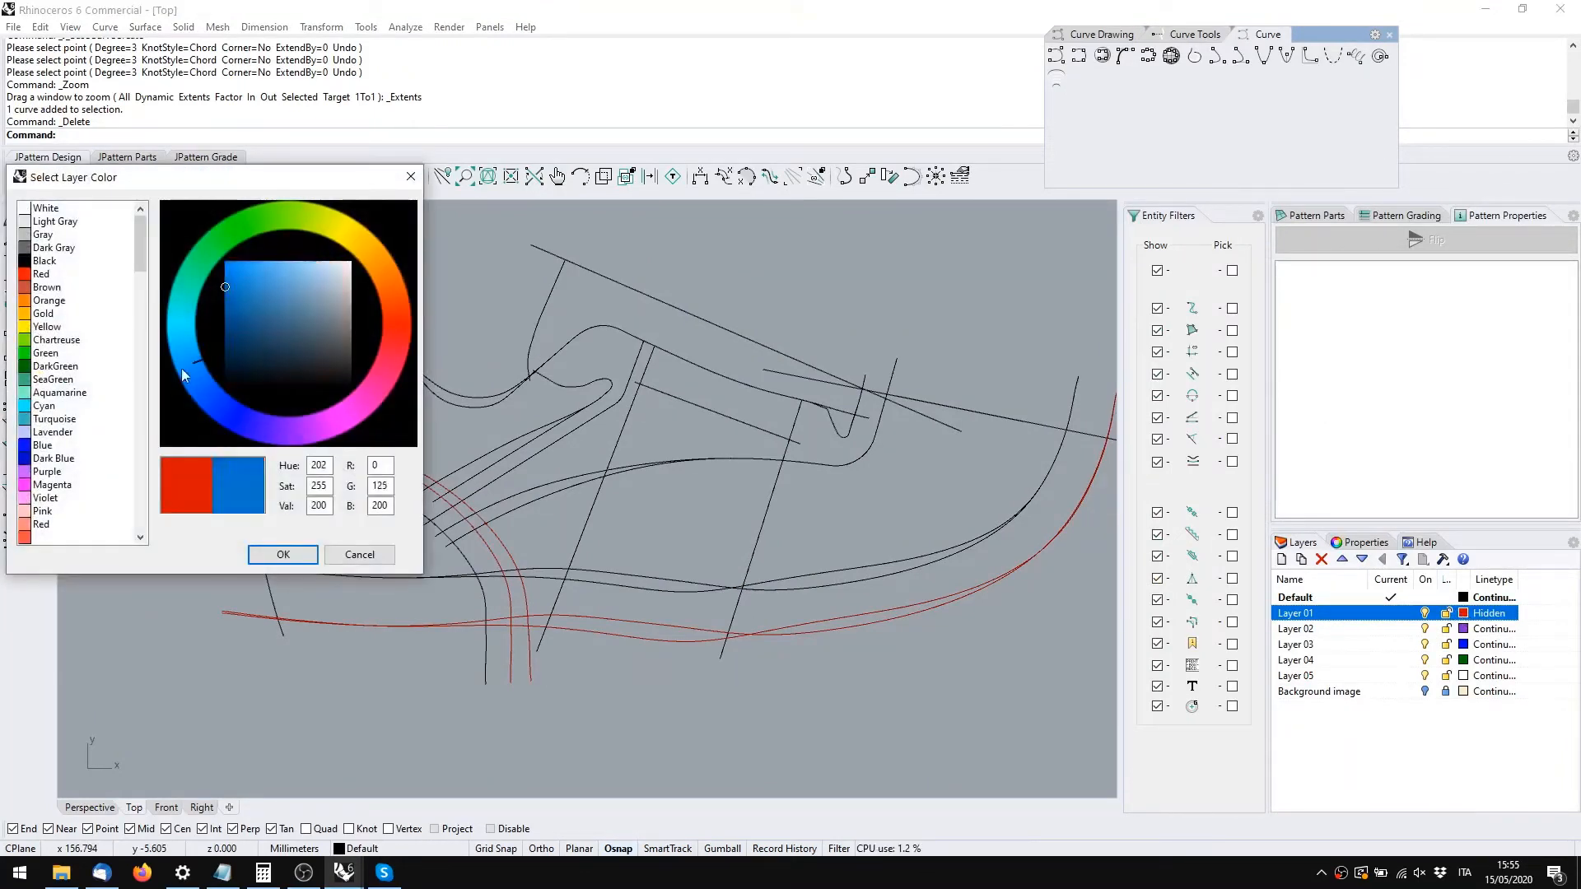
left_click(283, 555)
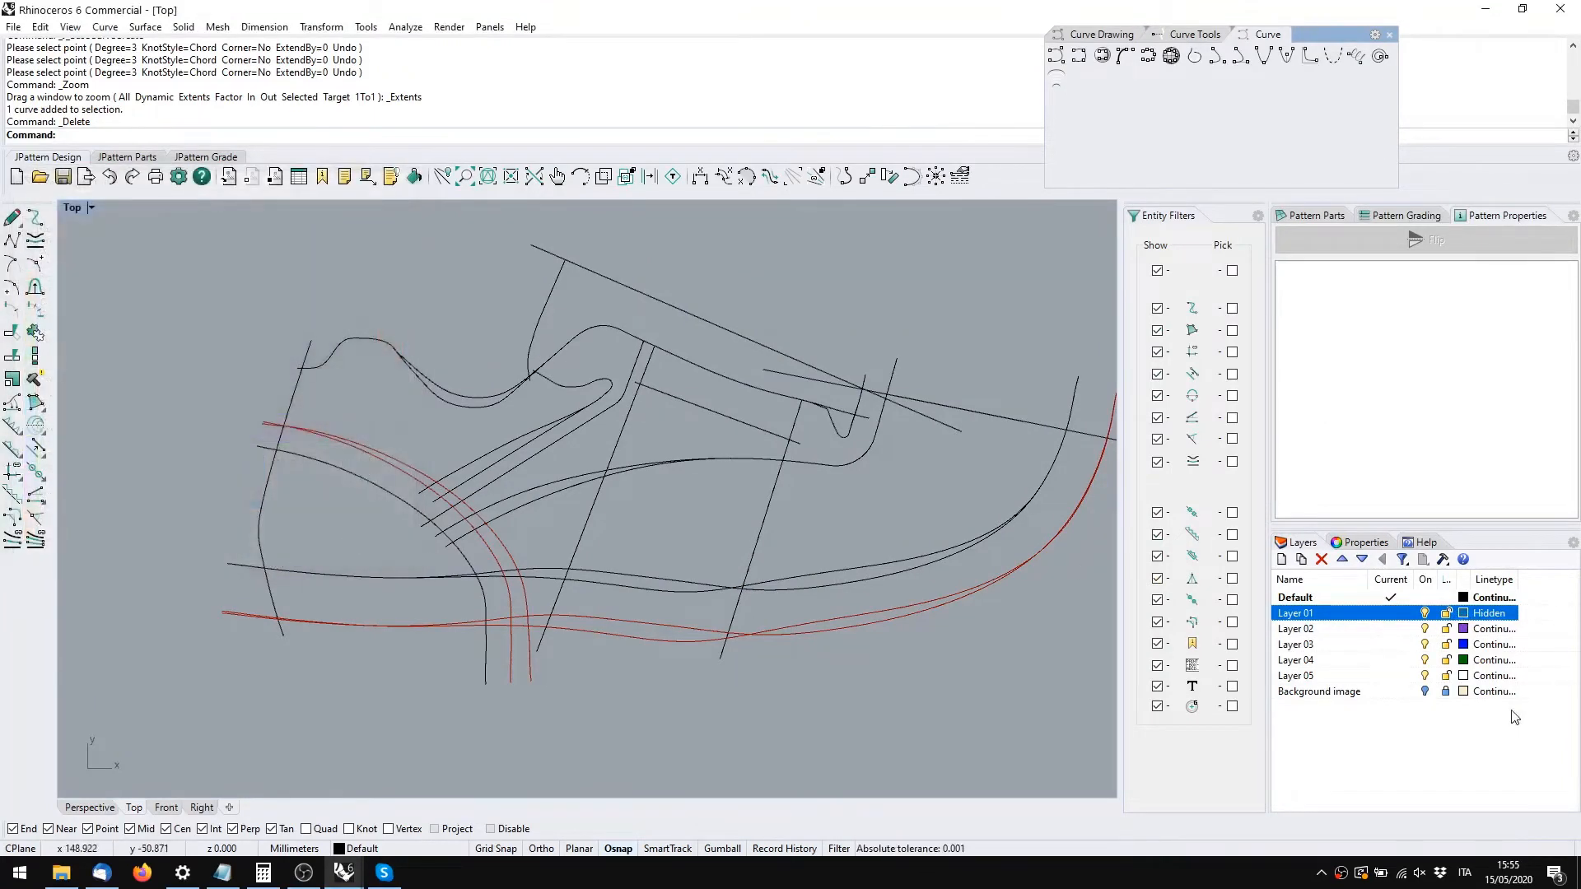
Make Layer 01 current and draw a base curve along the long instep line, from the tongue curve's upper end to the line's front end
left_click(1389, 613)
left_click(12, 217)
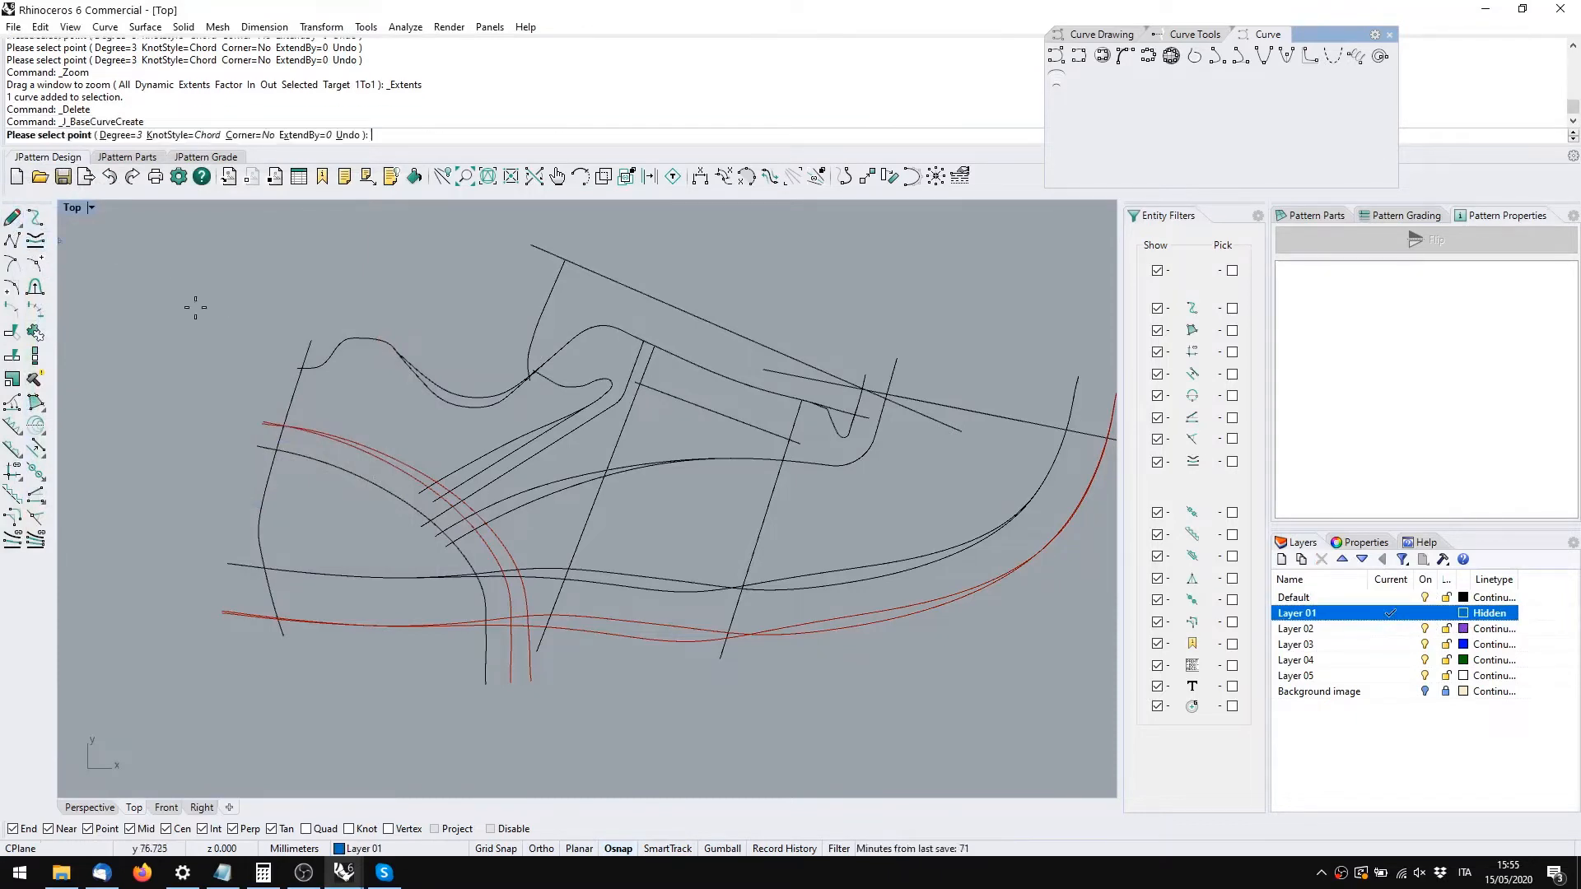
right_click_drag(829, 364, 734, 429)
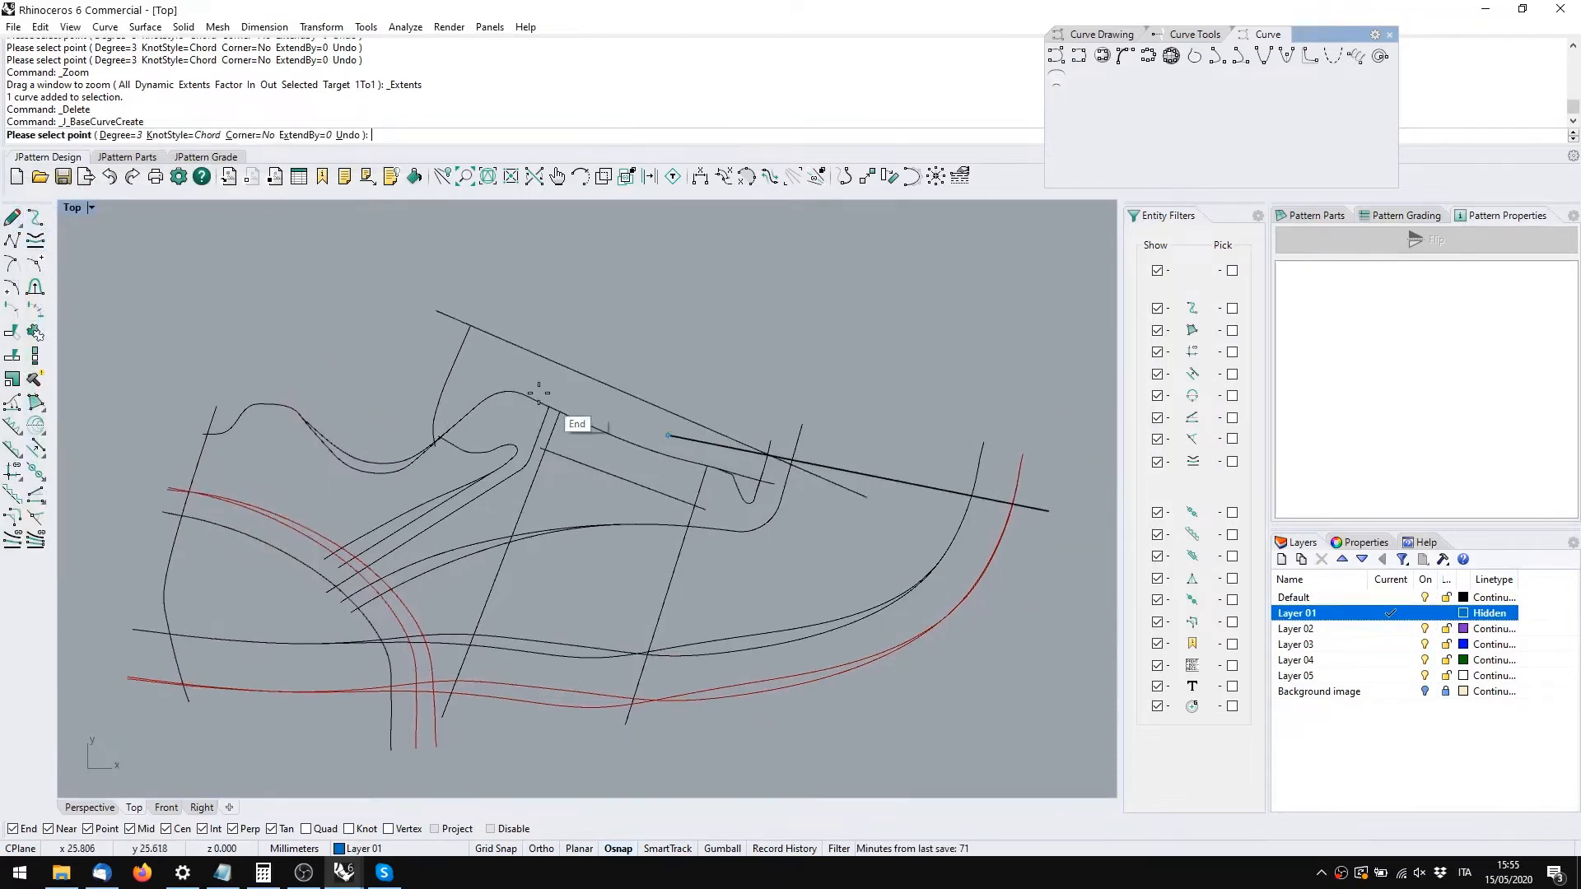
left_click(471, 326)
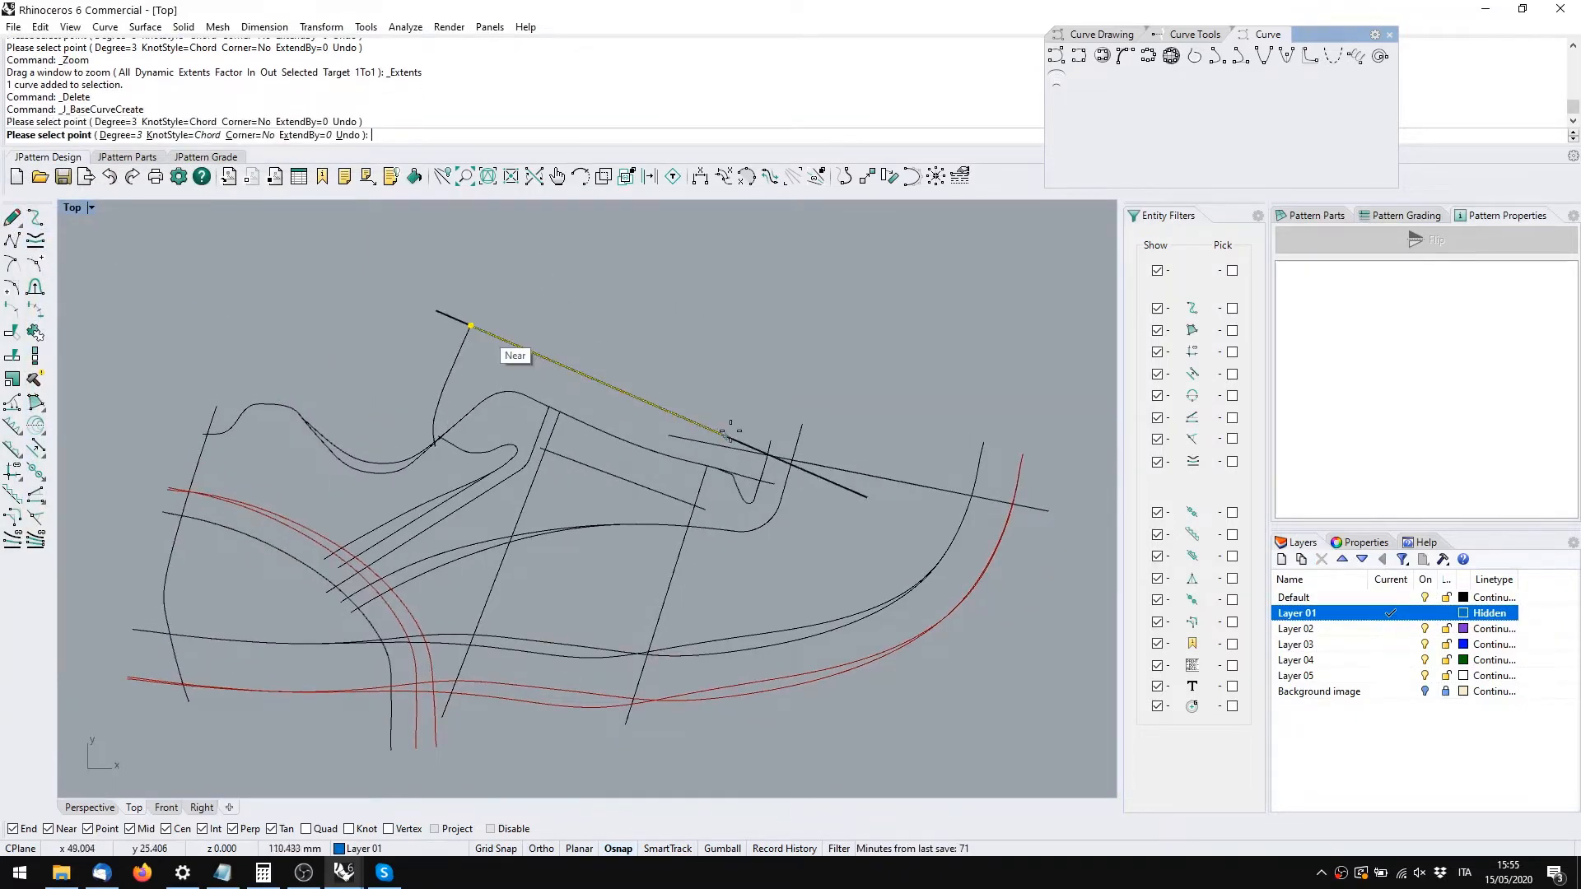
left_click(889, 524)
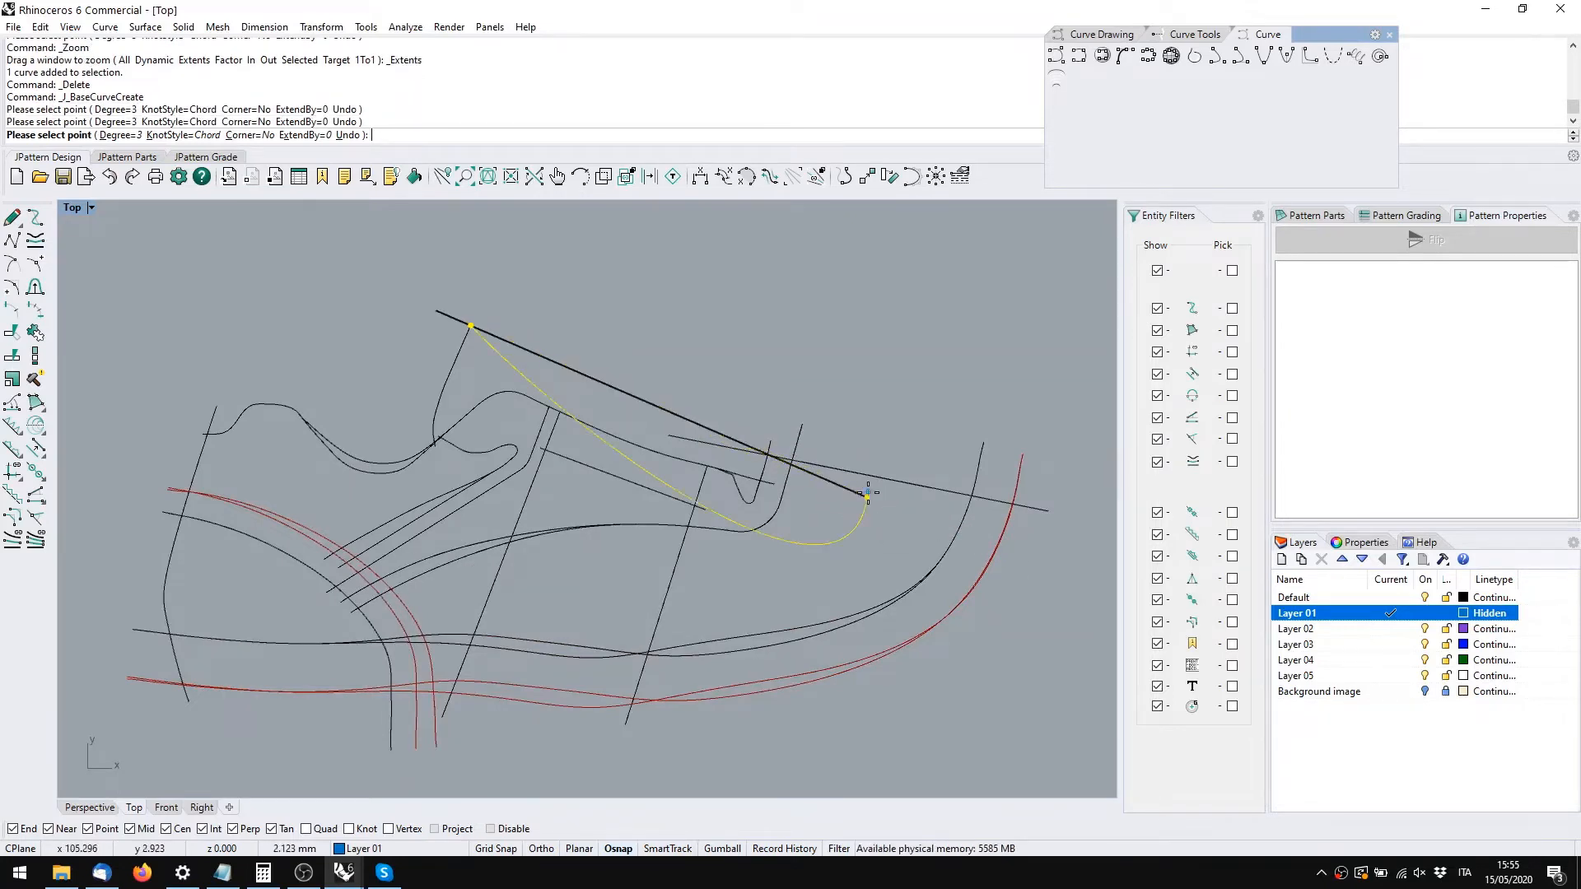
right_click(871, 501)
Draw a second straight base curve over the toe axis line, joining its two endpoints
right_click(1049, 501)
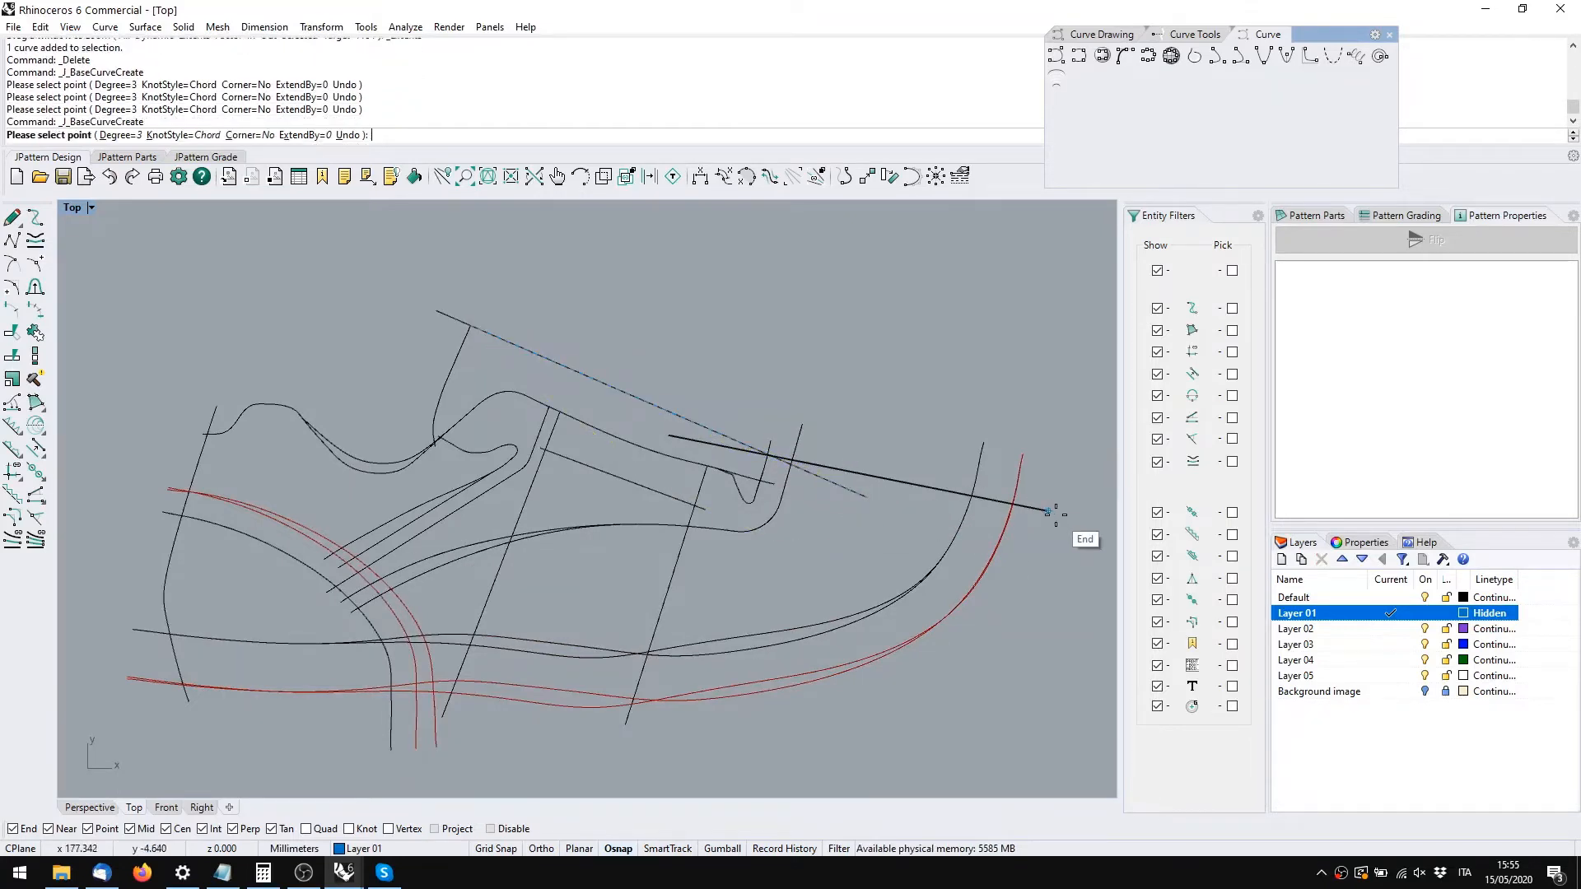
left_click(1047, 511)
left_click(669, 435)
right_click(669, 435)
Draw a straight heel axis from the collar curve's heel intersection to where the heel curve meets the red lower margin
right_click_drag(336, 440, 725, 375)
scroll(658, 378, "up", 10)
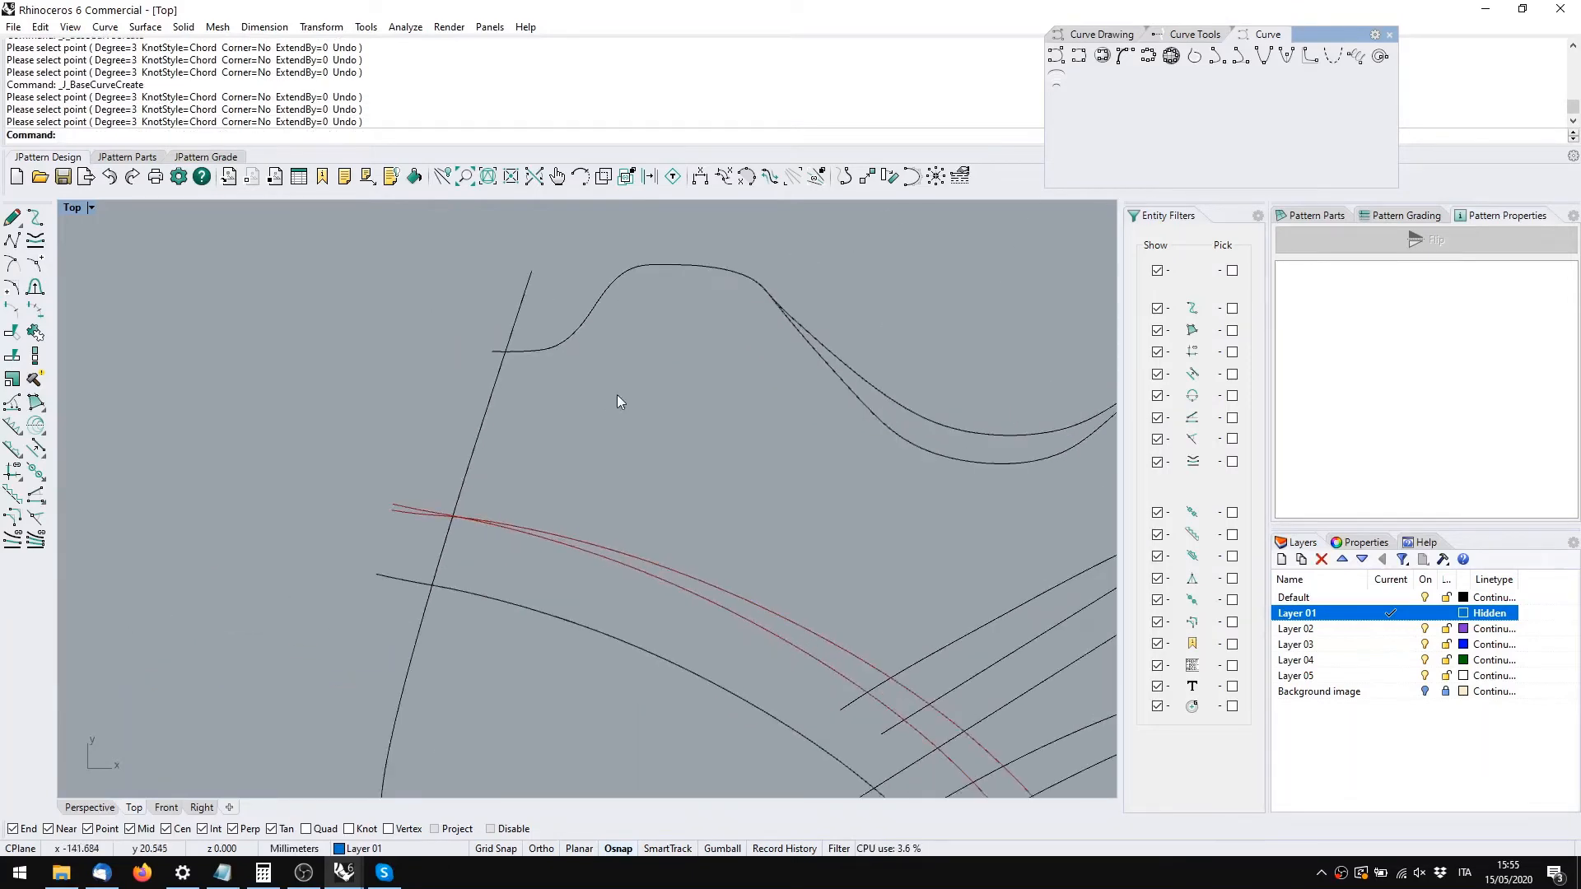
right_click_drag(628, 357, 634, 349)
right_click(634, 349)
left_click(512, 345)
scroll(531, 397, "down", 10)
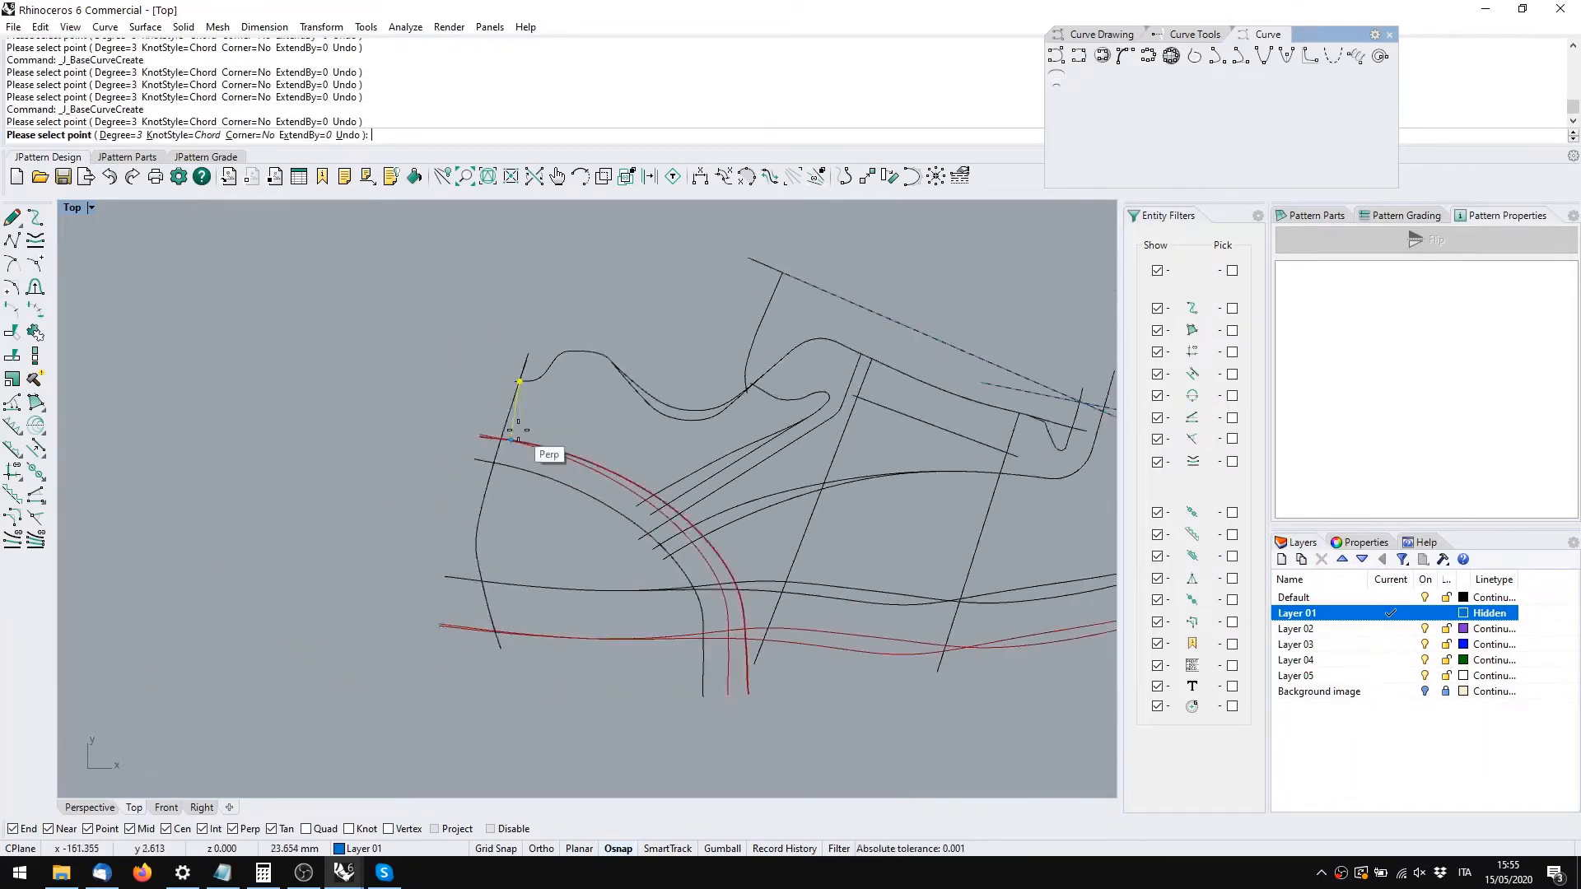
right_click_drag(500, 581, 539, 461)
scroll(539, 468, "up", 10)
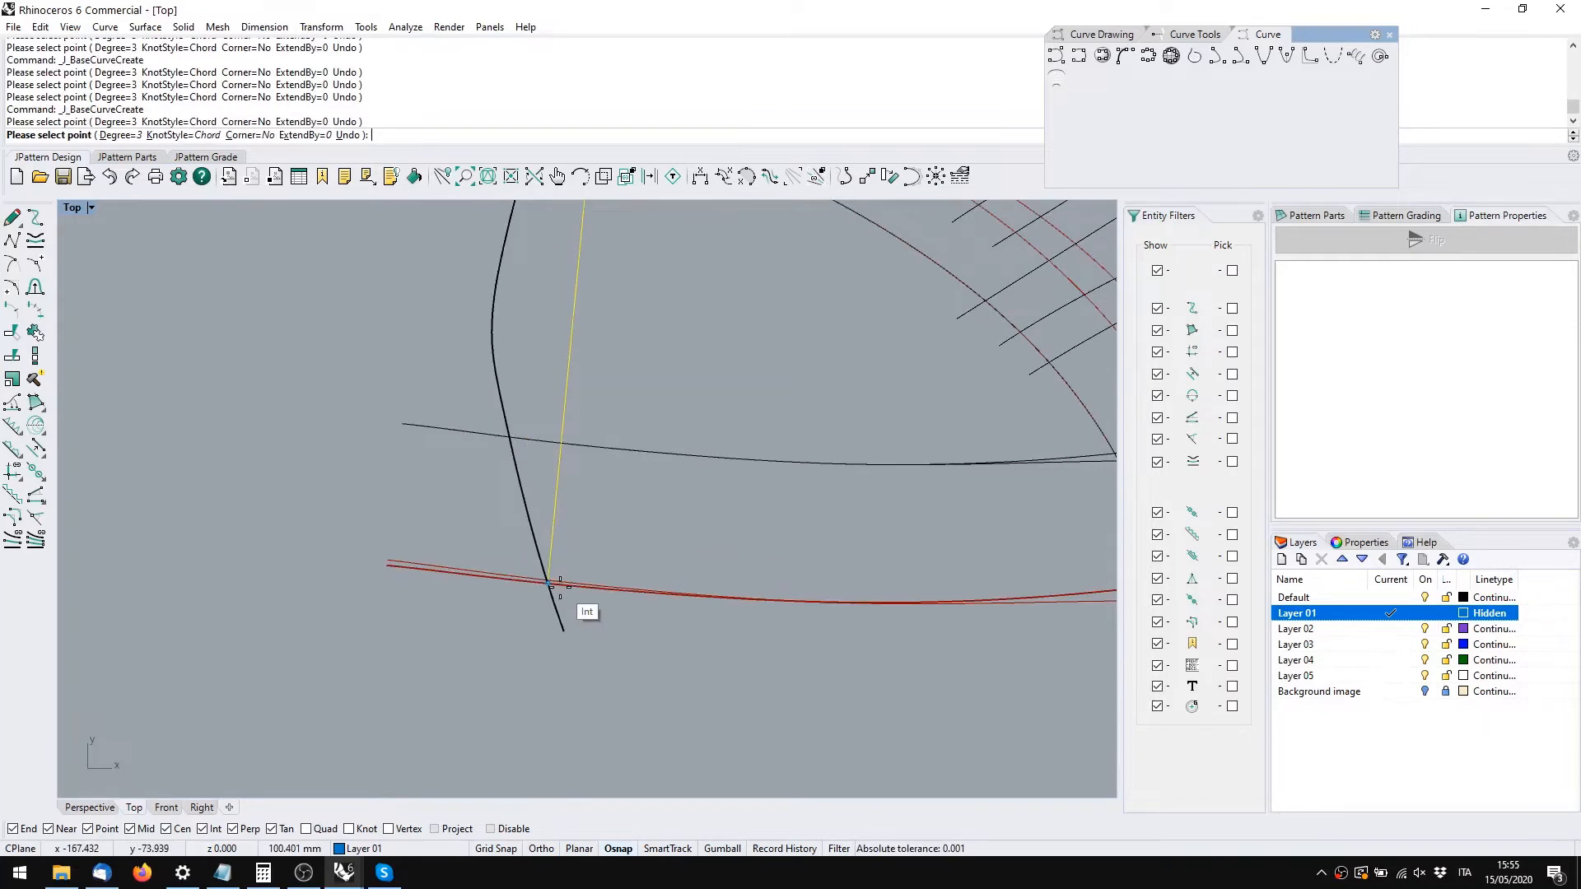
left_click(558, 587)
right_click(557, 587)
Draw another straight heel axis from the same collar intersection, following the upper heel curve's slope to below the red lower margin
scroll(577, 513, "down", 8)
right_click_drag(609, 453, 605, 519)
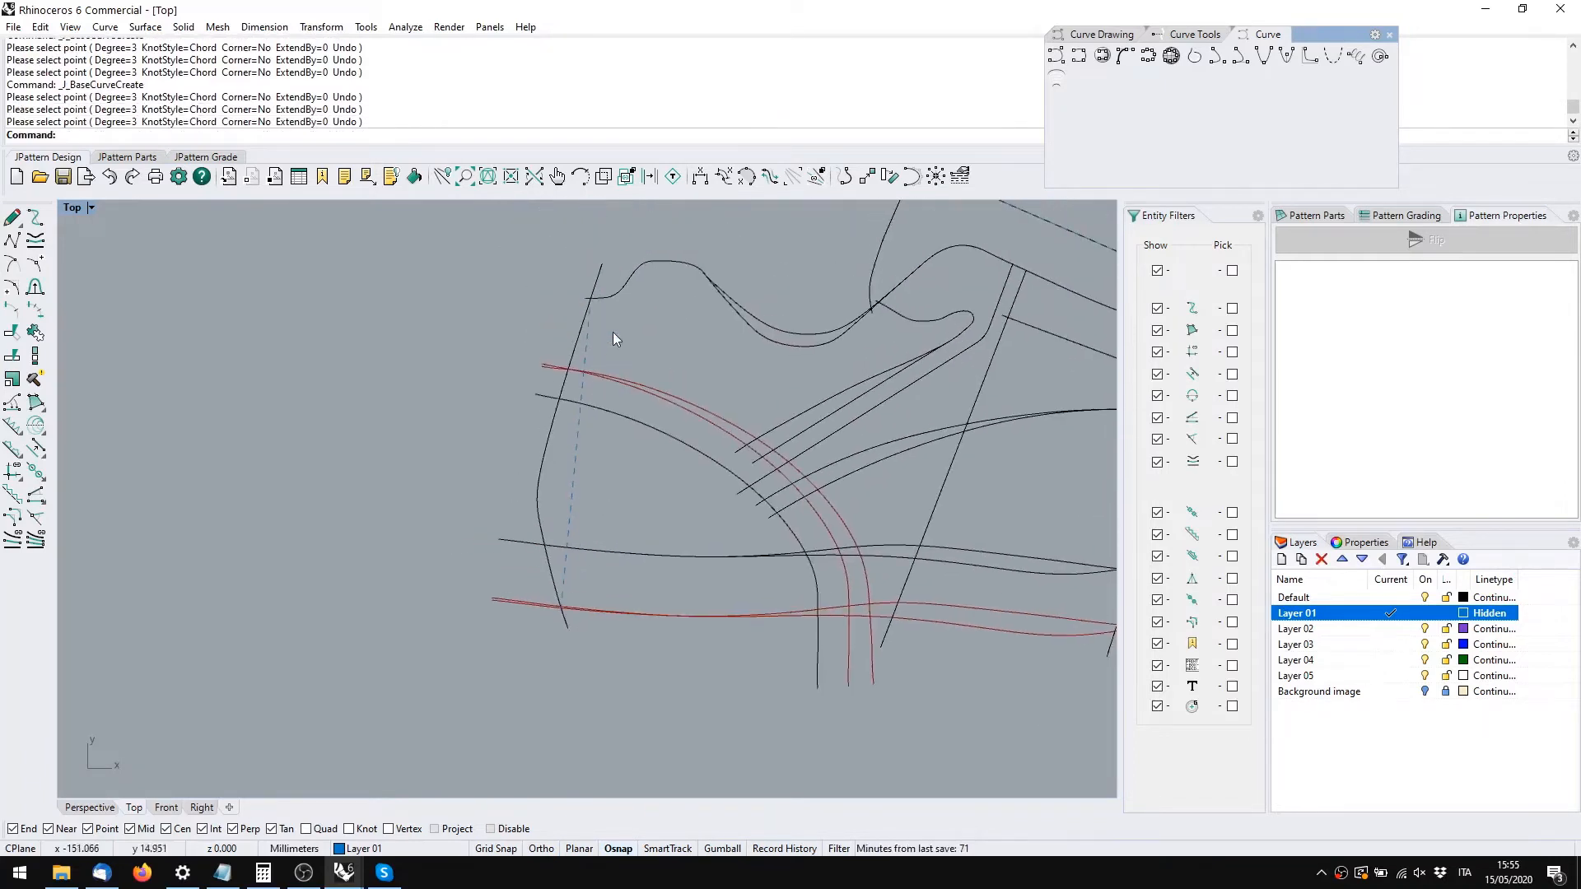
right_click(587, 302)
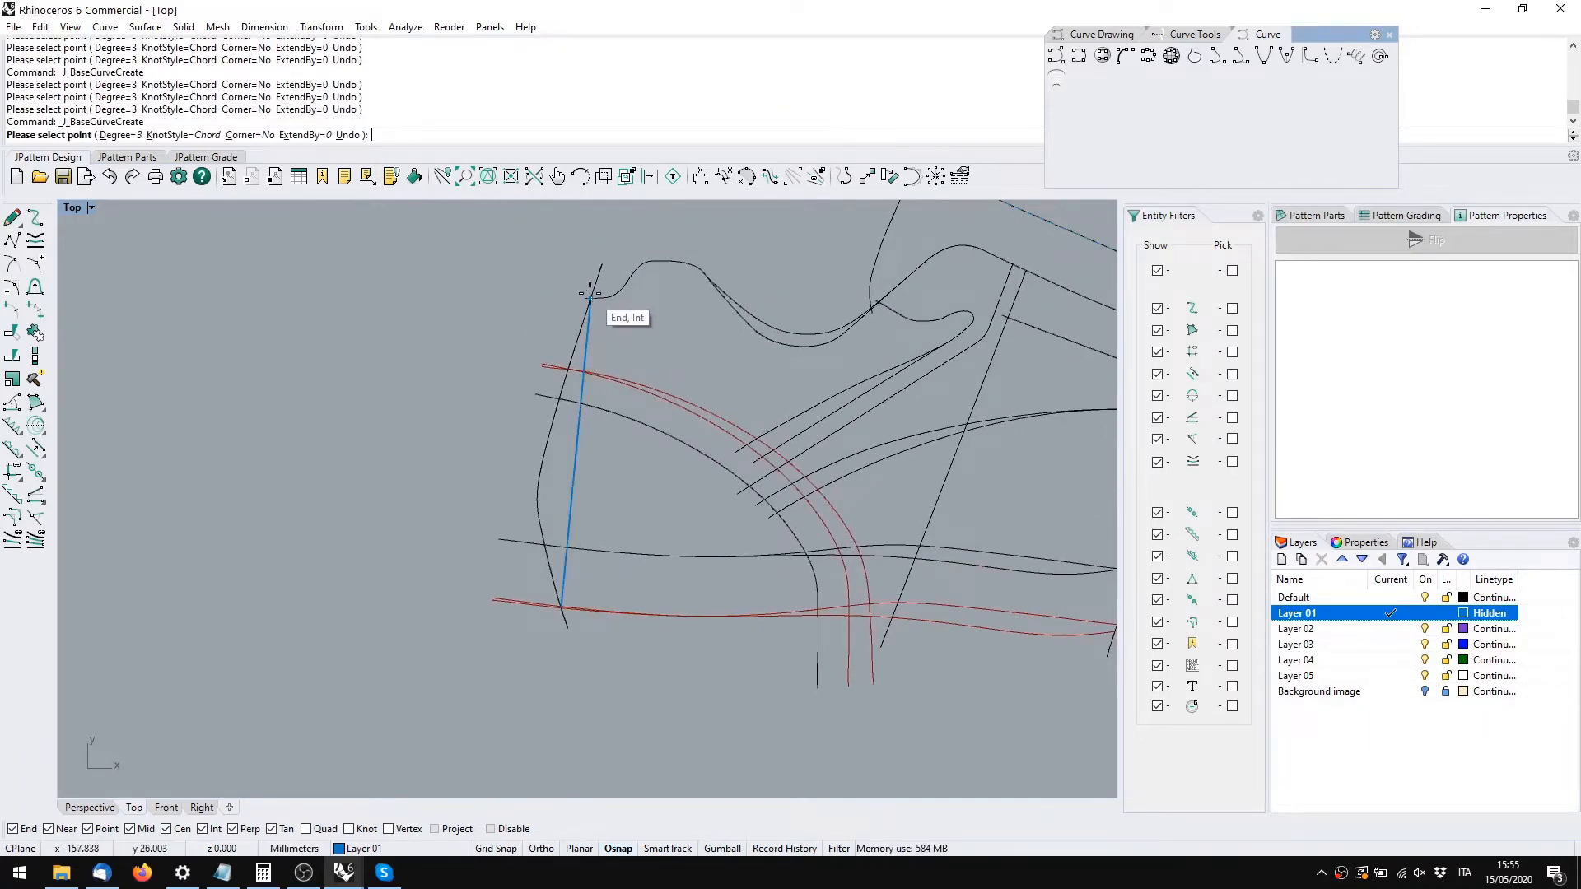
left_click(589, 299)
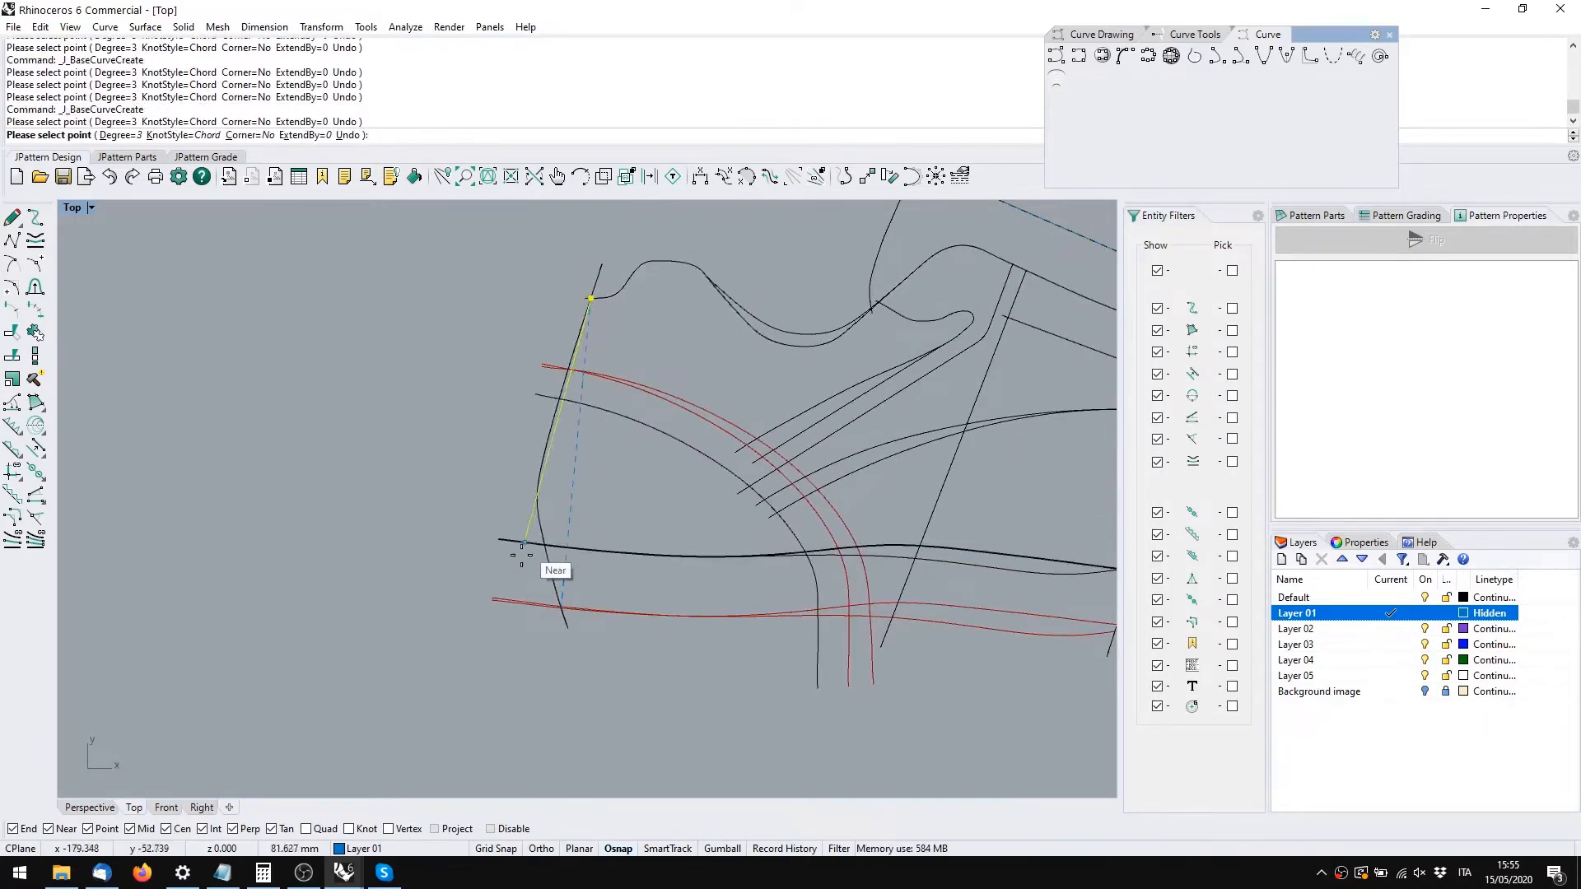
left_click(492, 654)
right_click(491, 653)
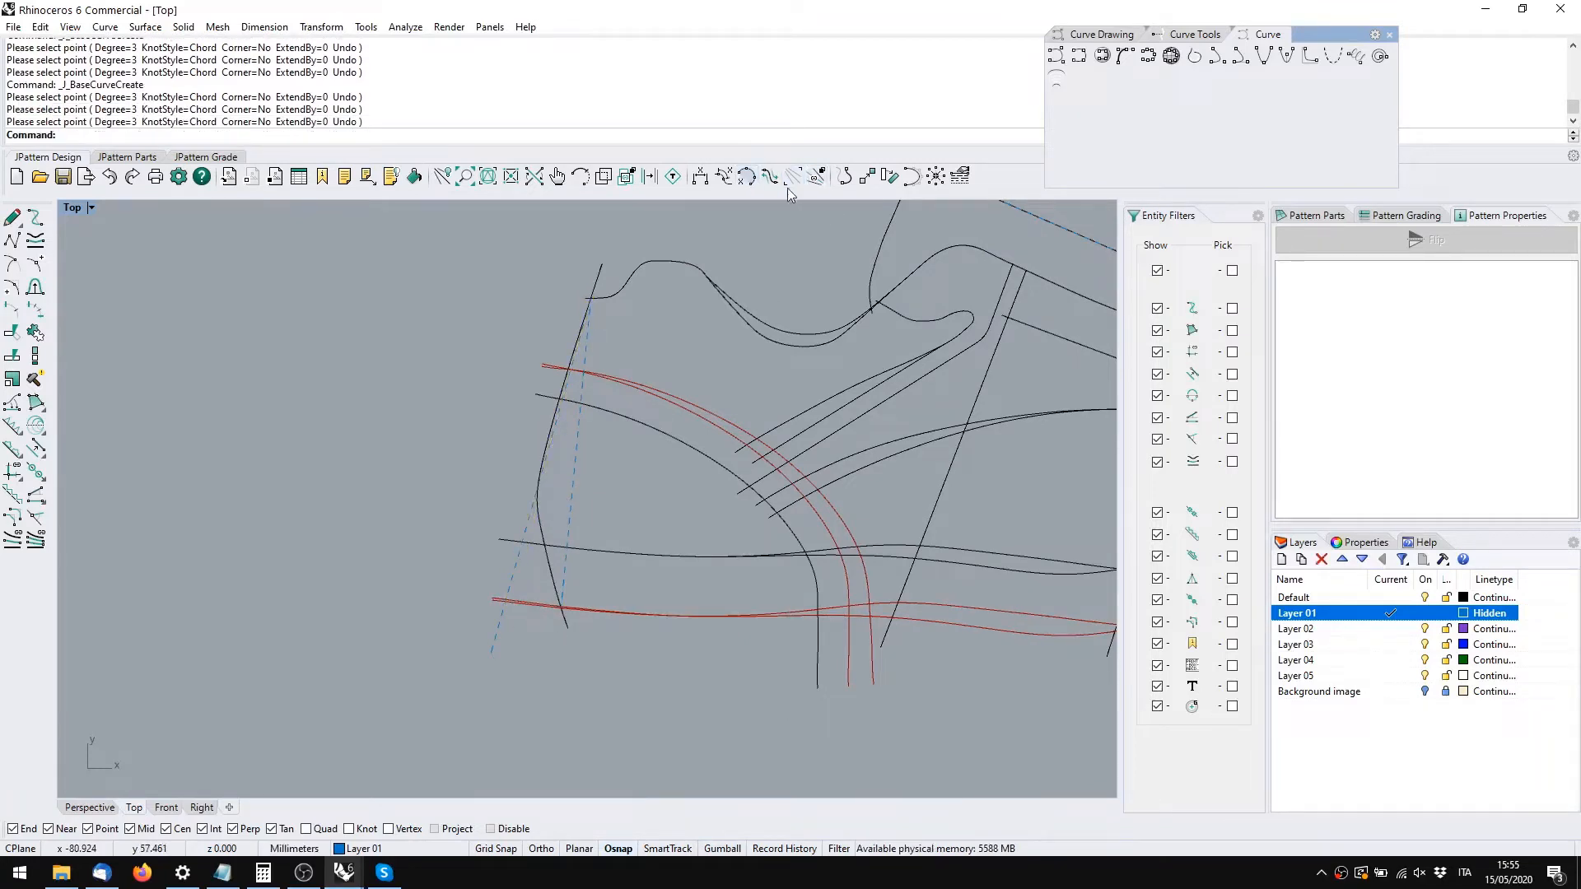
Extend the slanted heel axis at both ends, above the collar and farther below the lower margin
left_click(867, 176)
left_click(565, 392)
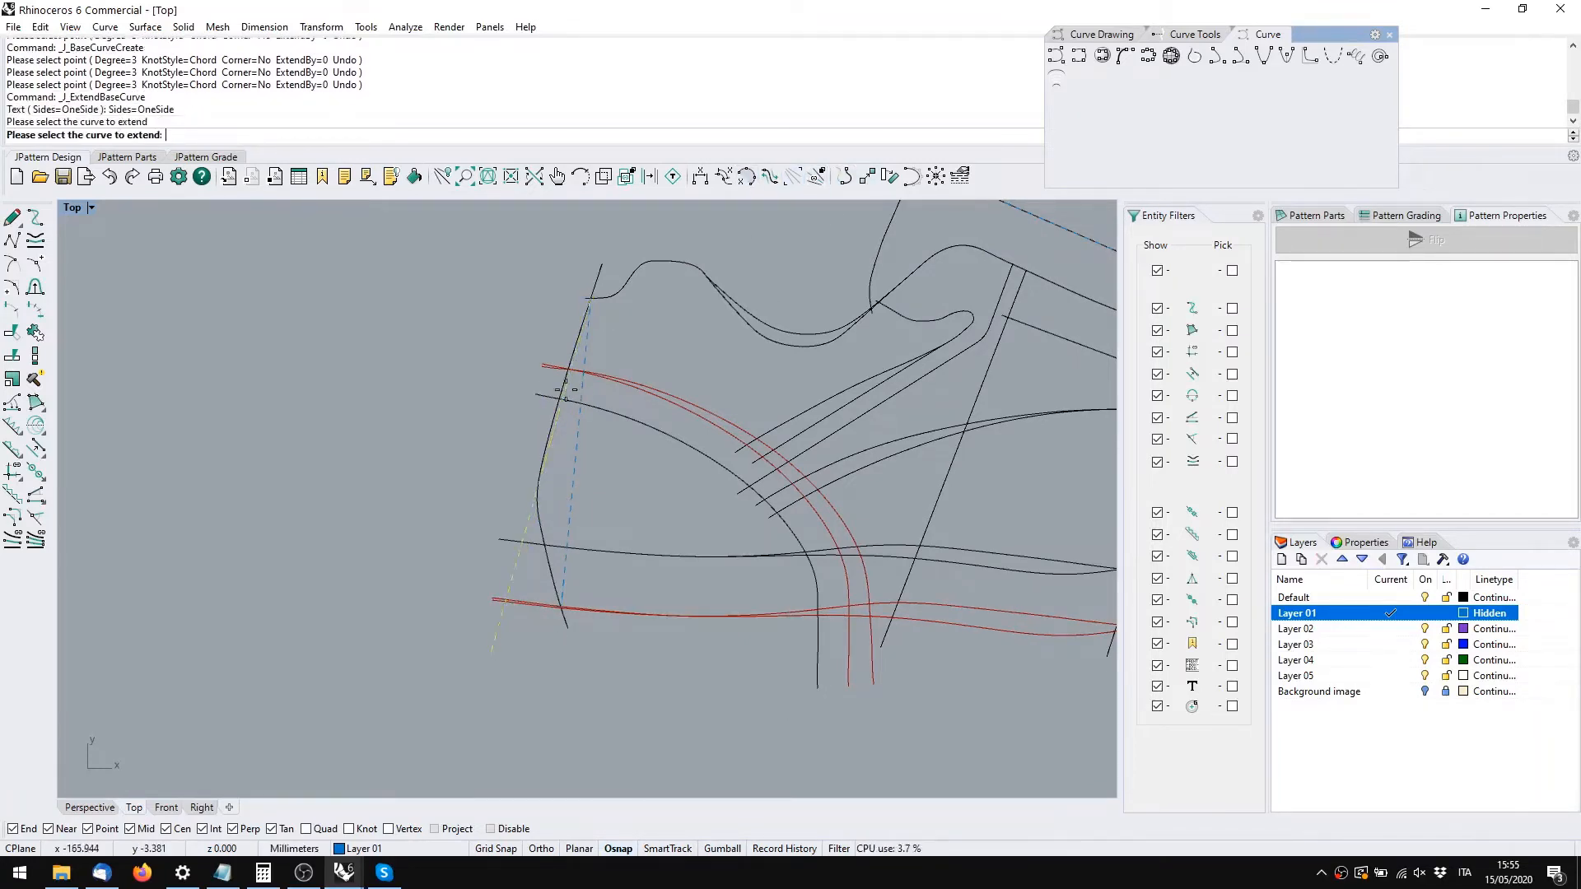
right_click_drag(633, 249, 599, 442)
left_click(606, 348)
right_click_drag(582, 512, 647, 260)
right_click_drag(554, 632, 552, 632)
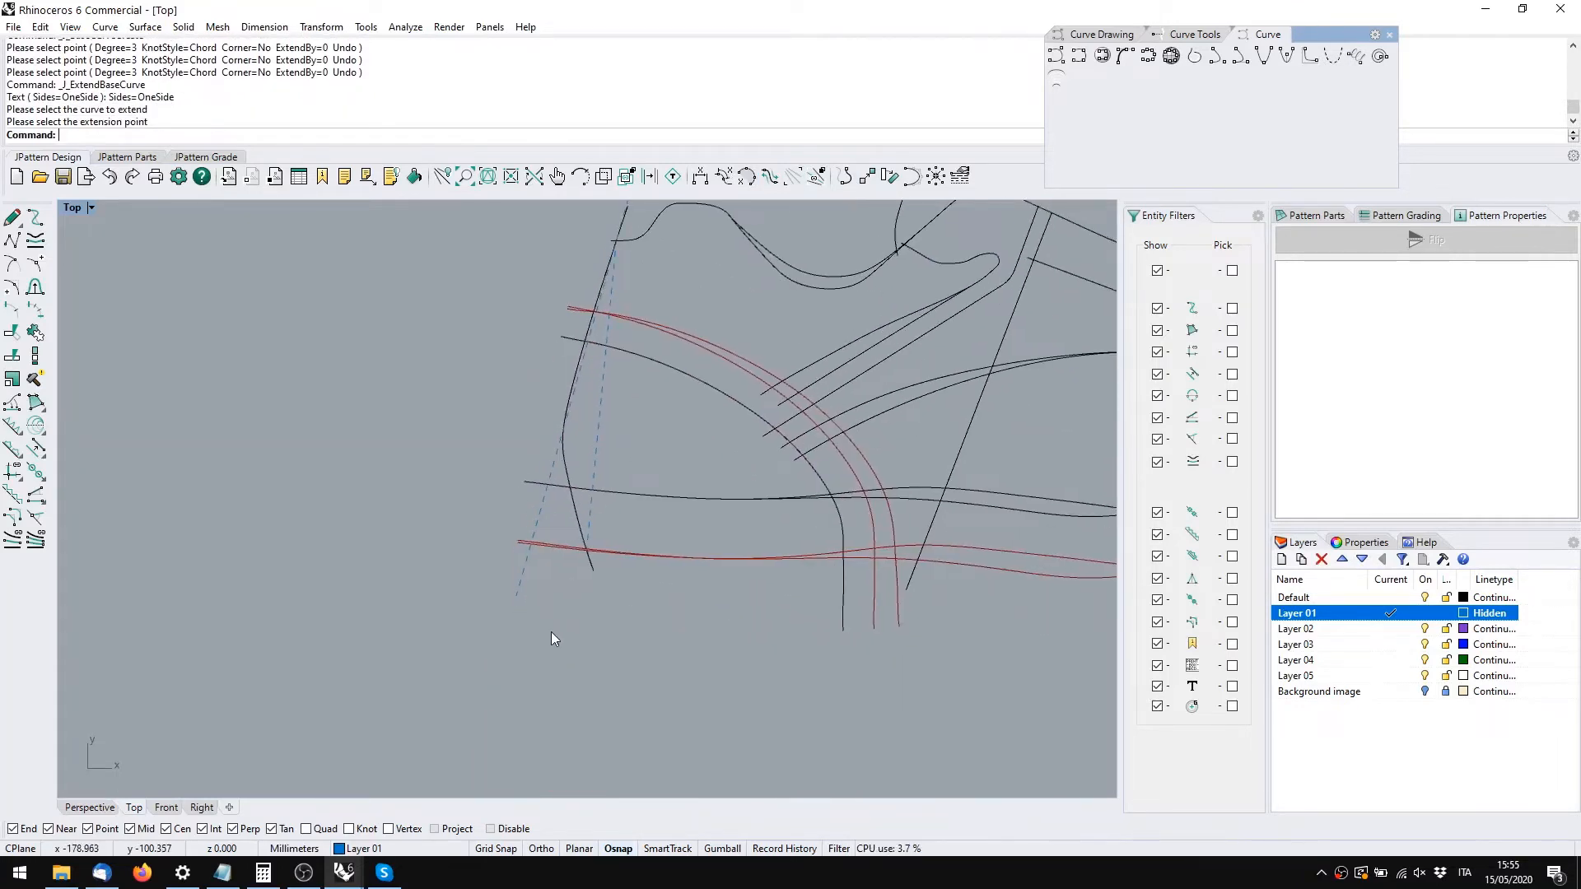
right_click(529, 580)
left_click(526, 580)
left_click(512, 677)
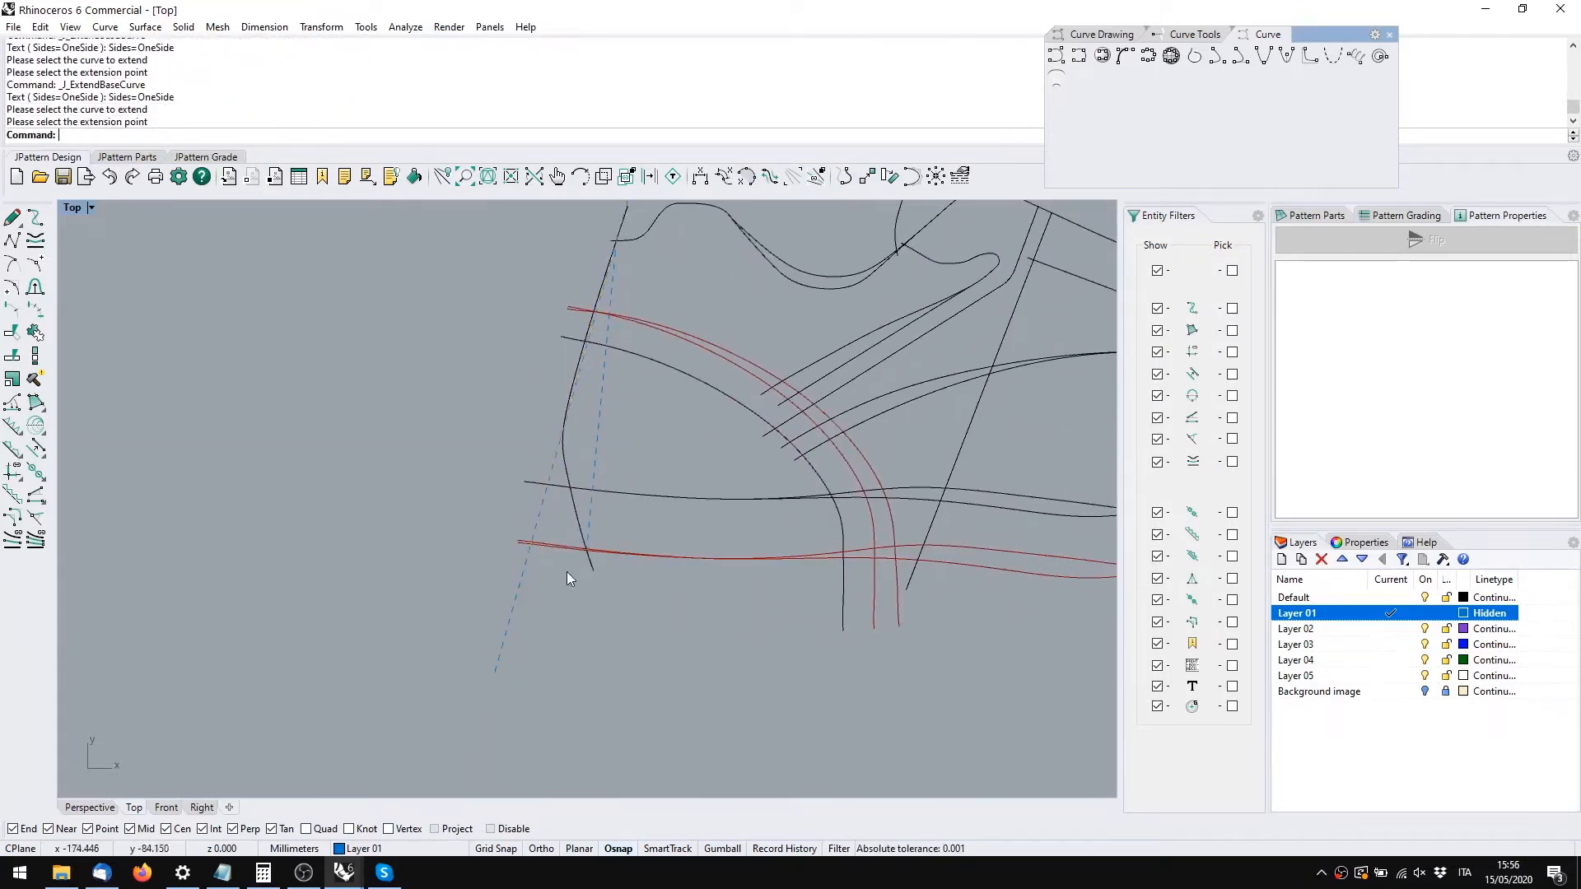
Extend the steeper heel axis at both ends, below the lower margin and above the collar
right_click(595, 532)
left_click(595, 532)
left_click(577, 668)
right_click(583, 659)
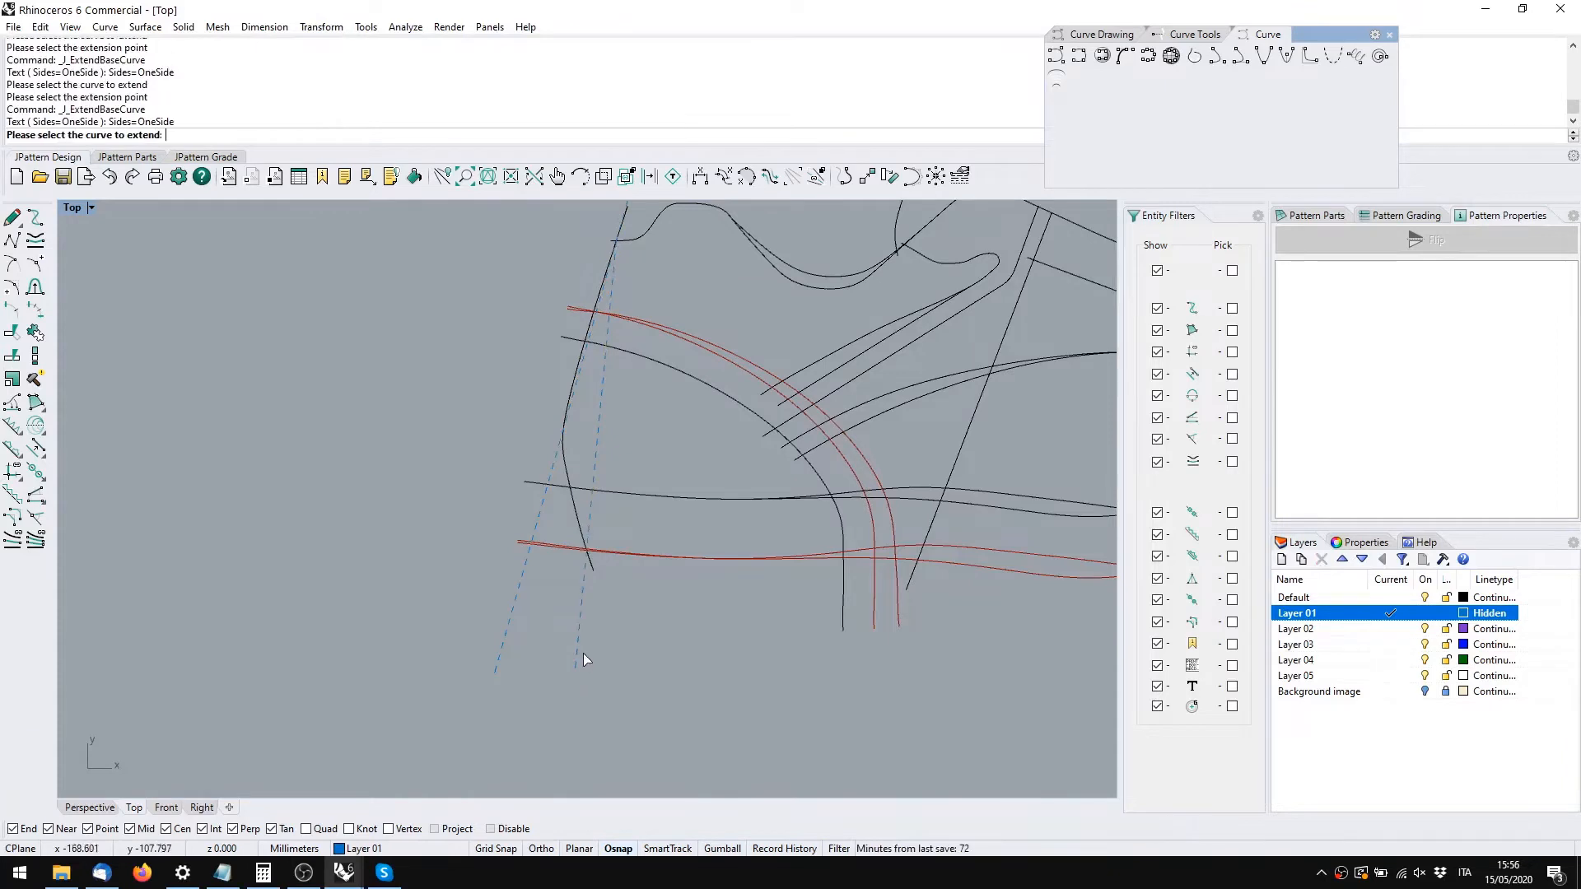
right_click_drag(631, 340, 620, 562)
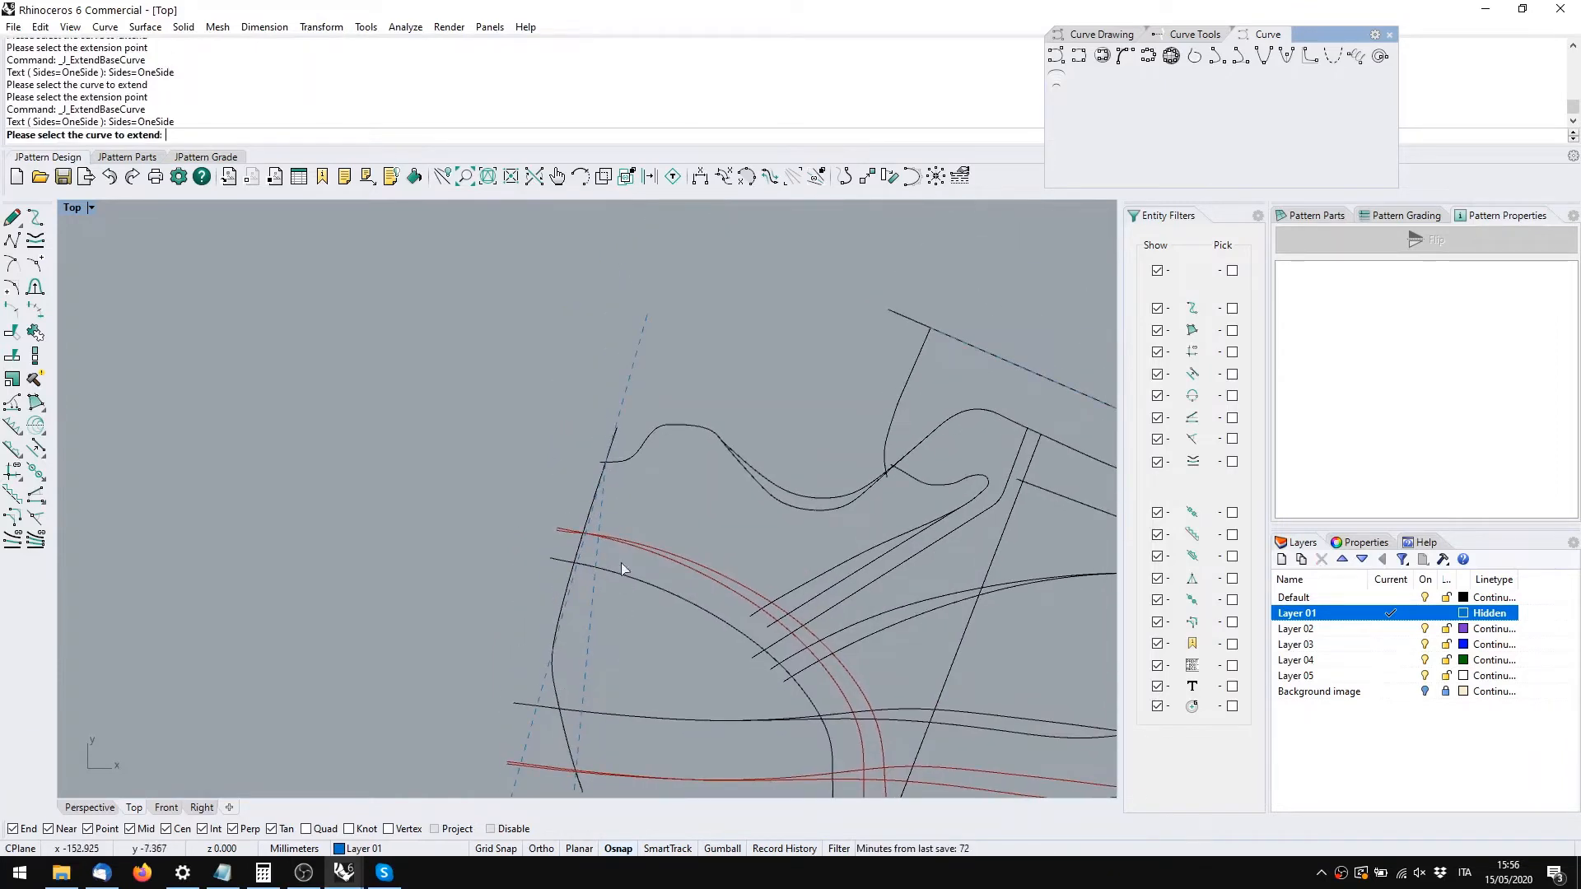
left_click(603, 506)
left_click(629, 304)
Extend the dashed instep axis at both ends, beyond the tongue and past the red toe margin
right_click_drag(830, 396, 269, 394)
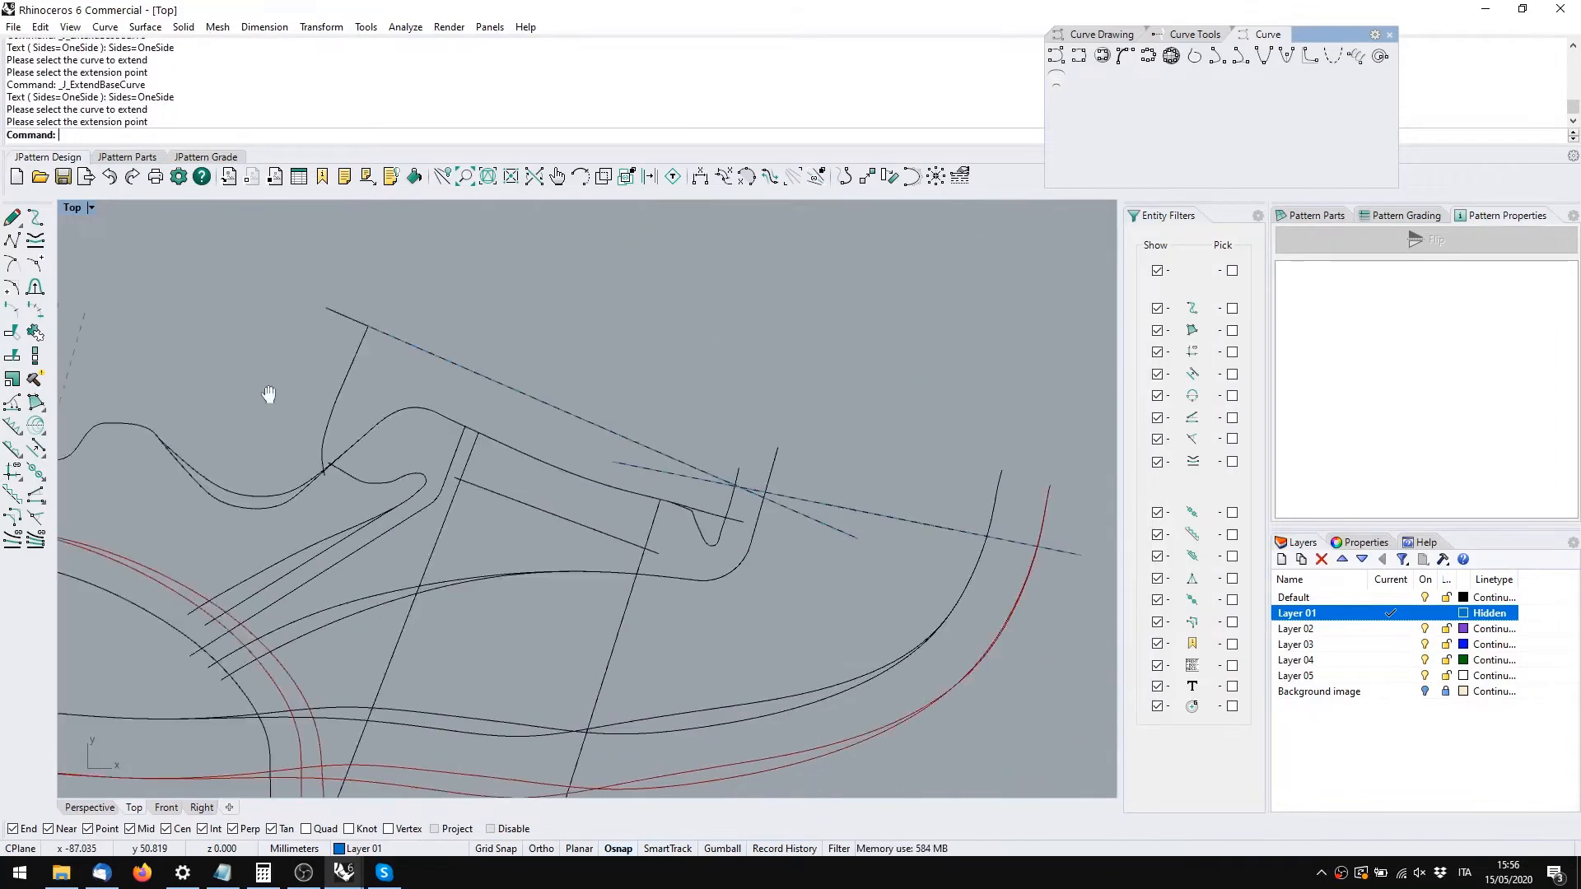
right_click(432, 369)
left_click(432, 366)
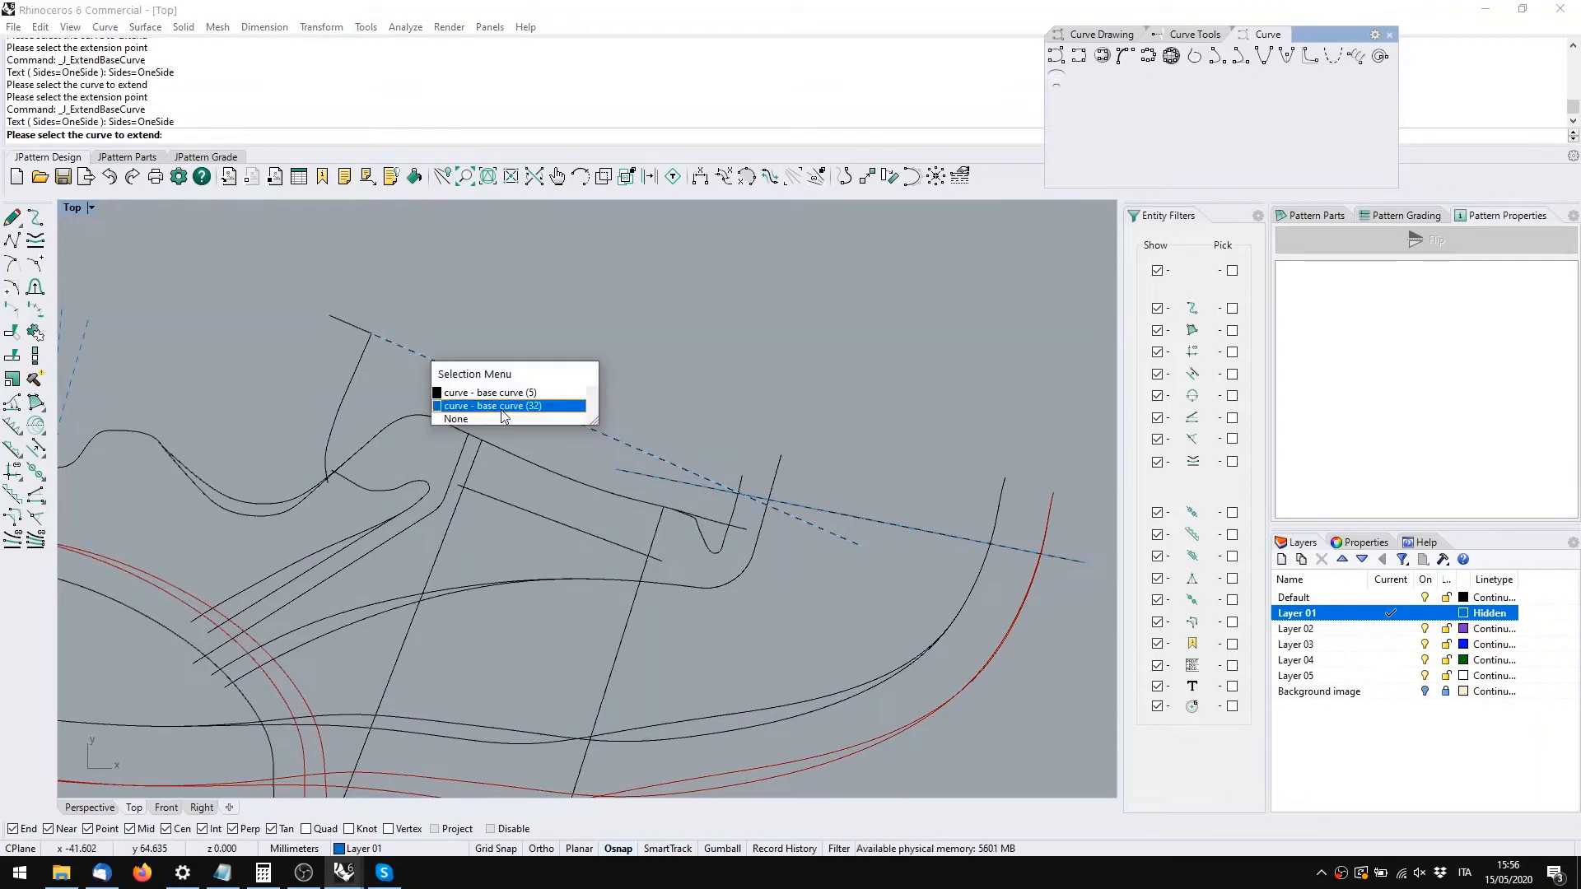
left_click(490, 405)
left_click(226, 271)
right_click(856, 548)
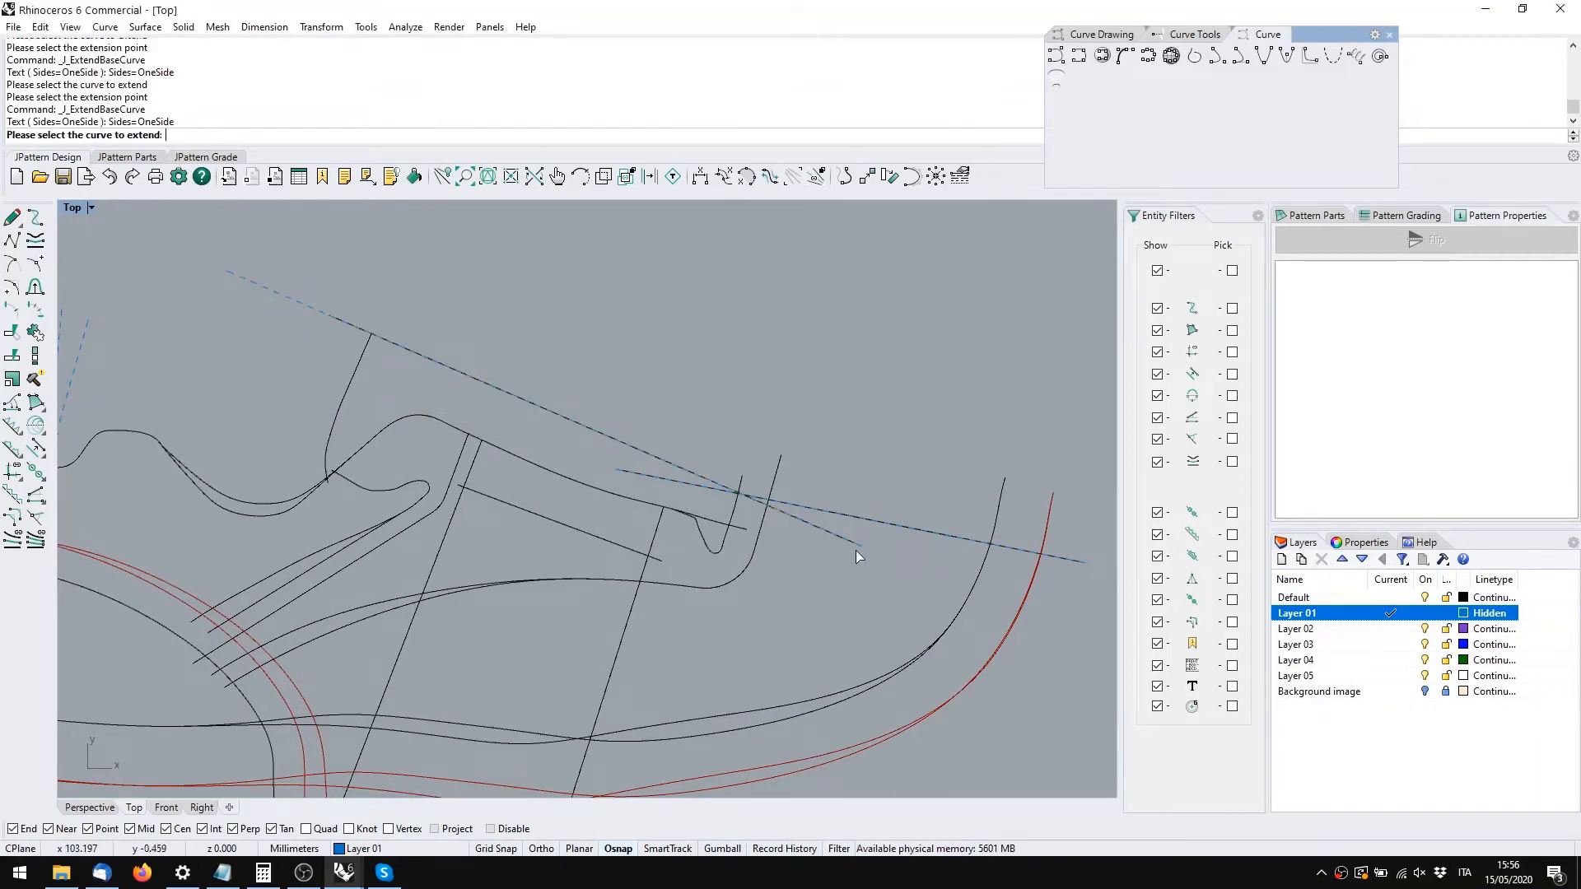
left_click(856, 546)
left_click(984, 604)
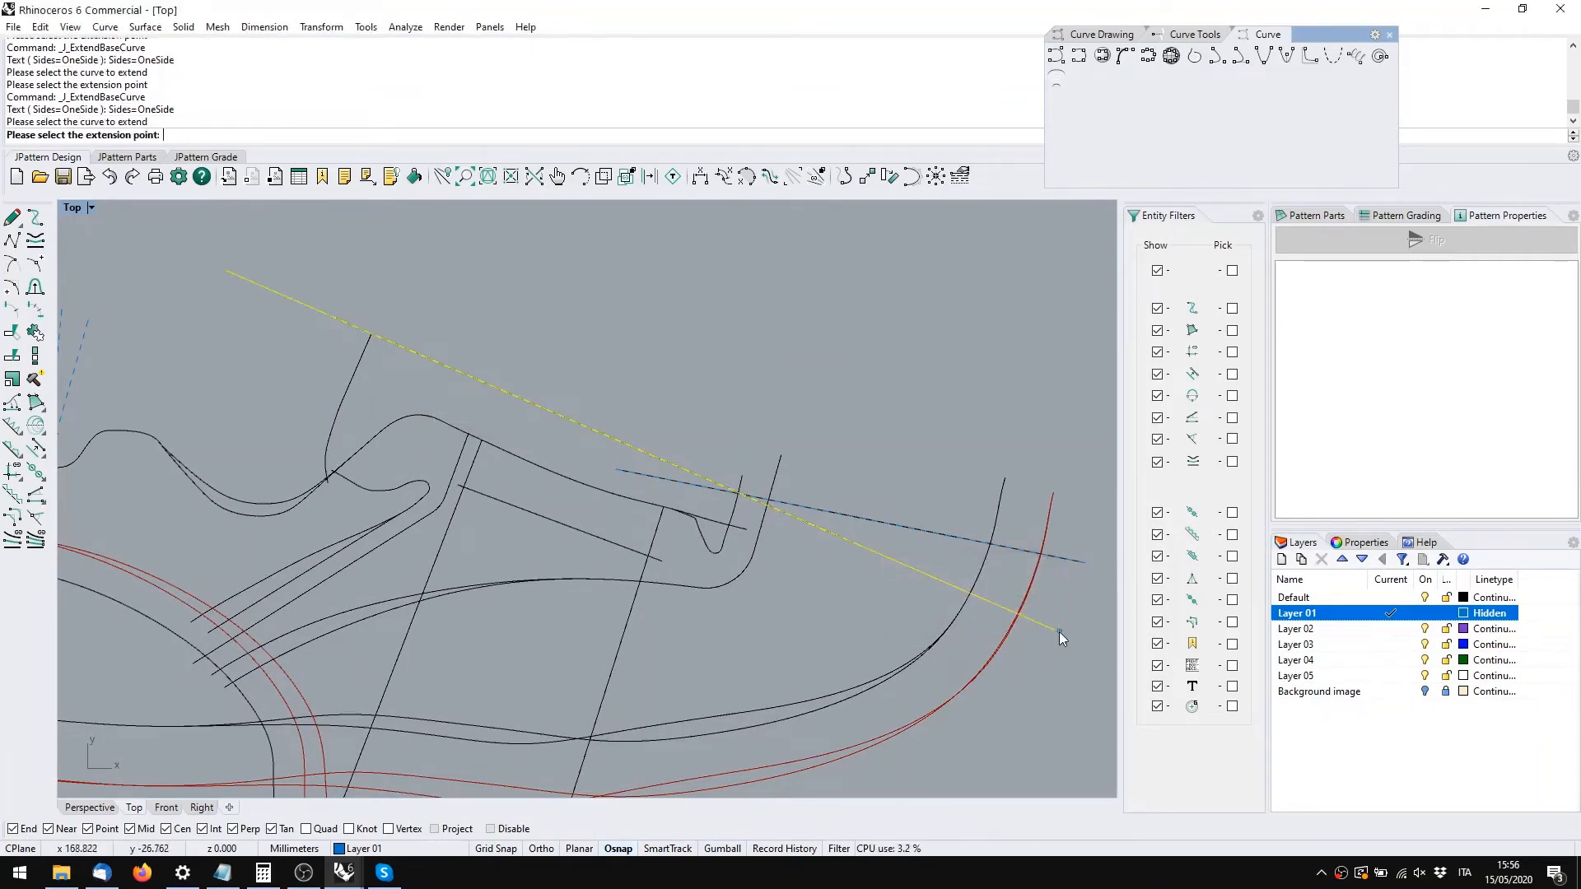
left_click(1060, 630)
Extend the dashed toe axis at both ends, farther beyond the toe and back past the tongue curve
right_click(1083, 598)
left_click(1080, 561)
left_click(1122, 618)
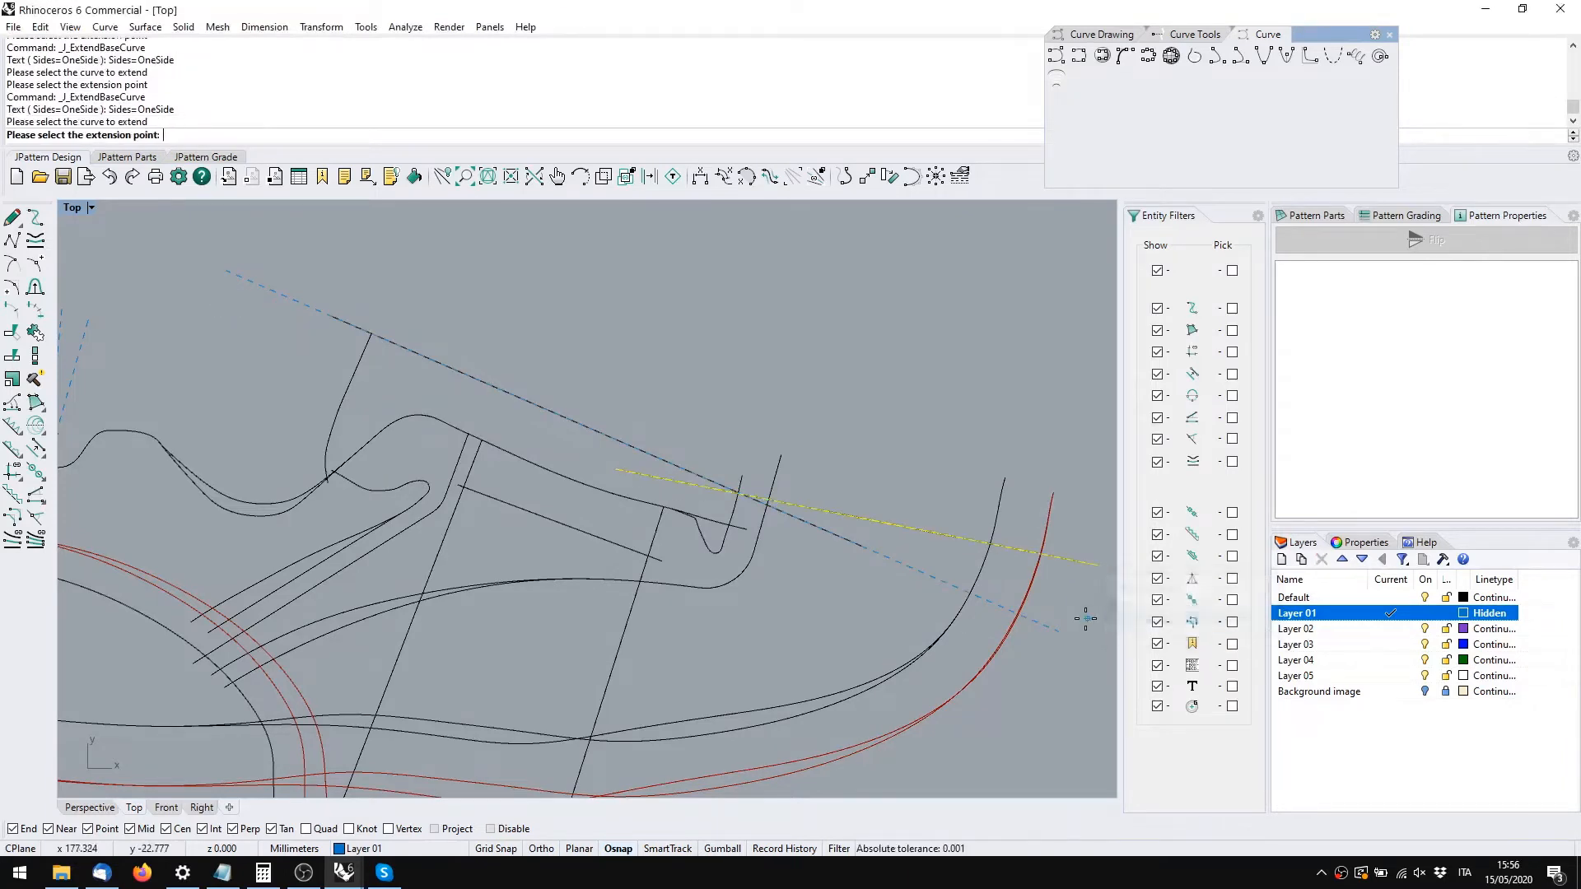
right_click_drag(1084, 618, 739, 562)
left_click(801, 543)
right_click_drag(284, 415, 619, 485)
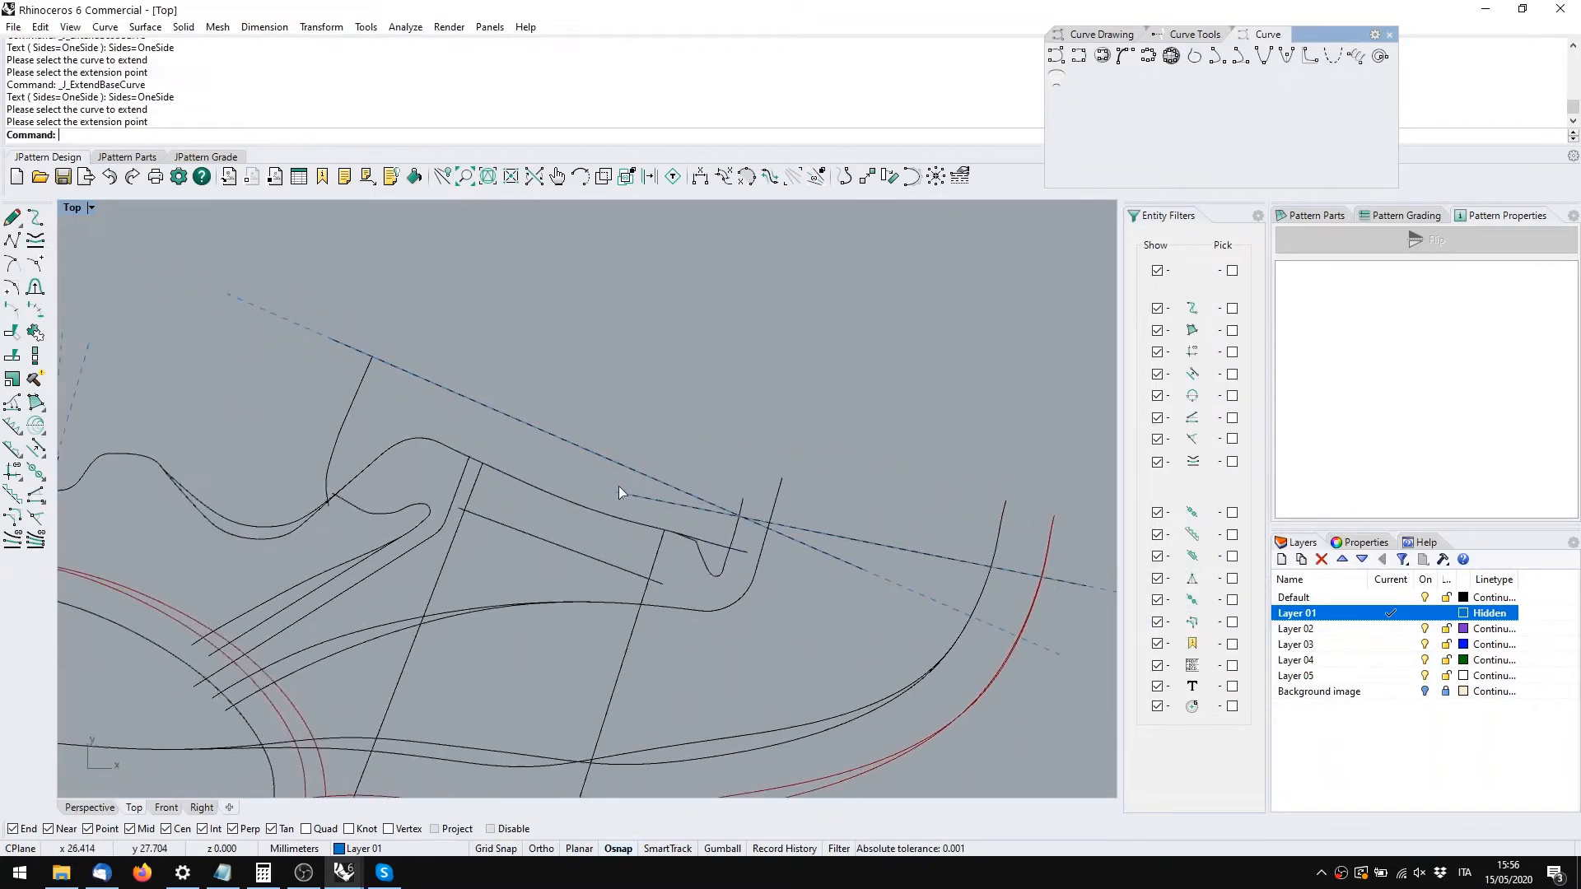
right_click(634, 491)
left_click(666, 507)
left_click(701, 559)
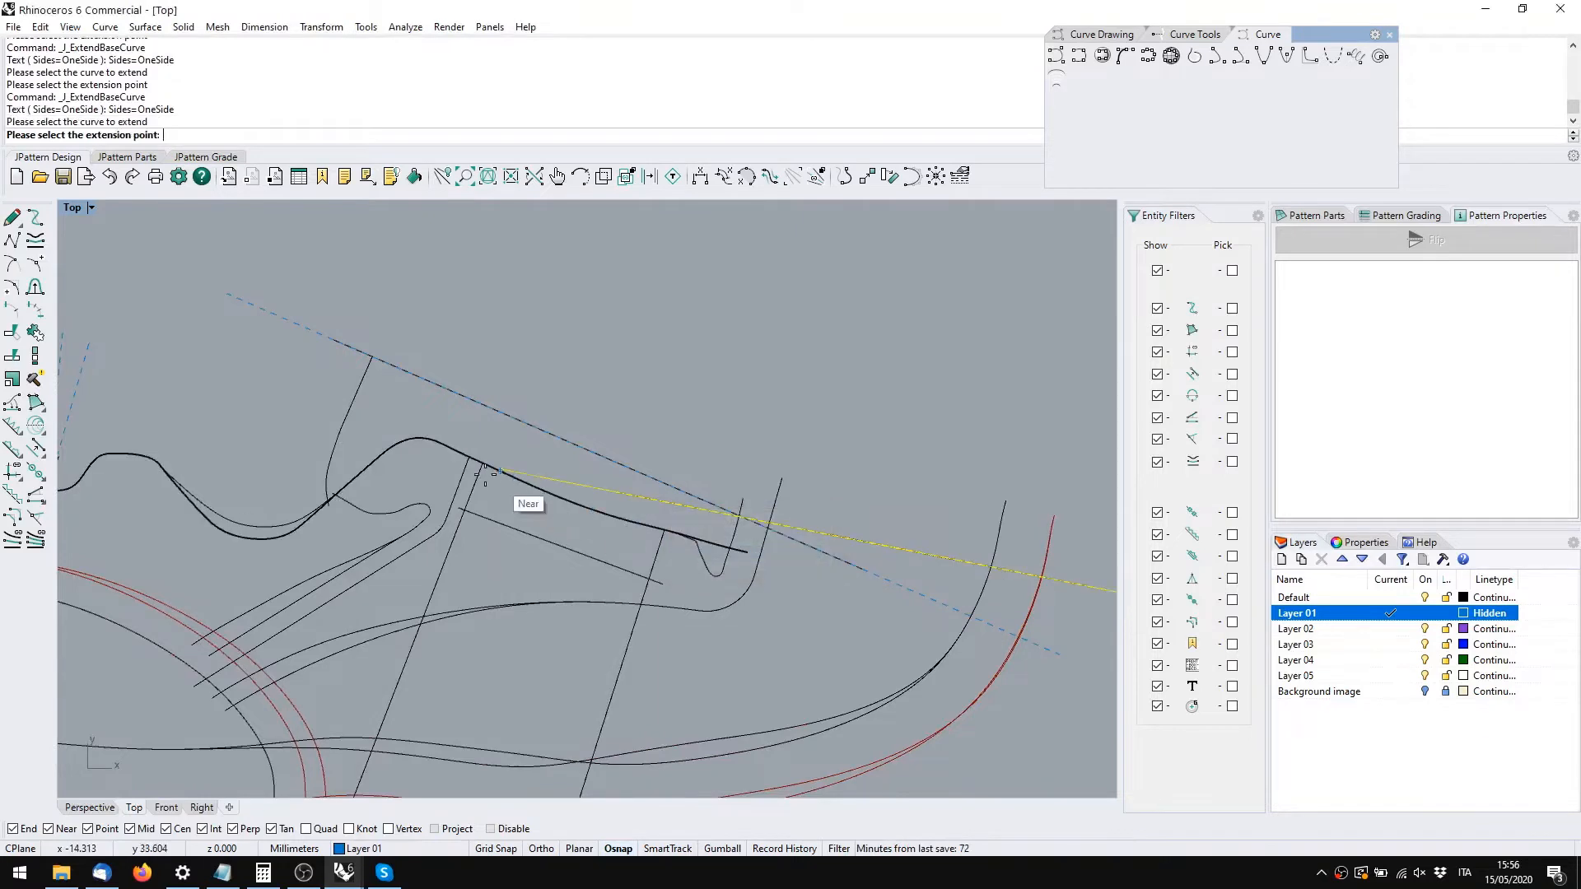
left_click(176, 400)
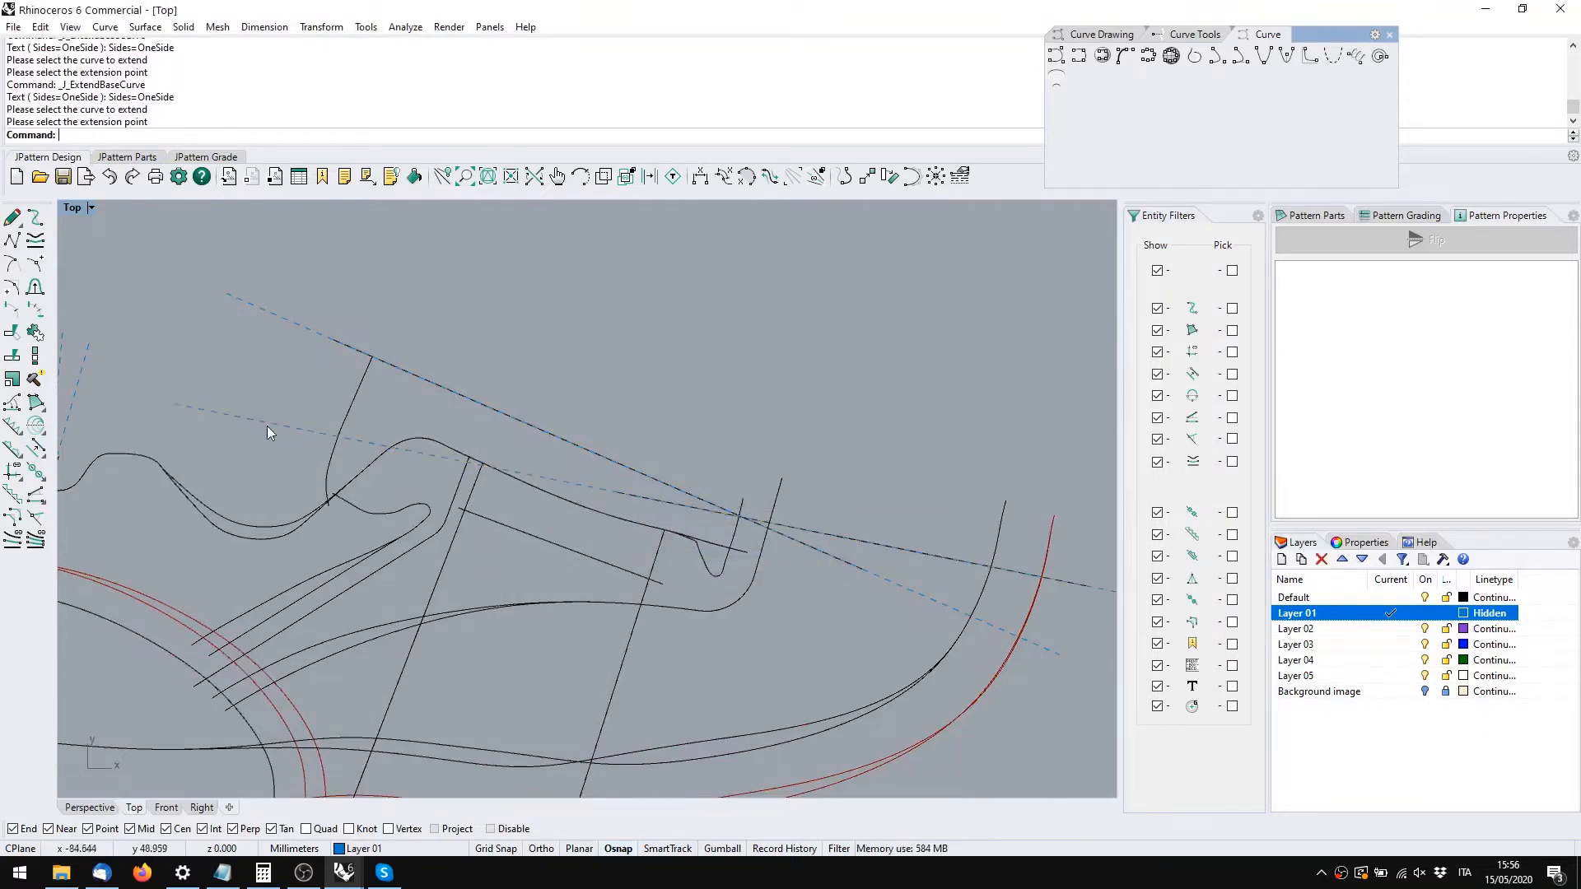
scroll(486, 378, "down", 5)
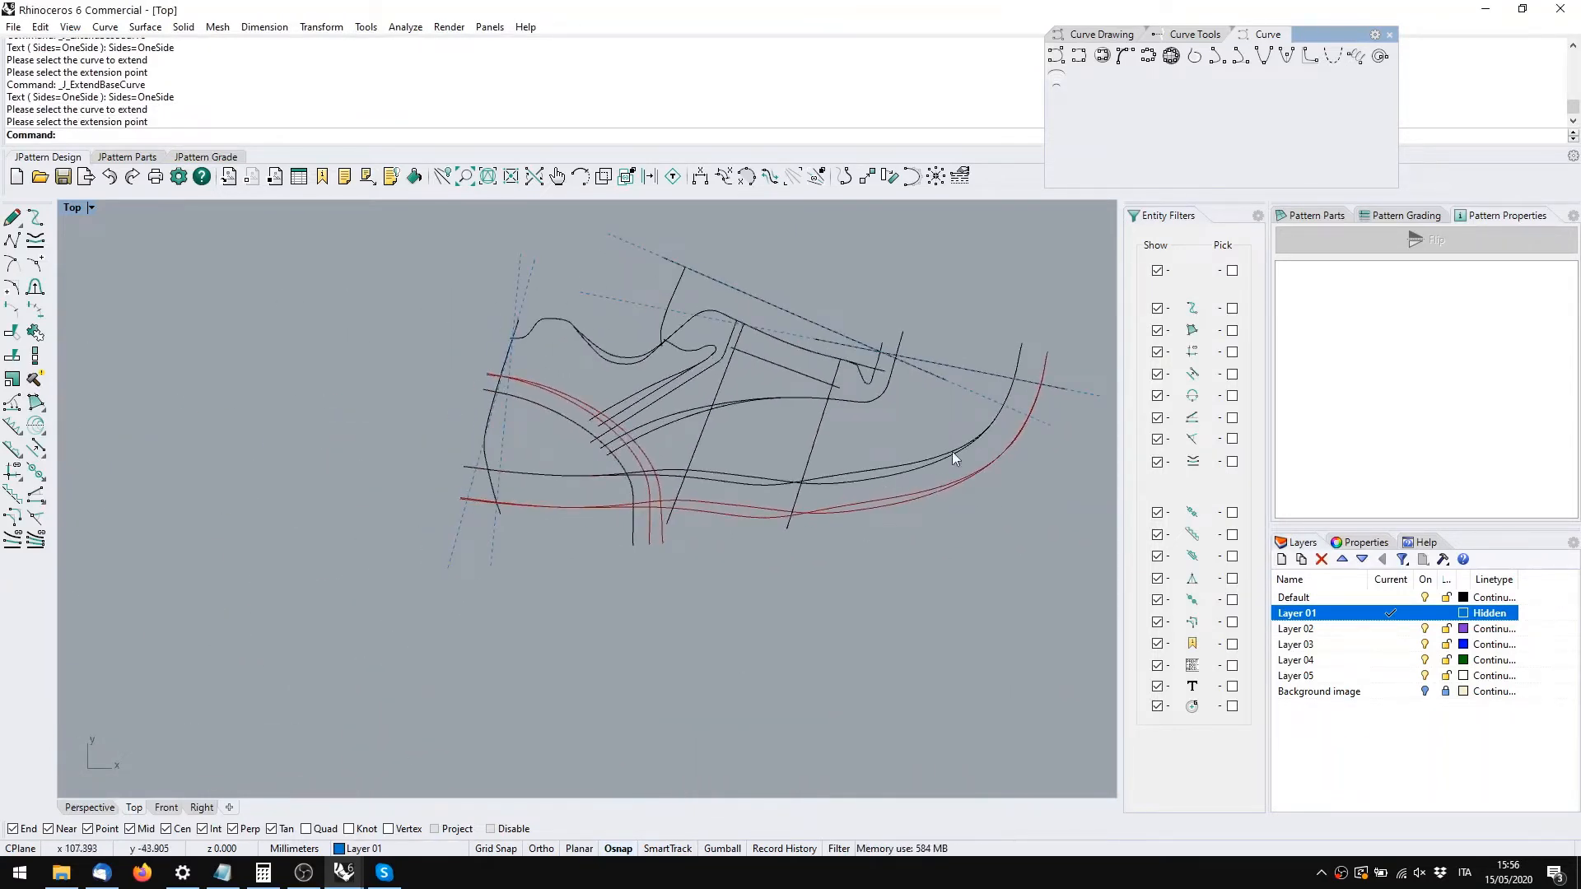
right_click_drag(951, 451, 770, 507)
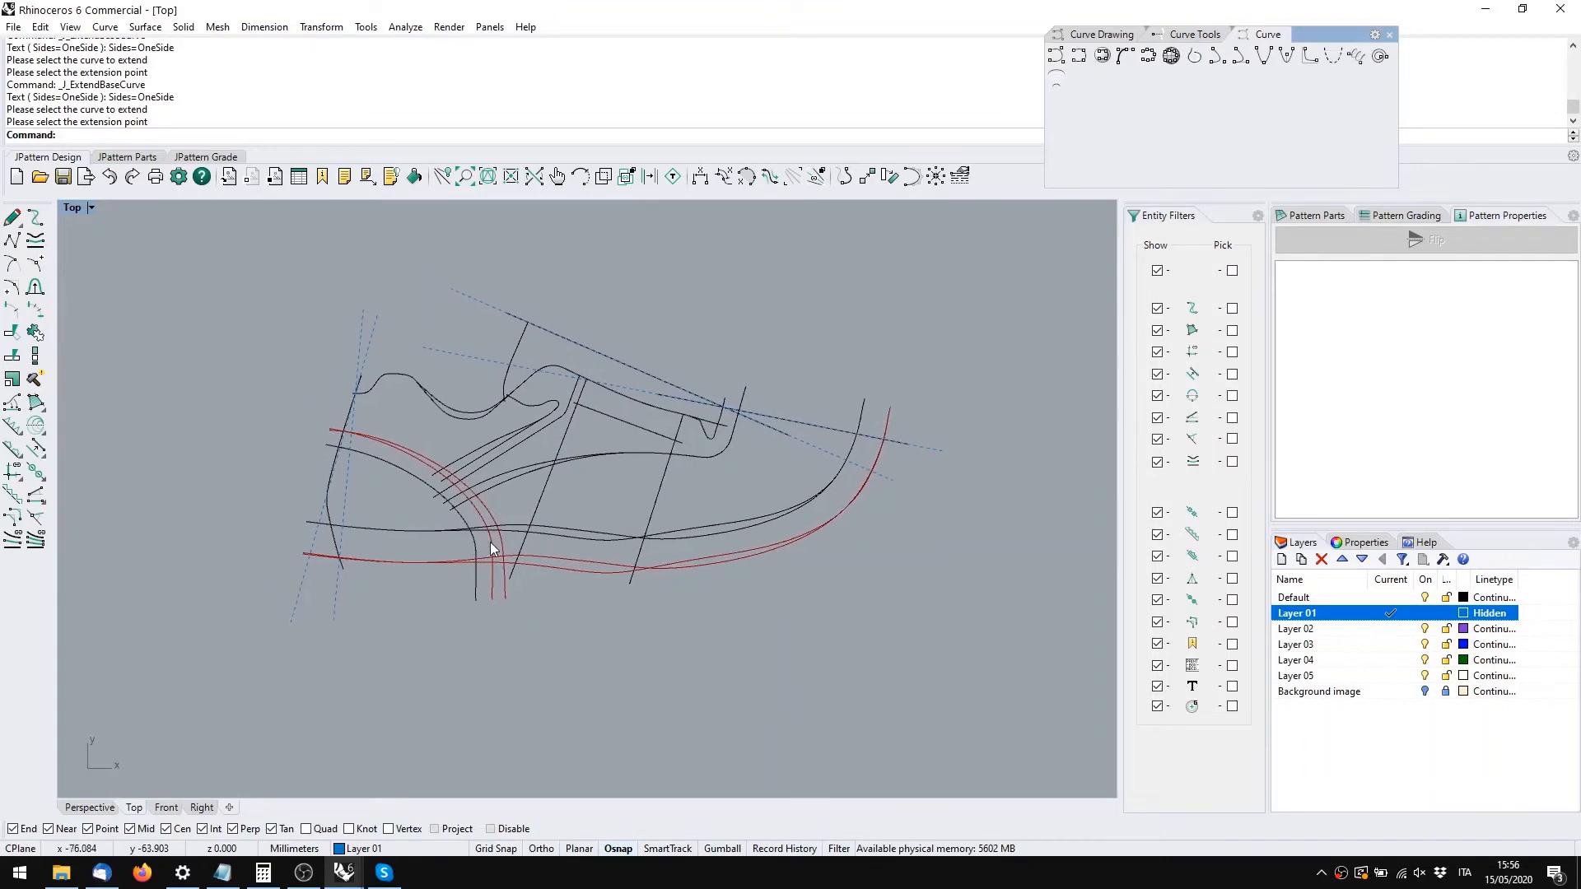
right_click_drag(499, 443, 604, 528)
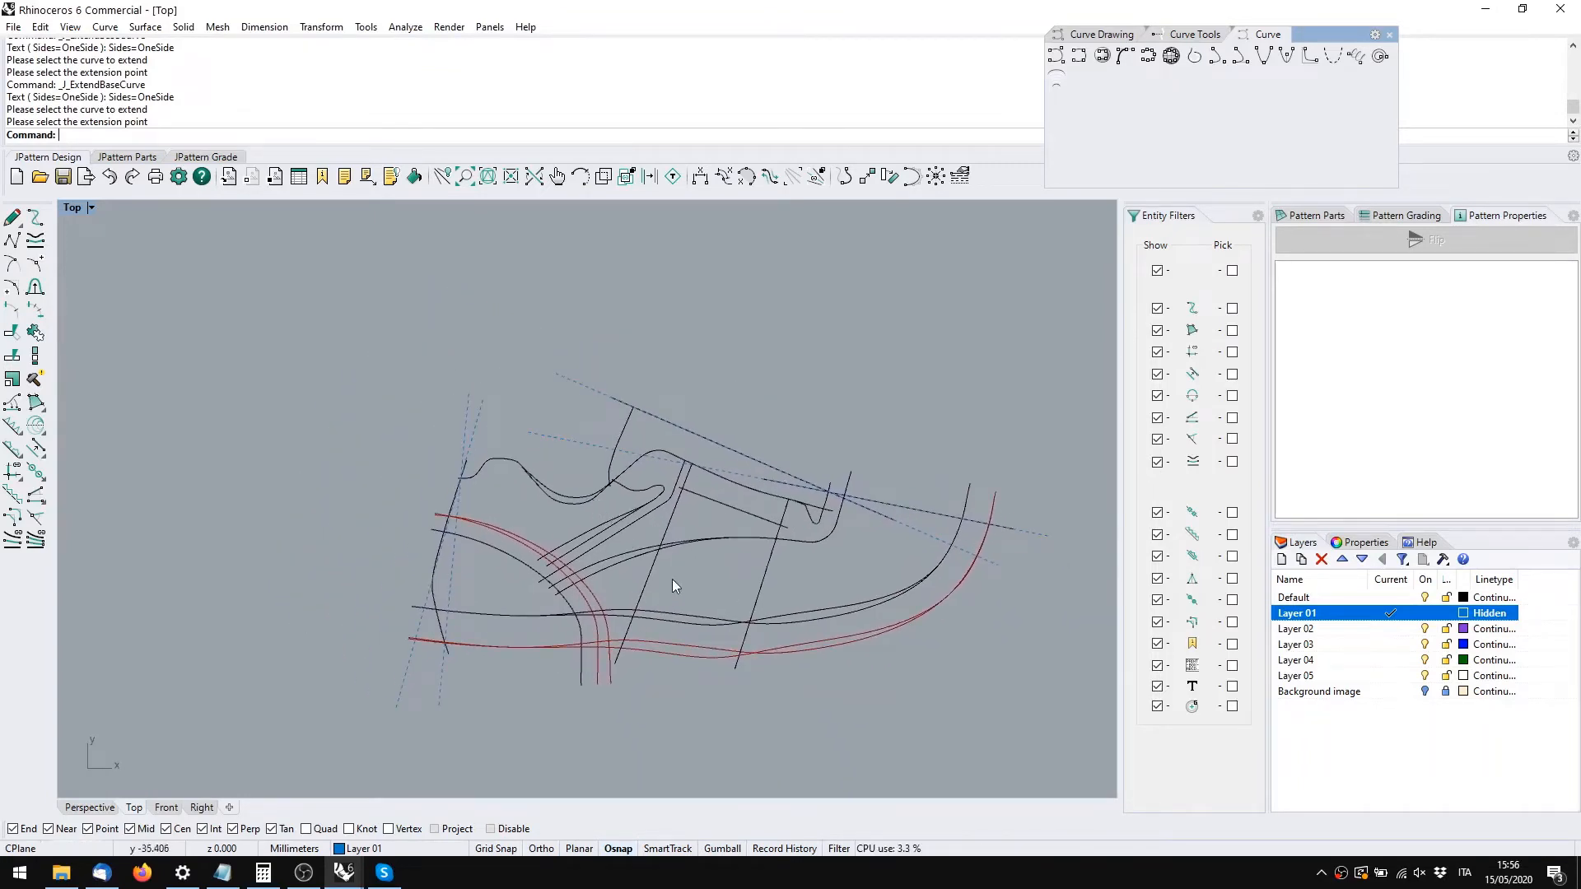
Make the Default layer current and rename it as Lateral
double_click(1299, 599)
left_click(1308, 599)
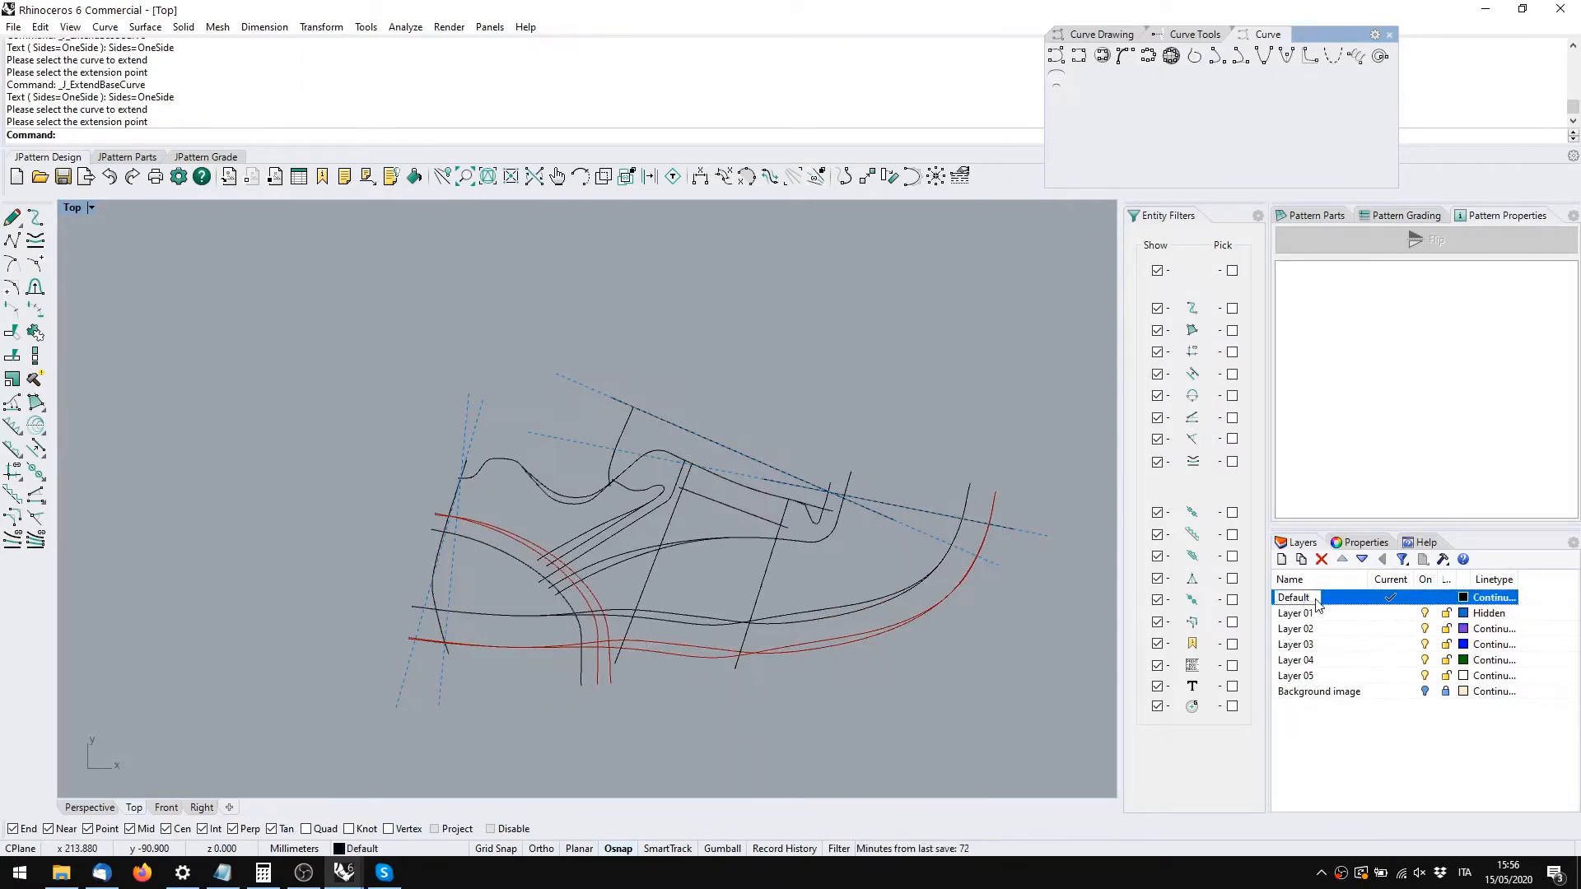
left_click_drag(1309, 601, 1257, 609)
type("Lete")
type("eral")
key("Return")
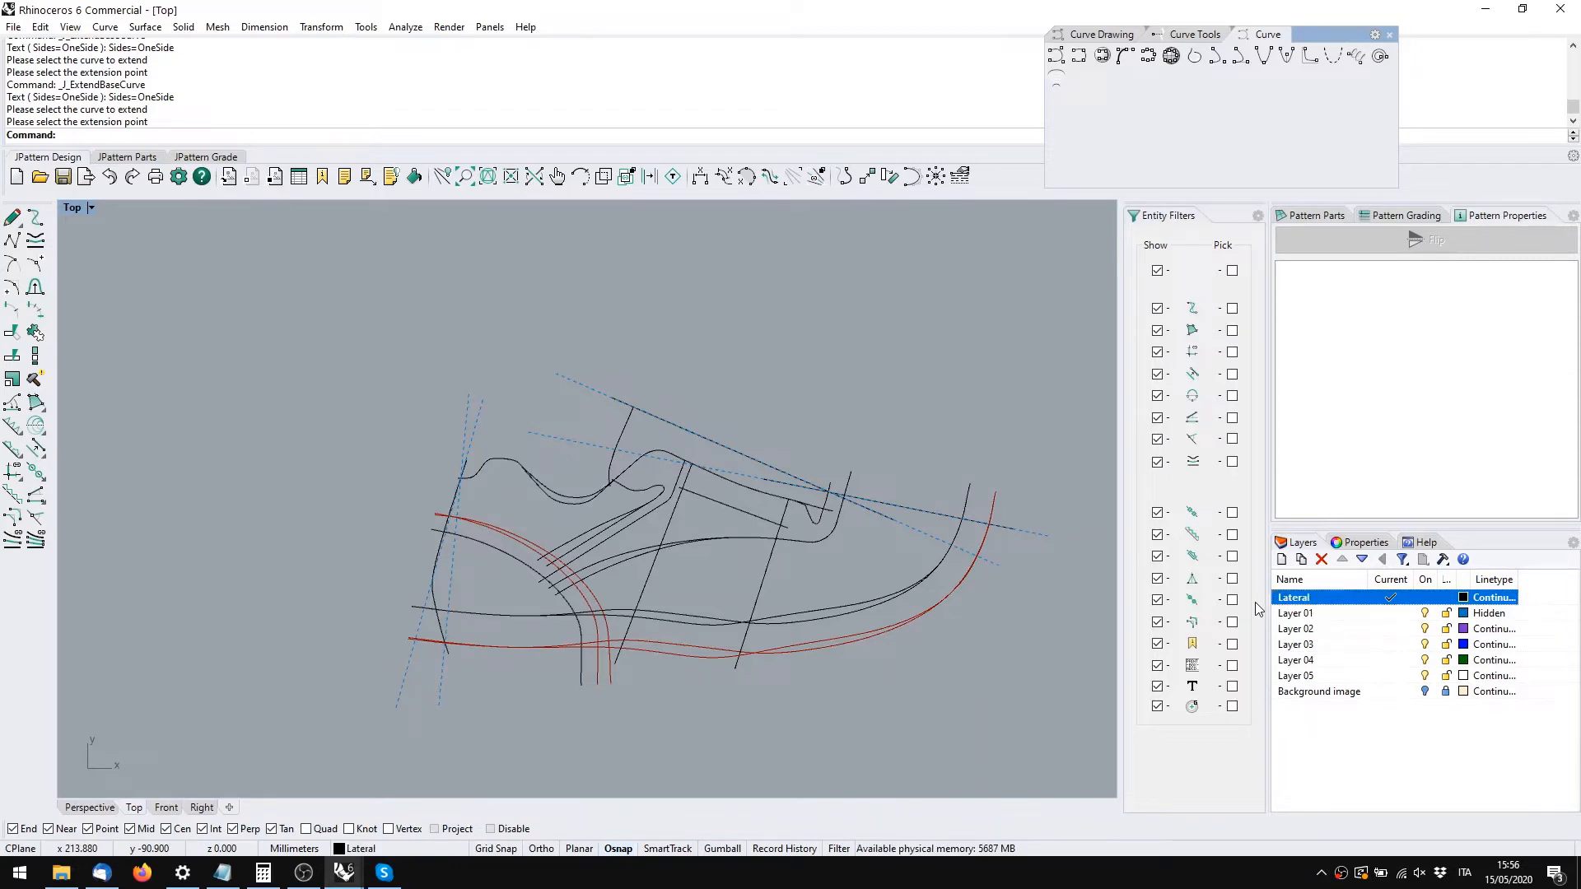
Set the colour of Layer 02 to green with RGB 37, 189, 72
left_click(1465, 628)
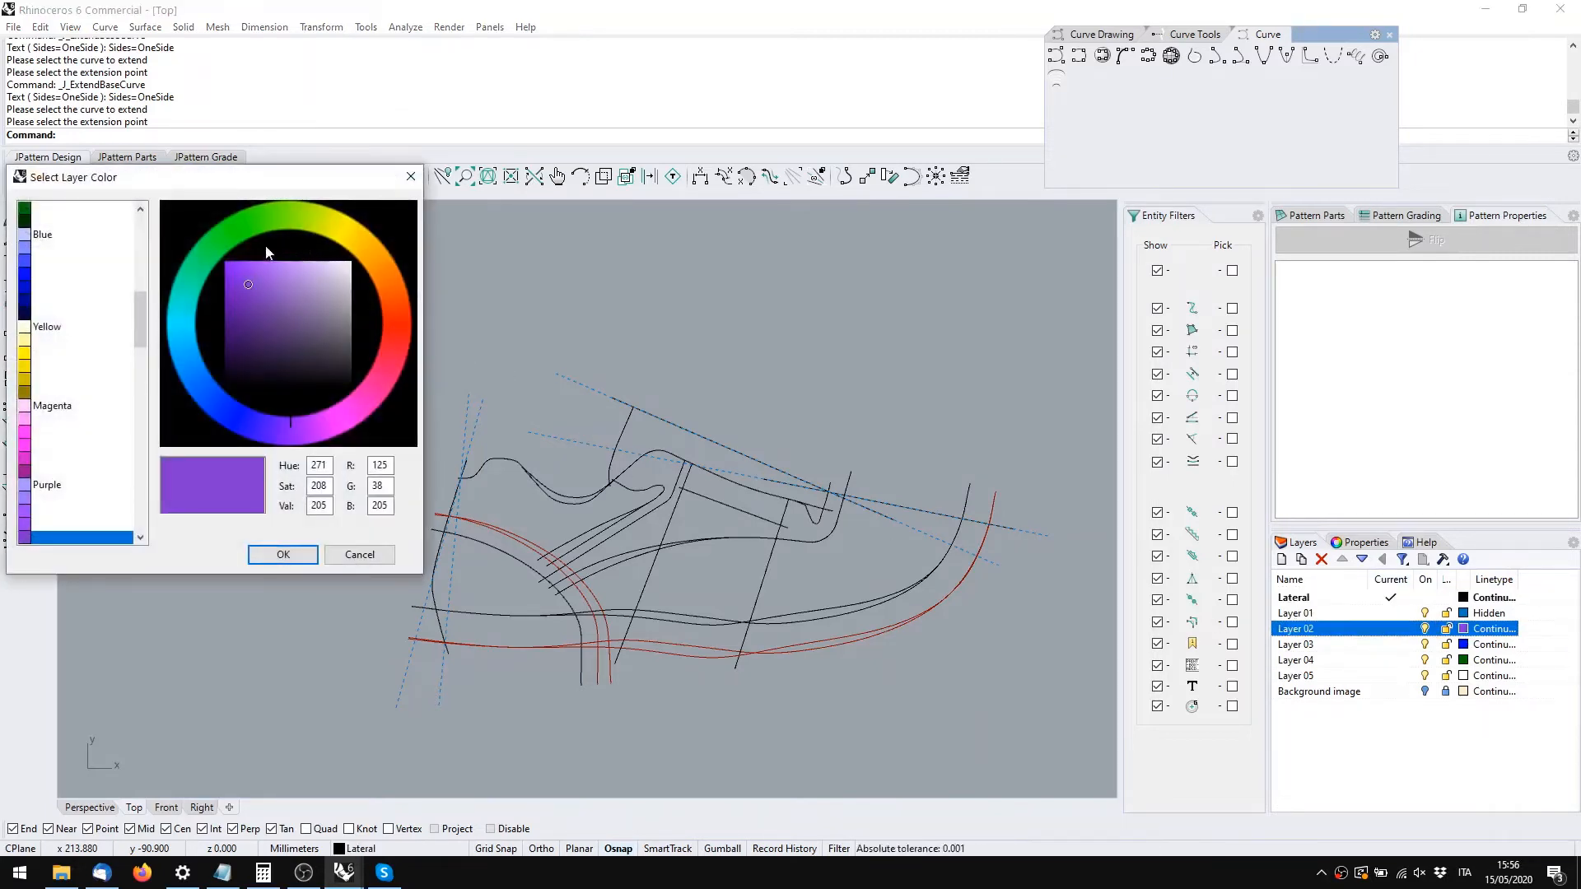
left_click(212, 247)
left_click_drag(256, 306, 250, 295)
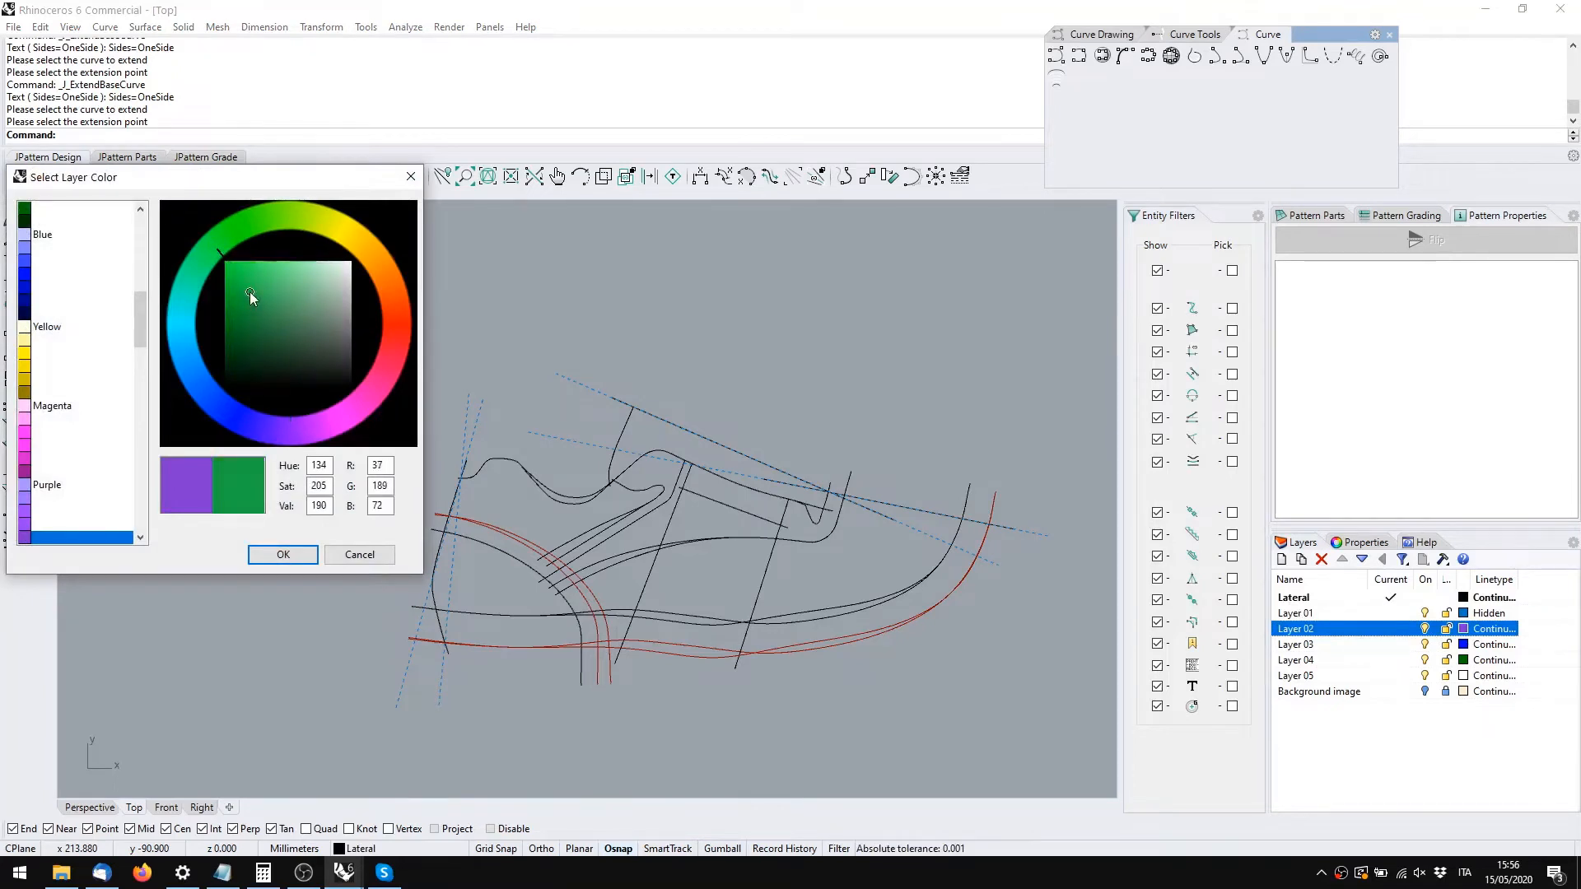
left_click(294, 558)
Rename Layer 02 as Medial and move it above Layer 01 in the layer order
left_click(1286, 629)
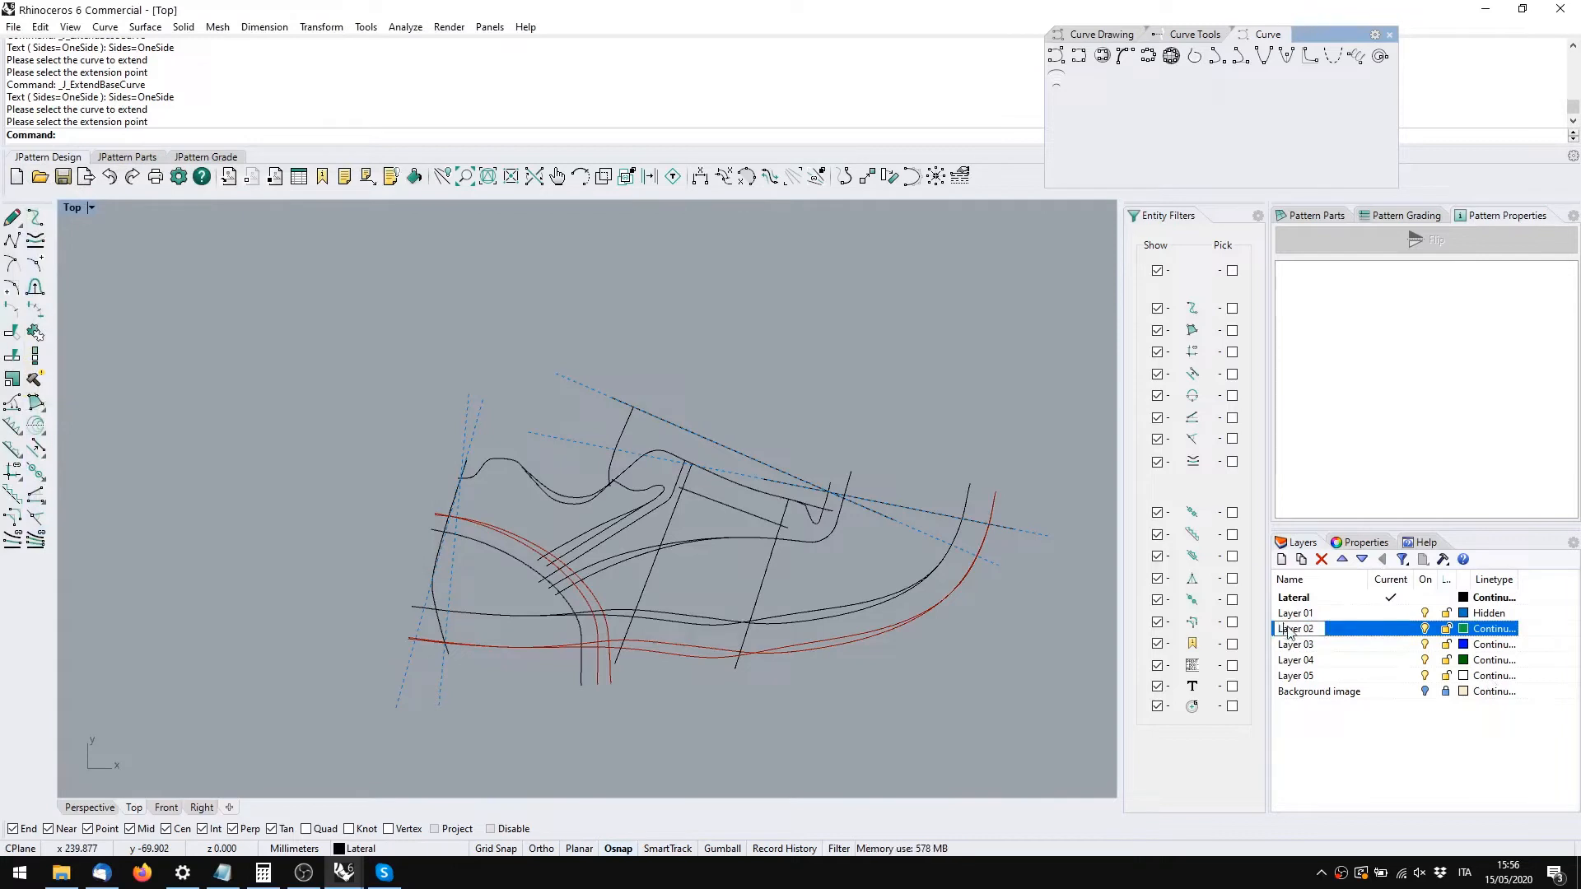
type("Medial")
key("Return")
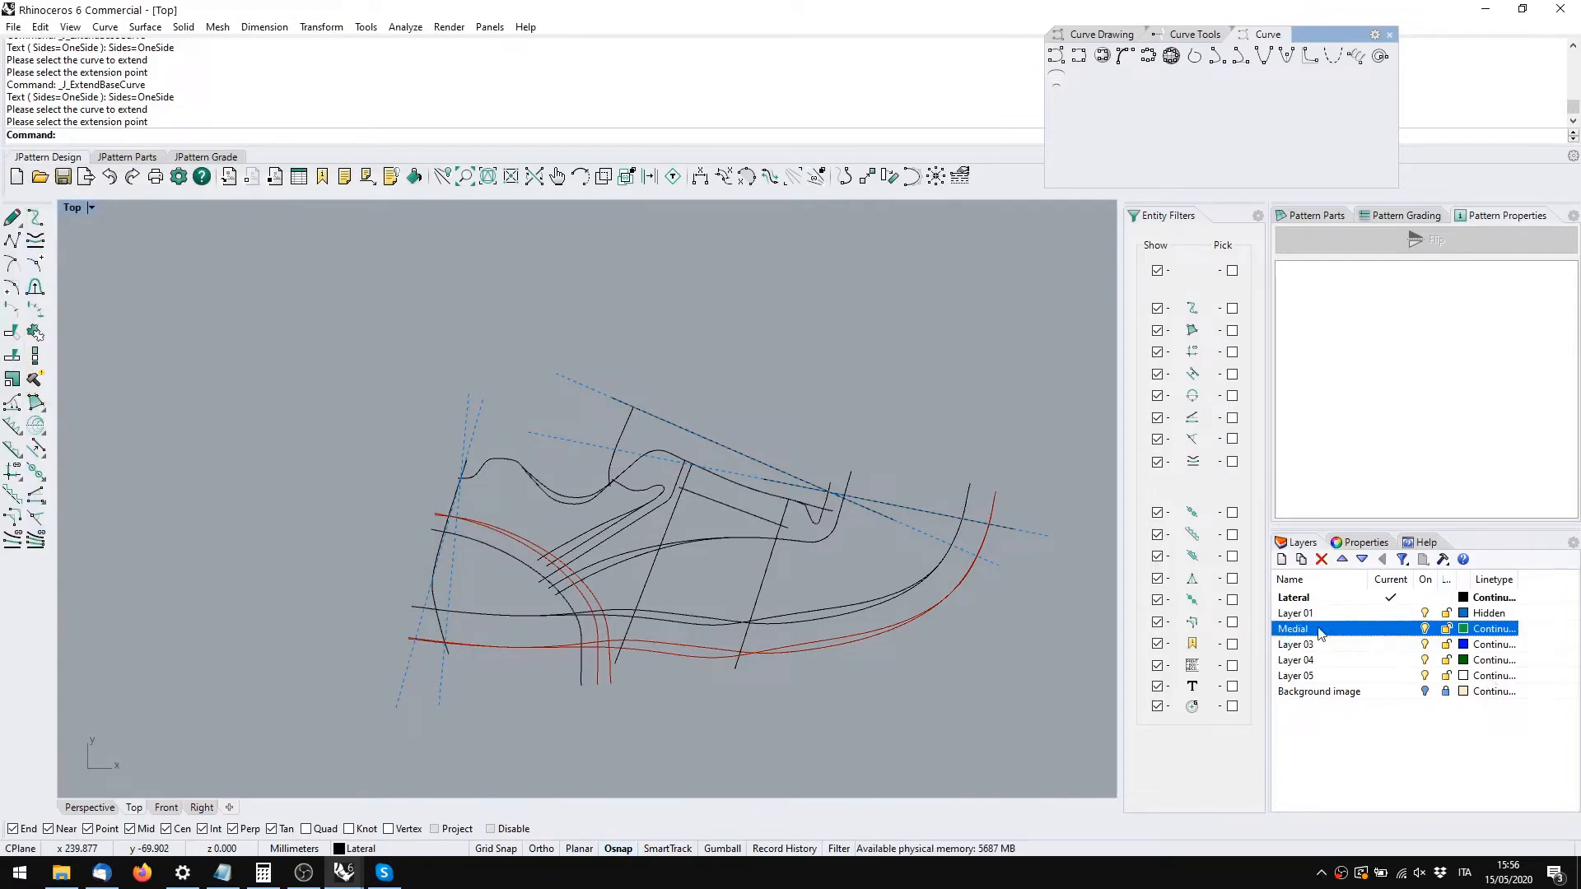
left_click(1342, 560)
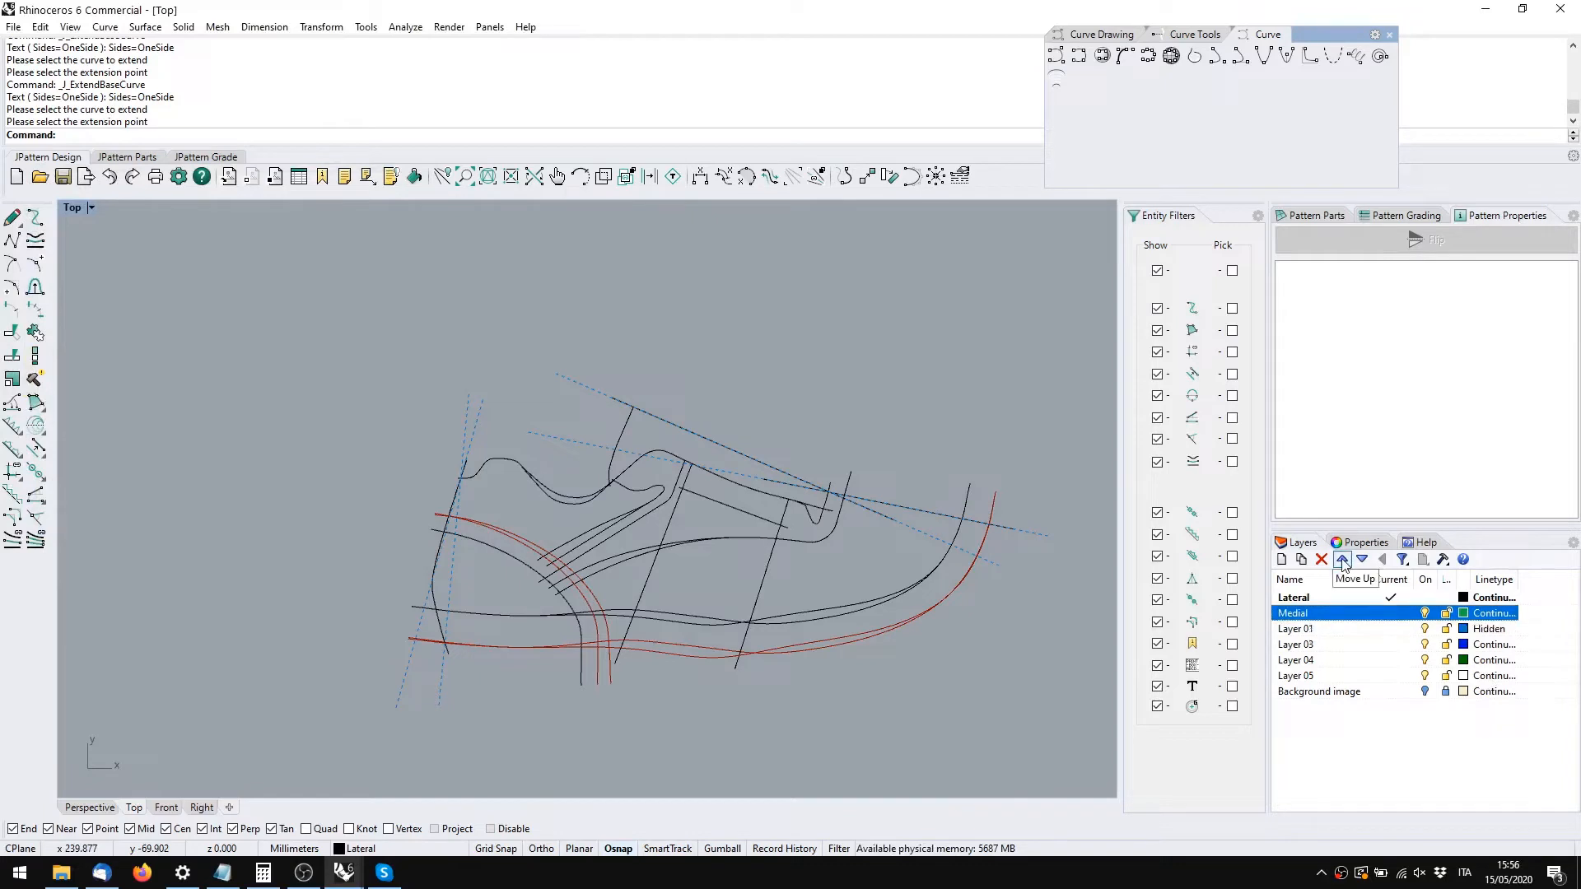
Rename Layer 01 as Axis
double_click(1305, 630)
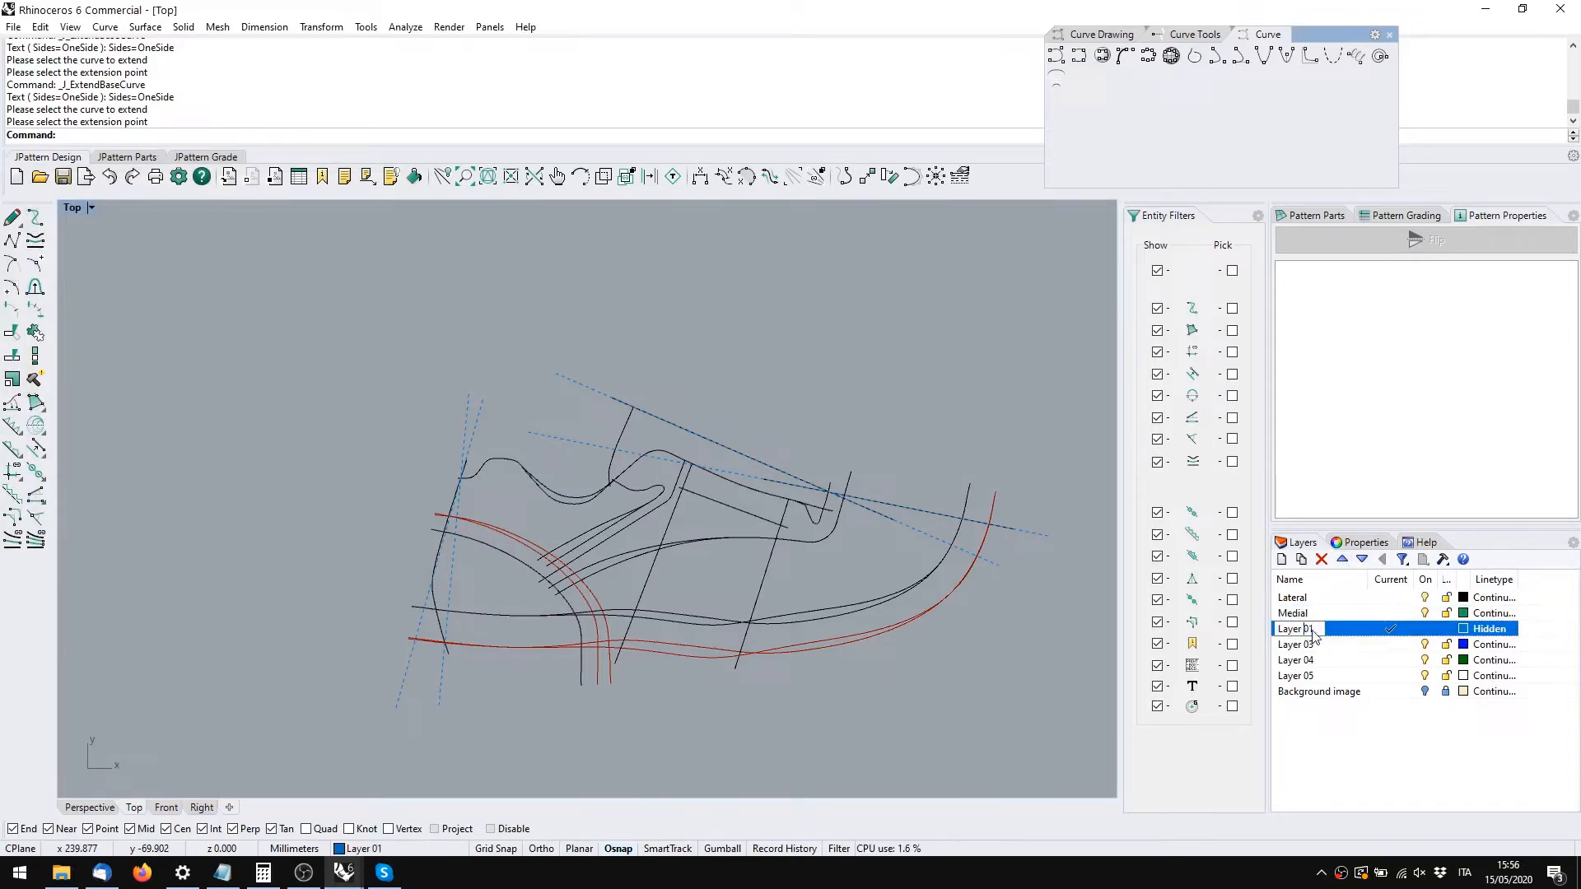
left_click_drag(1313, 636, 1281, 637)
type("Axis")
key("Return")
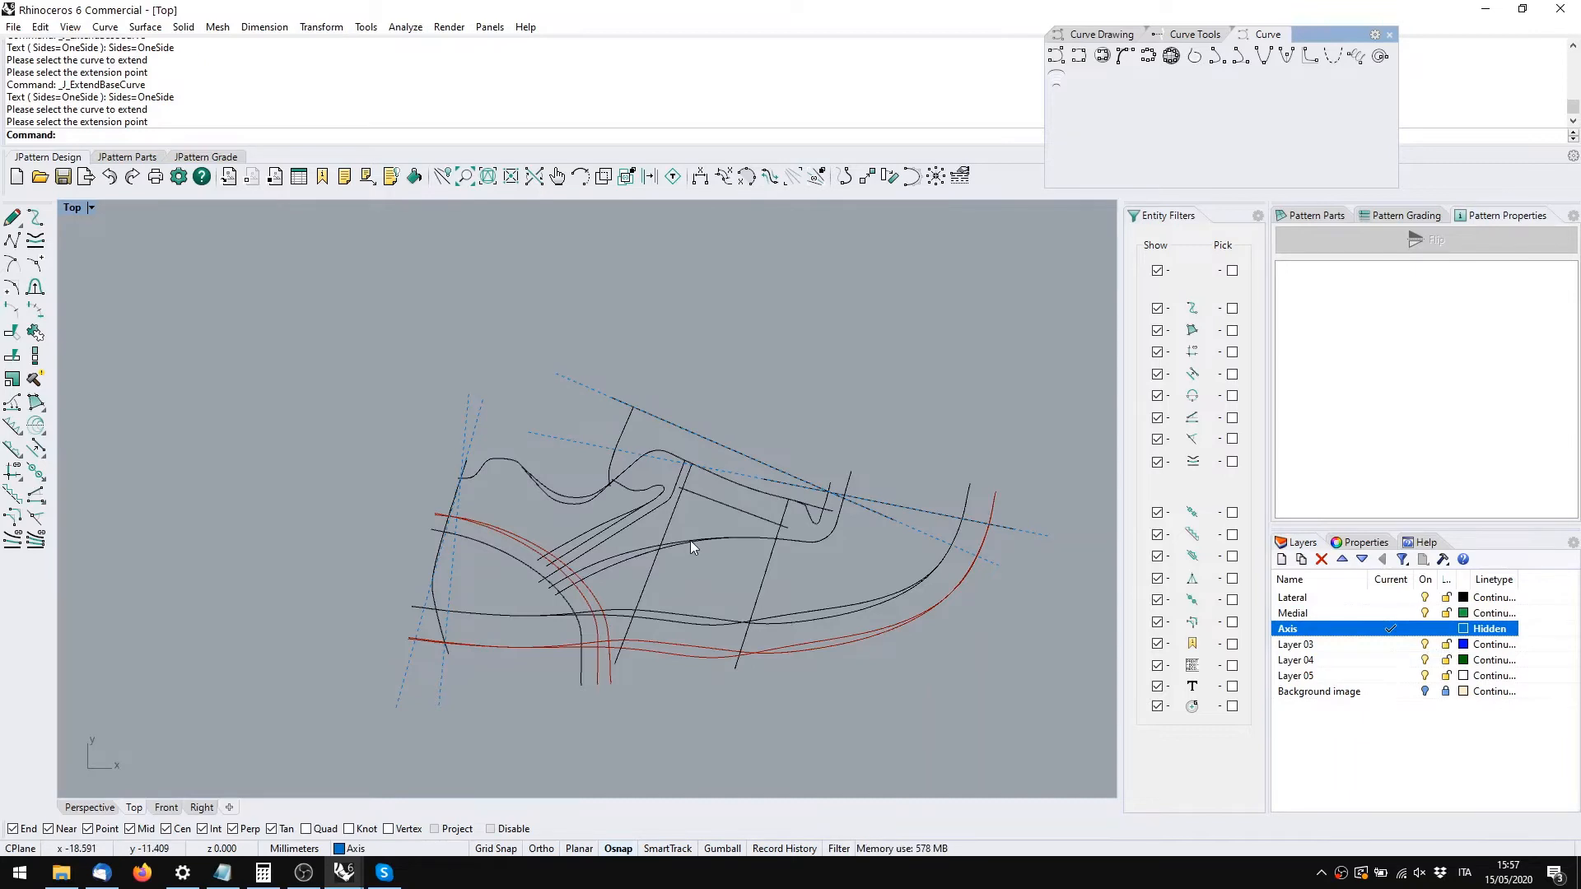
Tile the working pattern window beside the finished reference pattern, Francesina corso.3dm, to compare their curves
key("super+Left")
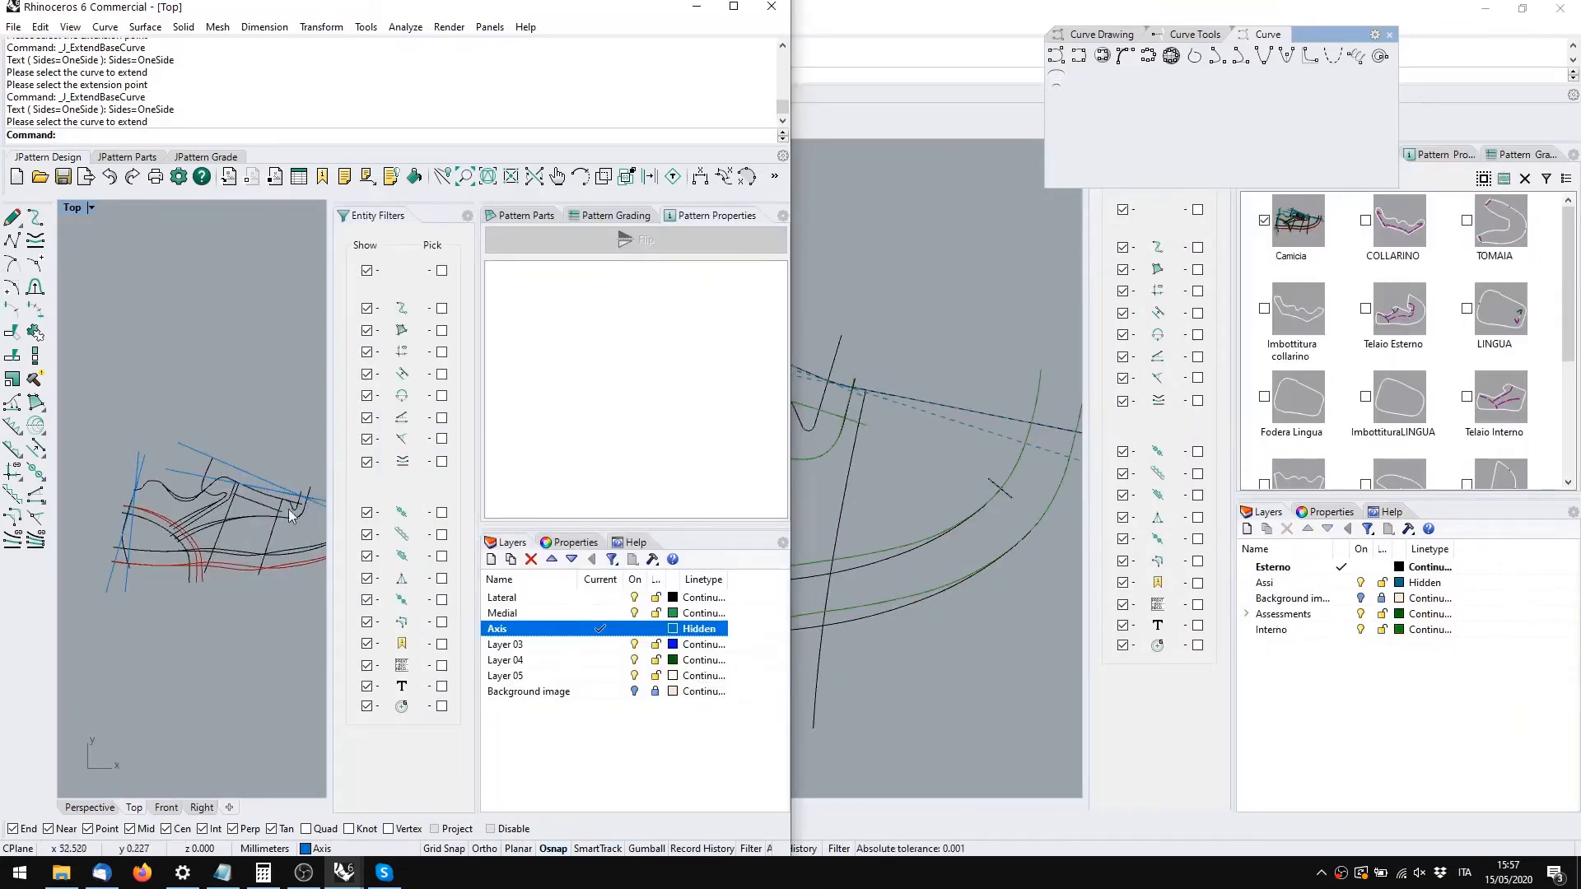
right_click_drag(223, 501, 187, 470)
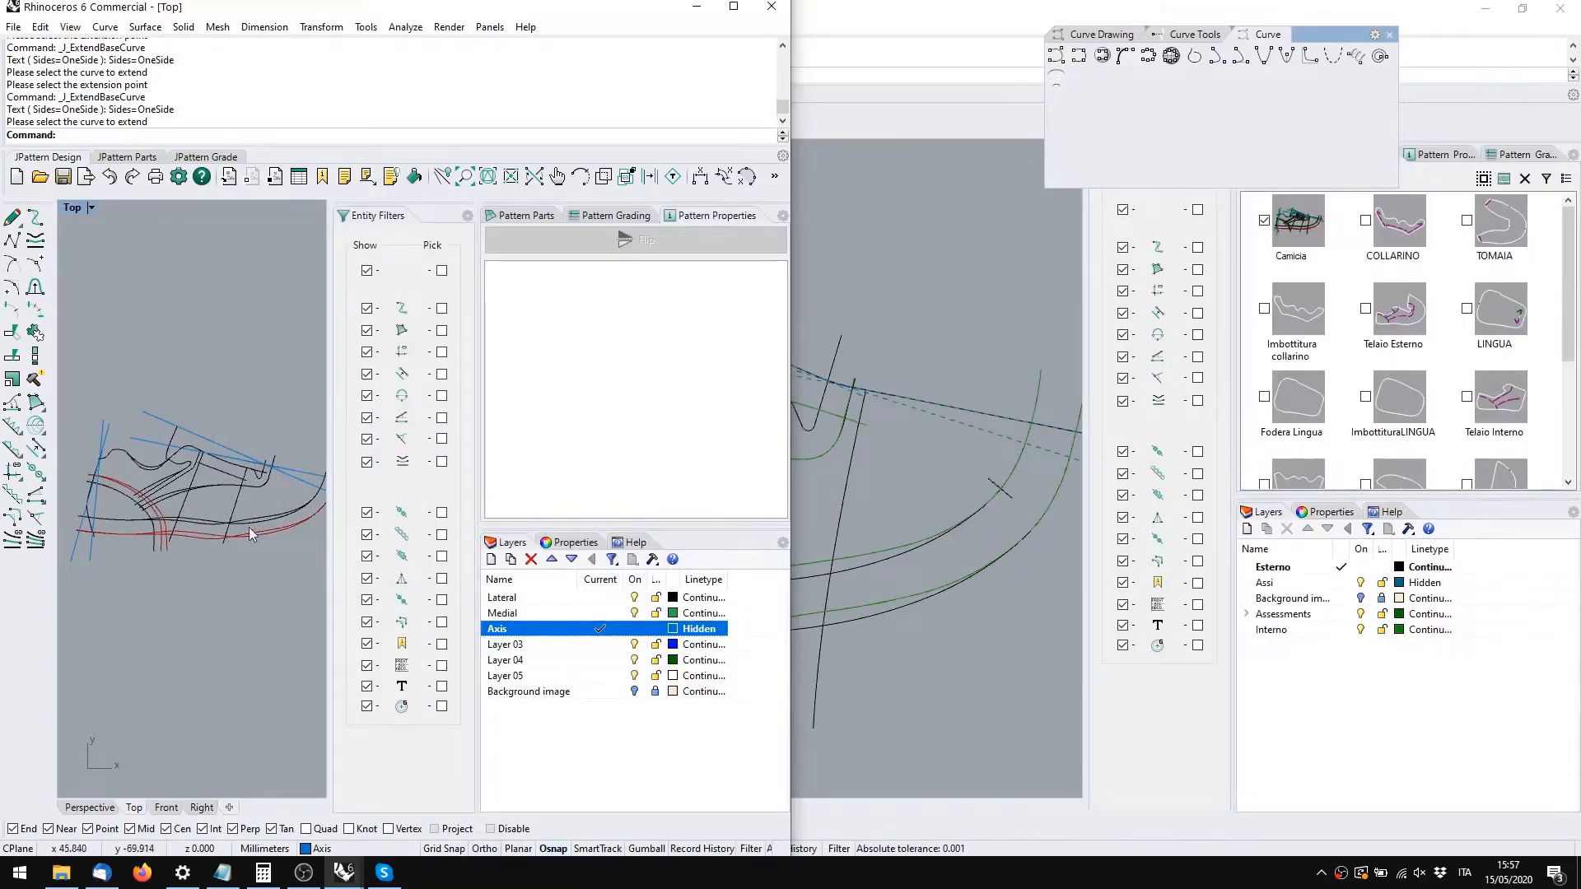
scroll(244, 501, "up", 8)
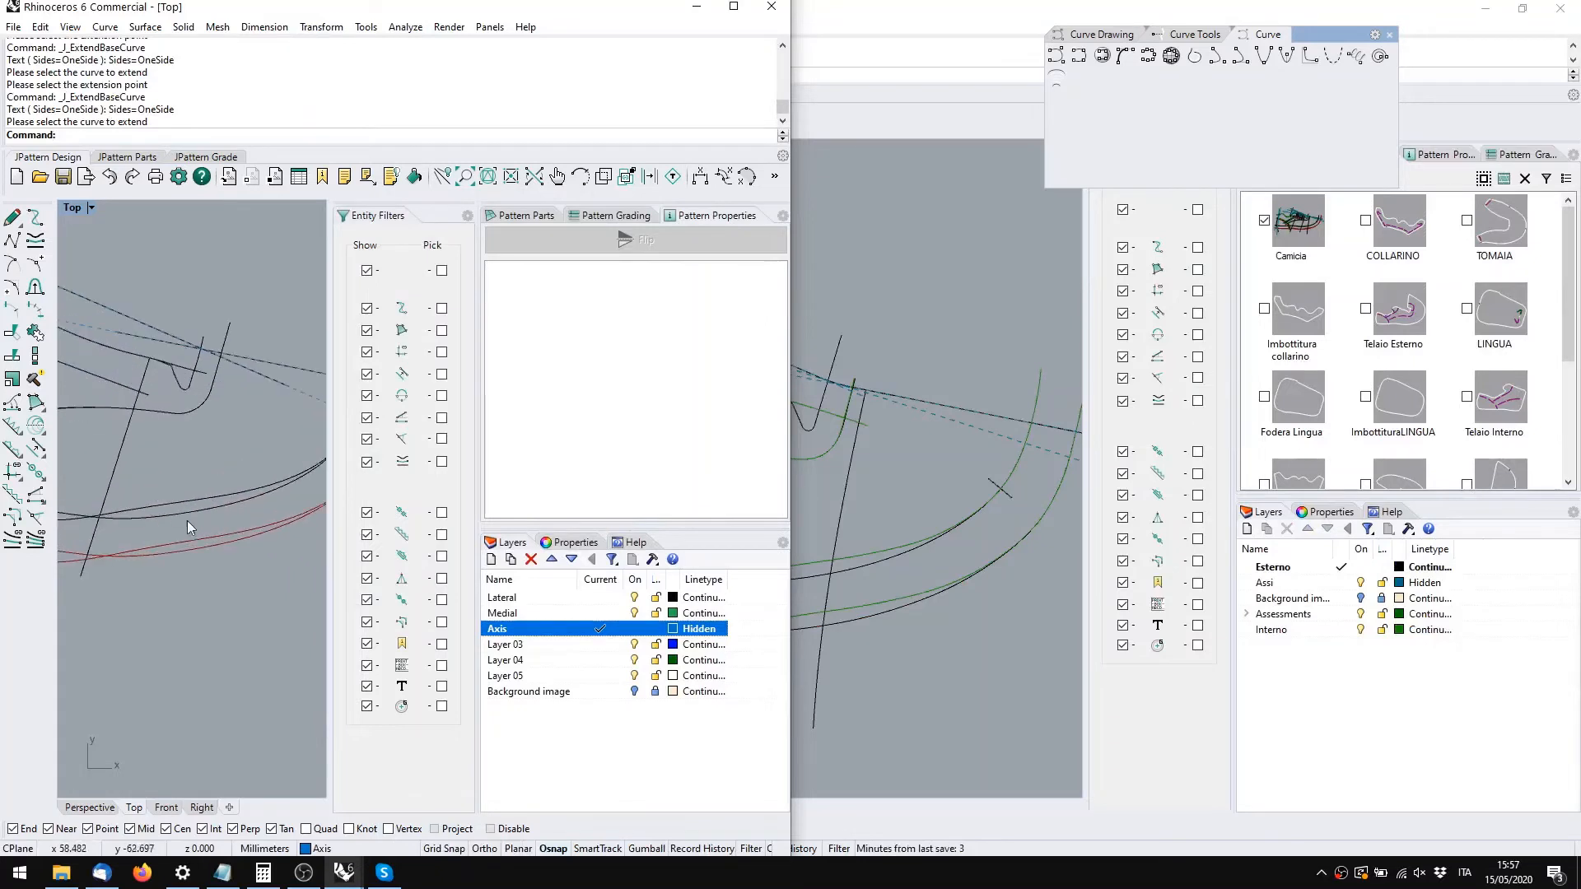
scroll(186, 520, "up", 2)
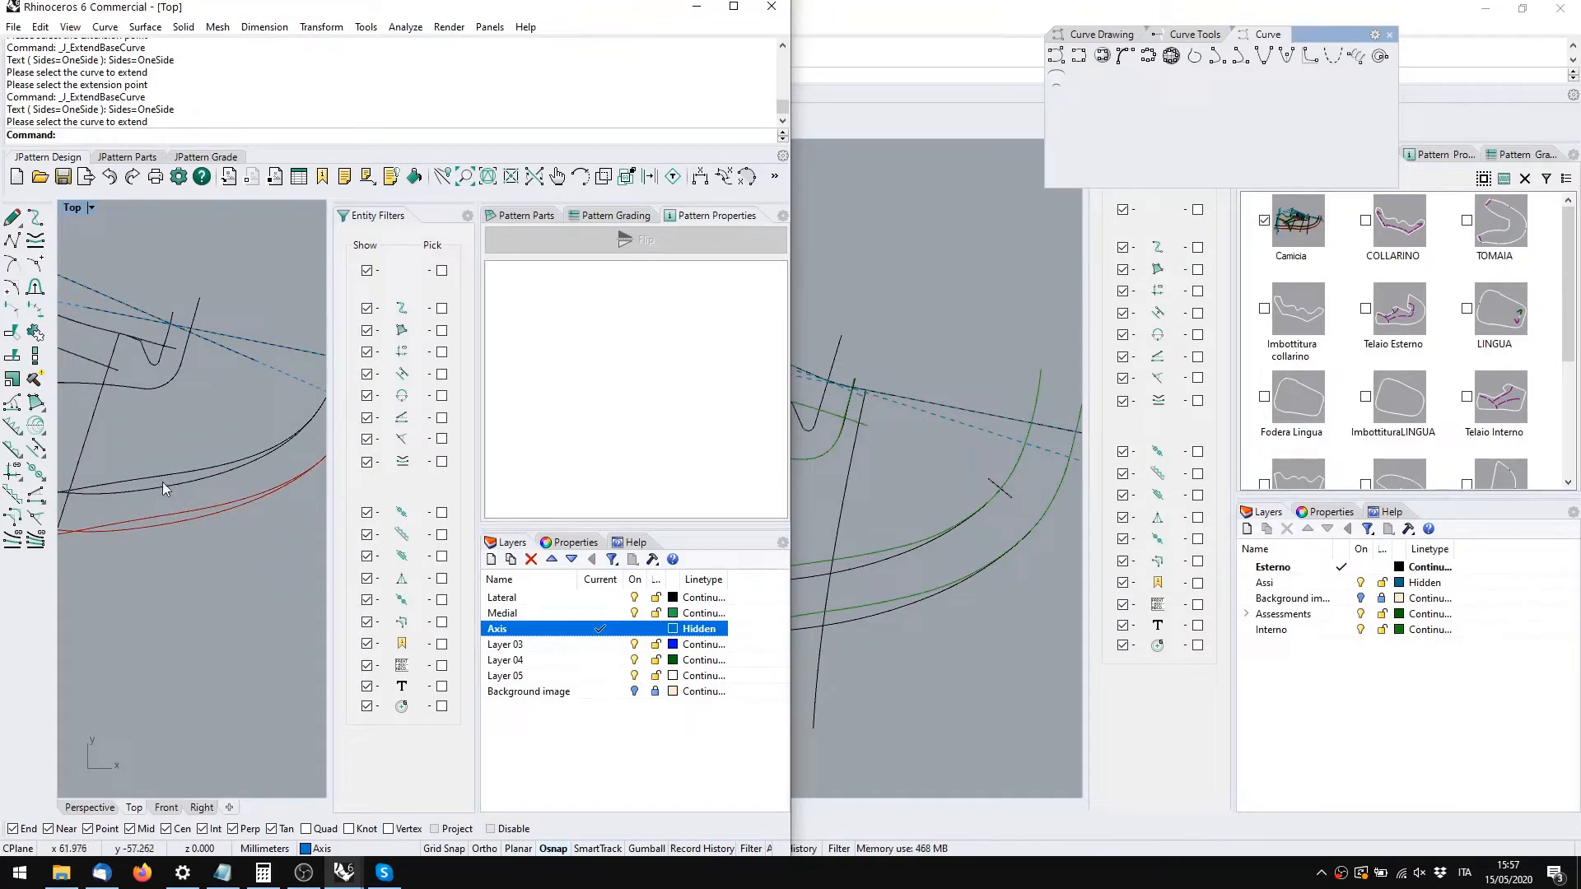
Following the reference pattern, move the medial collar, facing and vamp curves, the medial bottom curve and its margin to the Medial layer
left_click(162, 476)
left_click(157, 512)
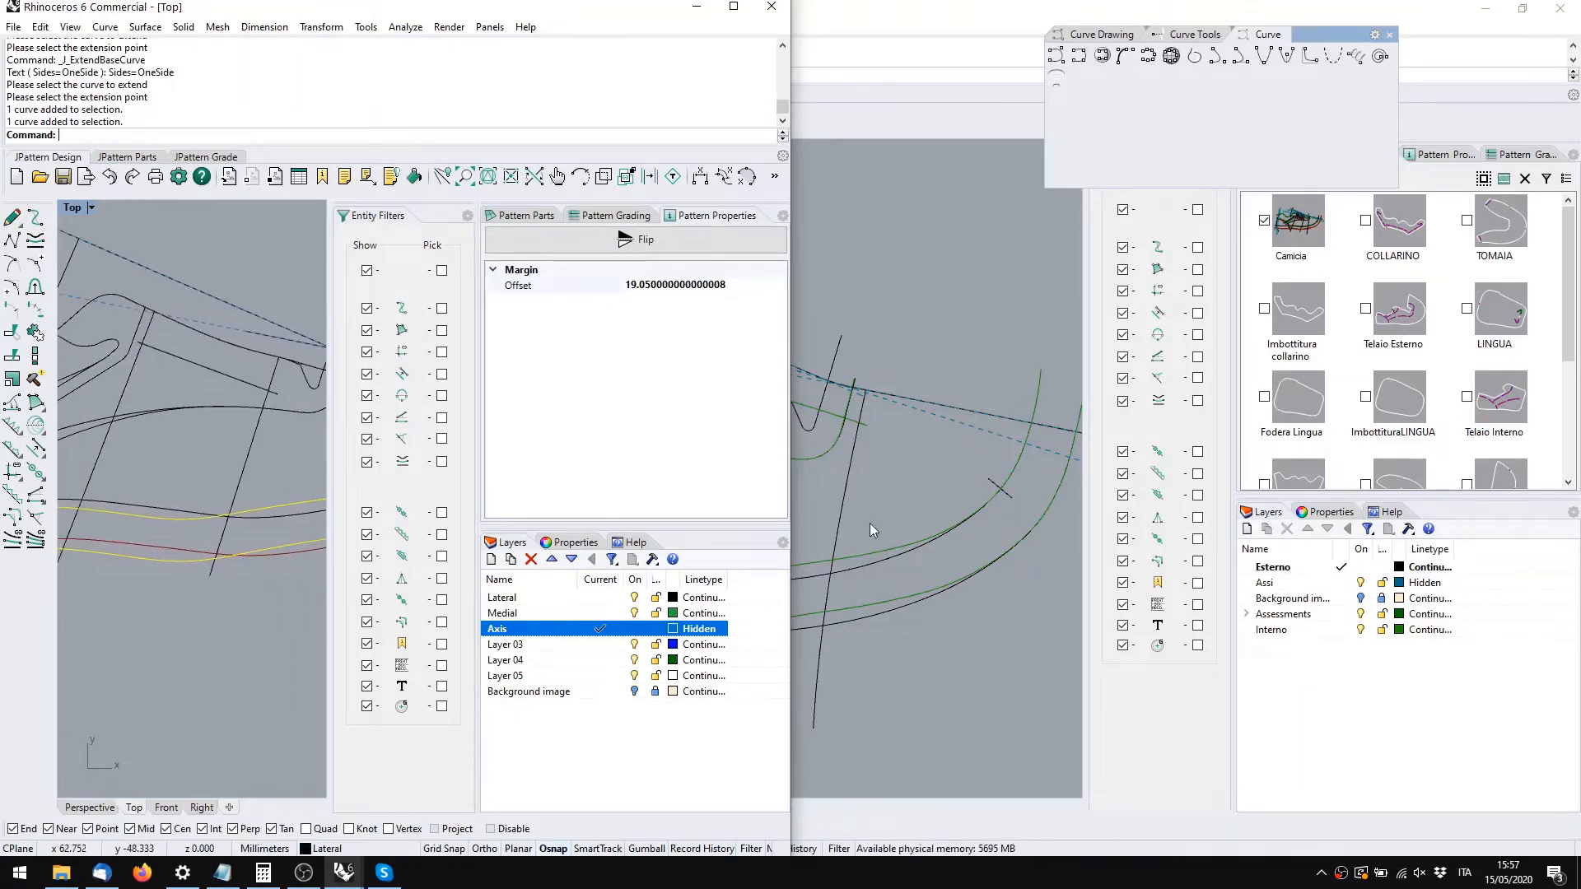
right_click_drag(870, 522, 1037, 518)
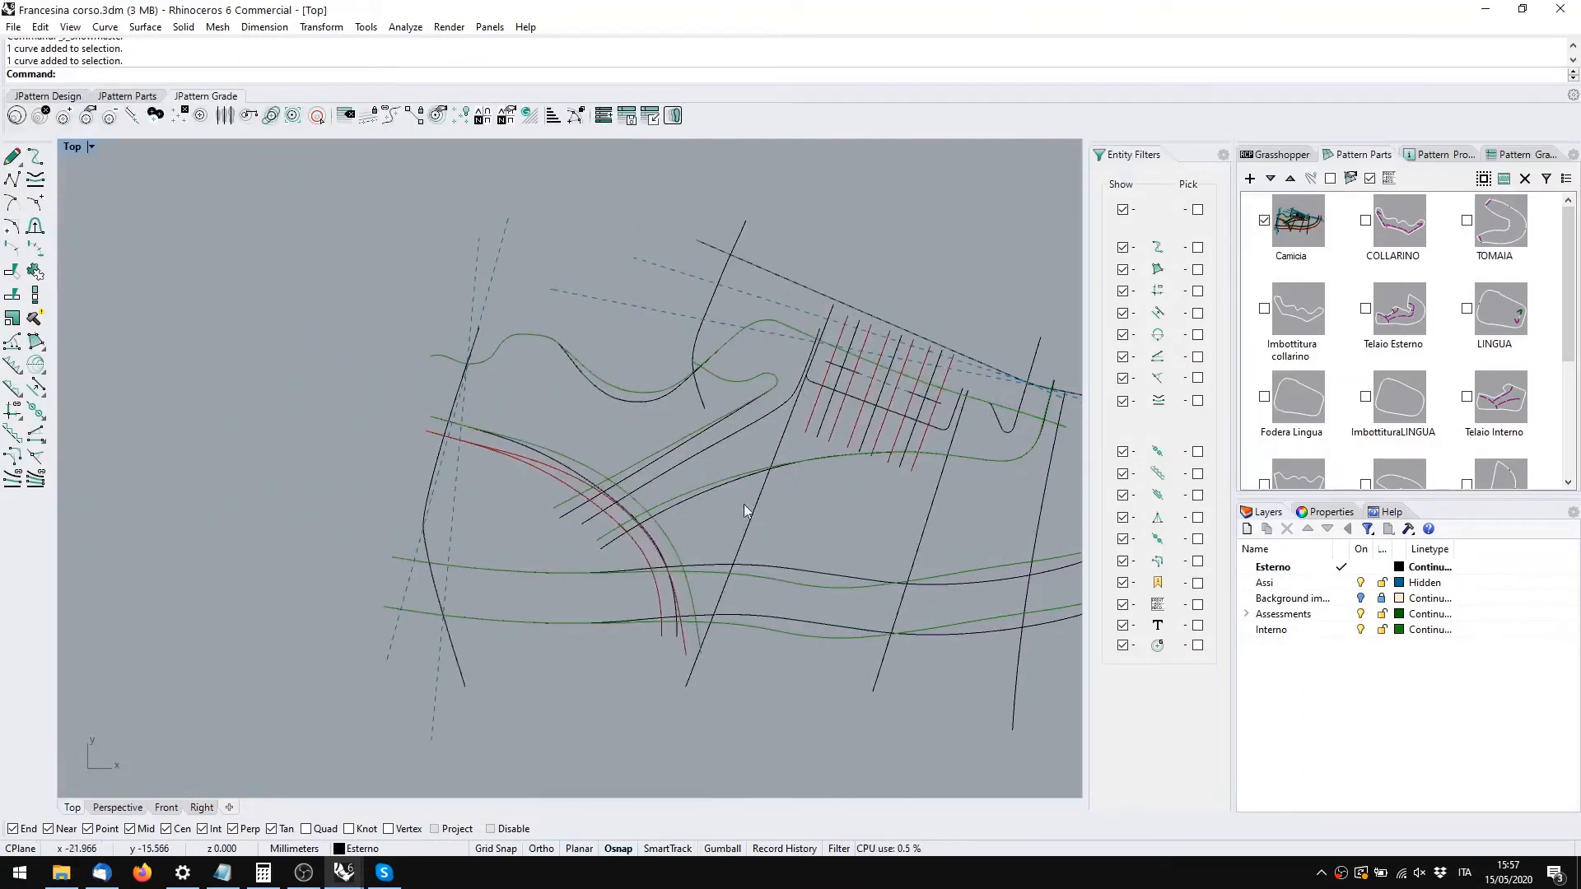
key("alt+Tab")
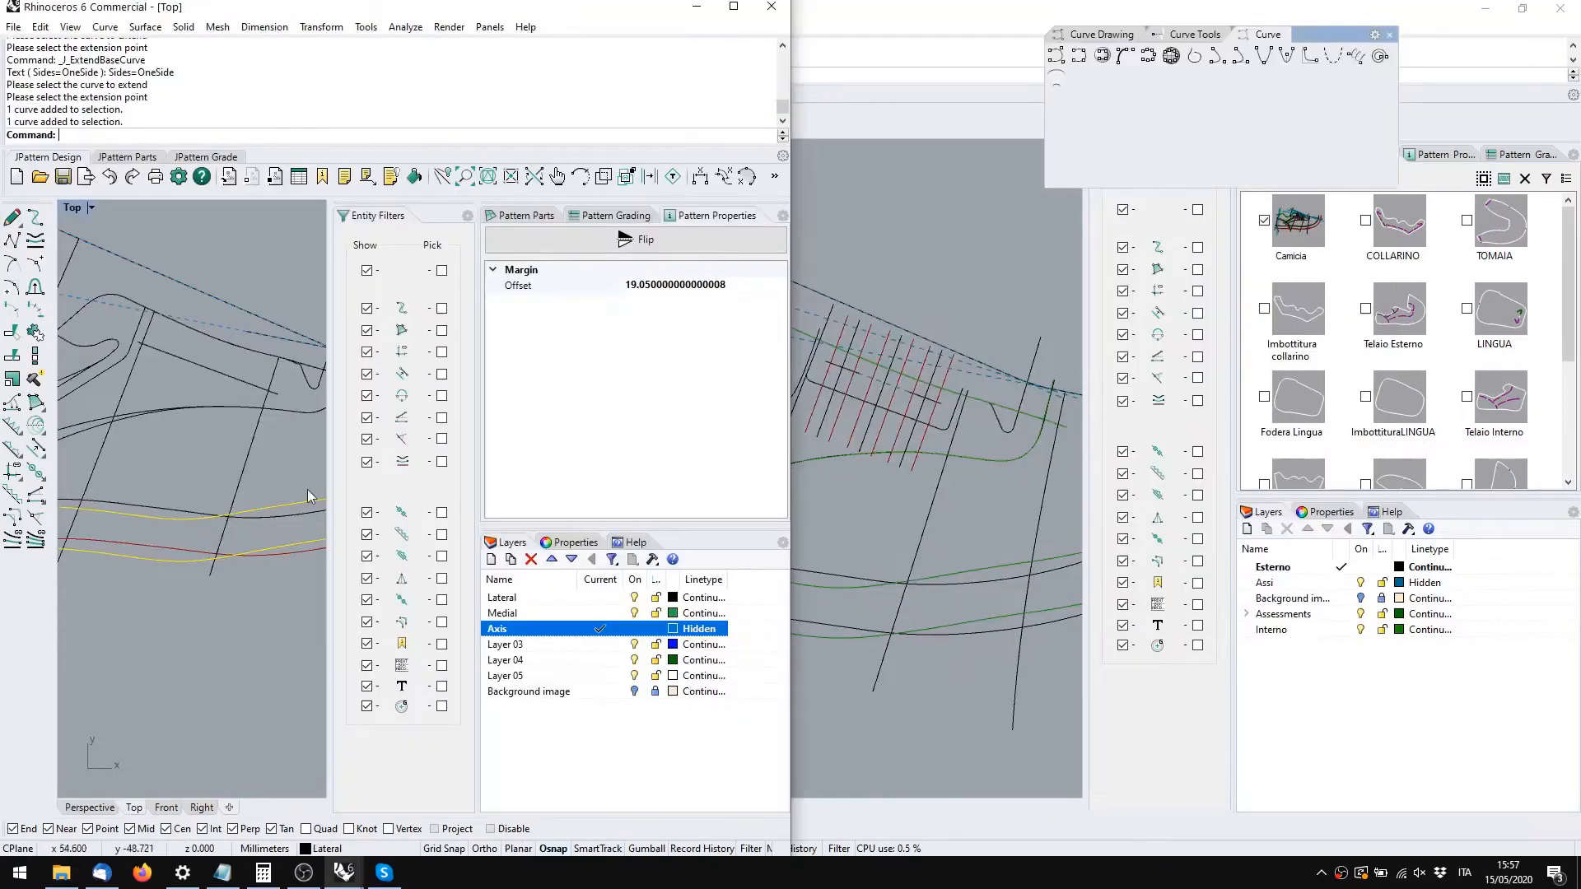
scroll(214, 462, "down", 3)
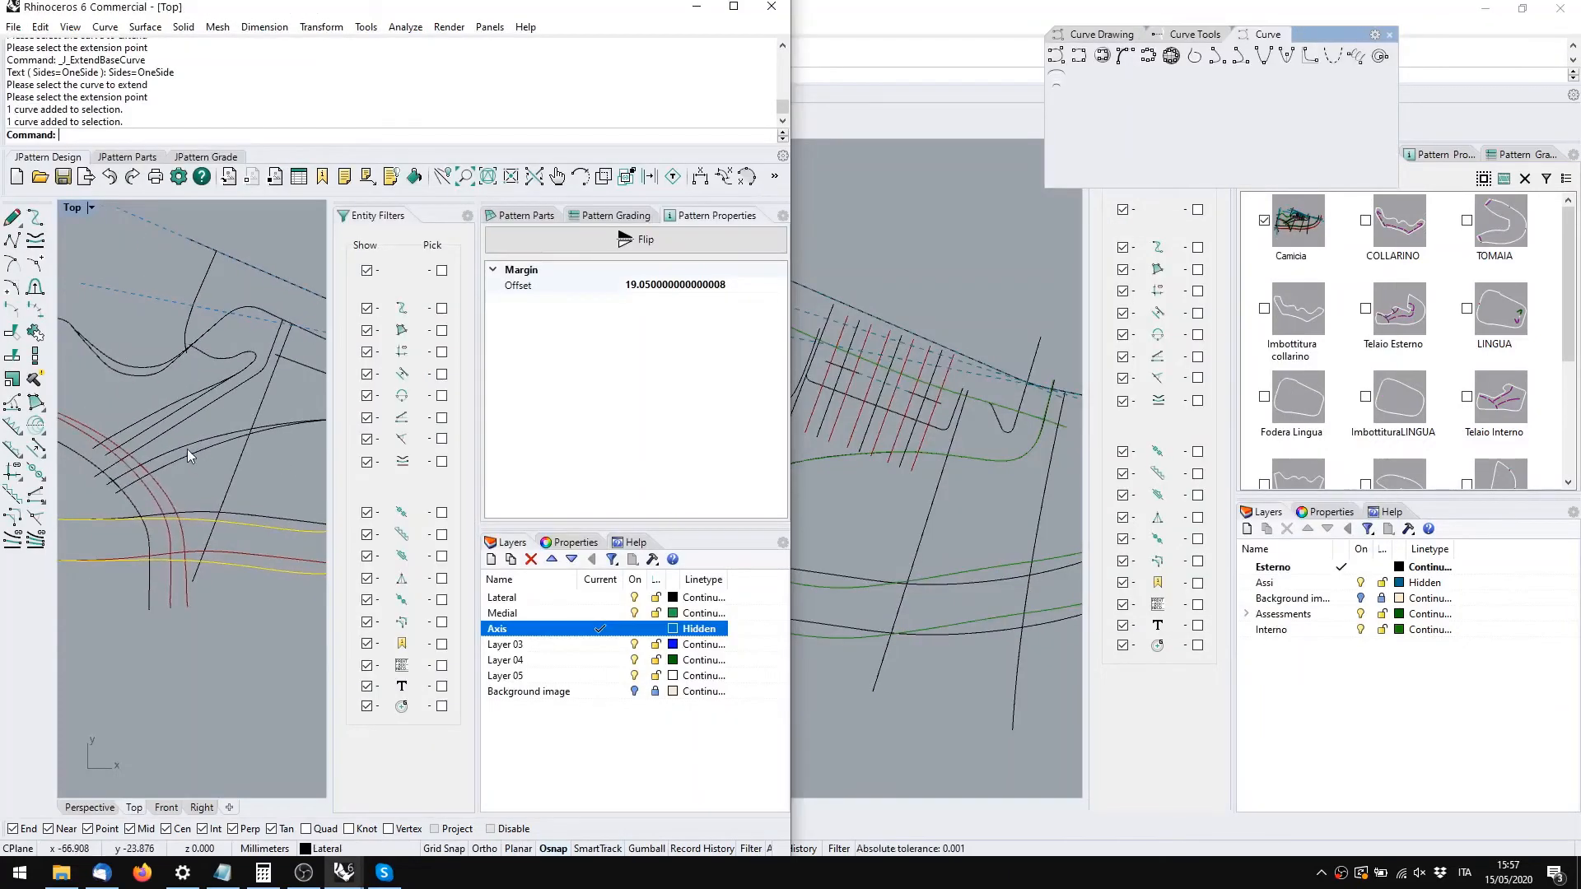
left_click(185, 449)
left_click(141, 413, "shift")
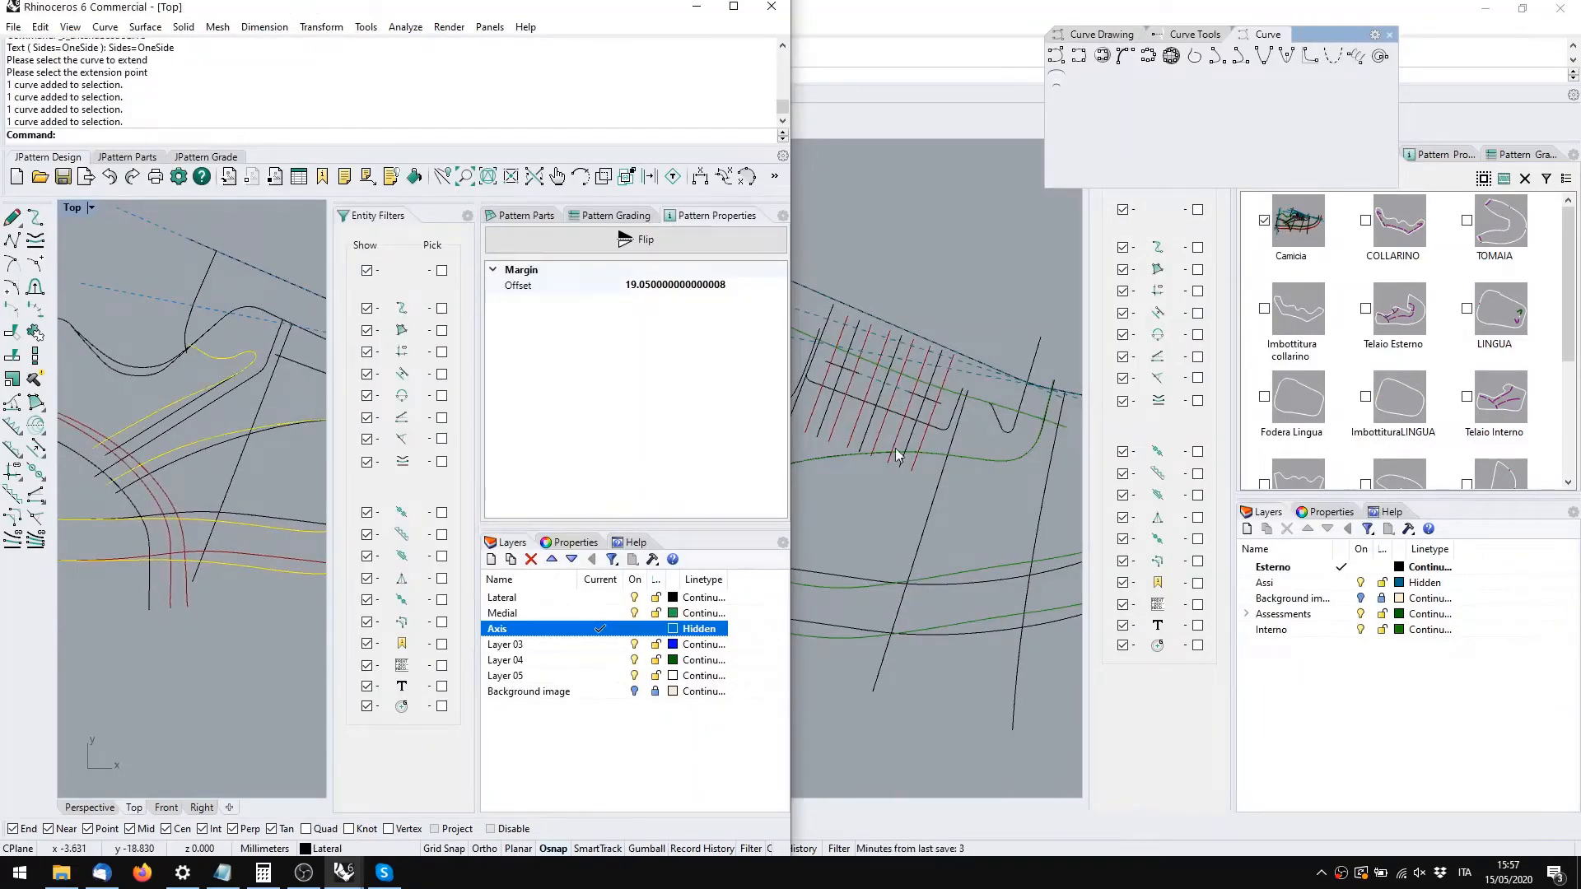
key("alt+Tab")
key("alt+Tab")
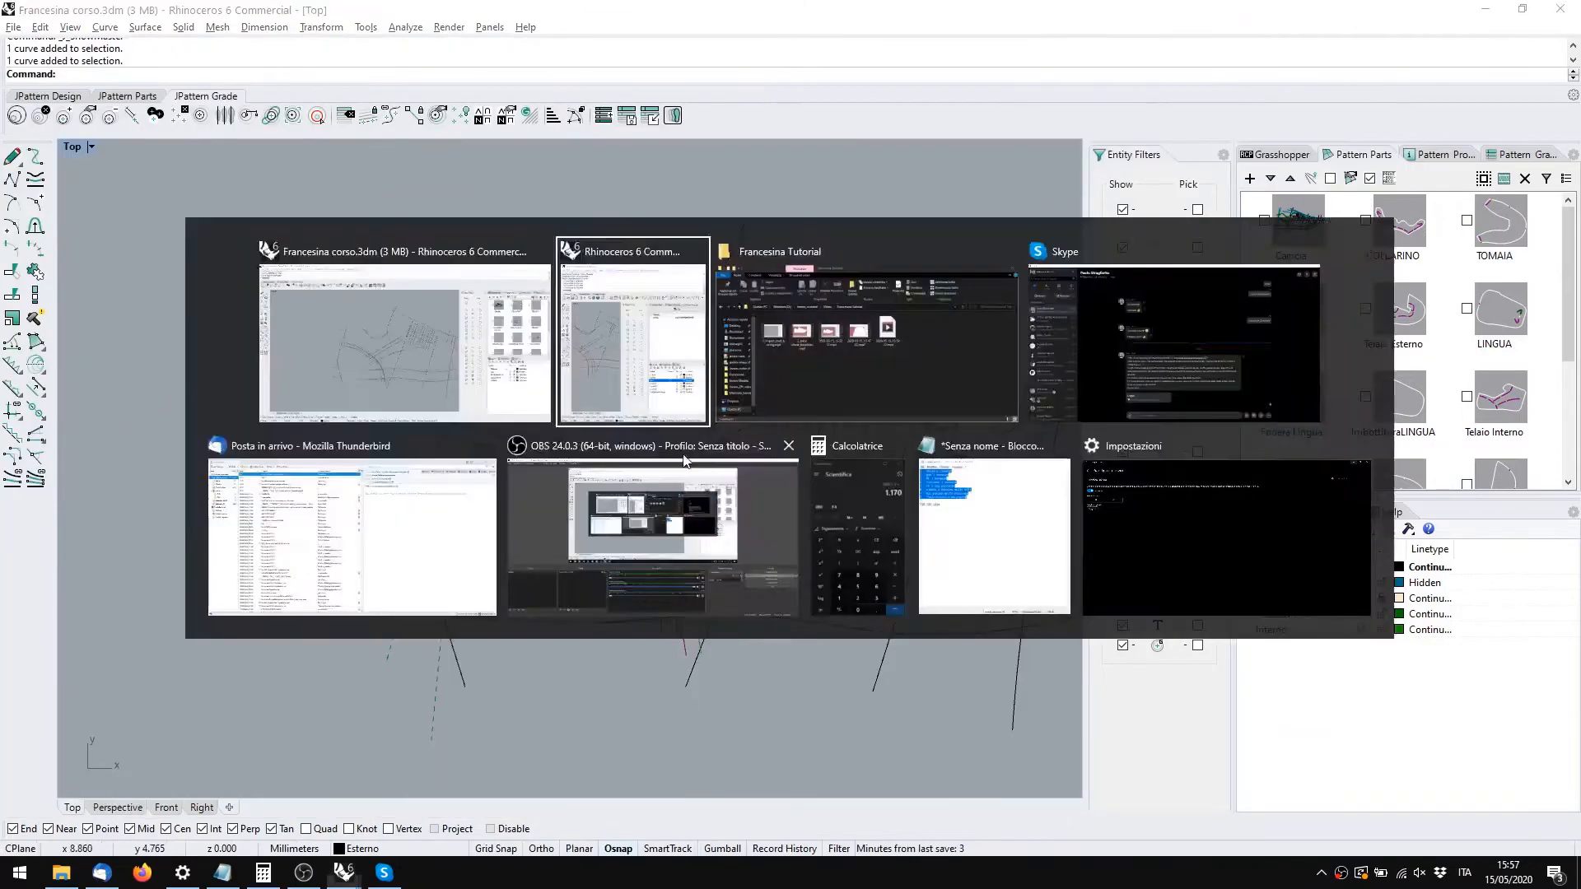
left_click(122, 367, "shift")
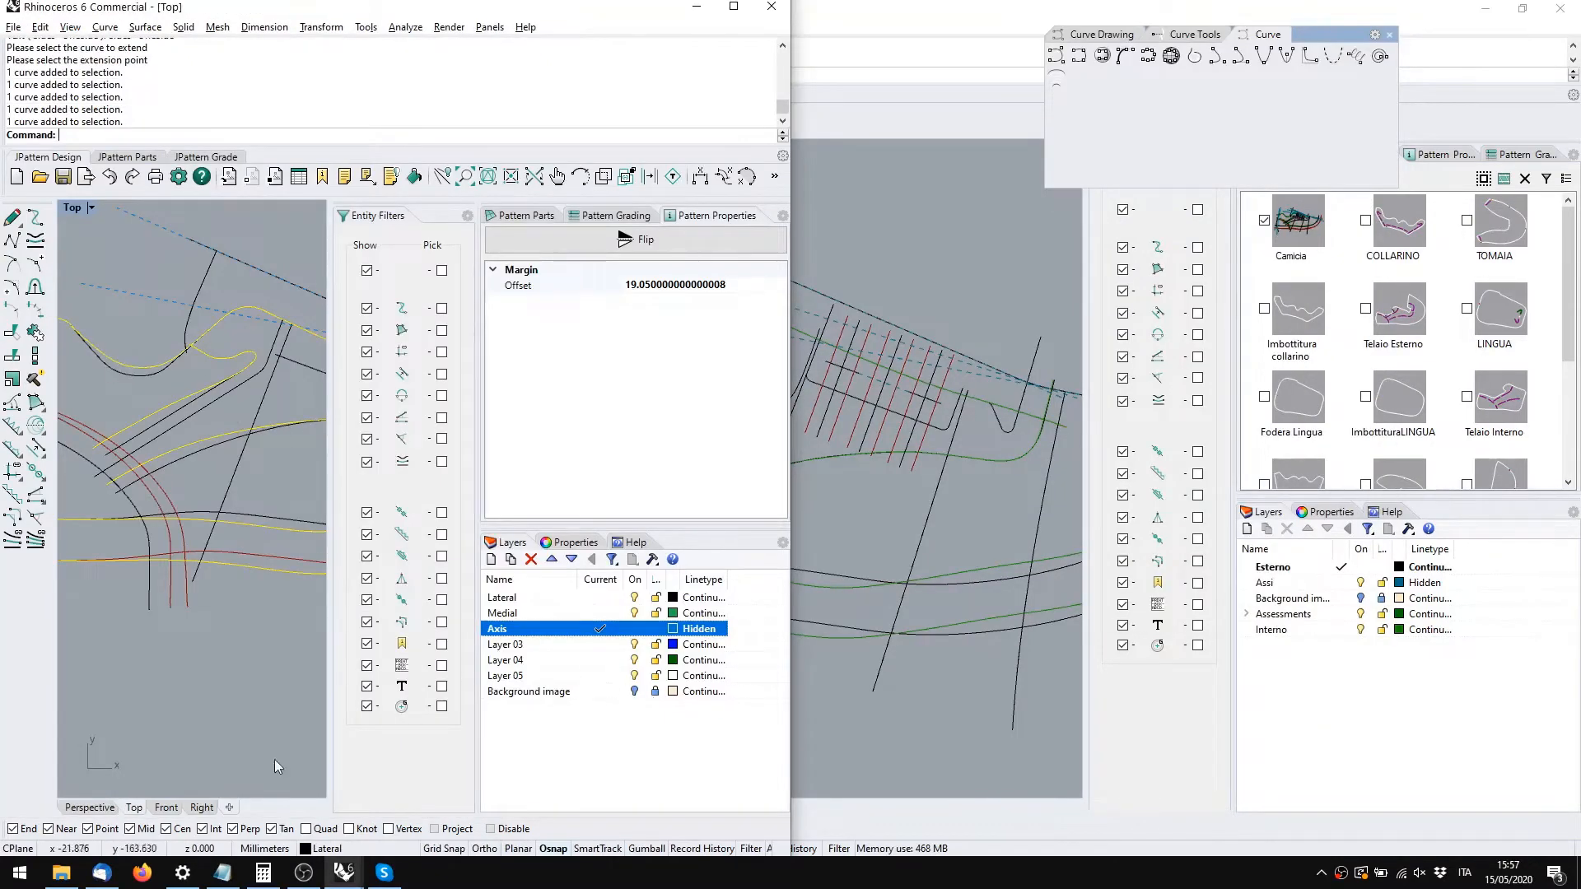
left_click(333, 848)
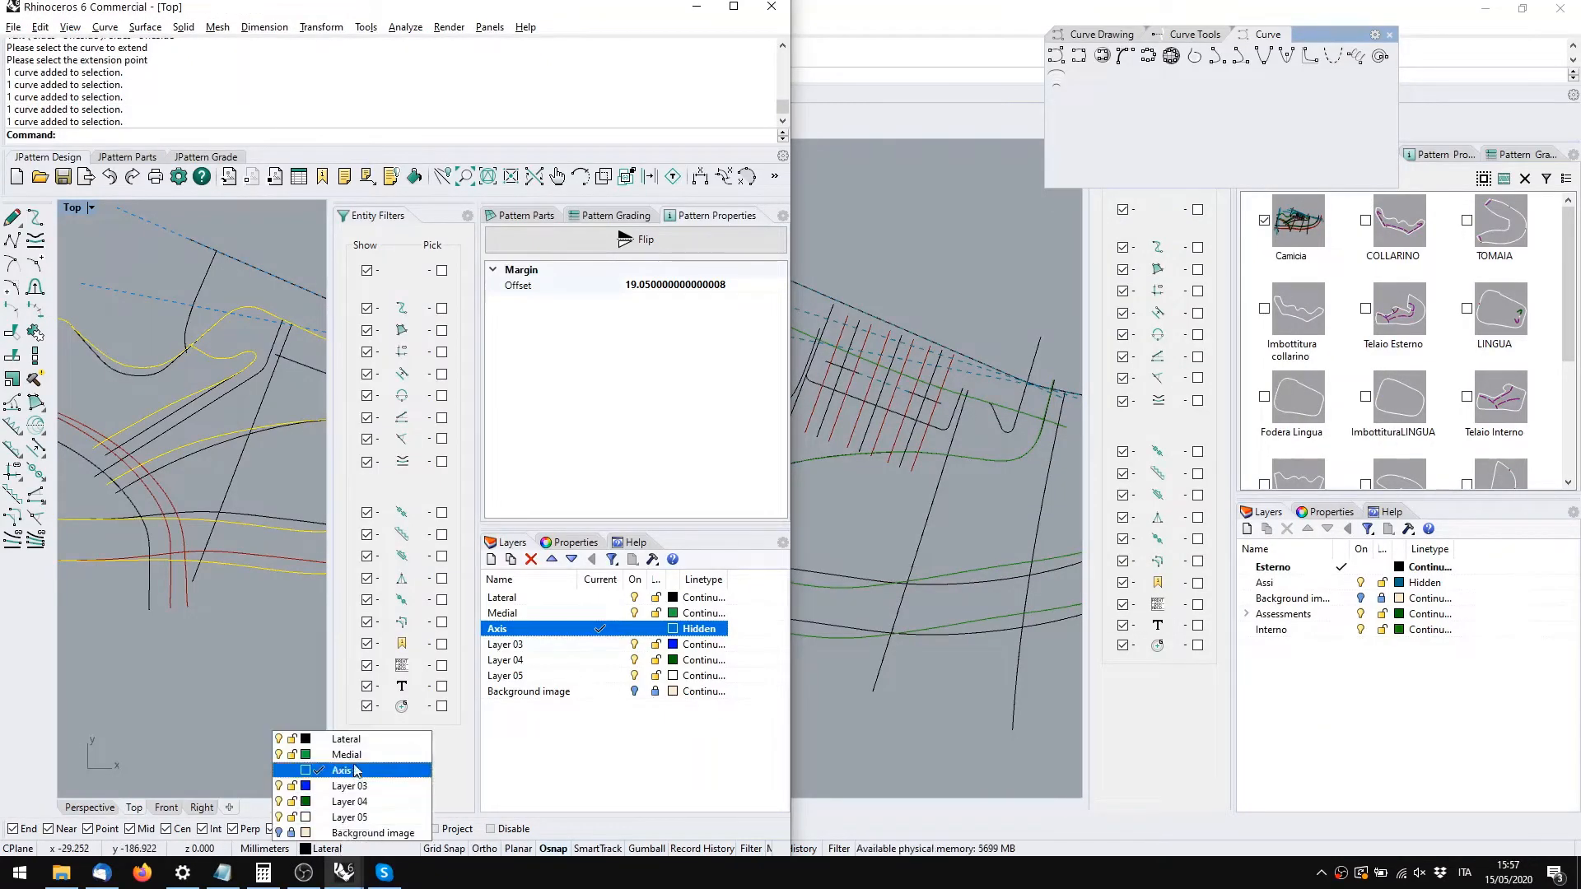
left_click(330, 753)
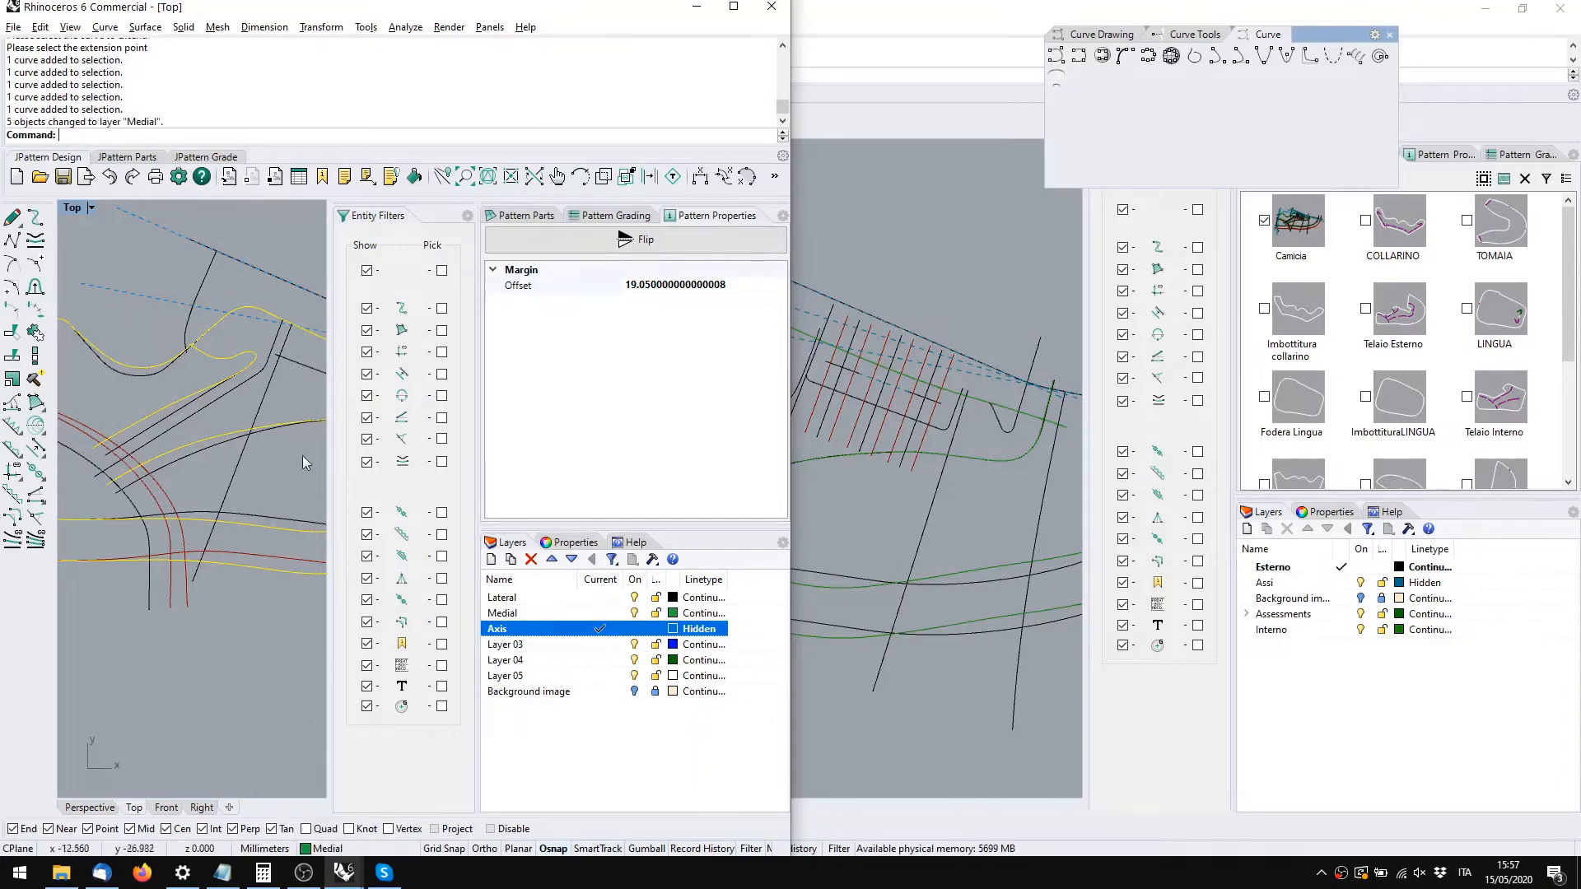
key("Escape")
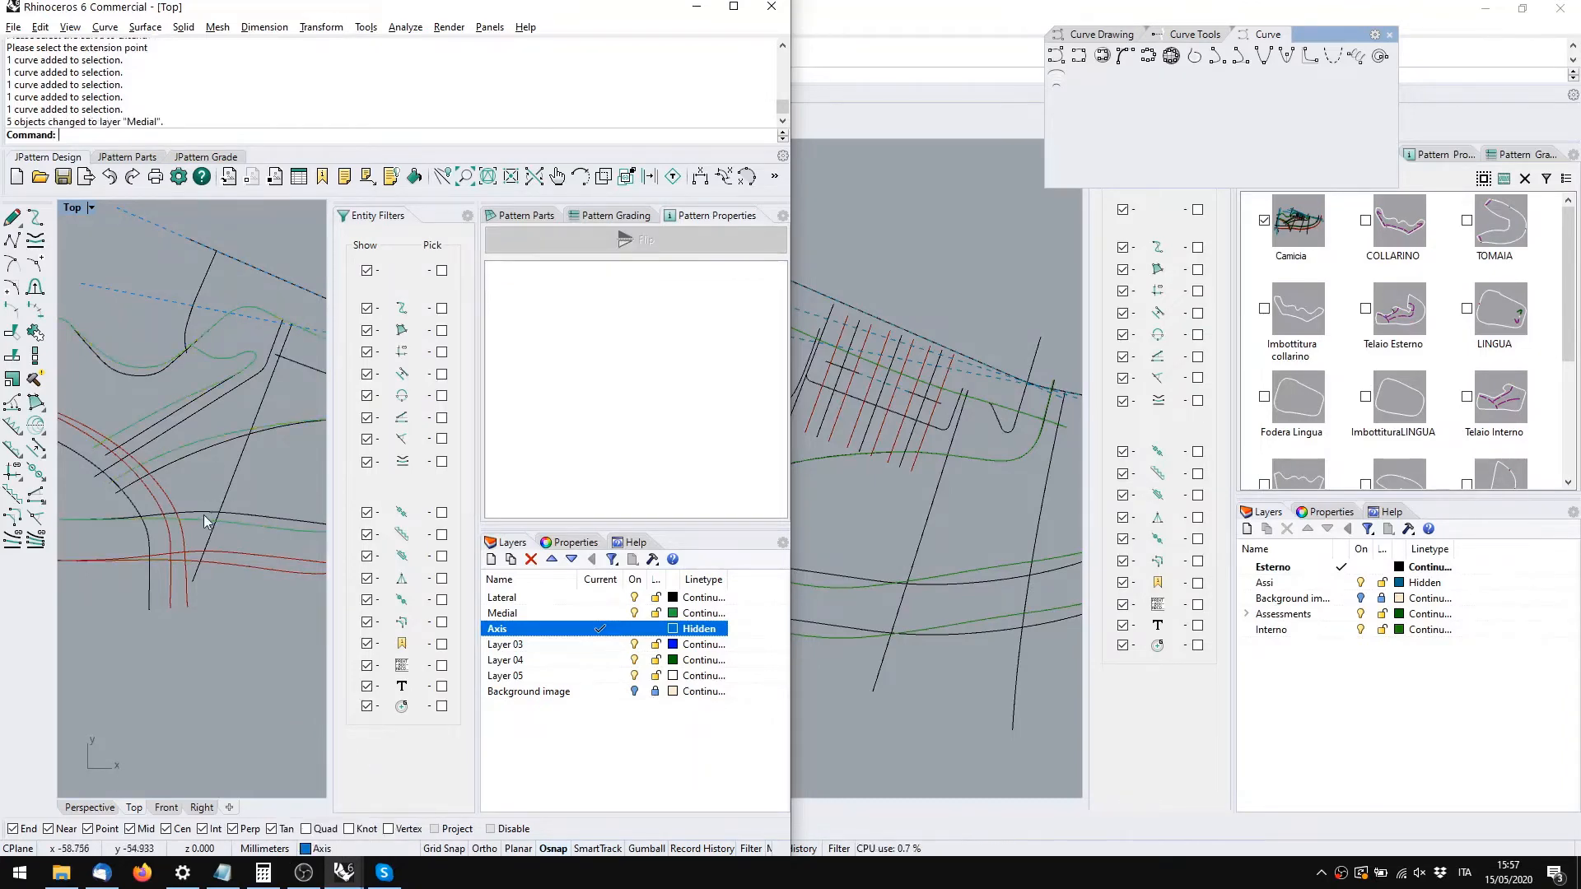
Bring the lateral top line curve, running from the heel along the collar to the instep, in front of the medial one with BringToFront
left_click(732, 7)
scroll(594, 533, "down", 4)
right_click_drag(629, 492, 535, 481)
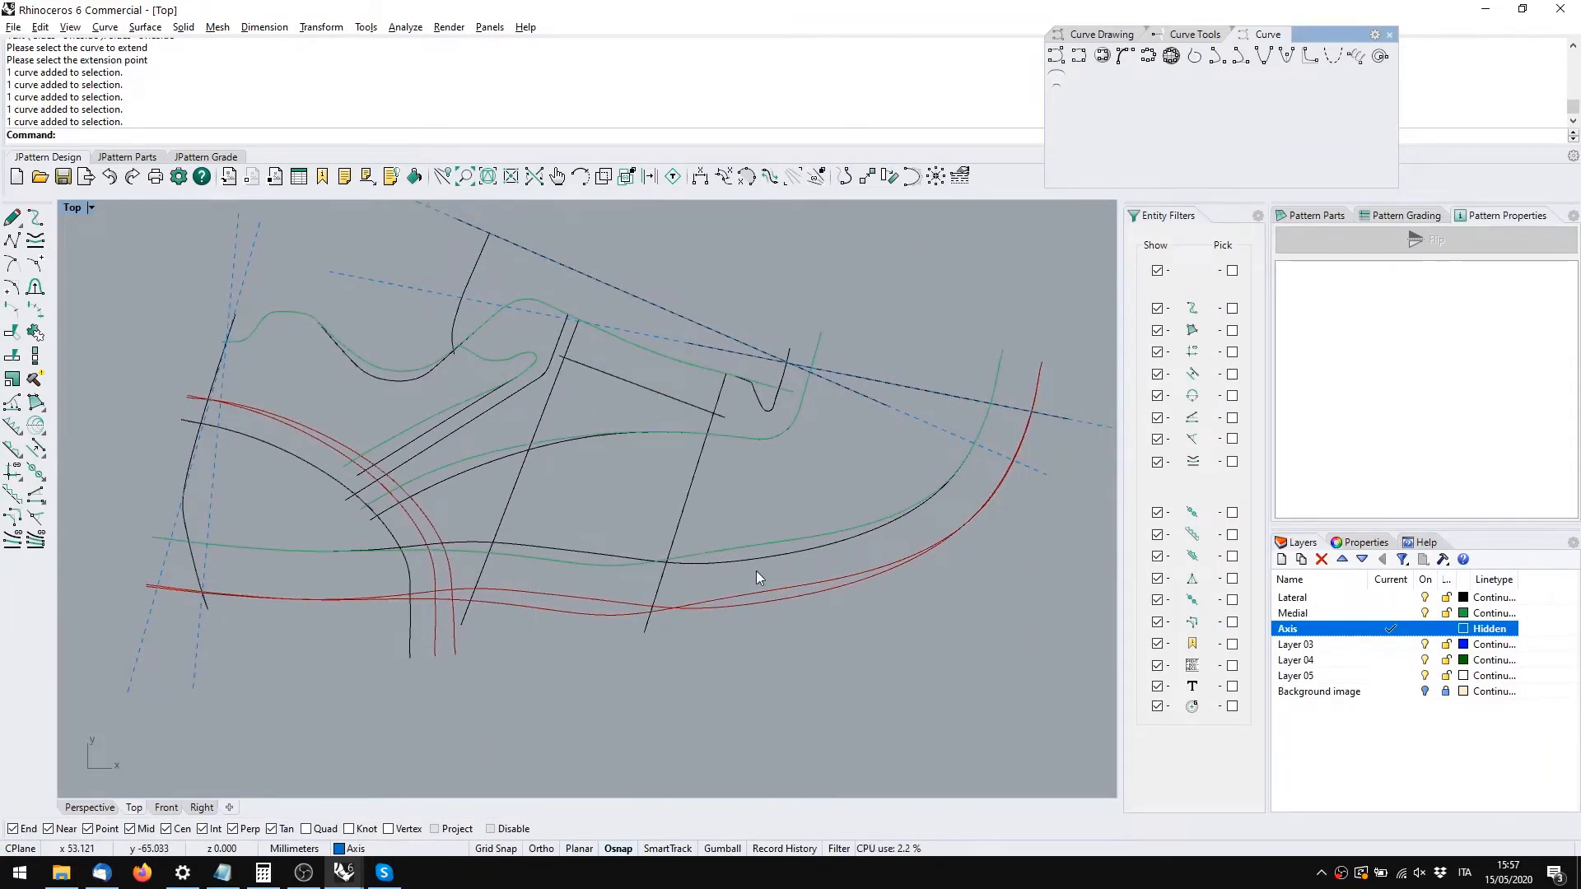
right_click_drag(667, 472, 658, 550)
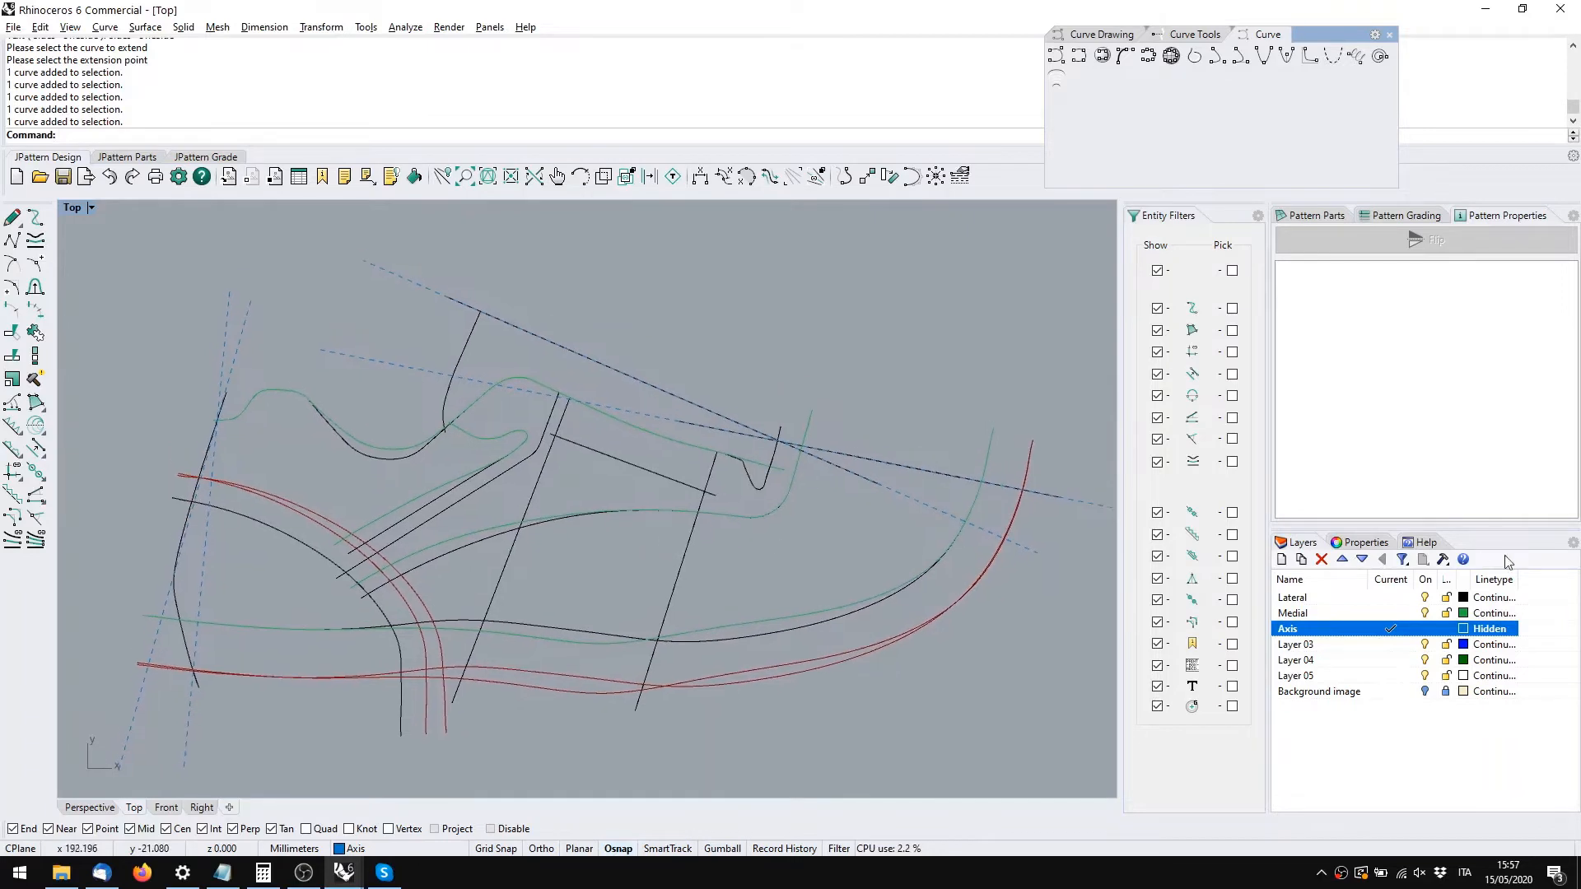
left_click(1427, 618)
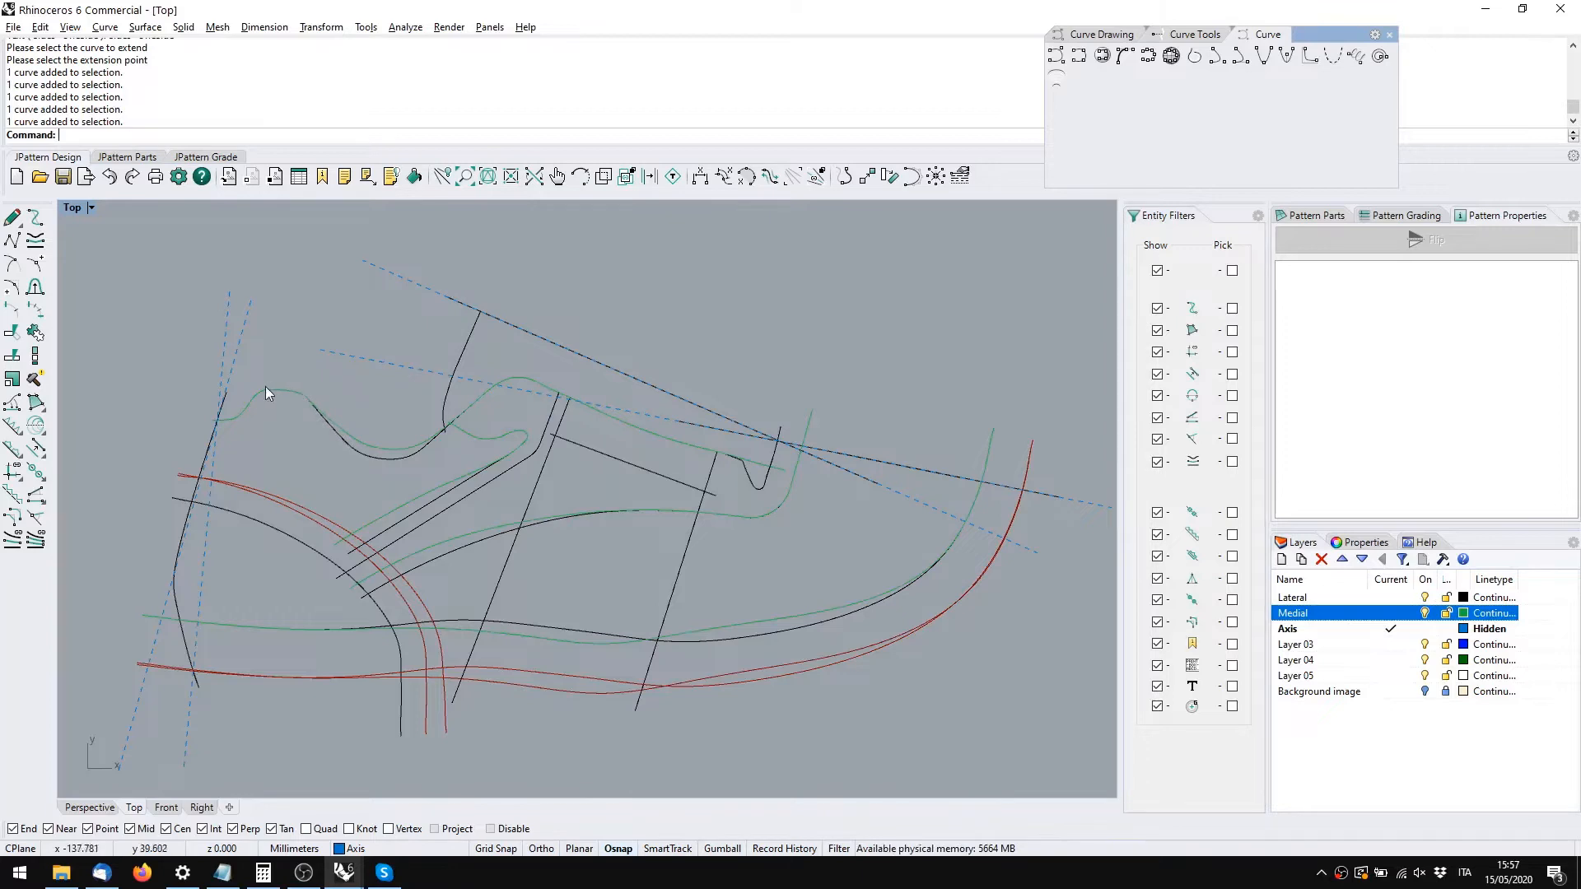
left_click(349, 449)
type("BringToFront")
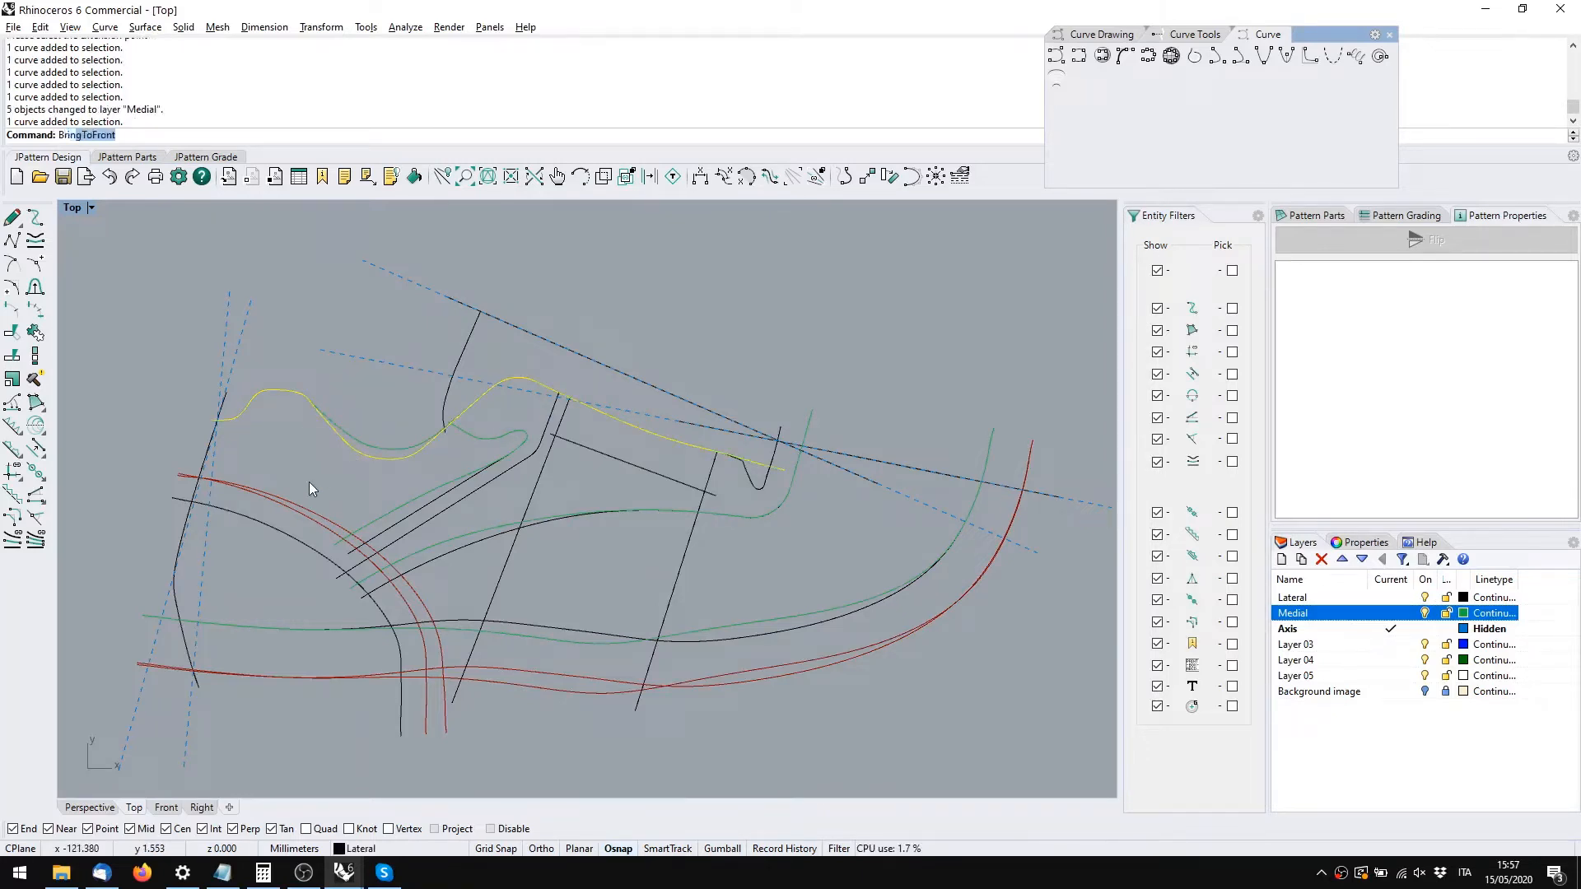
key("Return")
Bring the lateral vamp curve, which runs across the mid-shoe and turns up at the instep, to the front
left_click(285, 417)
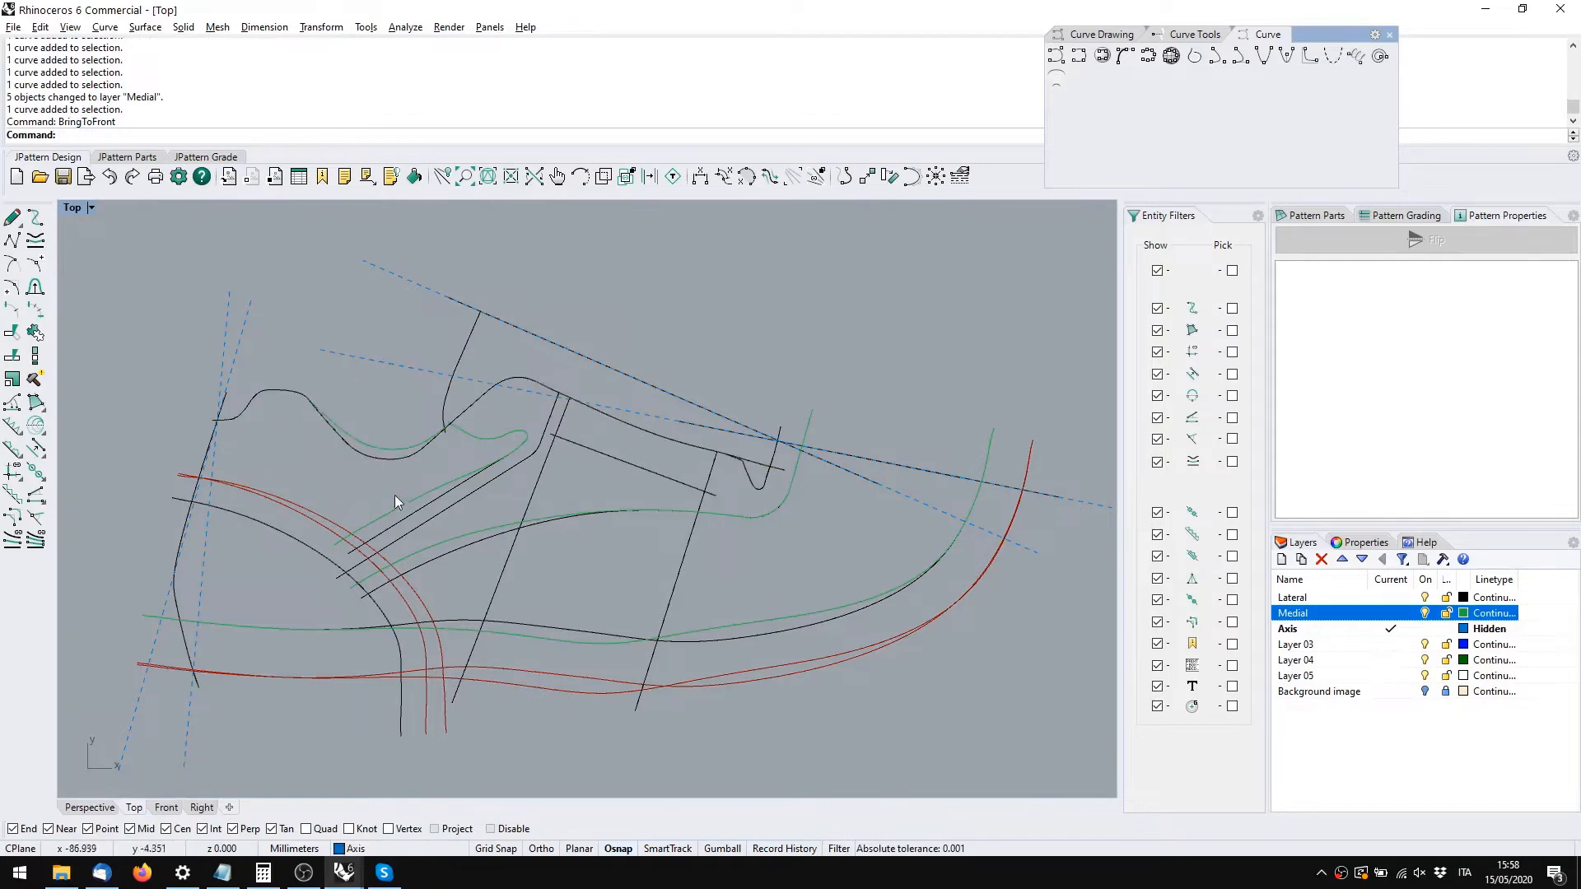
left_click(381, 455)
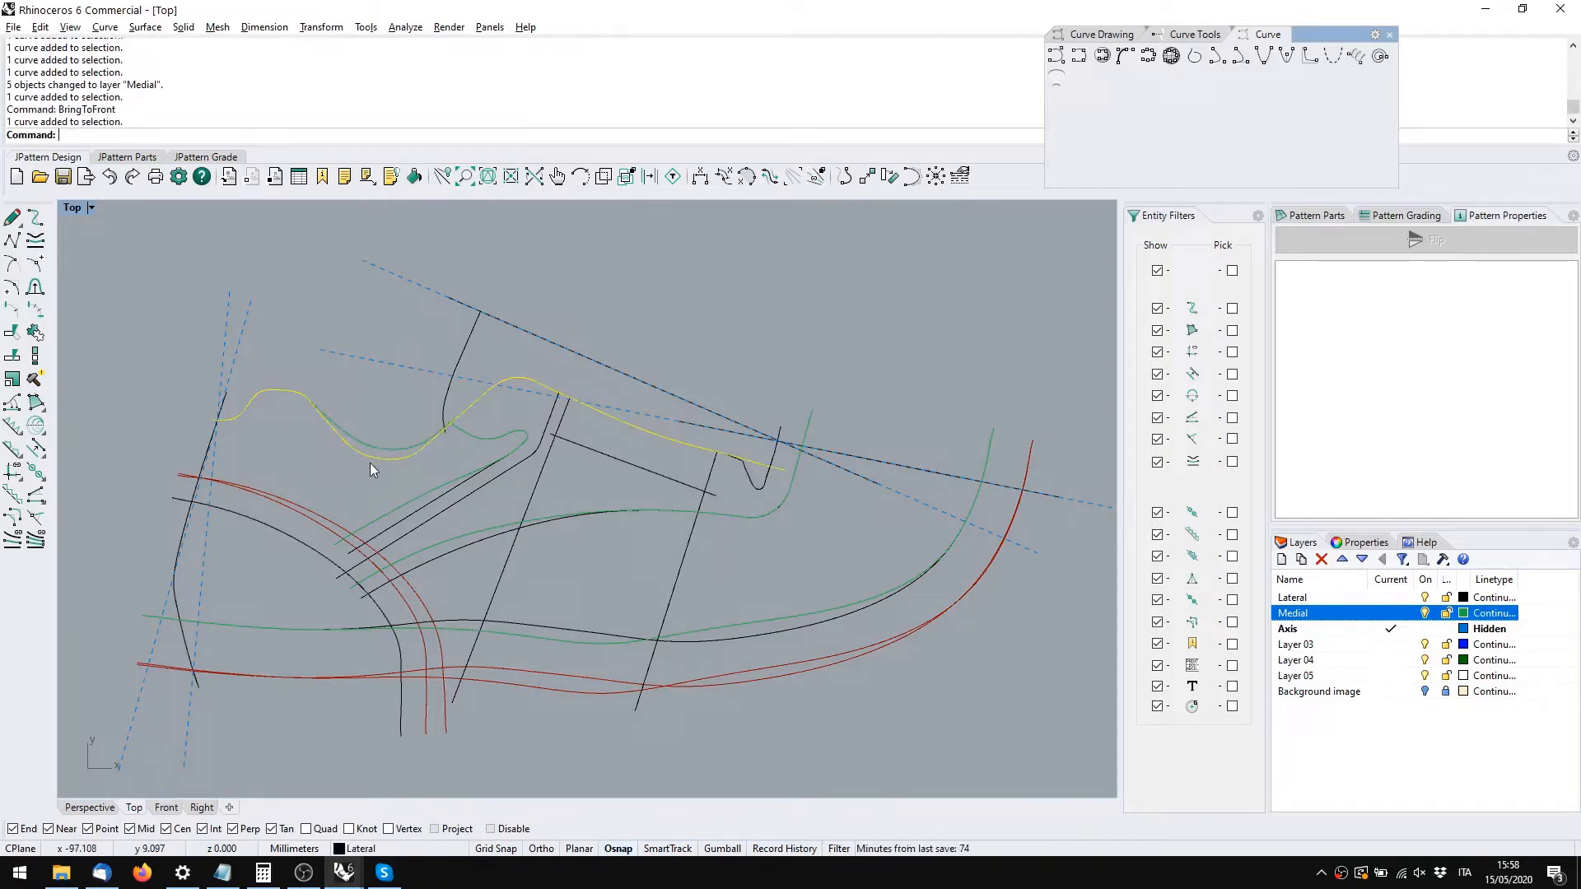
left_click(369, 482)
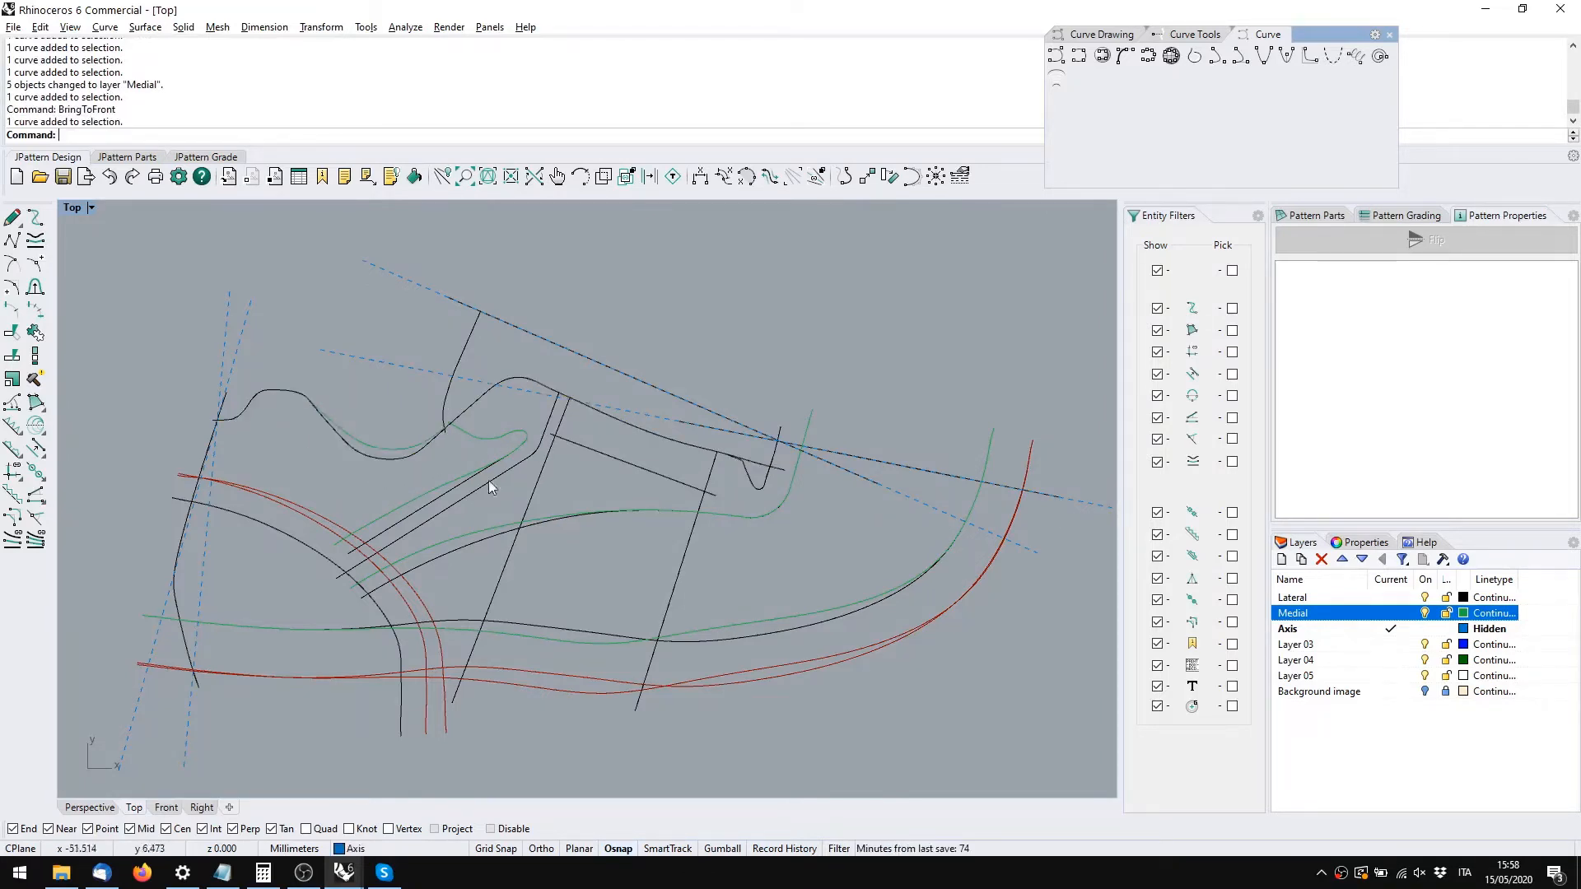
left_click(475, 541)
key("Return")
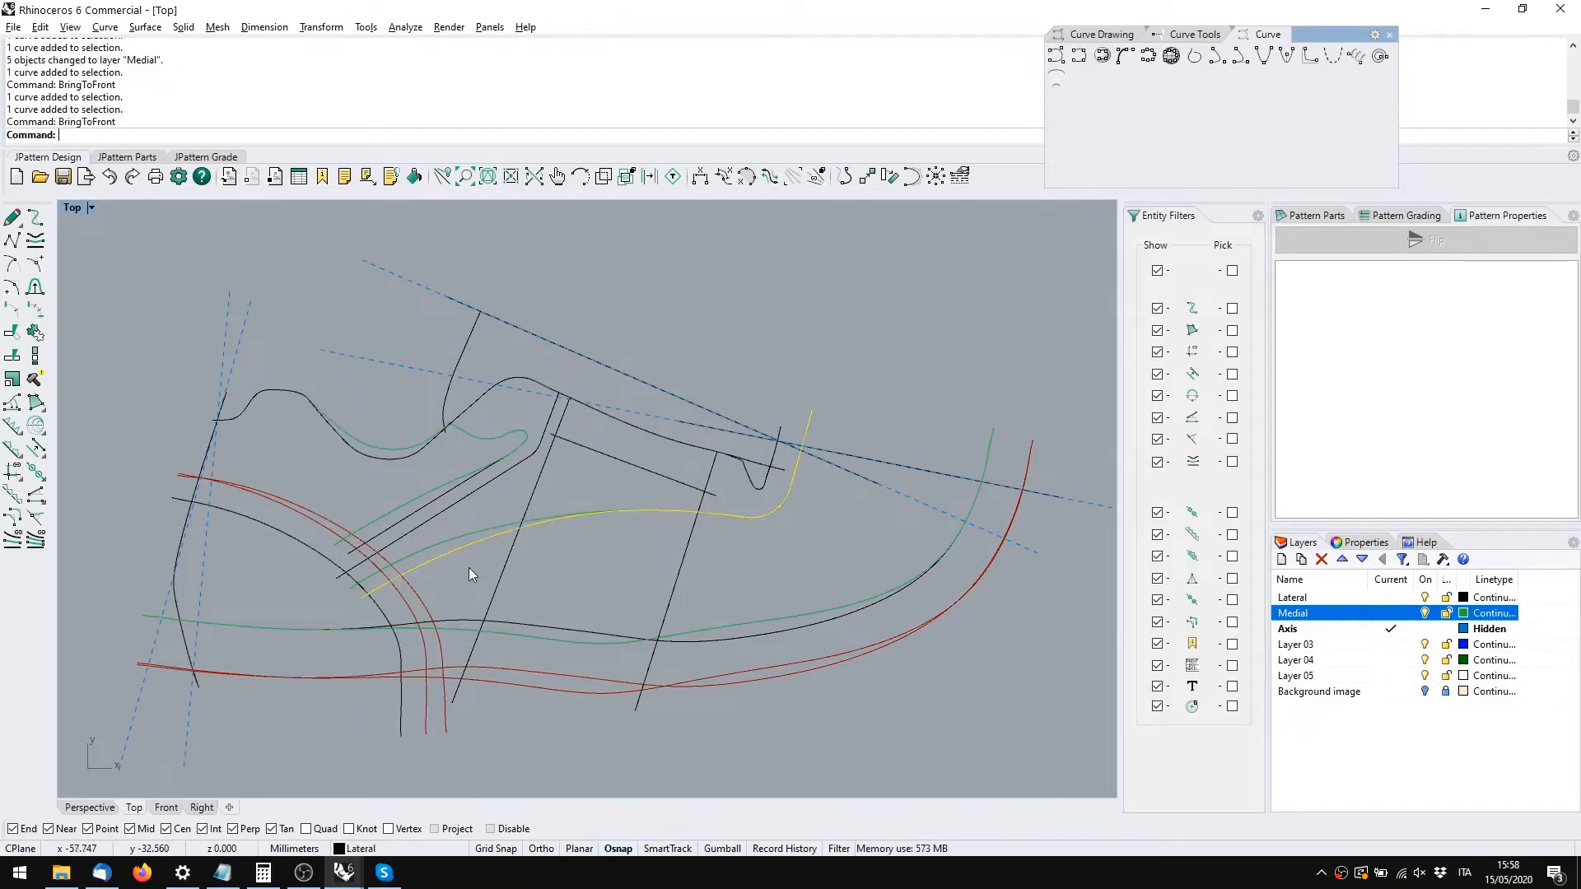
Bring the lateral hooked curve below the collar and the black lateral bottom line in front of the medial curves
left_click(402, 506)
left_click(399, 523)
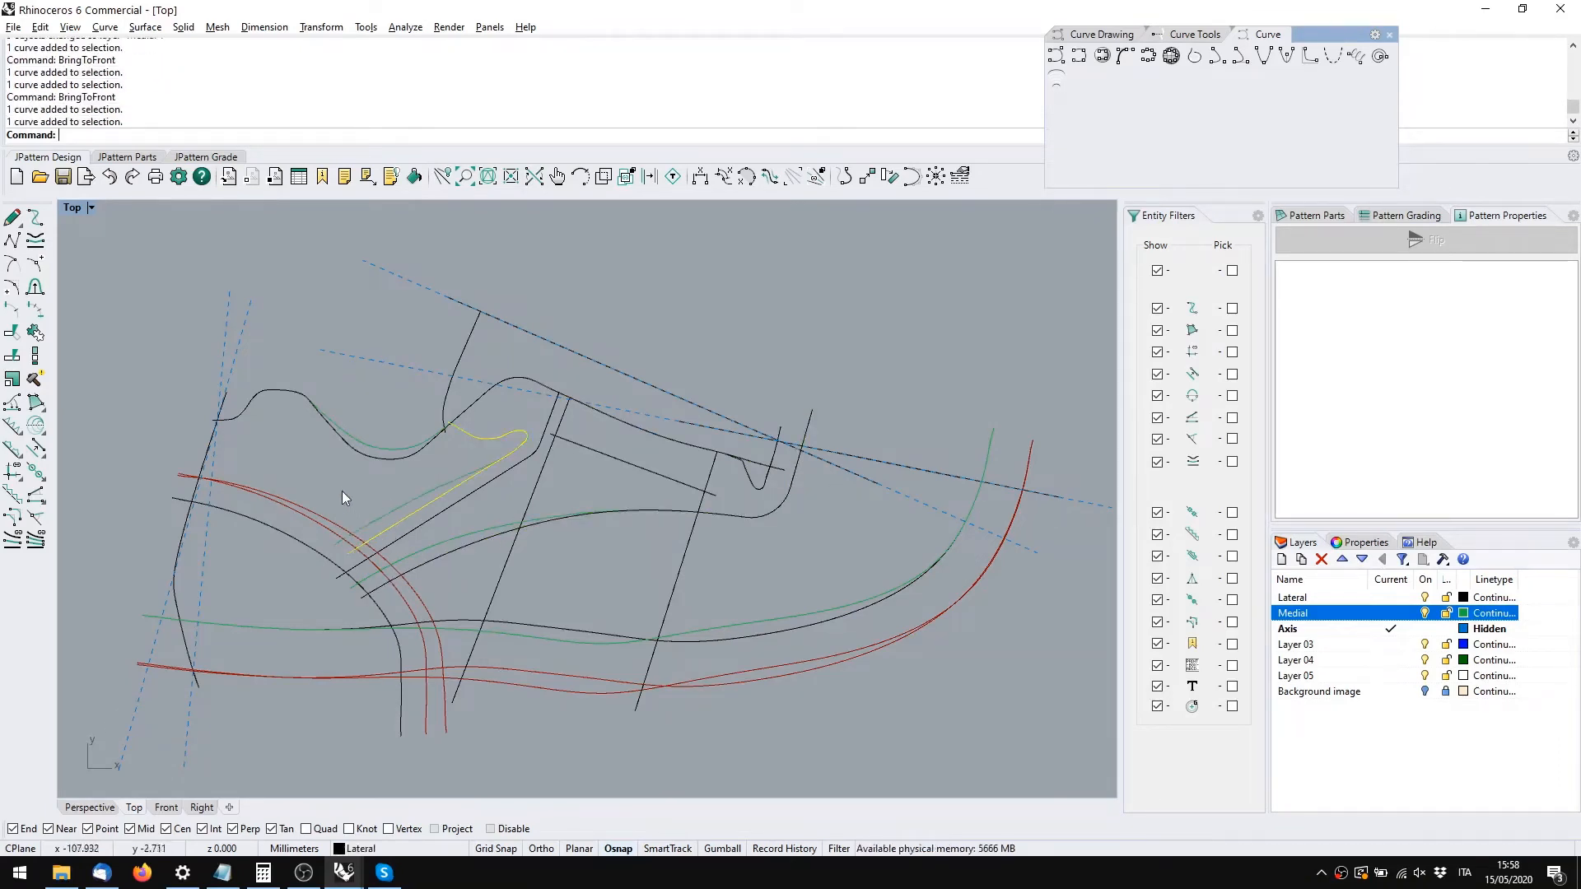
right_click(343, 492)
left_click(494, 512)
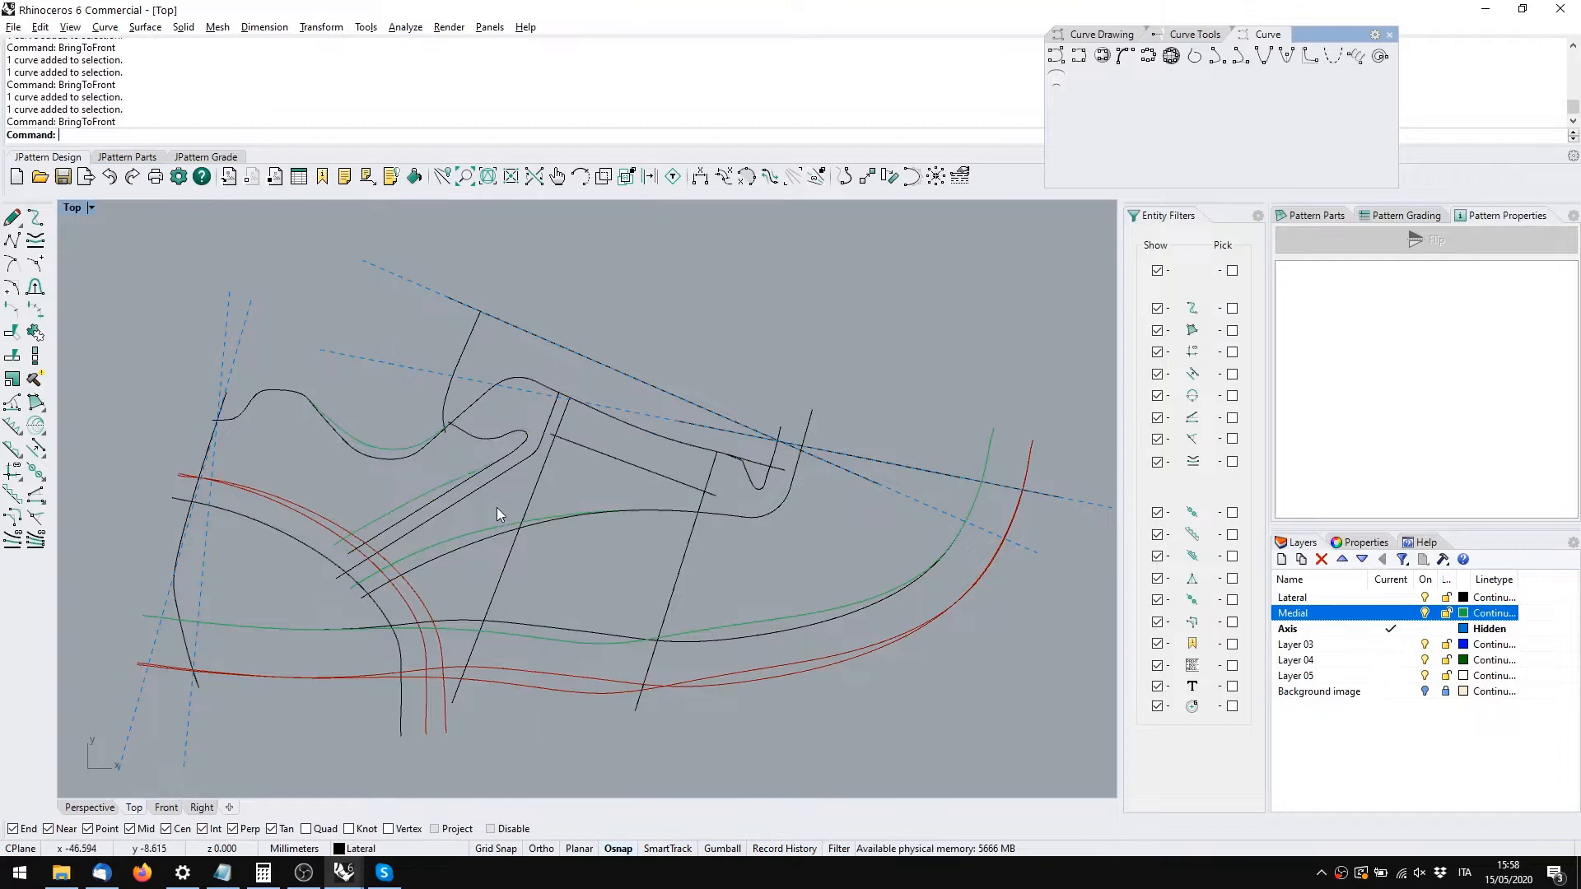
left_click(739, 636)
right_click(738, 603)
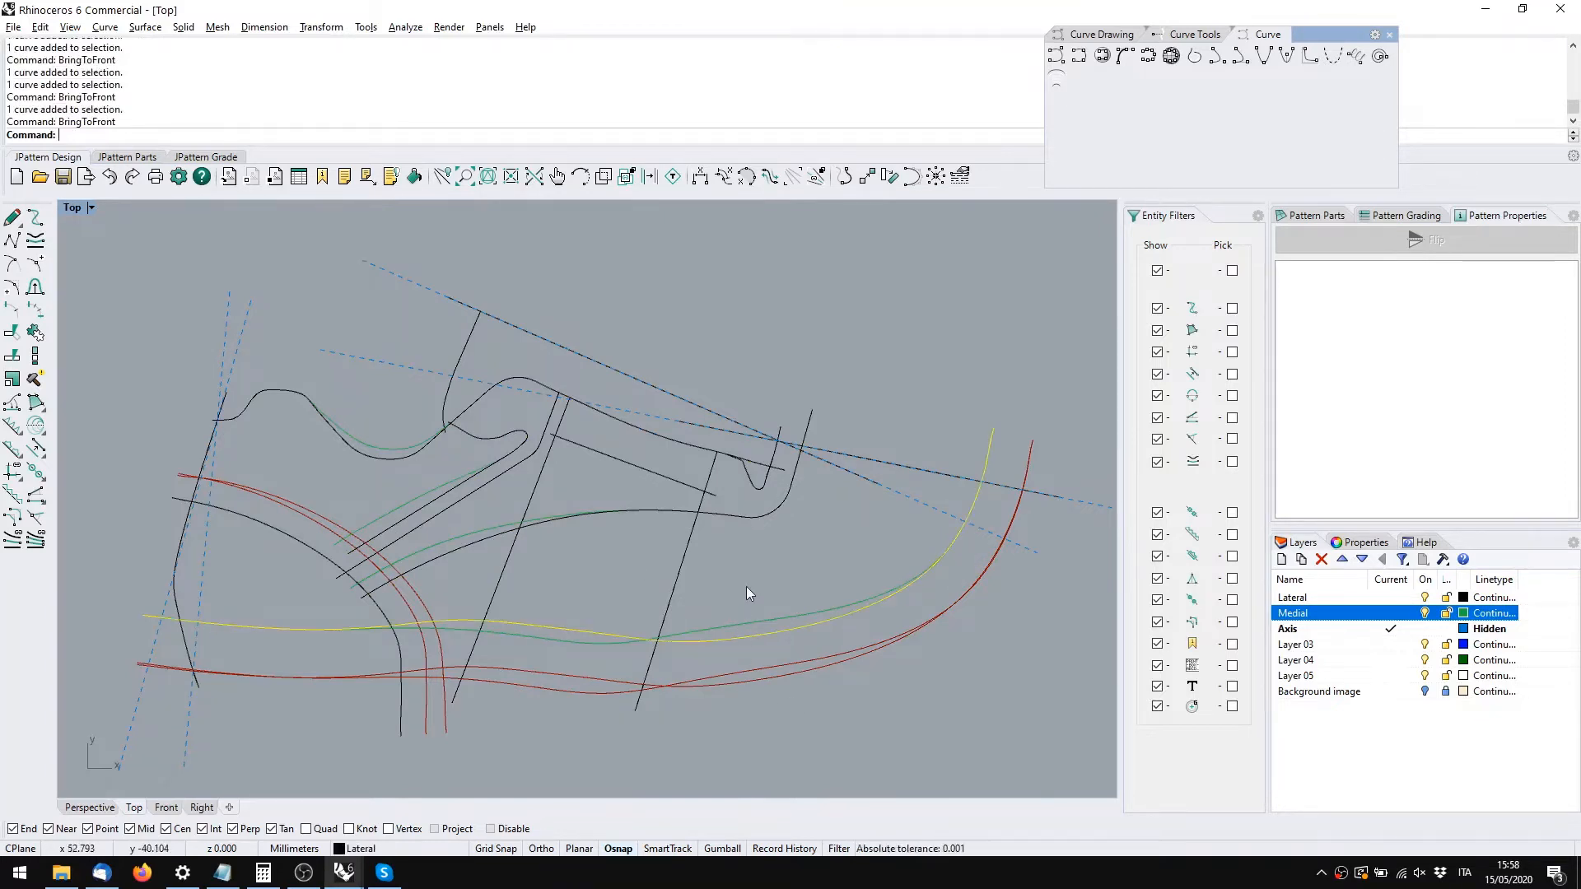
right_click_drag(634, 594, 726, 574)
right_click_drag(833, 680, 768, 668)
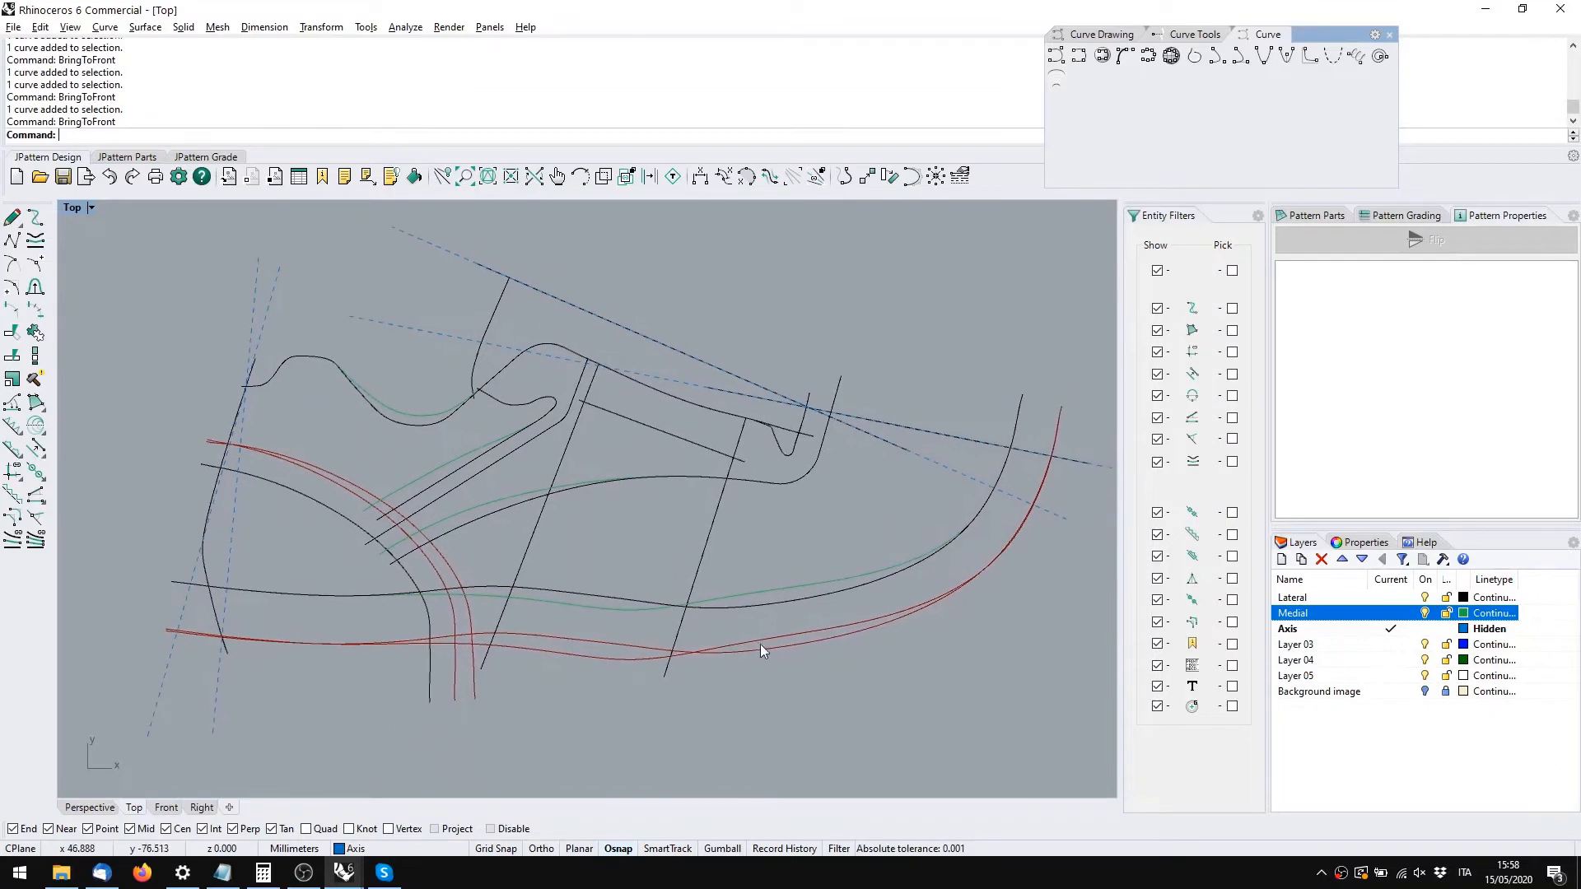
Set the display color of the medial margin curve along the shoe bottom to By Parent
left_click(763, 640)
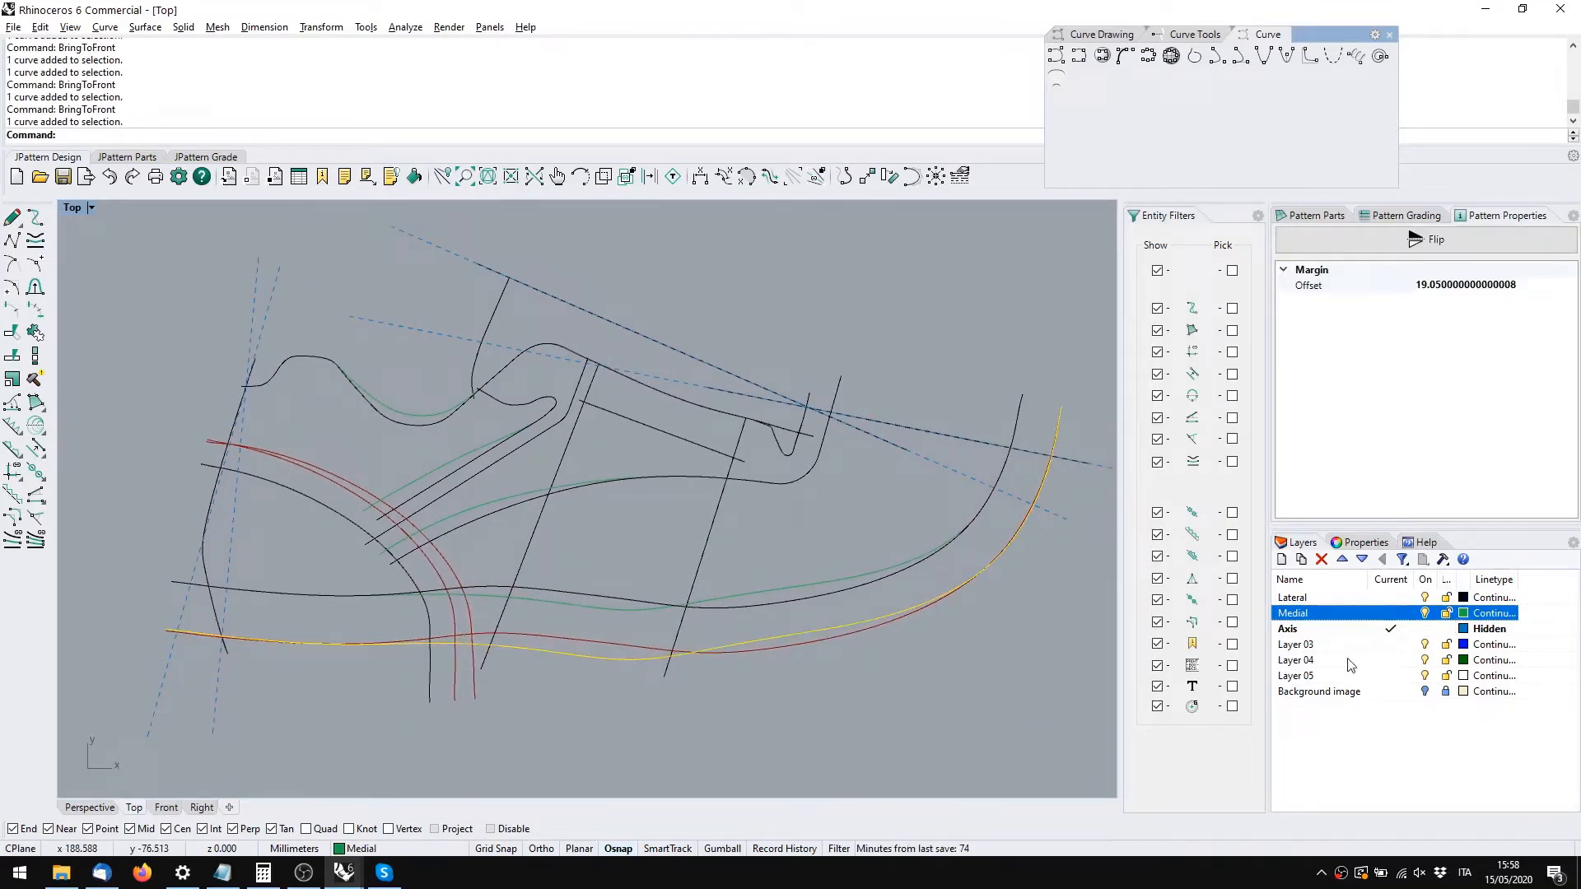
left_click(1365, 543)
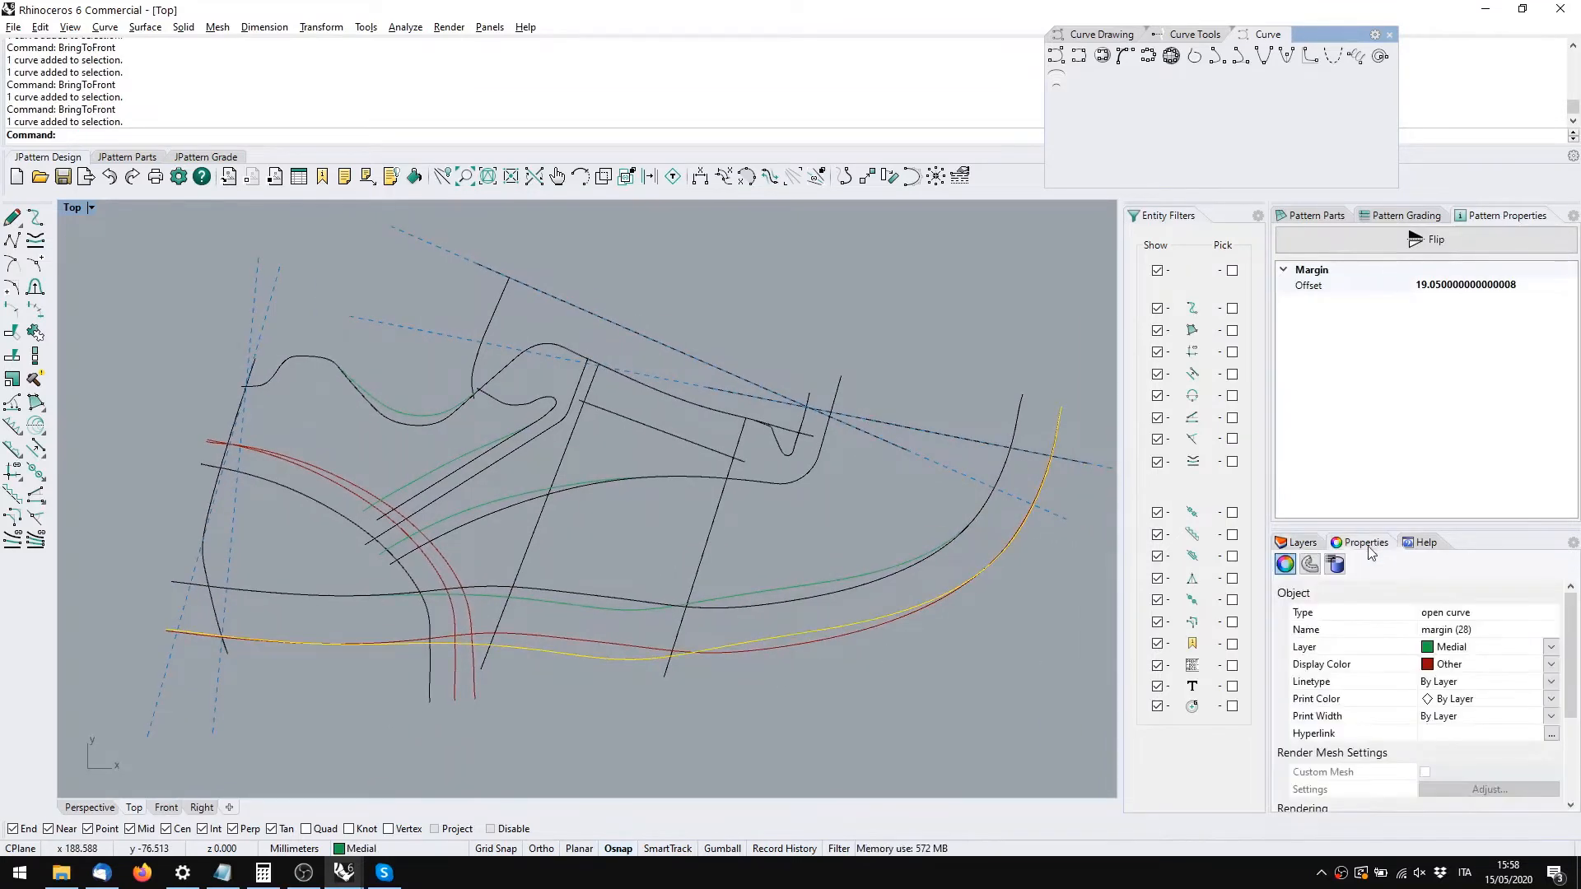
left_click(1552, 672)
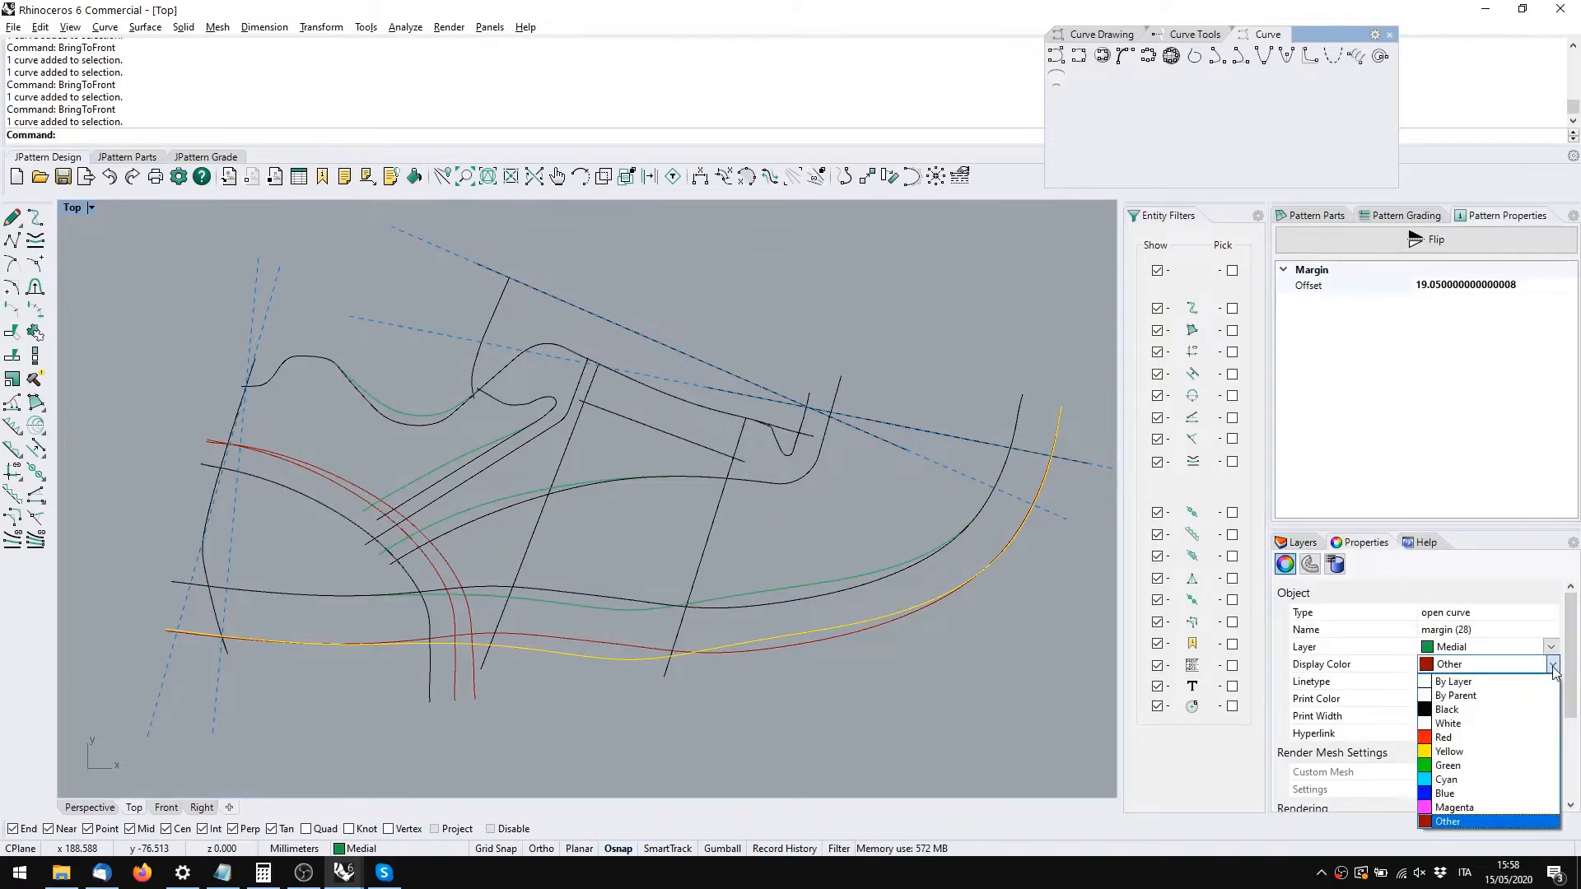
left_click(1482, 698)
left_click(1054, 708)
right_click_drag(779, 621, 688, 517)
right_click_drag(605, 478, 823, 484)
left_click(850, 547)
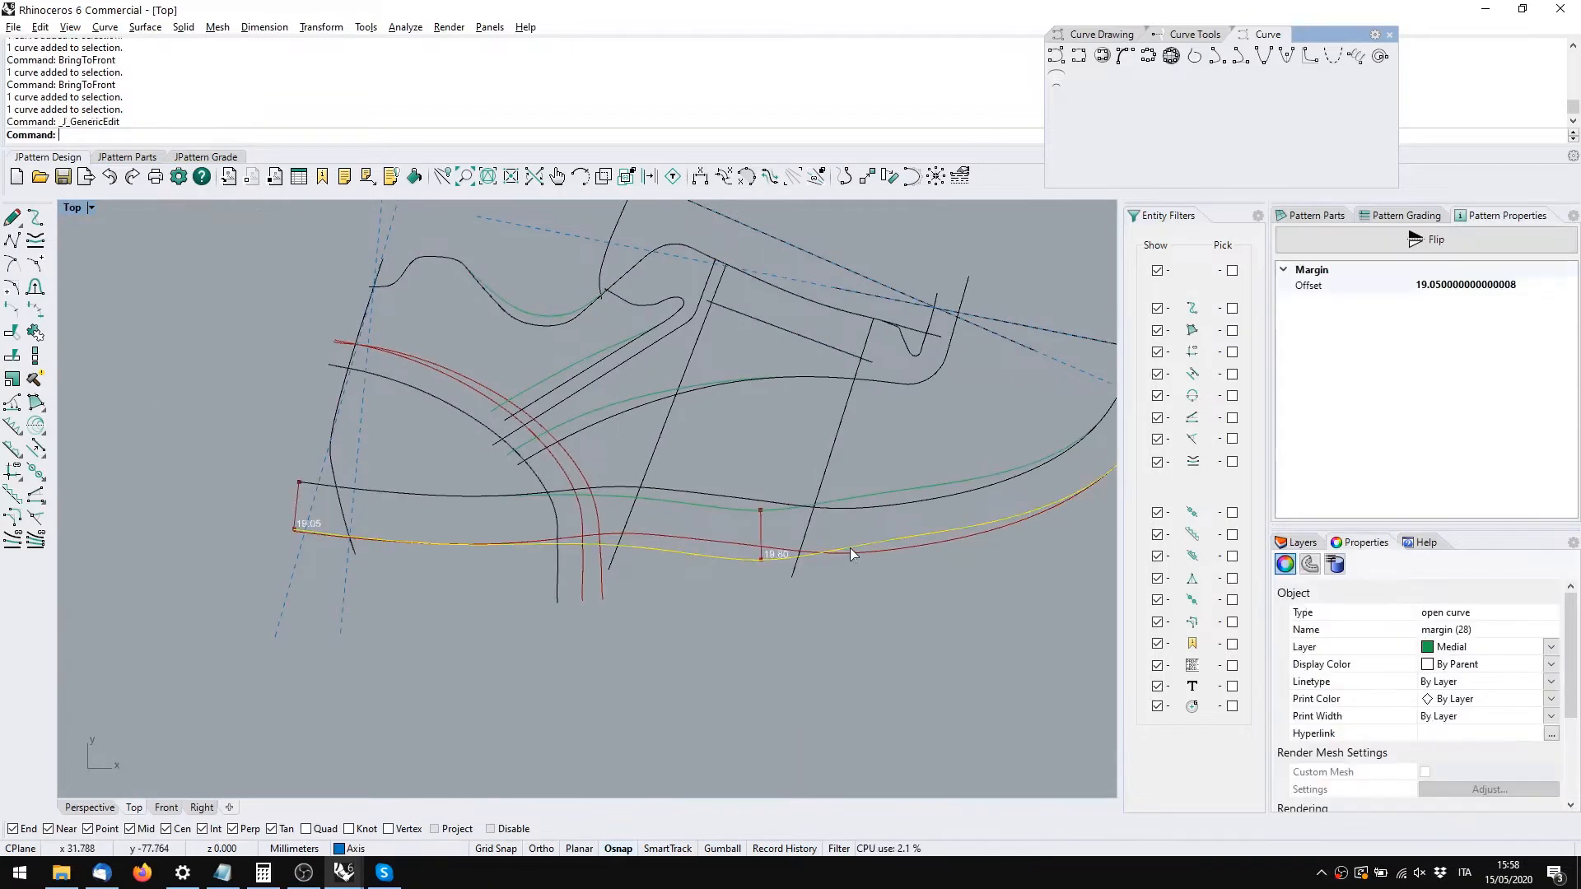
key("Escape")
right_click_drag(914, 567, 770, 568)
left_click(748, 606)
mouse_move(759, 638)
right_mouse_down()
mouse_move(717, 688)
mouse_move(565, 688)
right_mouse_up()
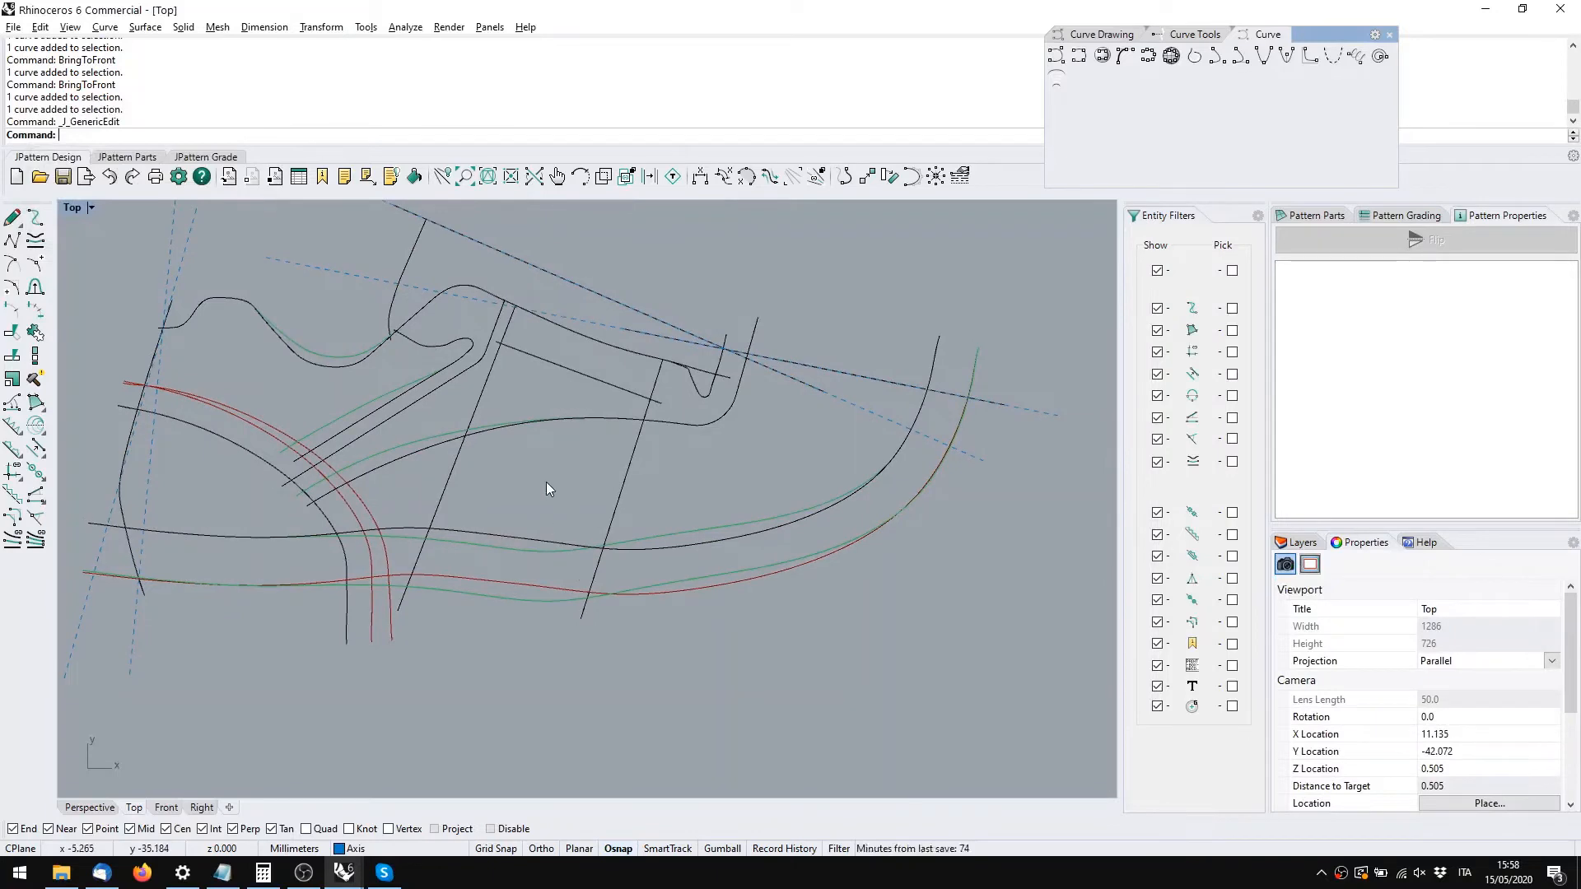
right_click_drag(477, 430, 525, 527)
Check the heel-side margin curves in the Francesina corso.3dm window, then return to the working drawing
key("super")
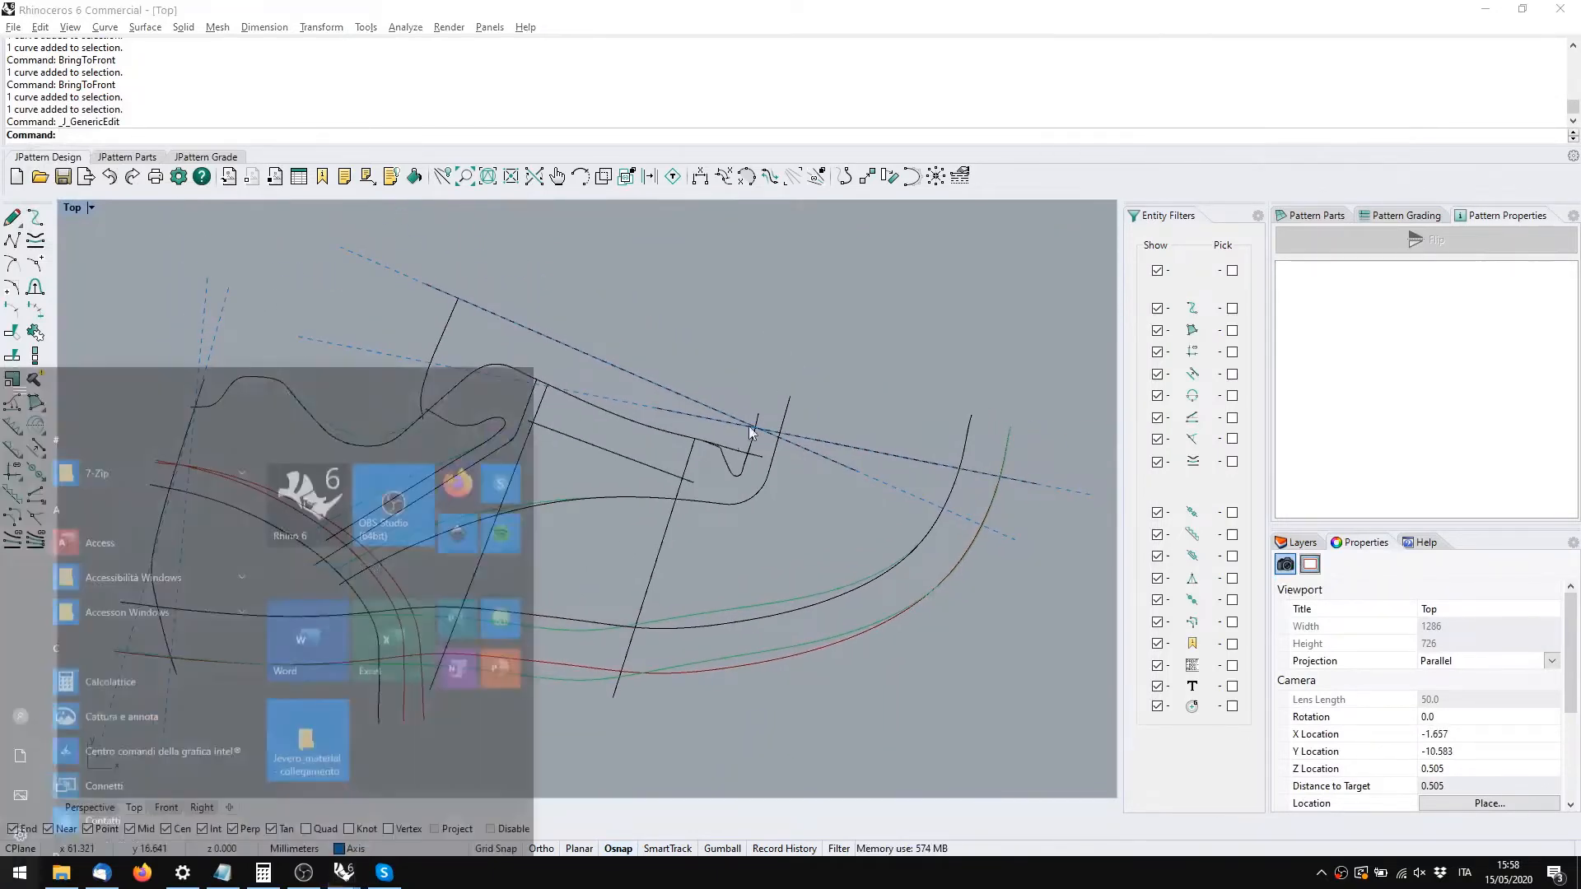
key("super")
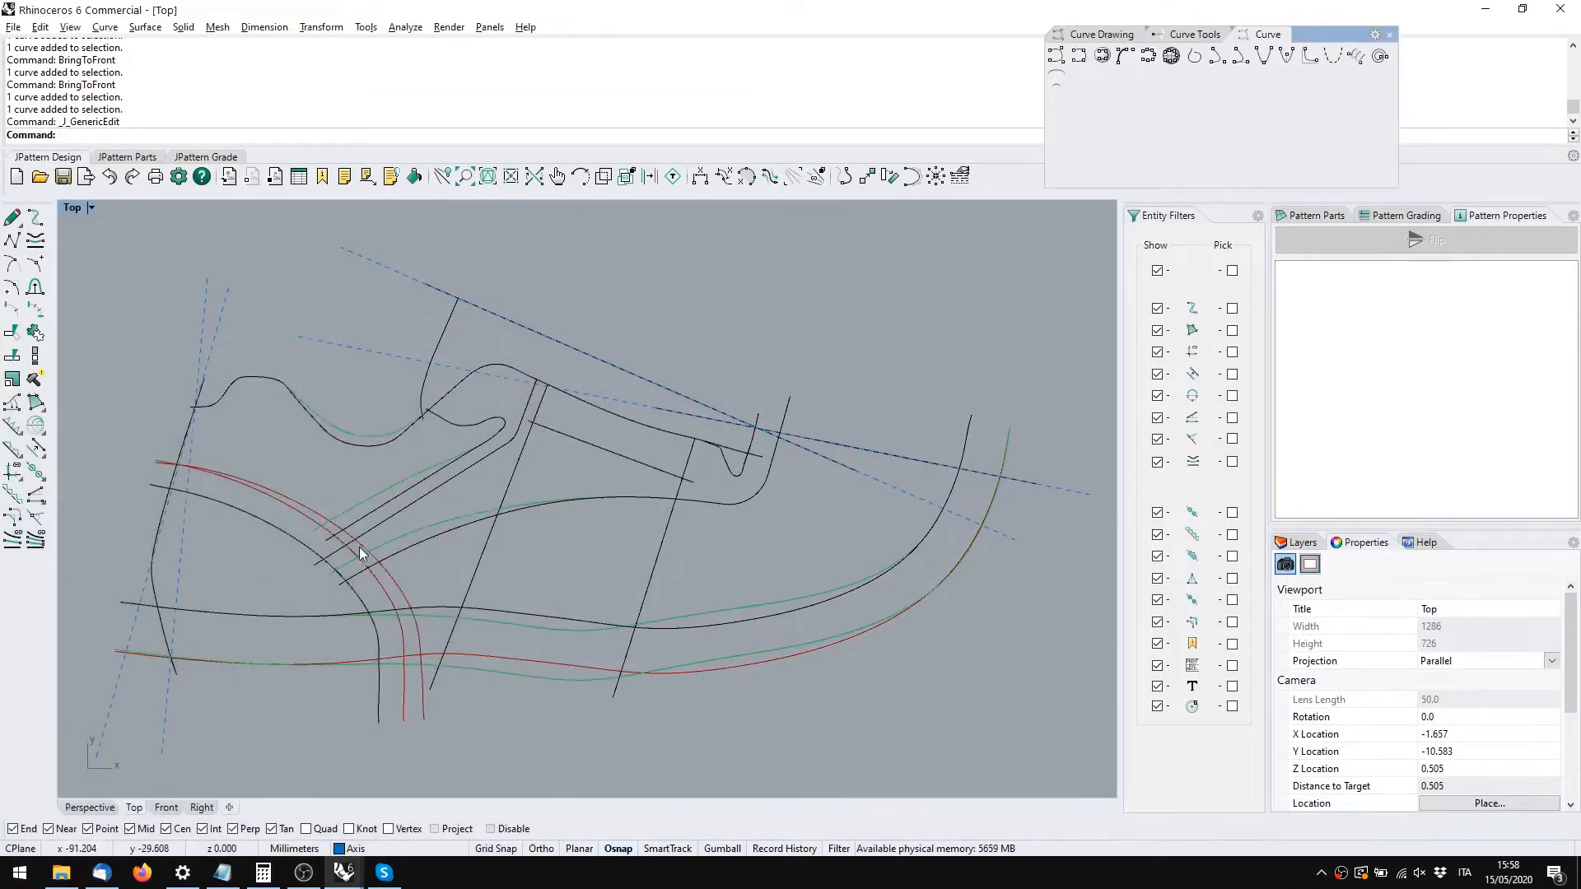
right_click_drag(427, 590, 512, 570)
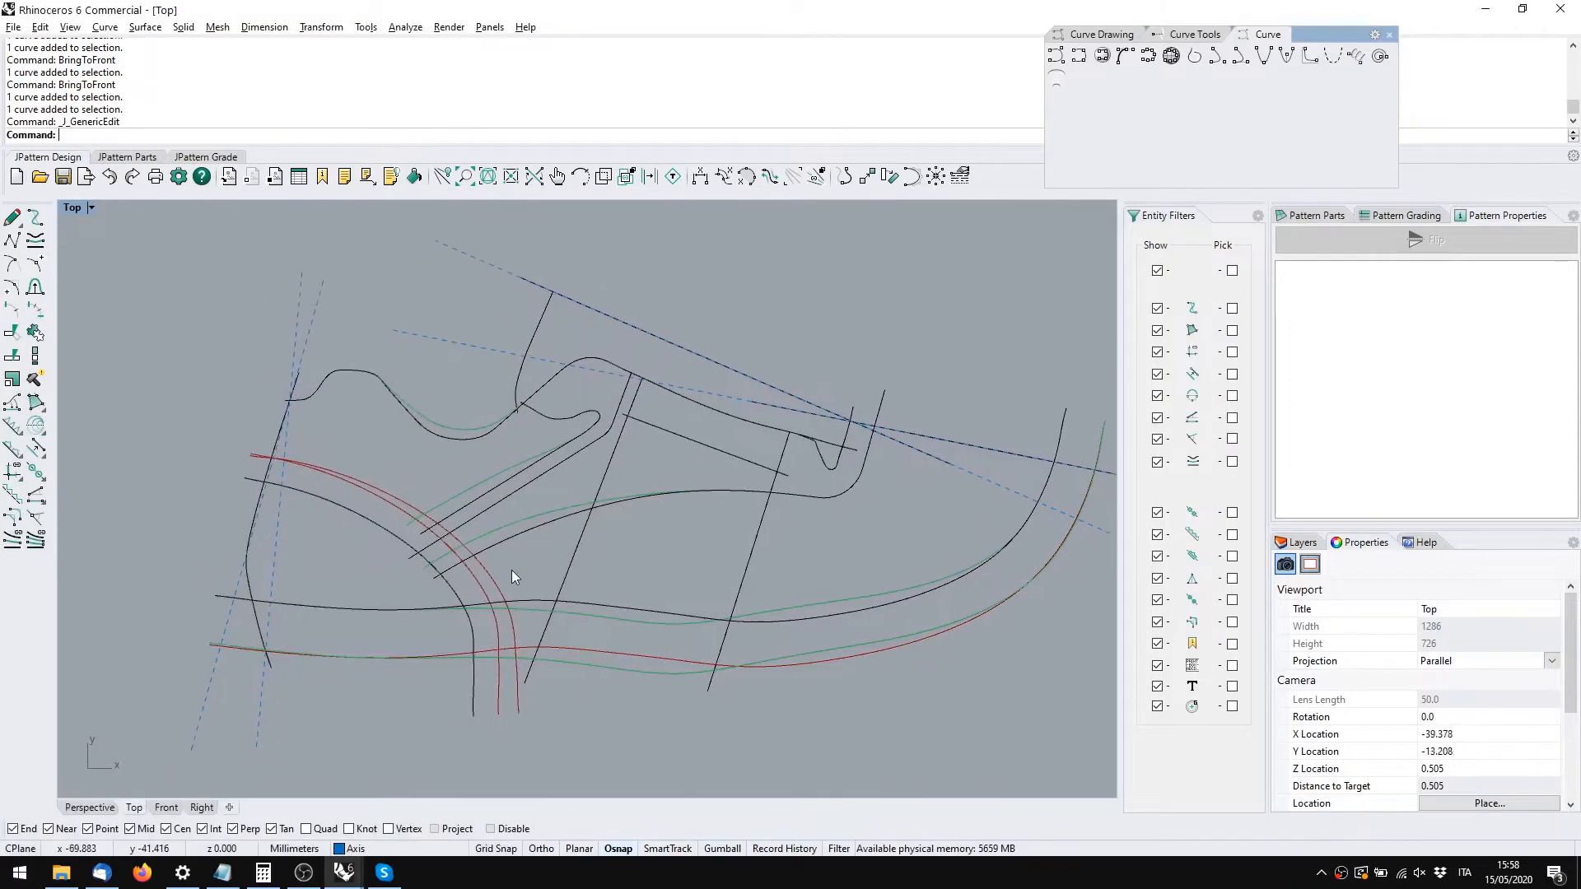
mouse_move(343, 872)
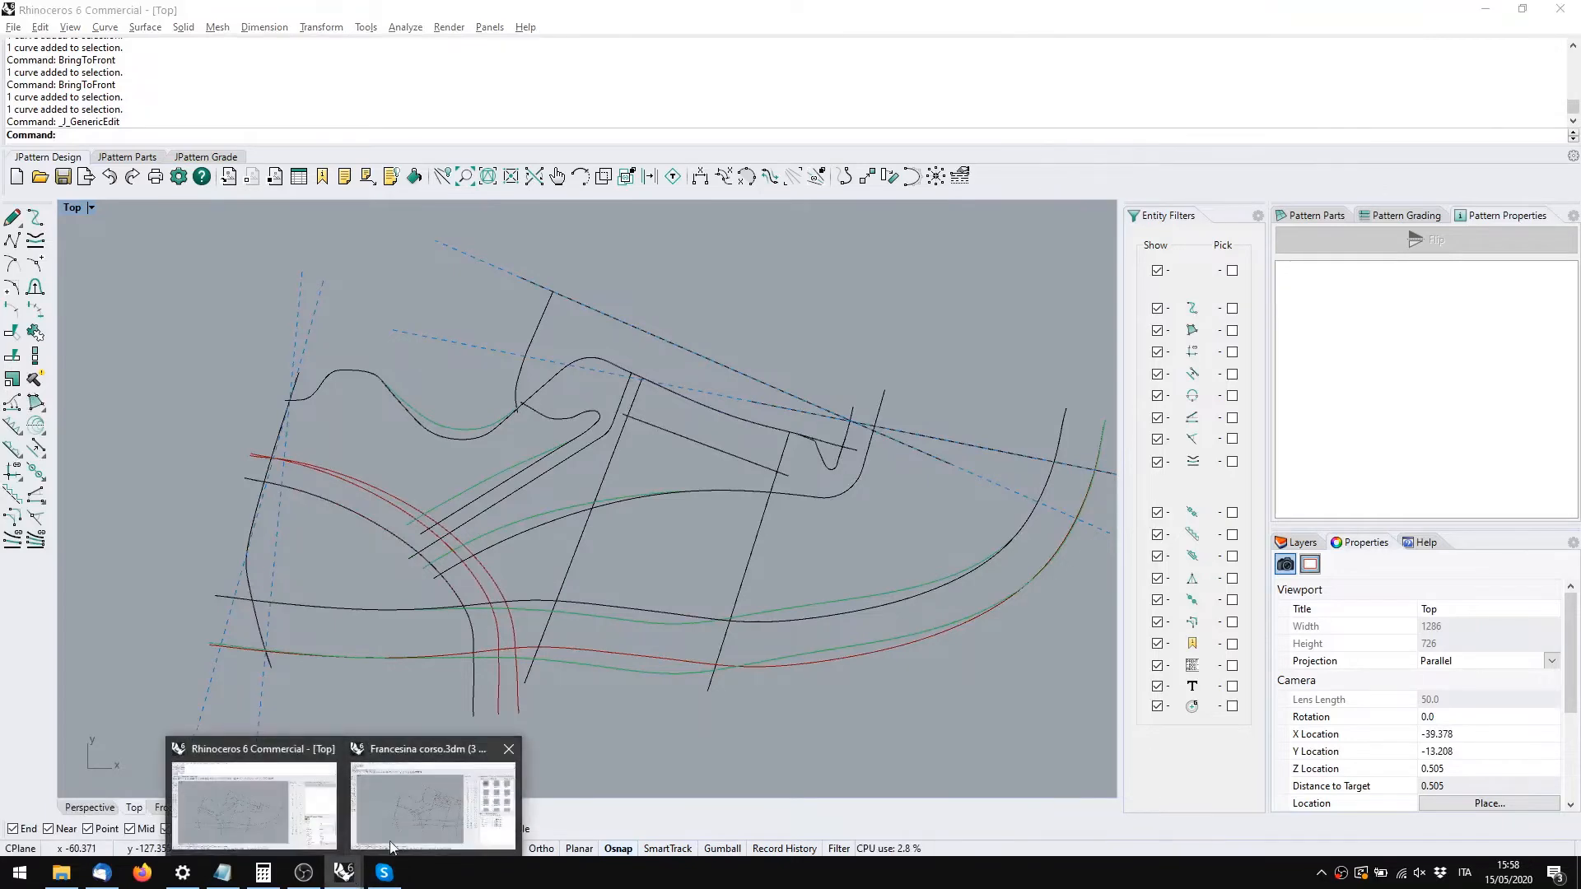
left_click(414, 833)
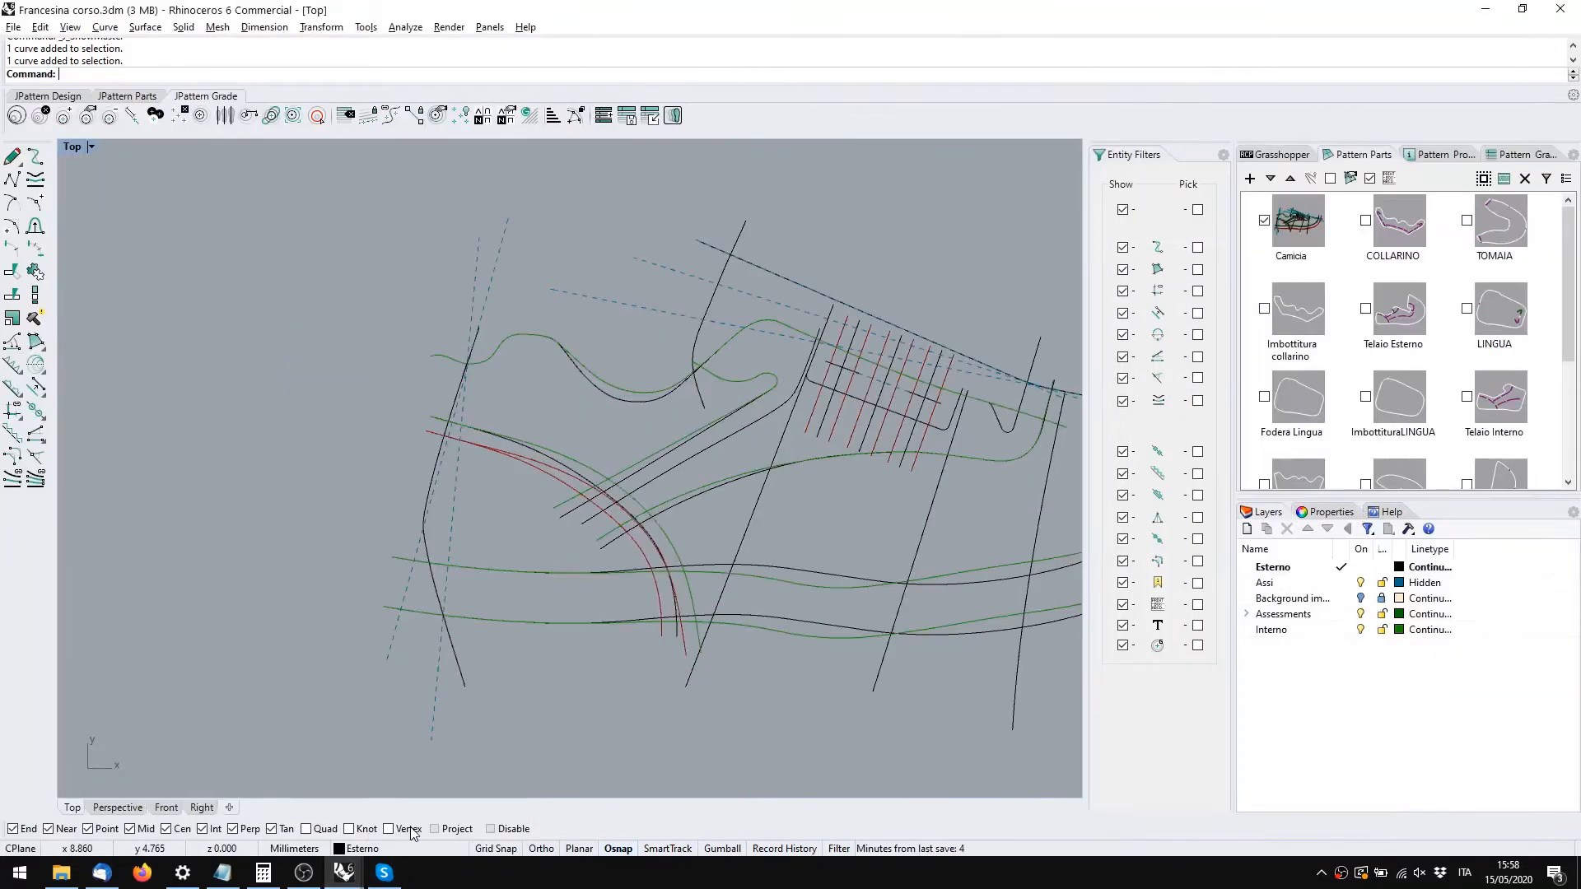
left_click(581, 462)
key("alt+Tab")
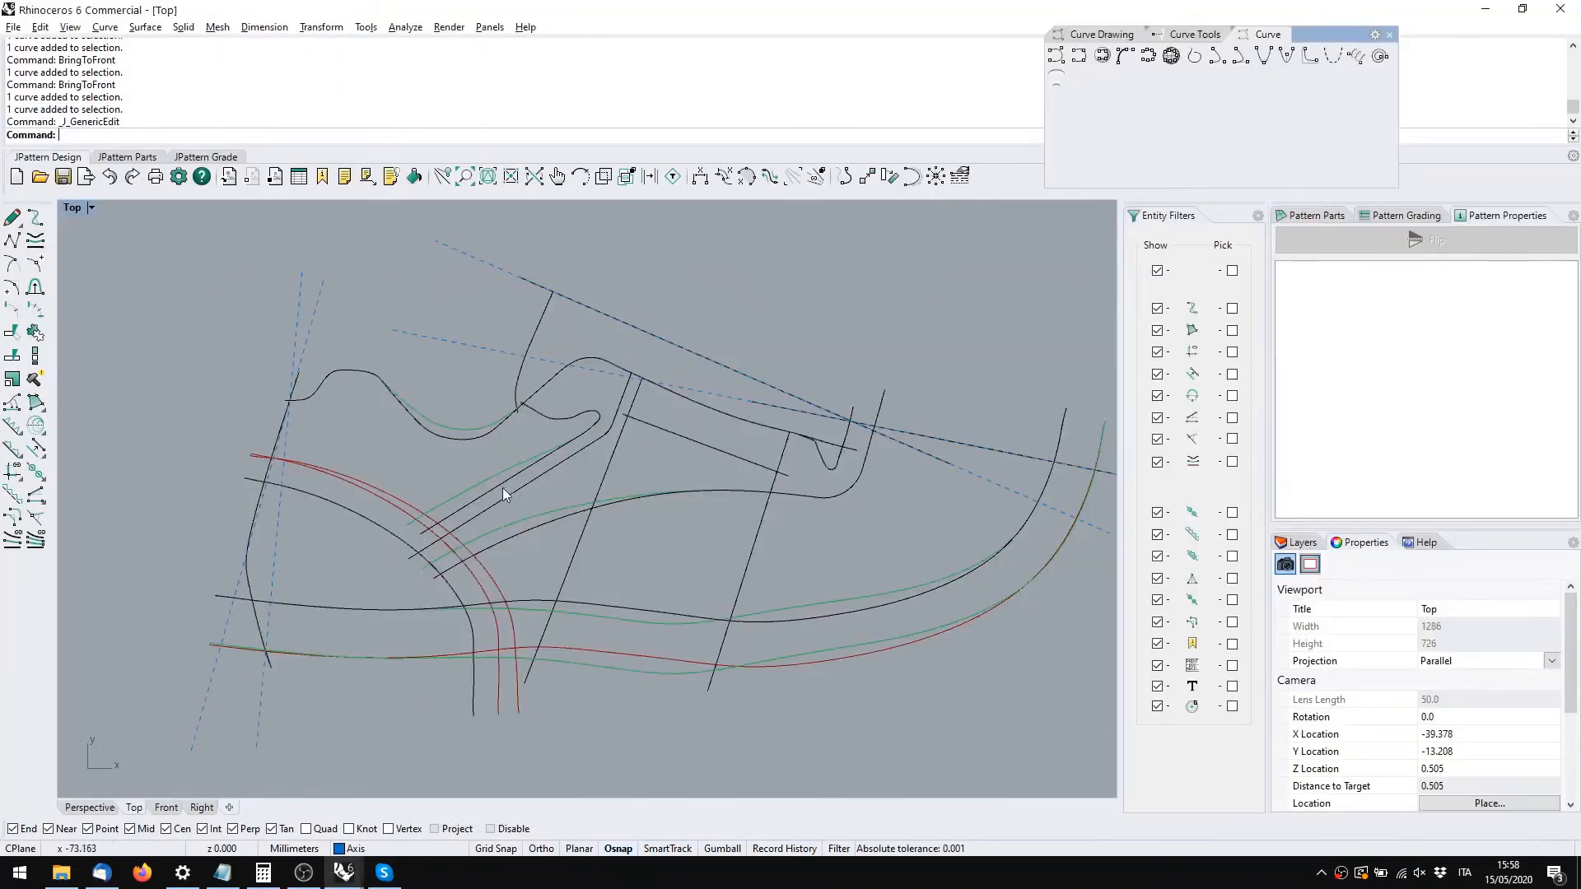
Move the outer of the two red heel-side margin curves to the Medial layer
left_click(461, 542)
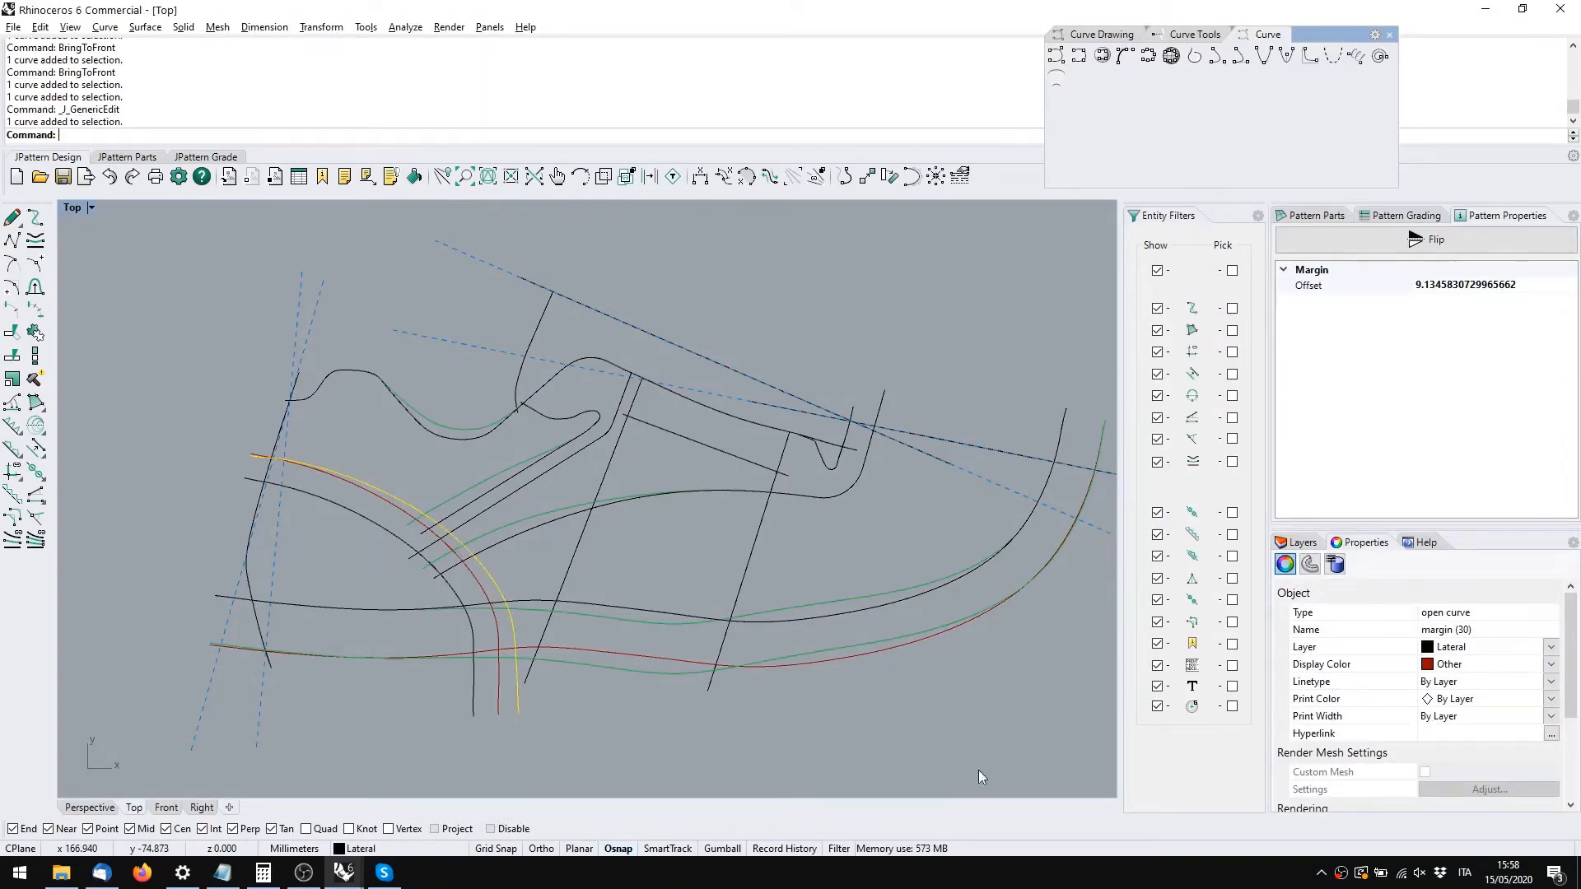
left_click(356, 848)
left_click(419, 772)
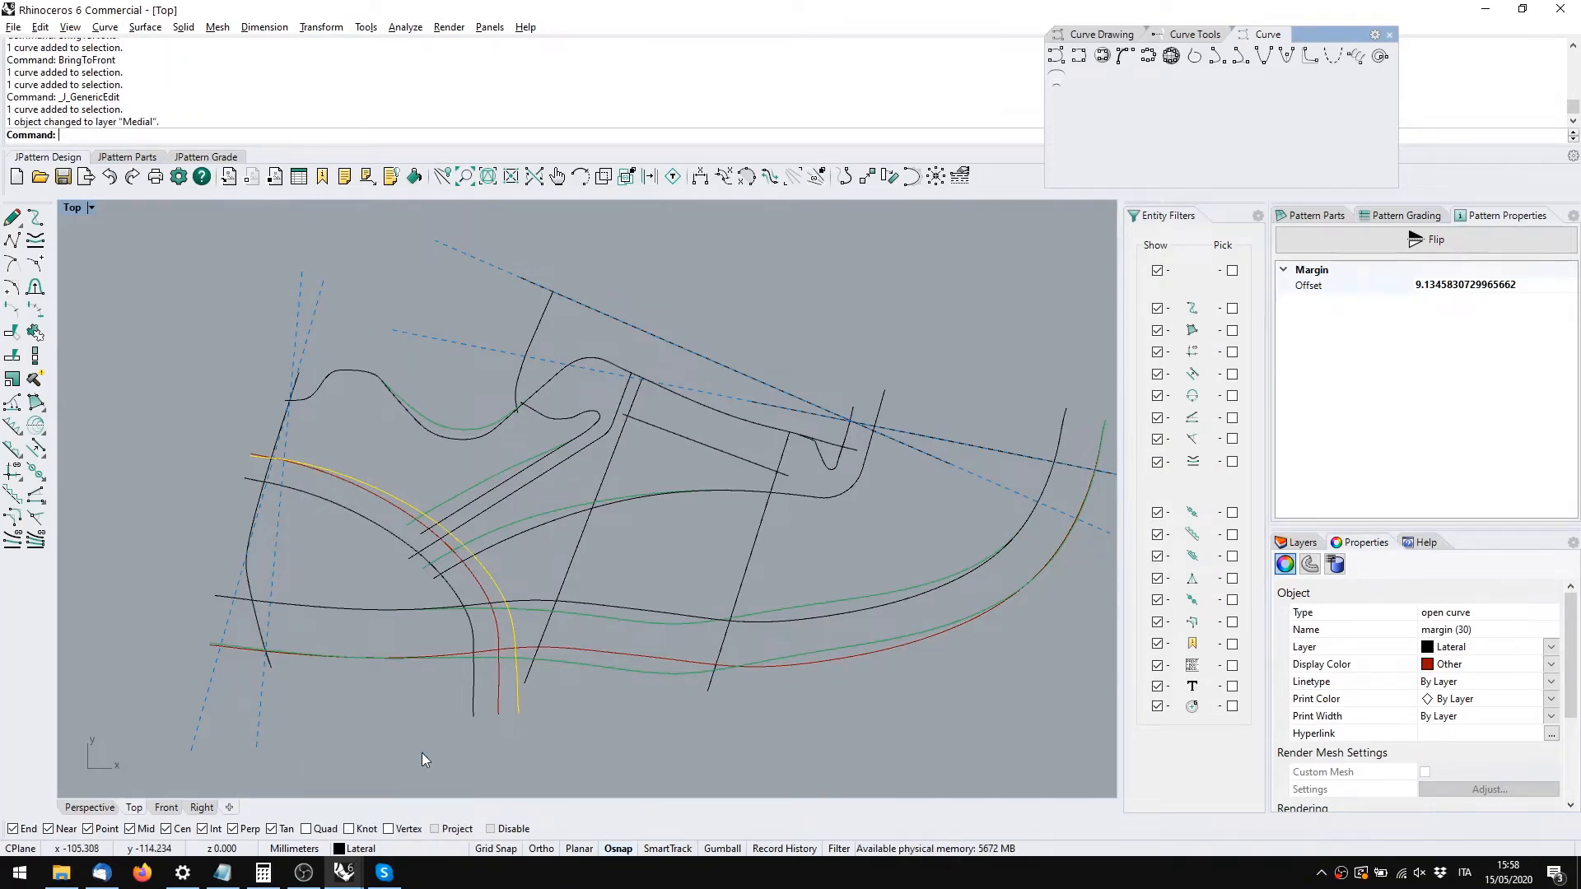
left_click(422, 719)
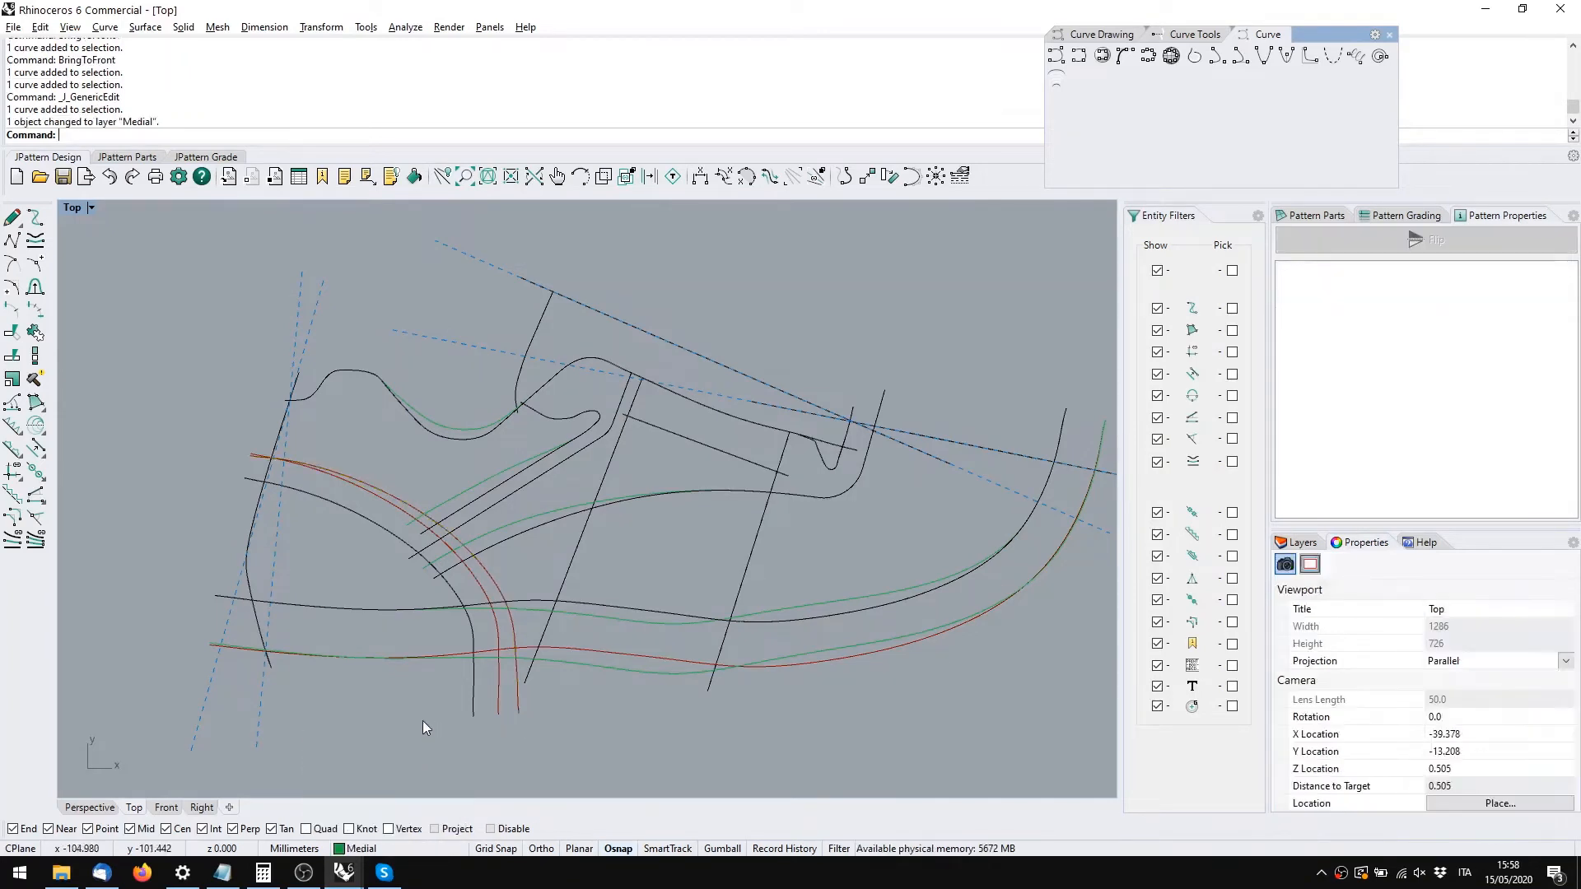
Set the display color of the outer heel-side margin curve to By Layer
left_click(499, 589)
left_click(1539, 665)
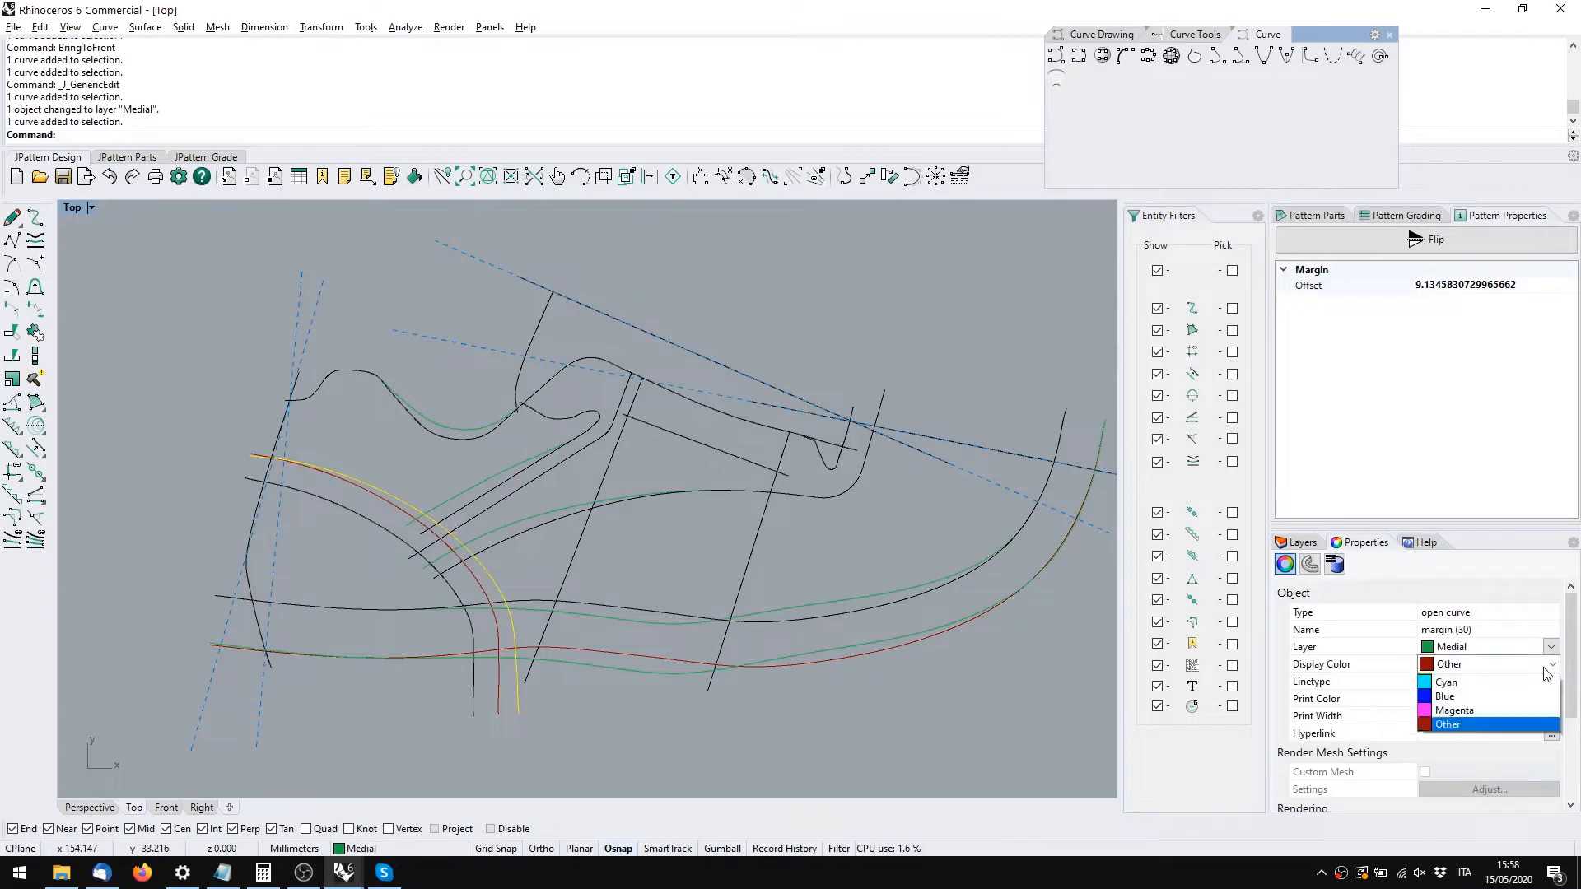
left_click(1453, 681)
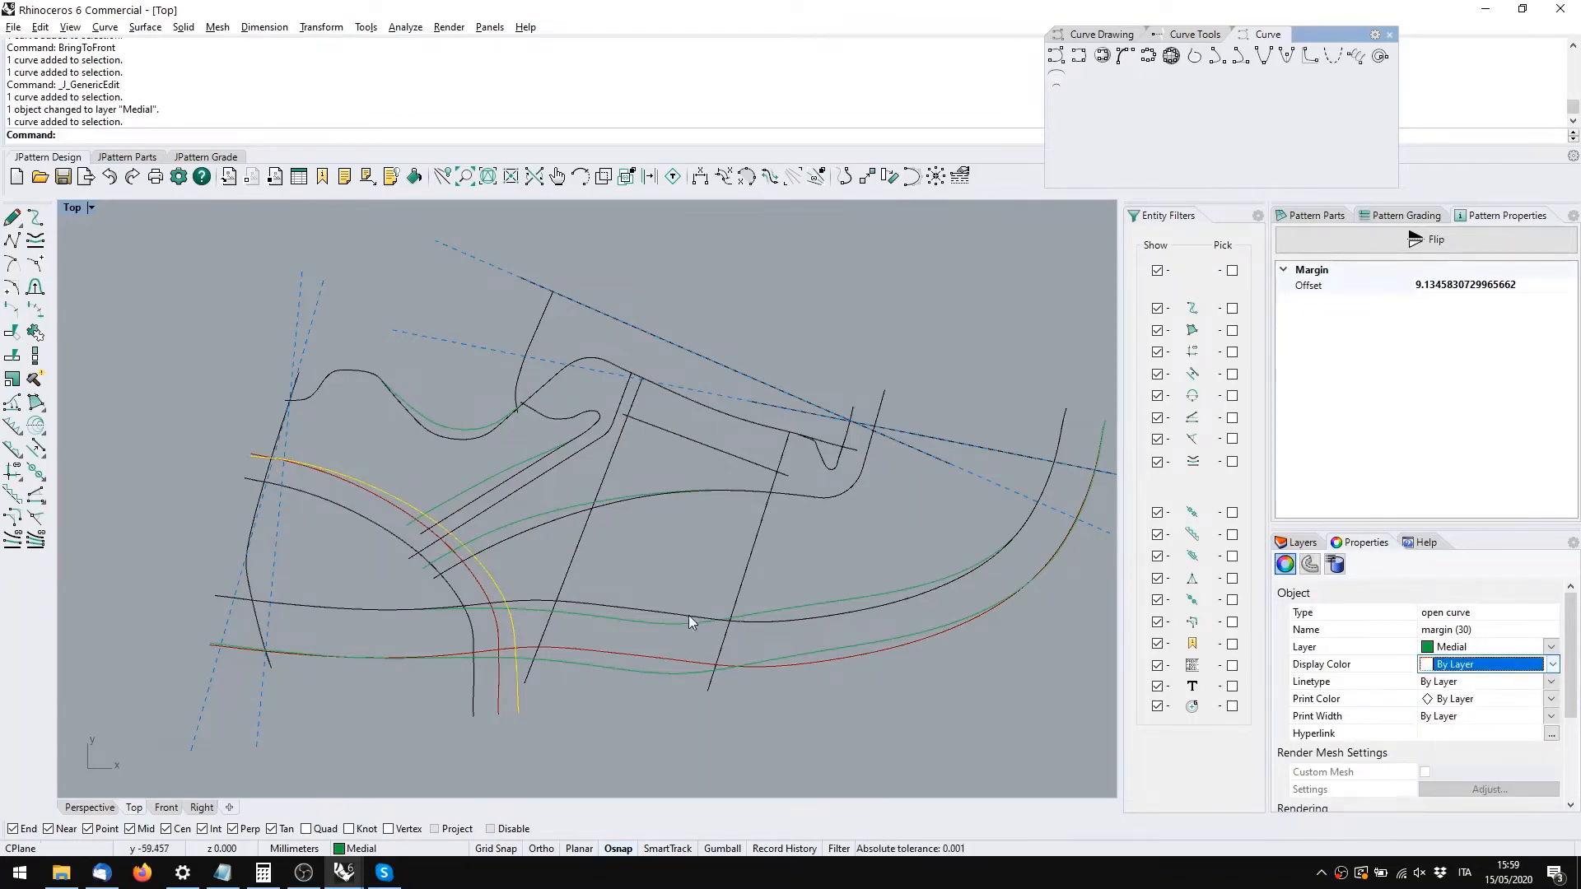
left_click(667, 584)
right_click_drag(758, 522, 678, 530)
scroll(733, 420, "down", 2)
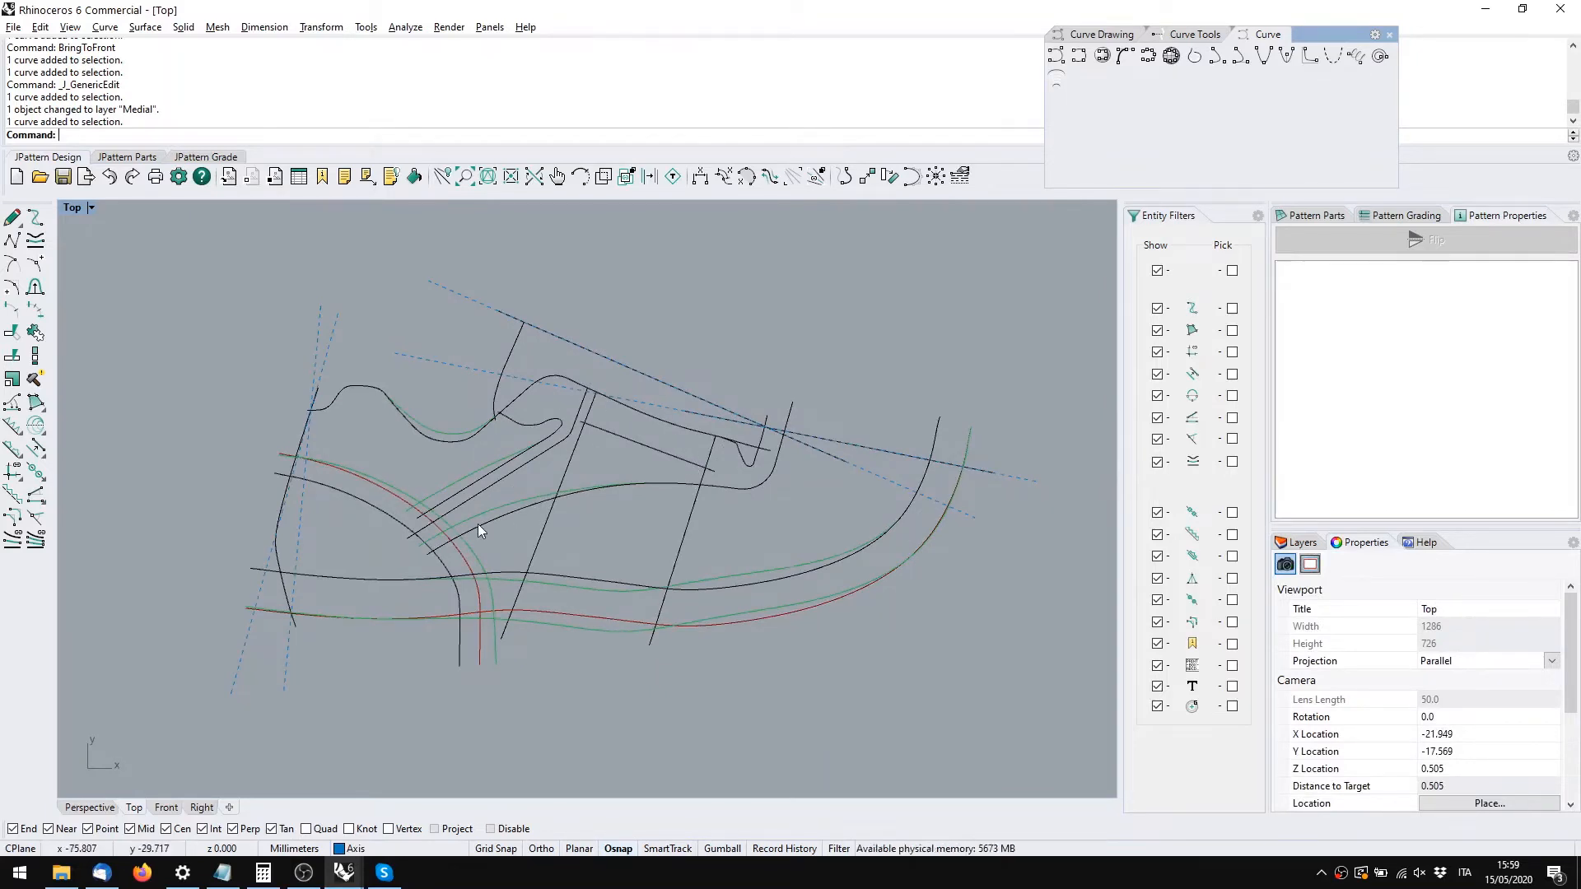
mouse_move(620, 479)
right_mouse_down()
mouse_move(533, 489)
mouse_move(634, 478)
right_mouse_up()
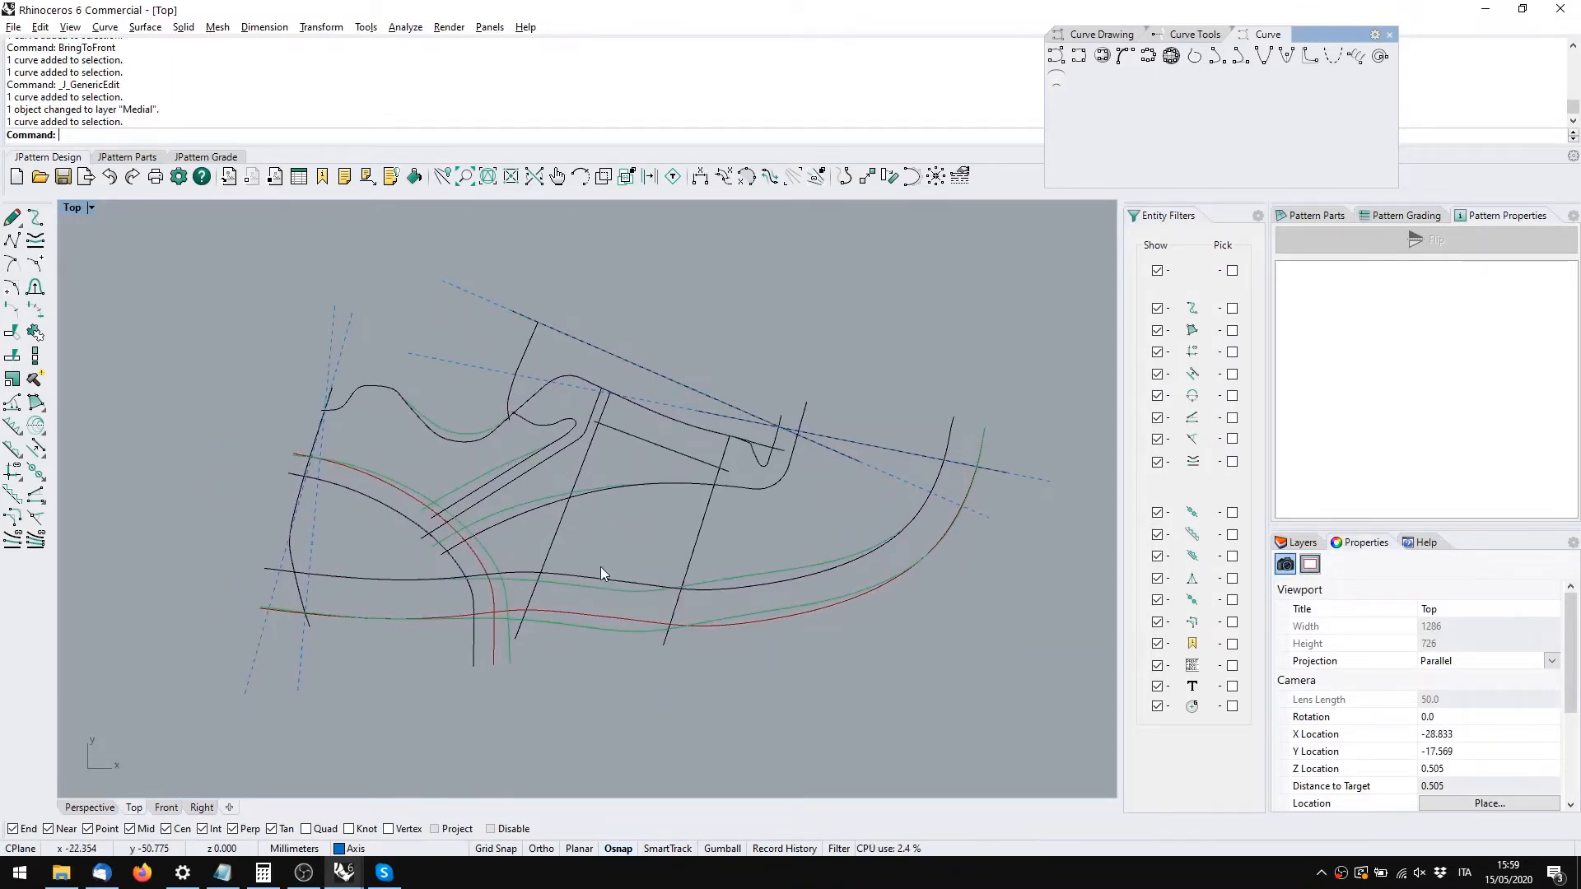
Create a new part of type Shell from all the curves of the shoe pattern
left_click(1302, 544)
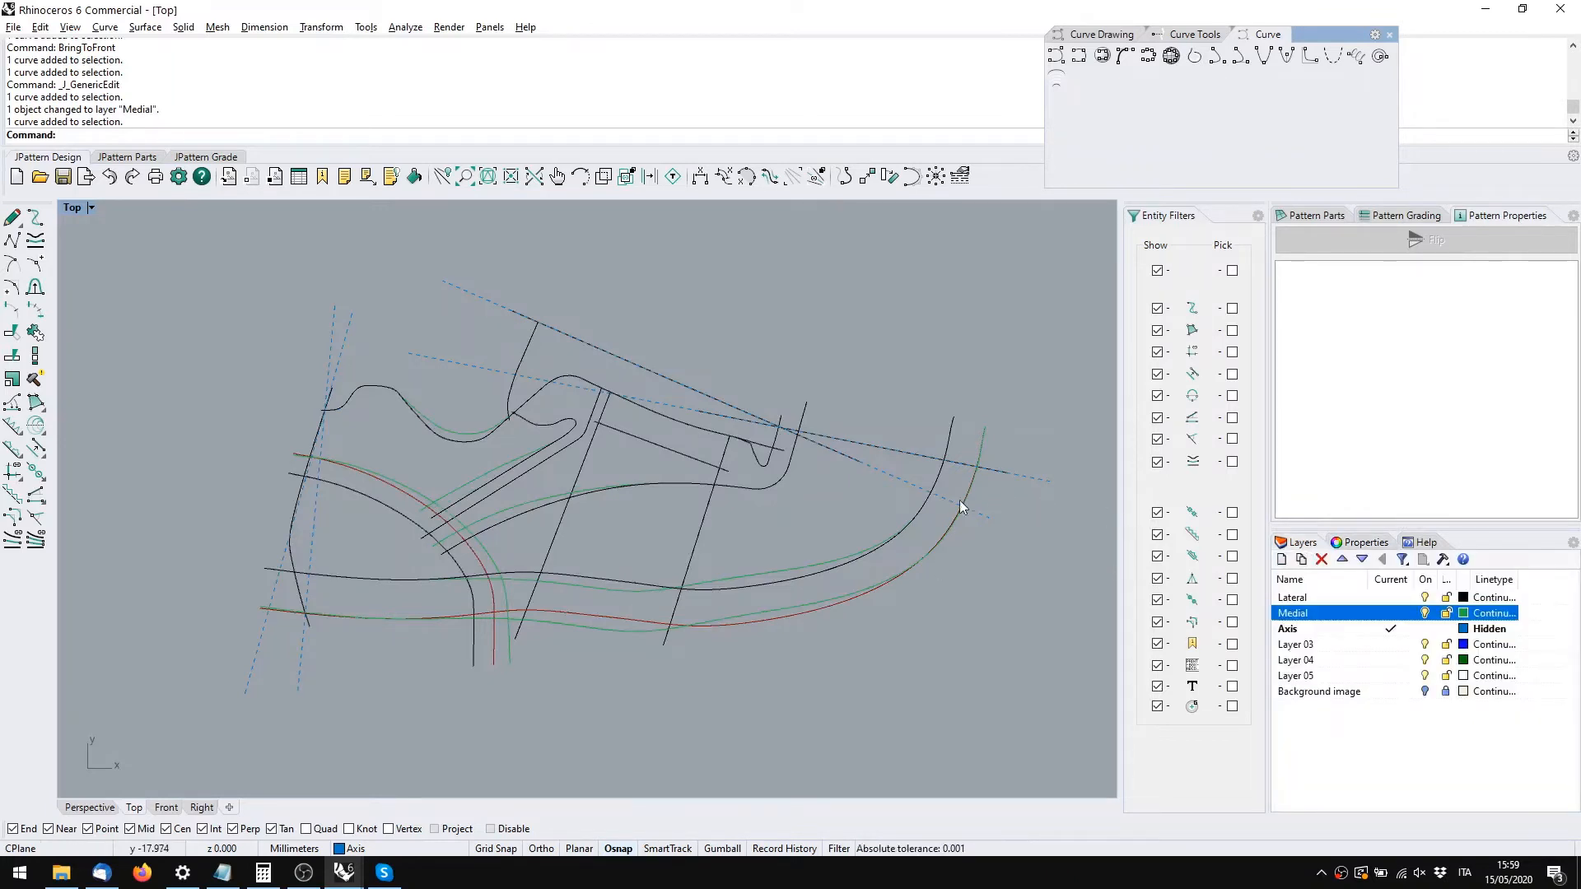
left_click(1322, 217)
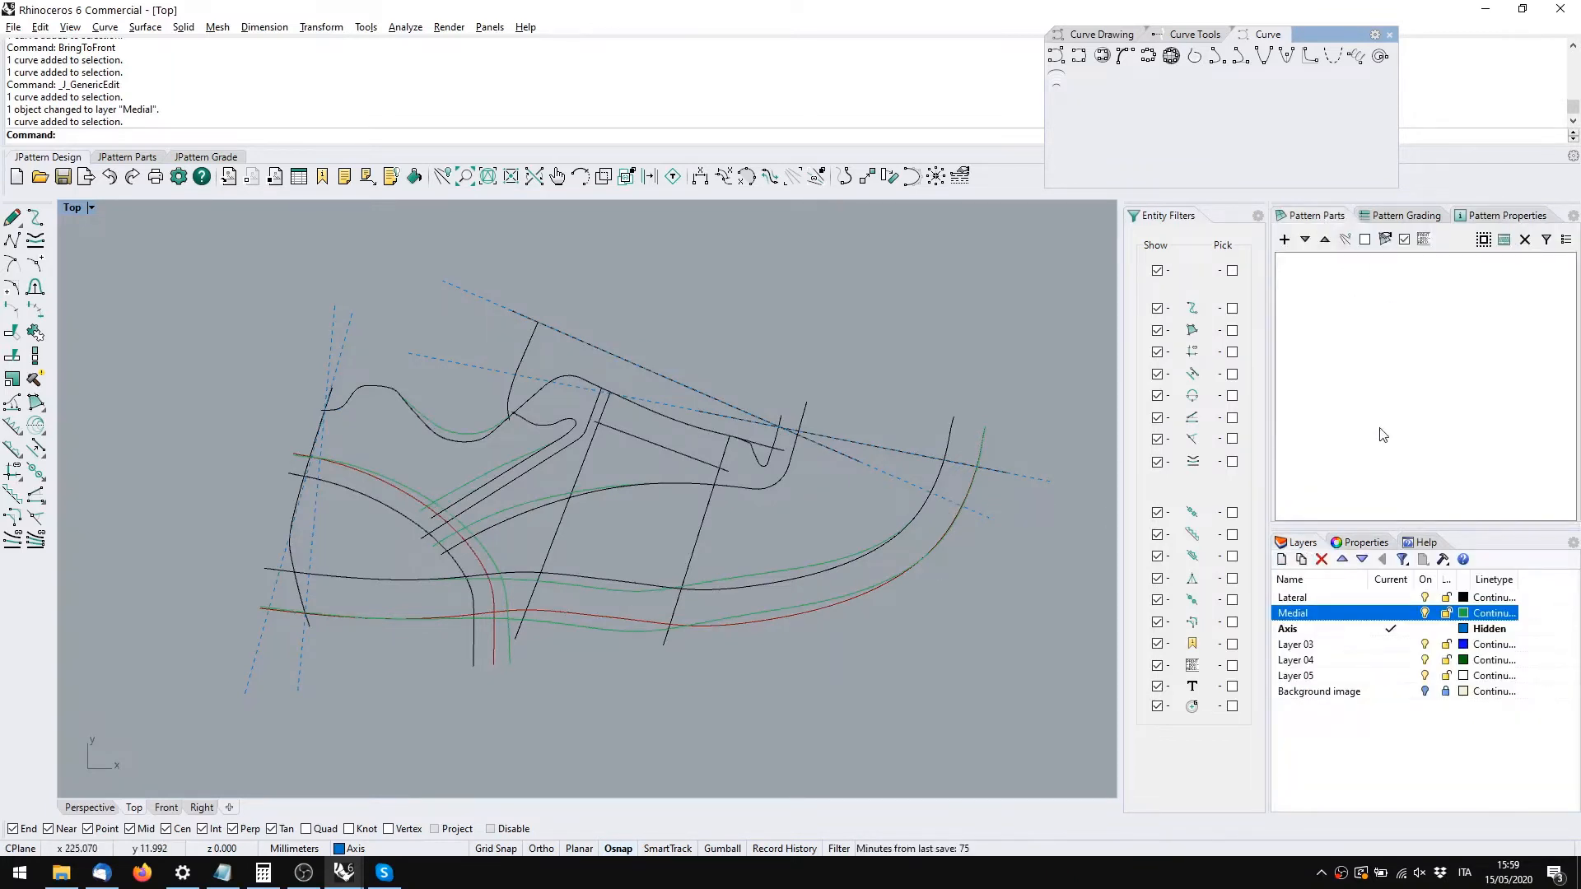
mouse_move(1027, 497)
right_mouse_down()
mouse_move(999, 519)
mouse_move(946, 474)
mouse_move(926, 486)
right_mouse_up()
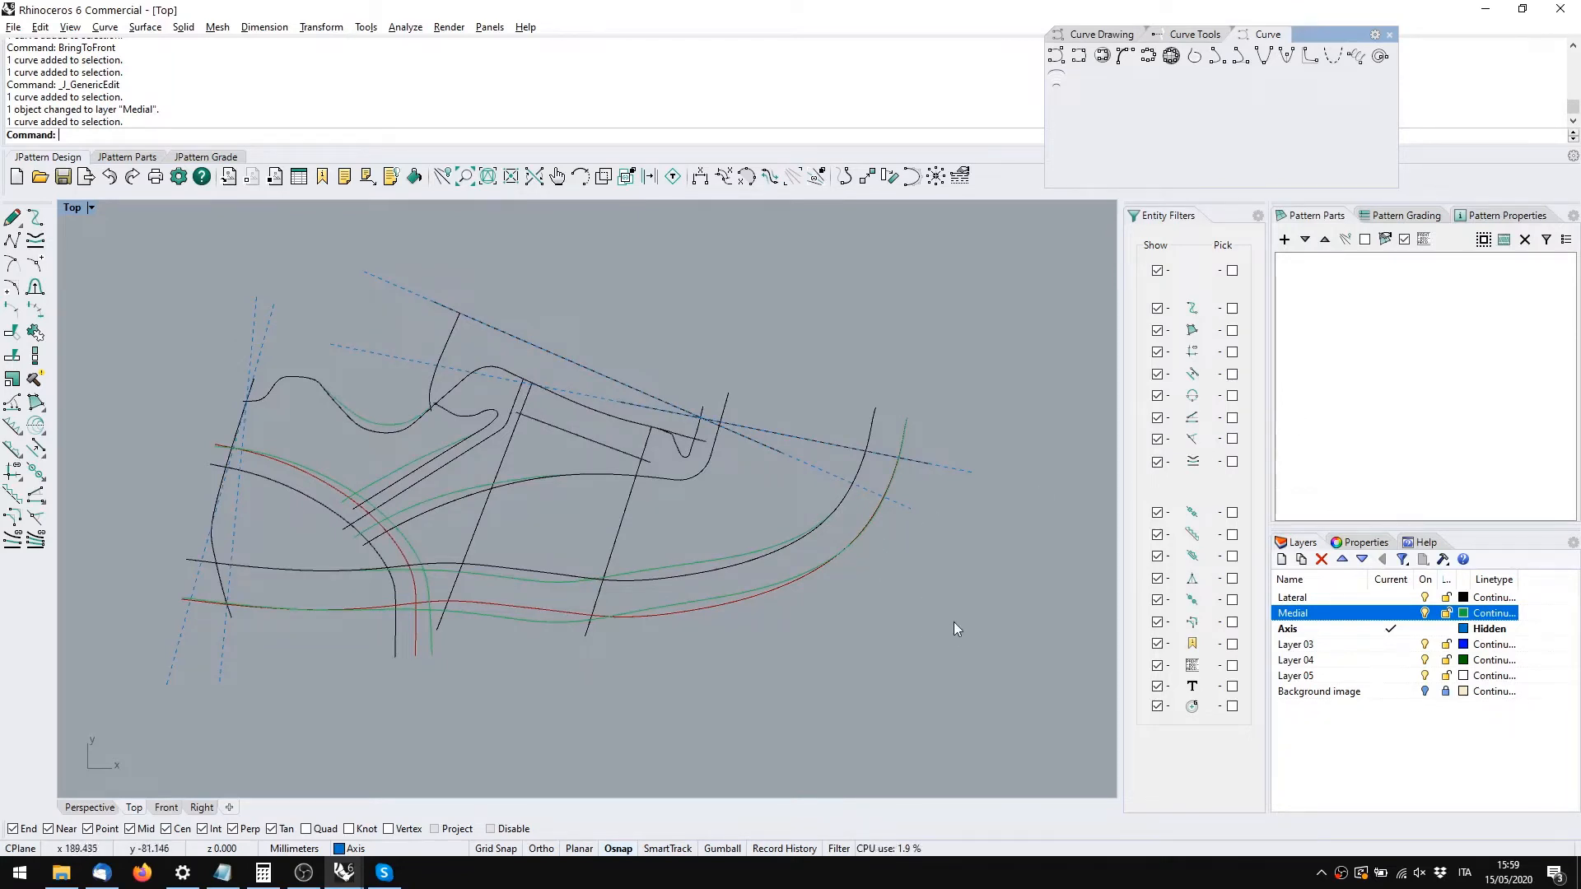
left_click_drag(953, 629, 204, 293)
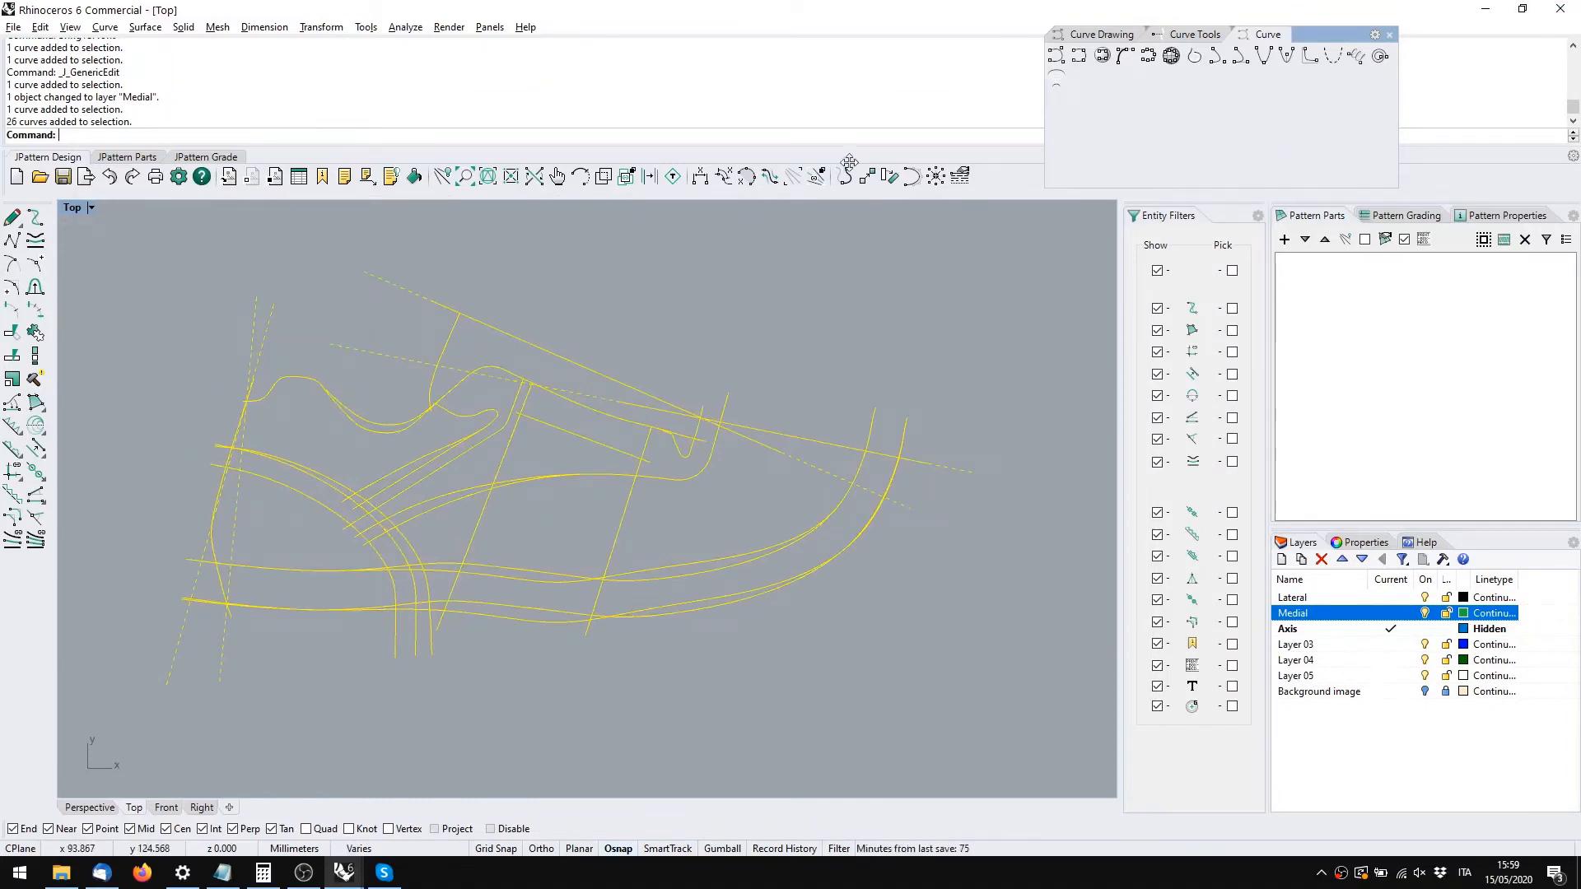
left_click(1285, 242)
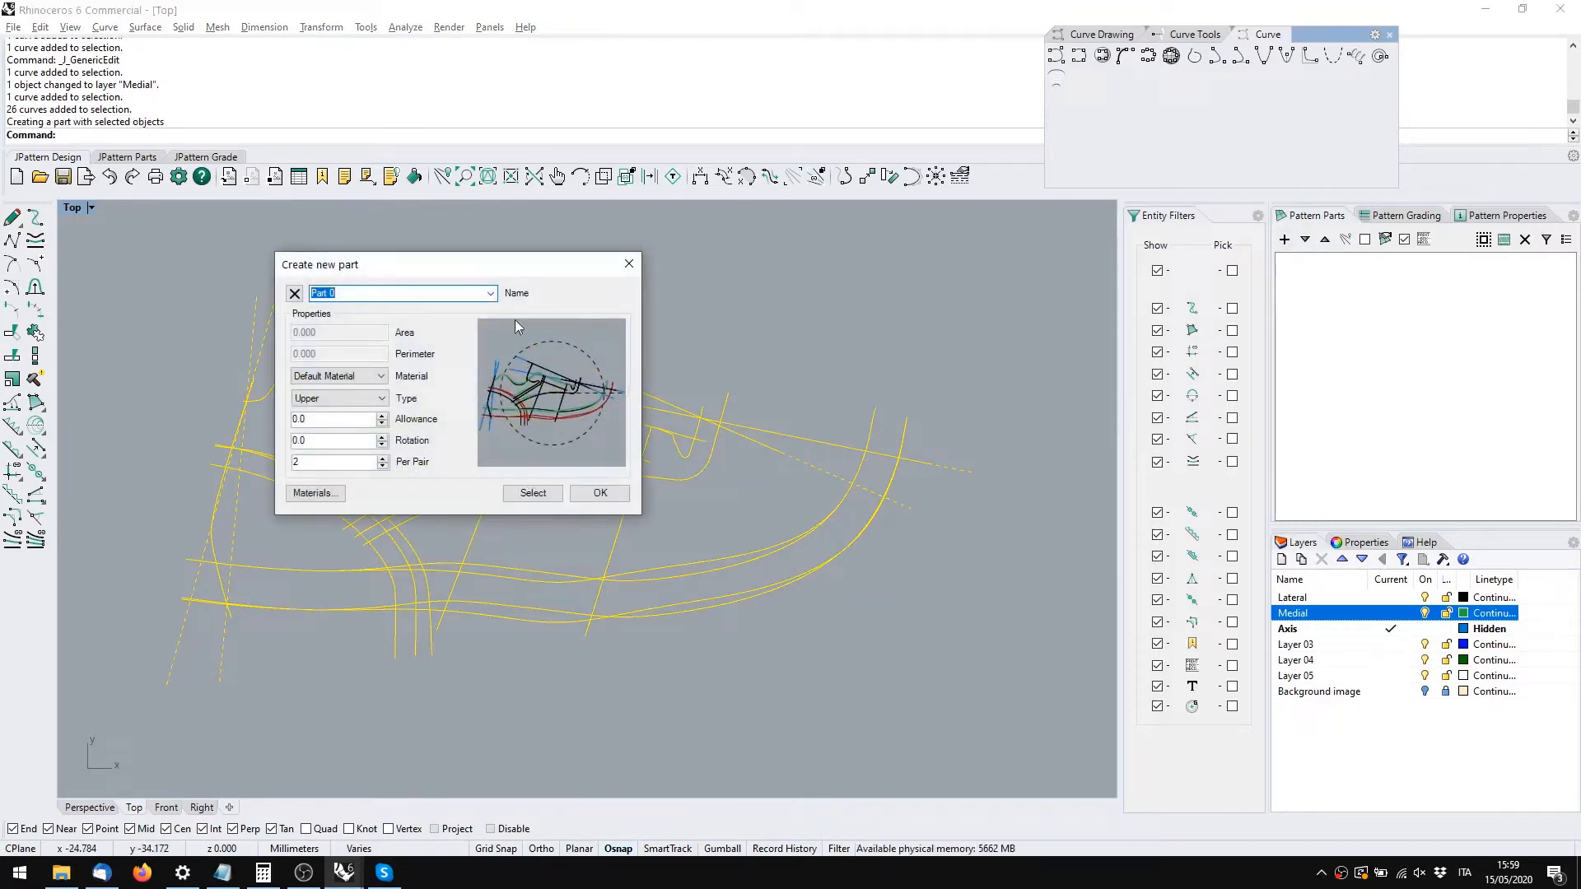
left_click_drag(536, 268, 773, 262)
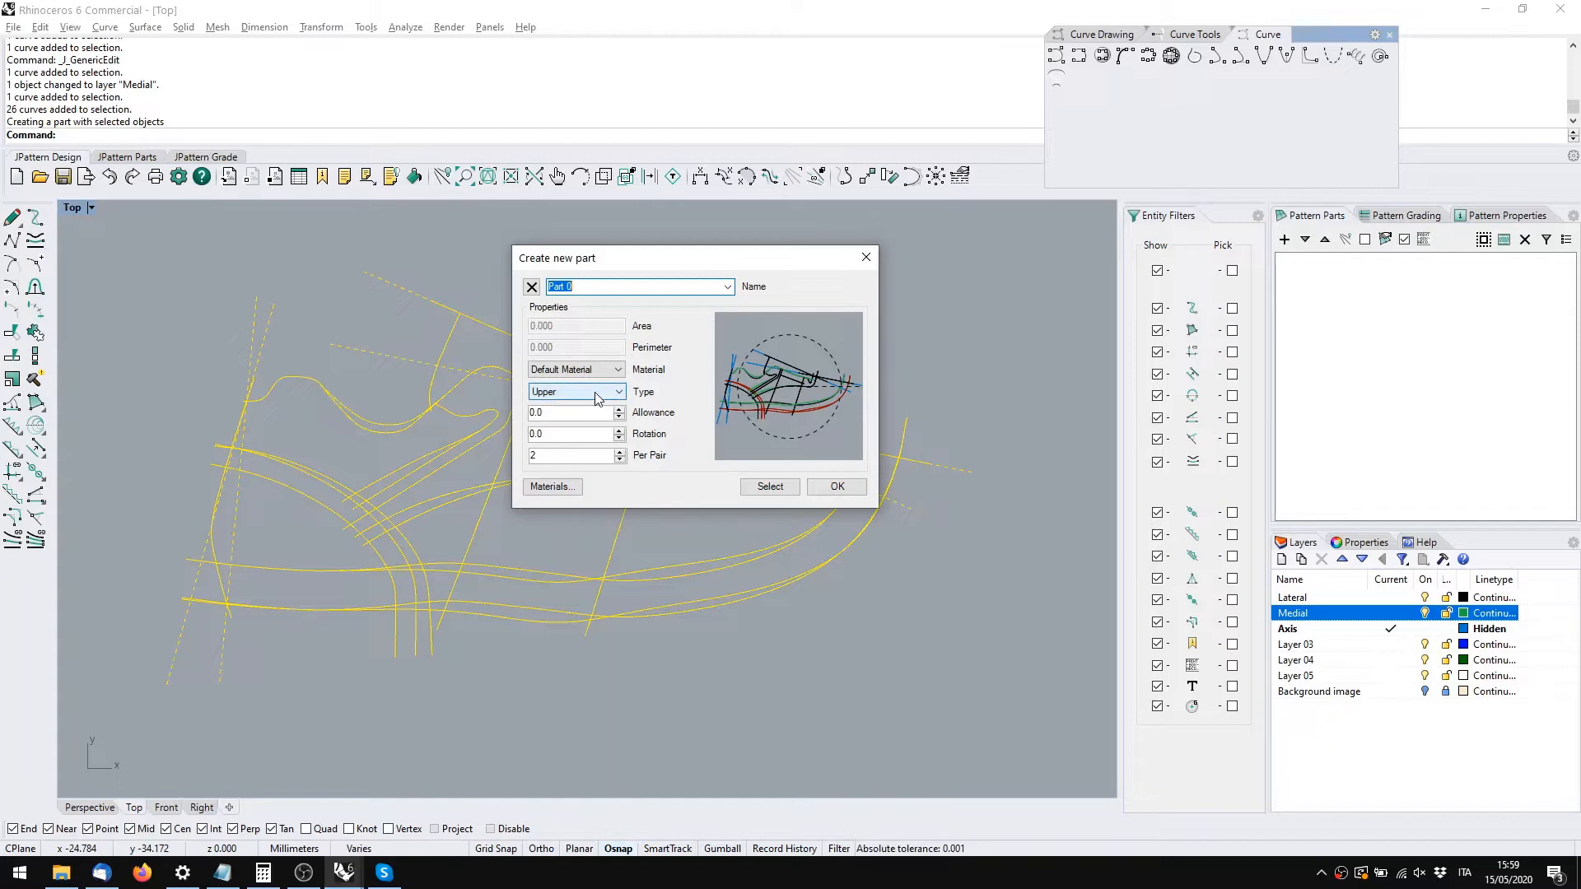
left_click(598, 396)
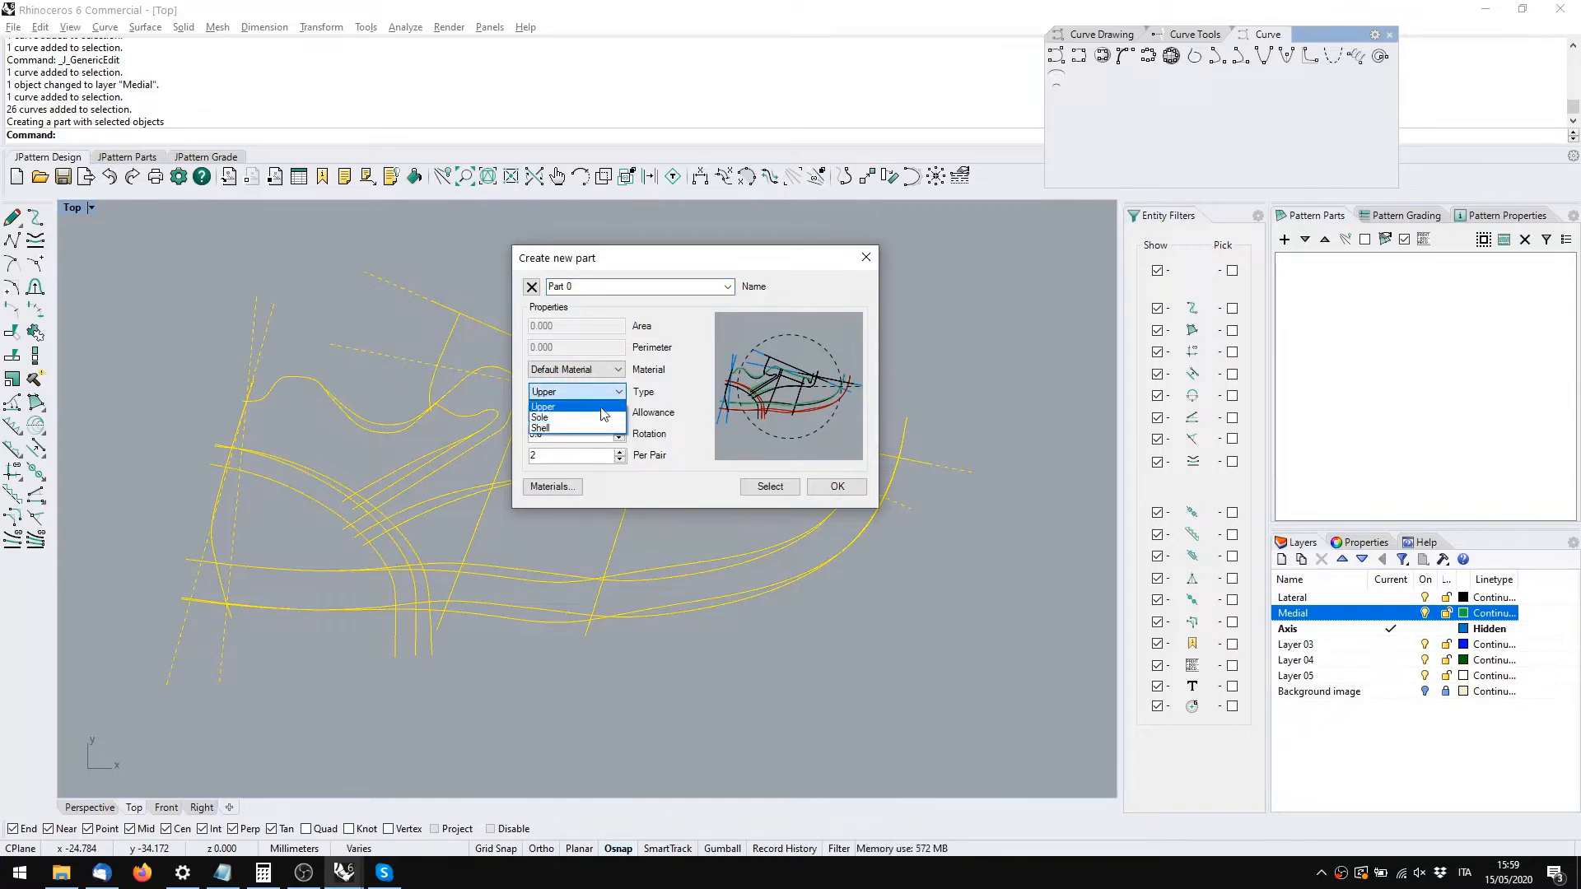
left_click(637, 401)
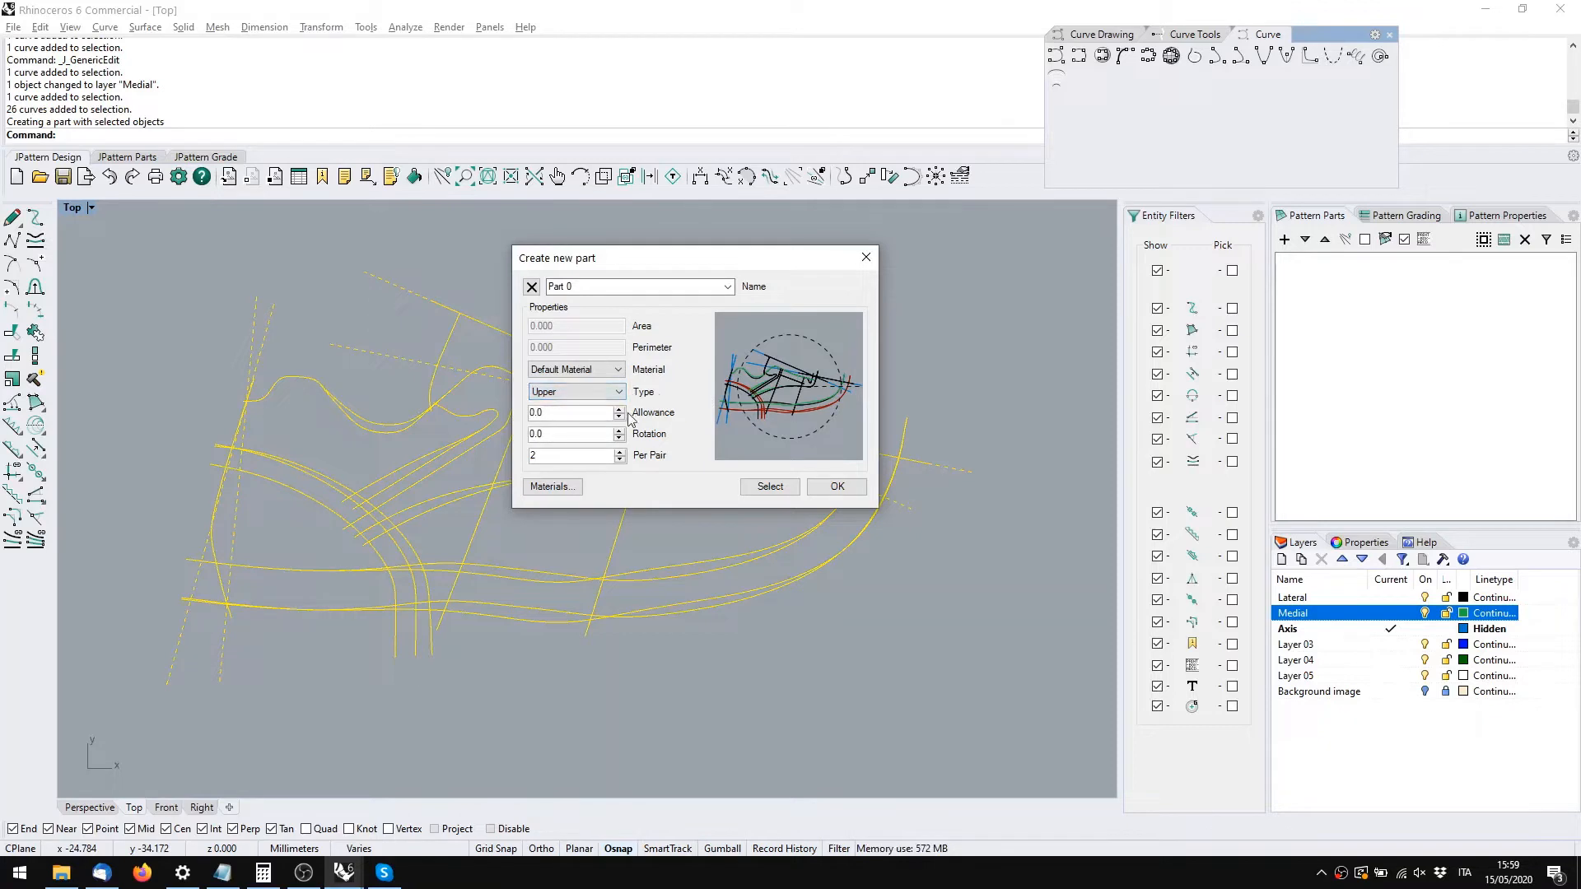
left_click(560, 398)
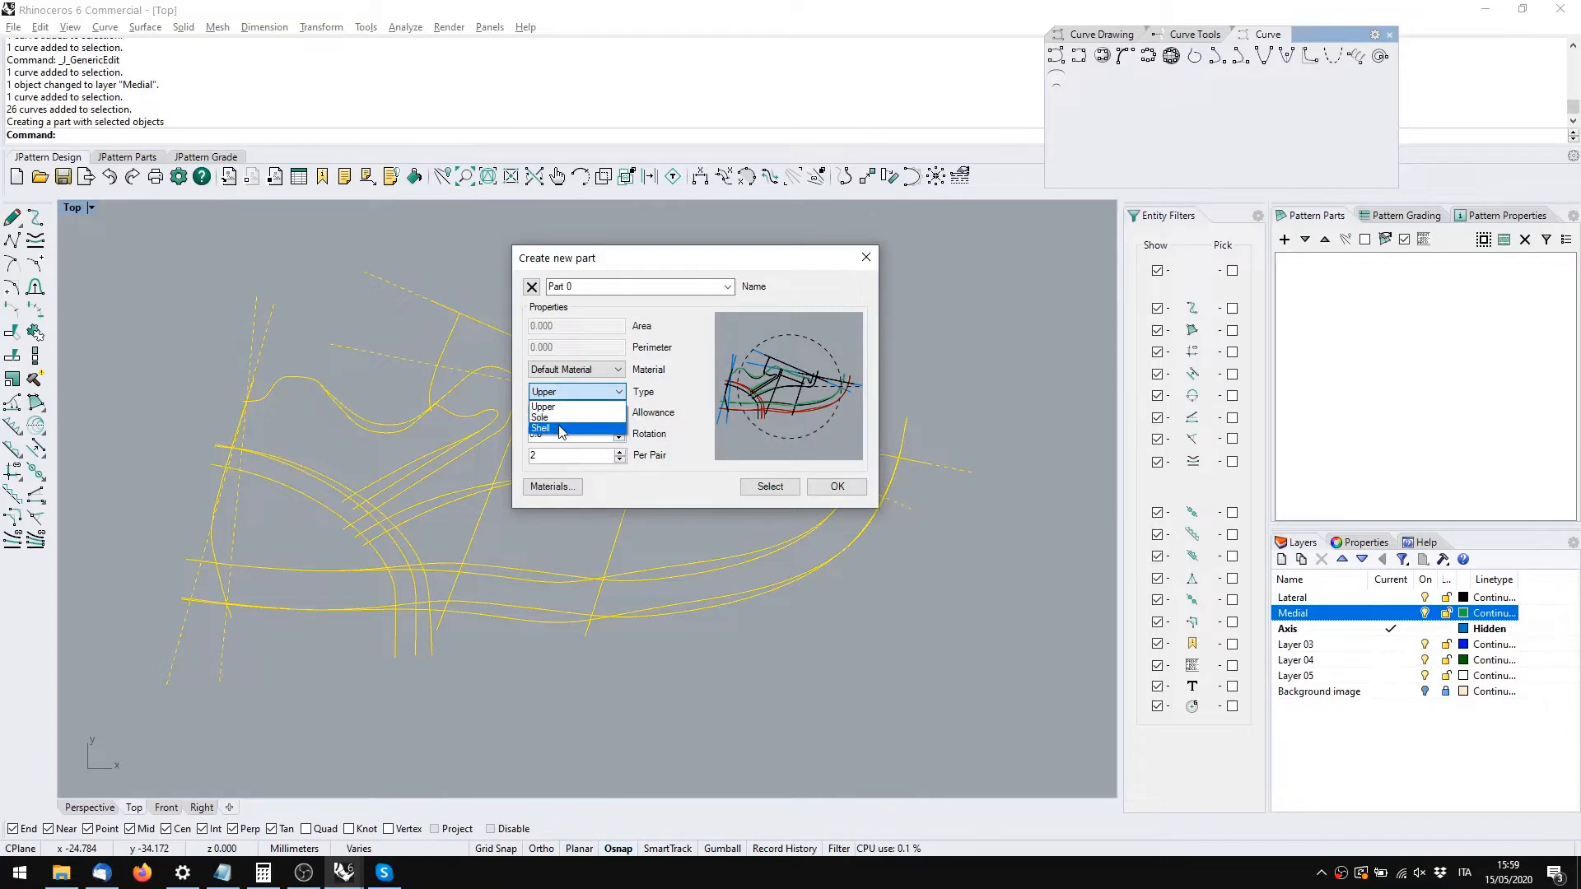
left_click(559, 428)
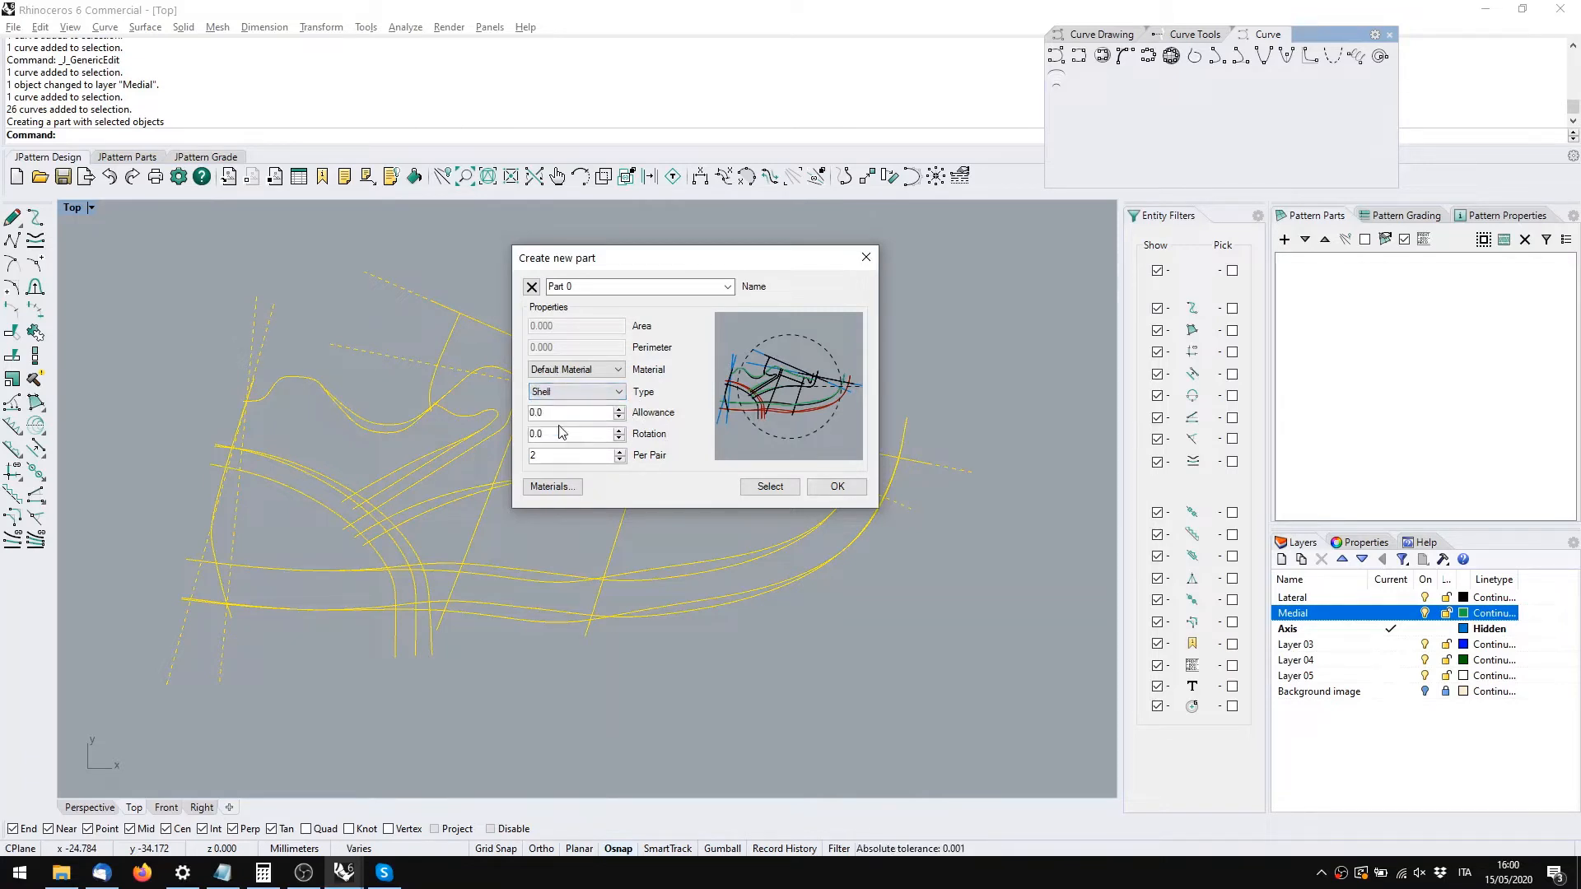
left_click(834, 485)
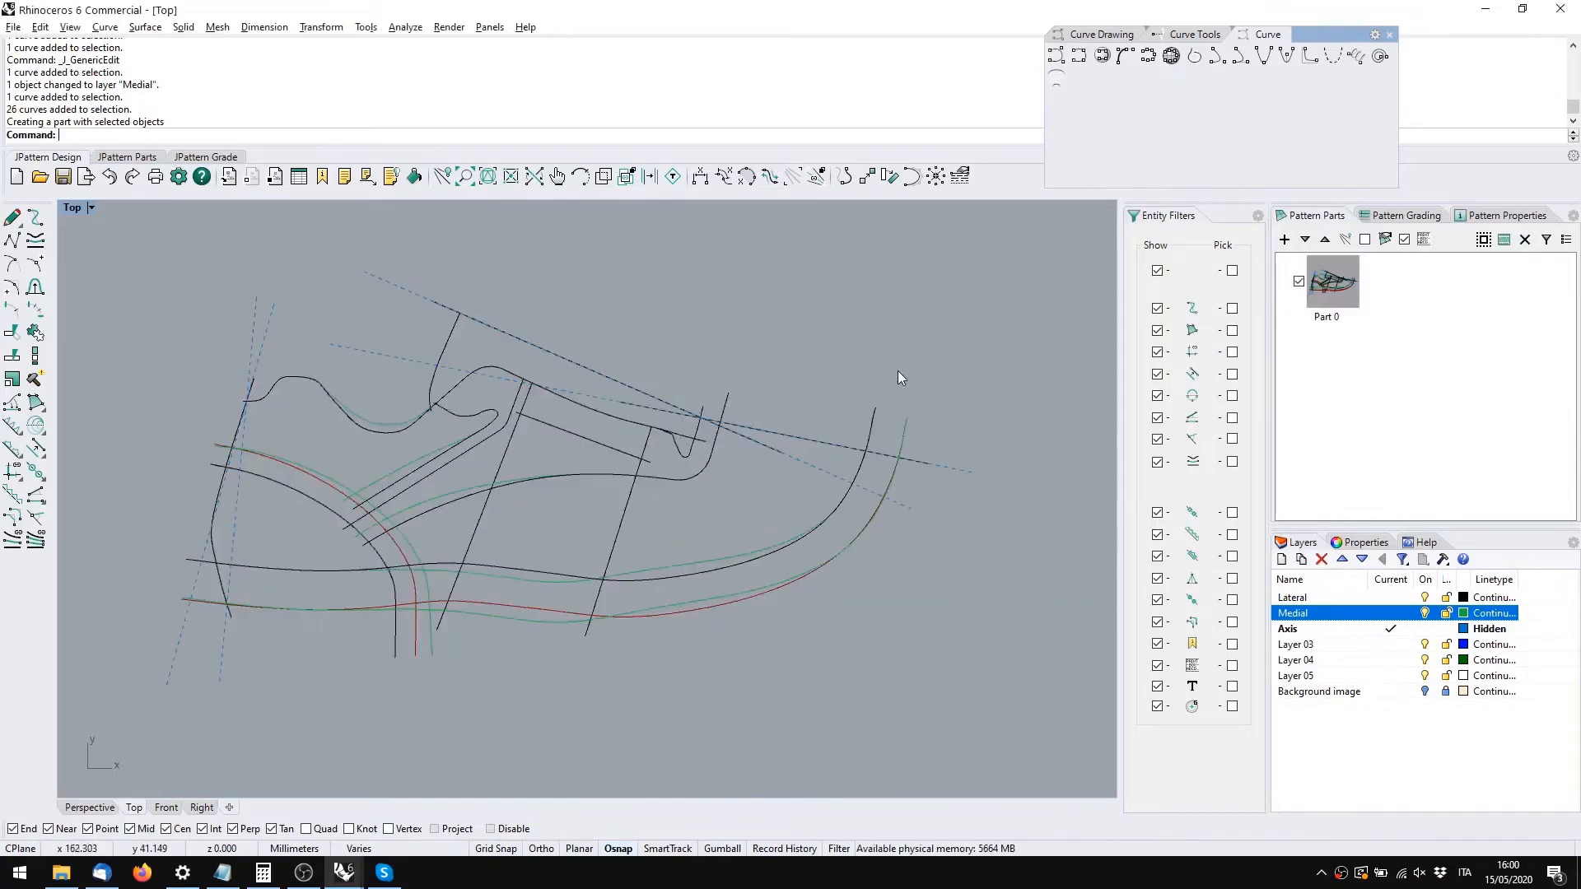
double_click(1344, 290)
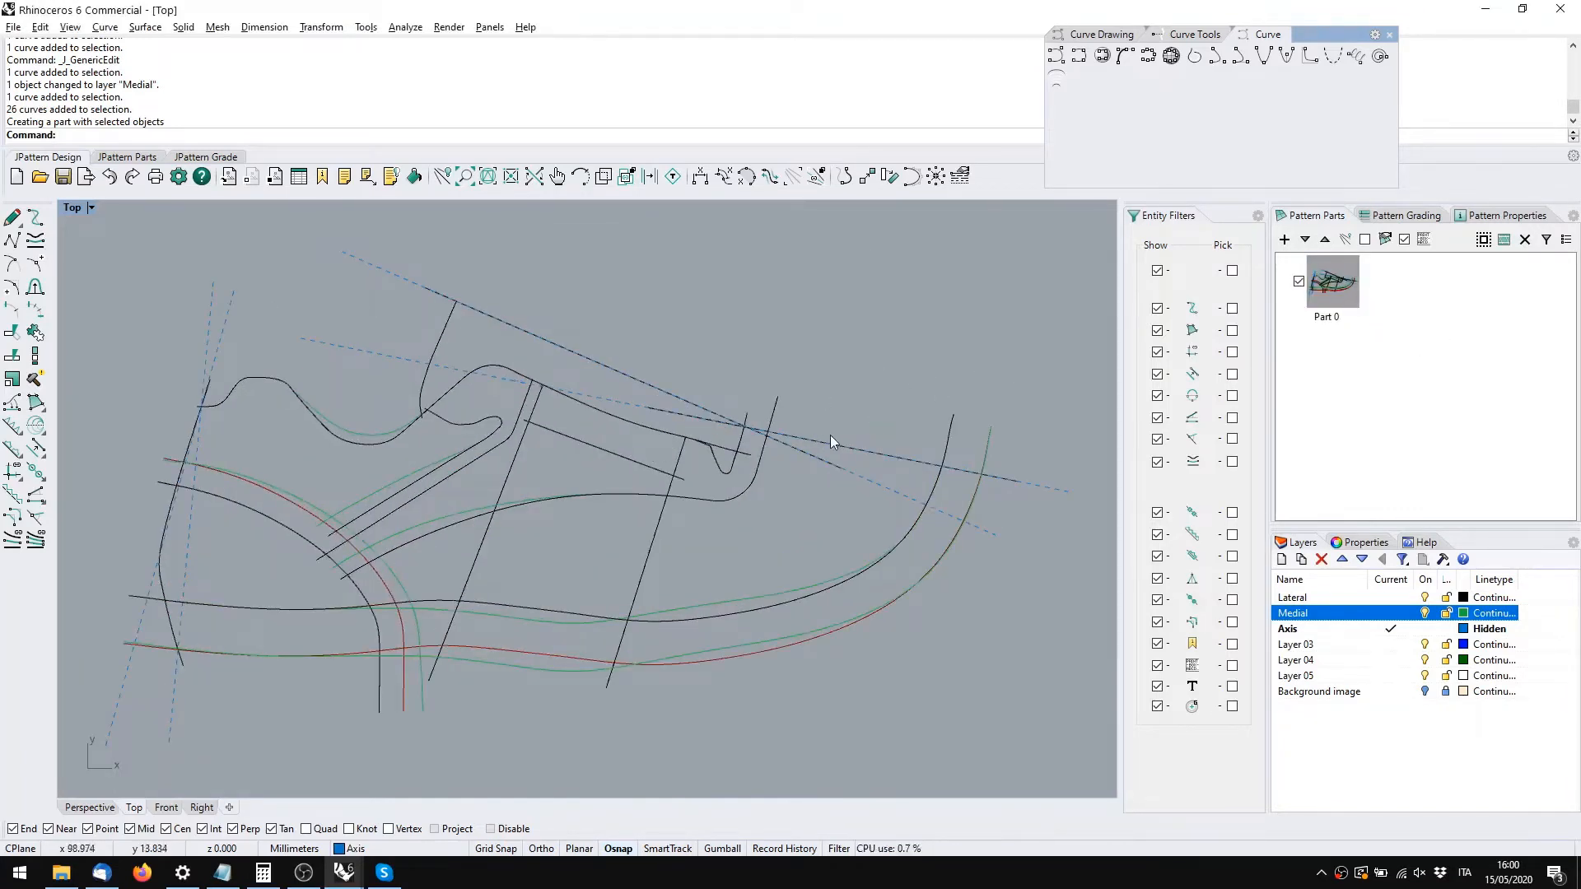
mouse_move(948, 447)
right_mouse_down()
mouse_move(858, 464)
mouse_move(931, 443)
right_mouse_up()
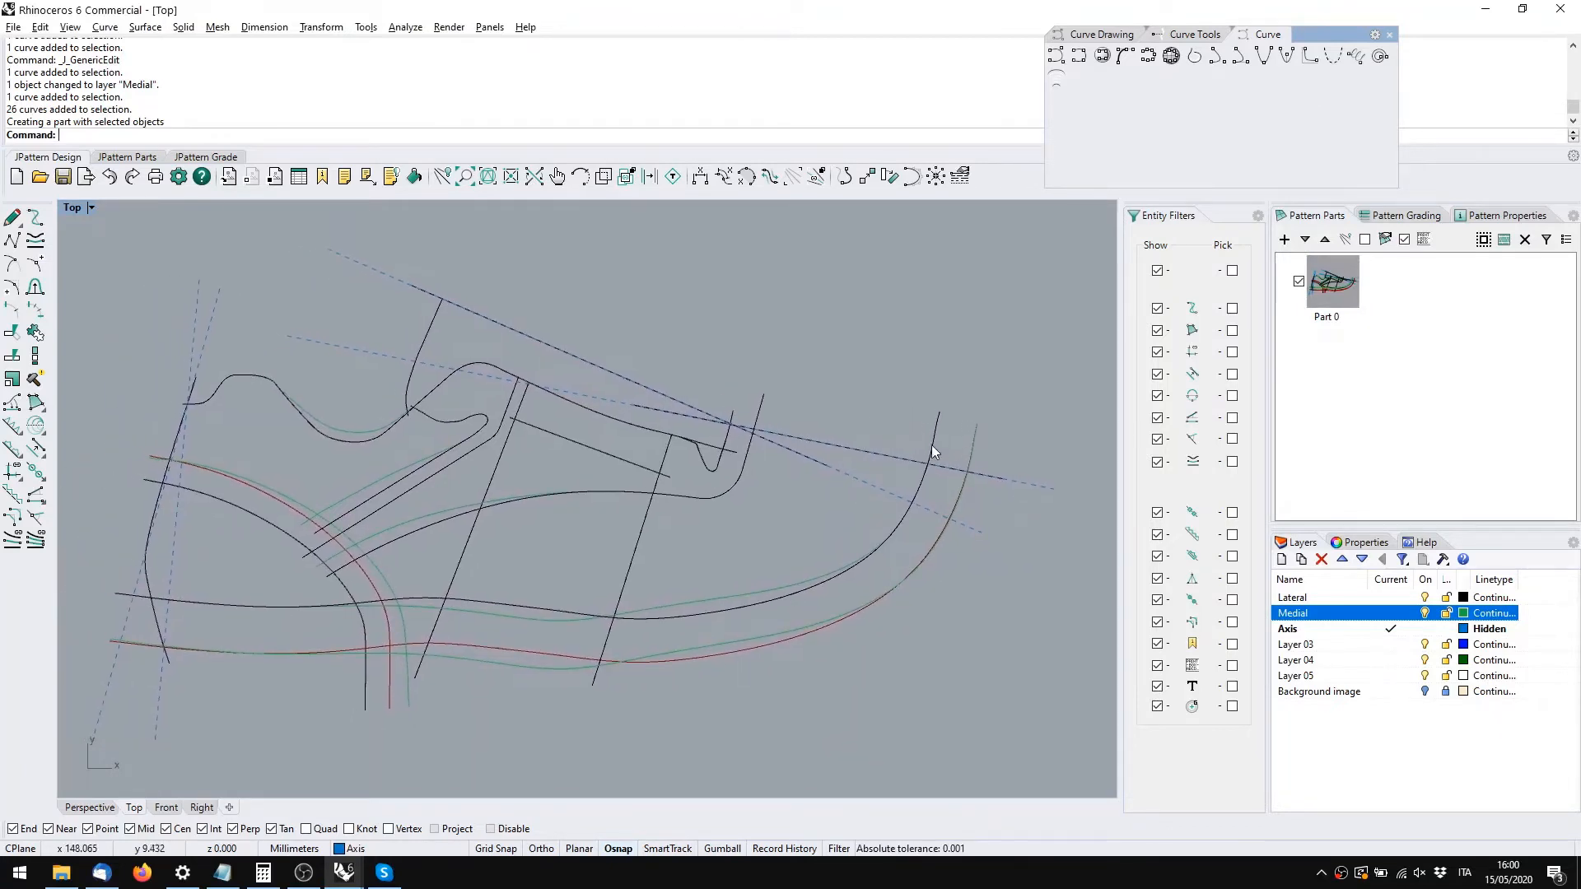
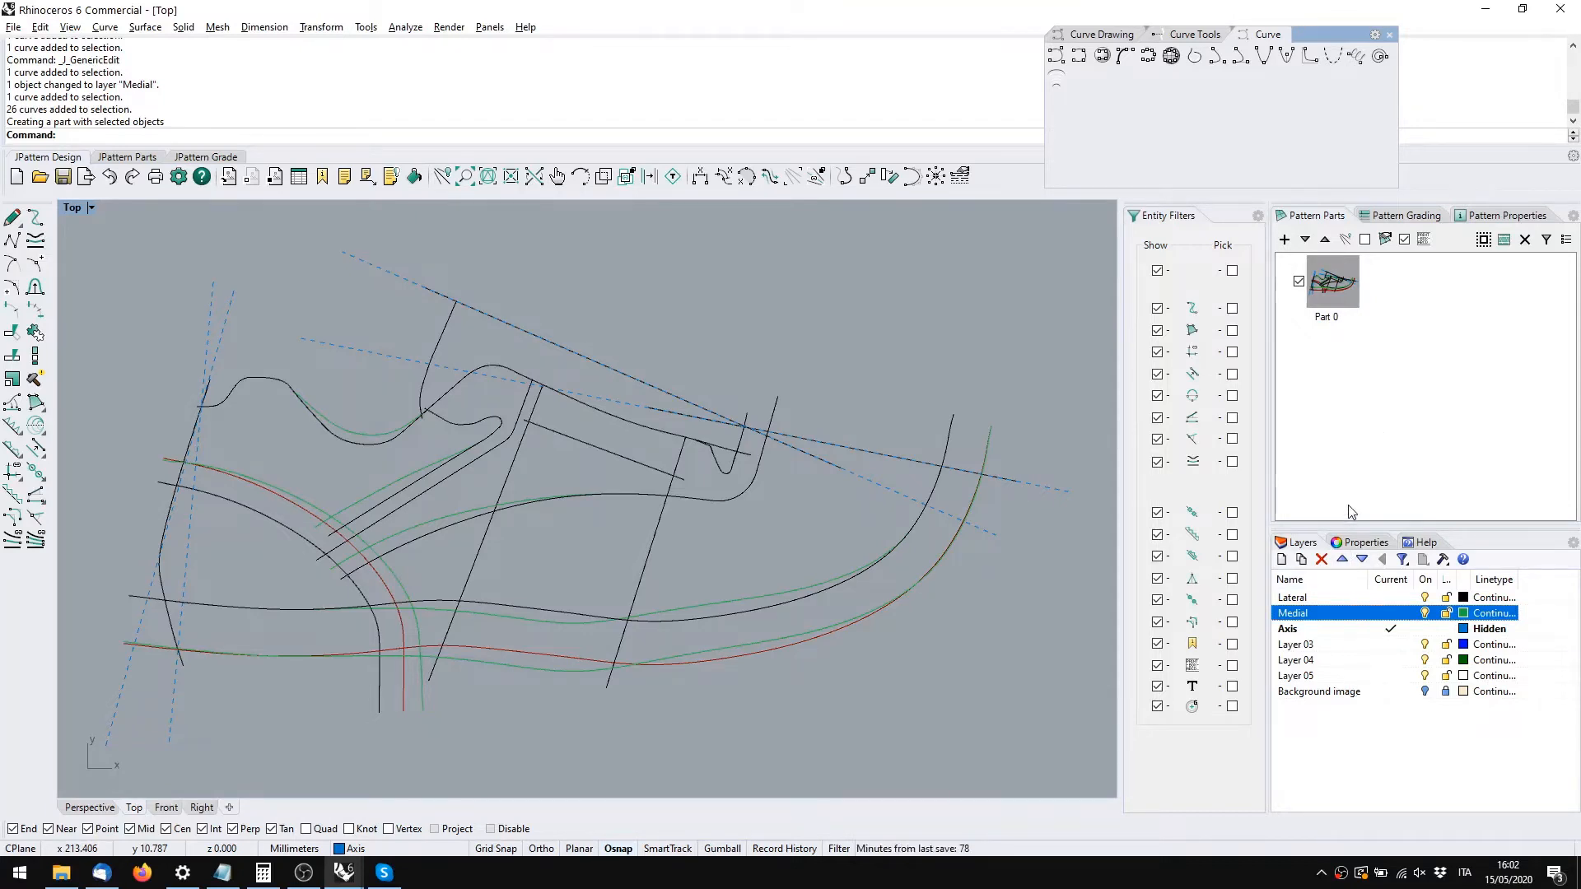
key("XF86AudioMute")
key("XF86AudioMute")
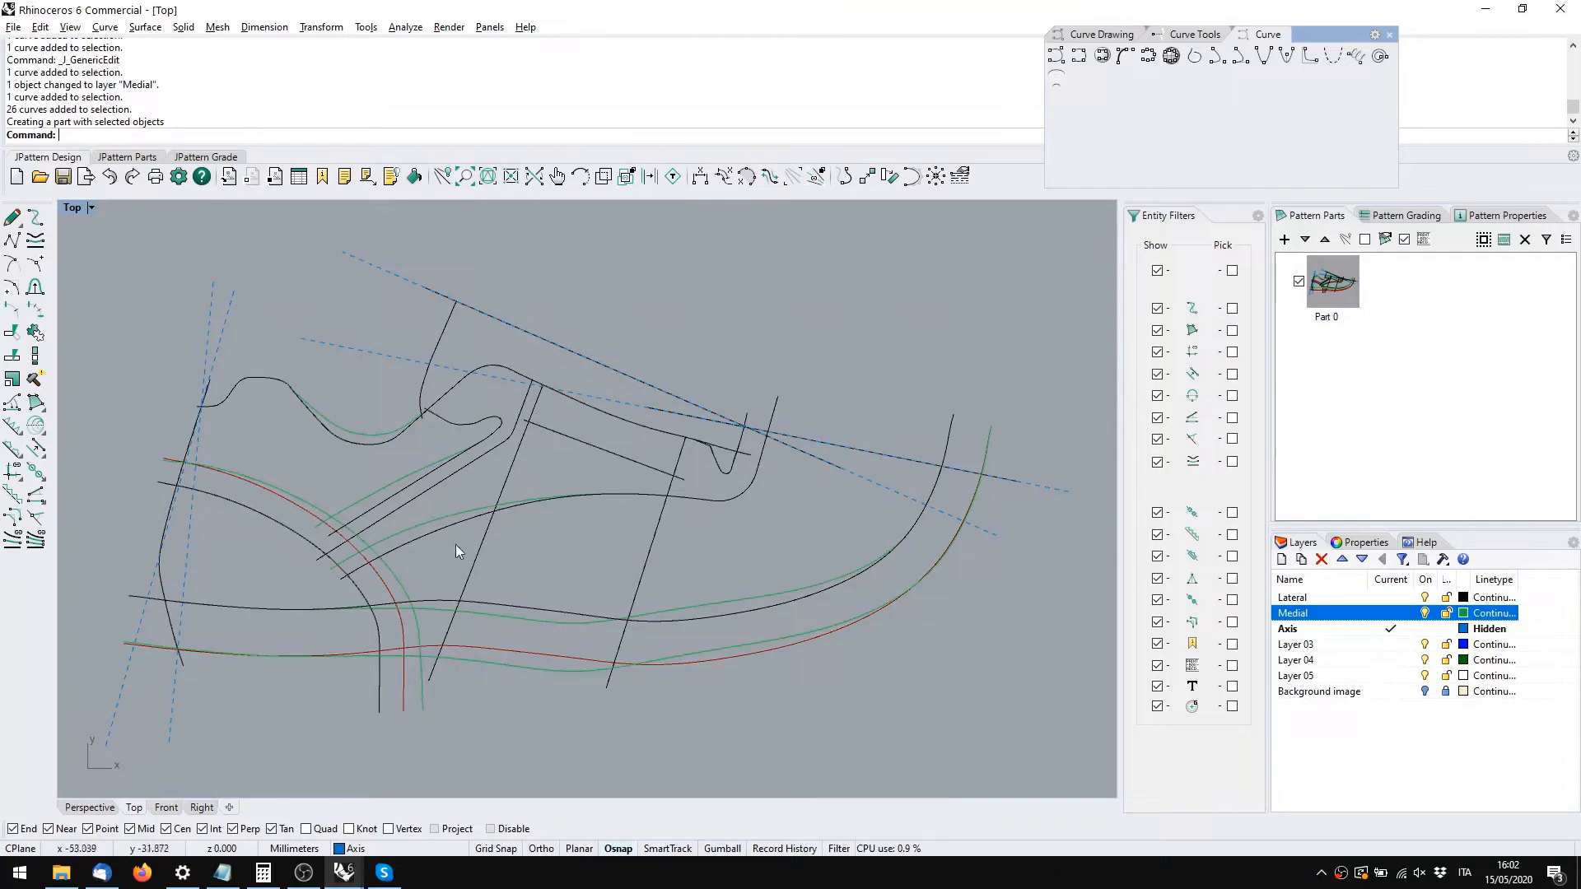
right_click_drag(495, 516, 540, 477)
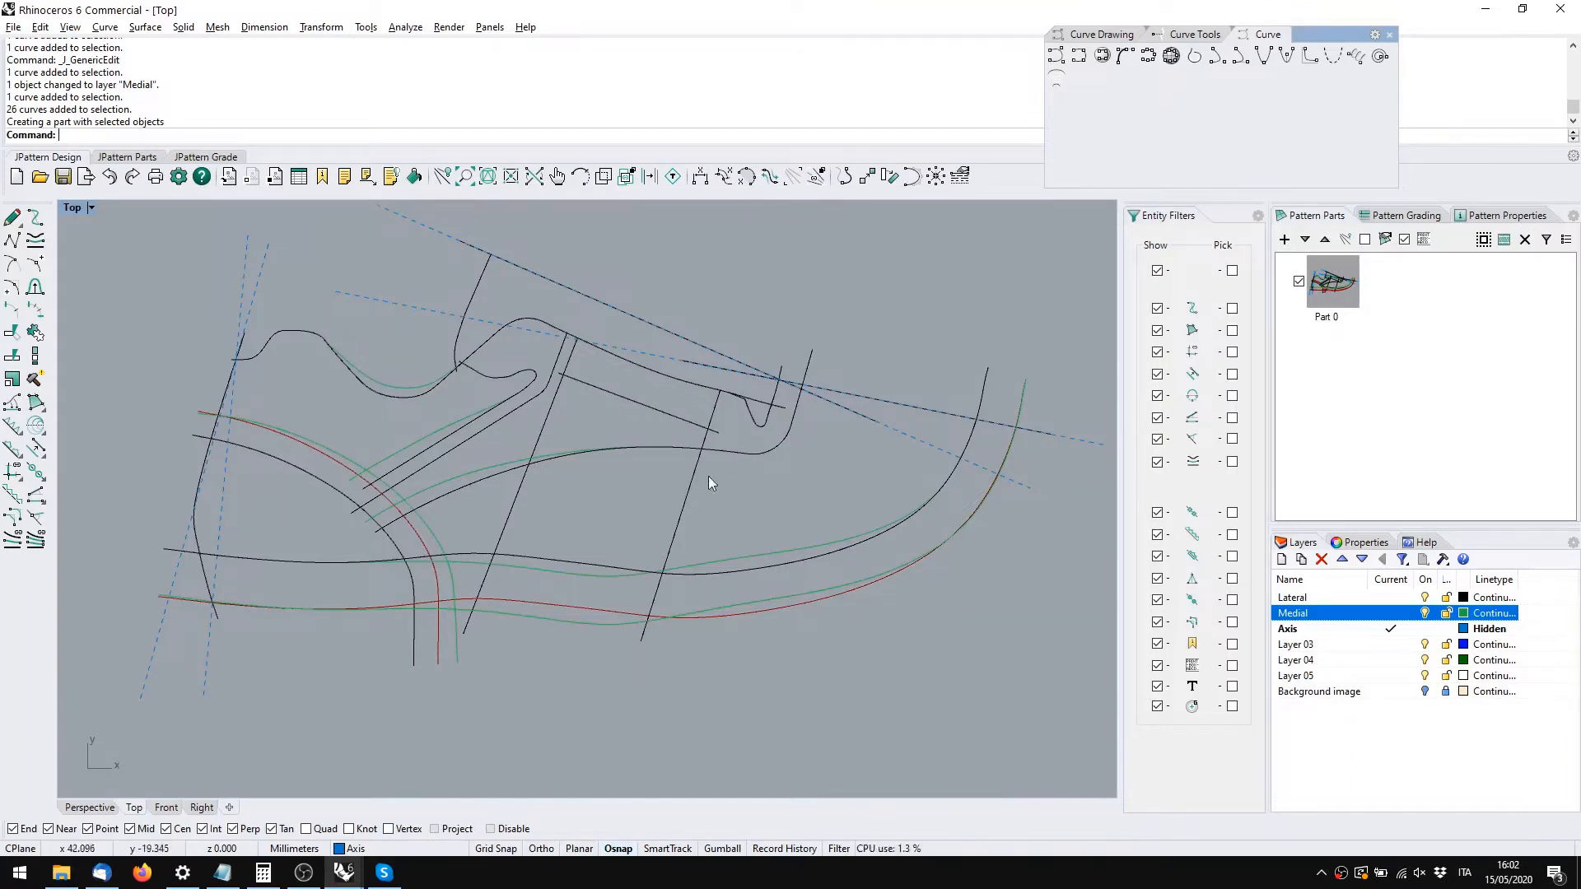
right_click_drag(759, 507, 705, 554)
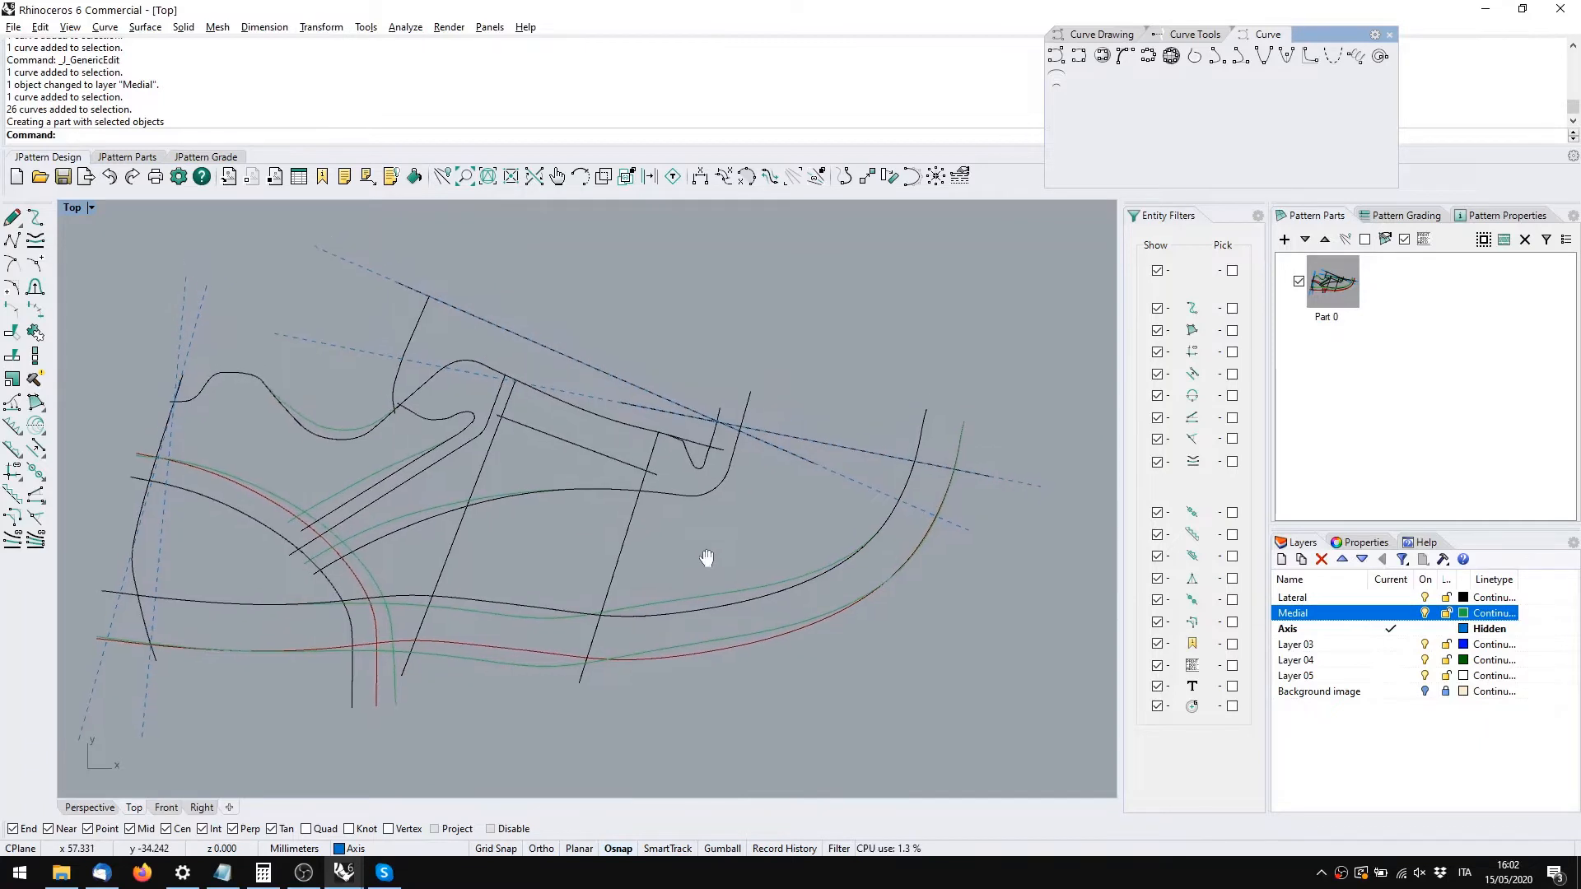
left_click(1326, 296)
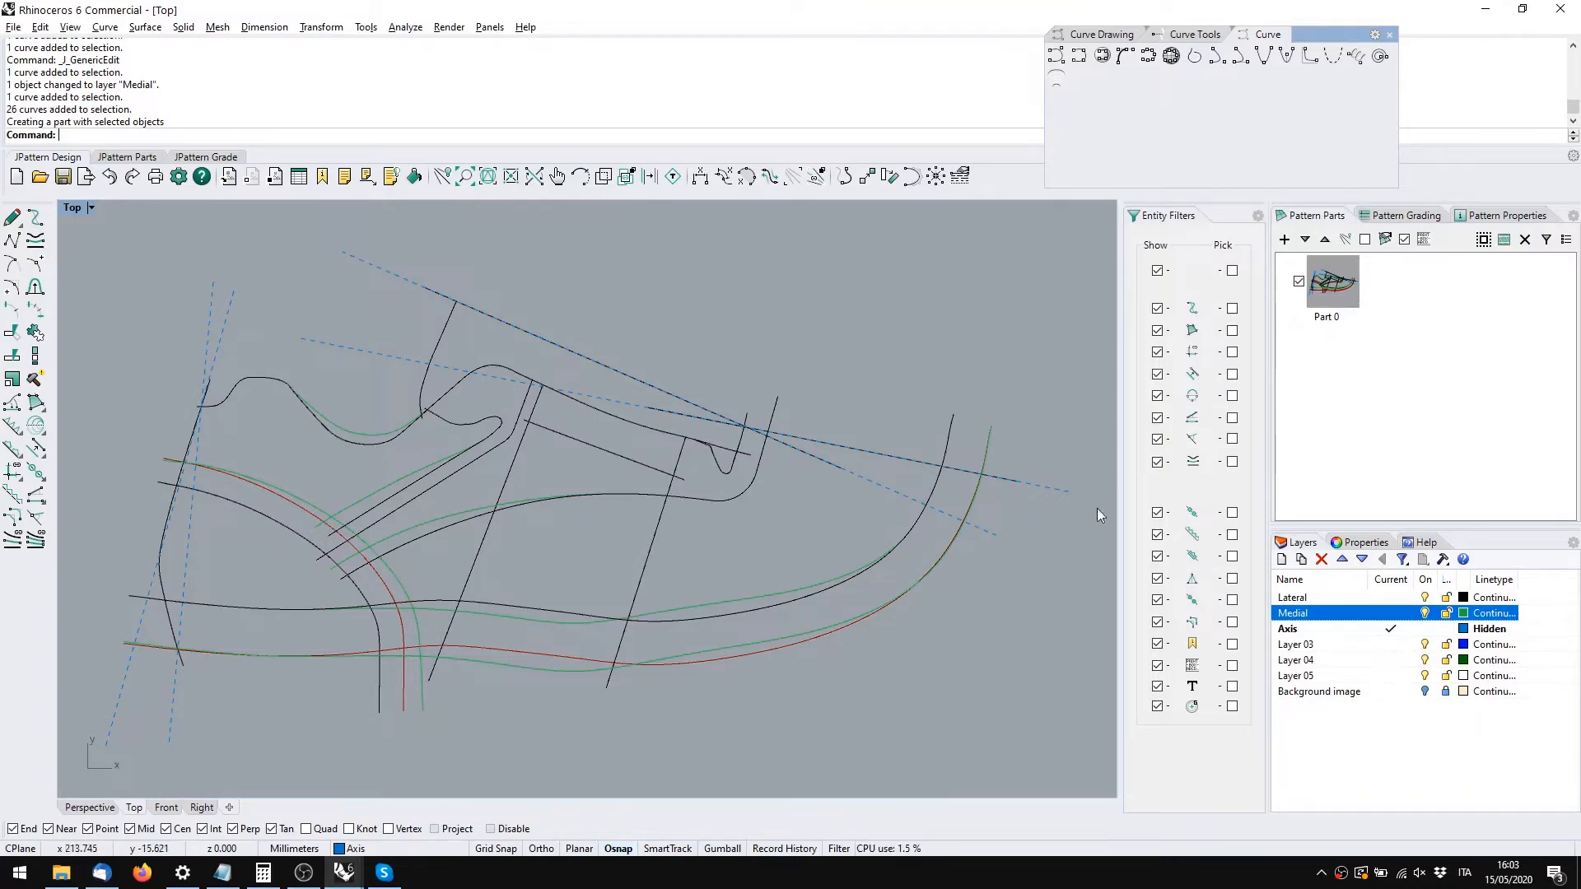
left_click(1292, 746)
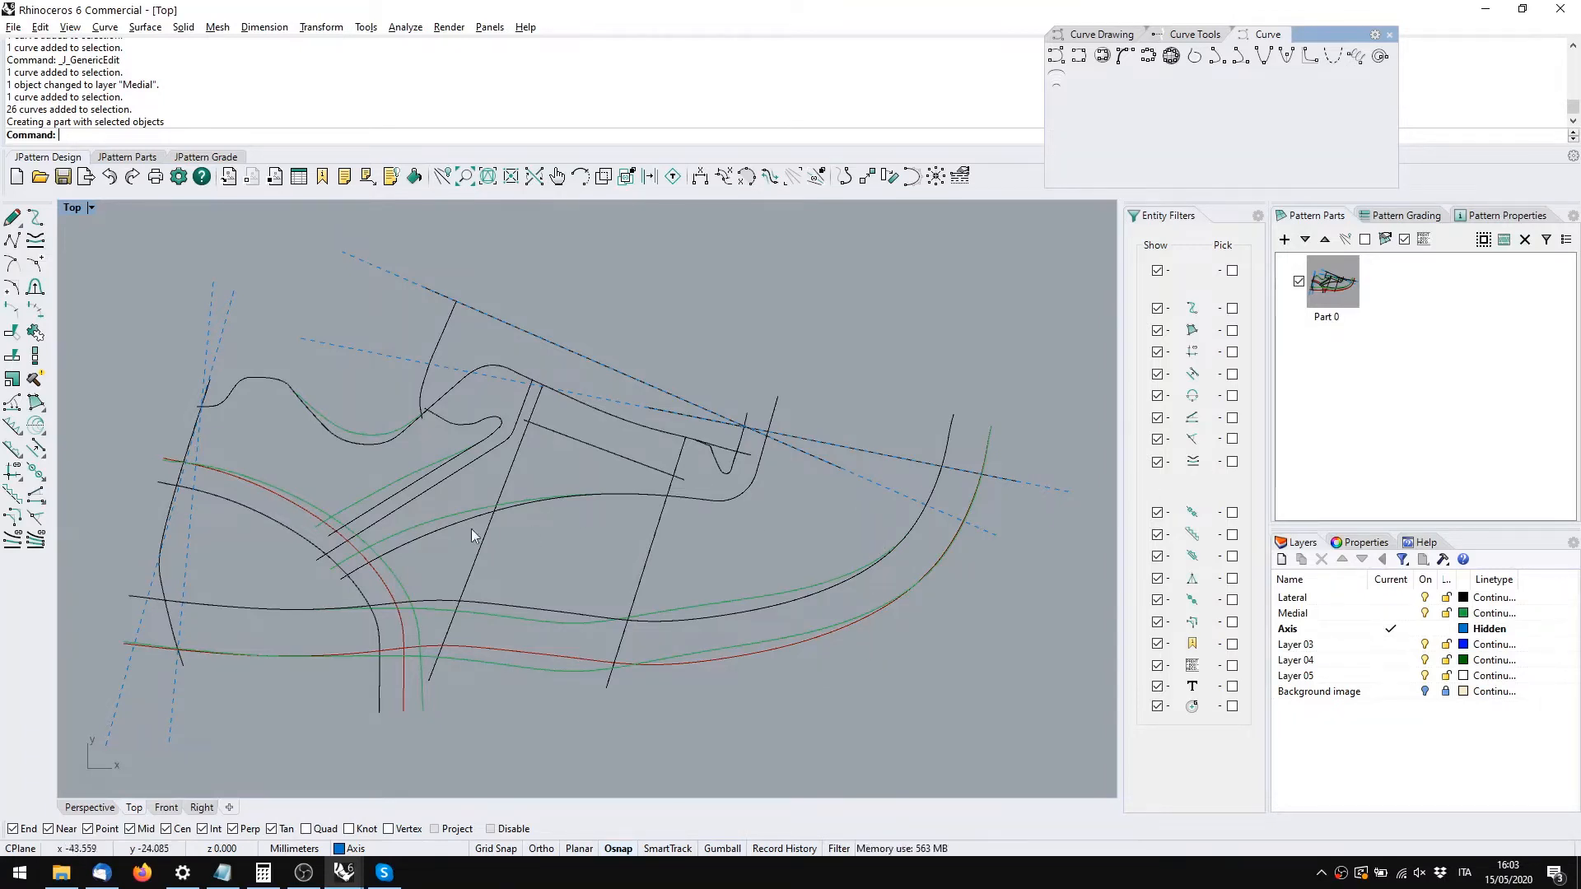
Create a closed boundary from the red heel-side margin, the dashed heel axis, the lateral top line and the adjoining slanted strap curve
right_click_drag(471, 529, 763, 532)
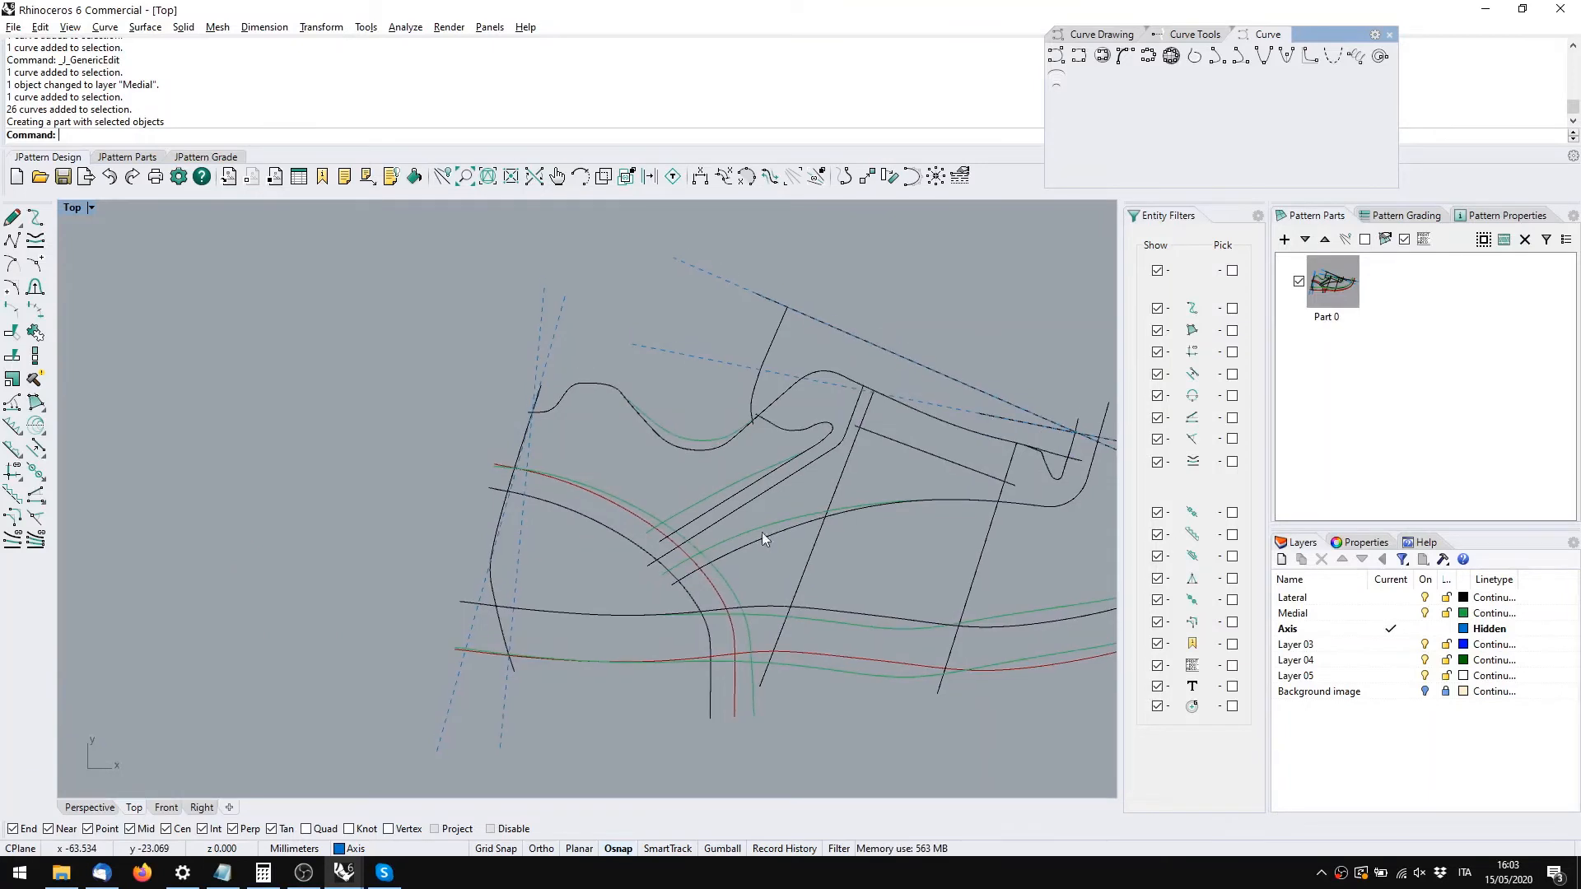
left_click(35, 426)
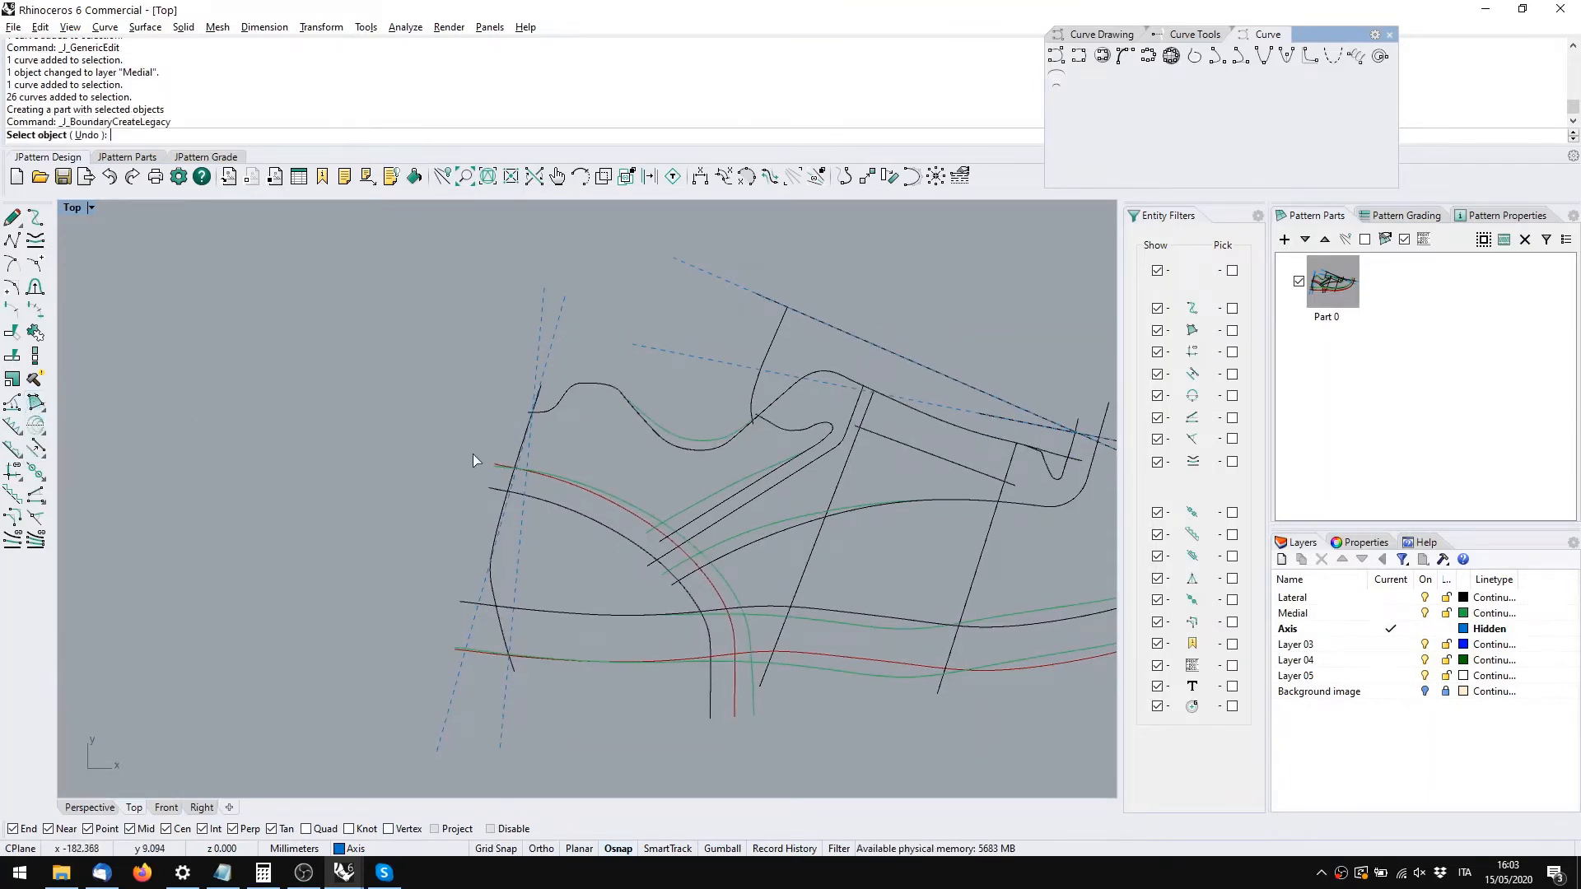
left_click(604, 504)
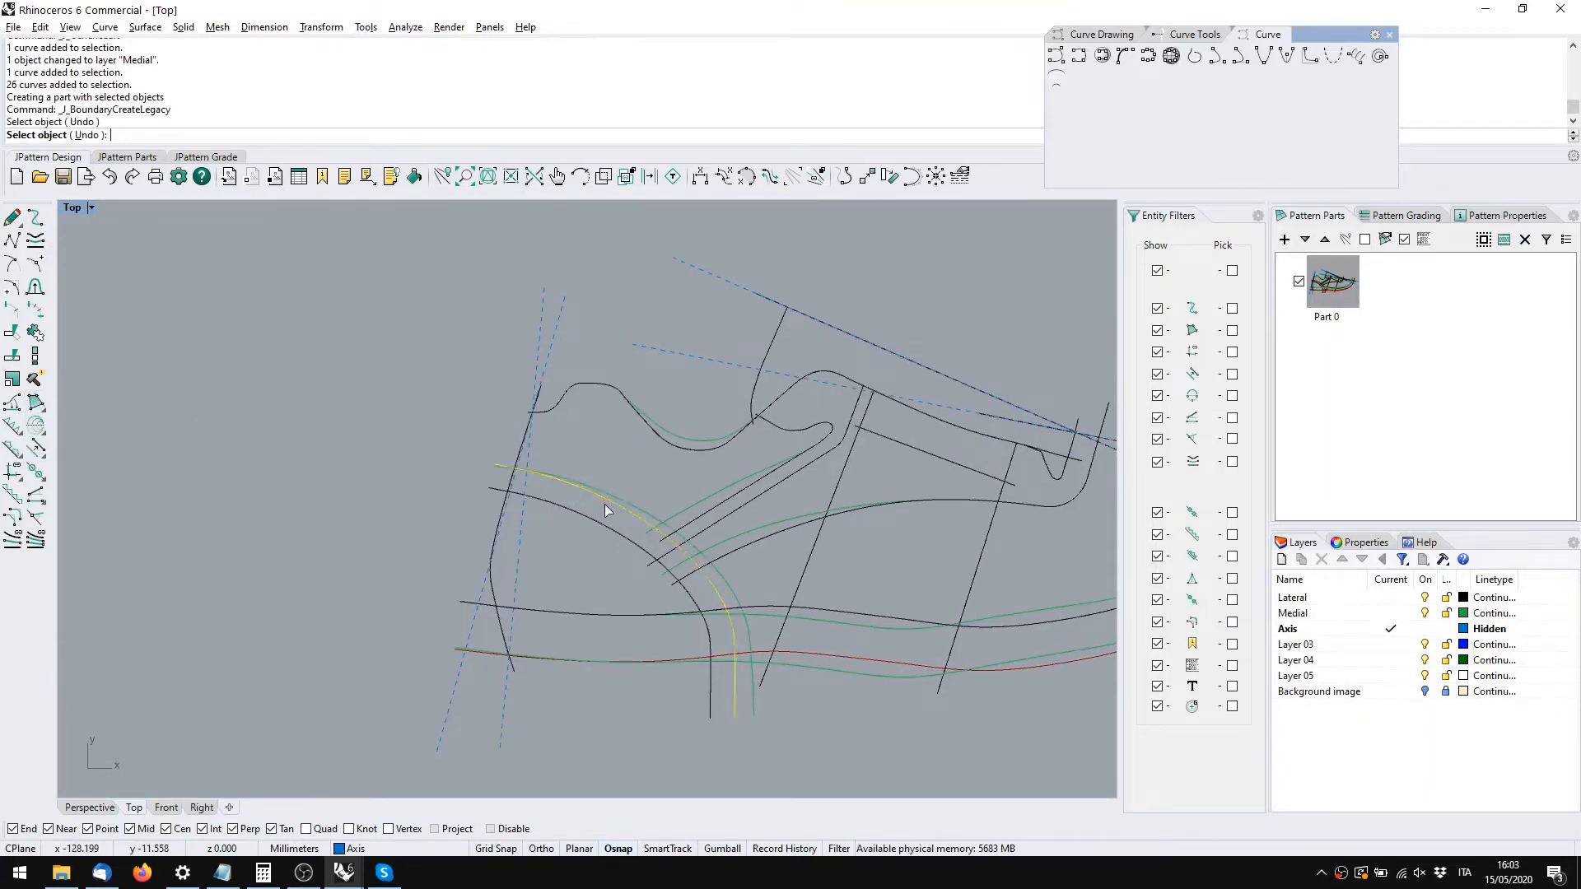
left_click(530, 452)
left_click(669, 442)
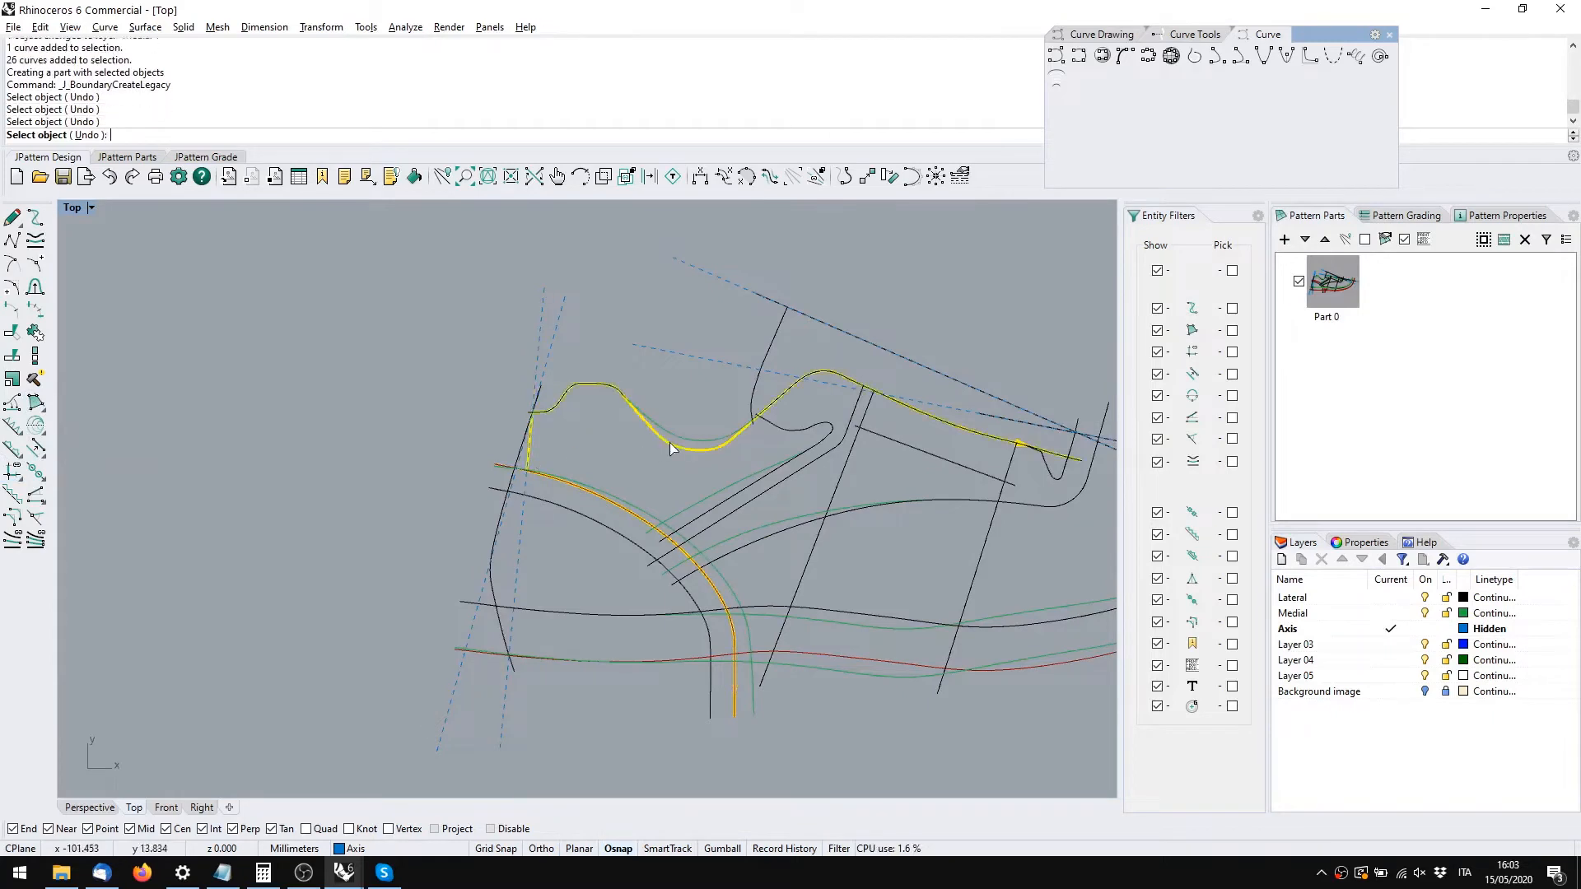
left_click(714, 510)
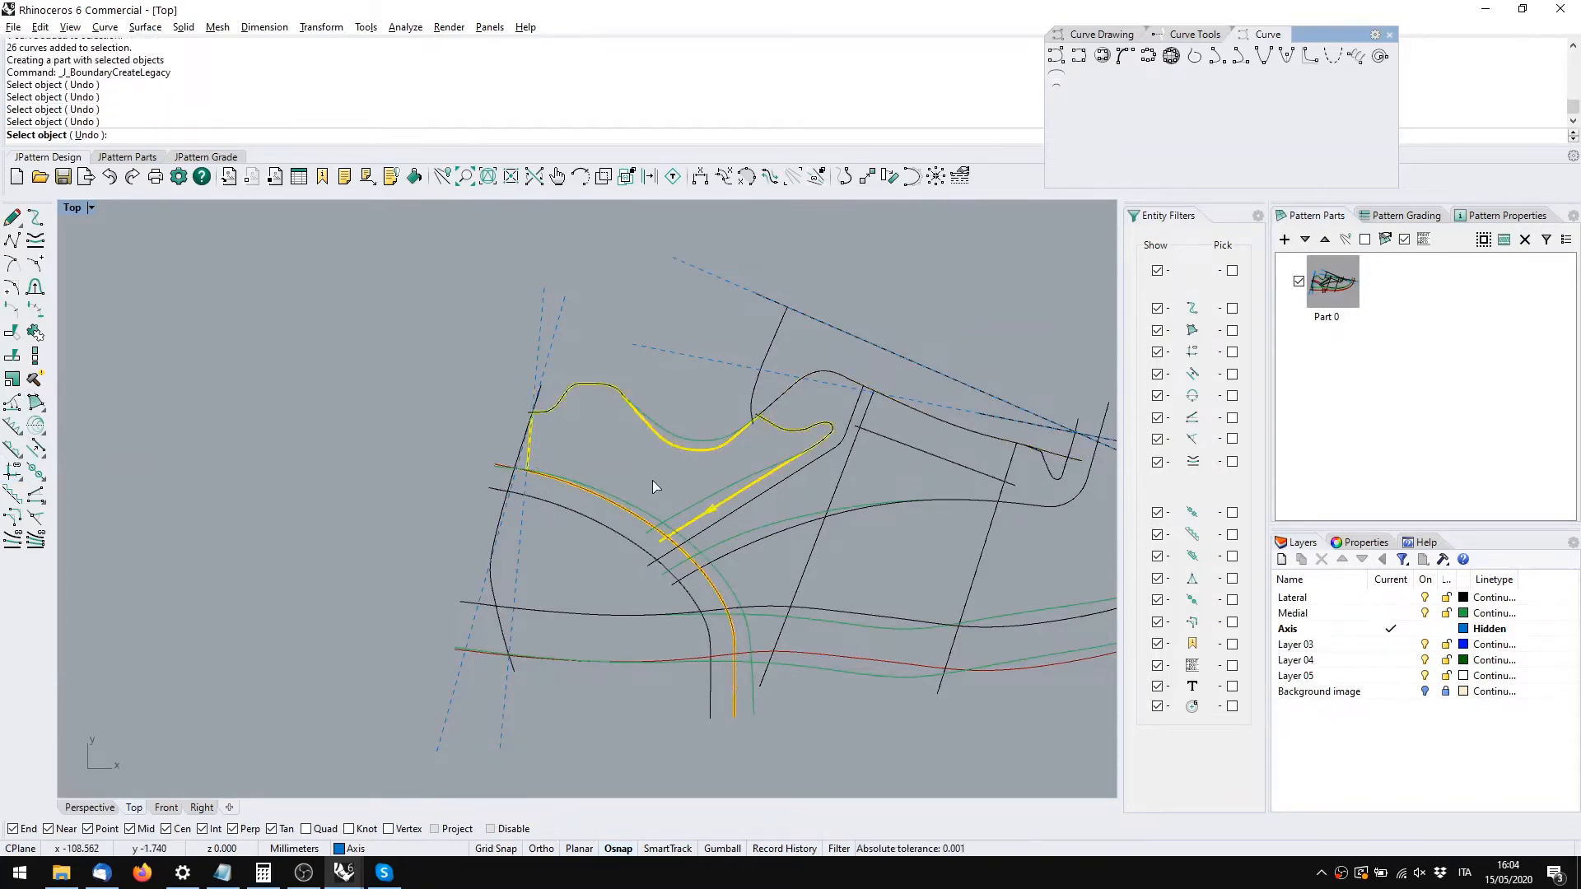
key("Return")
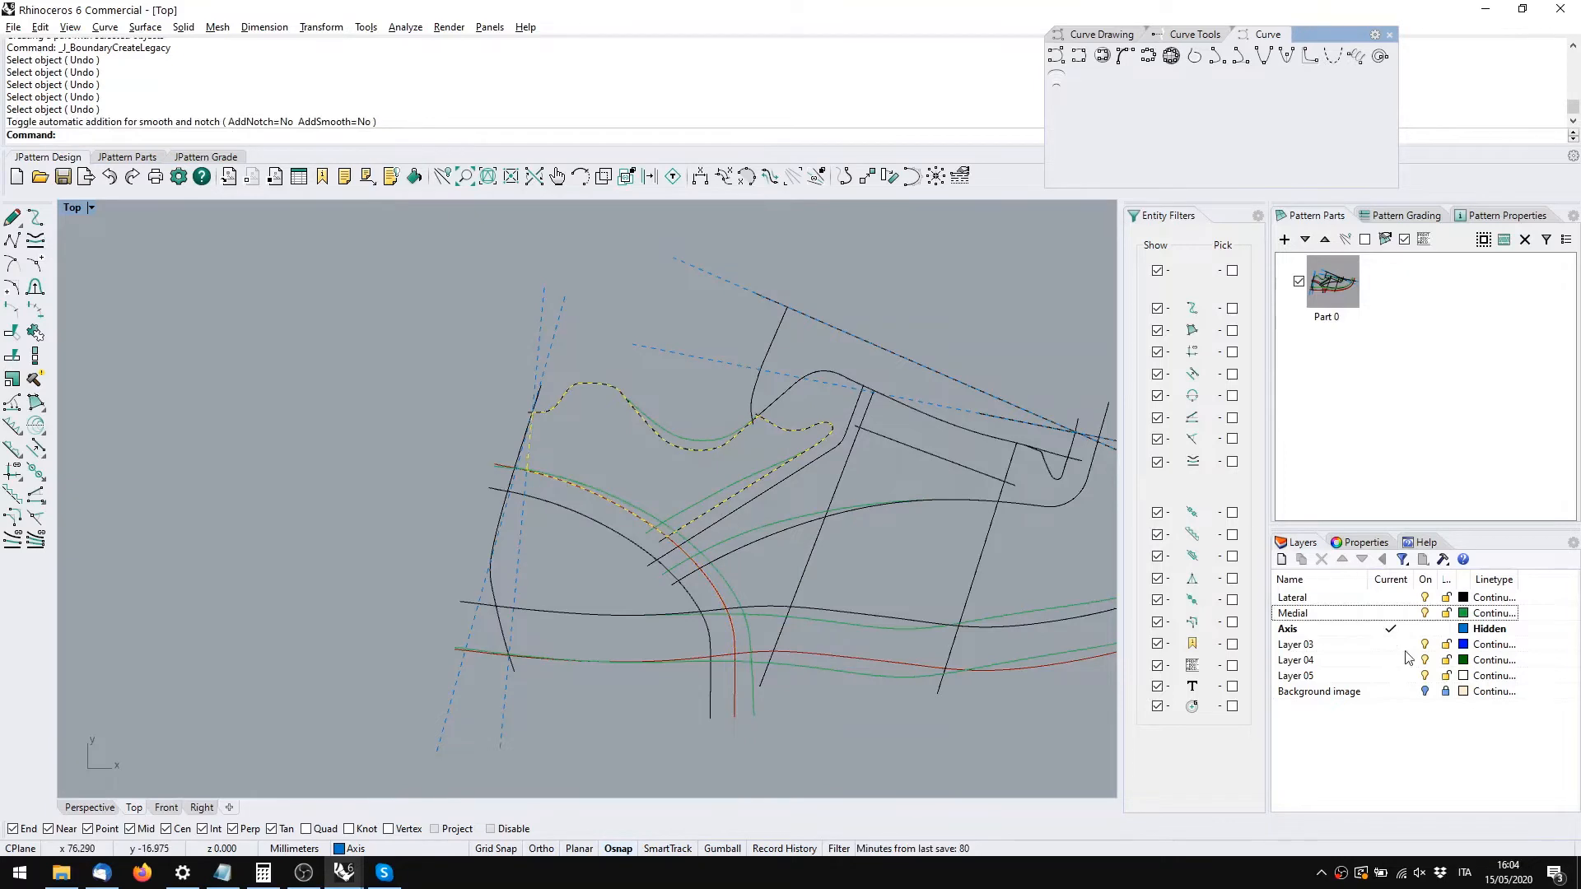
Move the new closed boundary to the Lateral layer and deselect it
right_click(386, 848)
left_click(394, 737)
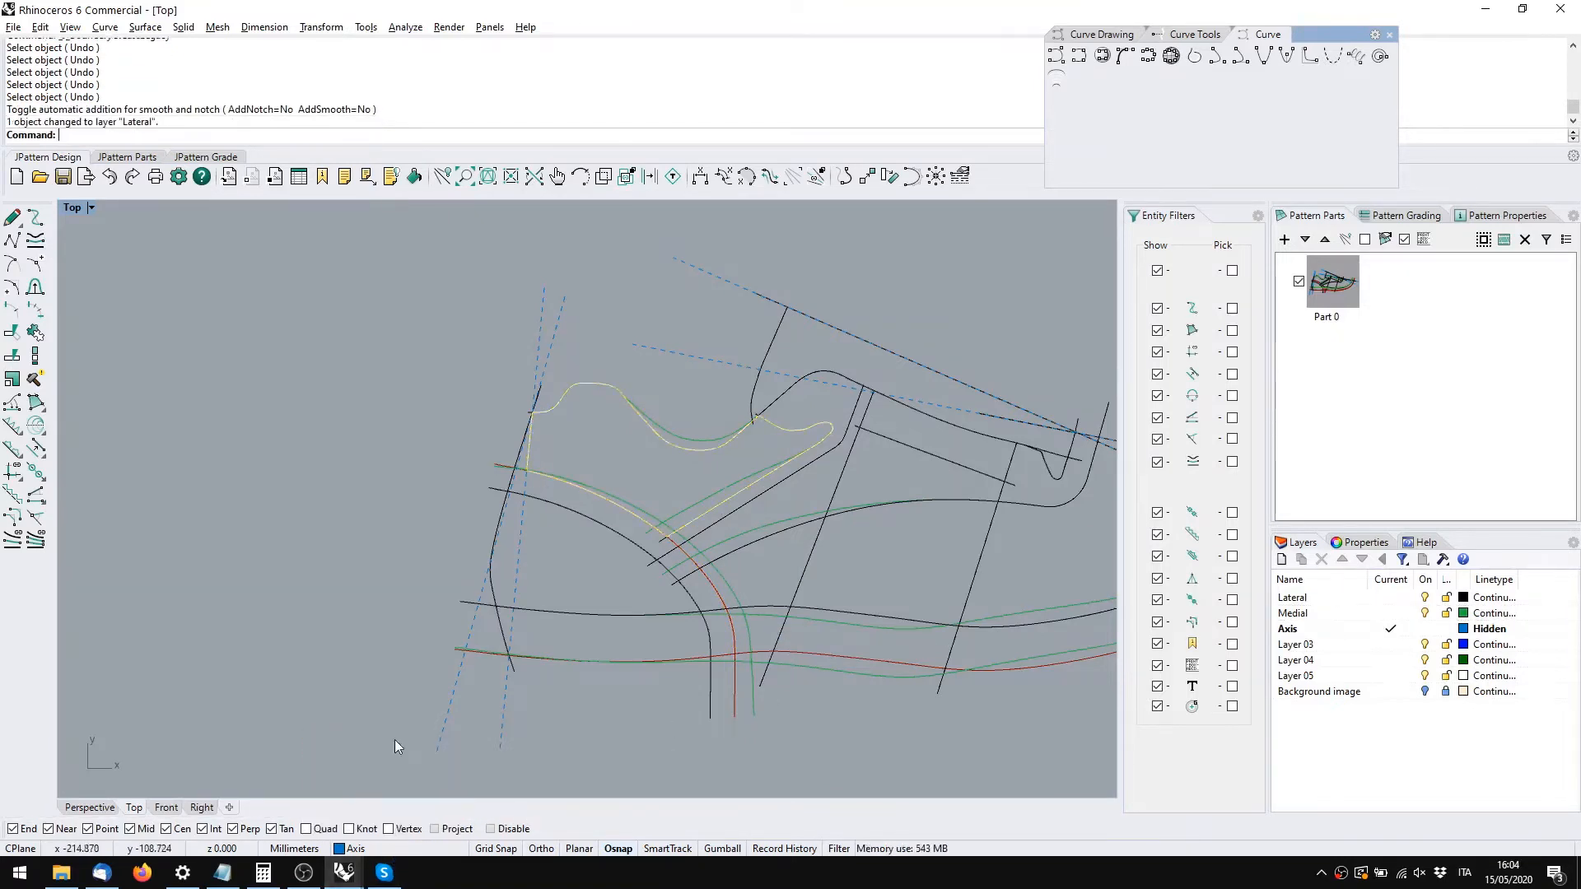
left_click(639, 472)
scroll(669, 509, "up", 4)
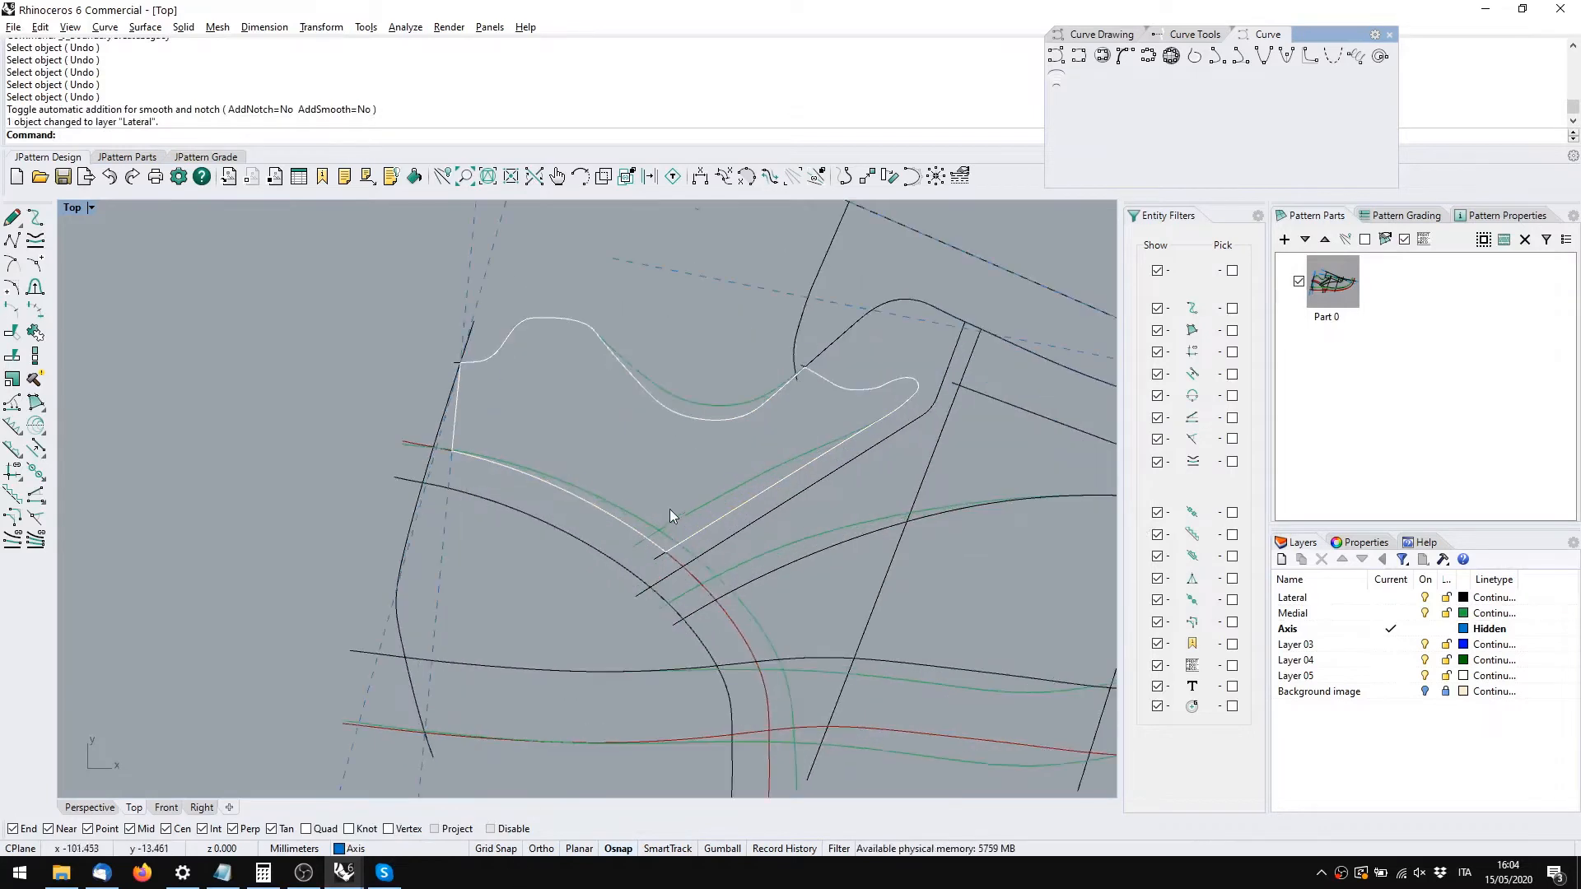
Create a new part of type Upper from the closed lateral boundary curve
left_click(664, 465)
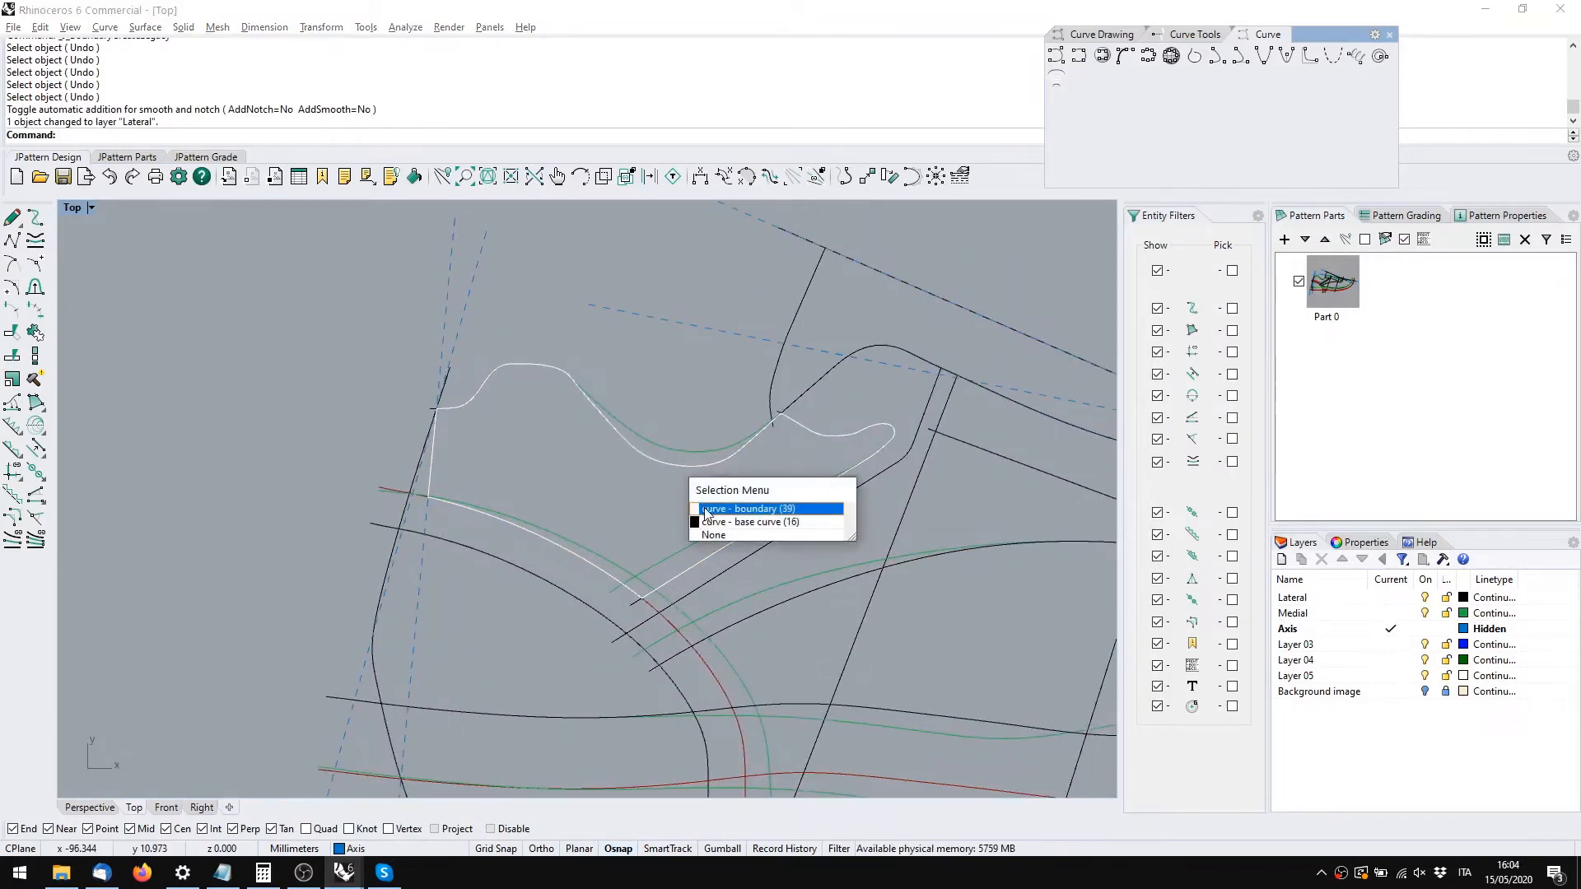
left_click(746, 508)
left_click(1284, 240)
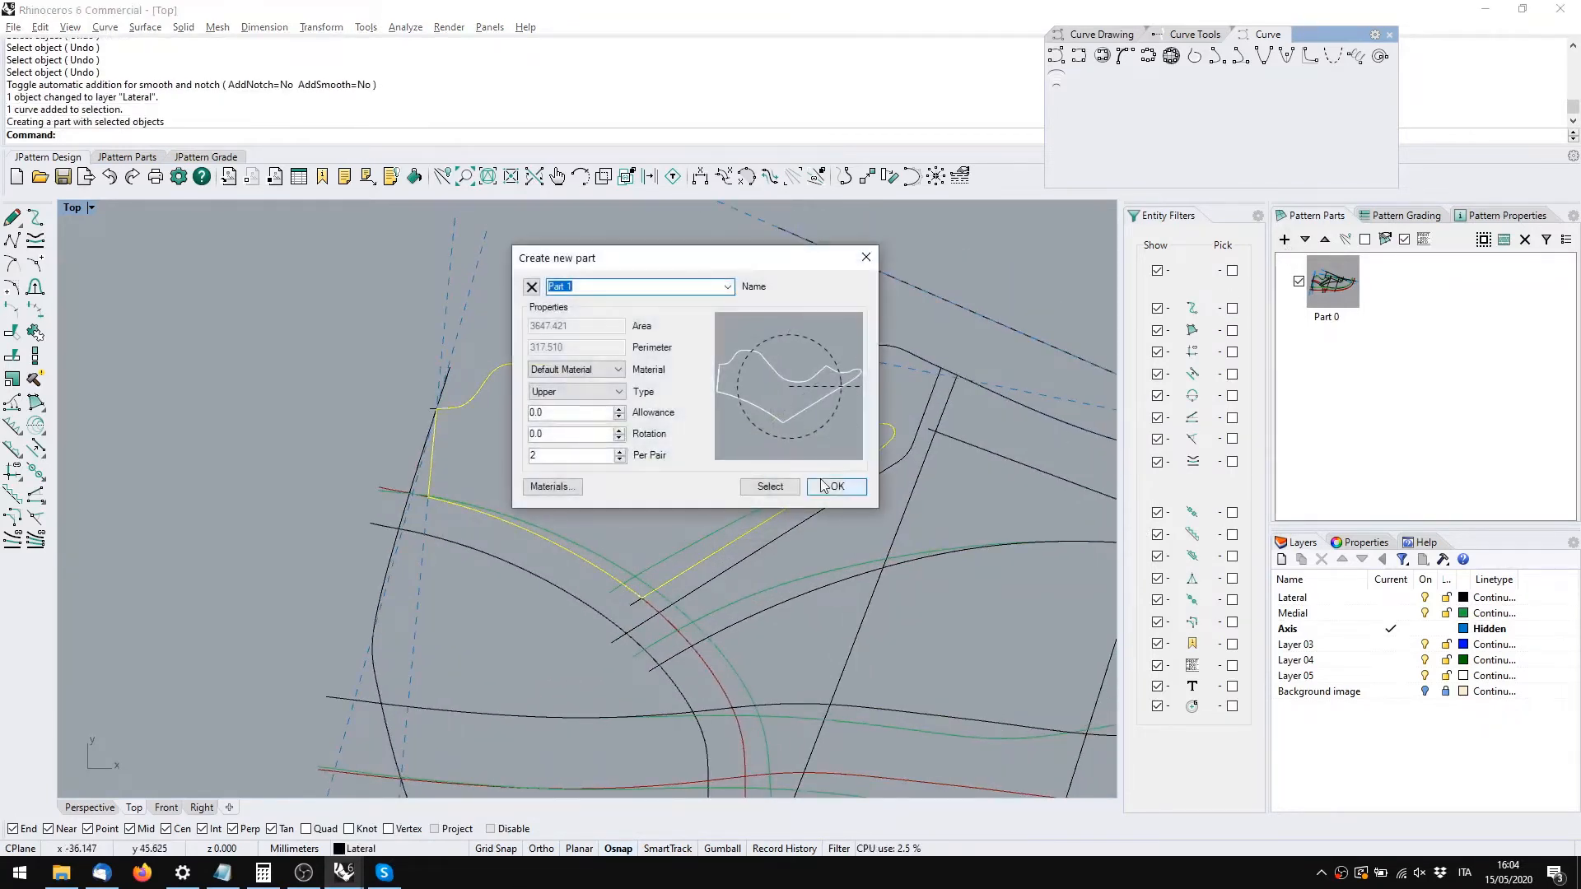
left_click(841, 492)
Display only the new upper part together with its master curves
double_click(1446, 299)
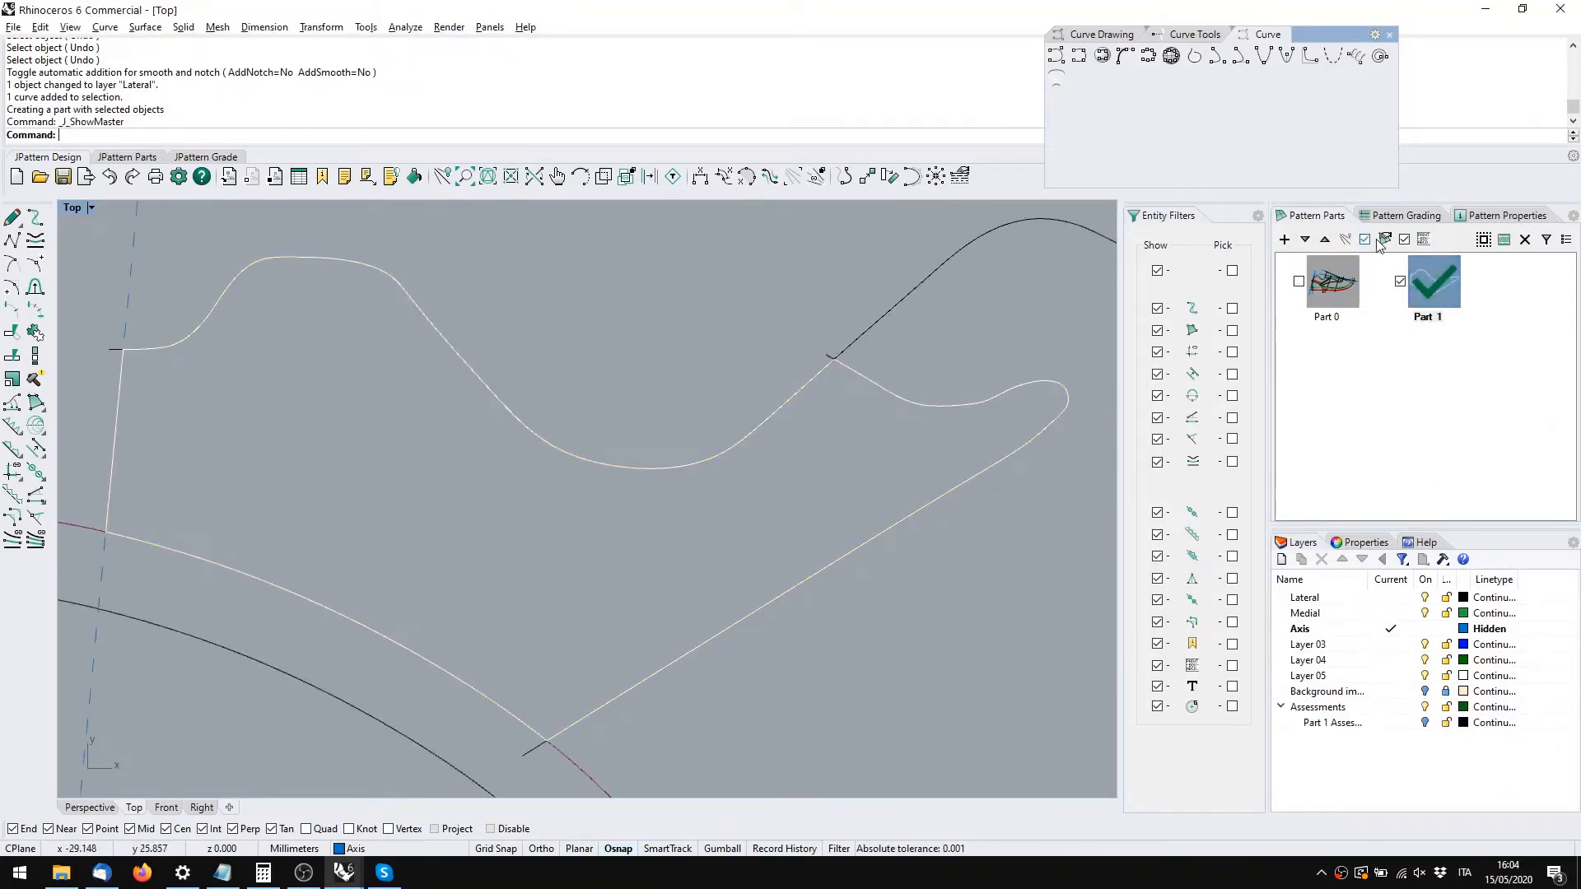
scroll(817, 457, "down", 5)
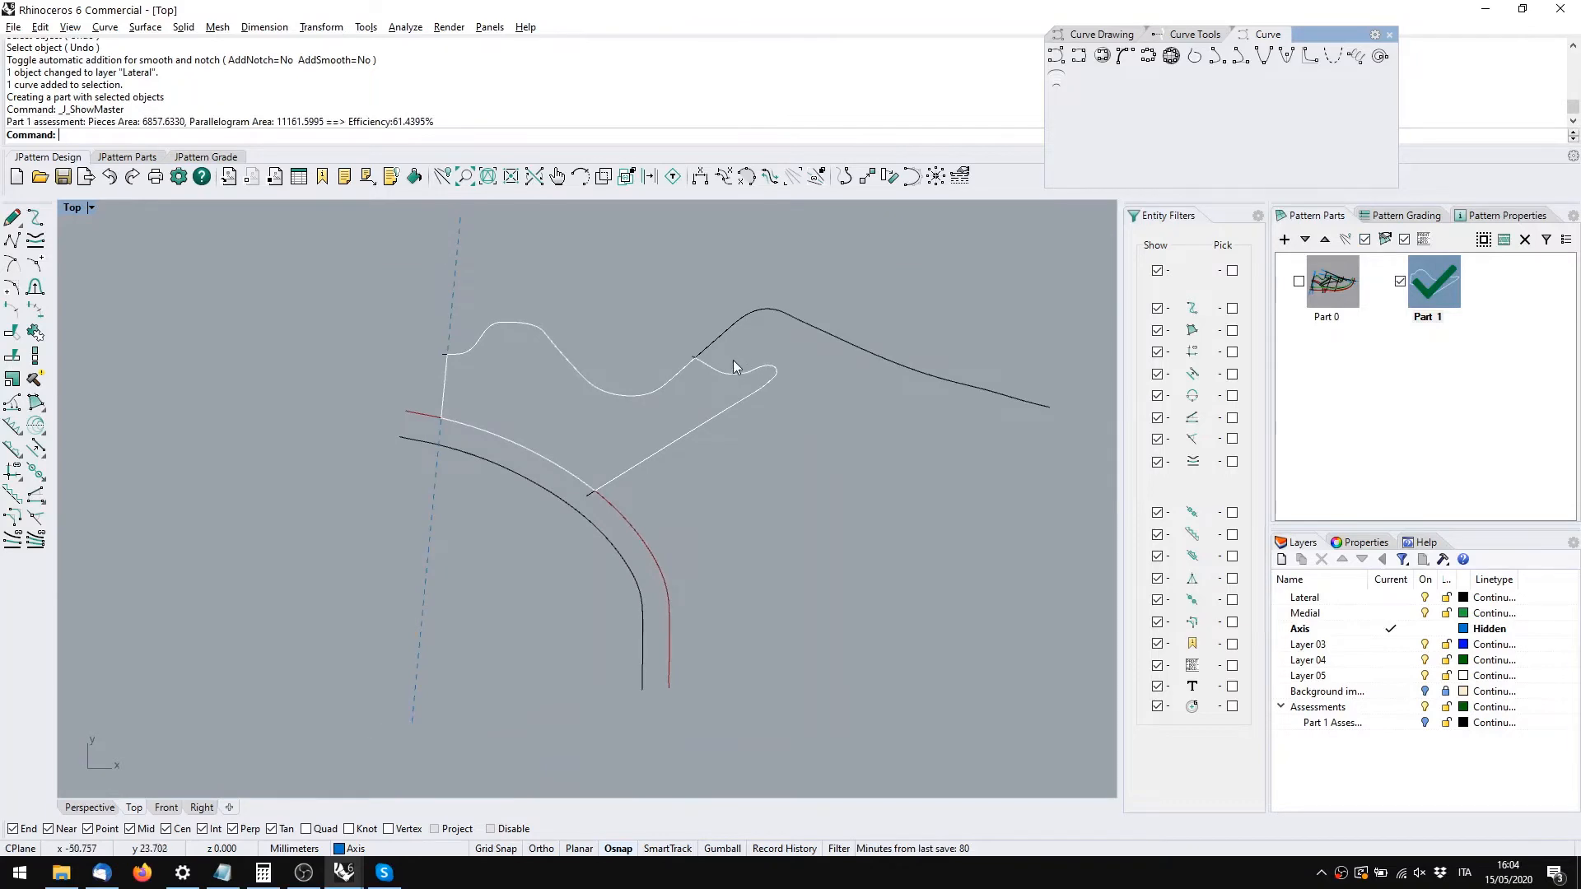
left_click(1412, 426)
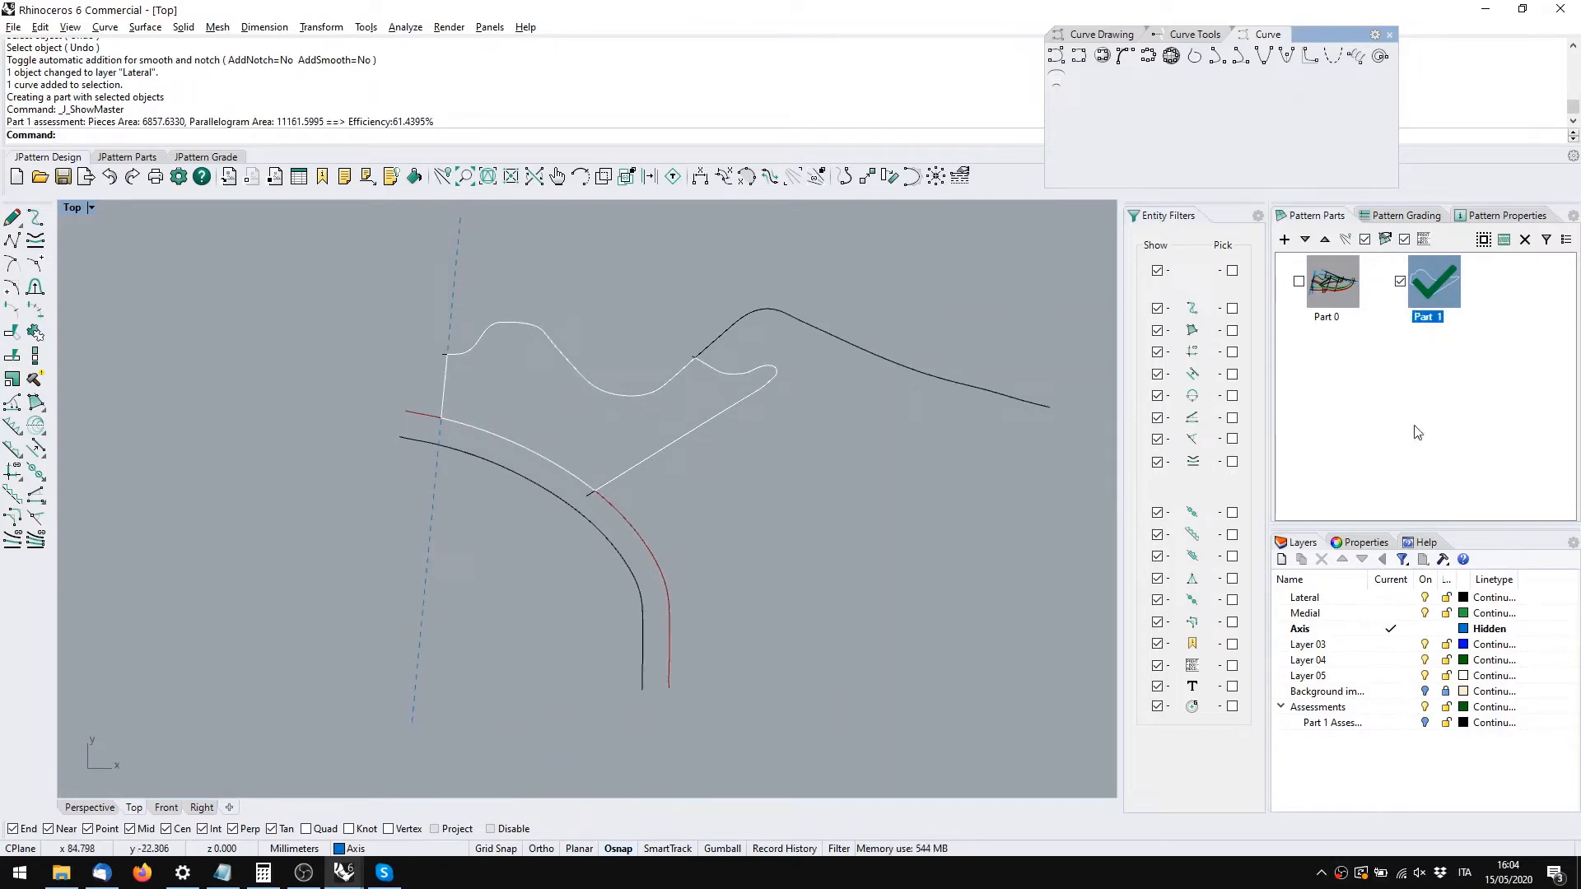
Pull the control point at the lowest dip of the lateral top line downward and display the full shell part instead
double_click(707, 349)
scroll(634, 395, "up", 3)
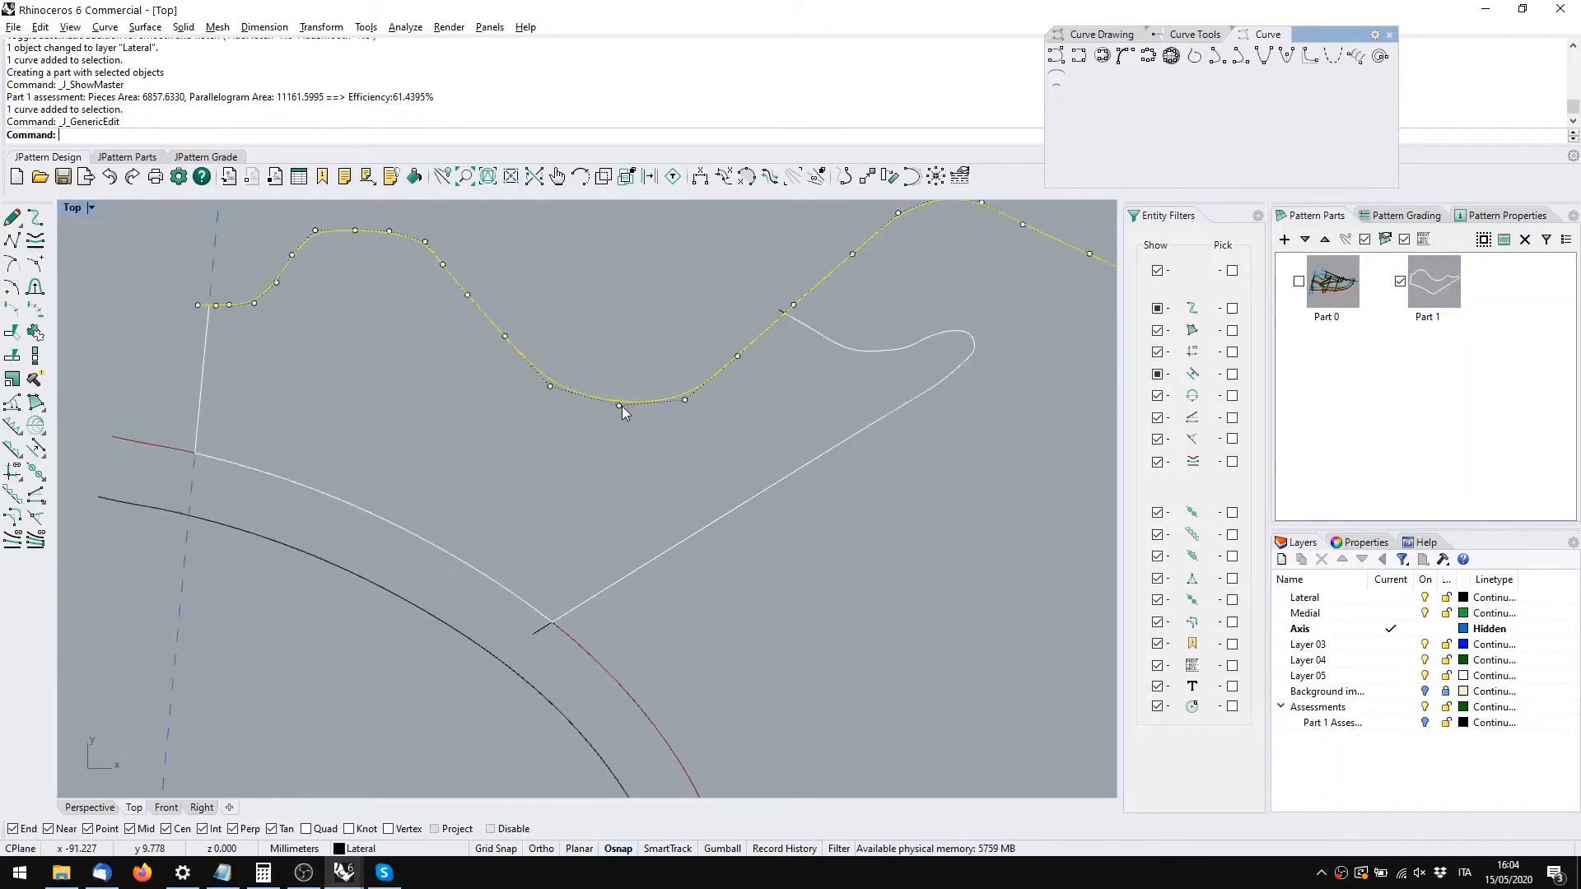
left_click_drag(619, 406, 589, 476)
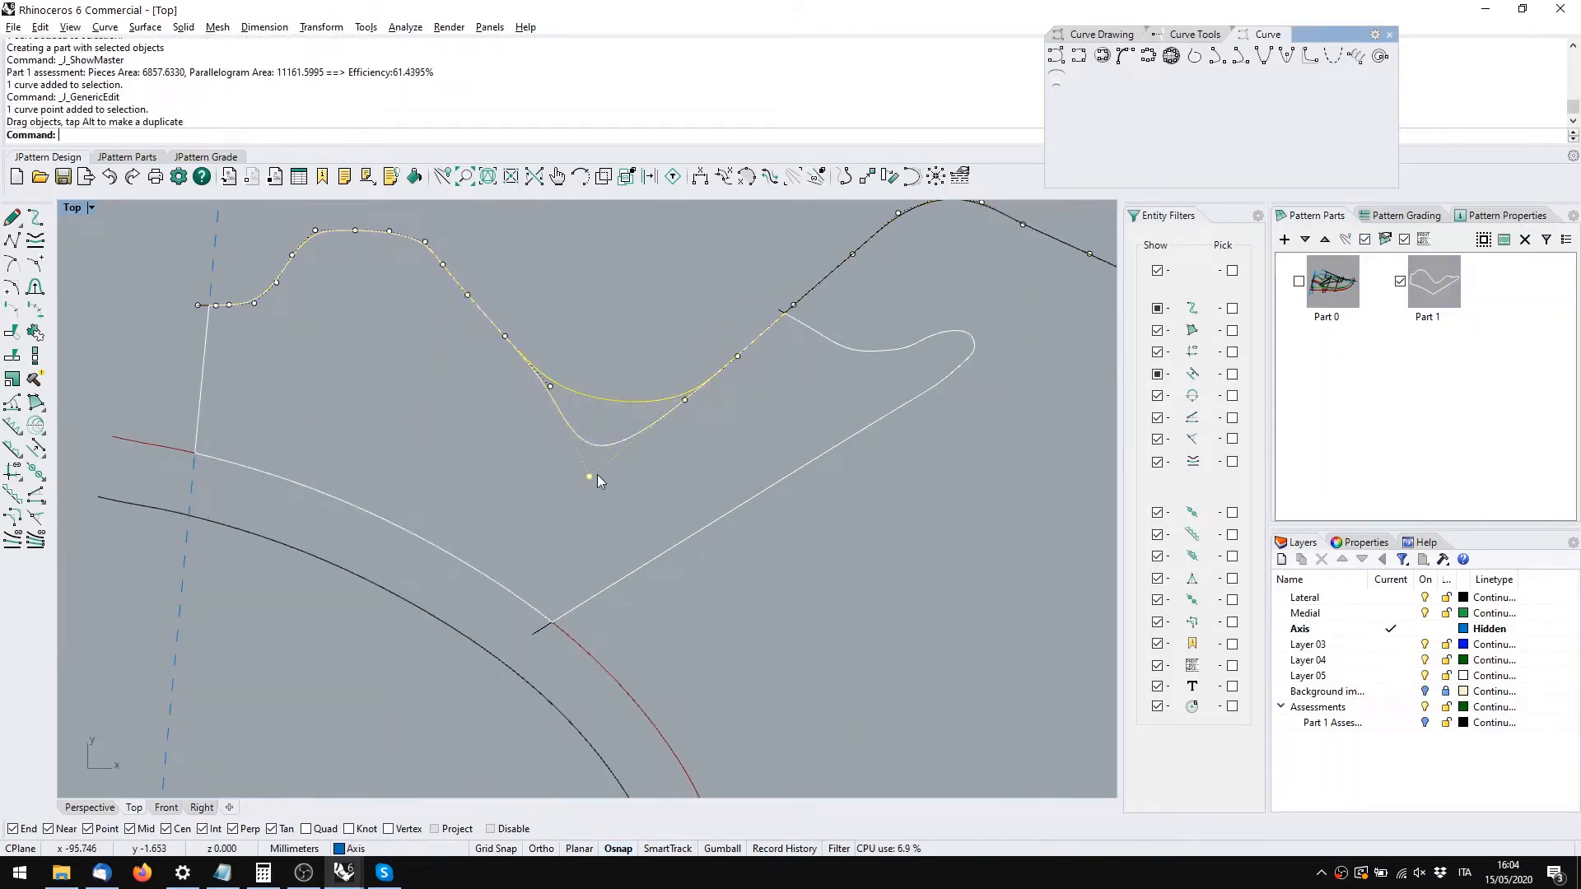
left_click(1299, 282)
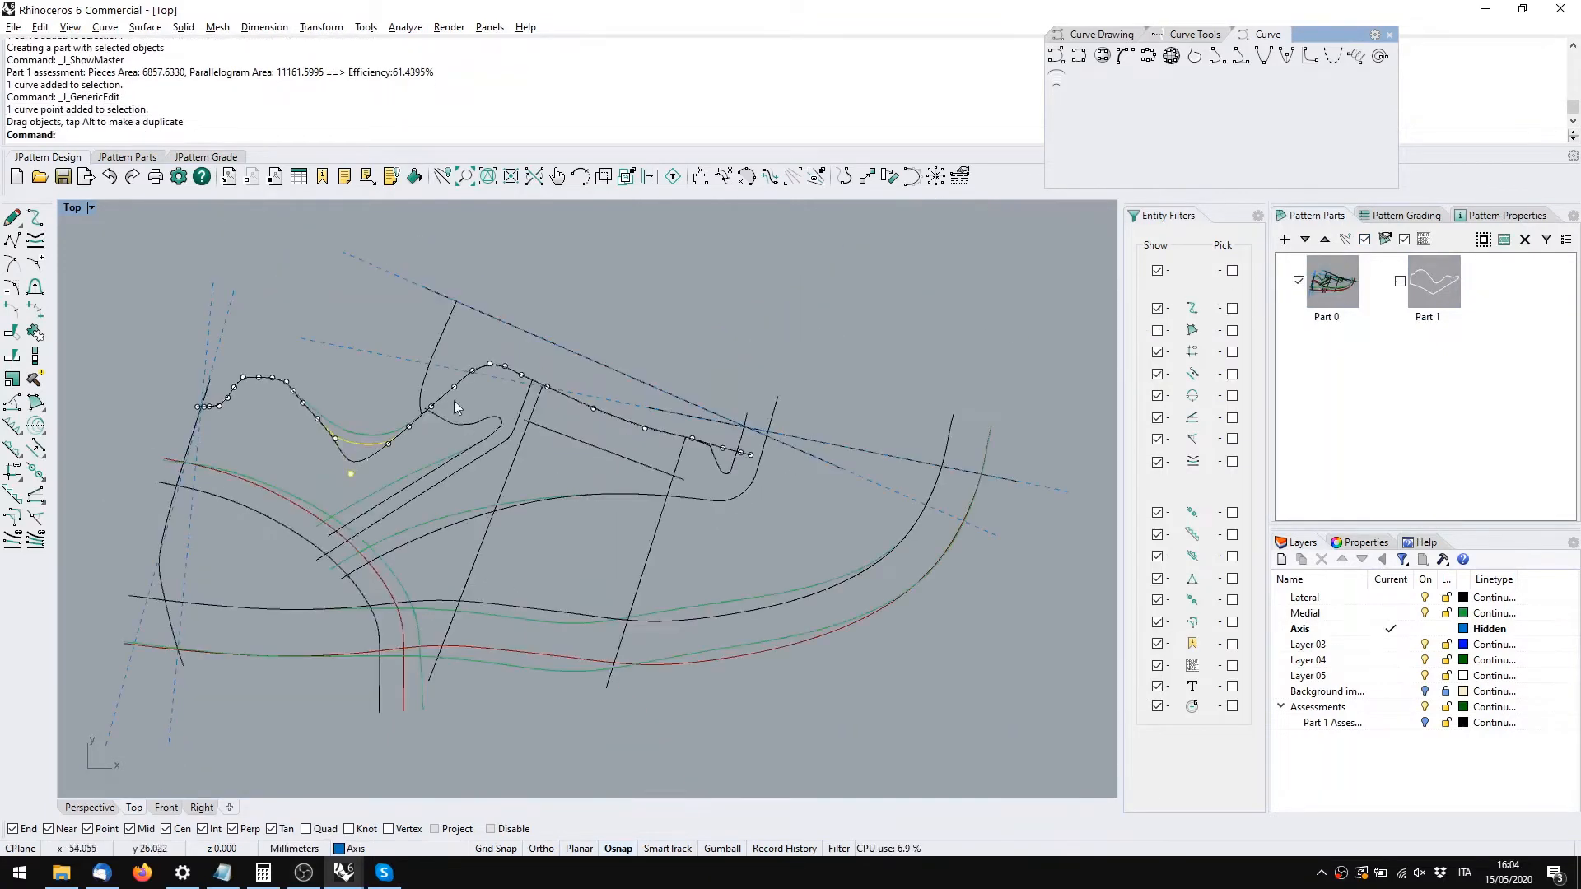
Undo the isolation of the shell part and the last control point move on the lateral top line
key("Escape")
left_click(351, 463)
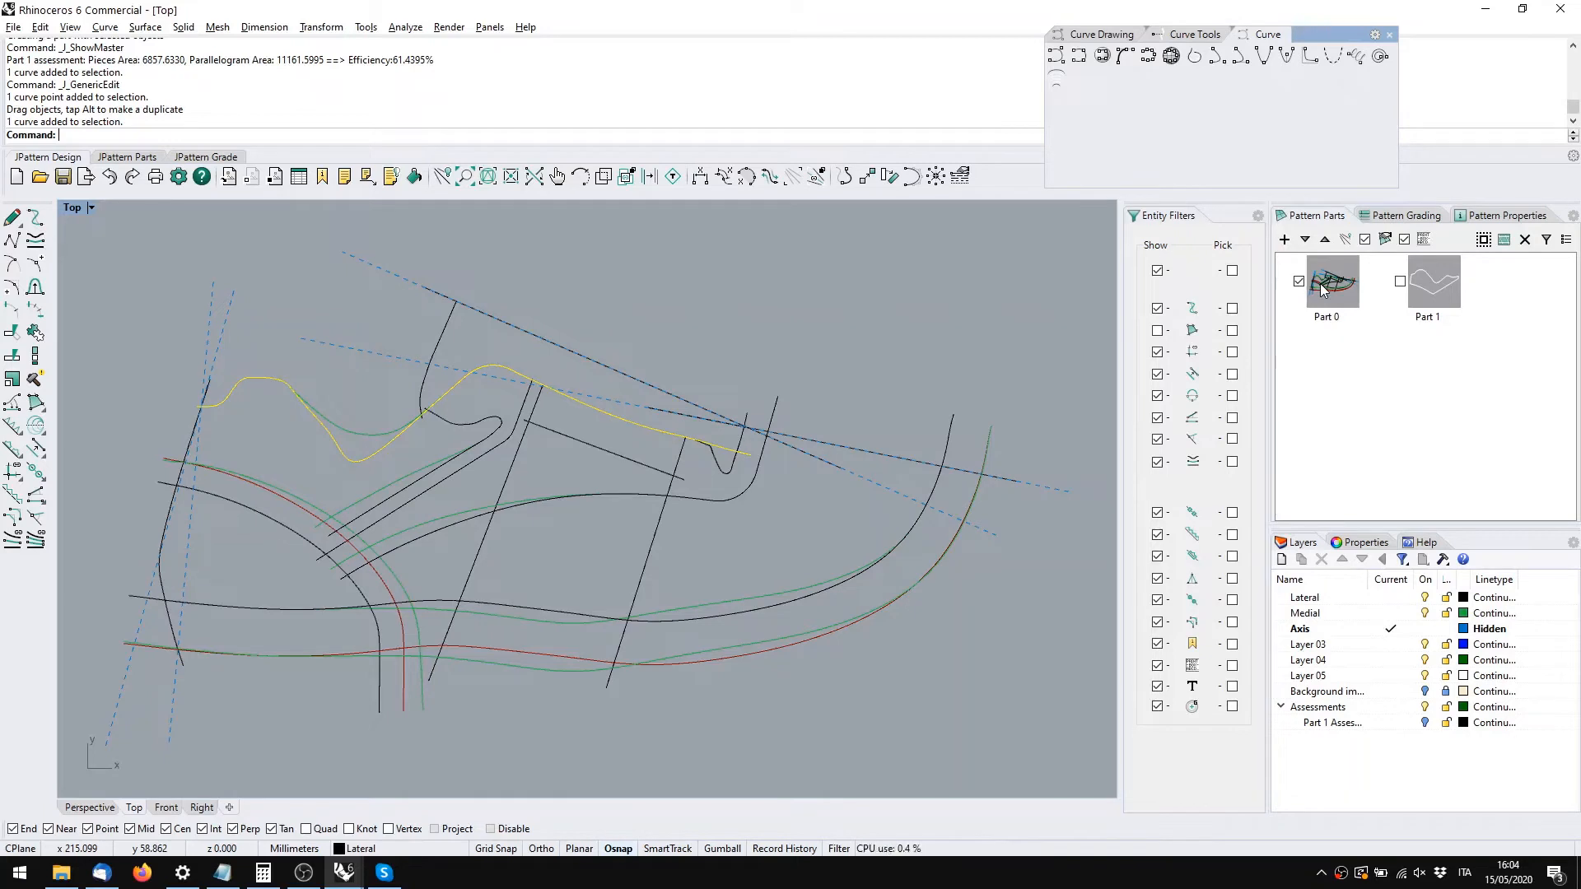
key("ctrl+z")
key("ctrl+z")
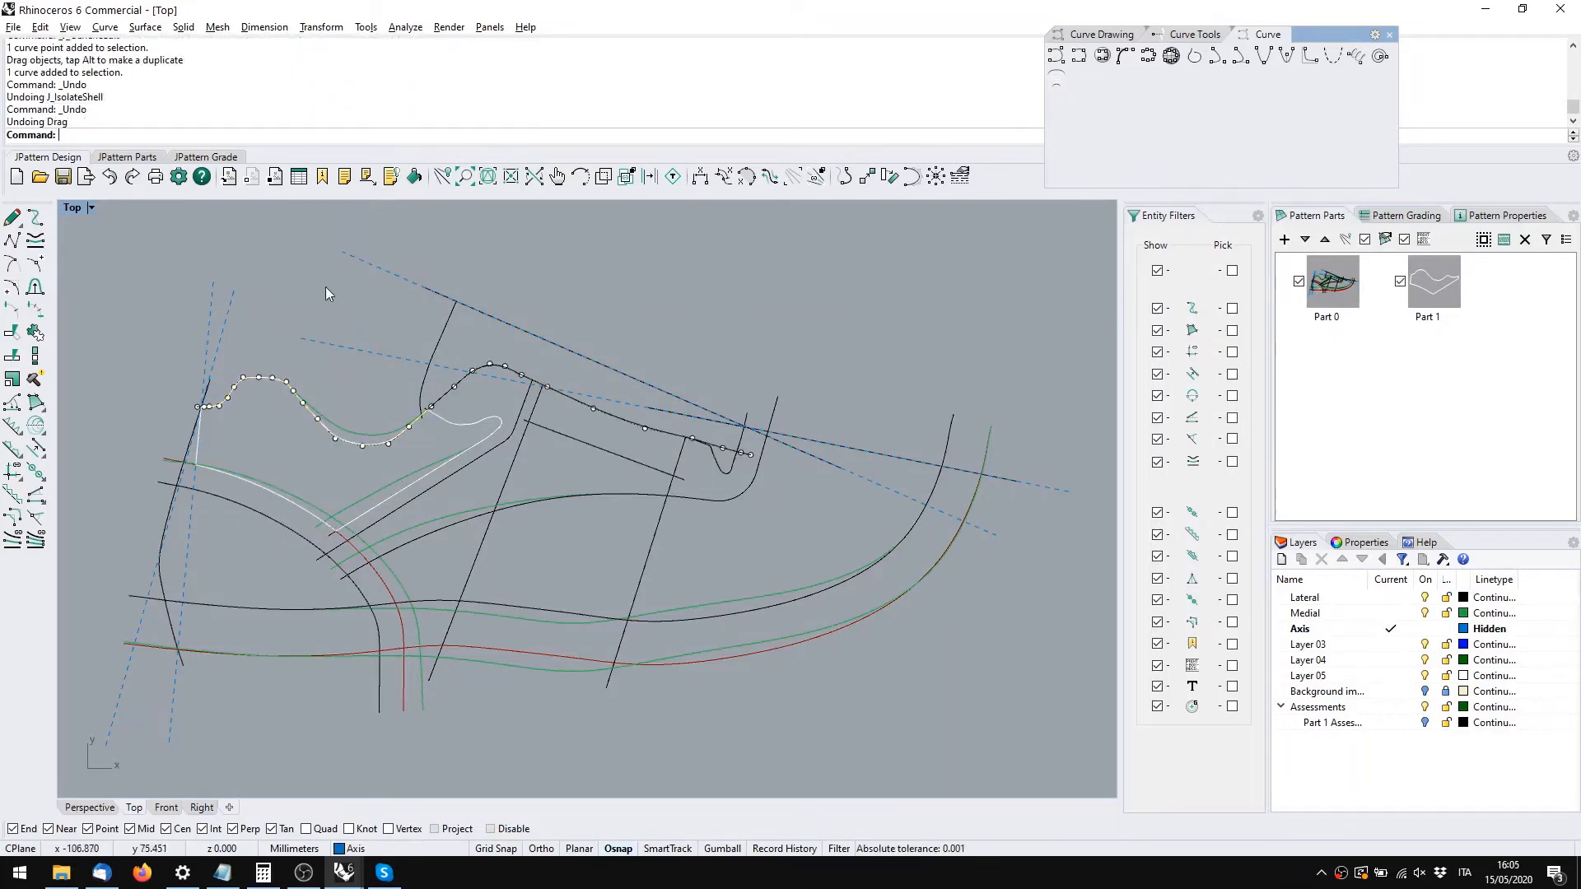
key("Escape")
Select the lateral top line and the closed boundary of the upper part in turn to compare them
right_click_drag(358, 407, 707, 392)
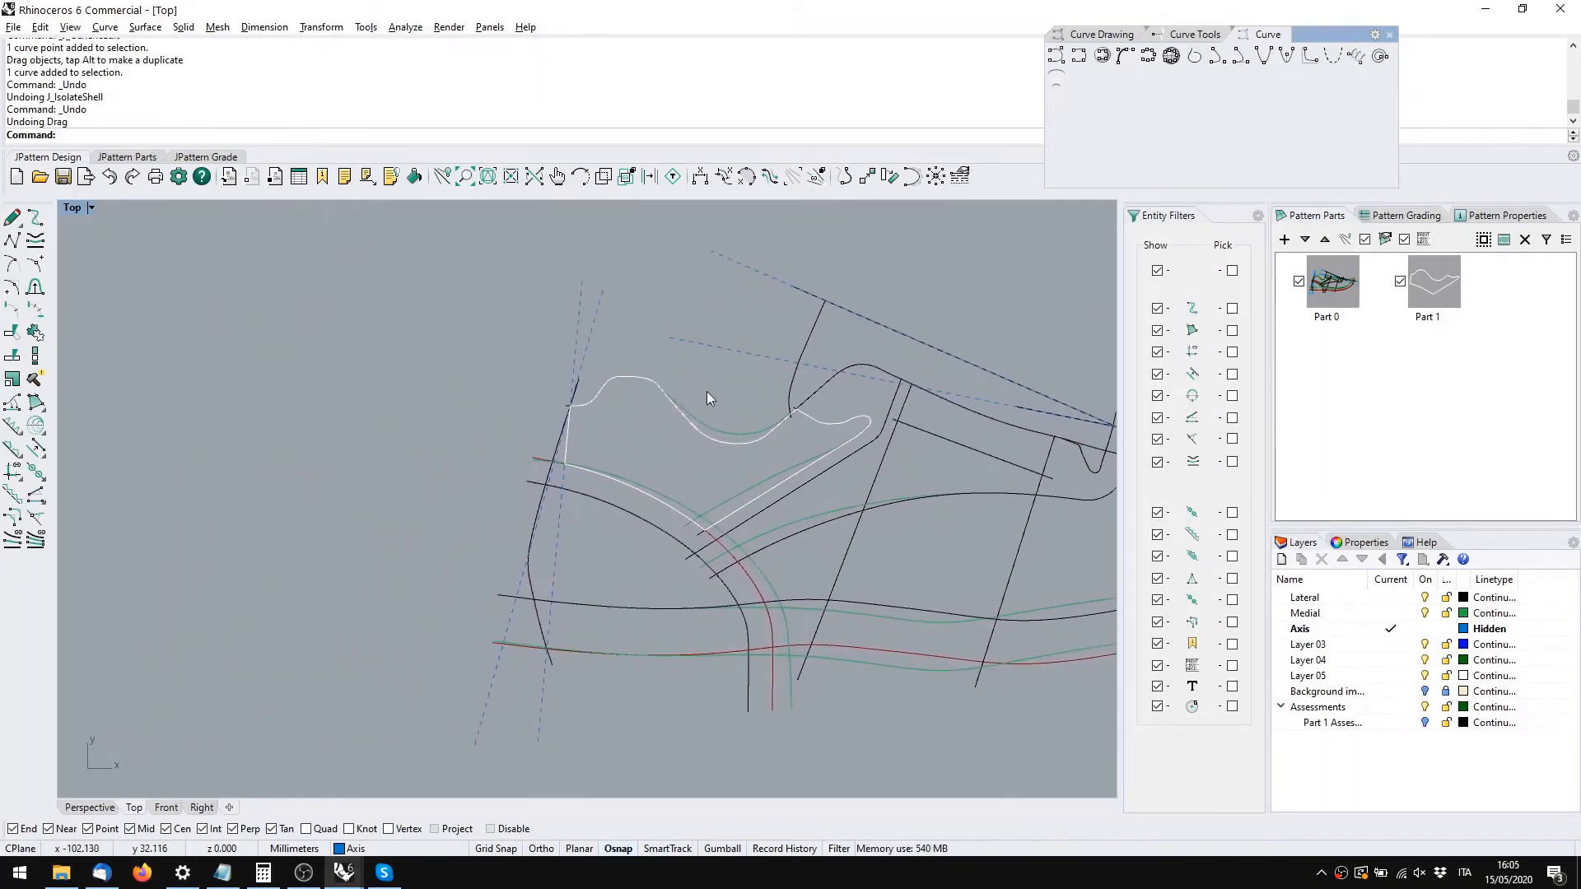
left_click(703, 433)
left_click(755, 494)
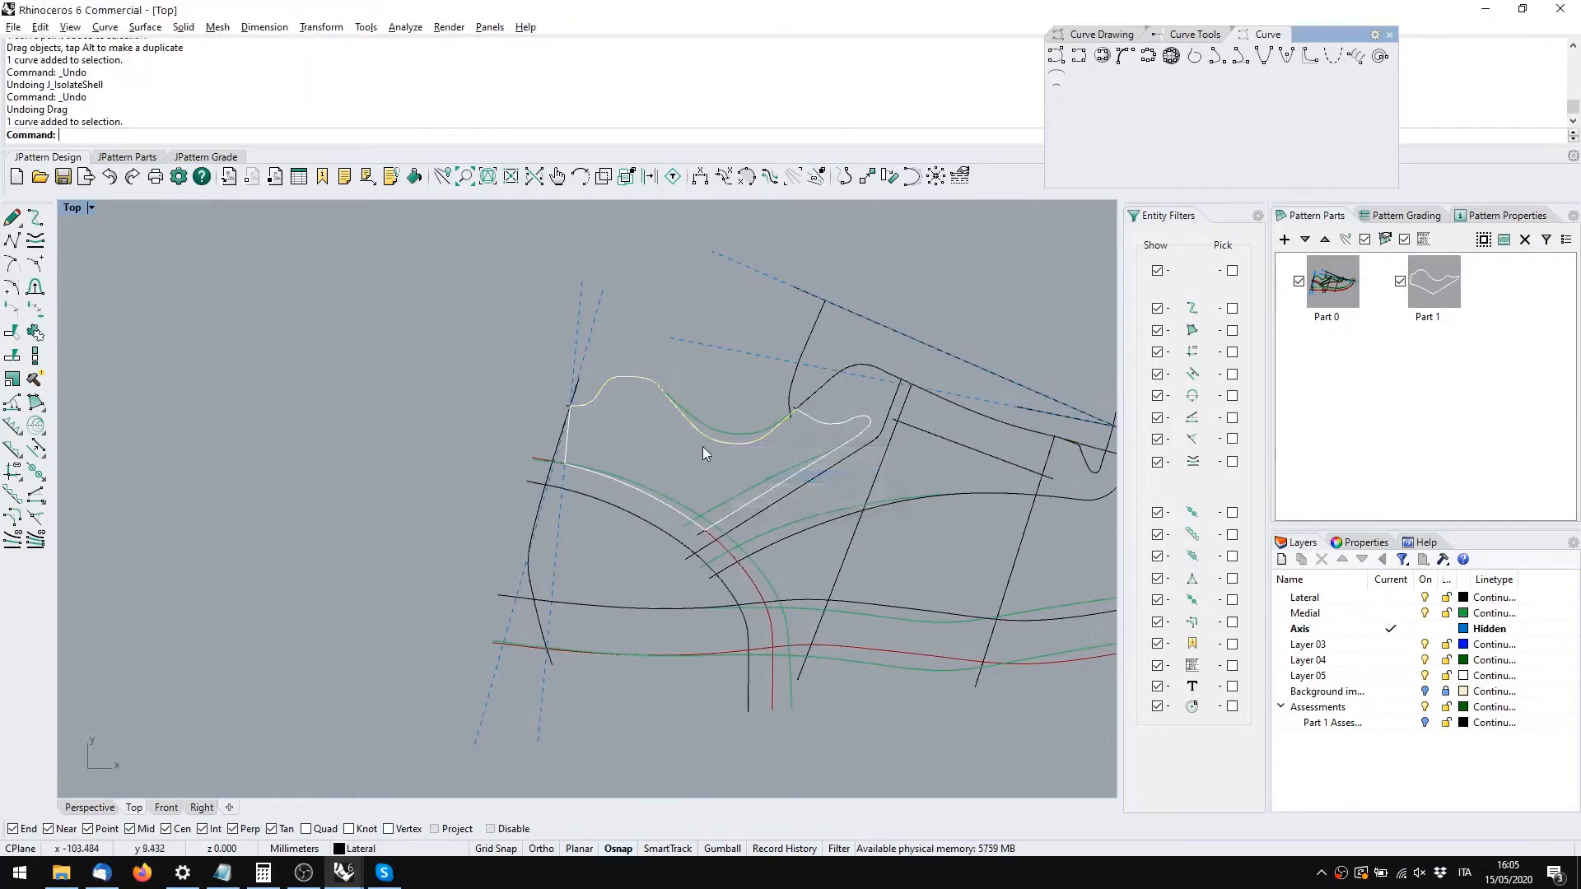
left_click(704, 440)
left_click(755, 498)
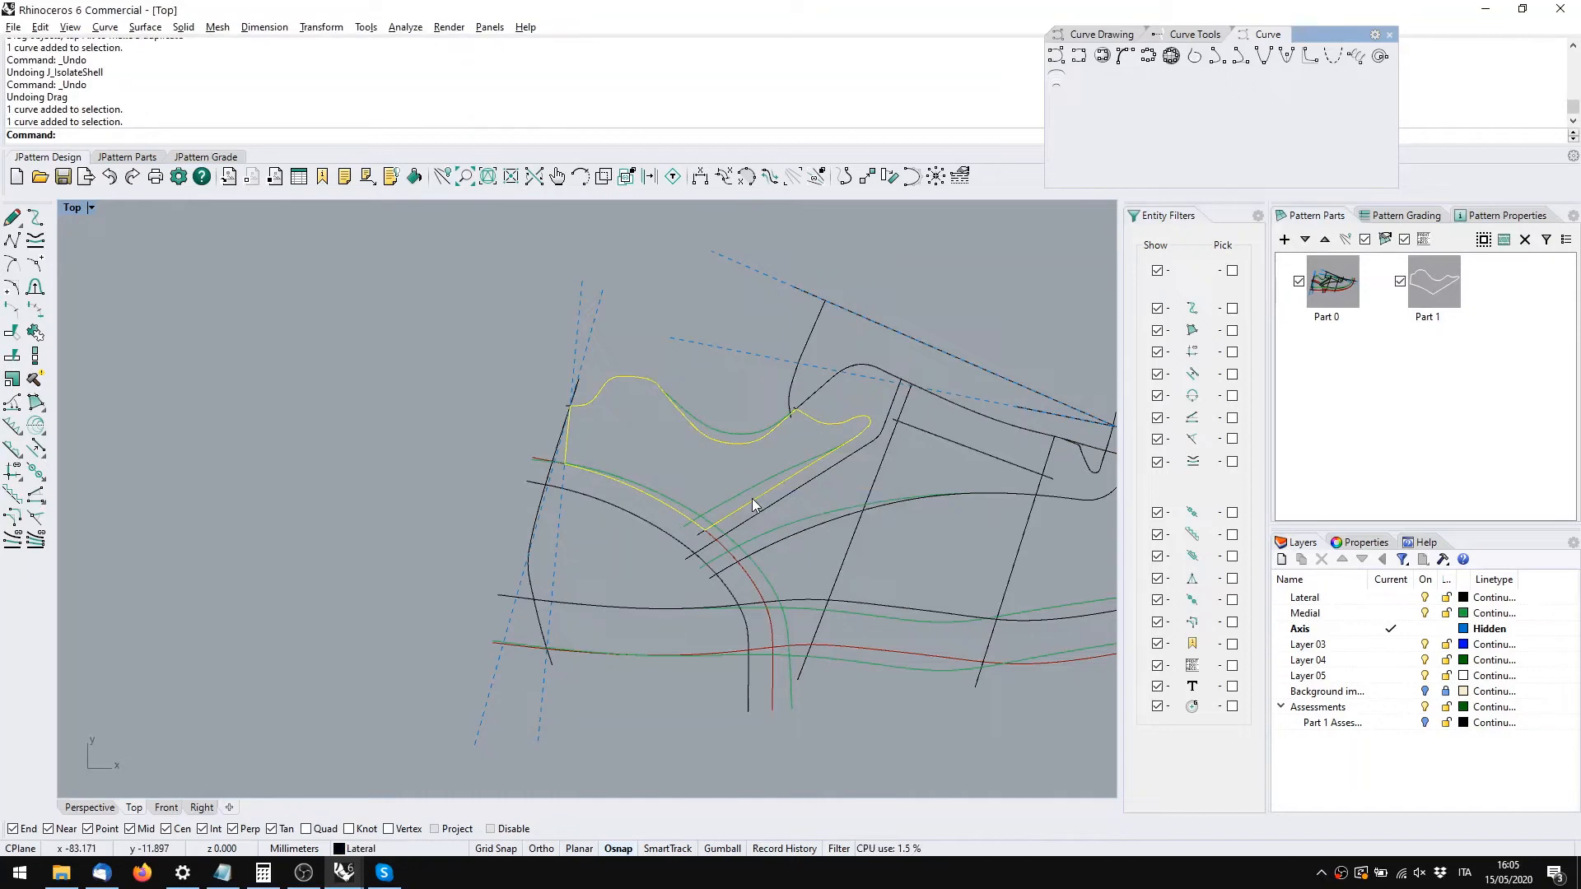
Display only Part 1 and toggle the visibility of its master curves off and back on
left_click(1428, 297)
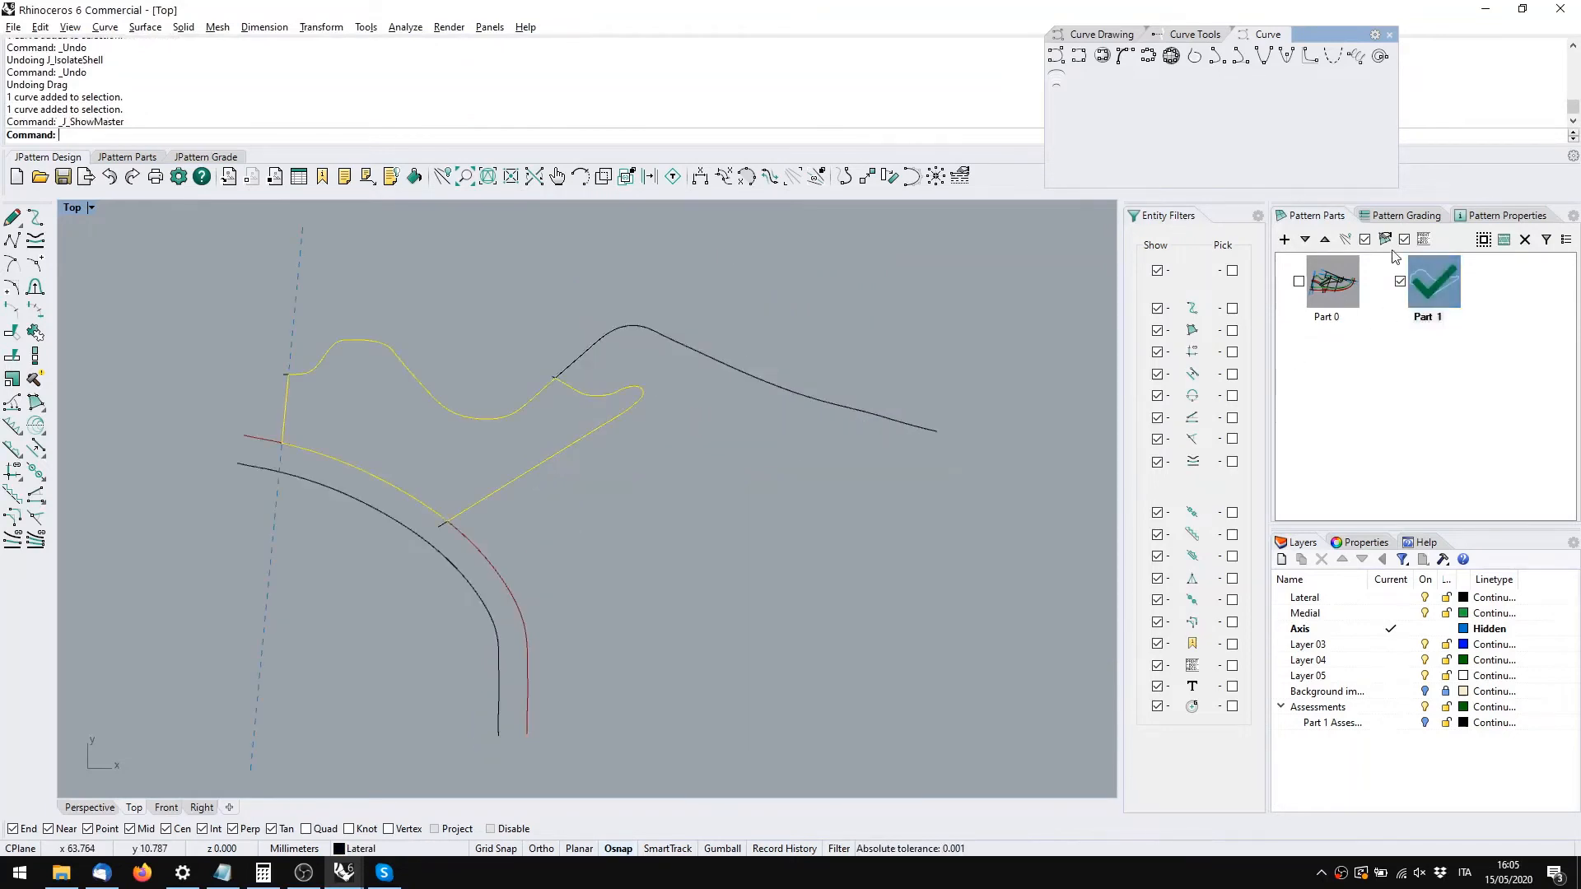
right_click_drag(650, 524, 703, 544)
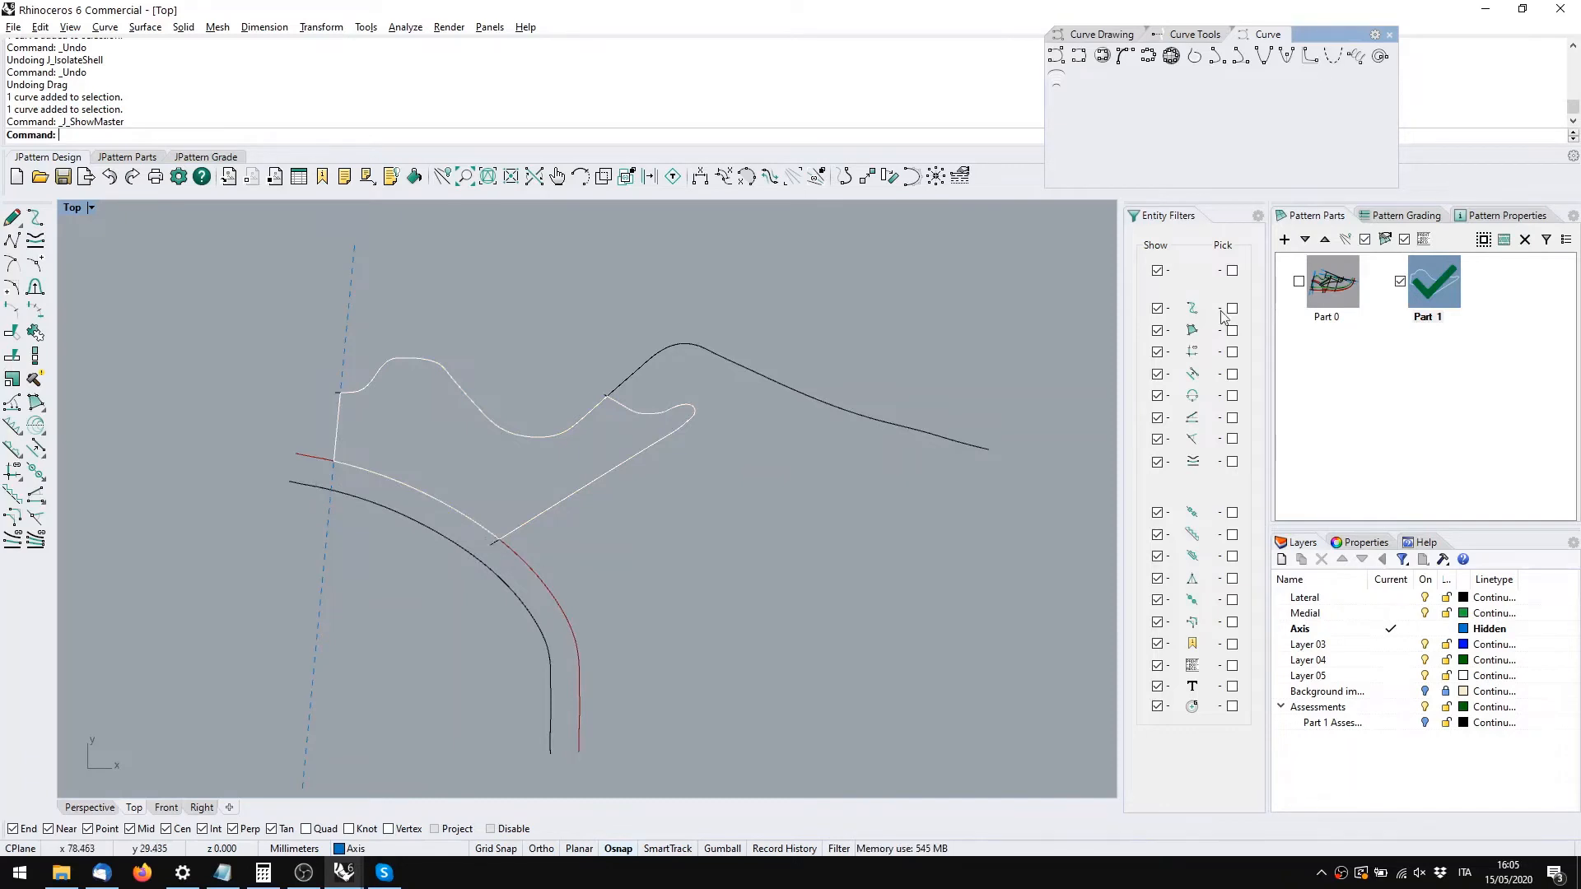
left_click(1372, 244)
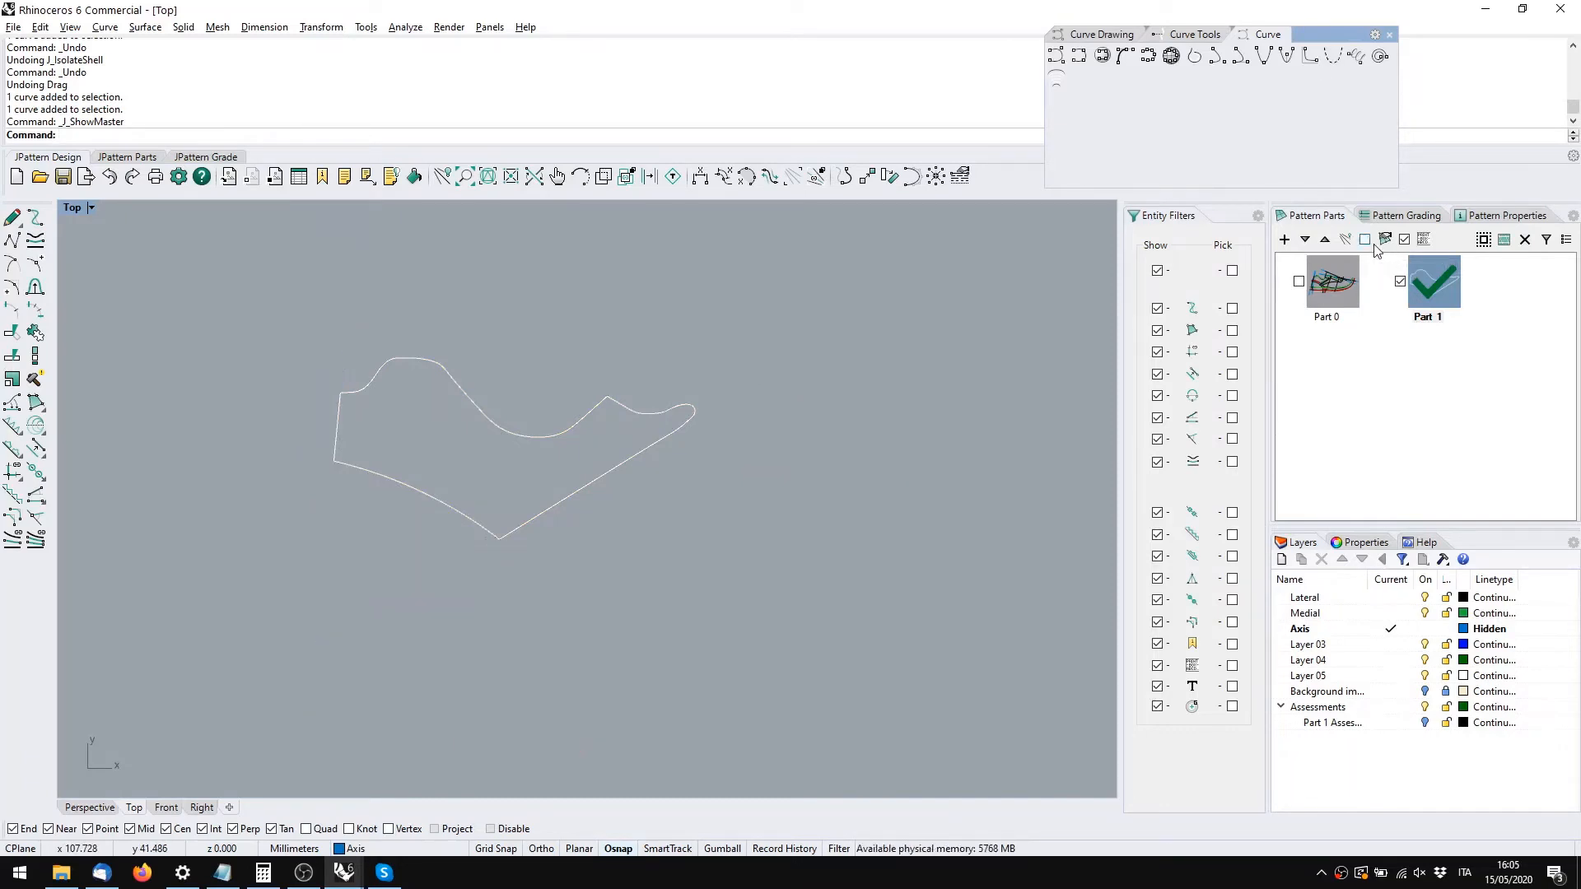
left_click(1368, 241)
right_click_drag(622, 574, 786, 567)
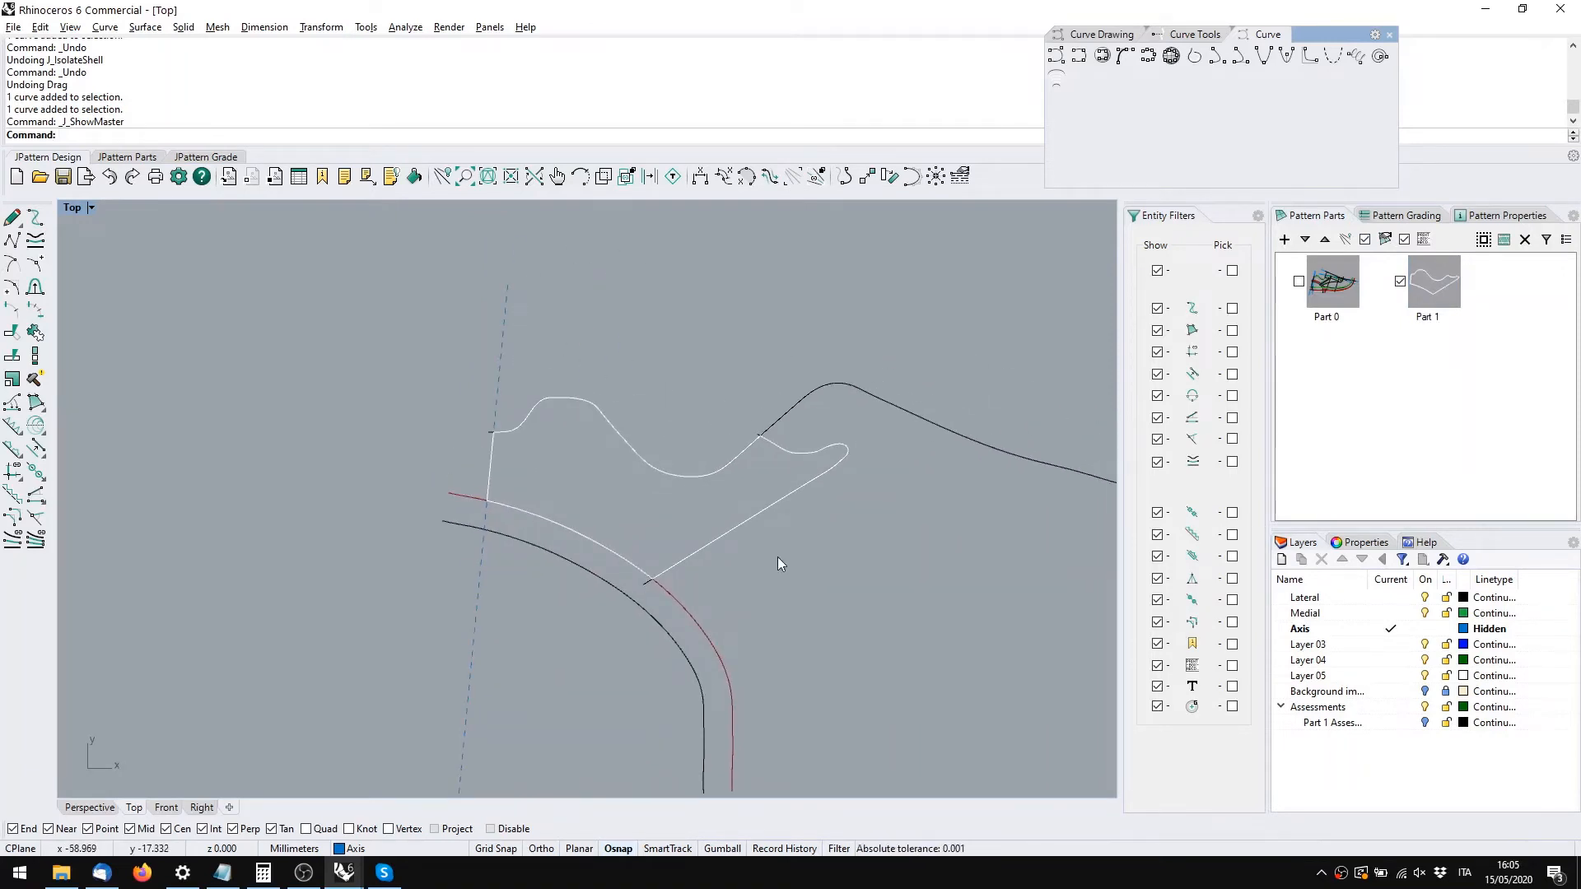
right_click_drag(834, 452, 748, 442)
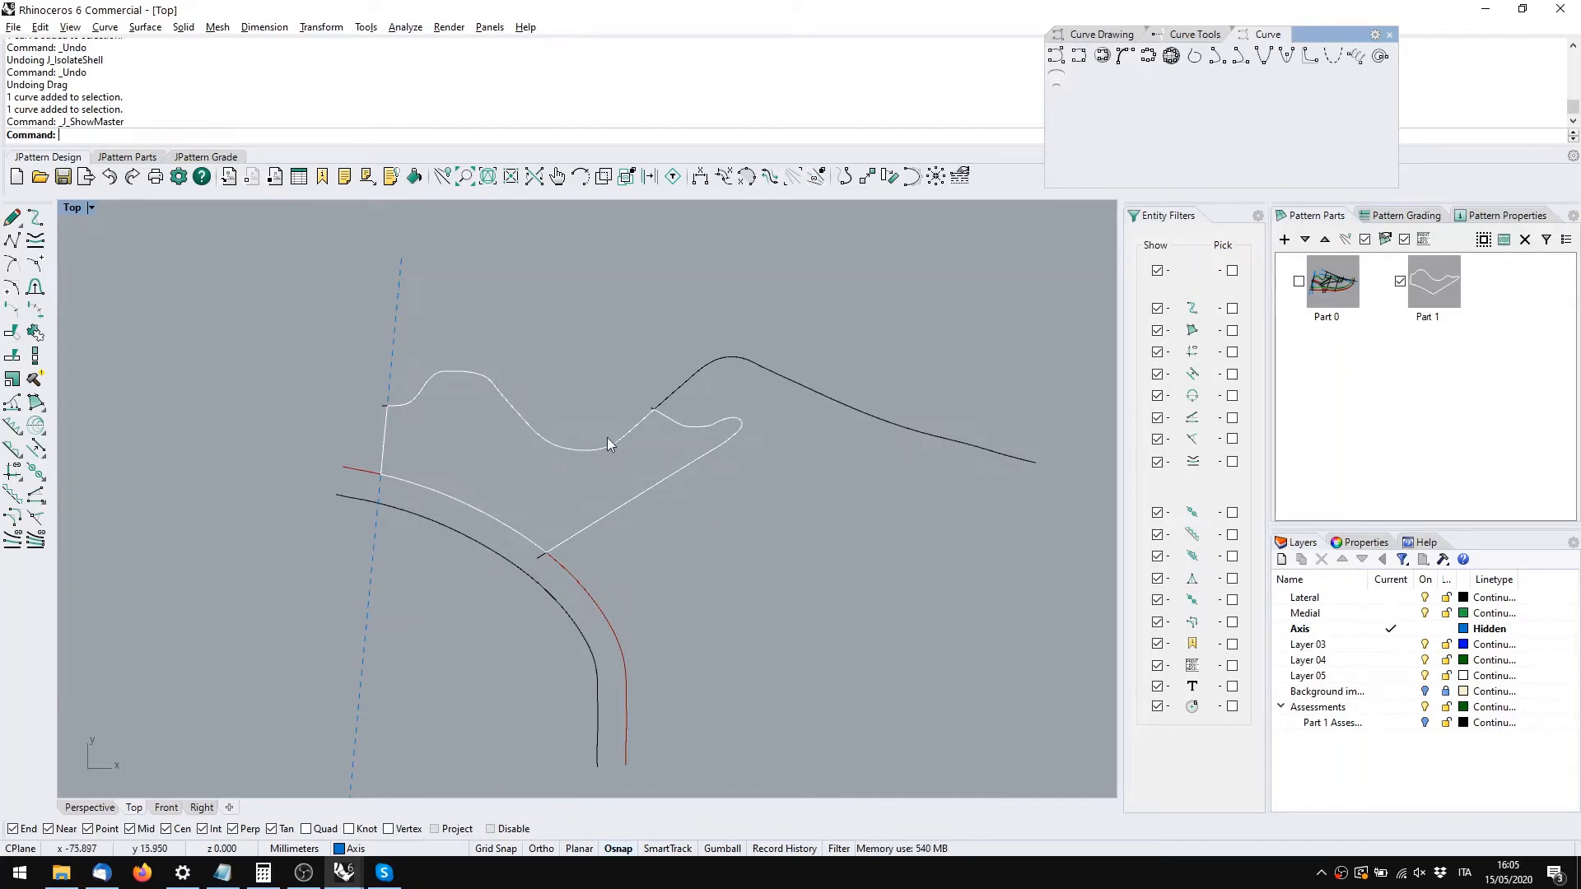
Select the master top line, the diagonal strap line and the dashed heel axis in turn to examine the boundary's sources
left_click(688, 383)
scroll(655, 411, "up", 4)
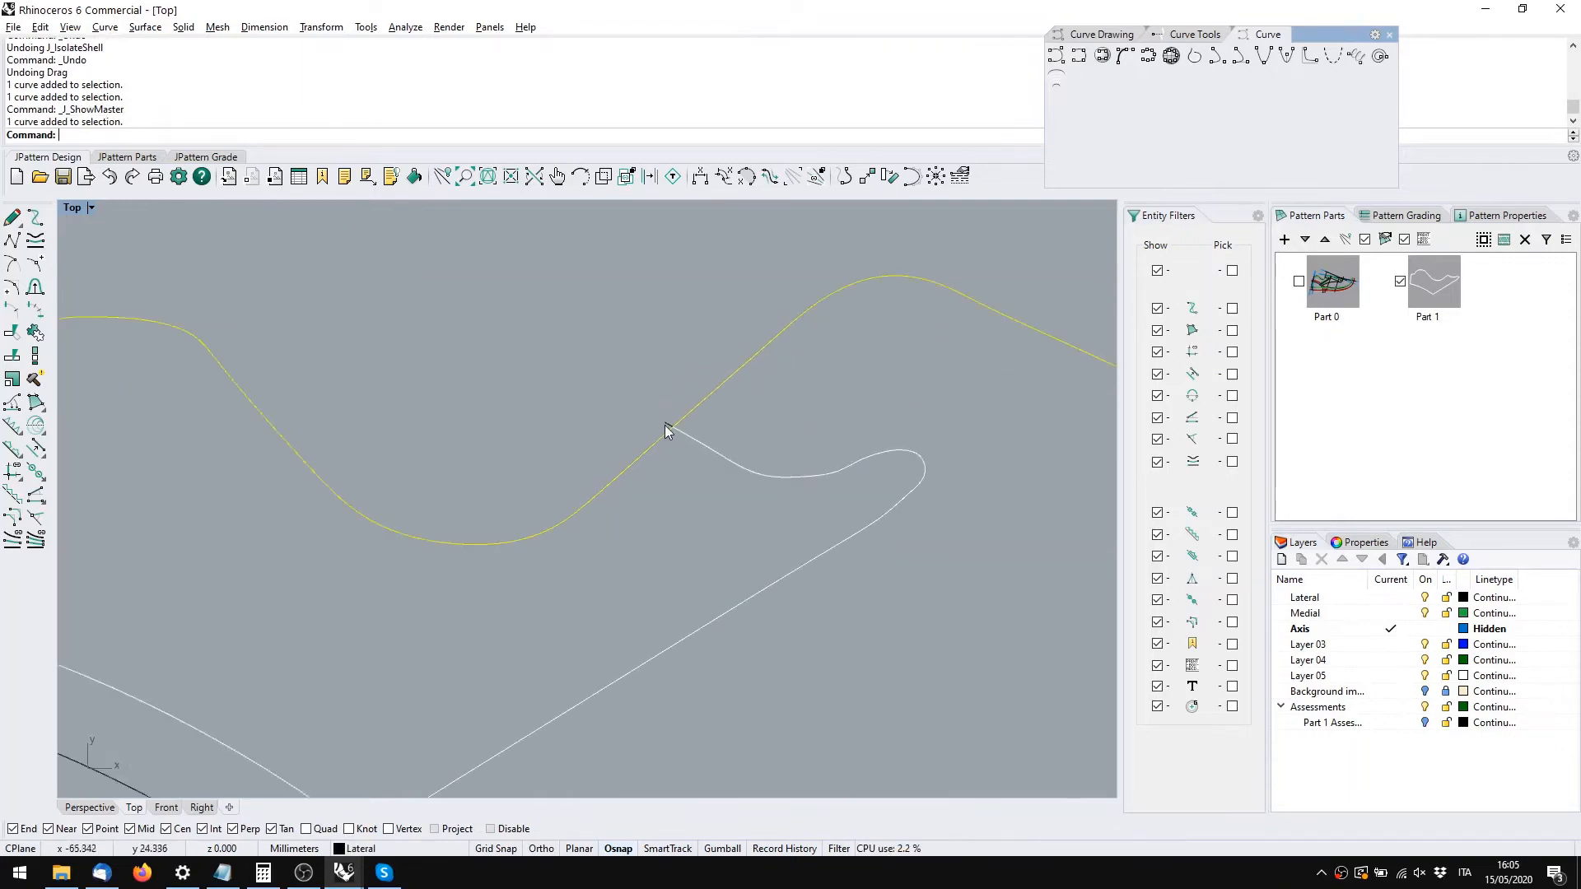
left_click(664, 425)
right_click_drag(252, 541, 684, 481)
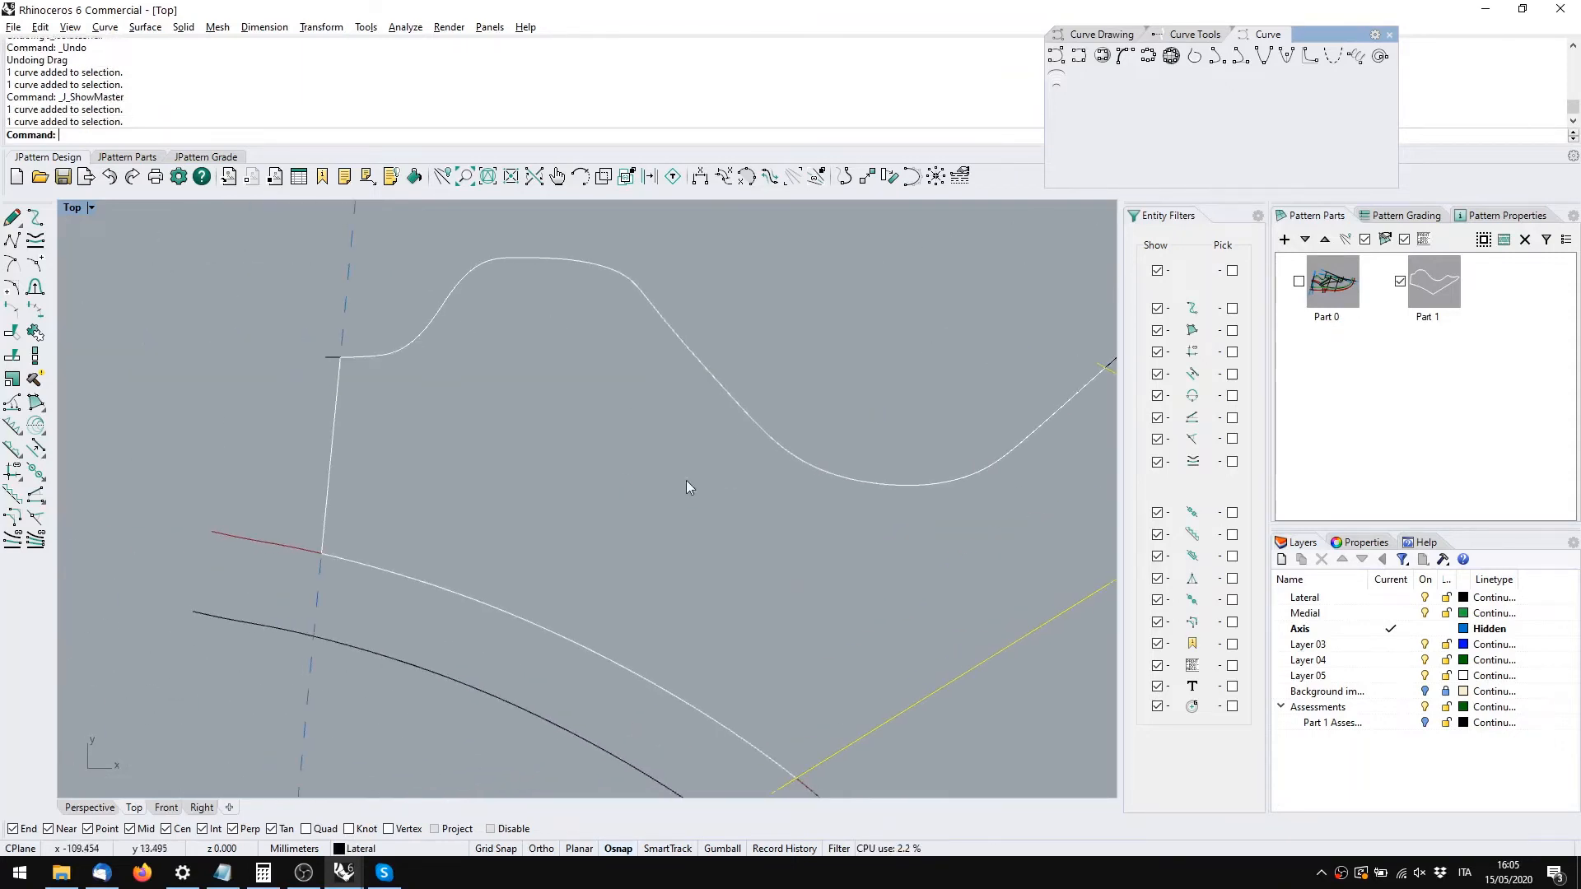
left_click(339, 333)
right_click_drag(603, 700, 462, 476)
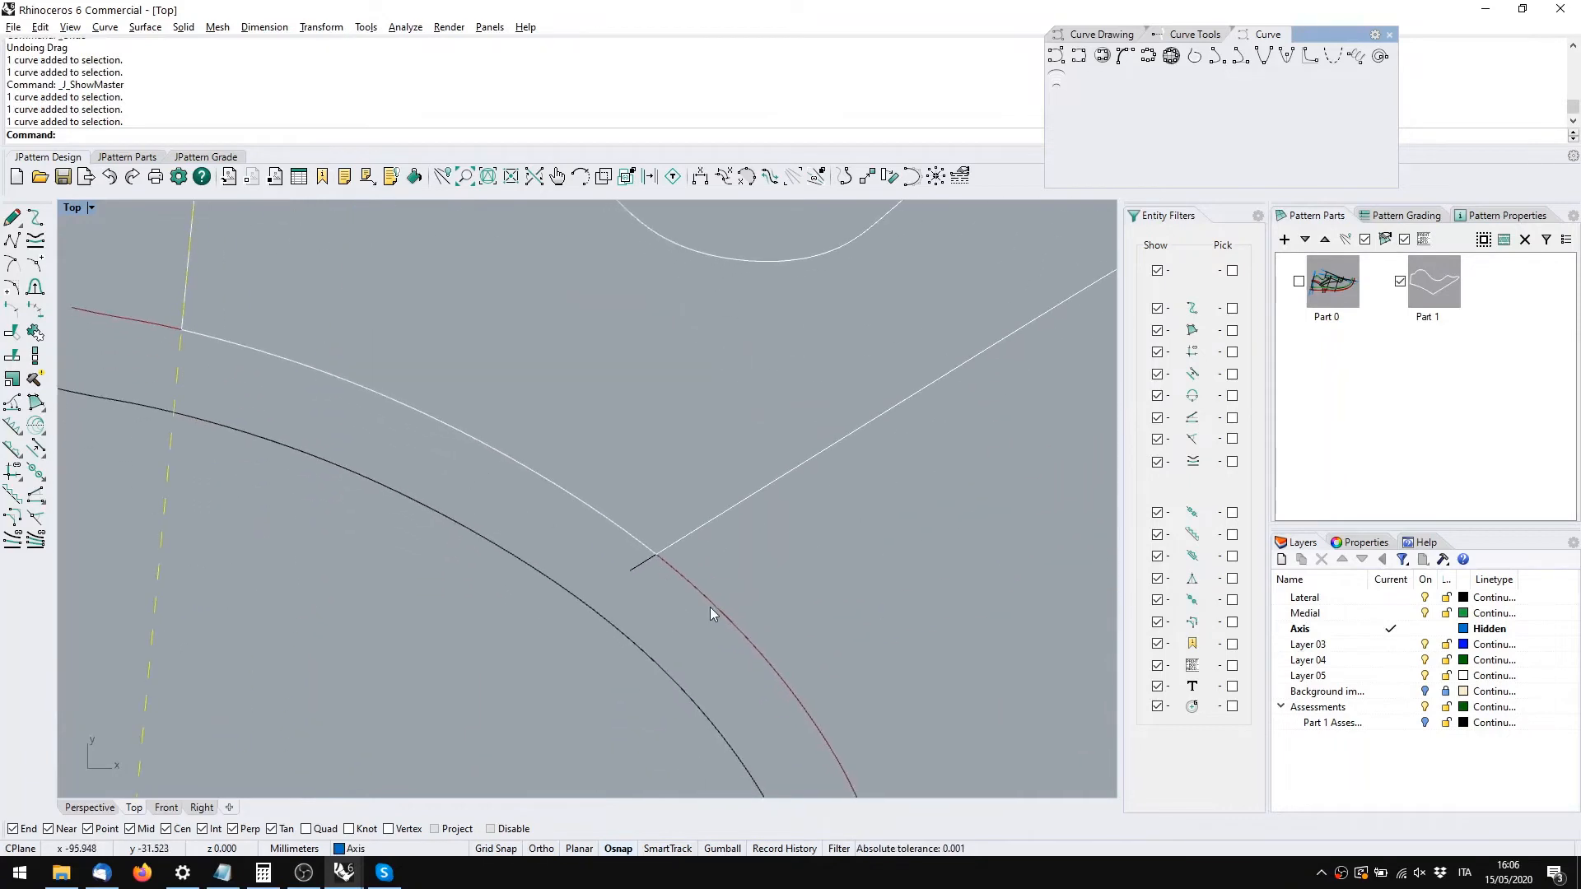
Select the red margin curve and the black base curve below it in turn to examine how they relate
left_click(712, 603)
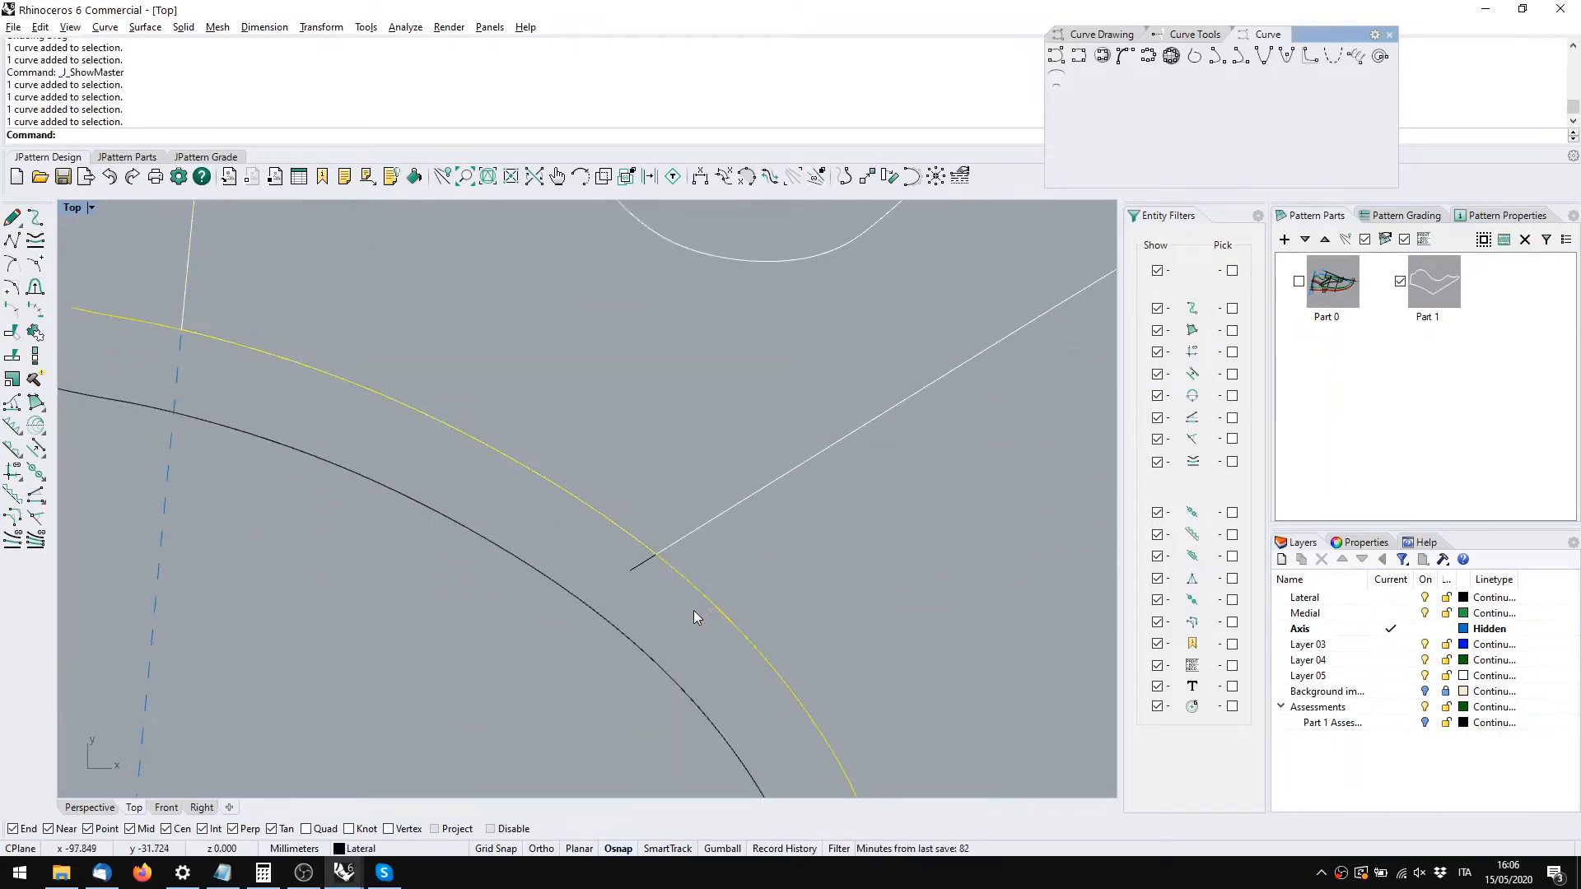
left_click(674, 614)
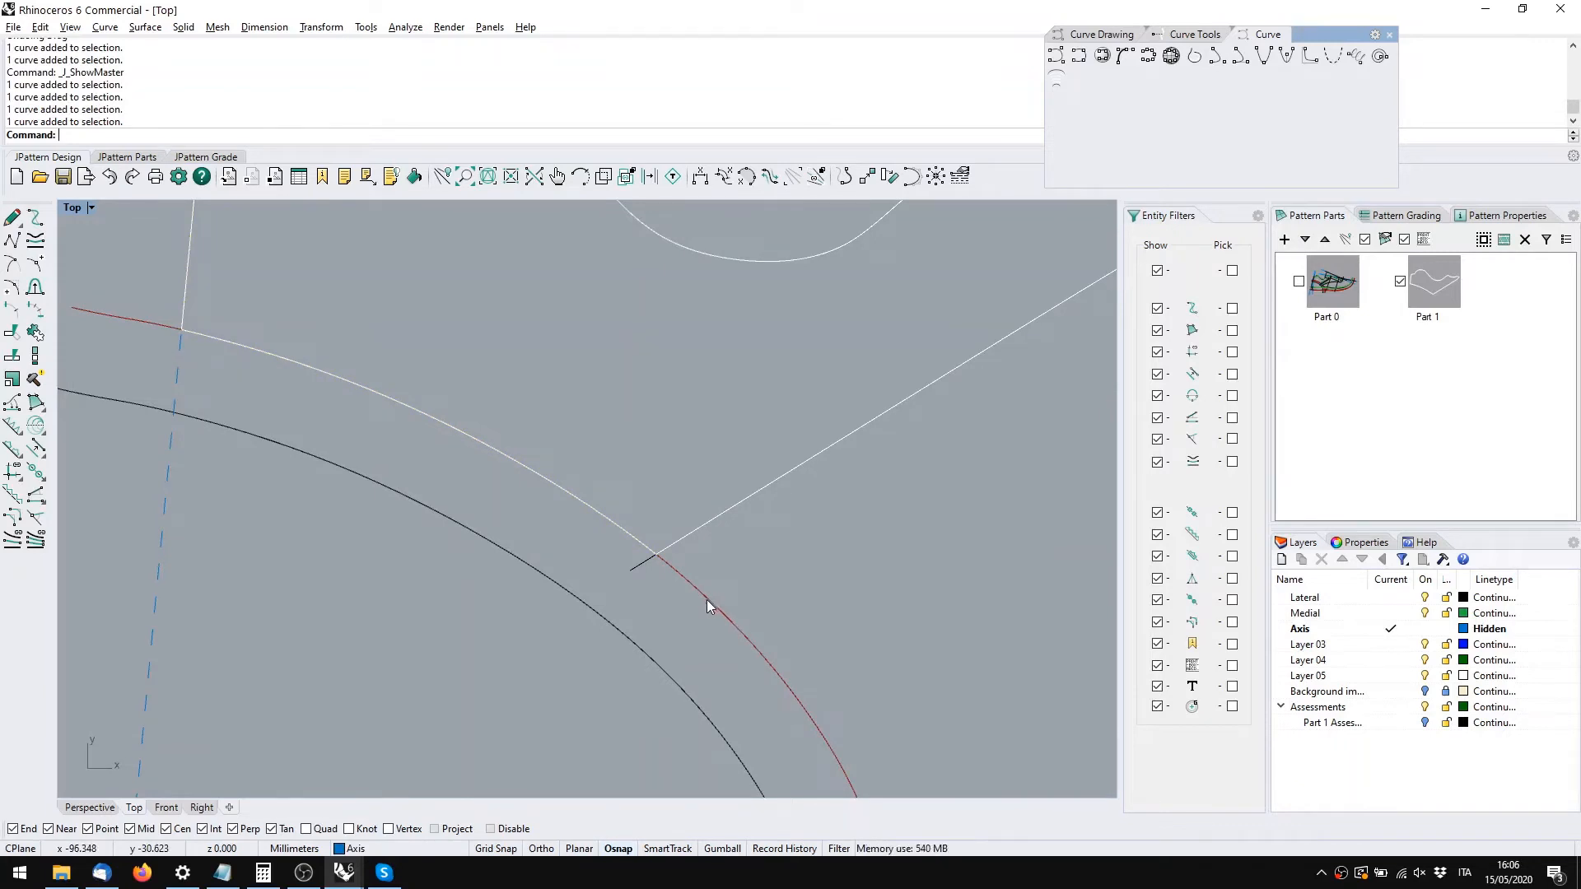
left_click(648, 653)
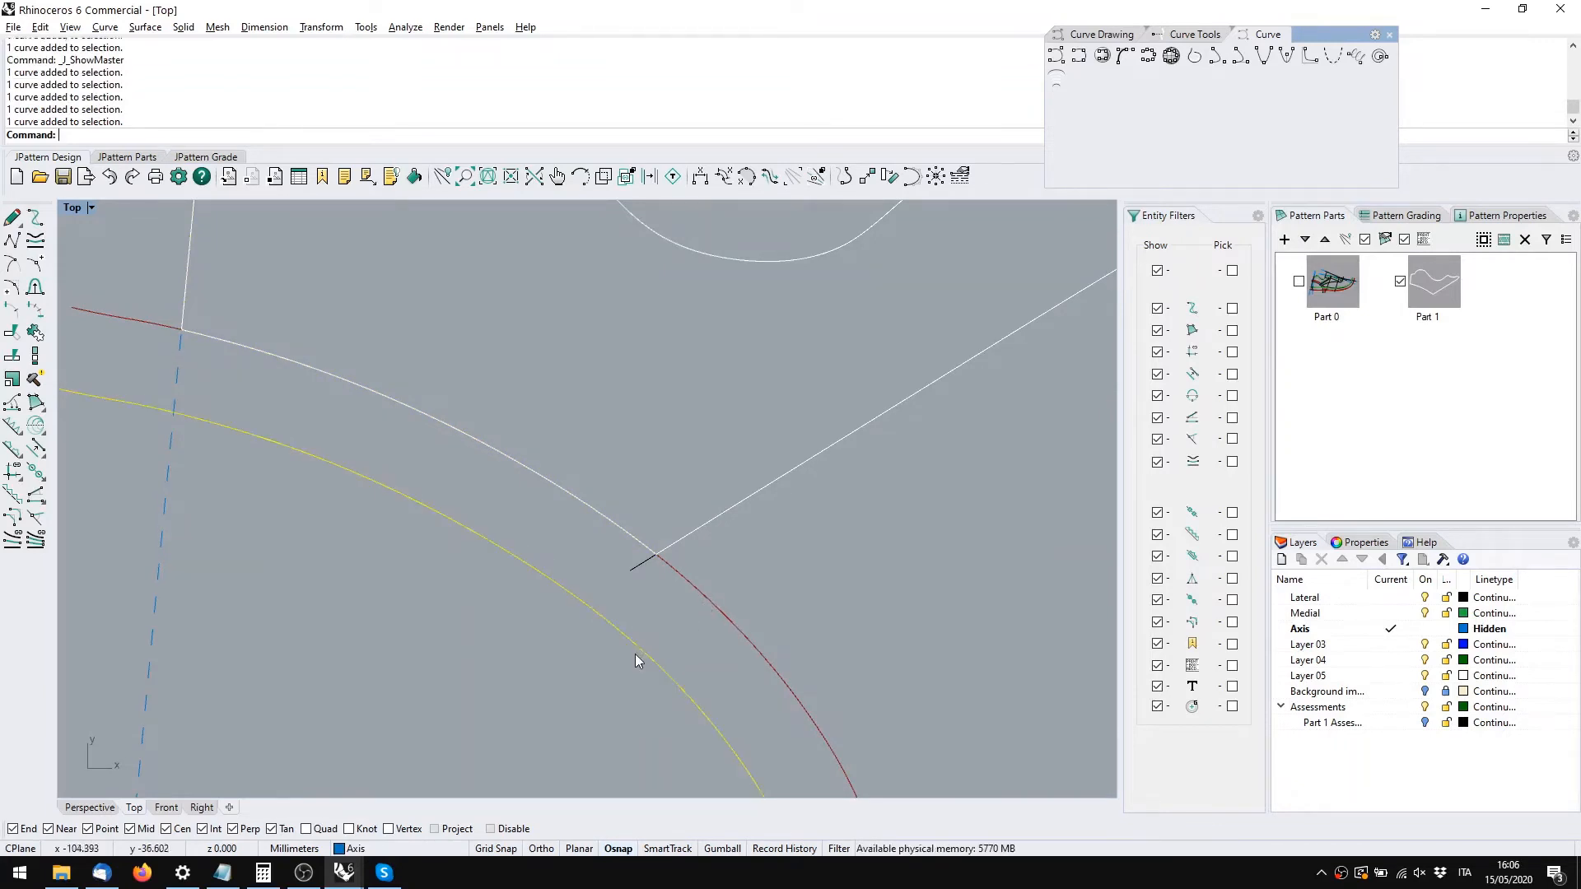
left_click(520, 708)
right_click_drag(627, 664, 644, 585)
left_click(644, 570)
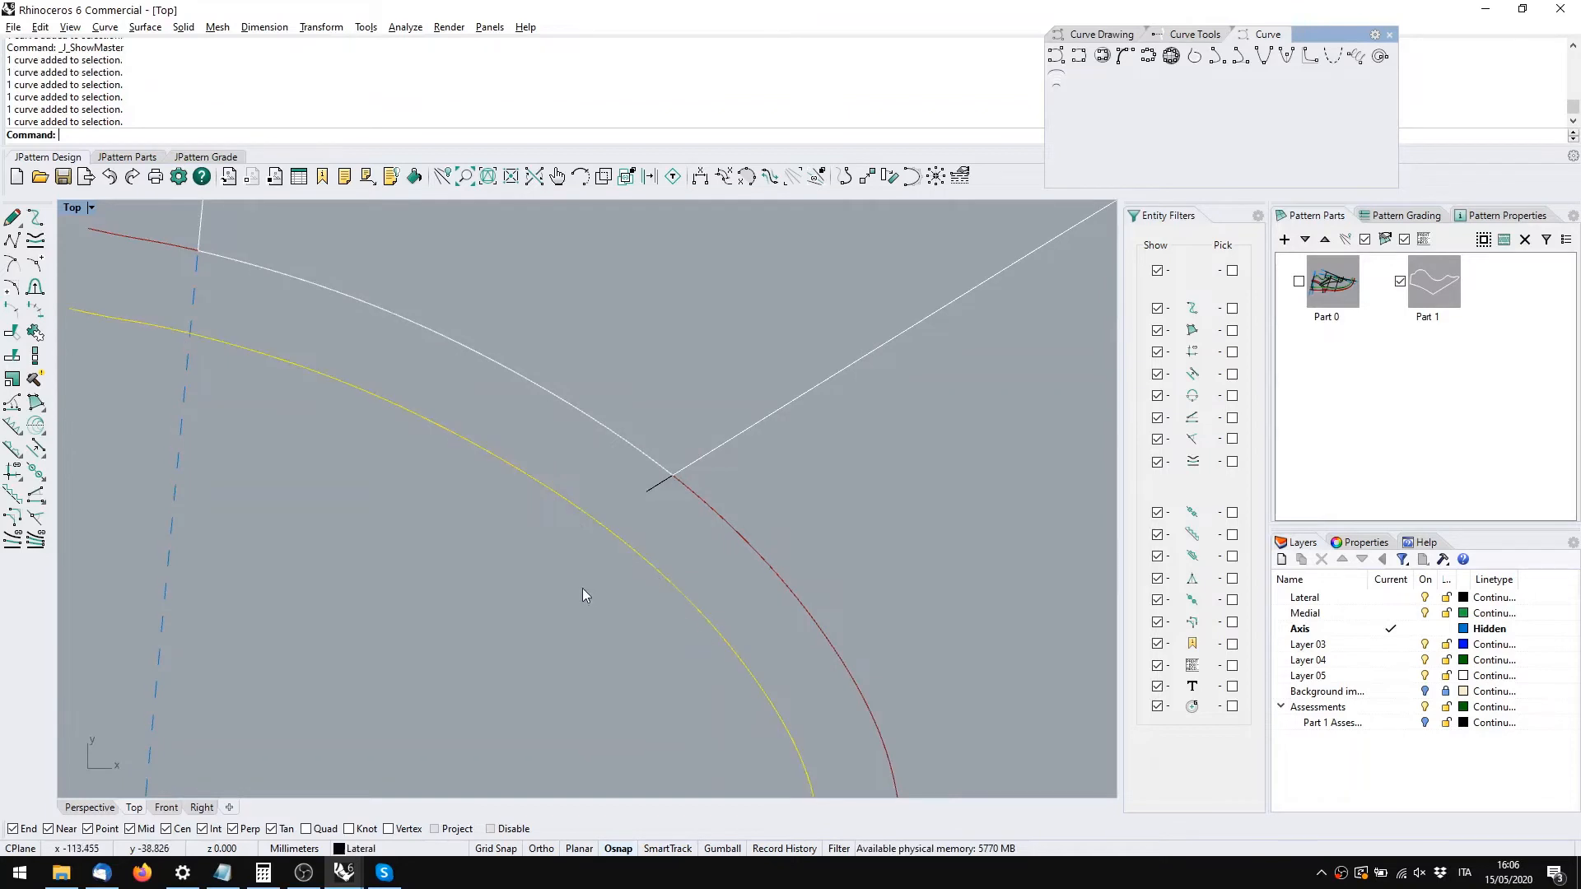
scroll(577, 591, "down", 4)
left_click(514, 604)
right_click_drag(519, 608, 494, 573)
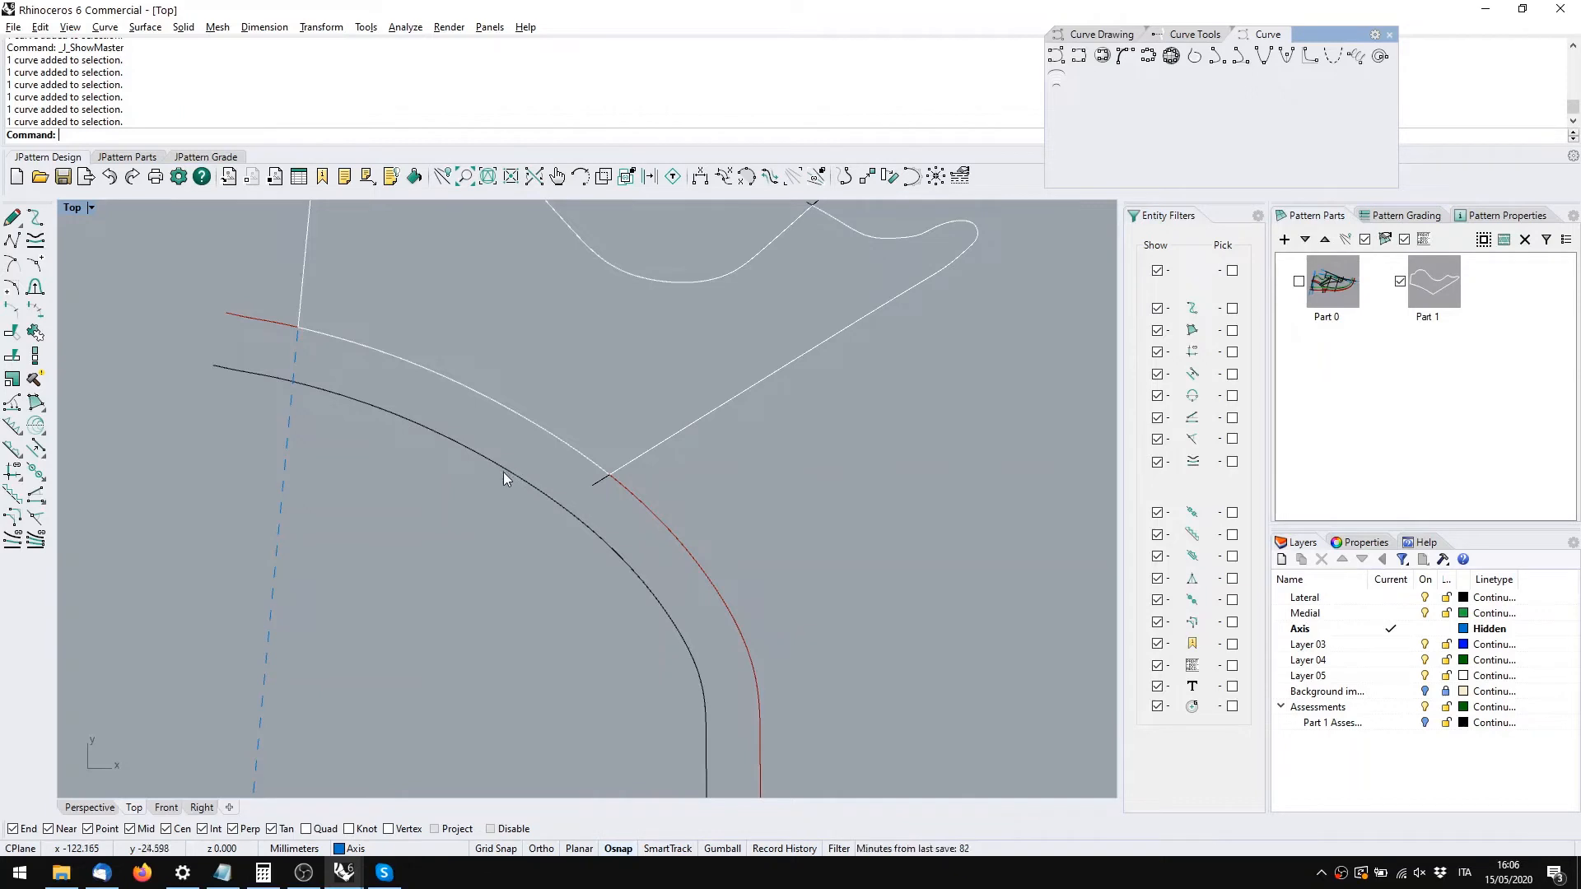
Edit the points of the black base curve and move its middle control point upward to test the linked margin and boundary
left_click(443, 437)
double_click(444, 436)
scroll(480, 465, "up", 4)
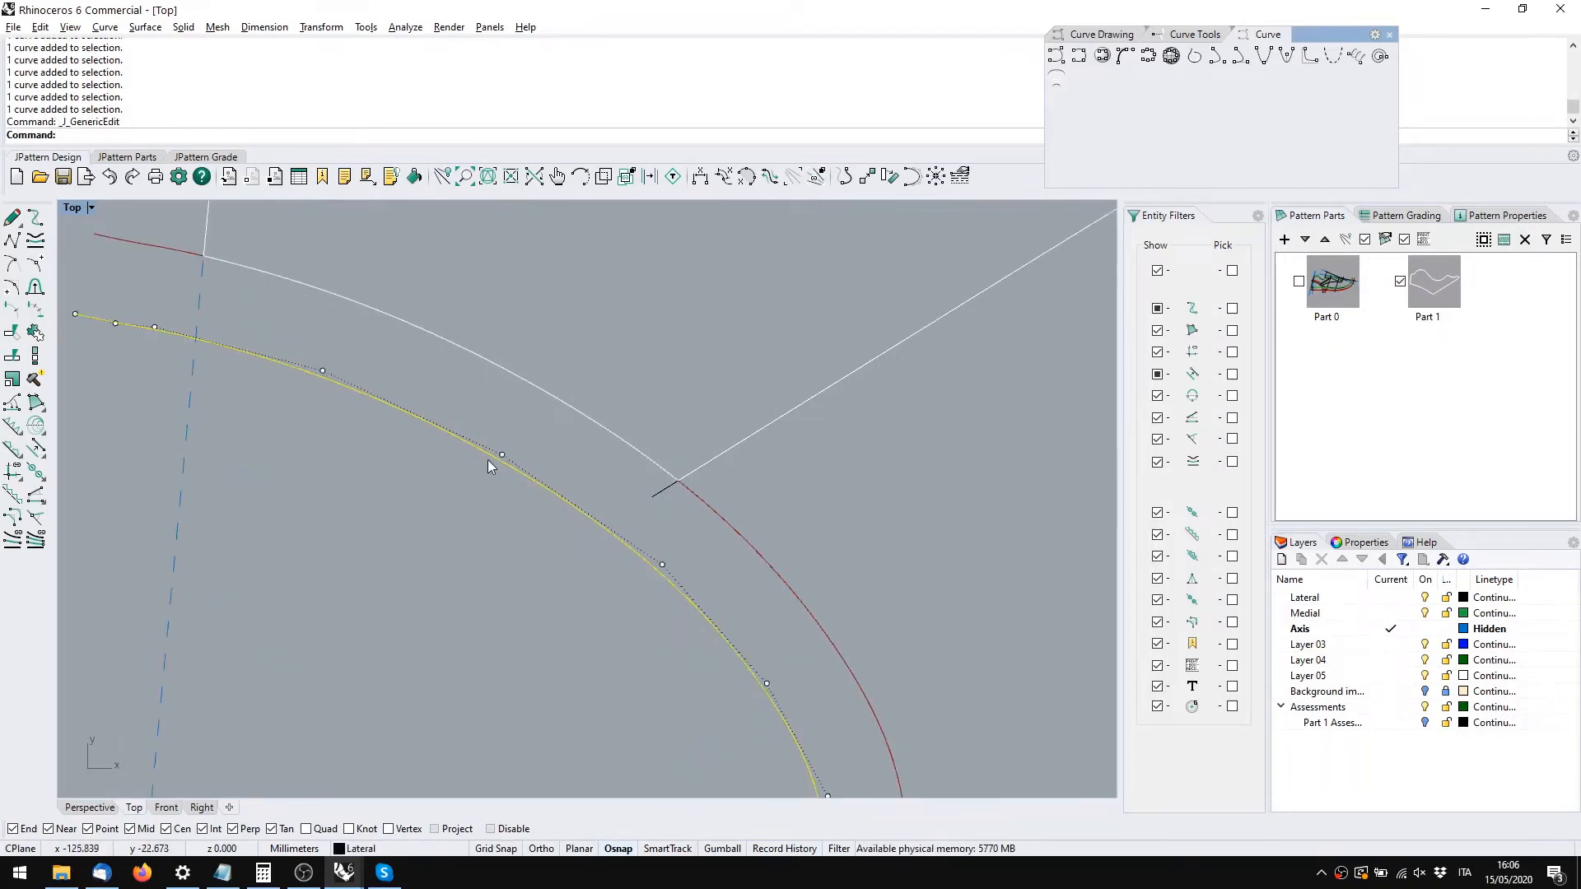
left_click_drag(501, 452, 524, 405)
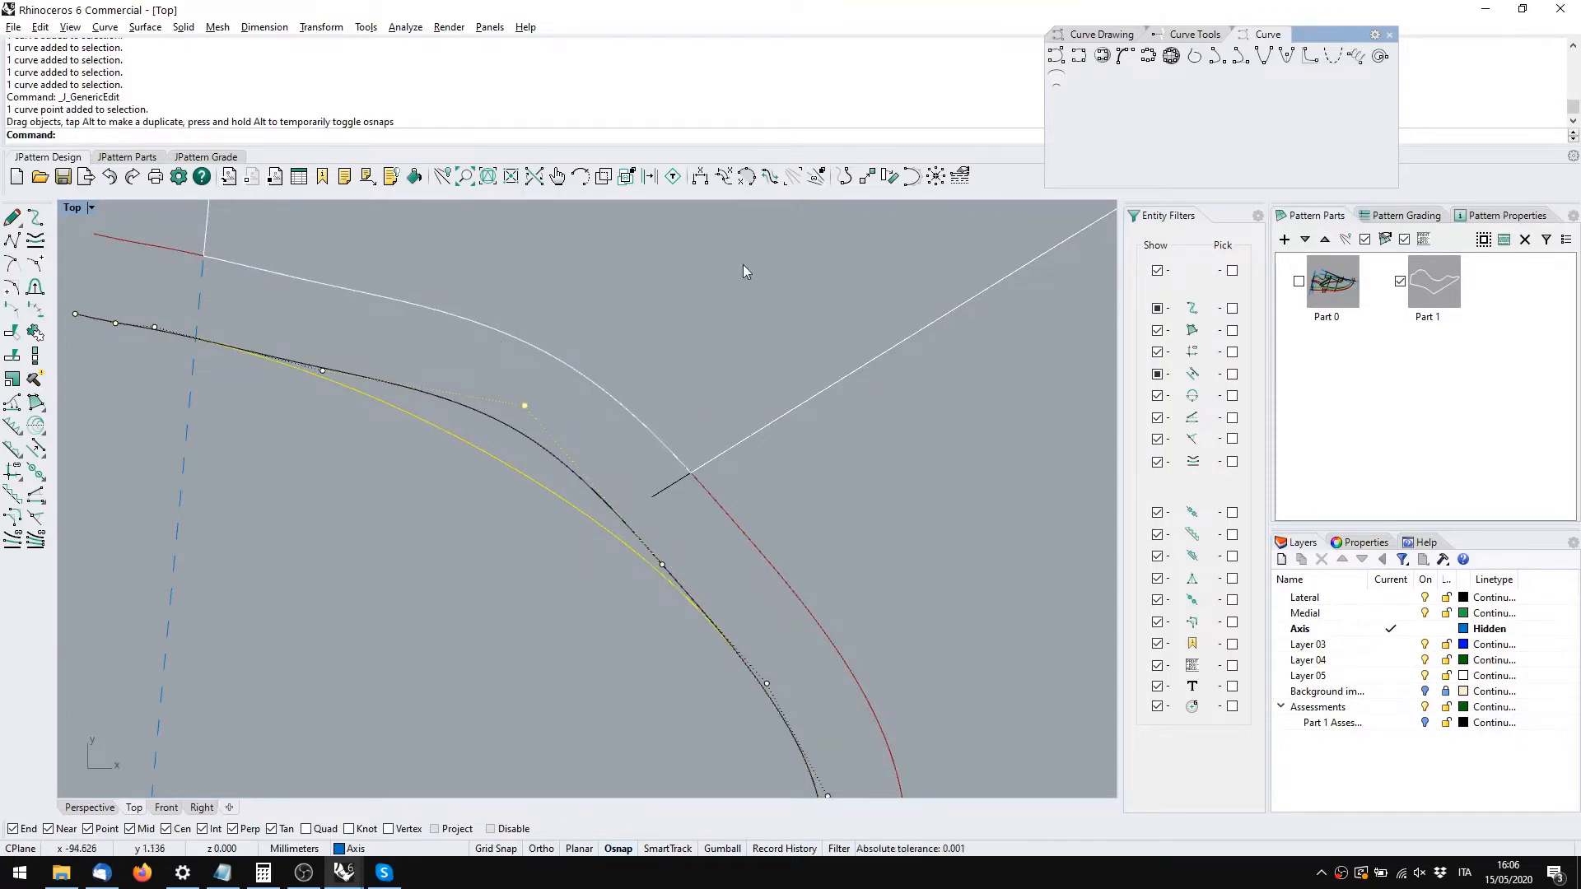
Add a notch along the boundary's curved lower edge and move the base curve's control point downward to test the link
left_click(12, 426)
left_click(412, 299)
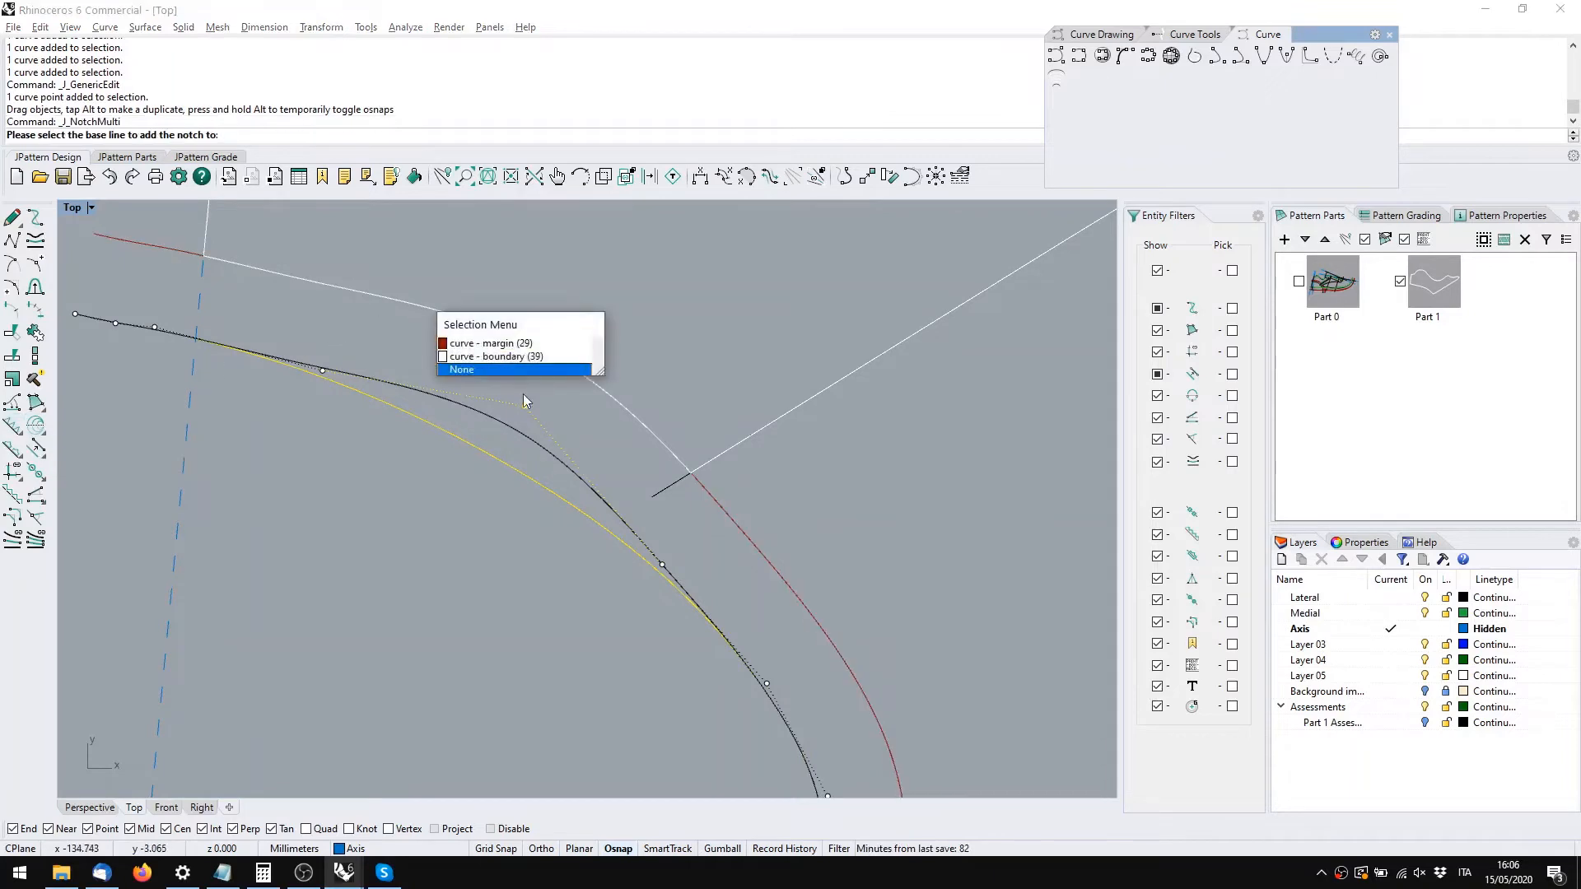
left_click(473, 356)
left_click(307, 168)
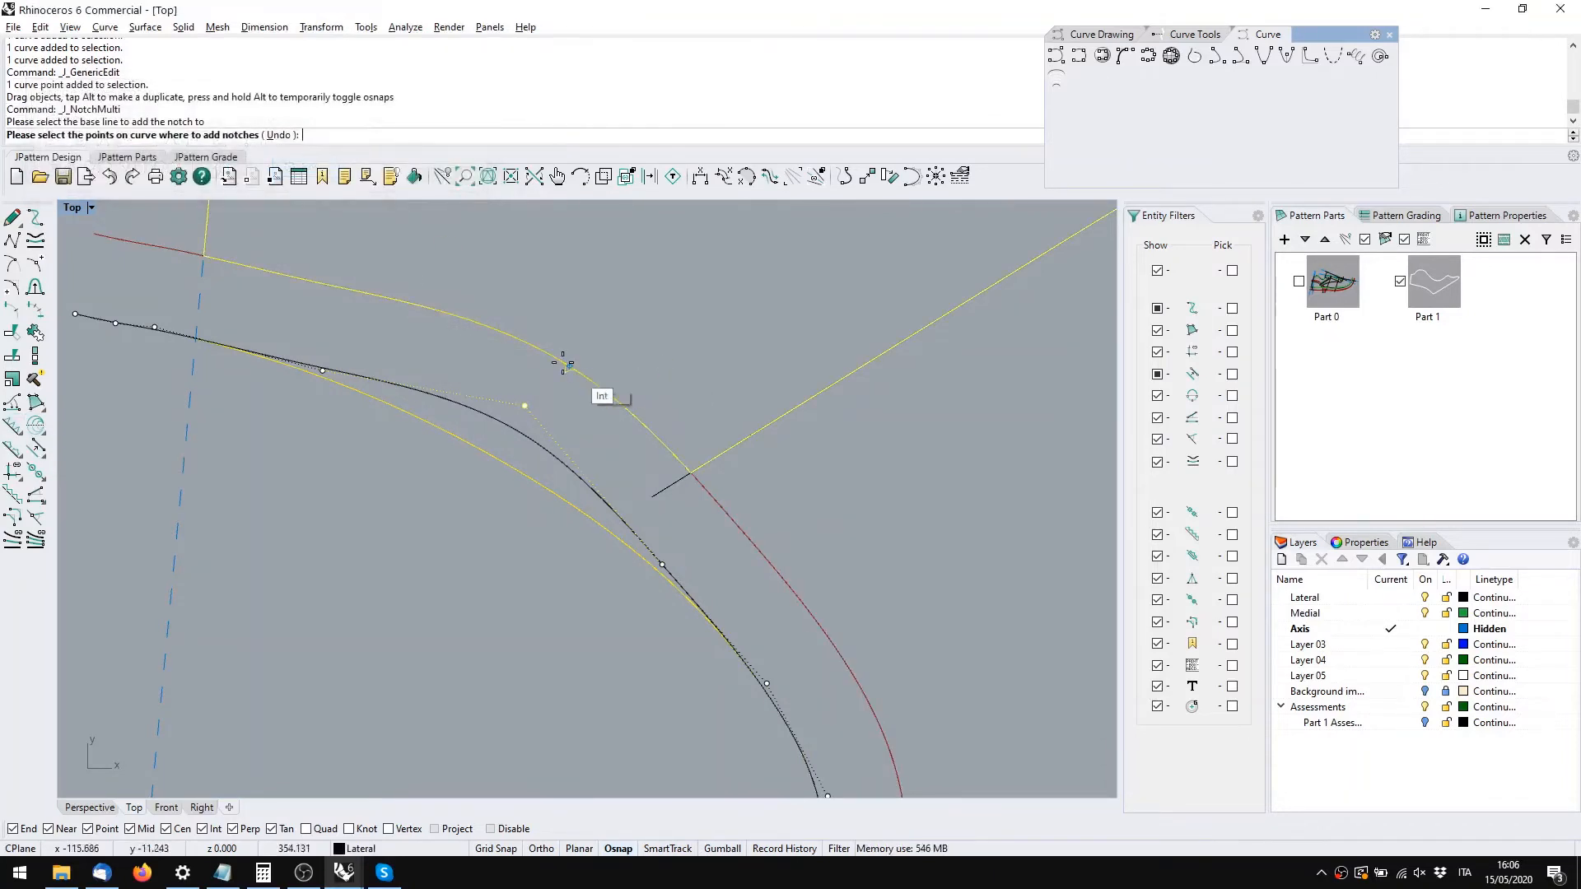
left_click(551, 359)
key("Return")
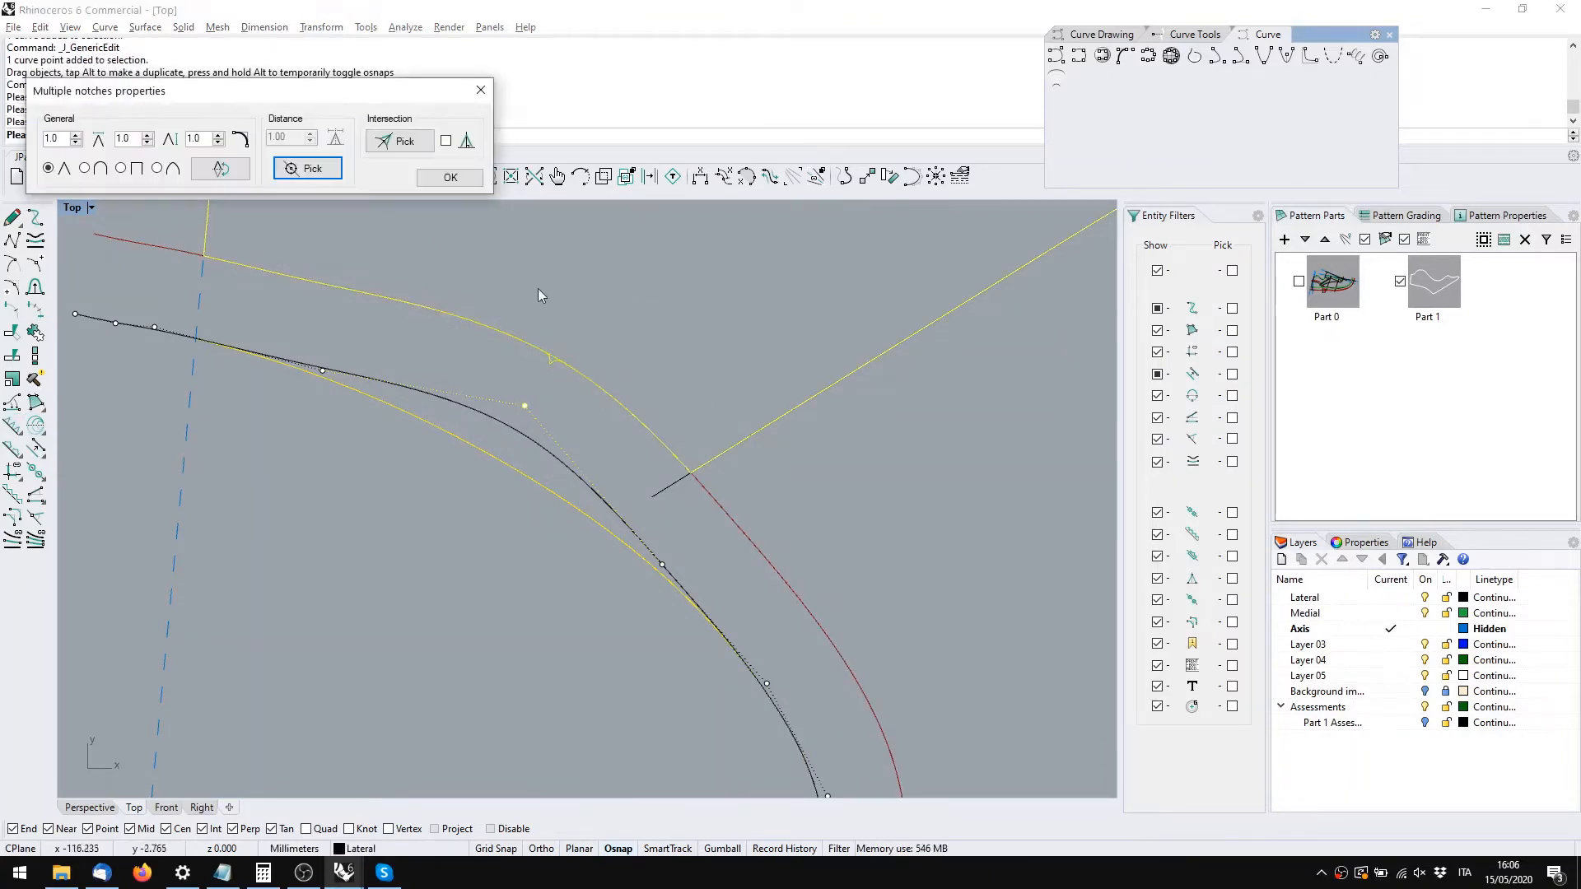
key("Return")
left_click_drag(525, 405, 456, 520)
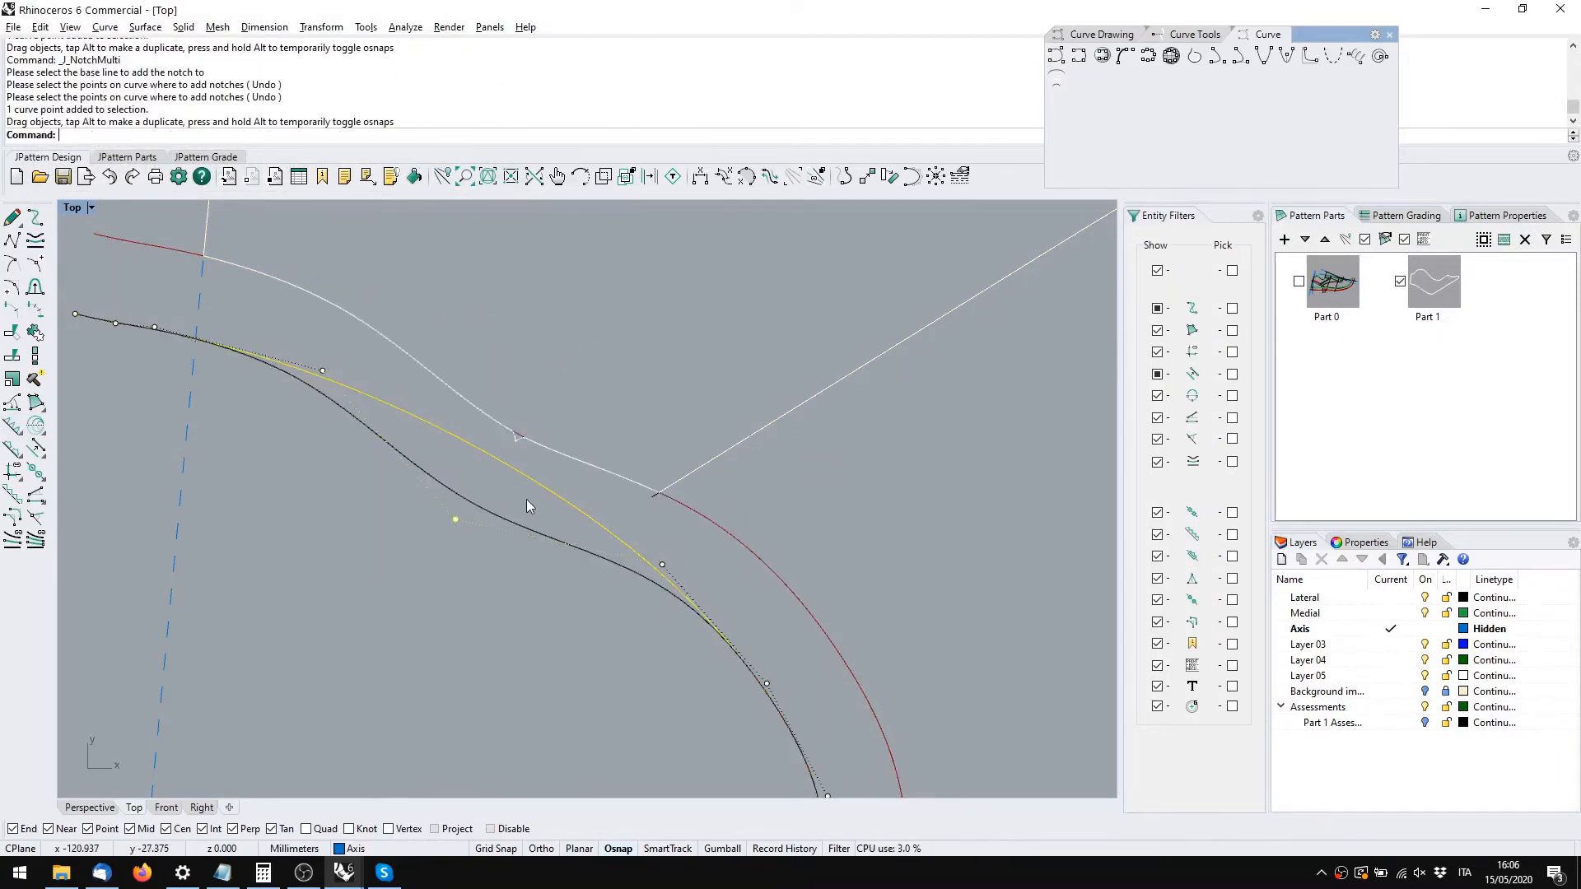
Undo both control point moves on the base curve and the added notch, and clear the selection
key("ctrl+z")
key("ctrl+z")
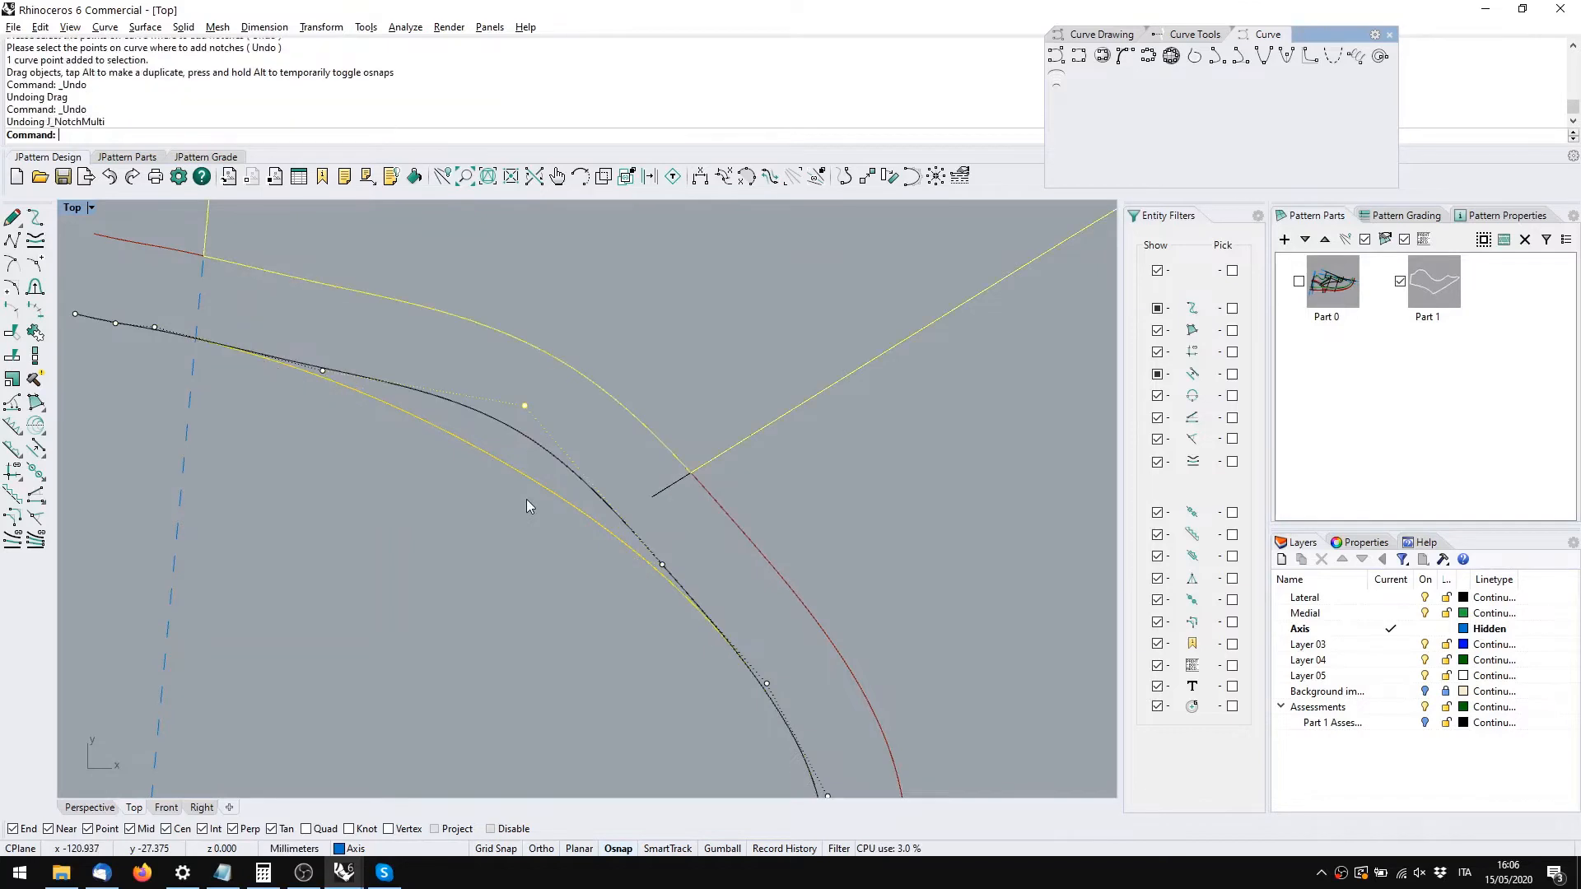
key("ctrl+z")
left_click(829, 471)
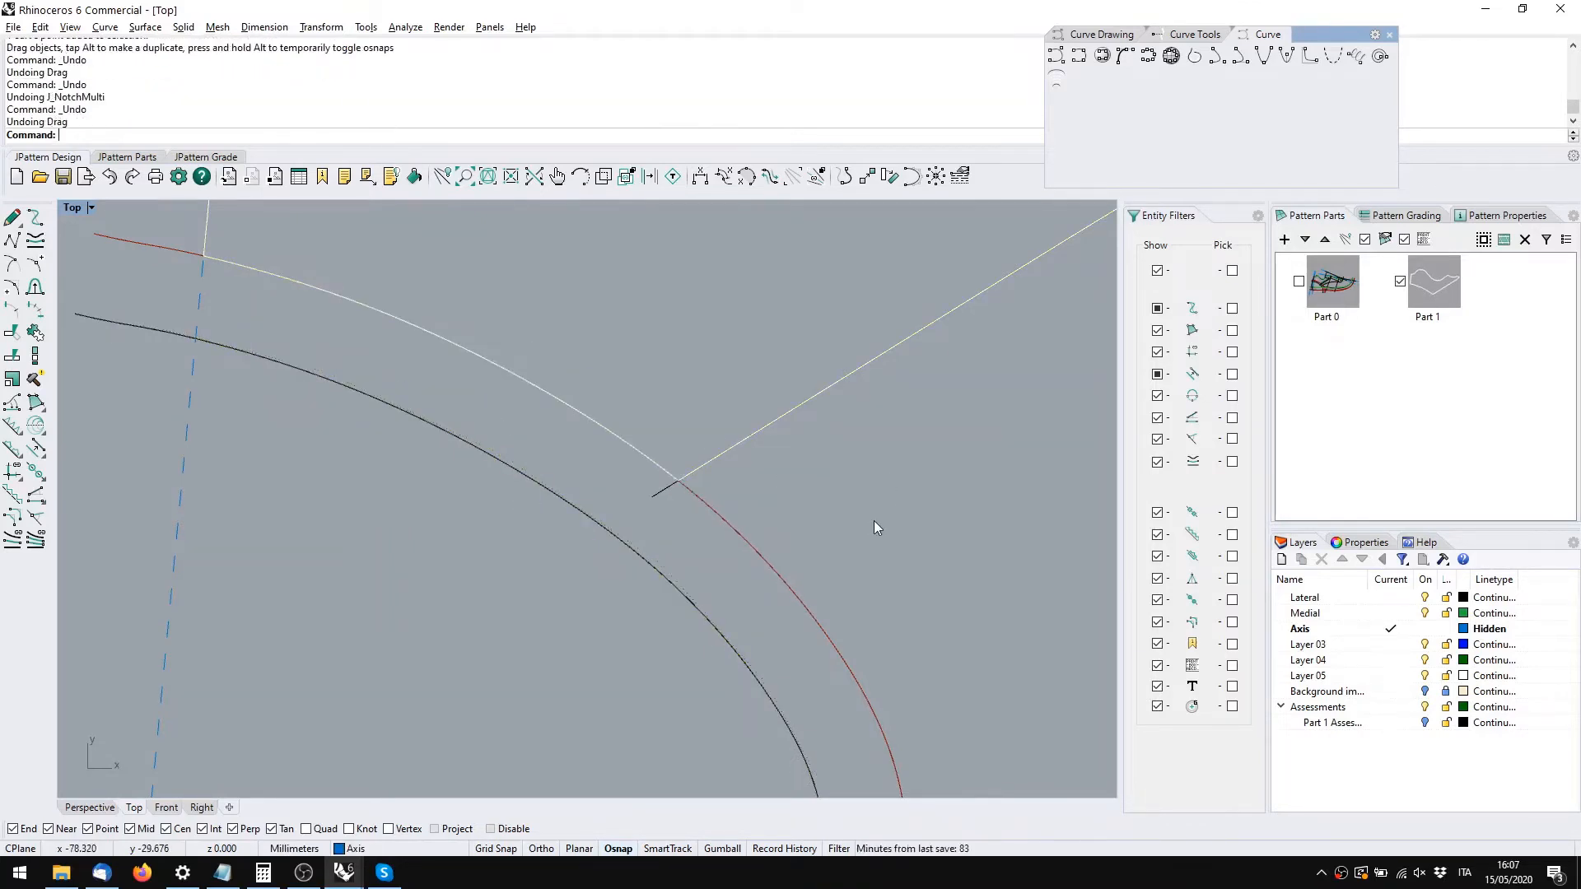
scroll(873, 521, "down", 3)
right_click_drag(861, 522, 607, 497)
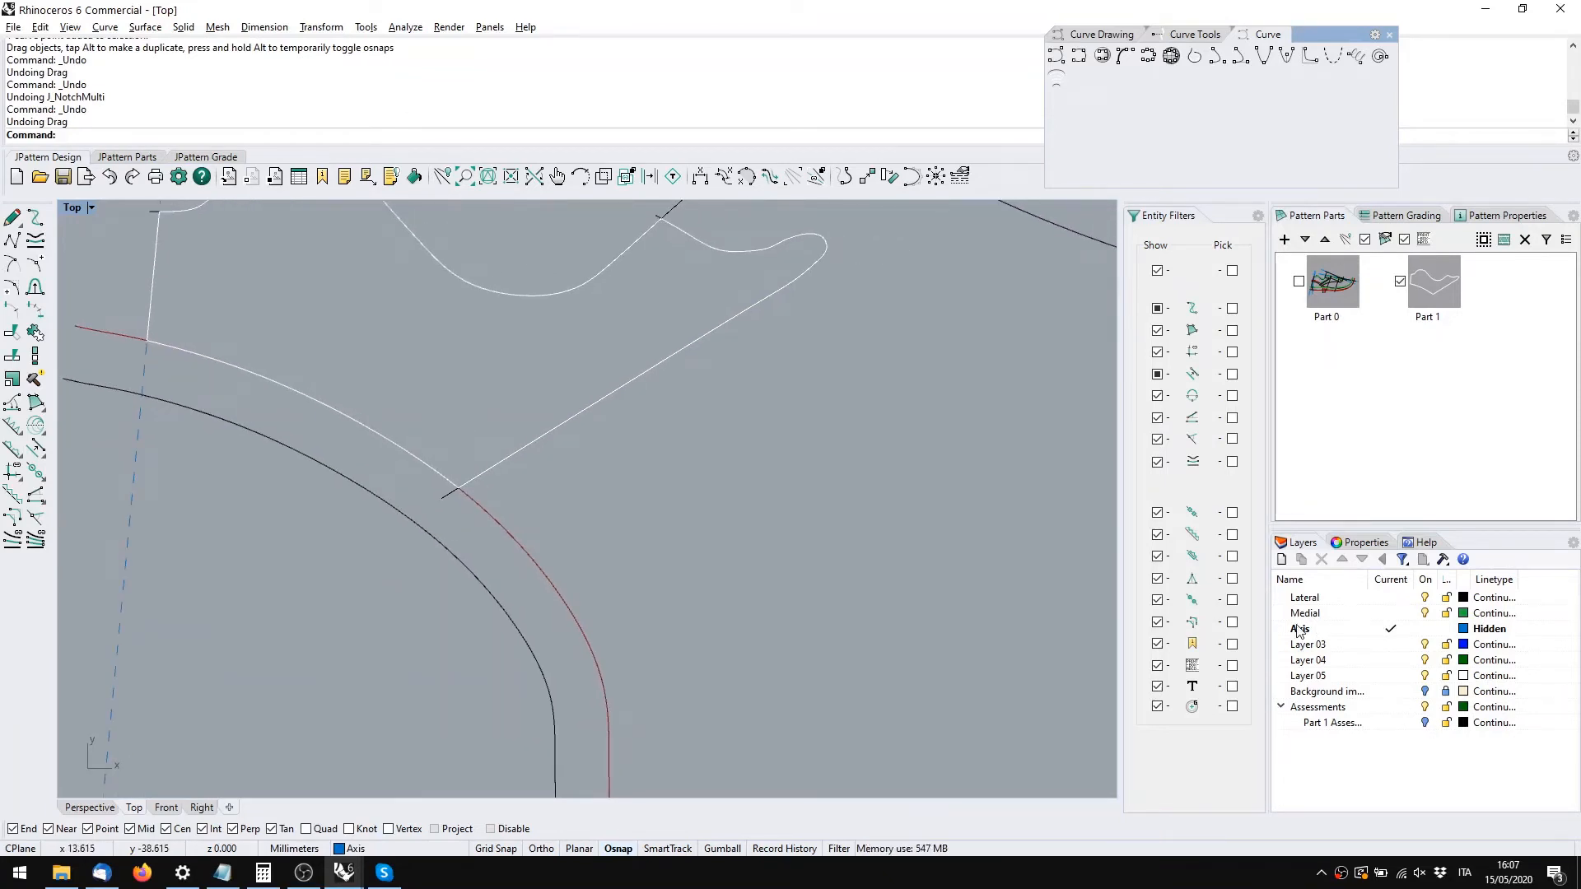
right_click(1342, 875)
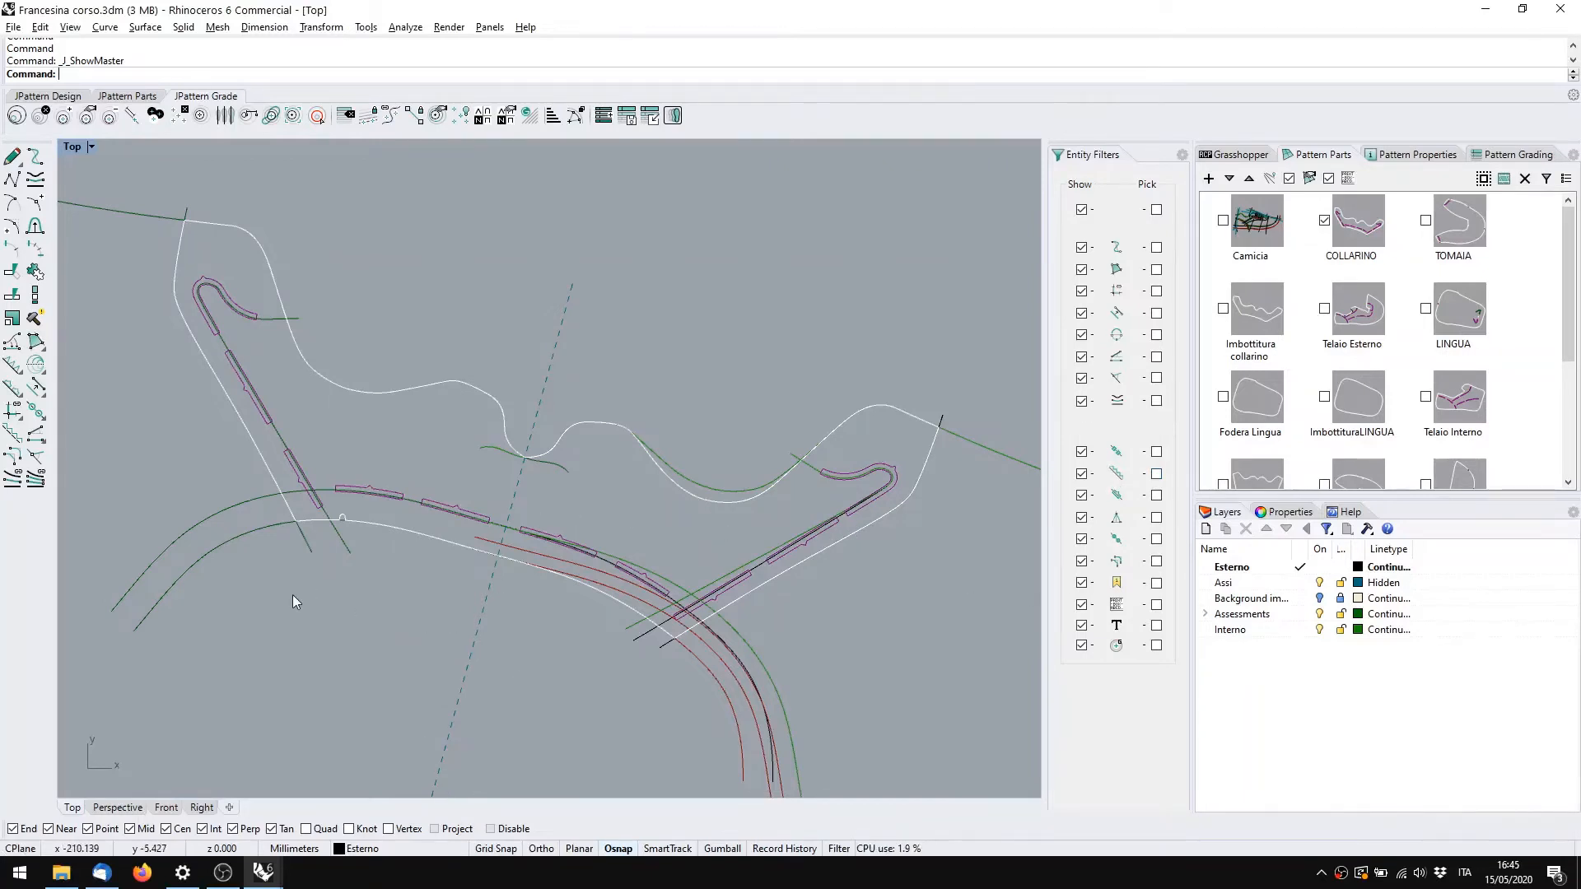
Display the COLLARINO part with its master curves in Francesina corso.3dm and switch back to the drawing with only the shell part
left_click(1363, 234)
right_click(1362, 235)
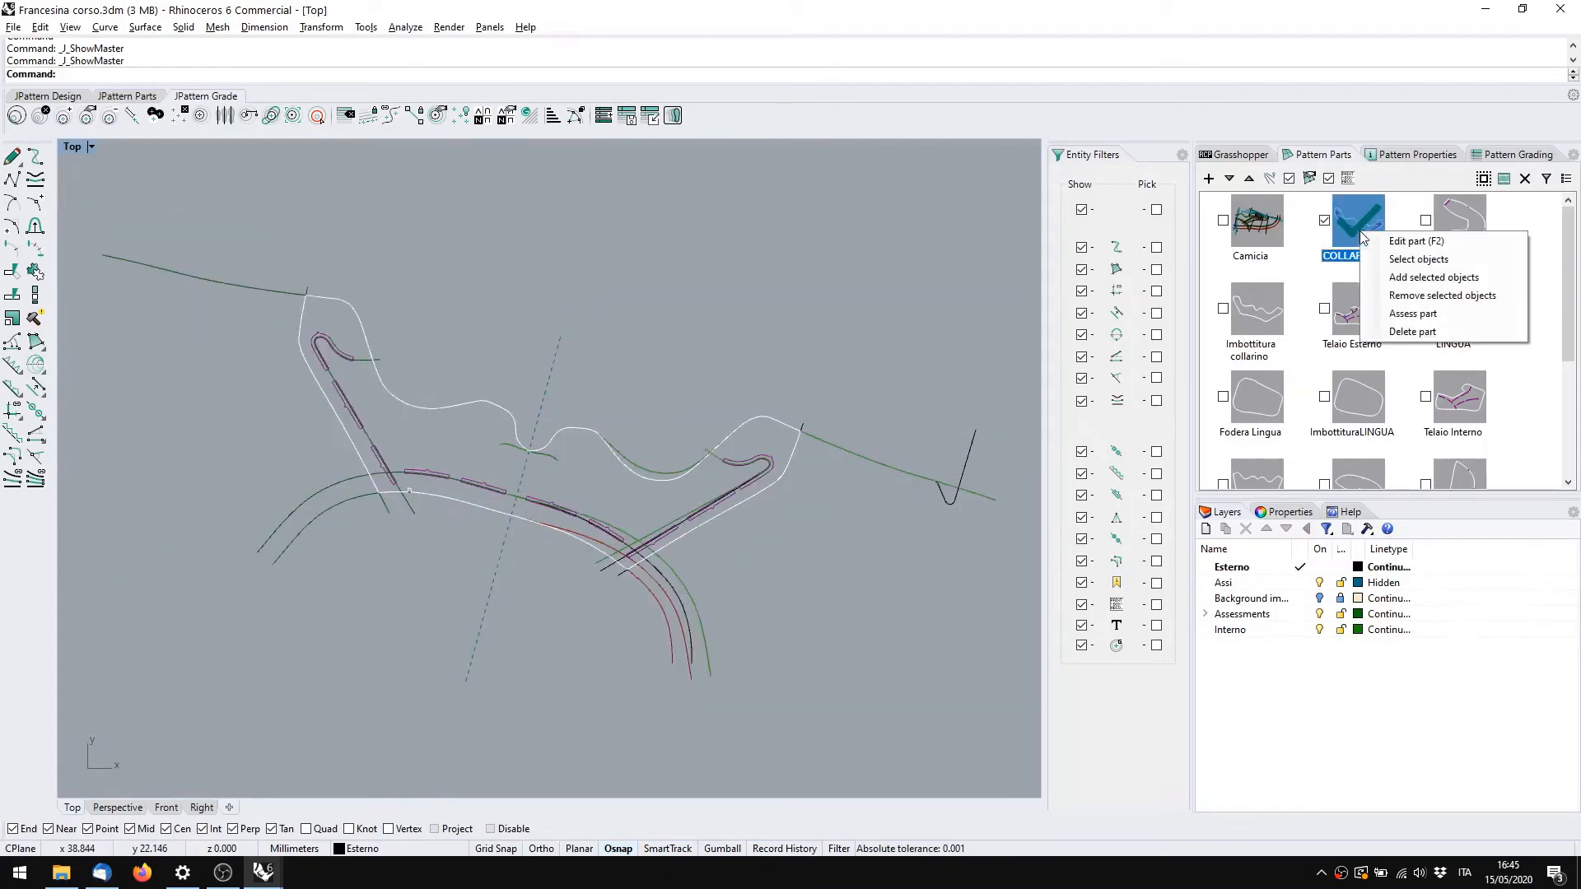
left_click(601, 265)
mouse_move(281, 883)
left_click(240, 829)
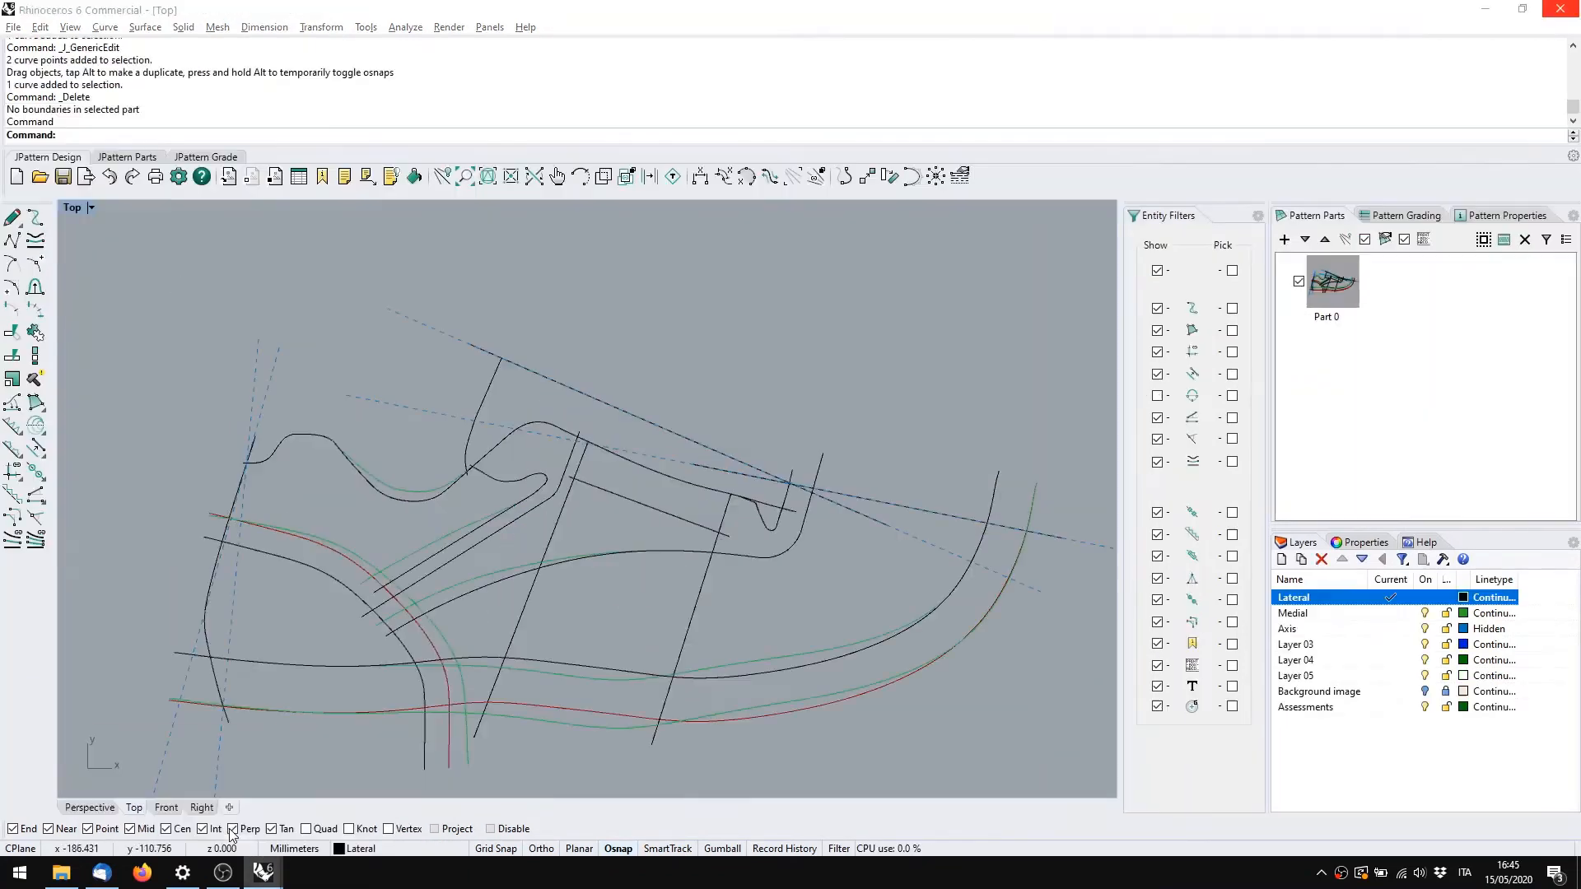
Mirror the medial top line, the lower collar curve and the outer diagonal line beneath the eyestay across the more slanted dashed heel axis
scroll(699, 387, "up", 3)
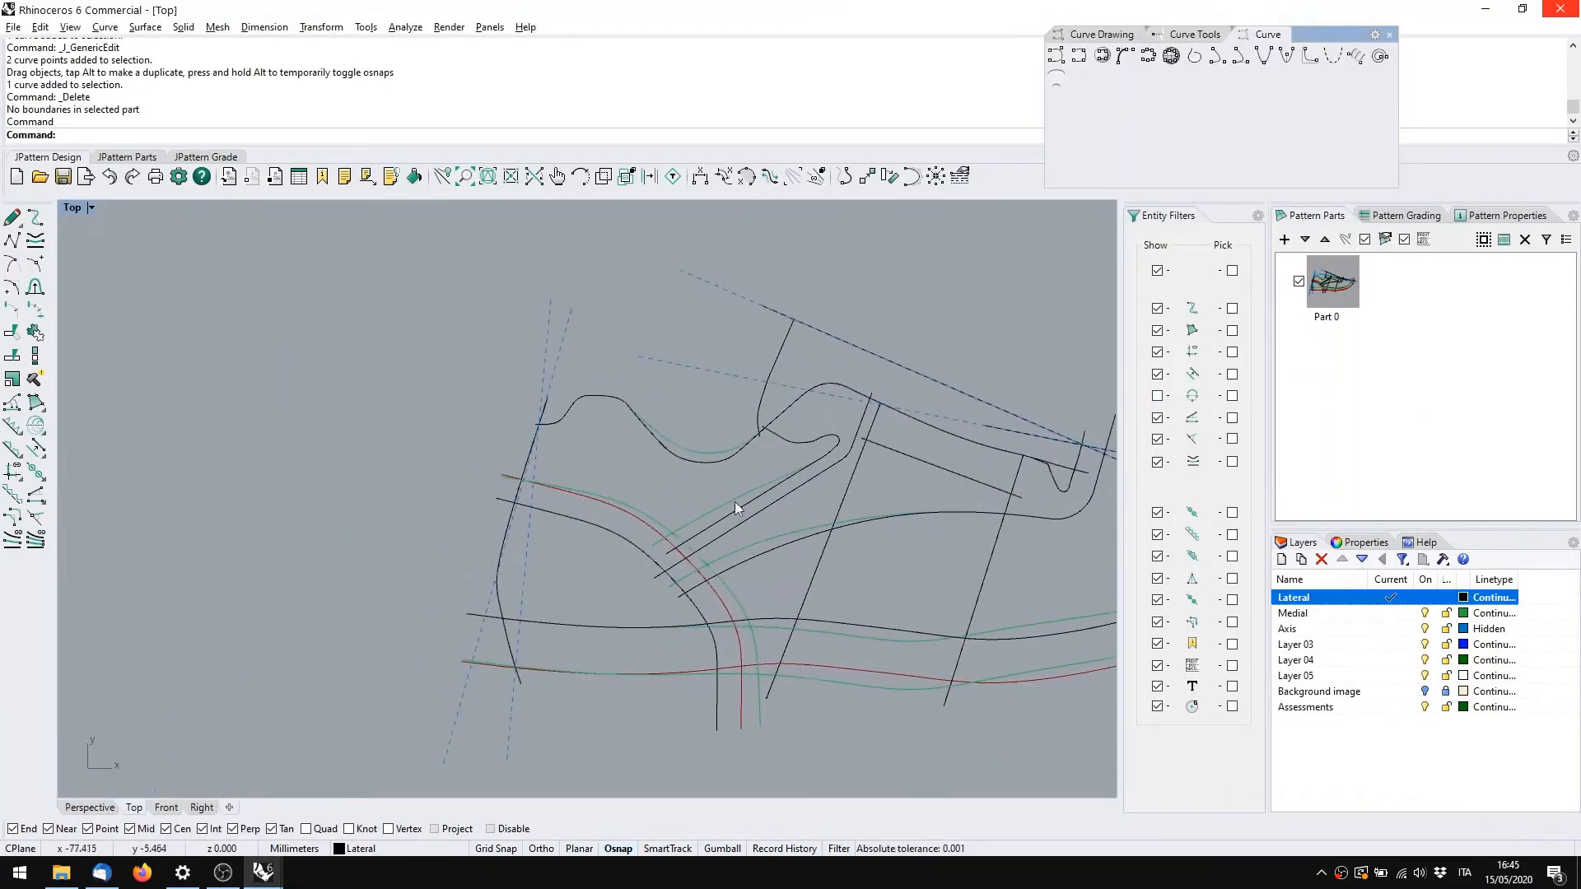
scroll(681, 498, "up", 1)
right_click_drag(682, 499, 744, 508)
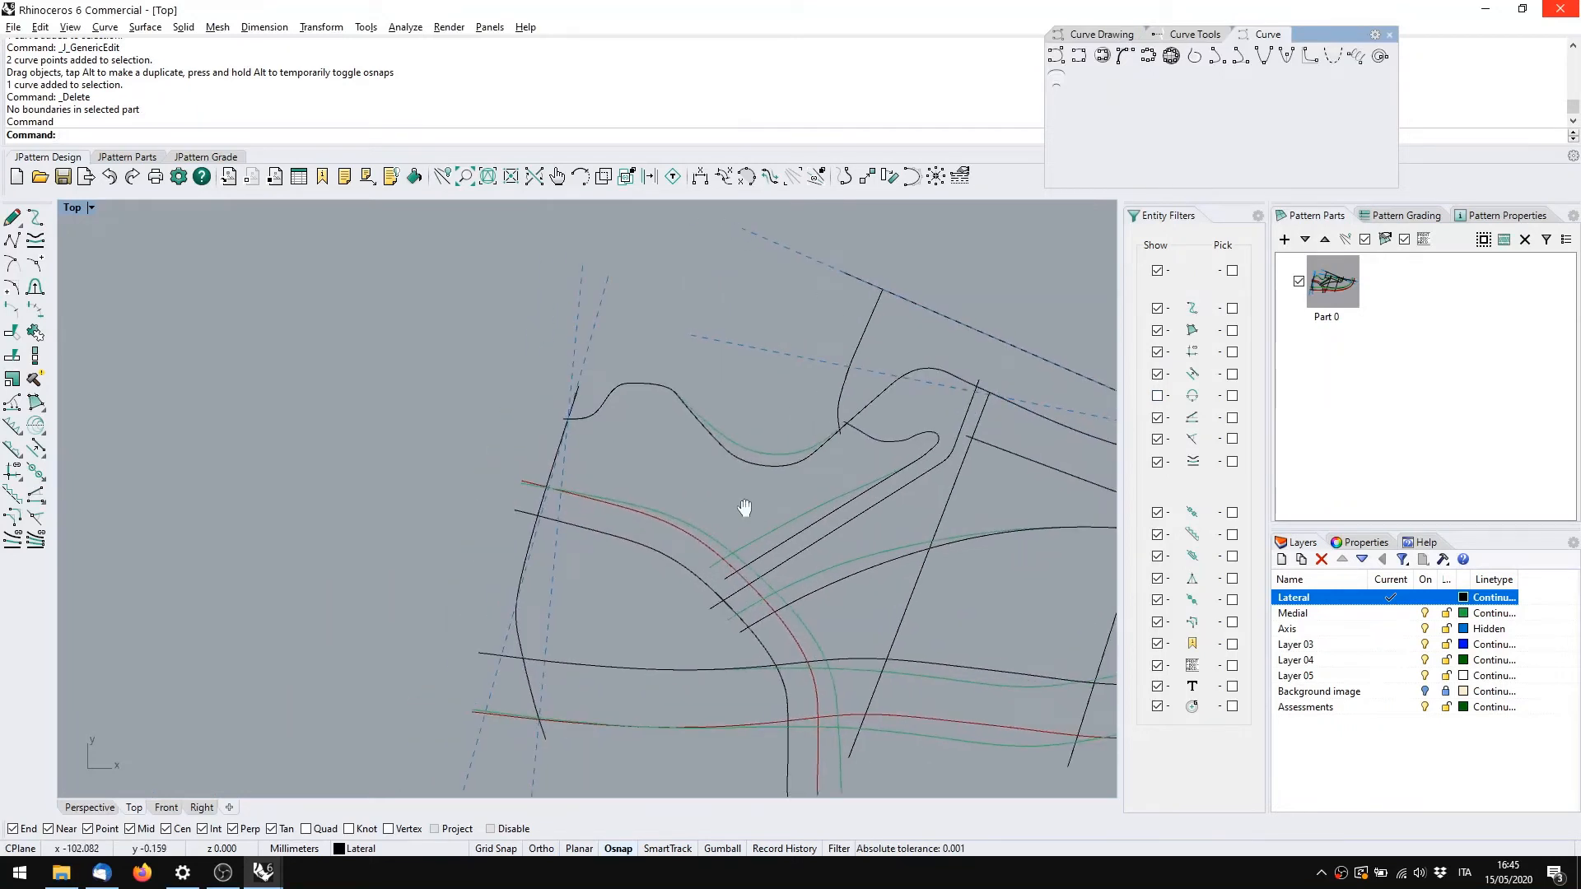
left_click(749, 446)
left_click(660, 551, "shift")
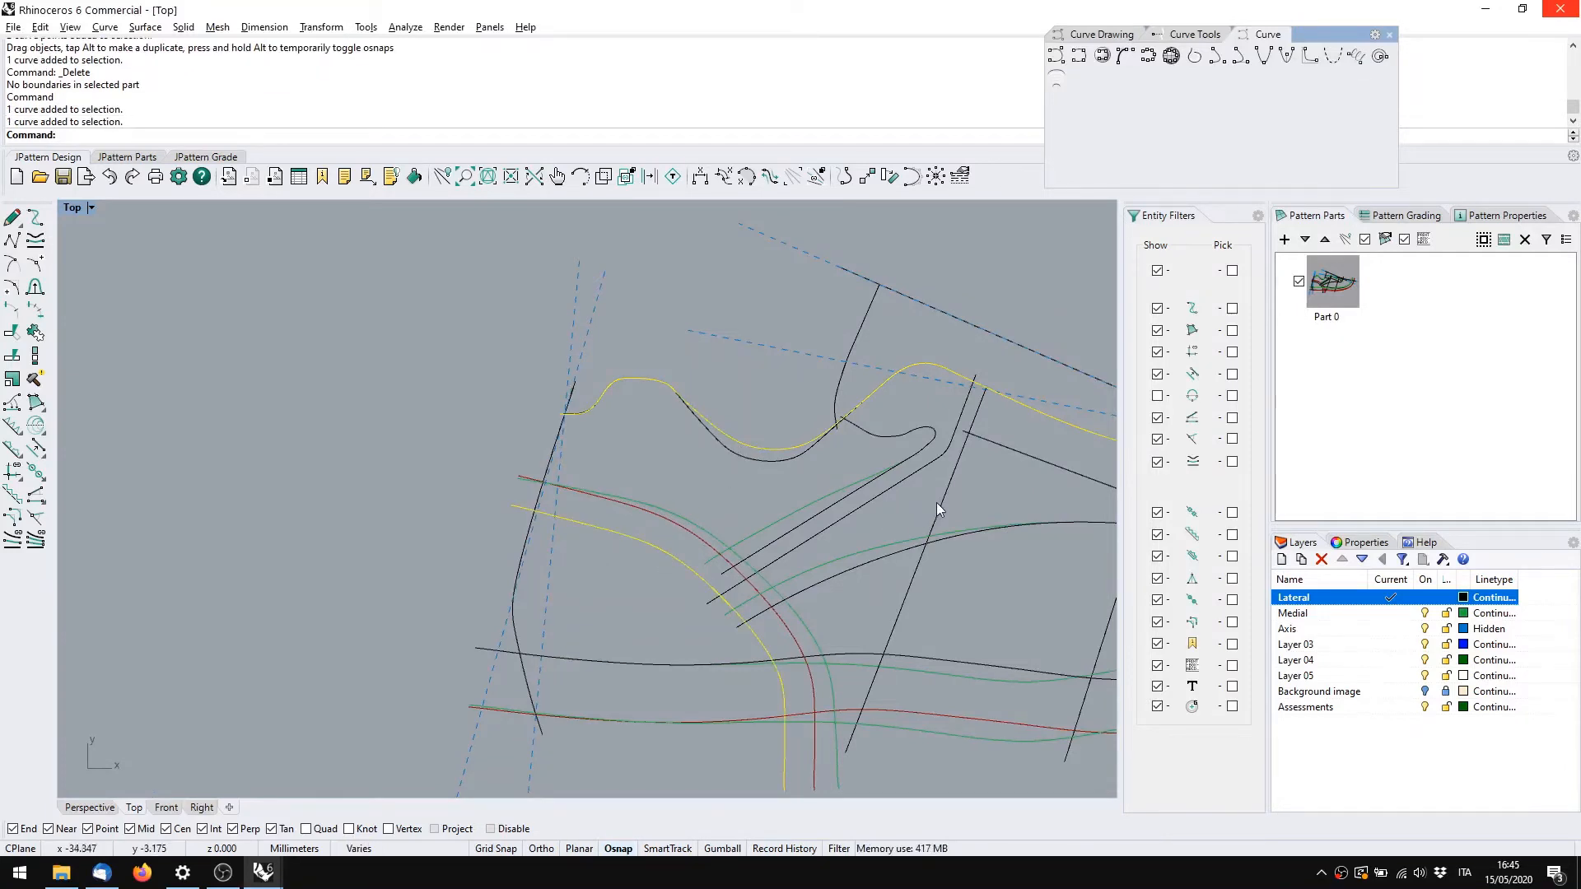
left_click(911, 481, "shift")
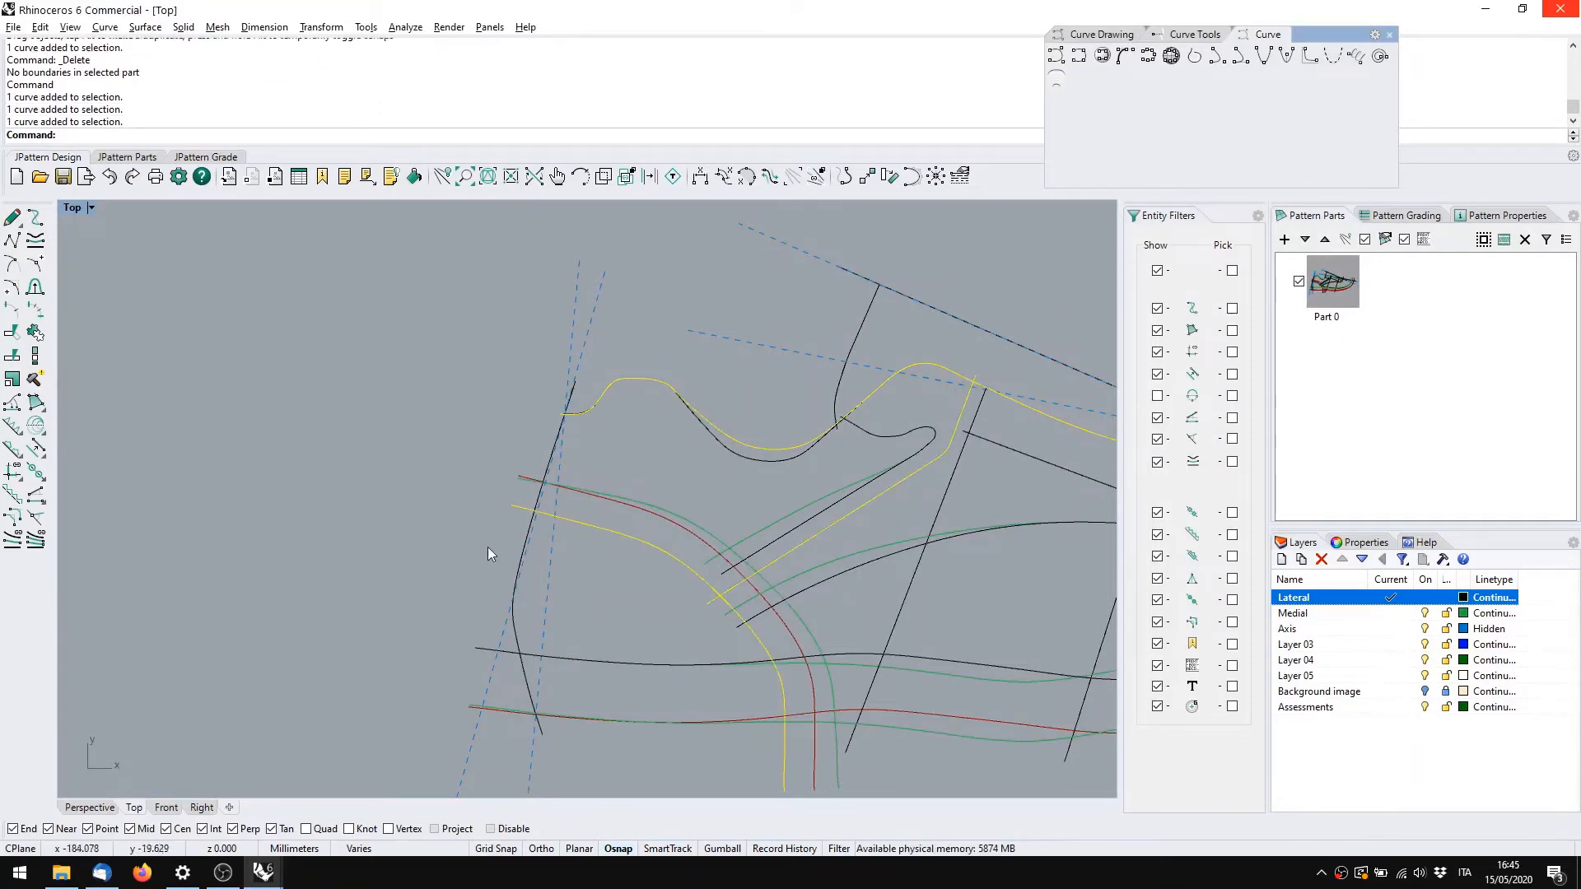
scroll(561, 514, "up", 2)
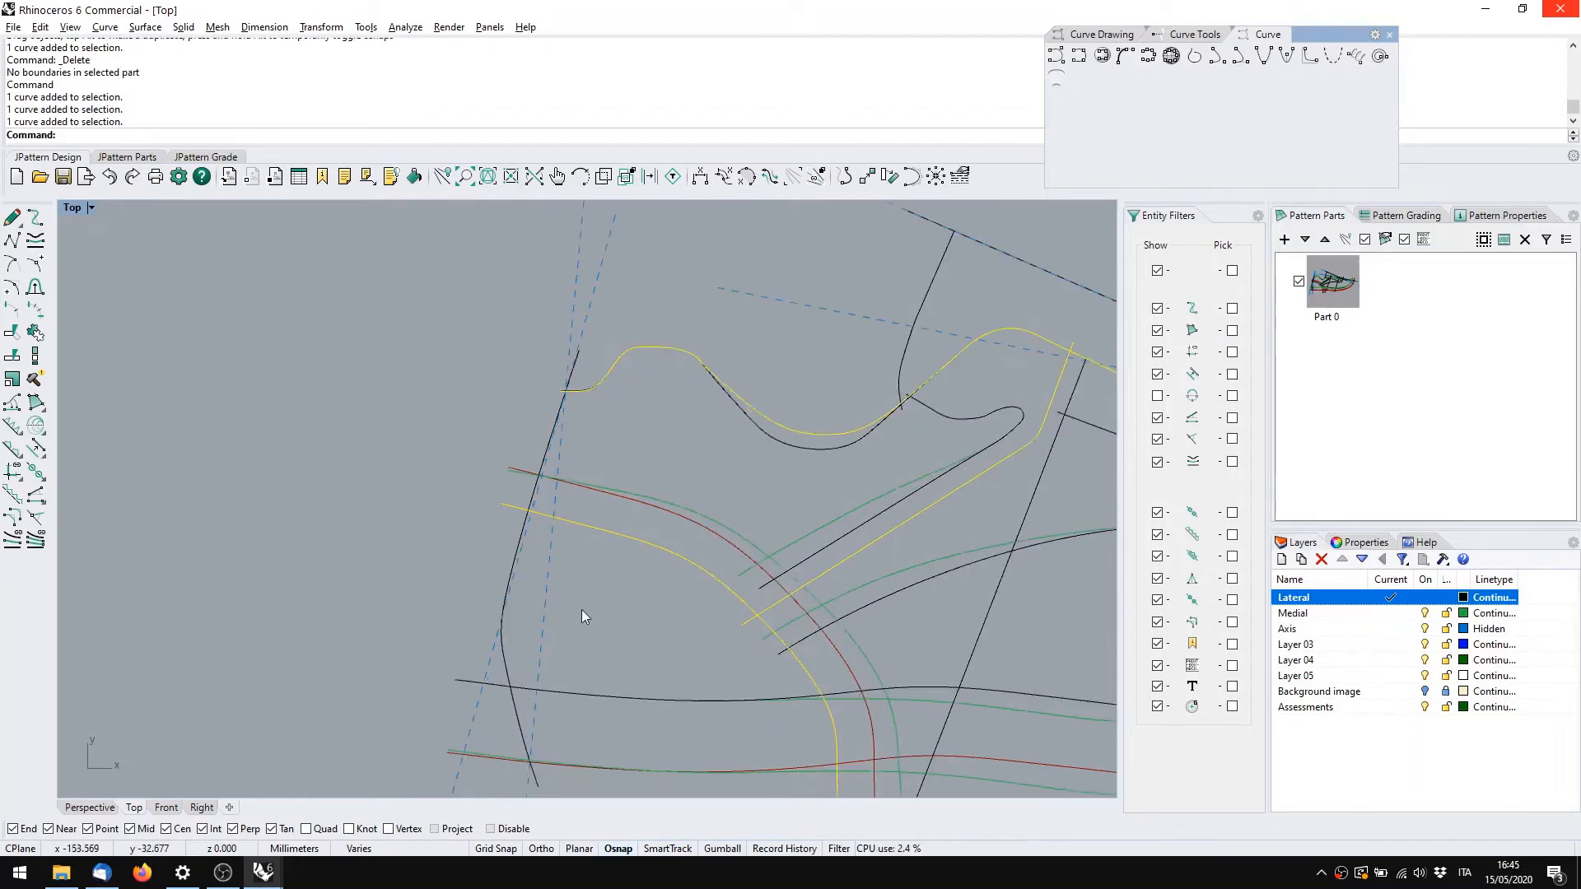
left_click(37, 428)
left_click(589, 309)
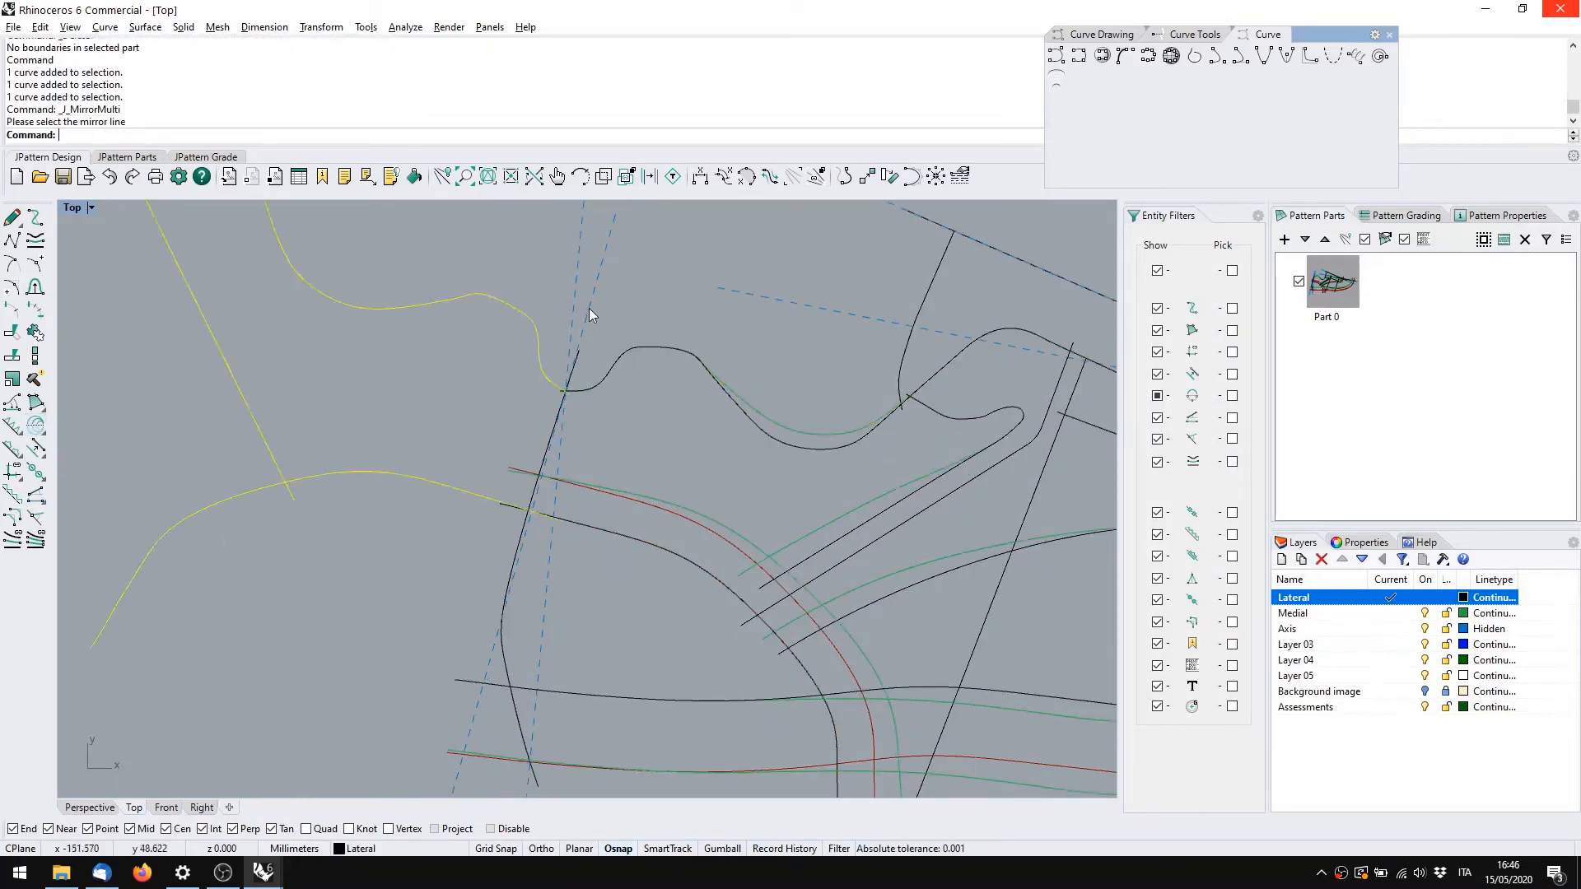
left_click(452, 384)
right_click_drag(453, 383, 471, 517)
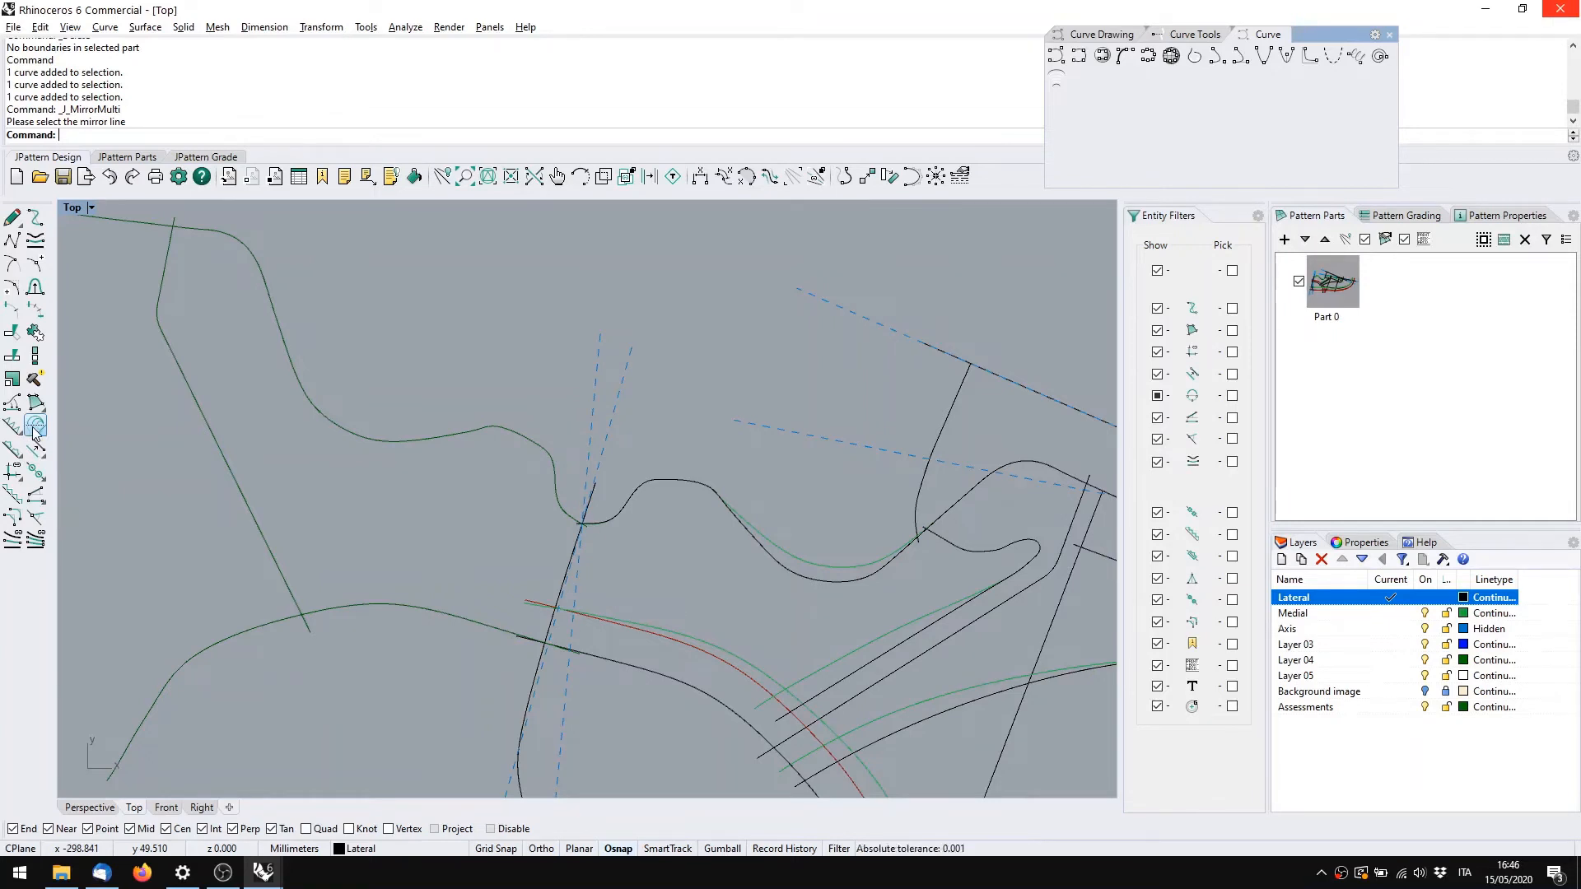
Try mirroring the already mirrored collar curves across the upper dashed instep axis, and undo that second mirror
right_click_drag(802, 564, 748, 567)
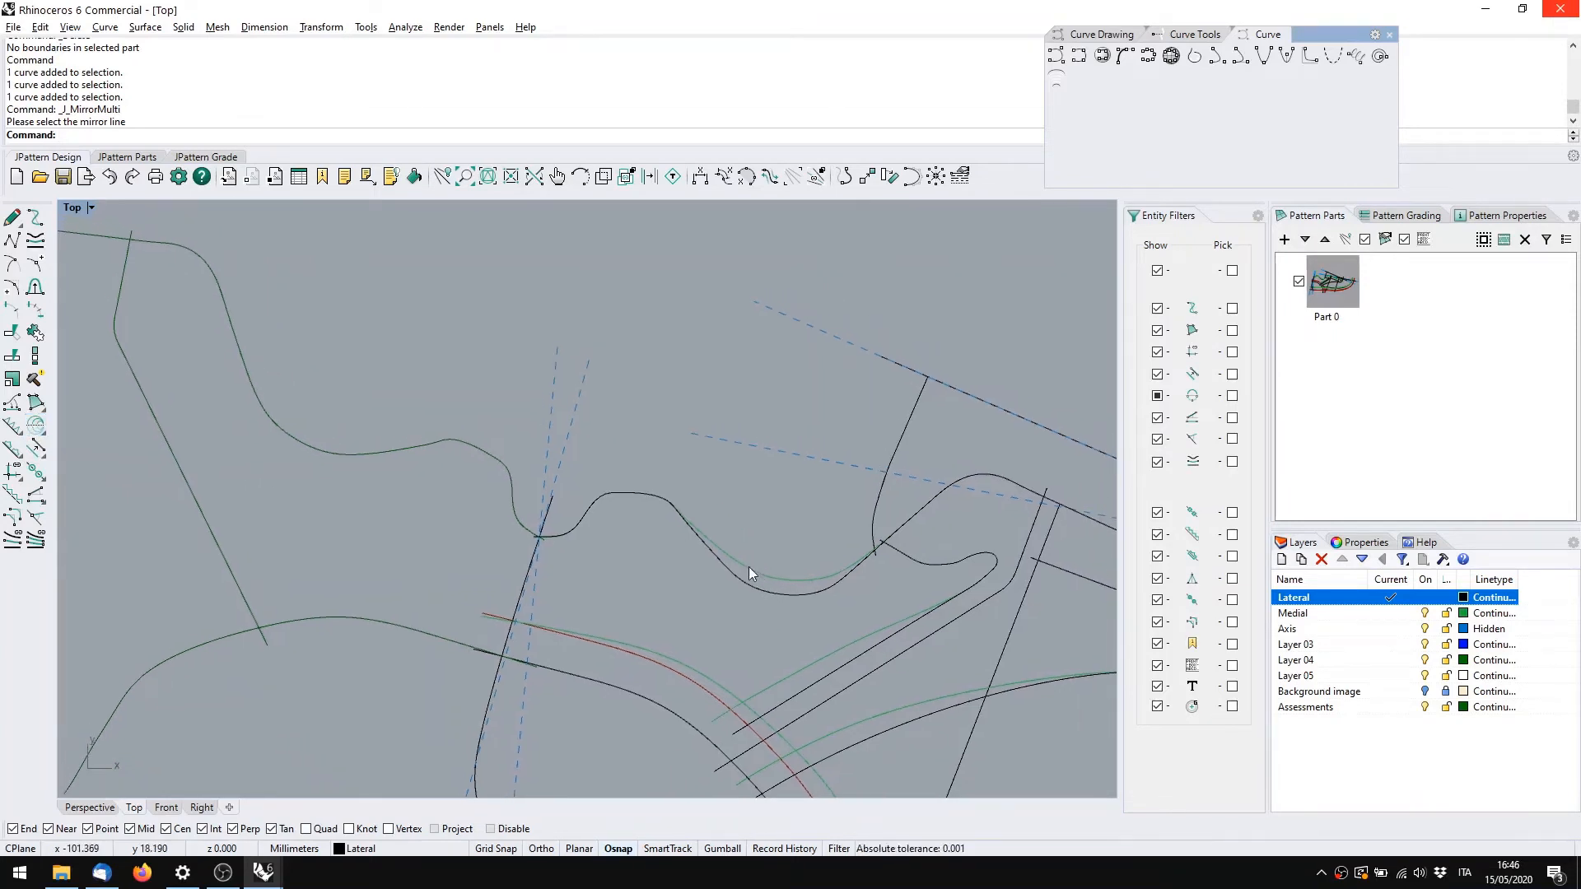
left_click(35, 426)
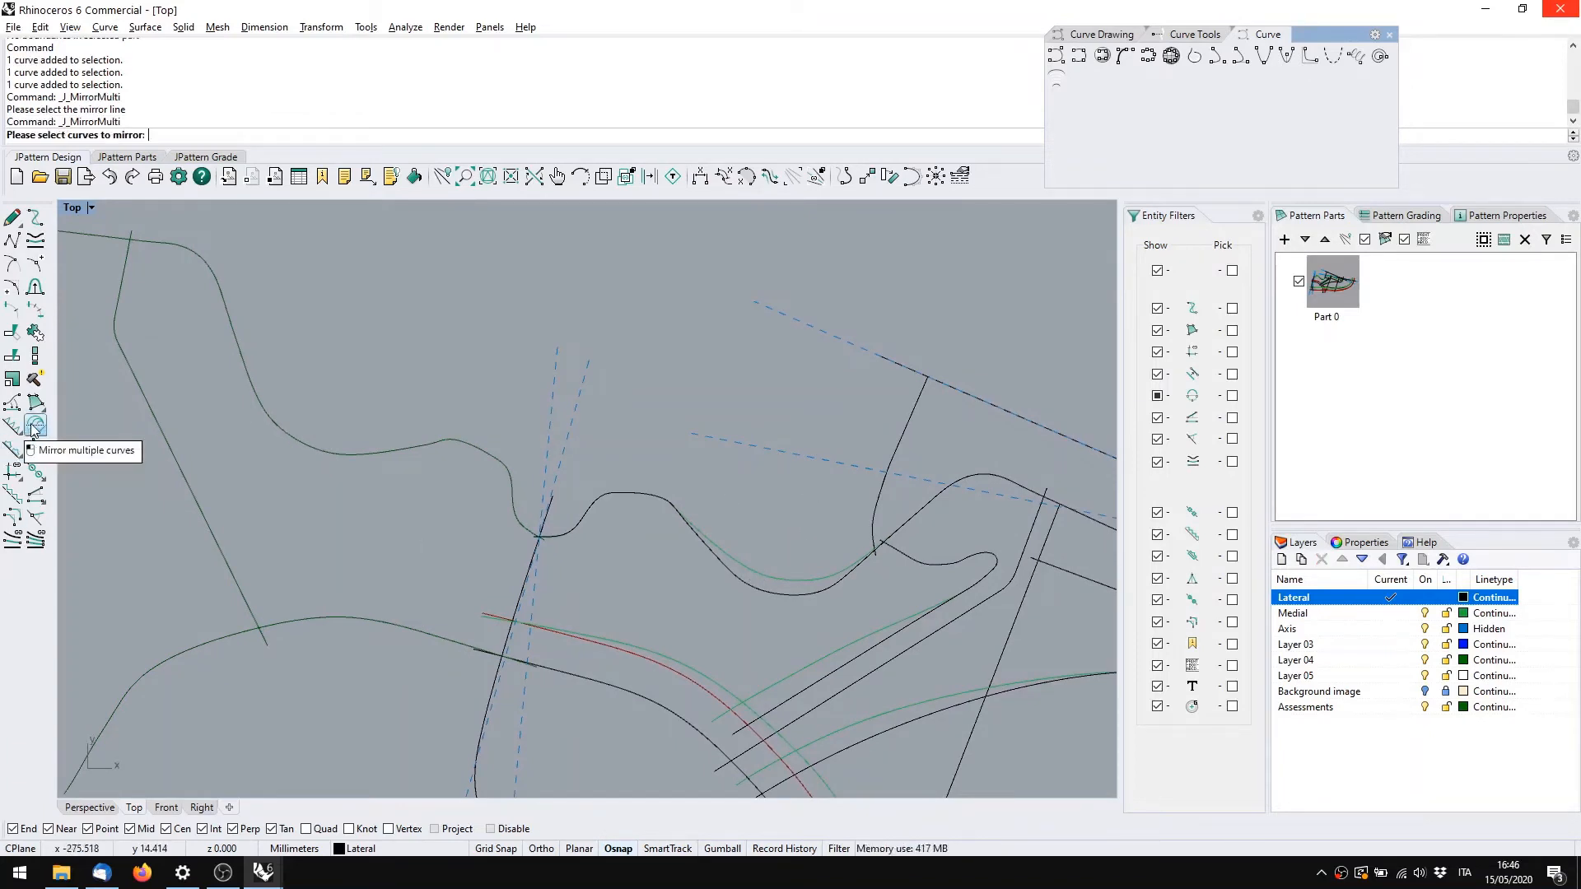
left_click(287, 432)
left_click(197, 495)
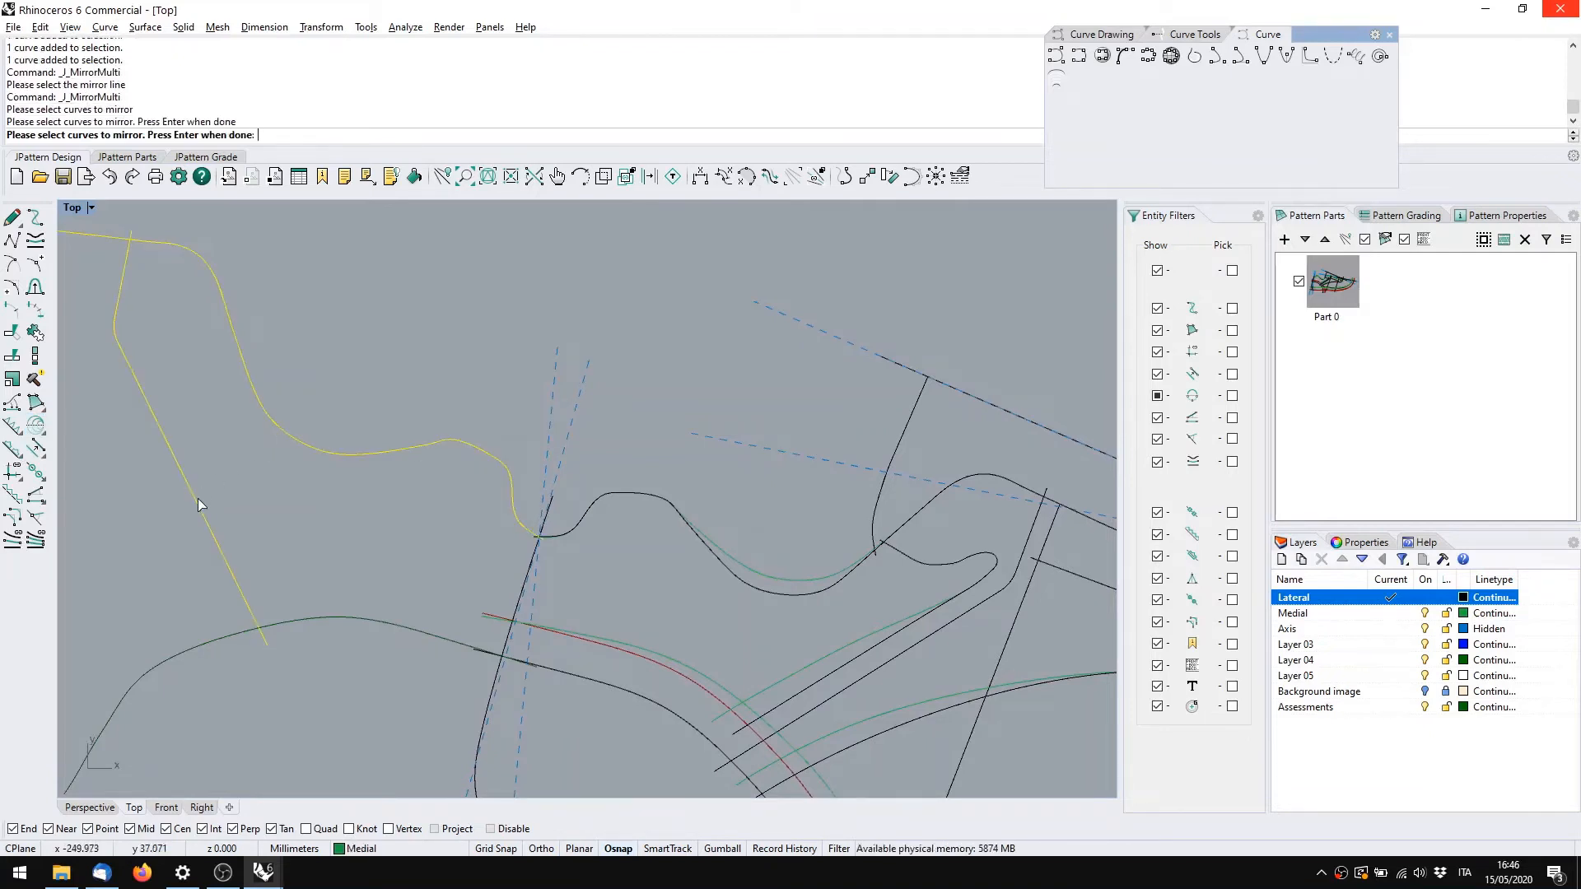
left_click(176, 650)
scroll(785, 342, "down", 3)
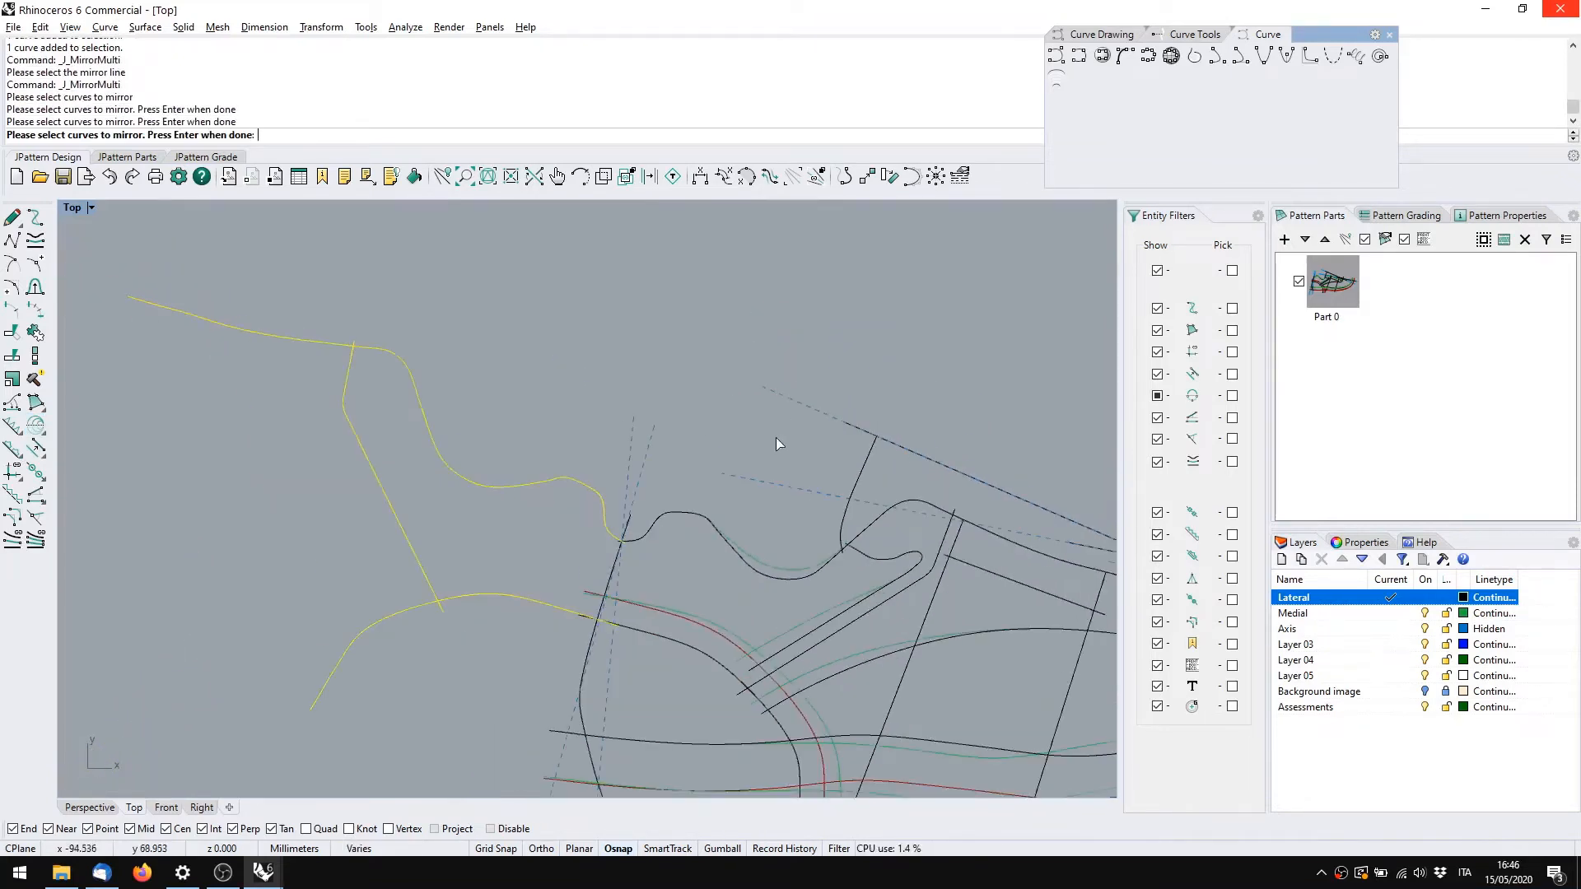
left_click(799, 408)
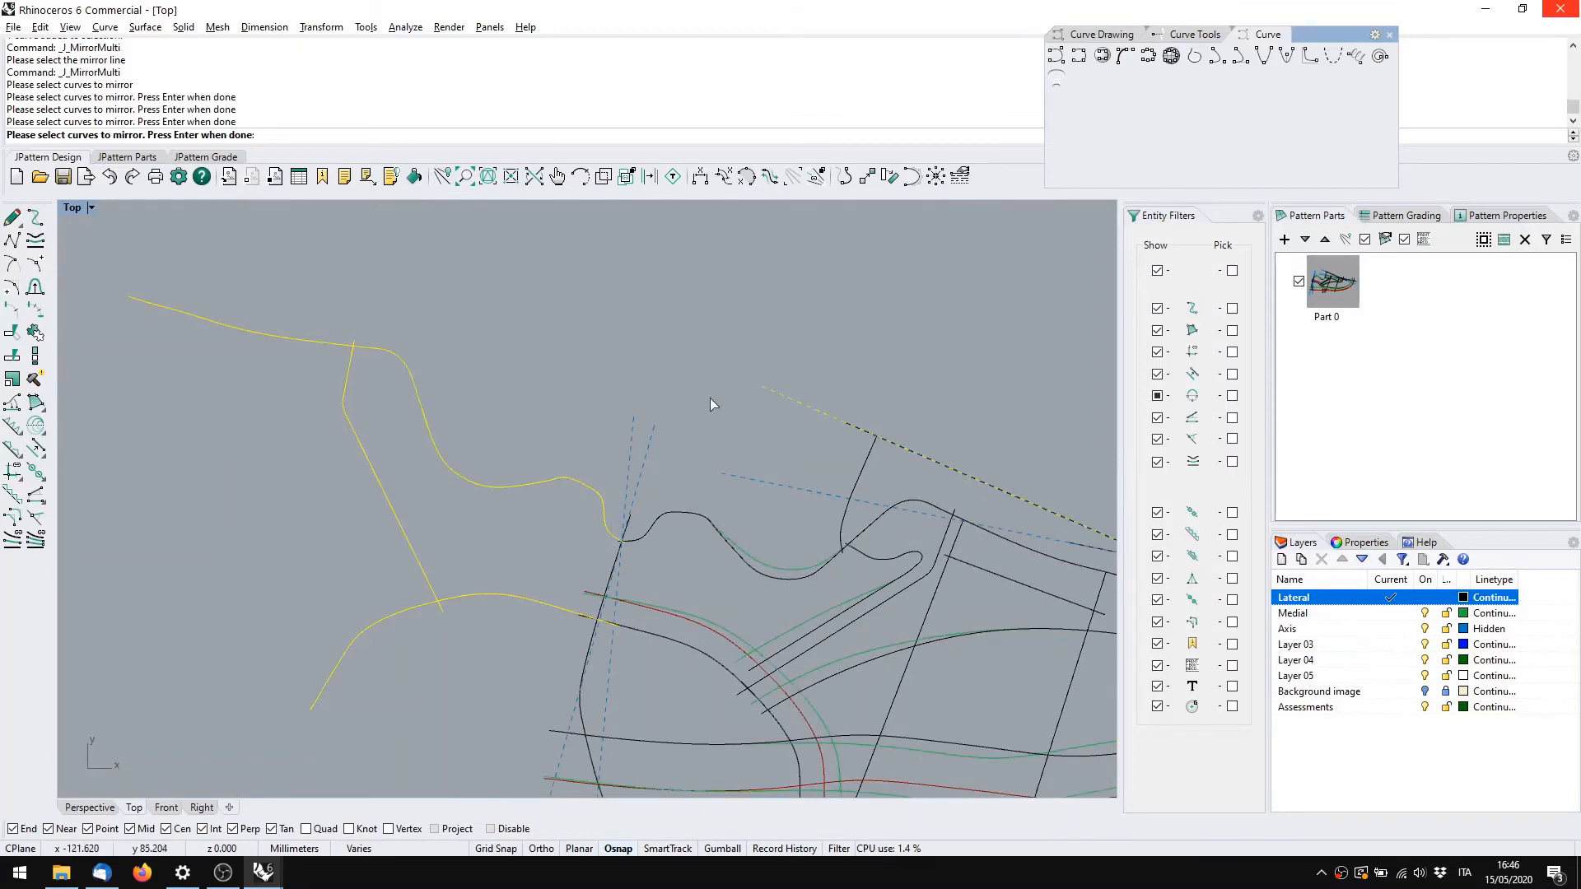
scroll(713, 404, "down", 1)
left_click(798, 410)
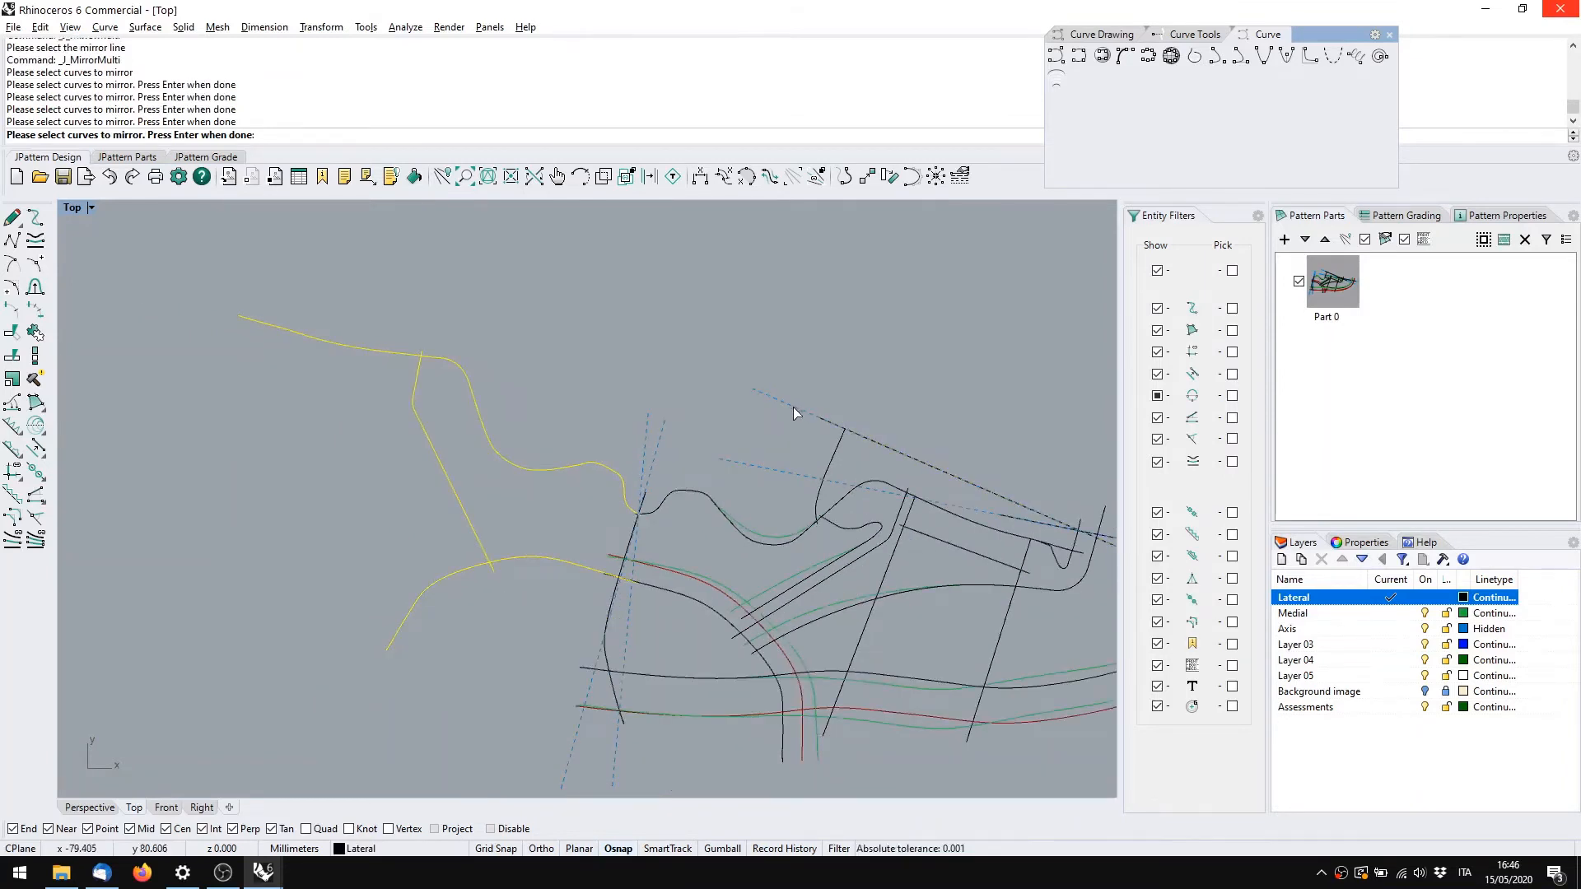
key("Return")
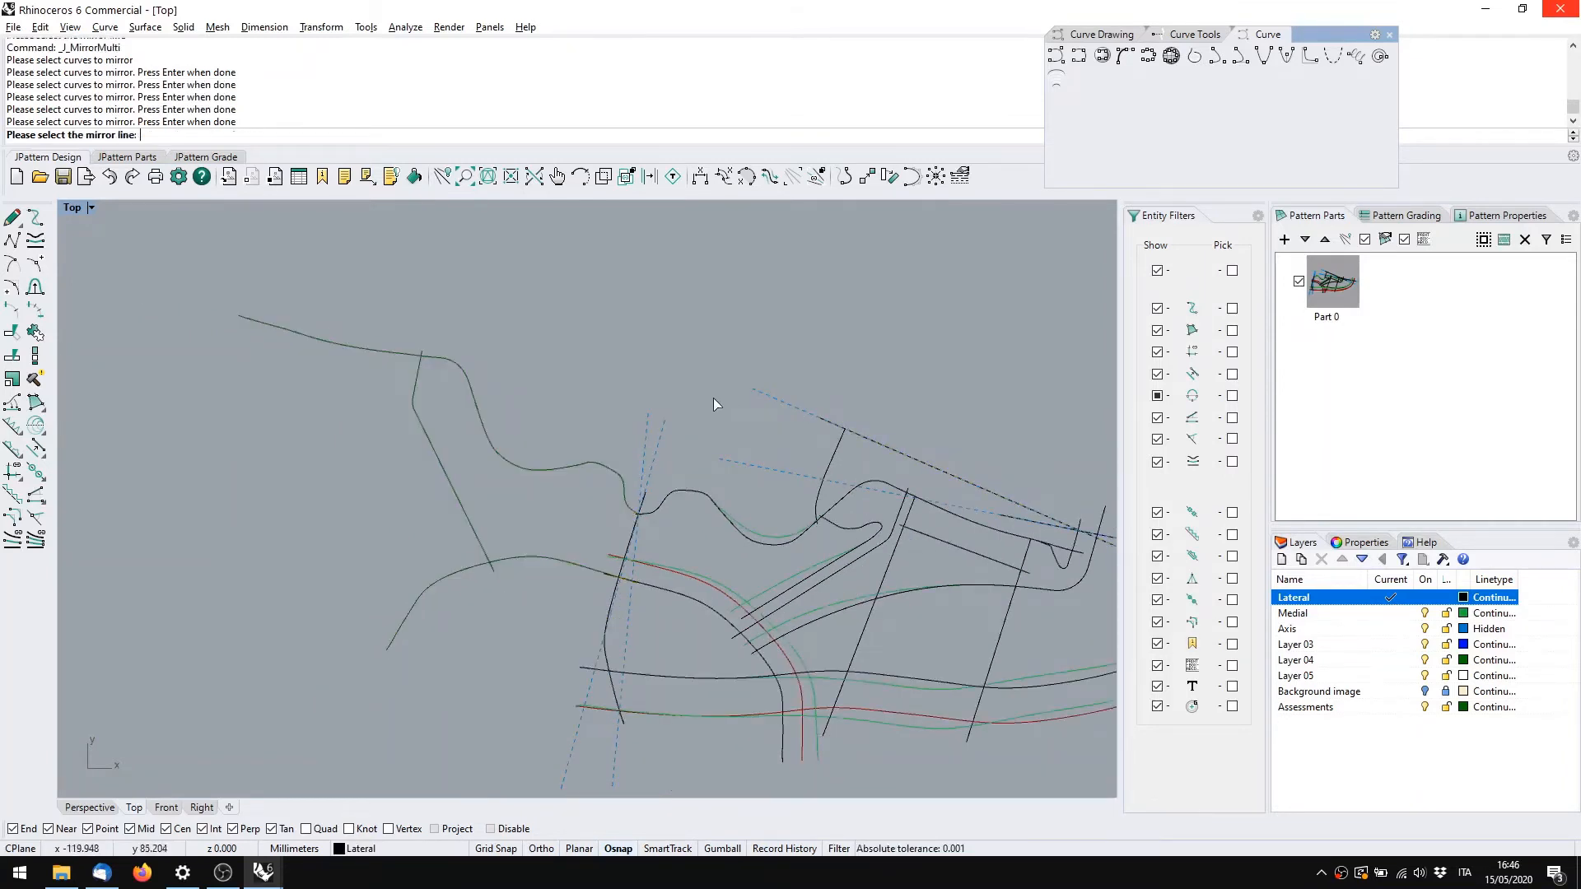
left_click(767, 392)
right_click_drag(767, 392, 679, 505)
scroll(675, 452, "down", 4)
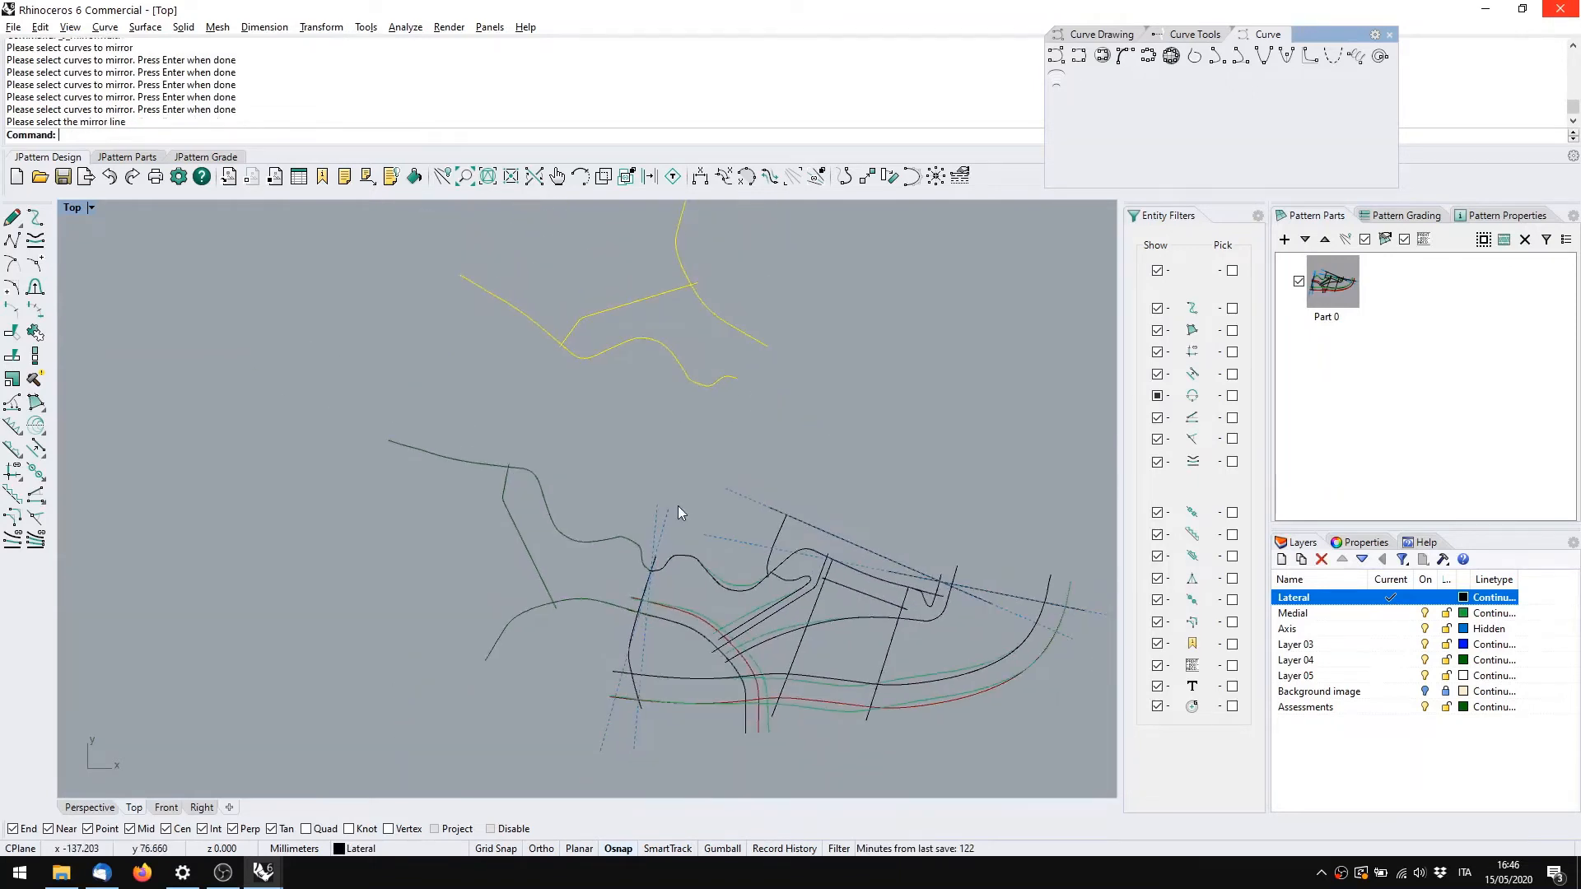
key("Escape")
key("ctrl+z")
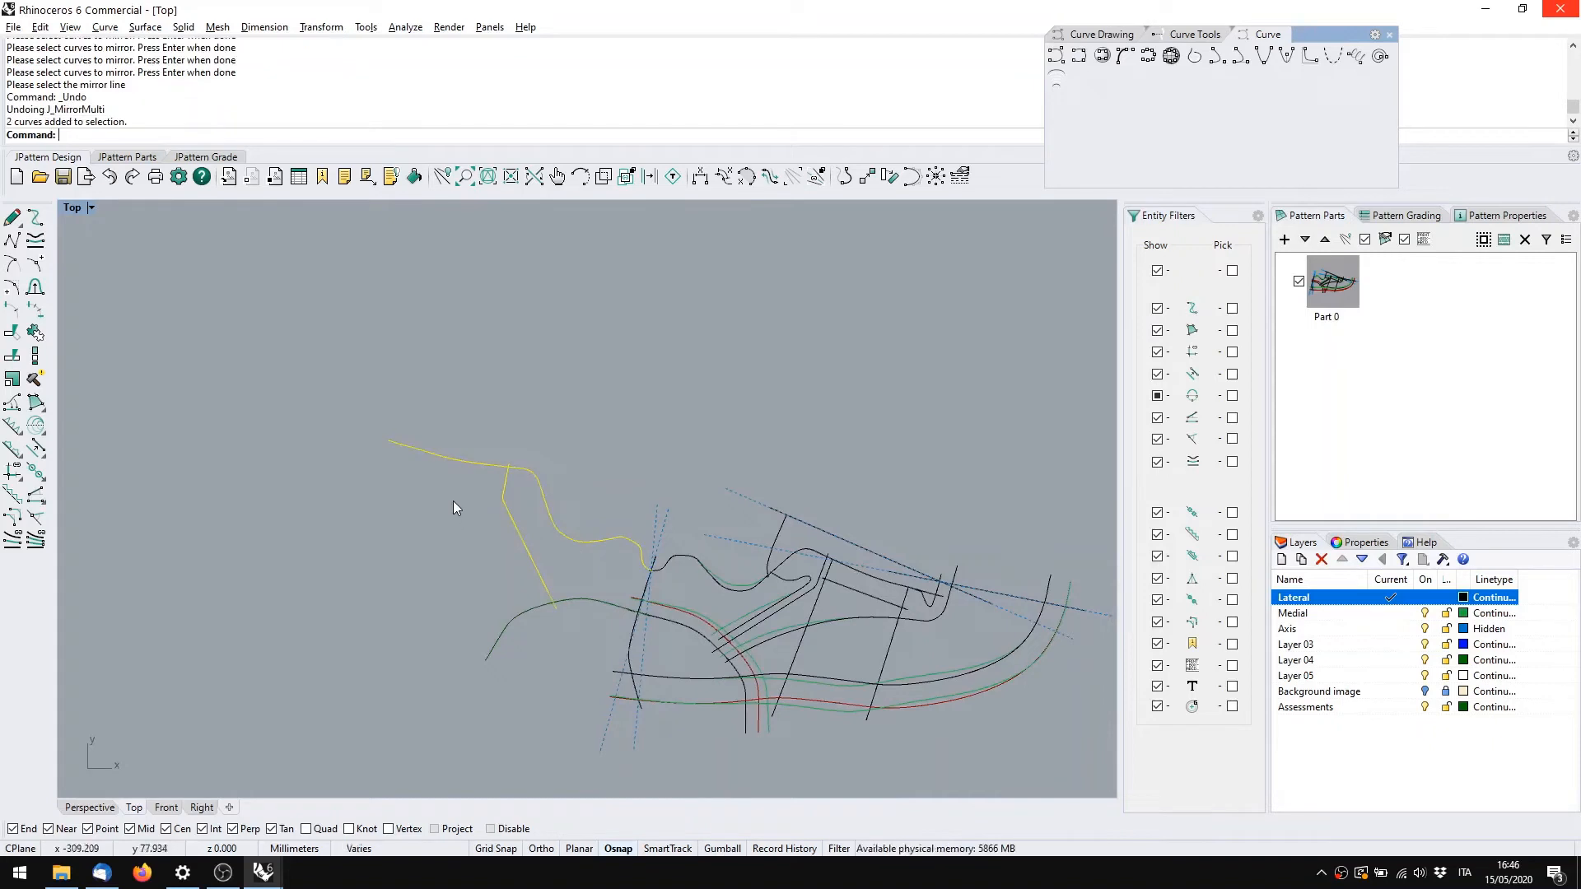
Mirror the selected mirrored top line and diagonal line across the upper instep axis again, and undo it
left_click(35, 426)
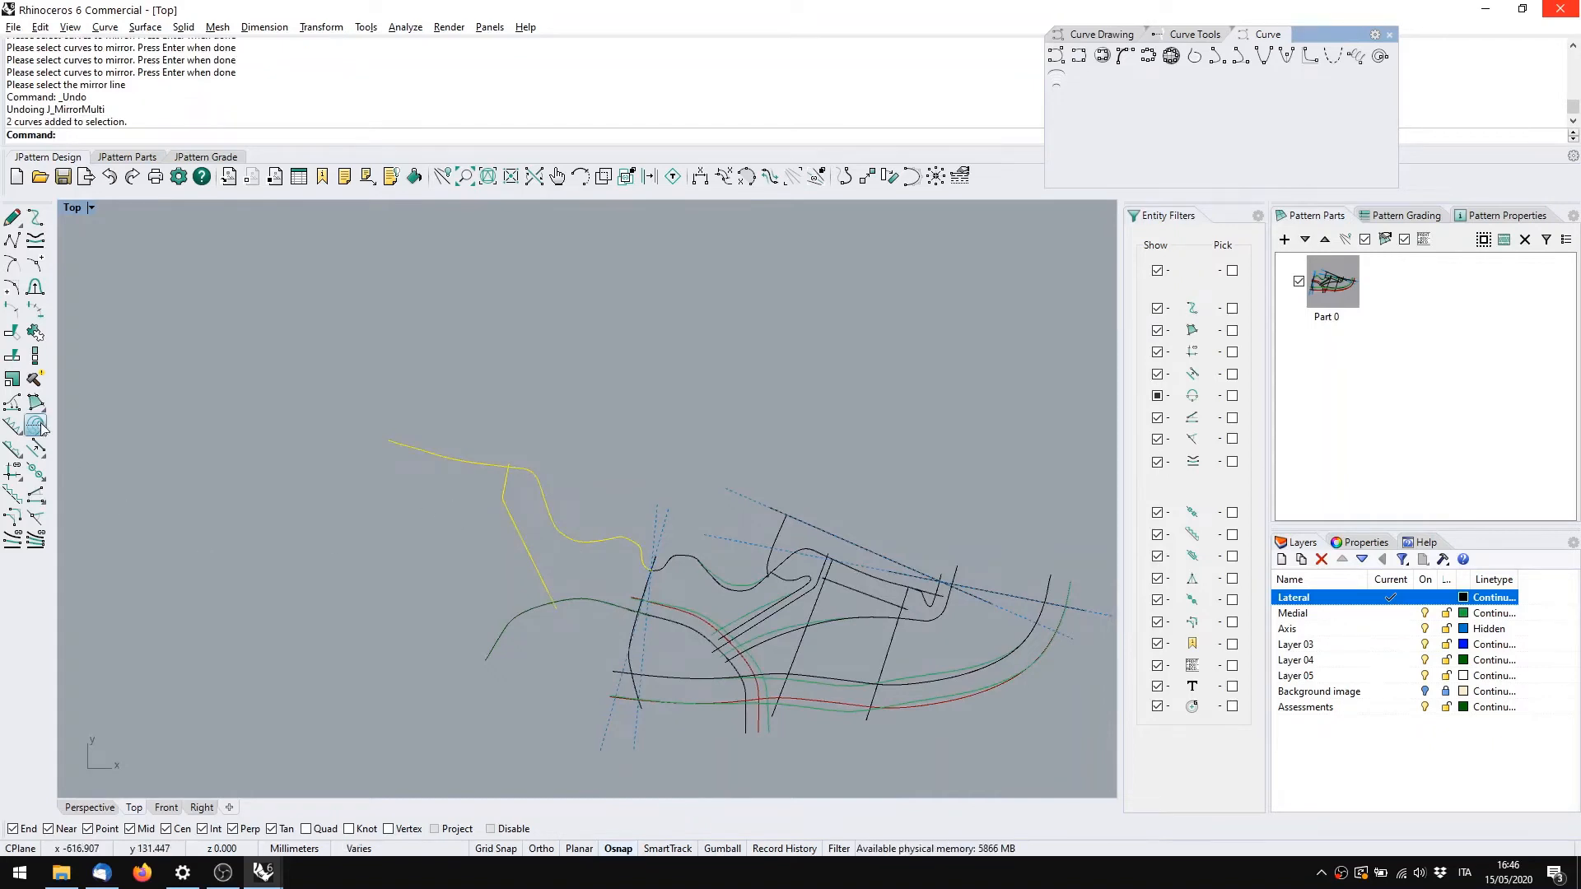
left_click(729, 491)
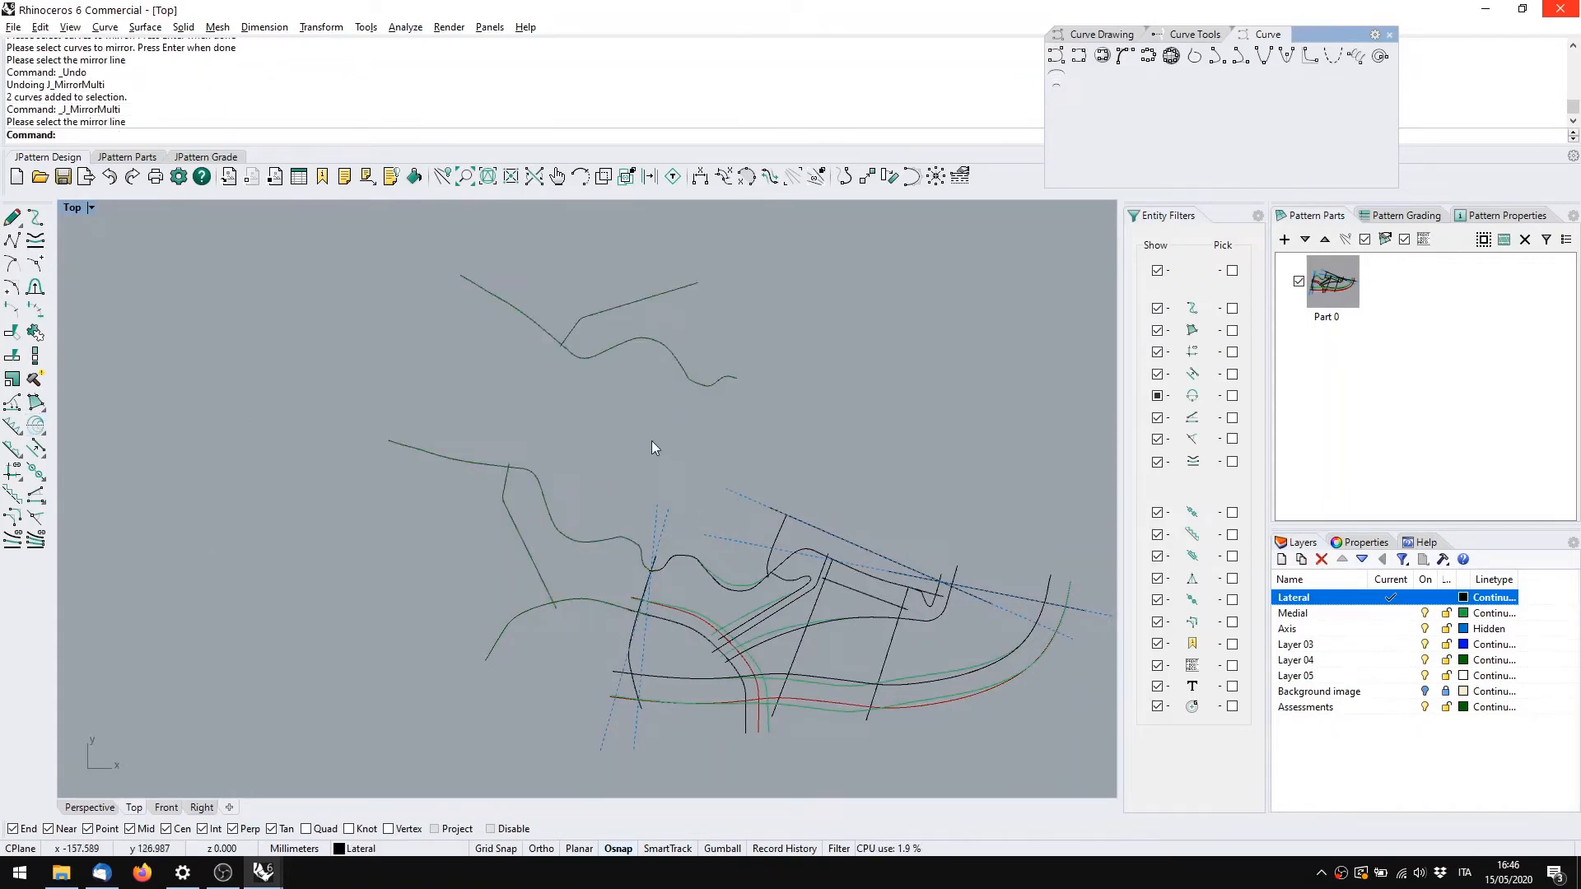
key("ctrl+z")
scroll(640, 573, "up", 5)
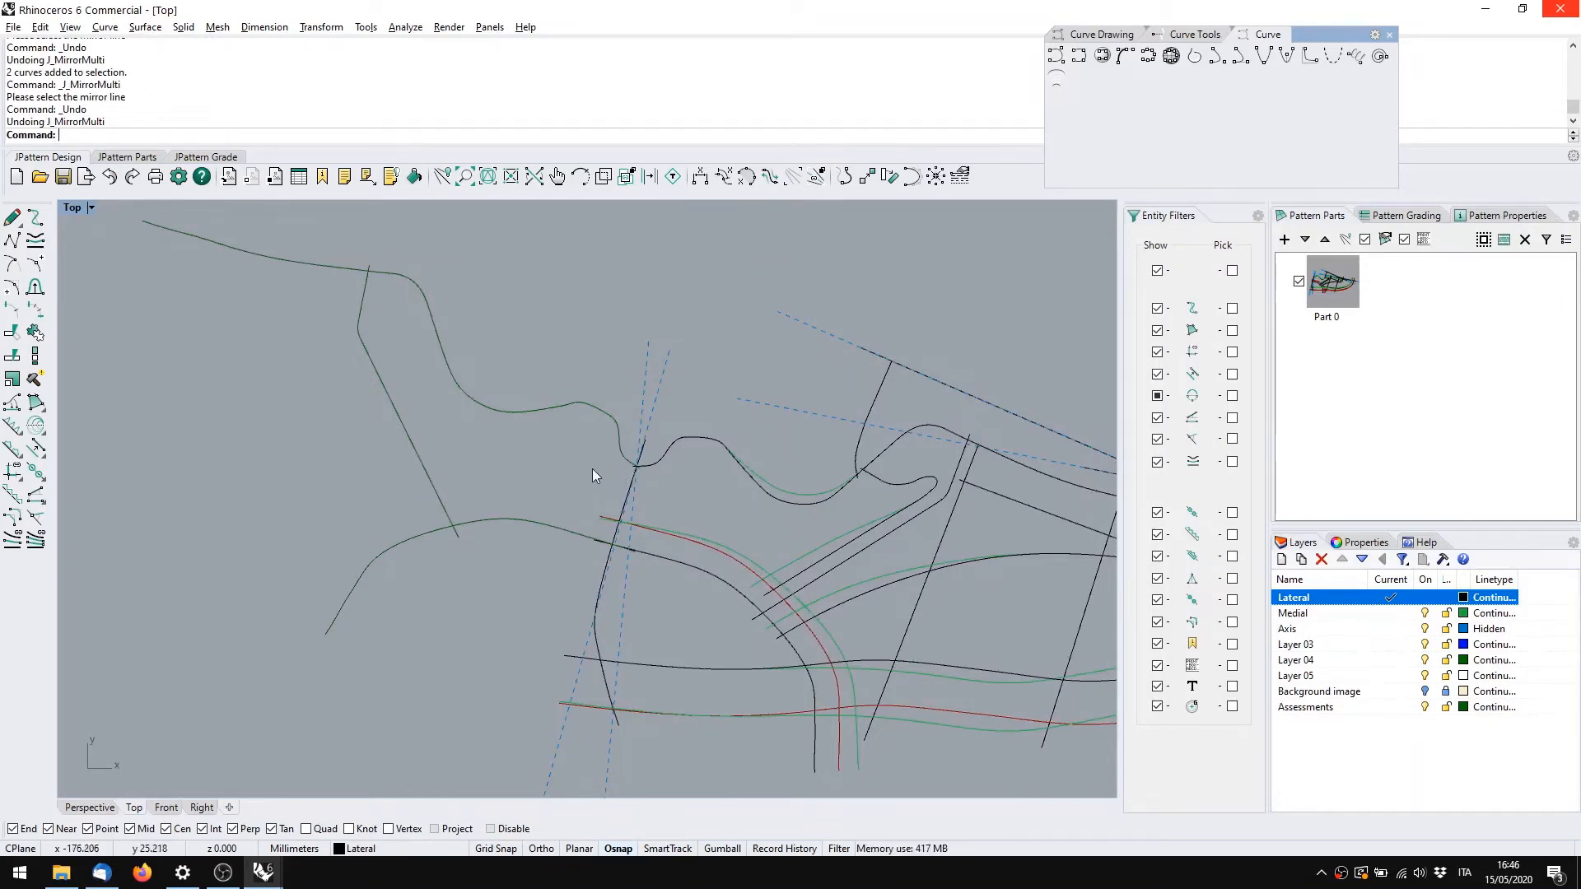
right_click_drag(633, 467, 610, 519)
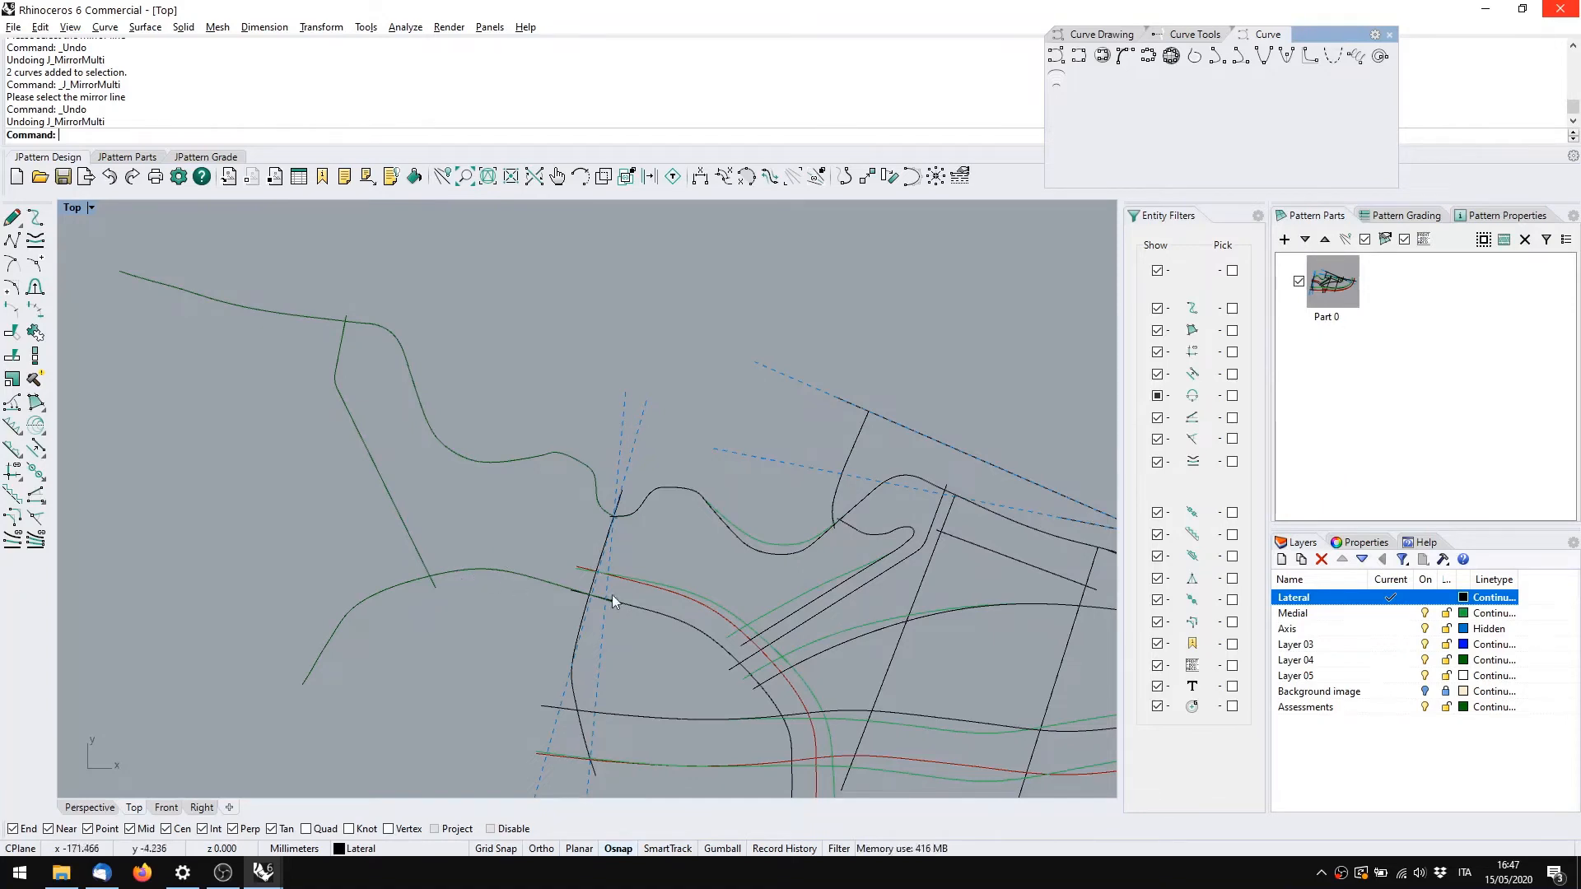
right_click_drag(755, 643, 718, 623)
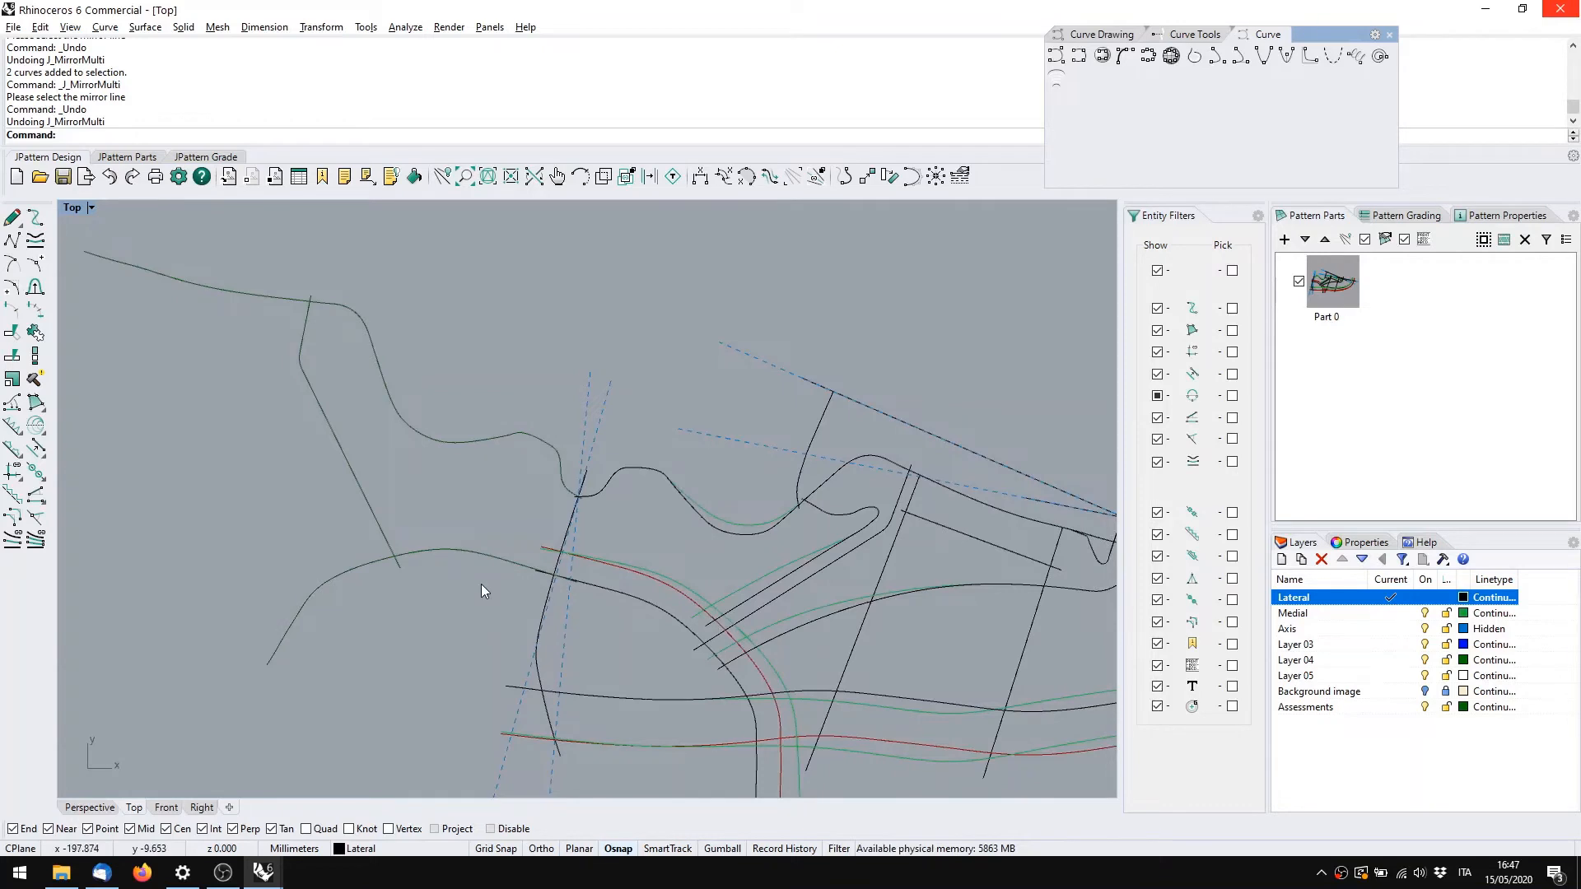
right_click_drag(447, 588, 496, 616)
left_click(823, 558)
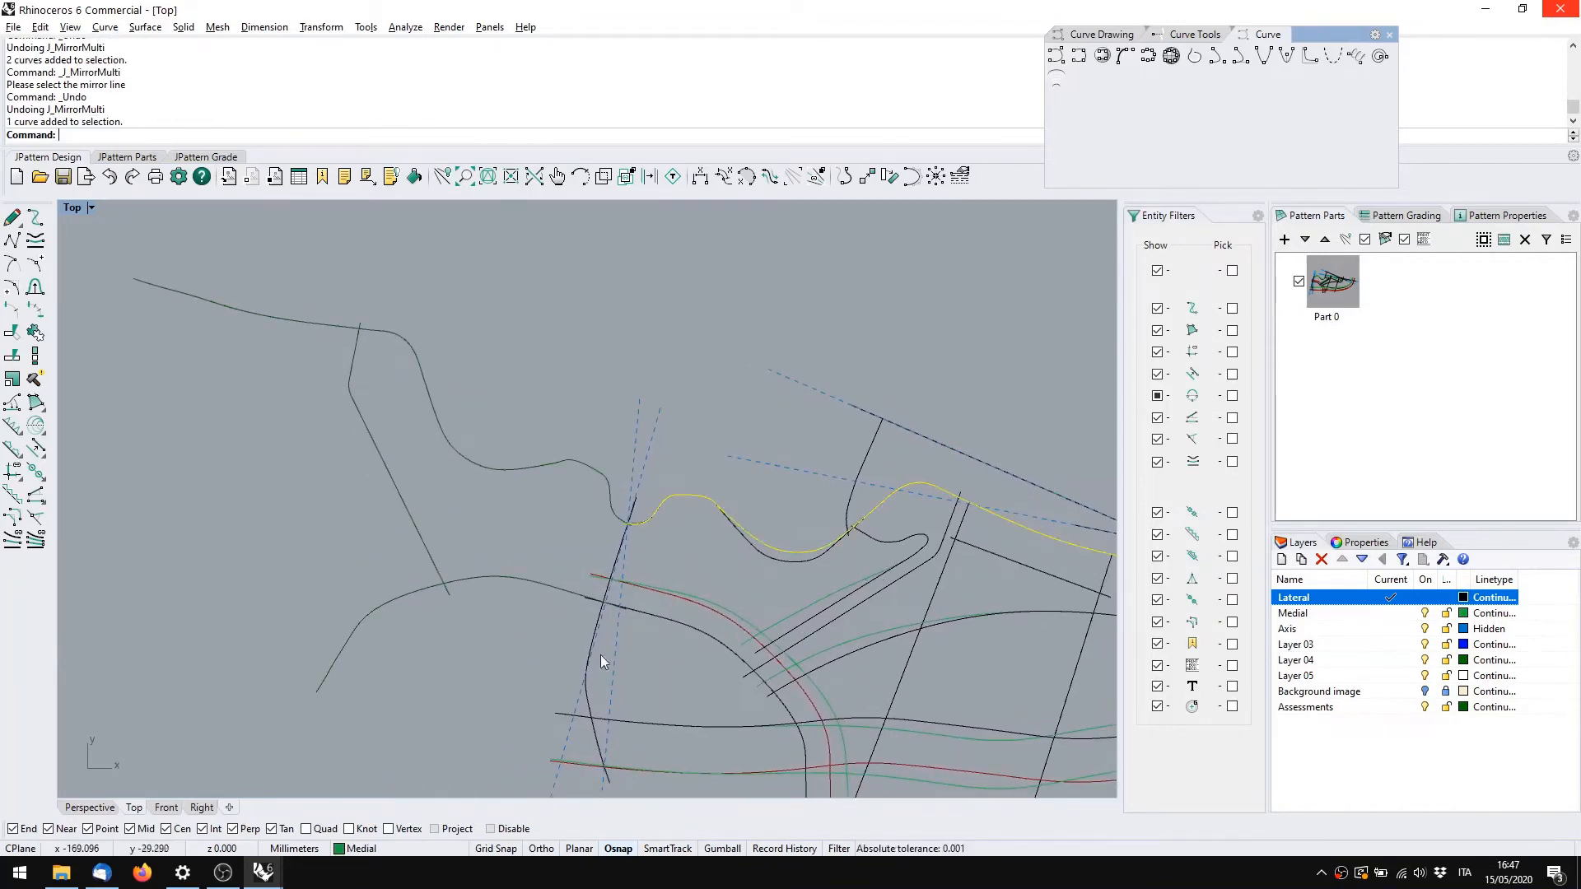
right_click_drag(652, 614, 587, 614)
left_click(640, 566)
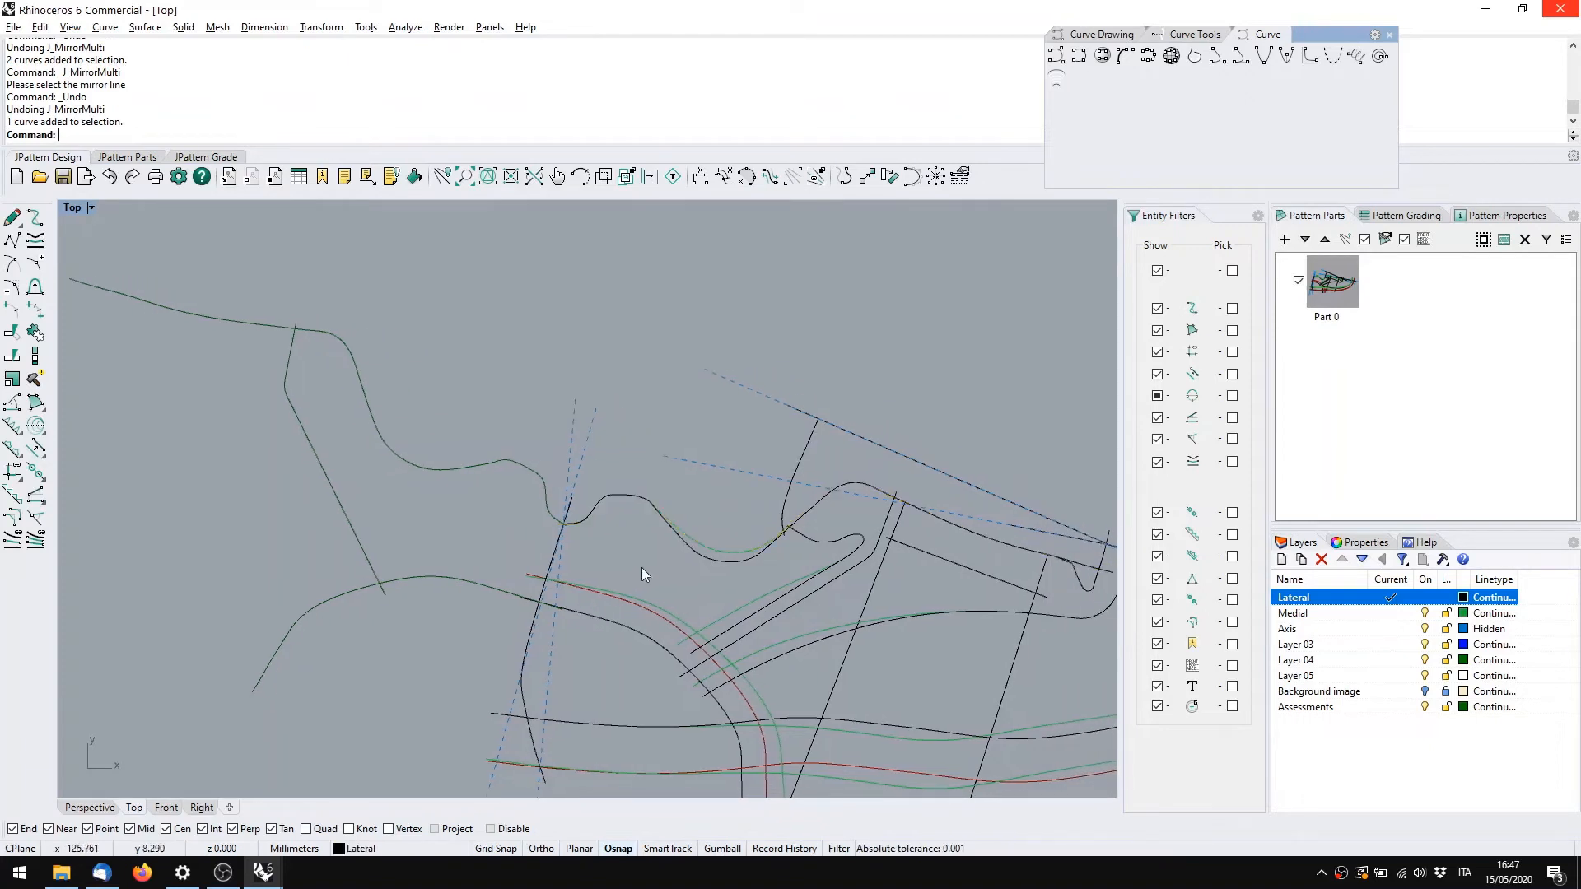
Create a closed collar boundary from the lateral and mirrored top lines, diagonal lines and lower curves, with AddNotch and AddSmooth set to No
left_click(35, 403)
left_click(324, 466)
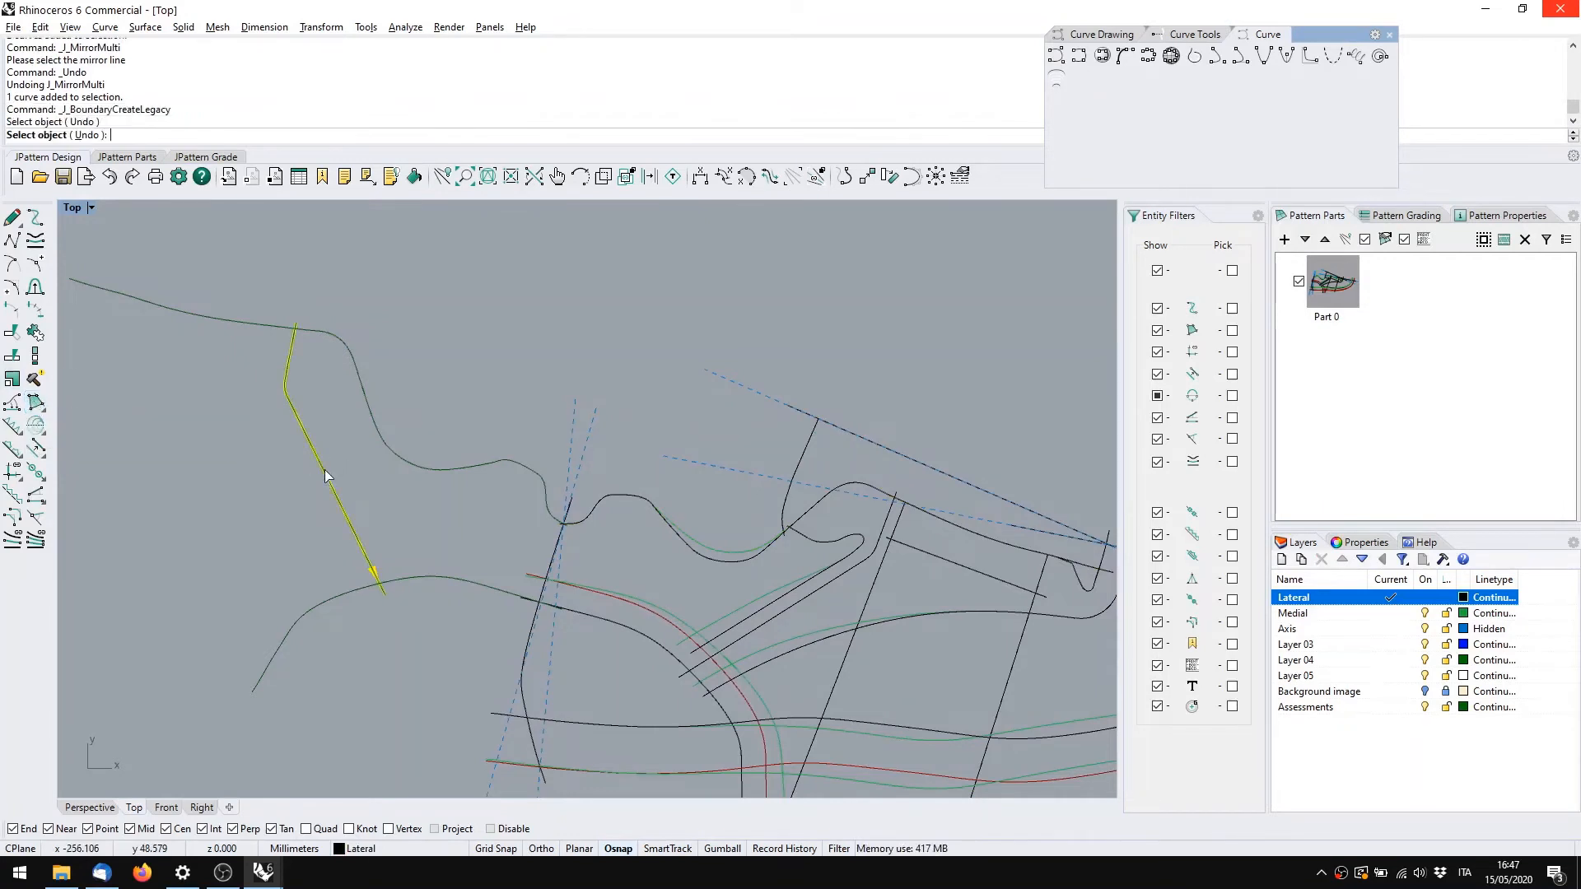
left_click(372, 437)
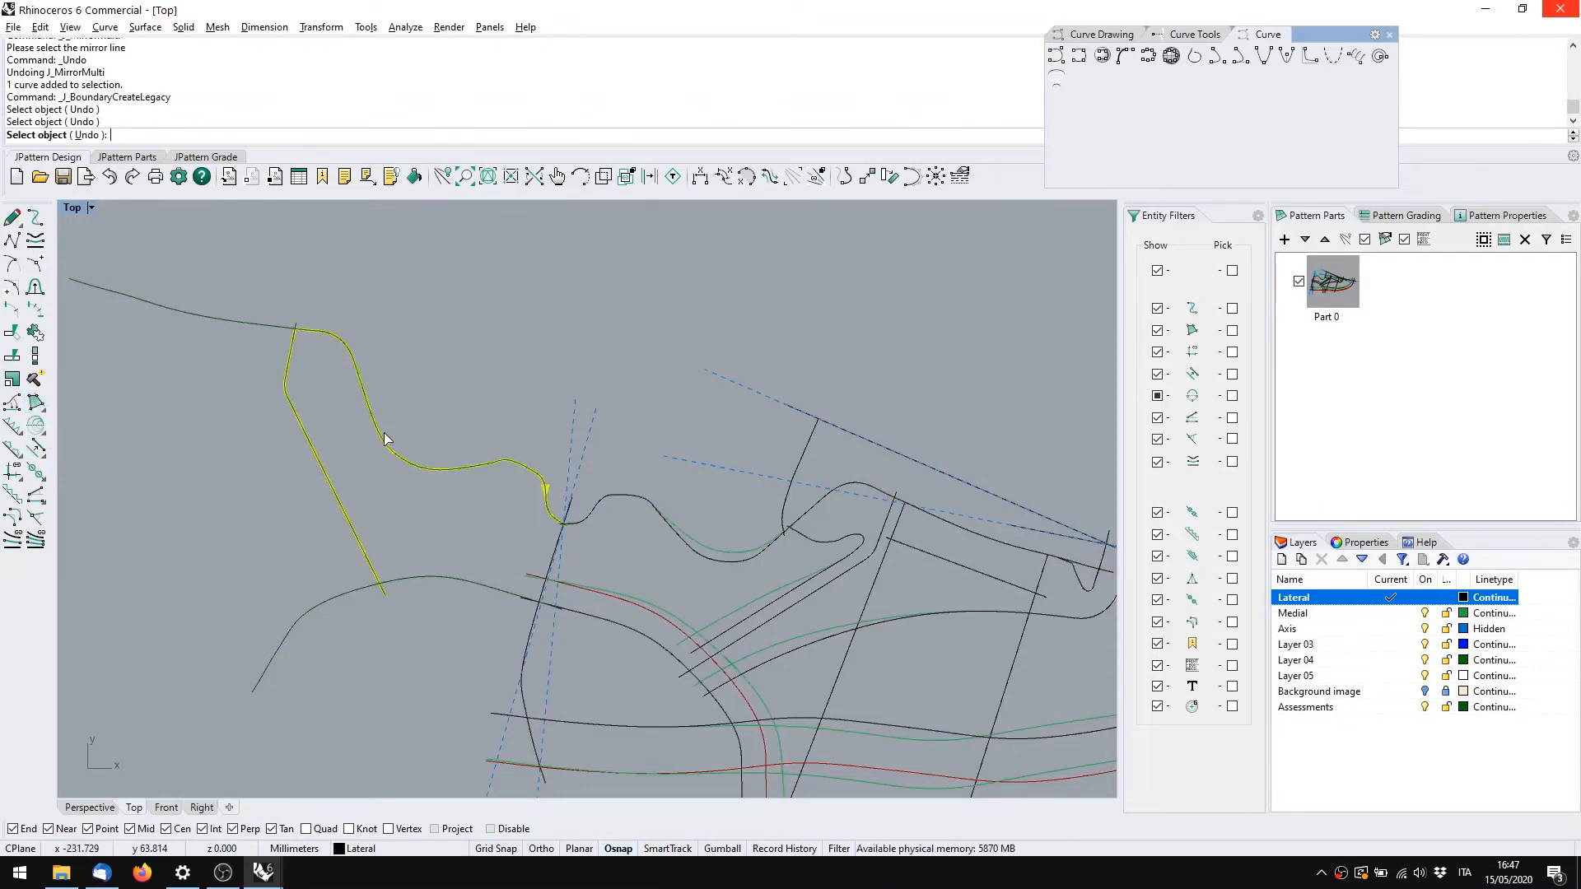
left_click(708, 555)
left_click(876, 547)
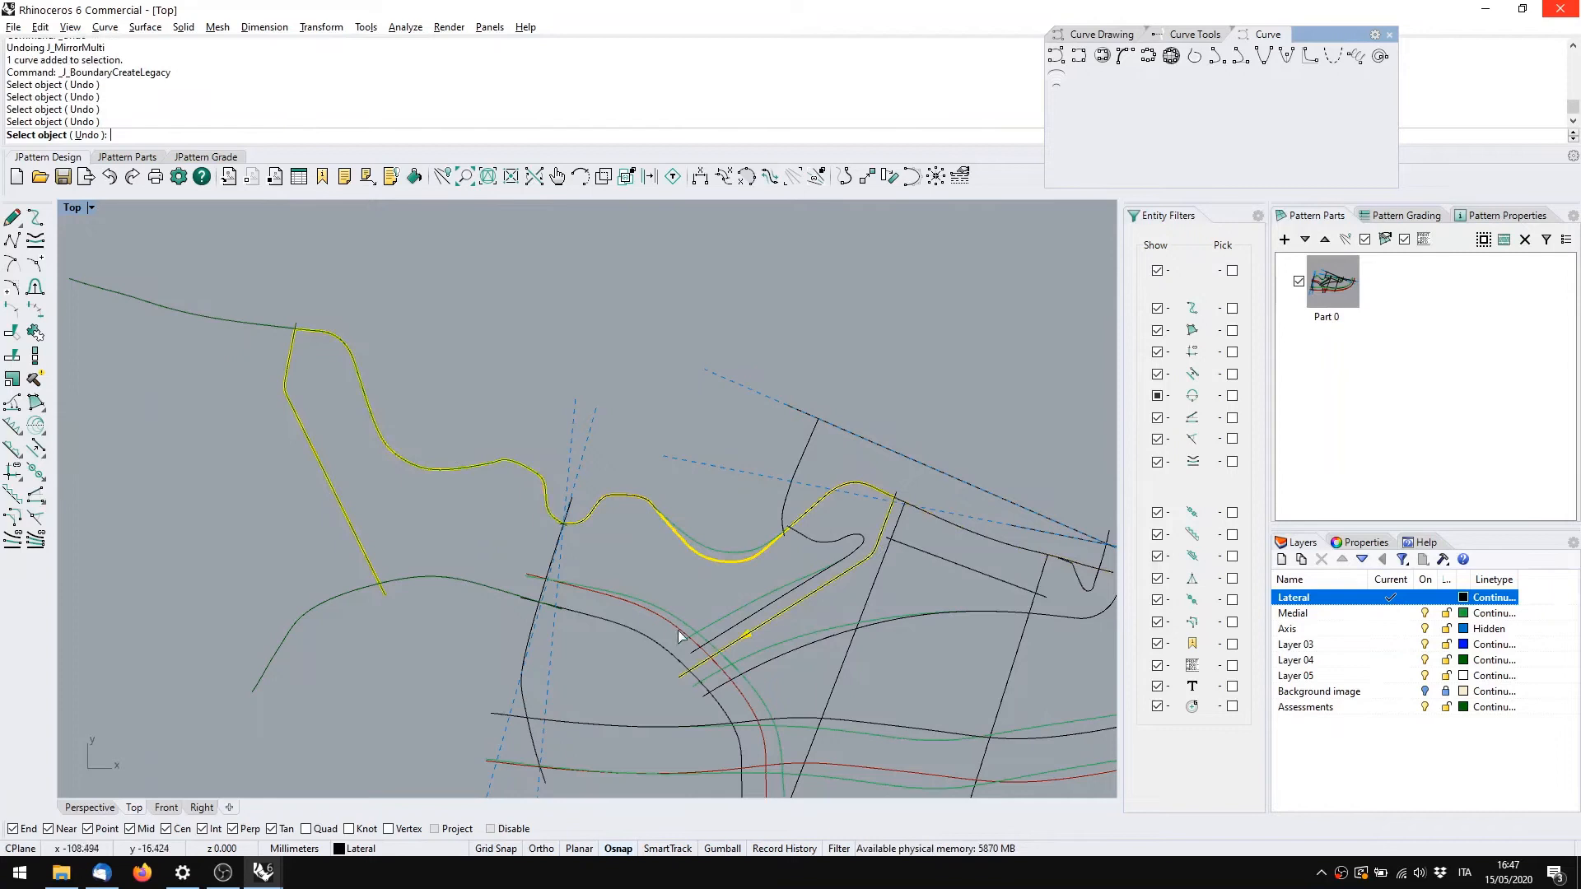
left_click(630, 628)
left_click(452, 580)
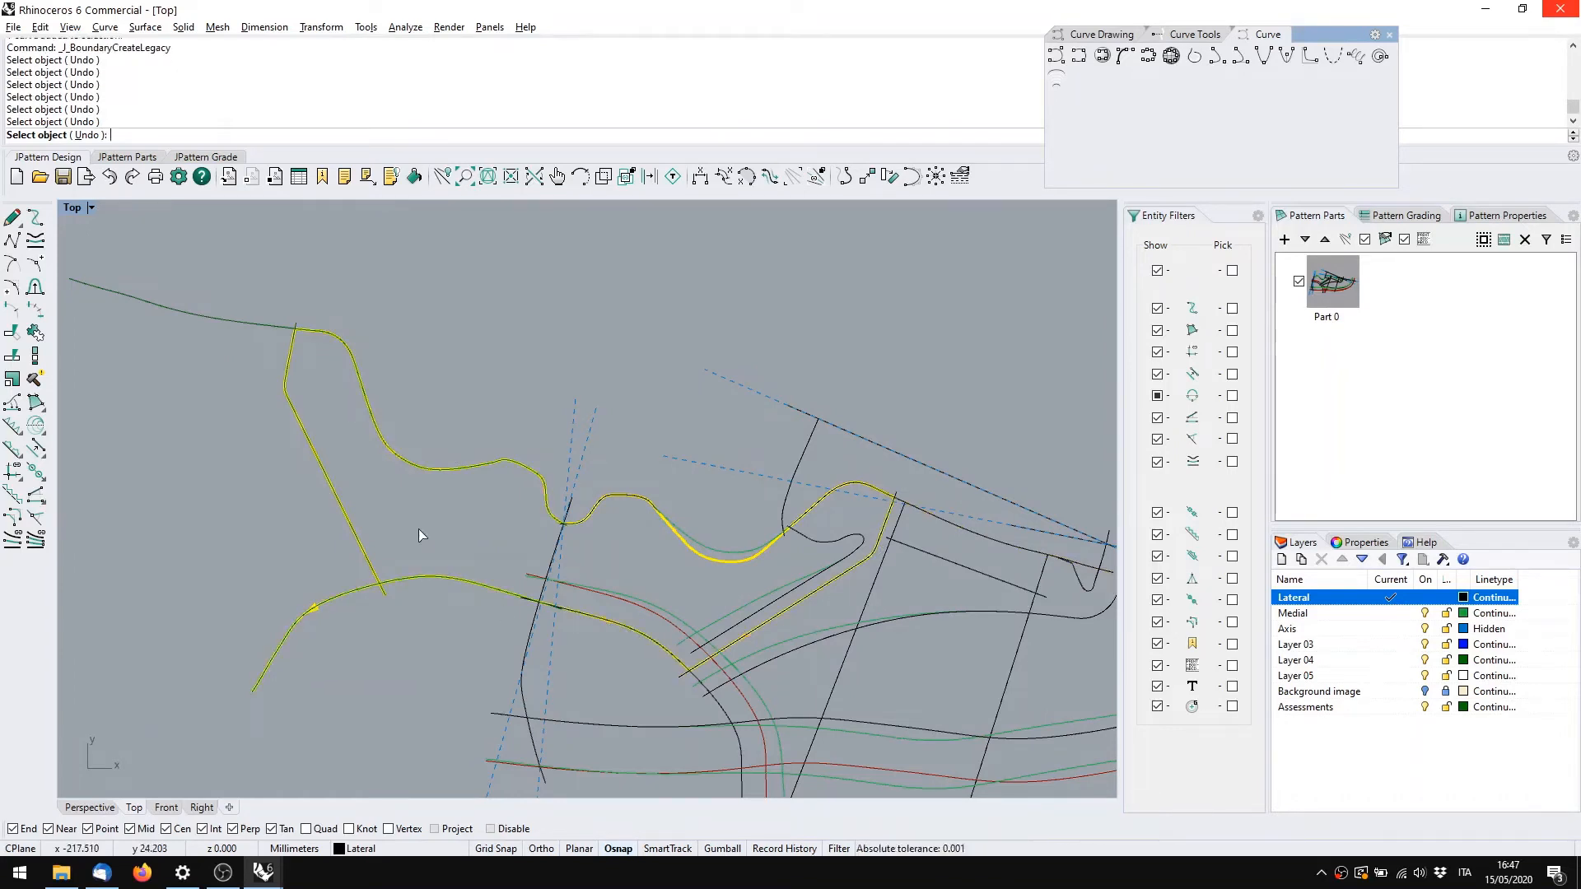
key("Return")
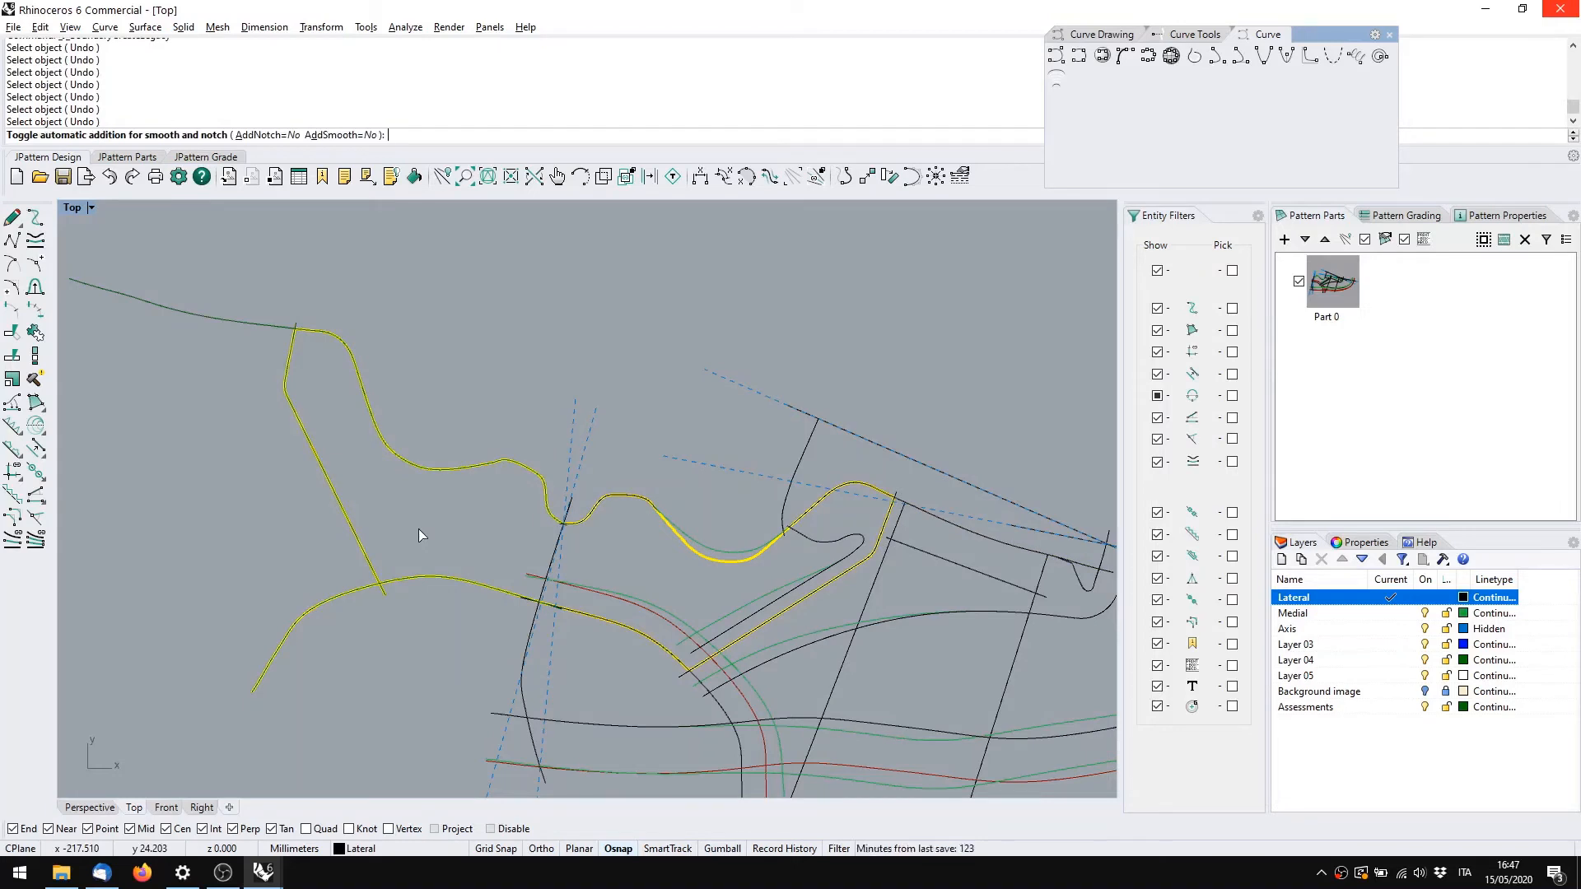
key("Return")
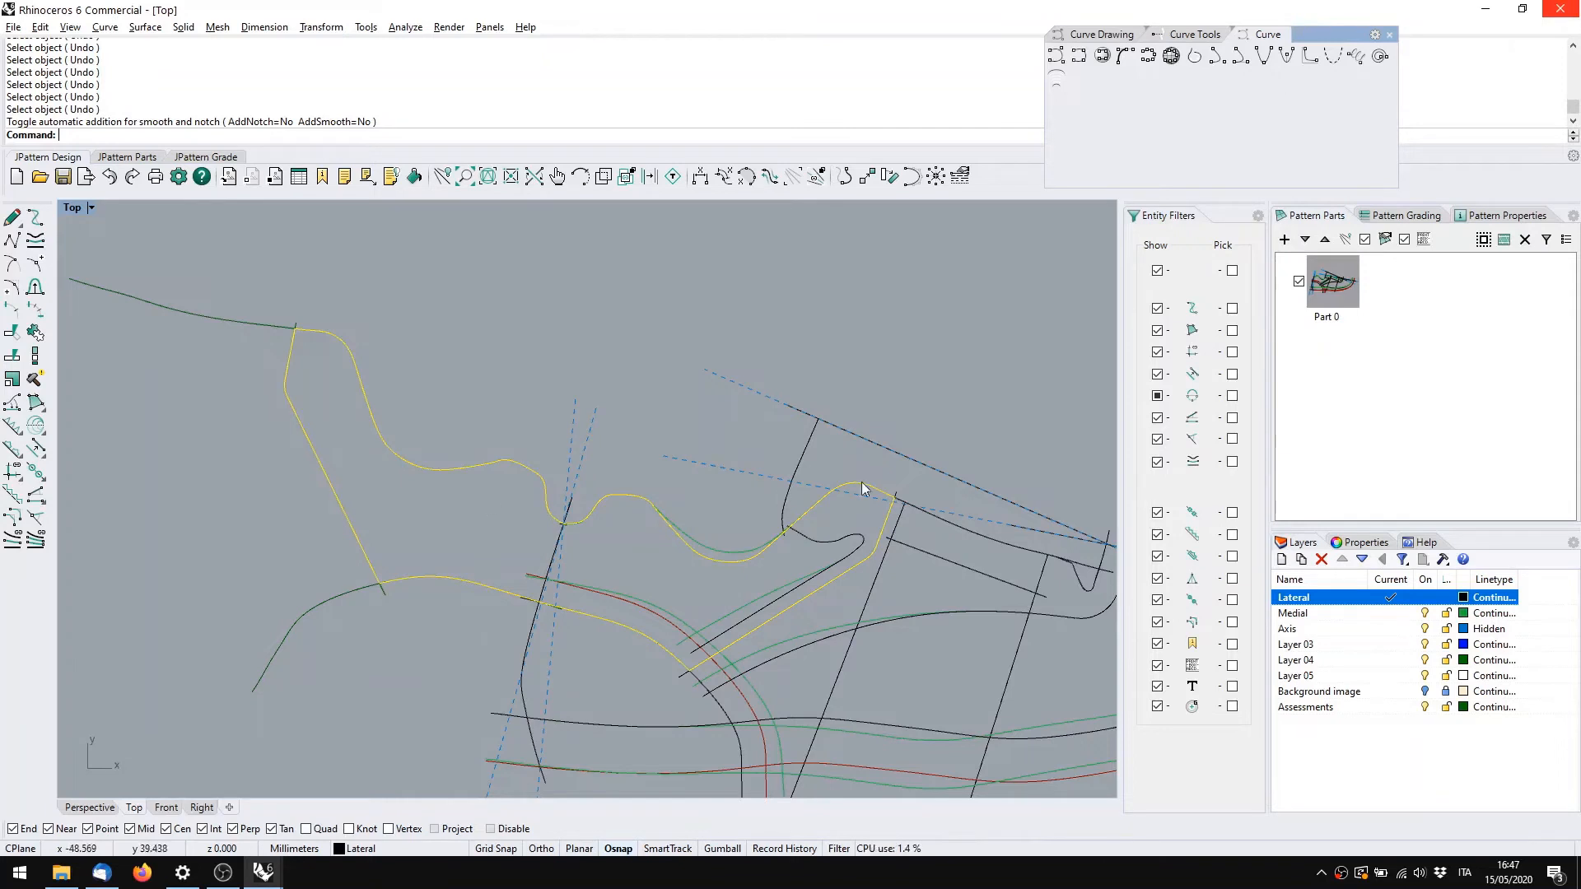
Select the closed collar boundary and create a new part from it named Collar
left_click(812, 447)
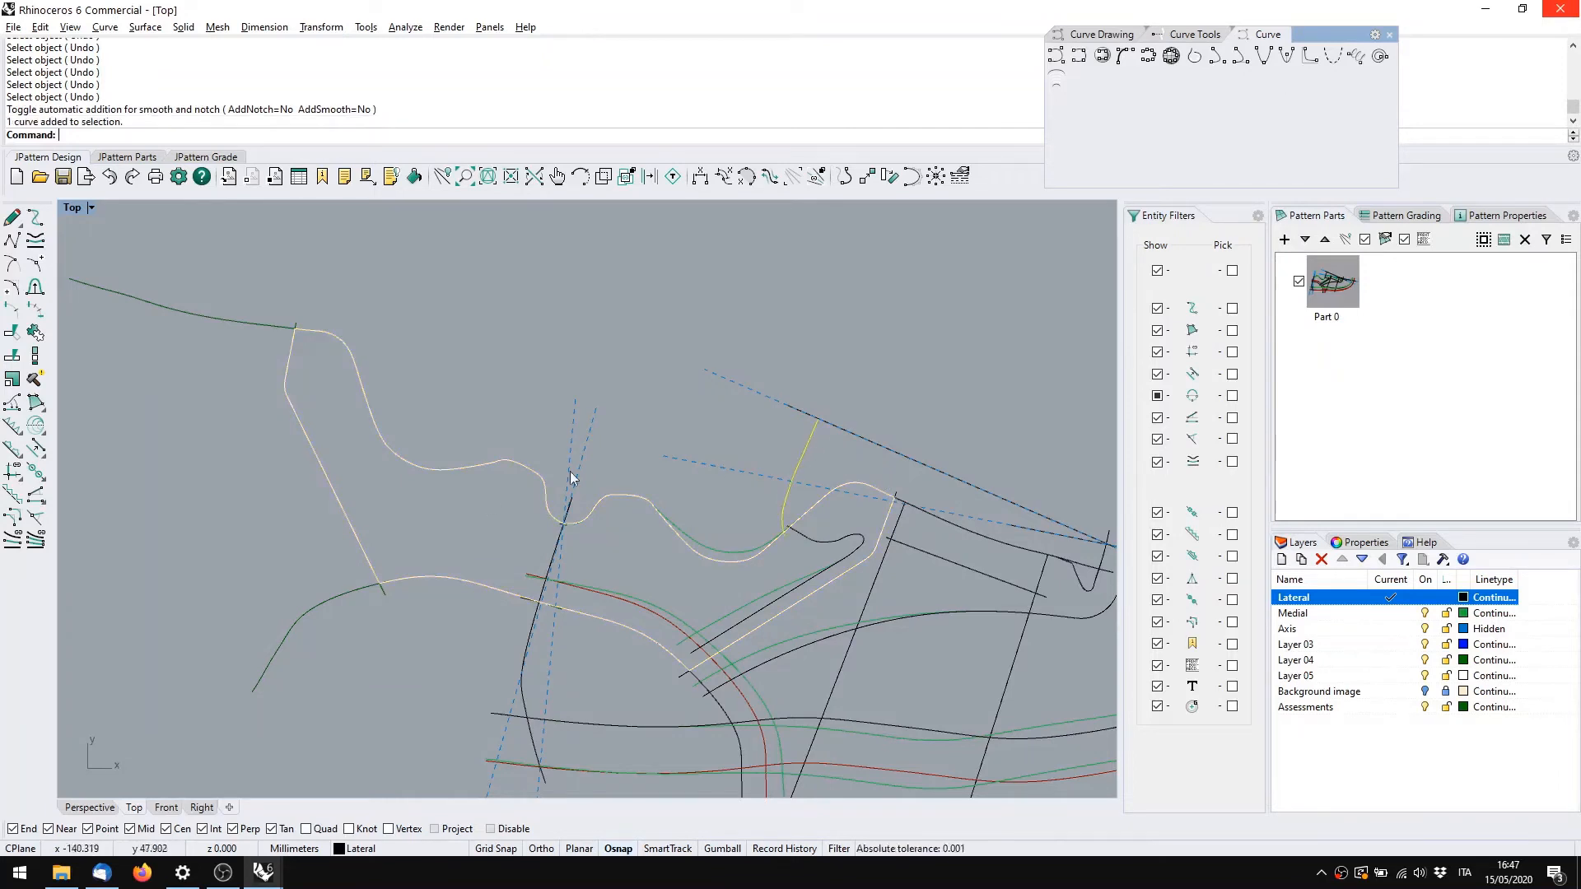
left_click(453, 467)
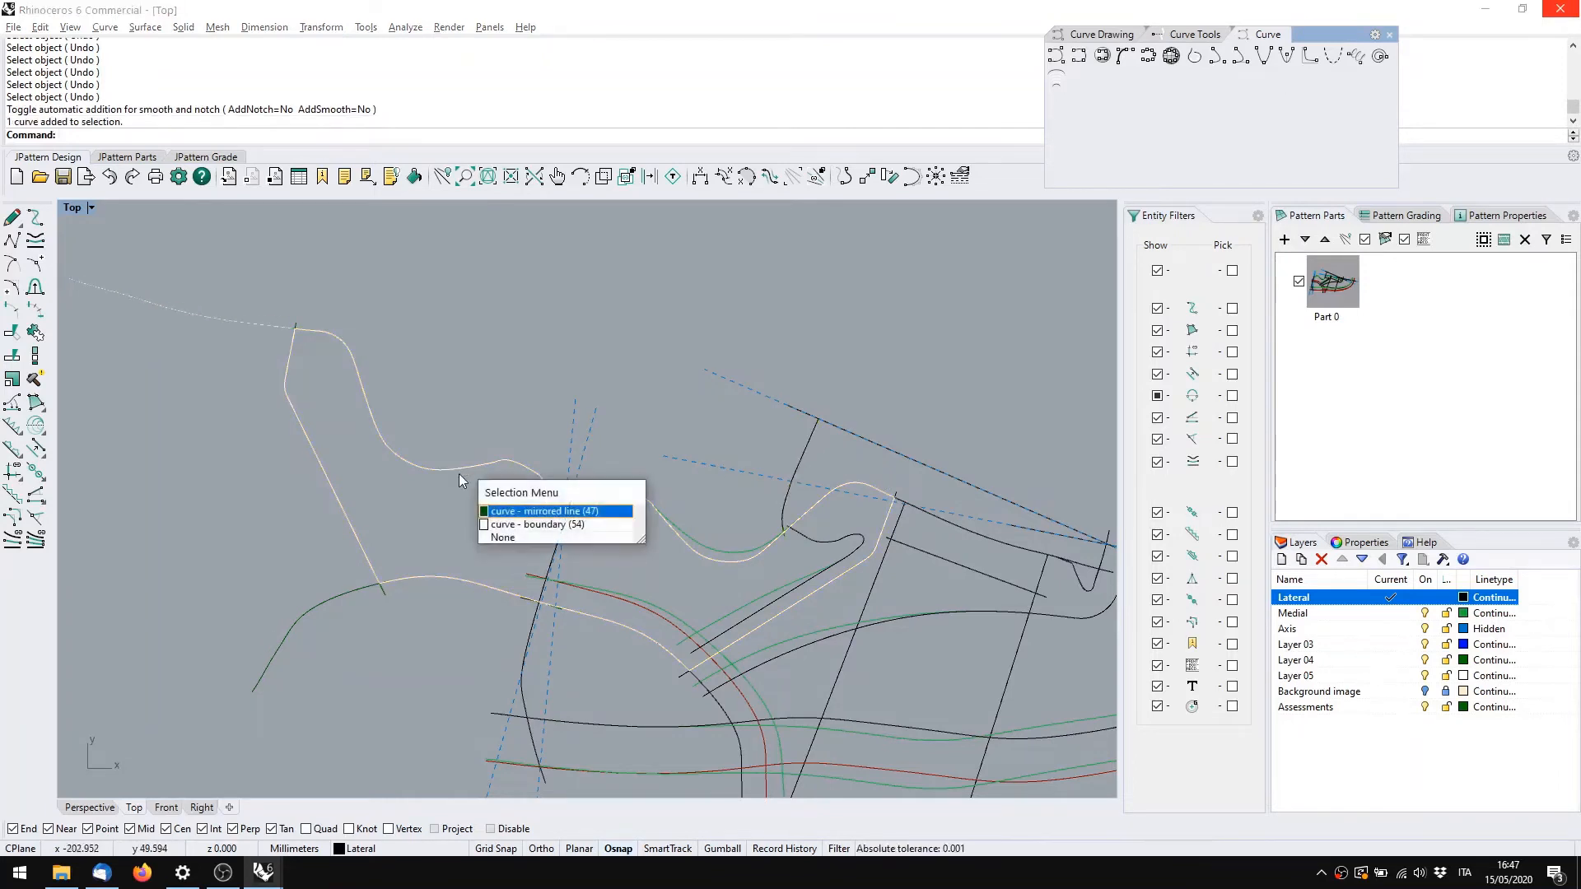
left_click(502, 524)
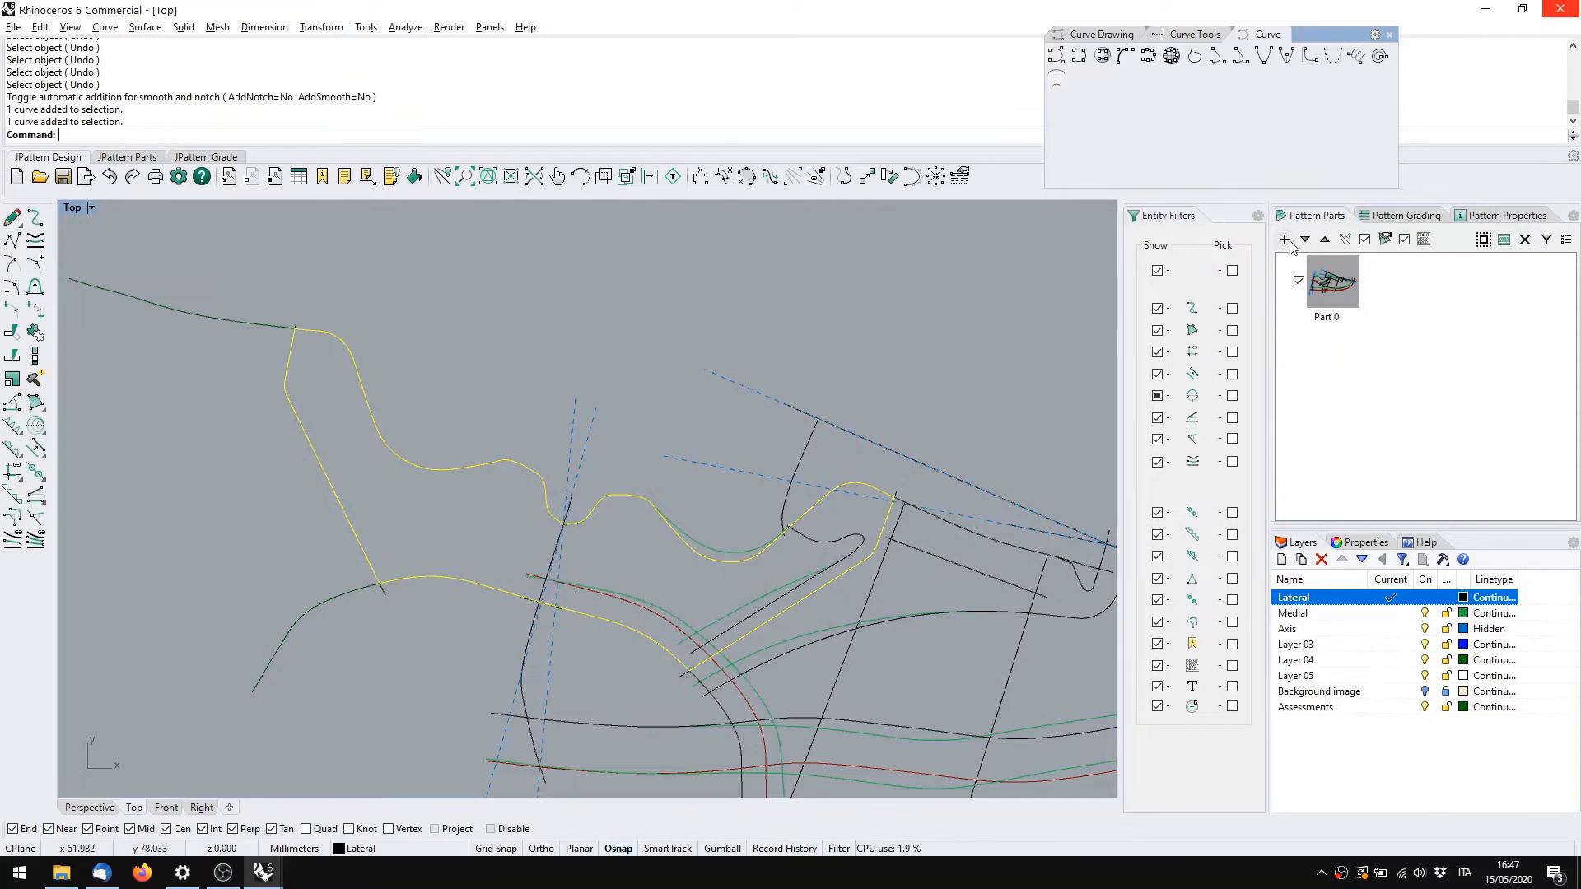
left_click(1390, 34)
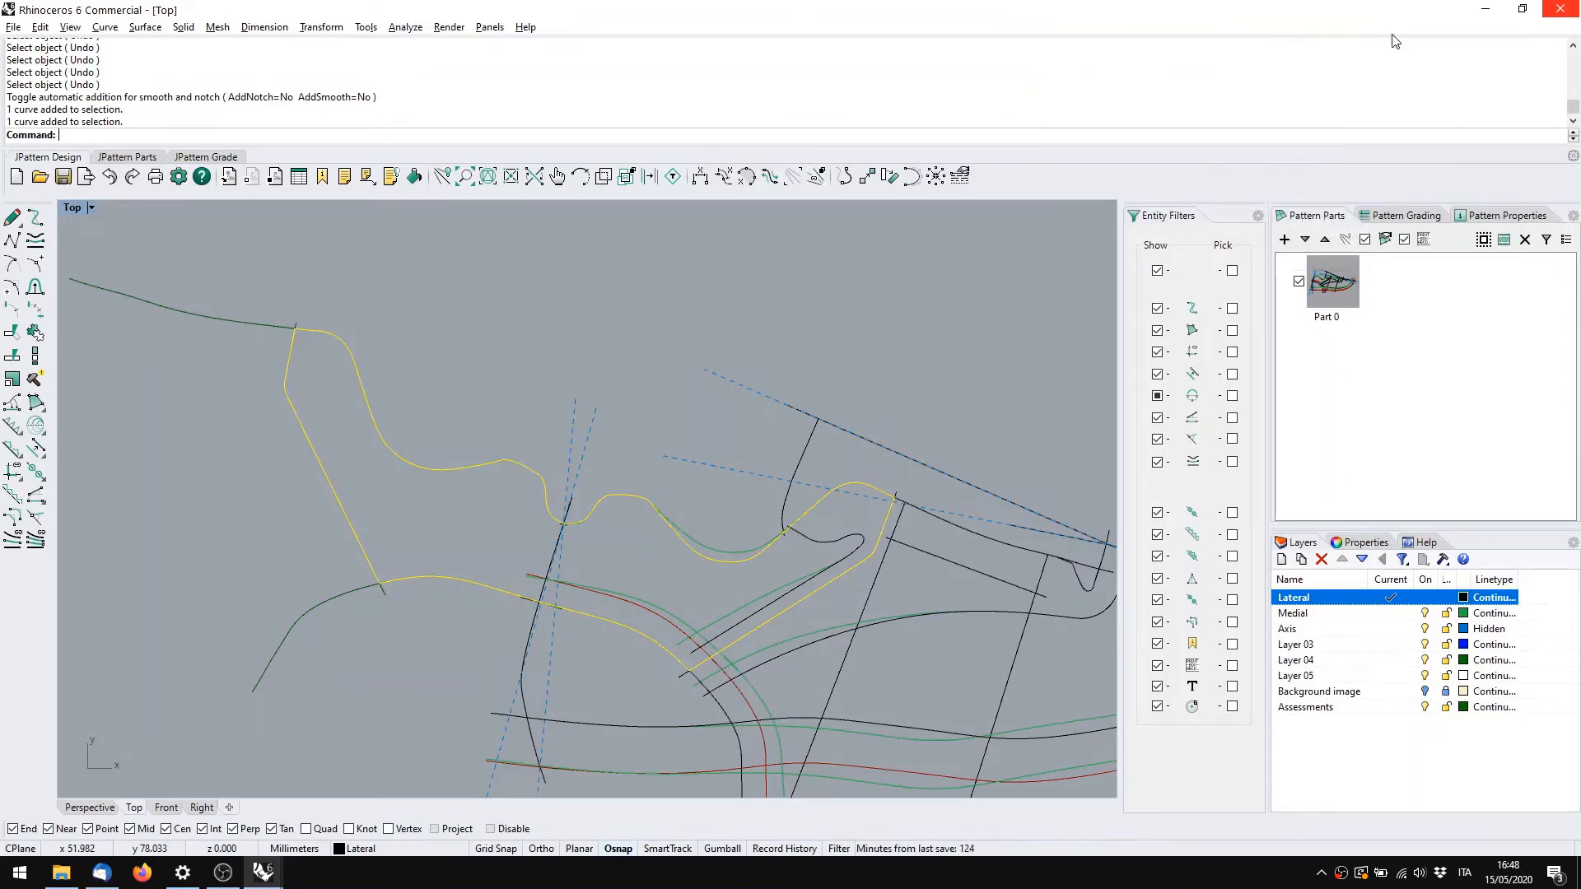
left_click(1284, 239)
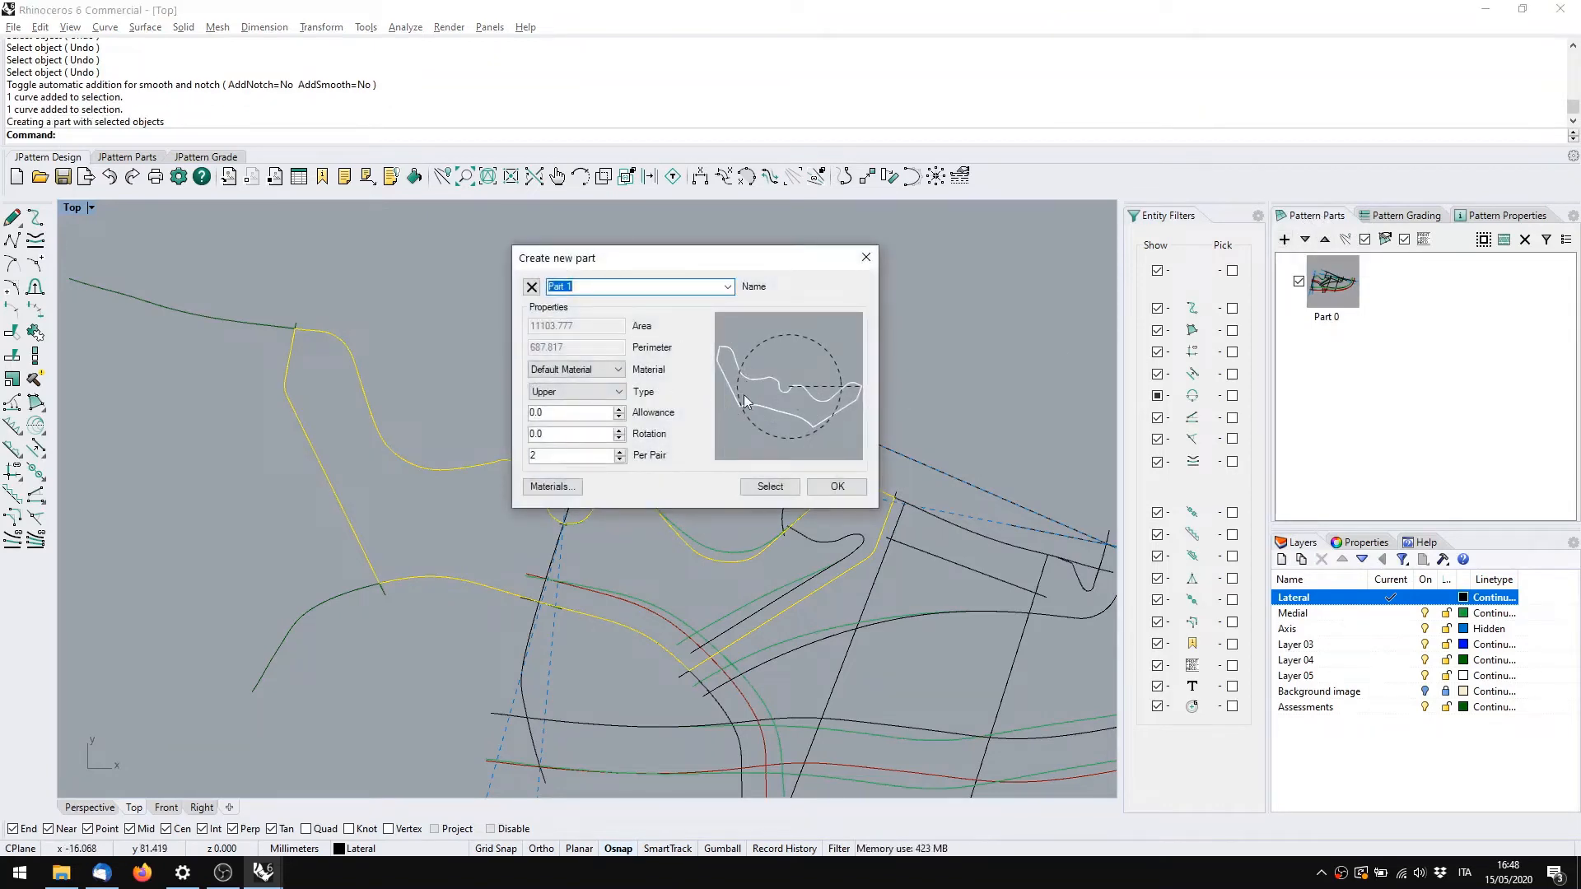
left_click(582, 286)
left_click_drag(582, 285, 525, 297)
type("Collar")
left_click(830, 488)
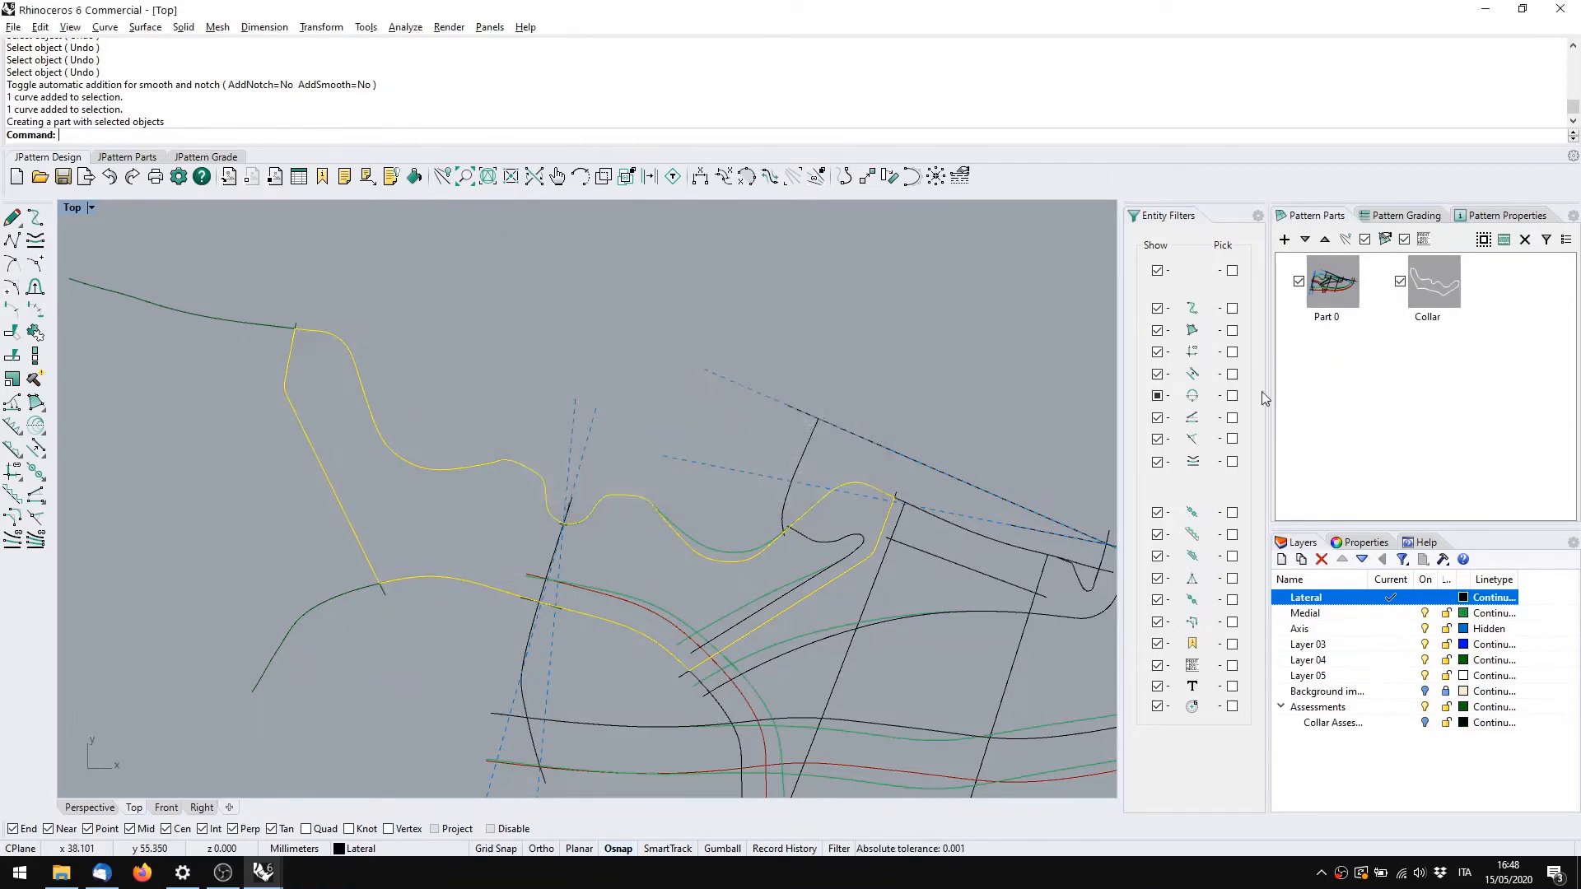
Display the Collar part on its own with its construction curves, and hide them so only the closed boundary remains
left_click(1437, 288)
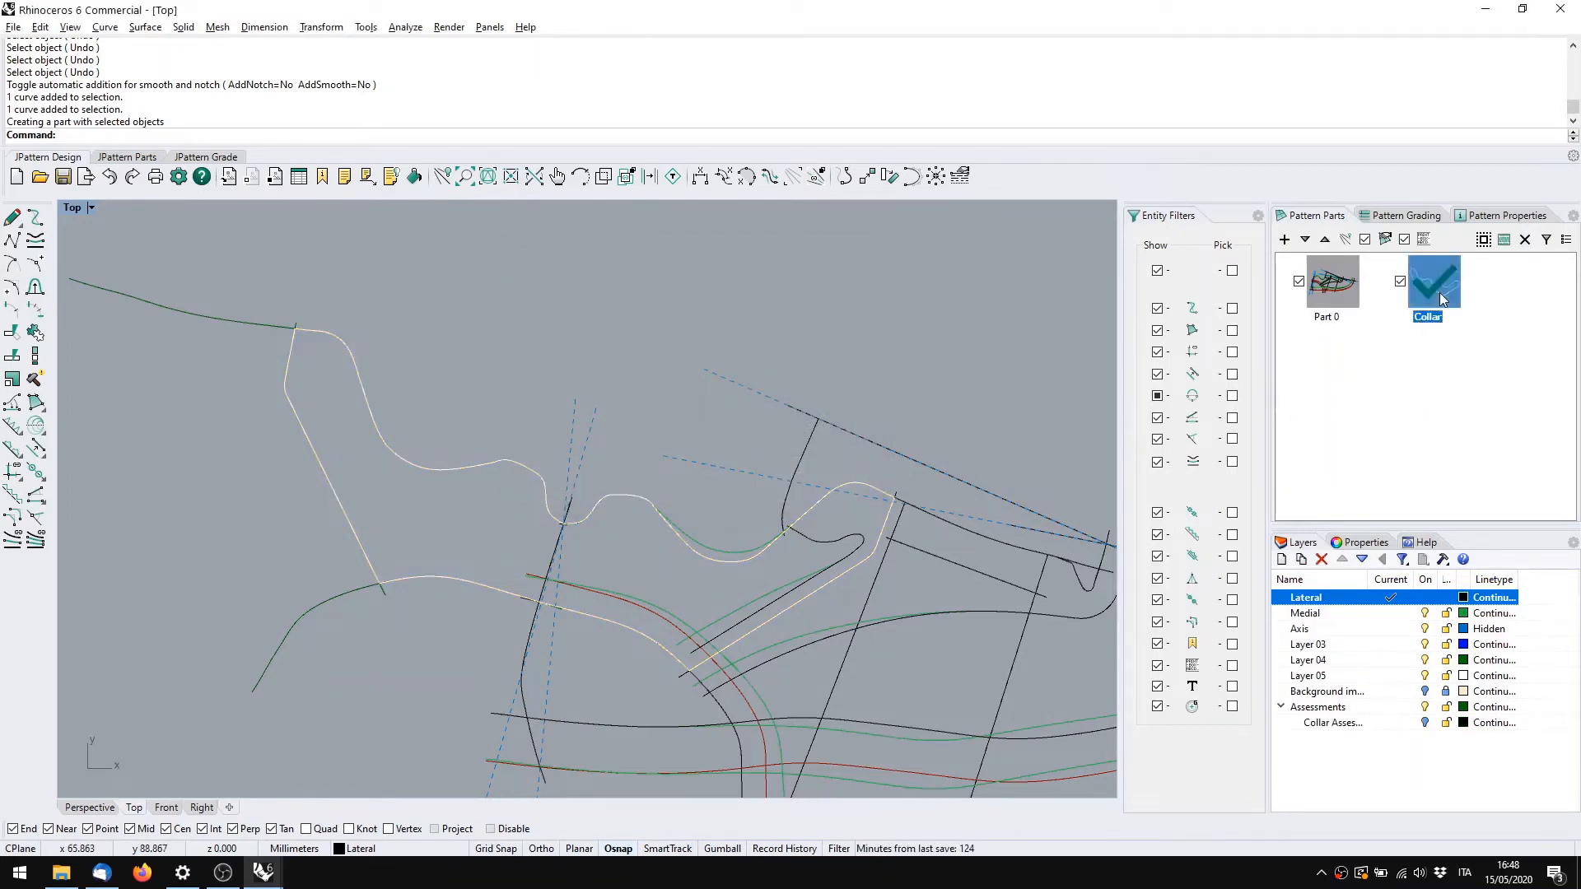
scroll(570, 518, "up", 3)
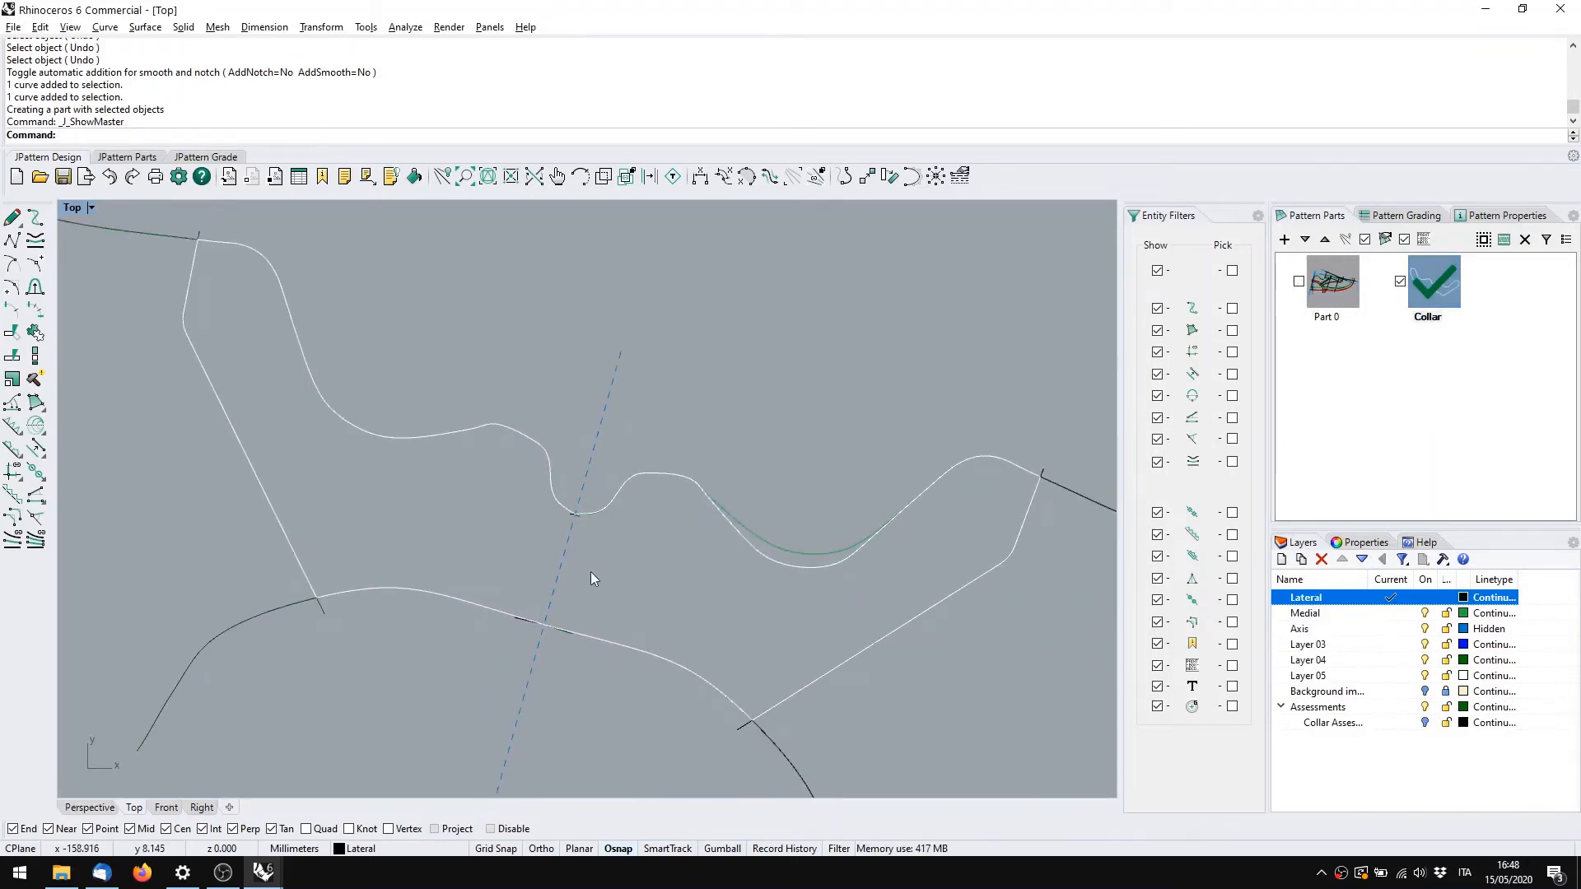
left_click(1458, 358)
left_click(1376, 242)
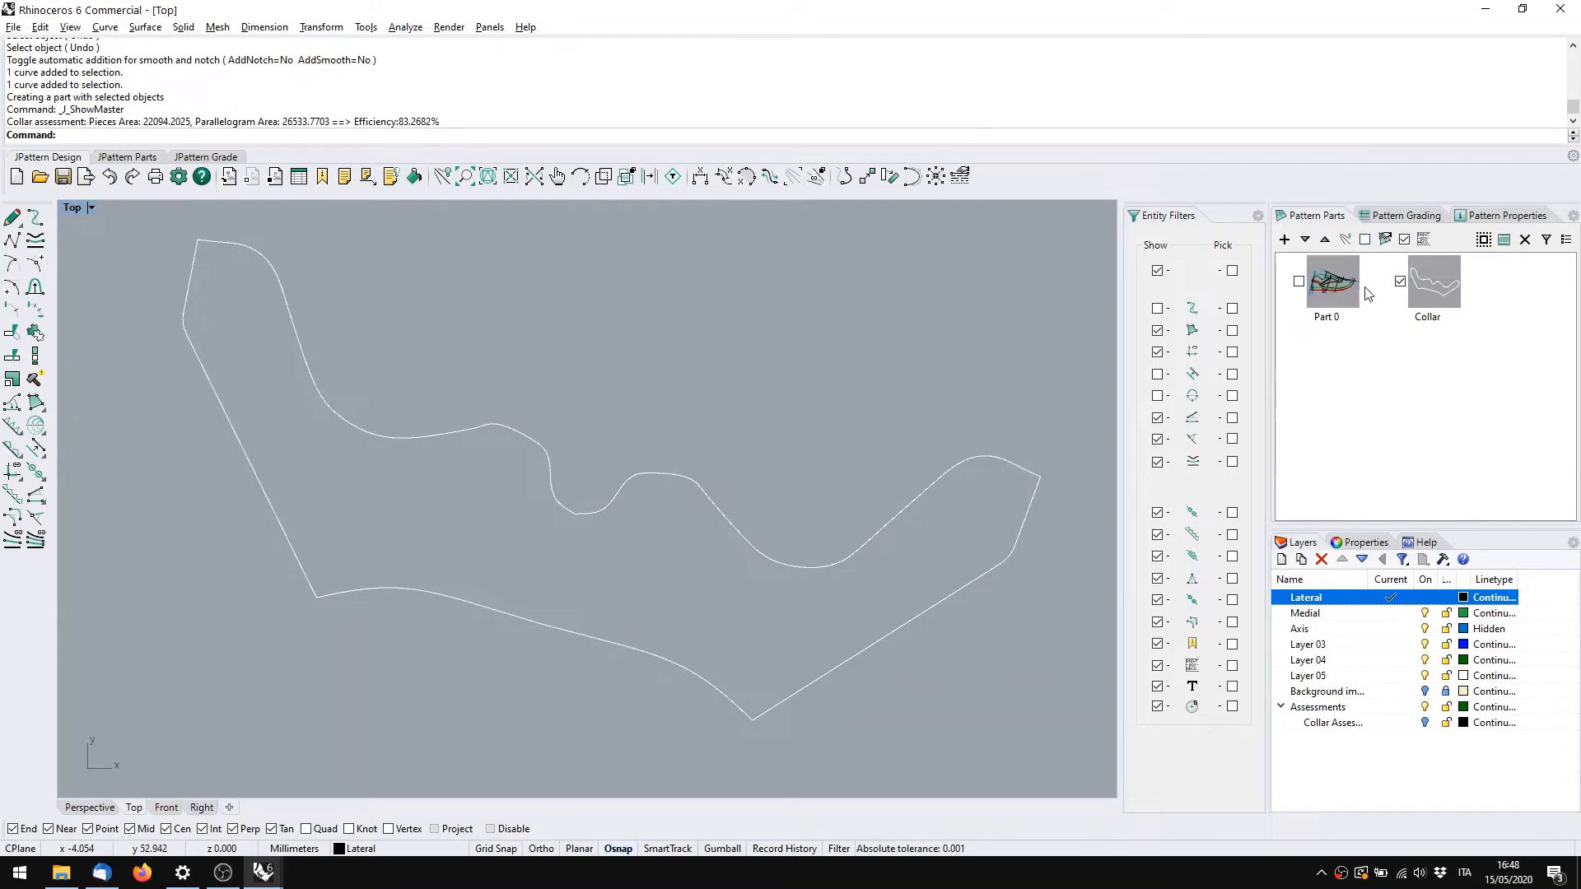
right_click(1341, 873)
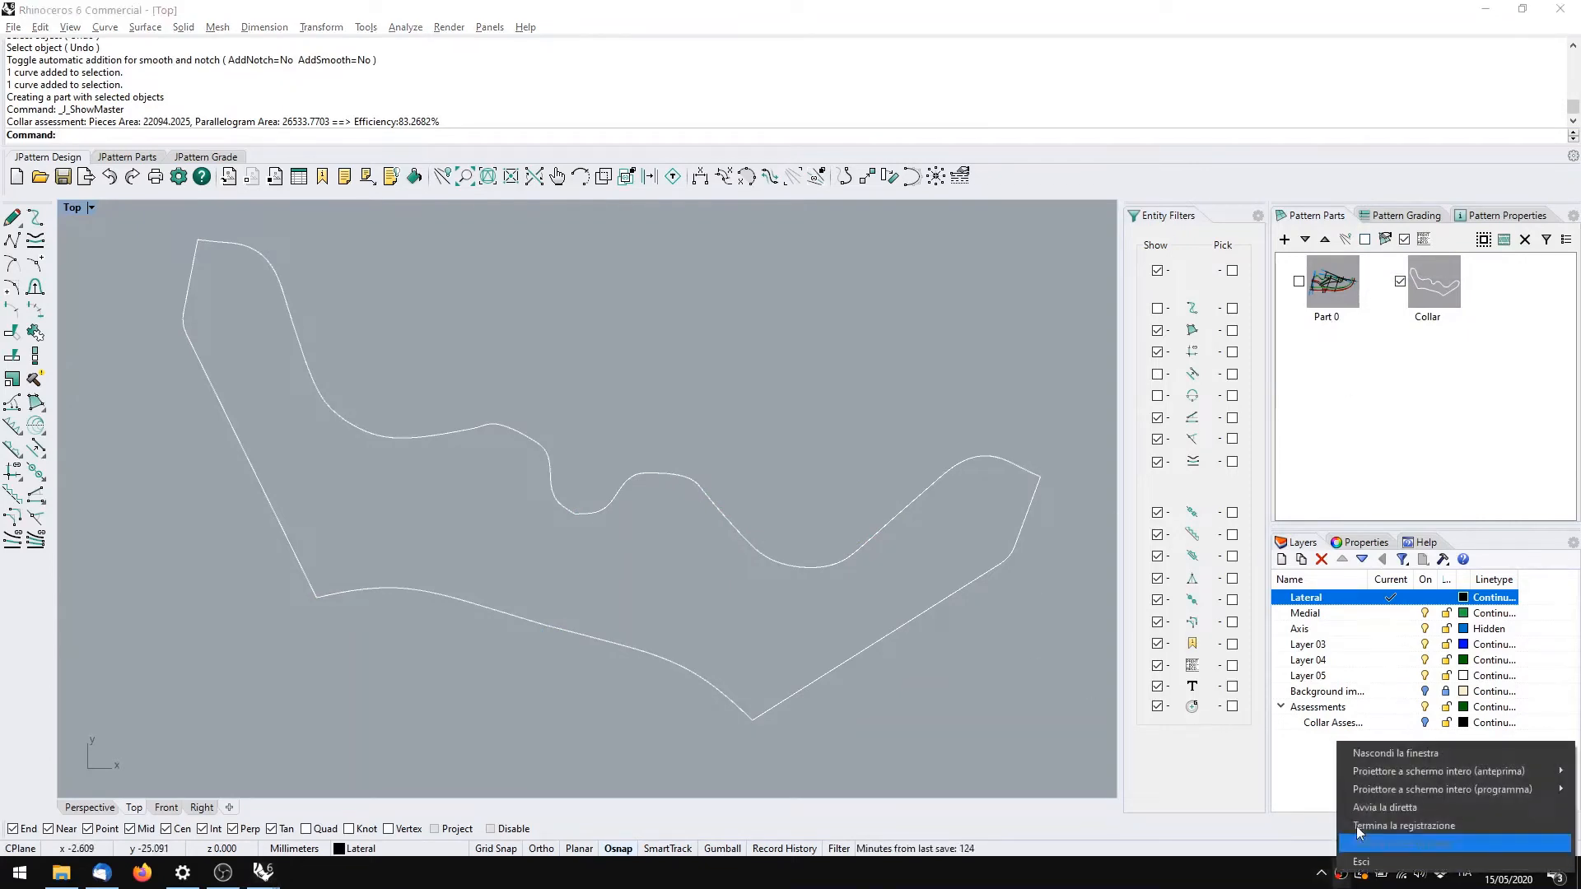
left_click(1355, 828)
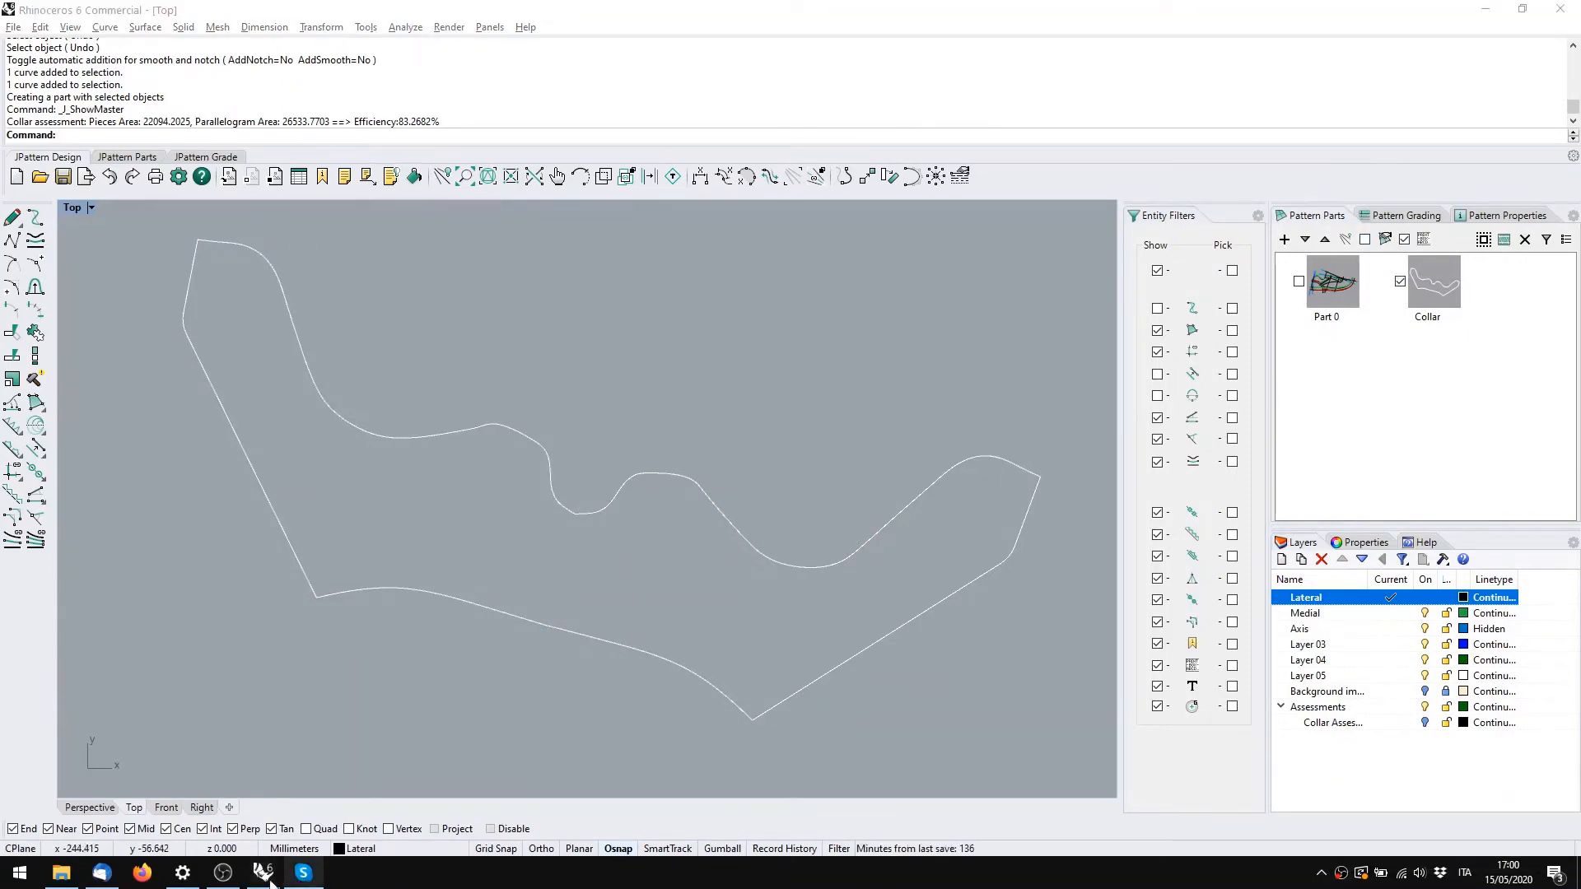
left_click(222, 874)
left_click(262, 875)
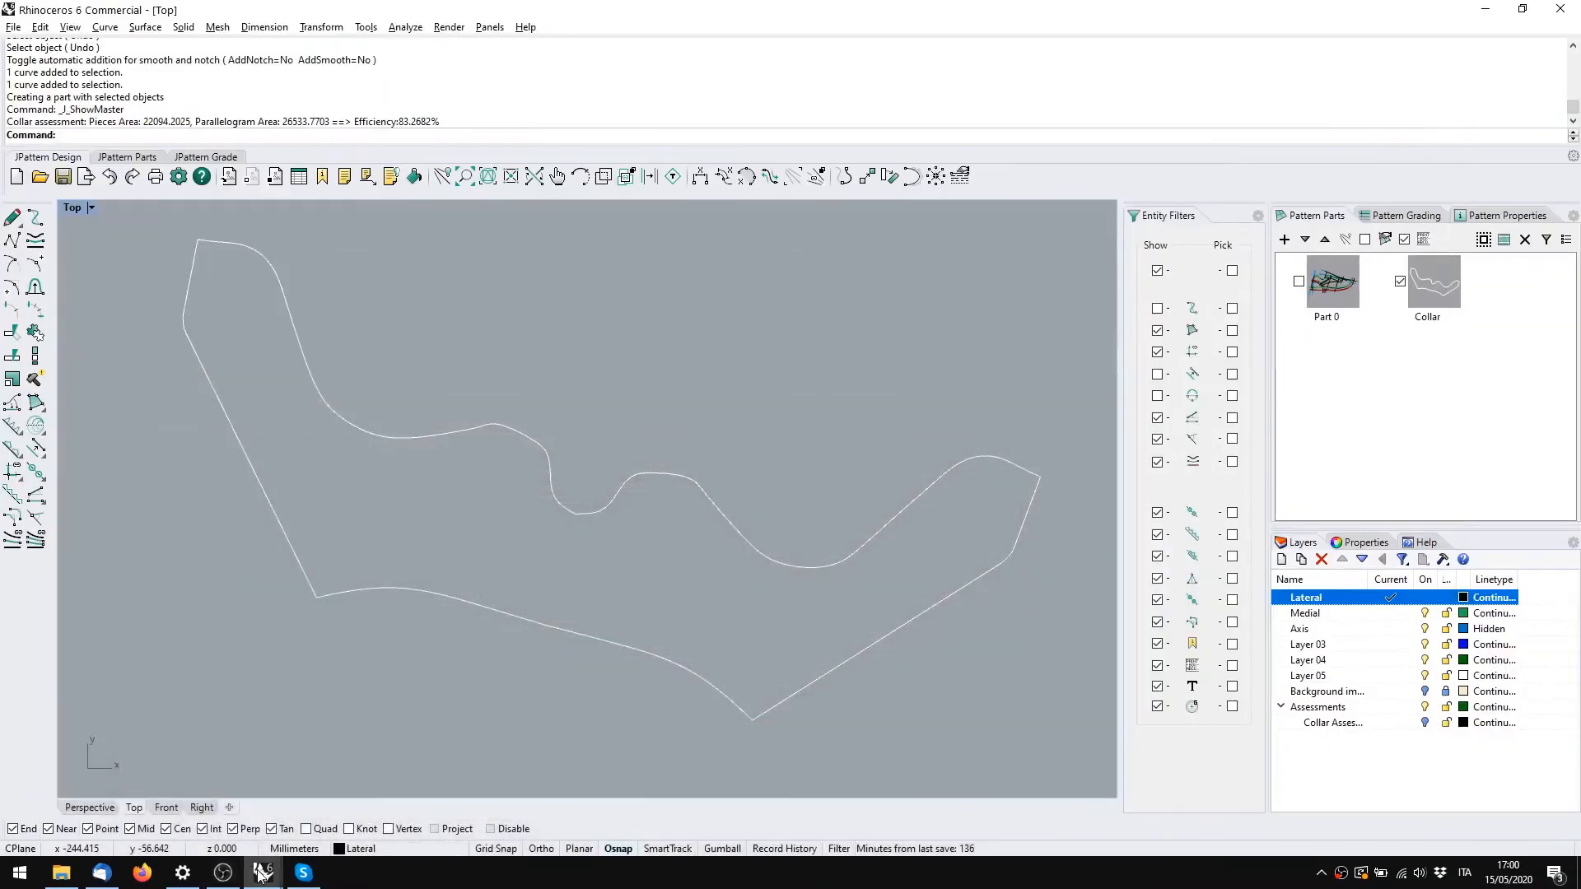
Switch to the Francesina corso.3dm file and examine the TOMAIA part's boundary, medial lasting edge and mirror axis as a reference
left_click(351, 827)
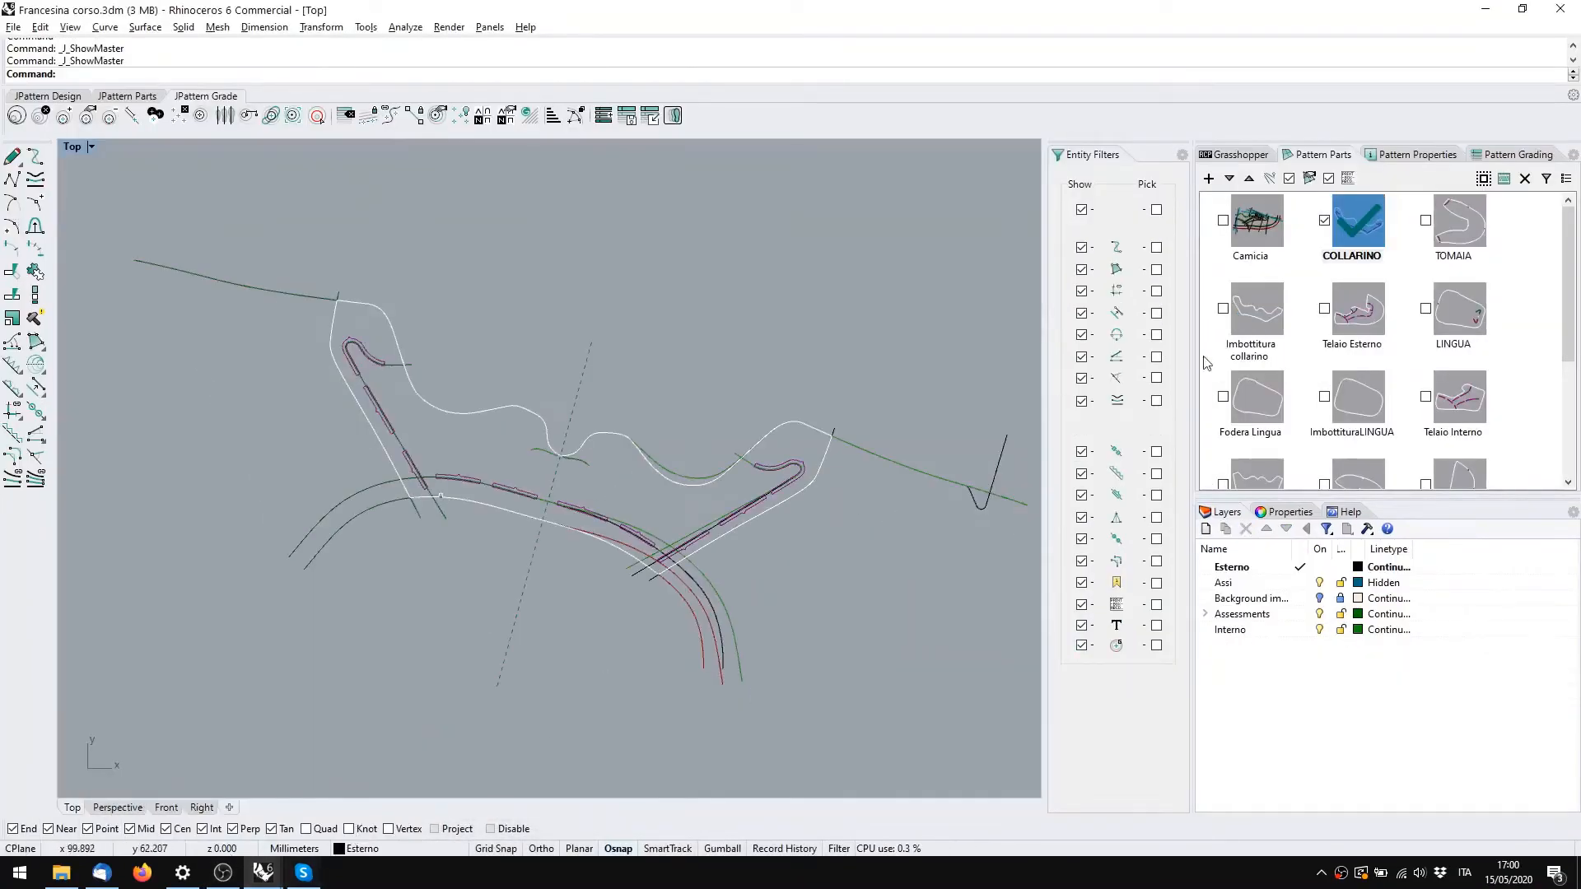
left_click(1475, 239)
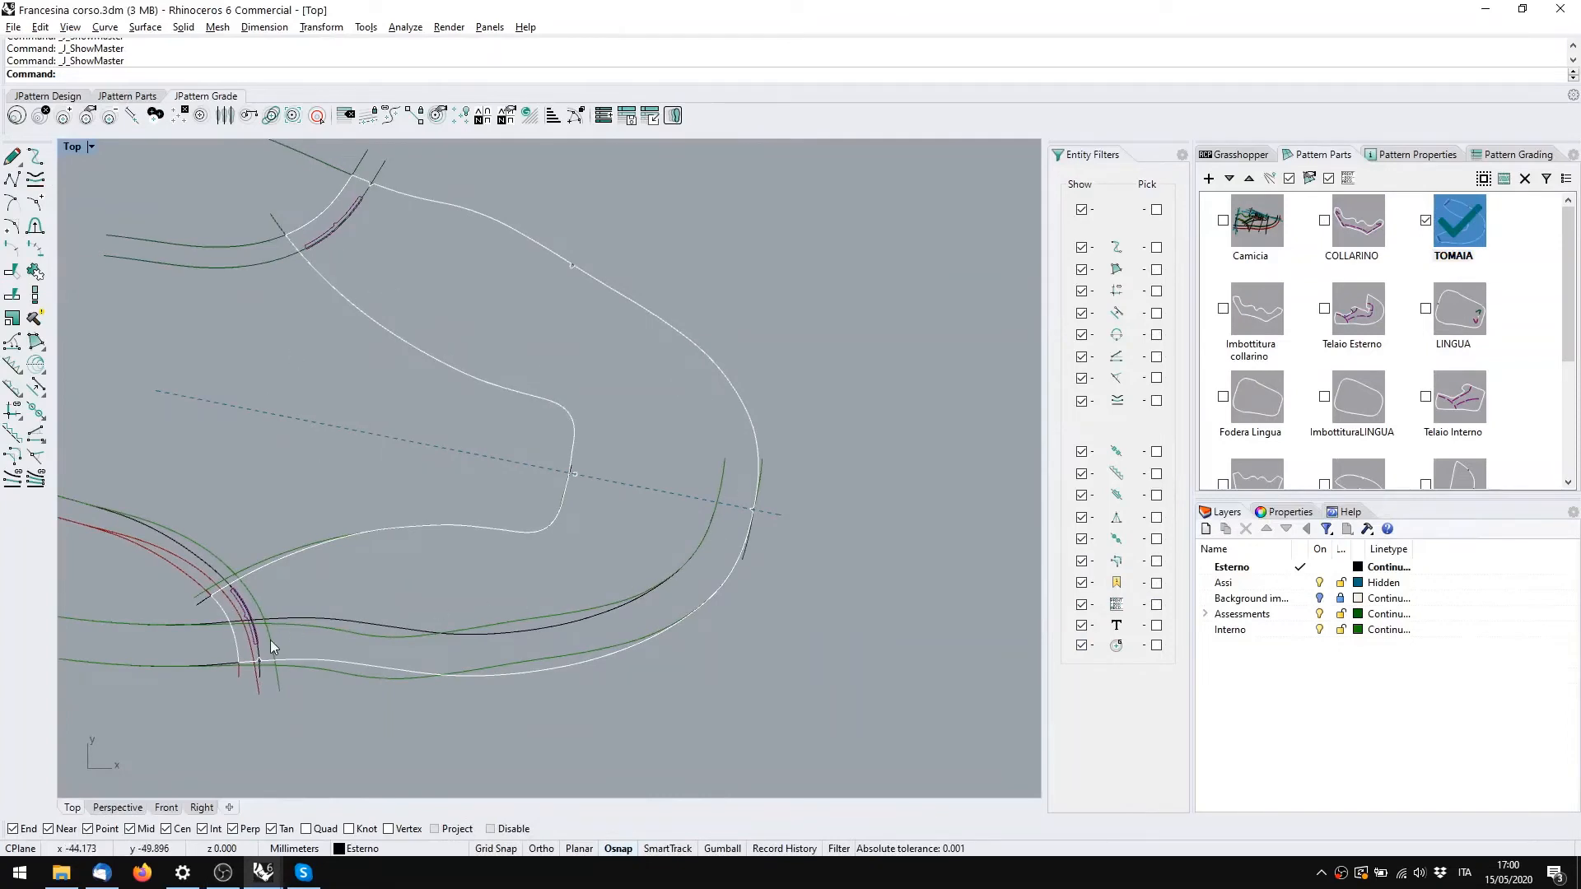
left_click(359, 675)
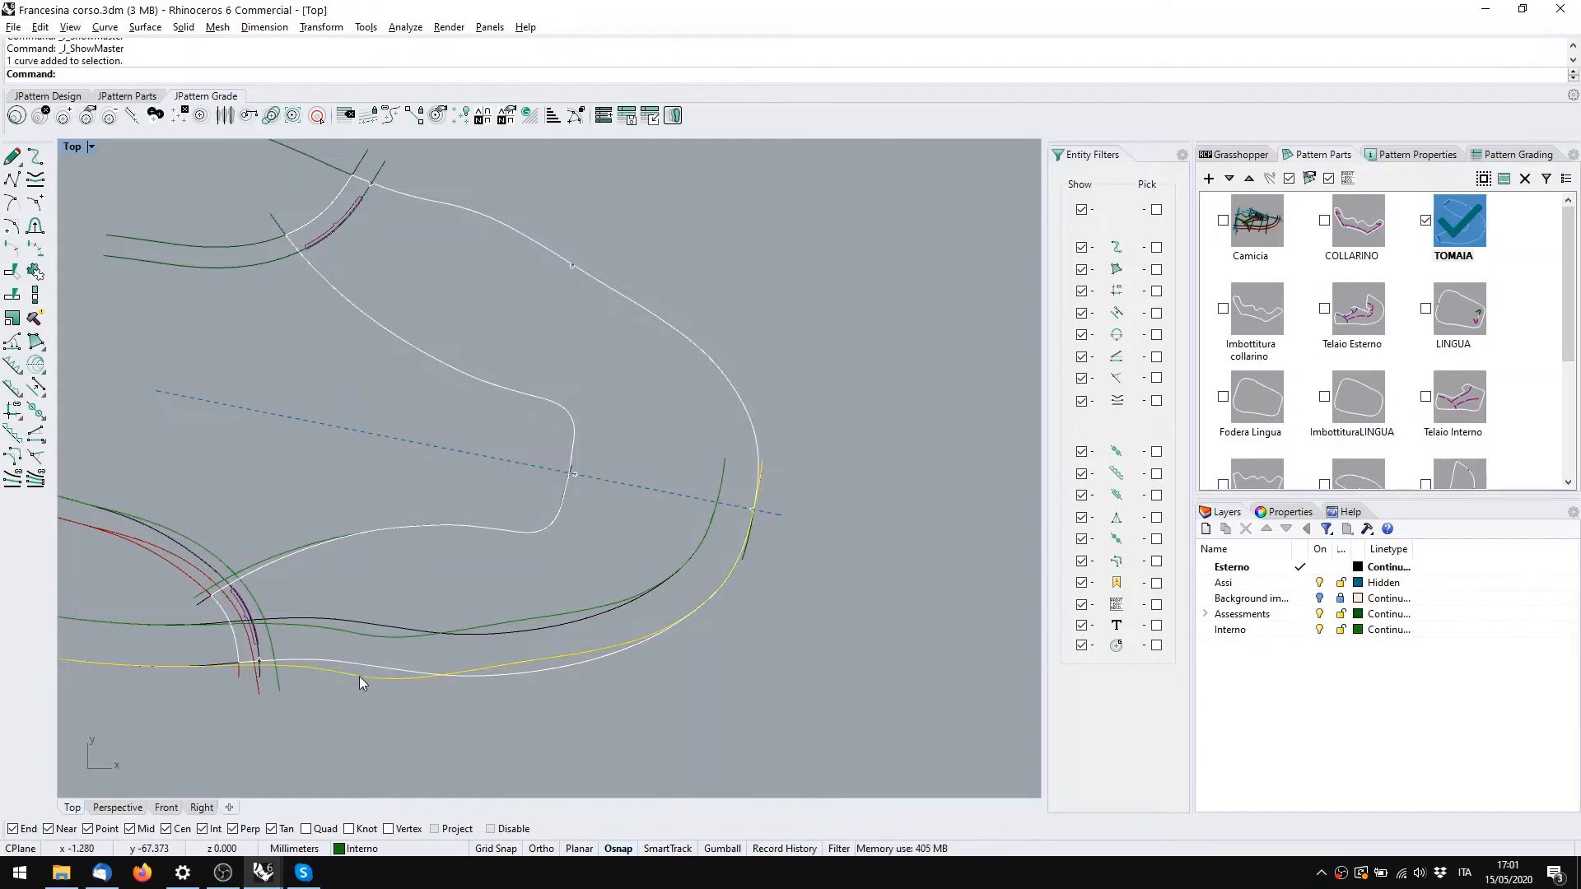
right_click_drag(214, 562, 428, 624)
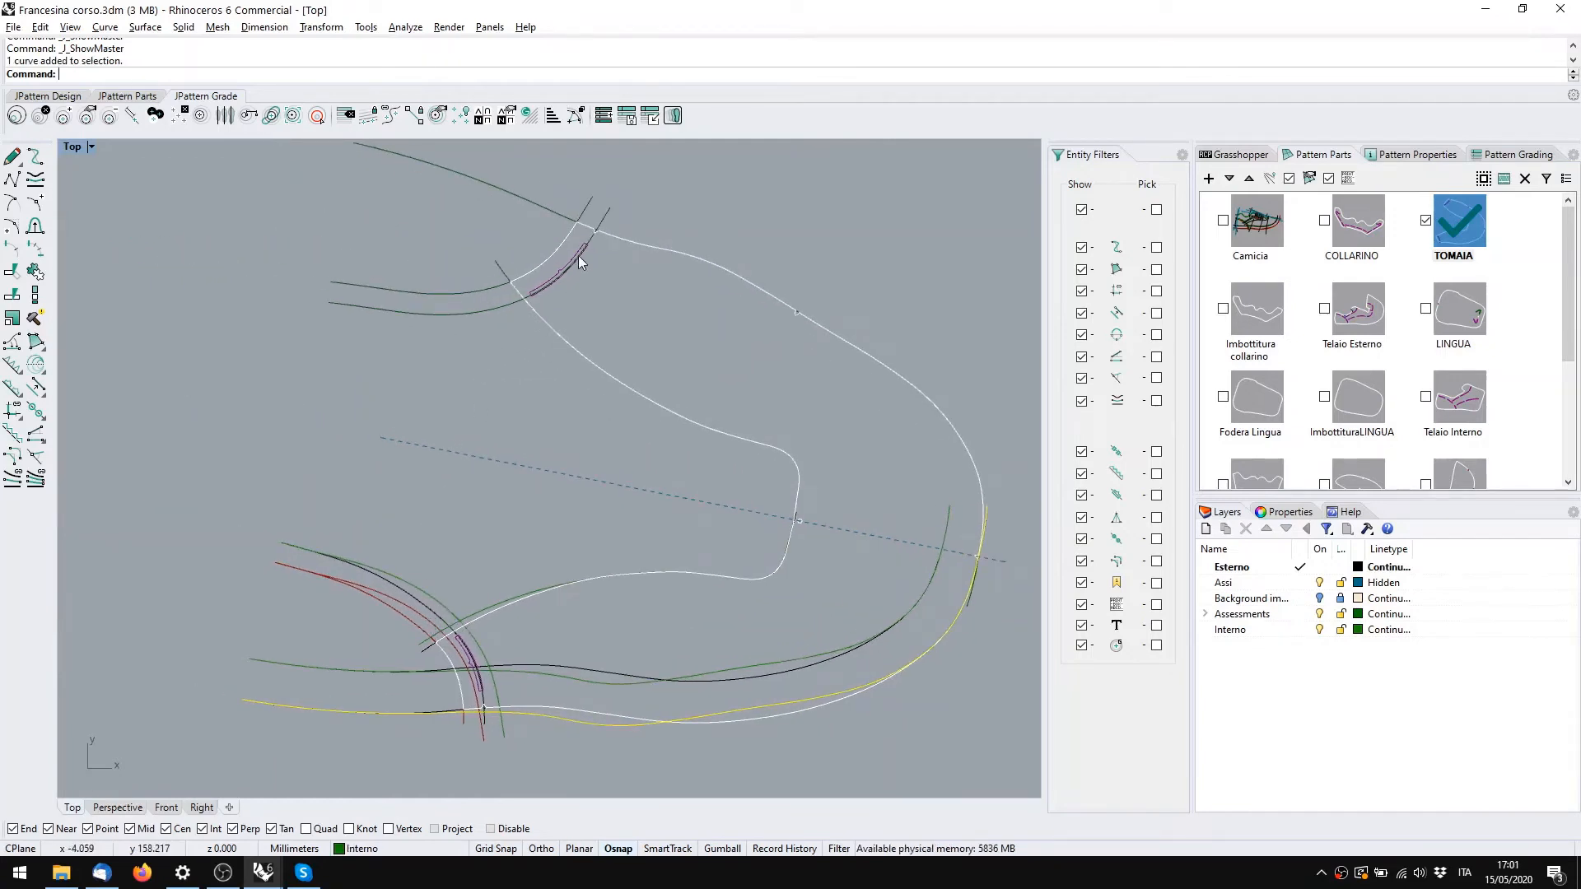
scroll(724, 510, "up", 10)
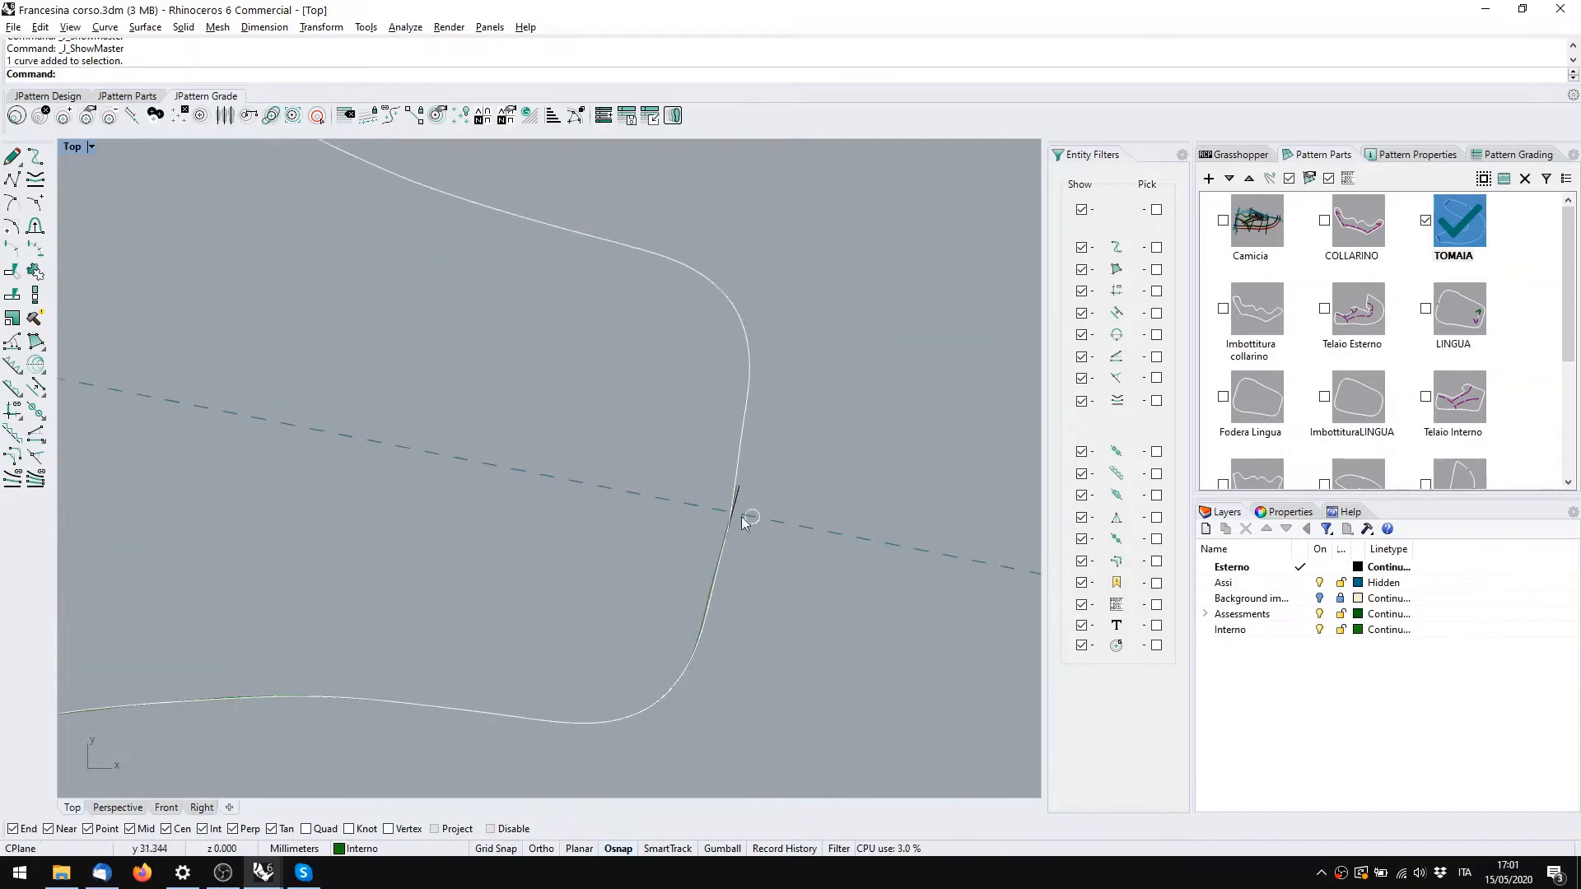
right_click_drag(403, 432, 667, 485)
scroll(708, 477, "down", 5)
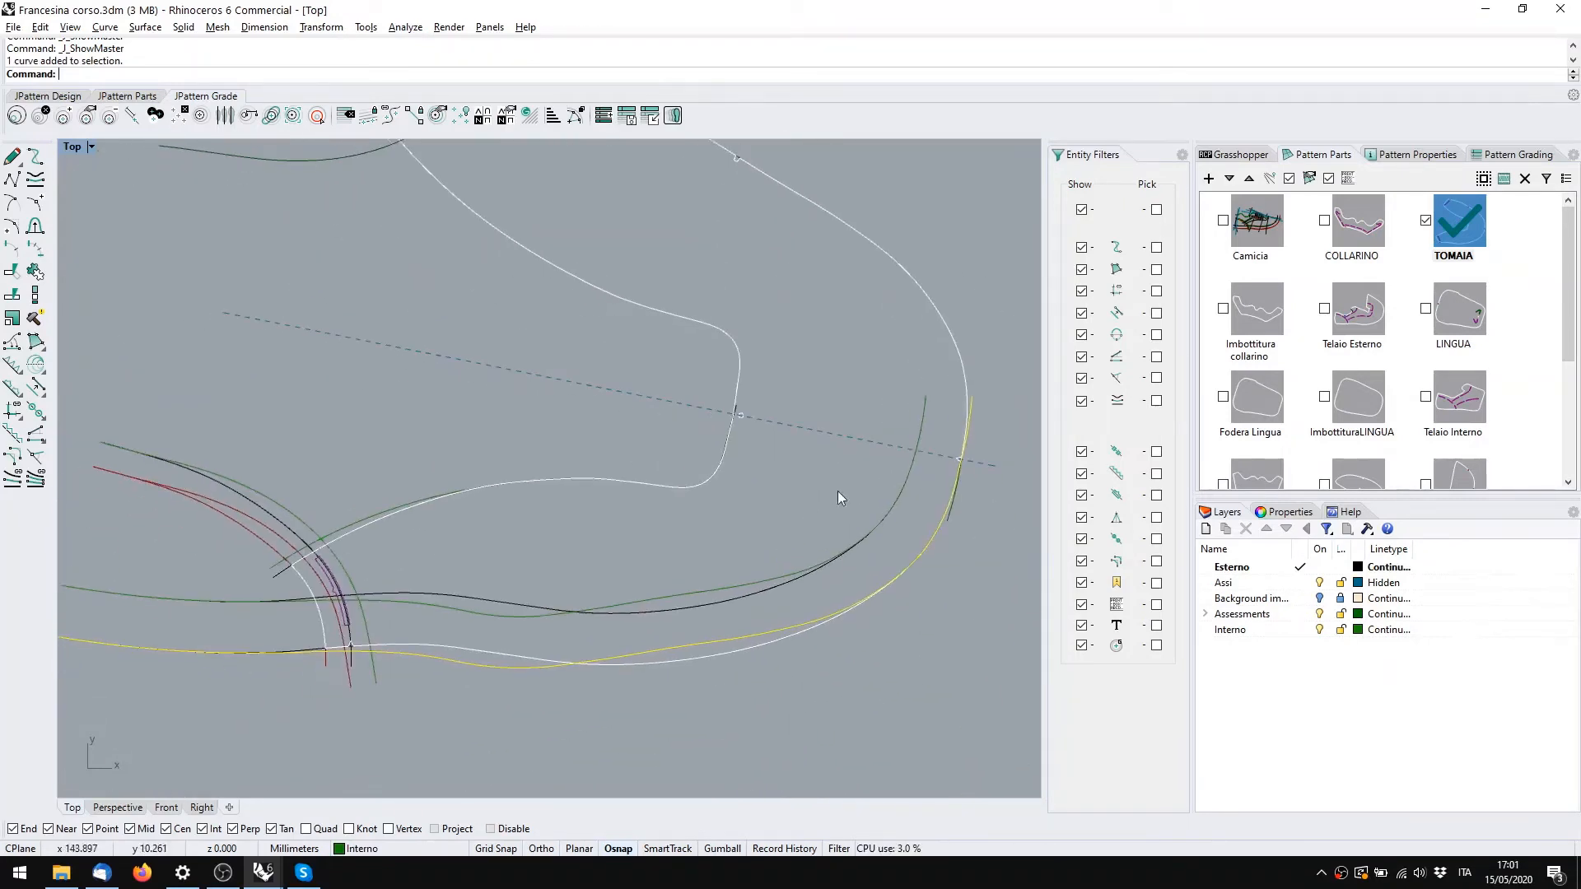
key("Escape")
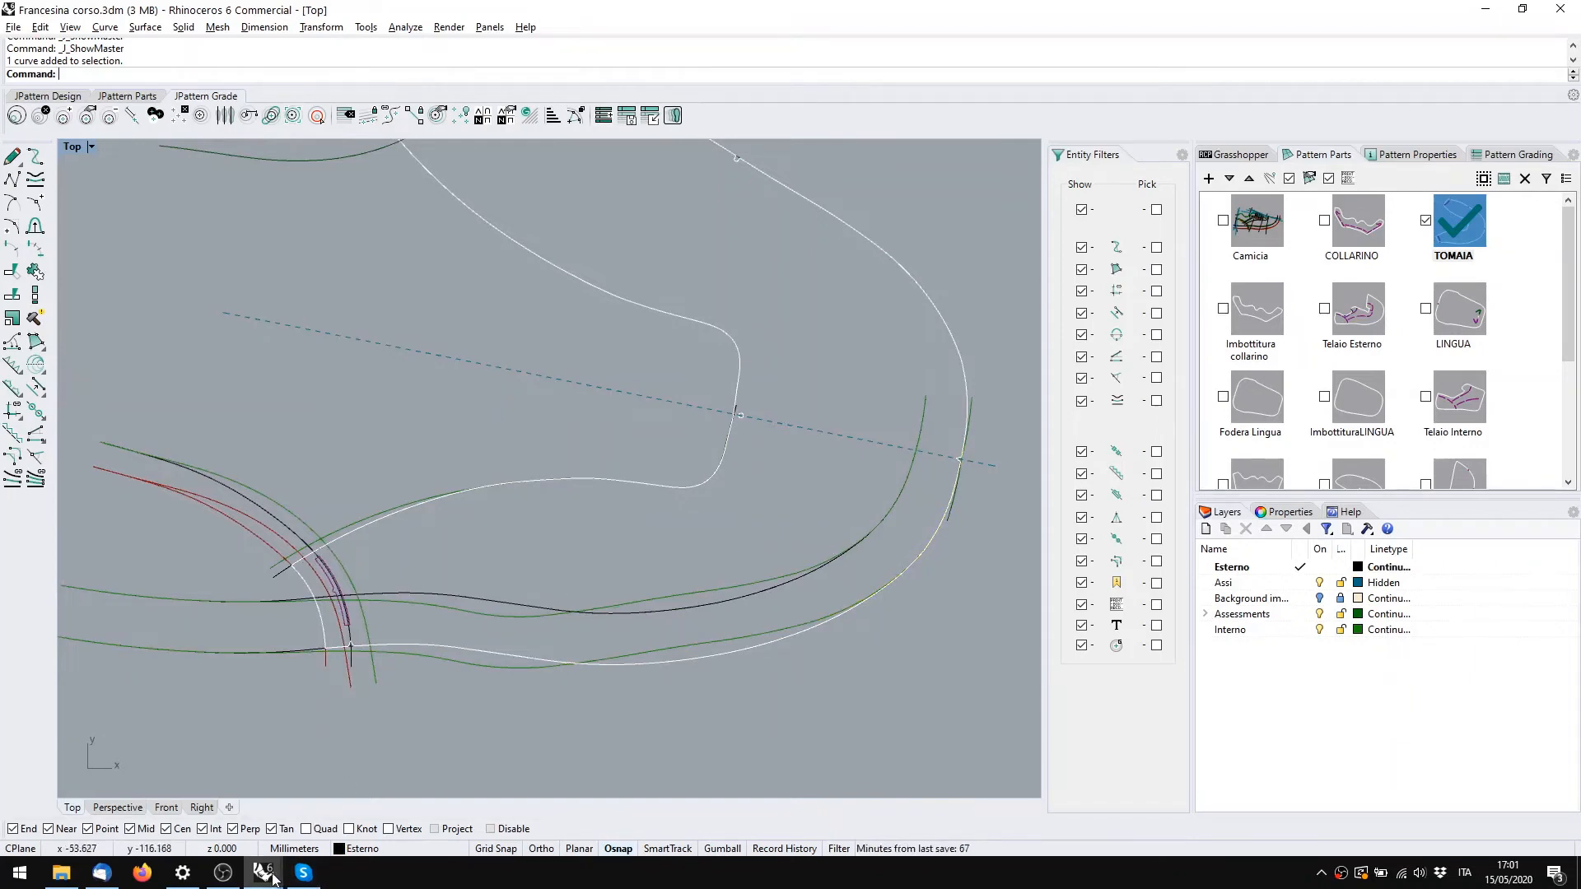
Return to the untitled pattern file and display Part 0 in place of Collar, comparing it with the reference file
mouse_move(265, 874)
left_click(193, 813)
left_click(1332, 282)
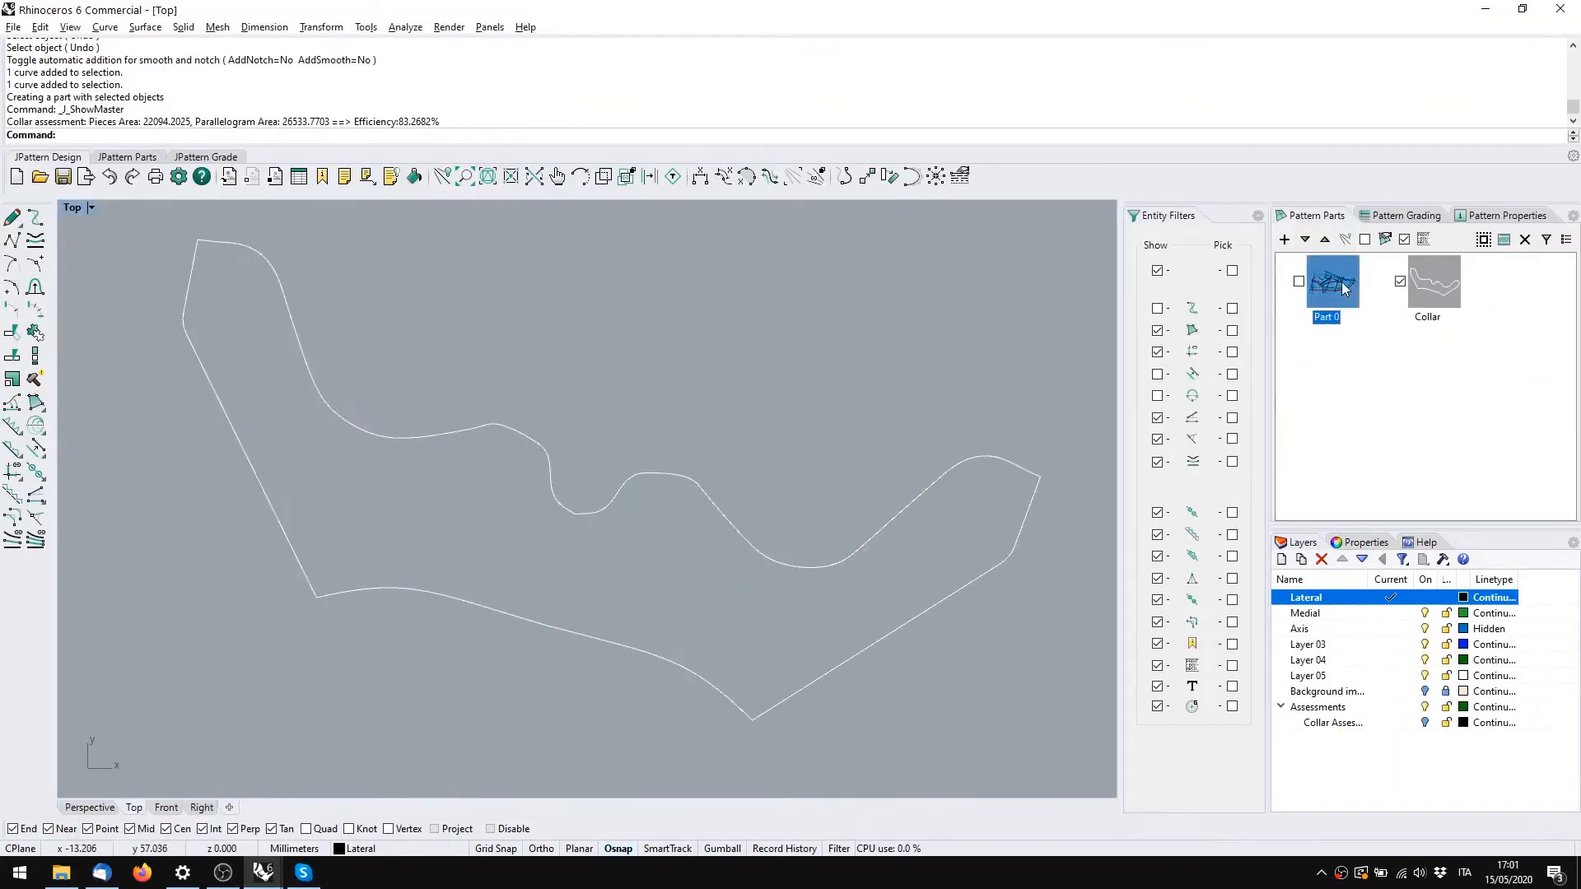
right_click(1342, 282)
left_click(930, 351)
right_click_drag(930, 351, 859, 334)
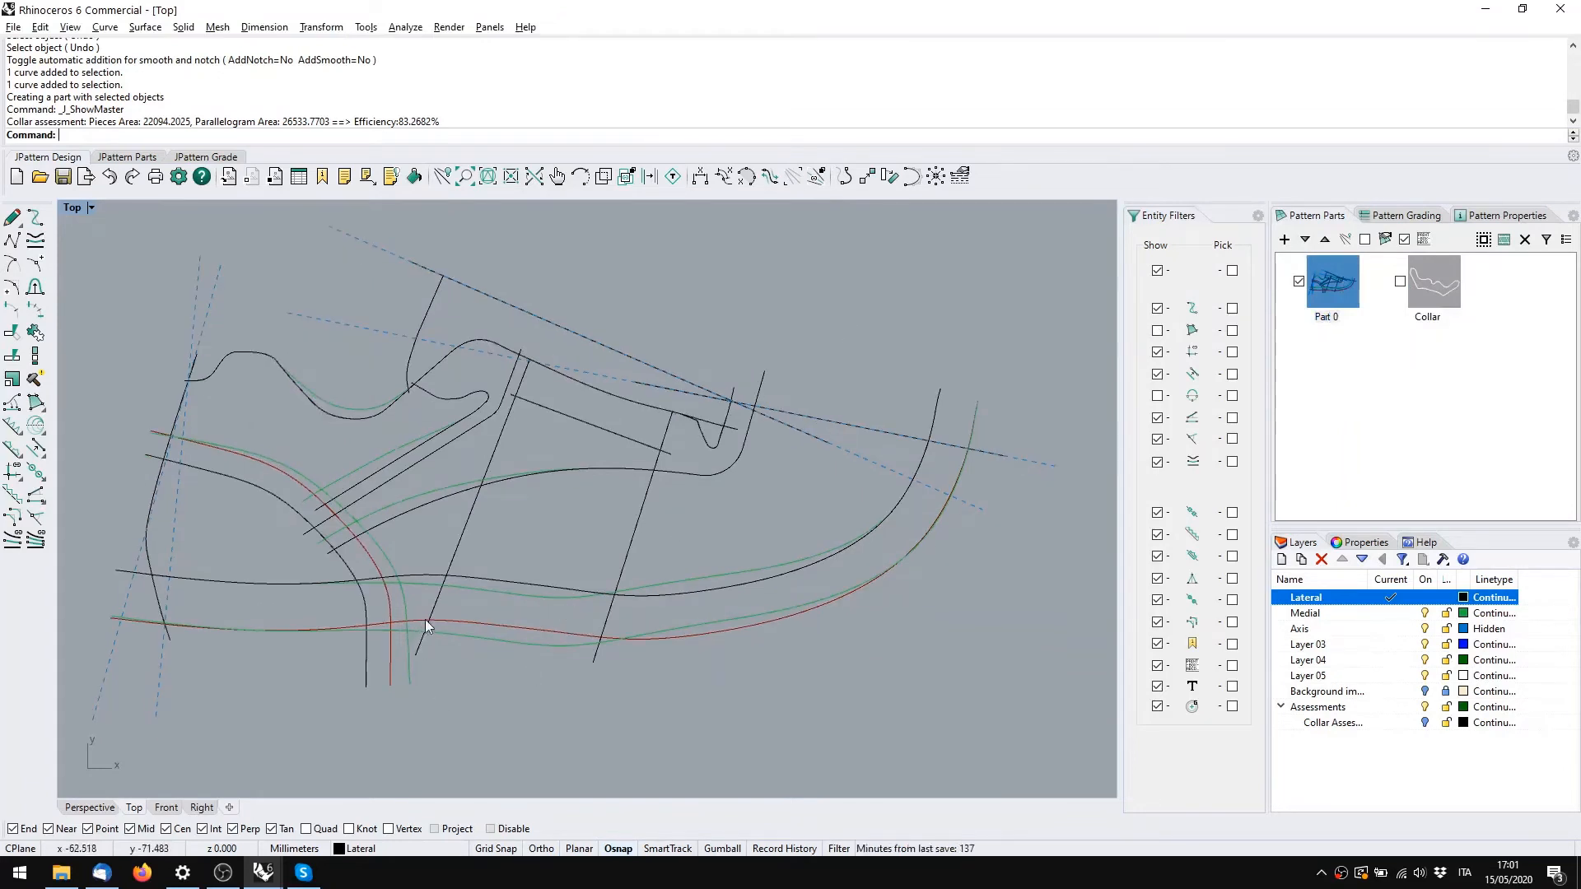
mouse_move(263, 872)
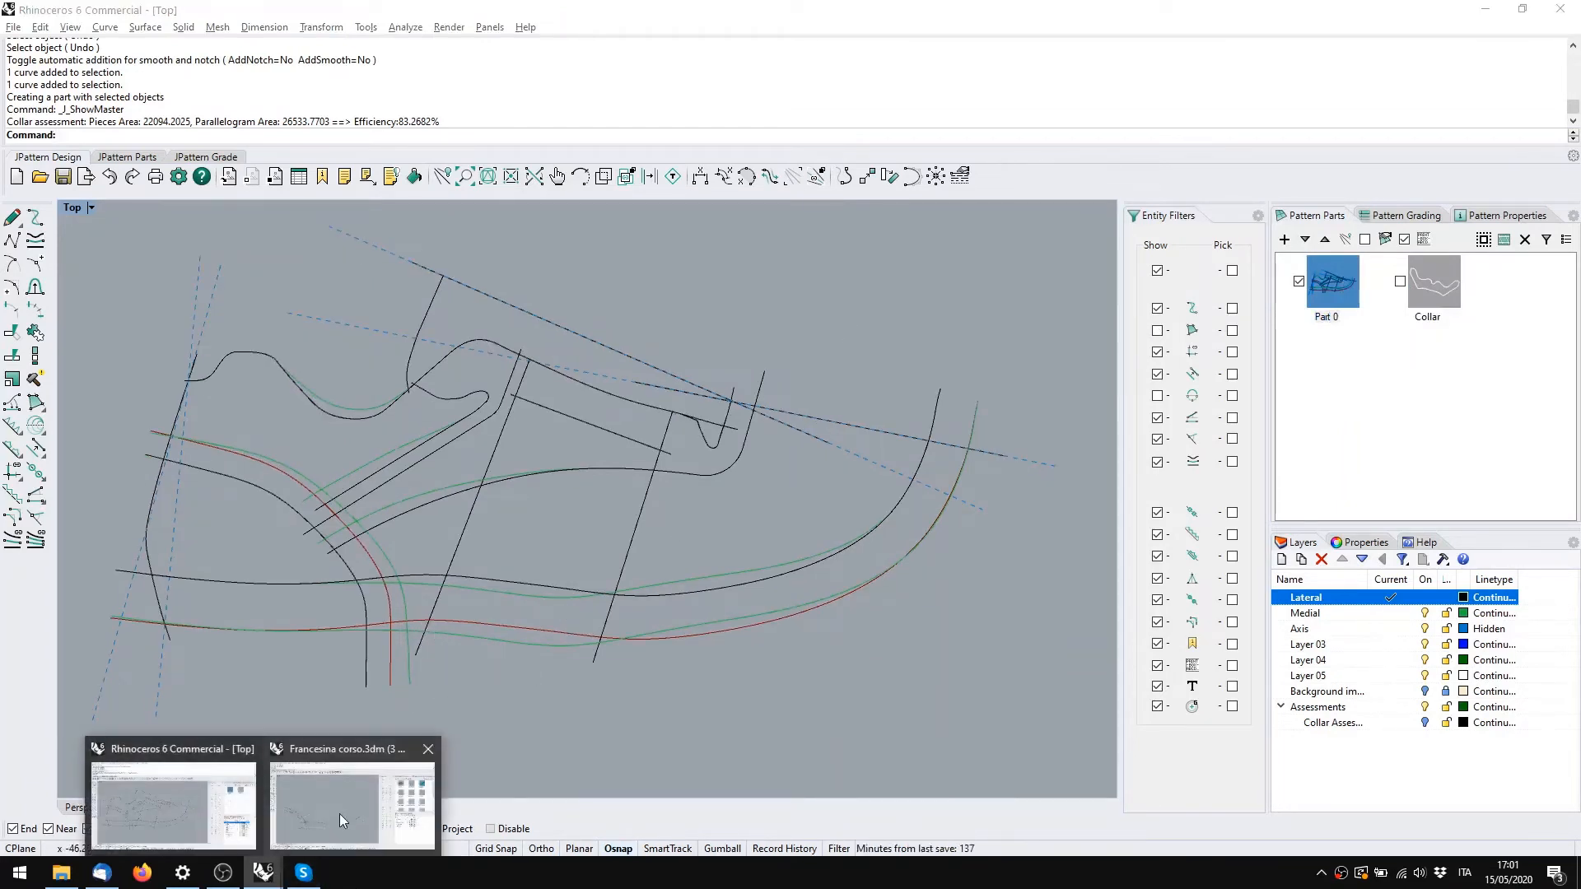
left_click(342, 817)
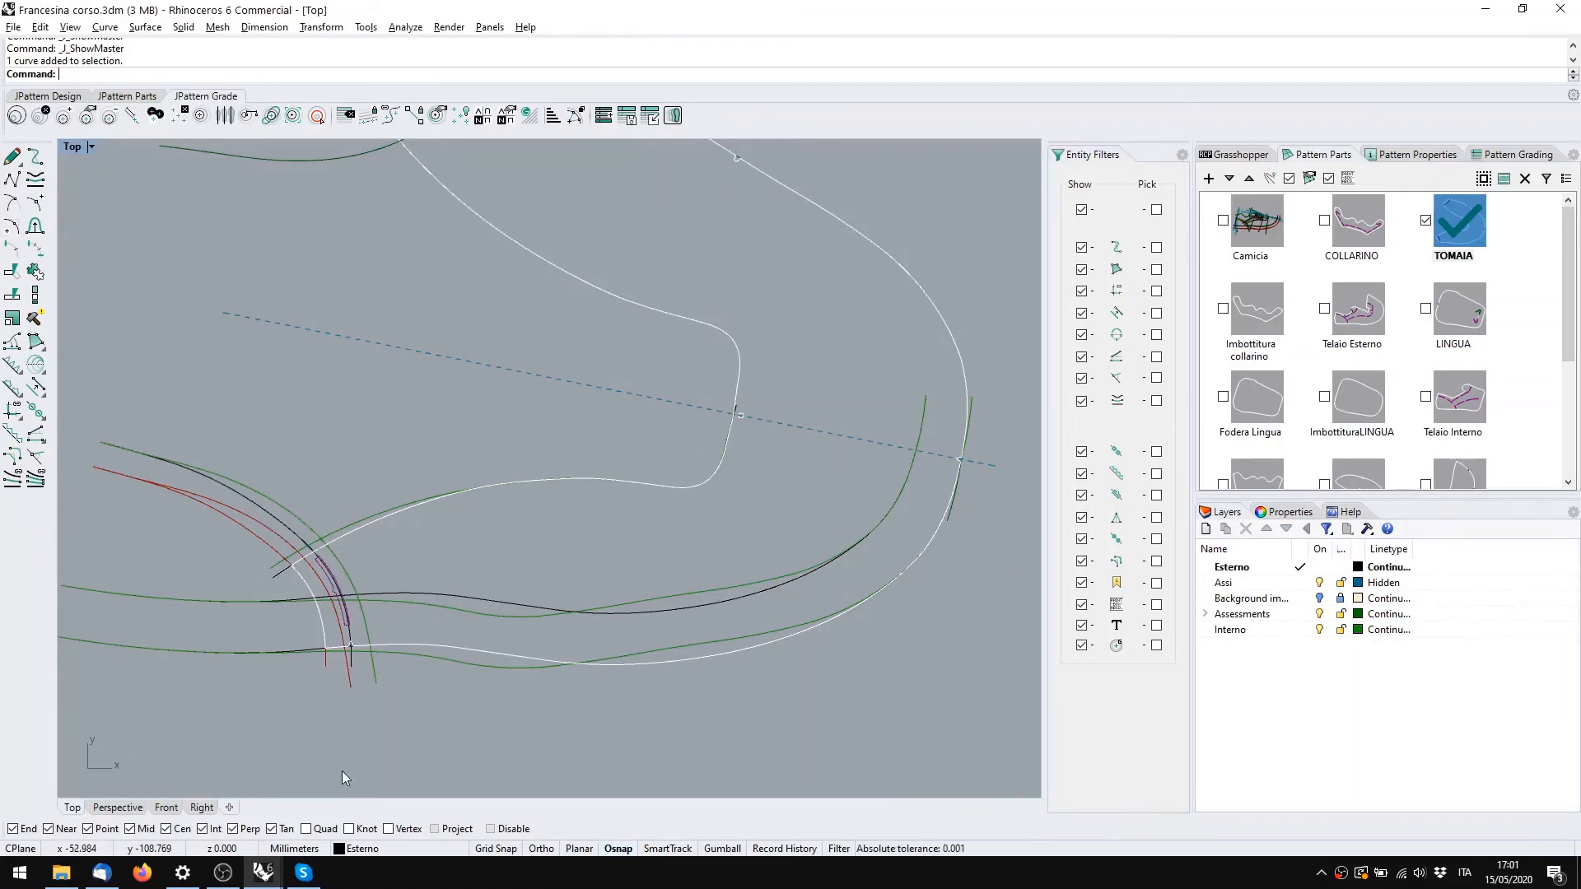
key("alt+Tab")
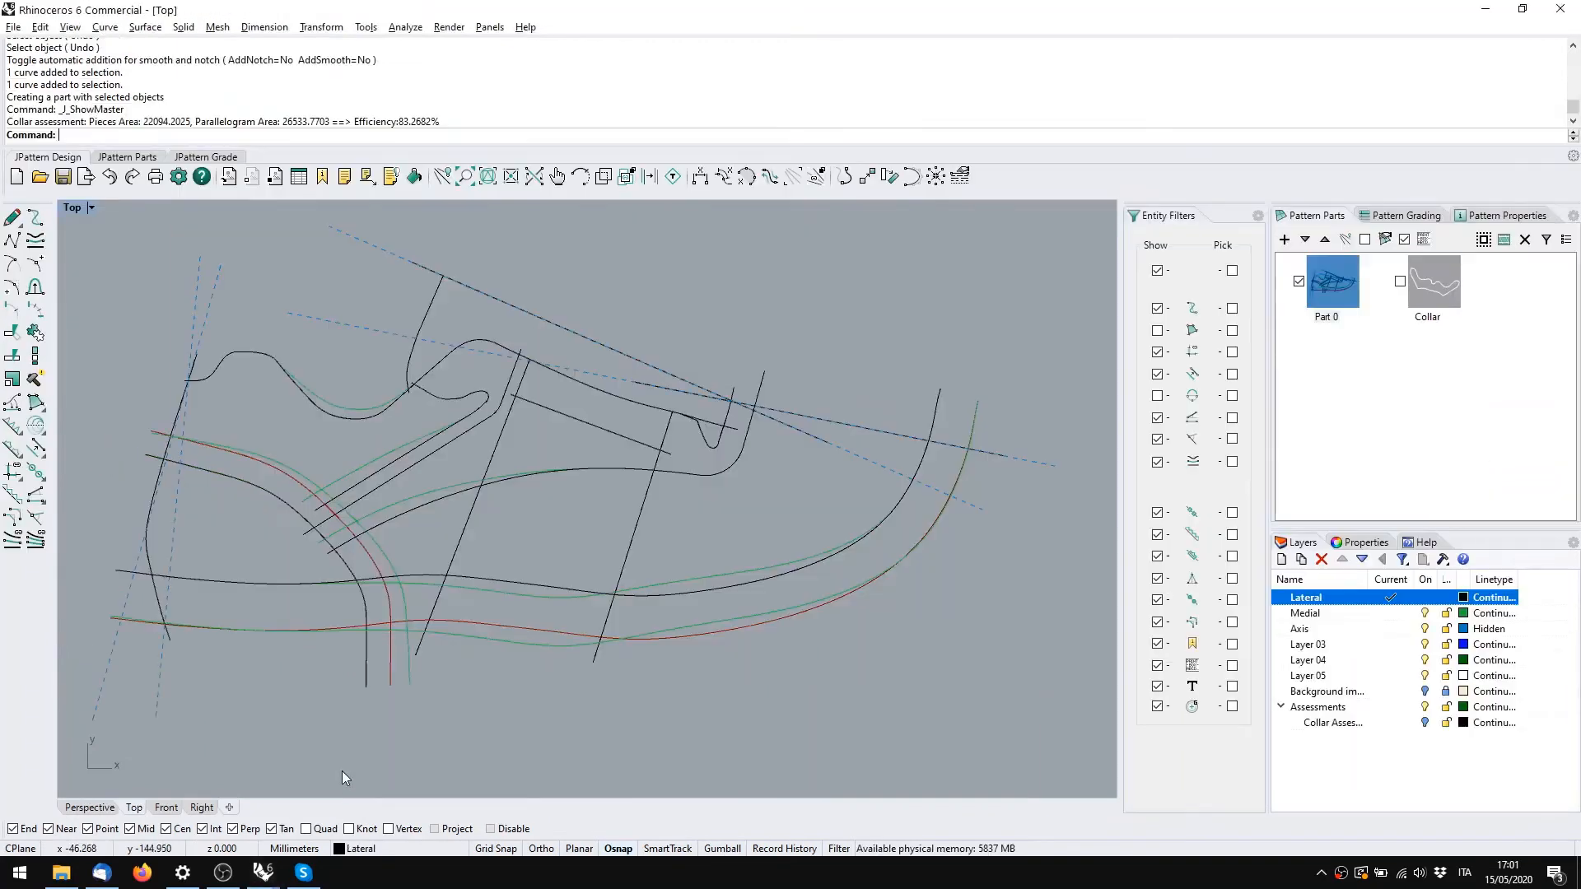
Mirror the lateral vamp top line, the innermost black heel-side curve and the green medial lasting edge across the shallower dashed instep axis
left_click(396, 517)
left_click(352, 564)
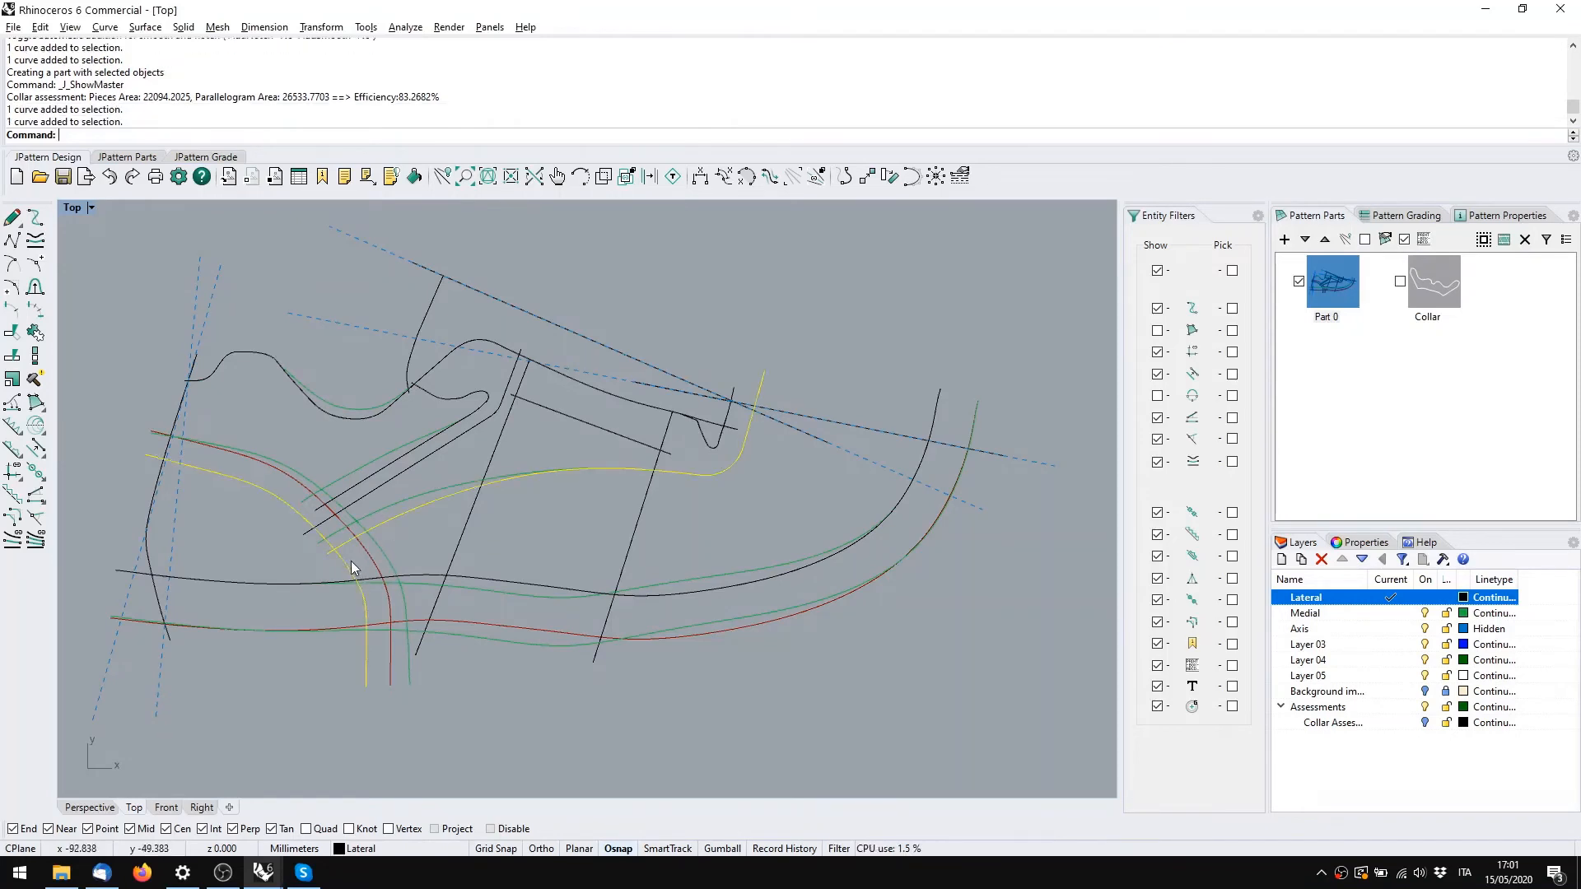
left_click(525, 643)
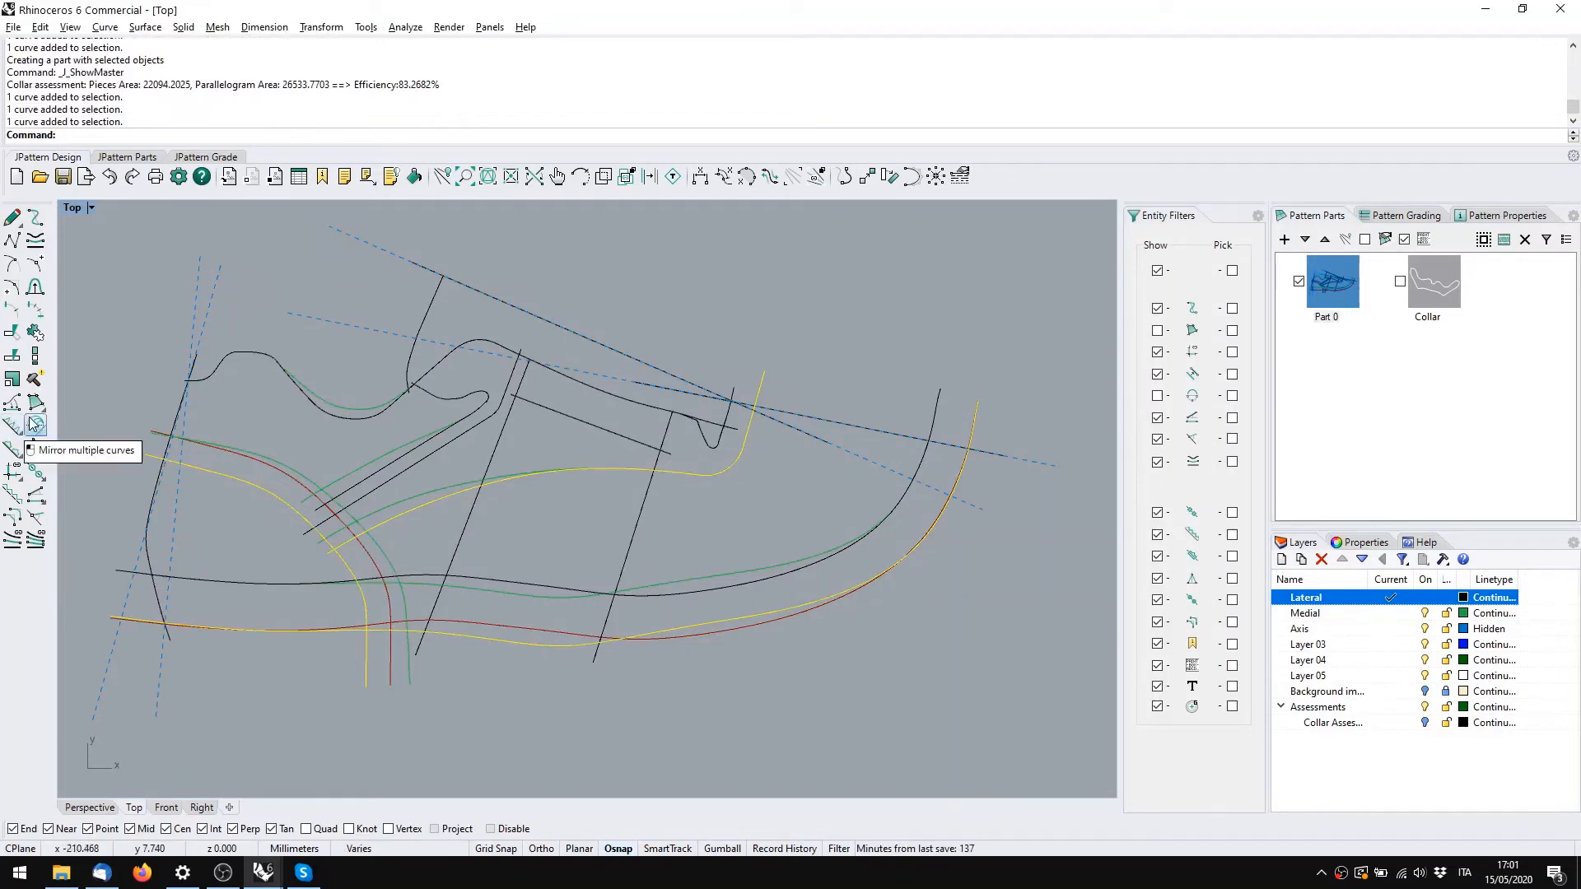
left_click(374, 570)
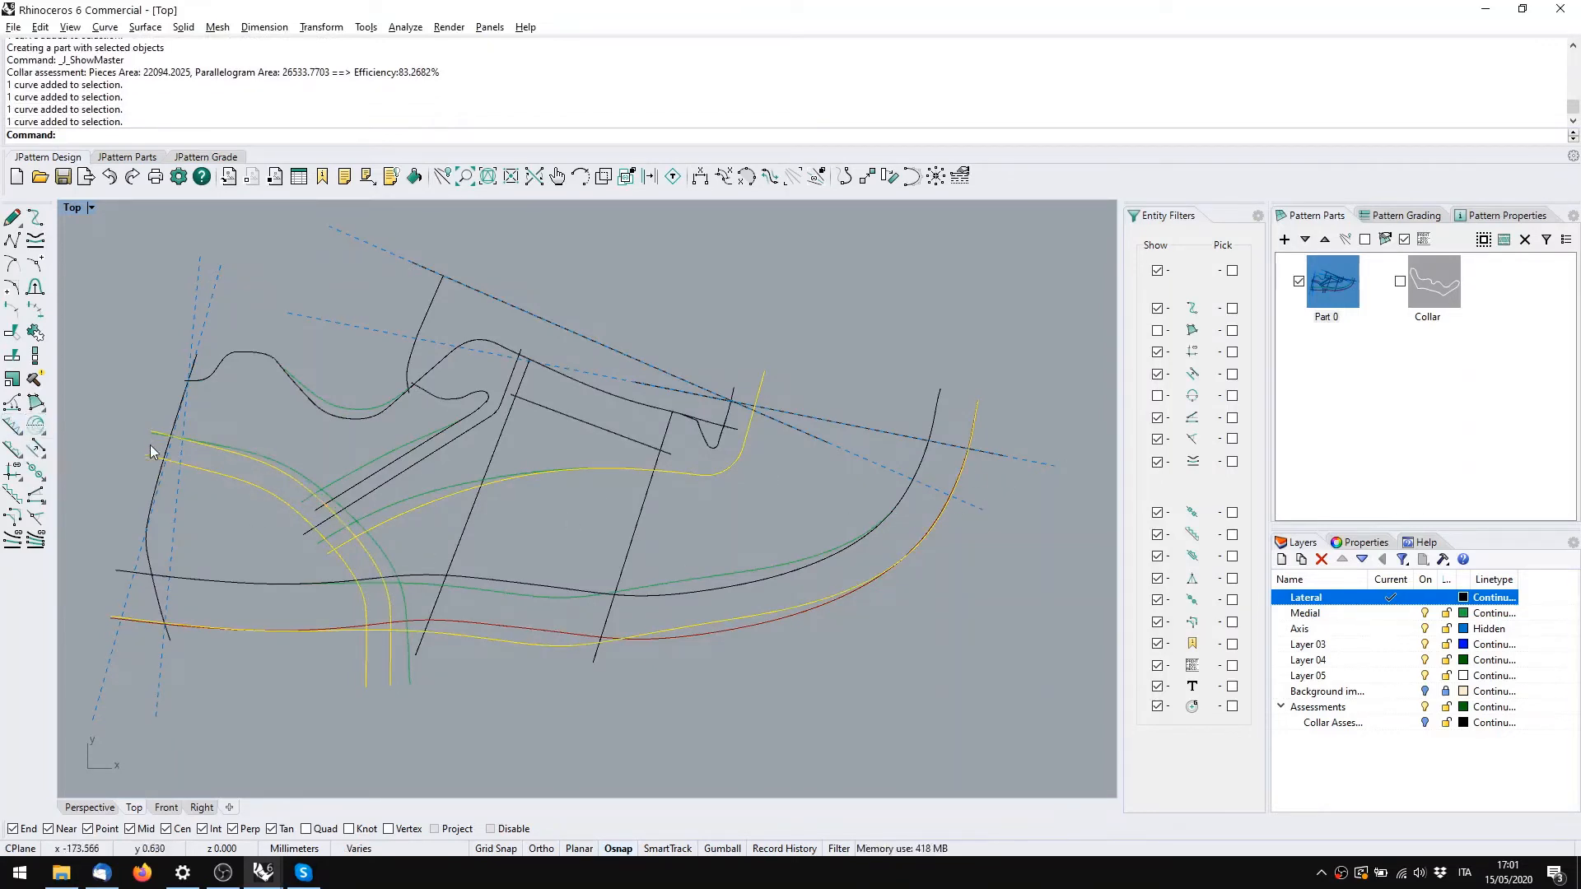
left_click(363, 554, "ctrl")
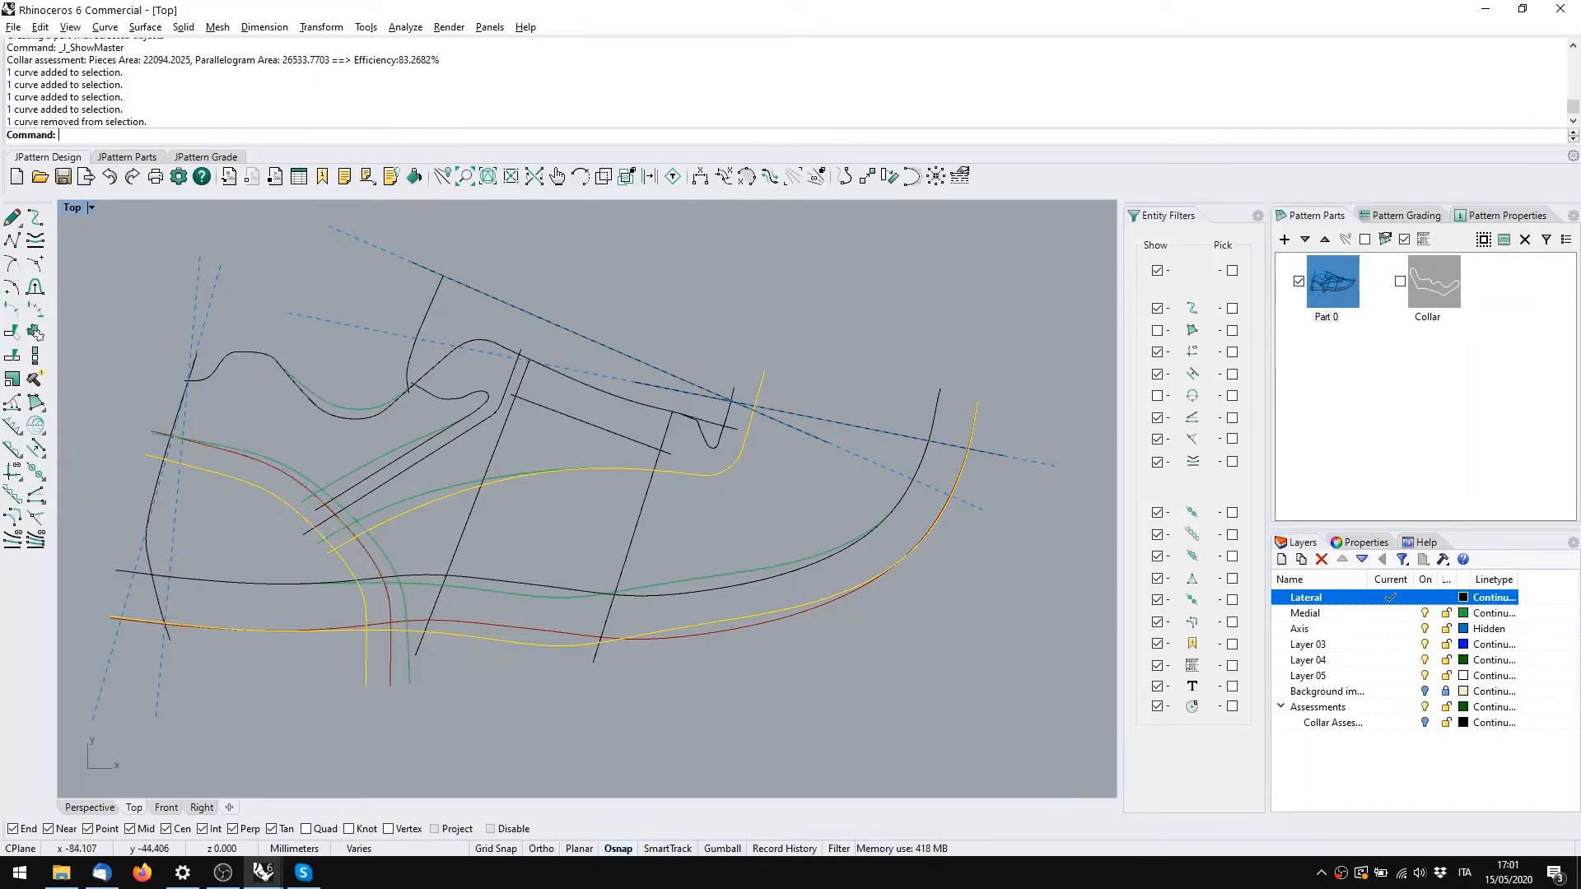
left_click(36, 426)
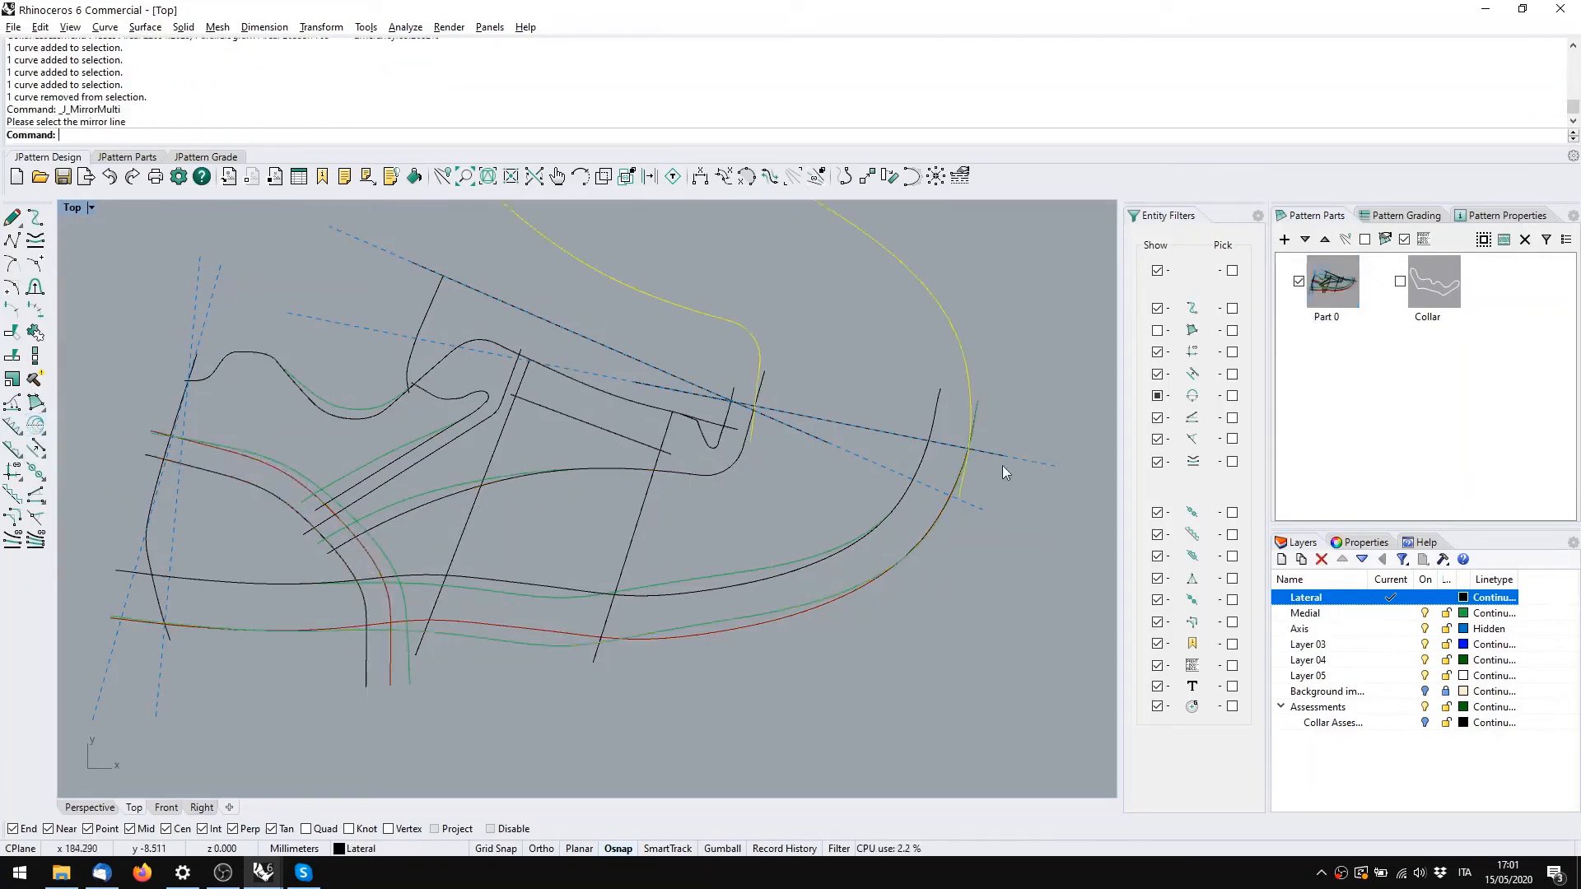
scroll(826, 494, "down", 5)
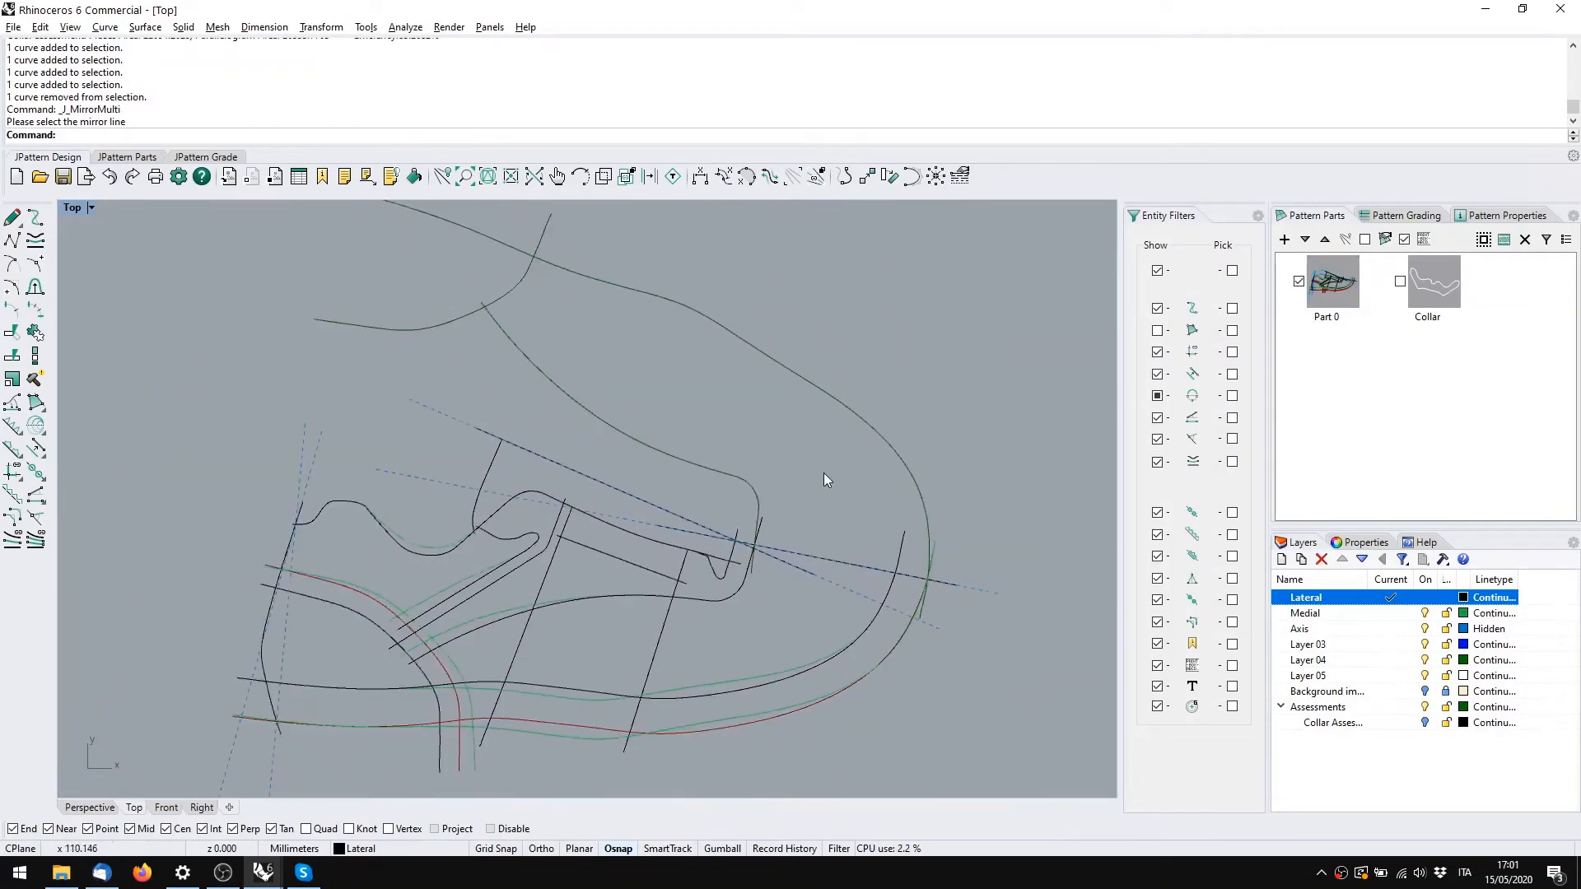
right_click_drag(801, 491, 793, 452)
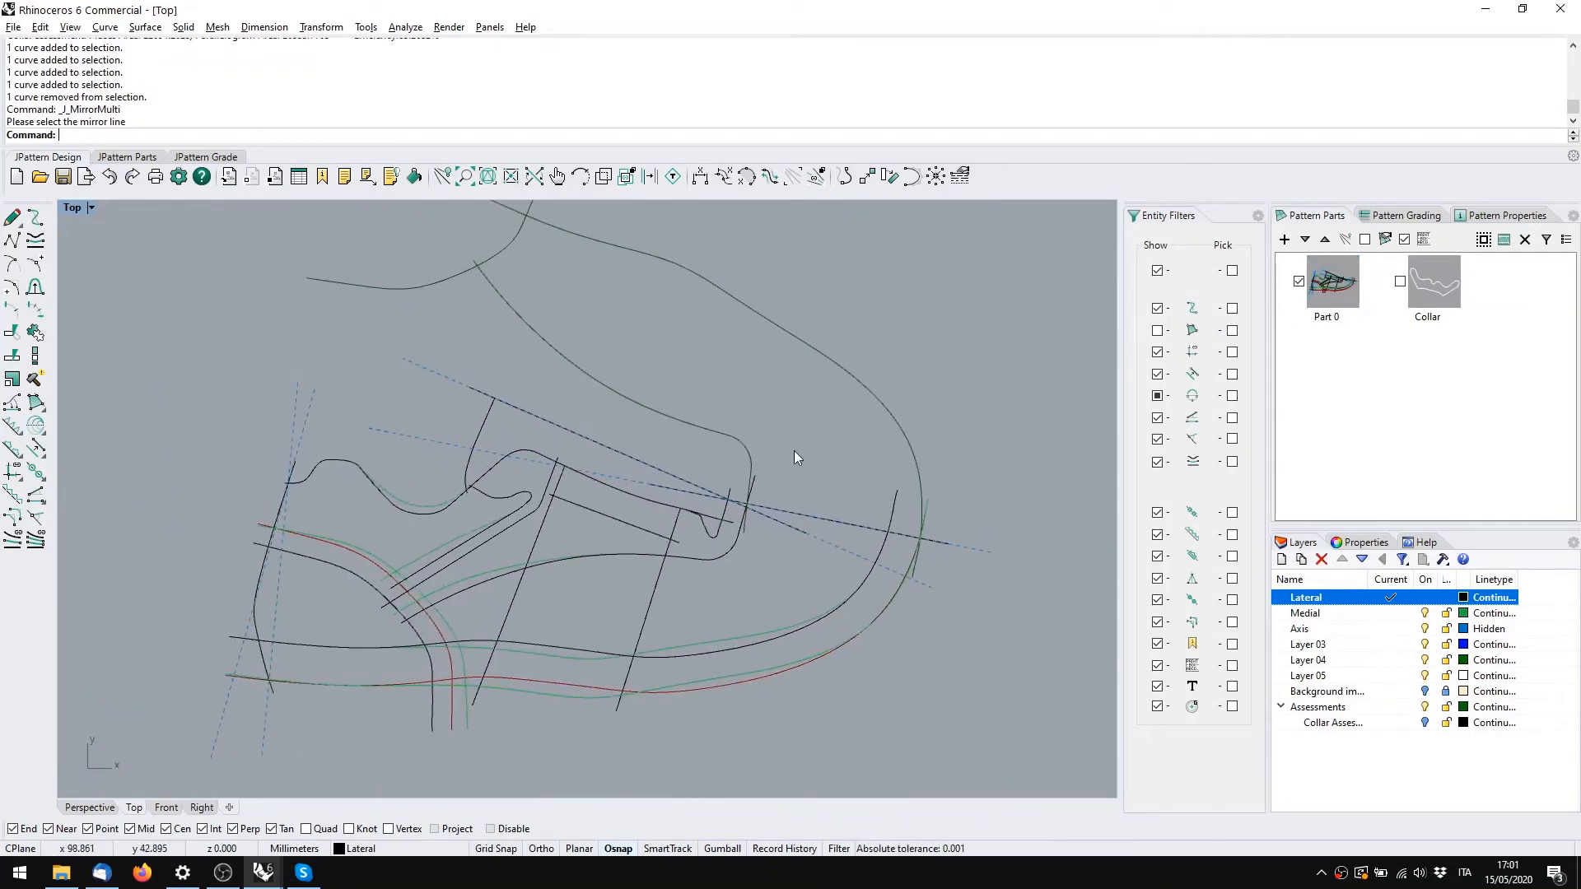
Create a closed vamp boundary from the lateral and mirrored side curves, lasting edges and top lines, with AddNotch and AddSmooth set to No
left_click(35, 404)
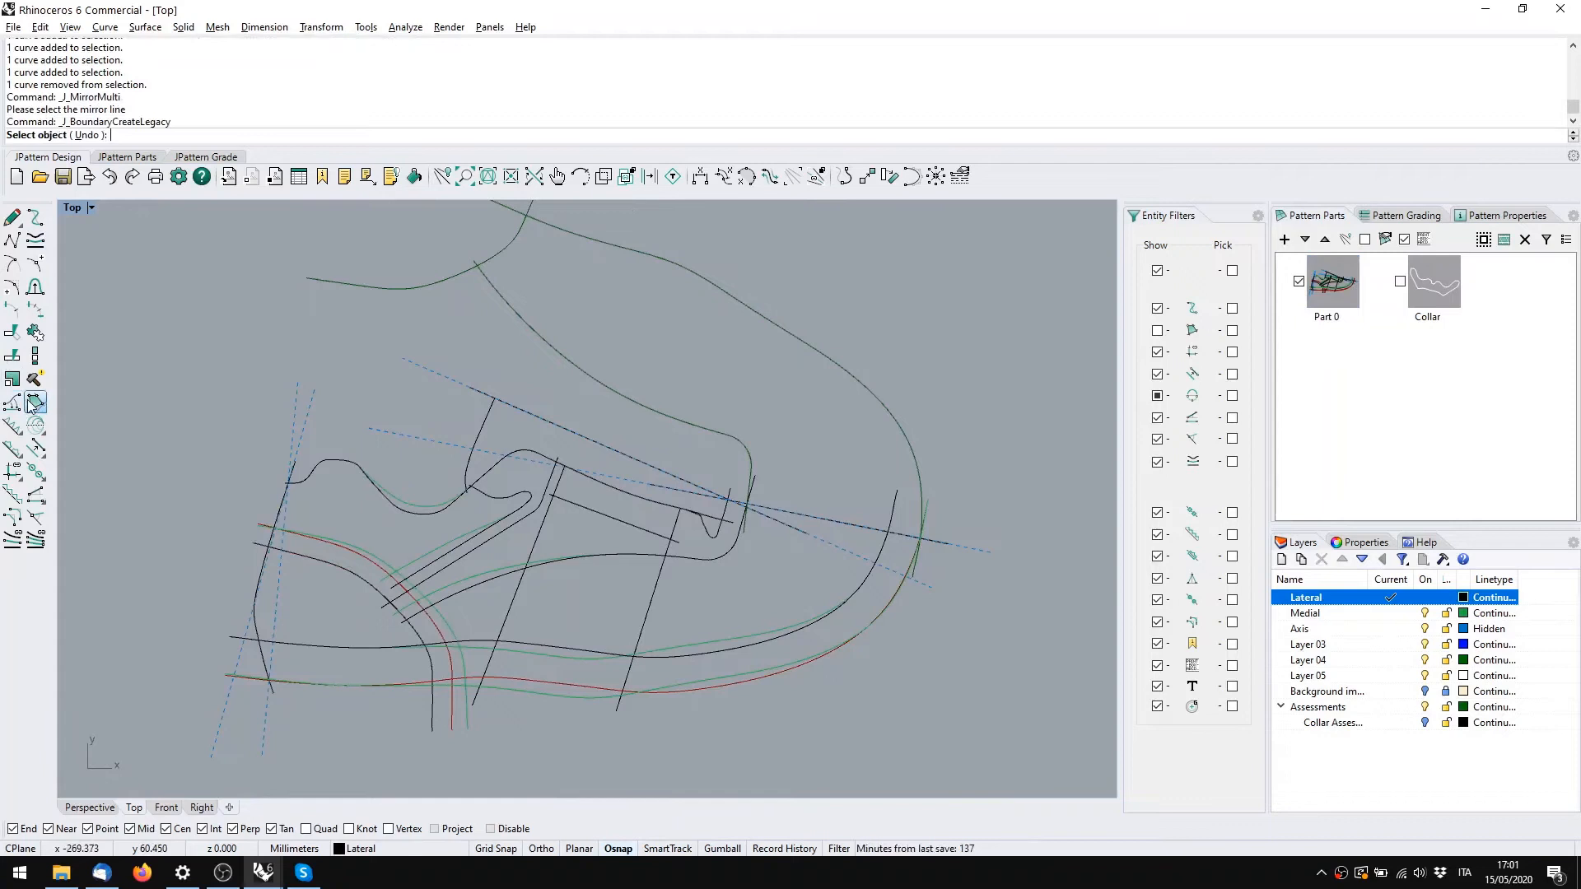
left_click(416, 641)
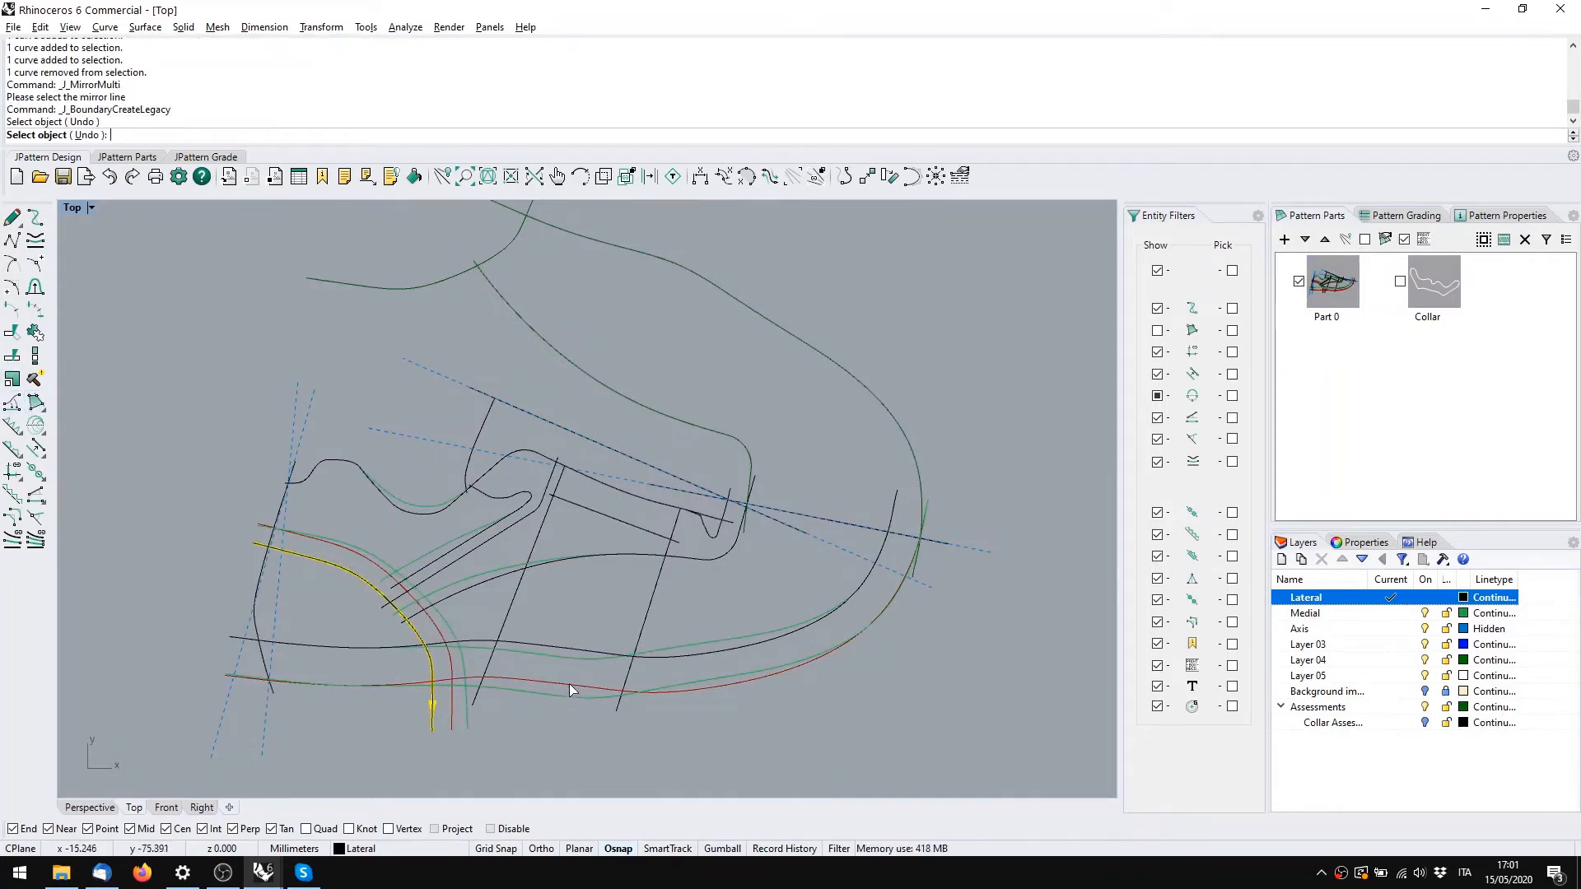
left_click(573, 690)
left_click(848, 368)
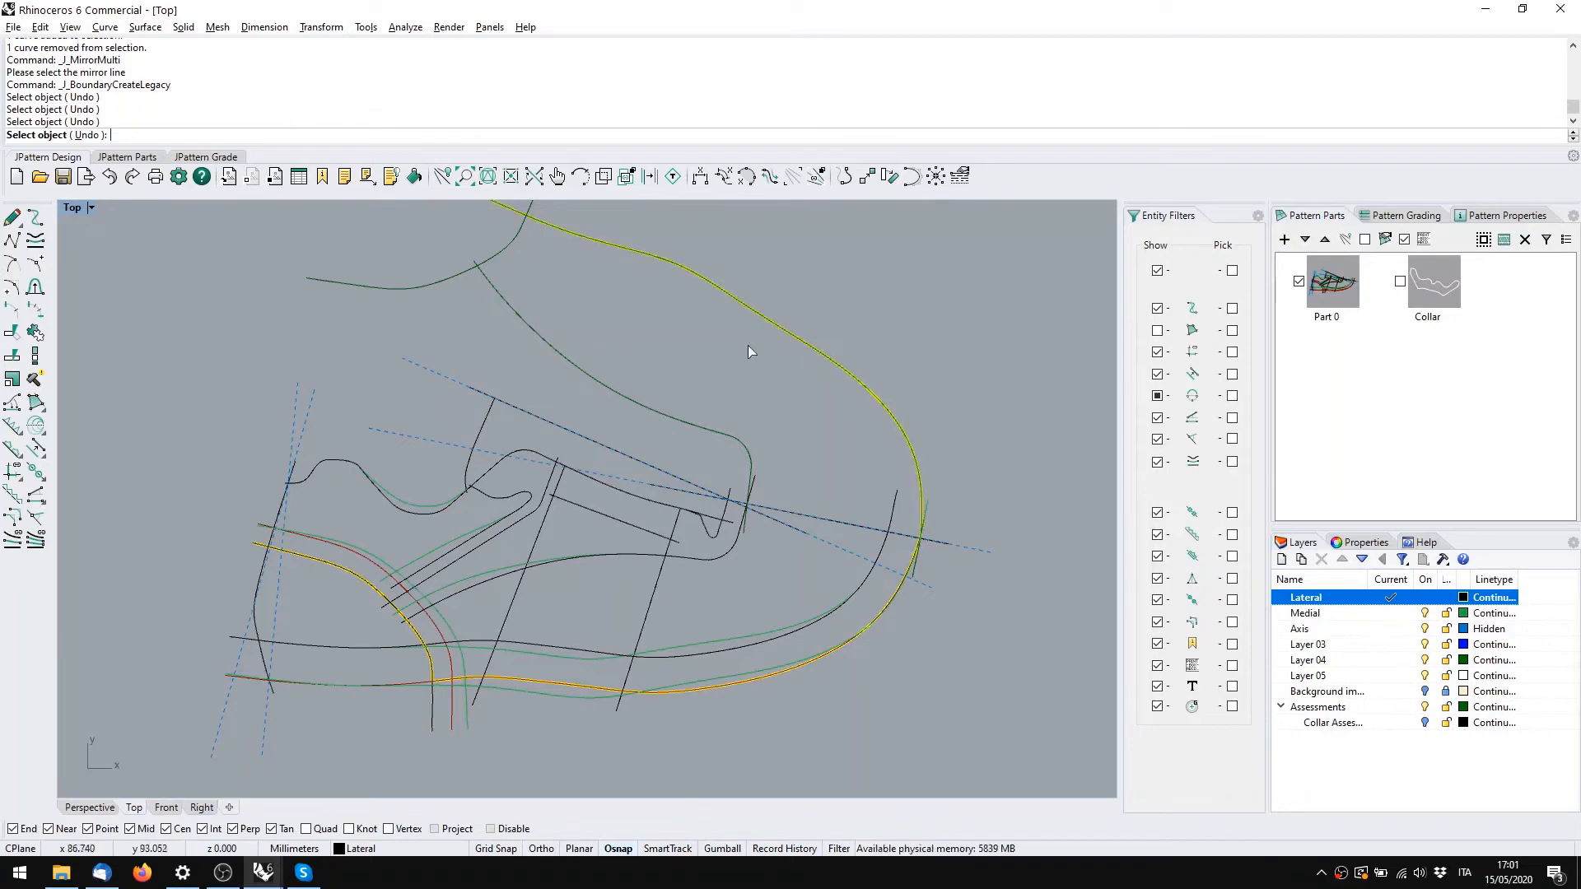
left_click(504, 255)
left_click(576, 363)
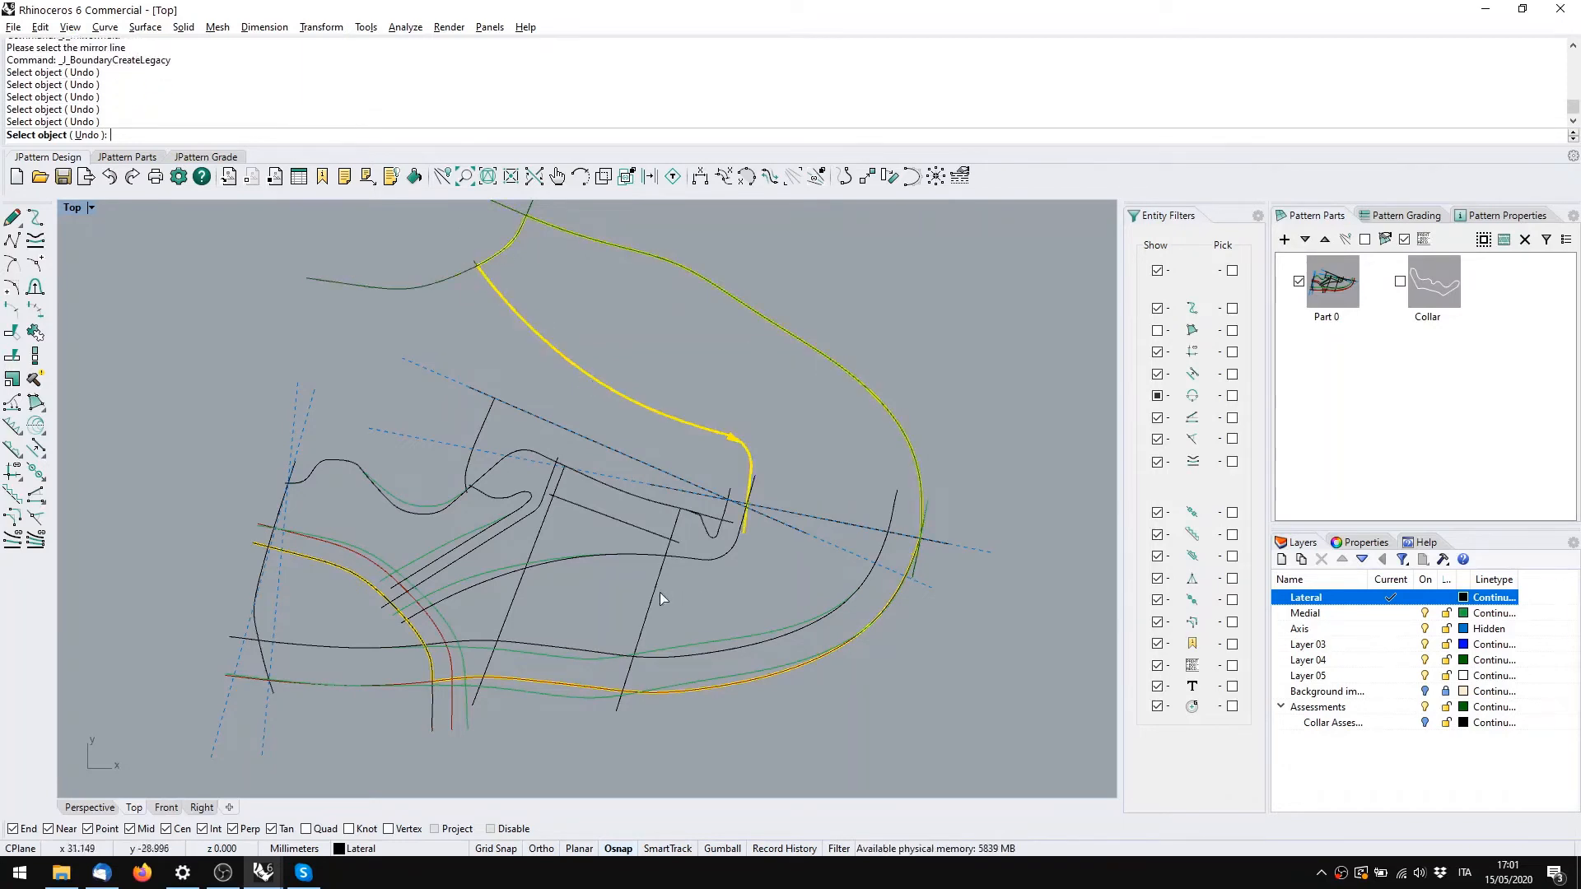
left_click(624, 555)
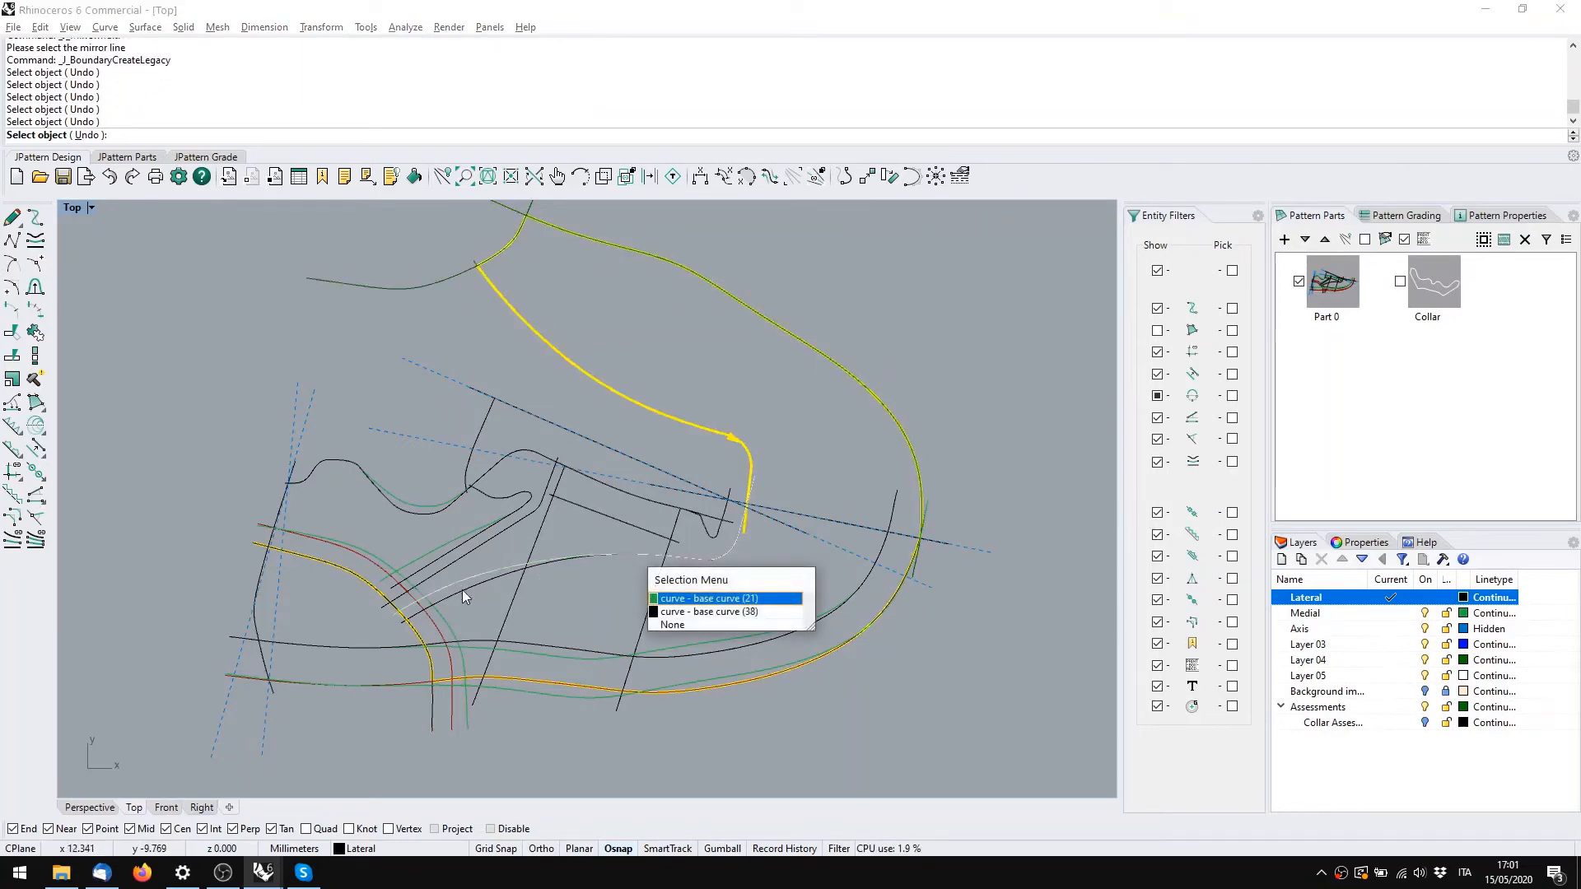
key("Return")
key("Return")
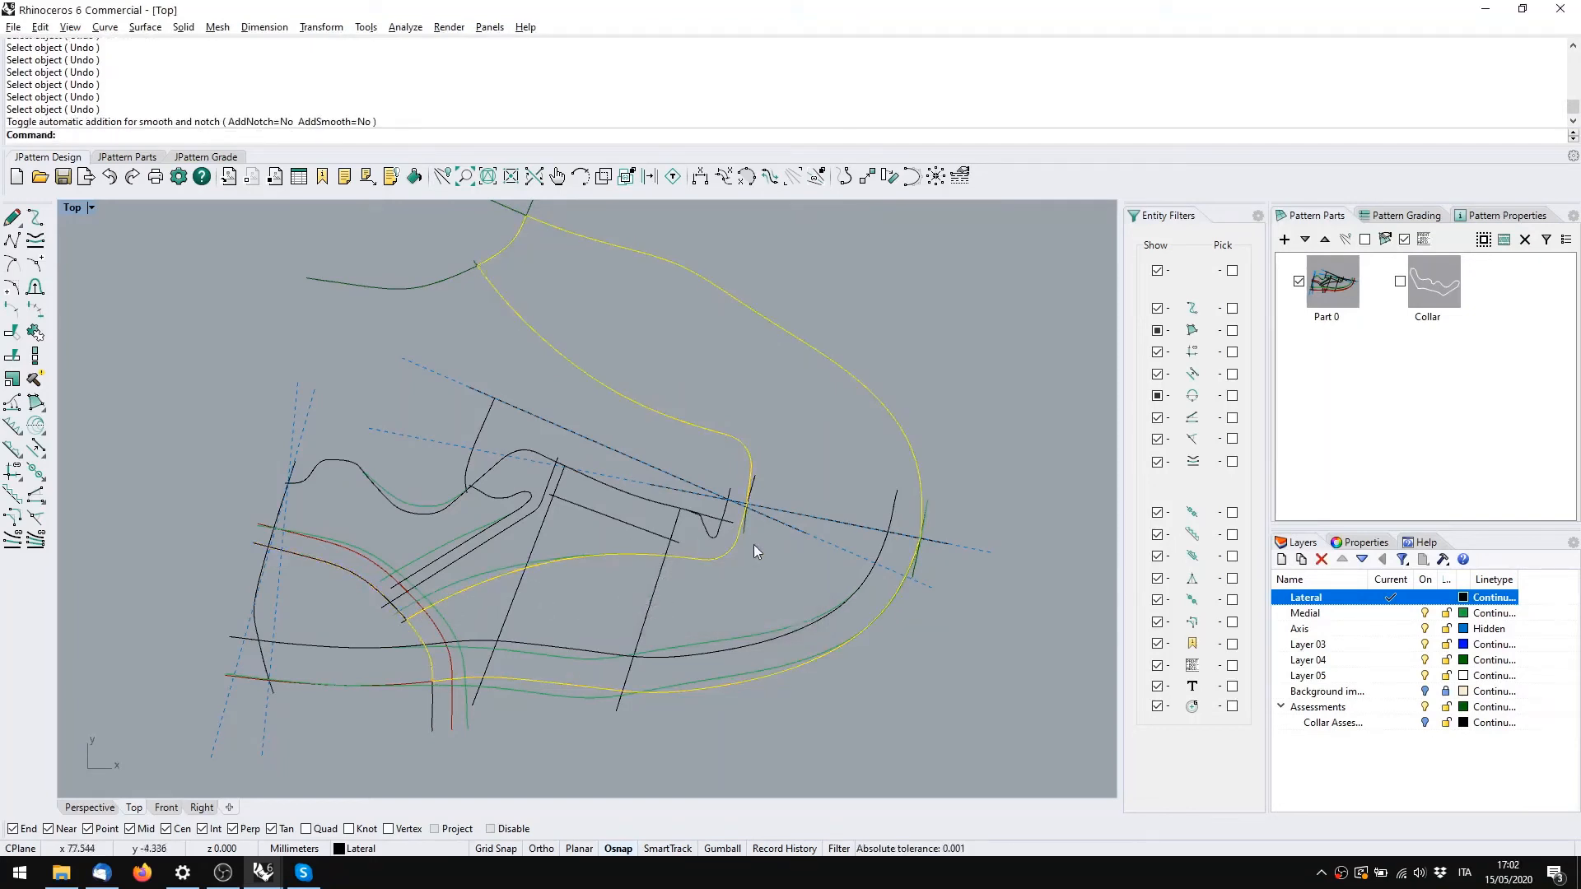
Create a new part from the selected vamp boundary and display that part on its own
left_click(1284, 238)
left_click(838, 487)
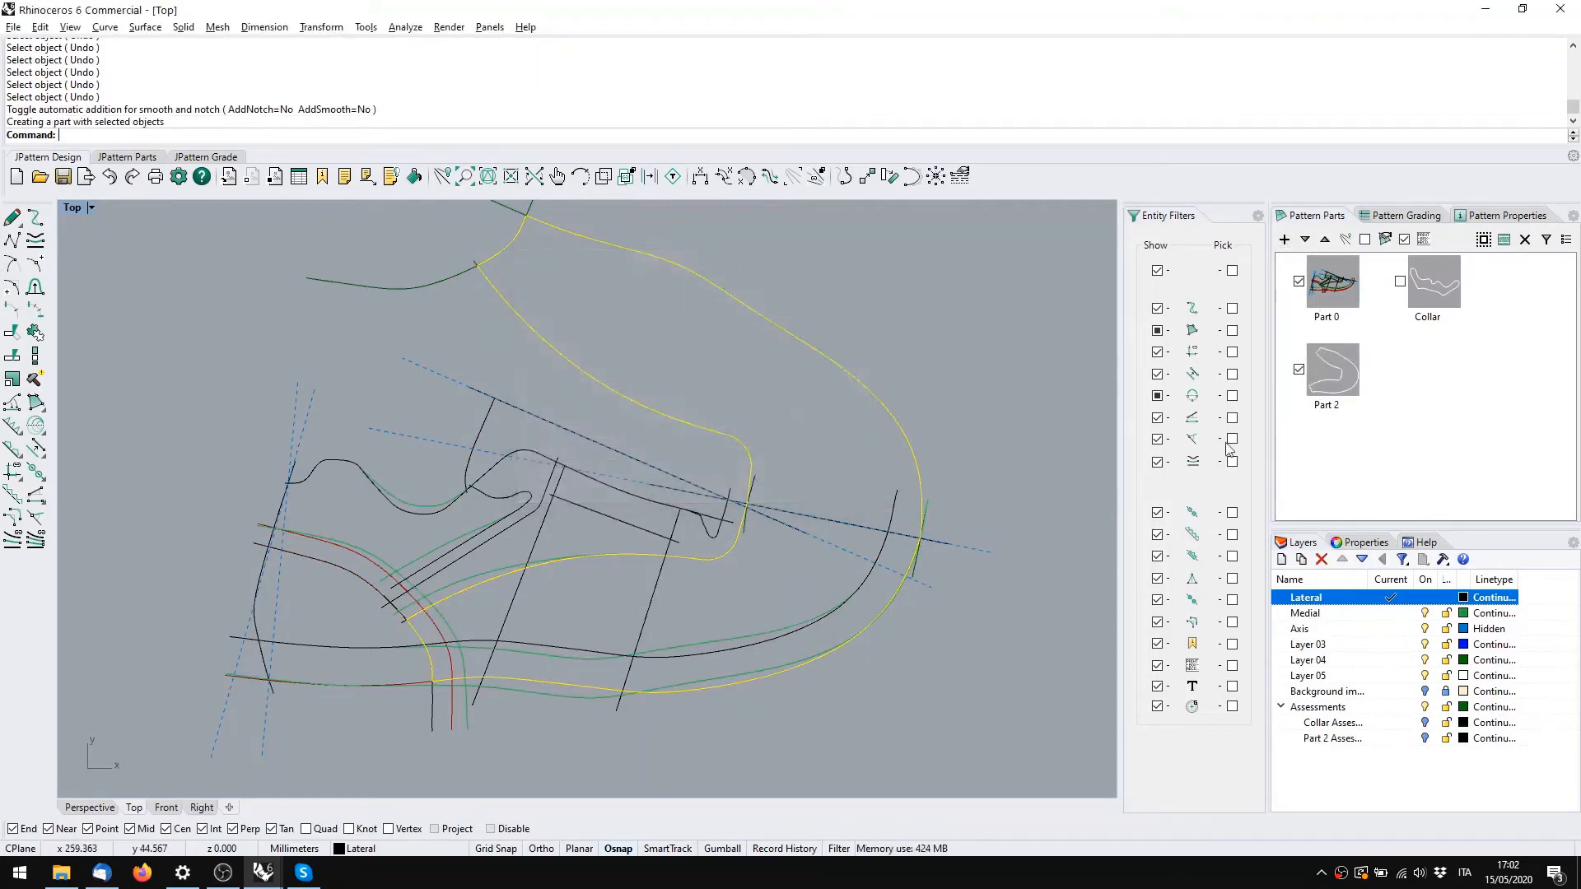
left_click(1345, 379)
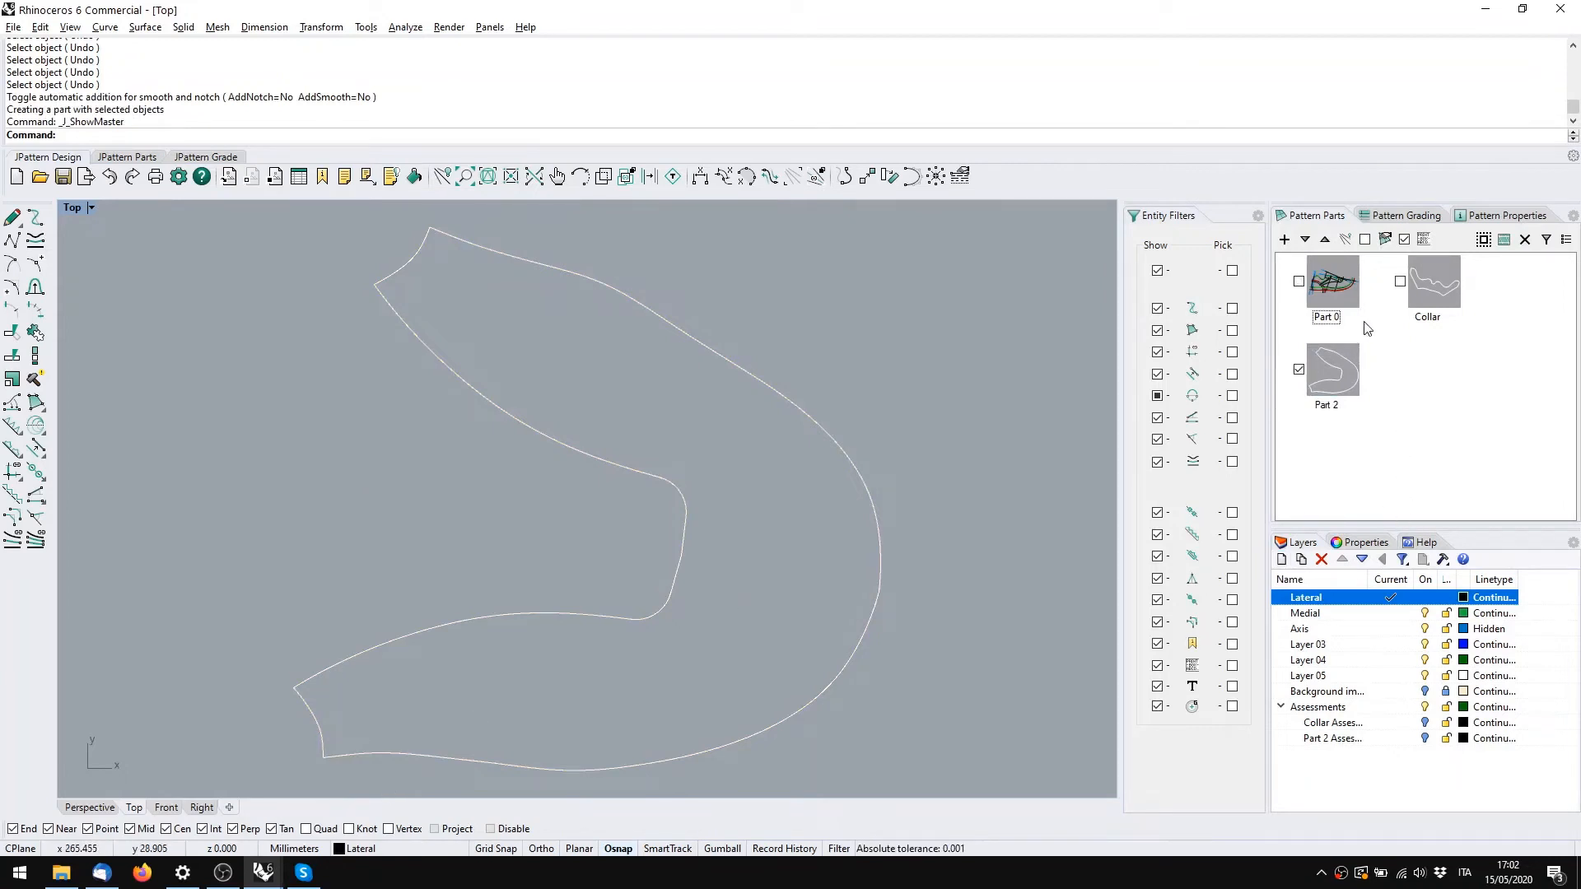
Display Part 0 together with the new vamp part to see its boundary over the base curves near the heel side
left_click(1334, 282)
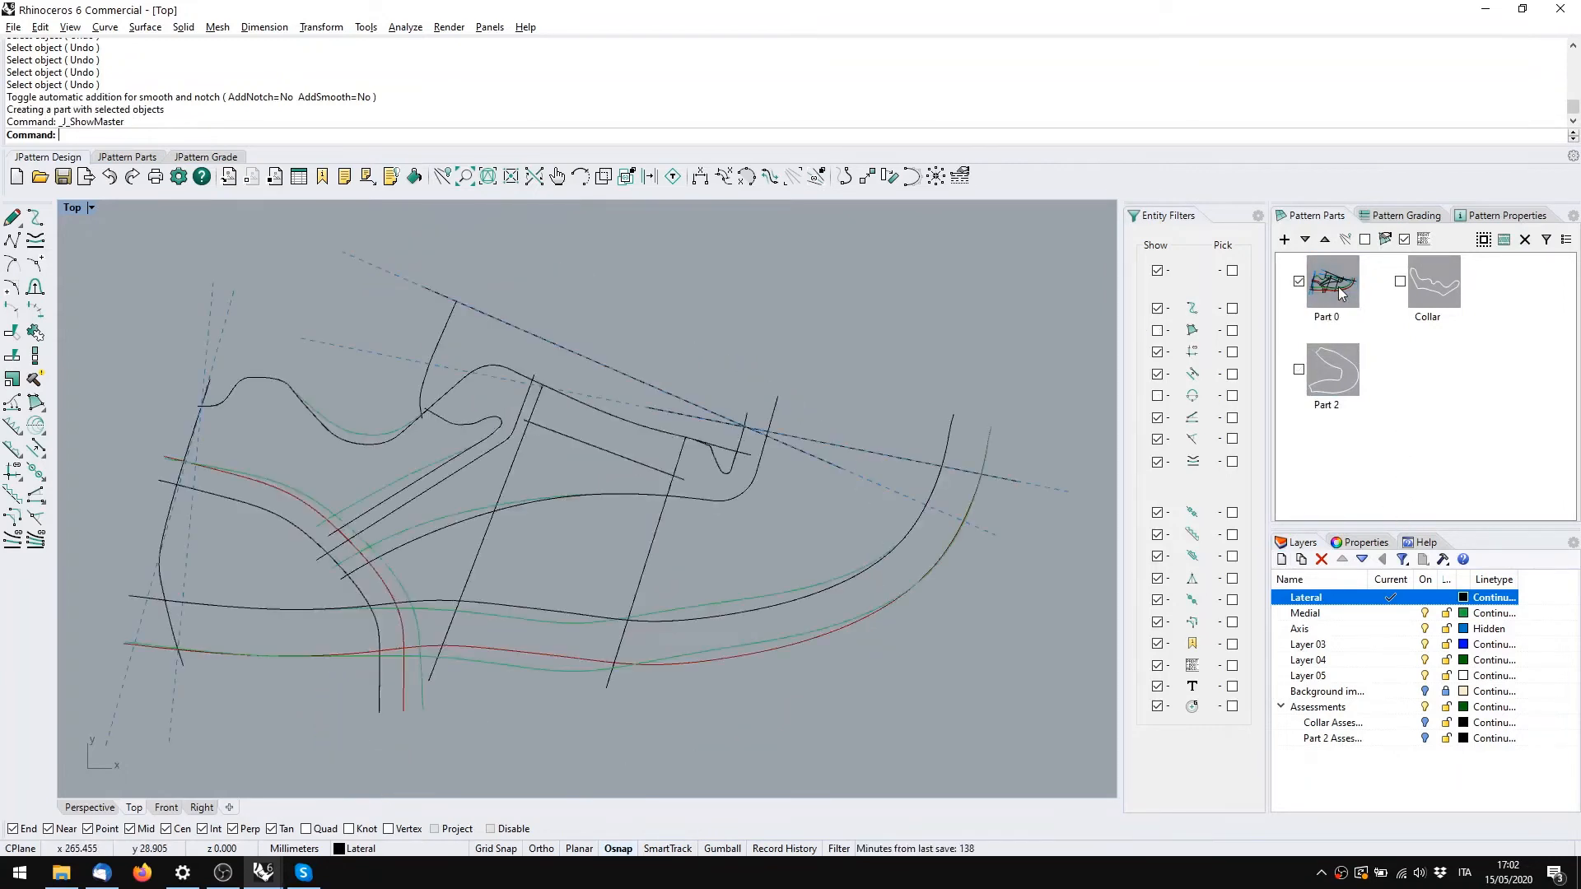
left_click(1298, 370)
right_click_drag(439, 450, 603, 469)
scroll(575, 639, "up", 4)
right_click_drag(582, 646, 617, 522)
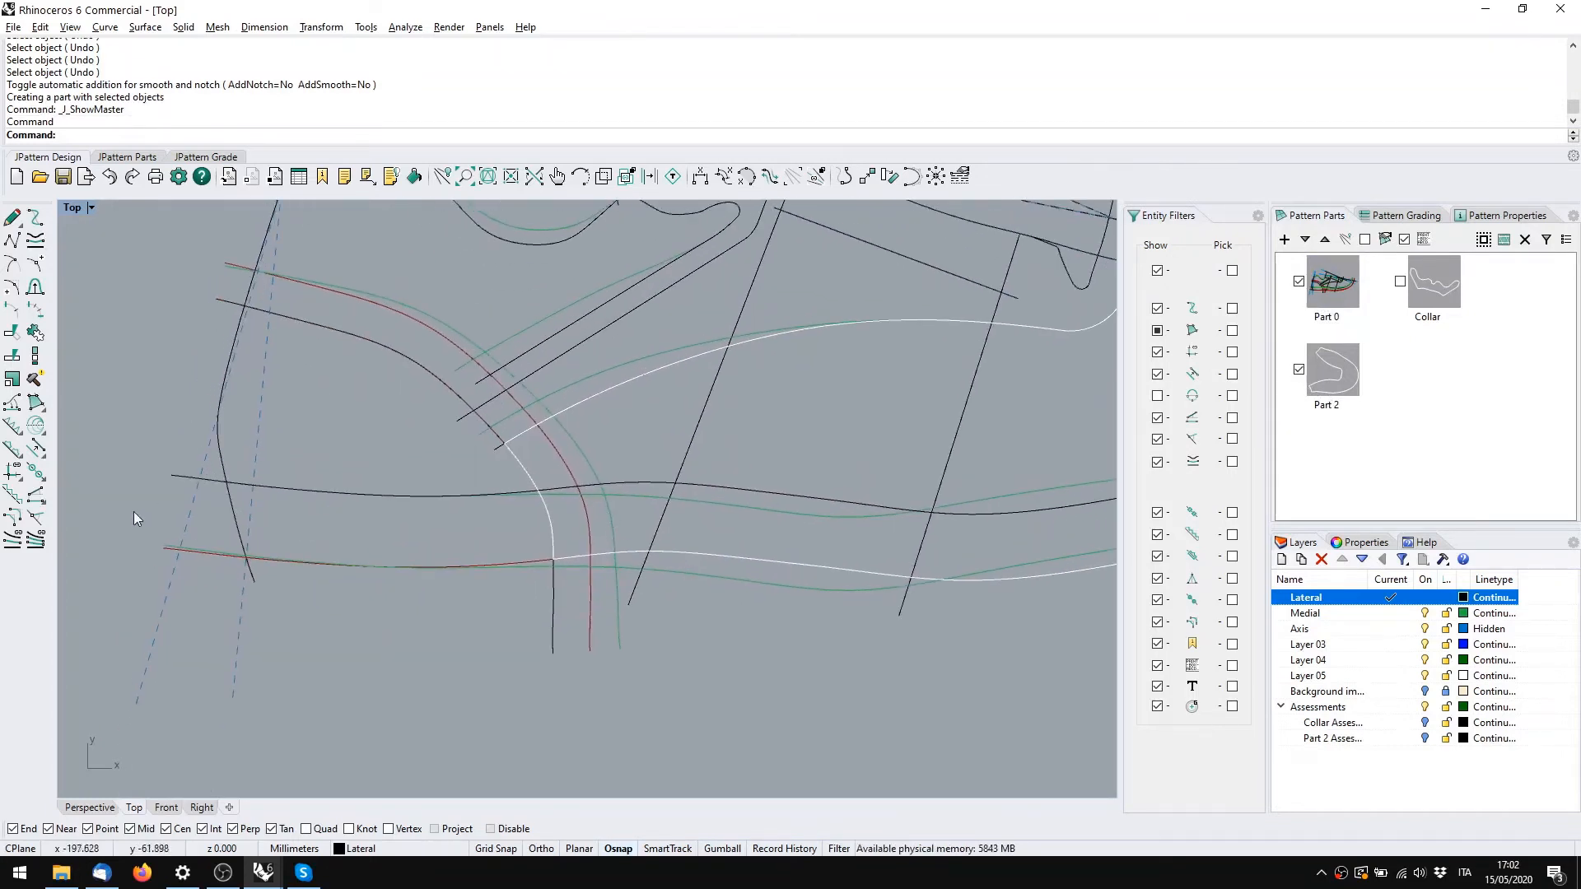
Create a multi marker on the red curve between the vamp's lateral top line and lasting edge, with the marker count at 1
left_click(12, 449)
left_click(546, 445)
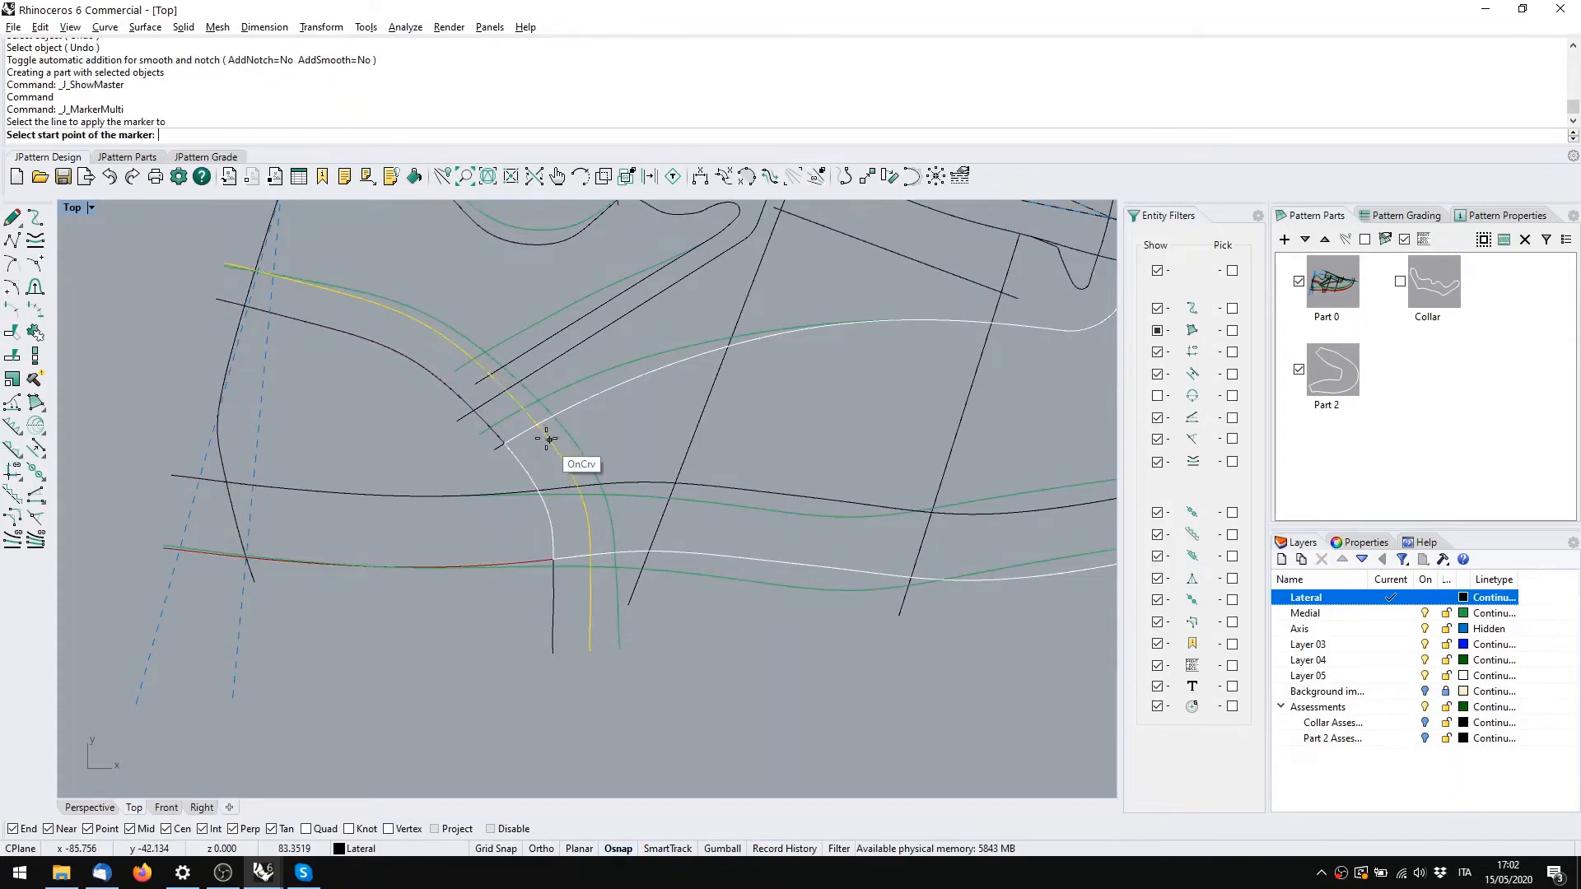
left_click(546, 440)
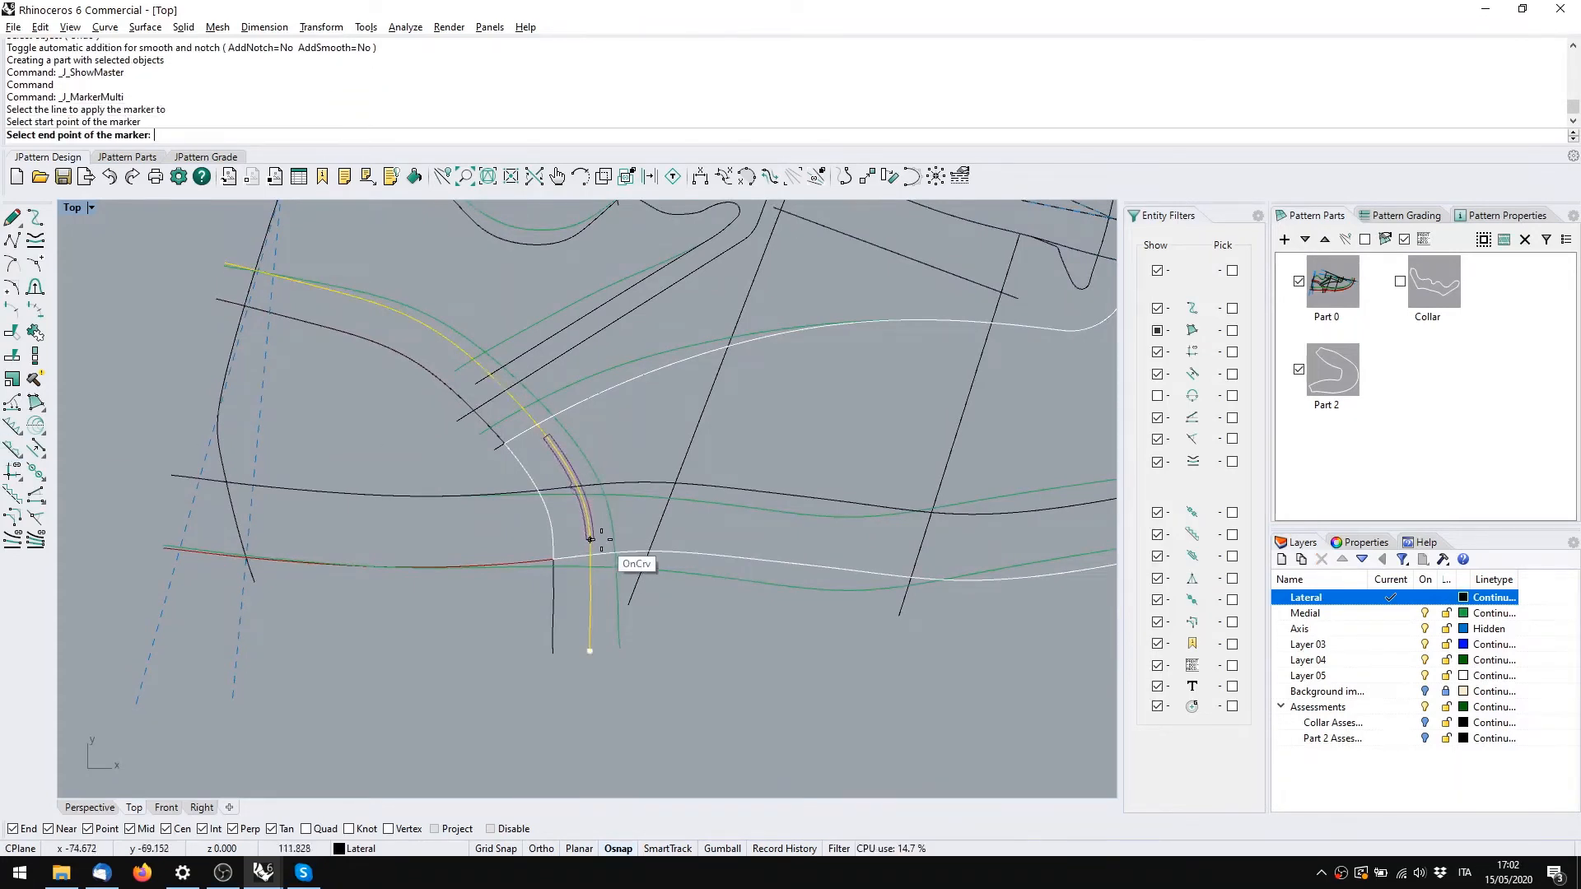
left_click(590, 539)
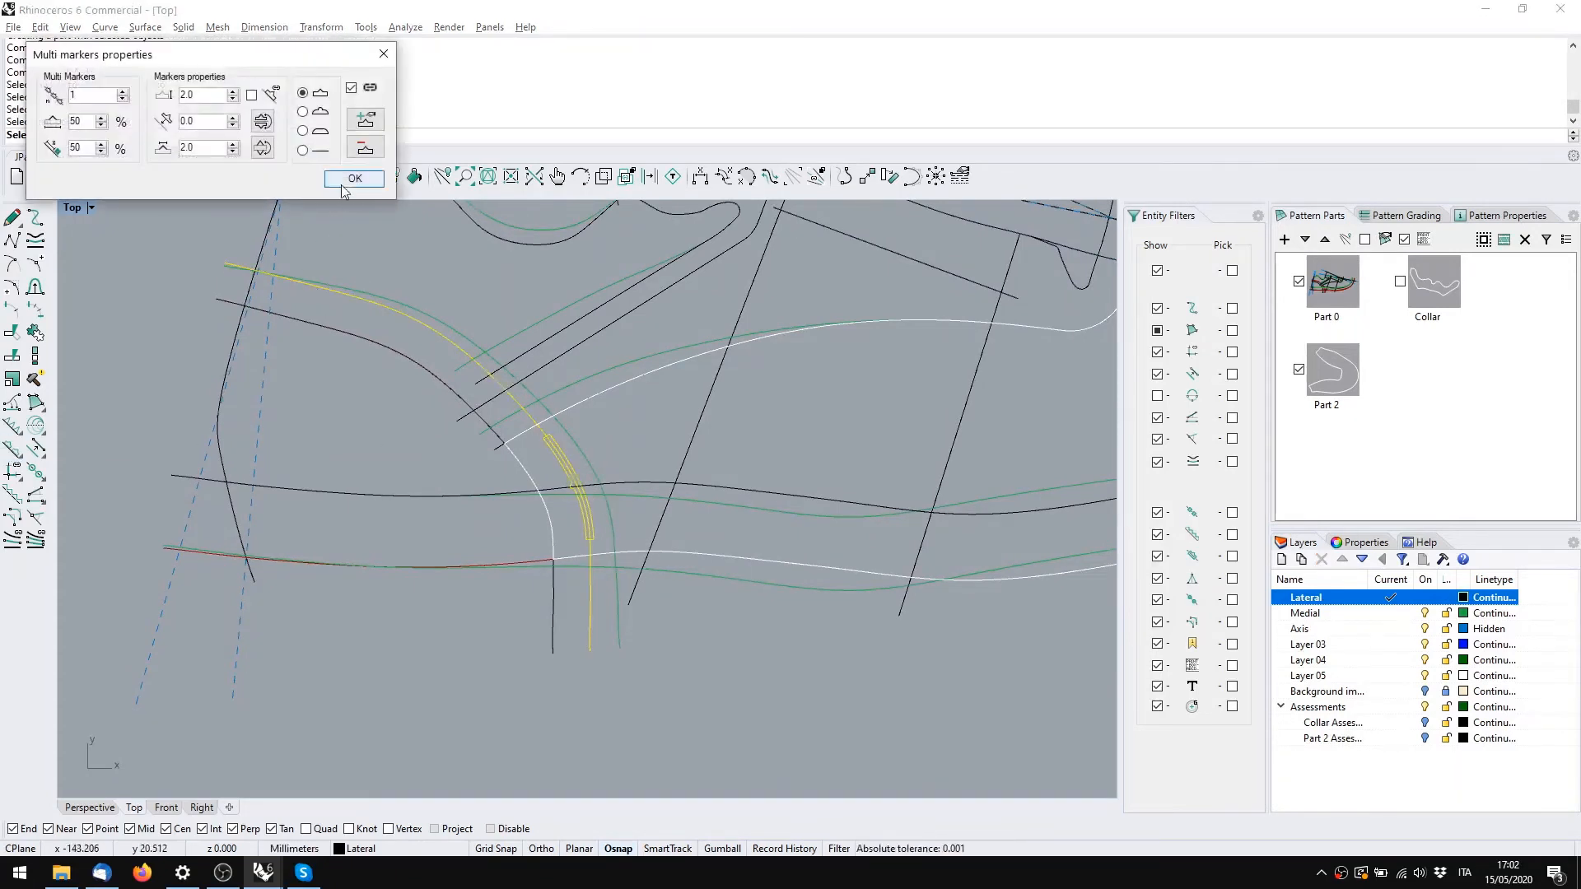
left_click(352, 180)
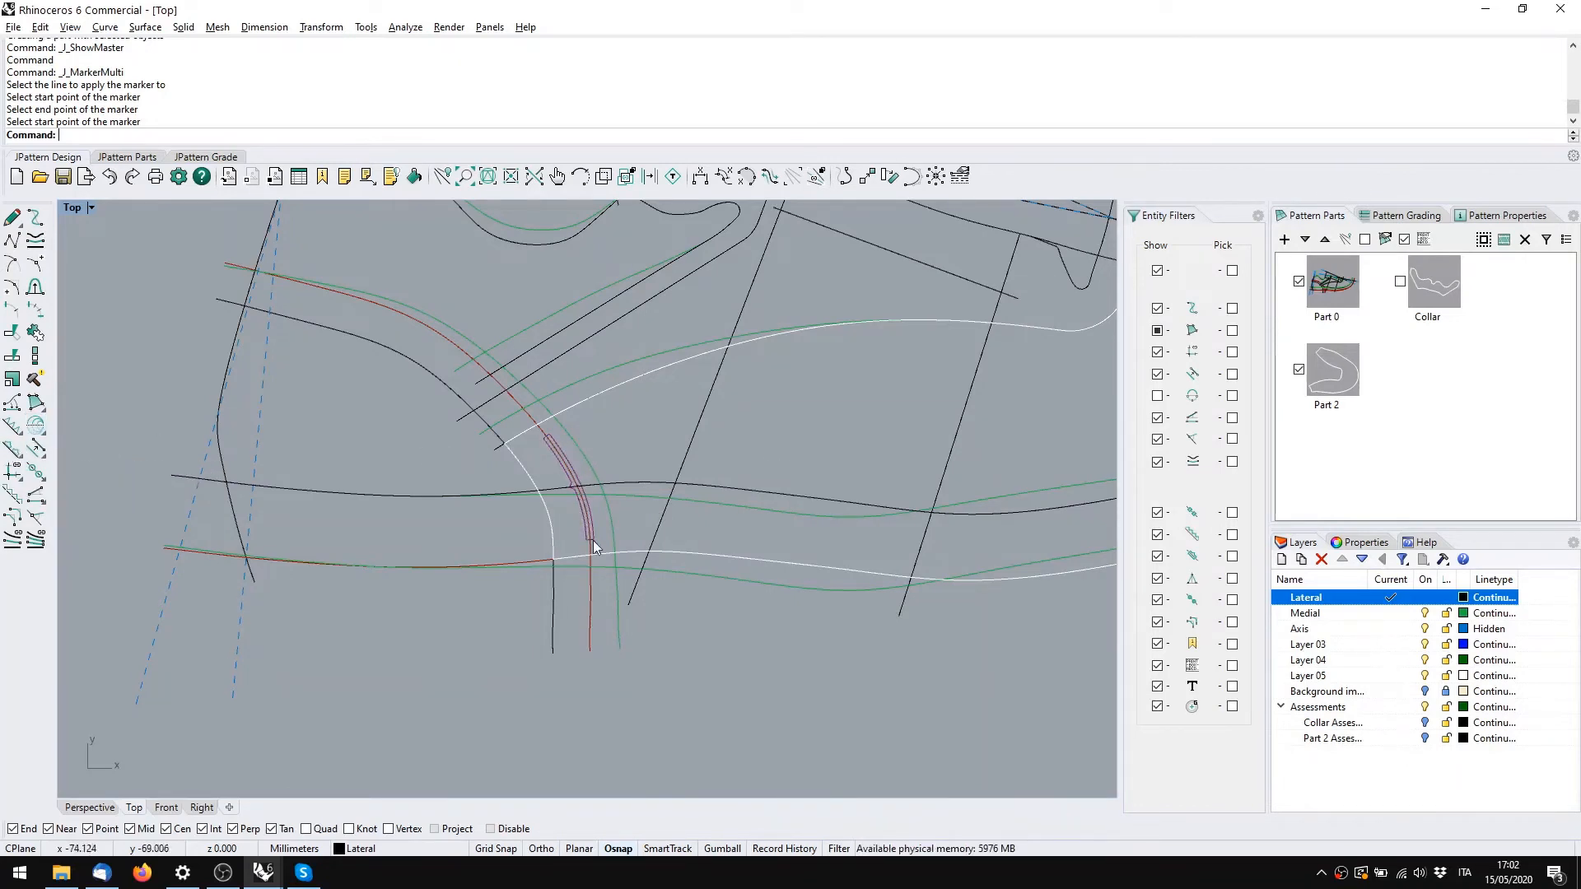
Mirror the new marker across the shallower dashed instep axis onto the medial side of the vamp
scroll(594, 450, "down", 2)
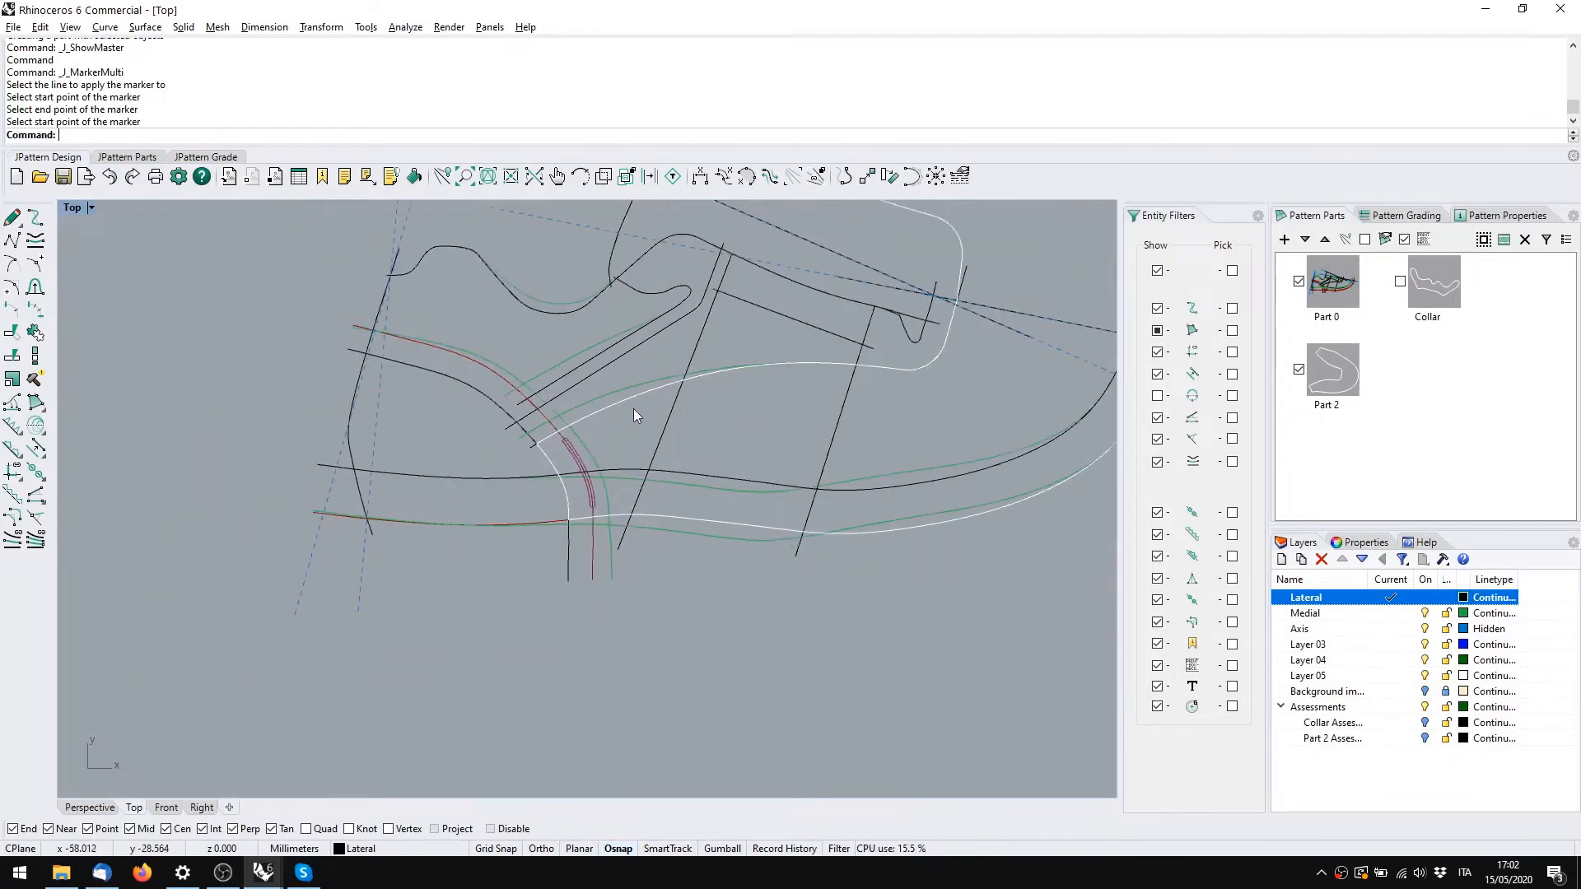
right_click_drag(634, 409, 570, 516)
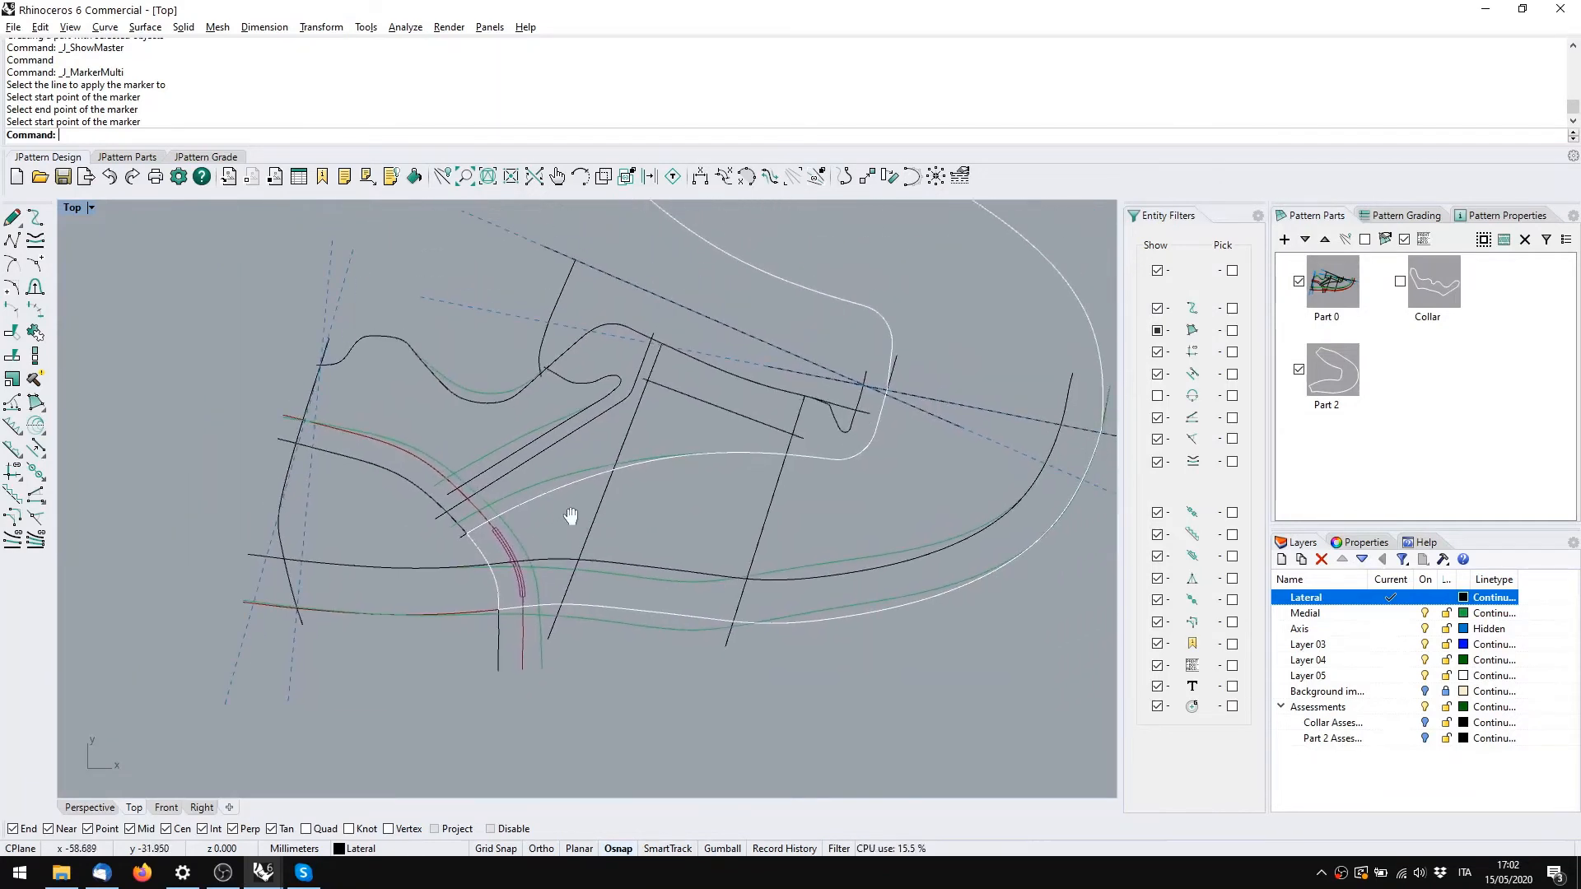
left_click(517, 556)
left_click(38, 428)
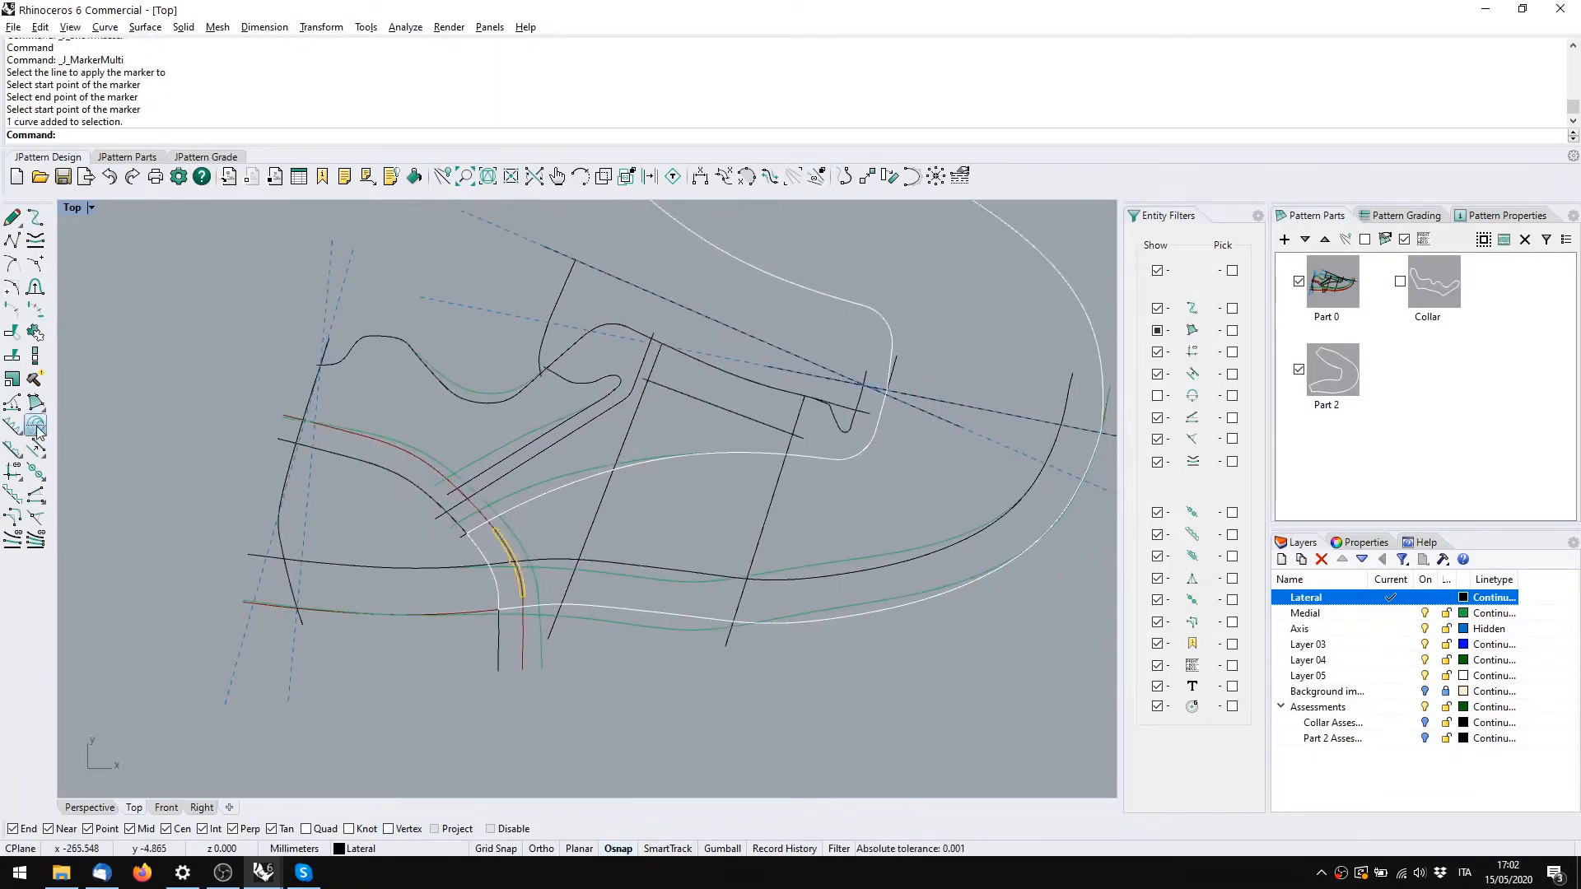
right_click_drag(888, 414, 537, 380)
left_click(803, 413)
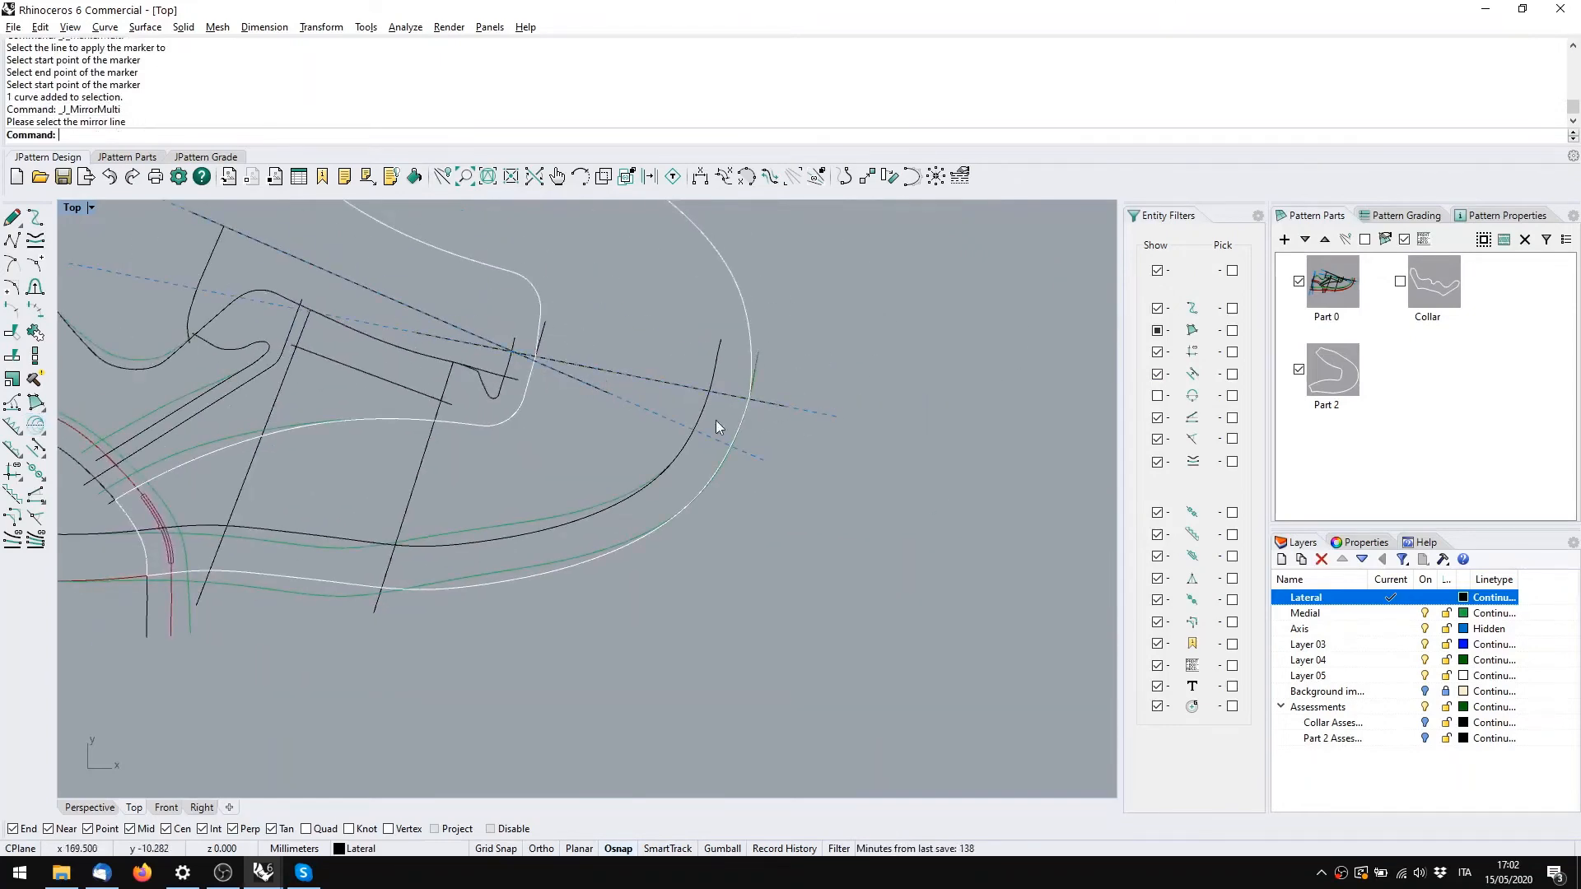
Add the original and mirrored markers to Part 2 and display that part on its own
scroll(659, 453, "down", 4)
scroll(435, 579, "up", 5)
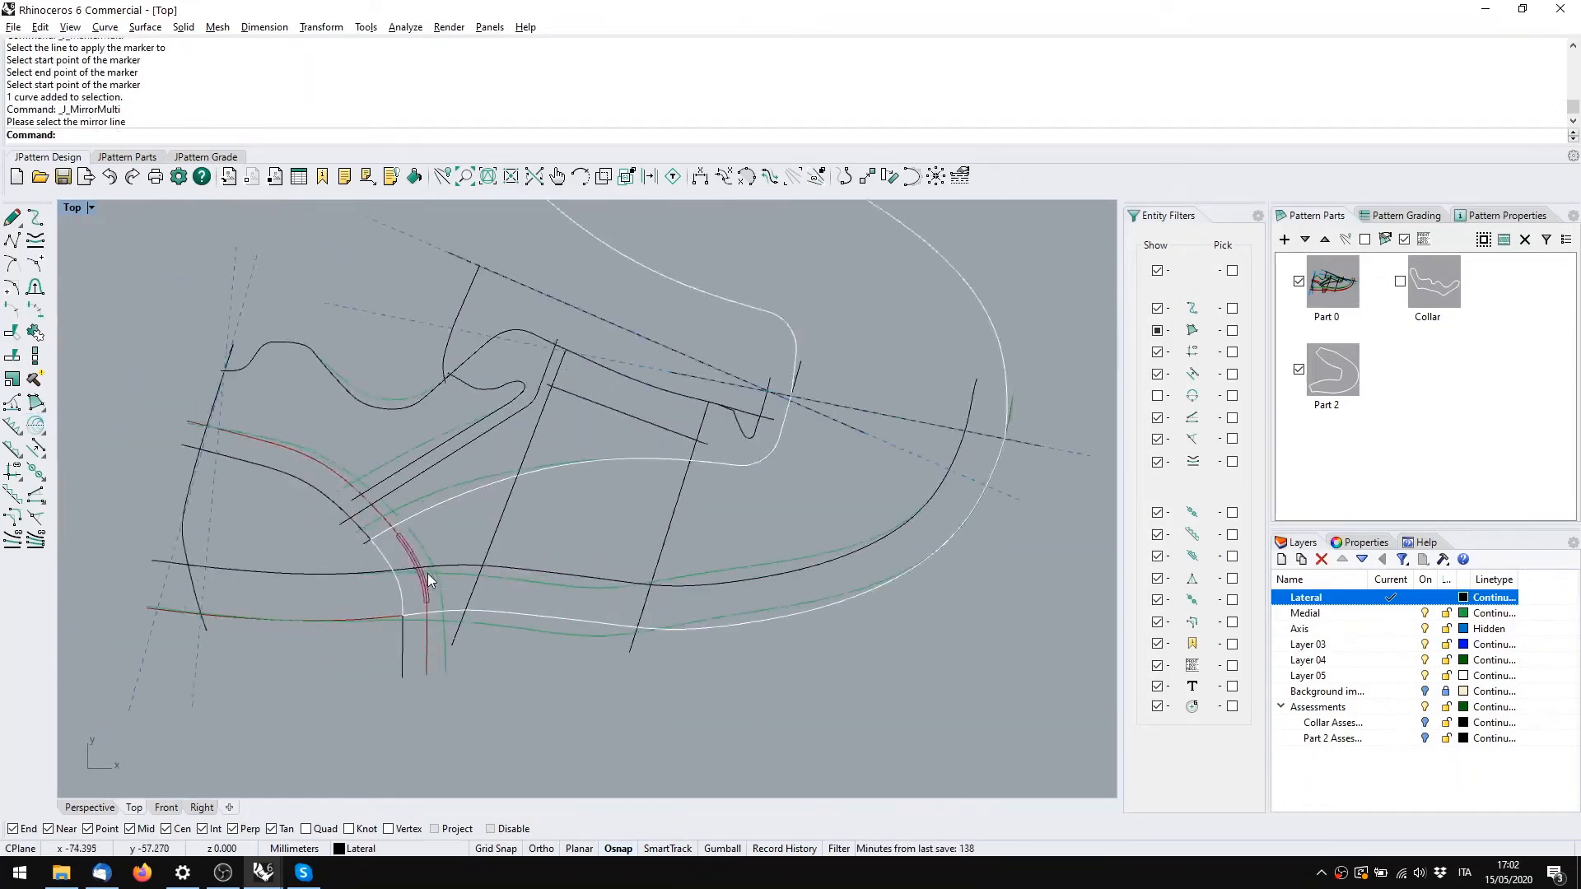
left_click(398, 560)
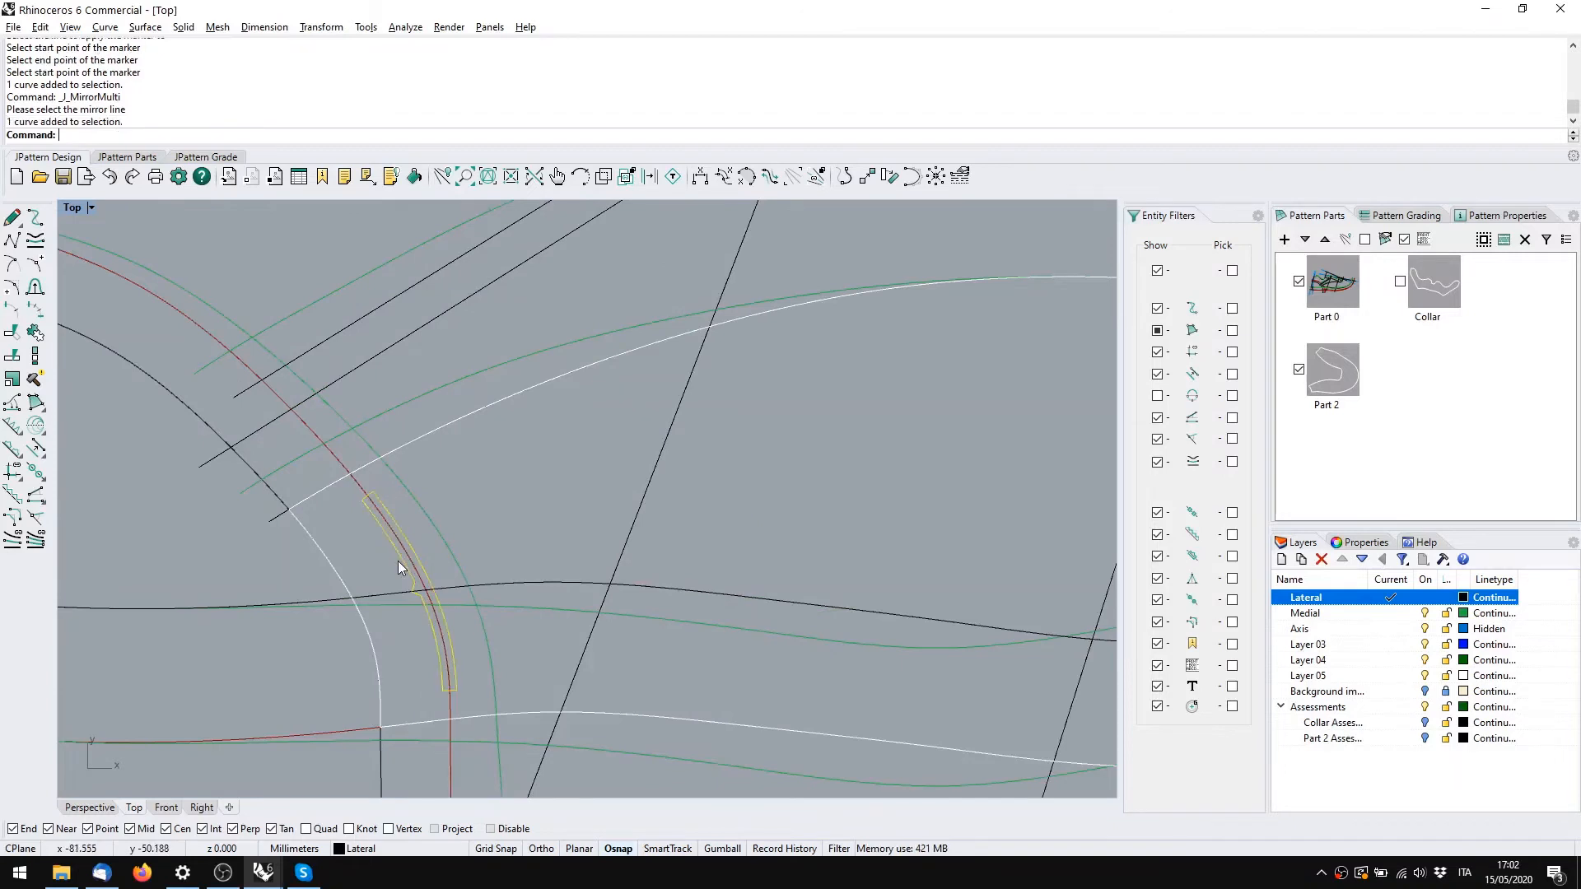
scroll(458, 494, "down", 5)
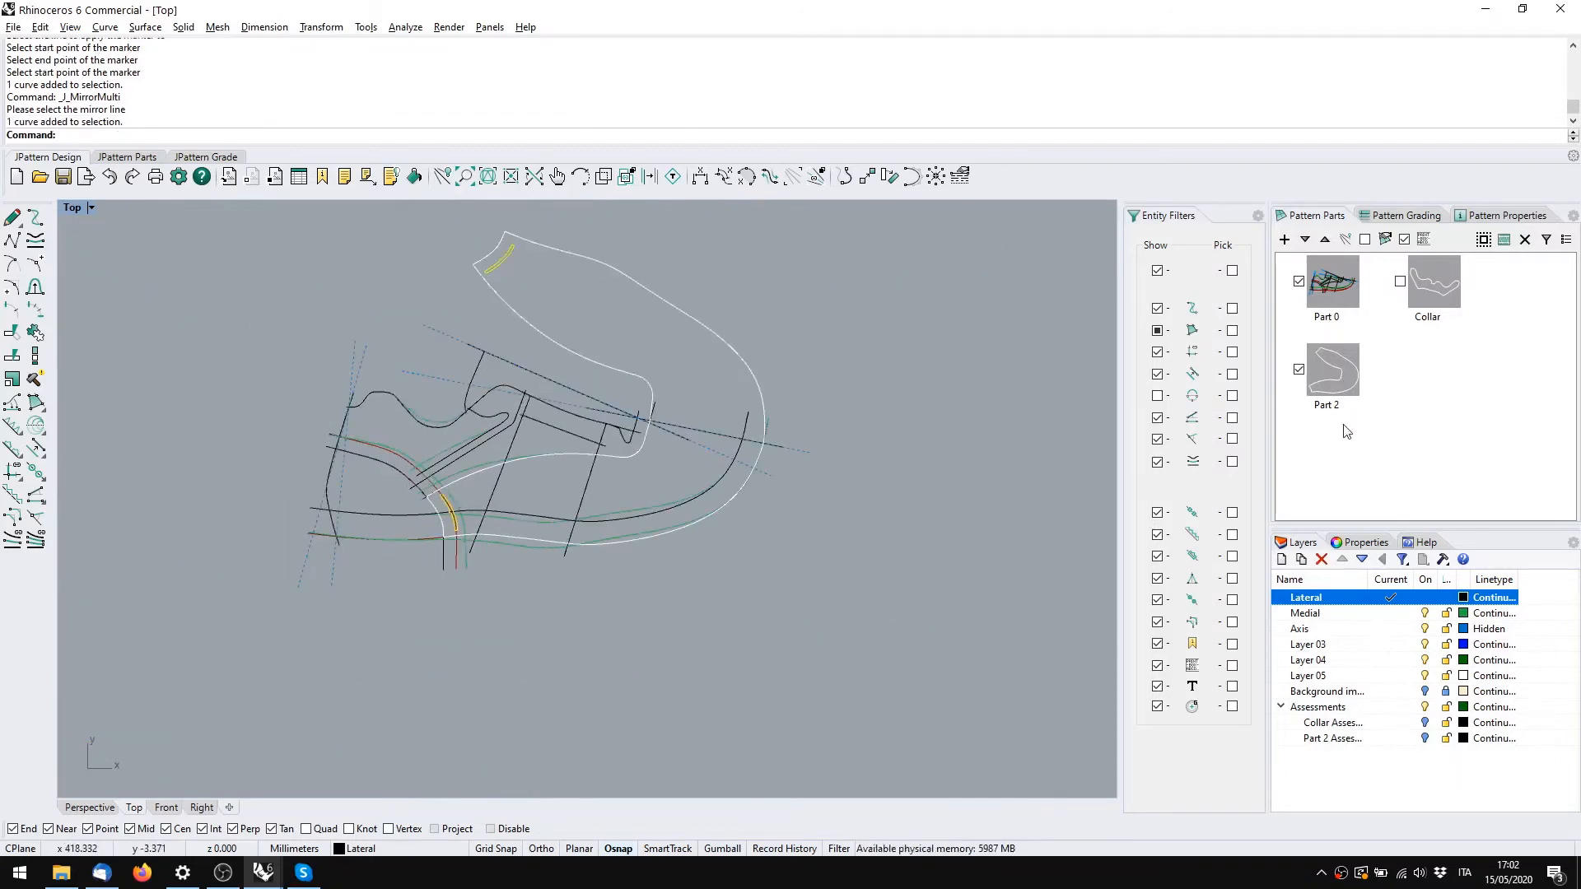
right_click(1336, 379)
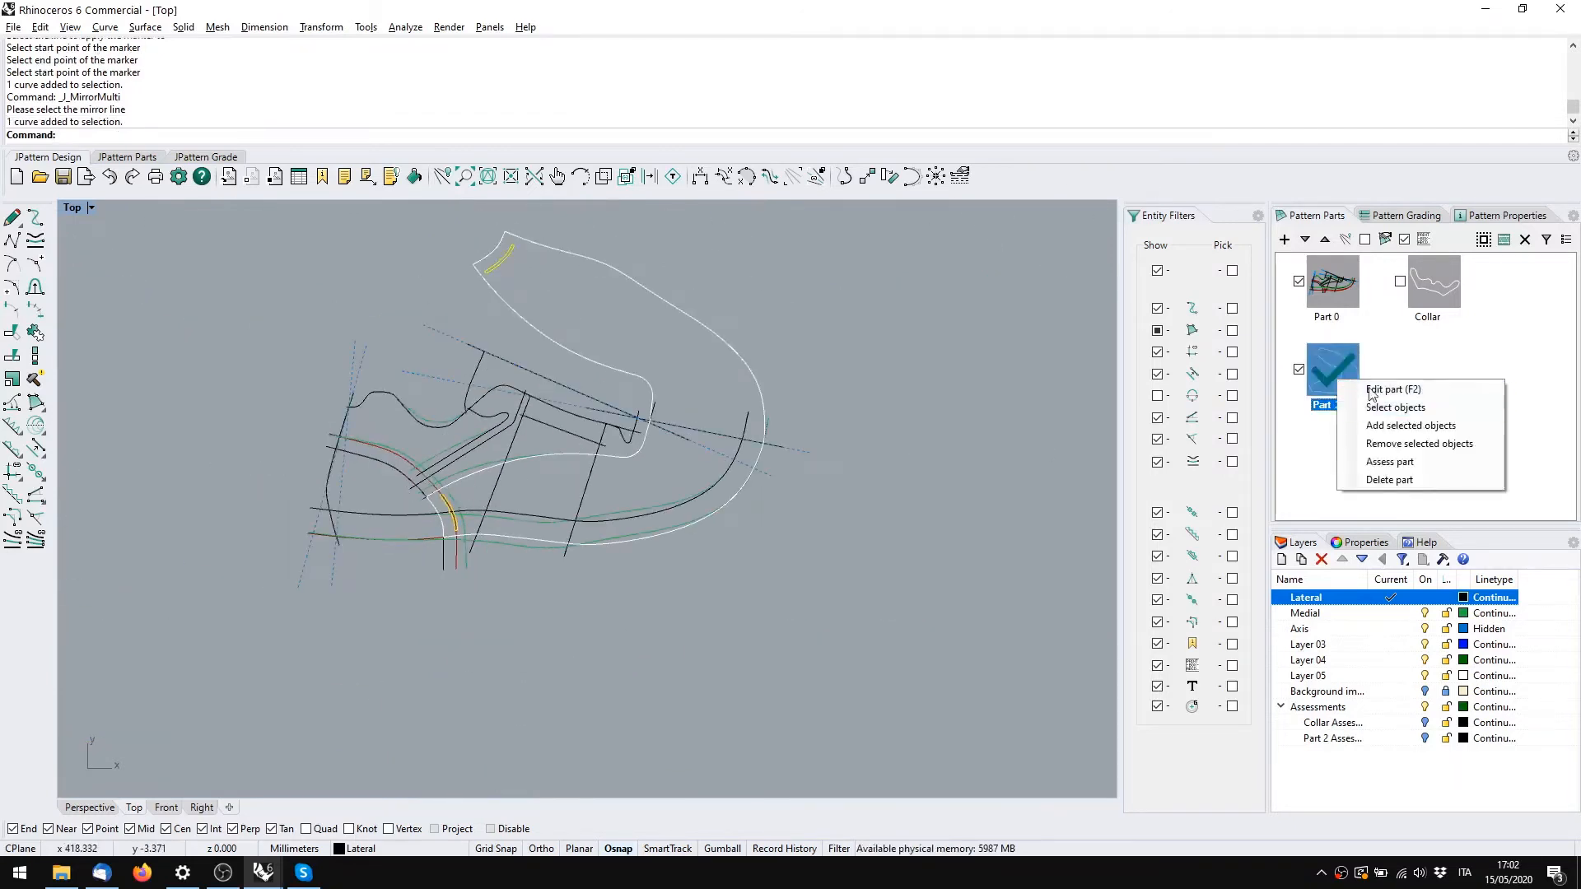
left_click(1410, 426)
double_click(1340, 377)
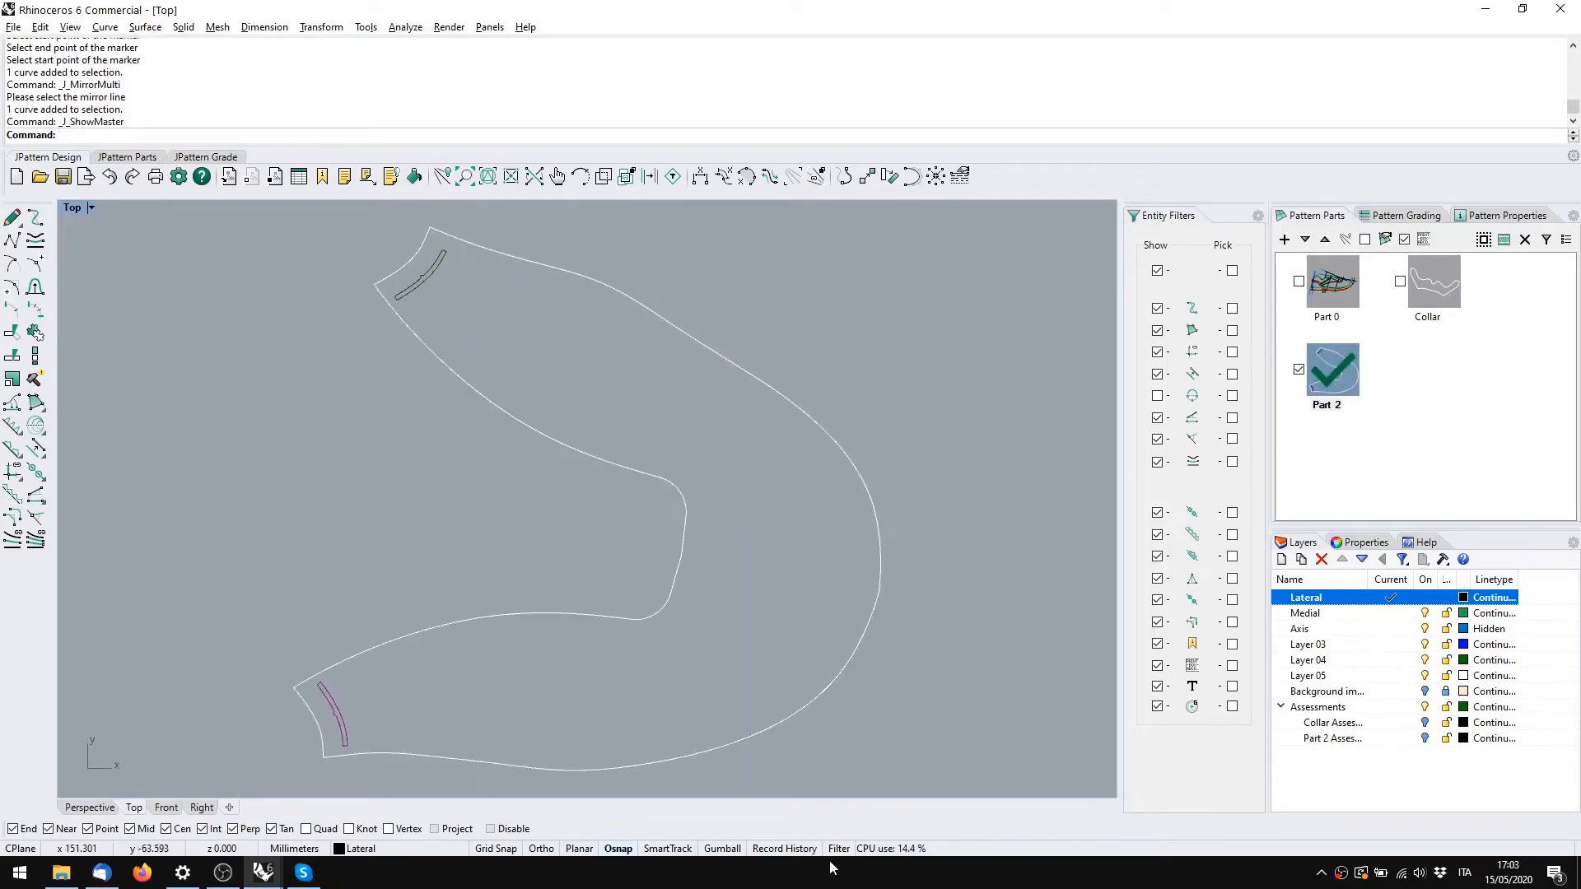
Compare Part 2 with and without its construction curves and examine the mirrored marker inside the boundary
left_click(1380, 241)
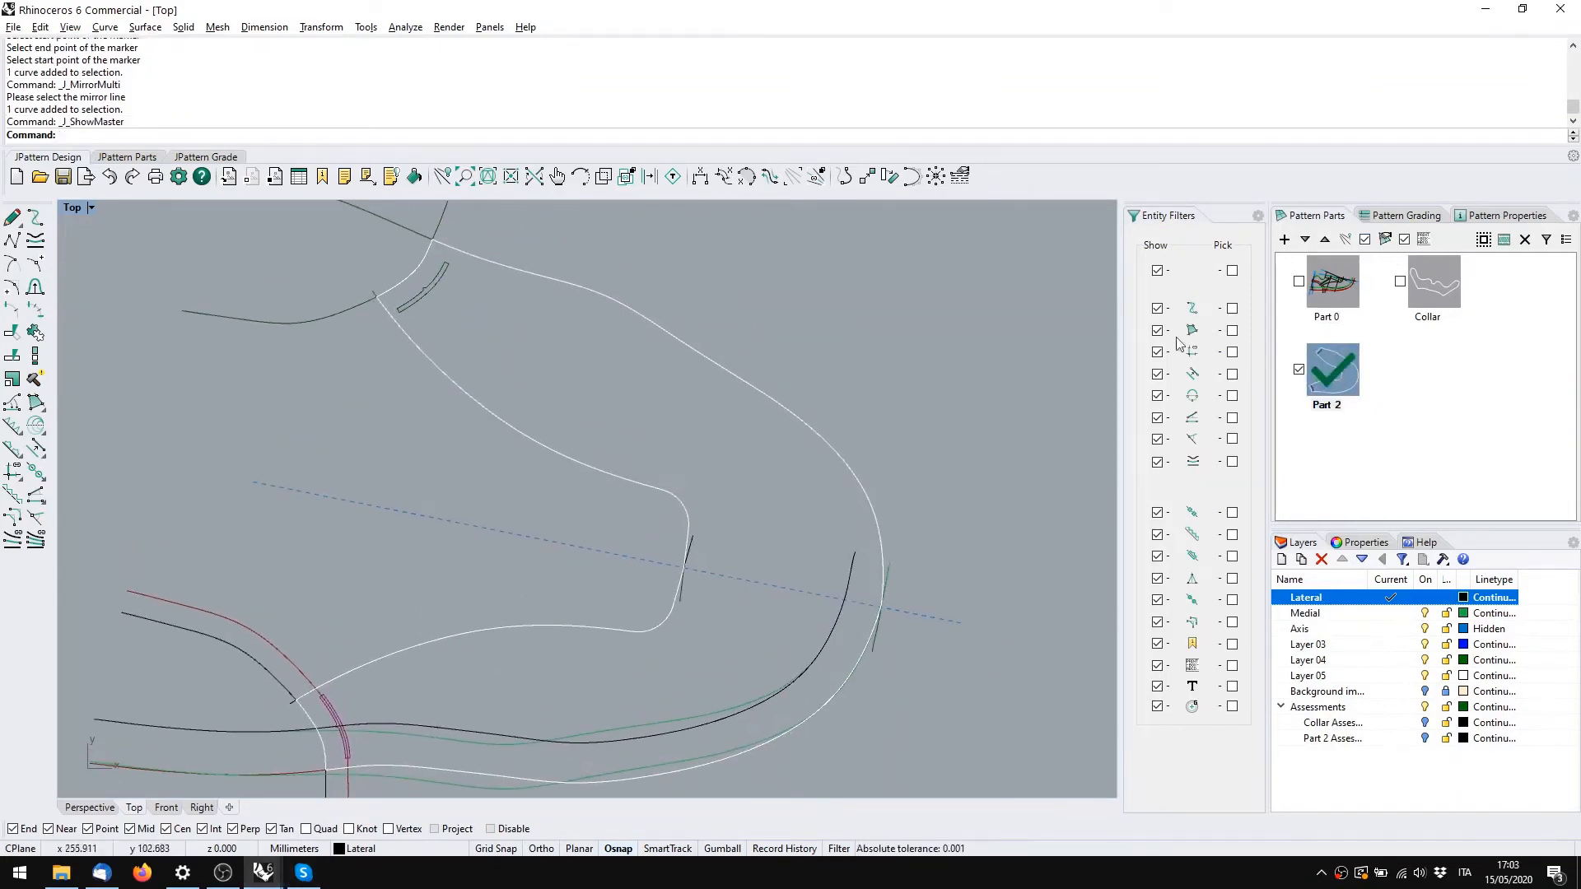
left_click(1364, 239)
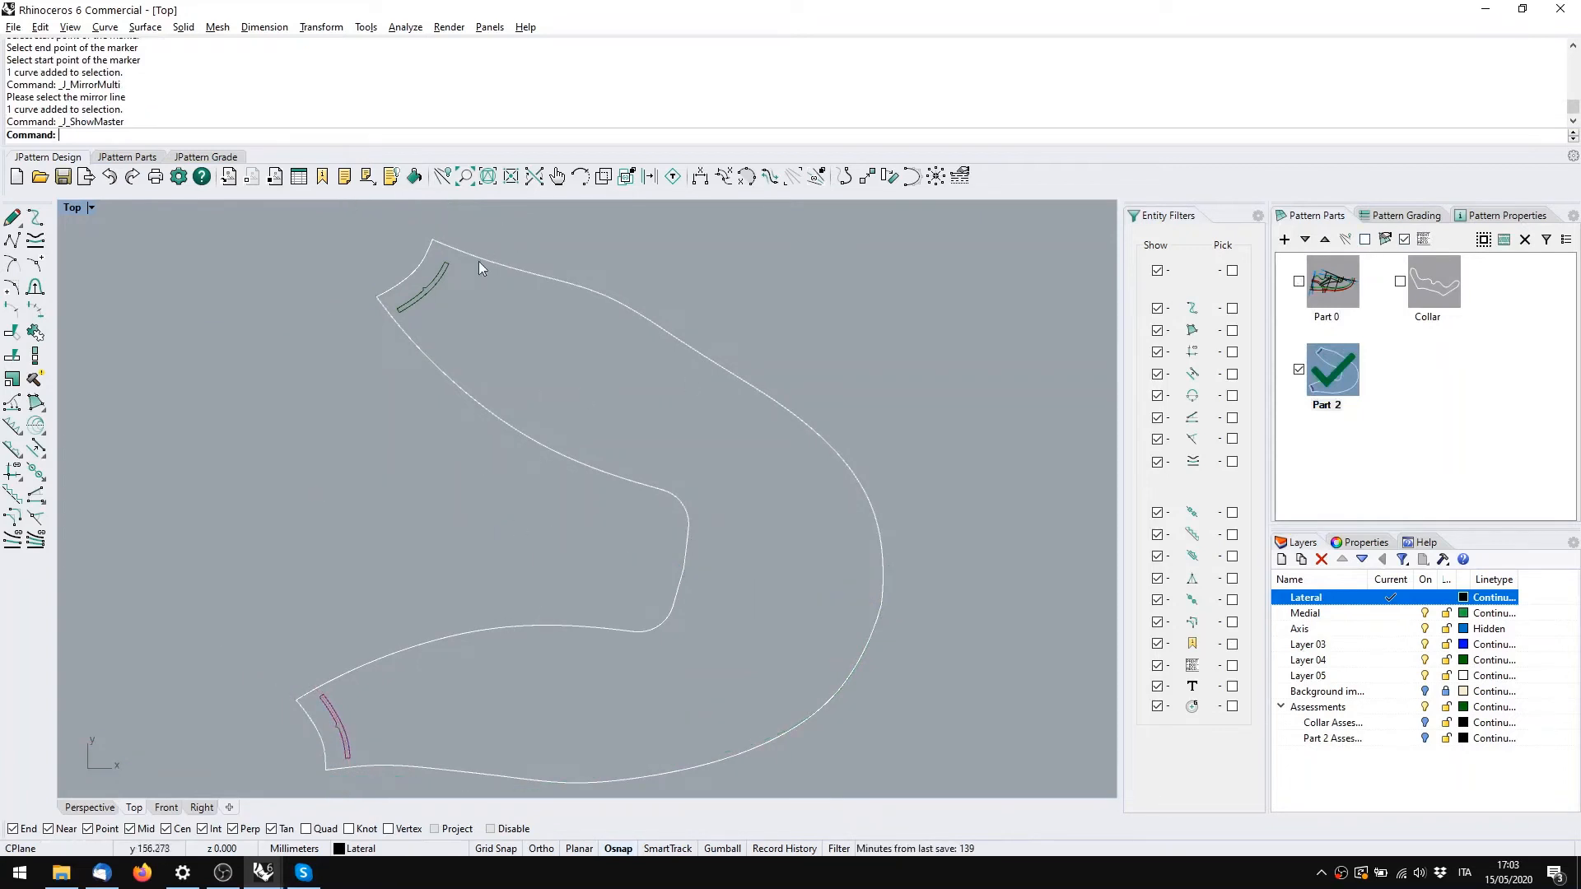
left_click(428, 286)
scroll(423, 284, "up", 8)
right_click_drag(422, 284, 491, 378)
left_click(570, 477)
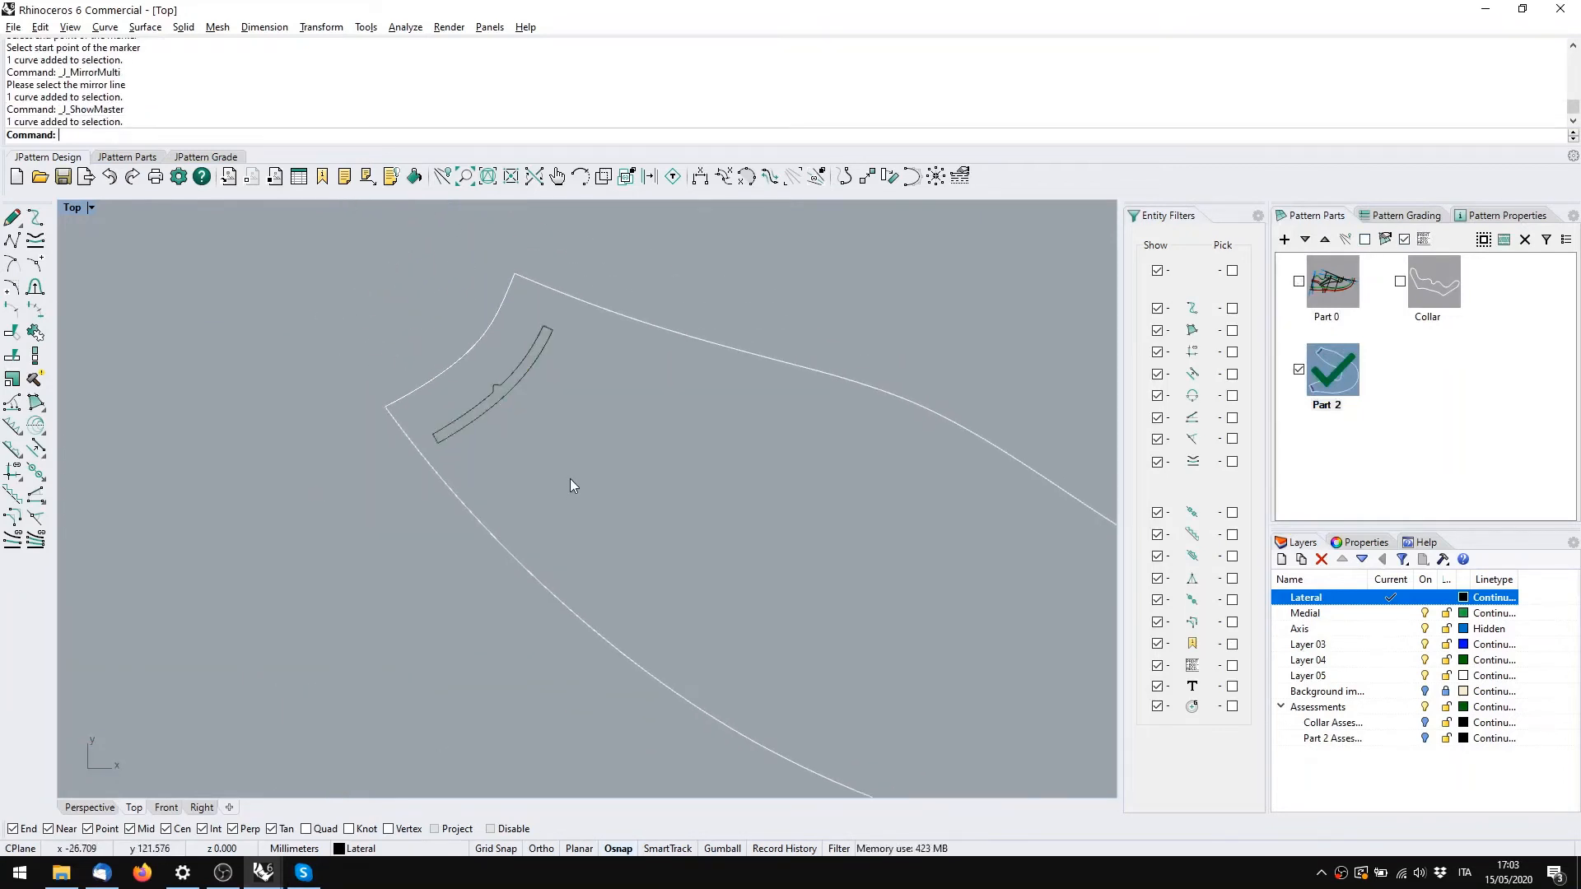
right_click_drag(771, 524, 728, 351)
scroll(709, 390, "down", 6)
mouse_move(653, 704)
right_mouse_down()
mouse_move(648, 487)
mouse_move(563, 584)
mouse_move(558, 531)
right_mouse_up()
scroll(590, 570, "down", 4)
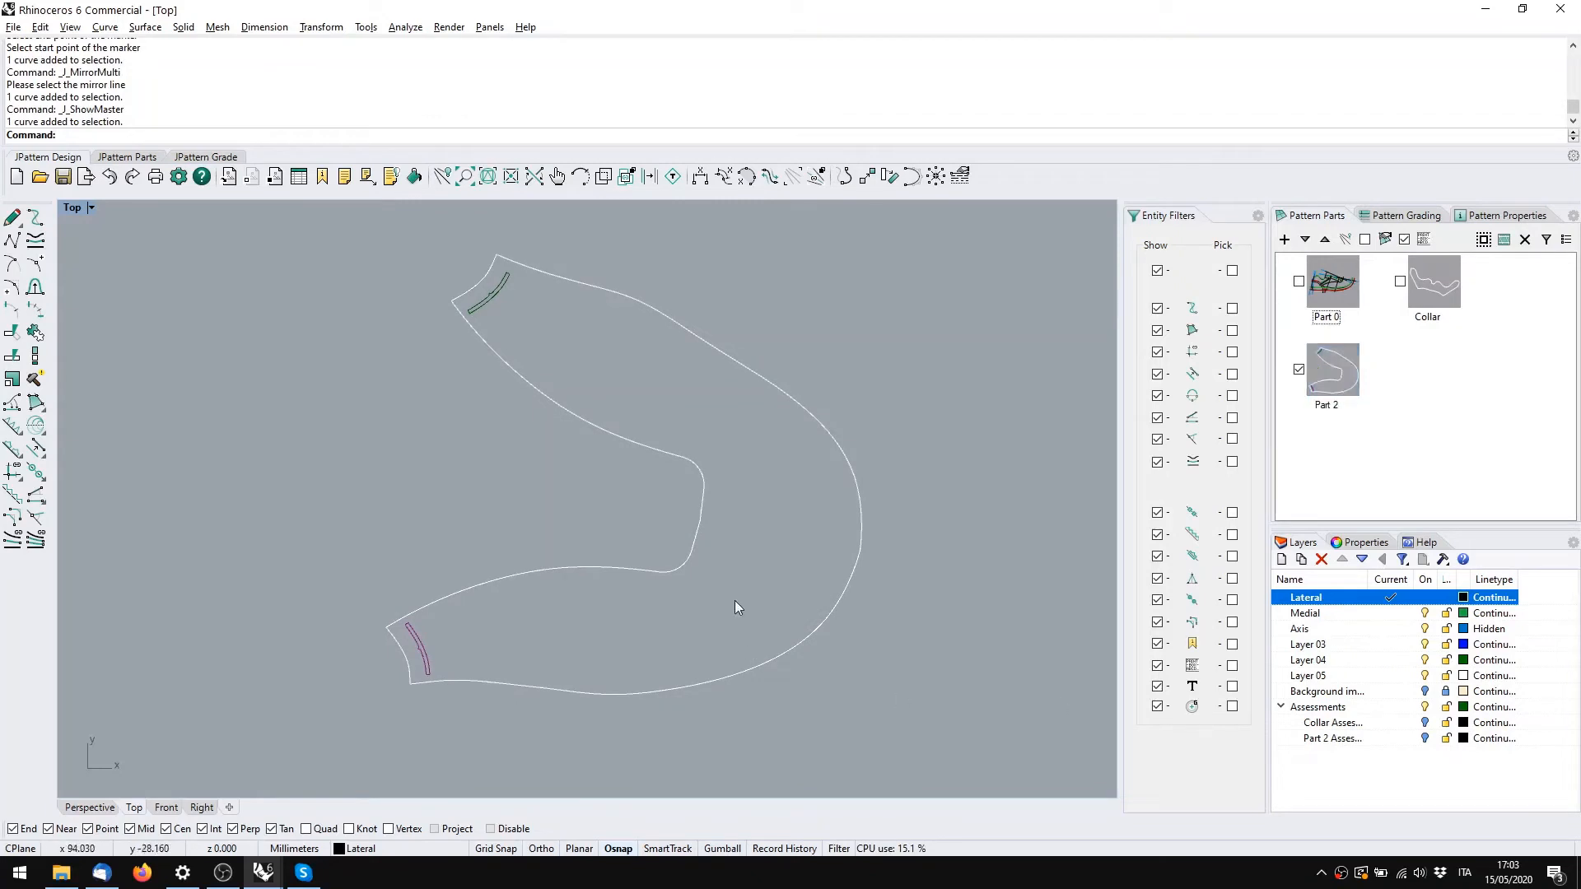
Show Part 2's construction curves and move a control point of the lateral top line to smooth the boundary corner at the dashed axis
scroll(721, 544, "up", 8)
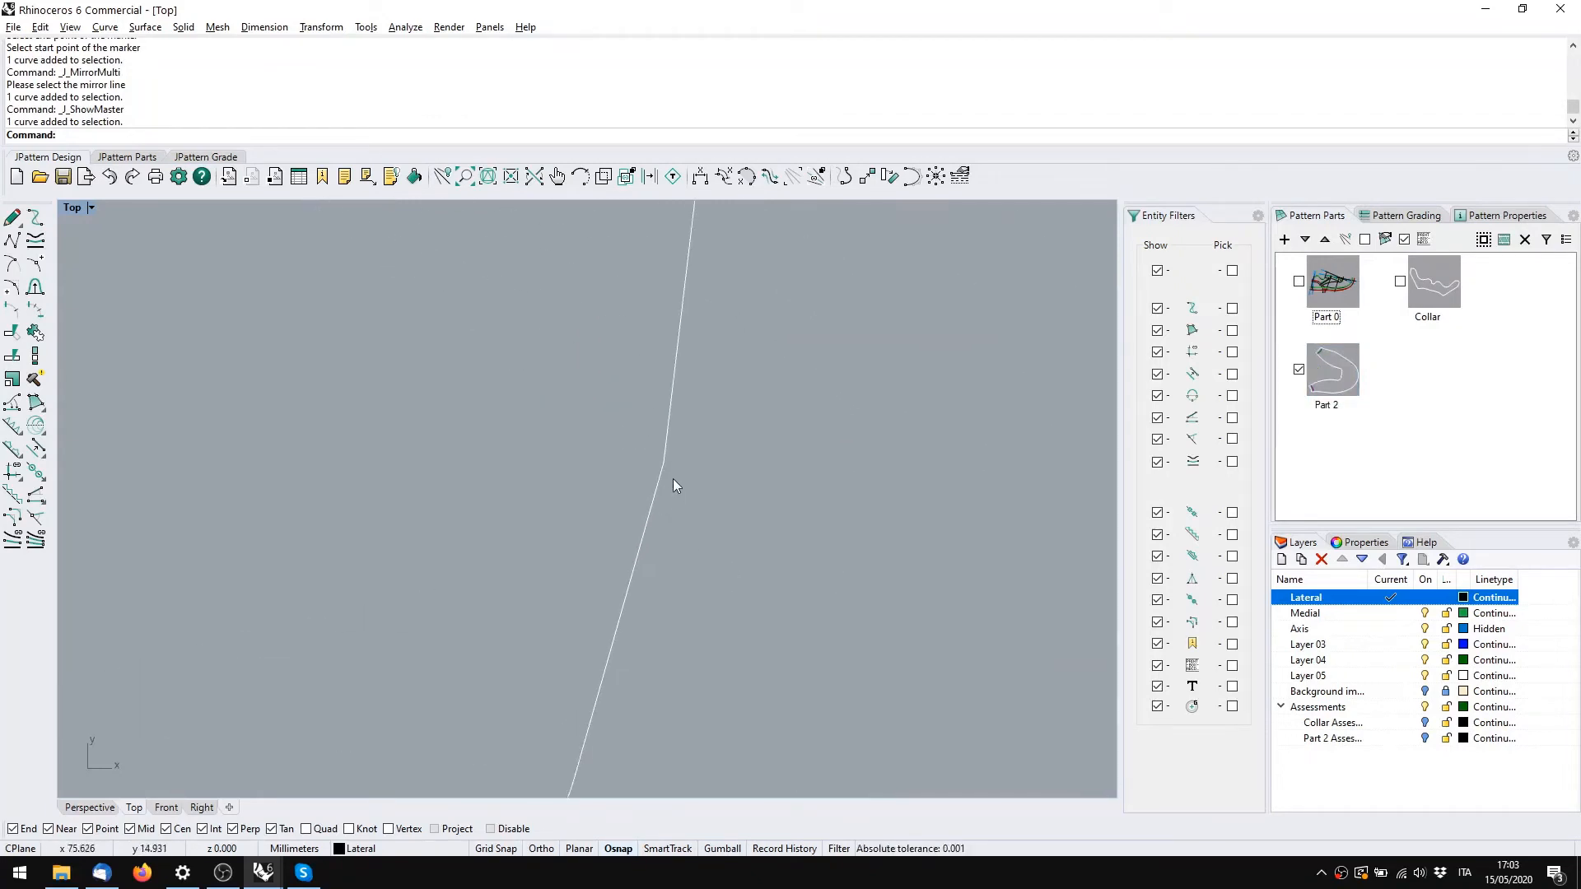
double_click(652, 489)
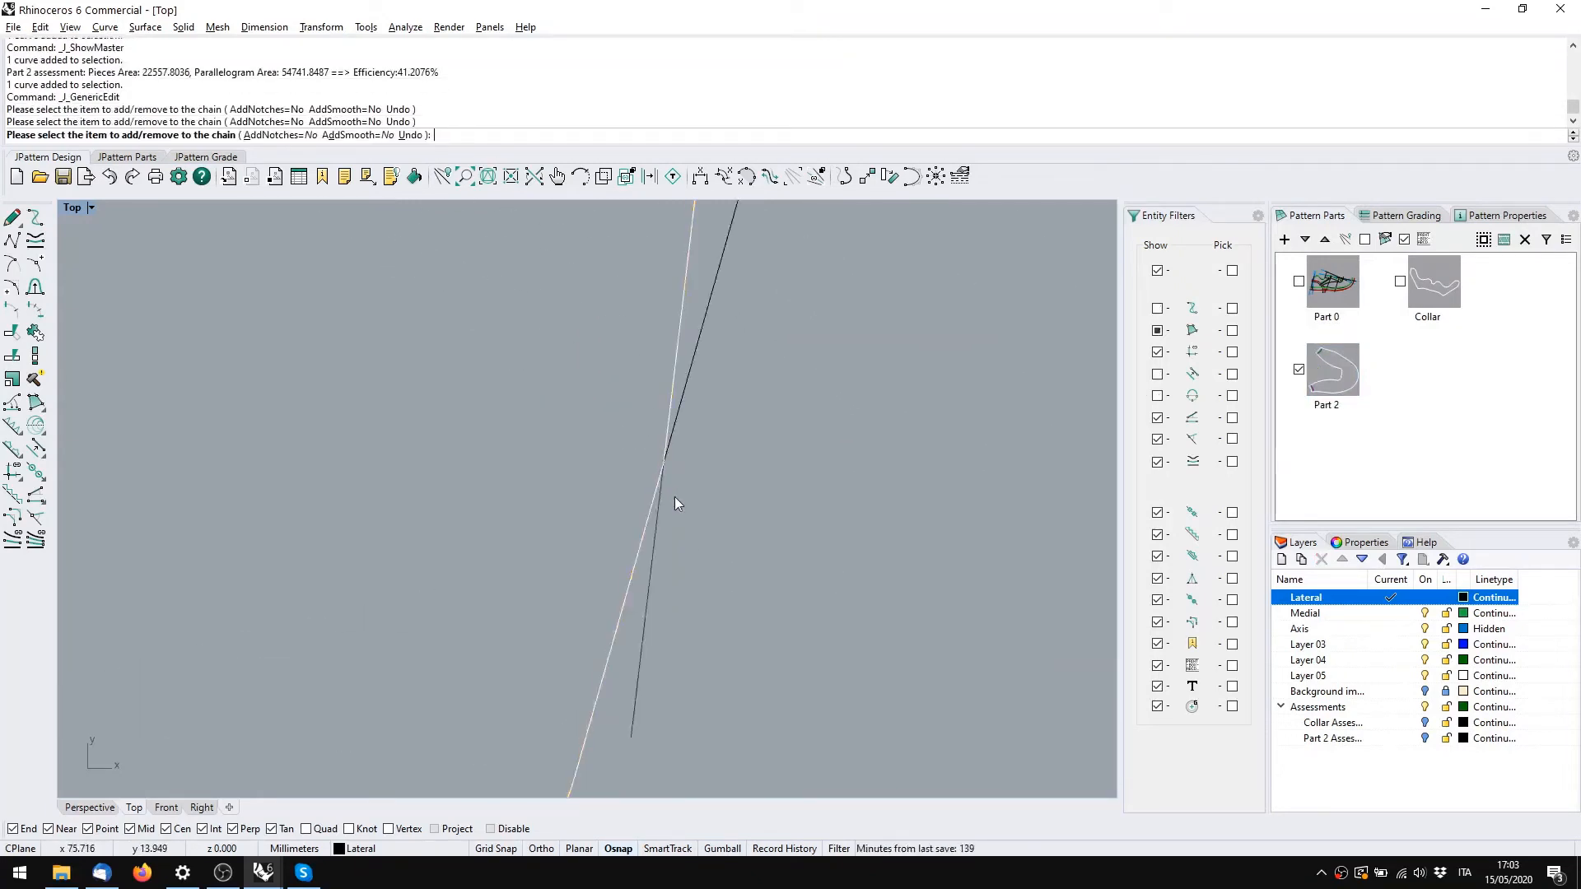
right_click(674, 496)
left_click(1363, 238)
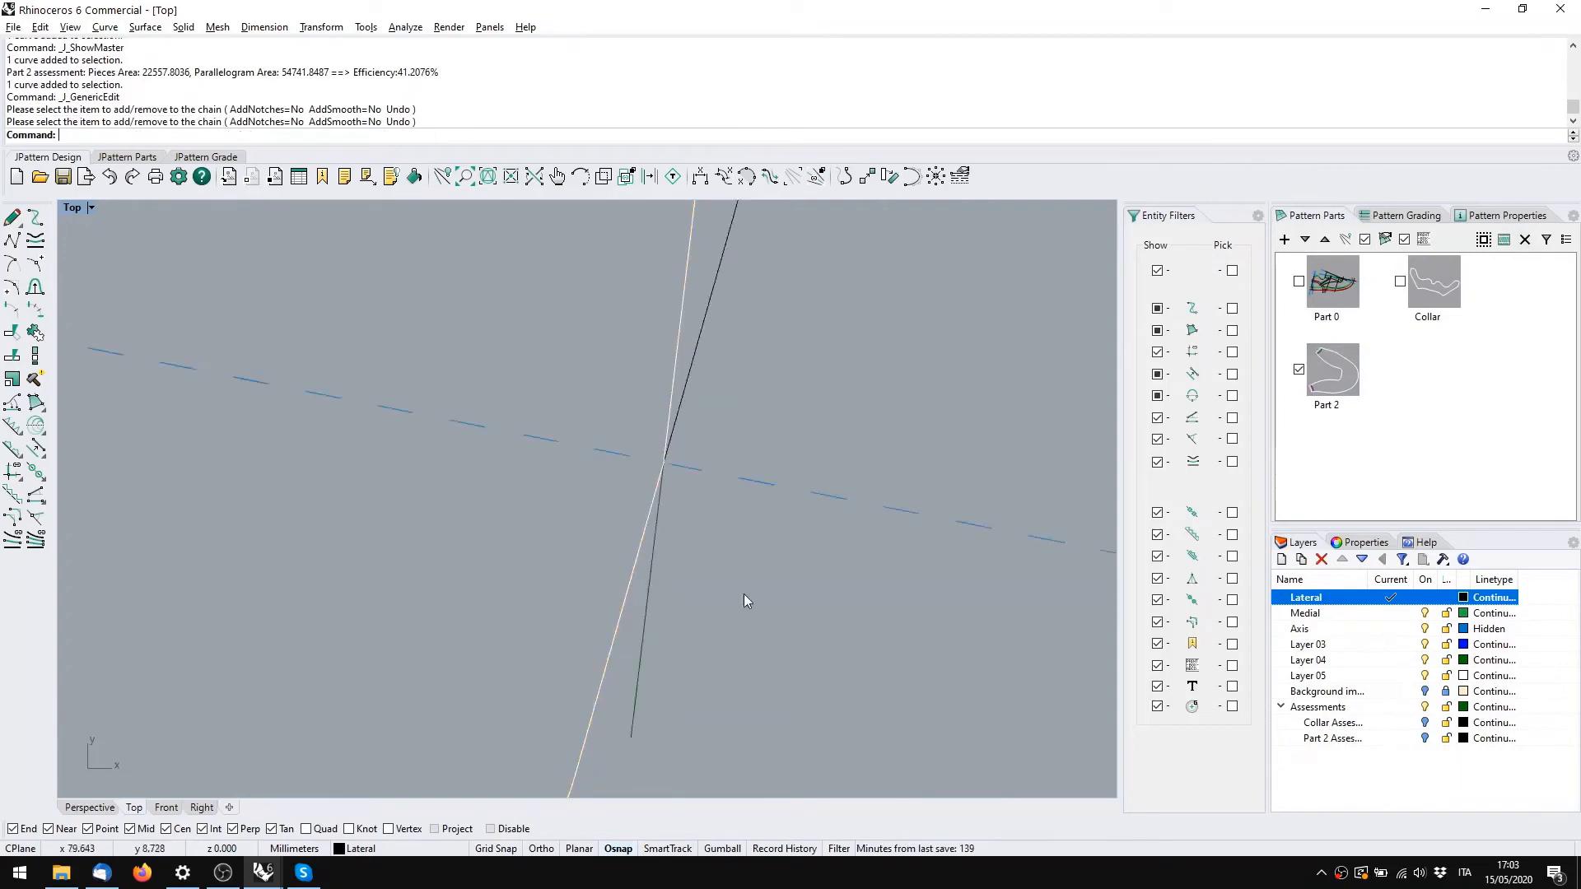
double_click(682, 432)
left_click_drag(684, 392, 642, 385)
key("Escape")
key("Escape")
scroll(745, 429, "down", 7)
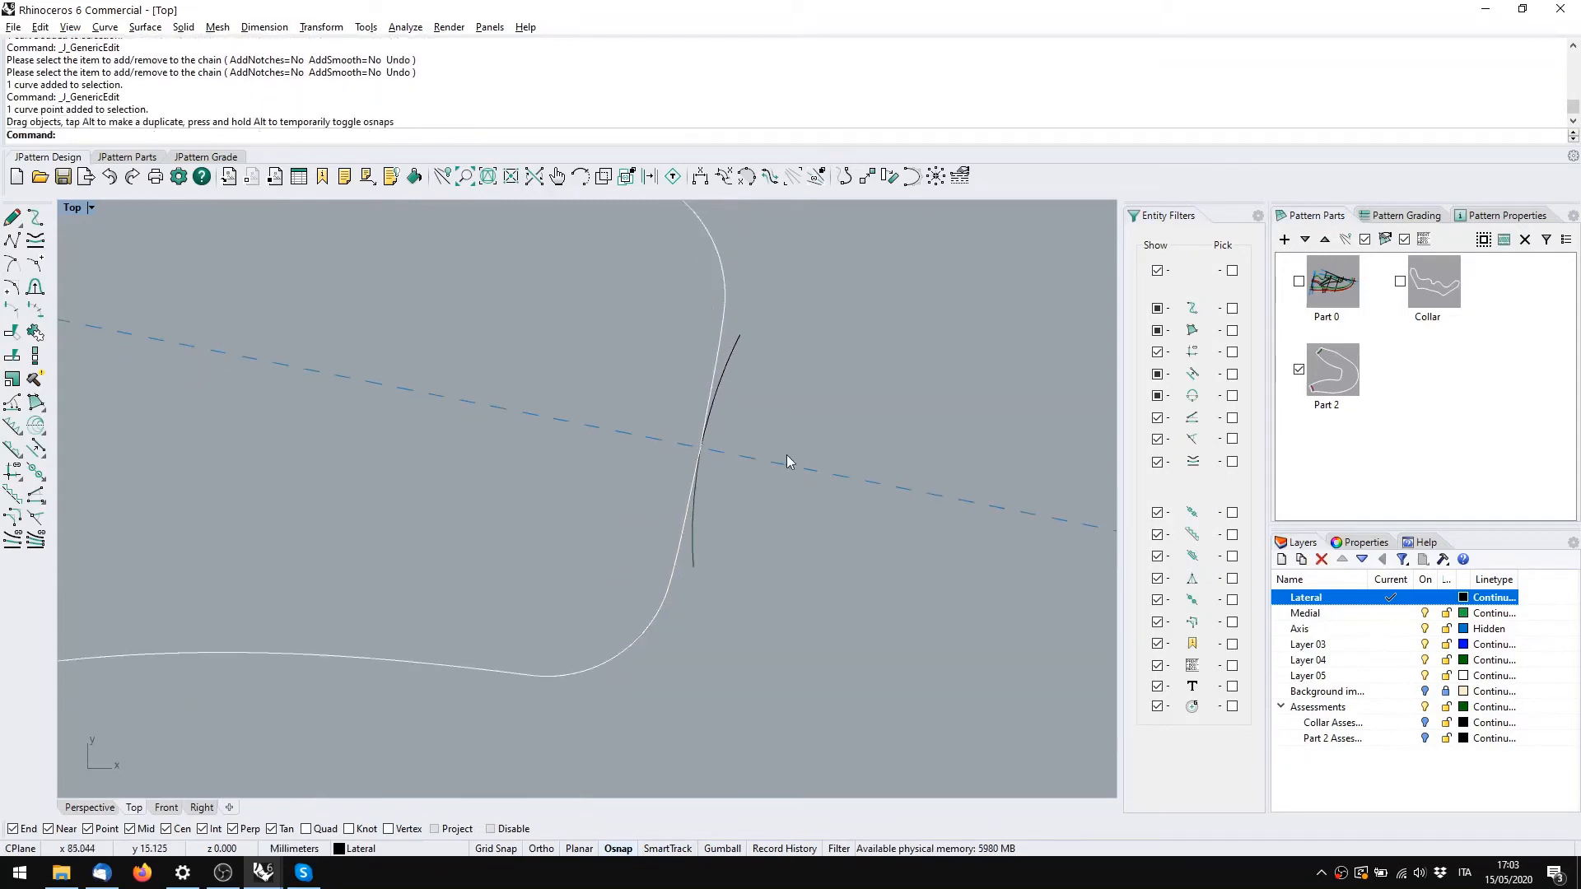
Examine the toe-side boundary join at the dashed axis and display Part 2 without its construction curves
right_click_drag(788, 471, 565, 425)
scroll(789, 480, "up", 10)
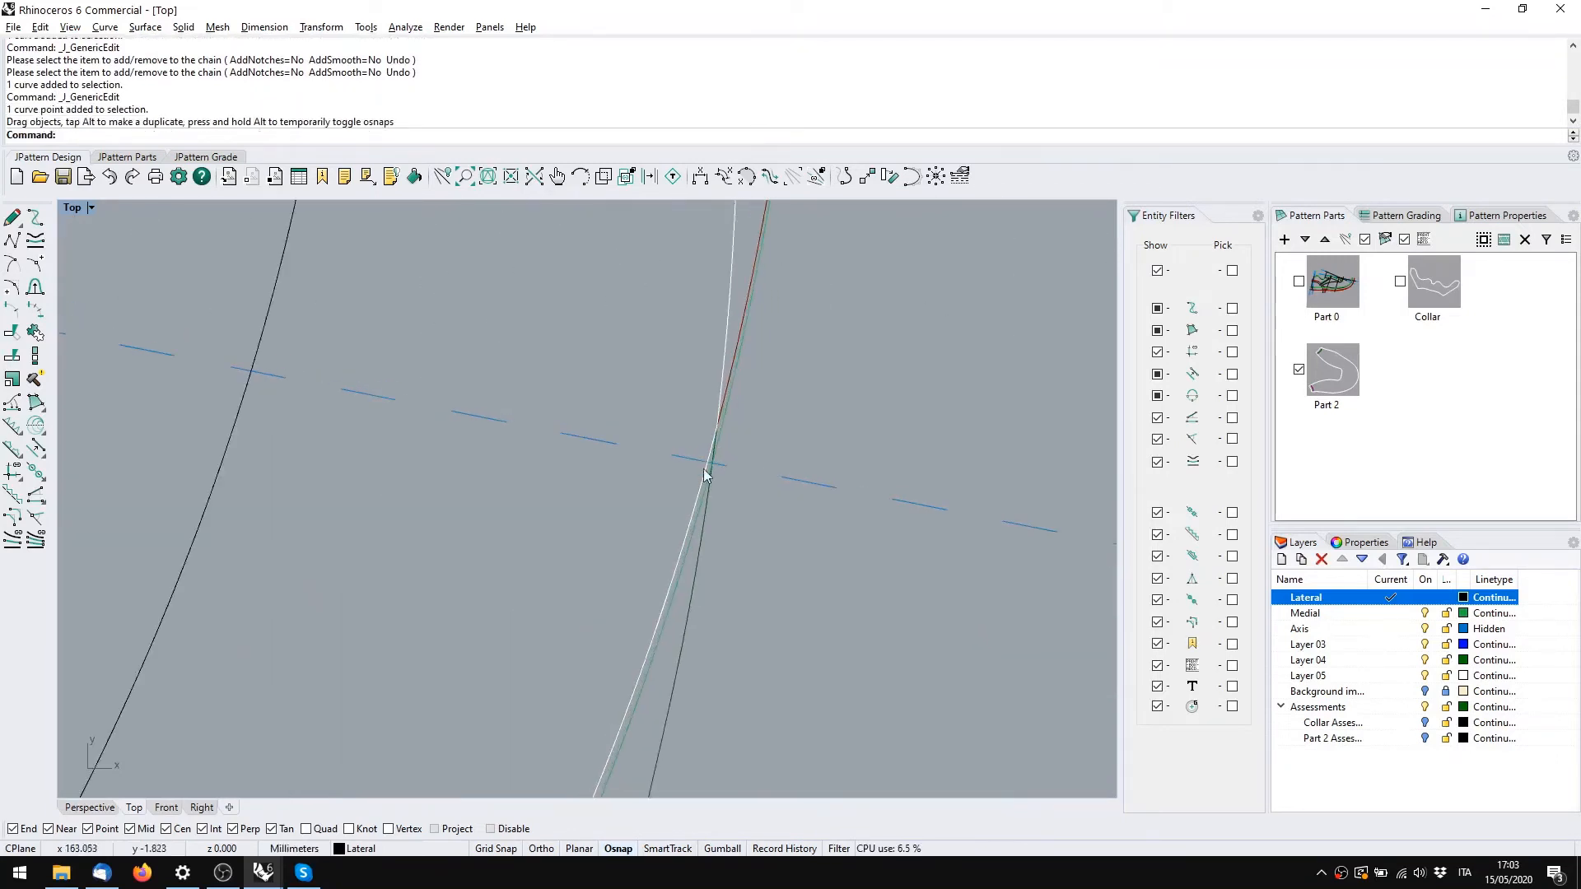
scroll(794, 618, "down", 10)
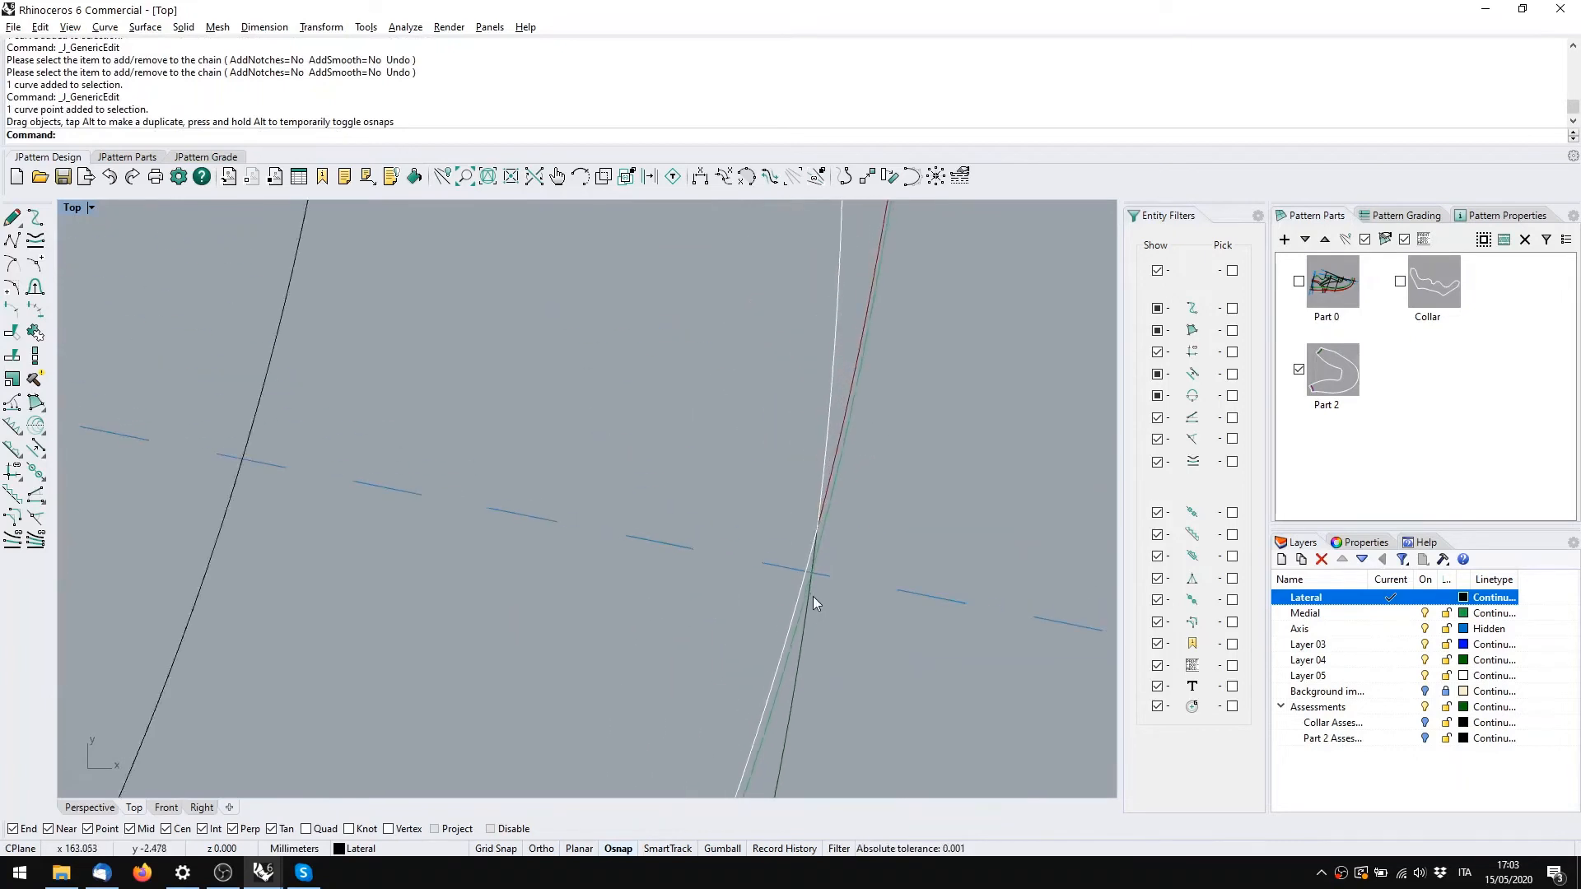
scroll(782, 571, "up", 8)
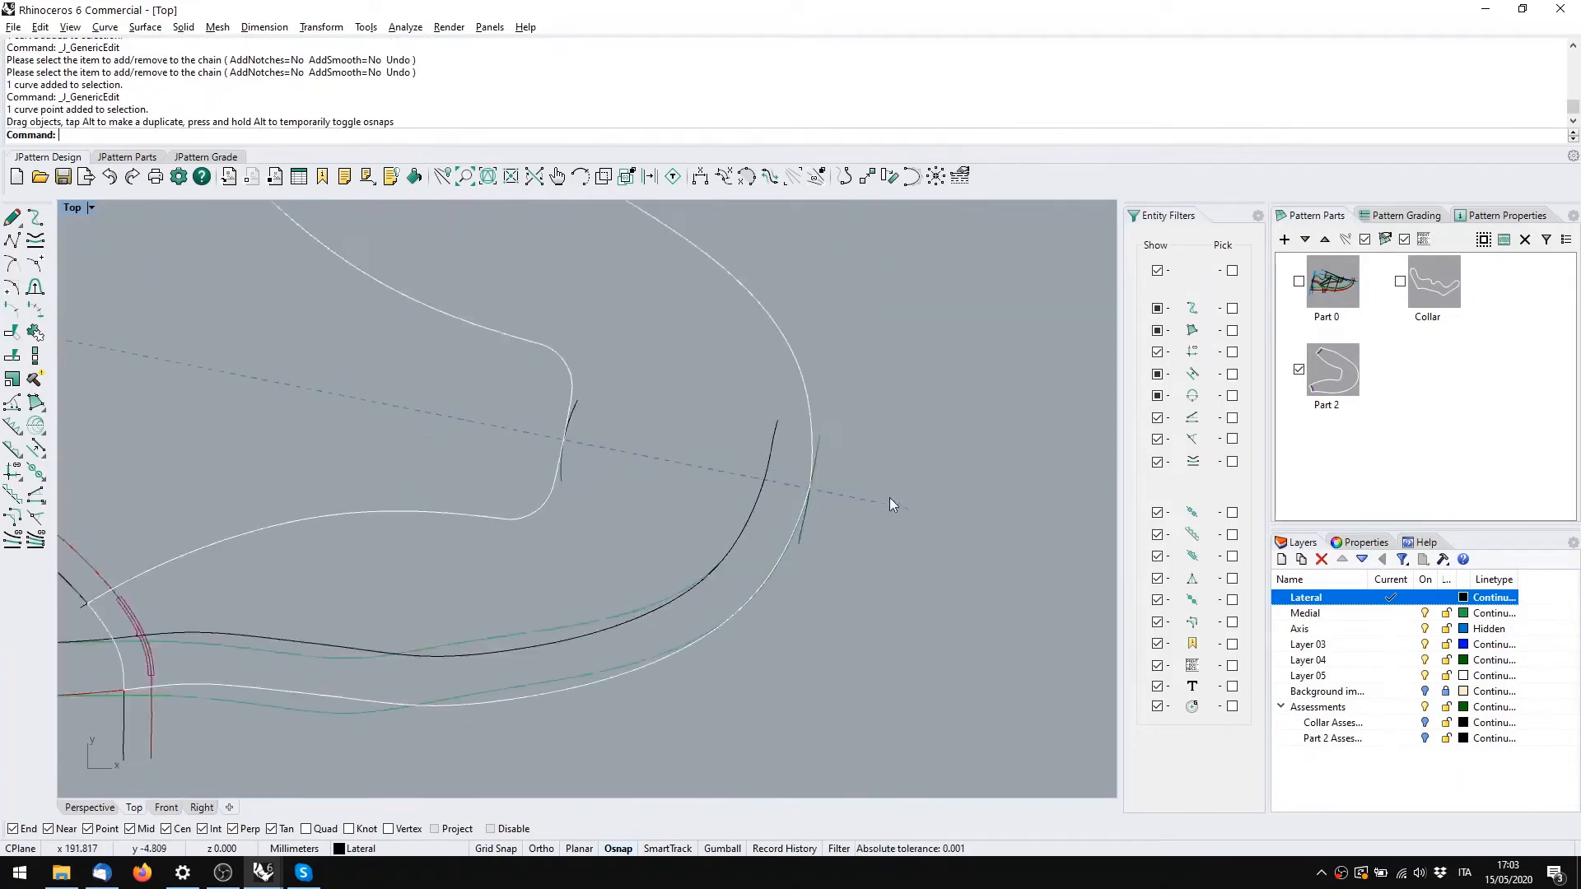
right_click_drag(693, 487, 933, 444)
left_click(1329, 385)
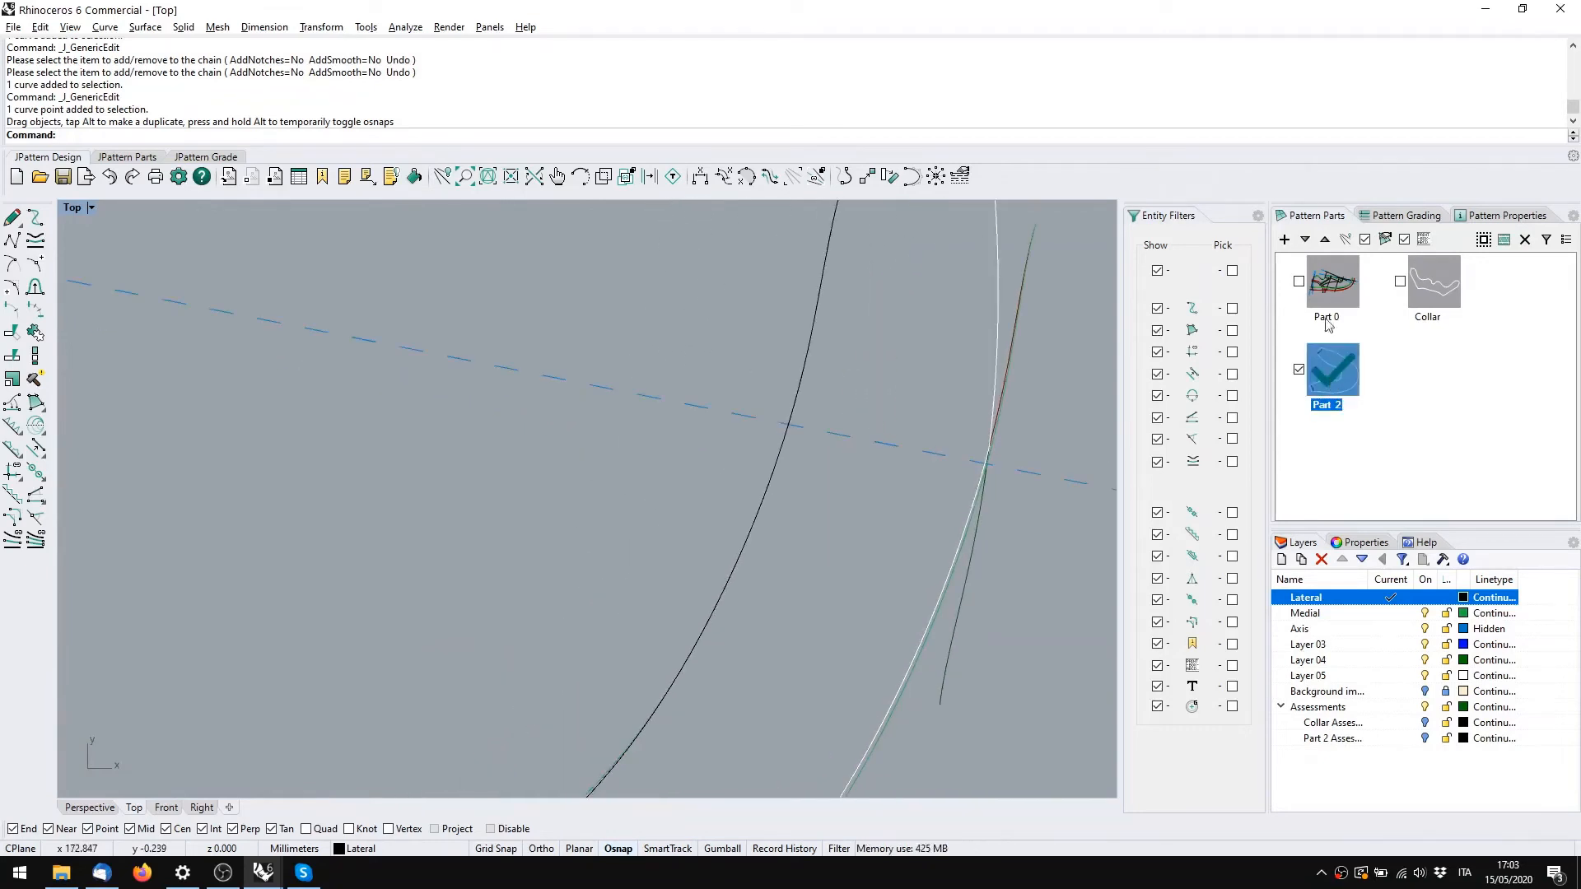
right_click_drag(641, 526, 728, 540)
scroll(727, 540, "down", 5)
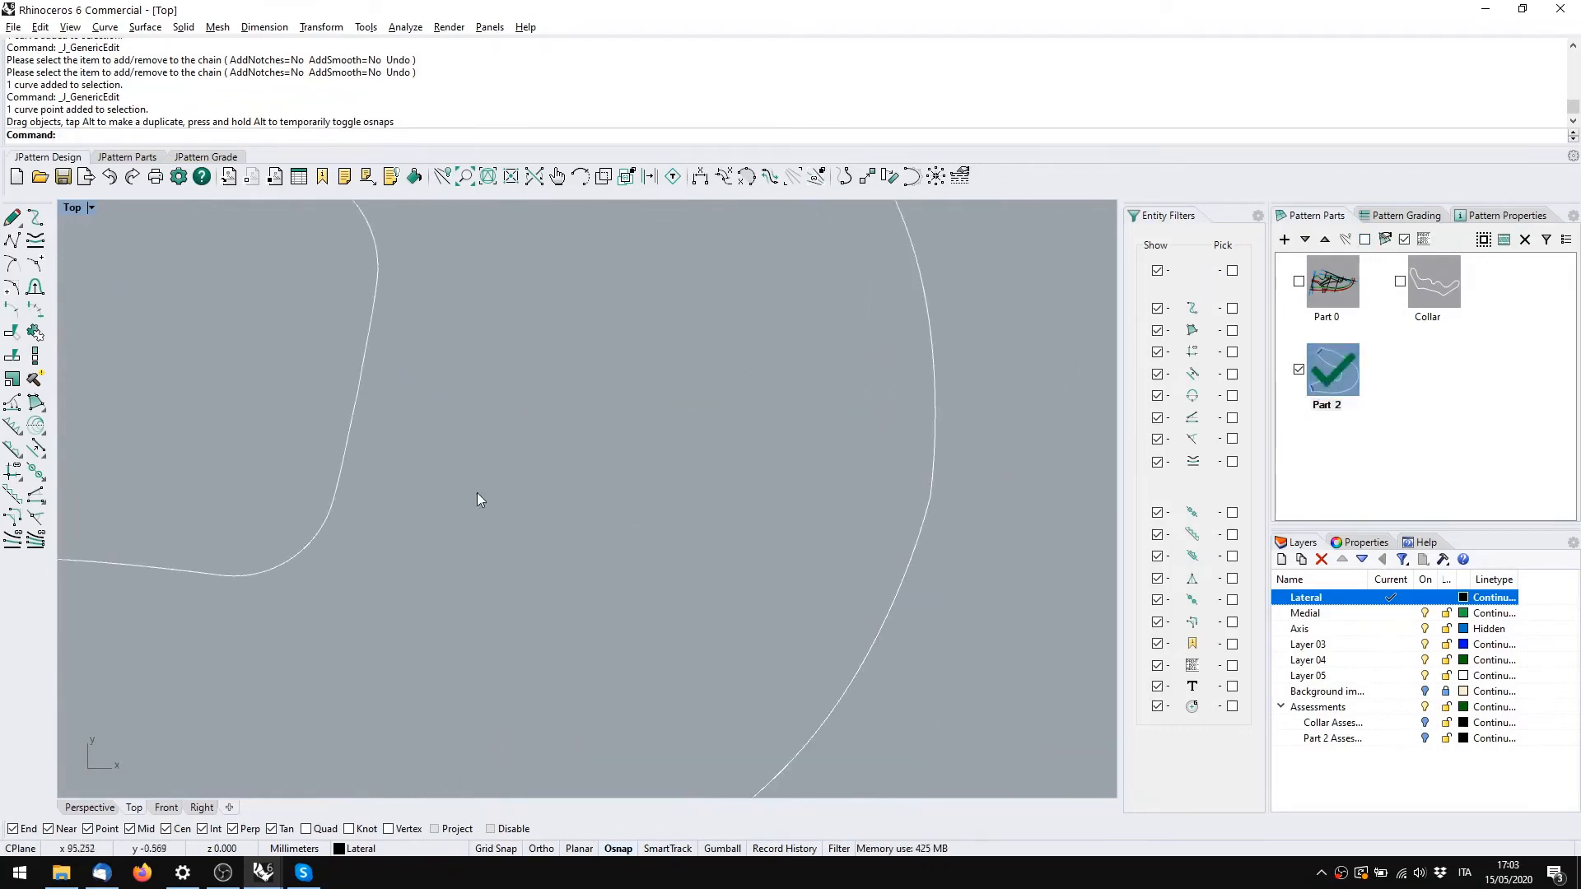
left_click(1379, 421)
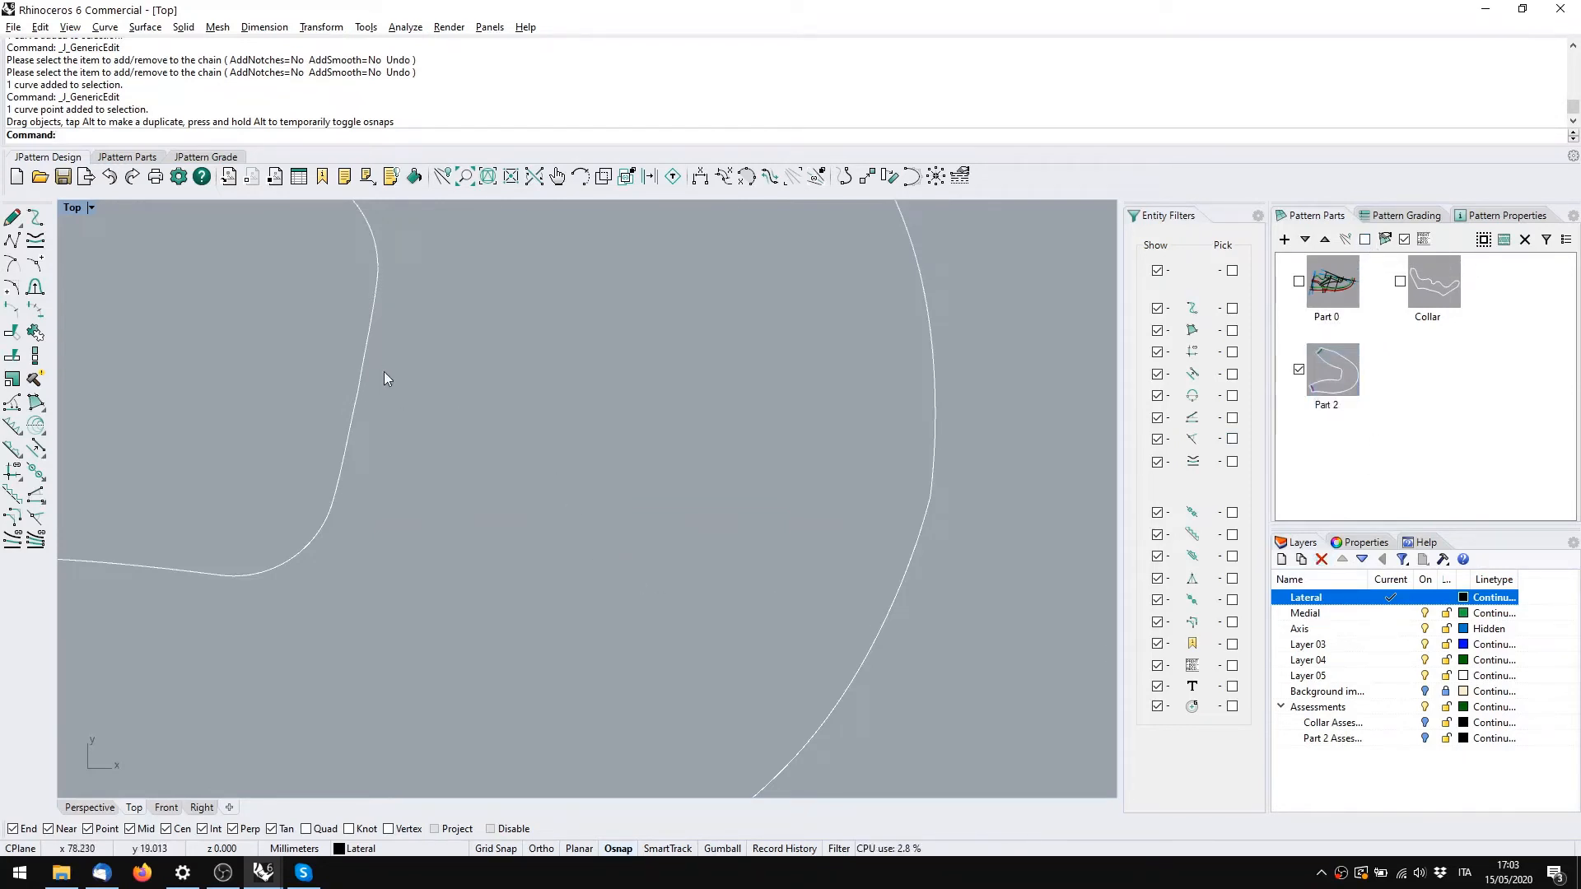
Add the shallower dashed instep axis to Part 2 and hide the remaining construction curves
left_click(1364, 240)
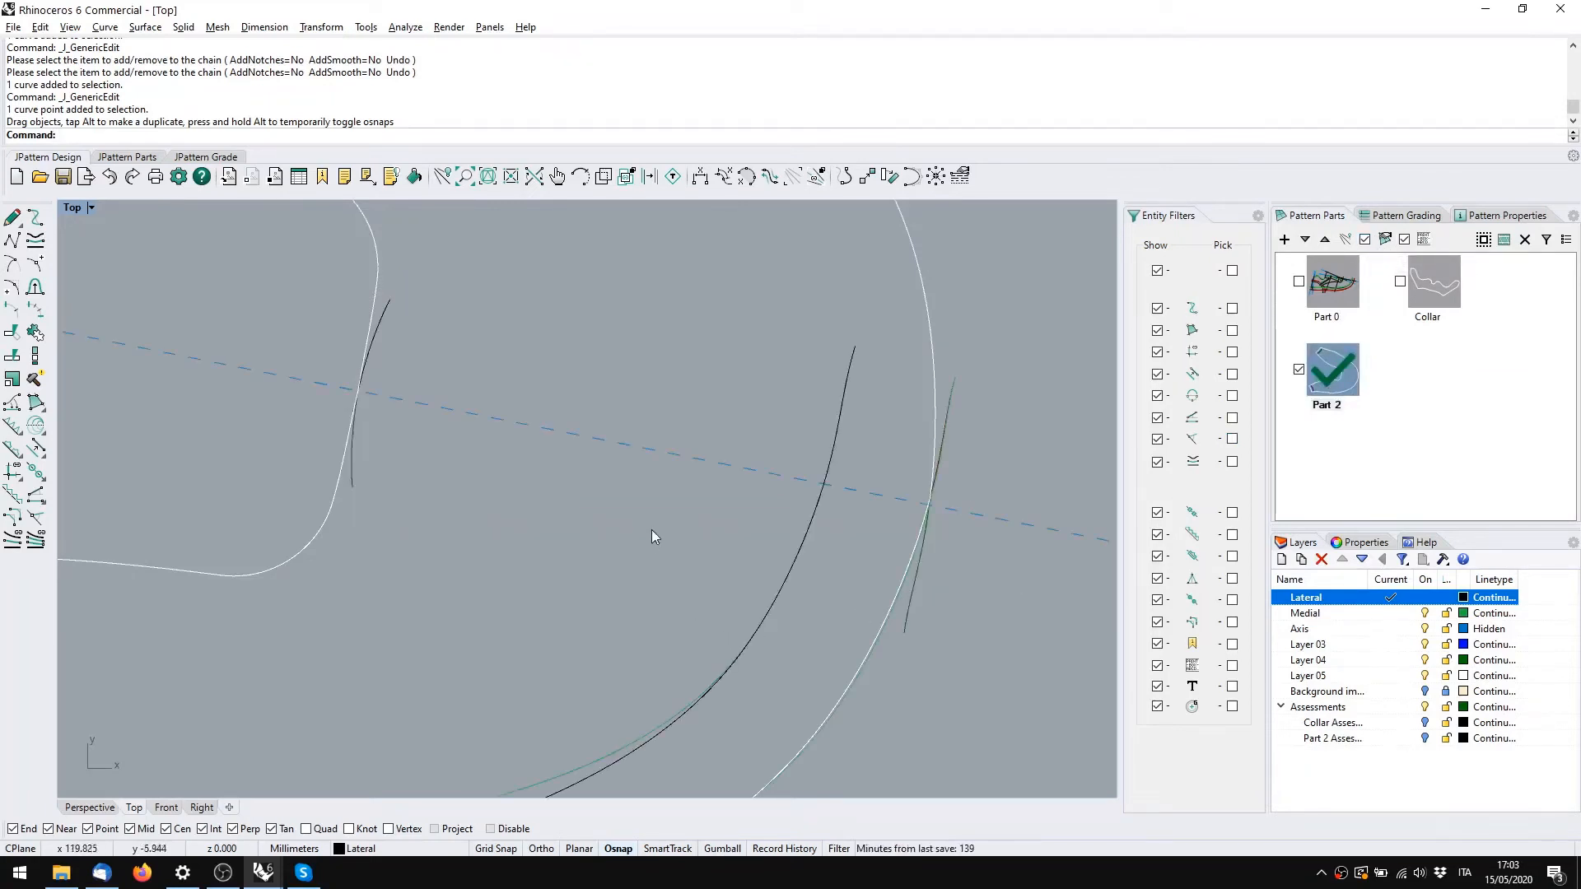
left_click(644, 449)
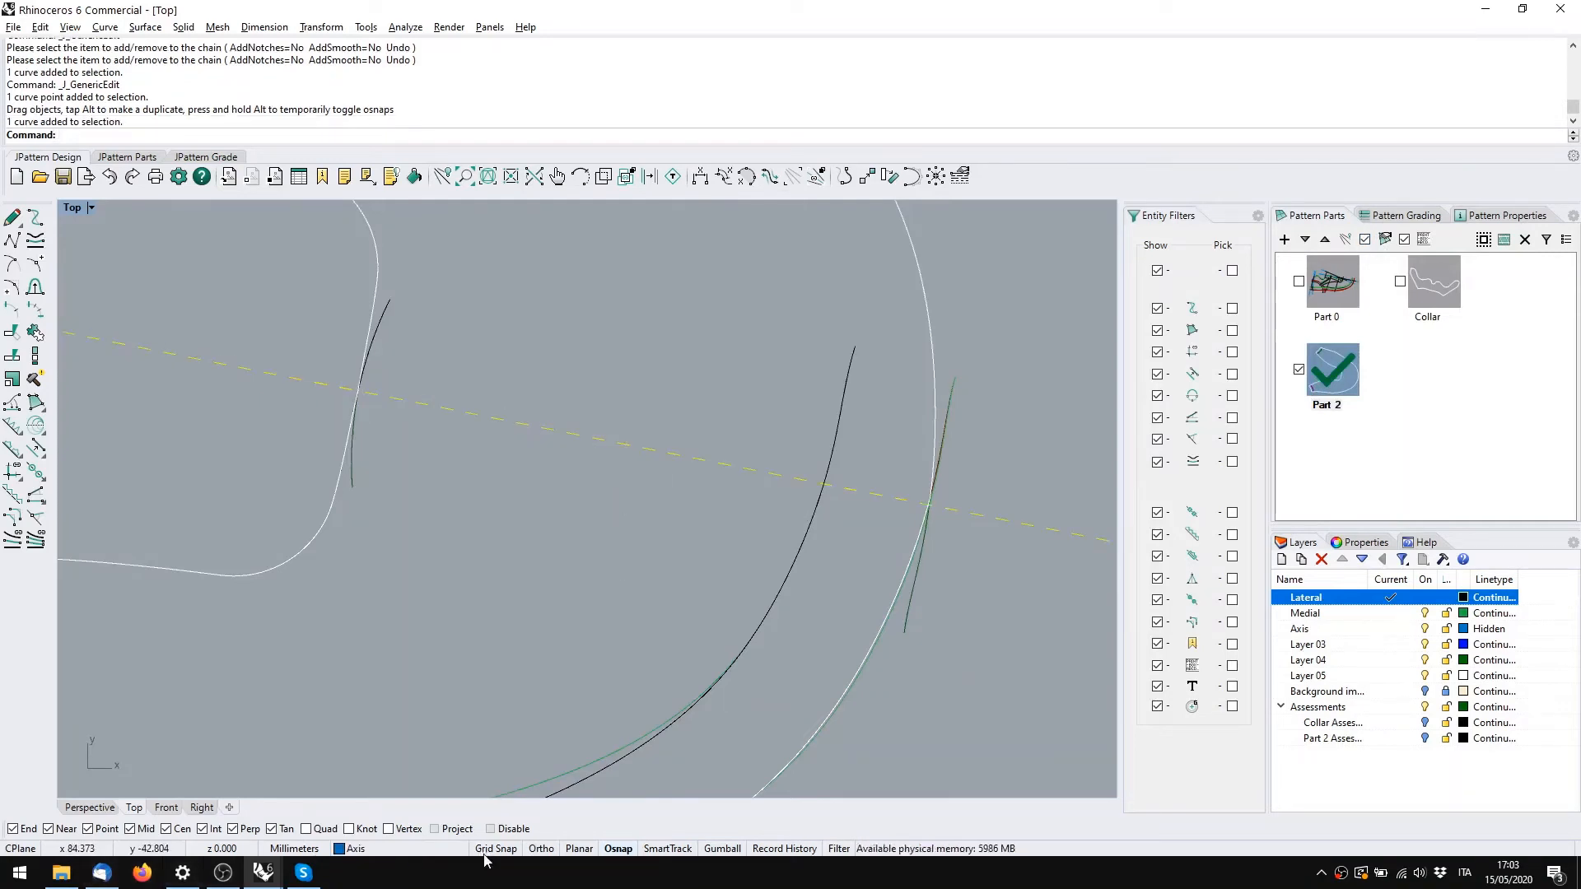
left_click(1365, 241)
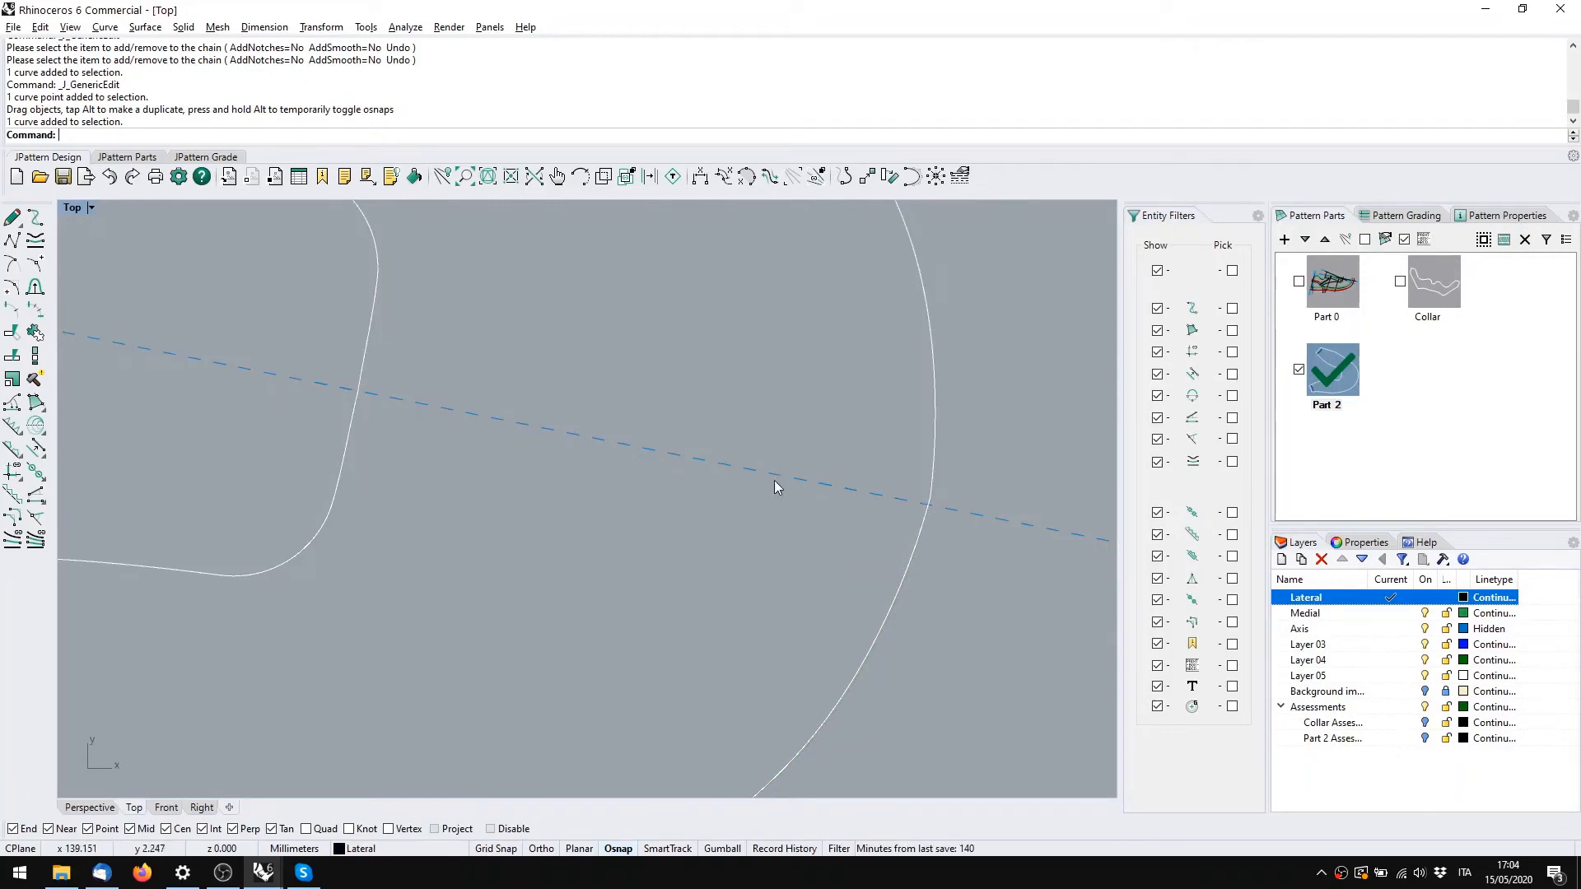
right_click_drag(603, 470, 604, 508)
scroll(497, 516, "down", 6)
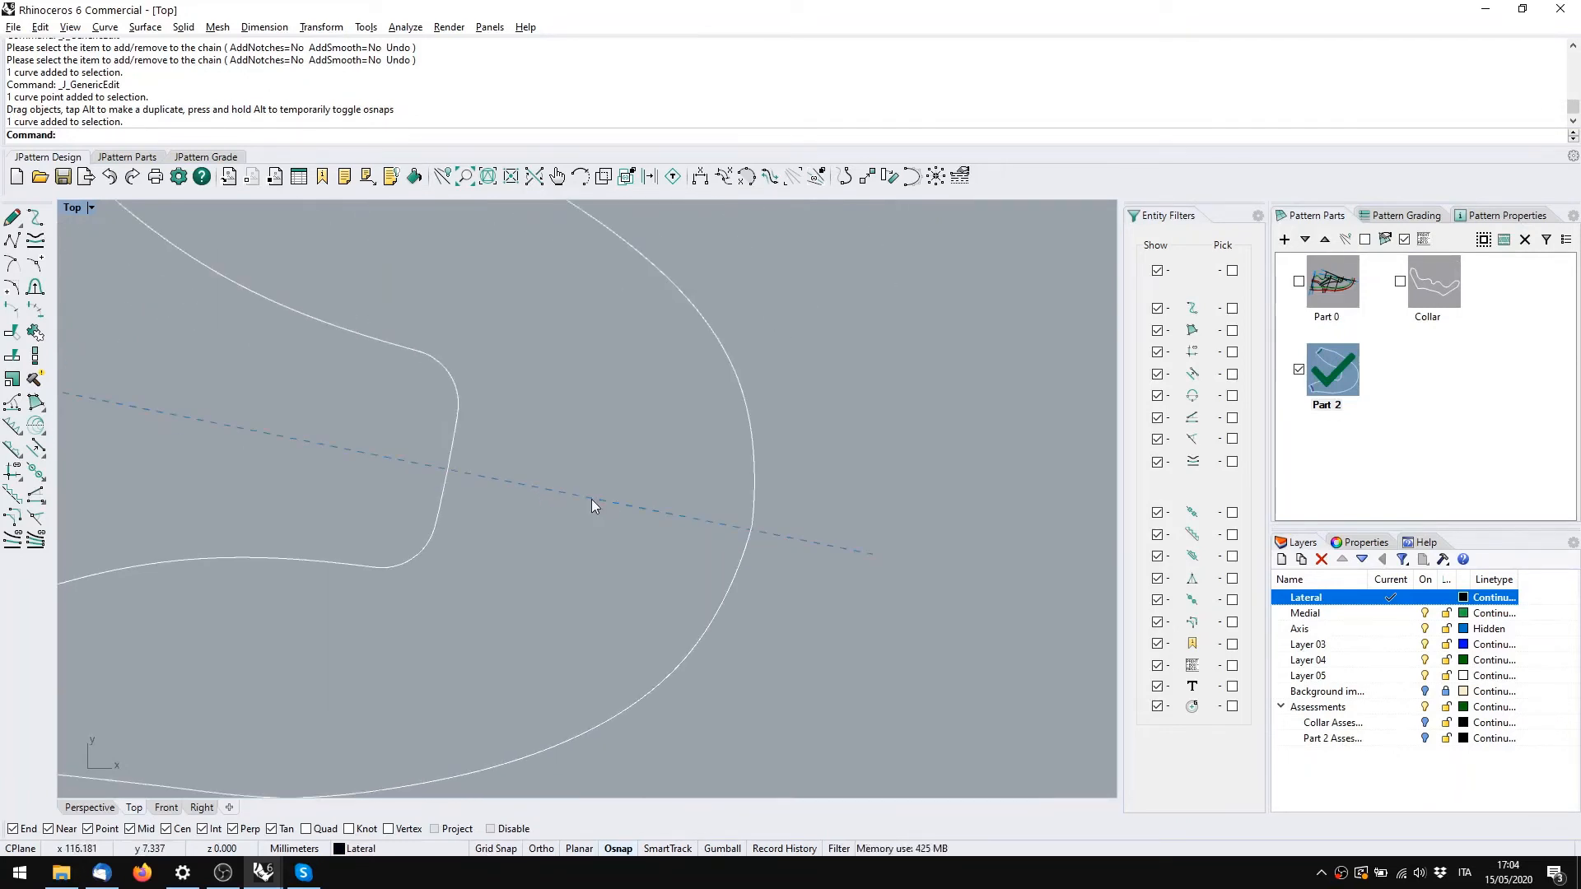
left_click(591, 499)
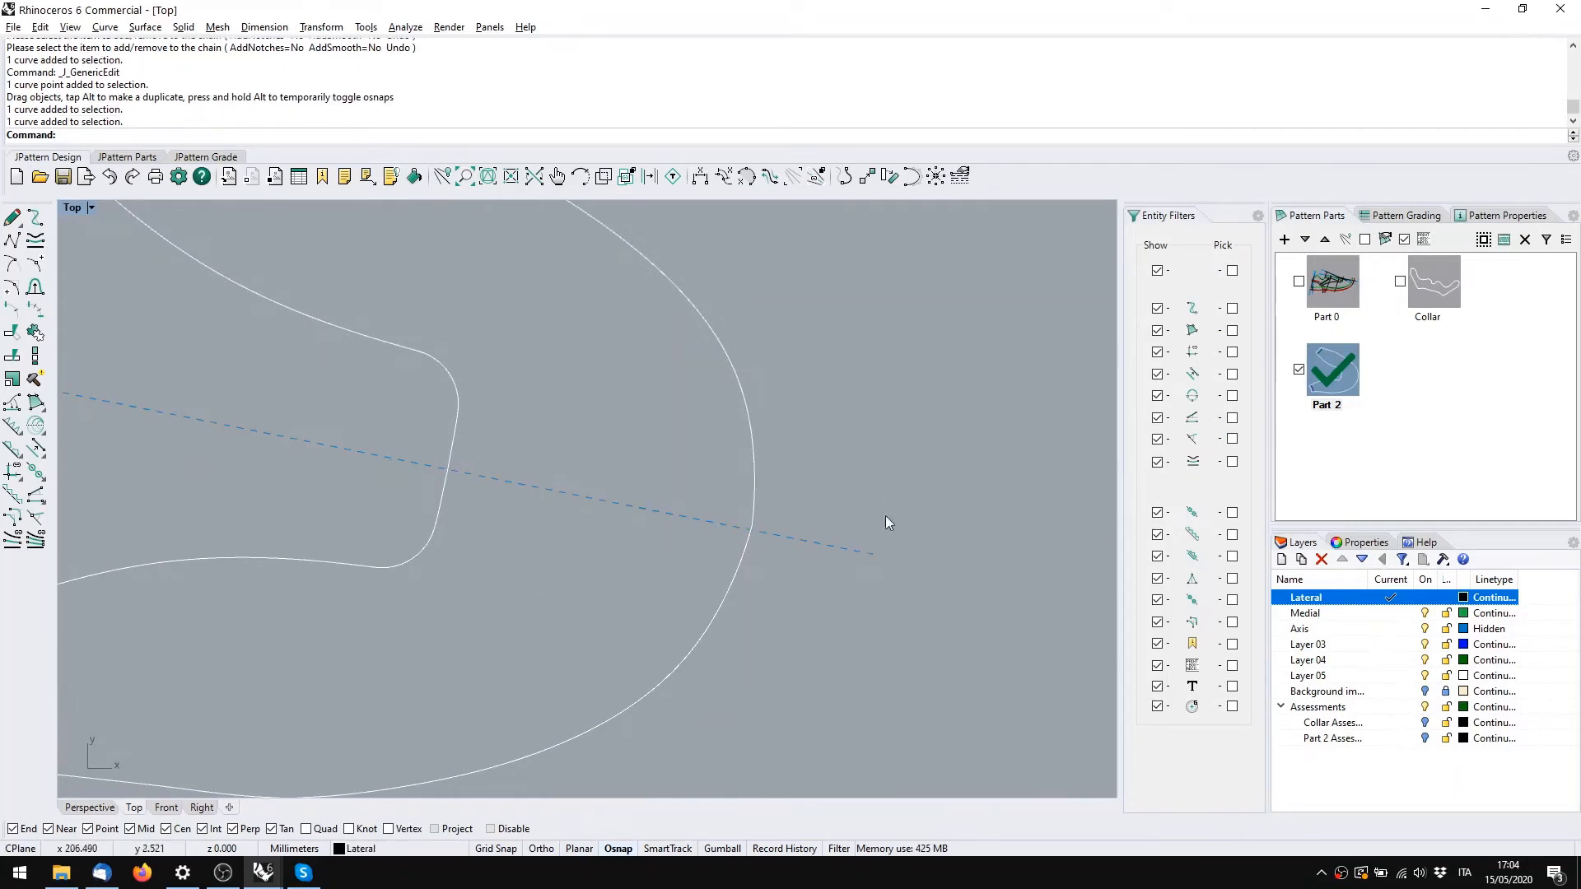
scroll(699, 529, "down", 5)
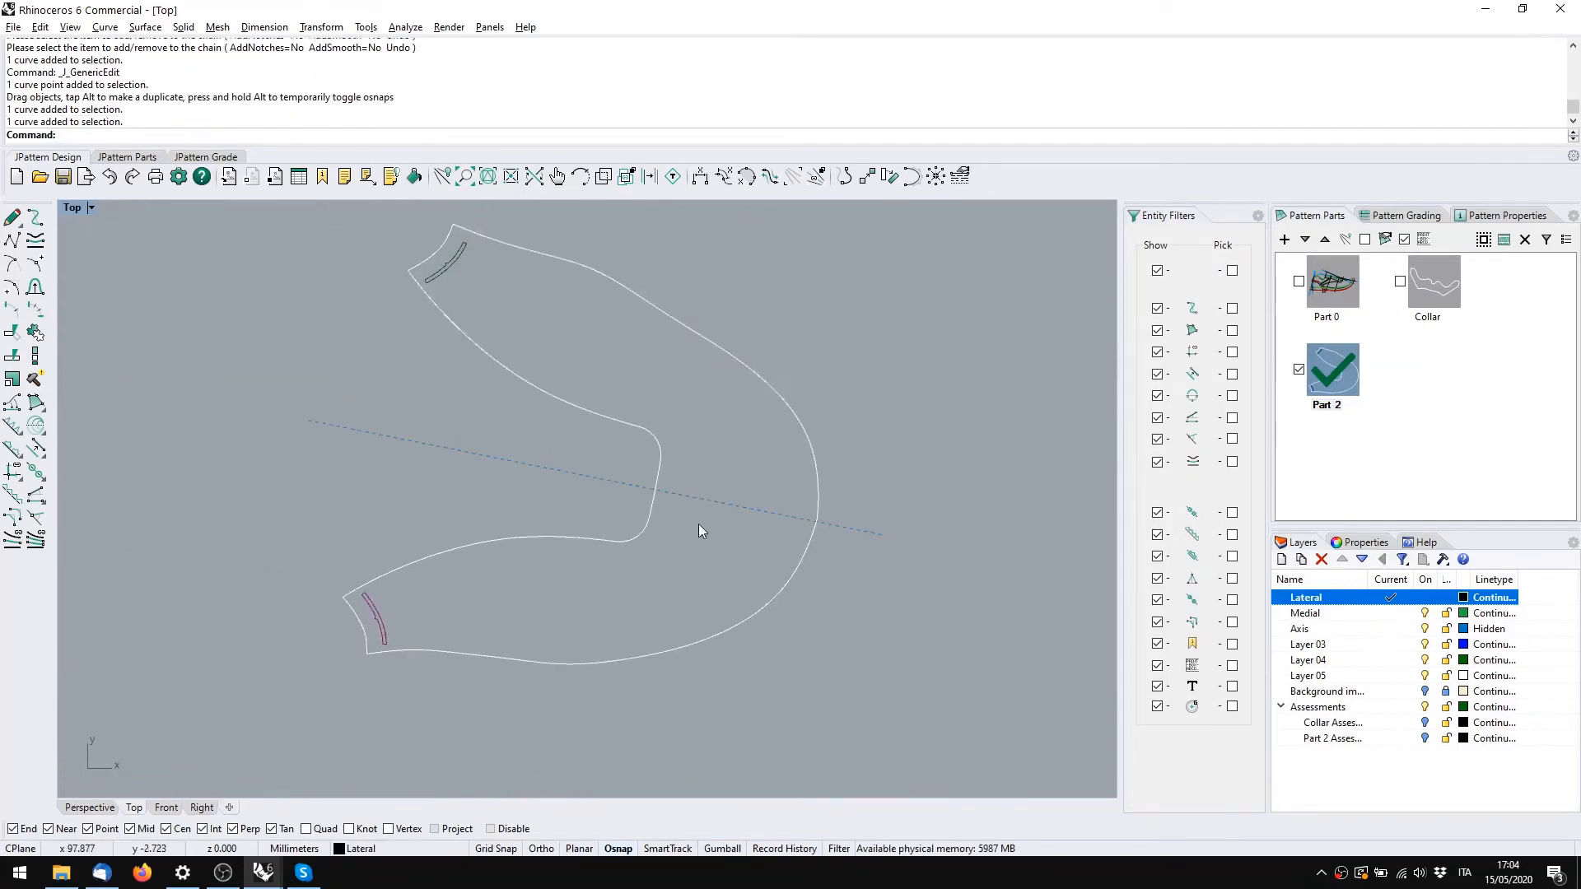
scroll(658, 550, "up", 3)
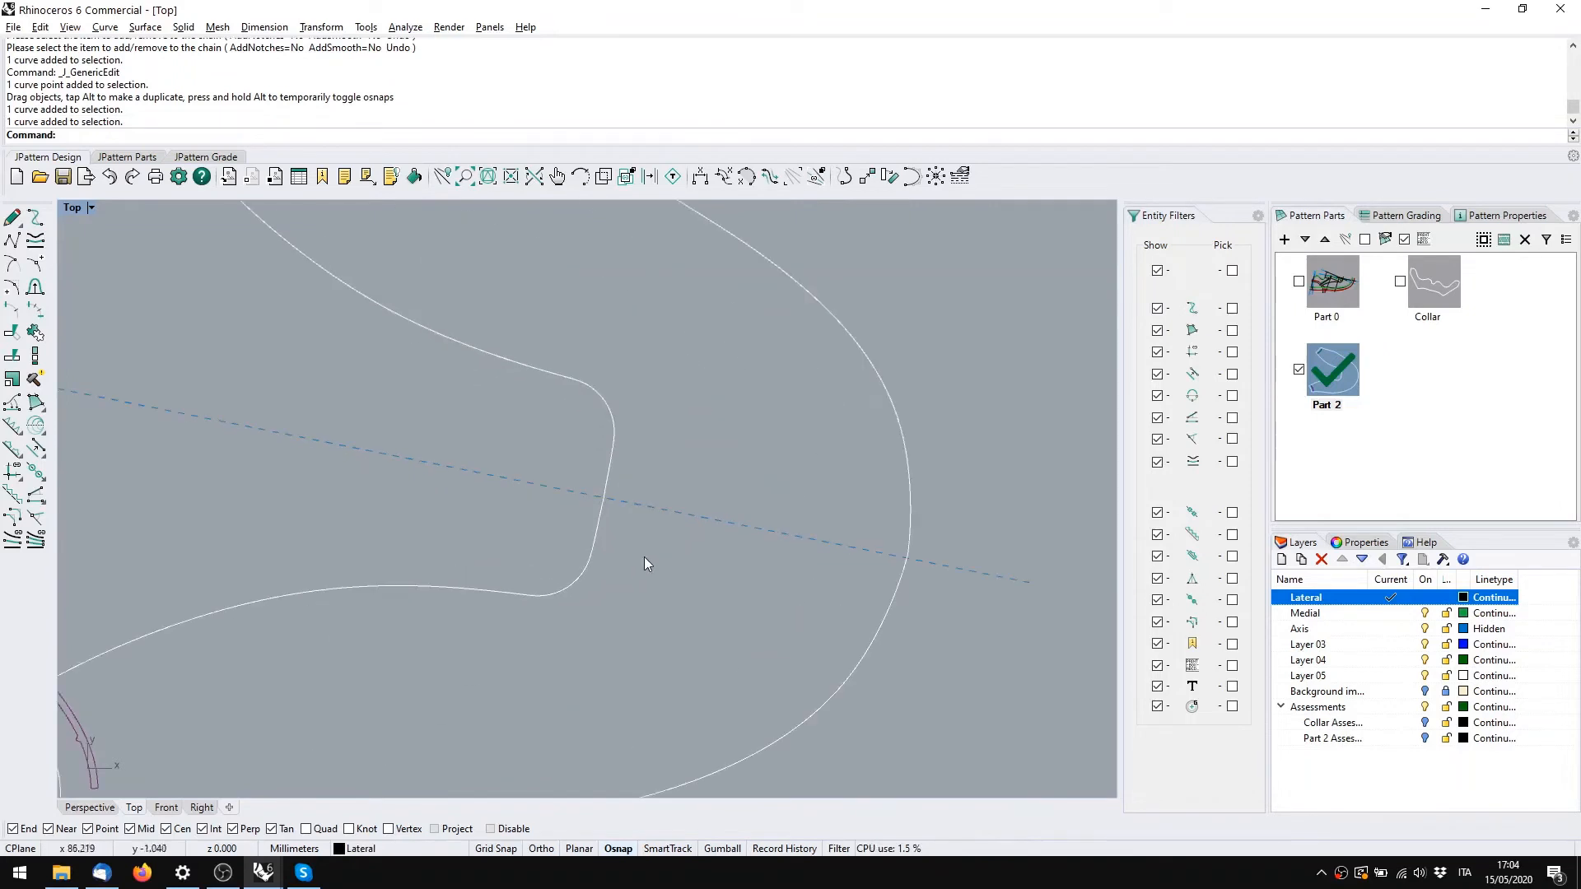
scroll(620, 527, "up", 3)
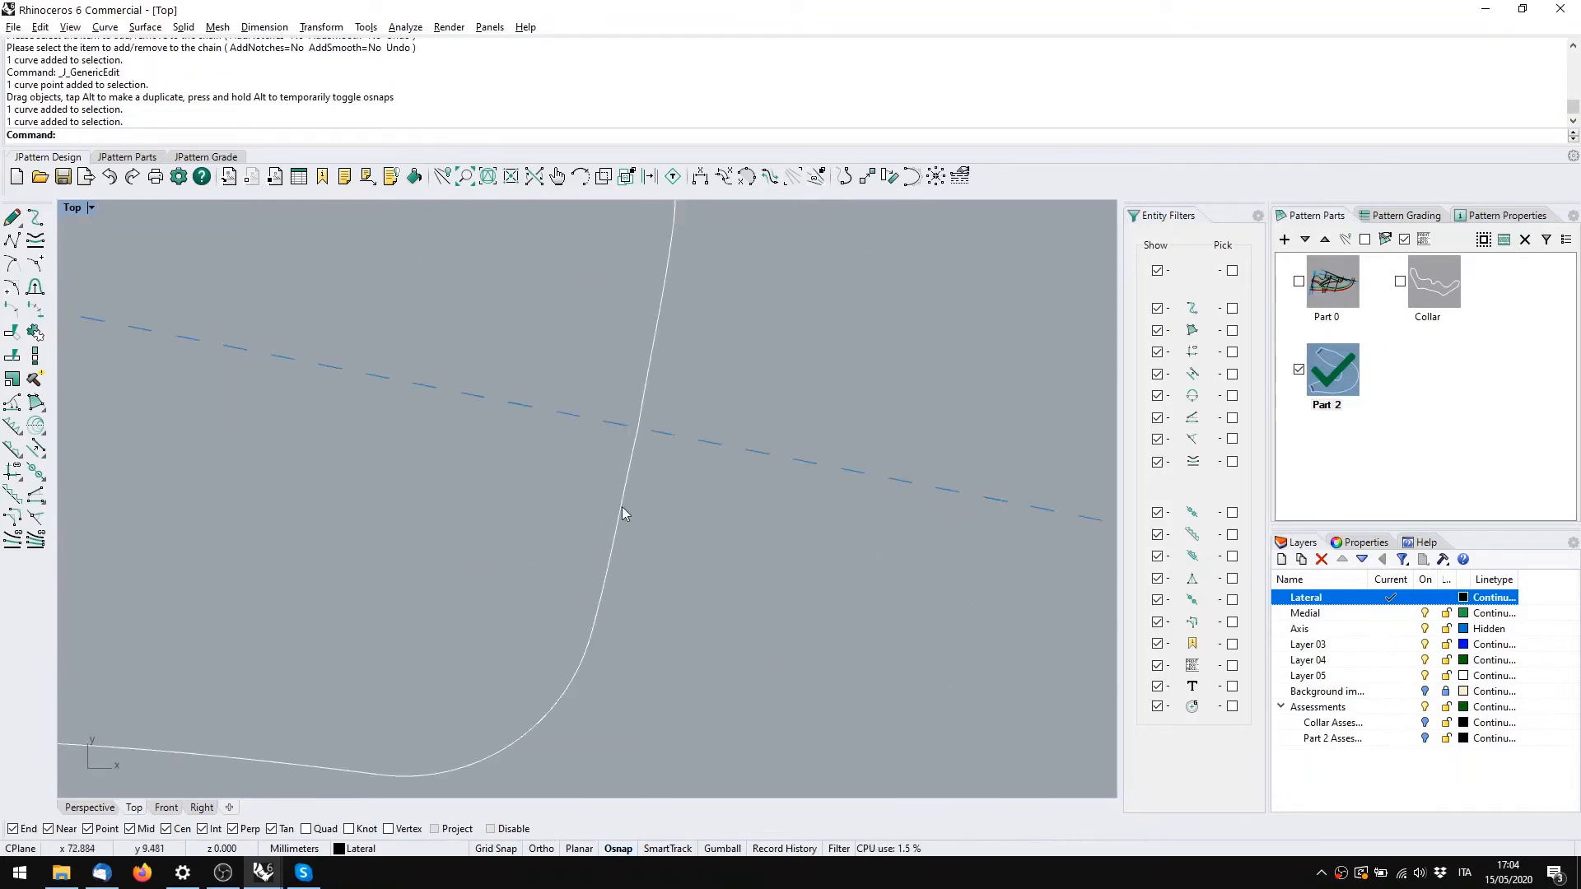
Place stabs at the intersections of Part 2's boundary with the dashed axis
left_click(622, 512)
right_click_drag(681, 498, 583, 523)
key("Escape")
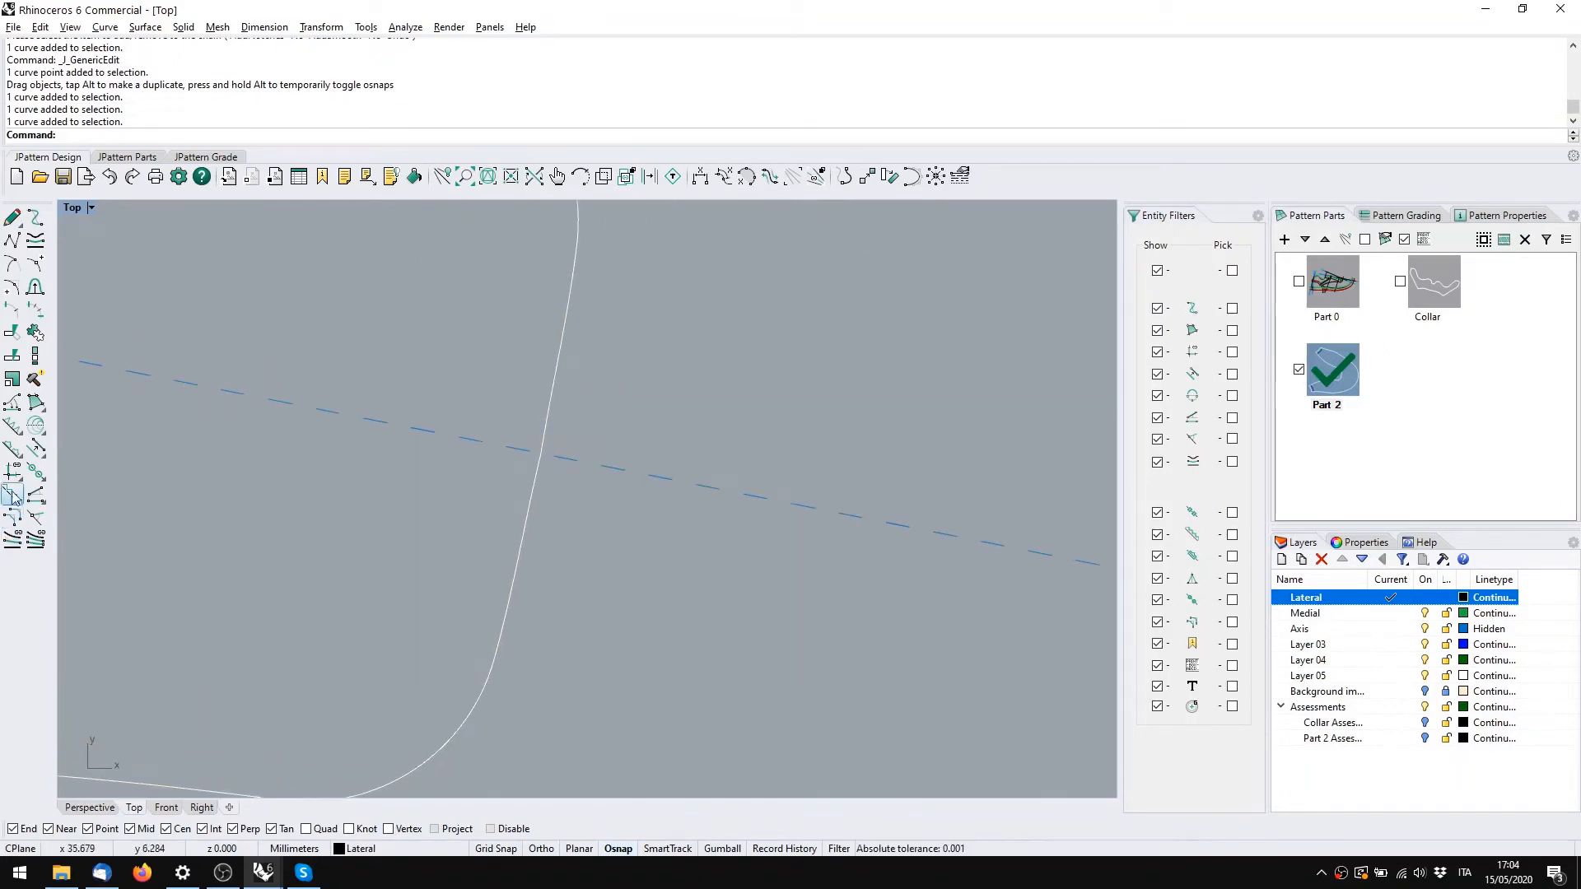
left_click(41, 483)
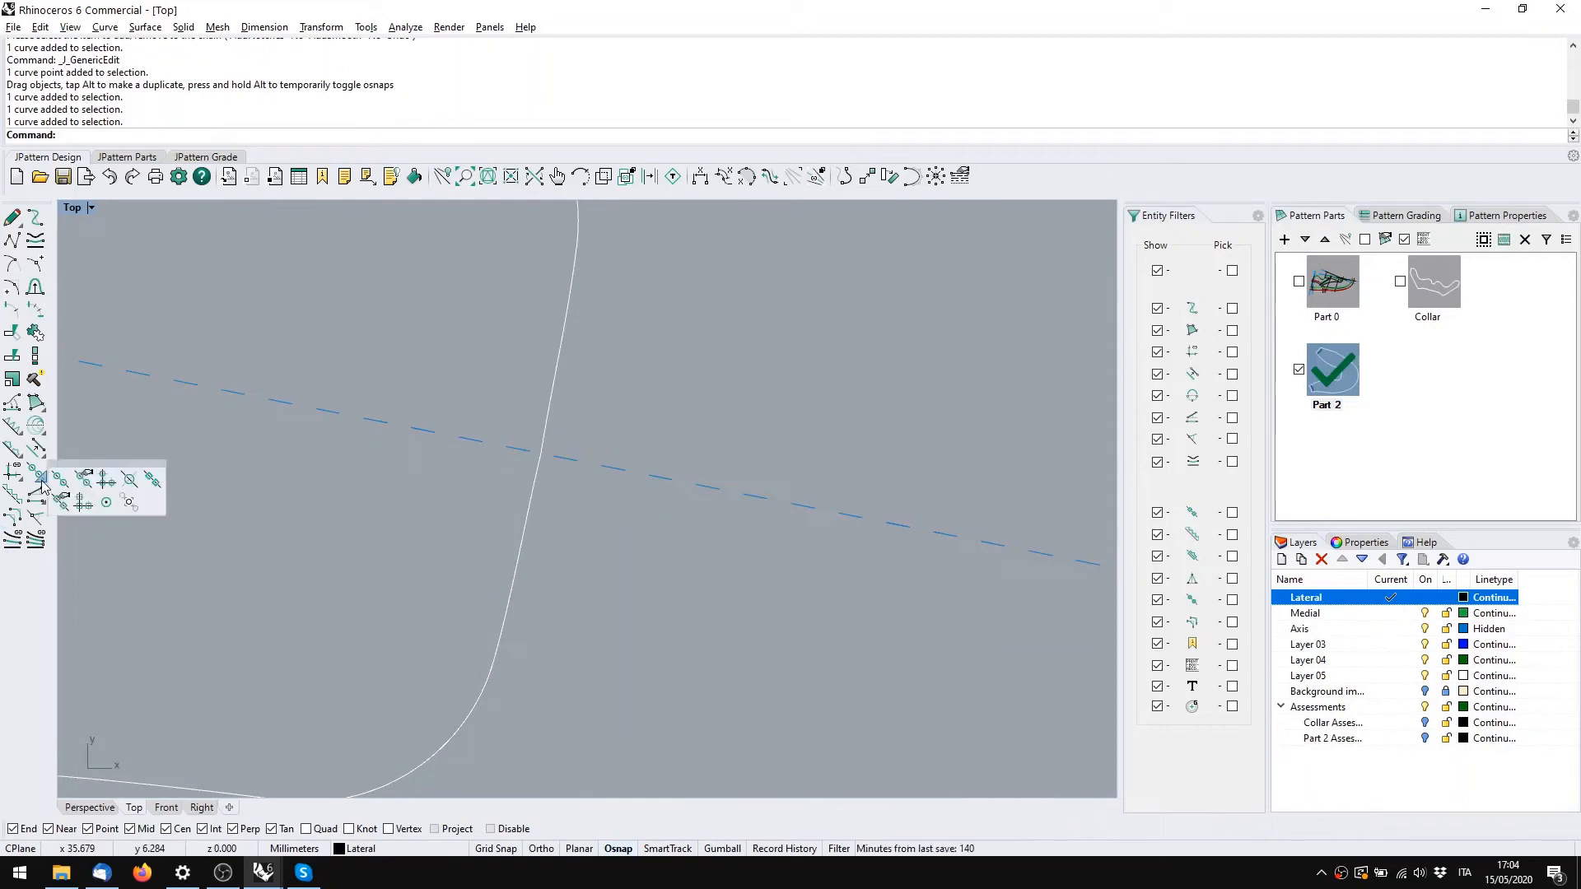
left_click(130, 481)
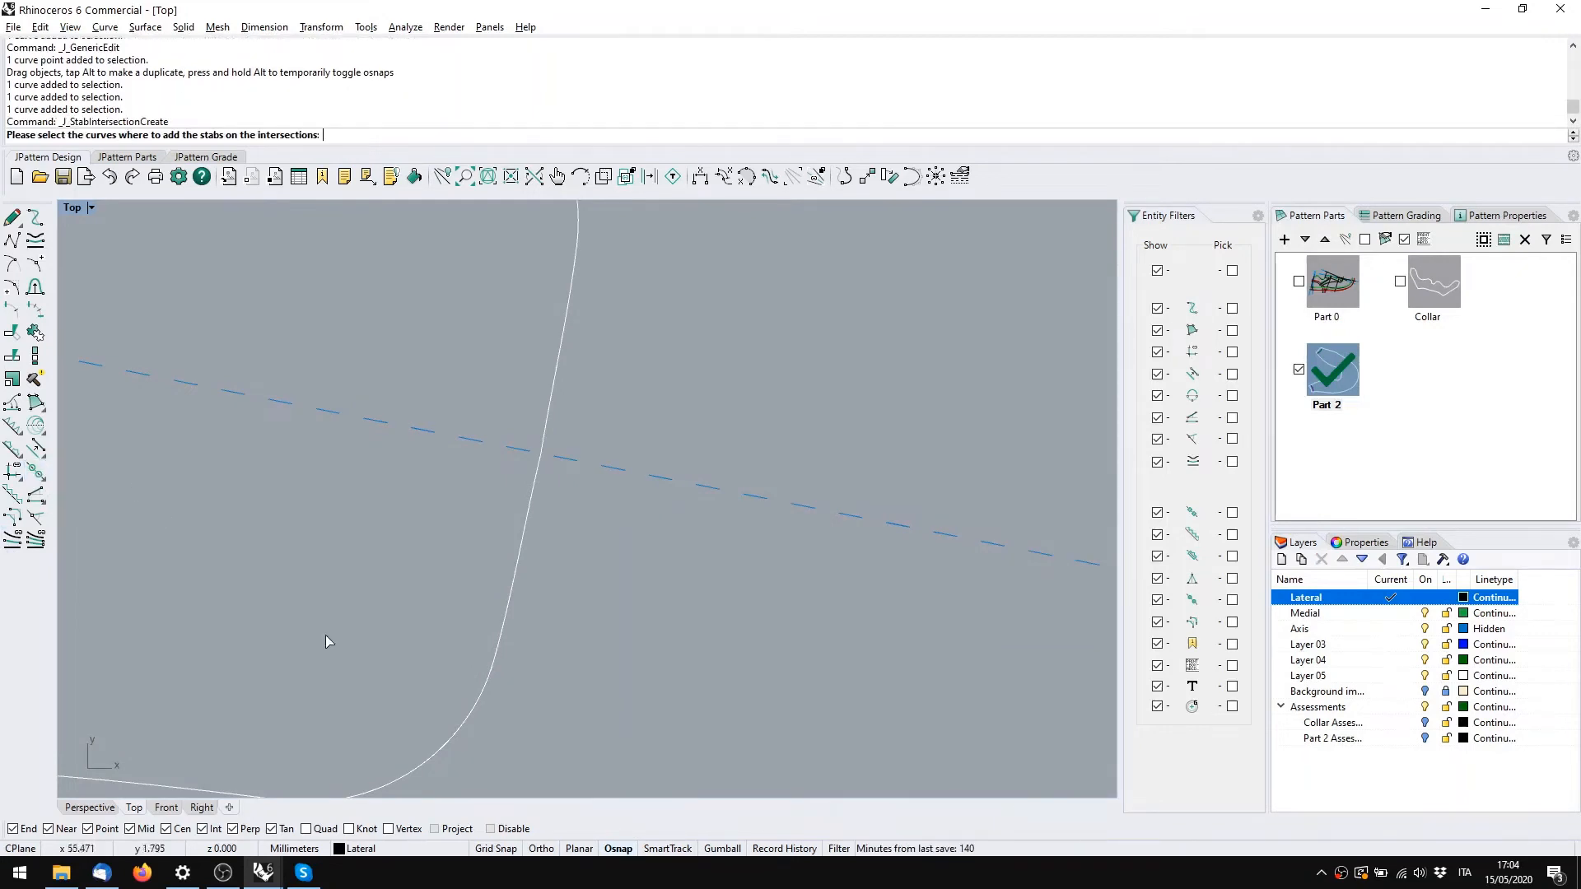
left_click(534, 498)
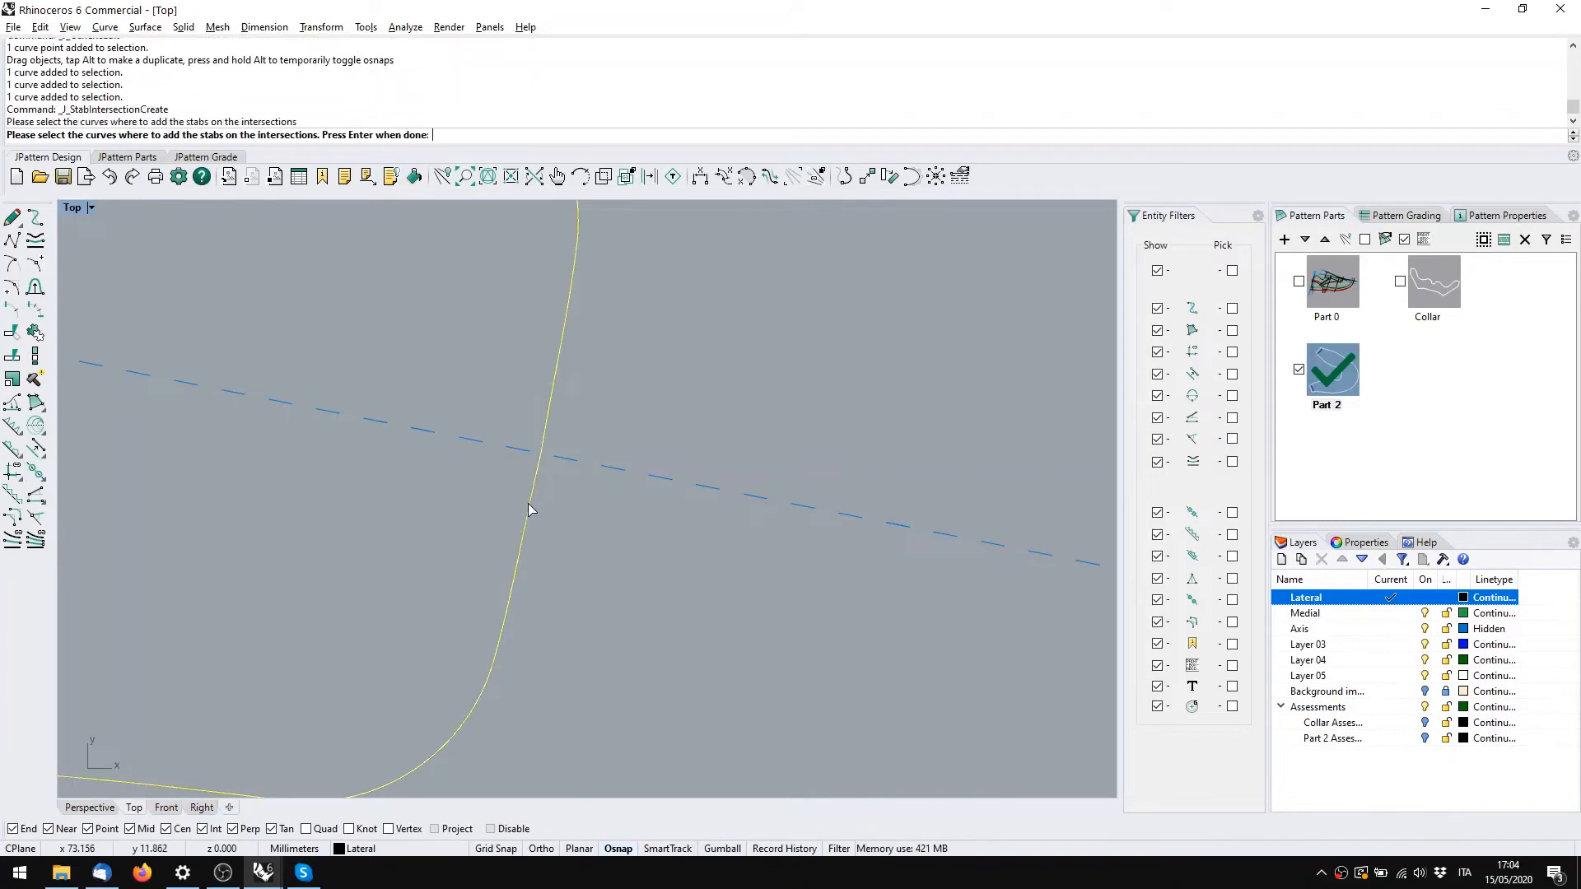
left_click(564, 466)
left_click(593, 522)
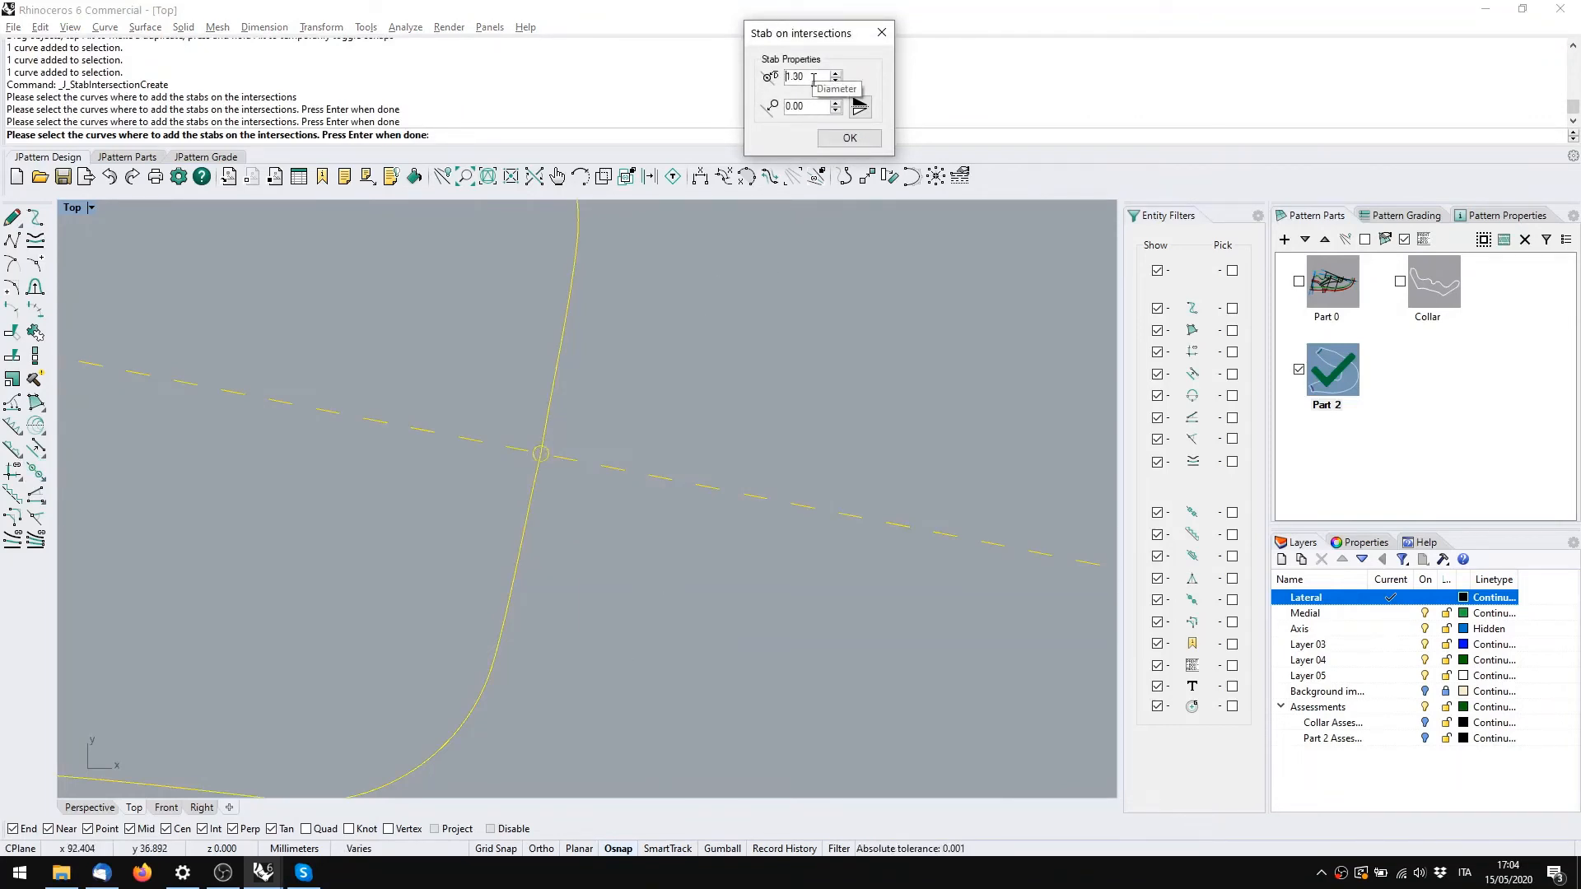
Set the stabs' diameter to 2 and their offset to 2, flip the offset side, and create them
scroll(814, 79, "down", 3)
double_click(813, 79)
type("2")
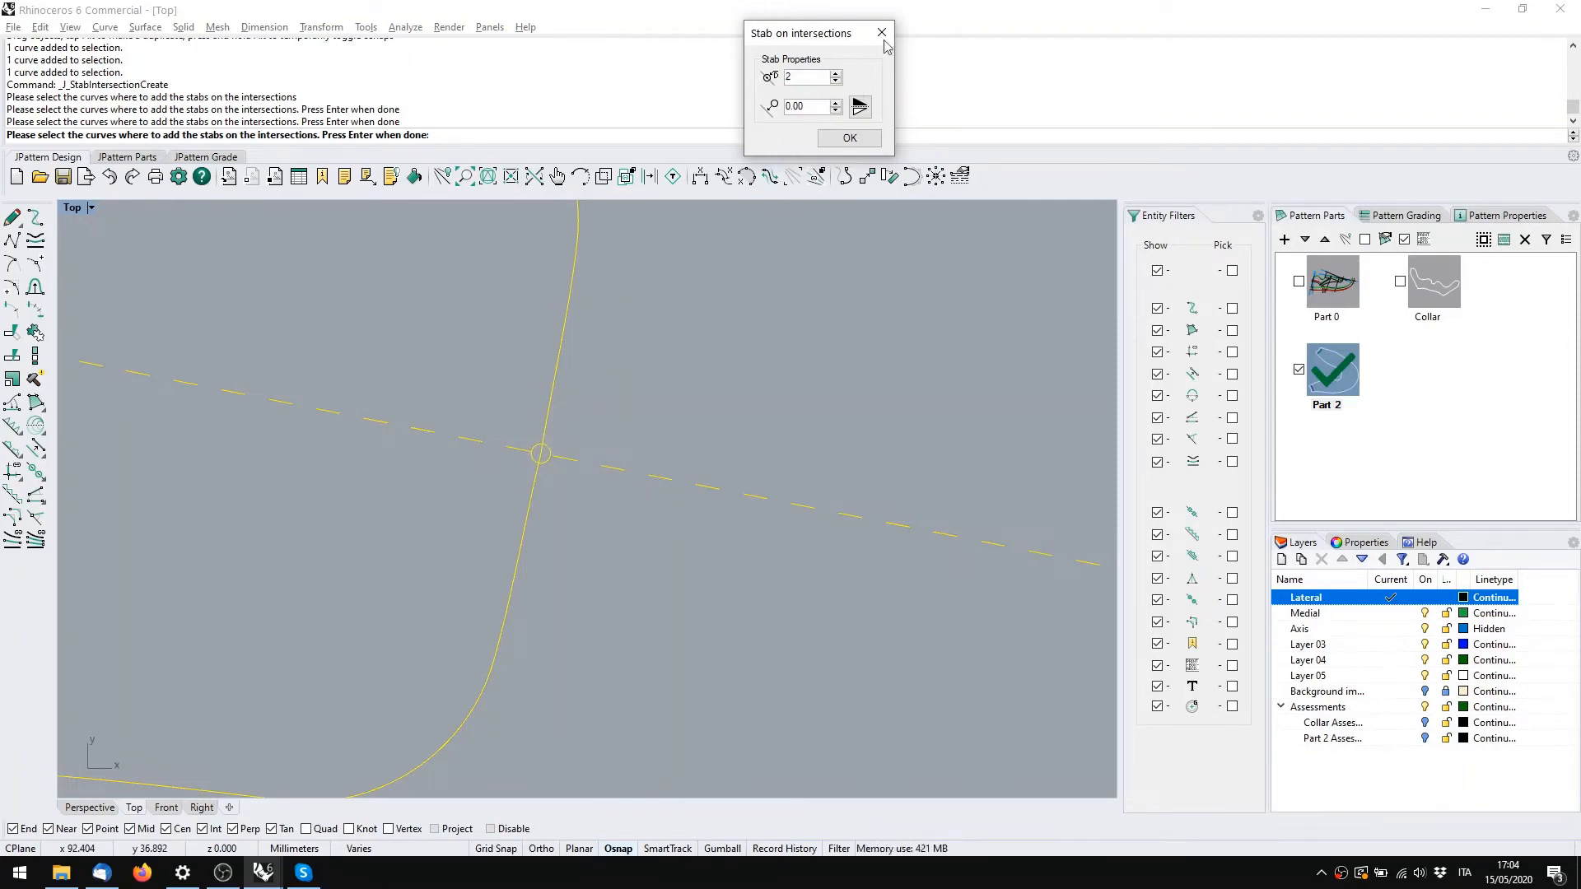
key("Tab")
type("2")
key("Tab")
left_click(859, 106)
left_click(850, 138)
scroll(659, 403, "down", 3)
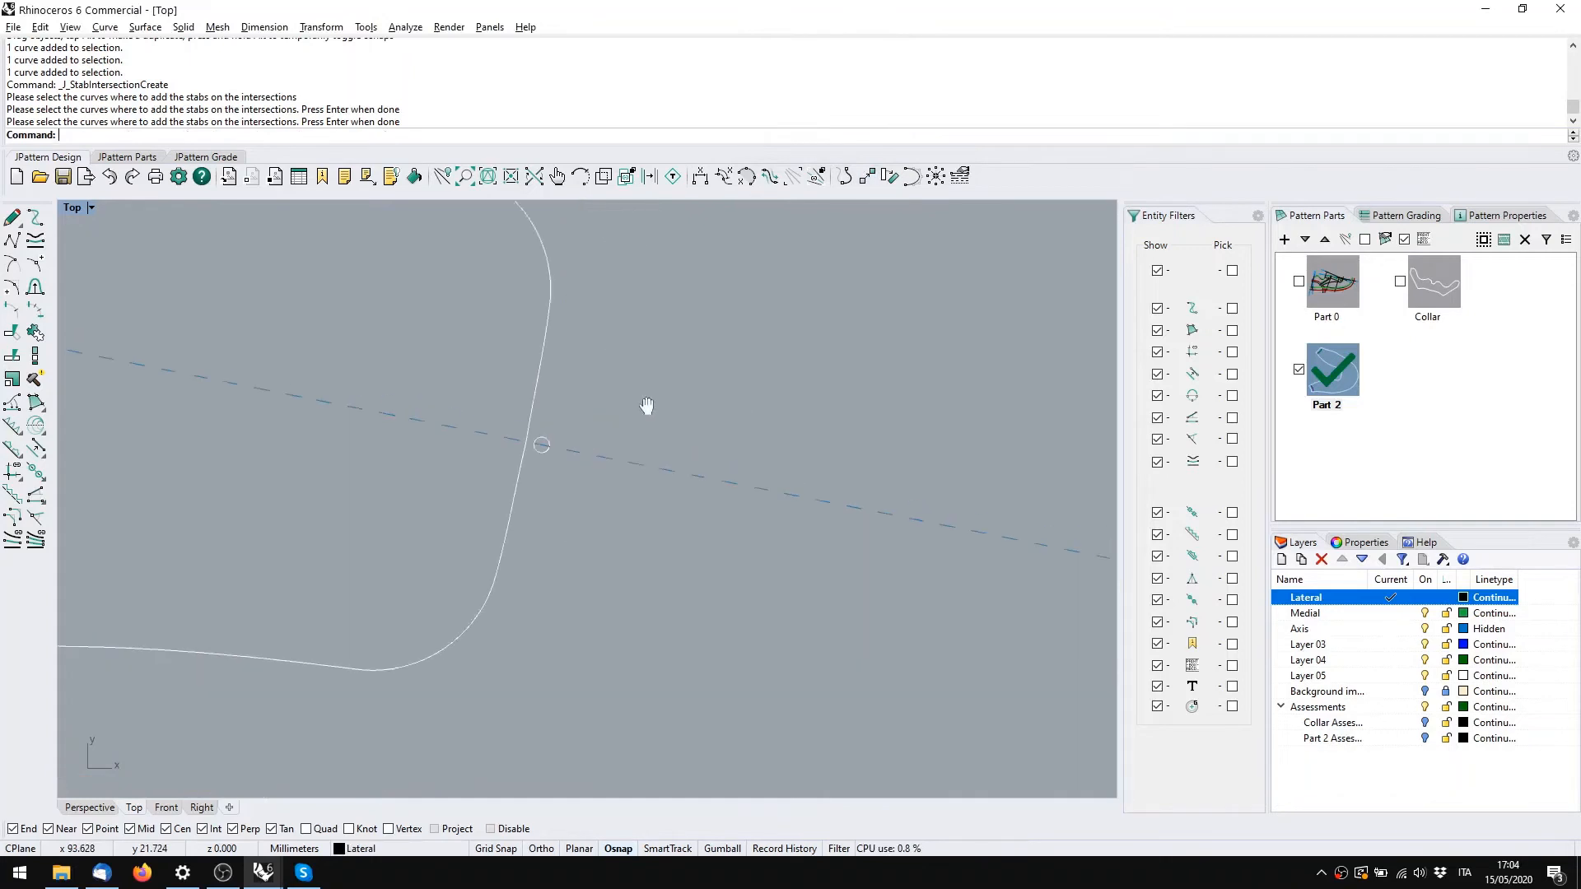
Delete the stab at the toe-side crossing of the boundary and the axis, leaving the inner top-line stab
scroll(562, 396, "down", 2)
scroll(986, 551, "up", 8)
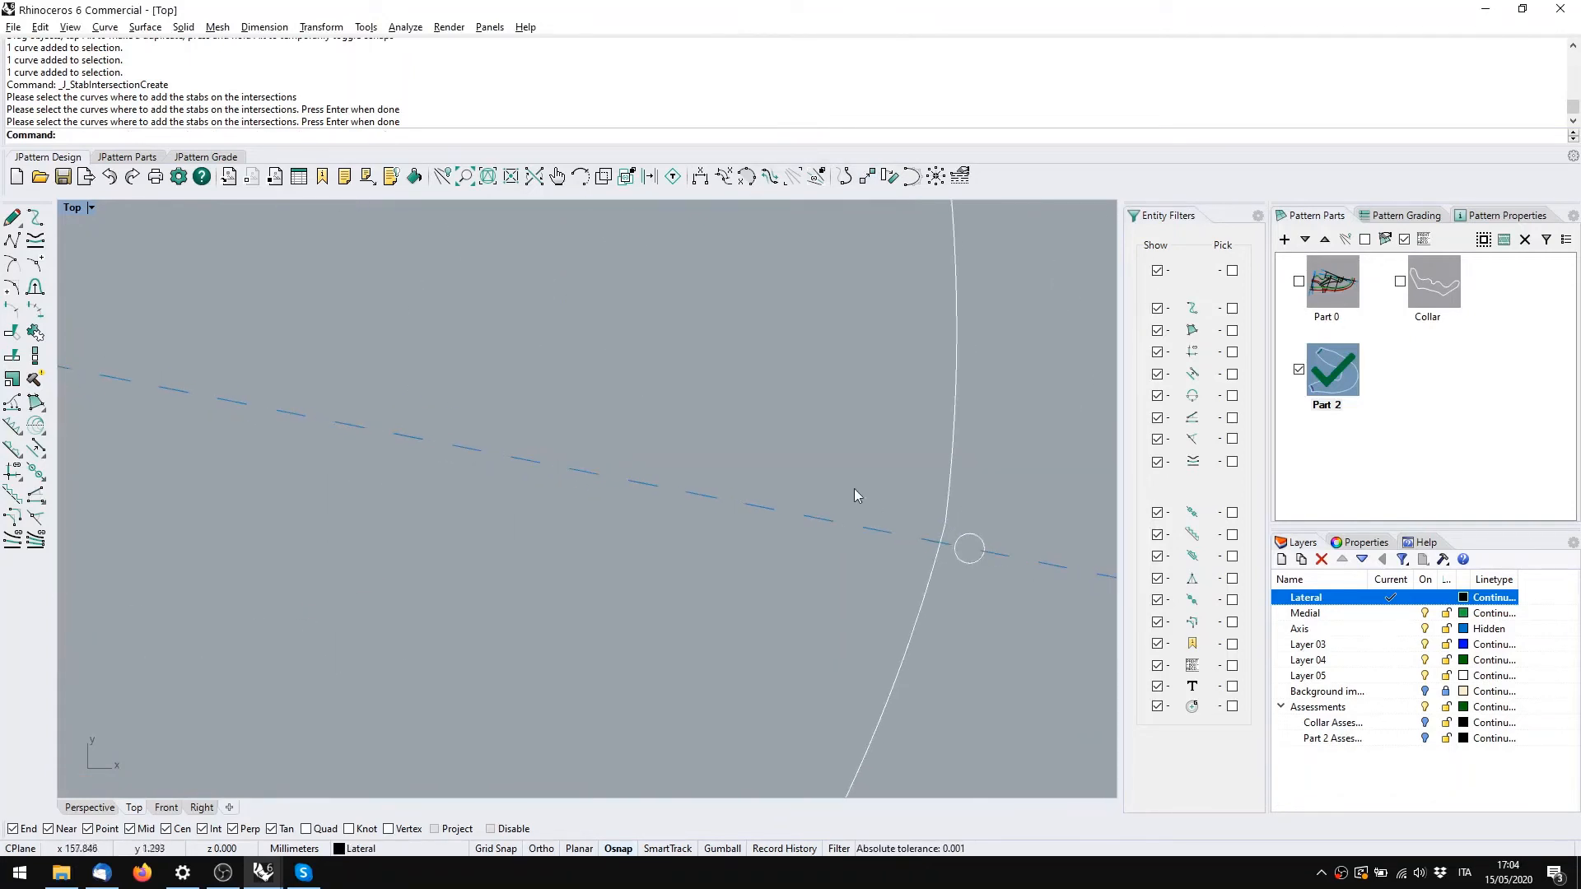
left_click_drag(848, 468, 1017, 560)
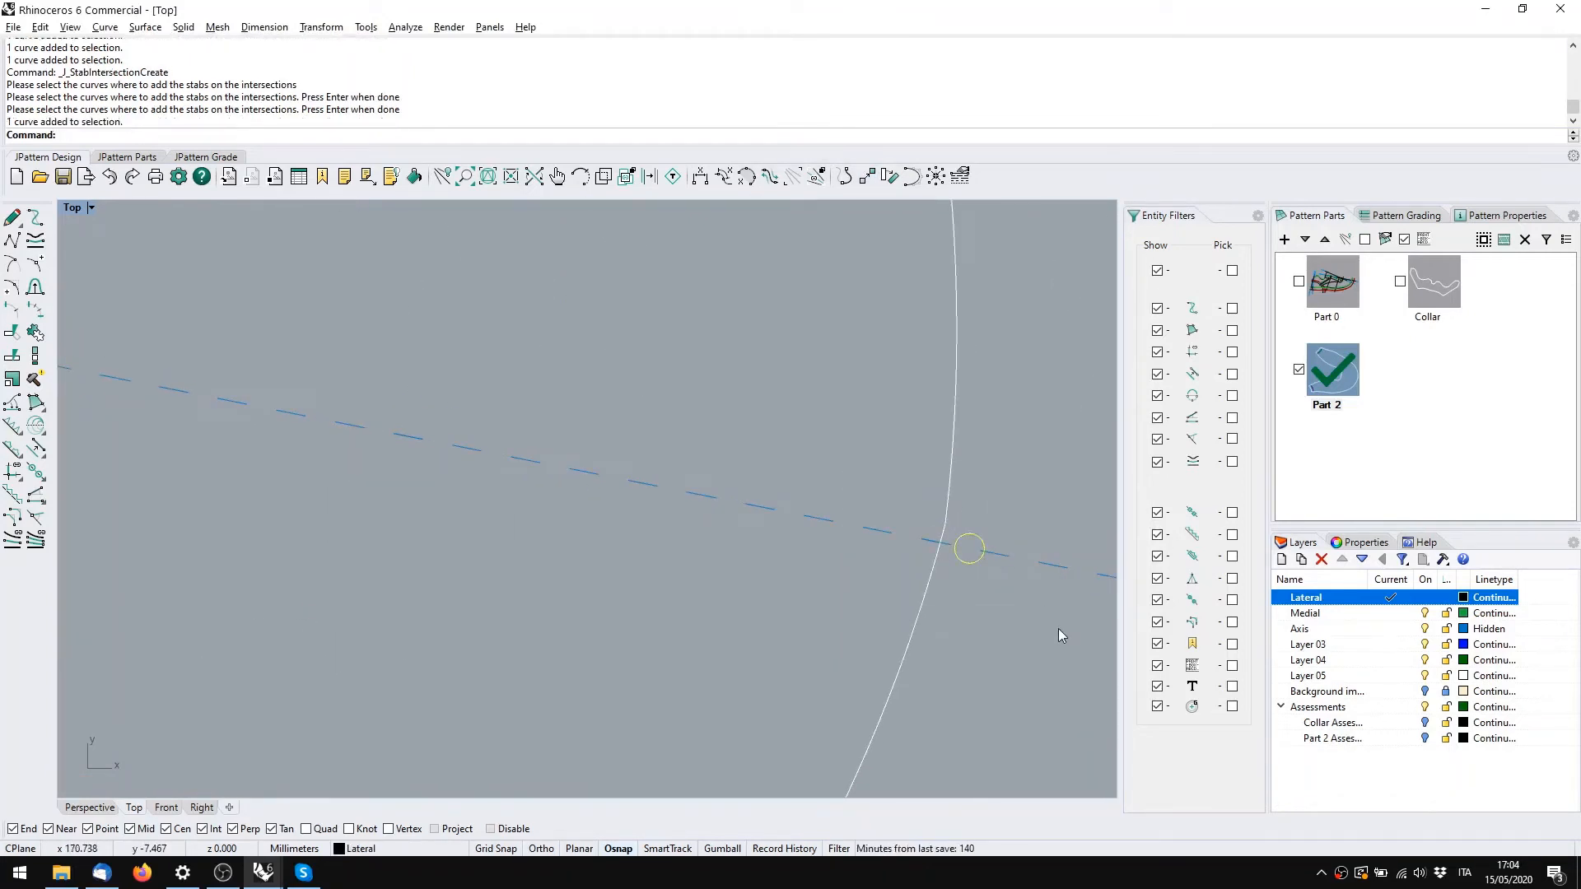
scroll(579, 346, "down", 5)
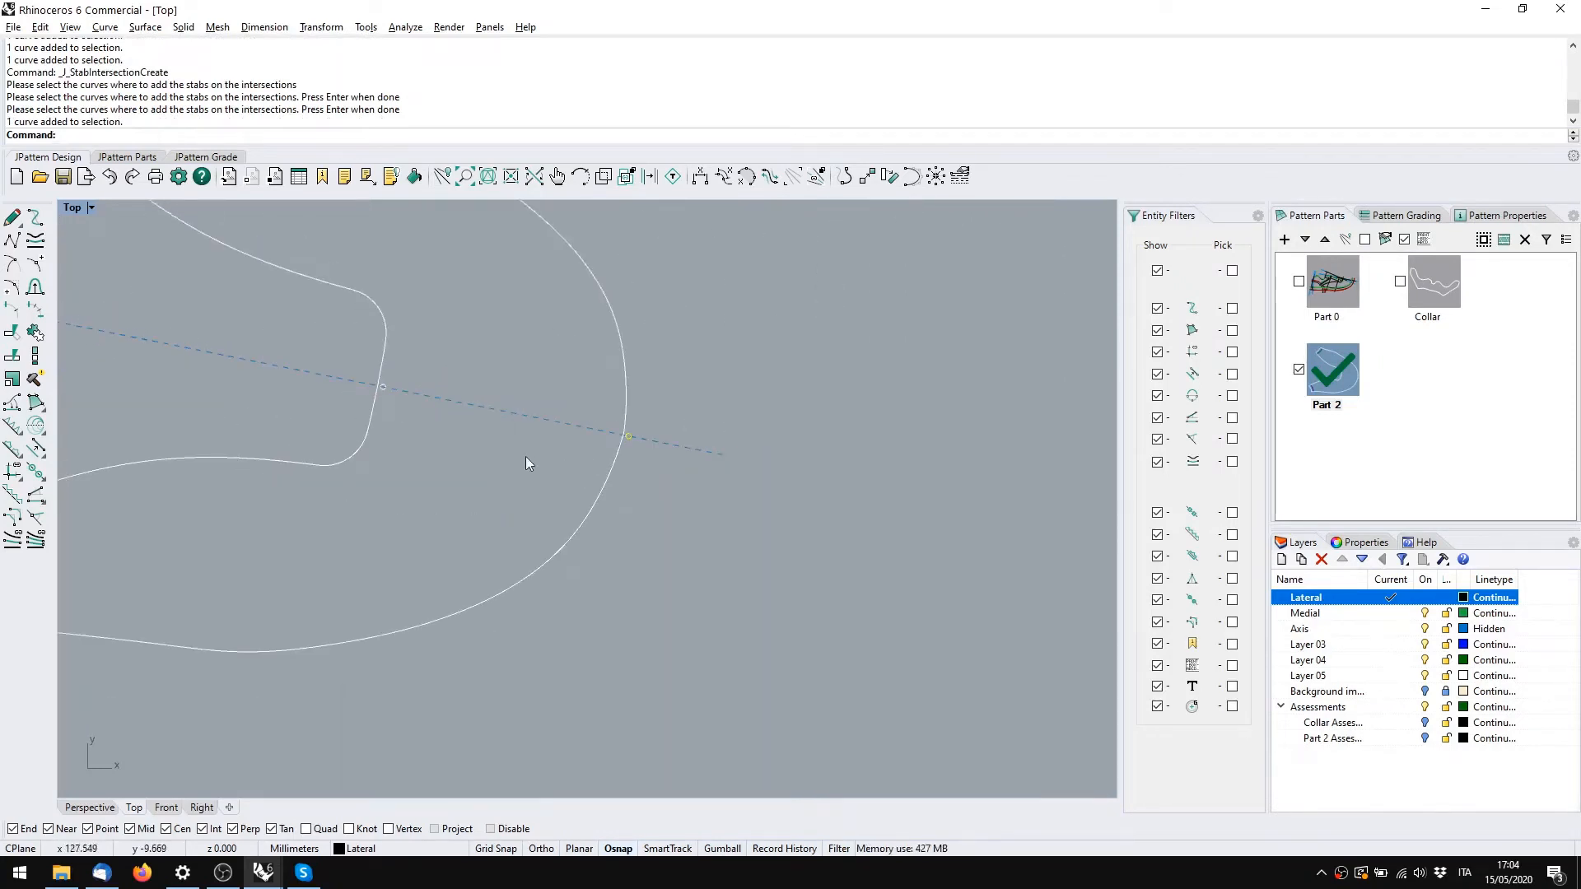
scroll(639, 441, "up", 2)
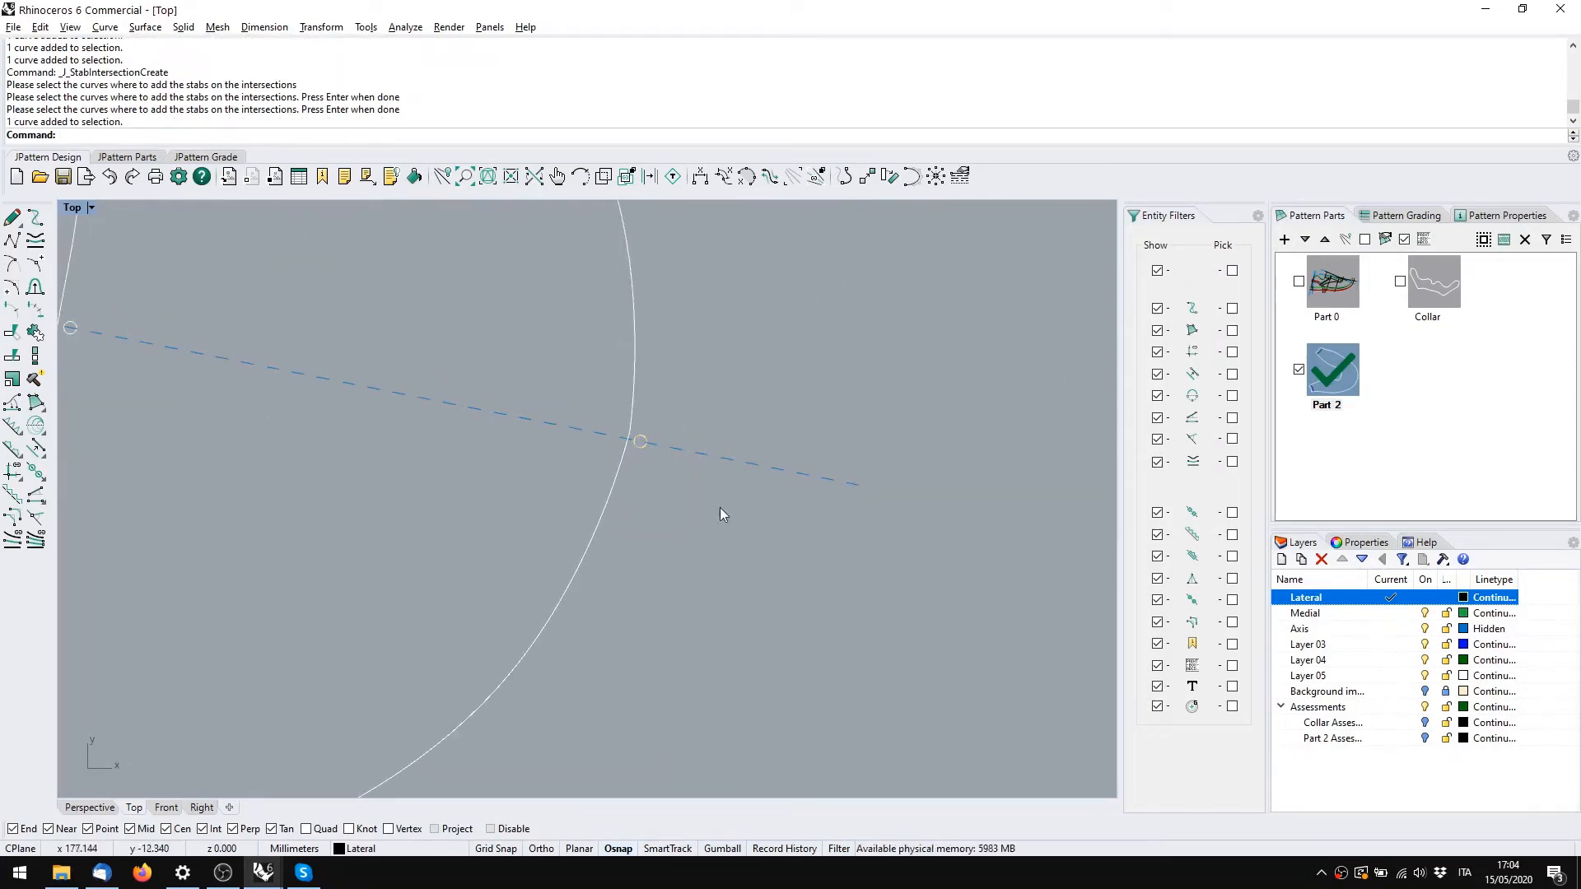
left_click_drag(528, 336, 738, 531)
key("Delete")
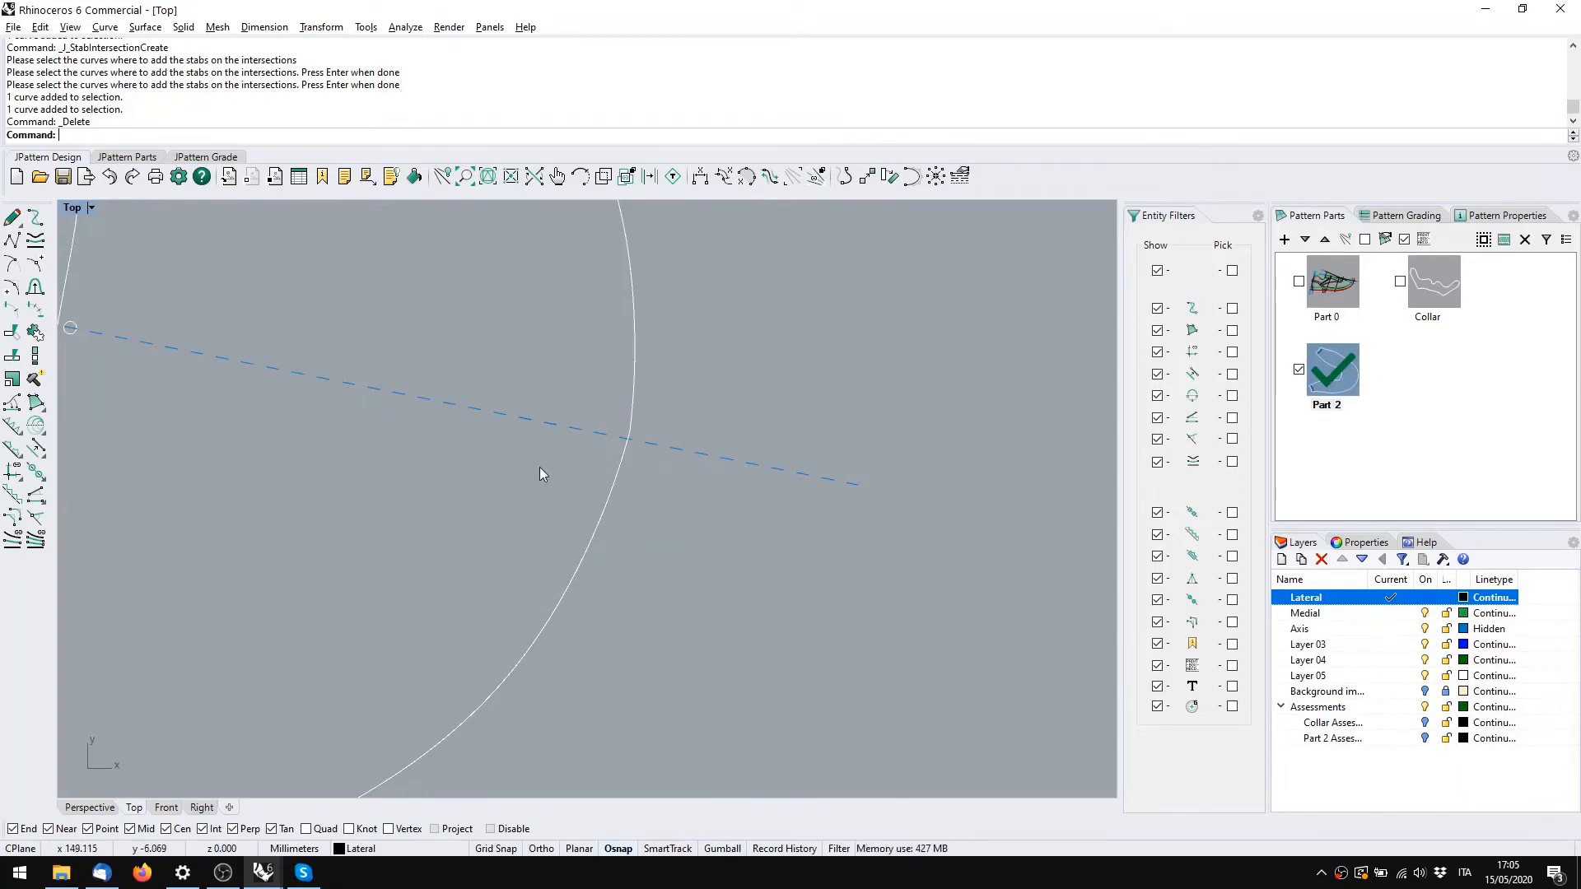
Add an outward triangular notch, 3.5 wide and 2.0 high, where the toe-side boundary intersects the dashed axis
scroll(613, 453, "up", 5)
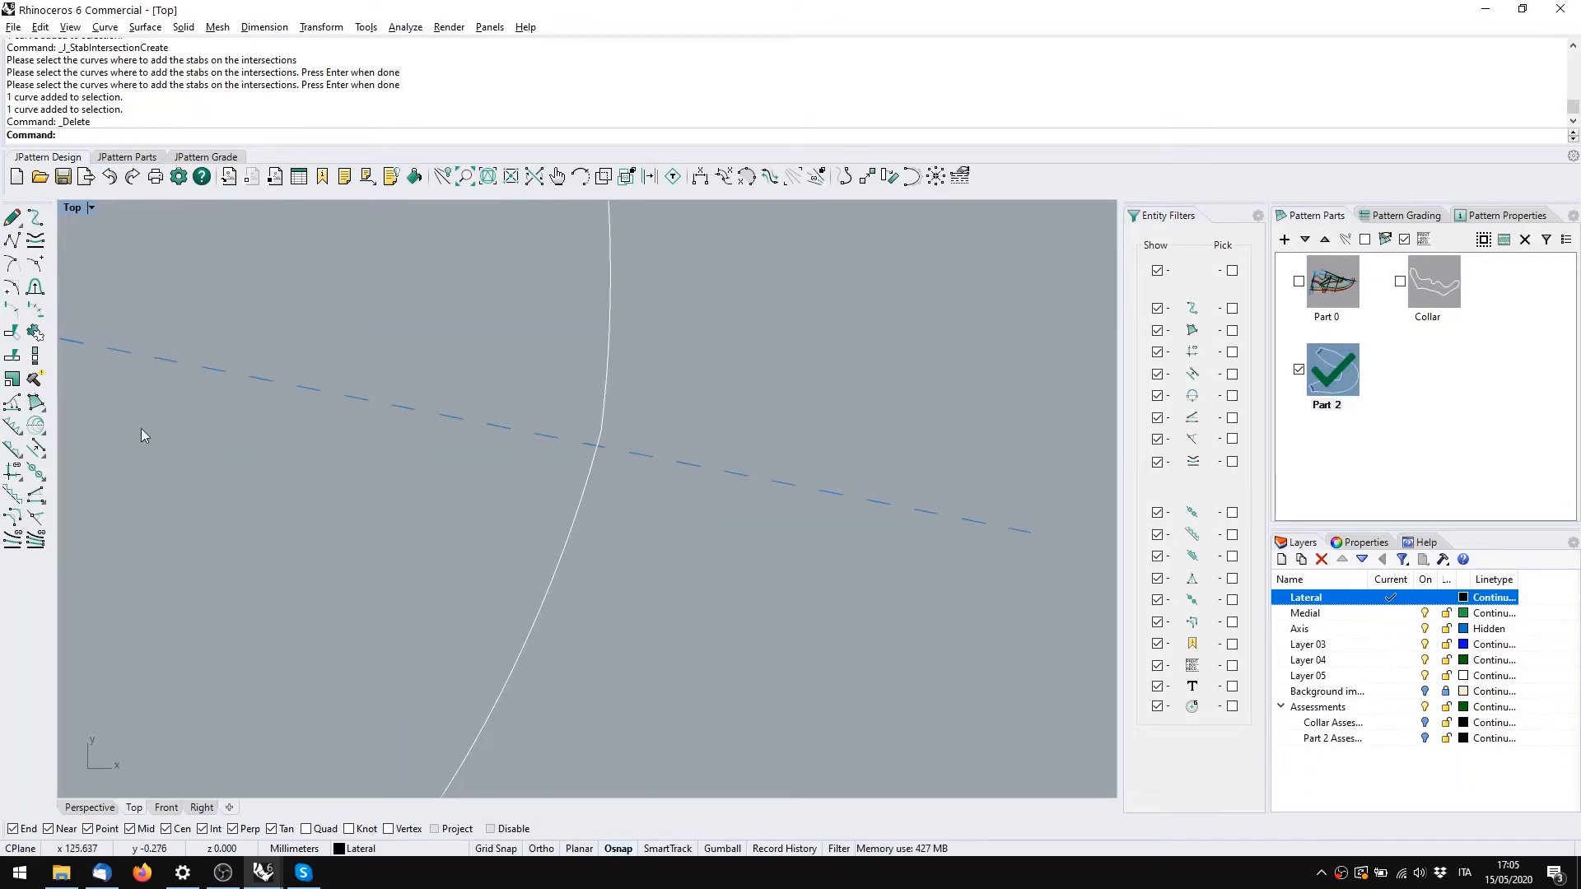
left_click(14, 435)
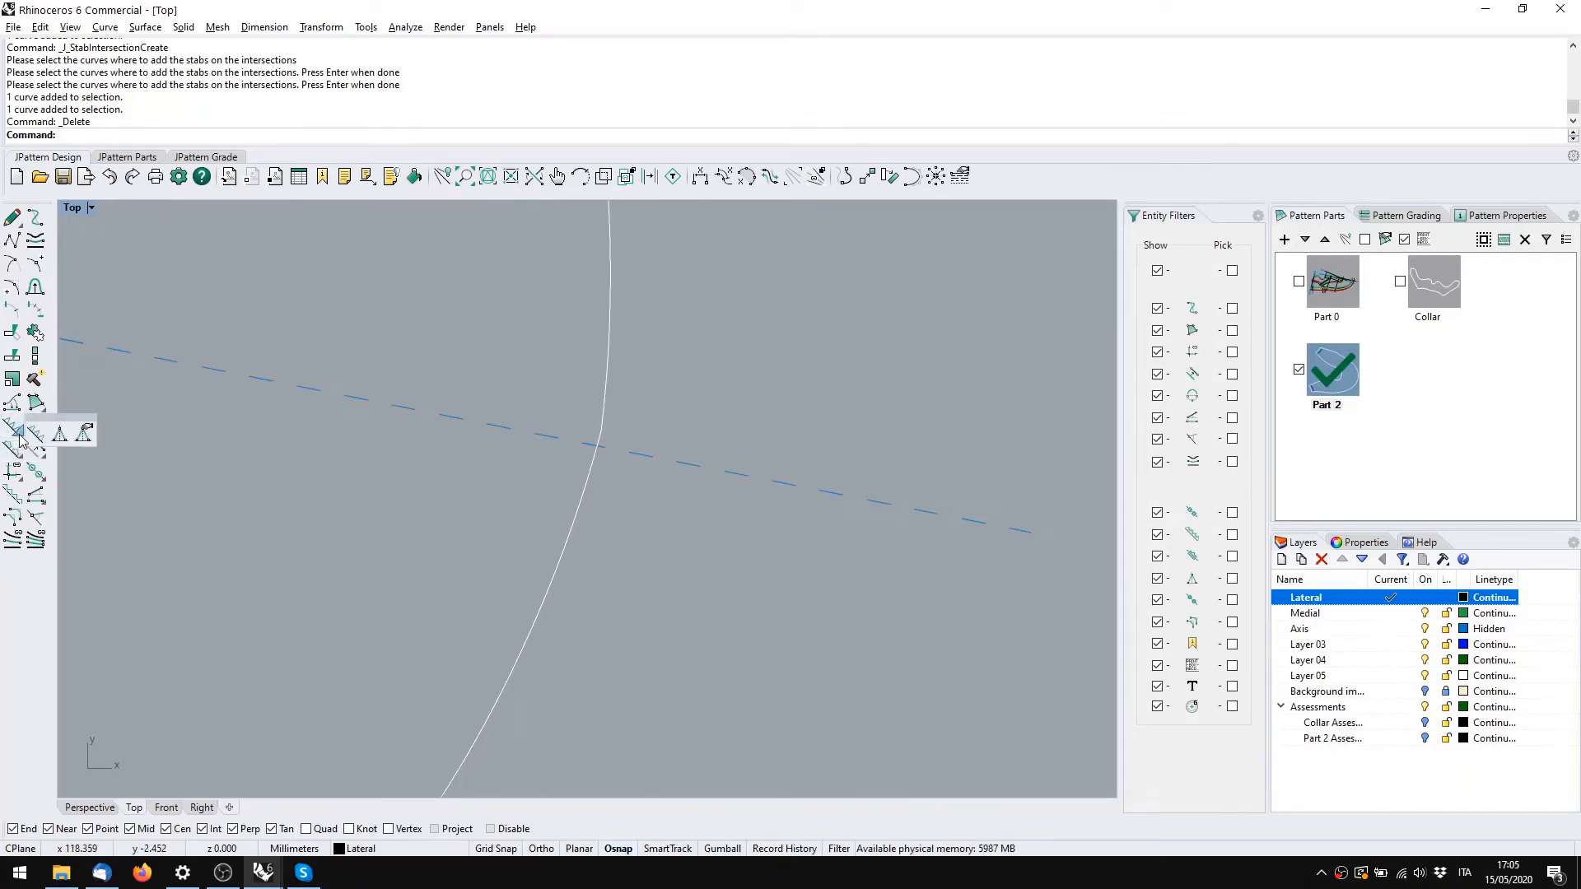
left_click(59, 434)
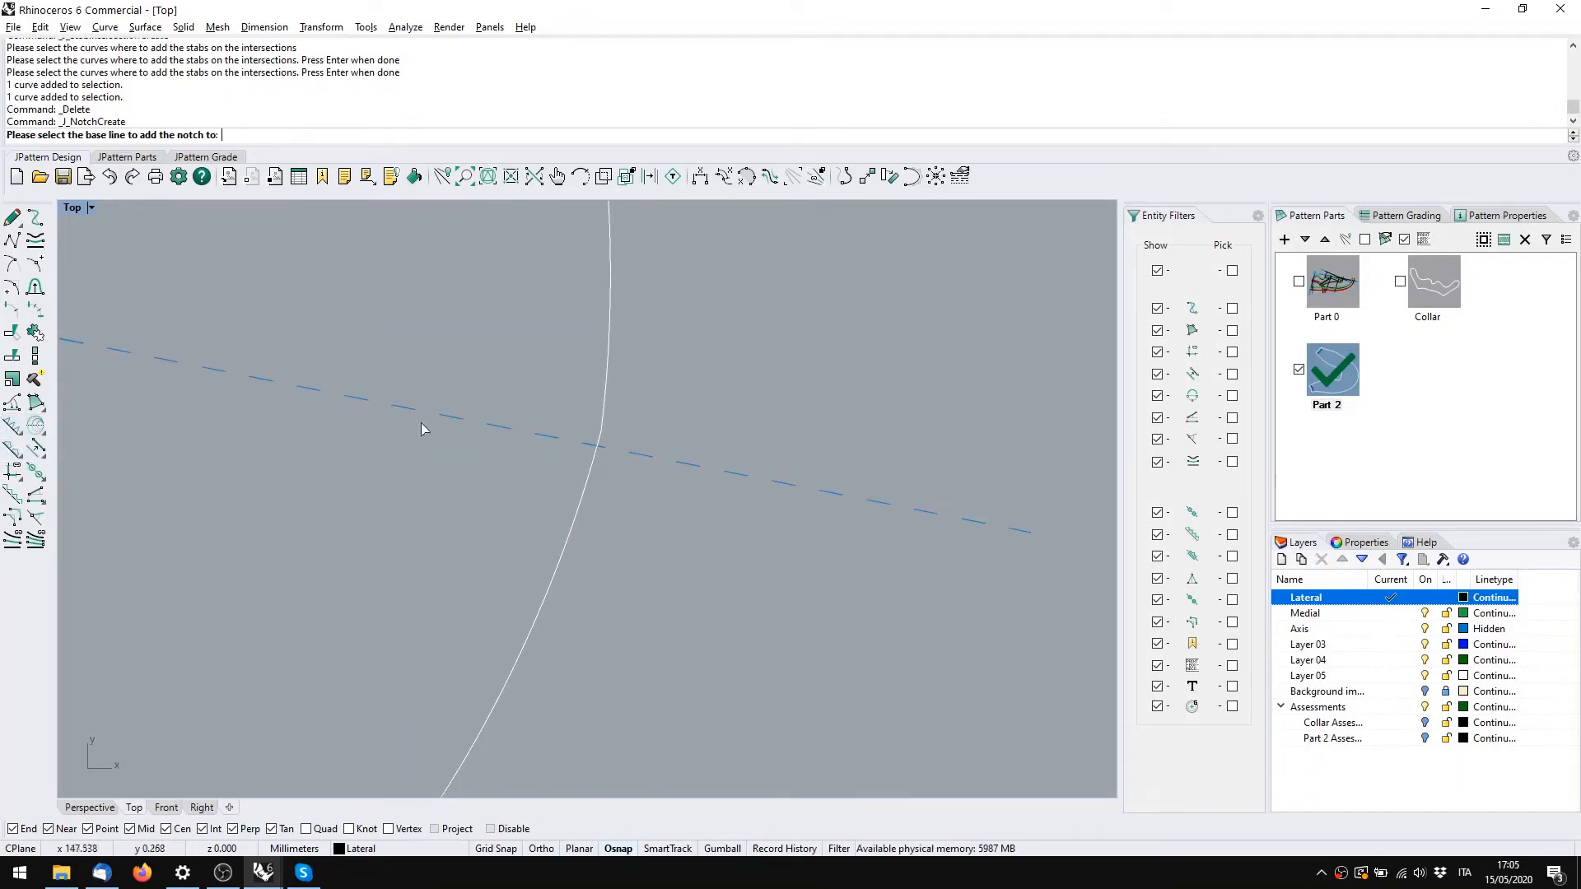
left_click(582, 504)
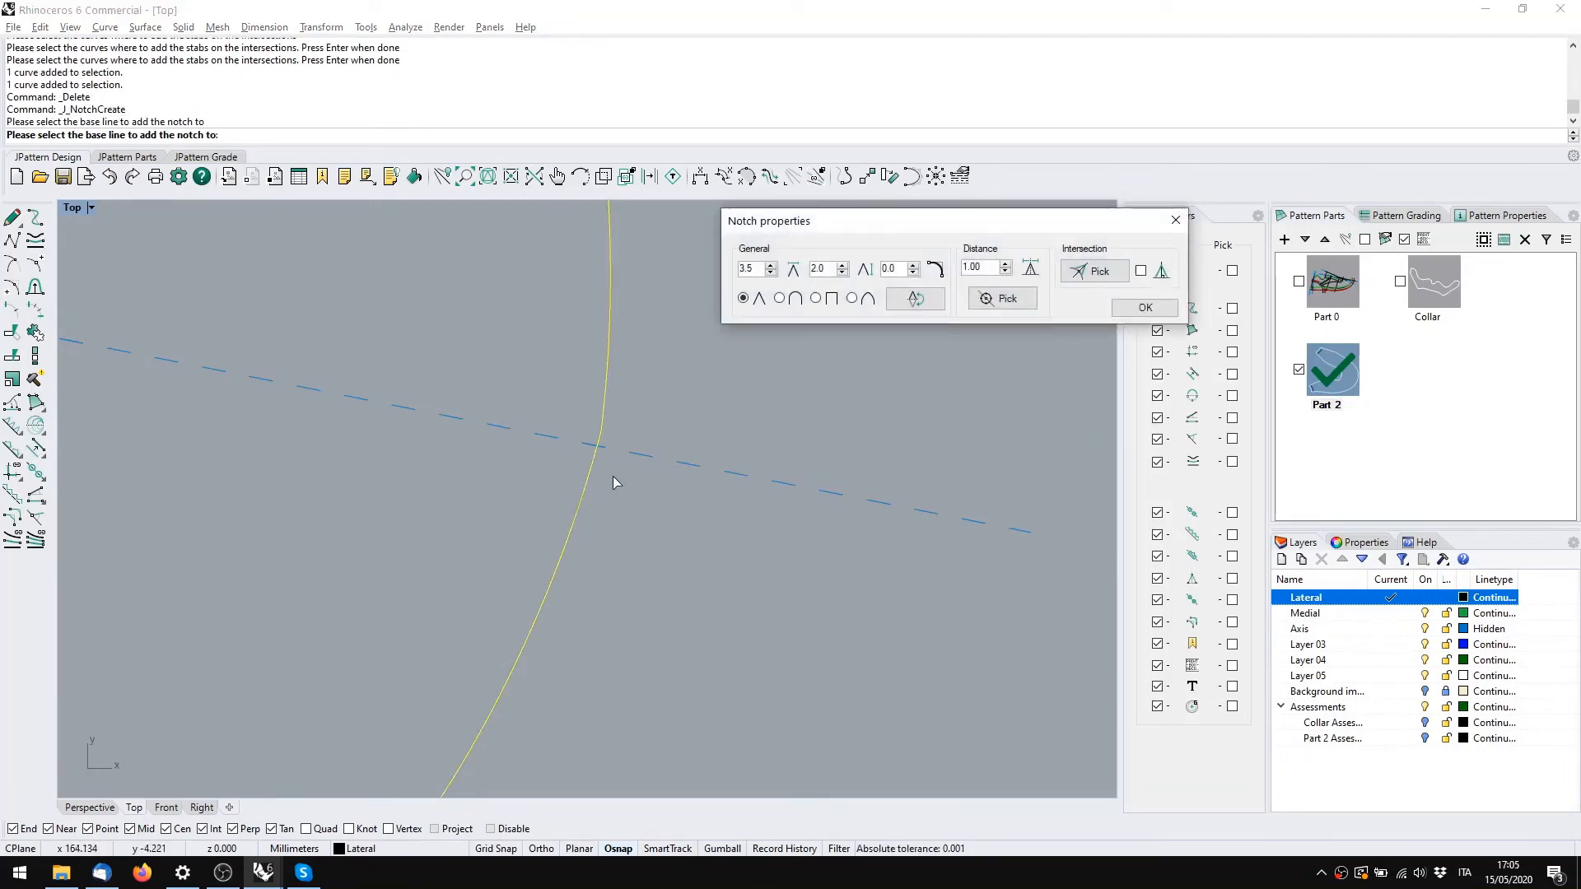
left_click(1094, 274)
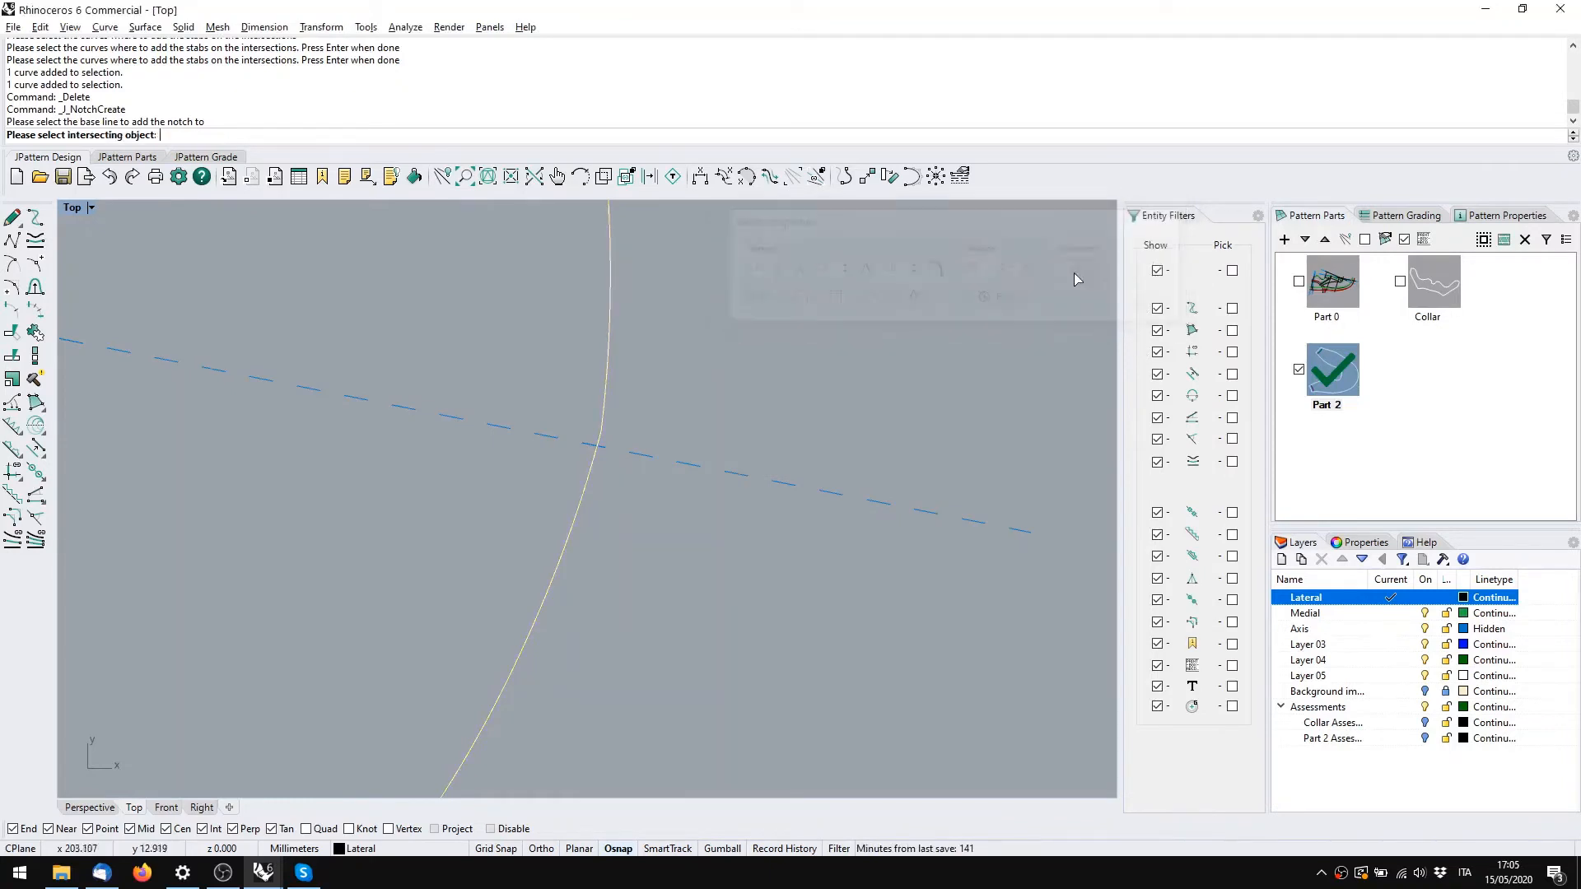
left_click(644, 458)
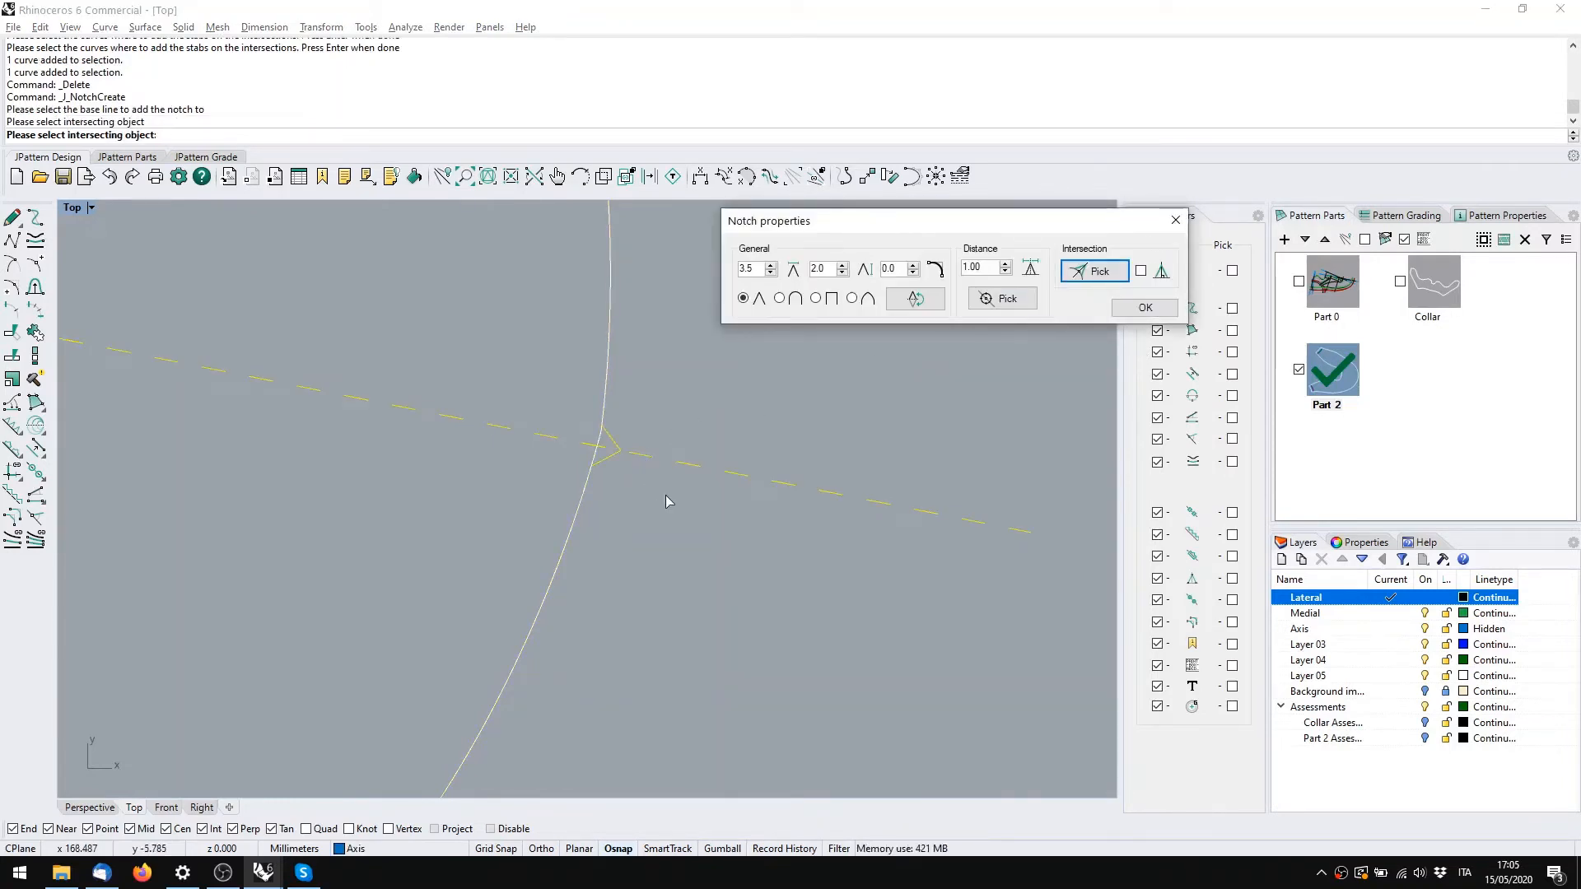
left_click(1144, 308)
scroll(772, 392, "down", 5)
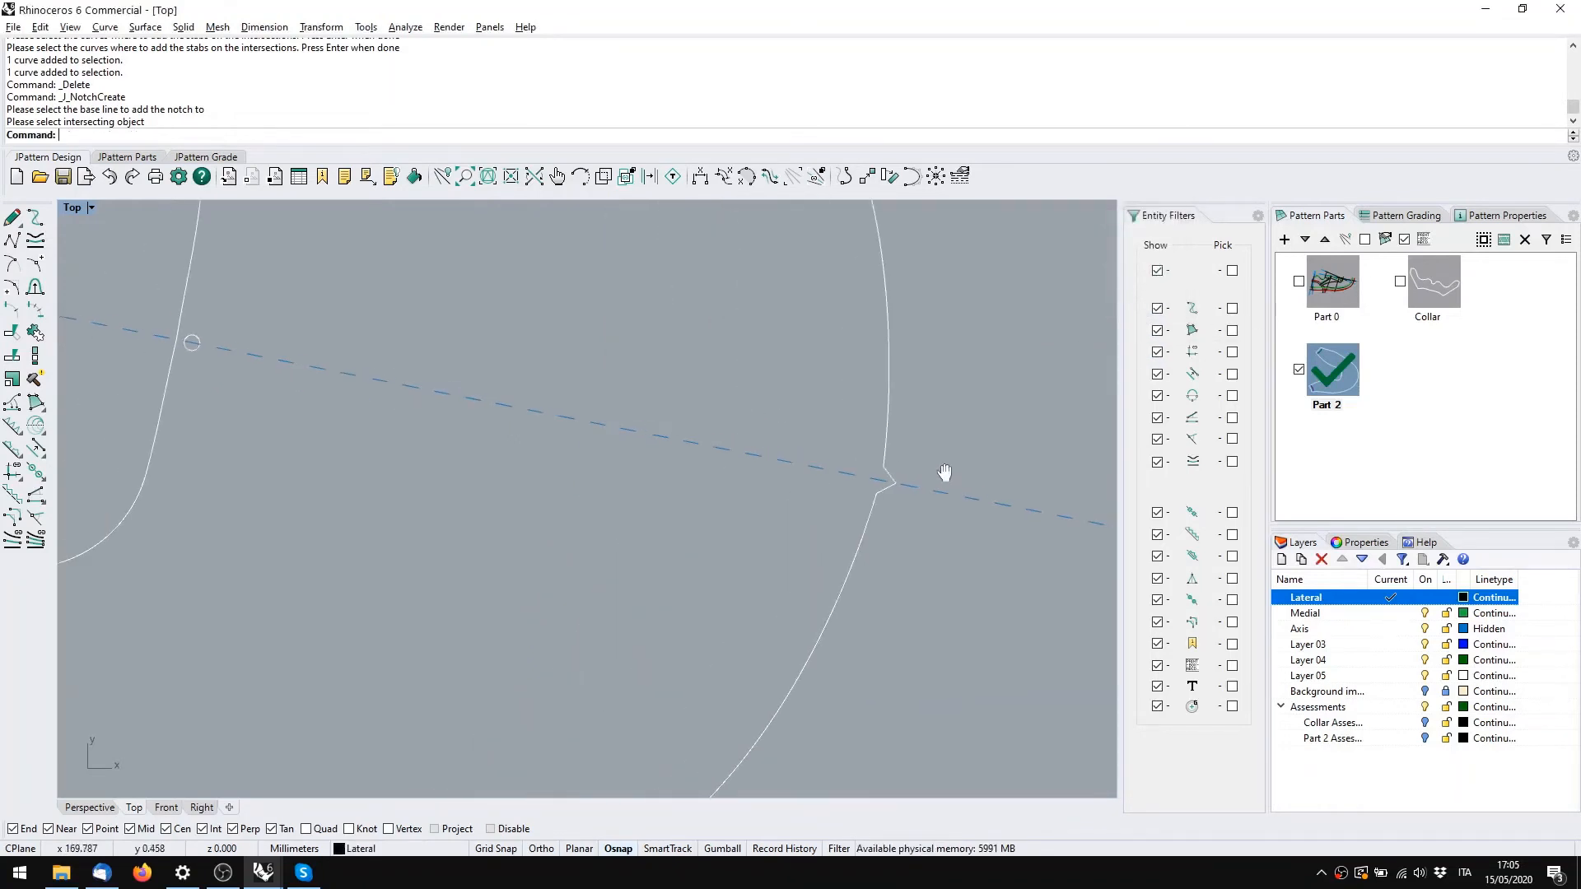
Display Part 2 without its construction curves and examine the new stab and toe notch along the outline
double_click(1331, 375)
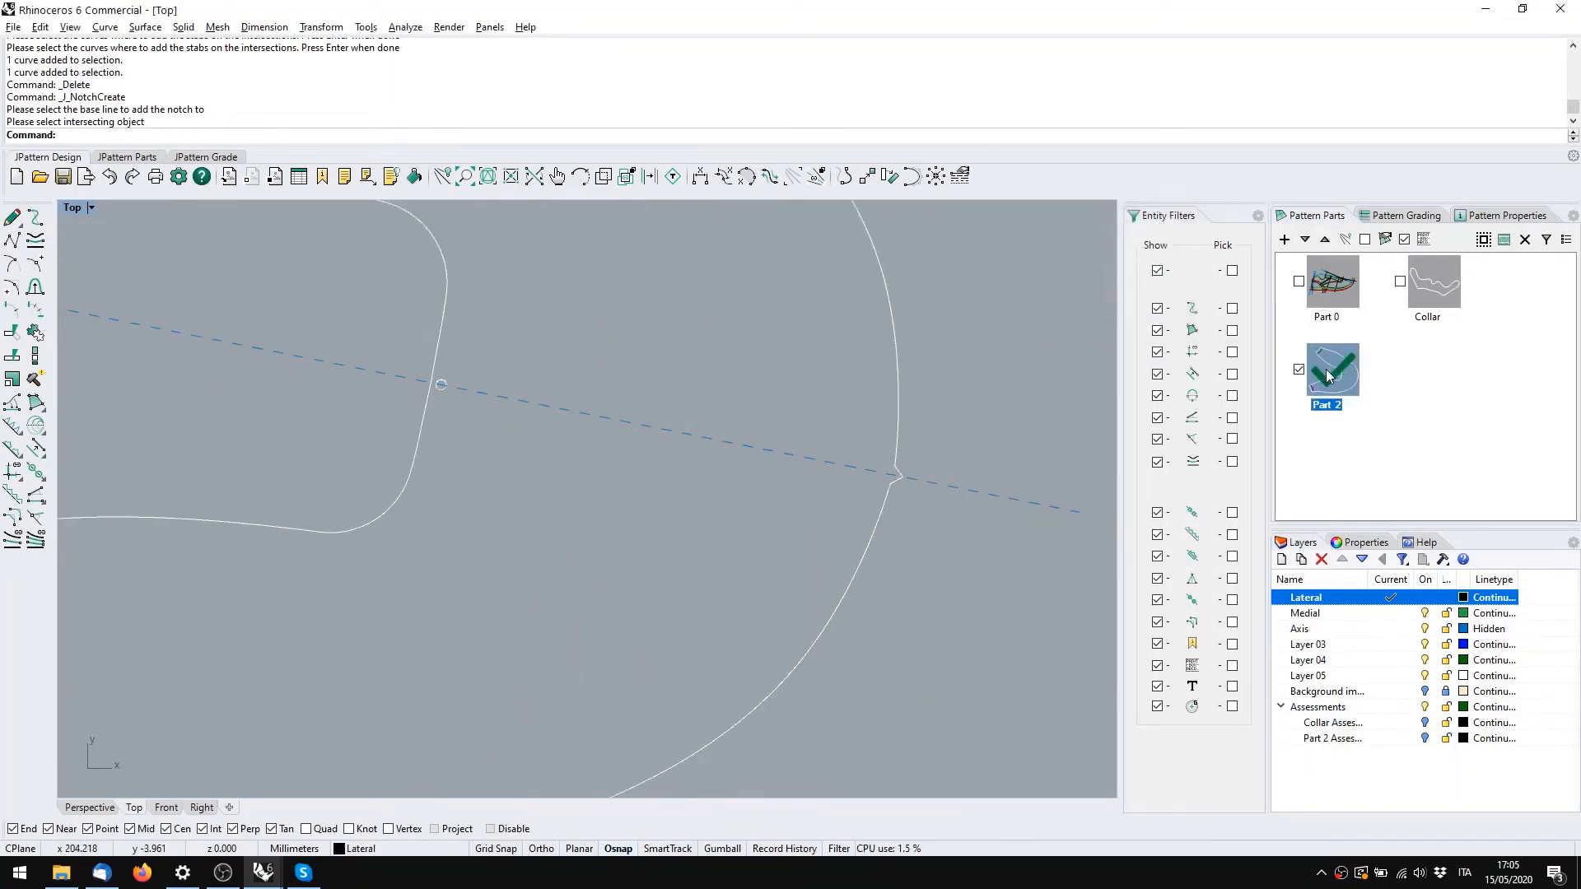
right_click_drag(957, 526, 921, 400)
scroll(841, 447, "up", 4)
right_click_drag(898, 459, 1058, 494)
scroll(844, 471, "down", 2)
right_click_drag(601, 490, 442, 629)
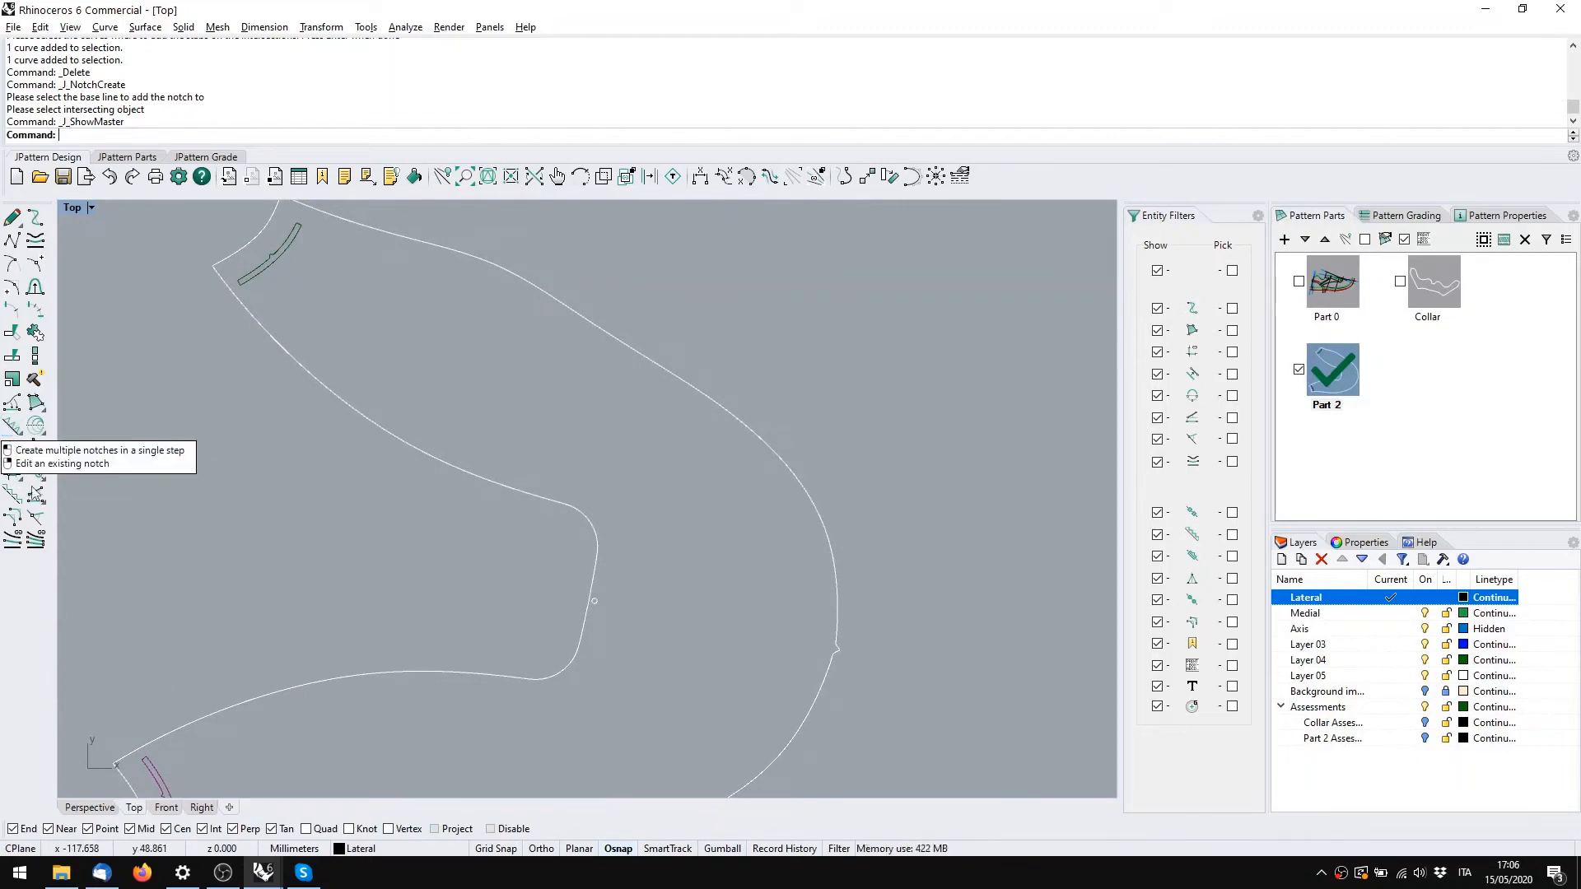
Try a rounded notch at a picked point on Part 2's upper outer edge, flipped to the outside
left_click(22, 441)
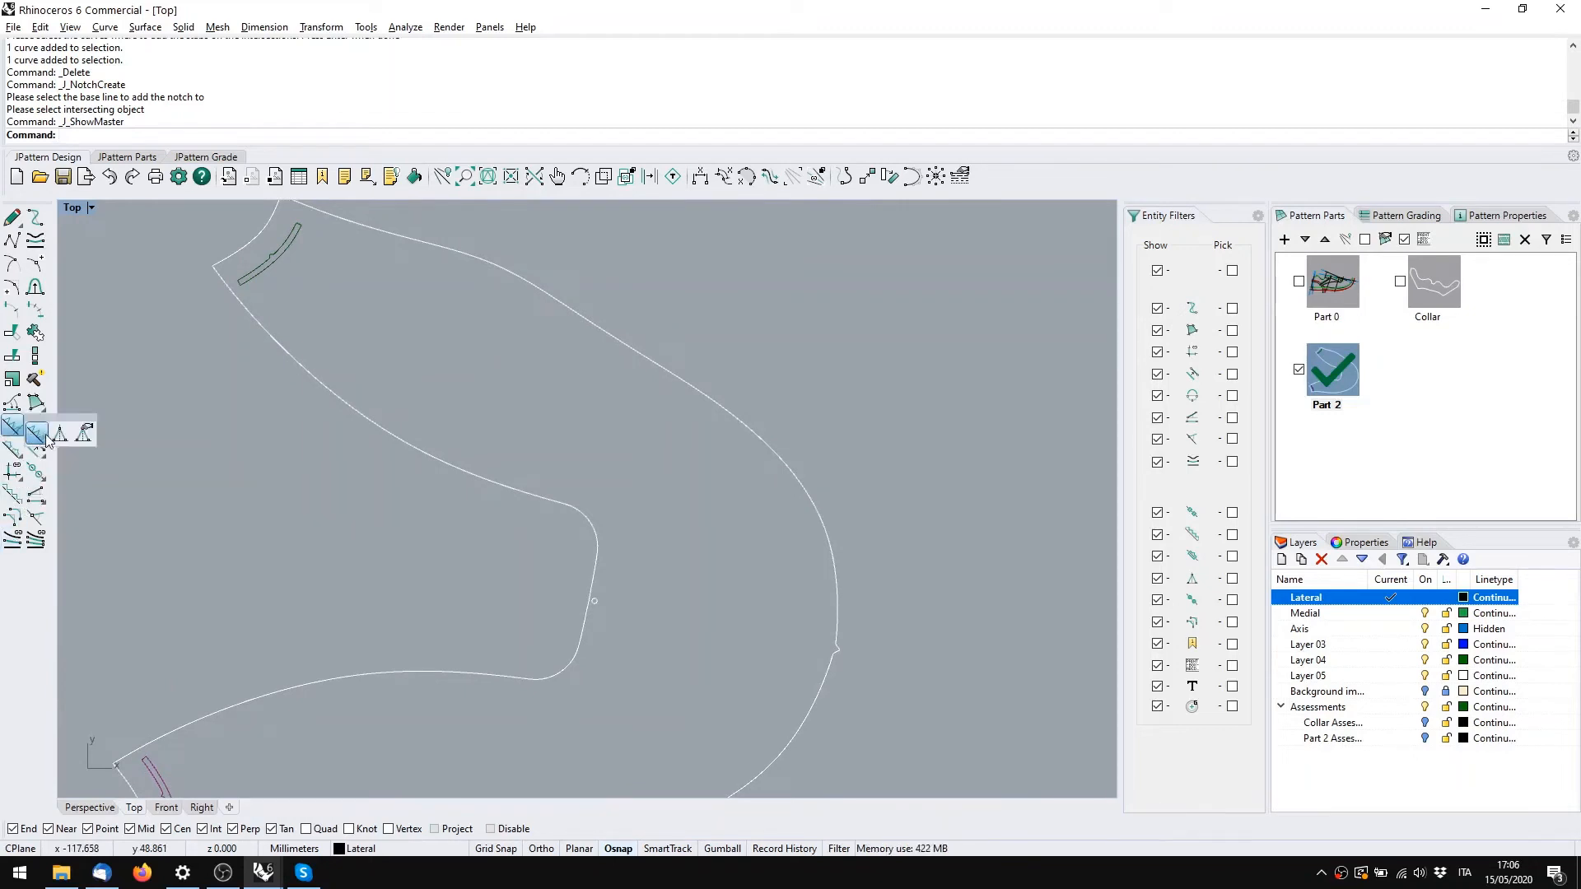
left_click(60, 437)
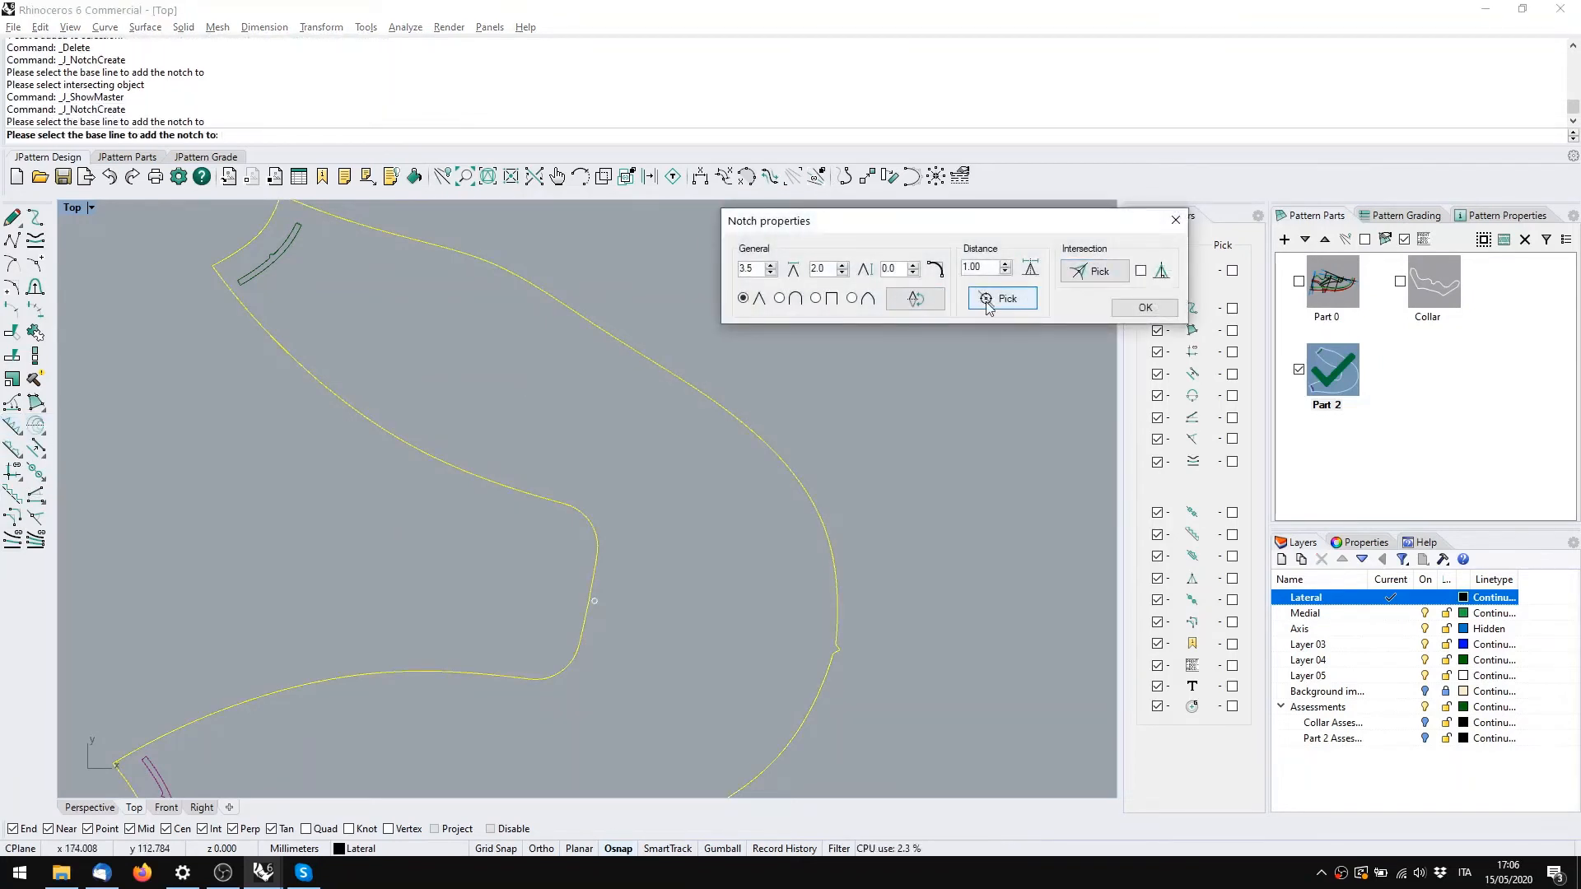
left_click(1025, 303)
left_click(646, 354)
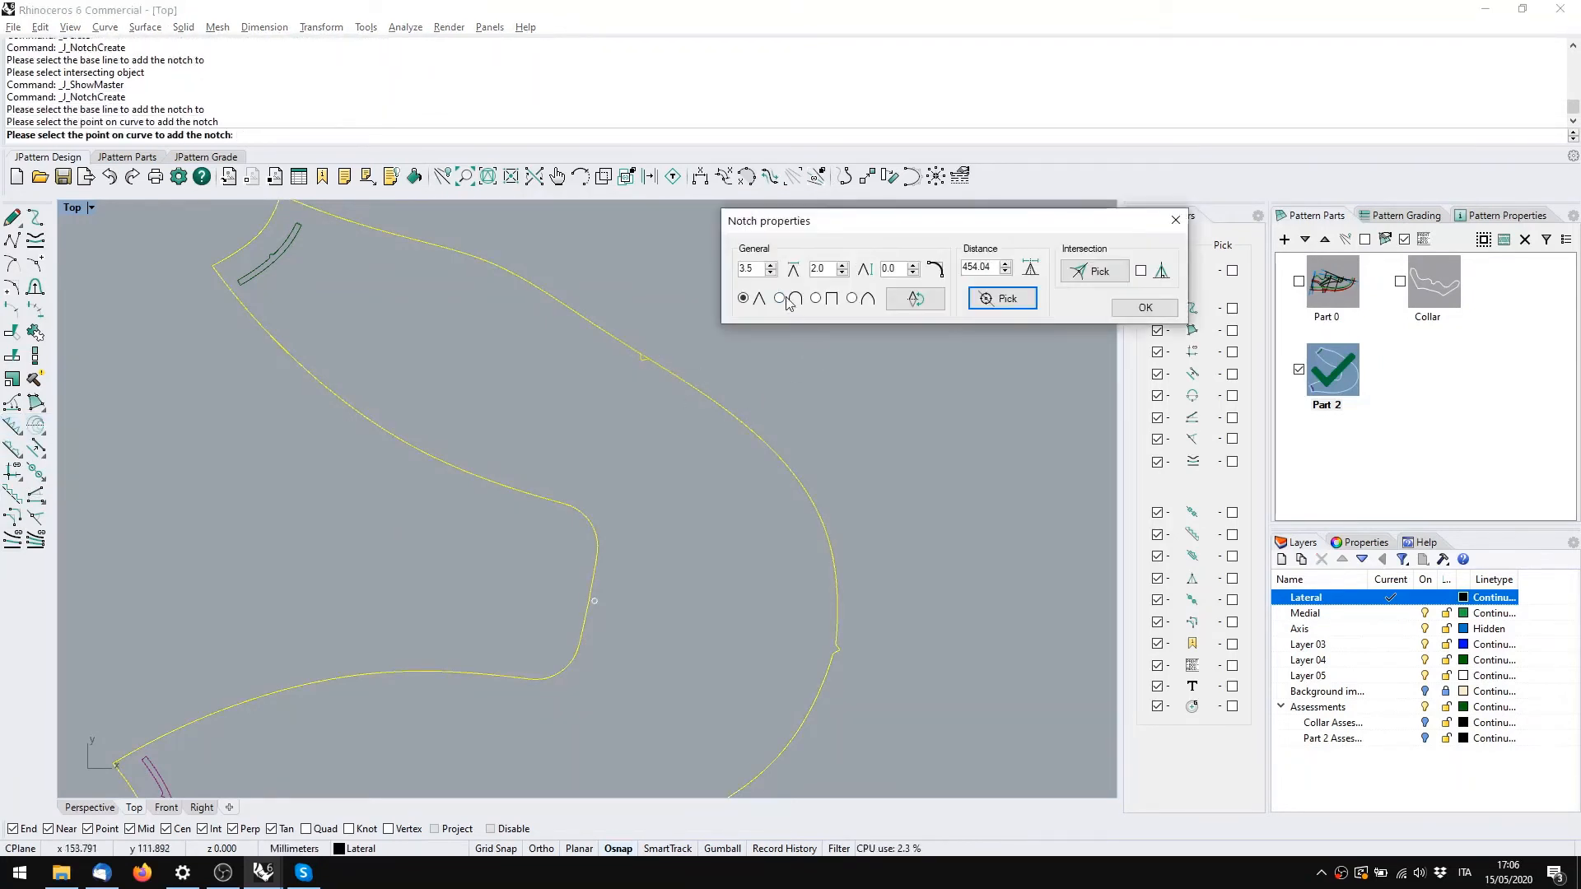
scroll(643, 358, "up", 5)
scroll(667, 452, "down", 5)
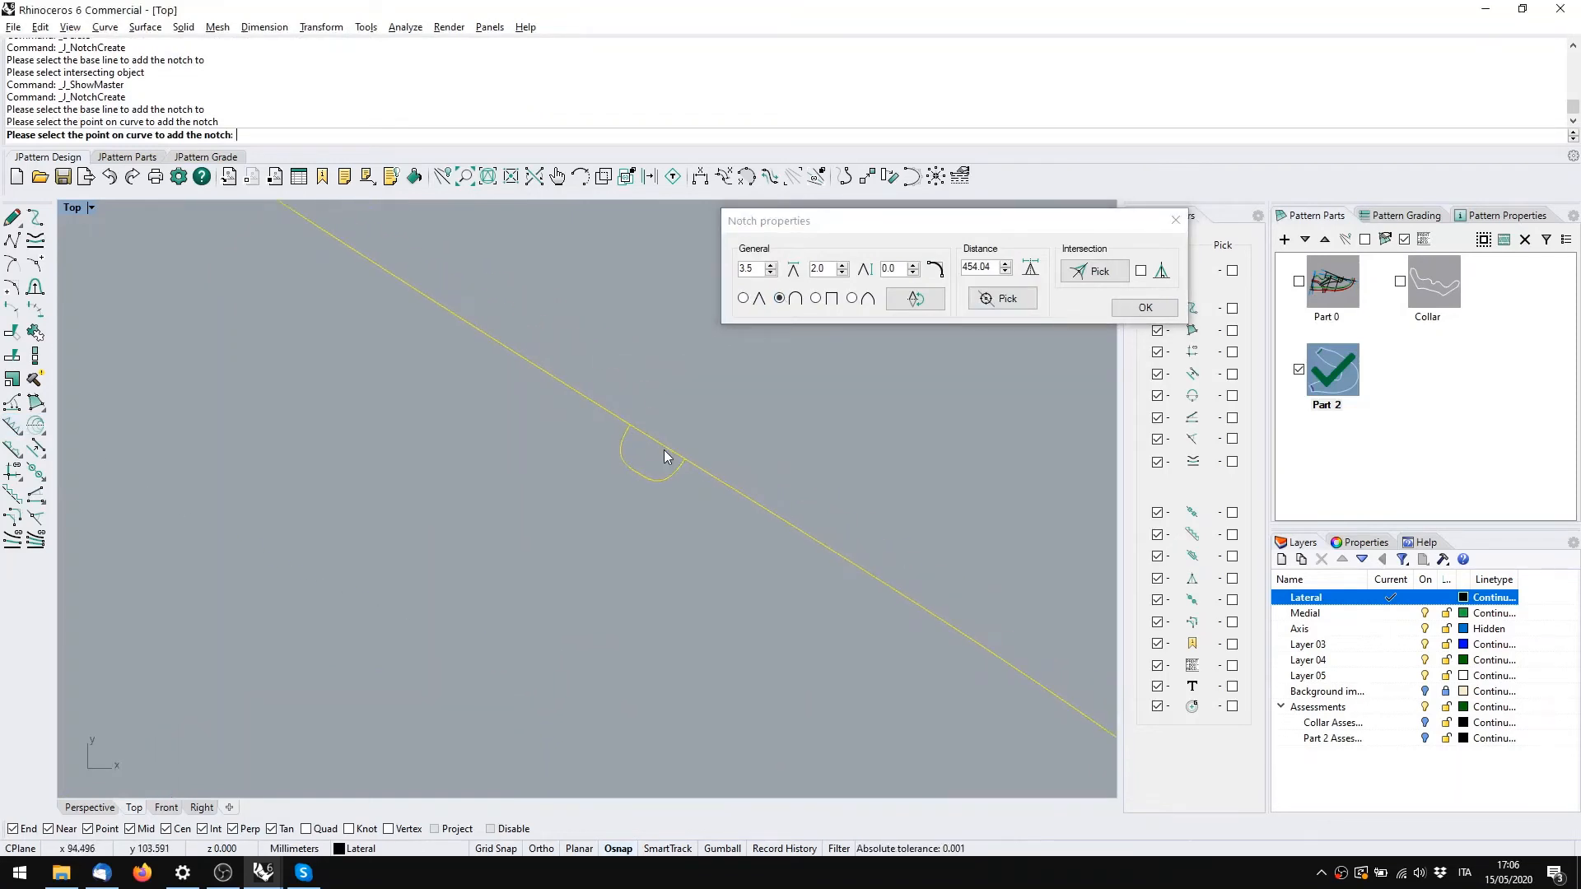
left_click(896, 303)
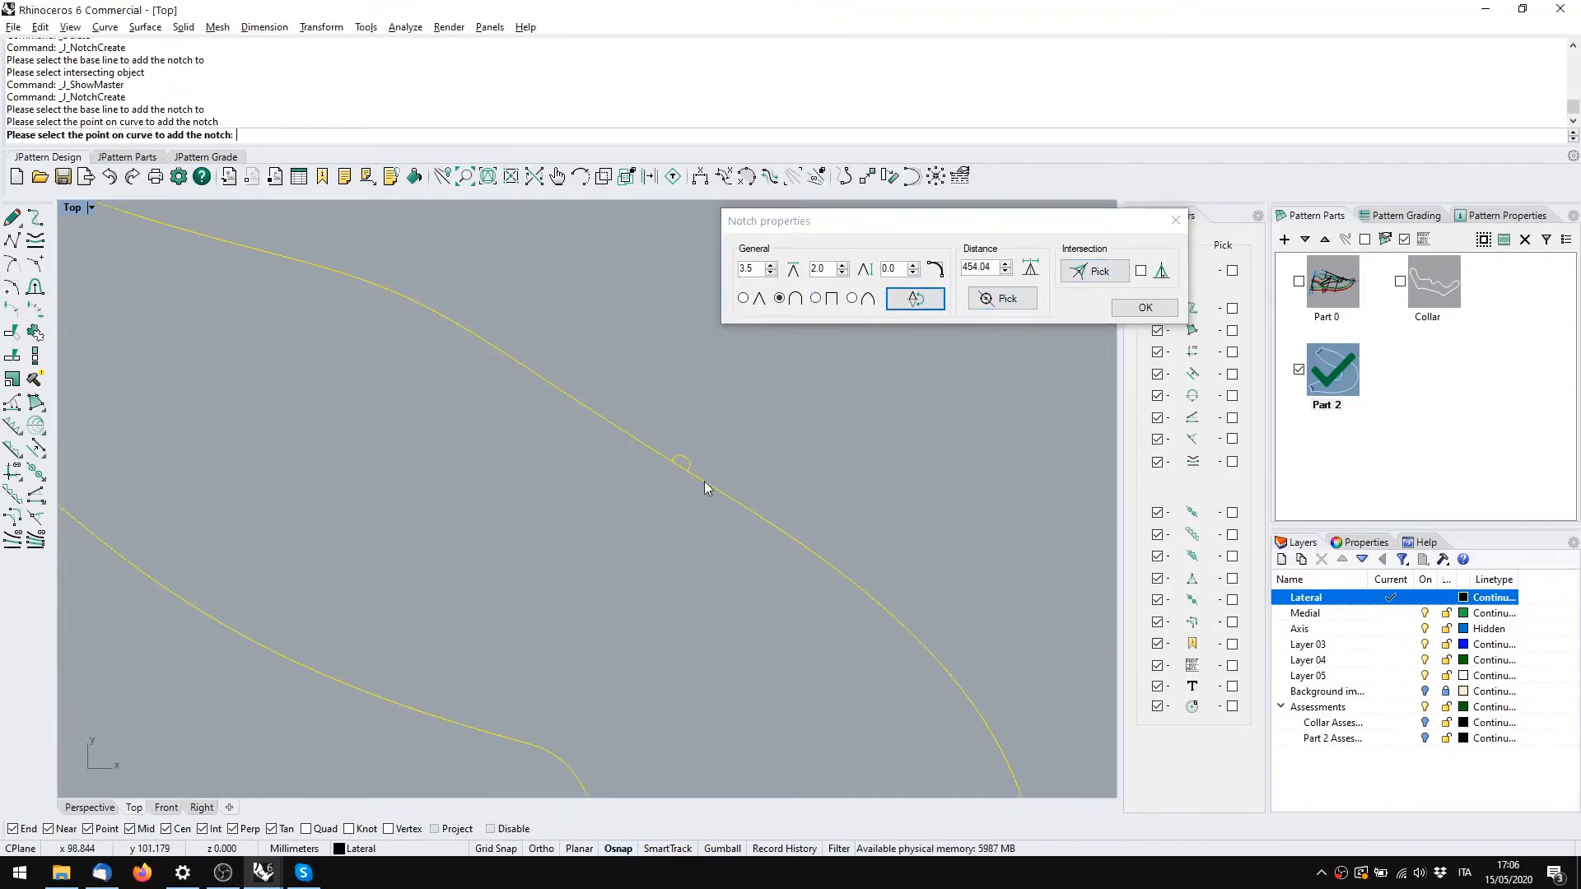
Set the trial rounded notch's width to 5.0 and its height to 1.5
scroll(699, 482, "up", 3)
left_click(771, 273)
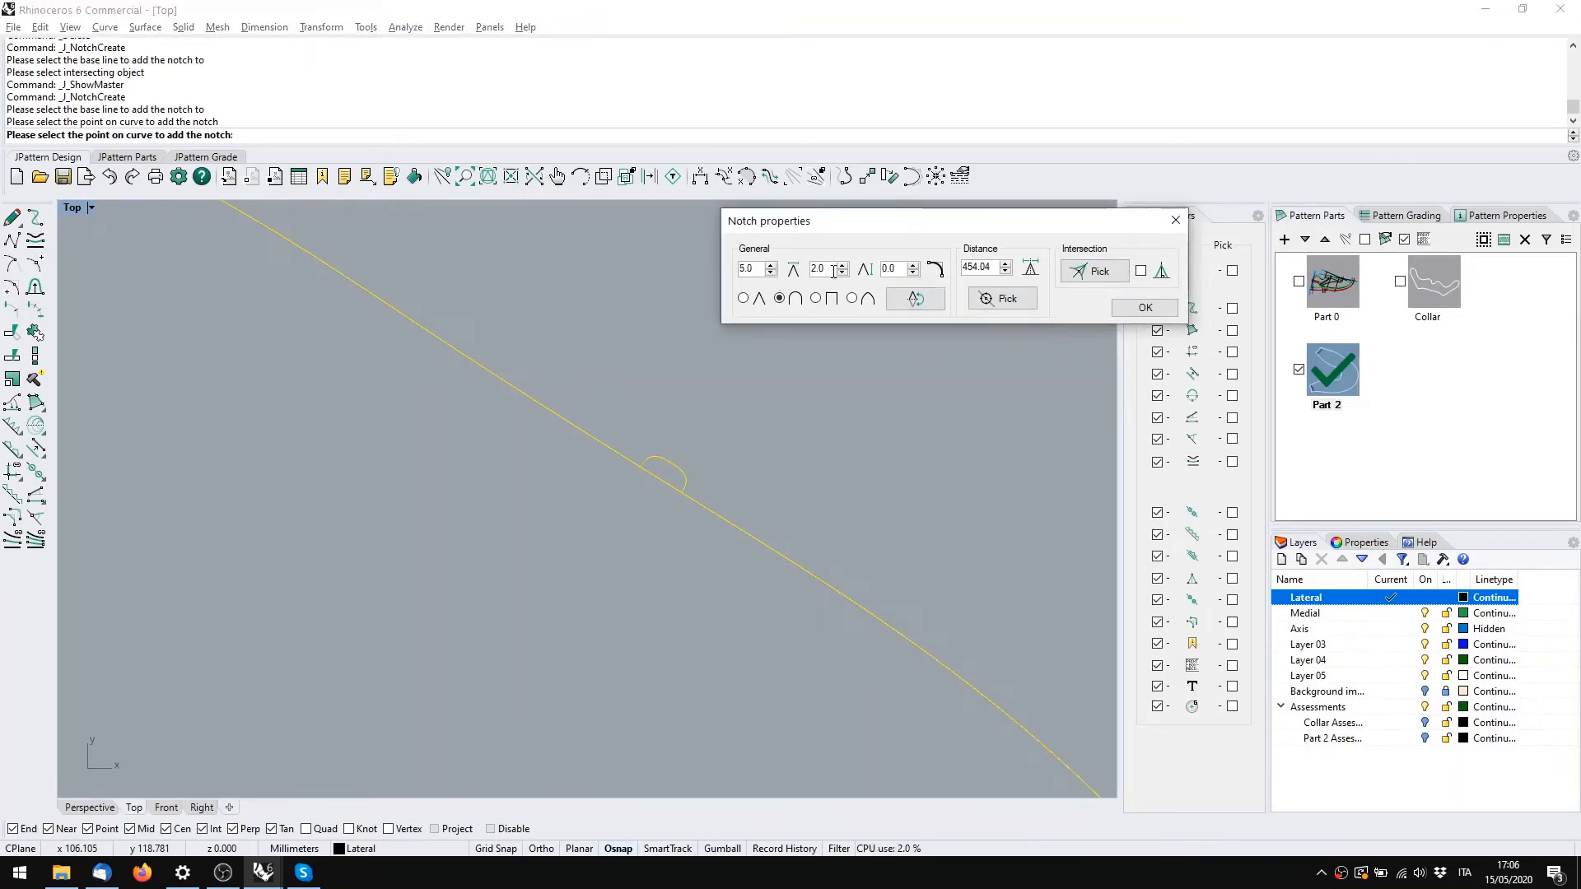
left_click_drag(833, 271, 794, 273)
type("1")
type("3")
left_click(844, 265)
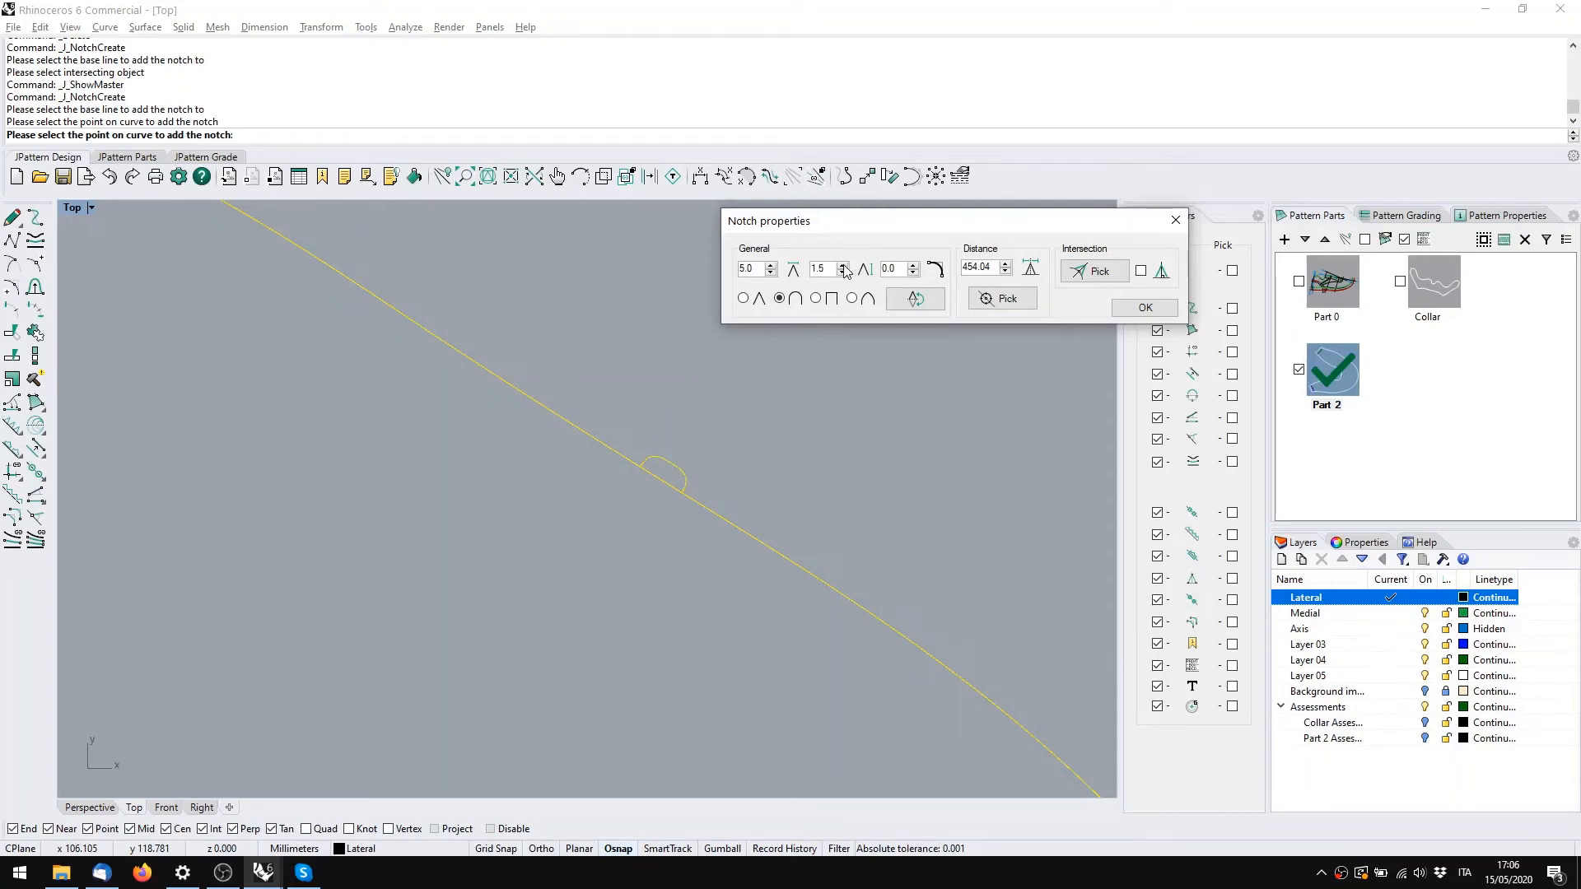
left_click(843, 265)
left_click(843, 266)
left_click(843, 273)
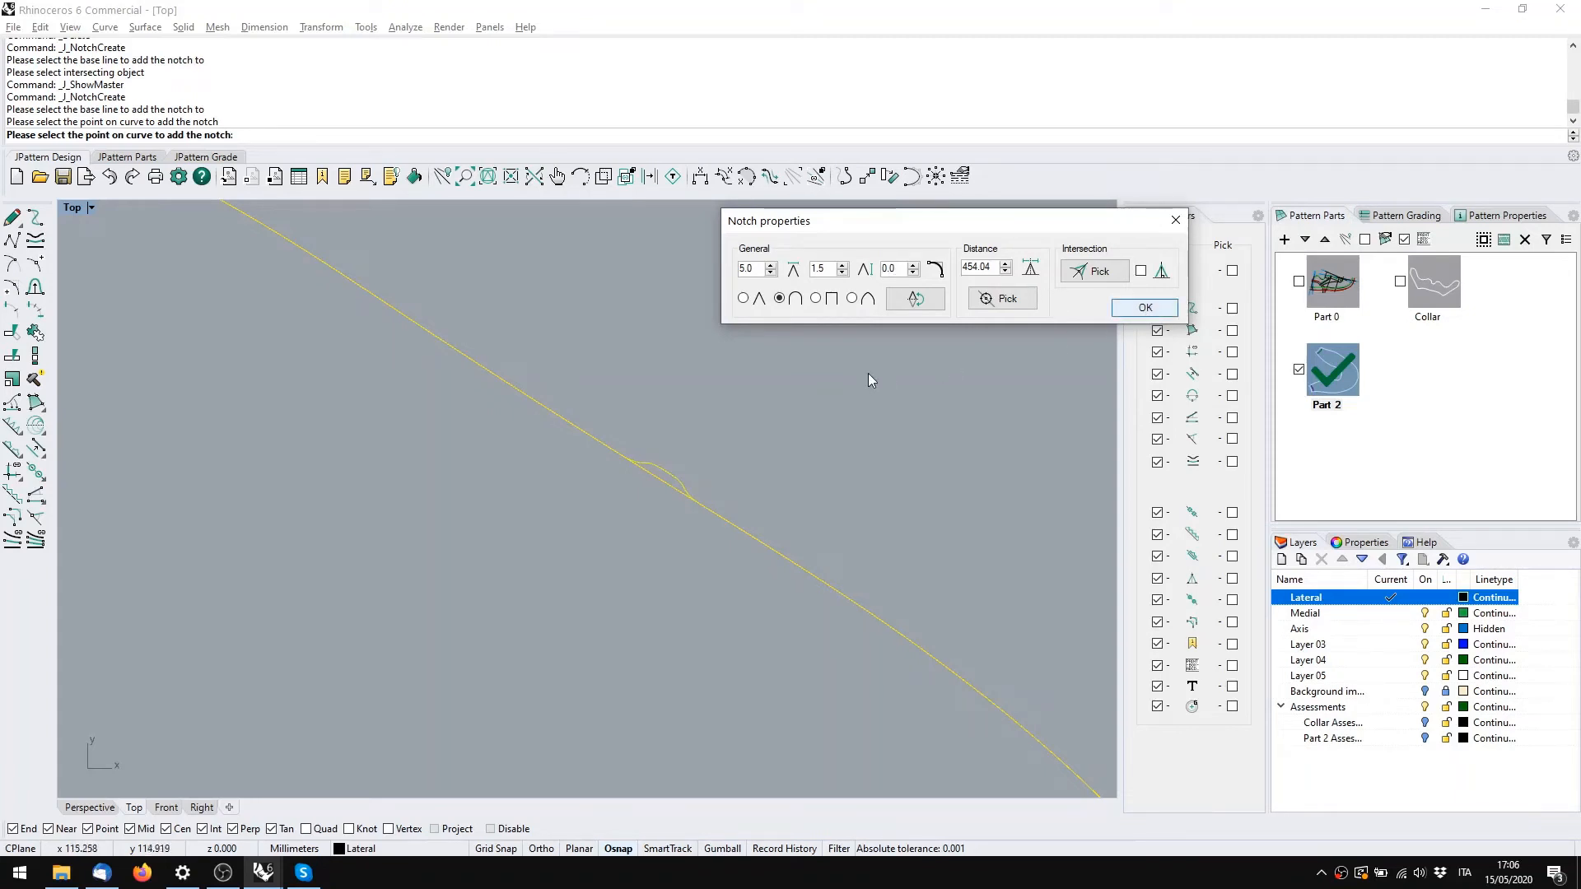
Set the trial notch's rounding radius to 4.5 and close its properties without creating it
left_click(692, 501)
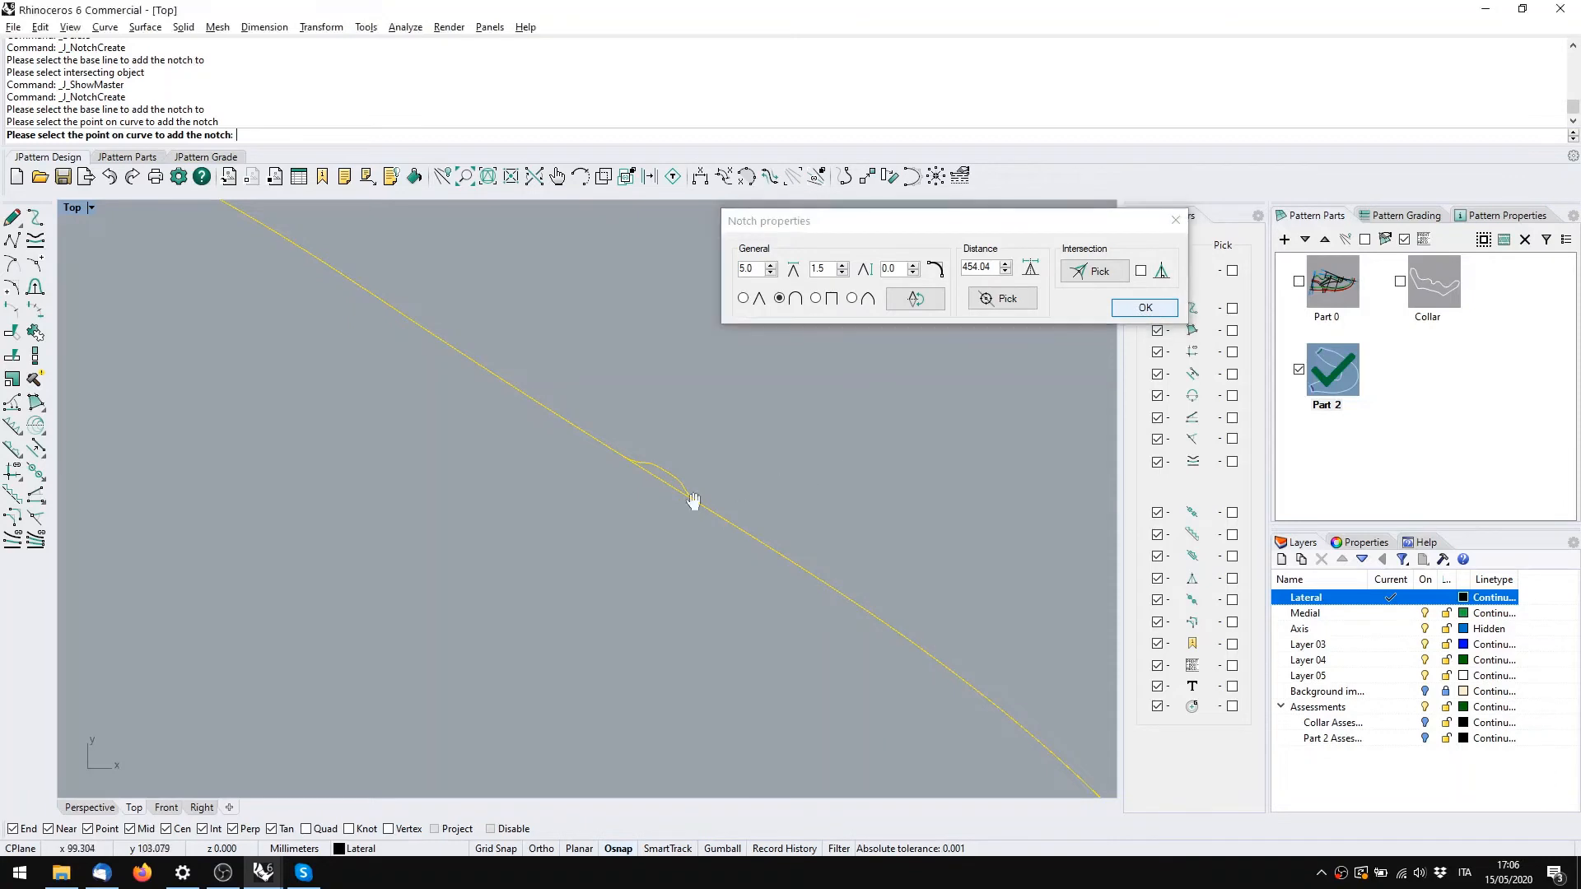
double_click(889, 269)
type("45")
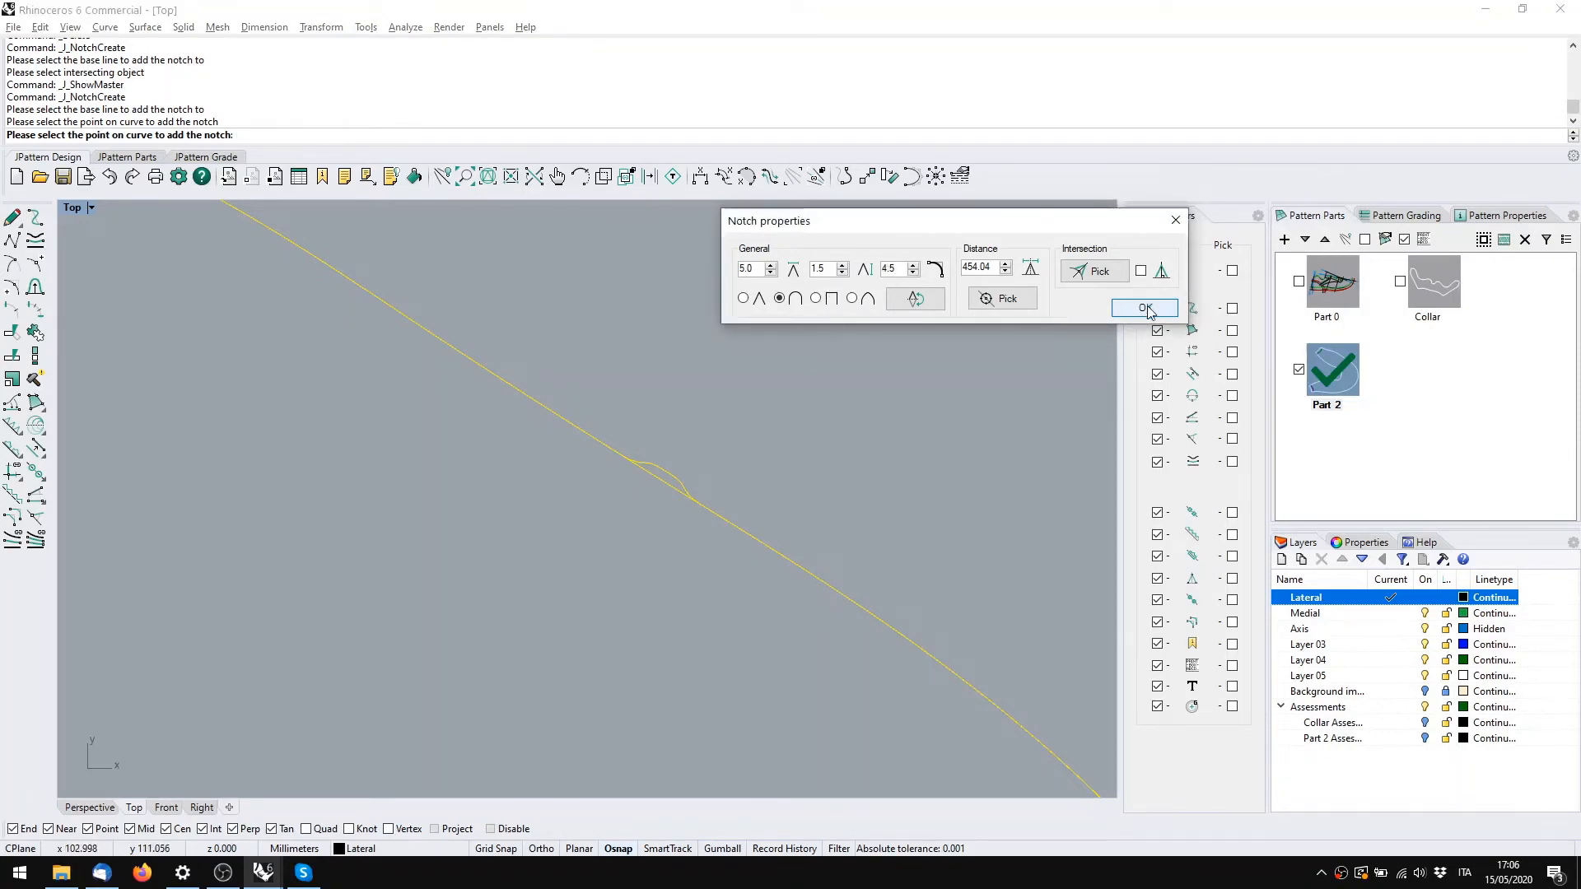
left_click(1176, 219)
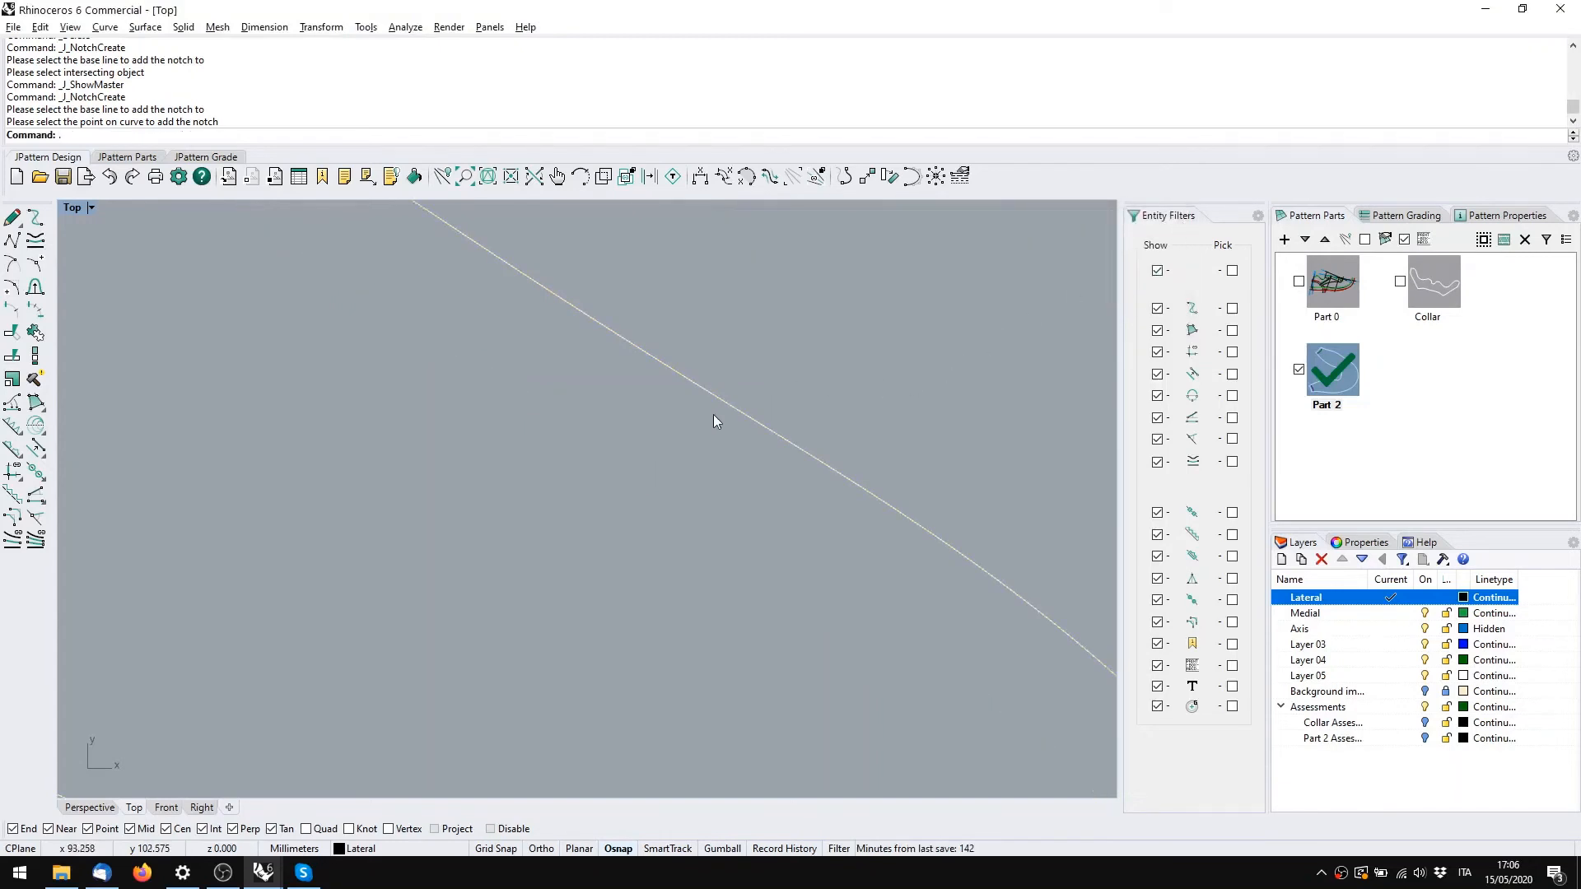
type(".")
key("Return")
Add an outward rounded notch, 3.5 wide and 2.0 high, at a picked point on Part 2's upper outer edge and display the whole part
left_click(739, 407)
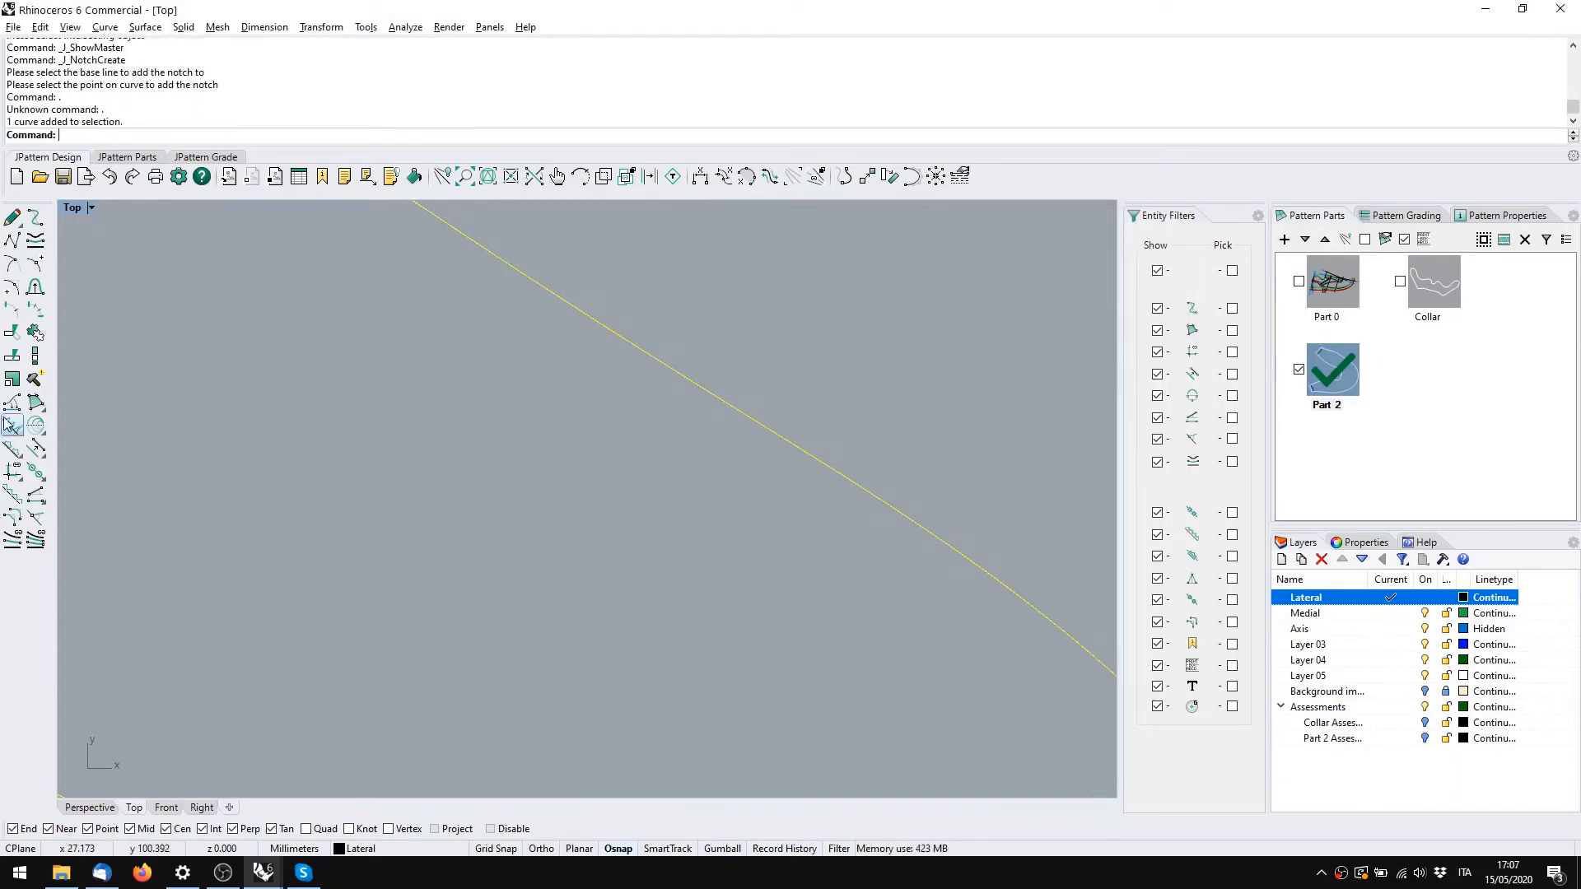
left_click(19, 433)
left_click(56, 433)
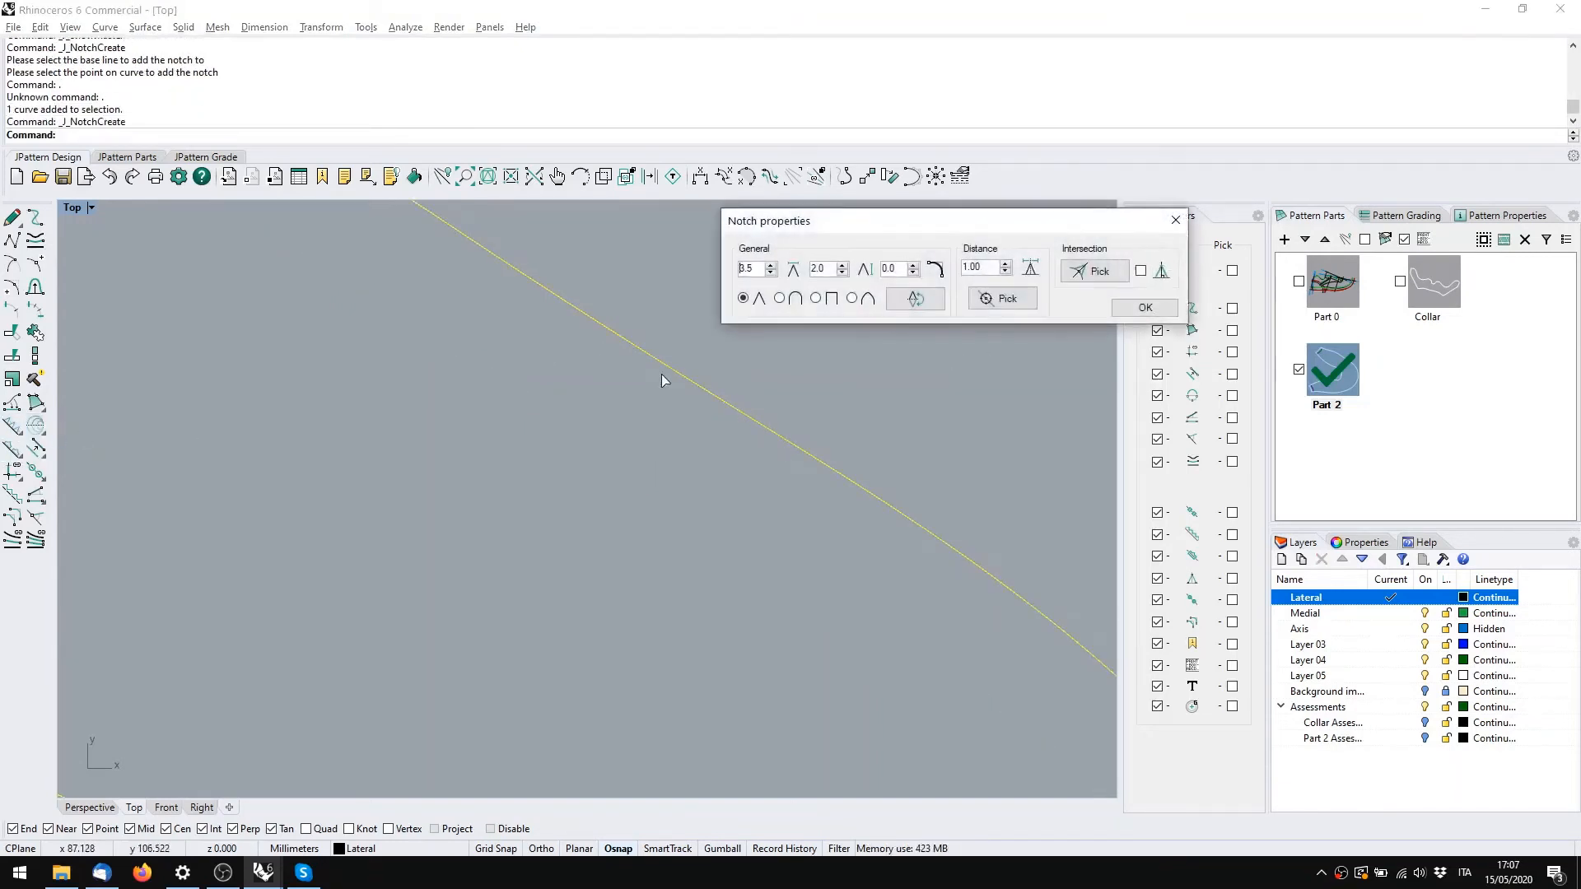
left_click(1001, 298)
left_click(716, 395)
left_click(912, 299)
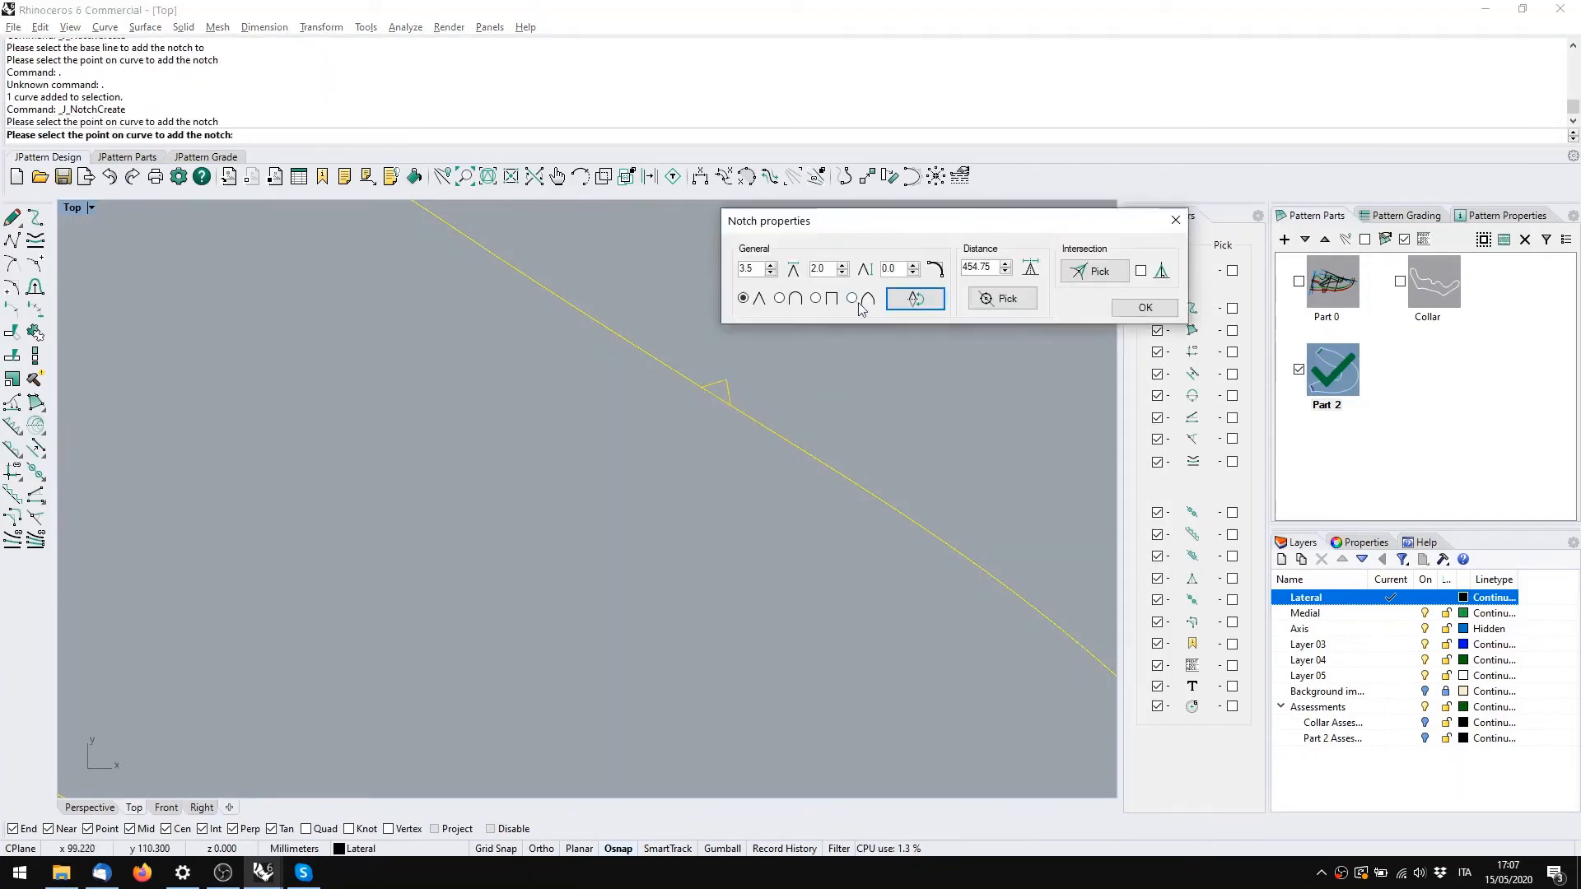
left_click(778, 299)
left_click(1145, 307)
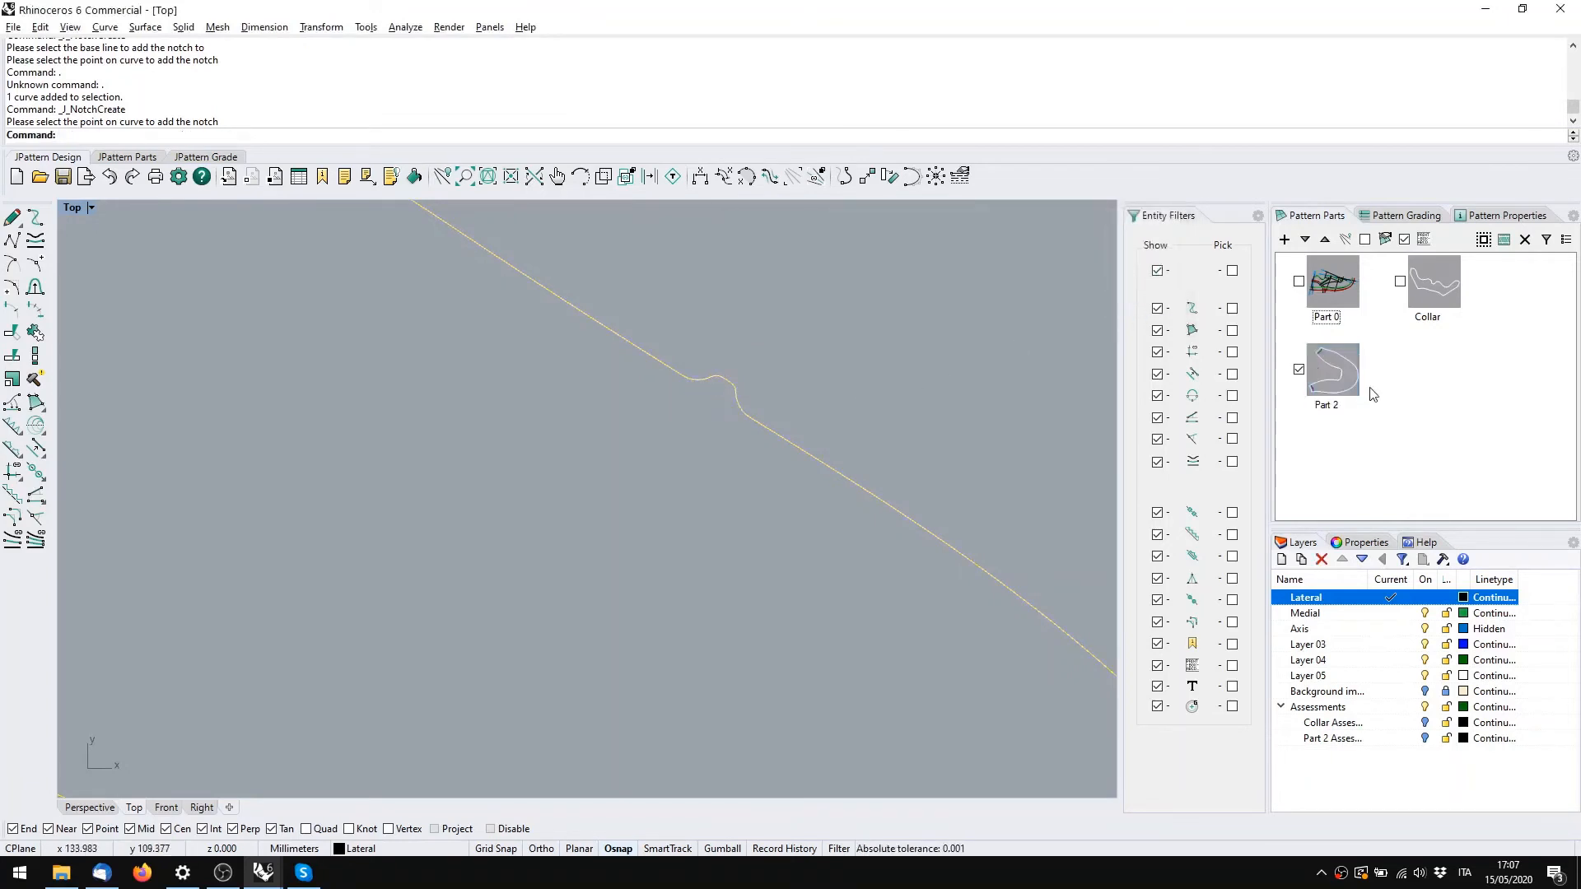
double_click(1341, 380)
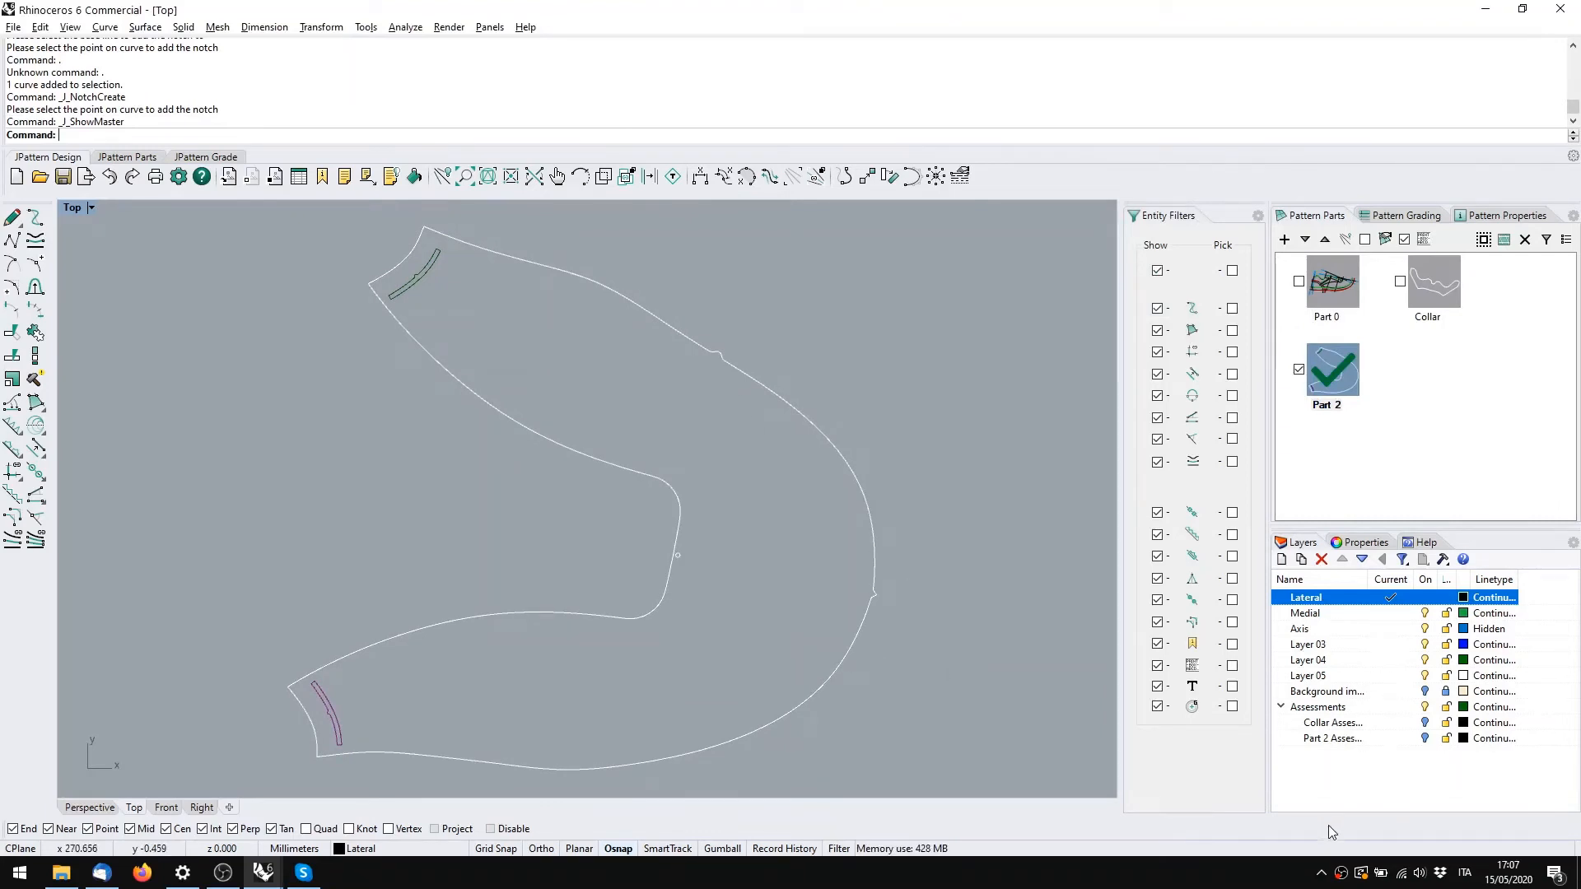
right_click(1340, 873)
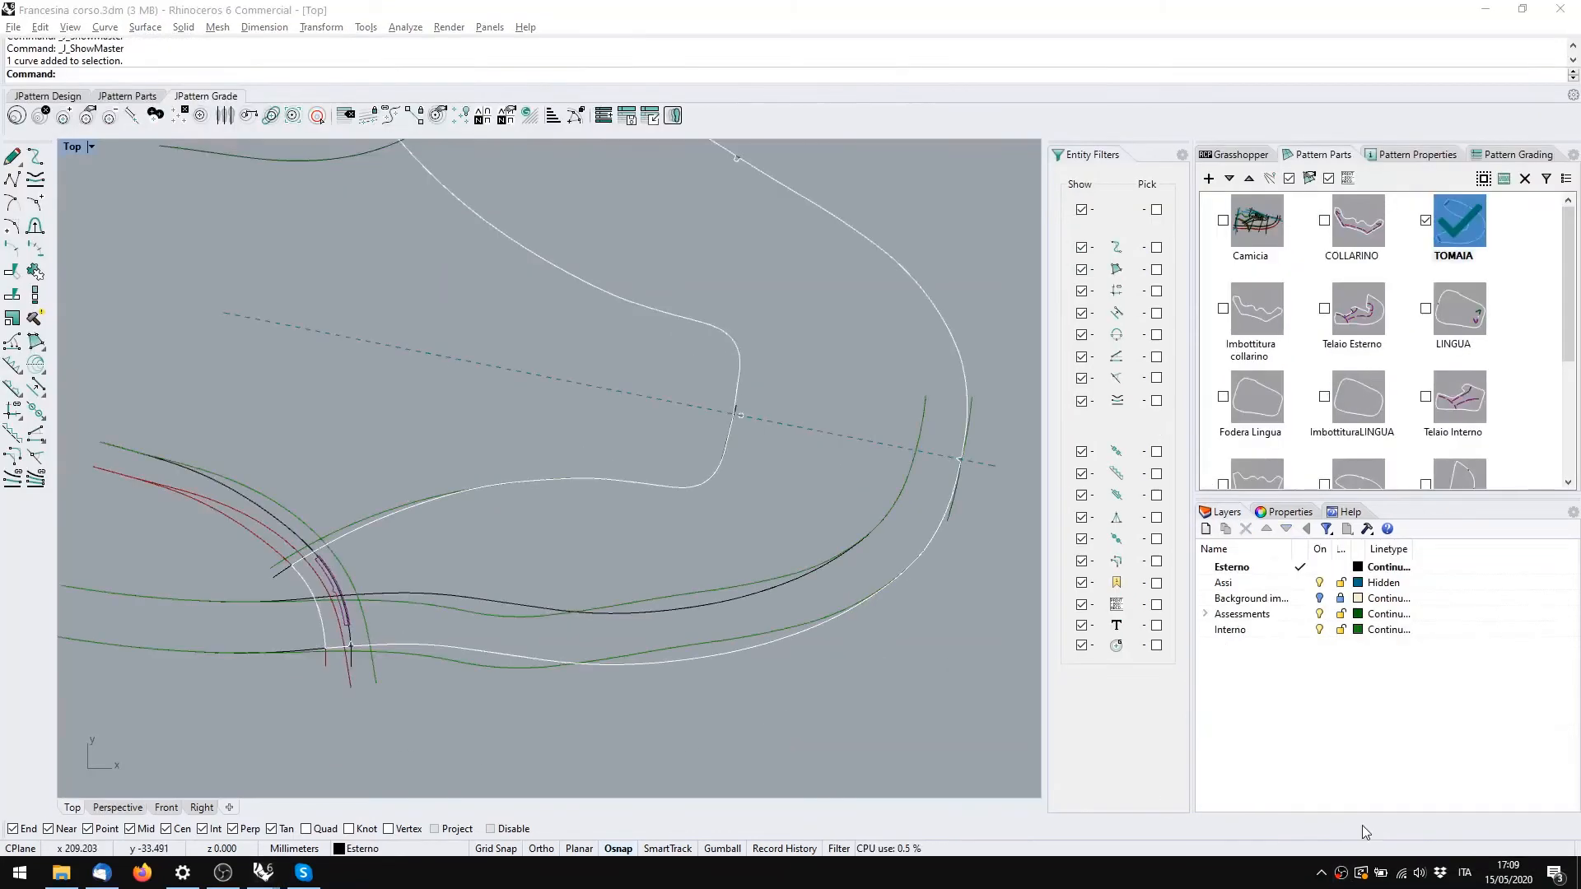
Switch to the Francesina corso file, display the Imbottitura collarino part, and examine the curves that shorten its two upper ends
left_click(1537, 356)
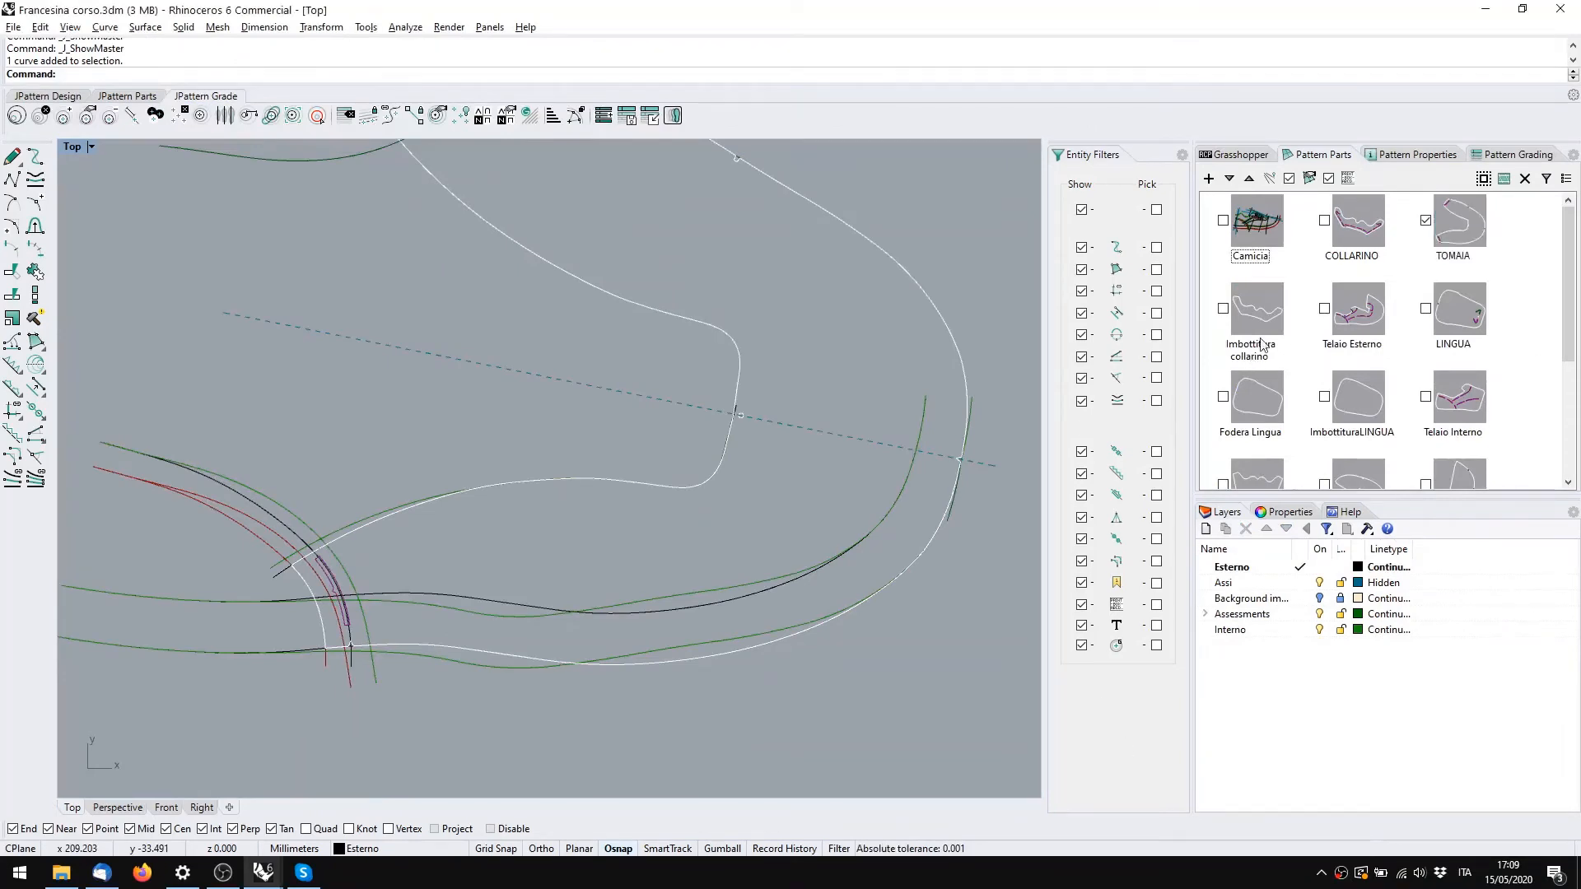
left_click(1262, 342)
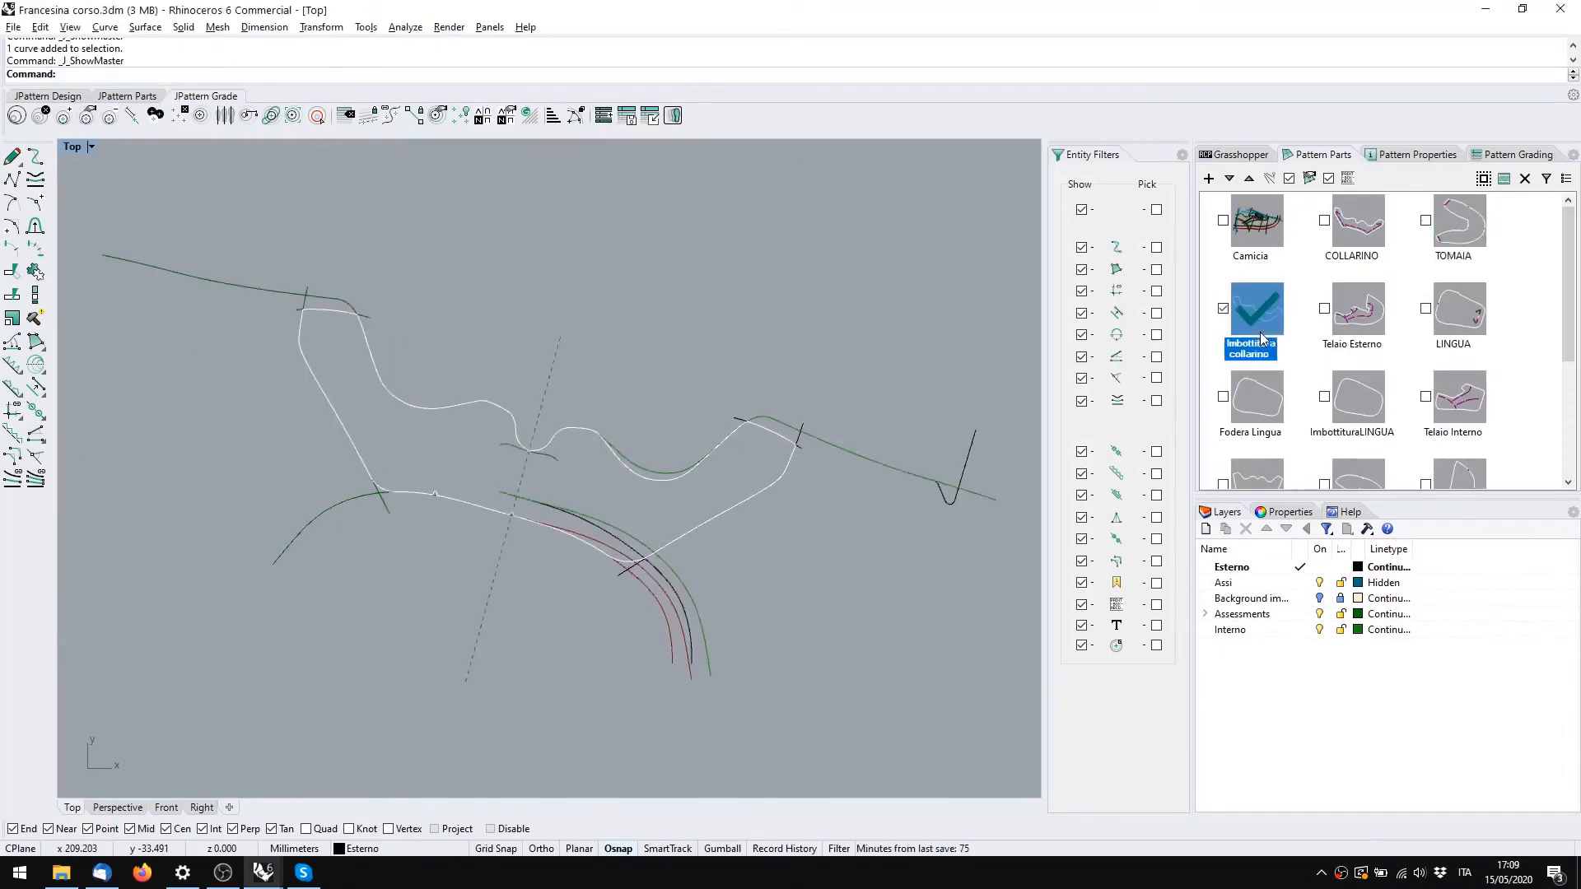
scroll(619, 570, "up", 3)
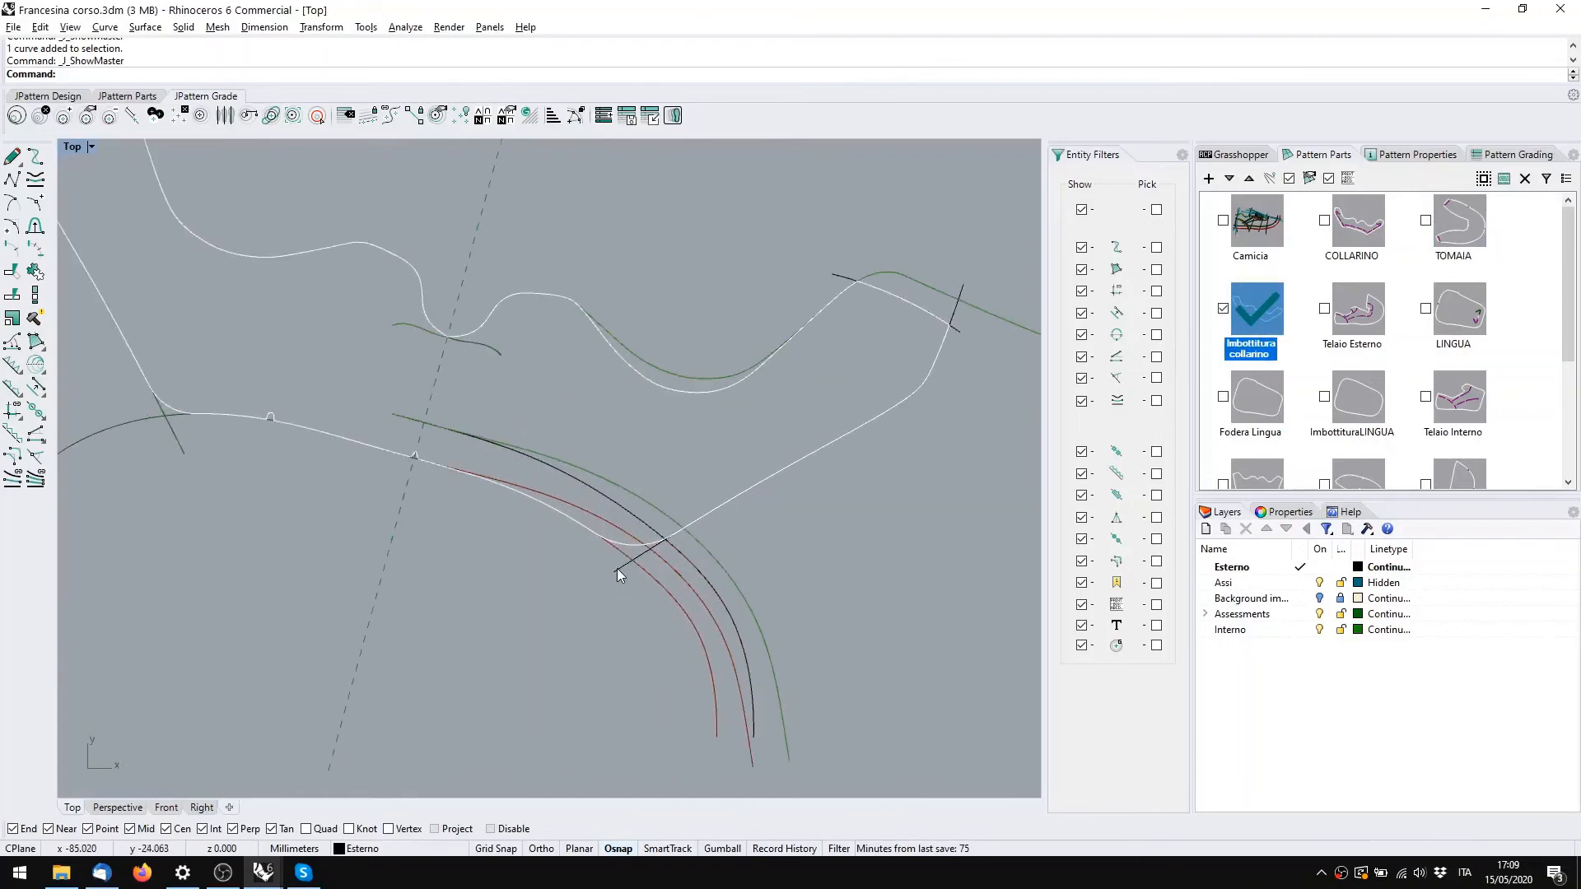
right_click_drag(640, 602, 668, 638)
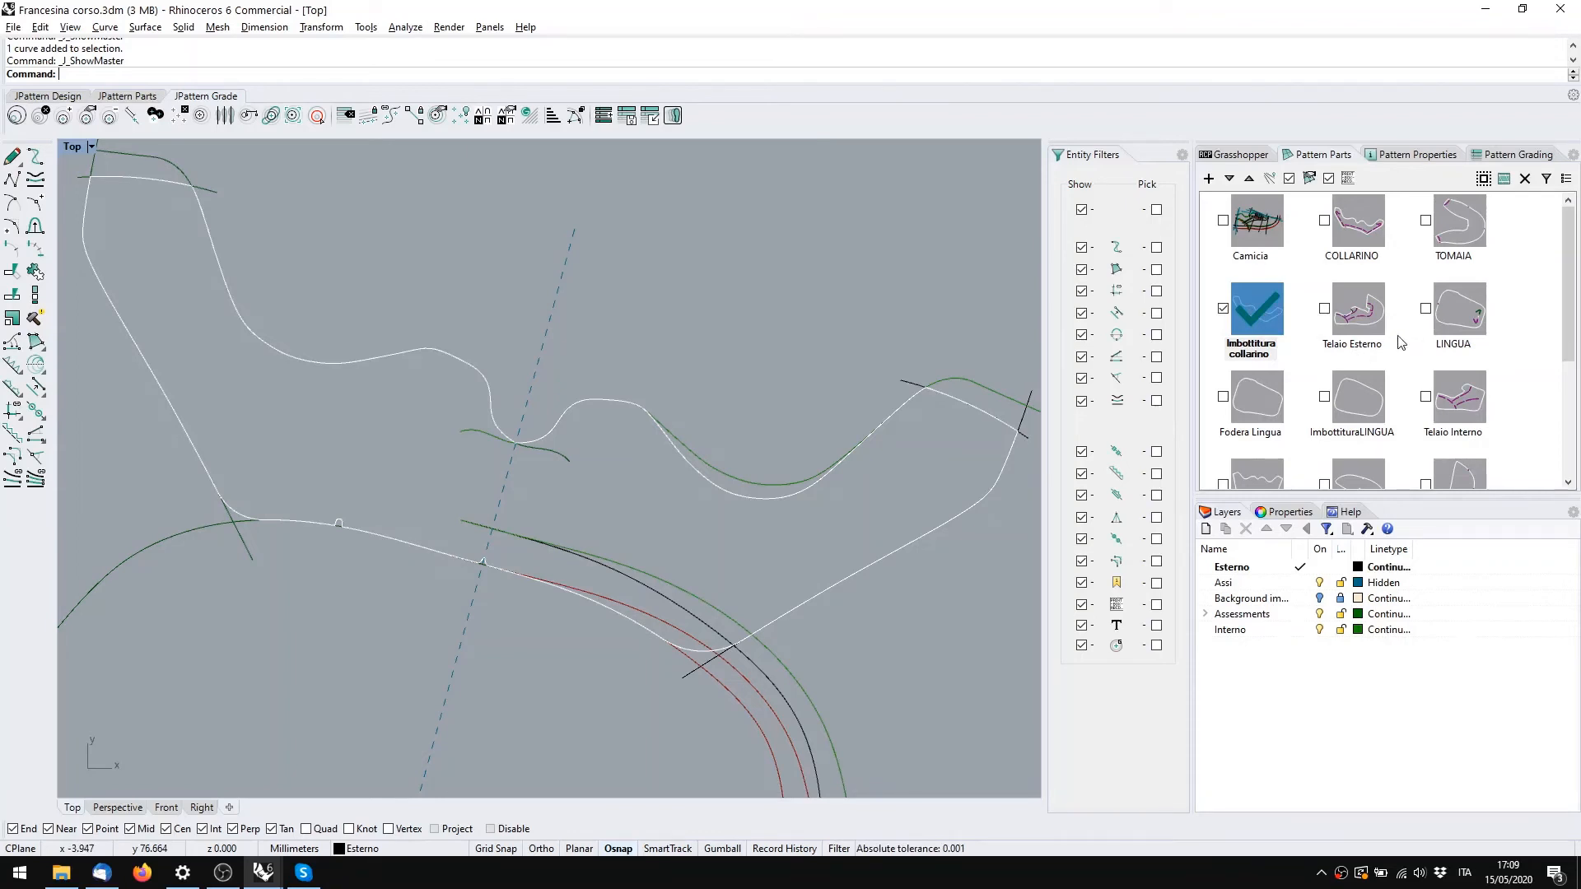
right_click_drag(847, 459, 716, 472)
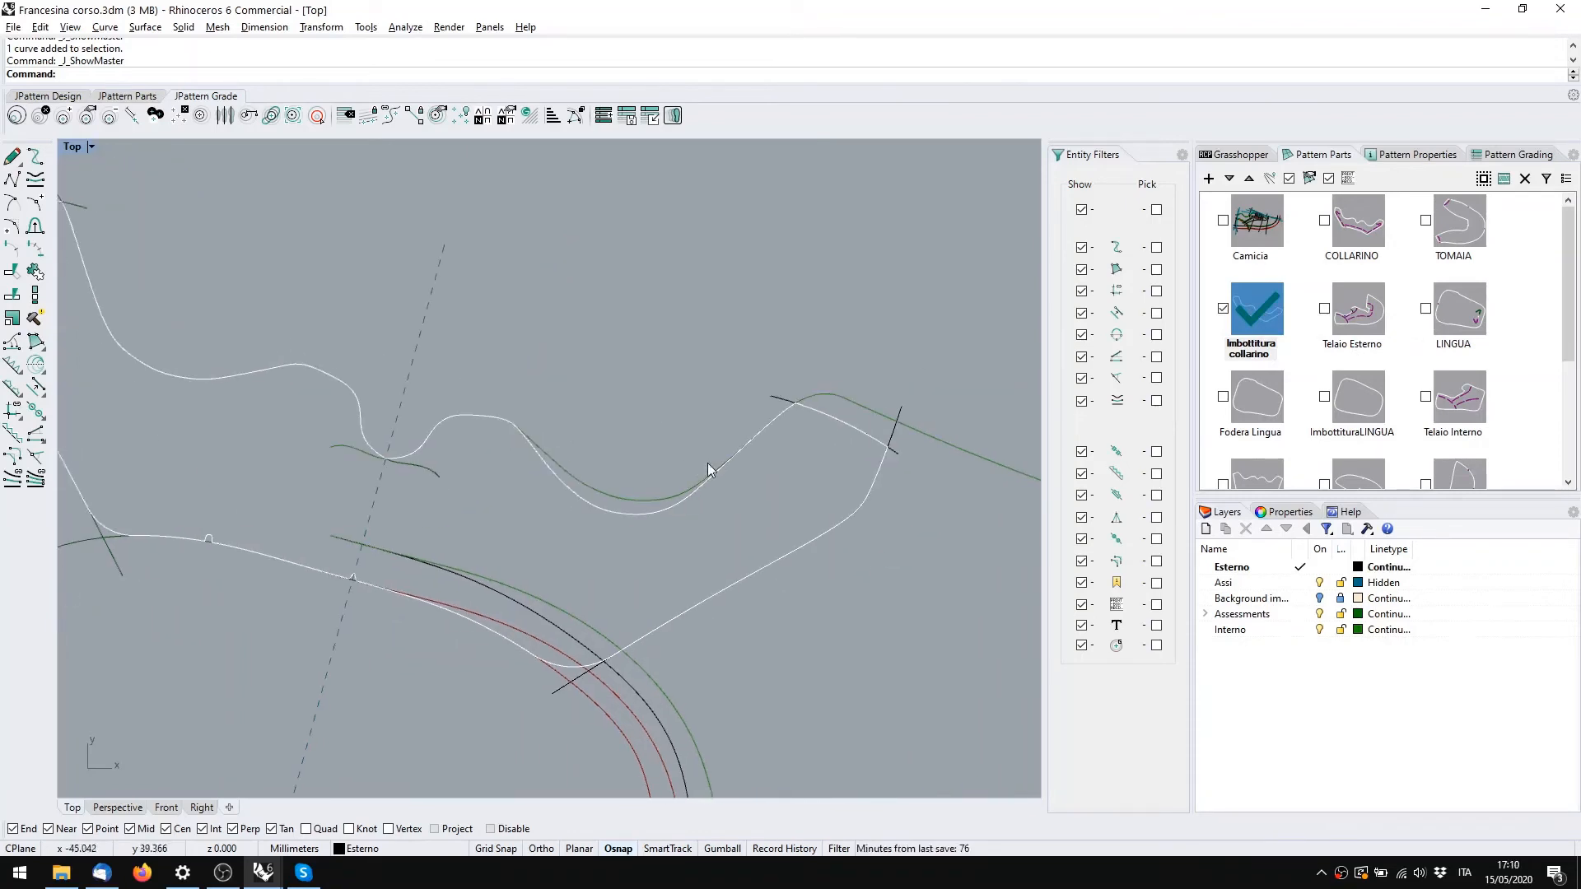
scroll(872, 439, "up", 2)
left_click(897, 461)
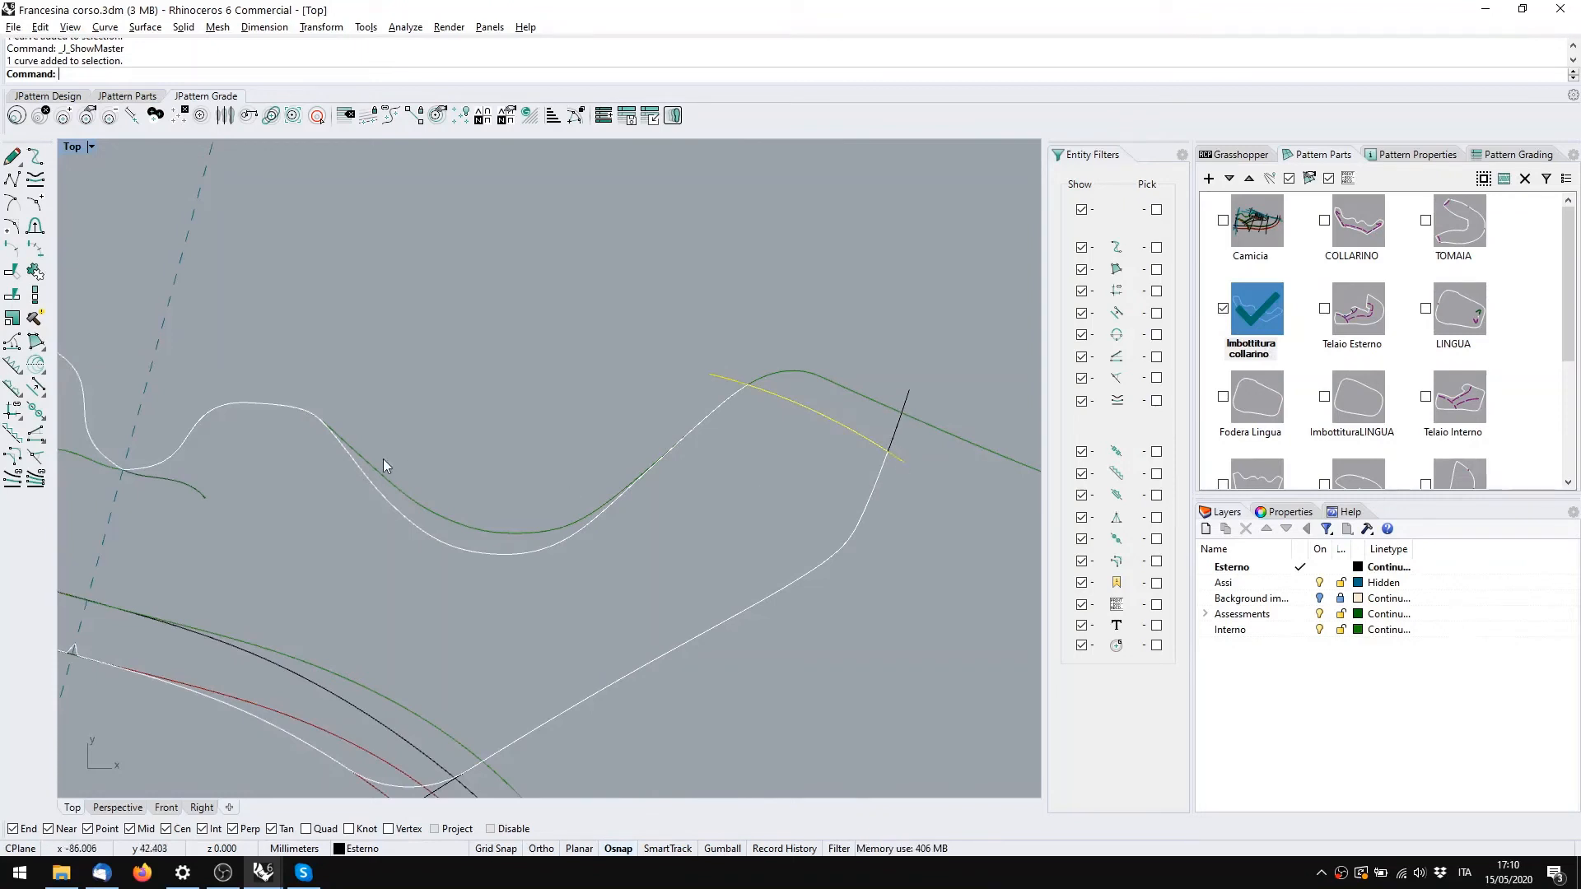
right_click_drag(344, 458, 679, 472)
scroll(827, 453, "down", 4)
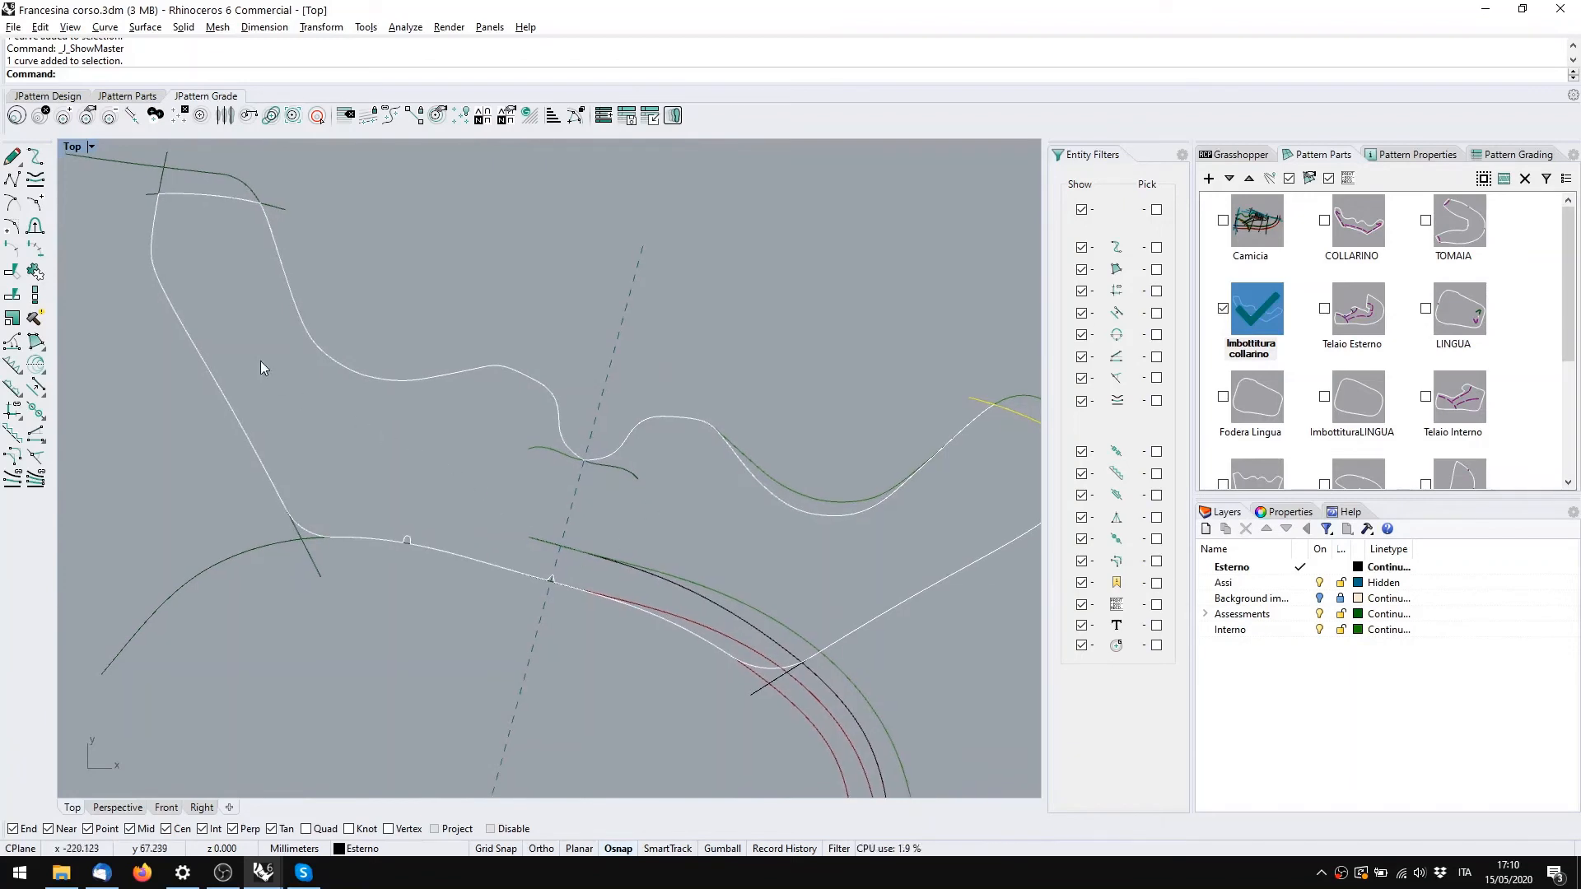
left_click(267, 206)
right_click_drag(833, 526, 643, 409)
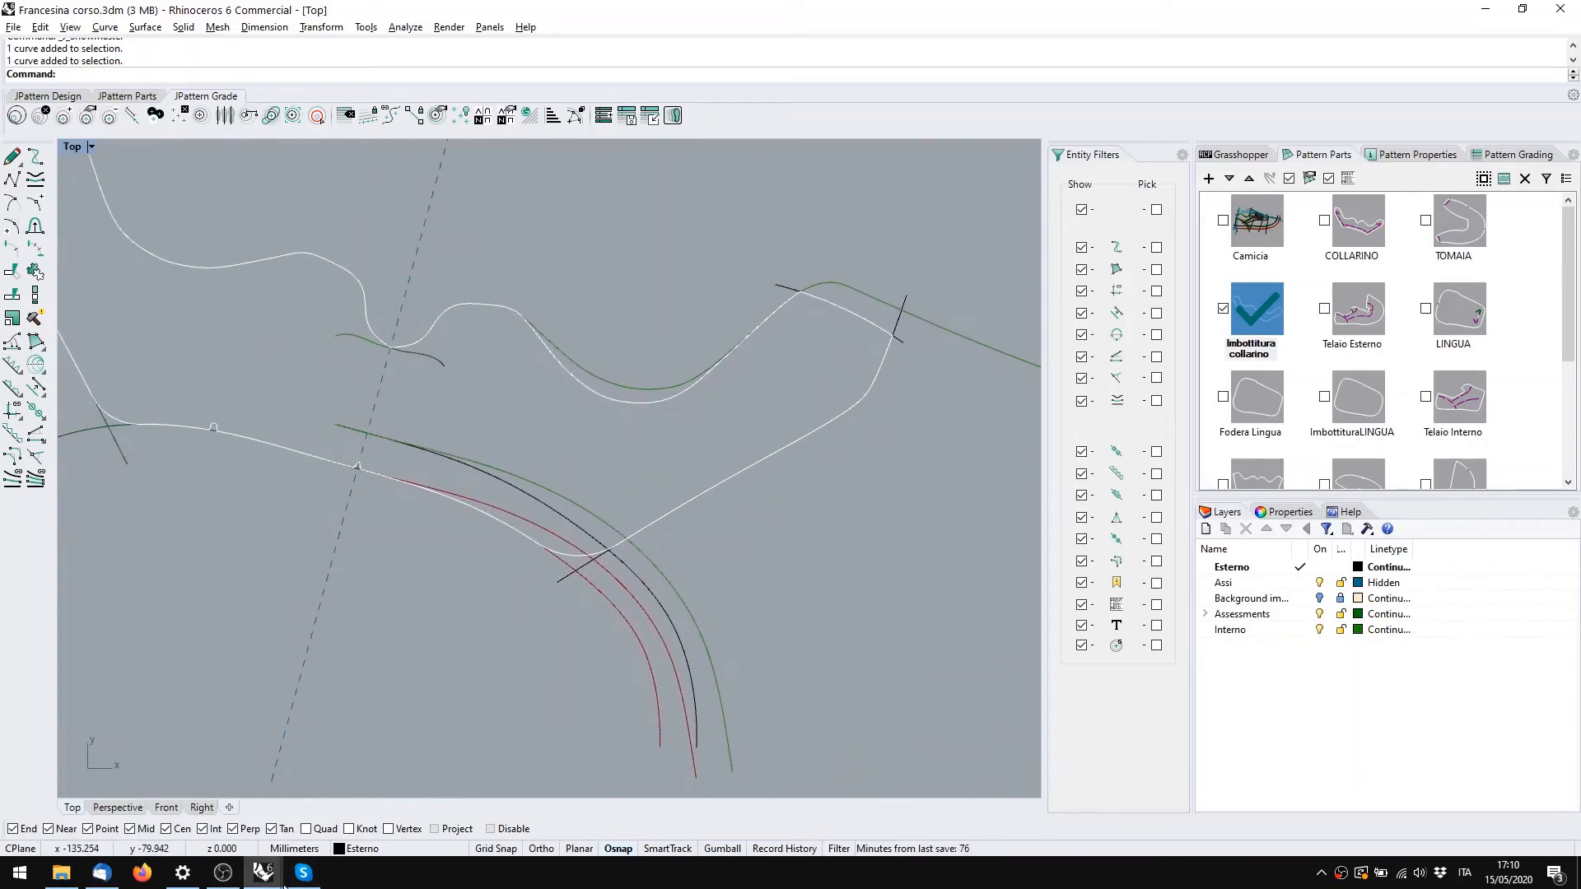
Return to the working pattern file and display the Collar part together with its construction curves
mouse_move(283, 886)
left_click(213, 833)
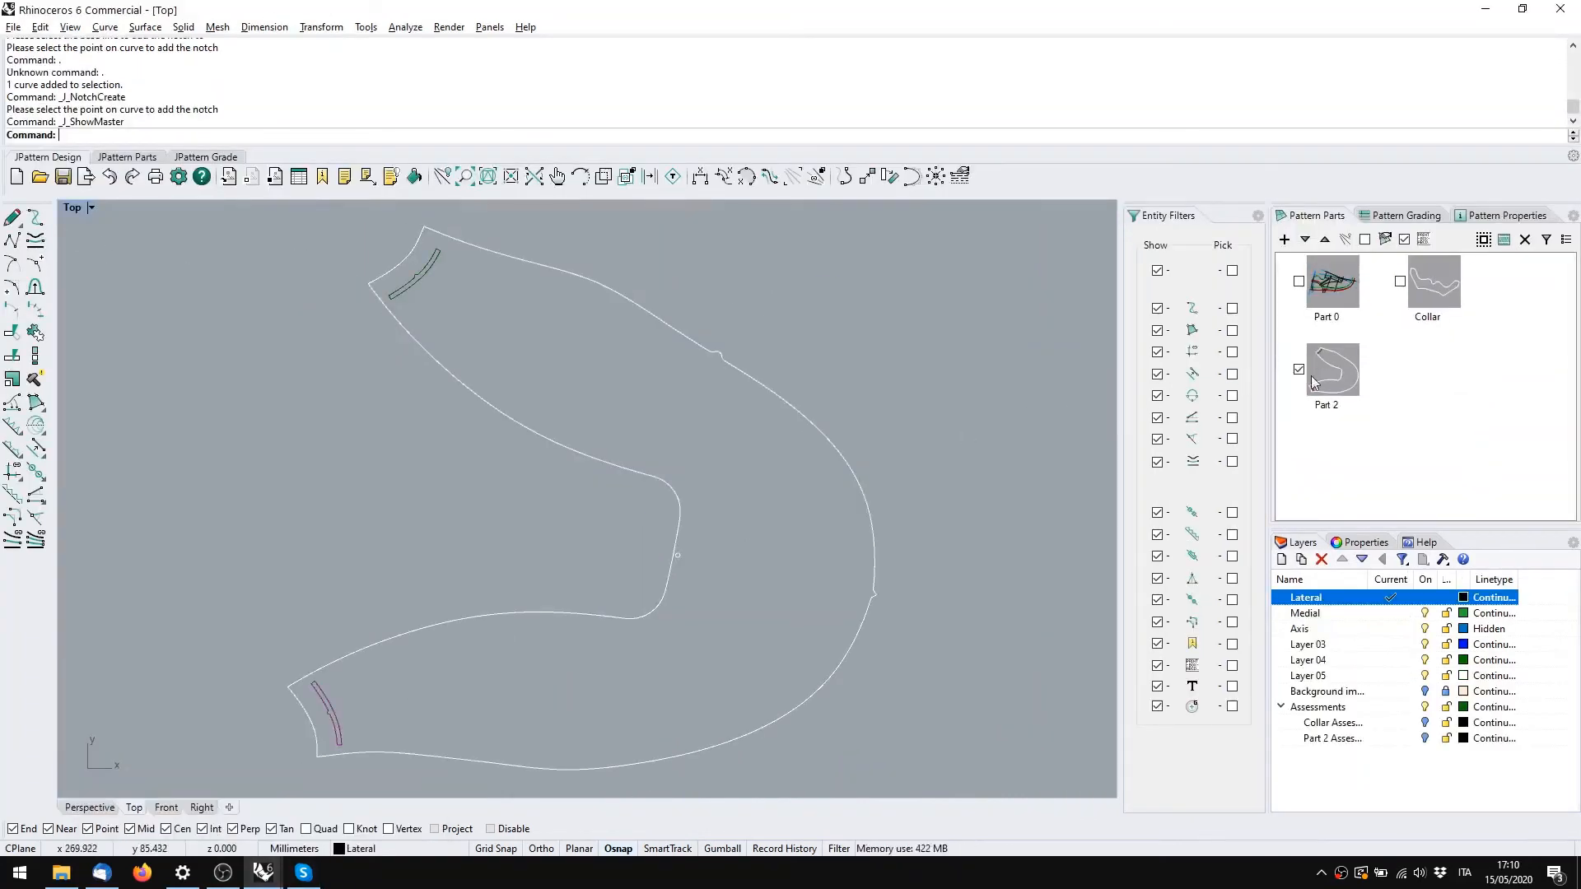
left_click(1437, 288)
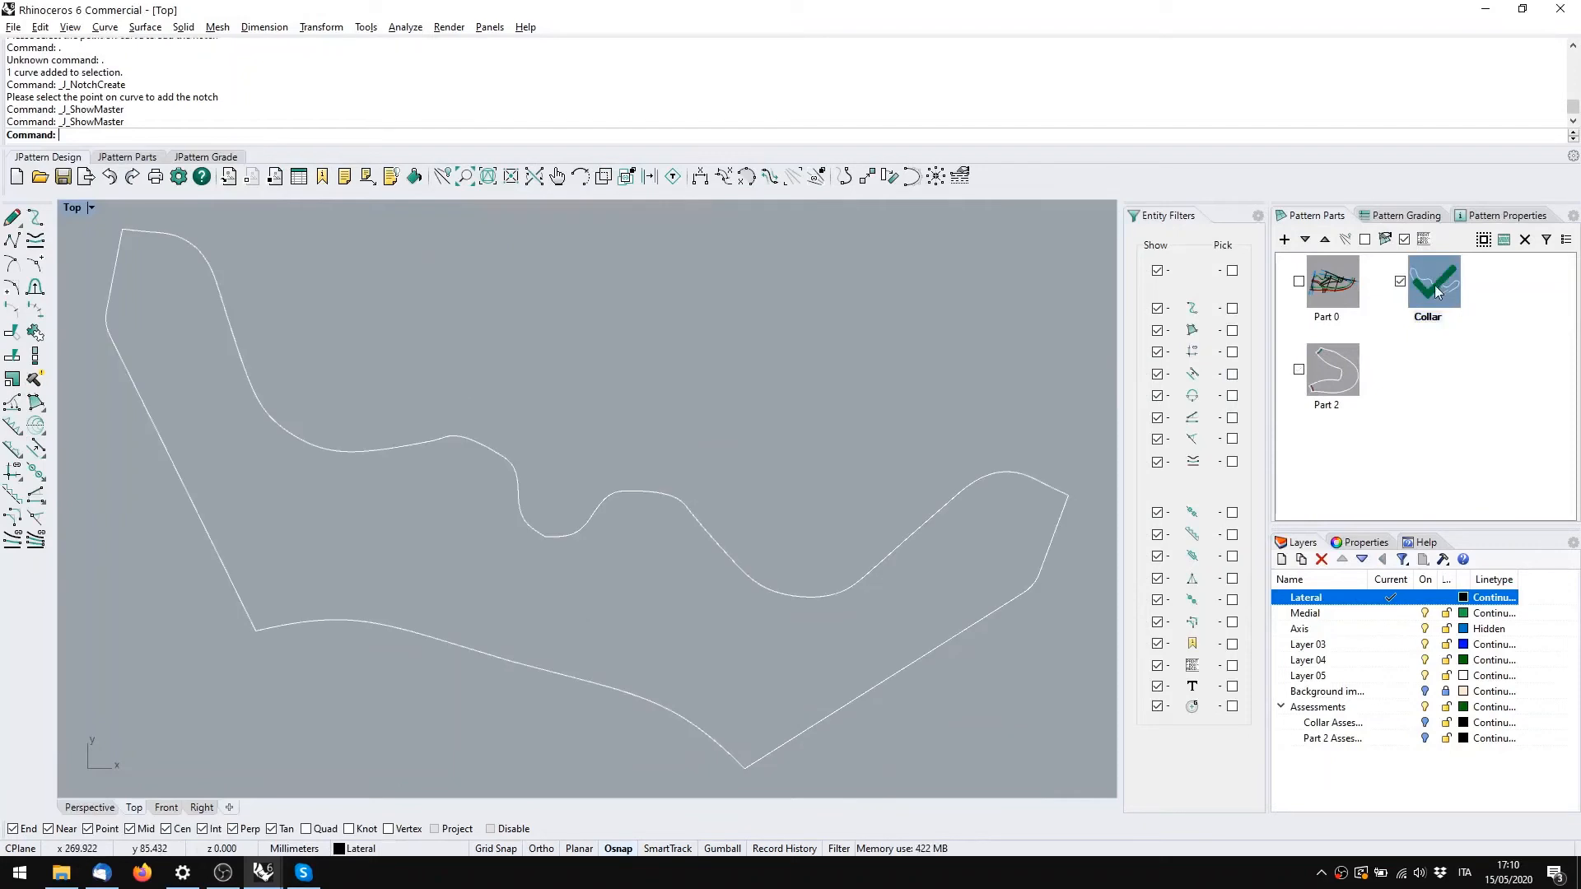
left_click(1364, 240)
right_click_drag(628, 572, 574, 456)
scroll(586, 471, "down", 8)
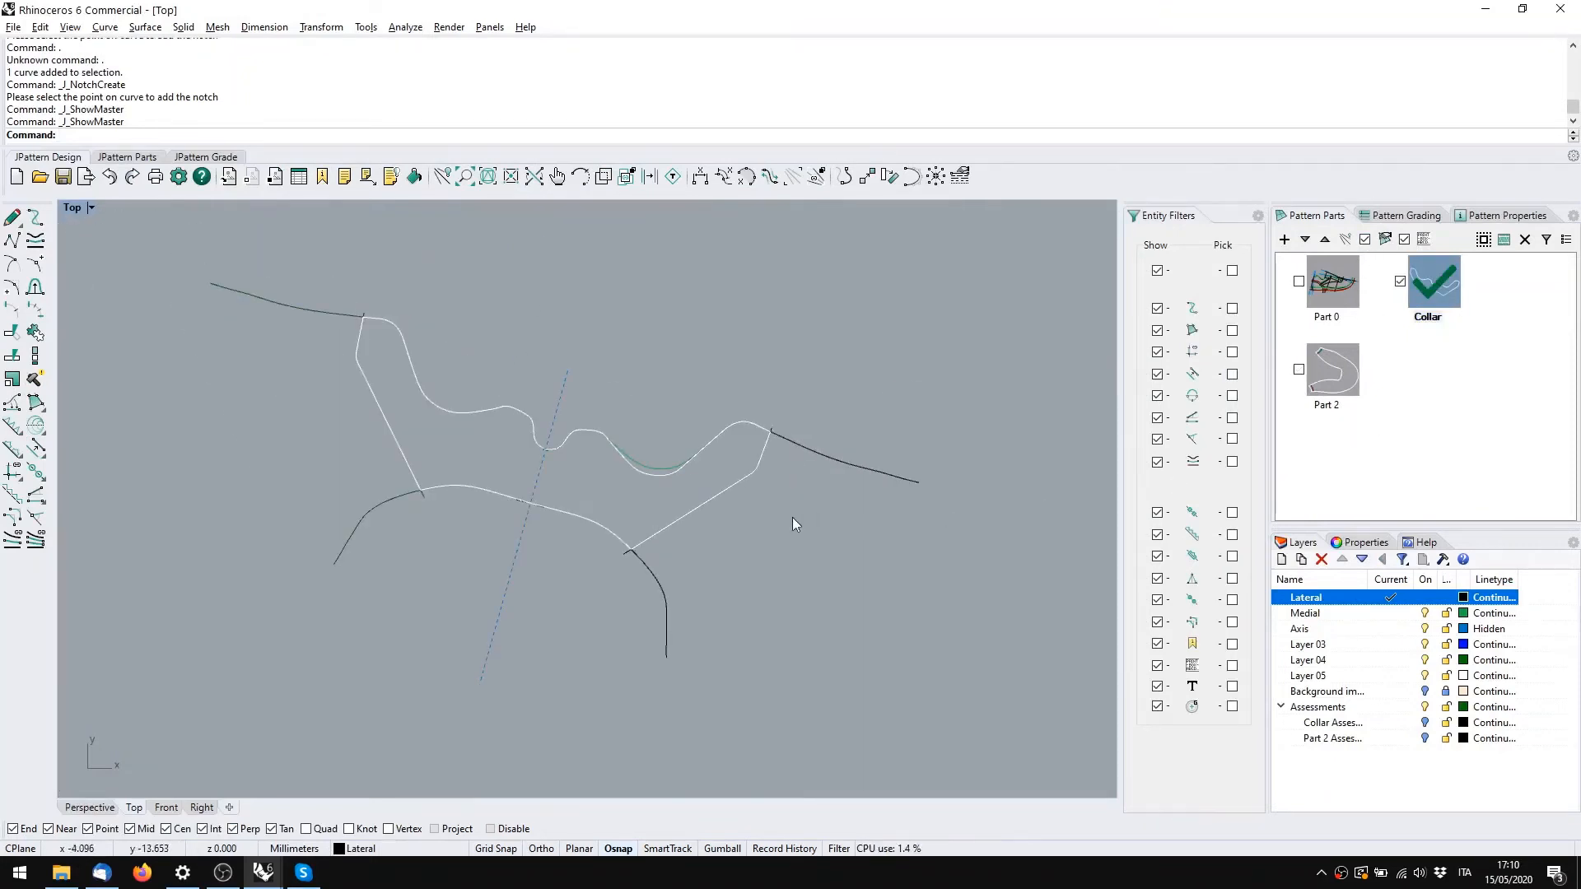
scroll(766, 436, "up", 5)
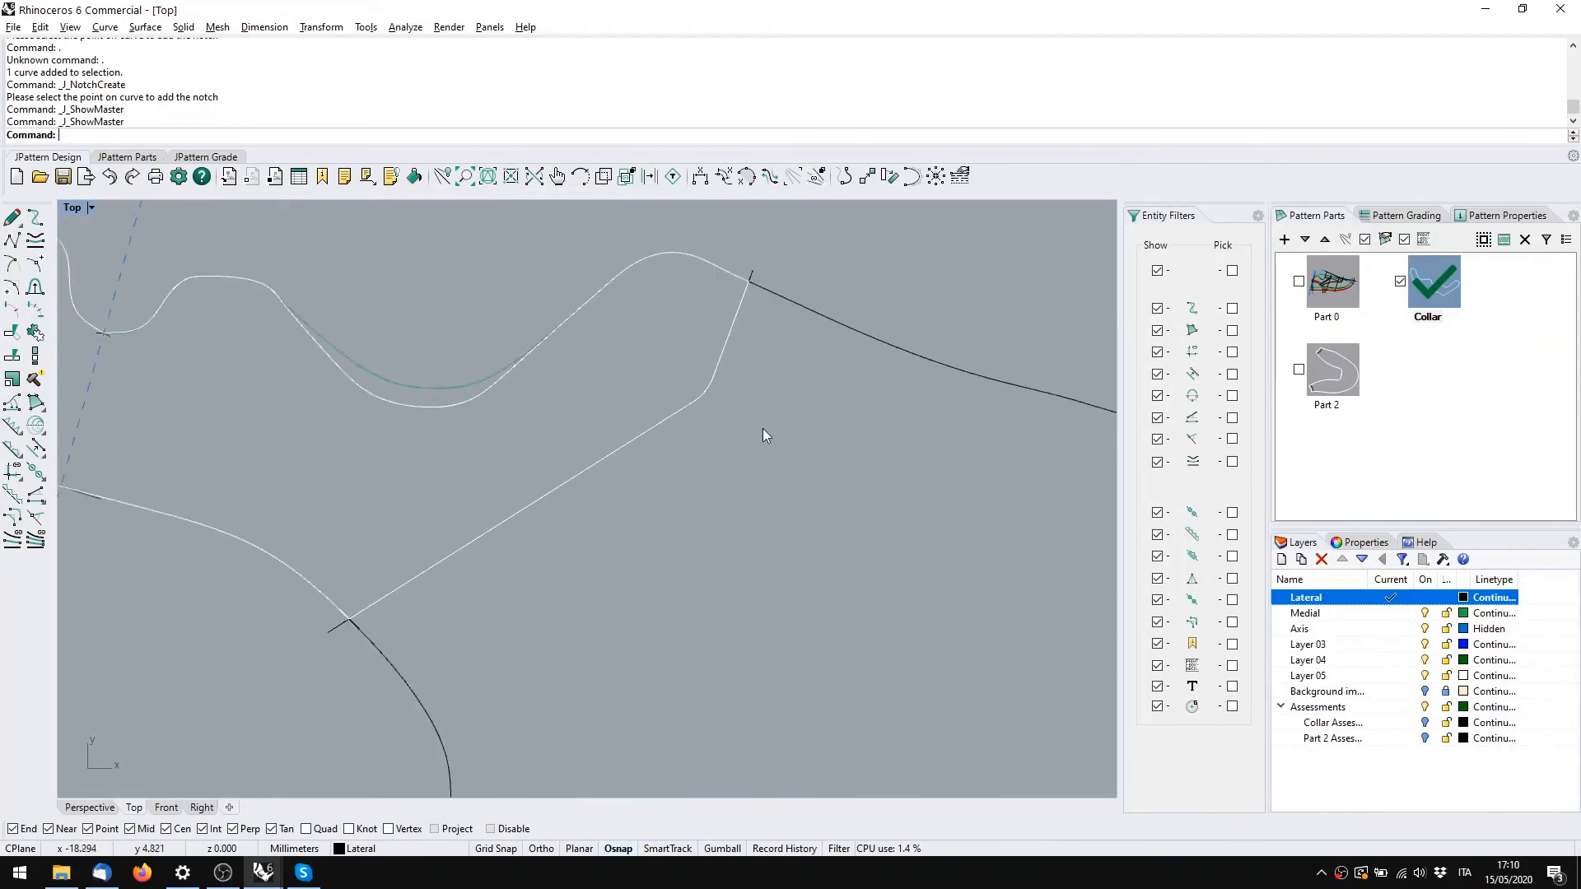
left_click(1403, 380)
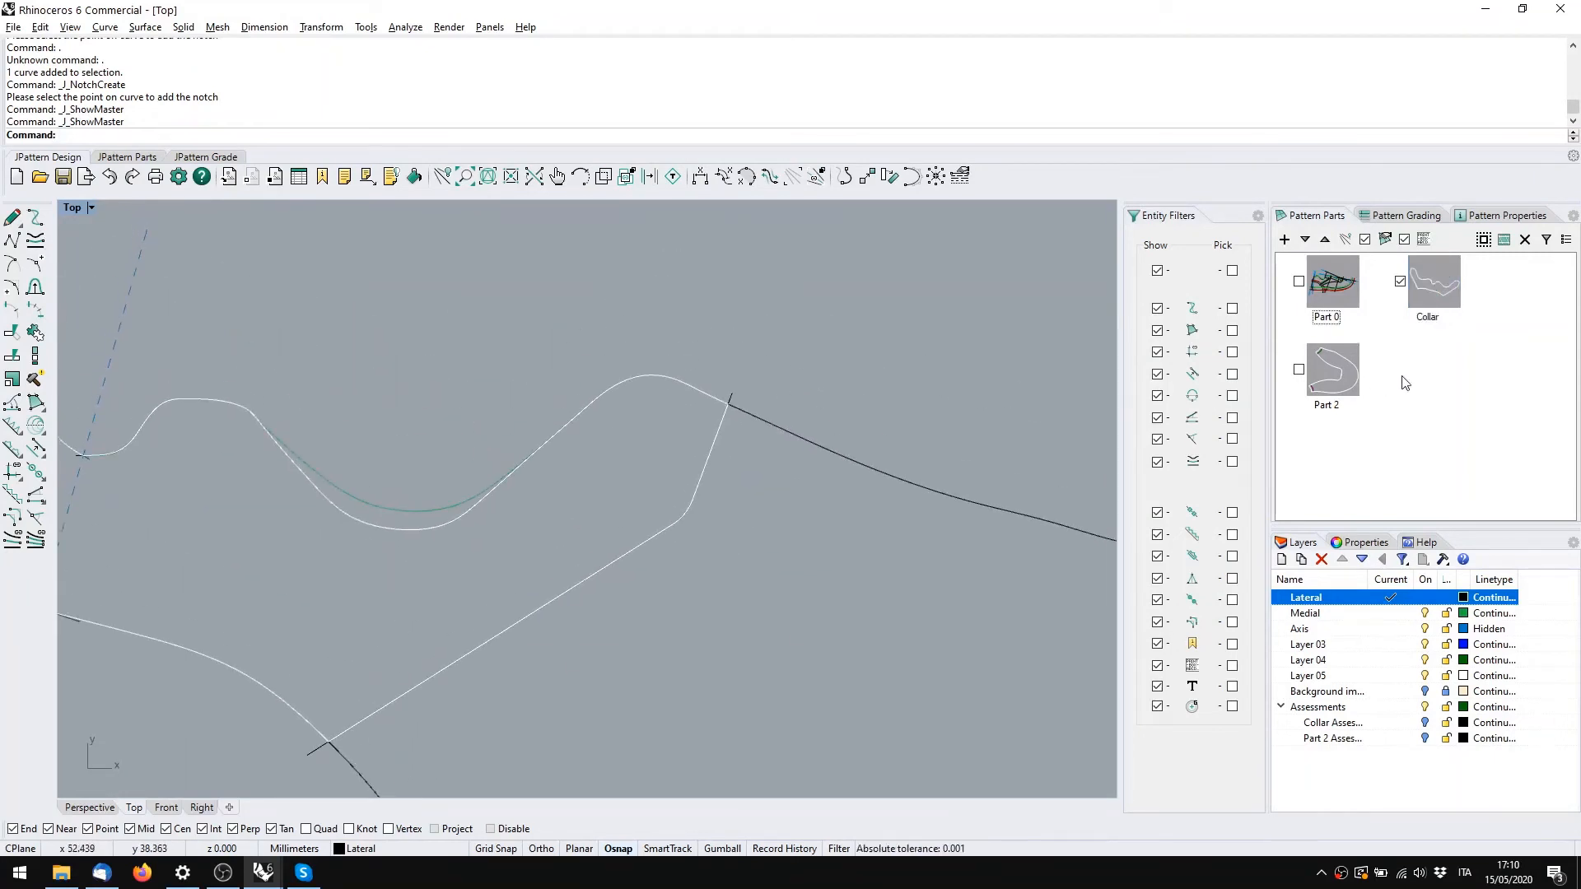
Try a three-point base curve across the collar's right upper end, and undo it
left_click(13, 216)
scroll(704, 440, "up", 3)
left_click(779, 445)
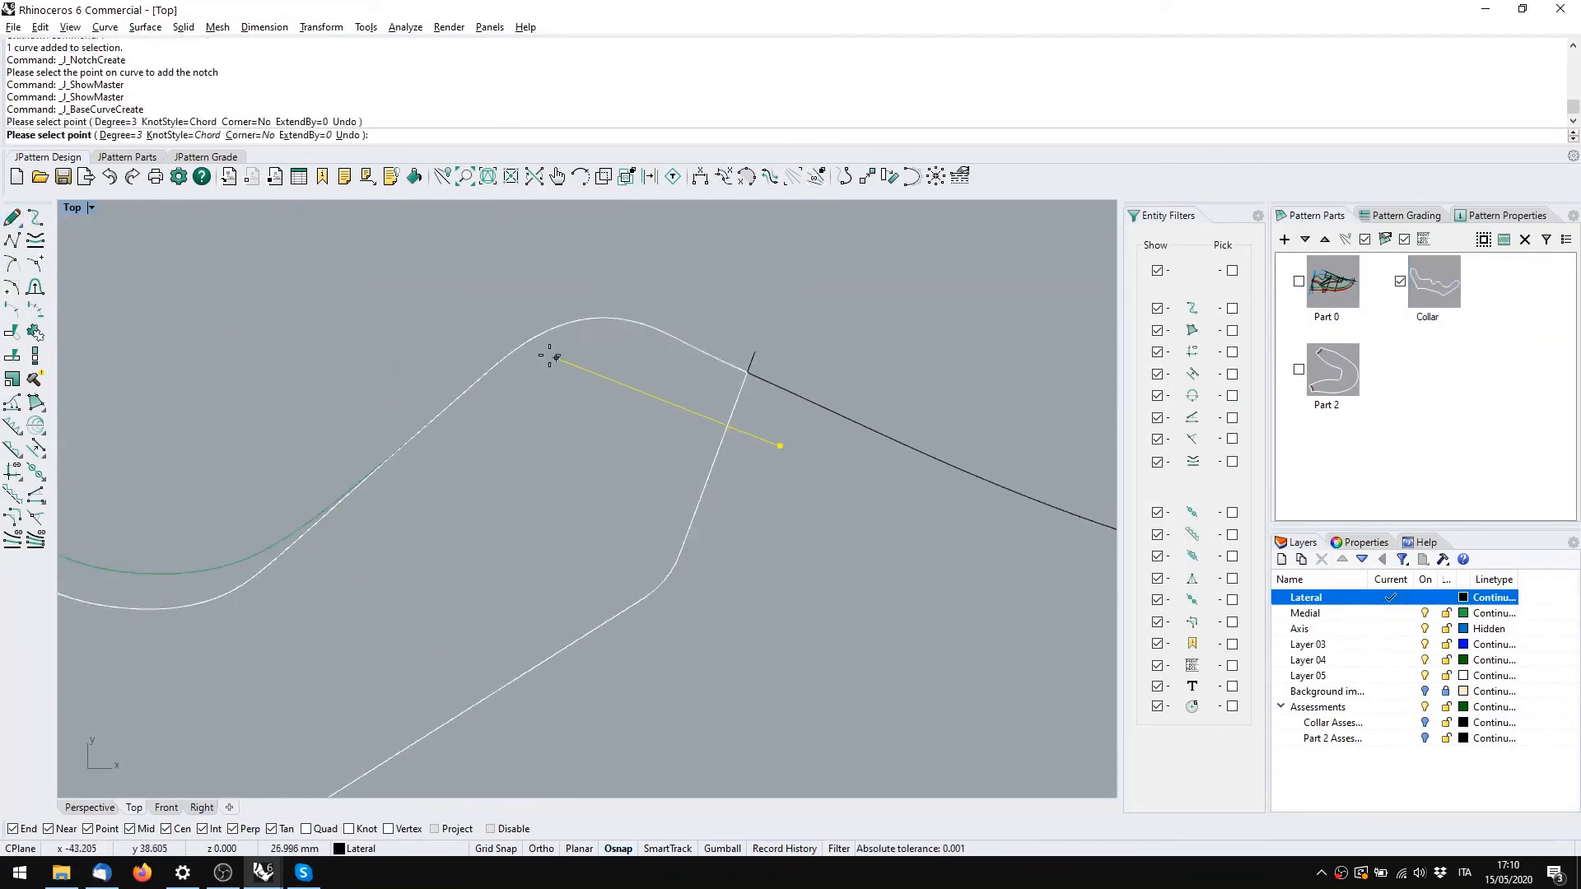
left_click(444, 303)
left_click(412, 296)
right_click(413, 296)
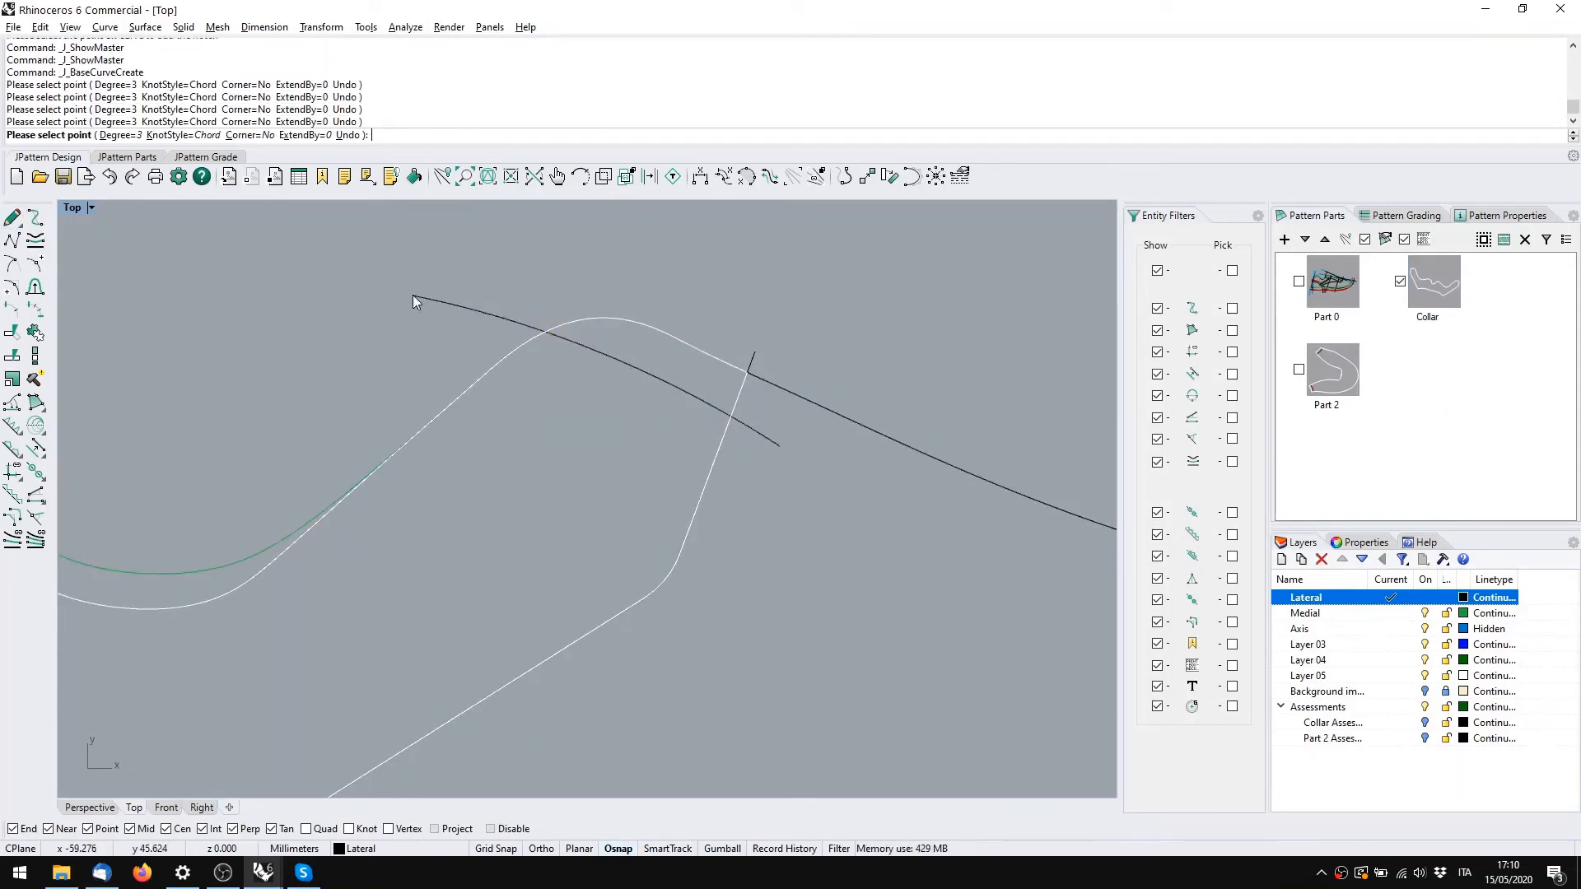
scroll(539, 394, "down", 3)
key("ctrl+z")
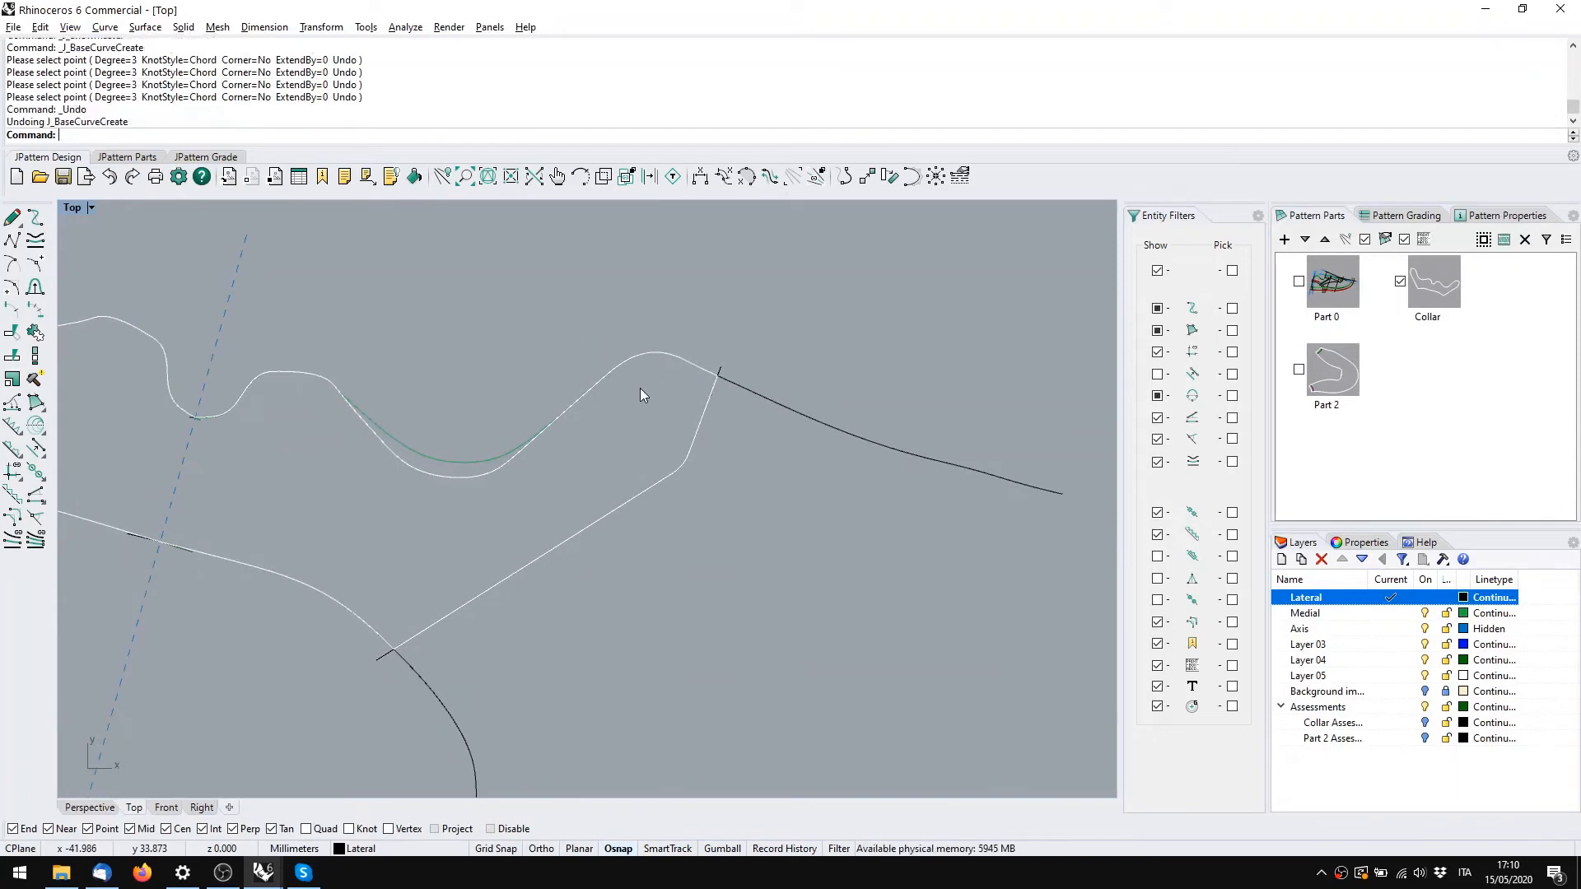
Copy the end curve of Imbottitura collarino from the Francesina corso file, paste it into the working file, and place it across the collar's right upper end
mouse_move(264, 873)
left_click(354, 803)
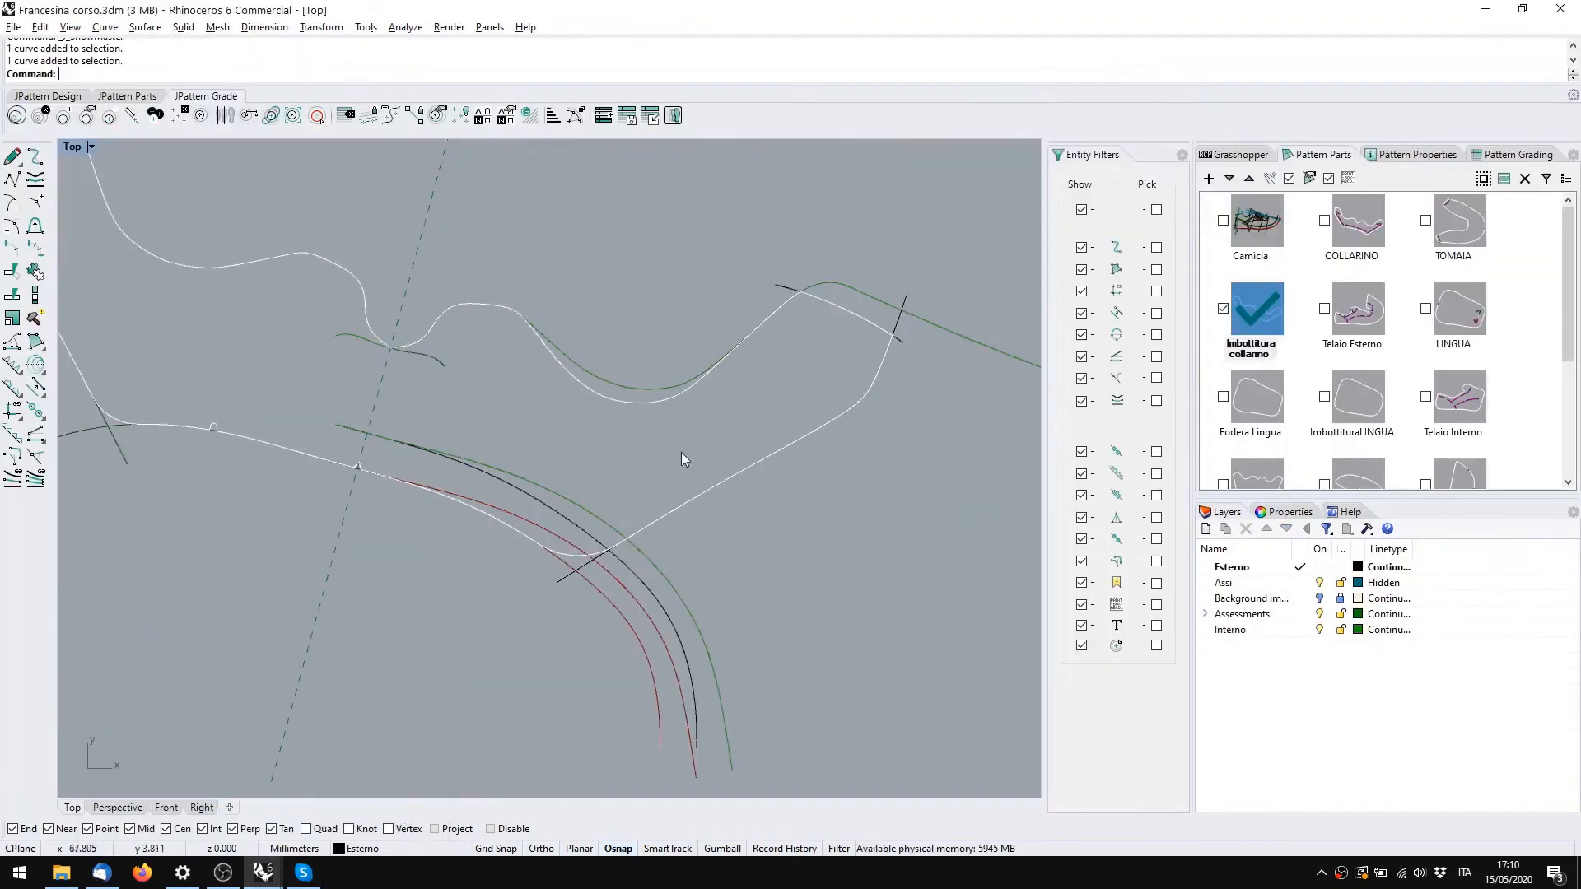
key("ctrl+c")
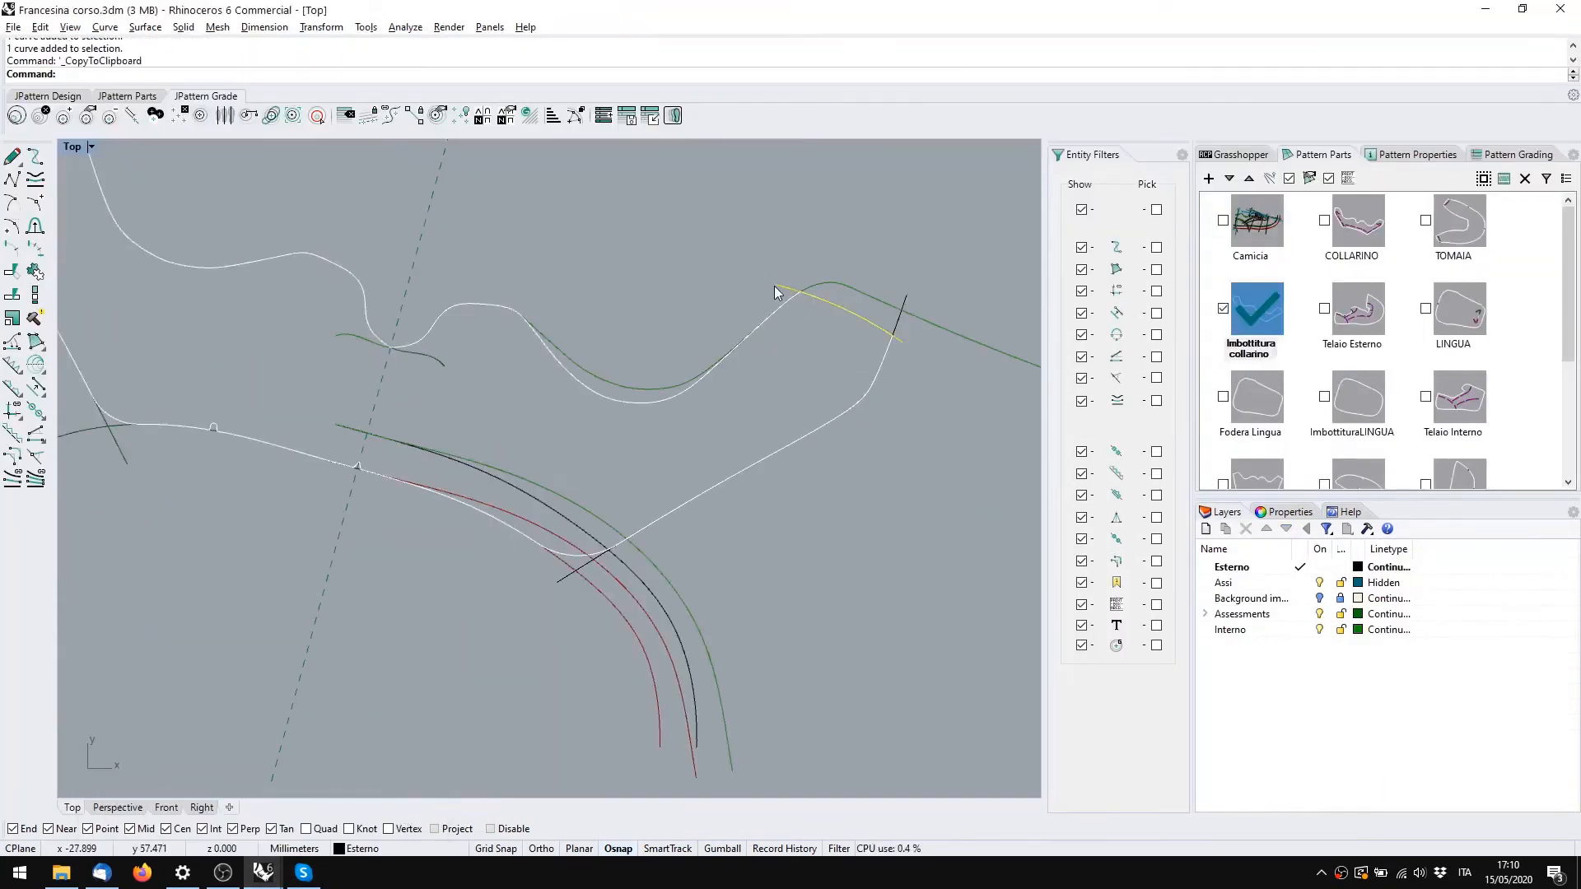
key("alt+Tab")
key("ctrl+v")
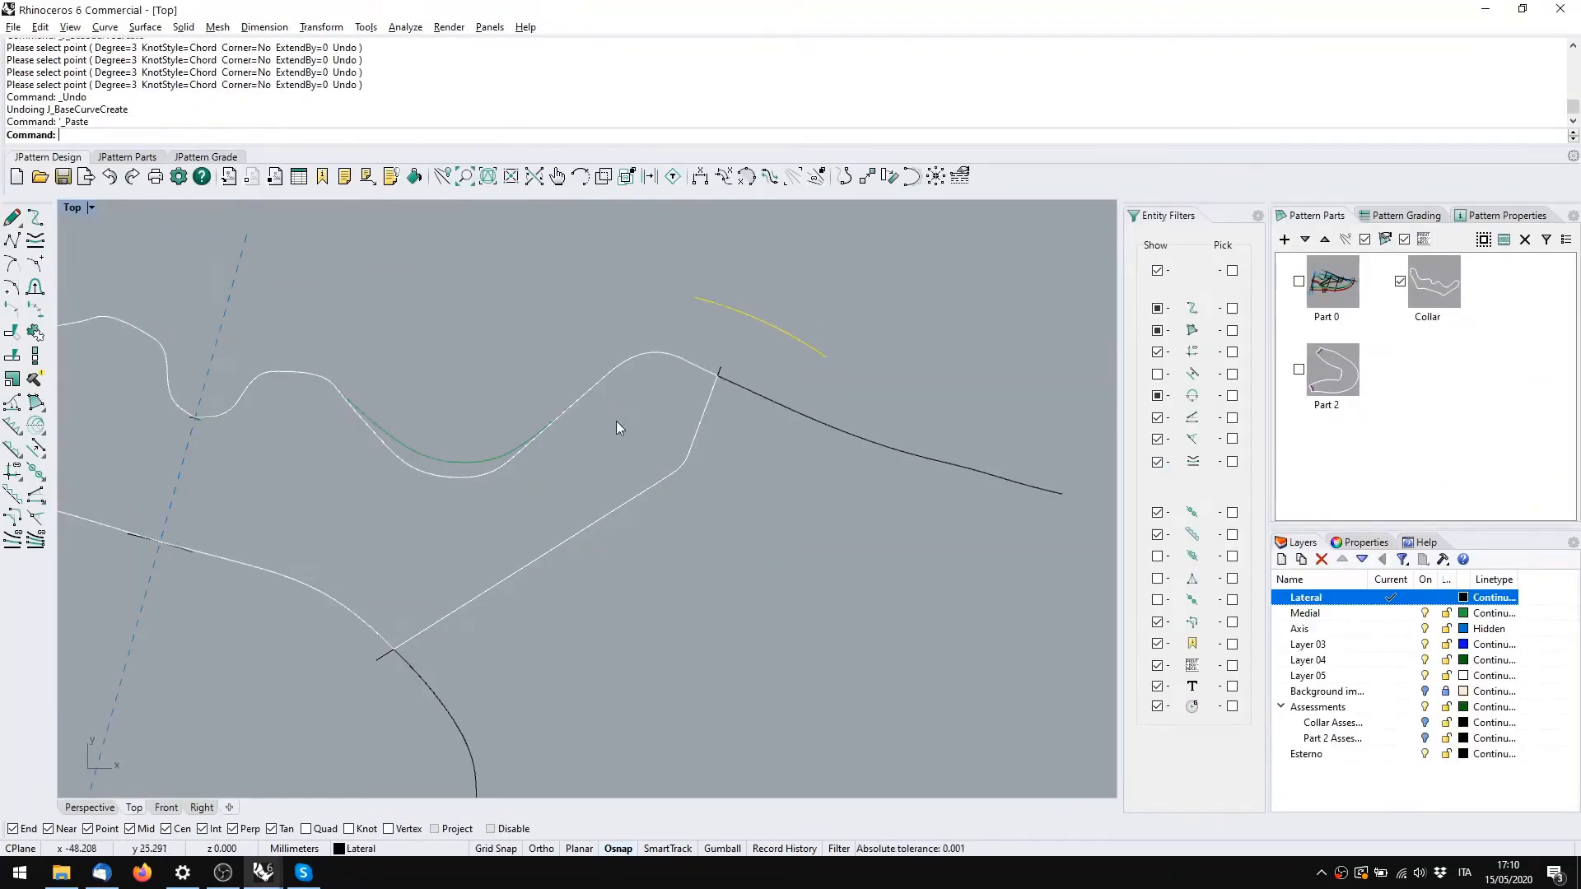
scroll(615, 422, "down", 2)
scroll(706, 377, "up", 2)
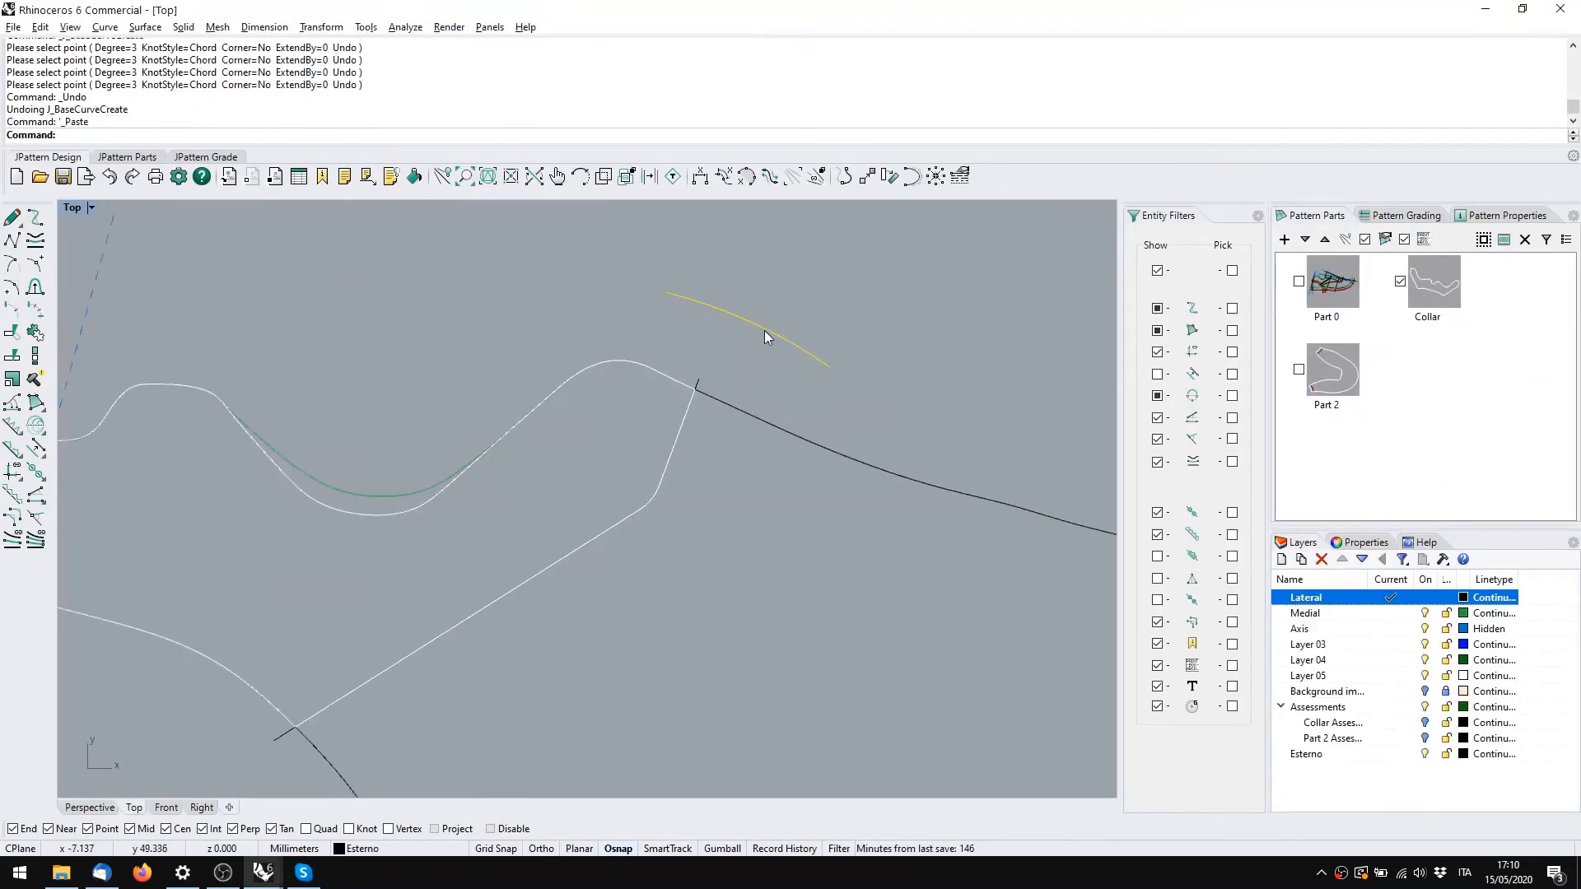
left_click_drag(764, 329, 638, 404)
Mirror the placed end curve across the dashed axis onto the collar's left upper end
scroll(542, 308, "down", 2)
right_click_drag(536, 375, 768, 534)
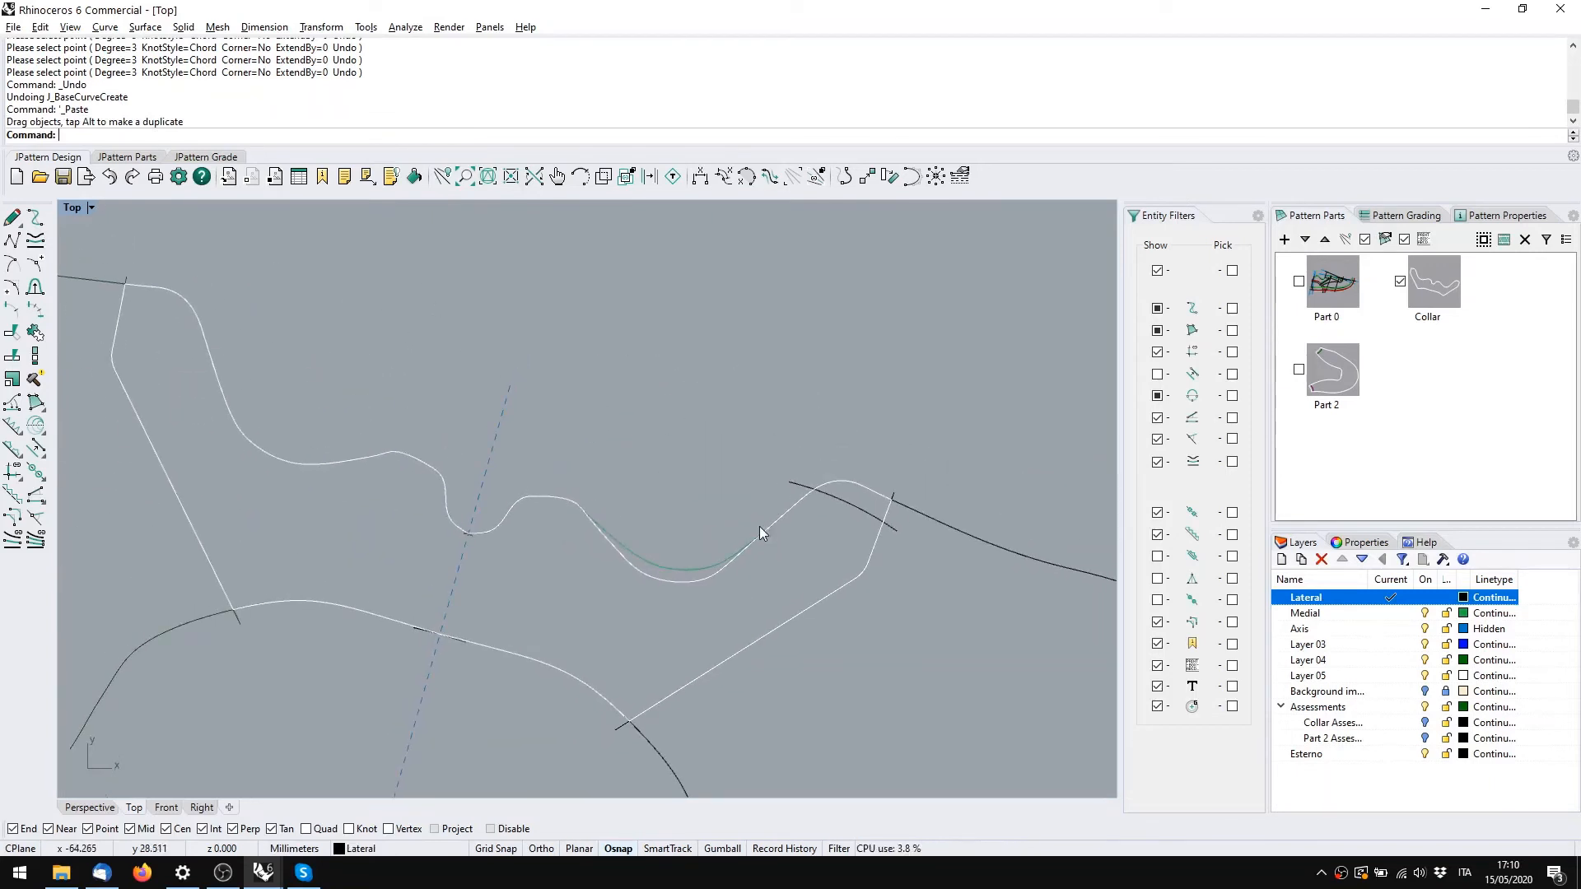
left_click(881, 522)
left_click(35, 424)
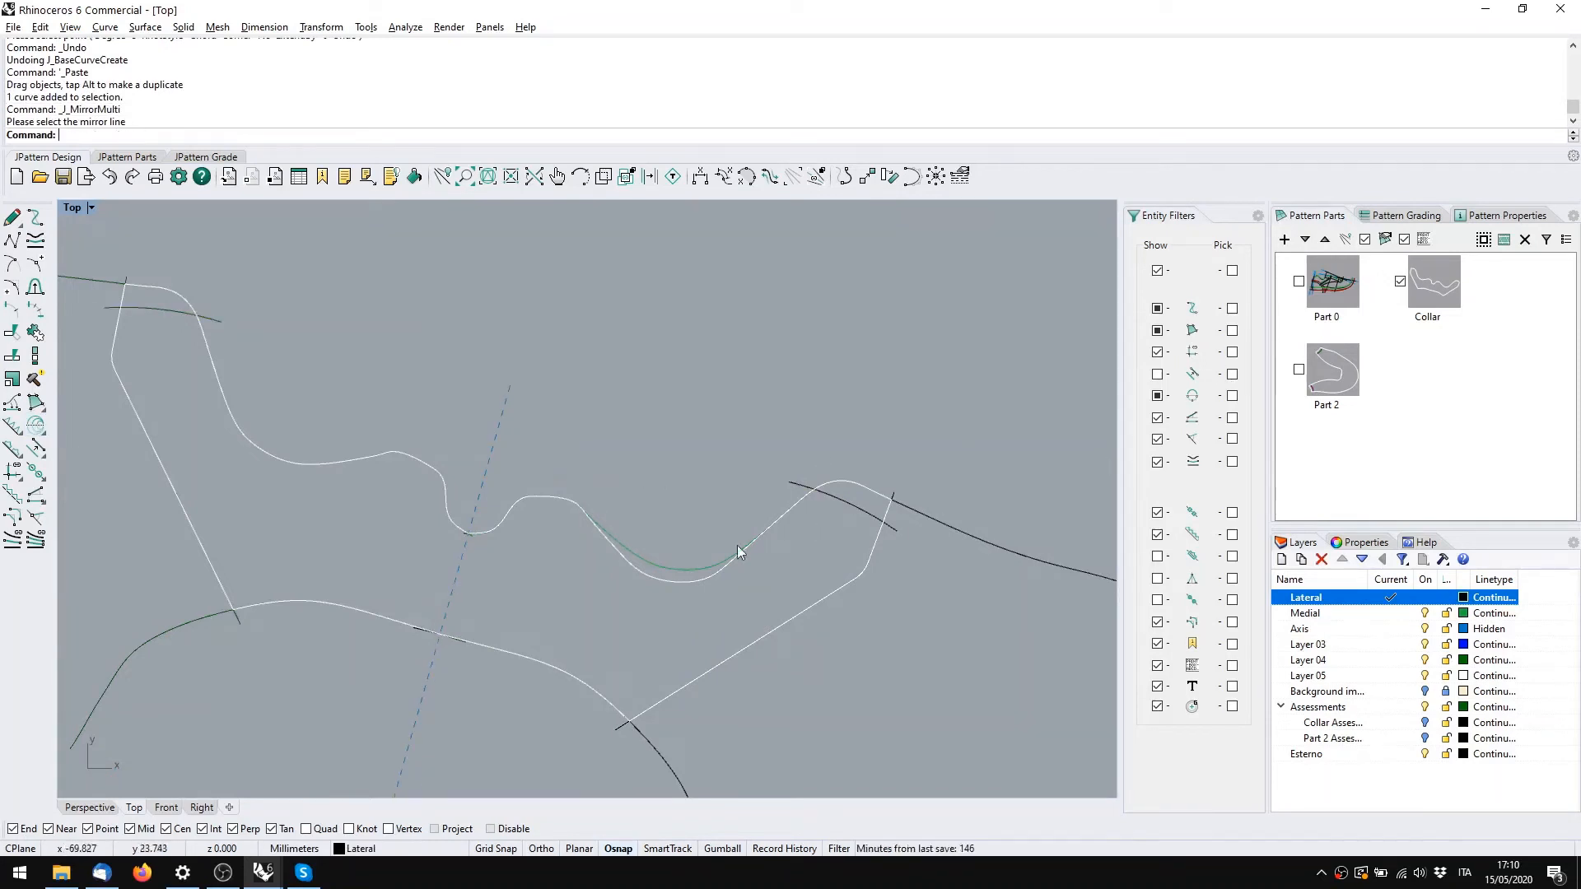
Make a dependent duplicate of the collar's boundary
left_click(714, 574)
left_click(757, 619)
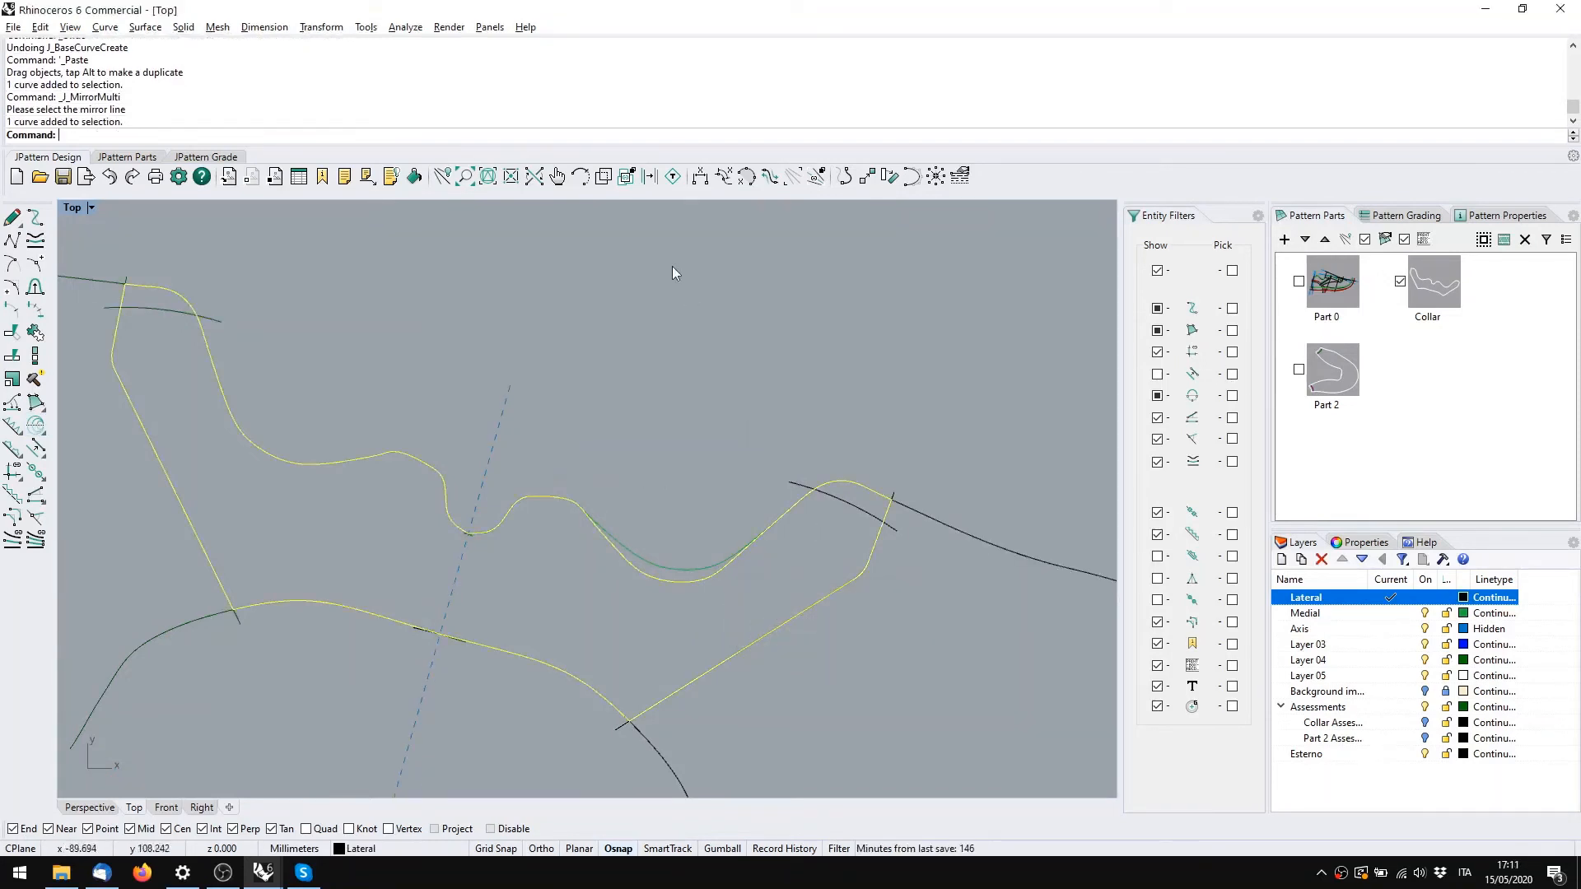
left_click(614, 176)
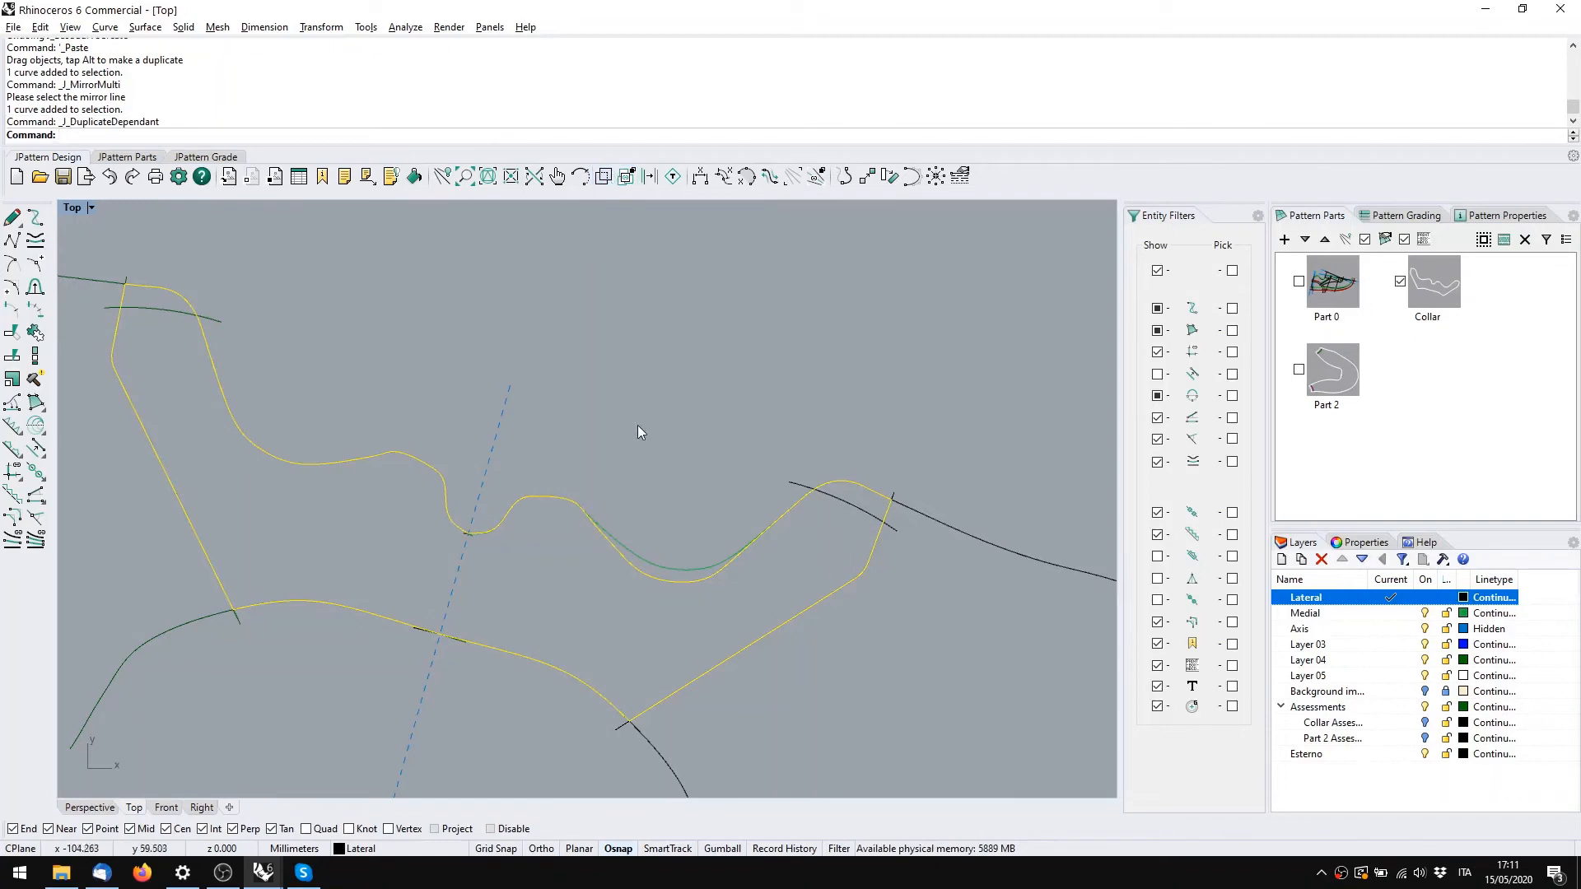
Edit the duplicate boundary's chain to follow the two new end curves instead of the original collar tips, and select the edited boundary
left_click(649, 578)
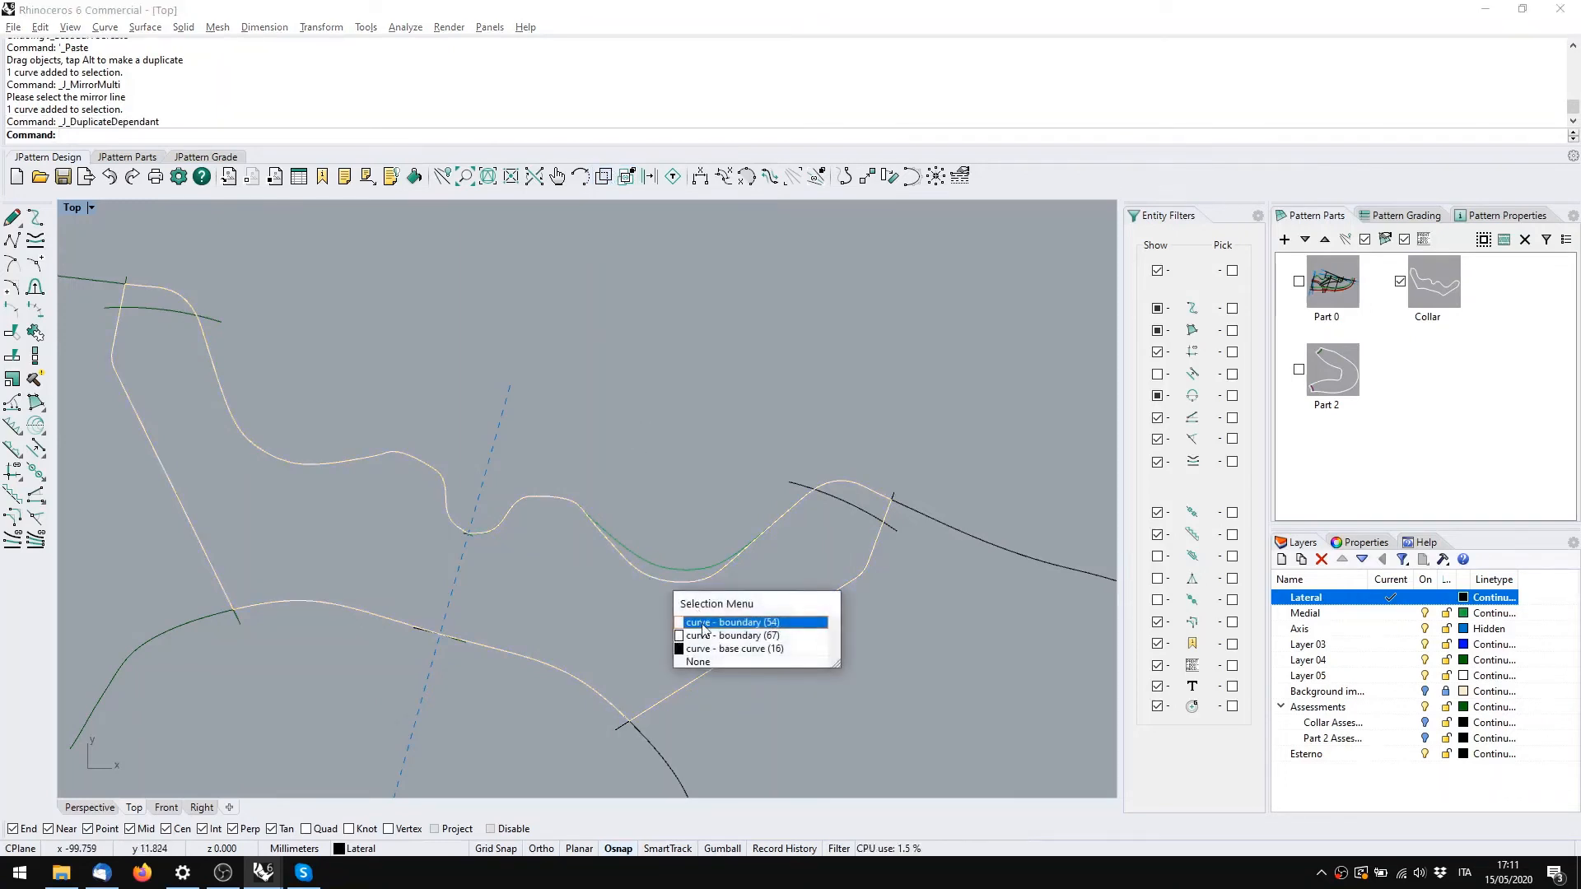
left_click(706, 637)
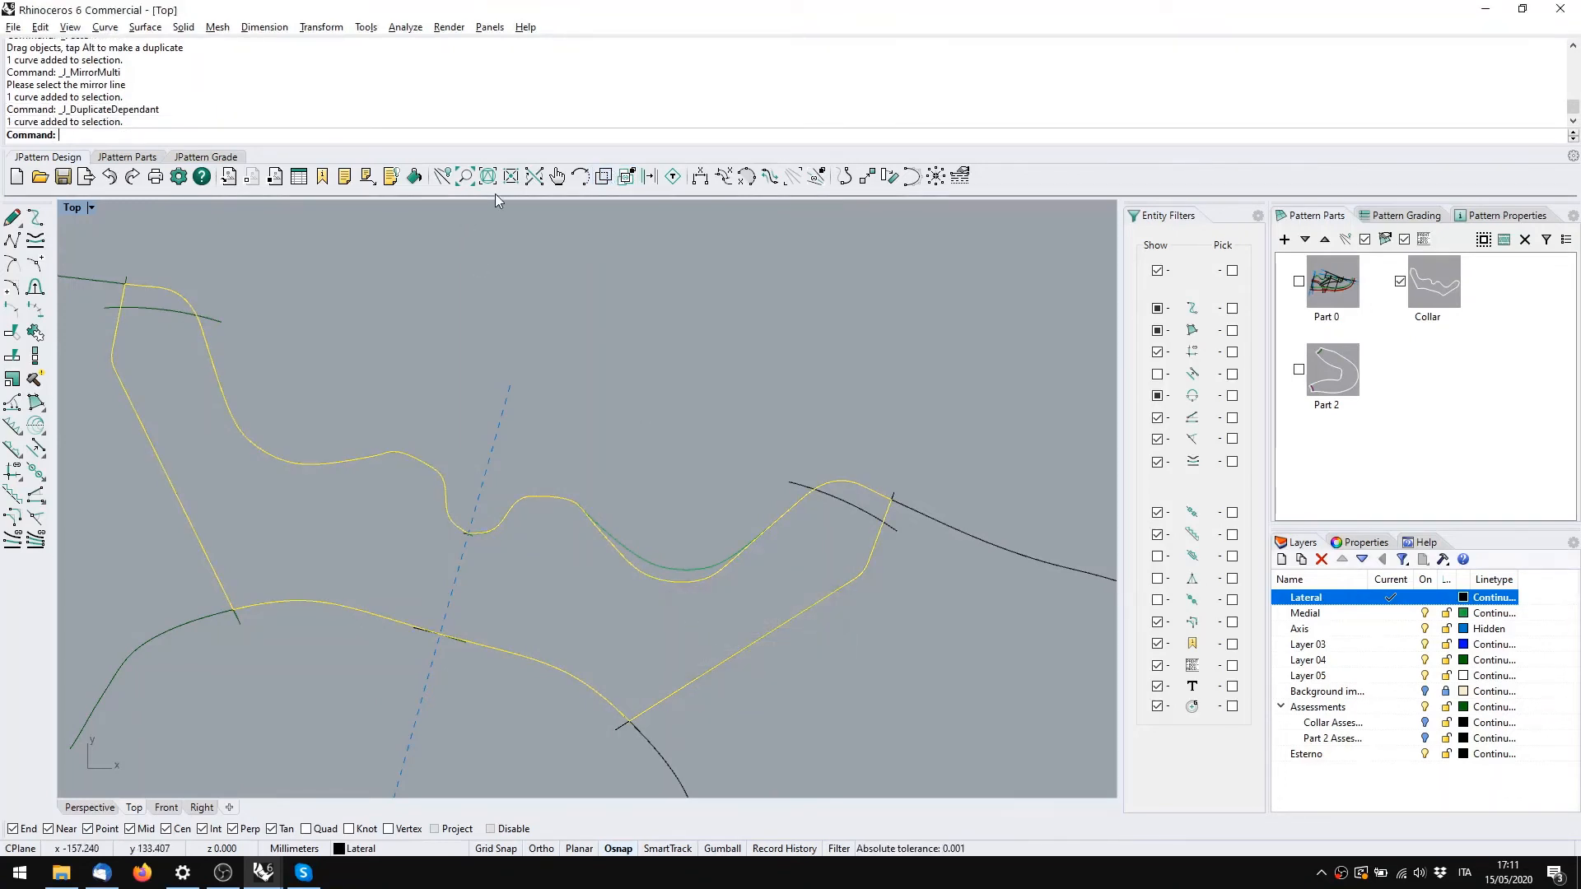
left_click(557, 176)
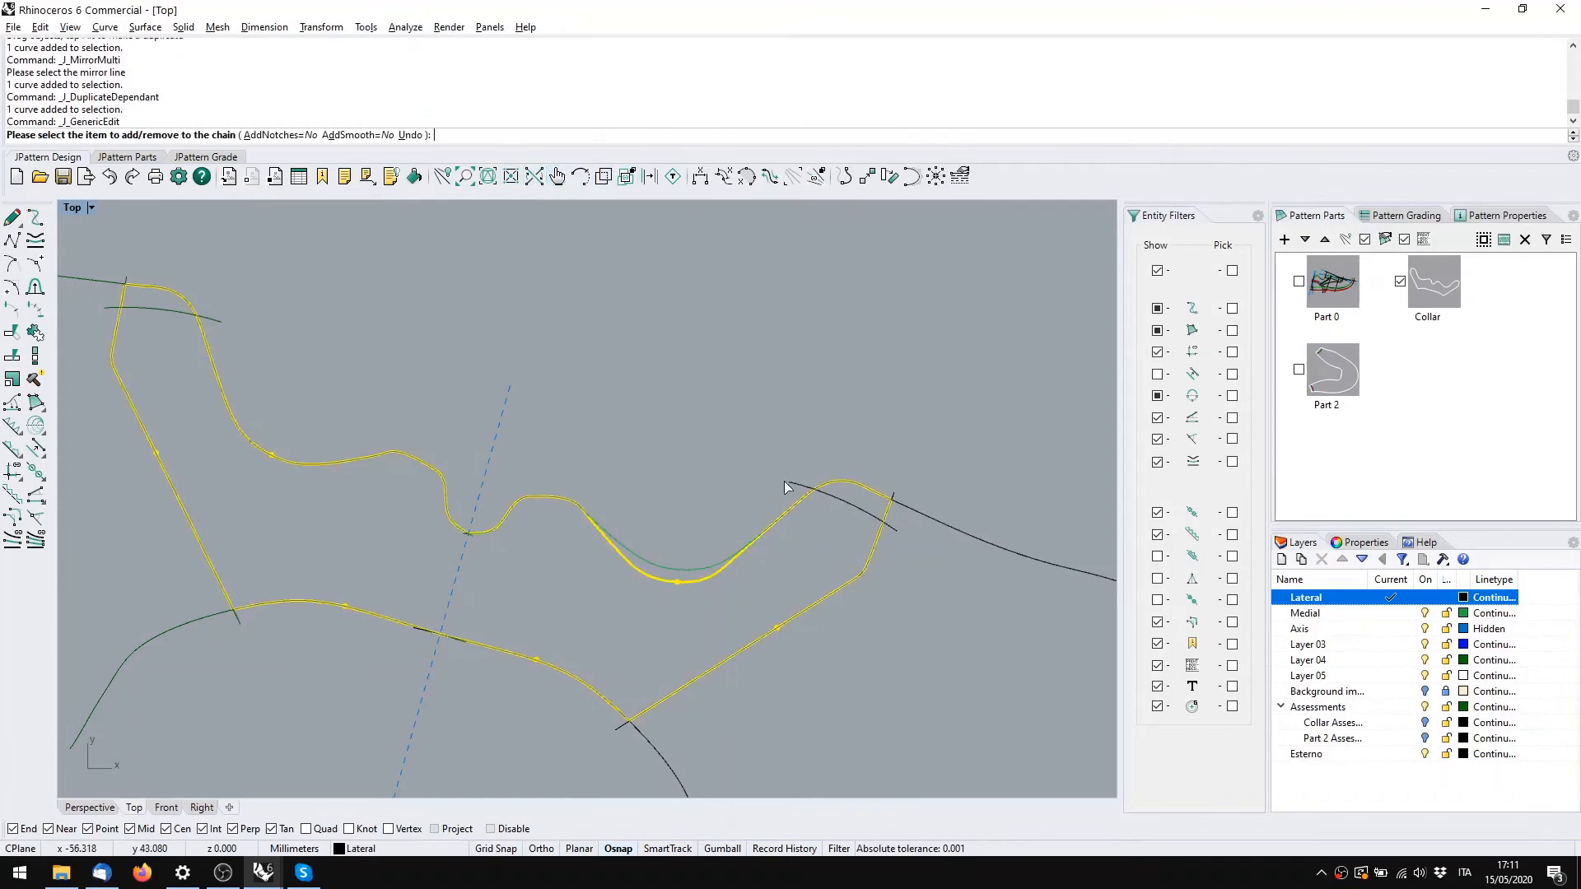
left_click(171, 314)
right_click(321, 298)
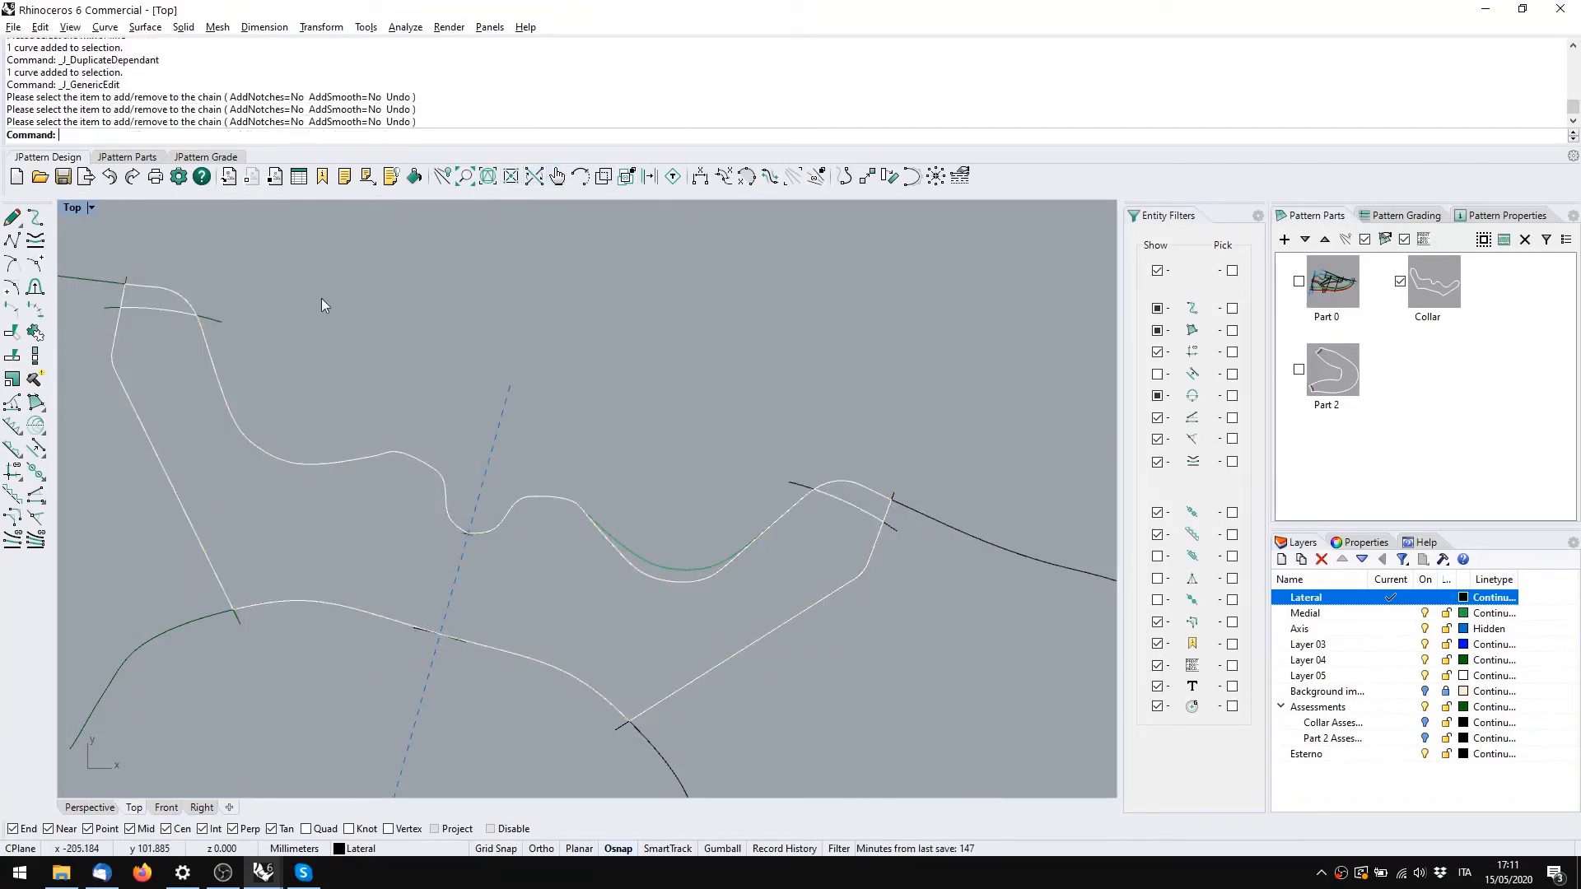
left_click(879, 515)
left_click(938, 558)
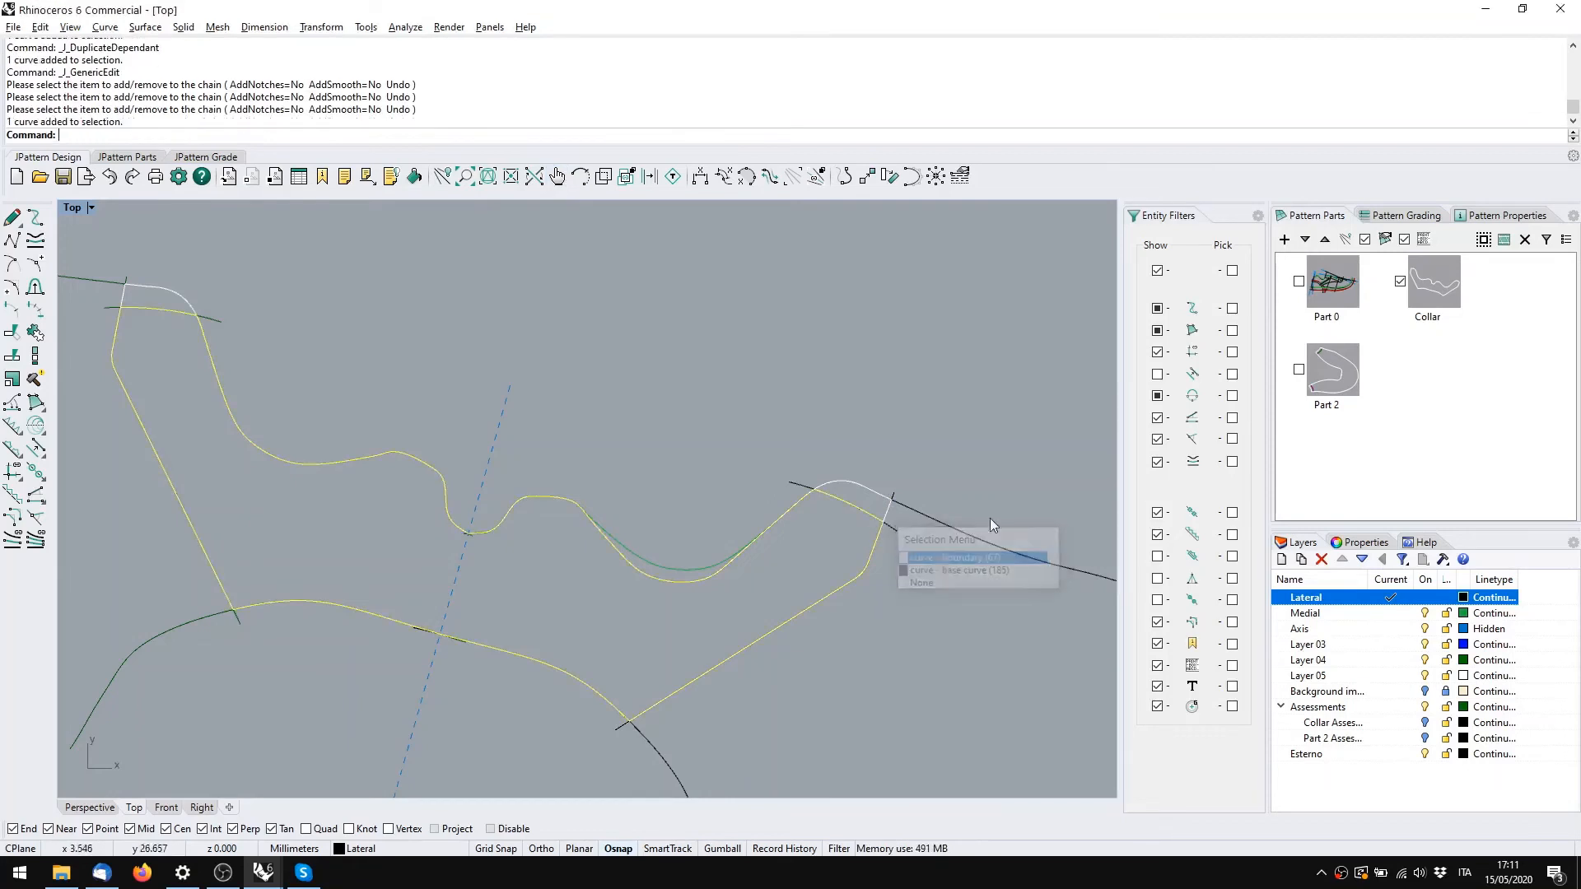
Create a new part from the selected boundary and show only its outline together with the Collar part's outline
left_click(1284, 240)
left_click(835, 486)
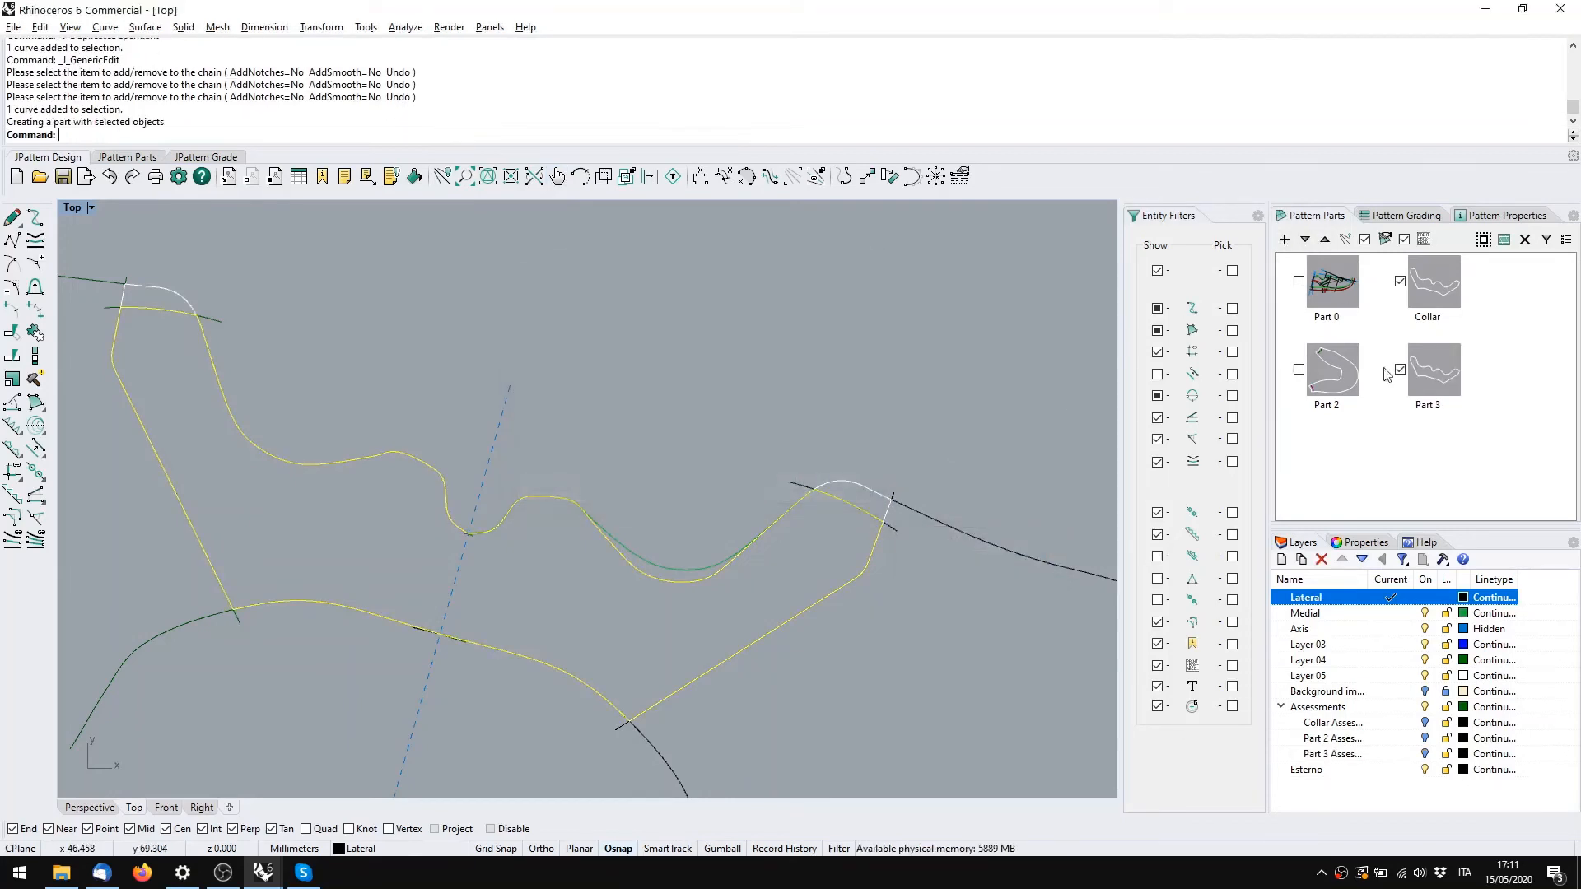
left_click(1454, 368)
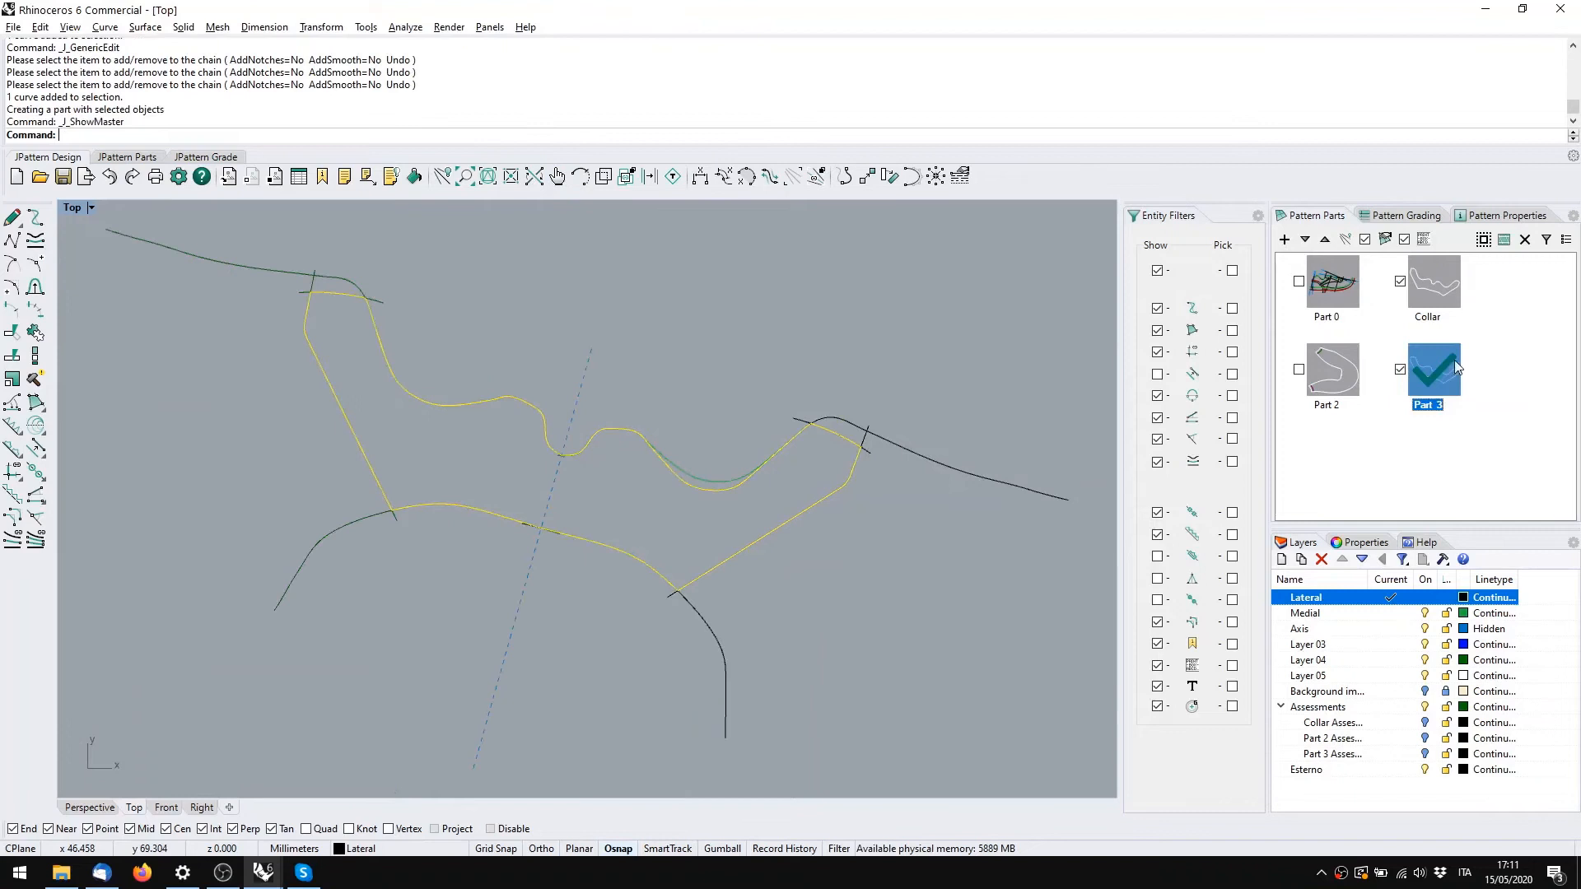
left_click(1434, 298)
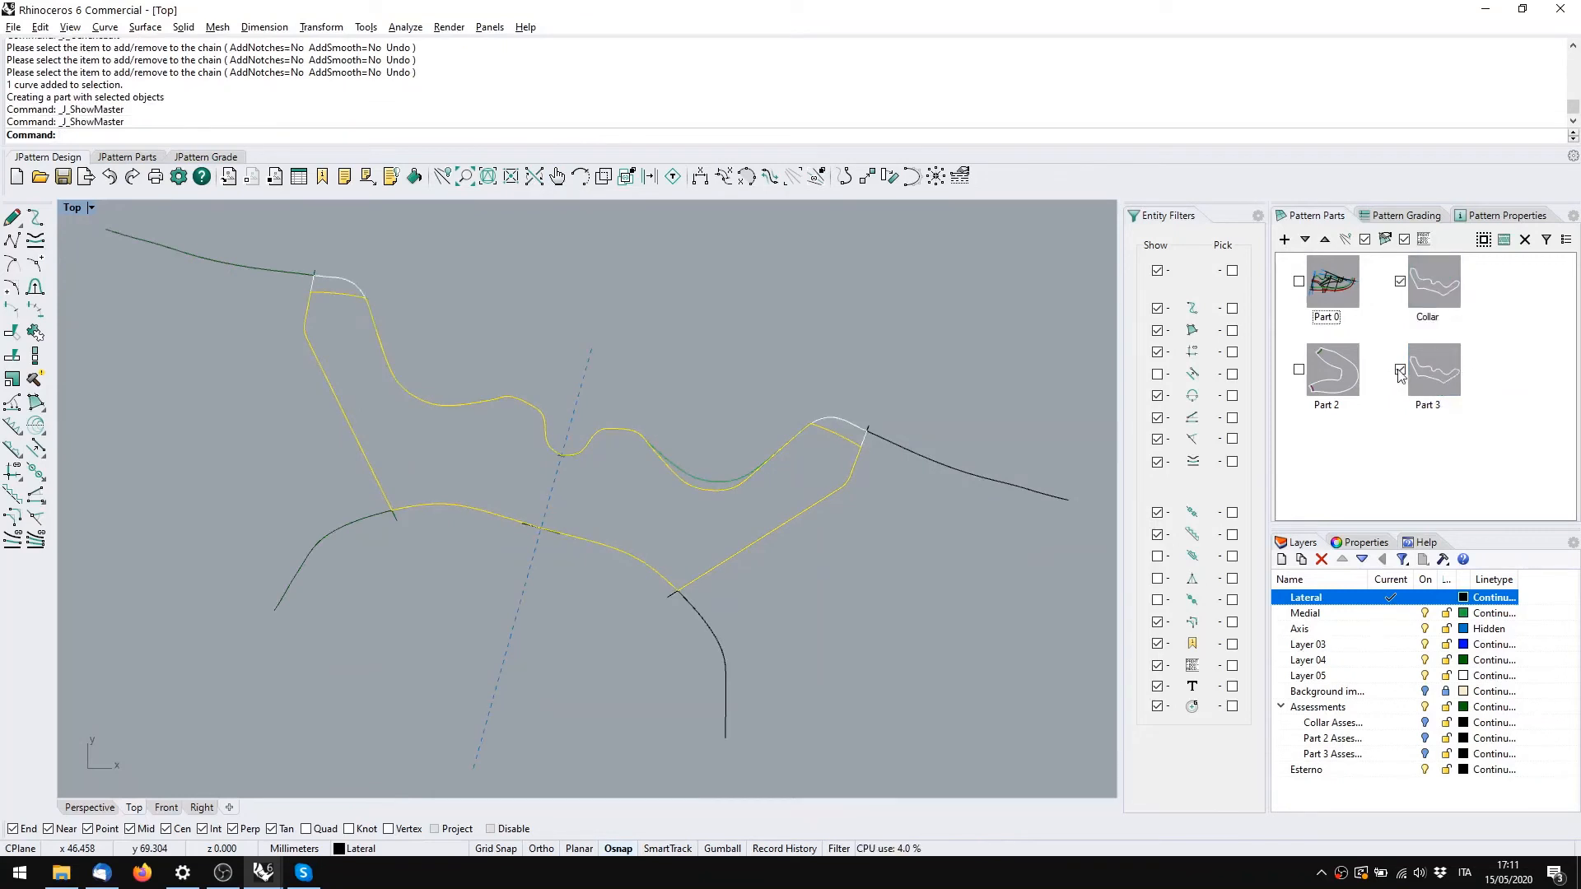
left_click(1400, 370)
left_click(1400, 282)
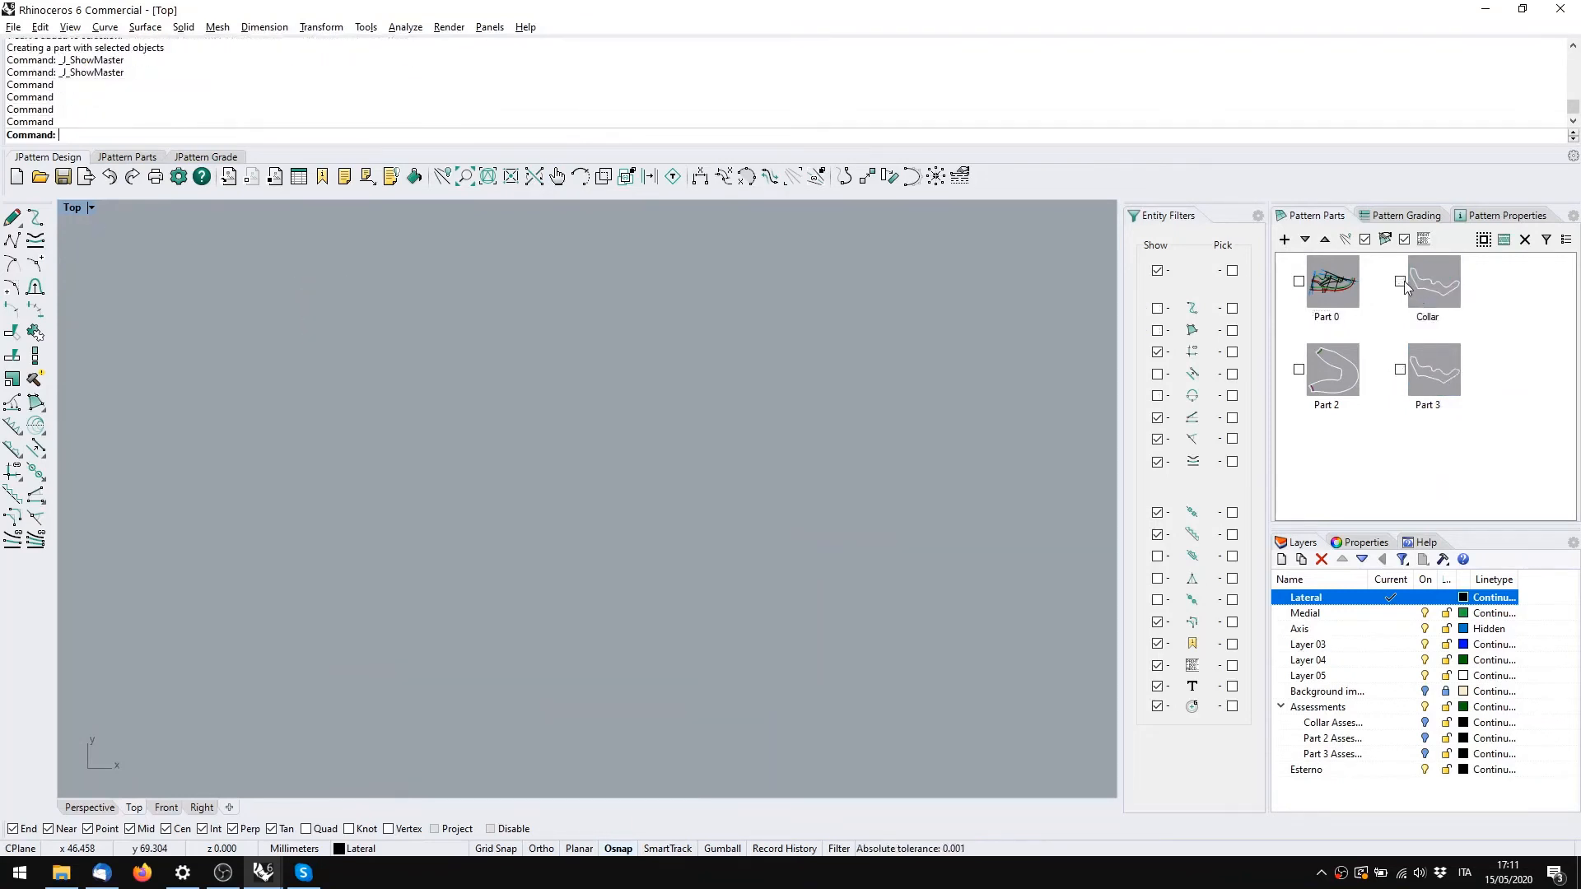
left_click(1400, 282)
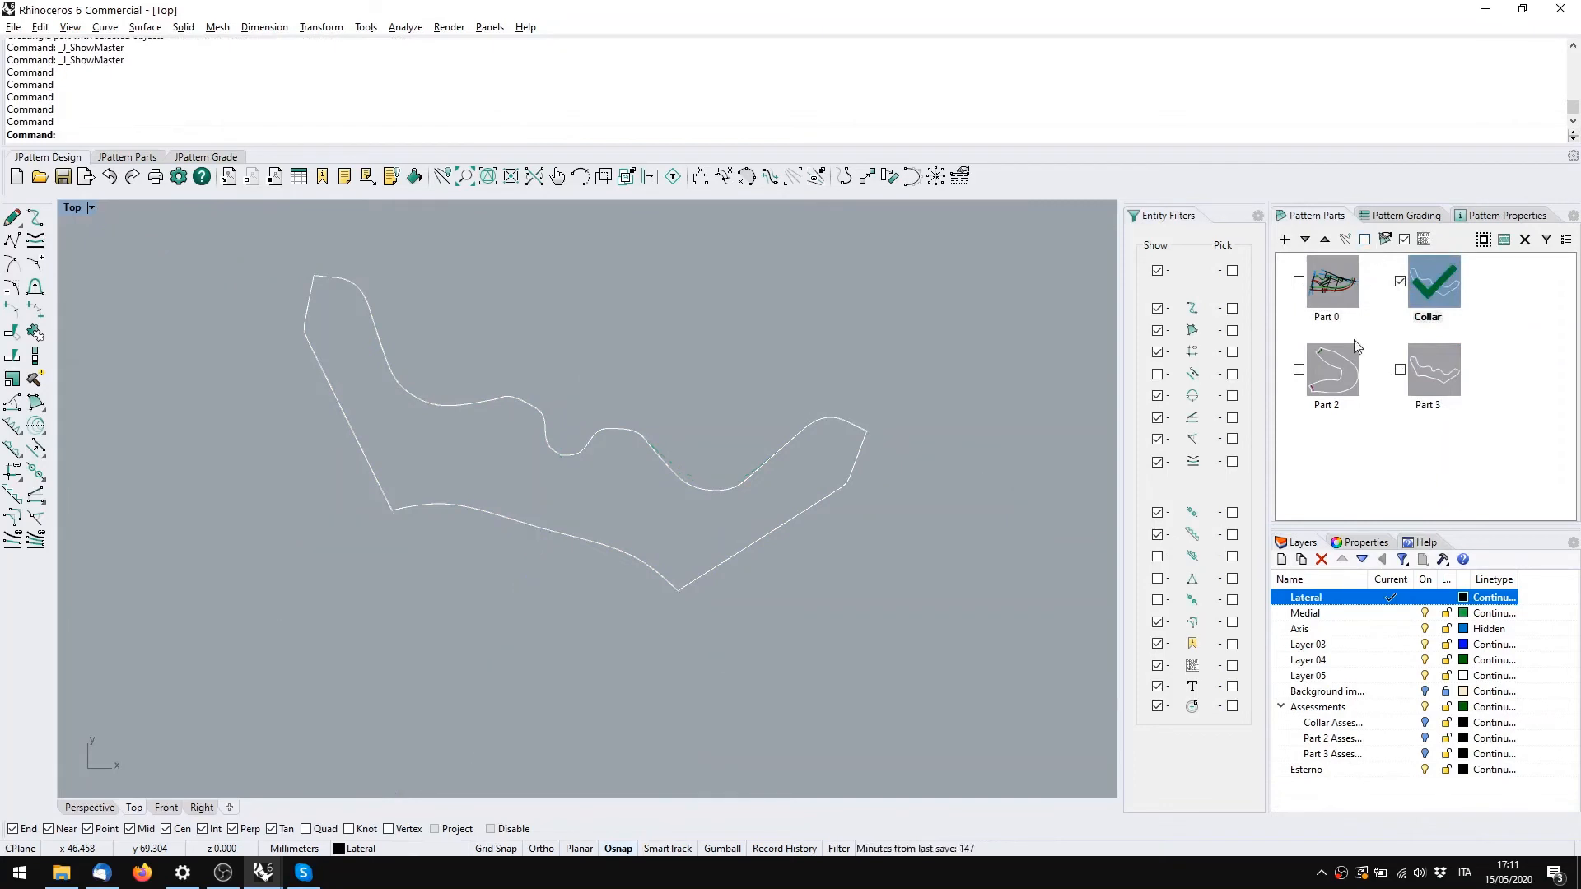
left_click(1400, 370)
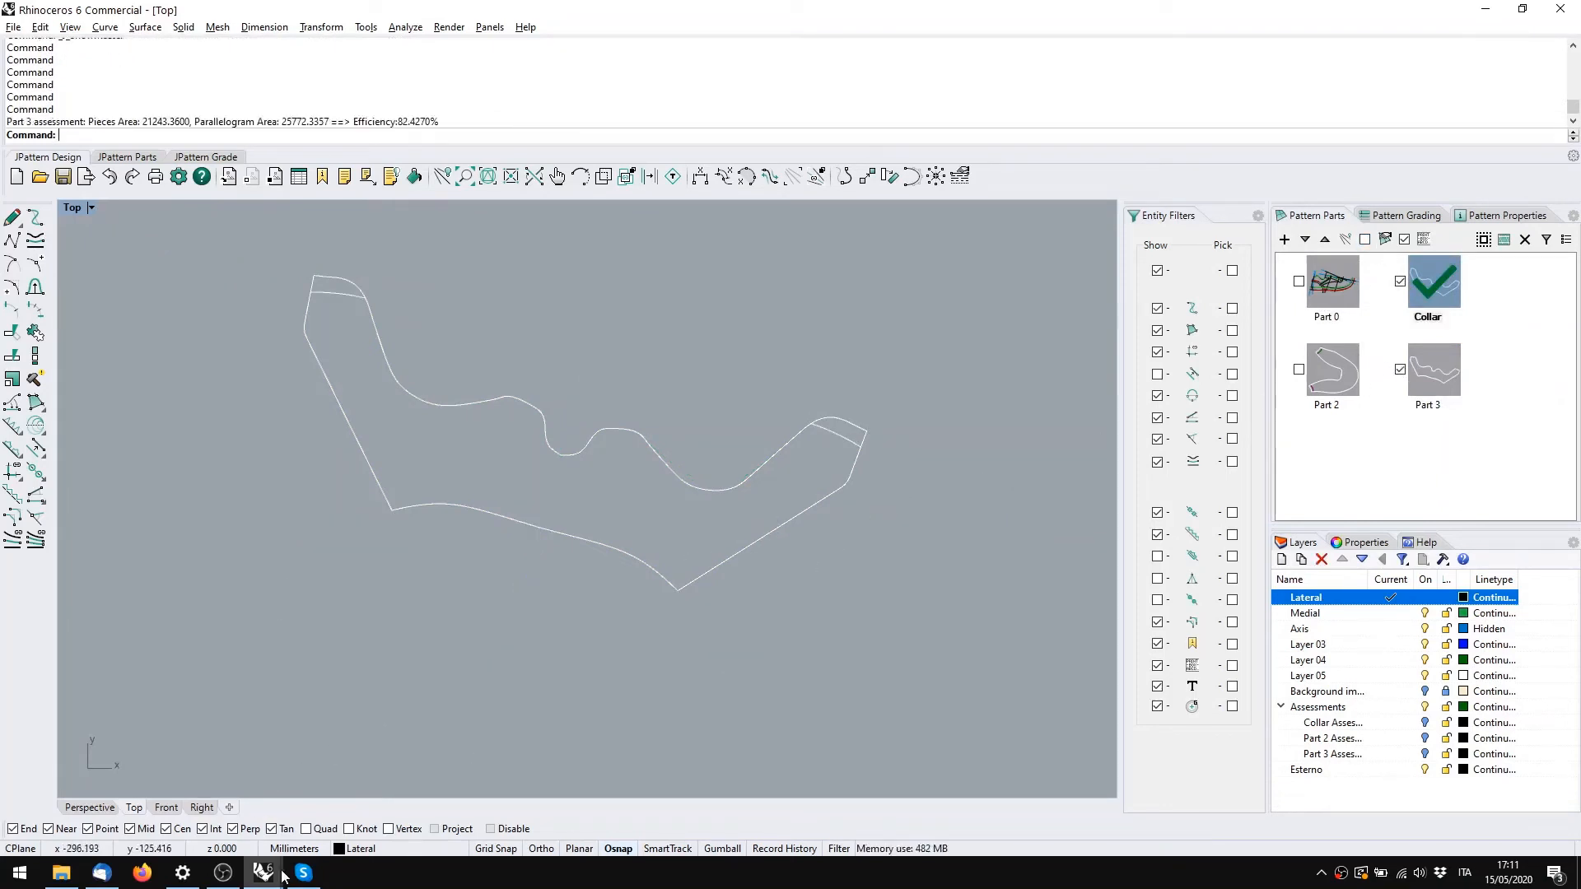
Examine the corner rounding along the Imbottitura collarino outline in the Francesina corso file, and return to the working file
mouse_move(269, 878)
left_click(329, 827)
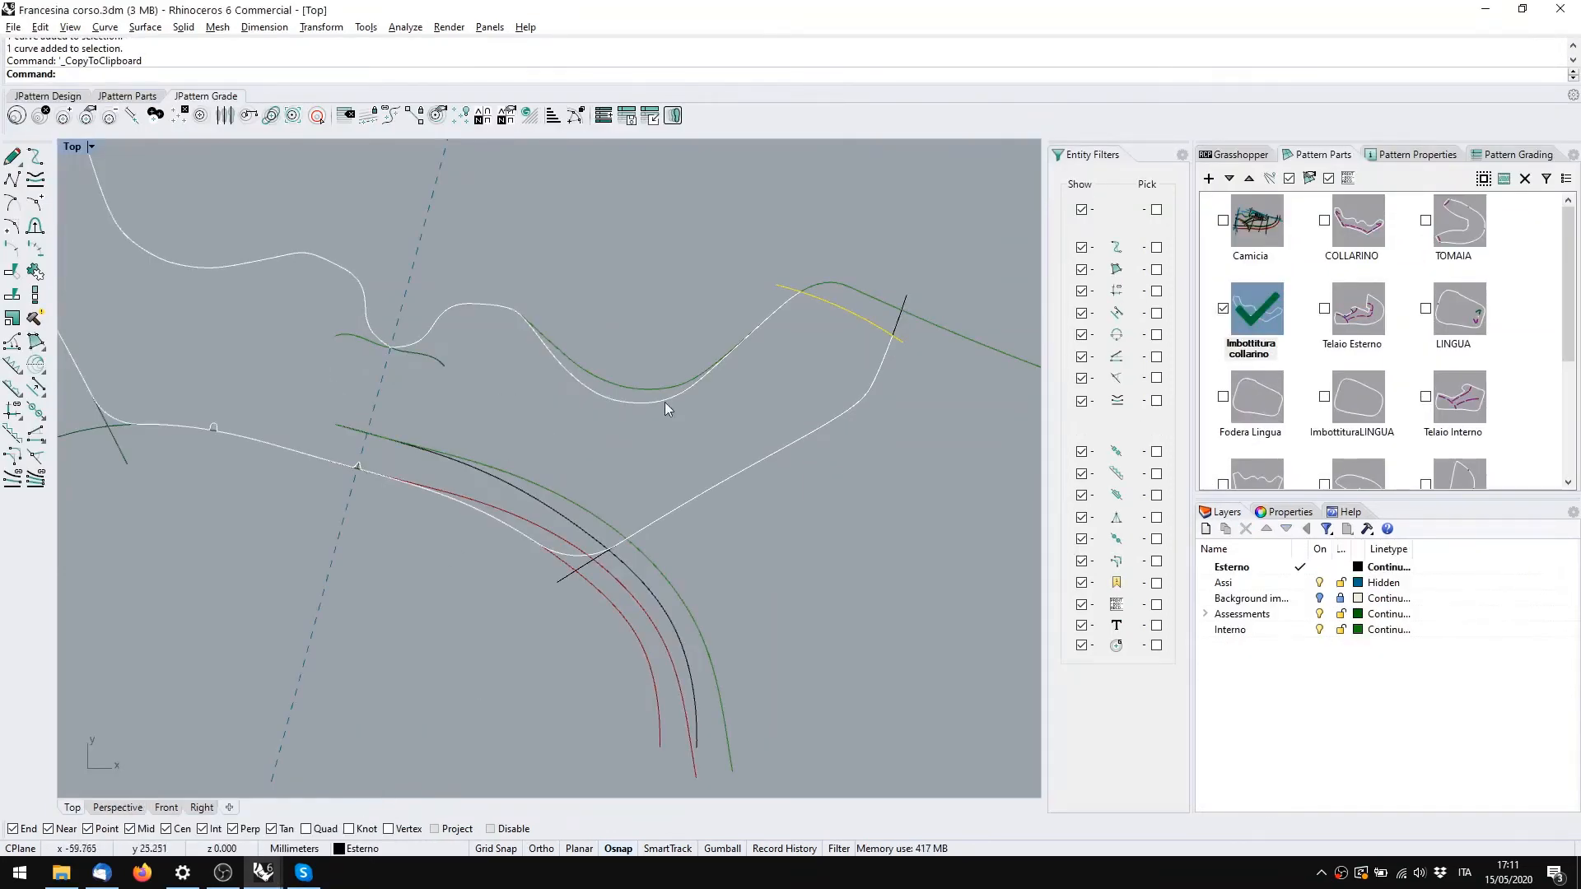
right_click_drag(583, 447, 605, 433)
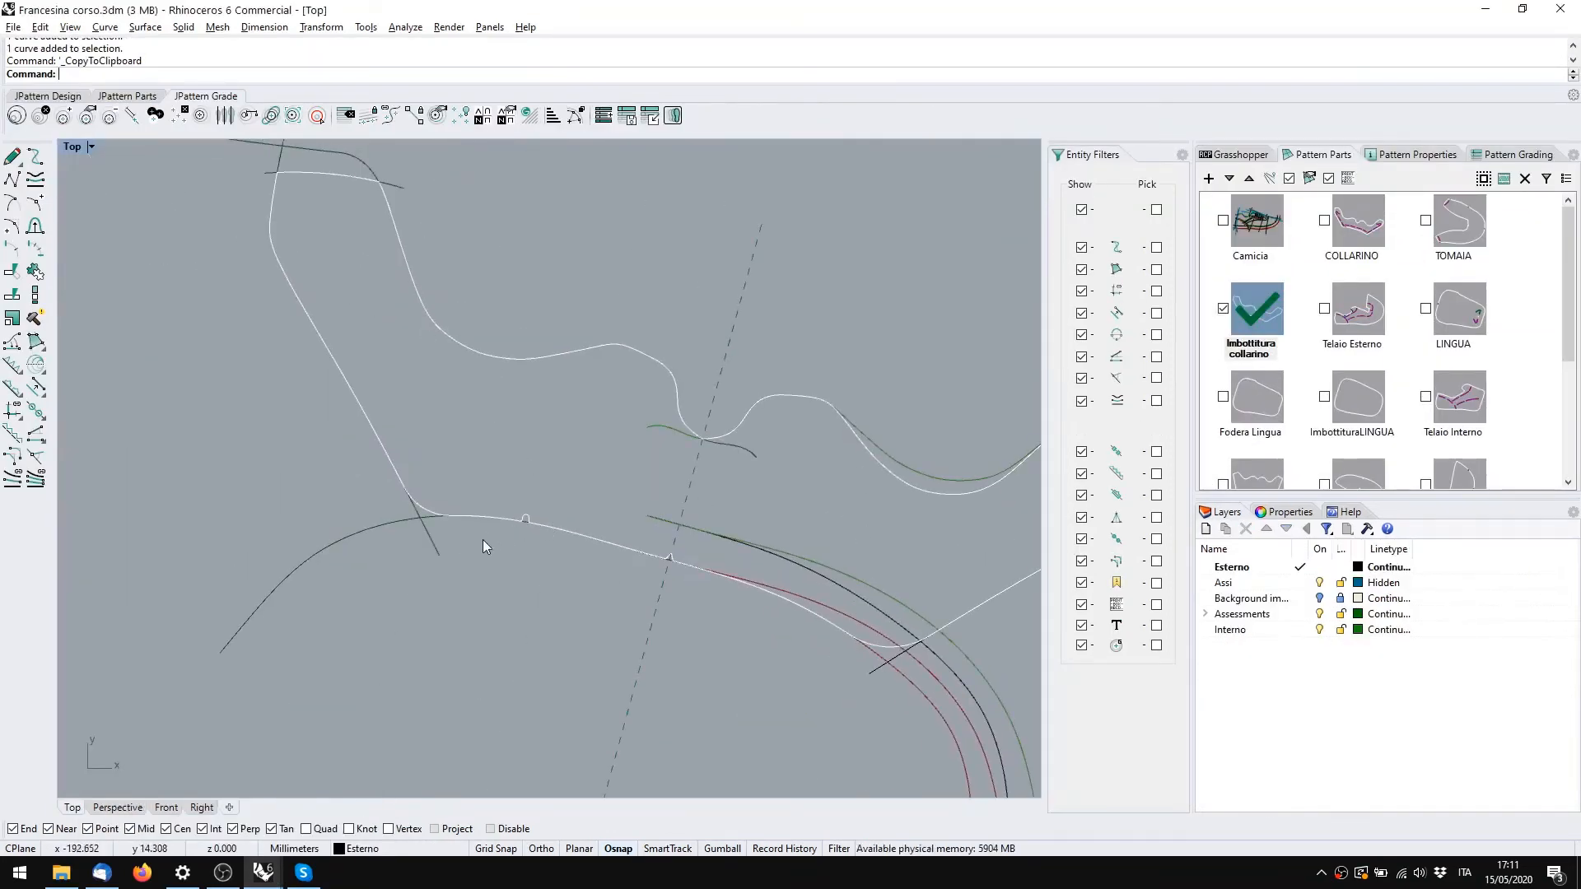
right_click_drag(483, 540, 423, 503)
mouse_move(571, 536)
right_mouse_down()
mouse_move(427, 505)
mouse_move(377, 423)
right_mouse_up()
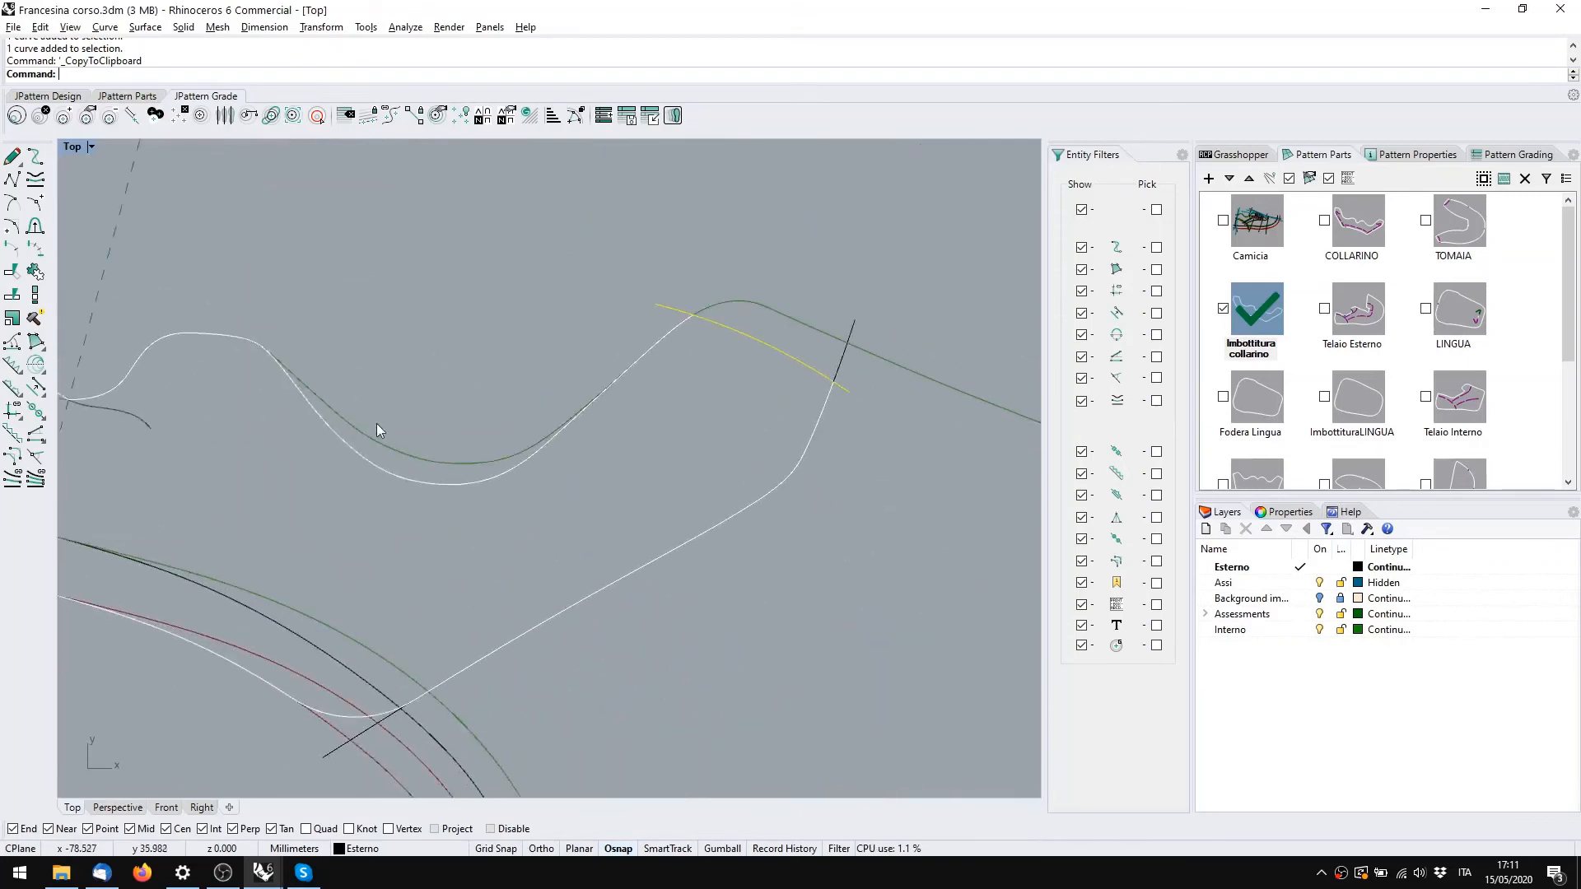
right_click_drag(638, 387, 487, 496)
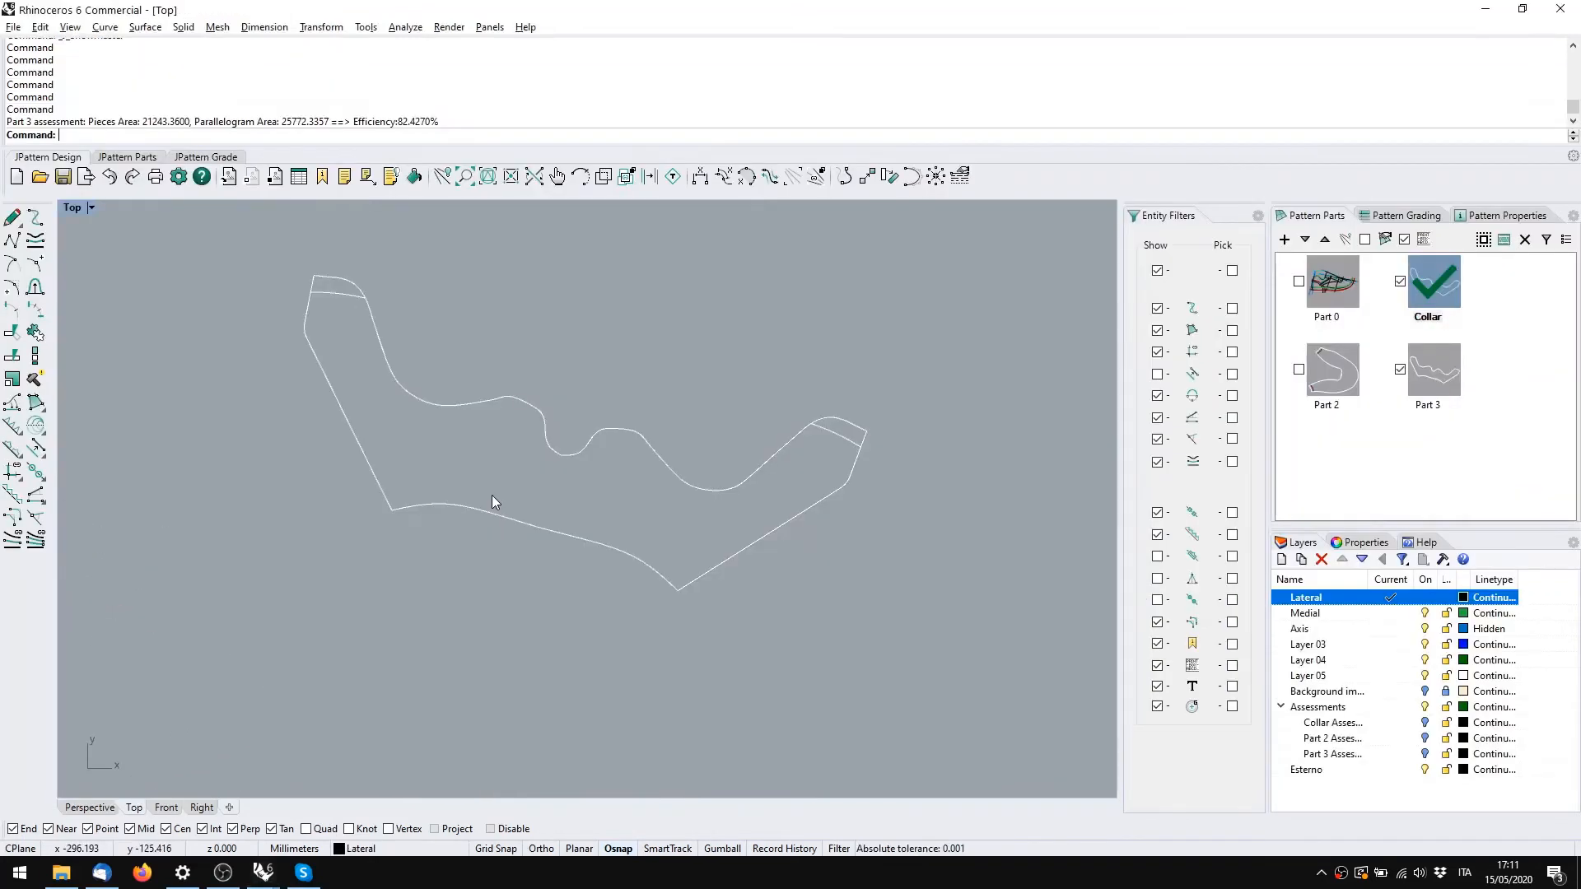
key("alt+Tab")
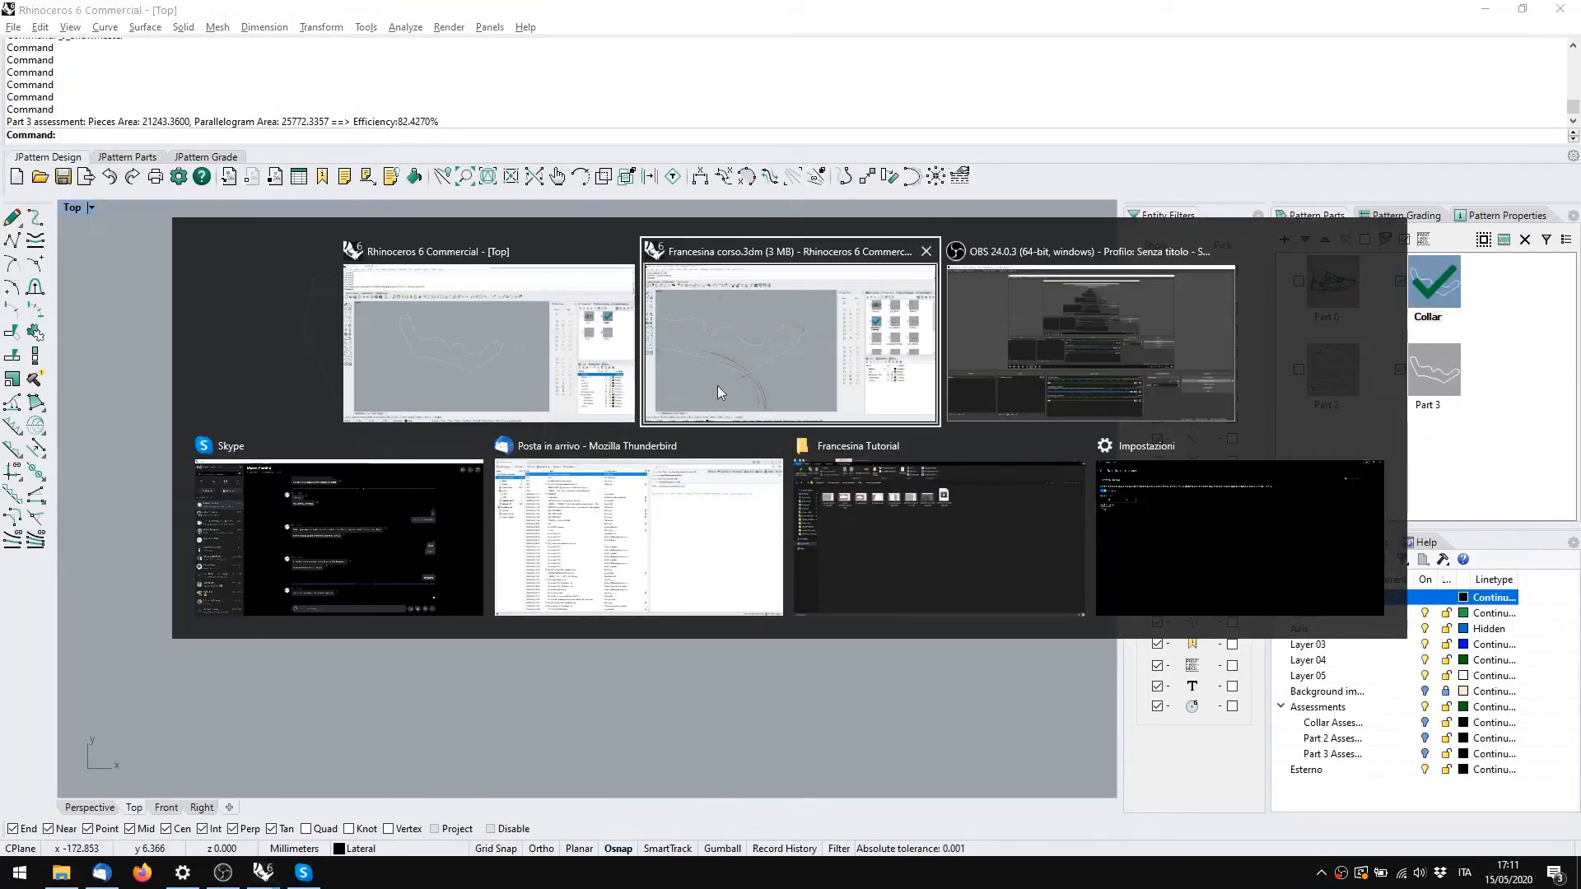
left_click(497, 377)
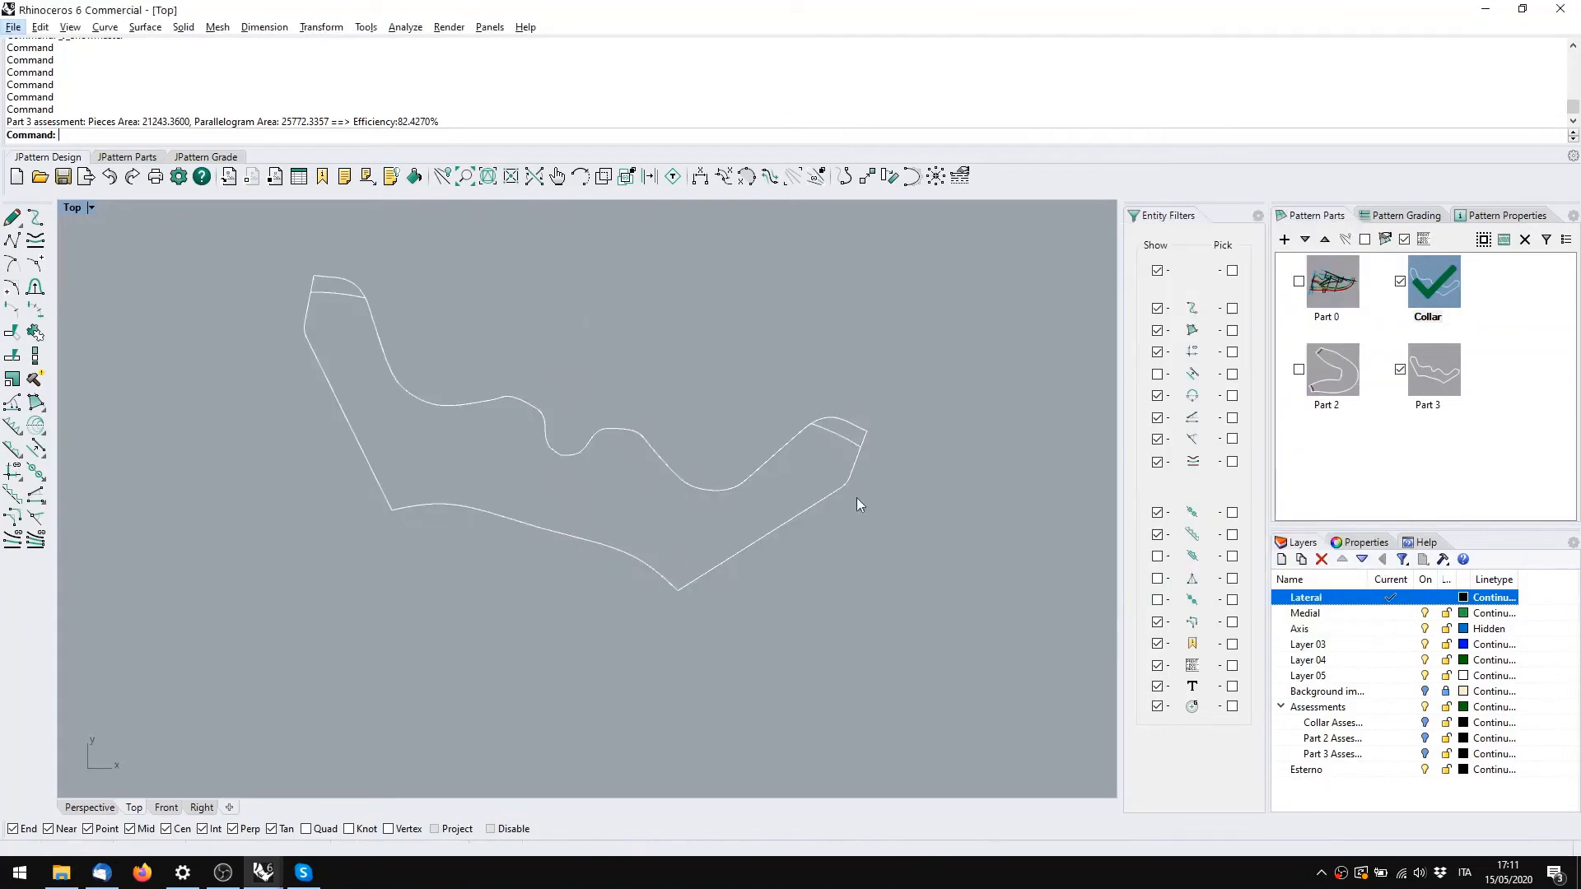
Make Part 3 the active part and hide the Collar part so only the padding outline can be picked for smoothing
right_click_drag(650, 525, 717, 487)
scroll(341, 475, "up", 4)
right_click_drag(436, 462, 373, 499)
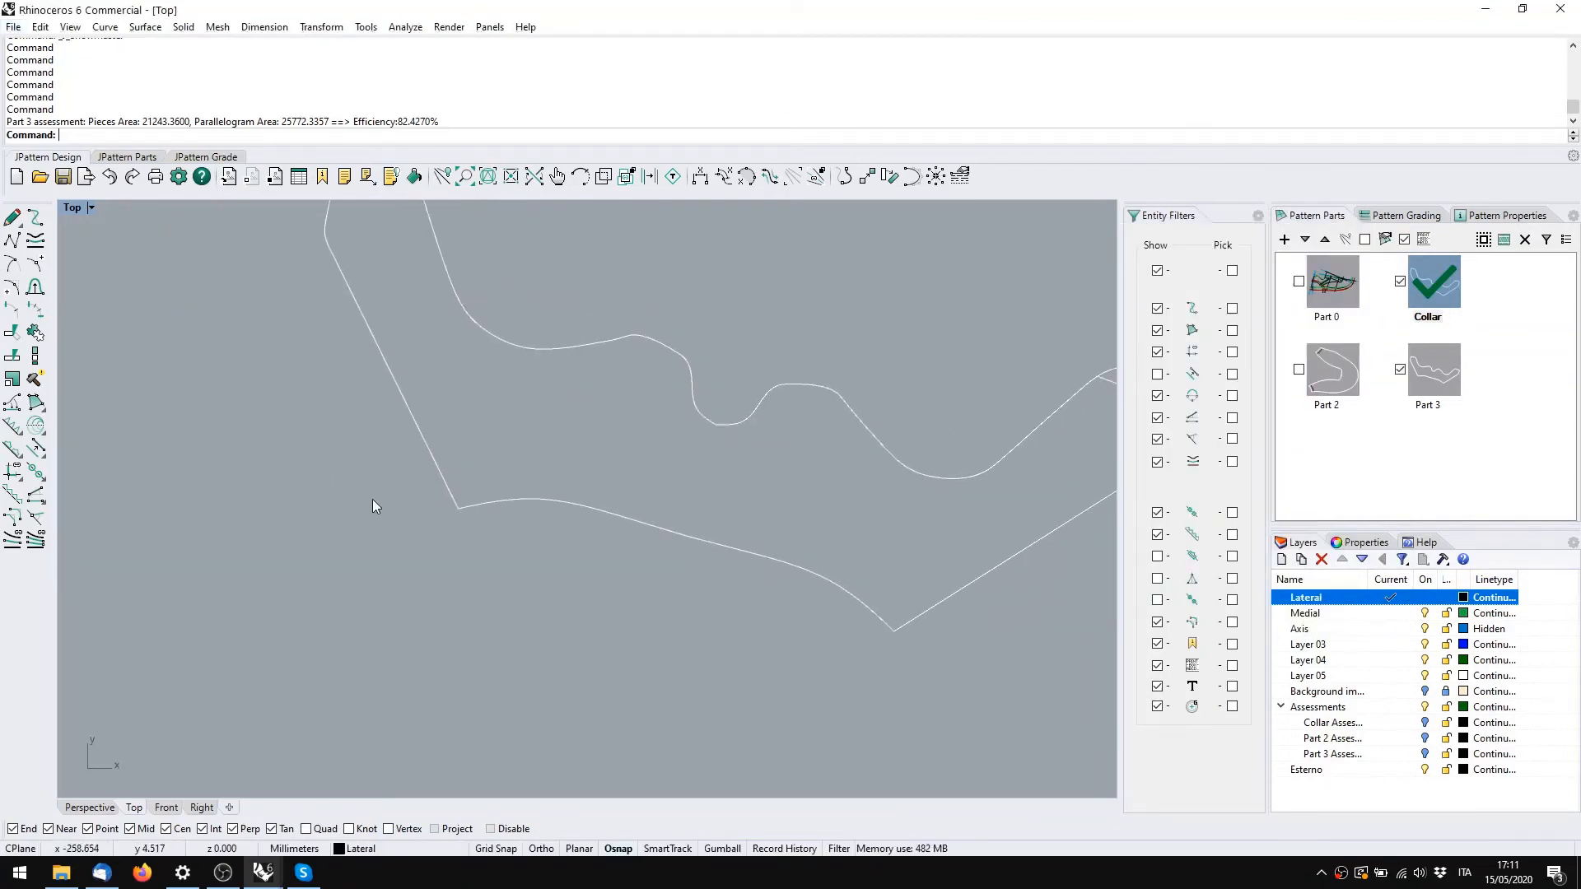
left_click(1483, 473)
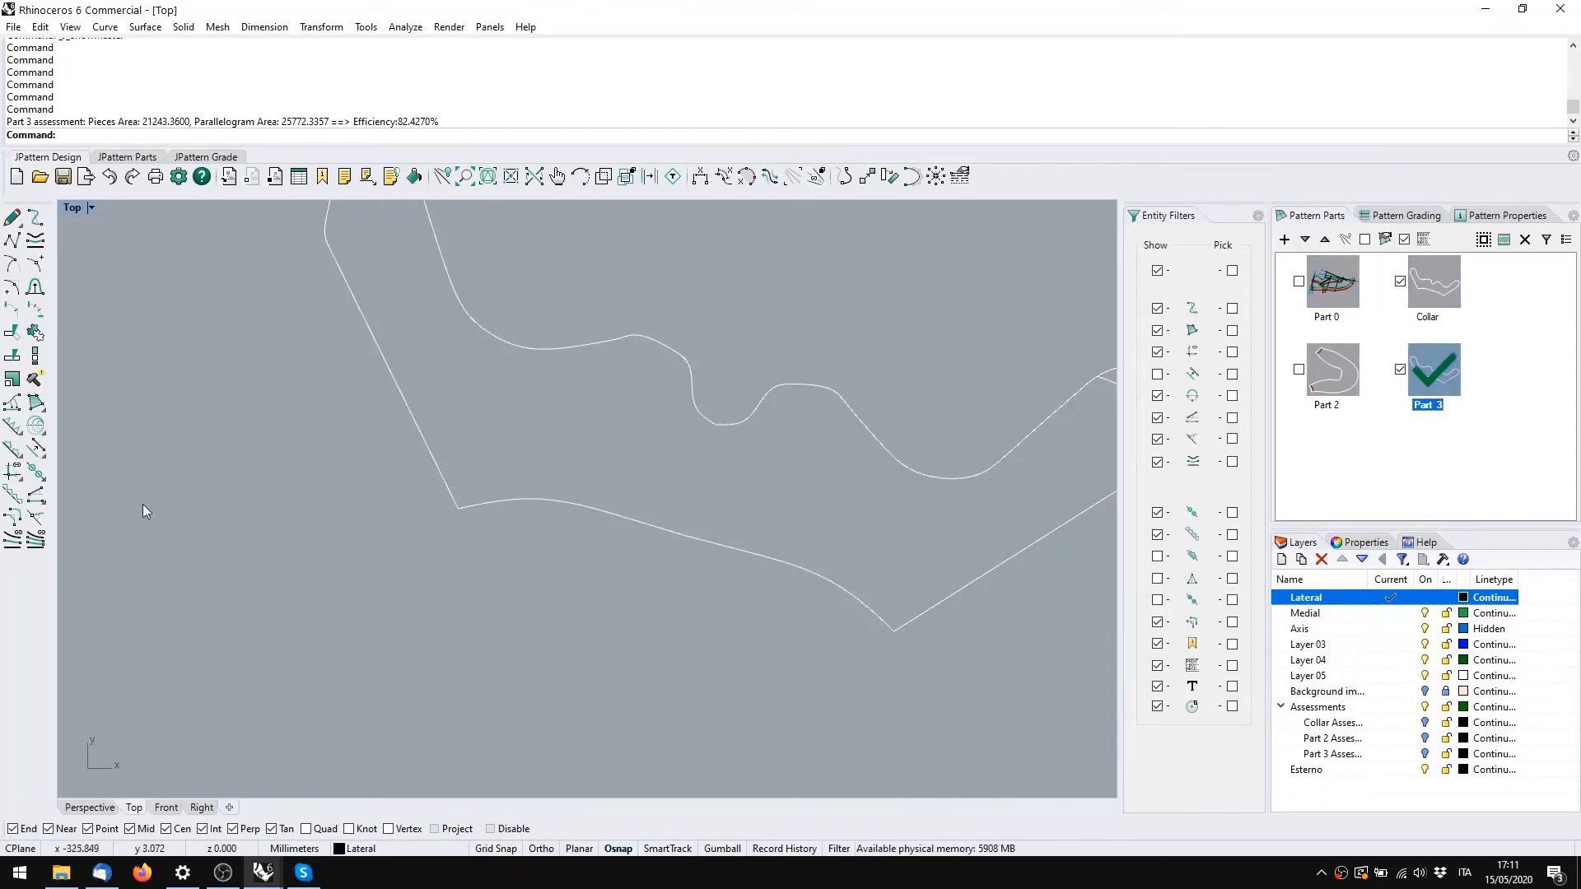
left_click(21, 524)
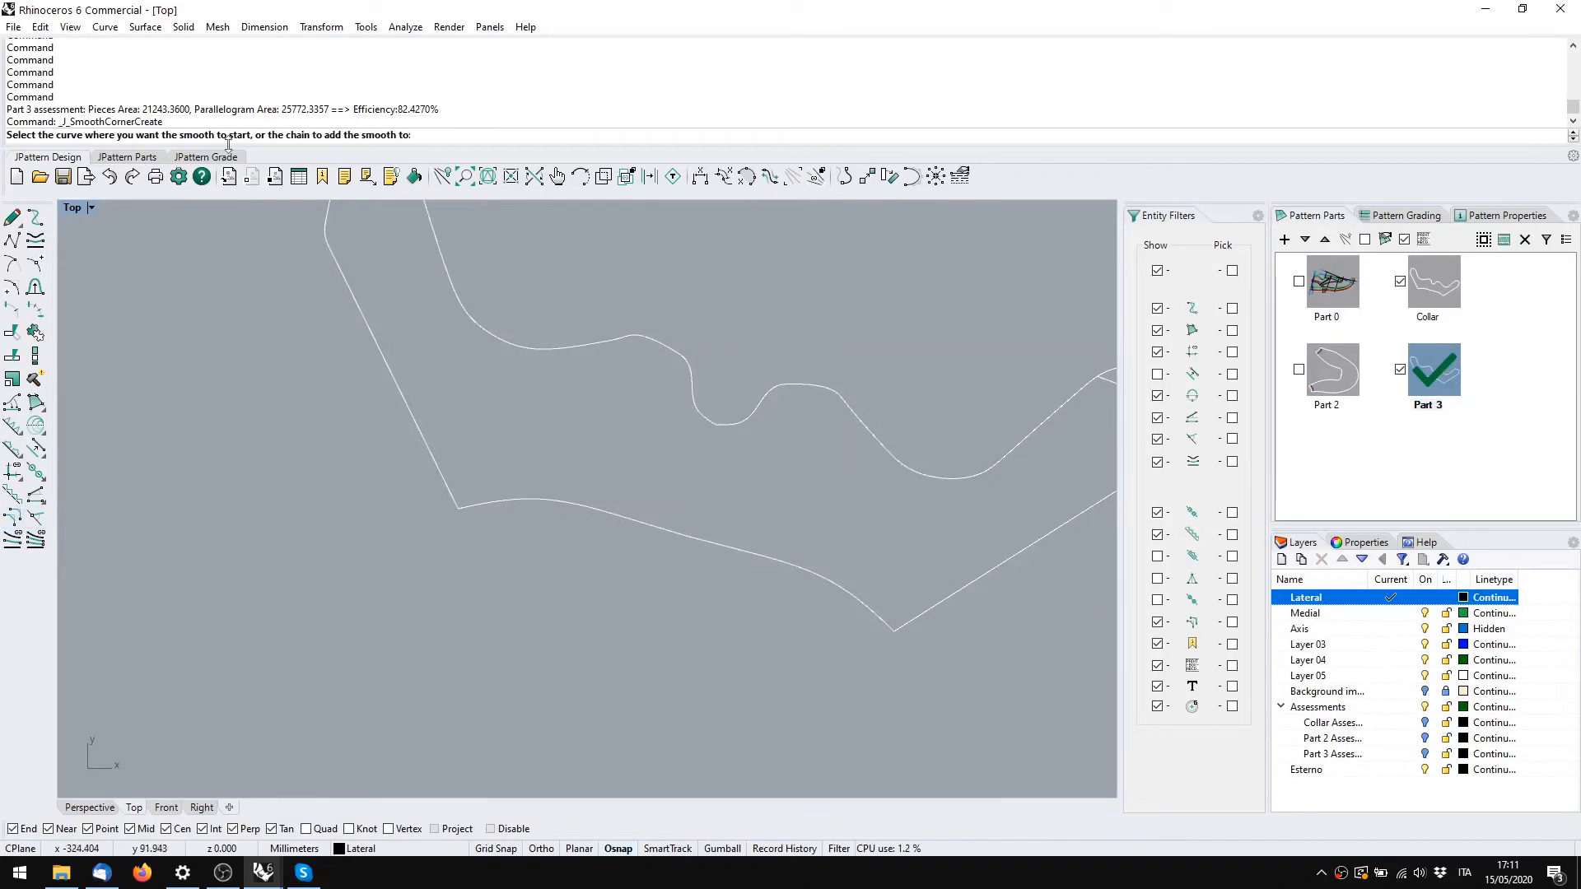
left_click(461, 496)
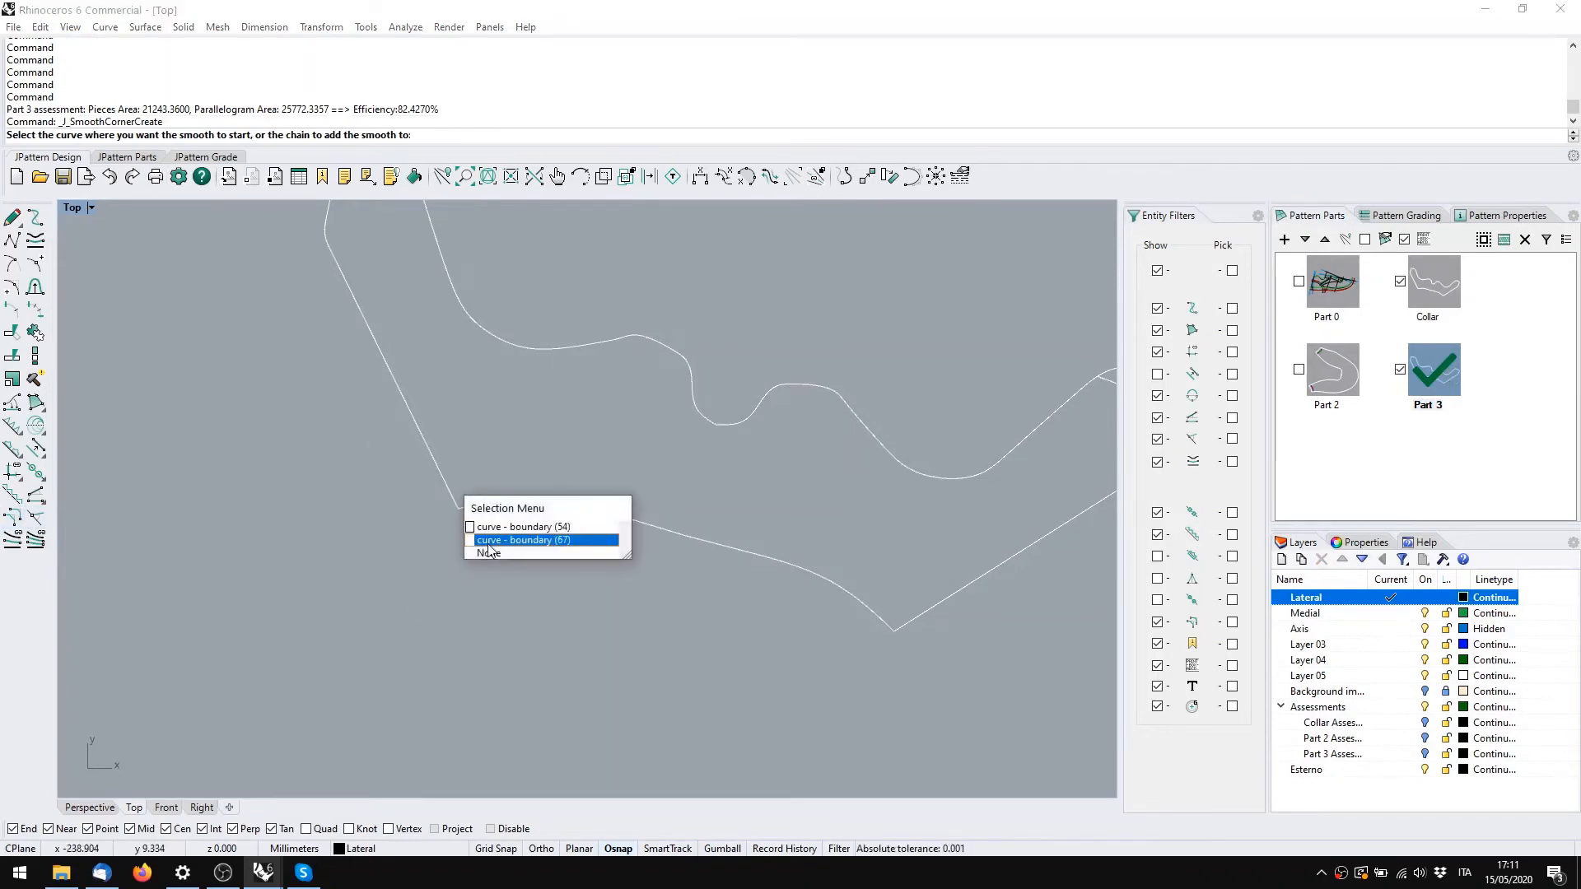
left_click(689, 654)
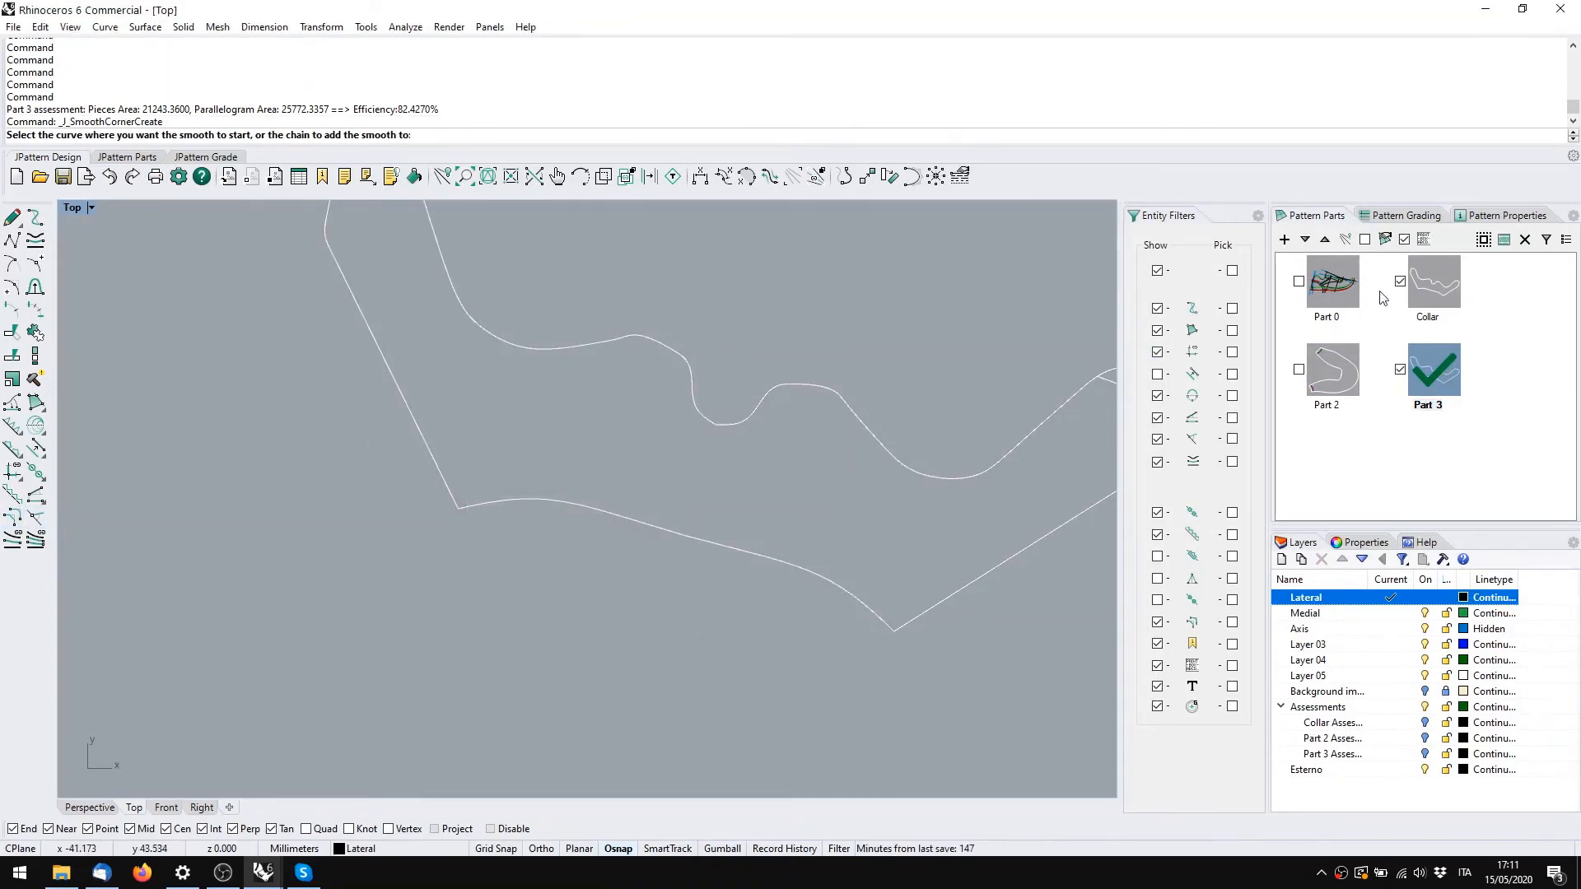
left_click(1398, 285)
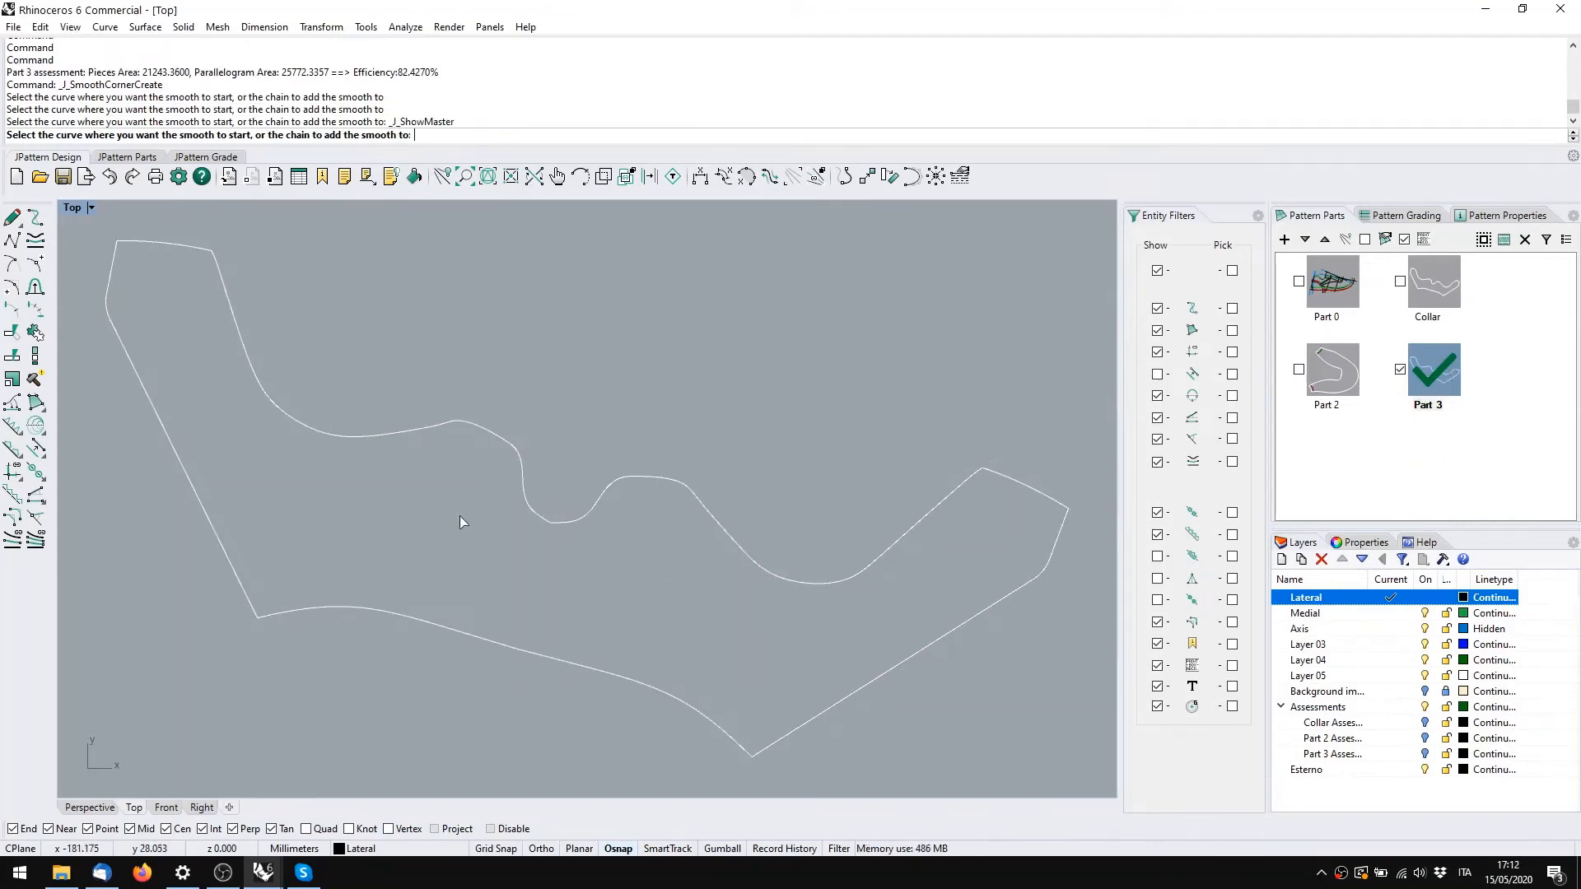
Smooth the lower-left corner of the Part 3 outline with a distance of 15 on both sides
right_click_drag(459, 515, 573, 446)
left_click(12, 518)
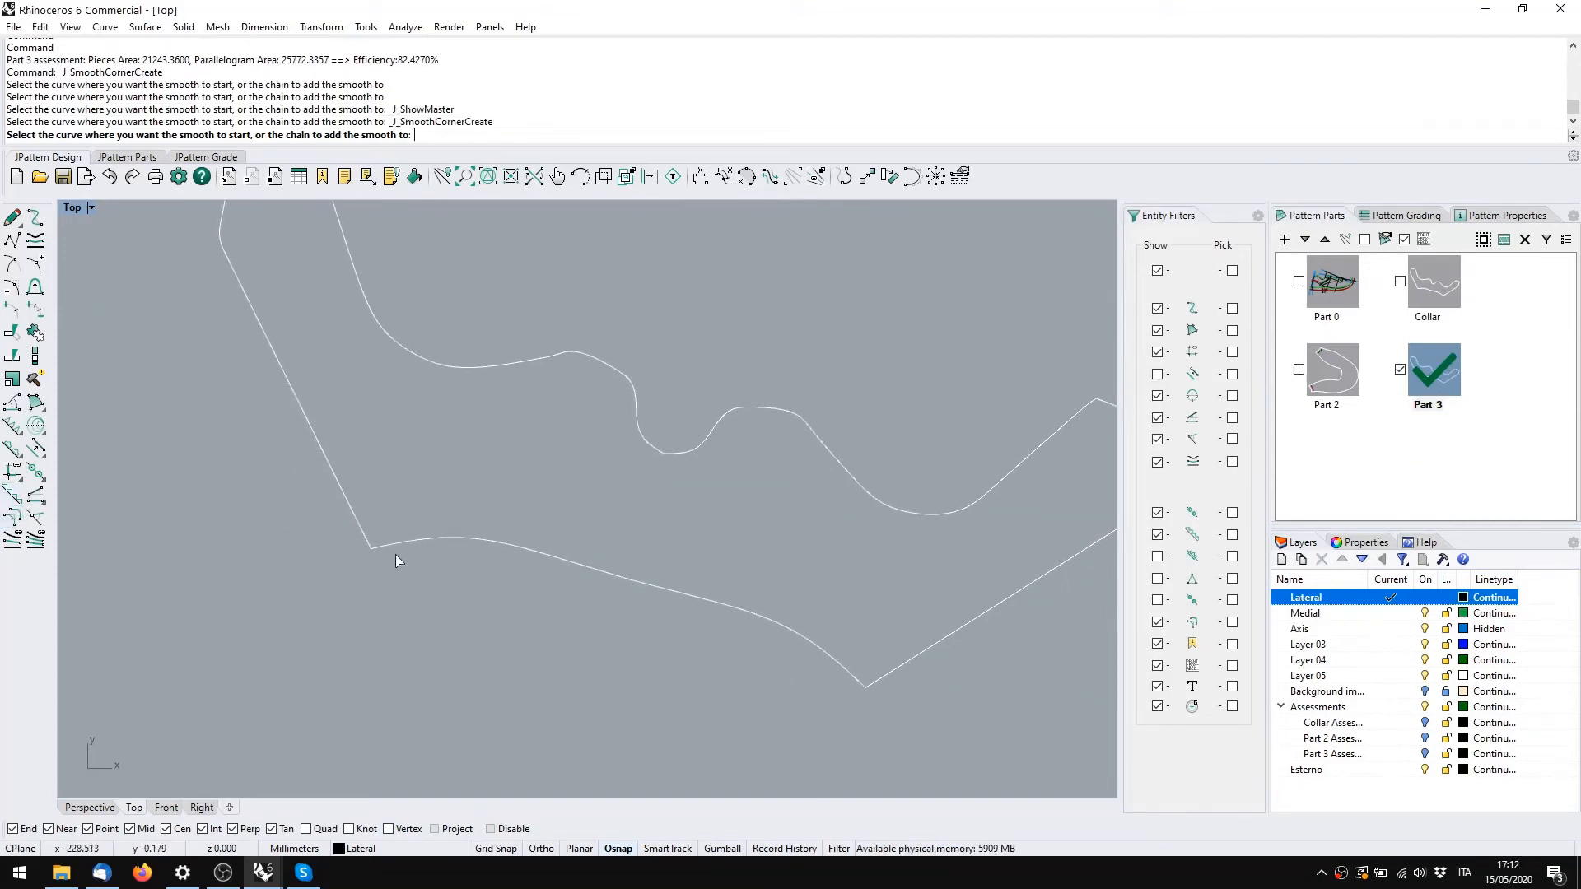
left_click(388, 546)
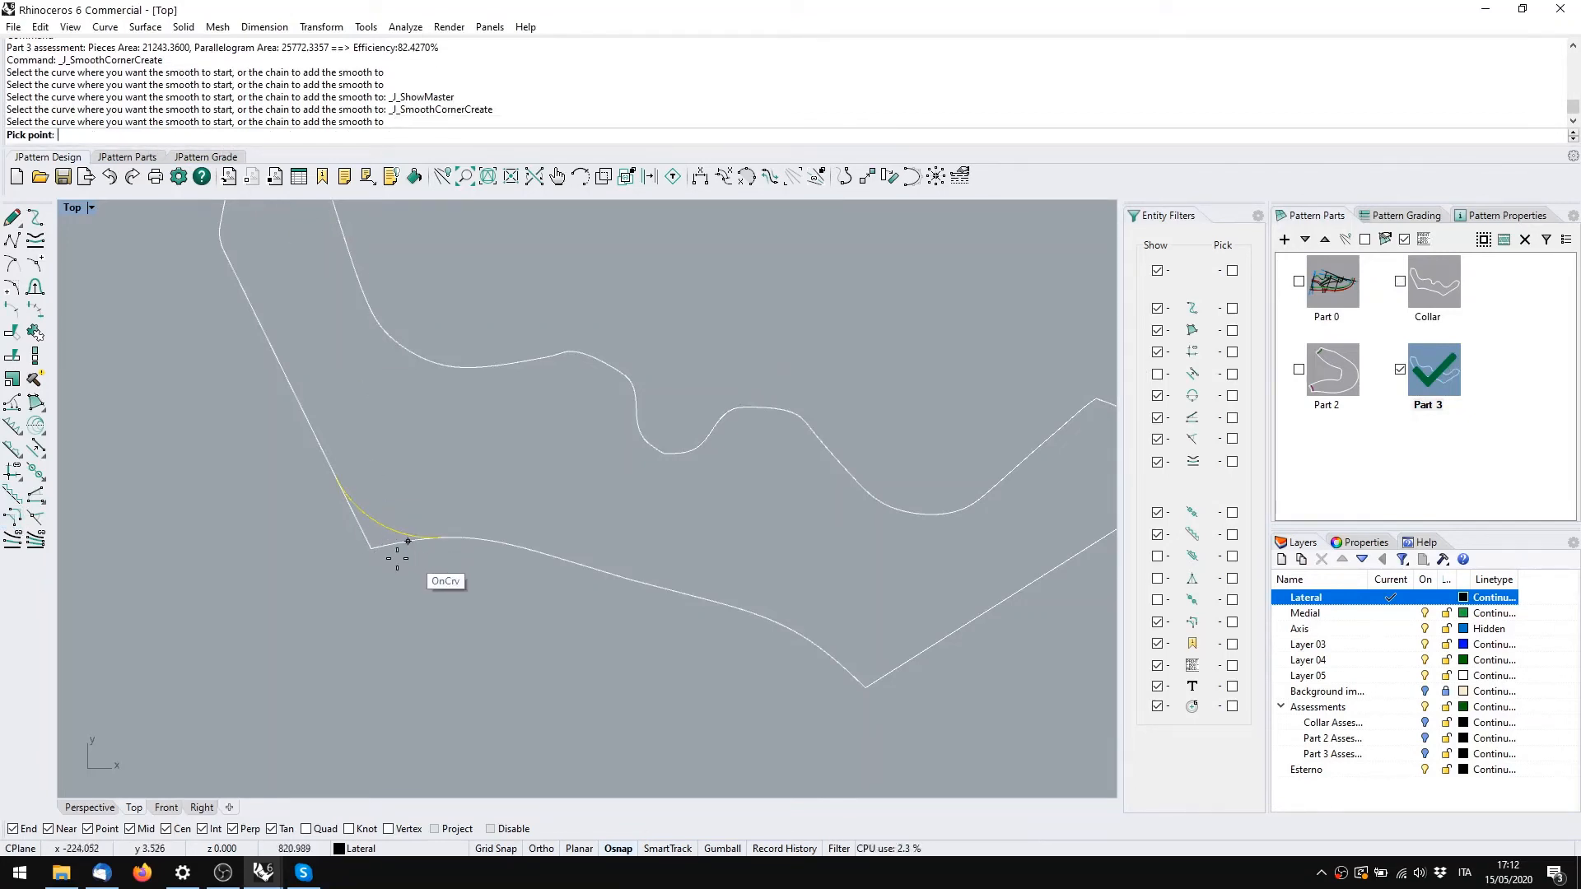
left_click(385, 546)
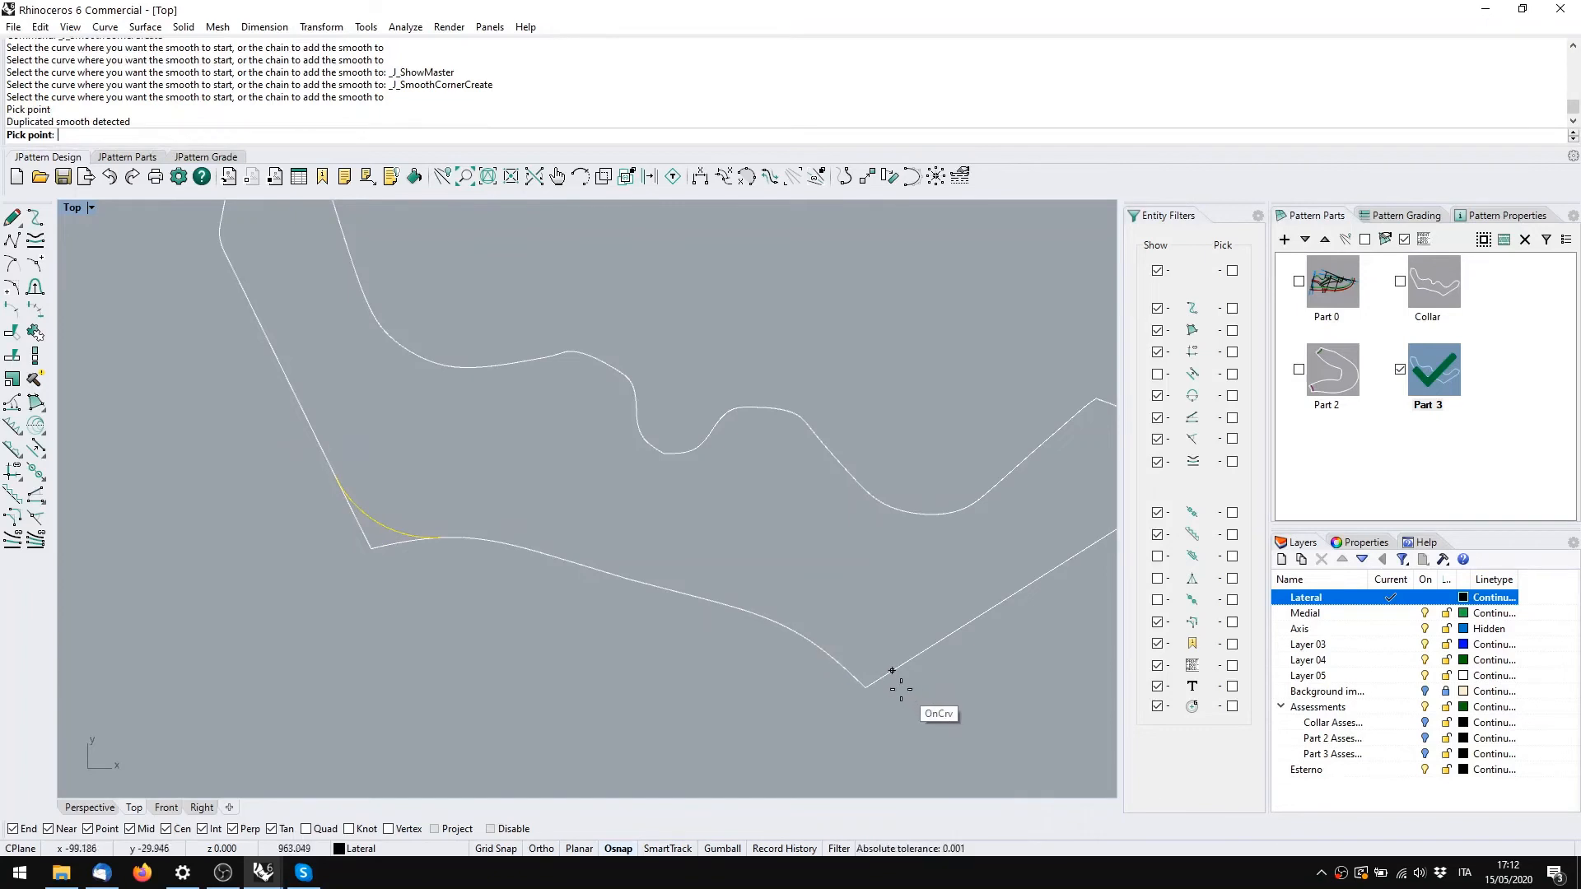
left_click(815, 664)
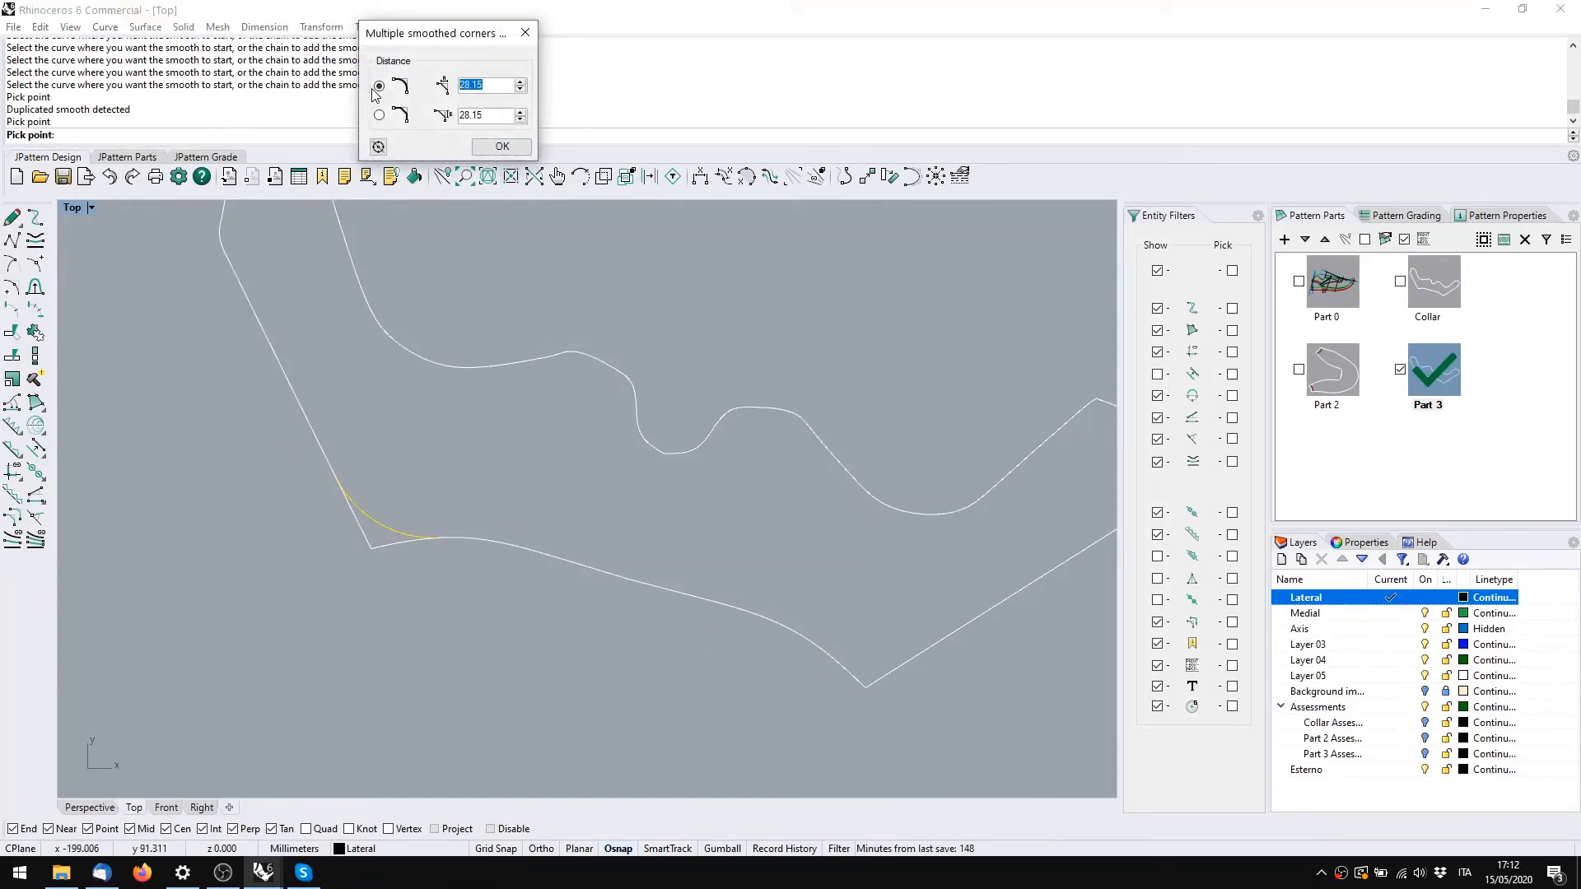
type("15")
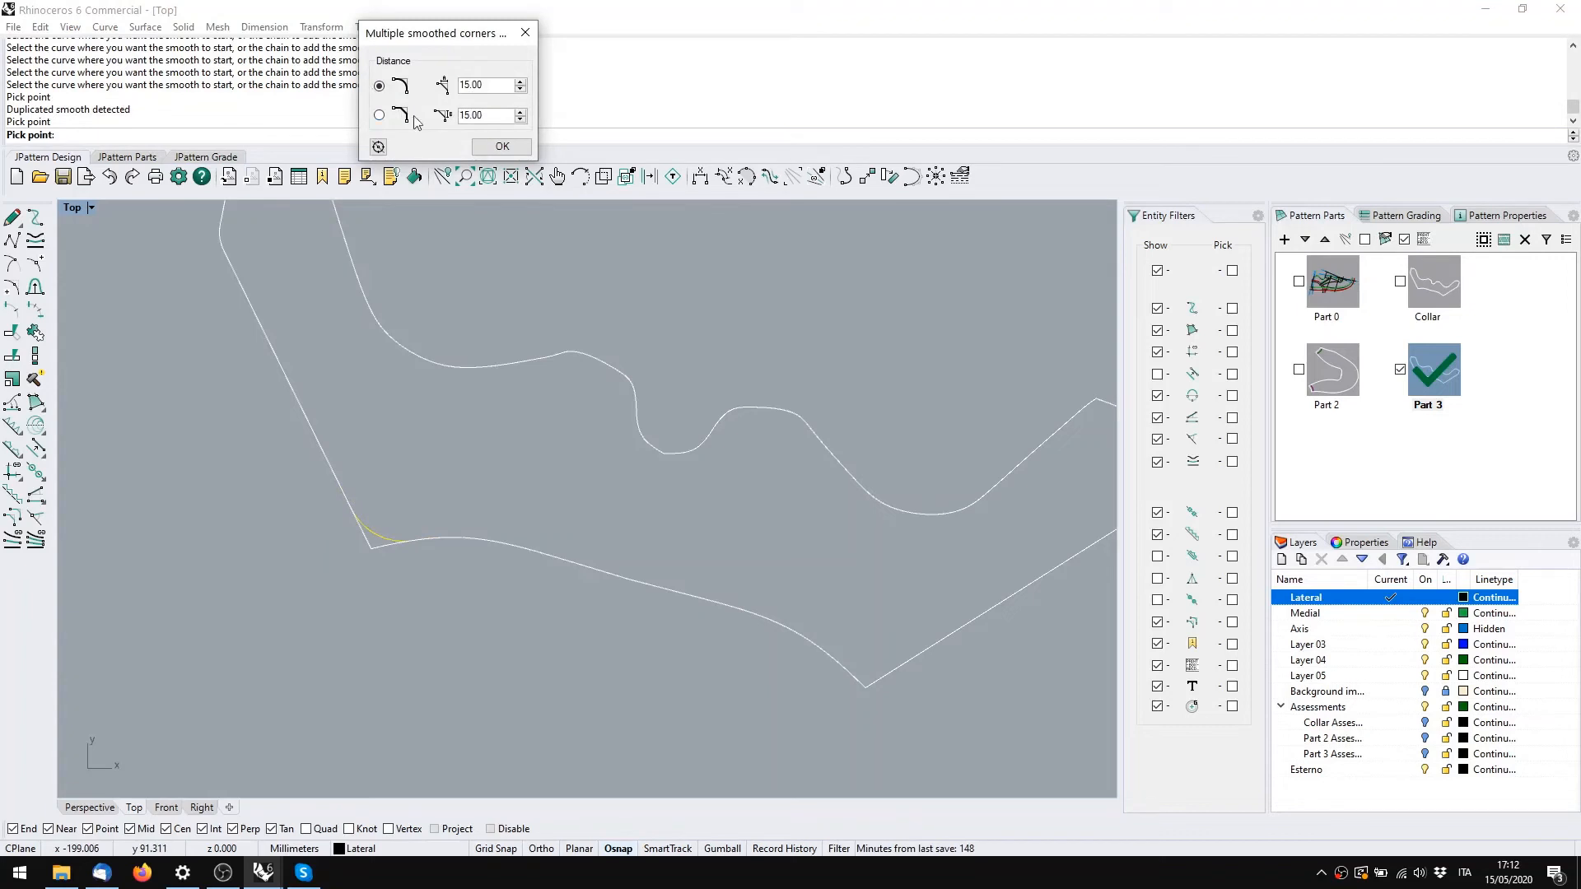
left_click(501, 145)
right_click(884, 675)
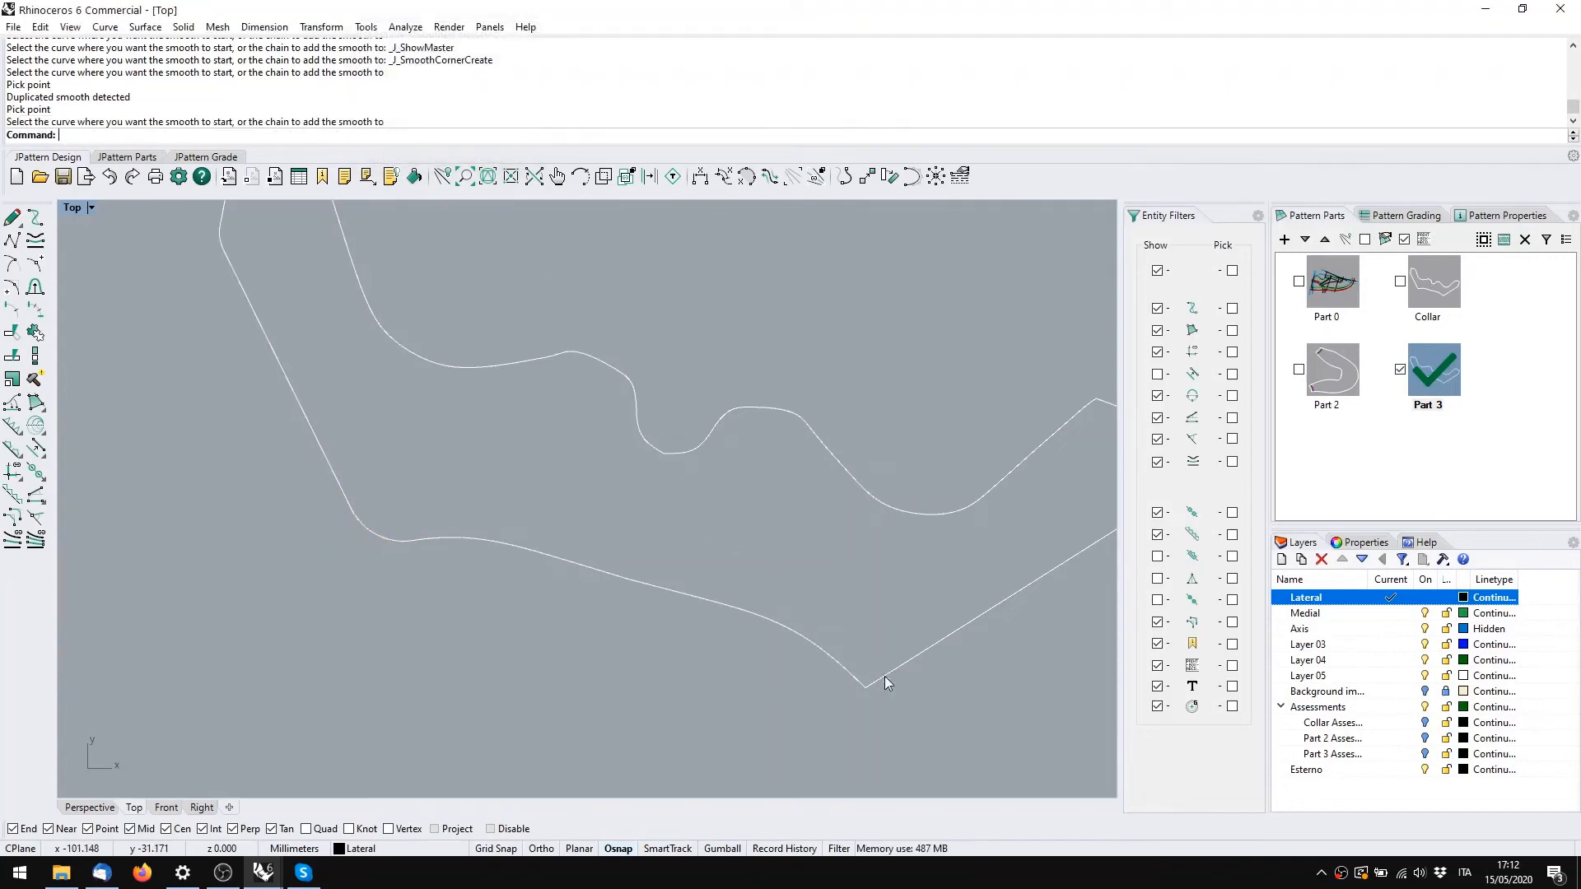
Smooth the lower-right corner of the Part 3 outline with the same corner distances
right_click(885, 675)
left_click(879, 678)
left_click(884, 676)
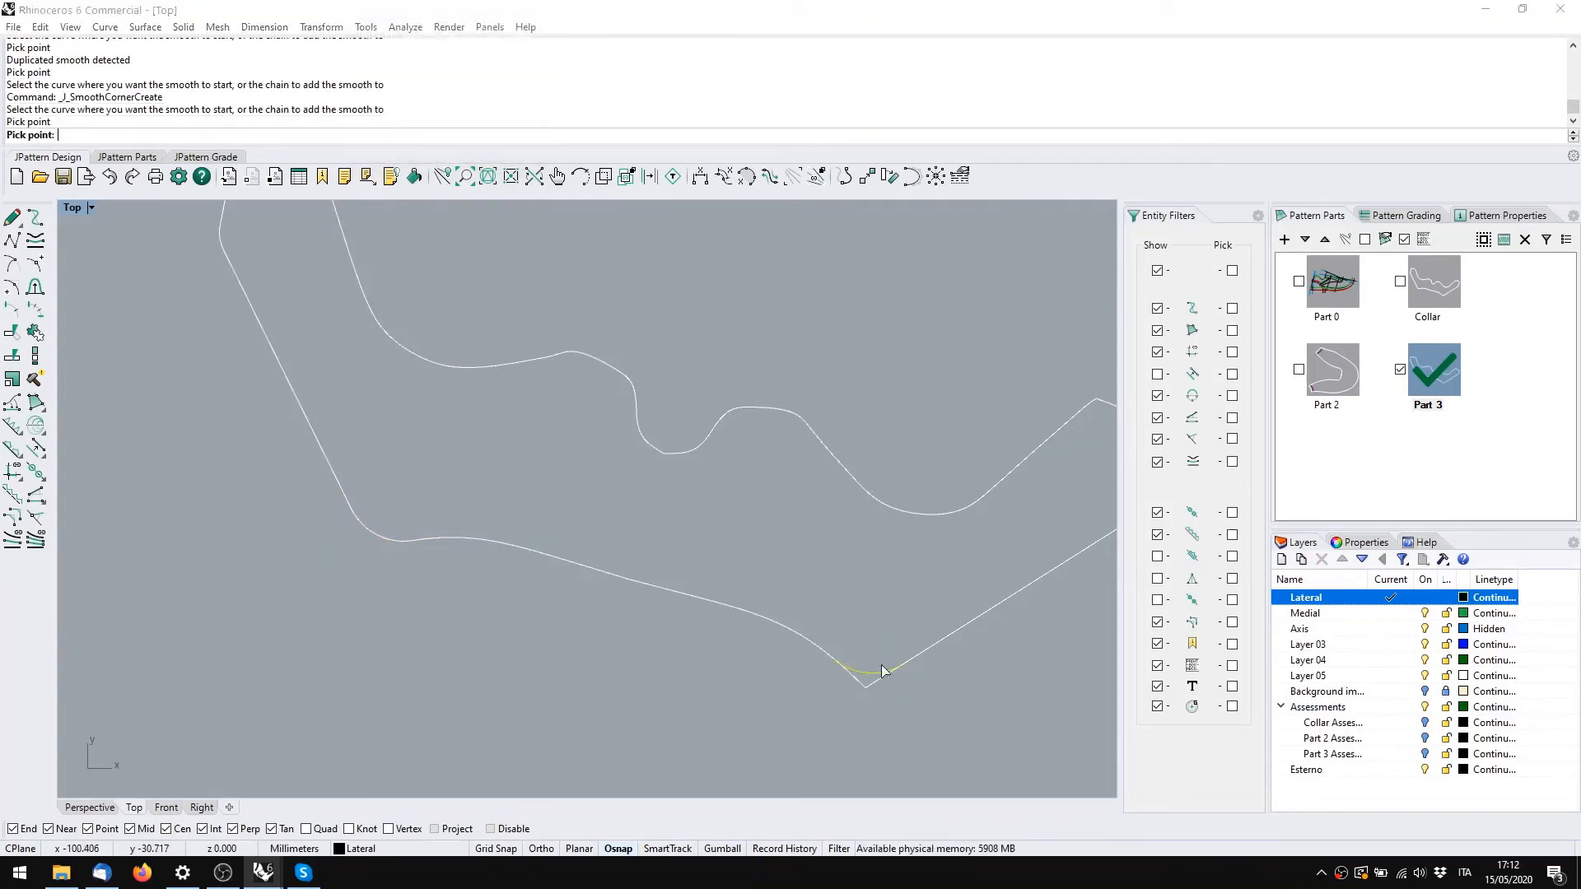
key("Return")
Smooth the outer corner at the right upper end of the Part 3 outline with a distance of 15 on both sides
right_click_drag(995, 446, 618, 447)
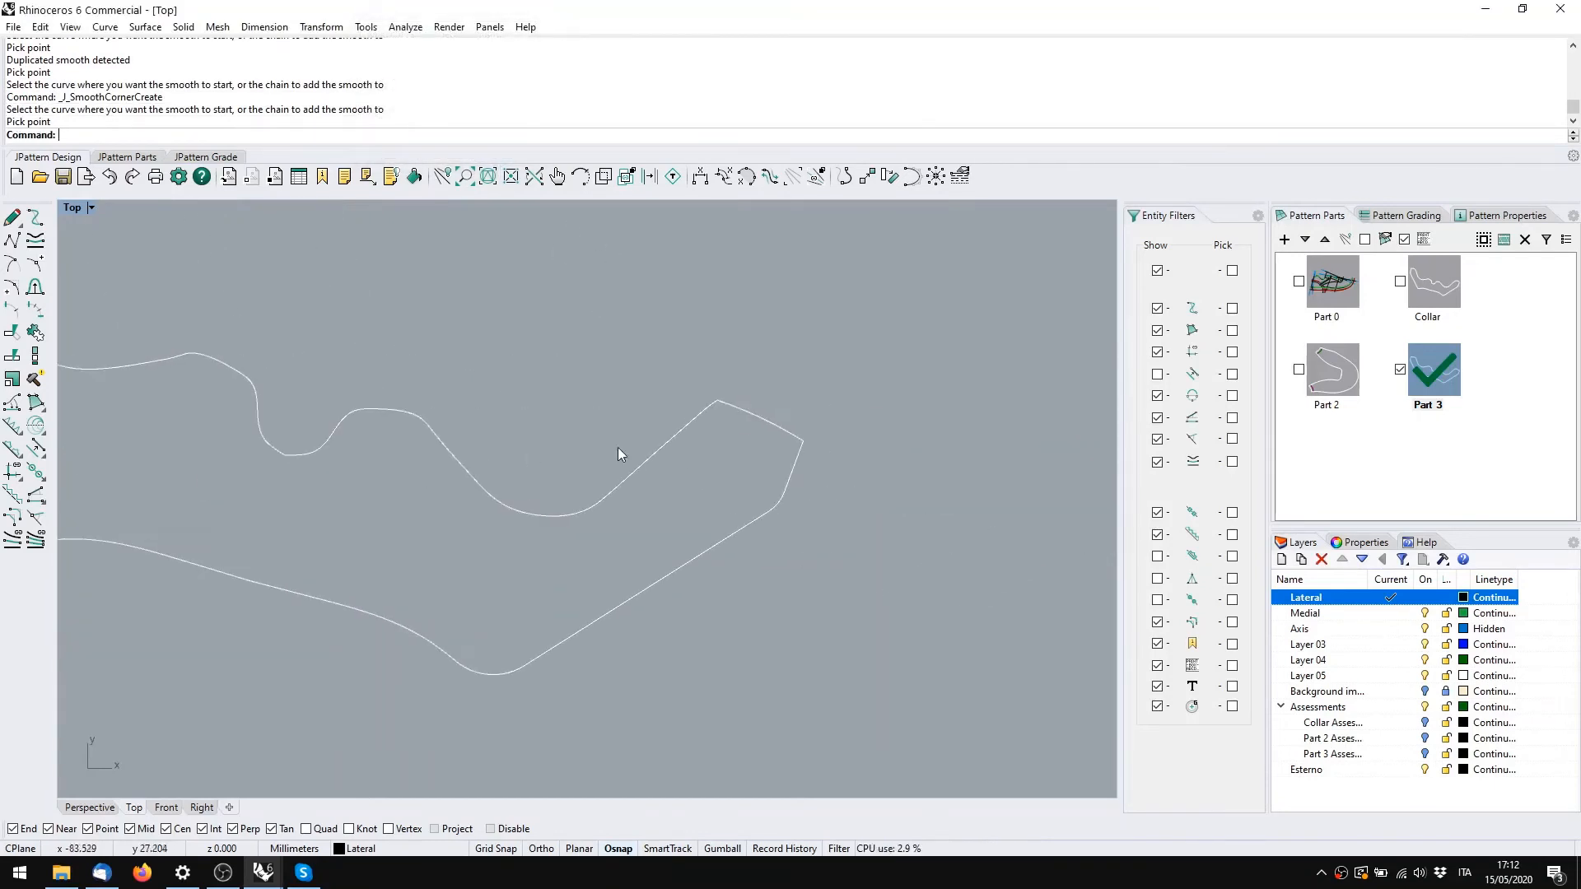
right_click(752, 440)
left_click(803, 442)
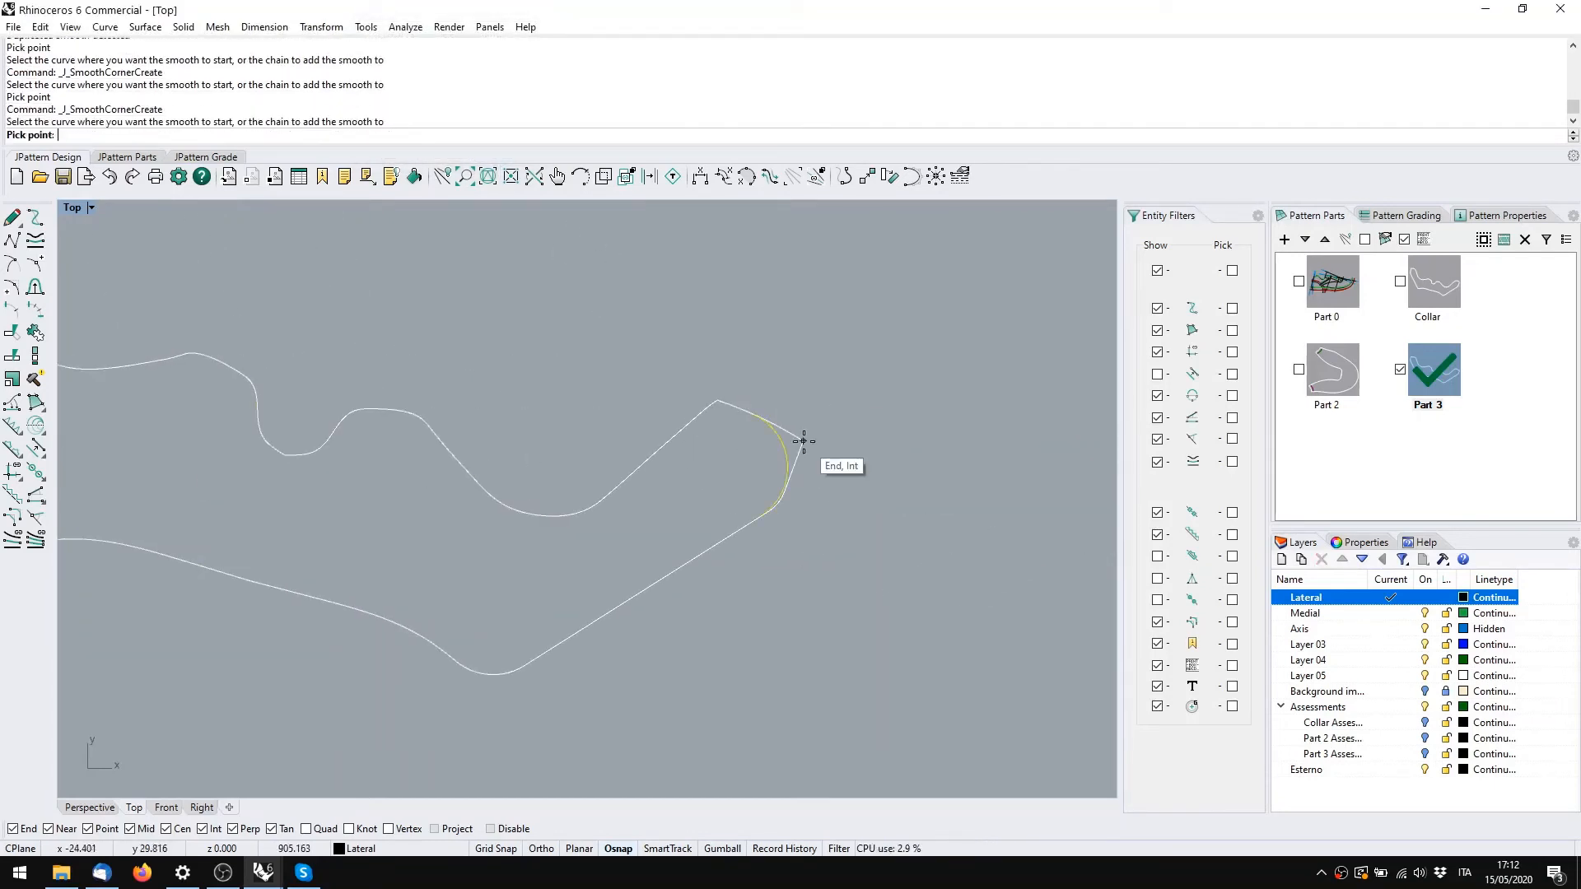
left_click(803, 446)
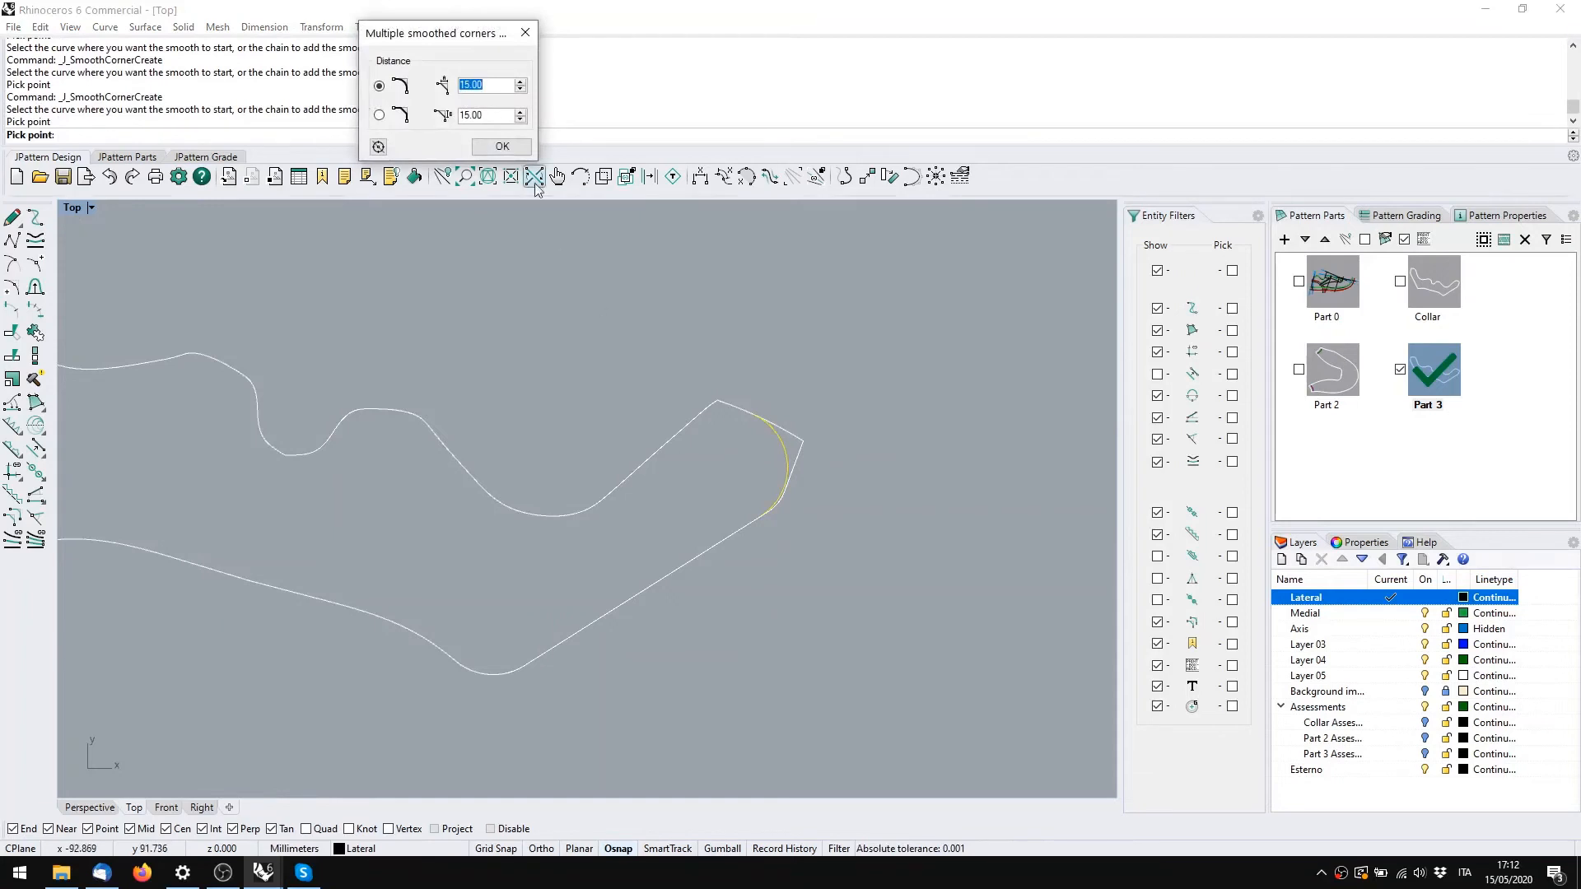
left_click(508, 147)
Smooth the outer corner at the left upper end of the Part 3 outline to match the opposite end
right_click_drag(455, 451, 1058, 530)
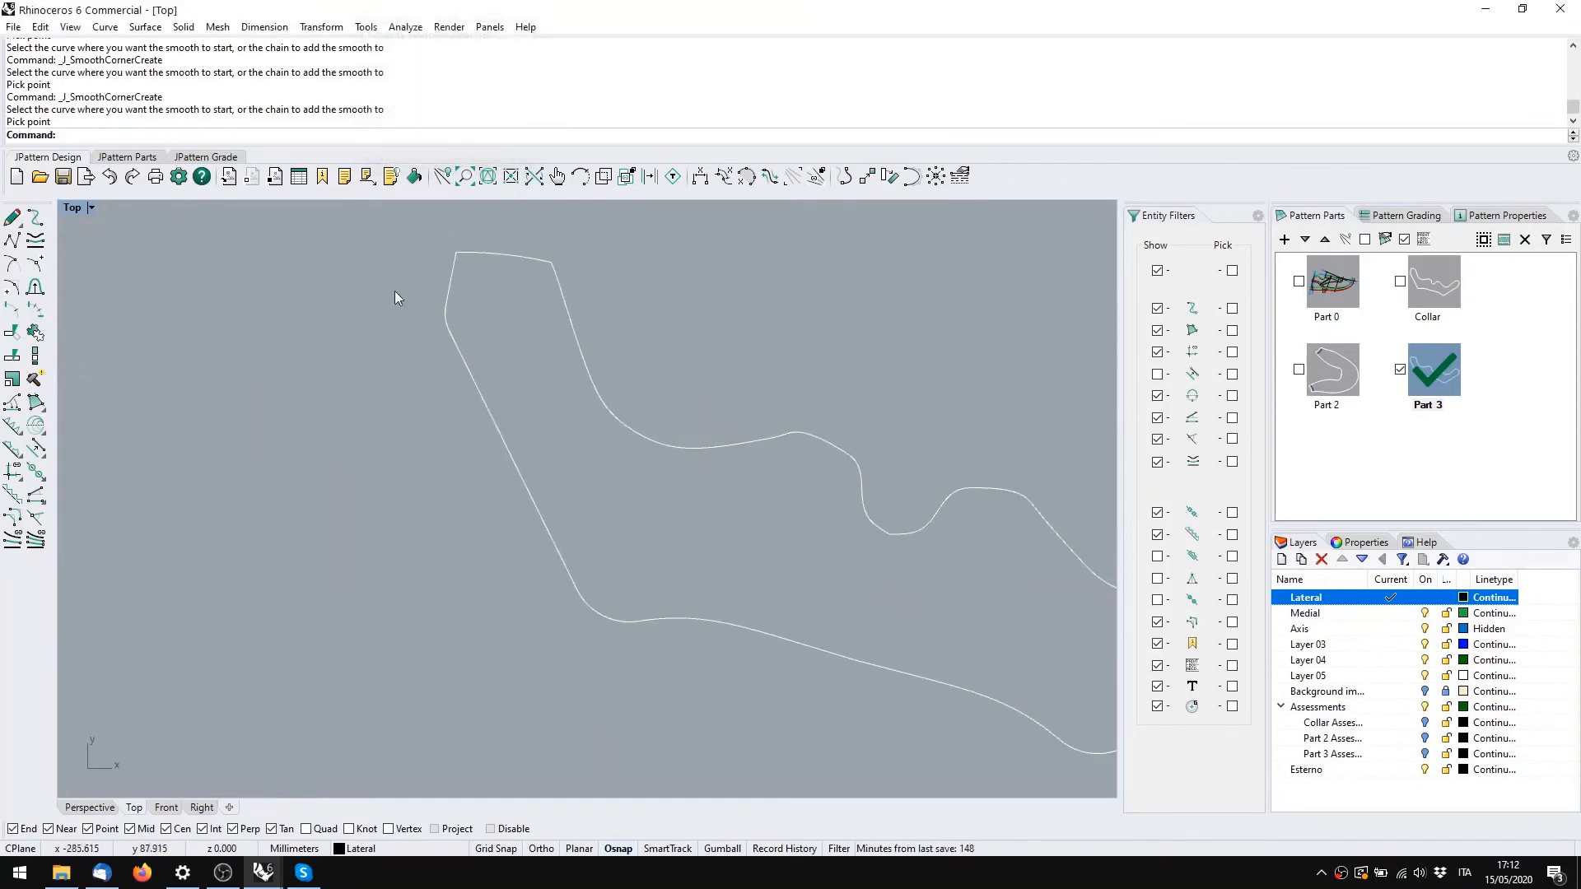
right_click(461, 265)
left_click(463, 261)
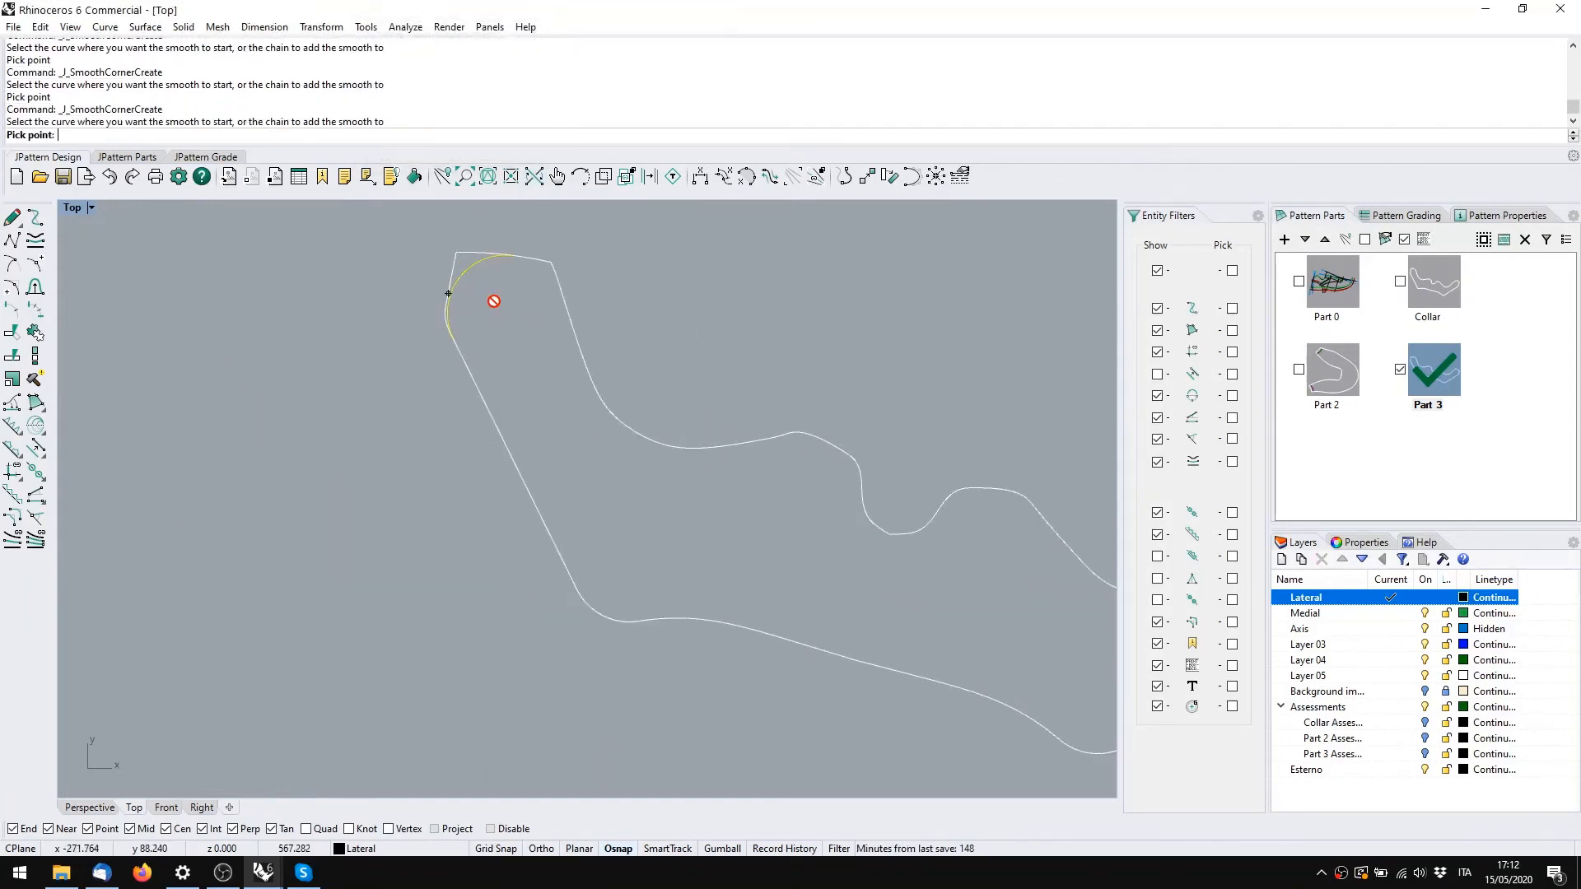
left_click(495, 303)
left_click(499, 148)
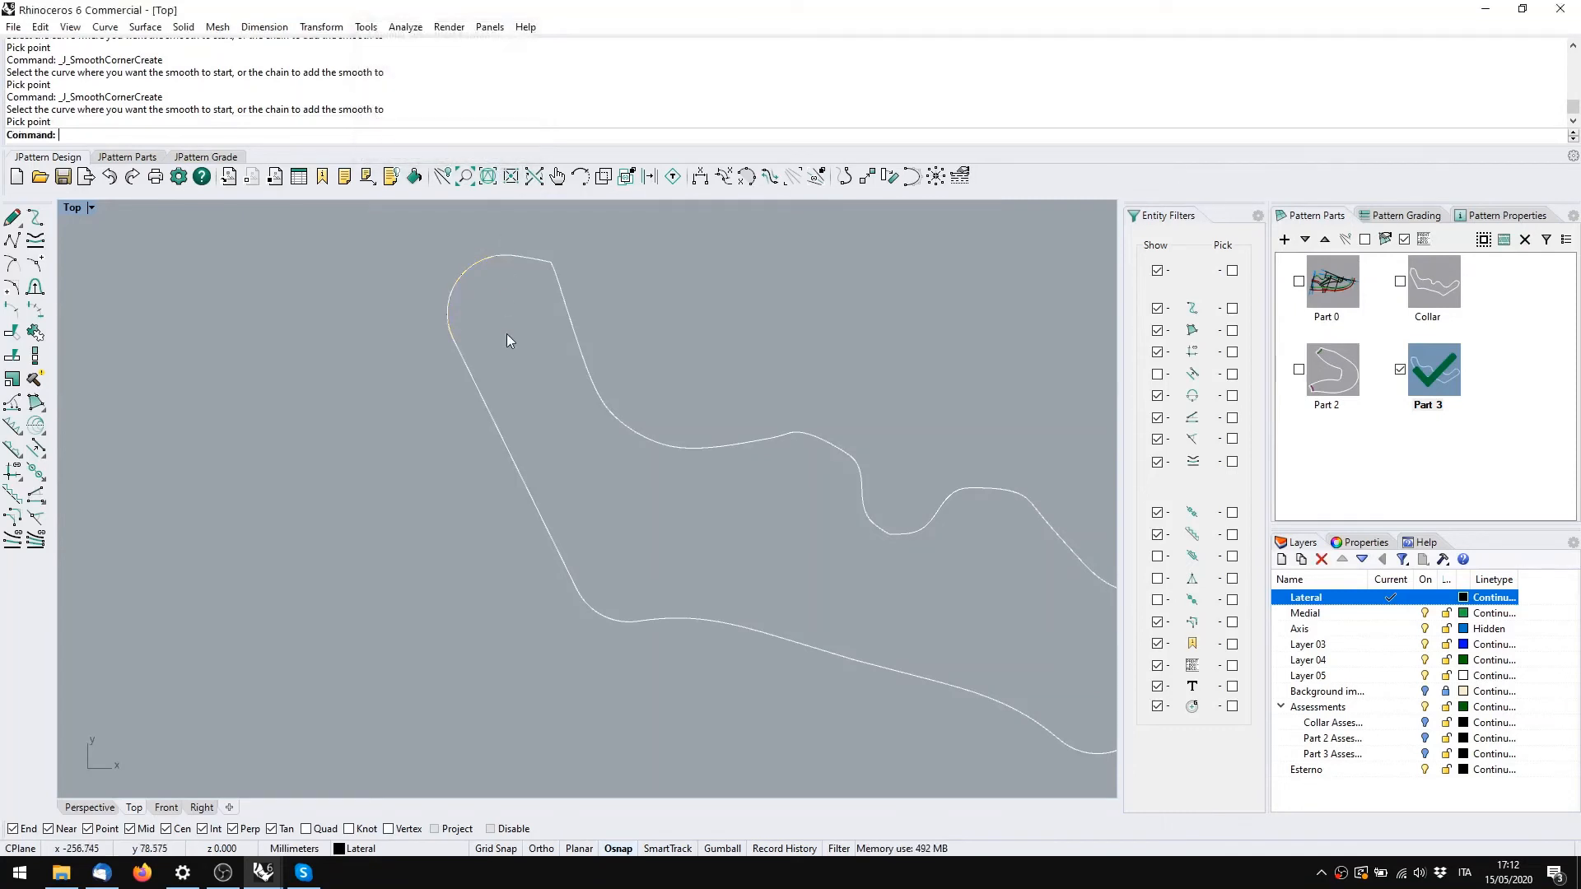
Overlay the Collar part on Part 3 to compare the smoothed padding outline with the original collar
scroll(480, 396, "down", 3)
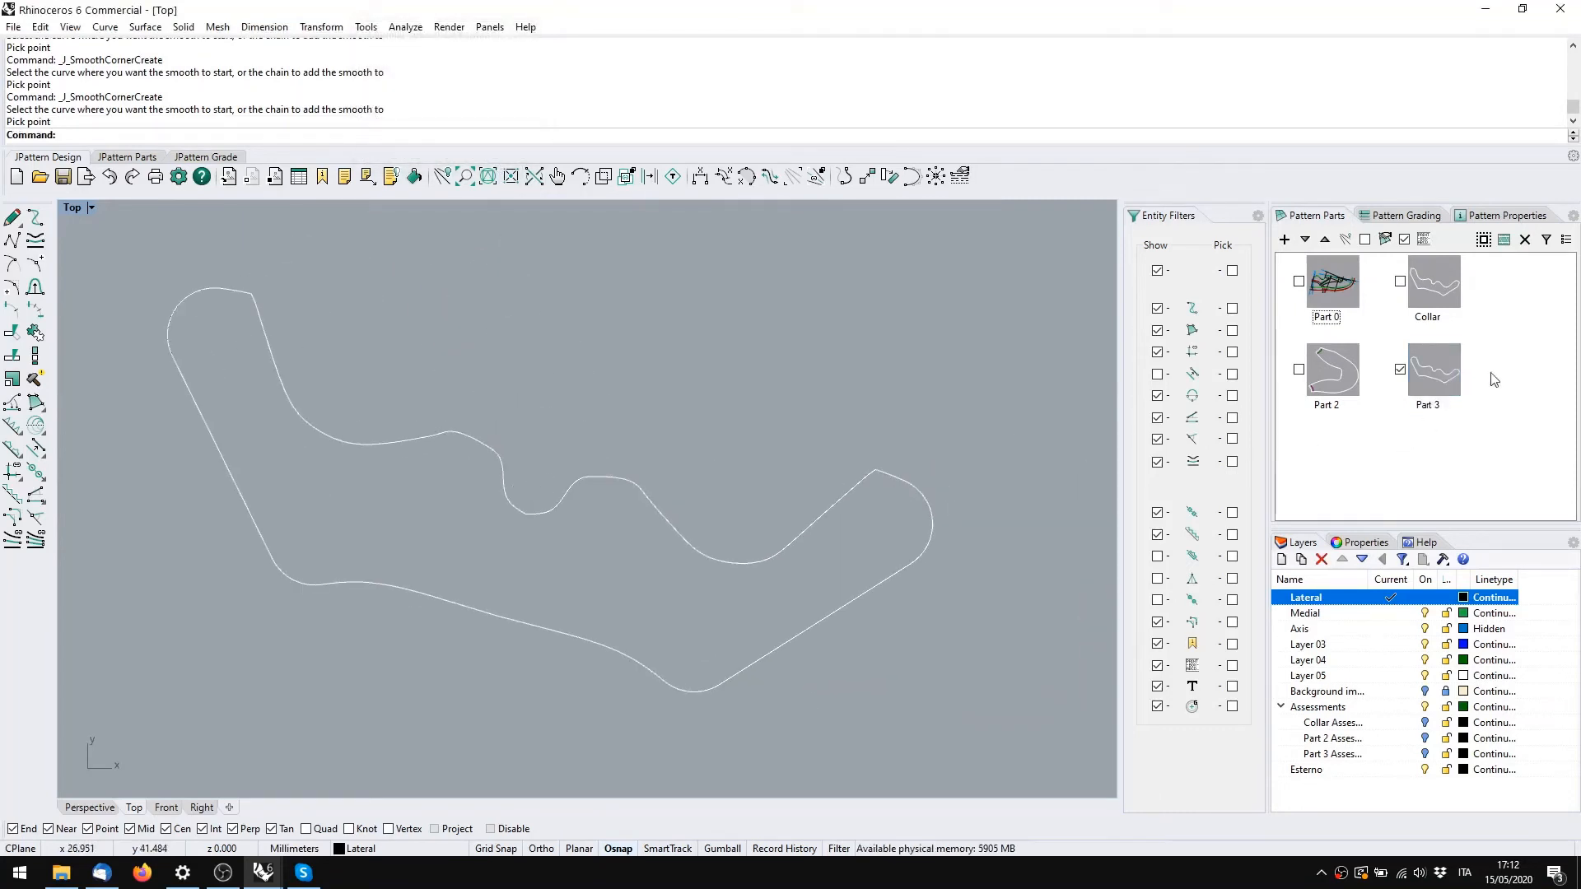
left_click(1437, 375)
left_click(1400, 282)
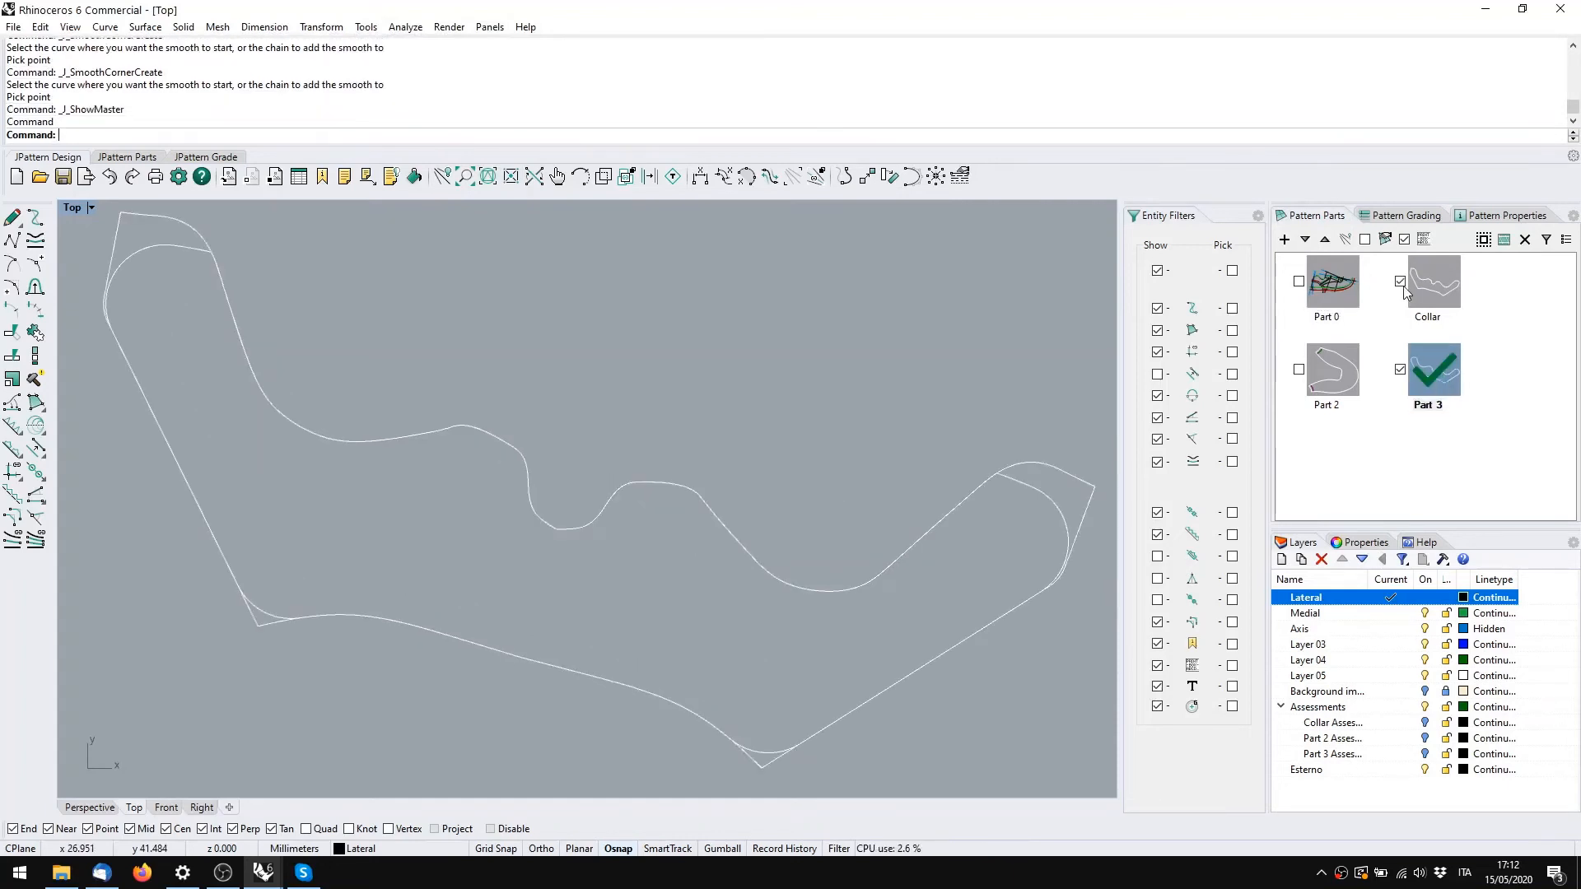
left_click(1400, 282)
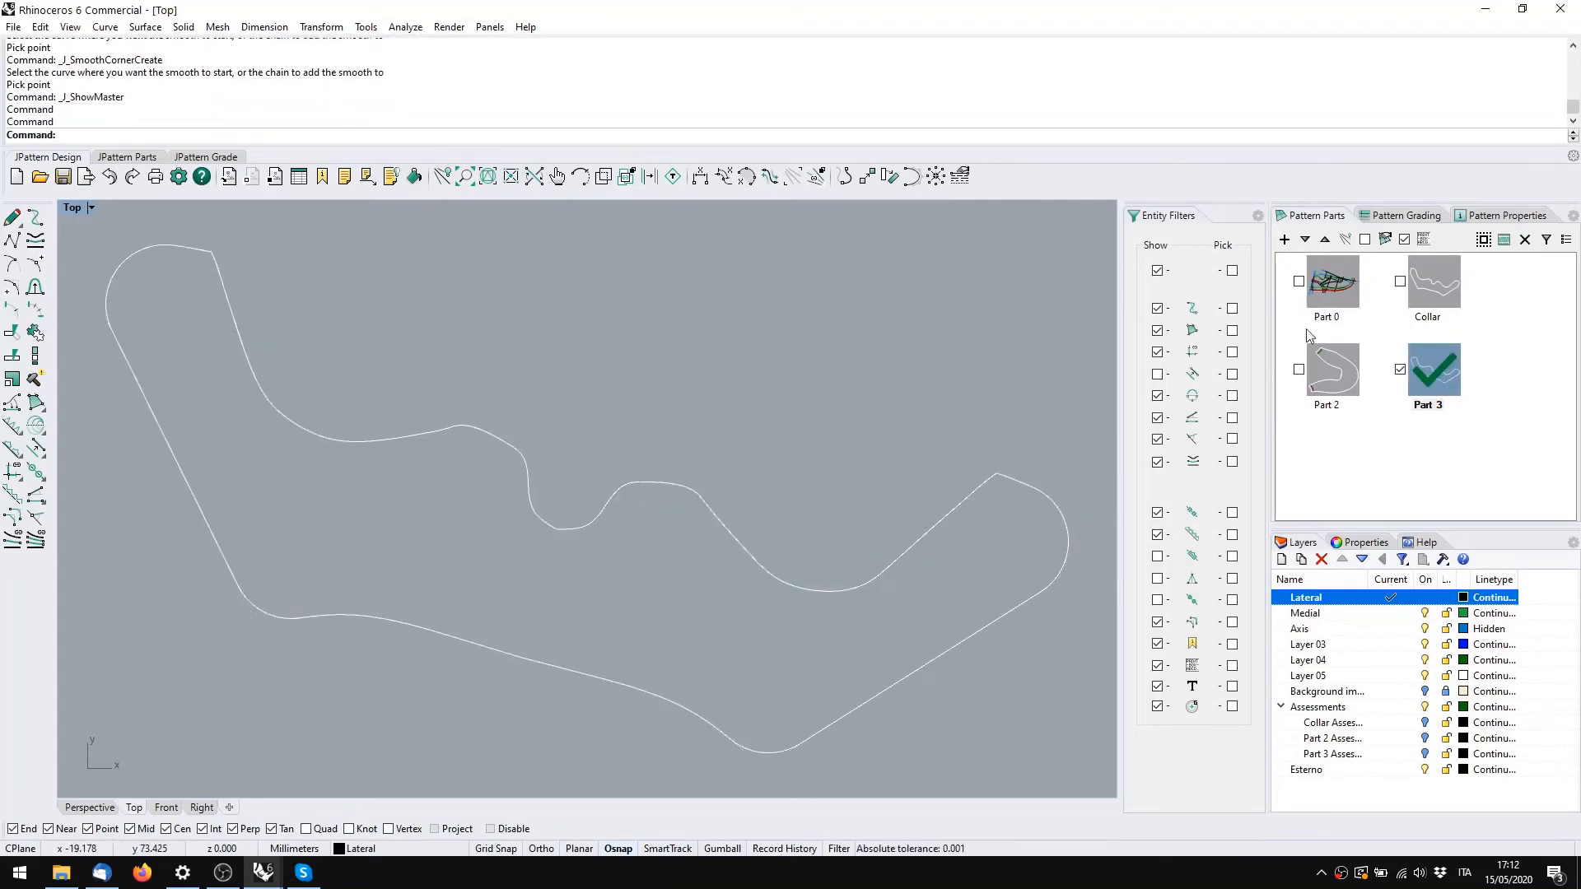
left_click(1400, 282)
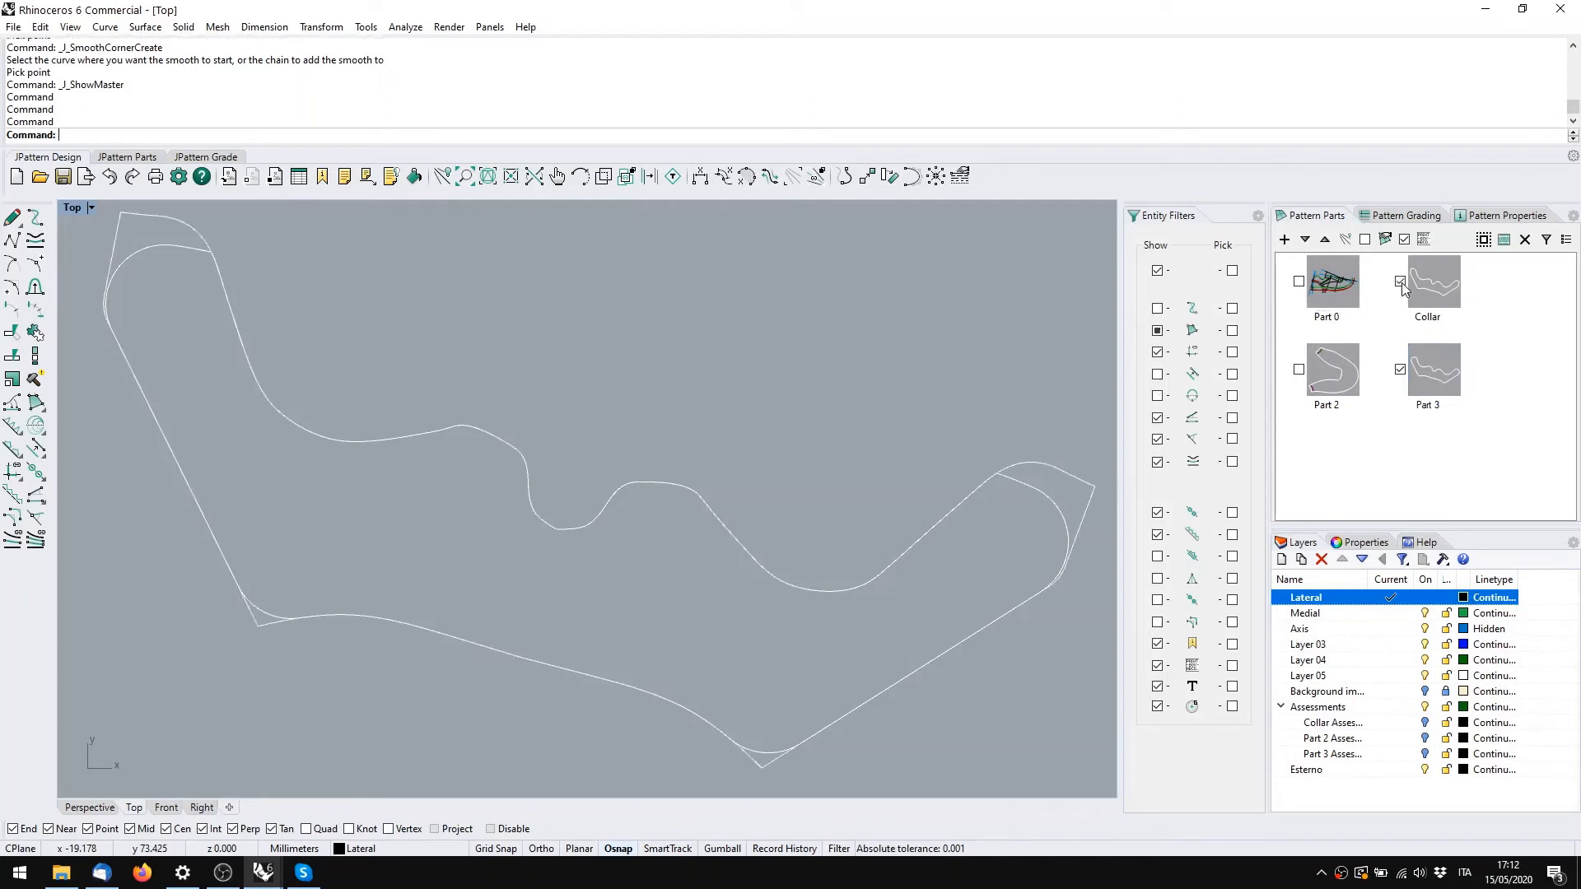
Hide the Collar overlay, then select and isolate the smoothed corner curve at the right upper end of Part 3
left_click(1400, 283)
scroll(1061, 434, "up", 2)
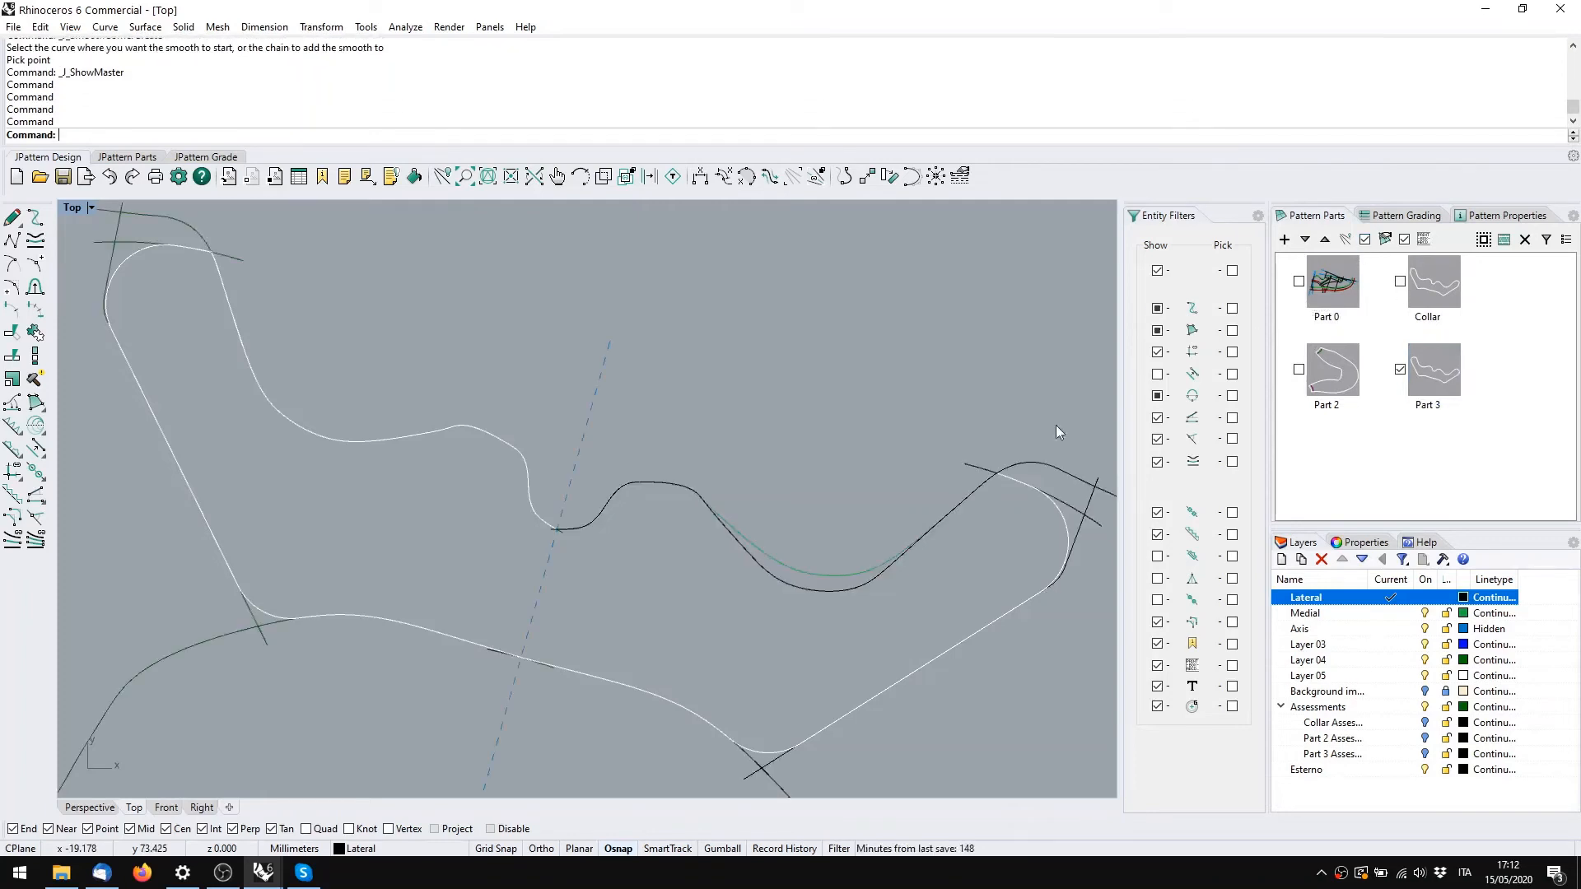
scroll(628, 539, "up", 2)
scroll(873, 540, "up", 4)
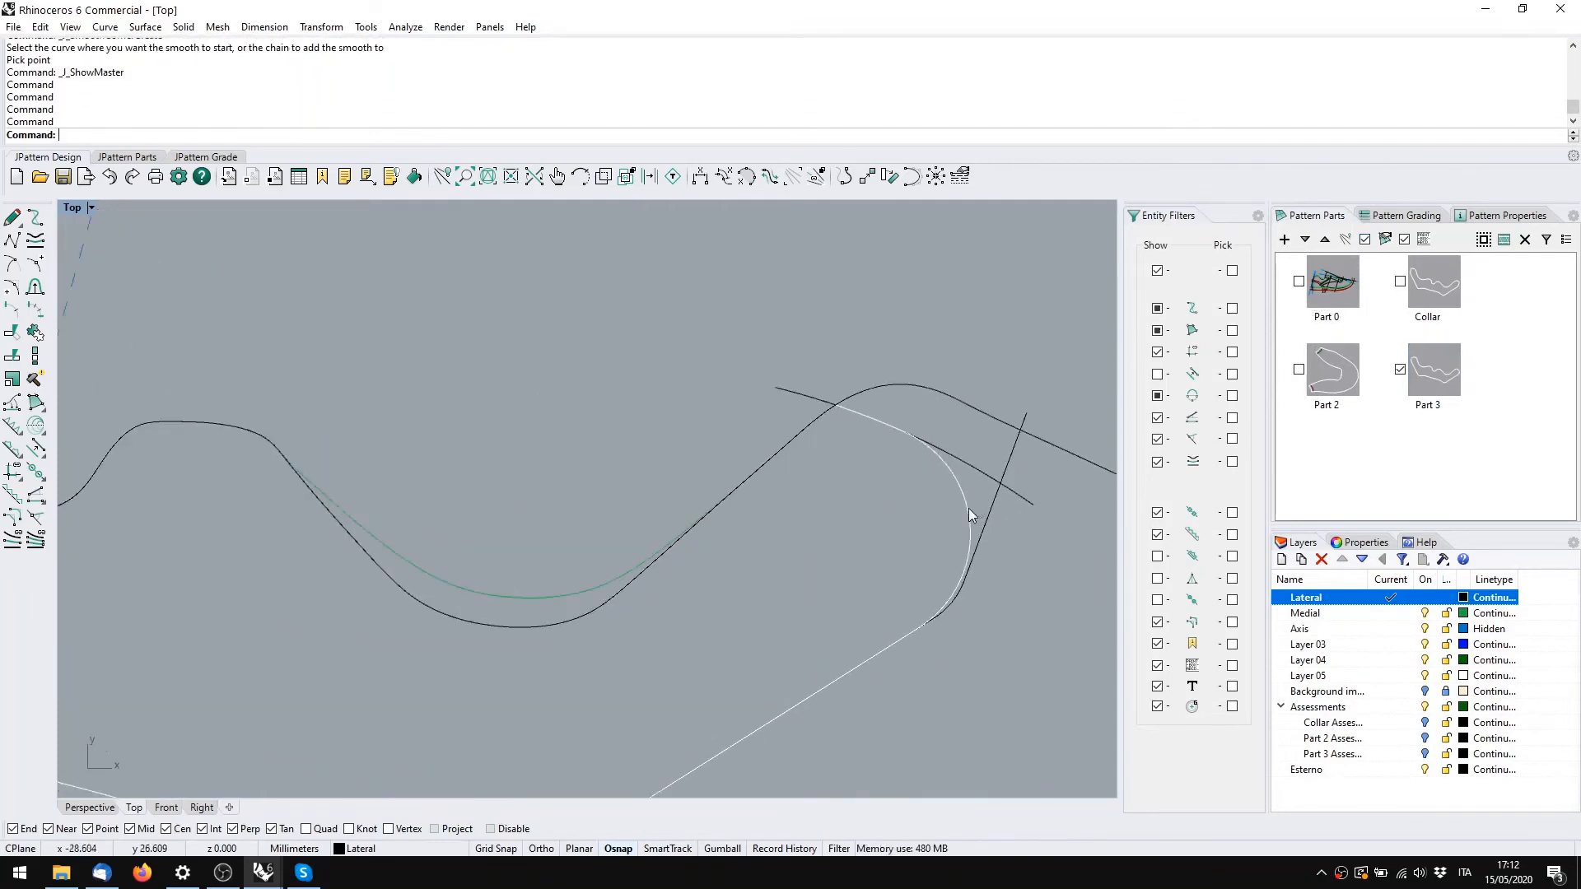
left_click(970, 519)
left_click(1012, 566)
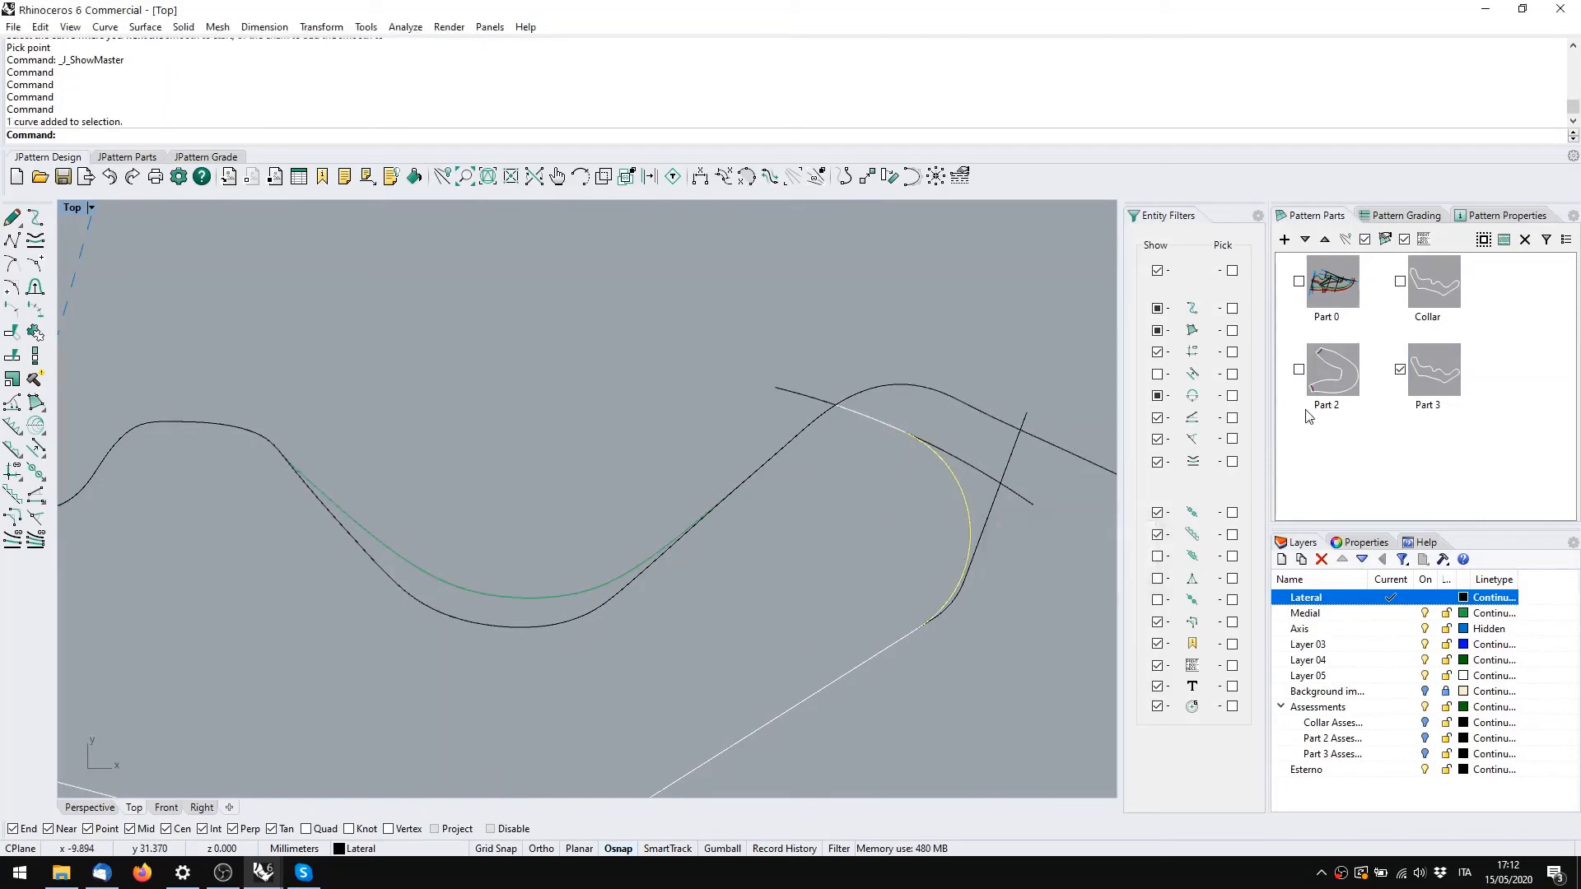
middle_click(581, 320)
left_click(552, 271)
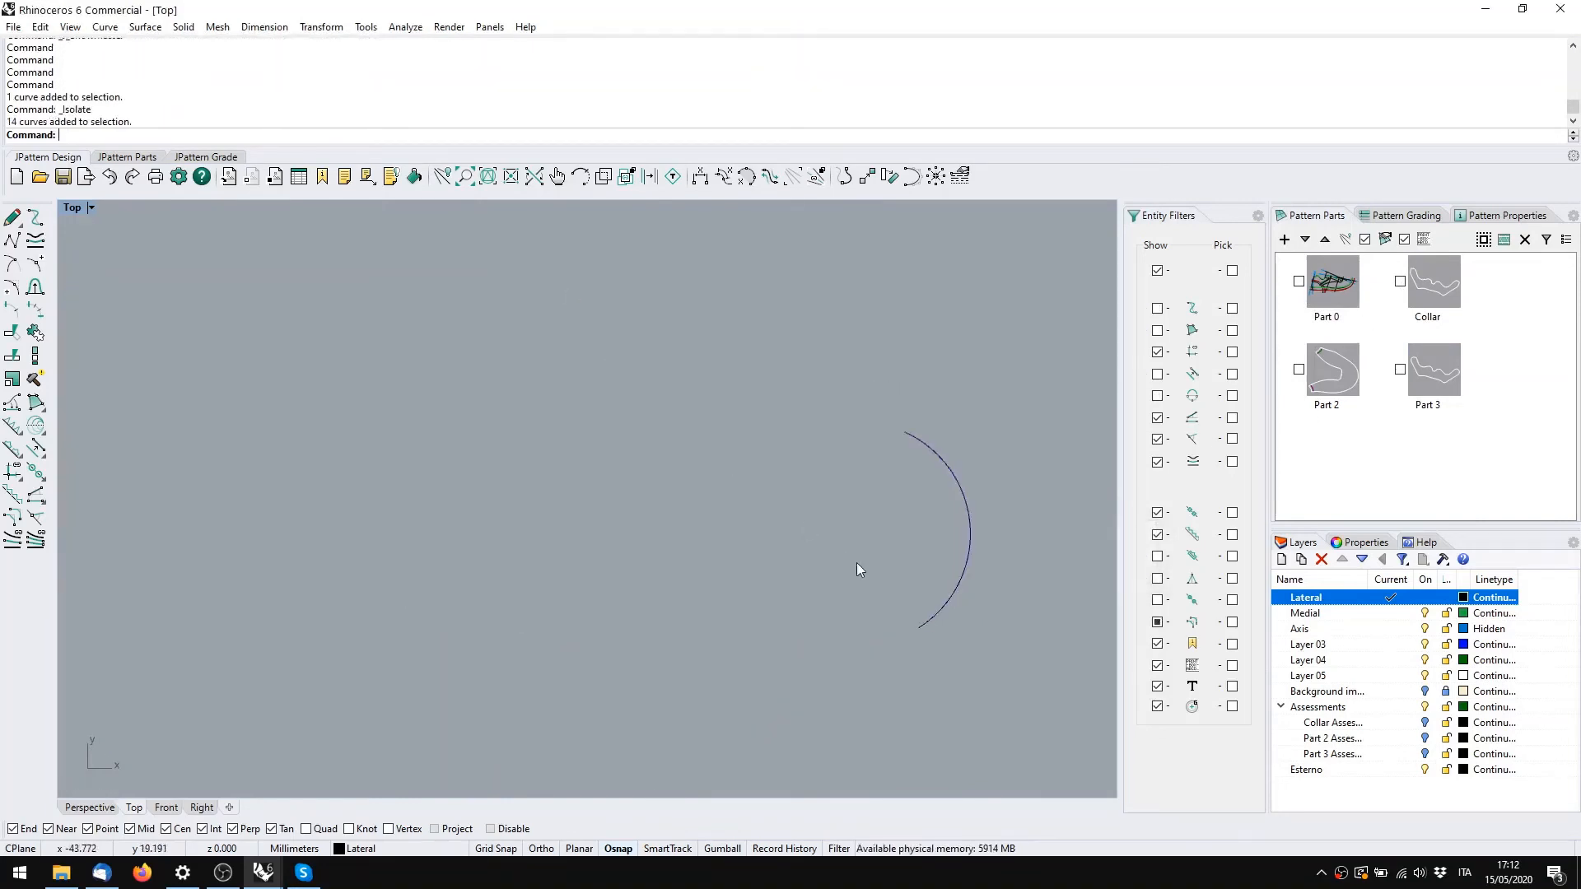
Show all hidden objects again so the shell and its derived parts are displayed together
middle_click(805, 524)
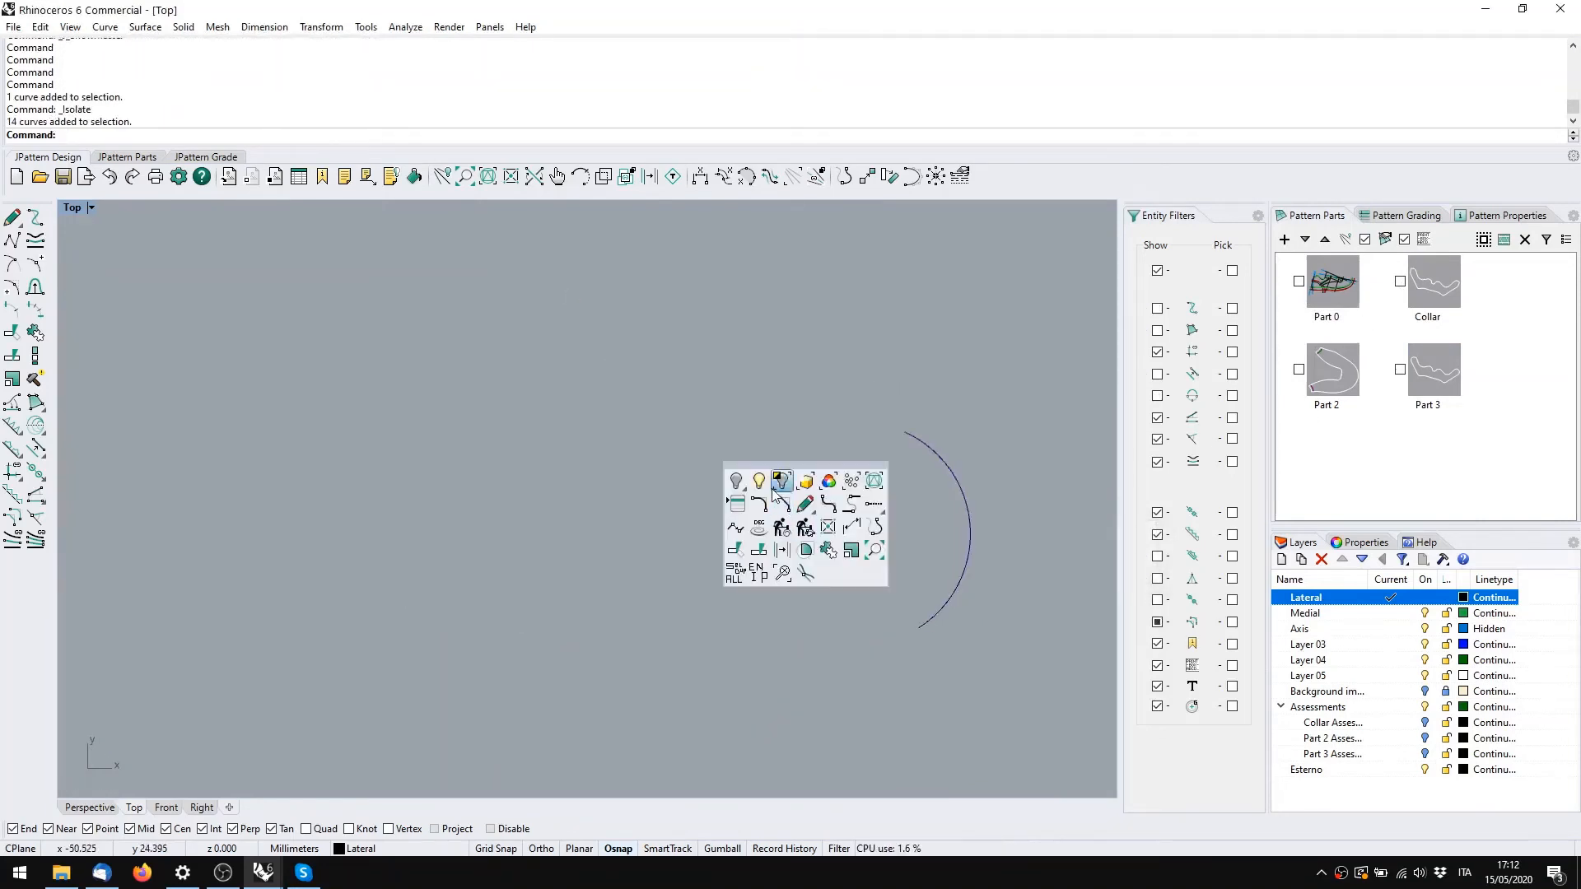
left_click(759, 486)
scroll(674, 492, "down", 6)
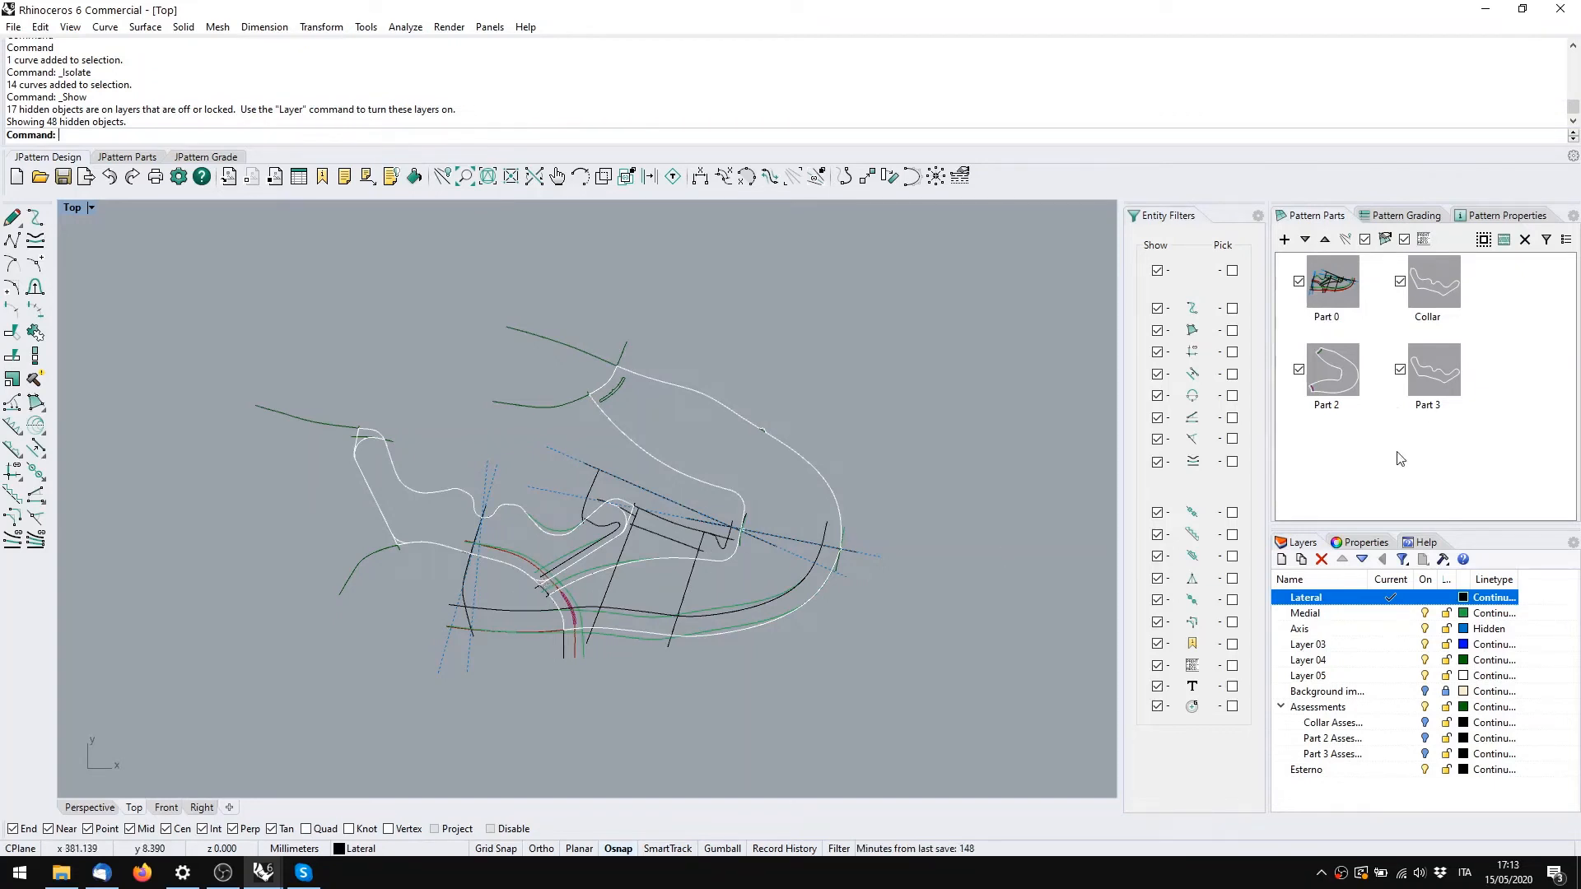
right_click_drag(630, 523, 646, 551)
scroll(610, 577, "up", 4)
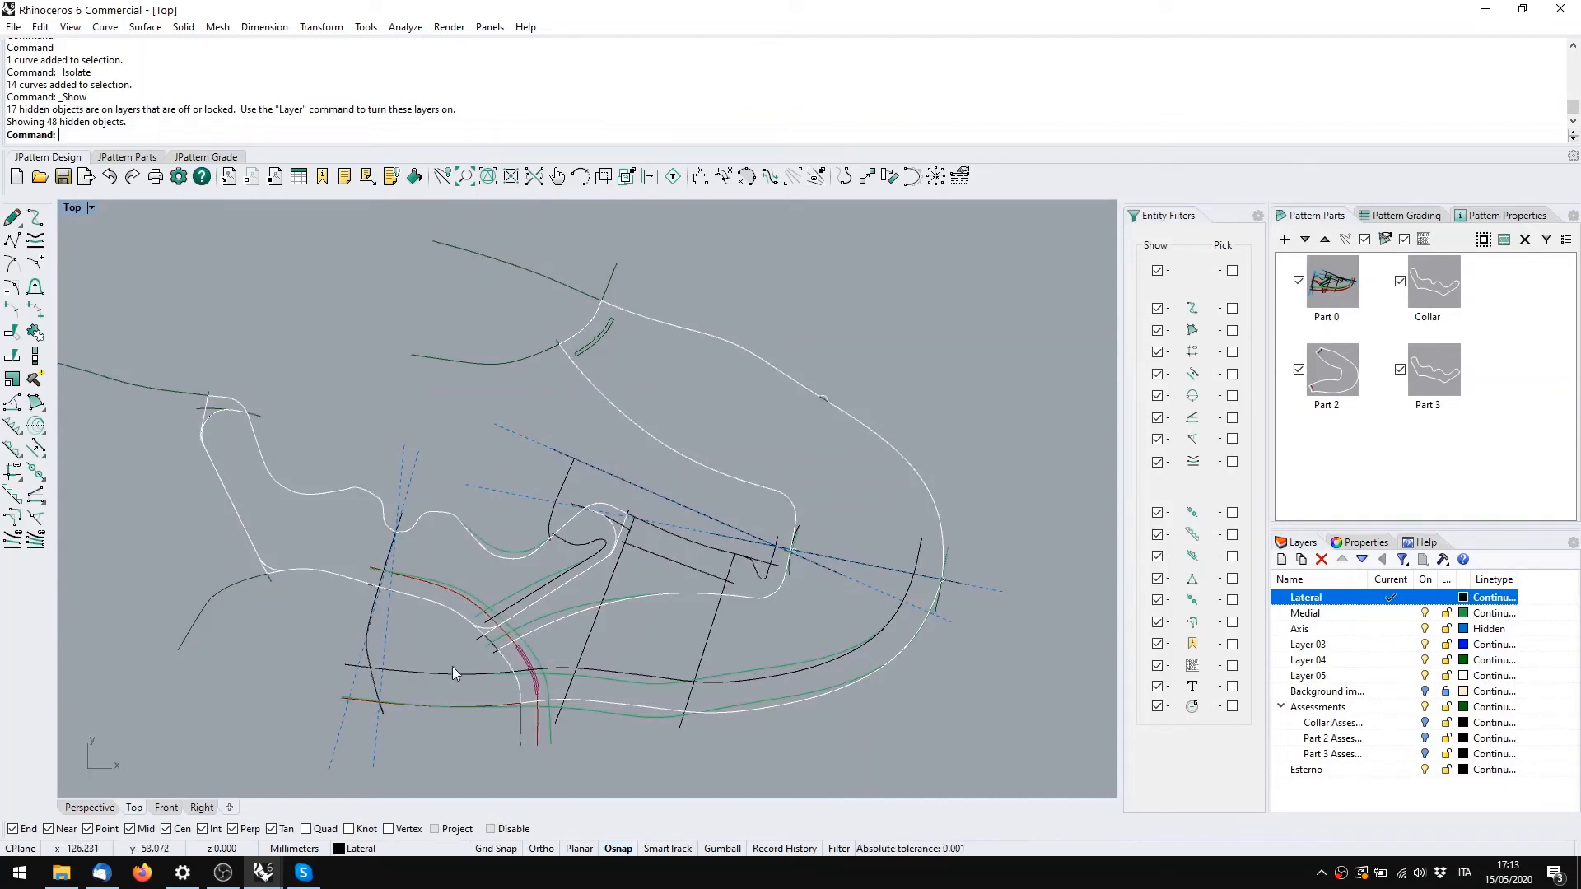
Highlight the medial and lateral inner bottom curves of the shell in turn, and clear the selection
left_click(622, 683)
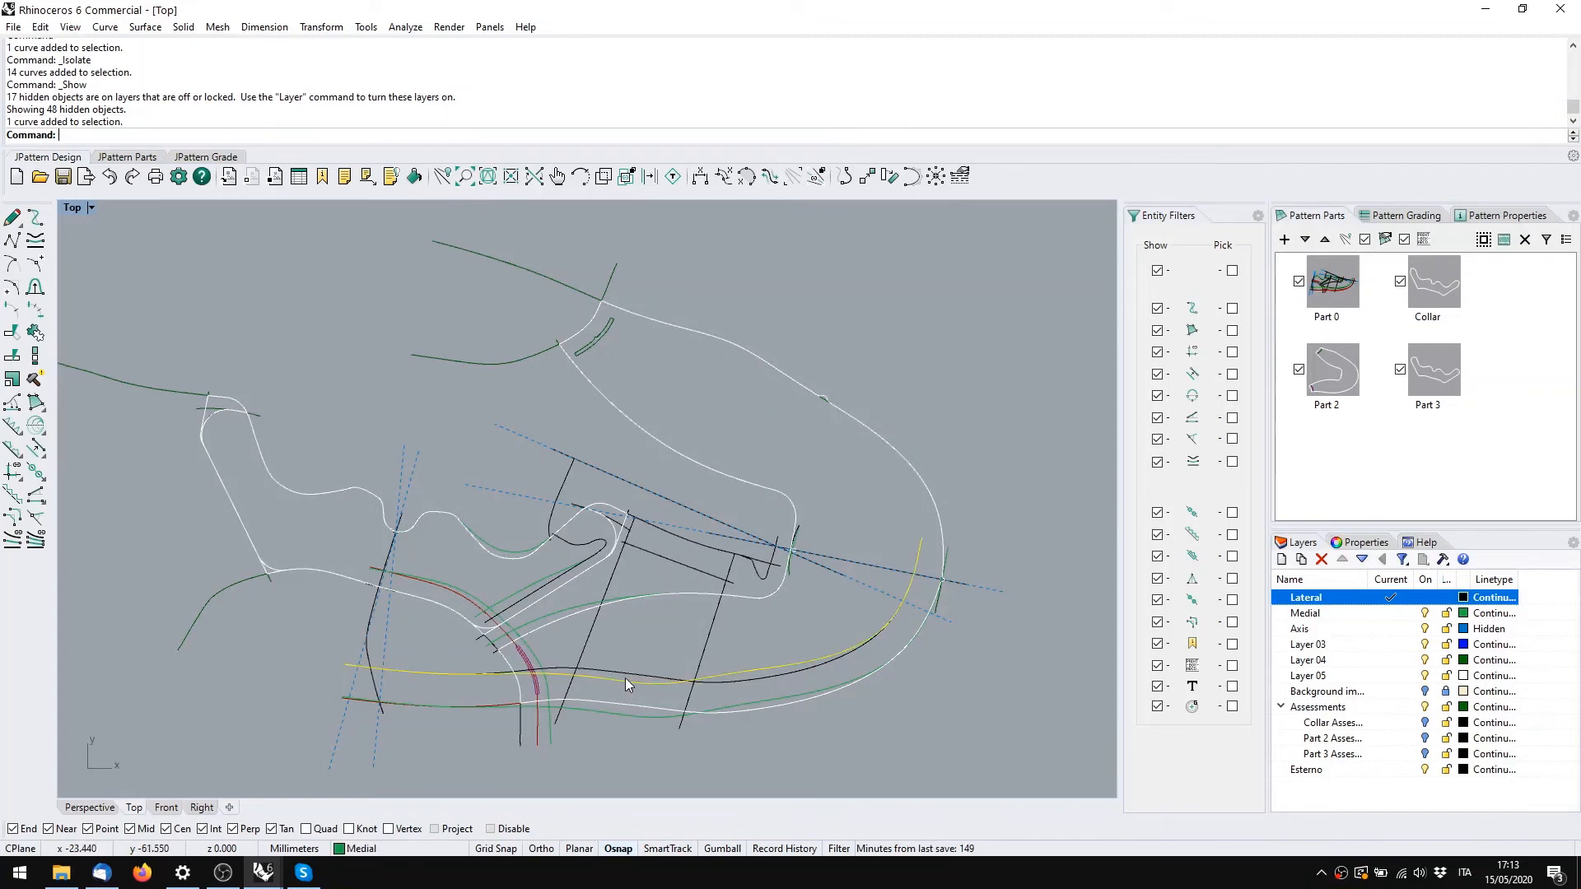
left_click(624, 675)
left_click(625, 674)
key("Escape")
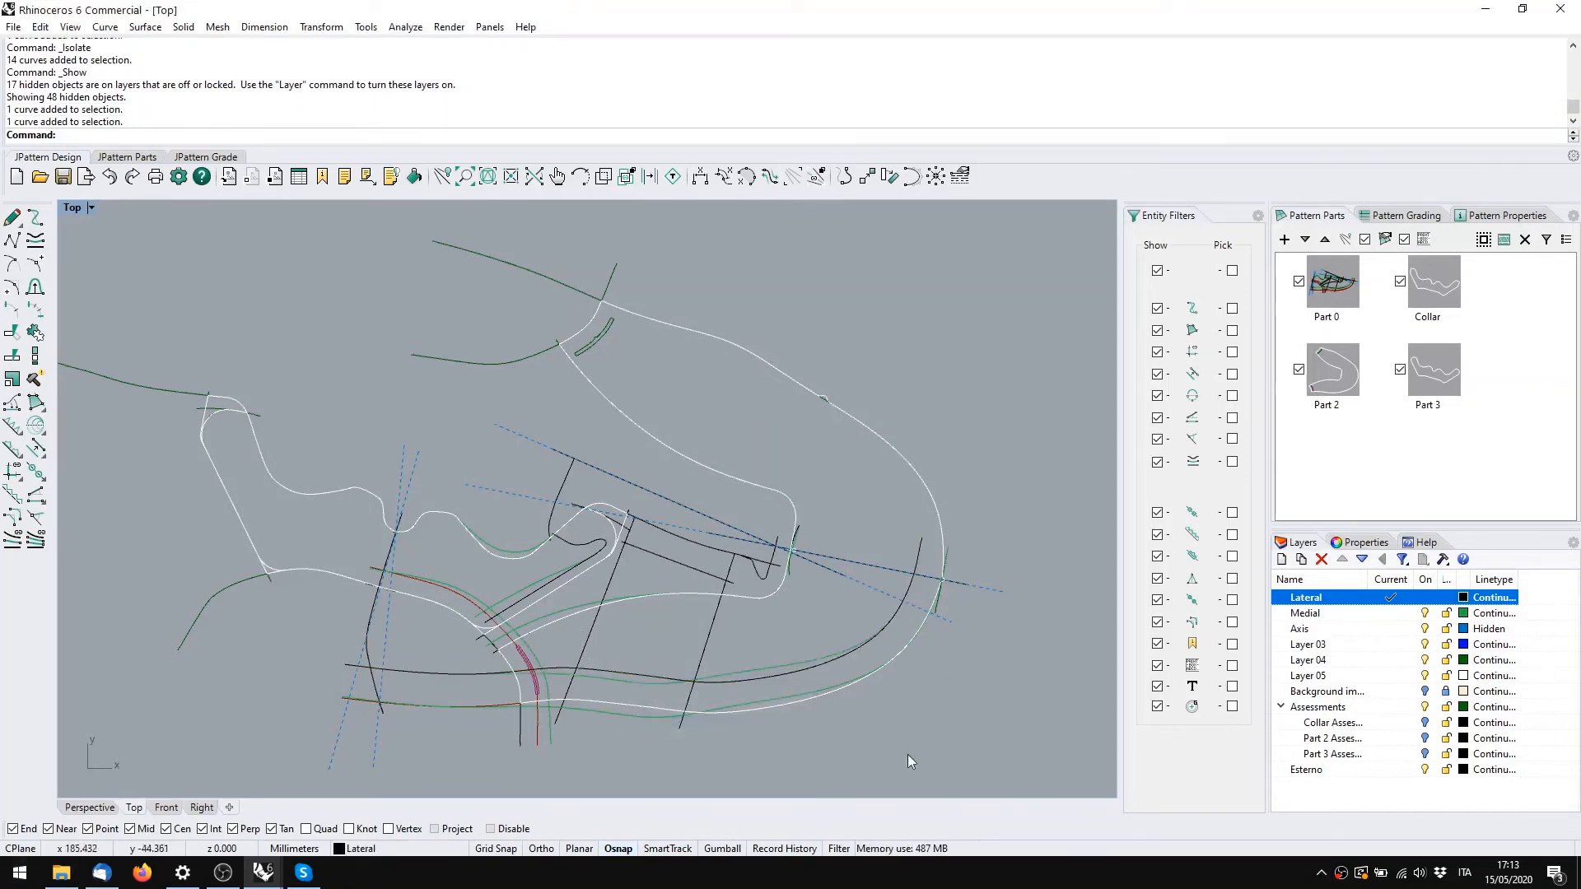
Switch to Francesina corso.3dm and display the Telaio Esterno part to examine its outline and markings
right_click(1360, 874)
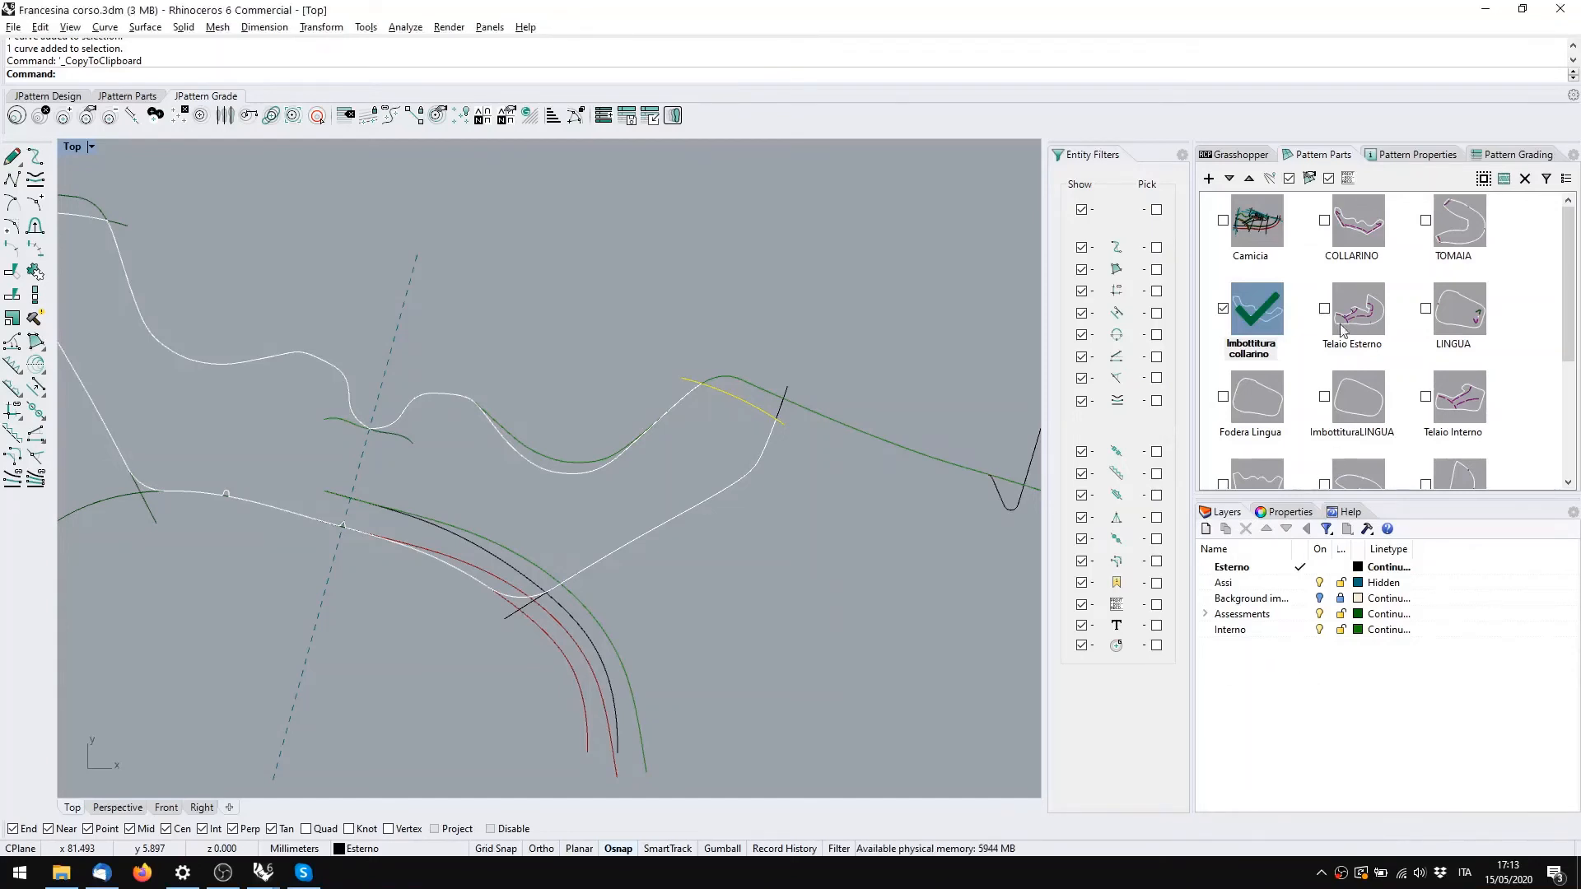
right_click_drag(842, 471, 760, 479)
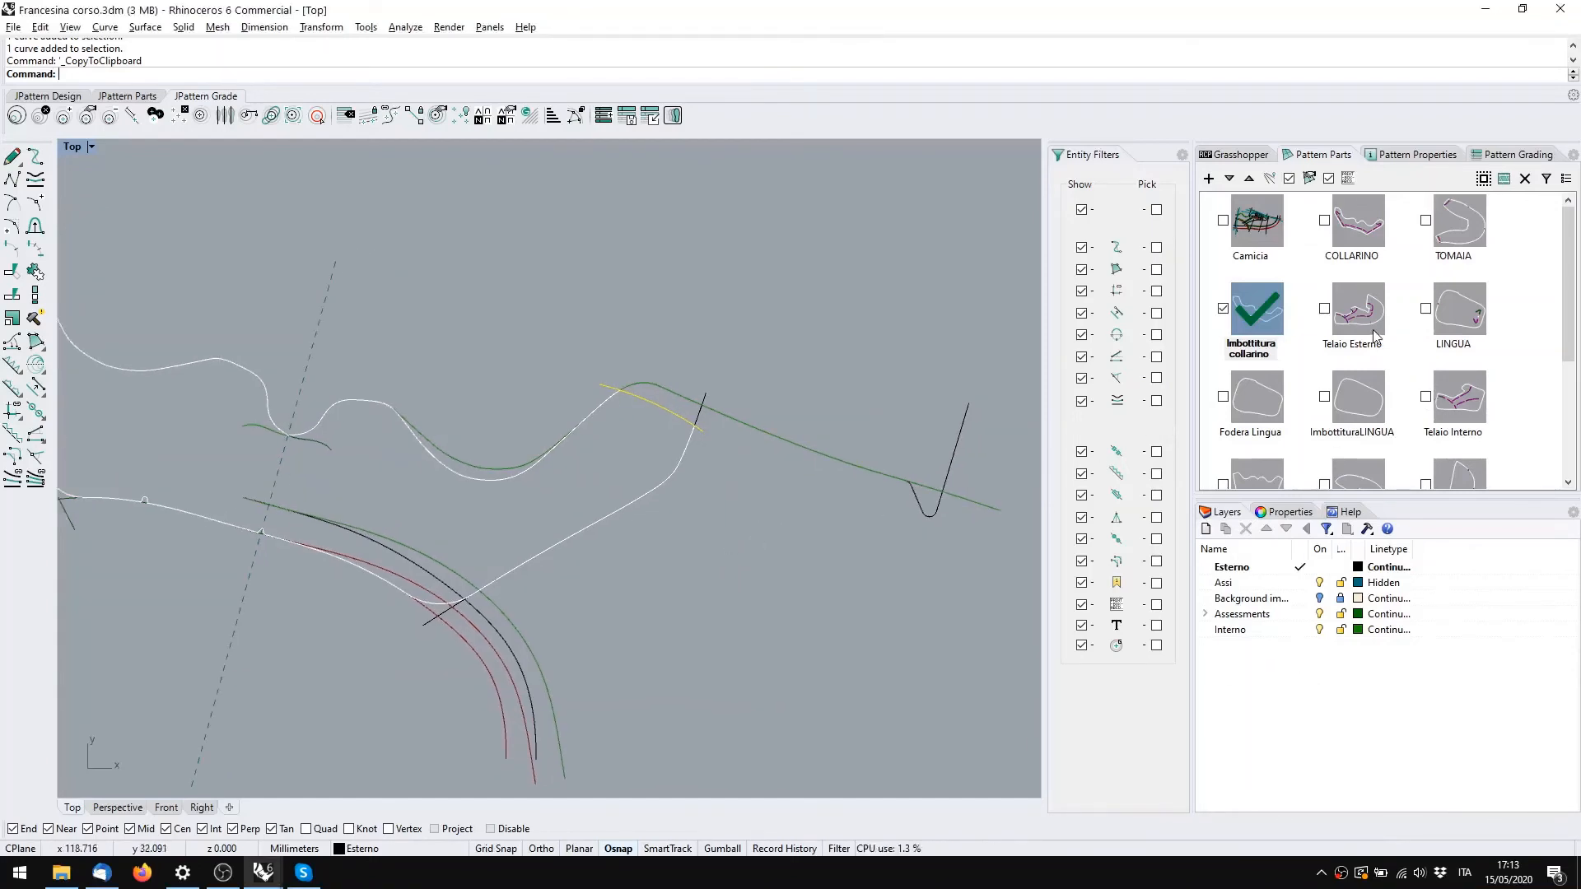
right_click_drag(472, 530, 626, 512)
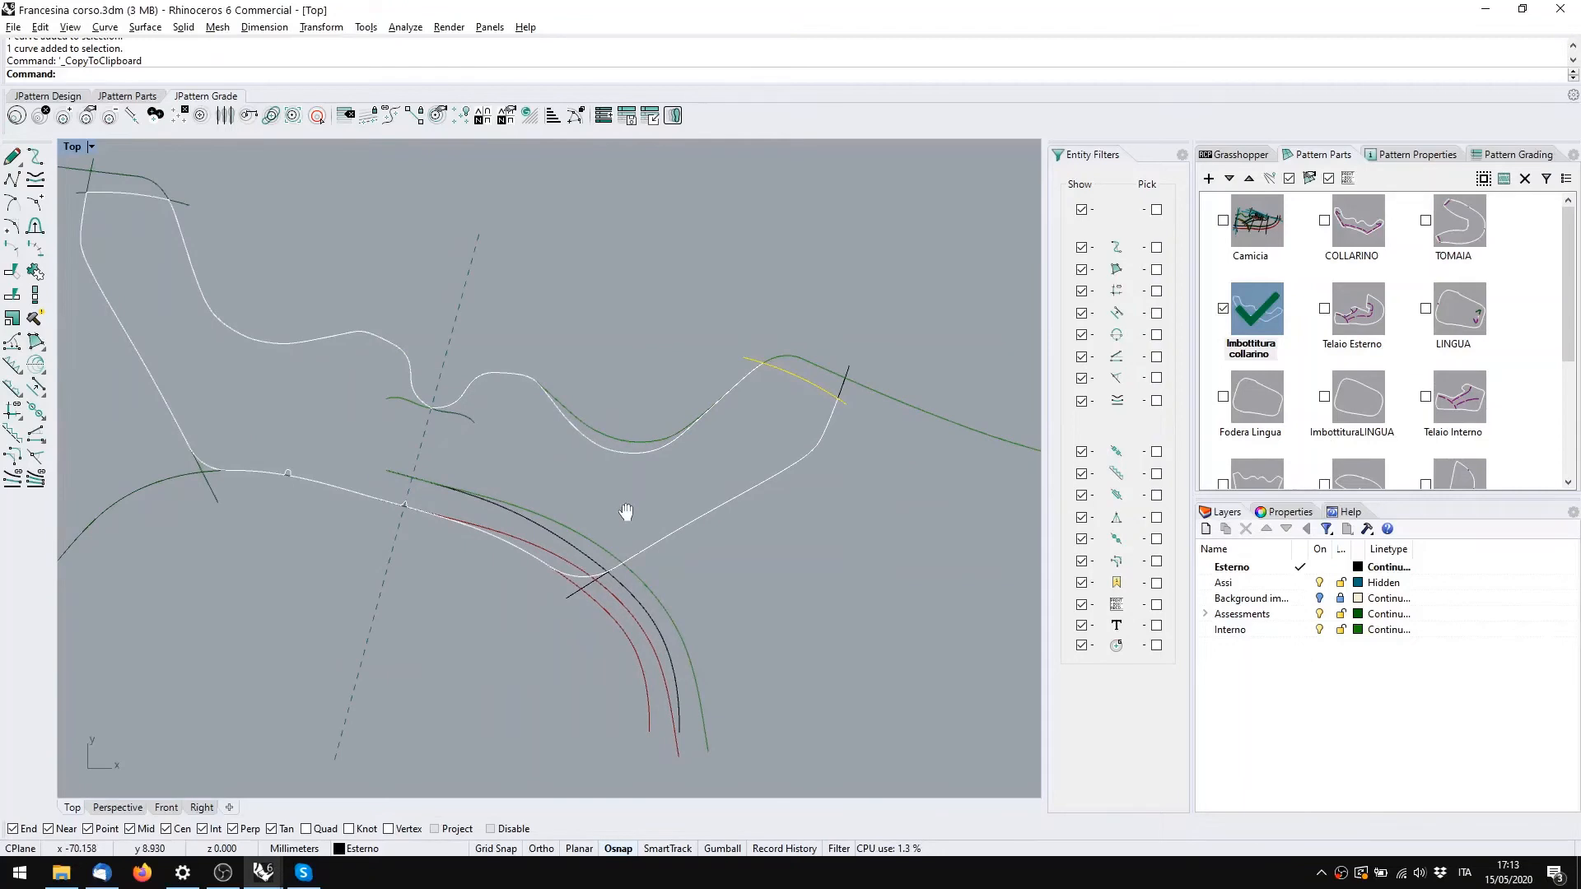
left_click(1369, 333)
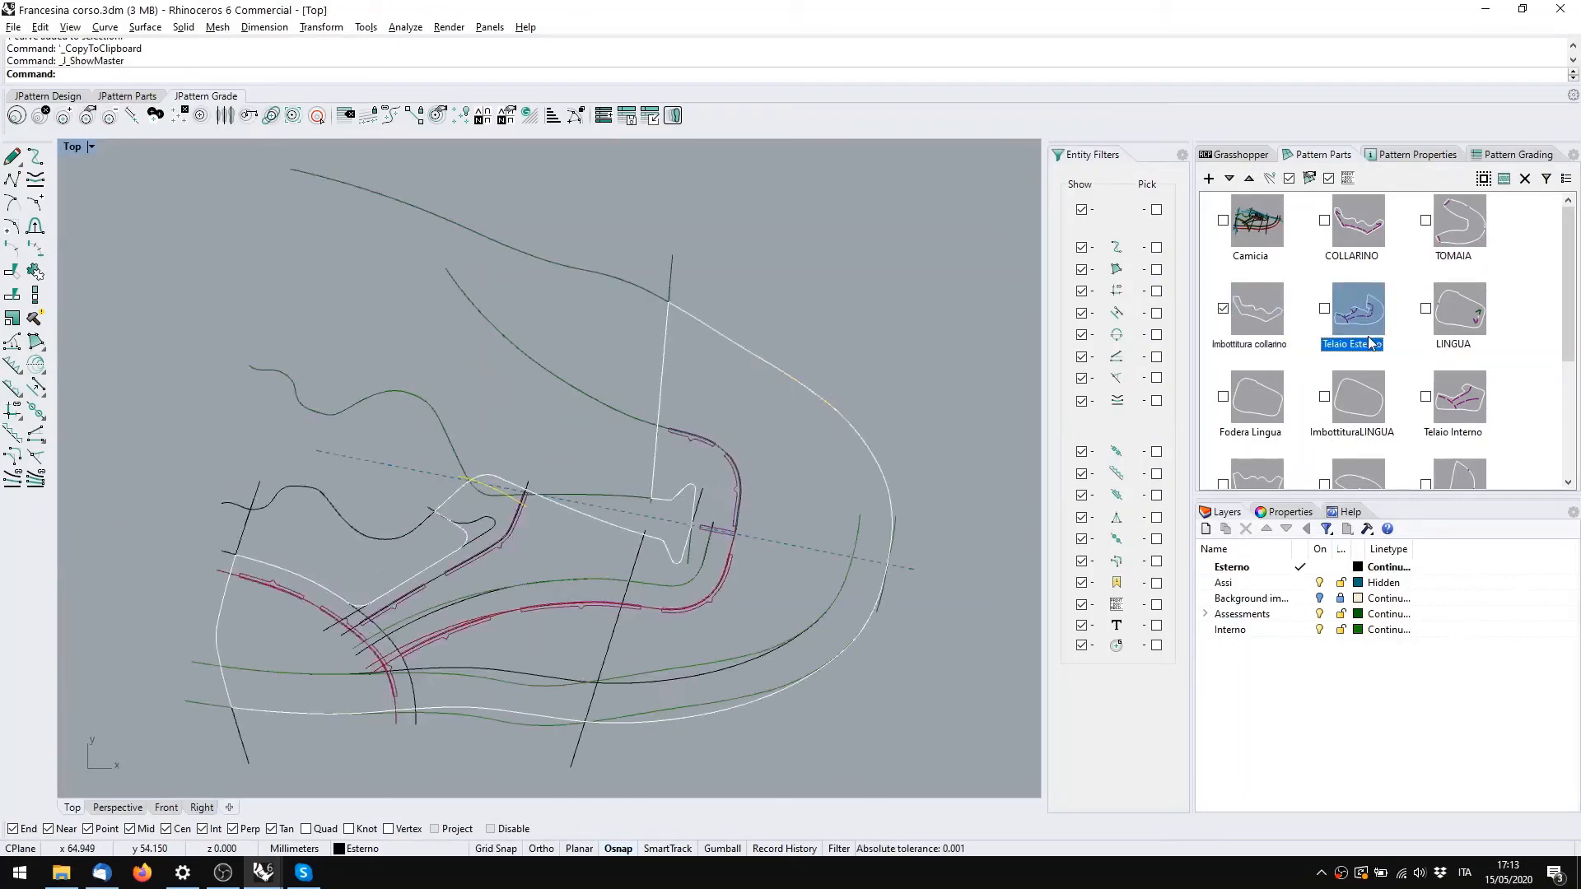
scroll(766, 549, "up", 5)
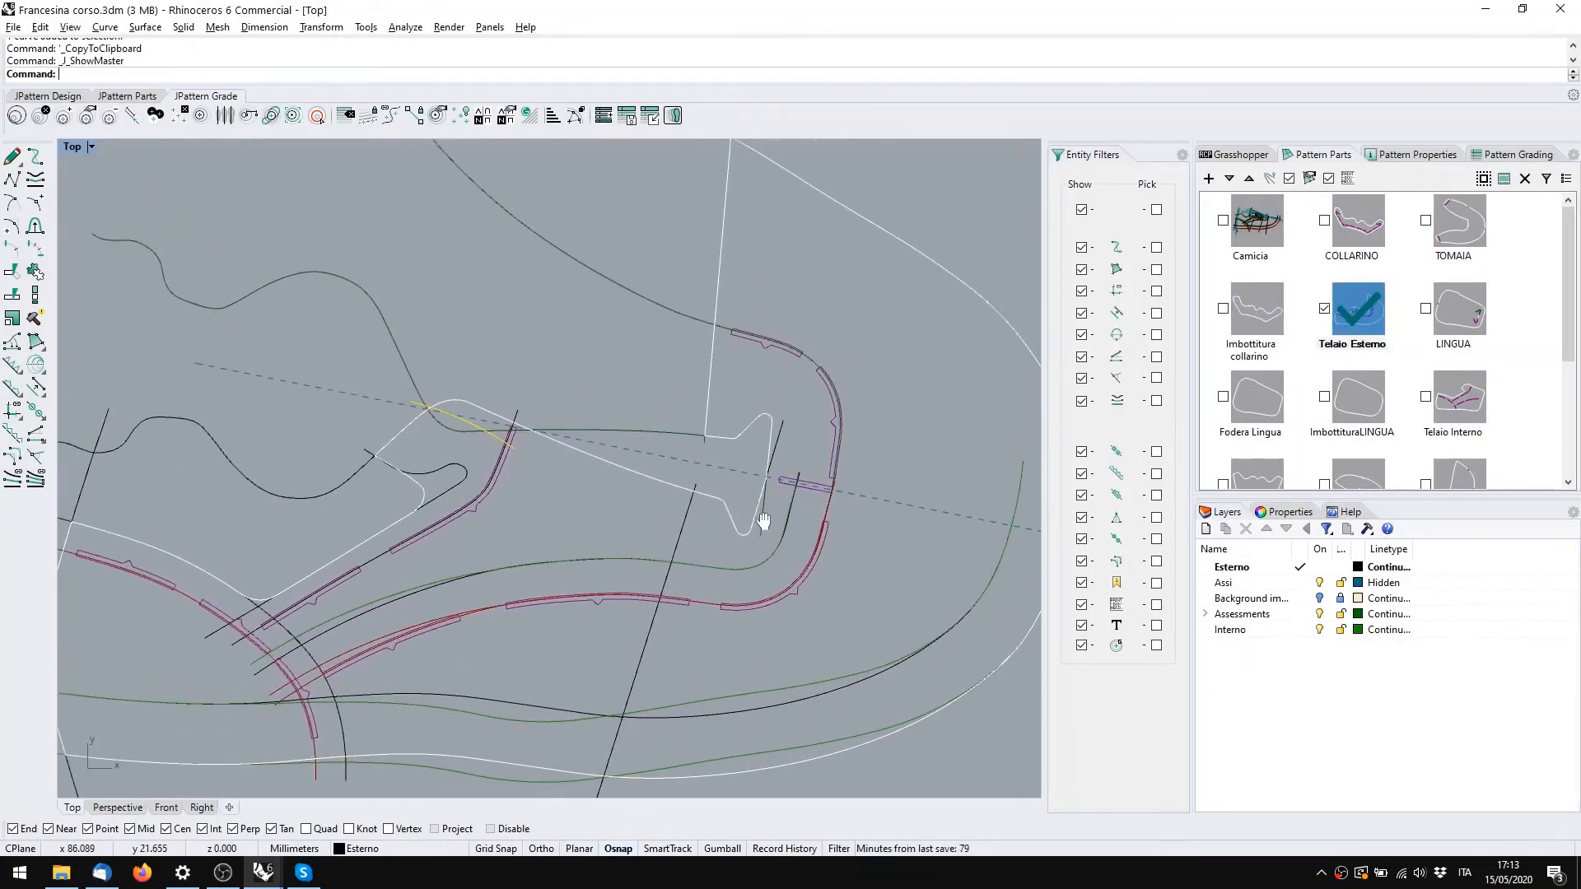
scroll(746, 566, "down", 2)
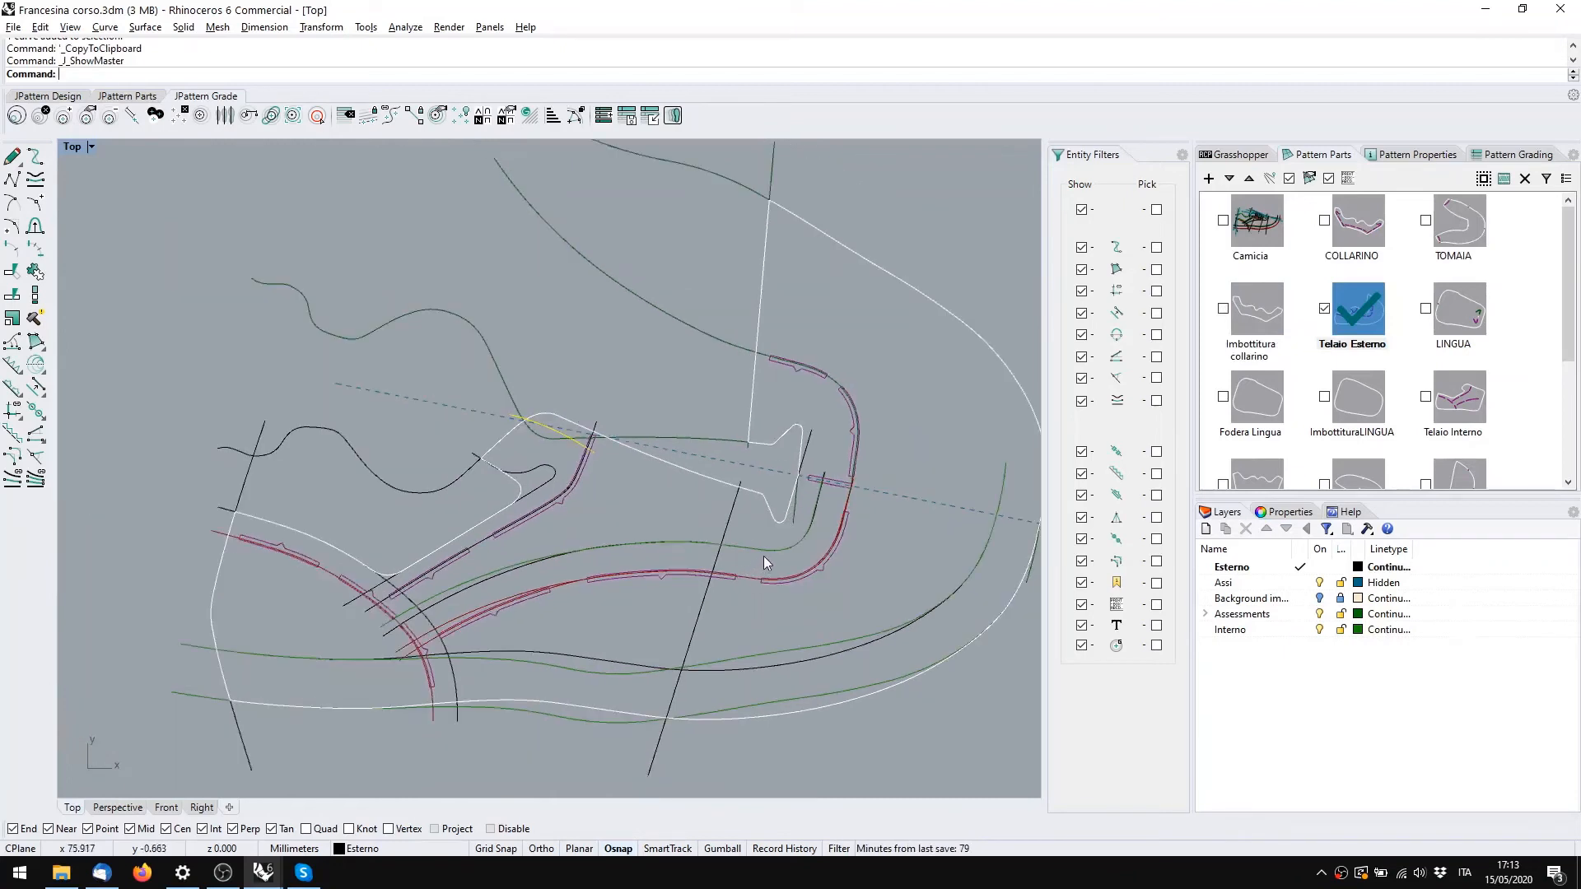
right_click_drag(763, 556, 702, 569)
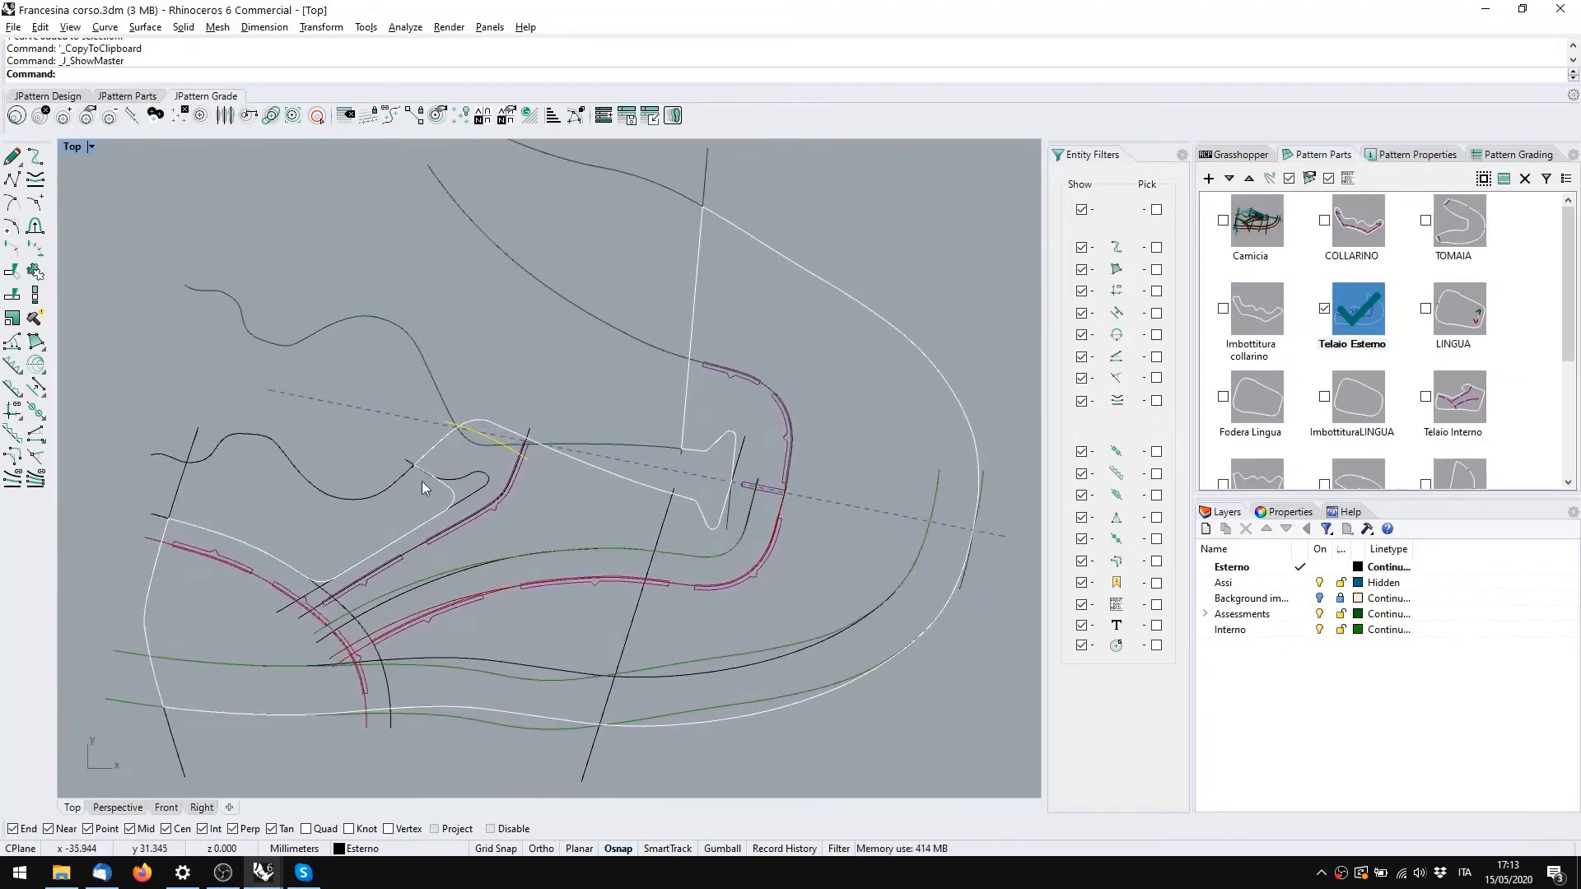
Examine the Telaio Esterno boundary by selecting the base curve that closes its rounded collar-side corner, and clear the selection
scroll(448, 491, "up", 4)
left_click(463, 498)
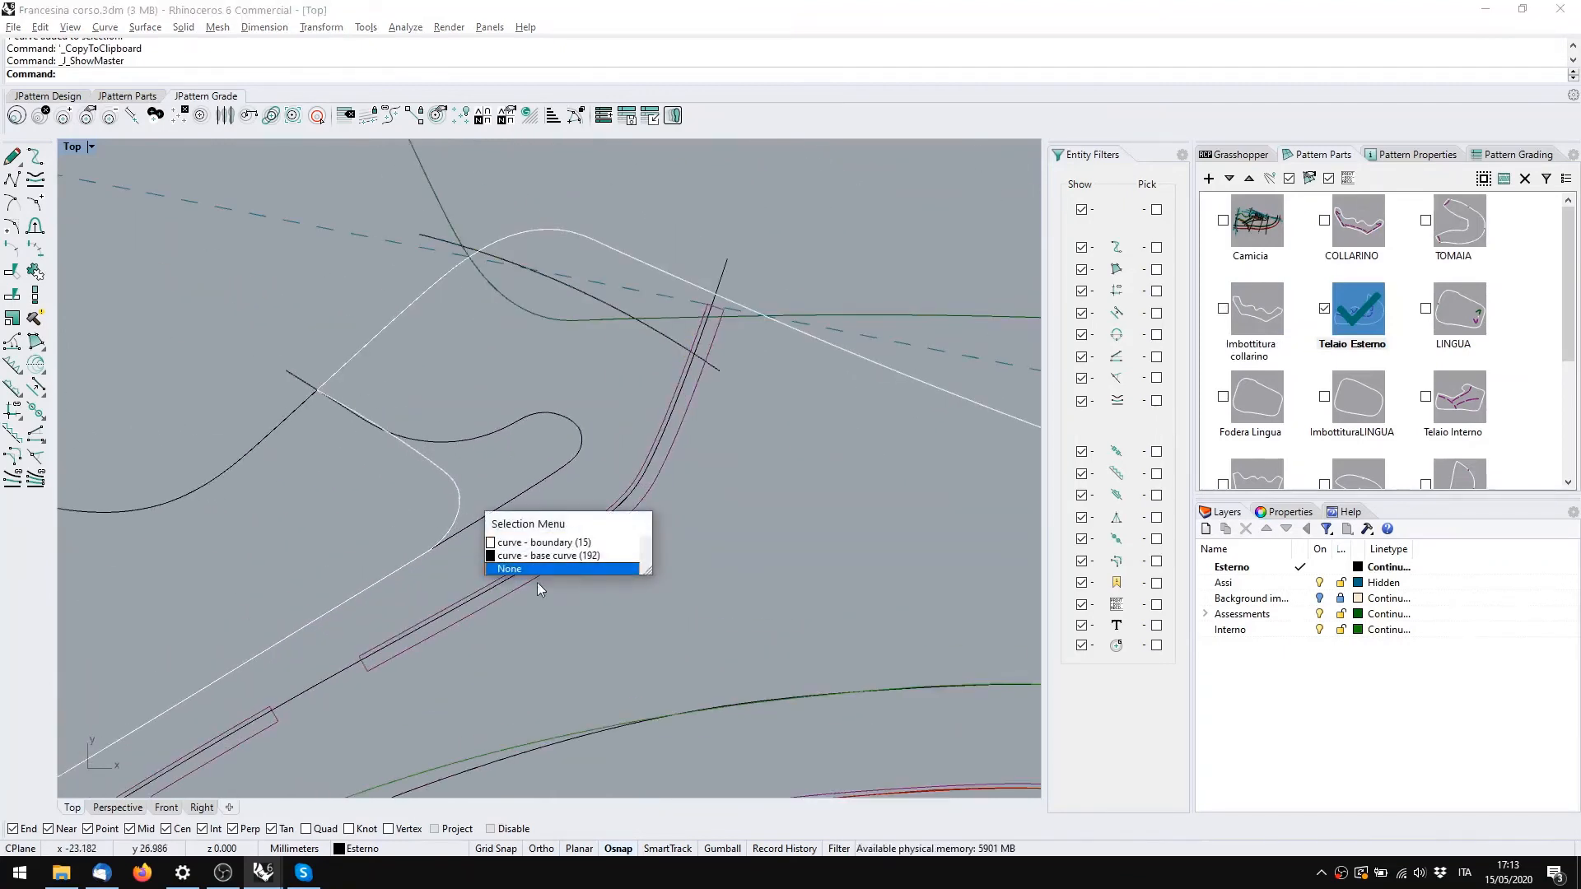
left_click(539, 555)
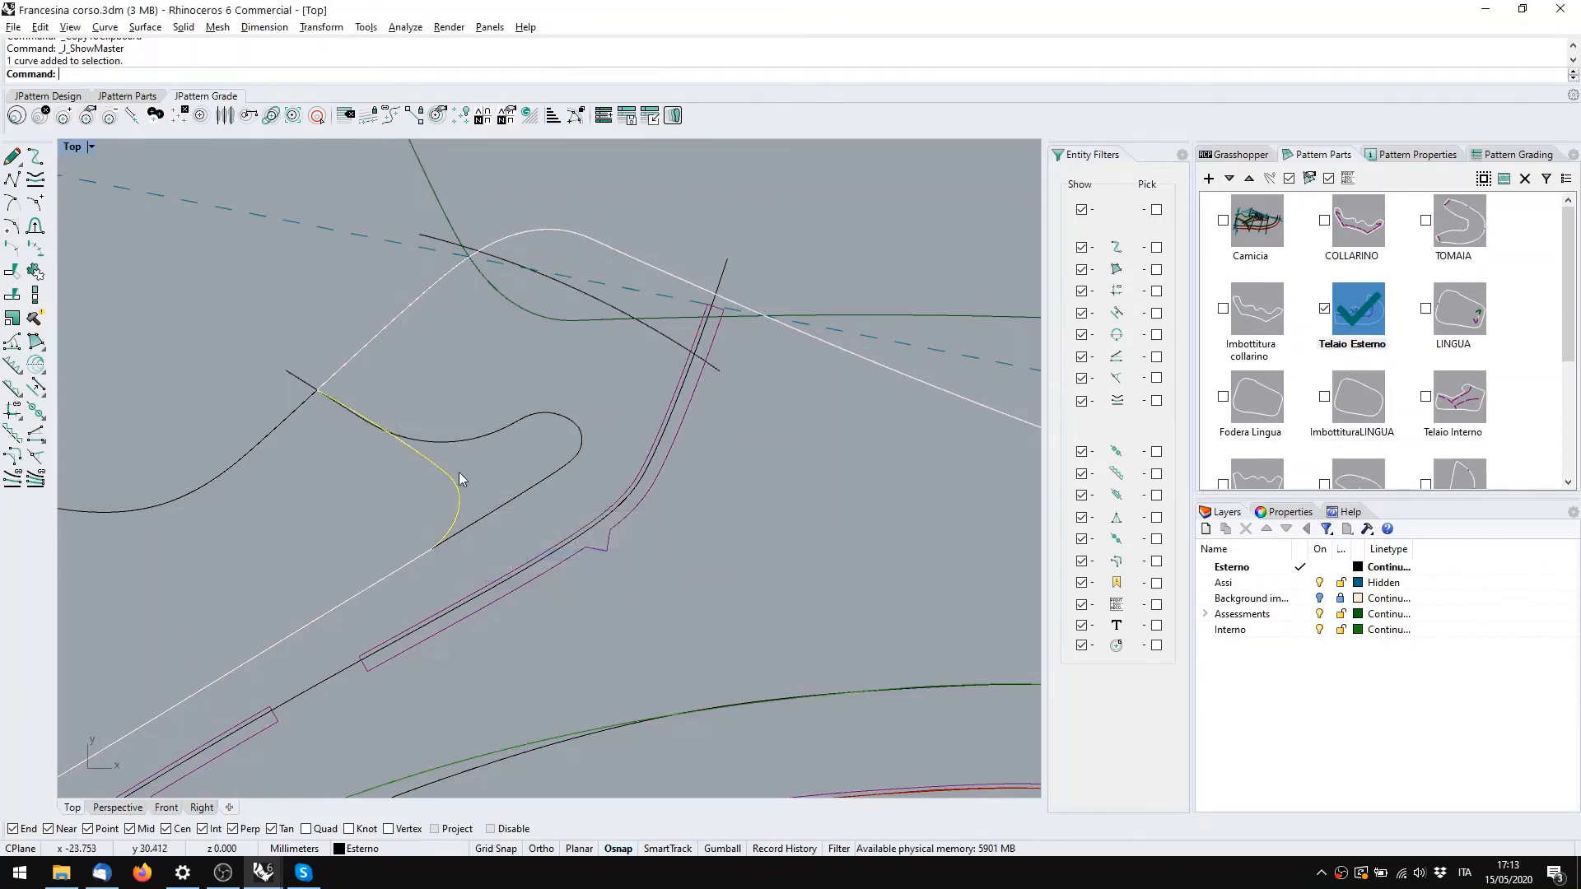
scroll(458, 519, "down", 5)
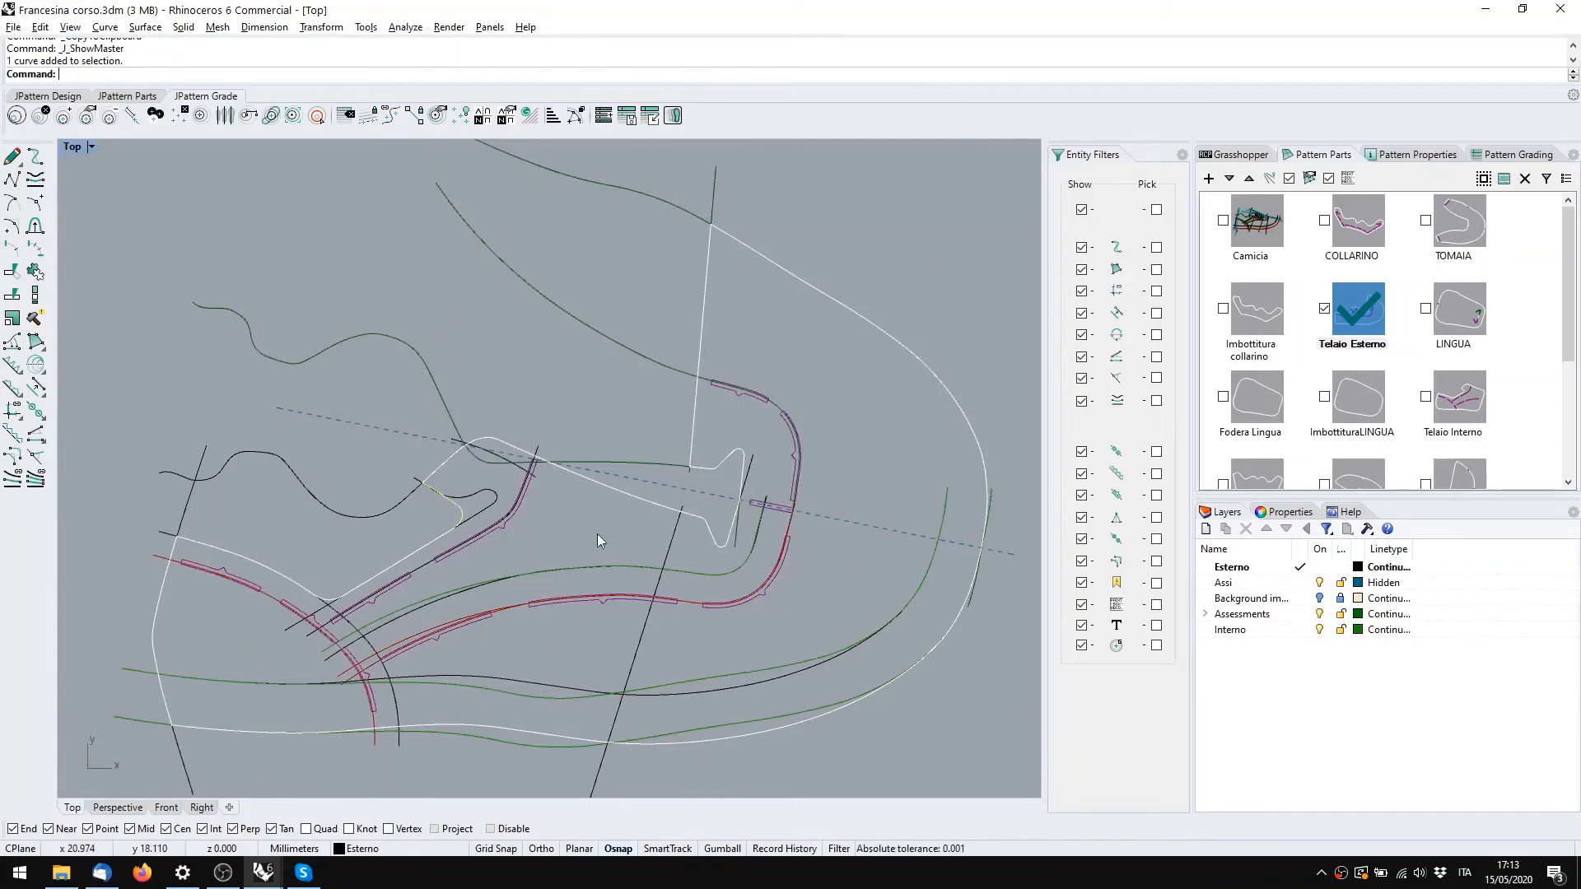
left_click(1511, 359)
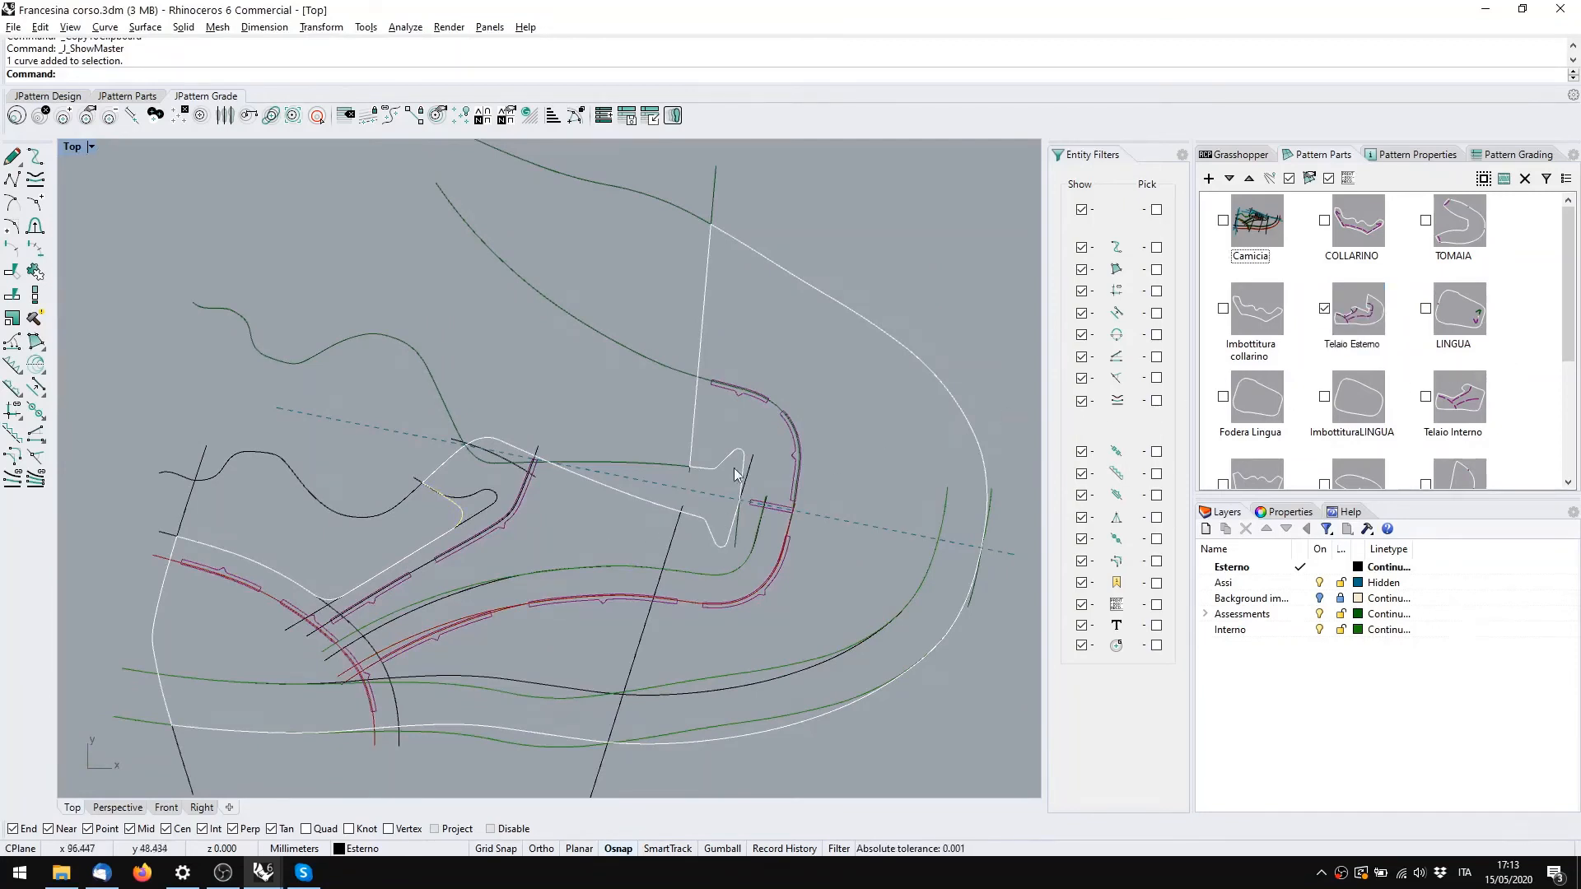
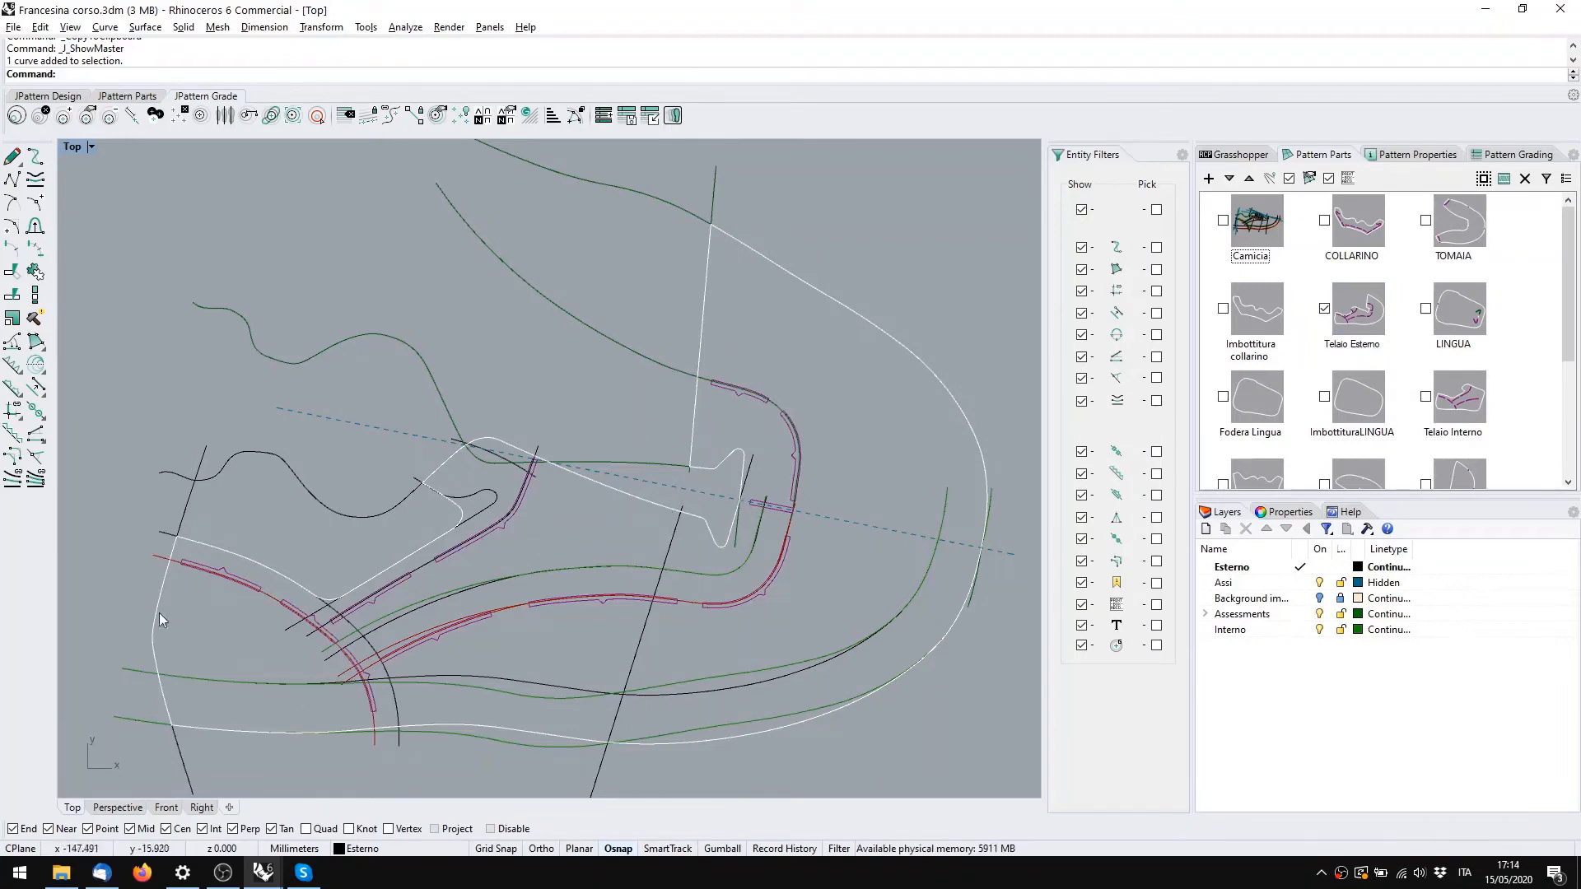
right_click_drag(533, 588, 558, 547)
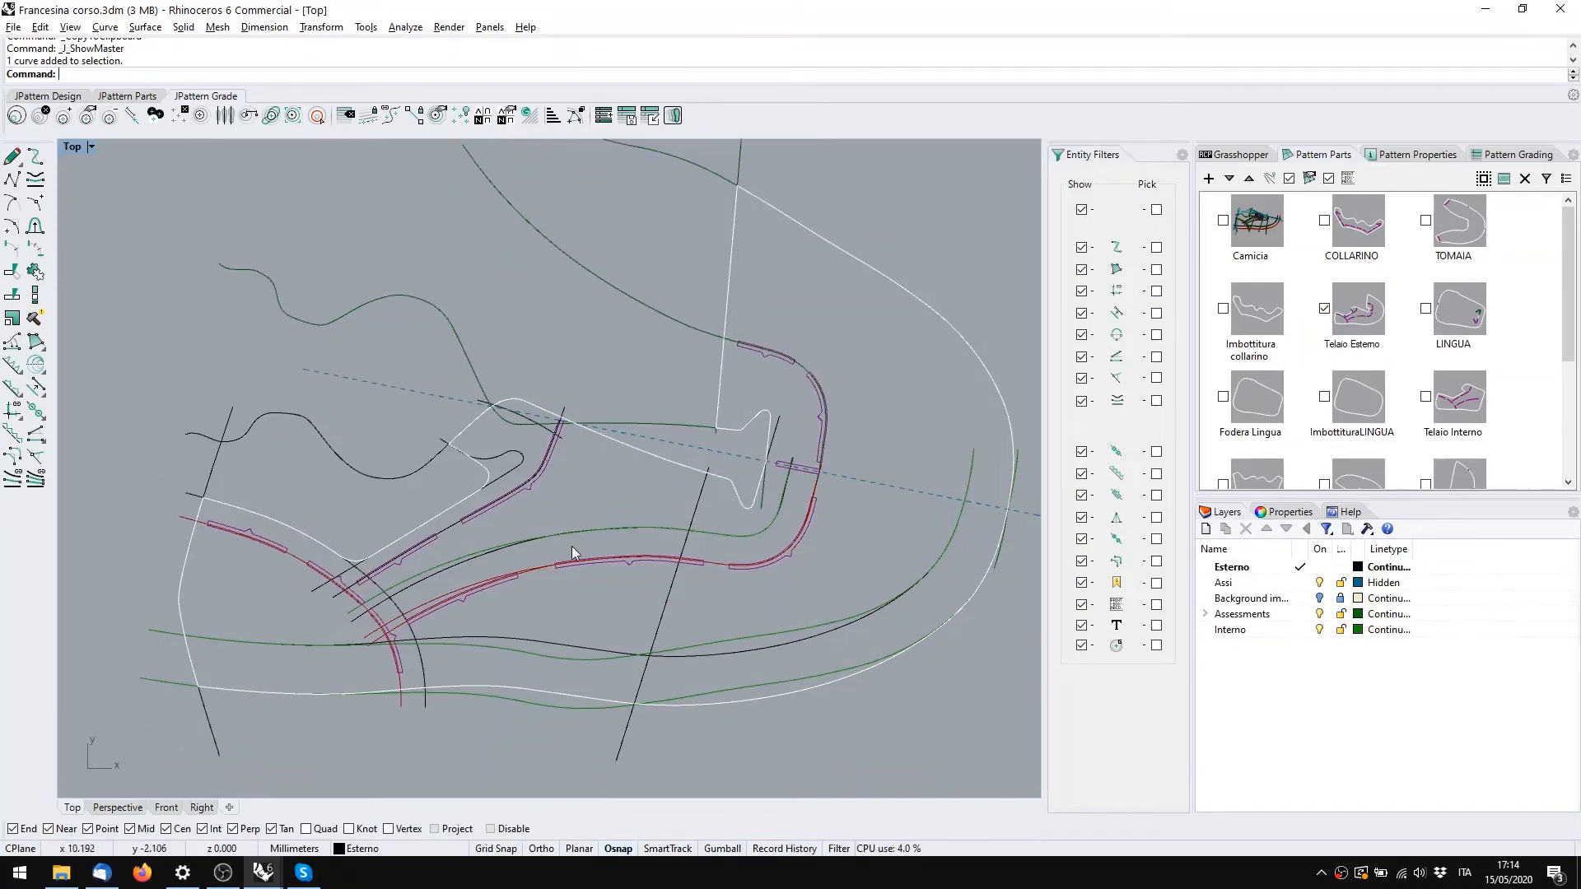
Return to the working pattern and try to mirror the front slanted line about the dashed axis
key("alt+Tab")
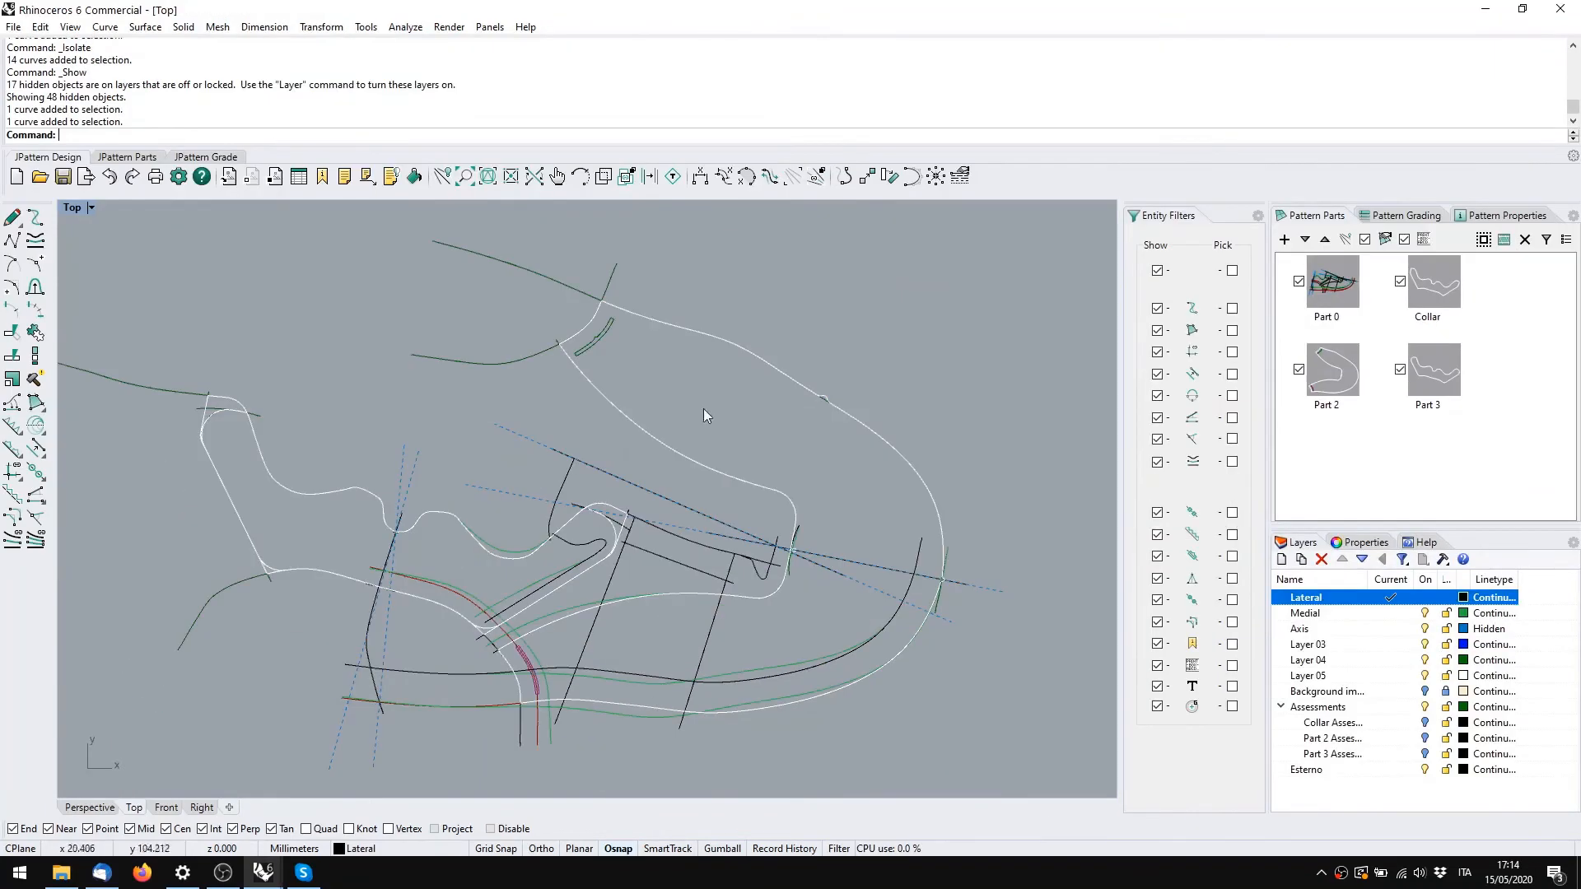
right_click_drag(703, 408, 743, 436)
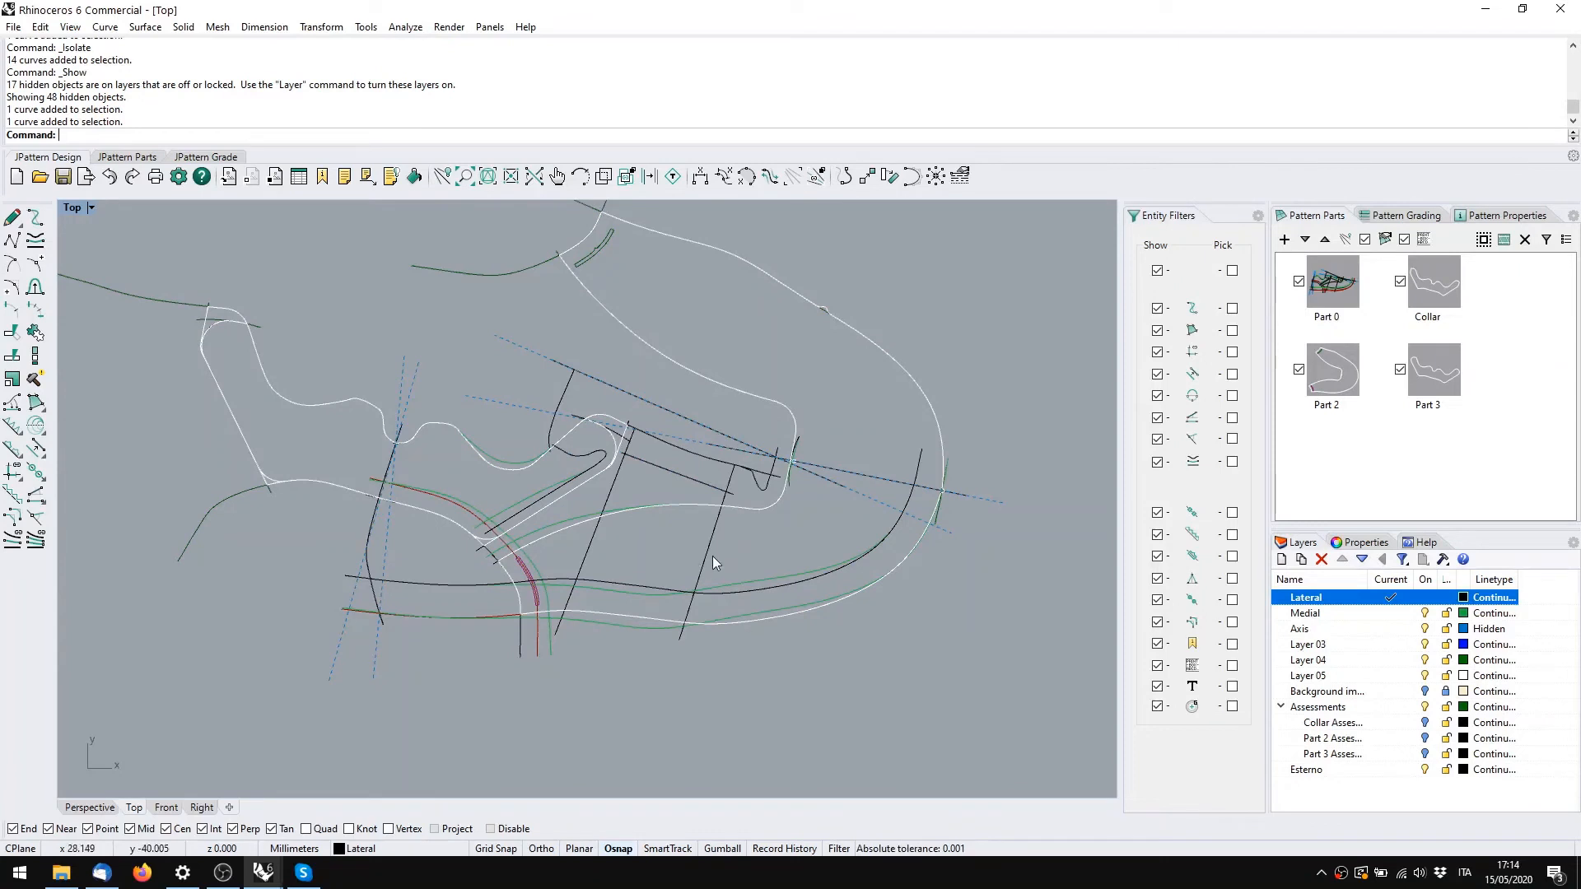
left_click(708, 555)
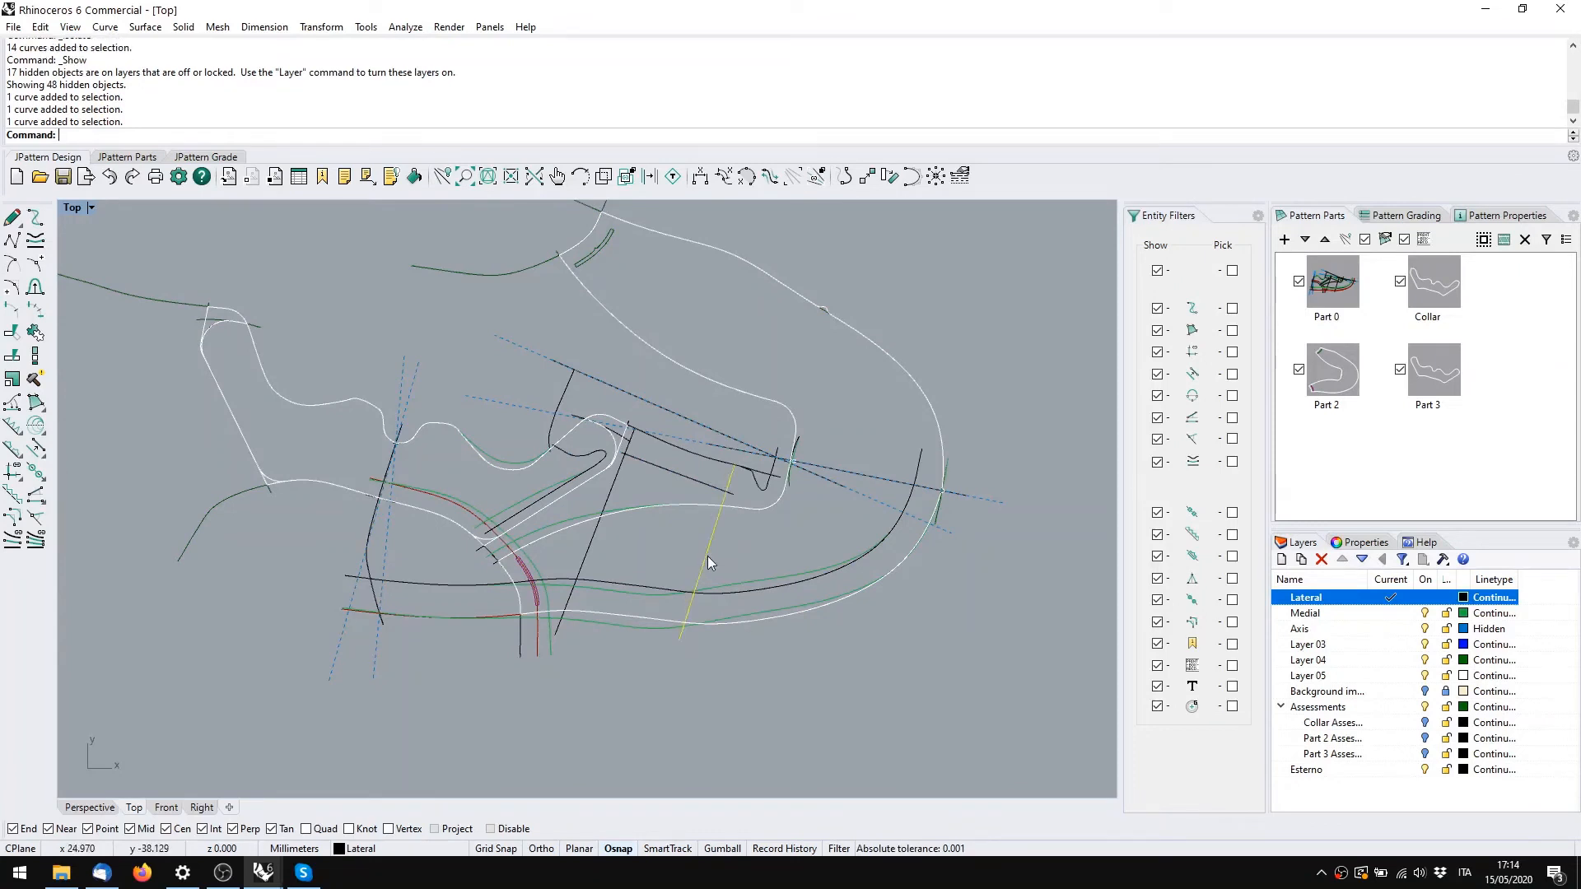
left_click(35, 425)
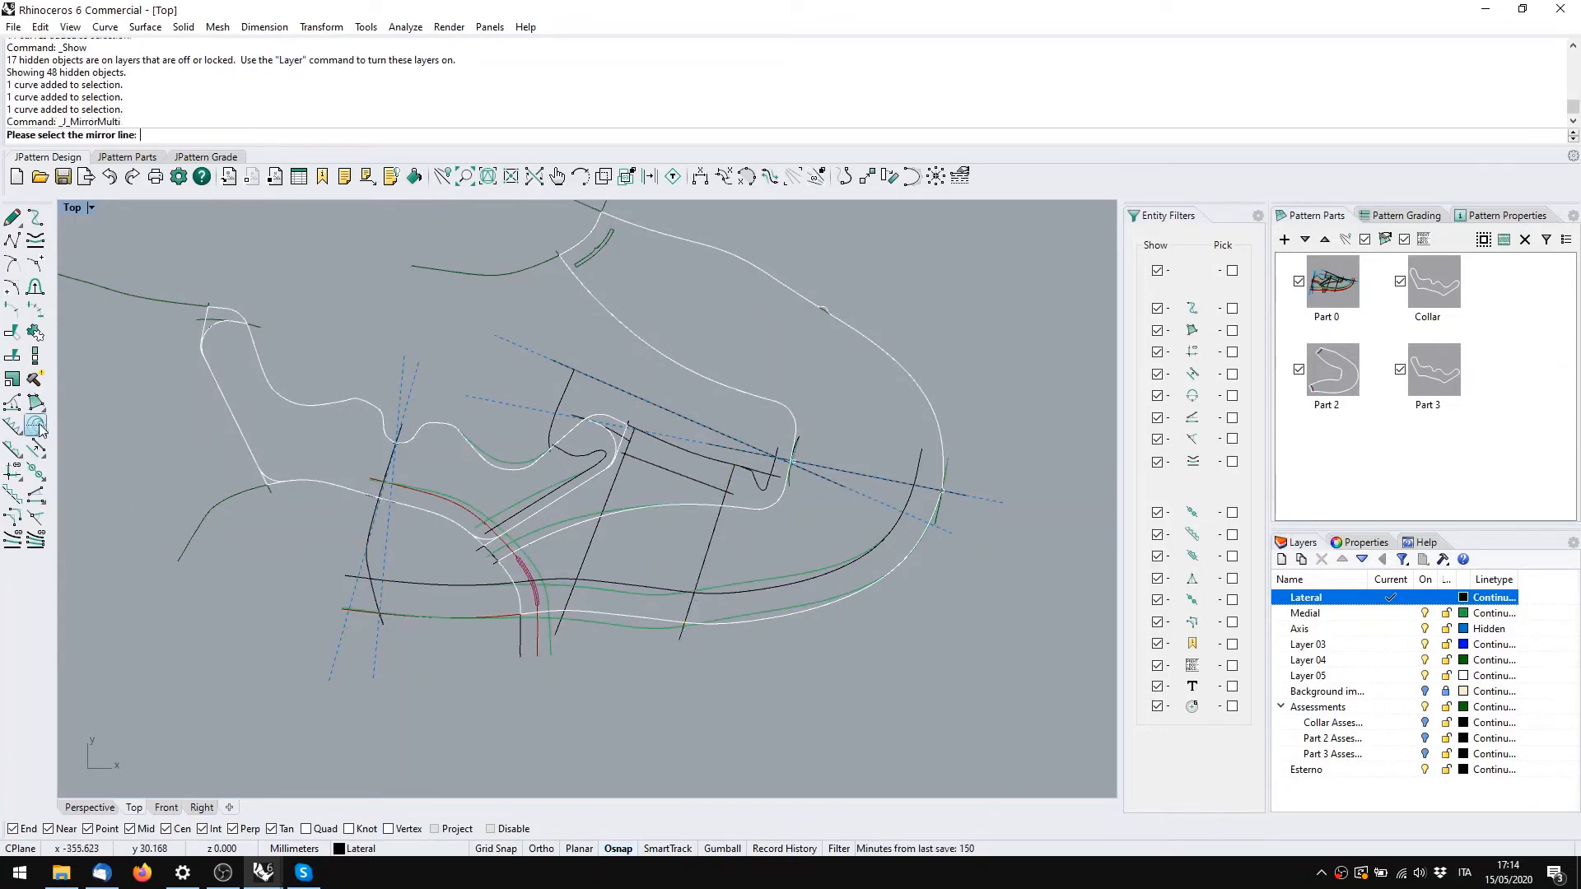
left_click(692, 441)
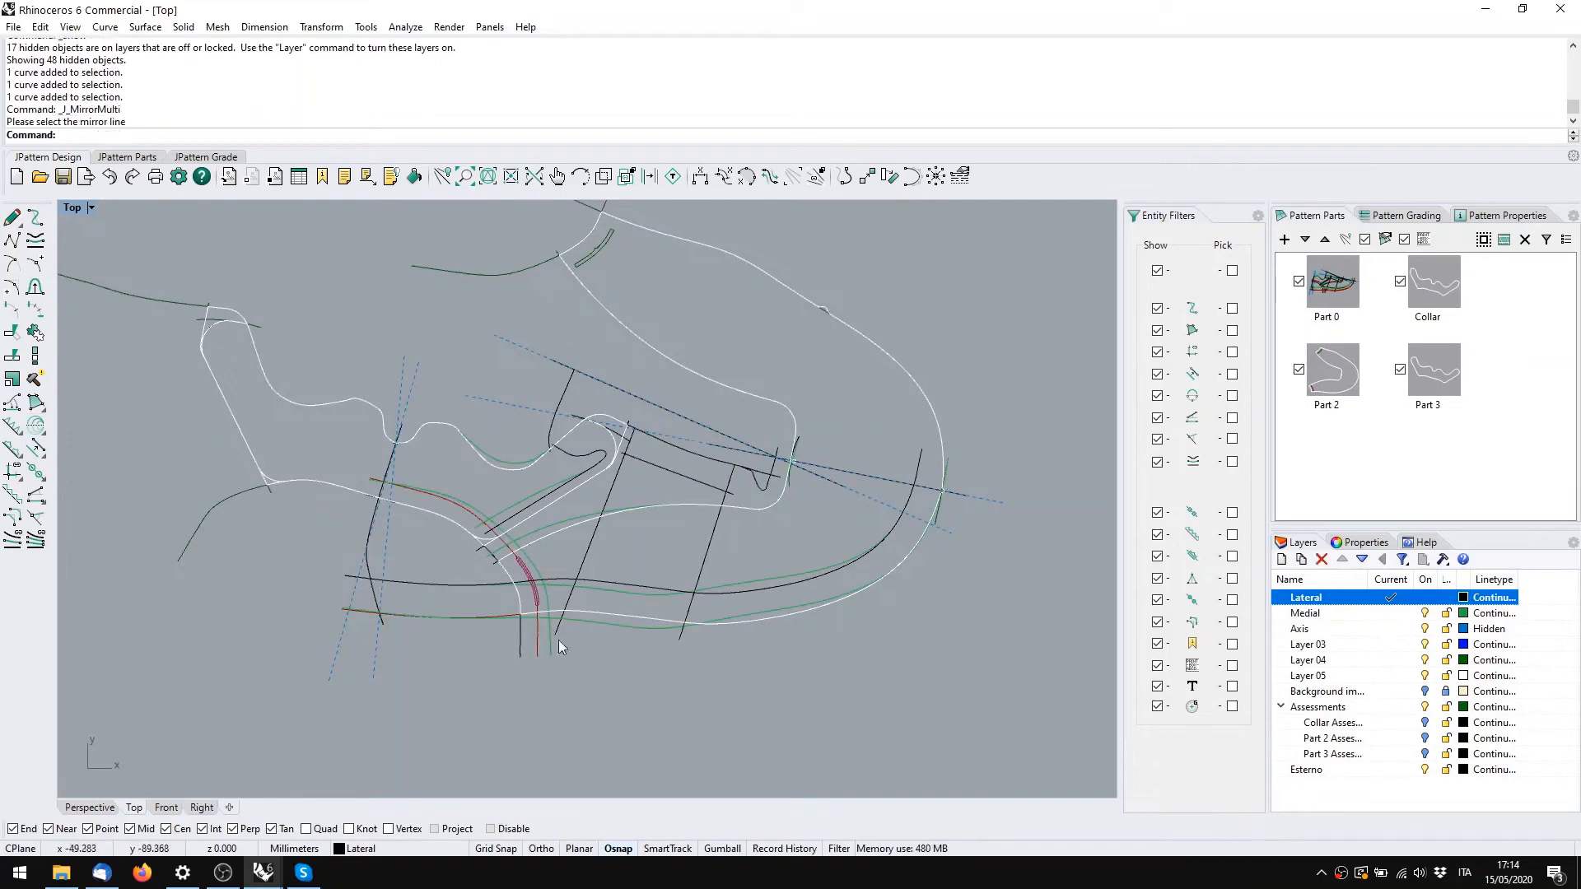
Display the Collar part for a check, and return to showing only the Part 0 shell
double_click(1315, 288)
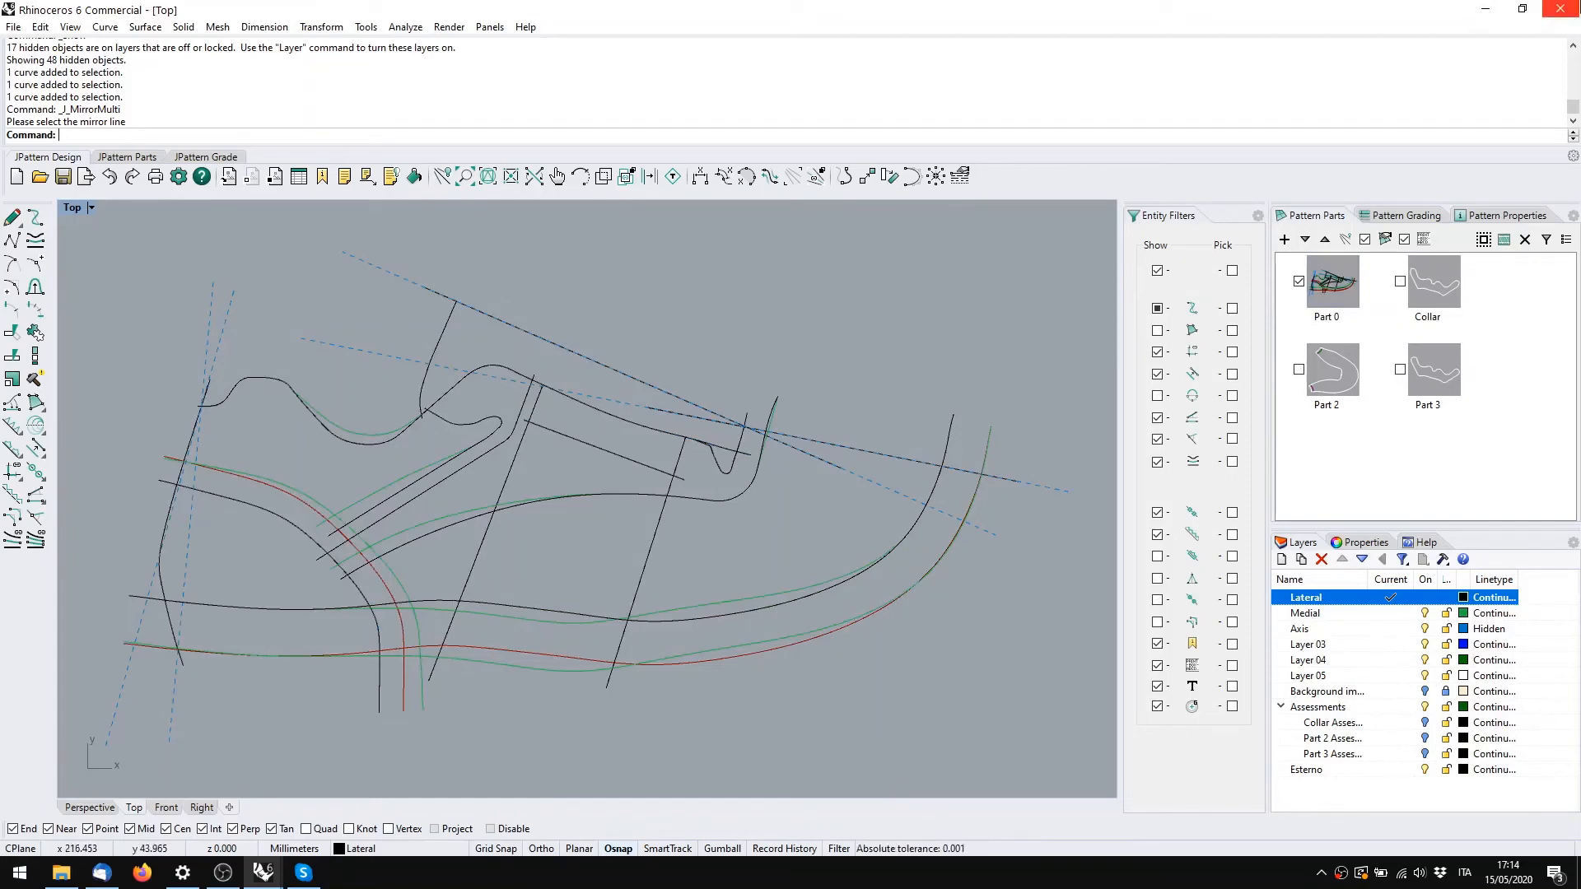
left_click(1454, 288)
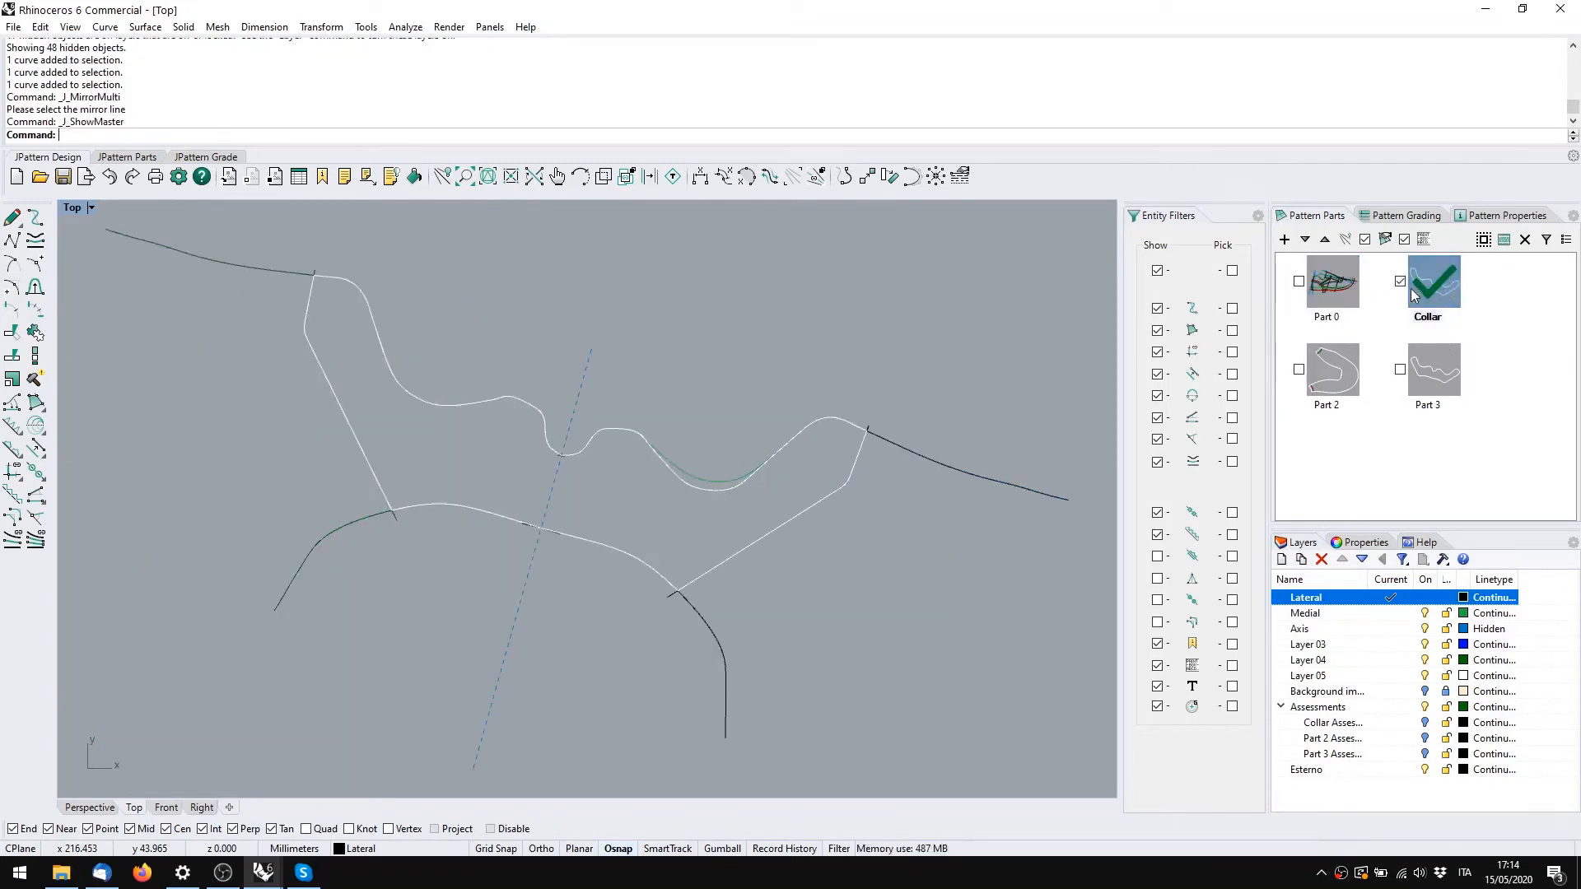
left_click(1338, 293)
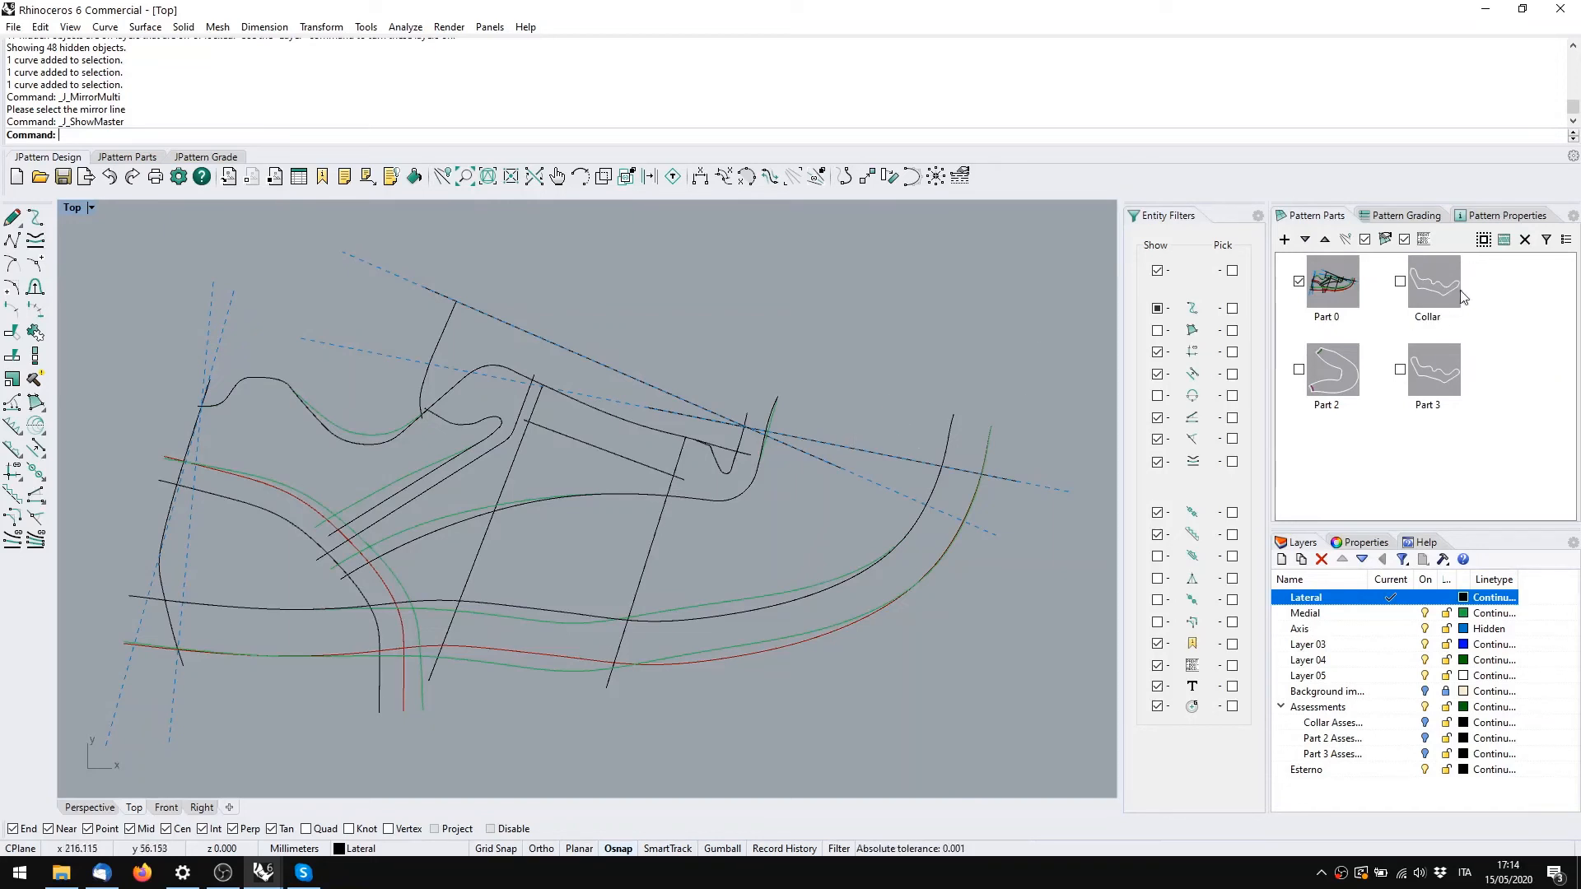
right_click_drag(731, 519, 697, 533)
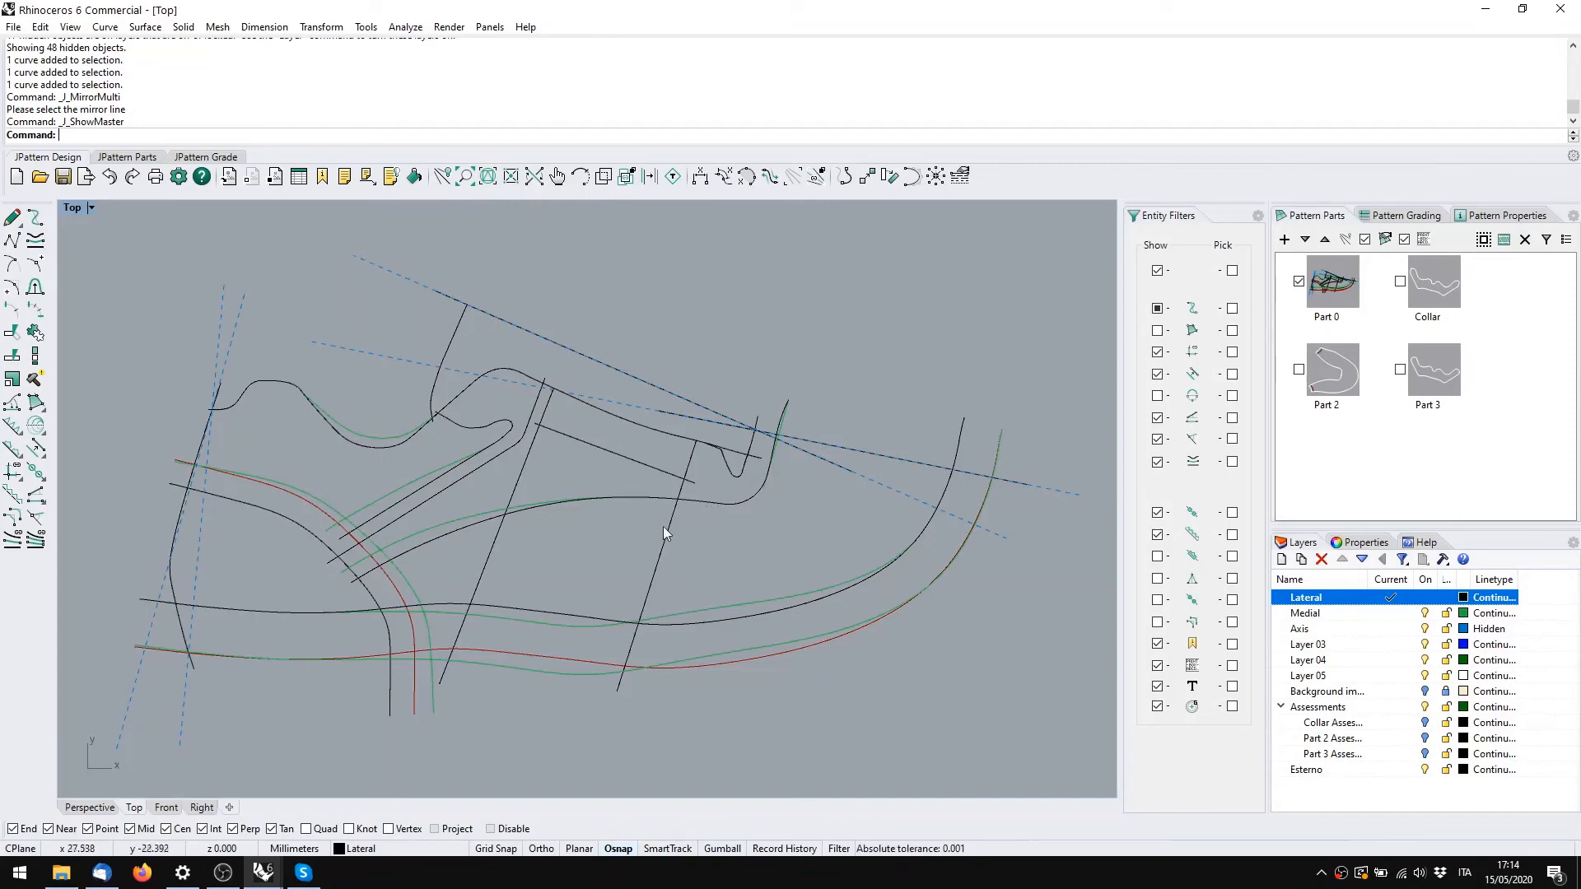
Consult the Telaio Esterno outline in Francesina corso.3dm again, and go back to the working pattern
mouse_move(263, 872)
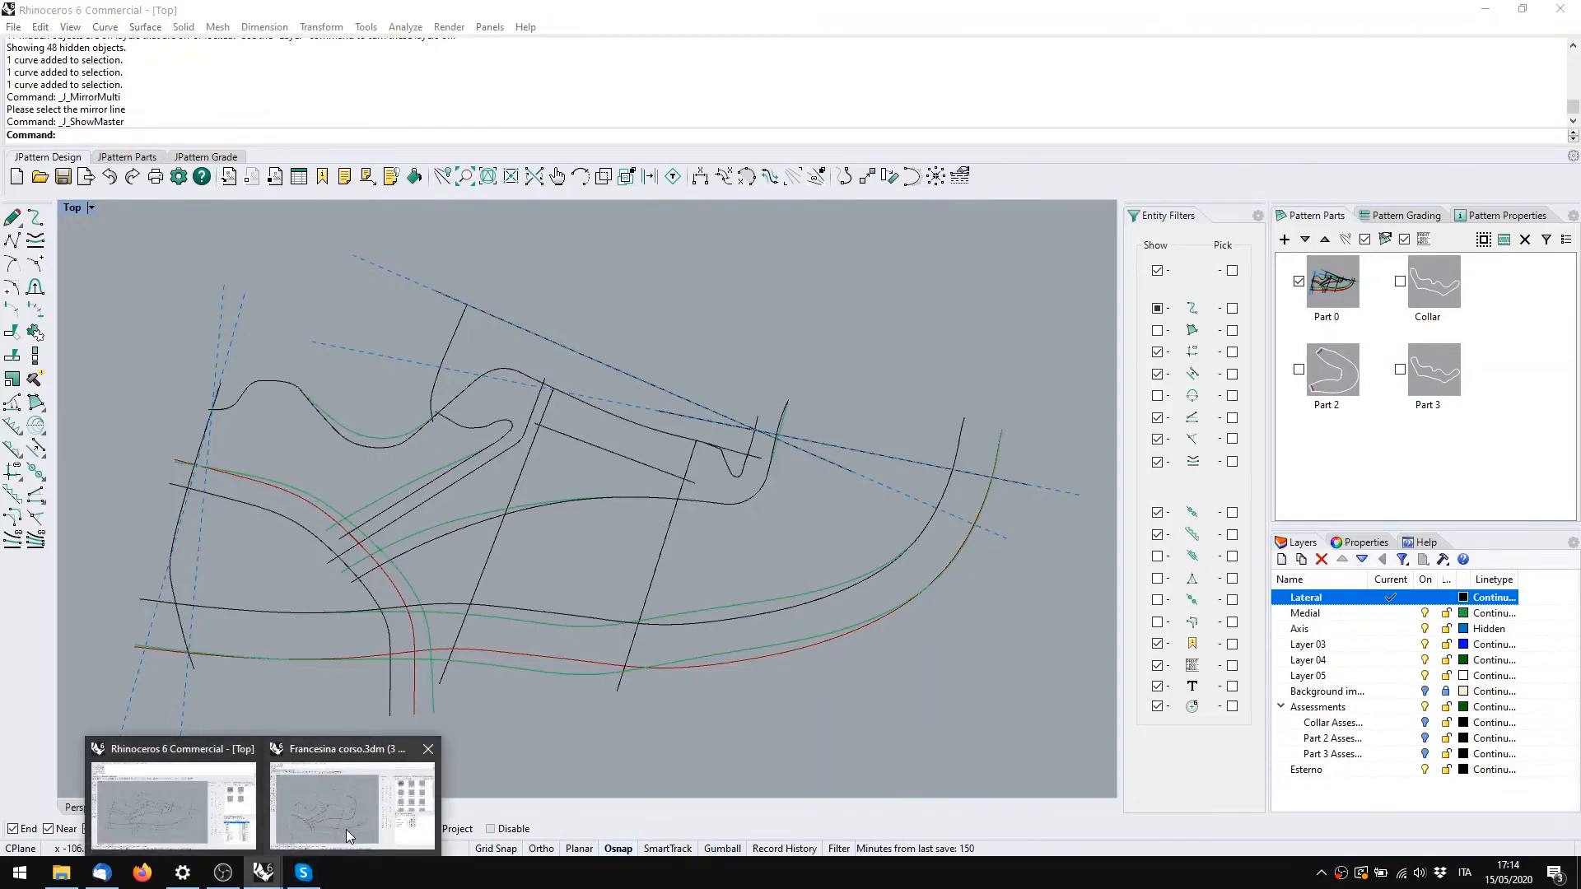
left_click(348, 828)
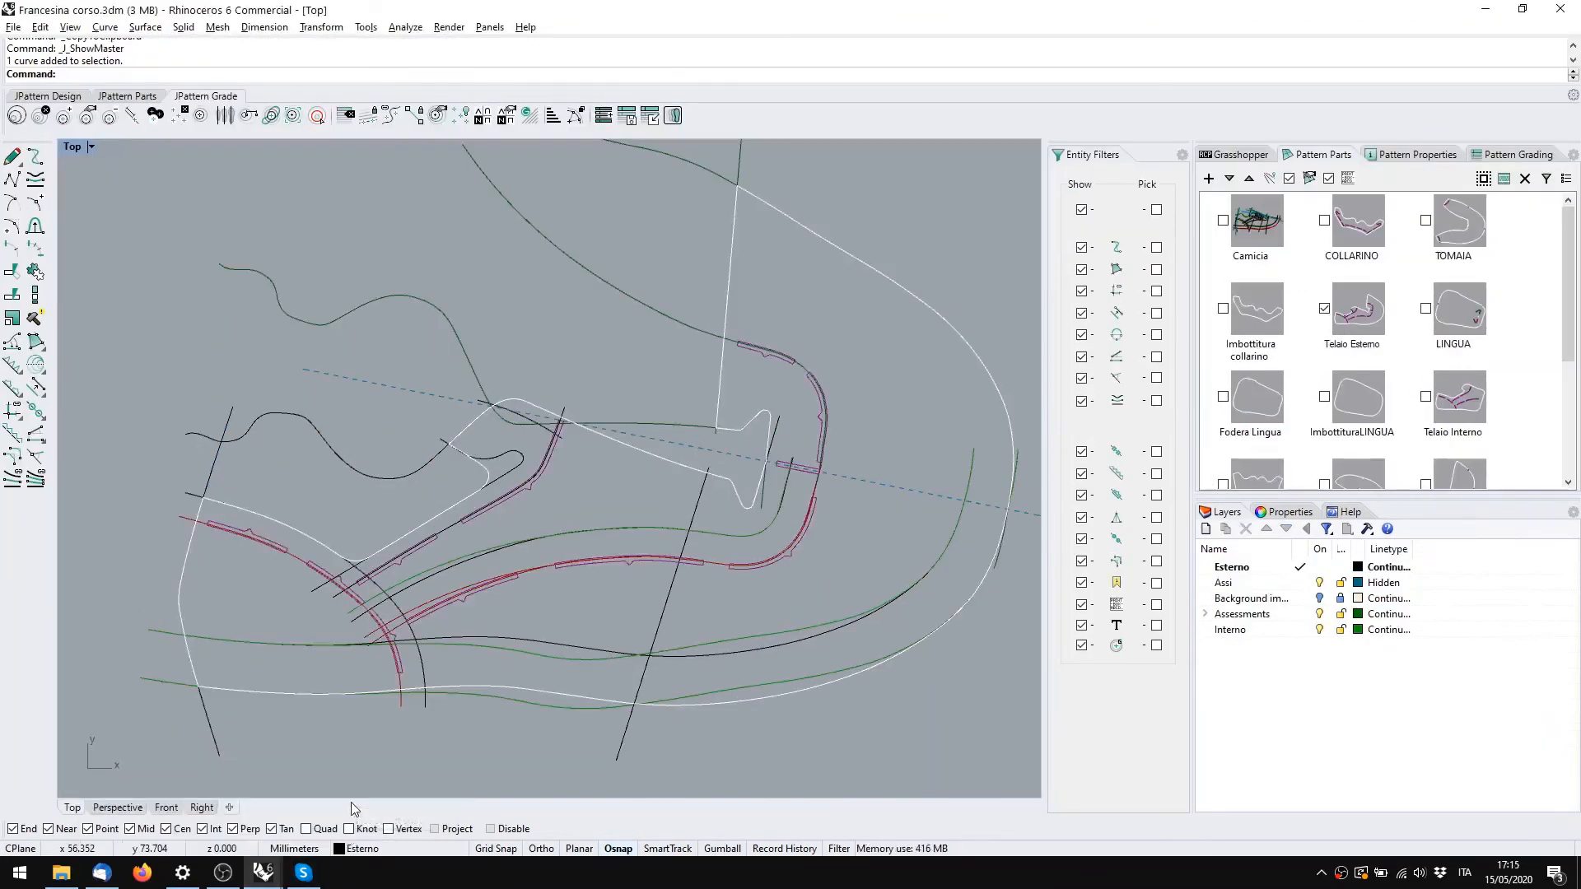
scroll(606, 546, "down", 1)
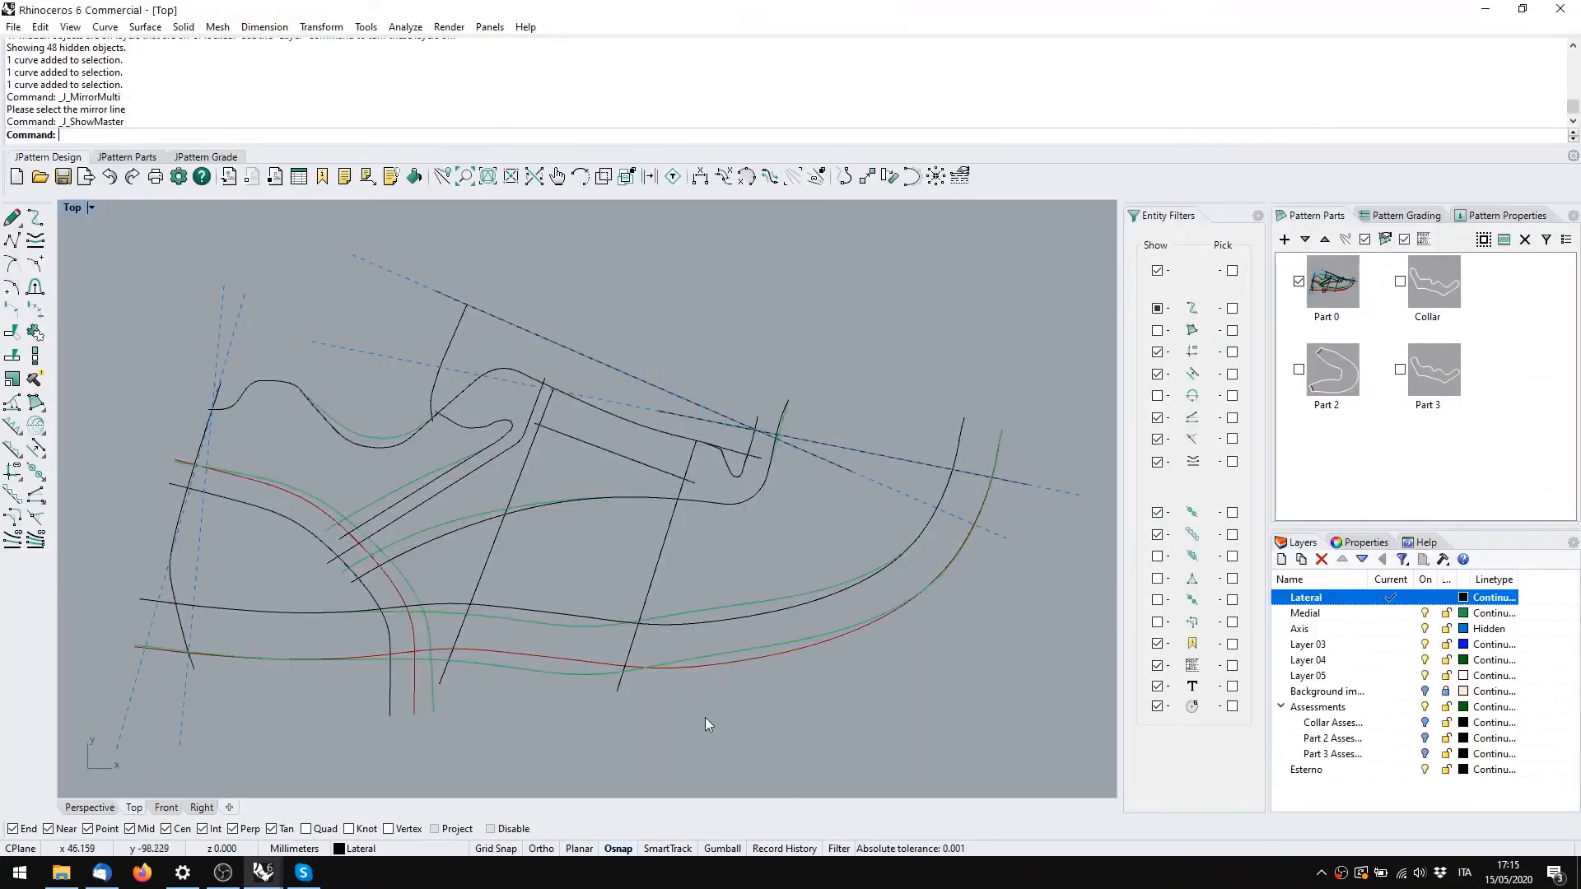
Select the outer frame's boundary curves on the shell: both outer bottom curves, the front slanted line, the small notch curve and the lateral topline
left_click_drag(768, 685, 729, 647)
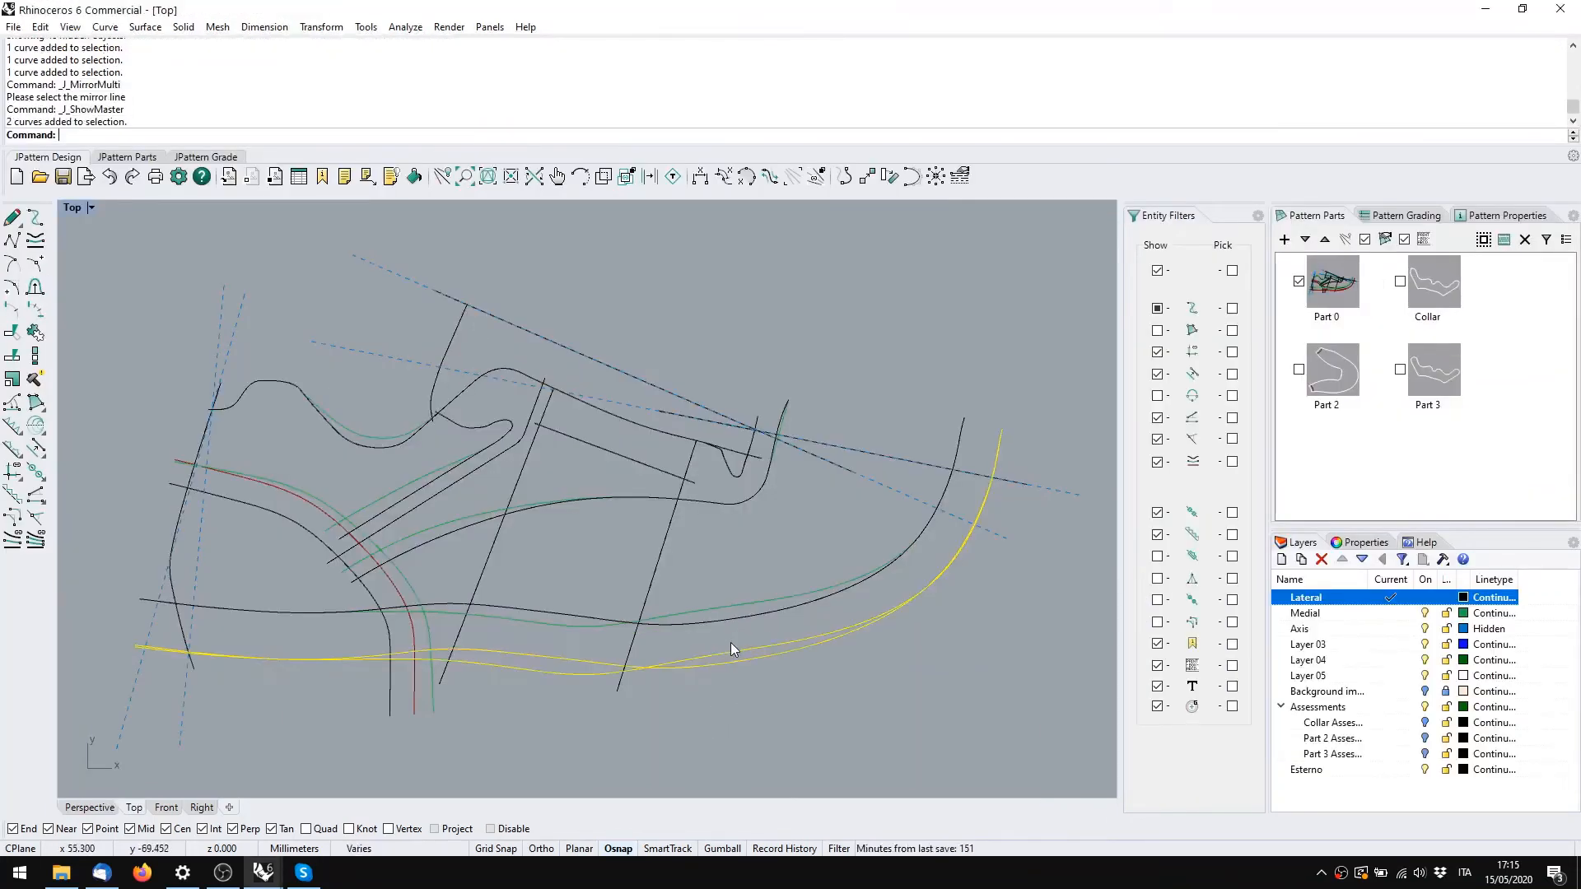
left_click(658, 562)
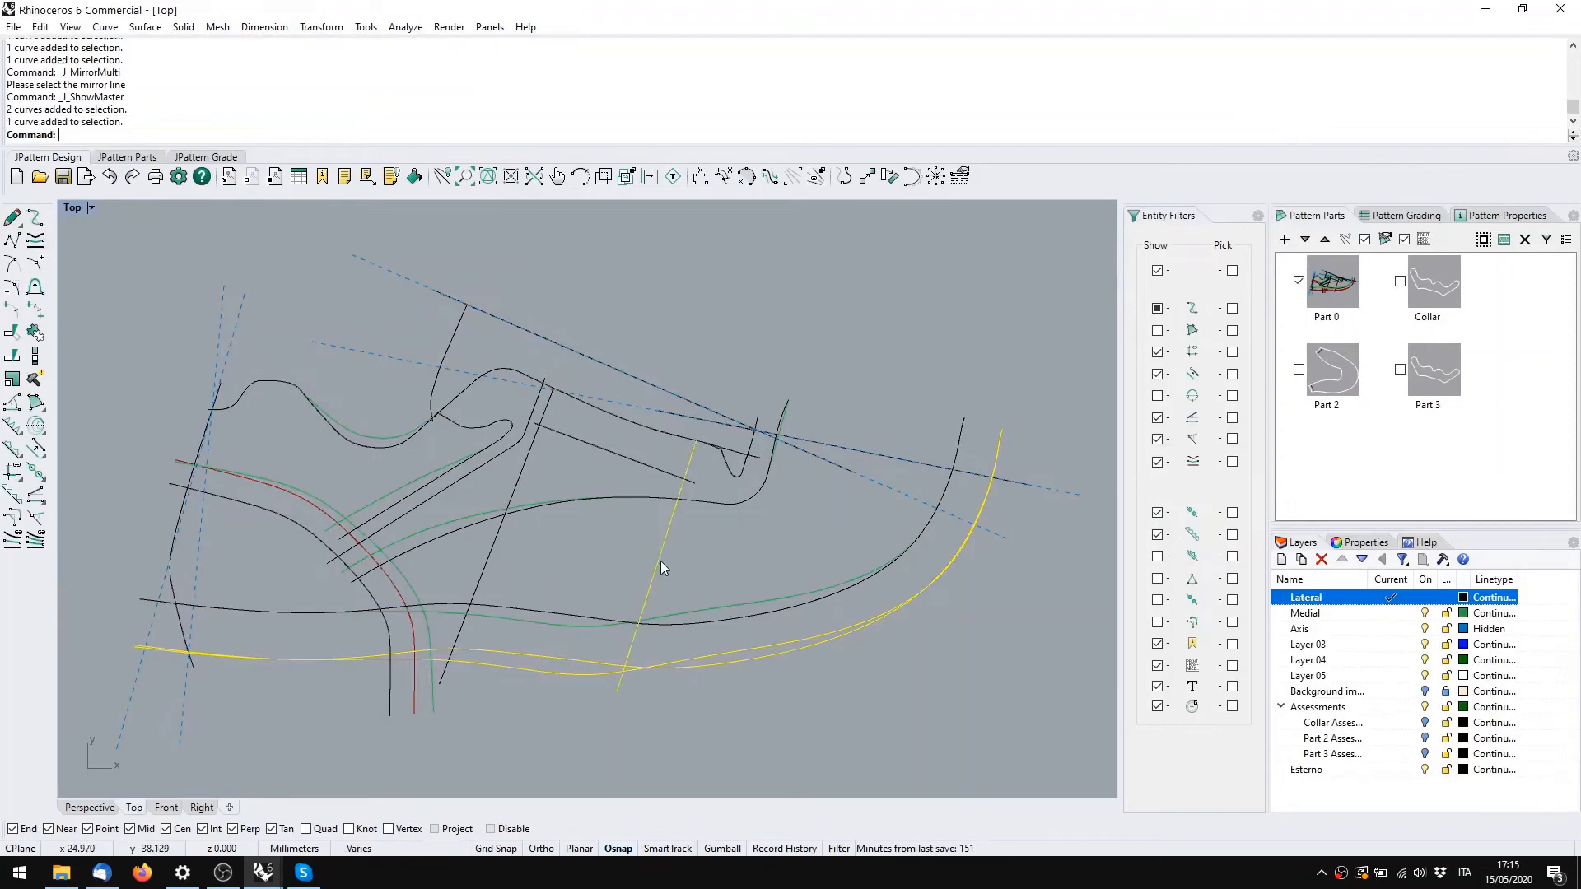
left_click(733, 475)
left_click(758, 465)
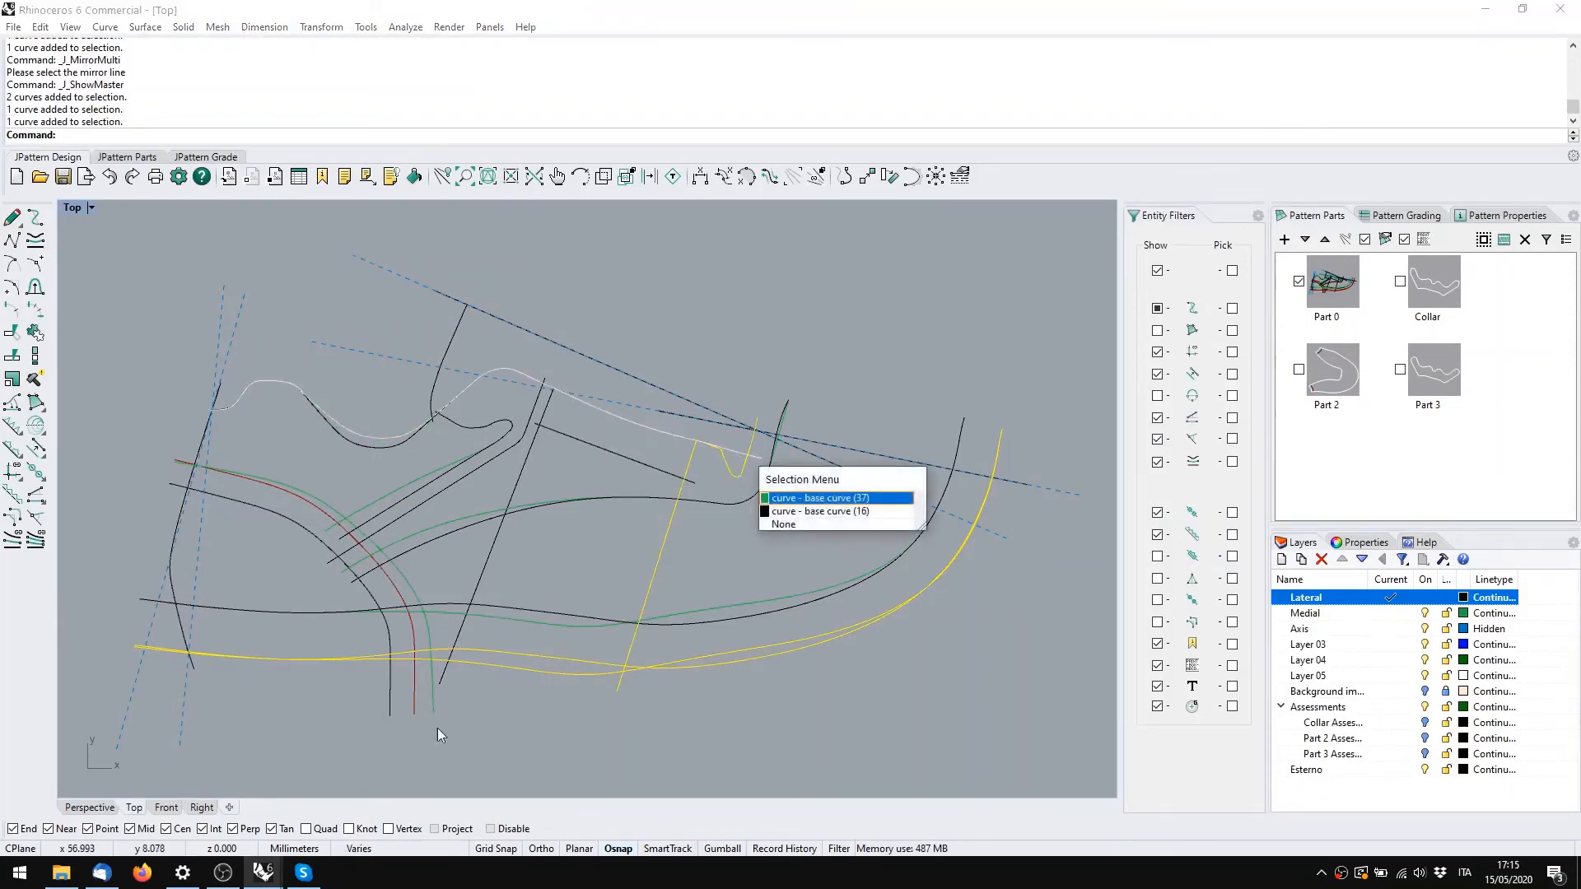
left_click(846, 512)
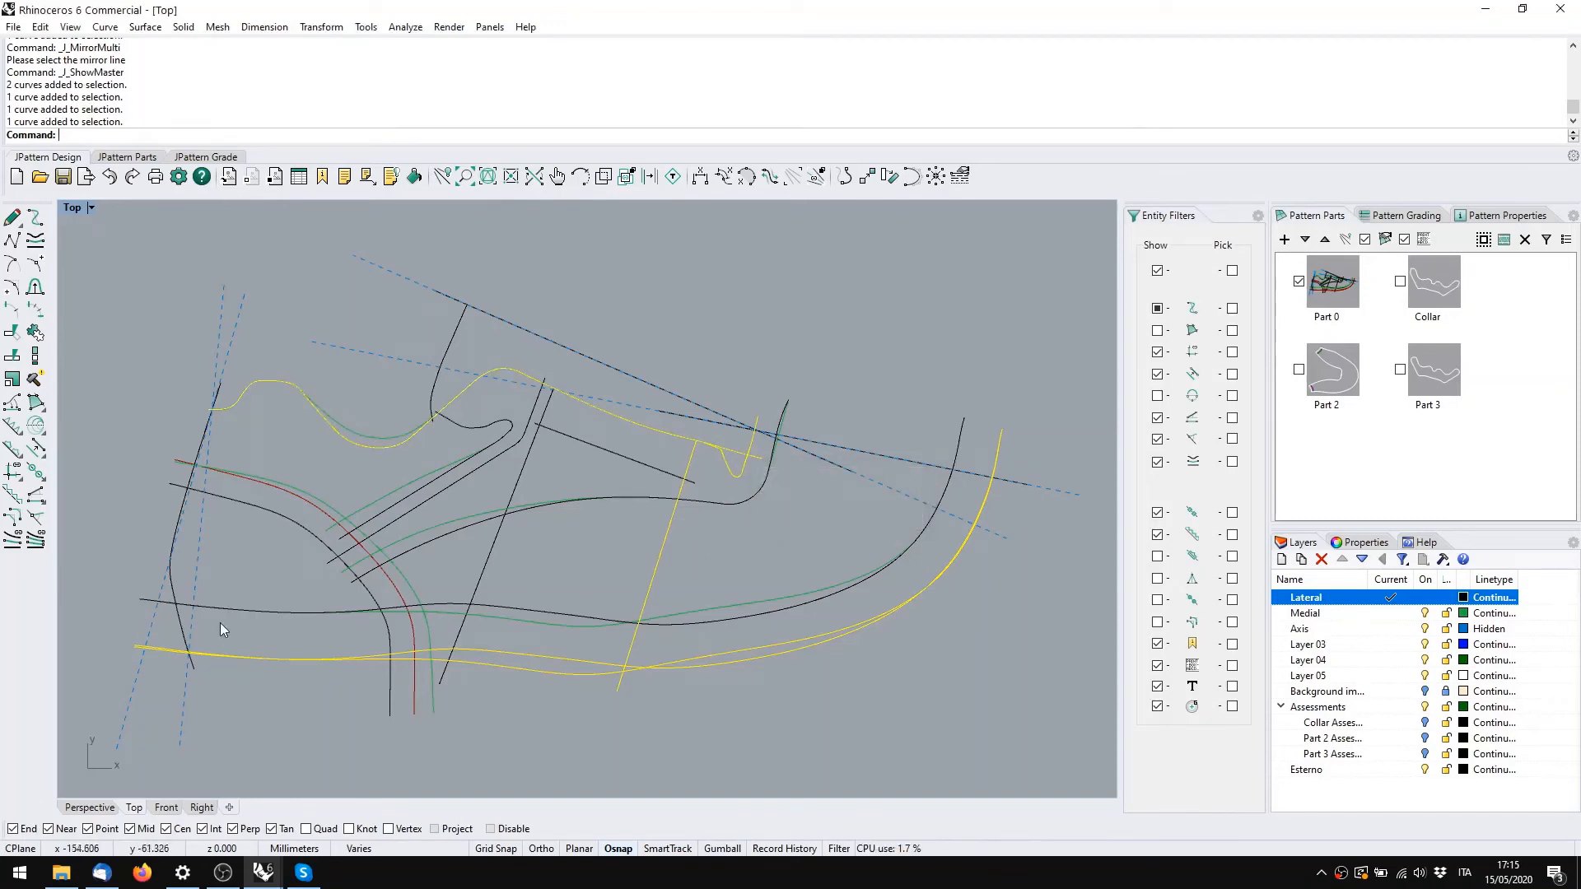
Add the heel curve, the tab outline, both curved heel overlay lines and the long vamp curve to the selection, and isolate the selected curves
left_click(171, 590)
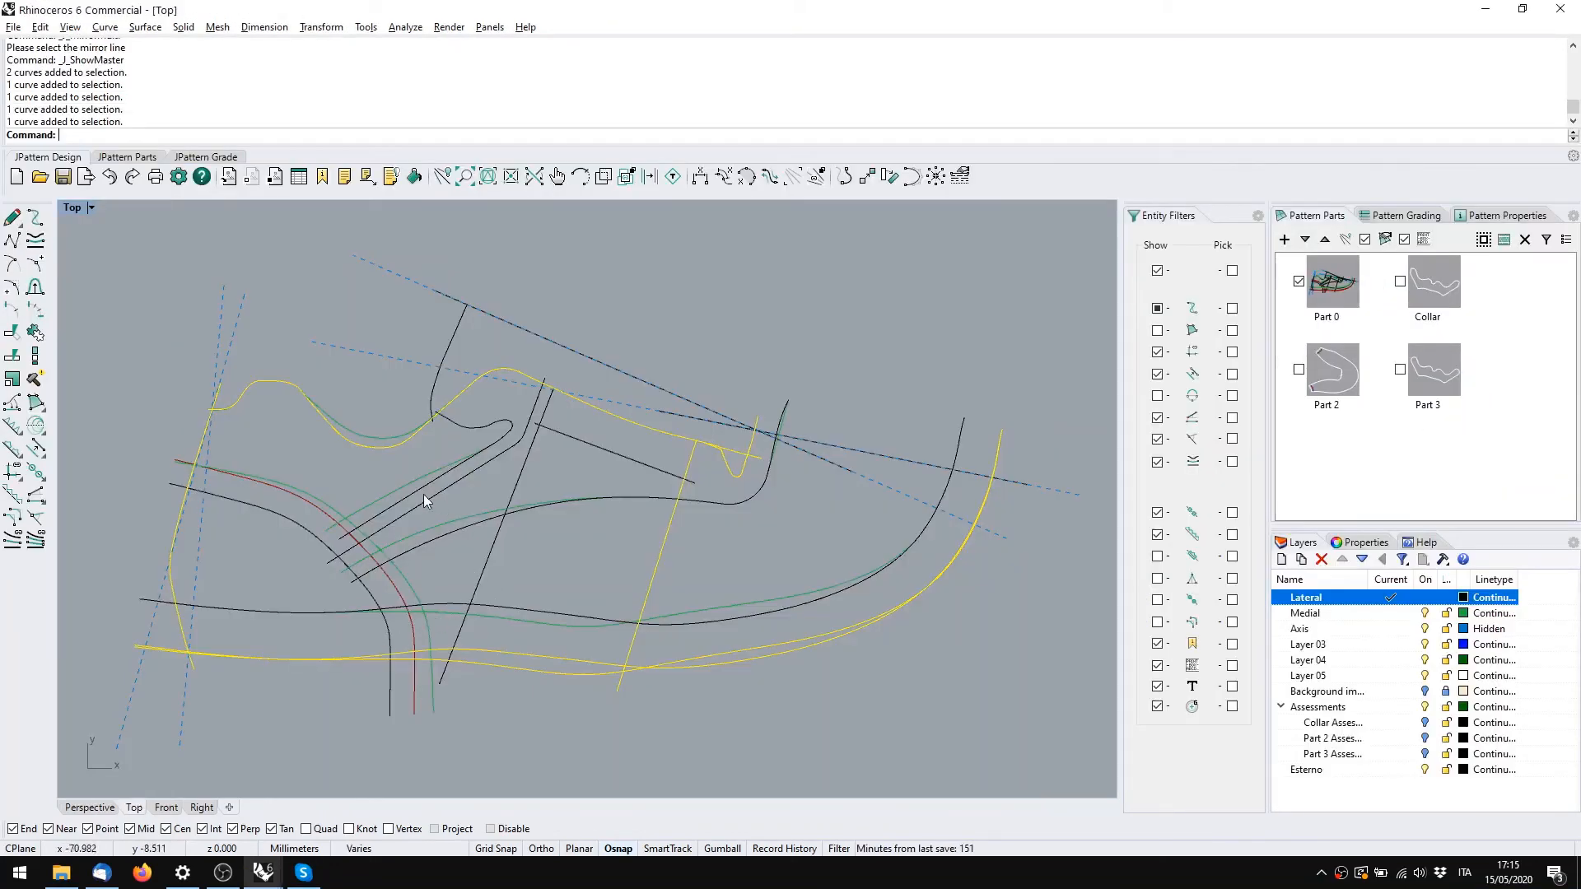
left_click(413, 494)
left_click(314, 507)
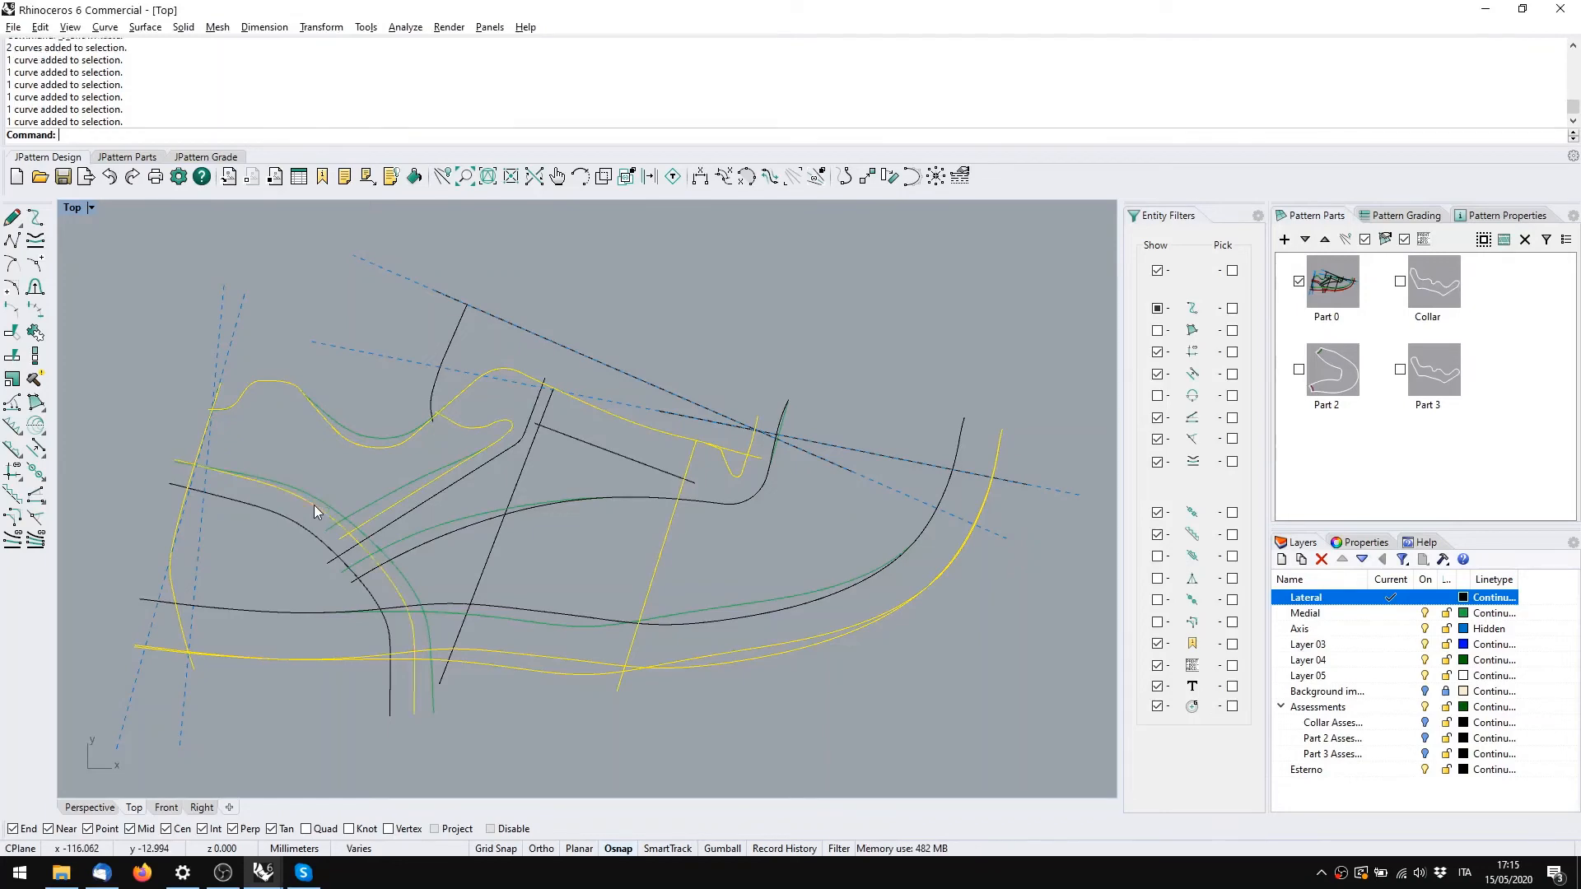
left_click(283, 521)
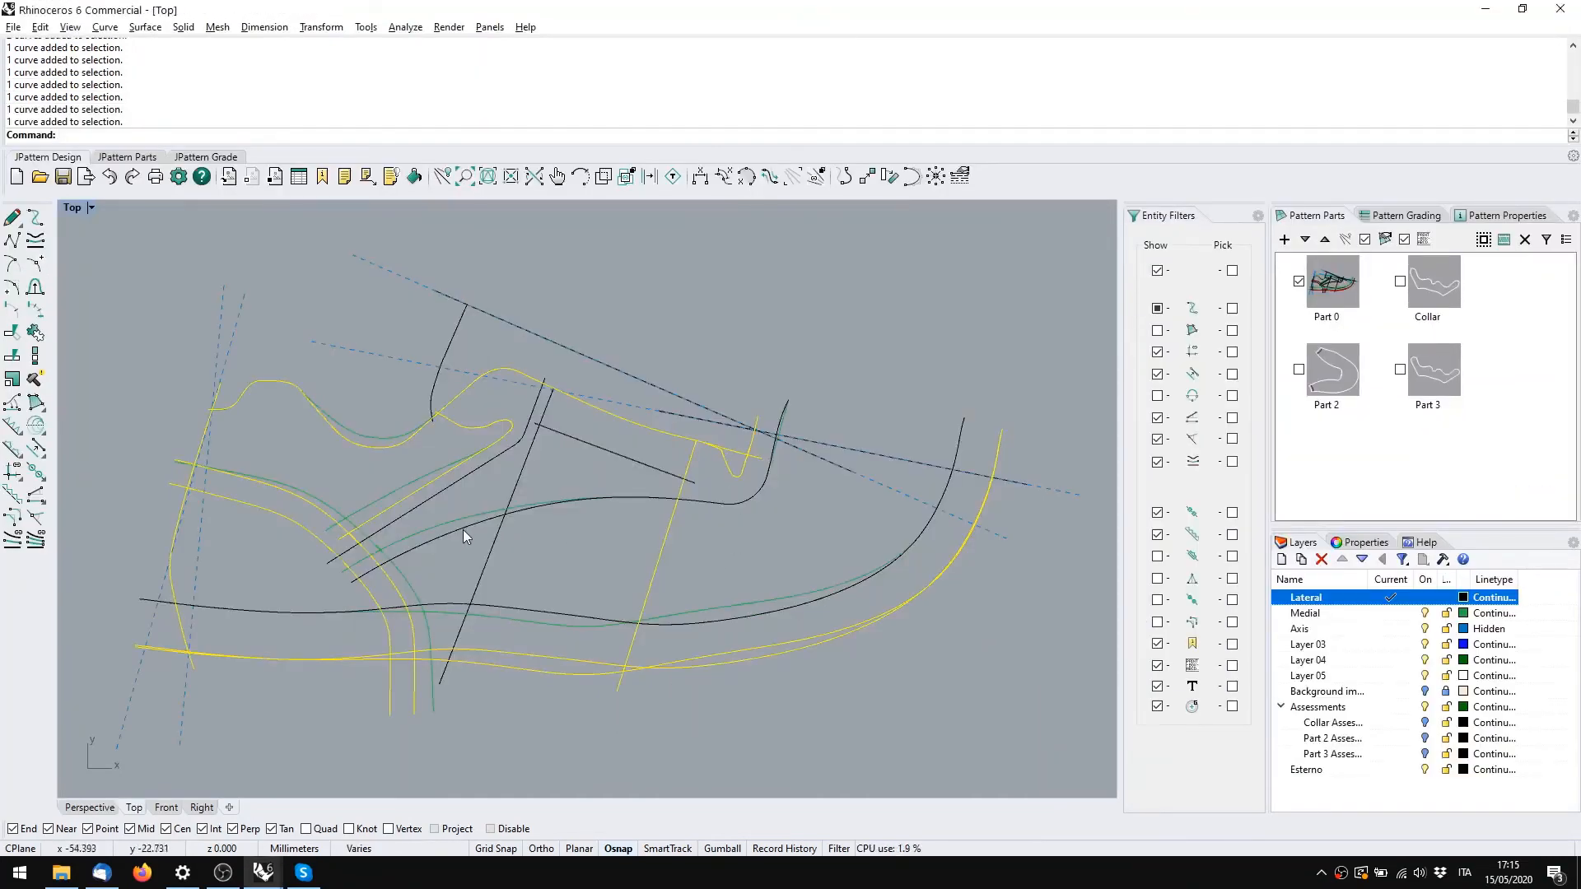
left_click(446, 535, "shift")
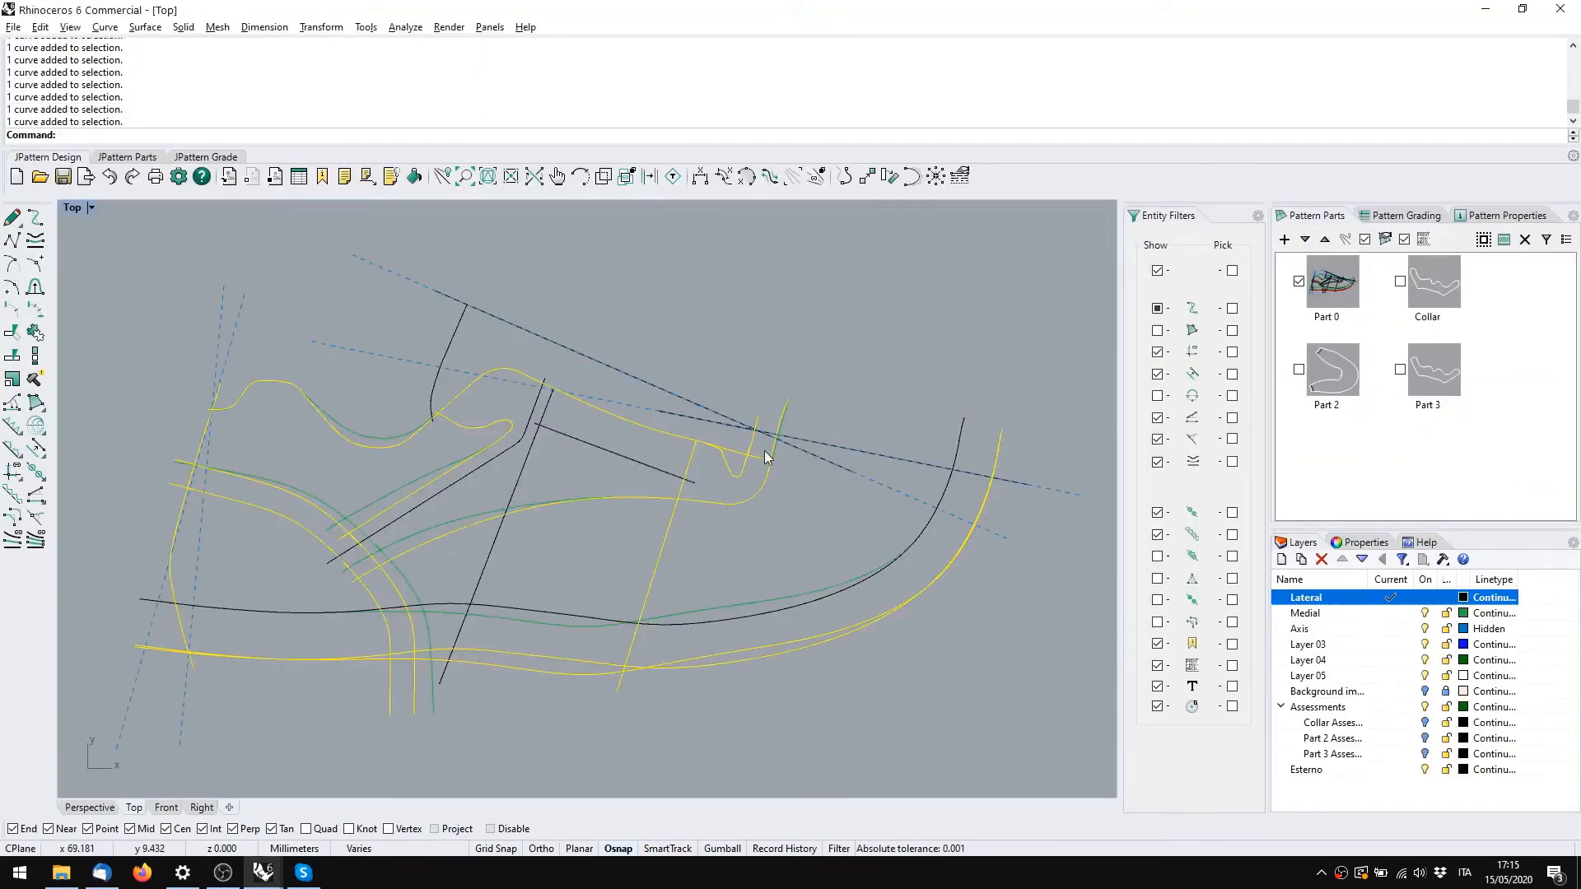
middle_click(817, 375)
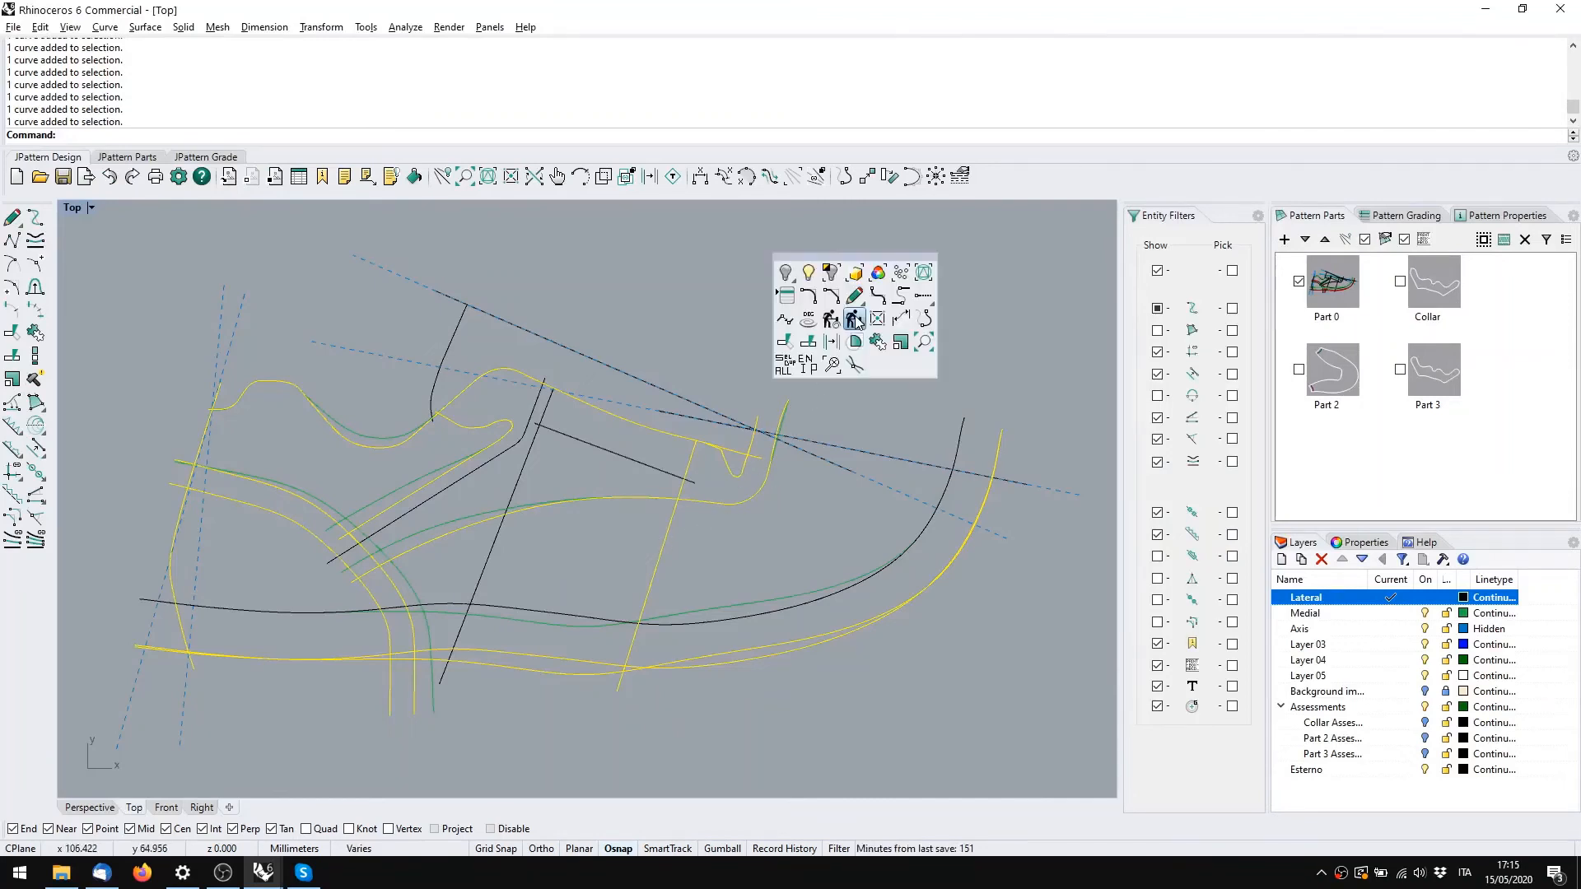
left_click(829, 273)
key("Escape")
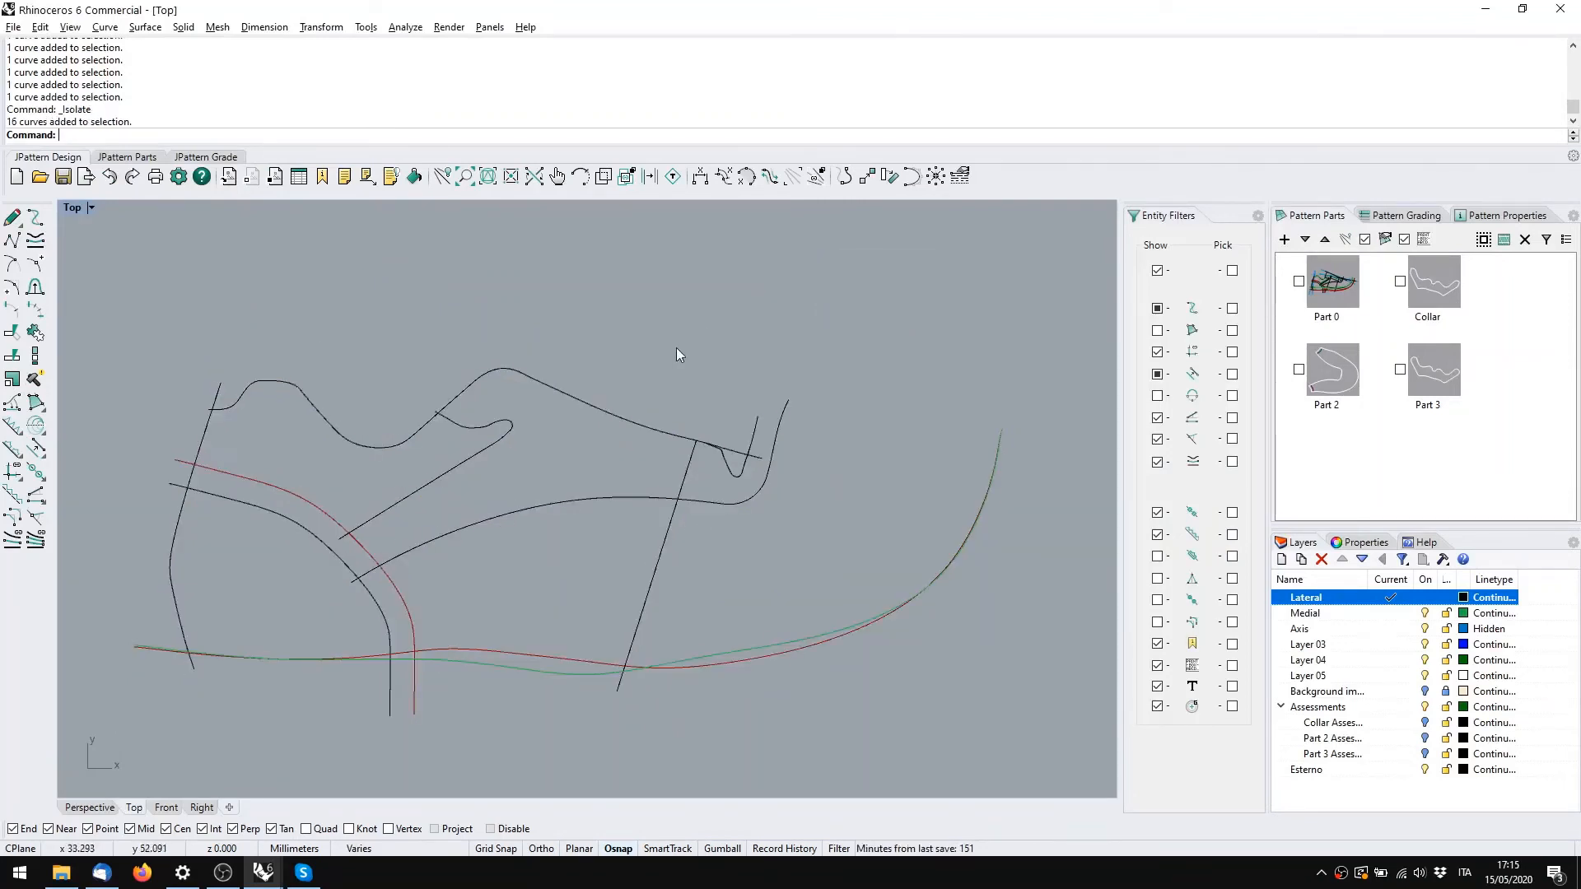
left_click_drag(798, 735, 551, 494)
left_click_drag(787, 698, 333, 367)
key("Escape")
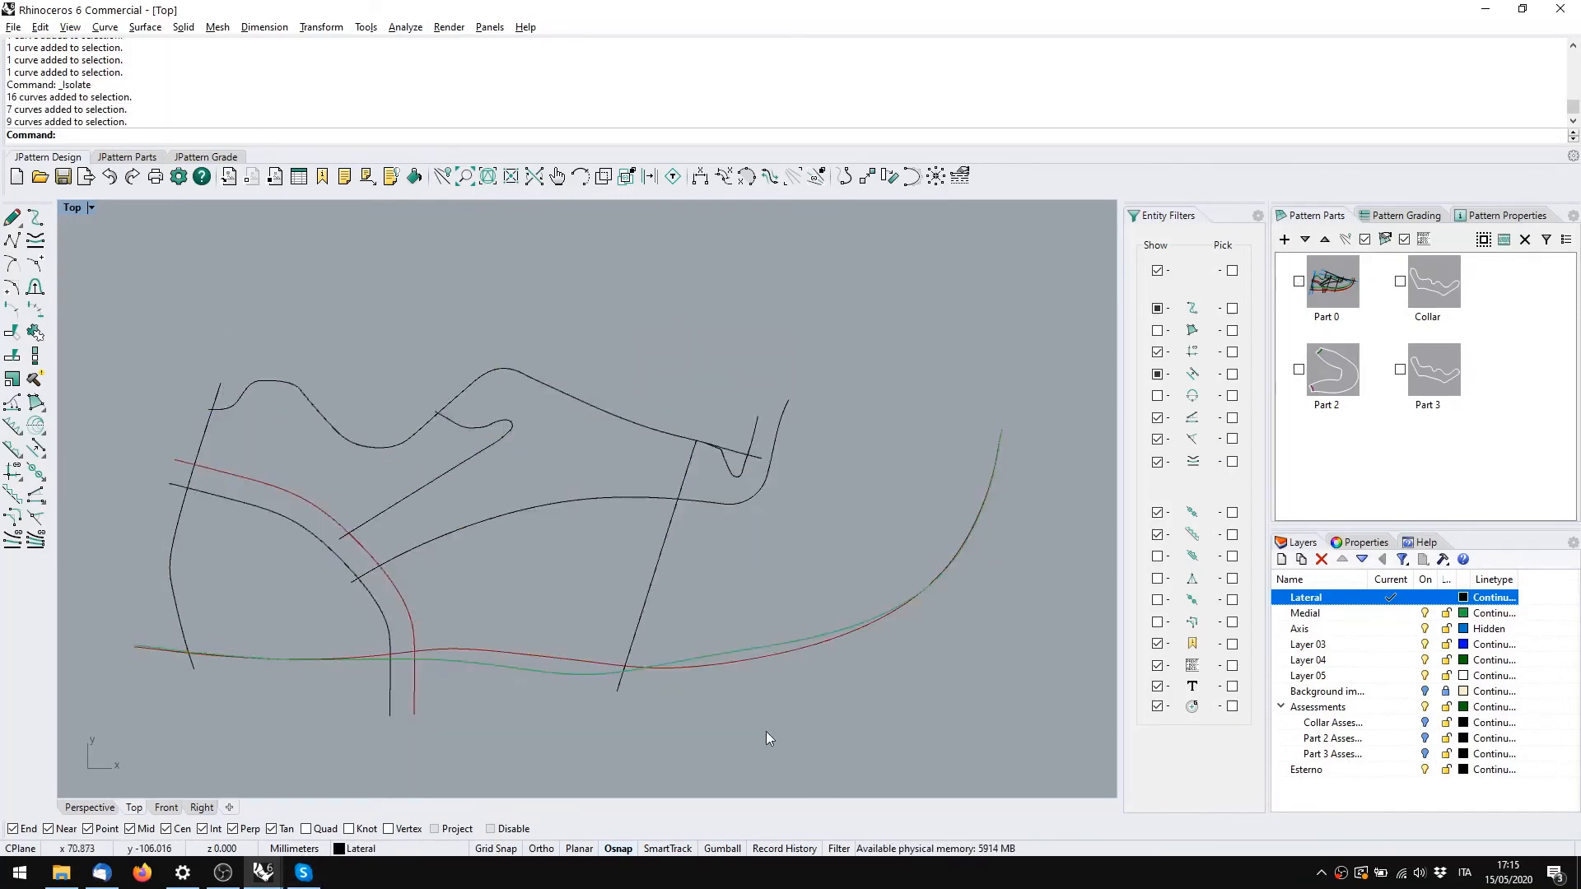
Select all the isolated curves, show Part 0 again, add the dashed toe axis to the selection and isolate the set
key("ctrl+a")
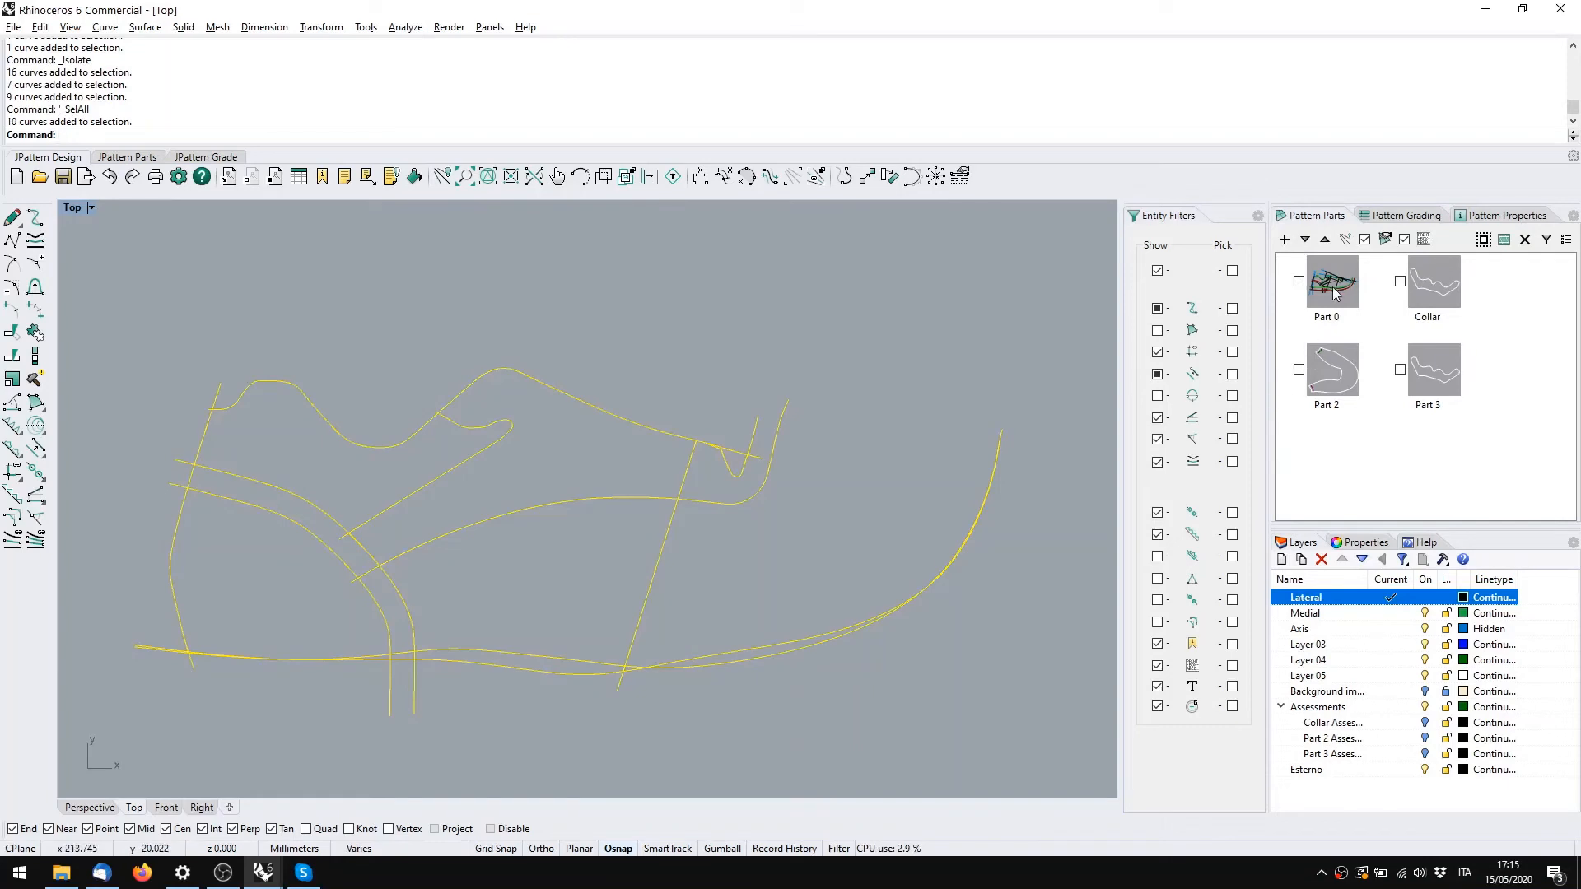
left_click(1334, 292)
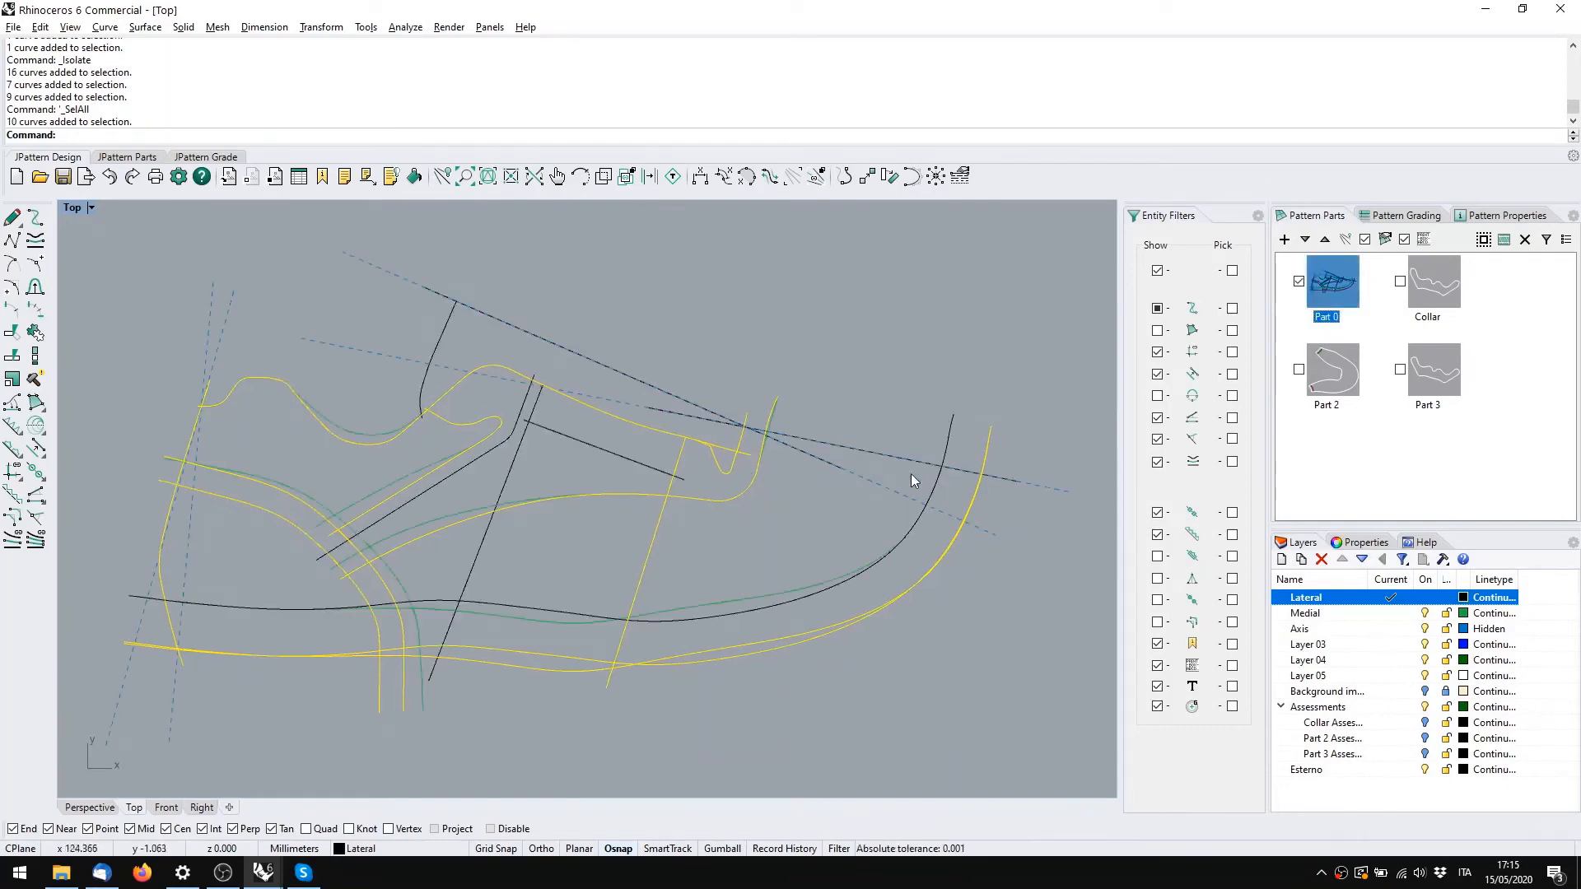
left_click(1044, 487)
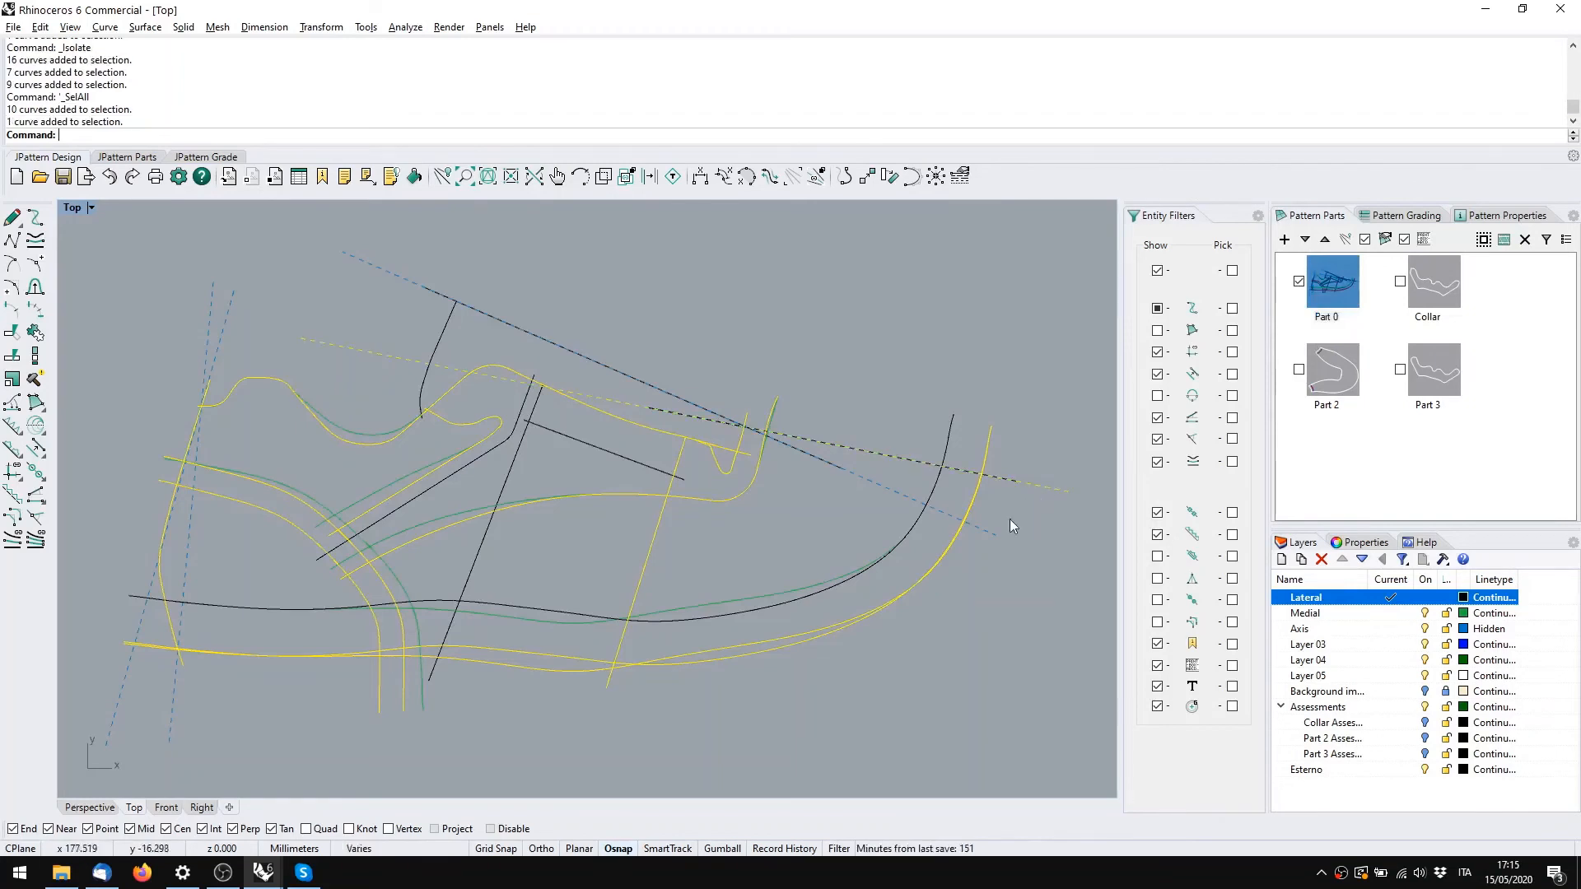
middle_click(824, 333)
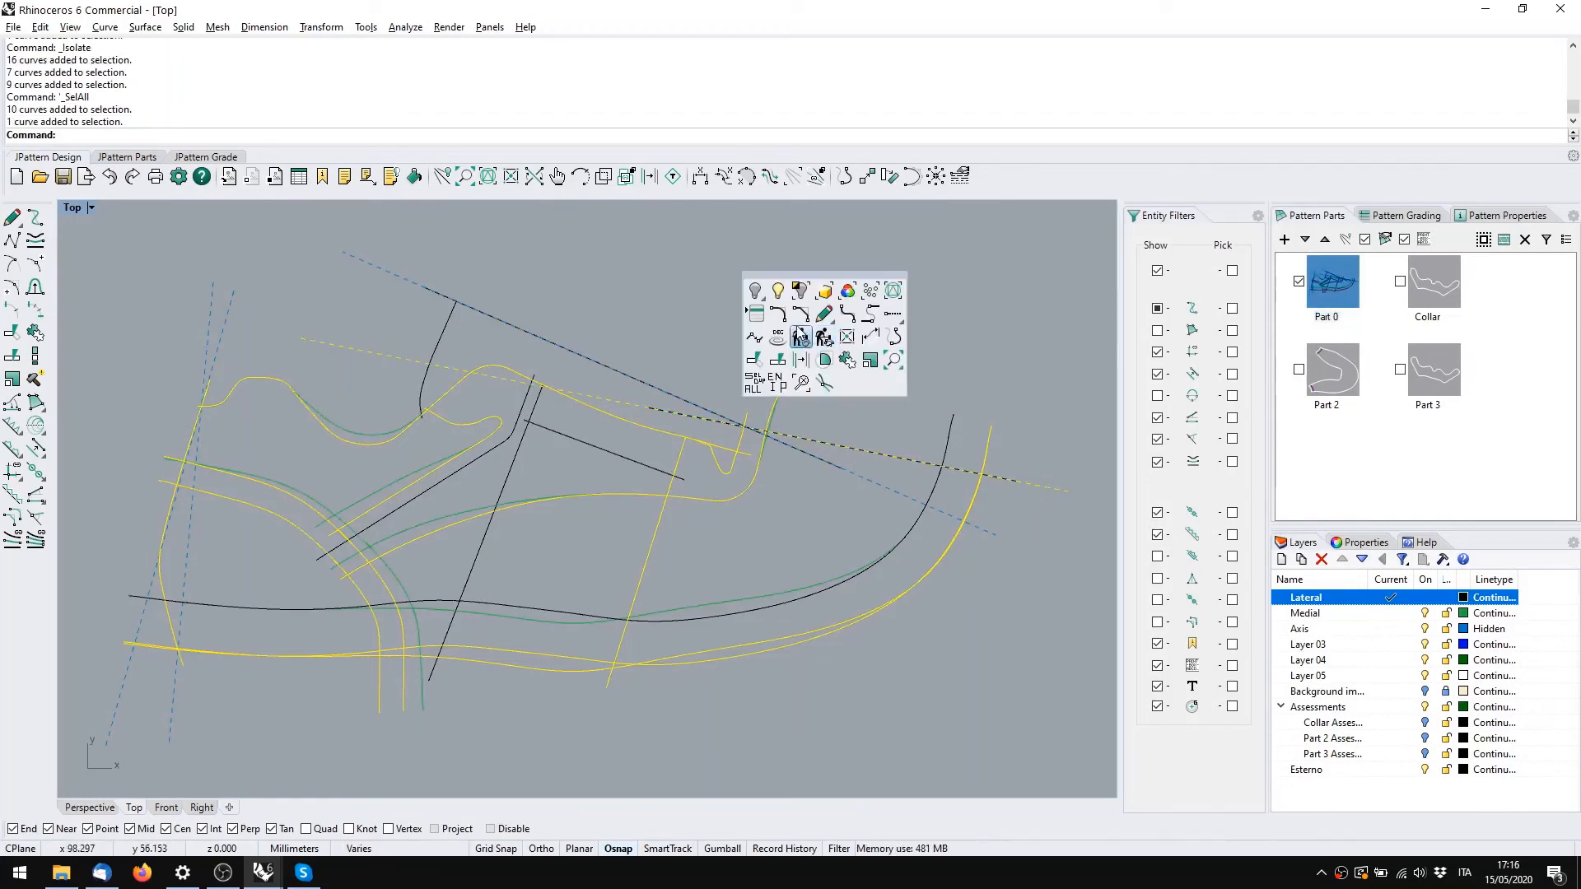
left_click(793, 295)
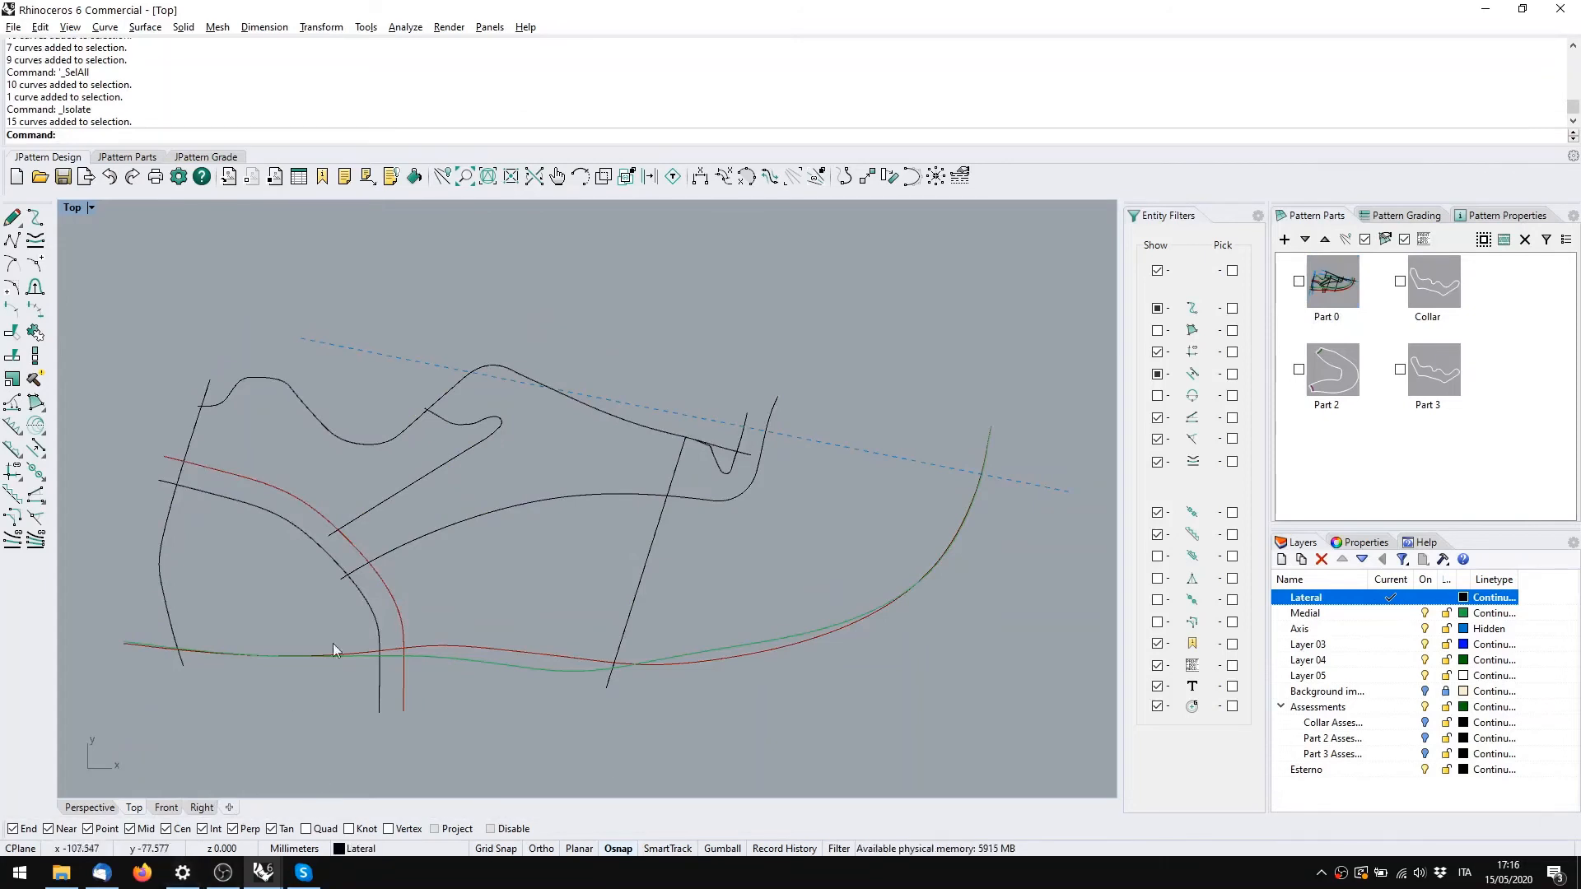
left_click(264, 871)
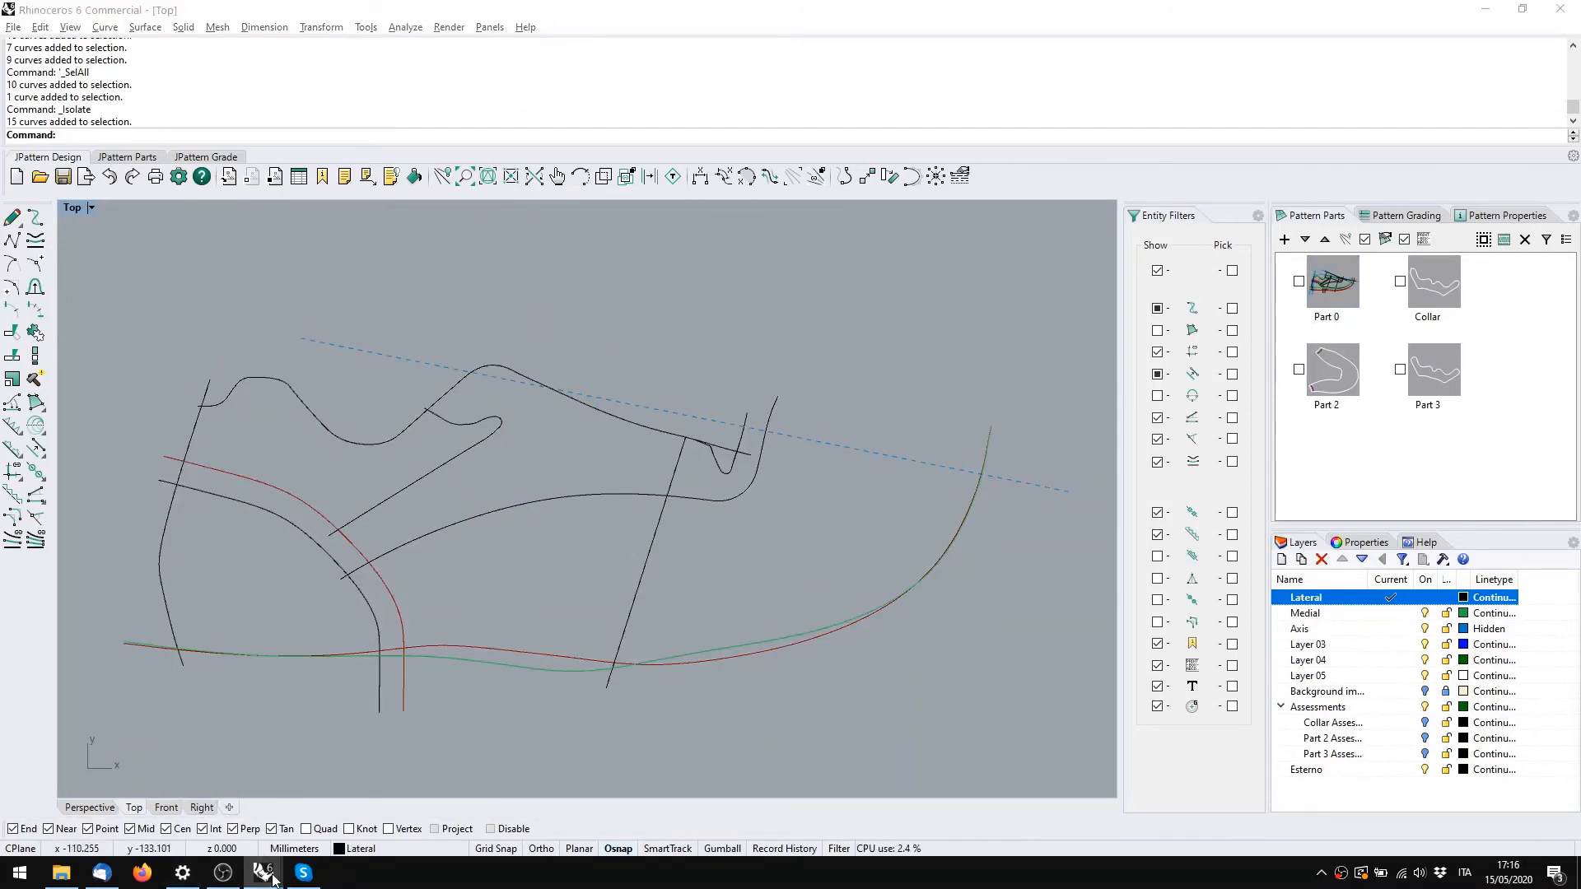
left_click(346, 803)
Draw a rounded base curve across the tab, from its lower straight edge up to its upper edge
scroll(487, 494, "up", 3)
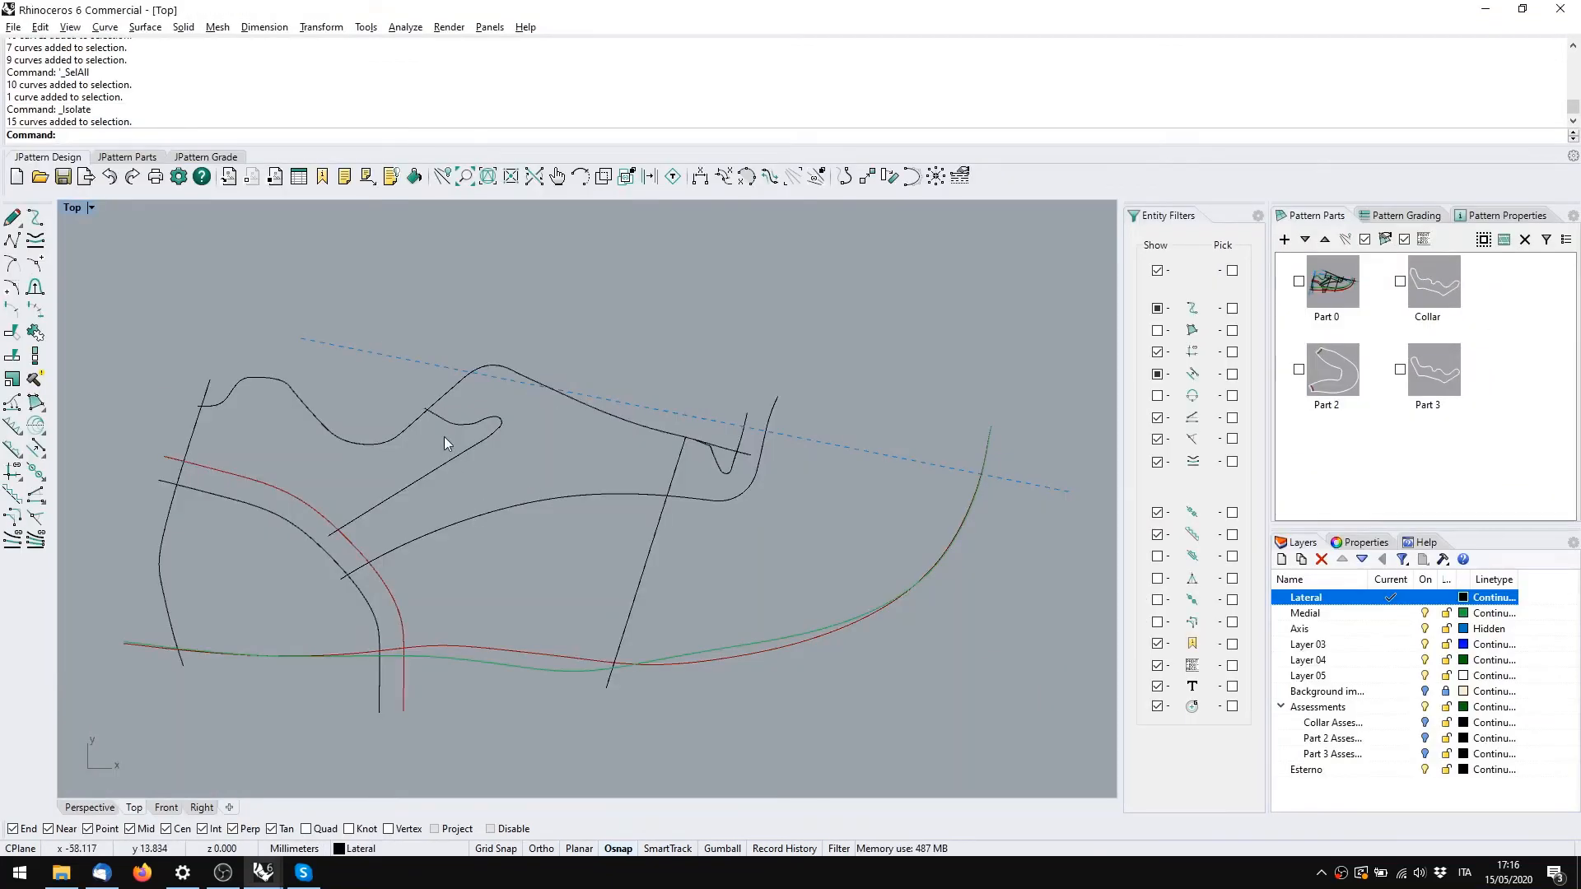
scroll(443, 437, "up", 5)
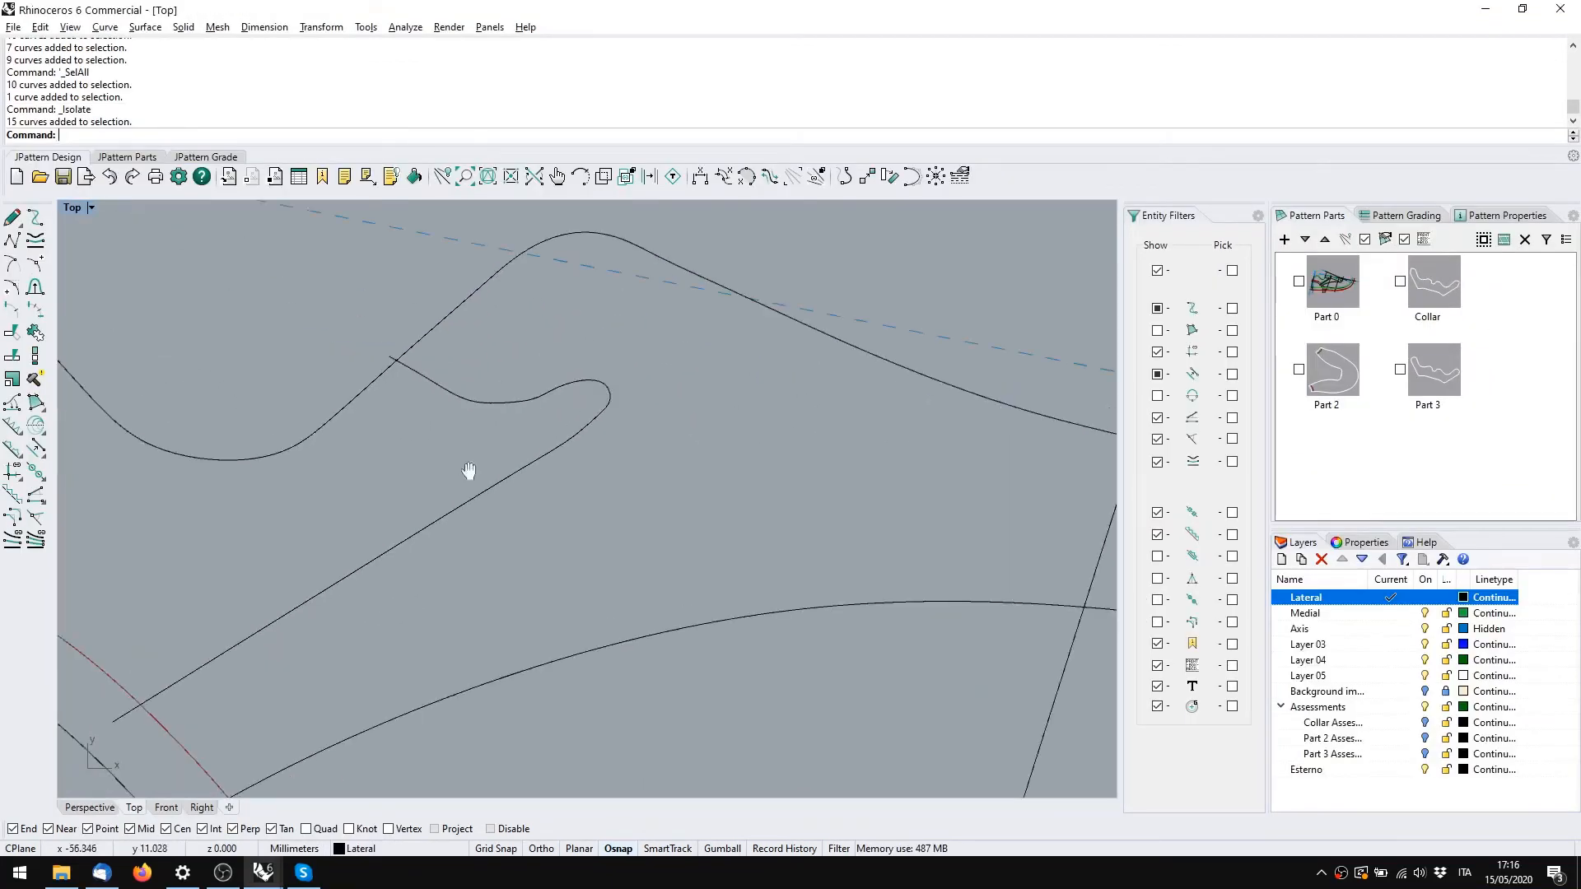
left_click(13, 216)
scroll(545, 482, "up", 3)
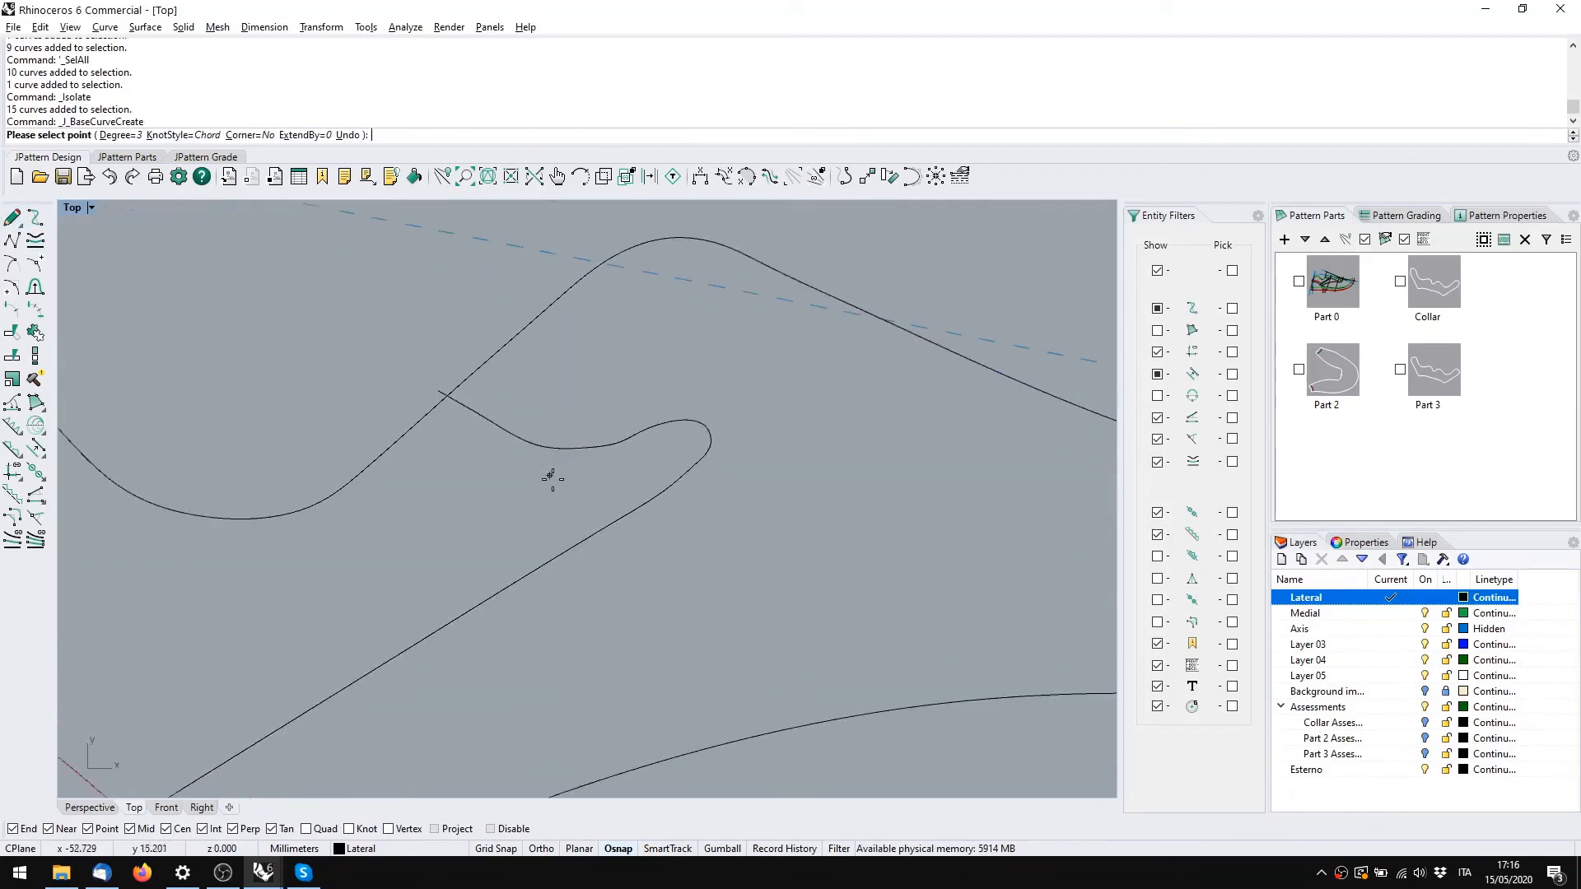
left_click(567, 580)
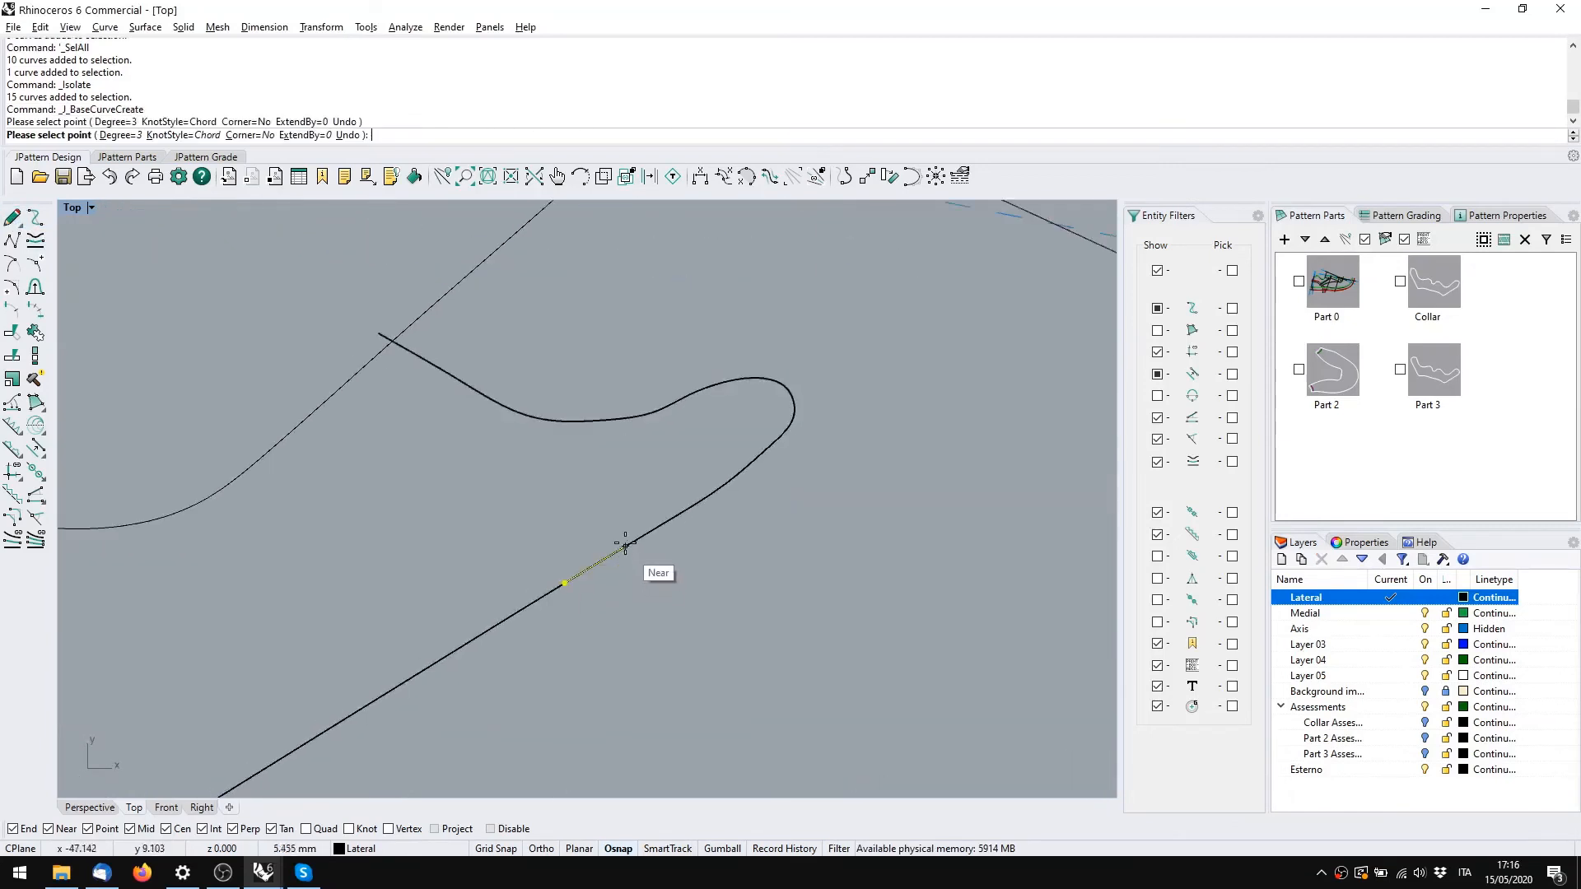
scroll(634, 535, "up", 4)
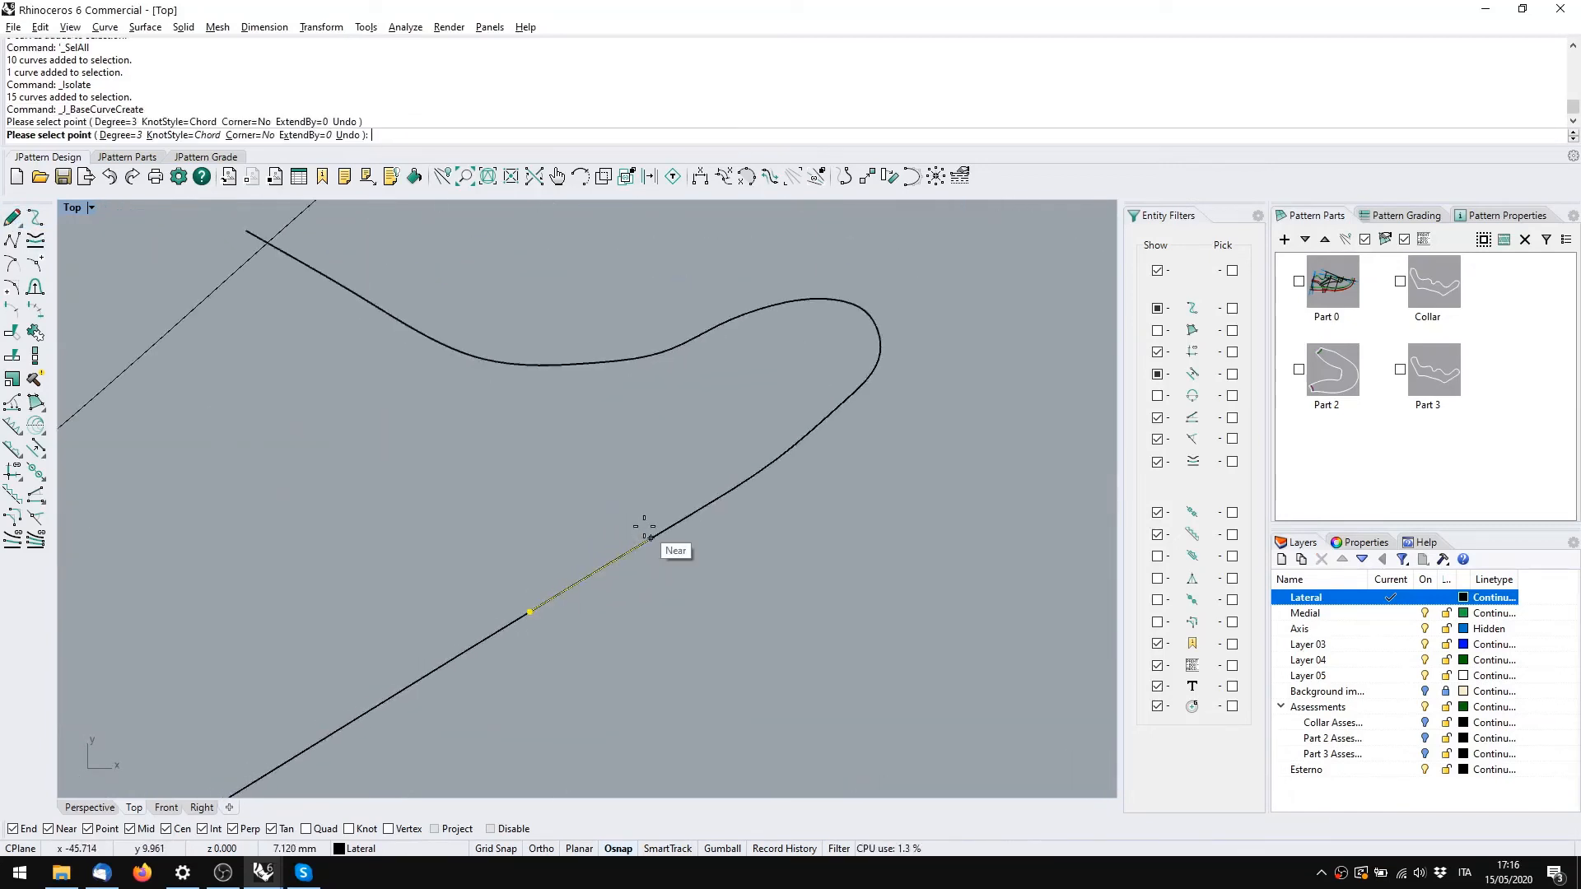
left_click(634, 527)
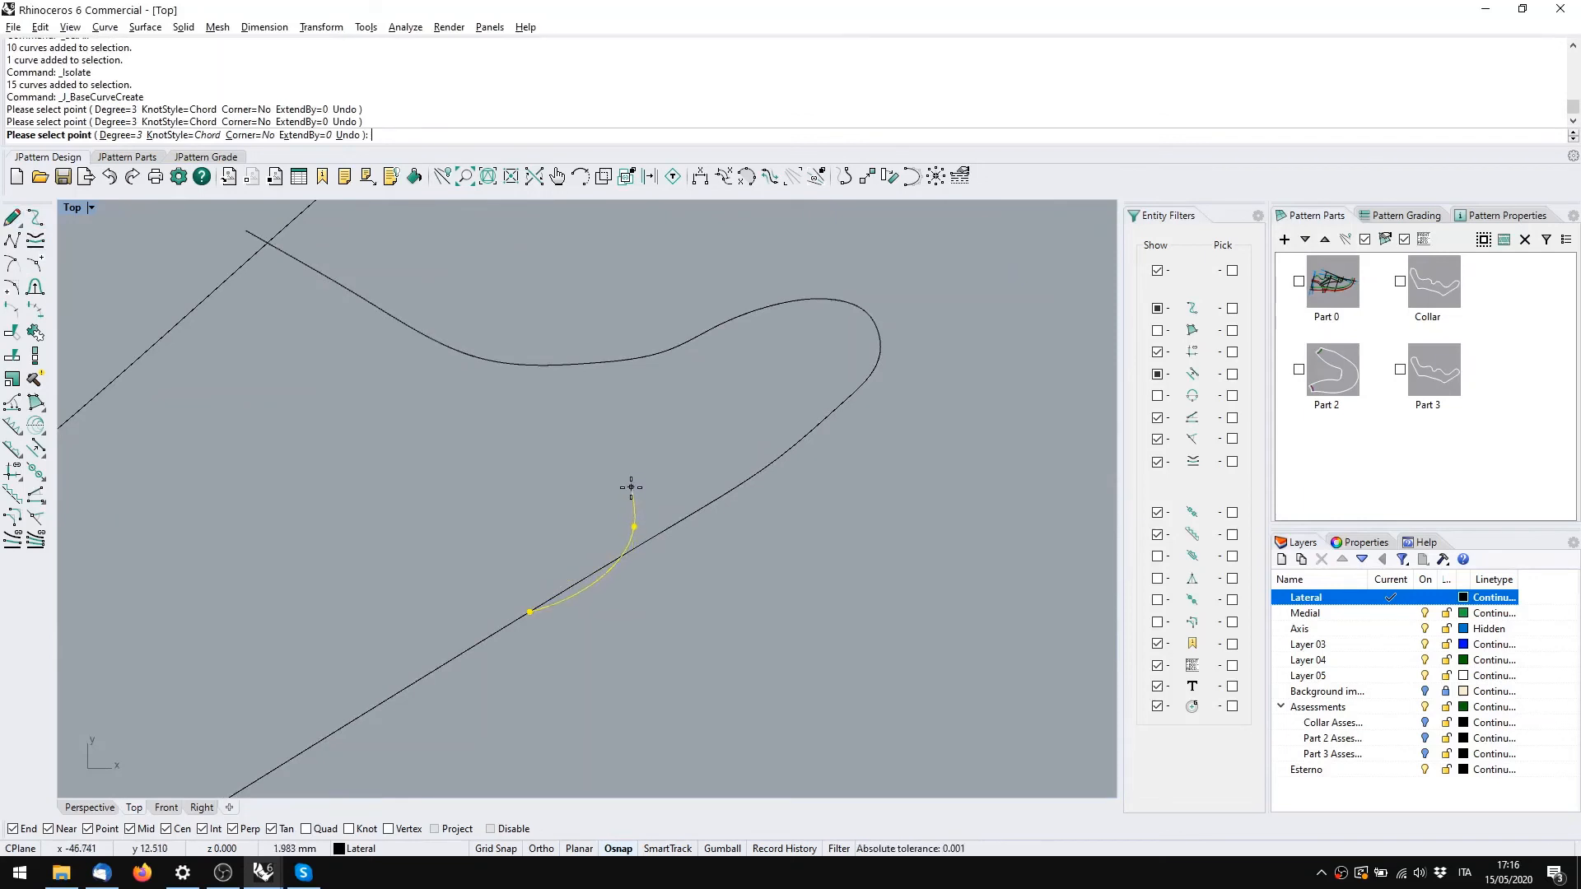
key("ctrl+z")
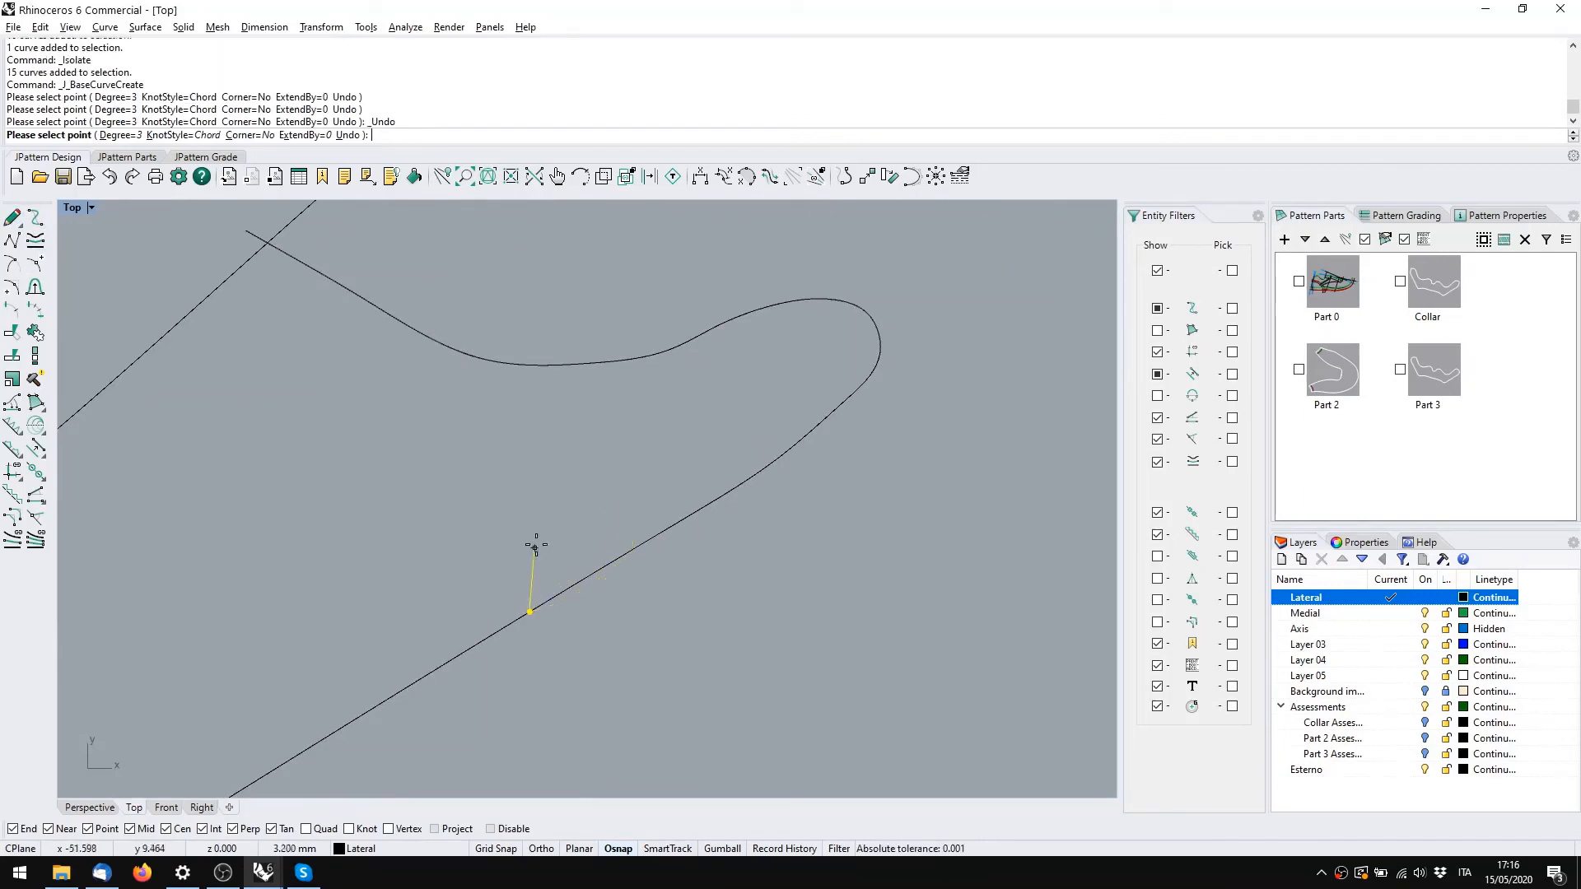
left_click(589, 523)
left_click(582, 495)
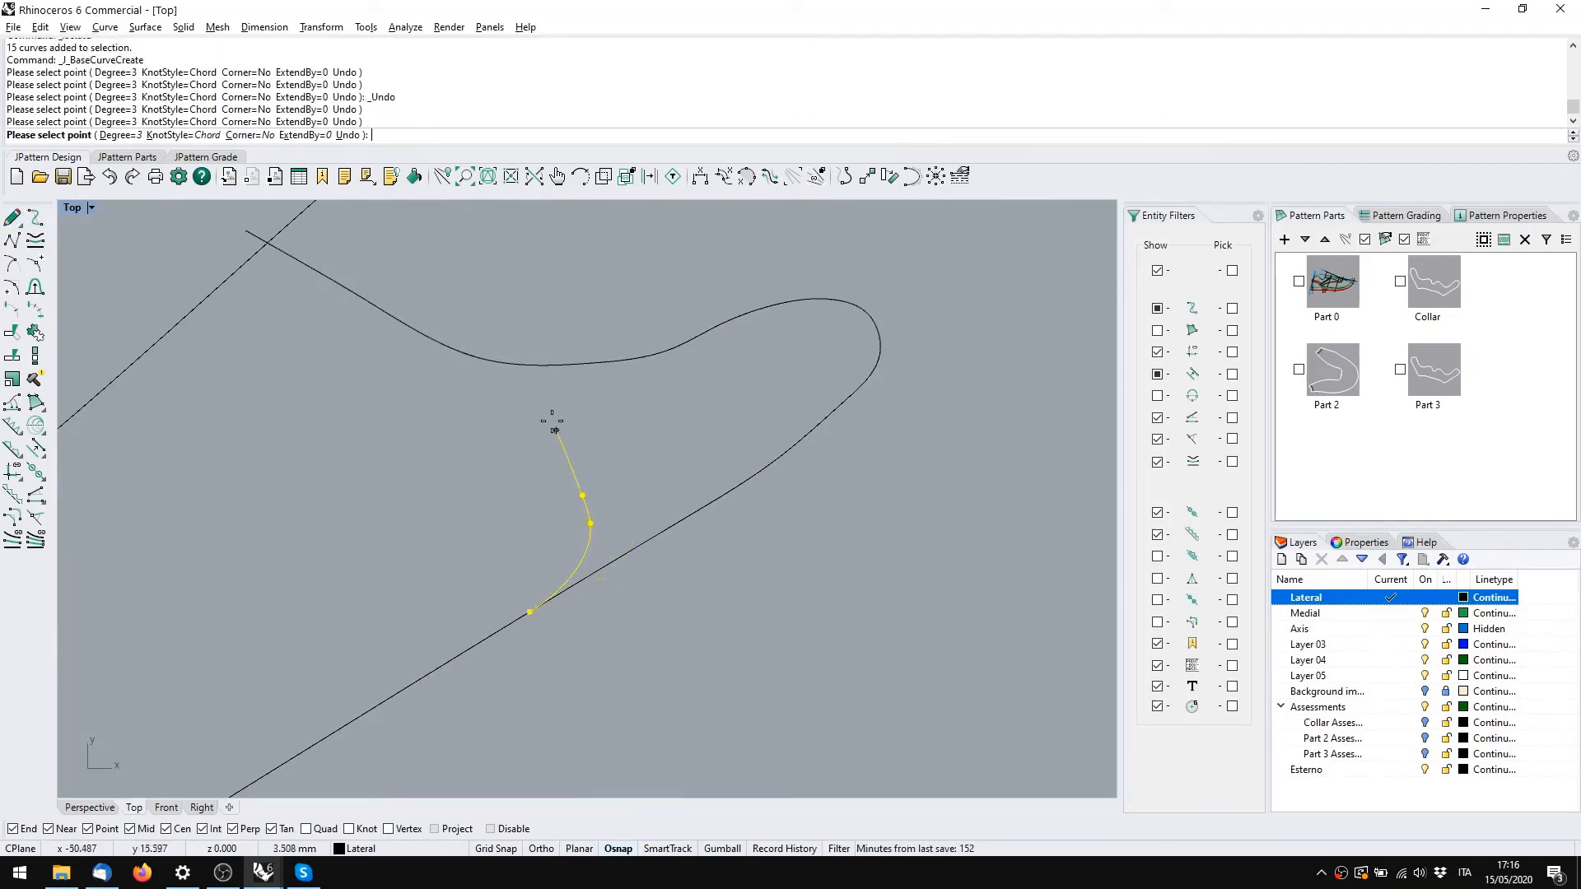
left_click(457, 352)
key("Return")
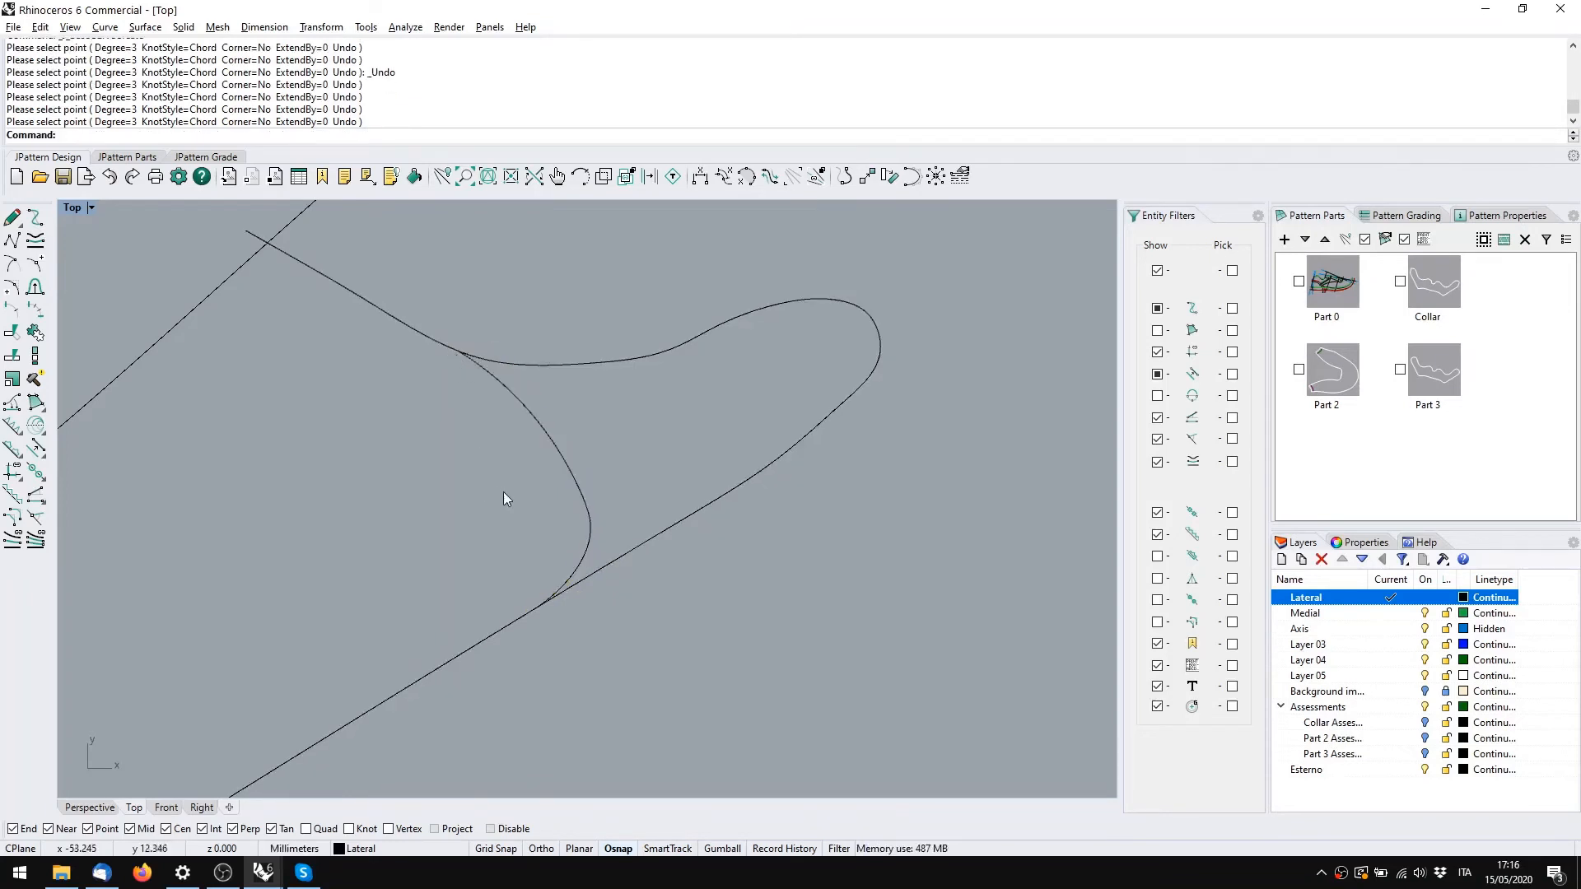
Reshape the new tab curve by moving its two middle control points outward for a fuller rounding
scroll(606, 458, "down", 8)
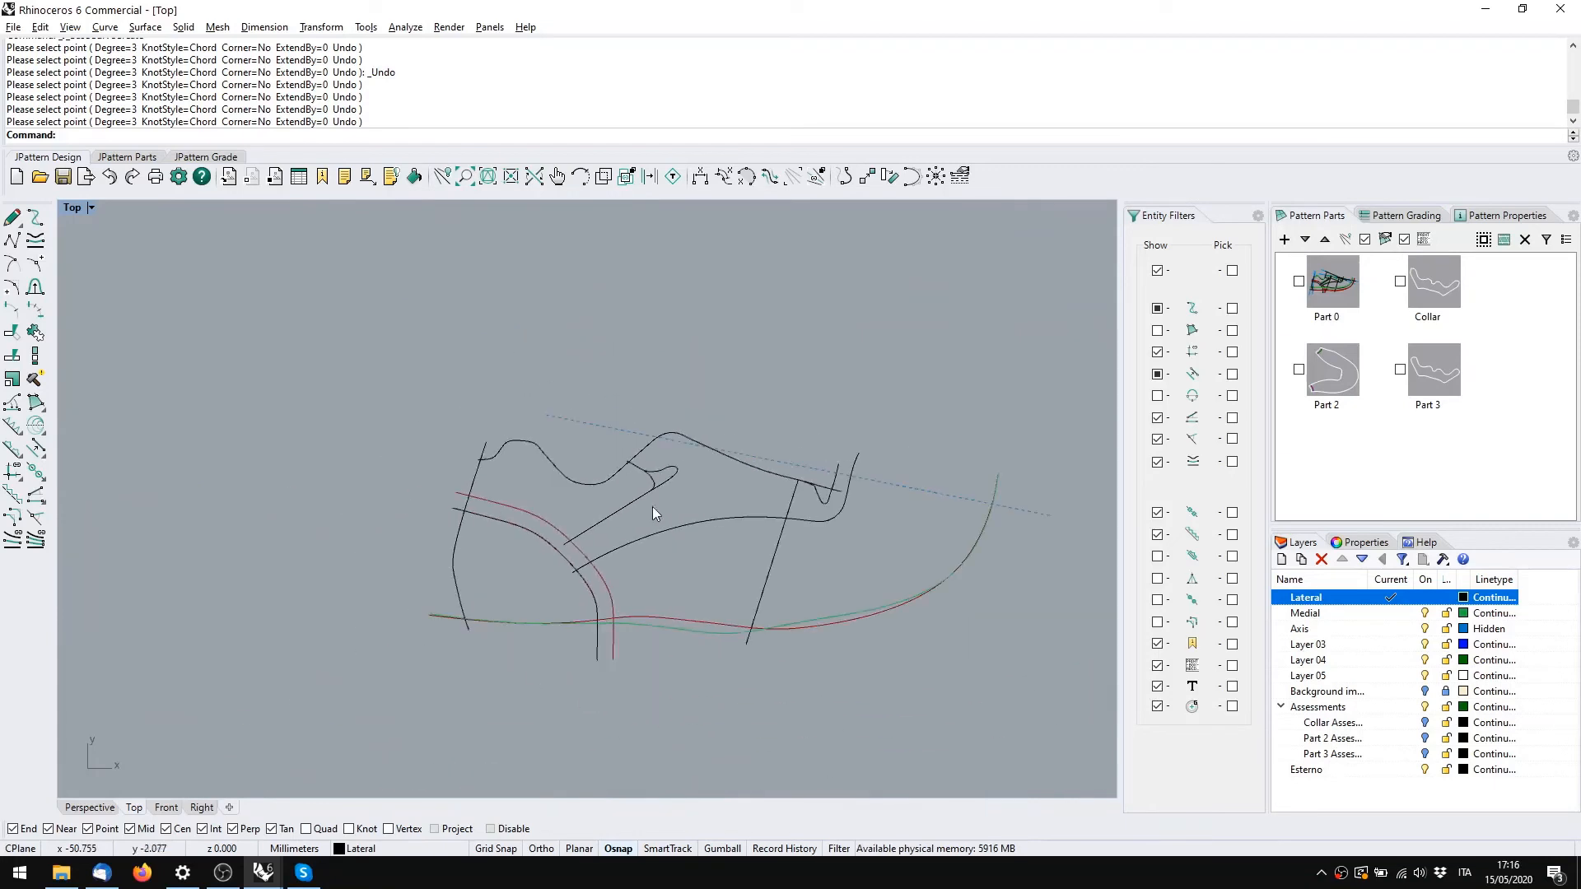
scroll(652, 506, "up", 10)
left_click(640, 461)
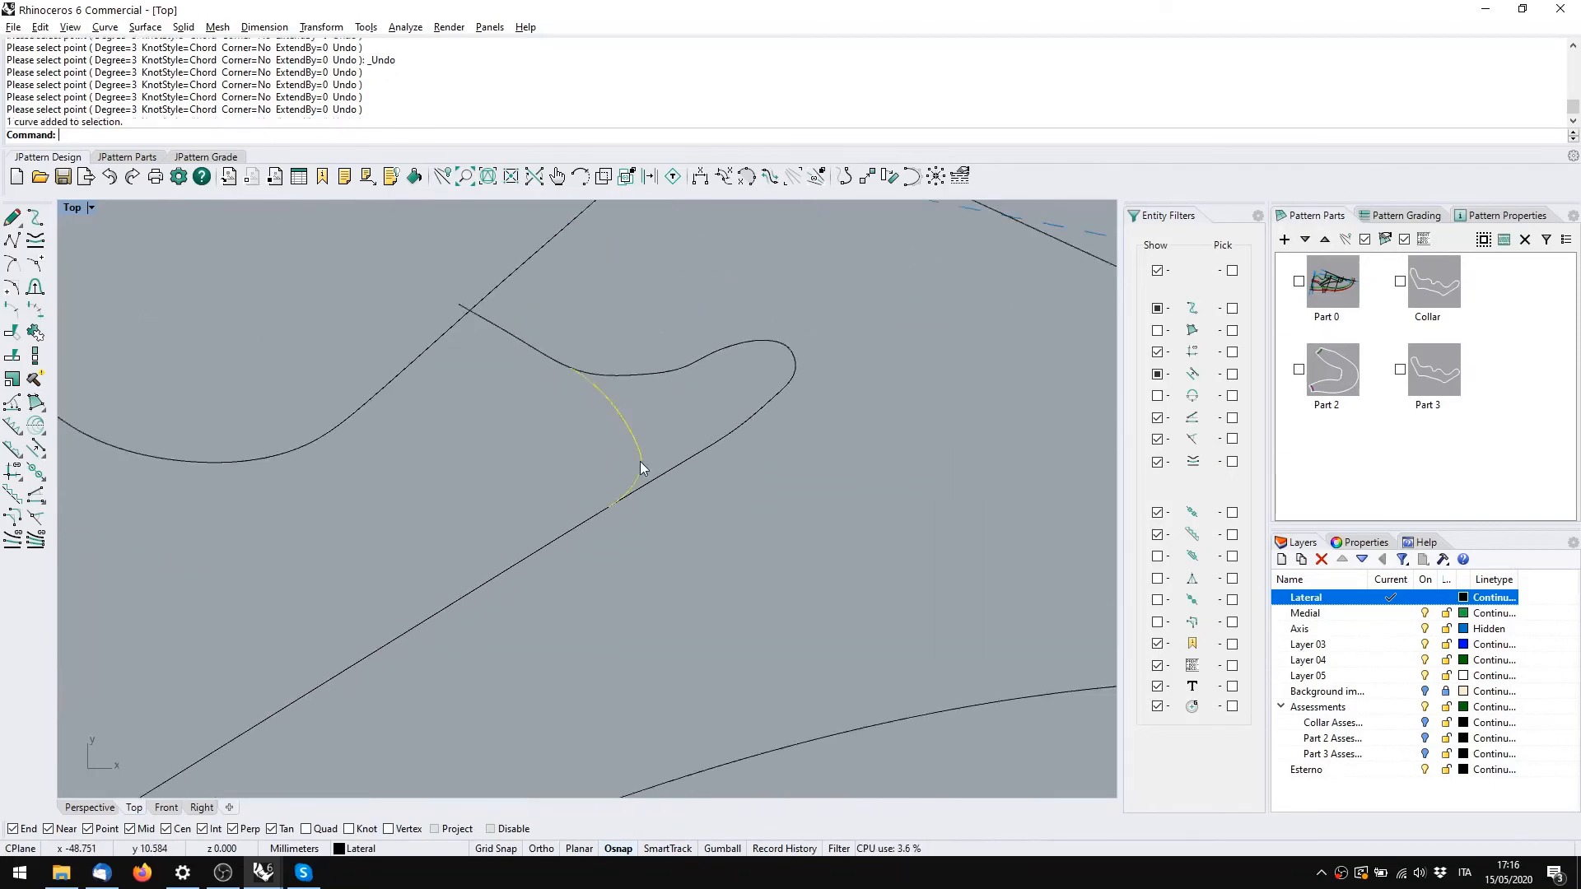
double_click(639, 461)
left_click_drag(627, 424, 647, 412)
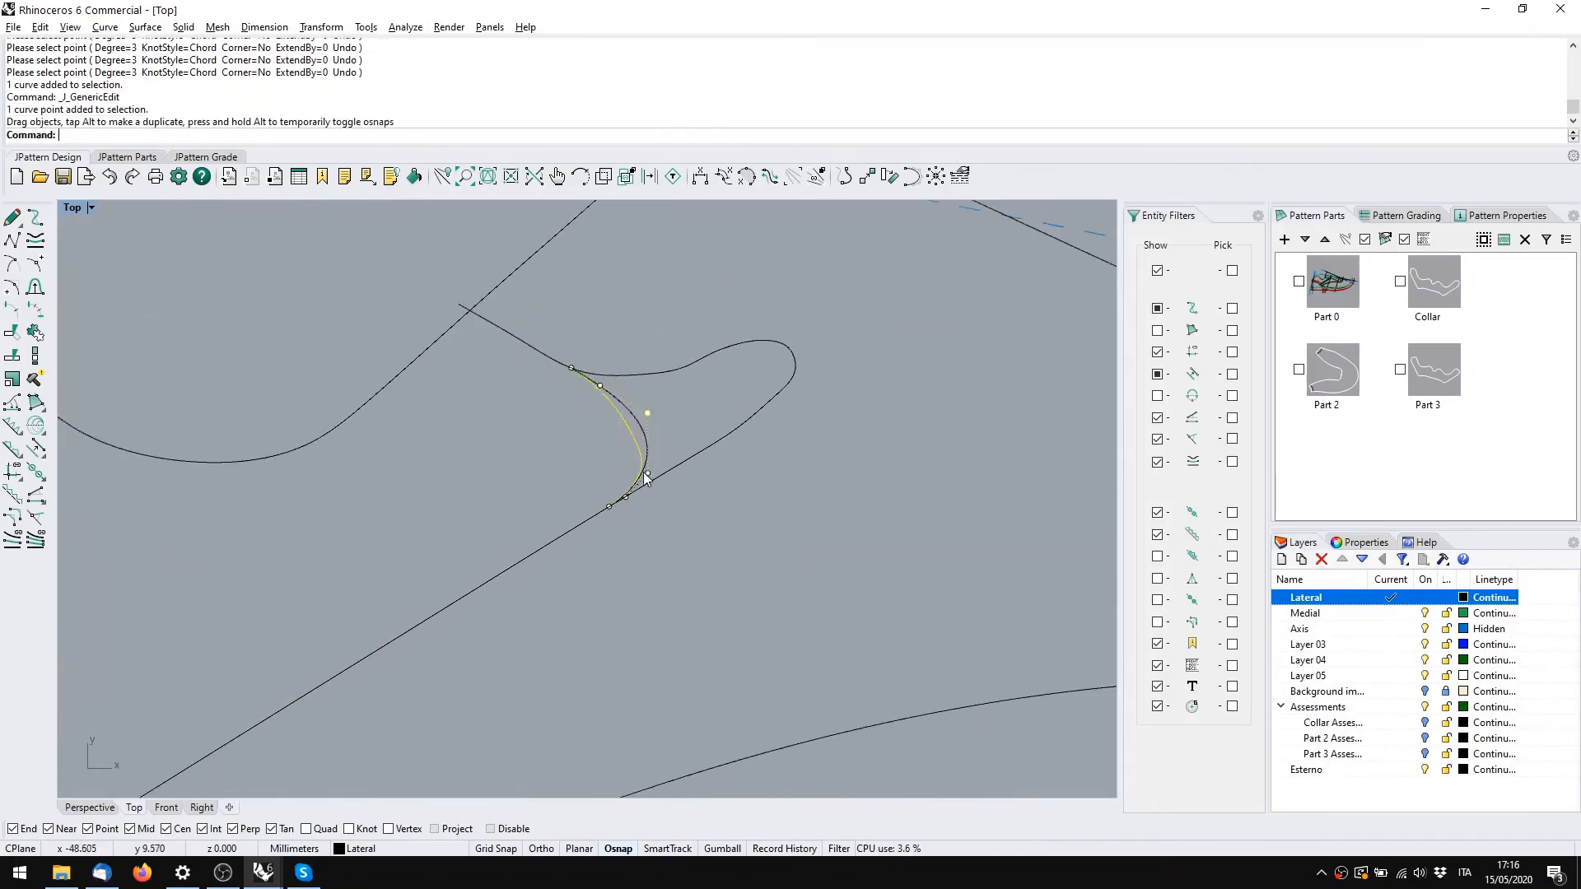
left_click_drag(646, 473, 655, 472)
left_click(678, 487)
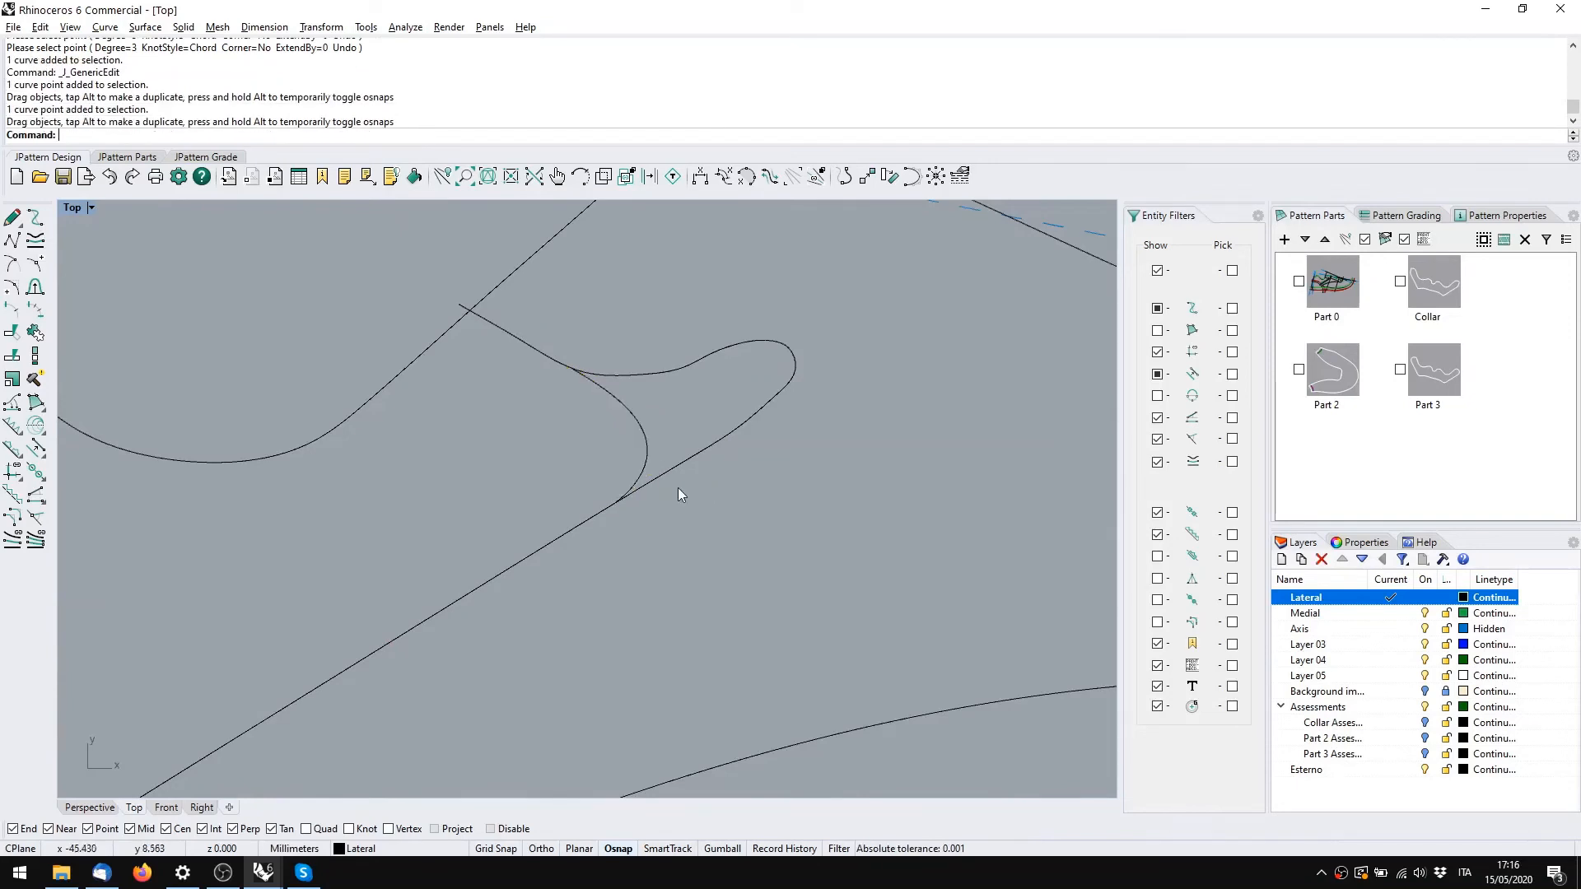
Examine the control points at the lower end of the tab curve, where it meets the straight edge
scroll(678, 488, "down", 3)
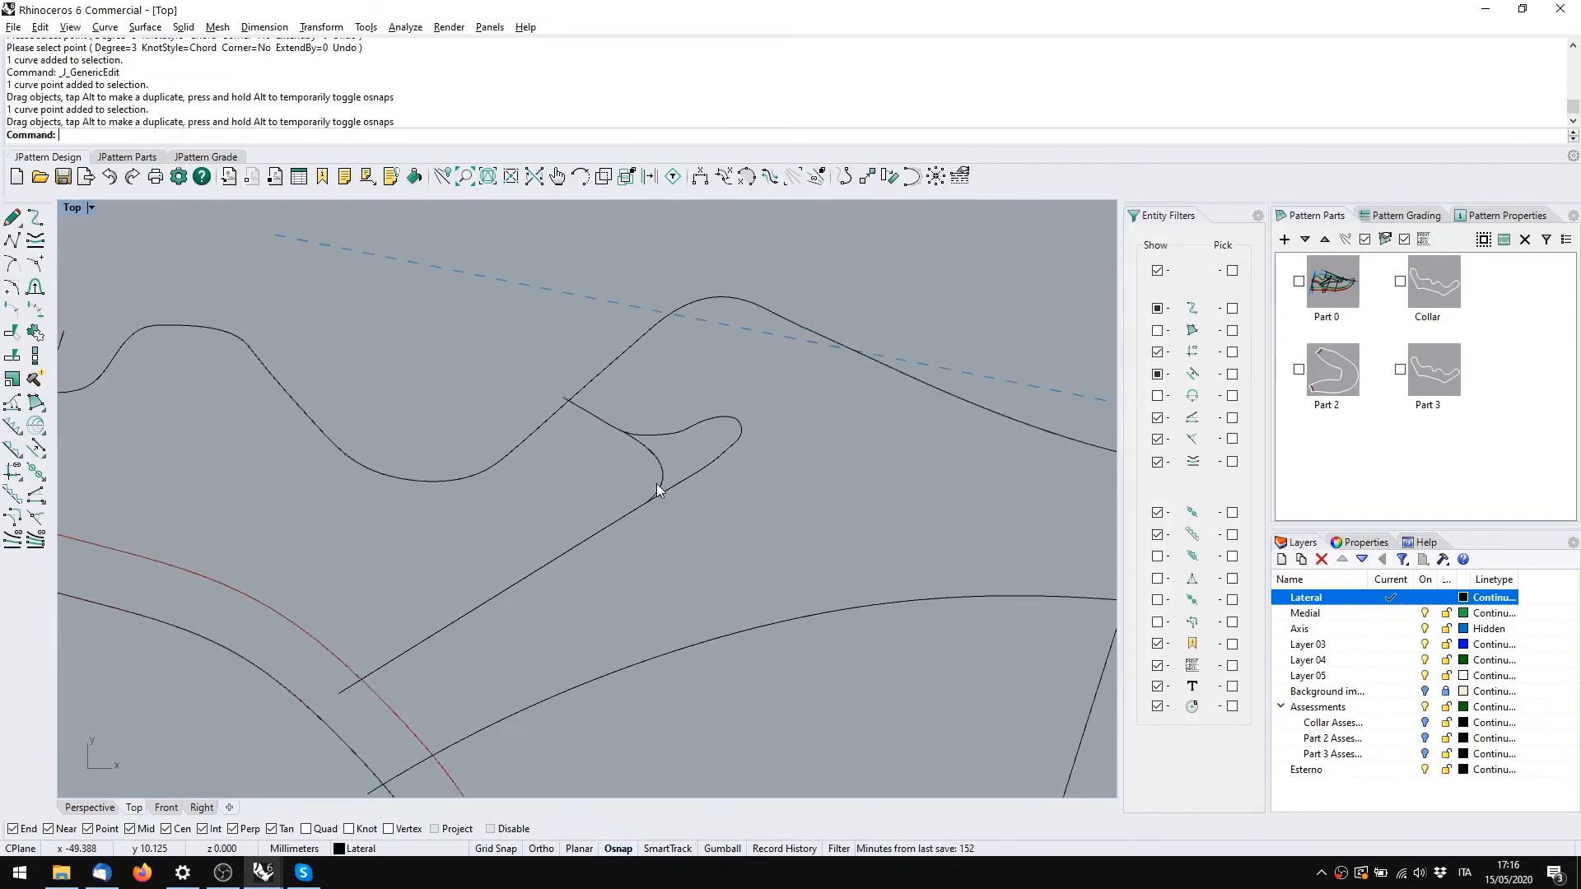
double_click(657, 492)
scroll(649, 506, "up", 5)
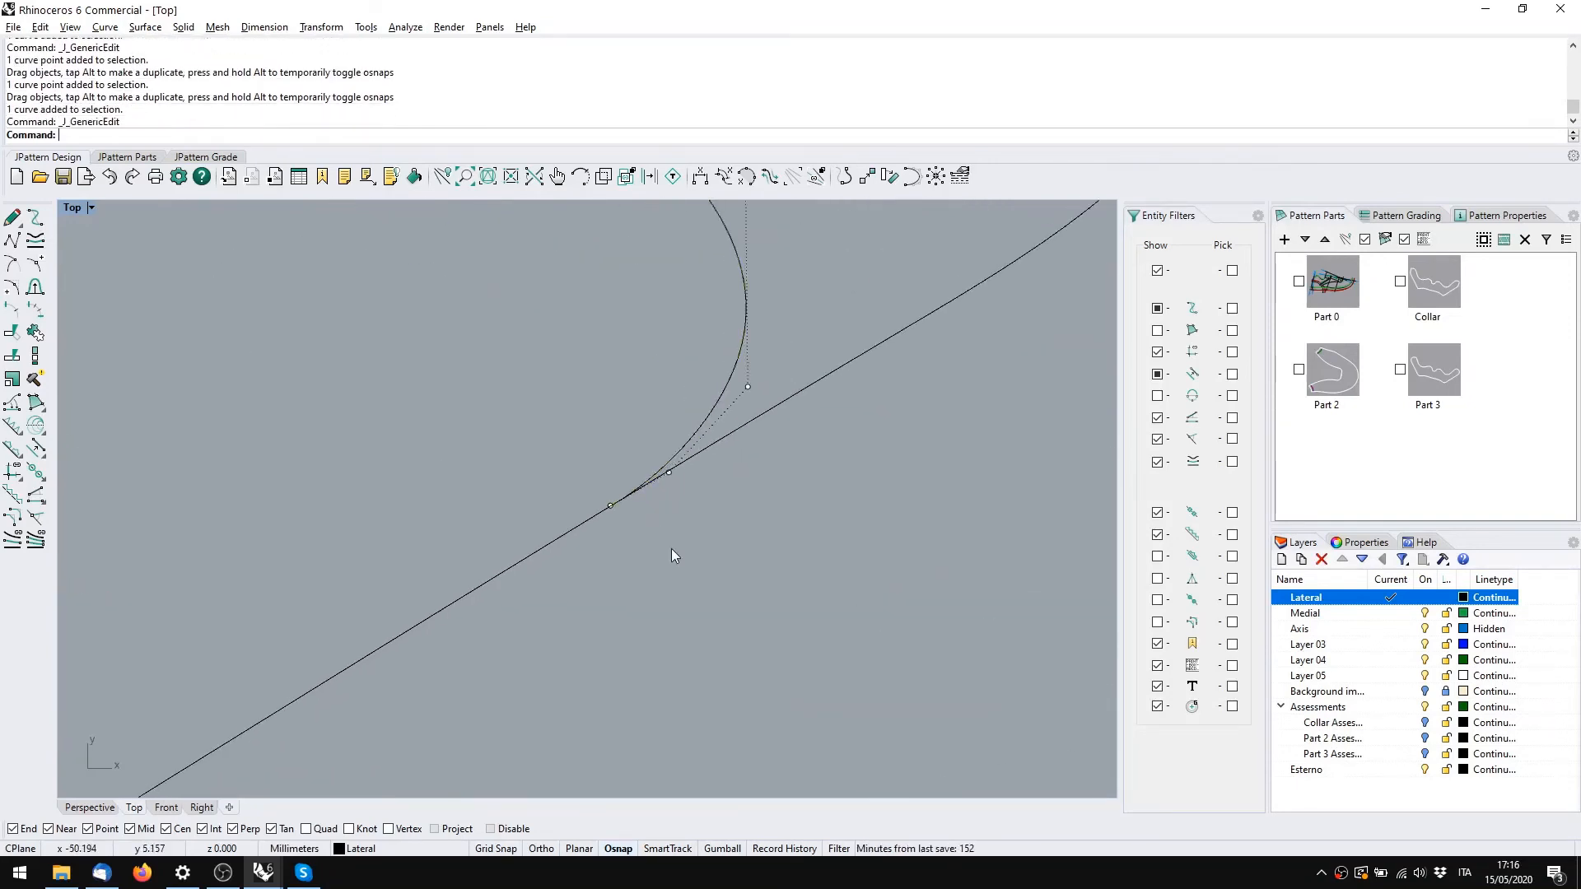
key("Escape")
scroll(670, 554, "down", 10)
scroll(829, 585, "down", 4)
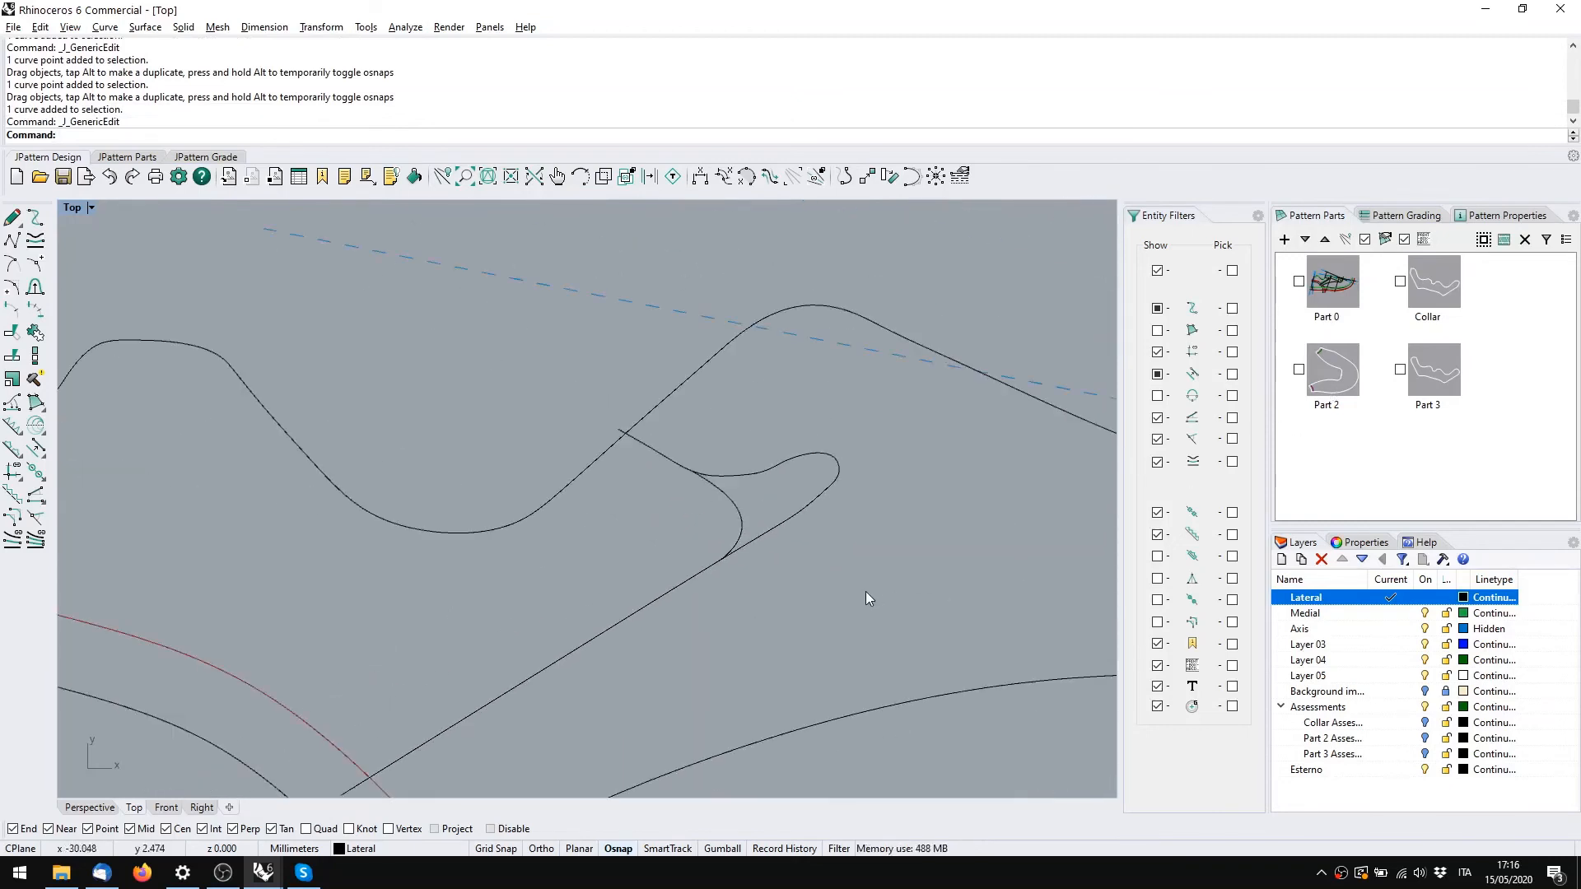
scroll(731, 472, "down", 6)
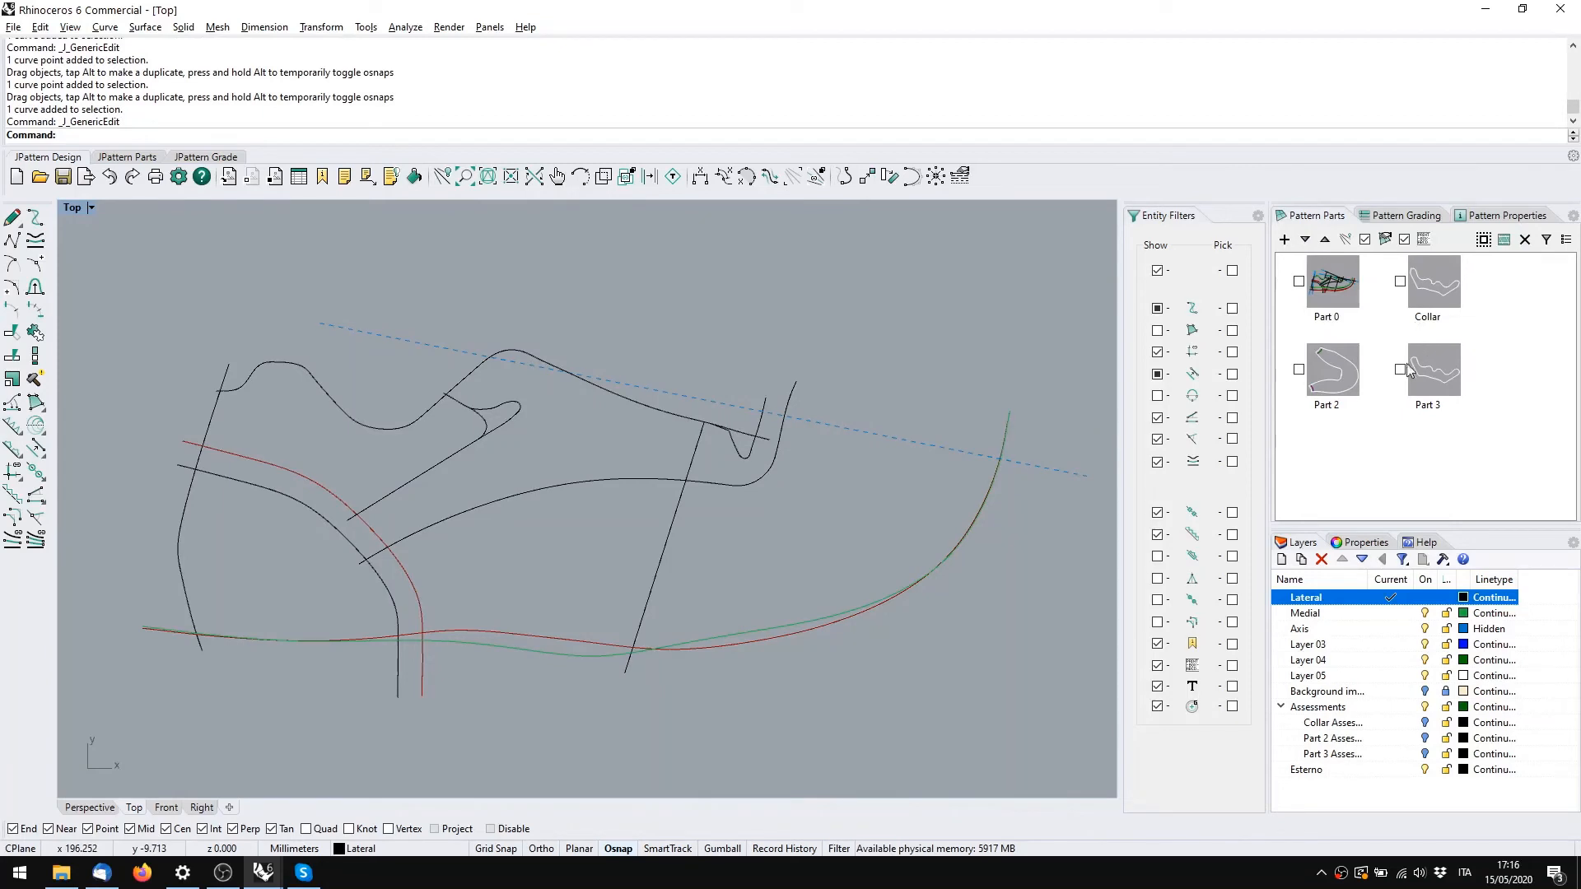
Mirror the slanted forefoot line and the green medial bottom curve across the dashed toe axis
right_click_drag(768, 540, 832, 561)
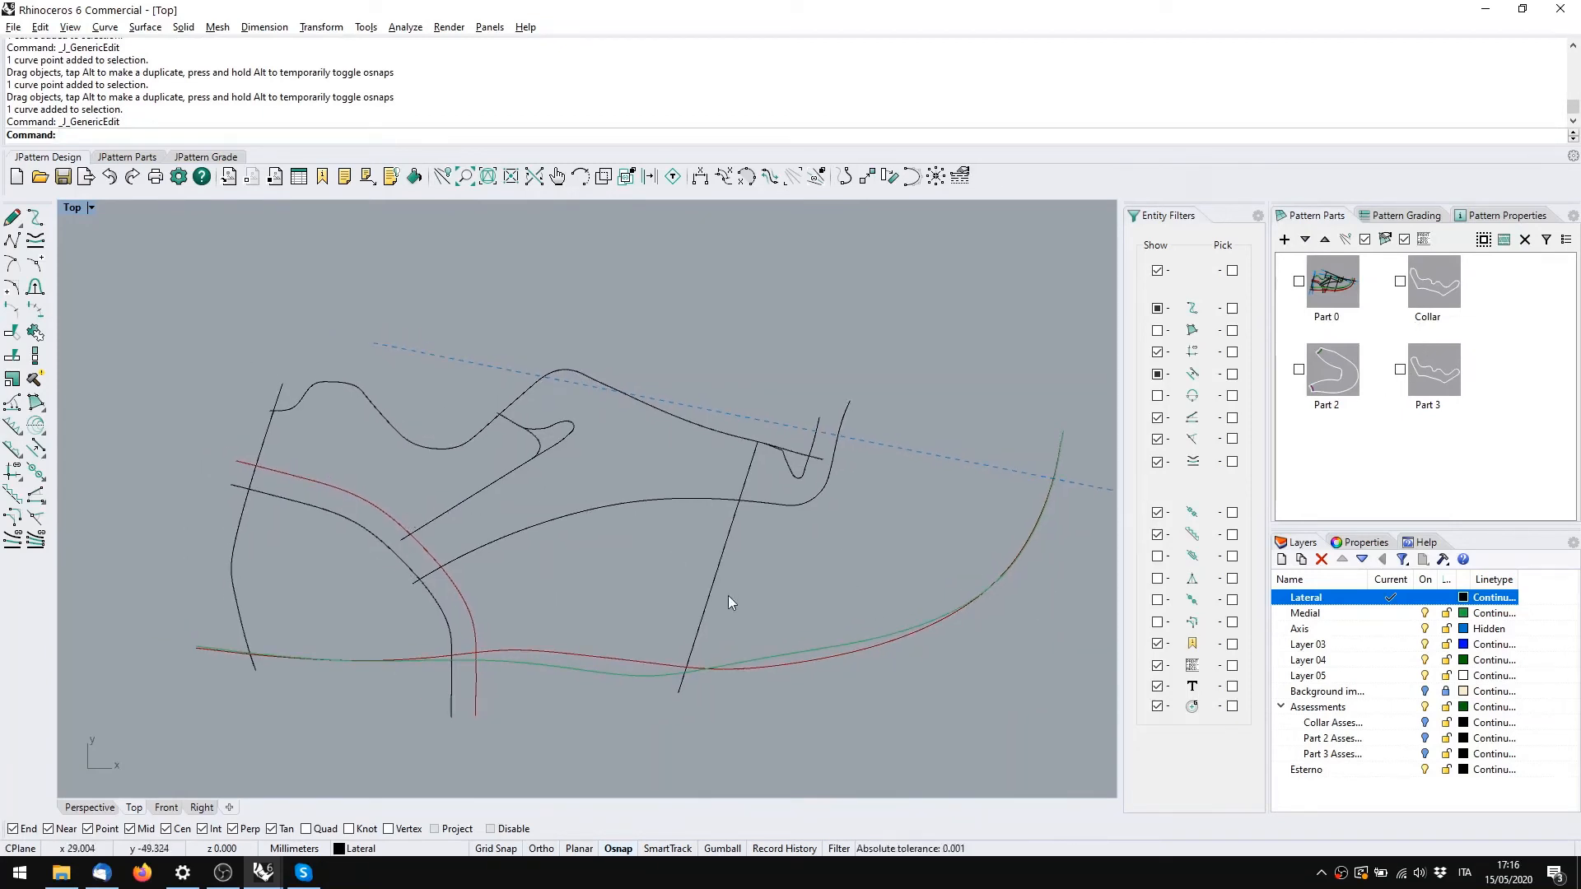
right_click_drag(718, 594, 581, 623)
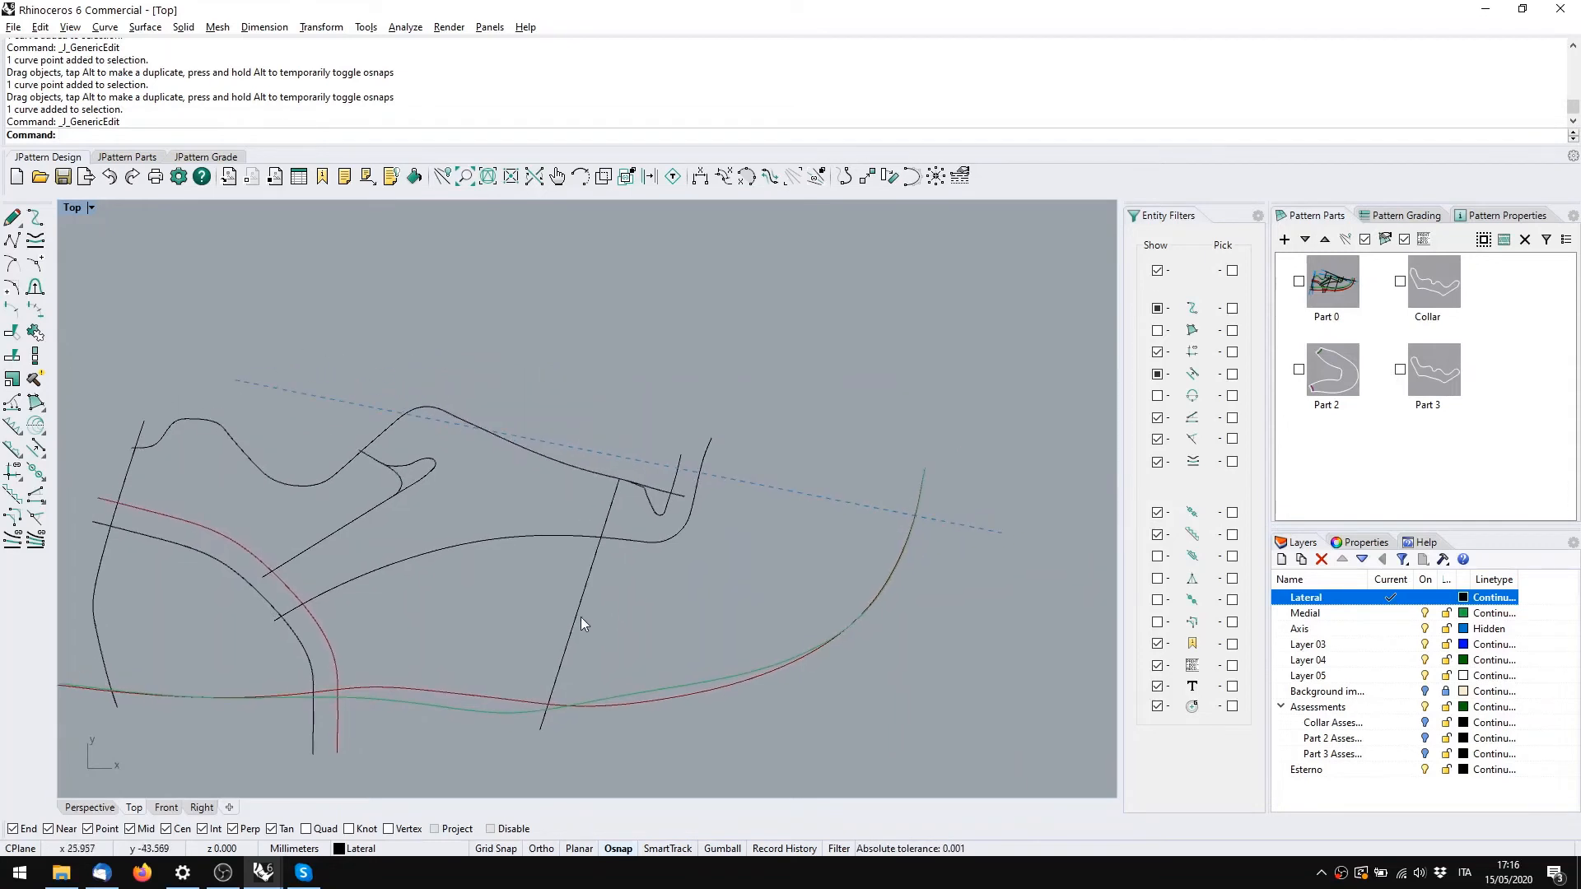
left_click(575, 614)
scroll(576, 614, "down", 2)
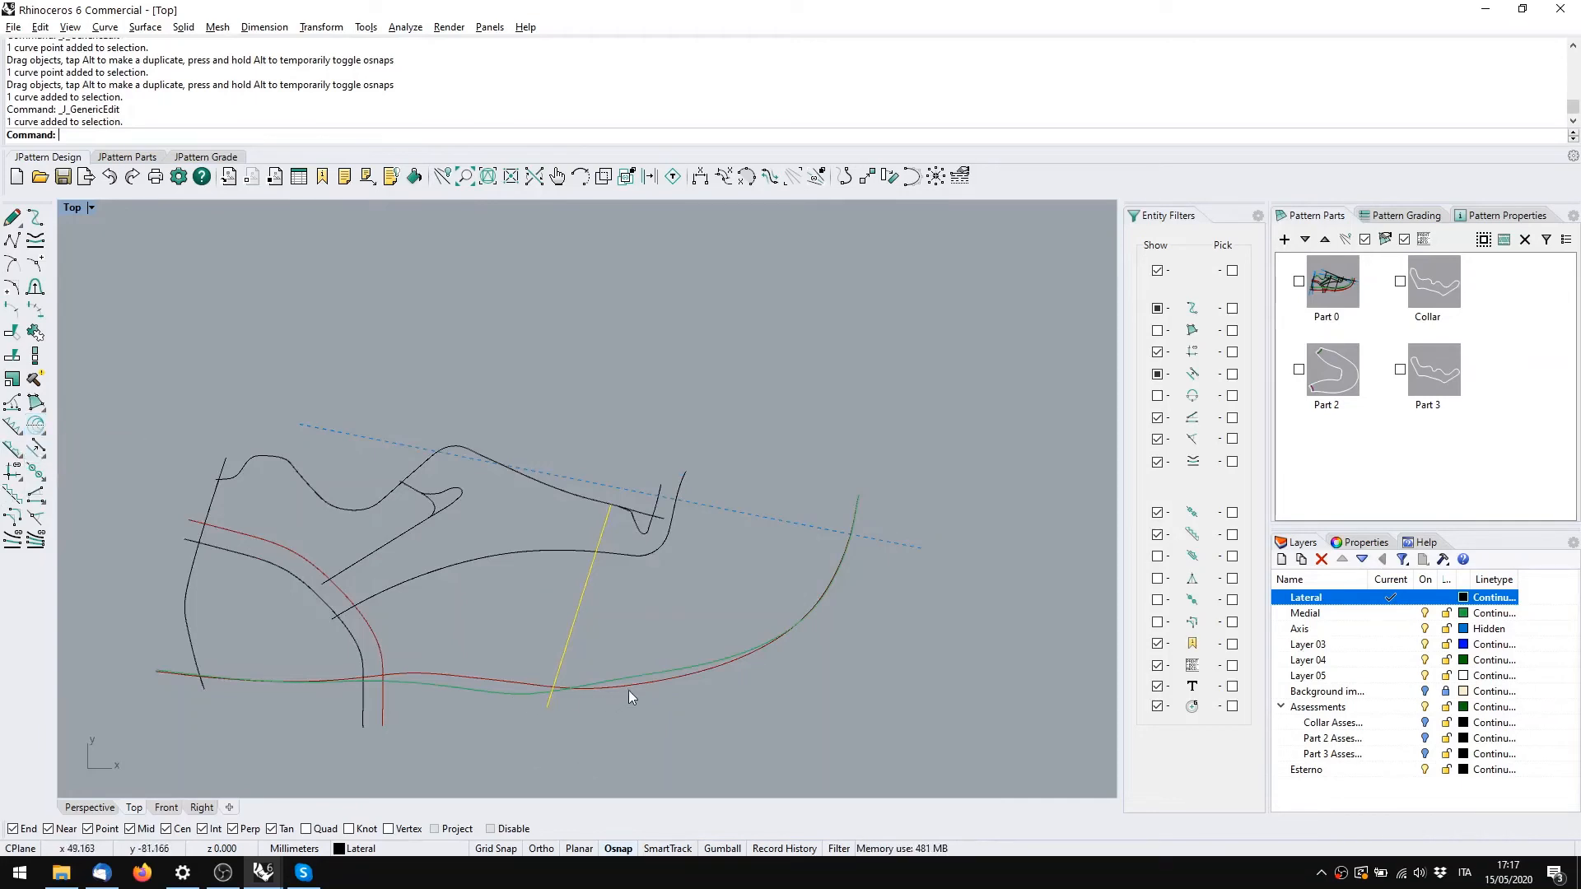
left_click(505, 694, "shift")
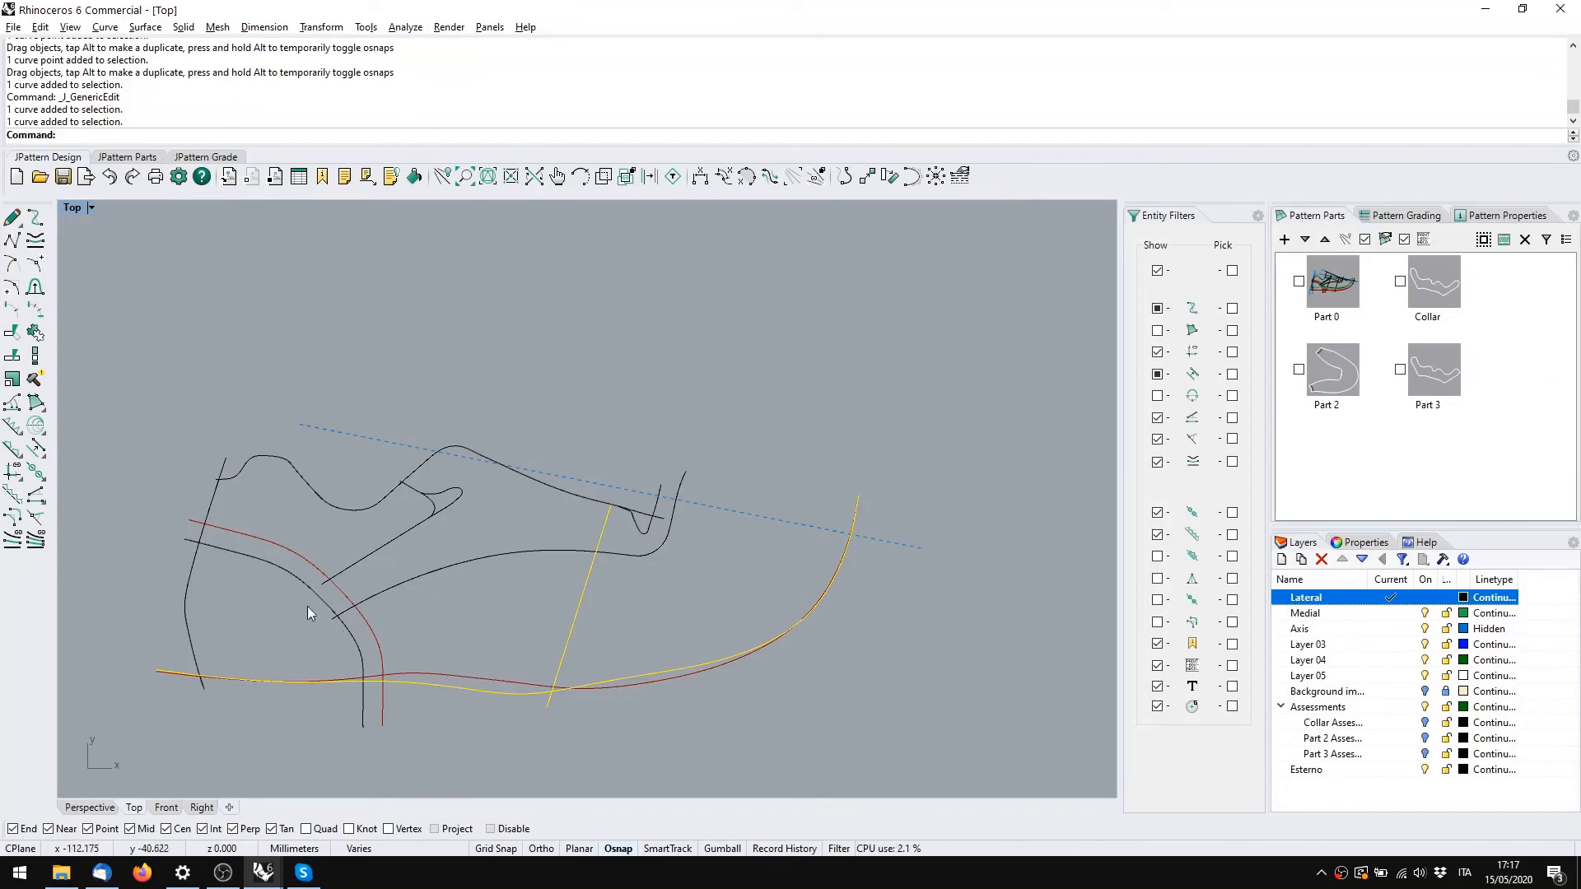
left_click(35, 429)
key("Escape")
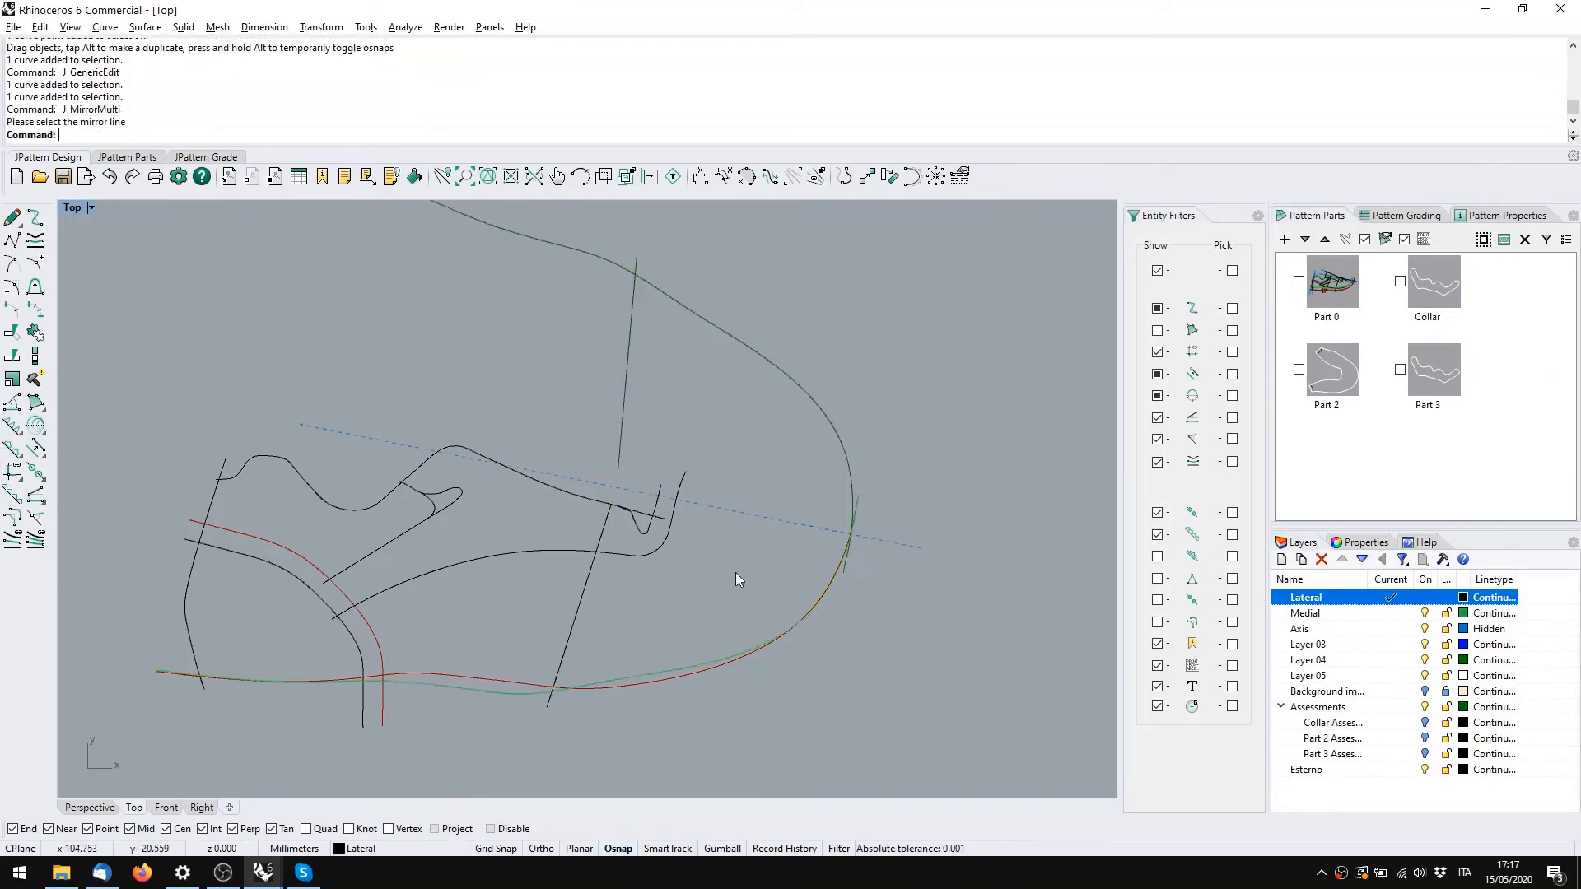
Mirror the small V-shaped curve at the front of the top line across the dashed toe axis
left_click(639, 532)
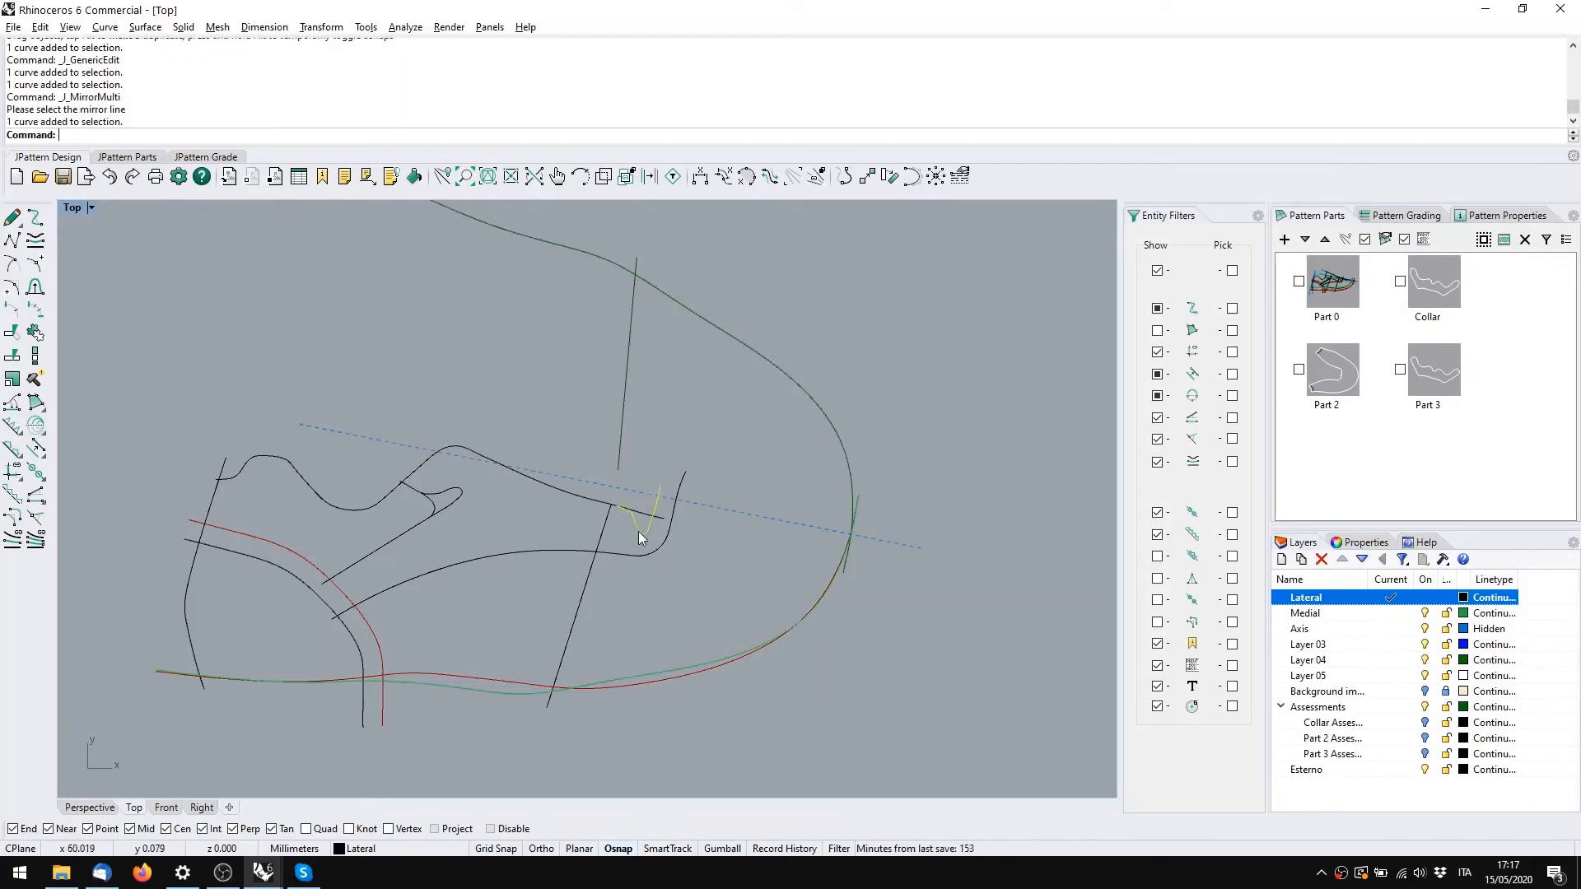
key("alt+Tab")
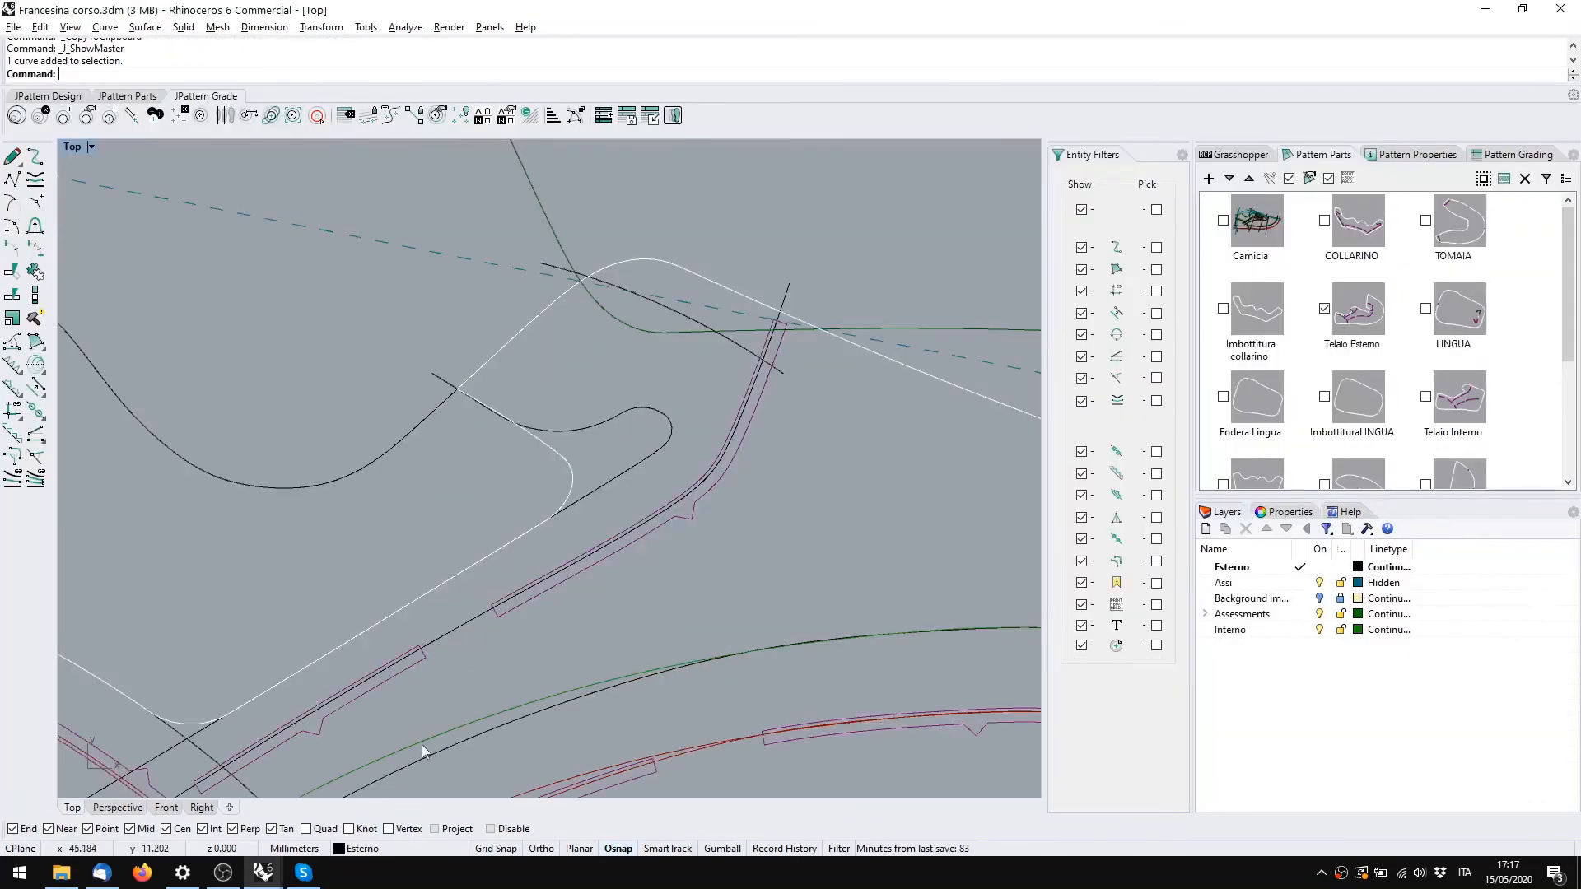
scroll(682, 494, "down", 7)
scroll(724, 428, "down", 4)
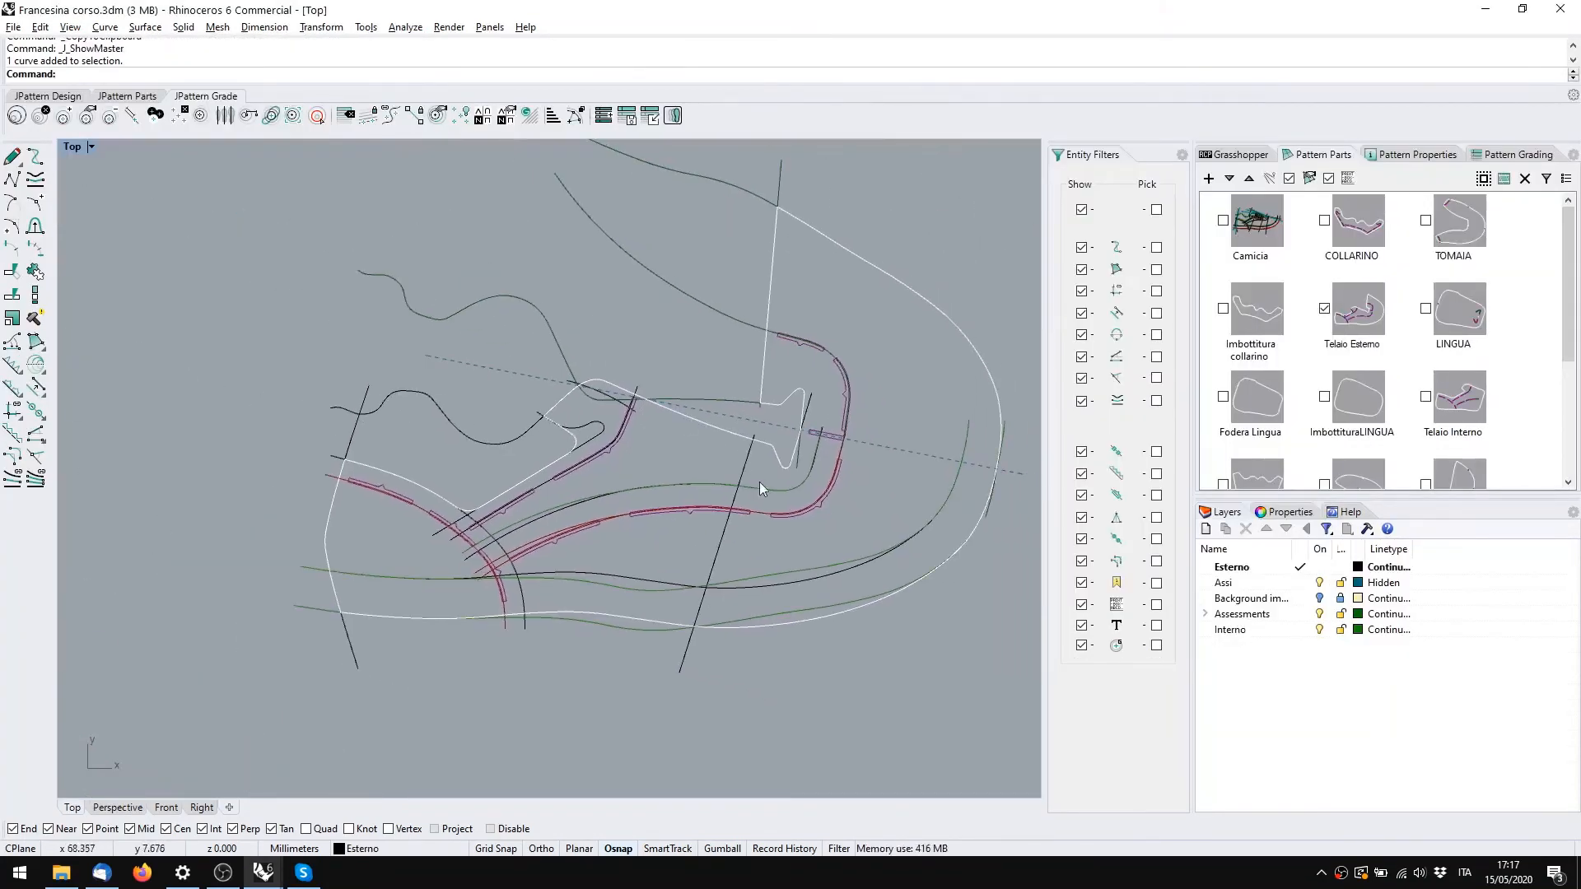
key("alt+Tab")
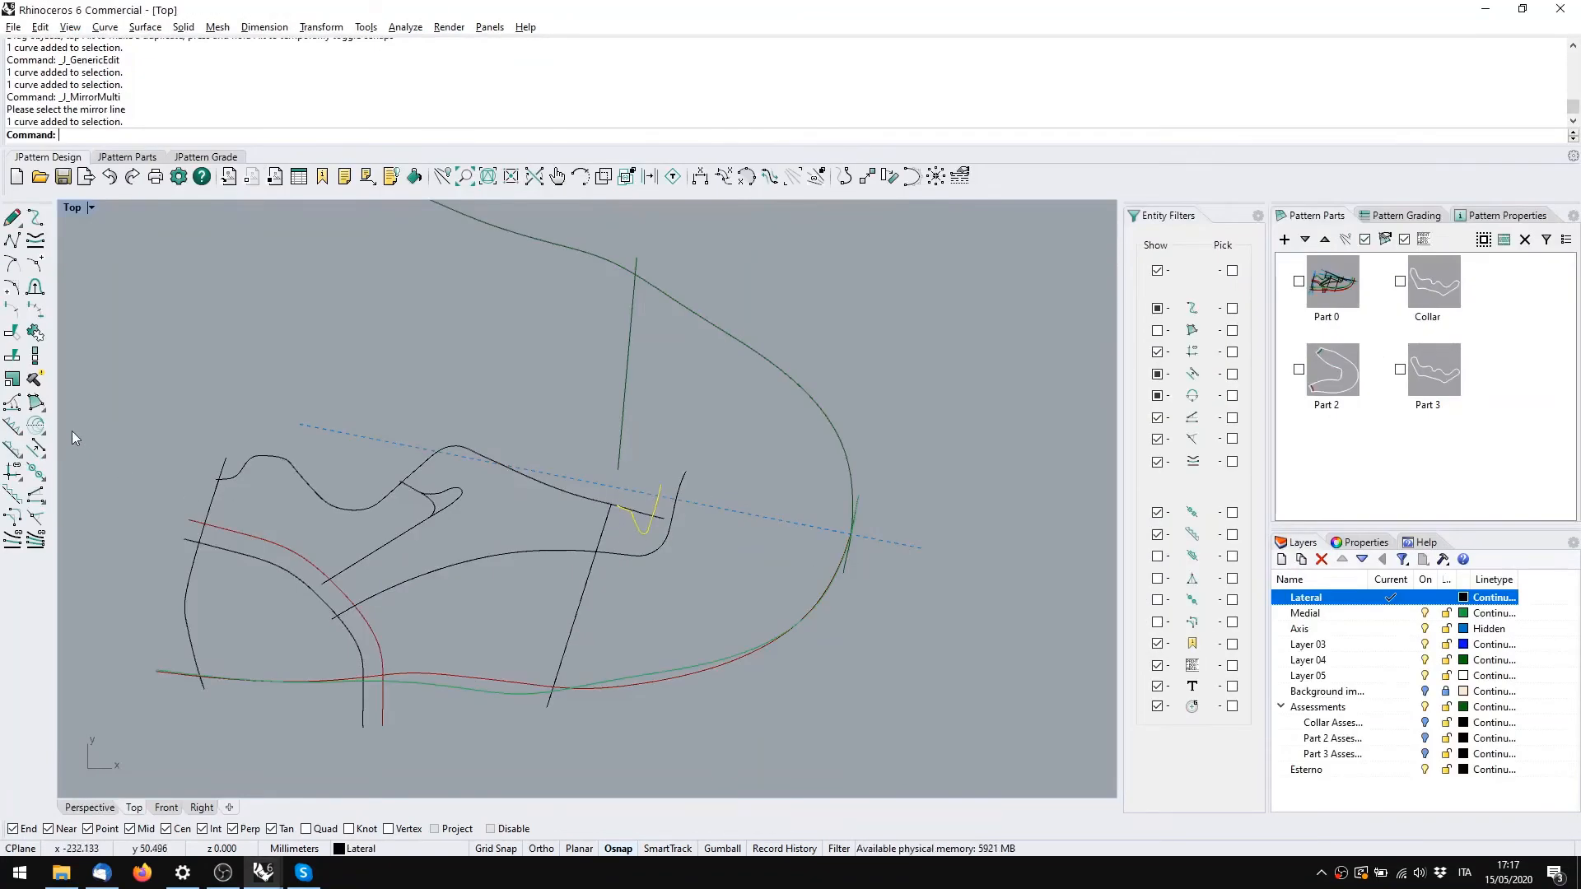
left_click(35, 426)
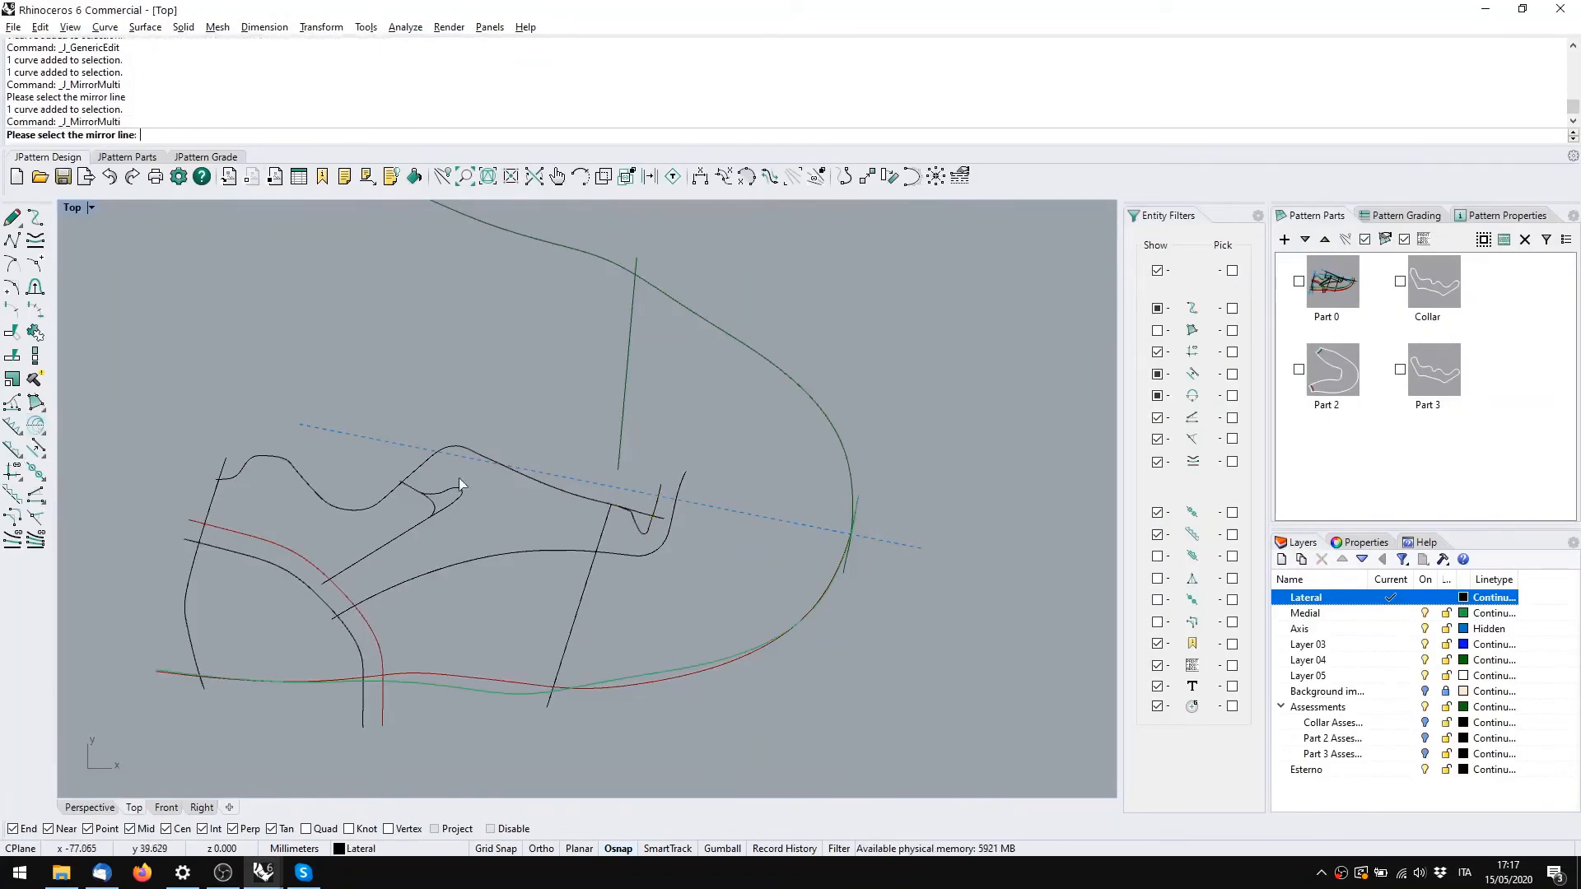
left_click(642, 492)
Extend the rear end of the V-shaped curve and the upper end of the slanted forefoot line so that they cross
scroll(643, 491, "up", 8)
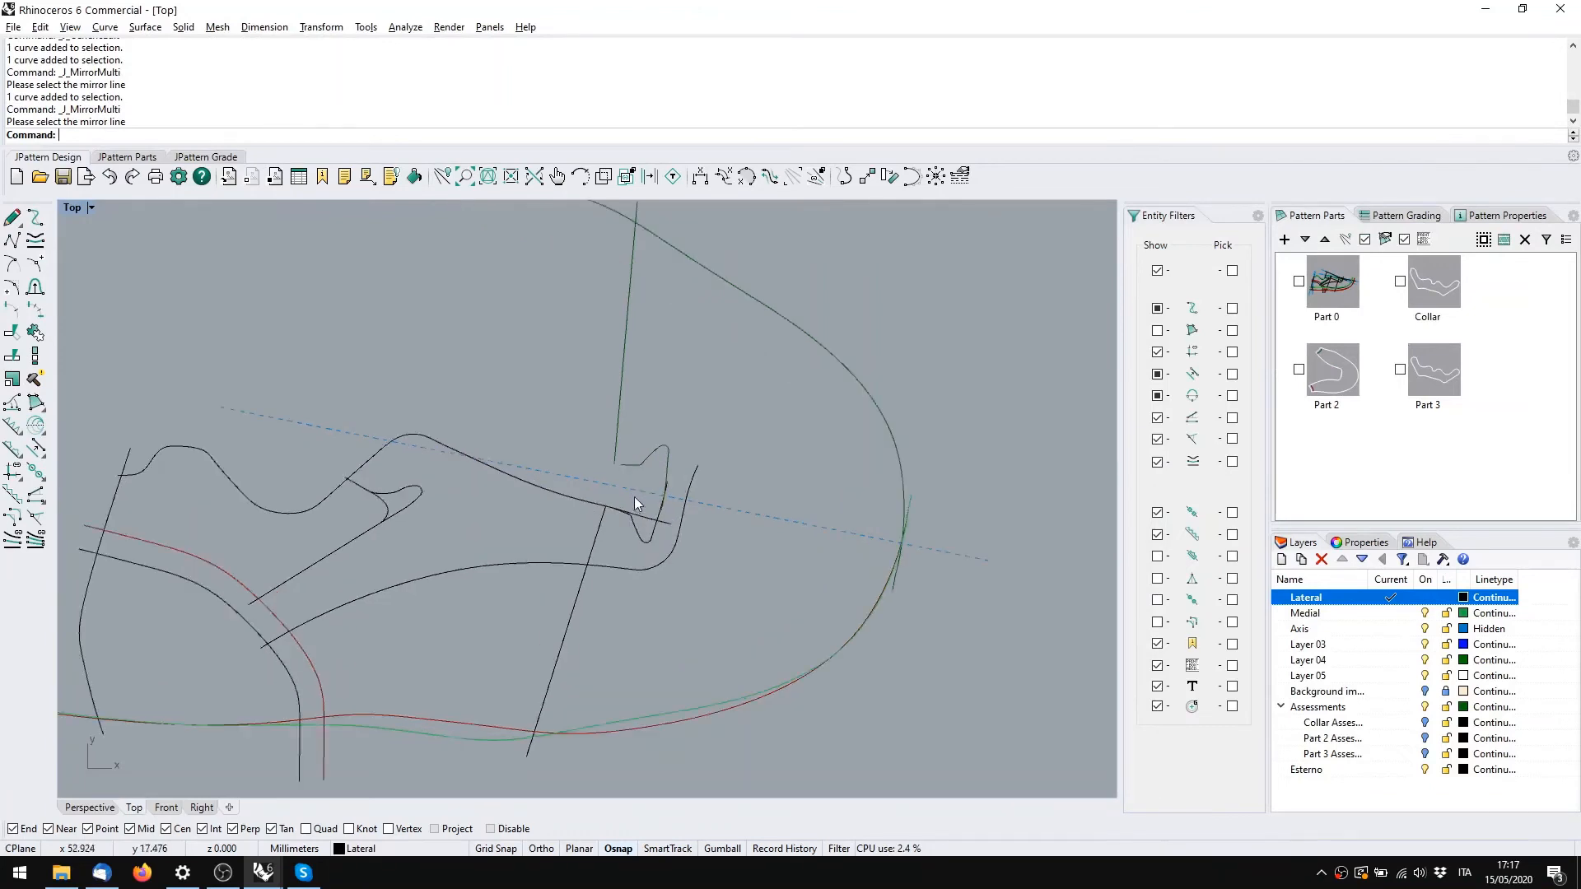
scroll(686, 540, "up", 6)
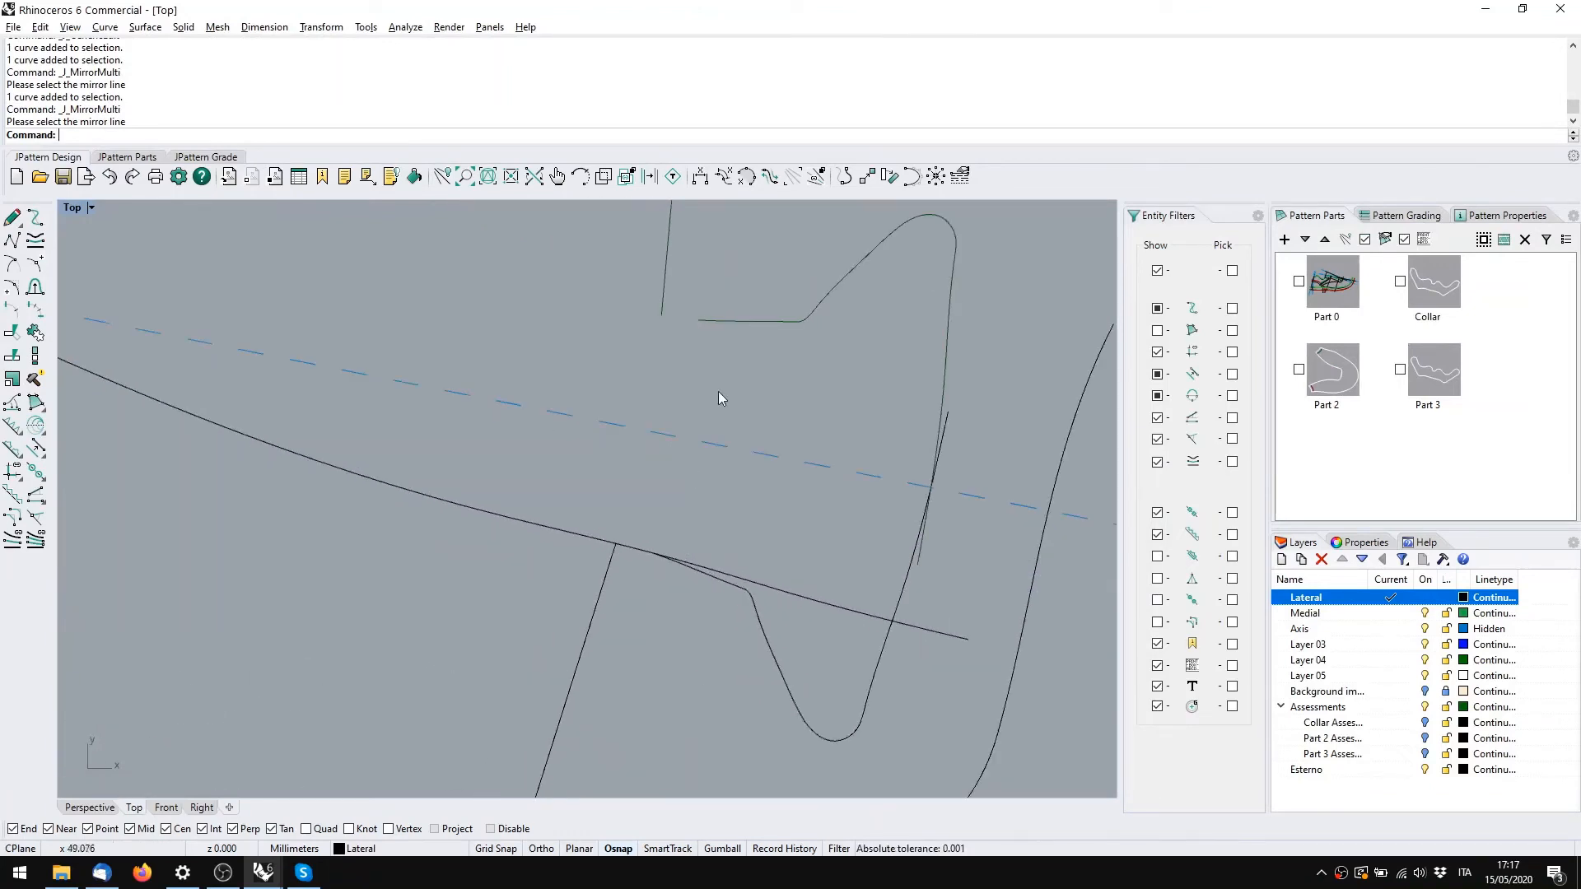
scroll(718, 391, "down", 6)
scroll(680, 486, "up", 5)
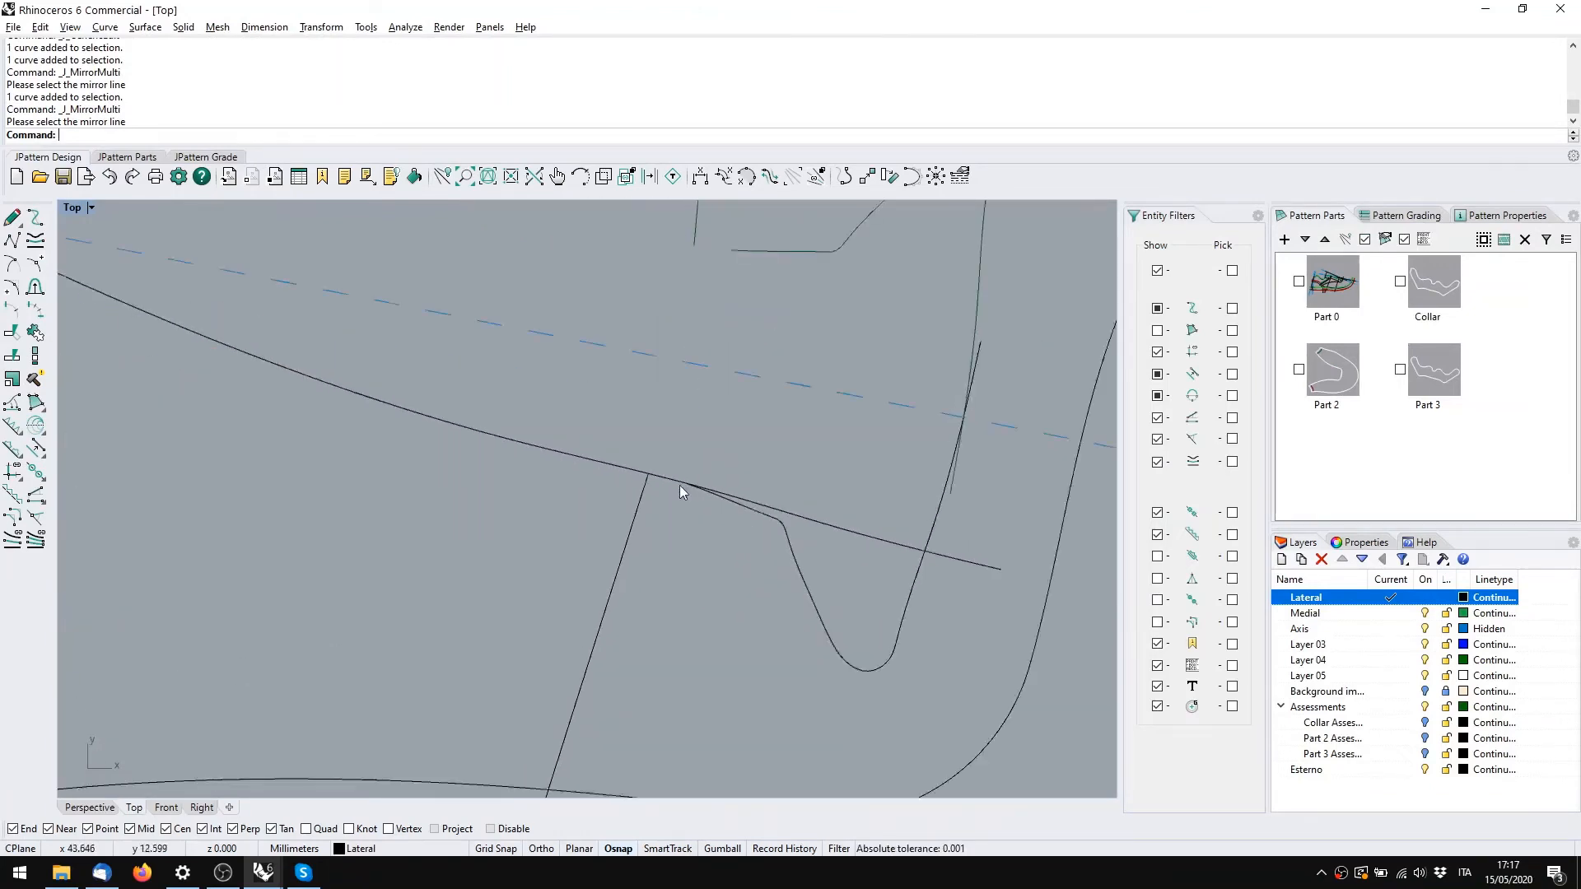
double_click(699, 492)
left_click_drag(687, 484, 656, 424)
left_click(620, 535)
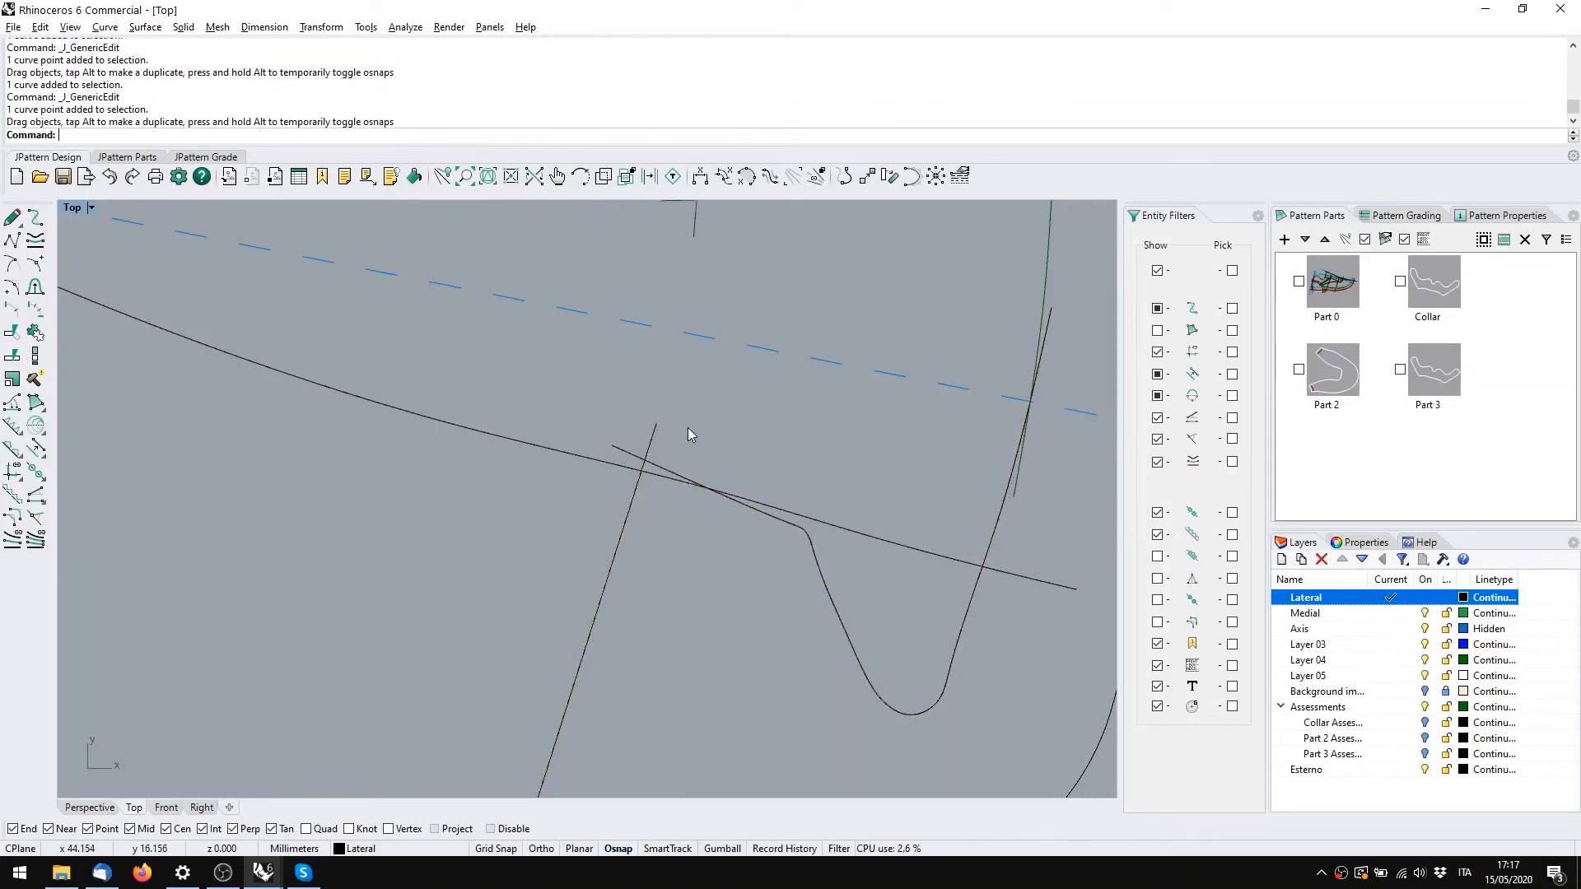
scroll(688, 427, "down", 10)
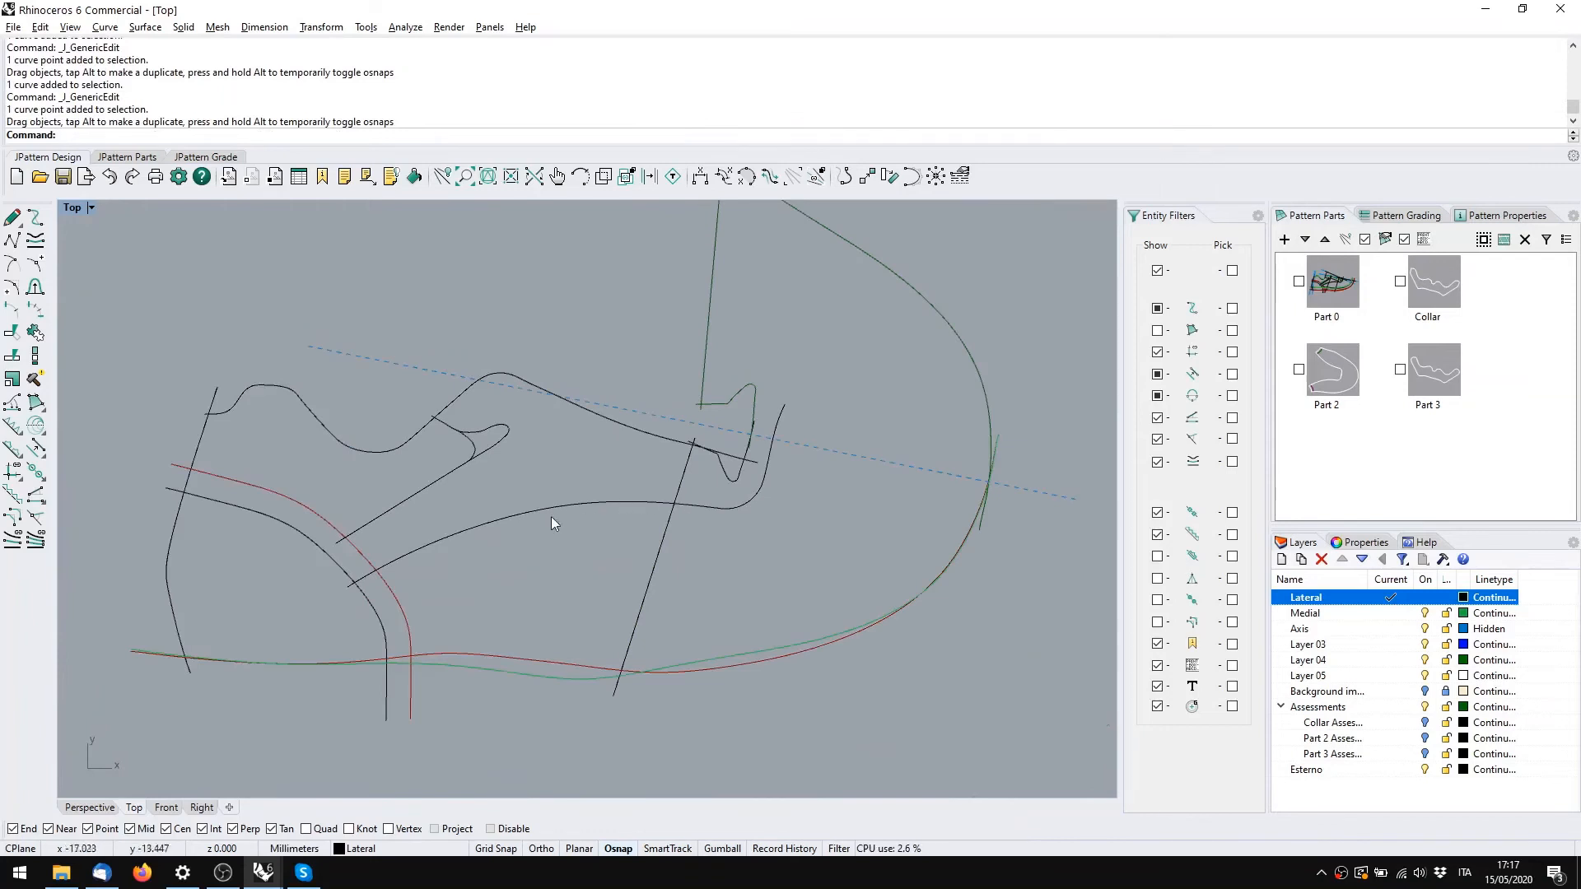
scroll(609, 561, "down", 2)
Examine the frame outline and the green medial bottom curve in the reference file Francesina corso.3dm
mouse_move(693, 586)
right_mouse_down()
mouse_move(663, 617)
mouse_move(700, 607)
right_mouse_up()
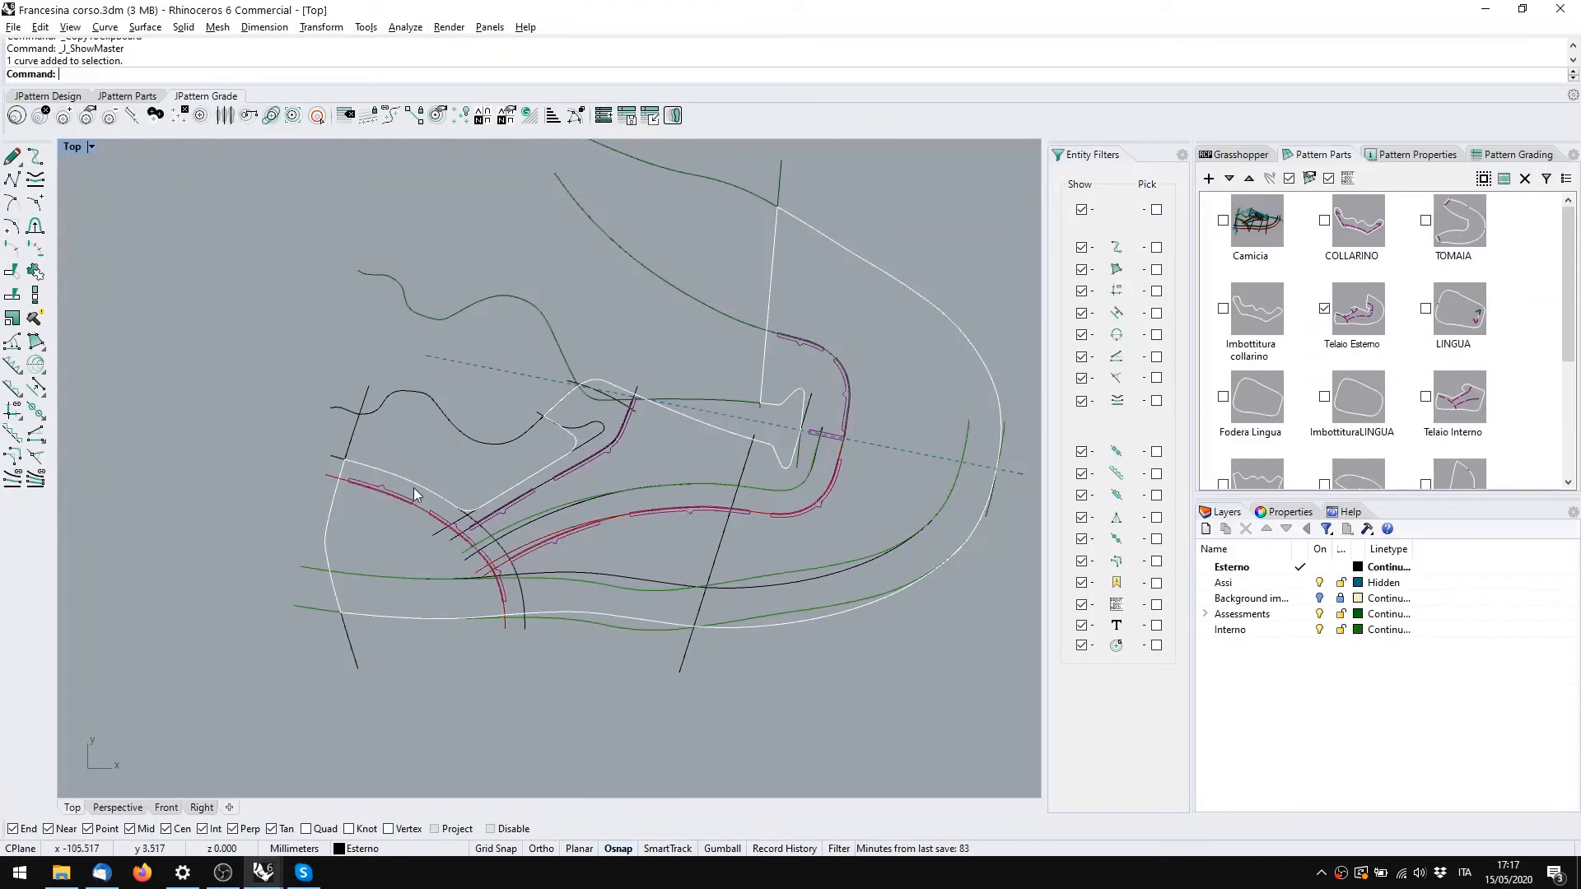
left_click(627, 634)
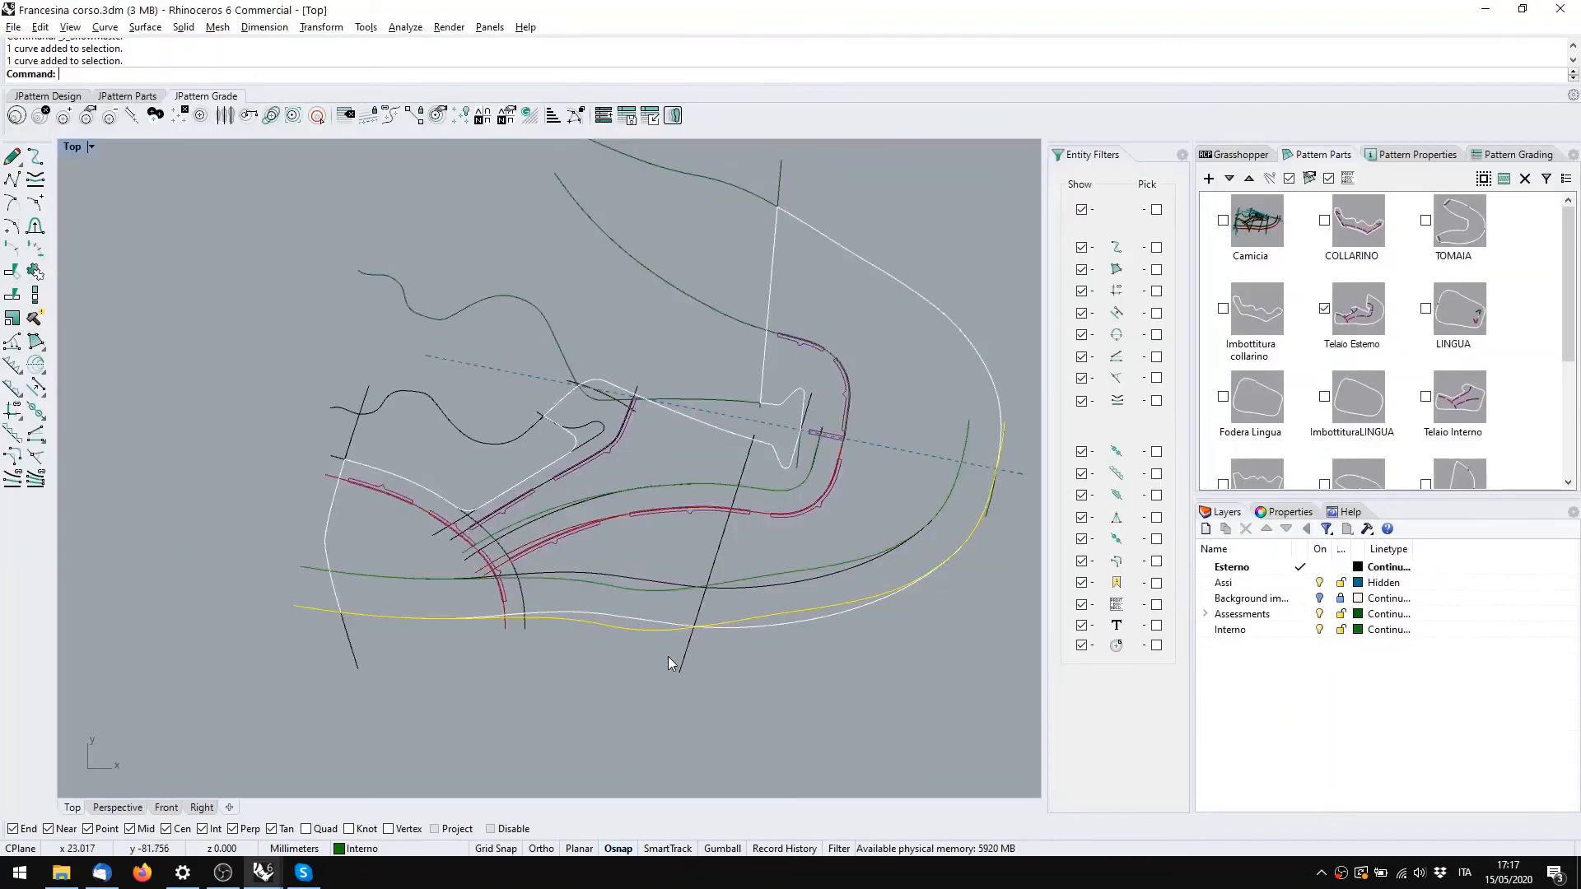
left_click(668, 655)
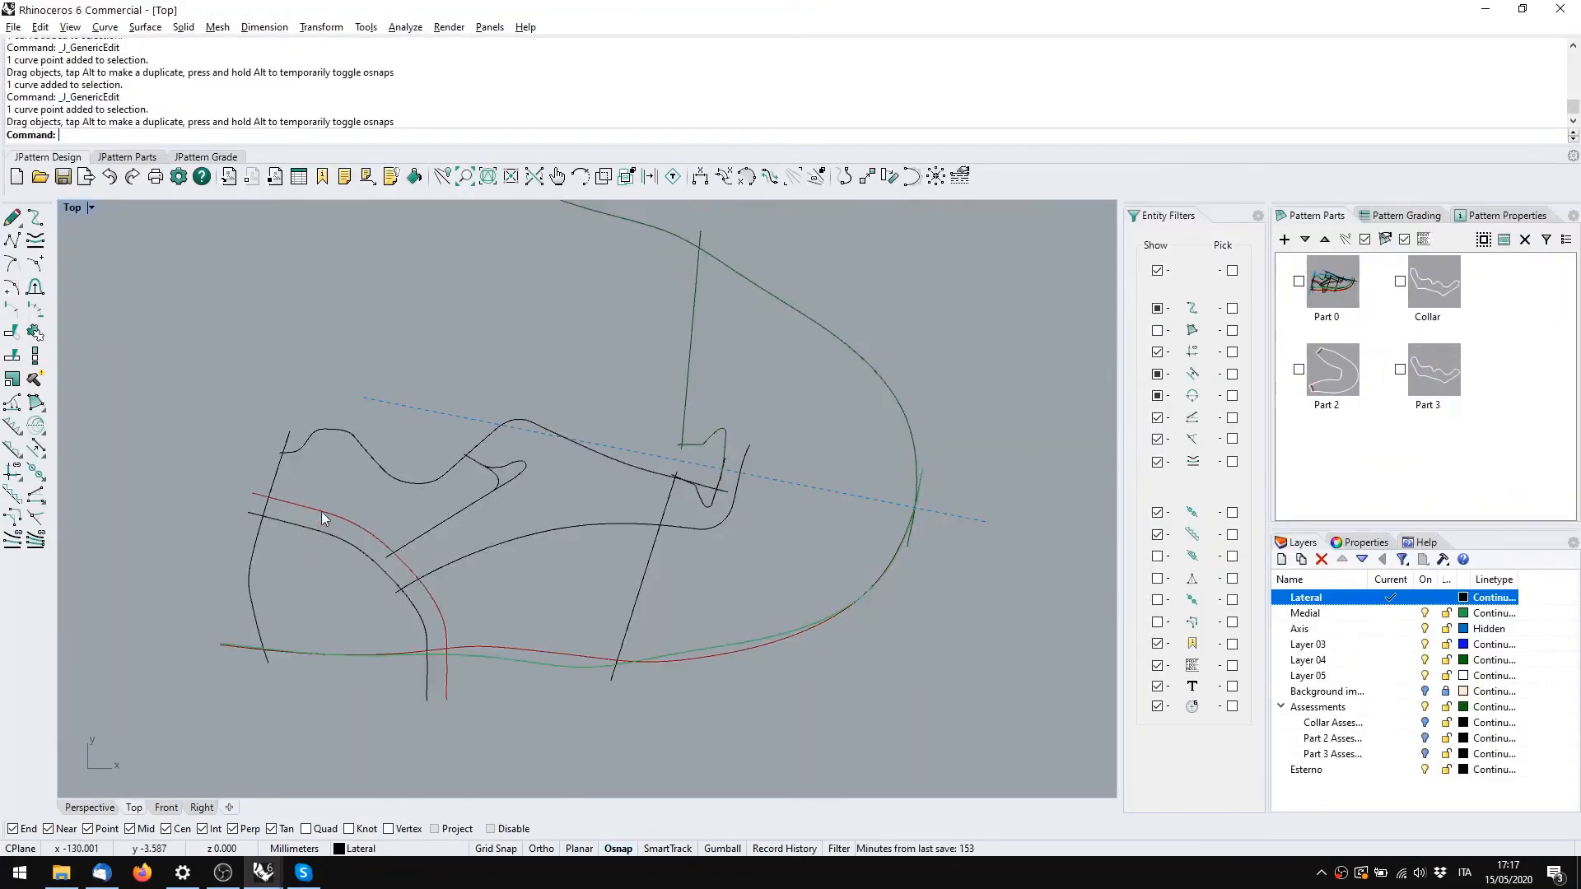
Start a boundary from the heel line along the red curve, the straight tab edge, its rounded base curve and the front top line
left_click(35, 403)
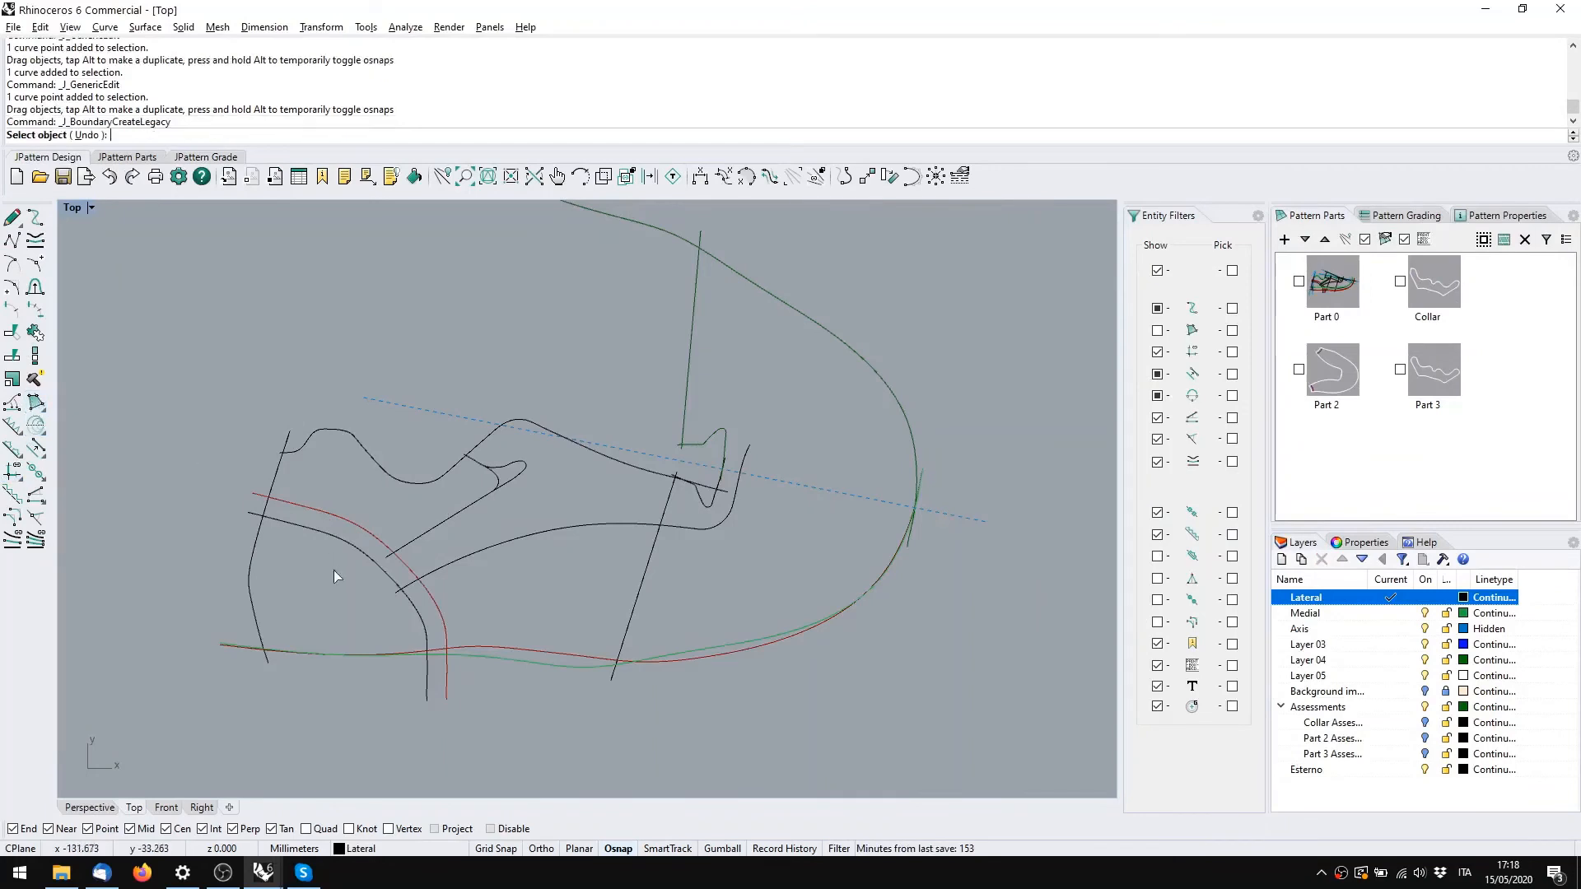
left_click(259, 565)
left_click(359, 524)
scroll(494, 469, "up", 4)
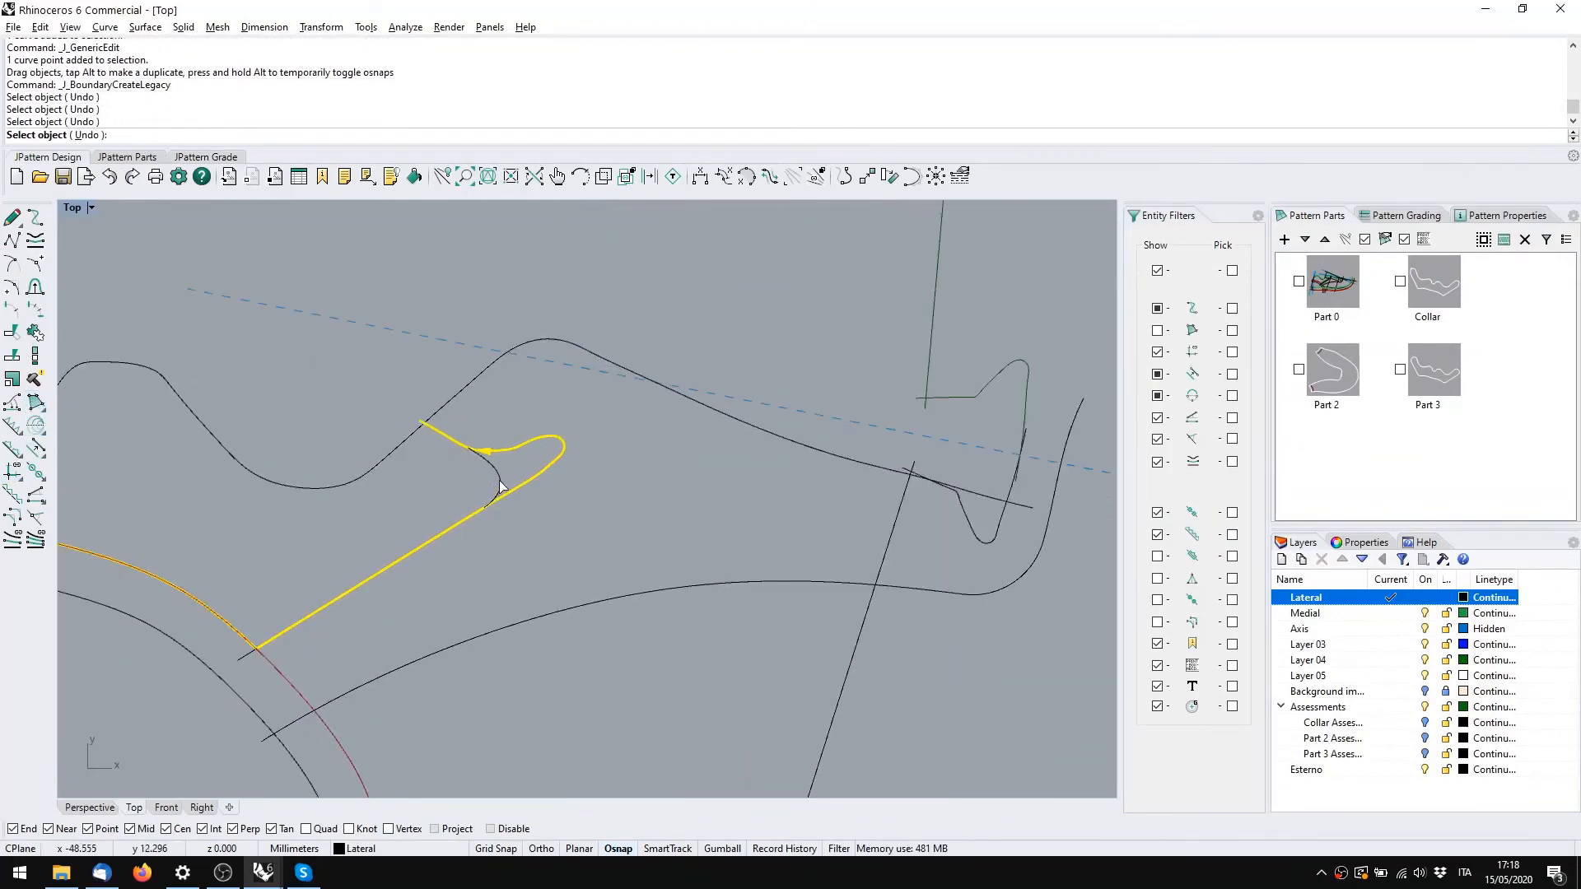
left_click(454, 396)
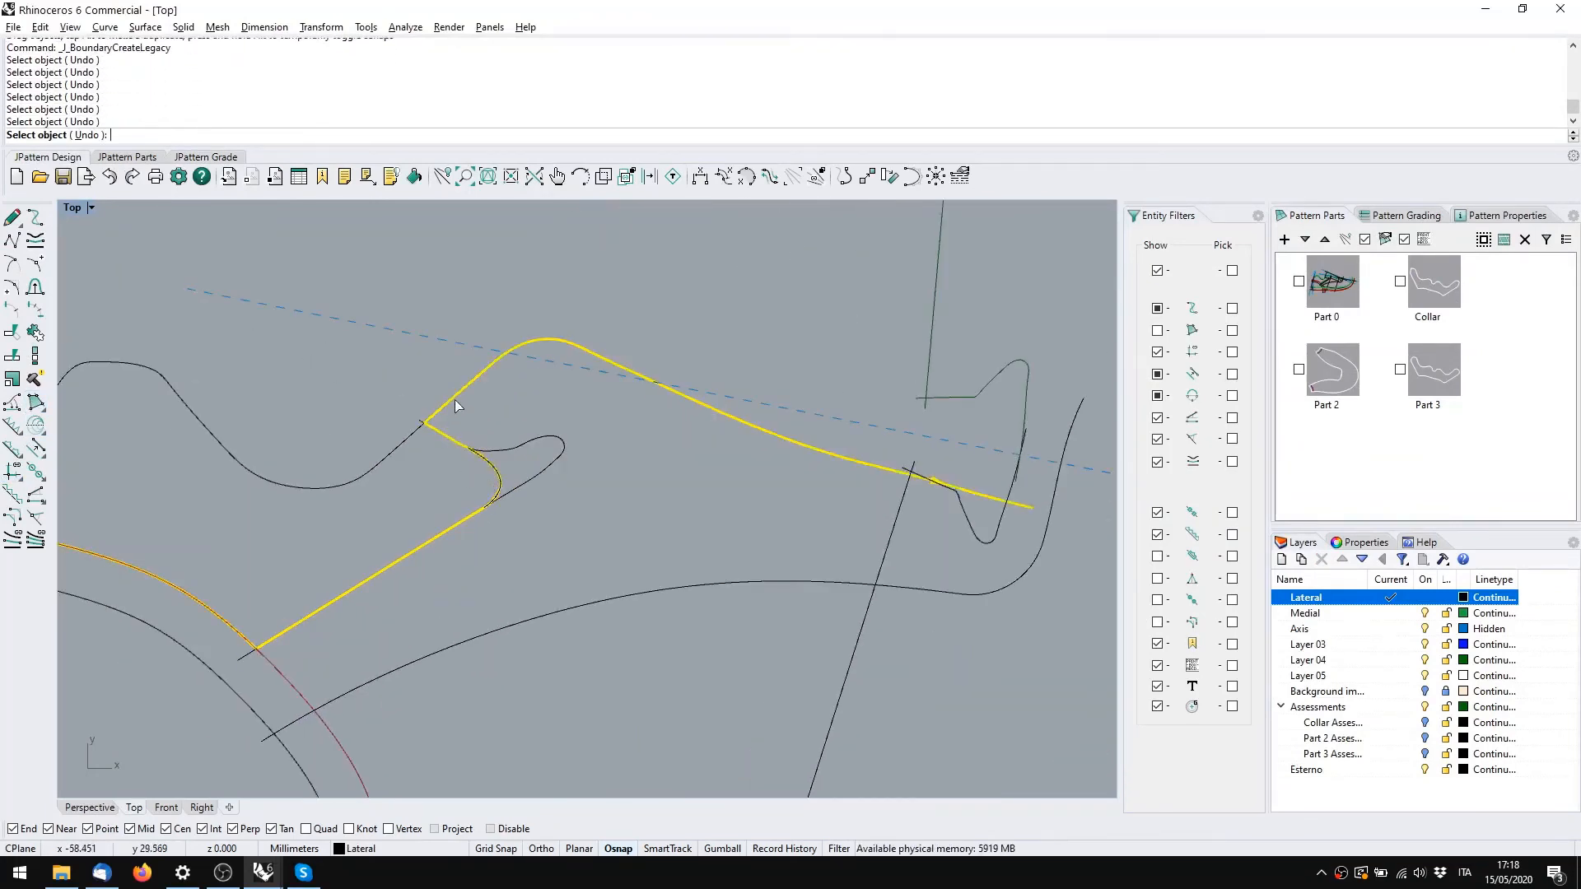
scroll(535, 428, "down", 4)
Close the boundary through the V-shaped curve, its mirror copy, the mirrored forefoot line, the mirrored medial curve and the red bottom curve, without automatic notches or smoothing
left_click(713, 475)
left_click(740, 417)
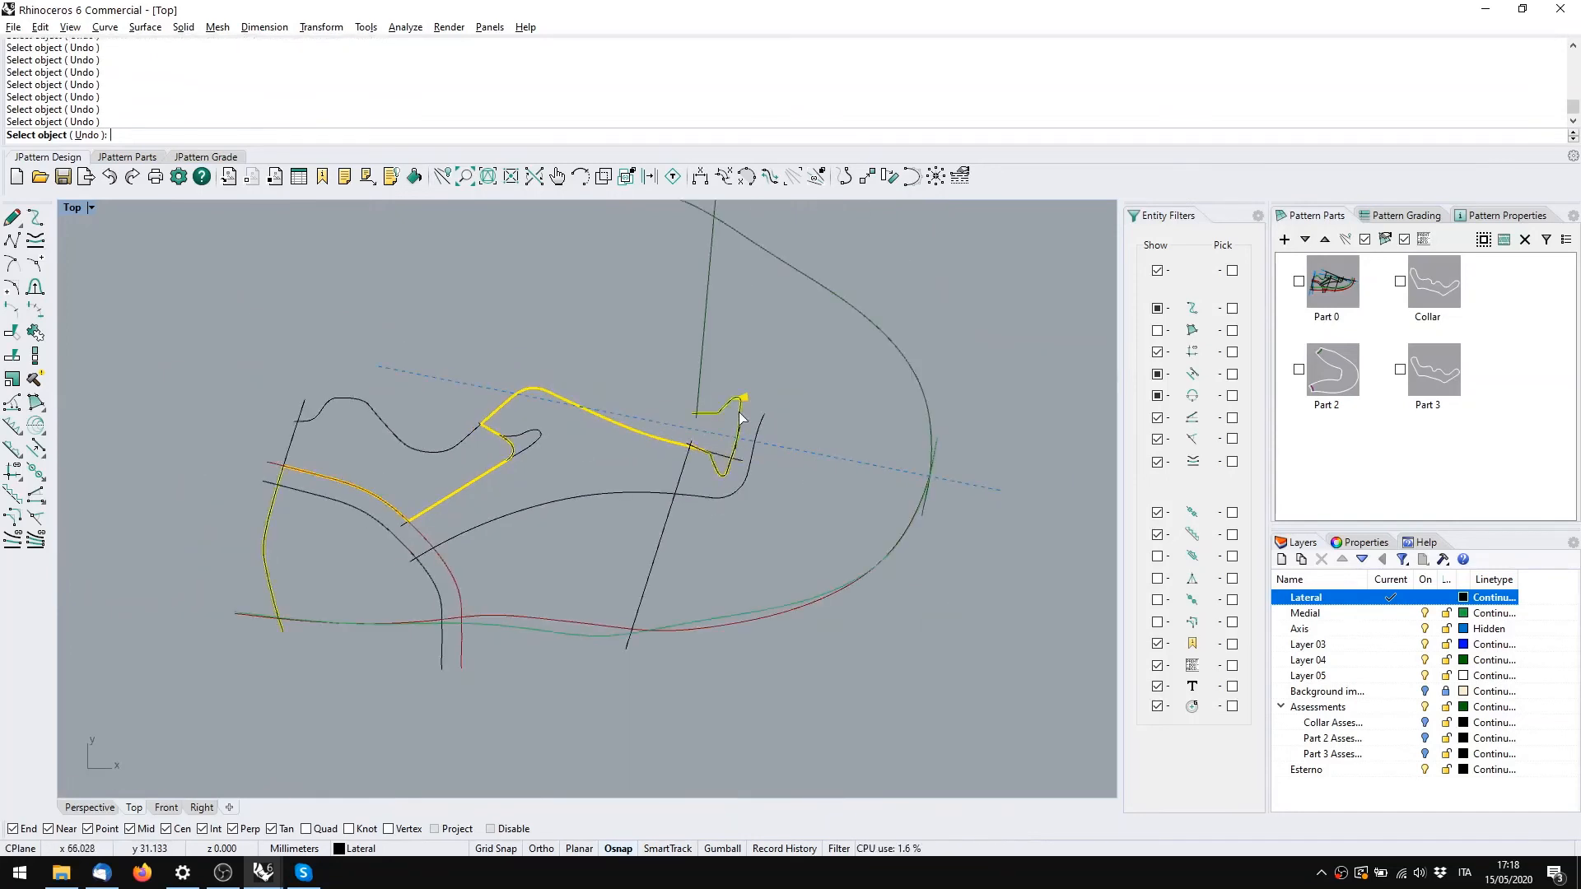
left_click(706, 342)
left_click(910, 387)
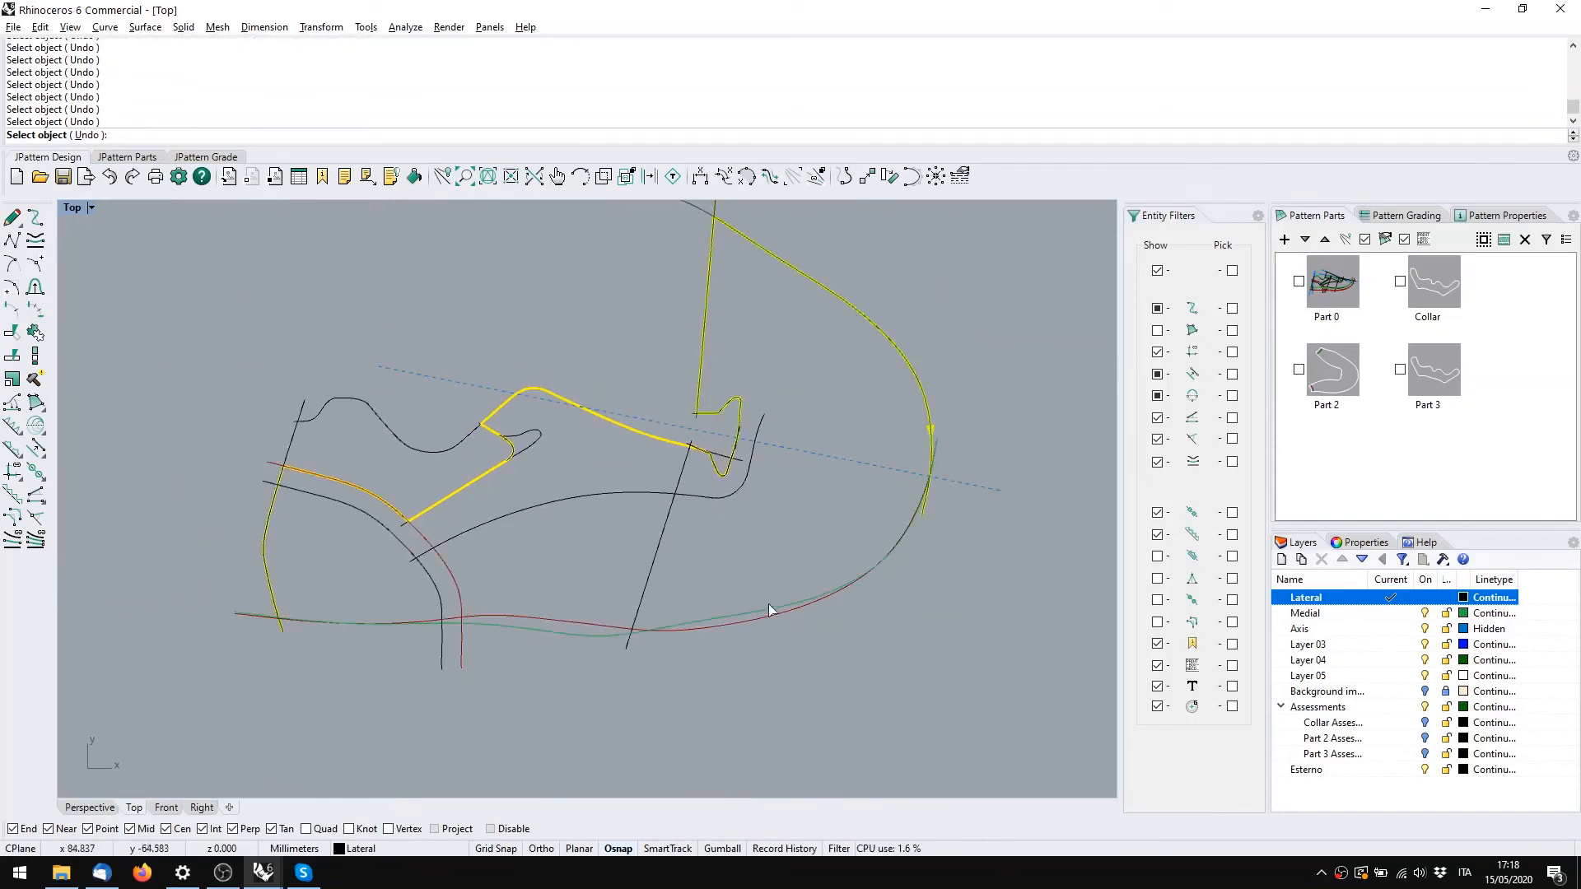
left_click(724, 629)
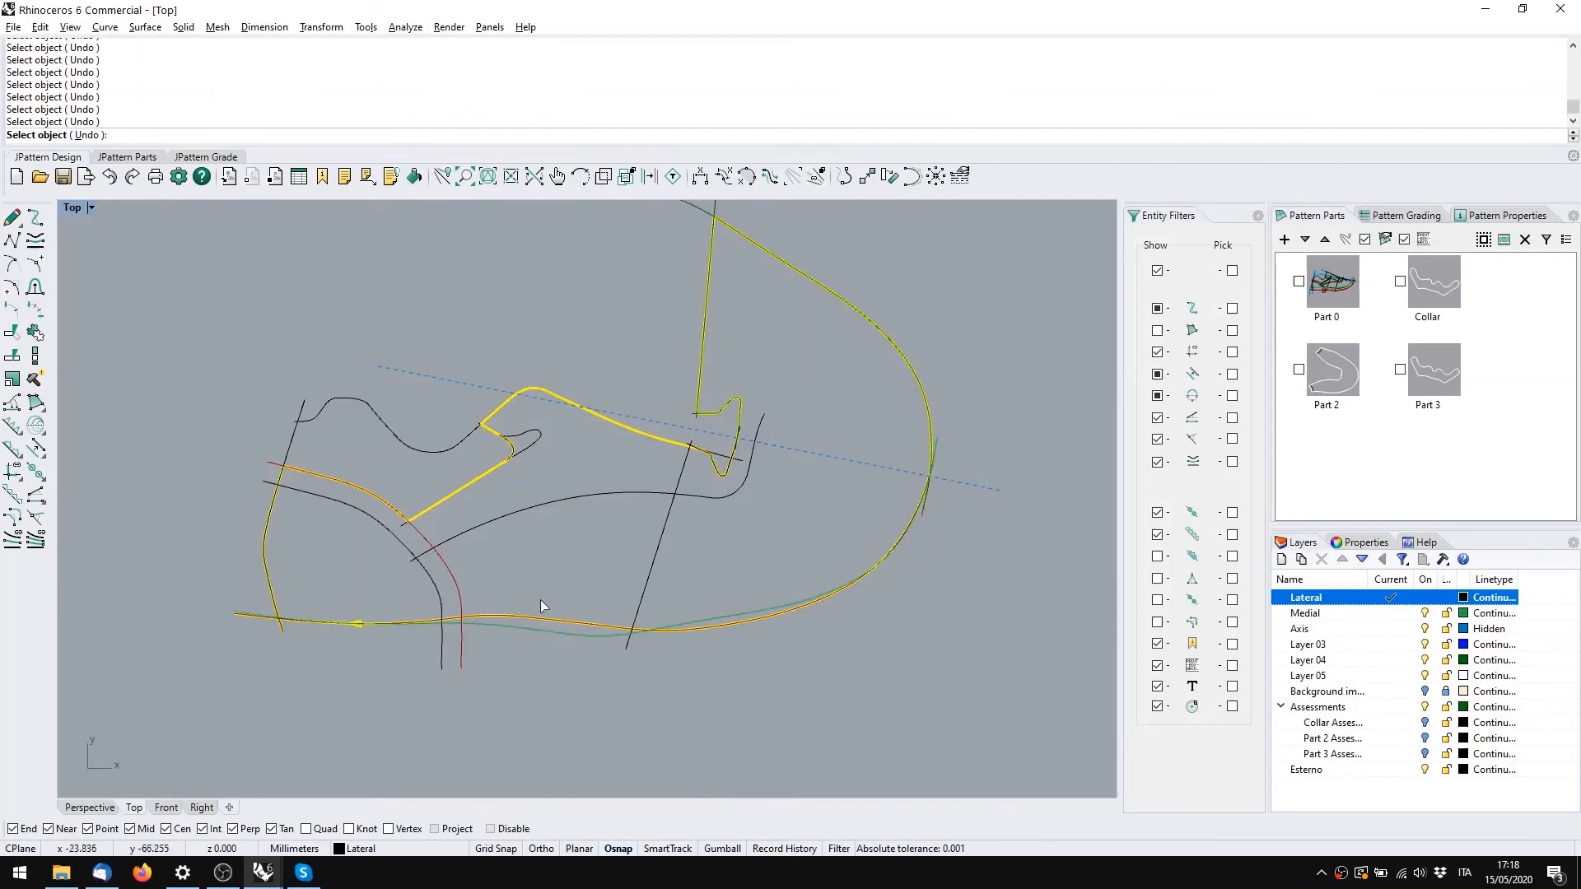
key("Return")
key("Return")
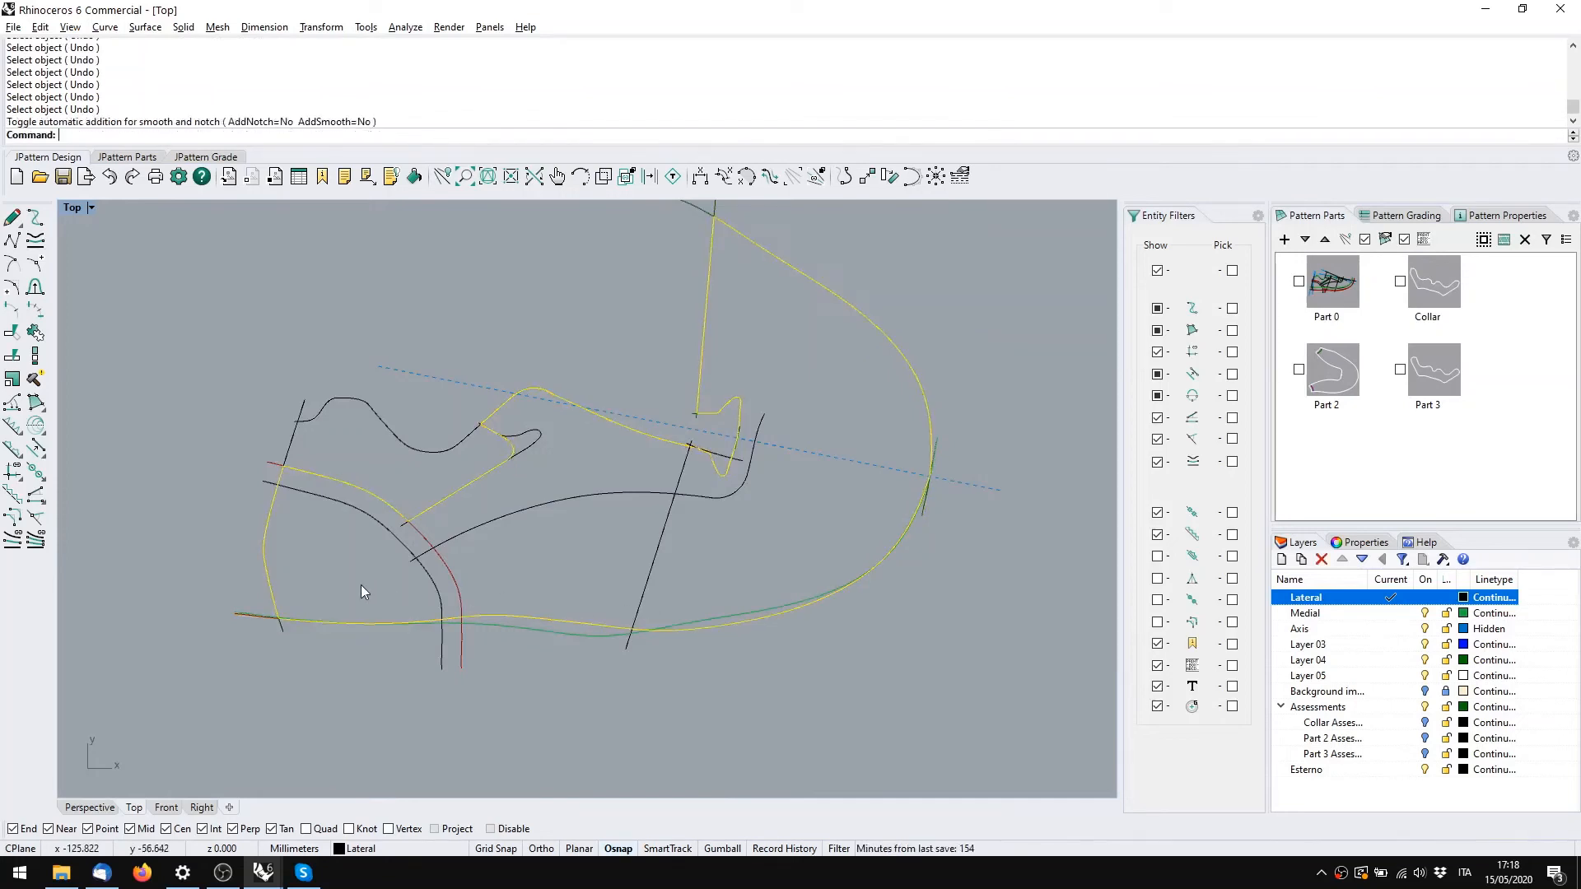
Create a new pattern part named Telaio from the selected boundary and make it the active part
scroll(609, 558, "down", 2)
right_click_drag(590, 561, 624, 605)
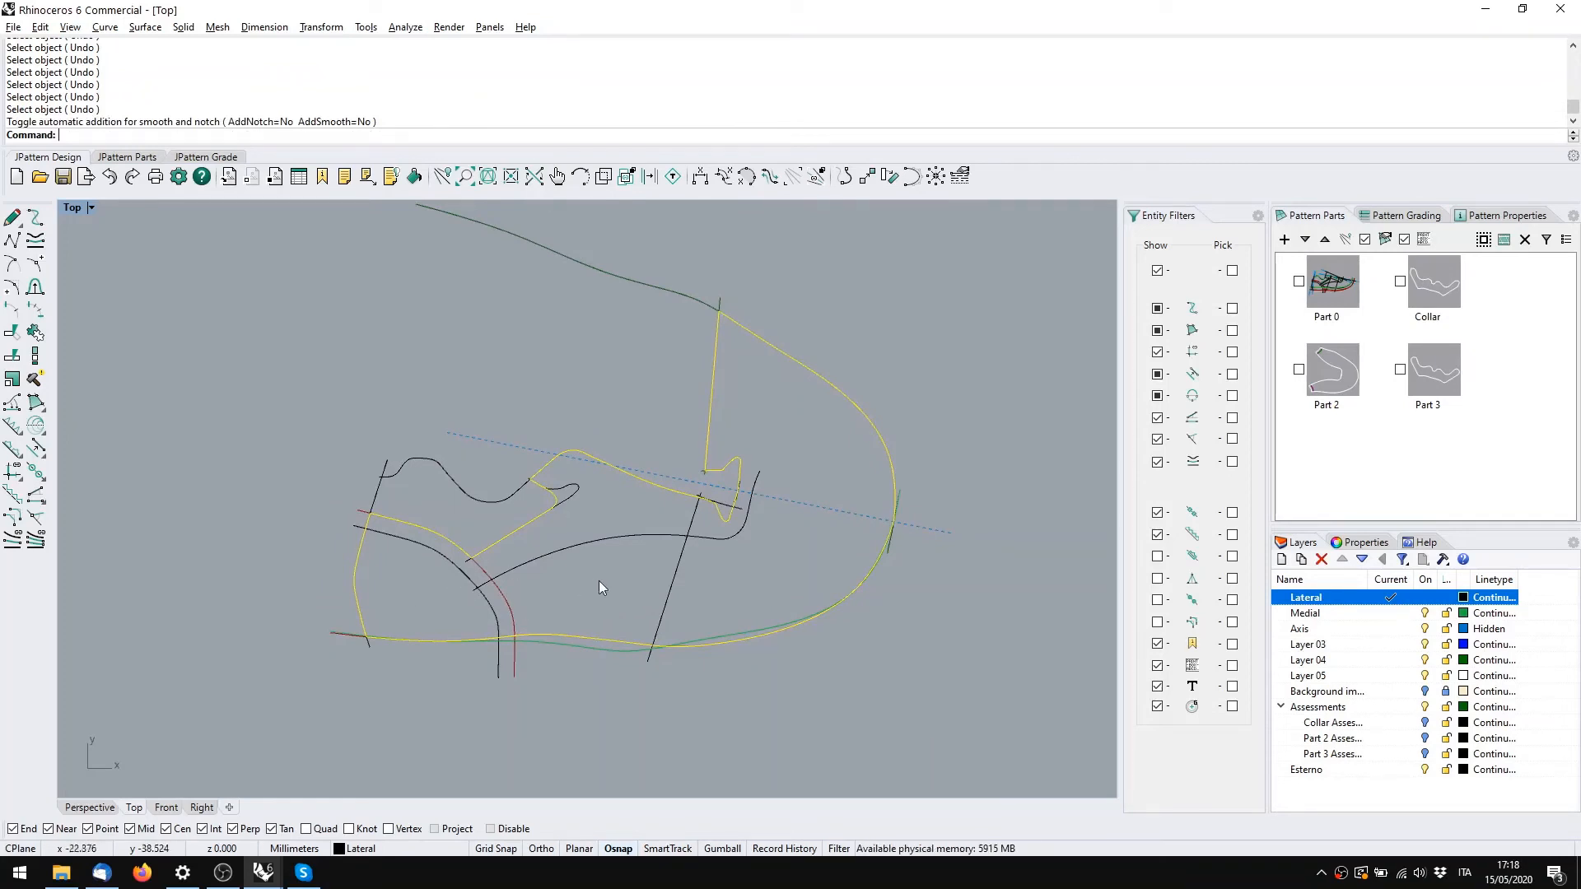
right_click_drag(599, 587, 521, 627)
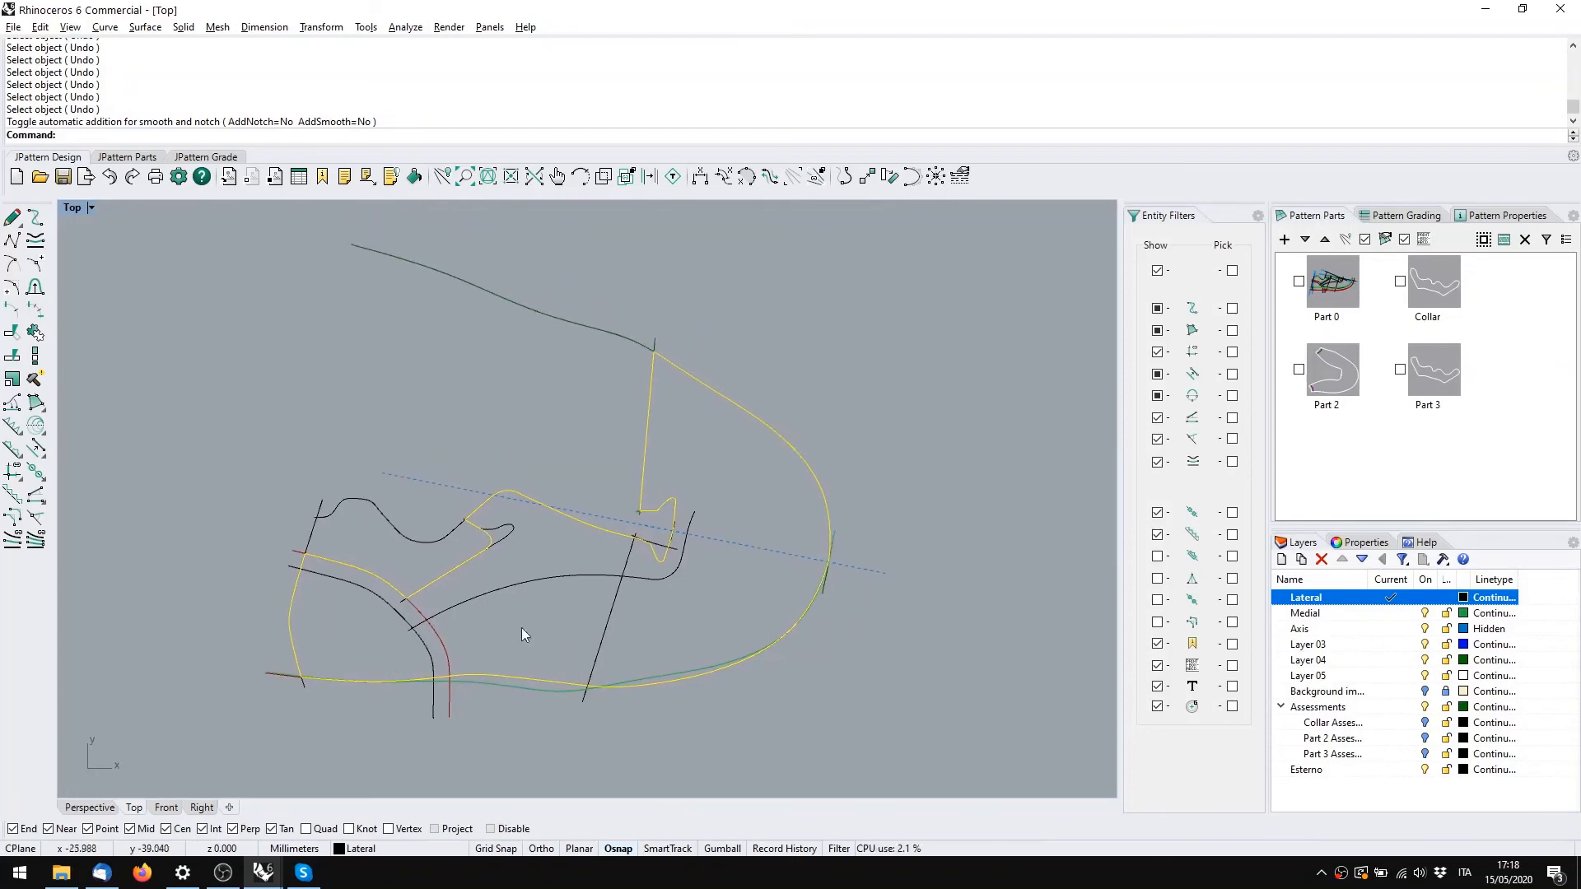
left_click(1284, 240)
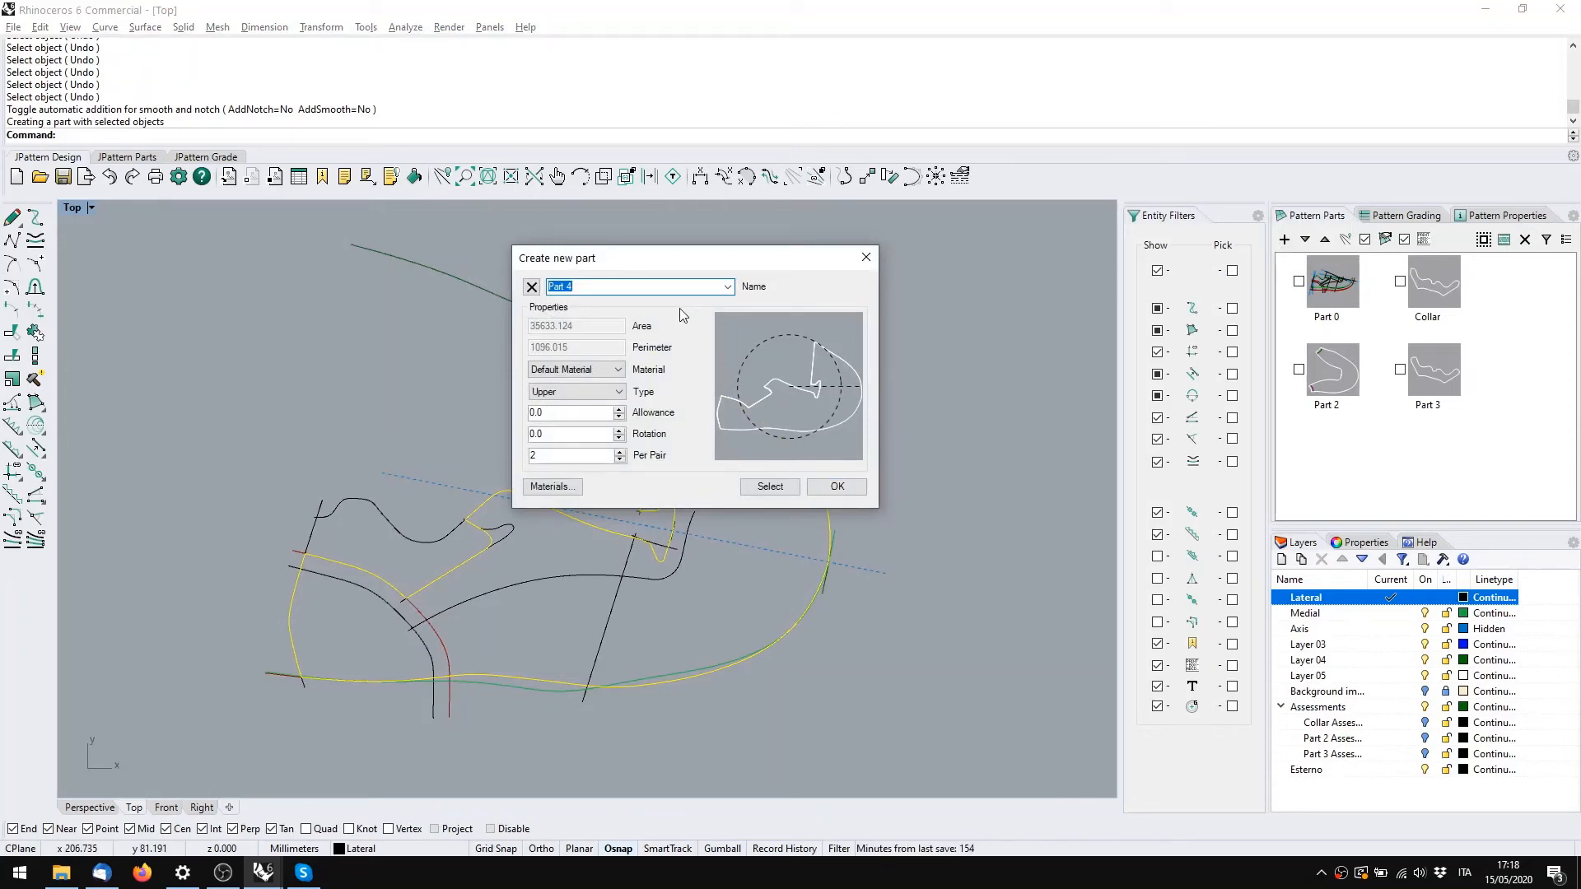
type("Telaio")
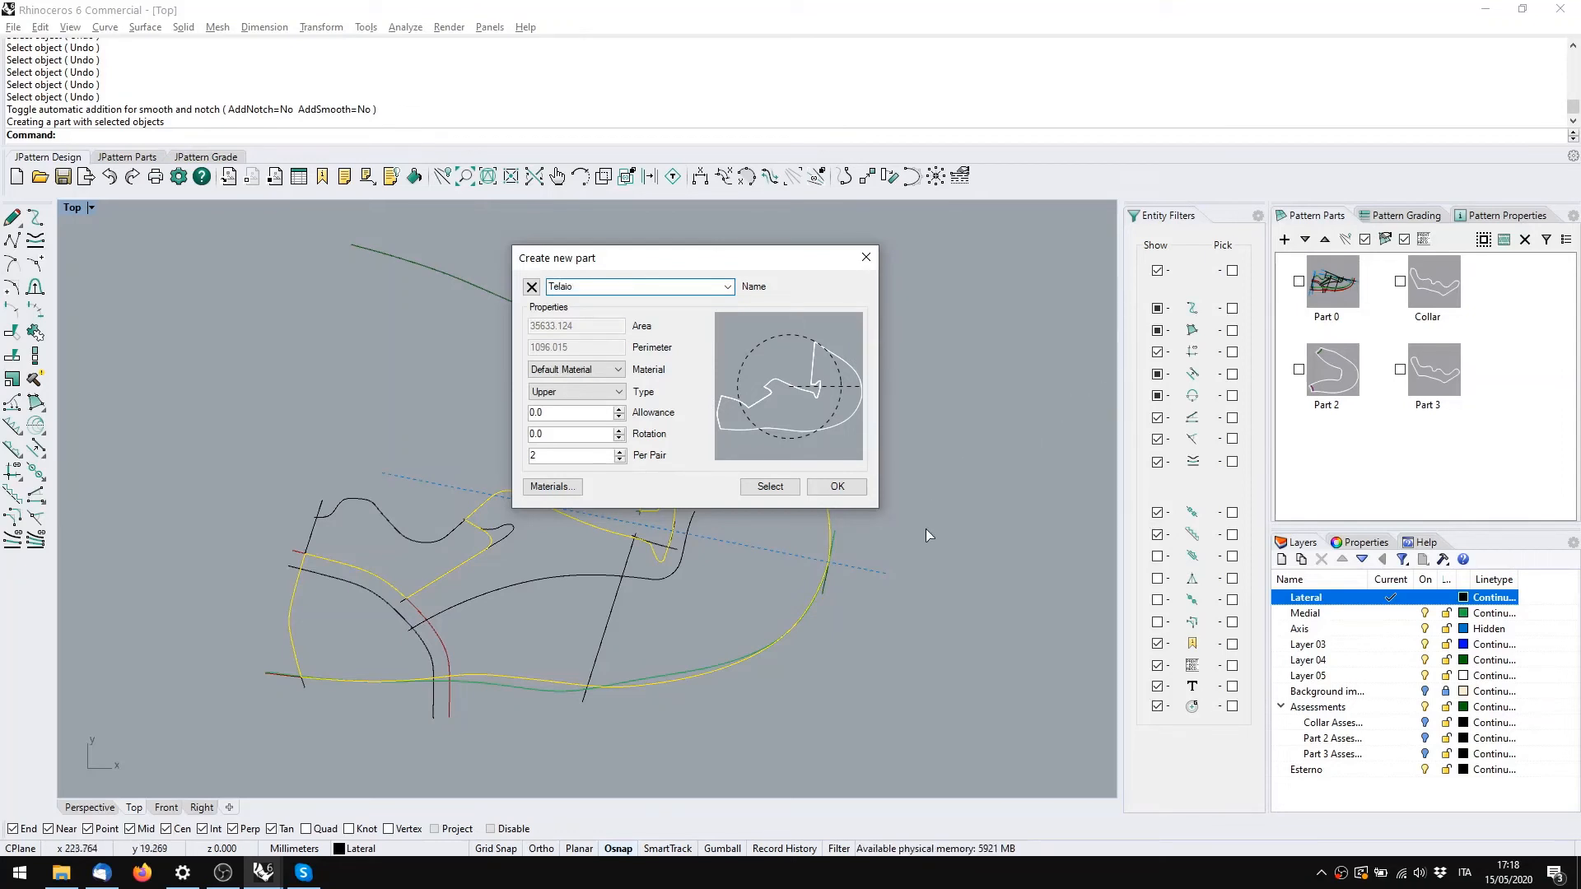
left_click(857, 494)
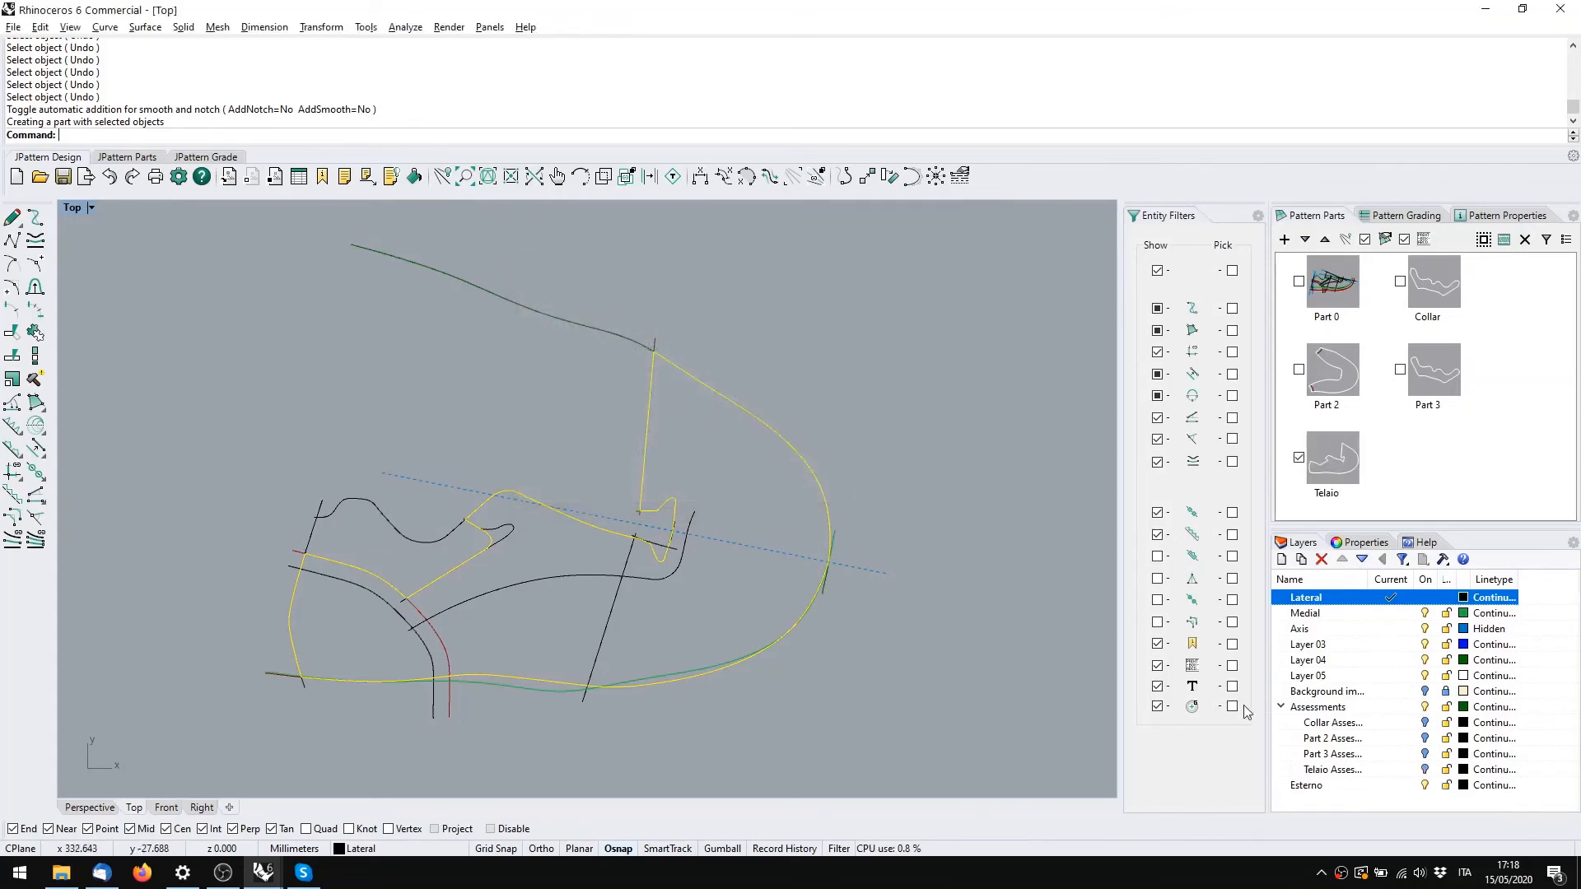
right_click_drag(621, 633, 744, 570)
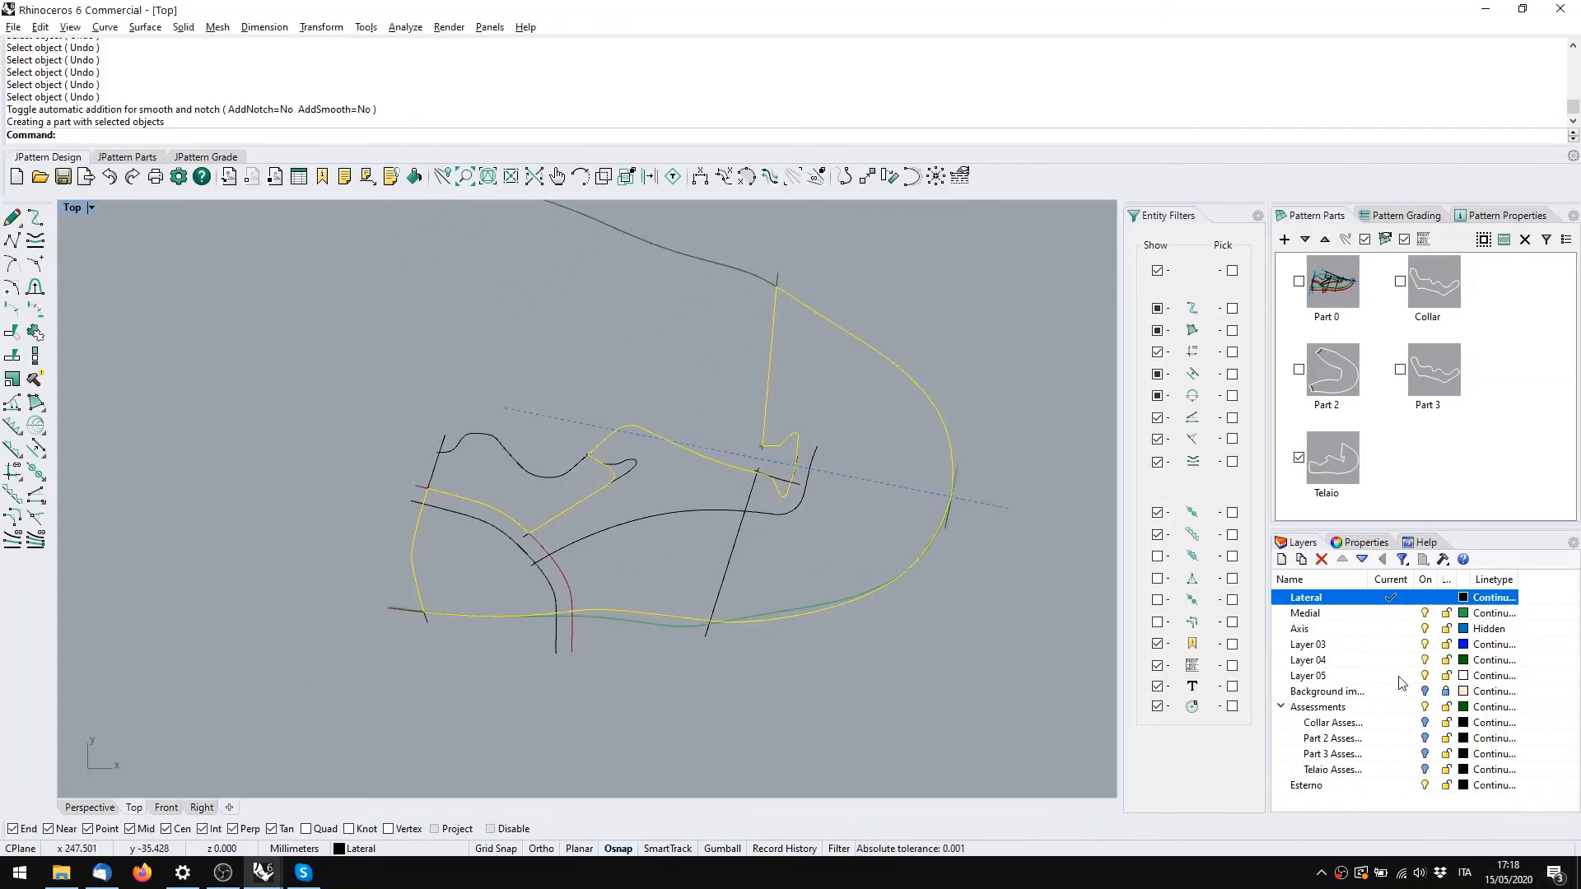
left_click(1342, 475)
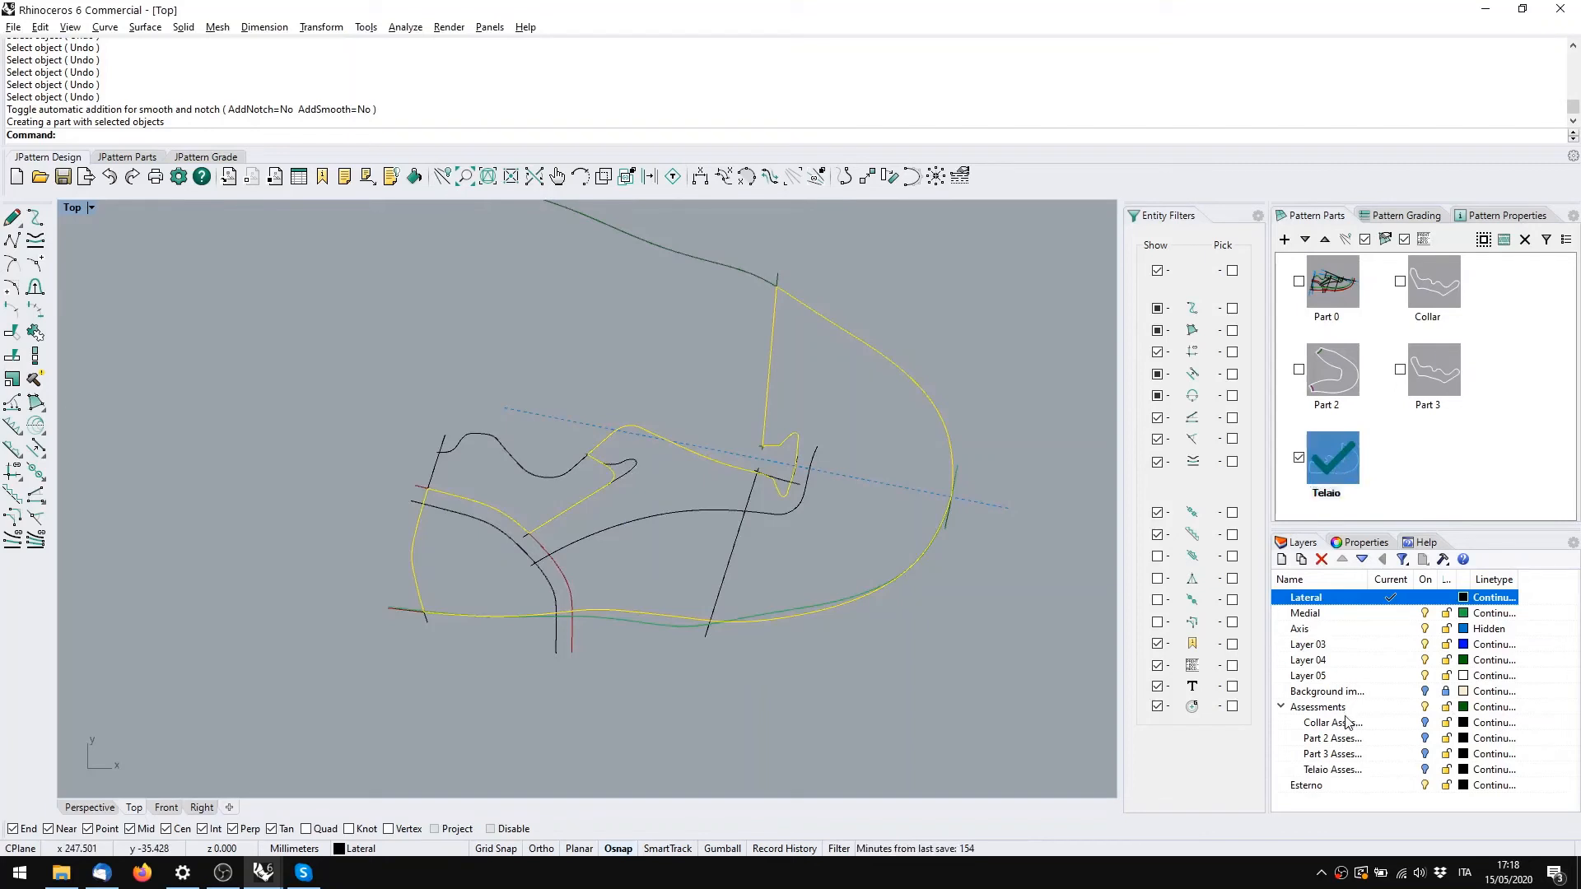
scroll(720, 529, "up", 5)
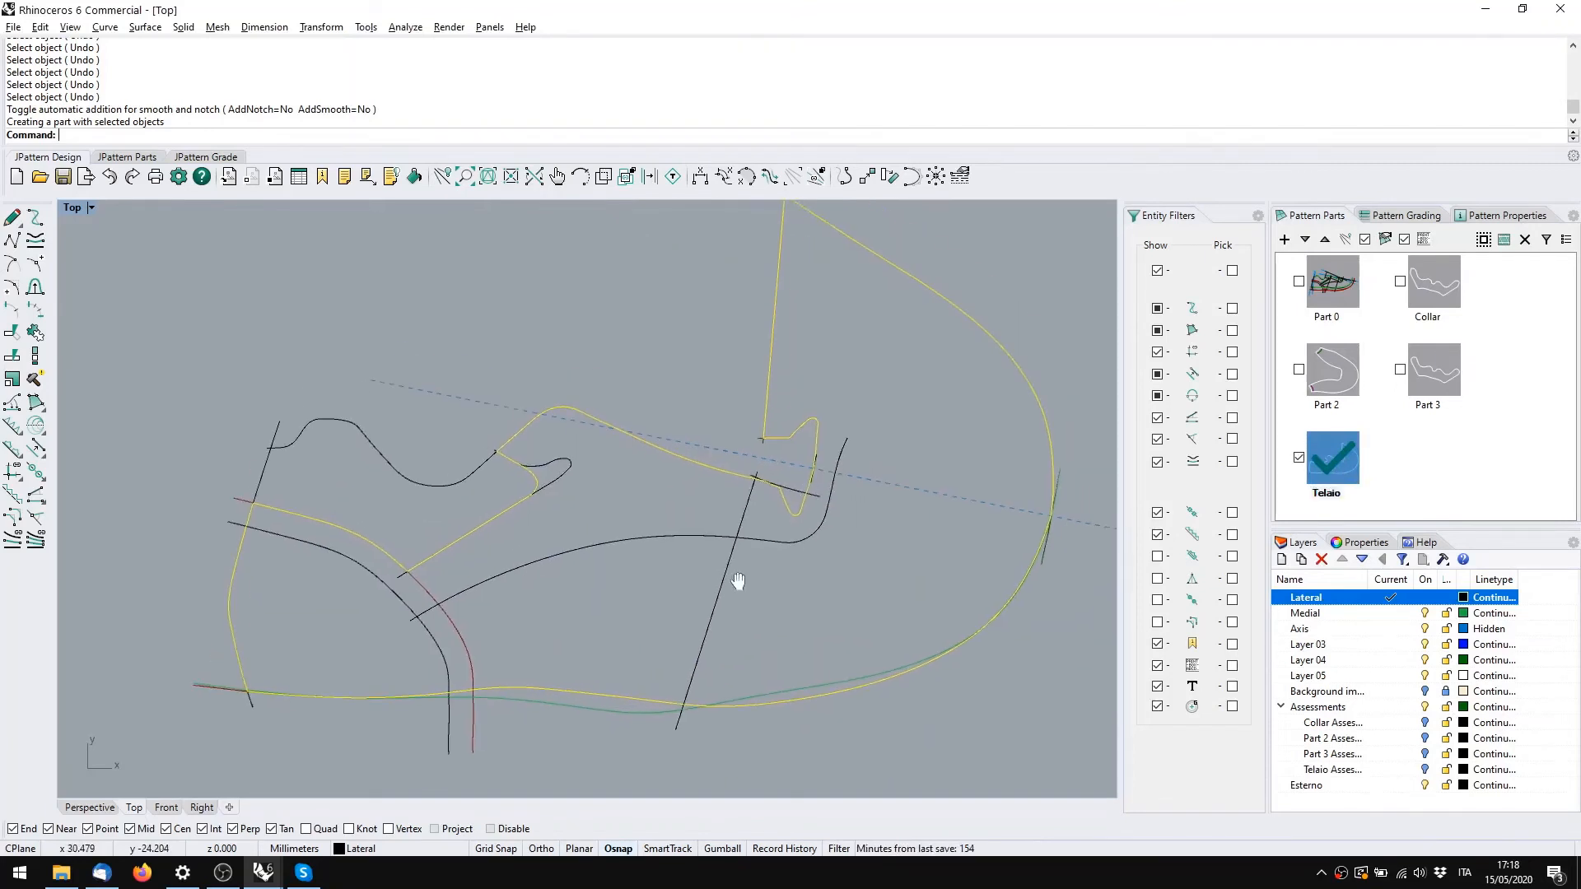
left_click(14, 451)
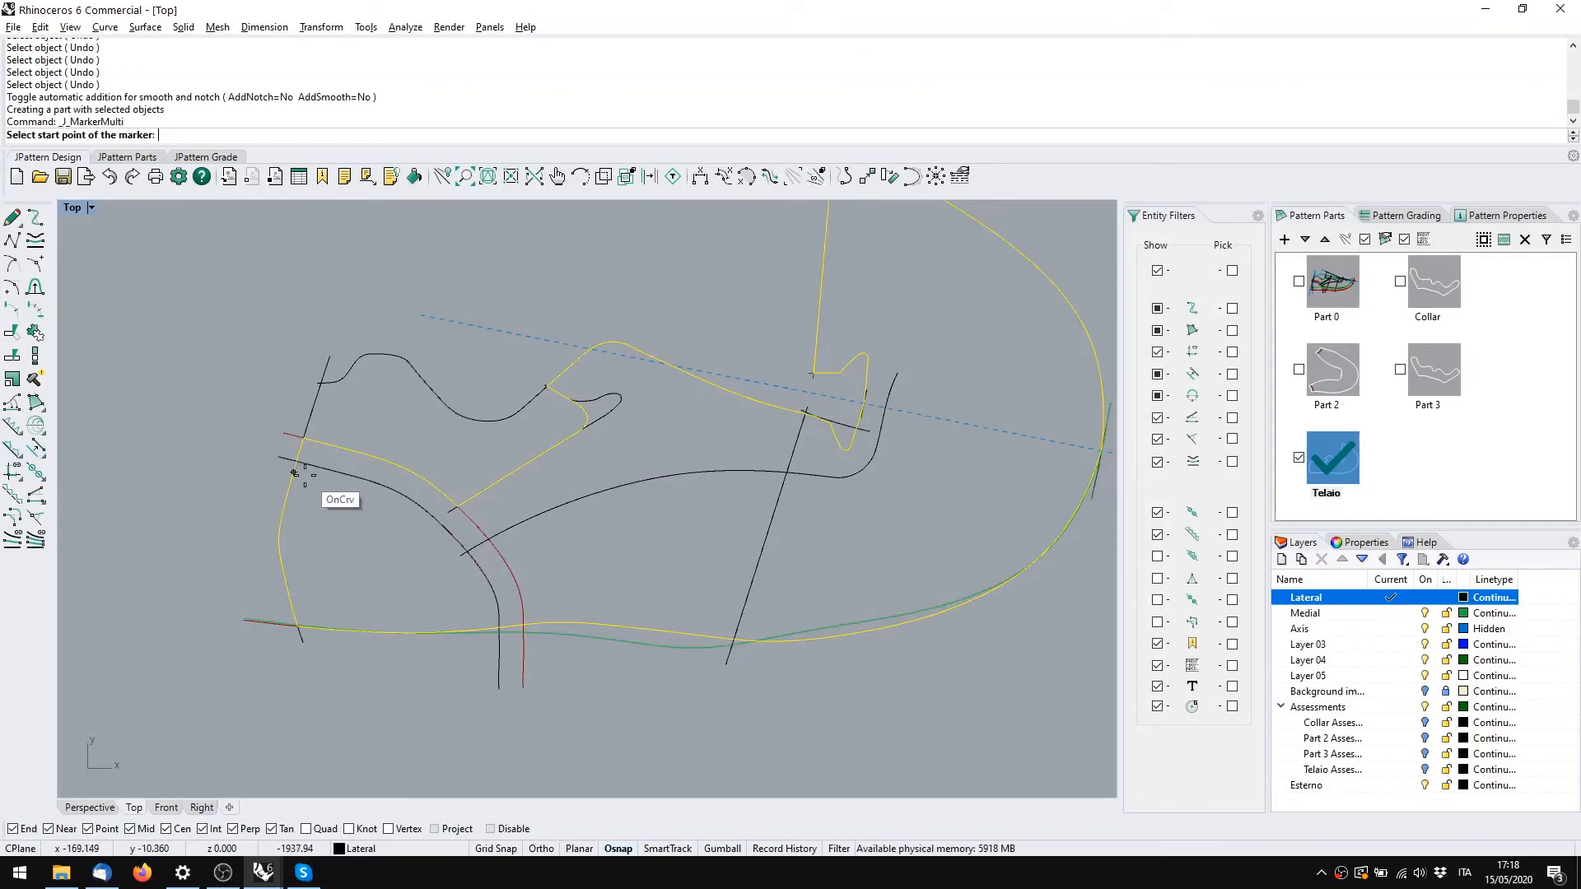
key("Escape")
key("Escape")
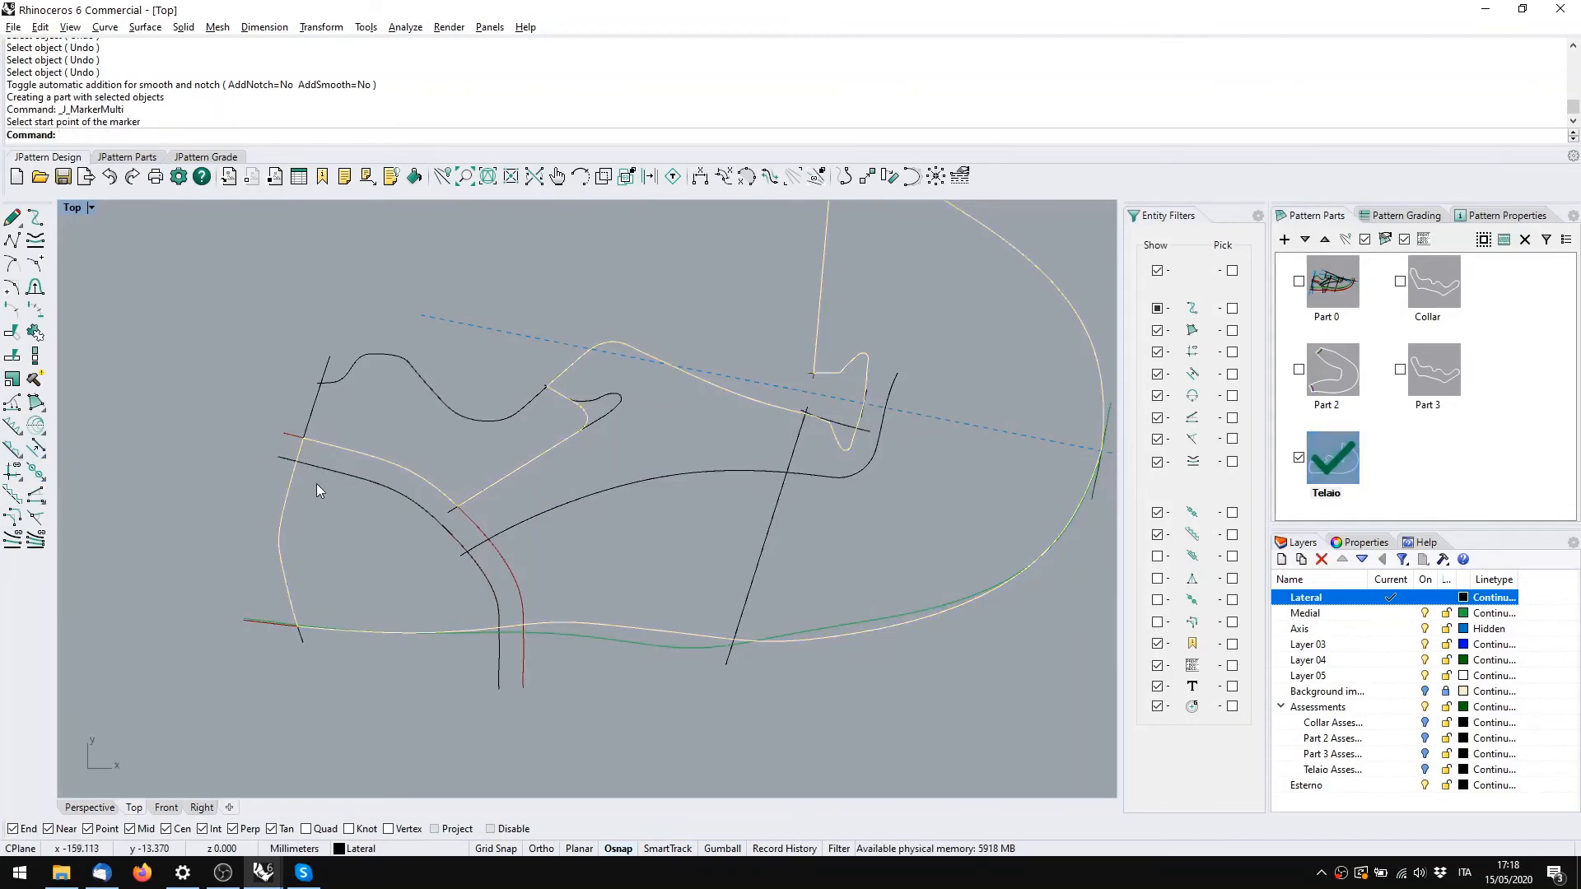
left_click(1559, 760)
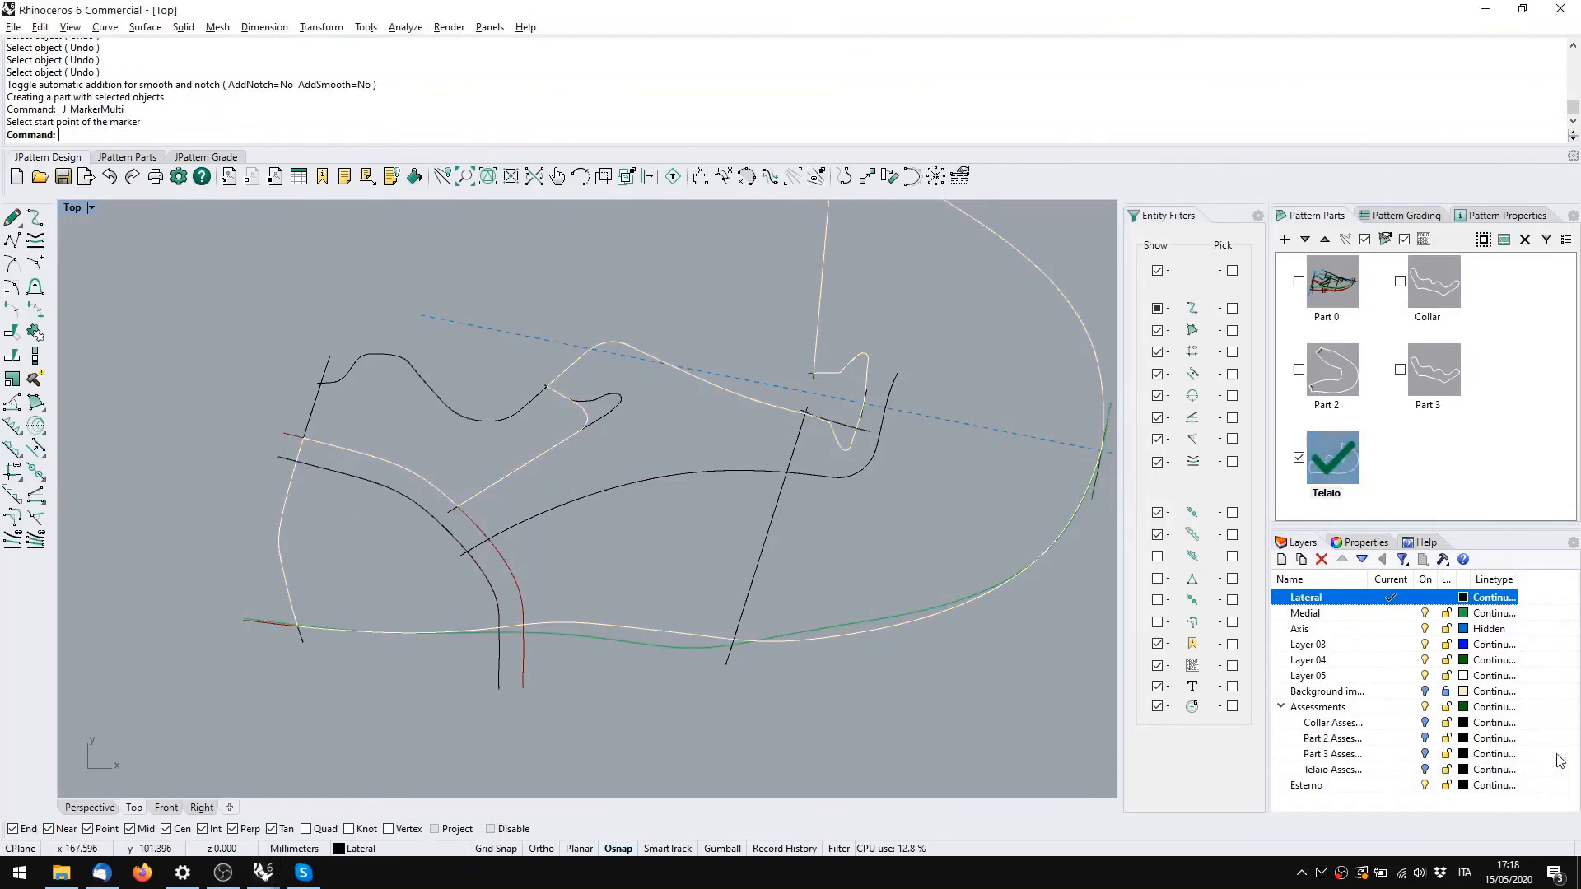
Place the first two multi-markers along the black curve below the heel top line, starting just inside the heel line
left_click(12, 450)
left_click(313, 467)
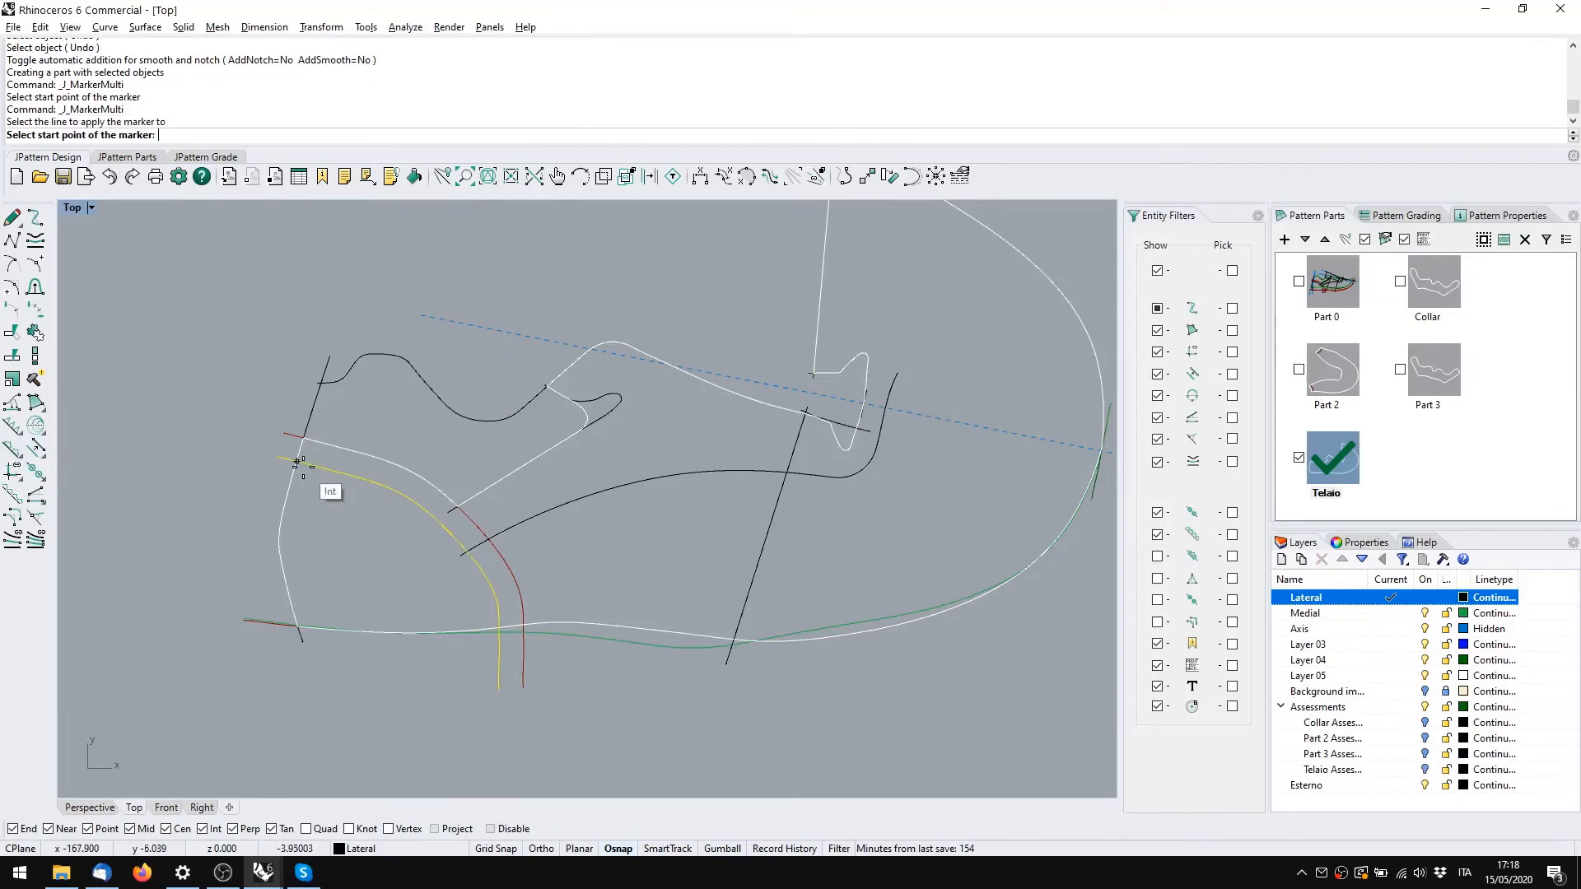
scroll(317, 461, "up", 5)
left_click(309, 465)
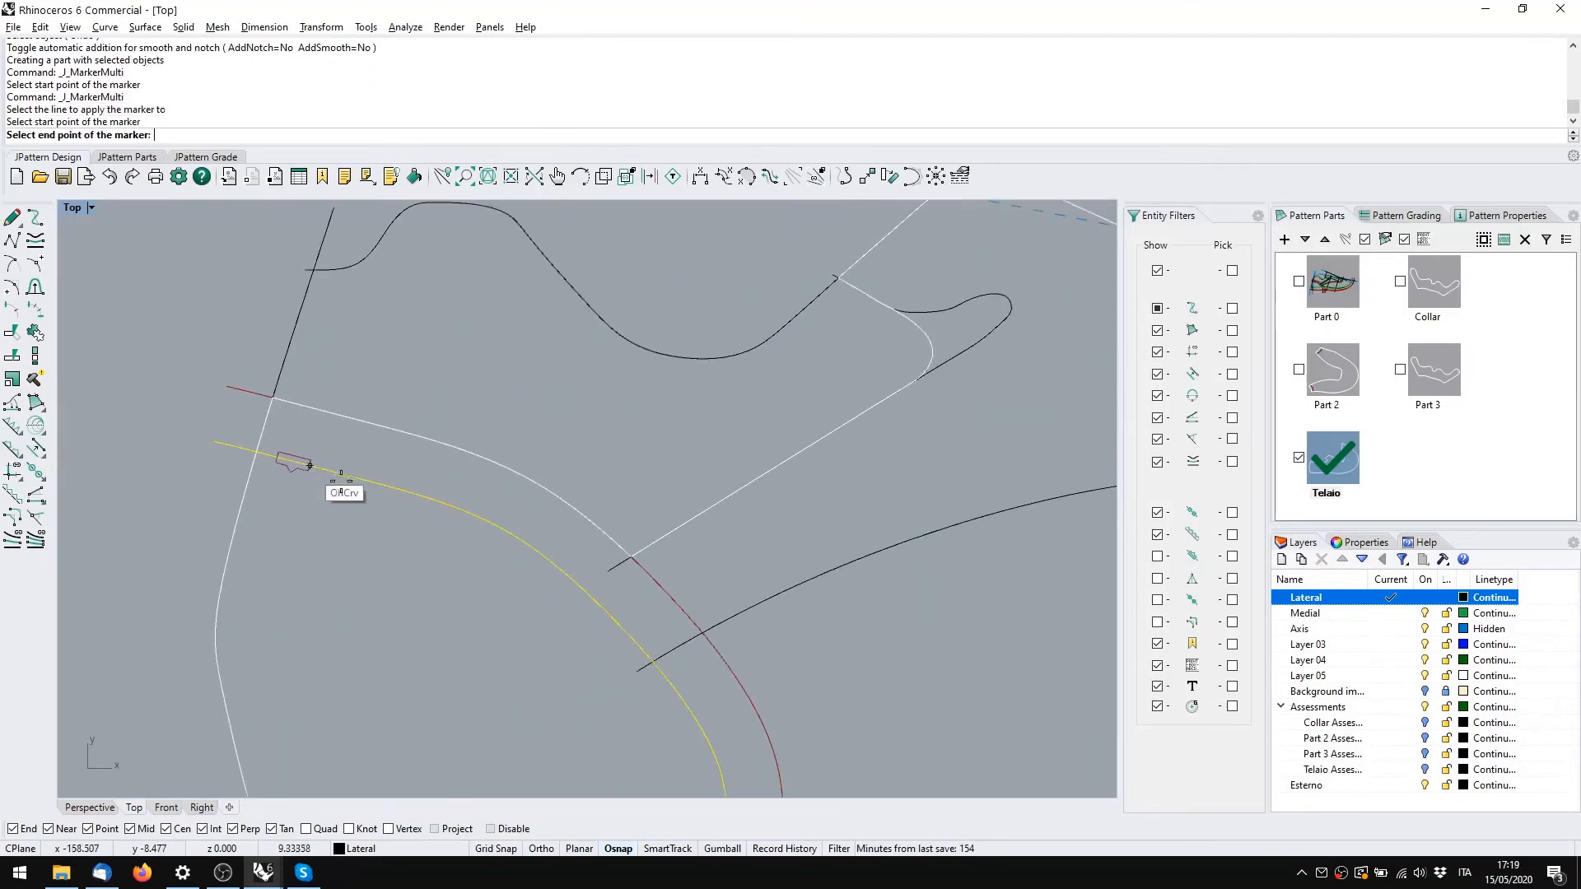
left_click(408, 494)
left_click(448, 503)
left_click(580, 586)
Add two more markers farther down the same curve, ending just above the bottom line, and accept the default marker properties
left_click(623, 633)
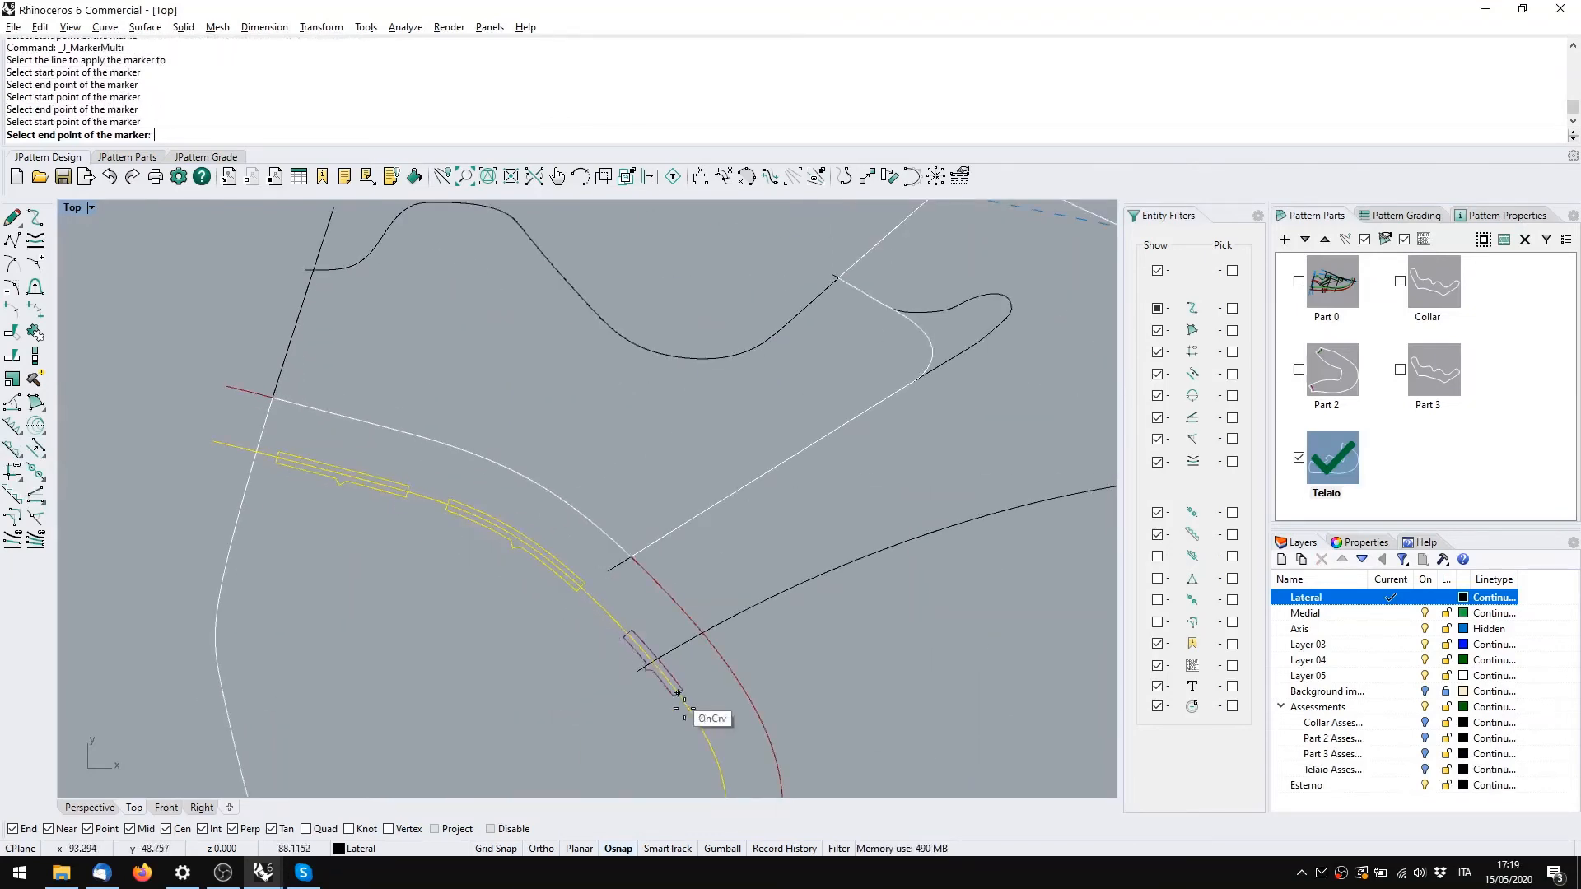
right_click_drag(691, 716, 690, 557)
left_click(690, 559)
left_click(697, 574)
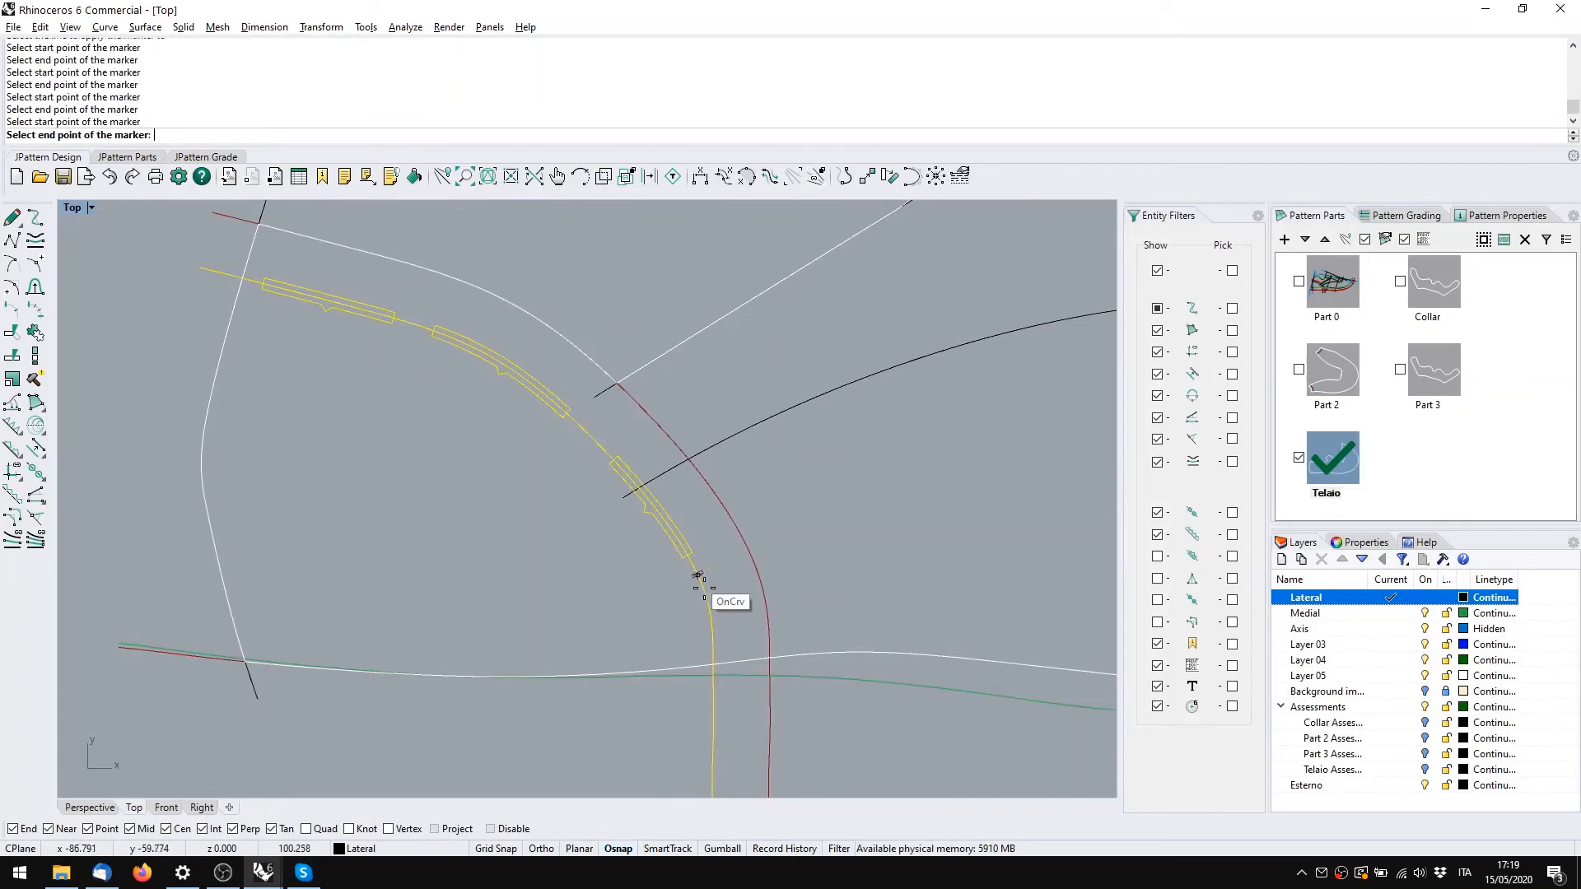
left_click(712, 632)
right_click(405, 517)
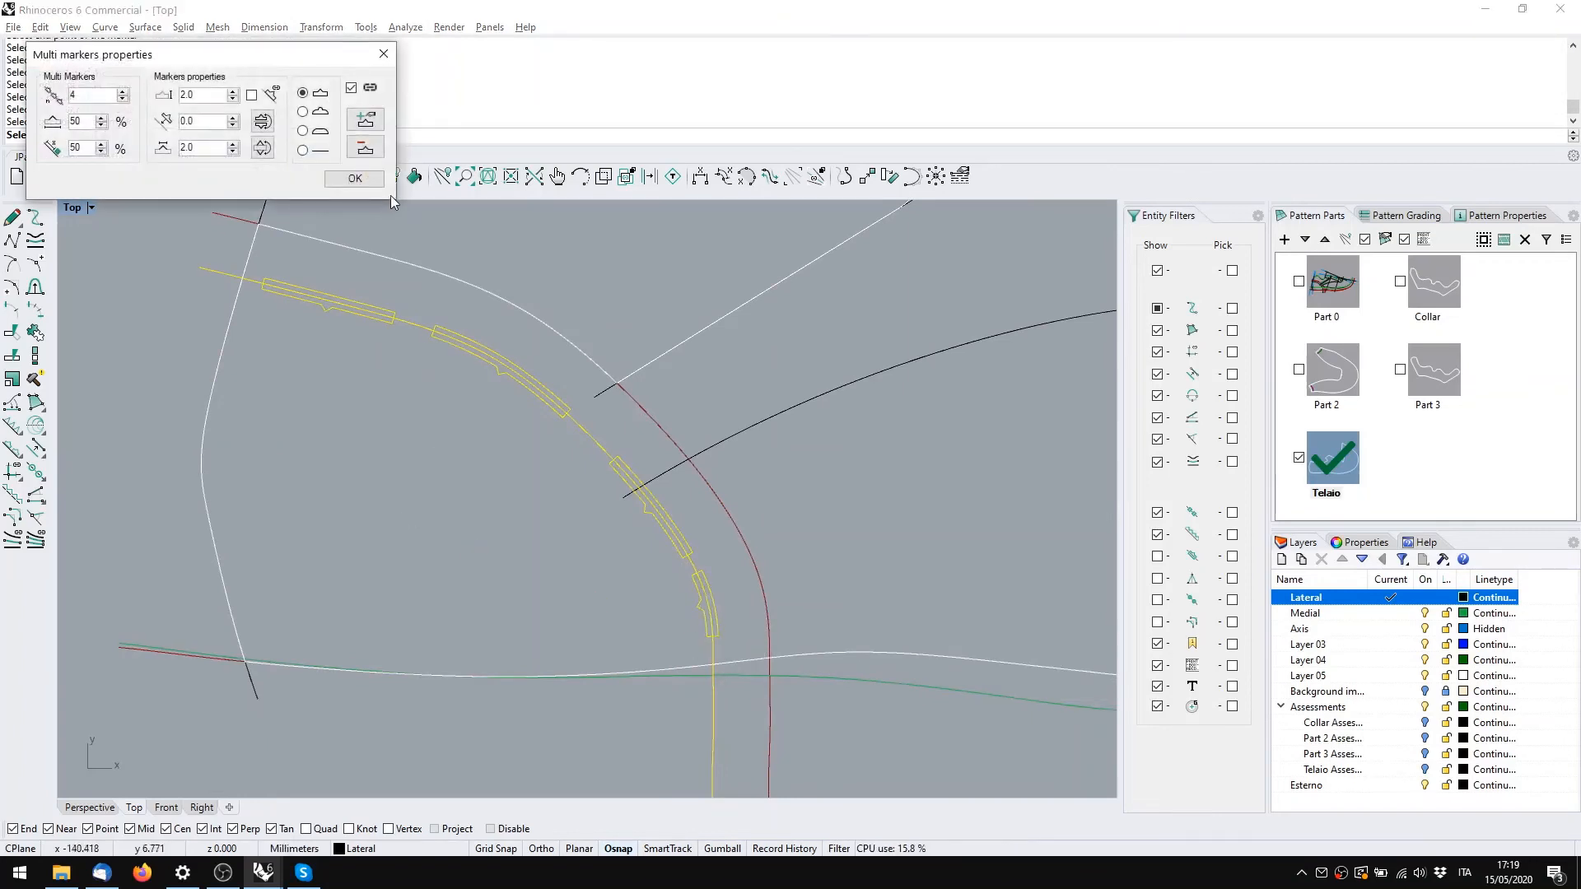
left_click(354, 179)
scroll(384, 528, "down", 5)
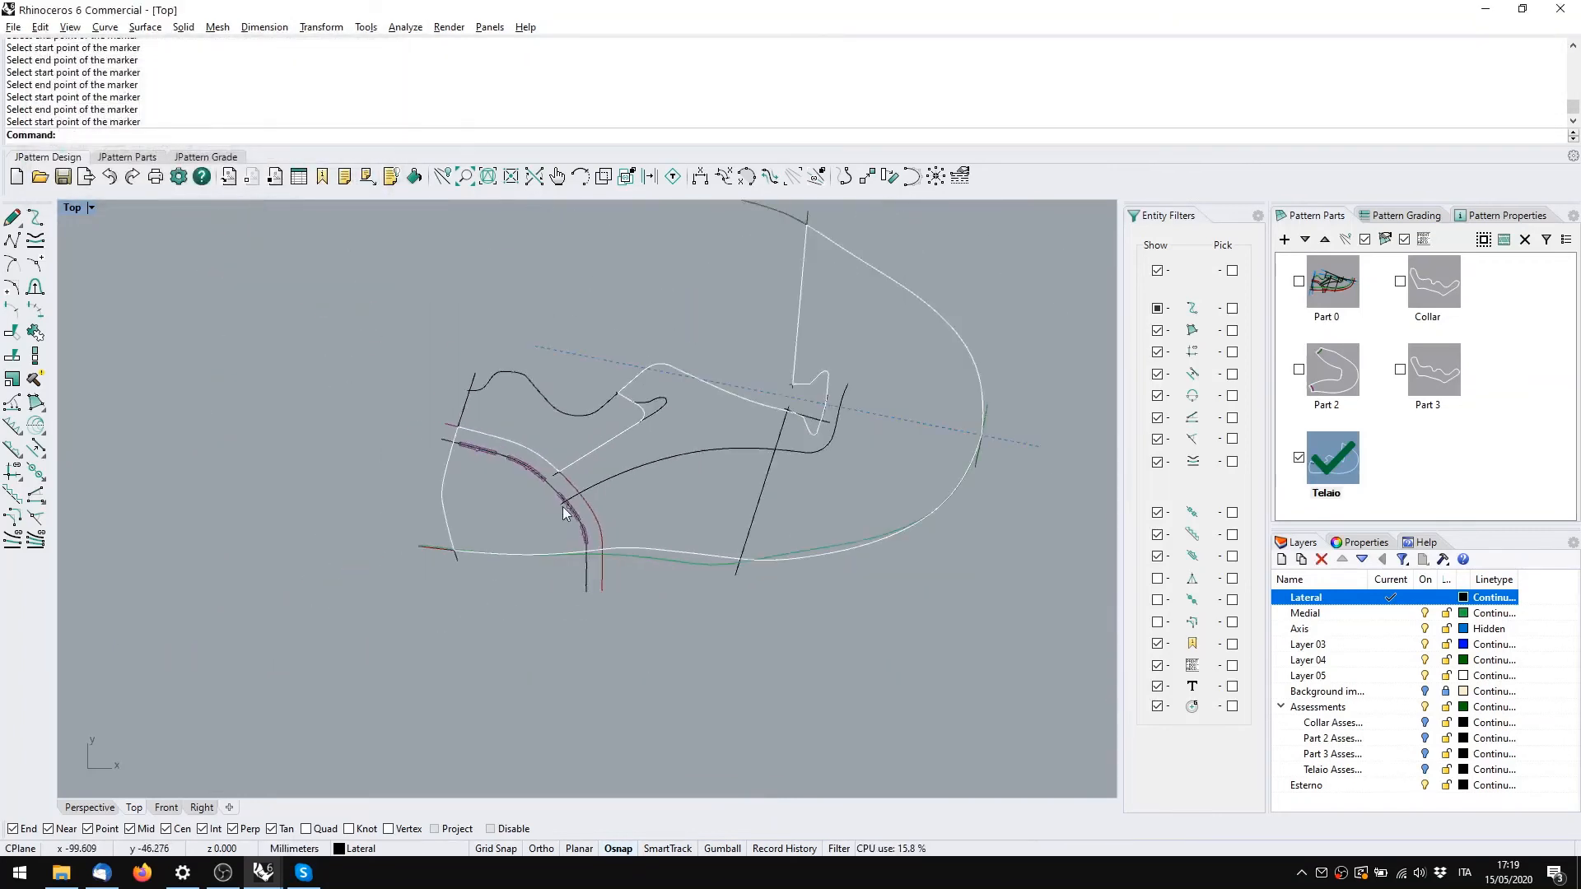
Check the margin distance of the lower marker curve in the reference file Francesina corso.3dm
key("alt+Tab")
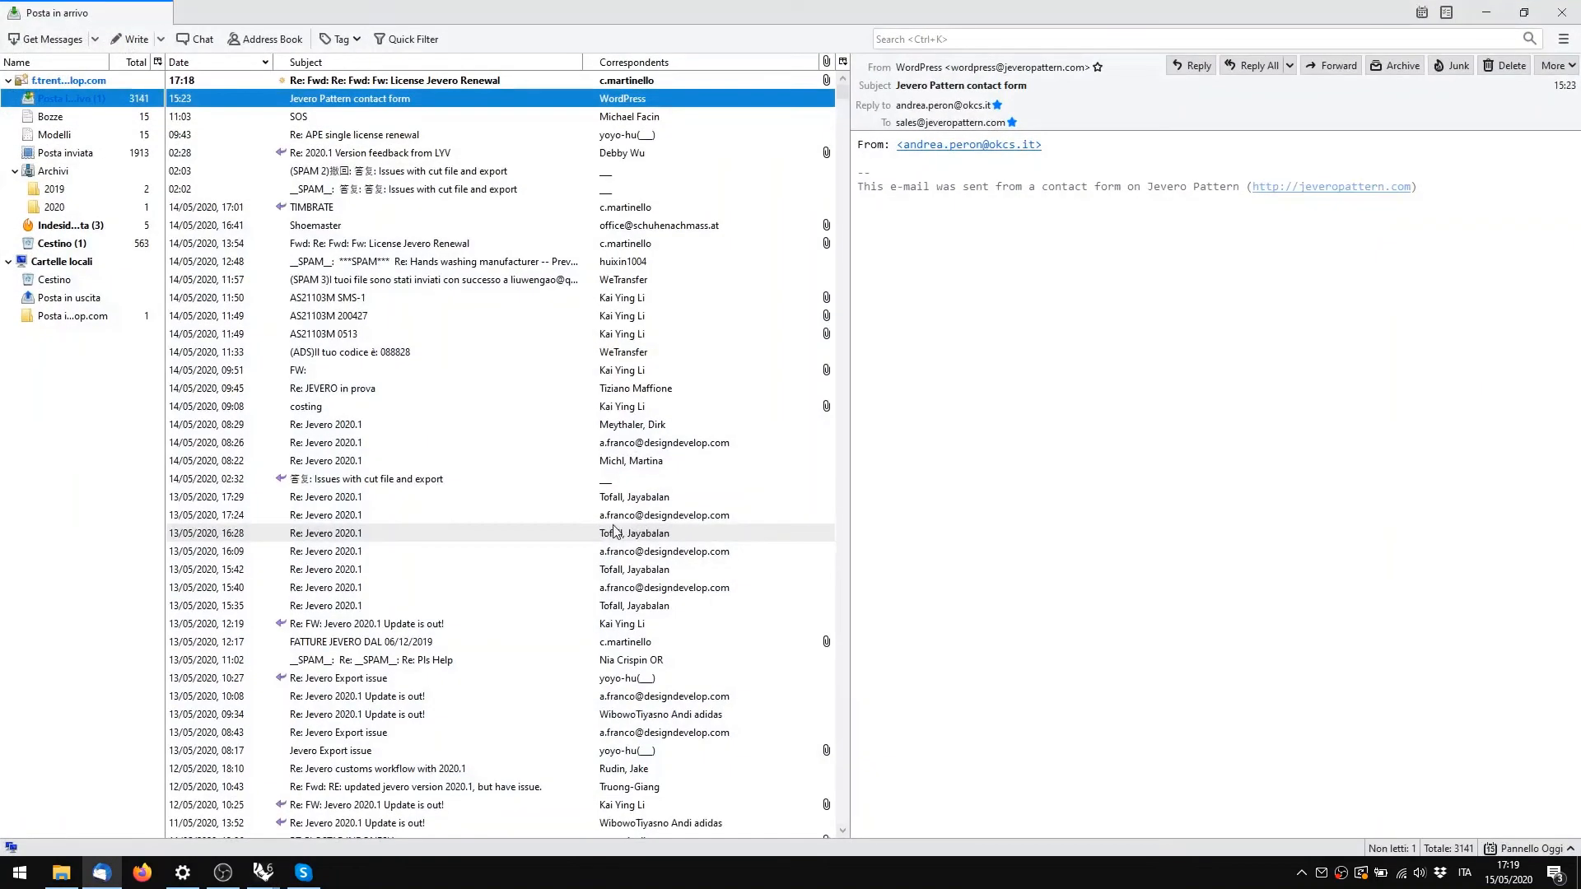
key("alt+Tab")
key("alt+Tab")
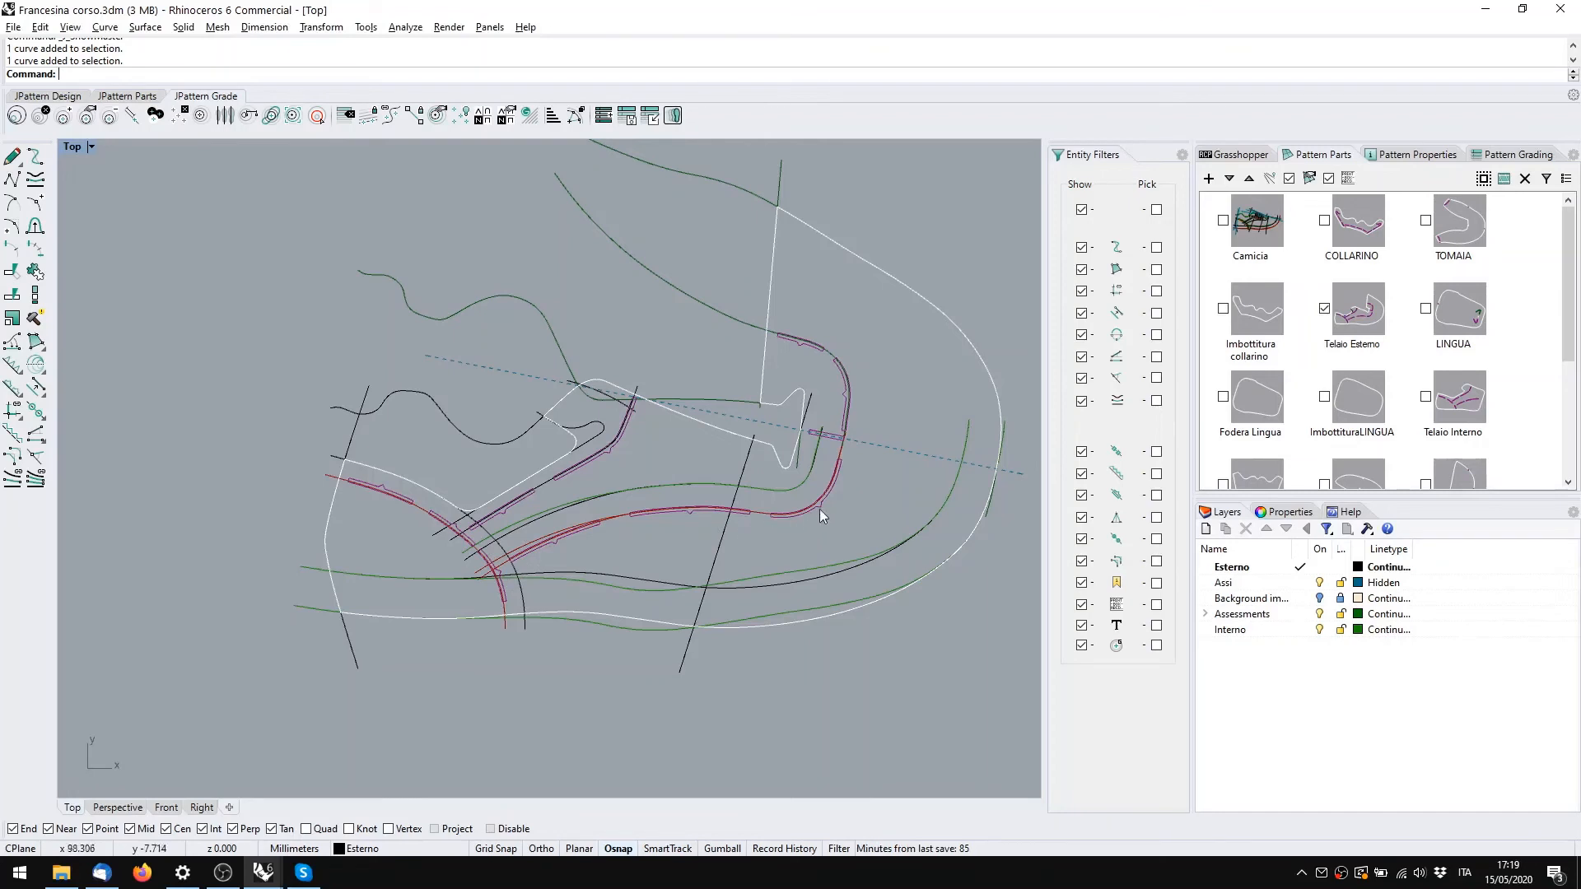
scroll(442, 536, "up", 8)
left_click(491, 559)
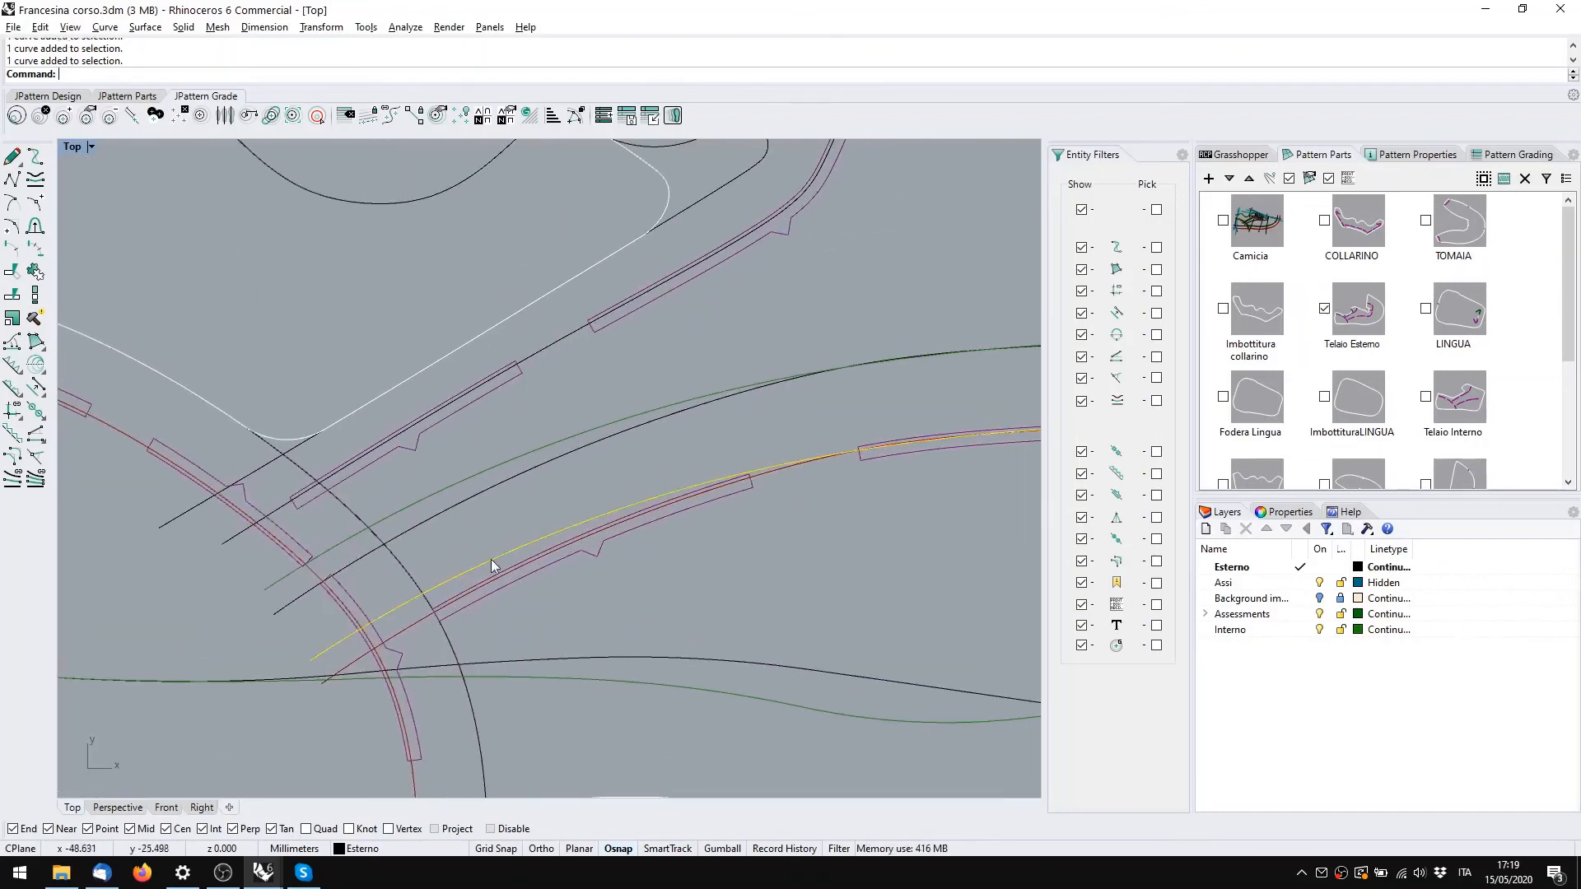
double_click(491, 559)
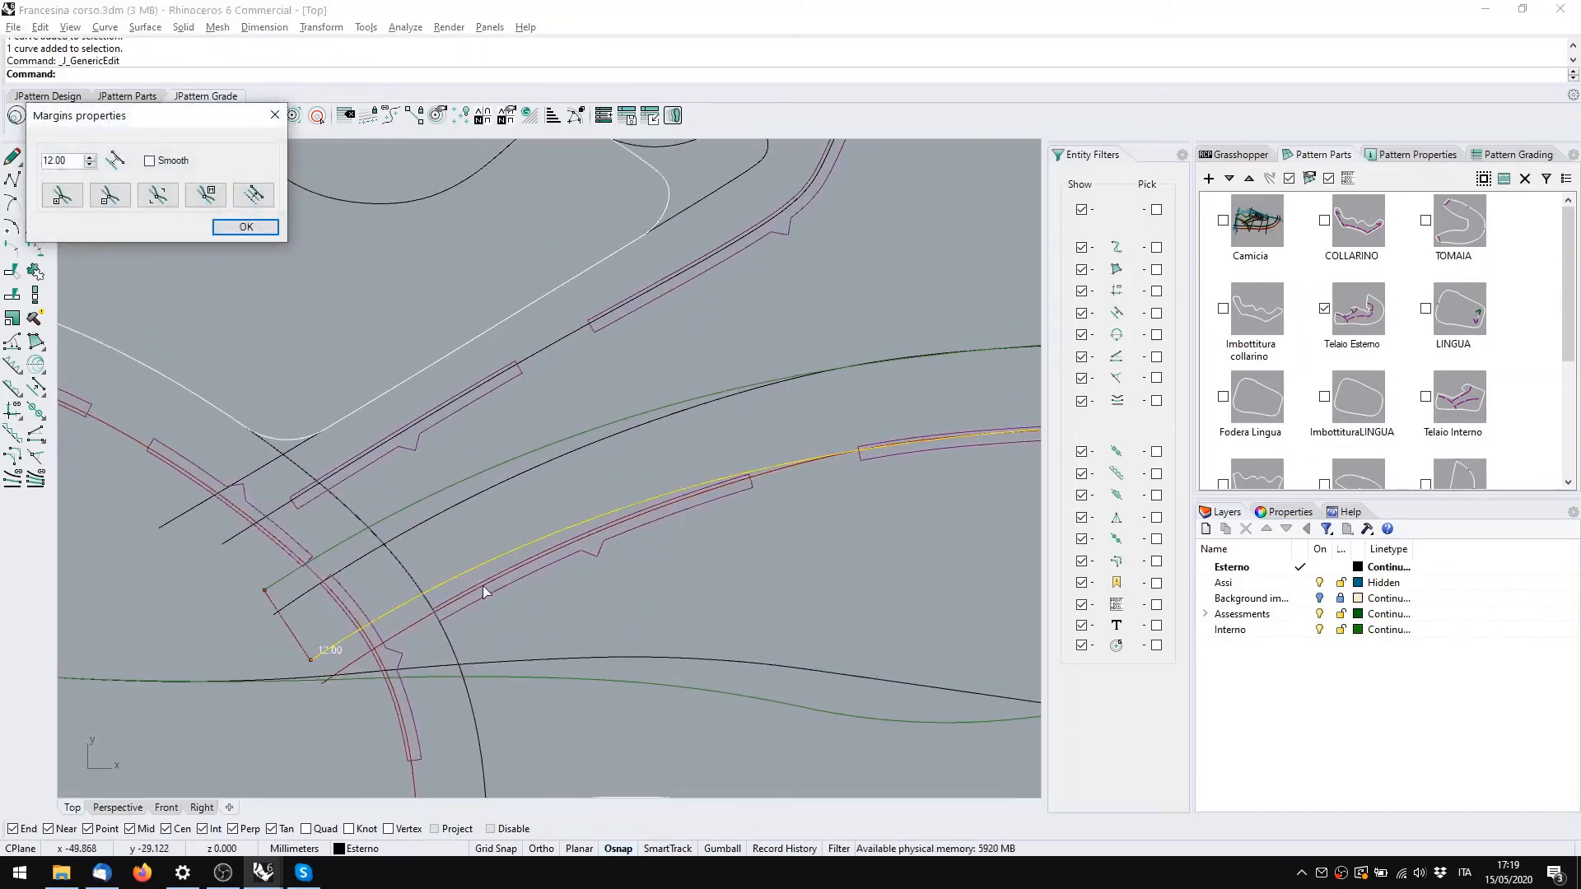
key("Return")
scroll(442, 615, "down", 8)
Back in the Telaio pattern file, create a 12 mm margin below the long black curve that bends up toward the toe axis
key("alt+Tab")
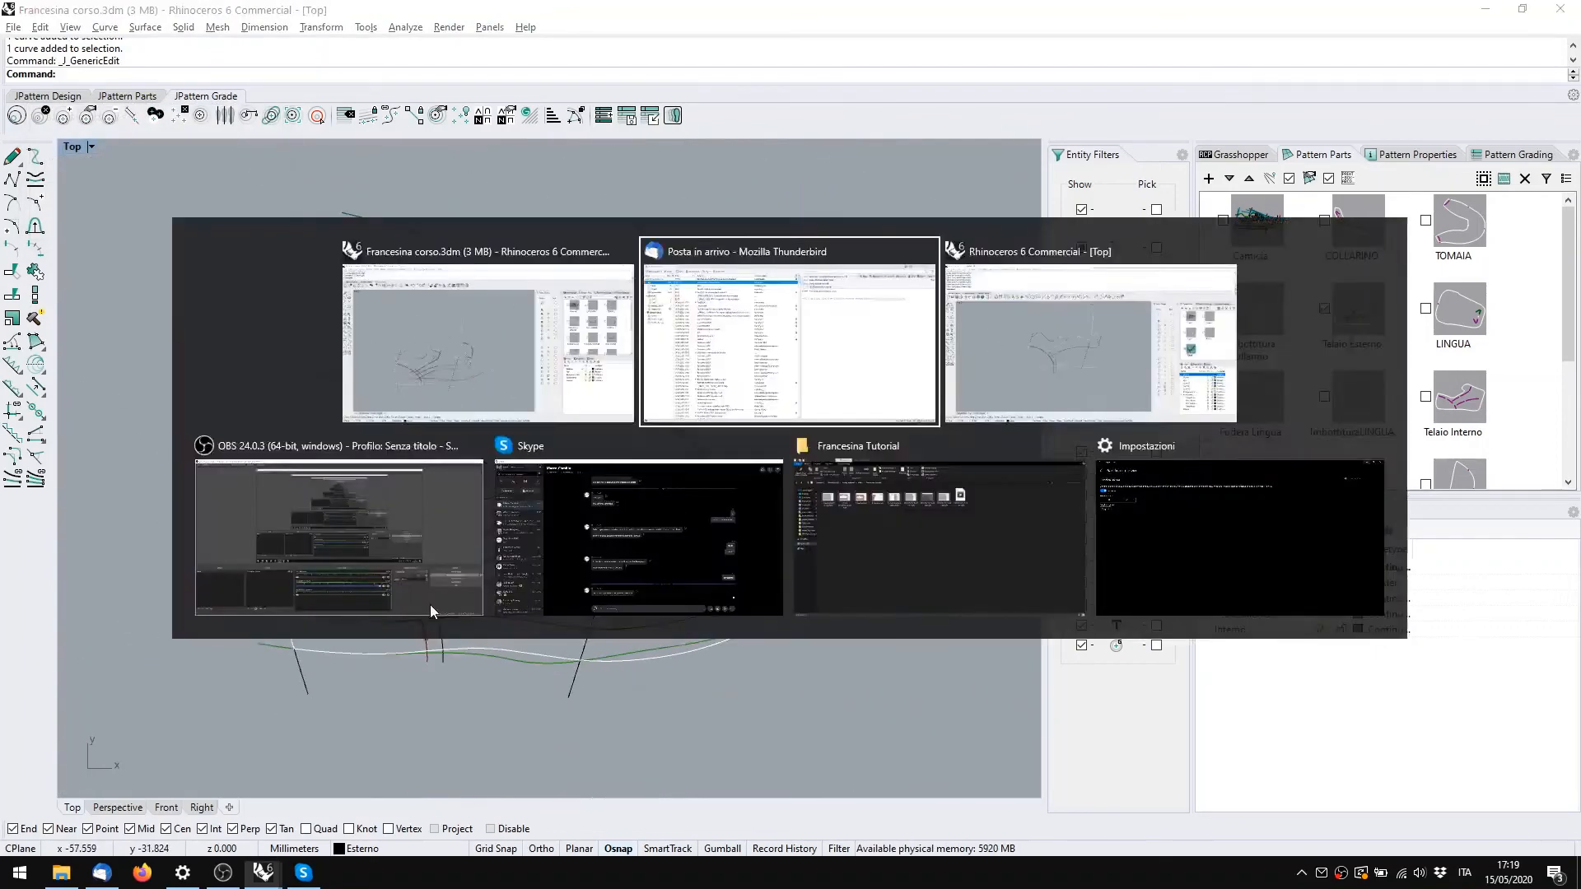
key("alt+Tab")
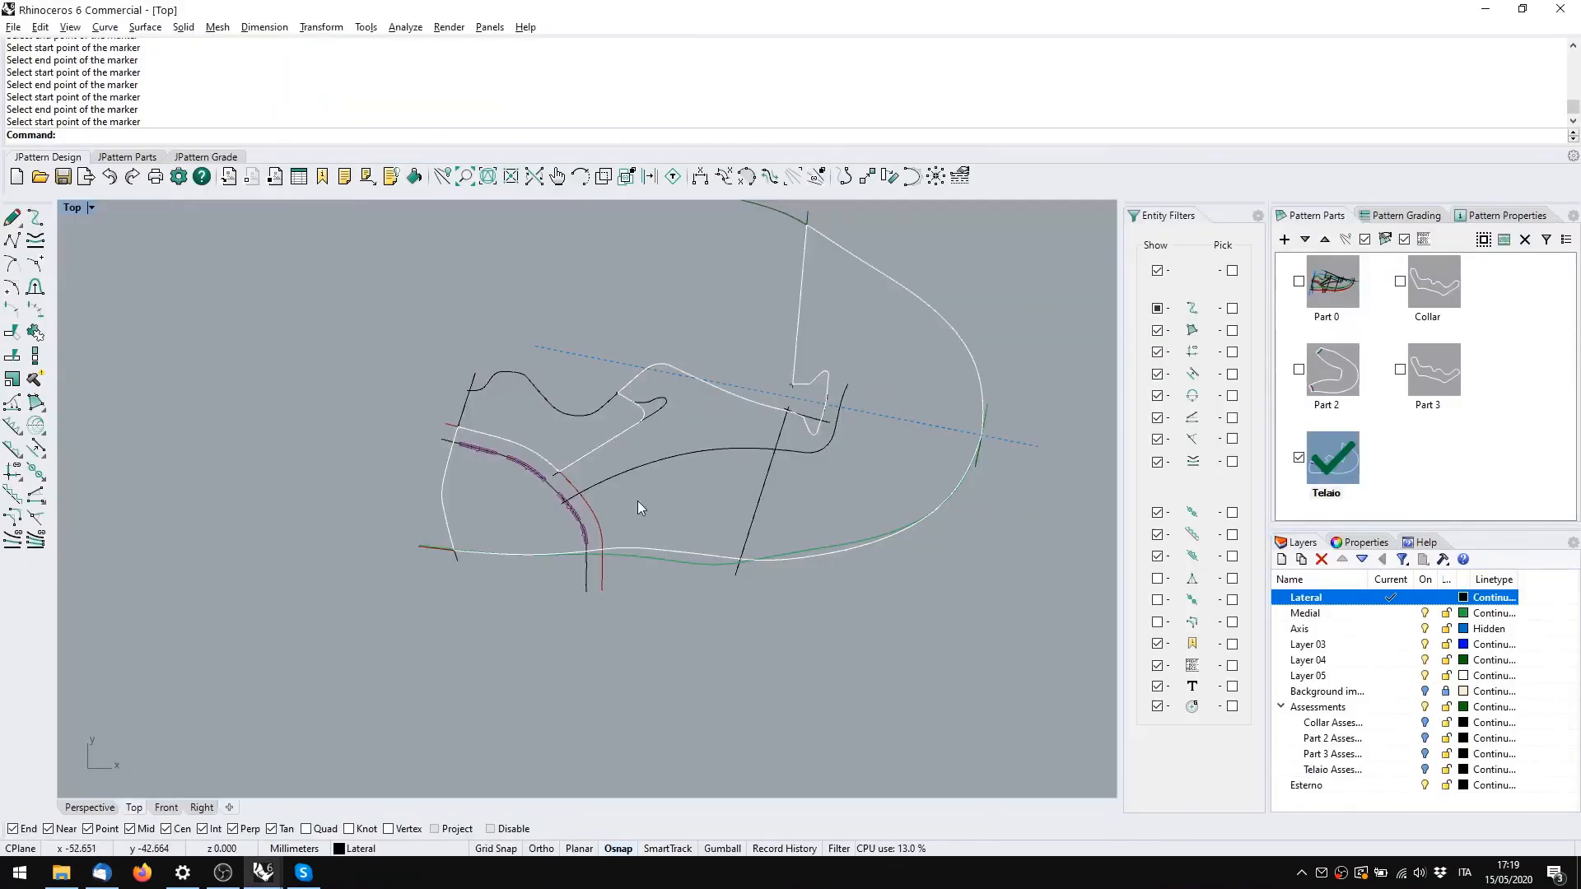
scroll(593, 490, "up", 2)
left_click(547, 462)
scroll(108, 413, "up", 3)
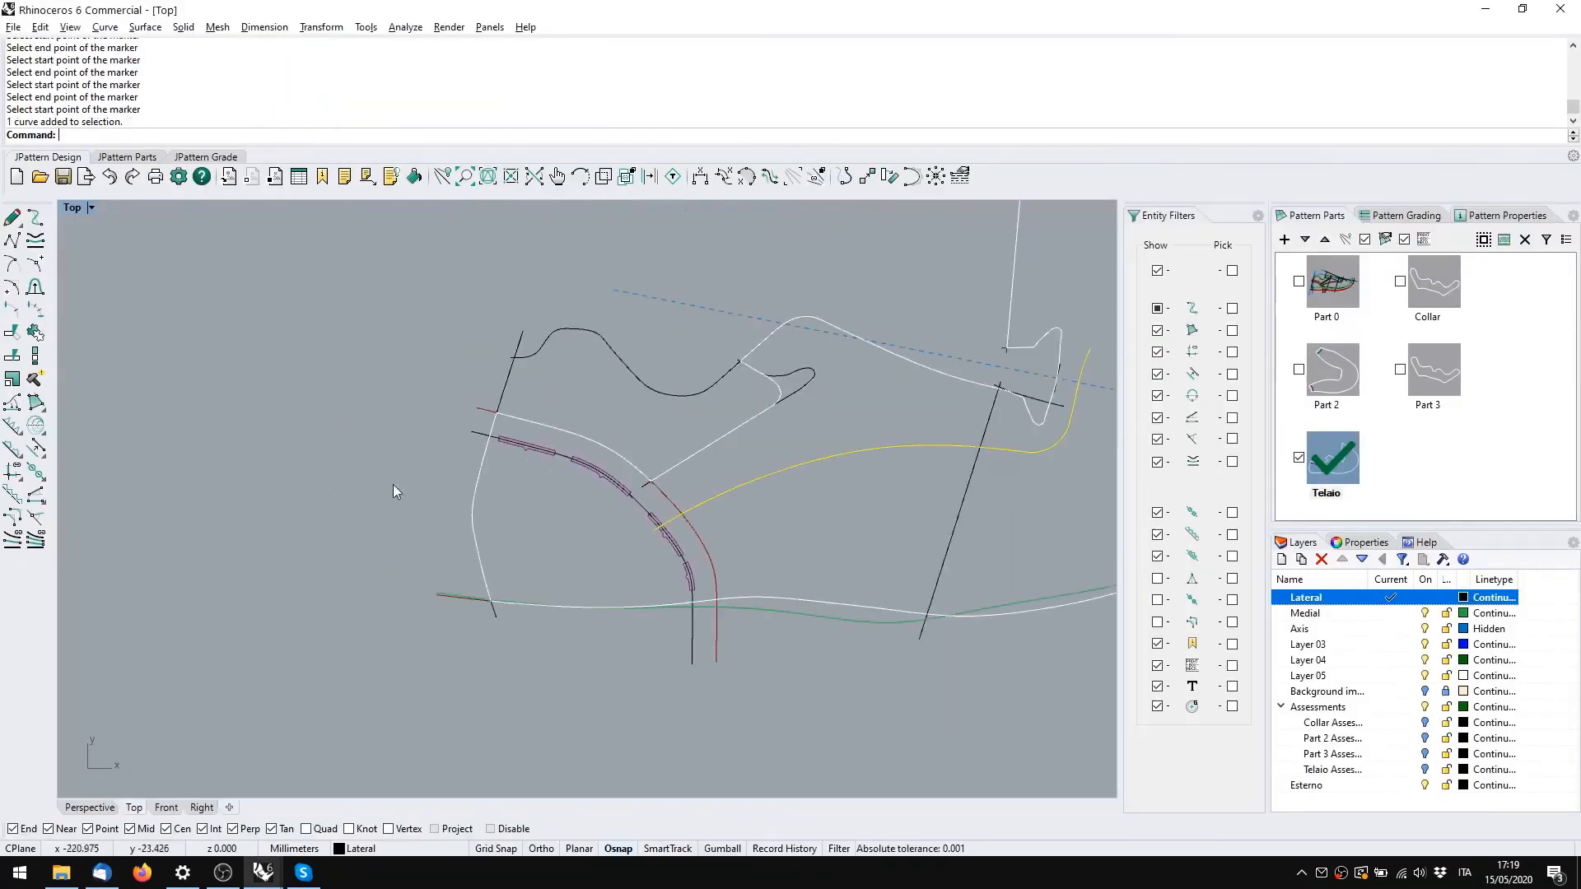
right_click_drag(606, 518, 317, 528)
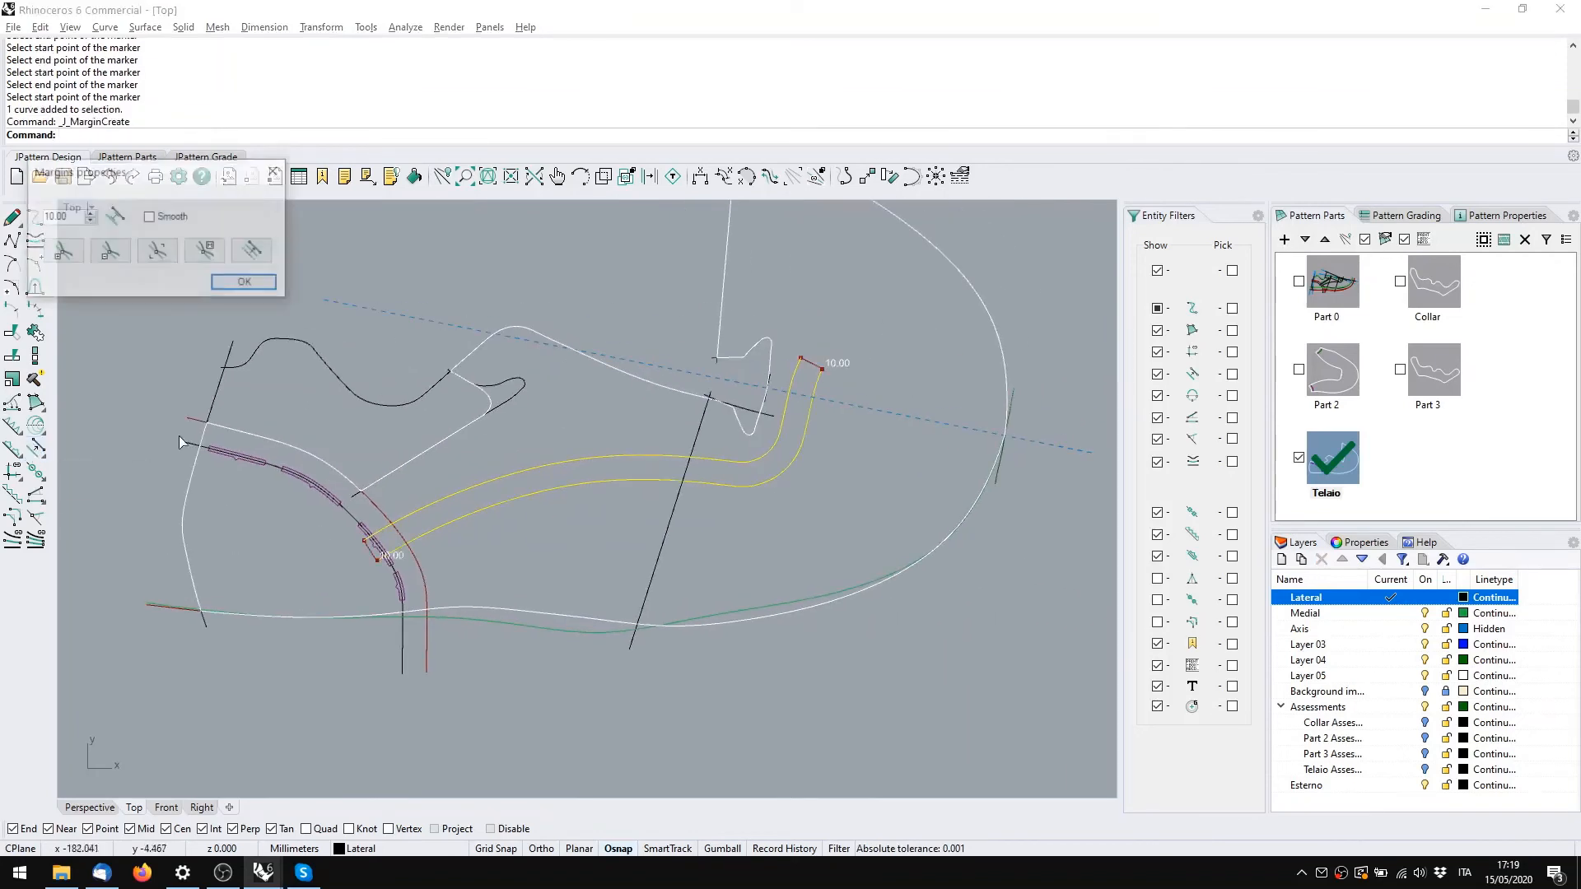
left_click(36, 449)
double_click(68, 212)
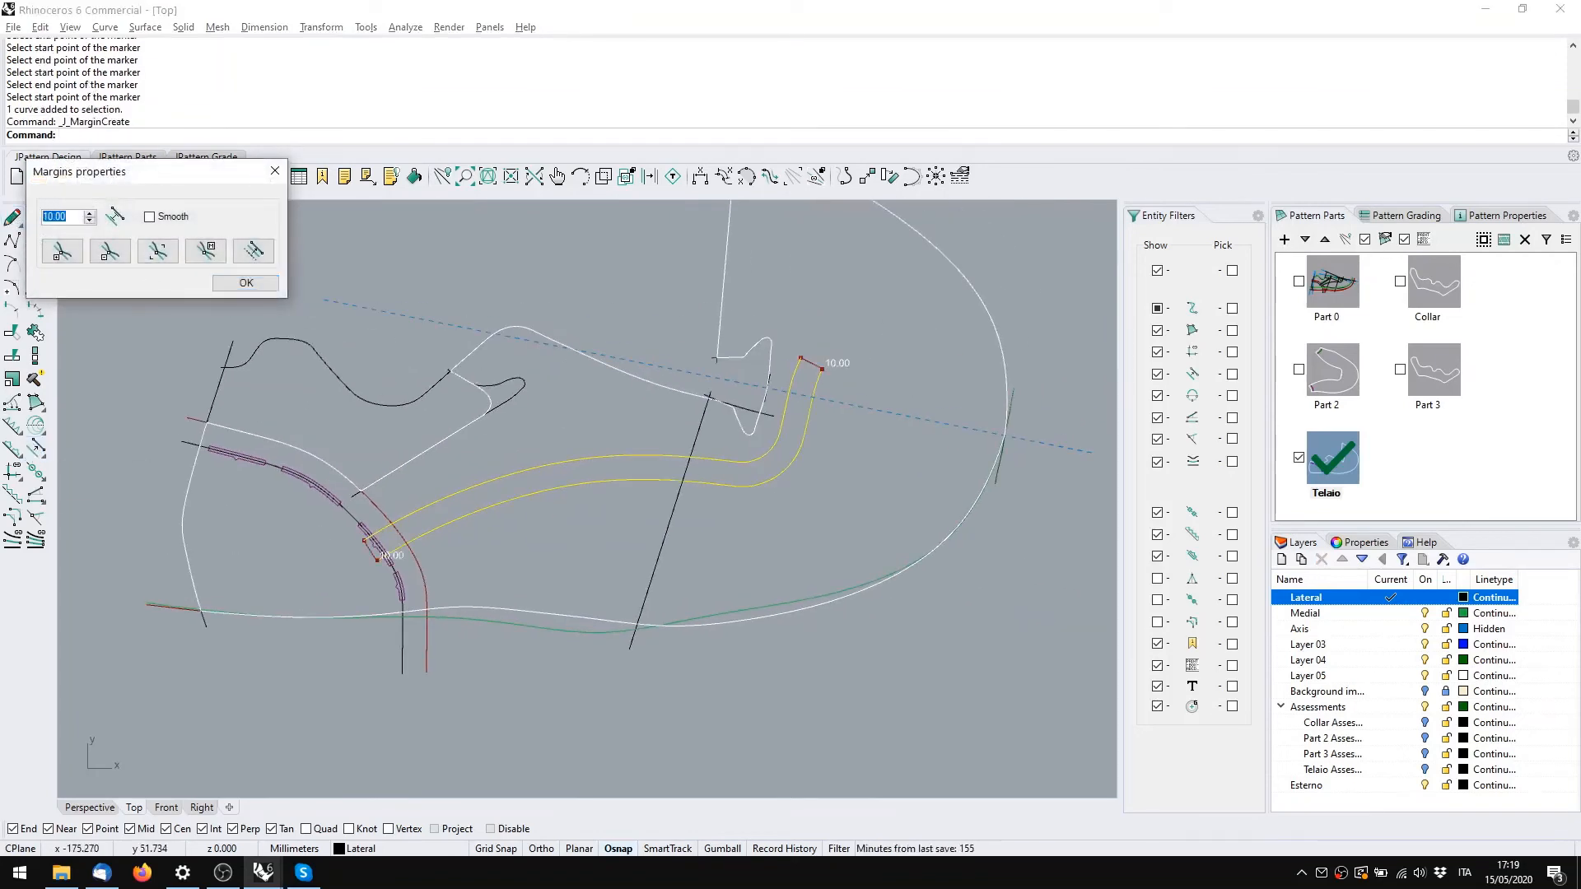
type("12.00")
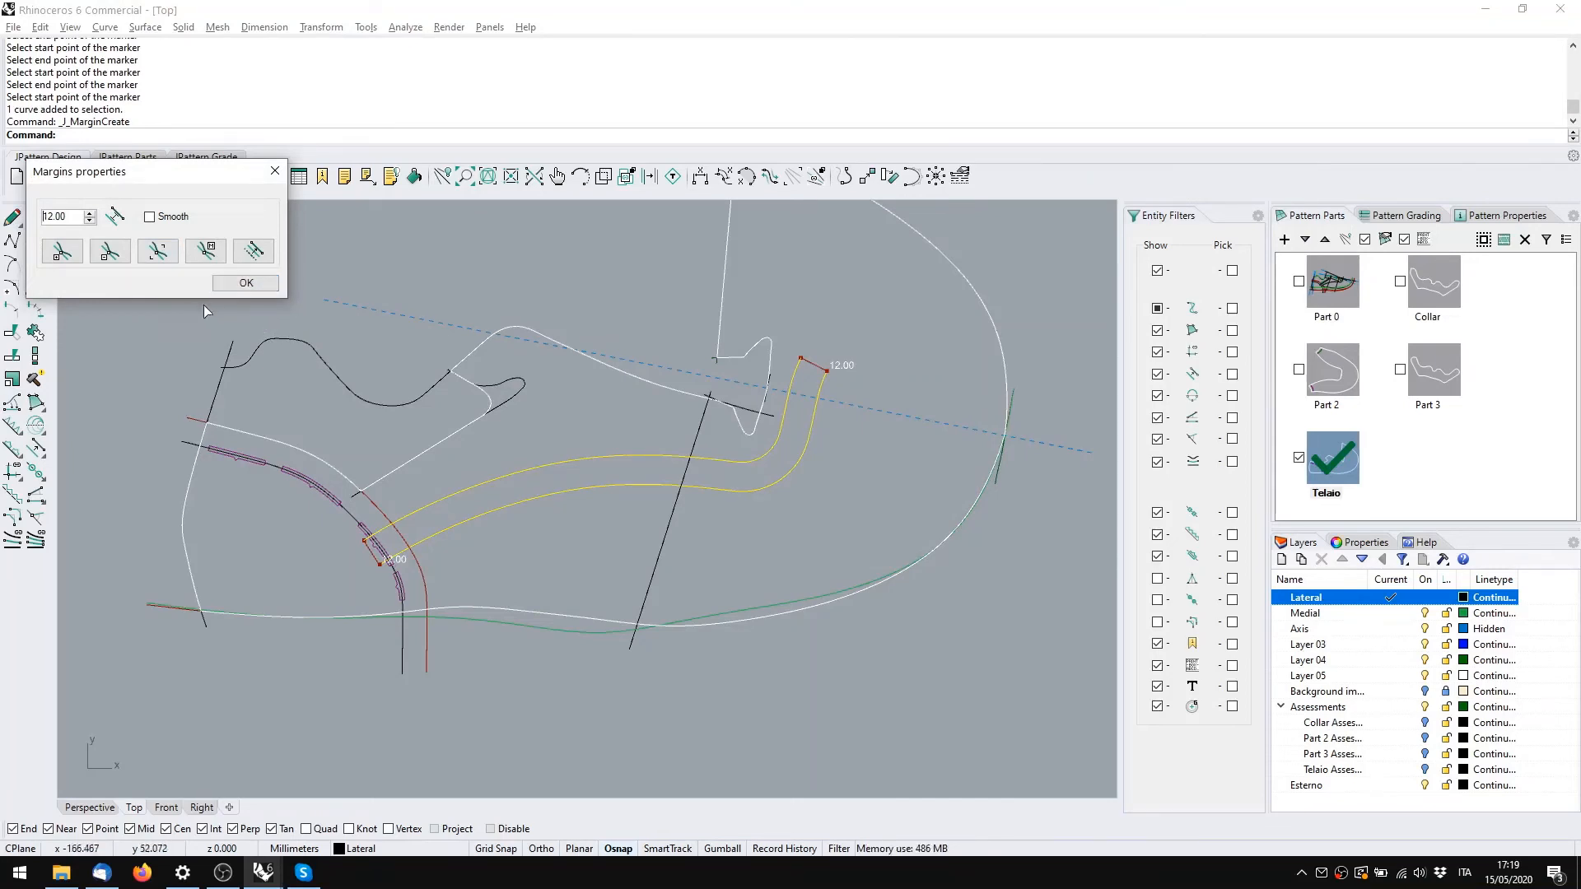
left_click(244, 284)
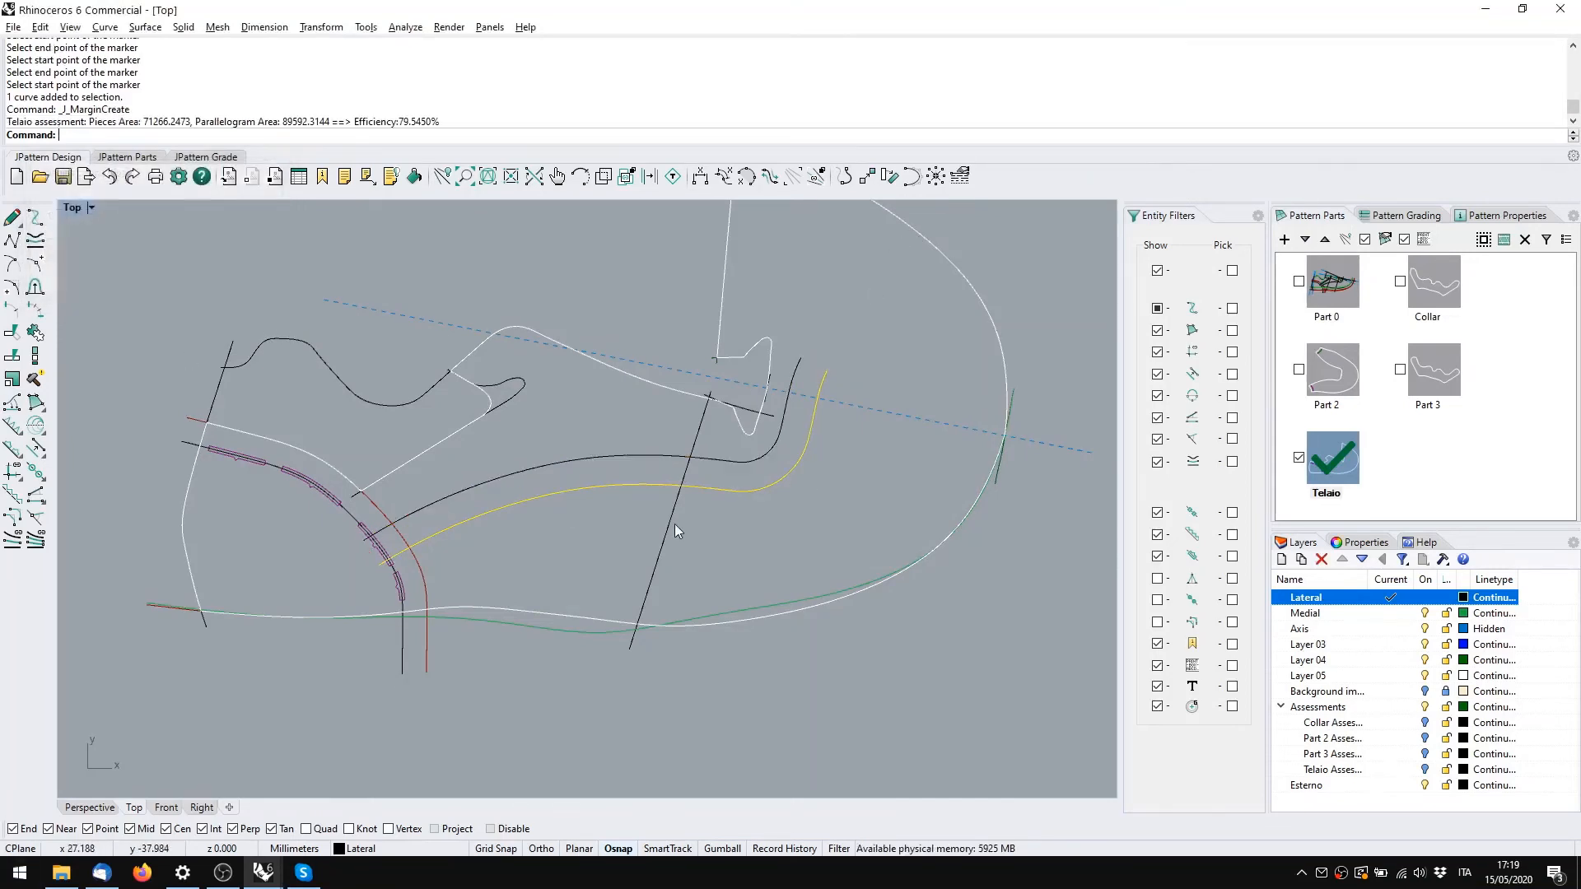
Place two multi-markers along the red margin curve, starting where it crosses the red heel-side curve
left_click(13, 447)
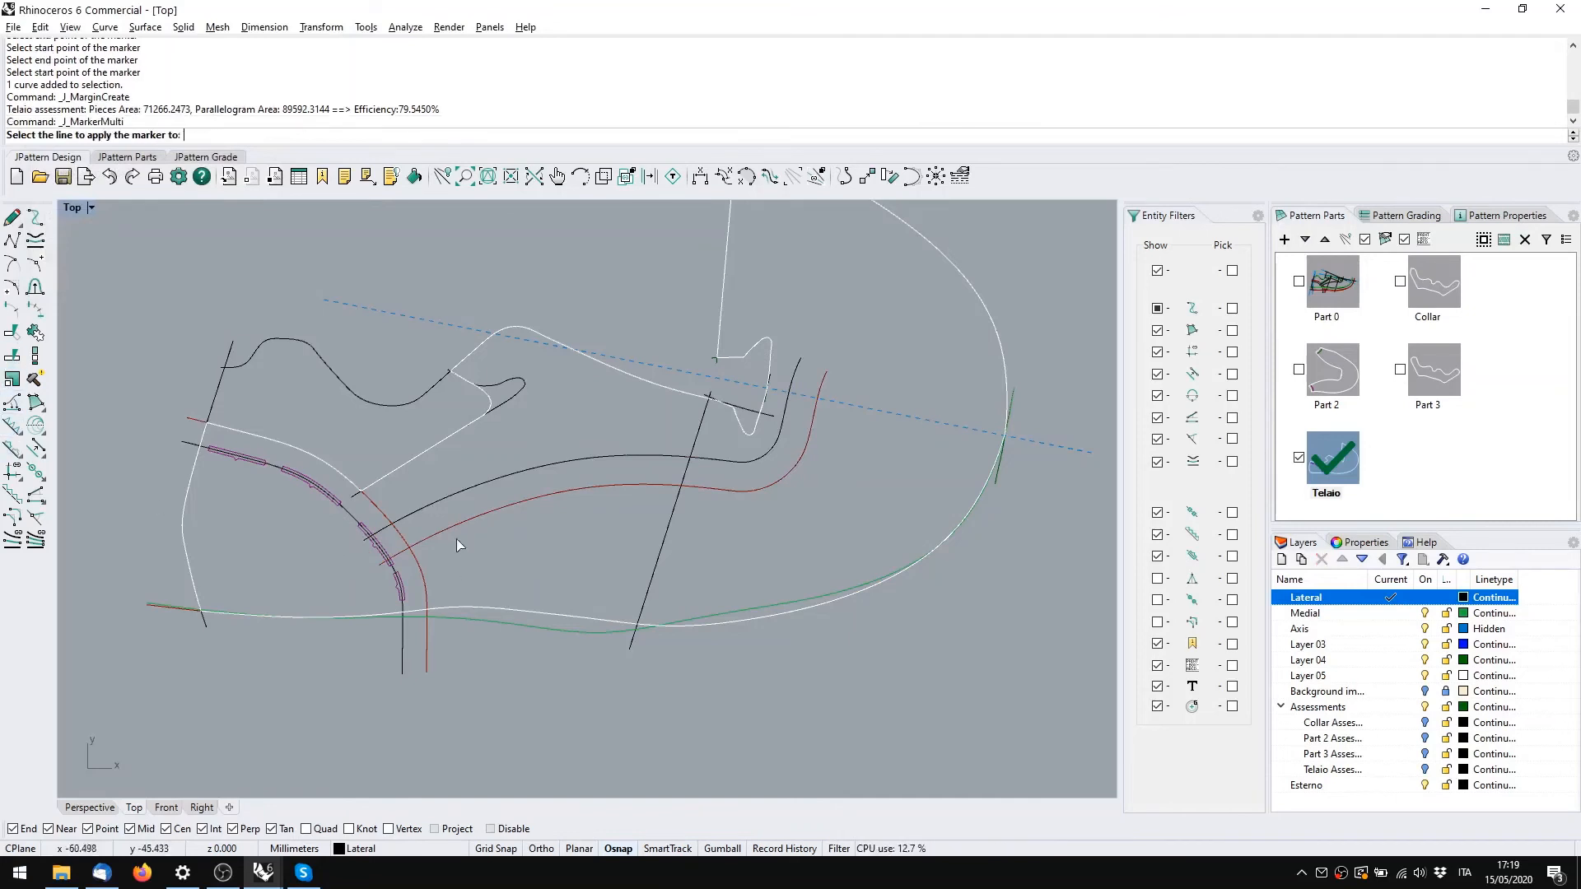
left_click(436, 532)
scroll(431, 534, "up", 4)
left_click(396, 549)
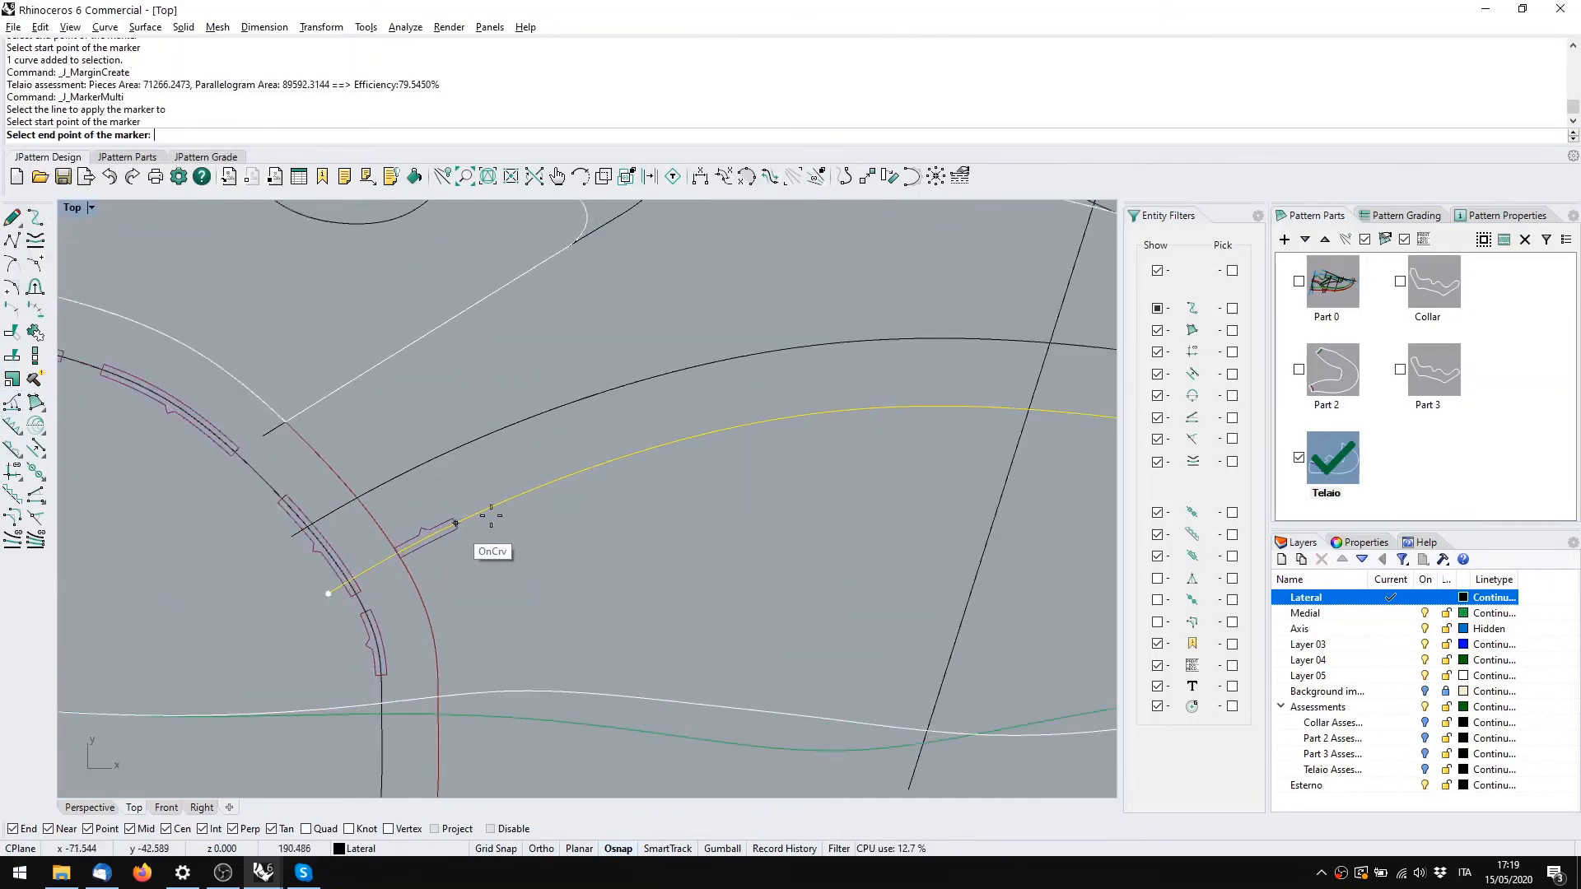
left_click(577, 474)
left_click(691, 438)
left_click(950, 410)
Add a third marker around the front bend of the margin curve, ending just before the dashed axis, and accept the default properties
right_click_drag(947, 414, 195, 441)
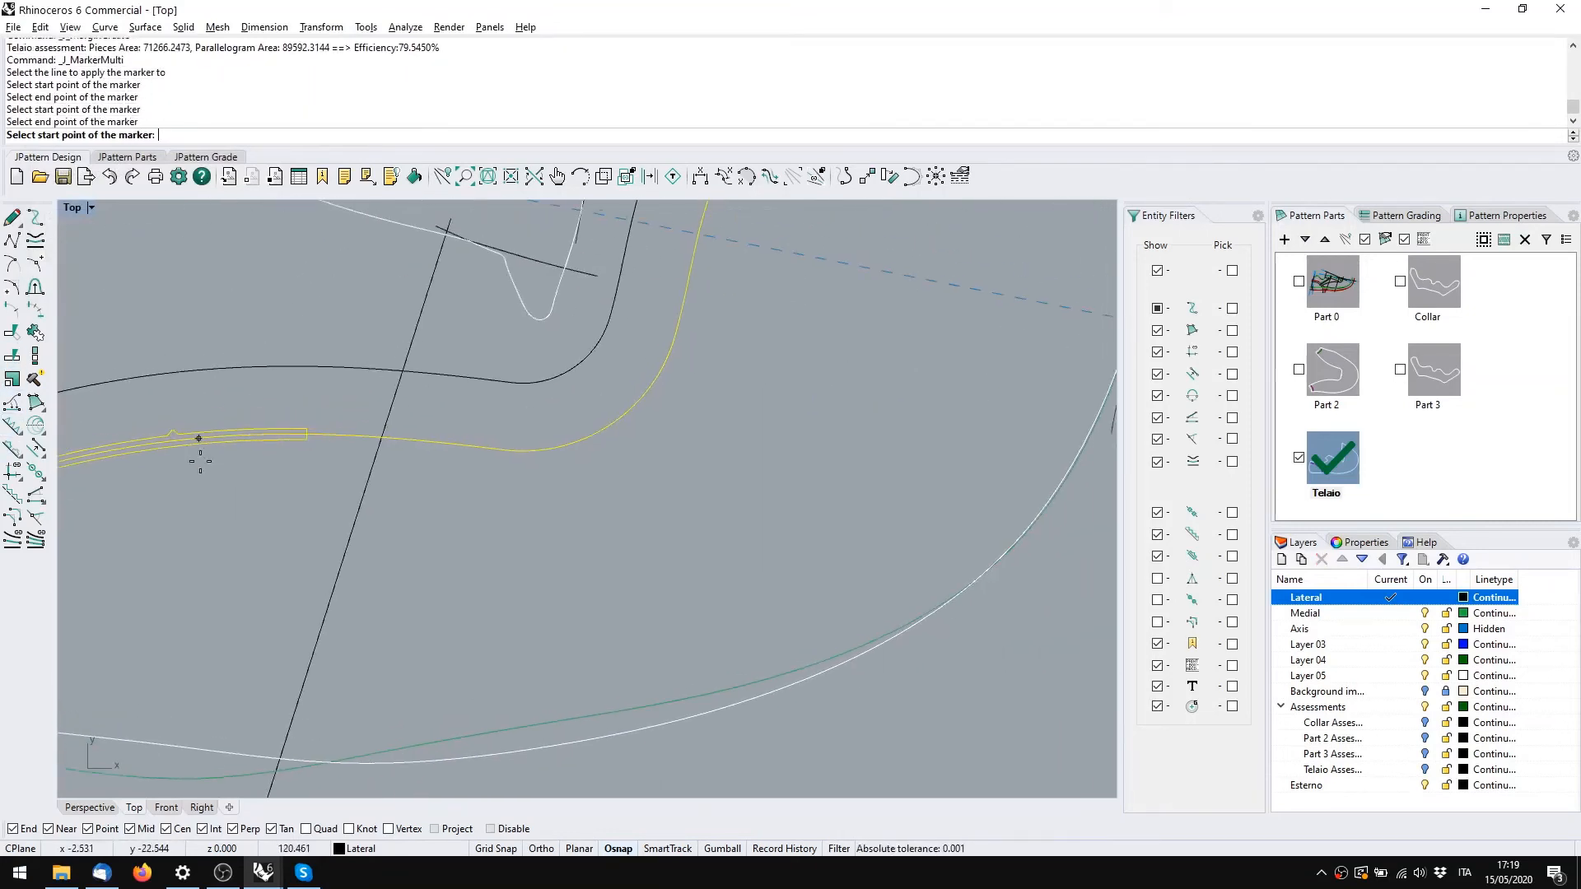
left_click(326, 433)
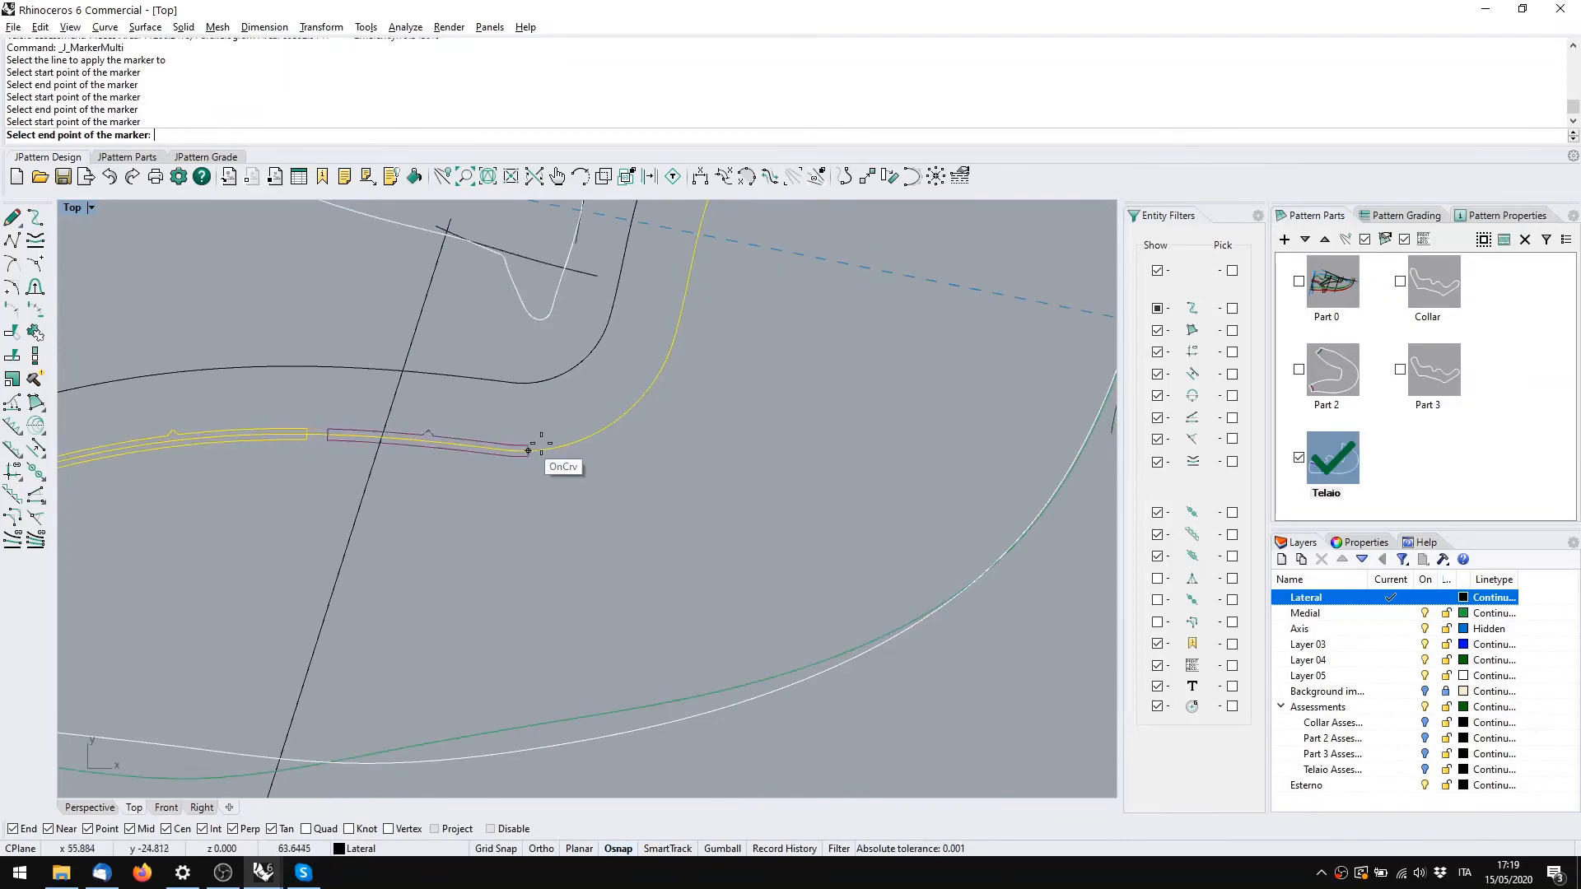
left_click(710, 268)
key("Return")
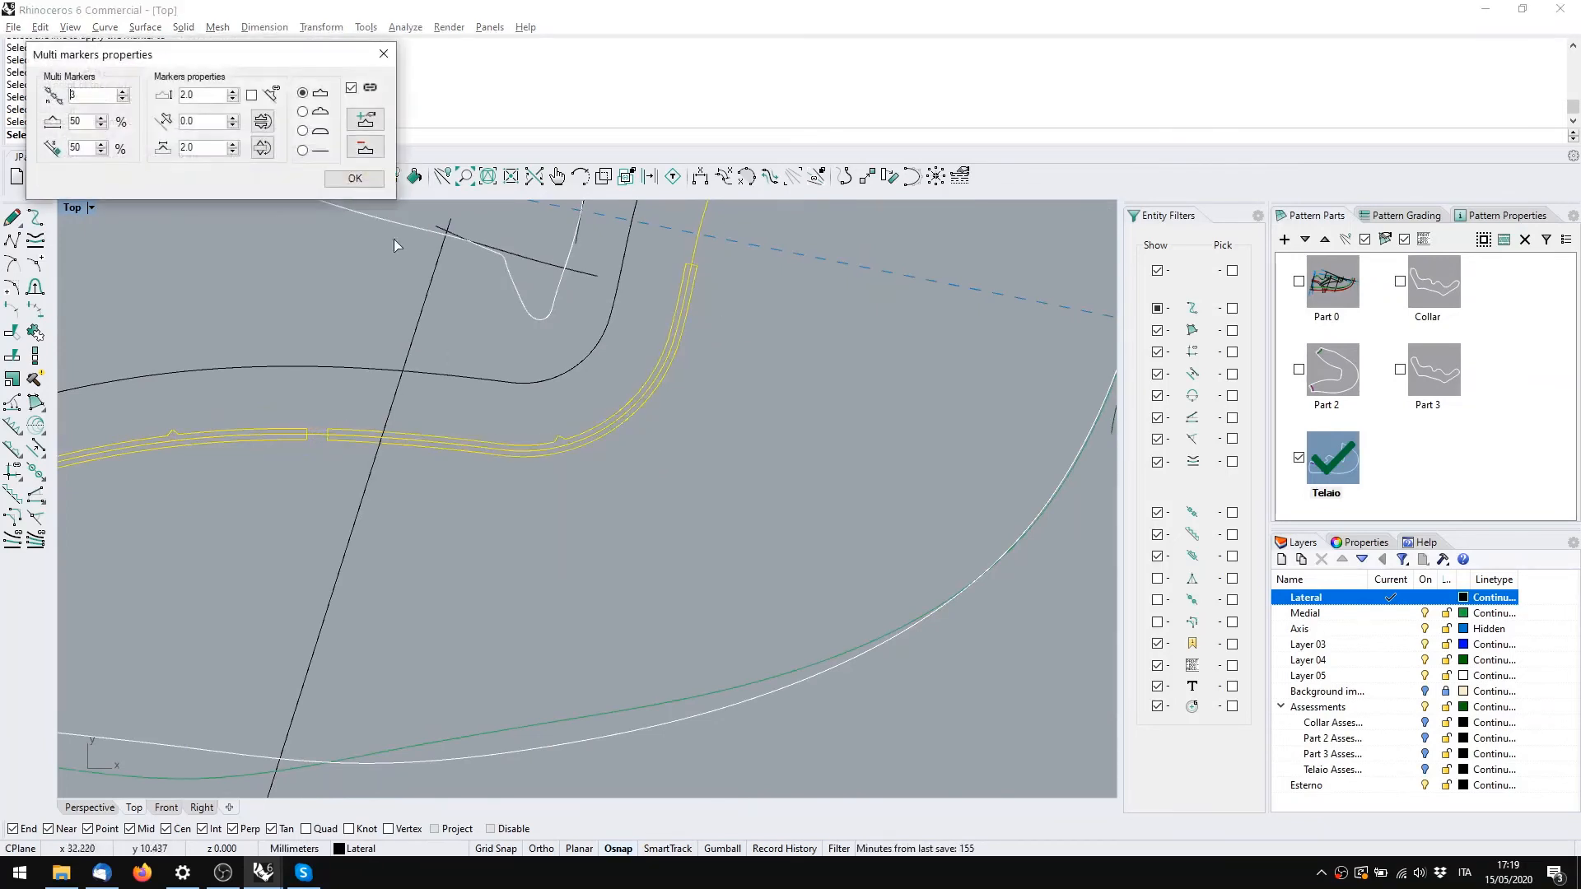
left_click(354, 179)
right_click_drag(266, 339, 565, 418)
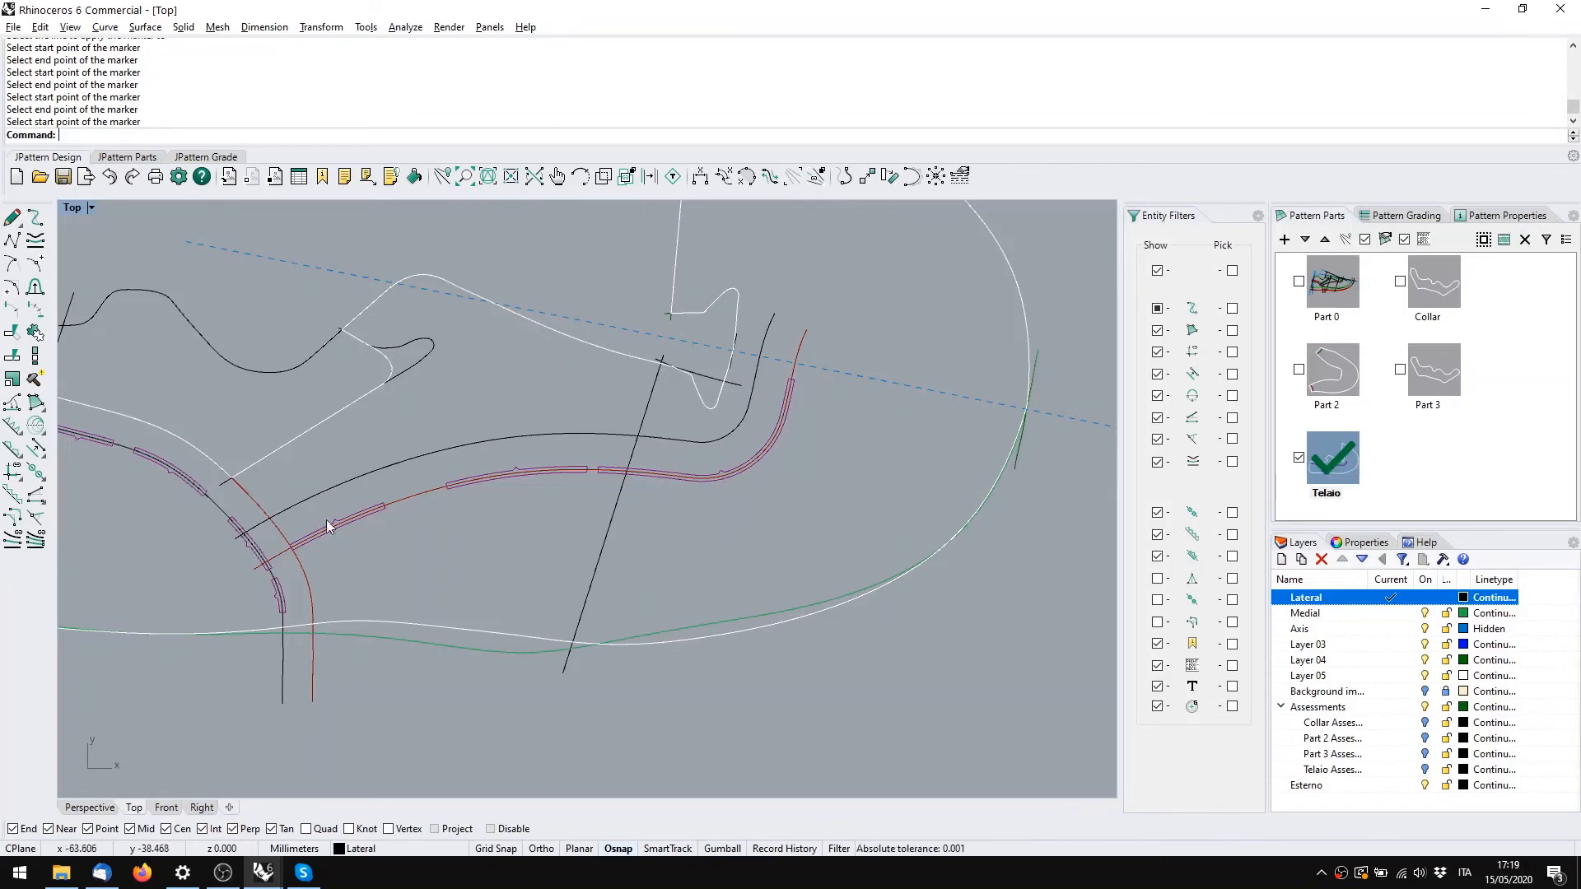
right_click_drag(441, 510, 605, 527)
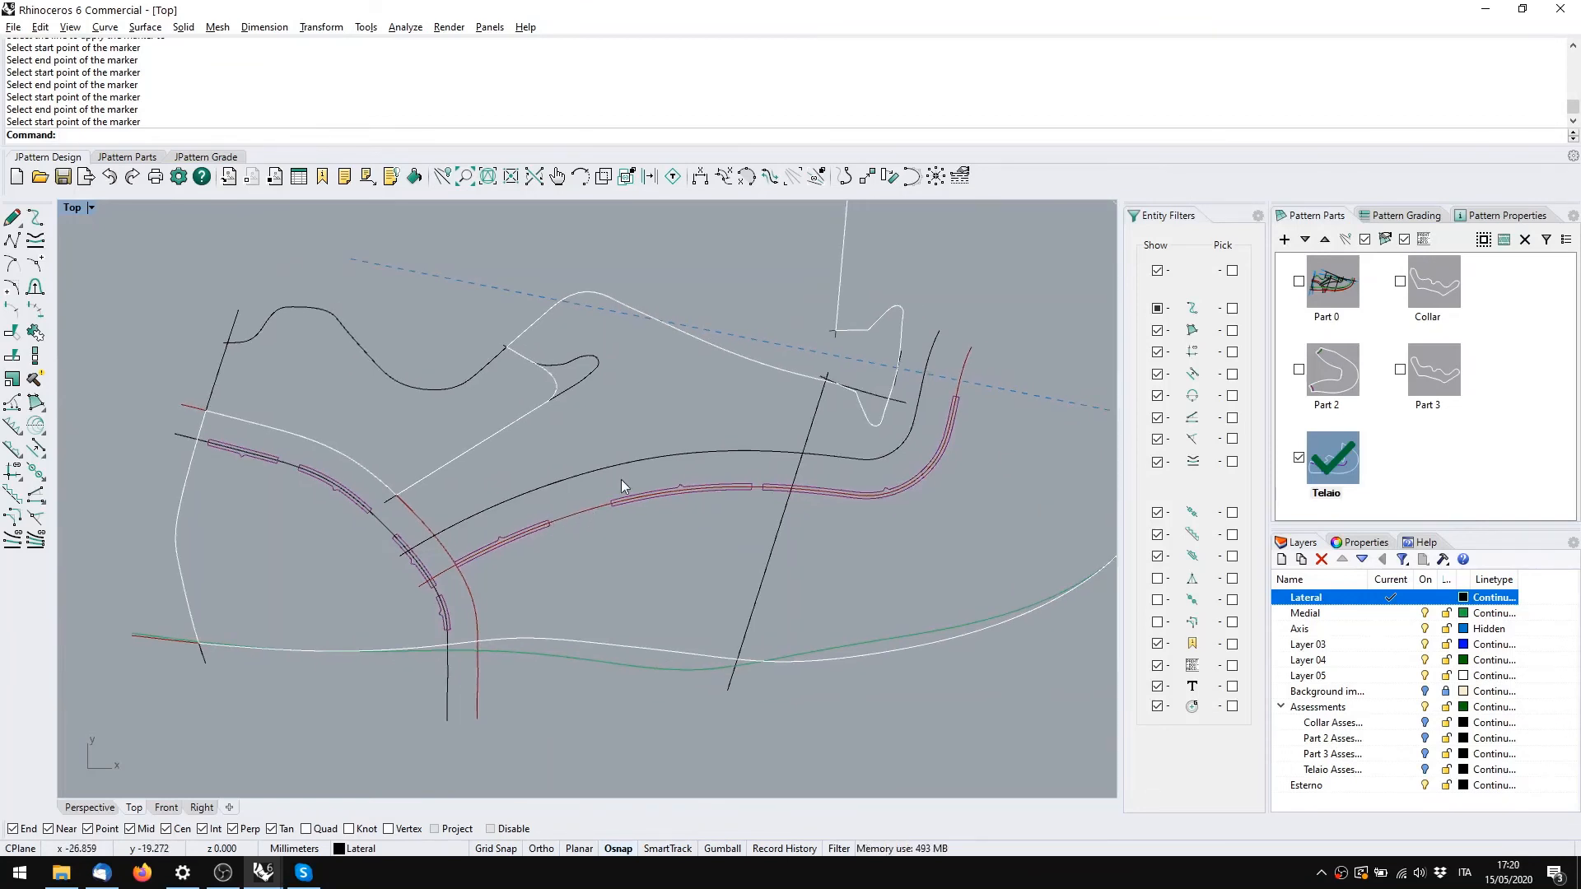
After comparing with the reference file, mirror the margin curve and its three markers across the dashed blue axis
key("alt+Tab")
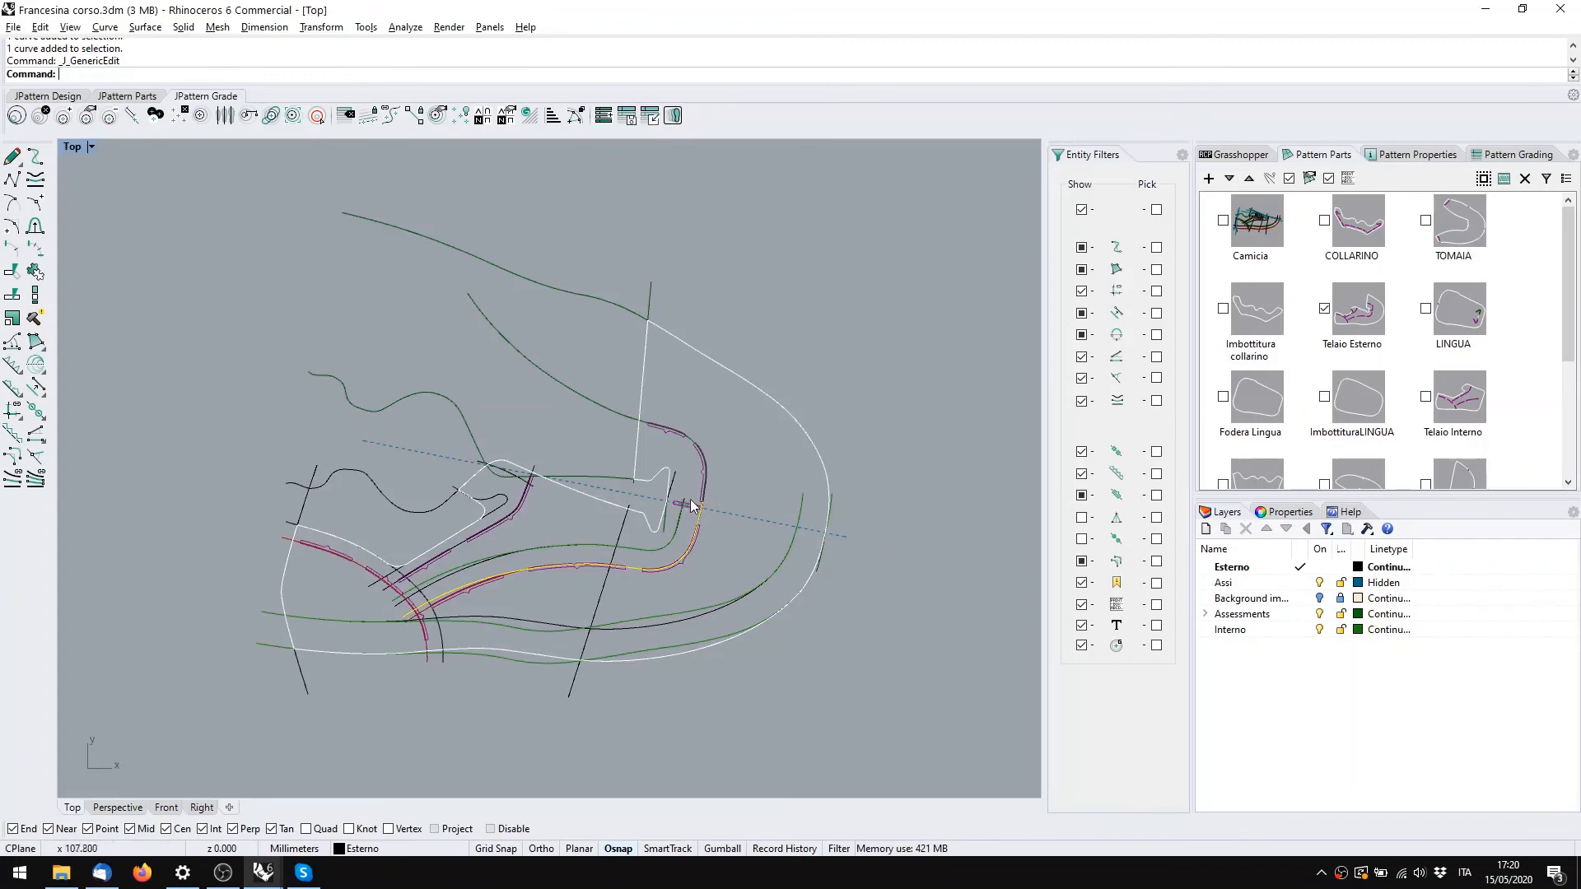
scroll(698, 535, "up", 3)
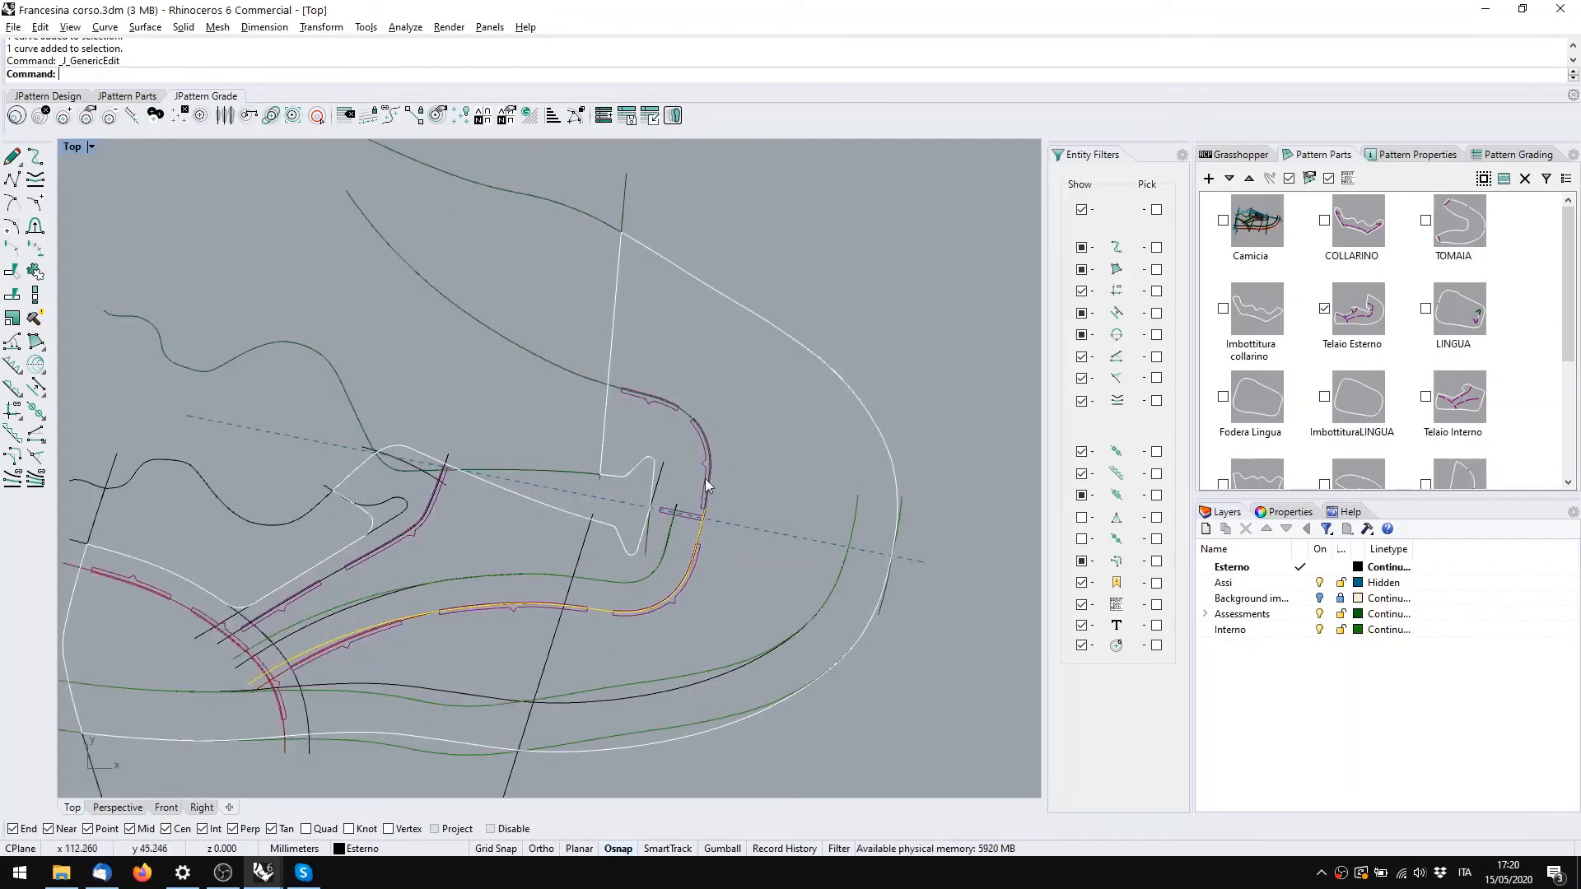
key("alt+Tab")
right_click_drag(866, 508, 803, 578)
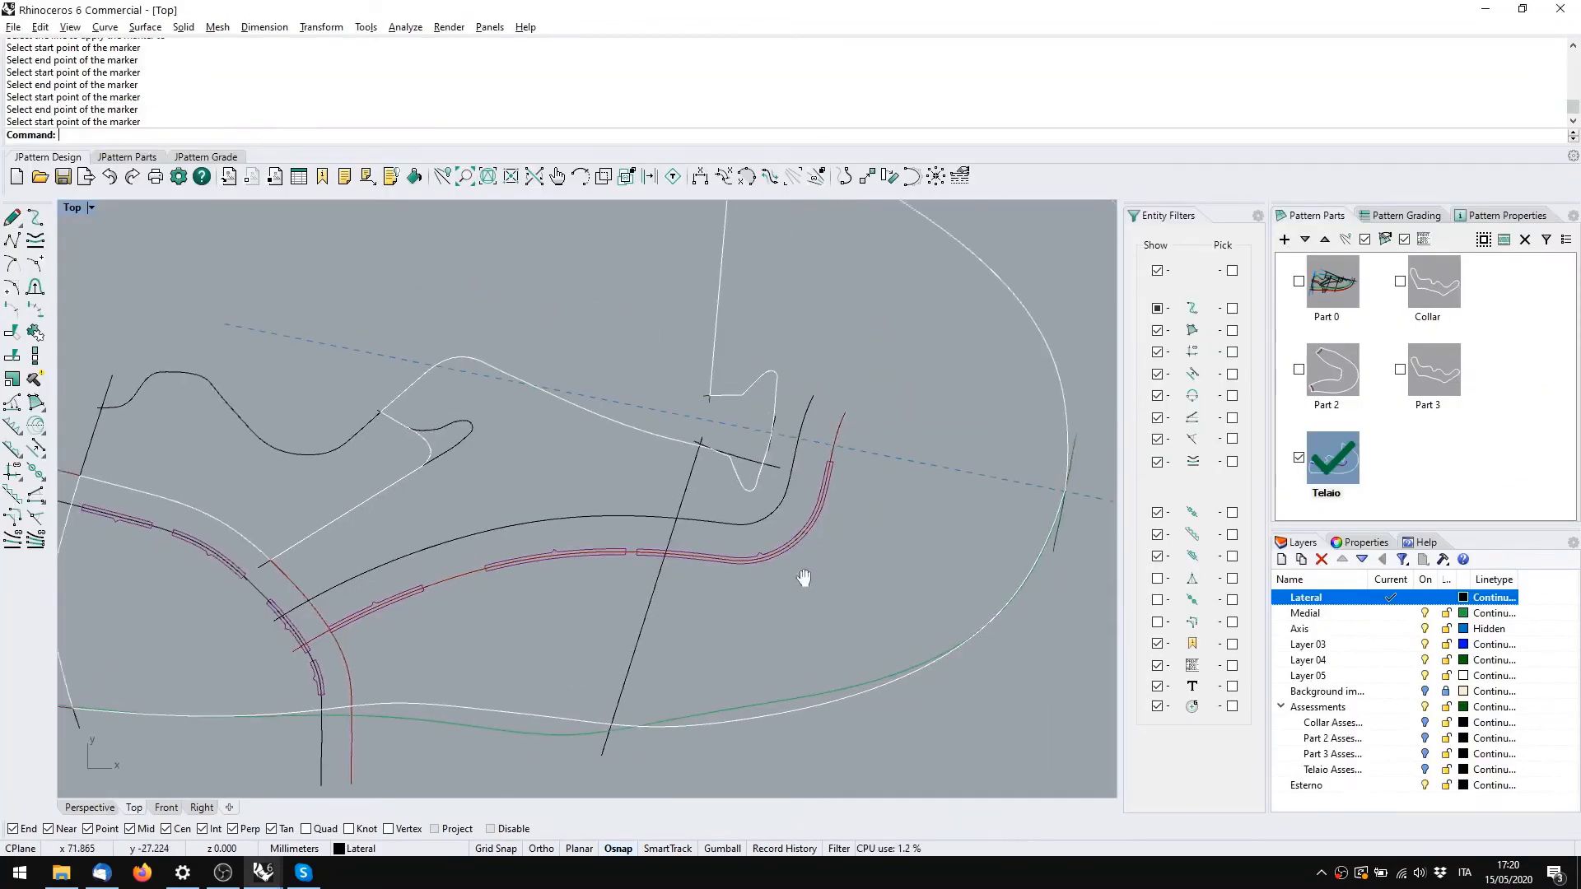
left_click(737, 550)
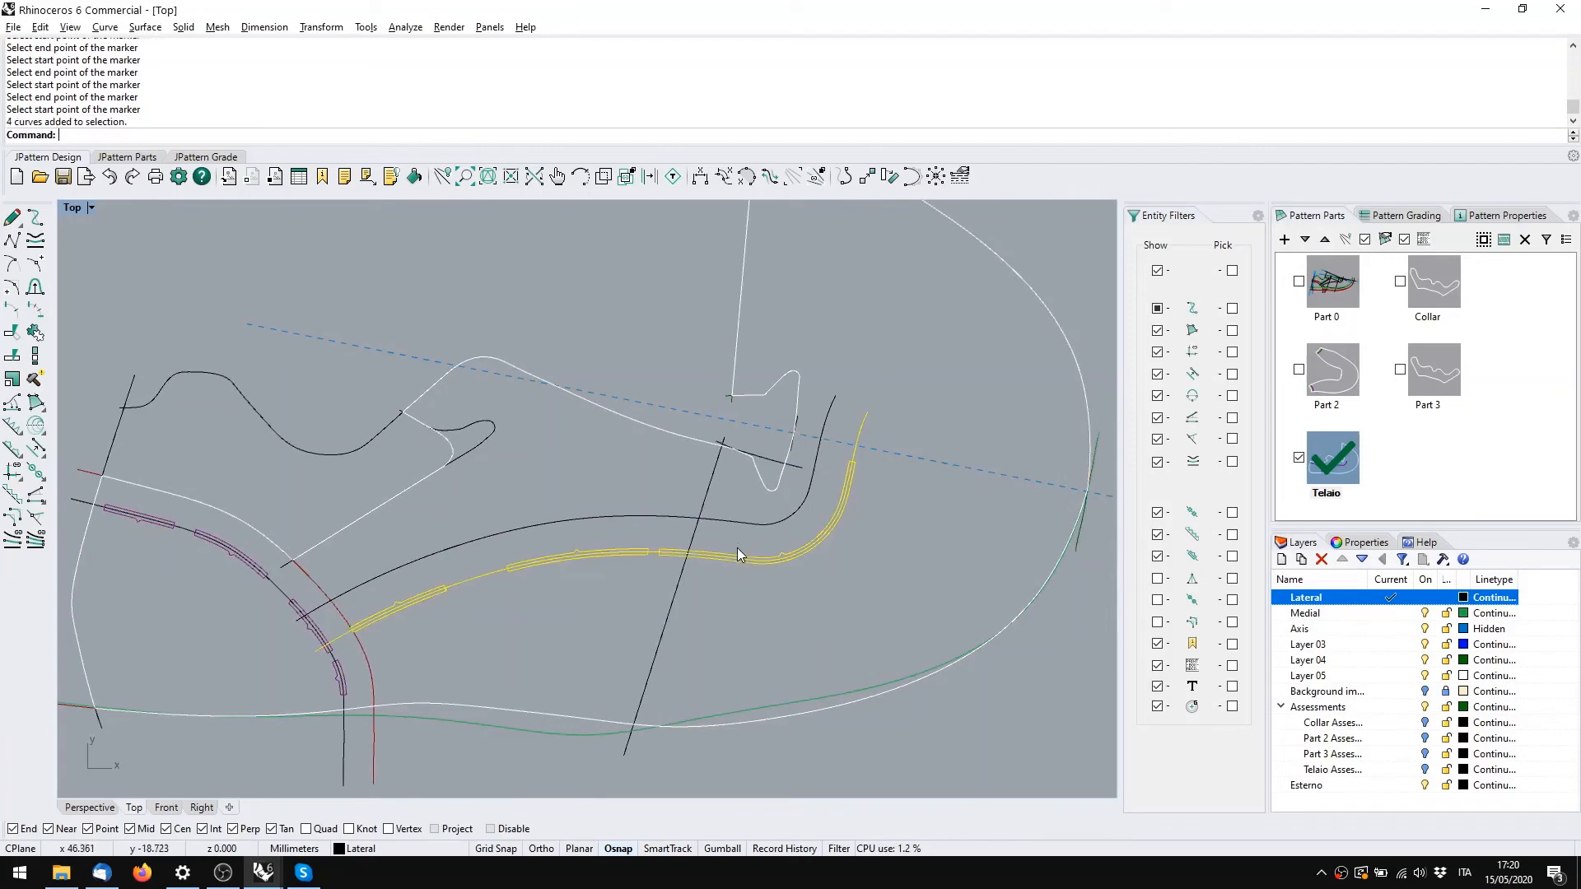
left_click(36, 426)
left_click(917, 466)
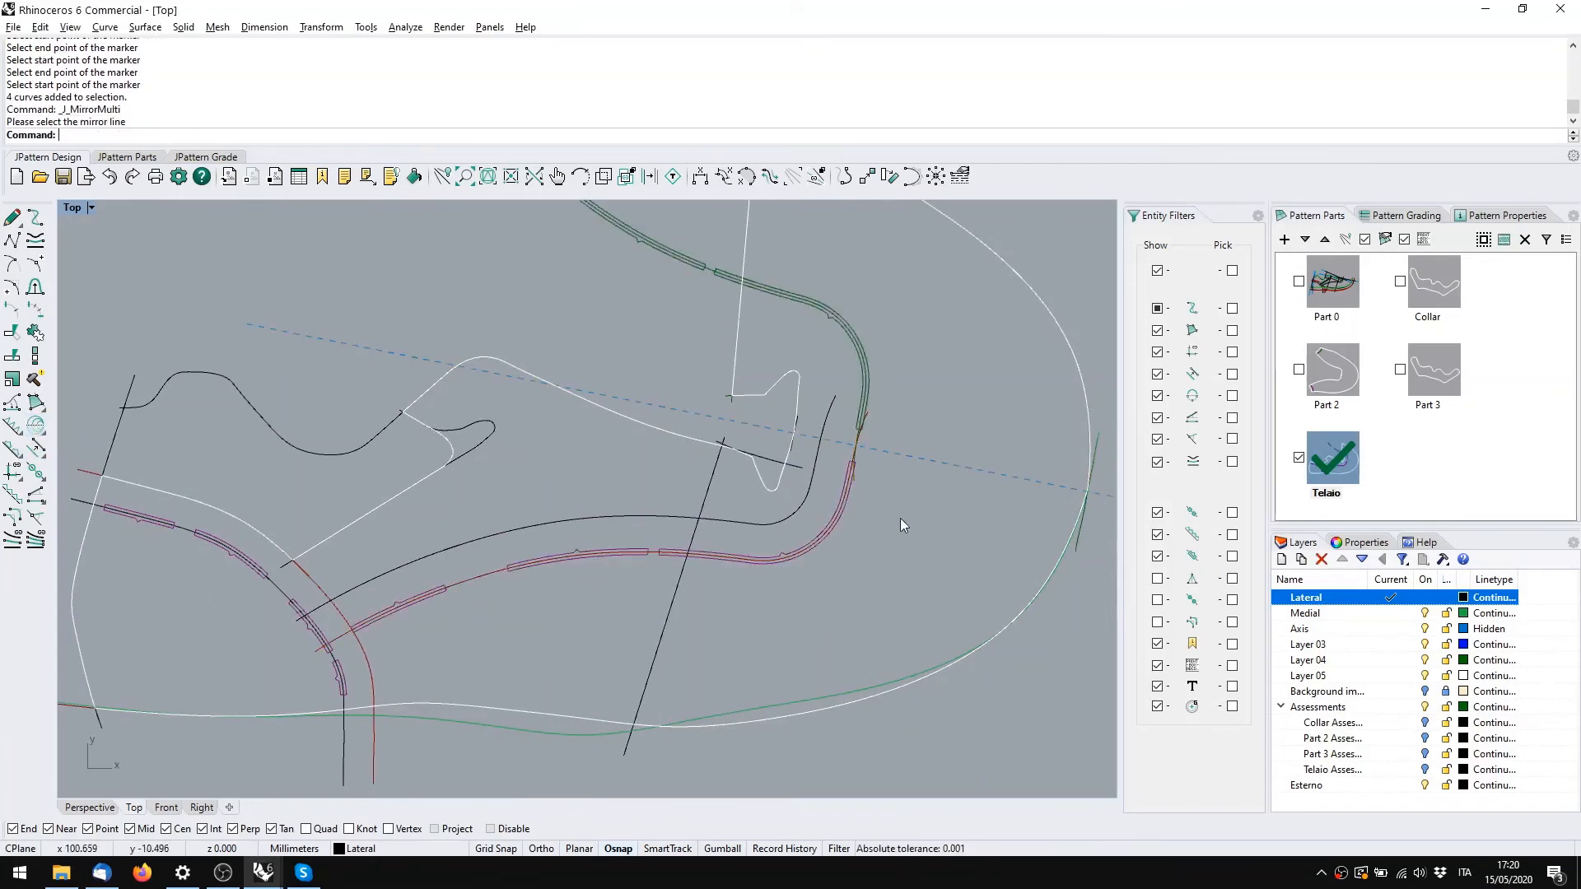
scroll(803, 550, "down", 3)
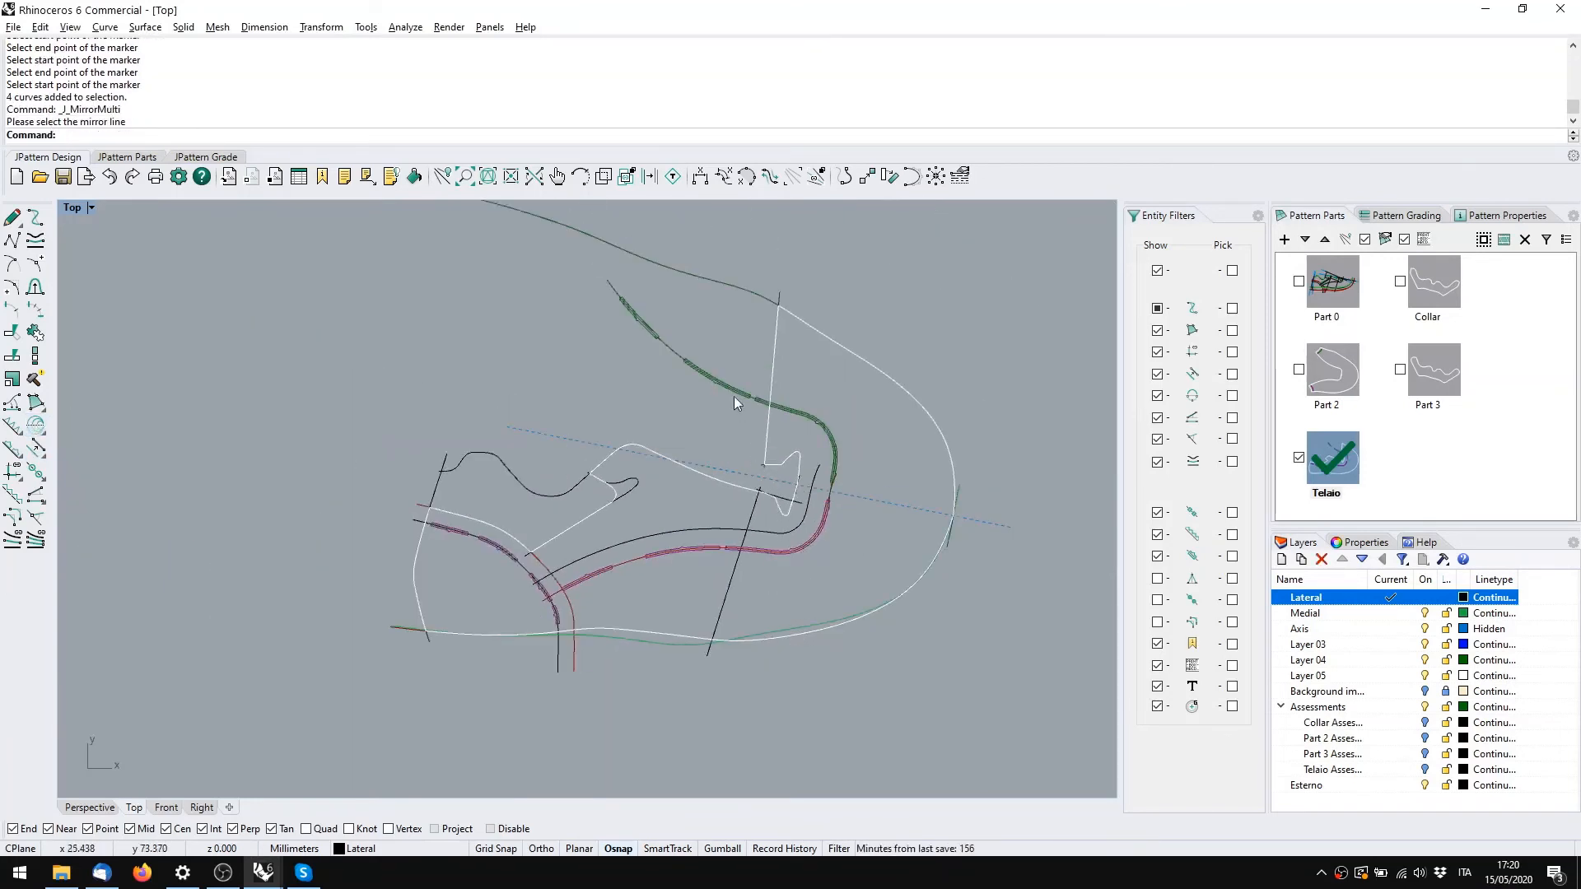
Delete the two mirrored markers farthest from the axis, keeping only the one around the front bend
left_click(754, 401)
left_click(815, 447)
left_click_drag(563, 294, 749, 413)
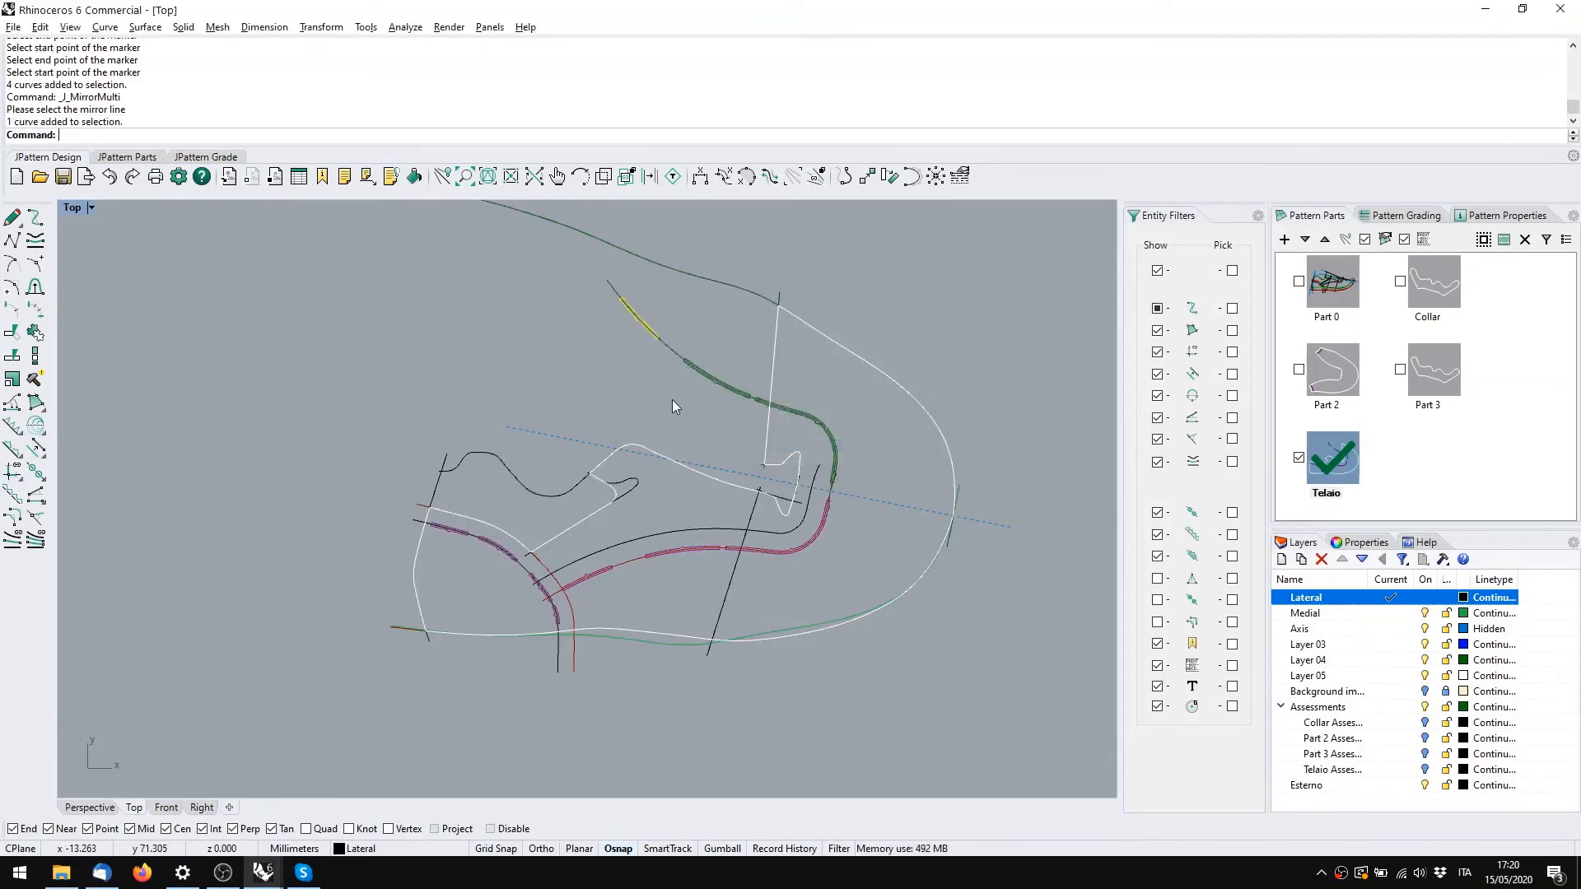
key("Delete")
left_click(708, 374)
key("Delete")
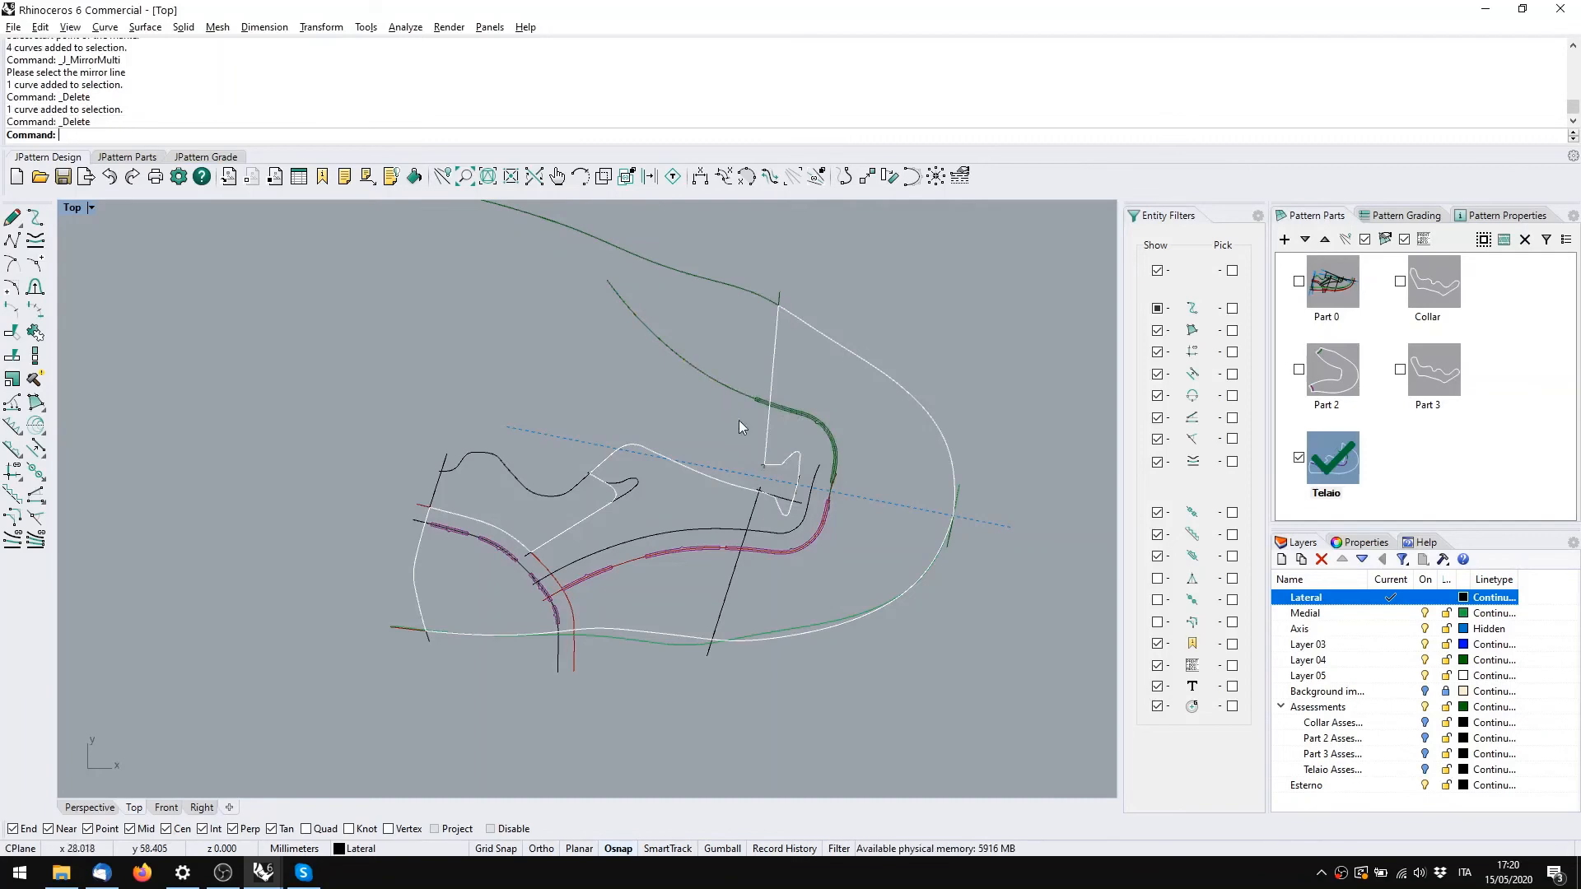
Edit the marker around the front bend with its grips, moving its rear end forward to the slanted black line
scroll(741, 418, "up", 3)
left_click(774, 406)
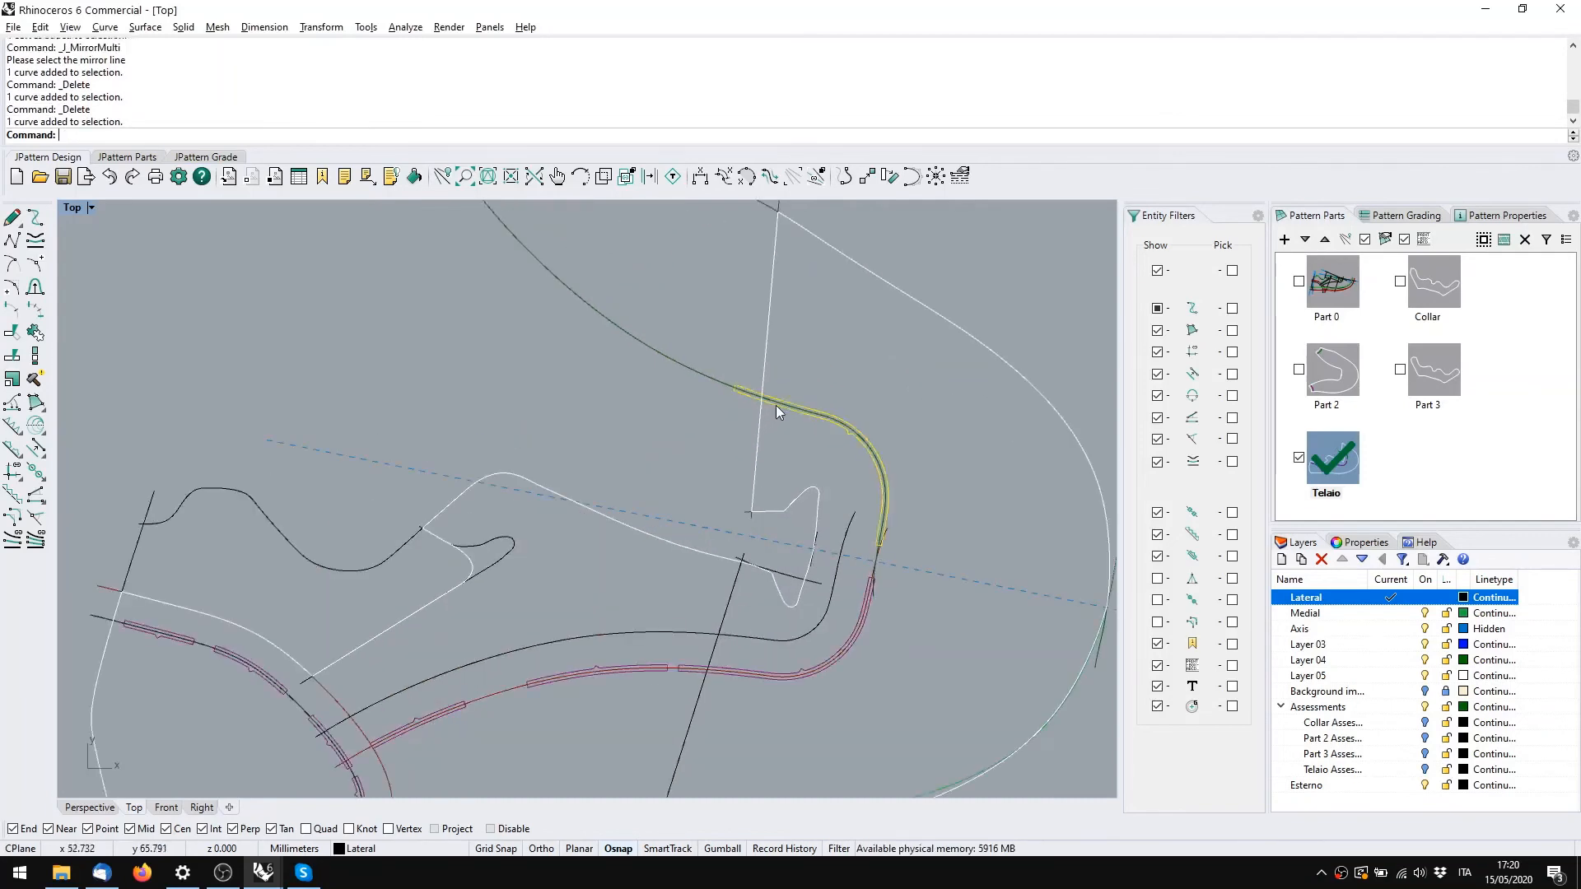
left_click(17, 452)
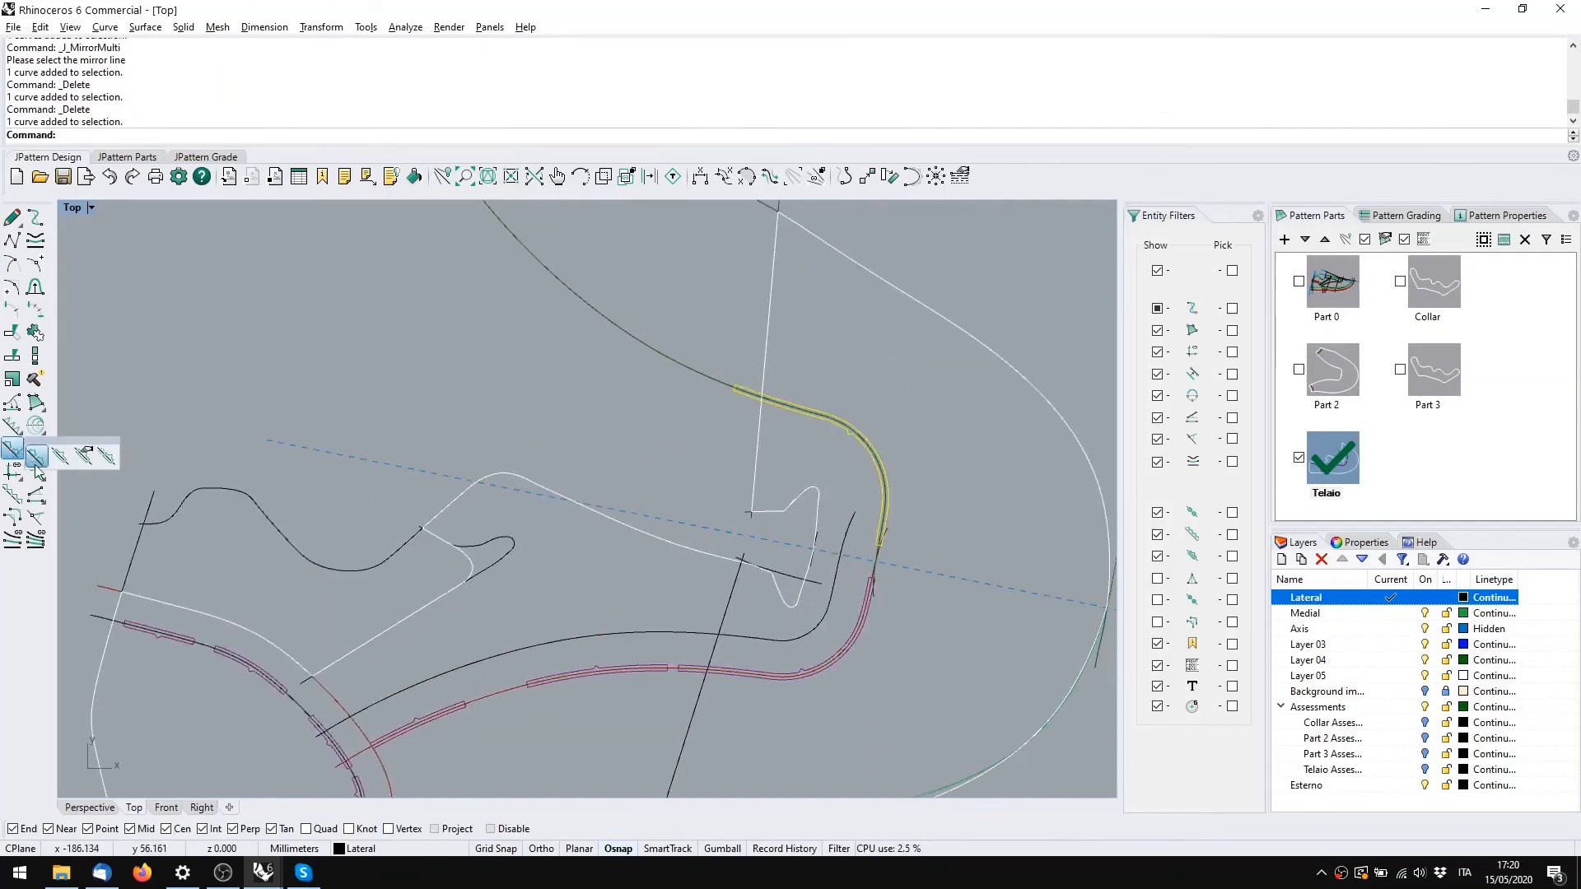
left_click(107, 457)
left_click(869, 583)
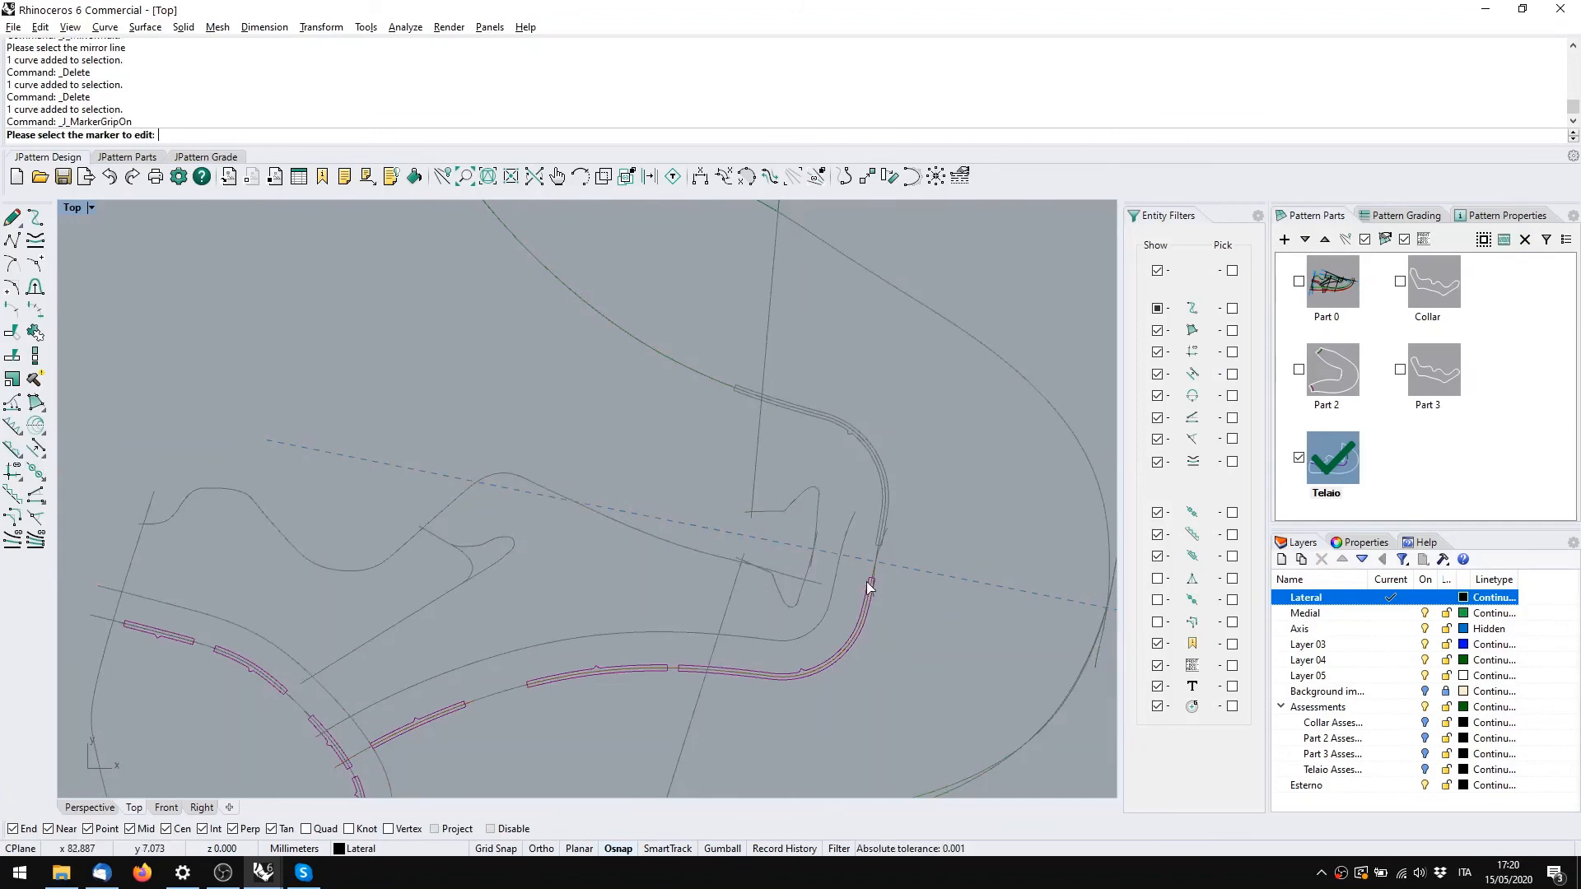
scroll(870, 583, "up", 4)
scroll(463, 589, "down", 6)
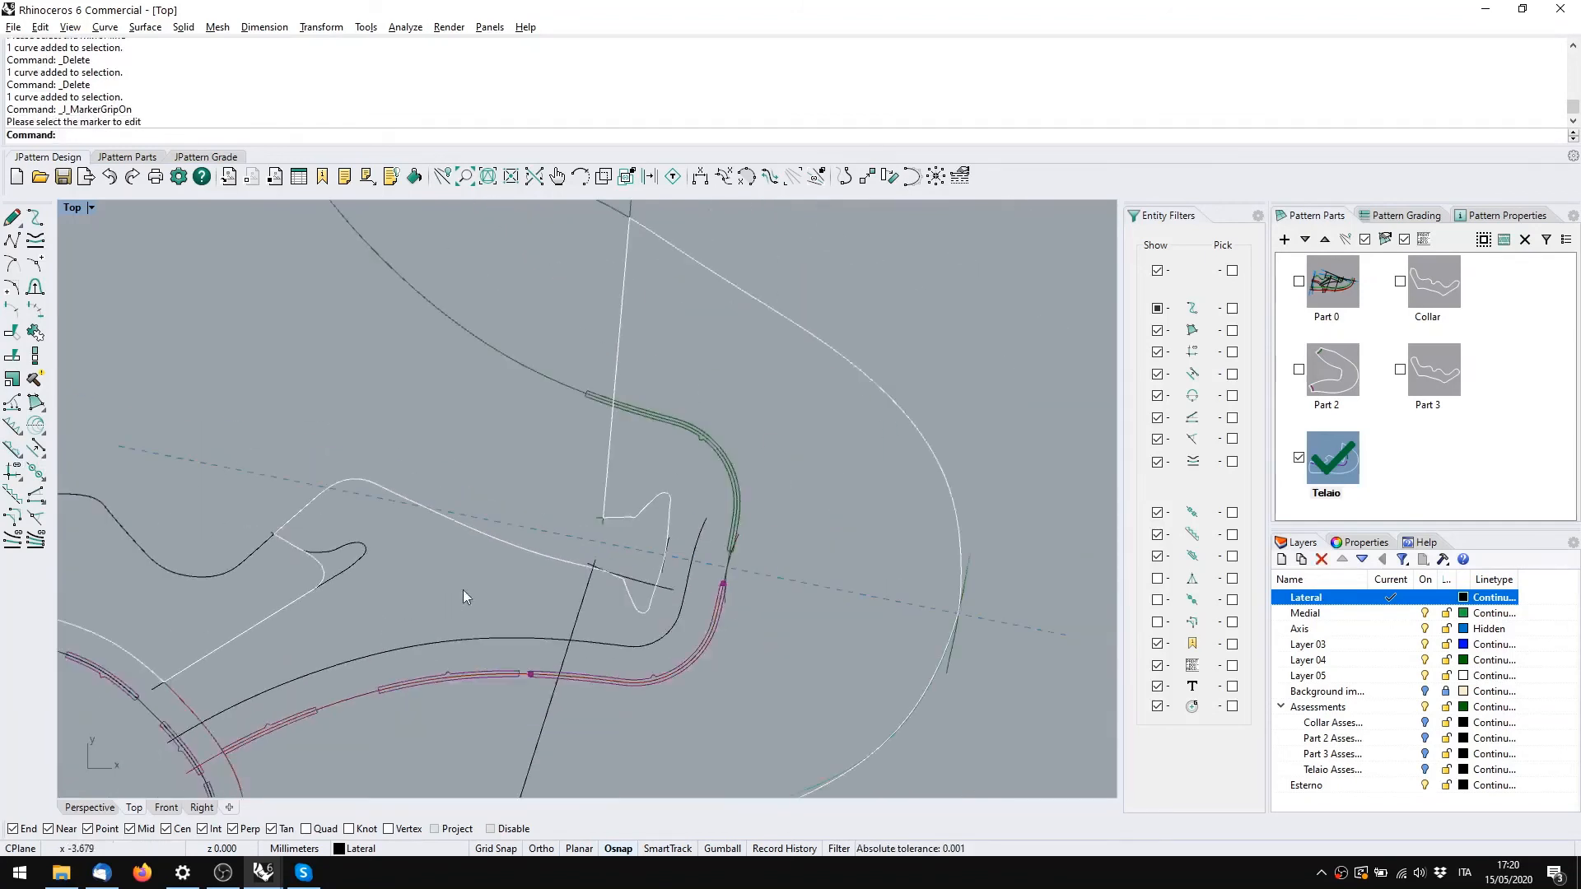
scroll(530, 665, "up", 6)
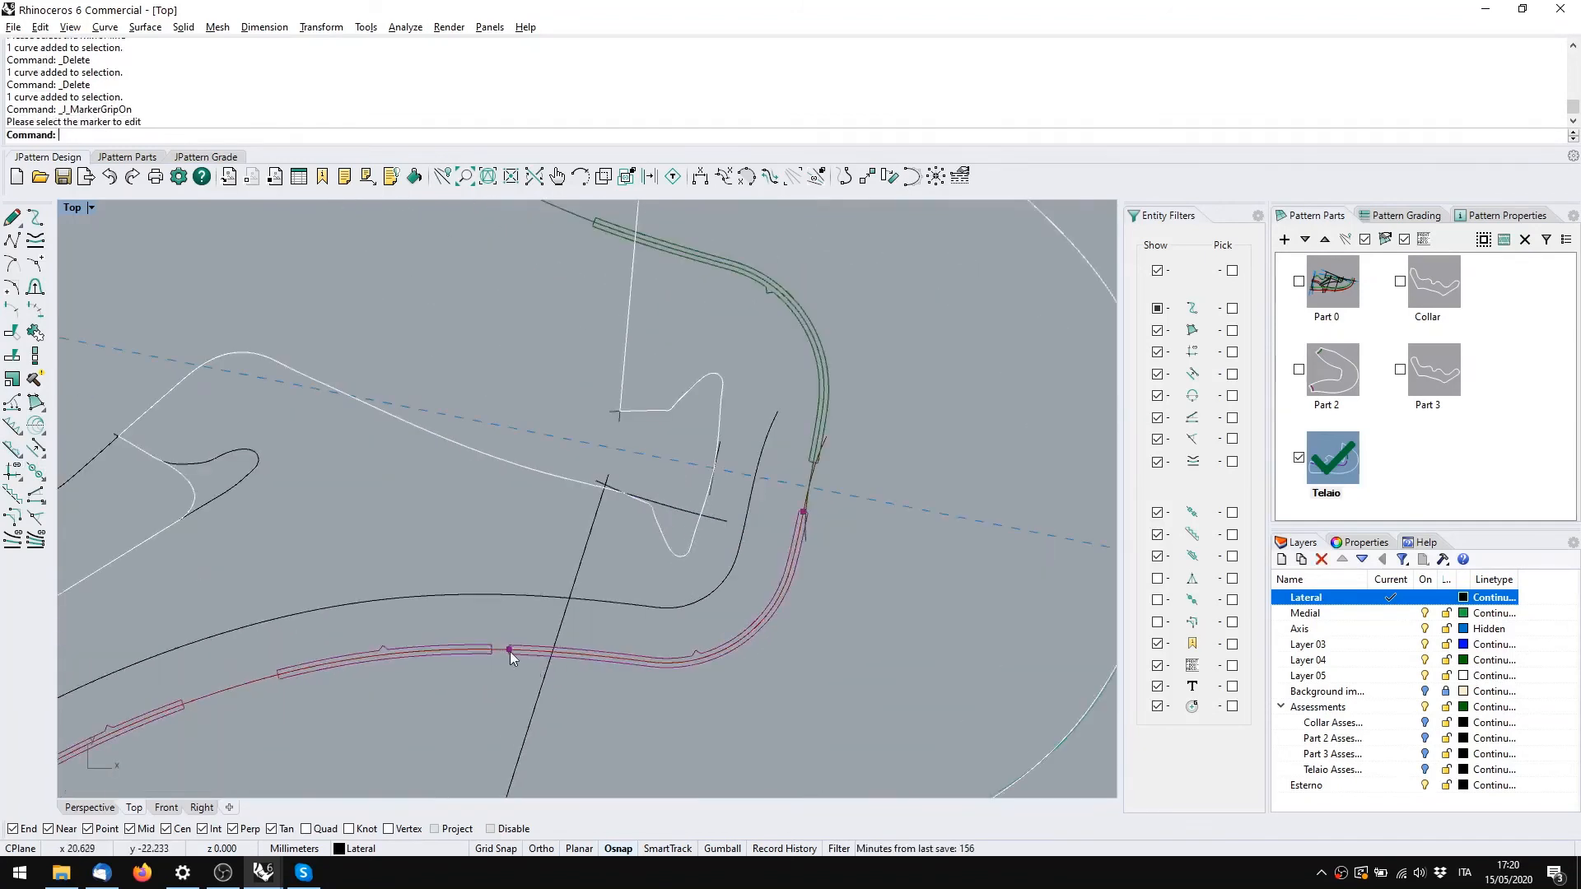
left_click_drag(510, 651, 570, 656)
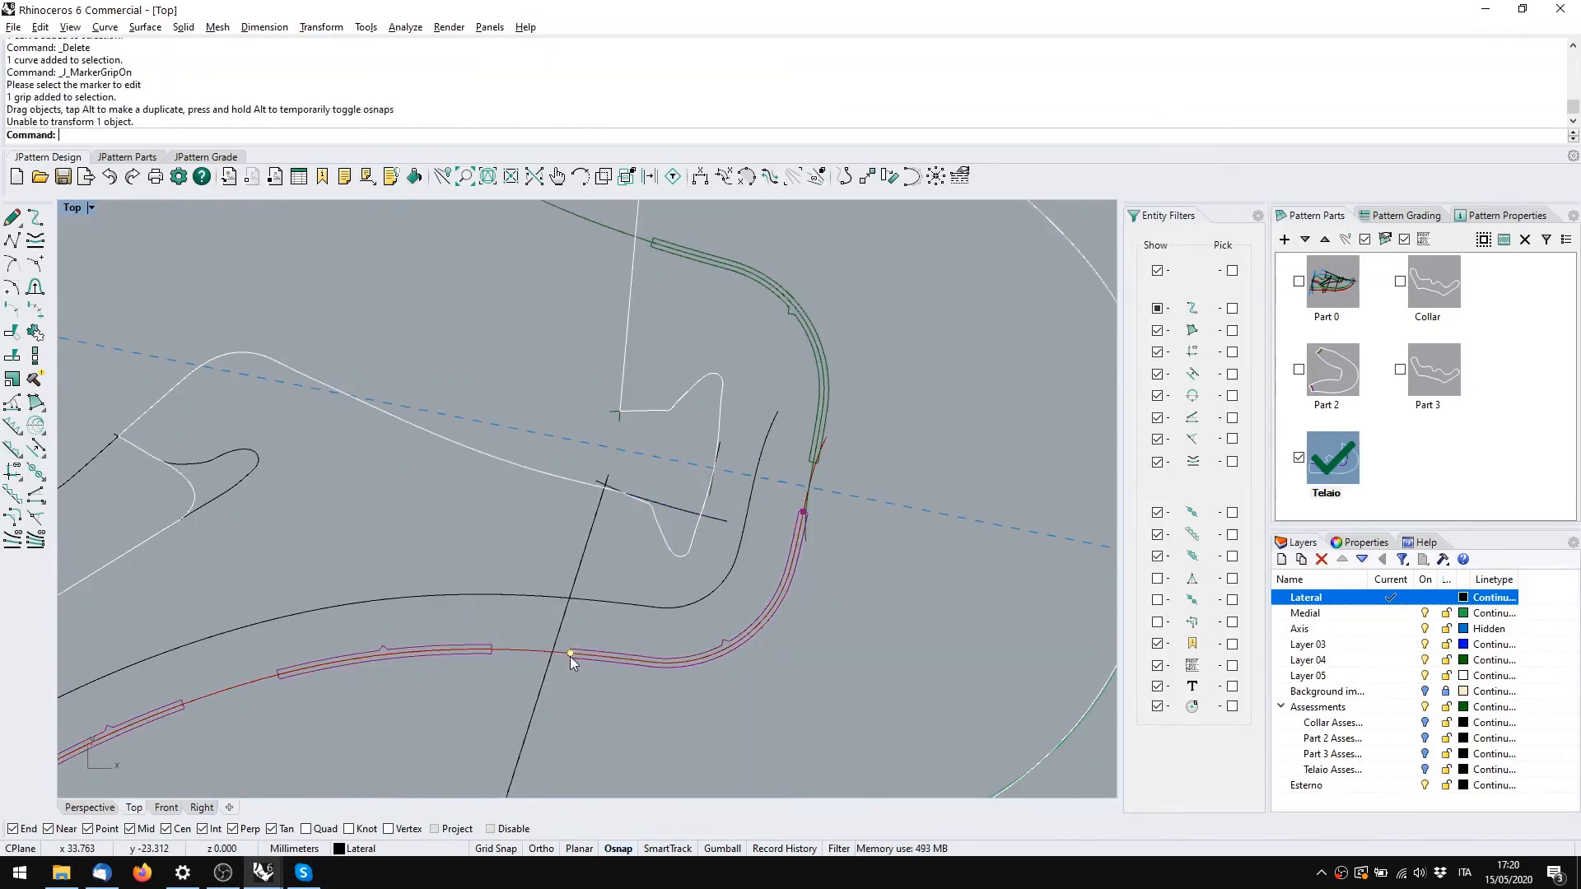
scroll(634, 700, "down", 3)
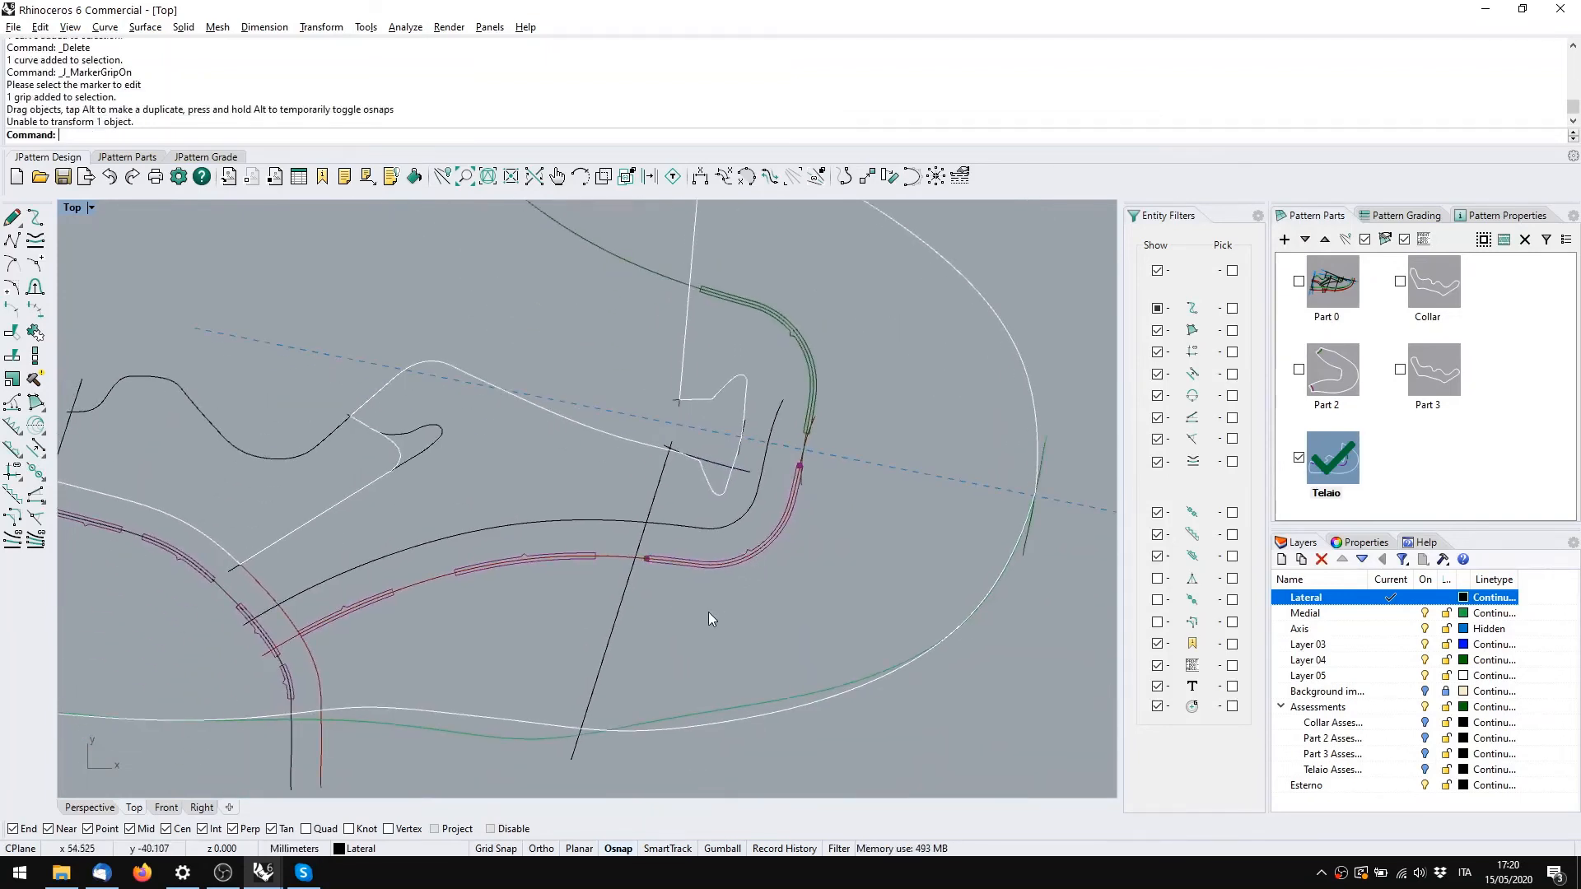
right_click(695, 624)
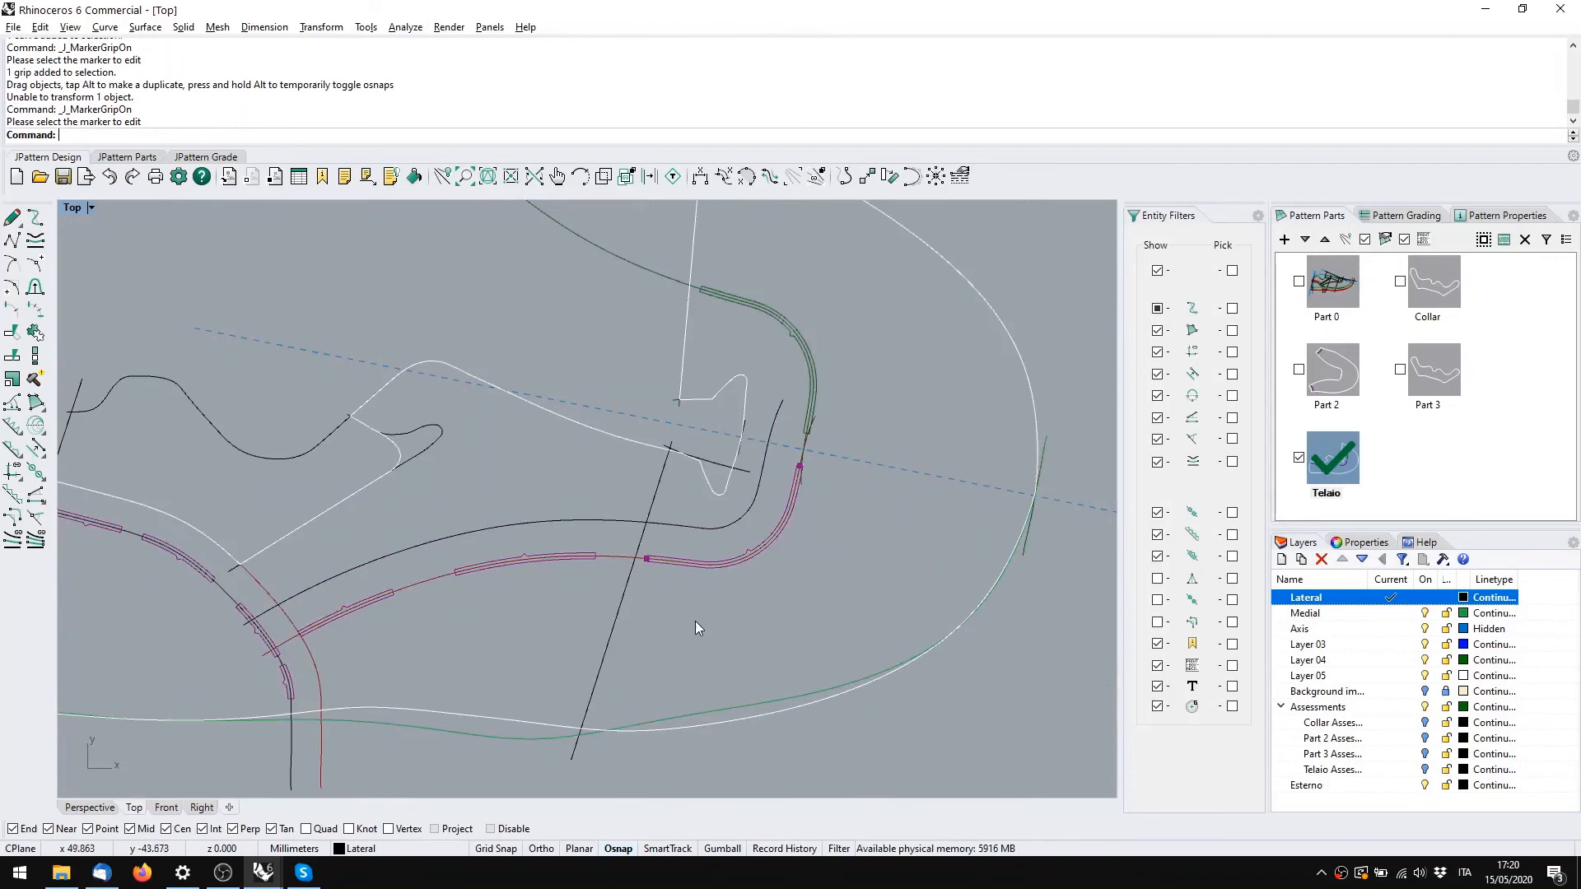
scroll(696, 624, "down", 2)
scroll(698, 604, "down", 4)
key("Escape")
After comparing with the reference file, display only the outline and markers of the Telaio part, hiding its construction curves
right_click_drag(751, 596, 808, 579)
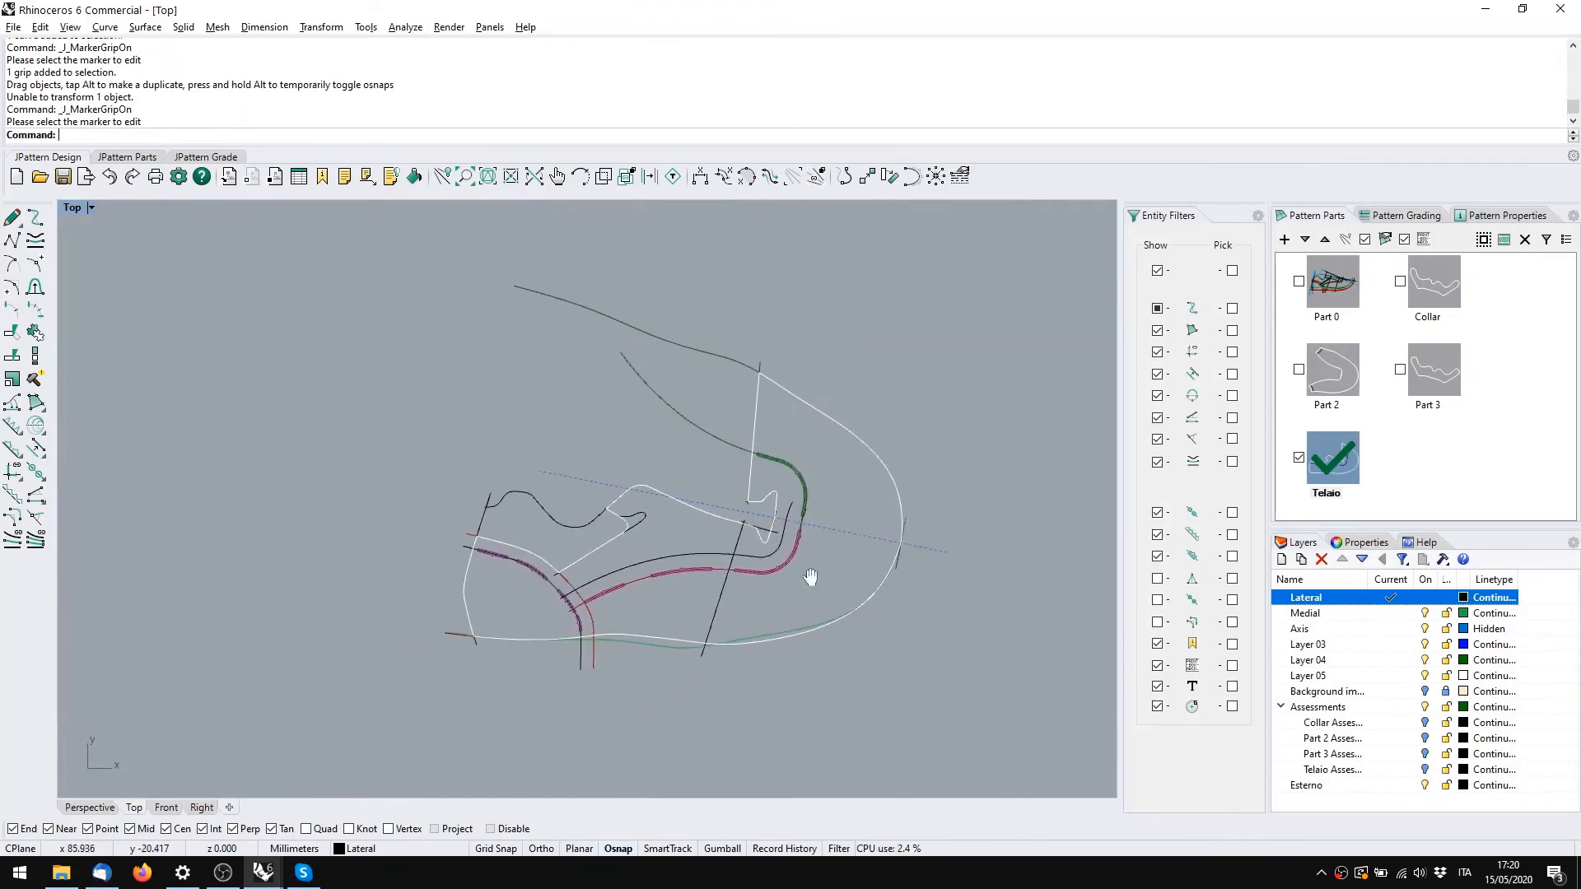
scroll(782, 522, "up", 4)
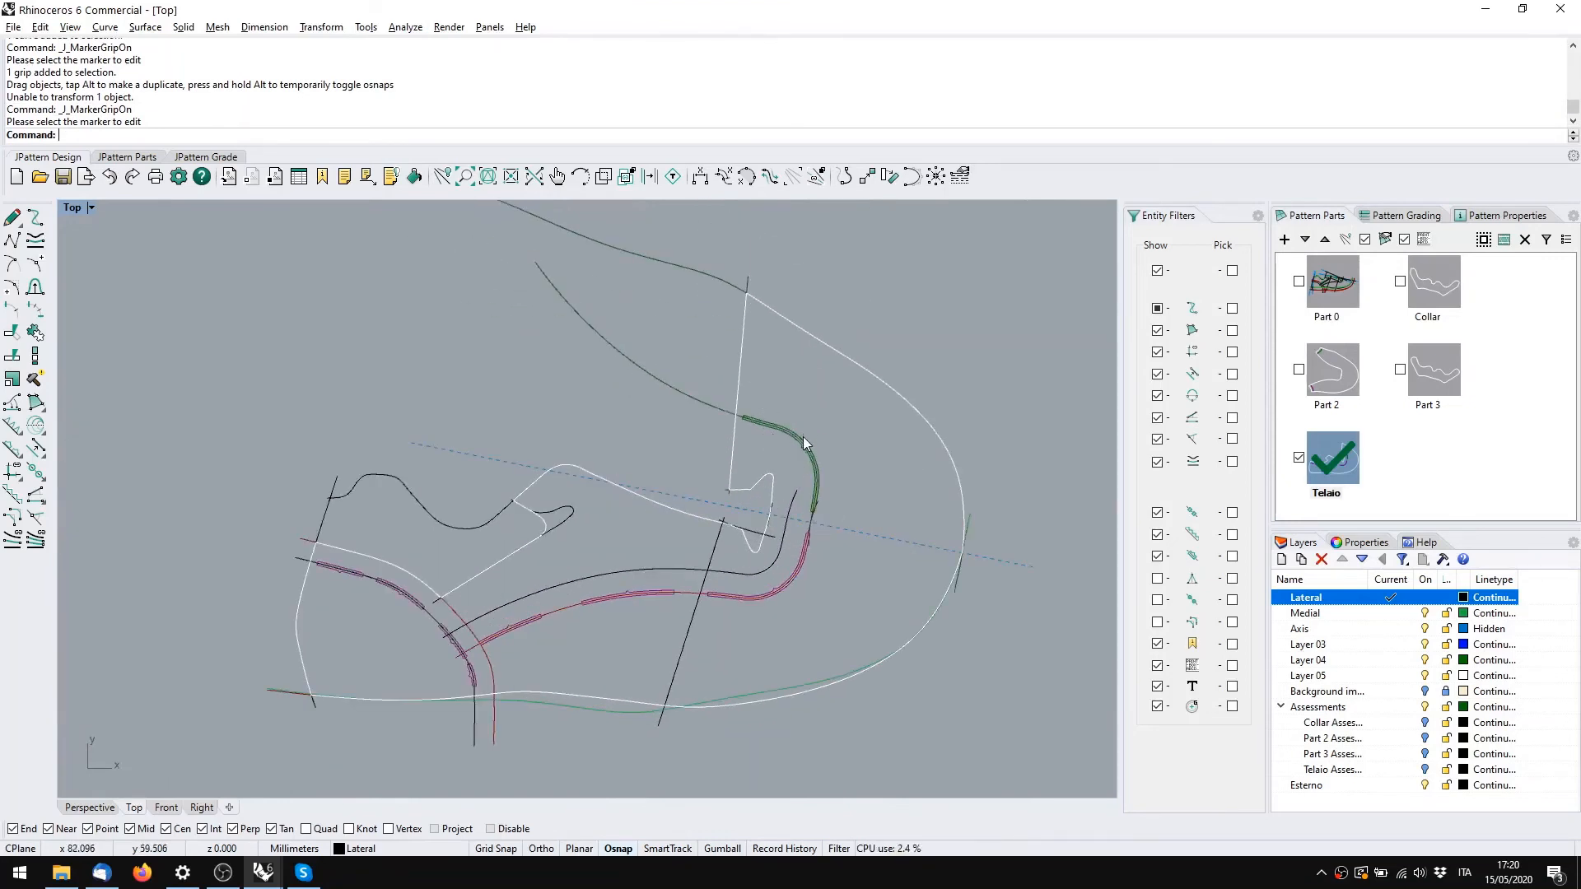
right_click_drag(797, 573, 752, 568)
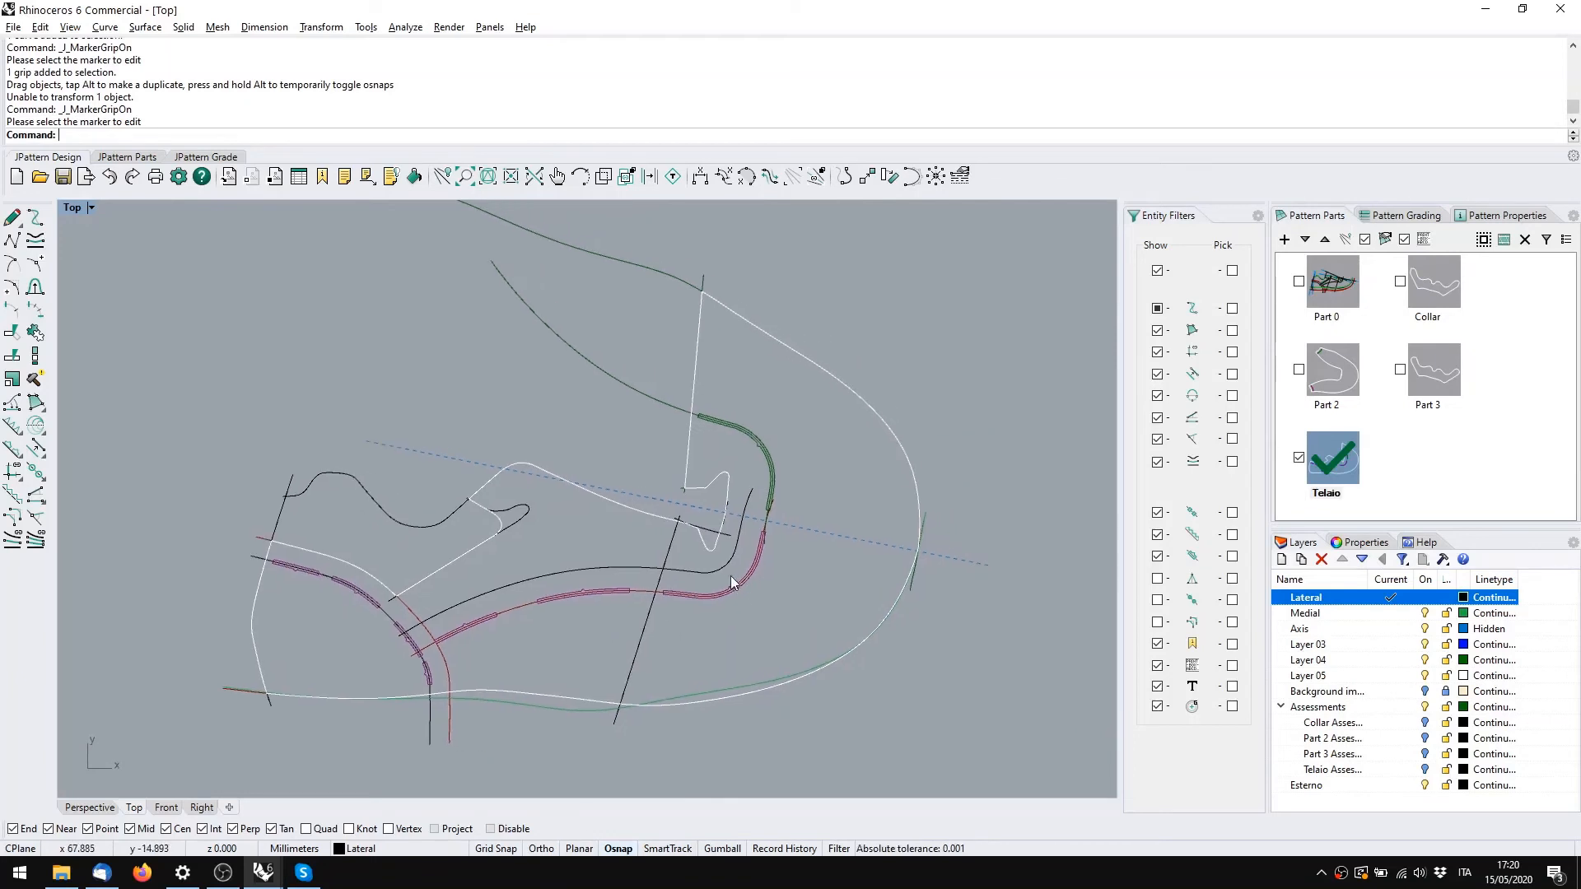
key("alt+Tab")
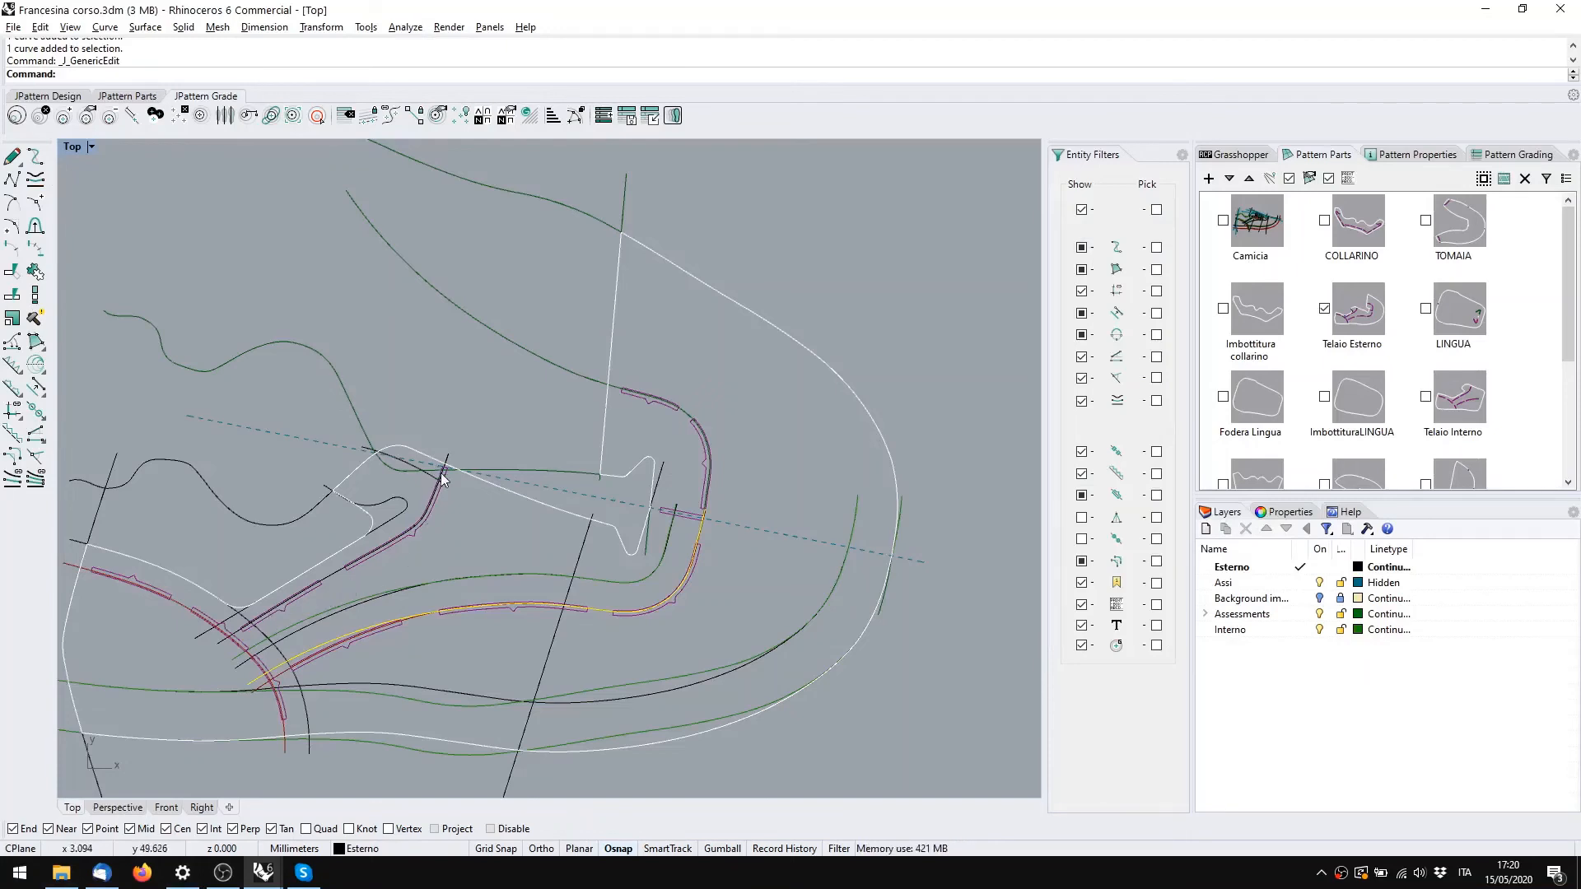
key("alt+Tab")
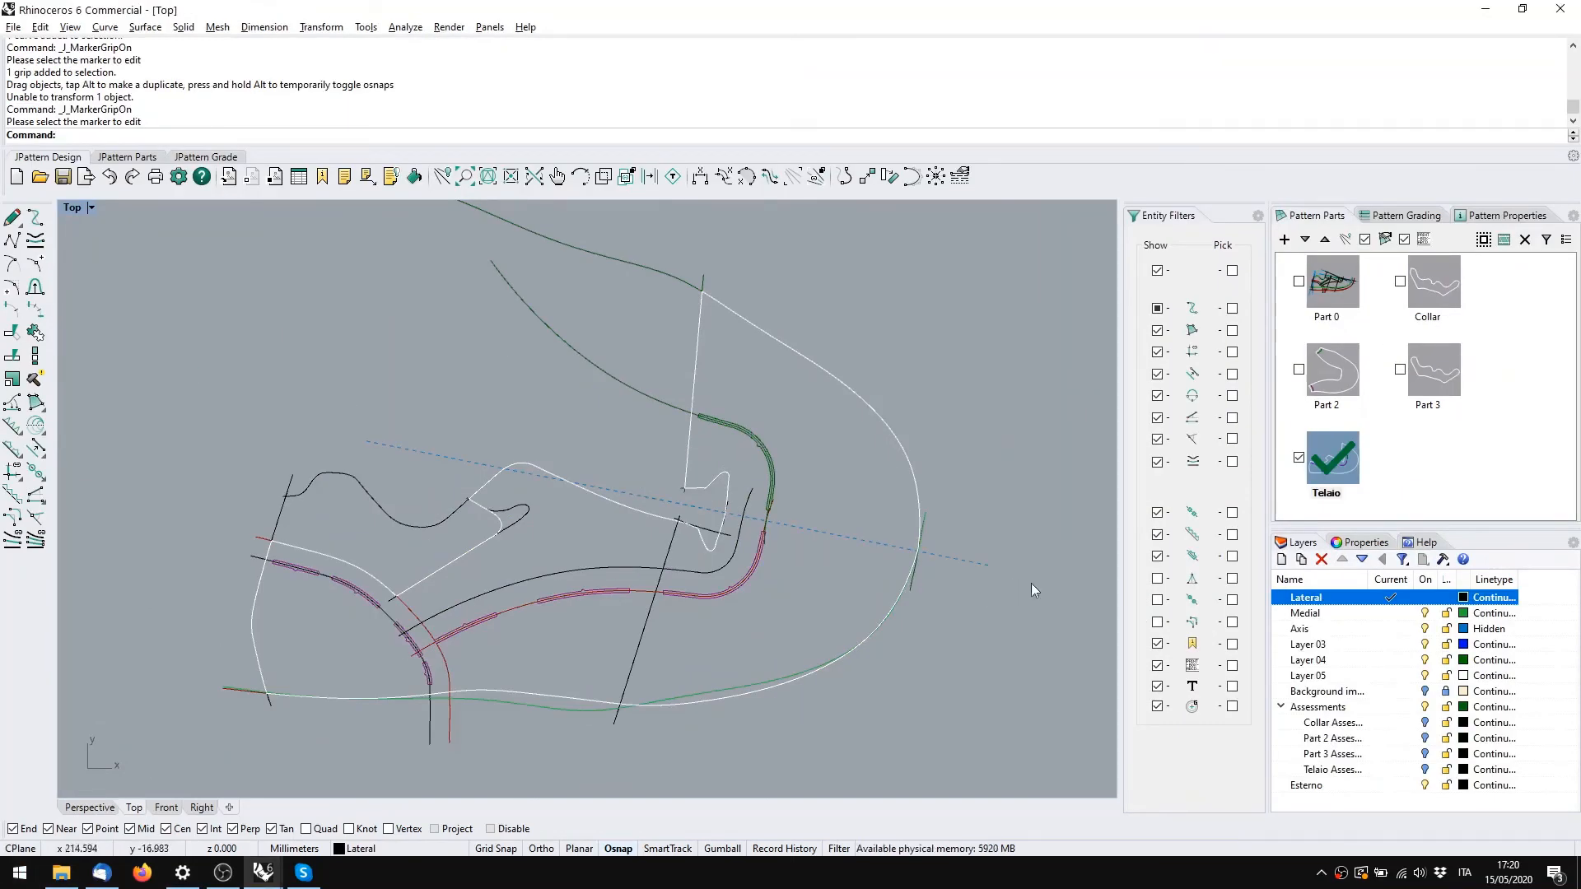
left_click(1397, 460)
left_click(1342, 466)
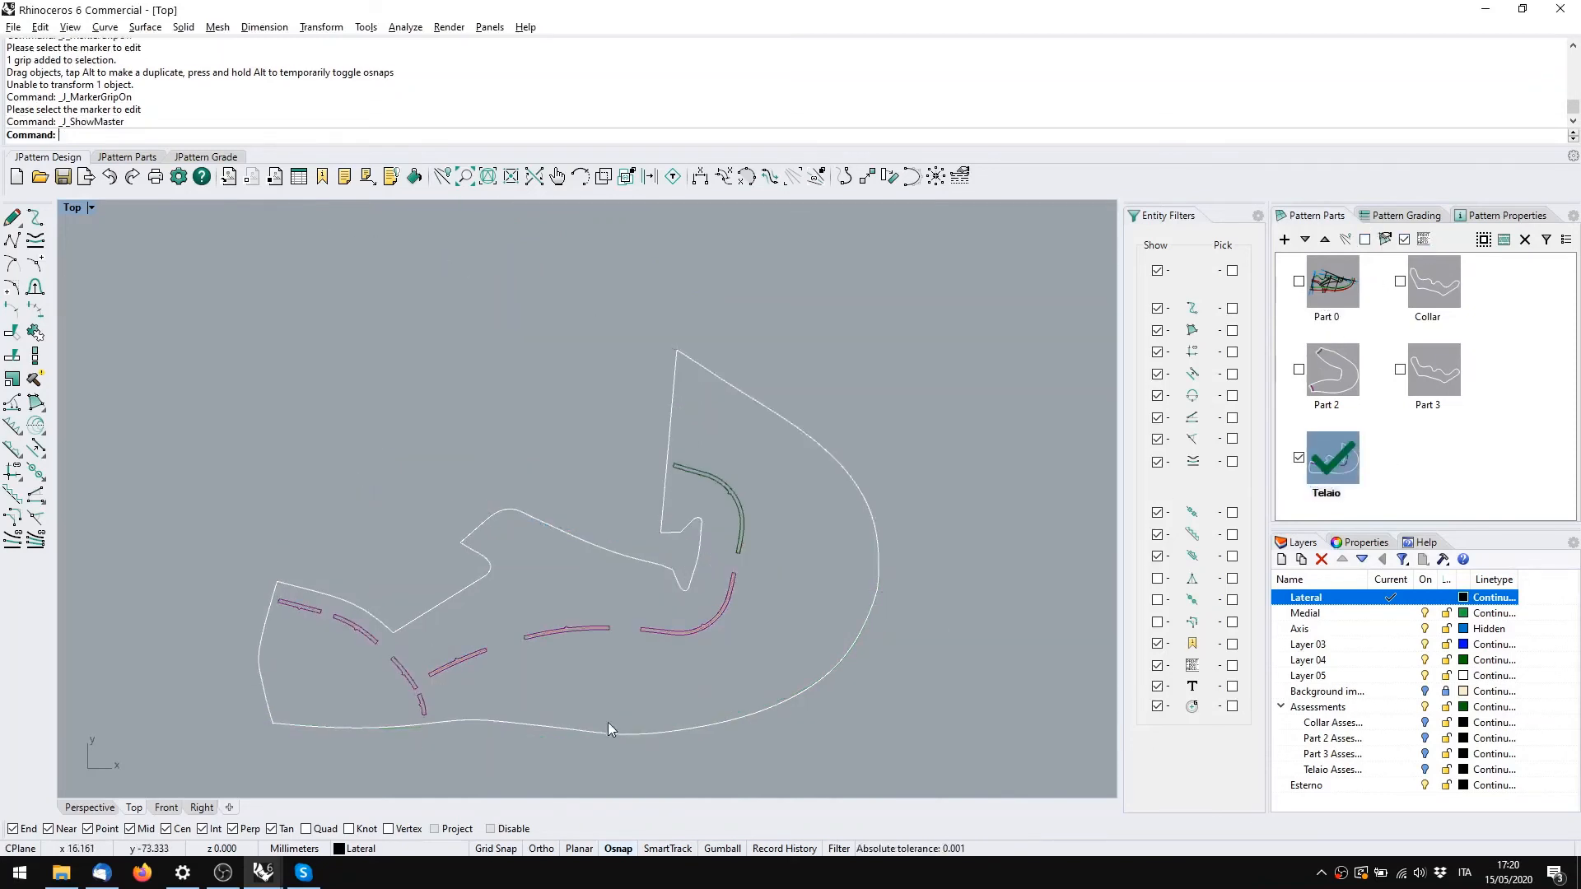
right_click_drag(653, 679, 761, 586)
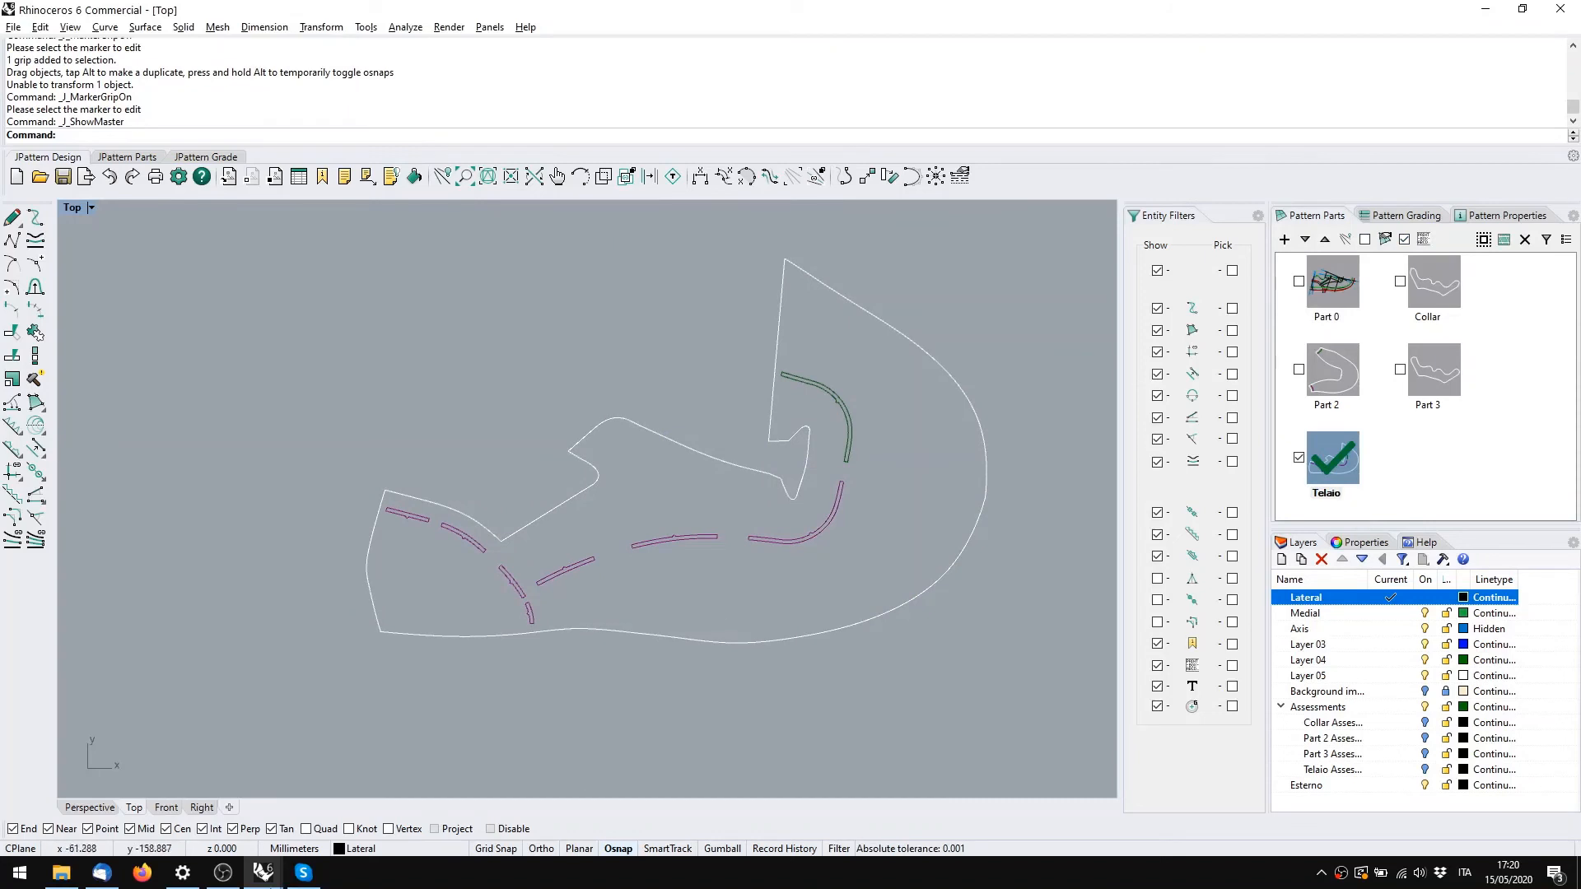
Select the angled line beside the eyelet area in Part 0 and bring it into the Telaio part's view
left_click(1350, 282)
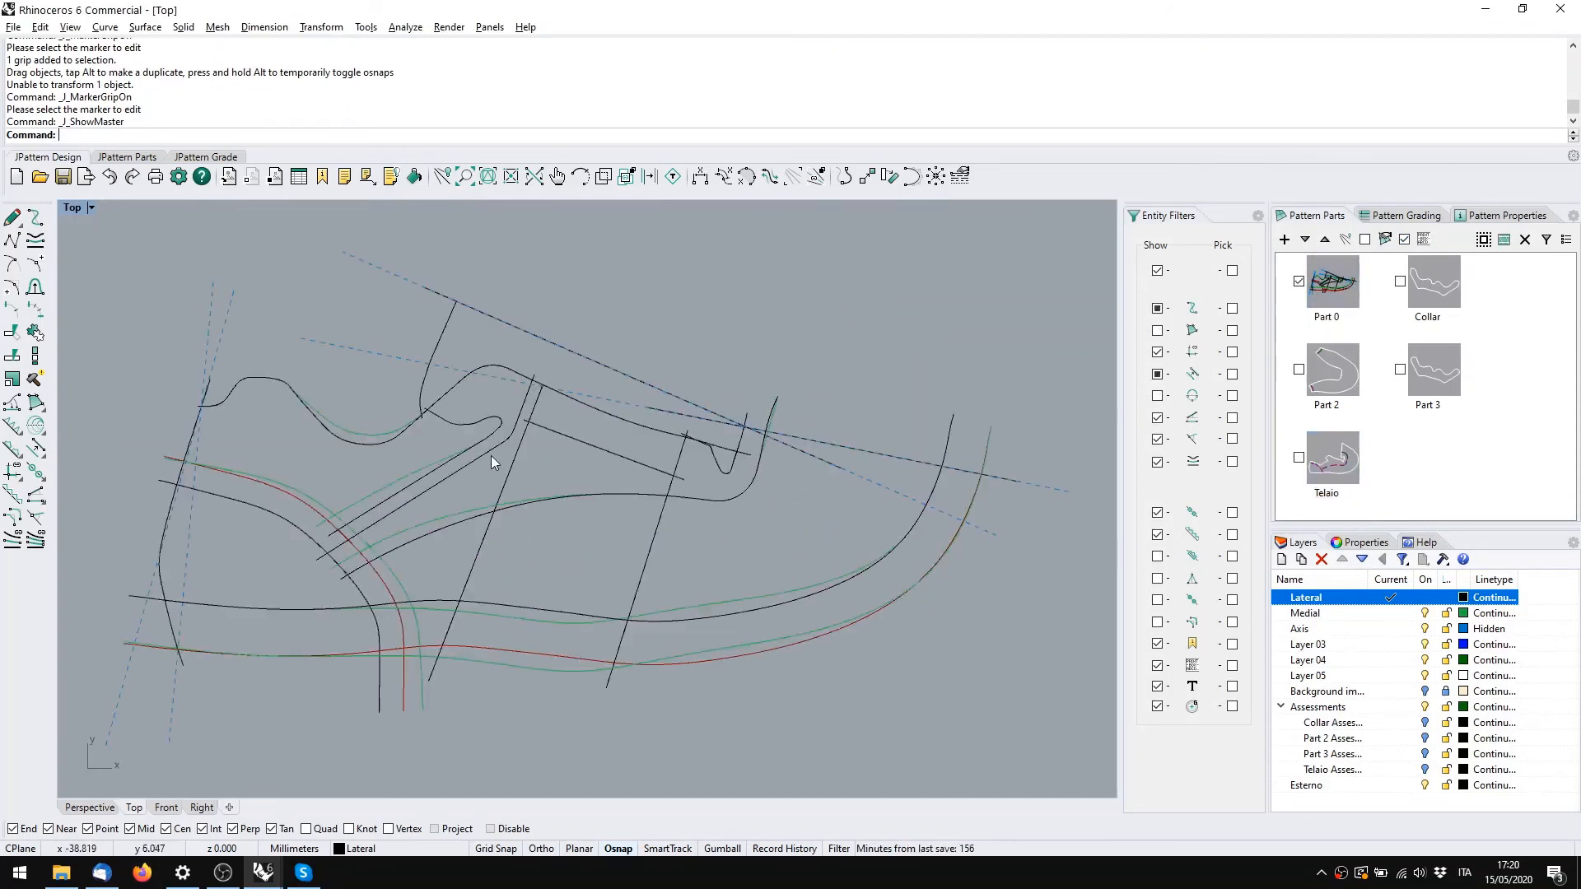
left_click(1319, 466)
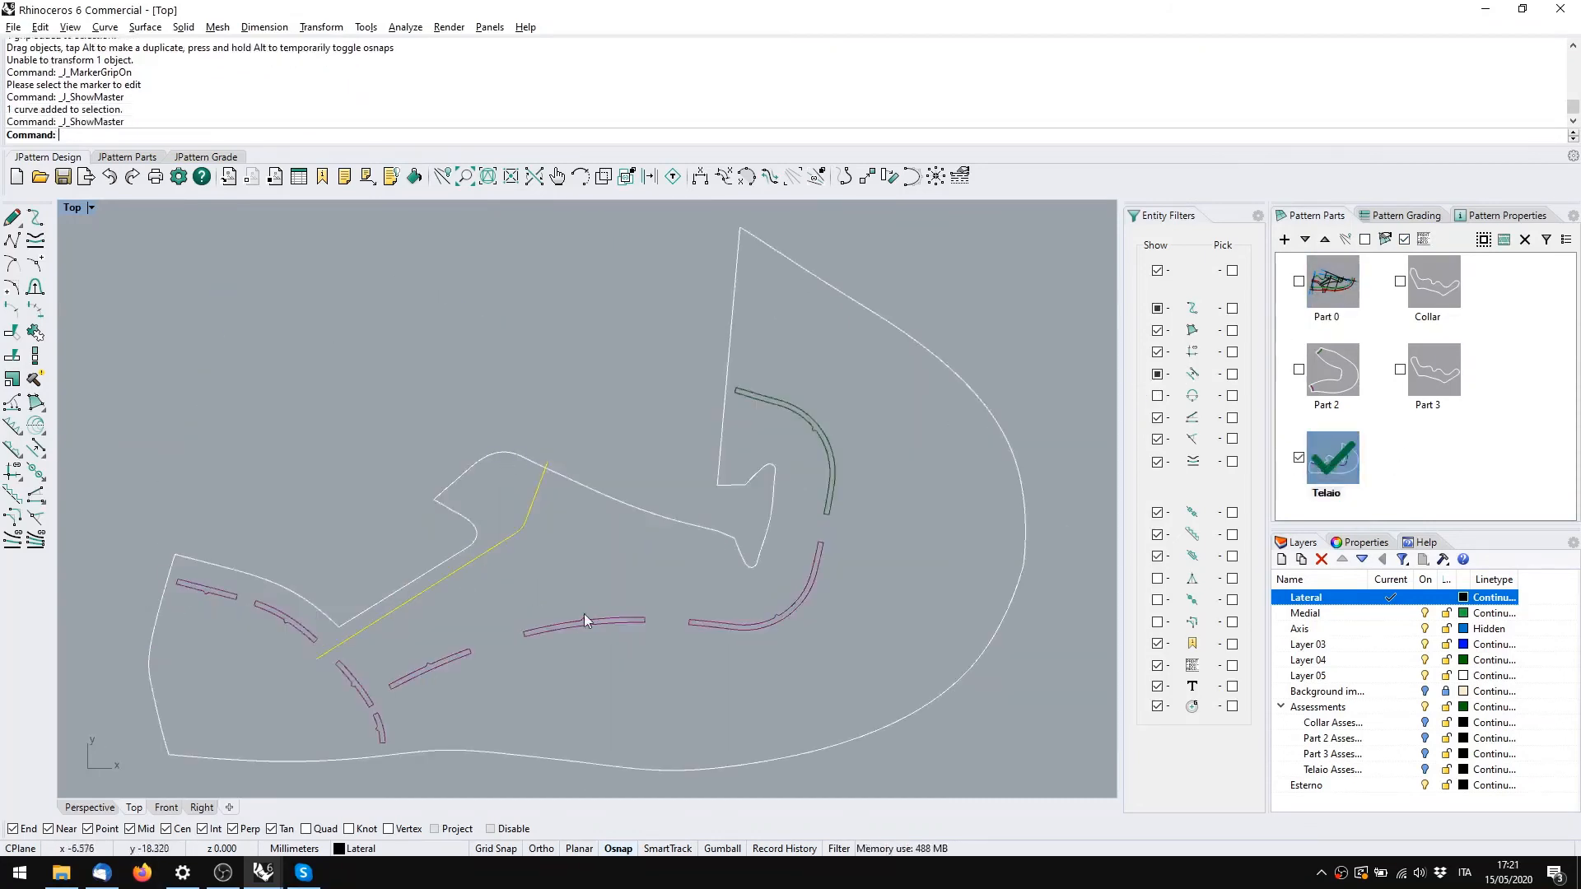
left_click(555, 566)
After checking the reference file, place two multi-markers along the angled line, the second around its bend, and accept the default properties
key("alt+Tab")
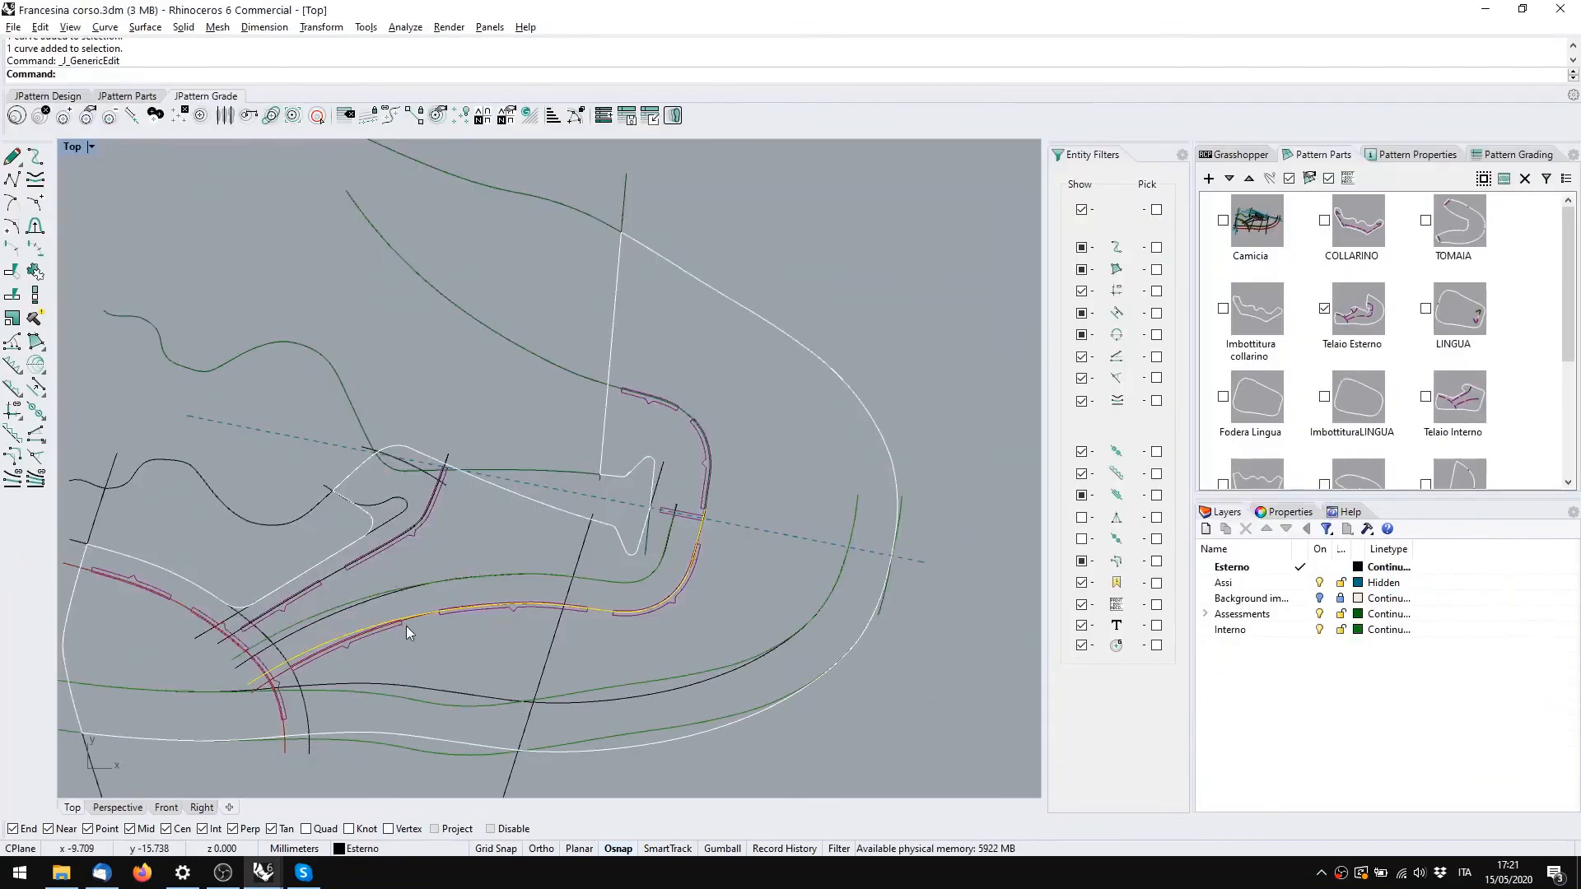
key("alt+Tab")
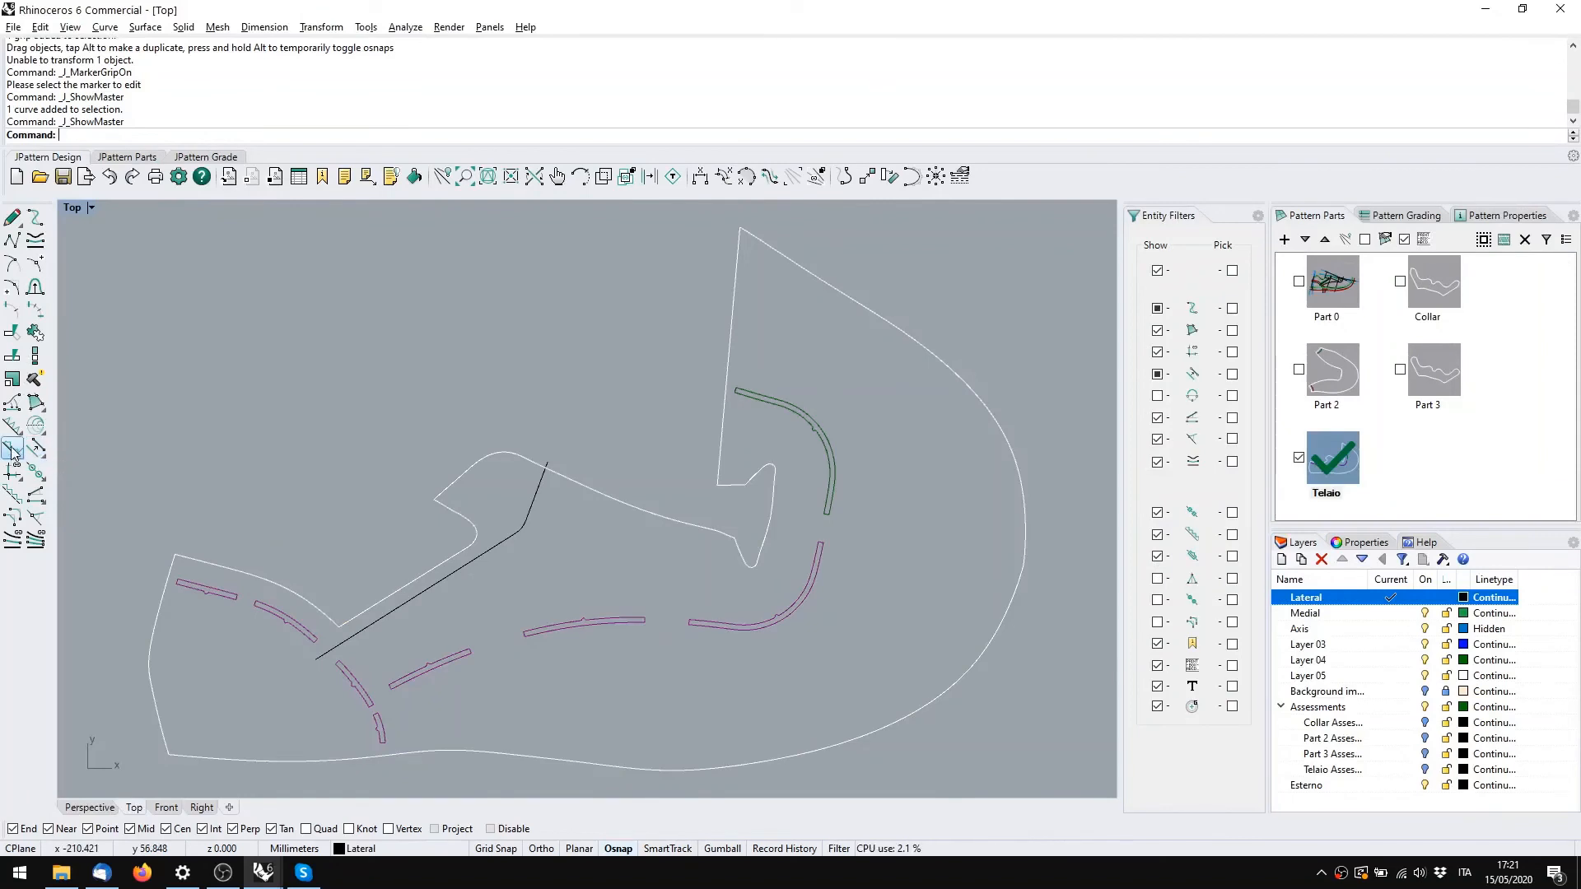
left_click(13, 450)
left_click(354, 634)
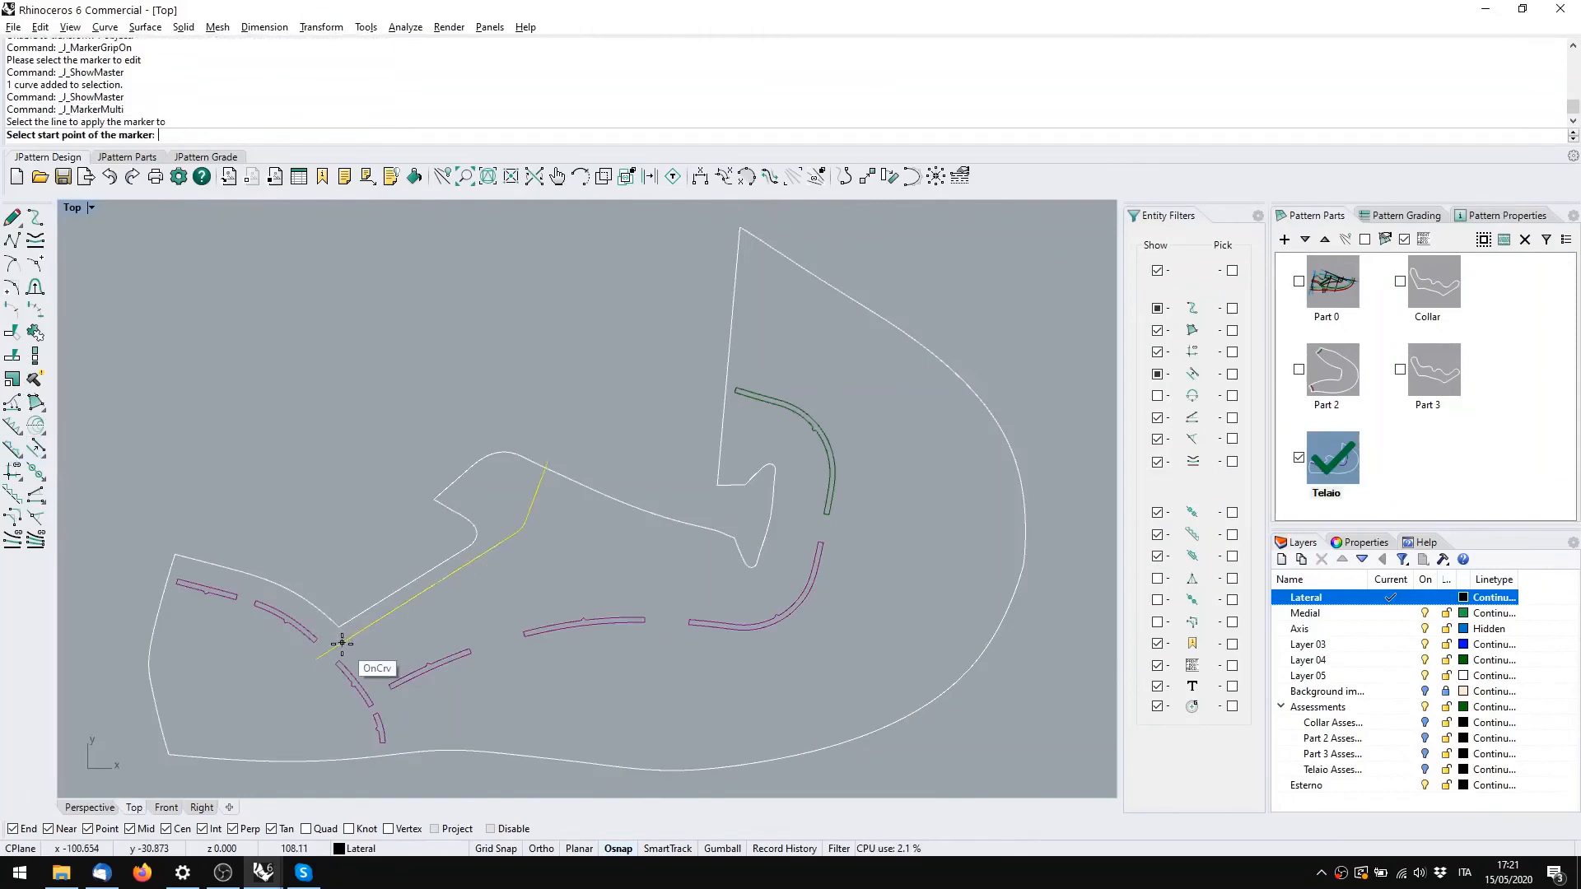
left_click(342, 643)
left_click(449, 577)
left_click(476, 567)
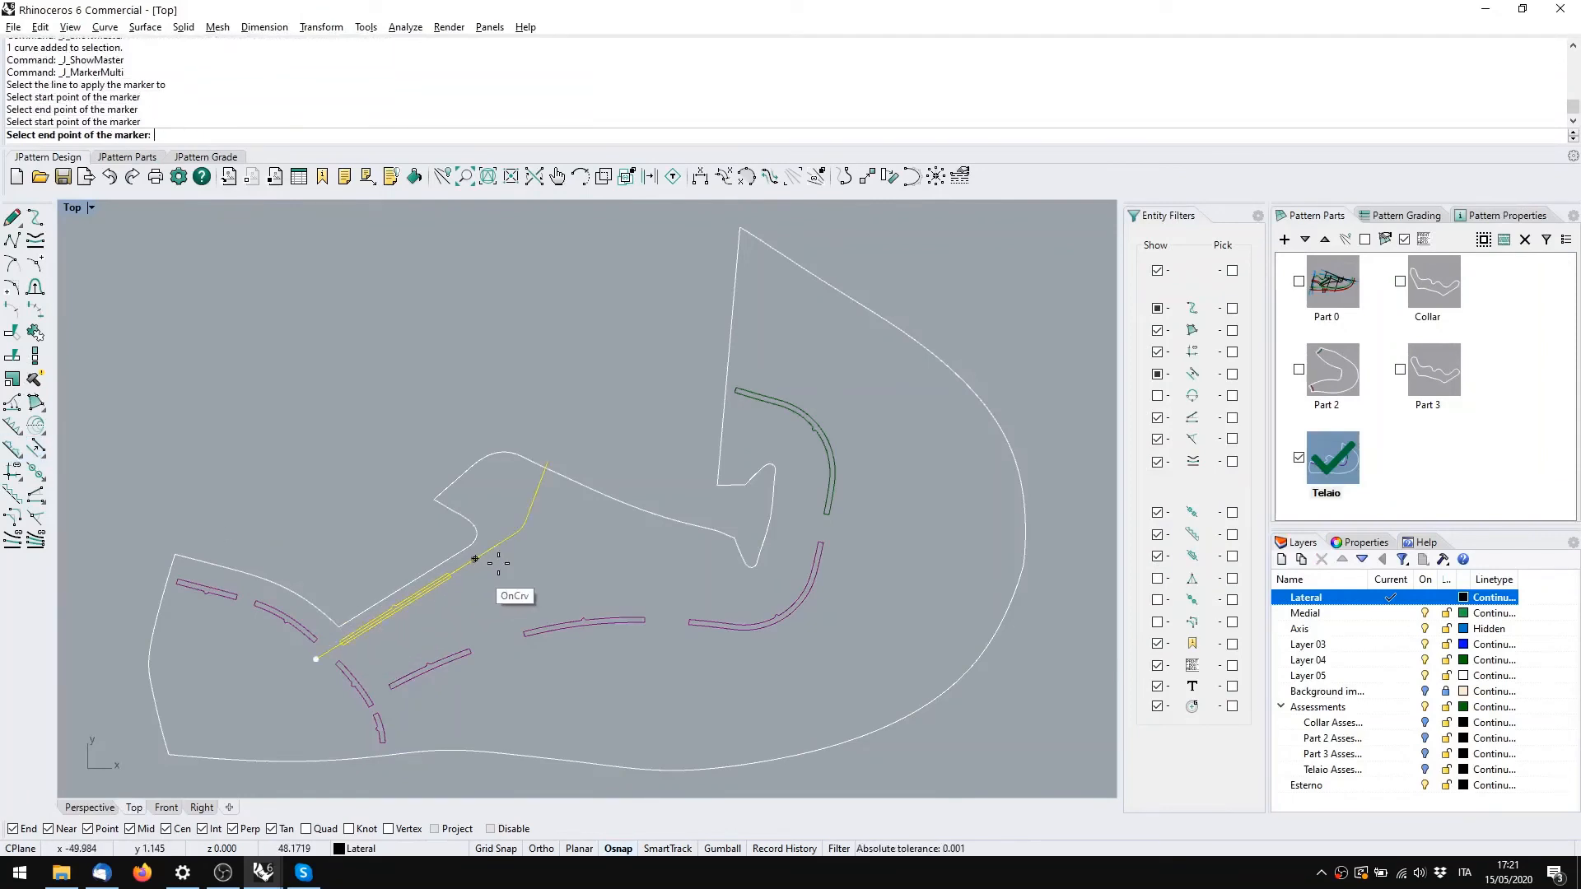
left_click(543, 494)
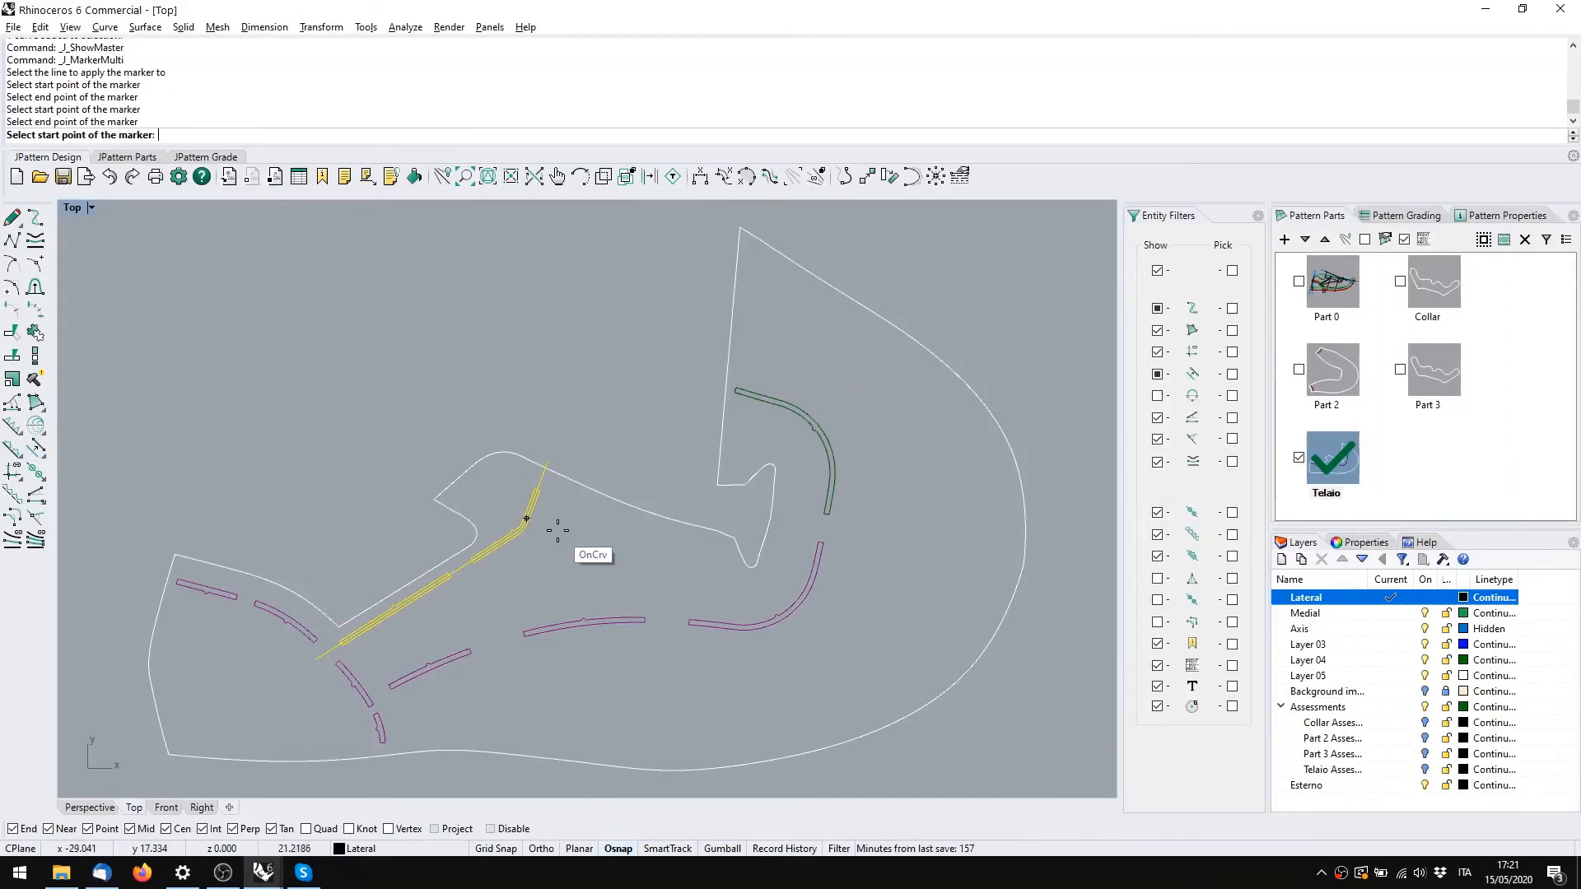
key("Return")
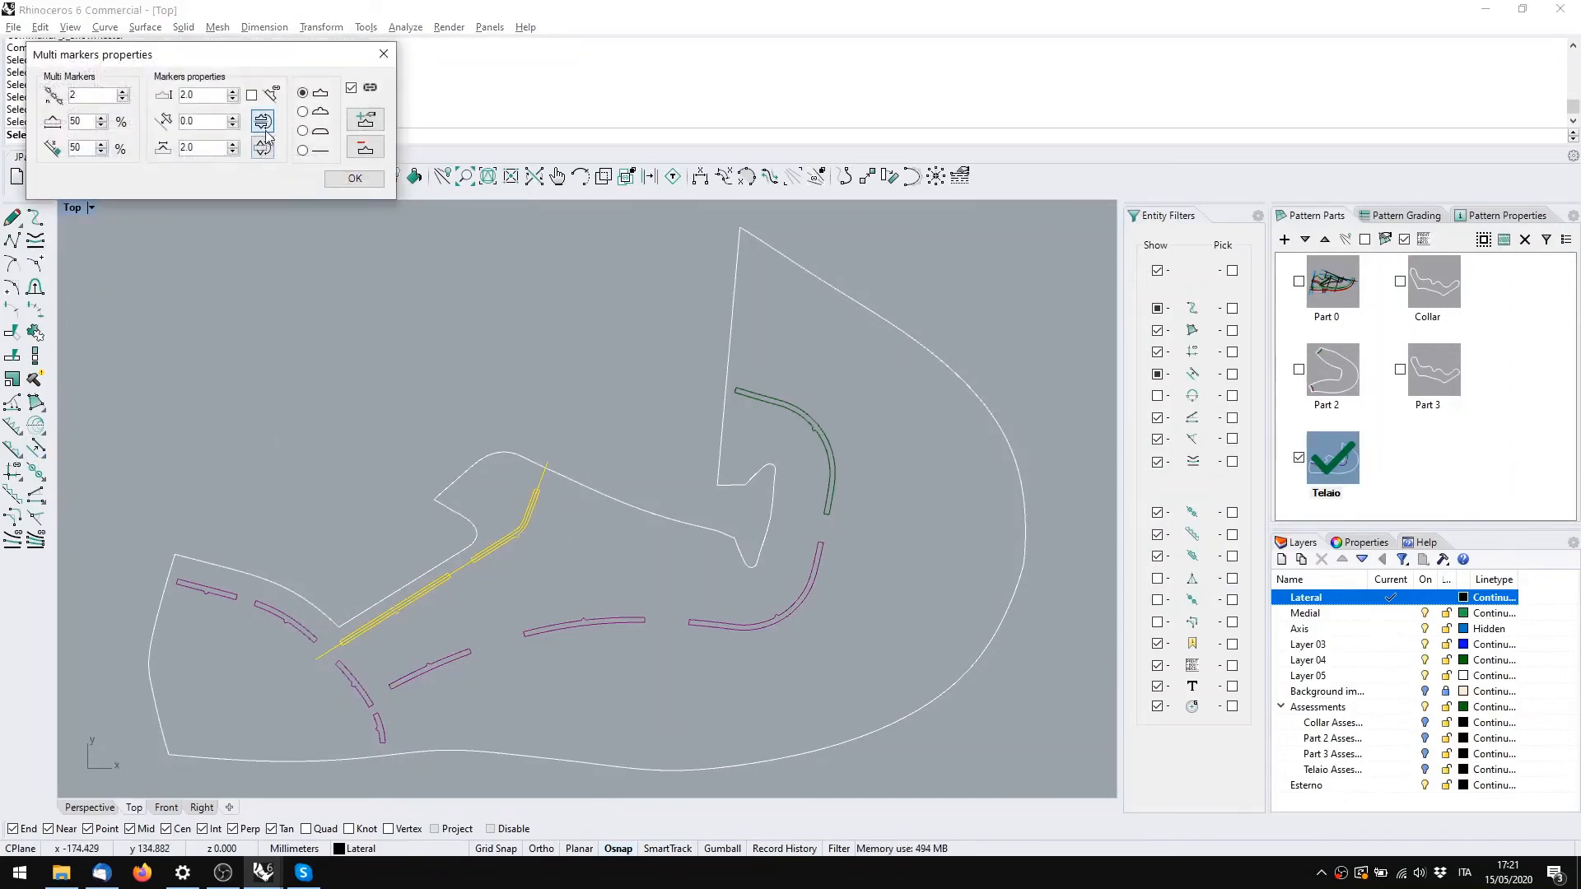
left_click(352, 179)
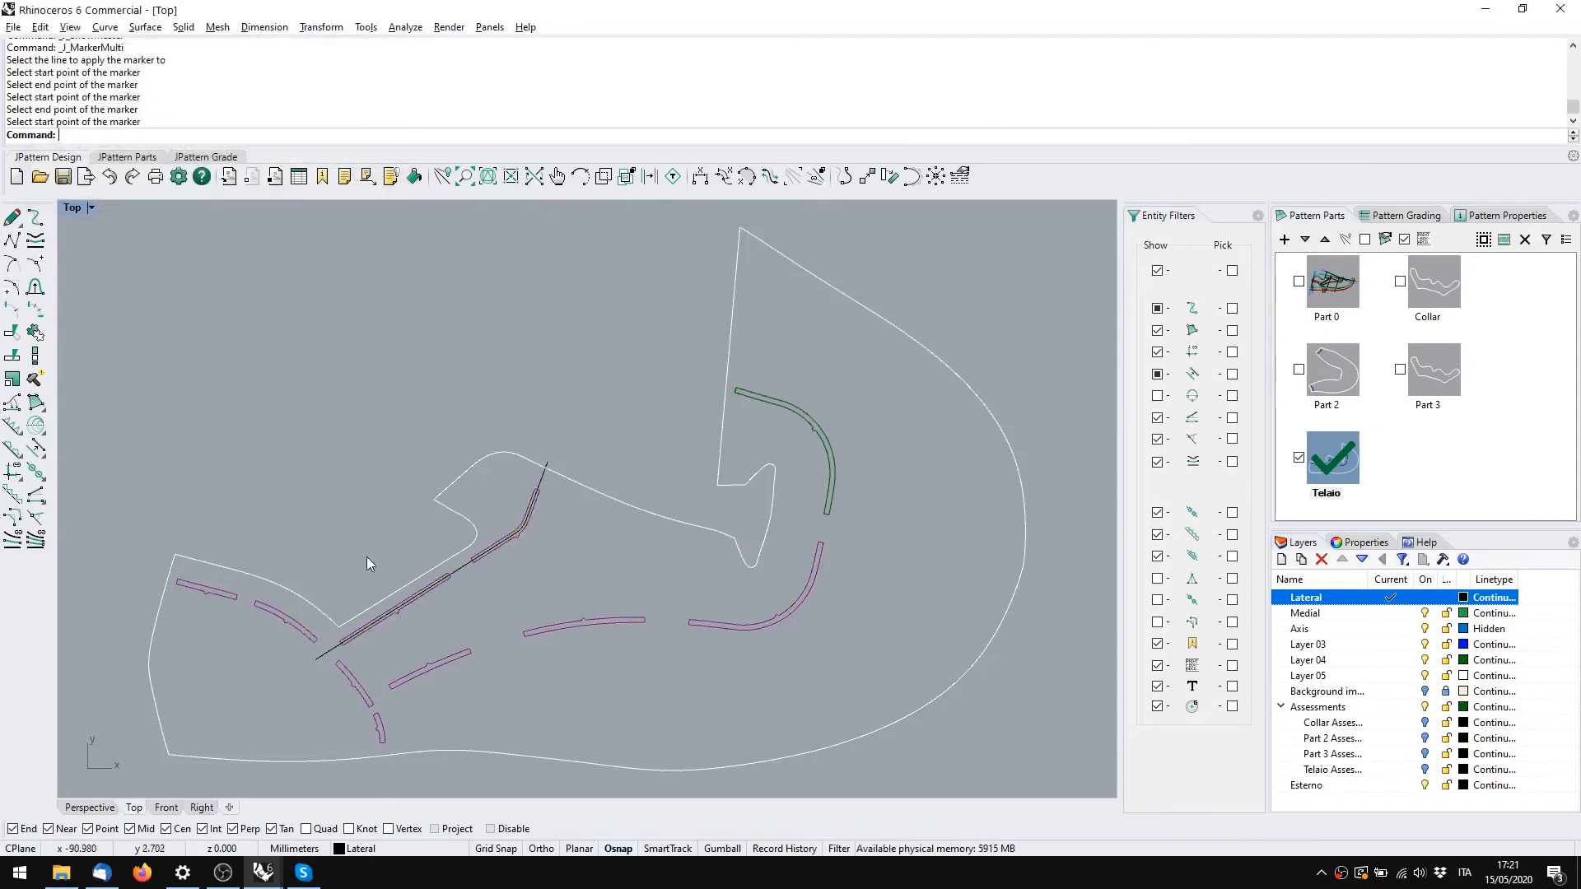
Redisplay the Telaio part without the angled construction line and review its outline and markers
right_click_drag(453, 561, 515, 523)
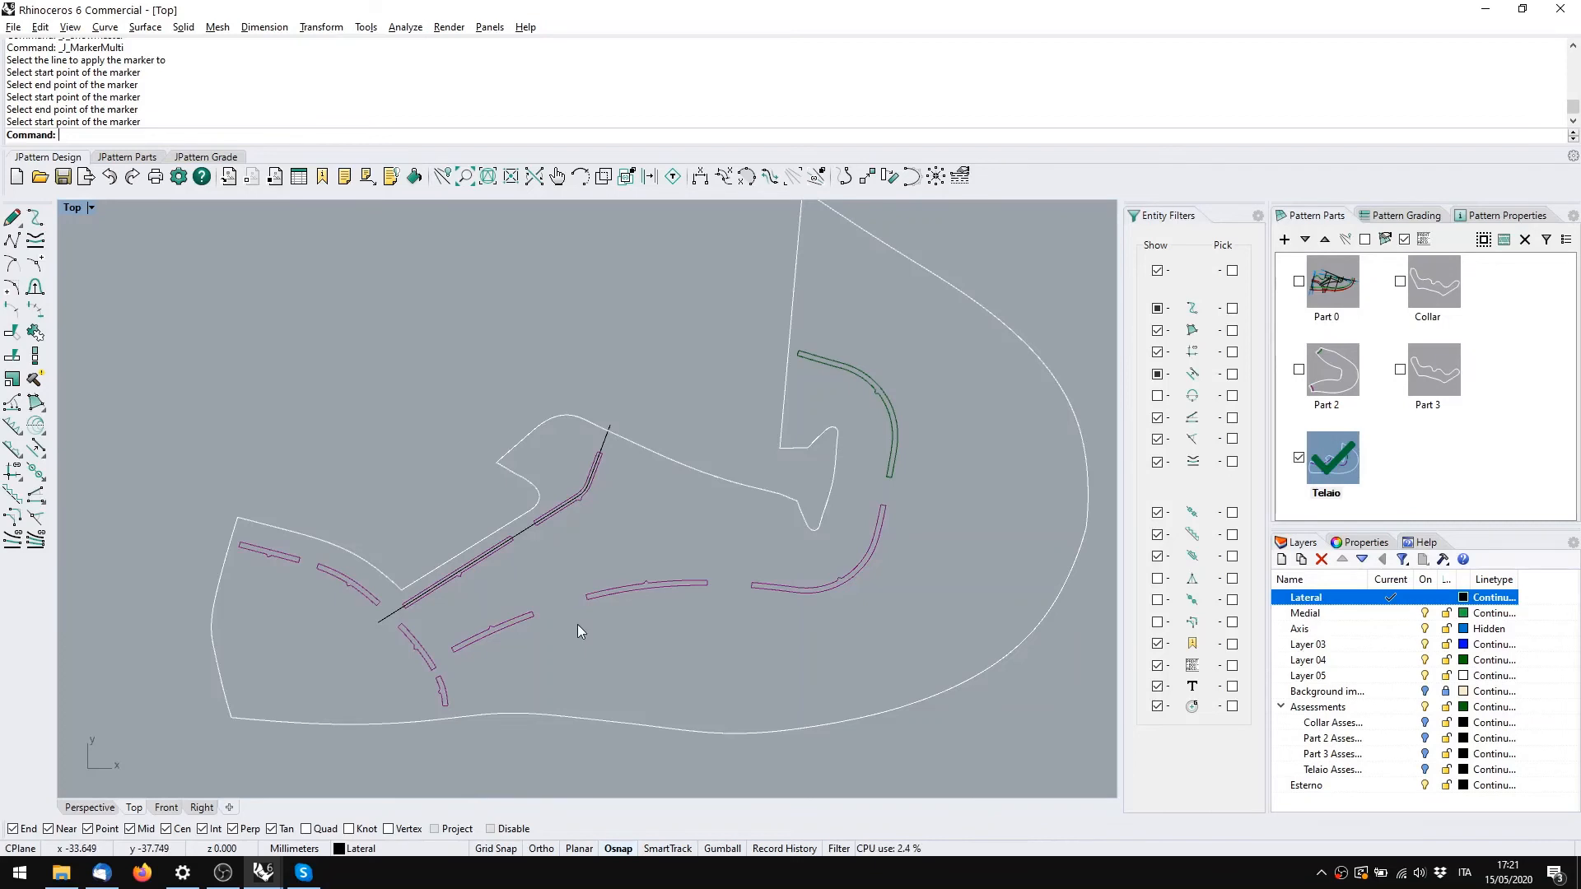
double_click(1345, 459)
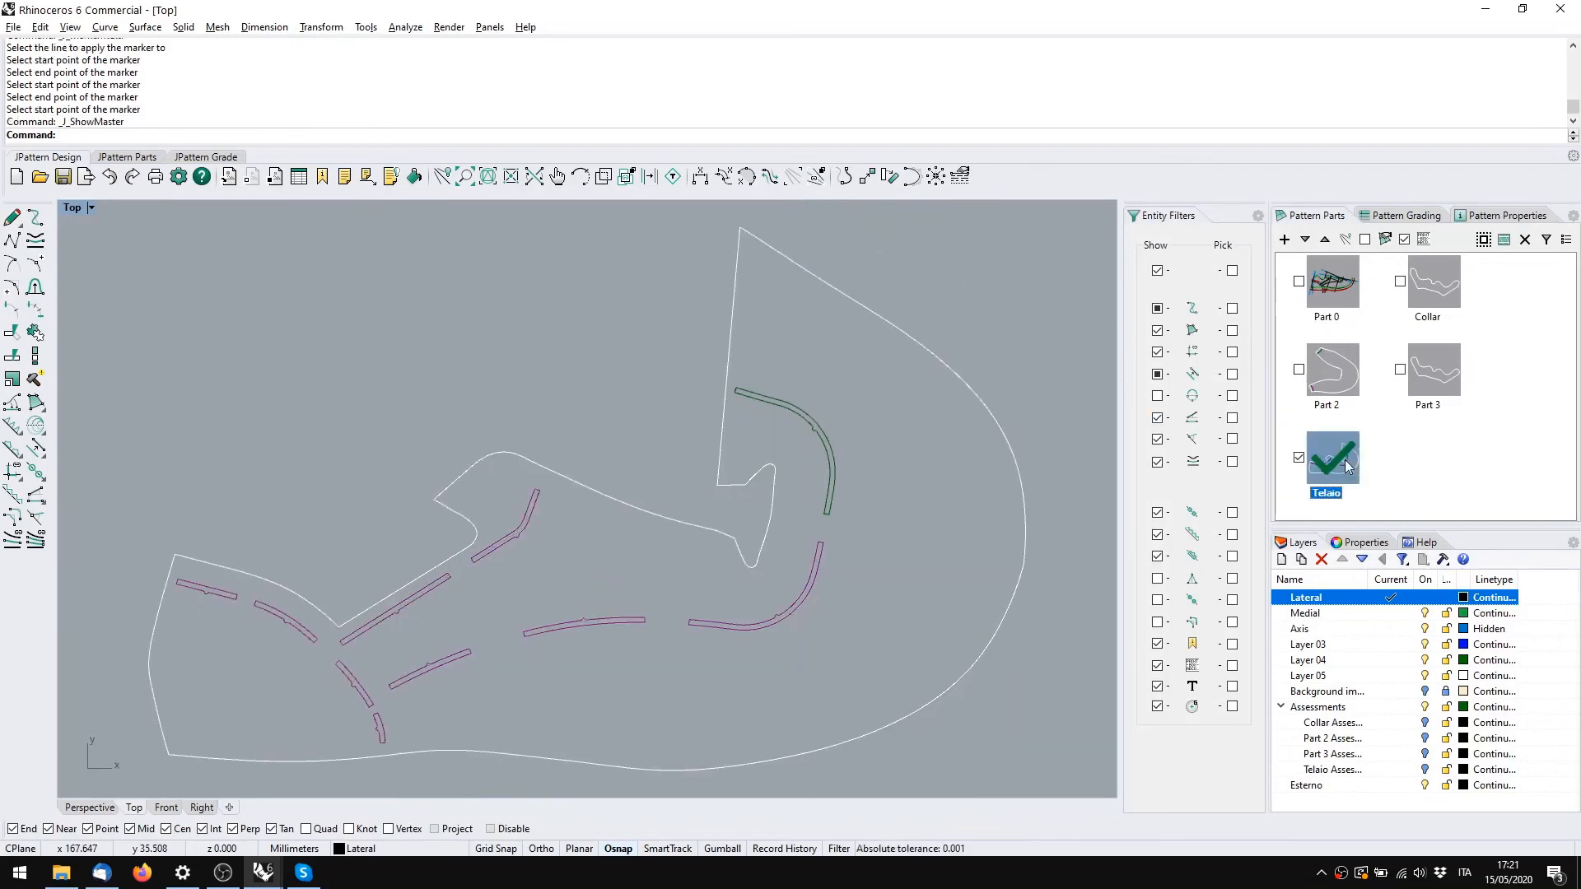
right_click_drag(530, 628, 569, 610)
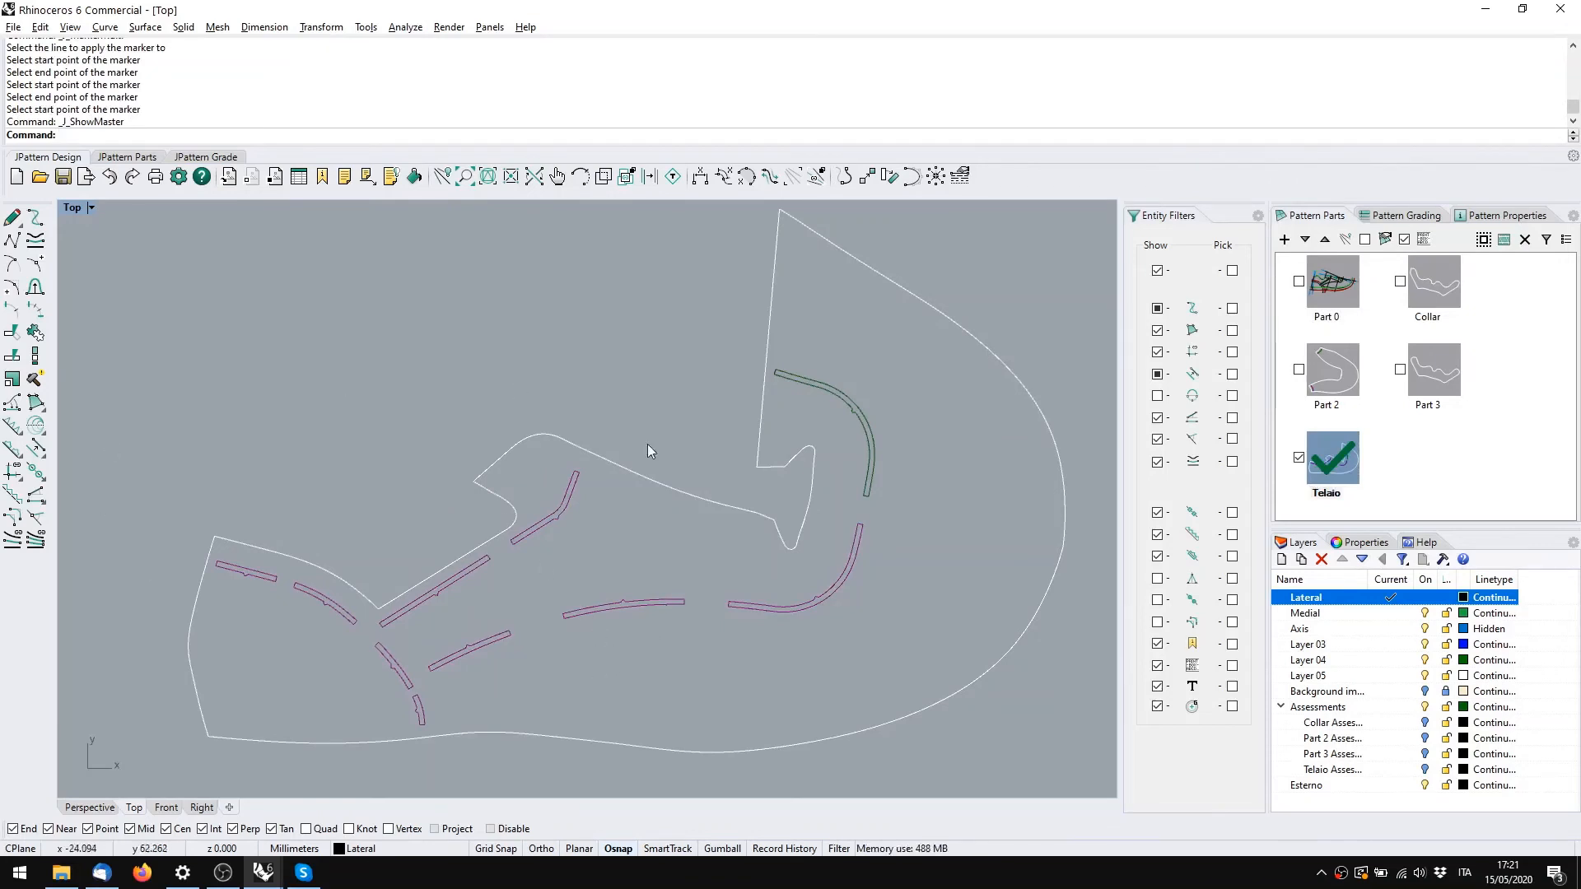
scroll(640, 600, "down", 3)
right_click_drag(641, 600, 603, 635)
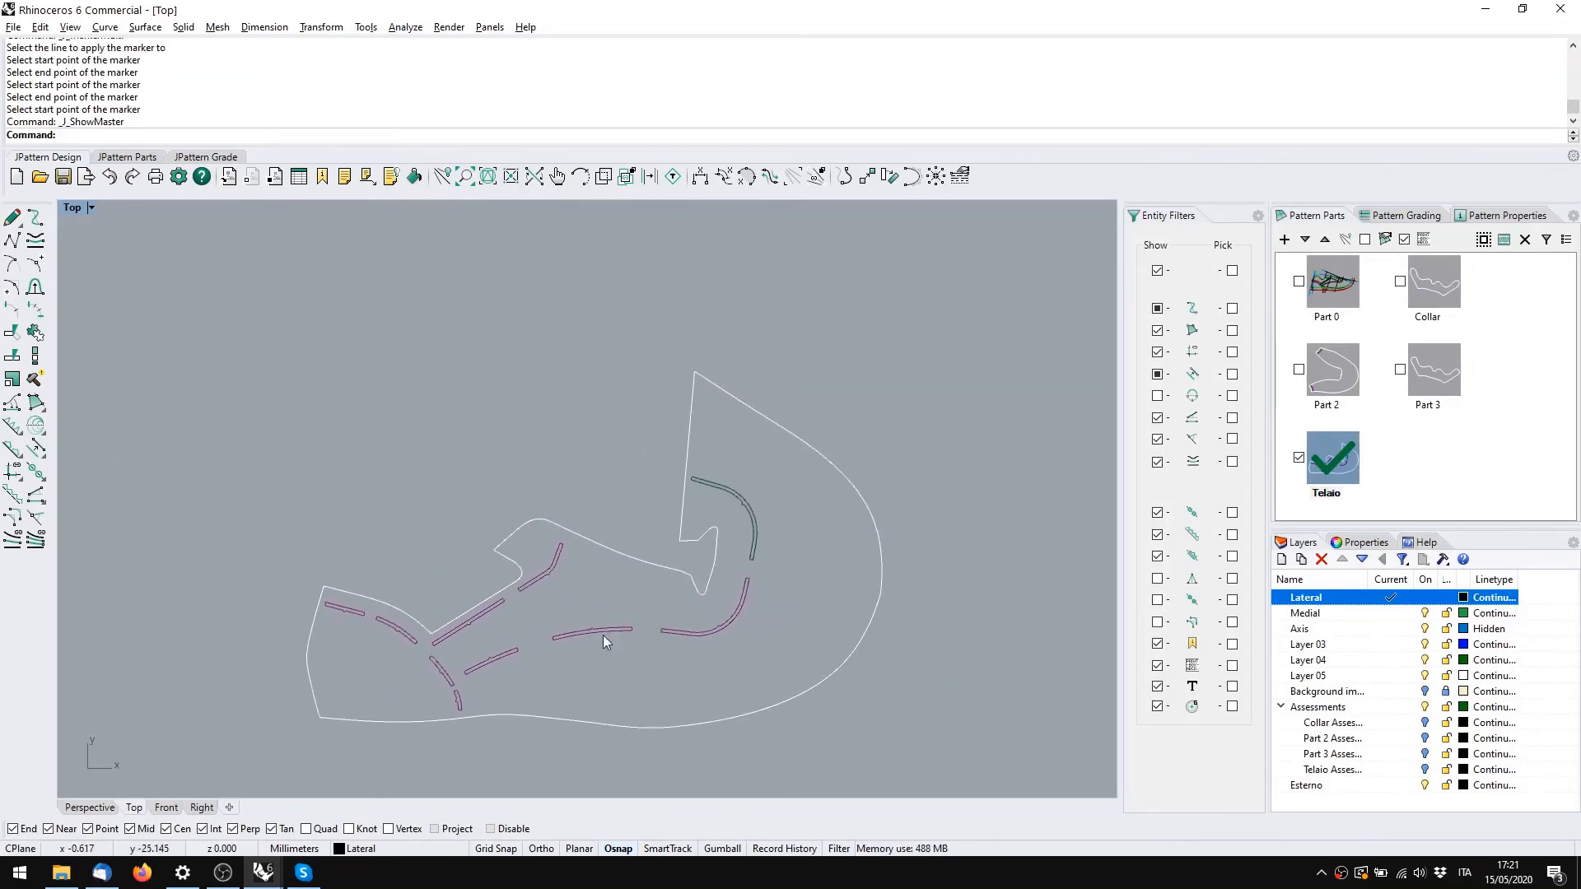
right_click_drag(542, 591, 592, 550)
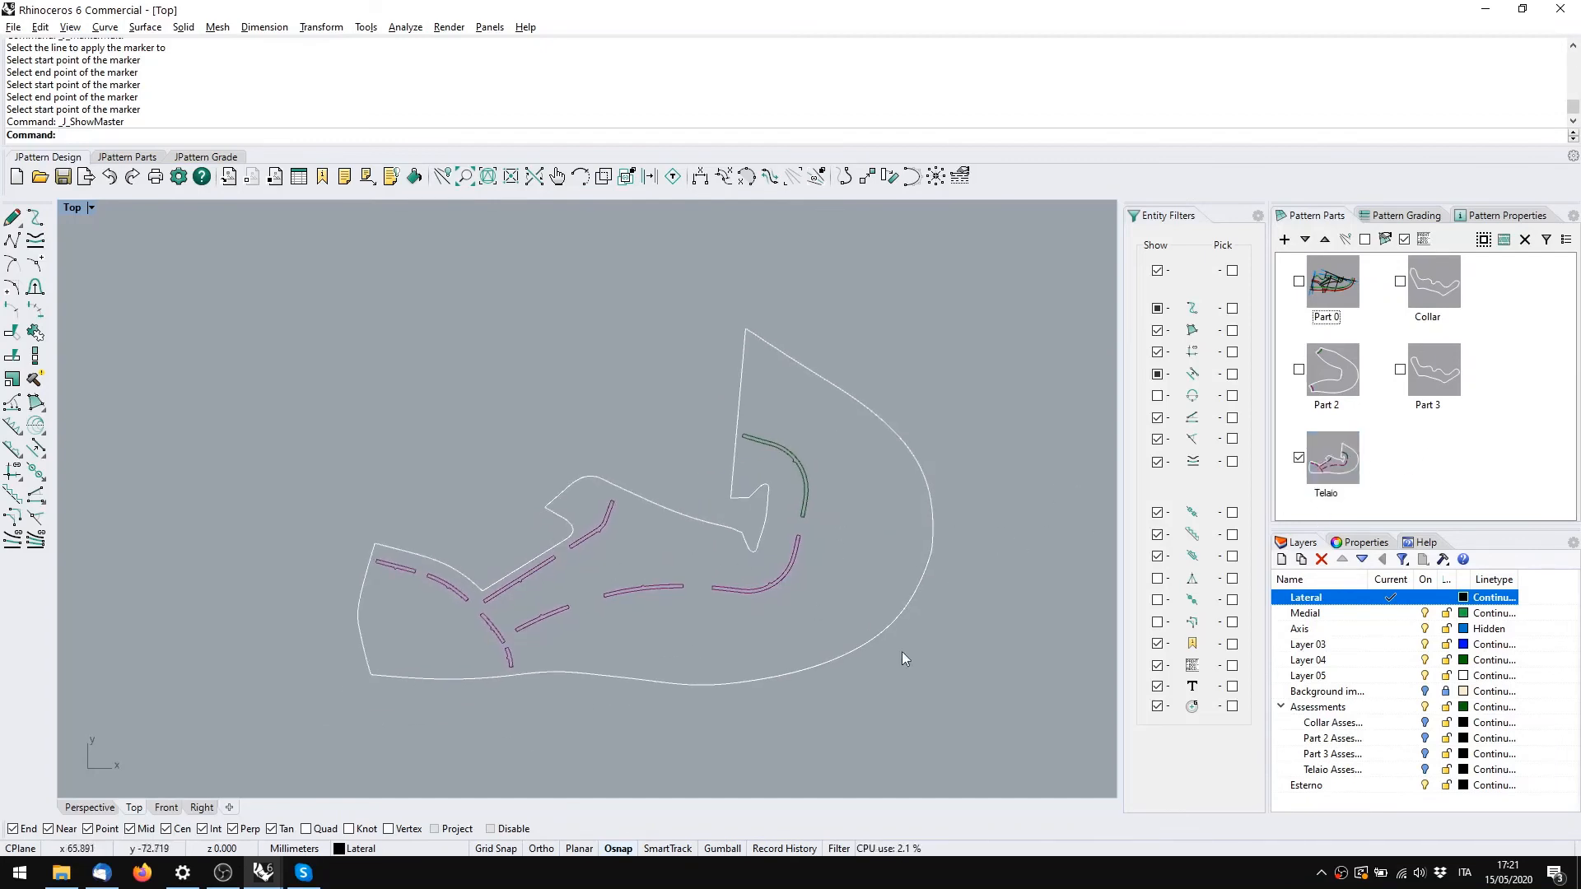
right_click(1350, 878)
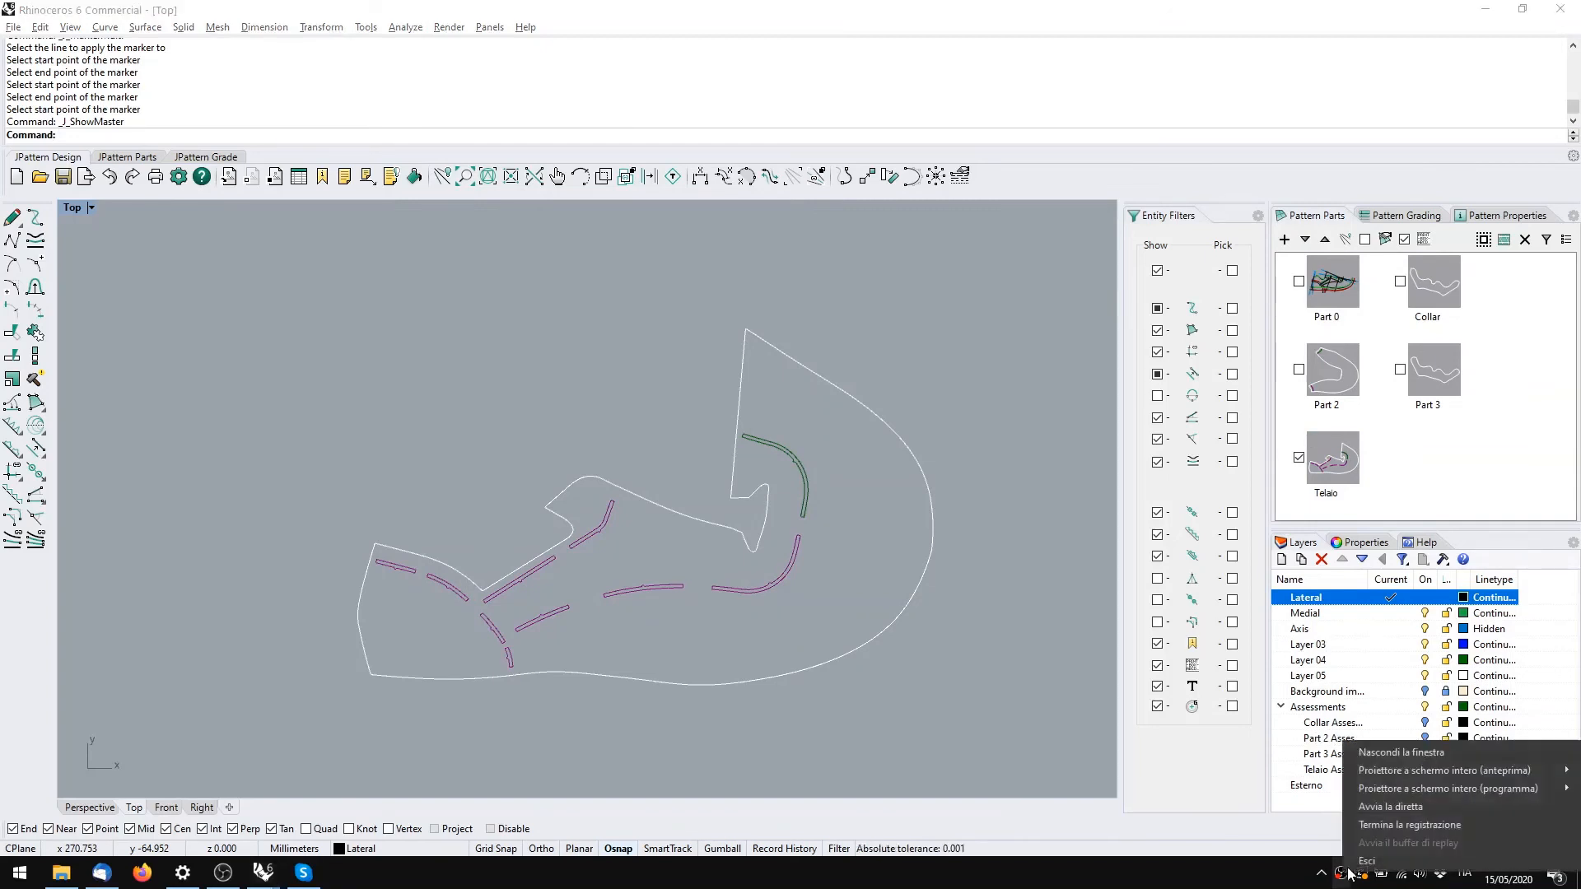
left_click(1369, 830)
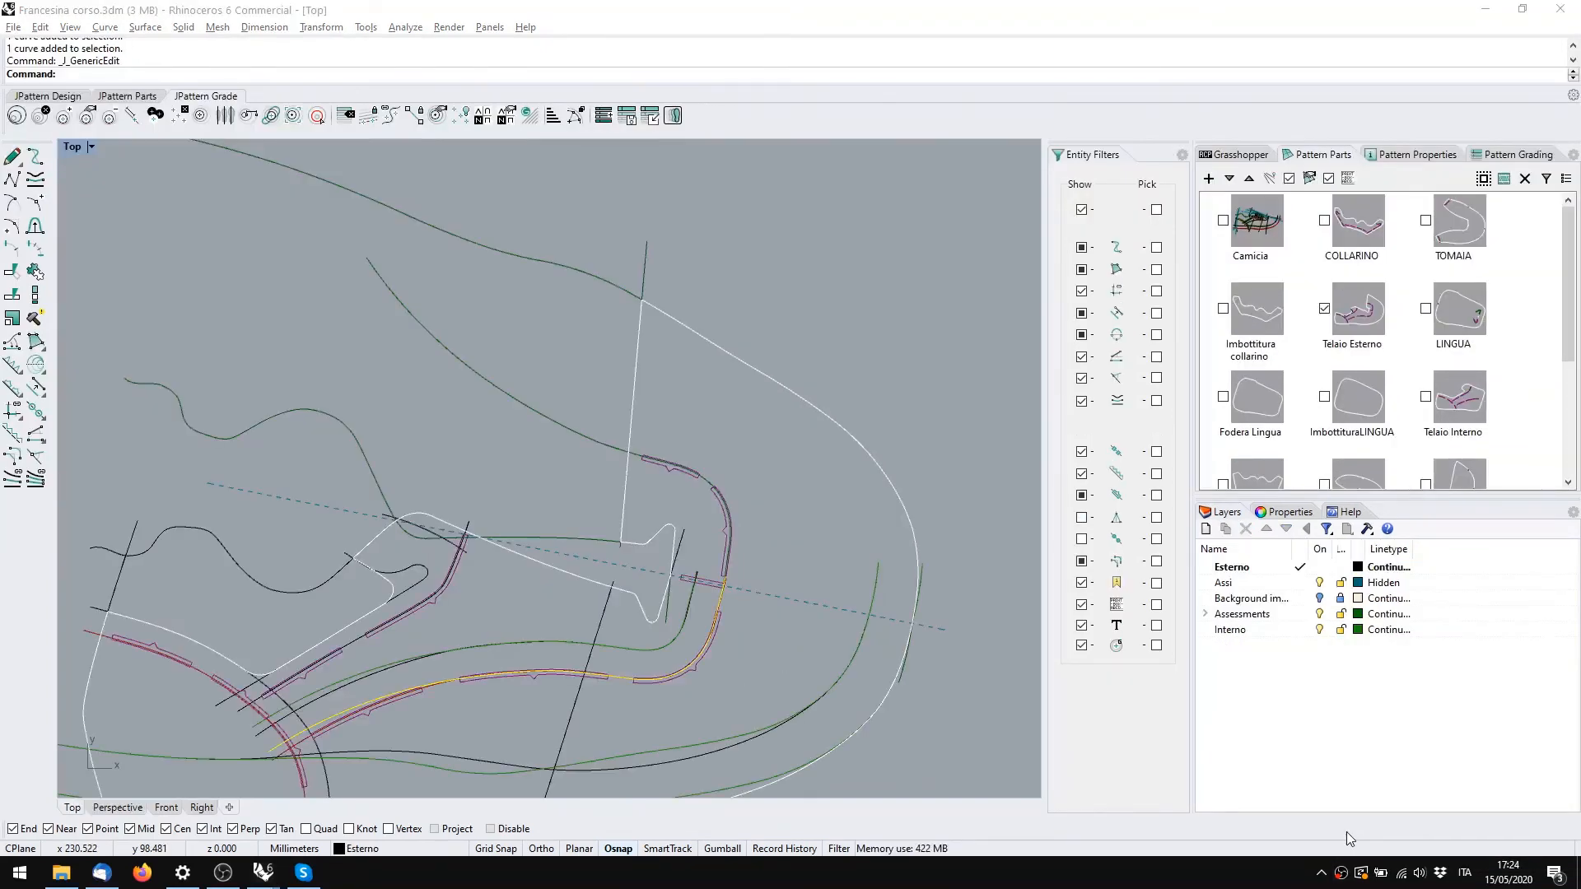
In the reference file, show Telaio Esterno without its construction curves and examine the markers around the front bend
left_click(793, 761)
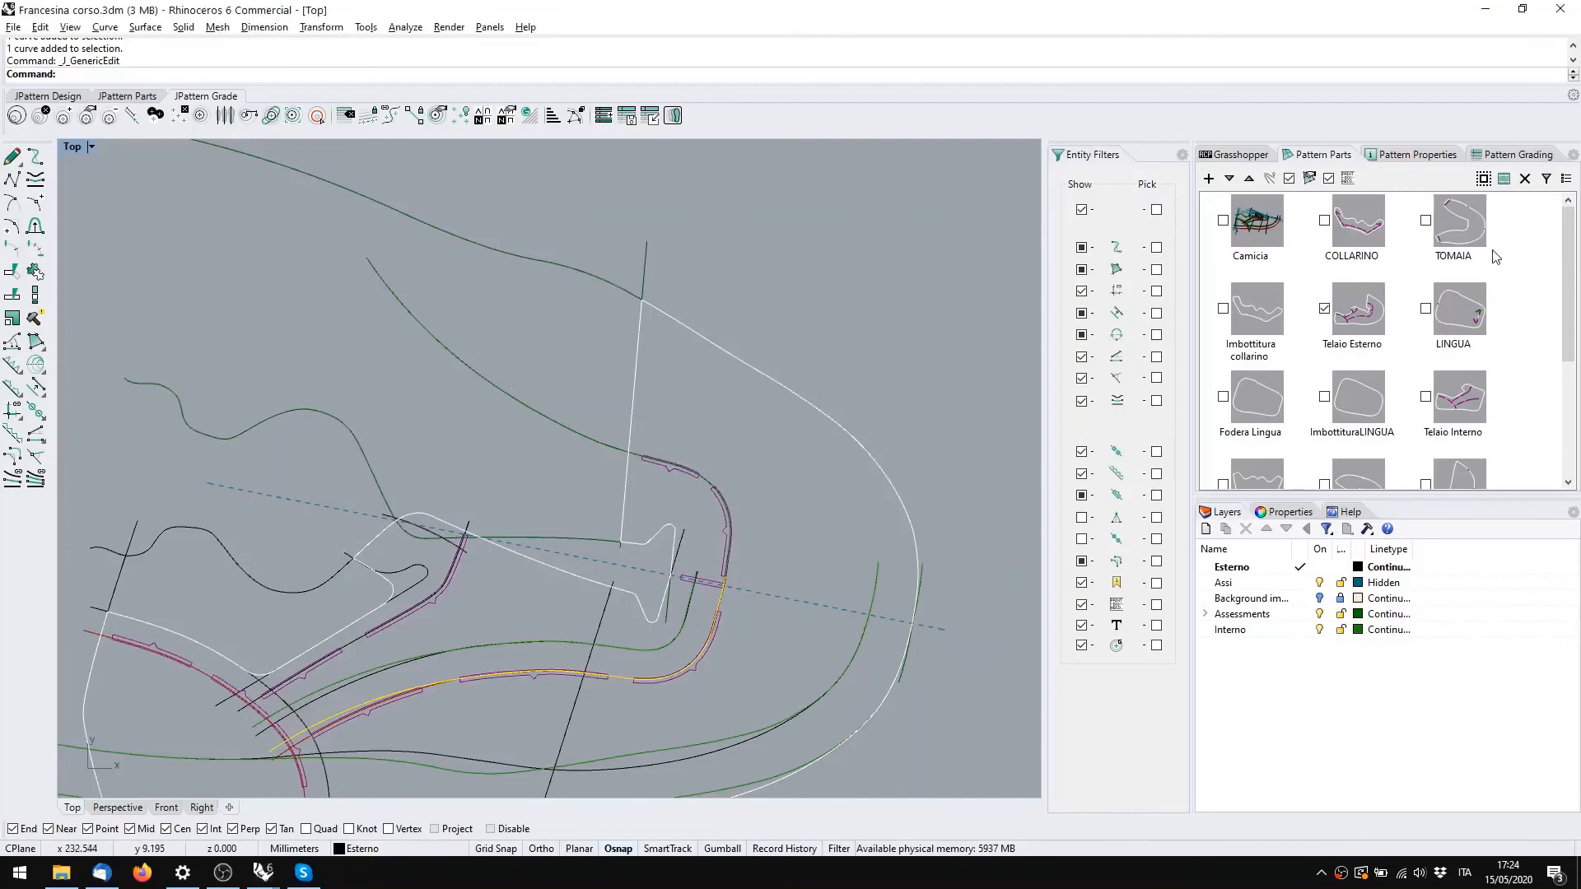
double_click(1359, 313)
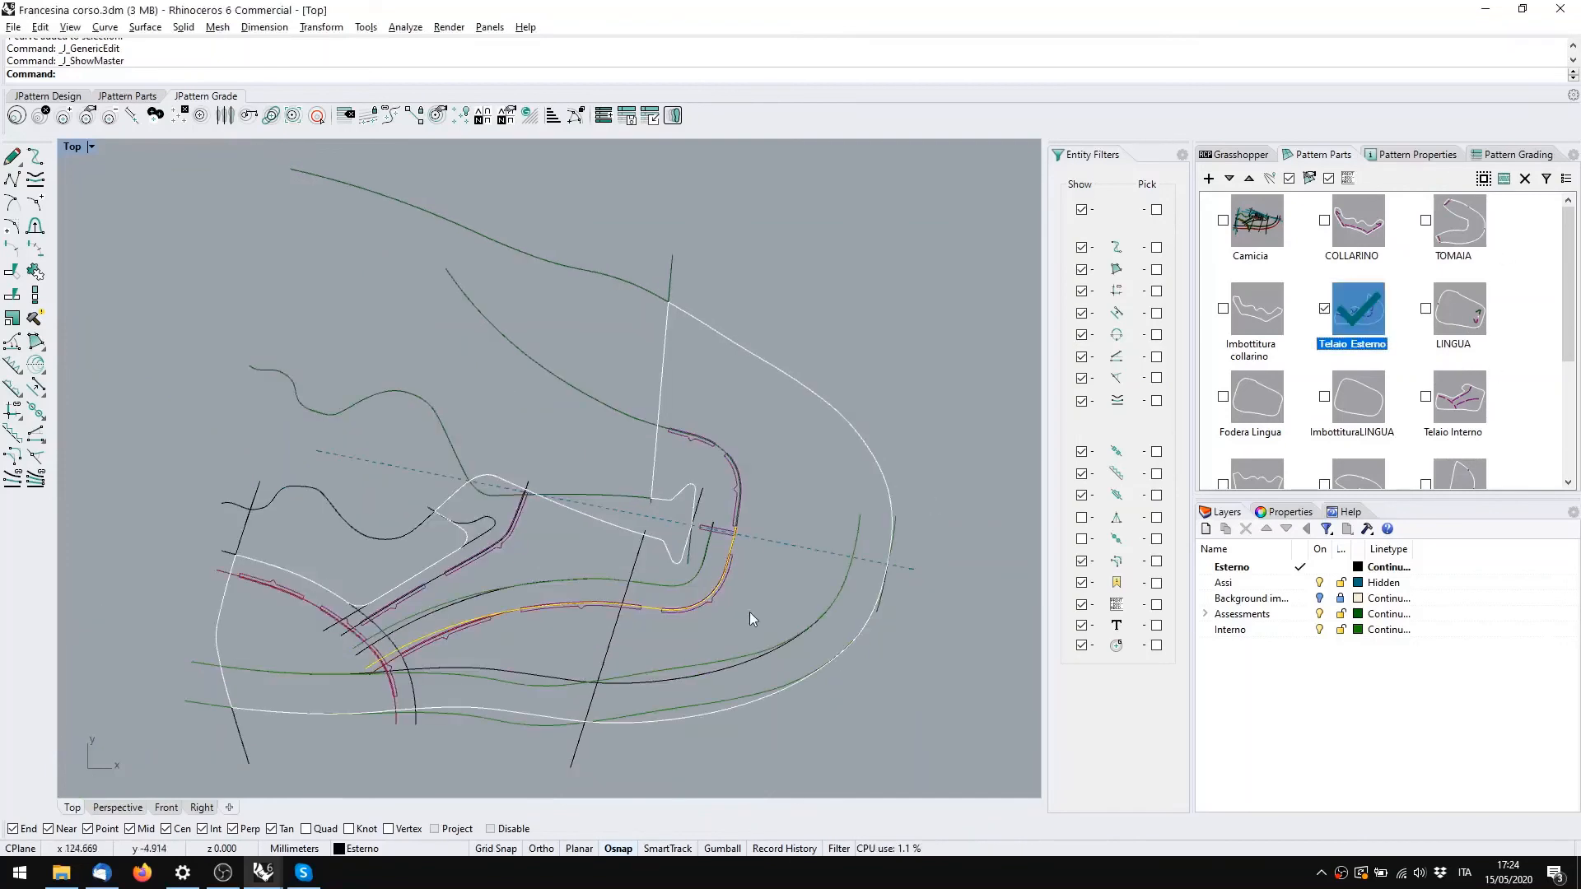
left_click(1303, 181)
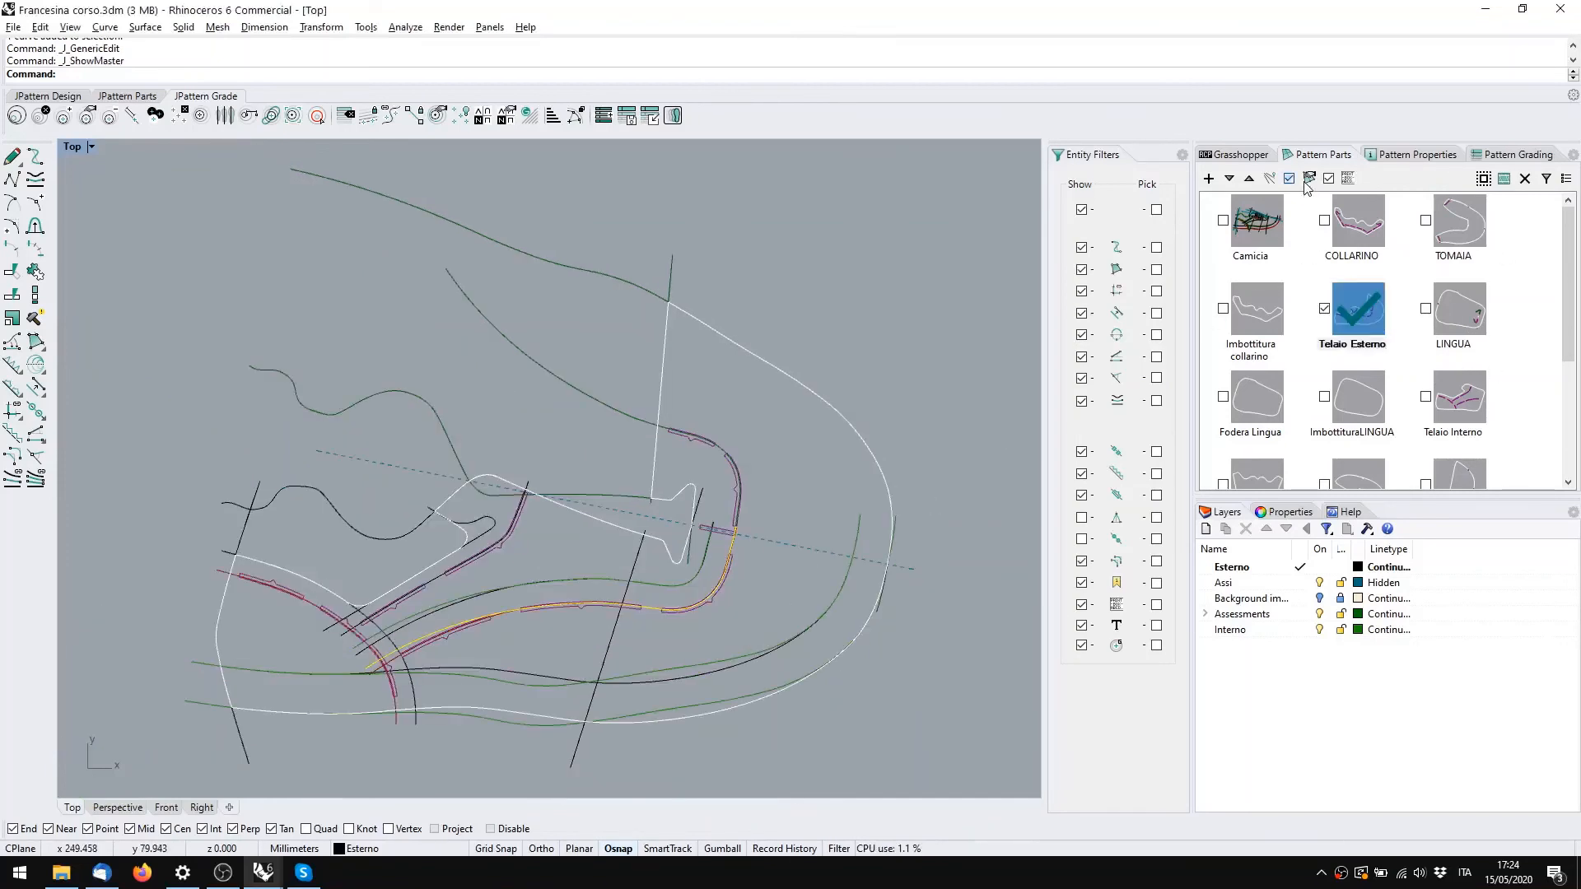
left_click(685, 527)
scroll(733, 517, "up", 3)
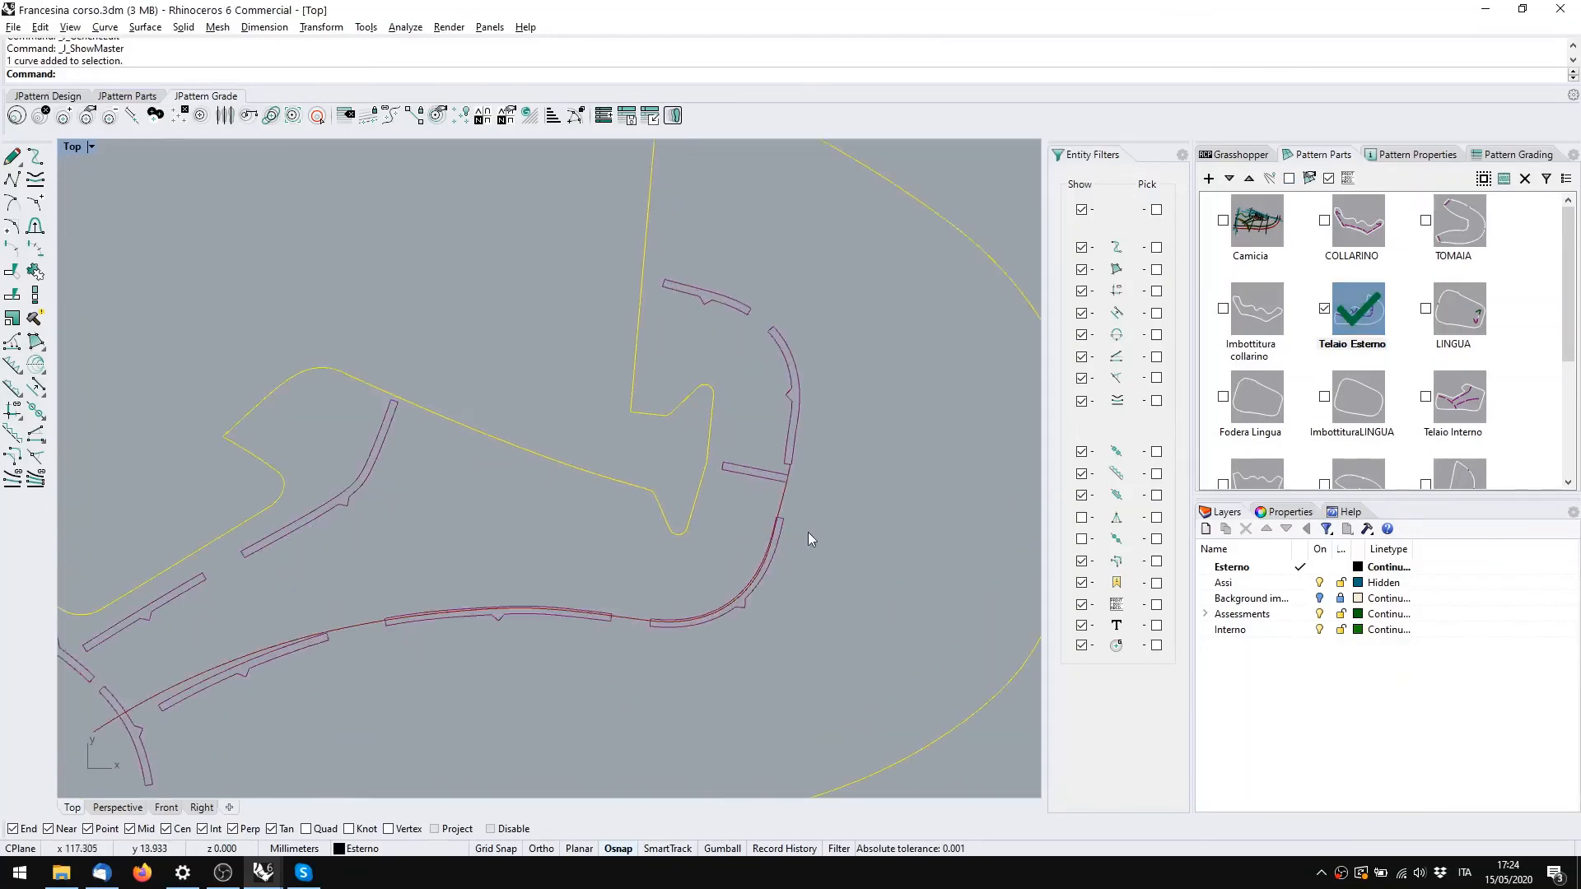
Examine the short straight marker at the front of Telaio Esterno and the markers along its lower line
left_click(767, 490)
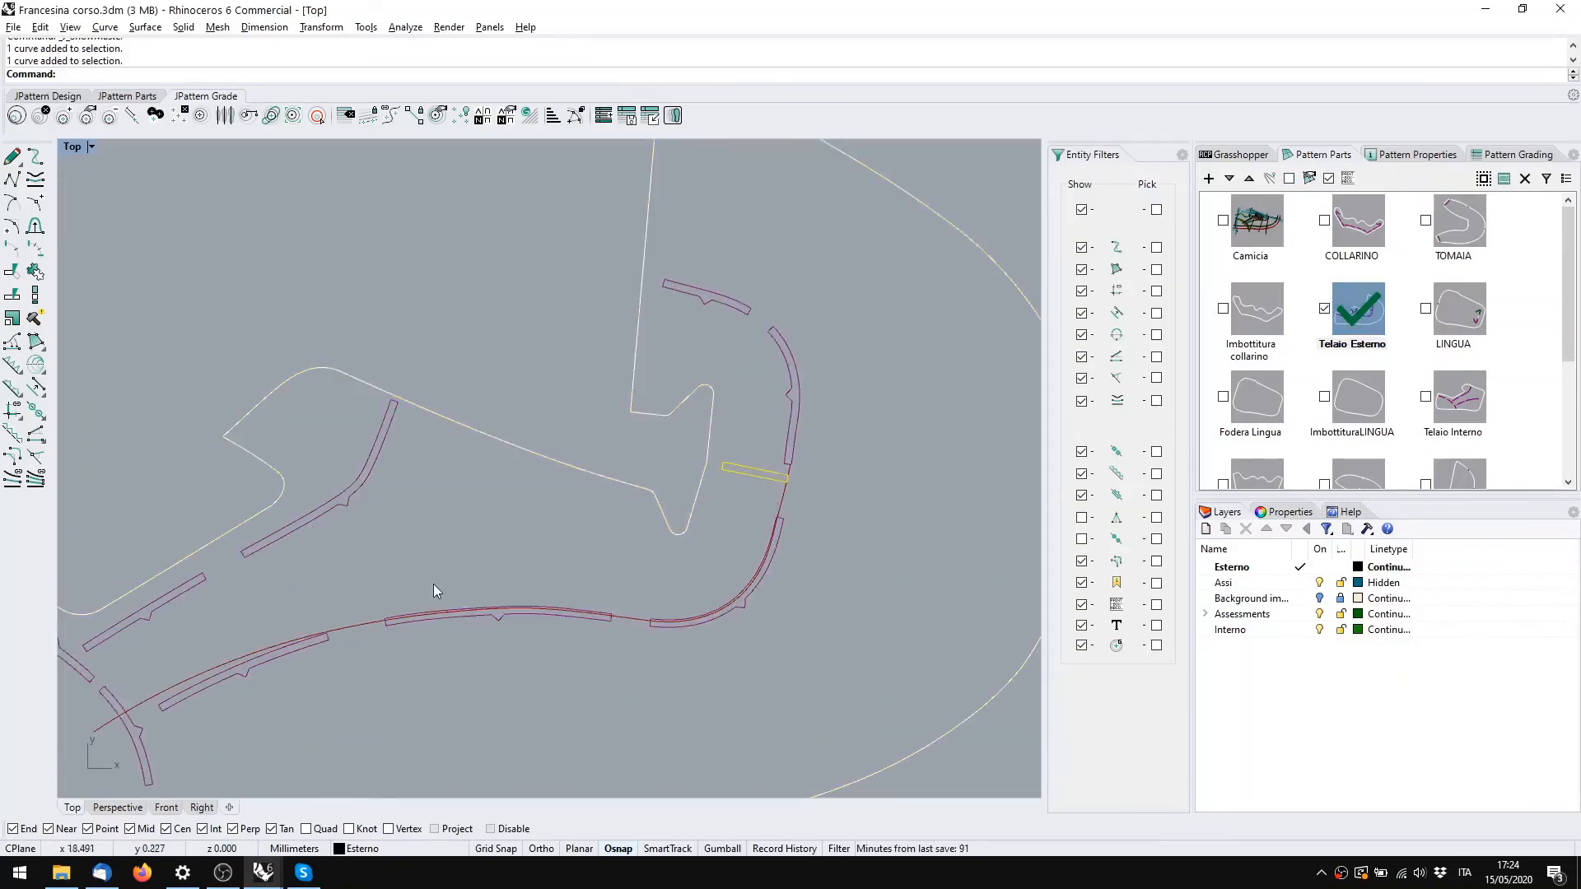
right_click_drag(433, 585, 774, 436)
right_click_drag(657, 558, 565, 568)
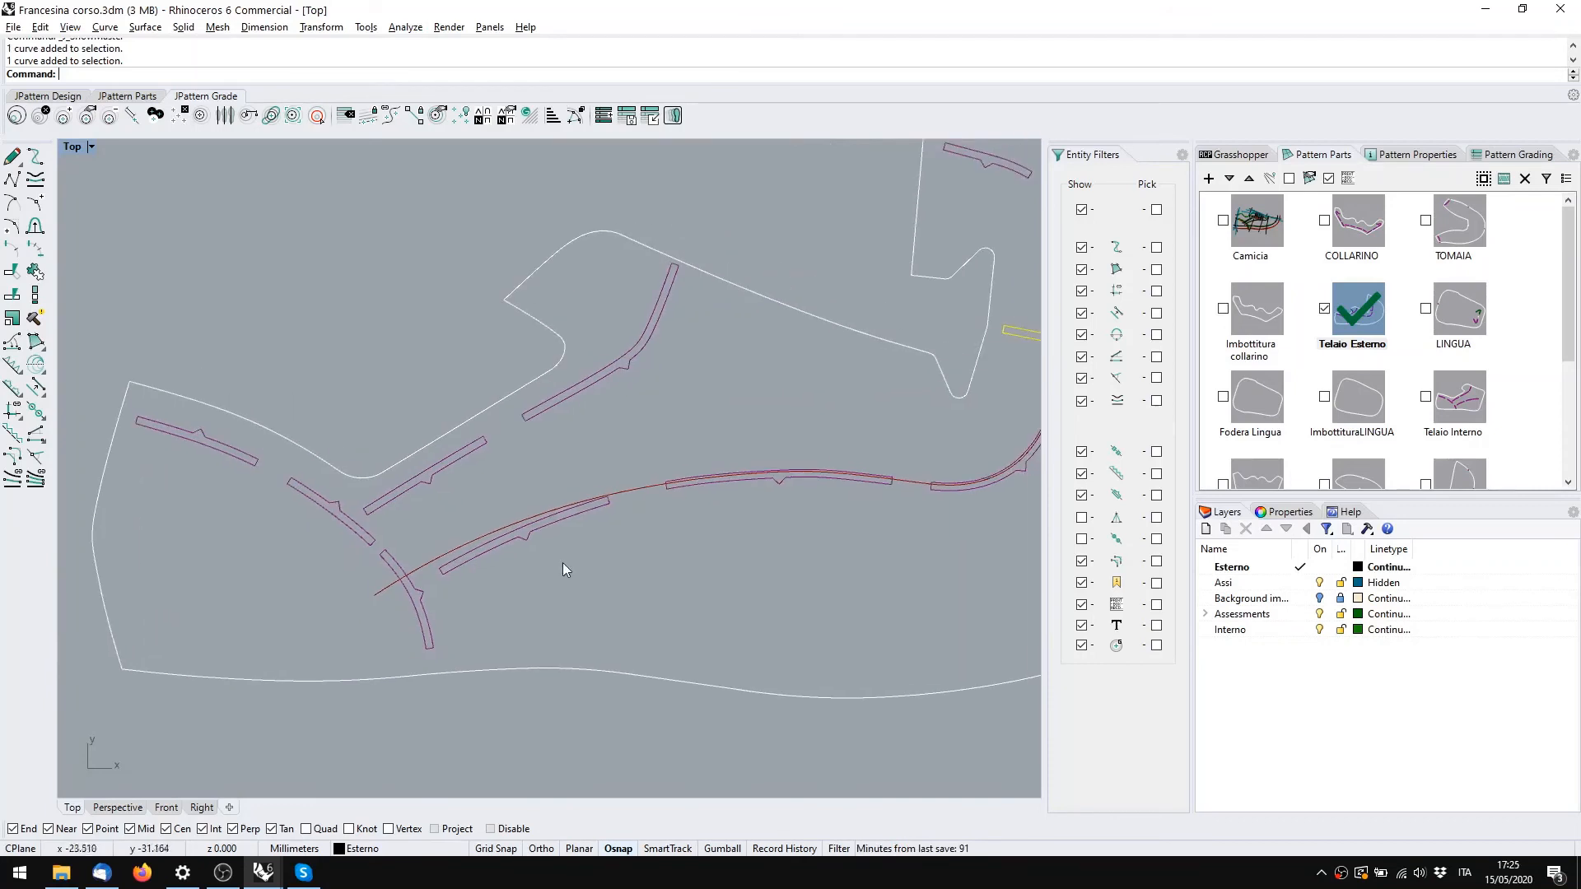
right_click_drag(769, 547, 318, 608)
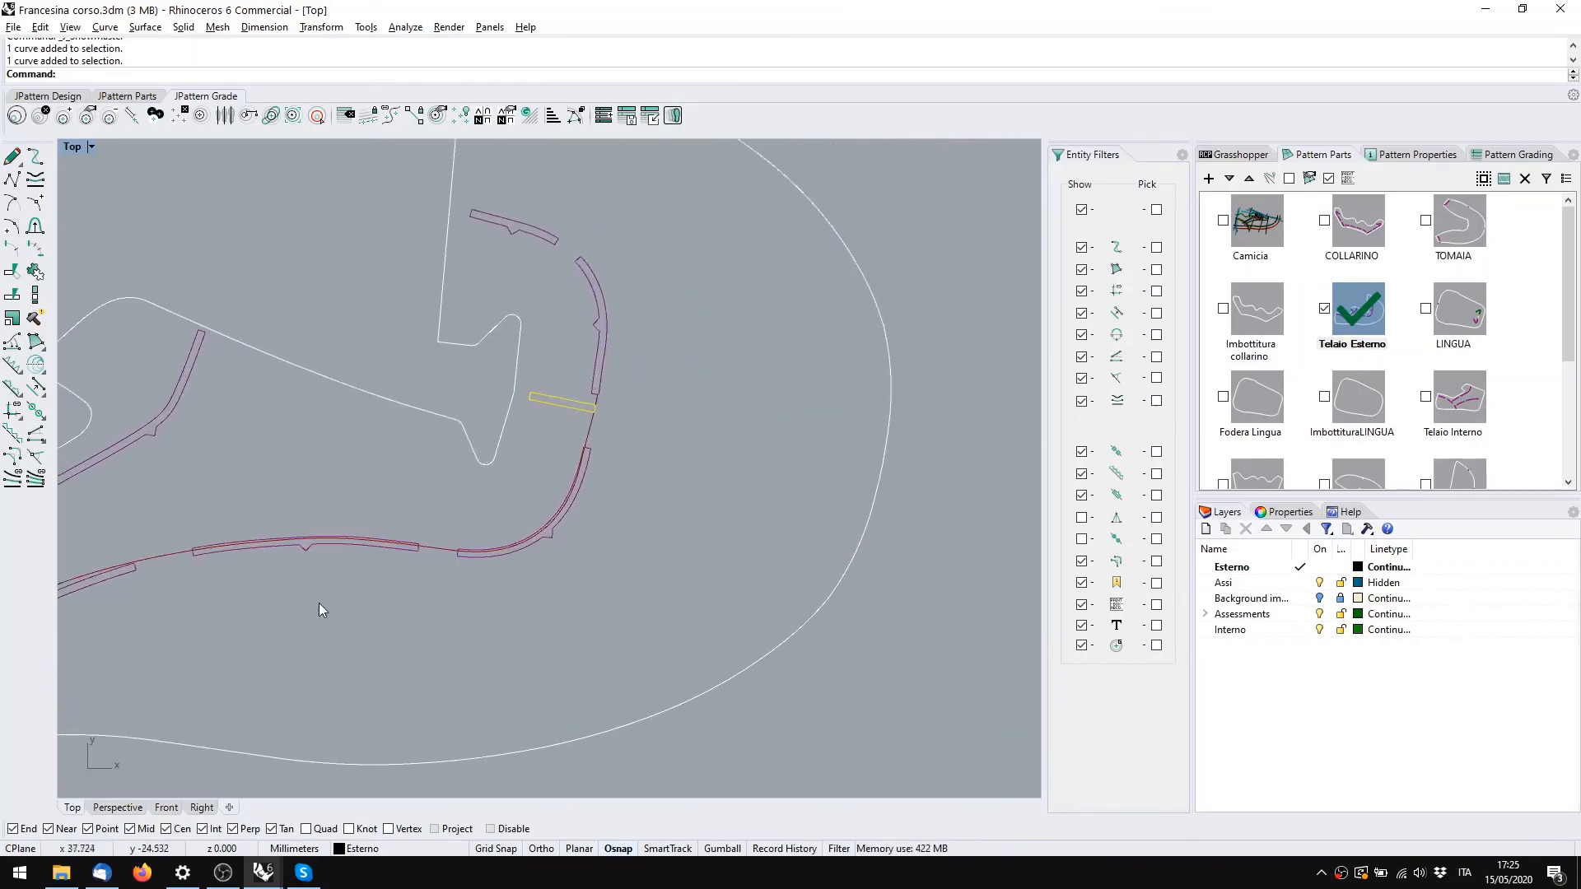
key("Escape")
right_click_drag(626, 429, 670, 455)
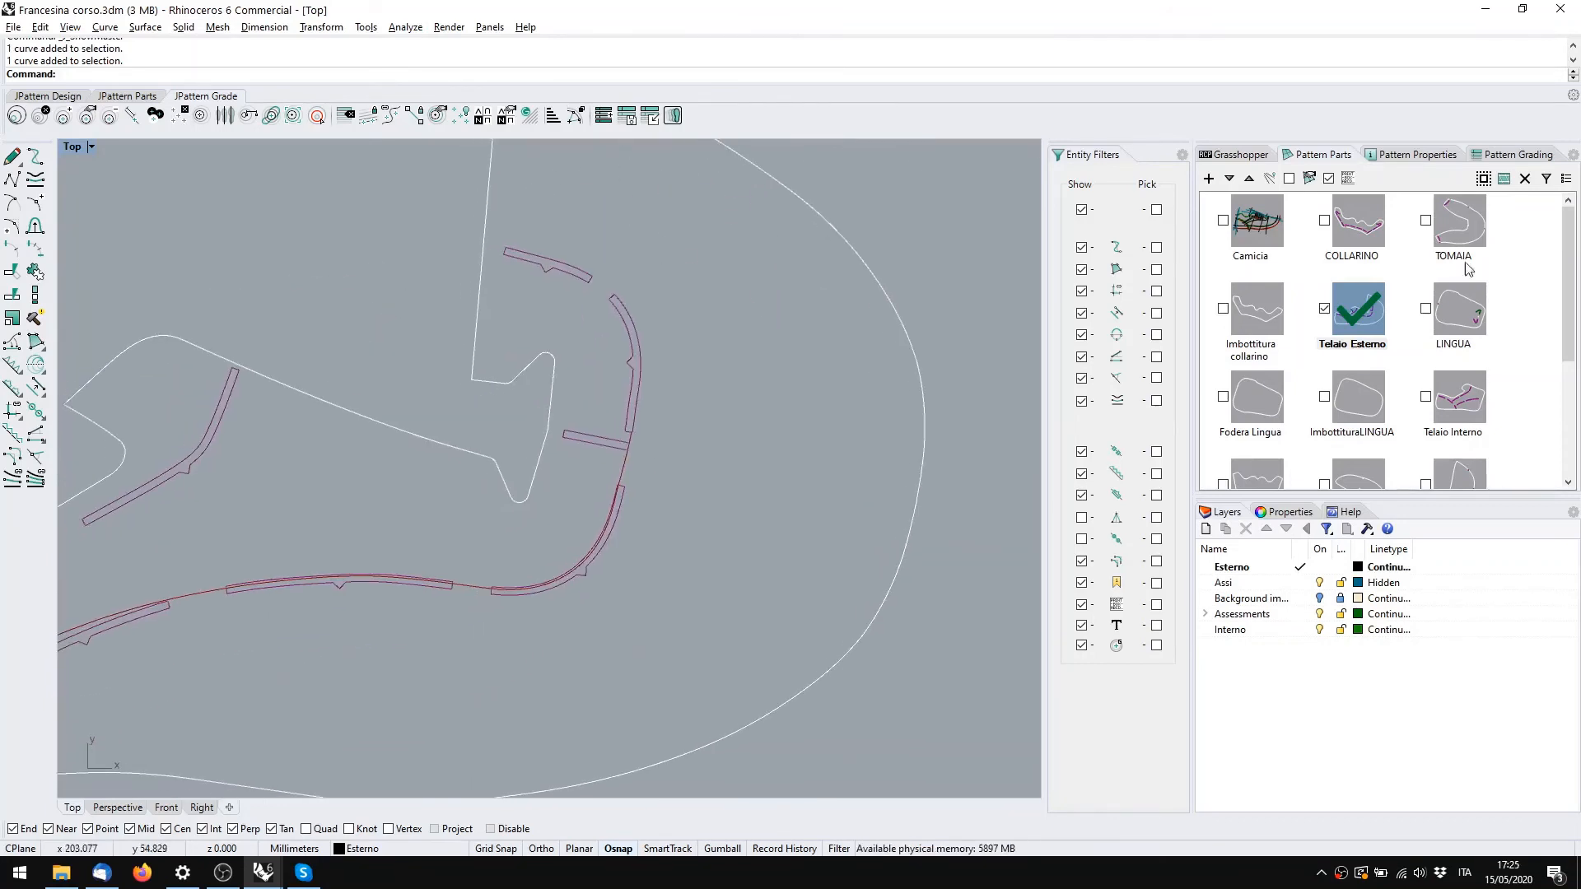
Show the reference LINGUA part with its construction curves and examine which lines form its outline and margins
right_click(1461, 311)
left_click(1482, 360)
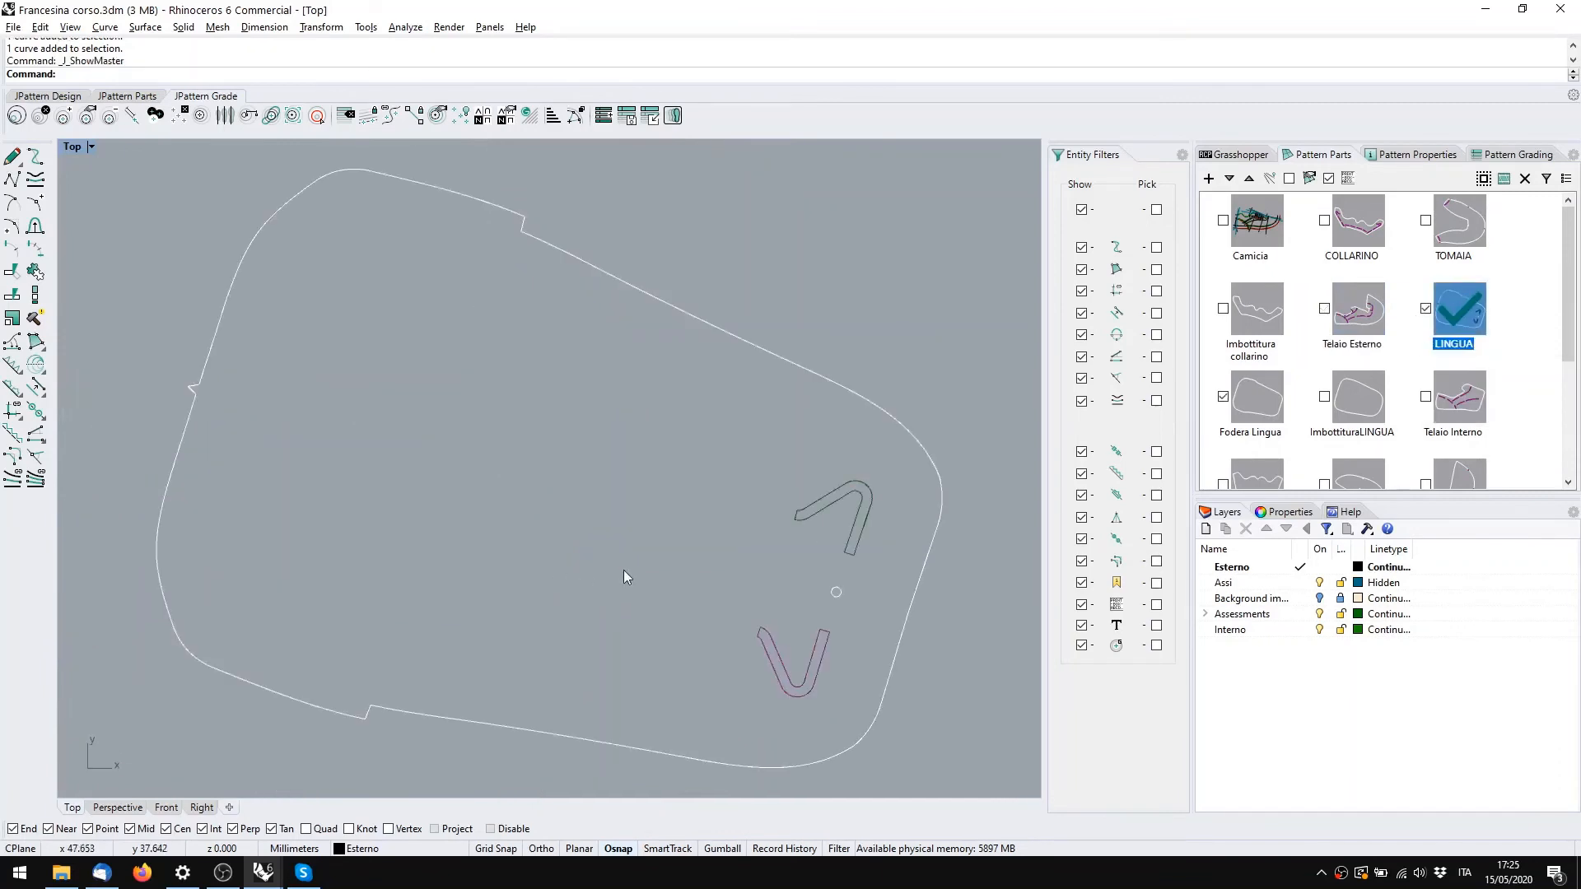
scroll(632, 461, "down", 5)
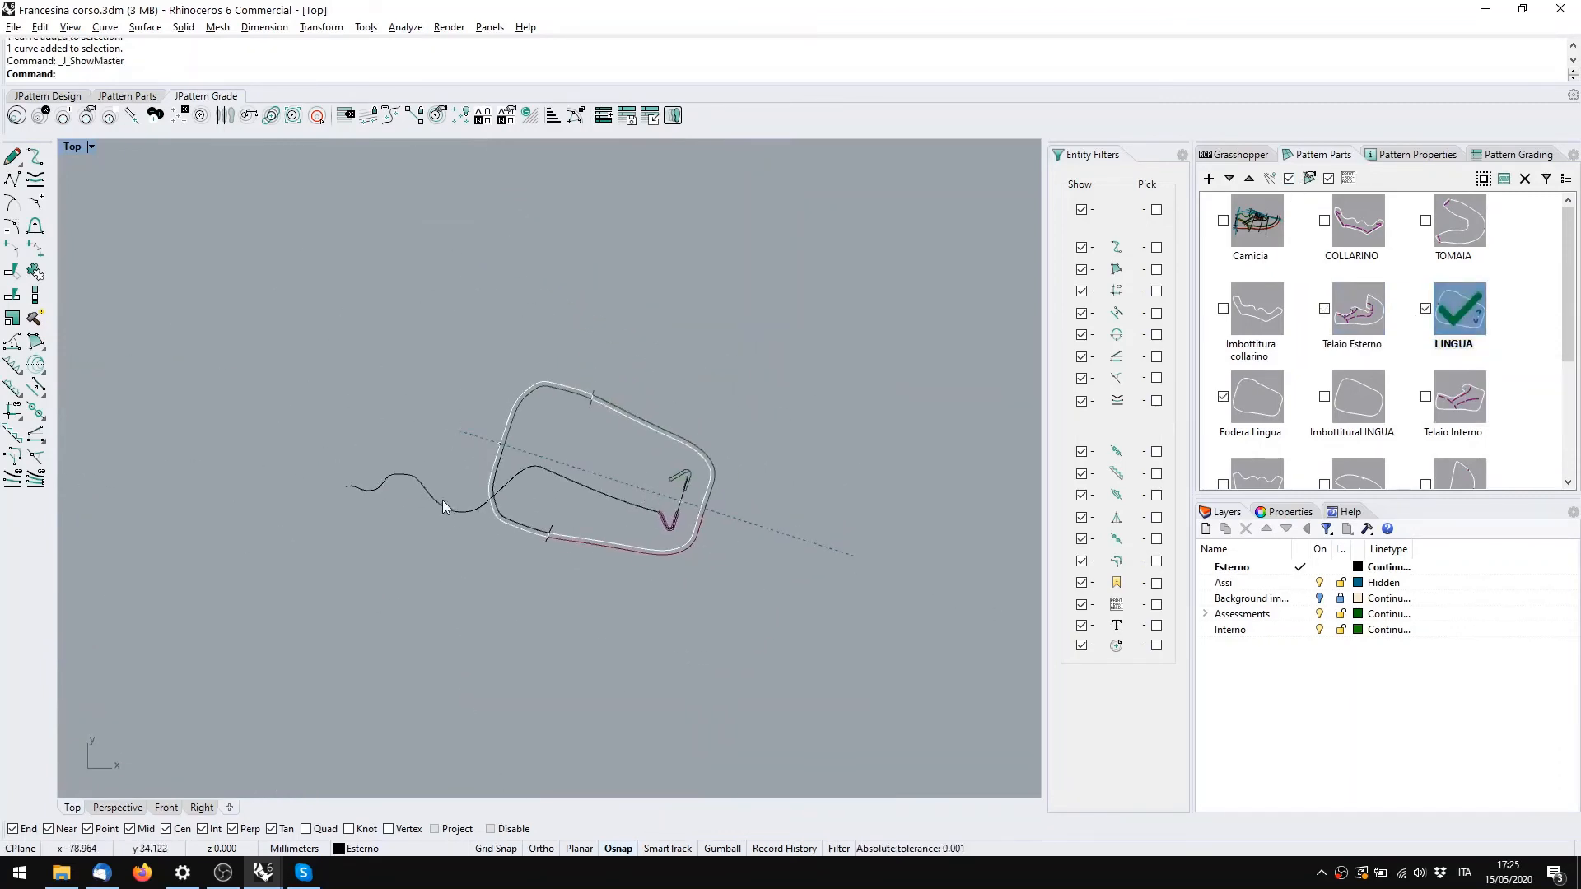
left_click(442, 502)
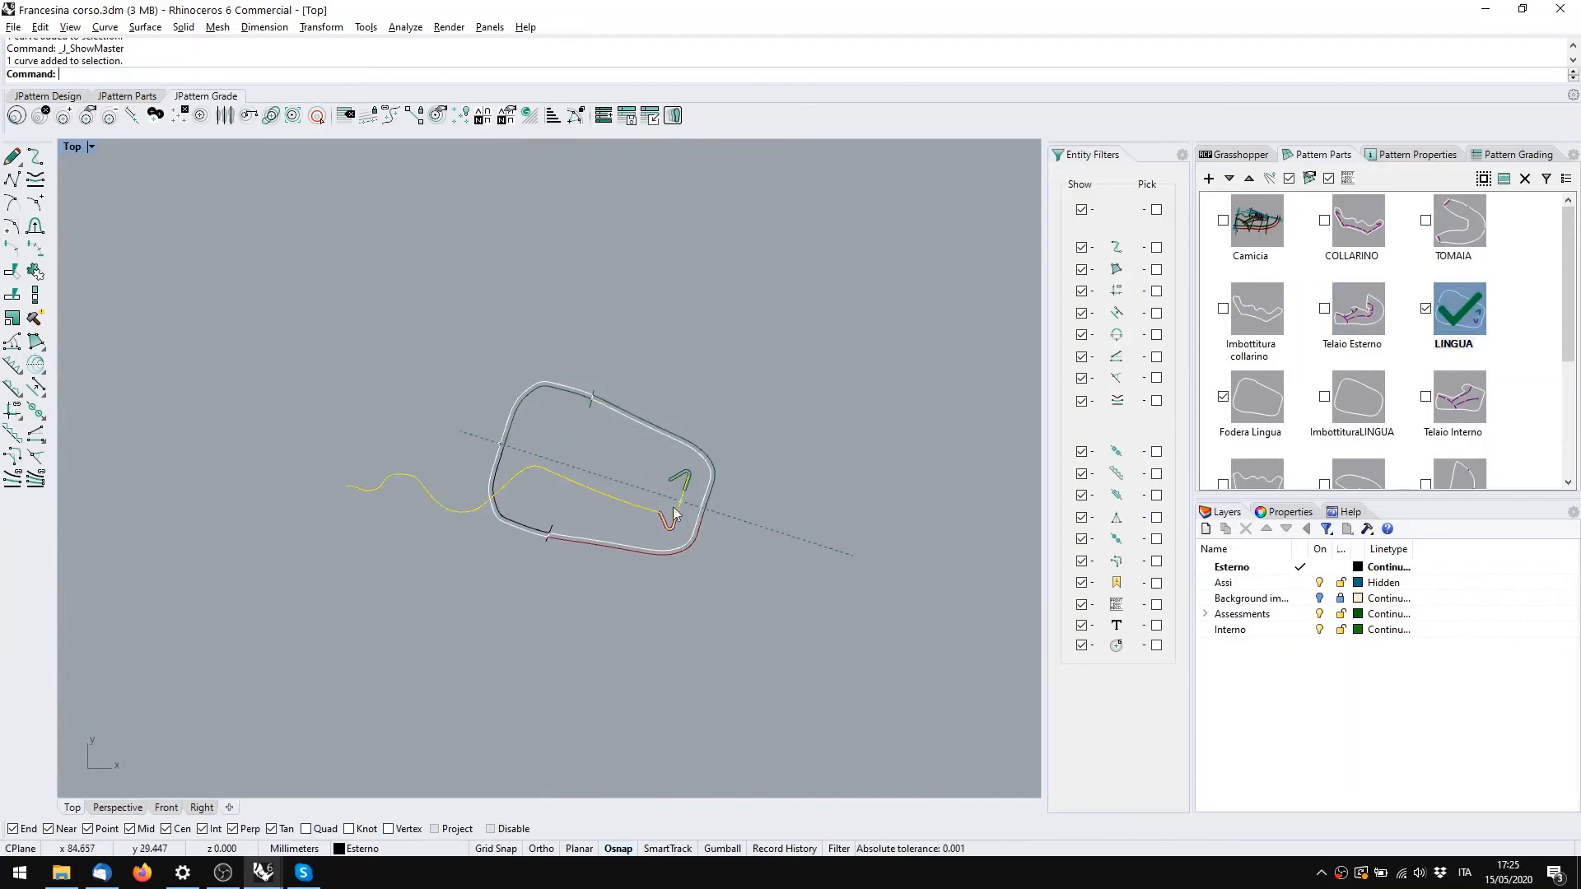
left_click(590, 547)
left_click(535, 527)
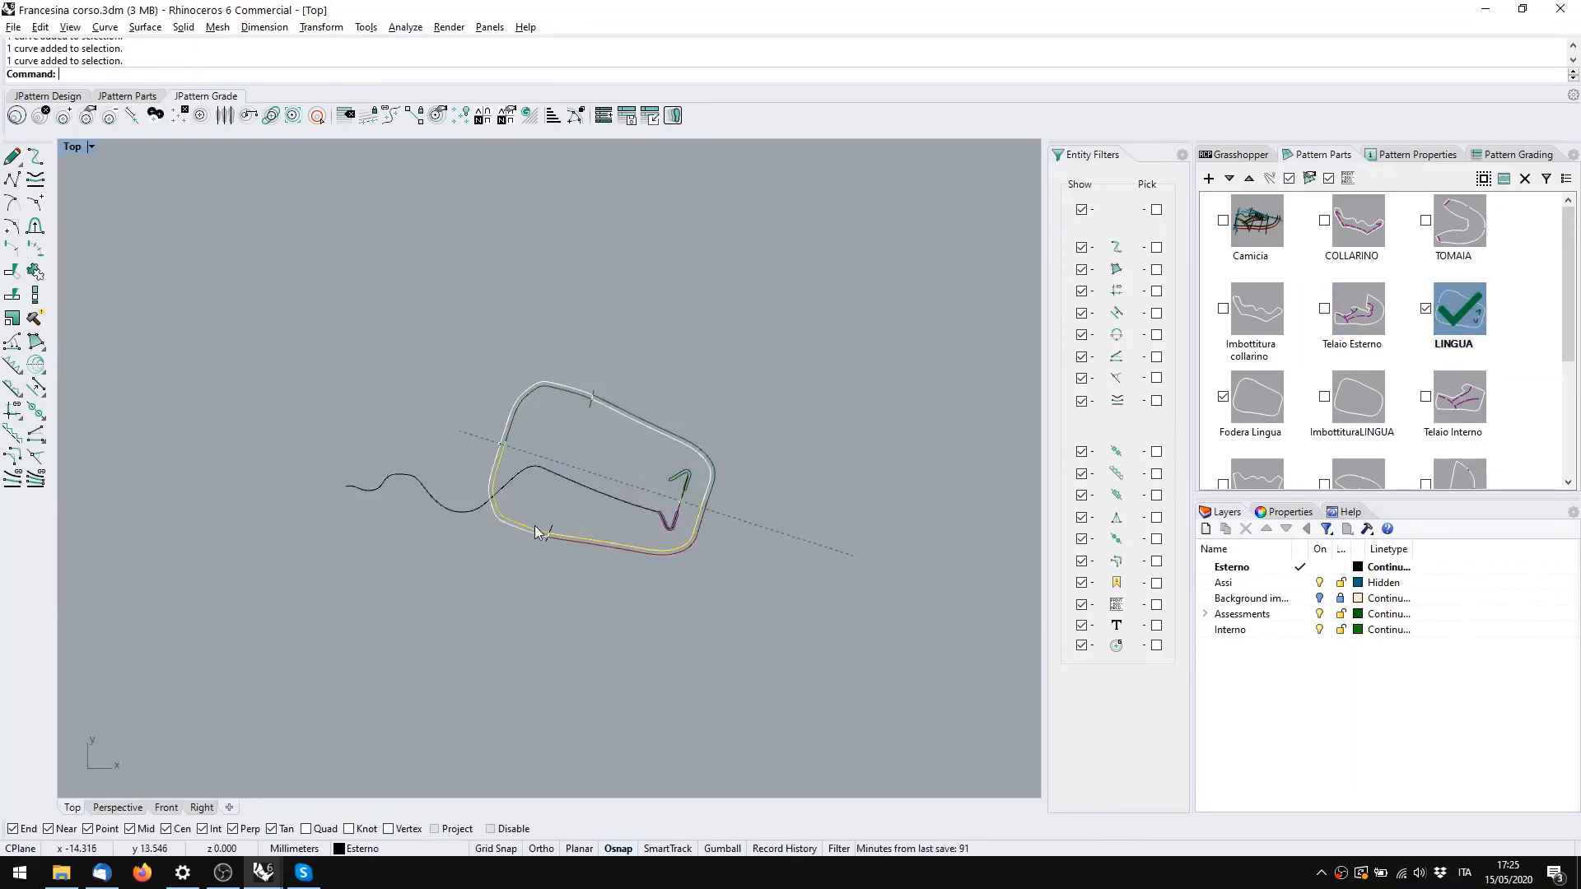
left_click(537, 541)
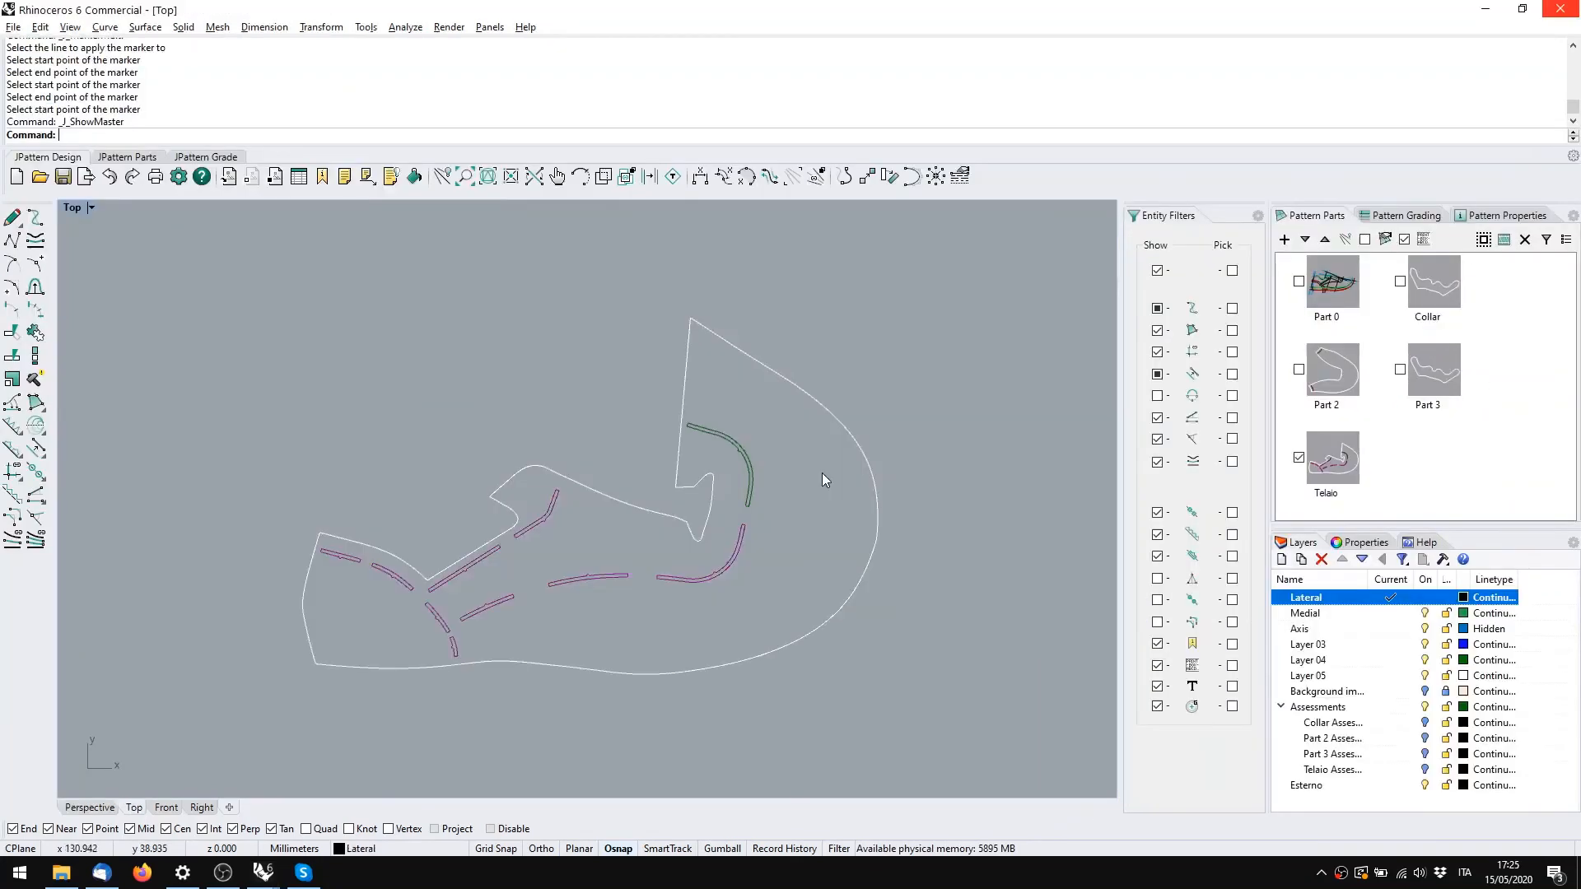
Return to the working file and display only Part 0 with its construction lines
left_click(1336, 280)
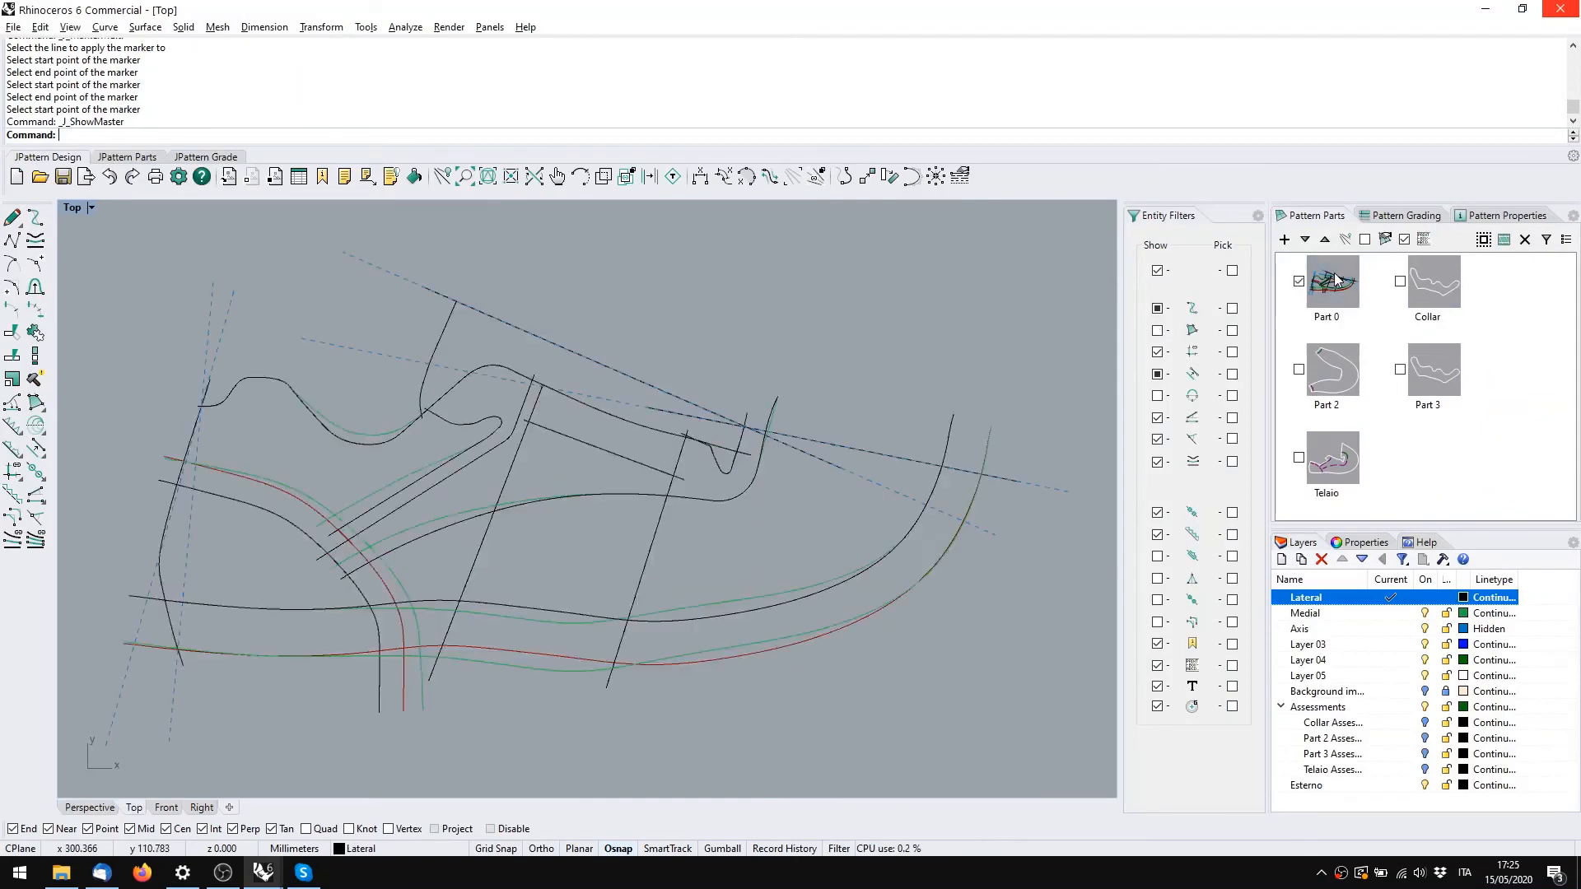
scroll(416, 413, "up", 2)
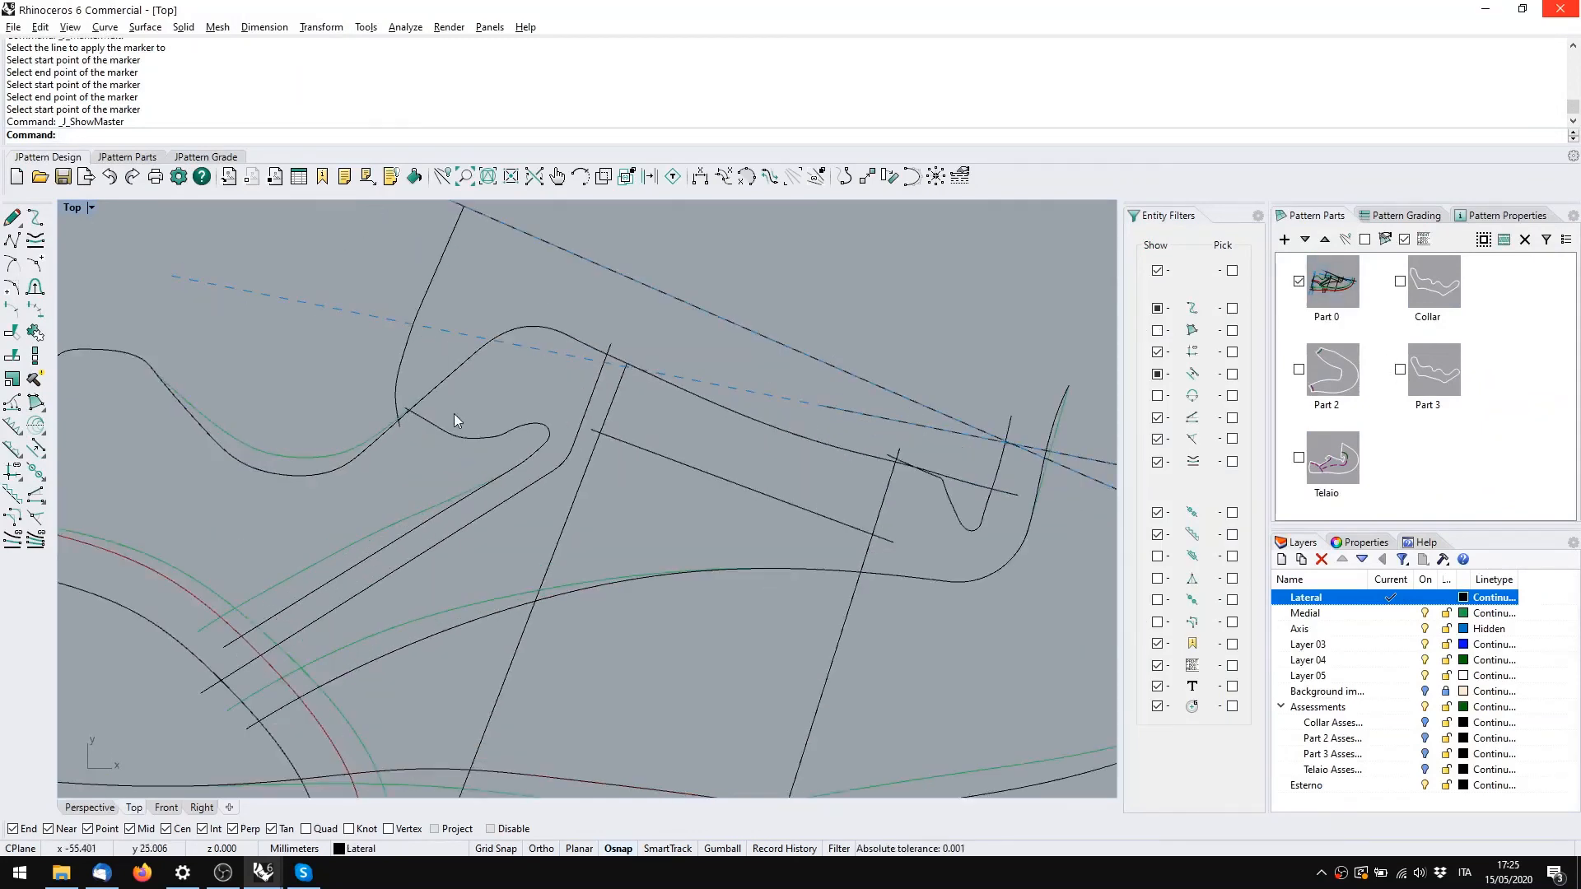
scroll(461, 431, "up", 2)
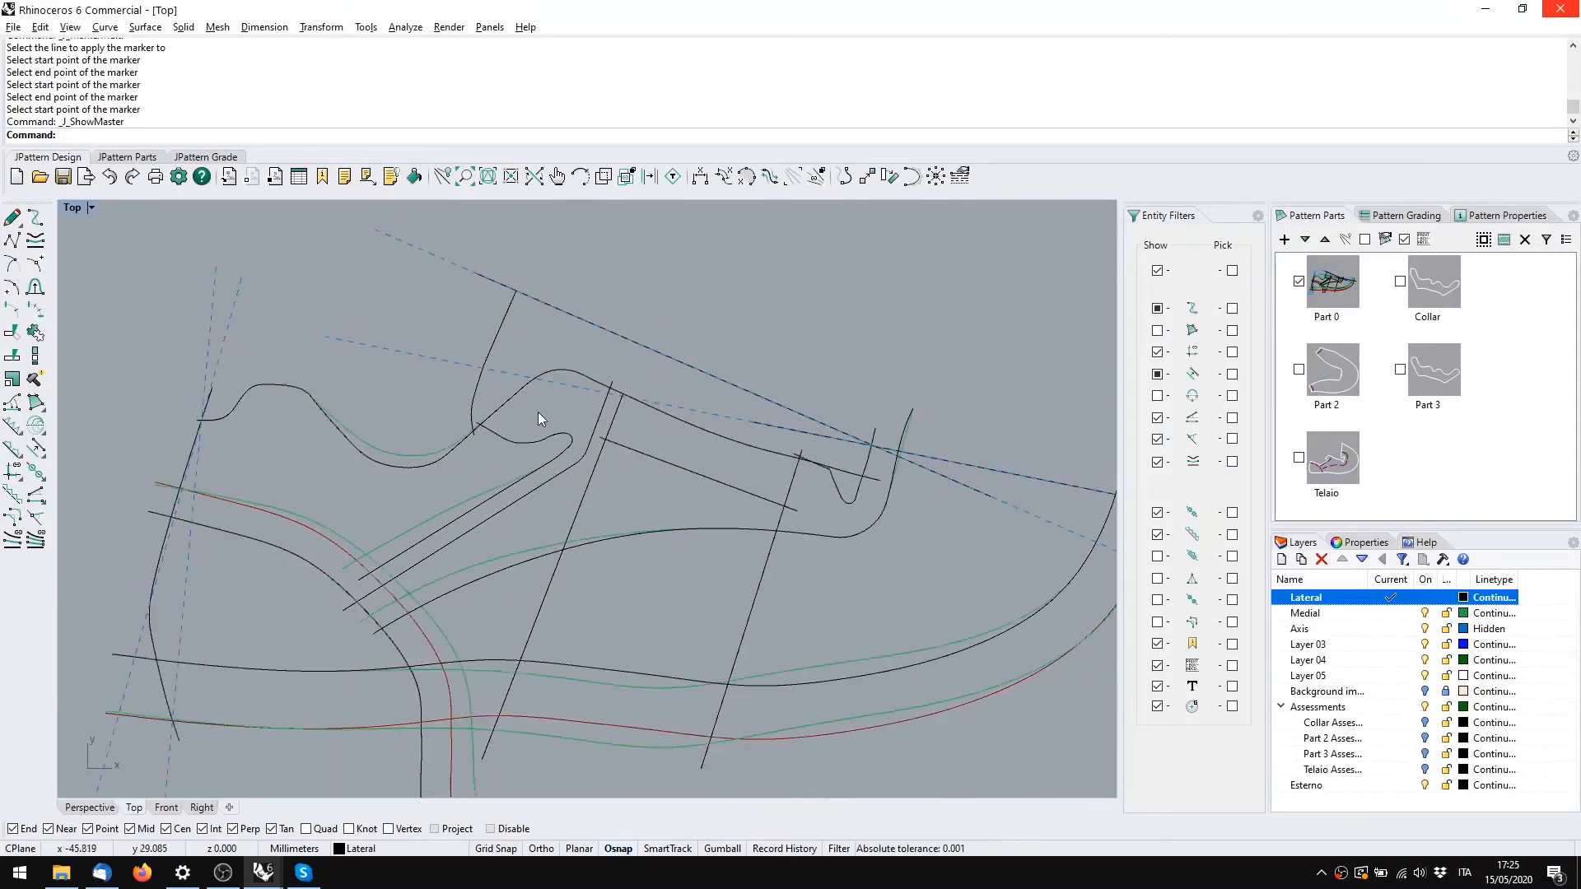
left_click(492, 346)
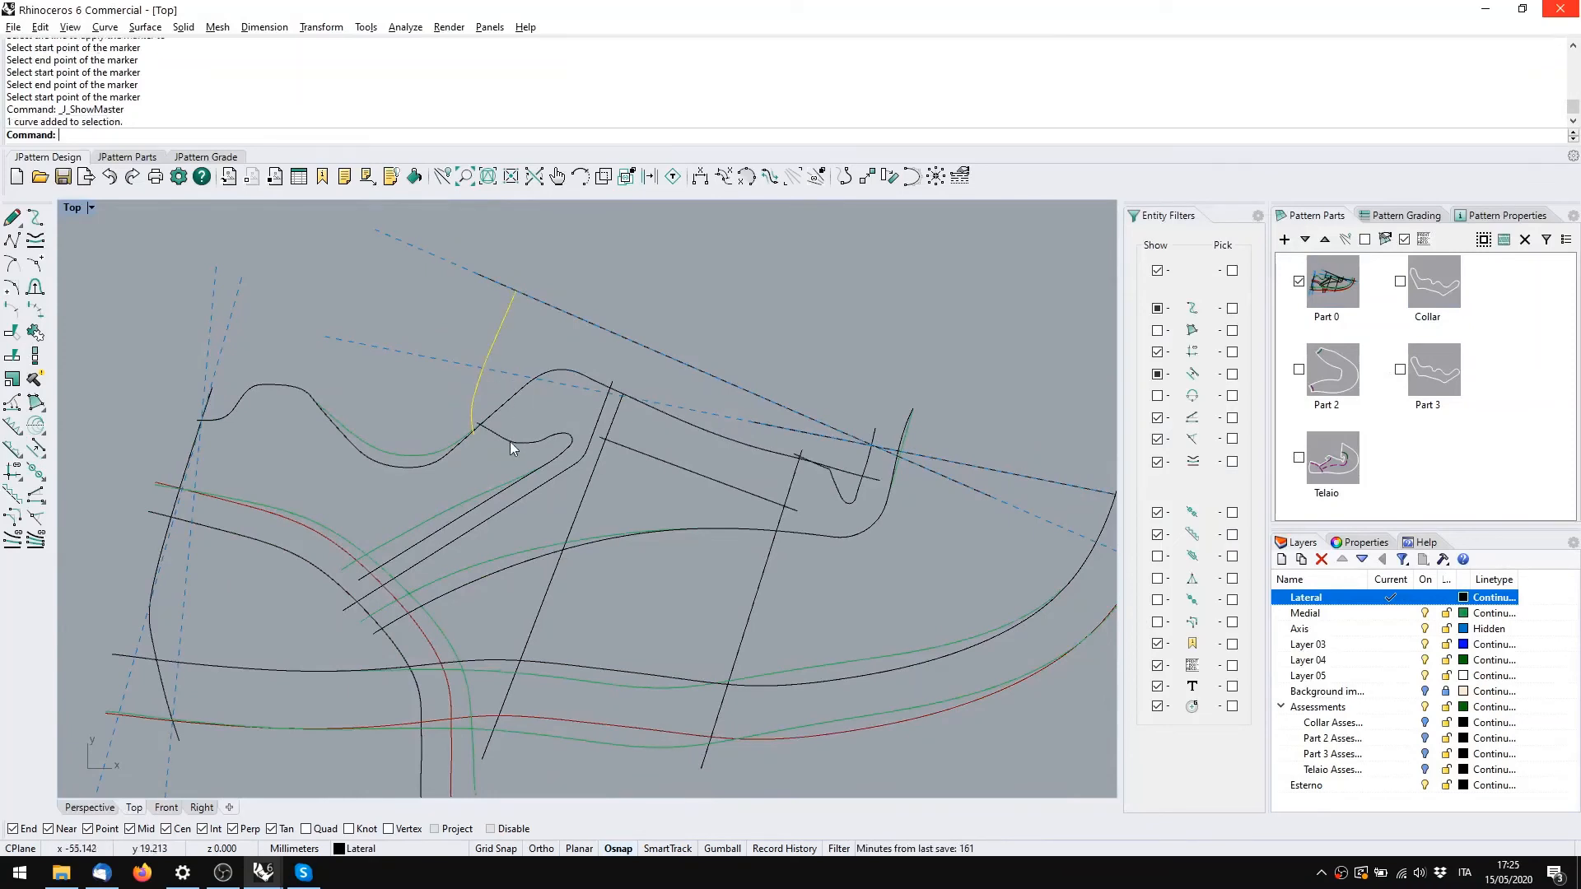
left_click(509, 443)
left_click(558, 485)
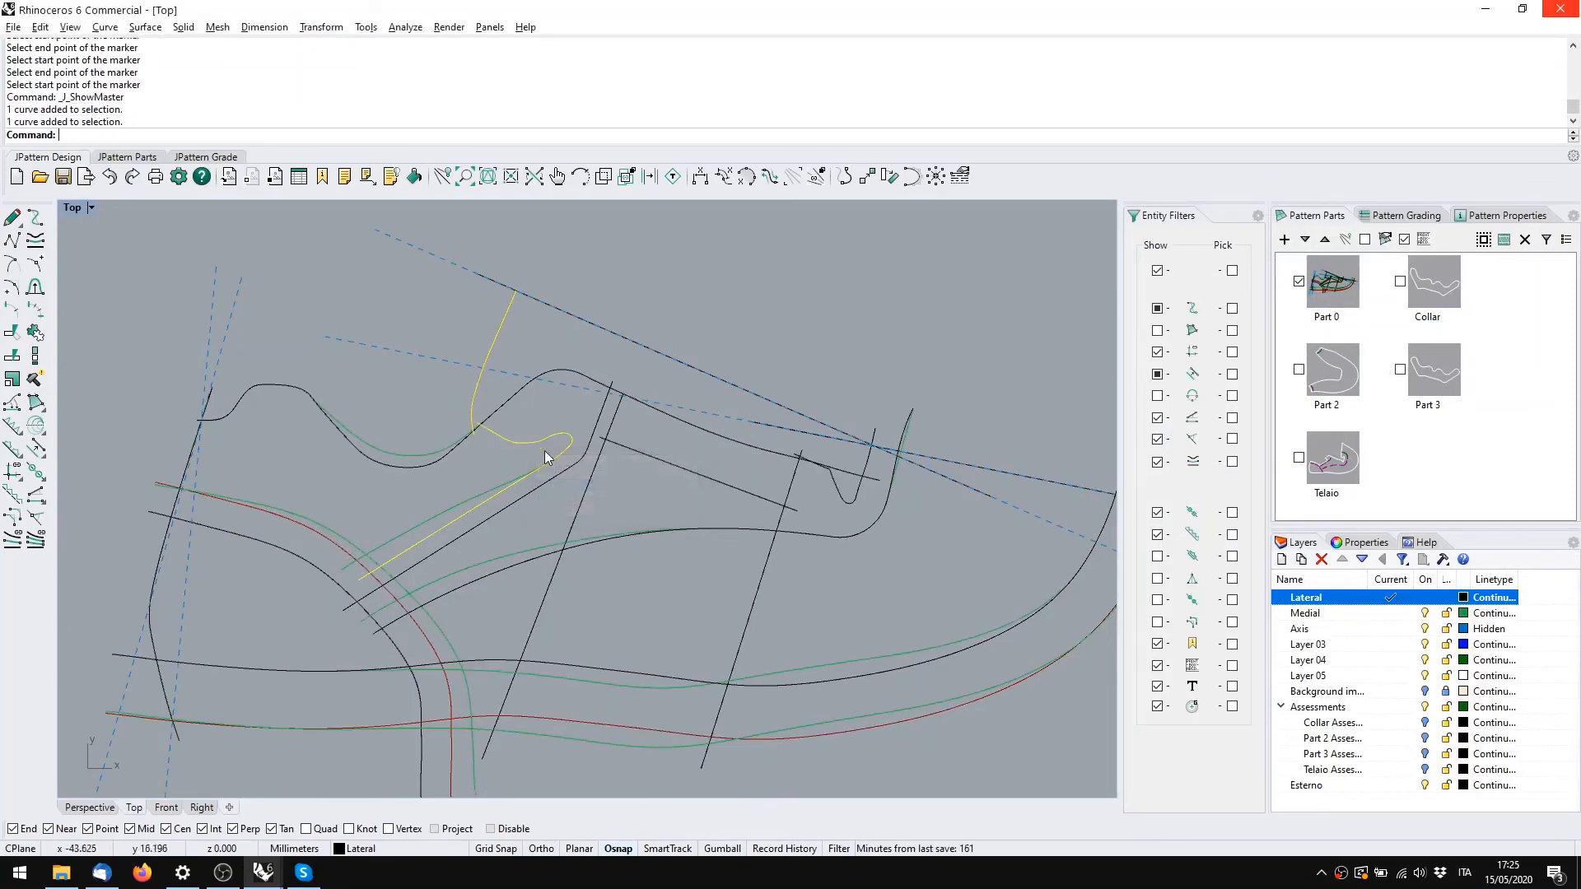
left_click(507, 405)
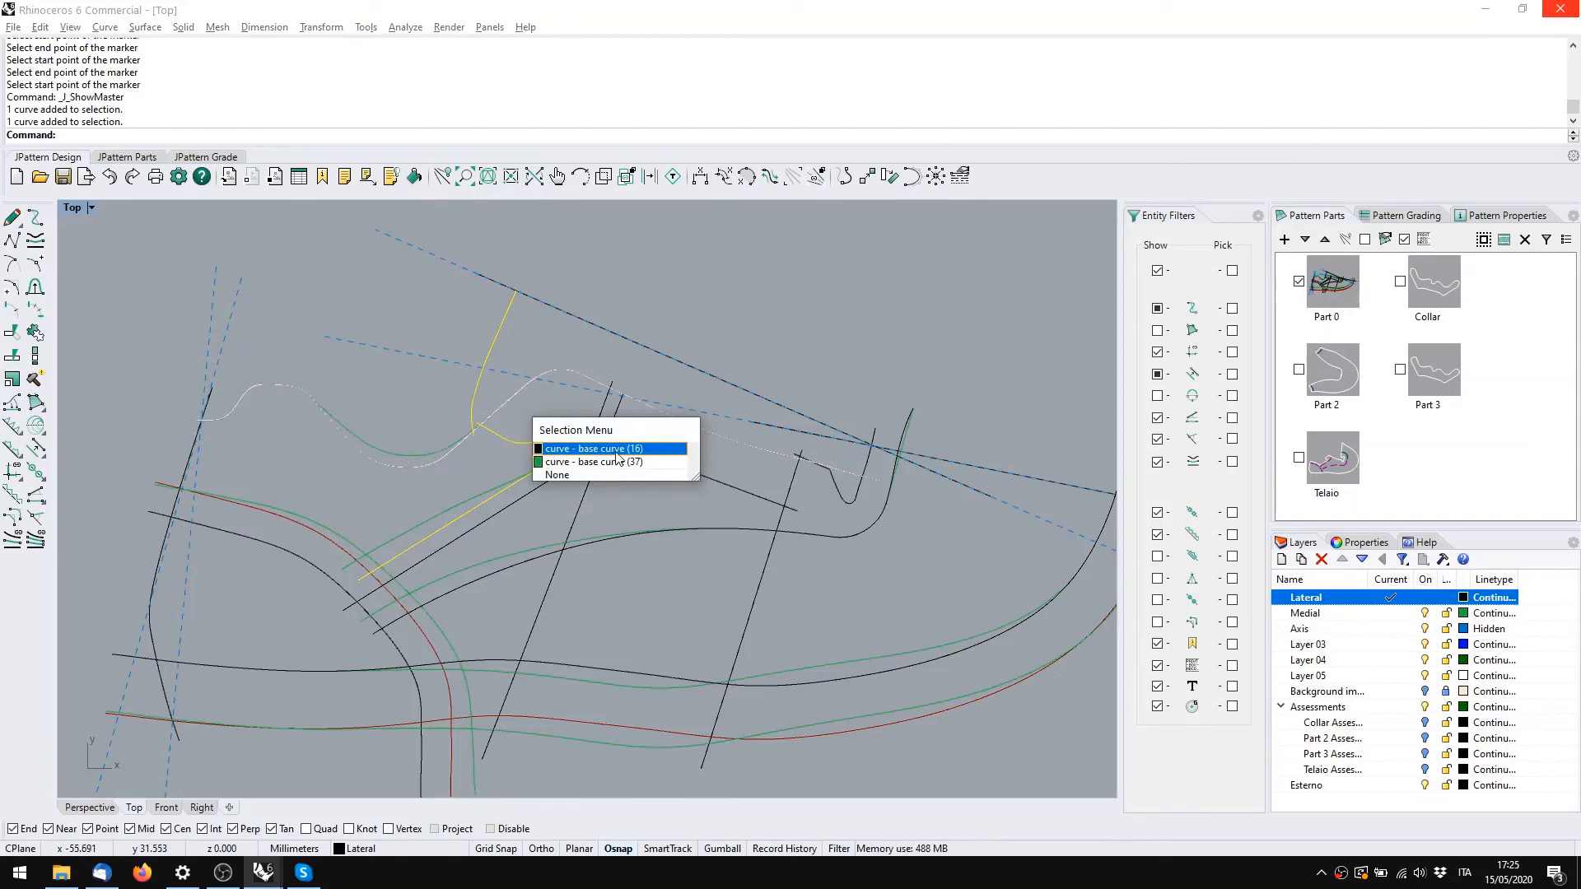
left_click(740, 475)
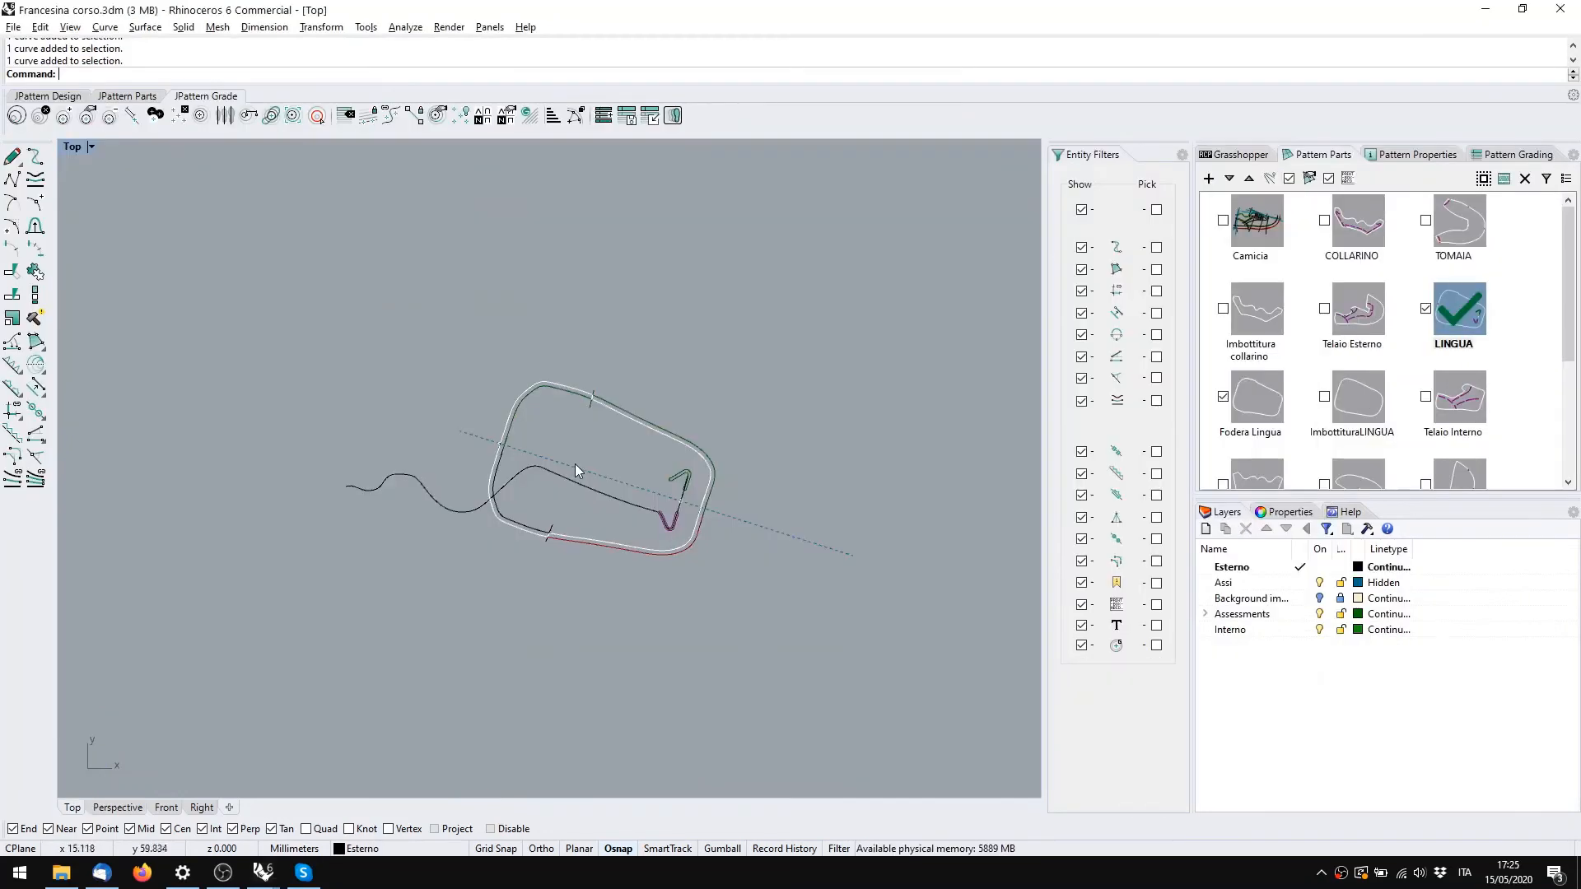
In the reference file, overlay Camicia on the LINGUA part and compare the tongue outline with the base lines
right_click_drag(598, 533, 635, 555)
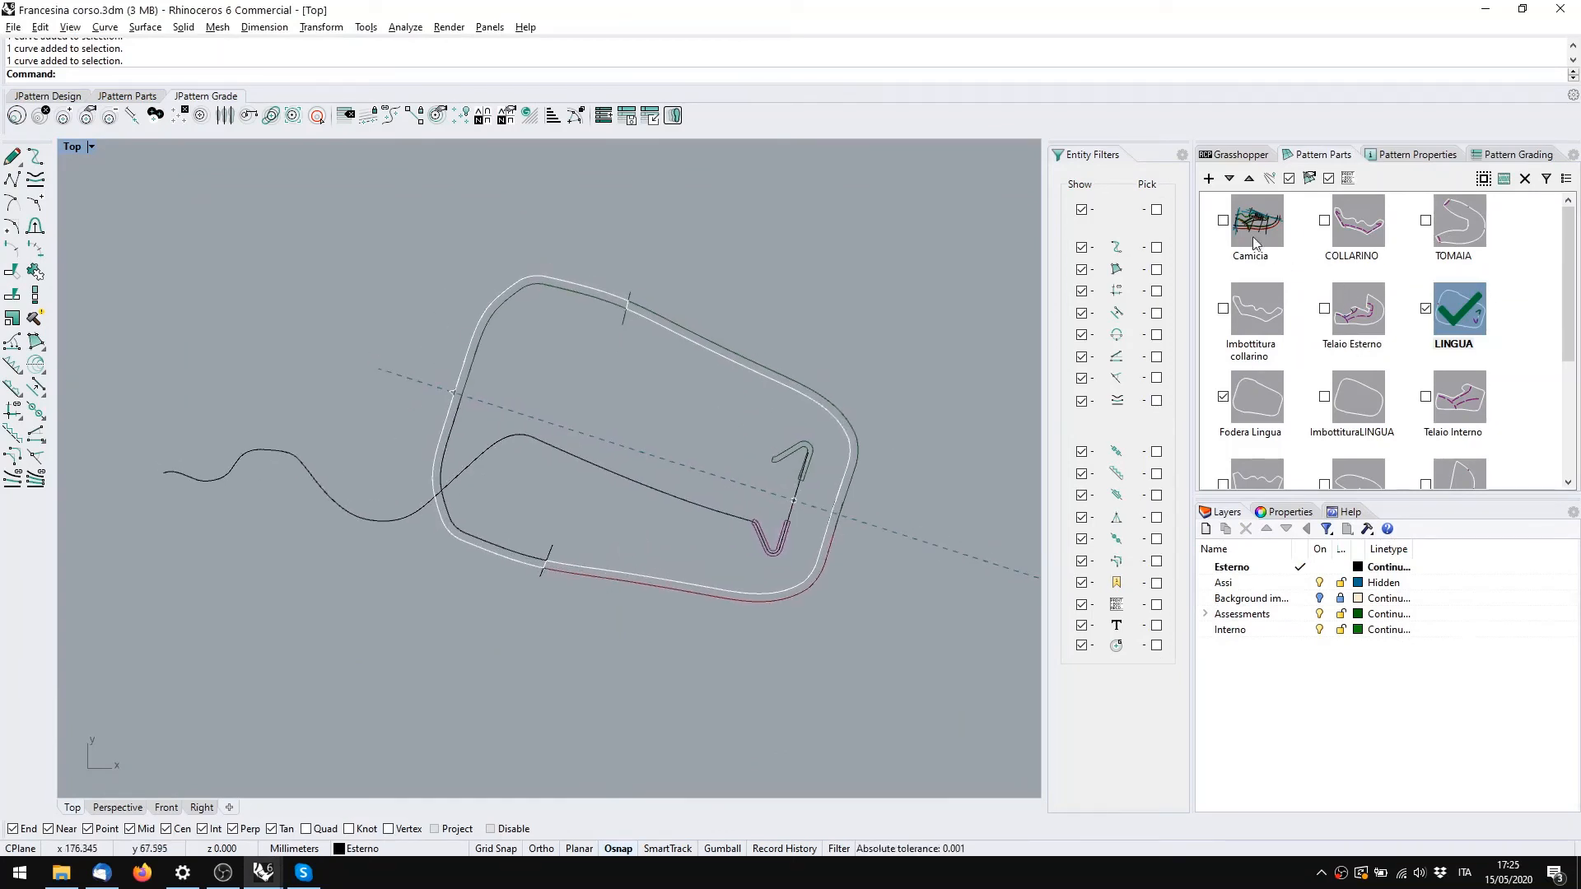
left_click(1224, 221)
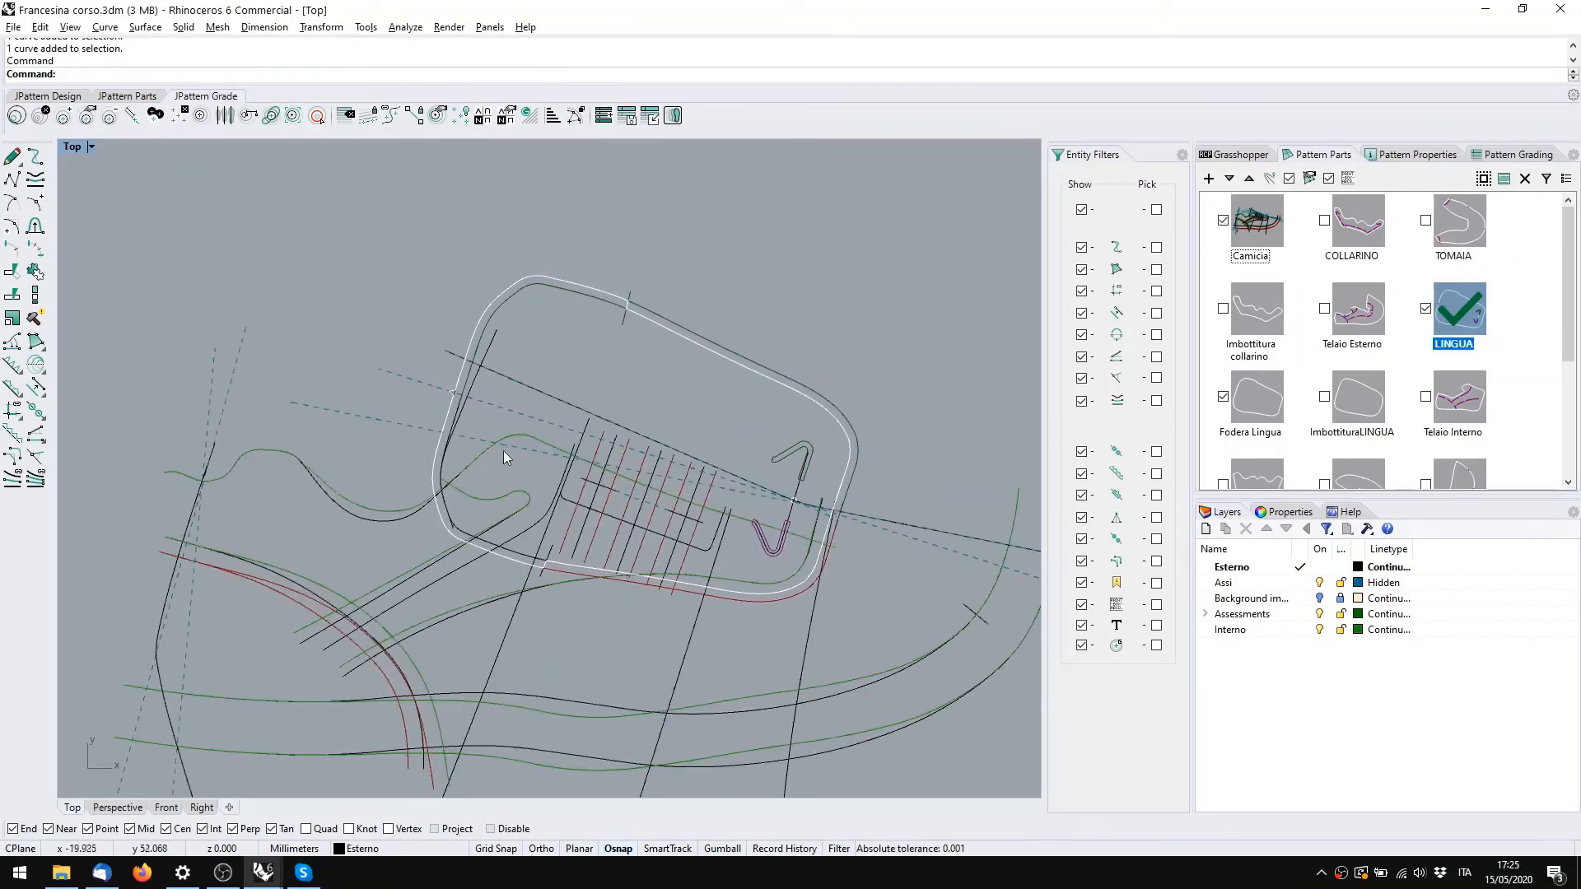
right_click_drag(568, 486, 551, 465)
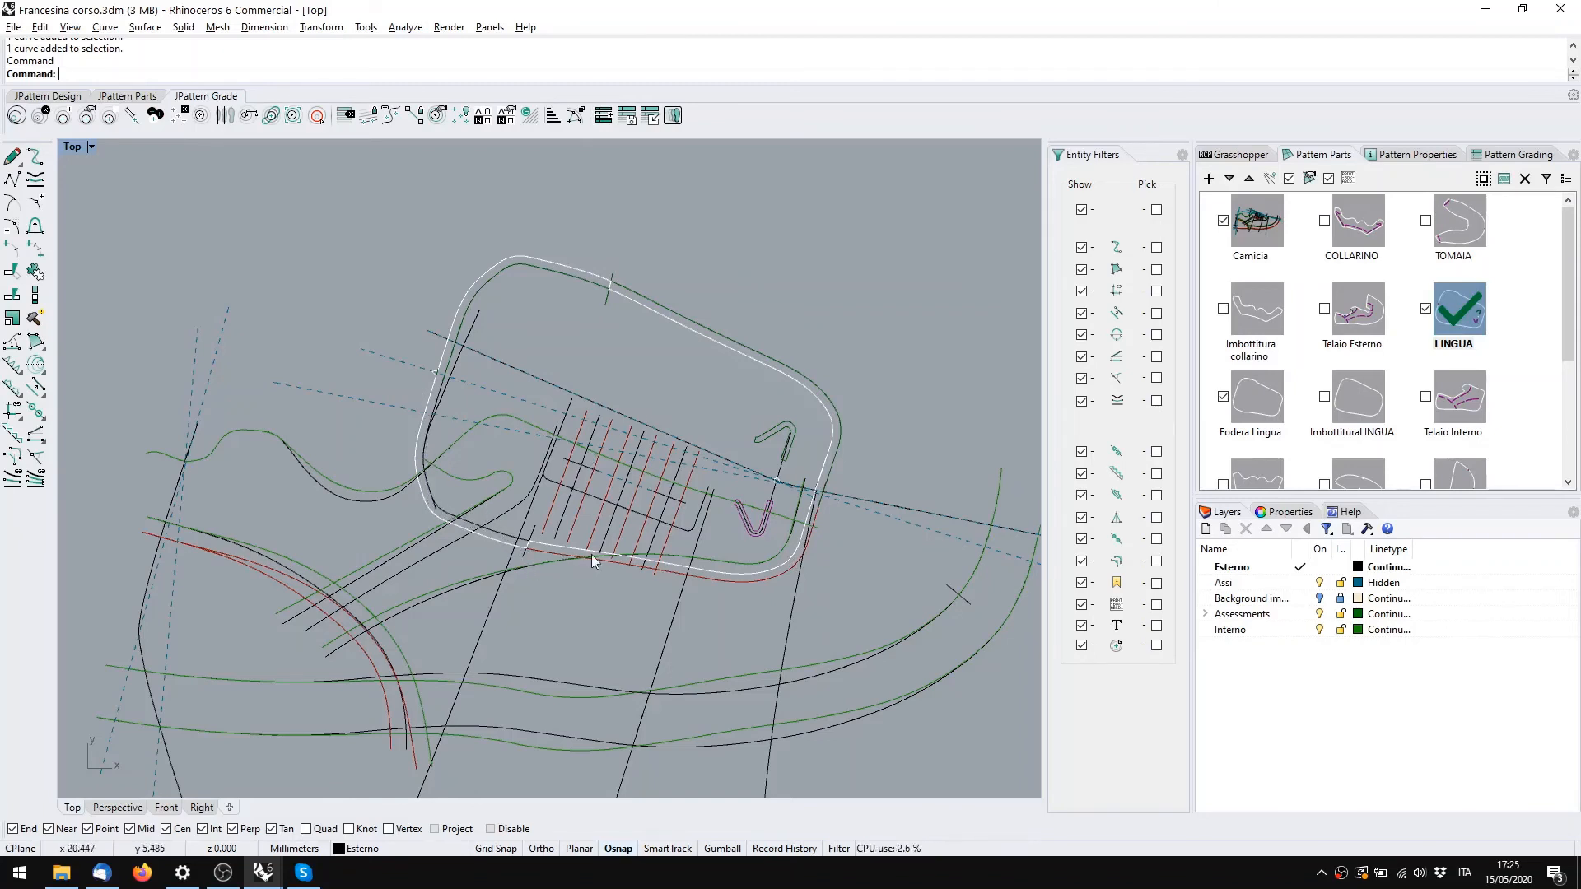
left_click(498, 535)
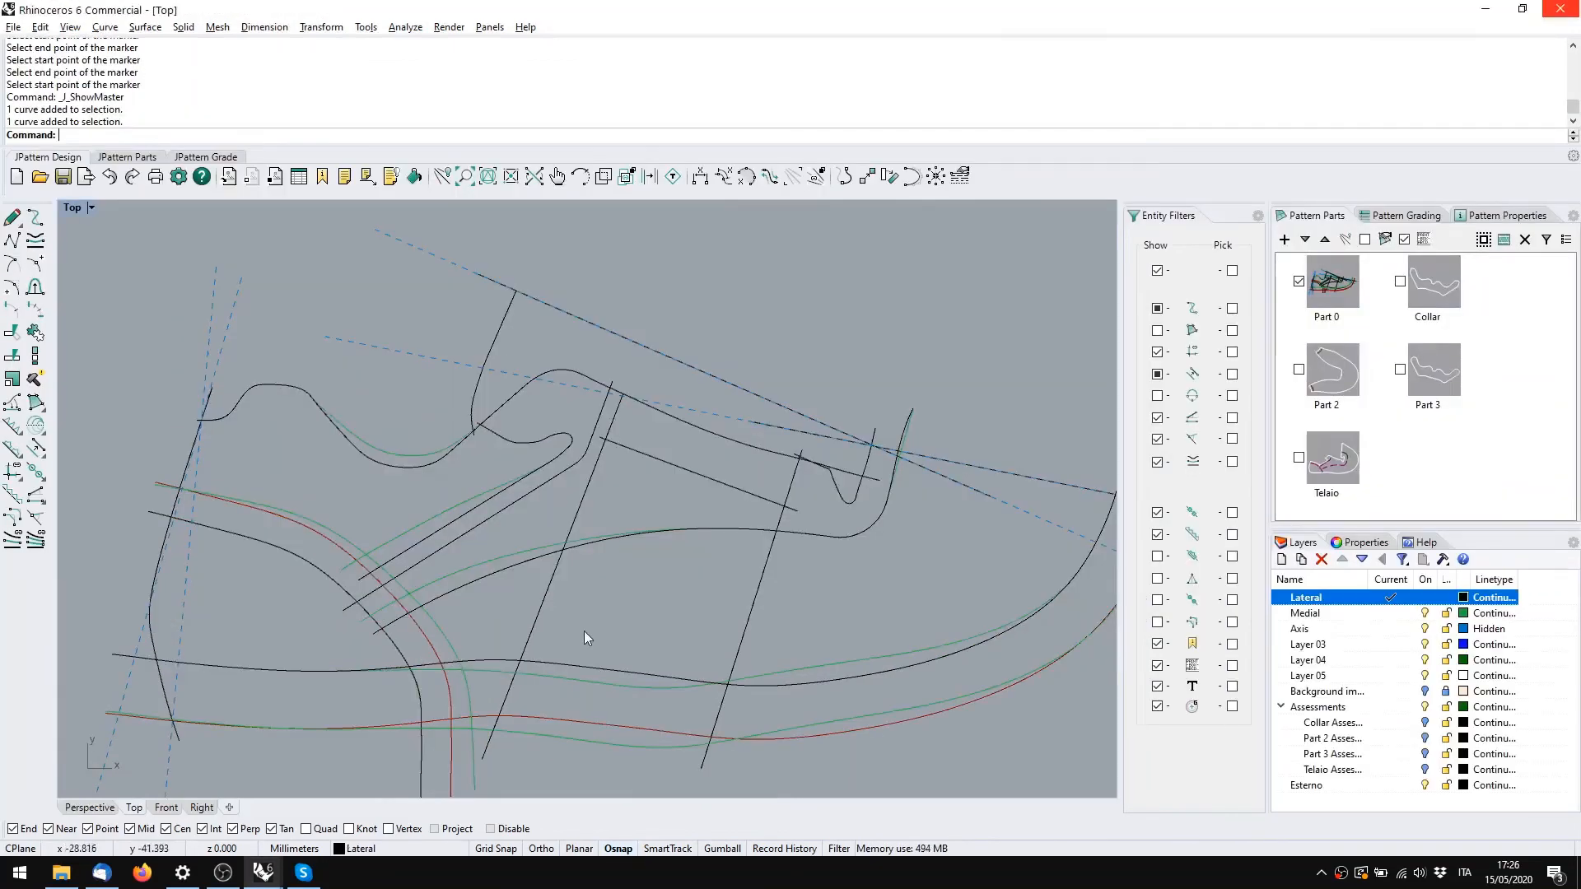
In the working file's Part 0, isolate the lower lateral curve, short tongue-top curve, hooked curve, topline and both dashed axes
left_click(490, 351)
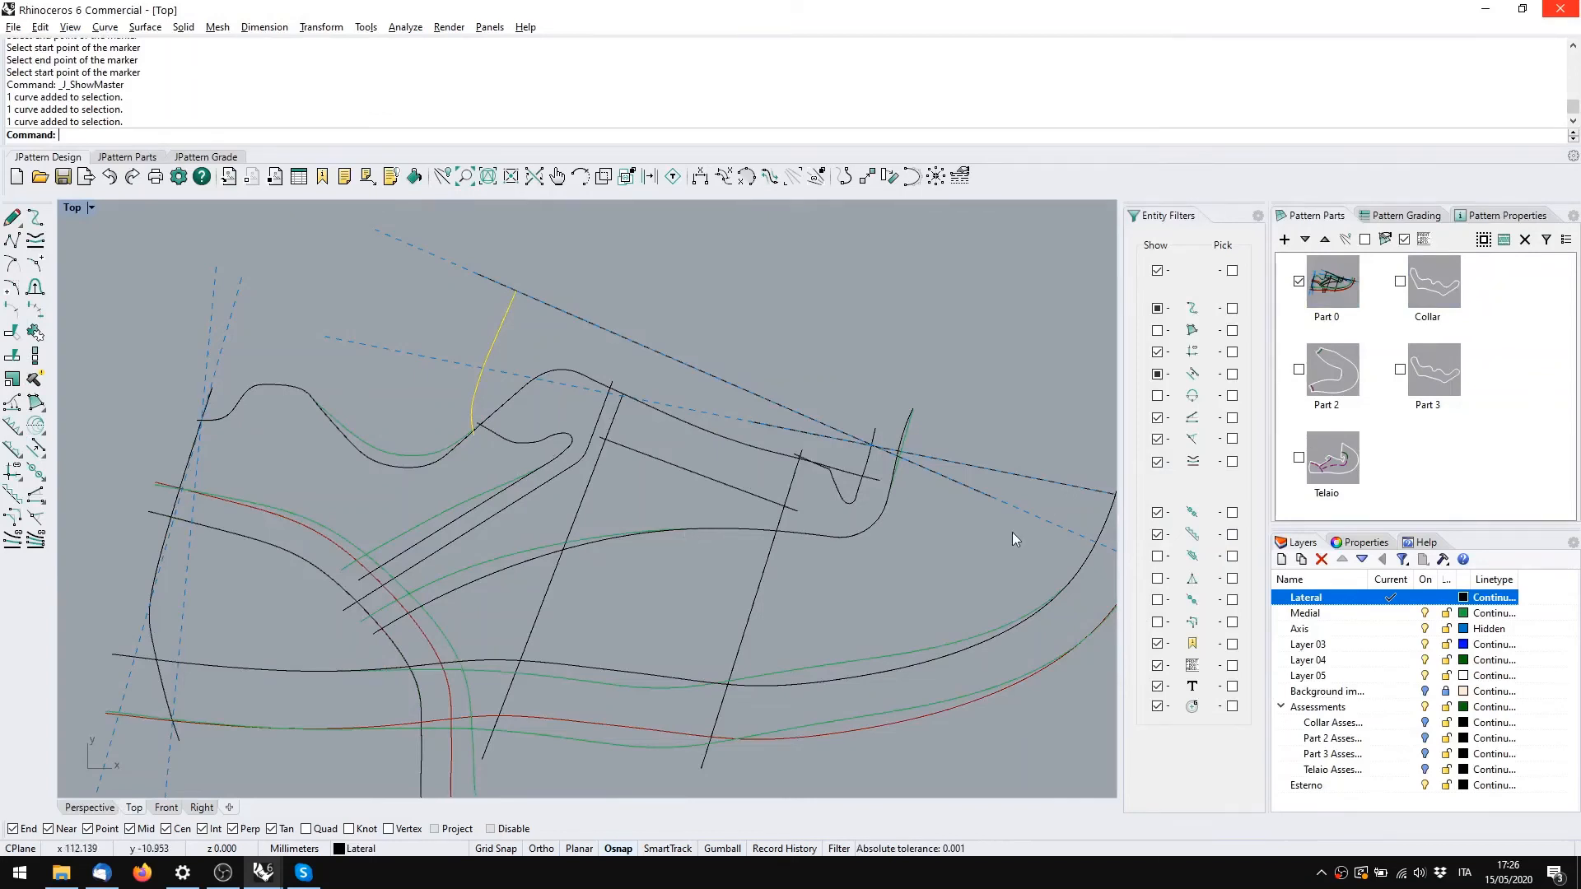
left_click(860, 536)
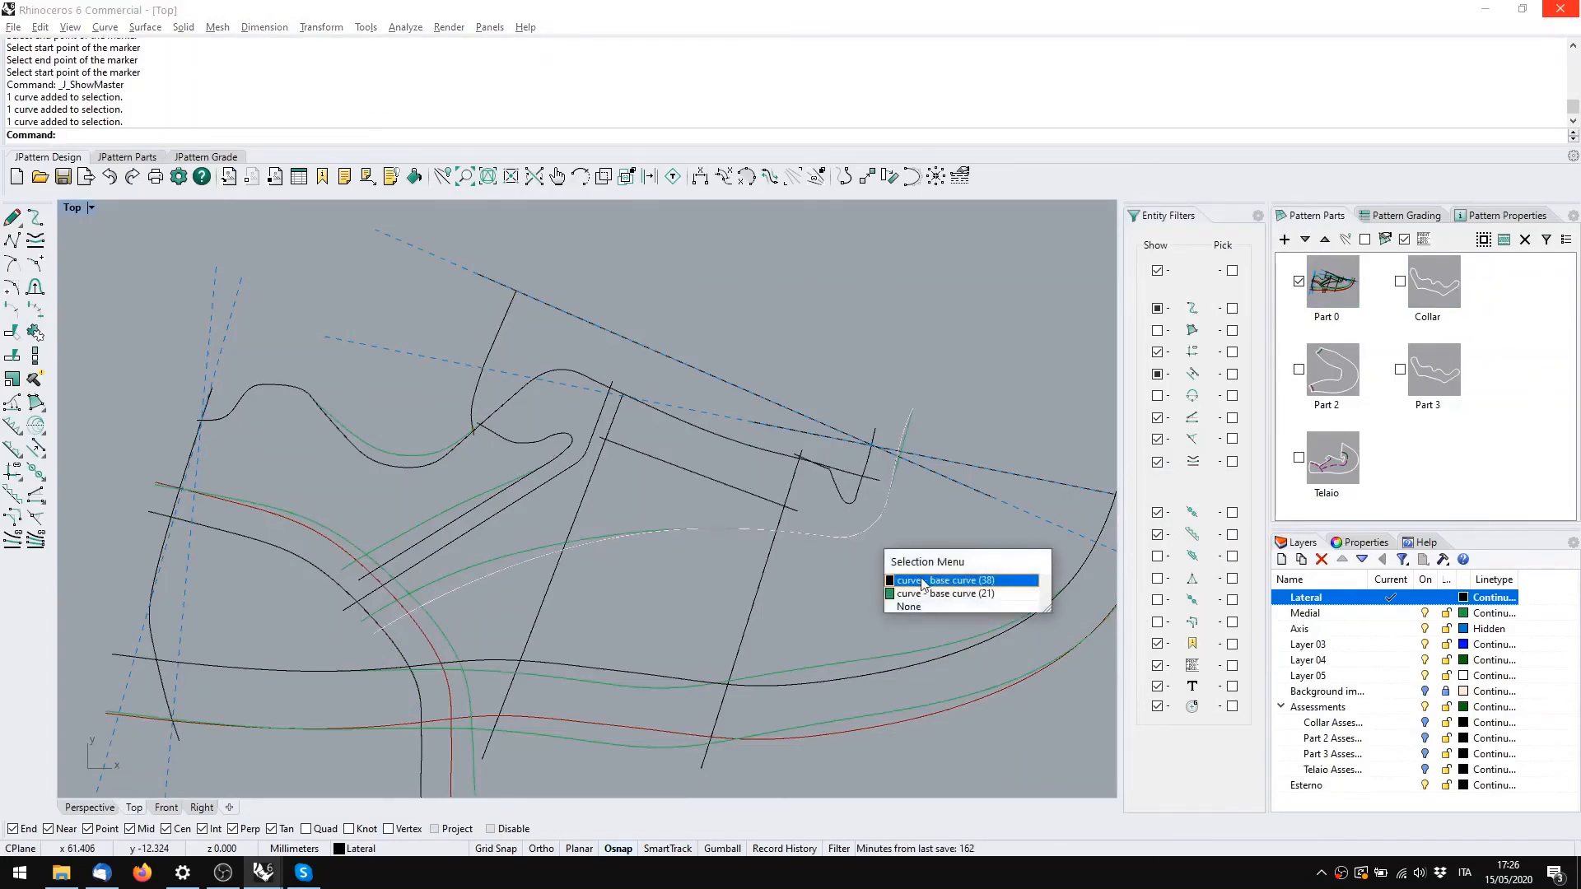
left_click(914, 578)
key("F10")
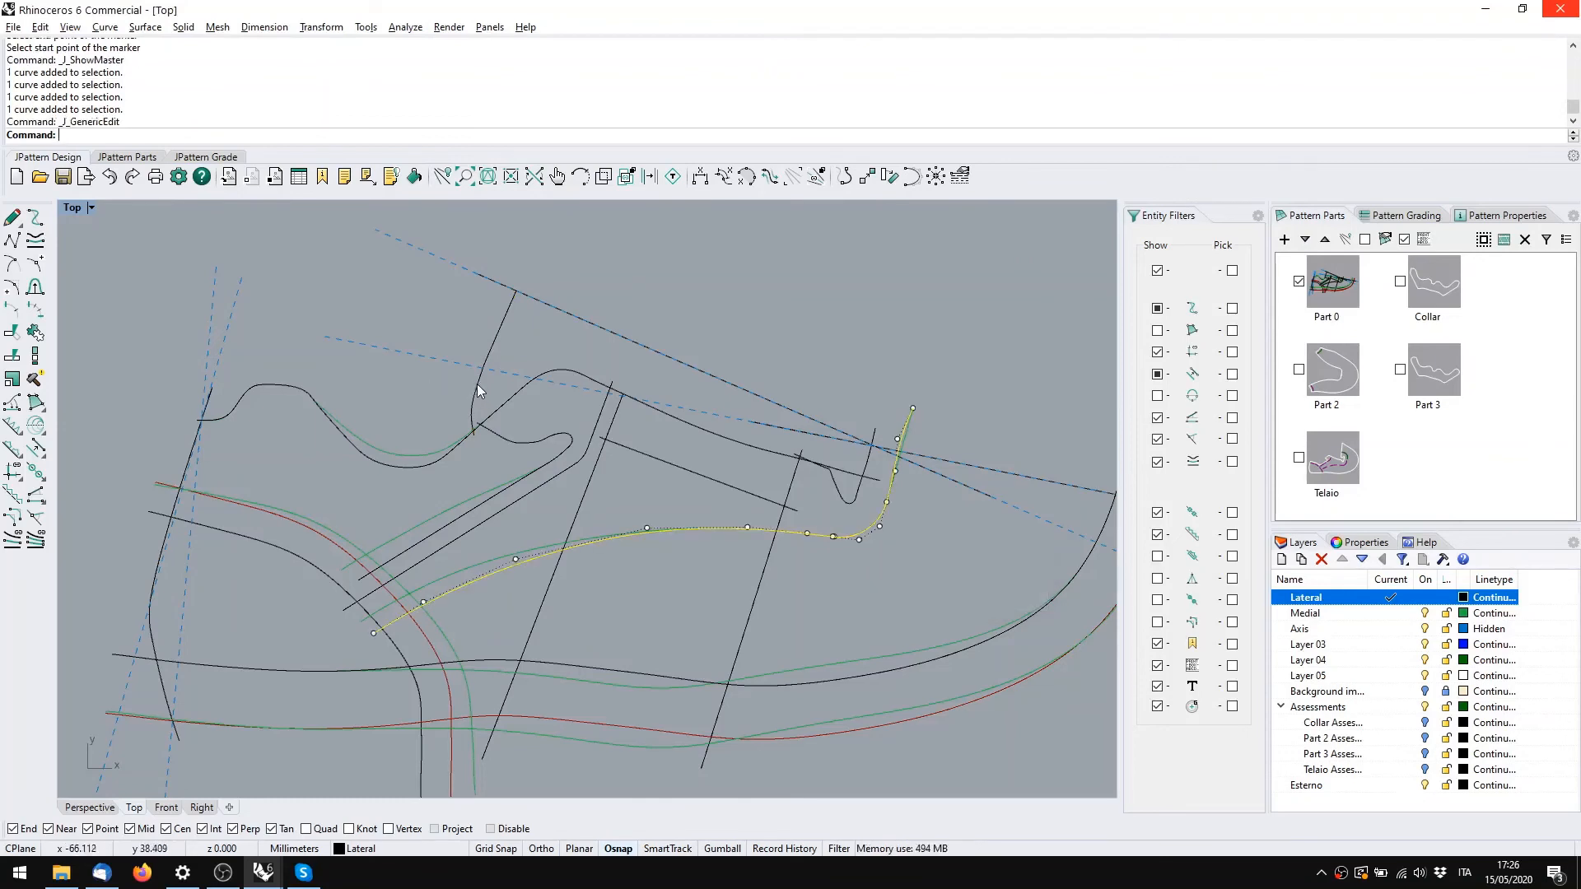
left_click(476, 383)
left_click(443, 257)
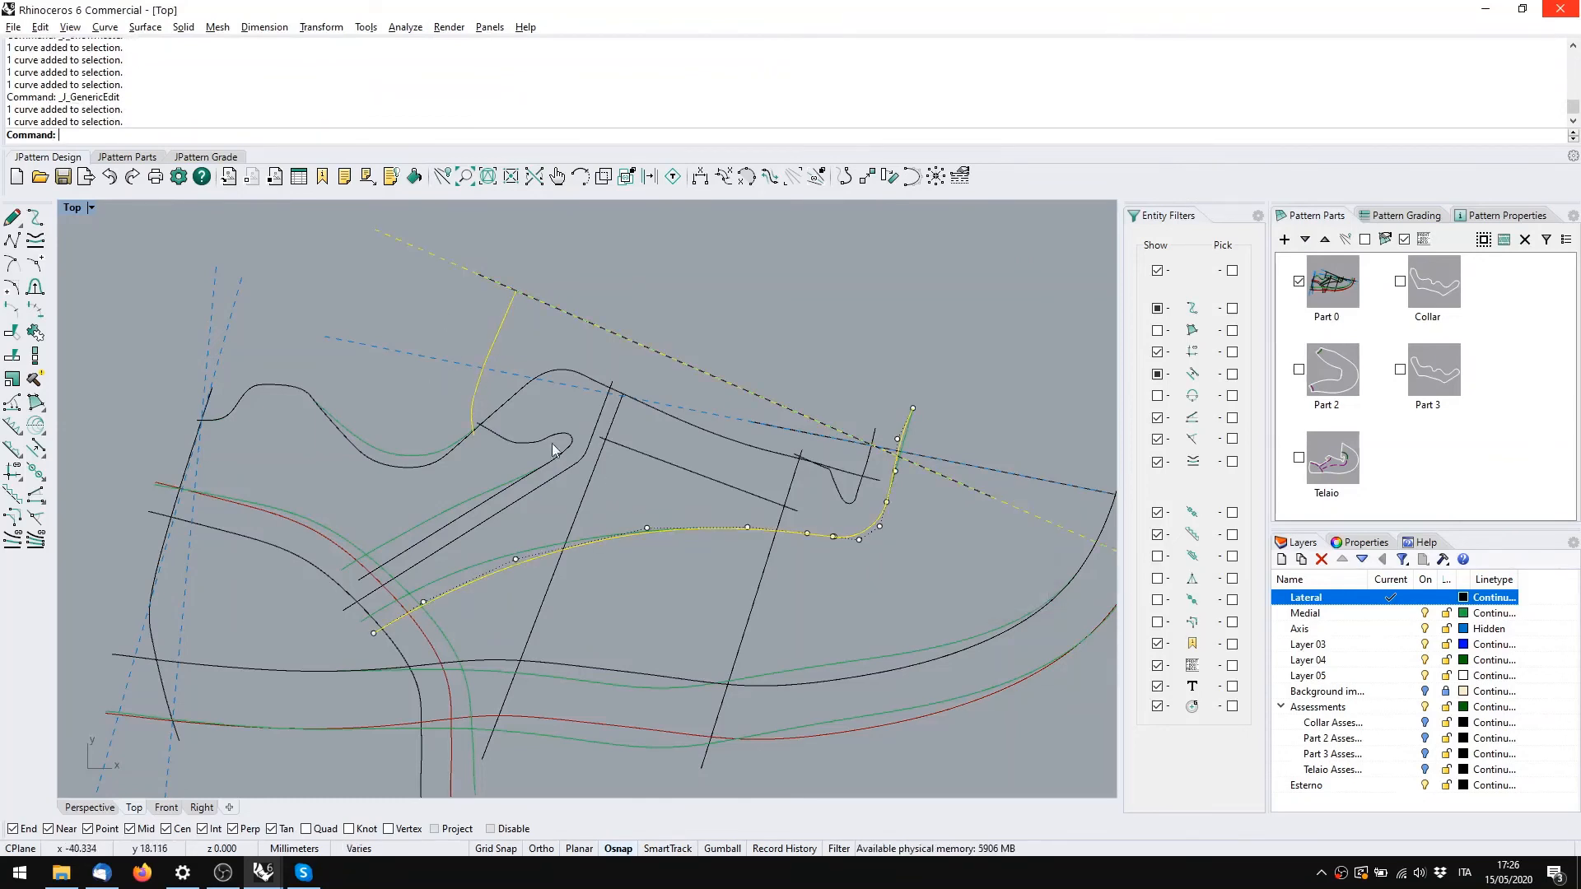
left_click(523, 446)
left_click(650, 482)
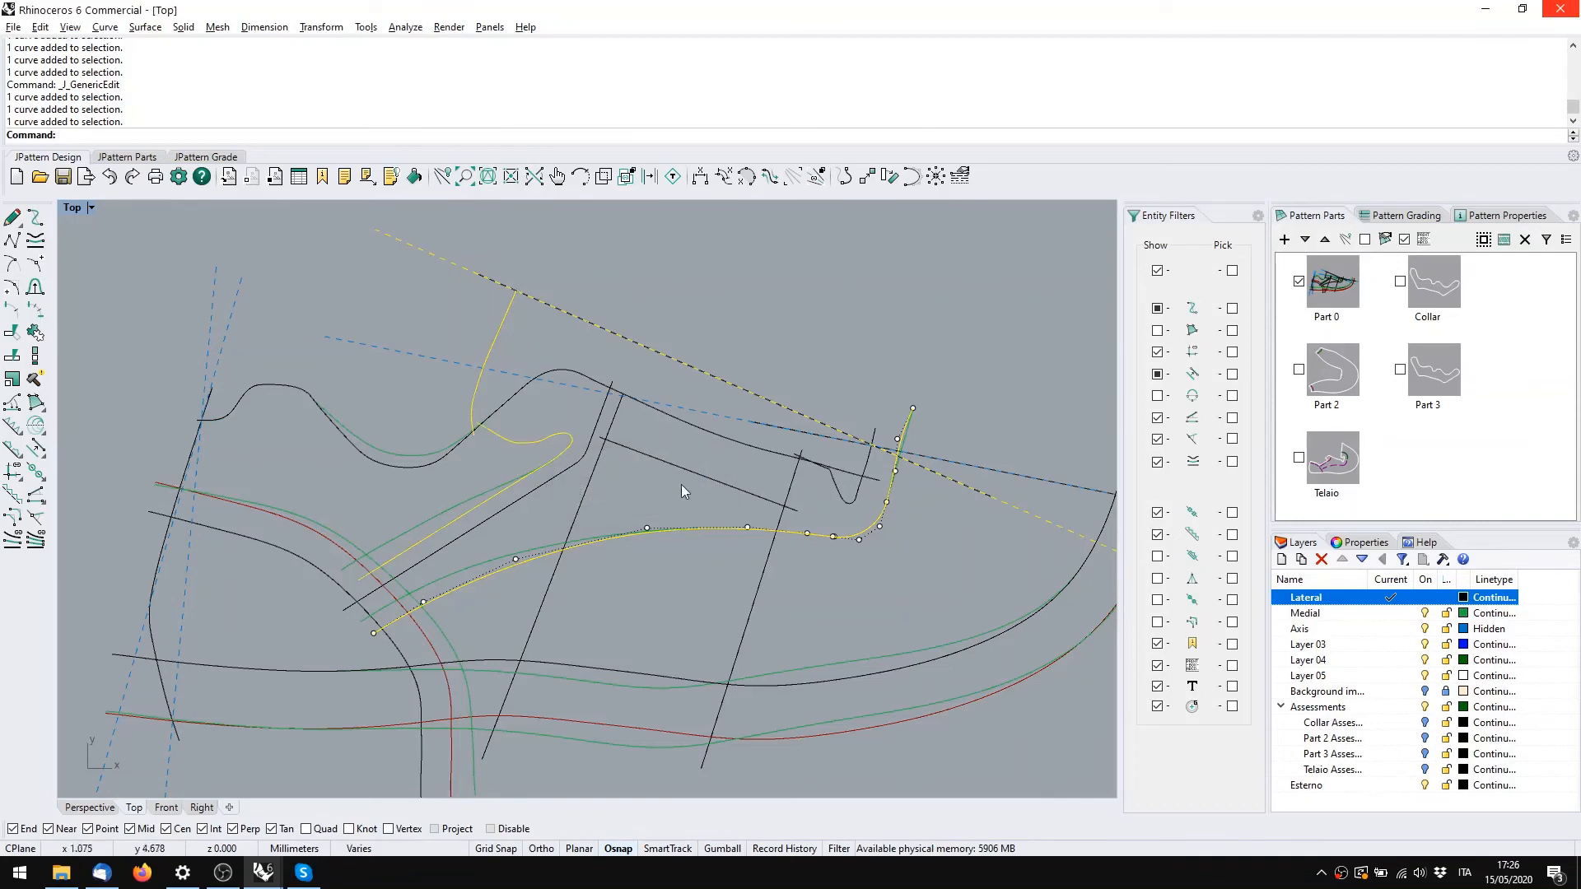
right_click_drag(966, 487, 783, 516)
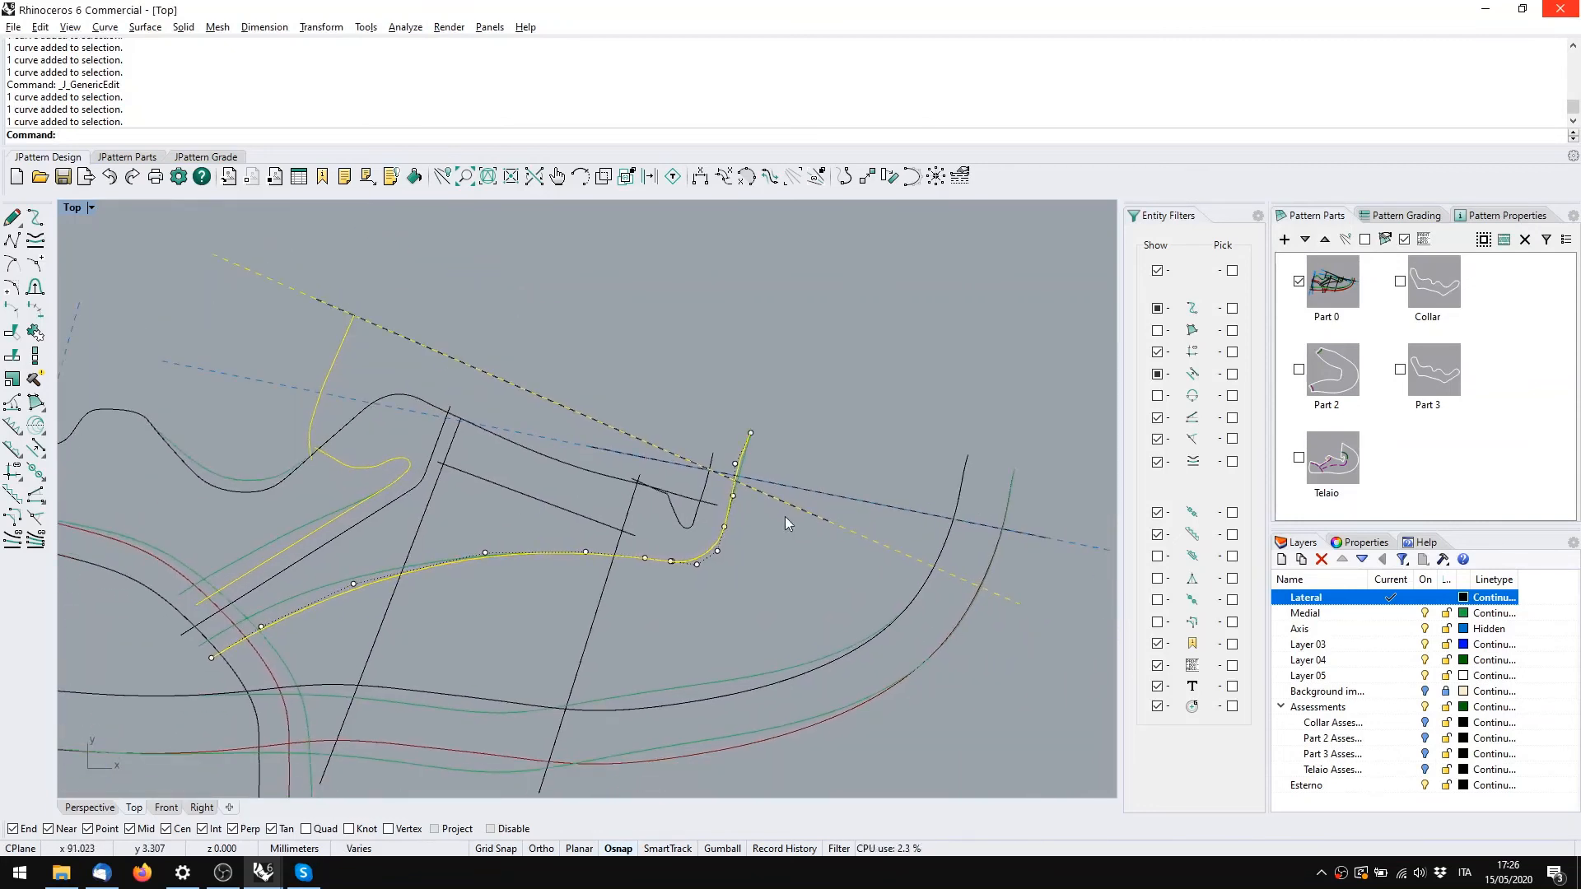
left_click(1078, 540)
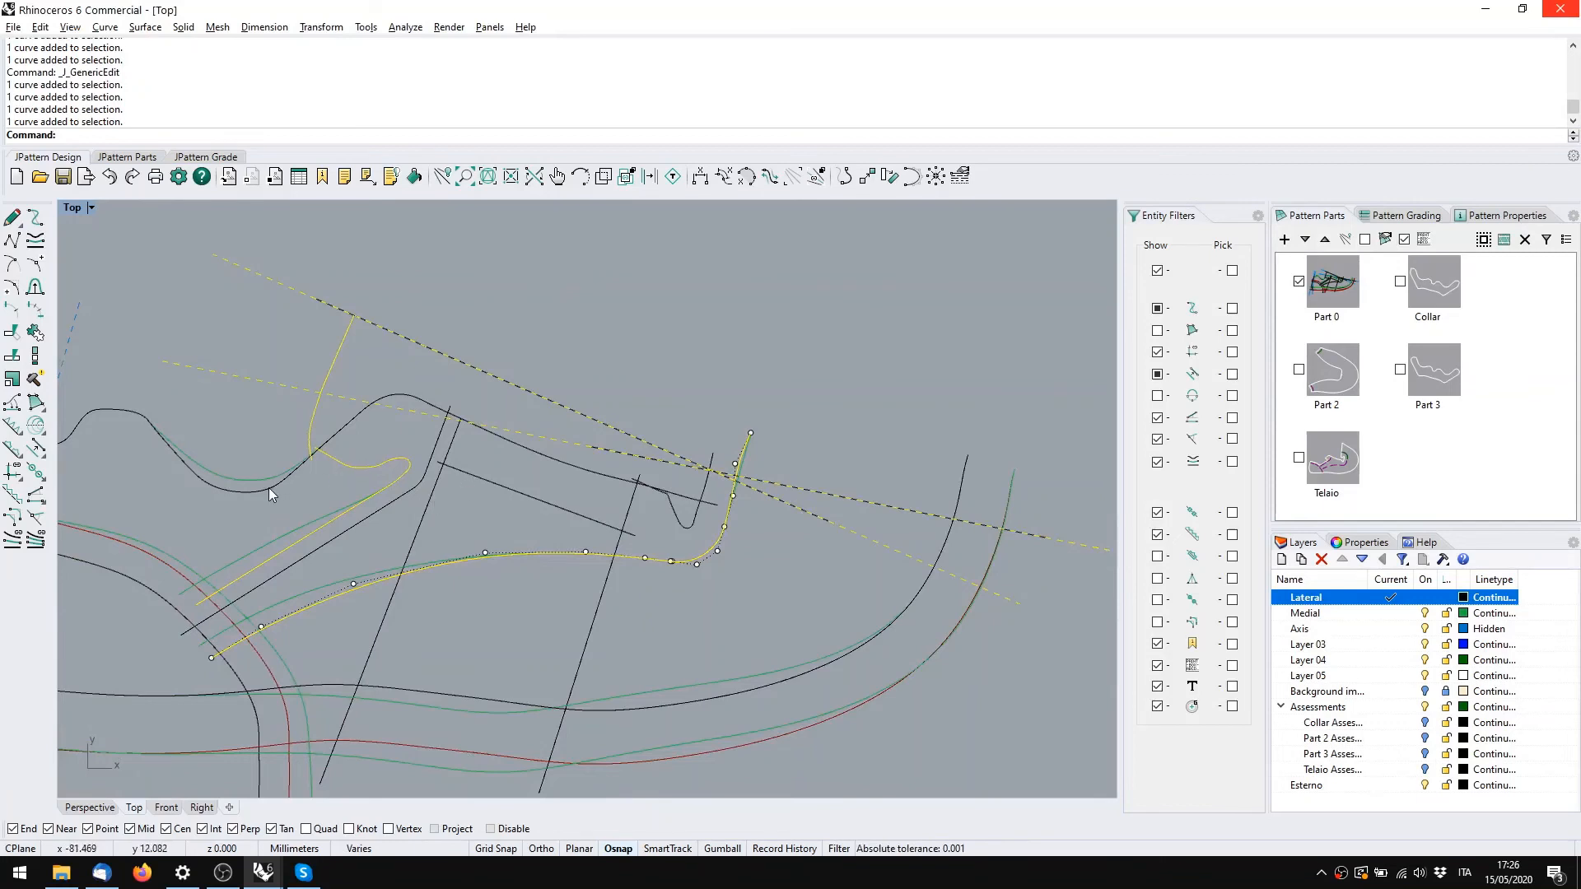
middle_click(762, 364)
left_click(722, 348)
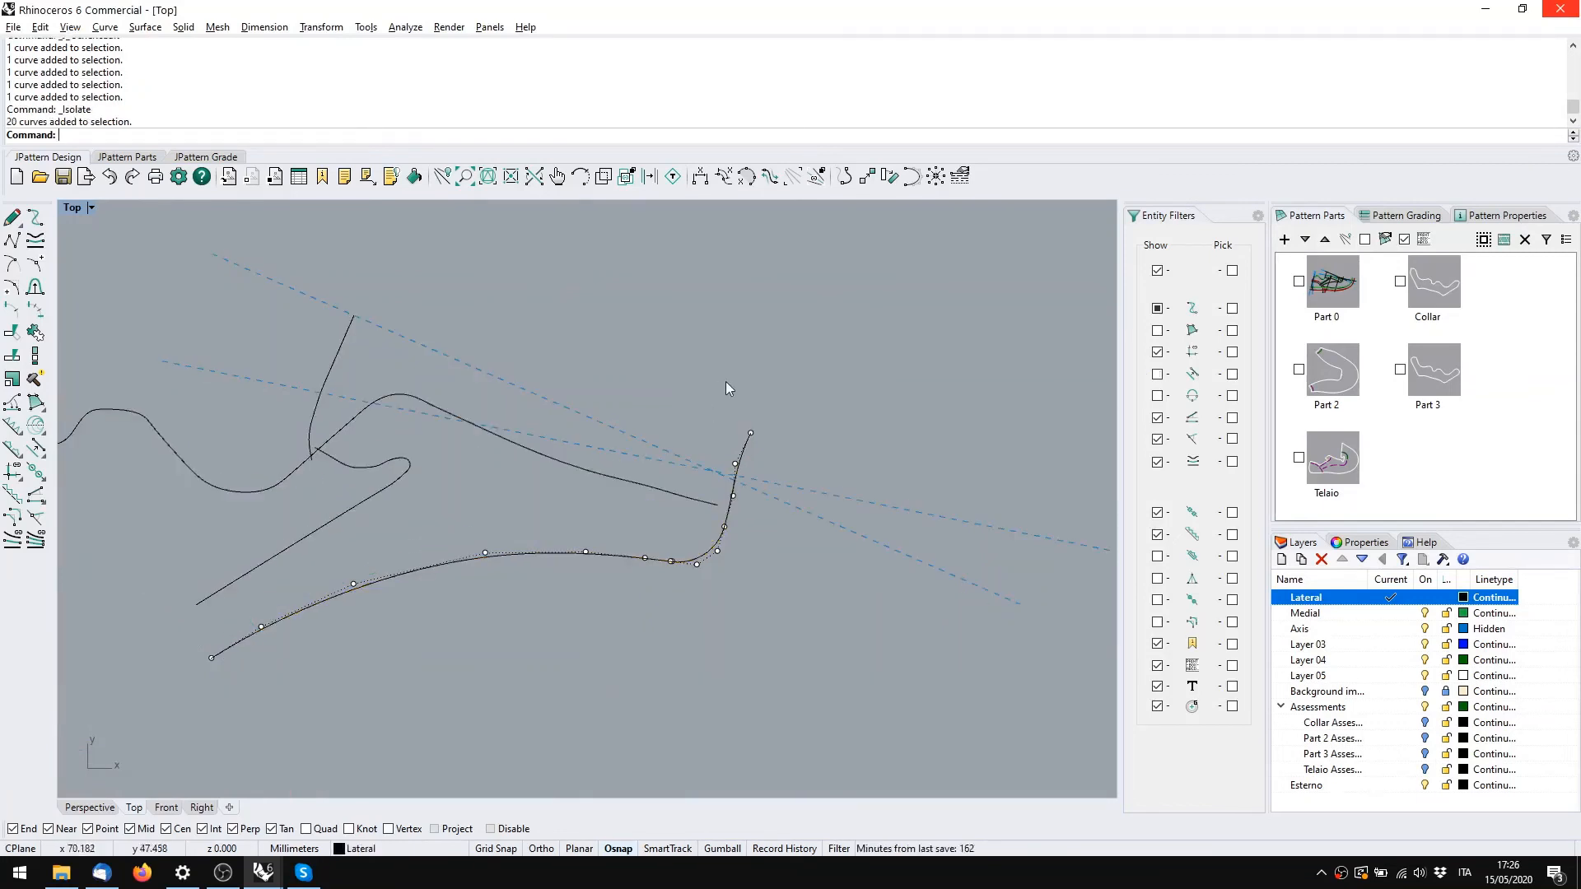
Turn off the control points of the lower lateral curve and bring all isolated tongue curves into view
scroll(725, 382, "down", 6)
right_click_drag(737, 409, 787, 527)
key("Escape")
right_click_drag(794, 472, 783, 435)
scroll(668, 599, "up", 4)
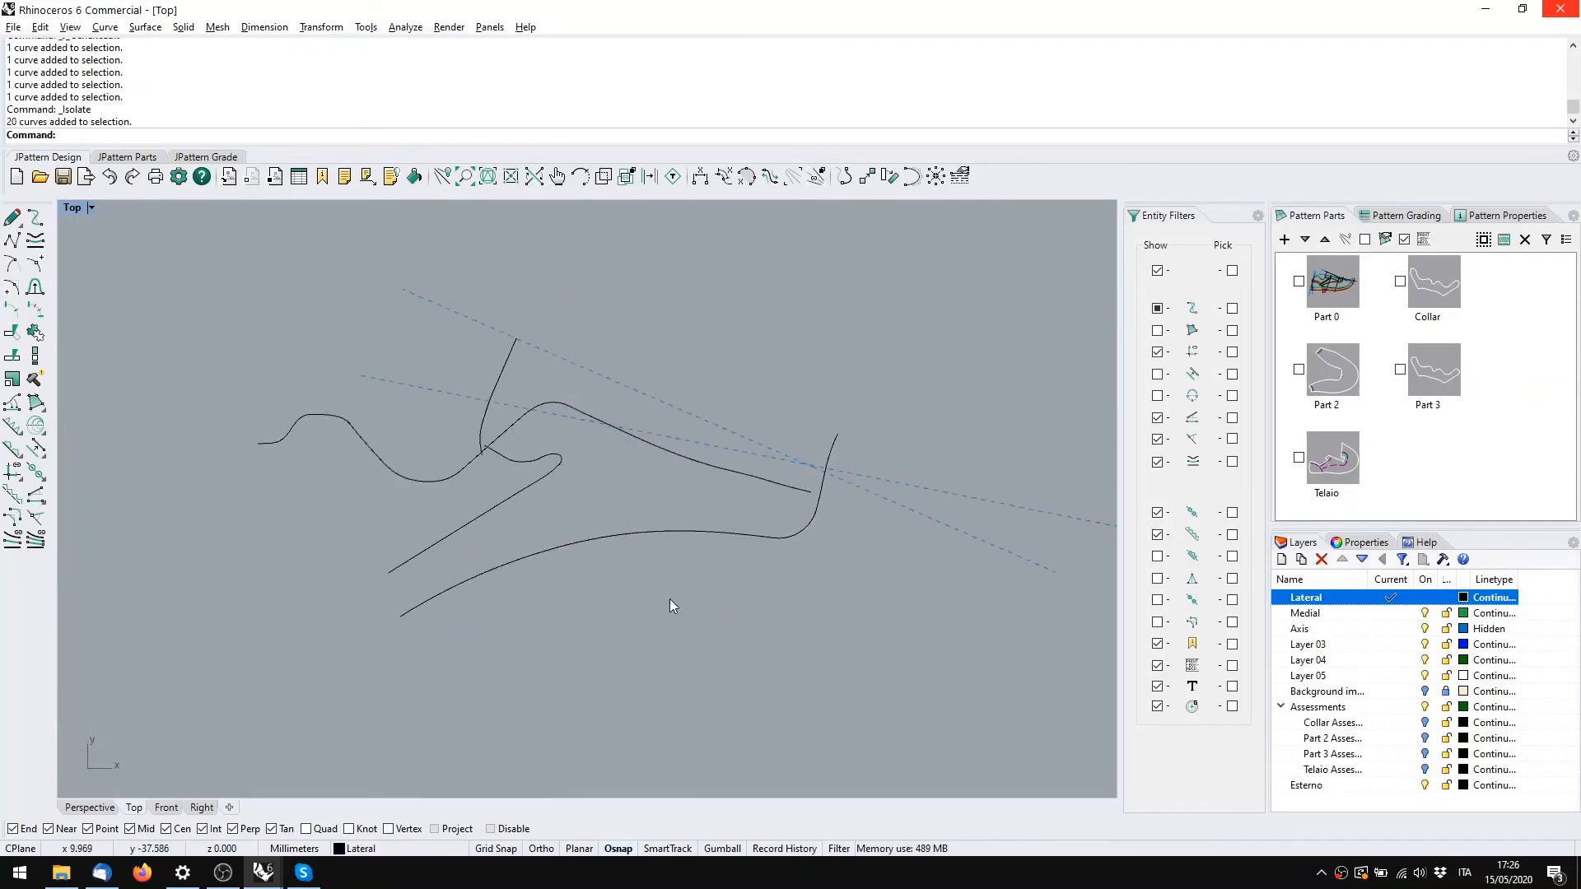
right_click_drag(669, 601, 608, 635)
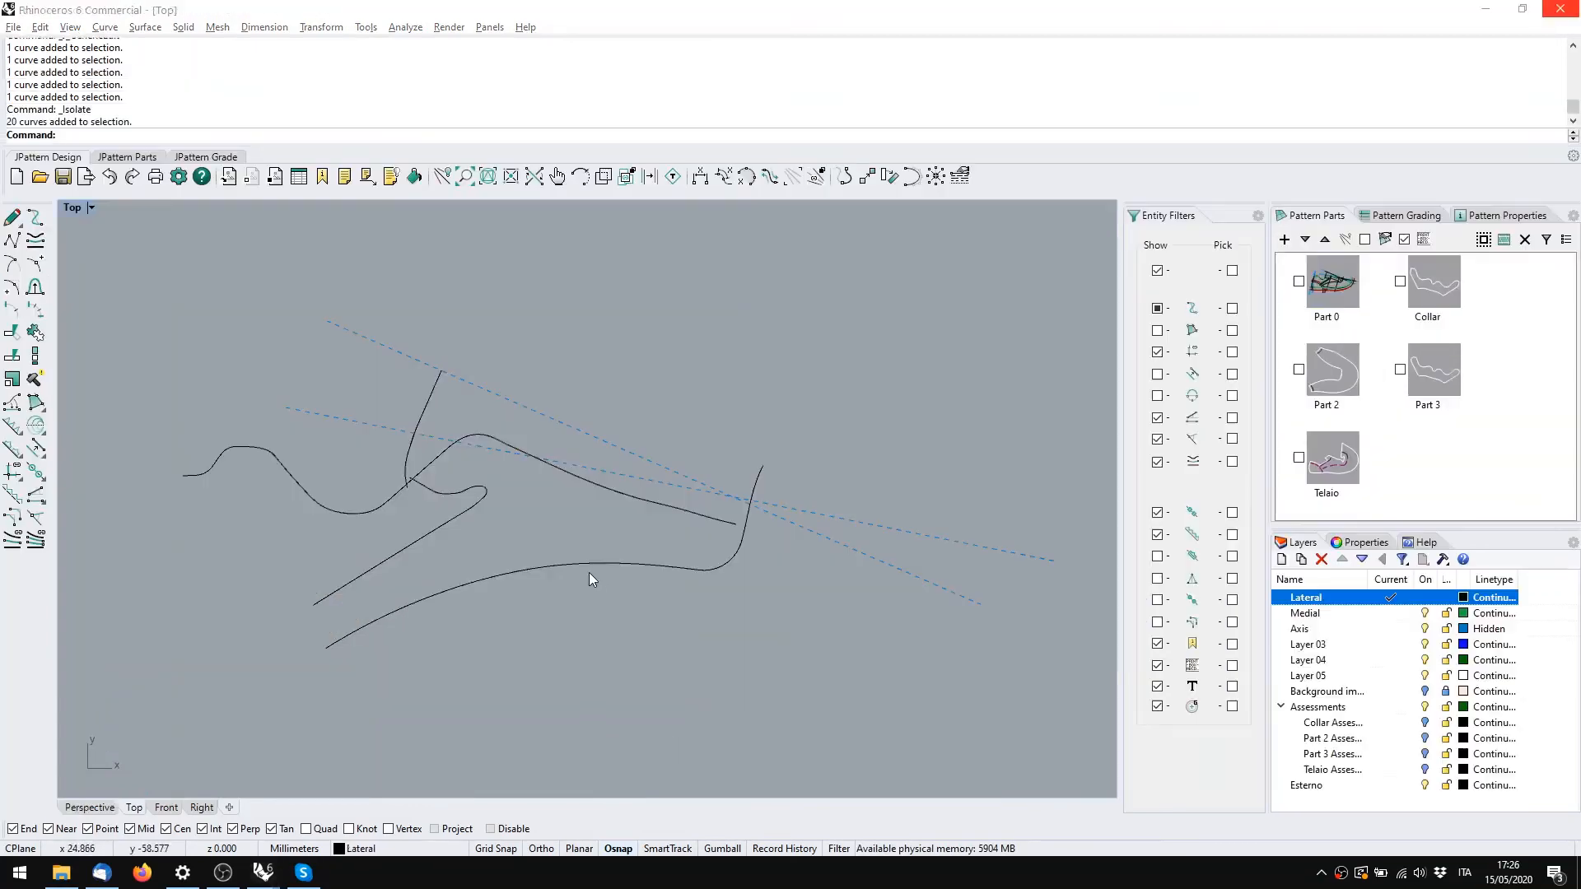
Create a 3 mm margin along the lower lateral curve, flipped to its upper, inner side
left_click(600, 567)
left_click(36, 448)
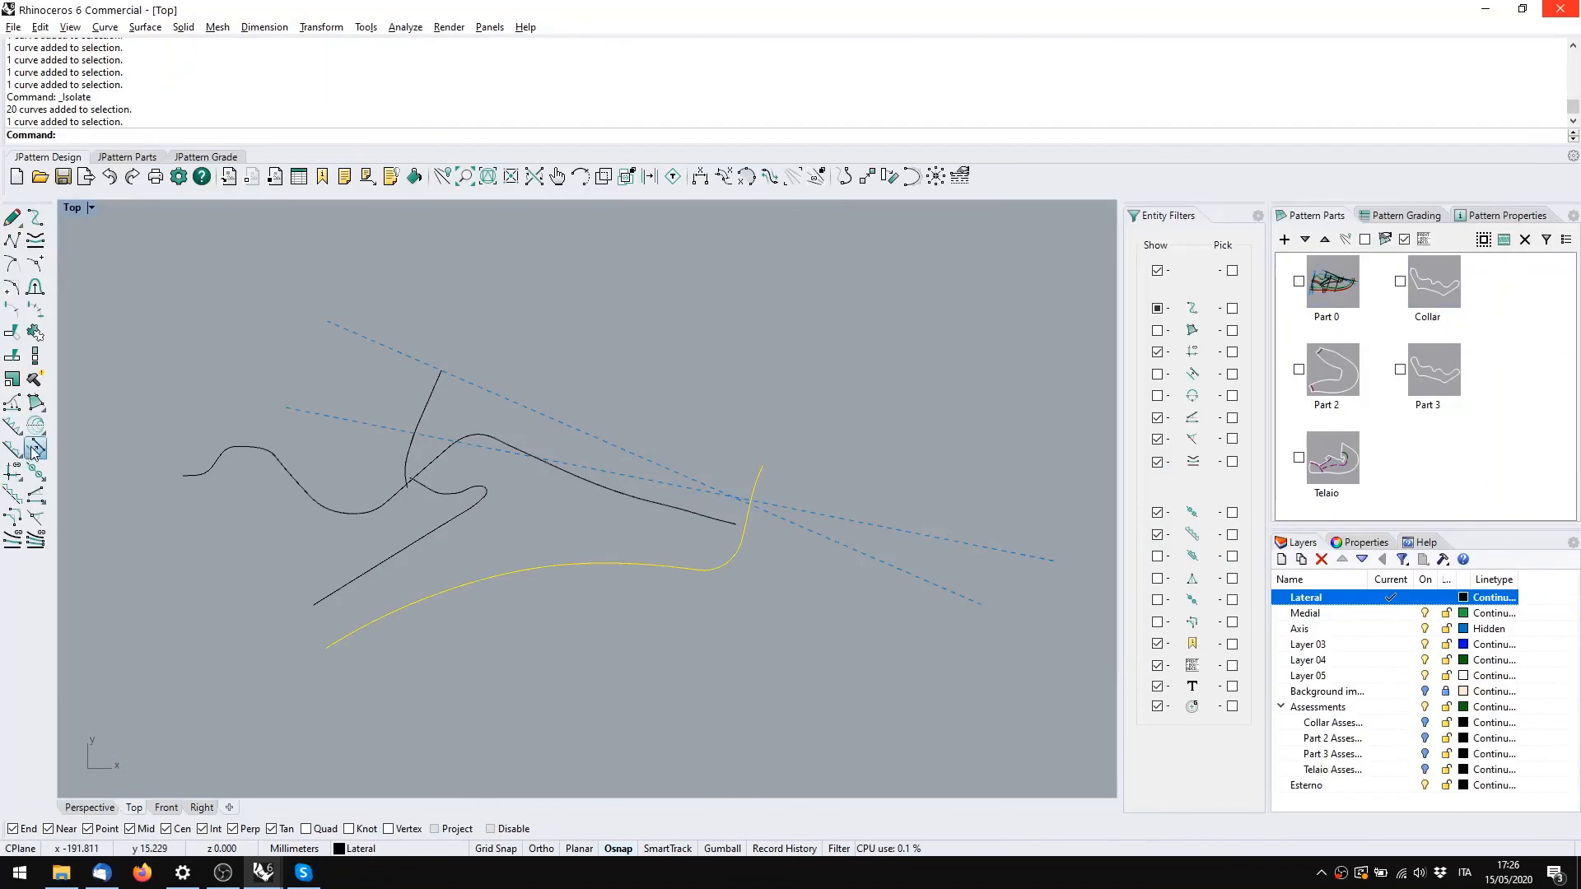
left_click_drag(68, 216, 5, 239)
type("2")
key("Return")
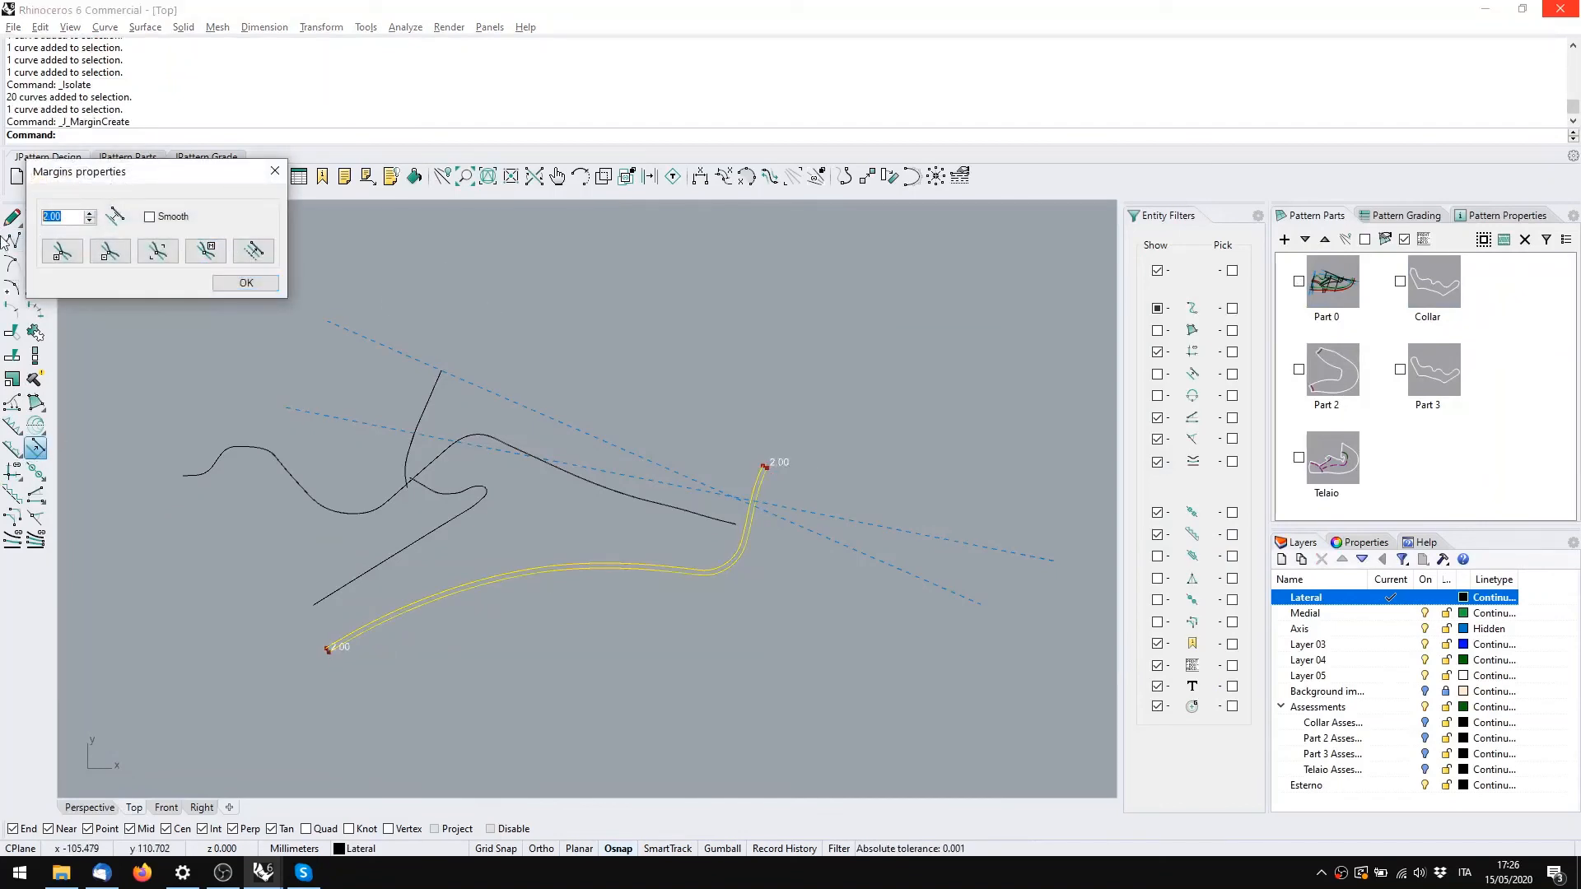
type("3")
key("Return")
left_click(236, 261)
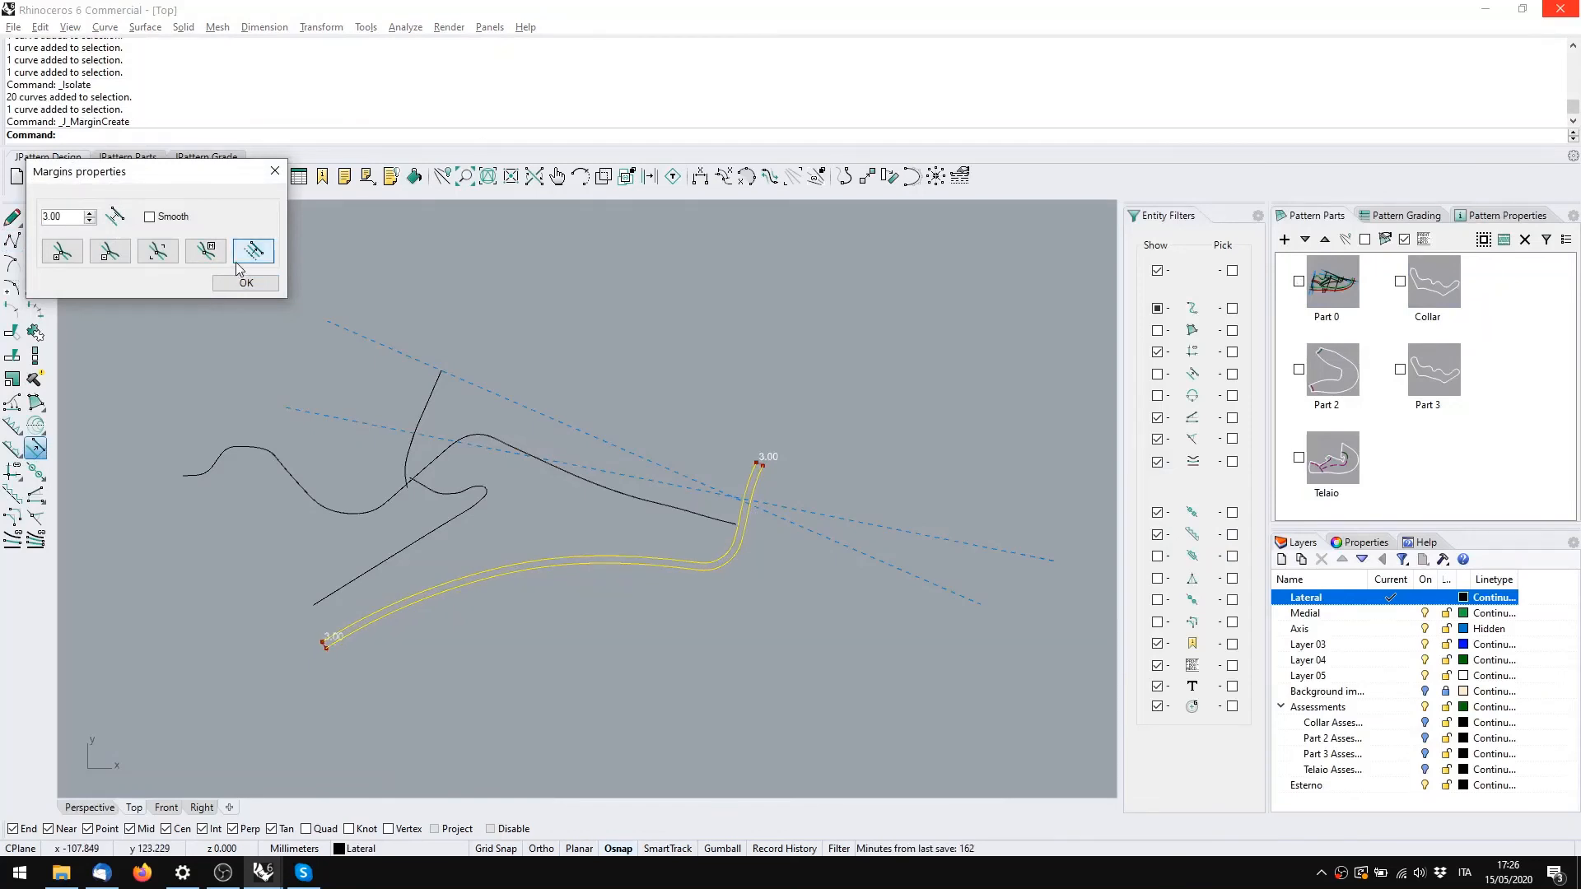
left_click(245, 282)
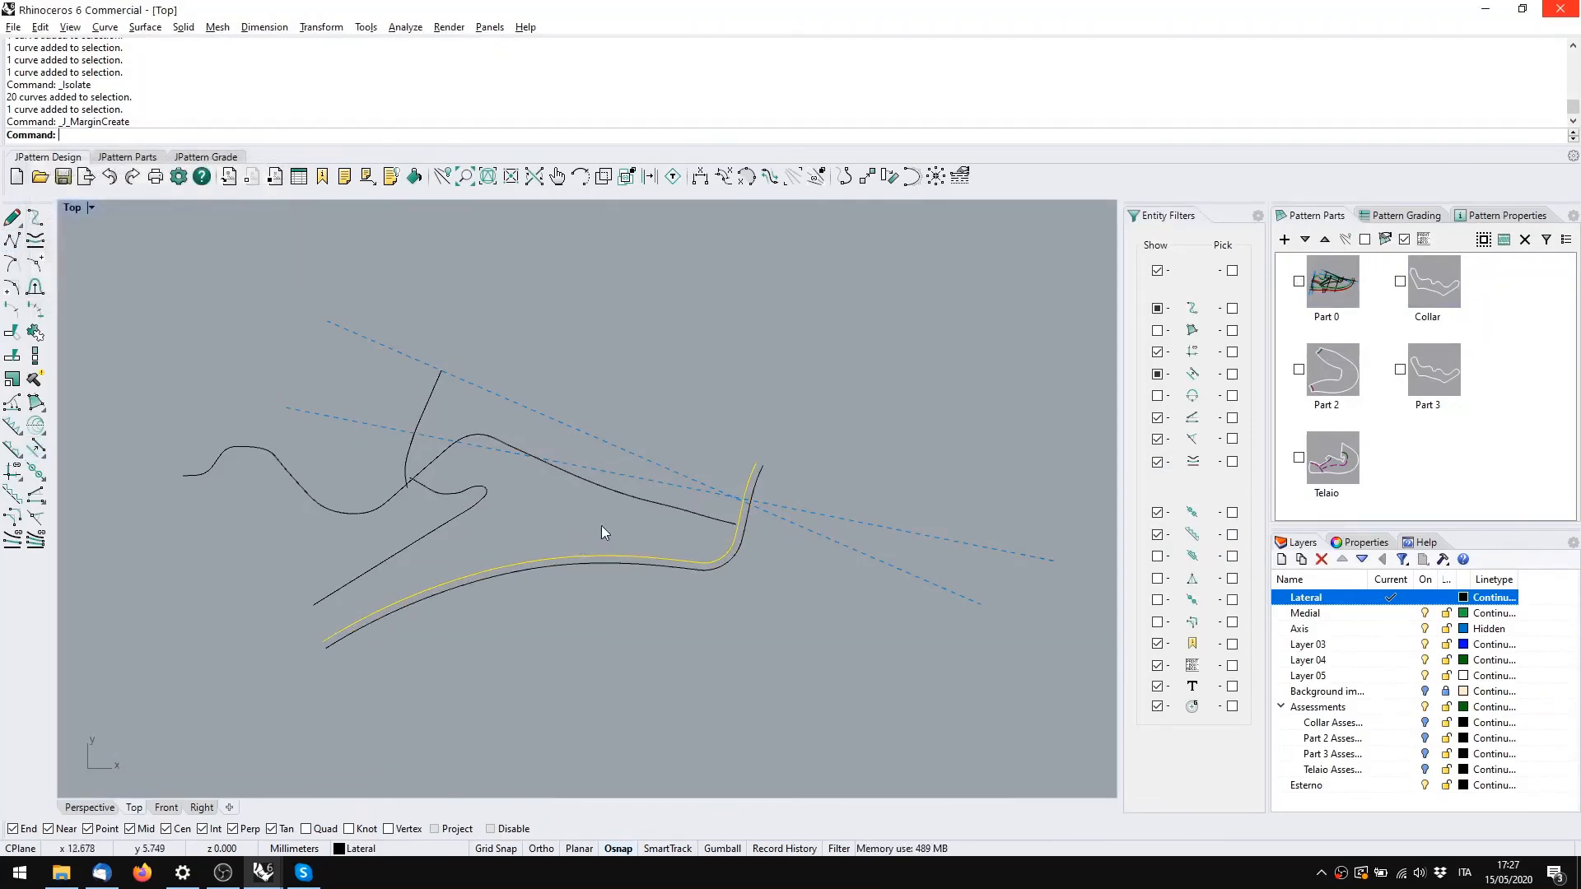
scroll(611, 525, "up", 3)
right_click_drag(611, 525, 735, 565)
scroll(815, 523, "up", 1)
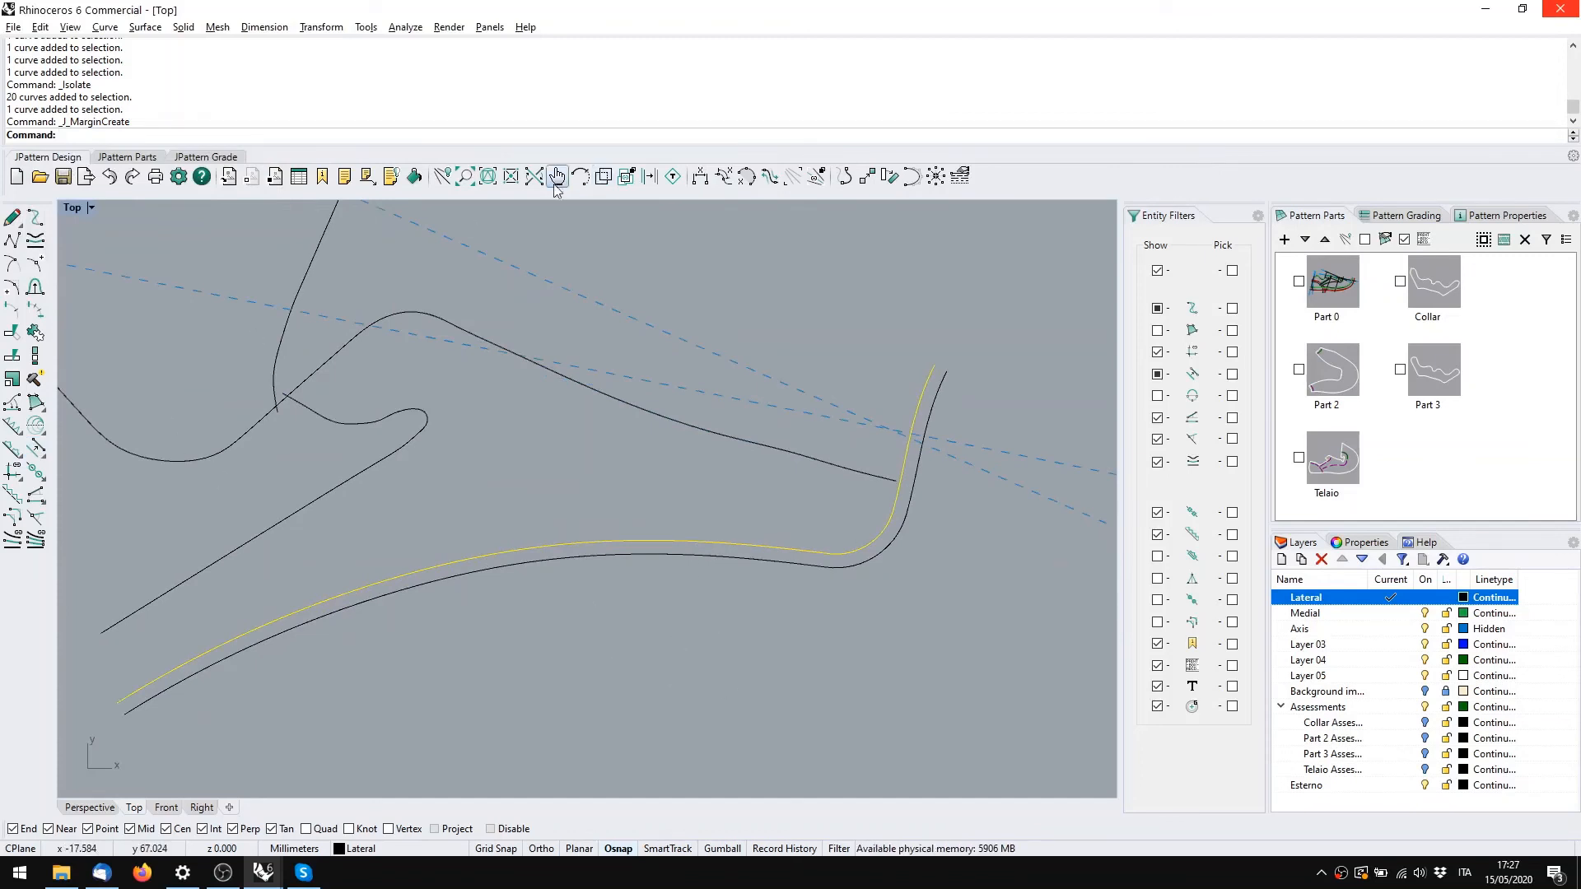
Convert the 3 mm margin to a base line and partialize it to its front portion around the bend
left_click(650, 177)
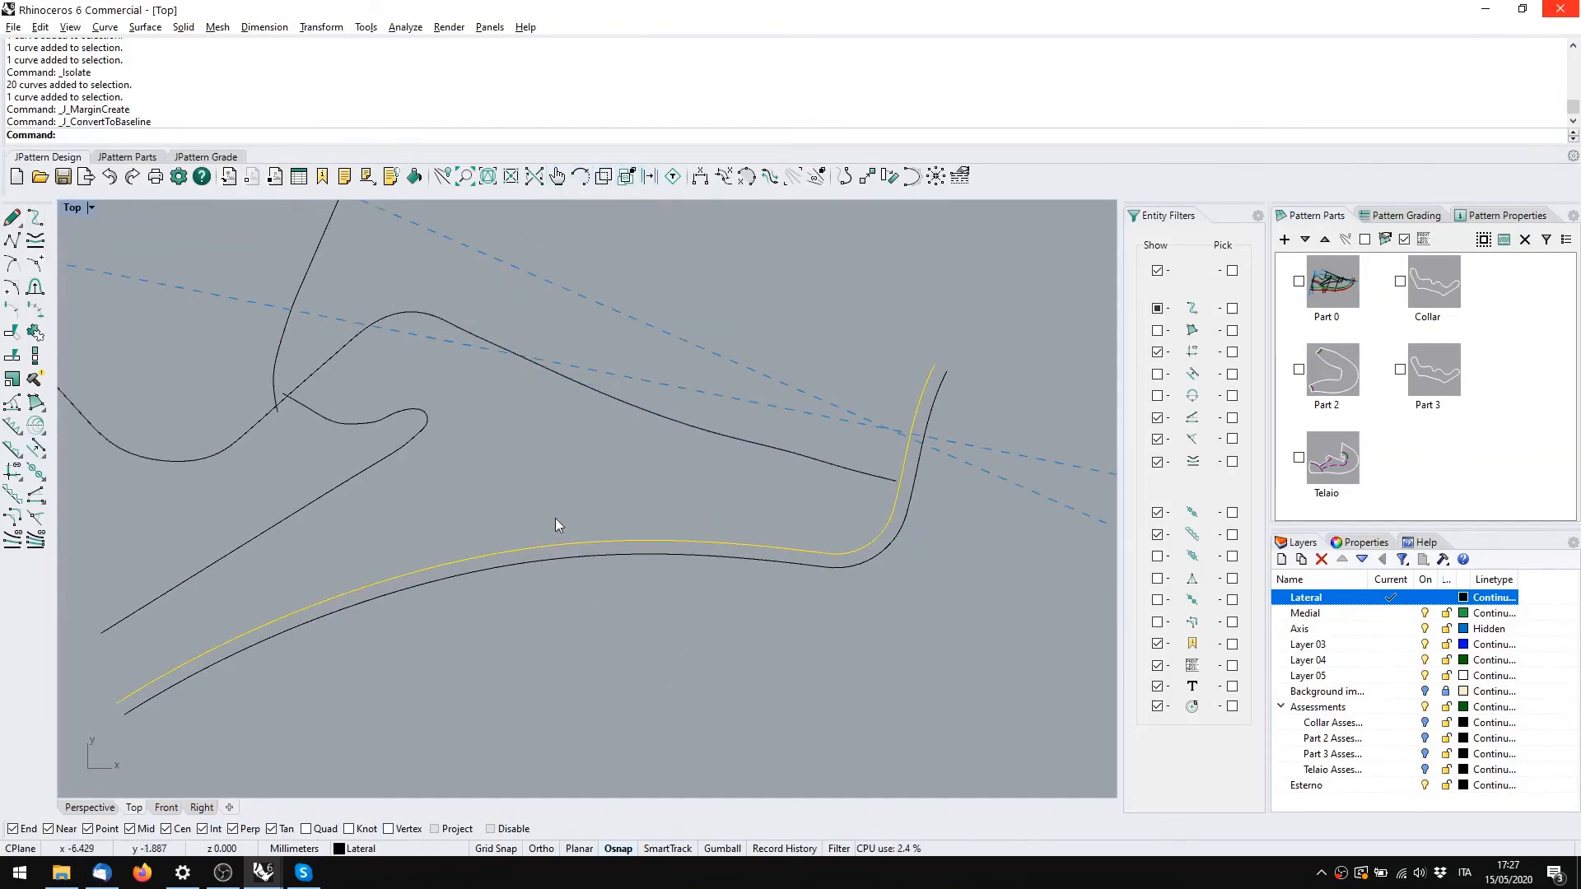
left_click(517, 552)
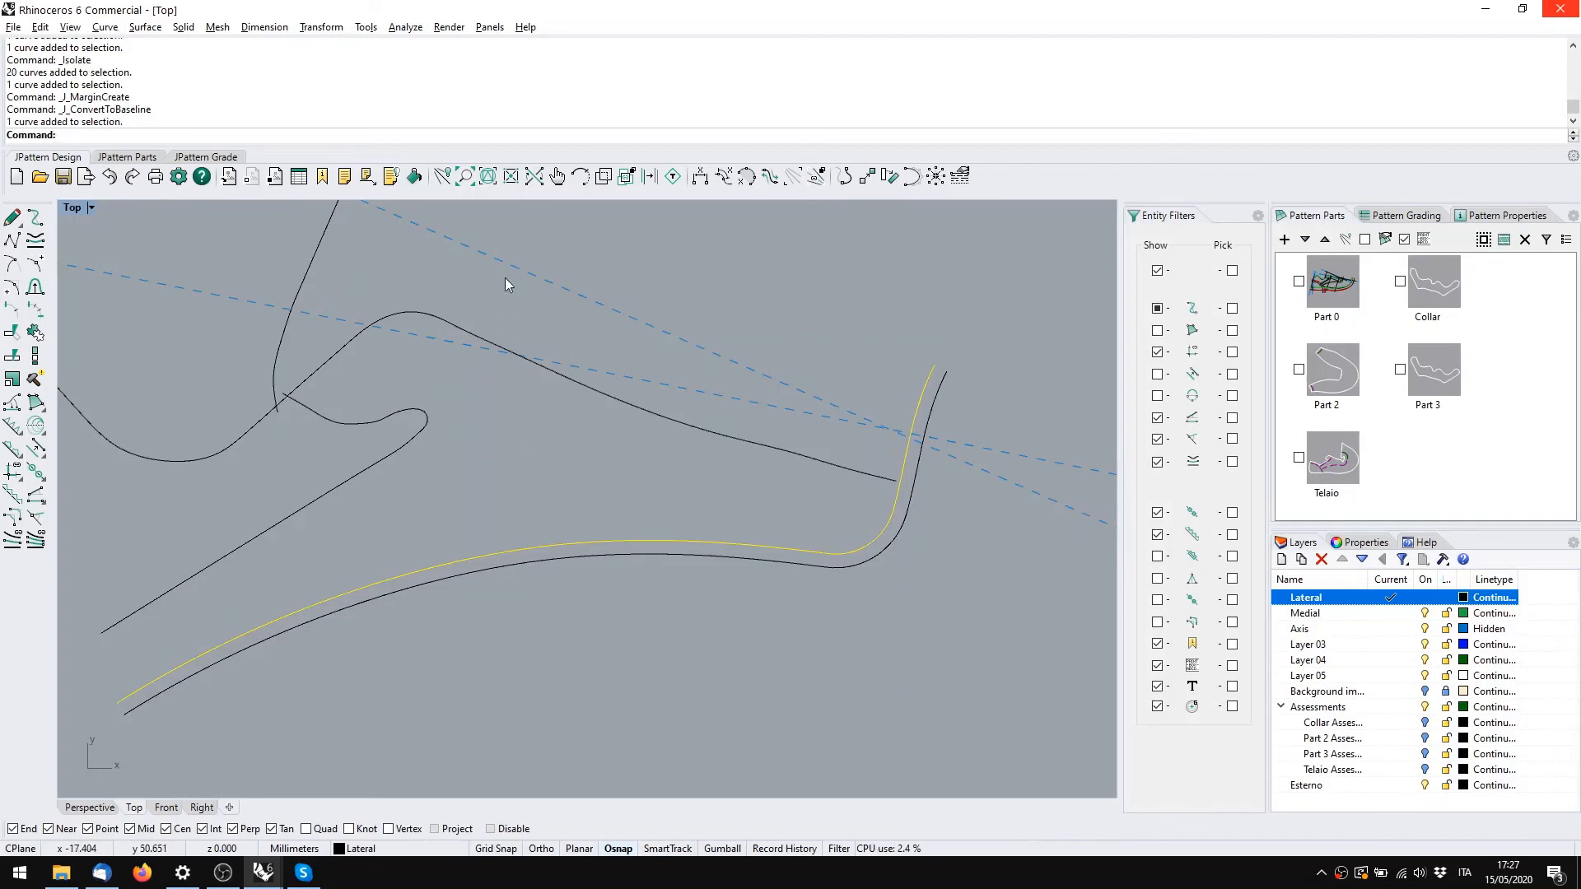
left_click(581, 176)
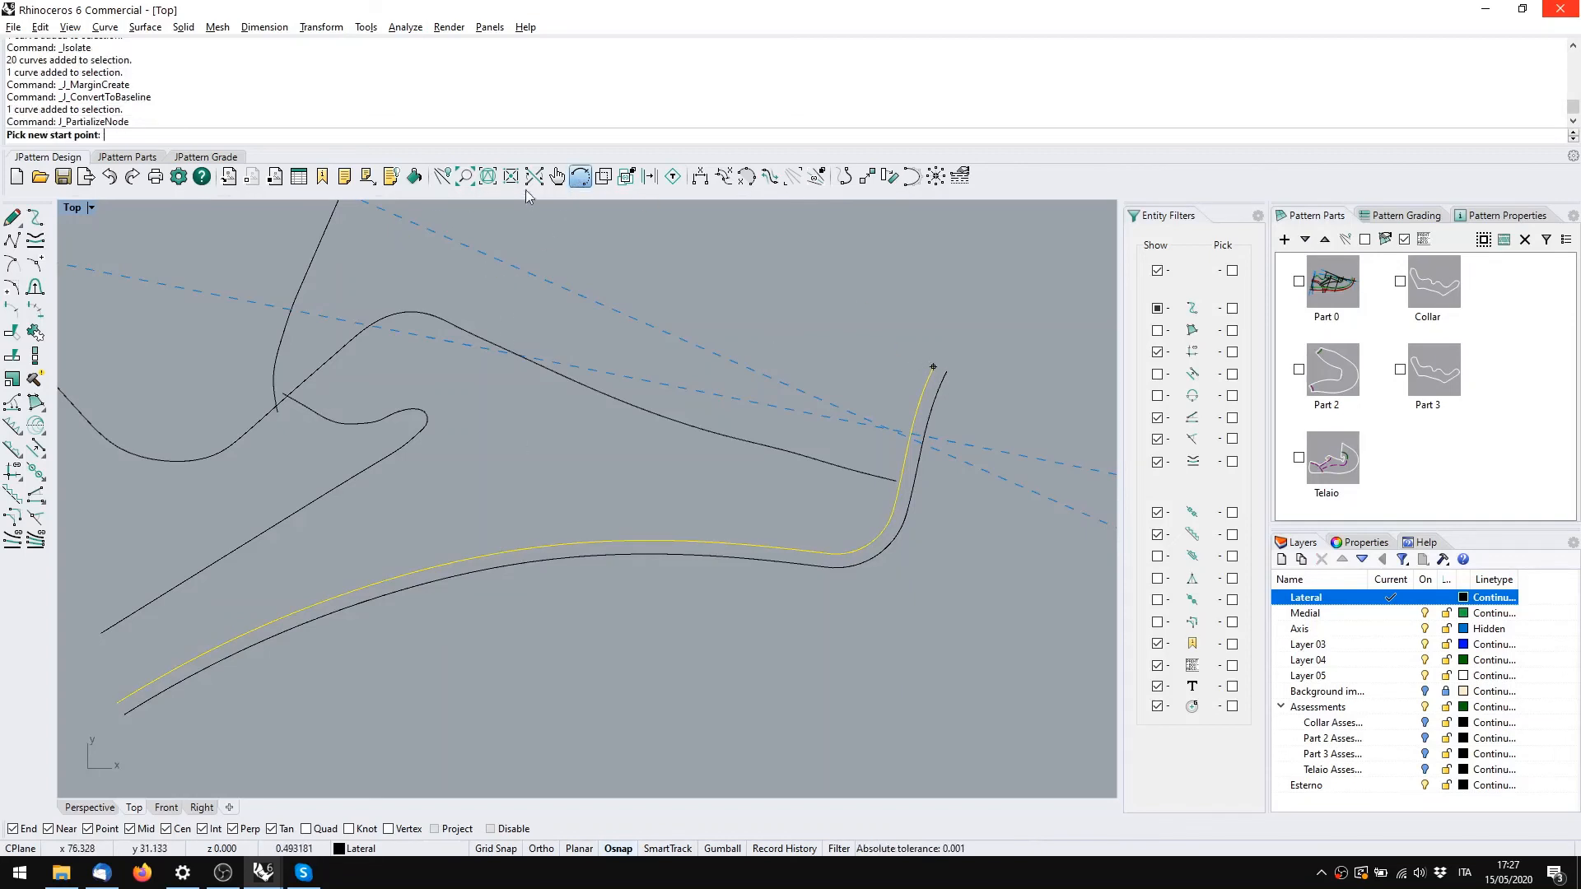
left_click(945, 370)
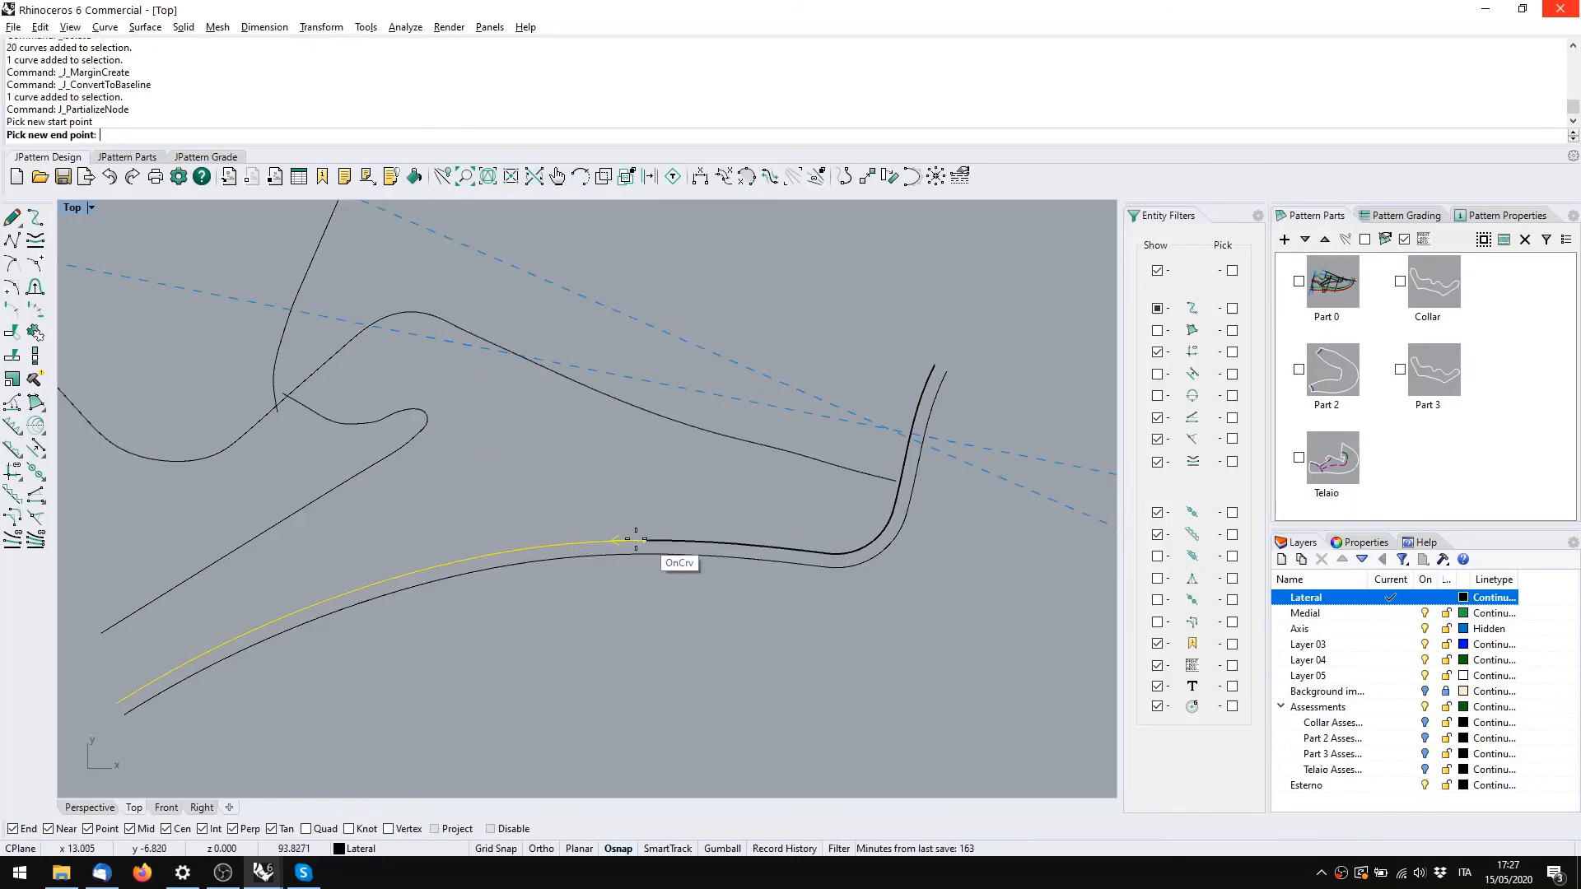
left_click(609, 541)
key("Return")
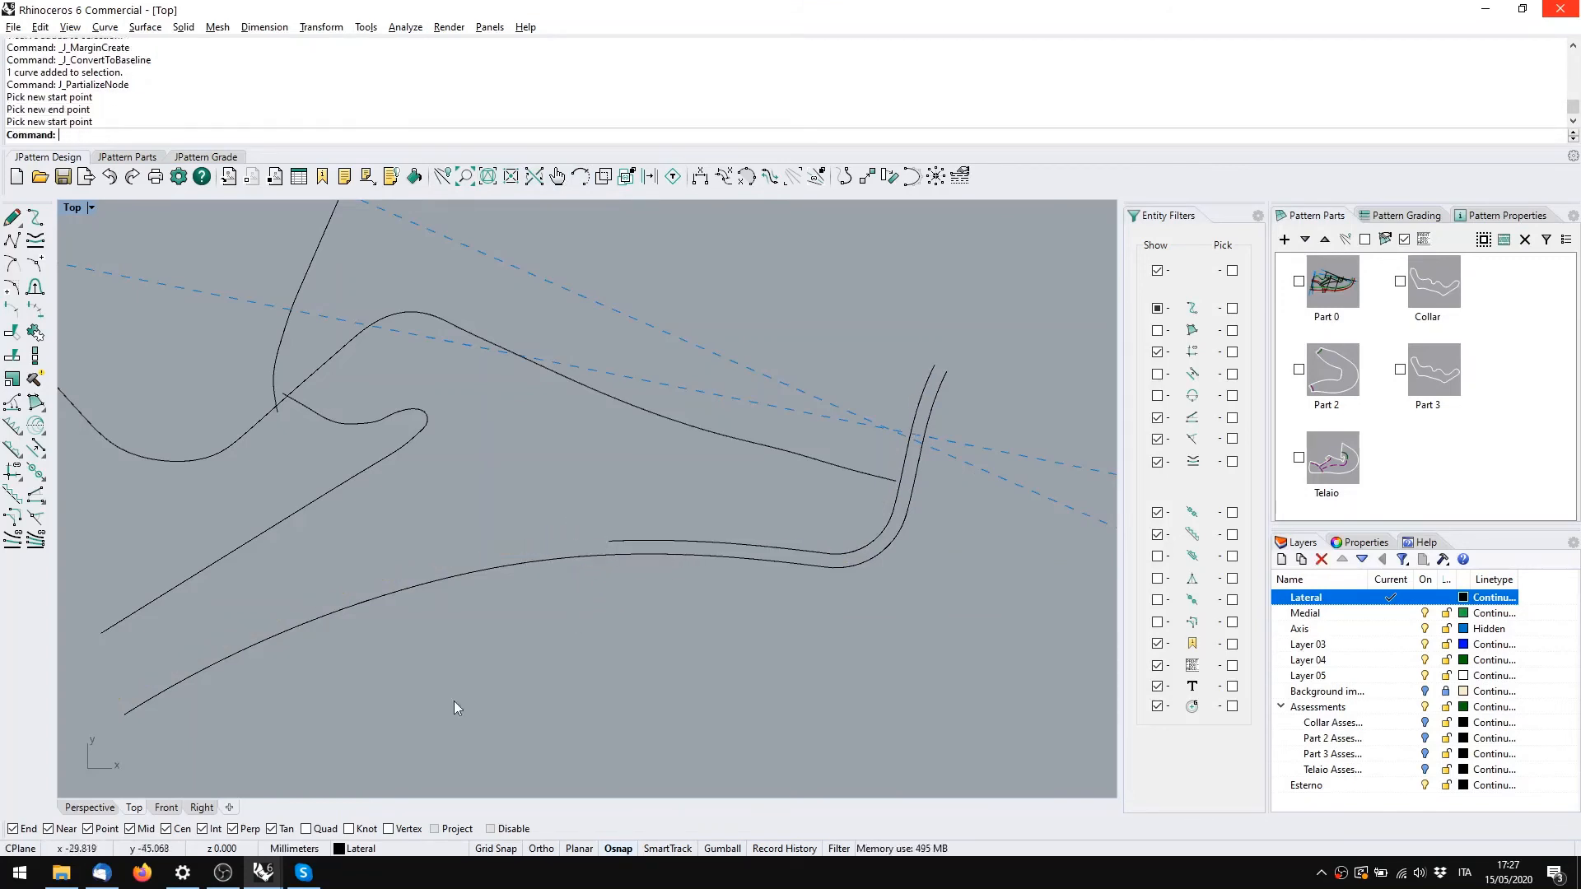
Draw a five-point base curve from the lower end of the tongue-top curve to the rear end of the shortened margin curve
scroll(465, 624, "up", 4)
right_click_drag(535, 533, 466, 666)
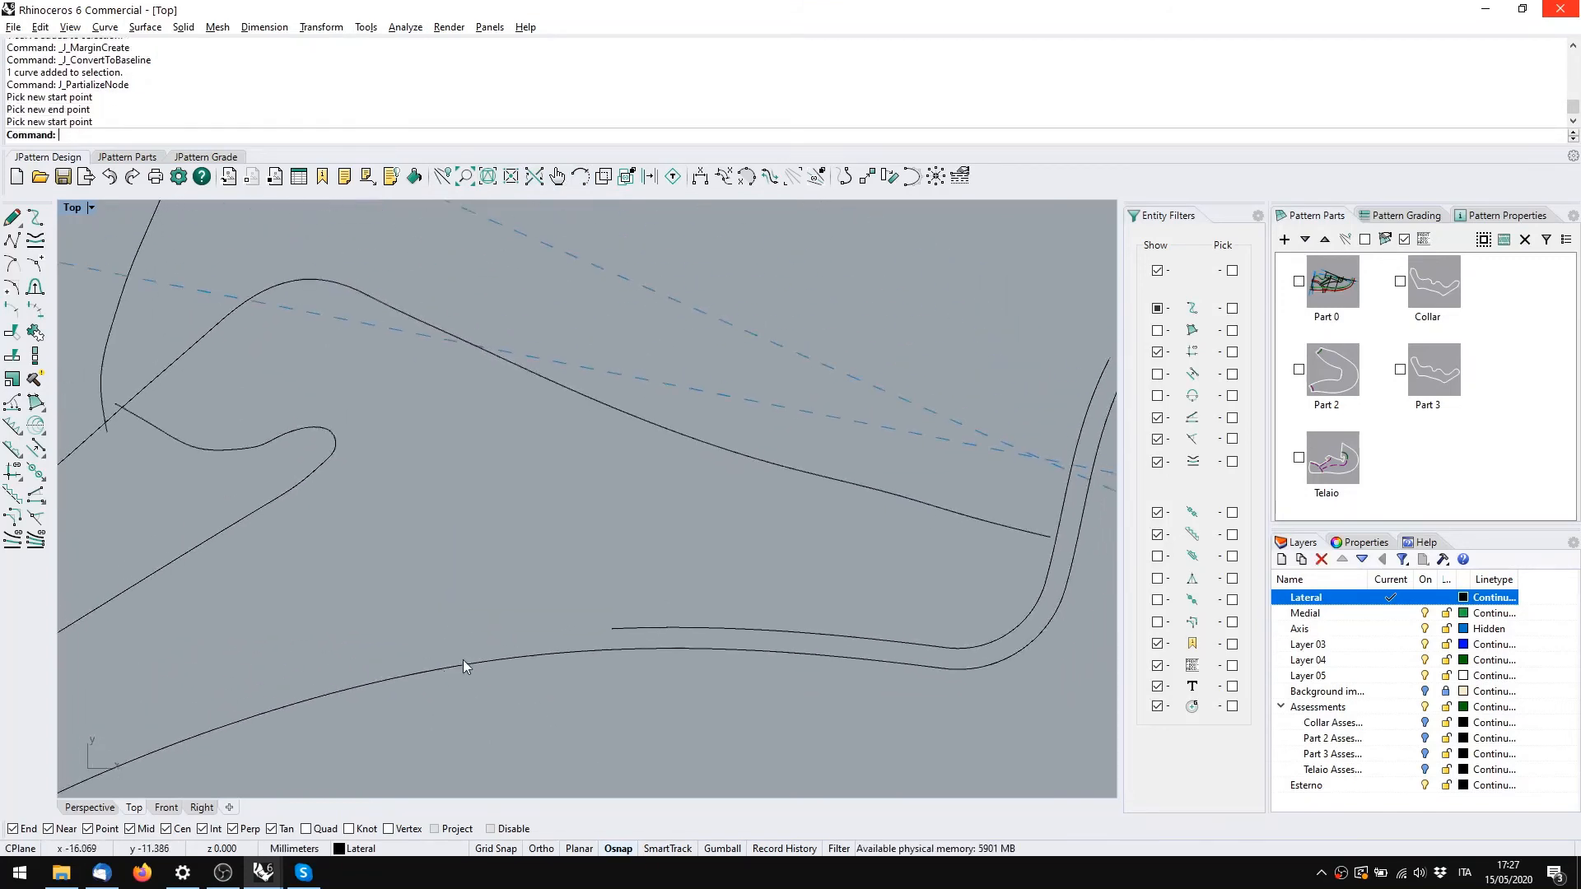
scroll(457, 654, "down", 4)
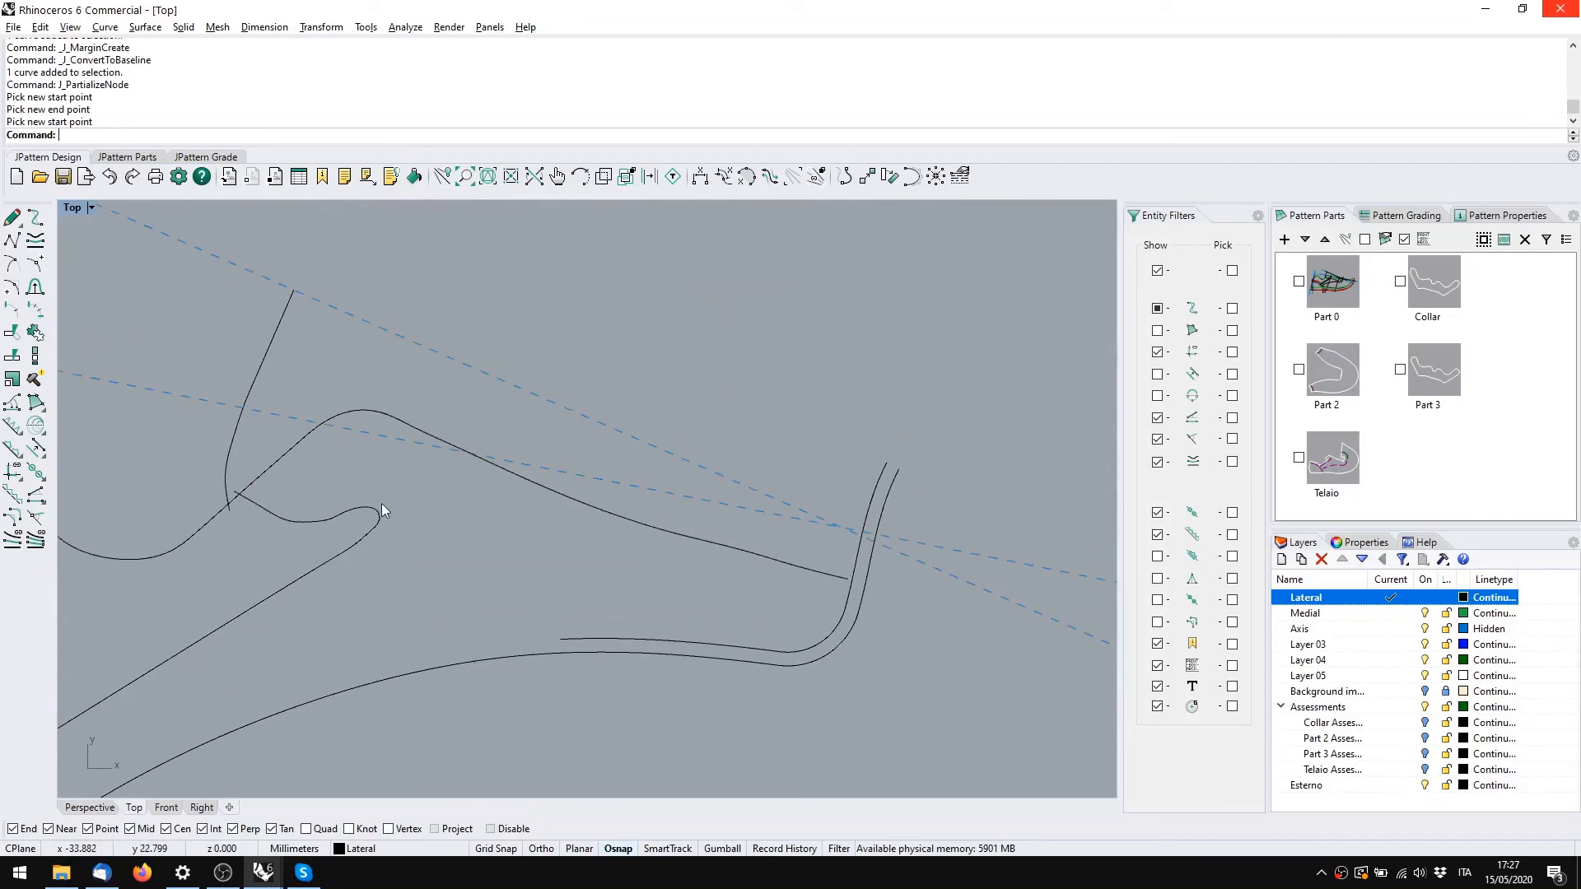
left_click(12, 216)
scroll(218, 494, "up", 3)
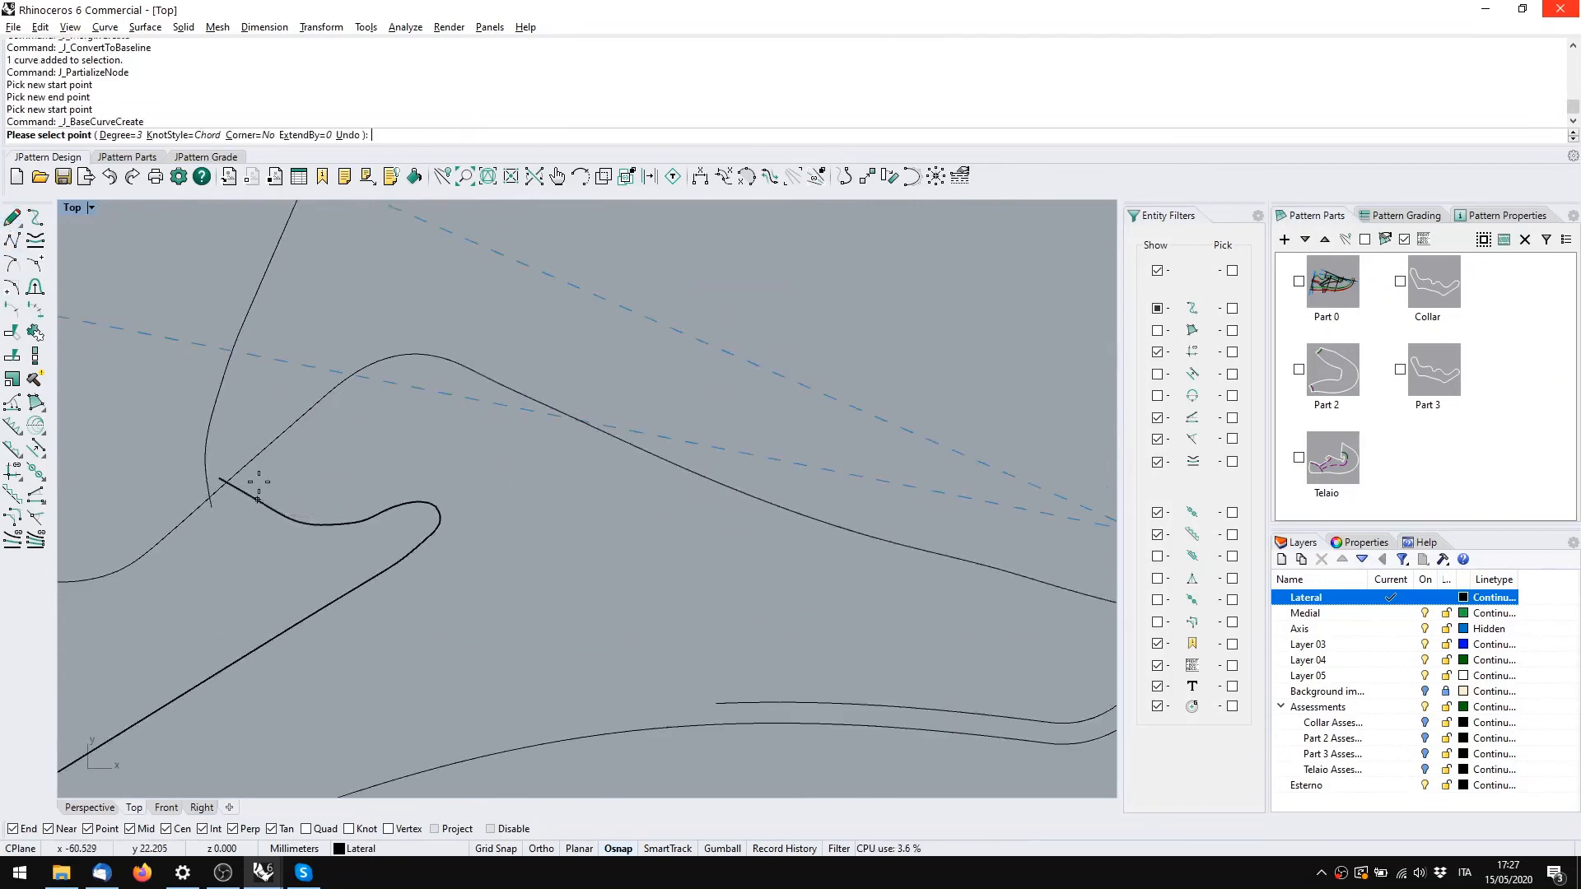
left_click(212, 507)
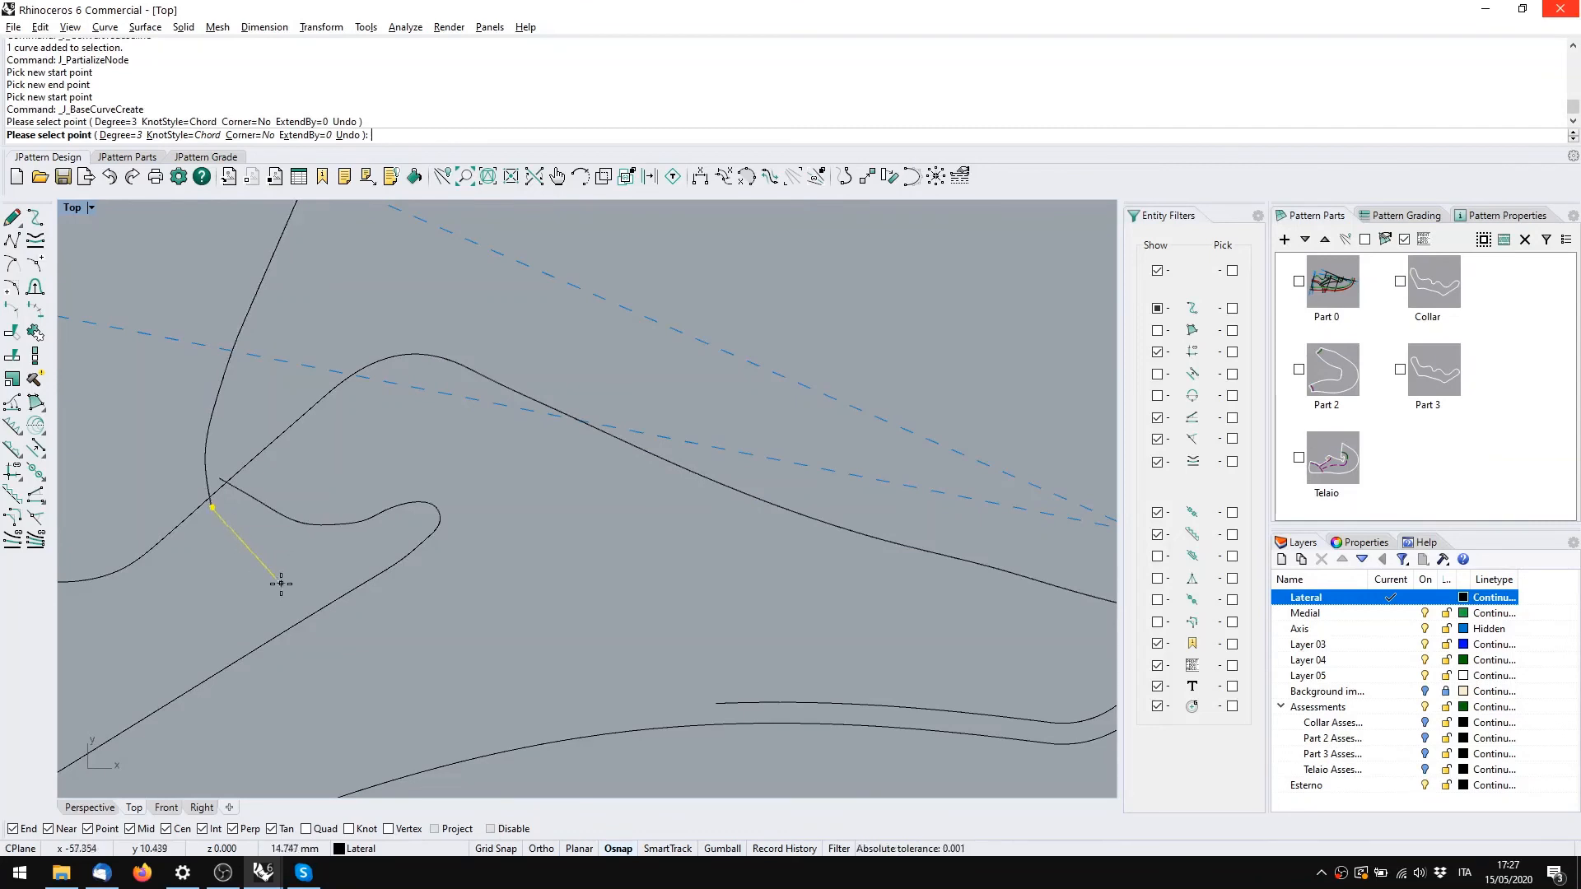
left_click(241, 564)
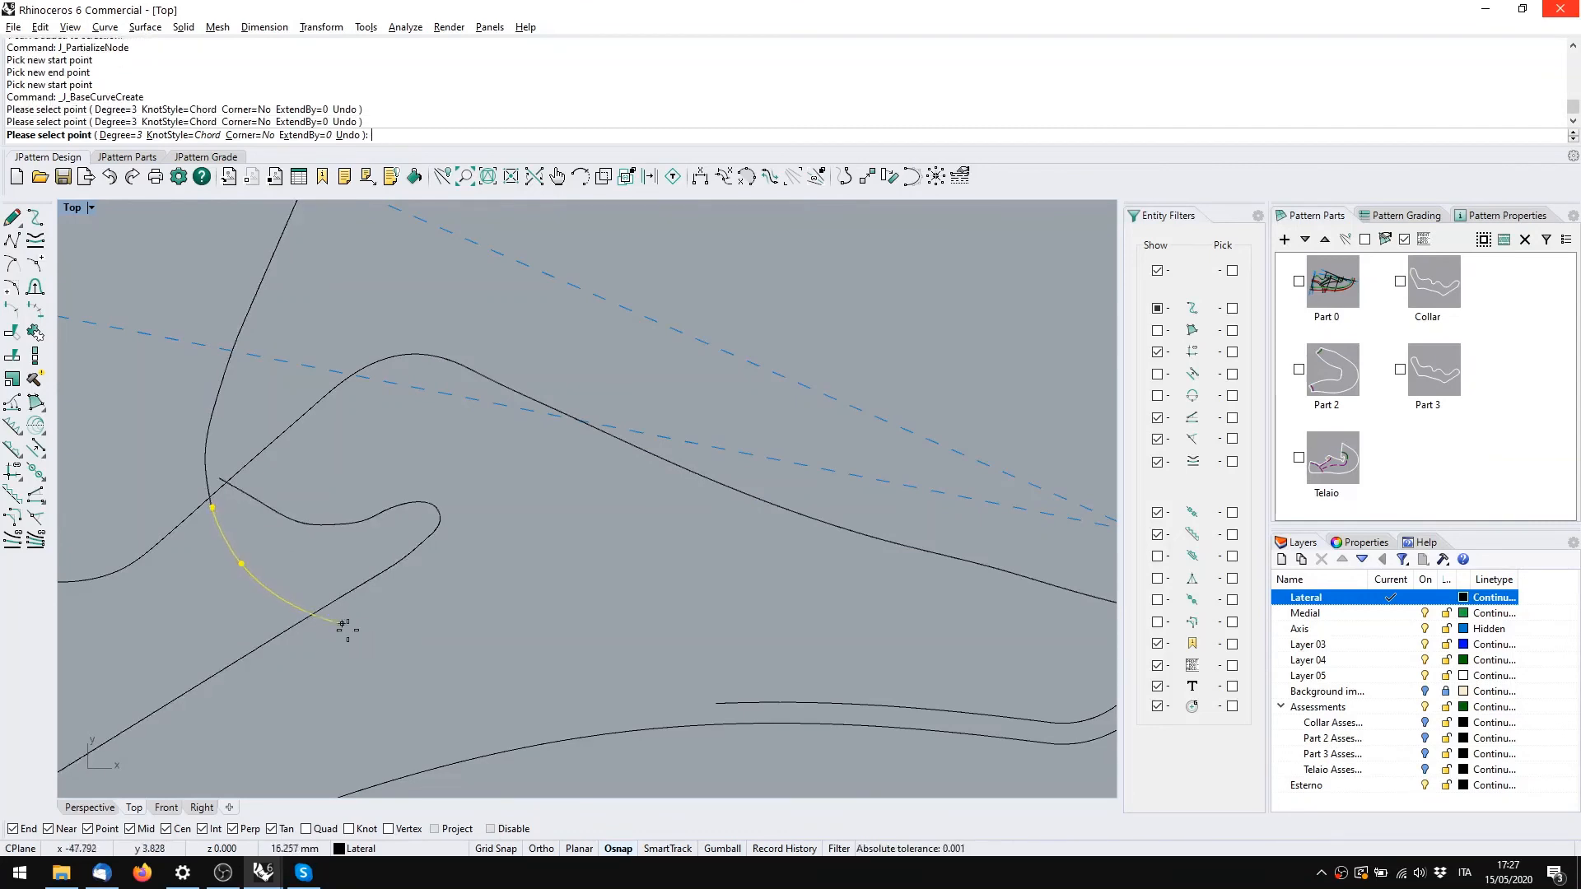
left_click(361, 633)
left_click(516, 672)
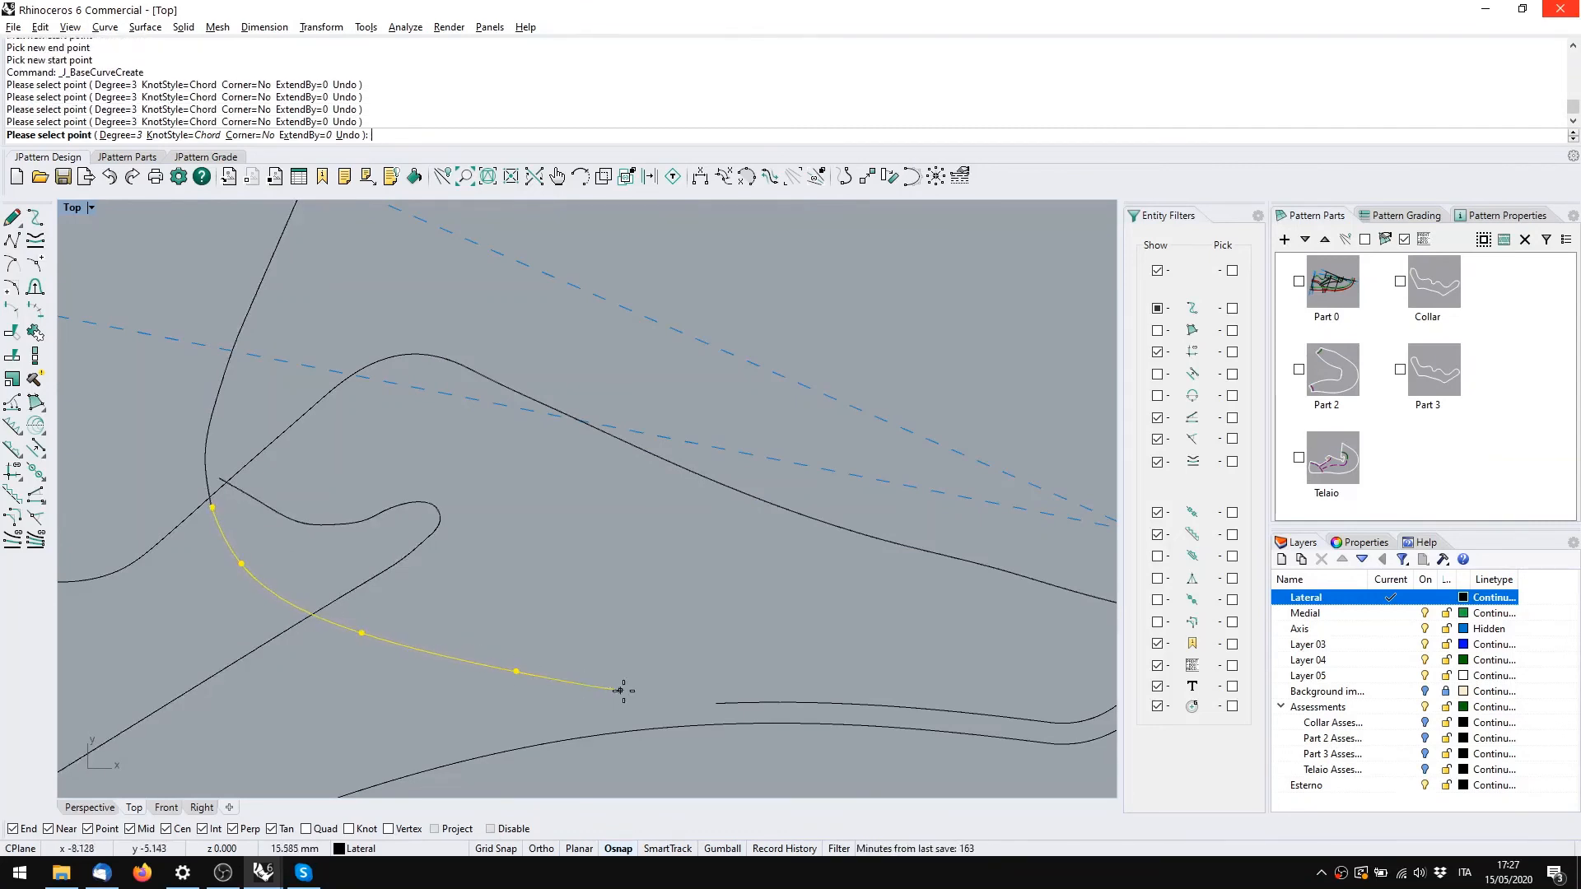
left_click(699, 703)
key("Return")
scroll(708, 675, "down", 5)
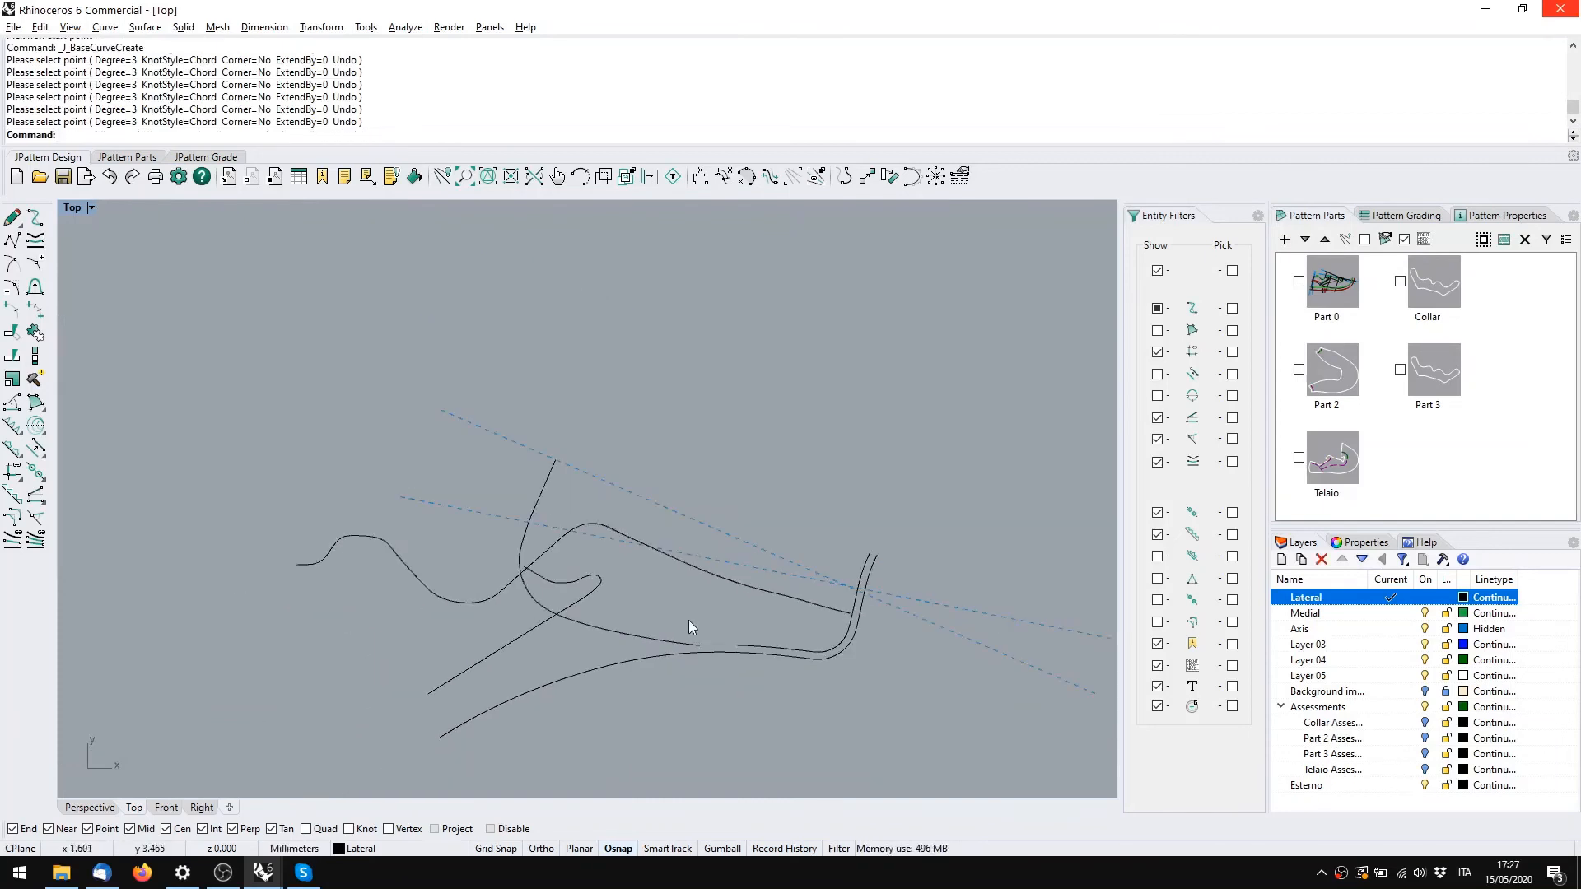
Raise the rear control points of the shortened margin curve away from the lower lateral curve
scroll(662, 574, "up", 5)
double_click(690, 576)
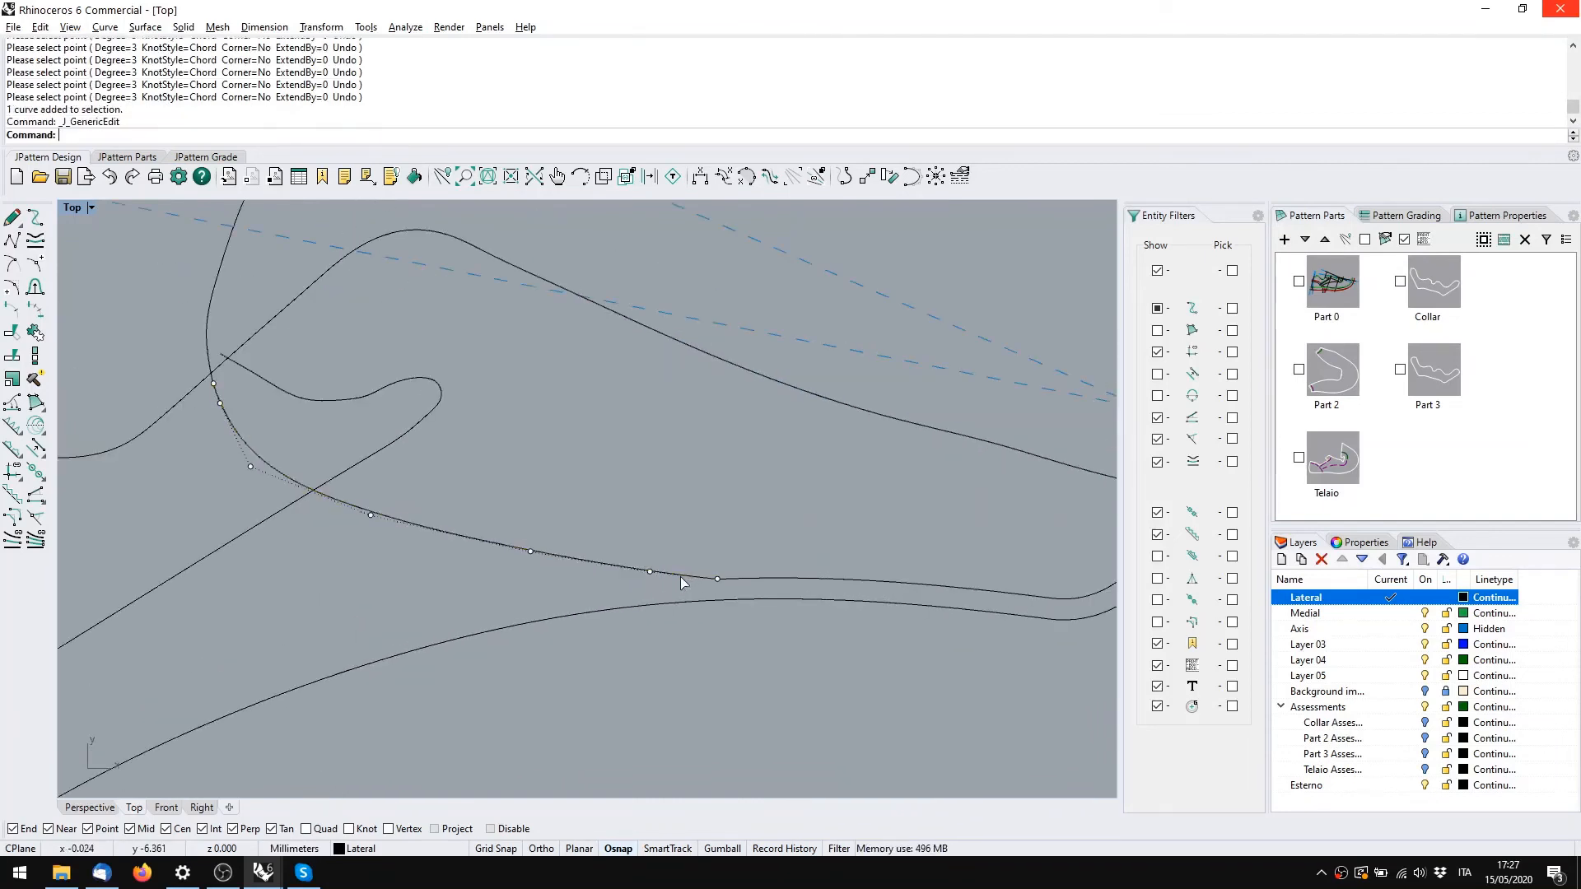
left_click(744, 590)
double_click(743, 576)
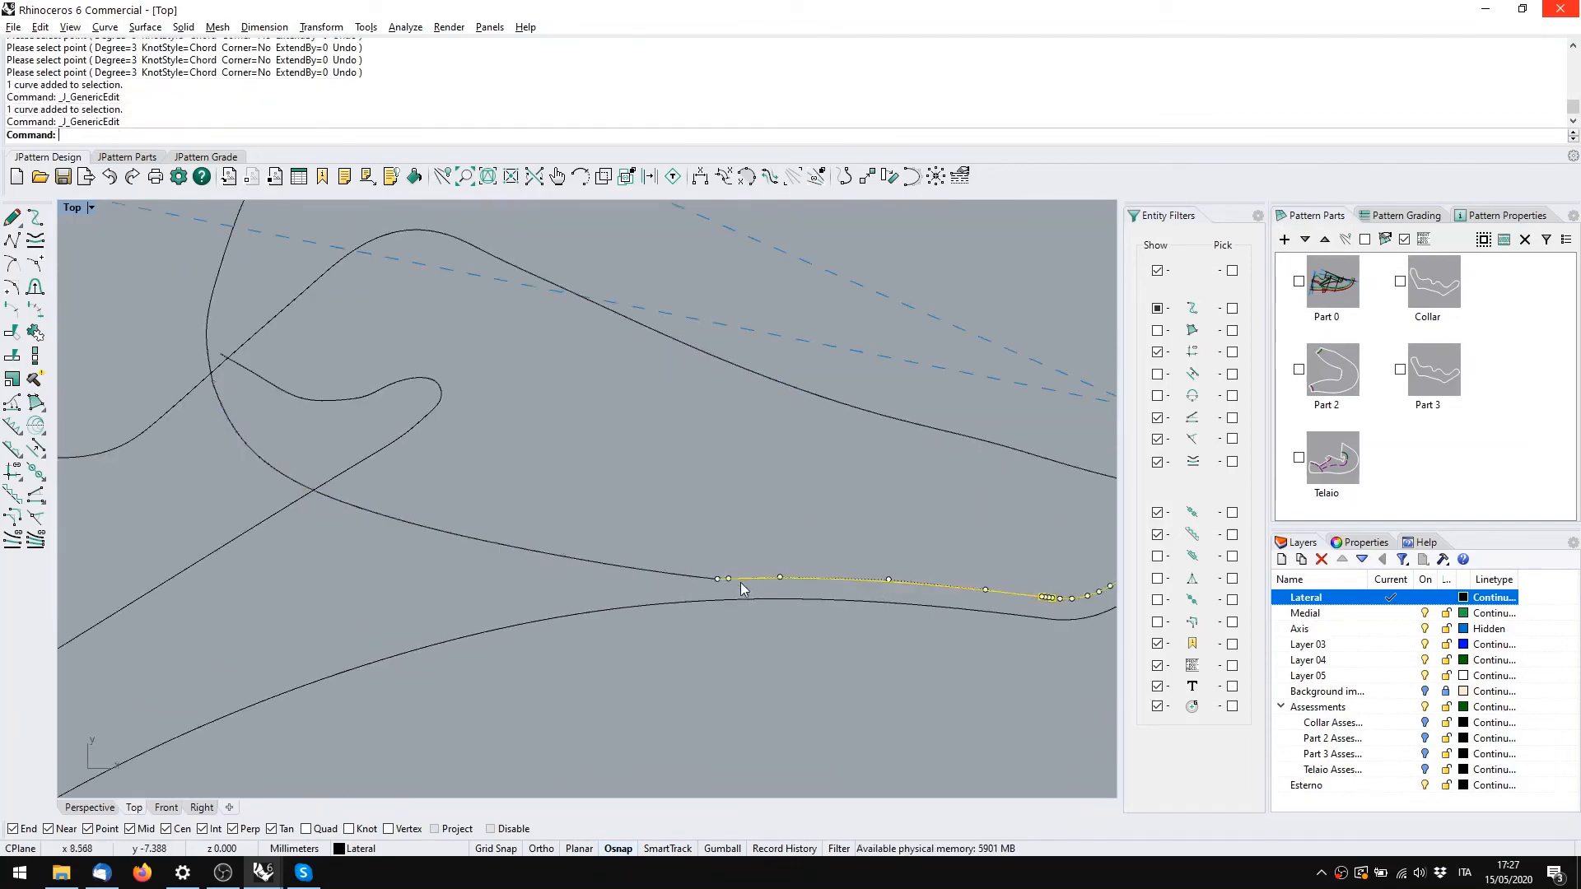
scroll(732, 585, "up", 3)
mouse_move(674, 536)
left_mouse_down()
mouse_move(726, 584)
mouse_move(687, 555)
left_mouse_up()
left_click_drag(842, 571, 847, 549)
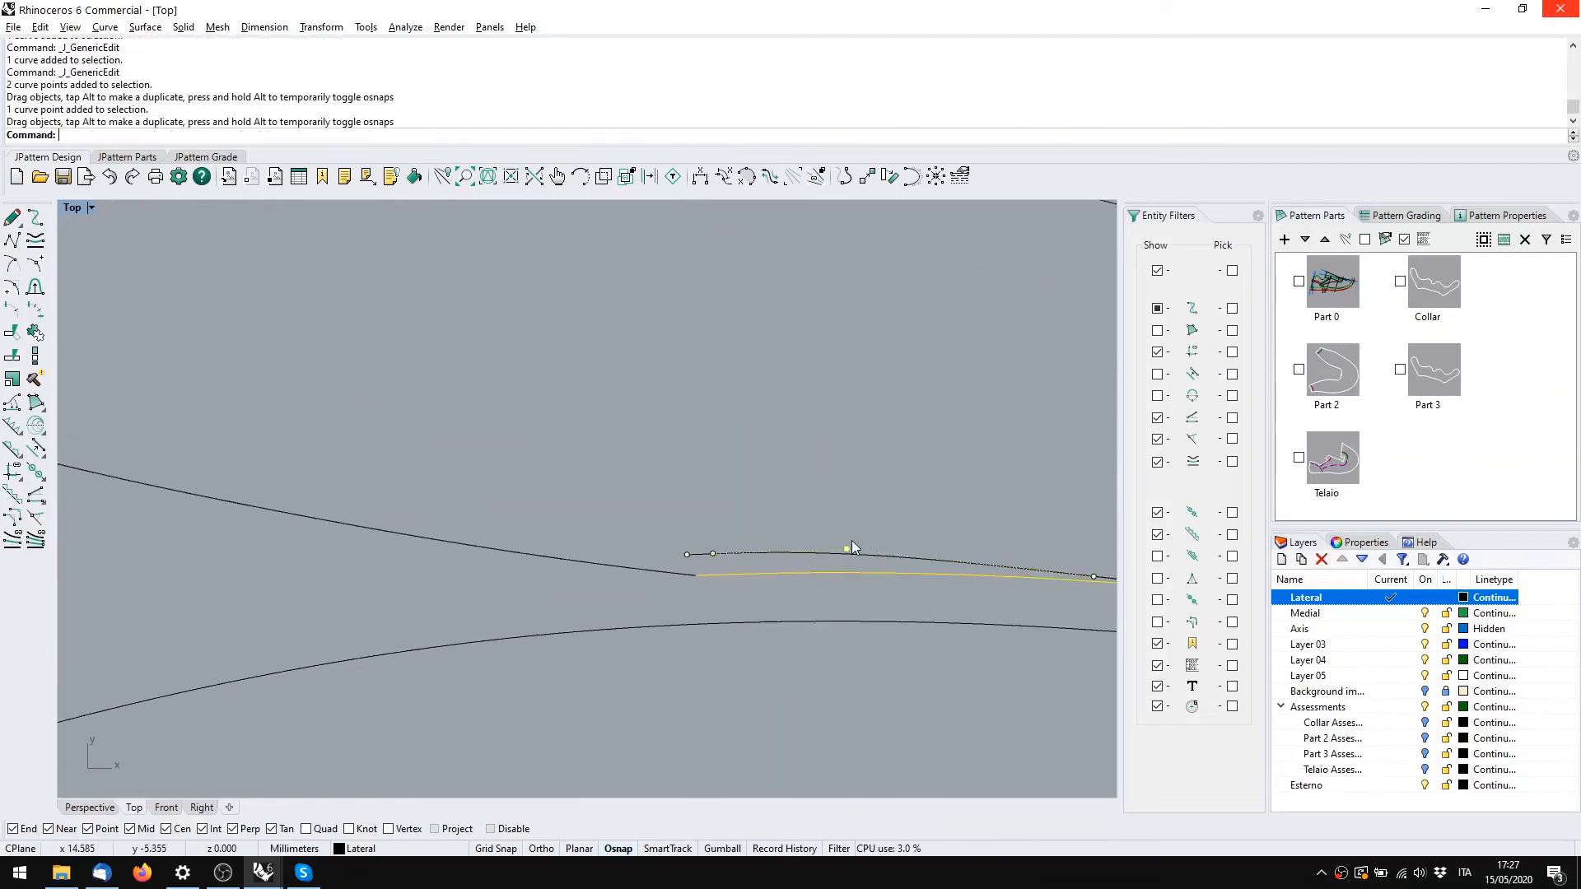
left_click(847, 547)
left_click_drag(651, 515, 689, 522)
key("Escape")
Delete the control point next to the rear end of the shortened margin curve
double_click(713, 523)
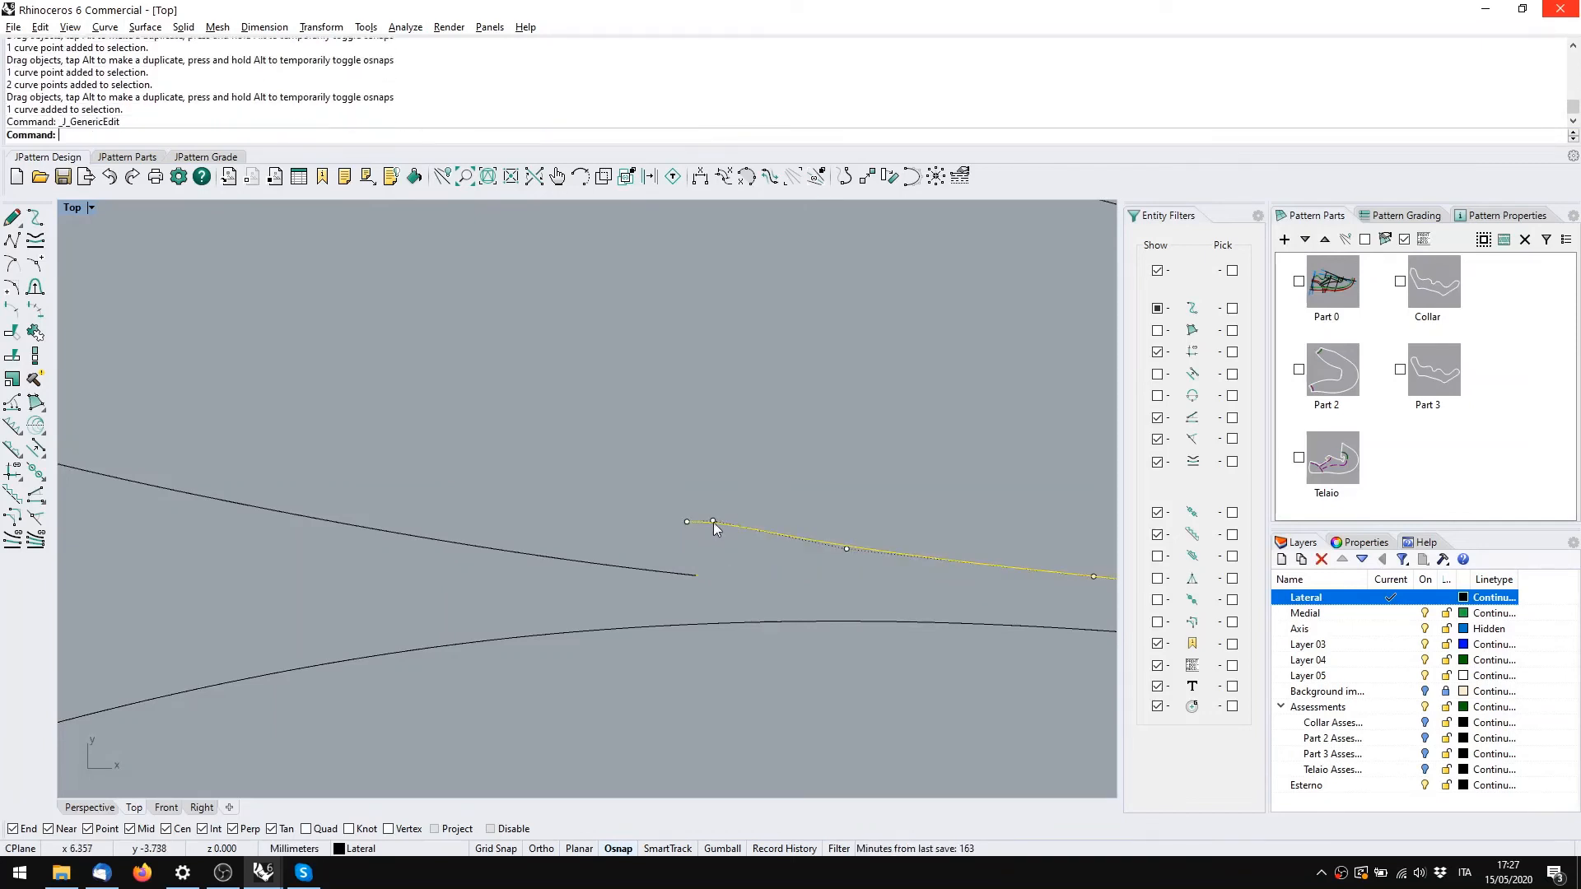
left_click(713, 522)
key("Delete")
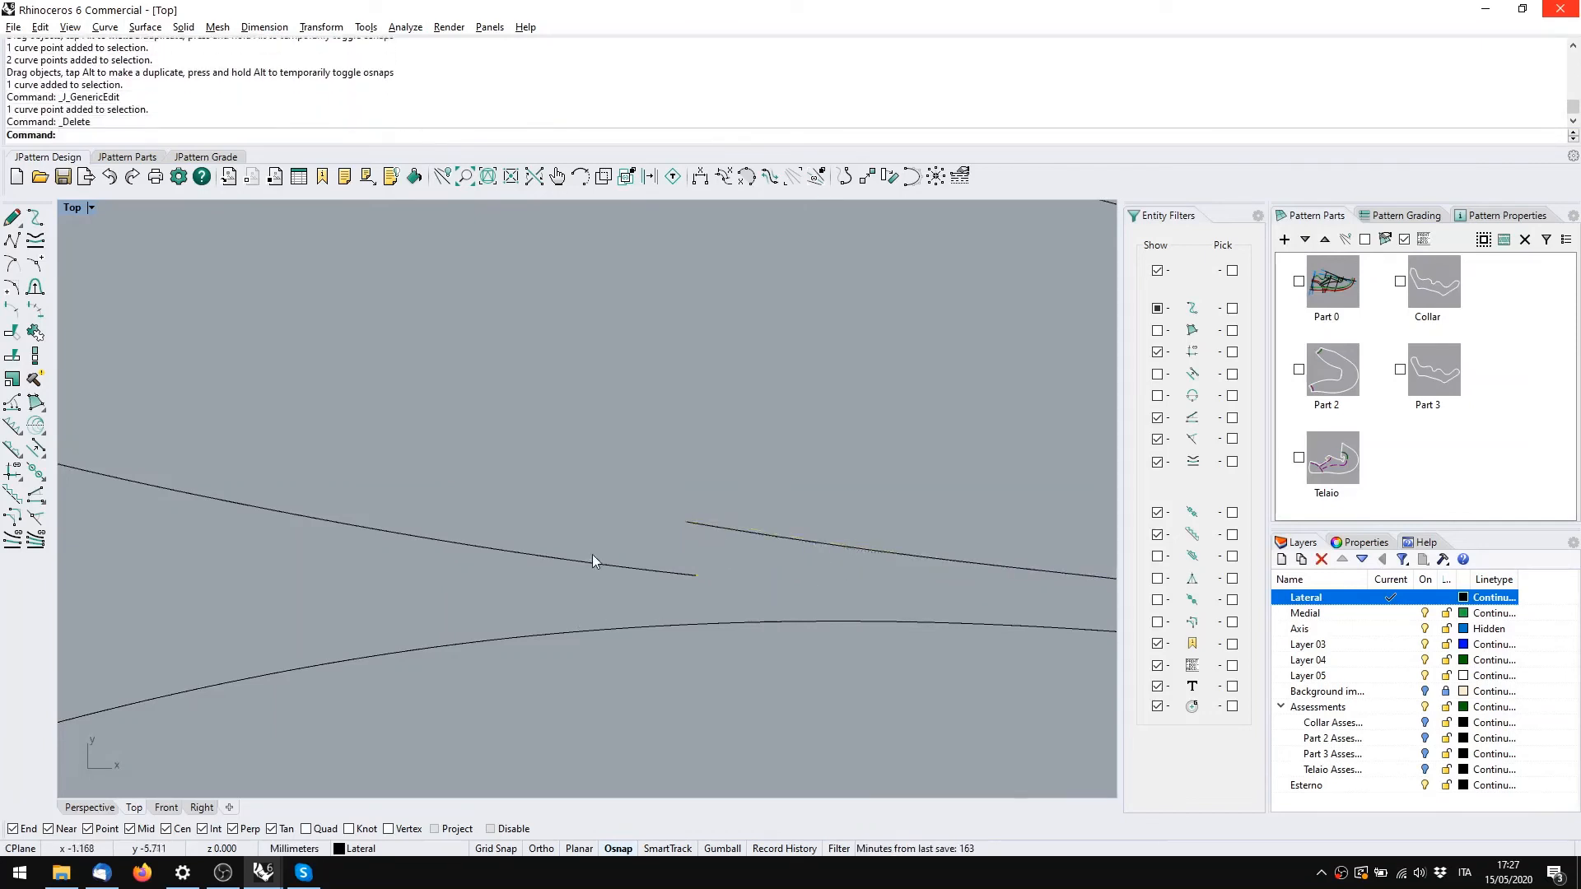
double_click(591, 560)
scroll(591, 561, "down", 3)
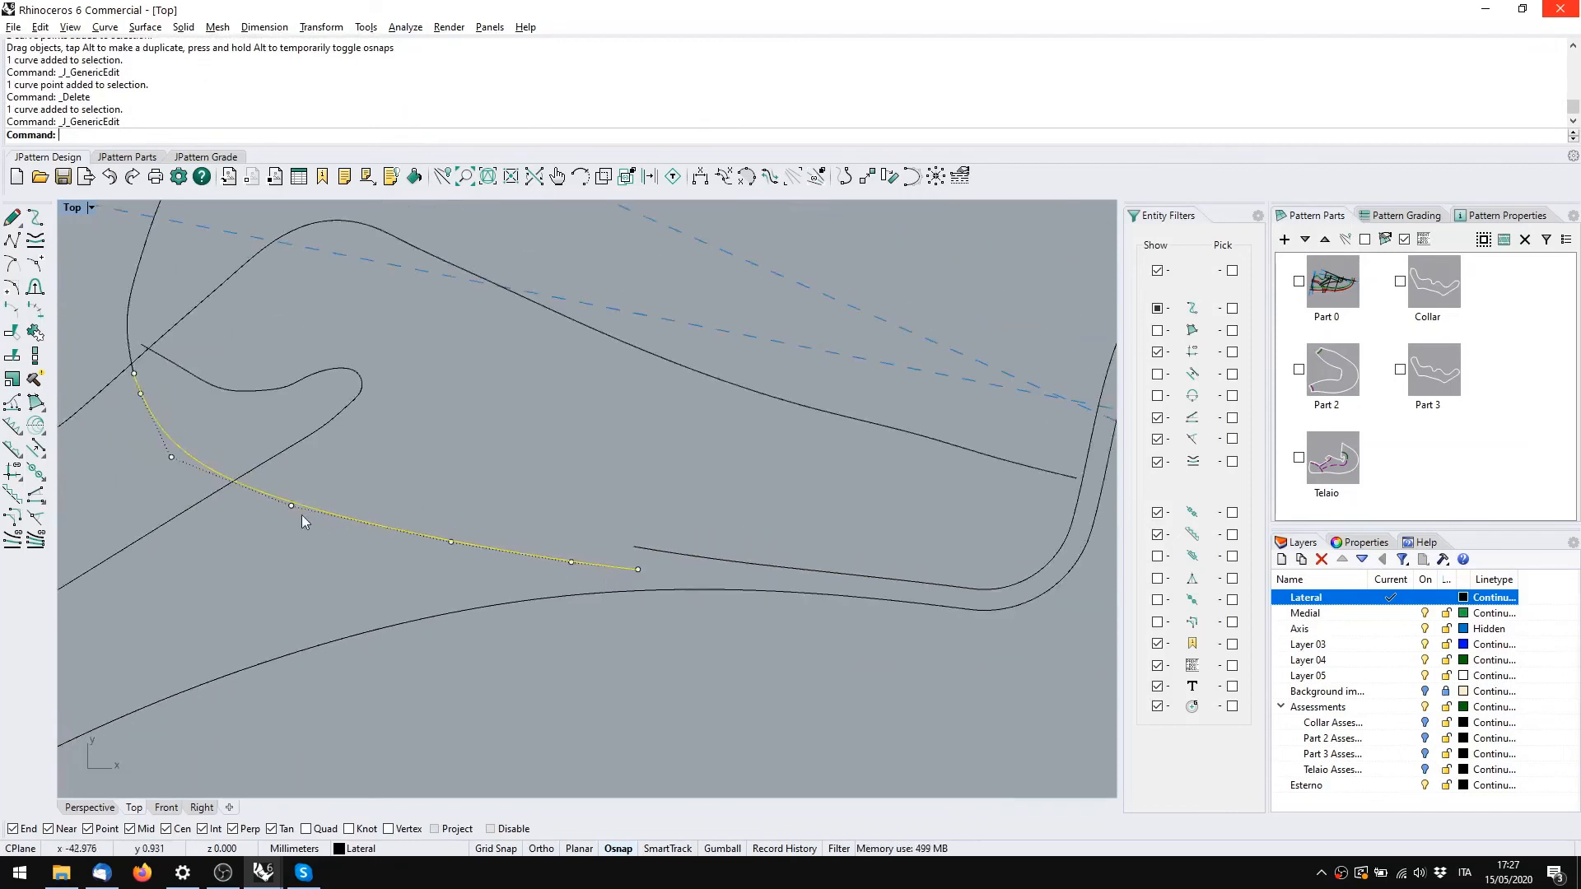
left_click_drag(269, 490, 640, 578)
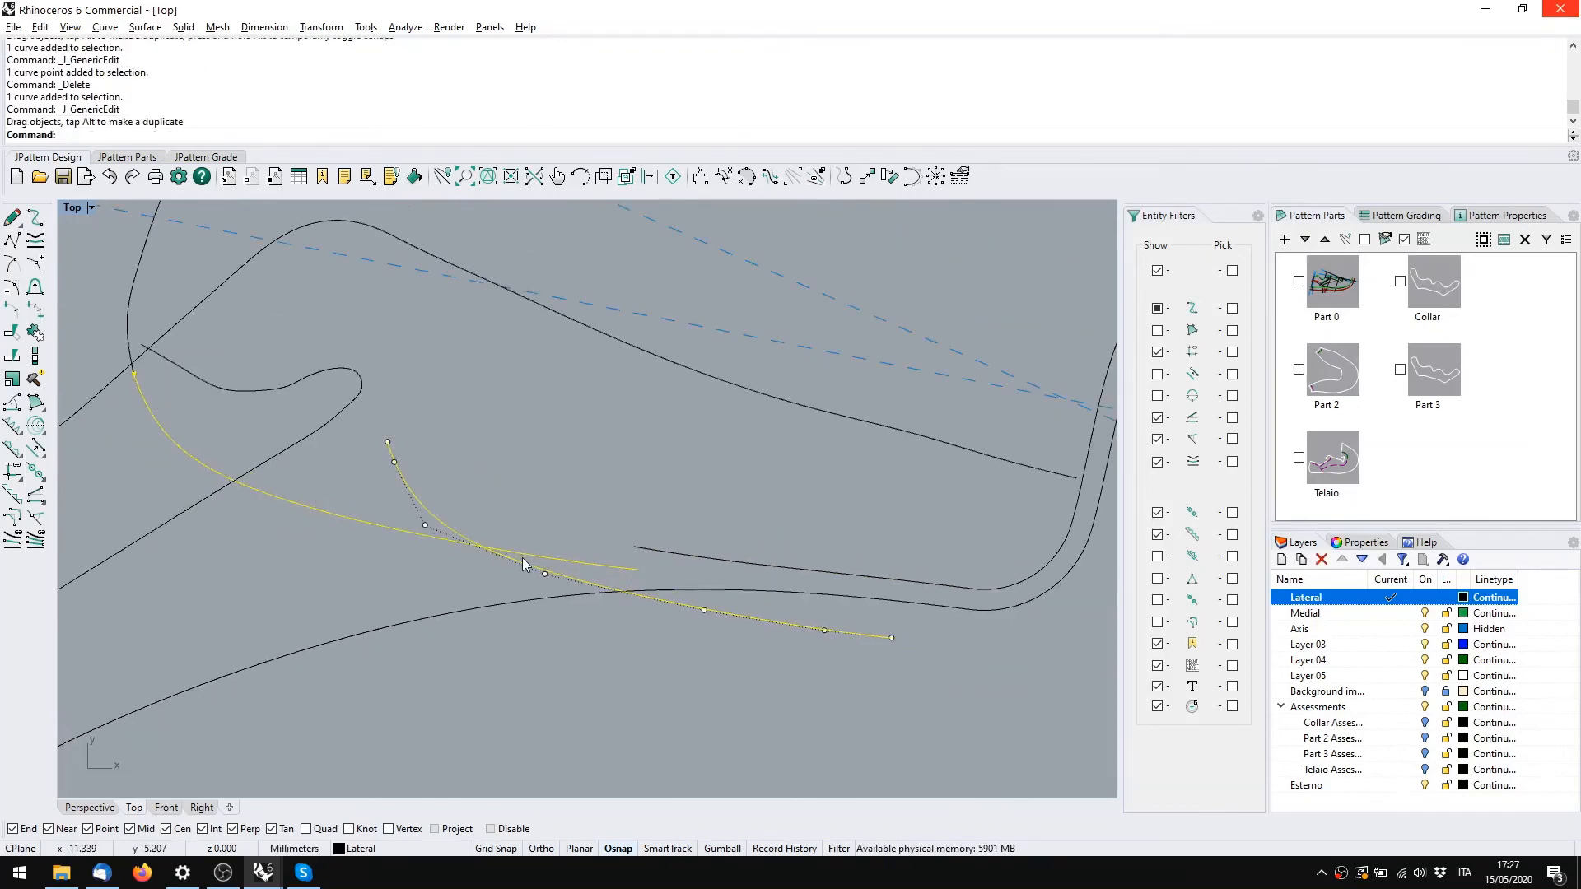
key("ctrl+z")
key("Escape")
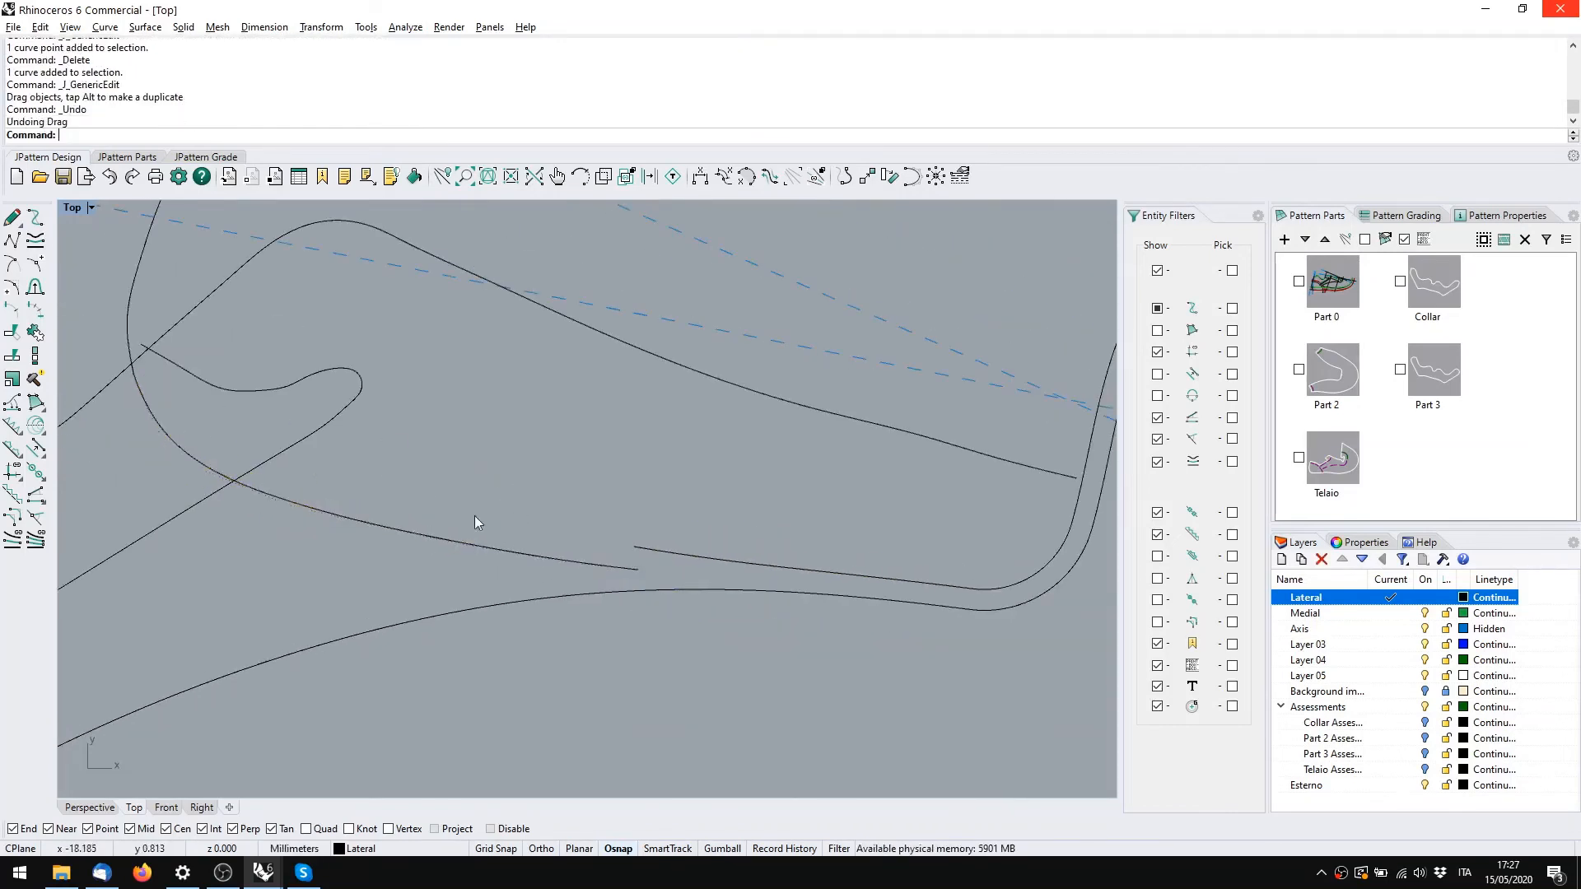
Move the last three control points of the new base curve up to meet the rear end of the margin curve smoothly
left_click(455, 554)
left_click_drag(430, 498, 629, 507)
key("Escape")
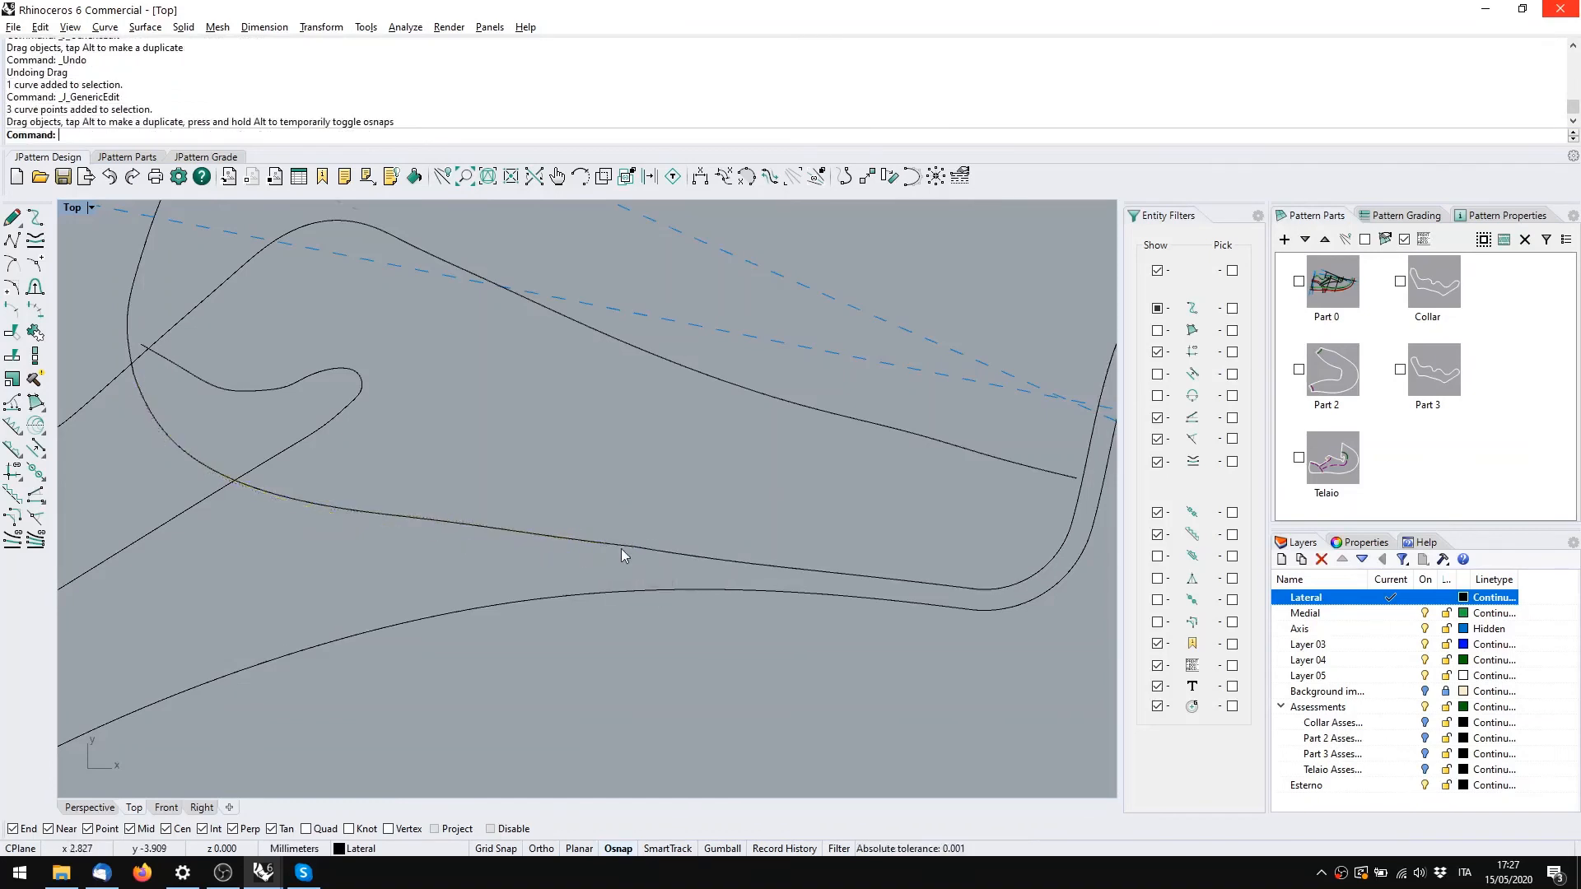
scroll(621, 548, "down", 5)
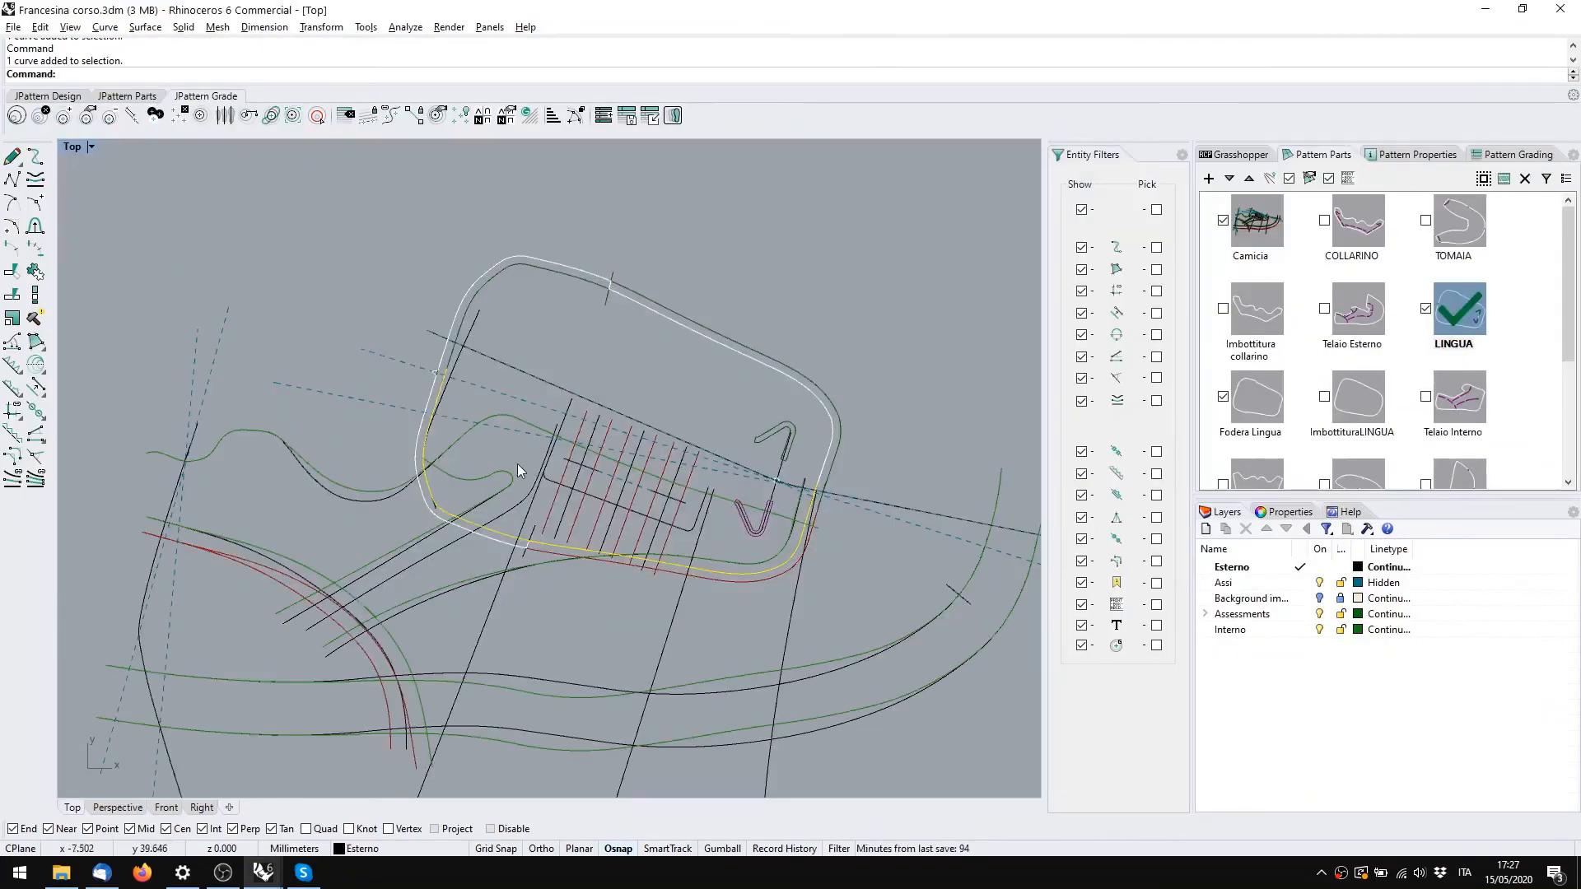
In the reference file, examine the LINGUA outline and the dashed axis running through the tongue
left_click(437, 515)
key("Escape")
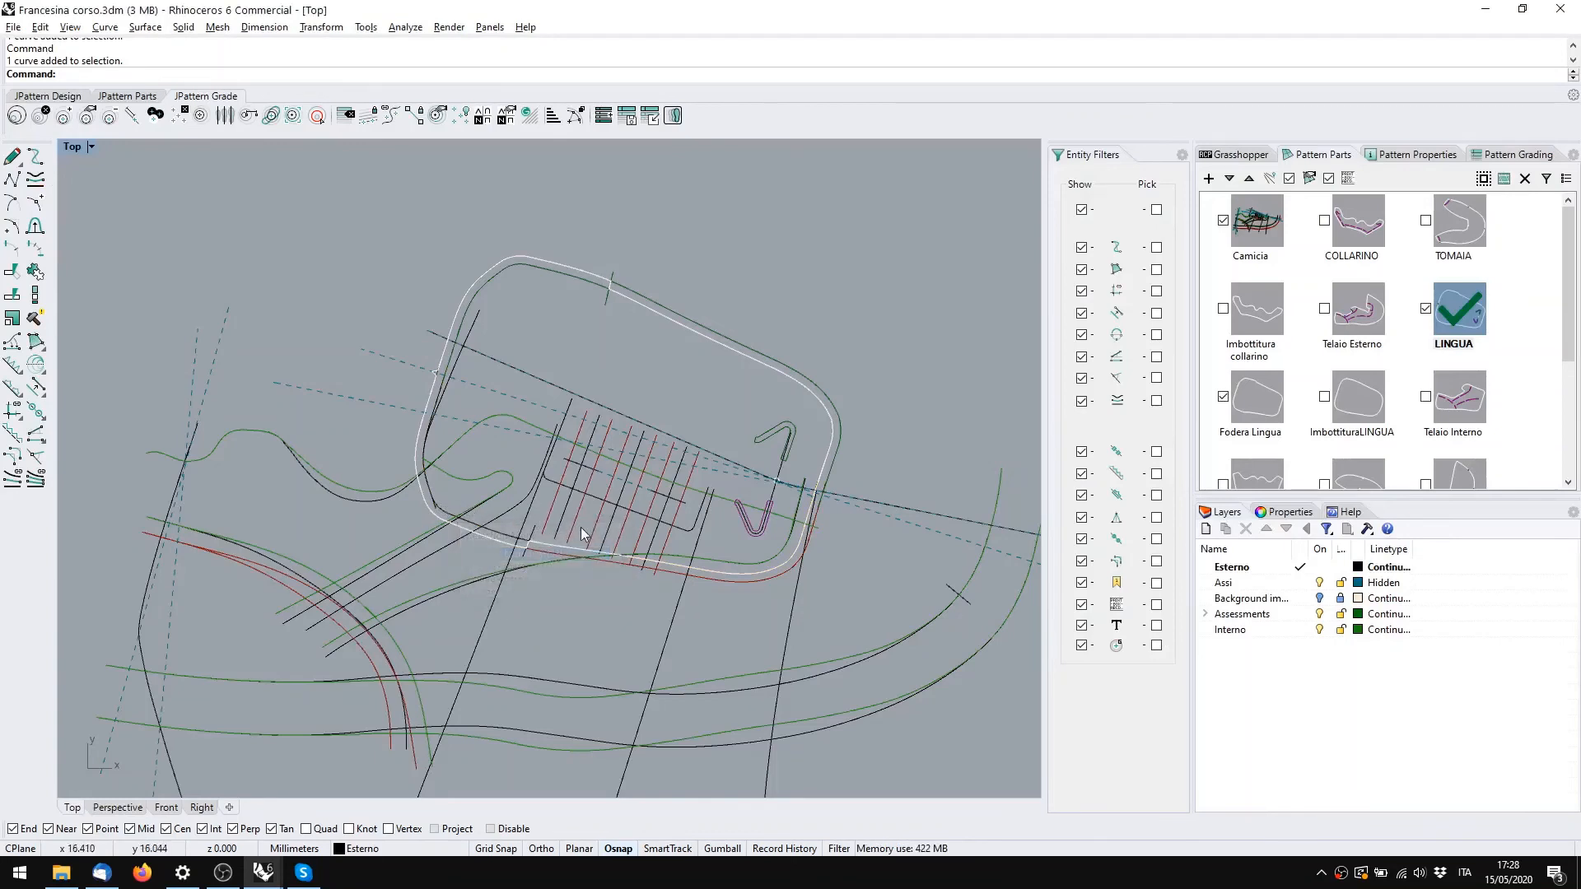
scroll(510, 402, "down", 2)
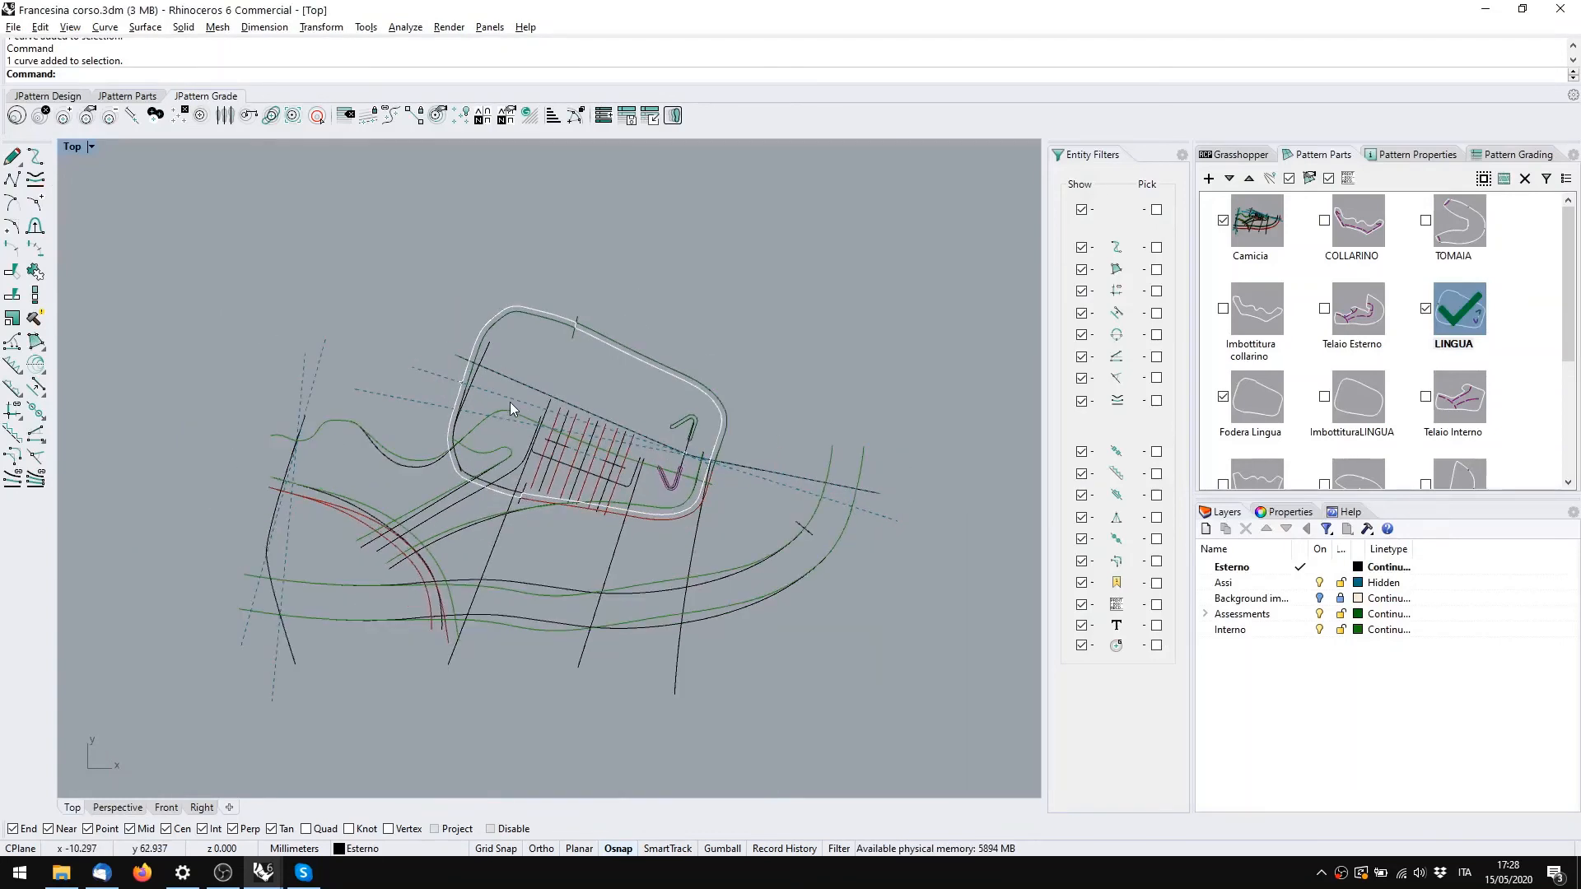
left_click(790, 487)
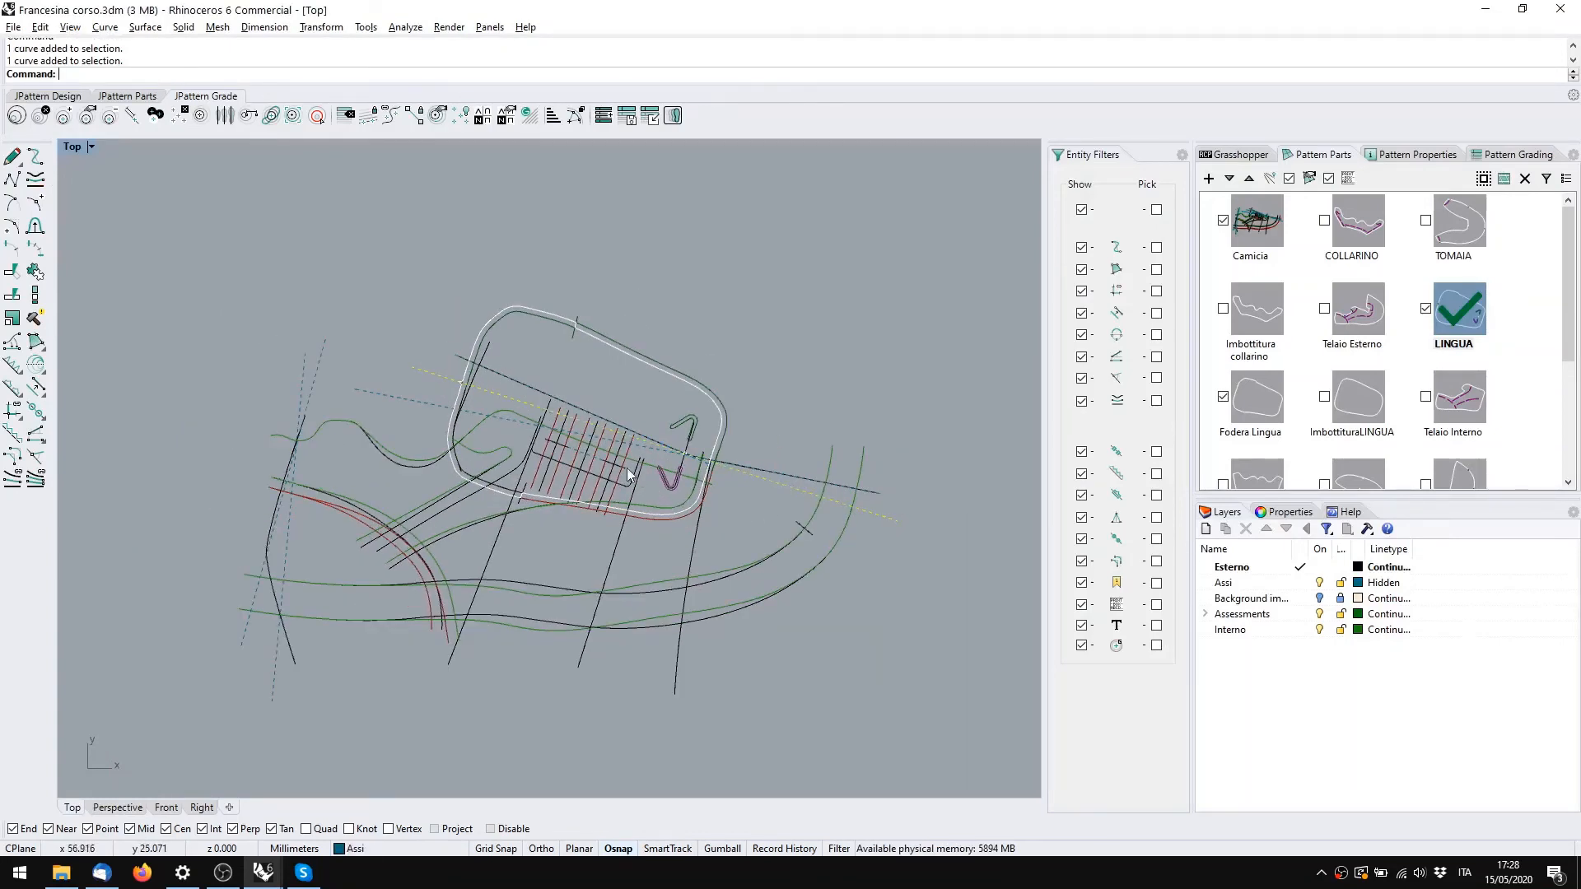
scroll(856, 512, "up", 5)
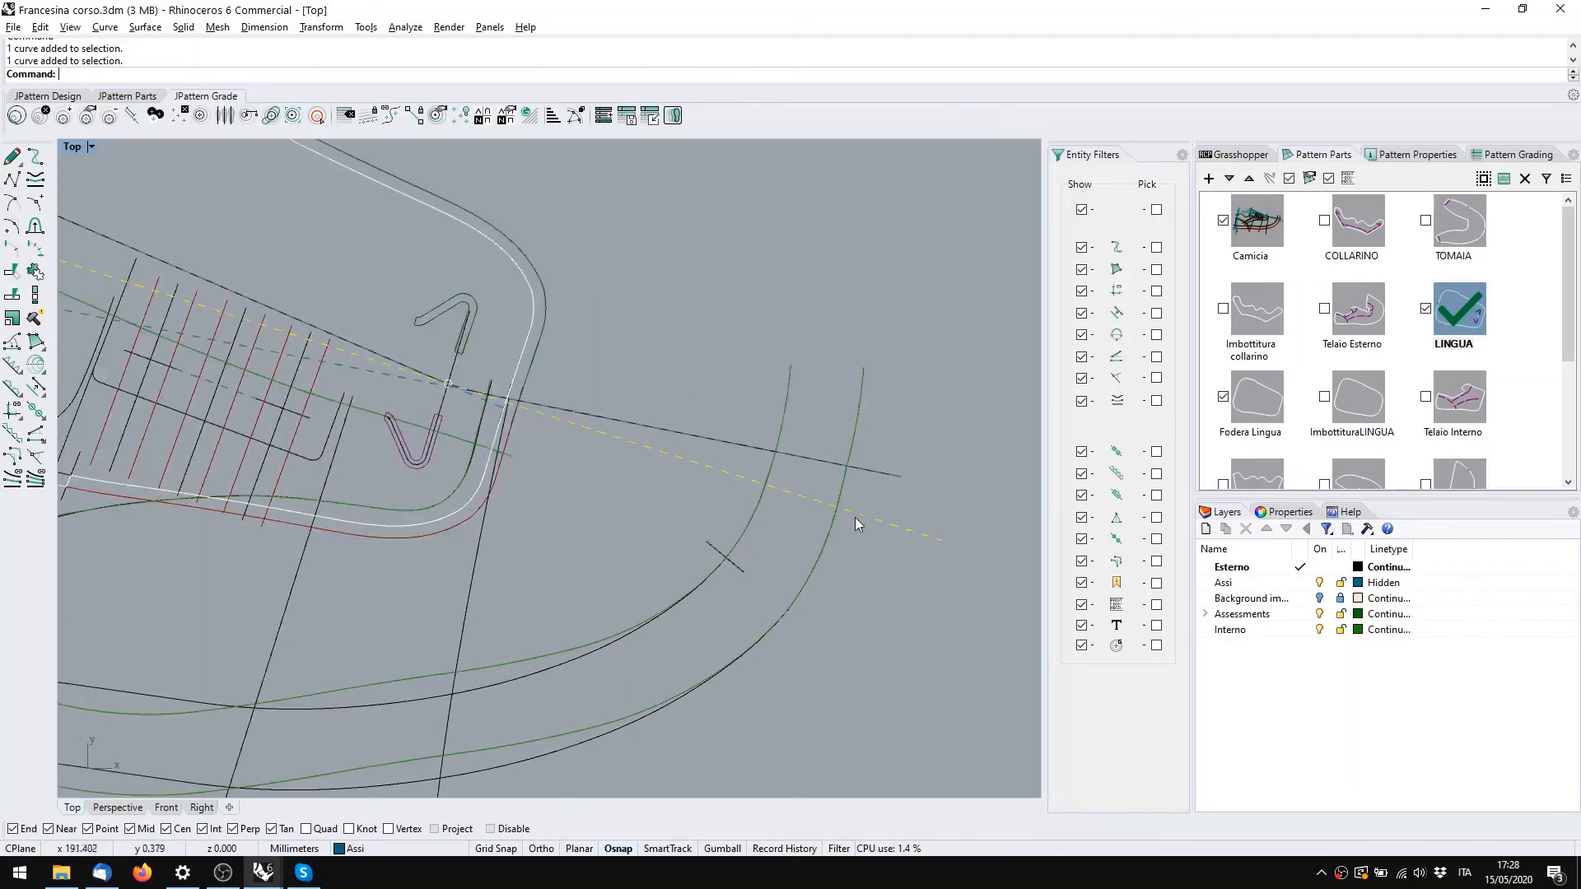
right_click_drag(854, 522, 947, 574)
scroll(527, 486, "down", 2)
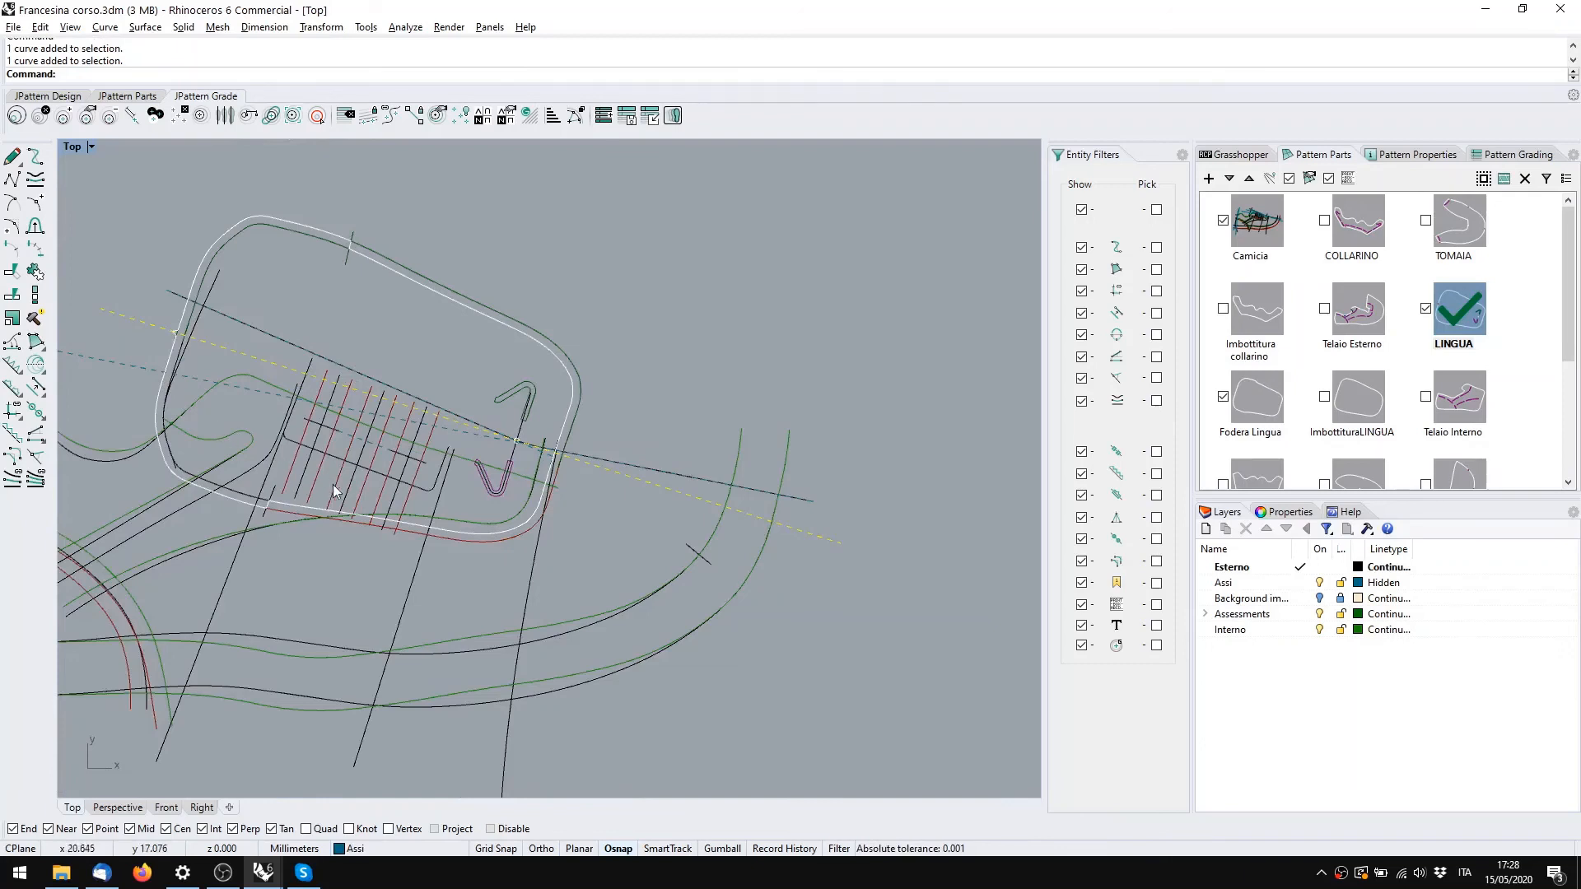
mouse_move(337, 498)
right_mouse_down()
mouse_move(671, 530)
mouse_move(553, 531)
right_mouse_up()
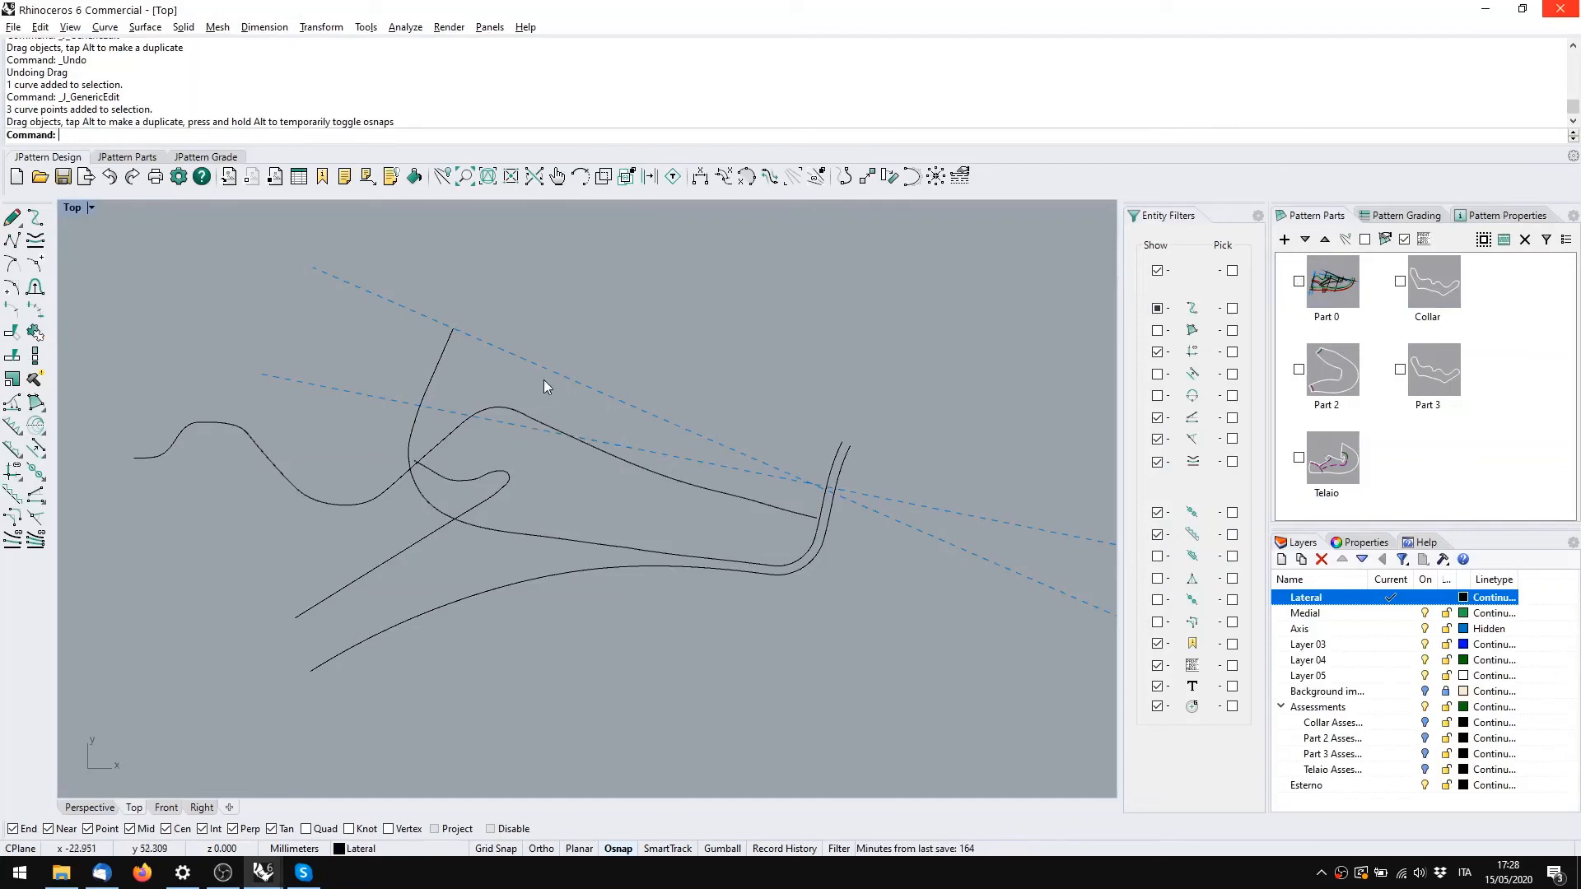
In the working file, mirror the tongue-top curve, the new base curve and the shortened margin curve across the steeper dashed axis
left_click(430, 388)
left_click(516, 535, "shift")
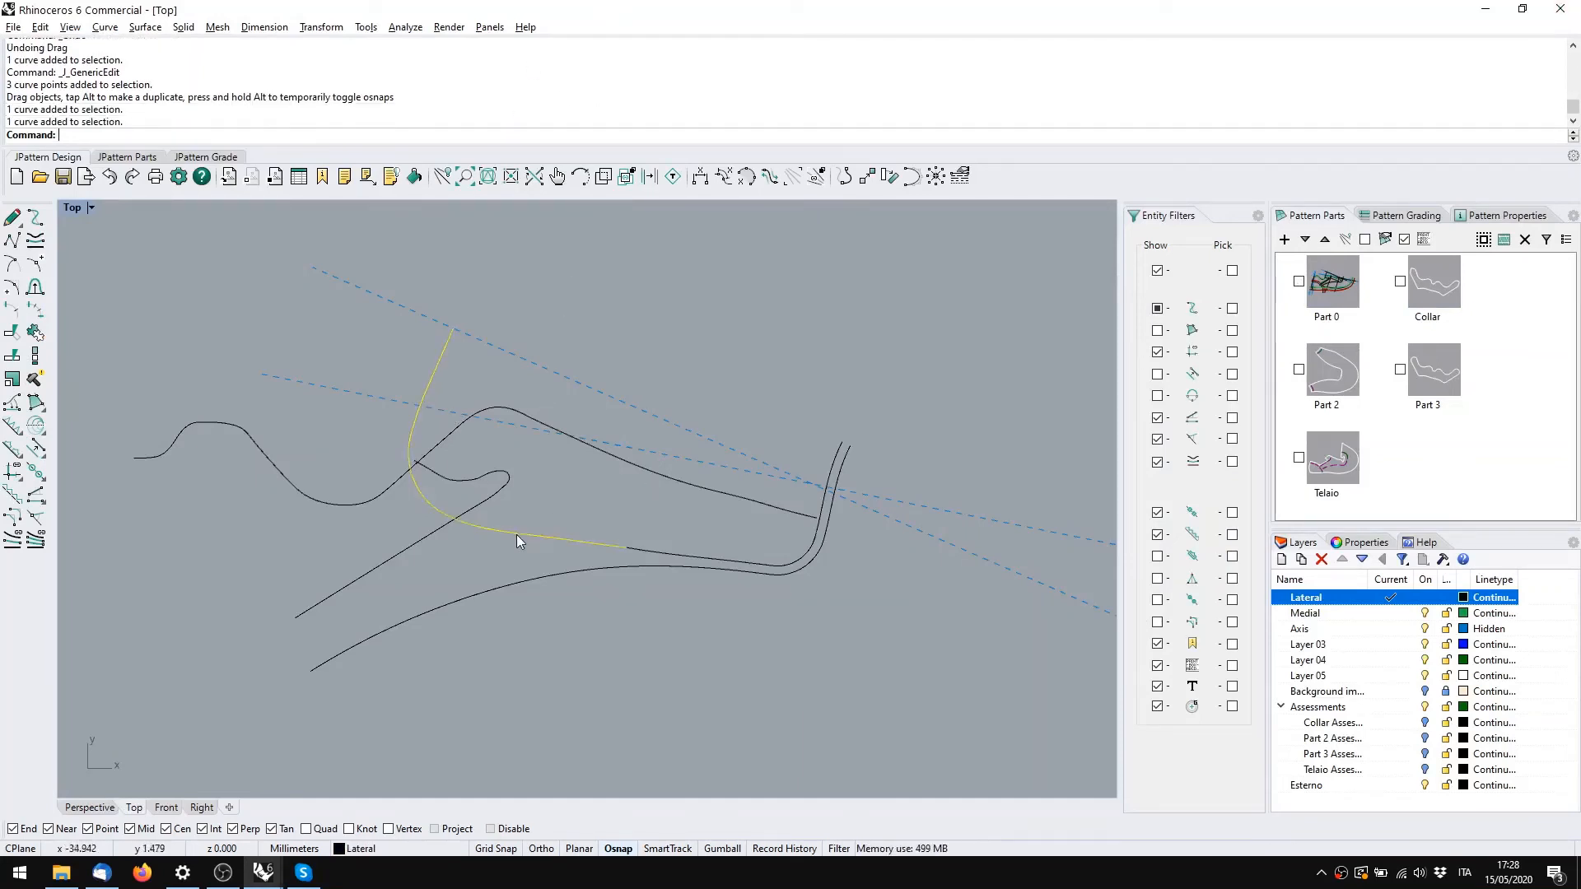
left_click(694, 554, "shift")
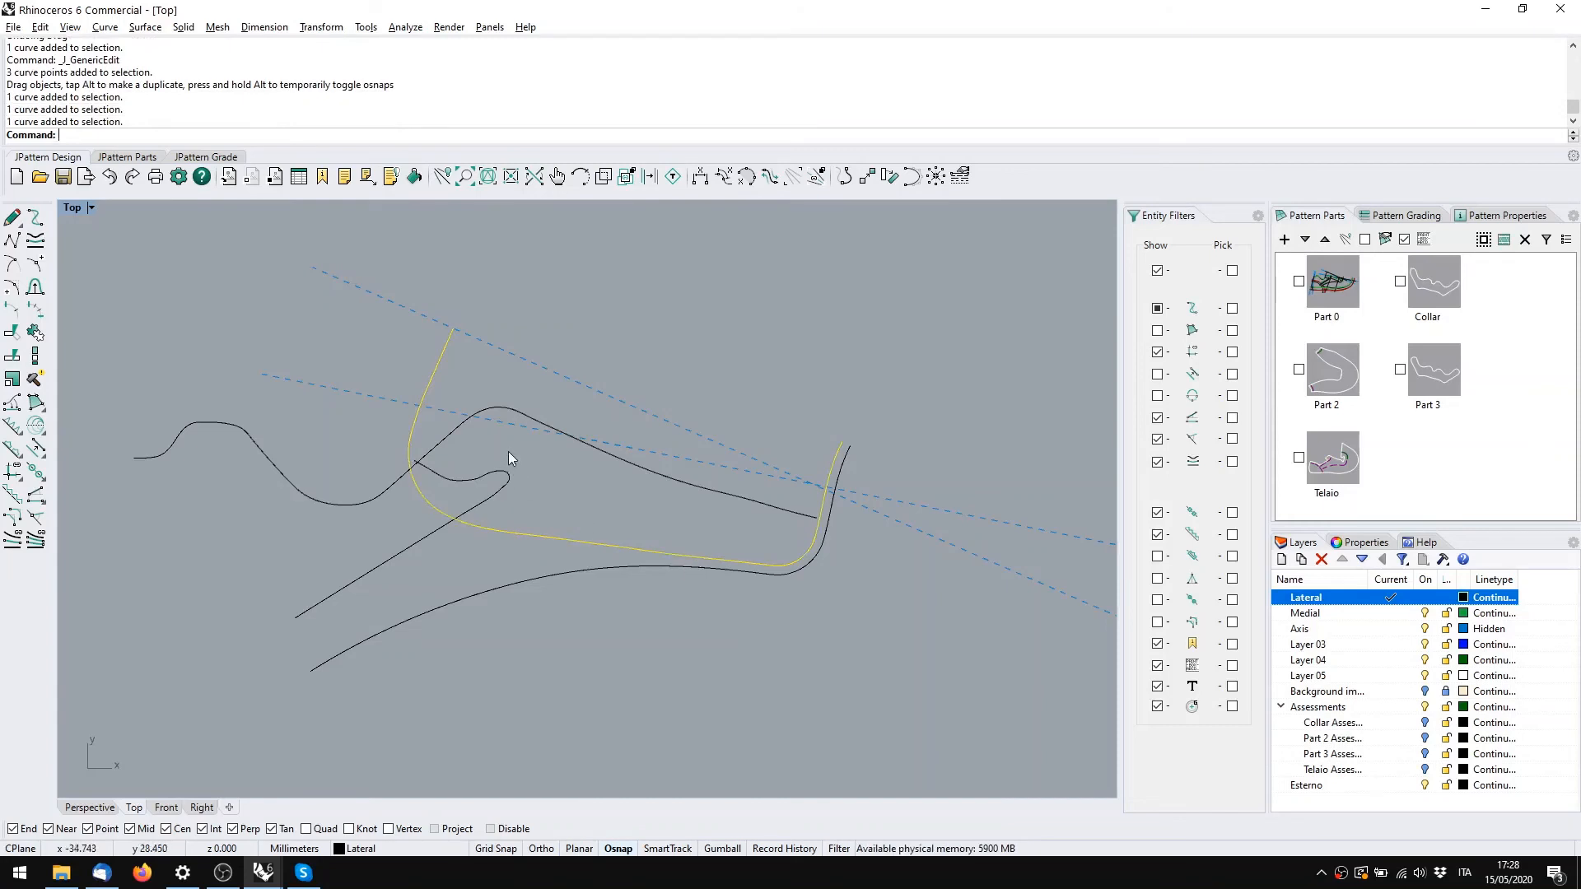
left_click(36, 425)
scroll(656, 371, "down", 3)
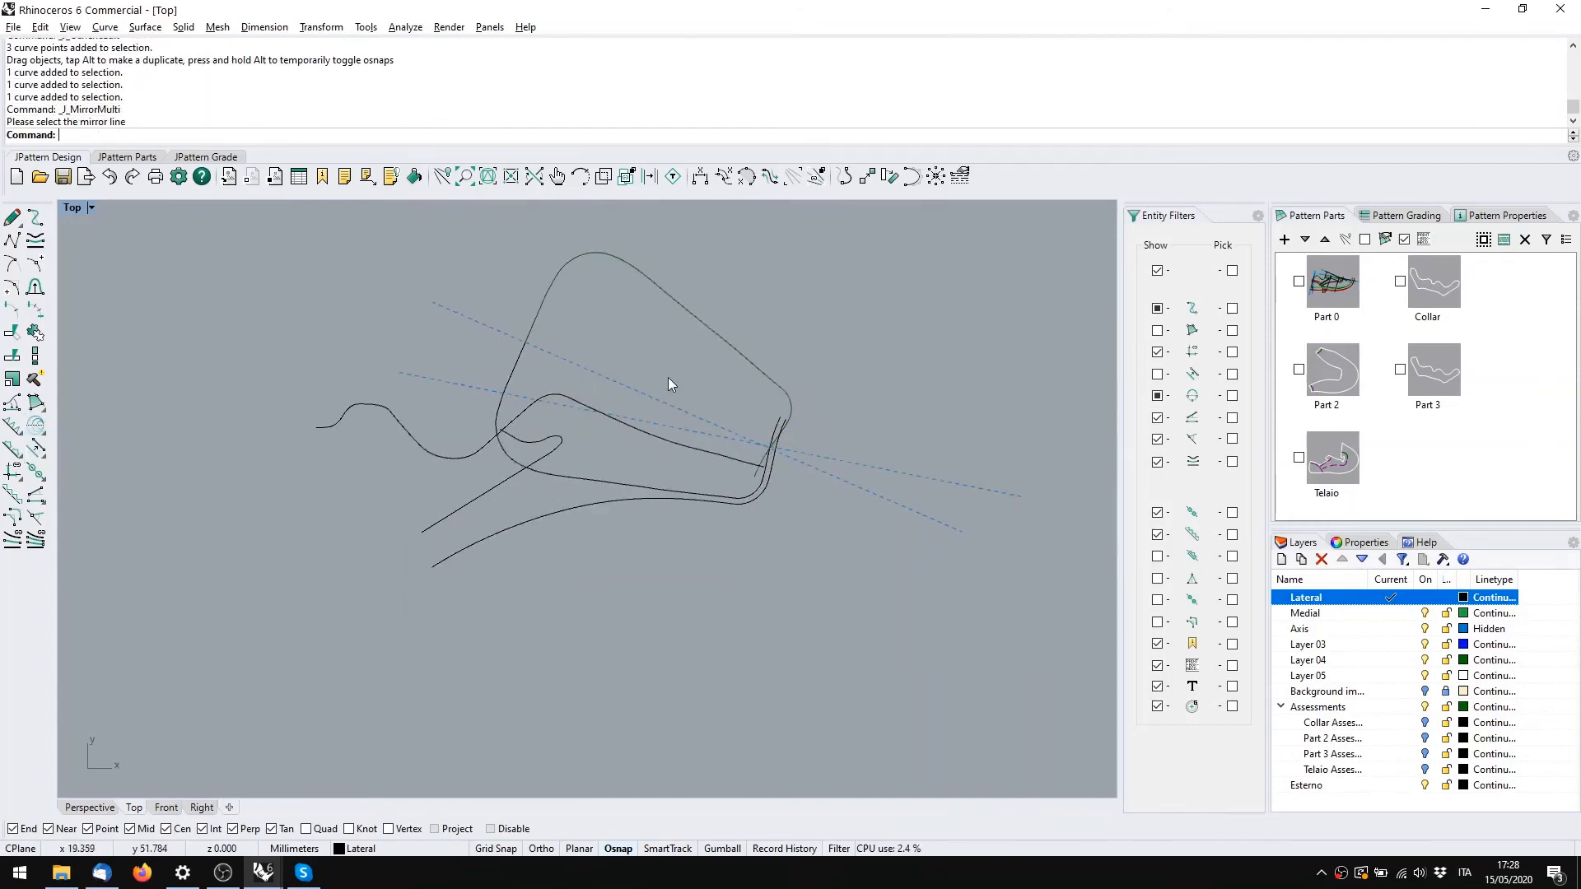
Try to isolate the tongue outline curves together with the steeper dashed axis
left_click(713, 357)
left_click(654, 297)
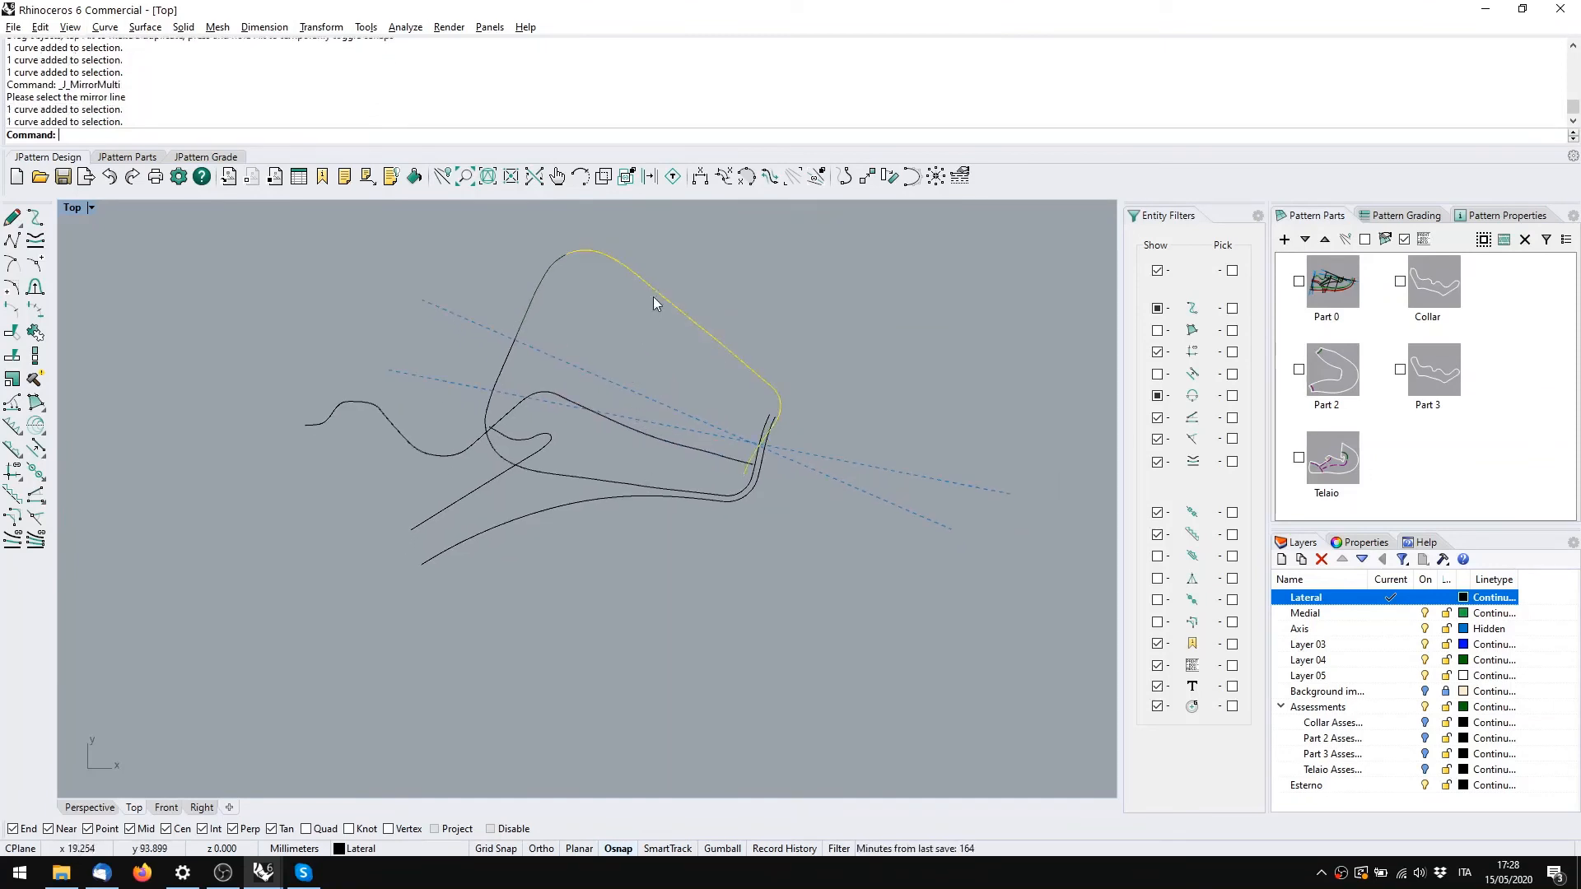
left_click(534, 311)
left_click(512, 365)
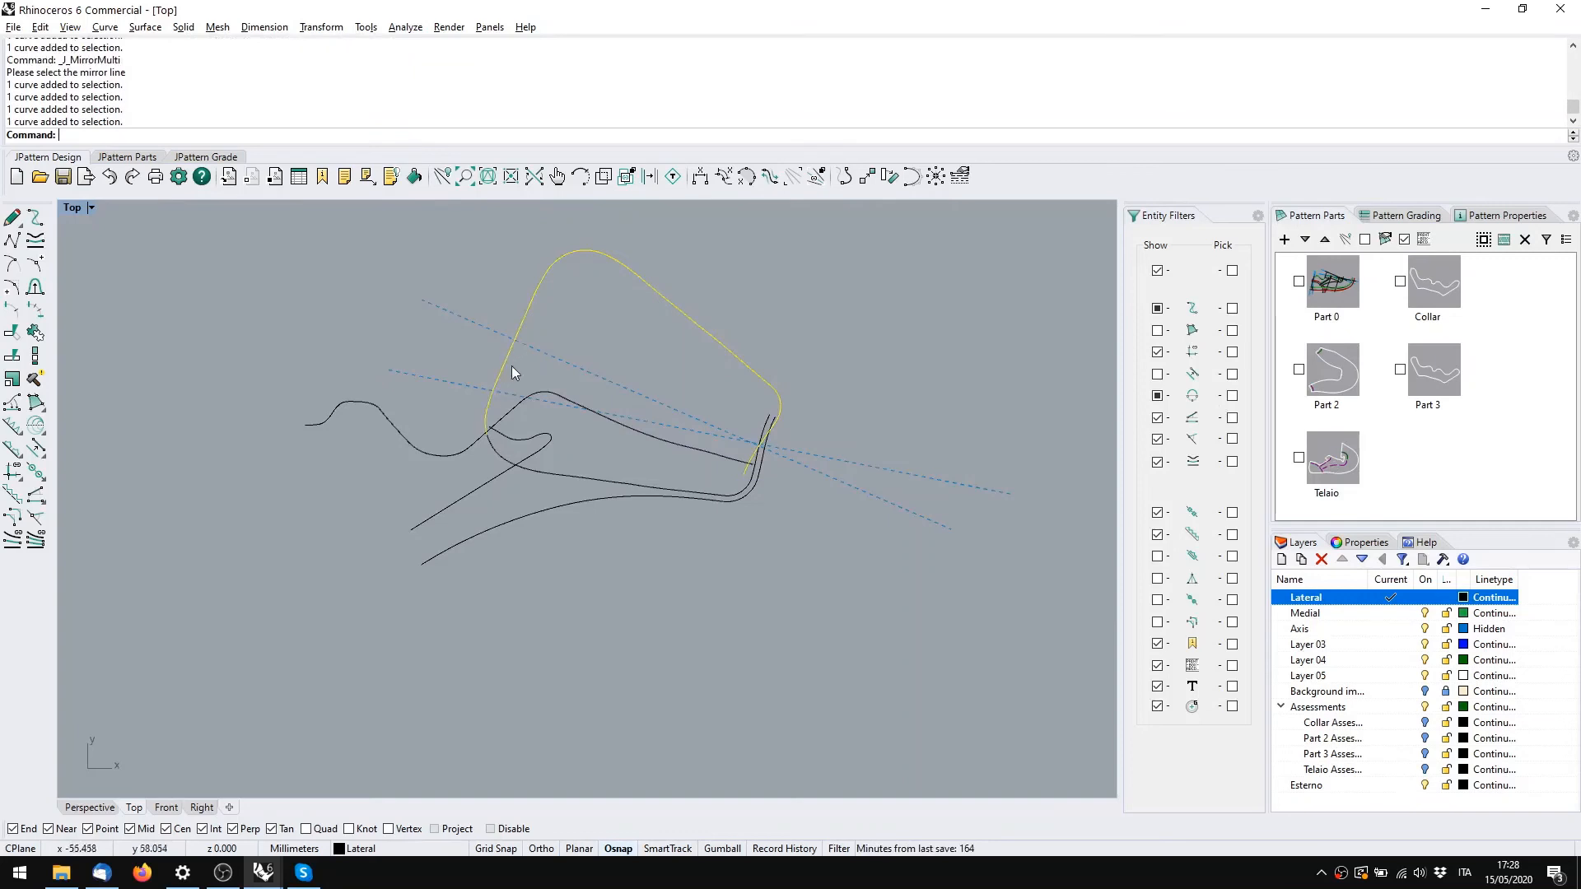
left_click(570, 472)
left_click(647, 490)
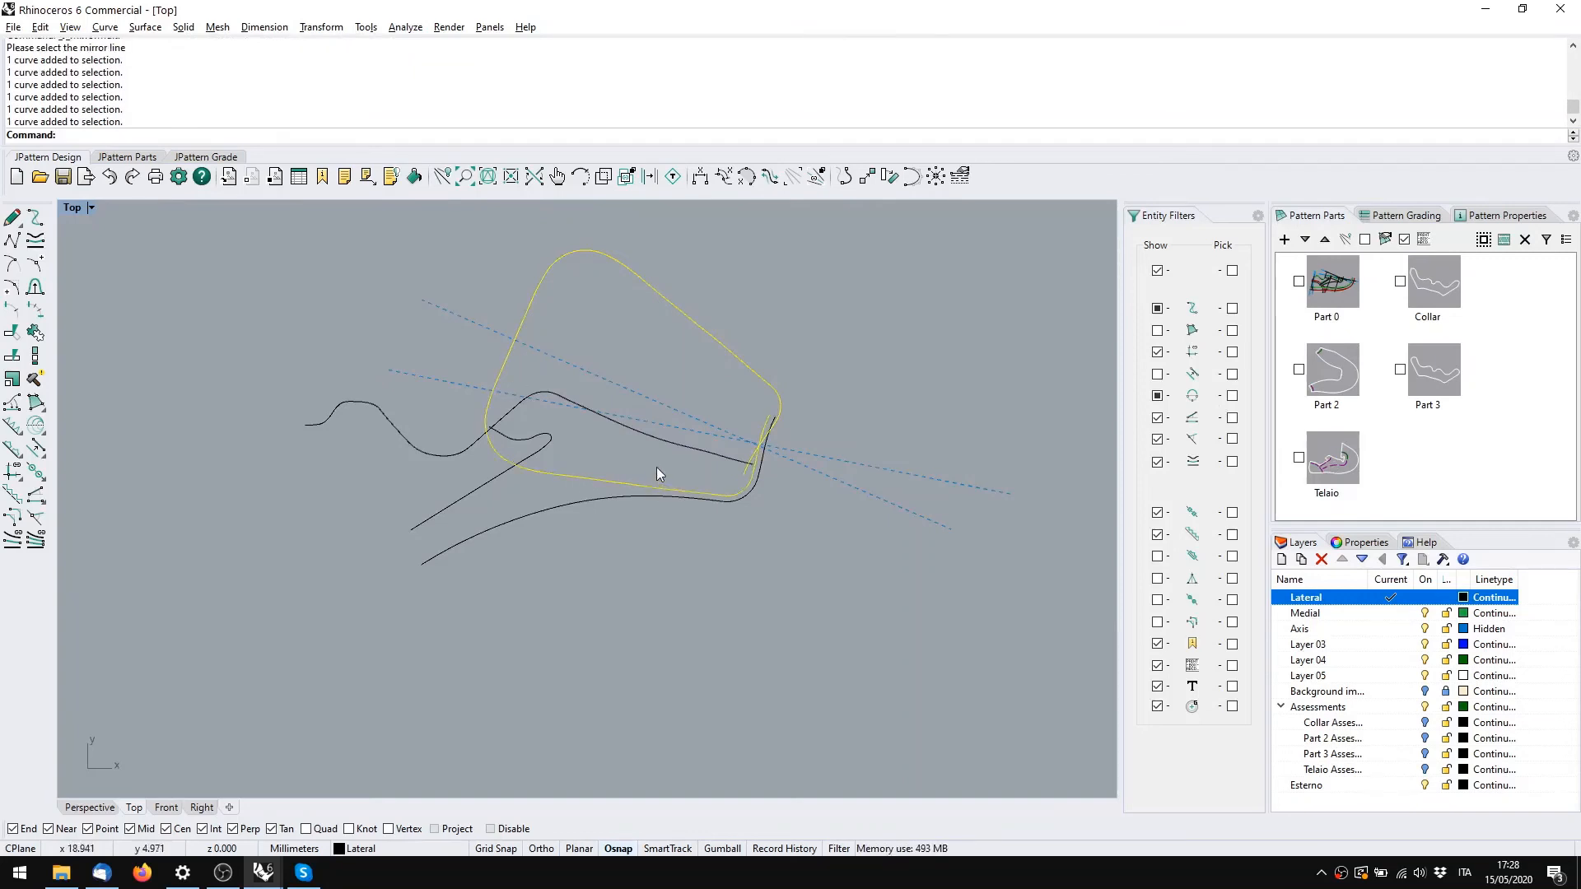
left_click(689, 414)
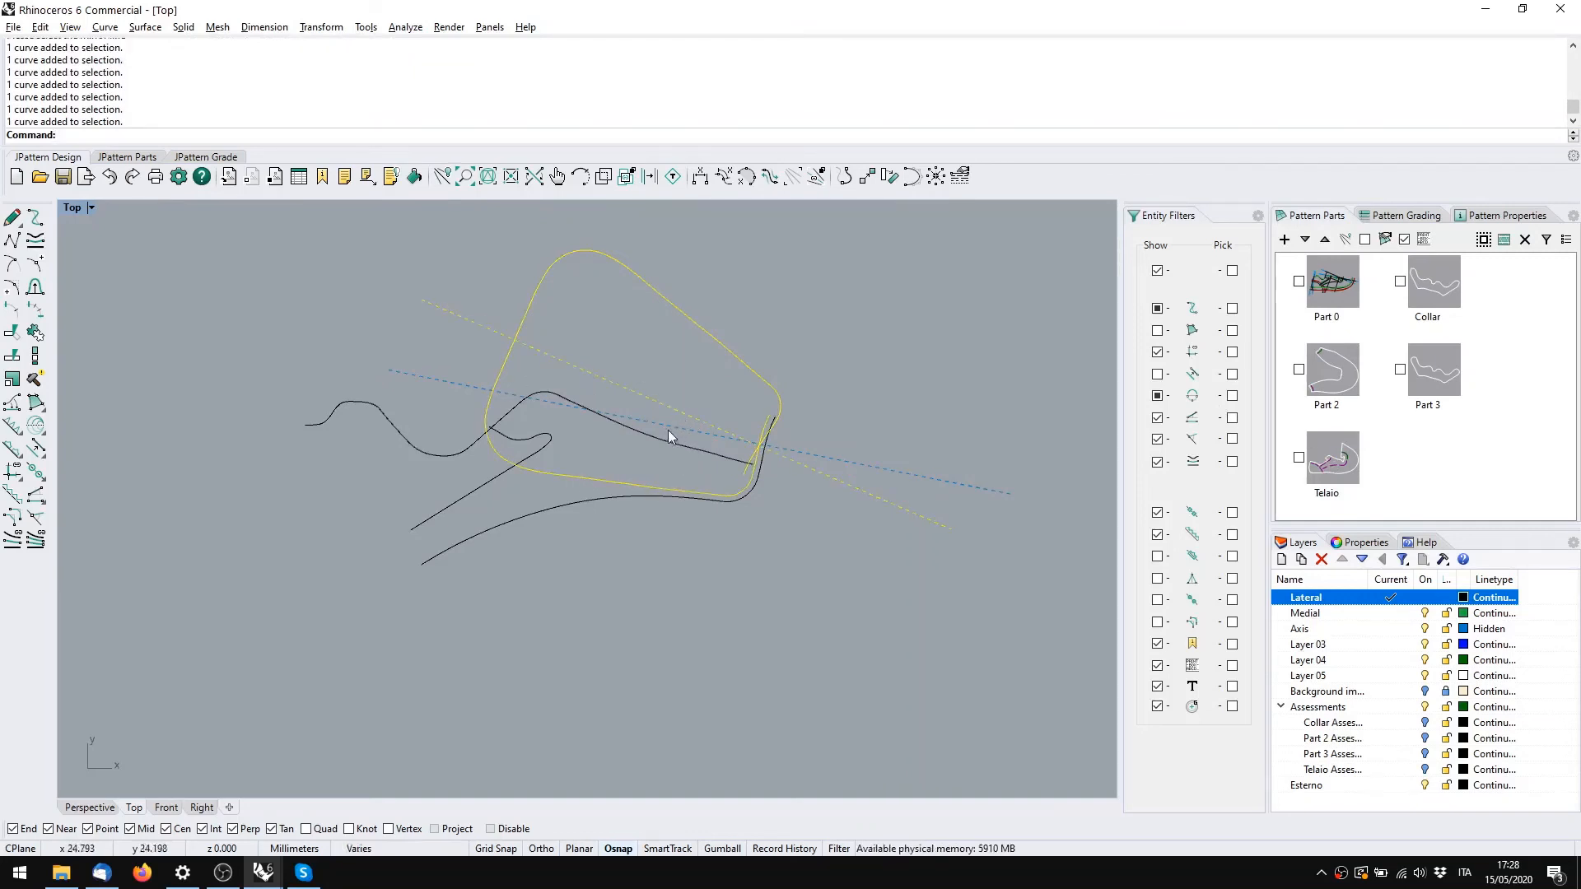
middle_click(648, 362)
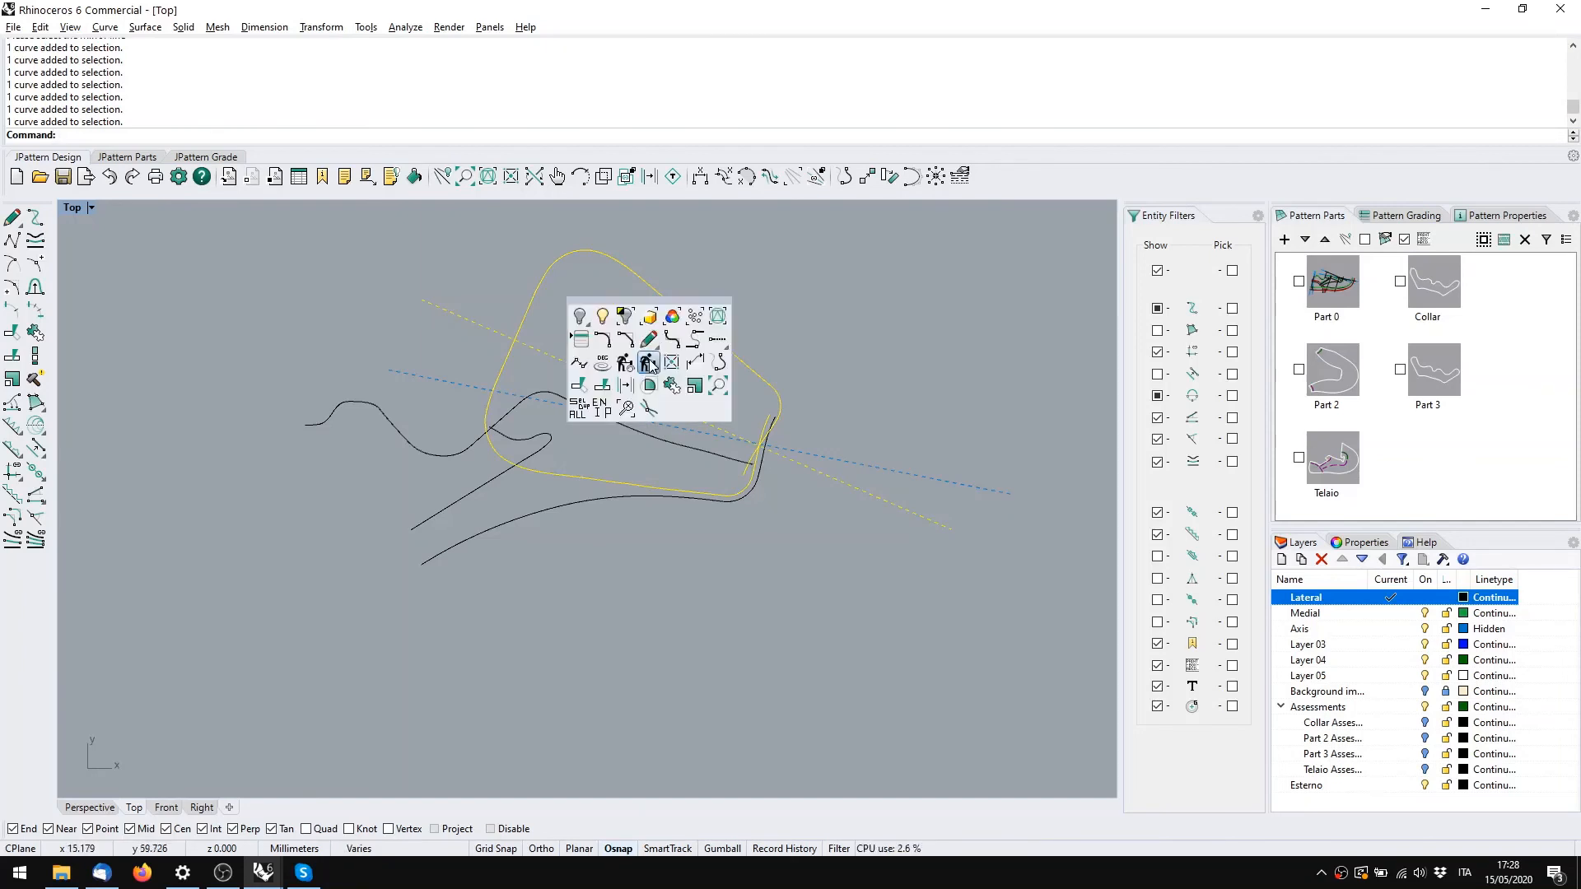
left_click(623, 318)
right_click_drag(624, 364, 620, 419)
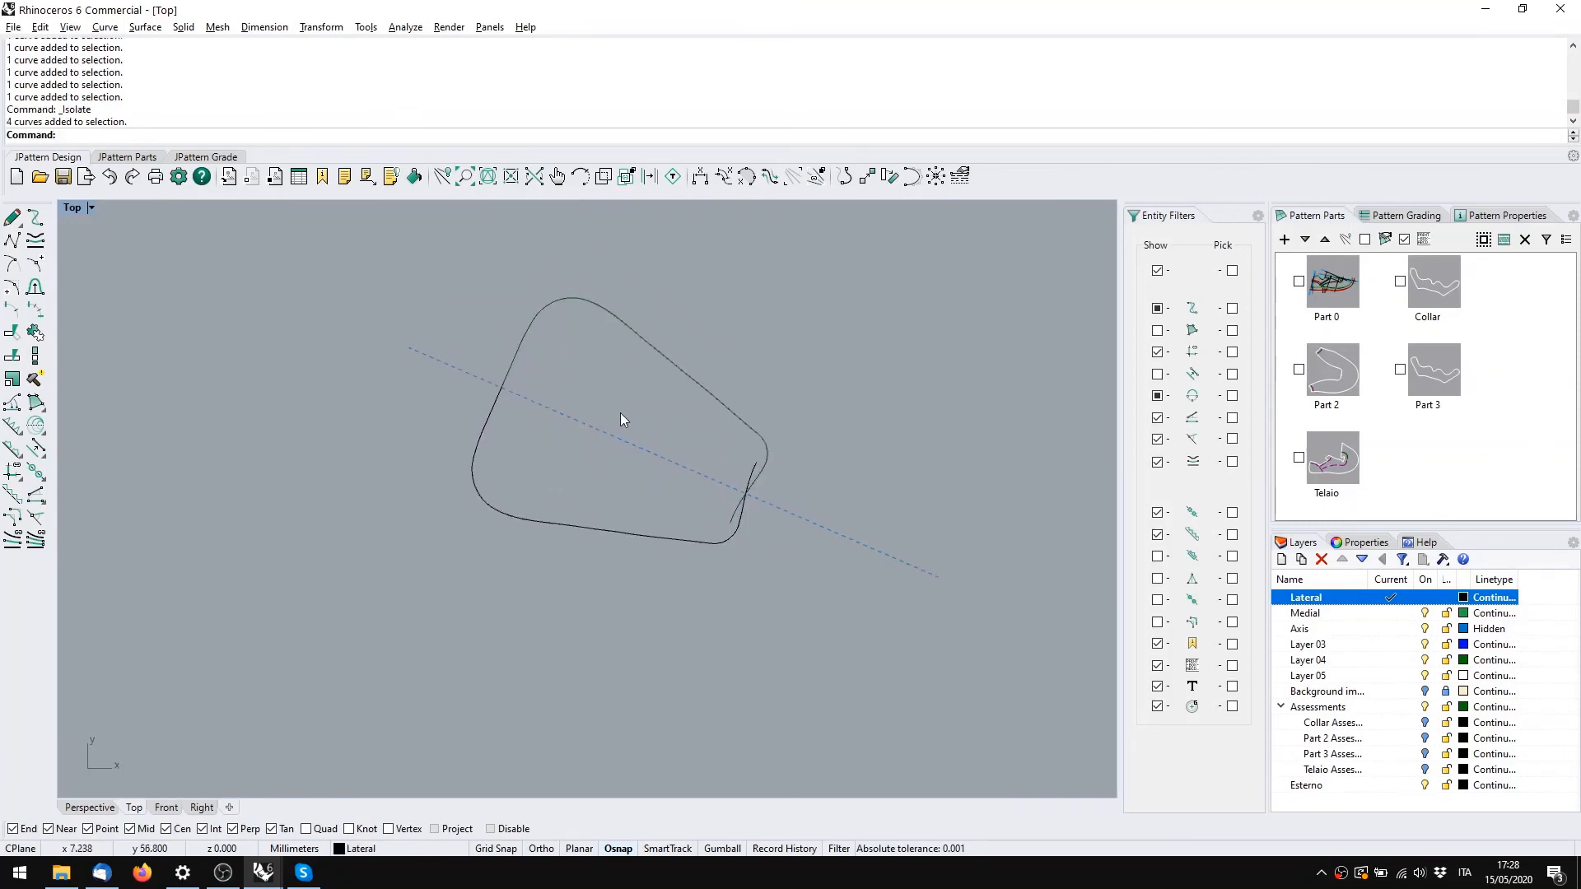
key("ctrl+z")
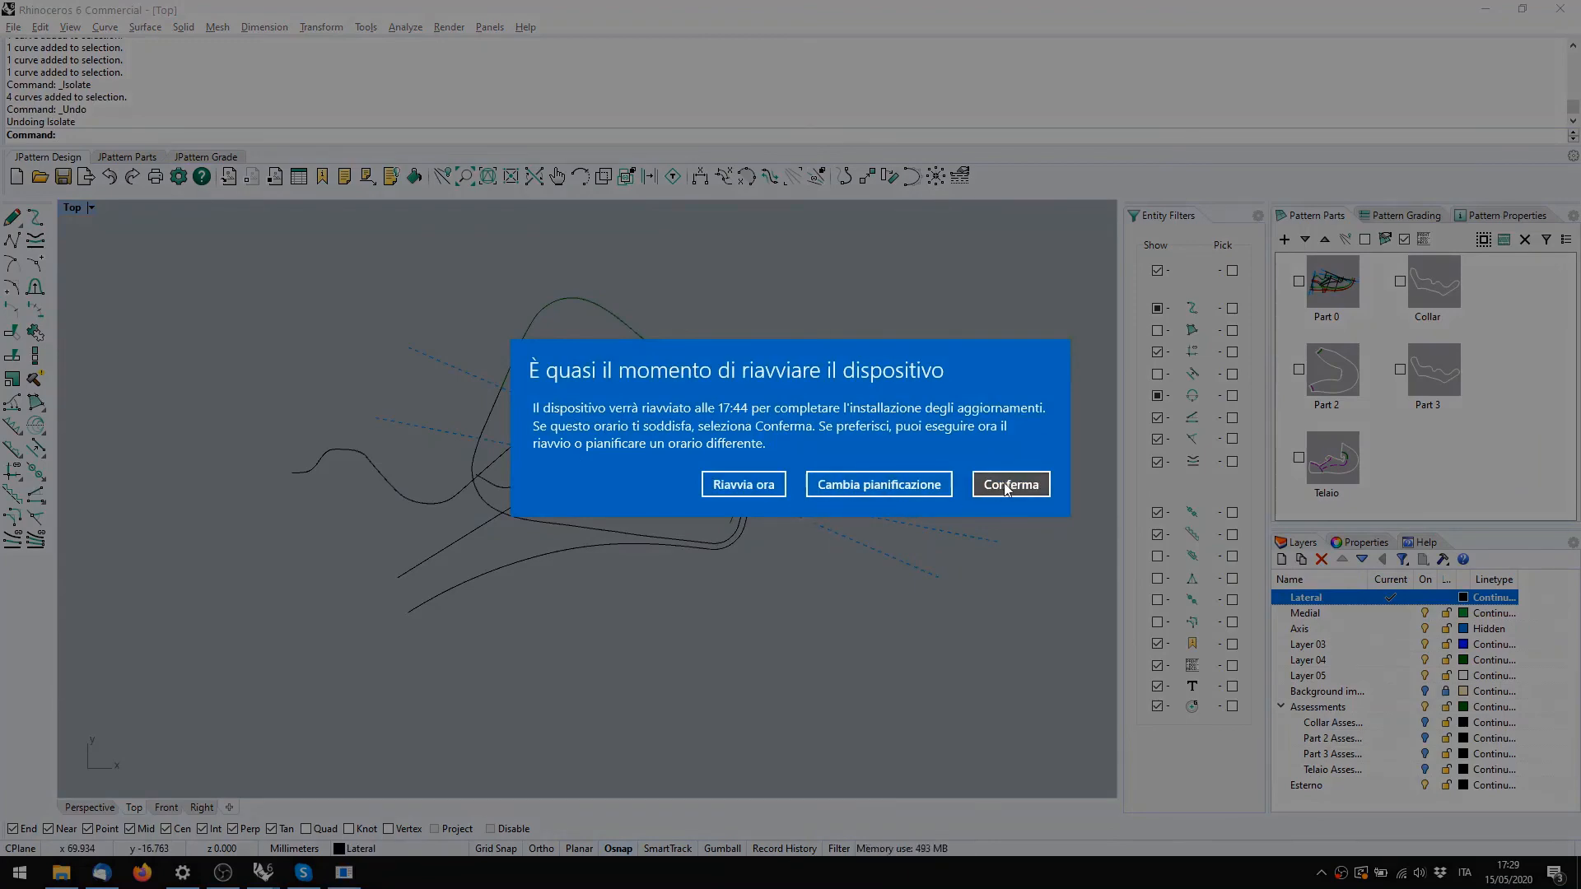
left_click(869, 487)
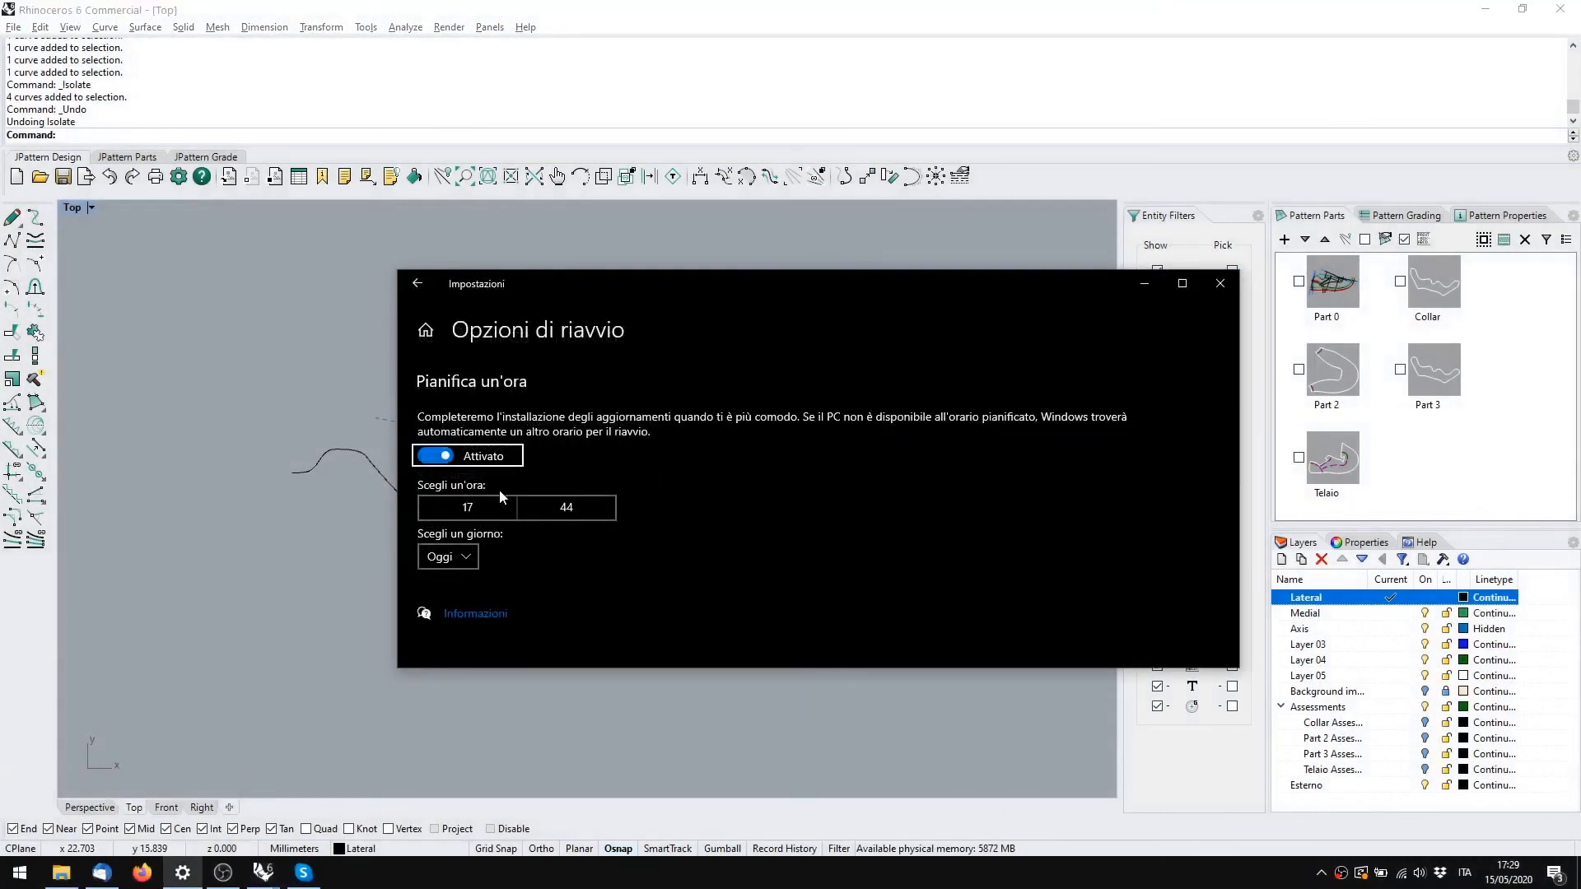
left_click(577, 507)
scroll(589, 513, "down", 1)
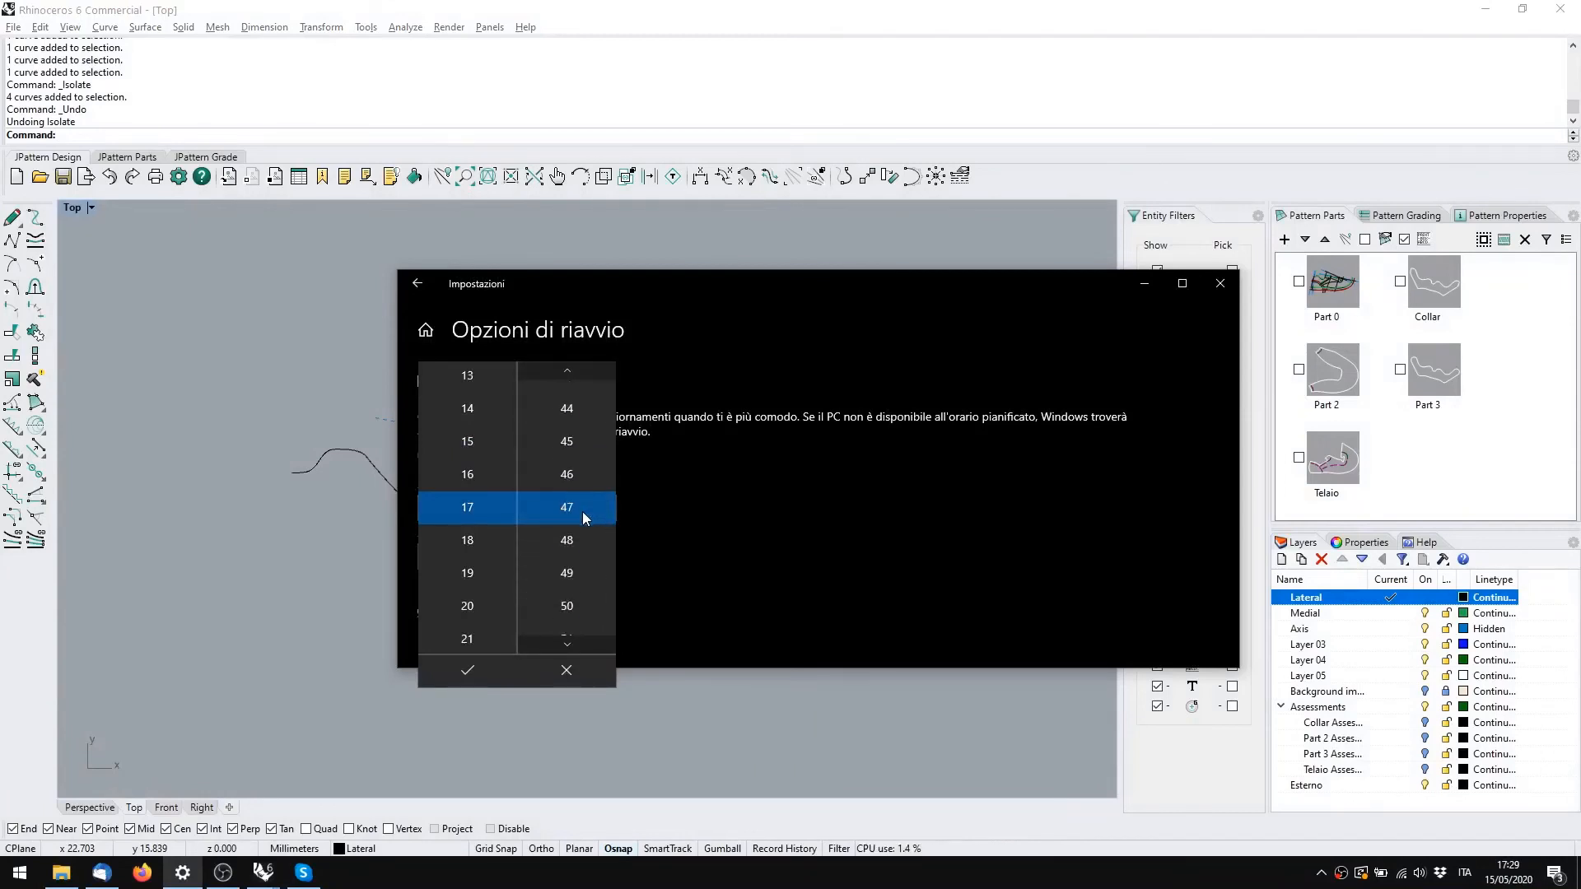
left_click(563, 669)
left_click(1203, 288)
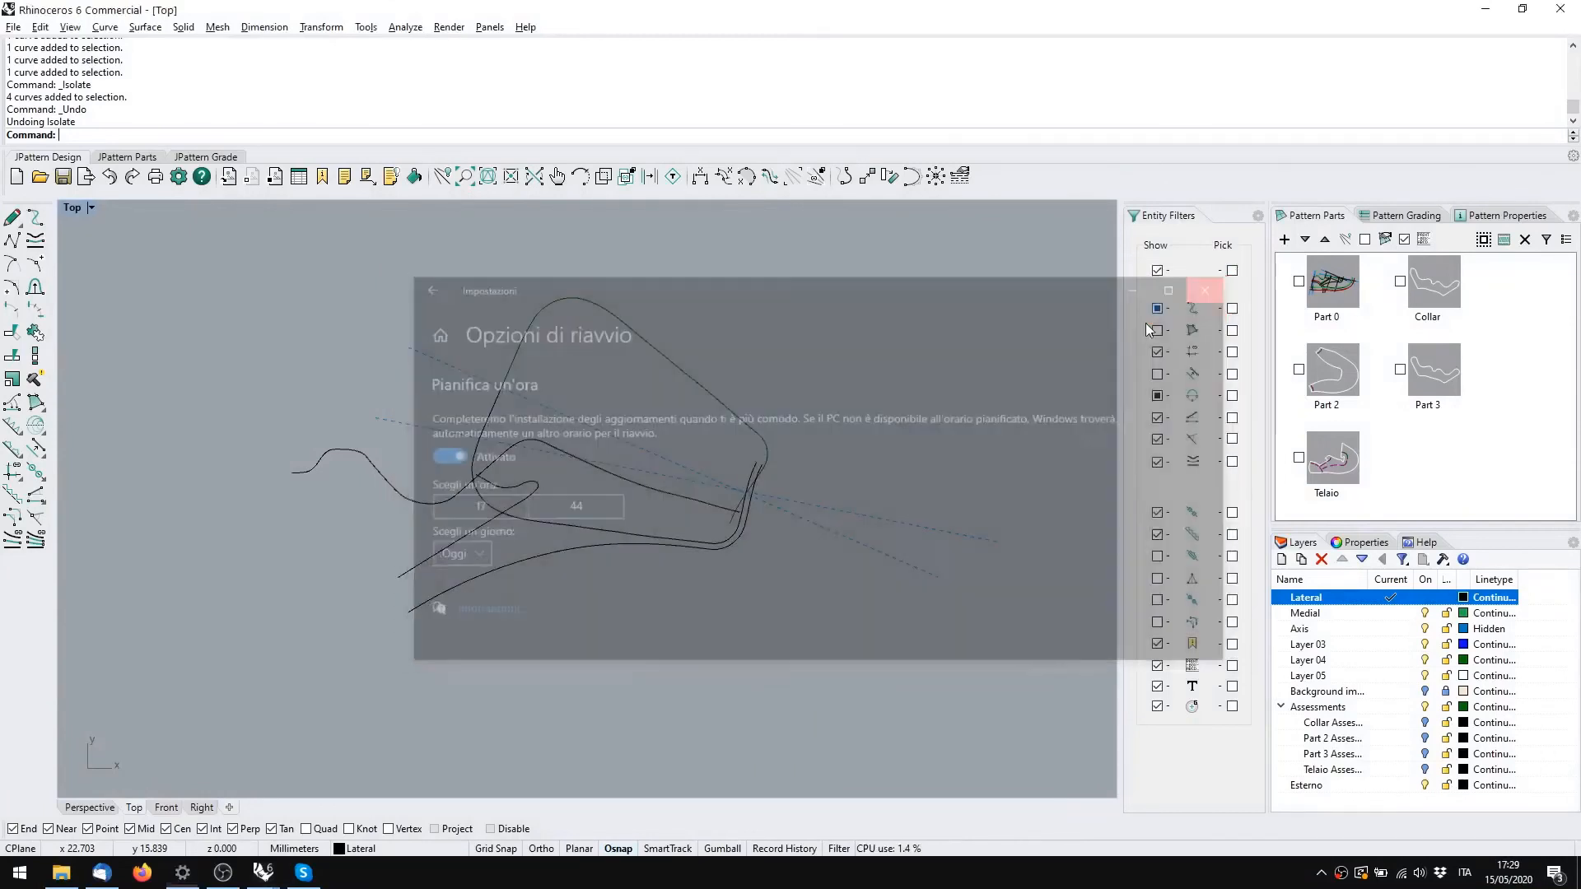
Isolate the tongue outline curves, including the margin curve, and the long base curve below, without the dashed axes
scroll(650, 593, "up", 3)
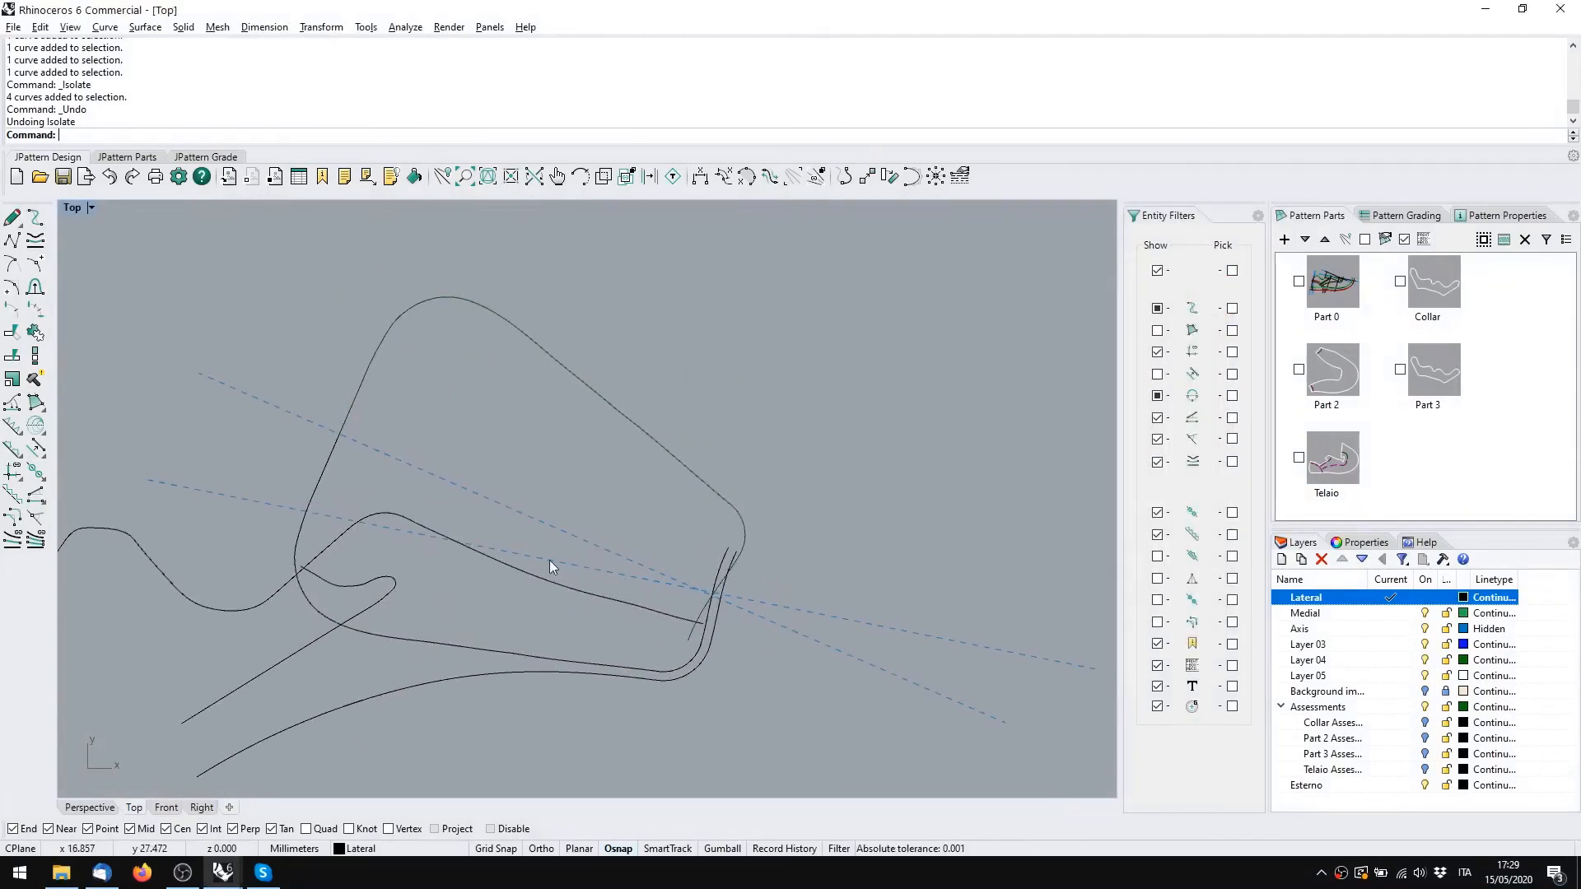
right_click_drag(572, 563, 629, 553)
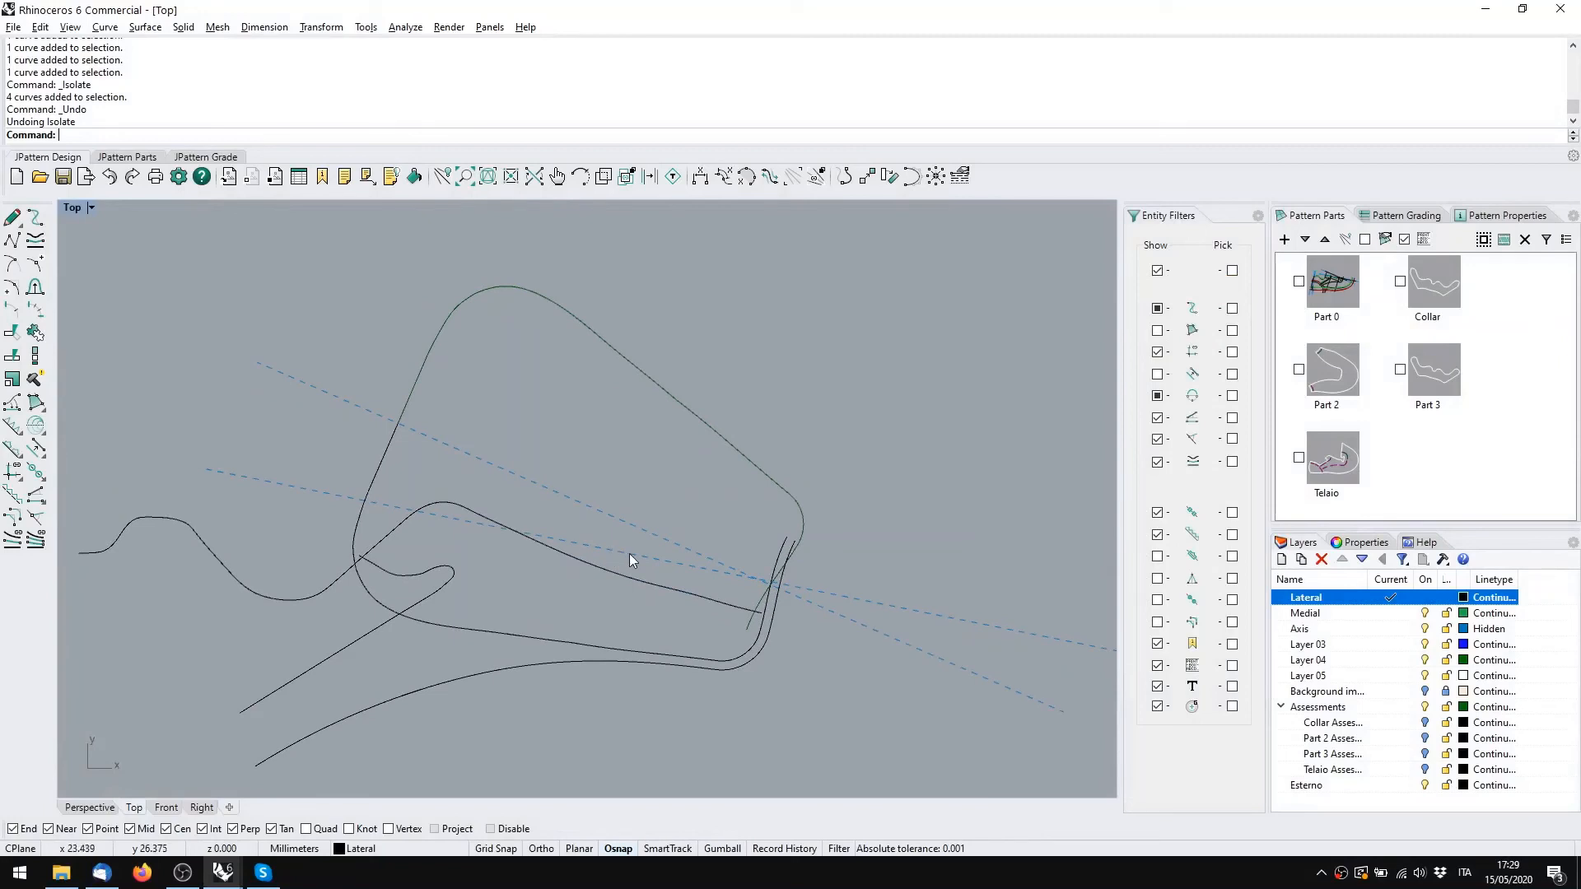
left_click(540, 639)
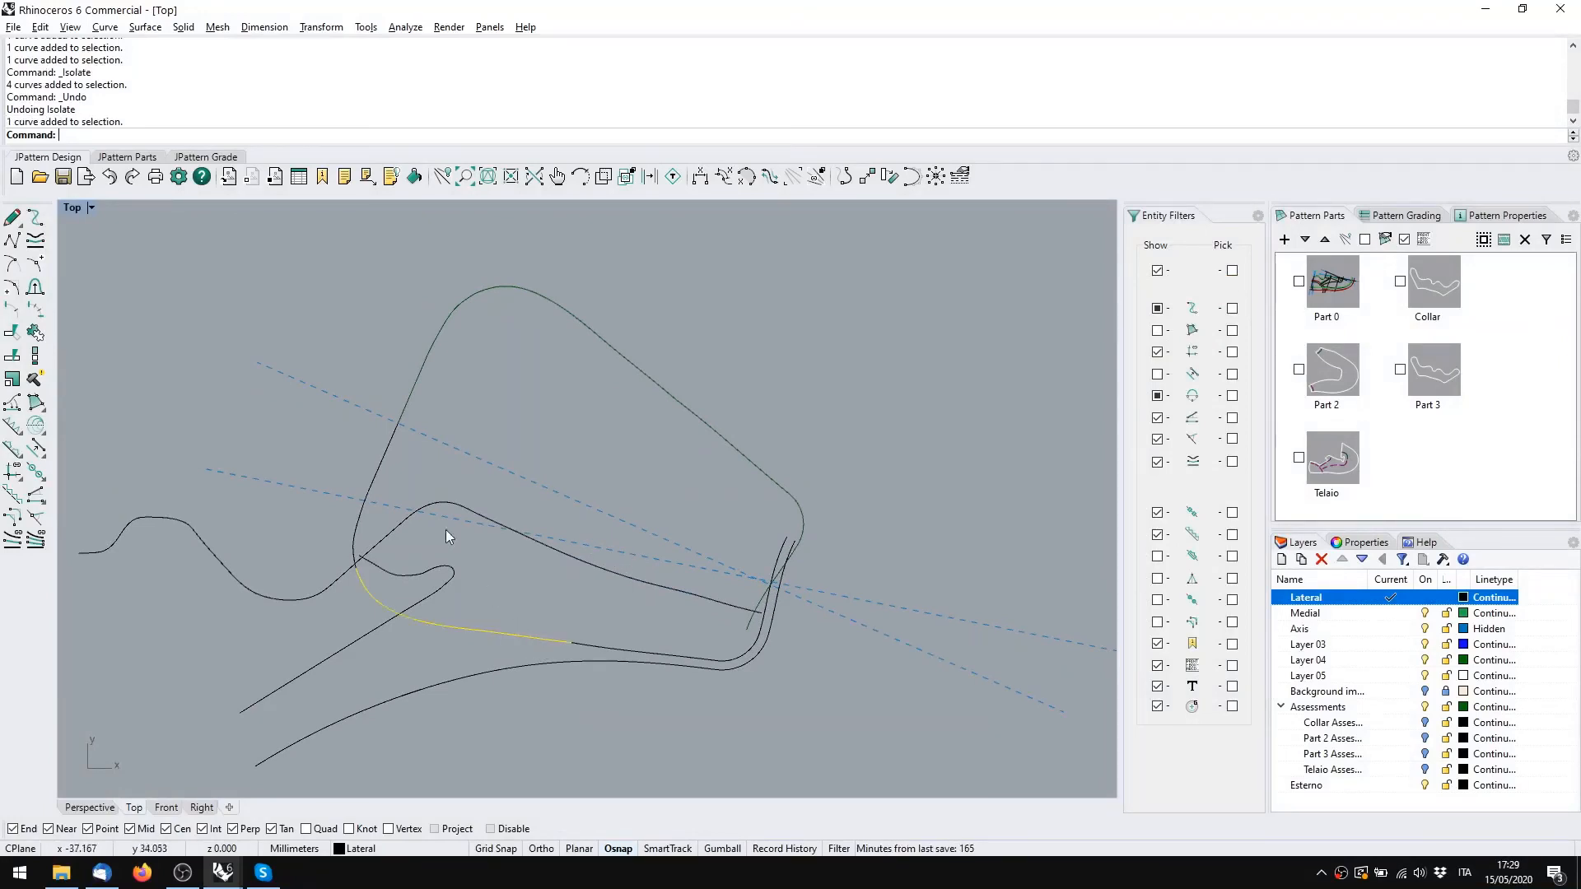
left_click(379, 446)
left_click(425, 372)
left_click(624, 363)
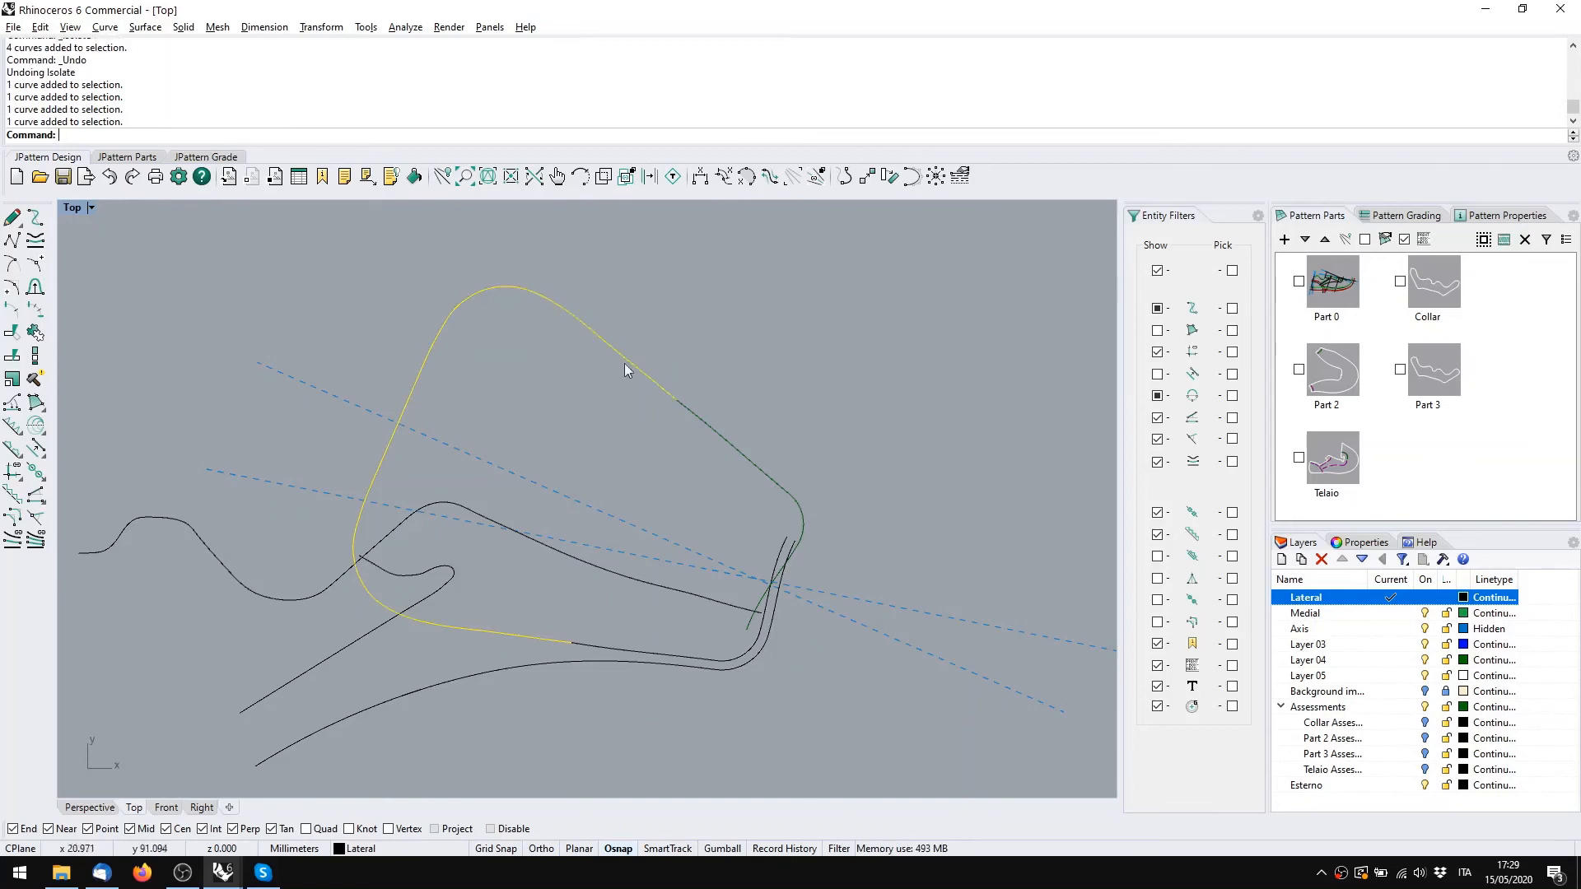
left_click(736, 447)
left_click(772, 617)
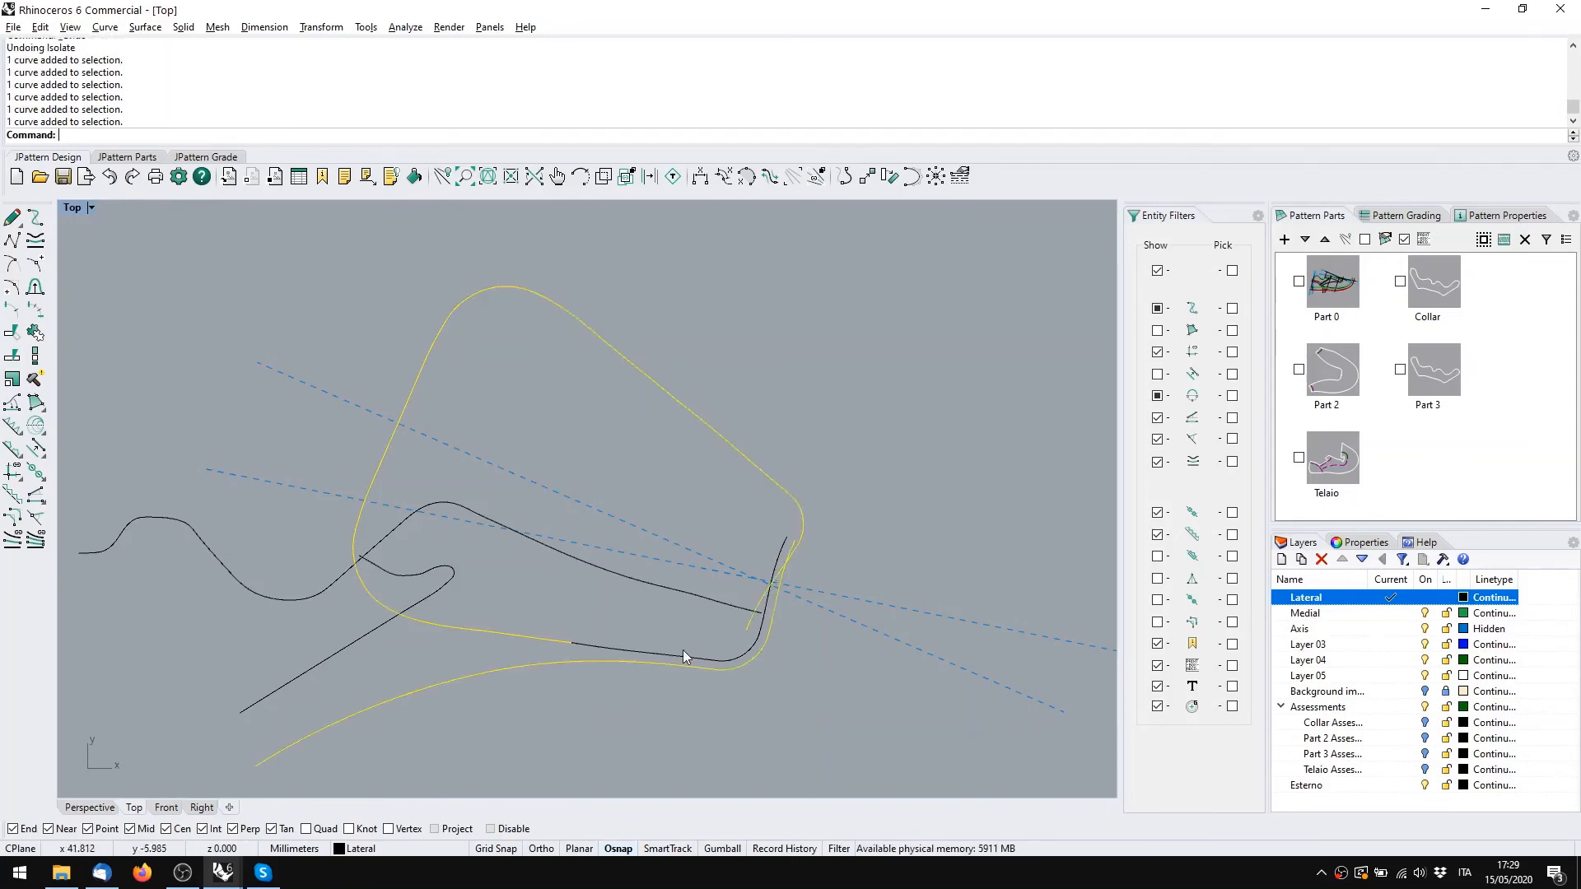
left_click(676, 660)
middle_click(560, 498)
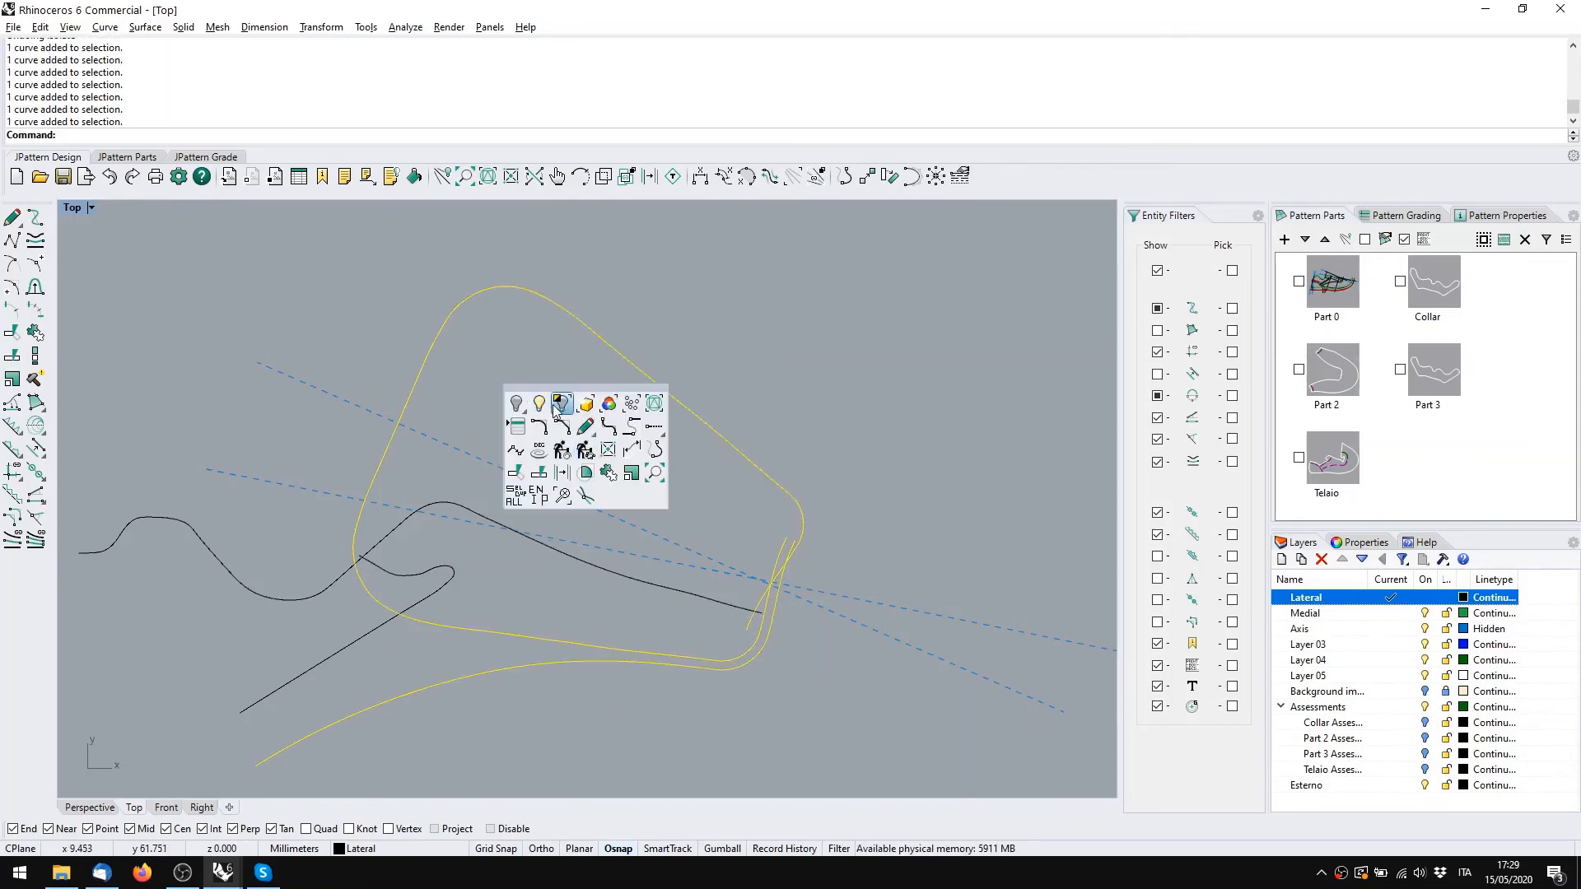
left_click(558, 405)
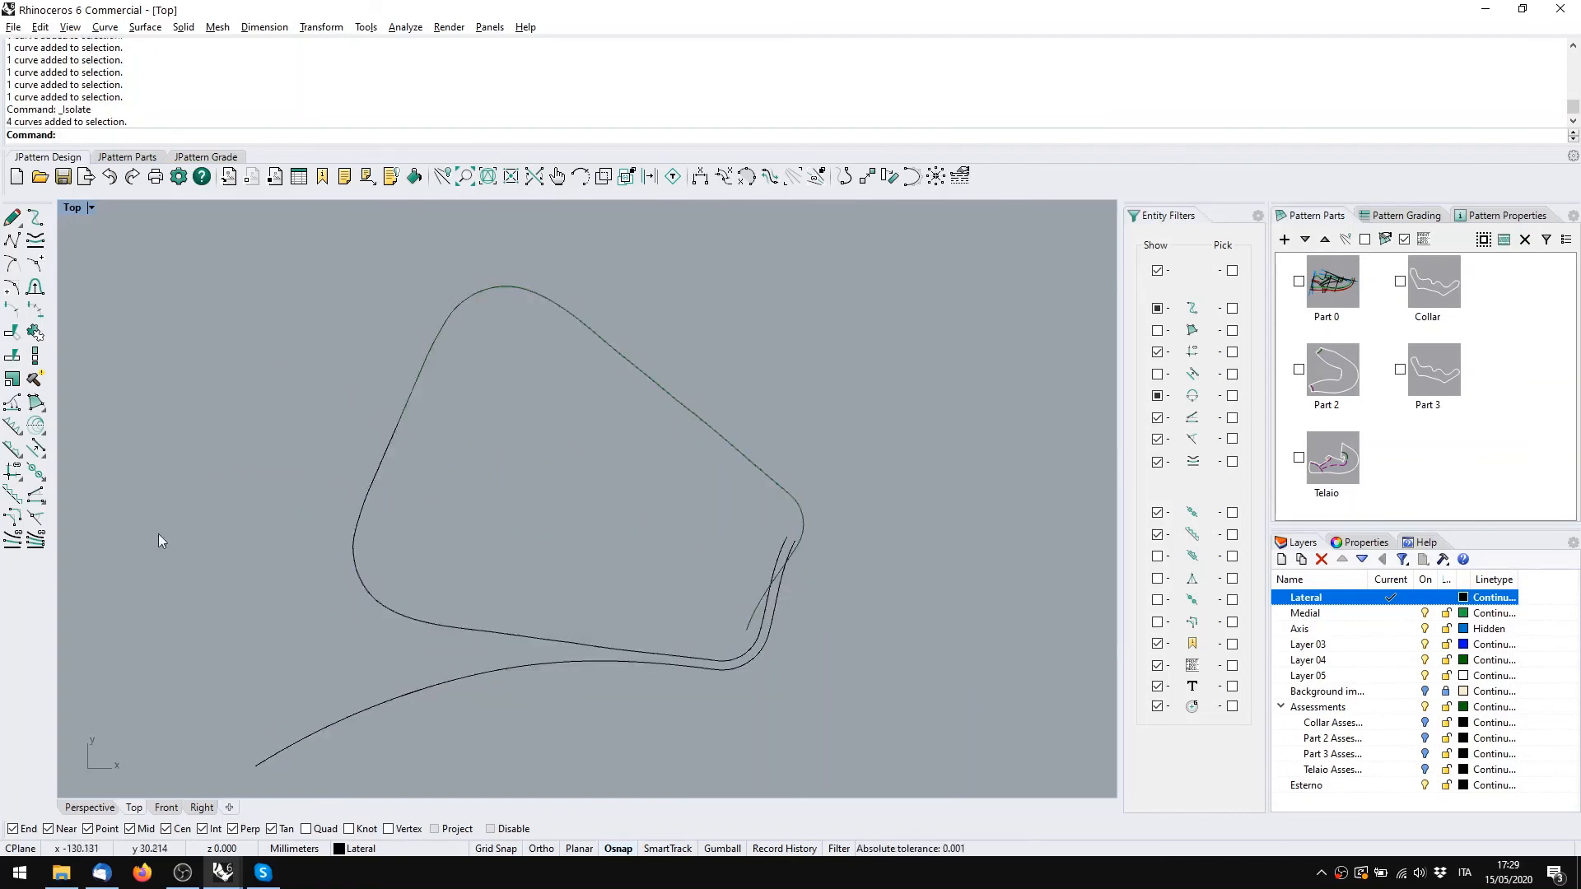
In the reference file, examine how the Fodera Lingua lining outline runs inside the tongue outline
right_click_drag(505, 657, 478, 624)
left_click(477, 602)
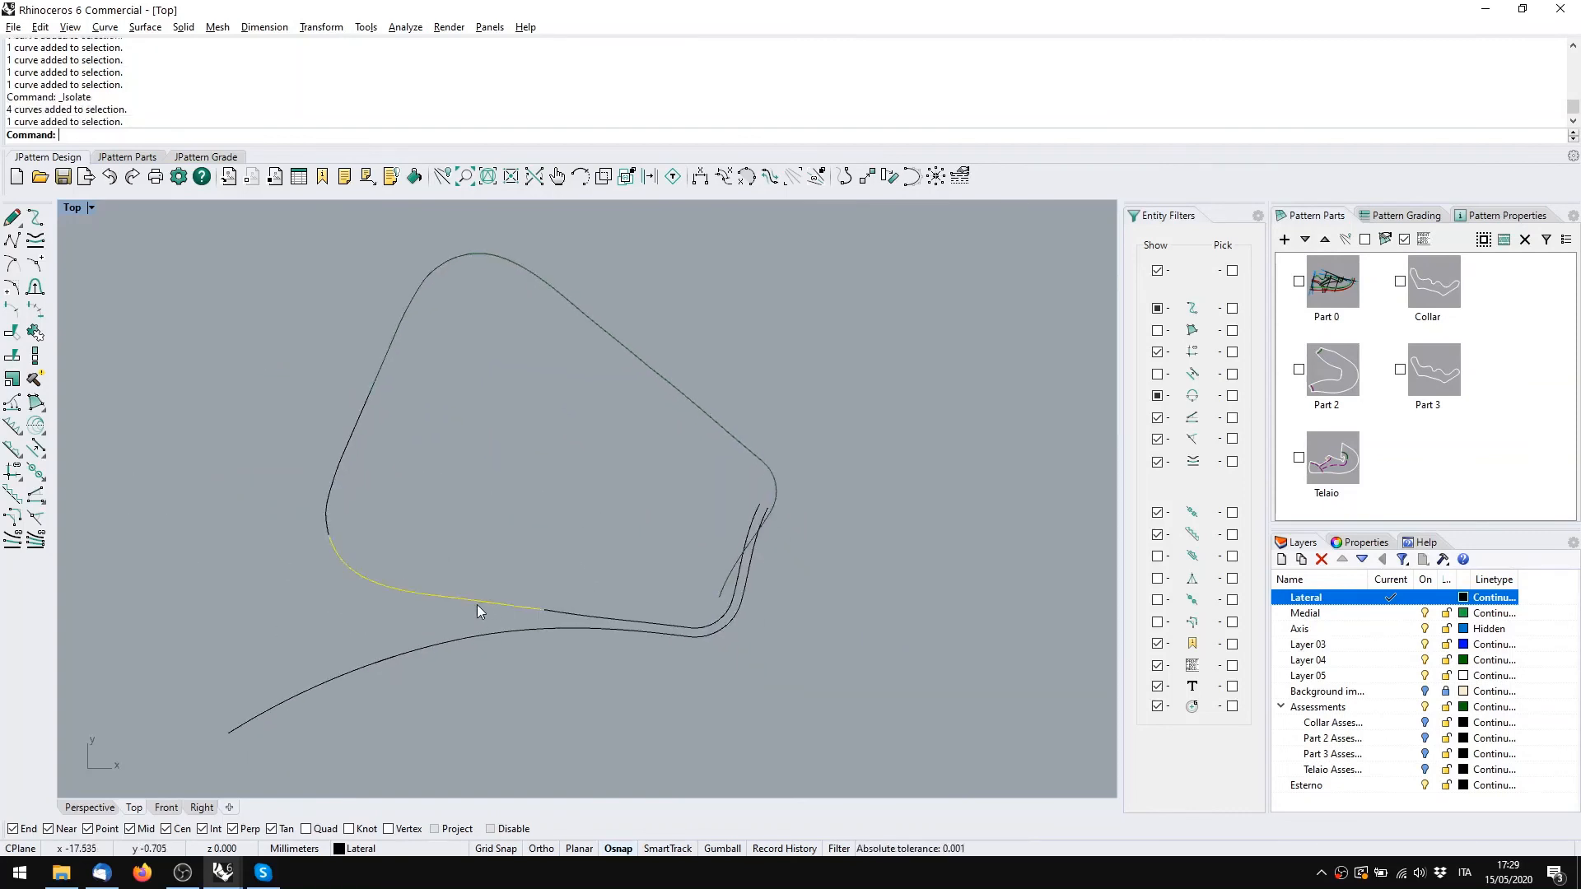
left_click(557, 616)
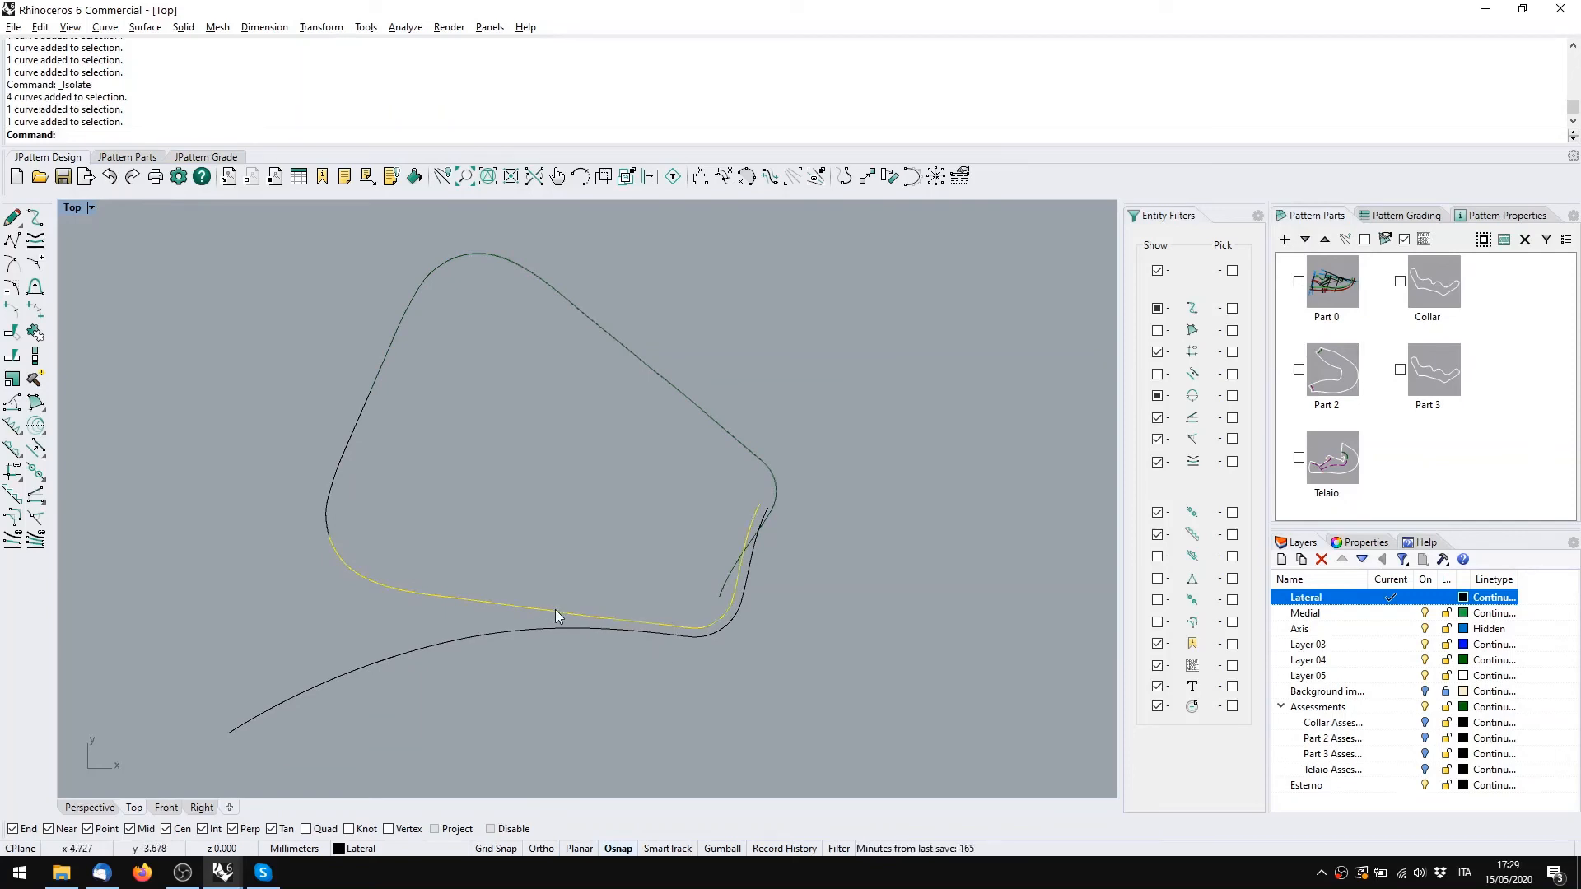
key("Escape")
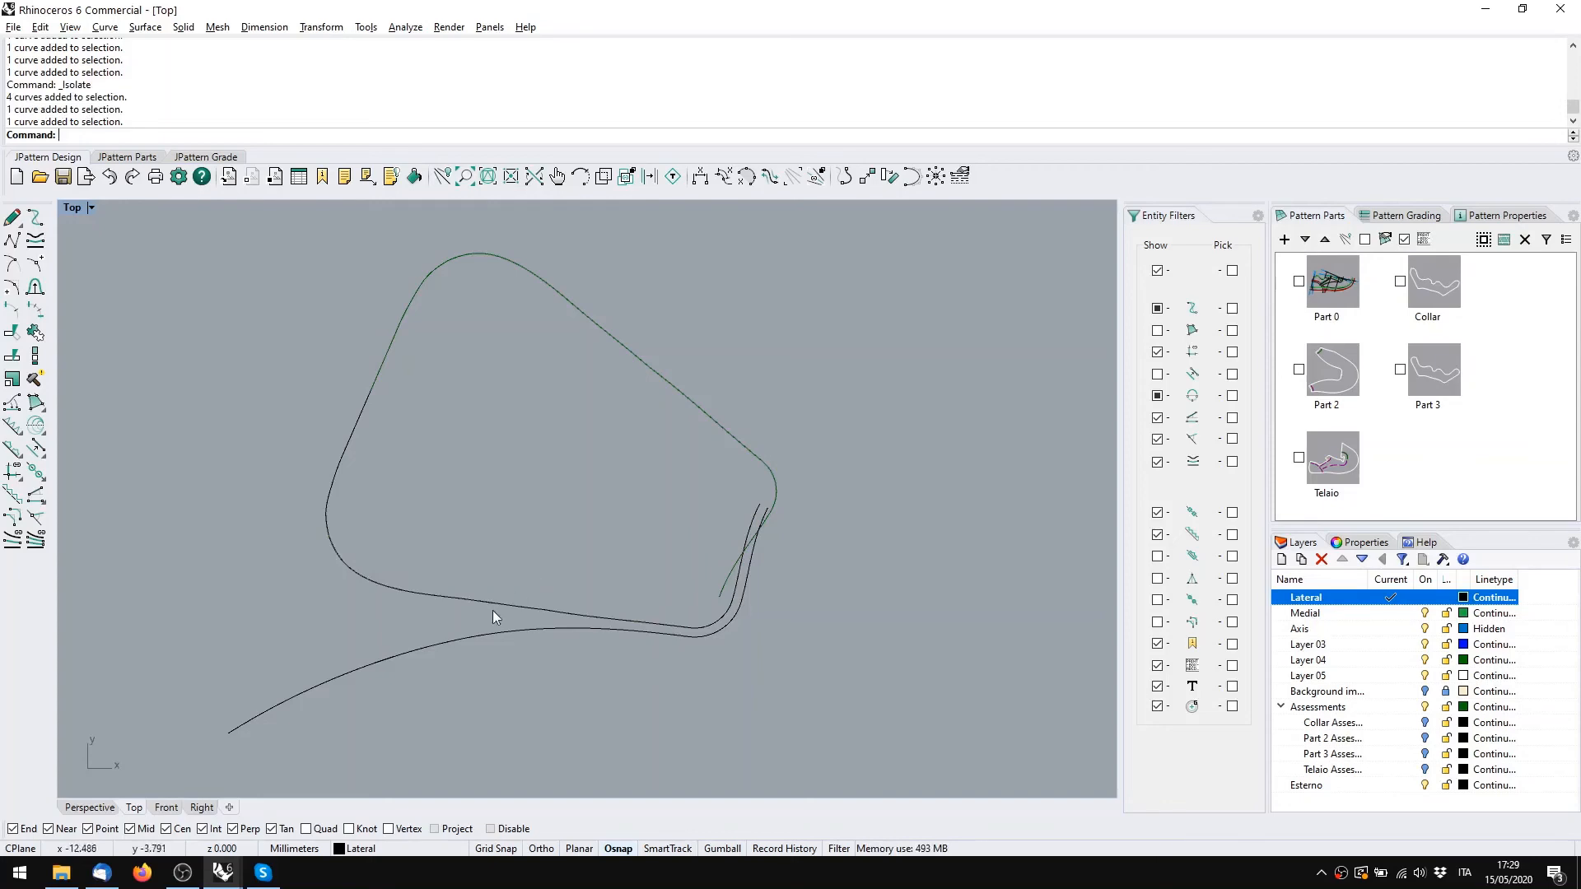
key("alt+Tab")
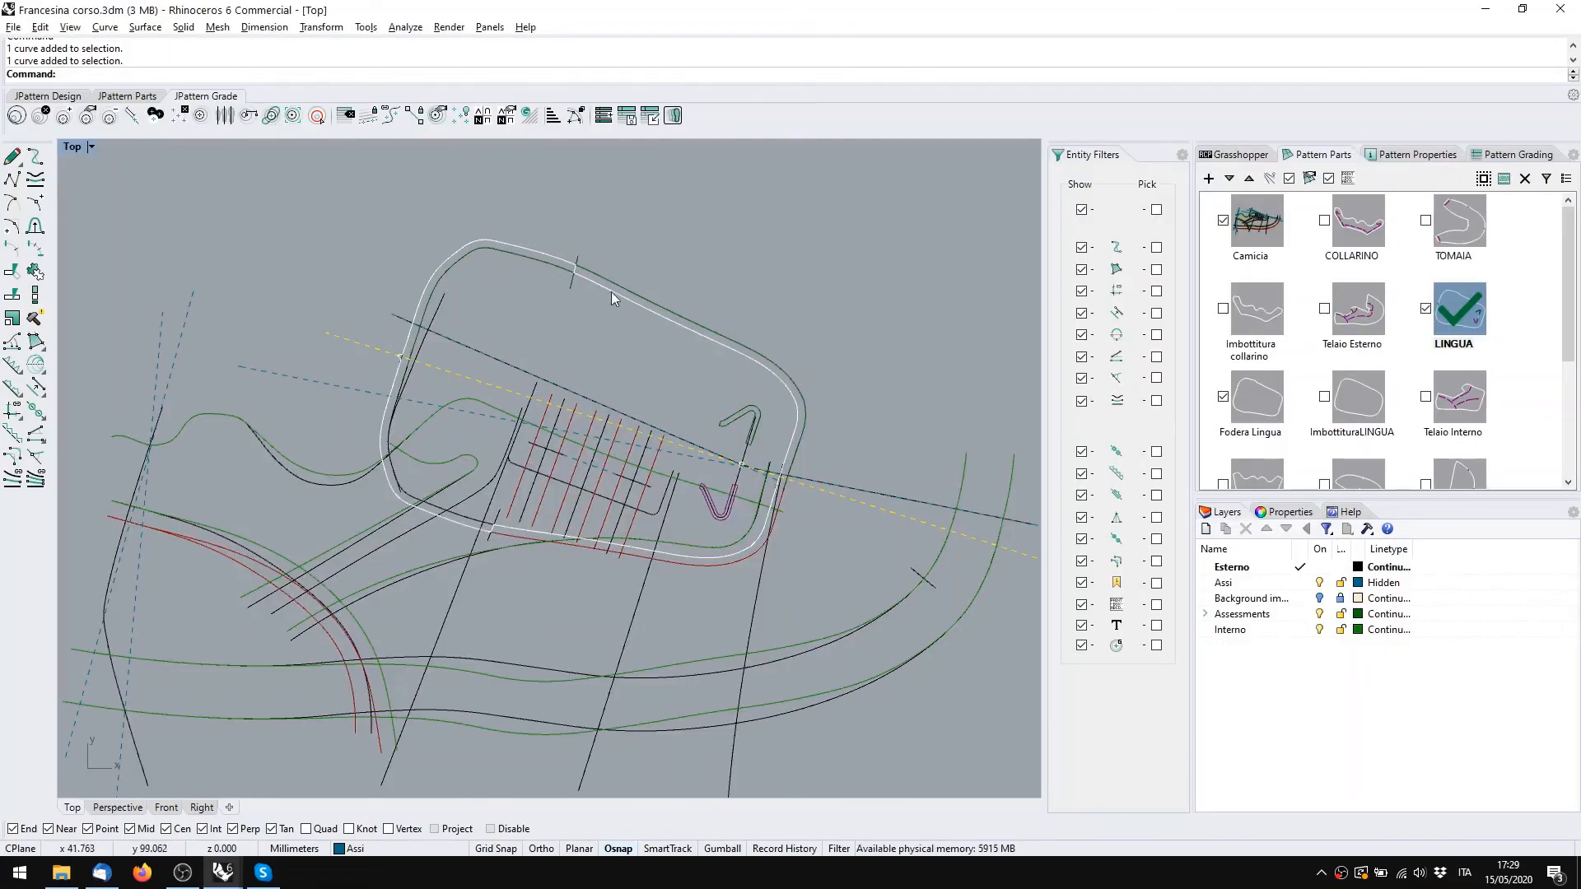
key("alt+Tab")
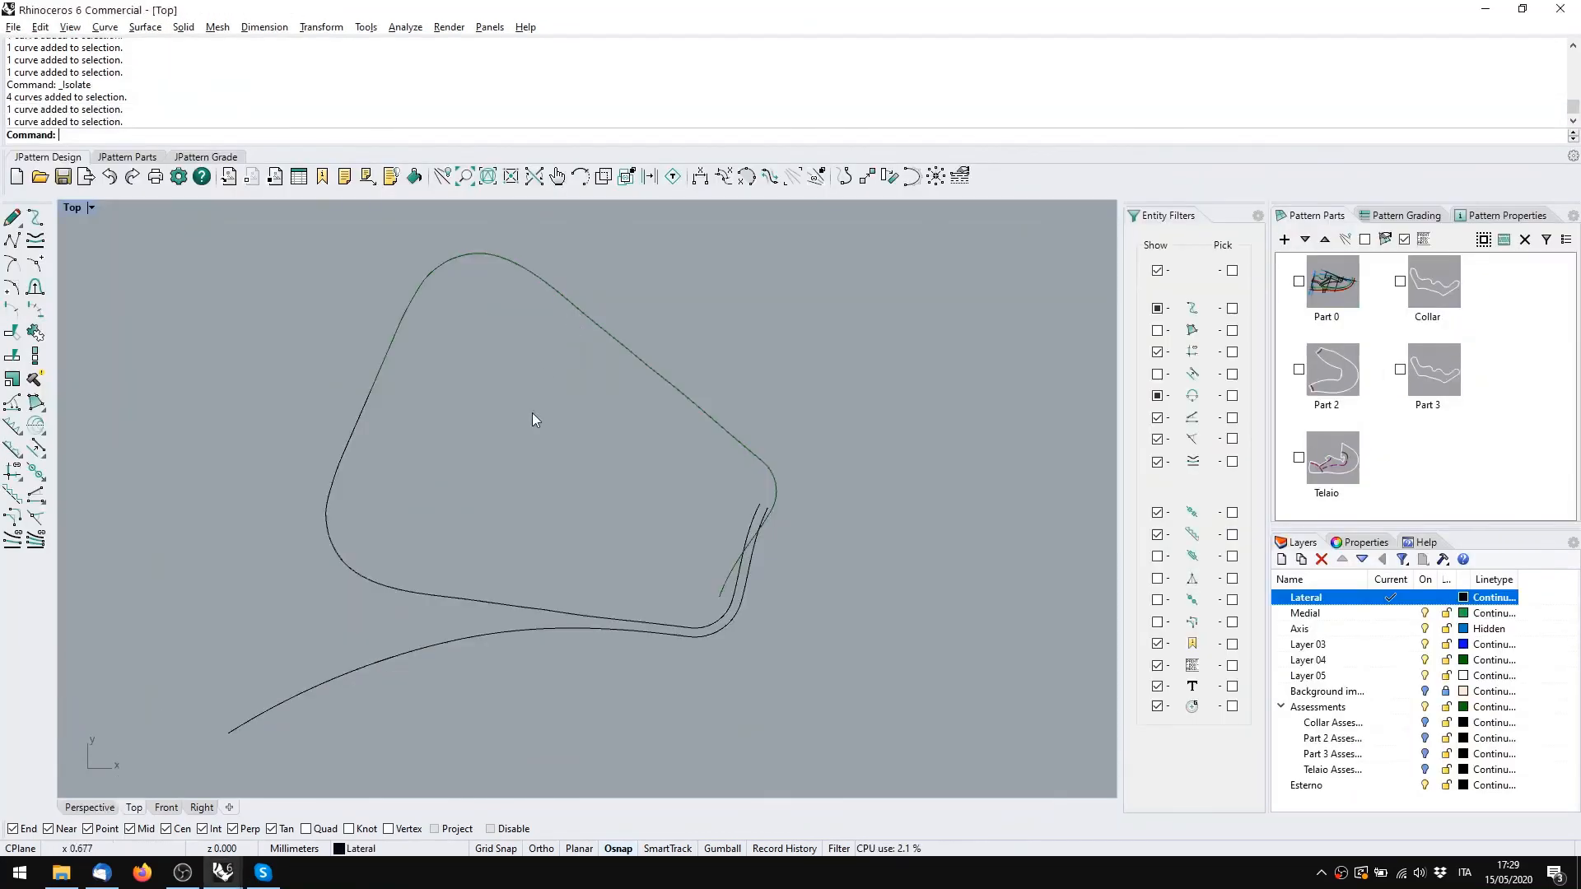
In the working file, create 3 mm margins along all the curves of the tongue outline
left_click(359, 427)
left_click(387, 363)
left_click(553, 291)
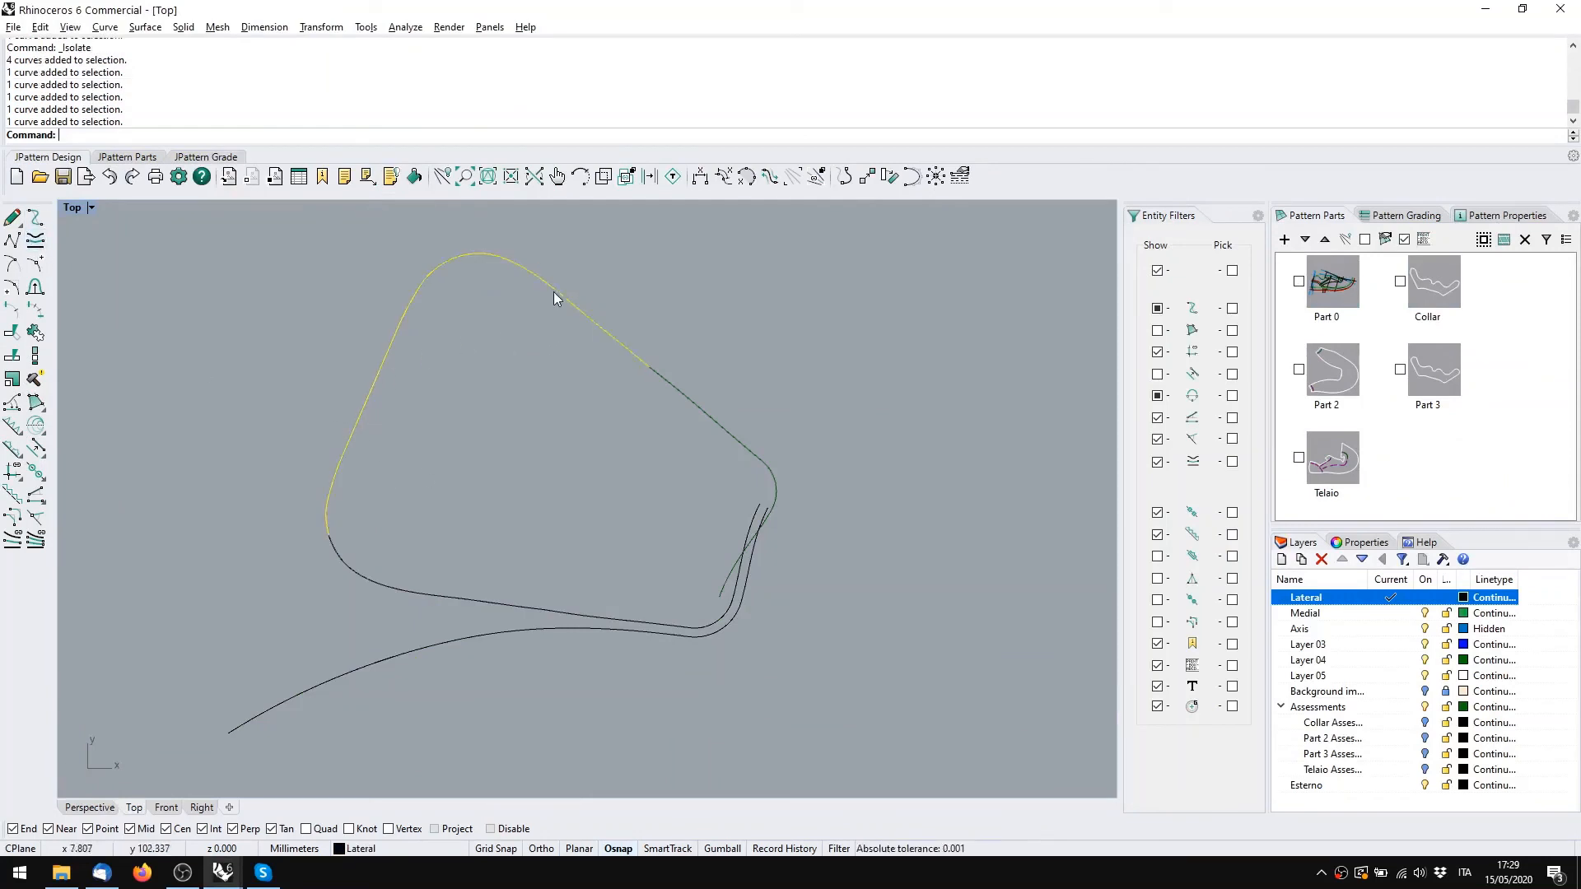
left_click(679, 389)
left_click(720, 612)
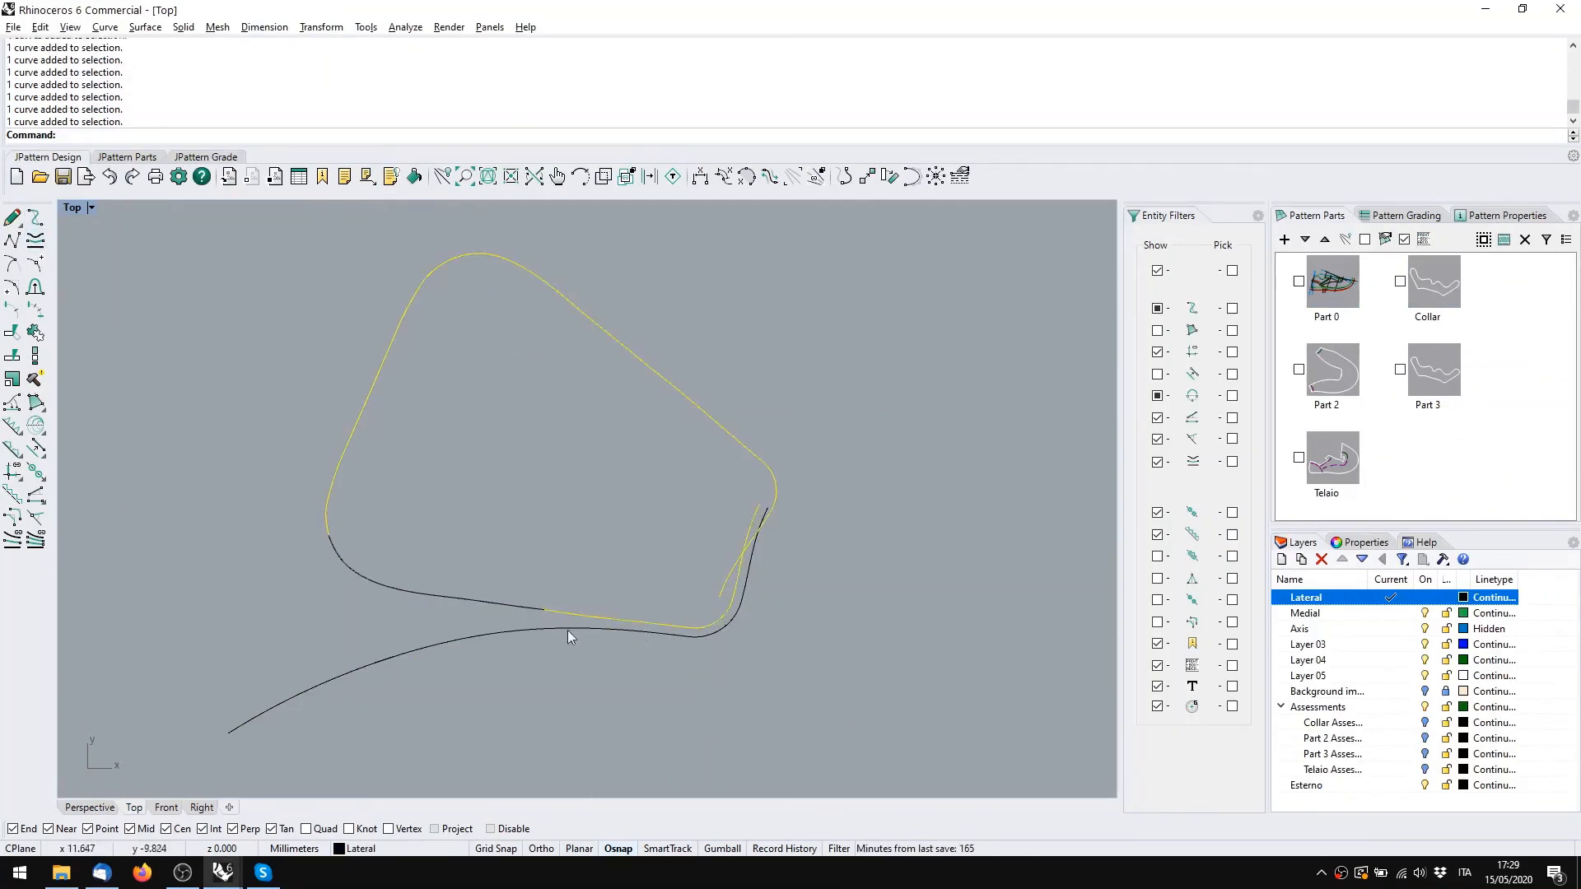
left_click(521, 612)
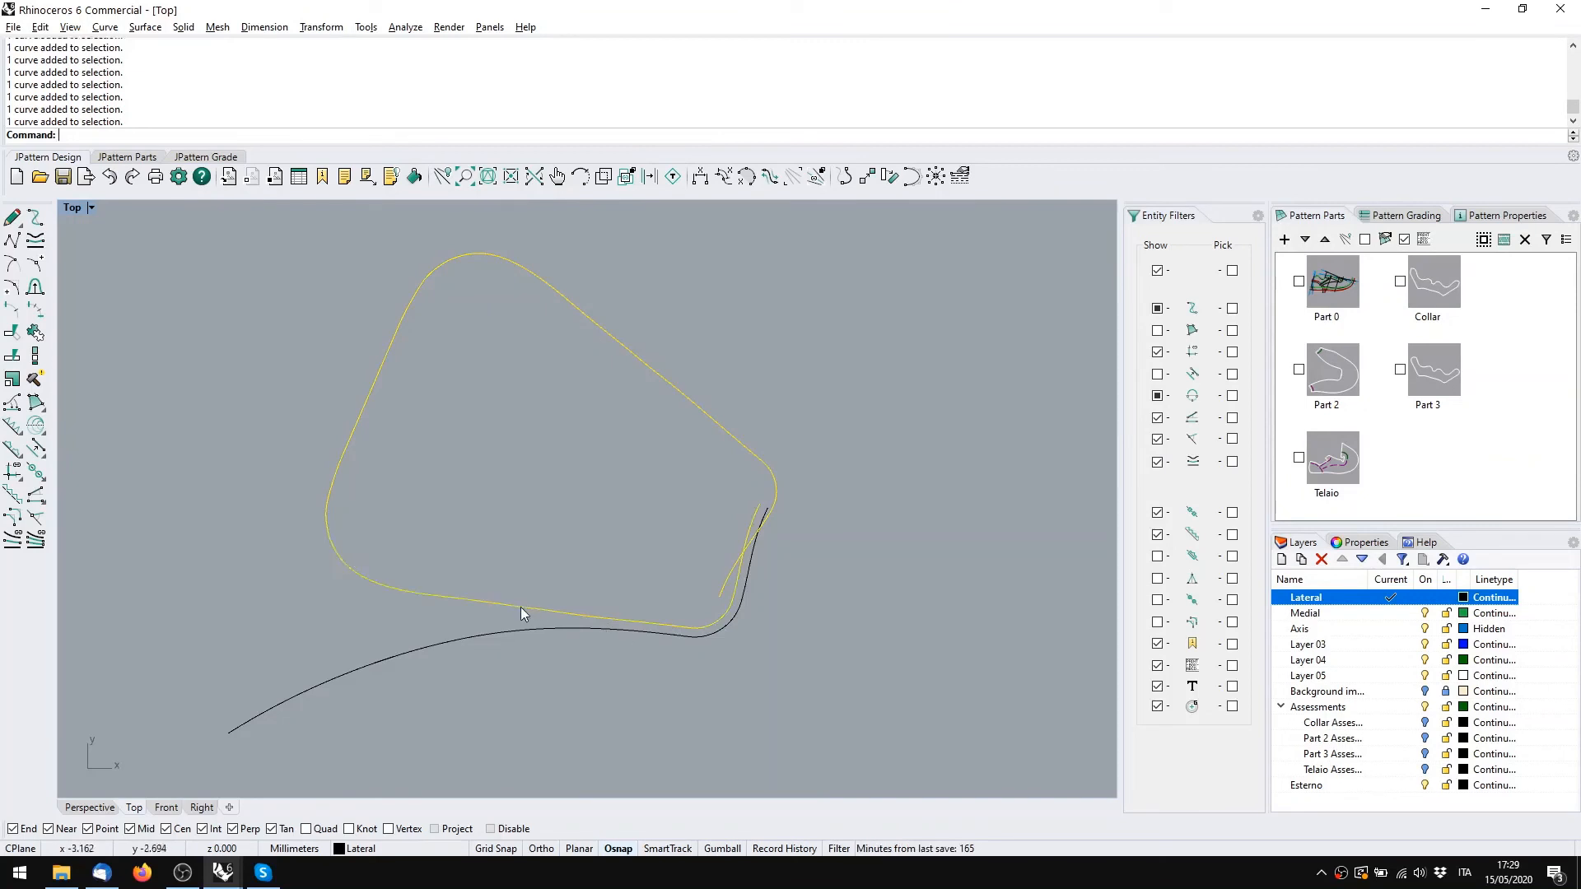
left_click(35, 448)
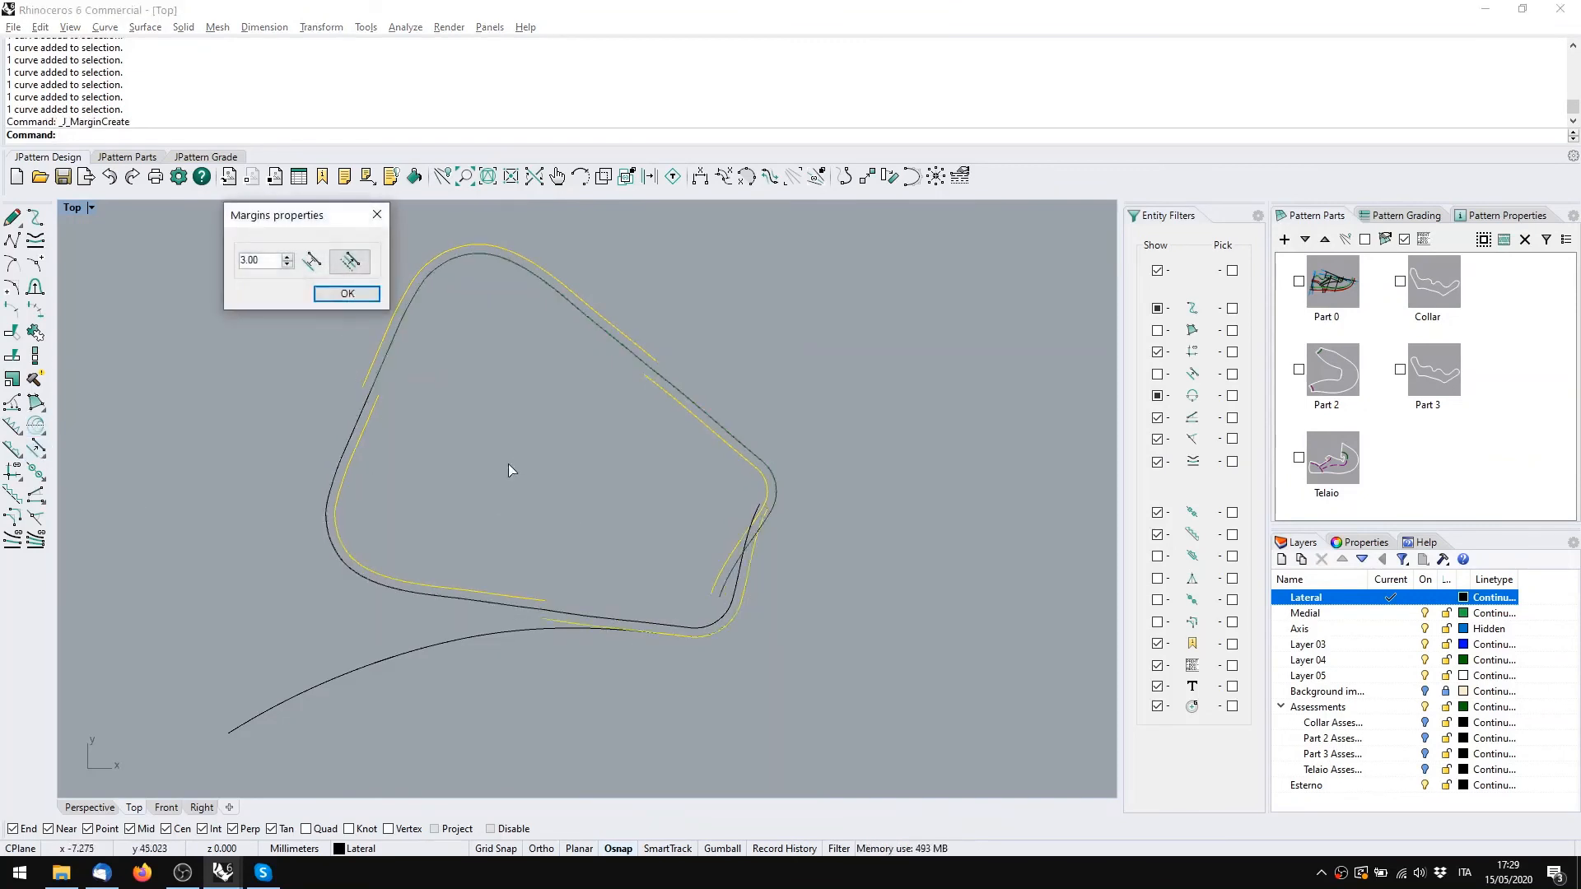
left_click(326, 296)
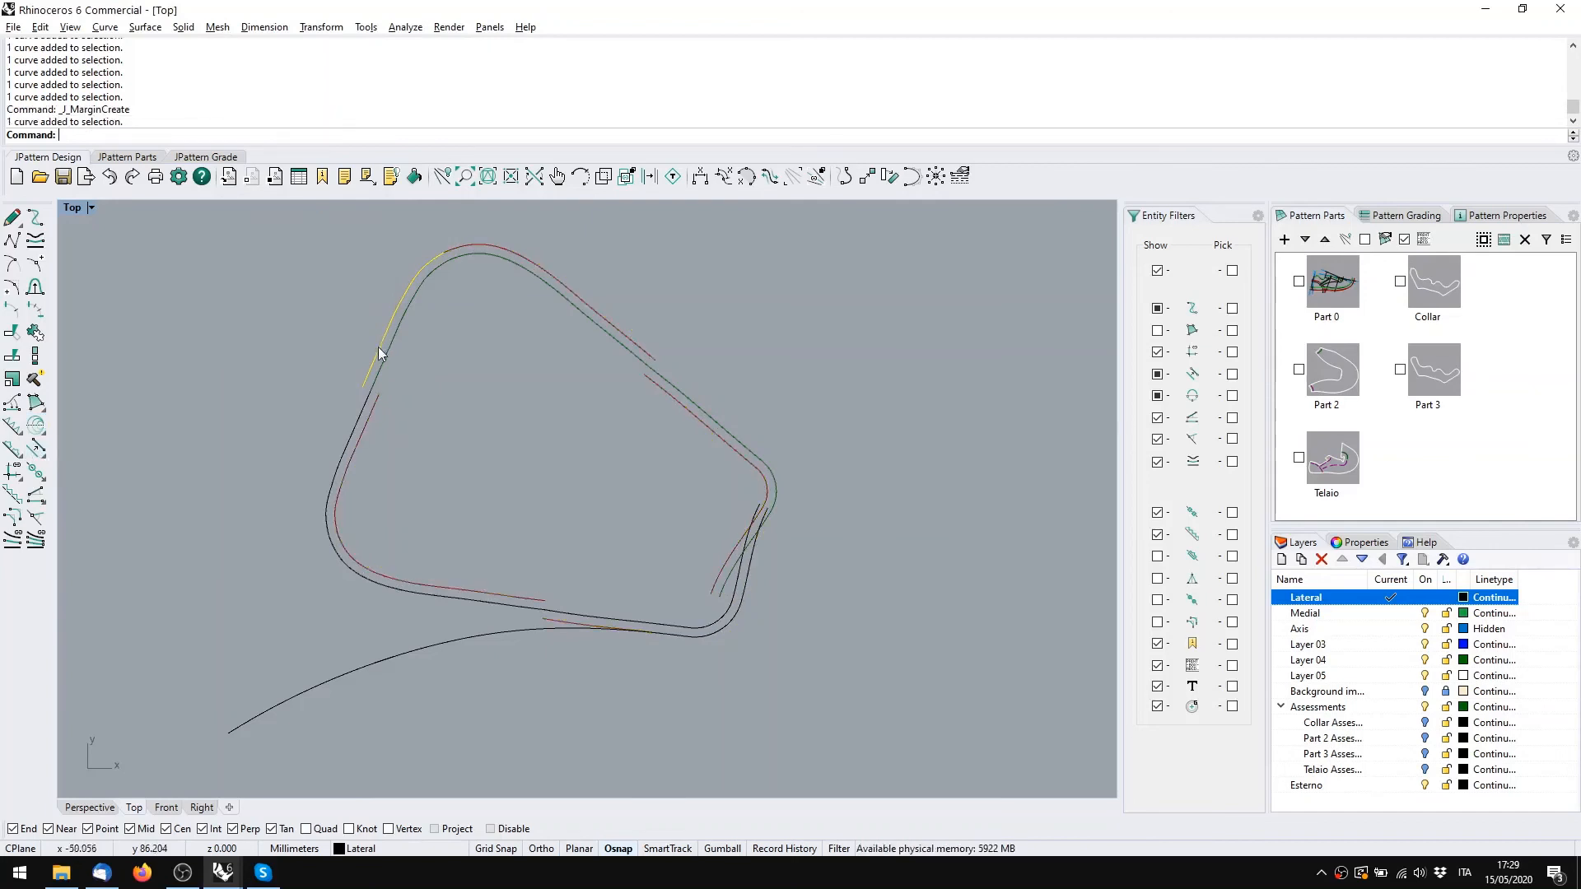
Flip the outward-facing margins on the tongue's upper and lower edges so that they all run inside the outline
left_click(1495, 213)
left_click(1350, 239)
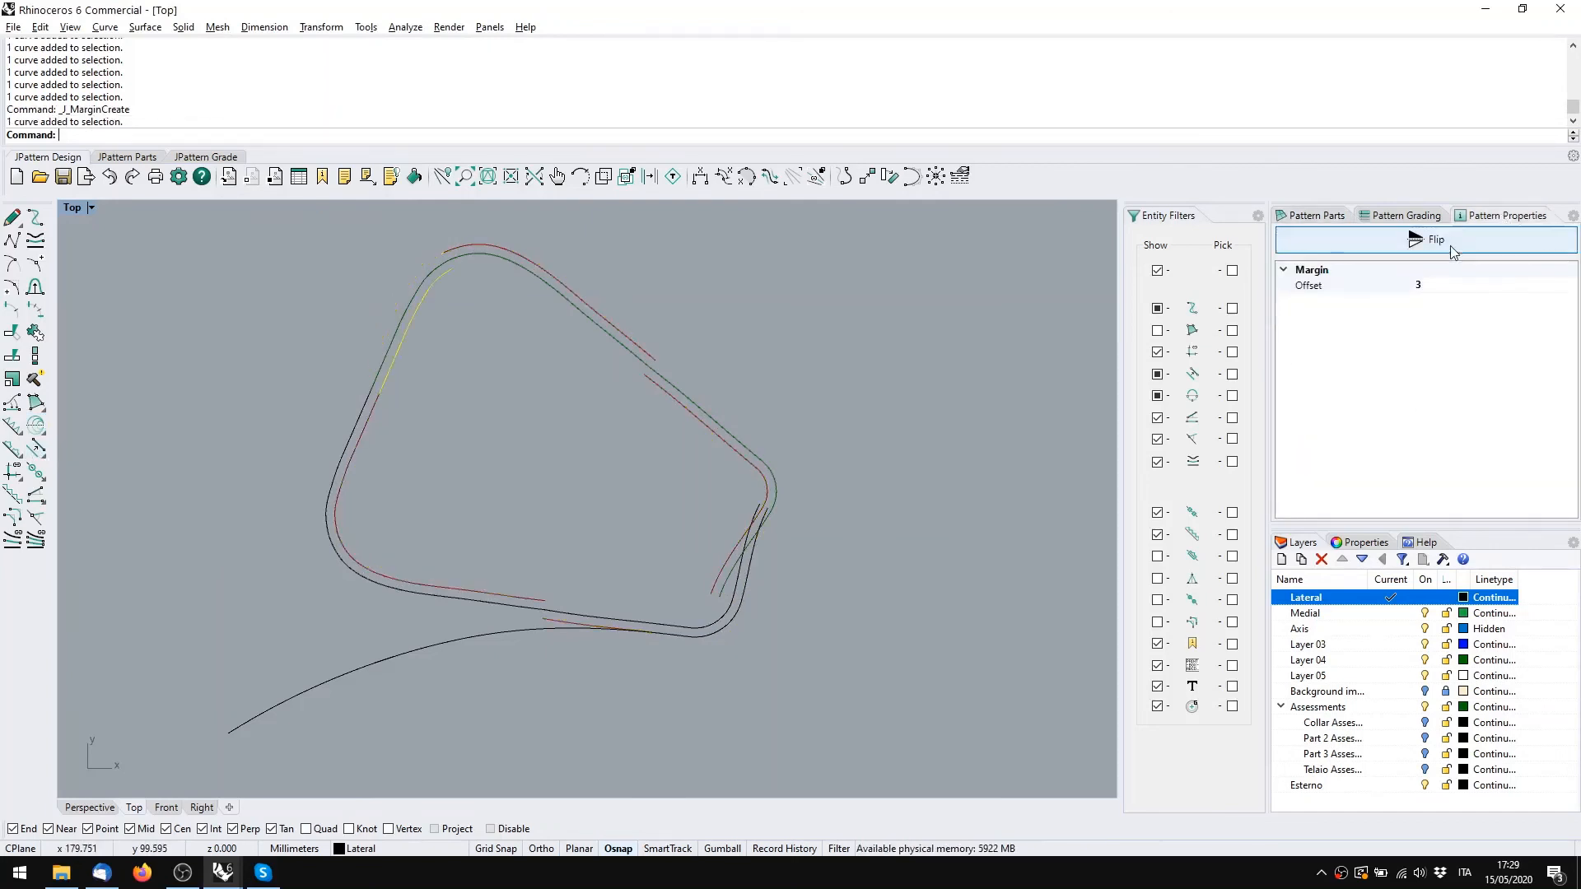
left_click(640, 350)
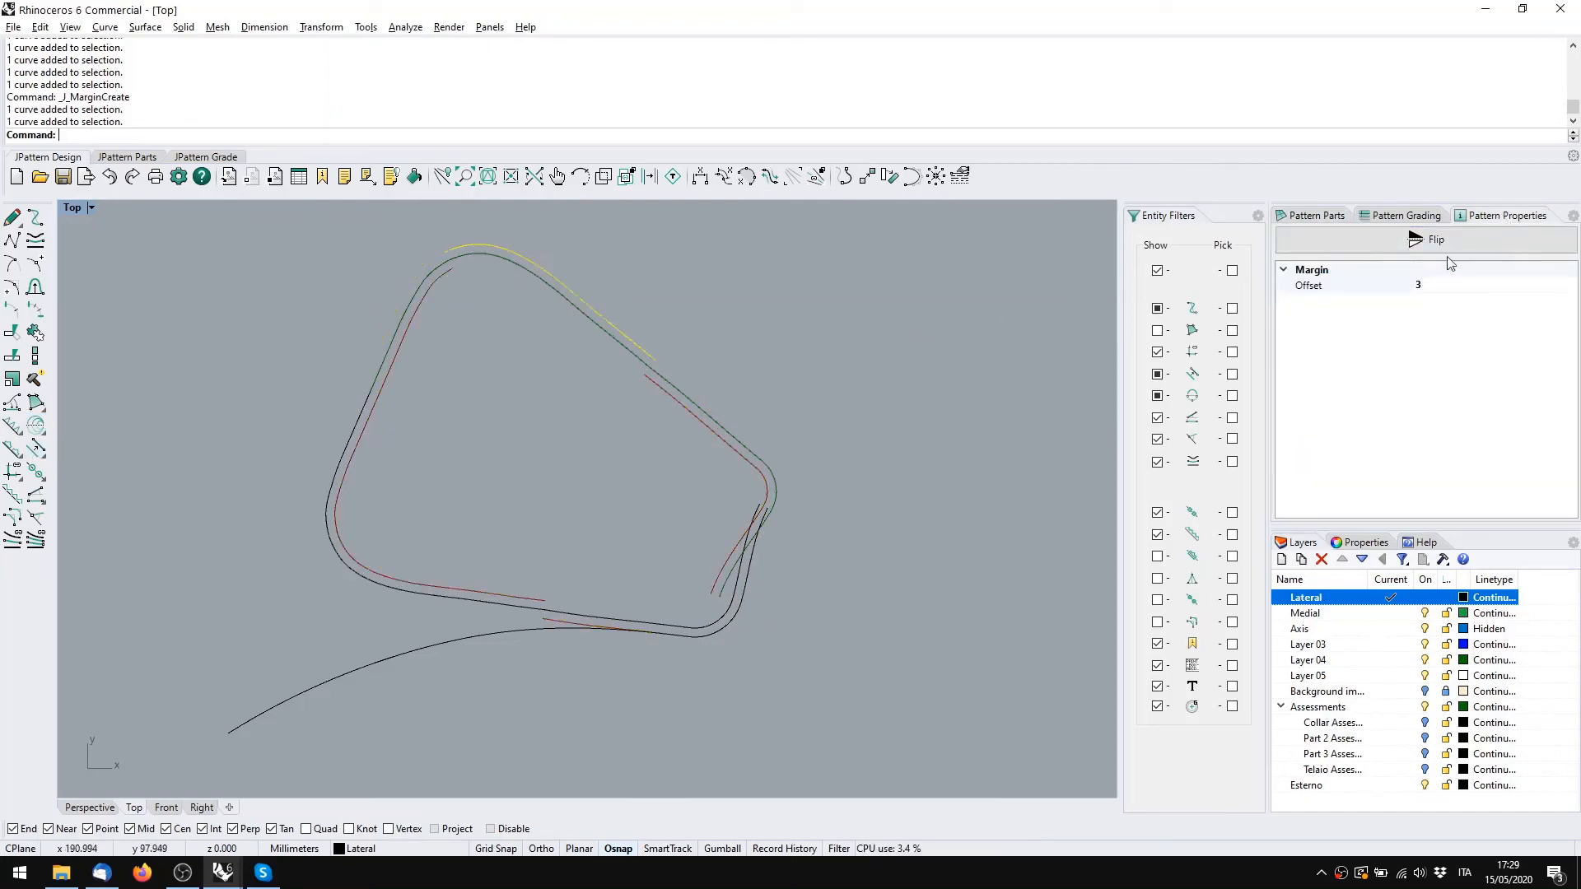
left_click(1430, 240)
left_click(718, 423)
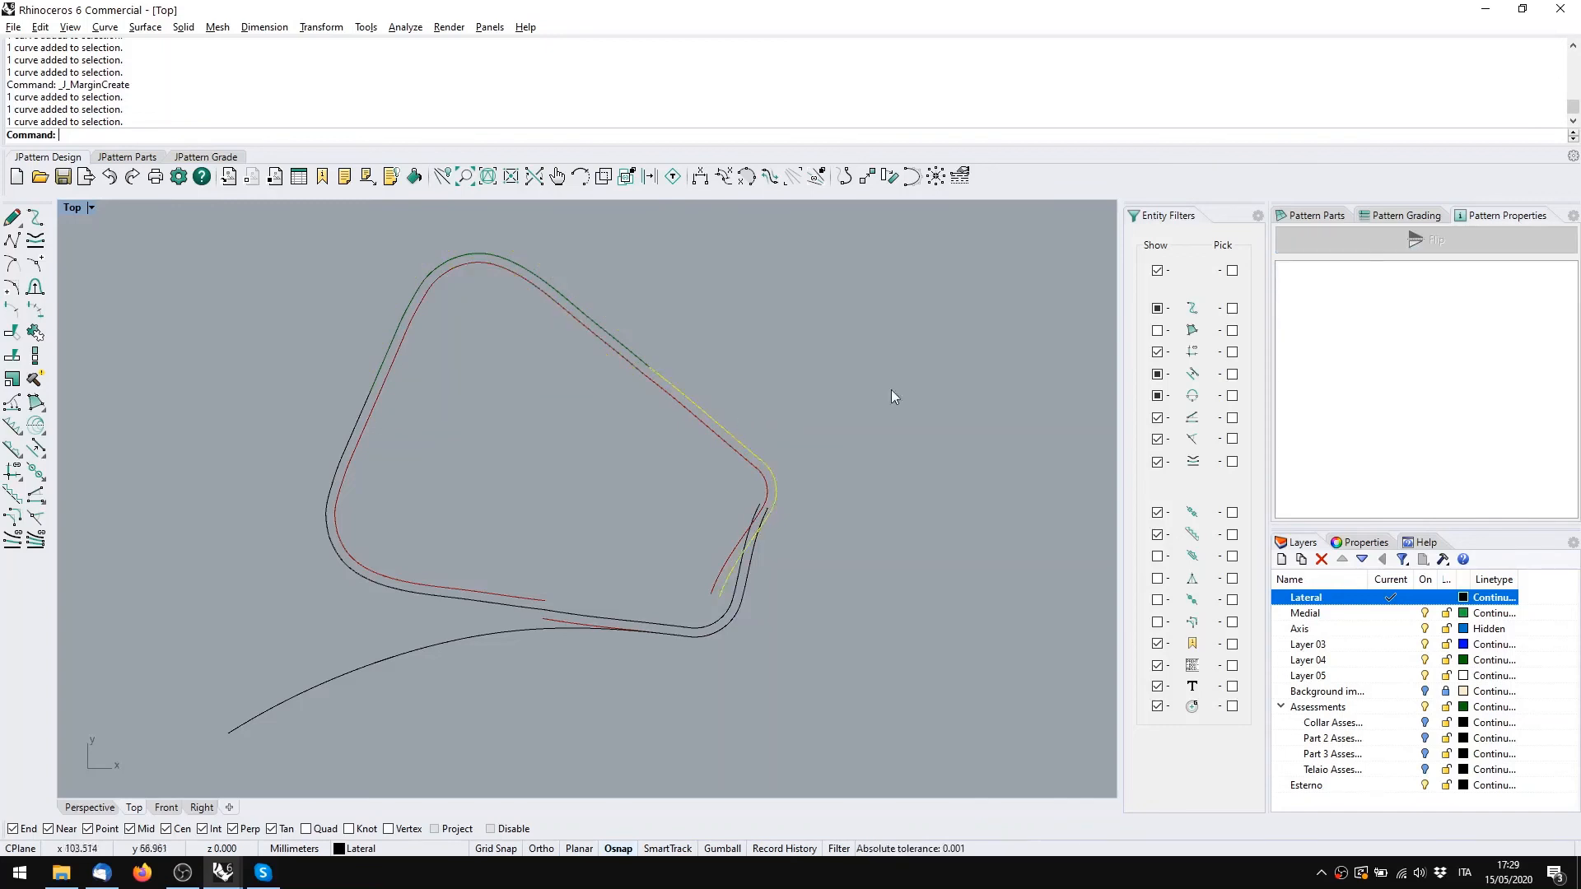
left_click(686, 480)
left_click(550, 618)
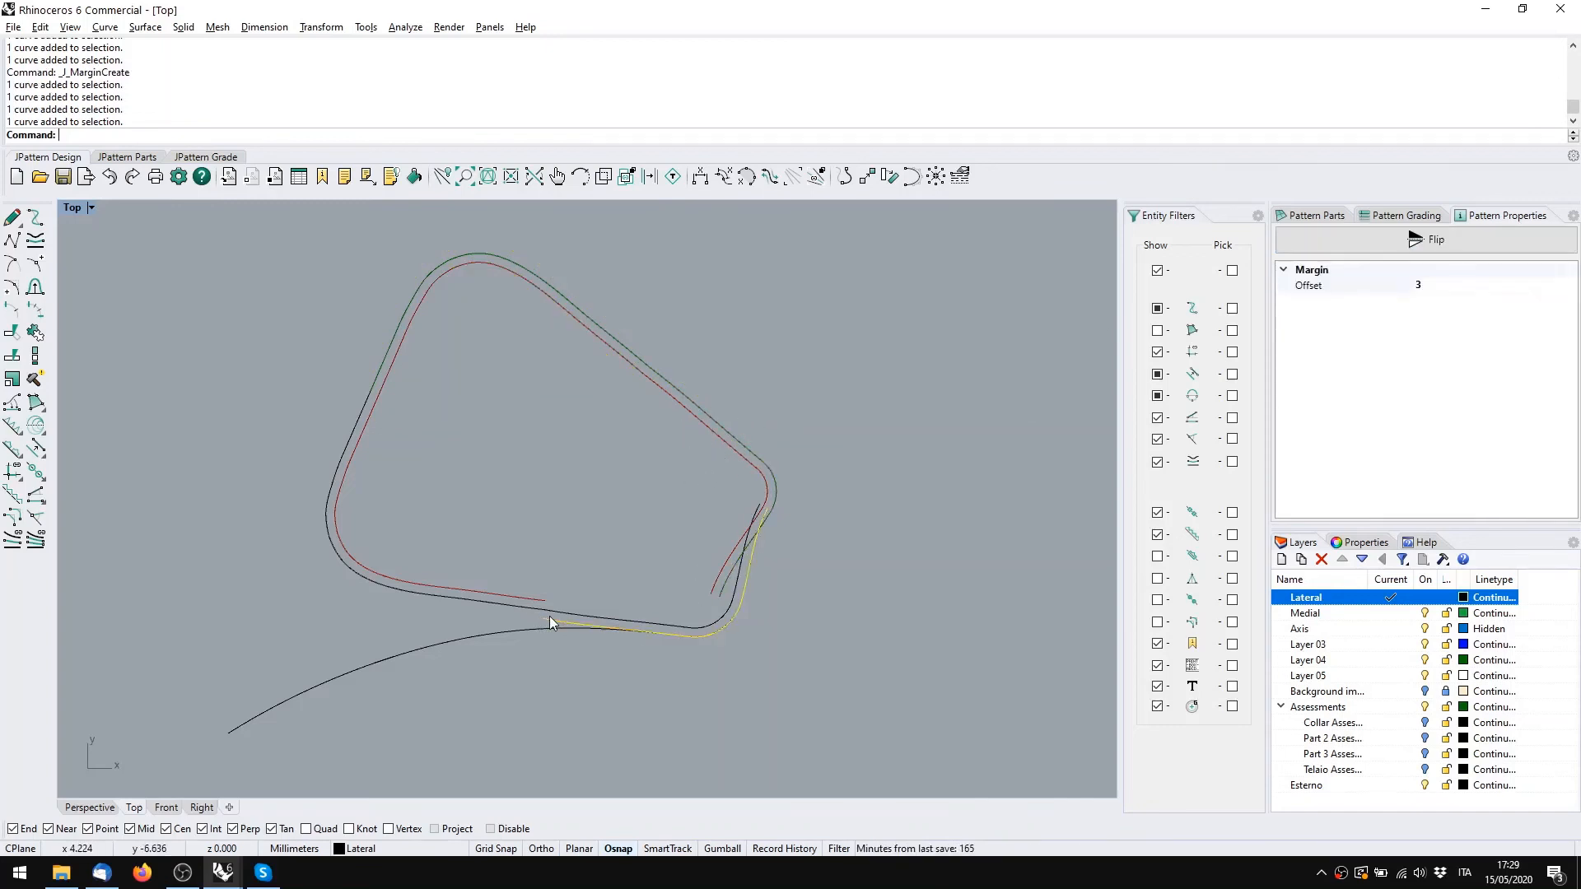
left_click(1389, 236)
left_click(581, 478)
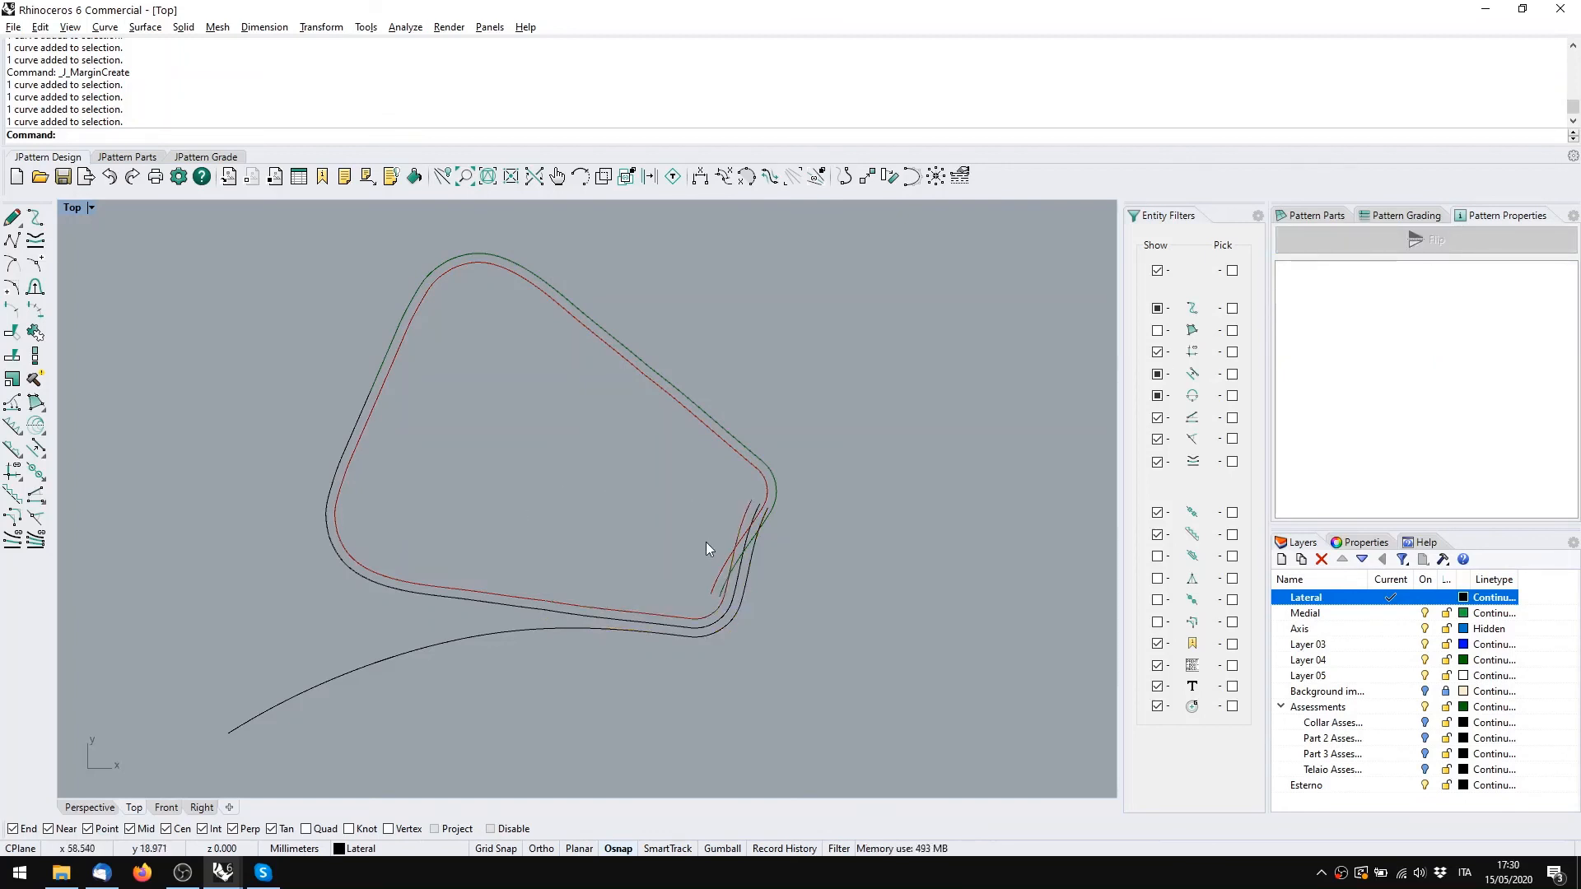
Draw a short straight base curve crossing the tongue's lower edge and its margin, near the lower rounded corner
scroll(646, 490, "up", 2)
left_click(12, 241)
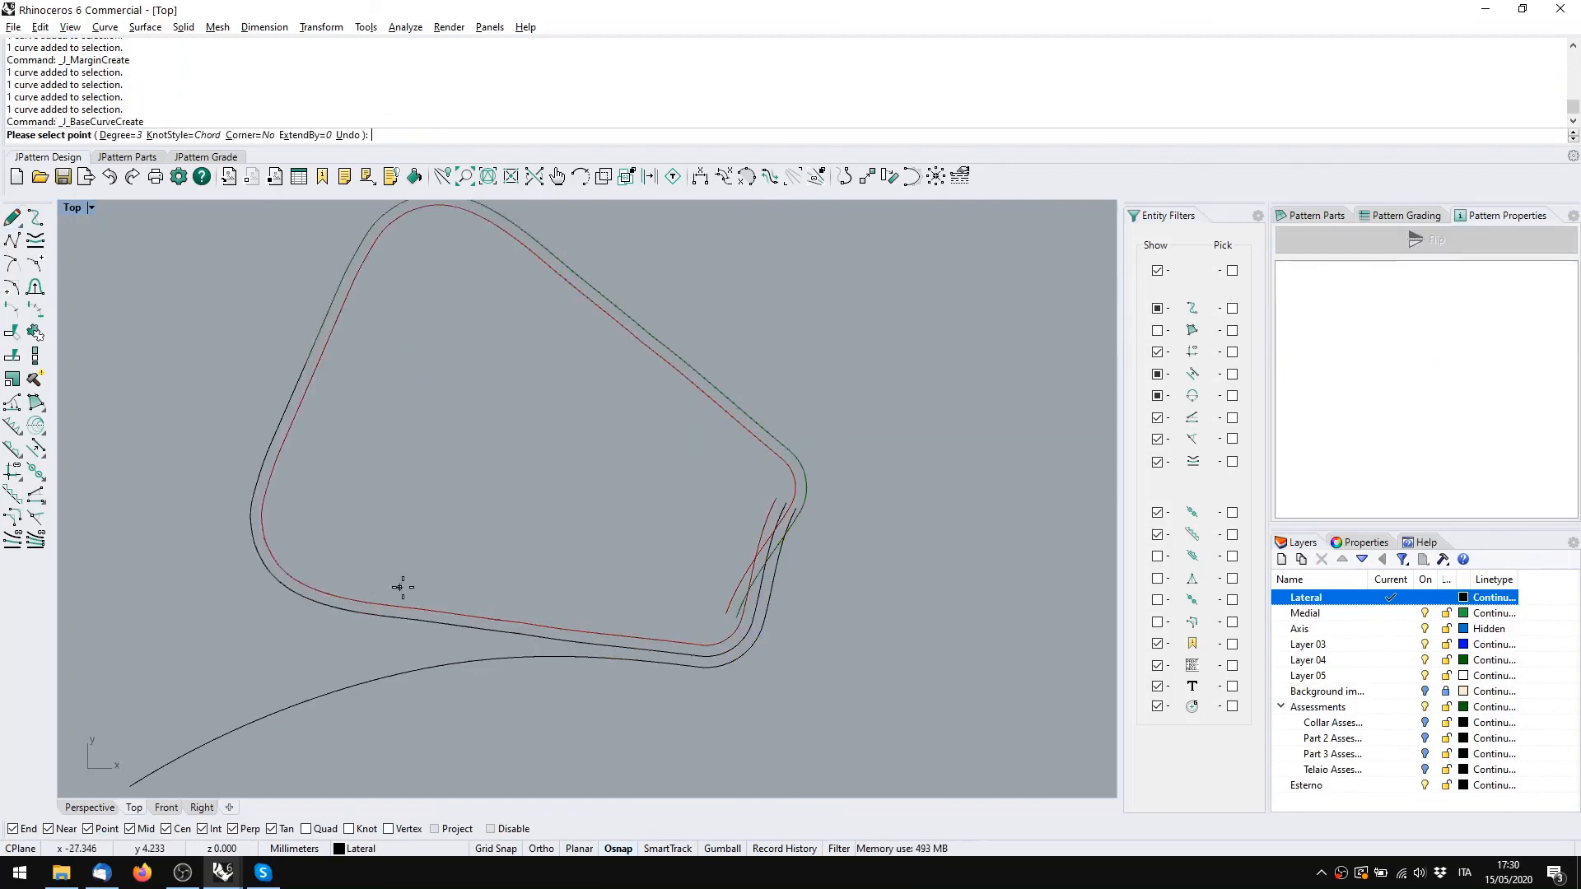
left_click(408, 585)
left_click(365, 650)
key("Return")
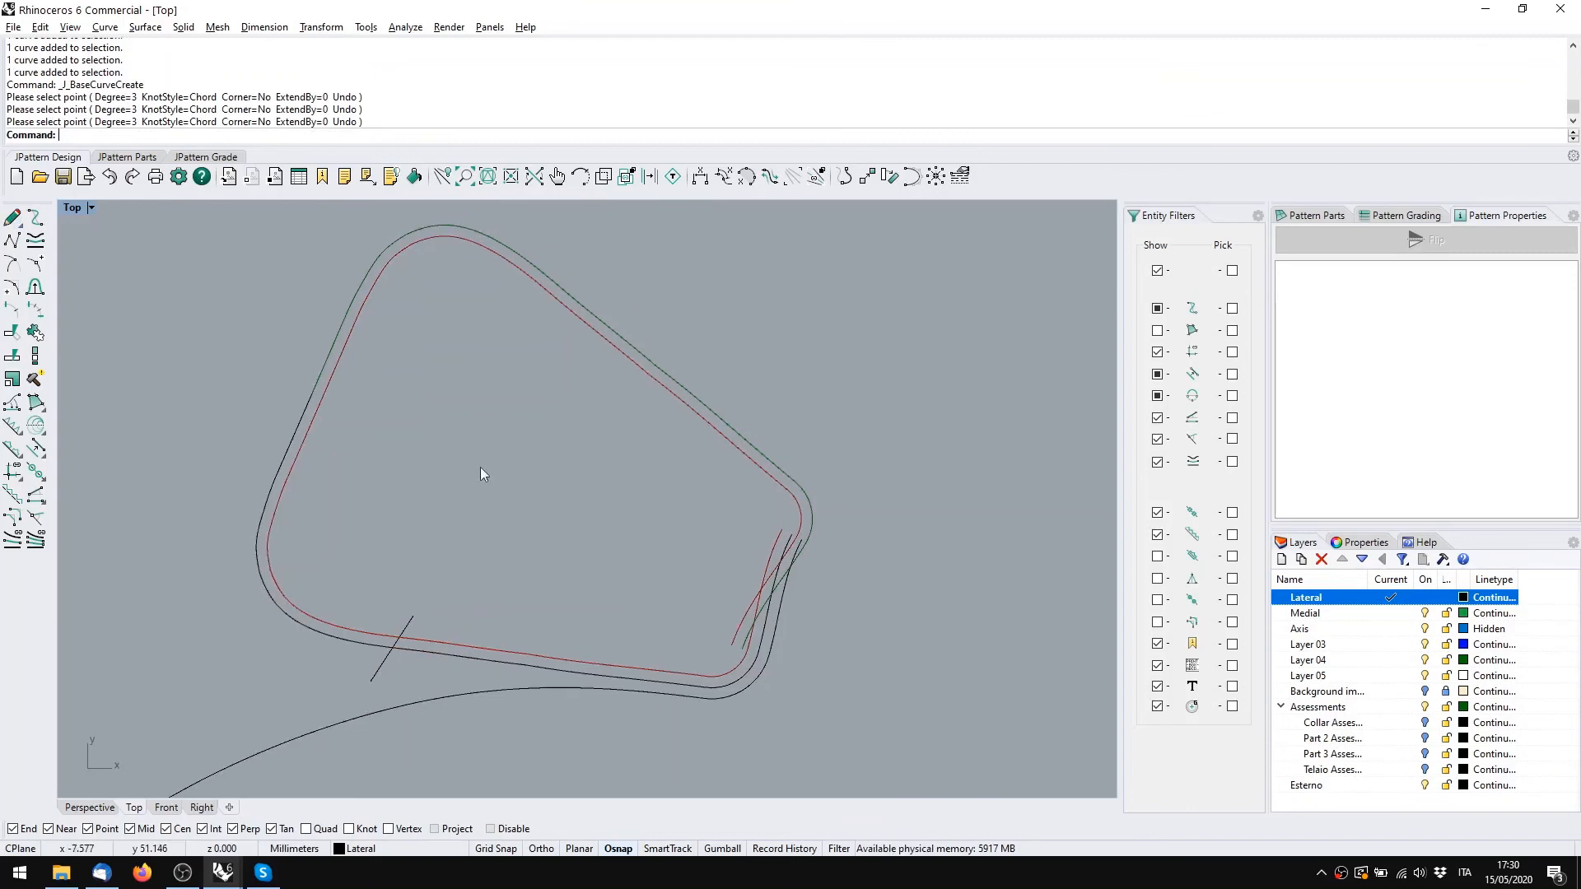
left_click(403, 631)
scroll(657, 507, "down", 10)
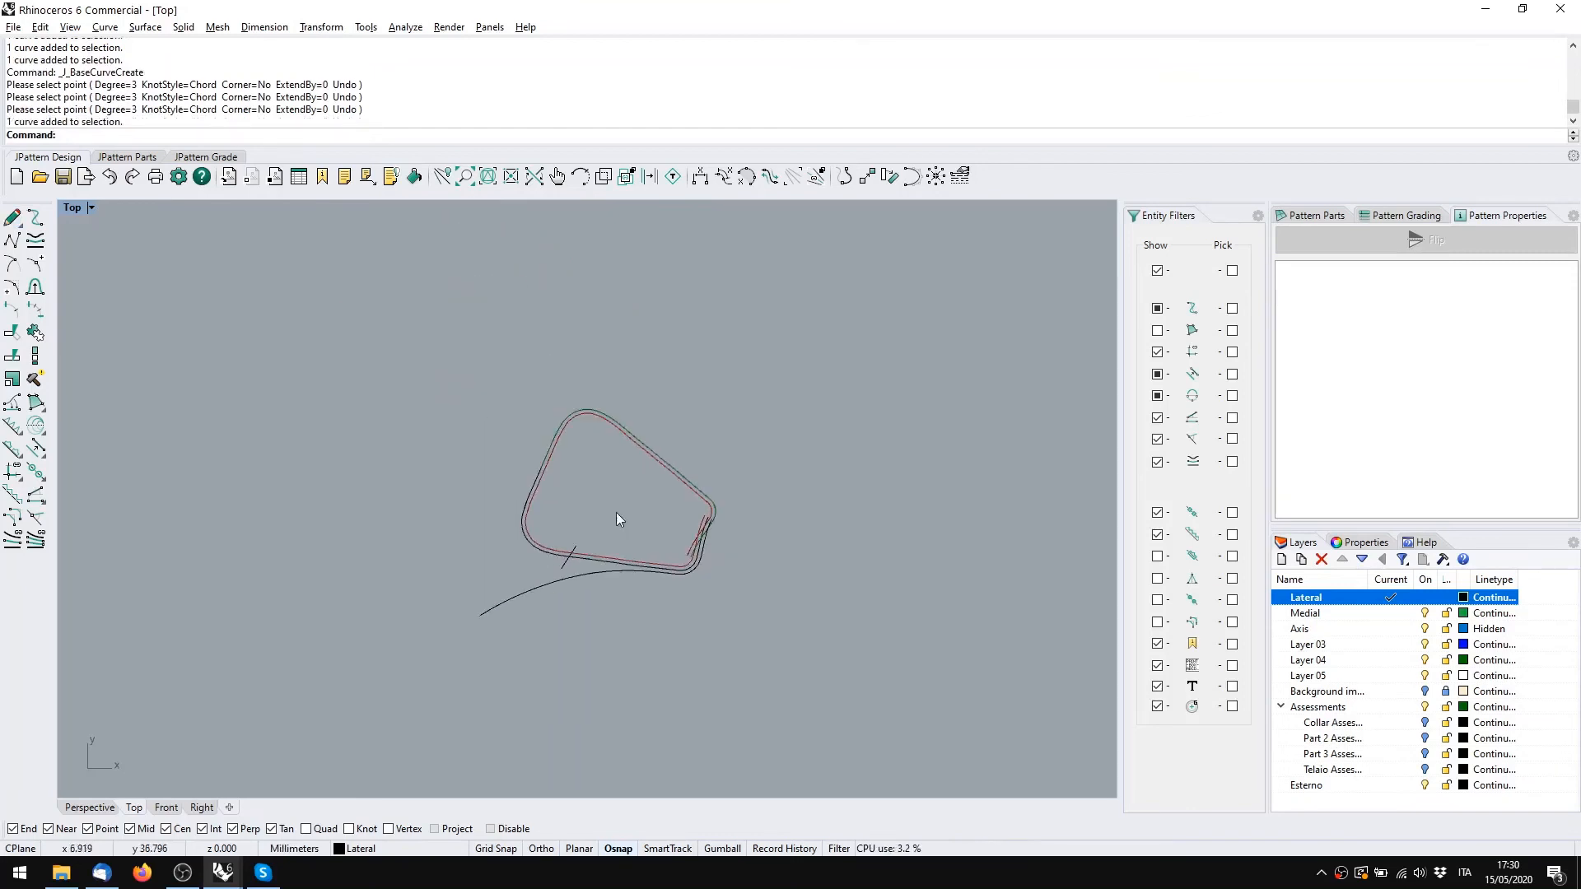
key("ctrl+a")
middle_click(436, 324)
right_click(423, 310)
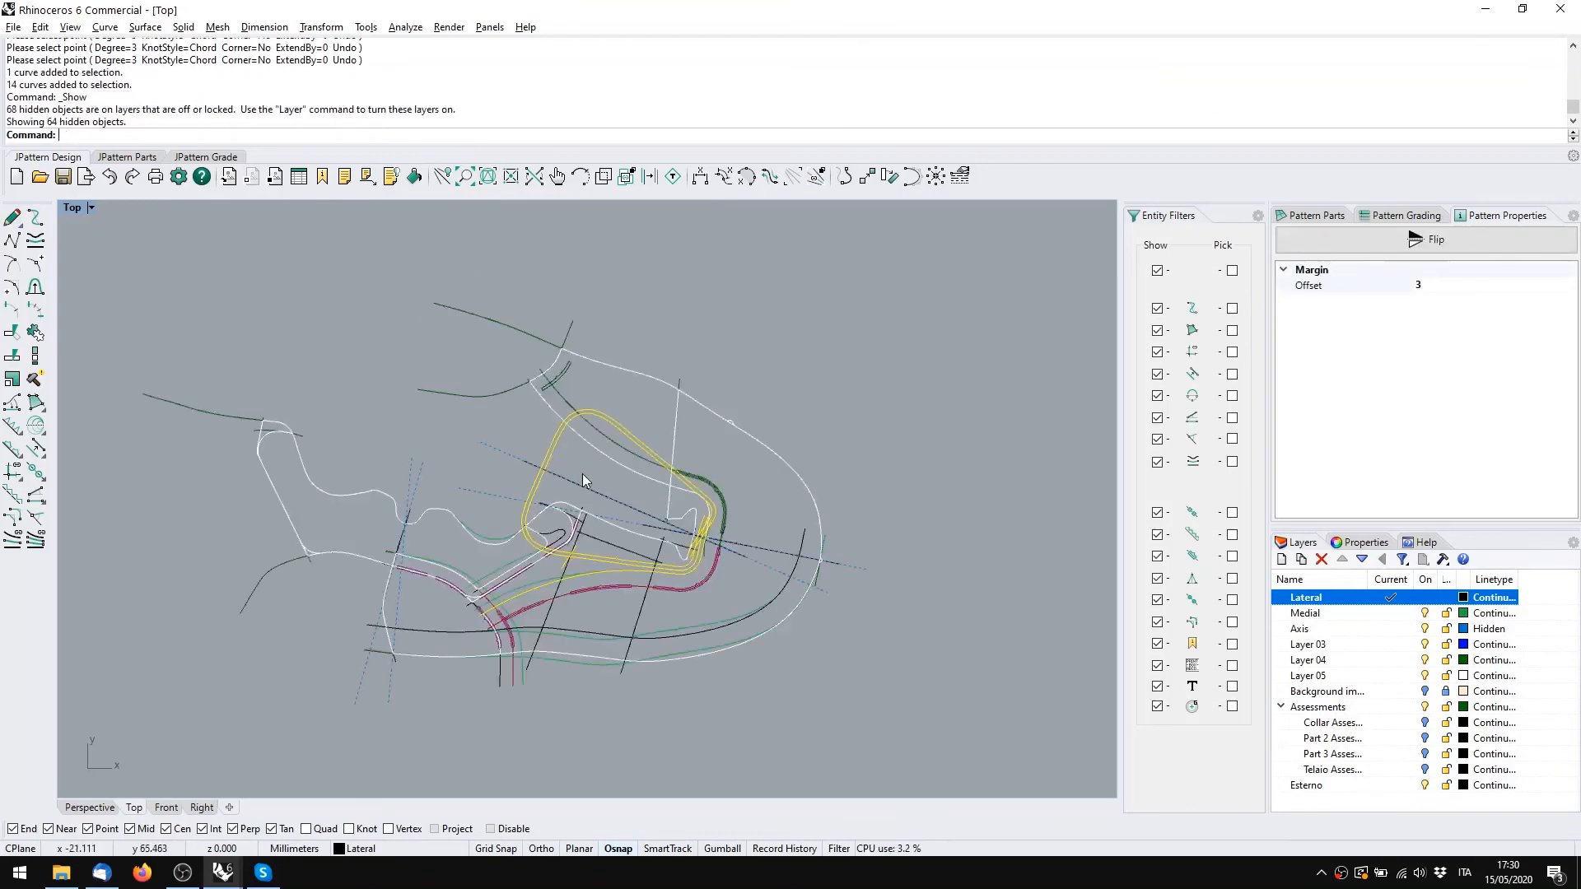
left_click(527, 458)
middle_click(511, 436)
left_click(389, 384)
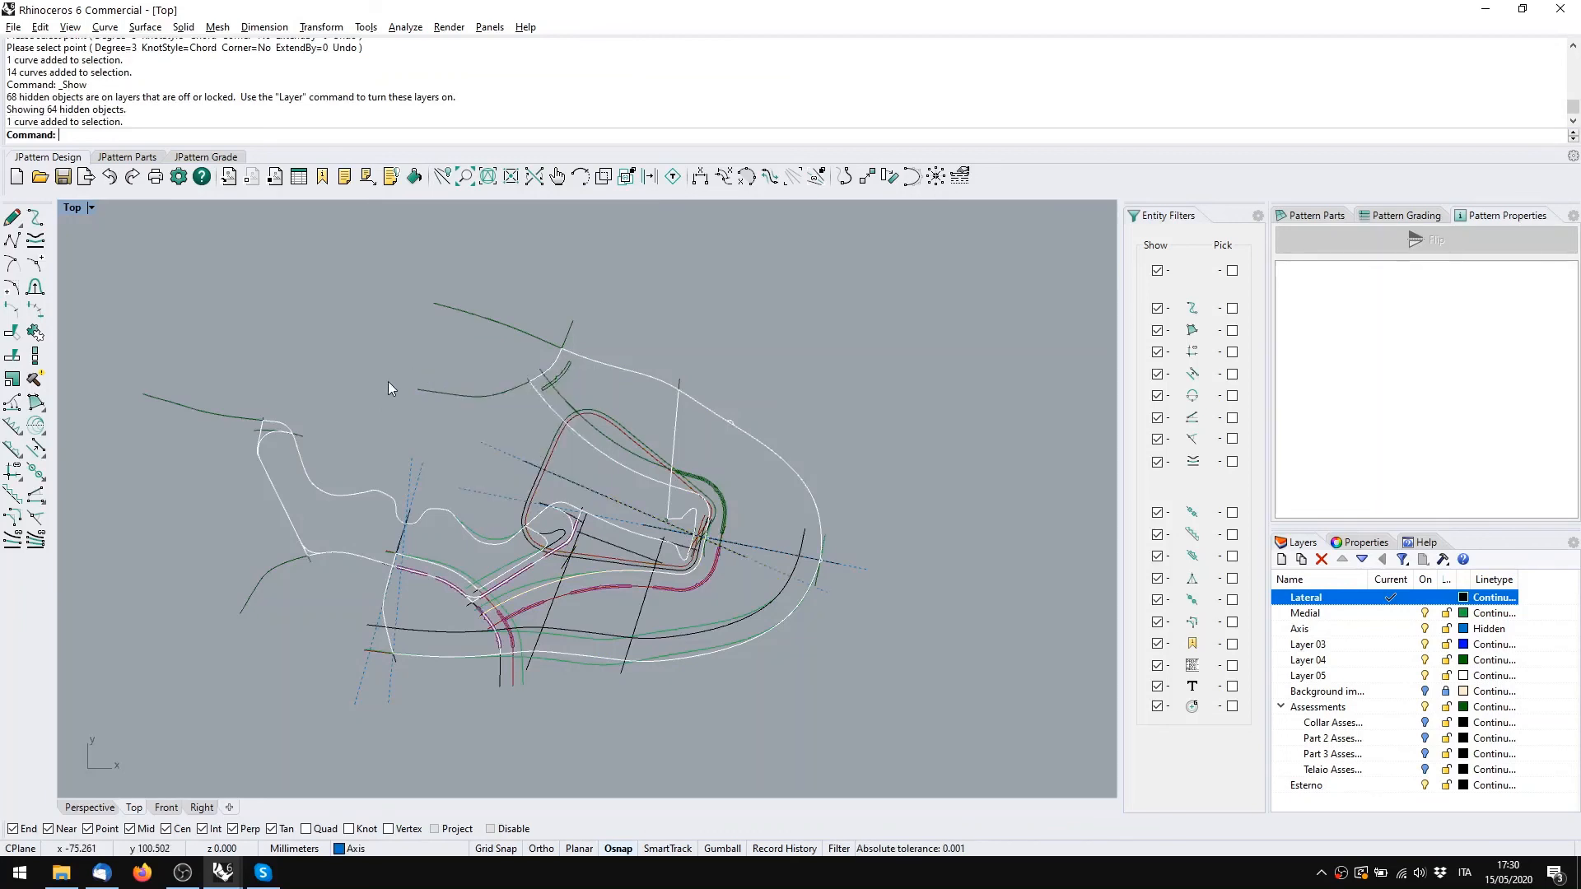
key("ctrl+z")
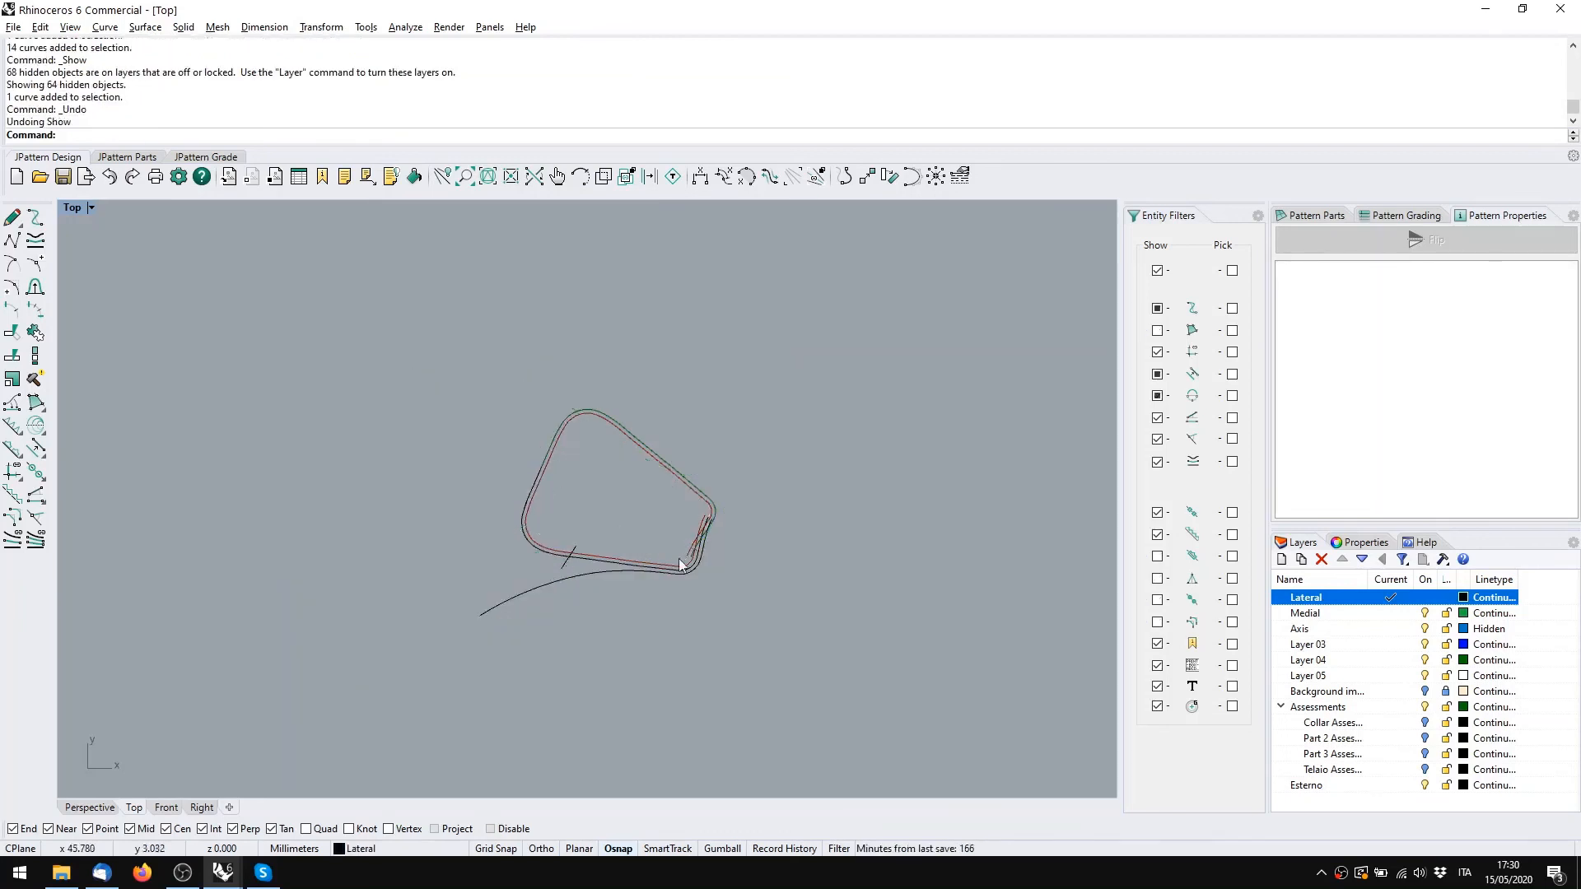
Isolate the tongue outline, its margins and the base curves together with the dashed centre axis of the tongue
left_click_drag(400, 296, 889, 741)
middle_click(576, 503)
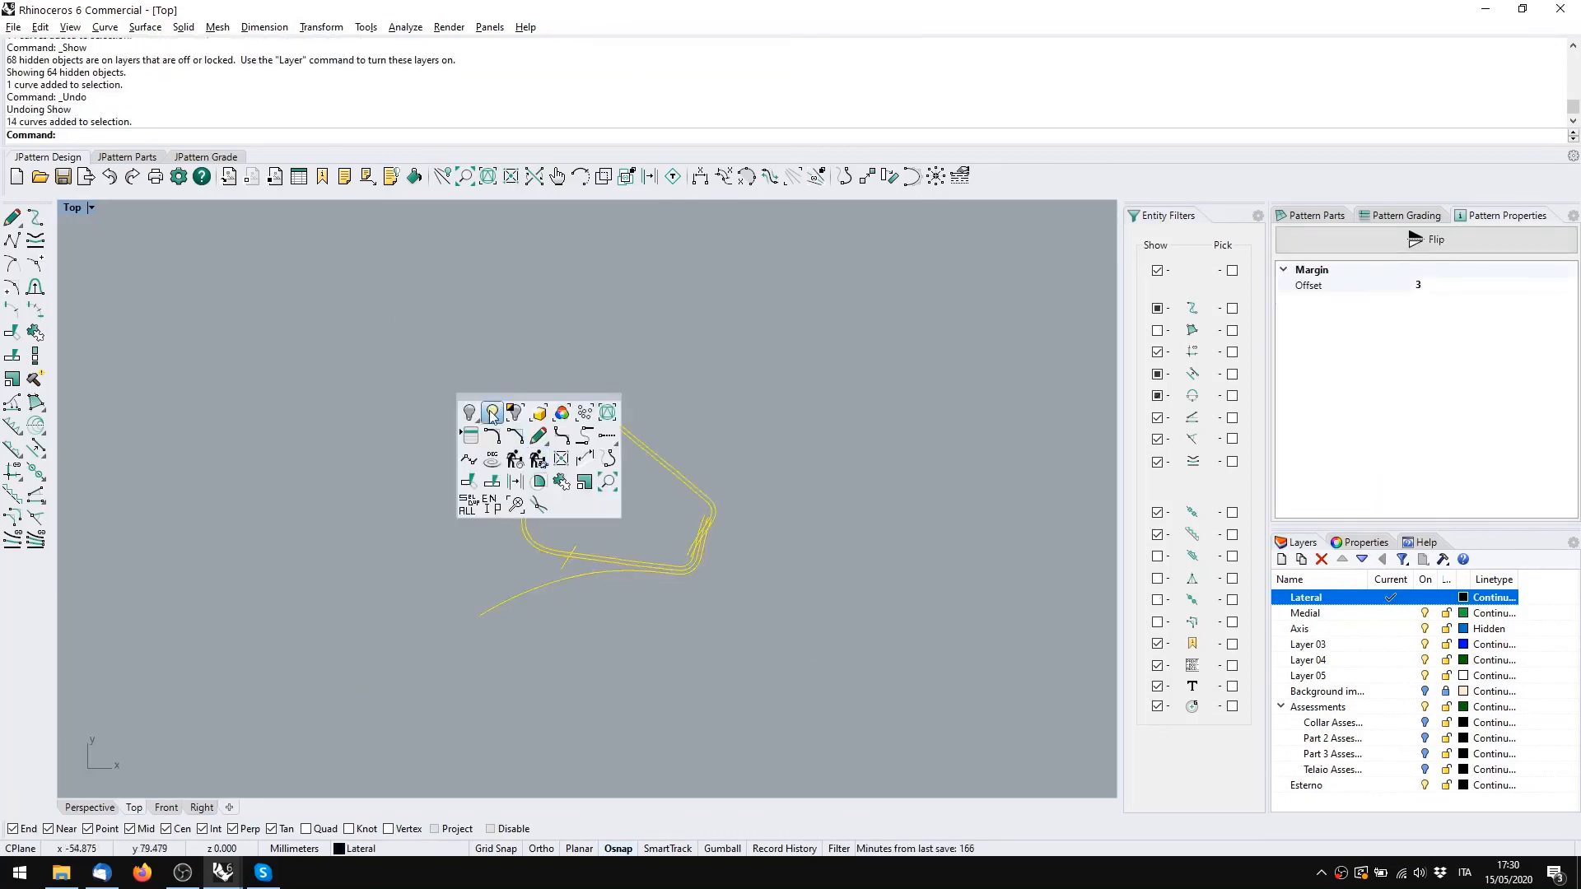
left_click(513, 425)
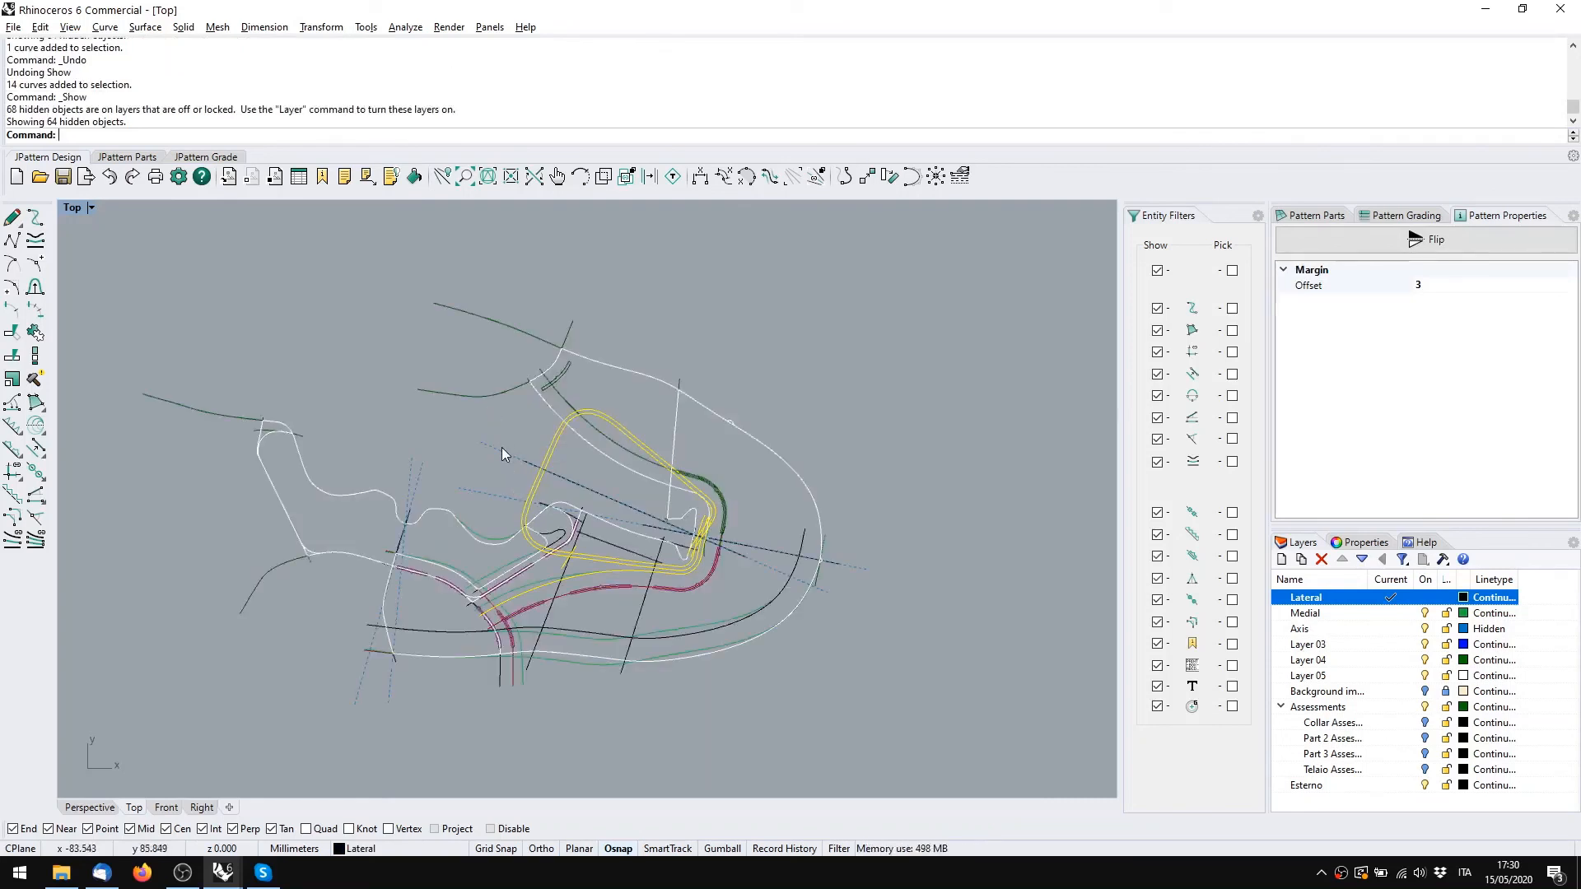
left_click(501, 452)
middle_click(500, 453)
left_click(541, 449)
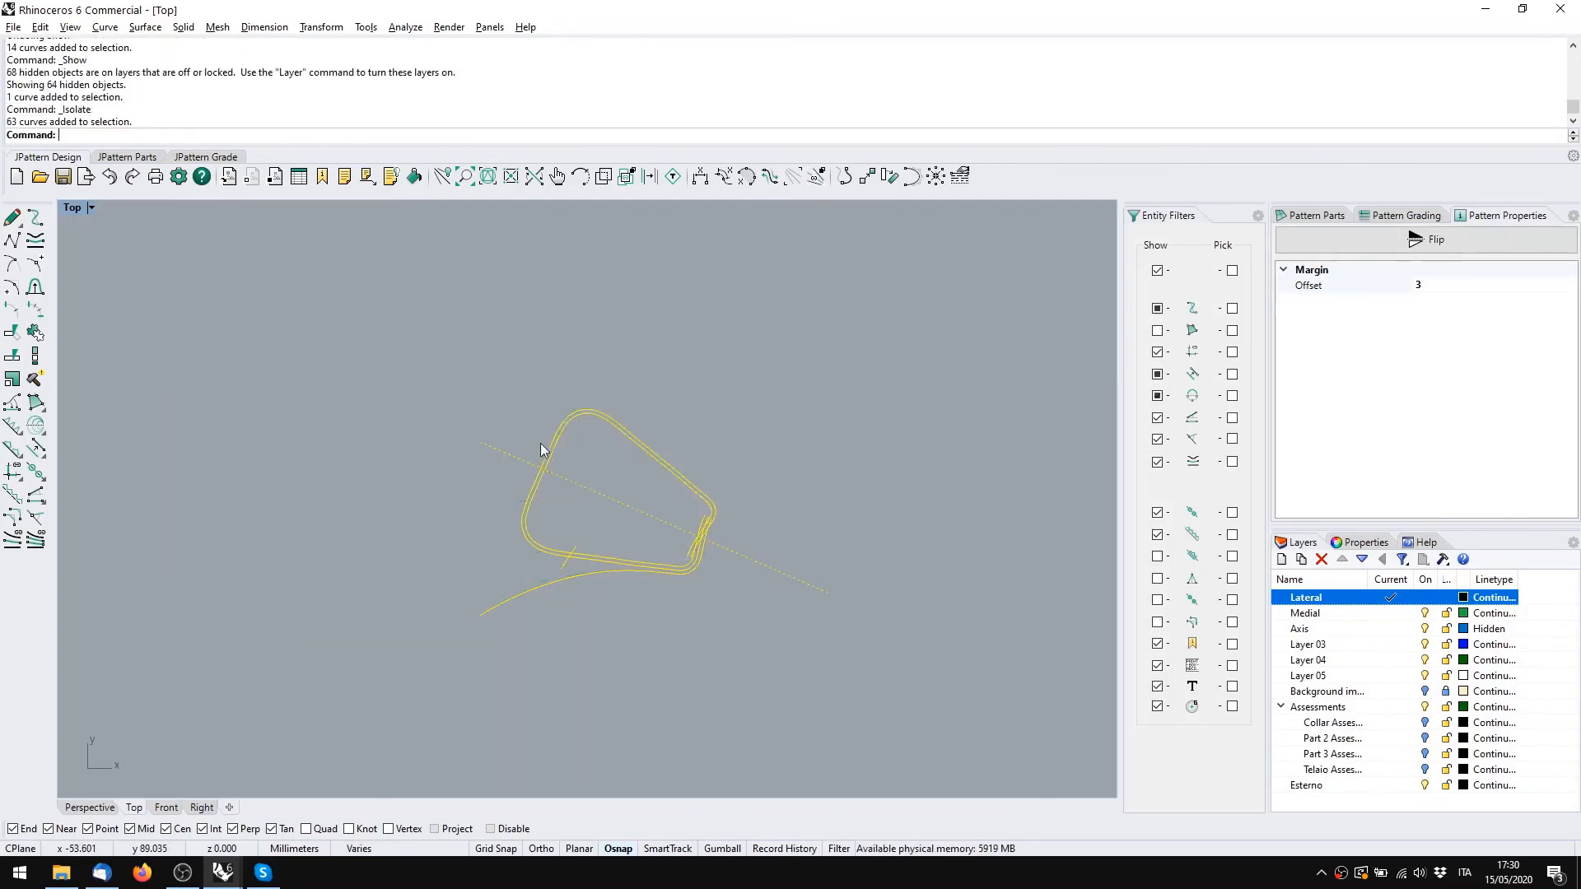
key("Escape")
scroll(700, 519, "up", 4)
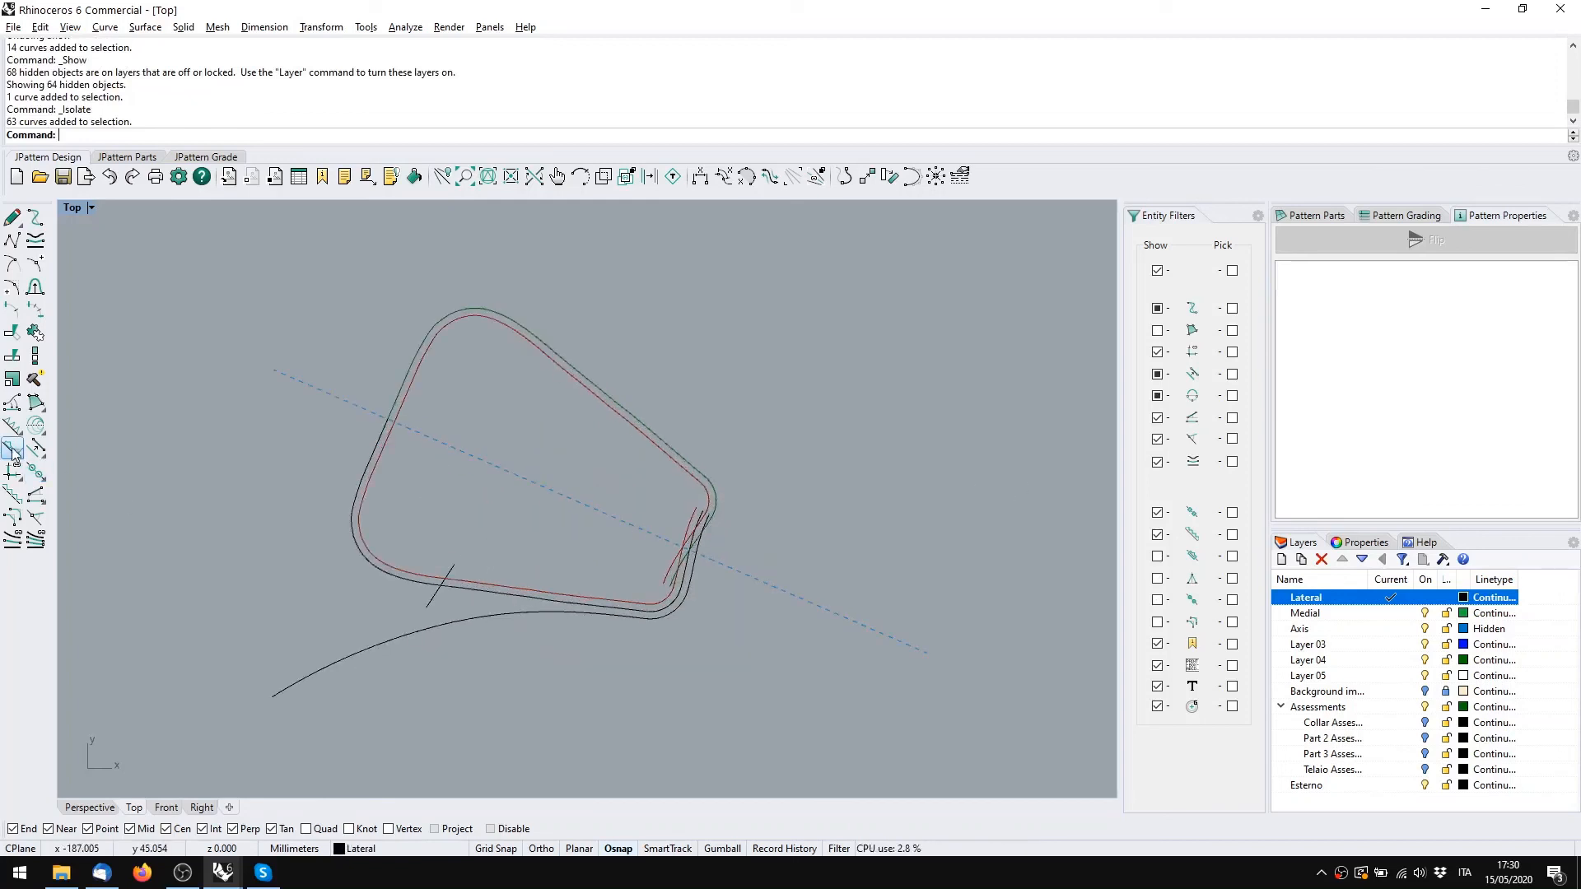
Mirror the short base curve crossing the tongue's lower edge about the dashed centre axis onto the upper edge
left_click(428, 612)
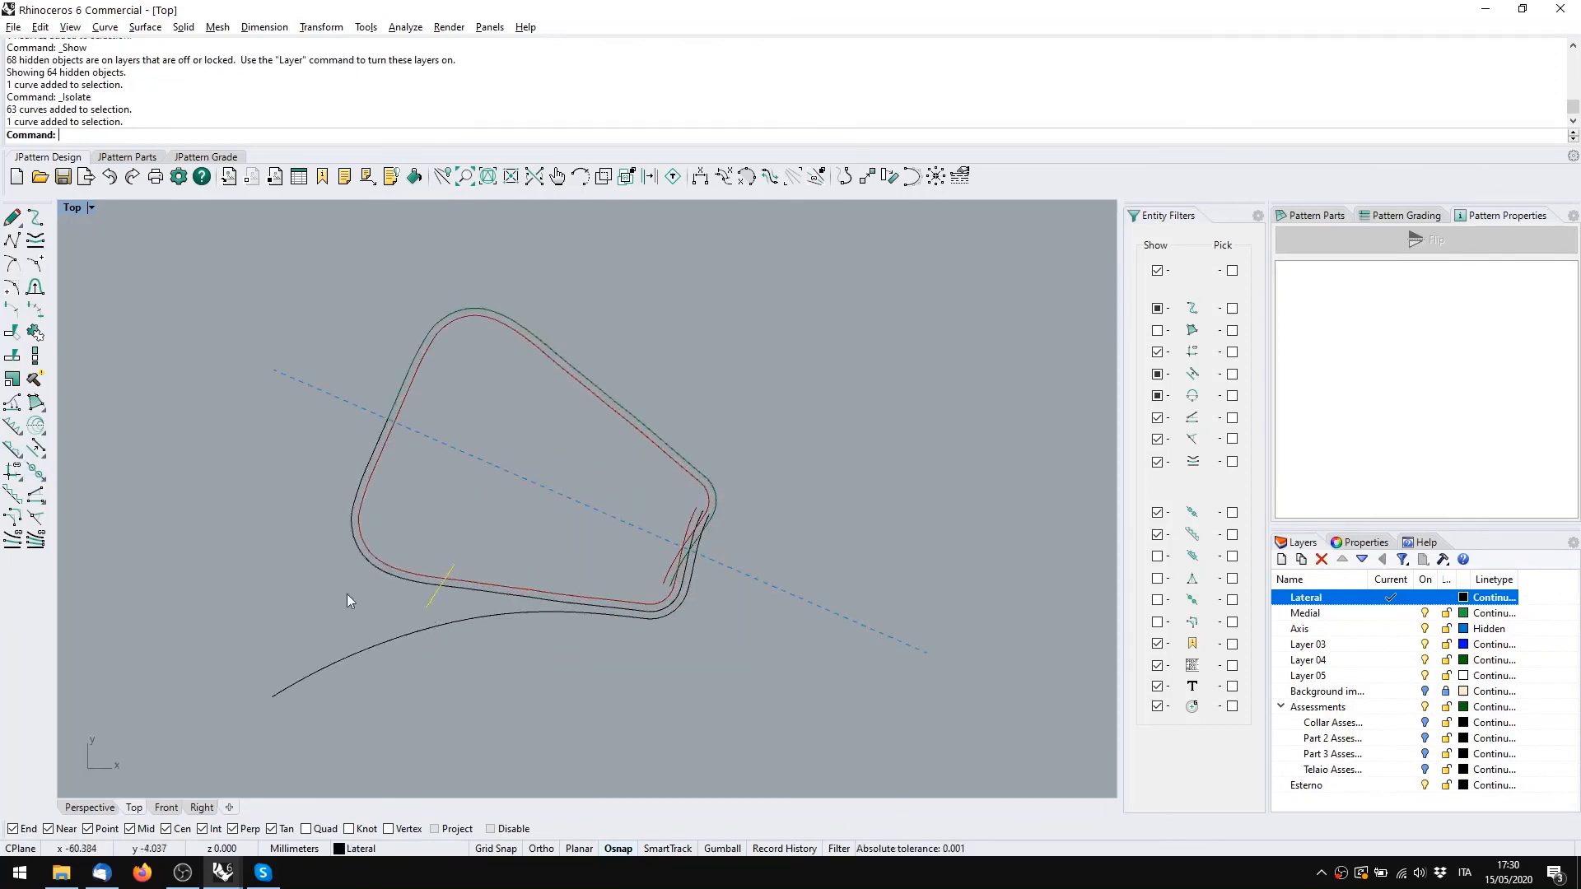
left_click(39, 405)
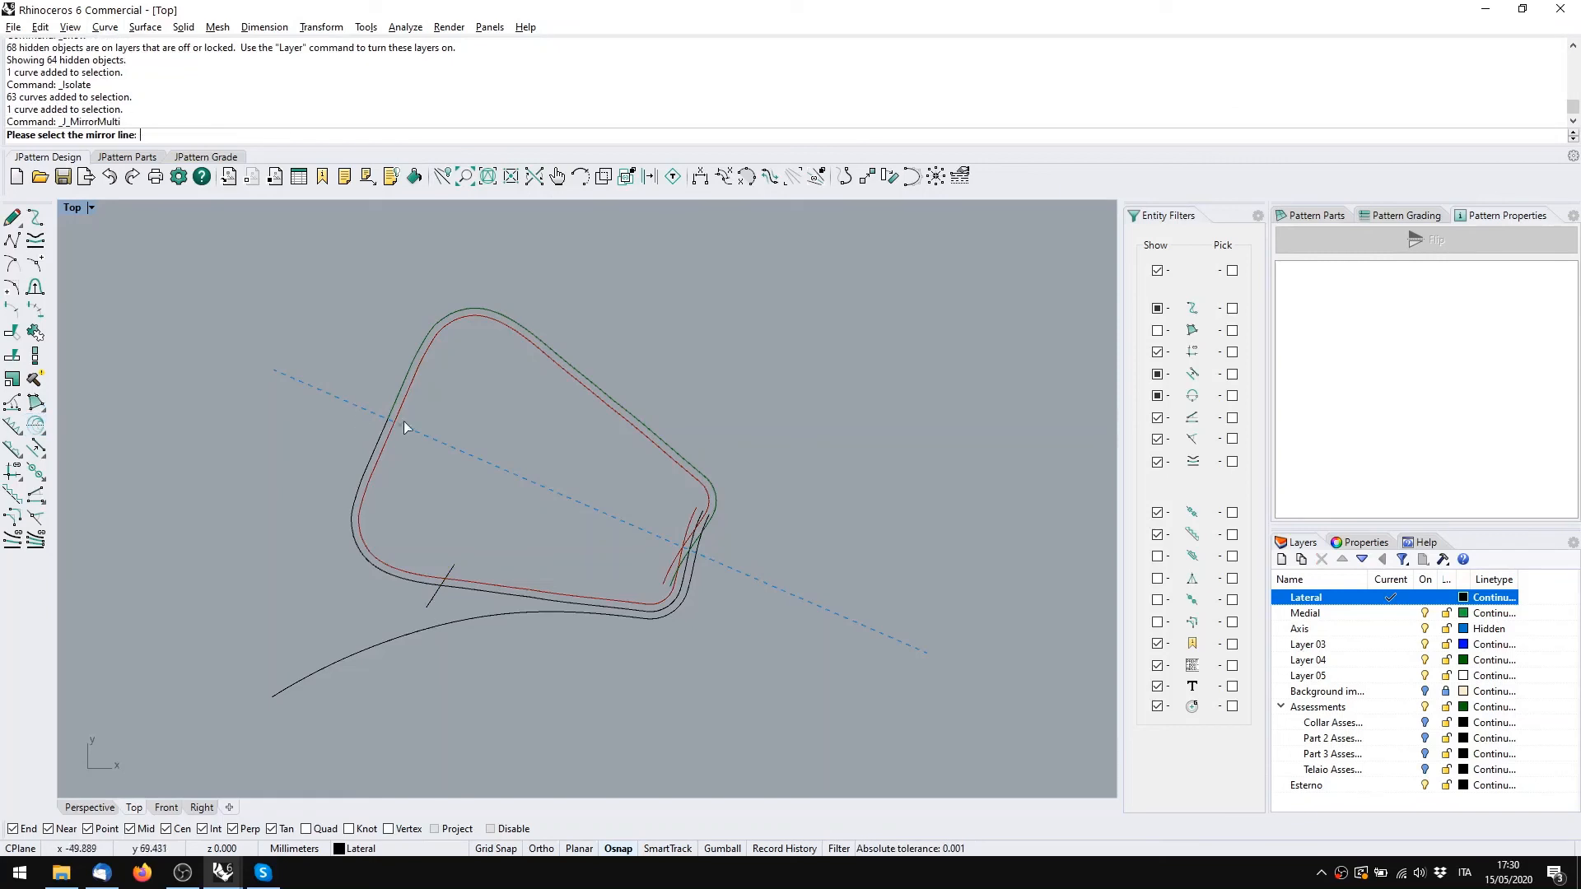
left_click(497, 467)
left_click(36, 404)
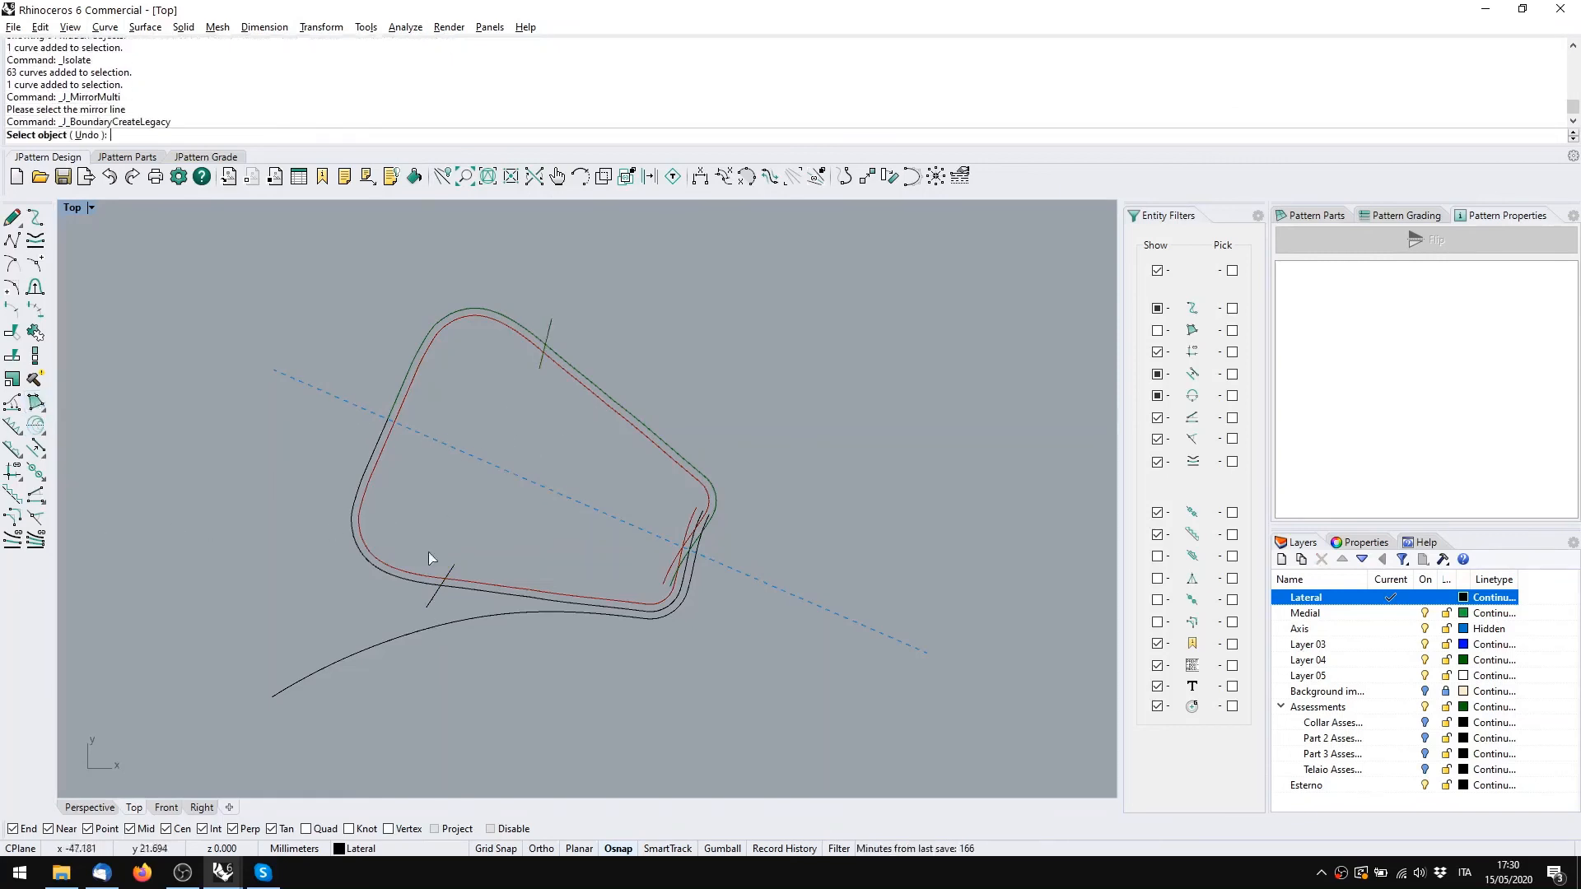
left_click(411, 582)
scroll(452, 585, "up", 13)
left_click(416, 566)
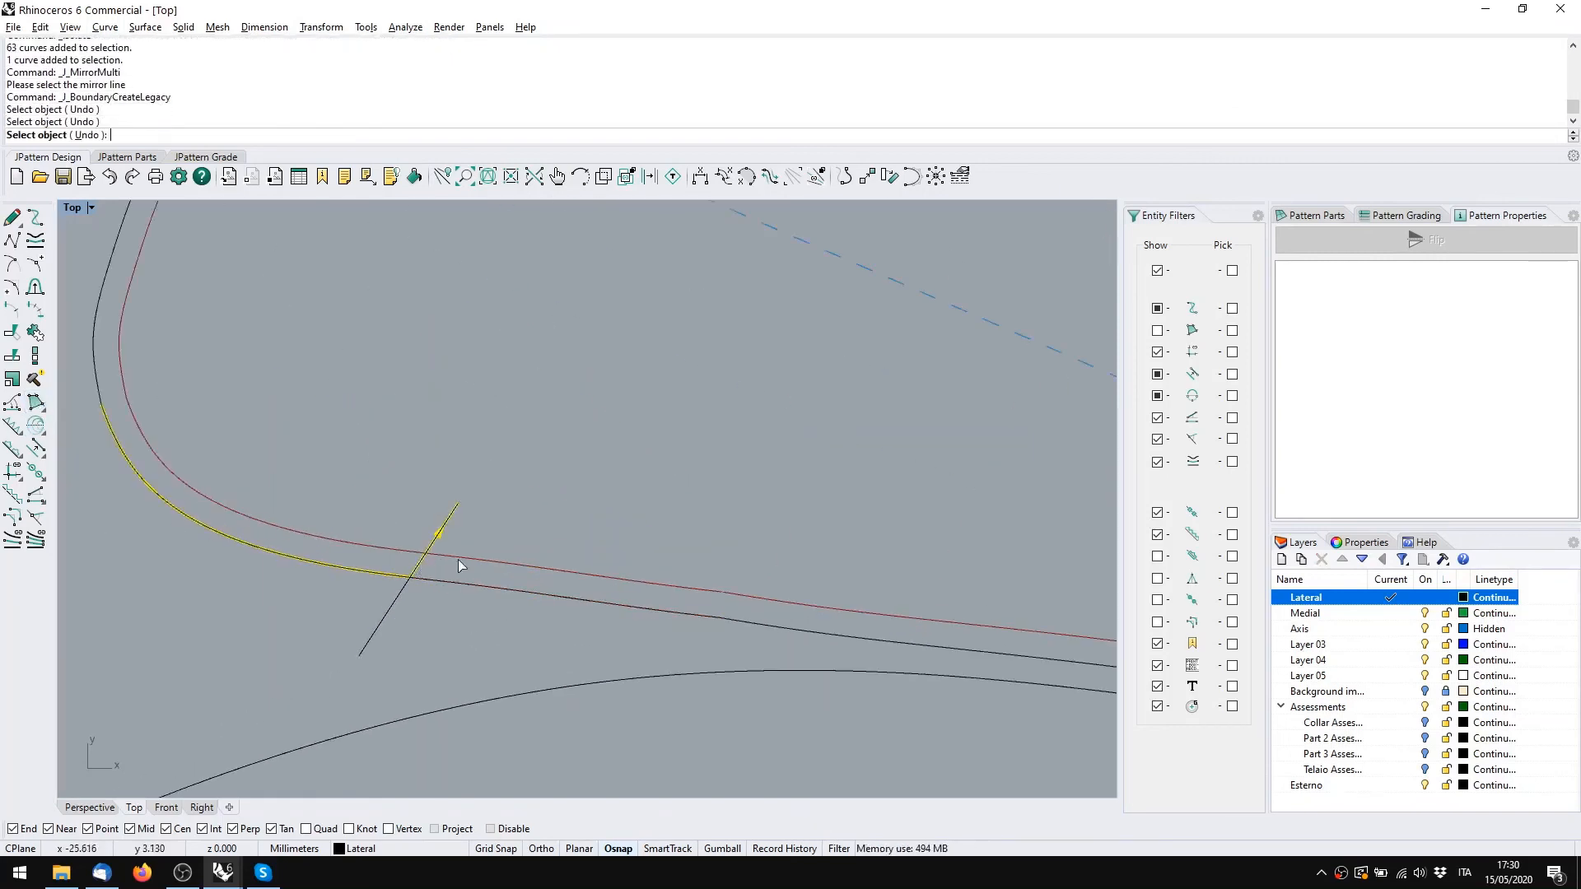
left_click(460, 559)
scroll(613, 576, "down", 3)
left_click(783, 608)
left_click(785, 608)
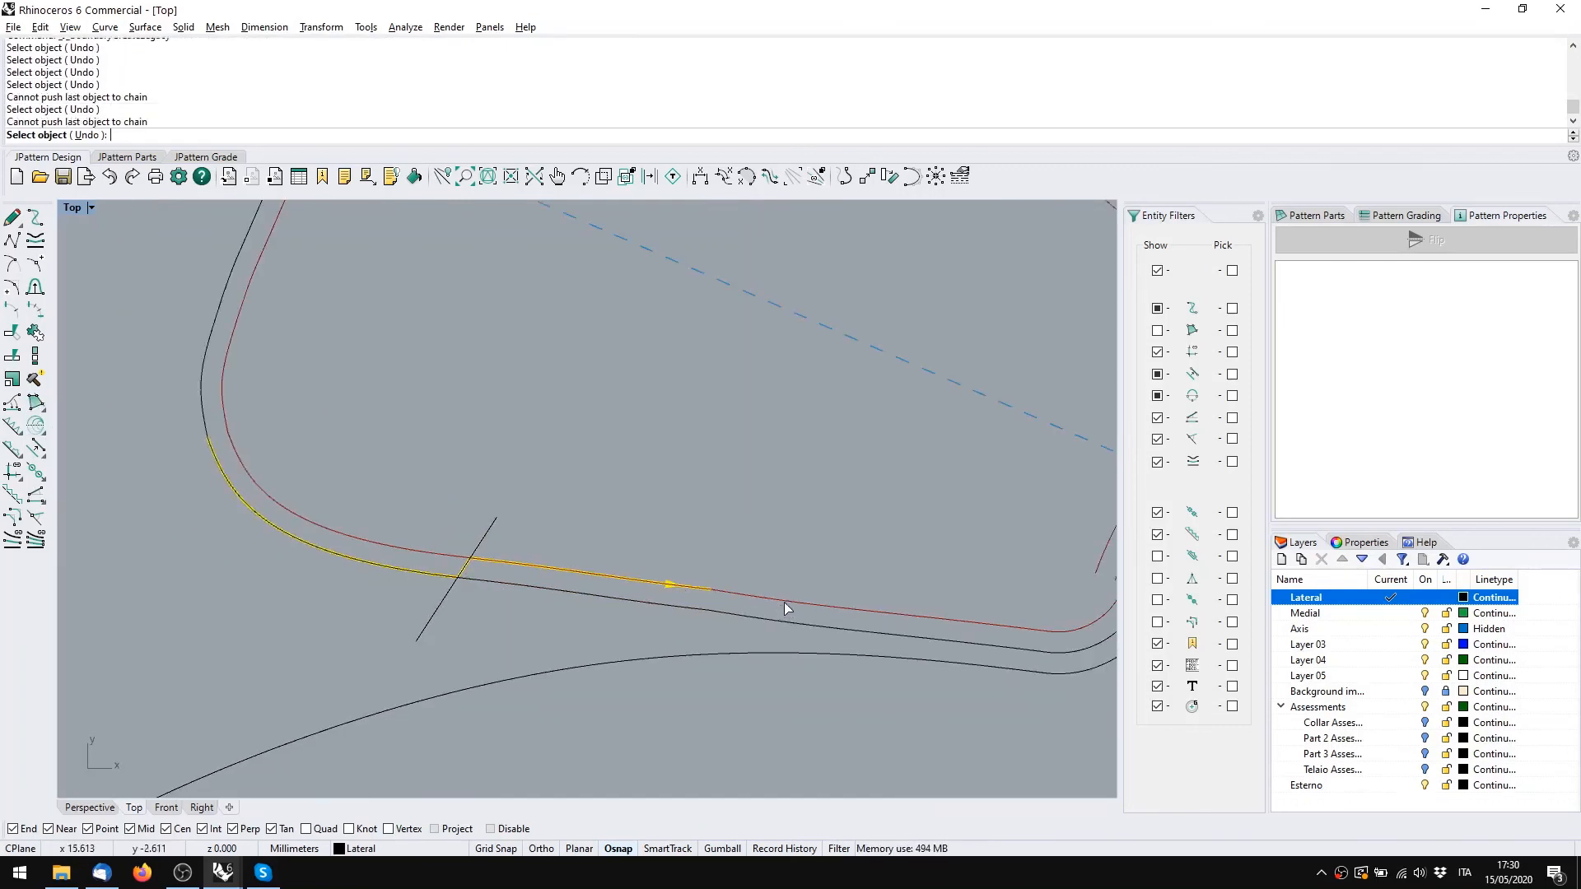
left_click(748, 601)
left_click(748, 600)
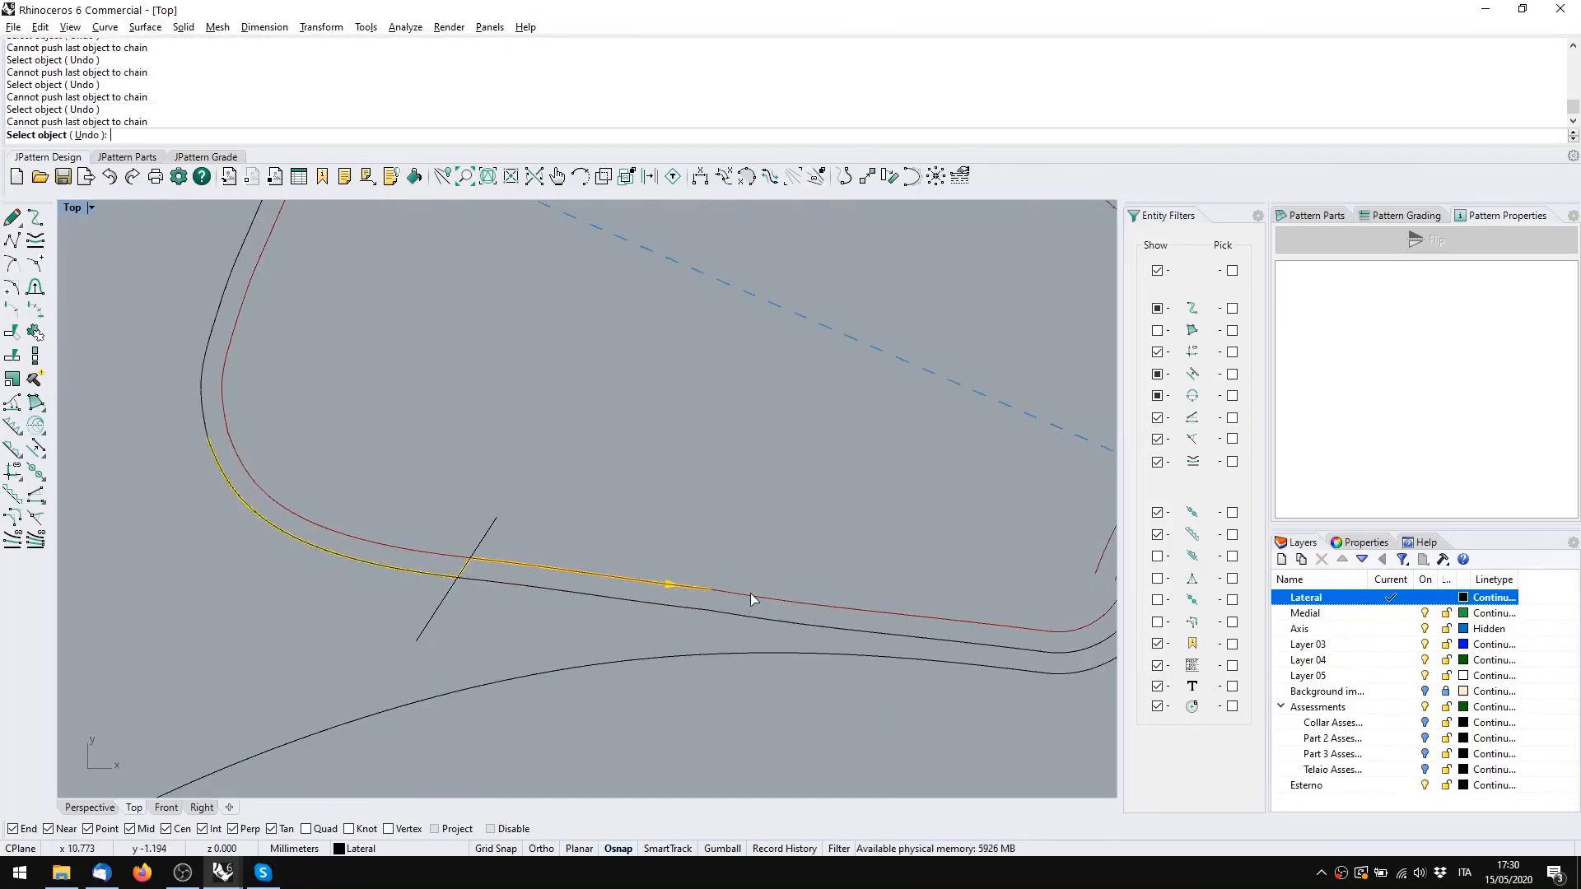
key("Escape")
Examine the junction of the two curves forming the tongue's lower edge, including their end points and inner margins
scroll(685, 615, "up", 5)
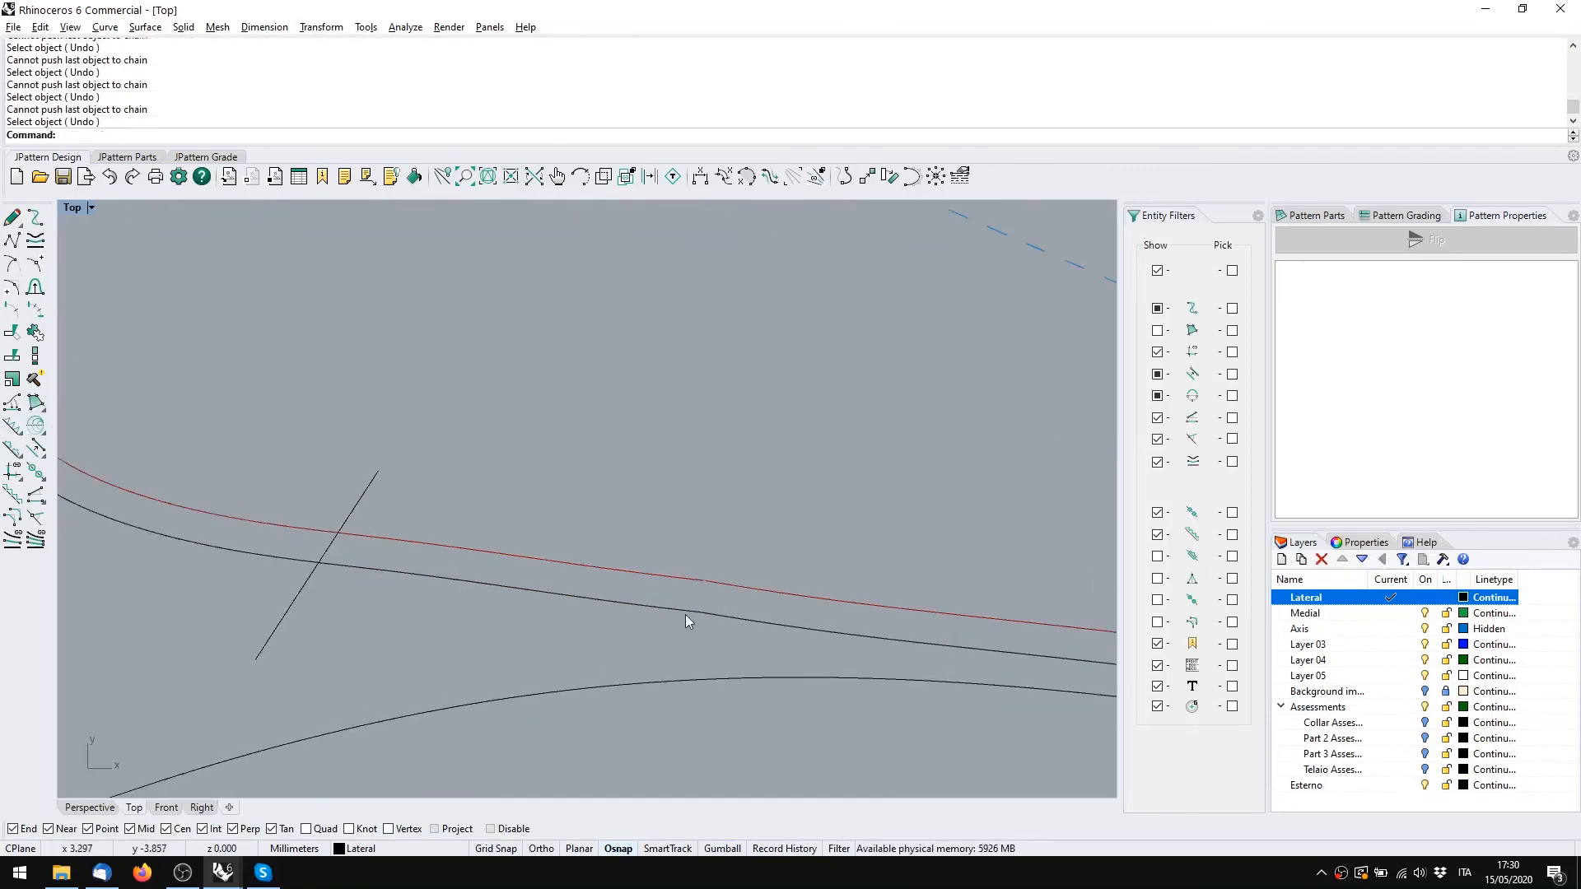
left_click(728, 623)
scroll(728, 622, "down", 4)
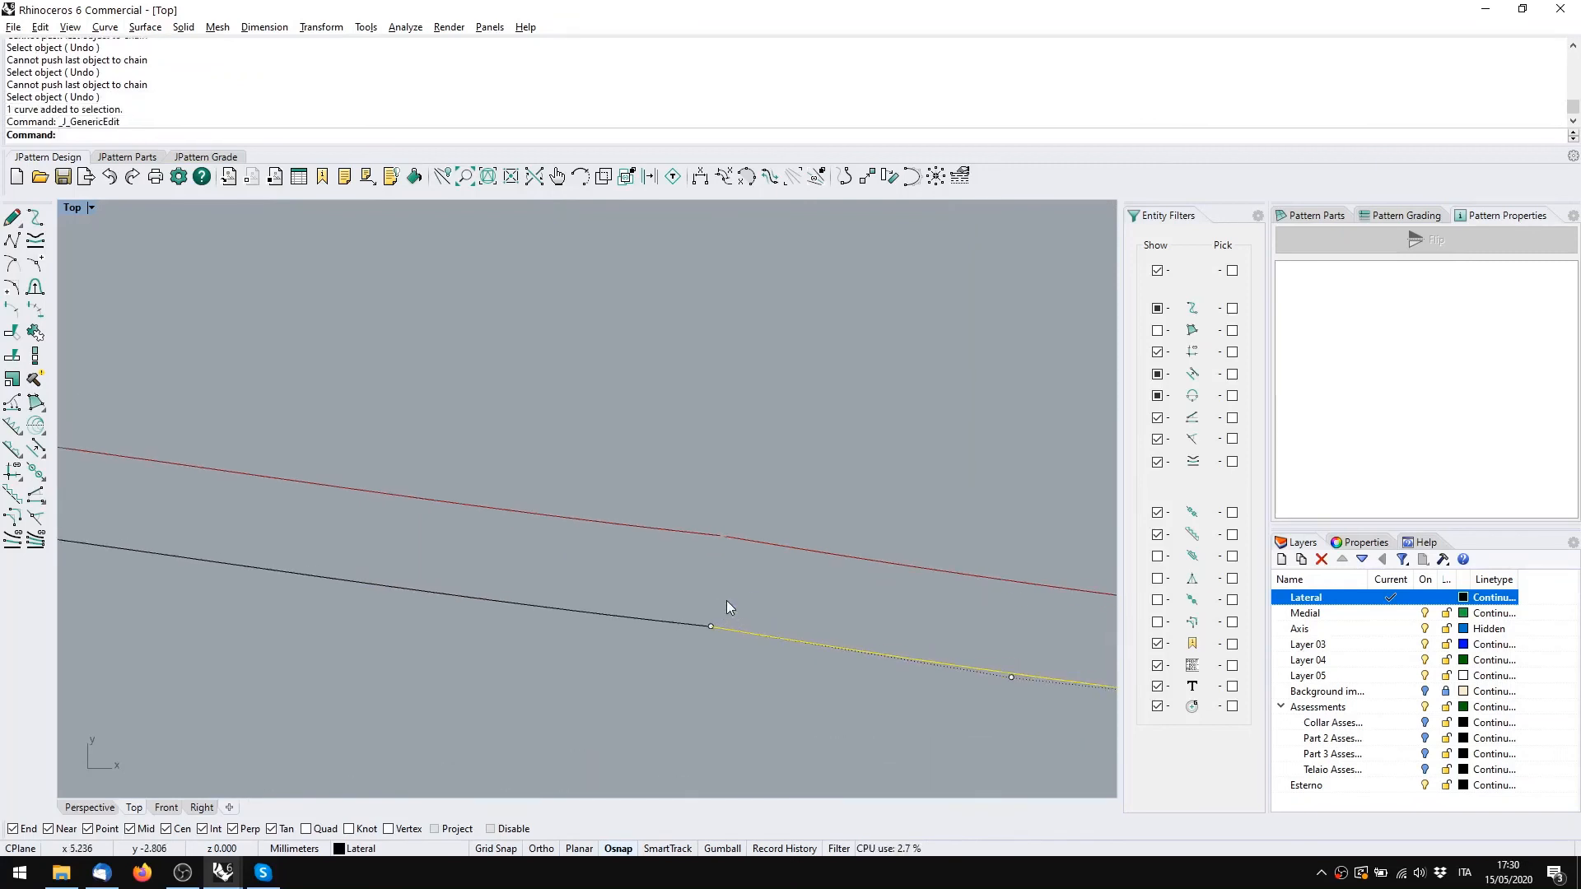
scroll(726, 602, "down", 2)
scroll(725, 607, "up", 3)
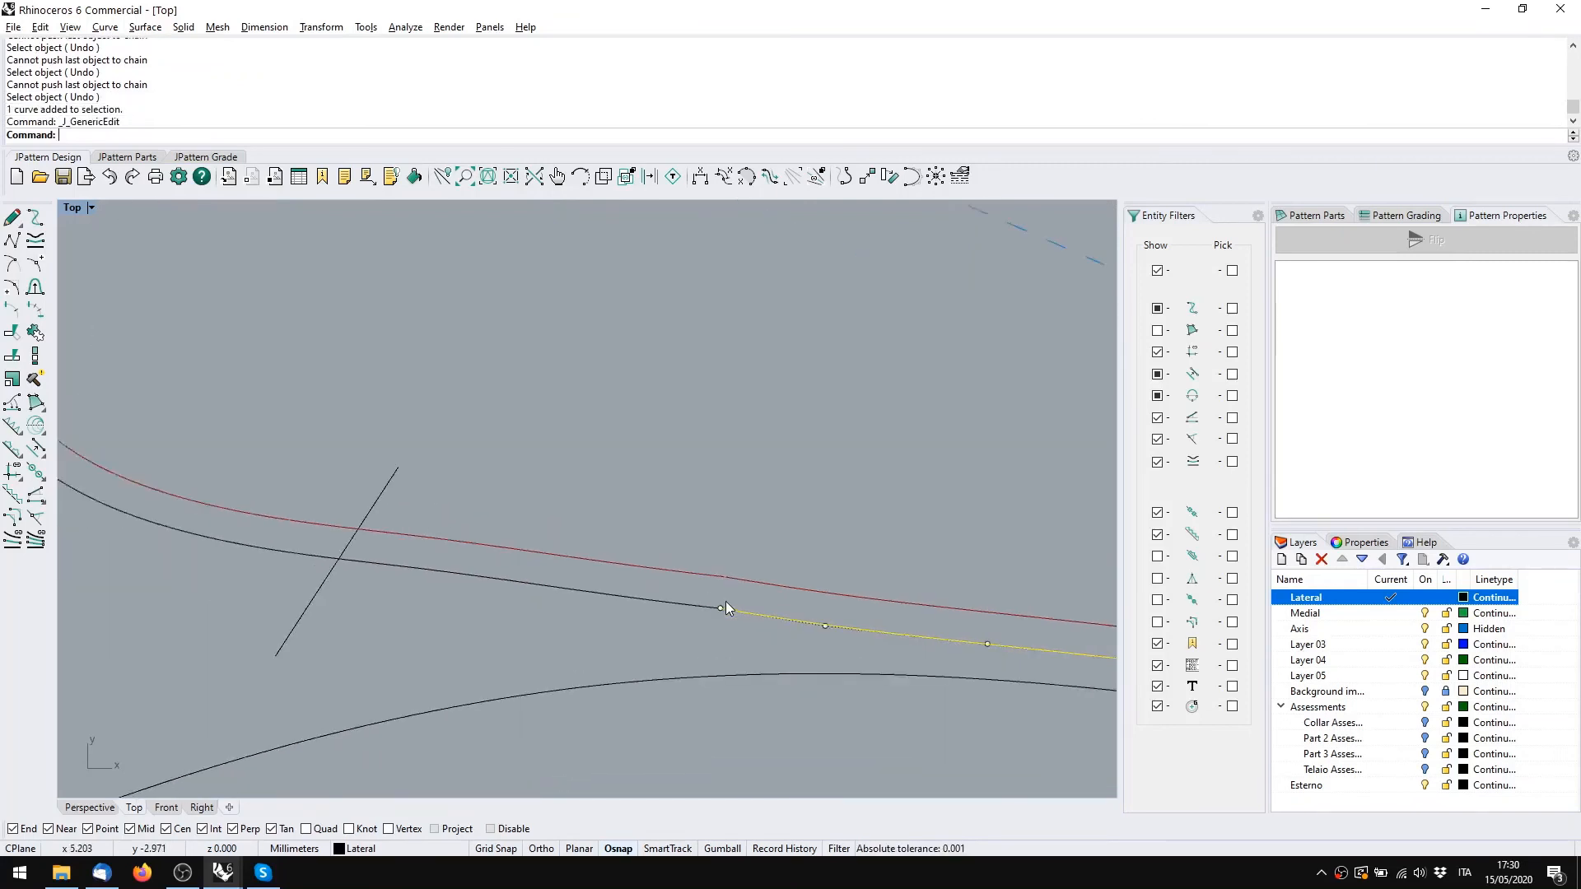
scroll(728, 589, "up", 3)
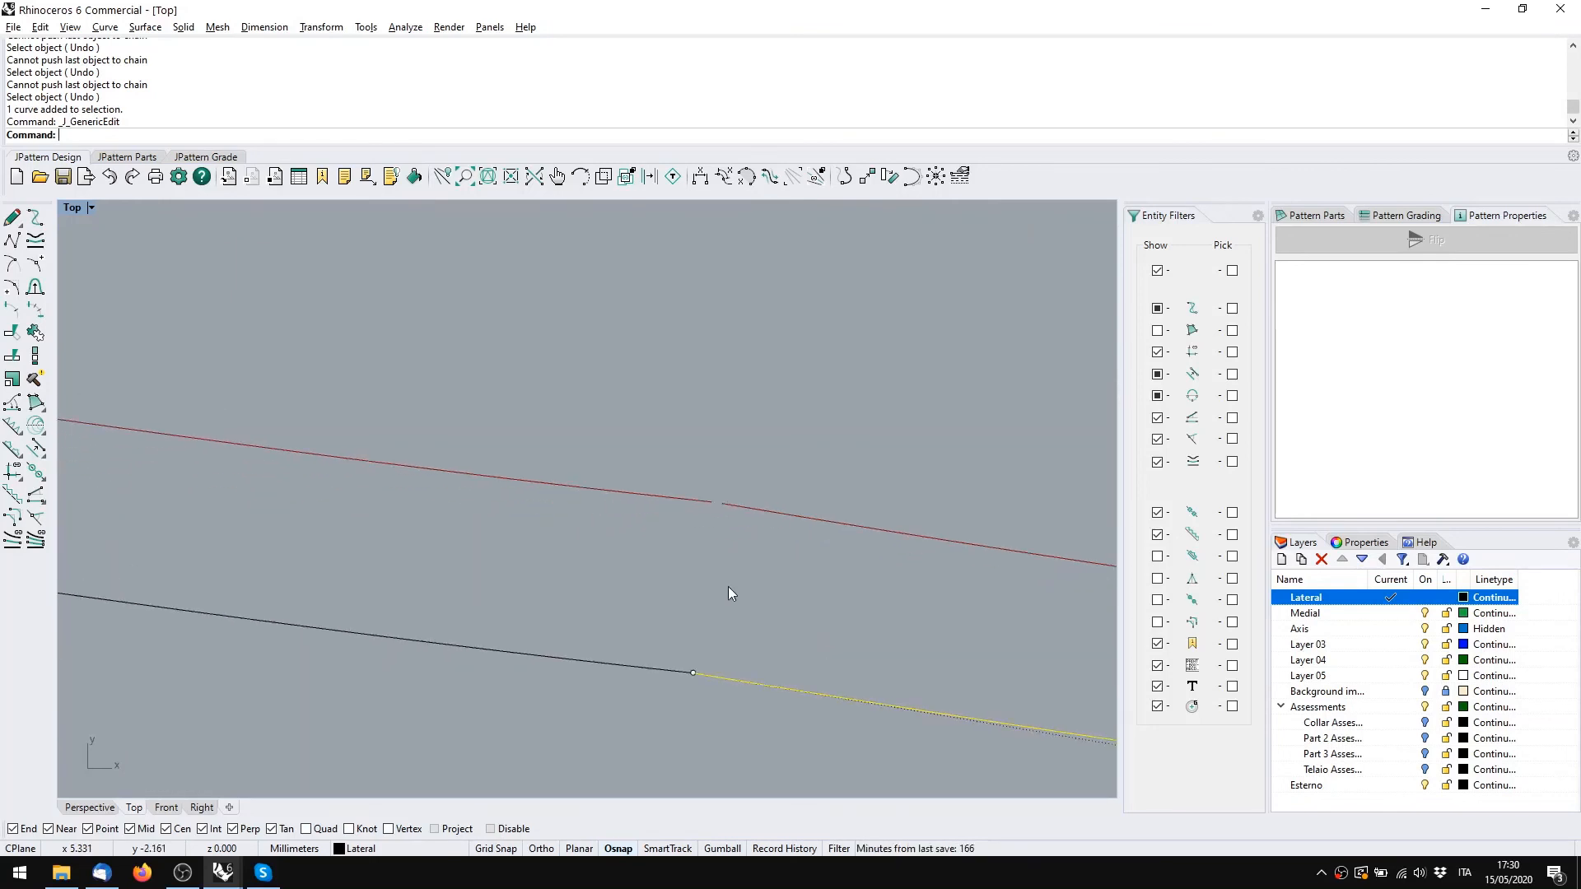
key("Escape")
scroll(706, 684, "down", 1)
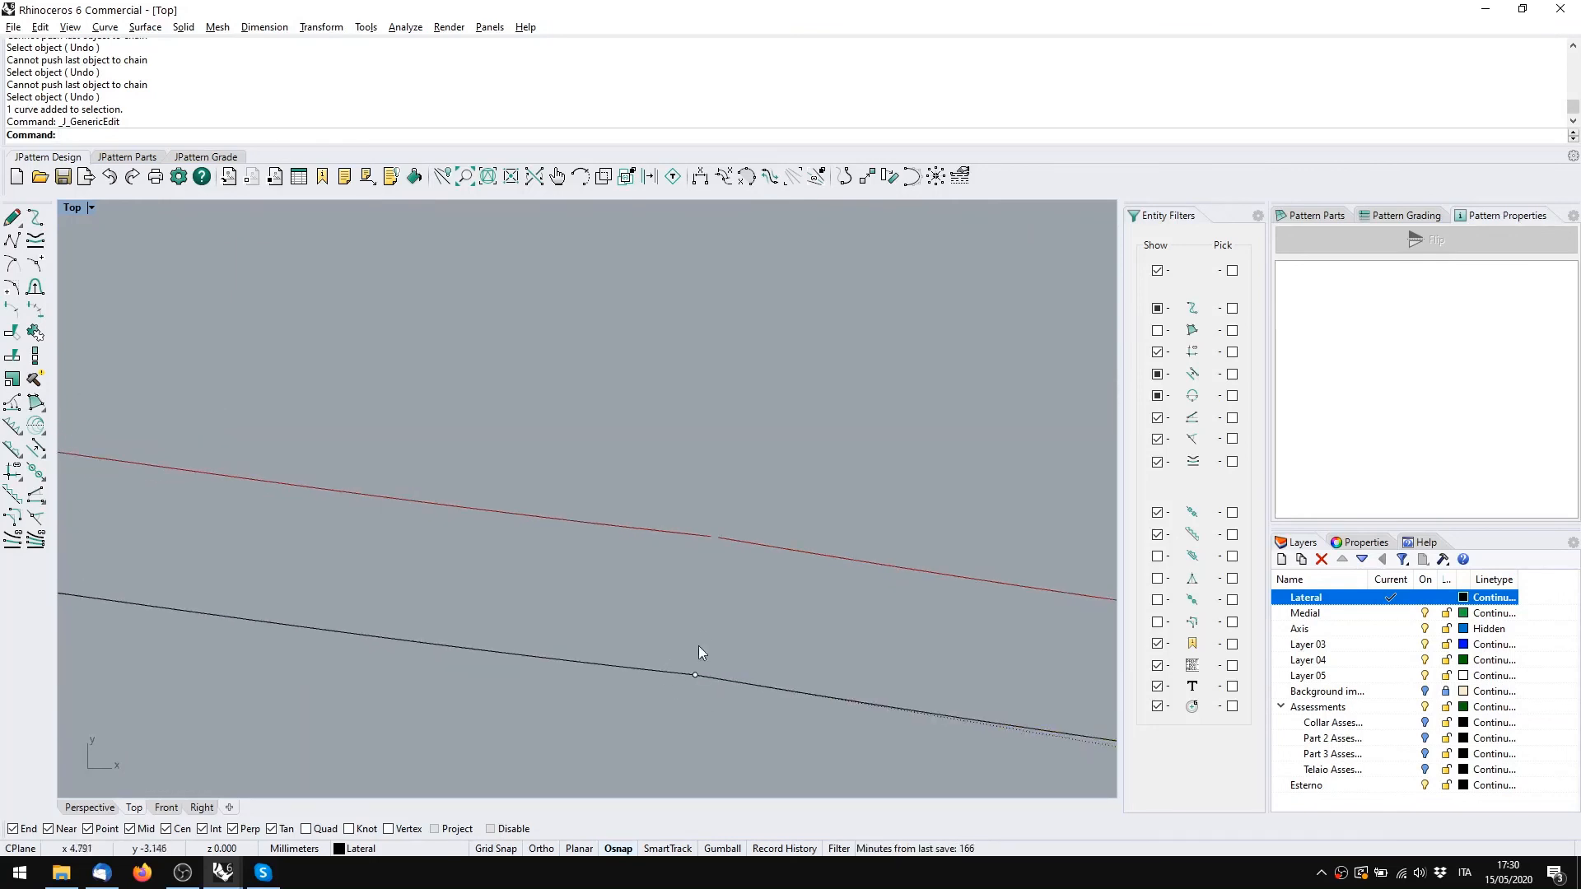
scroll(695, 628, "down", 4)
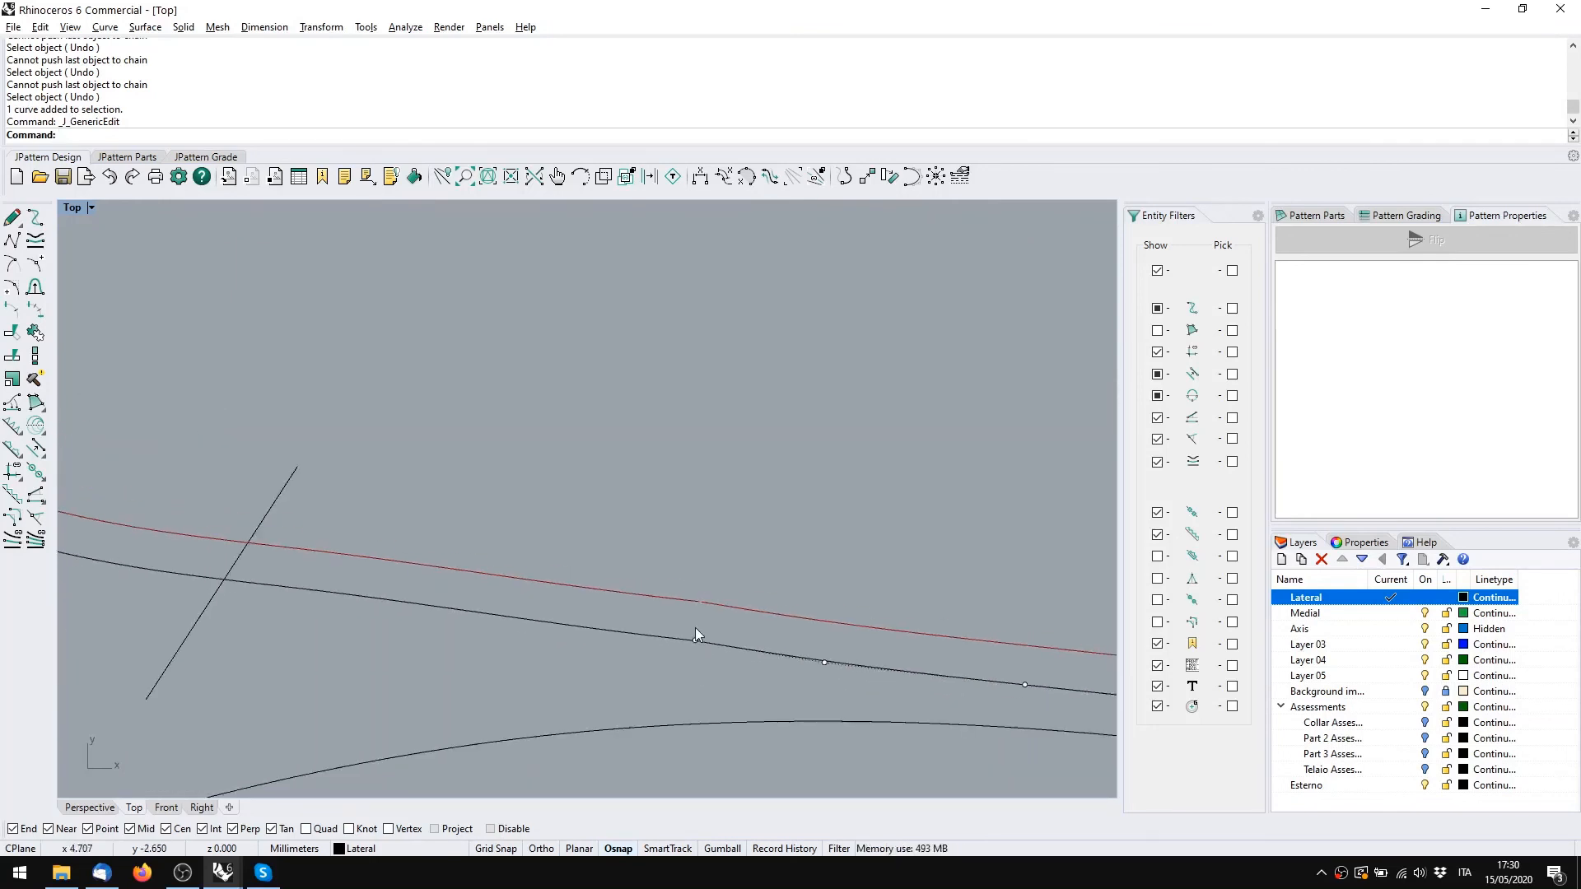
right_click_drag(861, 520, 780, 695)
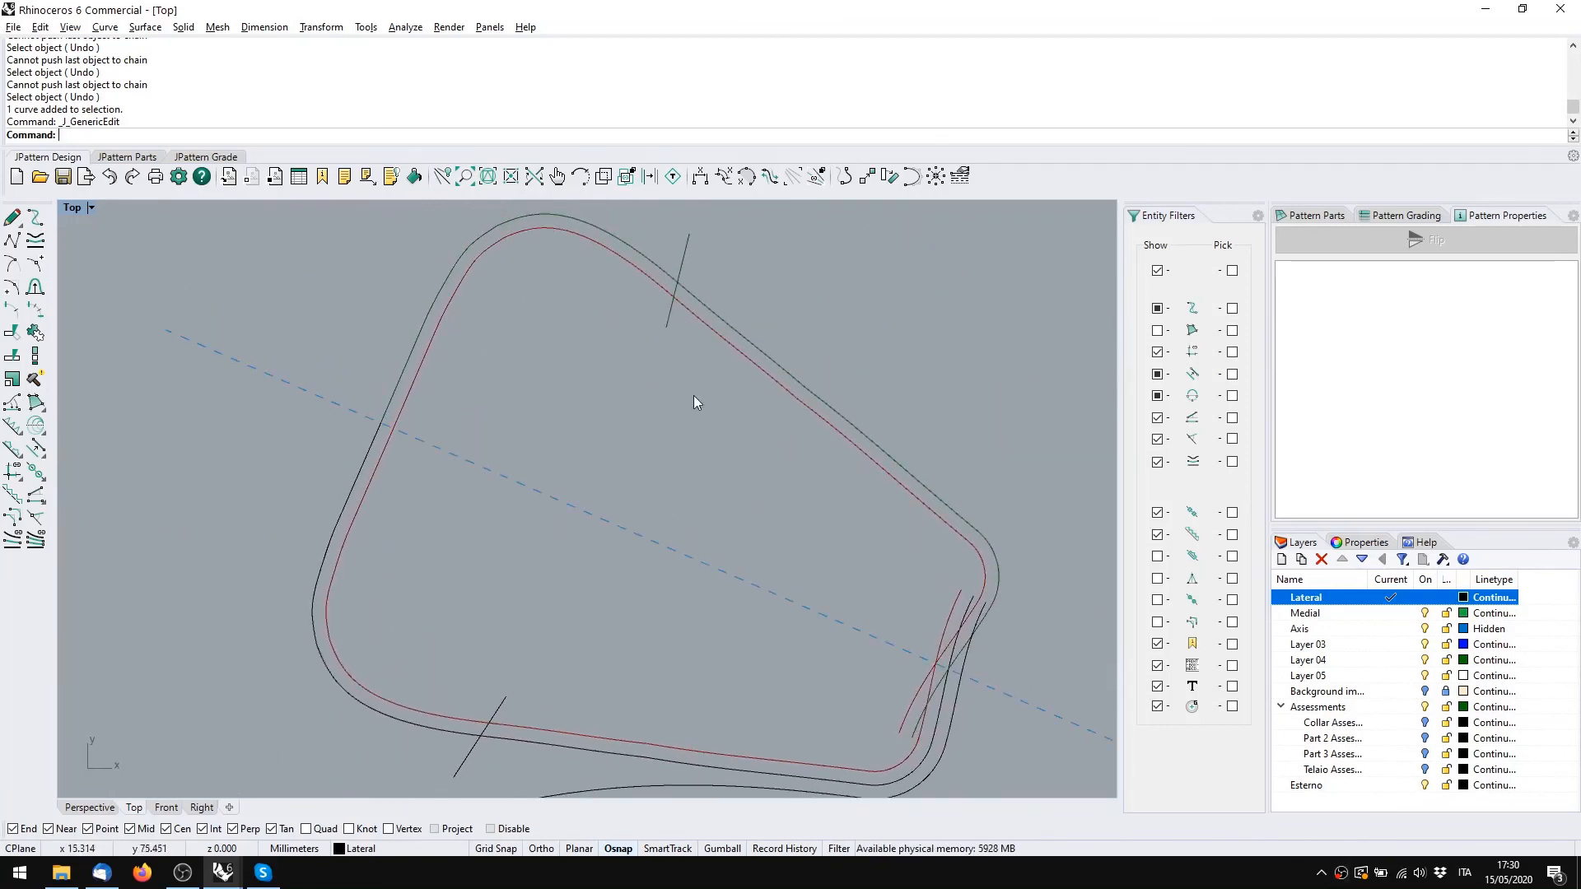
Extend the end point of the lower-edge curve coming from the large rounded corner slightly past its junction with the neighbouring curve
scroll(570, 567, "up", 4)
left_click(645, 525)
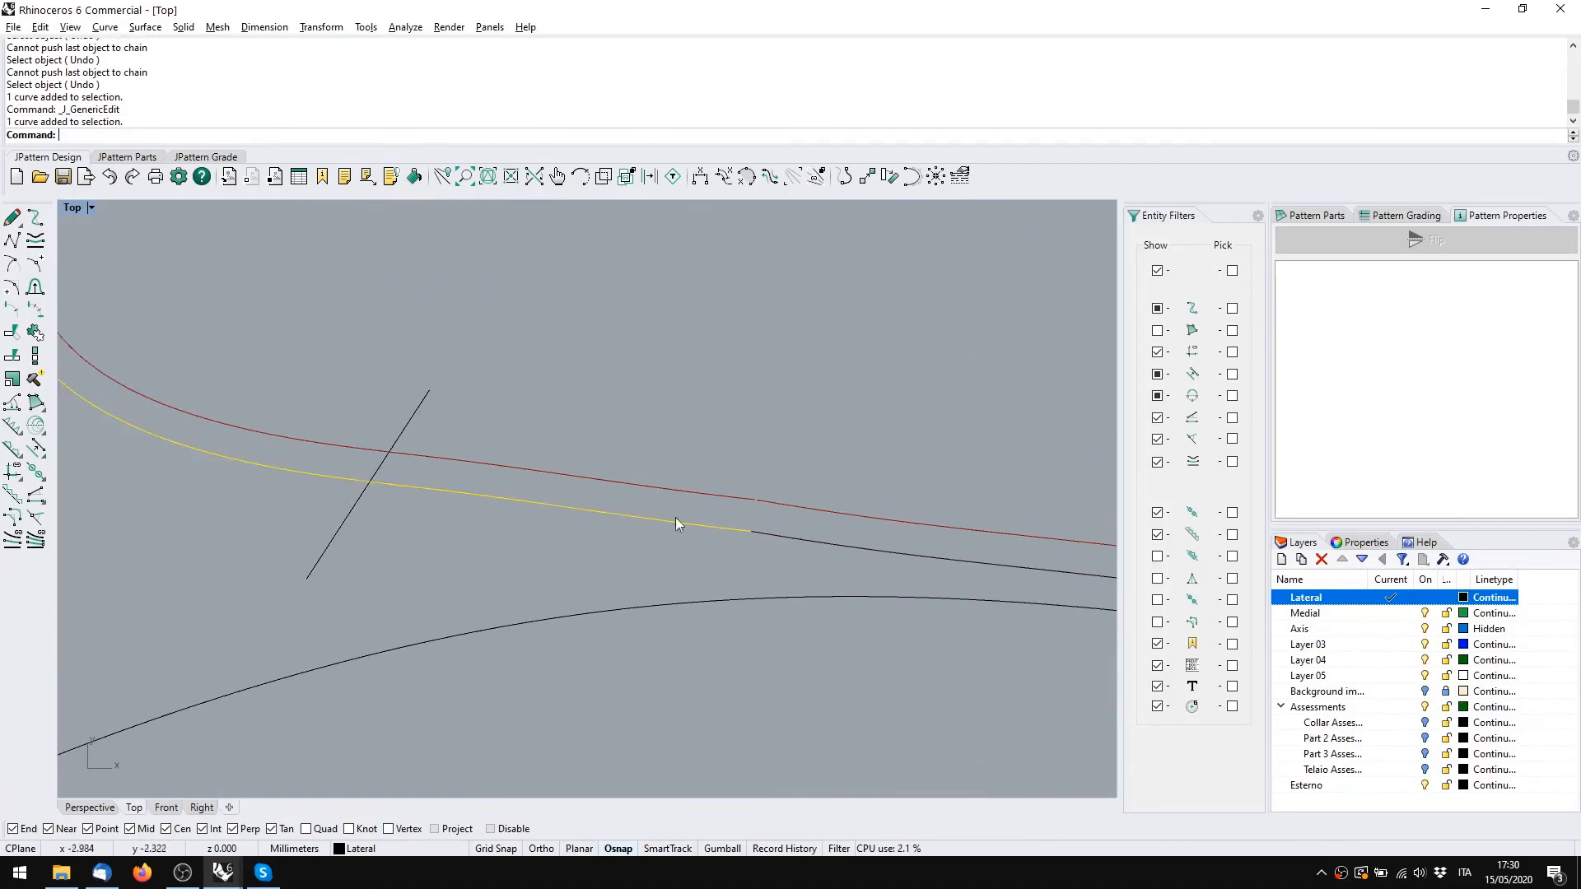
scroll(677, 520, "up", 1)
scroll(778, 545, "up", 3)
double_click(807, 561)
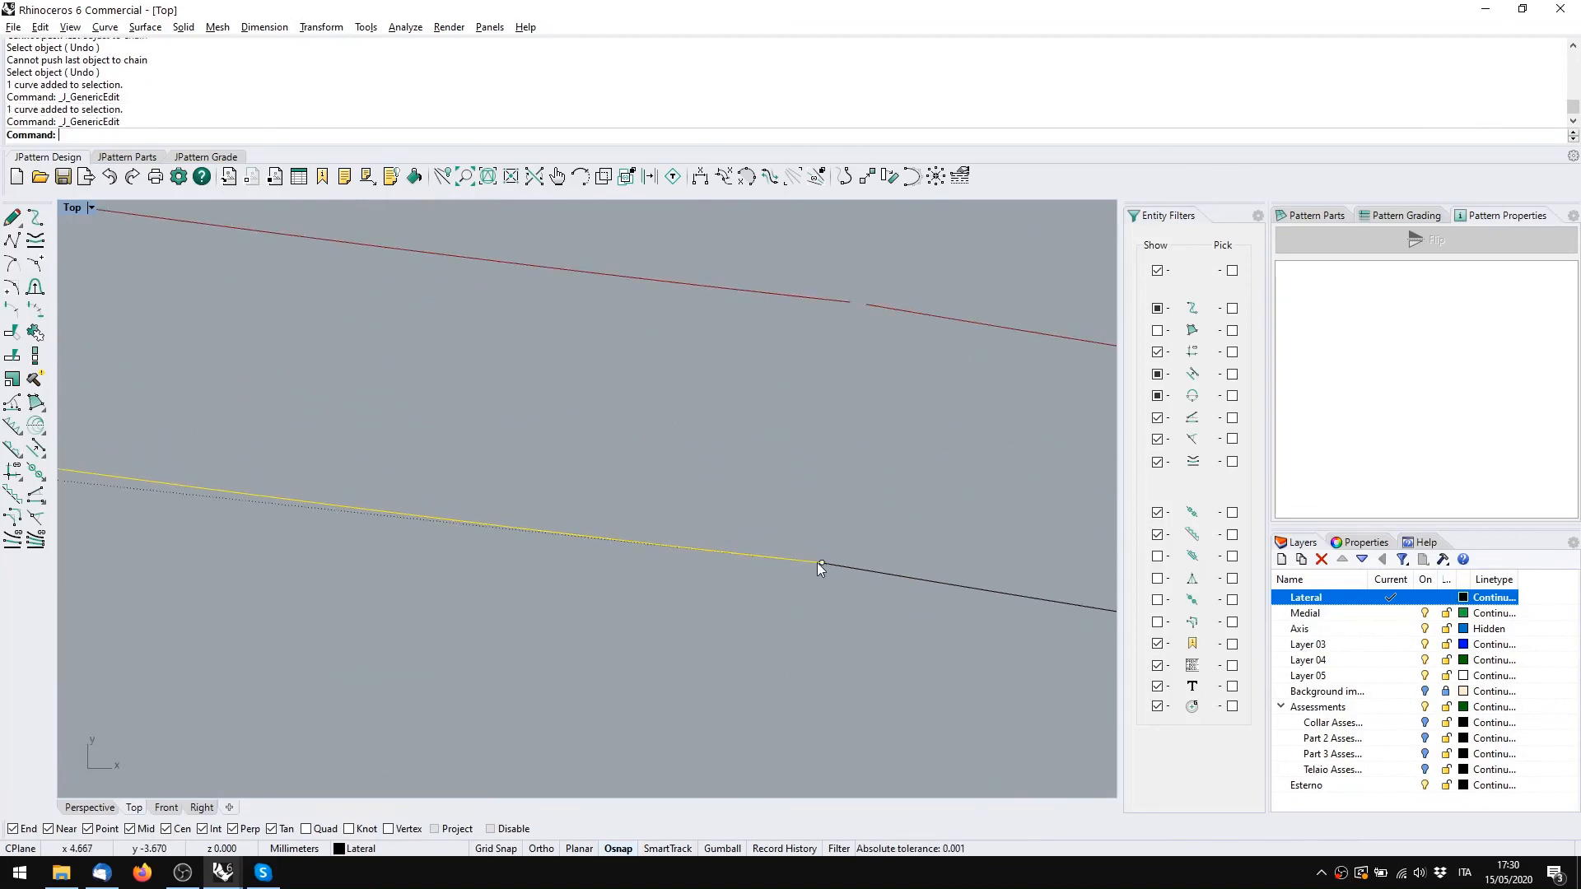
left_click(825, 563)
left_click_drag(827, 565, 854, 571)
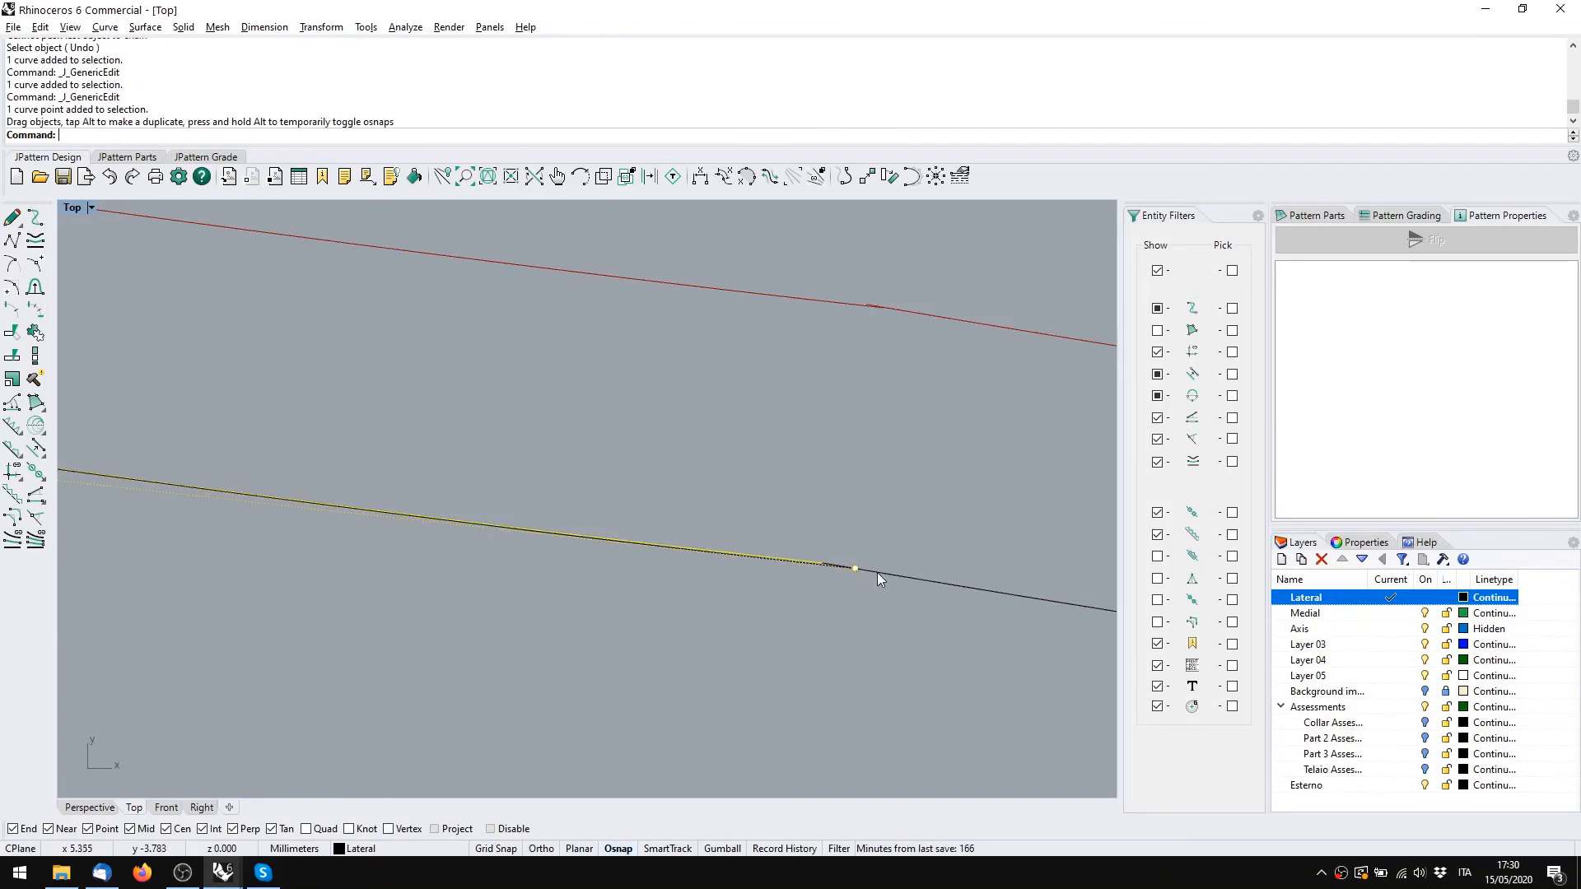
Pull the junction end point of the adjoining lower-edge curve back over its neighbour and check how their inner margins meet
double_click(876, 571)
left_click(821, 562)
mouse_move(822, 562)
left_mouse_down()
mouse_move(793, 550)
mouse_move(810, 557)
left_mouse_up()
scroll(835, 547, "up", 6)
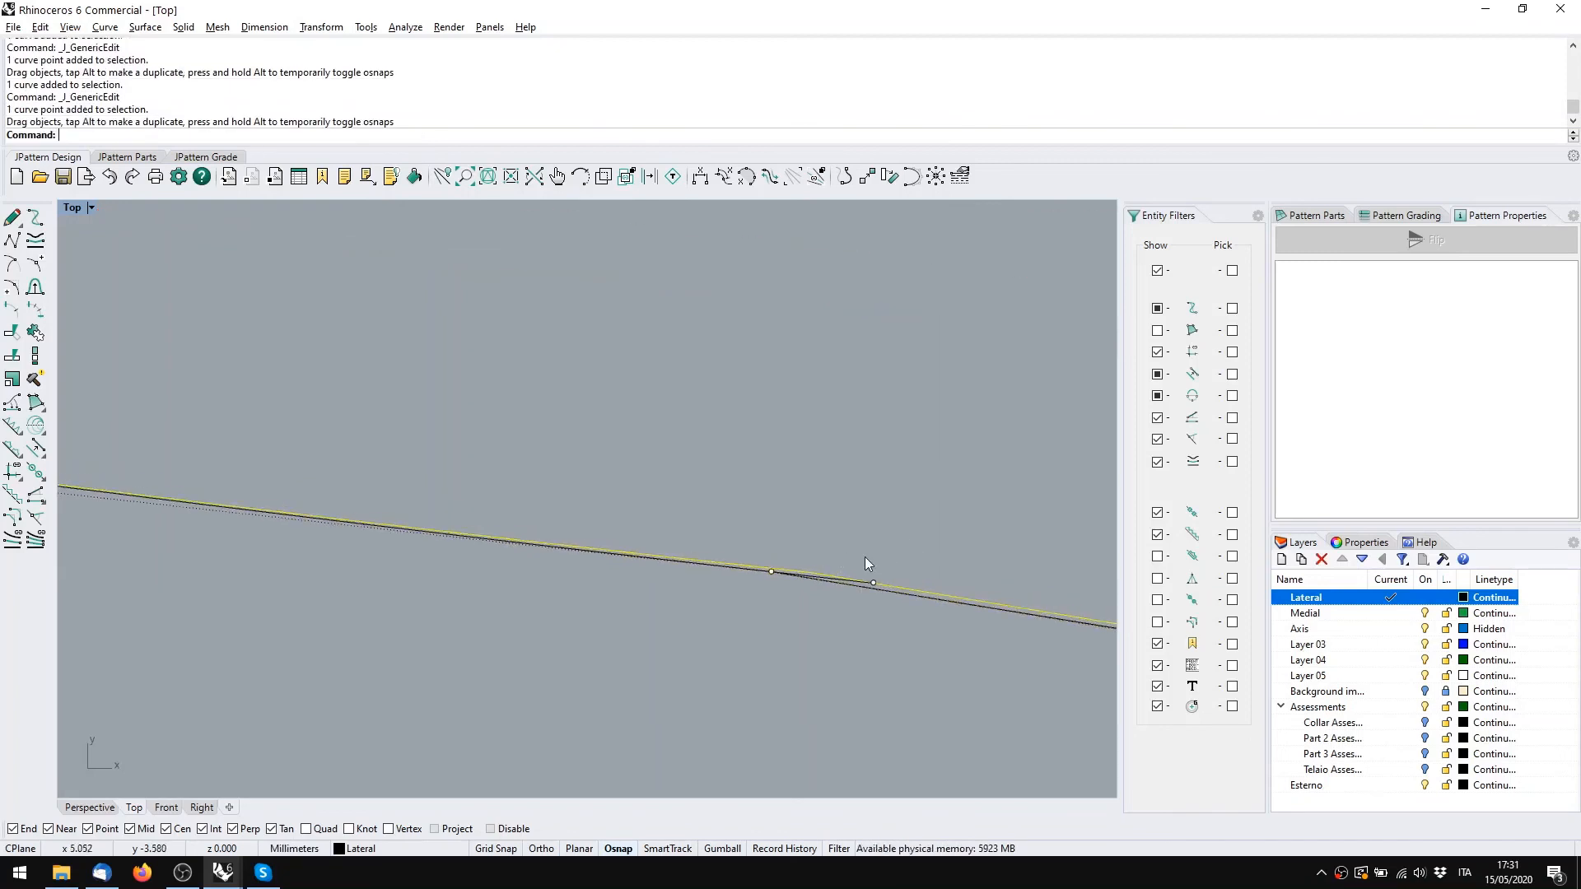
key("Escape")
scroll(836, 456, "down", 8)
right_click_drag(861, 344, 776, 584)
scroll(776, 583, "up", 12)
scroll(781, 469, "up", 6)
right_click_drag(769, 444, 772, 546)
left_click(670, 527)
scroll(766, 519, "down", 2)
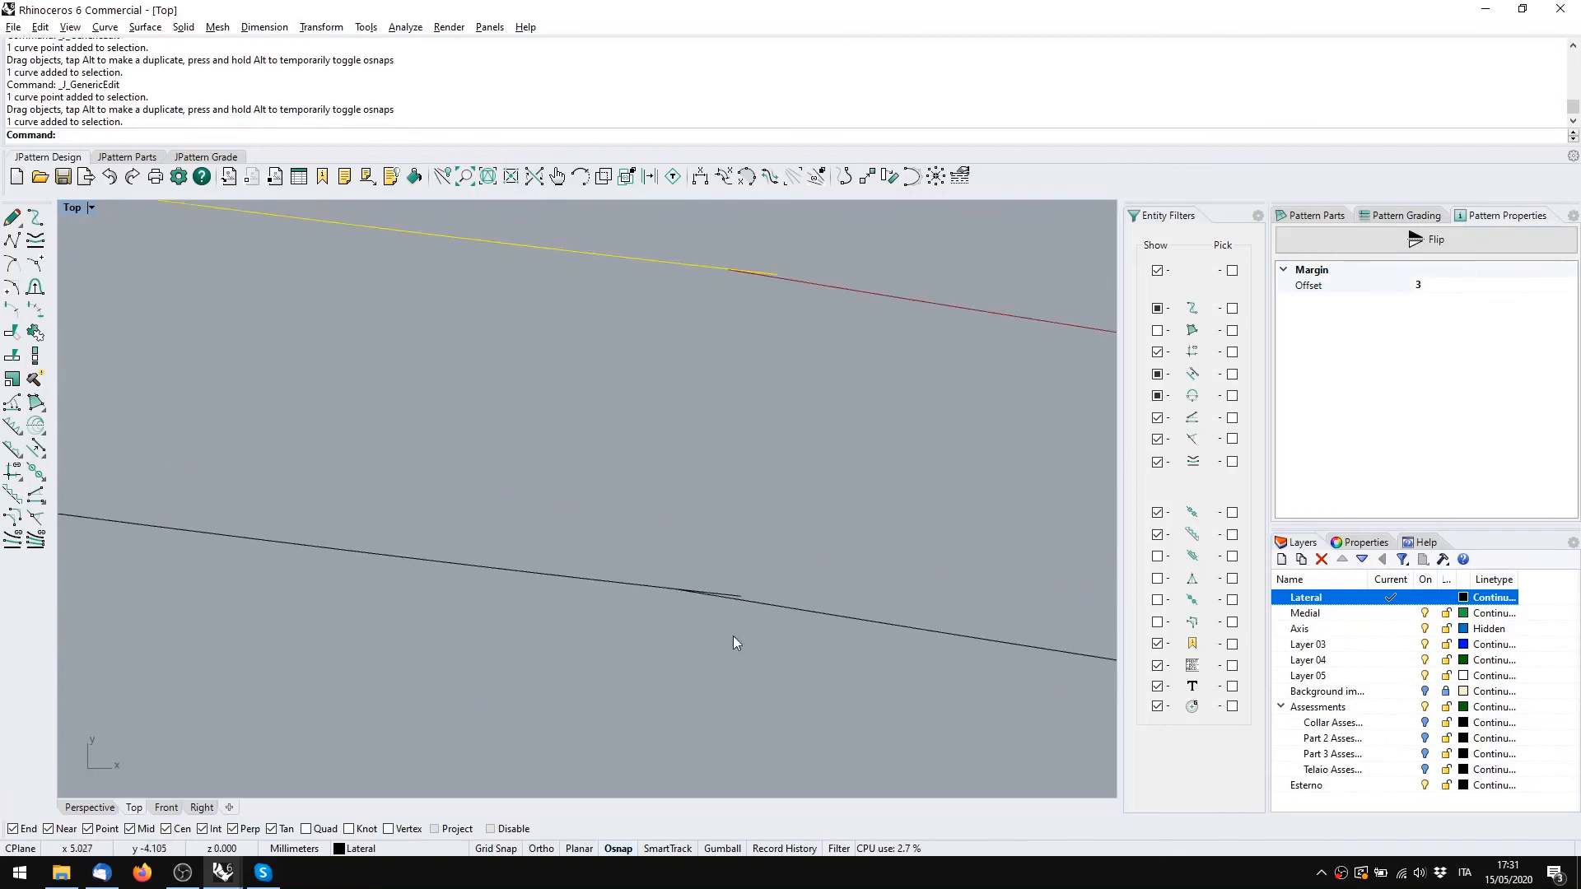
Move the adjoining lower-edge curve's junction end point farther back, slightly above its neighbour, so the two curves cross
left_click(756, 606)
scroll(675, 589, "up", 2)
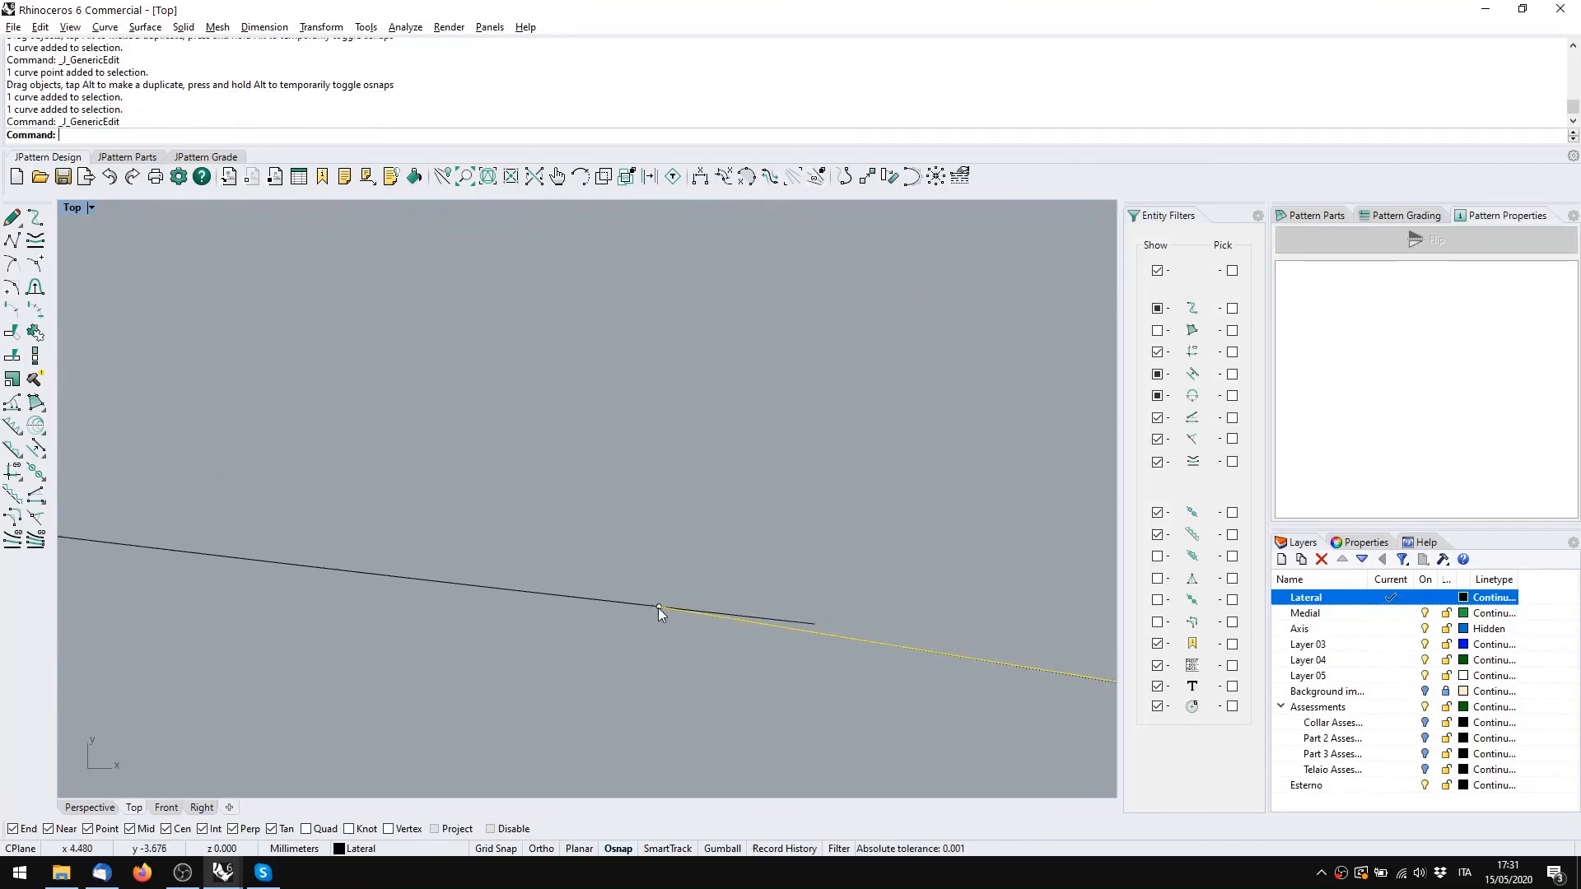
left_click(659, 608)
key("alt+Up")
key("alt+Up")
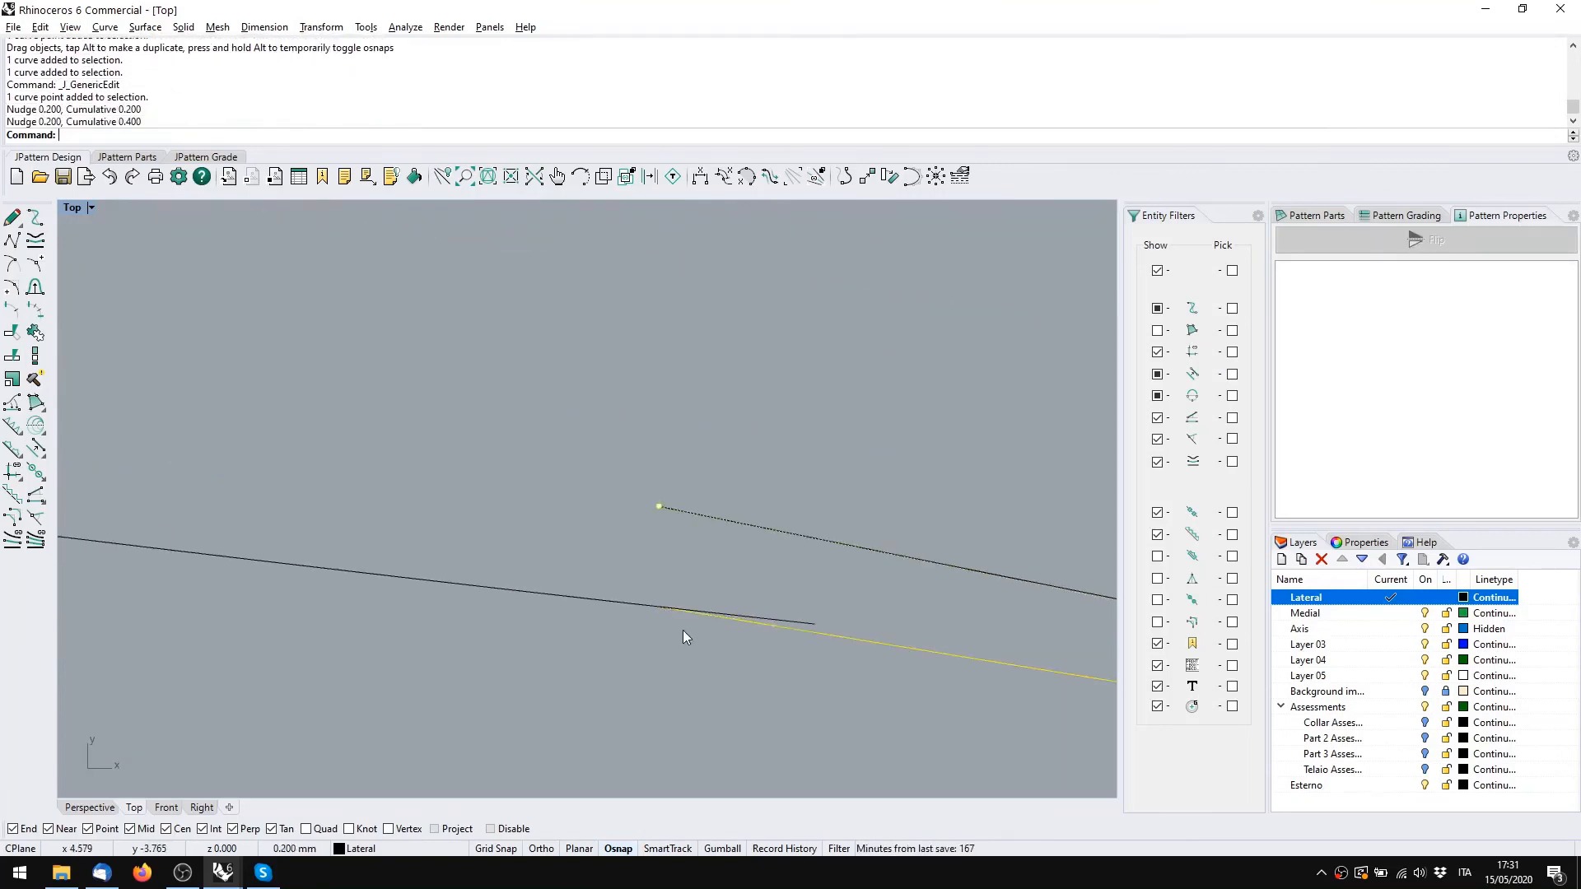
key("alt+Down")
key("alt+Down")
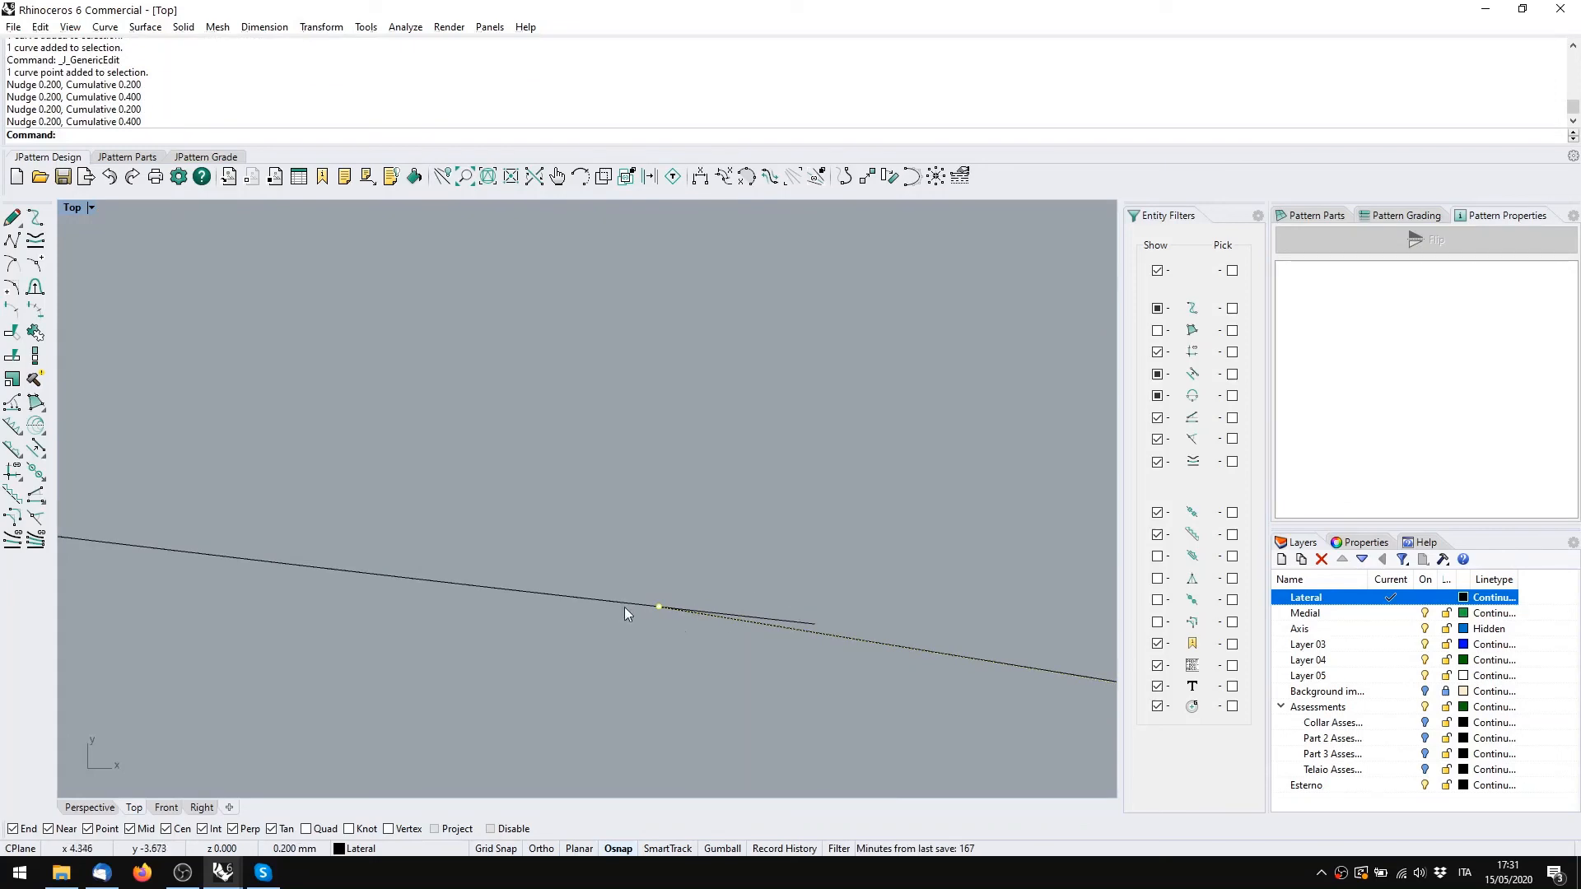
left_click_drag(657, 609, 524, 576)
Lengthen the lower-edge curve from the large rounded corner farther beyond the junction, along the adjoining curve
left_click(536, 600)
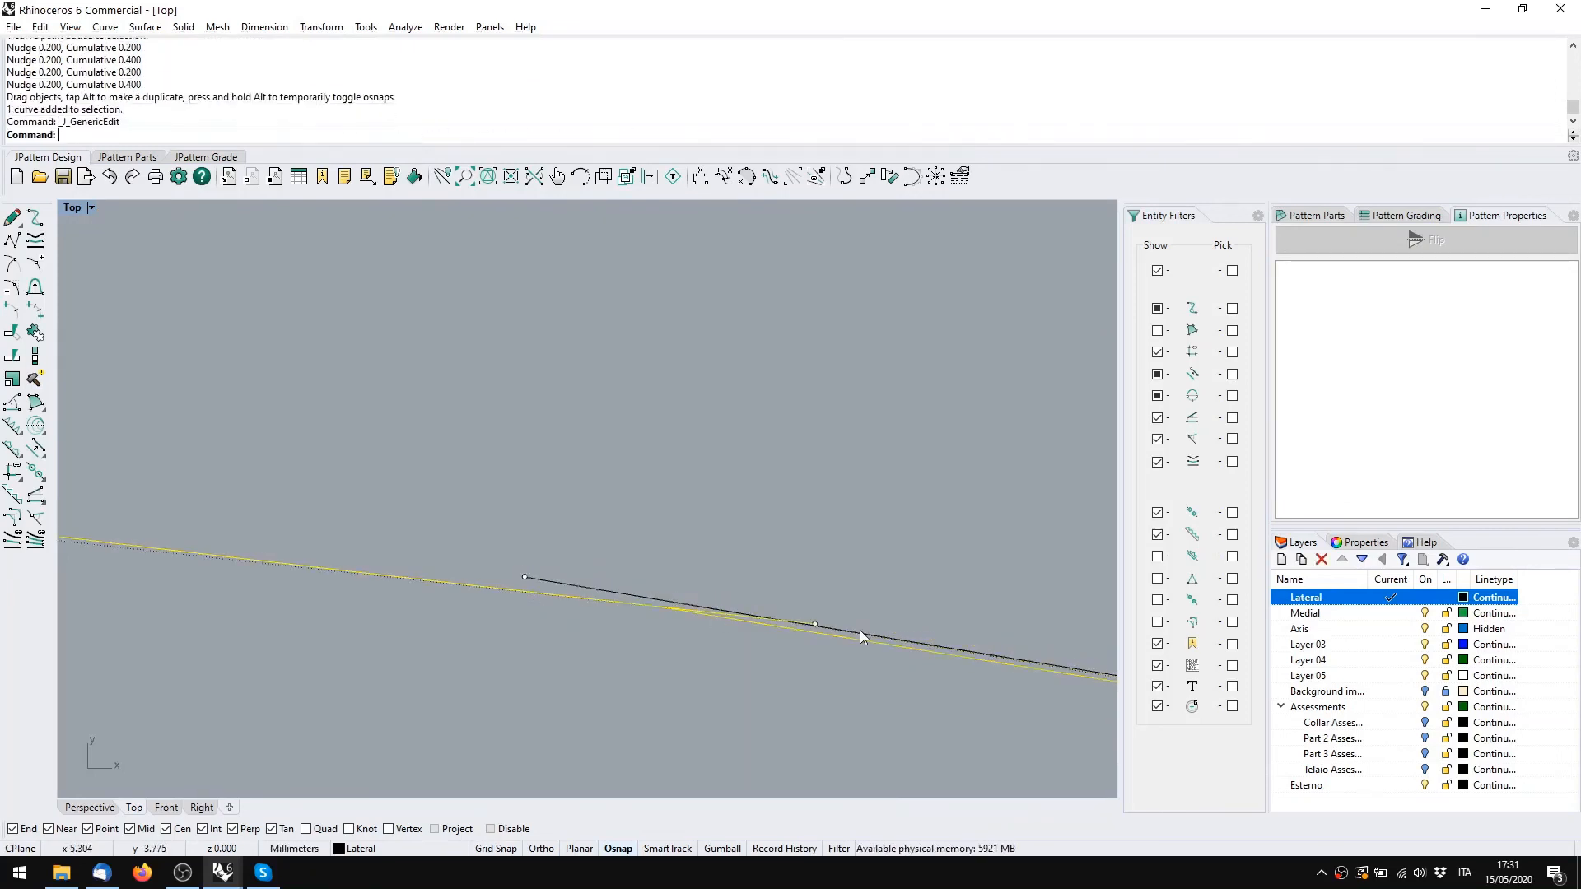
left_click_drag(817, 626, 963, 641)
key("Escape")
scroll(872, 575, "down", 8)
right_click_drag(866, 487, 782, 576)
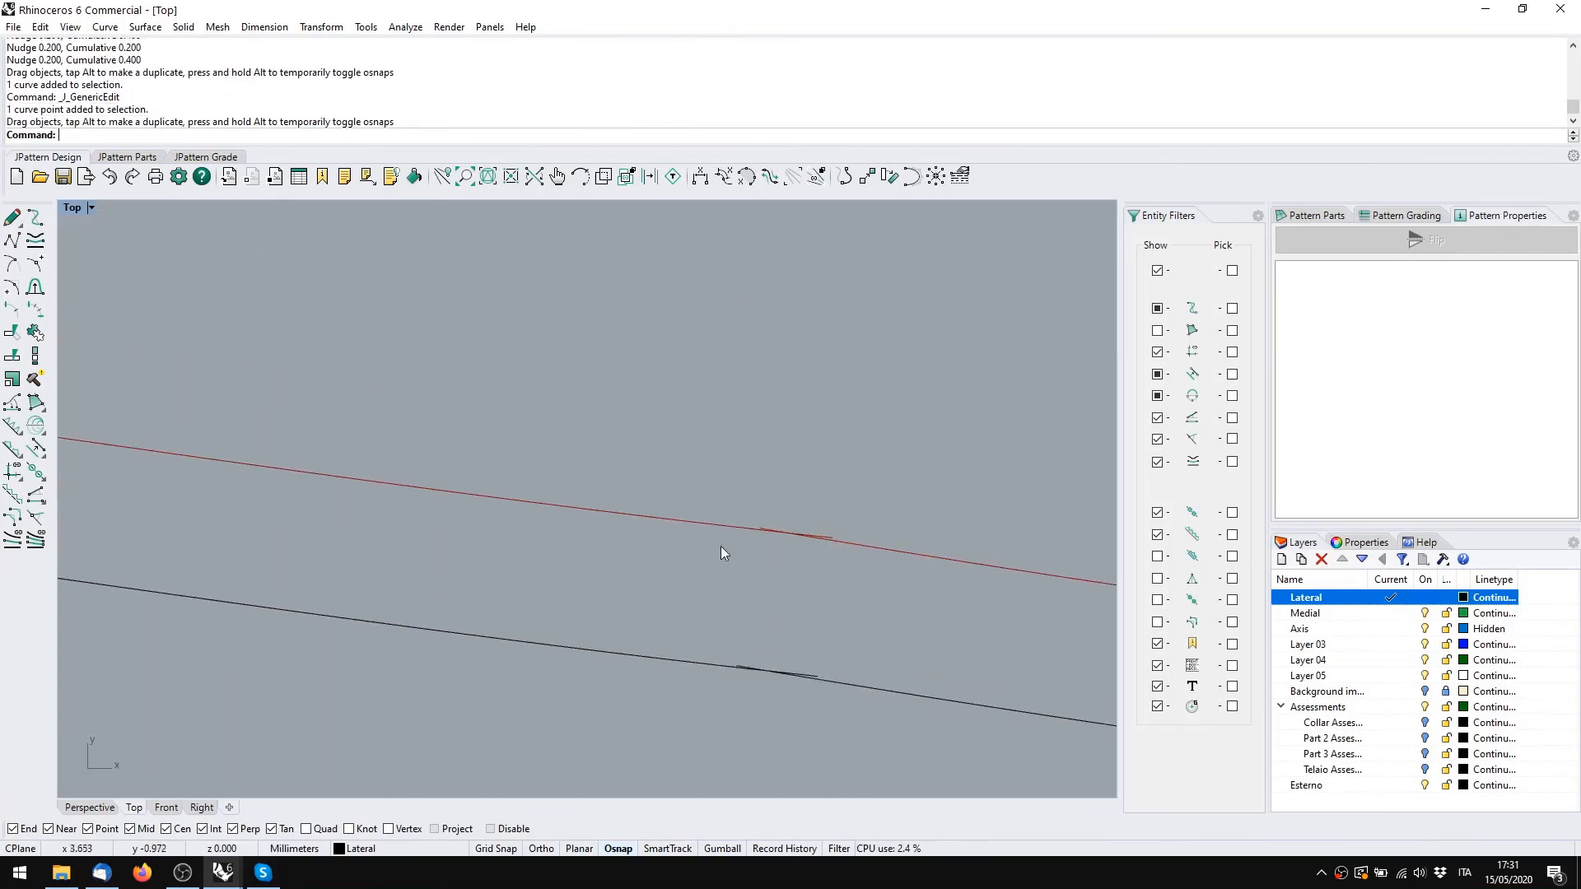
scroll(757, 532, "down", 10)
scroll(757, 532, "down", 5)
Create the tongue lining boundary from the outline around the large rounded end and the inner margins along the sides and narrow end
left_click(35, 403)
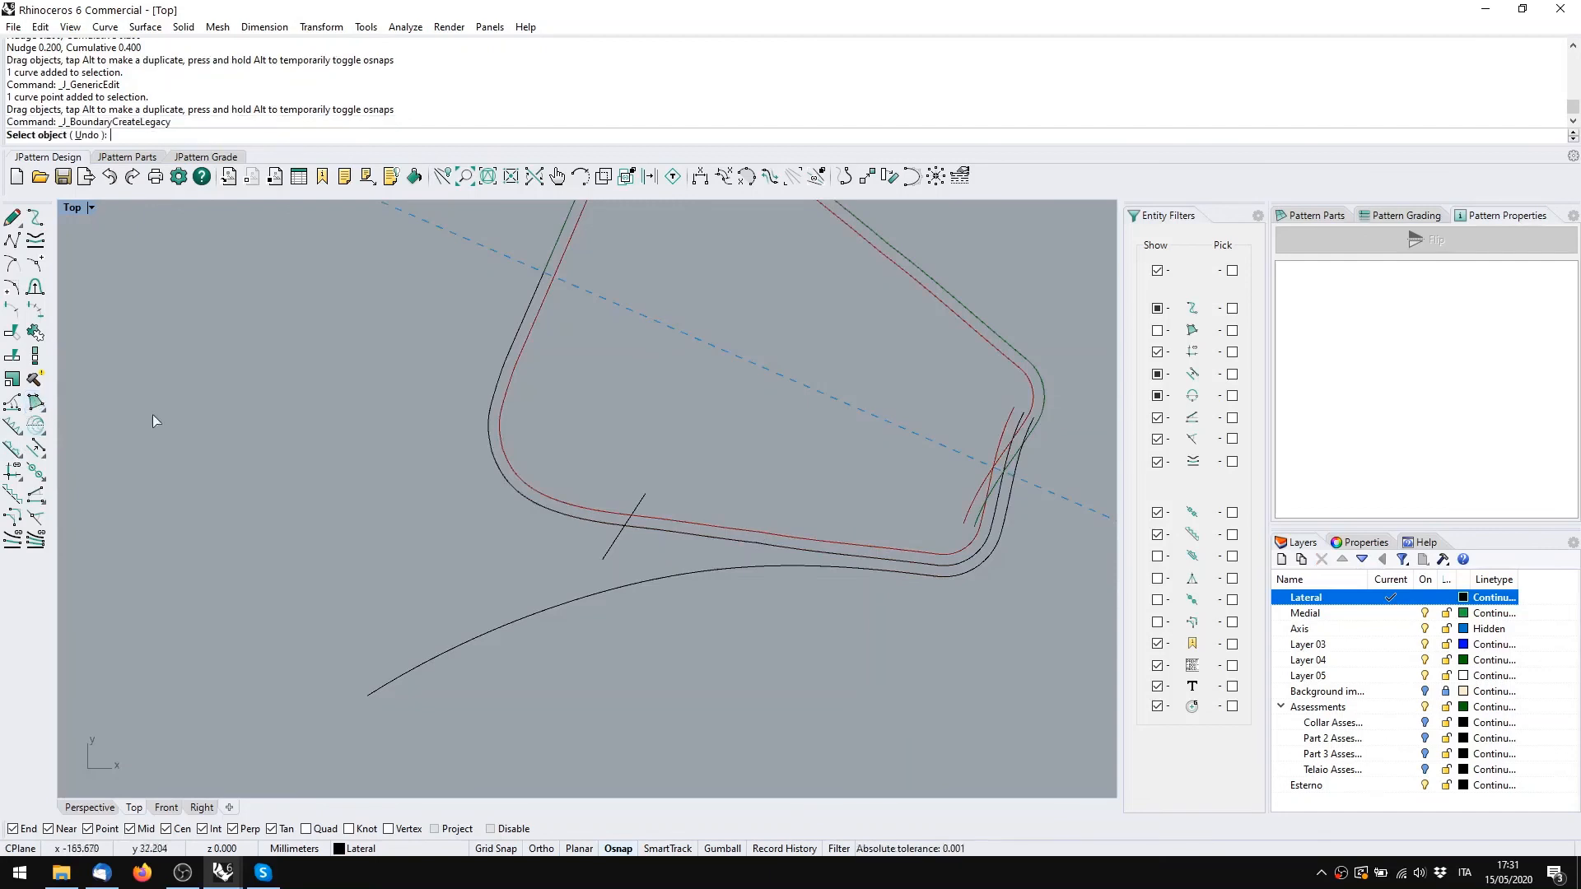
left_click(591, 523)
left_click(628, 517)
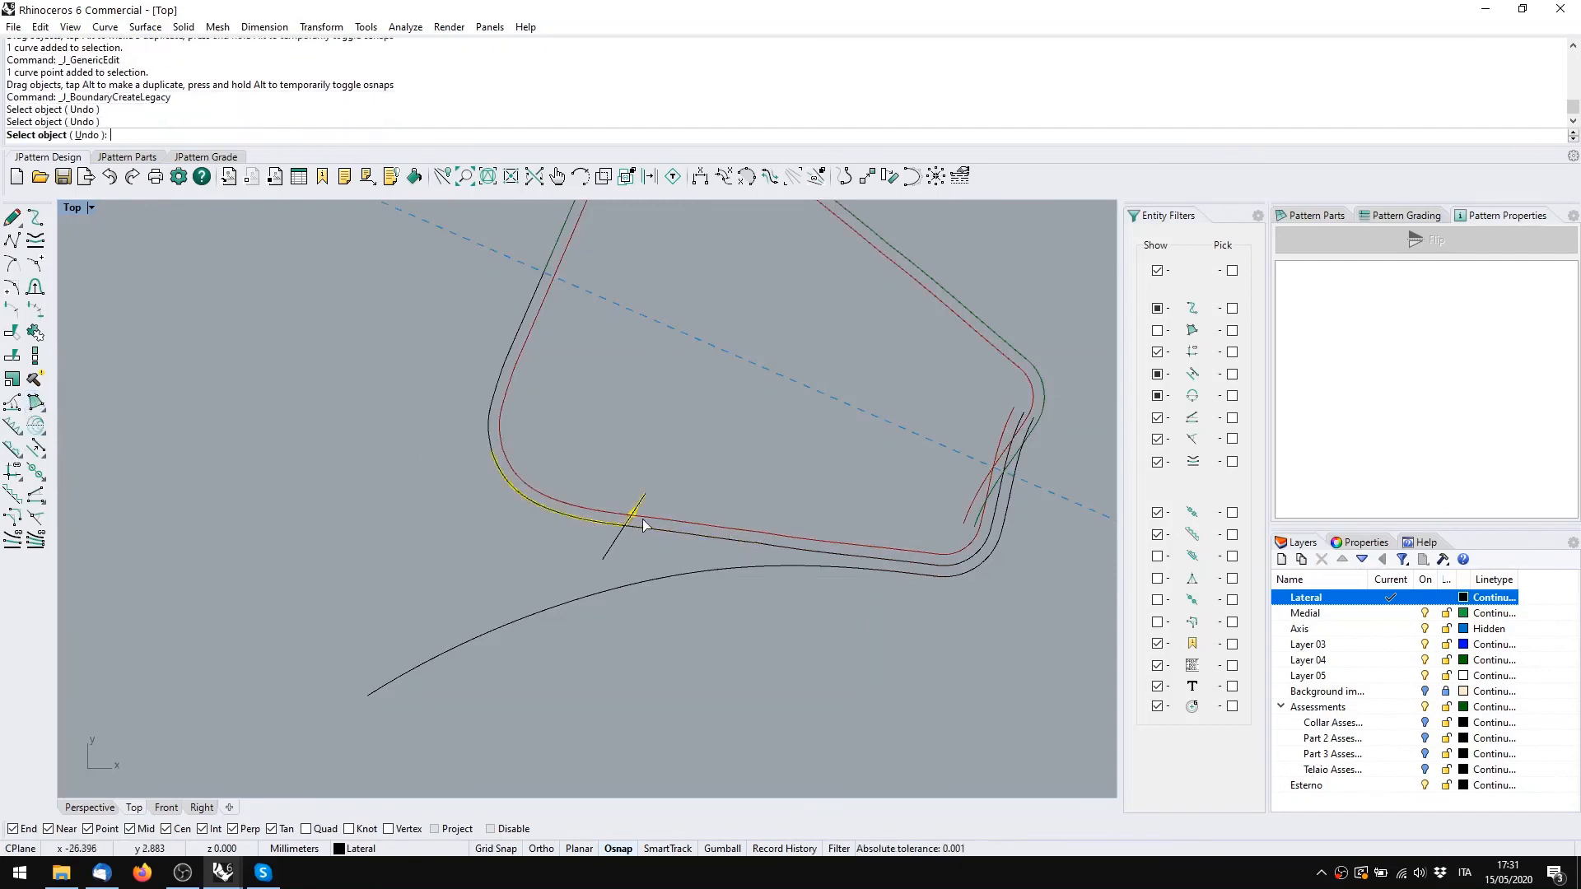
left_click(643, 519)
left_click(813, 538)
right_click_drag(981, 517, 884, 626)
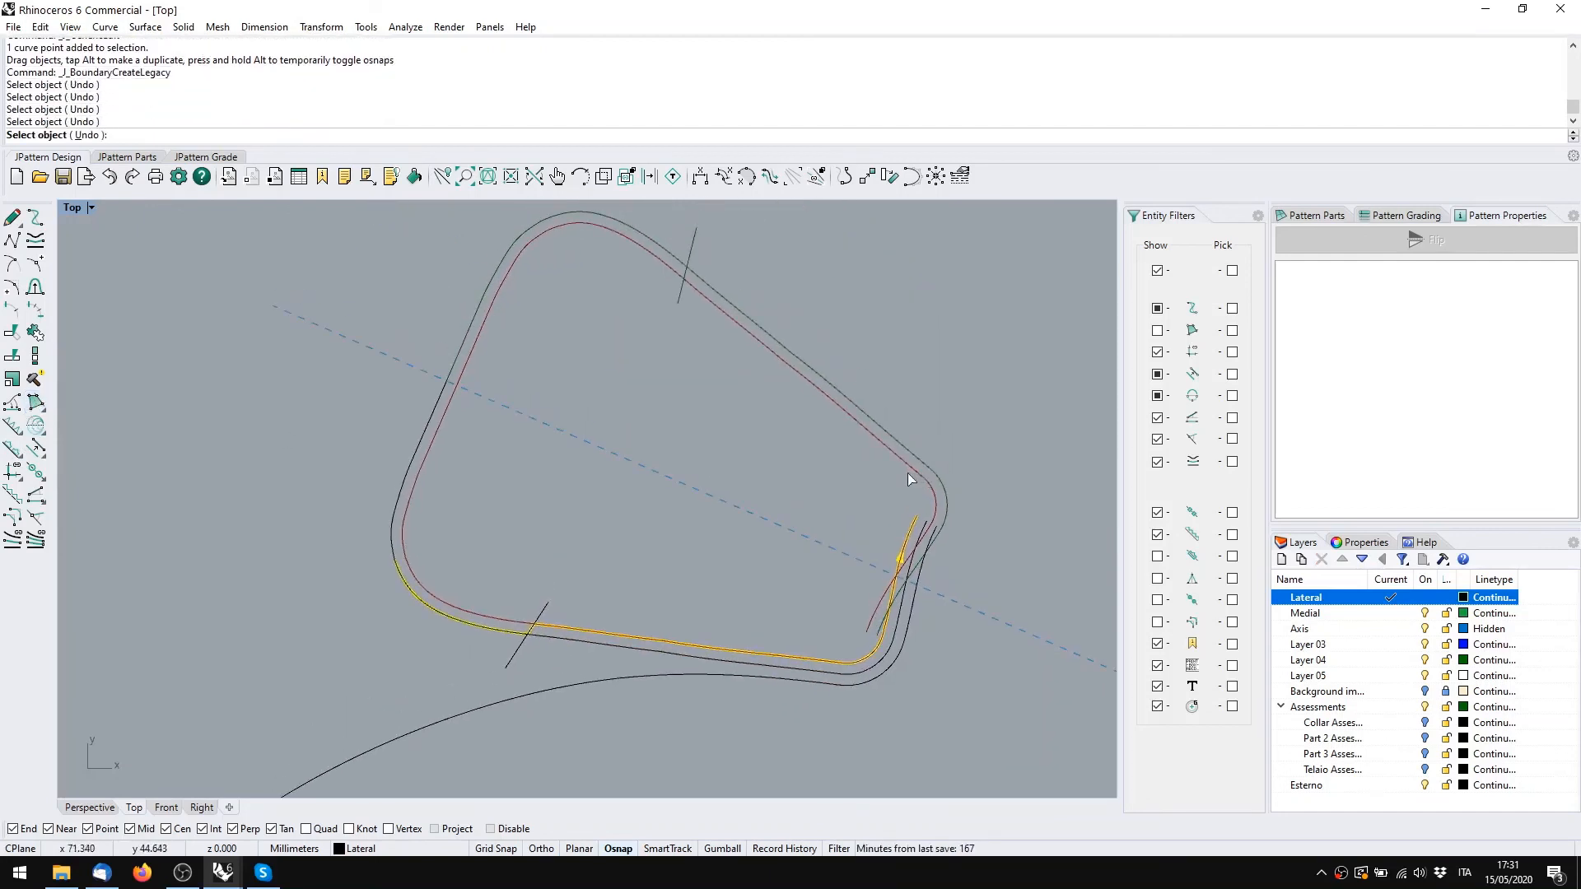
left_click(914, 475)
left_click(767, 349)
scroll(675, 261, "up", 2)
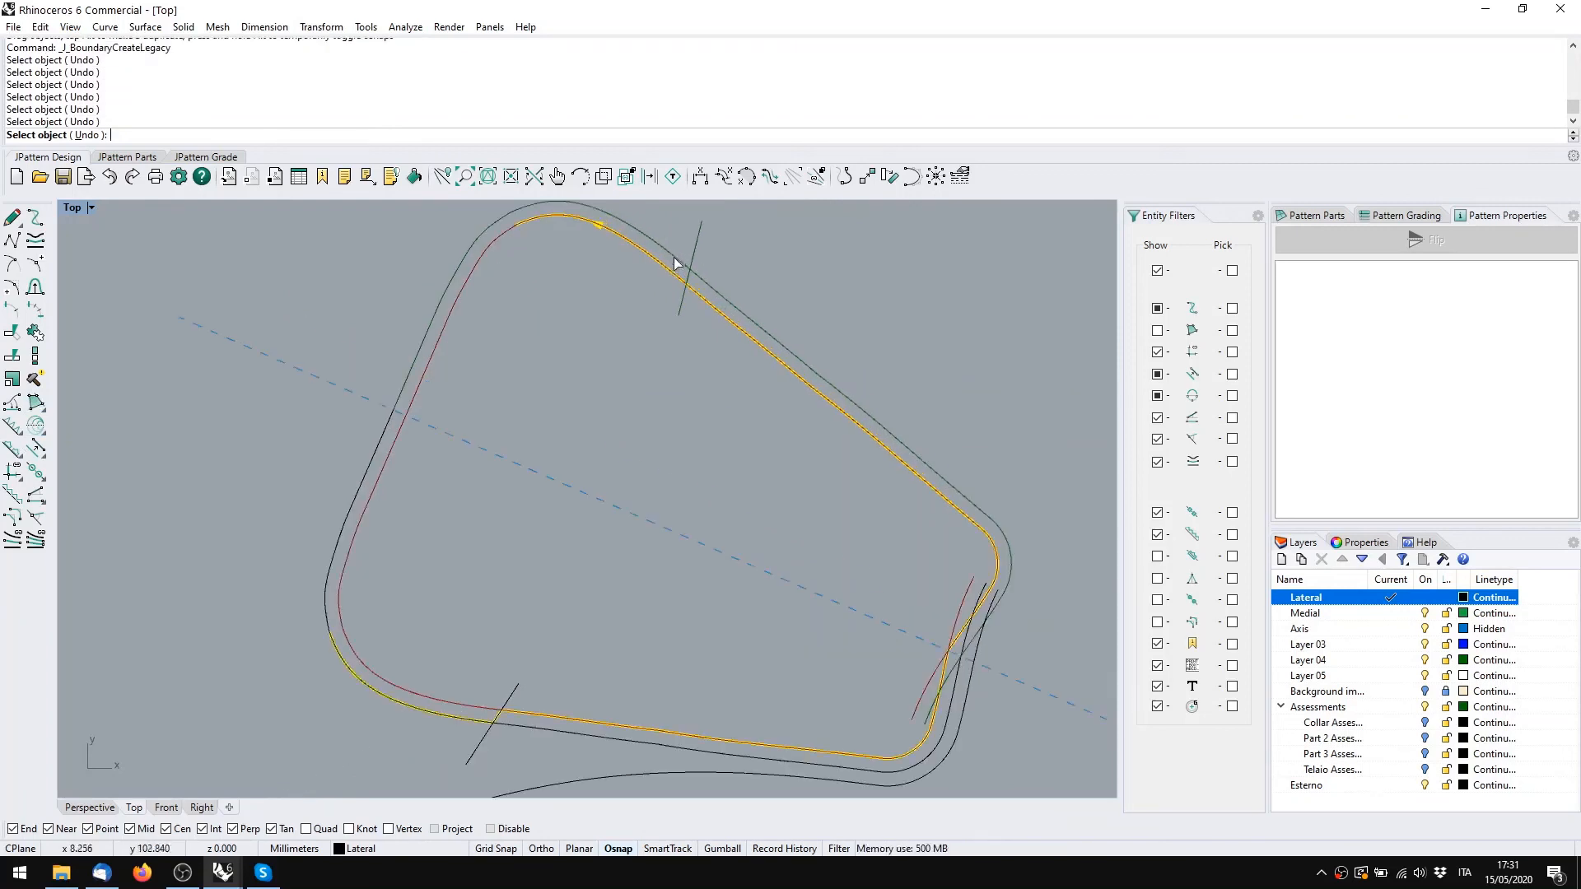
left_click(678, 264)
left_click(456, 266)
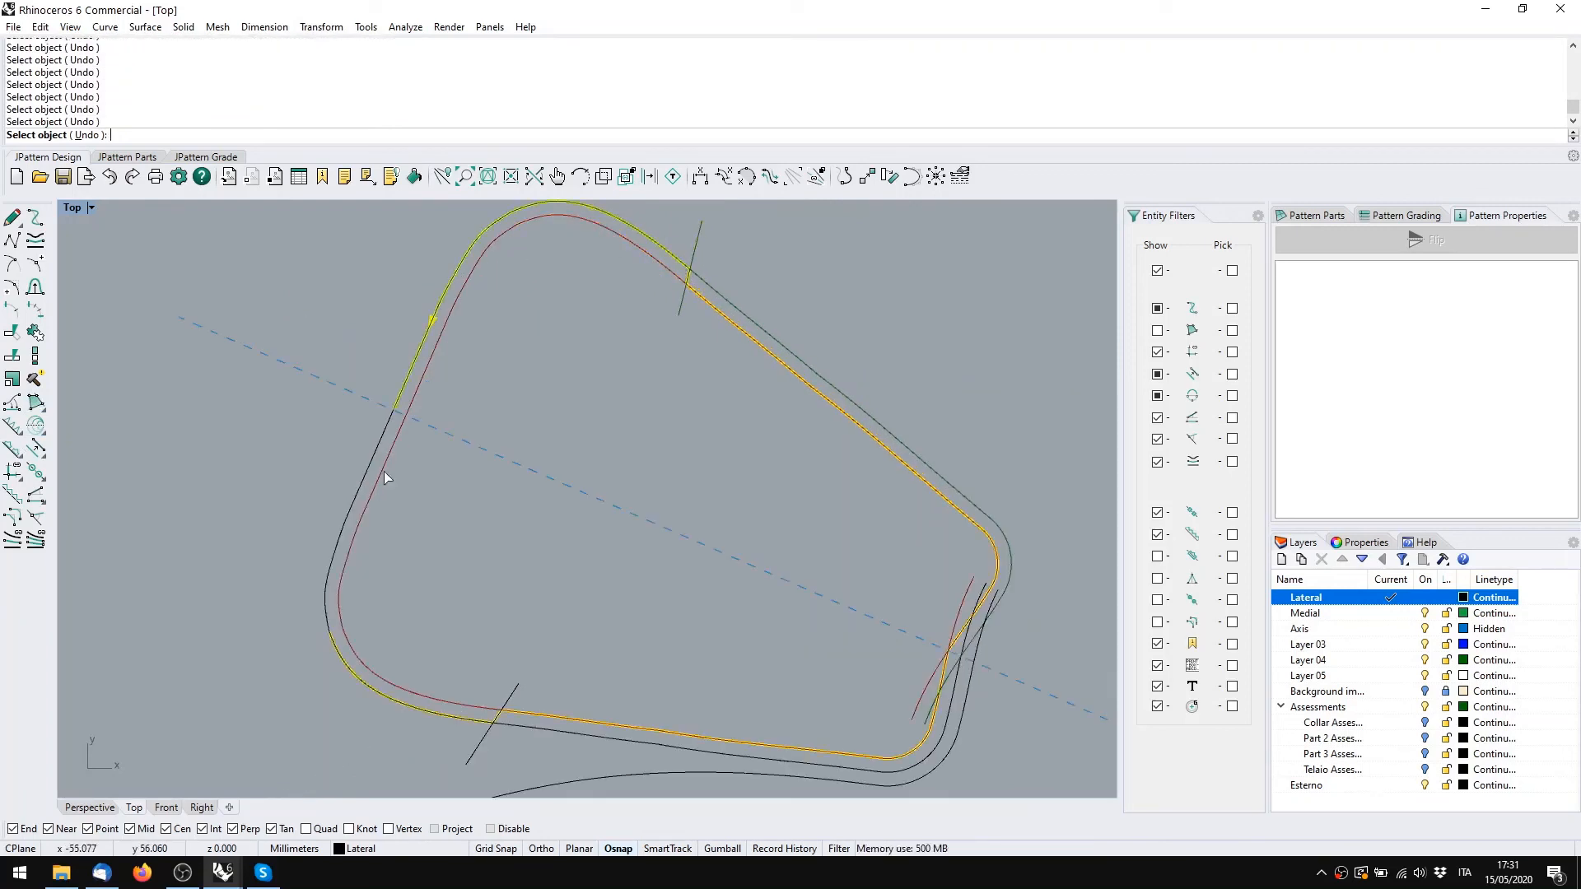
left_click(367, 456)
right_click(244, 540)
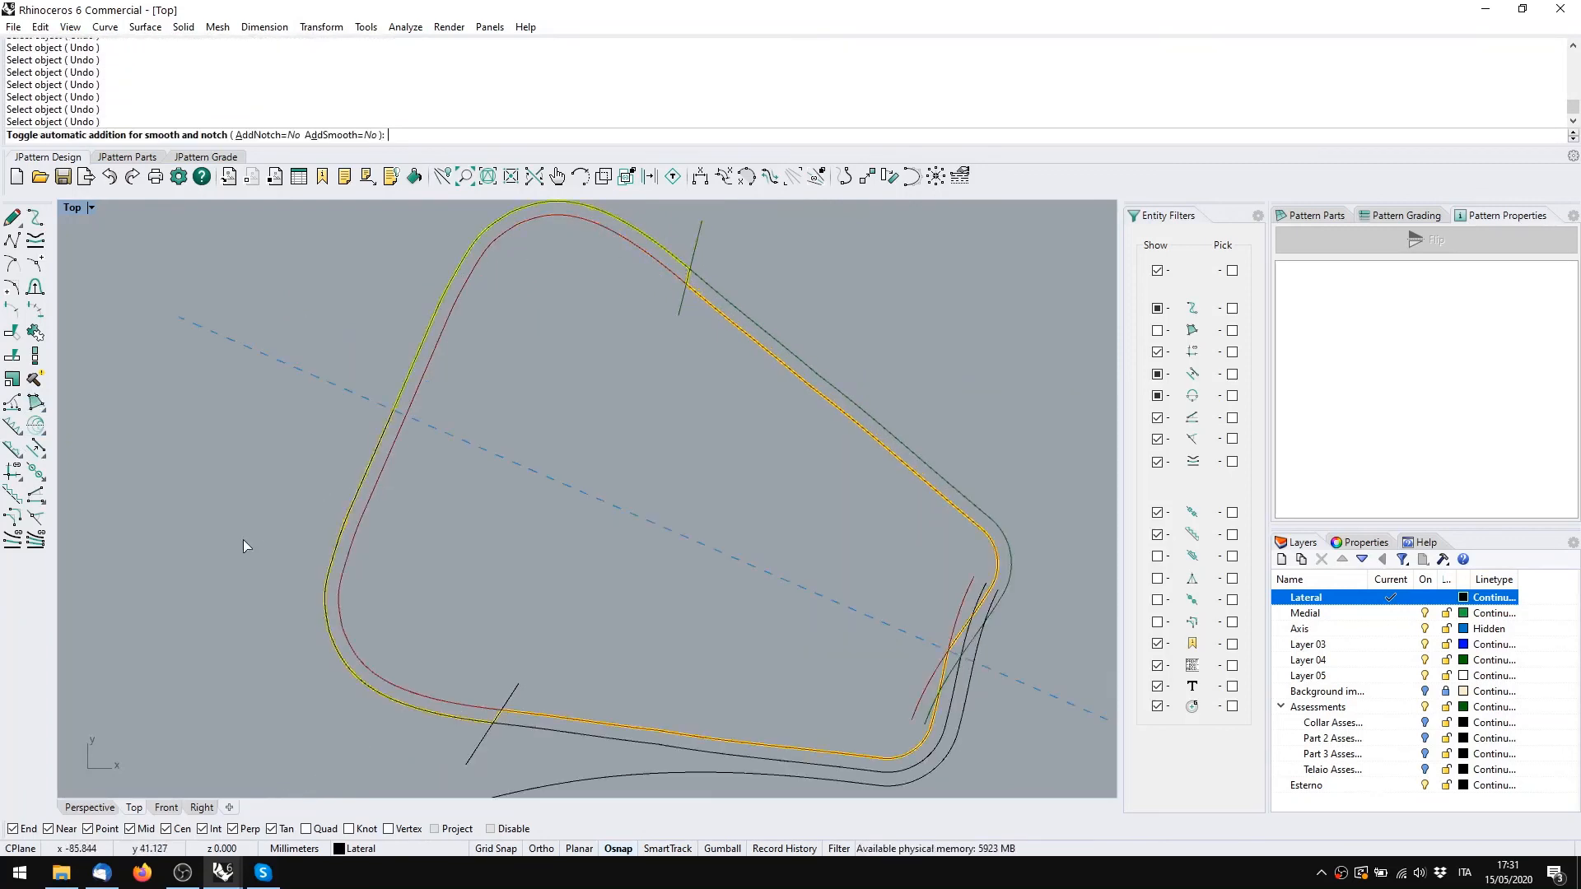
Create a new pattern part from the tongue lining boundary with the default name and properties
scroll(535, 542, "down", 3)
left_click(1317, 216)
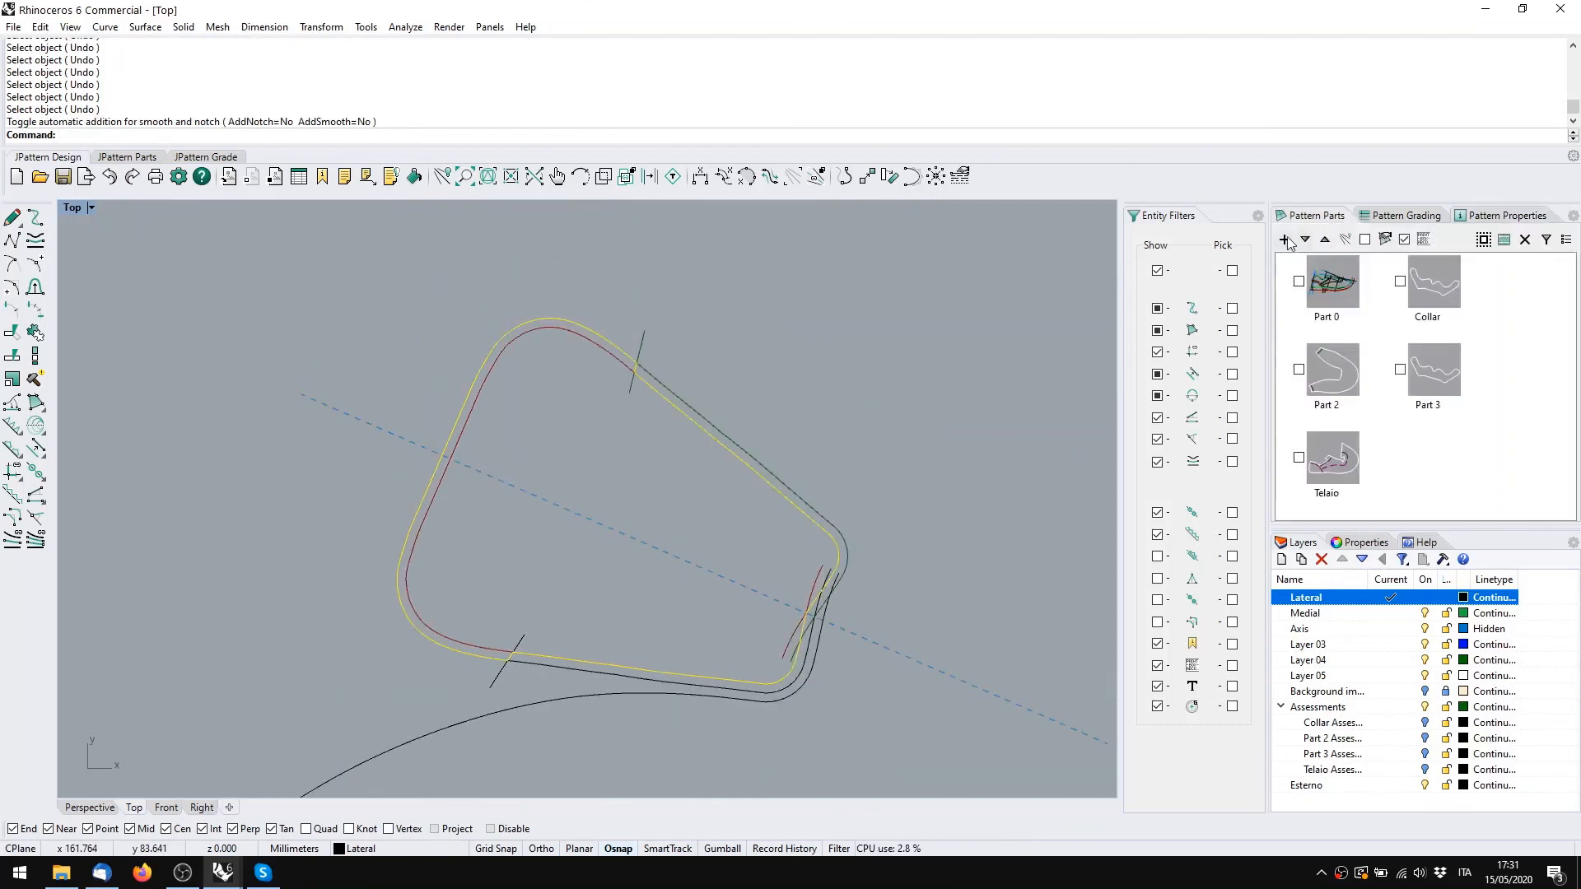
left_click(1285, 239)
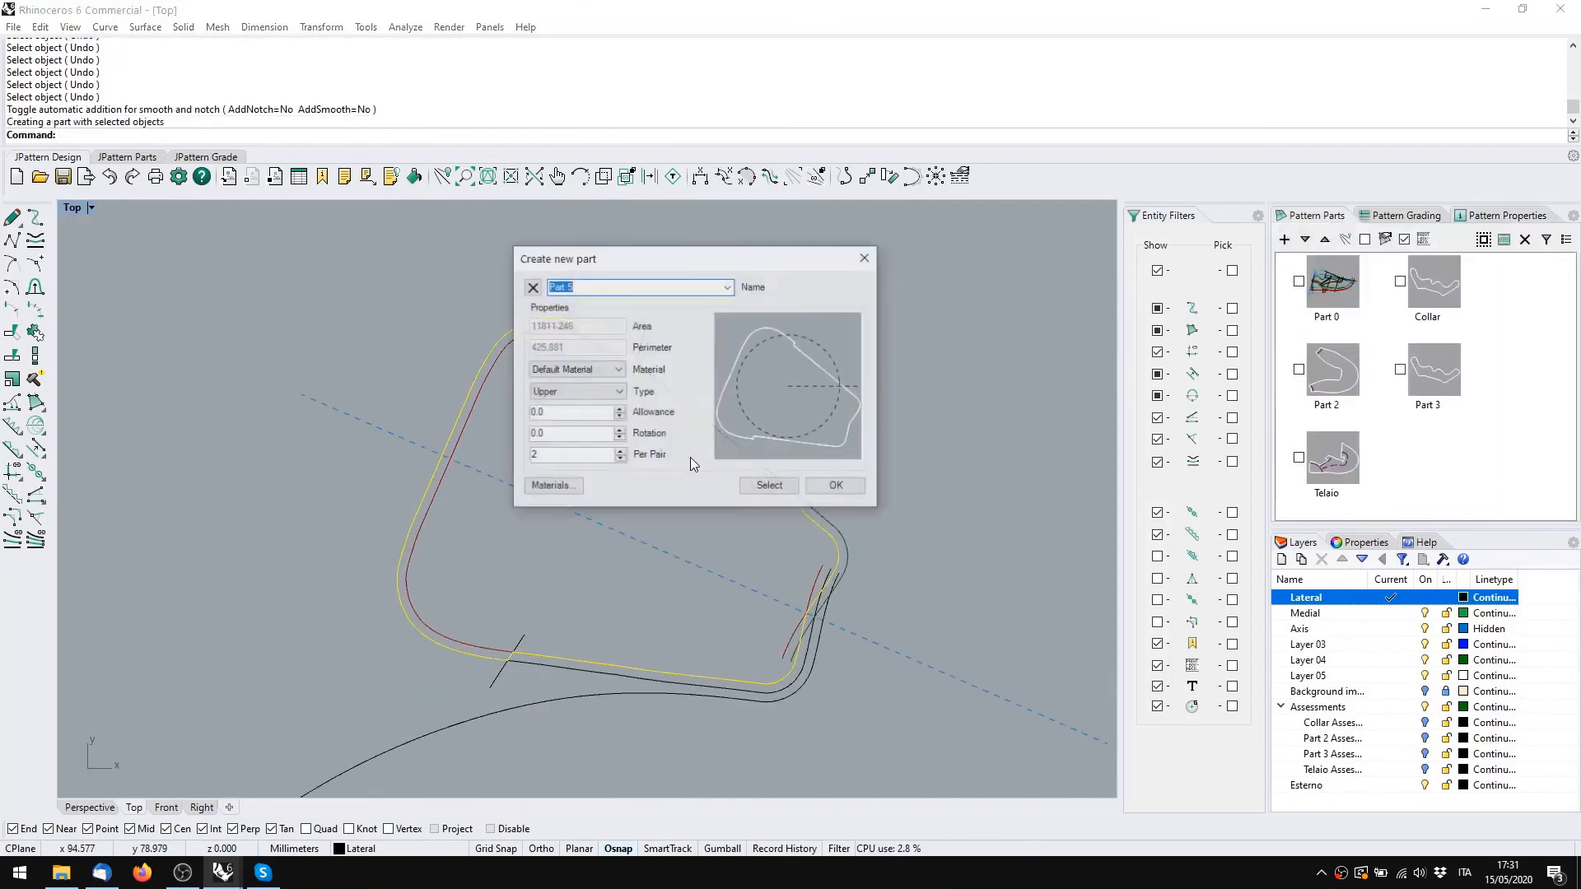
left_click(837, 487)
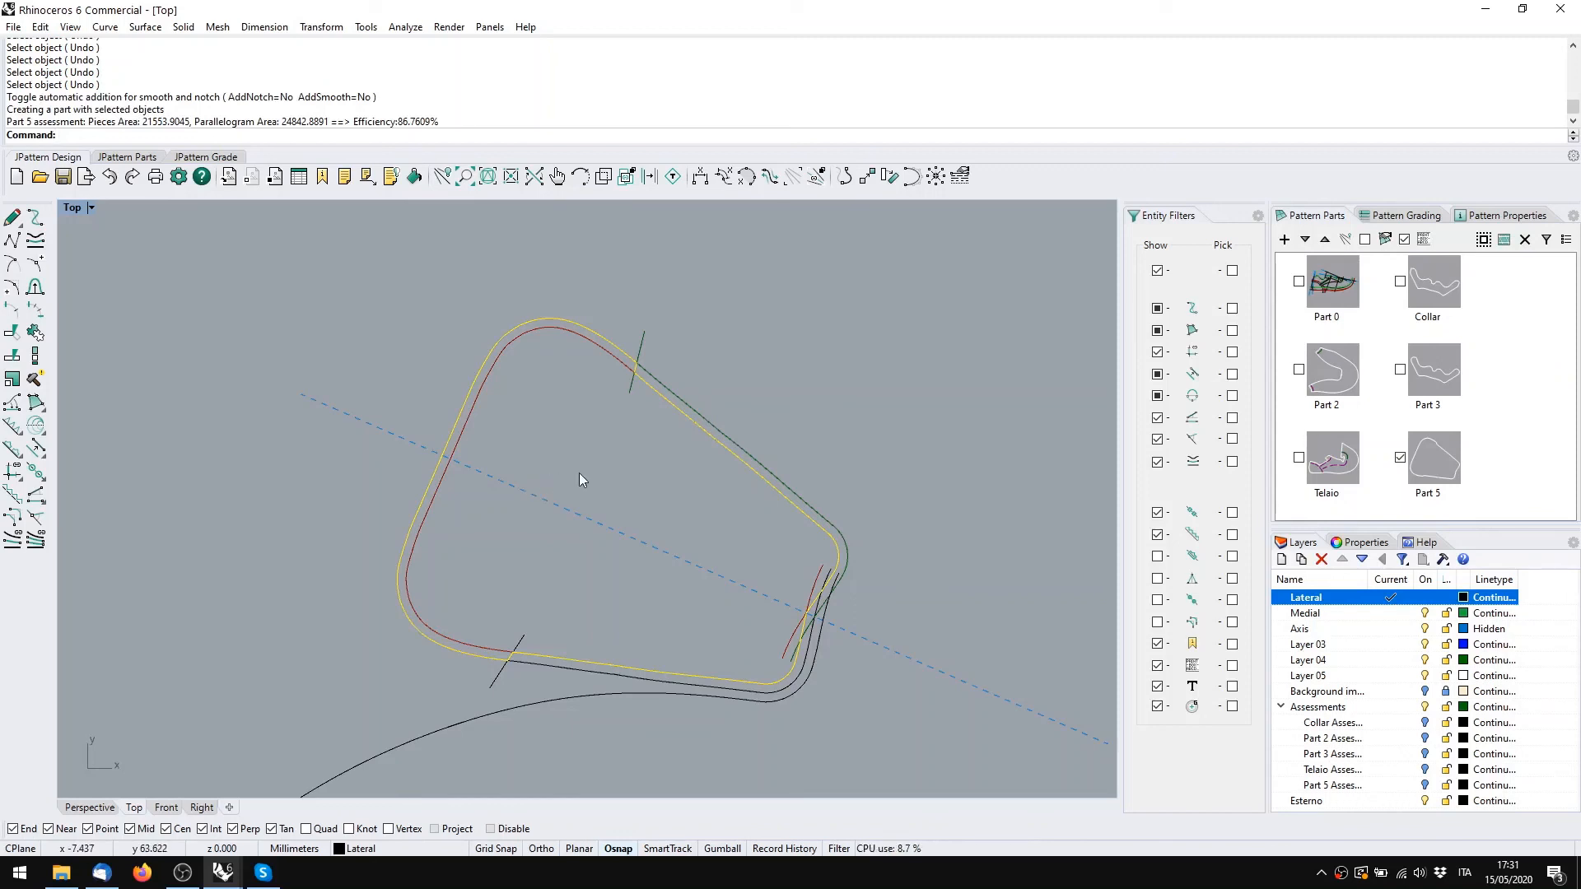
Display the new tongue lining part on its own and examine its contour
left_click(636, 479)
scroll(594, 489, "down", 4)
right_click_drag(594, 489, 663, 515)
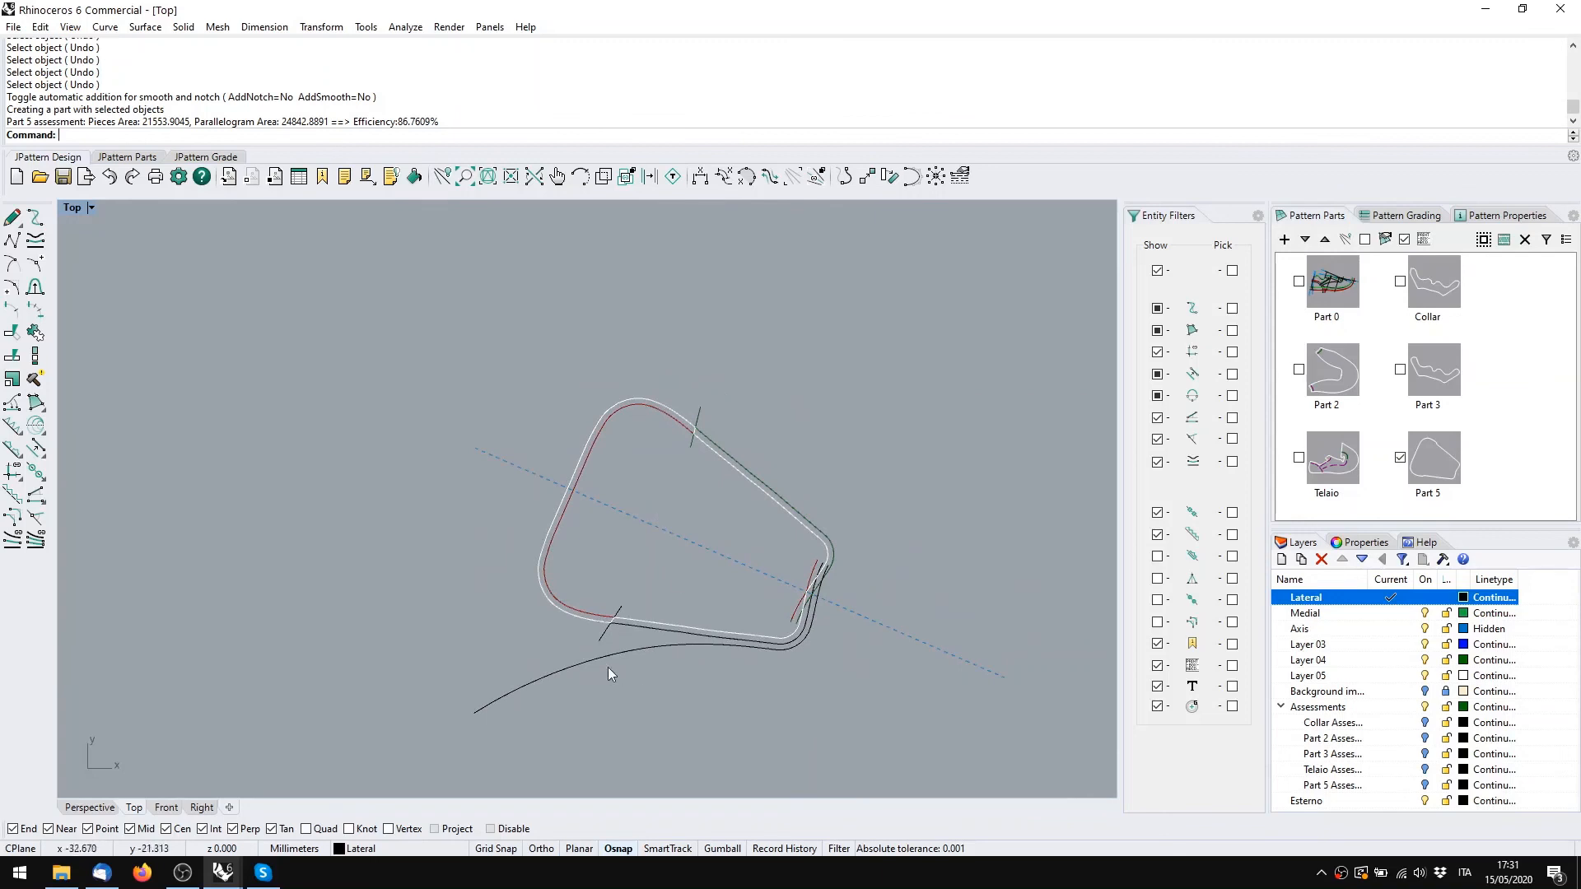
double_click(1434, 461)
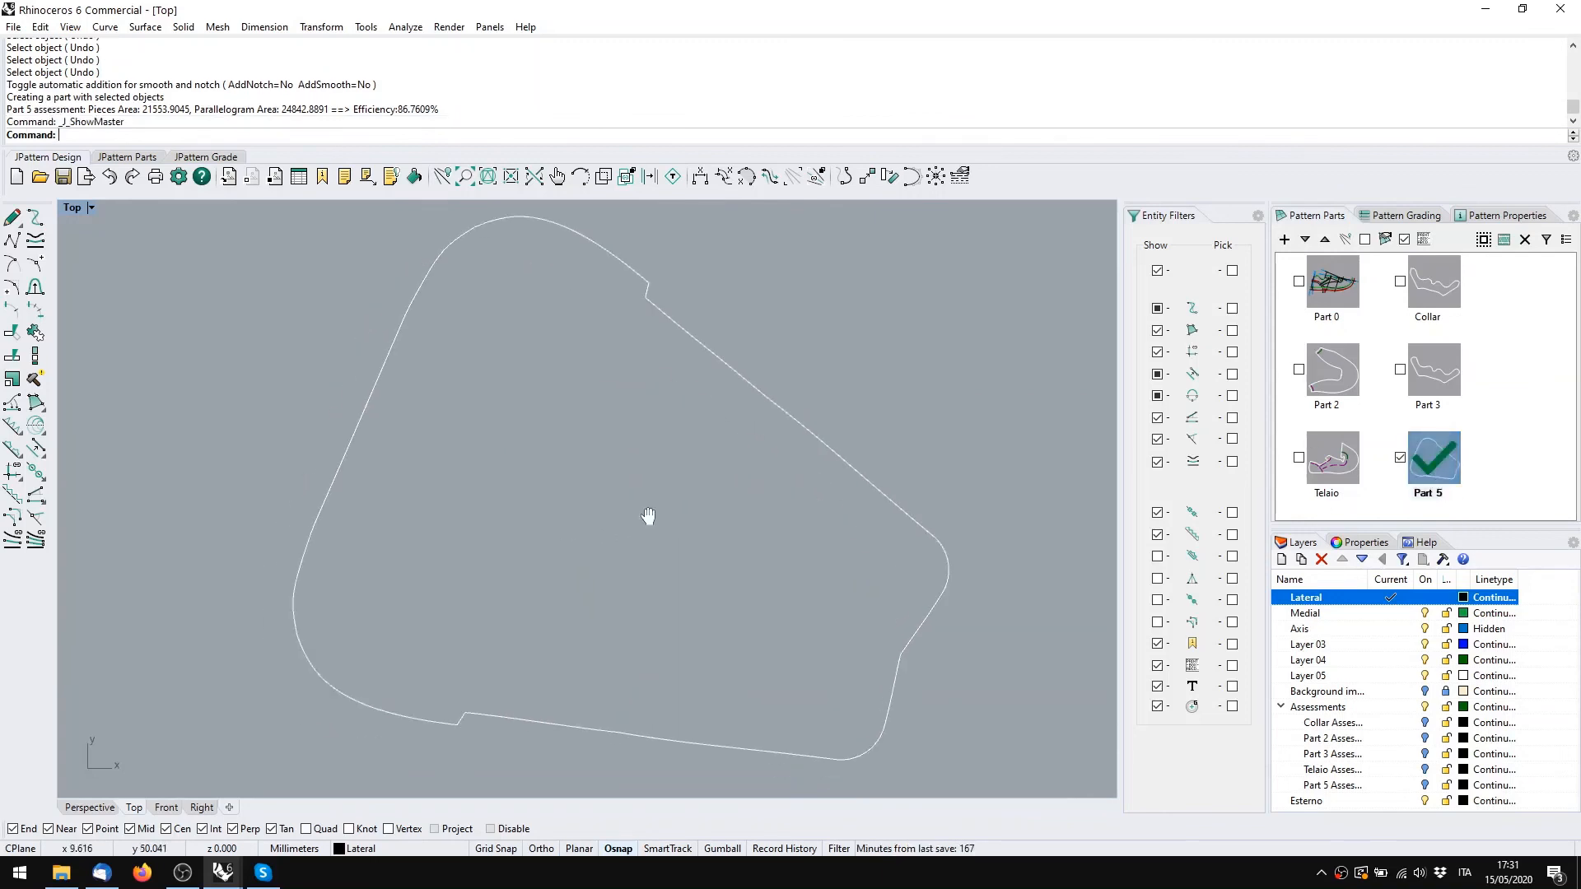
scroll(625, 529, "down", 3)
left_click(1493, 453)
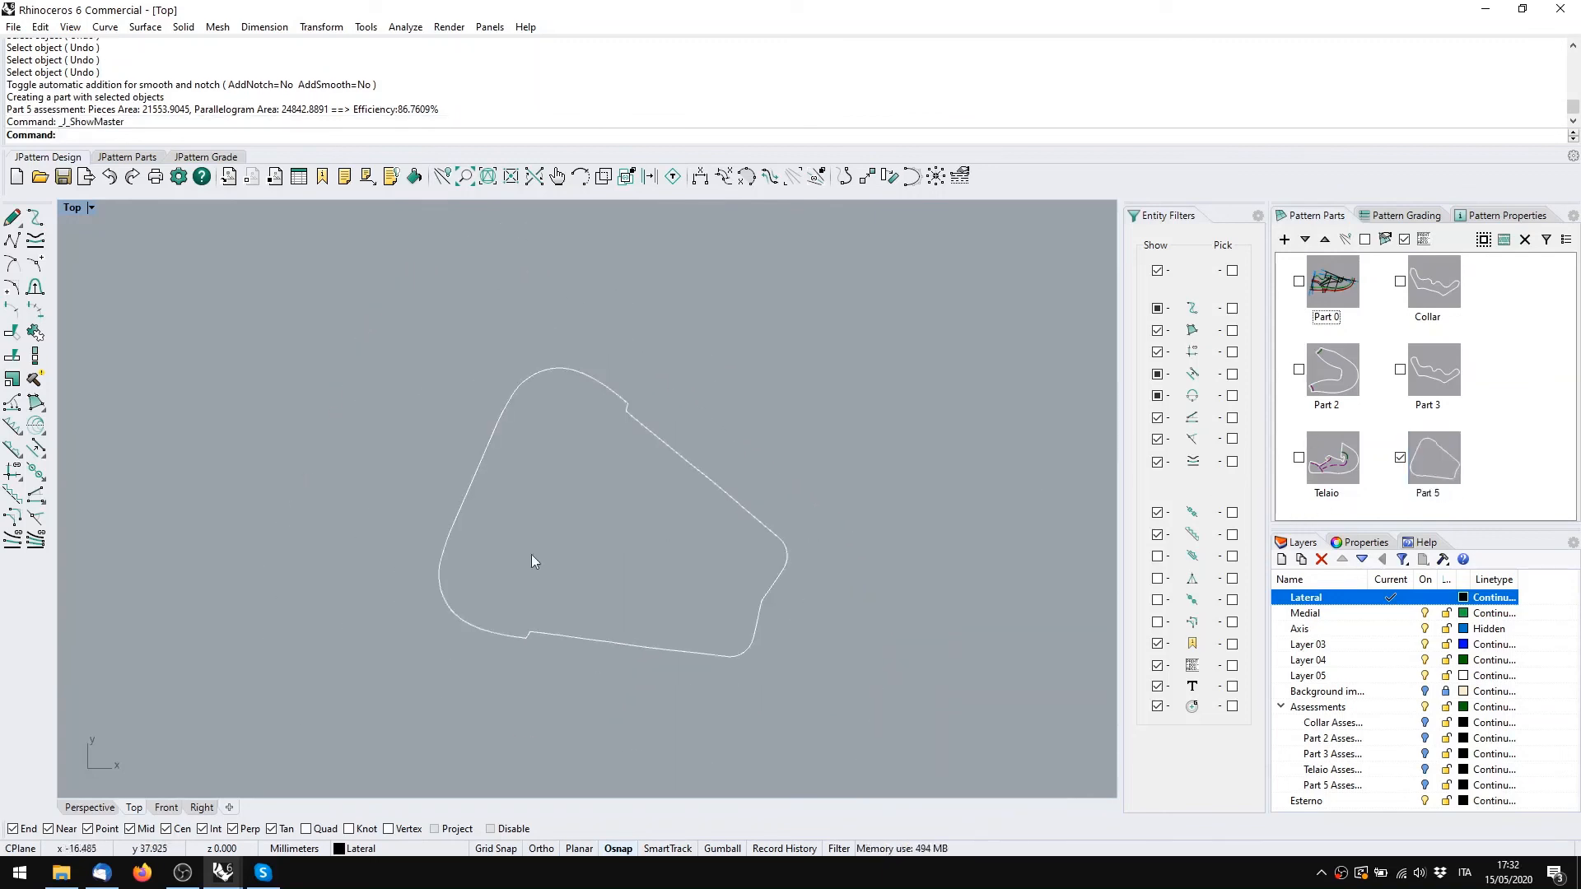
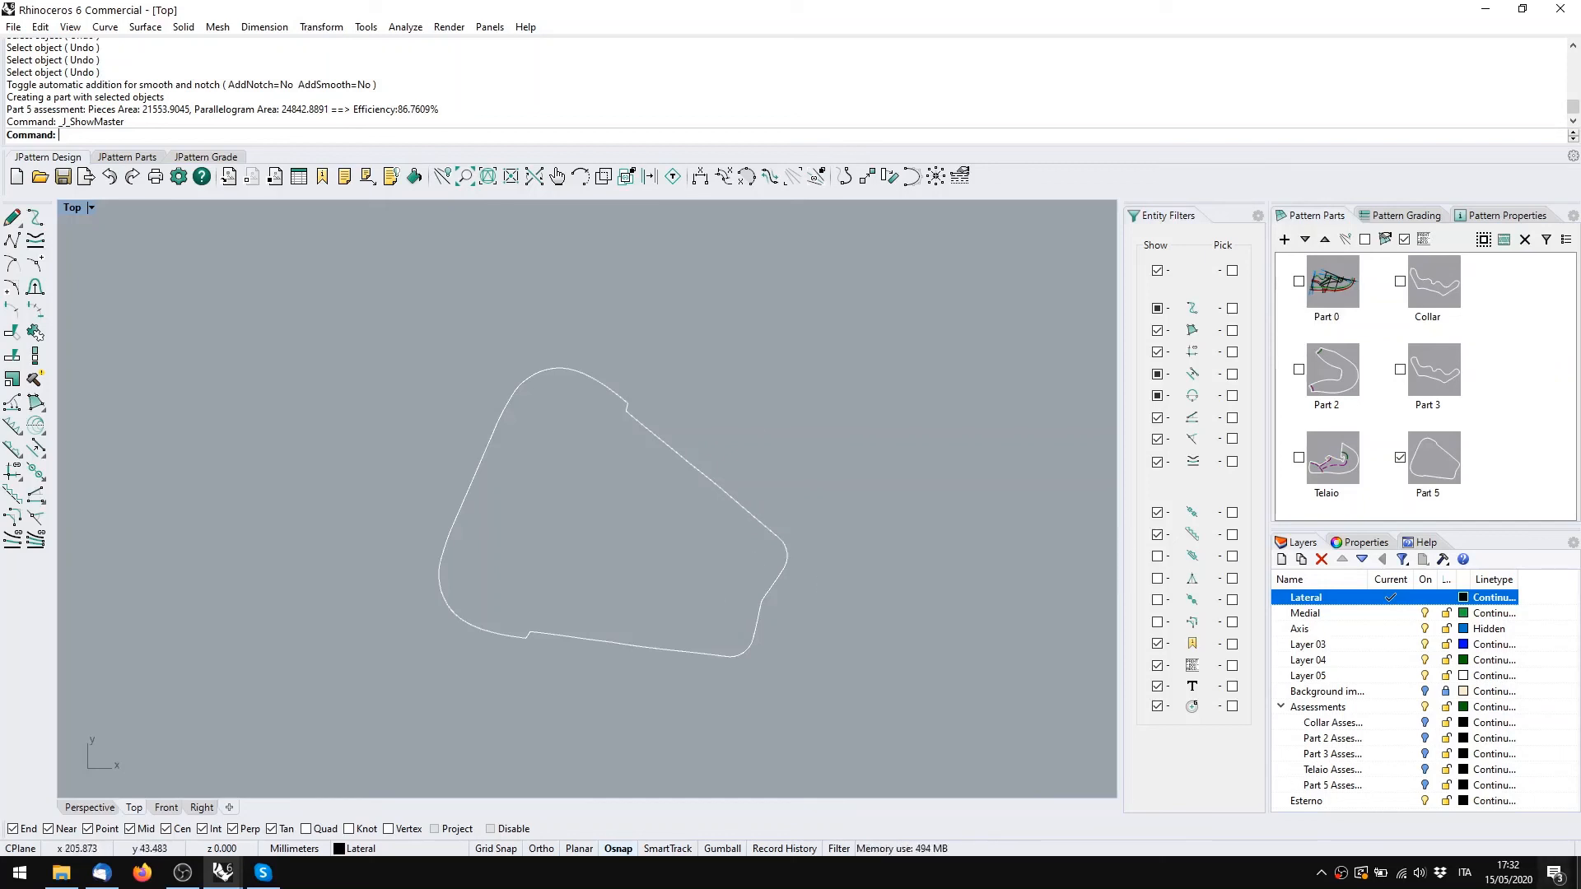
right_click(1340, 873)
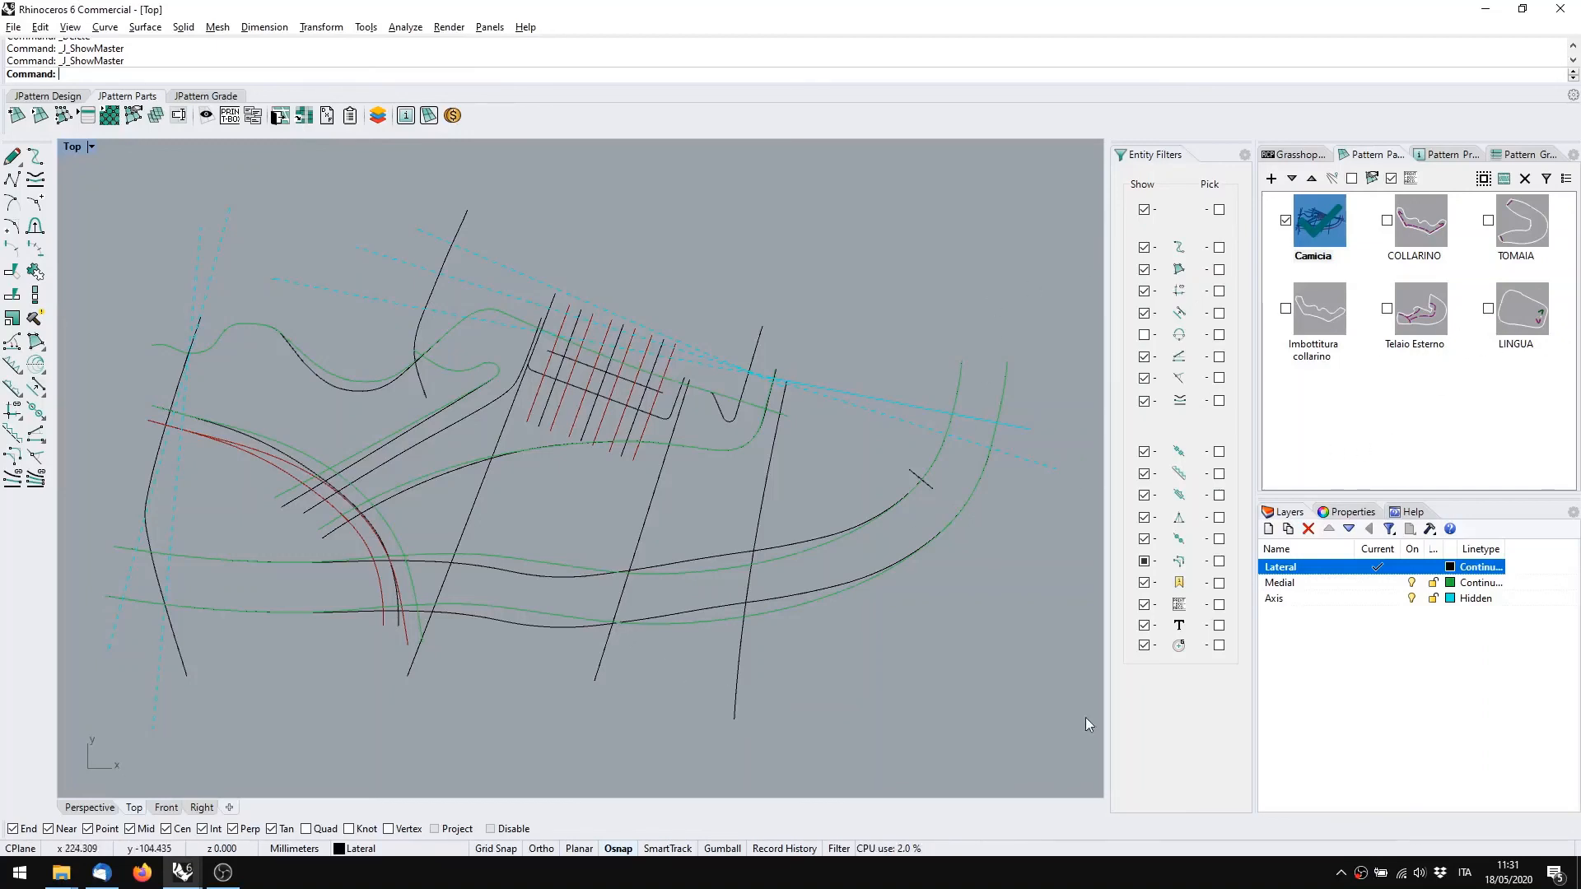
left_click(1433, 392)
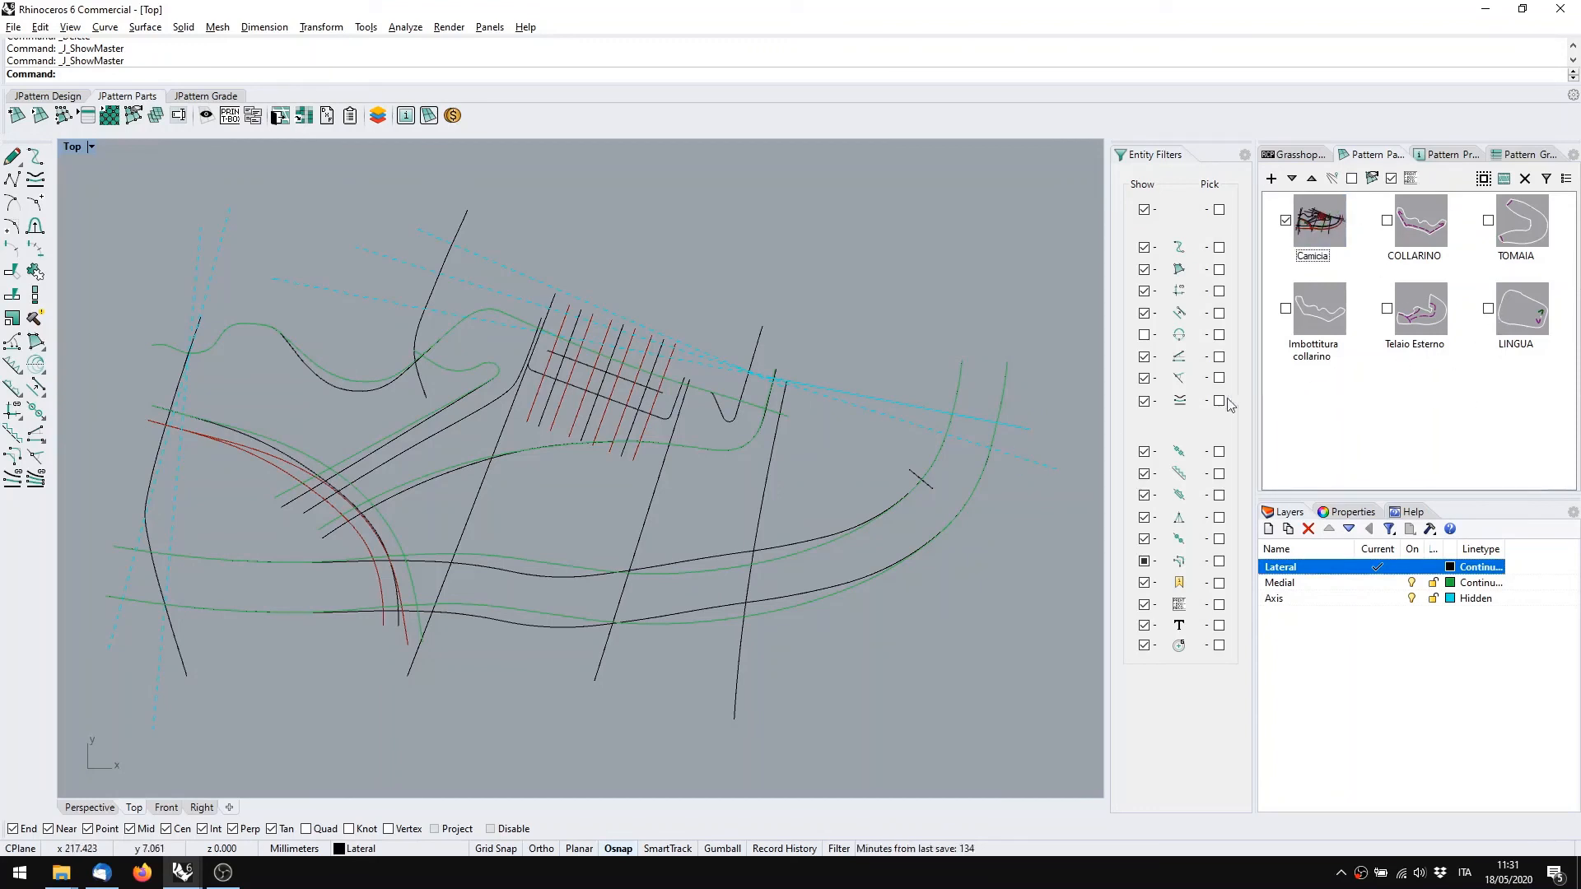
right_click_drag(481, 451, 475, 462)
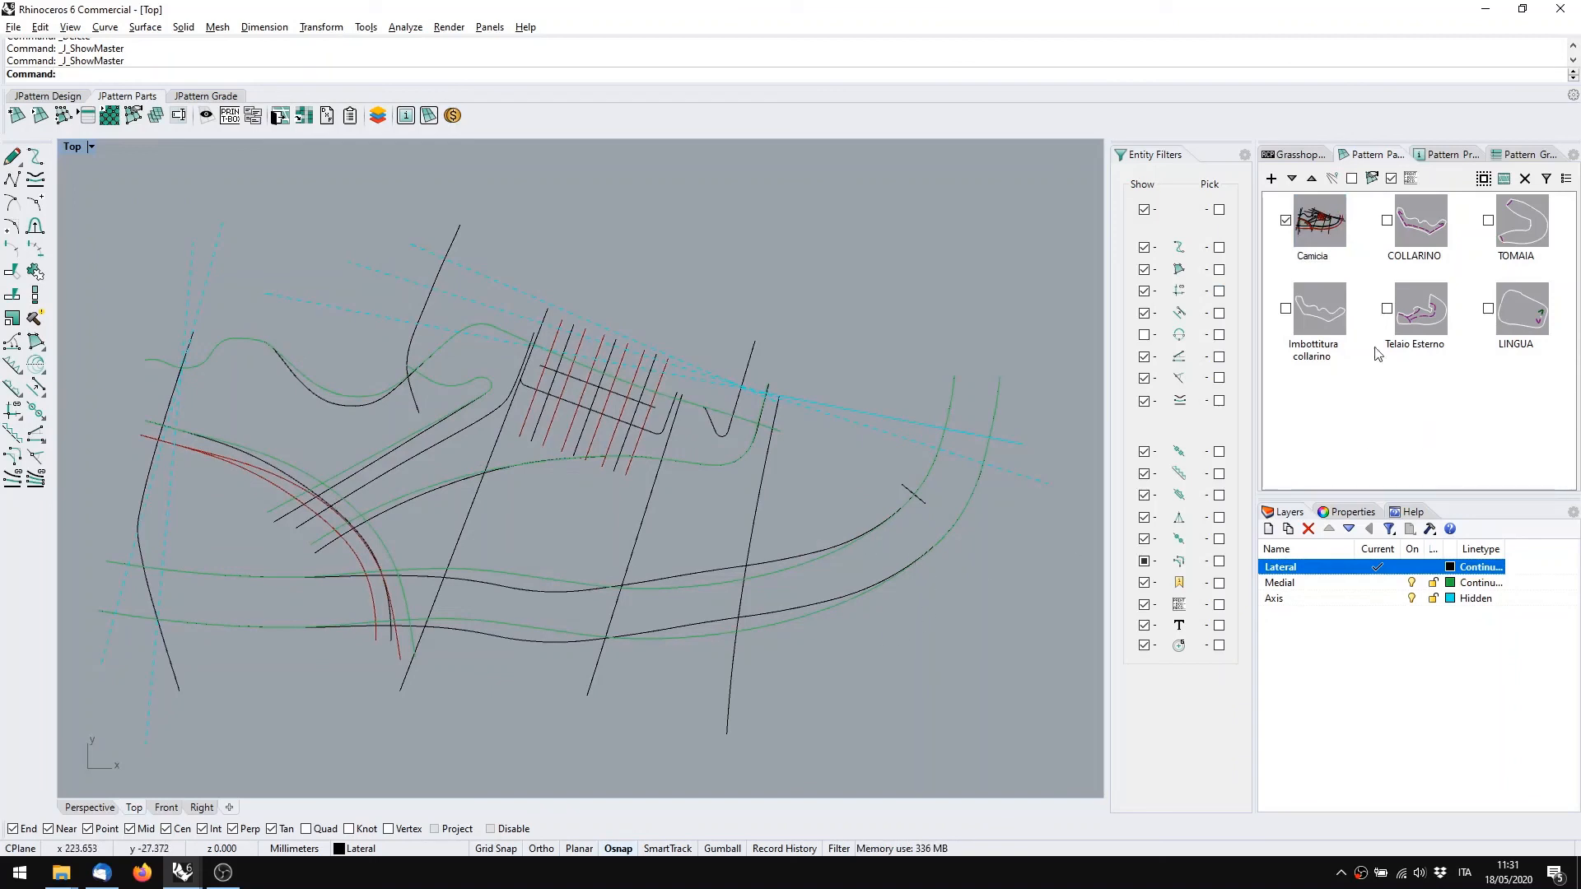
Display the LINGUA part with its construction curves and select all of them
left_click(1521, 310)
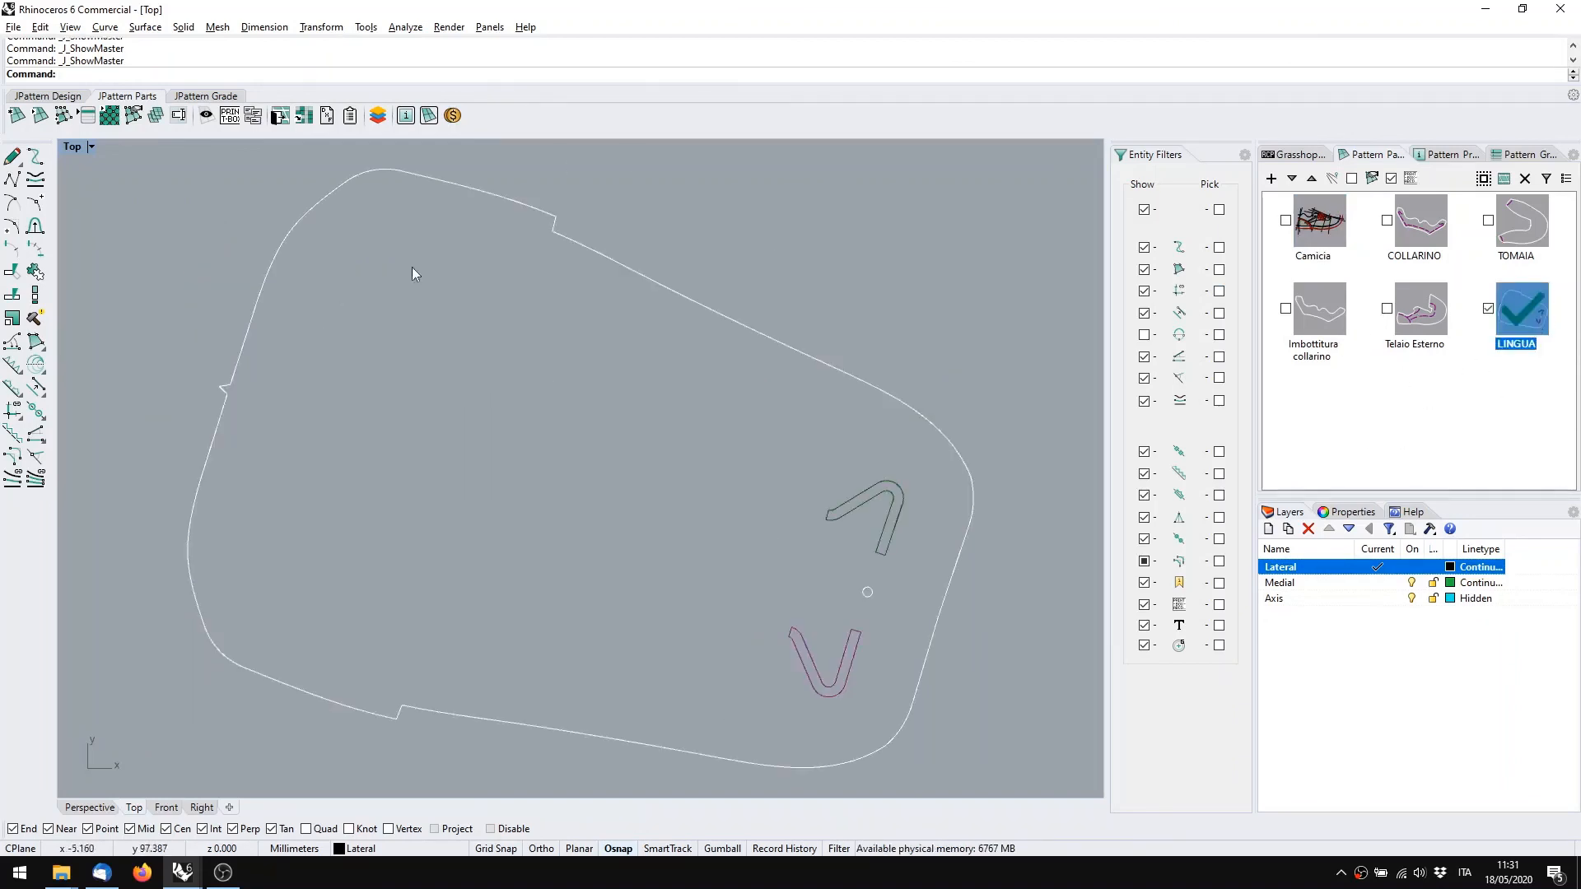
left_click(1363, 173)
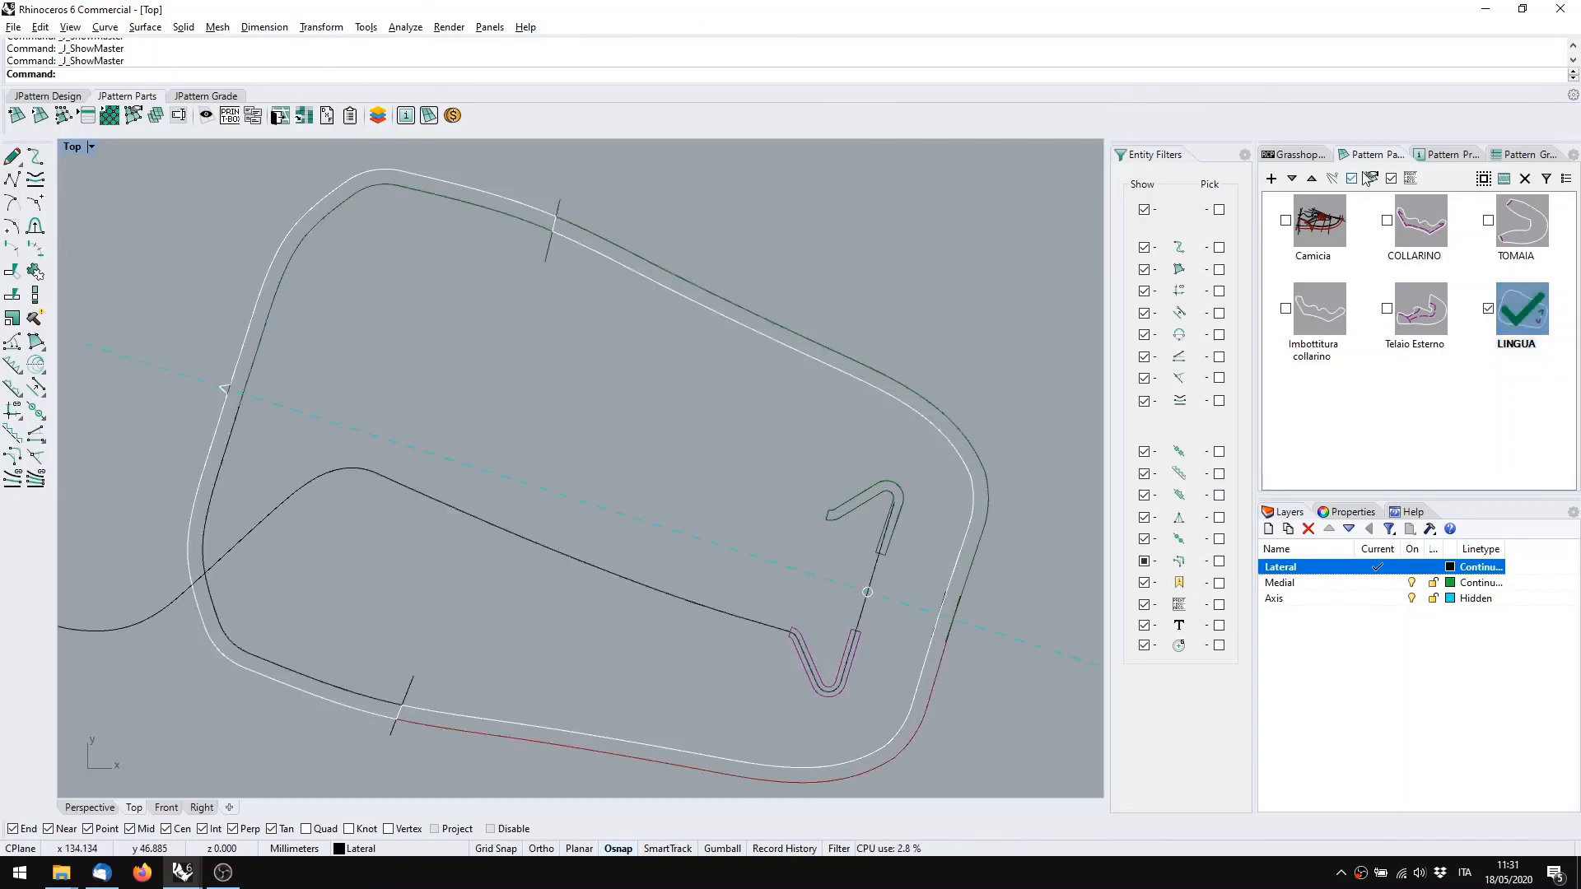
scroll(568, 483, "down", 10)
right_click_drag(571, 483, 635, 469)
key("ctrl+a")
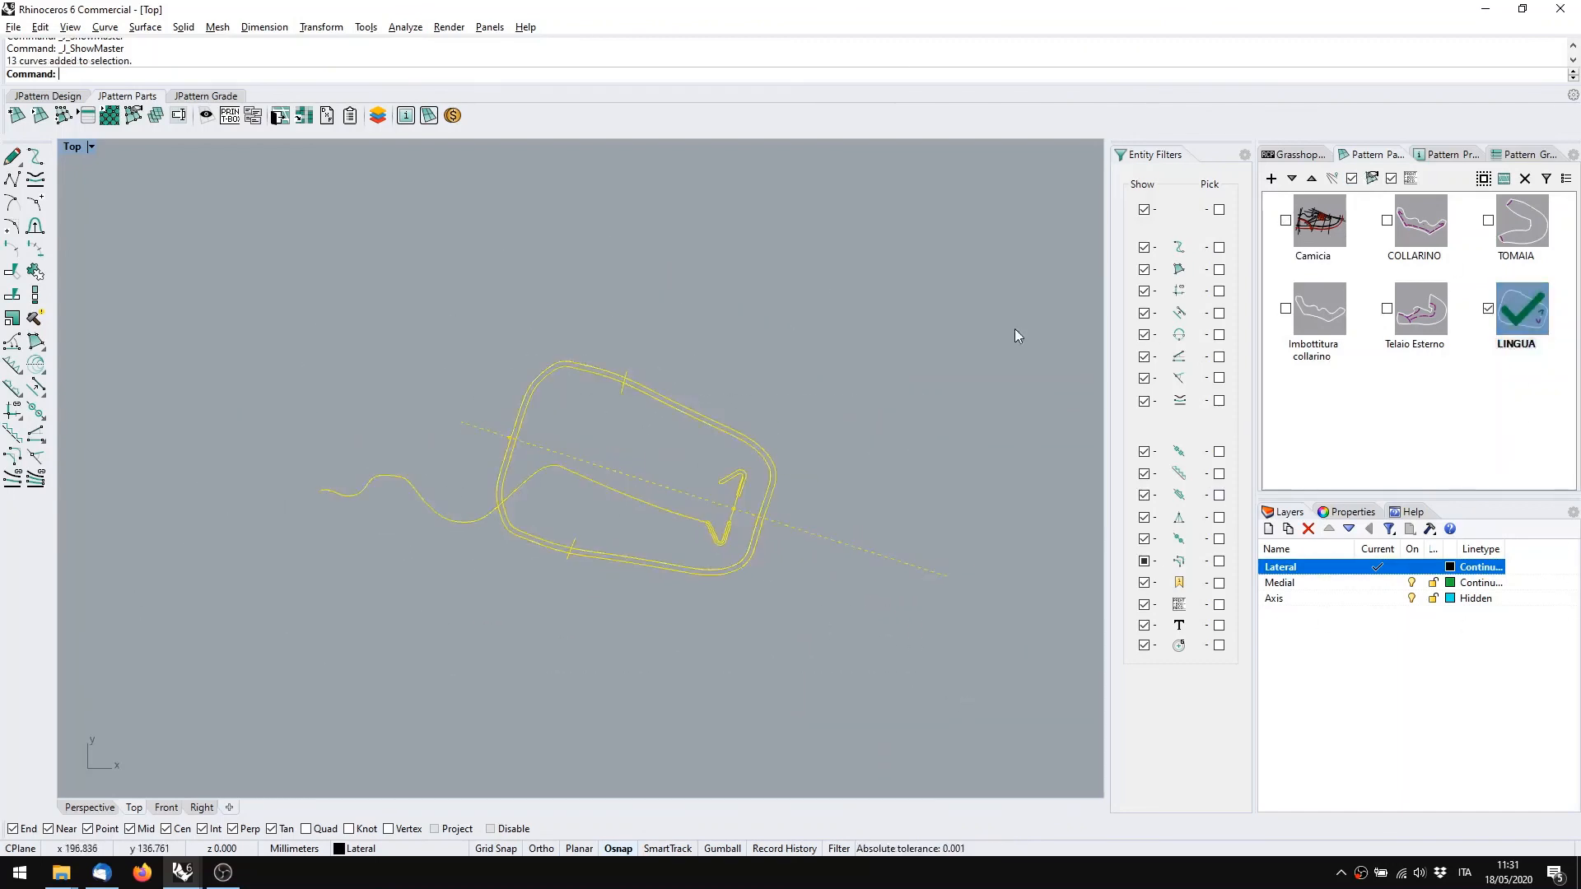
Overlay the Camicia part on the LINGUA curves to compare them, clear the selection, and return to showing only Camicia
left_click(1284, 220)
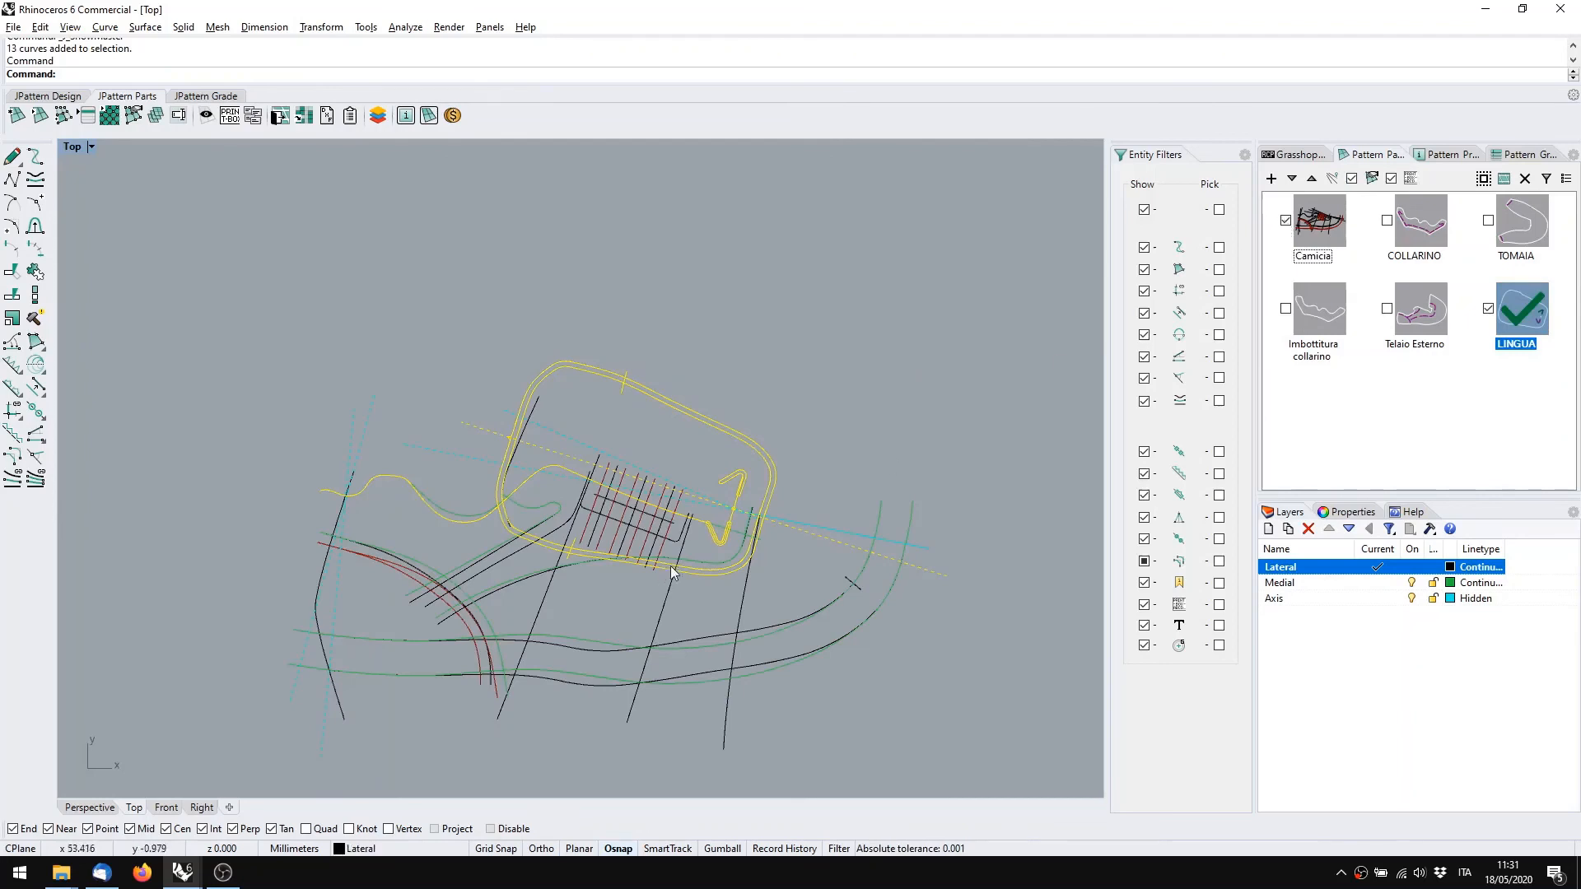
right_click_drag(670, 564, 670, 479)
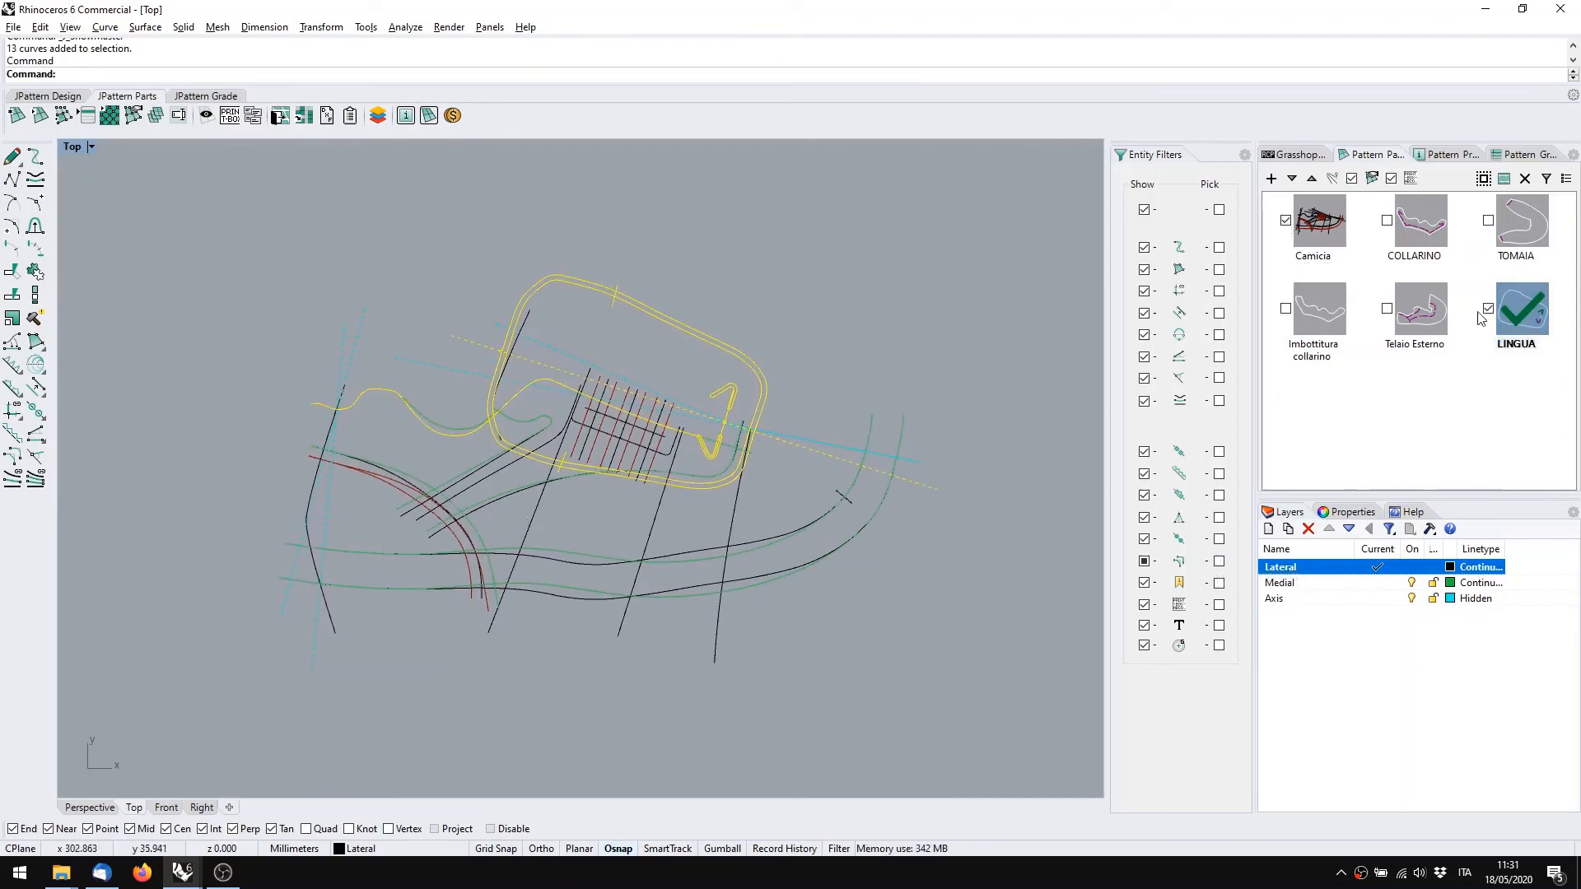
left_click(1323, 230)
left_click(833, 248)
left_click(1510, 423)
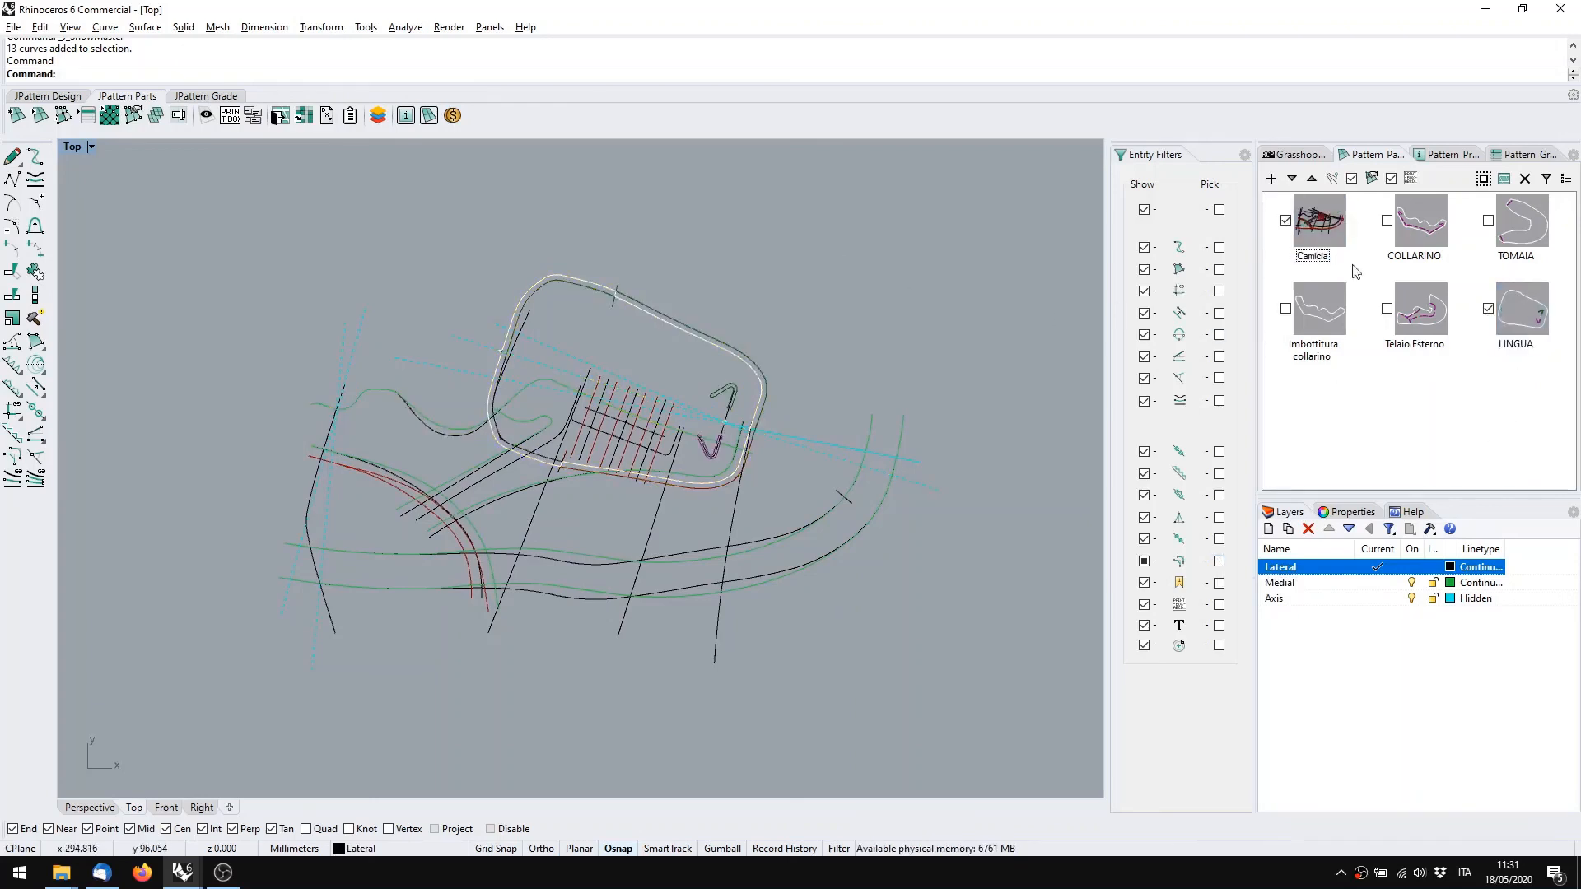
double_click(1322, 222)
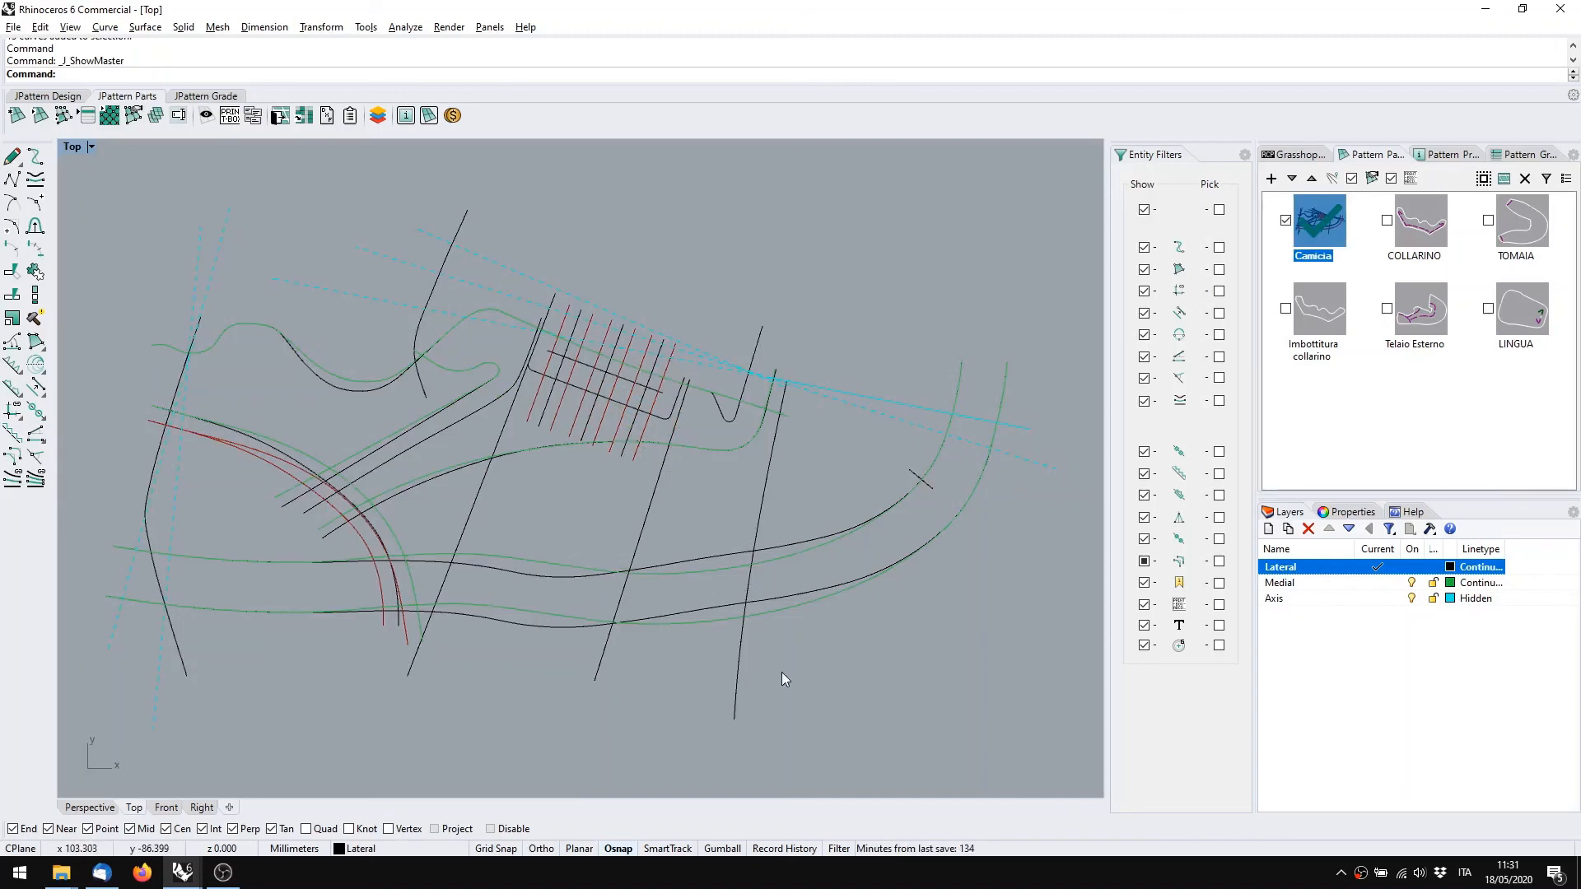
Show the Select toolbar and place it over the empty area above the toe of the Camicia pattern
right_click(311, 106)
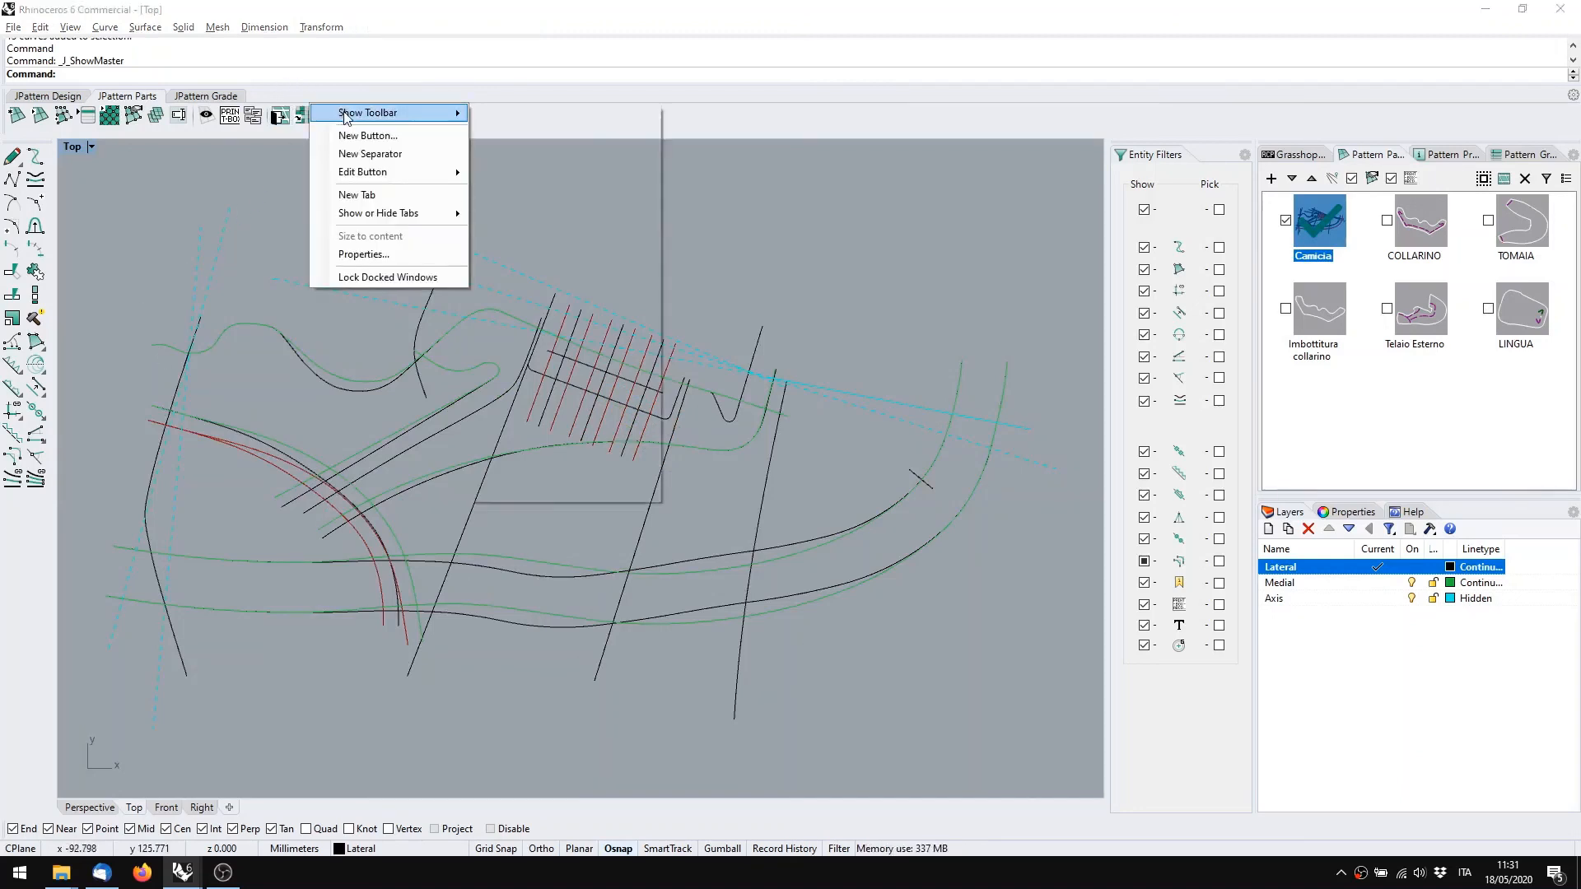
mouse_move(379, 113)
left_click_drag(652, 178, 681, 381)
left_click(512, 159)
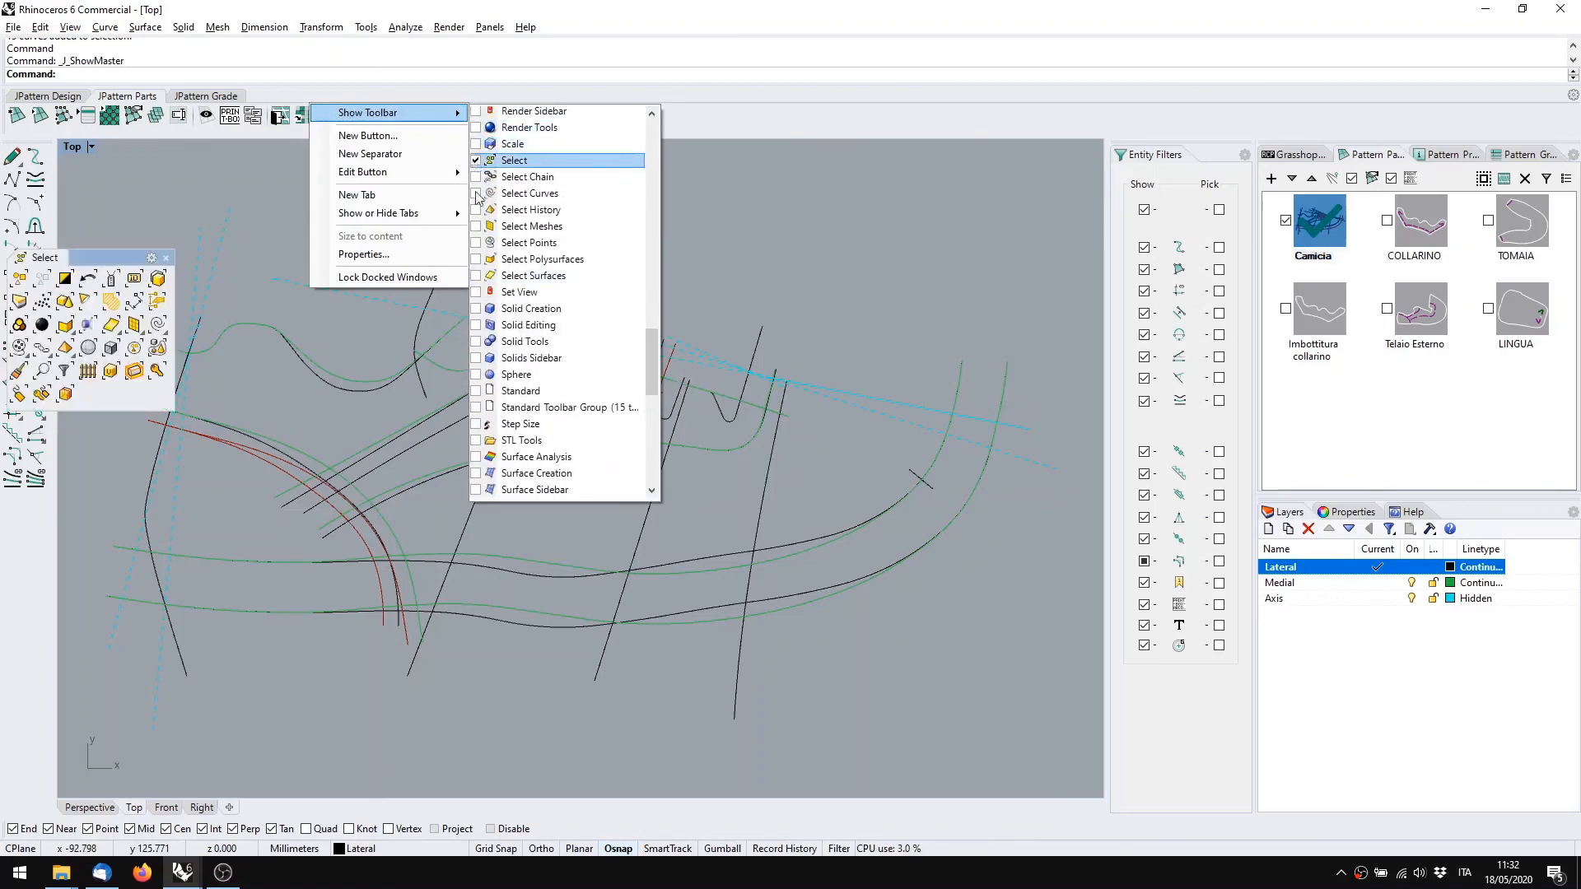
left_click(811, 235)
left_click_drag(72, 256, 906, 184)
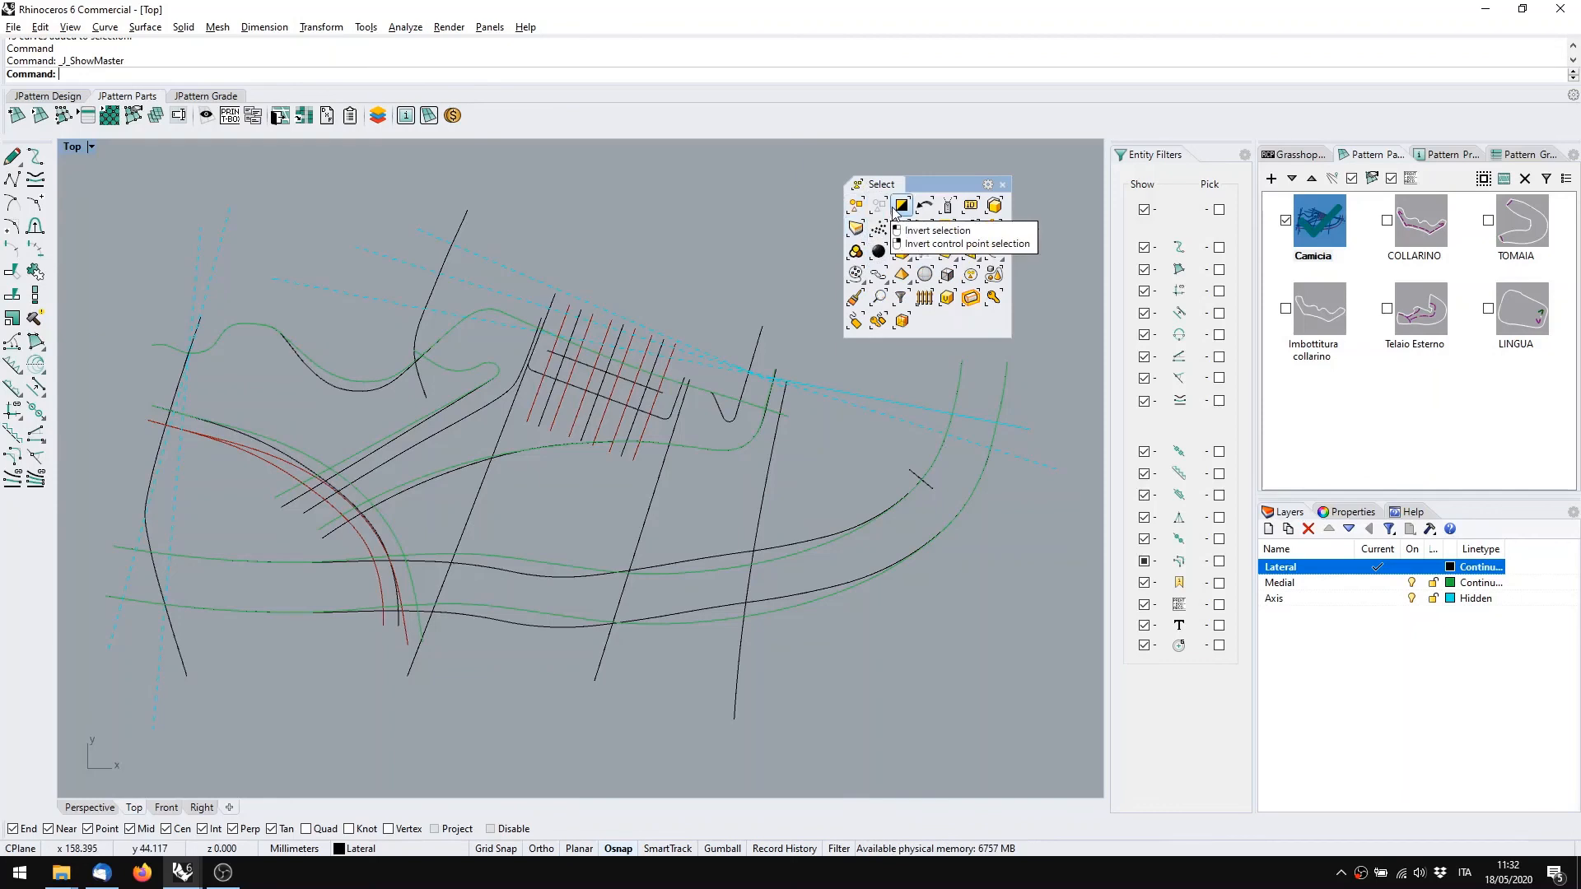
Select the middle dashed axis line, invert the selection to all other curves, reselect the axis line, and clear the selection
left_click(516, 298)
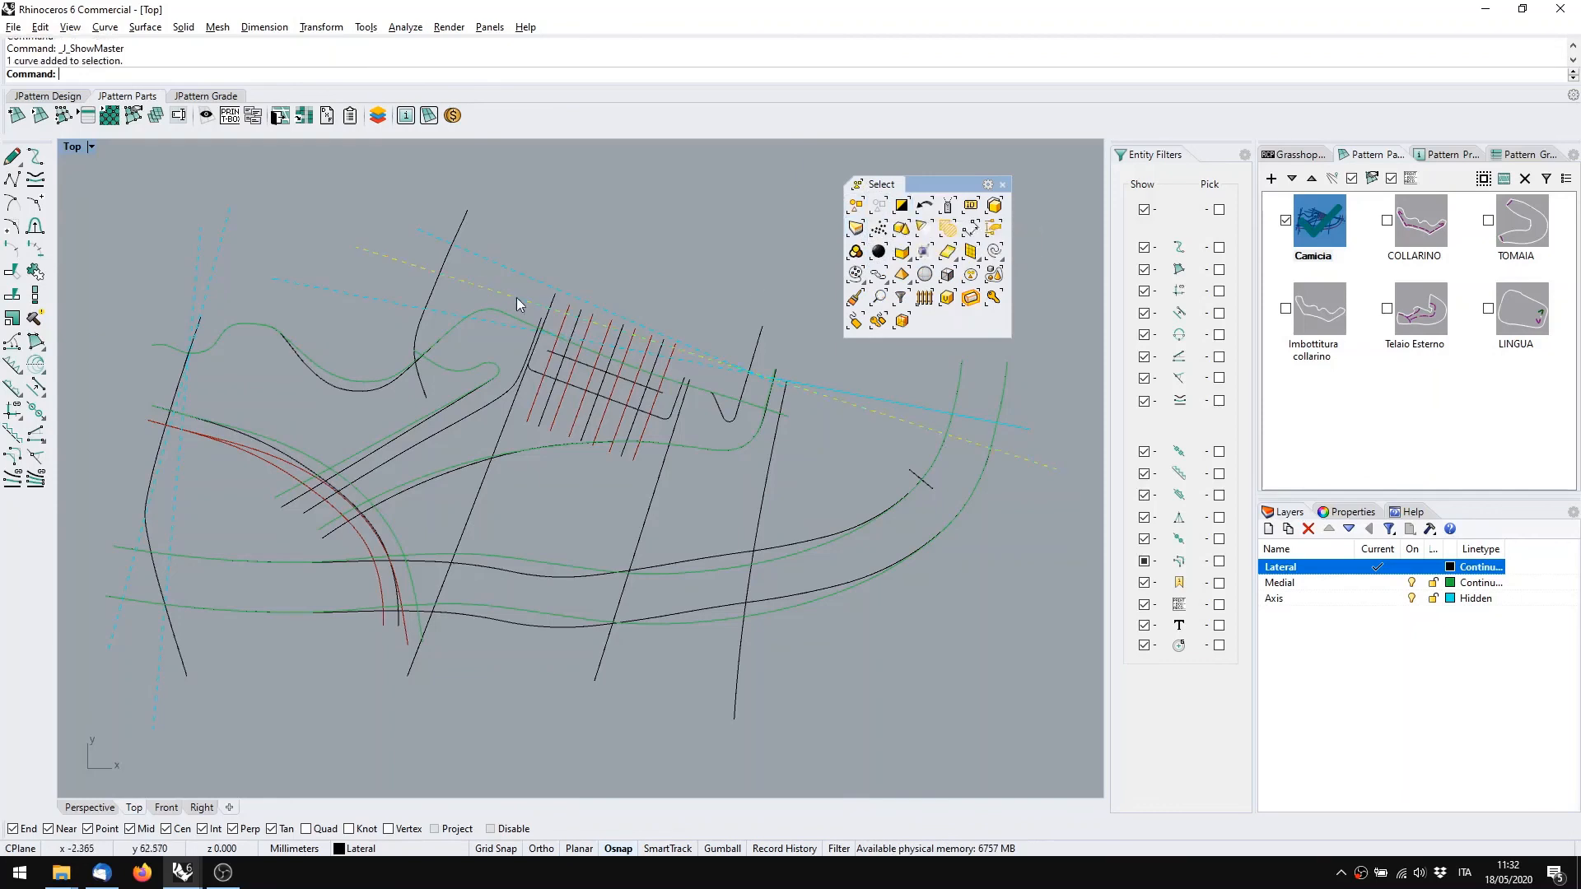
left_click(901, 205)
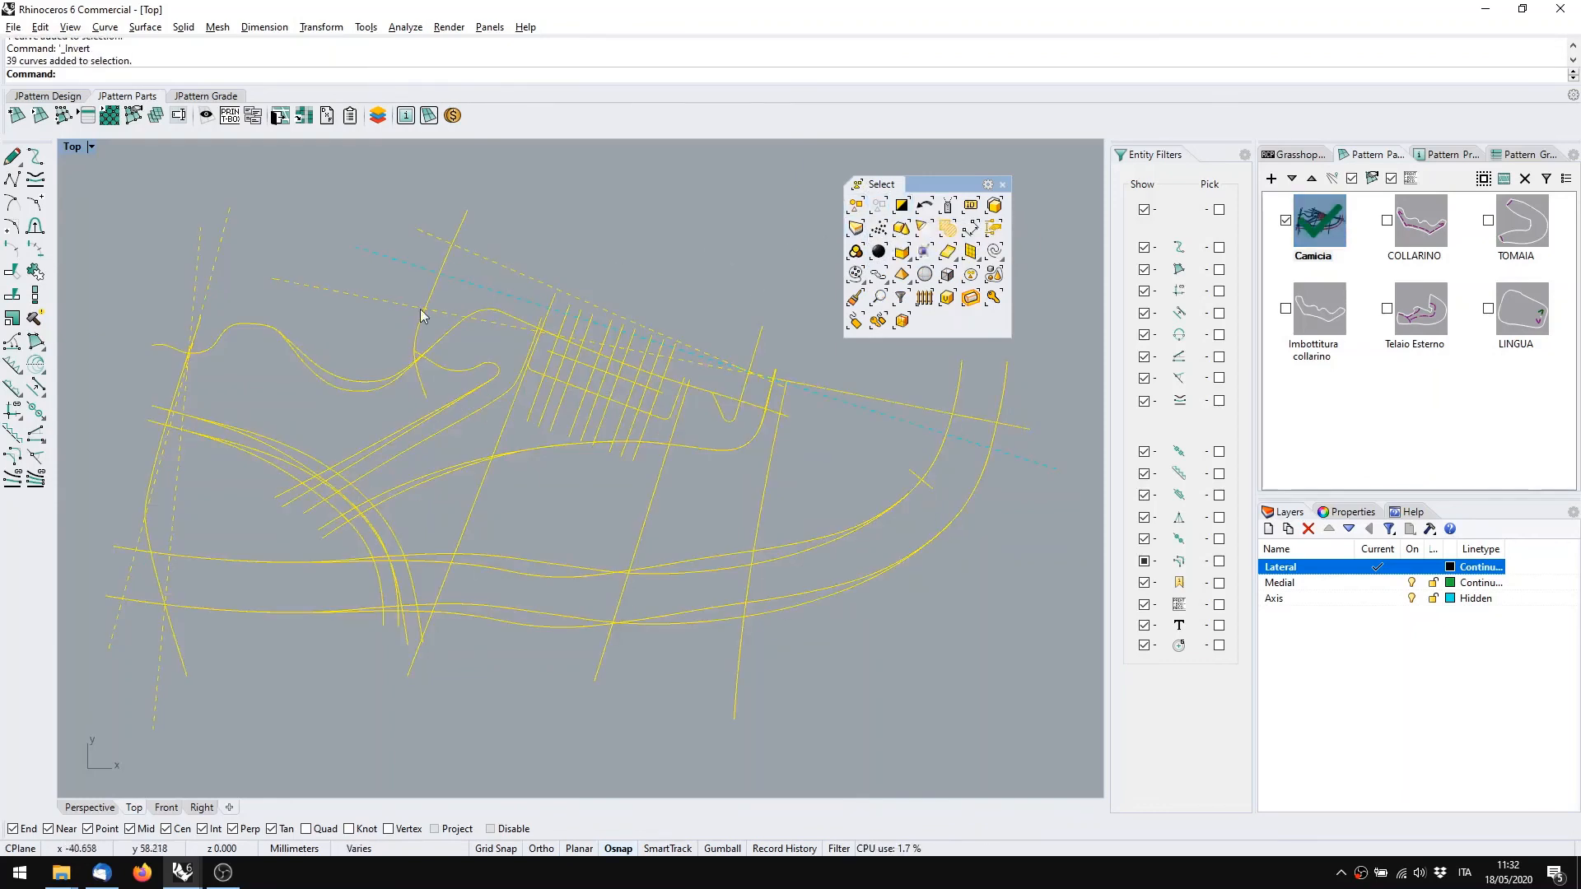
left_click(486, 289)
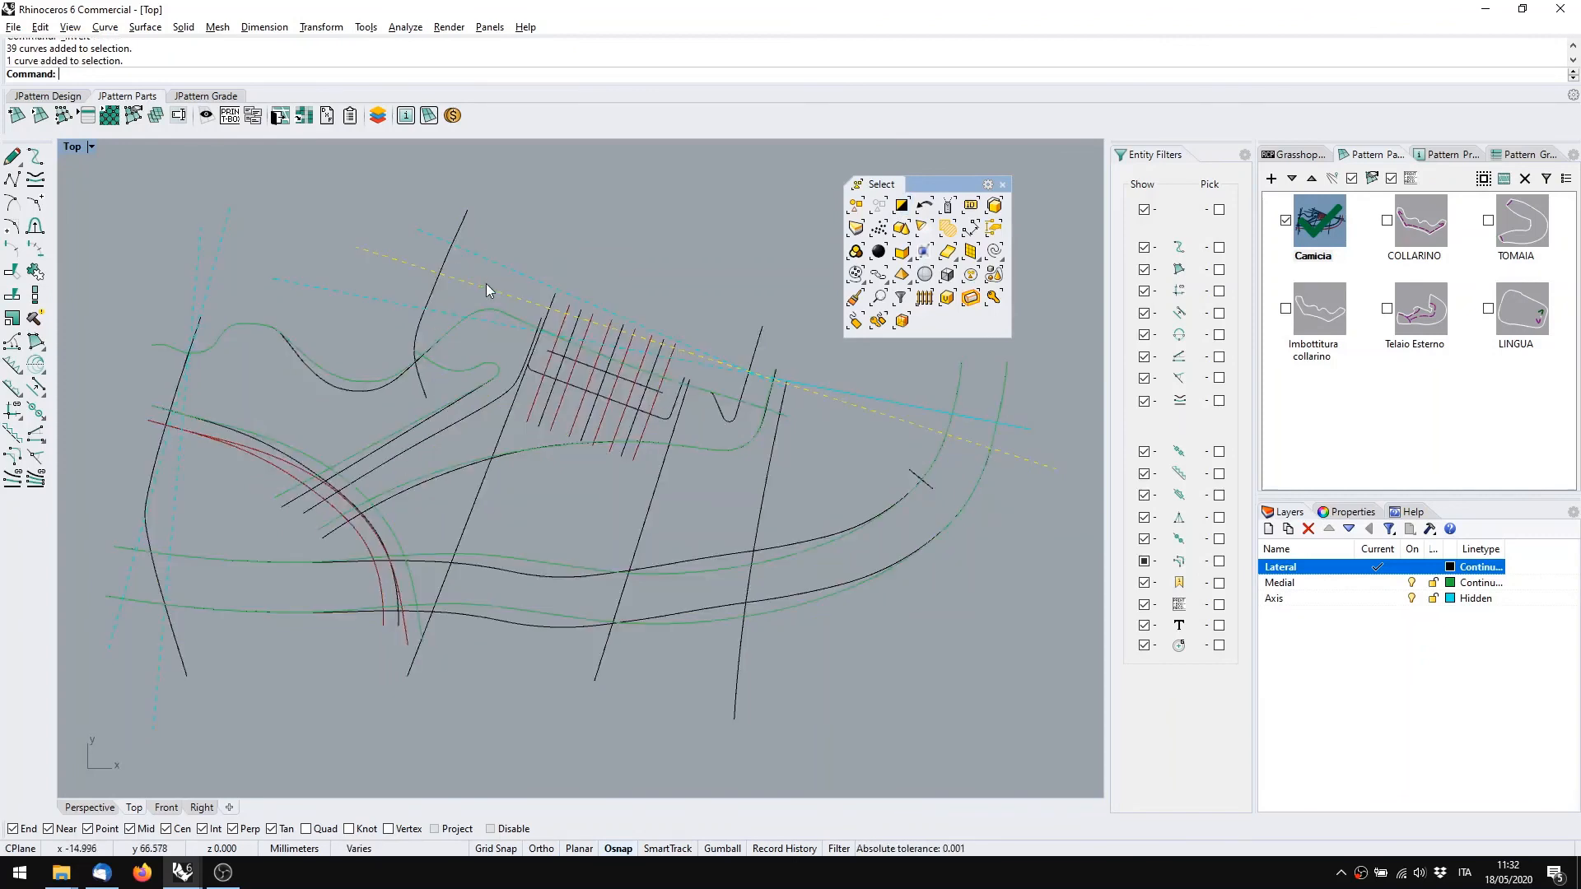
key("Escape")
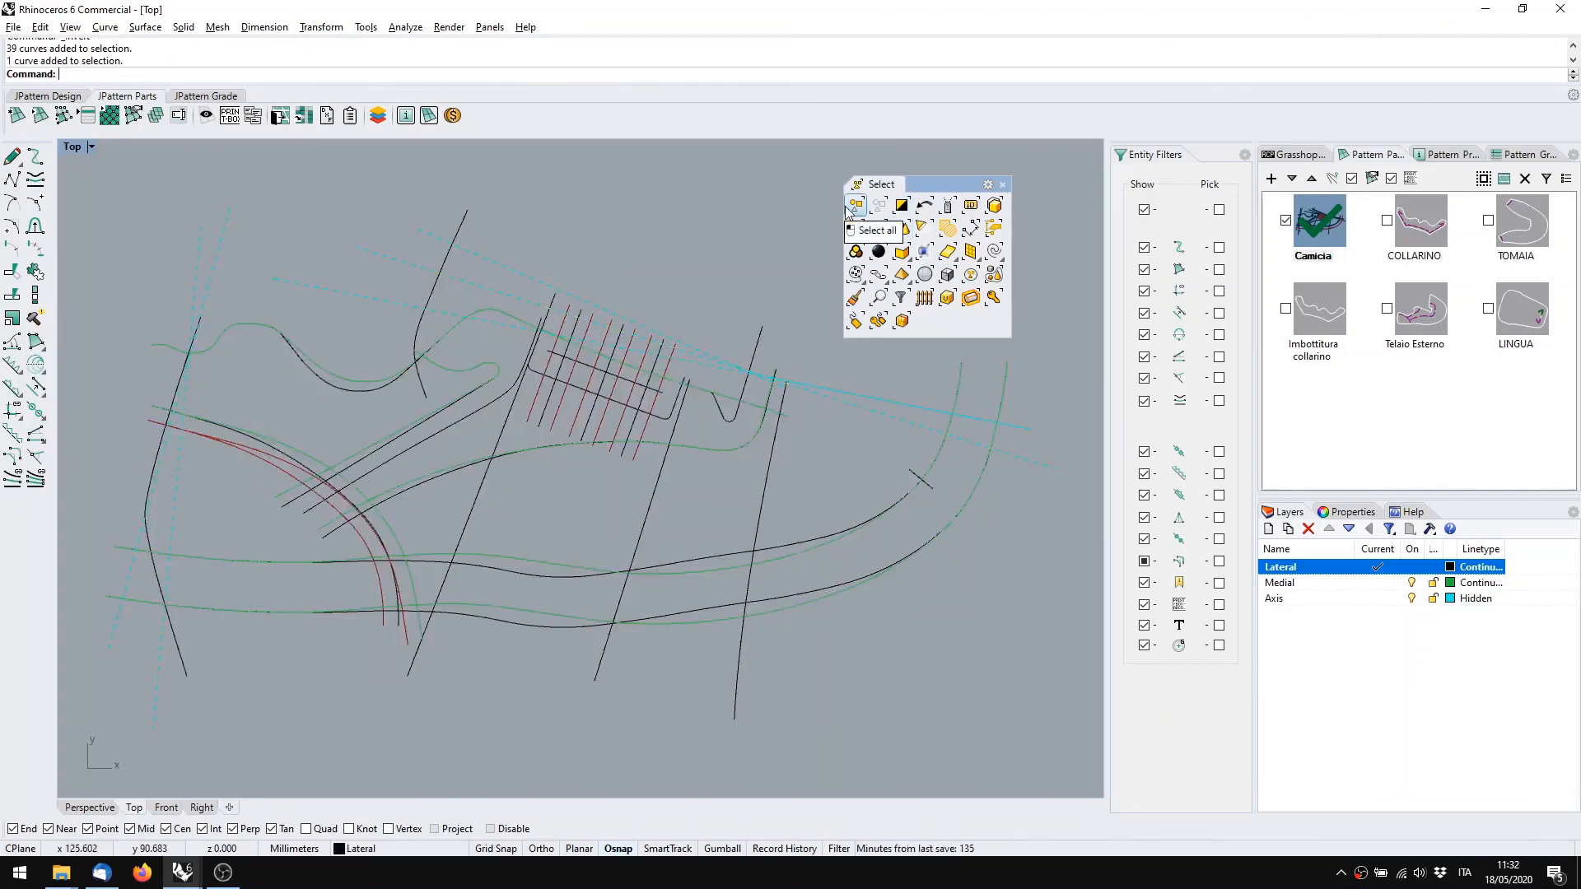
Select all curves of the Camicia pattern and clear the selection, repeating this to try out Select All
left_click(848, 210)
left_click(771, 208)
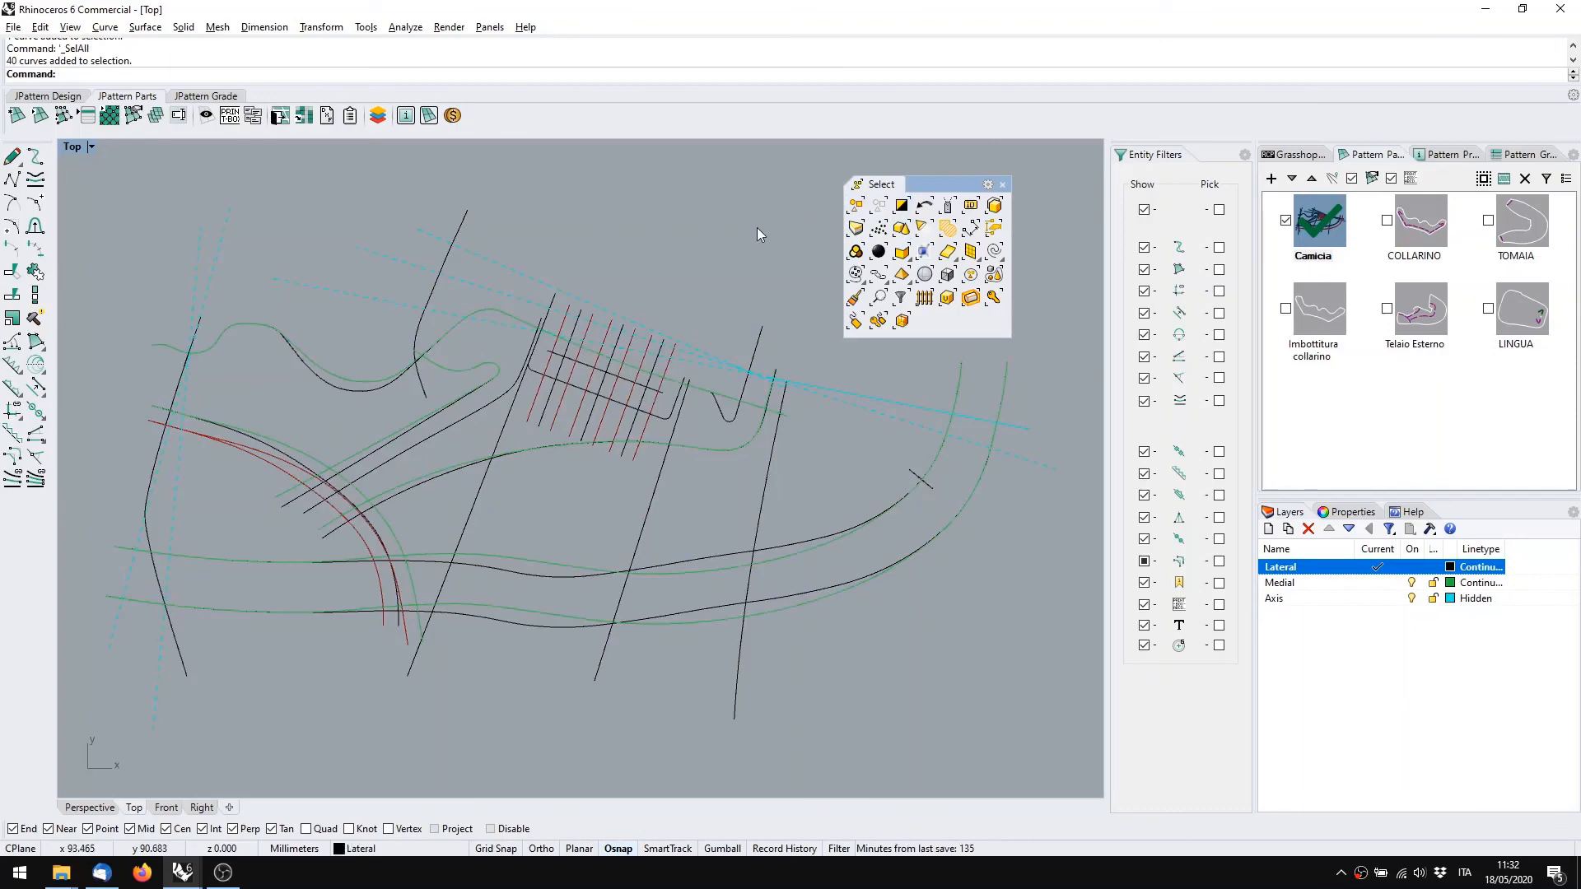
key("ctrl+a")
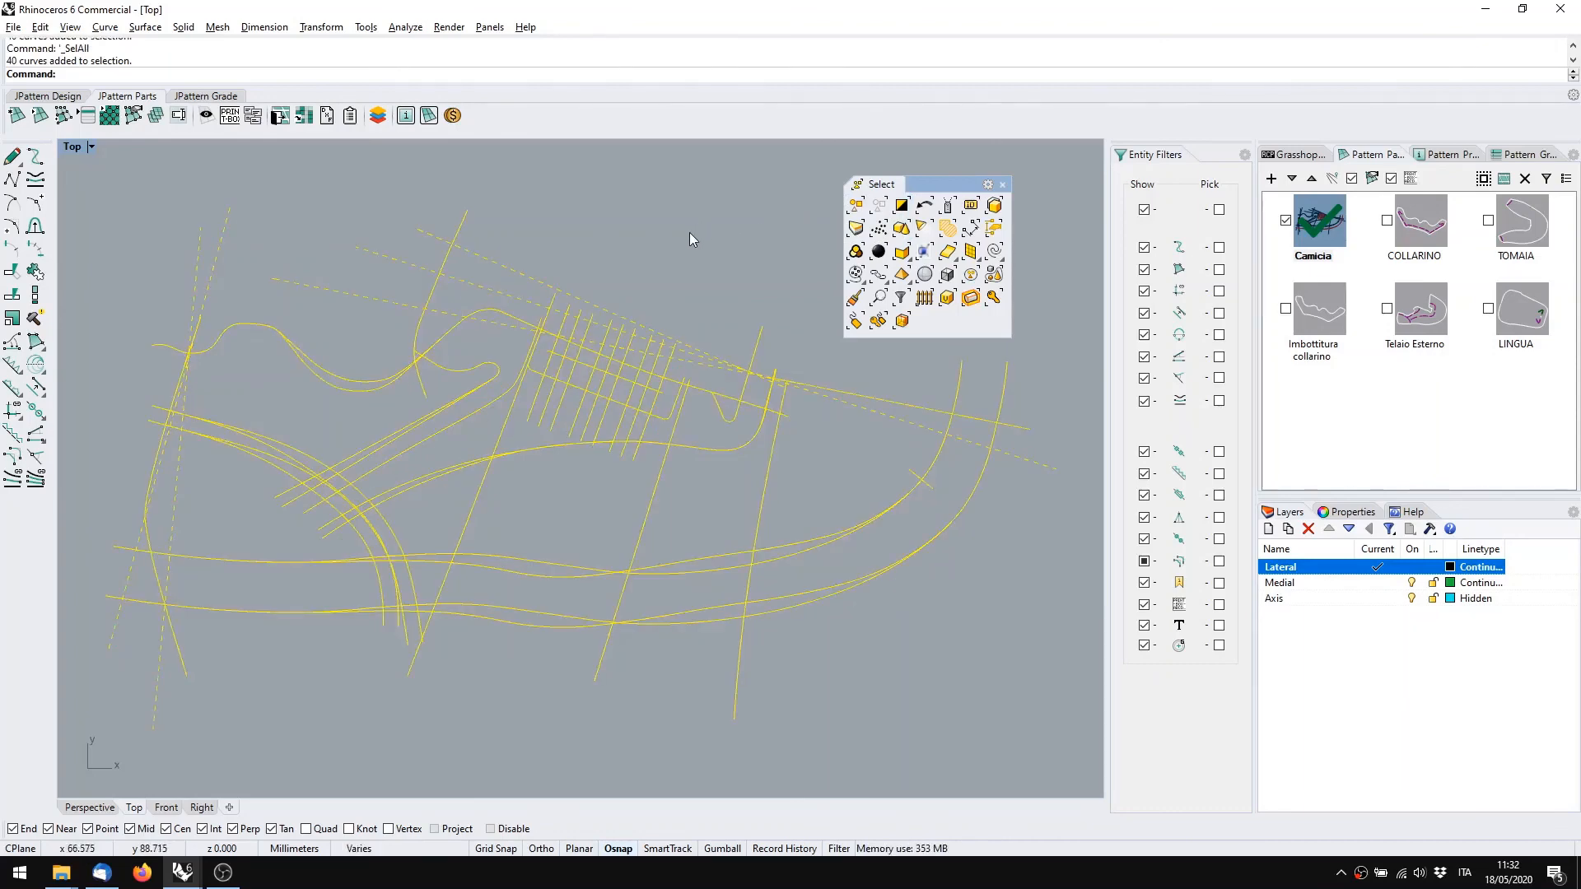
left_click(689, 232)
key("ctrl+a")
left_click(681, 241)
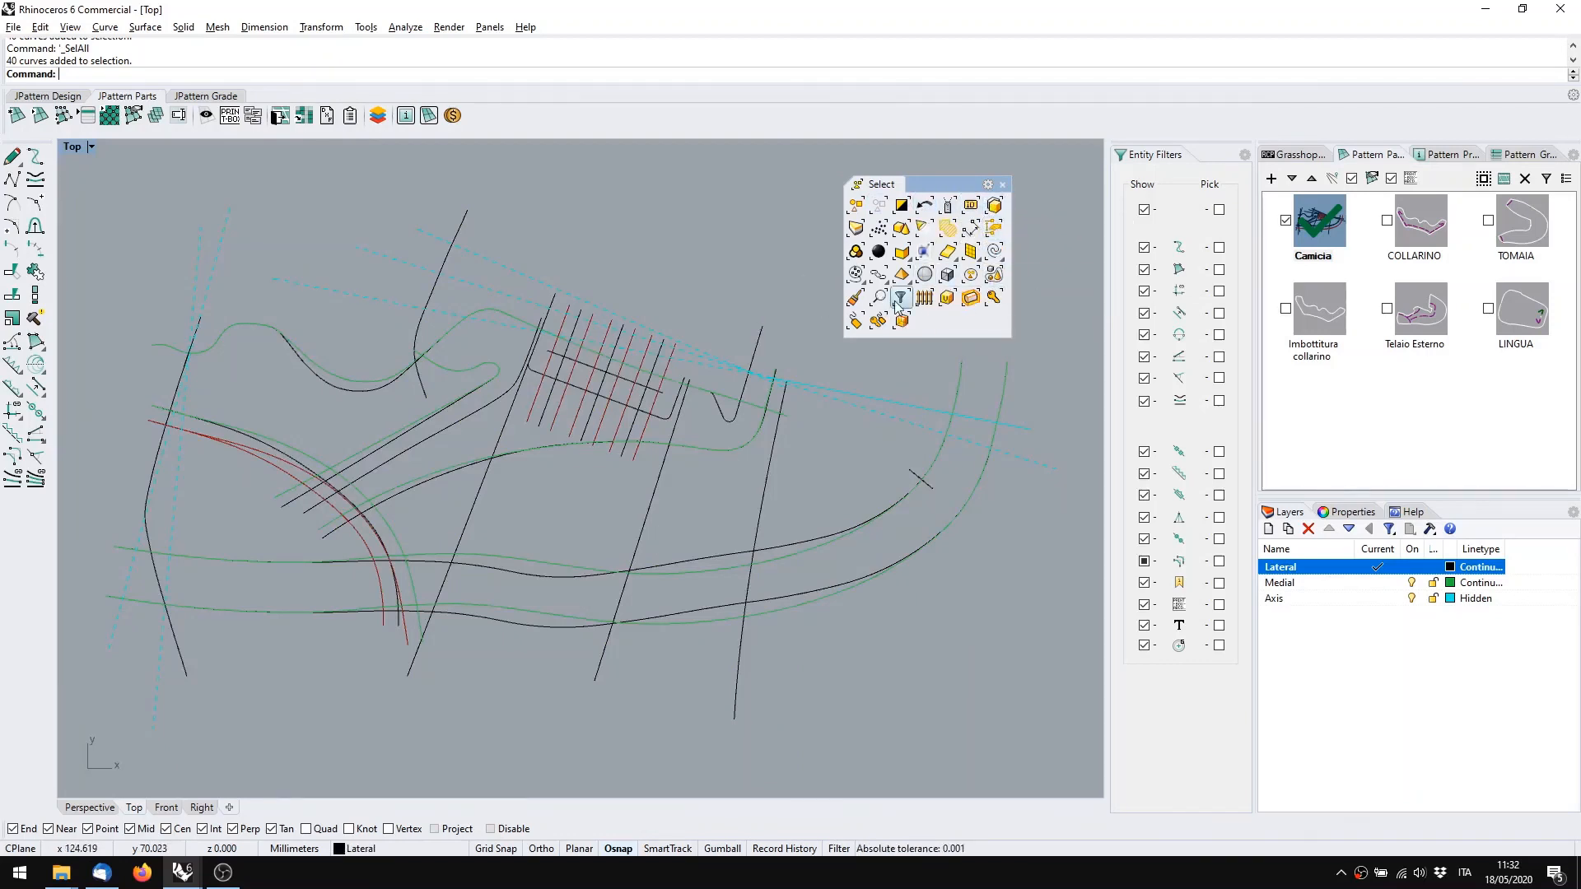
left_click(879, 274)
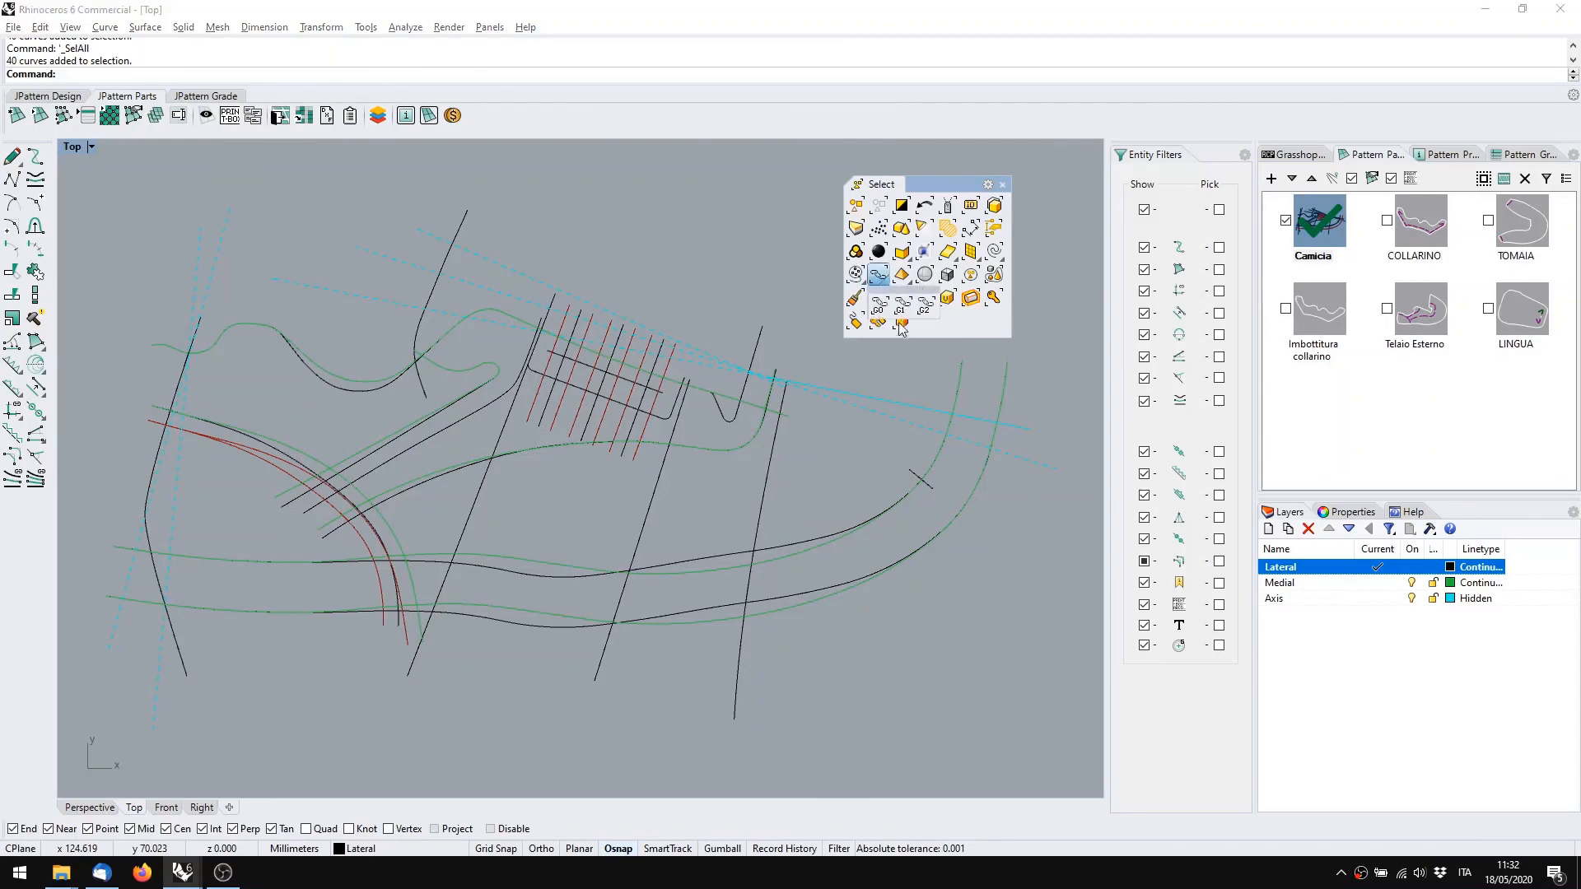
left_click(971, 332)
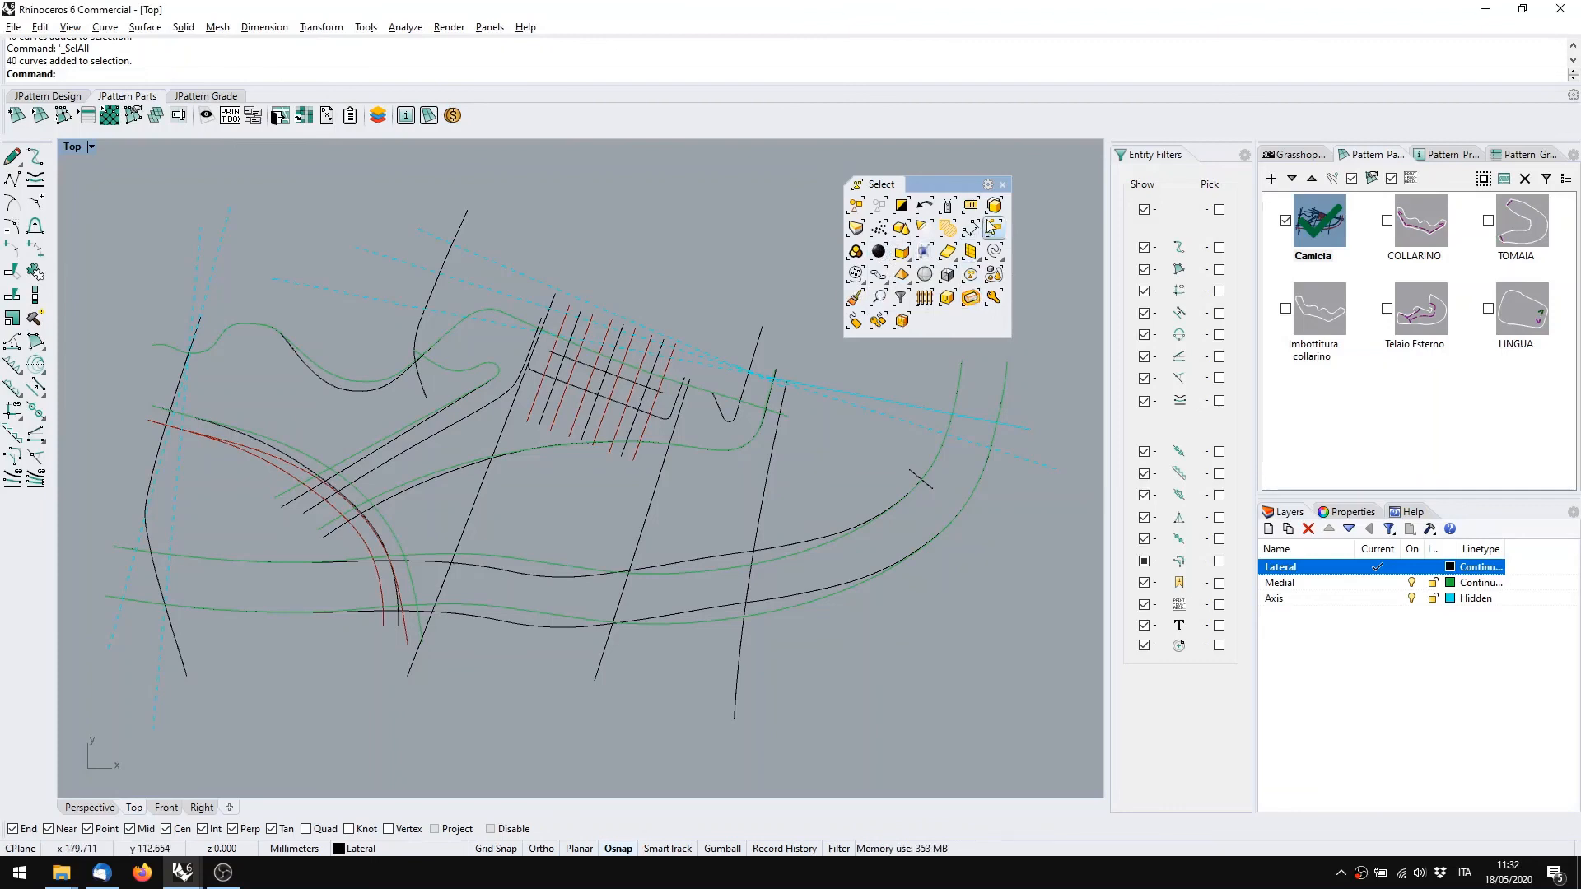
Close the Select toolbar and select all green Medial curves of the Camicia pattern by colour
left_click(1003, 185)
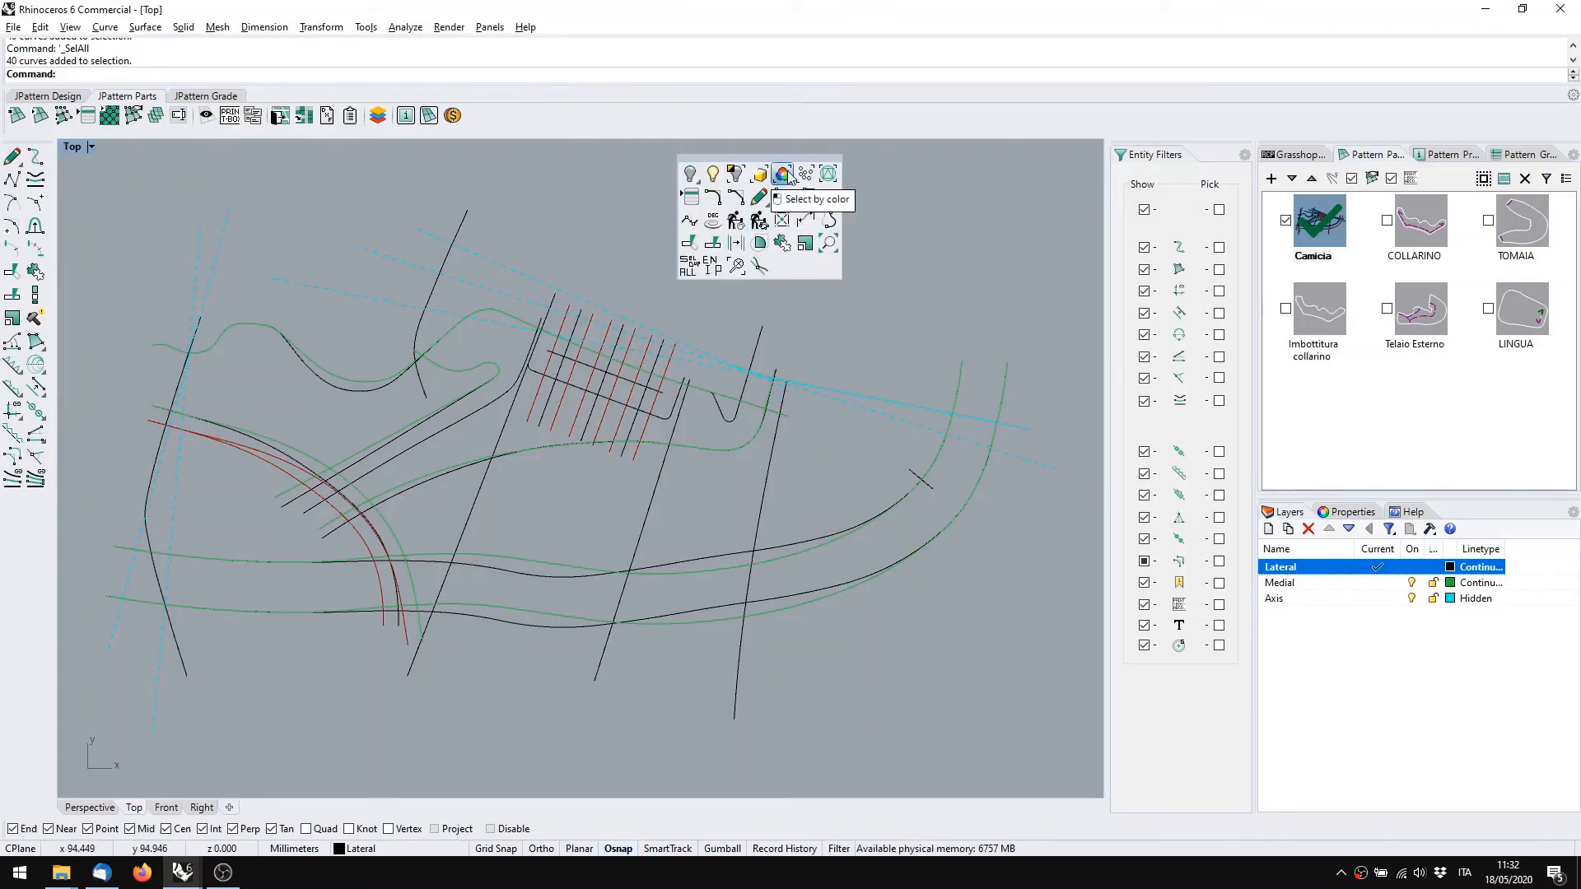
left_click(1422, 709)
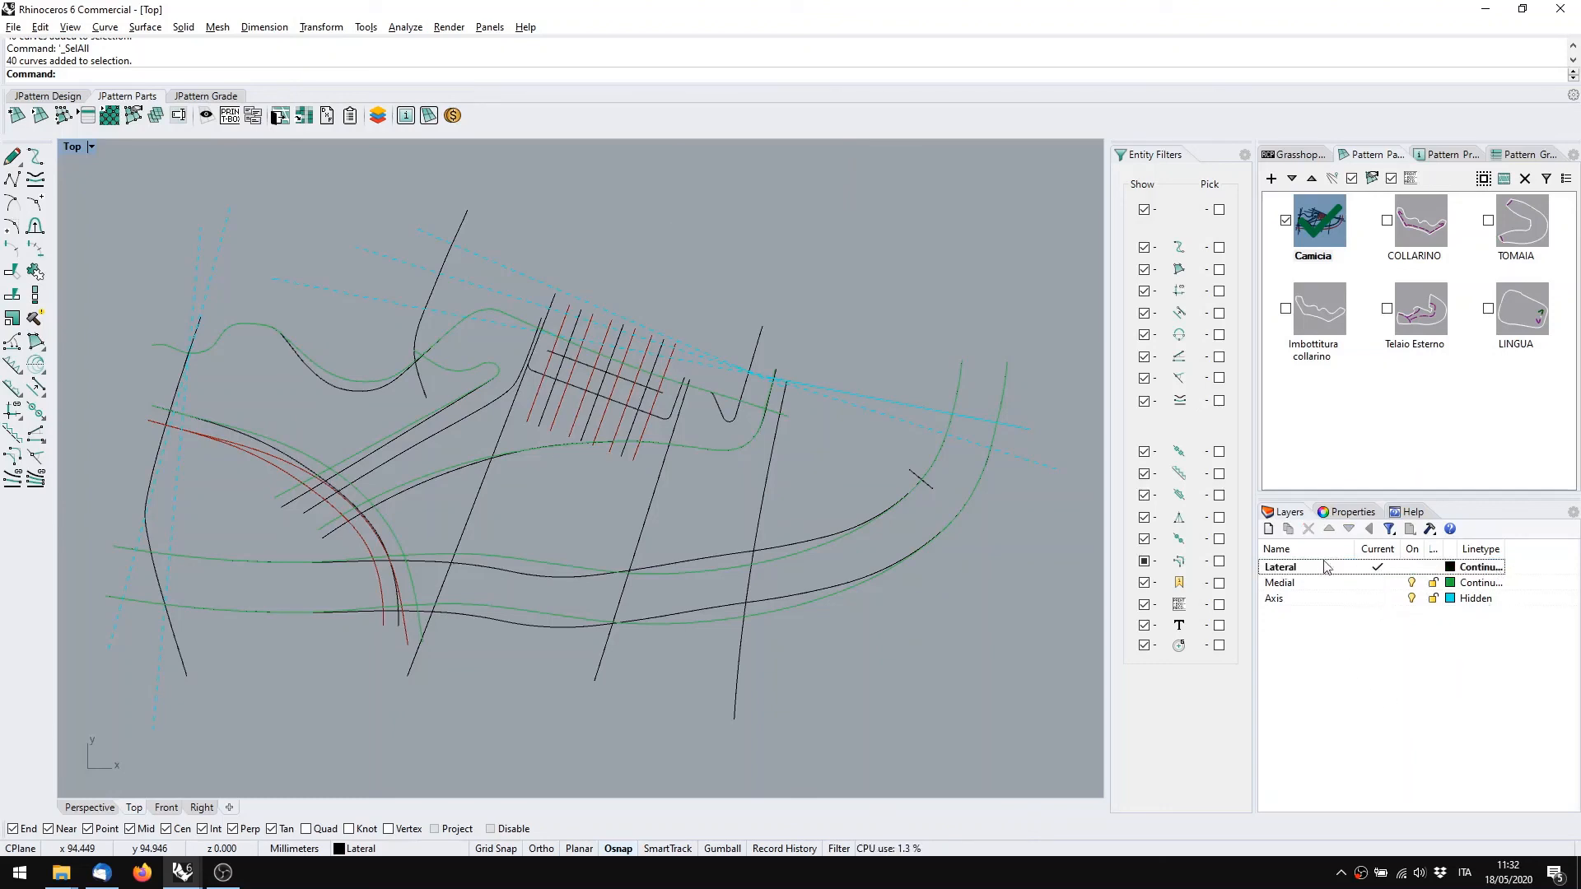
middle_click(331, 416)
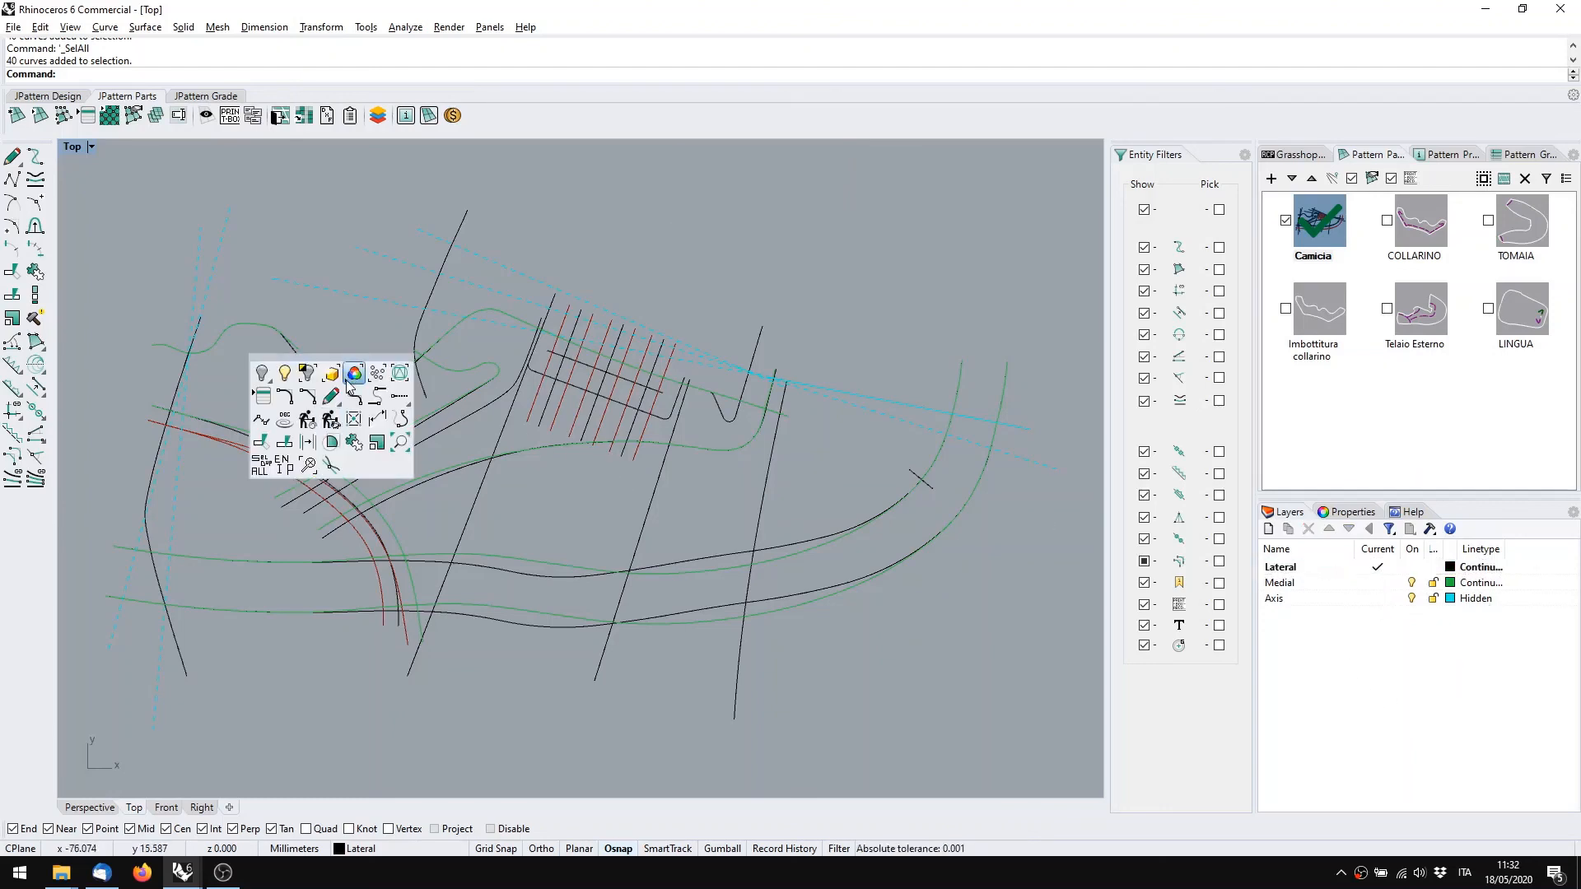
left_click(354, 374)
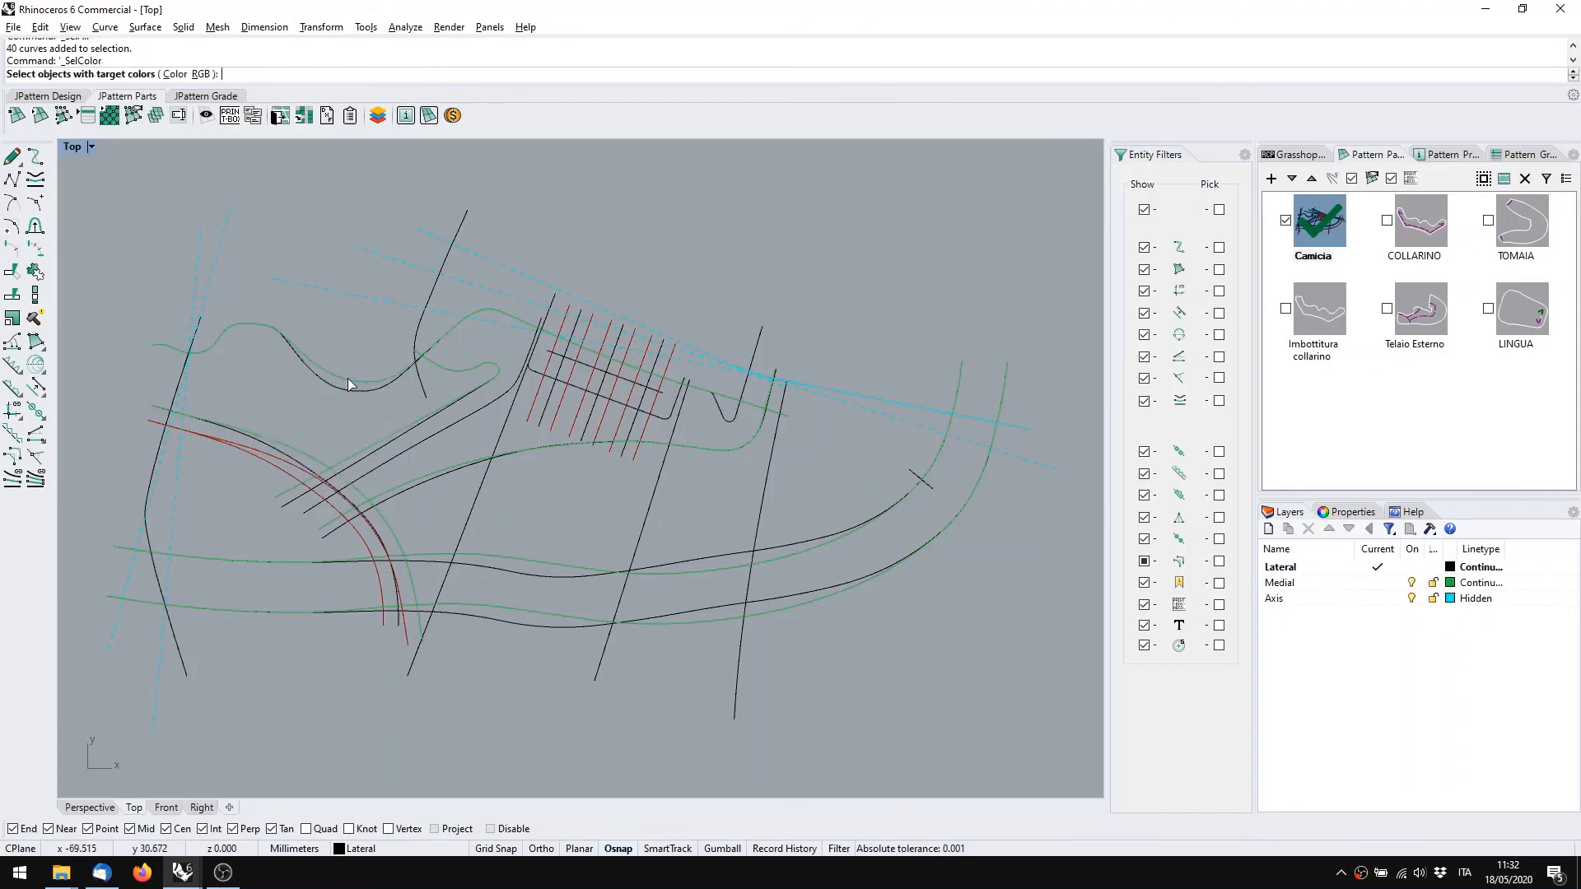
left_click(363, 447)
key("Return")
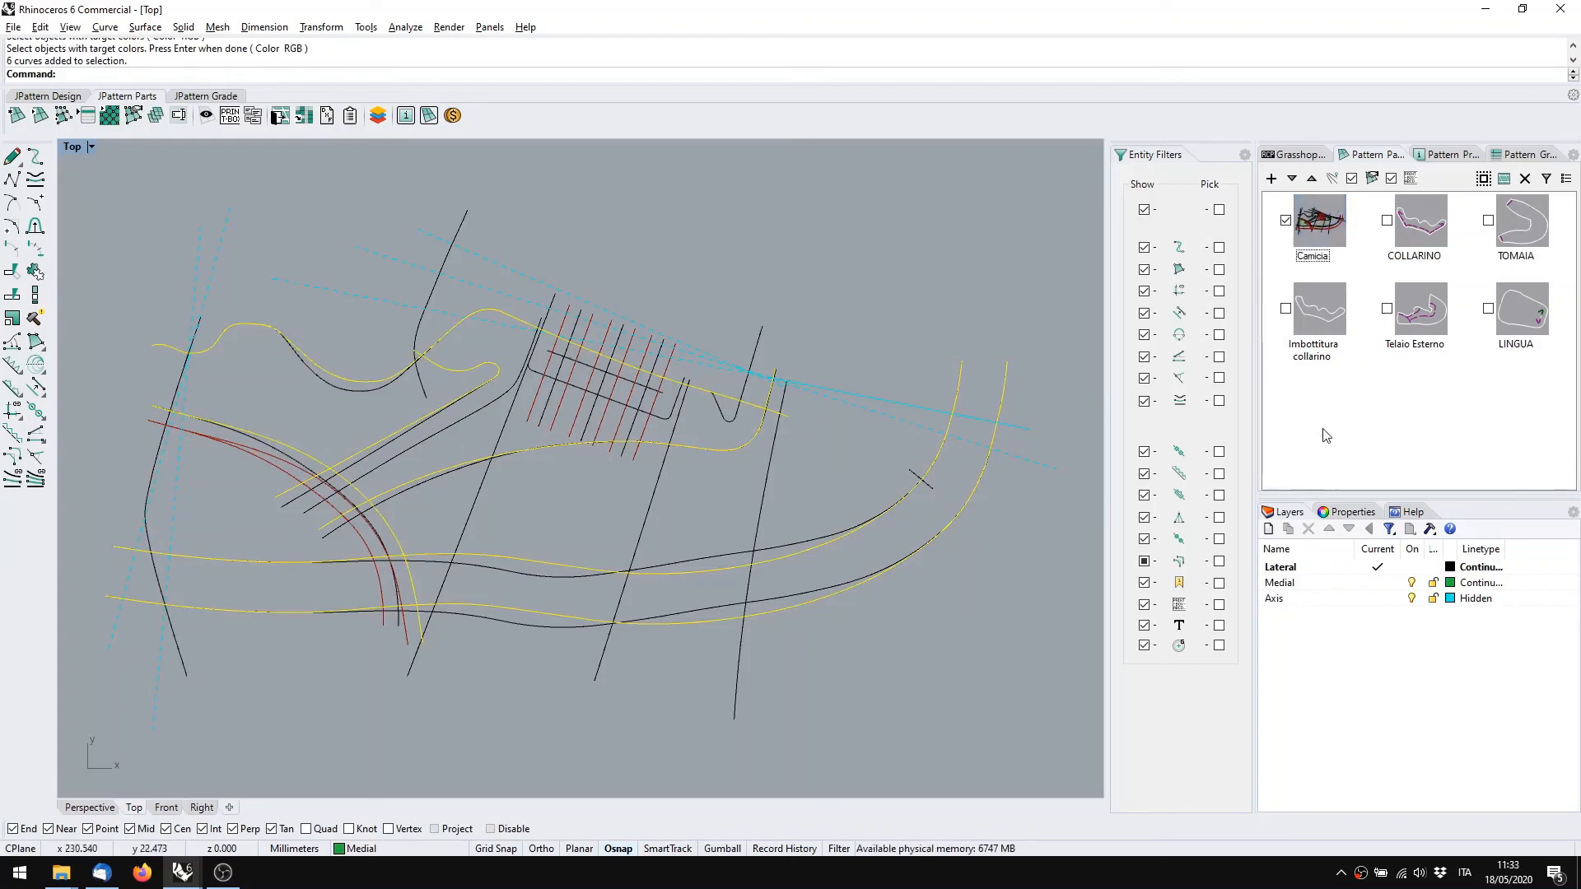
Clear the selection and repeat the selection by colour on the green pattern curves
left_click(246, 75)
middle_click(303, 415)
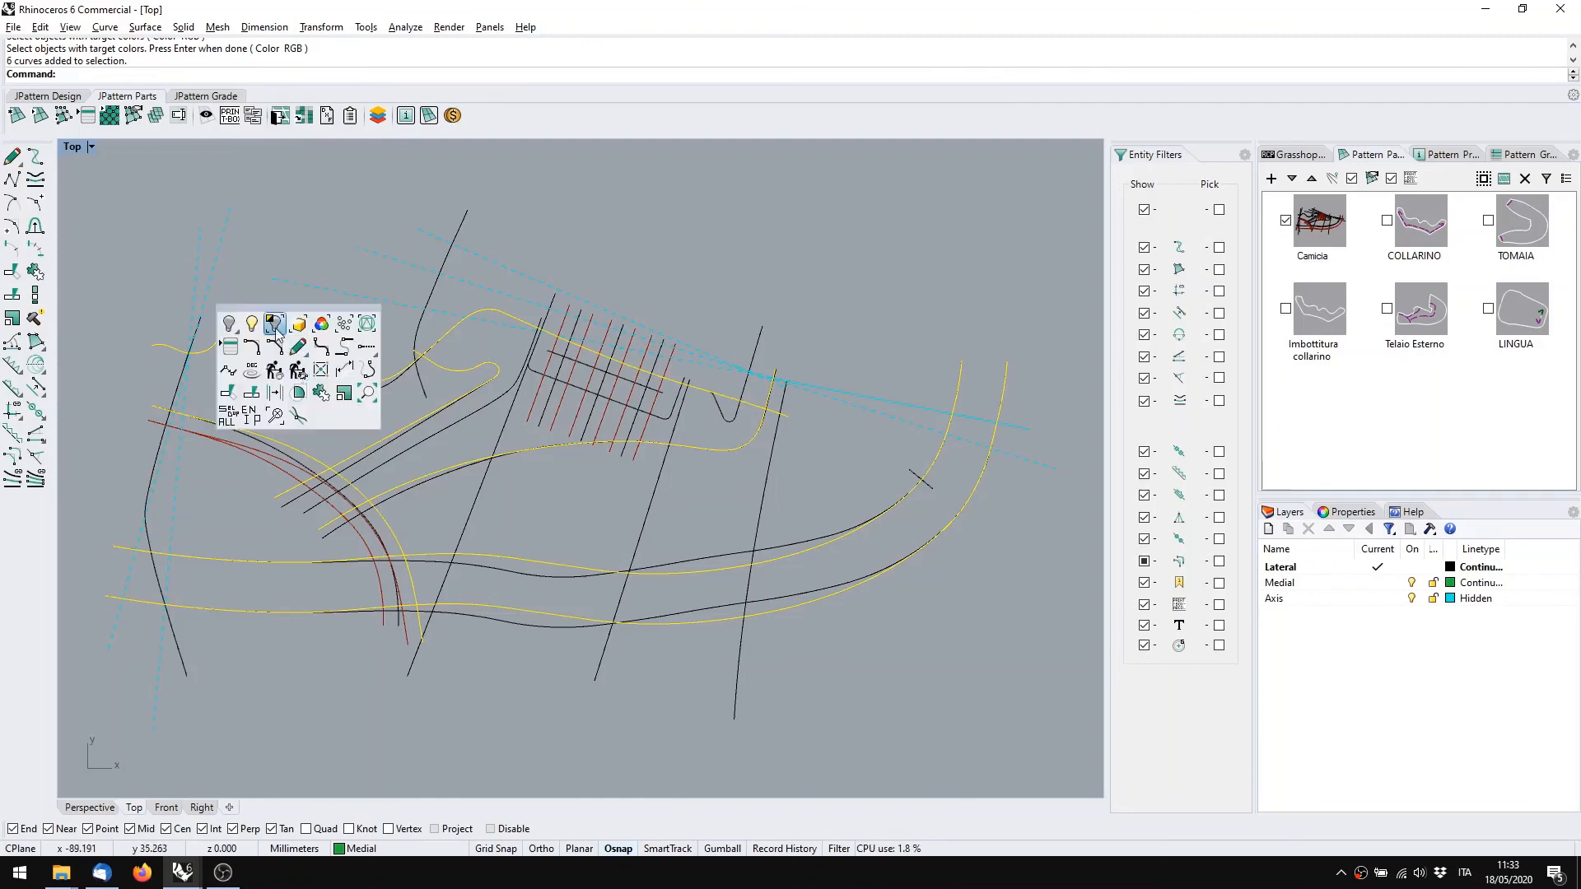
left_click(829, 216)
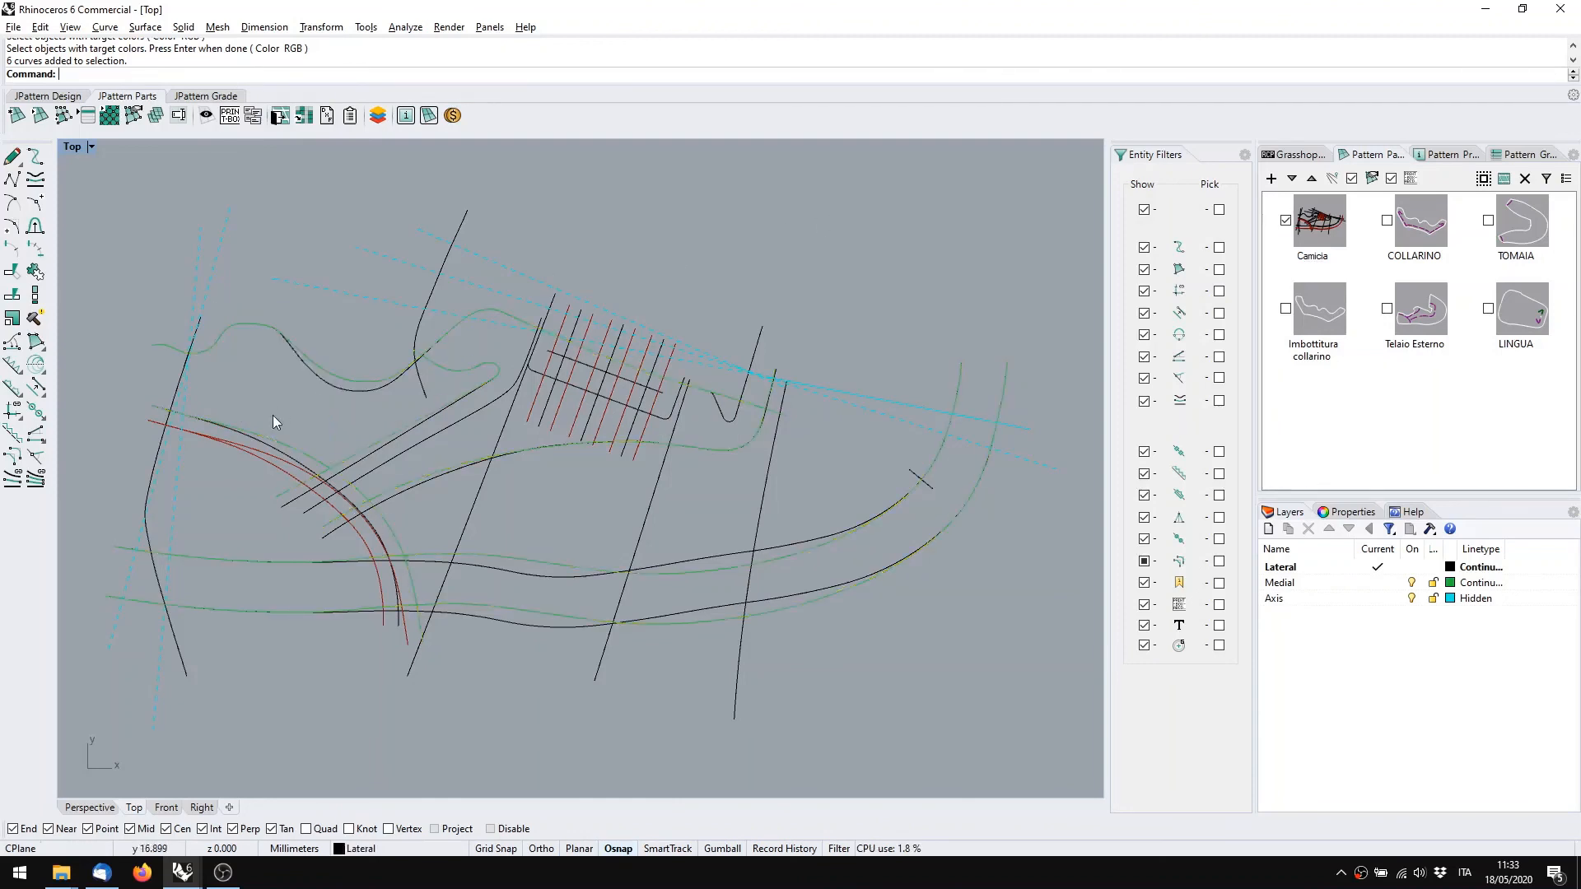
right_click(369, 371)
left_click(349, 377)
key("Return")
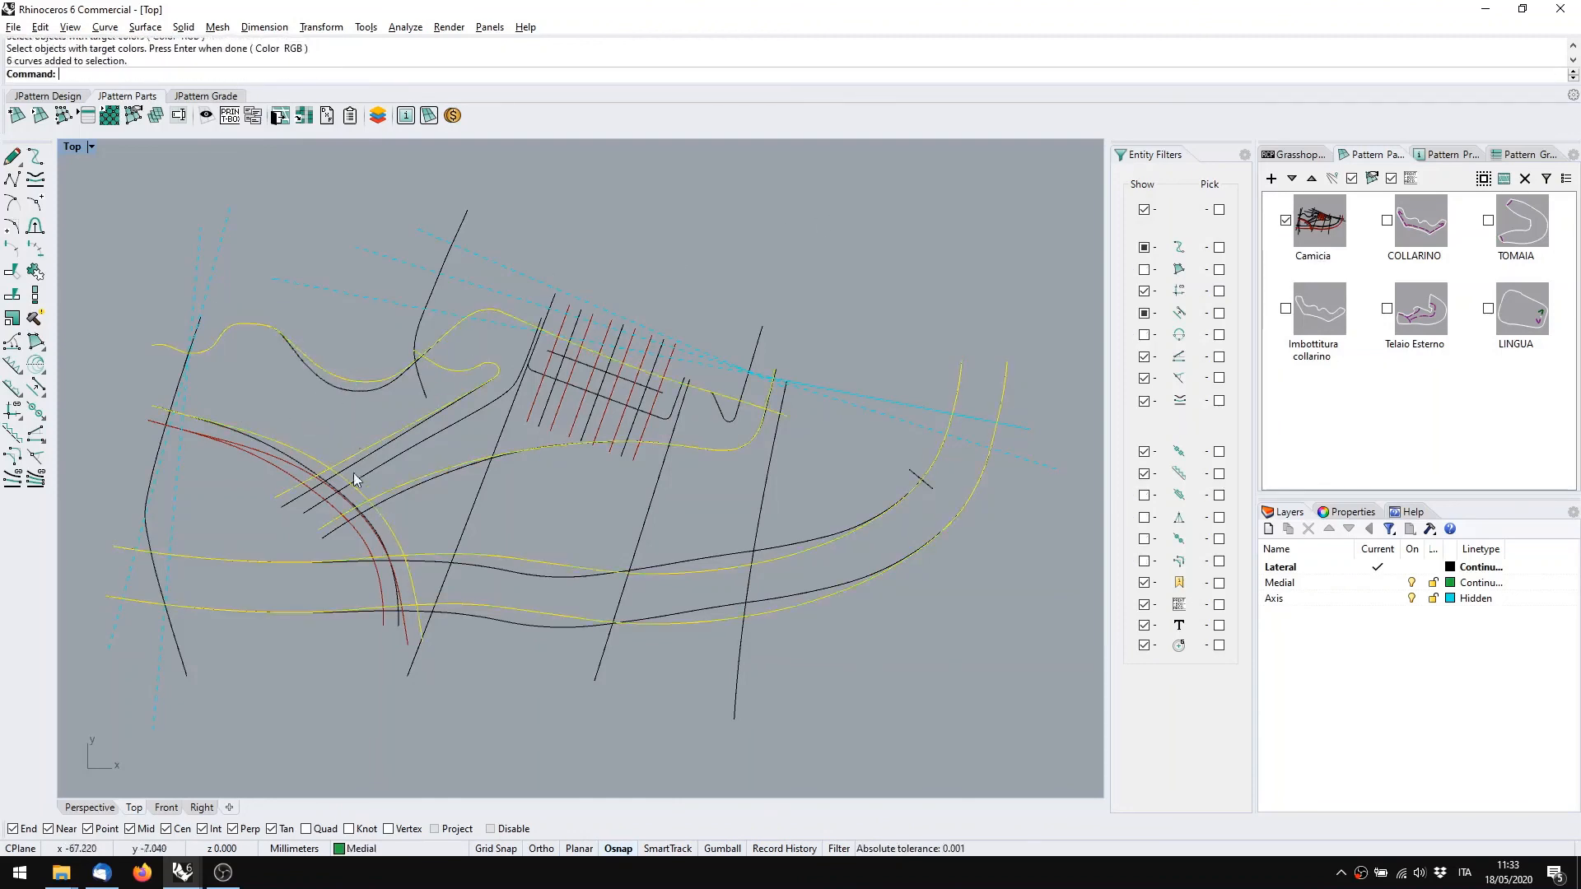
type("In")
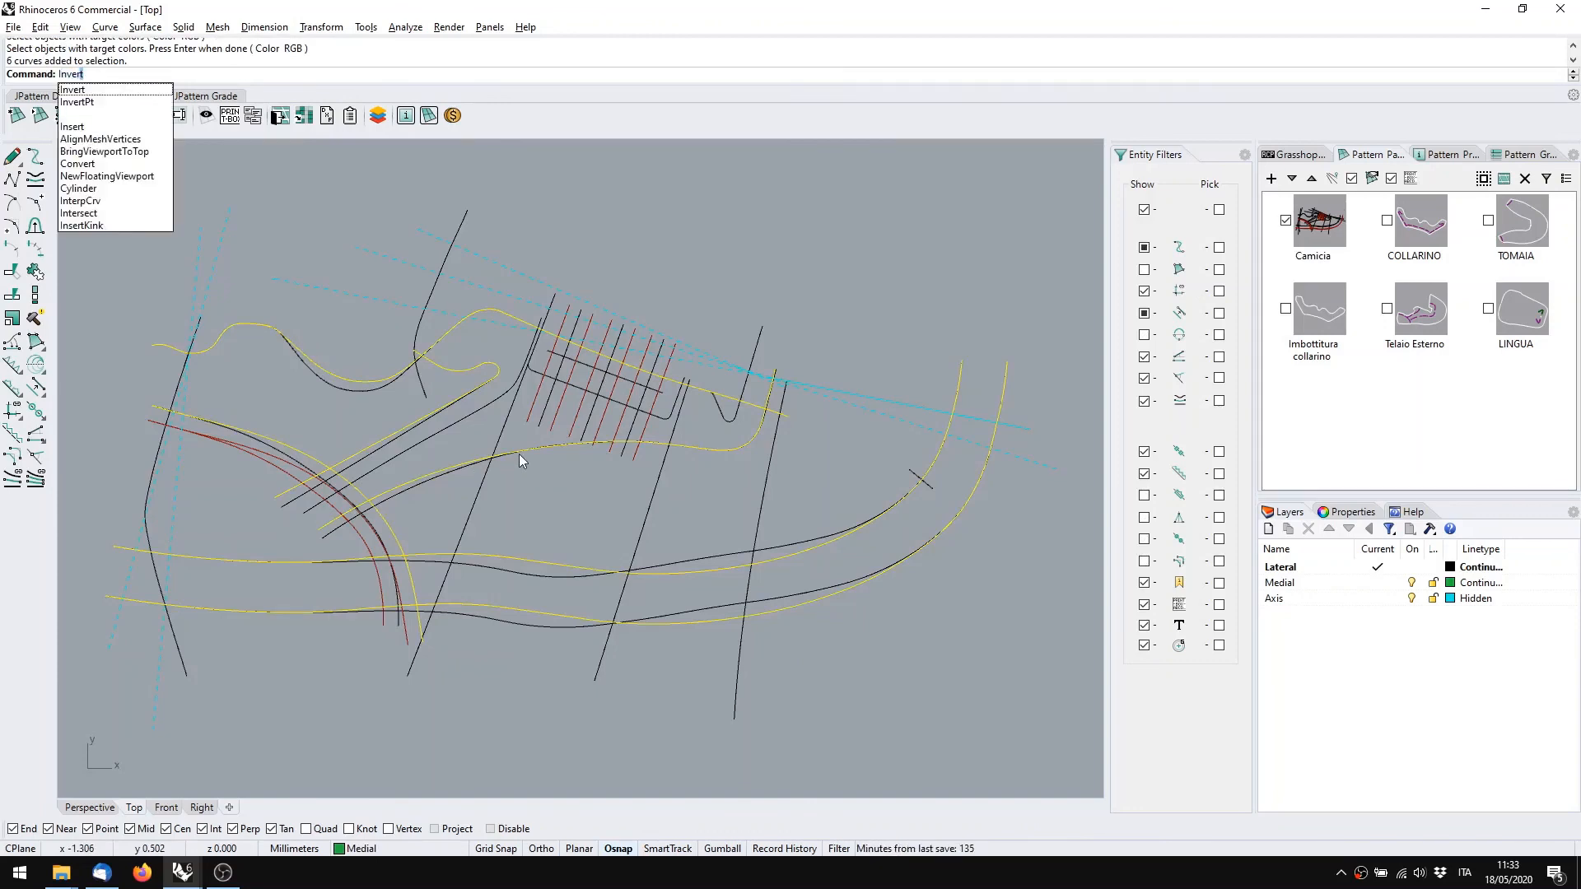
type("ver")
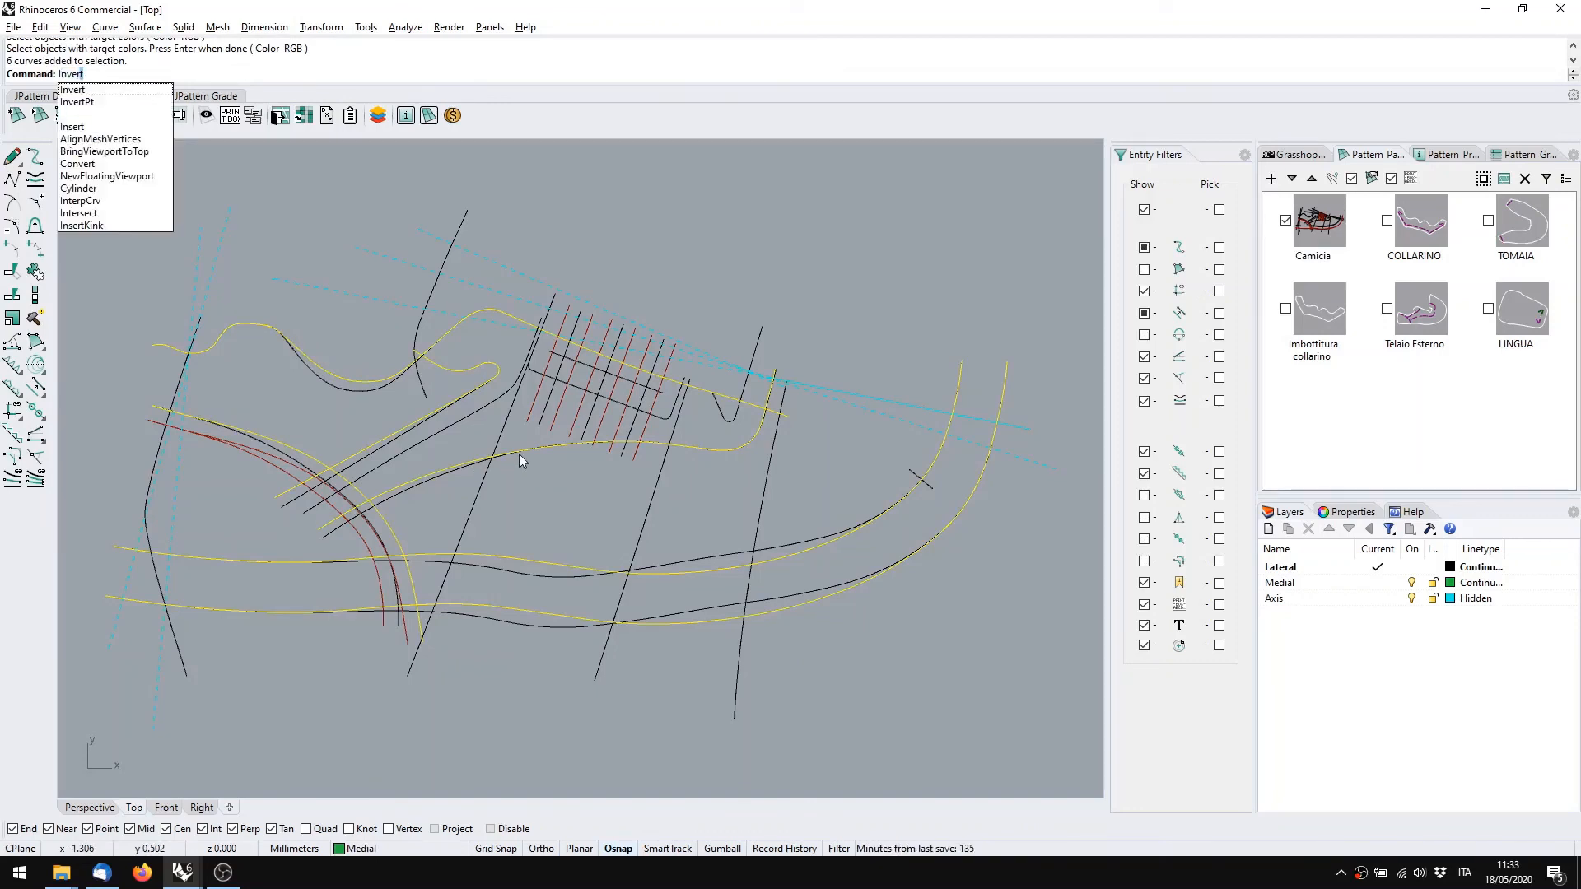
left_click(111, 127)
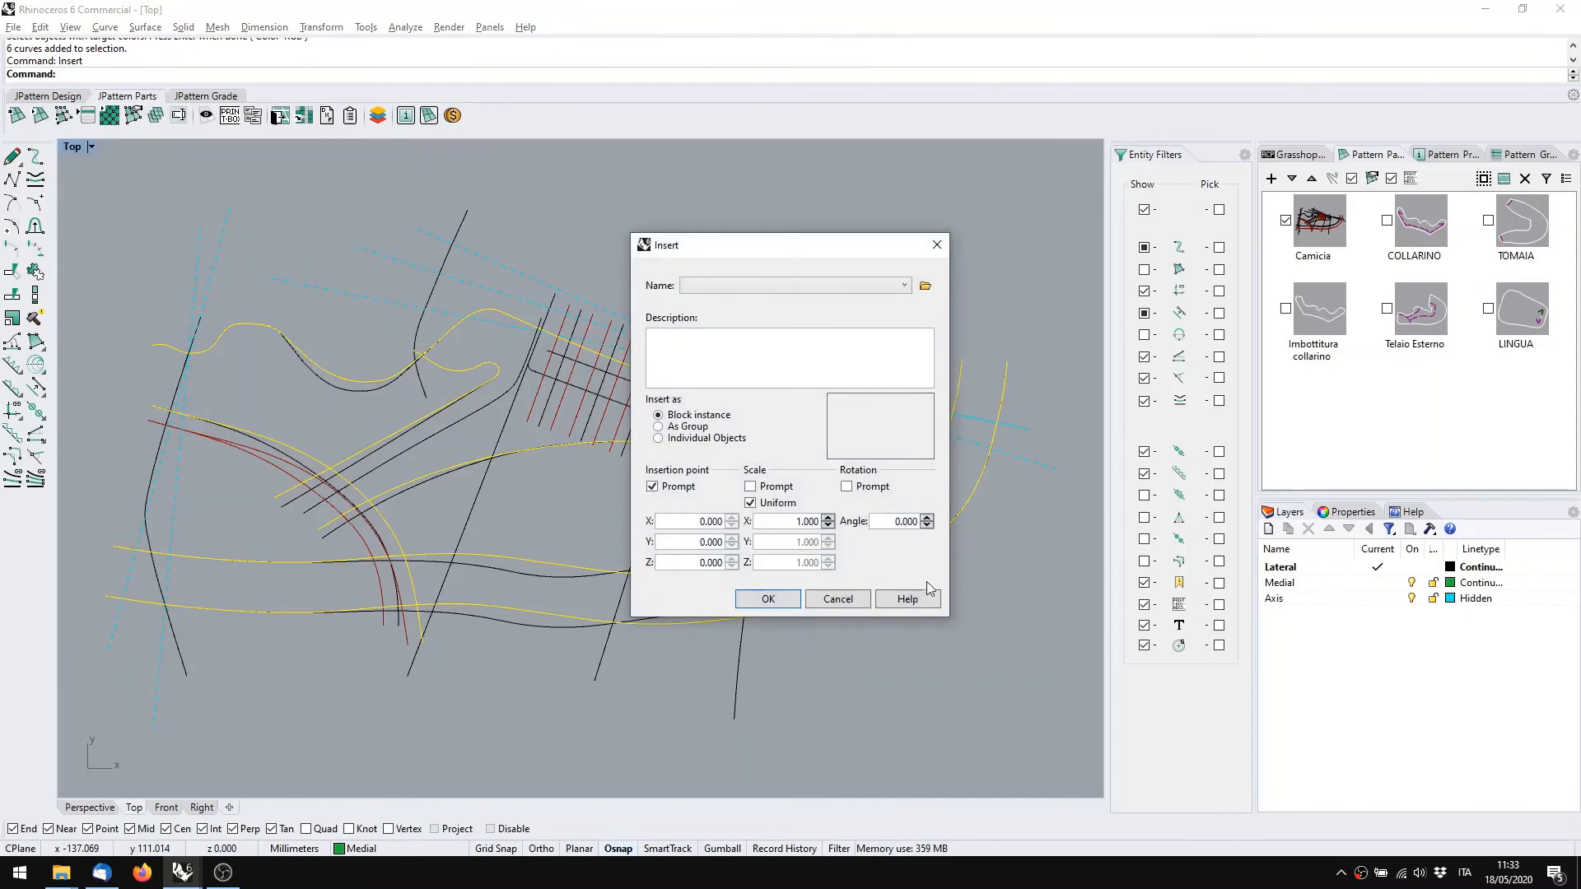
left_click(837, 600)
Invert the selection of green curves, clear it, and pick single green curves, ending with the upper outline
type("Invert")
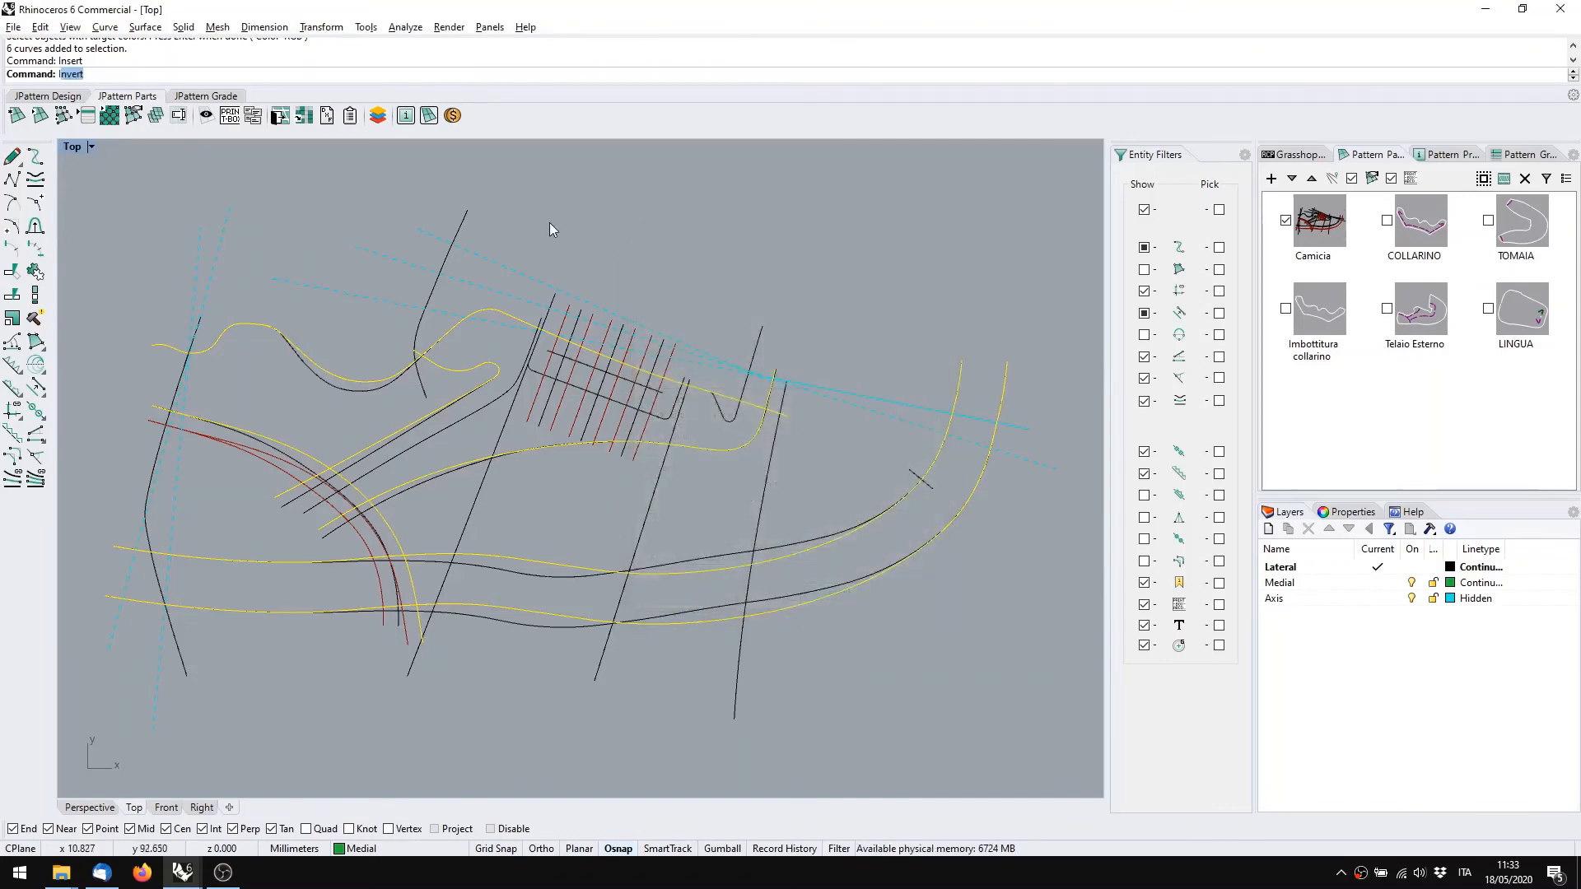
key("Return")
left_click(341, 459)
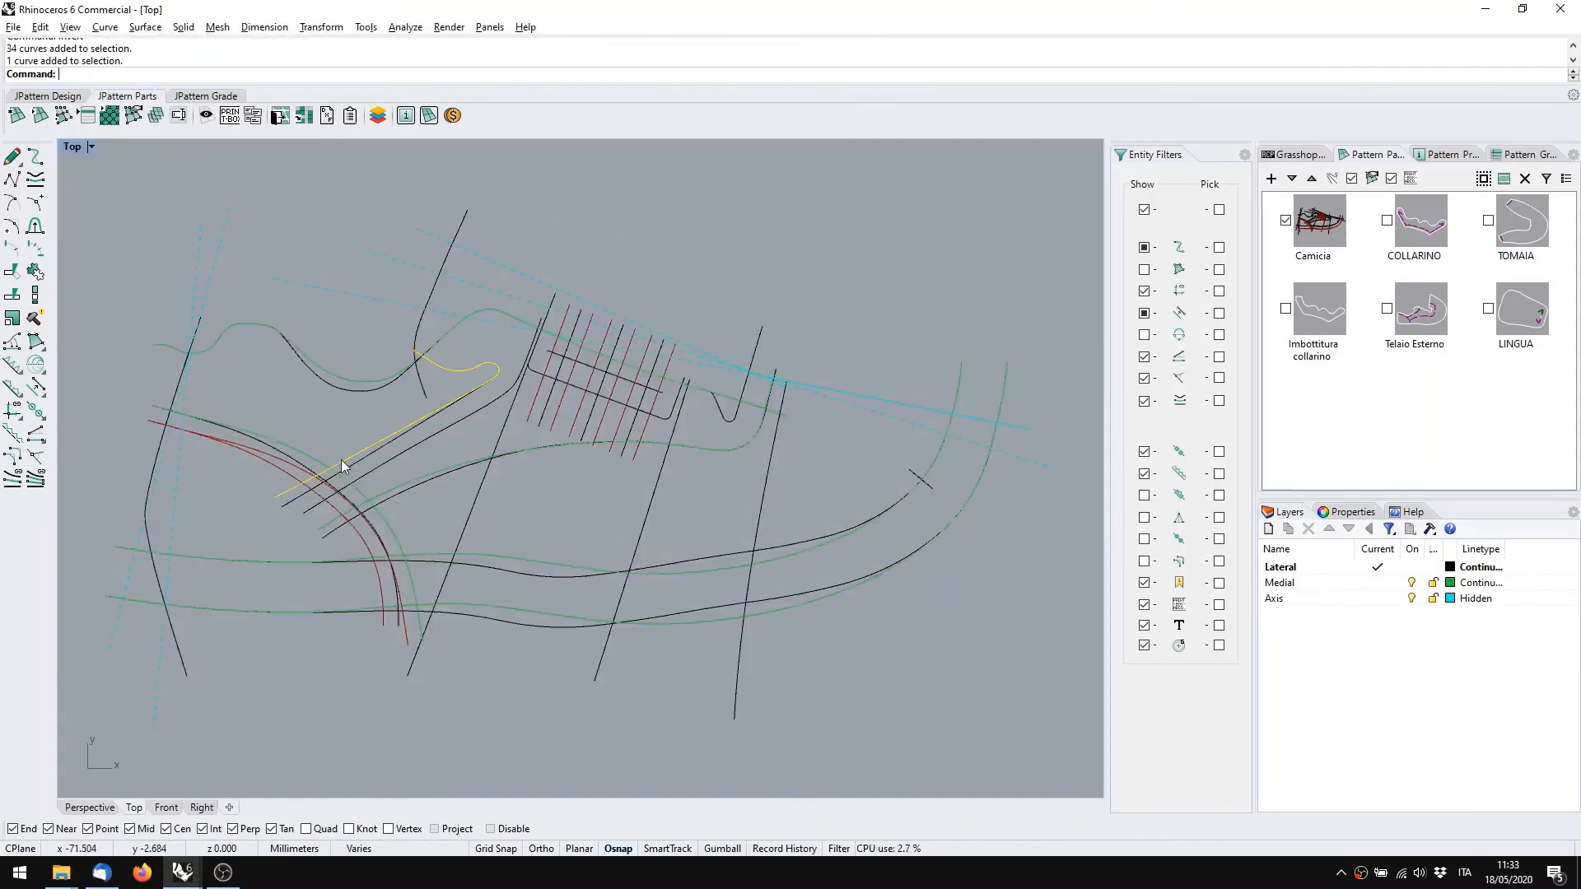
right_click_drag(341, 422, 438, 478)
left_click(432, 448)
left_click(434, 433)
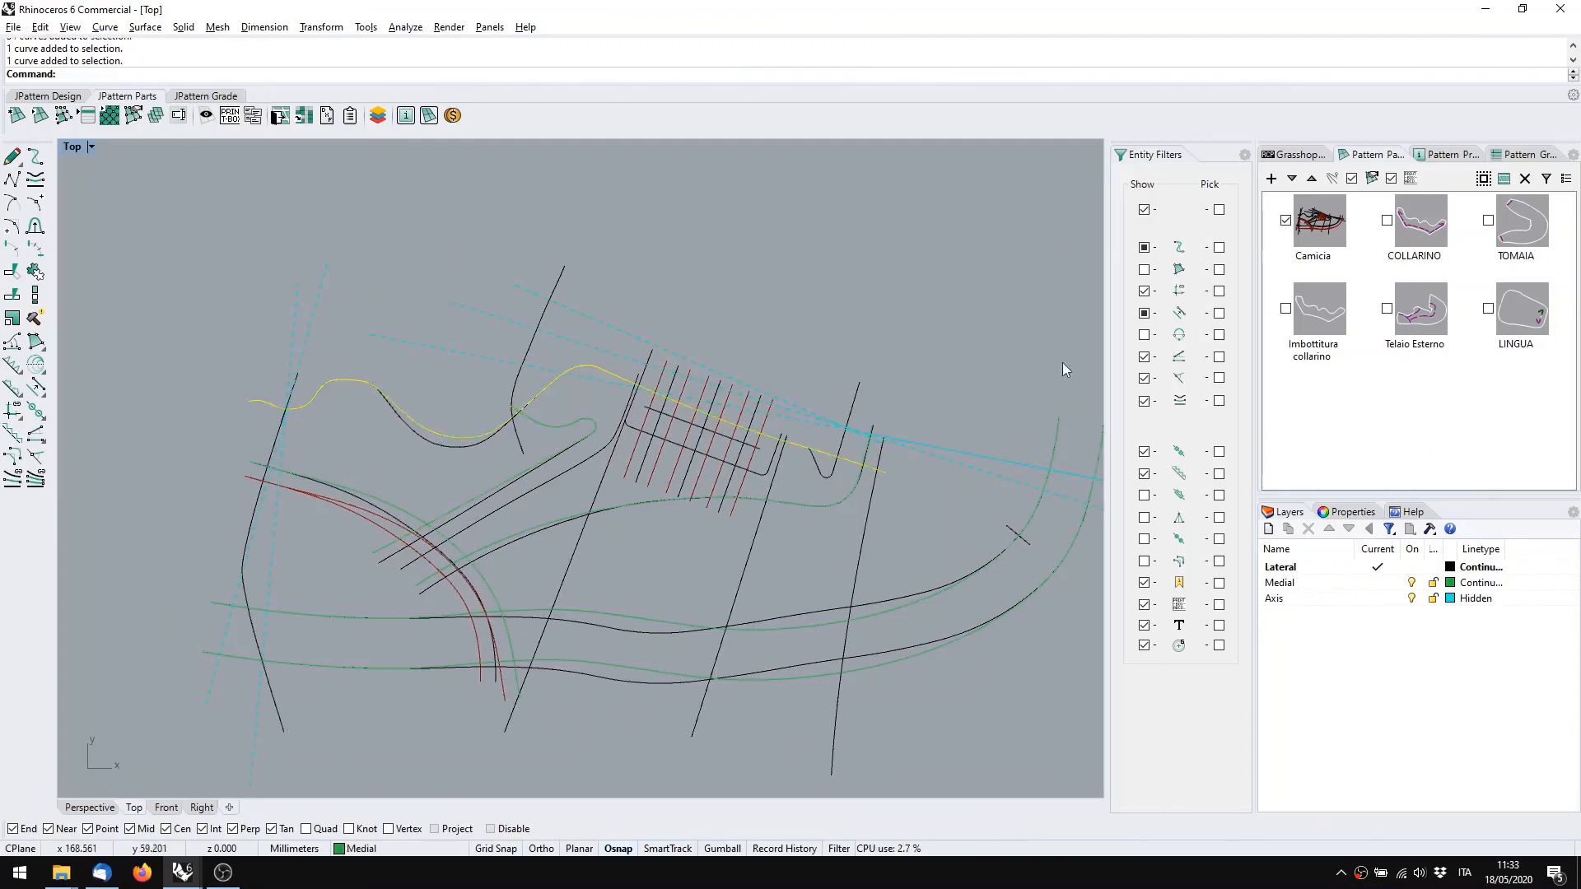
Show the Select toolbar again over the empty area above the toe of the pattern
mouse_move(389, 113)
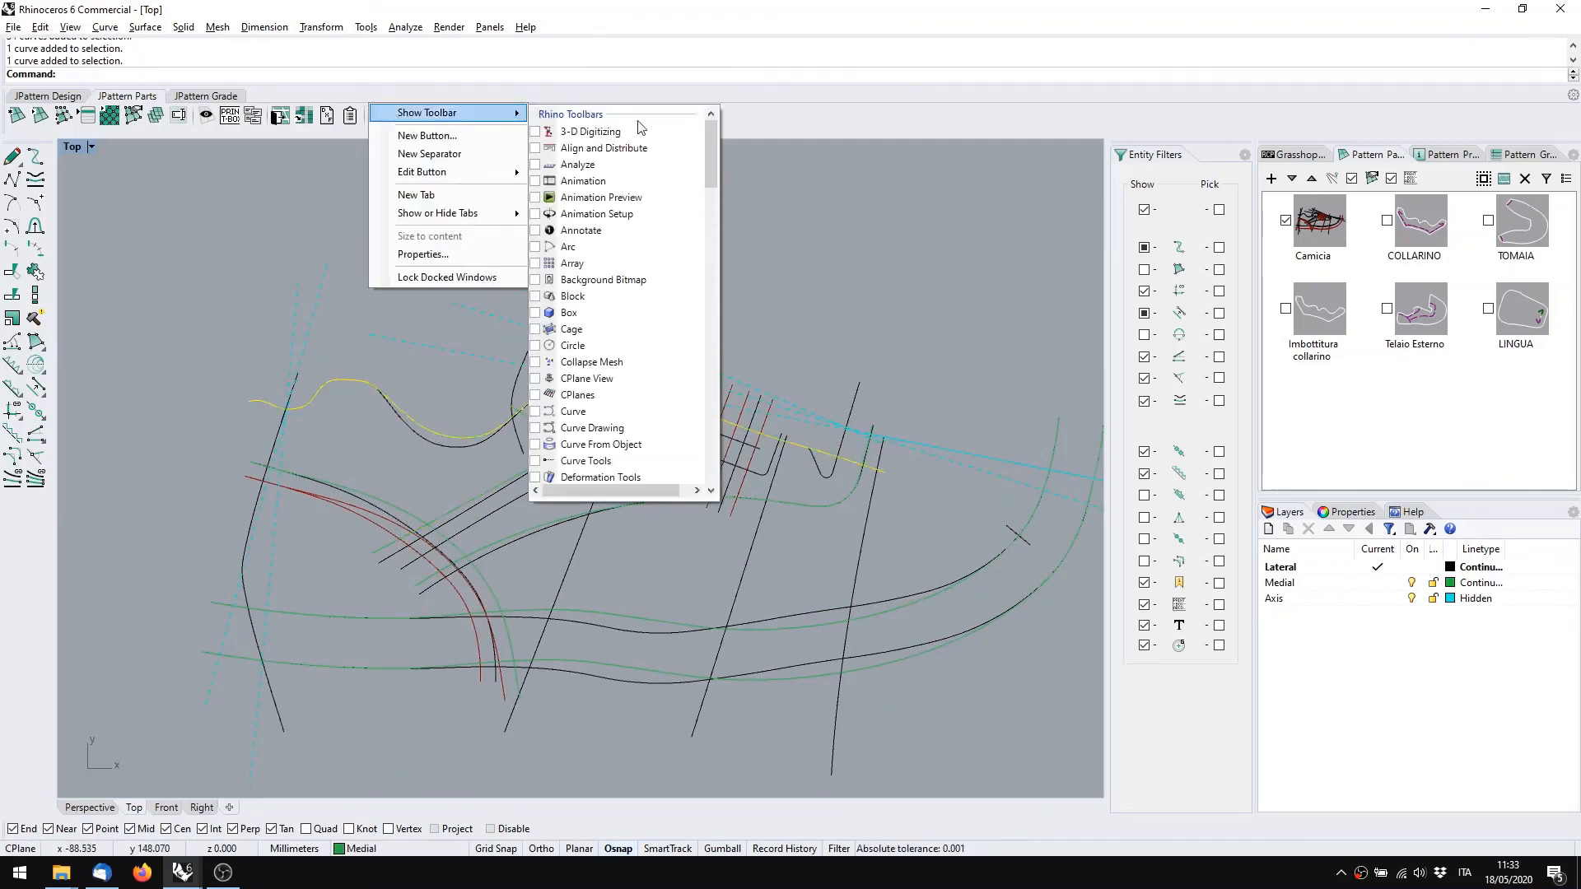
left_click_drag(713, 179, 699, 399)
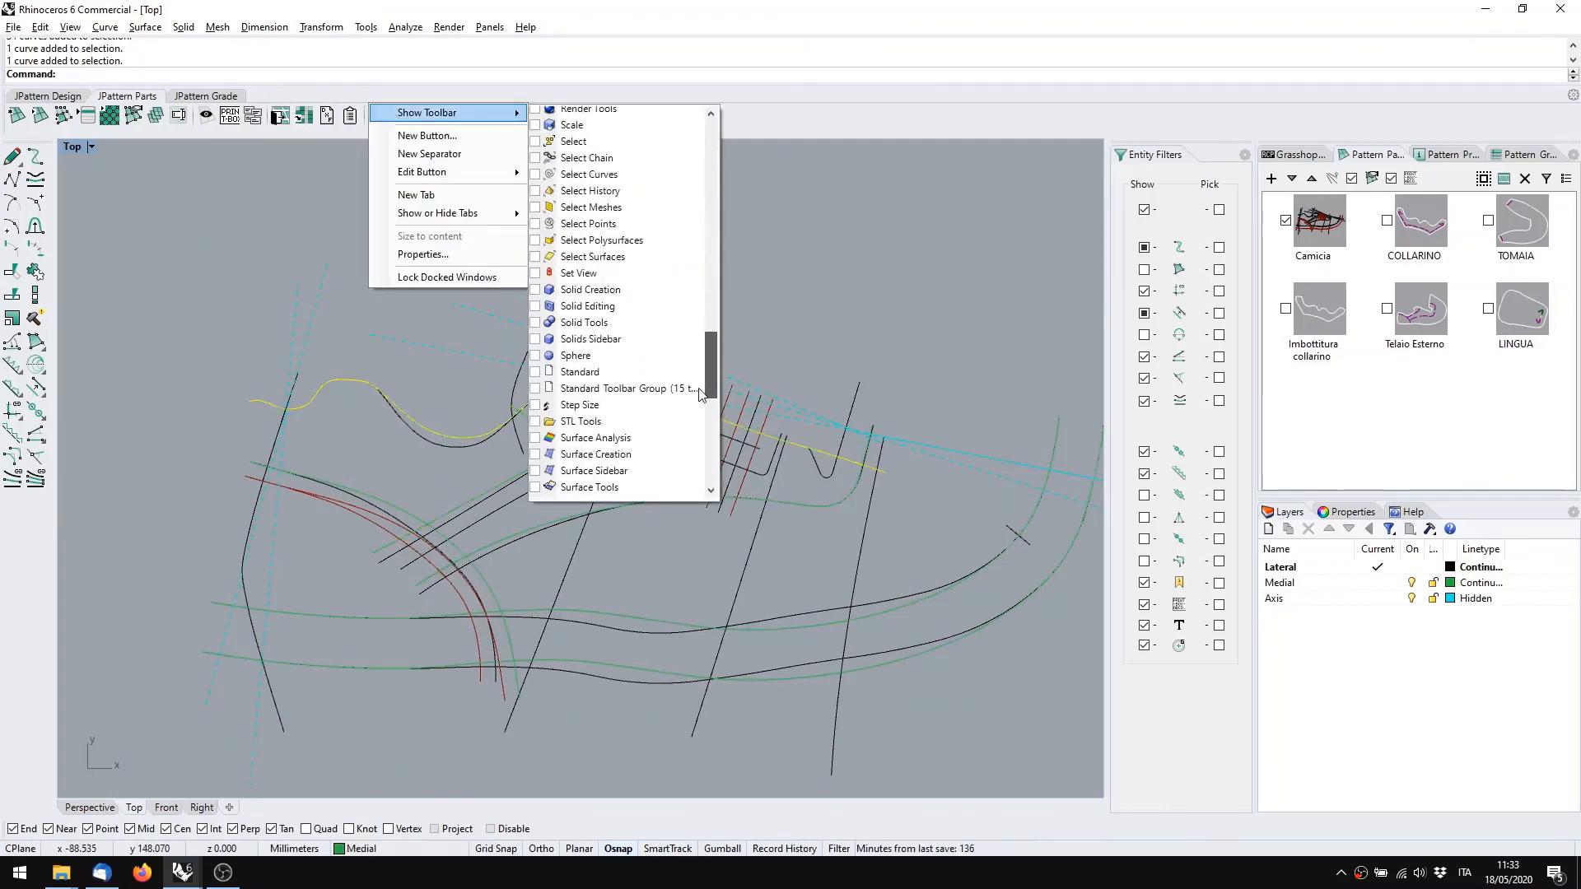
scroll(565, 212, "up", 1)
left_click(533, 188)
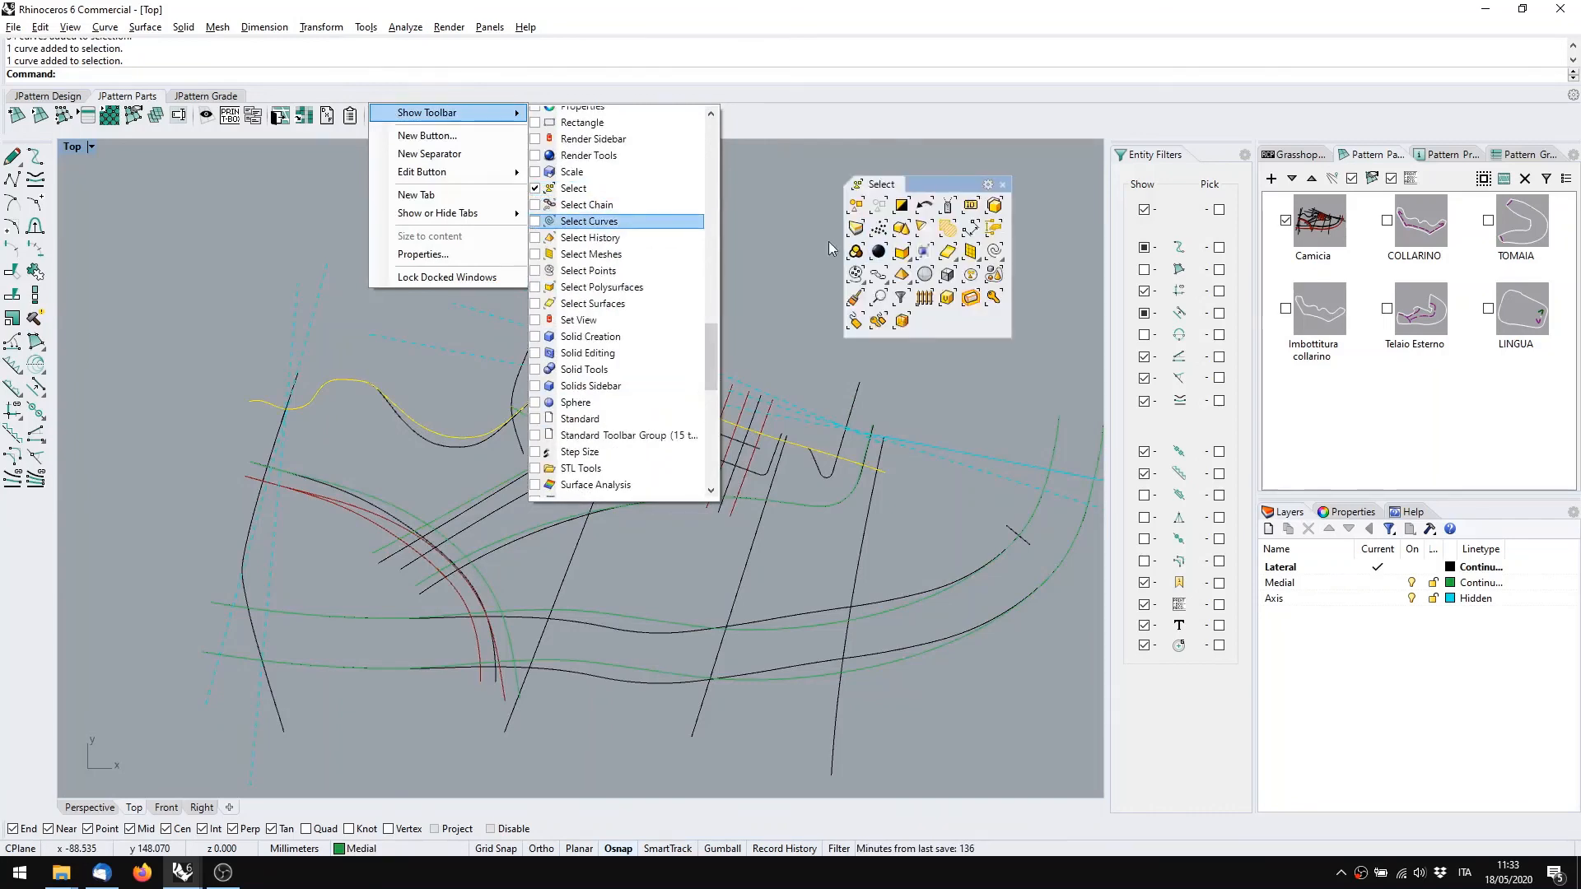
left_click(798, 235)
Use Select by Color with the green upper outline as the sample to select every Medial curve
middle_click(384, 468)
left_click(409, 425)
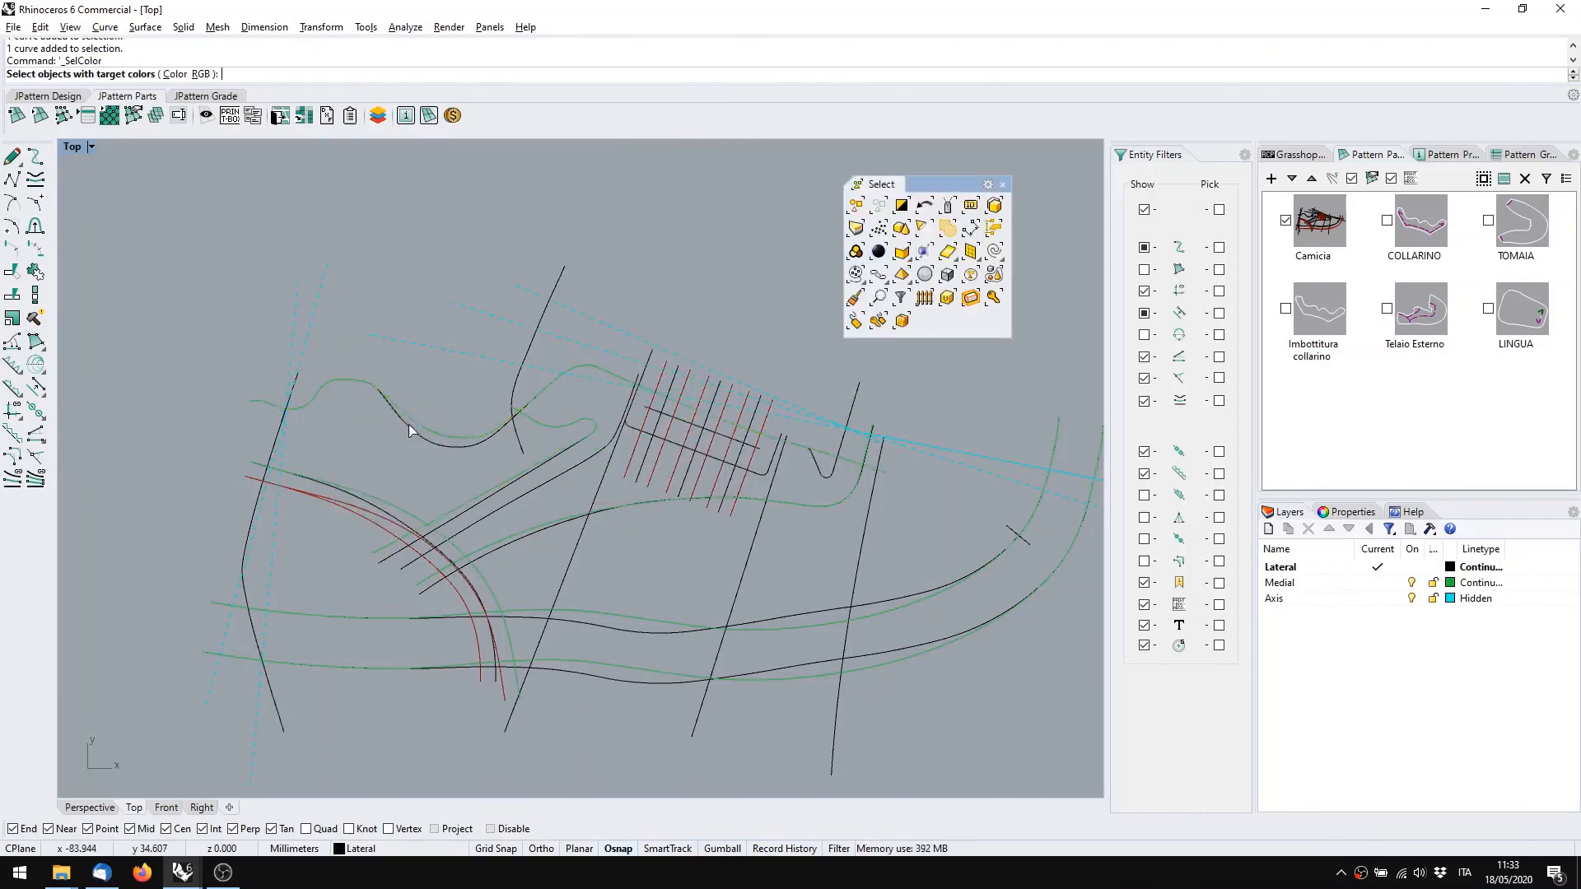
left_click(447, 434)
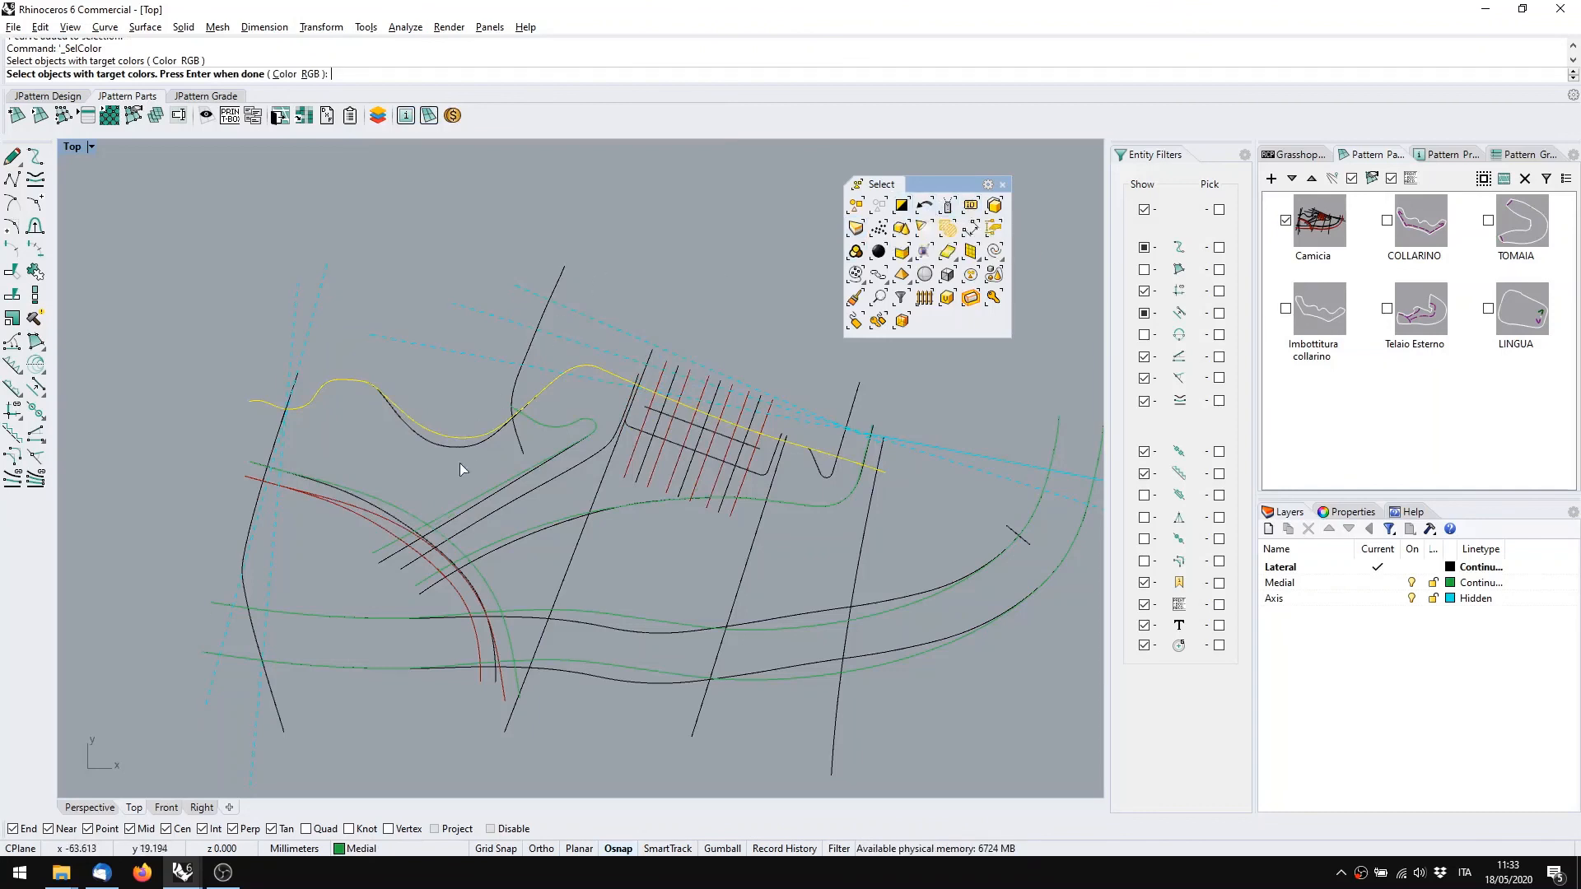
right_click_drag(447, 479, 445, 489)
right_click(445, 489)
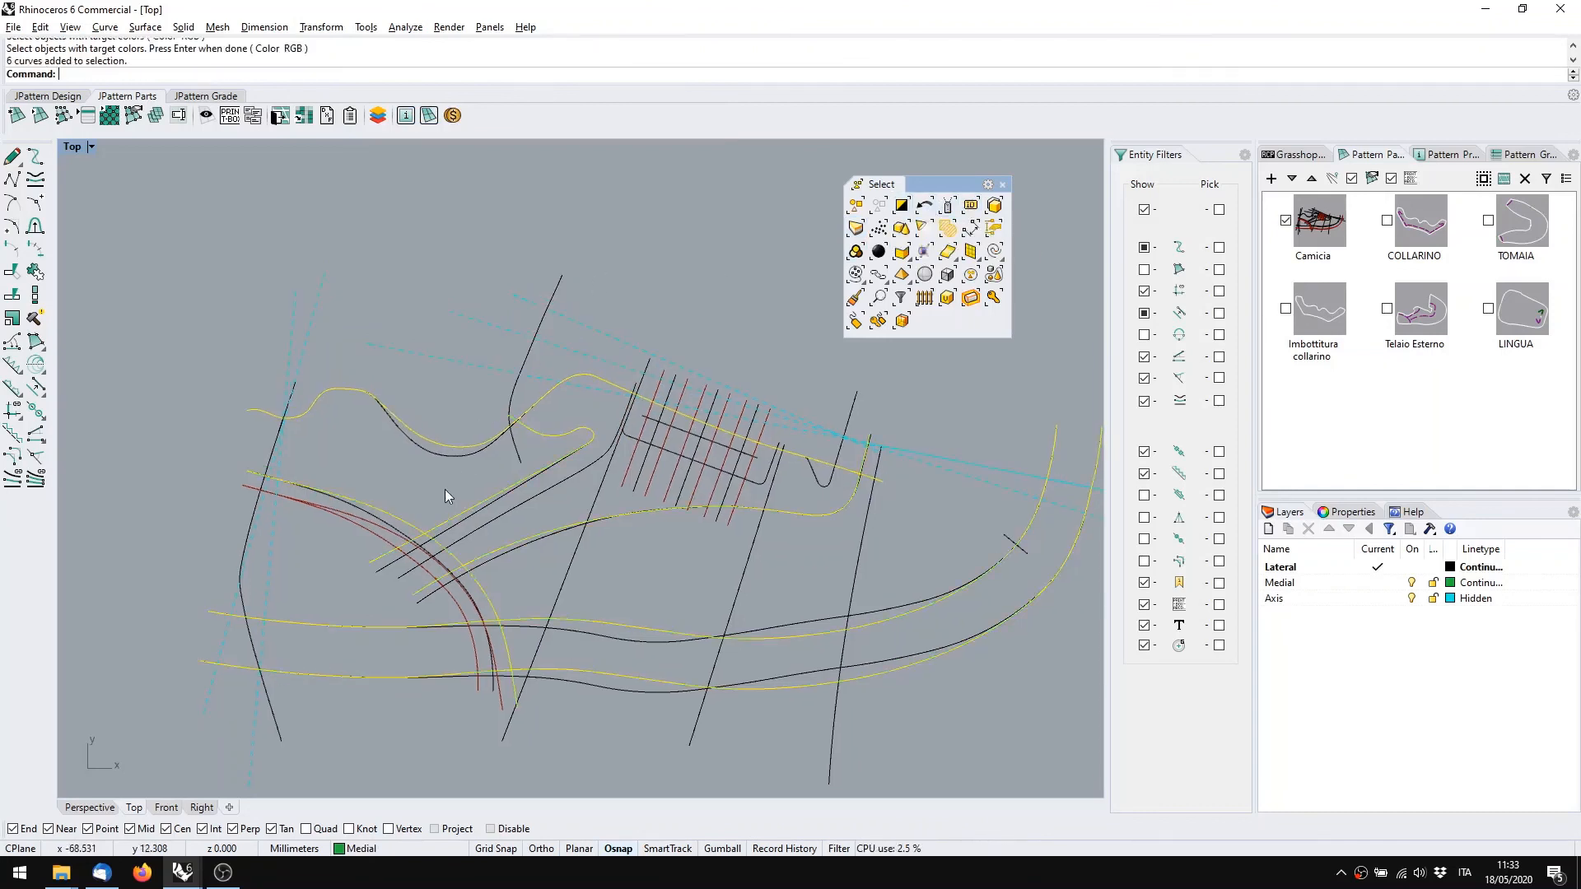
Invert the selection to all non-green curves, bring them to the front with BringToFront, and clear the selection
left_click(901, 205)
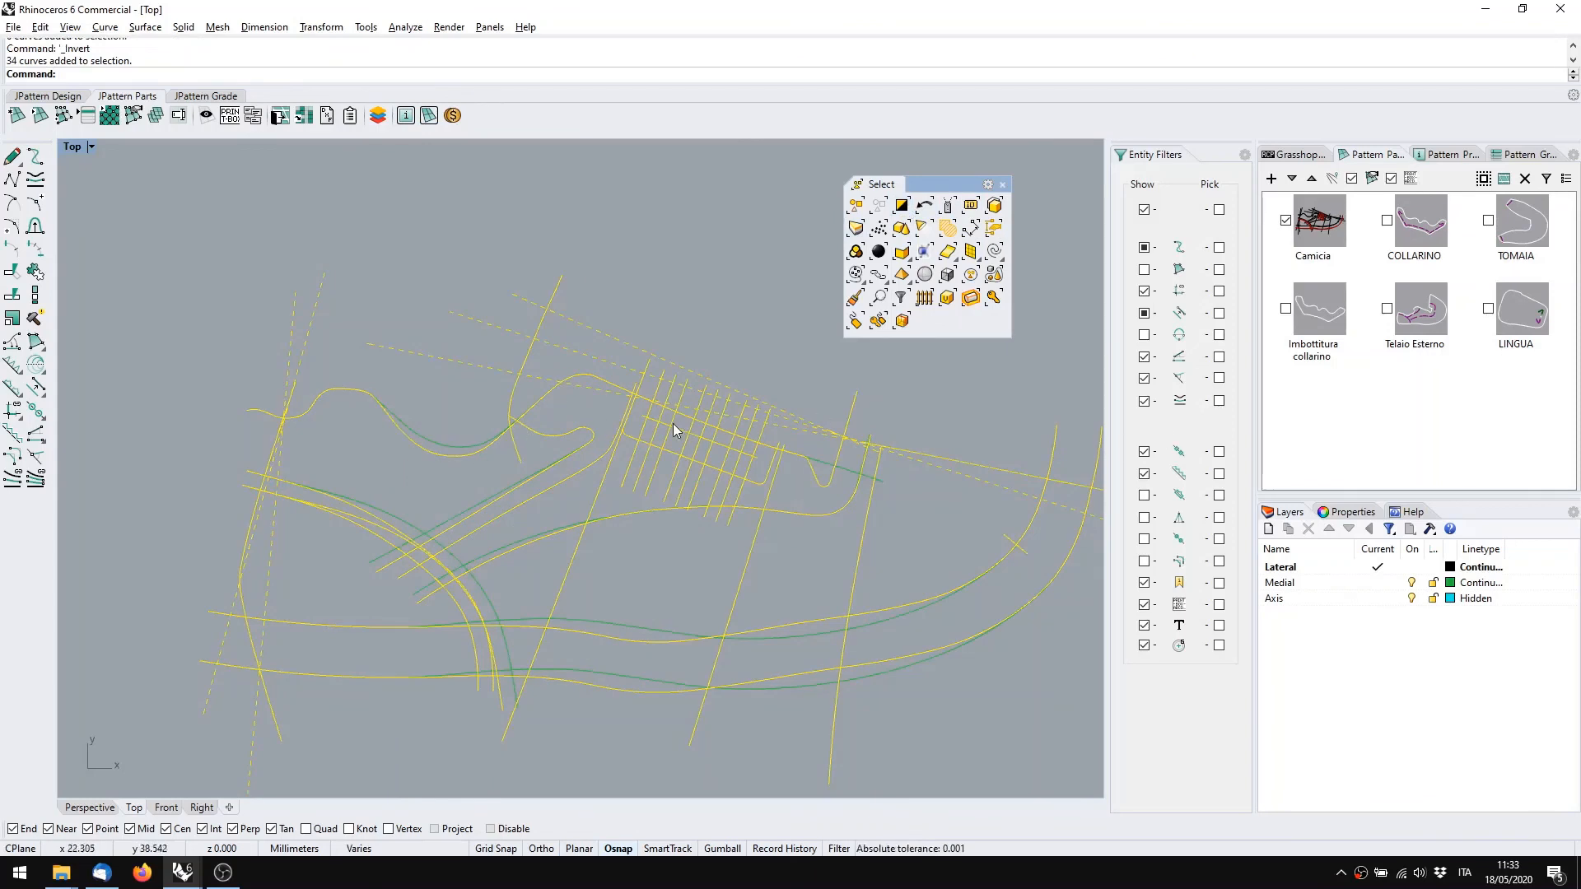
type("BringToFront")
key("Return")
left_click(743, 344)
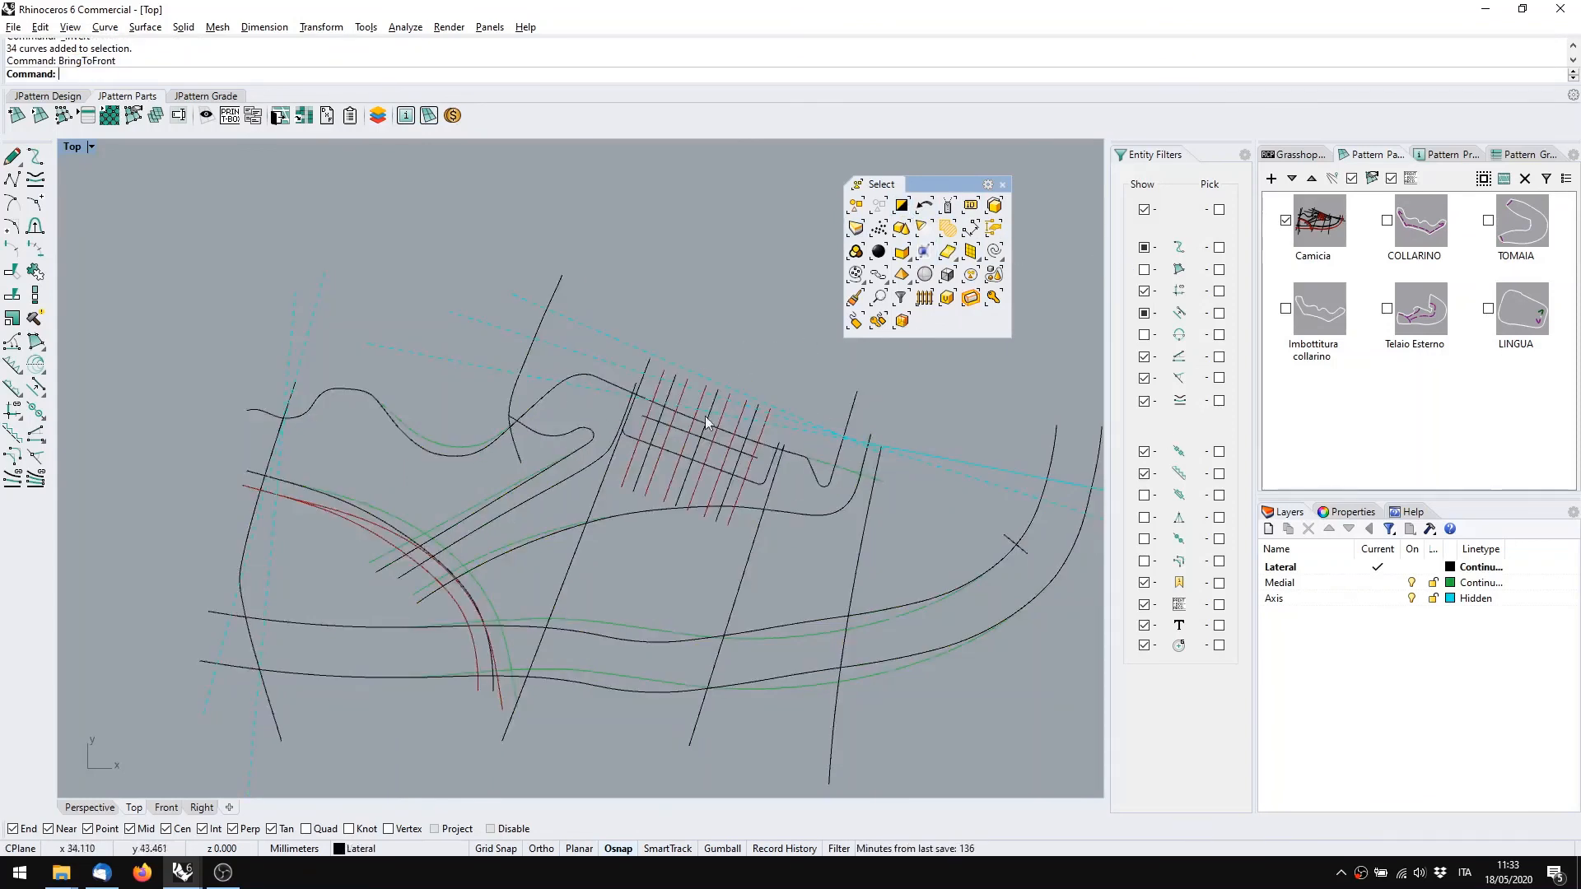
right_click_drag(780, 545, 857, 554)
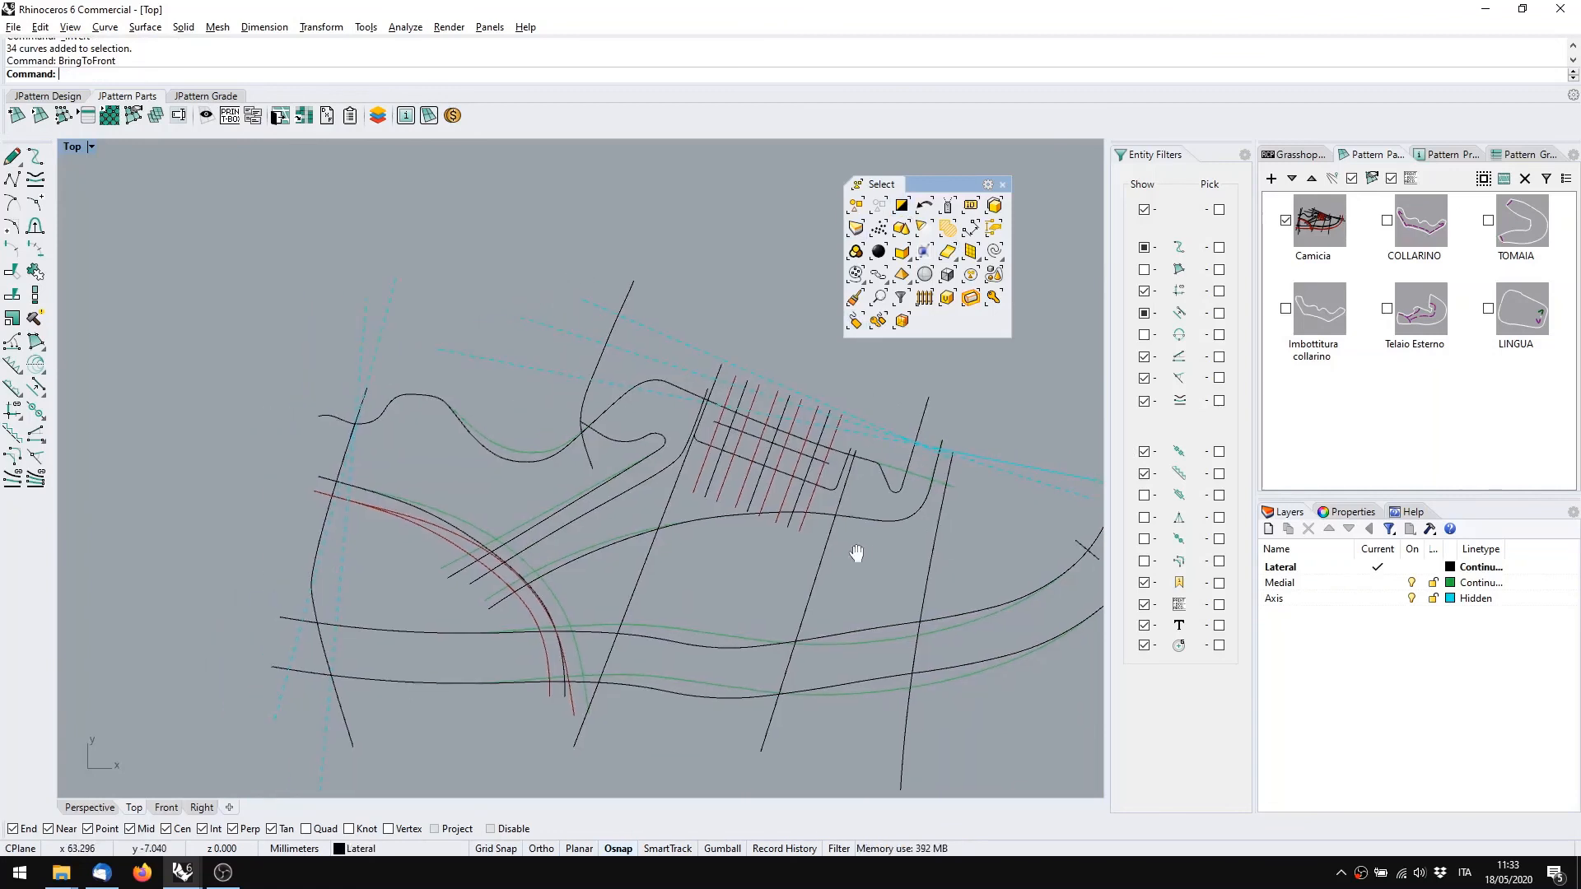
right_click_drag(745, 559, 661, 565)
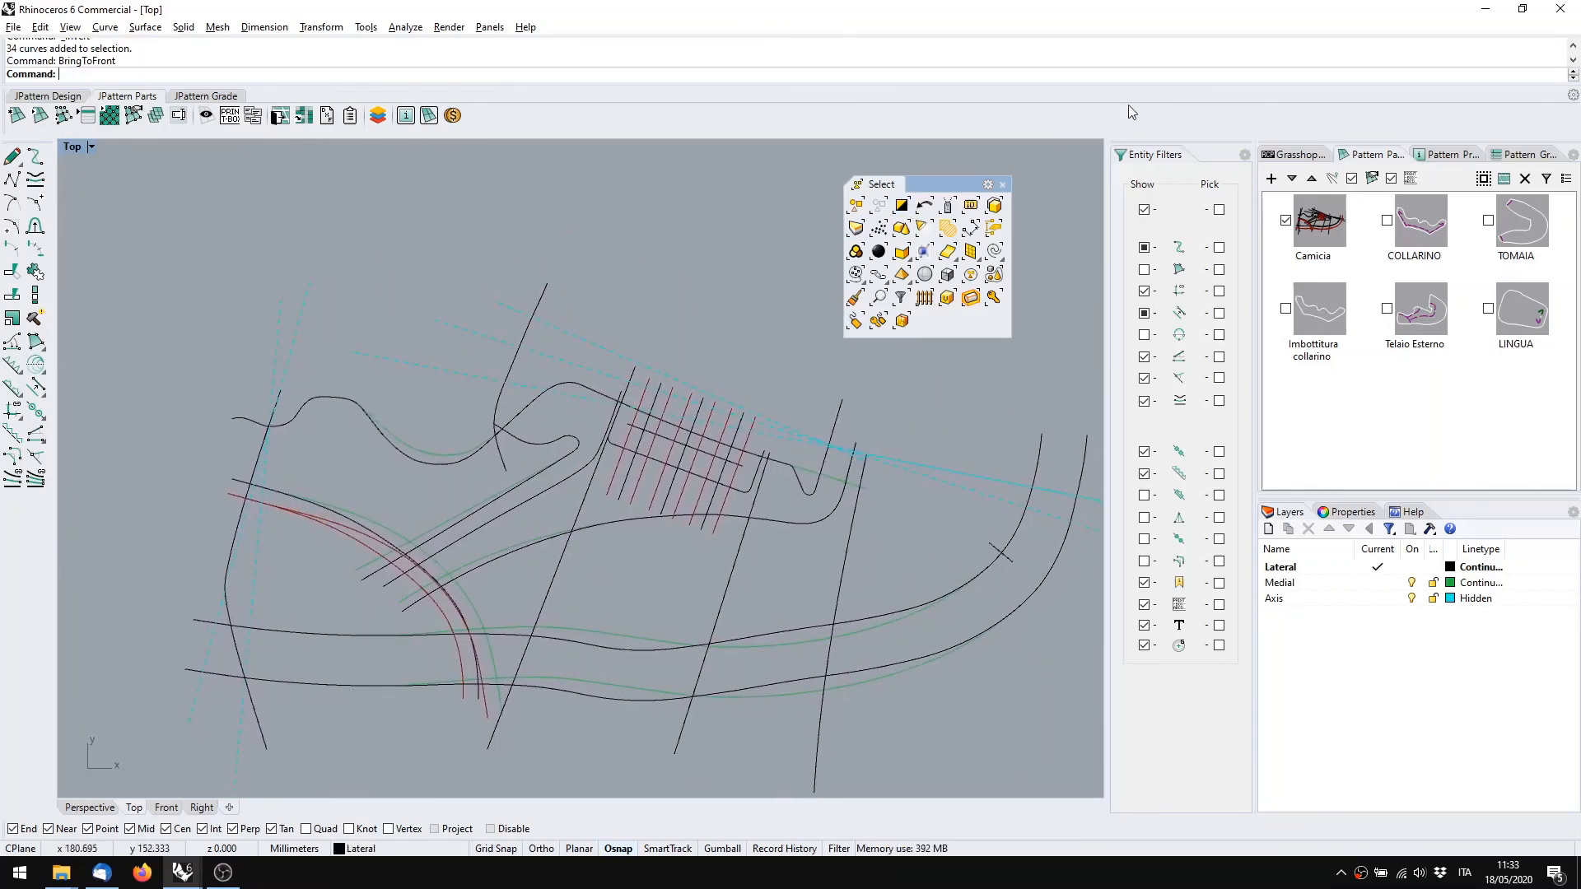
Close the Select toolbar to leave the whole Camicia pattern unobstructed
left_click(1002, 185)
mouse_move(591, 511)
right_mouse_down()
mouse_move(564, 427)
mouse_move(572, 472)
right_mouse_up()
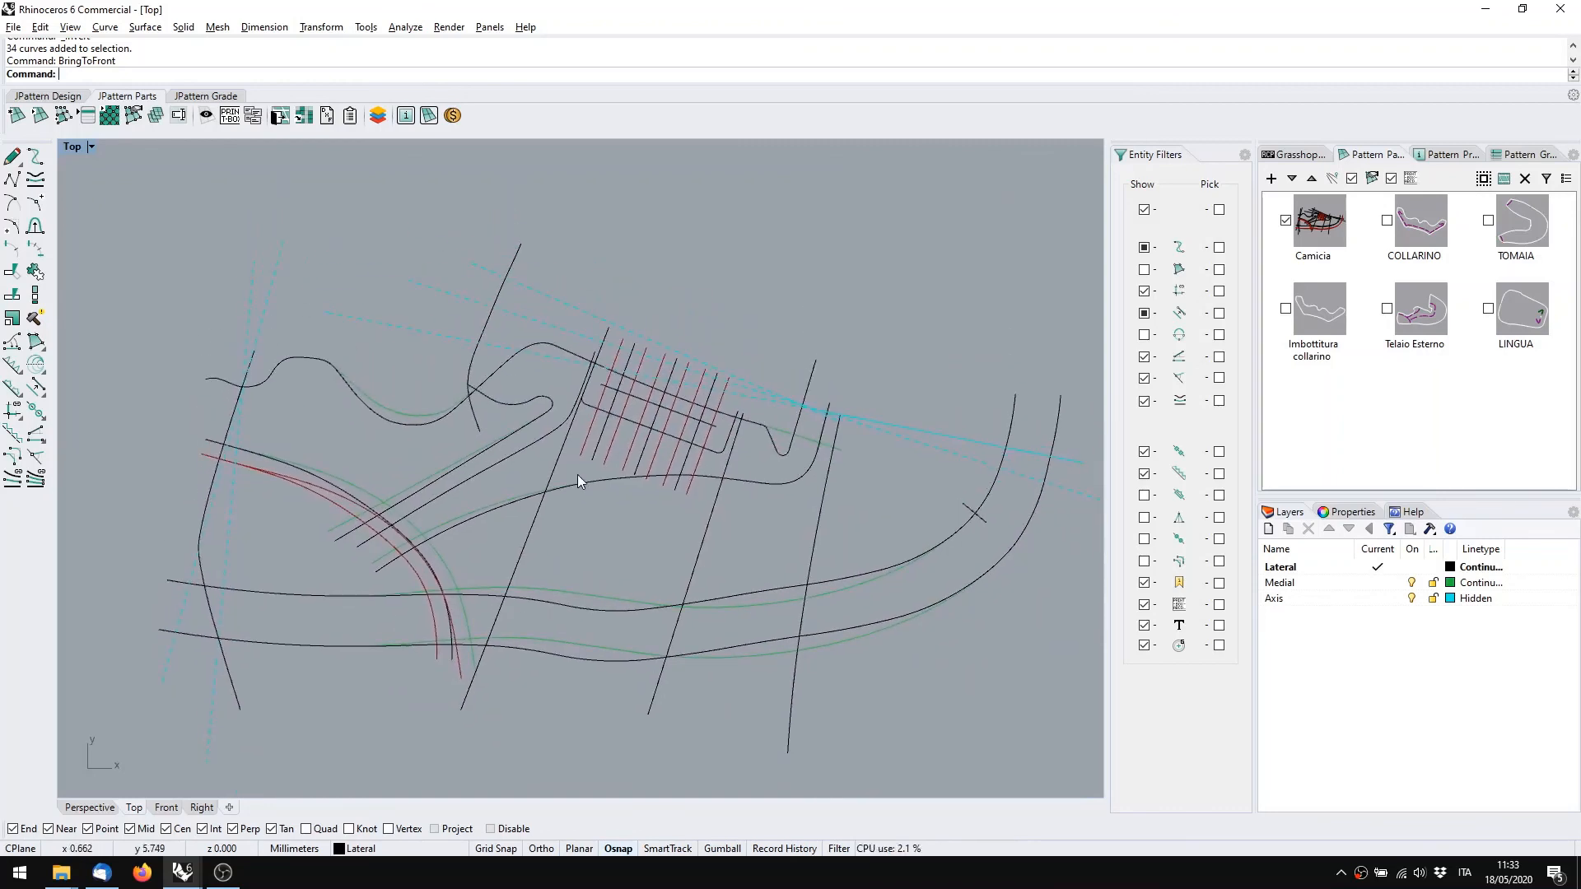
mouse_move(492, 529)
right_mouse_down()
mouse_move(409, 462)
mouse_move(424, 538)
right_mouse_up()
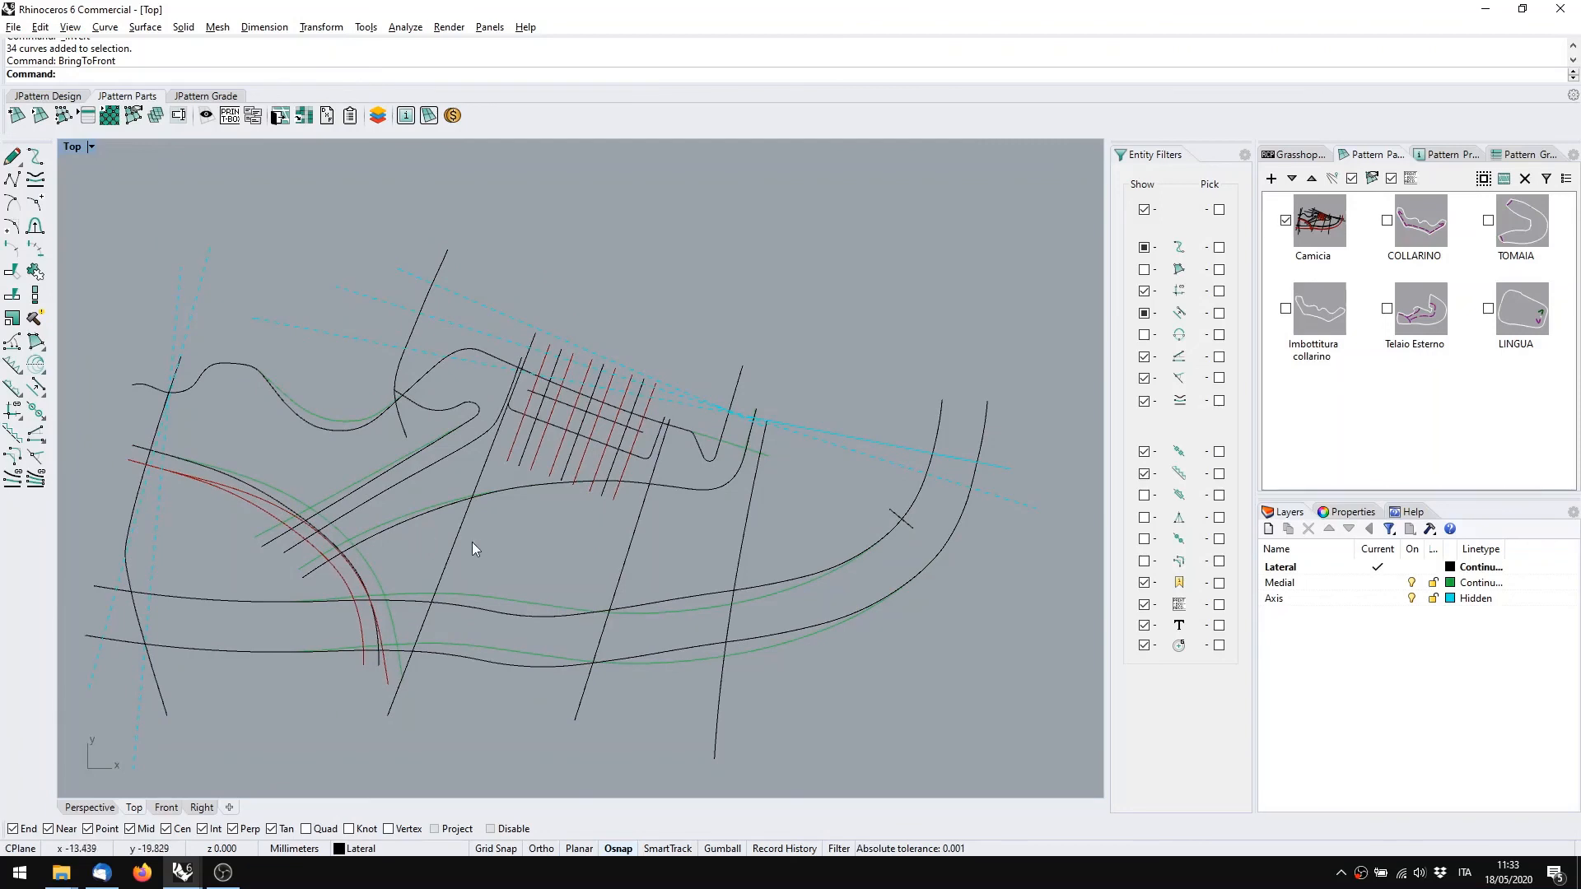
right_click_drag(634, 492, 662, 498)
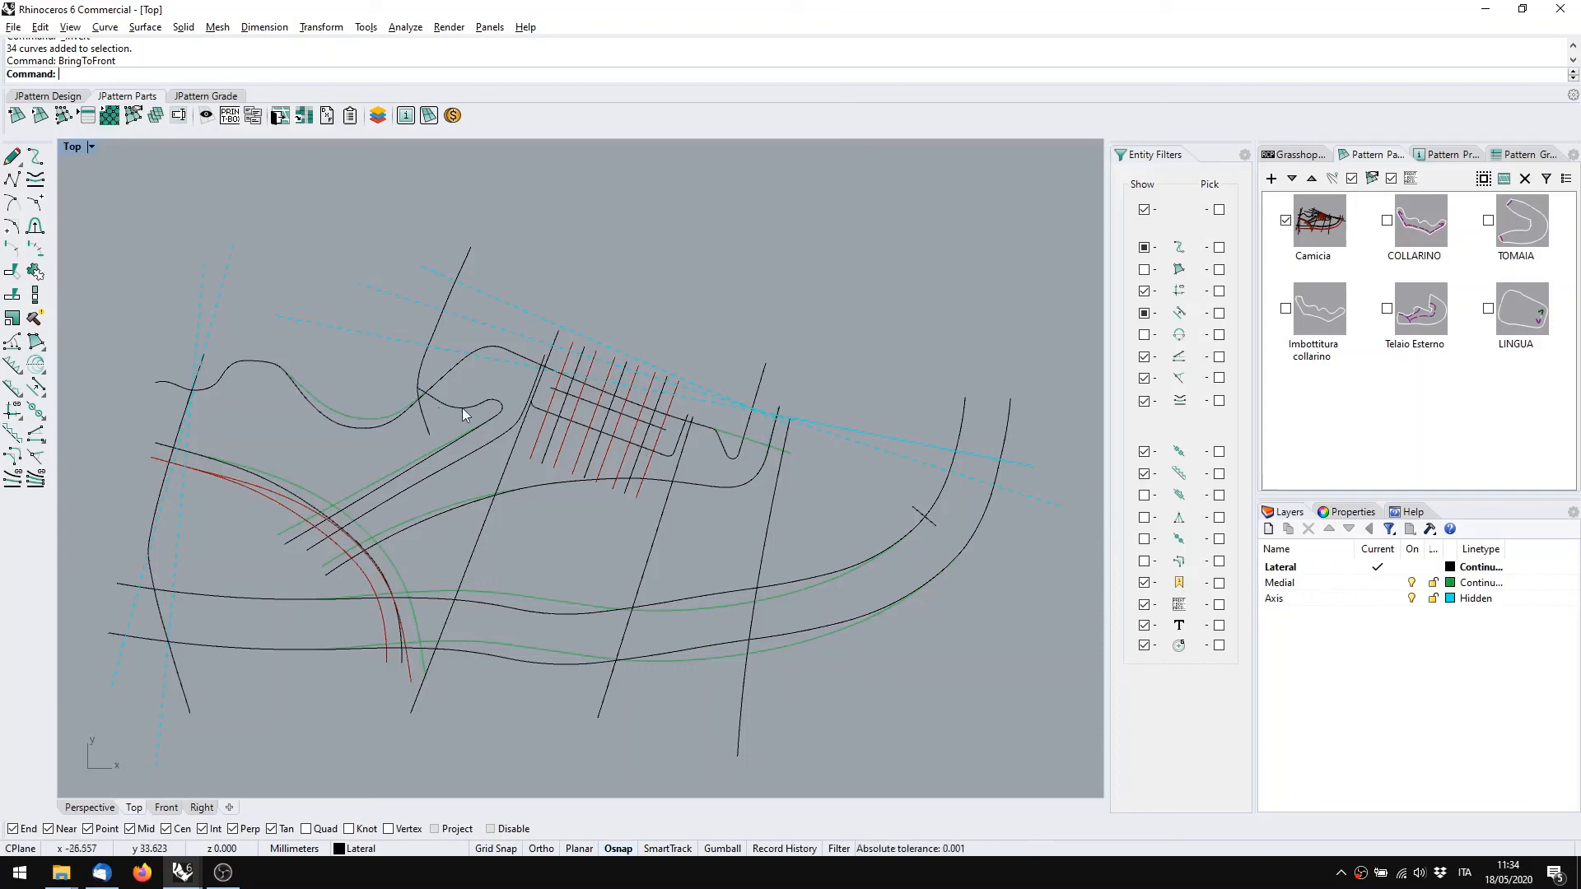
Show Rhino's Help, start J_BaseCurveCreate to read its automatic help page, and cancel the command
left_click(1565, 610)
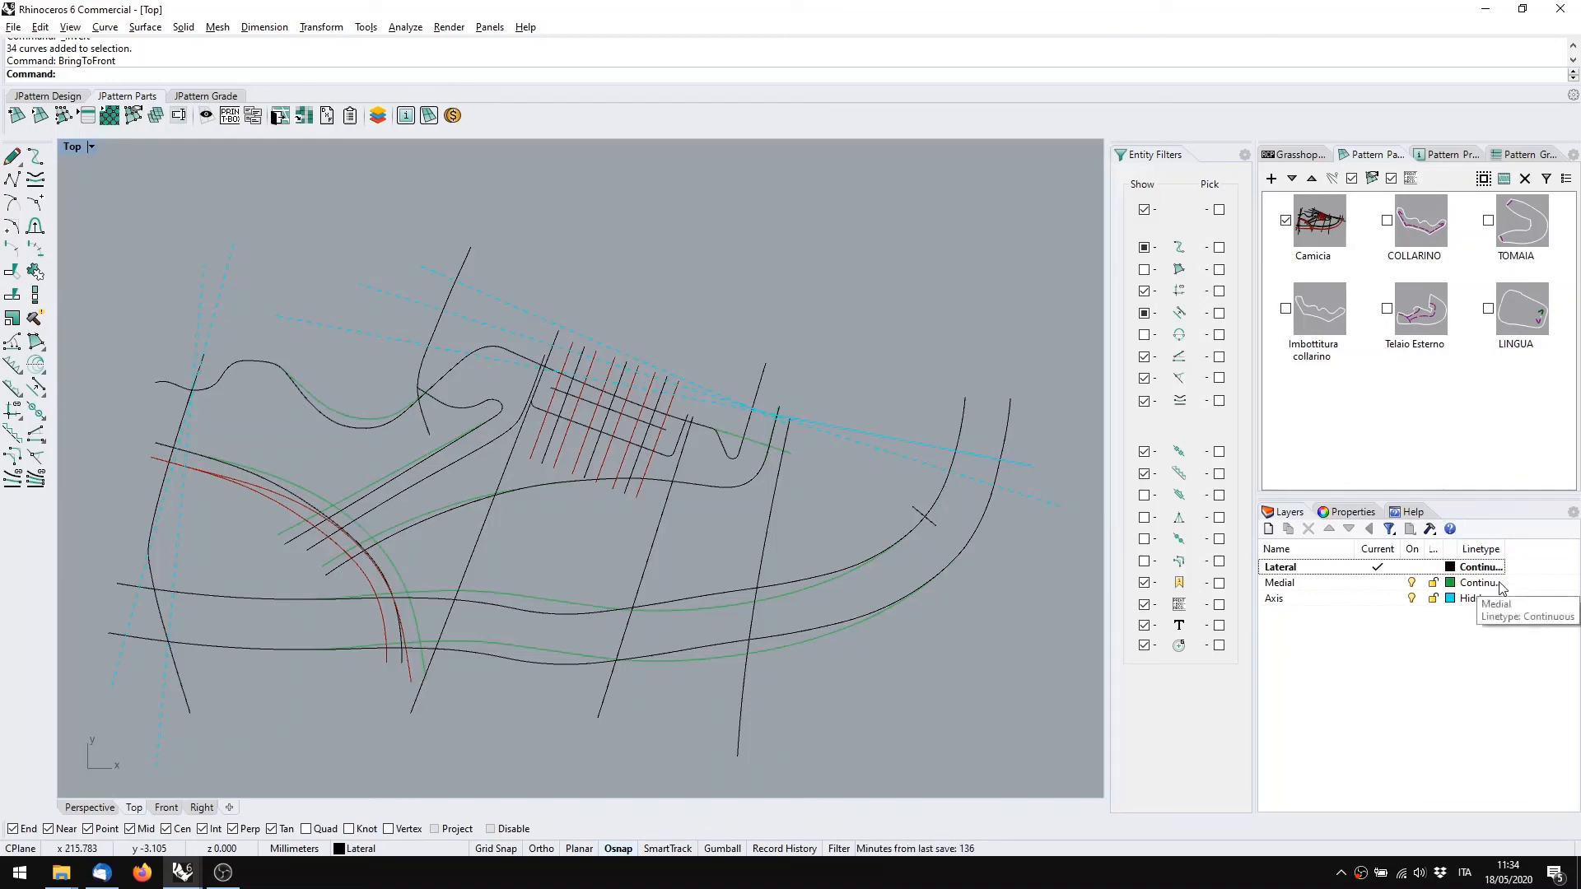
left_click(1408, 513)
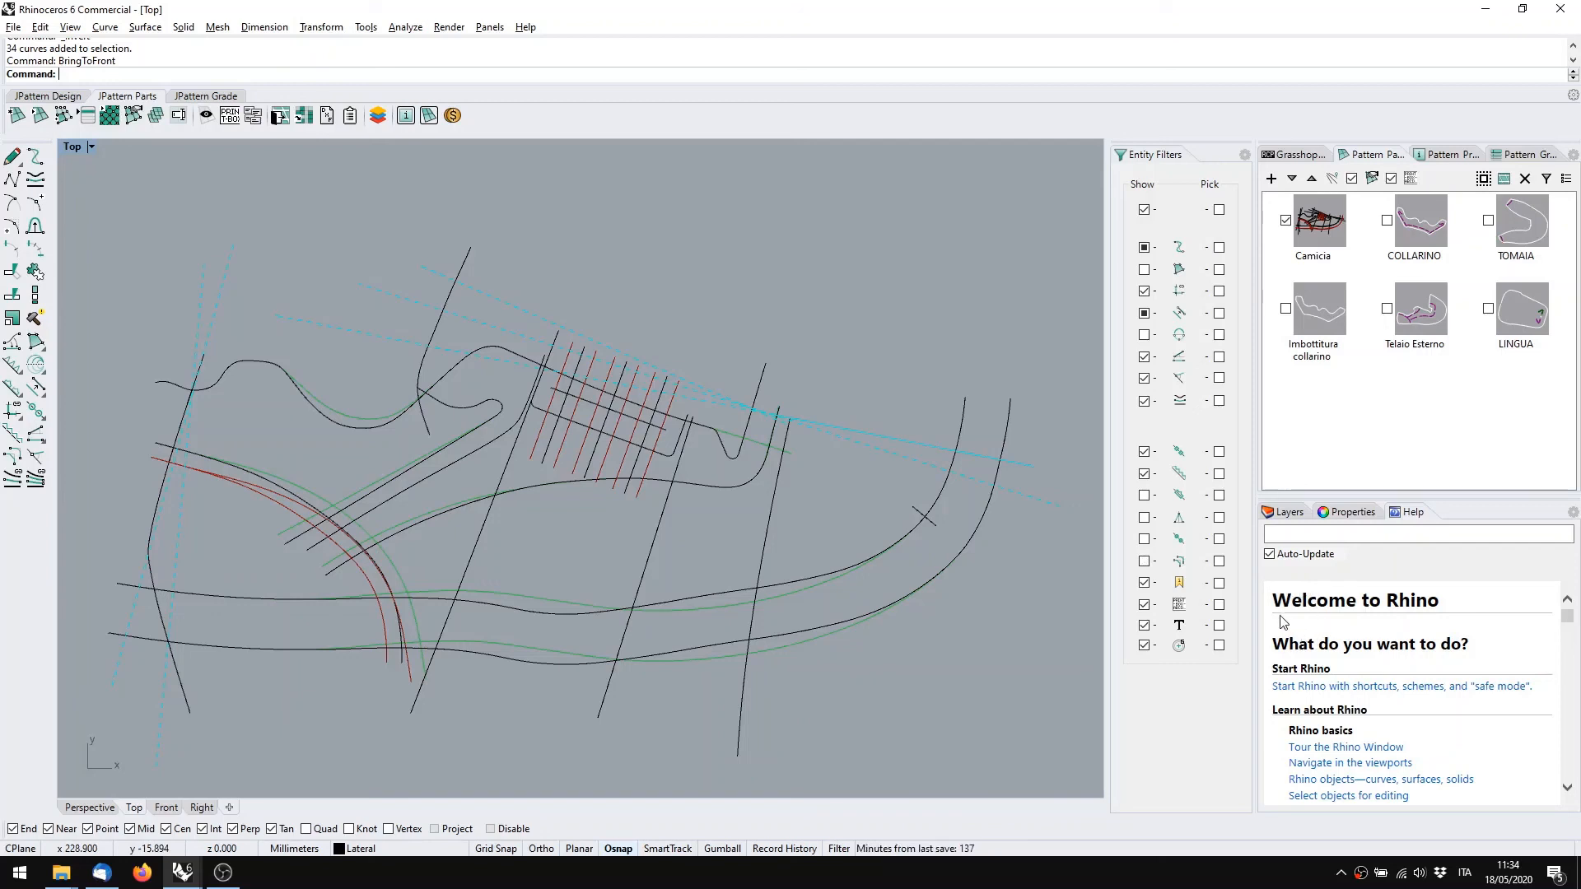
left_click(12, 157)
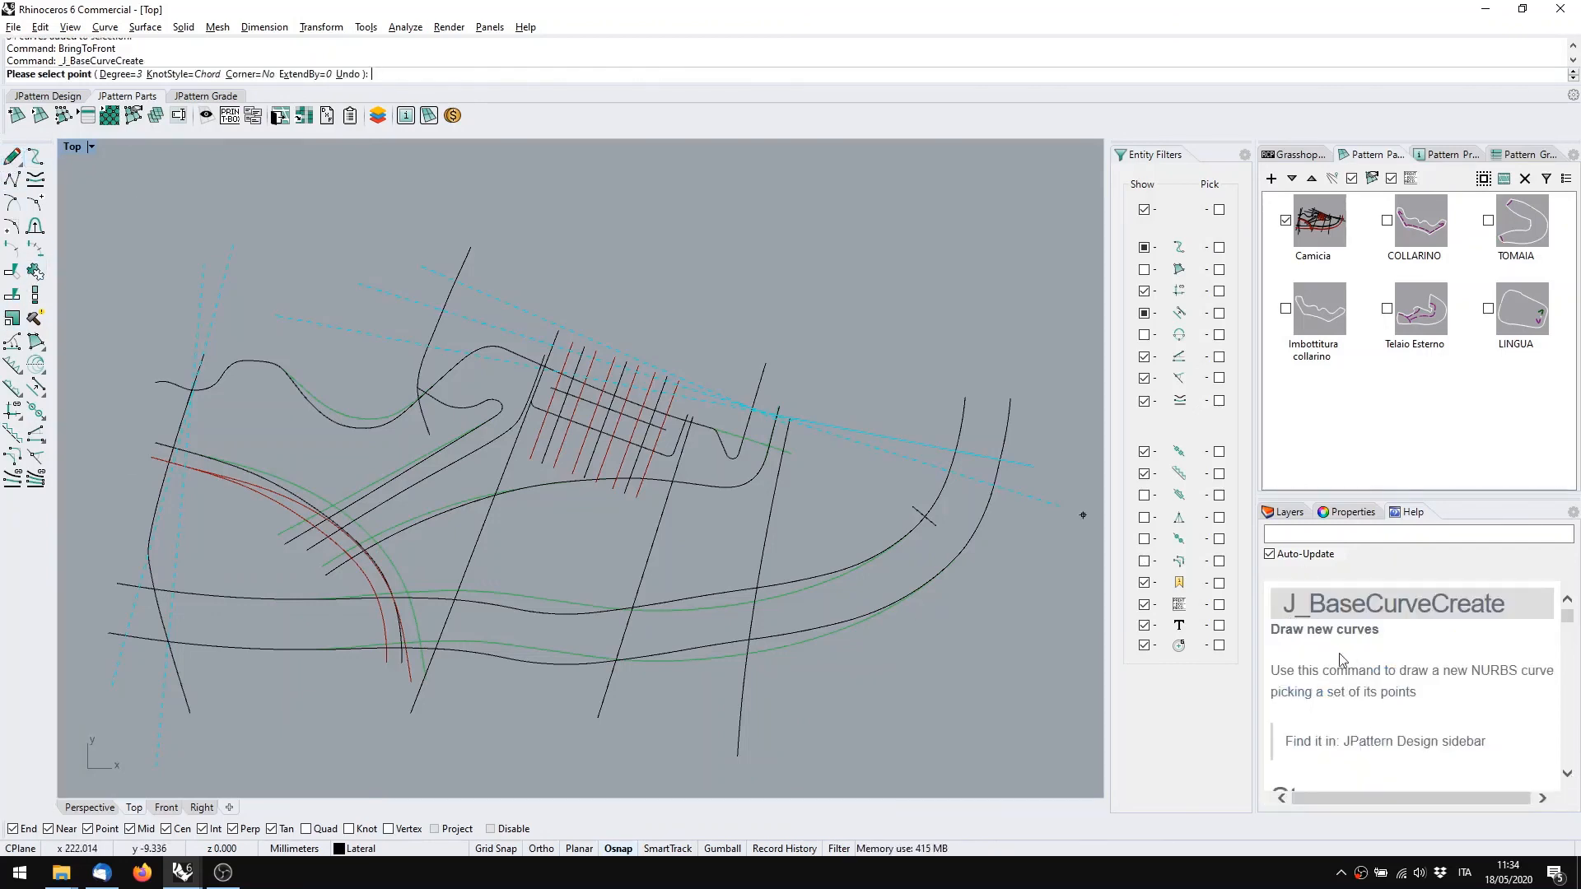
scroll(1341, 658, "down", 5)
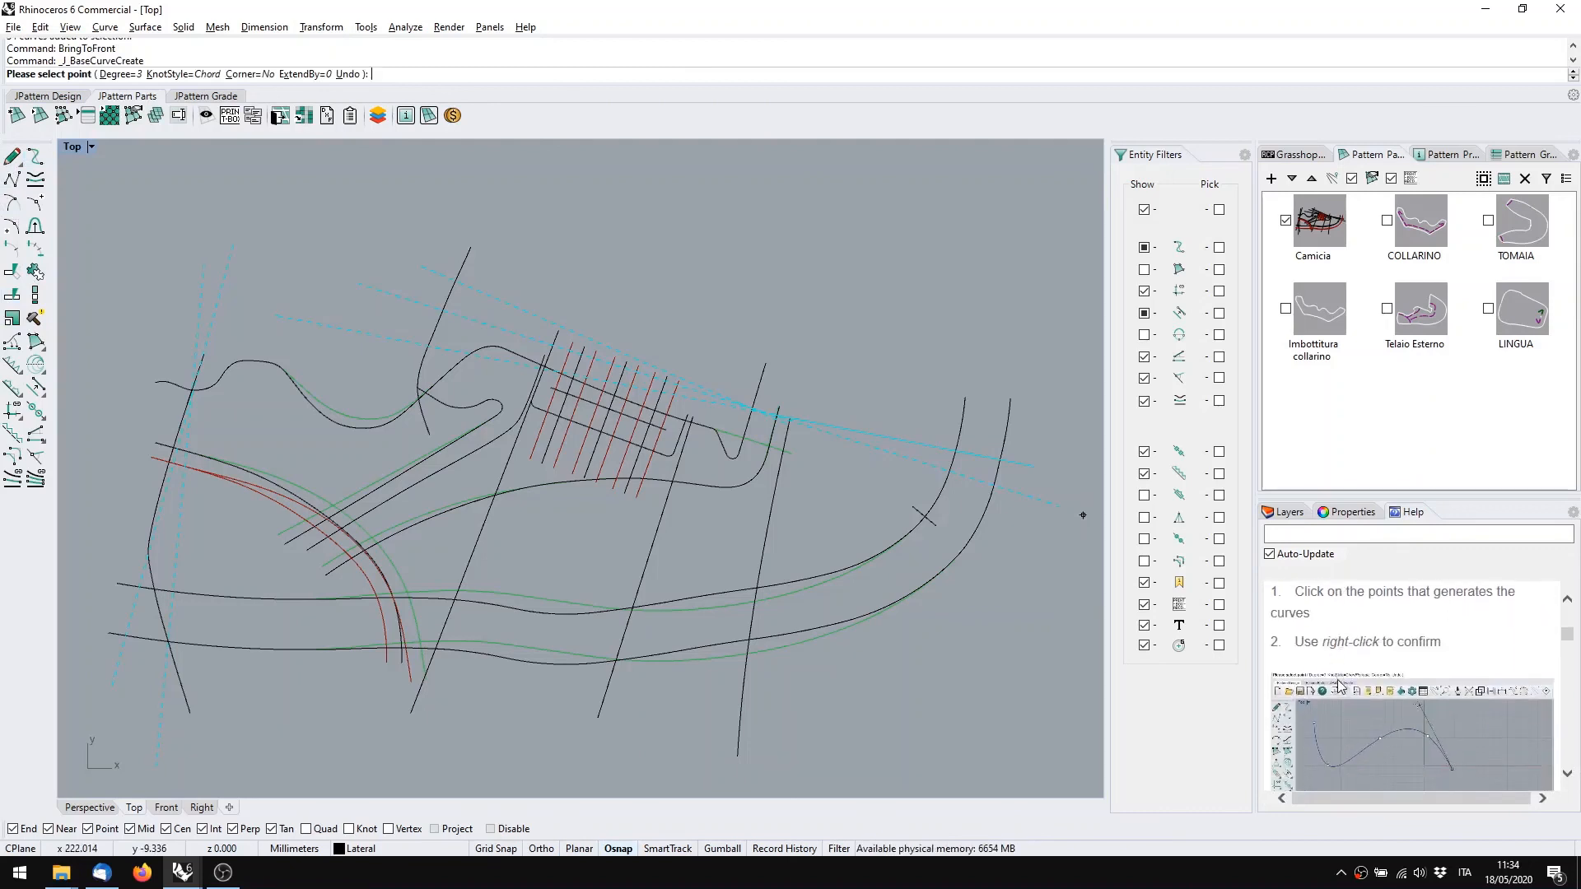
scroll(1339, 683, "up", 4)
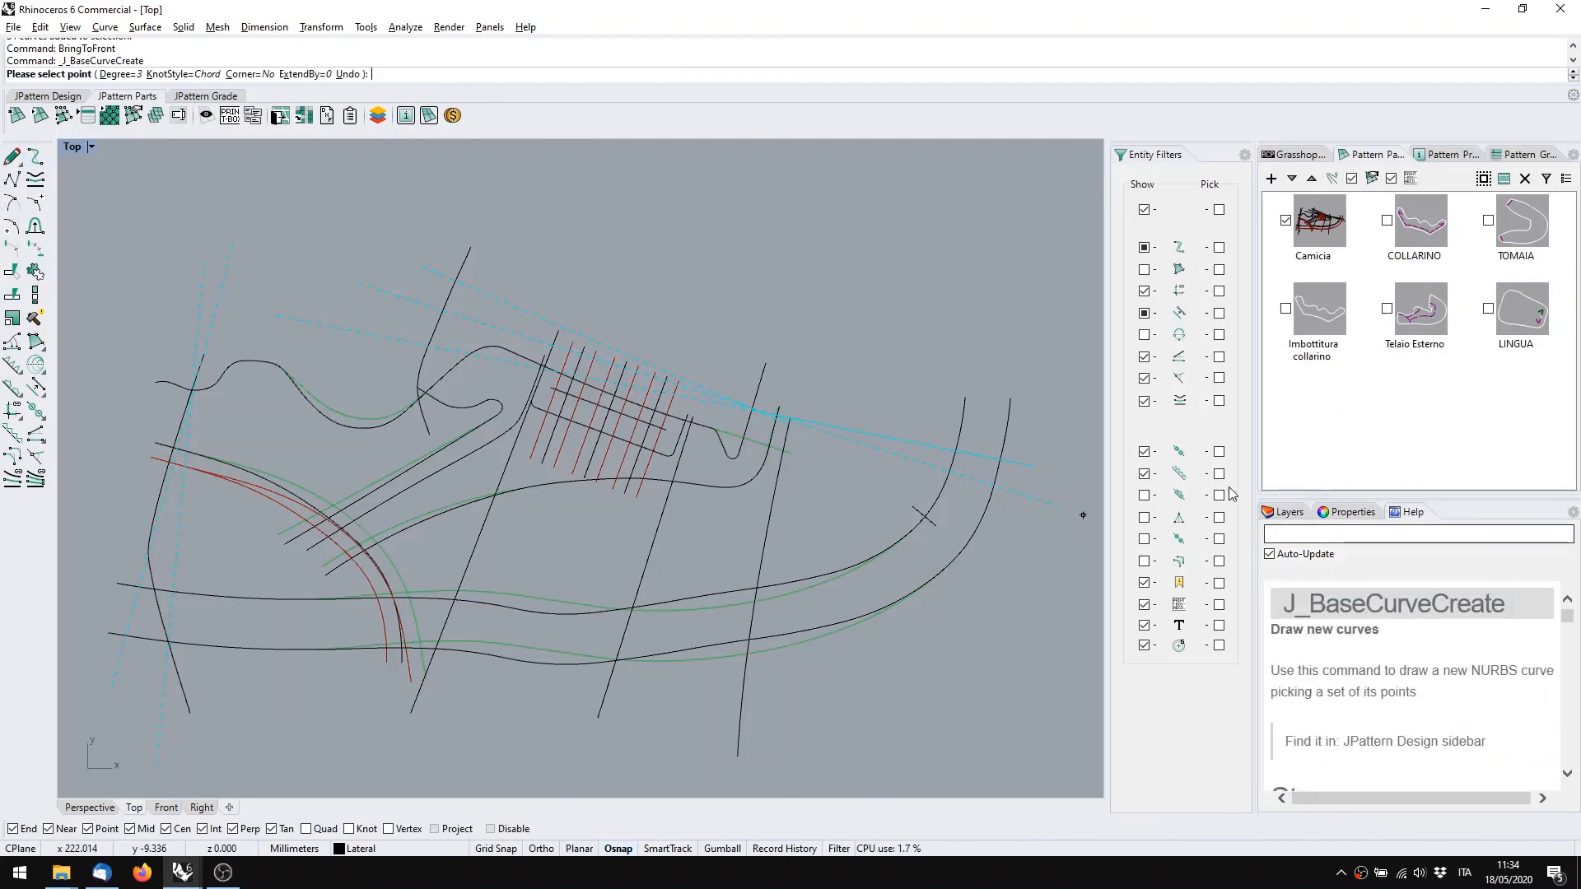
key("Escape")
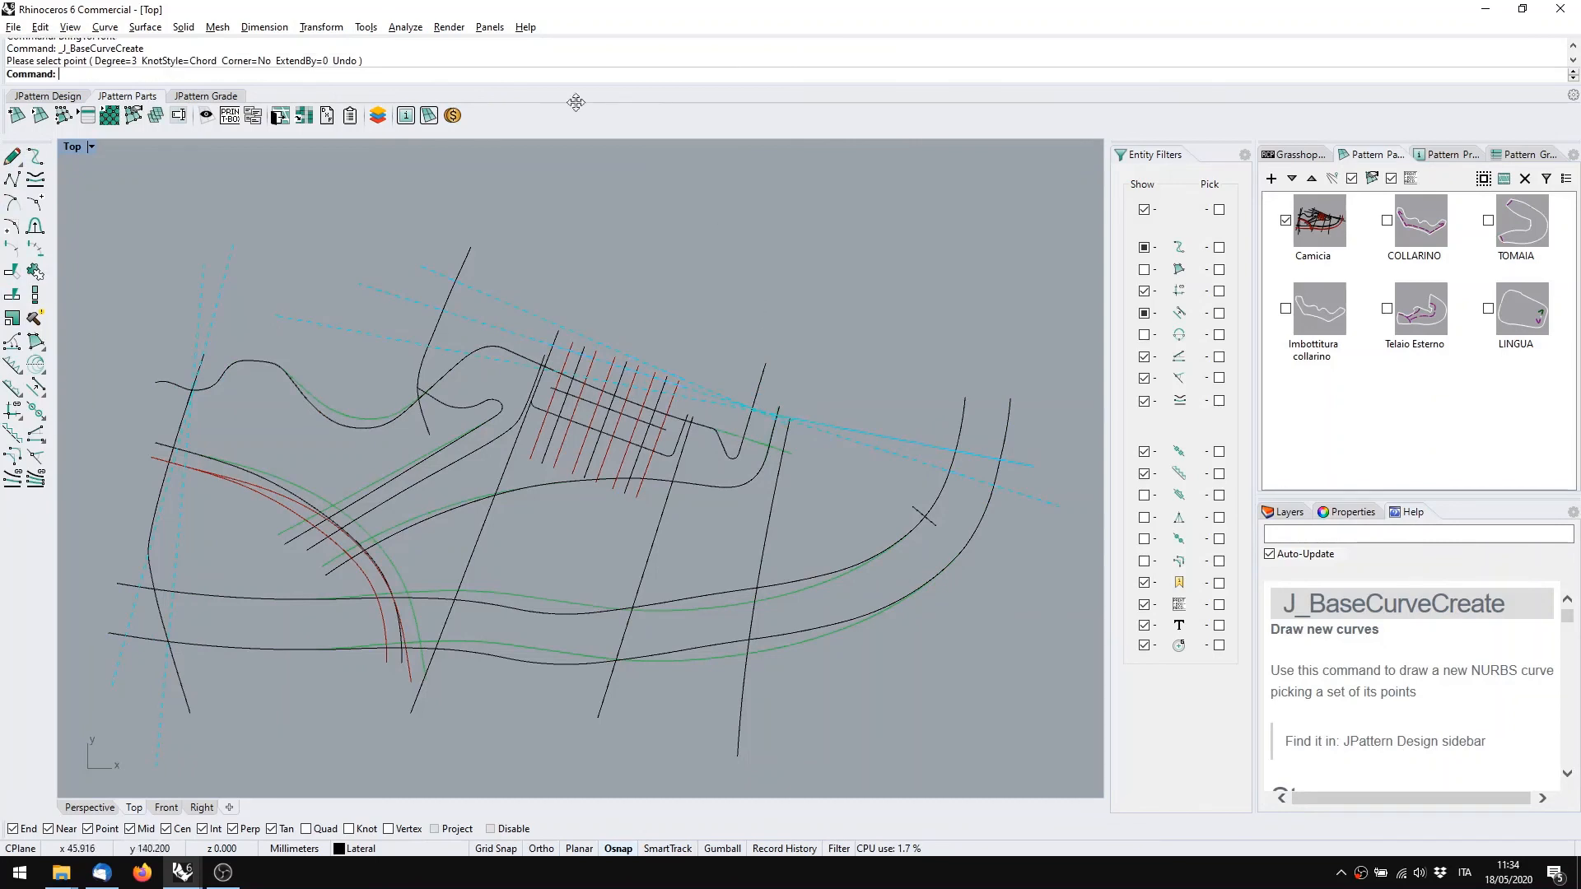
Start Select by Color to bring up the SelColor help page
right_click(570, 92)
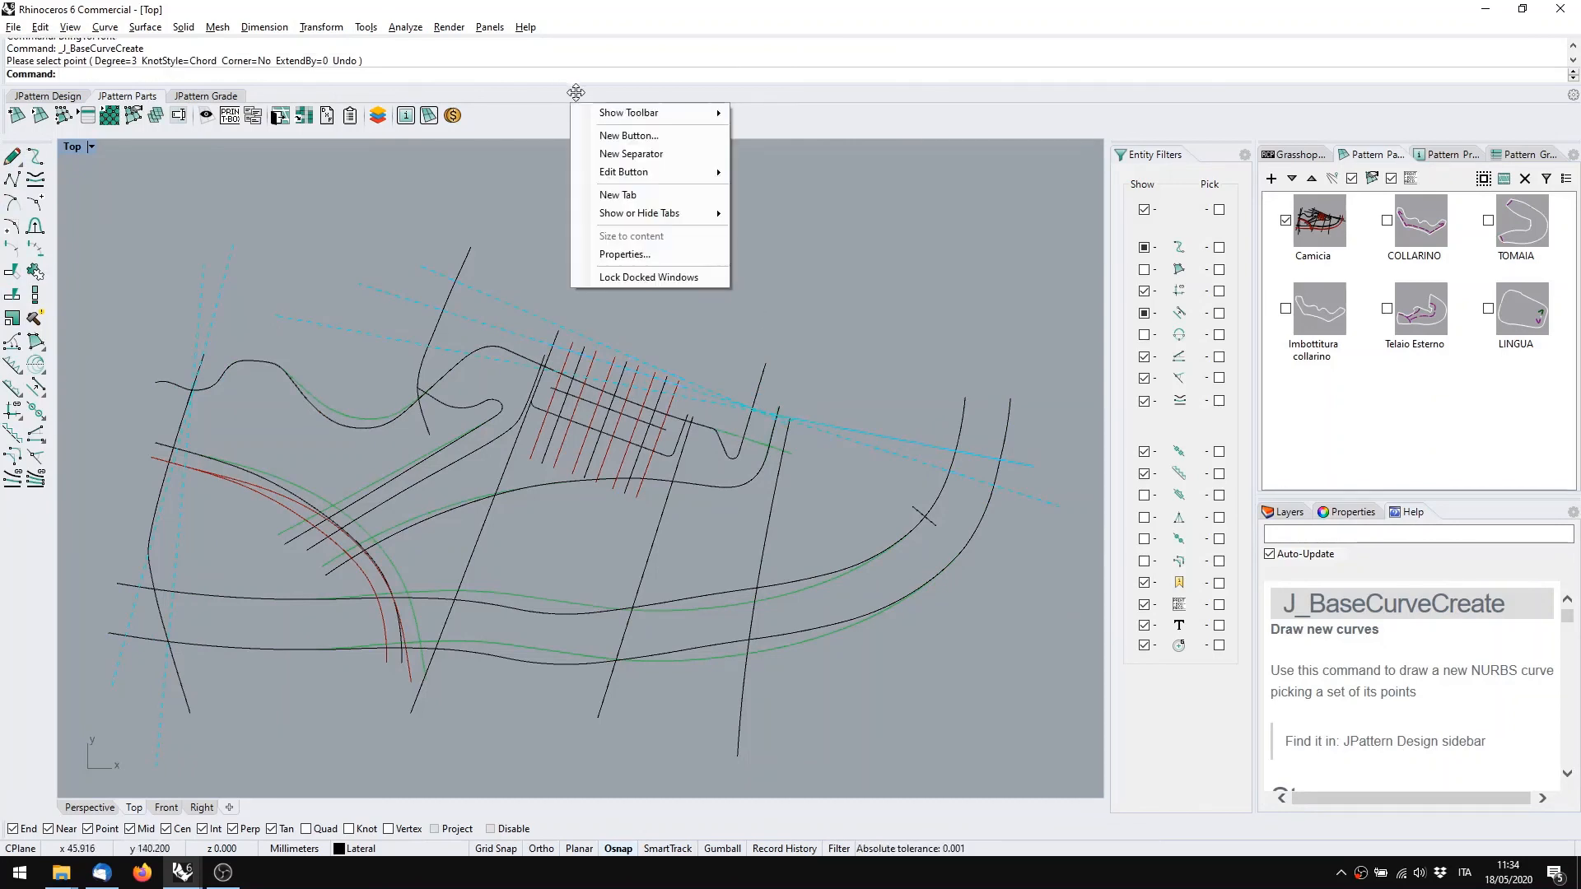
middle_click(484, 185)
left_click(471, 148)
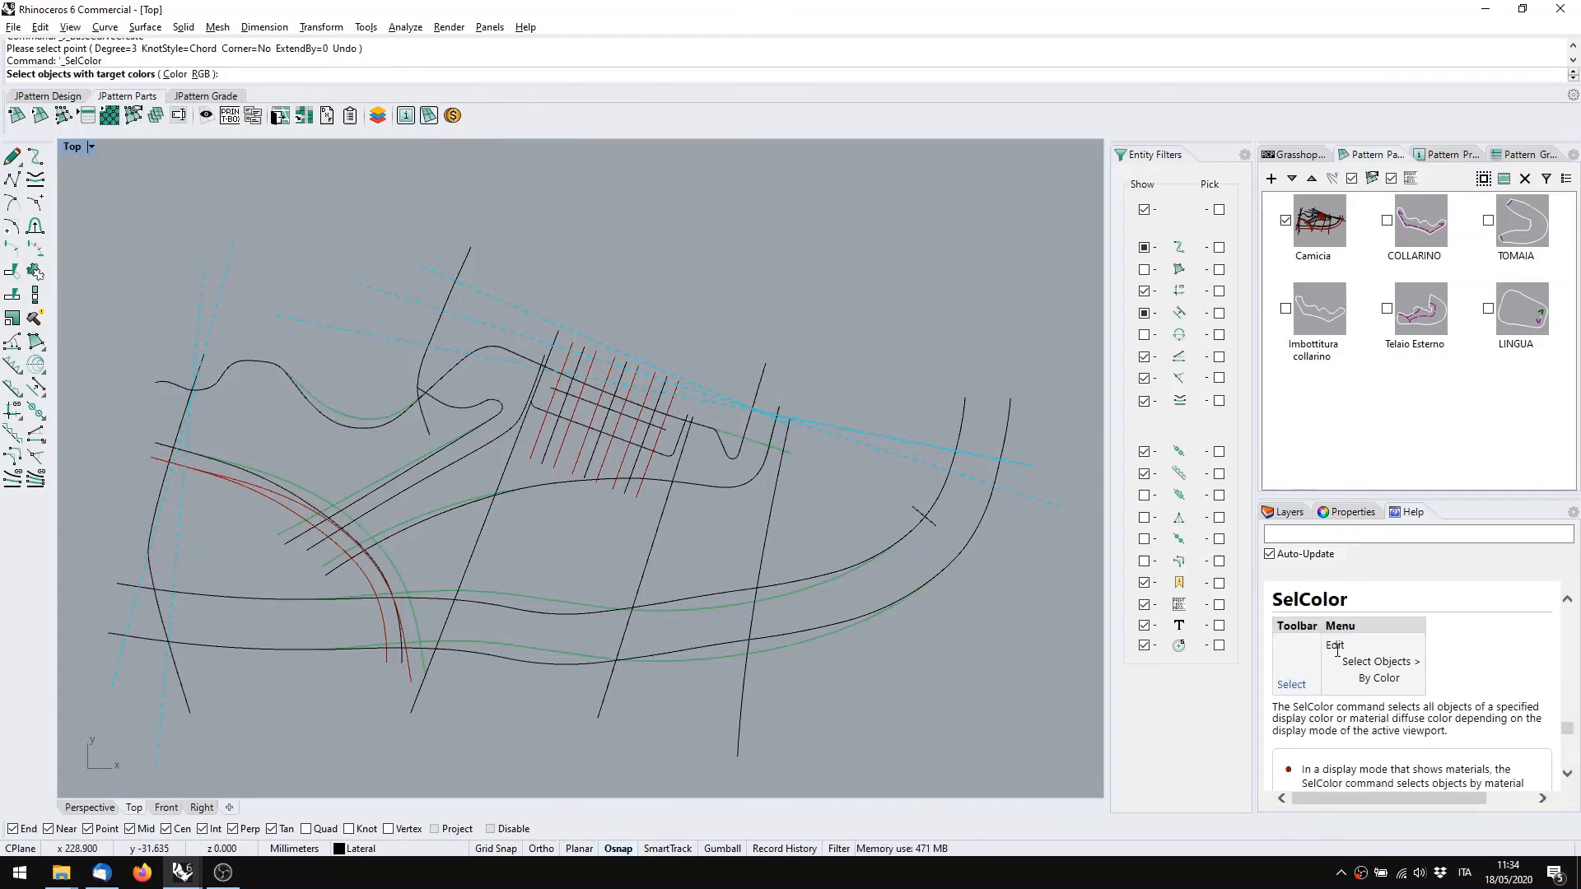
Read through the SelColor help page, including its command-line options, and highlight the Edit > Select Objects > By Color menu path
scroll(1336, 650, "down", 2)
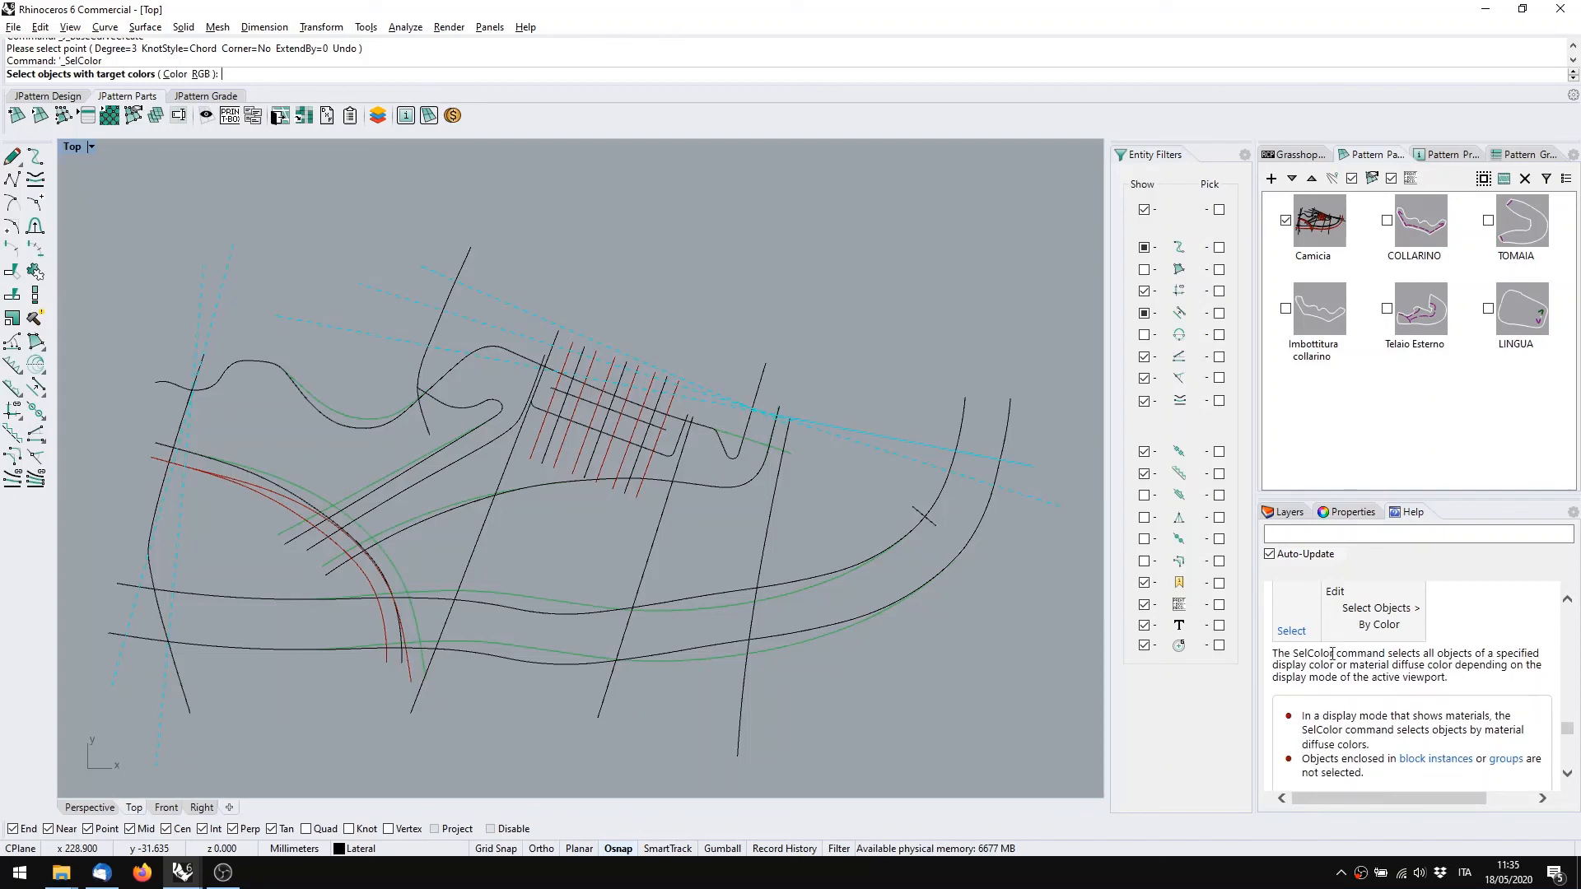
scroll(1332, 655, "up", 2)
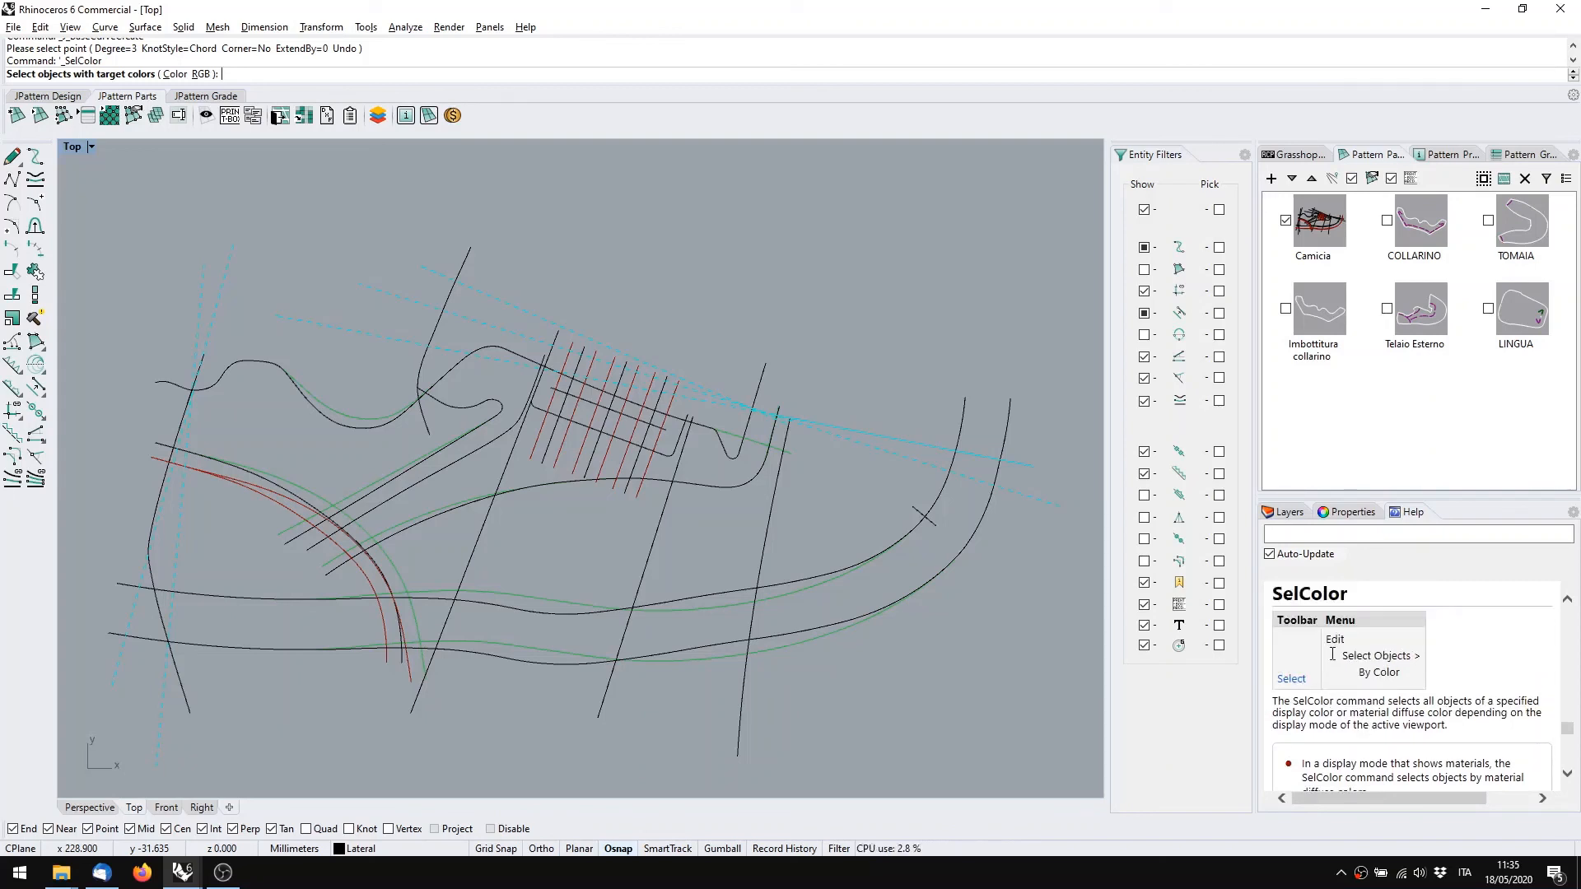
scroll(1340, 684, "down", 1)
scroll(1341, 682, "up", 3)
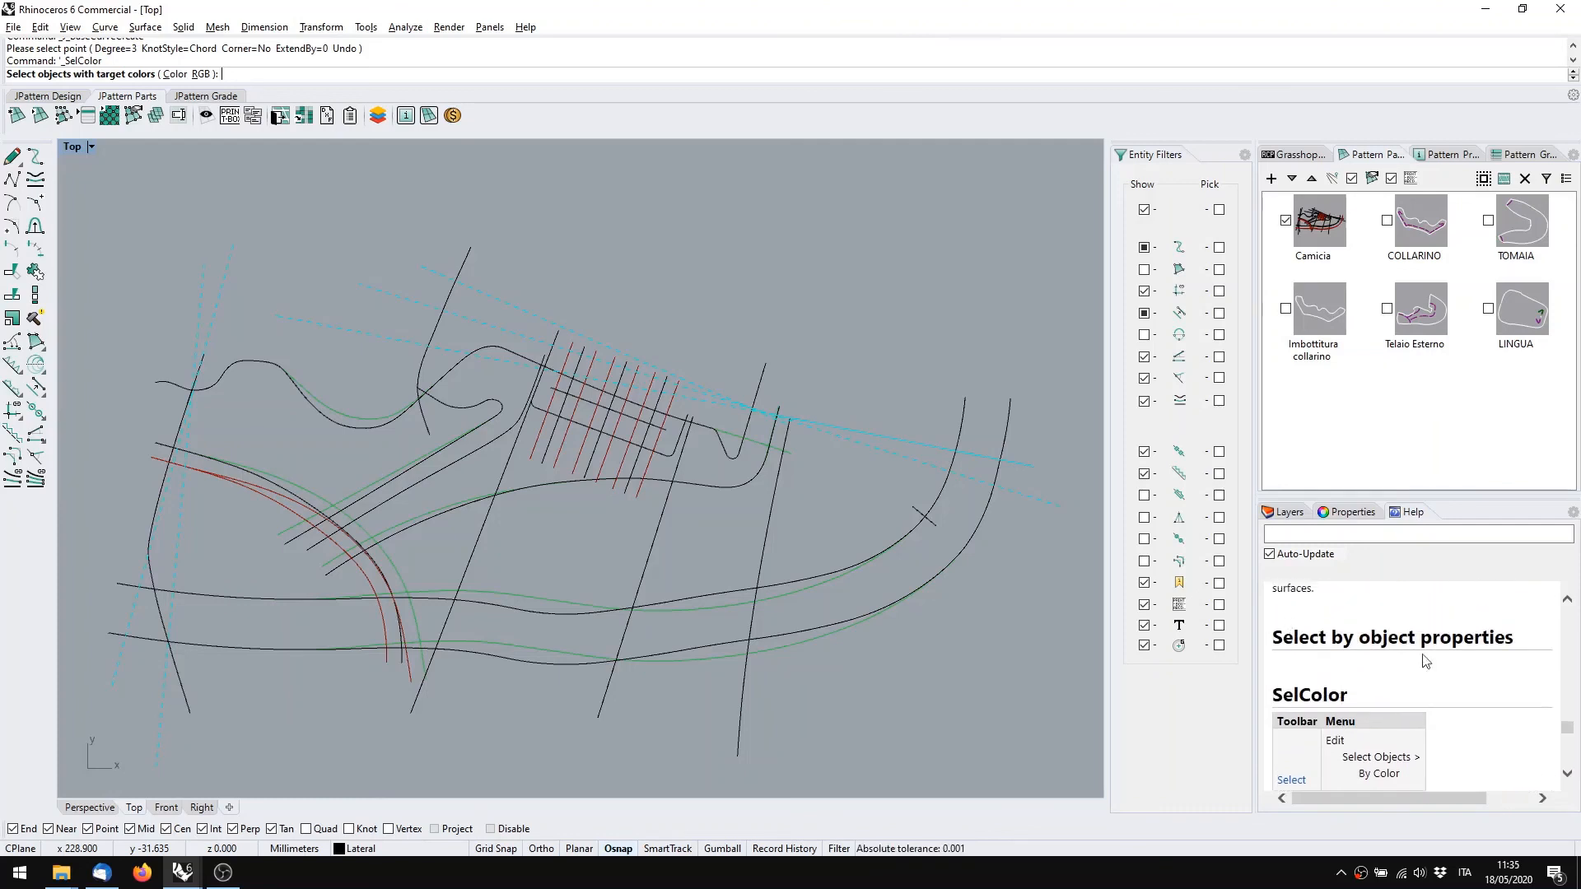
scroll(1342, 683, "down", 2)
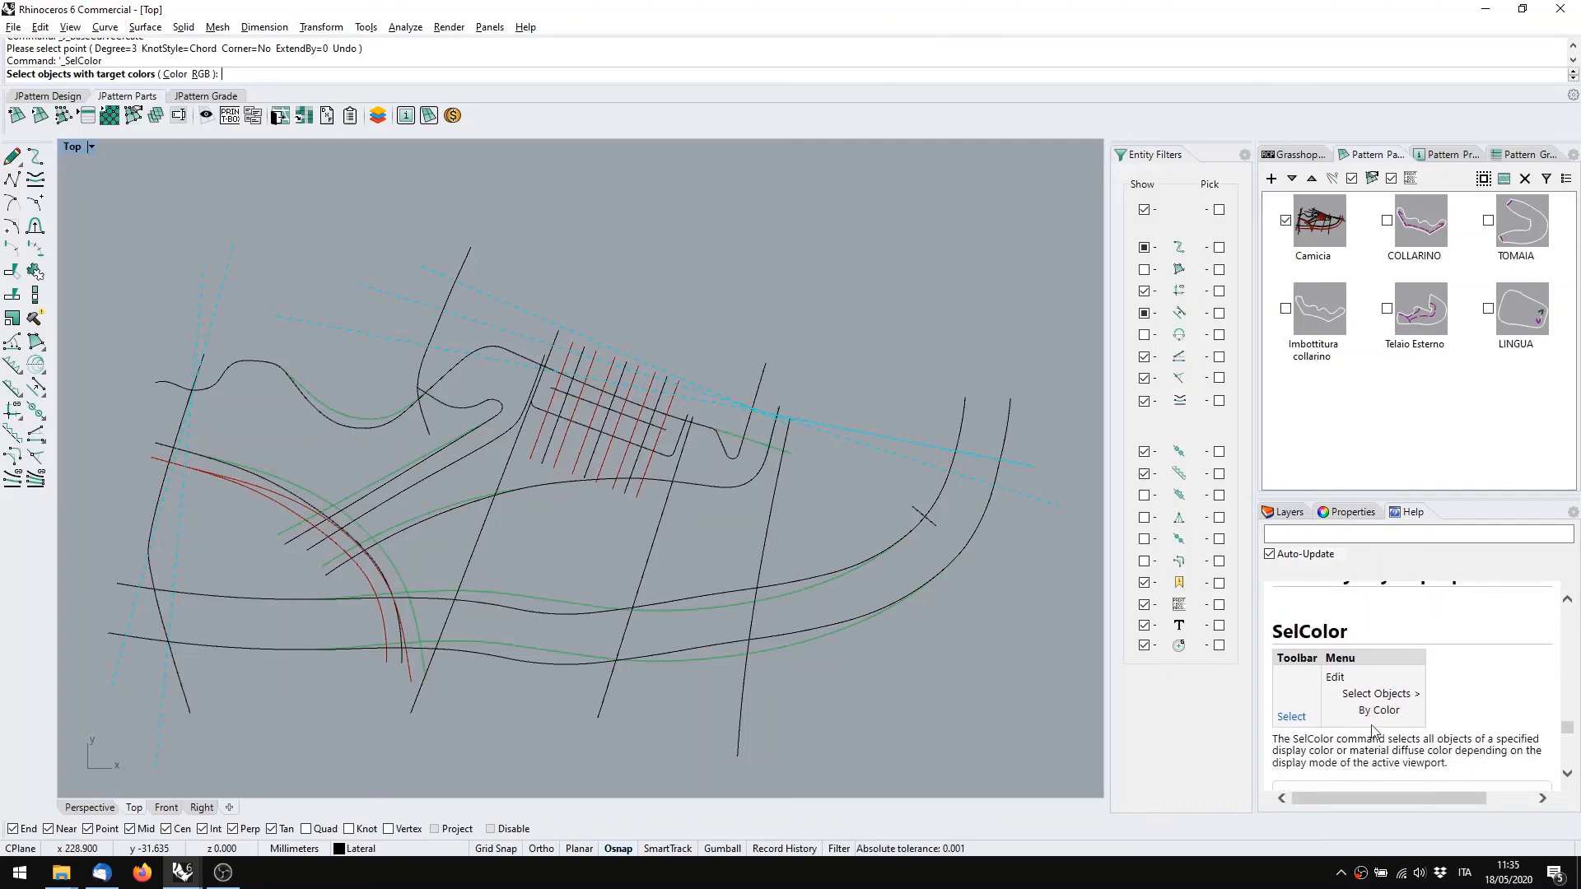
scroll(1358, 708, "down", 10)
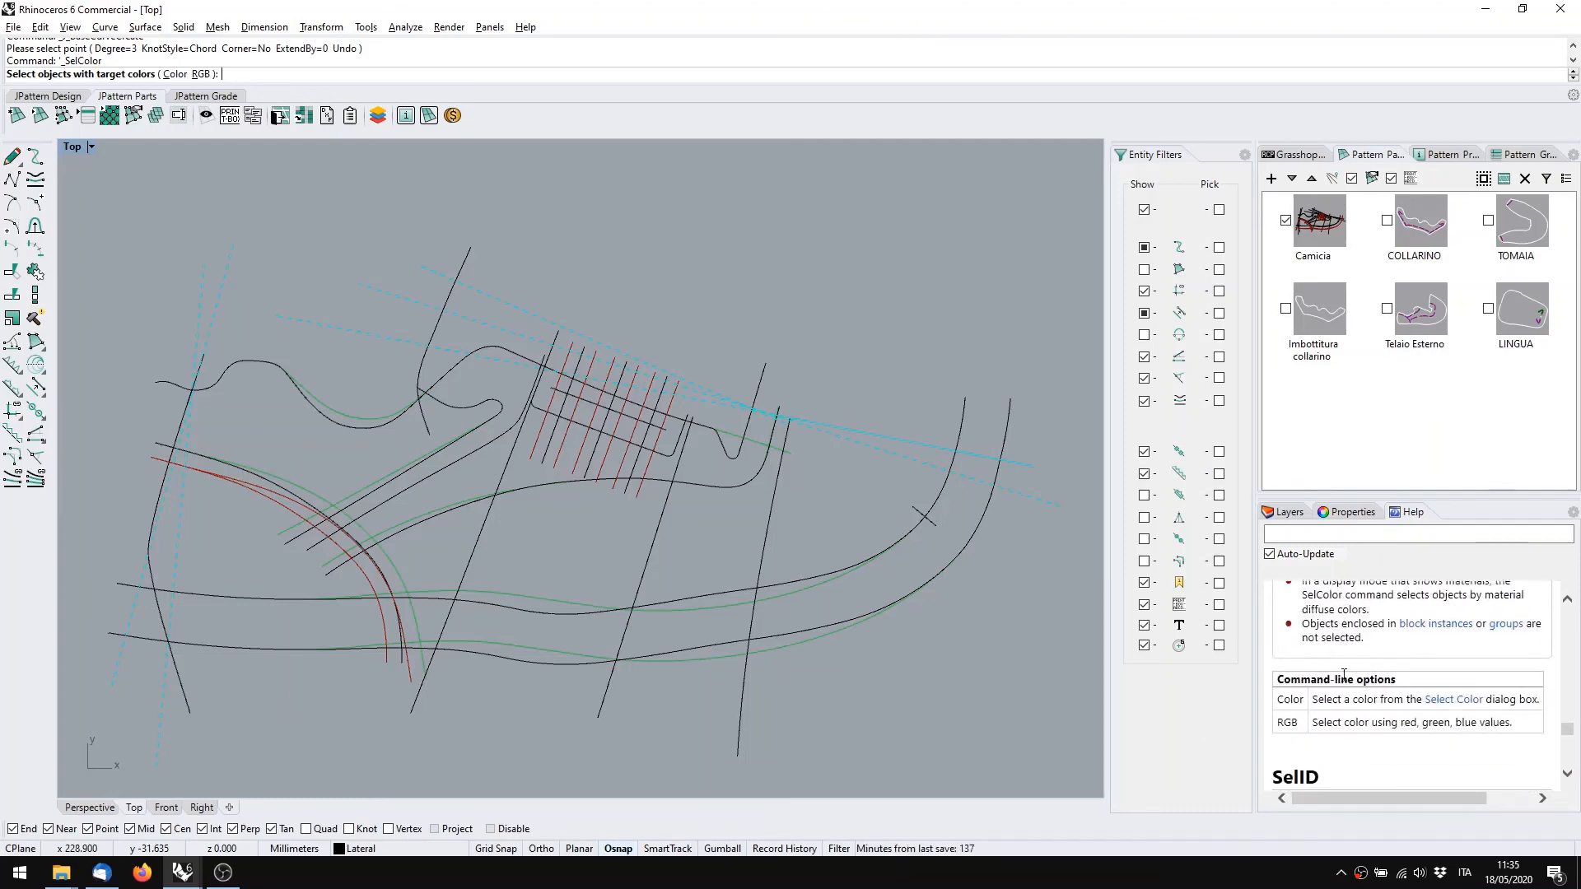
scroll(1343, 674, "down", 2)
scroll(1317, 666, "up", 10)
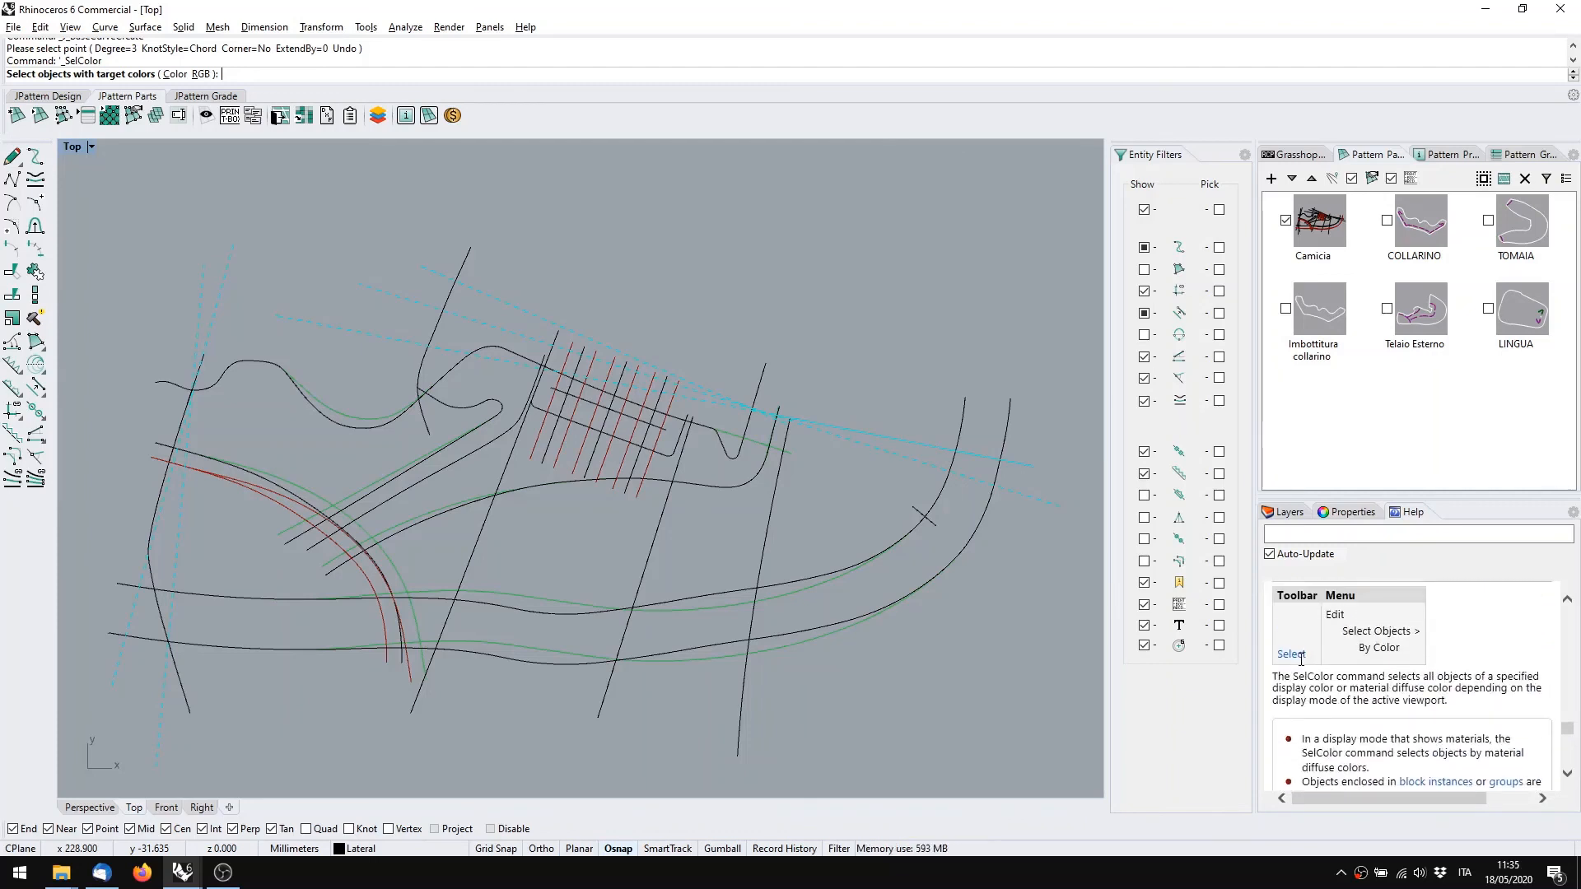
scroll(1300, 659, "up", 1)
left_click_drag(1327, 645, 1394, 685)
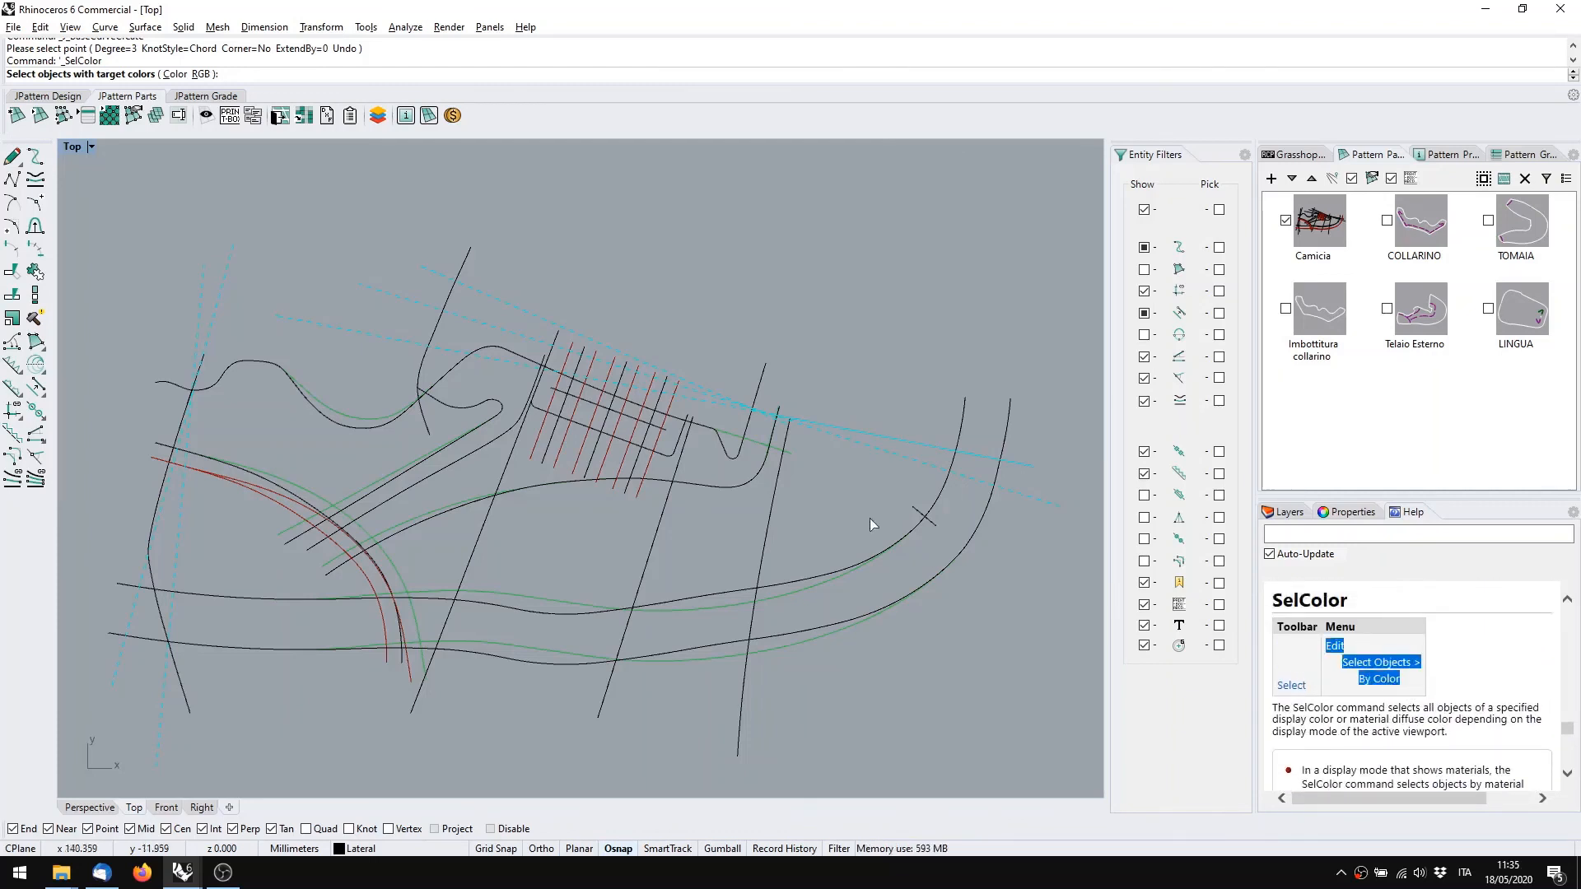